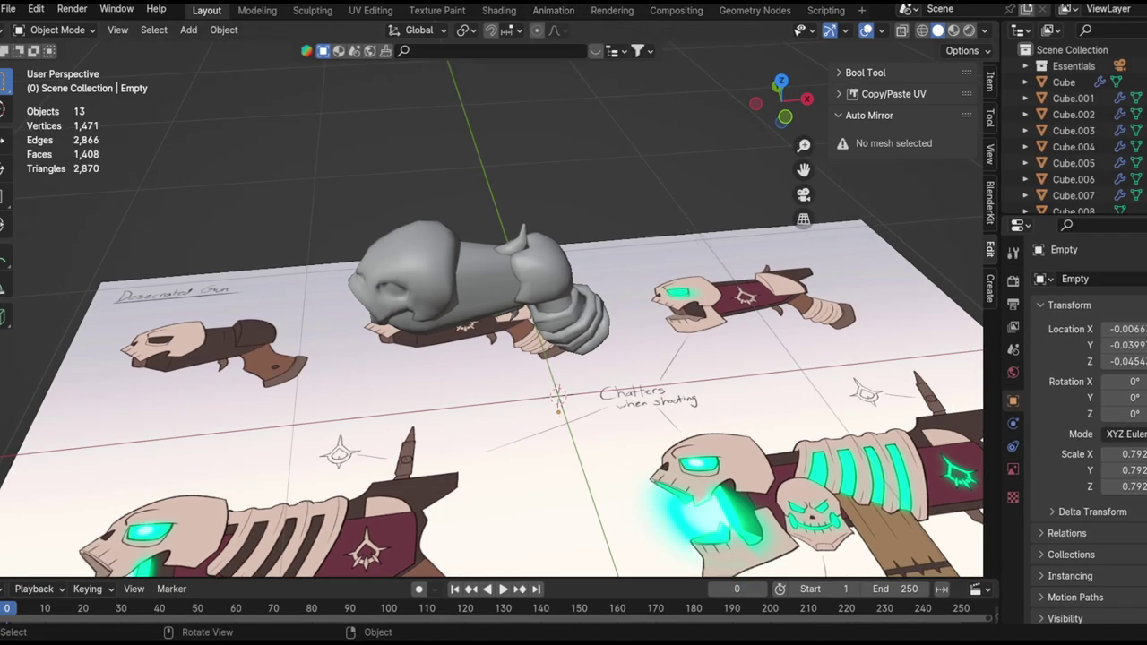
- Examine the gun model above the concept art sheet, checking the skull and the body parts
{"action": "middle_click_drag", "start_coordinate": [653, 370], "coordinate": [601, 425]}
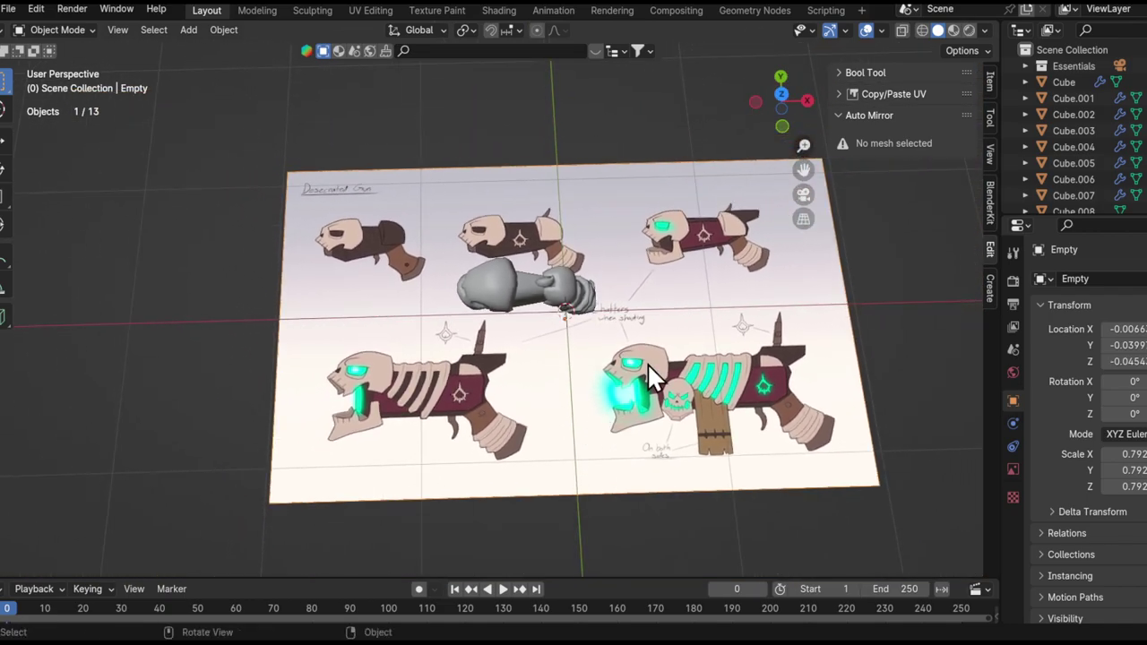
{"action": "middle_click_drag", "start_coordinate": [678, 397], "coordinate": [614, 290]}
{"action": "left_click", "coordinate": [456, 251]}
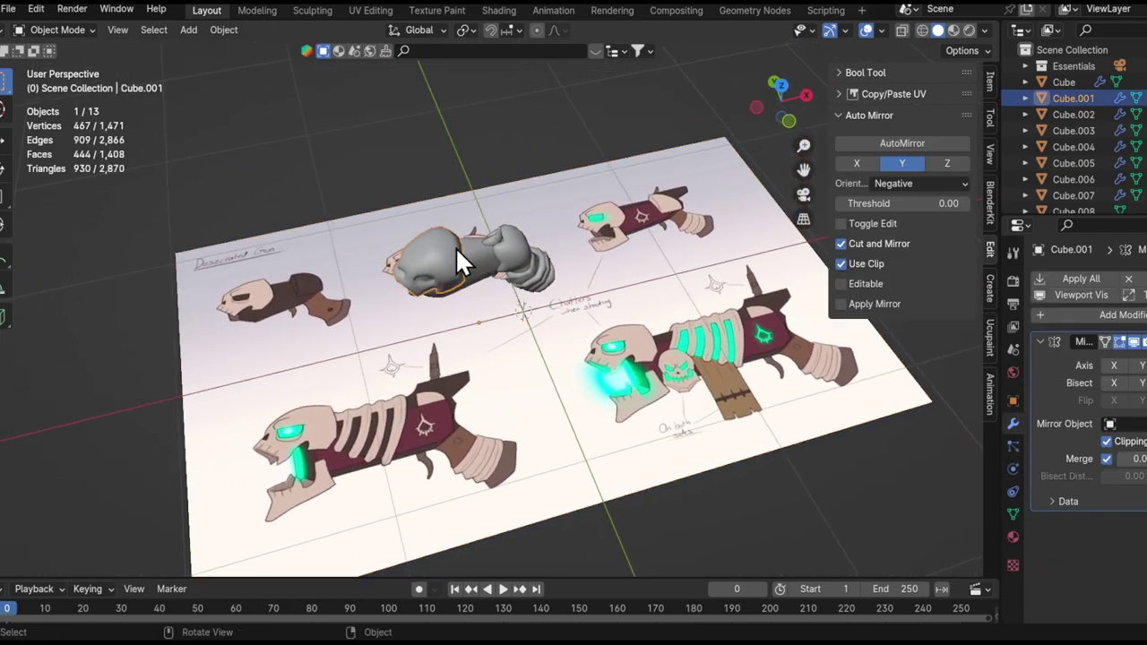
{"action": "middle_click_drag", "start_coordinate": [492, 281], "coordinate": [476, 325]}
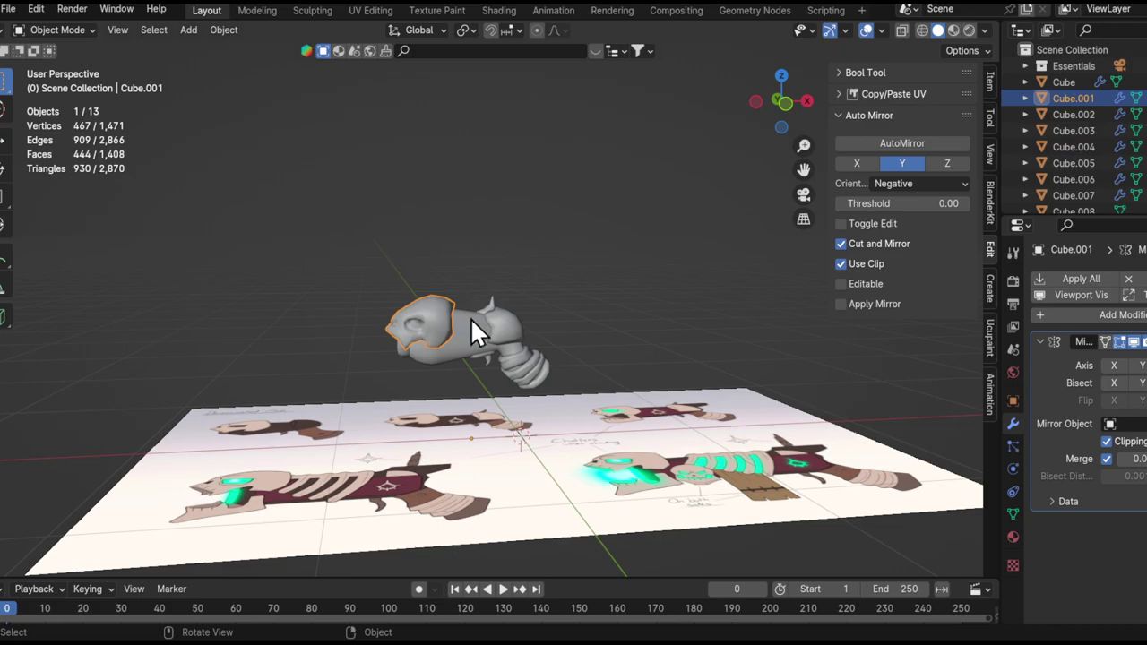
{"action": "left_click", "coordinate": [473, 349]}
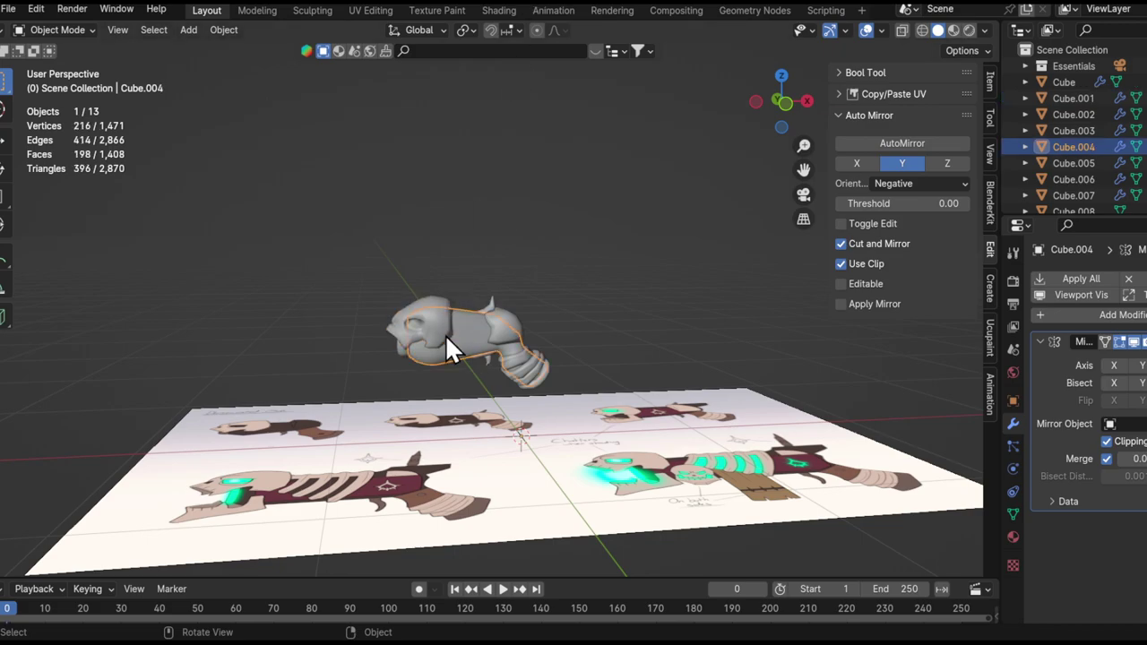
- Hide the 3D viewport's sidebar and toolbar to free space around the gun model
{"action": "key", "text": "n"}
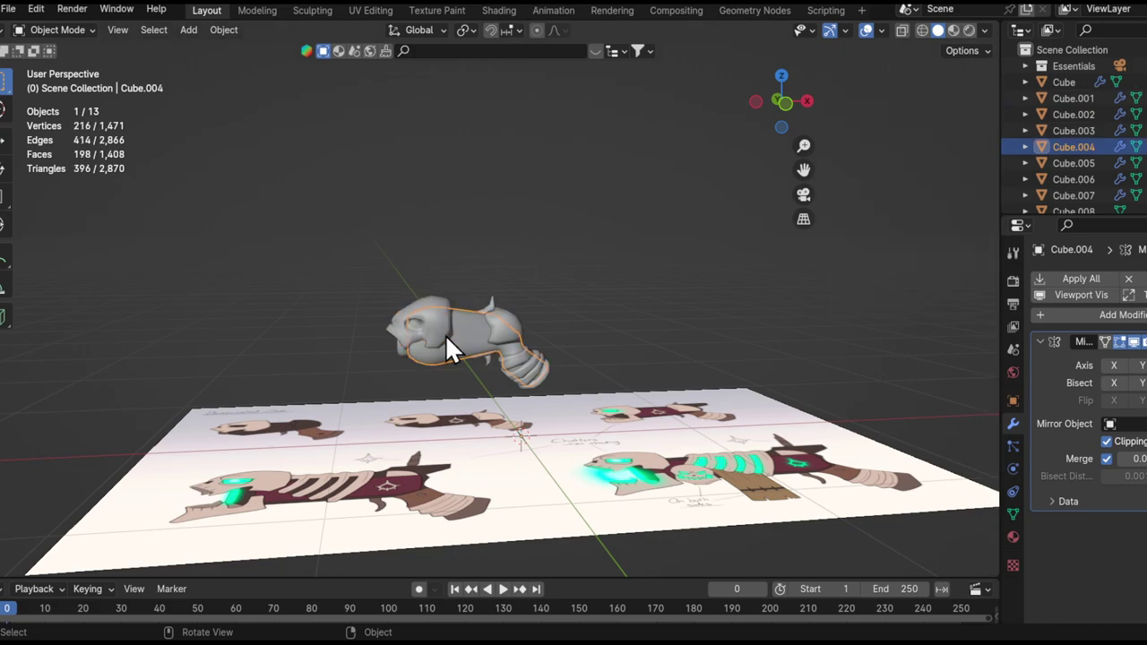
{"action": "scroll", "coordinate": [446, 337], "scroll_direction": "up", "scroll_amount": 2}
{"action": "key", "text": "t"}
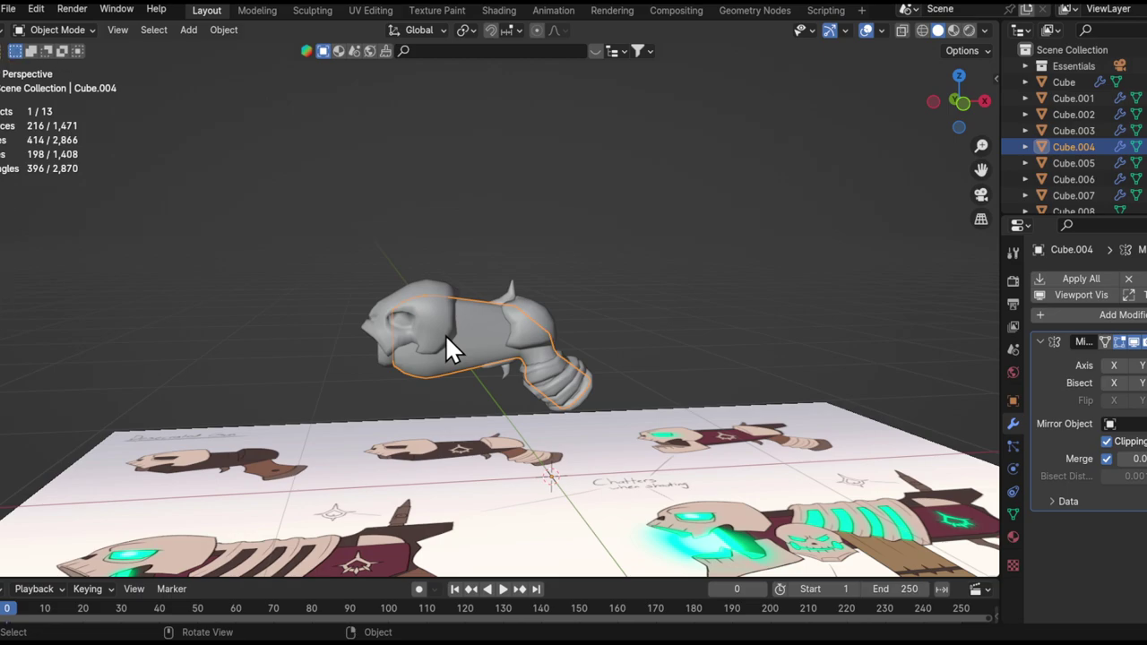
{"action": "left_click_drag", "start_coordinate": [446, 340], "coordinate": [488, 310], "text": "alt+shift"}
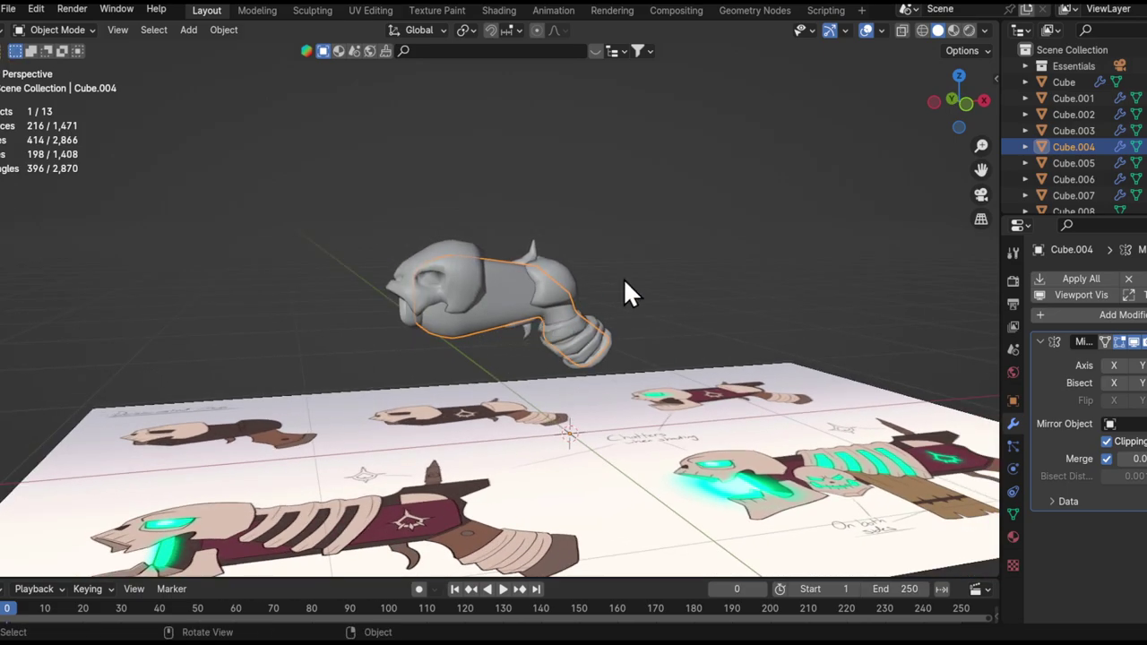
- Check the grip wraps, the full set of gun parts and the reference image by selecting each
{"action": "left_click", "coordinate": [597, 335]}
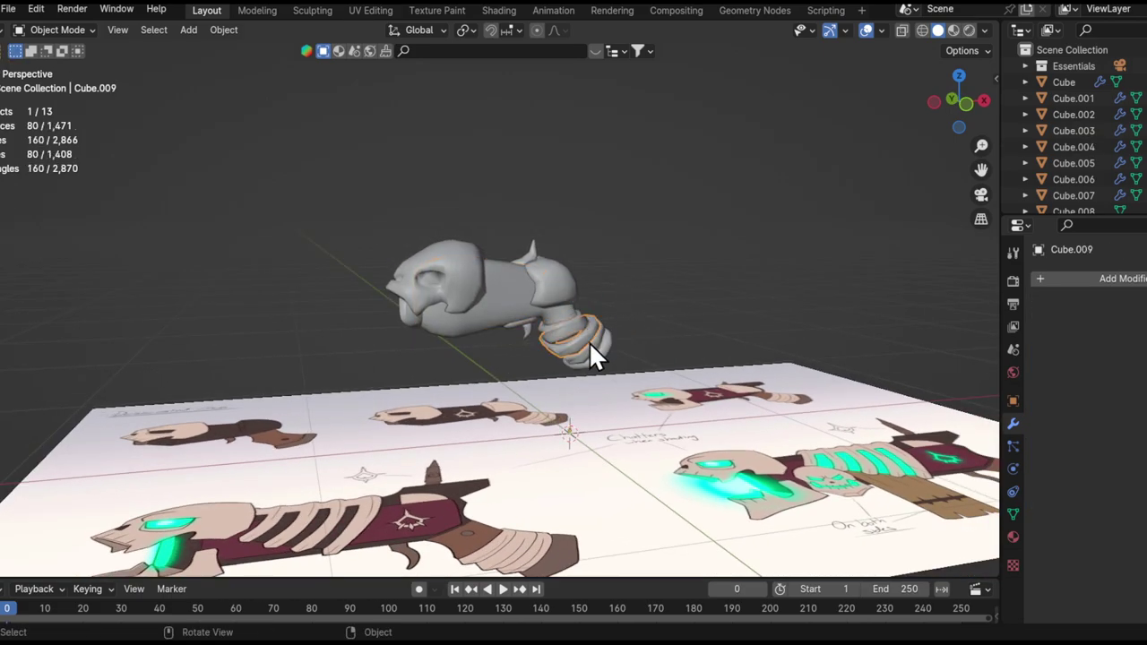
{"action": "left_click", "coordinate": [588, 345]}
{"action": "left_click_drag", "start_coordinate": [585, 351], "coordinate": [398, 251], "text": "alt"}
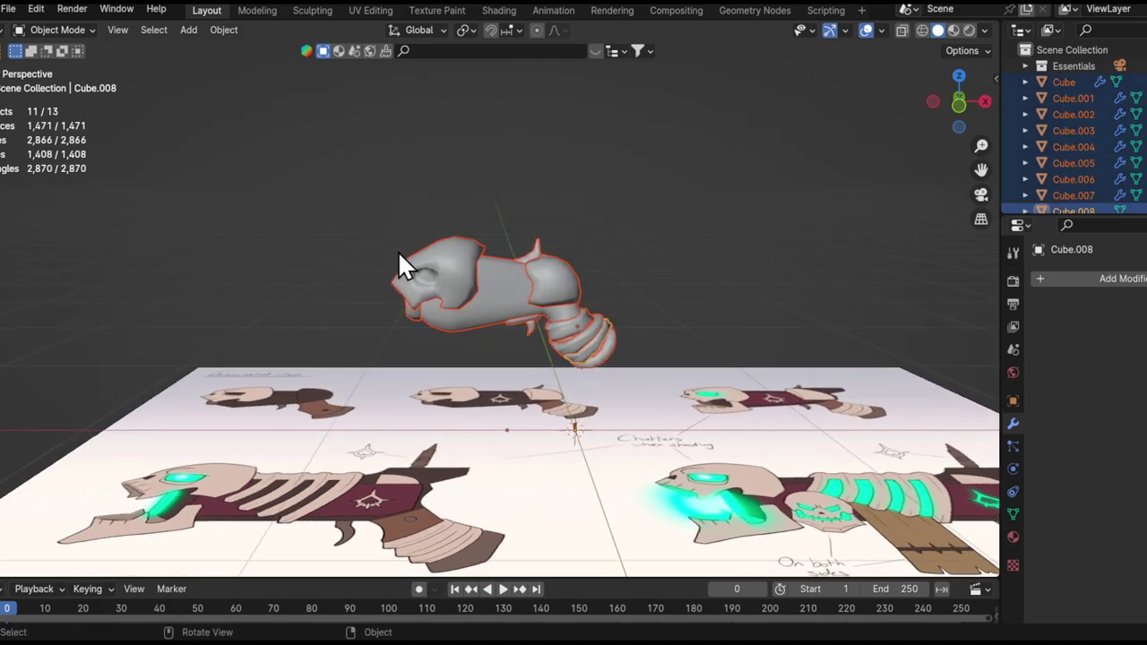
{"action": "left_click", "coordinate": [500, 443]}
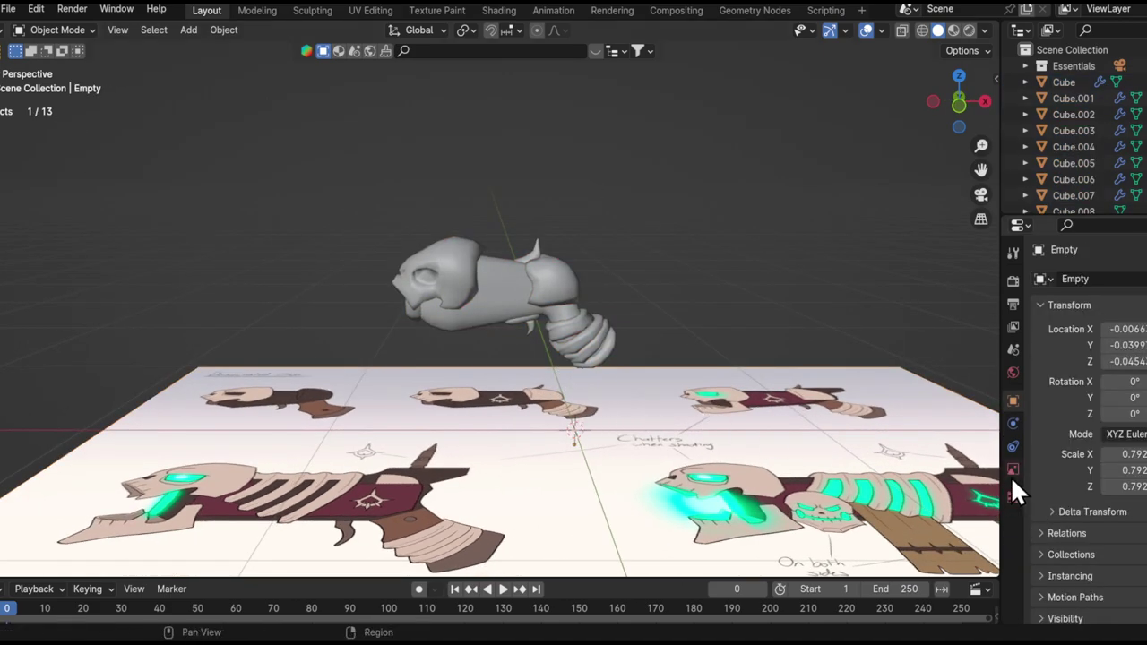
- Enlarge the timeline area below the 3D viewport and turn it into a Shader Editor
{"action": "left_click_drag", "start_coordinate": [678, 396], "coordinate": [683, 421], "text": "alt"}
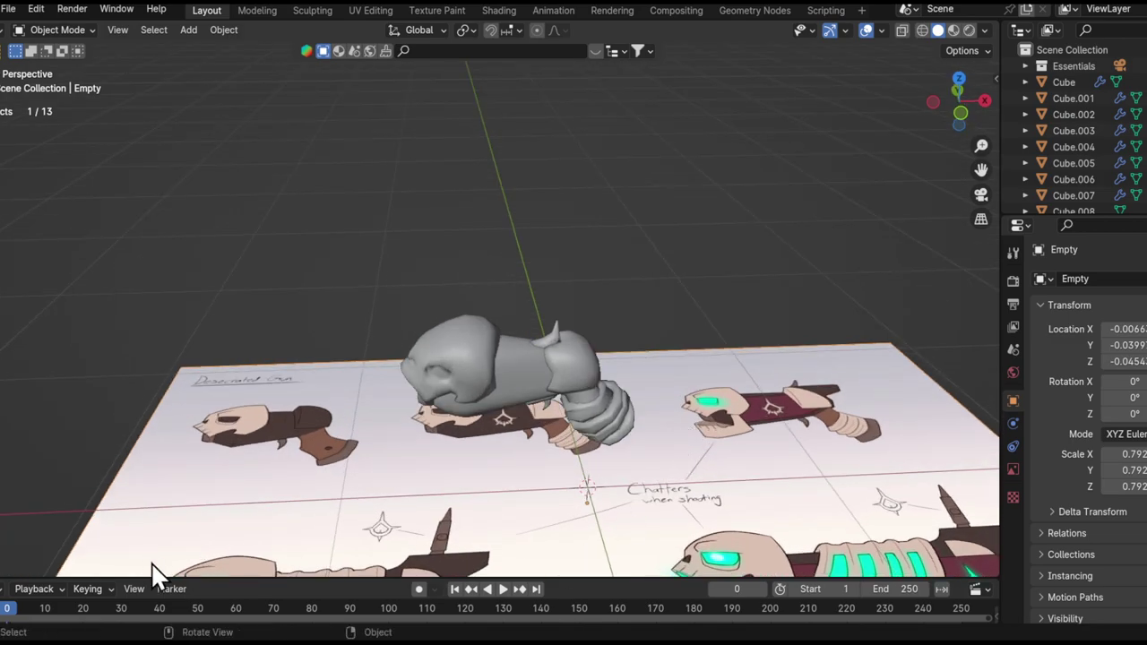
{"action": "left_click_drag", "start_coordinate": [156, 573], "coordinate": [148, 393]}
{"action": "key", "text": "shift+F3"}
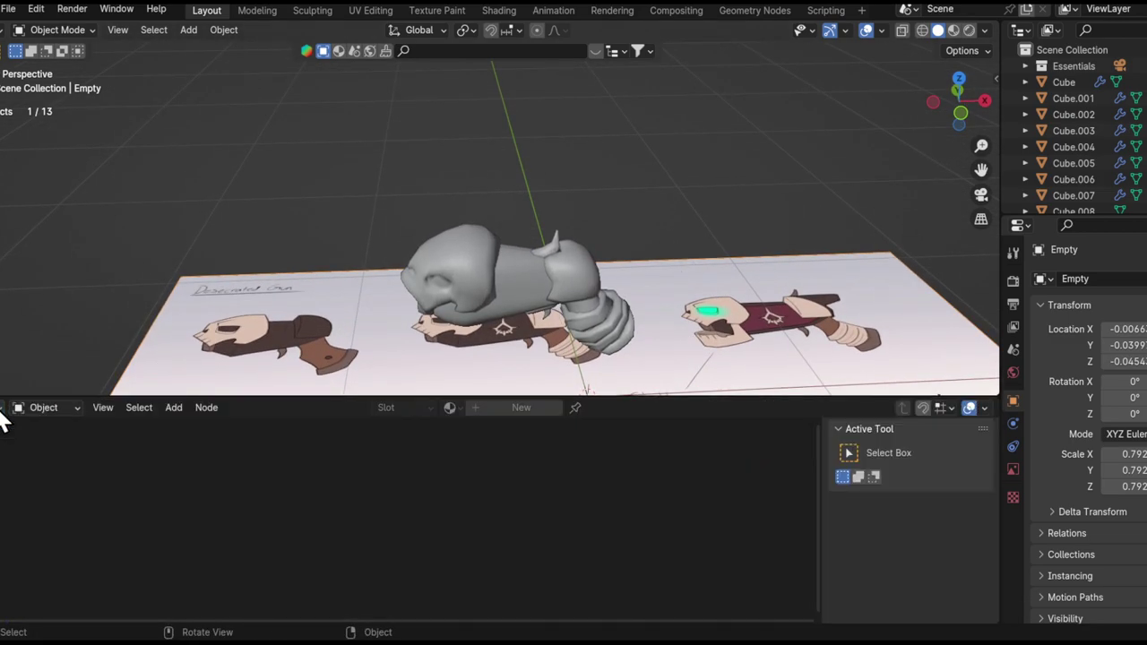
- Create a new material on the gun body and name it Gun
{"action": "left_click", "coordinate": [532, 282]}
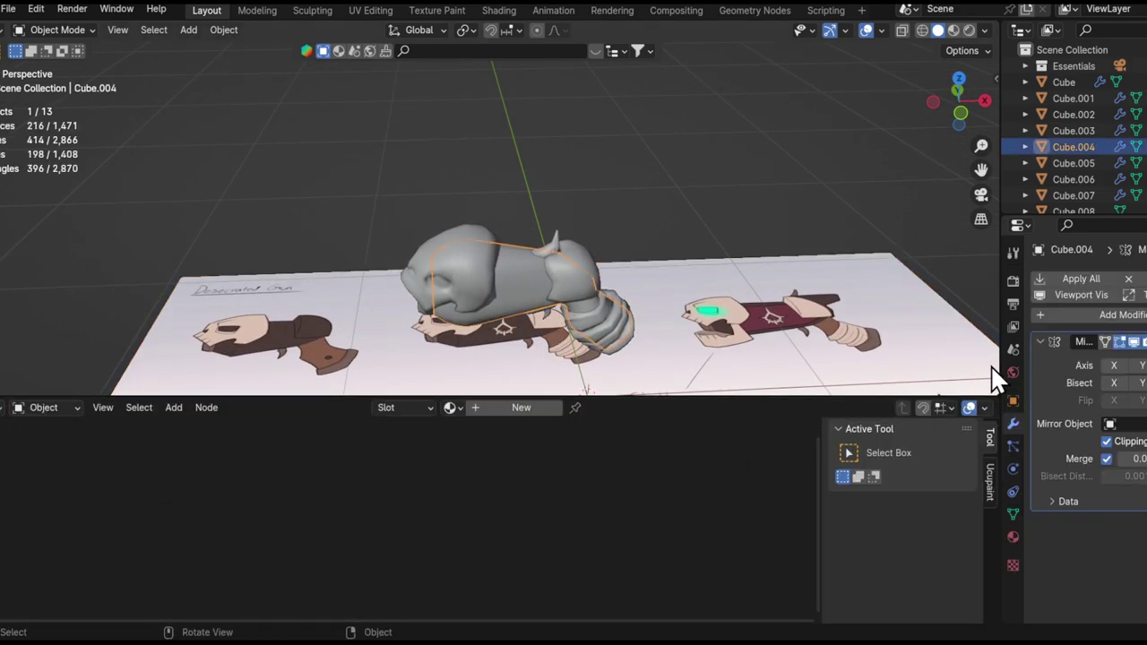
{"action": "left_click", "coordinate": [1012, 530]}
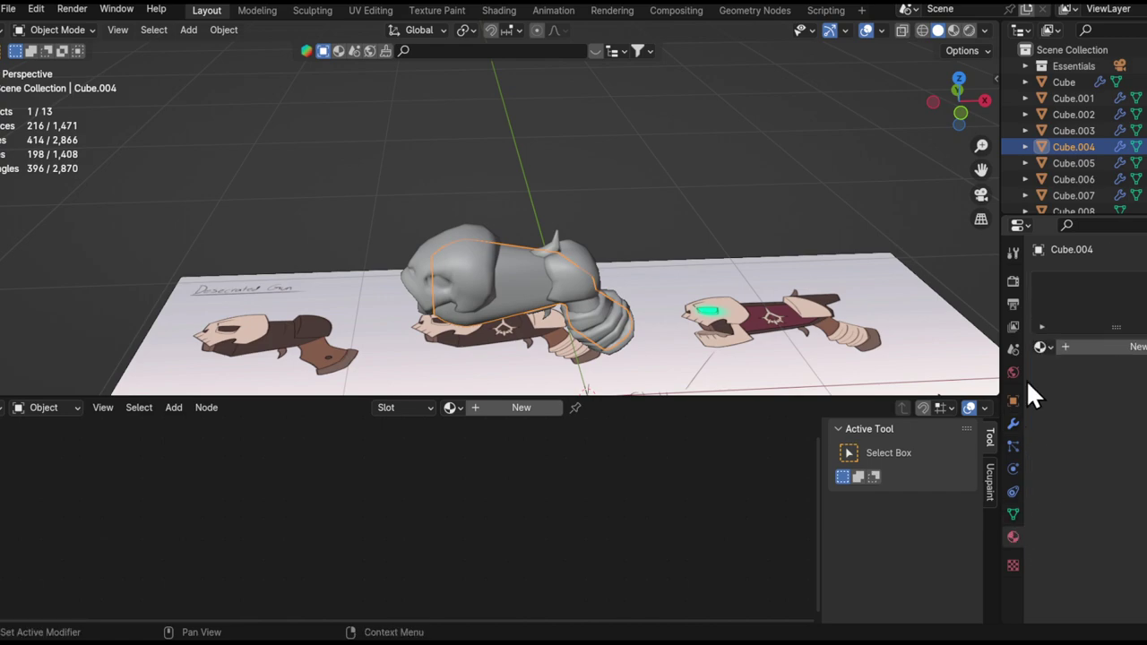
{"action": "left_click", "coordinate": [1136, 350]}
{"action": "type", "text": "Gun"}
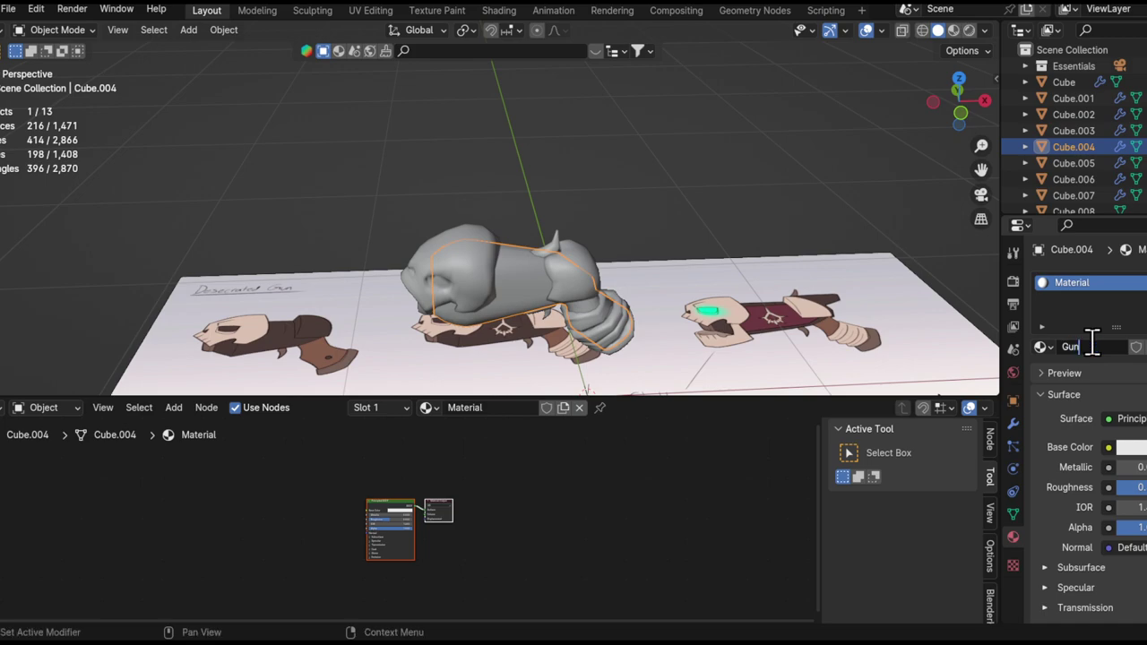
{"action": "key", "text": "Return"}
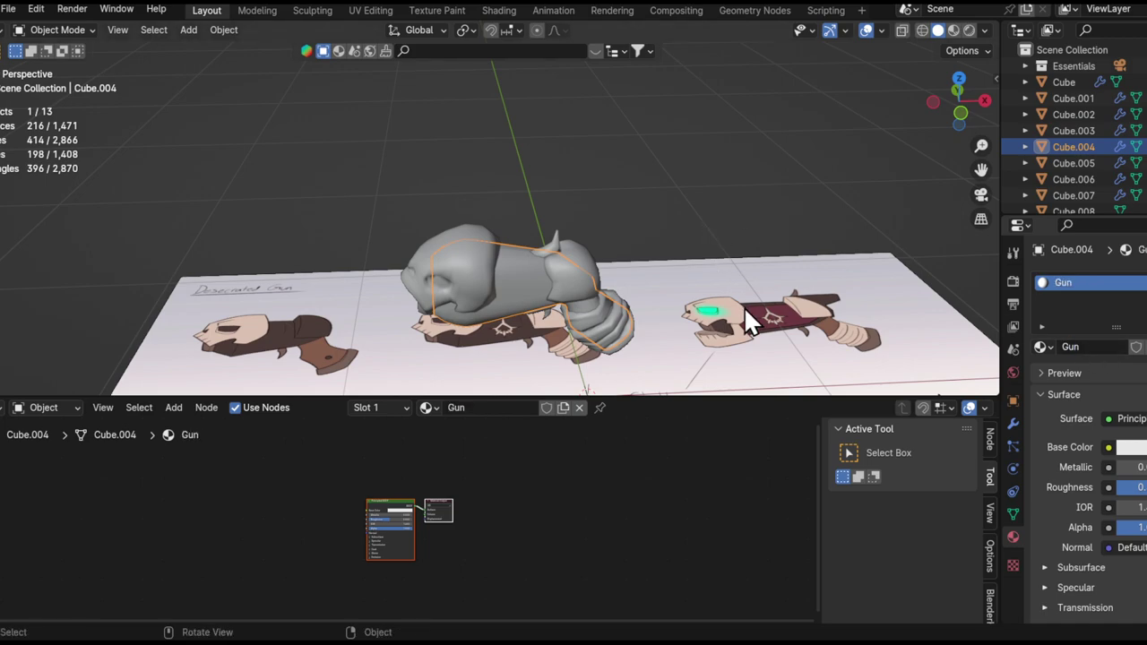
- Add an Image Texture node to the Gun material, feeding its Color into the Principled BSDF's Base Color
{"action": "left_click_drag", "start_coordinate": [713, 395], "coordinate": [714, 349]}
{"action": "left_click_drag", "start_coordinate": [531, 281], "coordinate": [507, 184], "text": "alt+shift"}
{"action": "left_click_drag", "start_coordinate": [350, 509], "coordinate": [397, 525], "text": "ctrl+alt"}
{"action": "middle_click_drag", "start_coordinate": [397, 526], "coordinate": [450, 473], "text": "ctrl"}
{"action": "left_click_drag", "start_coordinate": [454, 476], "coordinate": [316, 481]}
{"action": "type", "text": "image"}
{"action": "key", "text": "Return"}
{"action": "left_click", "coordinate": [316, 481]}
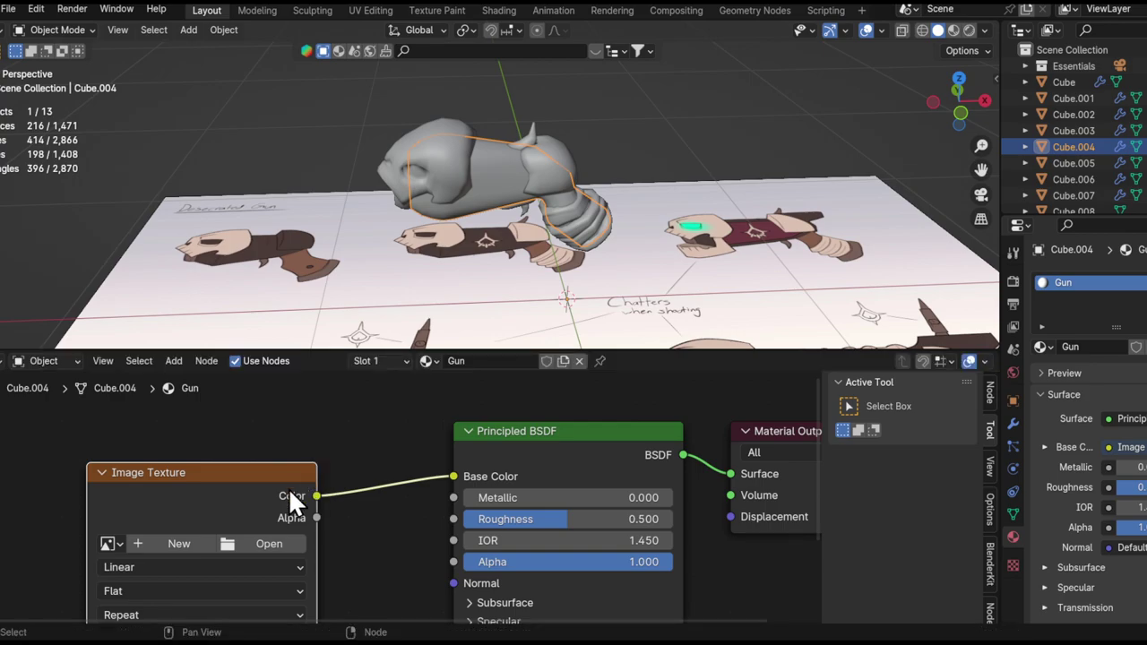
- Create a 1024 x 1024 px image named UVGRid with generated type UV Grid in the Image Texture node
{"action": "left_click", "coordinate": [178, 543]}
{"action": "left_click", "coordinate": [153, 479]}
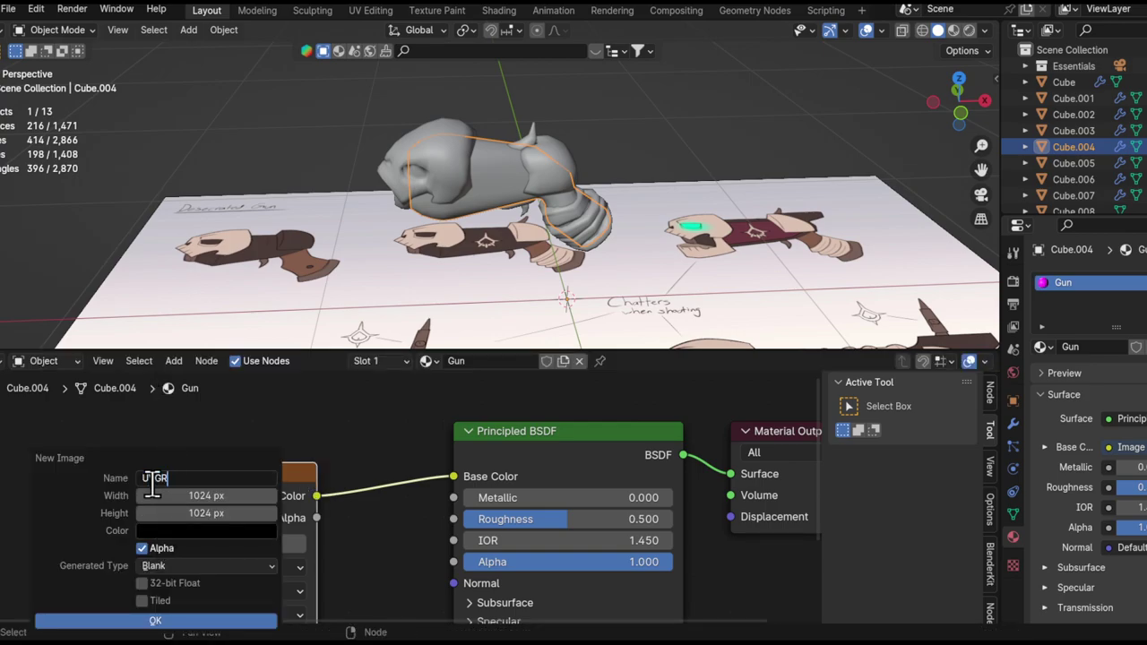
{"action": "left_click", "coordinate": [206, 565]}
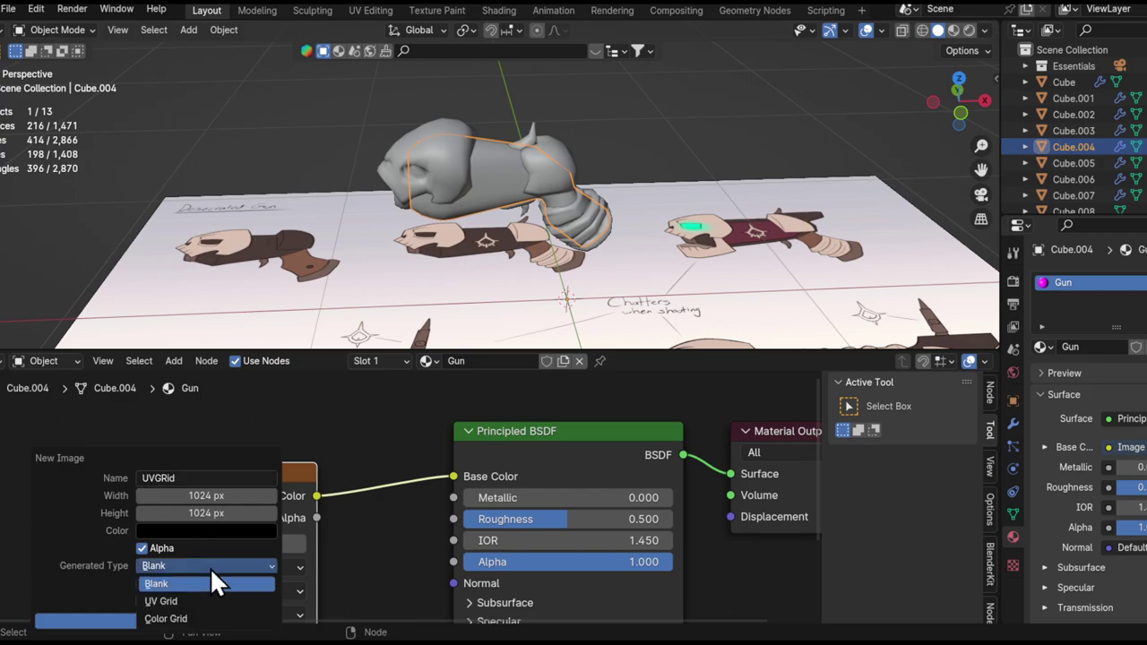
{"action": "left_click", "coordinate": [197, 588]}
{"action": "left_click", "coordinate": [207, 565]}
{"action": "left_click", "coordinate": [194, 602]}
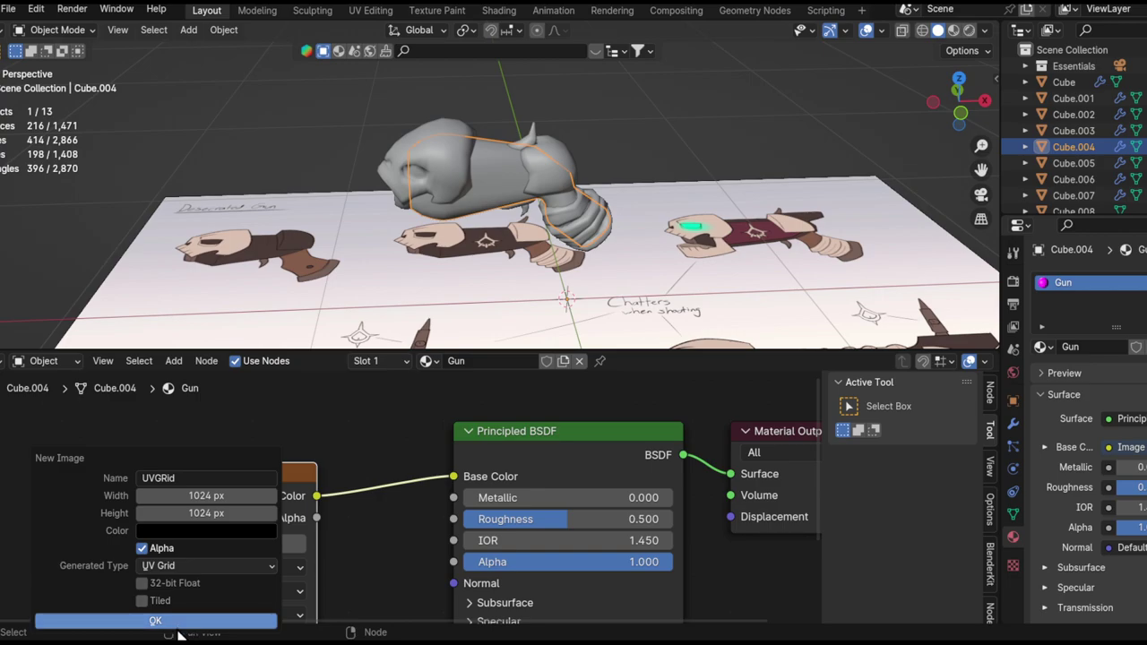
{"action": "left_click", "coordinate": [179, 619]}
{"action": "middle_click_drag", "start_coordinate": [186, 514], "coordinate": [229, 507]}
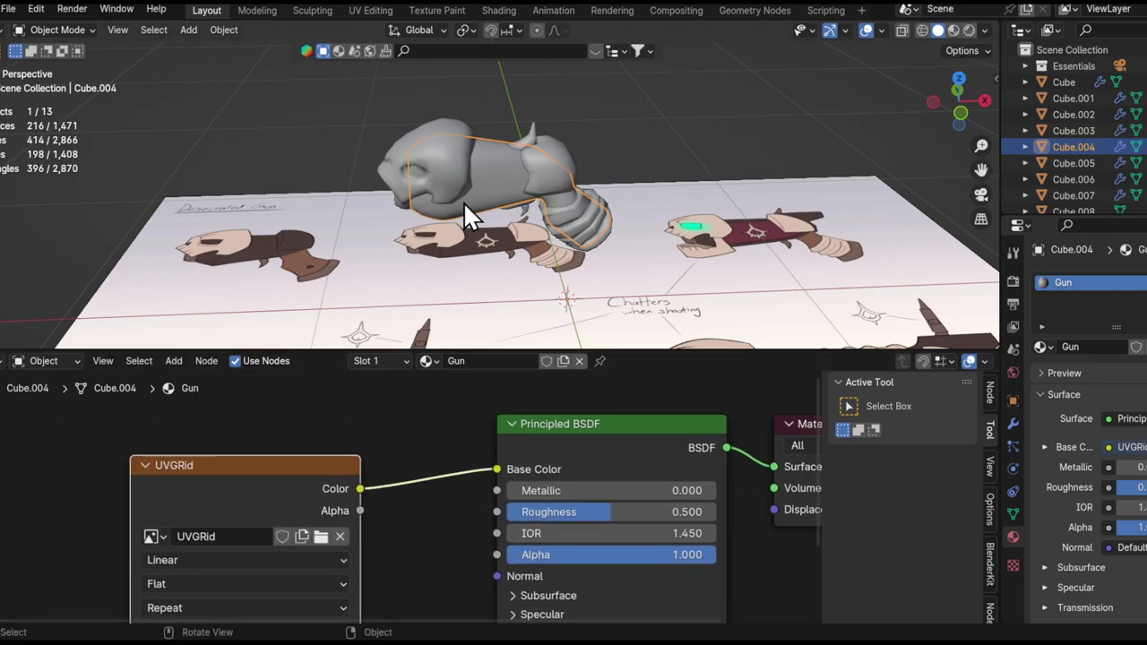
- Enlarge the 3D viewport over the Shader Editor and show the gun in material preview shading
{"action": "left_click_drag", "start_coordinate": [736, 352], "coordinate": [740, 427]}
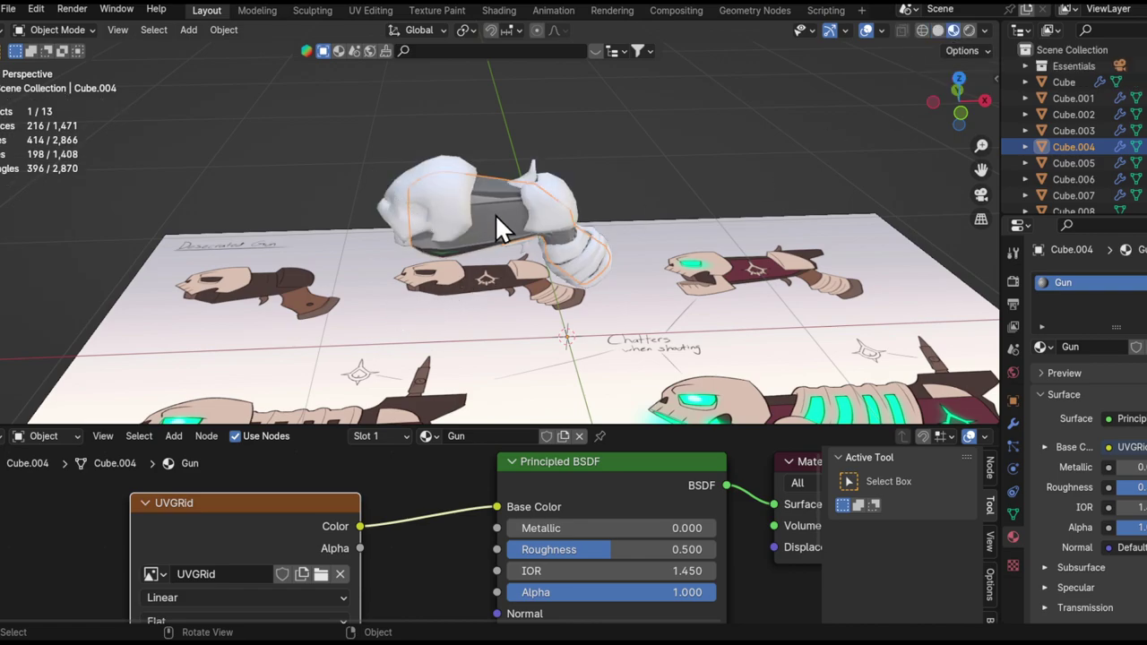
{"action": "left_click_drag", "start_coordinate": [333, 131], "coordinate": [573, 357]}
{"action": "left_click_drag", "start_coordinate": [688, 322], "coordinate": [749, 365], "text": "ctrl"}
{"action": "scroll", "coordinate": [528, 235], "scroll_direction": "up", "scroll_amount": 3}
{"action": "middle_click_drag", "start_coordinate": [579, 298], "coordinate": [582, 350], "text": "shift"}
{"action": "scroll", "coordinate": [466, 179], "scroll_direction": "down", "scroll_amount": 3}
{"action": "middle_click_drag", "start_coordinate": [461, 300], "coordinate": [398, 131], "text": "shift"}
- Select all the gun parts with the body active and link its Gun material to the other parts
{"action": "left_click_drag", "start_coordinate": [398, 131], "coordinate": [571, 229]}
{"action": "mouse_move", "coordinate": [437, 167]}
{"action": "middle_mouse_down", "text": "shift"}
{"action": "mouse_move", "coordinate": [482, 243]}
{"action": "mouse_move", "coordinate": [431, 171]}
{"action": "mouse_move", "coordinate": [437, 222]}
{"action": "middle_mouse_up", "text": "shift"}
{"action": "left_click_drag", "start_coordinate": [335, 103], "coordinate": [584, 216]}
{"action": "left_click_drag", "start_coordinate": [699, 294], "coordinate": [797, 303], "text": "ctrl"}
{"action": "middle_click_drag", "start_coordinate": [617, 202], "coordinate": [646, 255], "text": "shift"}
{"action": "key", "text": "g"}
{"action": "right_click", "coordinate": [659, 218]}
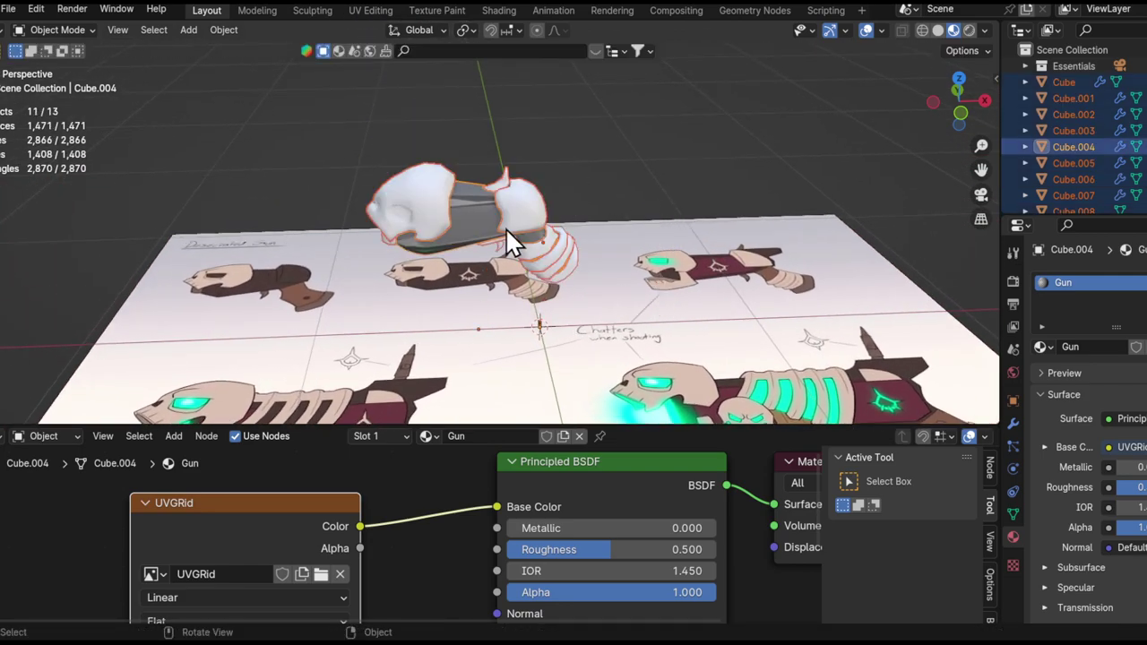
{"action": "left_click", "coordinate": [460, 204], "text": "shift"}
{"action": "left_click", "coordinate": [471, 196], "text": "shift"}
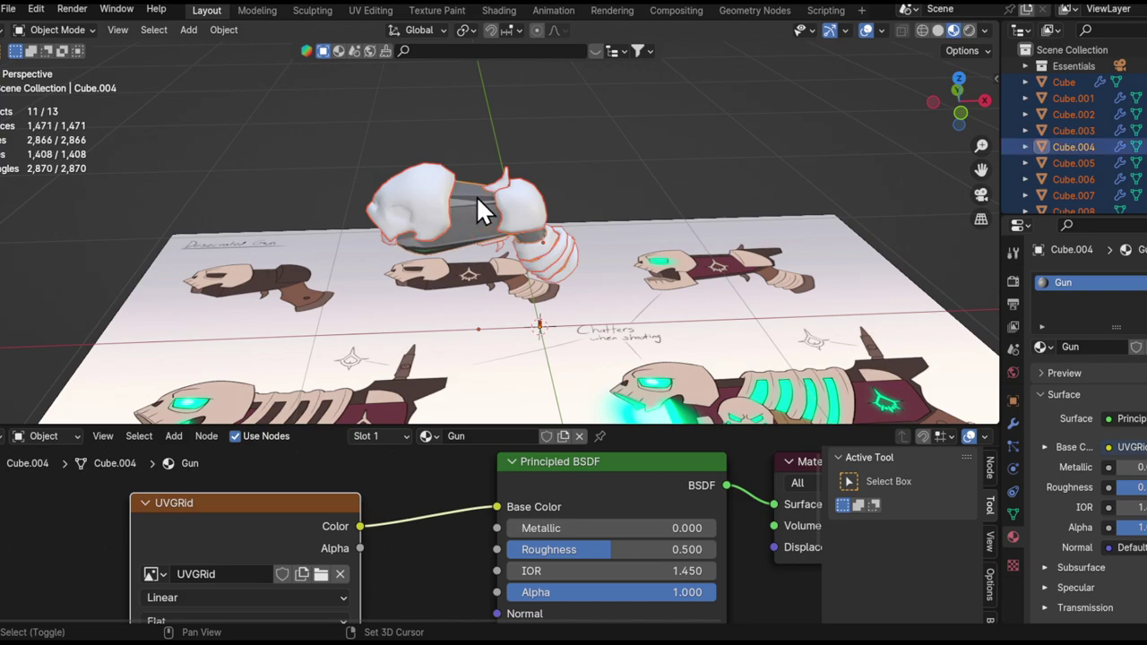
{"action": "key", "text": "ctrl+l"}
{"action": "left_click", "coordinate": [442, 232]}
{"action": "left_click_drag", "start_coordinate": [442, 233], "coordinate": [501, 179], "text": "ctrl+alt"}
{"action": "left_click_drag", "start_coordinate": [502, 179], "coordinate": [343, 148], "text": "alt"}
{"action": "left_click_drag", "start_coordinate": [343, 148], "coordinate": [437, 4], "text": "alt"}
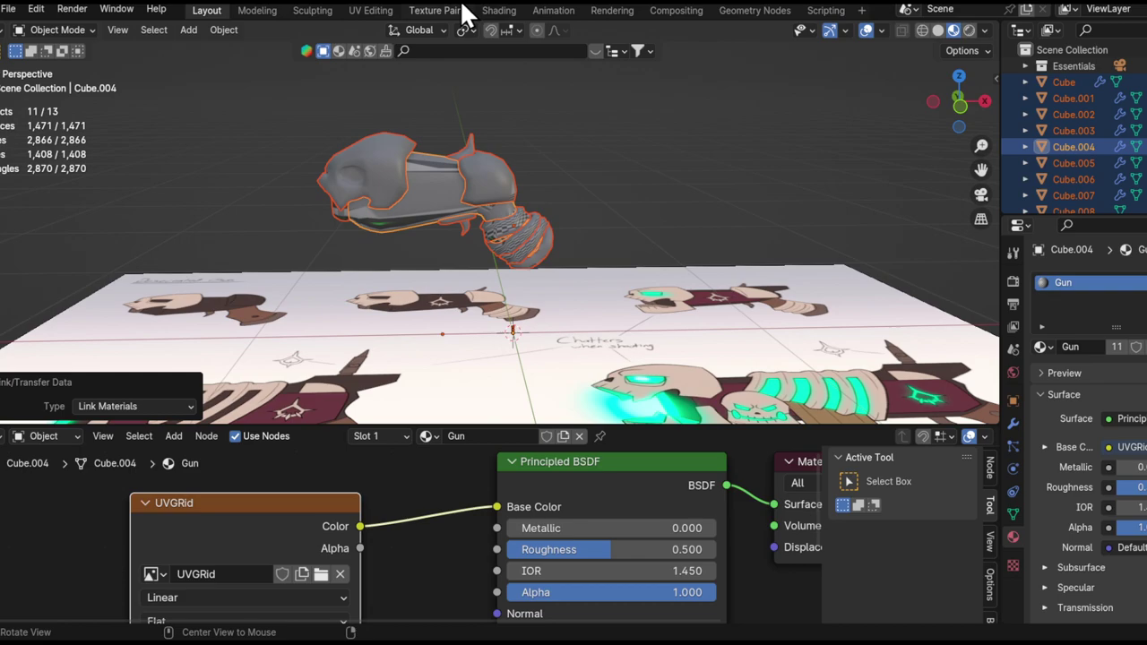
- Inspect how the grid texture sits on the gun parts from several angles, with the skull made active
{"action": "middle_click_drag", "start_coordinate": [477, 178], "coordinate": [582, 179]}
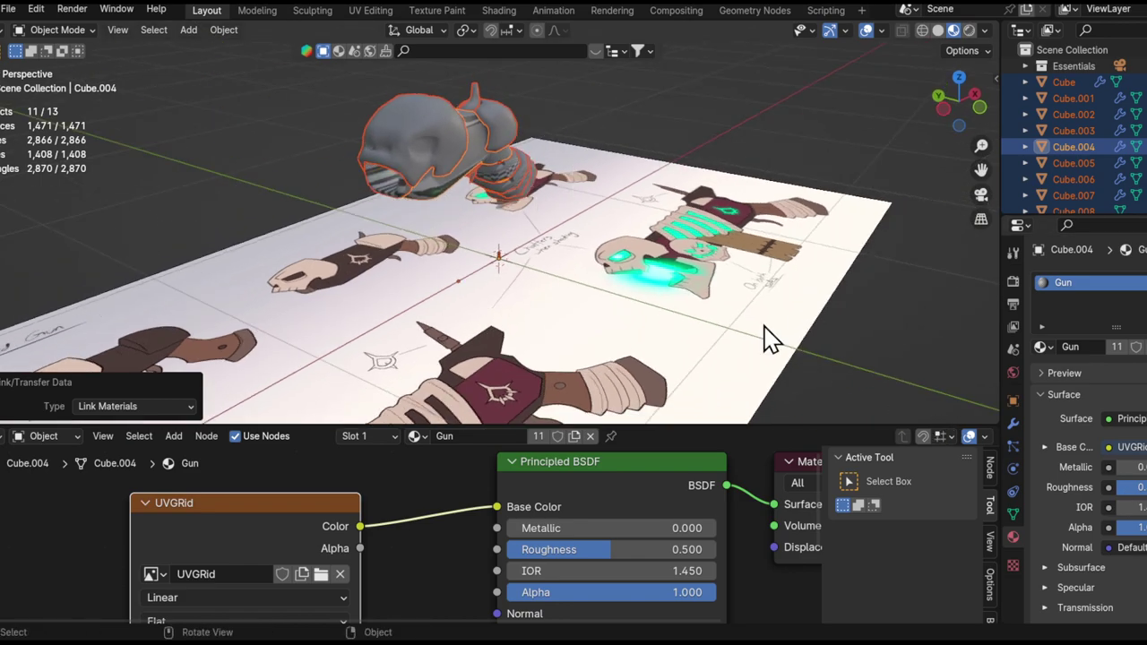
{"action": "middle_click_drag", "start_coordinate": [381, 118], "coordinate": [372, 168]}
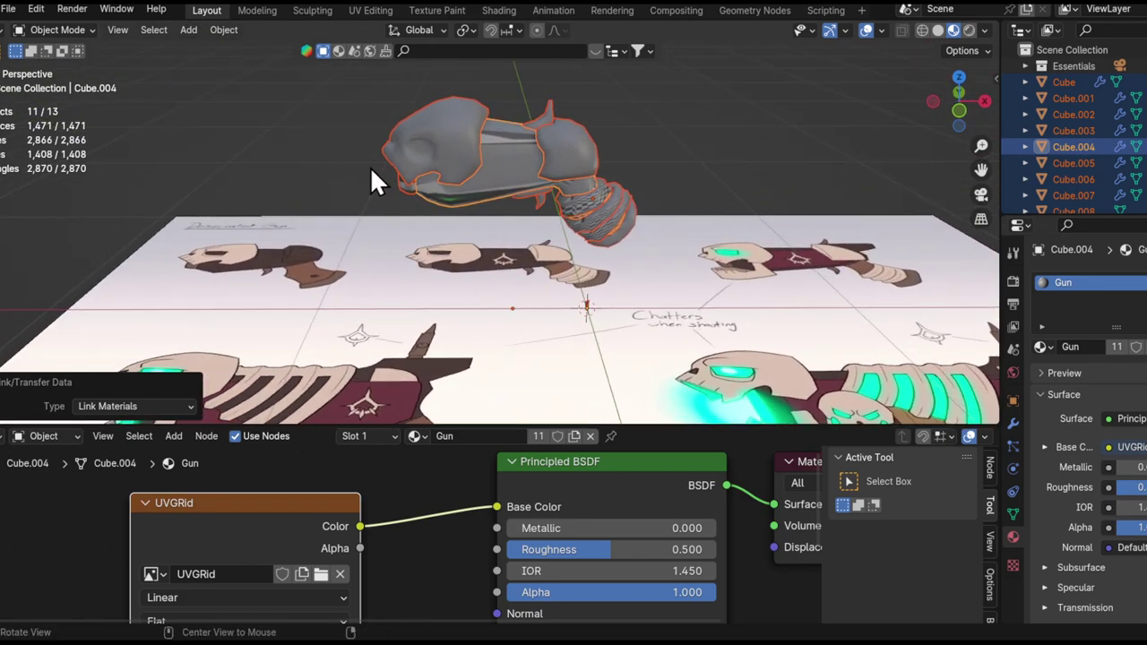
{"action": "middle_click_drag", "start_coordinate": [527, 180], "coordinate": [476, 143]}
{"action": "left_click", "coordinate": [475, 143]}
{"action": "middle_click_drag", "start_coordinate": [398, 181], "coordinate": [473, 106]}
{"action": "left_click_drag", "start_coordinate": [493, 93], "coordinate": [184, 217]}
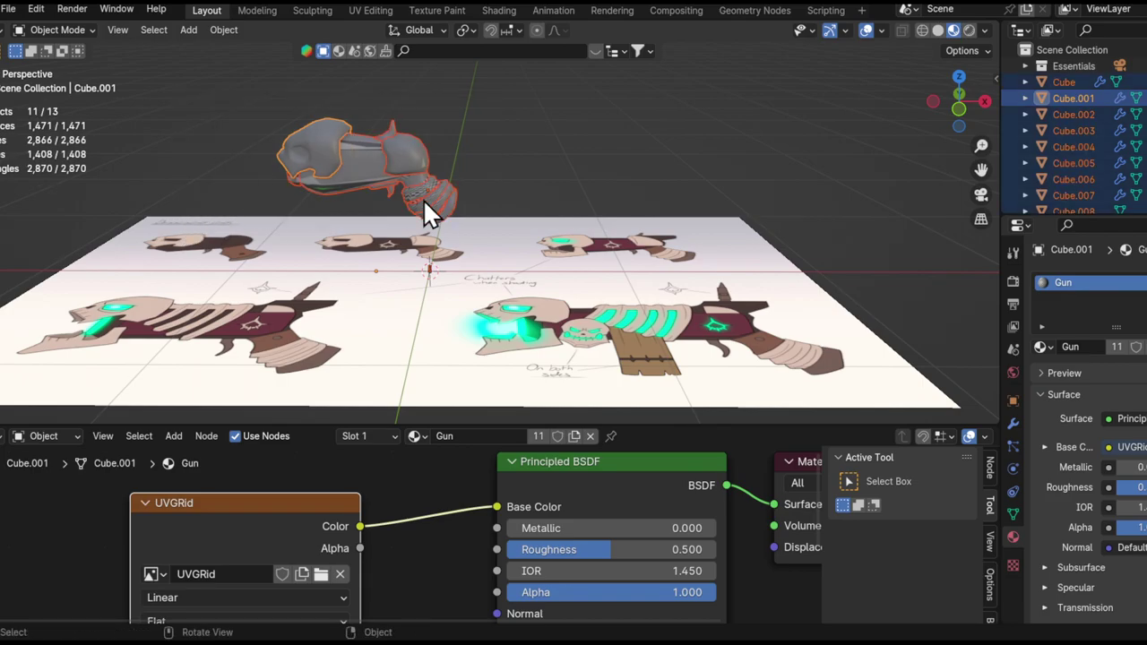
{"action": "scroll", "coordinate": [430, 201], "scroll_direction": "up", "scroll_amount": 2}
{"action": "middle_click_drag", "start_coordinate": [430, 196], "coordinate": [233, 251]}
- Return the viewport to solid shading and apply the skull's Mirror modifier
{"action": "left_click", "coordinate": [938, 30]}
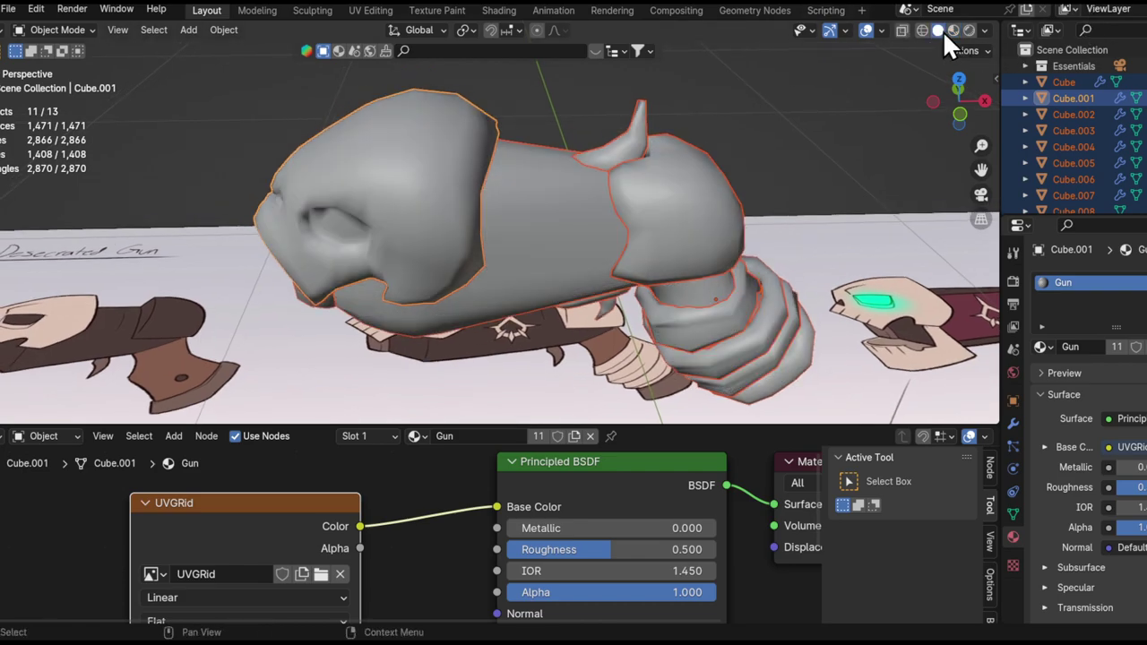
{"action": "mouse_move", "coordinate": [473, 239]}
{"action": "middle_mouse_down"}
{"action": "mouse_move", "coordinate": [425, 158]}
{"action": "mouse_move", "coordinate": [1127, 508]}
{"action": "middle_mouse_up"}
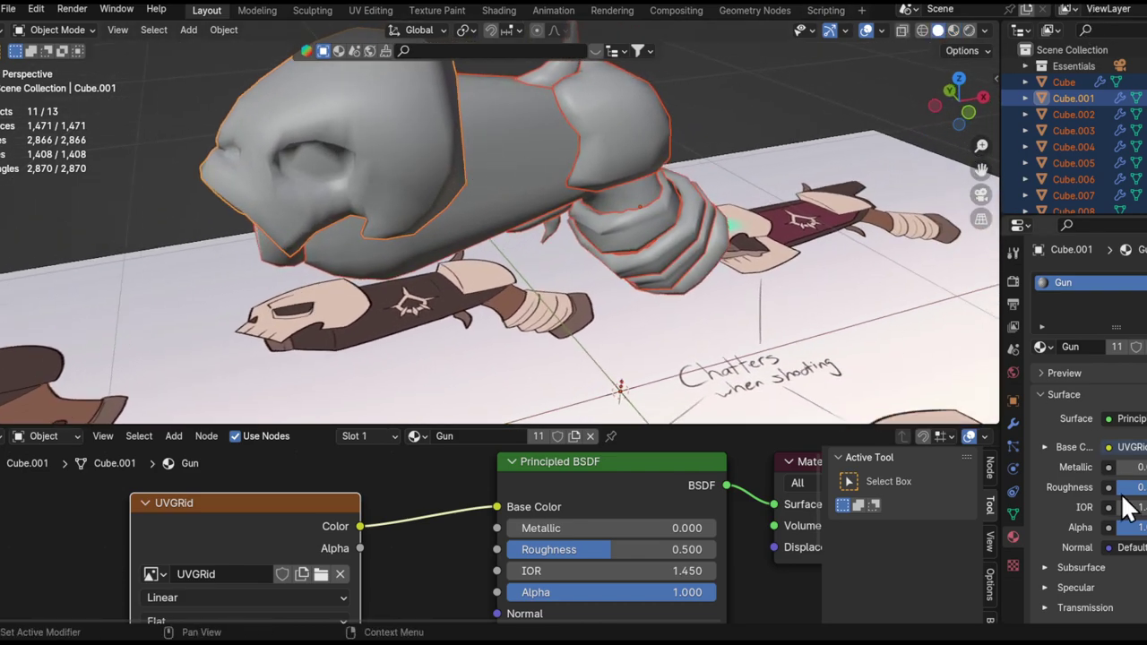
{"action": "left_click", "coordinate": [1013, 423]}
{"action": "key", "text": "ctrl+a"}
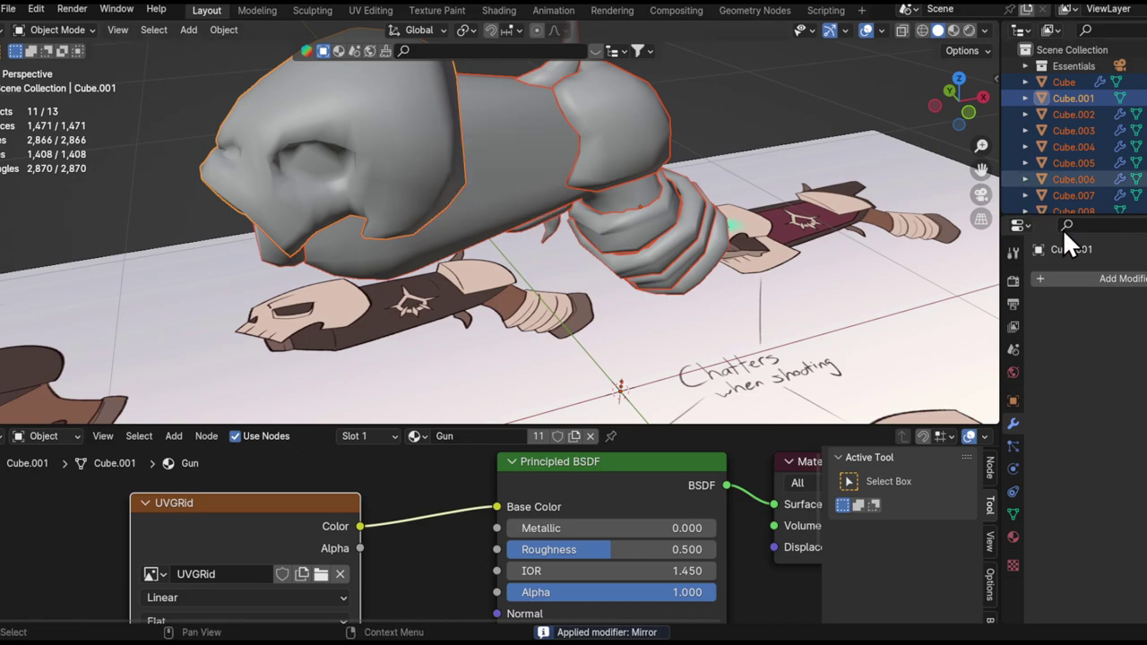
- Deselect the skull, make the gun body active and apply all modifiers on the remaining selected parts
{"action": "left_click", "coordinate": [405, 113], "text": "shift"}
{"action": "left_click", "coordinate": [405, 113], "text": "shift"}
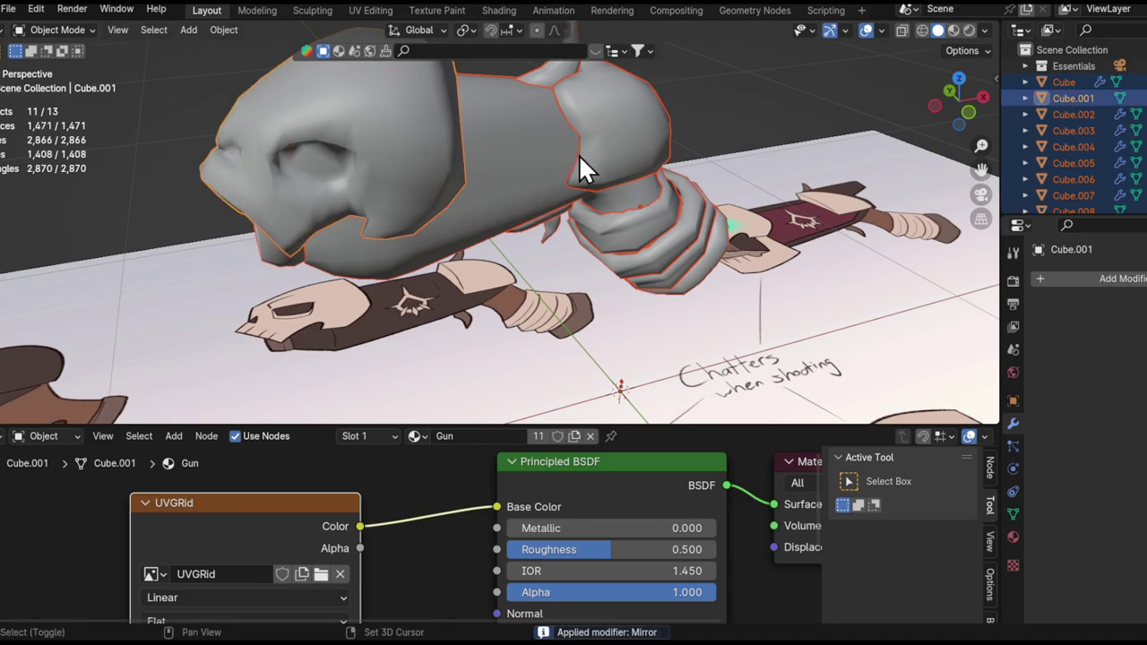
{"action": "left_click", "coordinate": [503, 119], "text": "shift"}
{"action": "left_click", "coordinate": [526, 111], "text": "shift"}
{"action": "left_click", "coordinate": [1087, 279]}
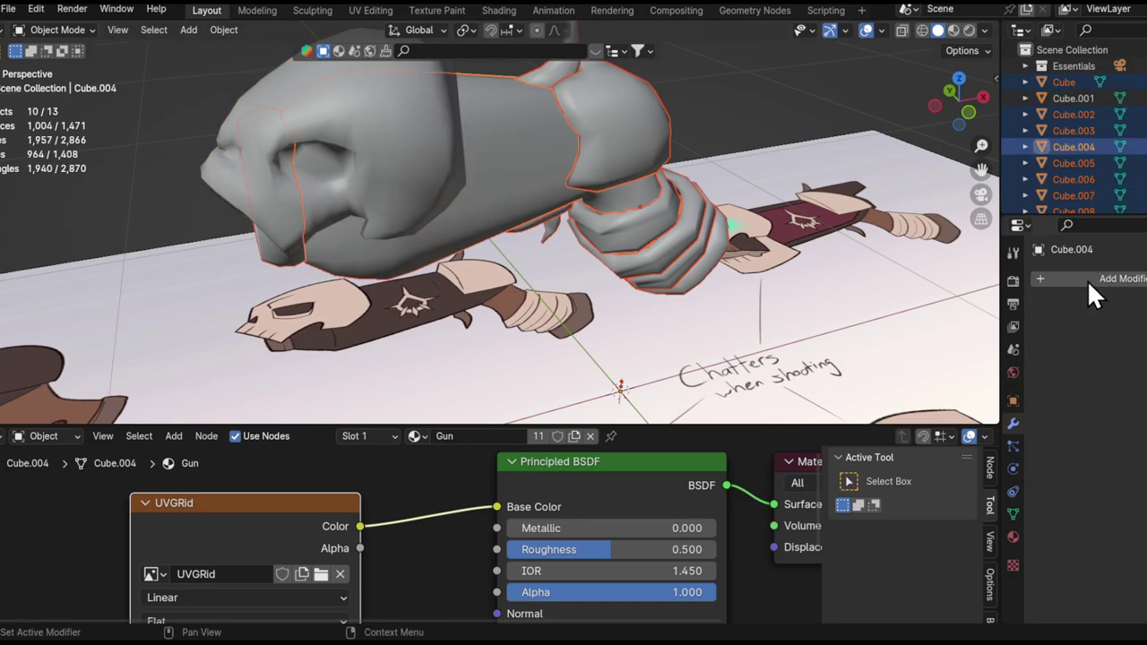
- Set the selected gun parts' origins to their geometry and bring back the viewport sidebar
{"action": "key", "text": "q"}
{"action": "left_click", "coordinate": [601, 172]}
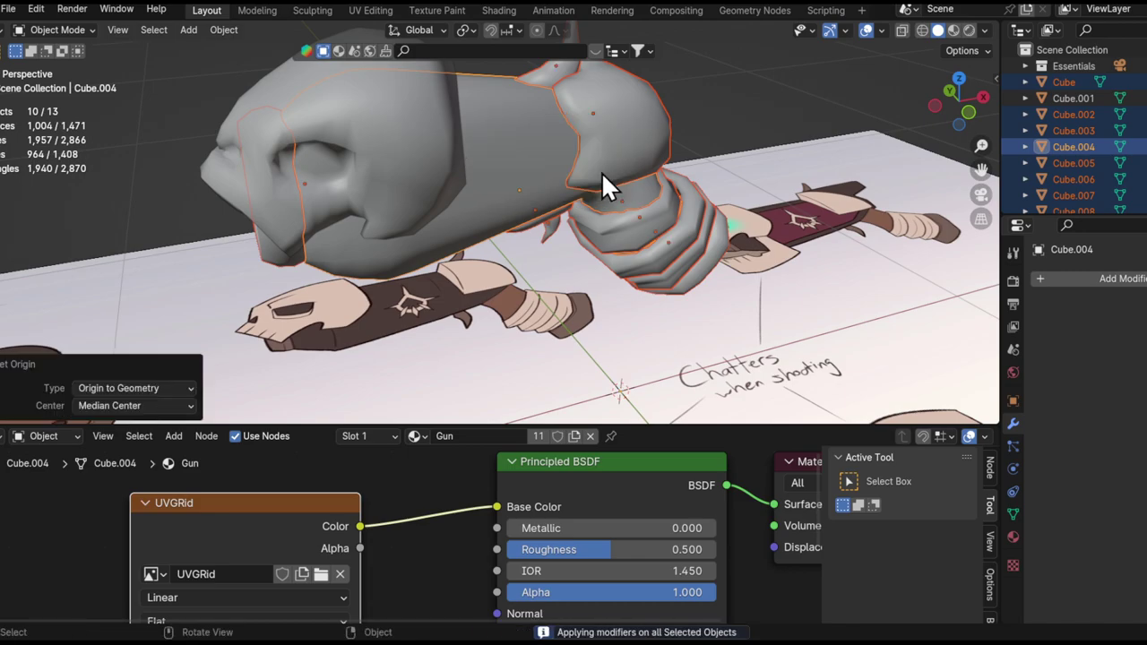
{"action": "scroll", "coordinate": [606, 197], "scroll_direction": "down", "scroll_amount": 3}
{"action": "key", "text": "n"}
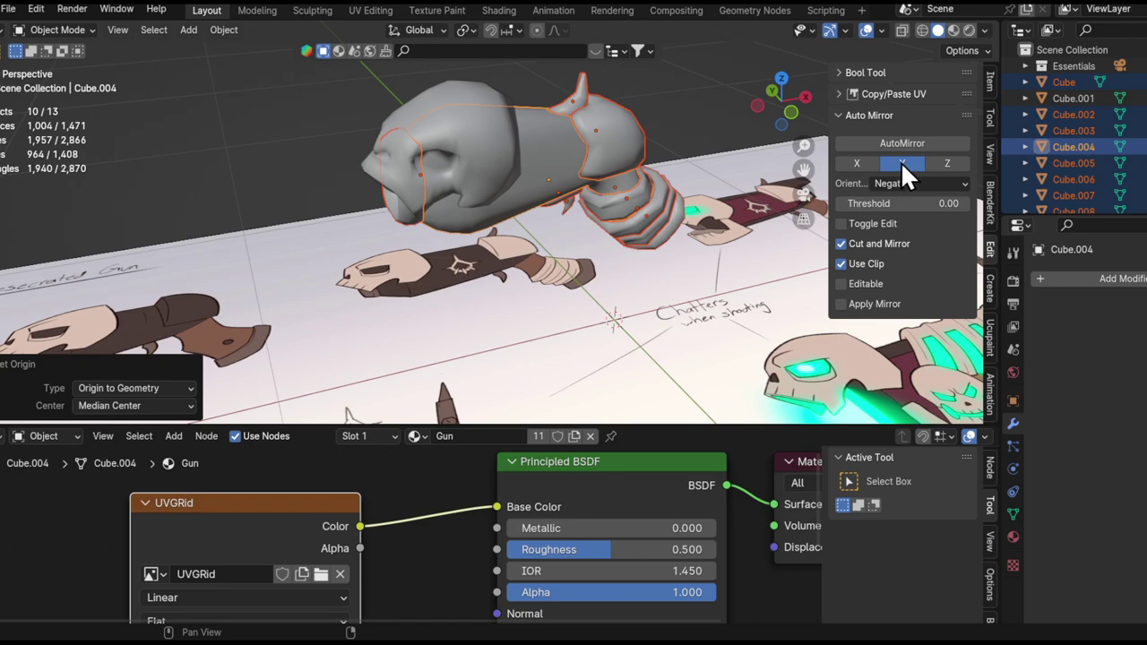
- Try to auto-mirror the gun body across Y while all gun parts are selected, and undo it
{"action": "left_click", "coordinate": [892, 142]}
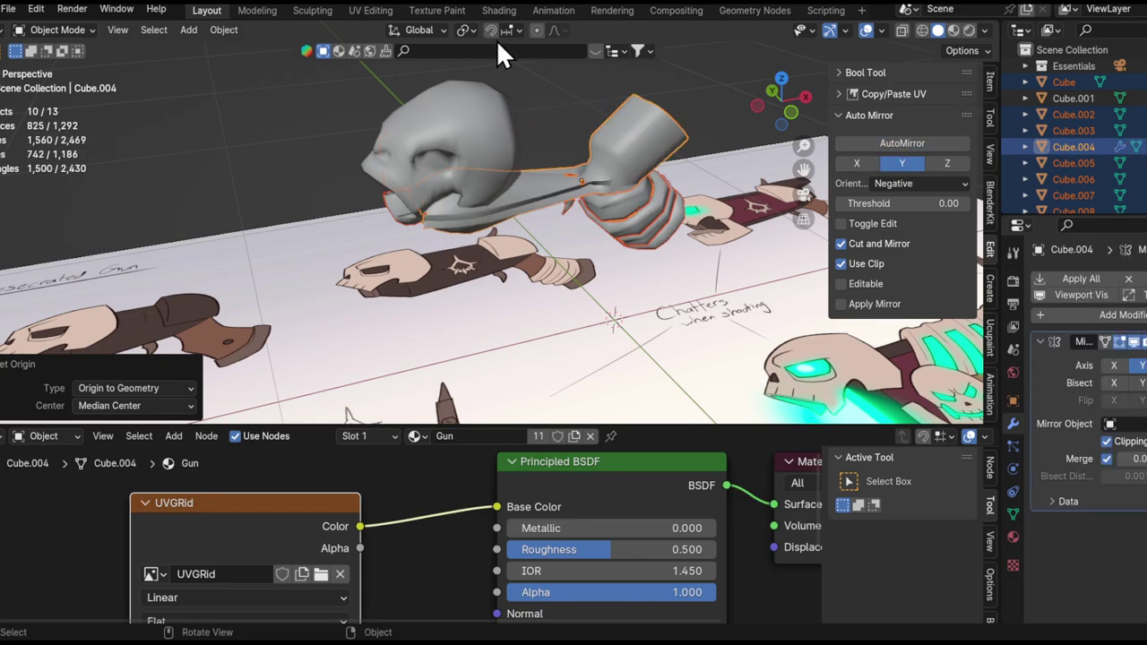
{"action": "left_click", "coordinate": [560, 81]}
{"action": "key", "text": "ctrl+z"}
- Set the AutoMirror axis to Z and auto-mirror the gun body and the rounded rear bone piece separately
{"action": "middle_click_drag", "start_coordinate": [571, 163], "coordinate": [538, 184]}
{"action": "left_click", "coordinate": [502, 204]}
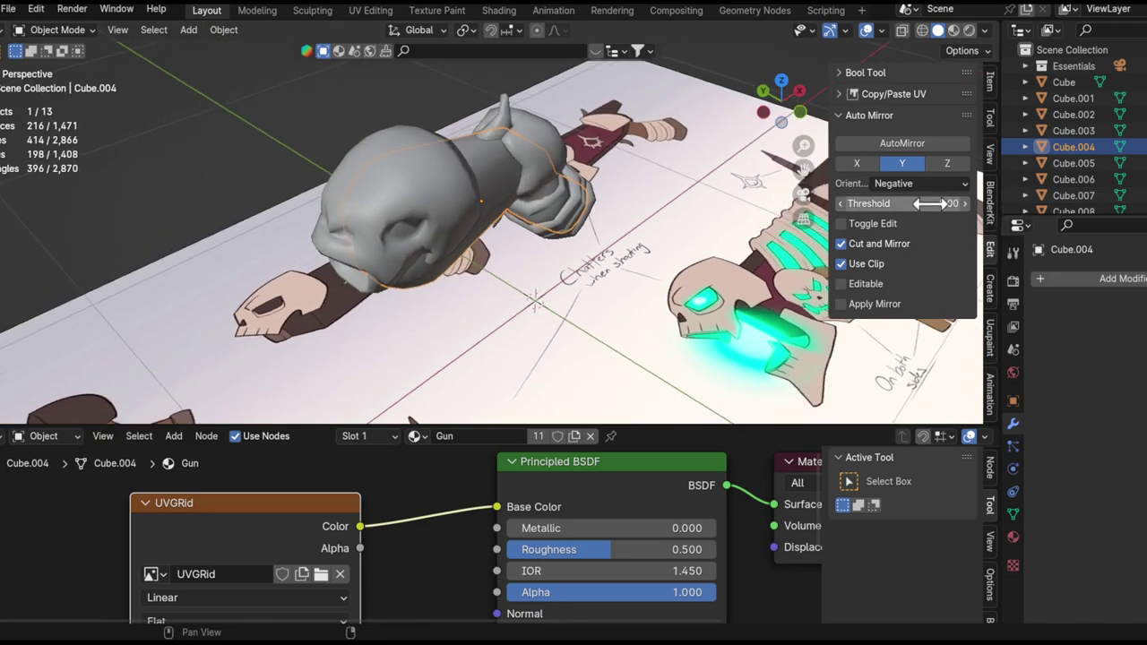
{"action": "left_click", "coordinate": [947, 162]}
{"action": "left_click", "coordinate": [914, 141]}
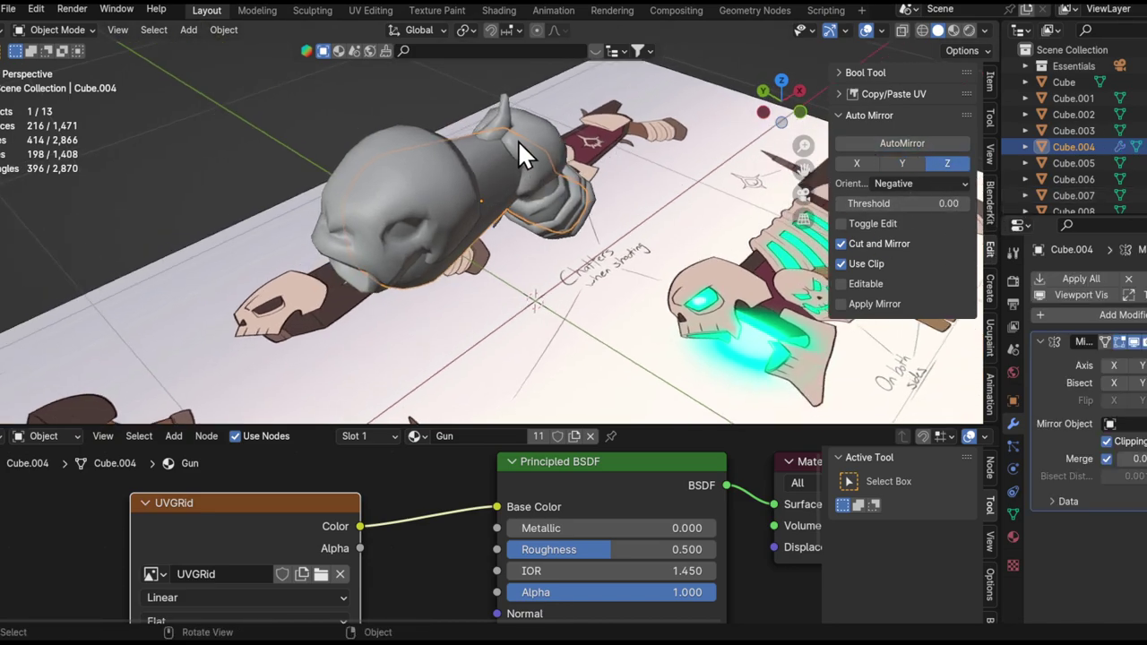
{"action": "middle_click_drag", "start_coordinate": [516, 140], "coordinate": [487, 142]}
{"action": "left_click", "coordinate": [541, 145]}
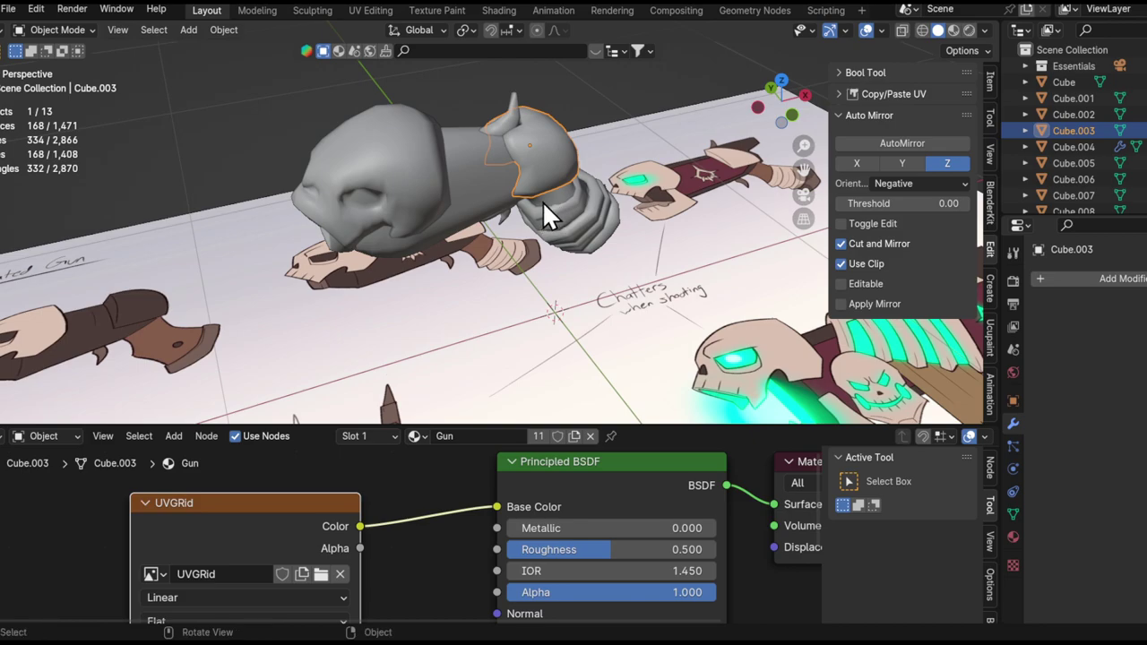
{"action": "left_click", "coordinate": [917, 144]}
{"action": "middle_click_drag", "start_coordinate": [627, 189], "coordinate": [521, 168]}
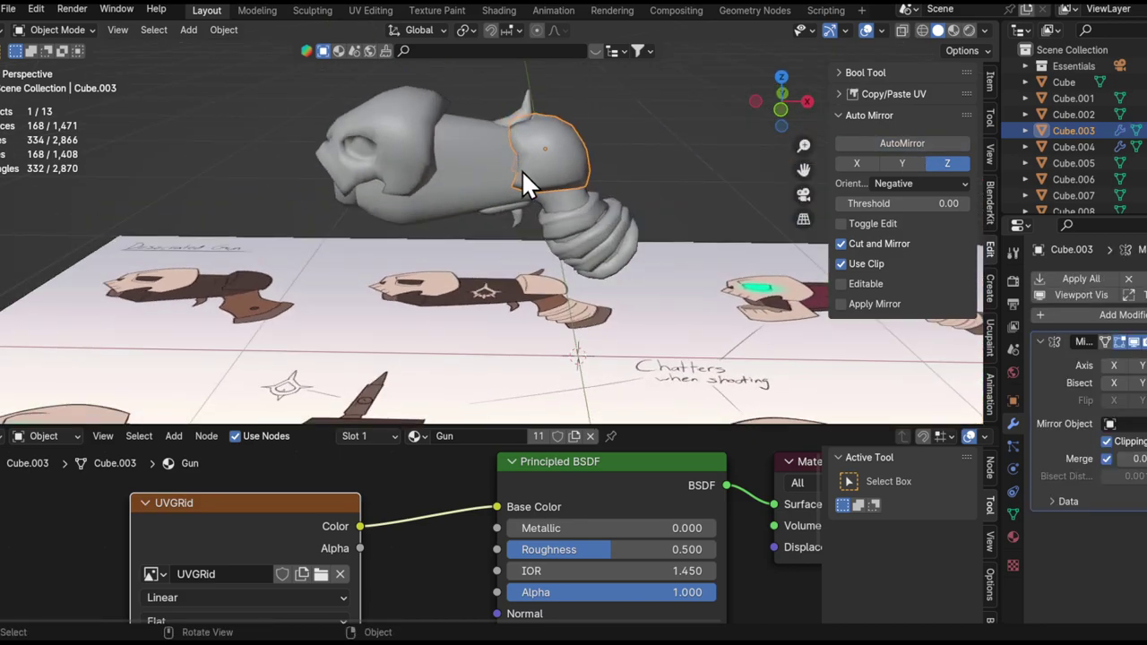
- Auto-mirror the flat piece under the gun body and the curved trigger spike separately across Z
{"action": "scroll", "coordinate": [501, 175], "scroll_direction": "up", "scroll_amount": 2}
{"action": "left_click", "coordinate": [480, 184]}
{"action": "middle_click_drag", "start_coordinate": [515, 236], "coordinate": [892, 159]}
{"action": "left_click", "coordinate": [505, 235]}
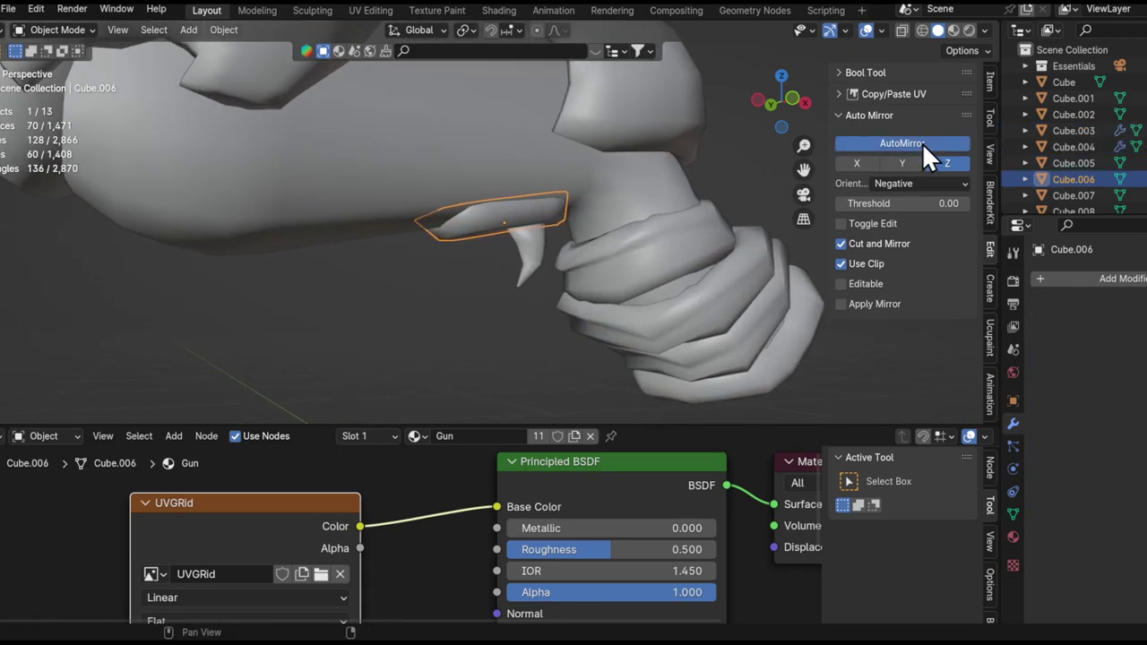
{"action": "left_click", "coordinate": [922, 142]}
{"action": "left_click", "coordinate": [524, 251]}
{"action": "left_click", "coordinate": [908, 145]}
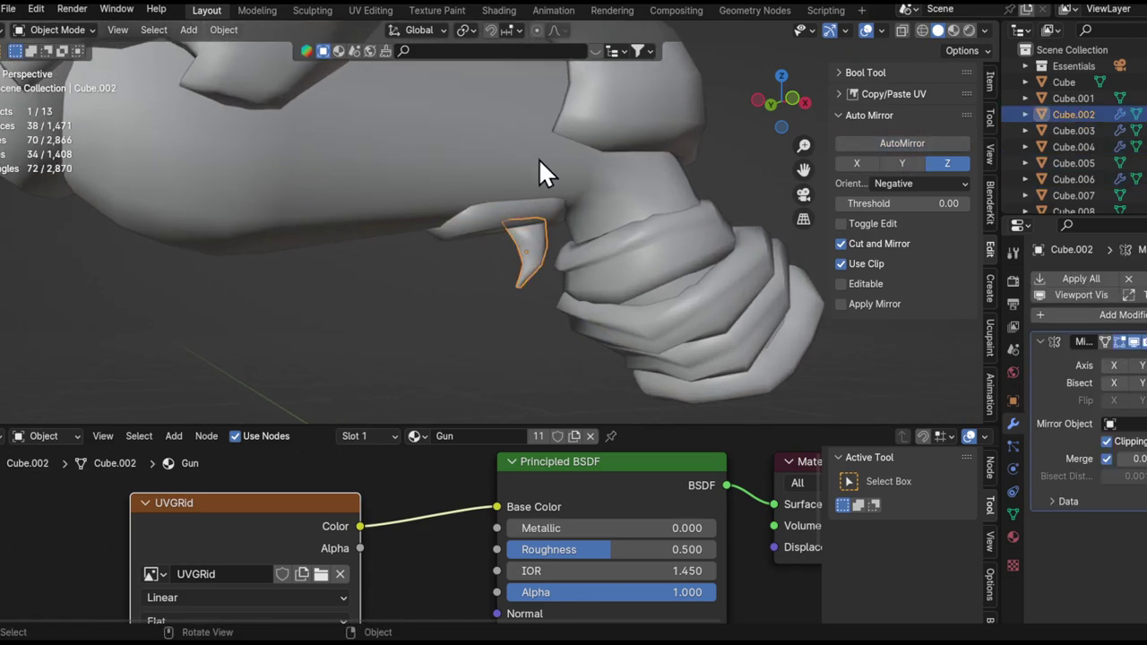
- Auto-mirror the skull and the jaw piece inside its mouth separately across Z
{"action": "scroll", "coordinate": [502, 193], "scroll_direction": "down", "scroll_amount": 5}
{"action": "left_click", "coordinate": [457, 206]}
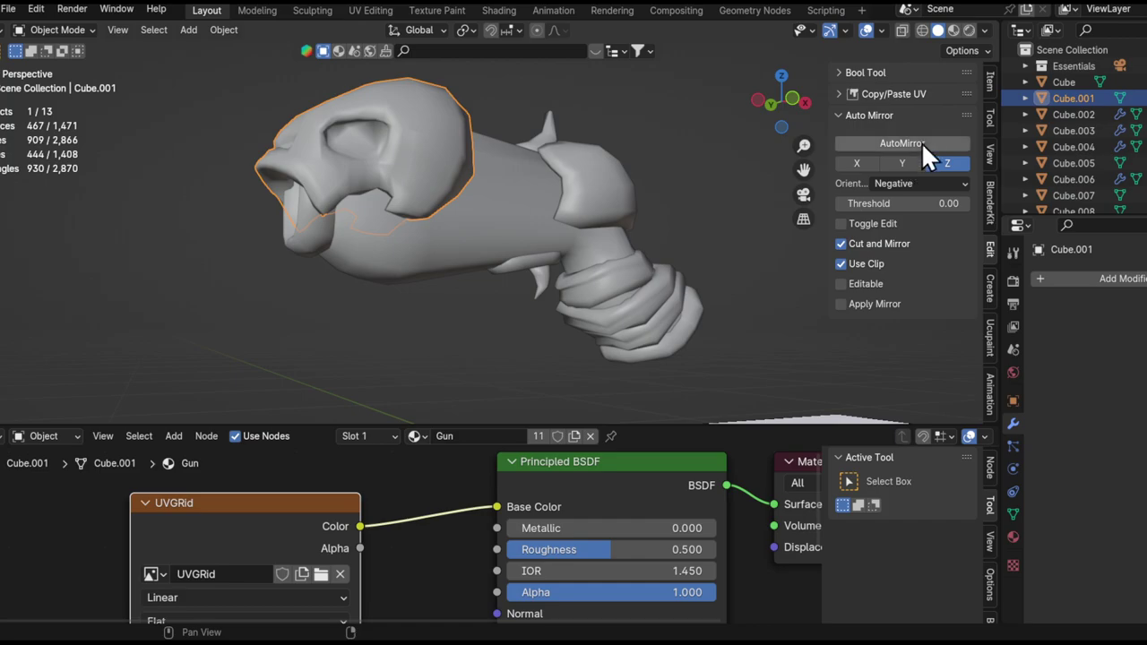
{"action": "left_click", "coordinate": [921, 141]}
{"action": "middle_click_drag", "start_coordinate": [253, 180], "coordinate": [300, 220]}
{"action": "left_click", "coordinate": [300, 221]}
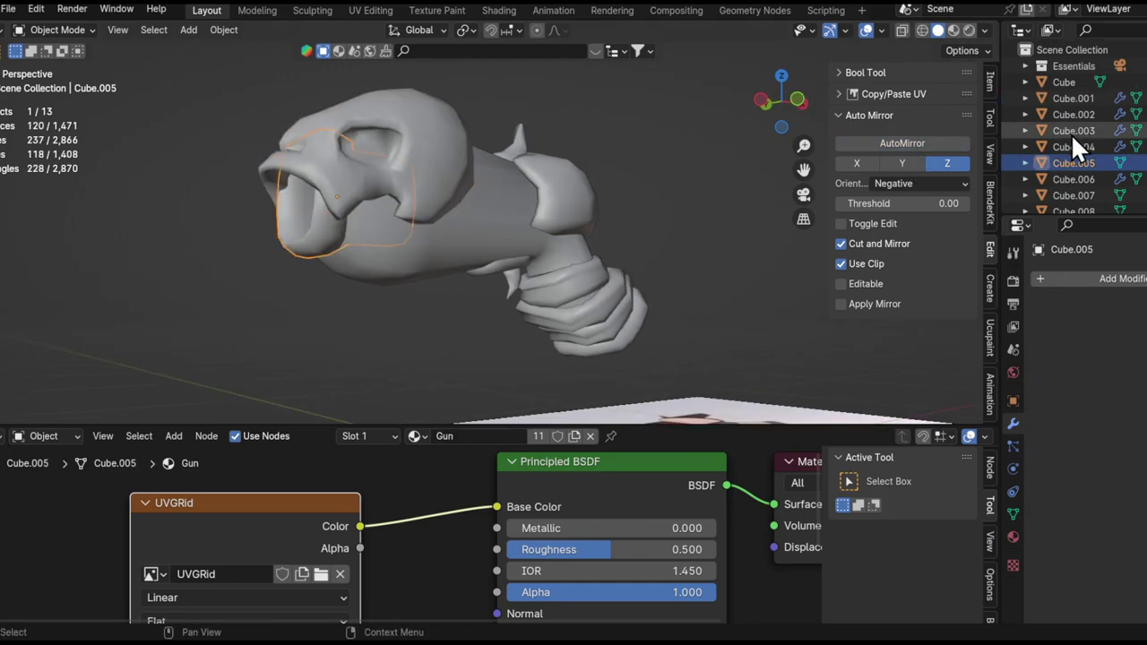
{"action": "left_click", "coordinate": [911, 145]}
- Auto-mirror the horn on top of the gun across Z
{"action": "middle_click_drag", "start_coordinate": [381, 204], "coordinate": [500, 158]}
{"action": "left_click", "coordinate": [310, 174]}
{"action": "left_click", "coordinate": [428, 175]}
{"action": "left_click", "coordinate": [906, 147]}
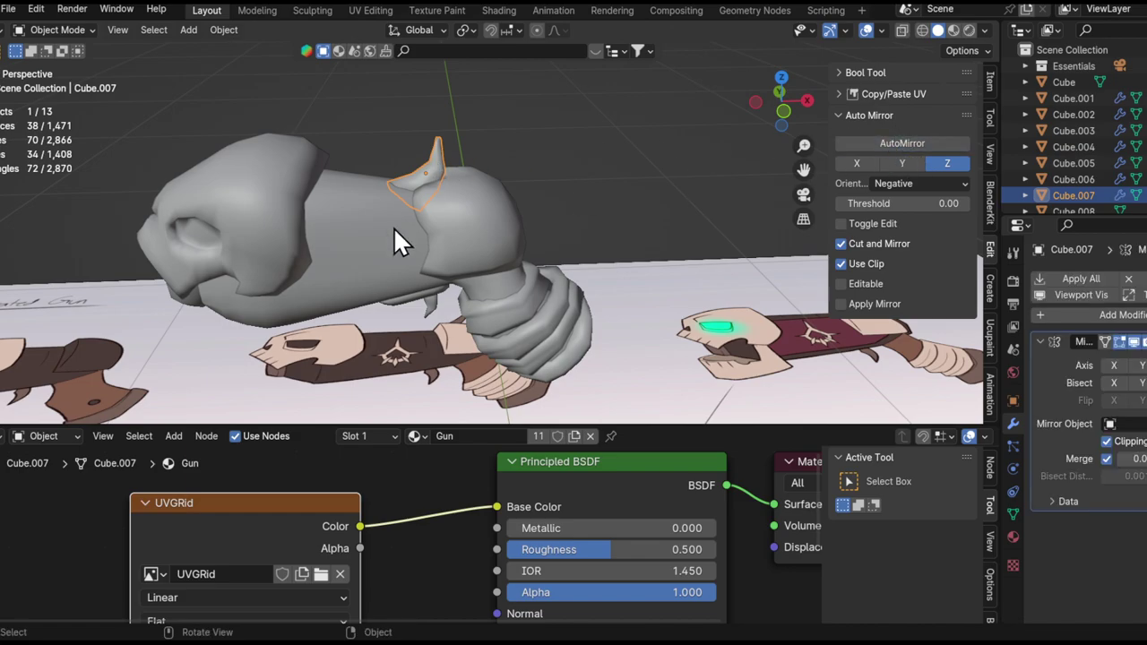
- Auto-mirror the end piece at the bottom of the grip across Z
{"action": "left_click", "coordinate": [487, 242]}
{"action": "middle_click_drag", "start_coordinate": [486, 243], "coordinate": [794, 230]}
{"action": "left_click", "coordinate": [490, 328]}
{"action": "left_click", "coordinate": [527, 291]}
{"action": "middle_click_drag", "start_coordinate": [577, 282], "coordinate": [531, 148], "text": "shift"}
{"action": "left_click", "coordinate": [549, 208]}
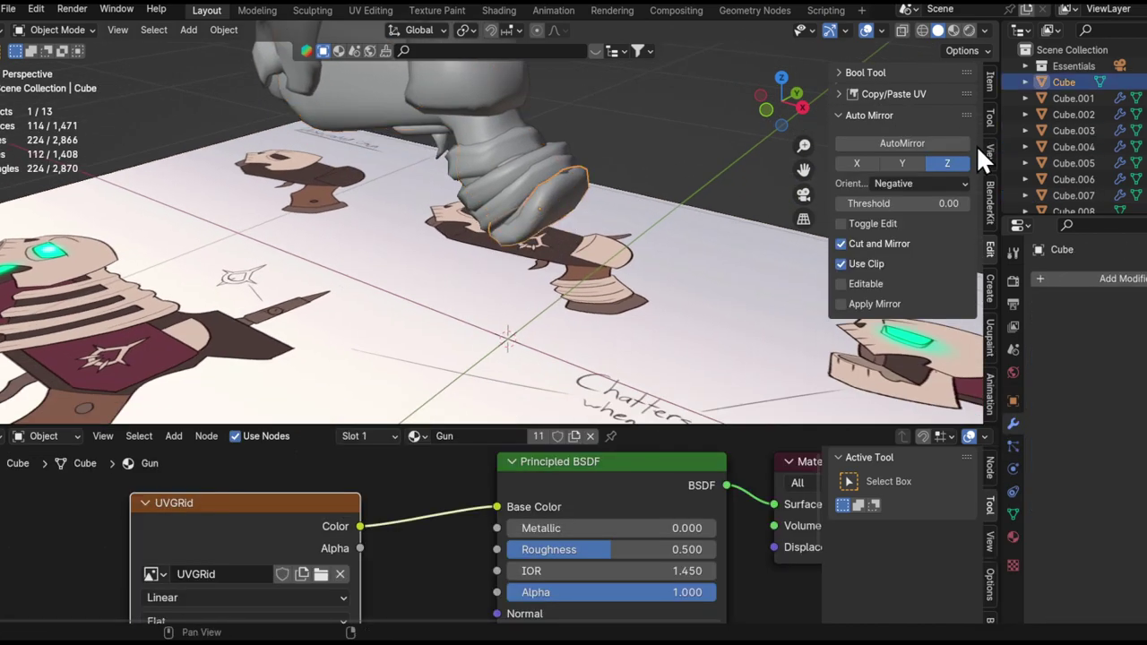
{"action": "left_click", "coordinate": [907, 145]}
- Examine the mirrored meshes of all gun parts in Edit Mode, then return to Object Mode with nothing selected
{"action": "middle_click_drag", "start_coordinate": [389, 174], "coordinate": [501, 227]}
{"action": "key", "text": "a"}
{"action": "left_click_drag", "start_coordinate": [502, 227], "coordinate": [554, 144], "text": "alt"}
{"action": "key", "text": "alt+a"}
{"action": "key", "text": "a"}
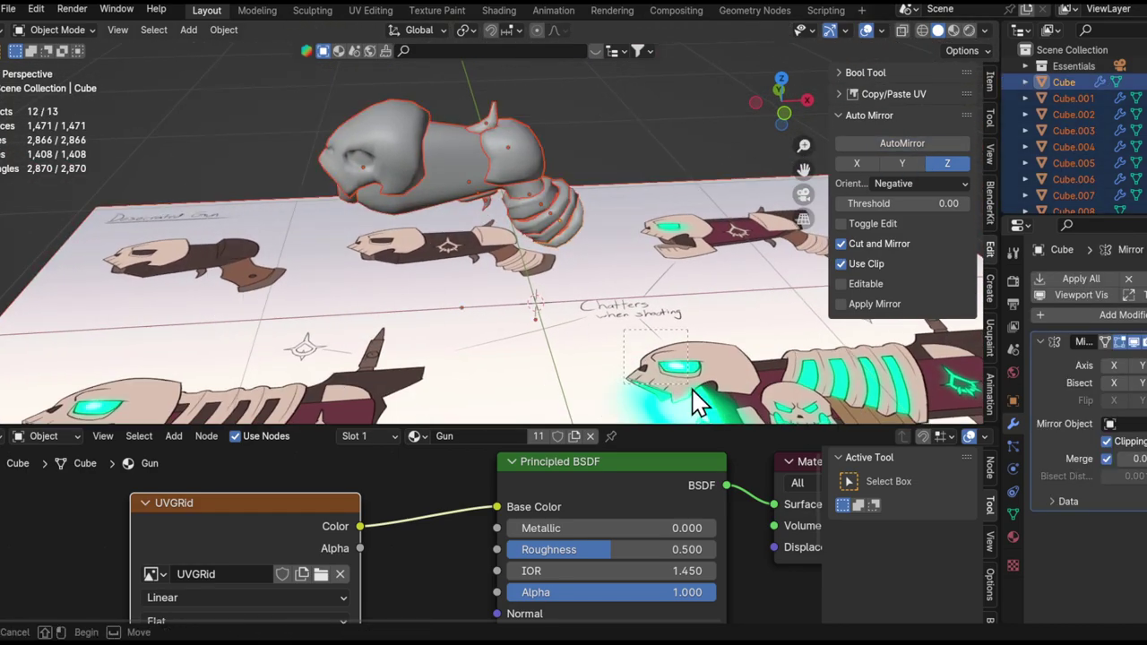
{"action": "key", "text": "Tab"}
{"action": "middle_click_drag", "start_coordinate": [351, 161], "coordinate": [227, 327]}
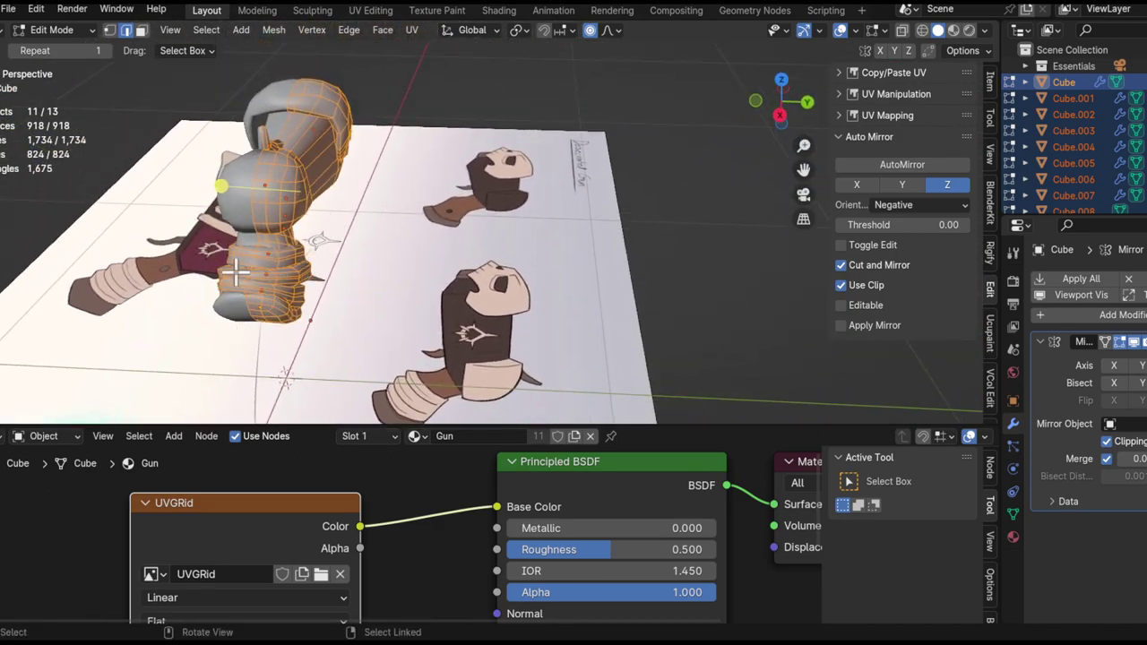
{"action": "middle_click_drag", "start_coordinate": [235, 273], "coordinate": [469, 207]}
{"action": "key", "text": "Tab"}
{"action": "key", "text": "alt+a"}
- Select every gun part with the gun body active, leaving the reference image out of the selection
{"action": "mouse_move", "coordinate": [355, 223]}
{"action": "middle_mouse_down"}
{"action": "mouse_move", "coordinate": [303, 327]}
{"action": "mouse_move", "coordinate": [340, 207]}
{"action": "middle_mouse_up"}
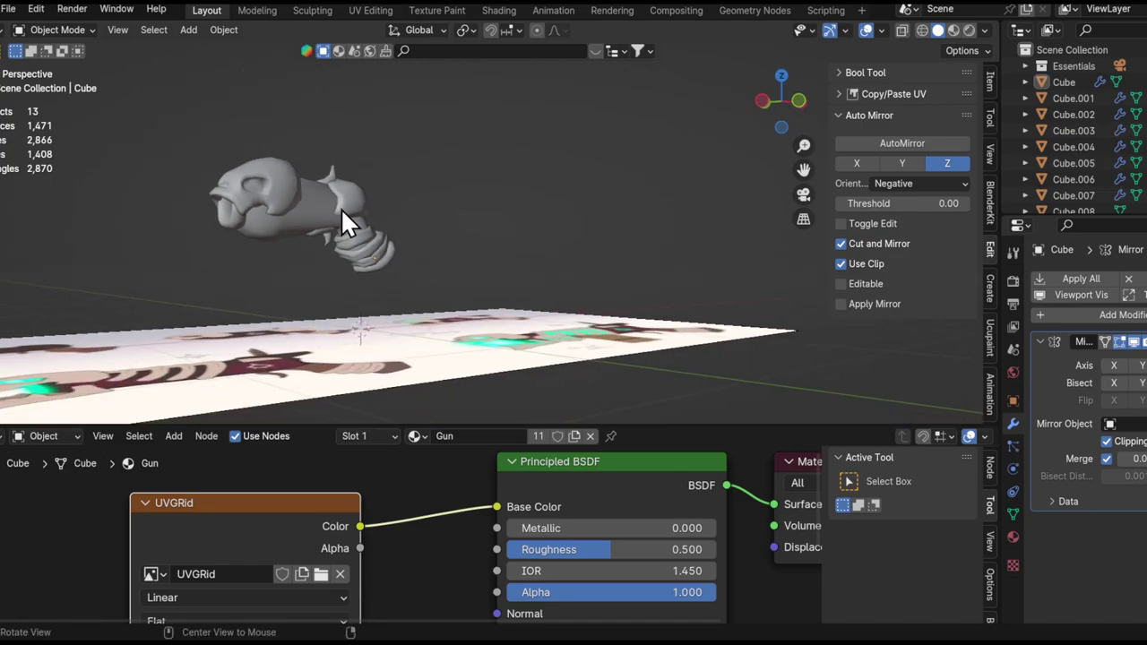
{"action": "left_click_drag", "start_coordinate": [340, 208], "coordinate": [271, 234], "text": "alt"}
{"action": "left_click", "coordinate": [306, 196]}
{"action": "left_click_drag", "start_coordinate": [614, 157], "coordinate": [576, 166], "text": "alt"}
{"action": "key", "text": "a"}
{"action": "key", "text": "alt+a"}
{"action": "key", "text": "a"}
{"action": "left_click_drag", "start_coordinate": [316, 274], "coordinate": [322, 272], "text": "alt+shift"}
{"action": "left_click_drag", "start_coordinate": [412, 363], "coordinate": [471, 374], "text": "ctrl"}
{"action": "middle_click_drag", "start_coordinate": [415, 259], "coordinate": [489, 247]}
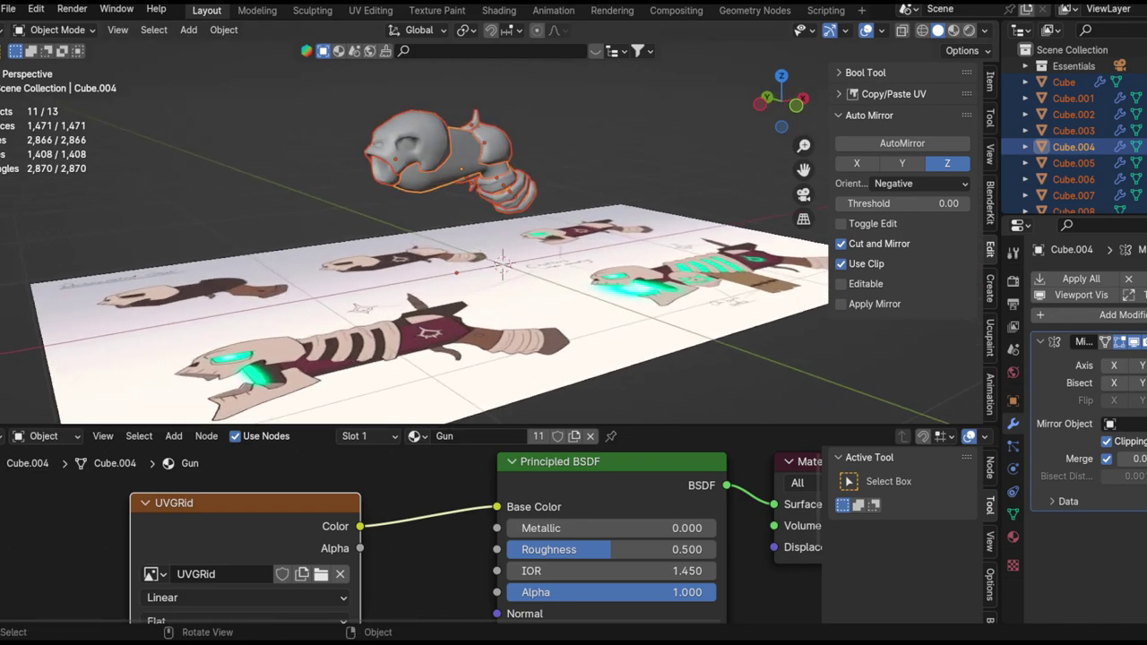
- Split the 3D viewport vertically and turn the new area into a UV Editor
{"action": "left_click_drag", "start_coordinate": [0, 24], "coordinate": [440, 56]}
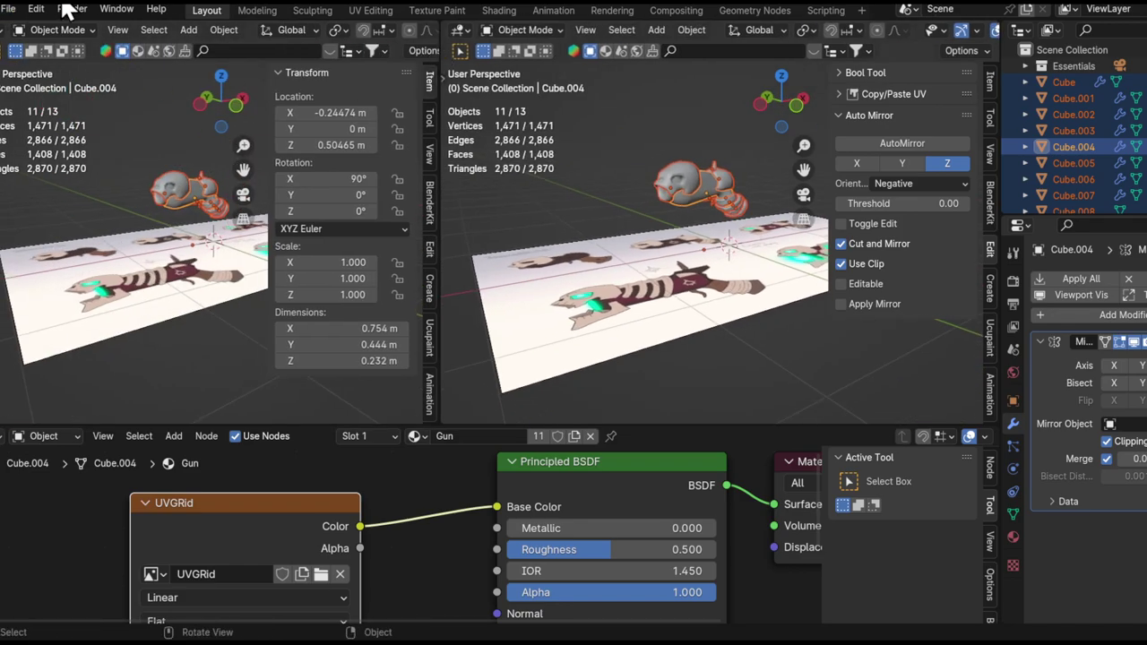
{"action": "left_click", "coordinate": [20, 29]}
{"action": "left_click", "coordinate": [45, 92]}
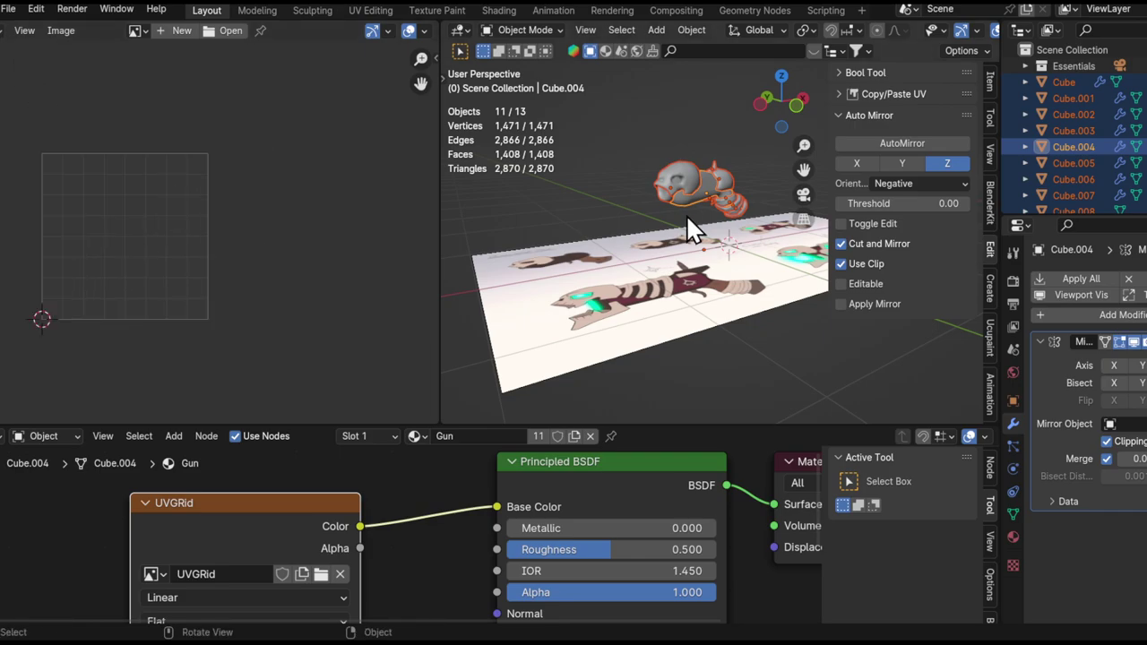
- Enter Edit Mode on all selected gun parts and unwrap their meshes with the Angle Based method
{"action": "key", "text": "Tab"}
{"action": "key", "text": "u"}
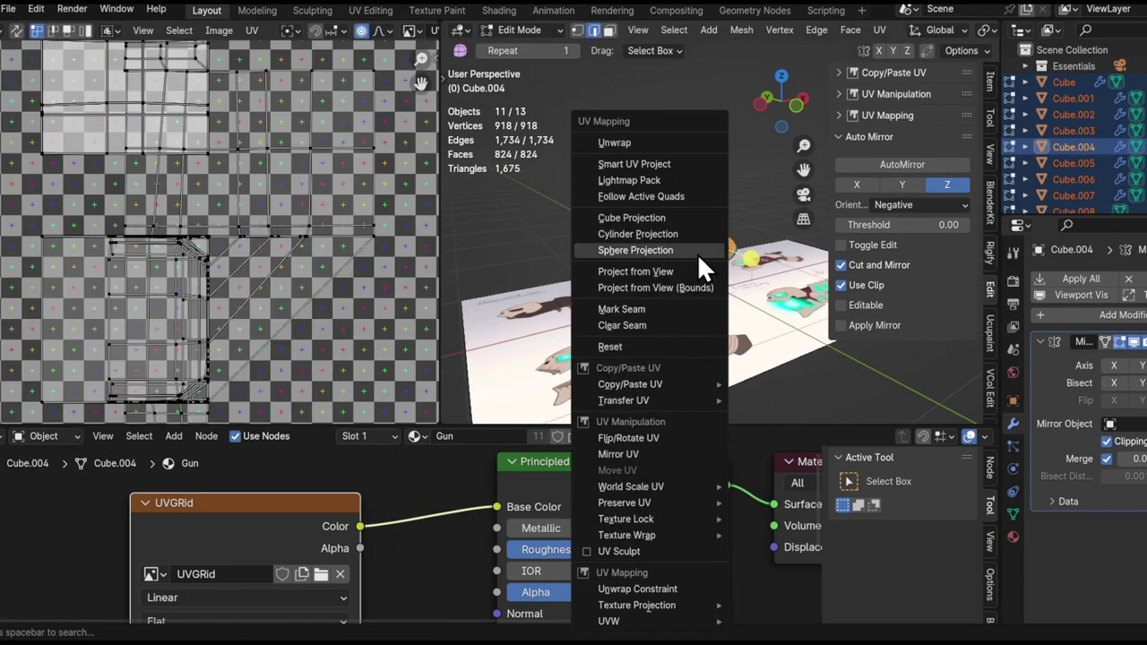
{"action": "left_click", "coordinate": [653, 134]}
{"action": "middle_click_drag", "start_coordinate": [108, 280], "coordinate": [95, 291]}
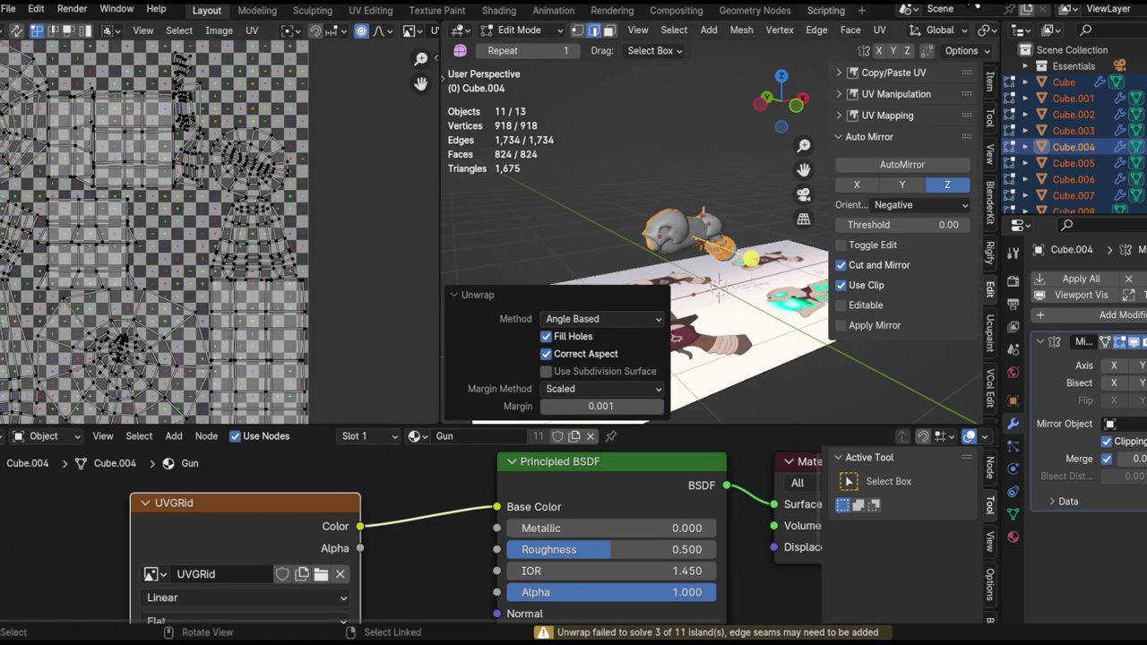
{"action": "scroll", "coordinate": [833, 31], "scroll_direction": "down", "scroll_amount": 5}
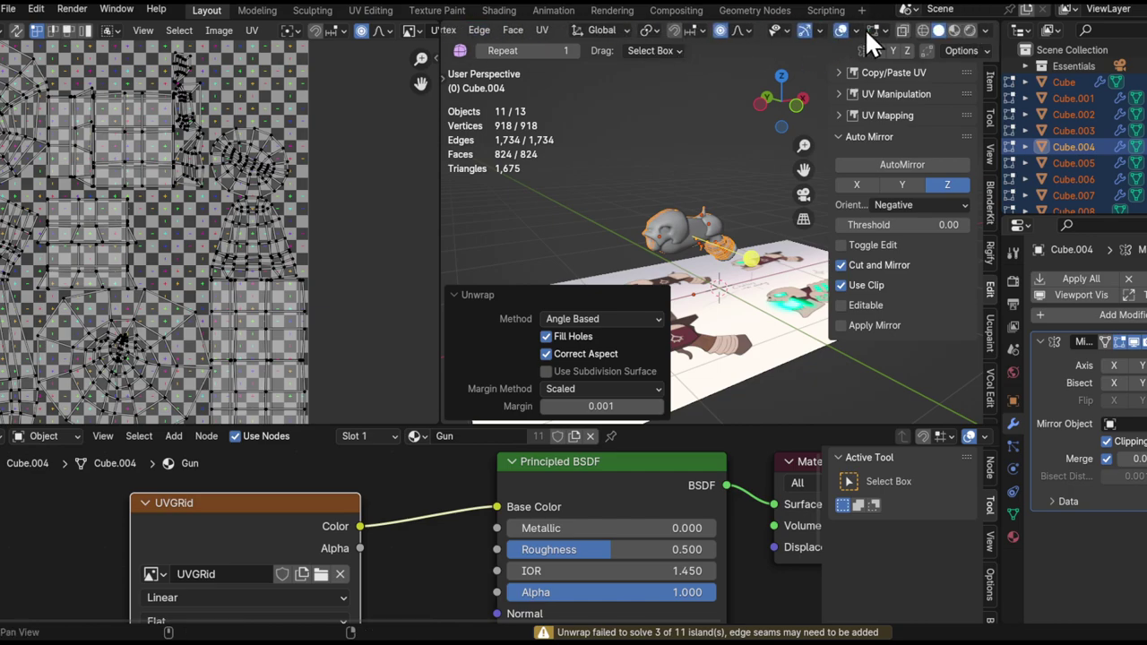
- Set the solid shading color to Texture, collapse the Unwrap settings and hide the viewport overlays
{"action": "left_click", "coordinate": [986, 30]}
{"action": "left_click", "coordinate": [1047, 288]}
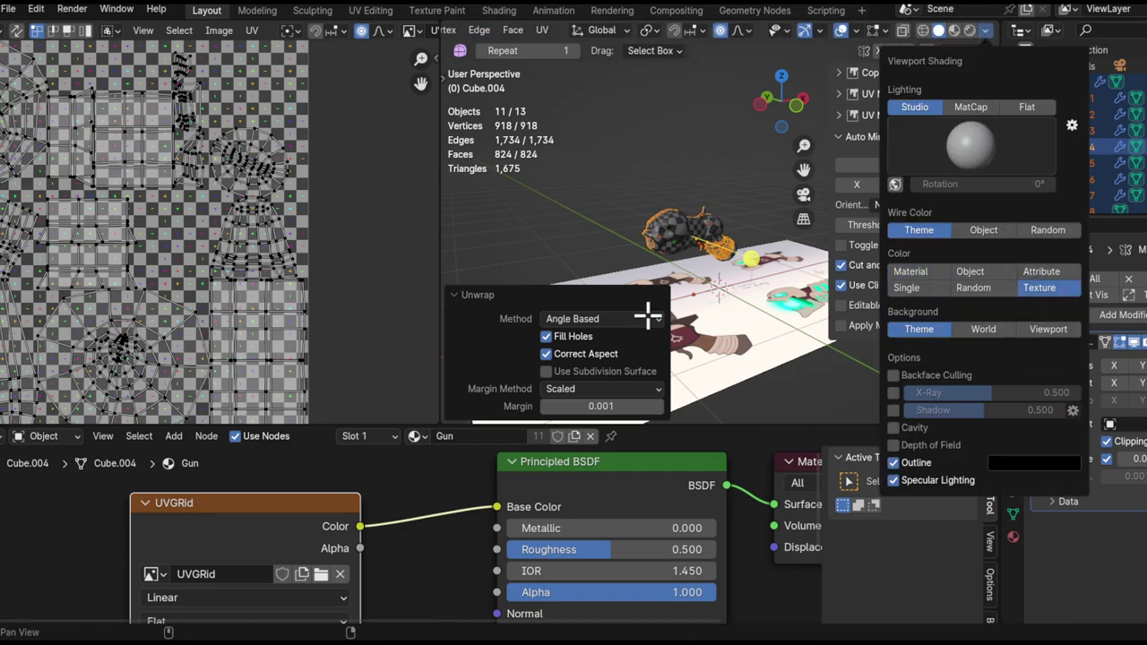
{"action": "left_click", "coordinate": [532, 291]}
{"action": "key", "text": "alt+shift+z"}
- Examine the checker texture's stretching on the gun and its UV layout, with the sidebar hidden, then restore the overlays
{"action": "middle_click_drag", "start_coordinate": [715, 226], "coordinate": [627, 261], "text": "shift"}
{"action": "middle_click_drag", "start_coordinate": [627, 261], "coordinate": [635, 117], "text": "ctrl"}
{"action": "middle_click_drag", "start_coordinate": [662, 231], "coordinate": [739, 352], "text": "ctrl"}
{"action": "scroll", "coordinate": [660, 227], "scroll_direction": "up", "scroll_amount": 6}
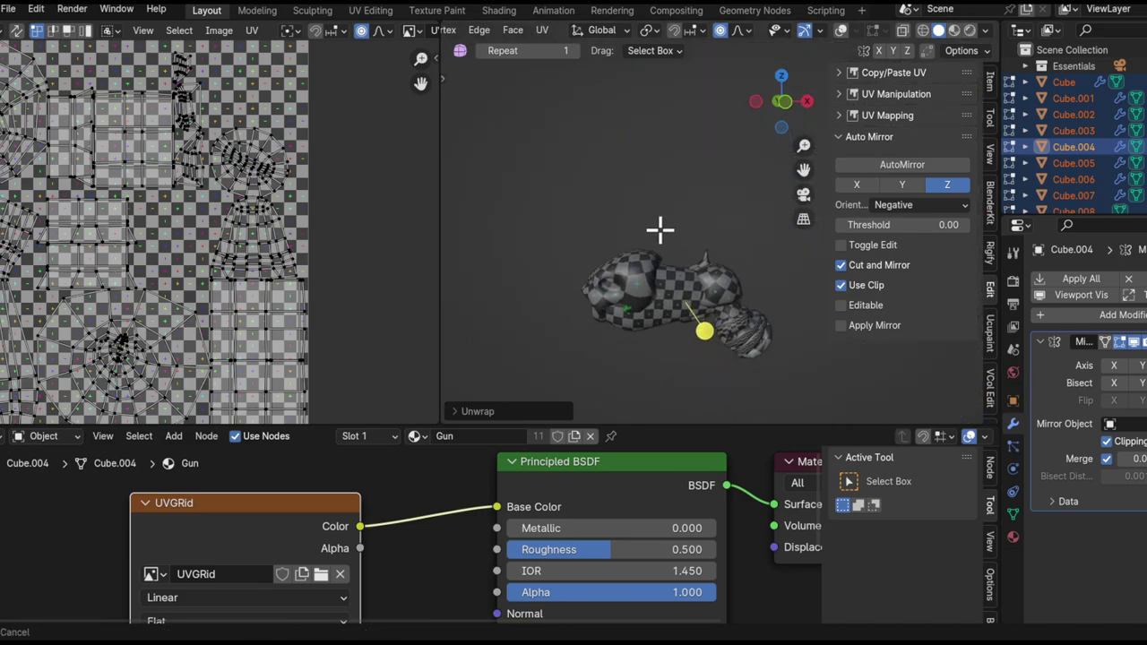
{"action": "scroll", "coordinate": [722, 260], "scroll_direction": "down", "scroll_amount": 2}
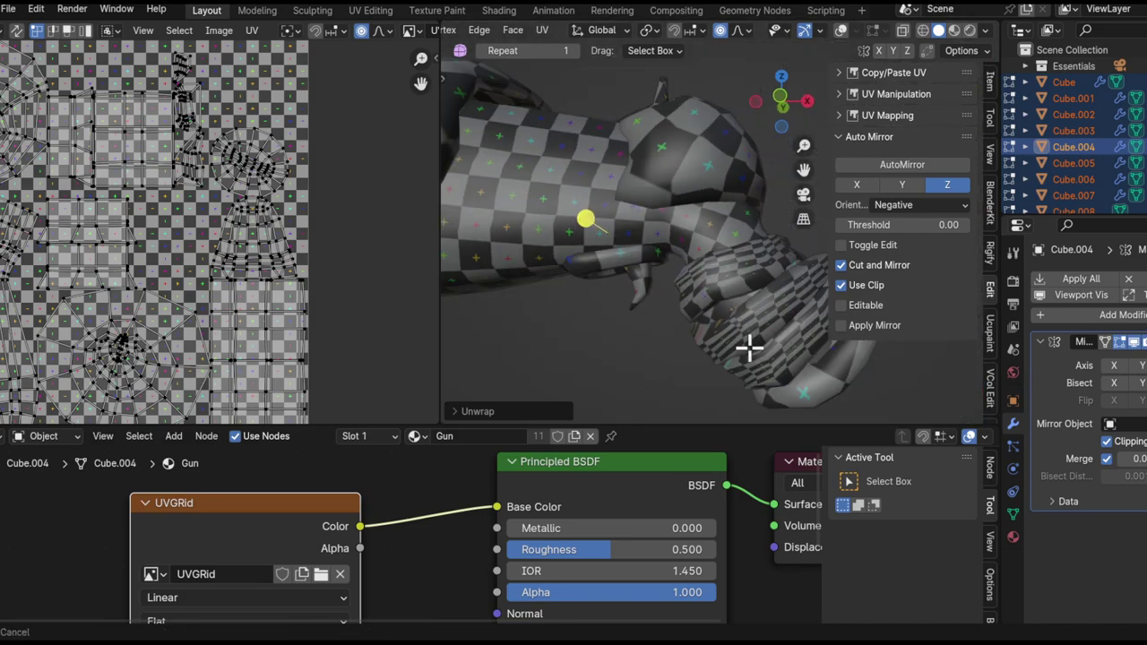
{"action": "key", "text": "n"}
{"action": "middle_click_drag", "start_coordinate": [845, 314], "coordinate": [618, 260]}
{"action": "scroll", "coordinate": [215, 215], "scroll_direction": "down", "scroll_amount": 4}
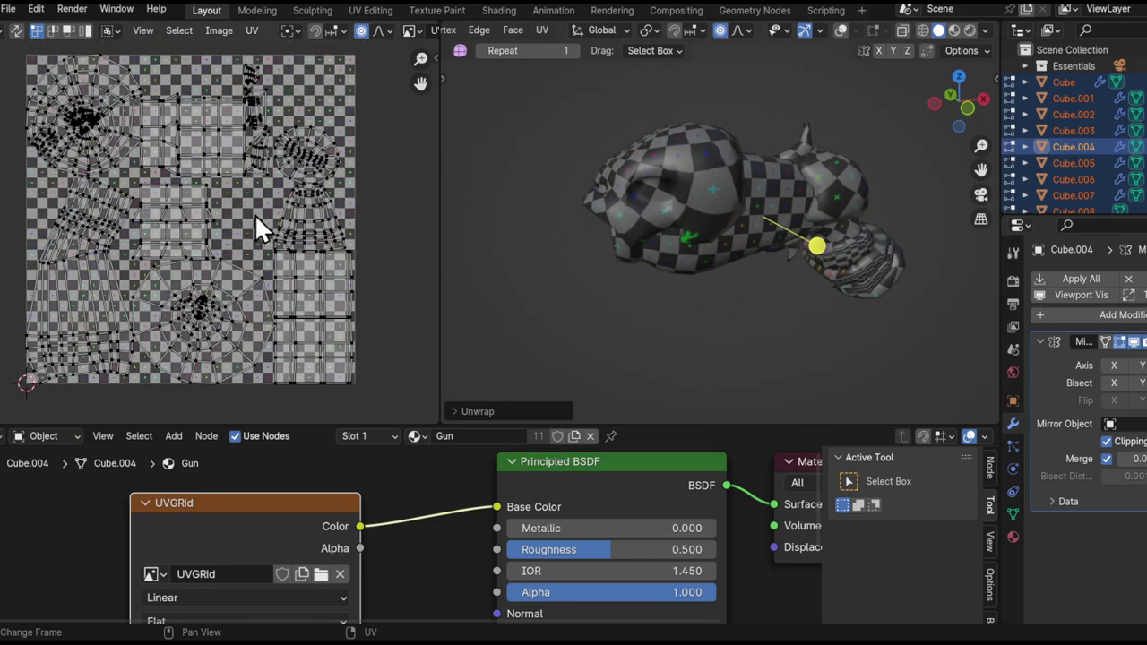
{"action": "scroll", "coordinate": [296, 233], "scroll_direction": "down", "scroll_amount": 2}
{"action": "scroll", "coordinate": [36, 107], "scroll_direction": "up", "scroll_amount": 6}
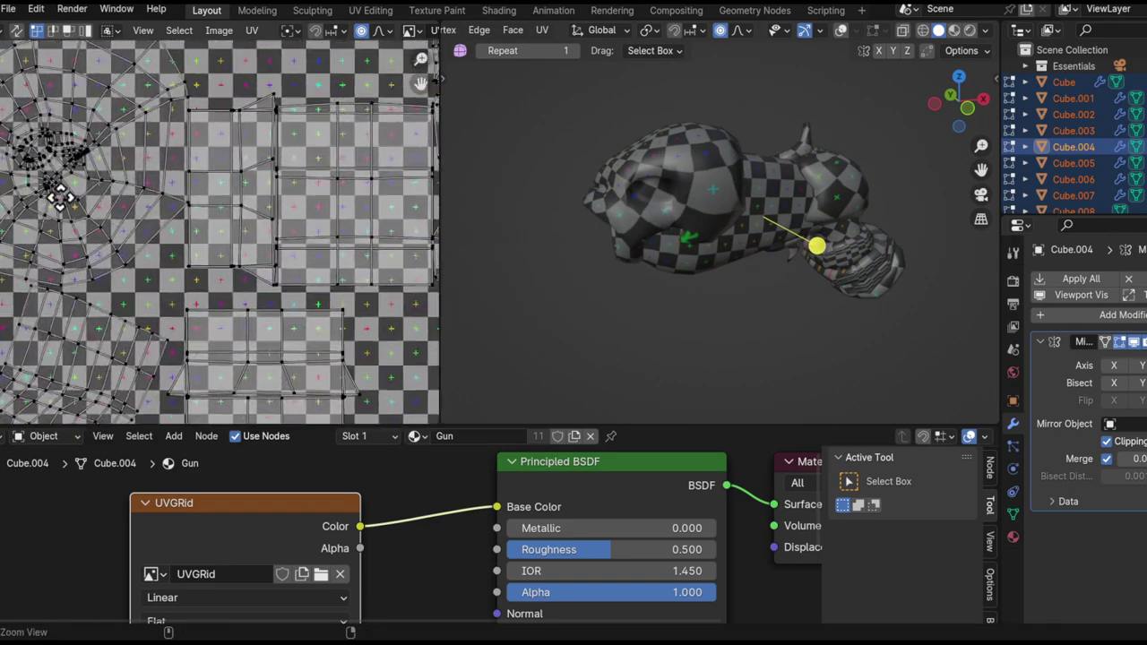
{"action": "middle_click_drag", "start_coordinate": [704, 196], "coordinate": [681, 103], "text": "ctrl"}
{"action": "middle_click_drag", "start_coordinate": [681, 103], "coordinate": [677, 148]}
{"action": "middle_click_drag", "start_coordinate": [676, 148], "coordinate": [737, 200], "text": "ctrl"}
{"action": "key", "text": "alt+z"}
{"action": "key", "text": "alt+z"}
{"action": "key", "text": "alt+shift+z"}
{"action": "key", "text": "u"}
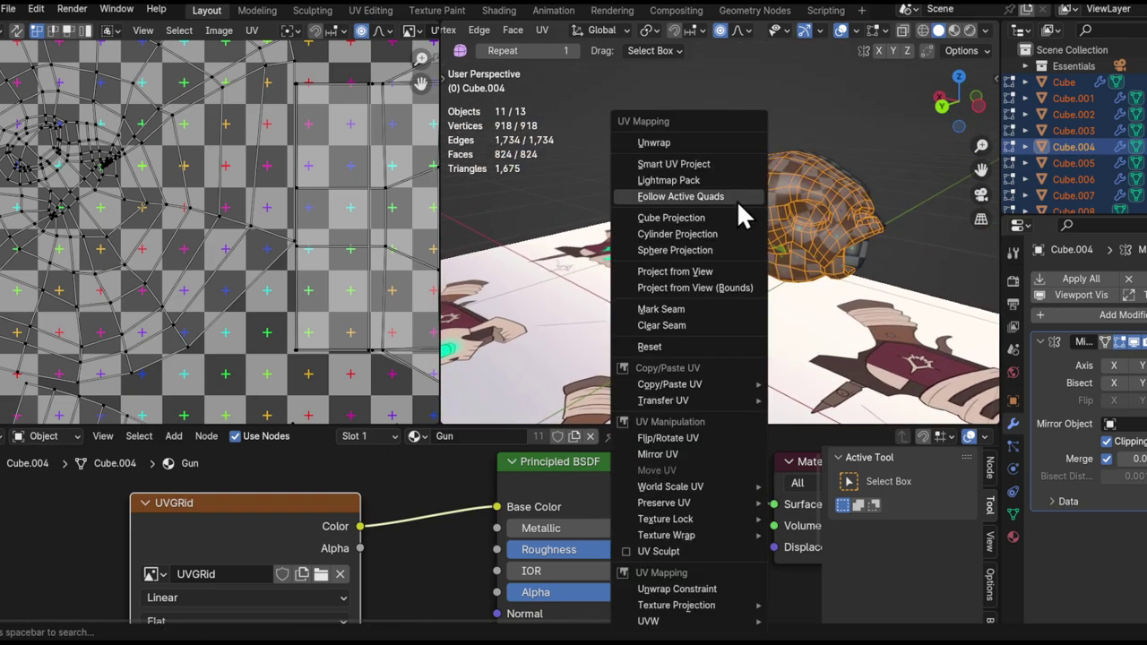
{"action": "left_click", "coordinate": [715, 180]}
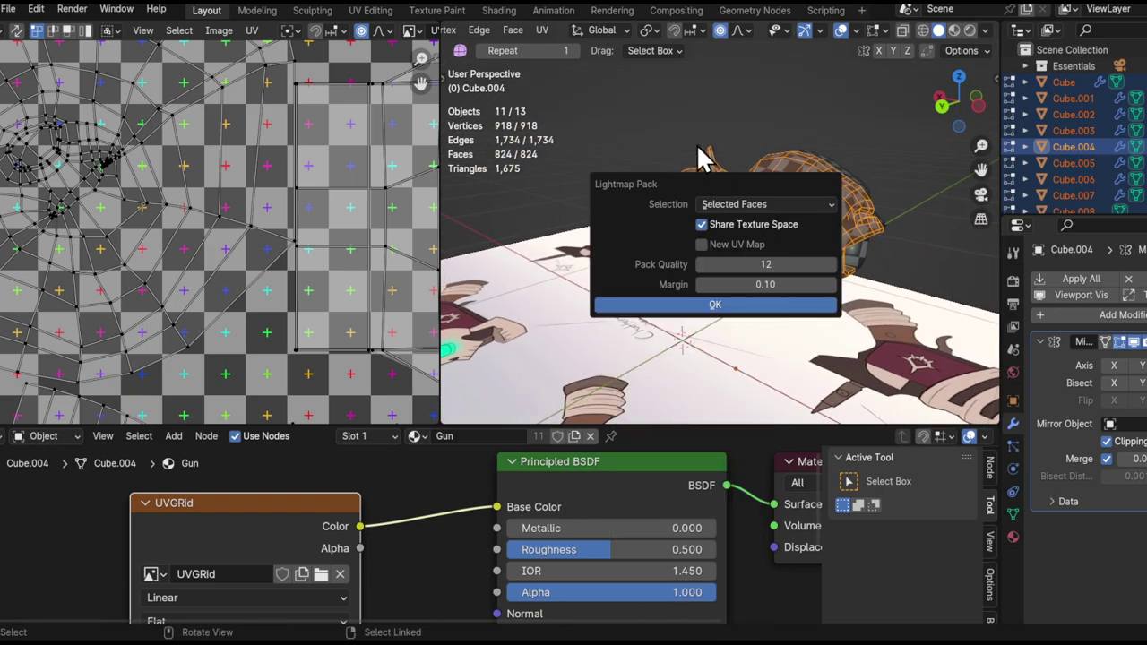
{"action": "left_click", "coordinate": [717, 302]}
- Apply Smart UV Project to all gun meshes with a 66° angle limit, Scaled margin method and zero island margin
{"action": "key", "text": "u"}
{"action": "left_click", "coordinate": [689, 108]}
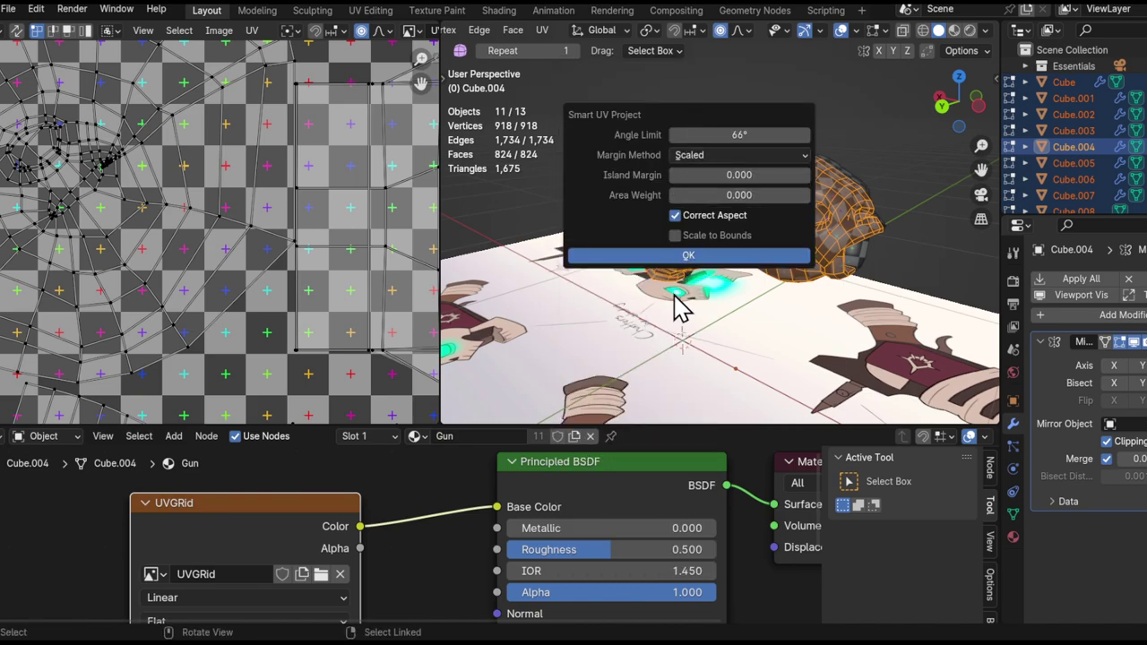
{"action": "left_click", "coordinate": [673, 258]}
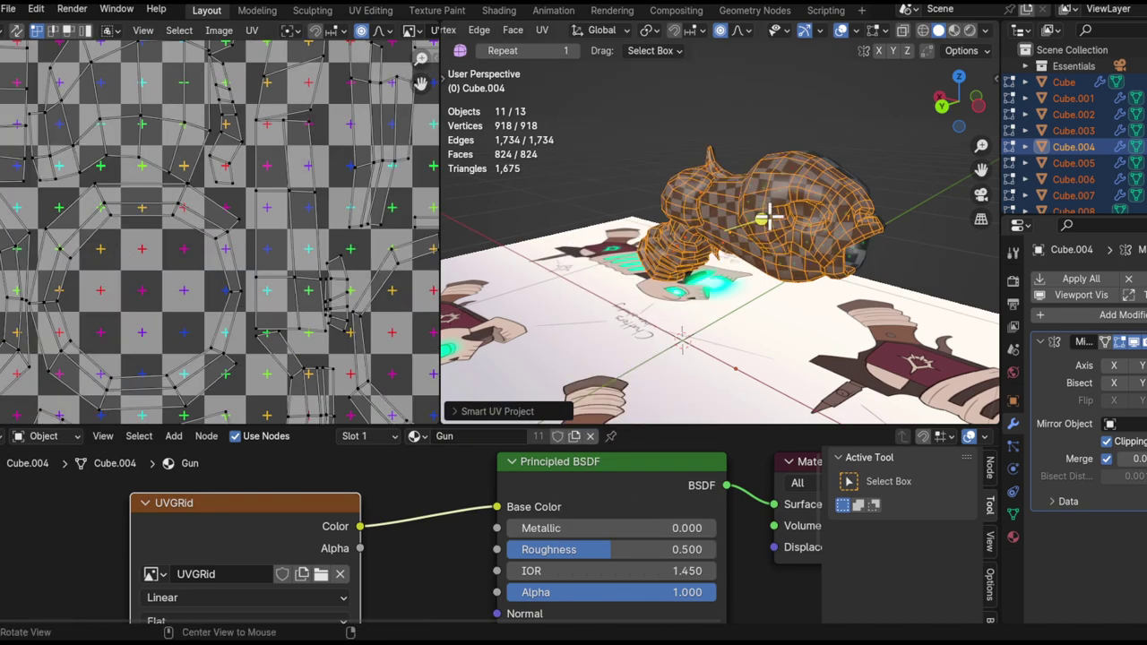
- Examine the projected checker texture around the skull, body and grip with overlays hidden, and review the UV layout
{"action": "left_click_drag", "start_coordinate": [768, 218], "coordinate": [566, 189], "text": "alt"}
{"action": "key", "text": "alt+shift+z"}
{"action": "left_click_drag", "start_coordinate": [868, 244], "coordinate": [752, 241], "text": "alt+shift"}
{"action": "left_click_drag", "start_coordinate": [753, 240], "coordinate": [643, 214], "text": "alt"}
{"action": "left_click_drag", "start_coordinate": [647, 217], "coordinate": [445, 149], "text": "alt+shift"}
{"action": "left_click_drag", "start_coordinate": [730, 250], "coordinate": [727, 199], "text": "ctrl+alt"}
{"action": "left_click_drag", "start_coordinate": [728, 199], "coordinate": [726, 177], "text": "alt"}
{"action": "middle_click_drag", "start_coordinate": [725, 176], "coordinate": [759, 182]}
{"action": "left_click_drag", "start_coordinate": [761, 182], "coordinate": [736, 277], "text": "alt+shift"}
{"action": "left_click_drag", "start_coordinate": [736, 277], "coordinate": [703, 235], "text": "alt"}
{"action": "left_click_drag", "start_coordinate": [703, 235], "coordinate": [641, 336], "text": "alt"}
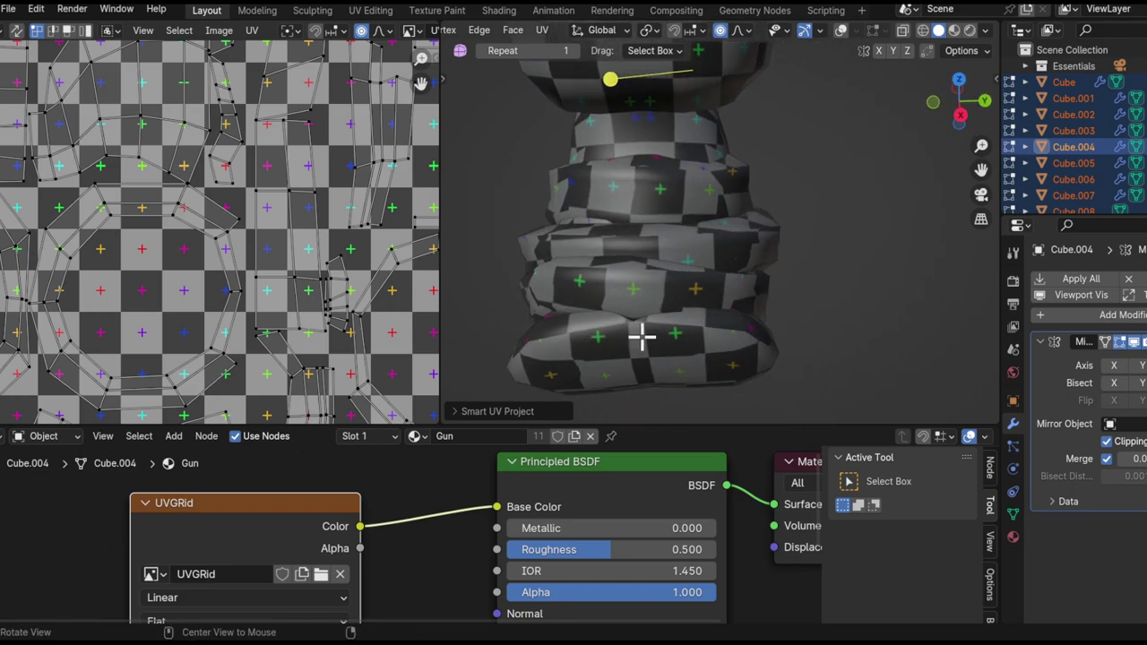
{"action": "middle_click_drag", "start_coordinate": [655, 263], "coordinate": [815, 229]}
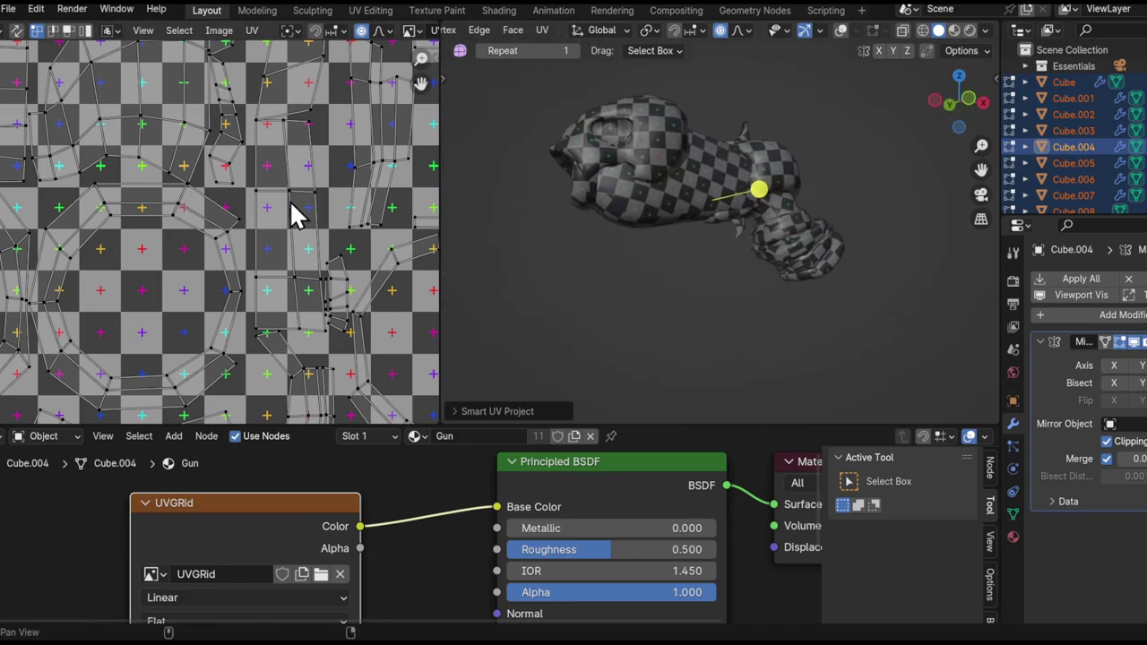
{"action": "scroll", "coordinate": [298, 215], "scroll_direction": "down", "scroll_amount": 5}
{"action": "scroll", "coordinate": [246, 171], "scroll_direction": "down", "scroll_amount": 1}
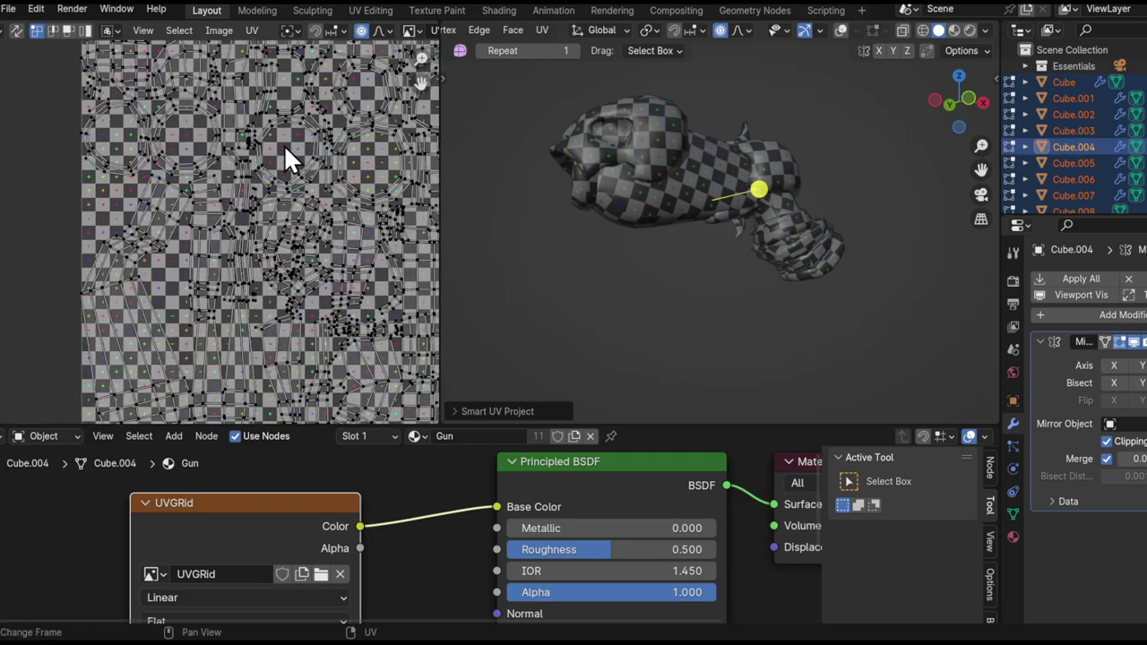
- Return to Object Mode and make the reference image the only selected object
{"action": "middle_click_drag", "start_coordinate": [813, 174], "coordinate": [719, 173]}
{"action": "key", "text": "Tab"}
{"action": "left_click", "coordinate": [712, 190]}
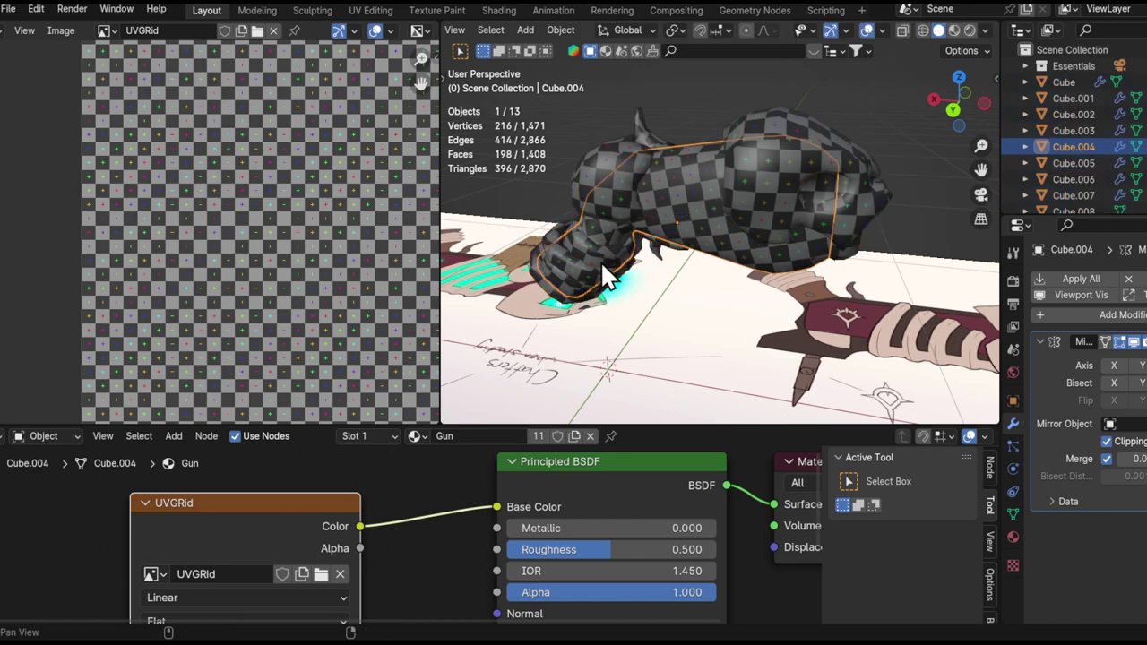
{"action": "middle_click_drag", "start_coordinate": [600, 260], "coordinate": [520, 196]}
{"action": "middle_click_drag", "start_coordinate": [645, 197], "coordinate": [749, 300]}
{"action": "key", "text": "a"}
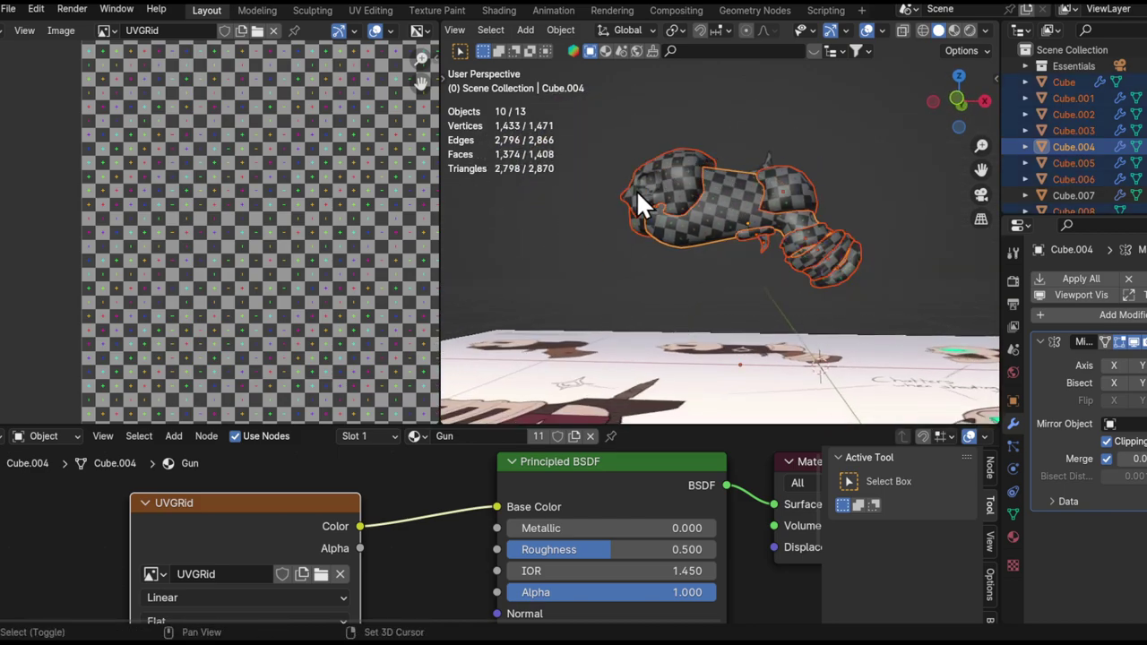
{"action": "middle_click_drag", "start_coordinate": [740, 385], "coordinate": [760, 332]}
{"action": "left_click", "coordinate": [759, 333]}
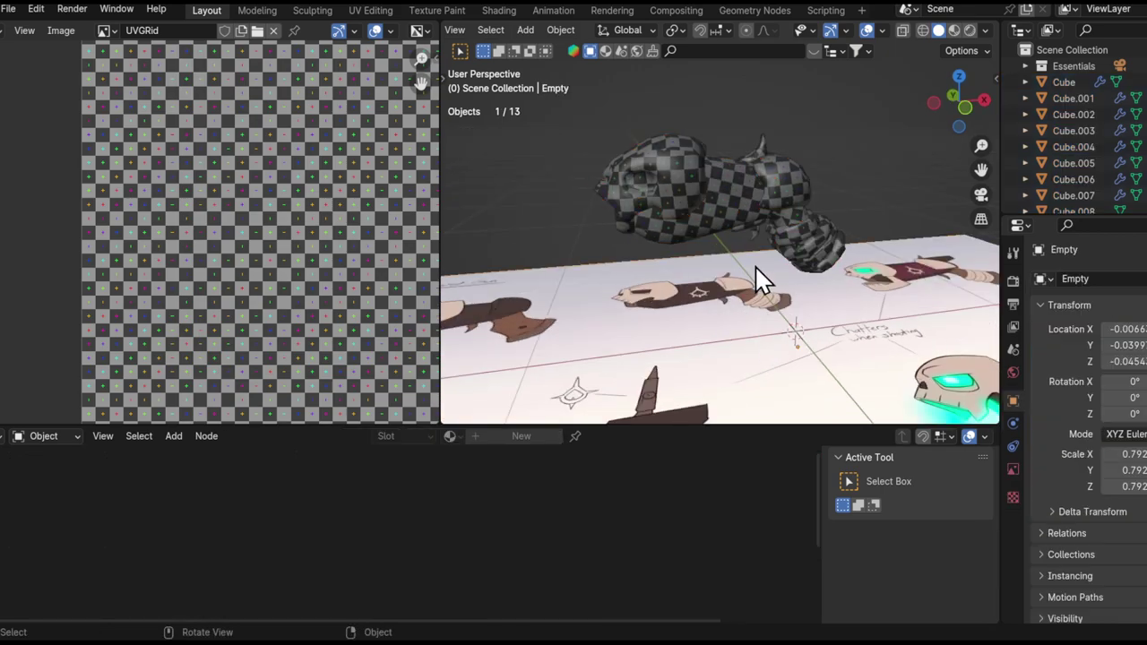
- Join the image editor area into the 3D viewport so the viewport spans the full width above the shader editor
{"action": "right_click", "coordinate": [440, 263]}
{"action": "left_click", "coordinate": [415, 303]}
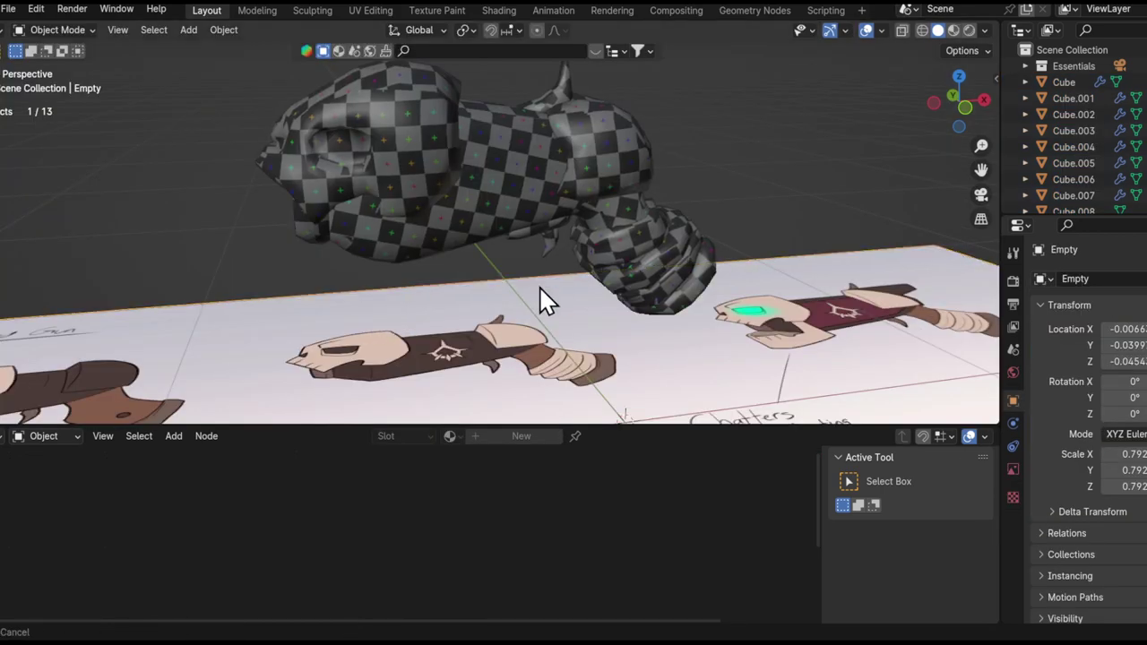
{"action": "middle_click_drag", "start_coordinate": [489, 264], "coordinate": [412, 377]}
- Select the gun's main body mesh and save the file with the 3D viewport's sidebar shown
{"action": "left_click", "coordinate": [491, 152]}
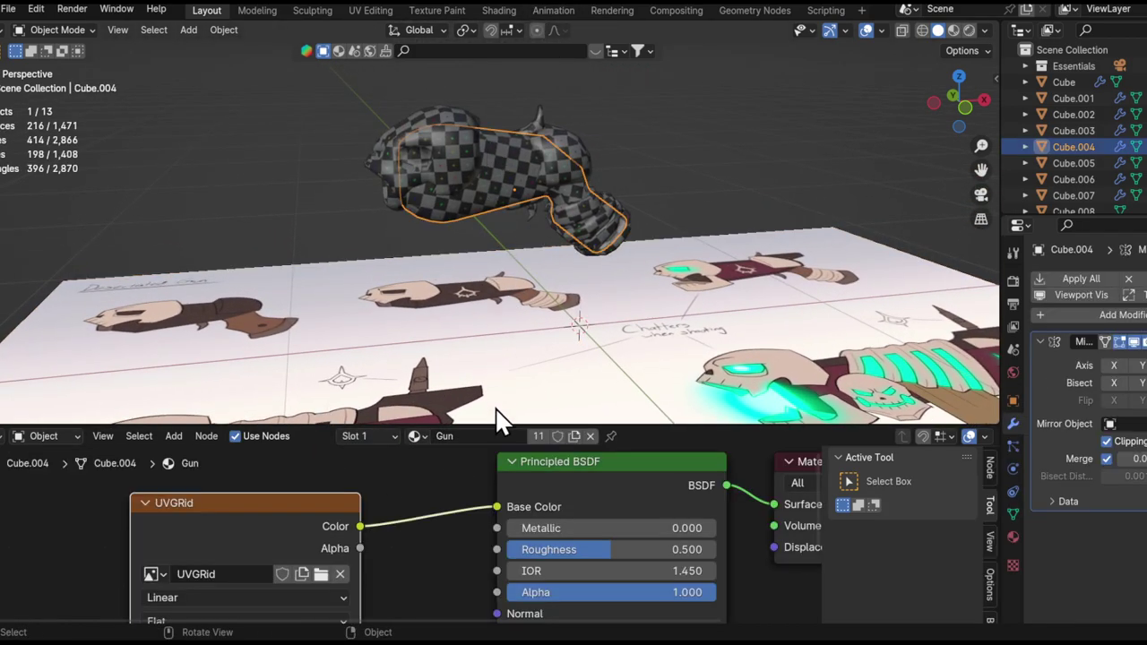
{"action": "left_click", "coordinate": [469, 166]}
{"action": "left_click", "coordinate": [494, 177]}
{"action": "middle_click_drag", "start_coordinate": [547, 201], "coordinate": [531, 230], "text": "shift"}
{"action": "key", "text": "n"}
{"action": "key", "text": "n"}
{"action": "key", "text": "ctrl+s"}
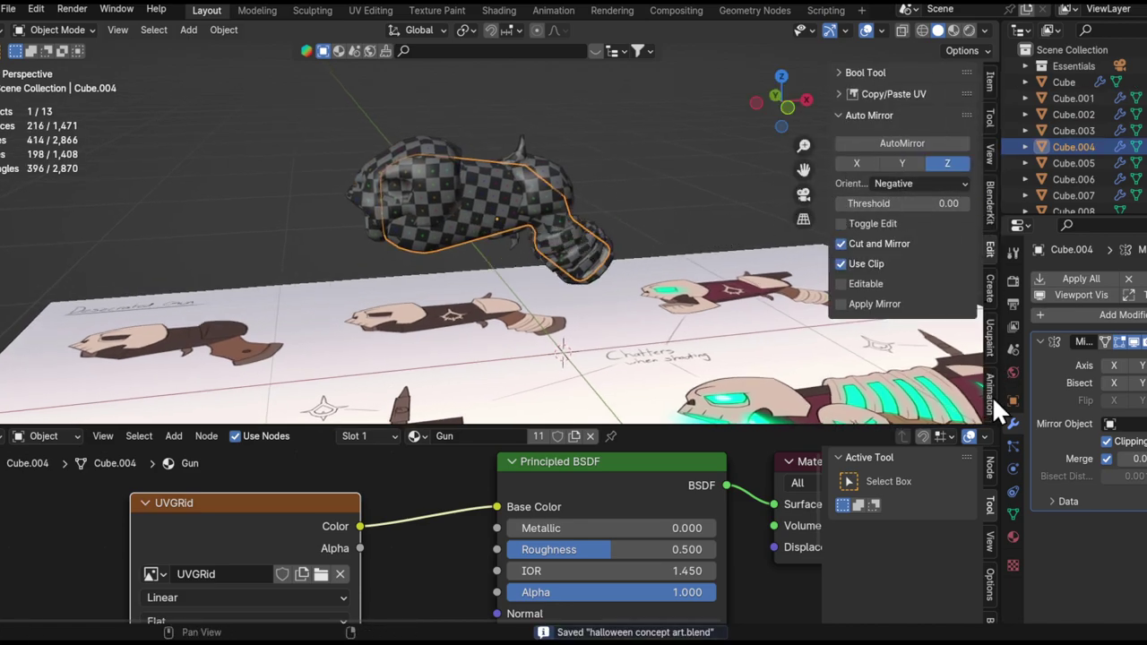
- Try a Quick Ucupaint Node Setup on the Gun material with type Principled and only the Color channel enabled
{"action": "left_click", "coordinate": [990, 327]}
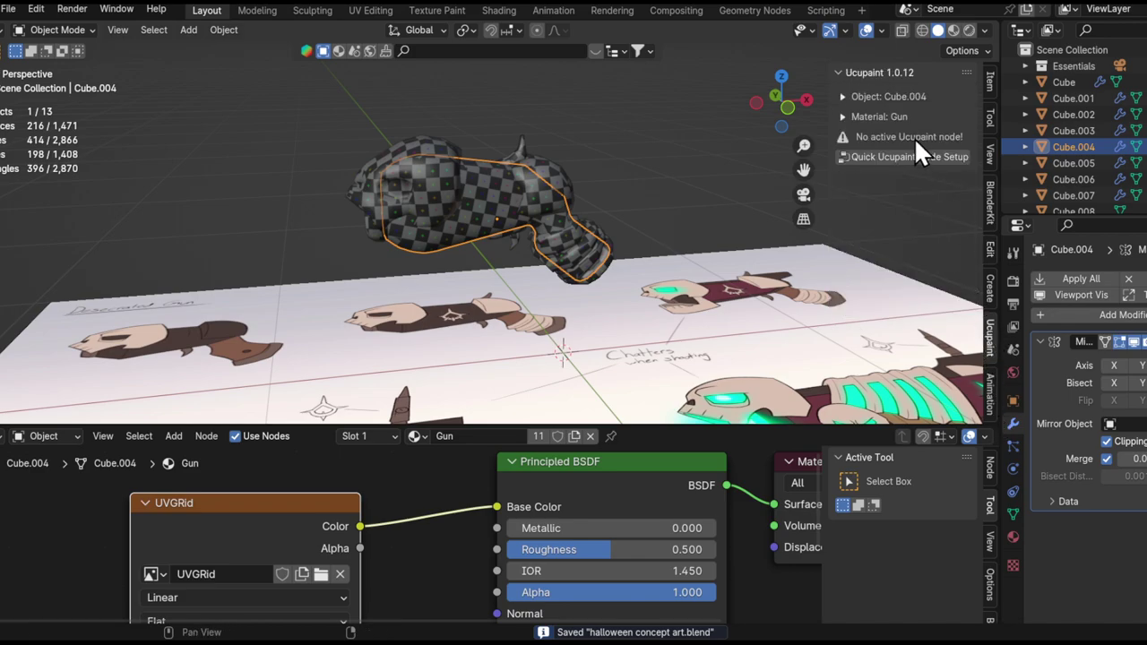
{"action": "left_click", "coordinate": [896, 158]}
{"action": "left_click", "coordinate": [870, 285]}
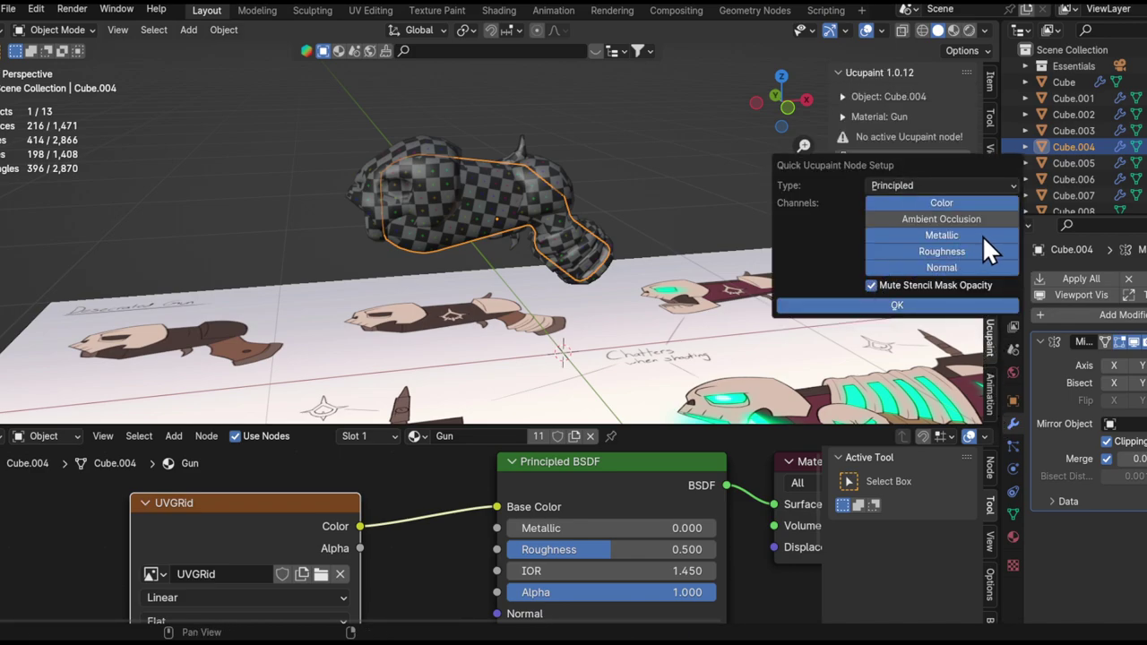
{"action": "left_click", "coordinate": [982, 235]}
{"action": "left_click", "coordinate": [978, 265]}
{"action": "left_click", "coordinate": [957, 251]}
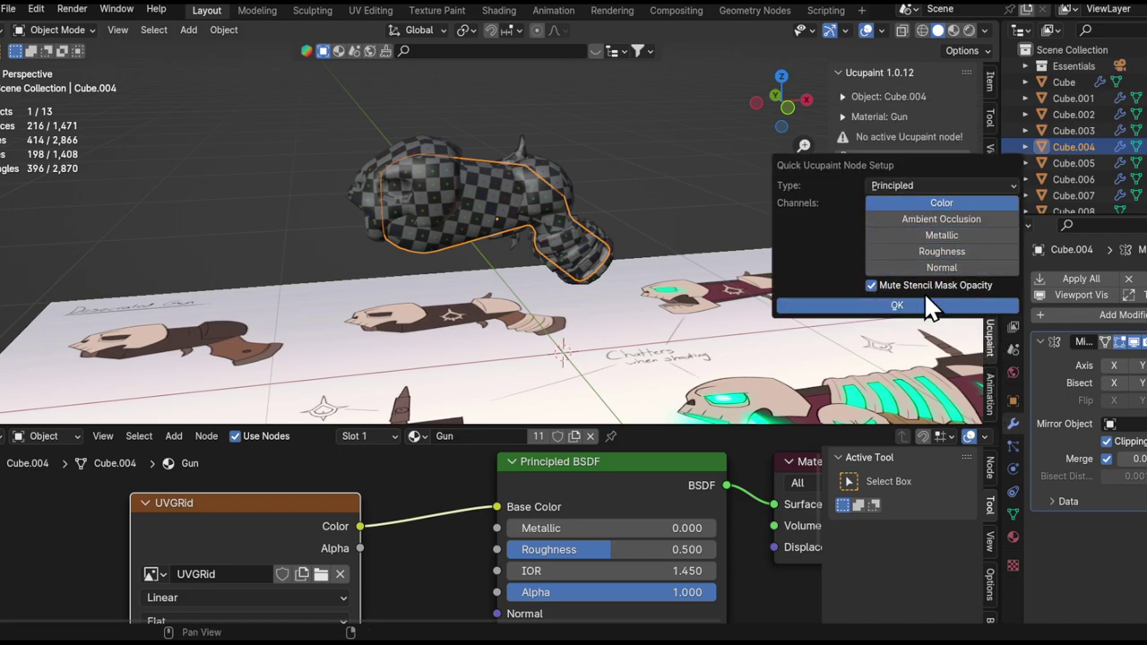
{"action": "left_click", "coordinate": [865, 305]}
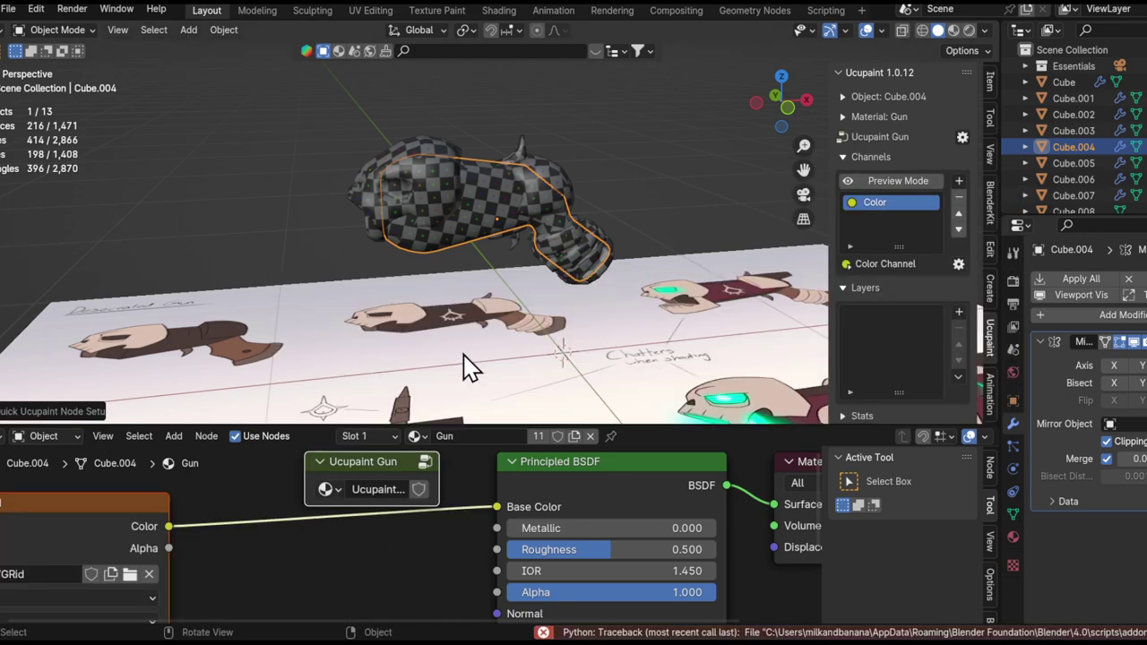
- Delete the Ucupaint Gun node from the Gun material's node tree
{"action": "middle_click_drag", "start_coordinate": [479, 301], "coordinate": [494, 247], "text": "shift"}
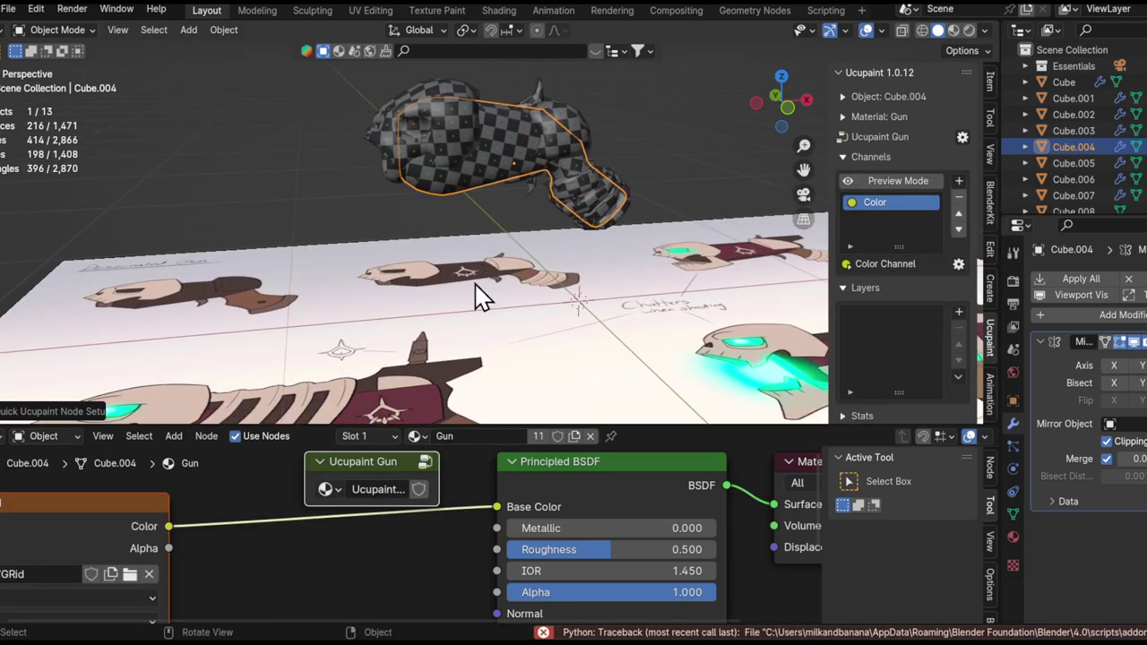
{"action": "scroll", "coordinate": [290, 576], "scroll_direction": "down", "scroll_amount": 3}
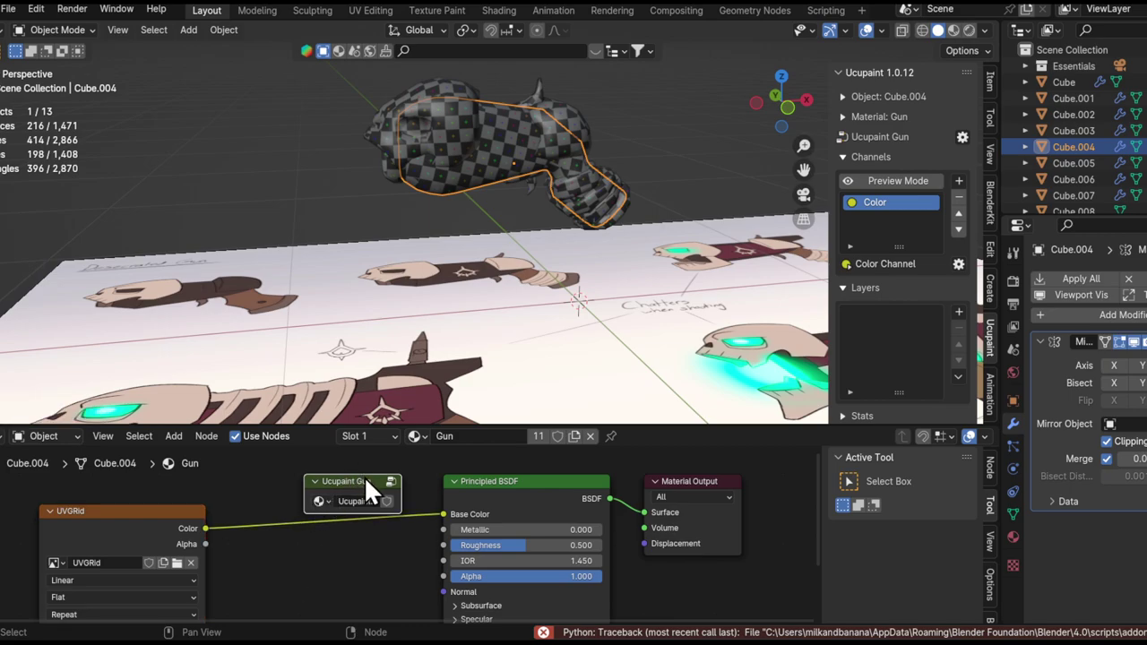
{"action": "key", "text": "x"}
{"action": "middle_click_drag", "start_coordinate": [461, 404], "coordinate": [432, 210]}
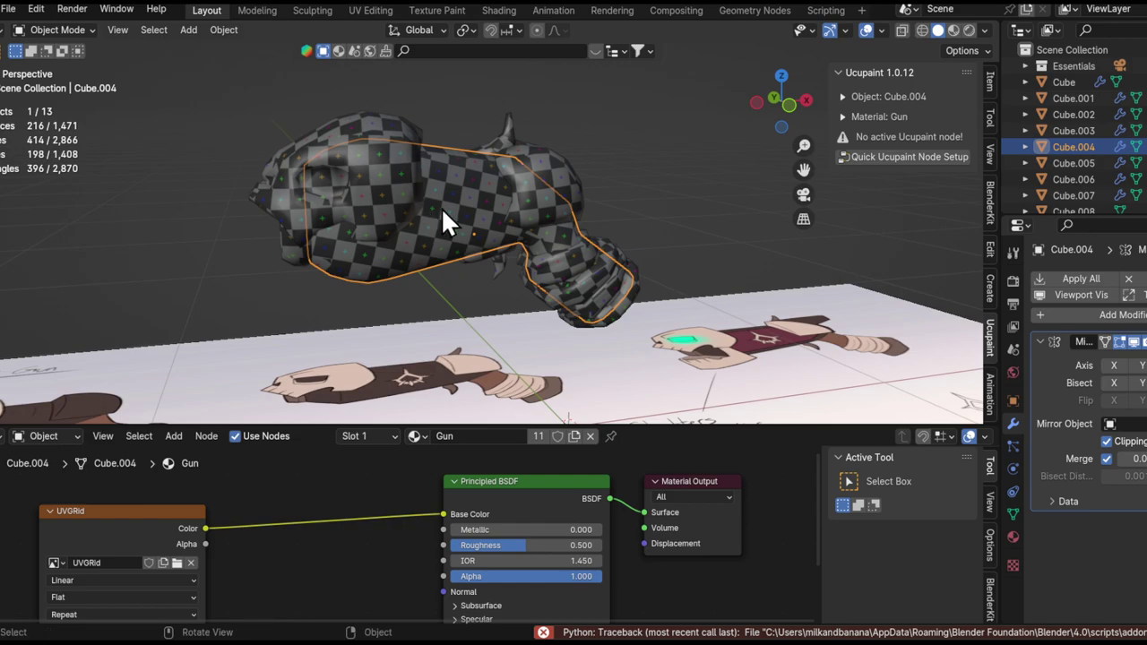
- Save the Blender file and deselect all objects in the 3D viewport
{"action": "key", "text": "ctrl+s"}
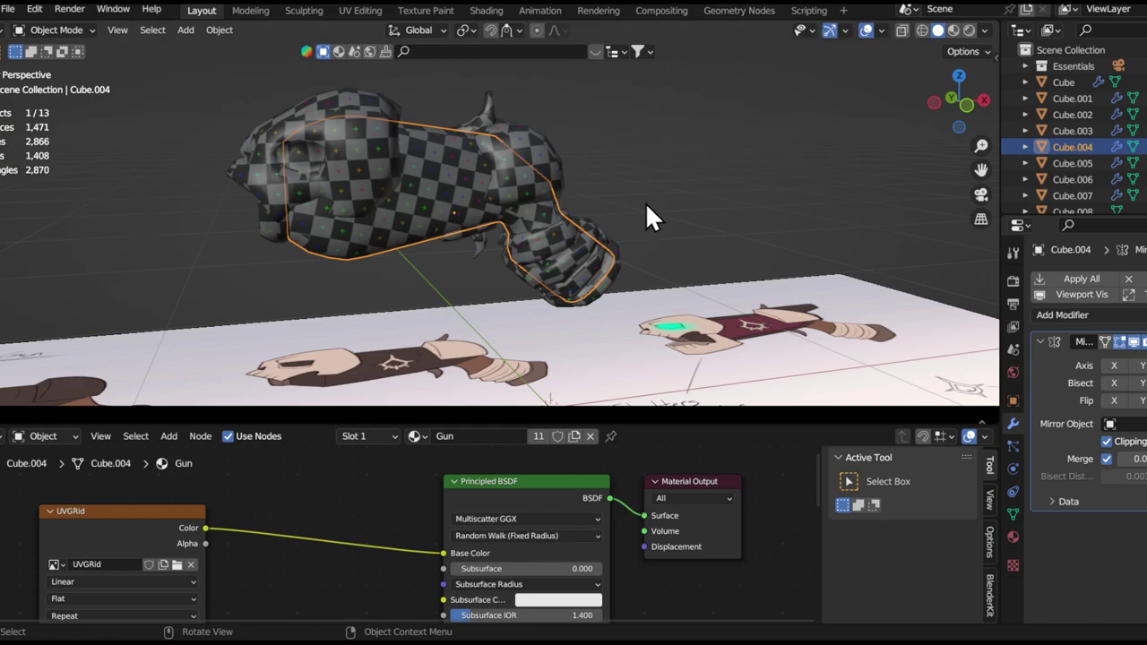
{"action": "key", "text": "ctrl+s"}
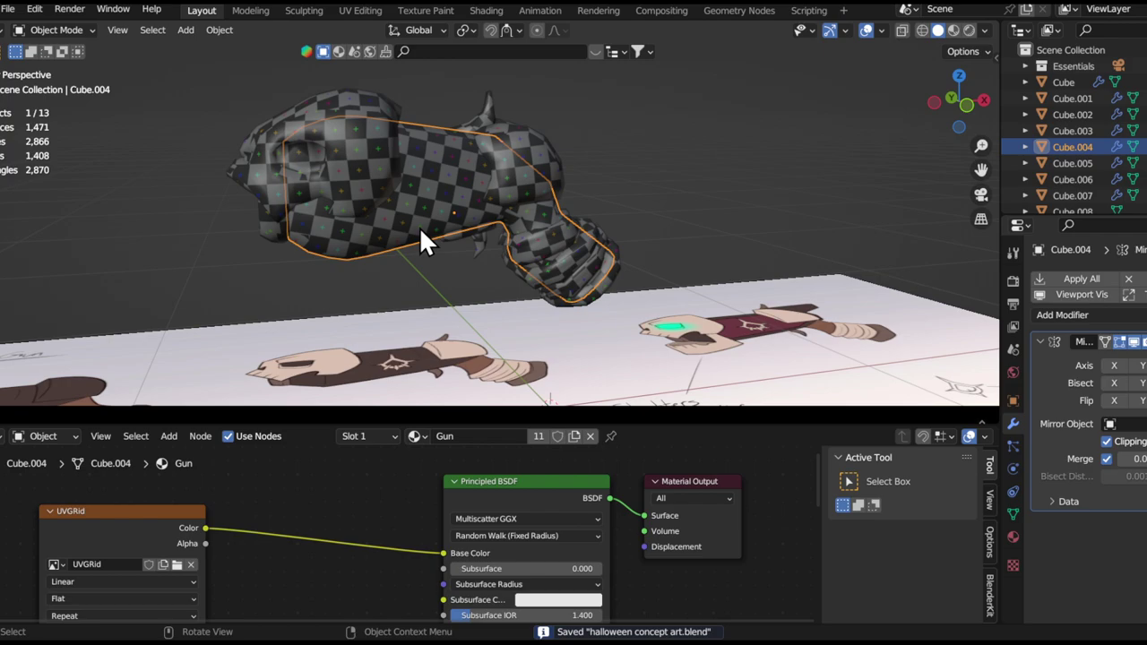
{"action": "middle_click_drag", "start_coordinate": [419, 227], "coordinate": [435, 212]}
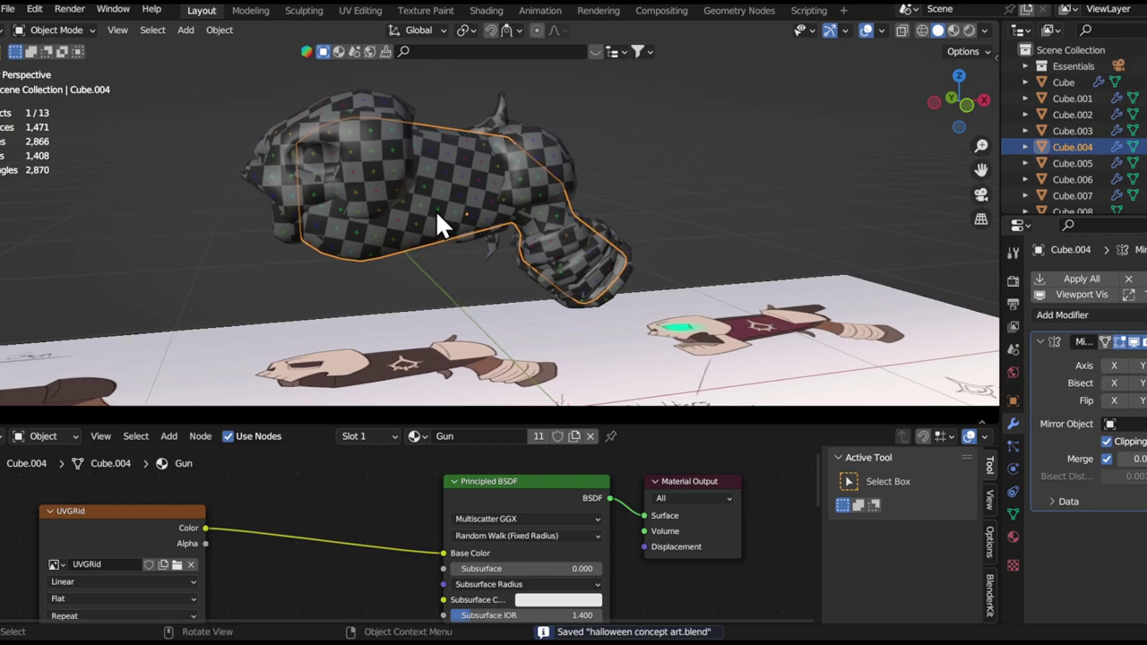
{"action": "left_click", "coordinate": [725, 221]}
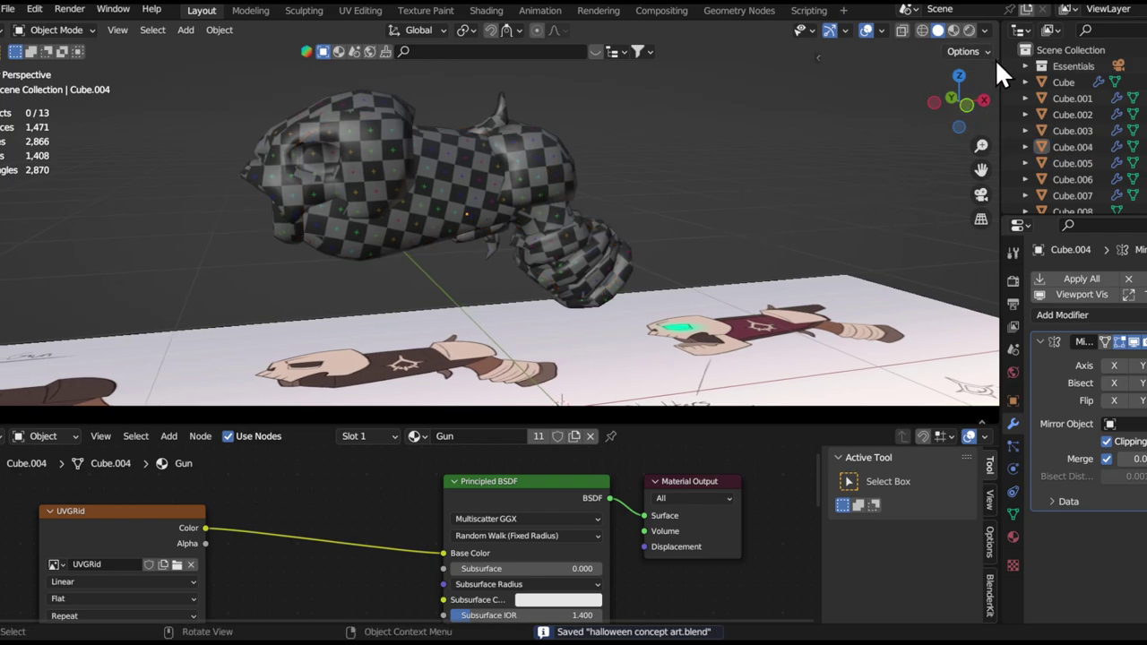
{"action": "scroll", "coordinate": [834, 246], "scroll_direction": "down", "scroll_amount": 5}
{"action": "middle_click_drag", "start_coordinate": [834, 244], "coordinate": [750, 194]}
{"action": "middle_click_drag", "start_coordinate": [843, 38], "coordinate": [556, 269]}
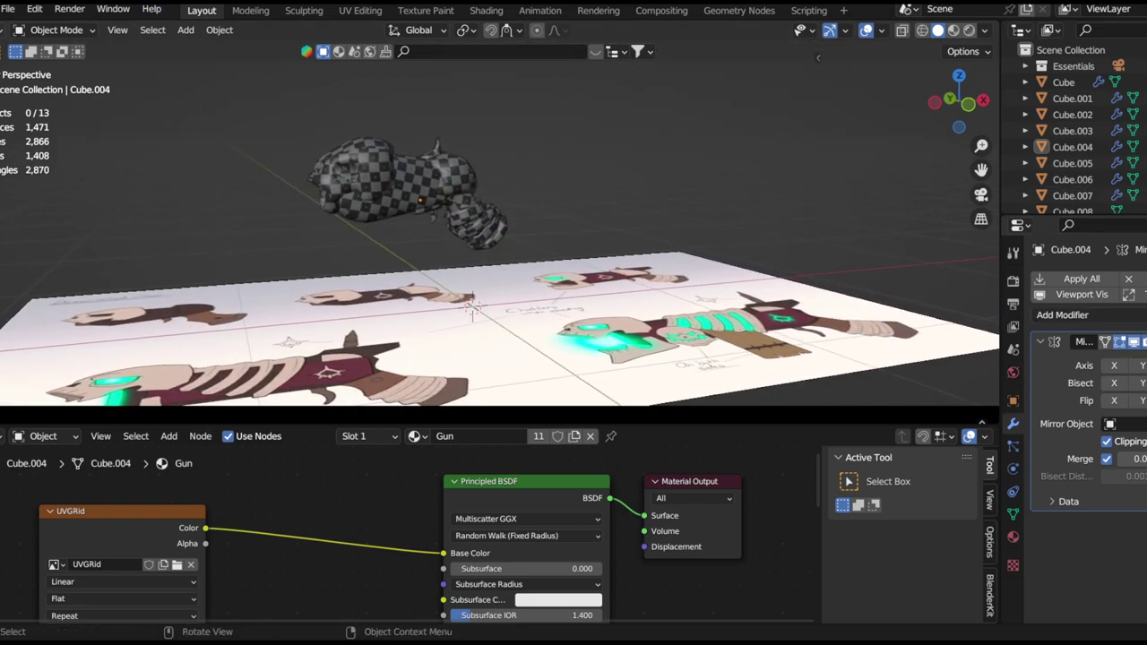
{"action": "left_click", "coordinate": [2, 30]}
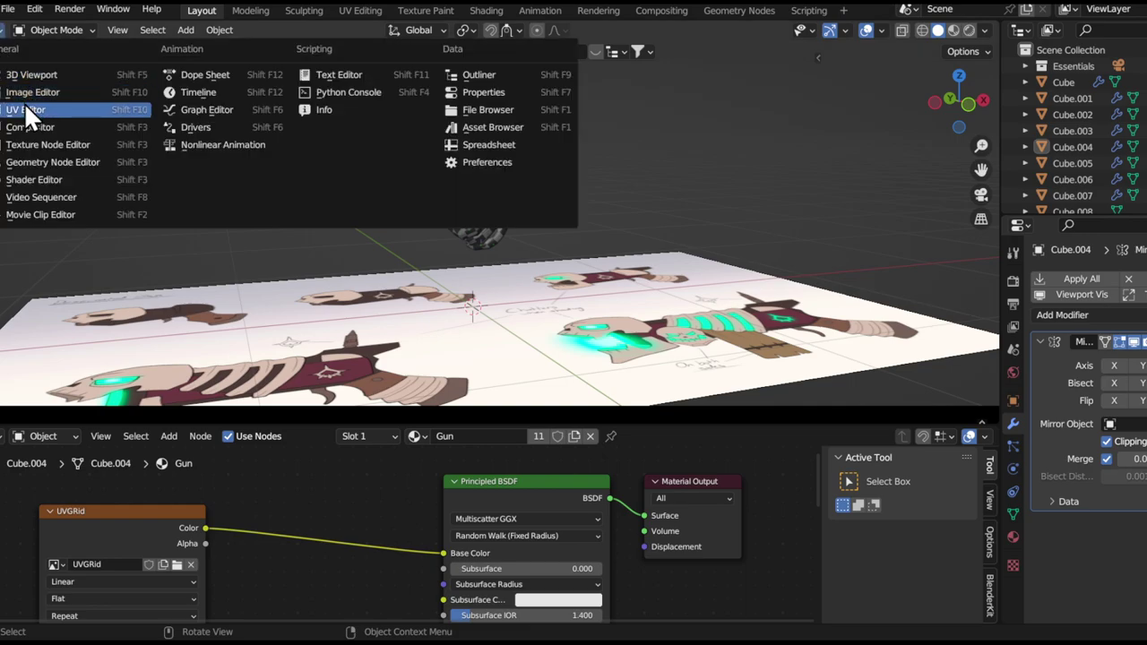
{"action": "left_click", "coordinate": [25, 107]}
{"action": "left_click", "coordinate": [1, 10]}
{"action": "key", "text": "Escape"}
{"action": "left_click", "coordinate": [9, 29]}
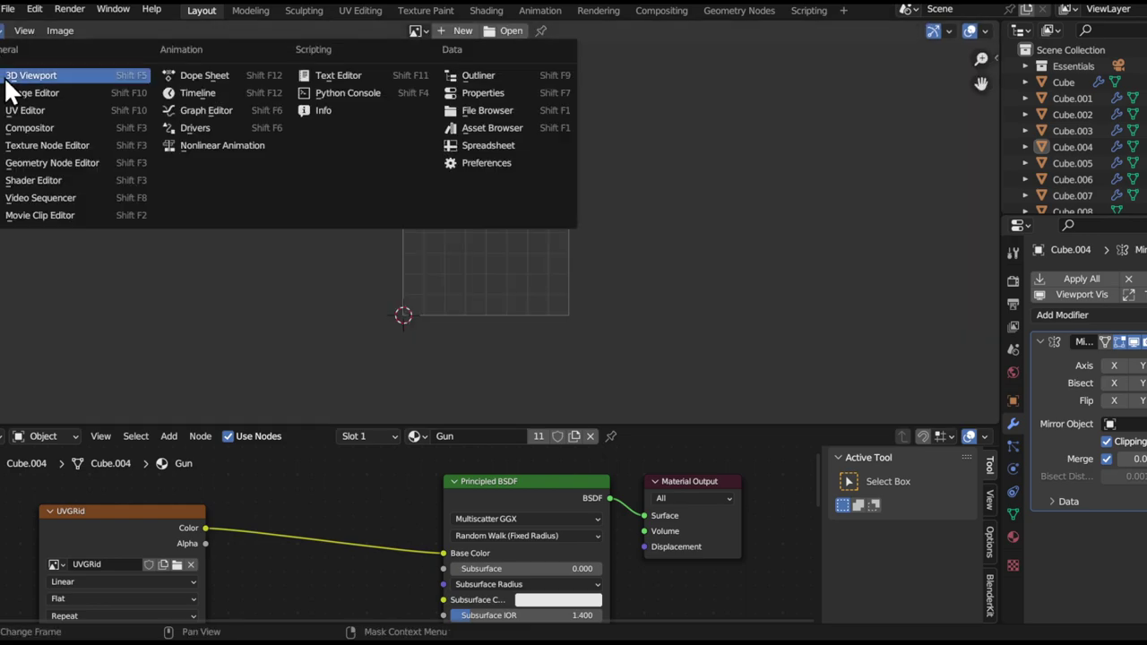
{"action": "left_click", "coordinate": [18, 75]}
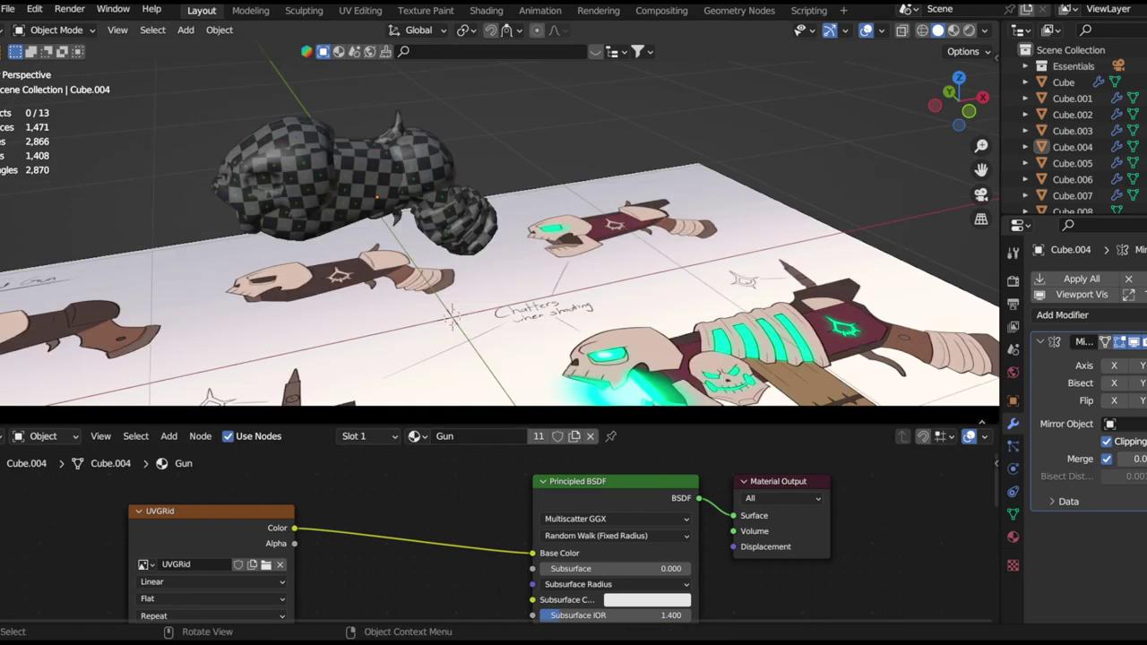
- Select the gun's main body mesh again, in place of the reference image
{"action": "left_click", "coordinate": [606, 249]}
{"action": "middle_click_drag", "start_coordinate": [604, 310], "coordinate": [648, 238], "text": "shift"}
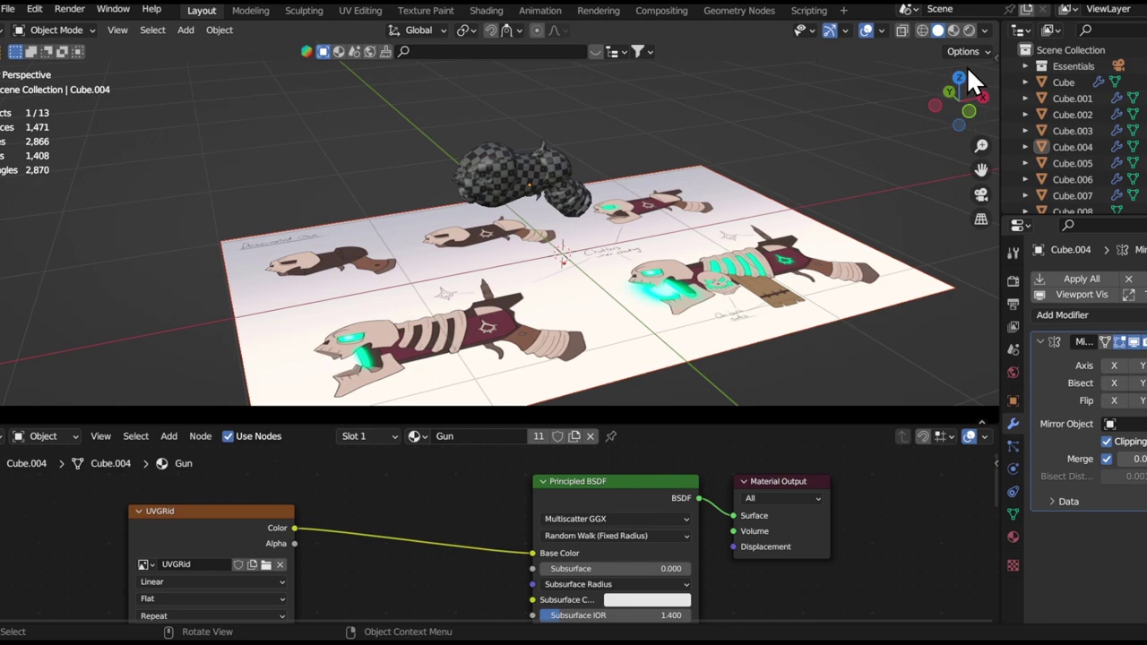
{"action": "middle_click_drag", "start_coordinate": [697, 185], "coordinate": [573, 195]}
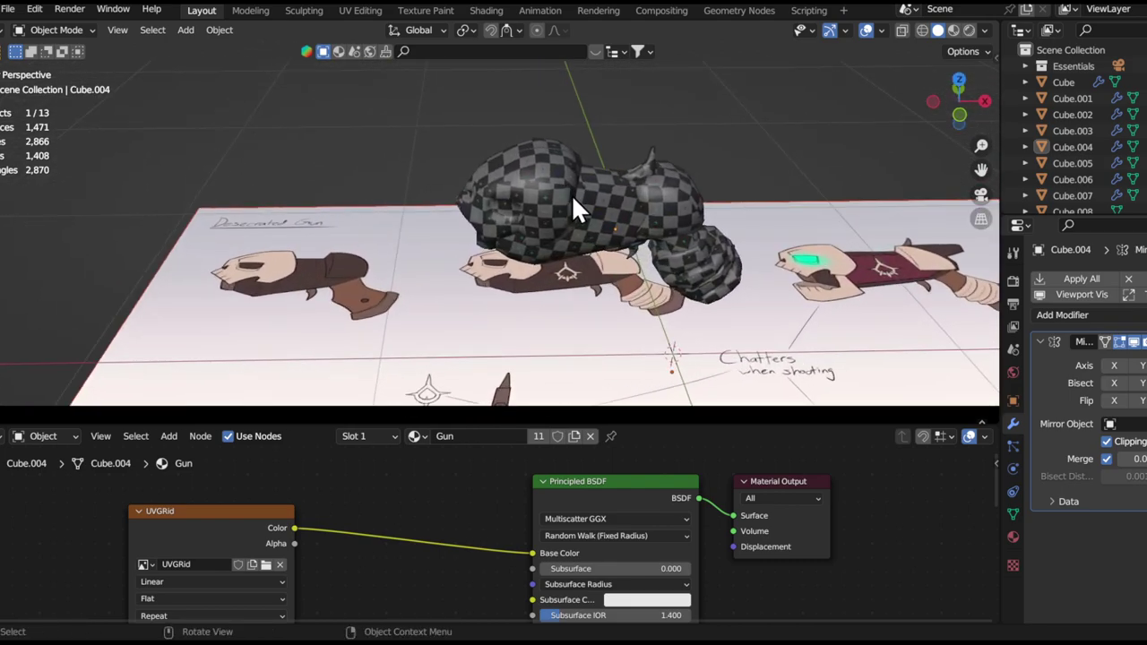
{"action": "left_click", "coordinate": [572, 195]}
{"action": "middle_click_drag", "start_coordinate": [595, 238], "coordinate": [630, 305]}
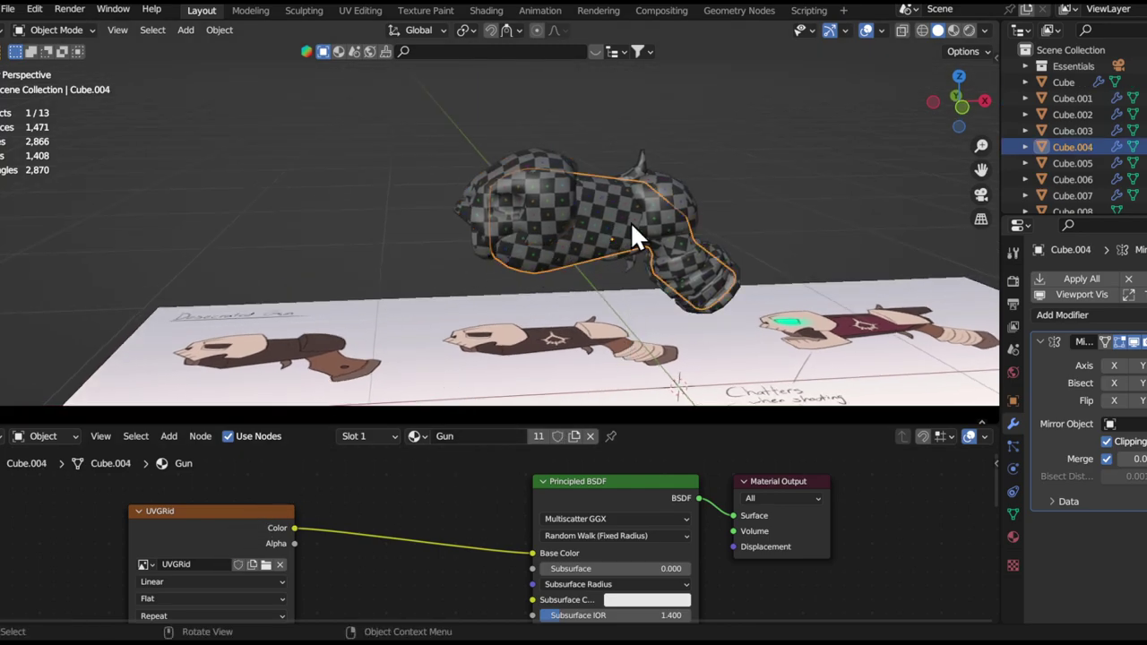
{"action": "middle_click_drag", "start_coordinate": [629, 221], "coordinate": [614, 189]}
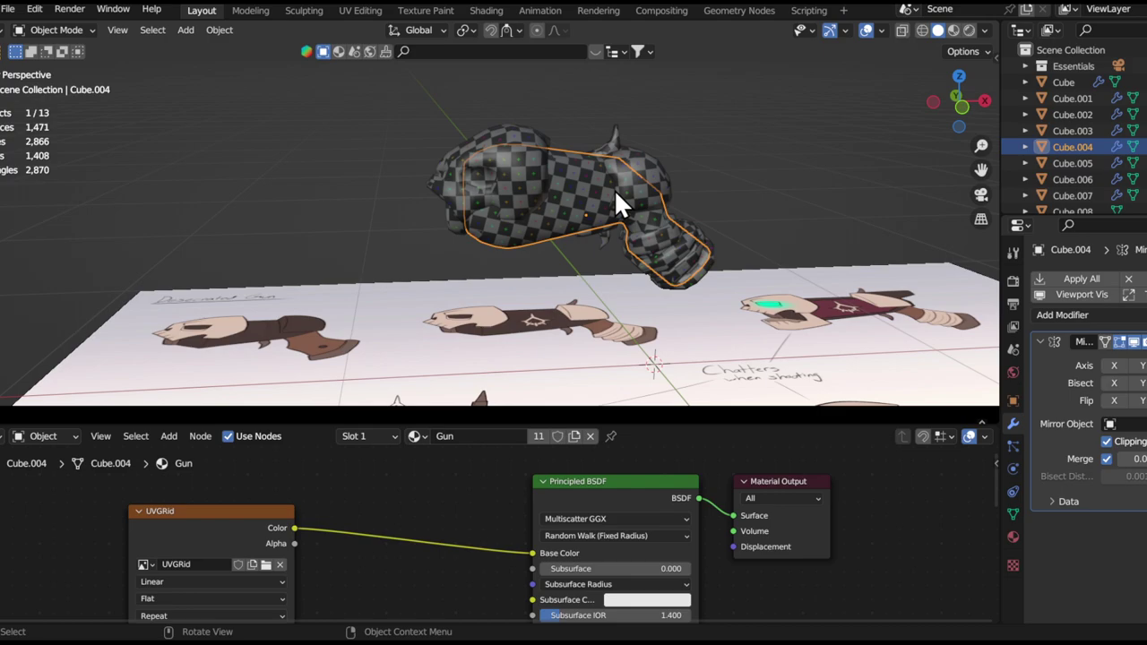
{"action": "middle_click_drag", "start_coordinate": [660, 289], "coordinate": [501, 394], "text": "shift"}
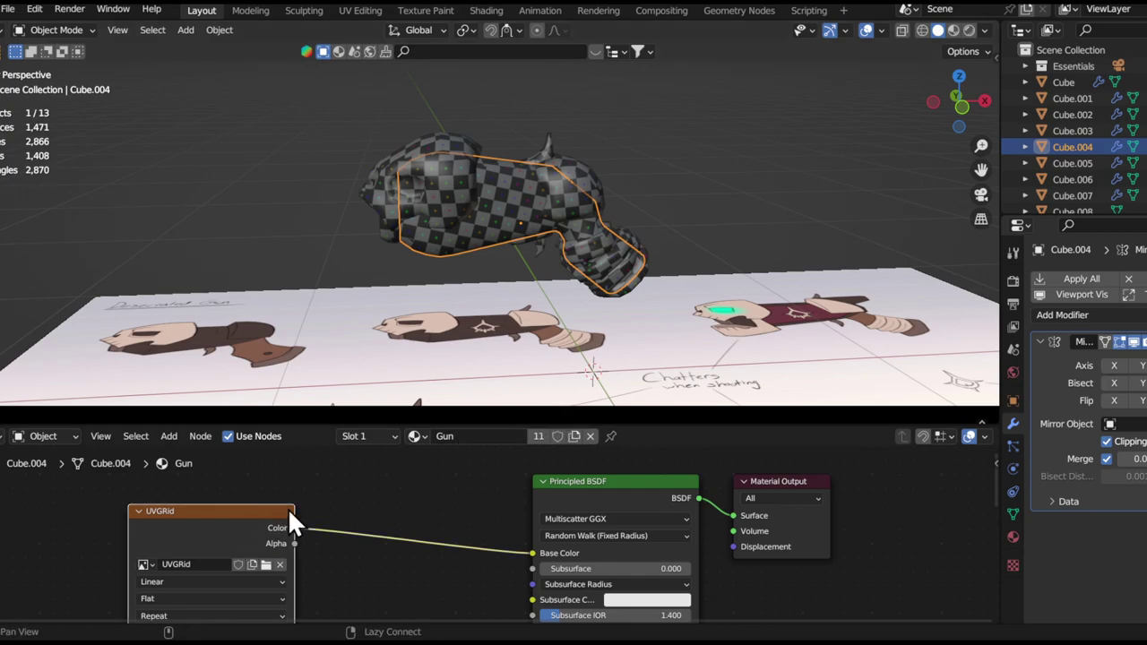
- Unlink the UVGrid image from the Gun material's texture node and start a new 1024 × 1024 px image named Gun
{"action": "middle_click_drag", "start_coordinate": [285, 518], "coordinate": [405, 503]}
{"action": "left_click", "coordinate": [377, 513]}
{"action": "left_click", "coordinate": [342, 524]}
{"action": "left_click", "coordinate": [331, 479]}
{"action": "type", "text": "Gun Tex"}
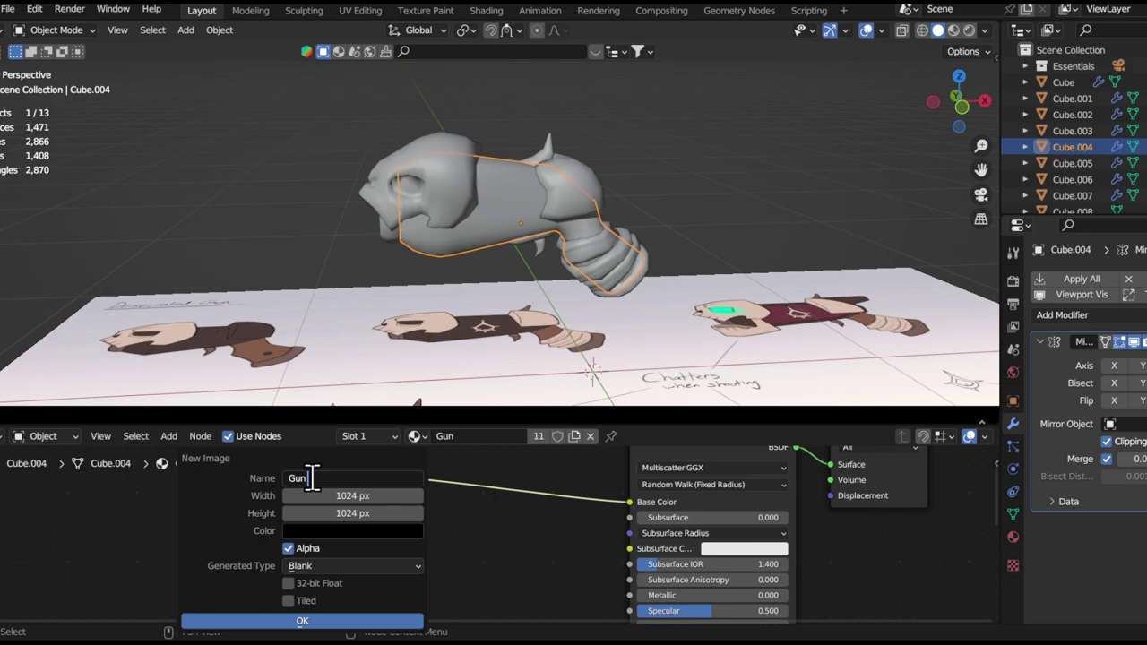
{"action": "key", "text": "BackSpace"}
{"action": "key", "text": "BackSpace"}
{"action": "key", "text": "BackSpace"}
{"action": "key", "text": "BackSpace"}
{"action": "key", "text": "Return"}
- Create the blank Gun image without alpha, filled with the brown sampled from the middle reference gun's grip
{"action": "left_click", "coordinate": [369, 531]}
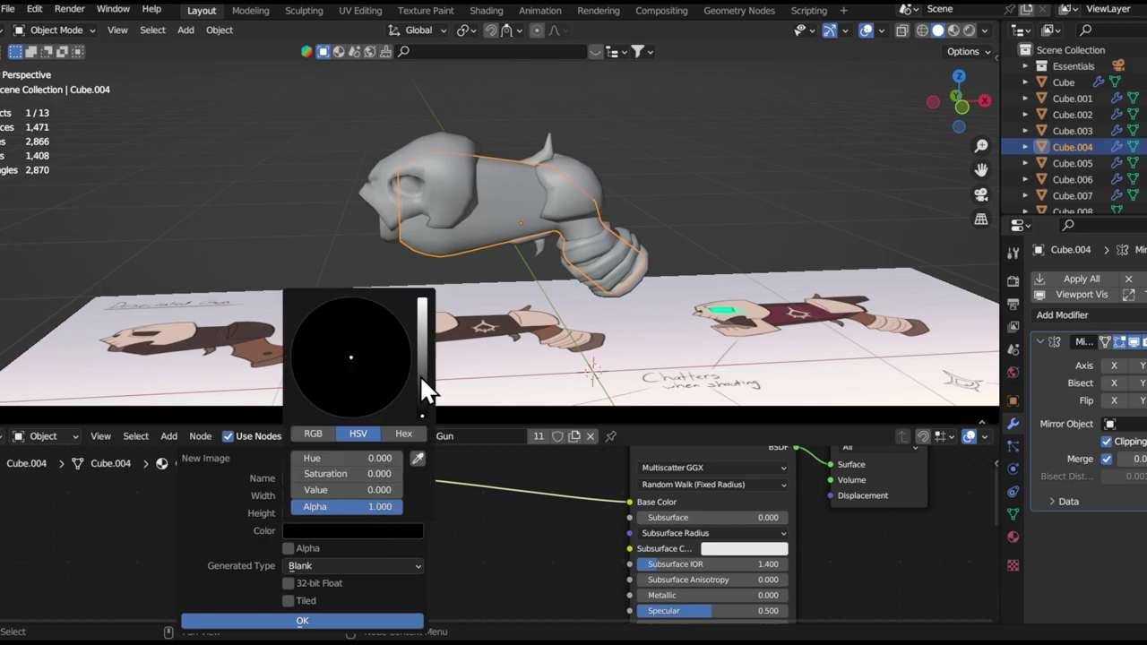
{"action": "left_click", "coordinate": [417, 458]}
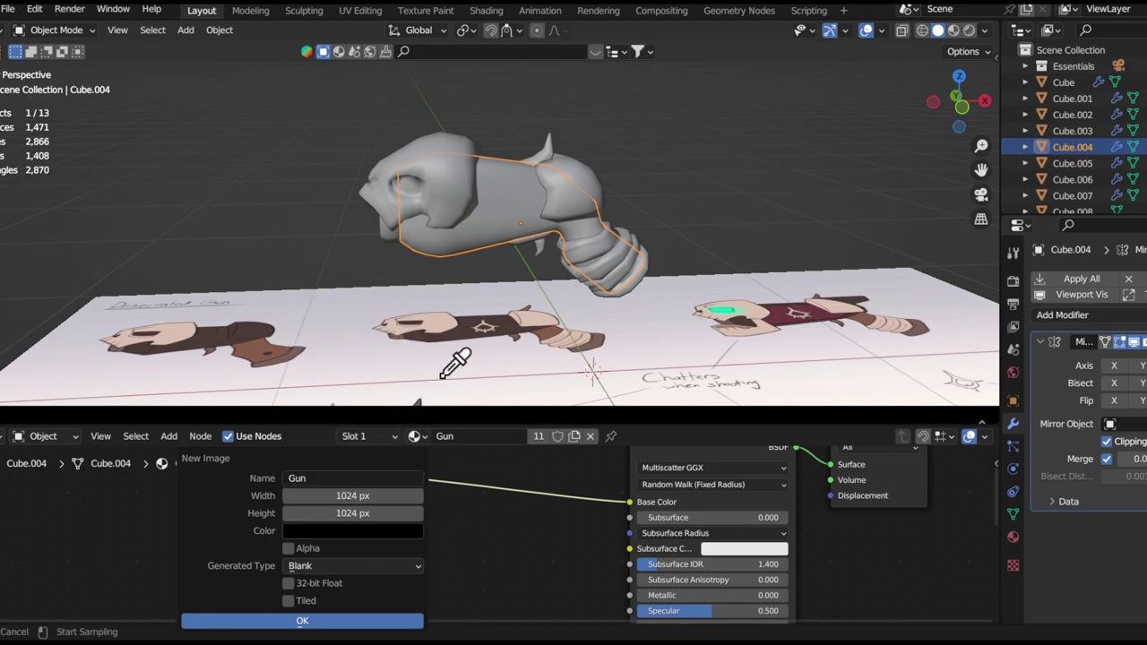
{"action": "left_click", "coordinate": [550, 329]}
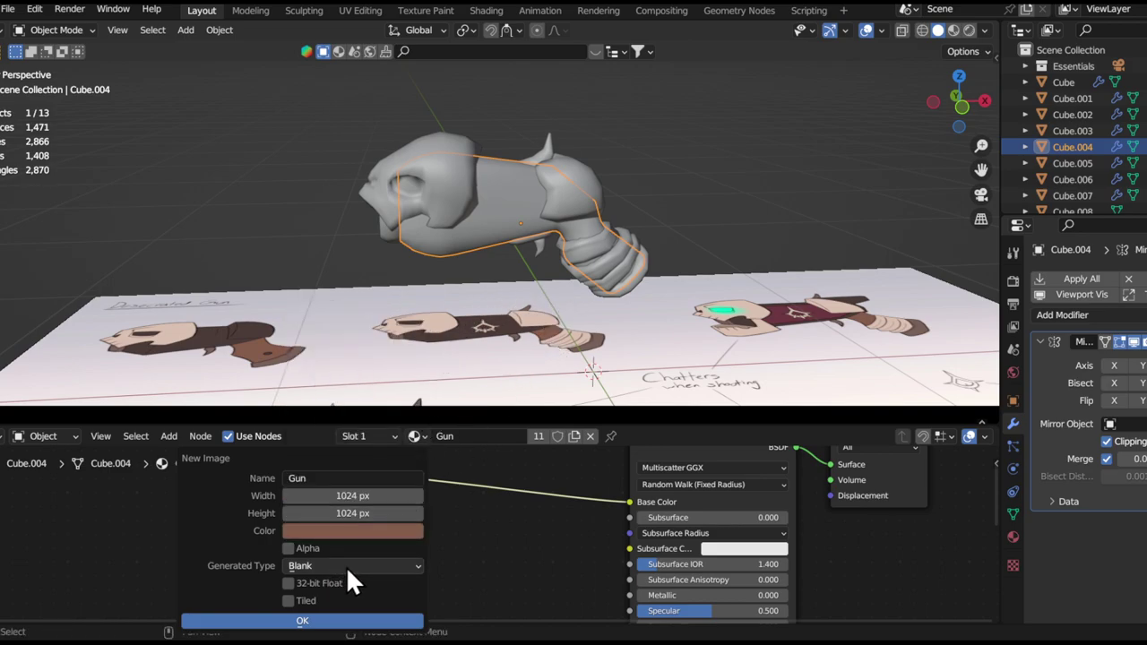
{"action": "left_click", "coordinate": [346, 621]}
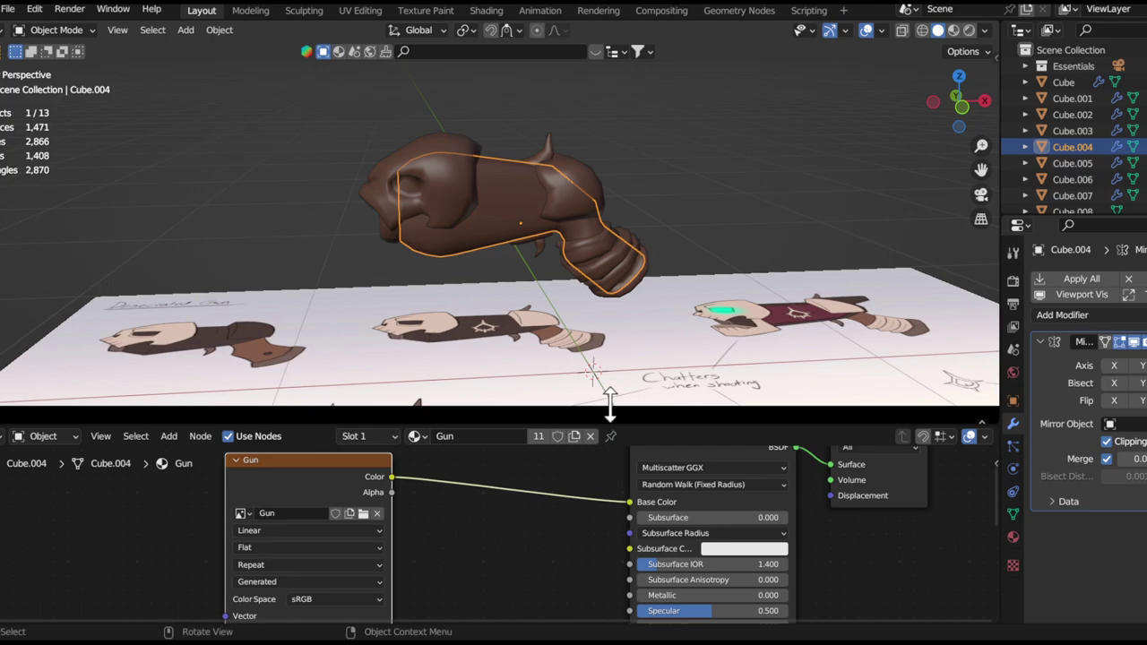
- Maximize the 3D viewport and set its viewport shading lighting to Flat
{"action": "left_click_drag", "start_coordinate": [608, 408], "coordinate": [601, 506]}
{"action": "key", "text": "ctrl+space"}
{"action": "middle_click_drag", "start_coordinate": [584, 356], "coordinate": [555, 341]}
{"action": "scroll", "coordinate": [501, 341], "scroll_direction": "up", "scroll_amount": 3}
{"action": "mouse_move", "coordinate": [464, 342]}
{"action": "middle_mouse_down"}
{"action": "mouse_move", "coordinate": [494, 376]}
{"action": "mouse_move", "coordinate": [471, 359]}
{"action": "middle_mouse_up"}
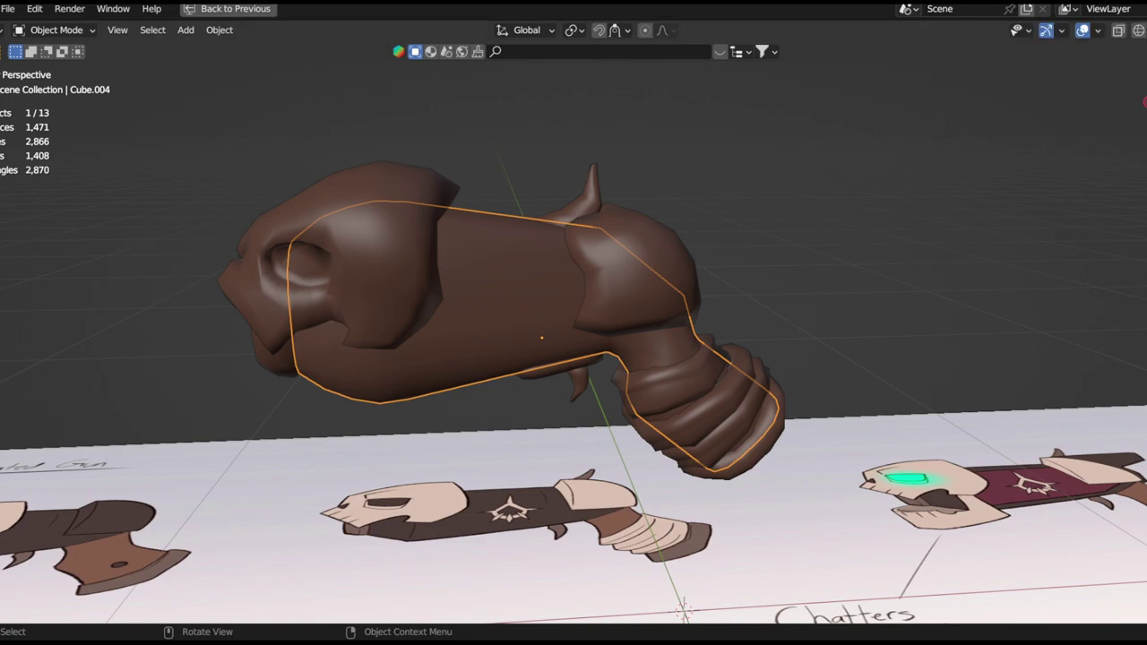
{"action": "left_click", "coordinate": [1145, 30]}
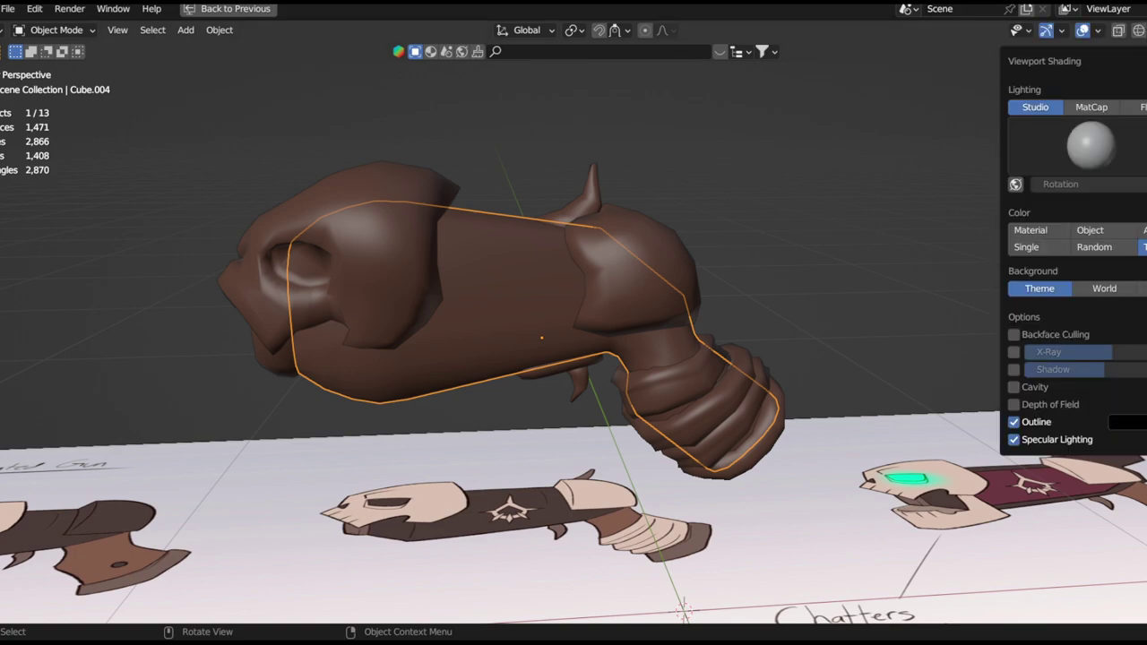
{"action": "left_click", "coordinate": [1143, 106]}
{"action": "middle_click_drag", "start_coordinate": [531, 306], "coordinate": [665, 251]}
- Switch the gun body to Texture Paint mode and reduce the TexDraw brush radius to 22 px
{"action": "key", "text": "ctrl+Tab"}
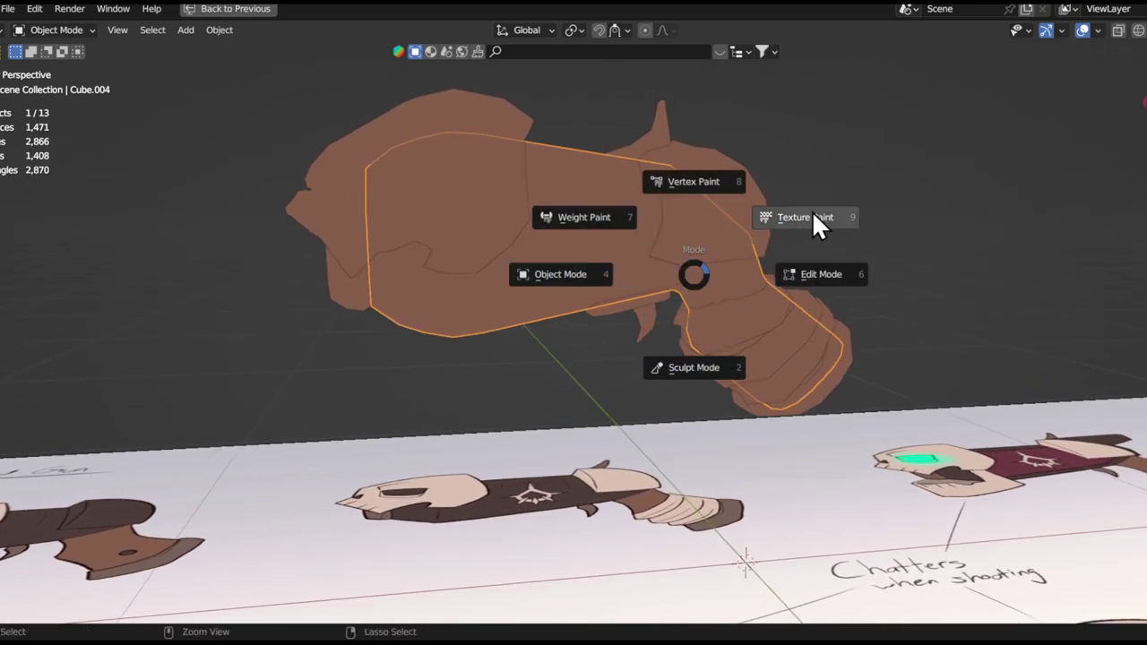
{"action": "left_click", "coordinate": [813, 215]}
{"action": "middle_click_drag", "start_coordinate": [648, 292], "coordinate": [726, 262], "text": "shift"}
{"action": "key", "text": "f"}
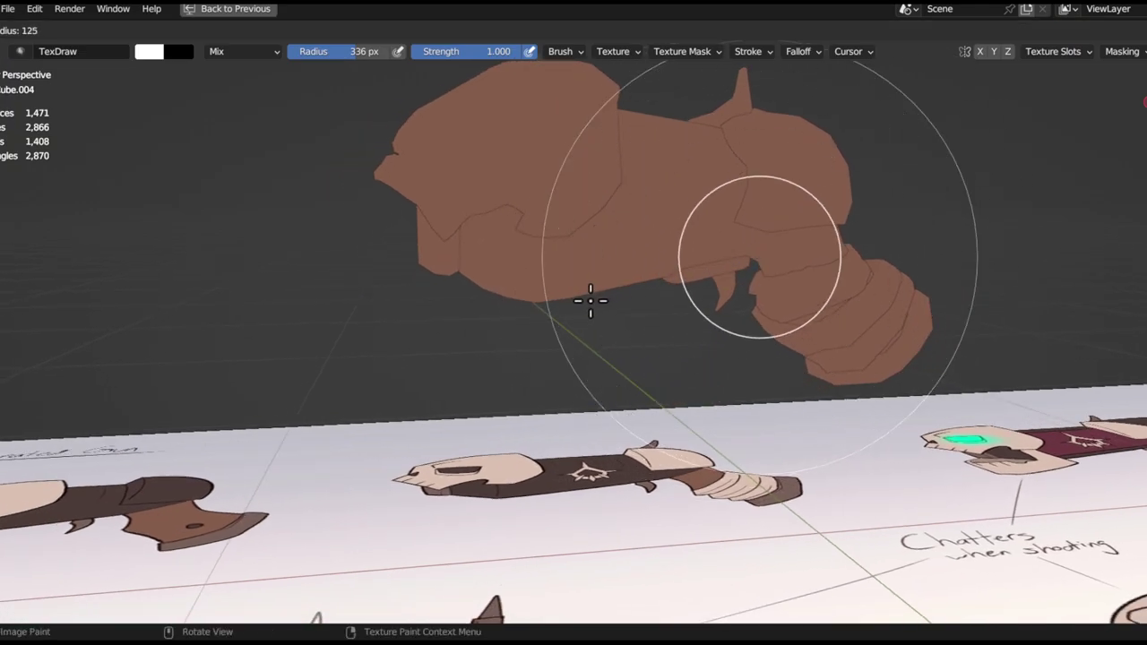
{"action": "left_click", "coordinate": [706, 285]}
{"action": "key", "text": "f"}
{"action": "left_click", "coordinate": [627, 297]}
{"action": "mouse_move", "coordinate": [658, 311]}
{"action": "middle_mouse_down", "text": "shift"}
{"action": "mouse_move", "coordinate": [726, 276]}
{"action": "mouse_move", "coordinate": [712, 392]}
{"action": "mouse_move", "coordinate": [696, 389]}
{"action": "middle_mouse_up", "text": "shift"}
{"action": "key", "text": "f"}
{"action": "left_click", "coordinate": [741, 310]}
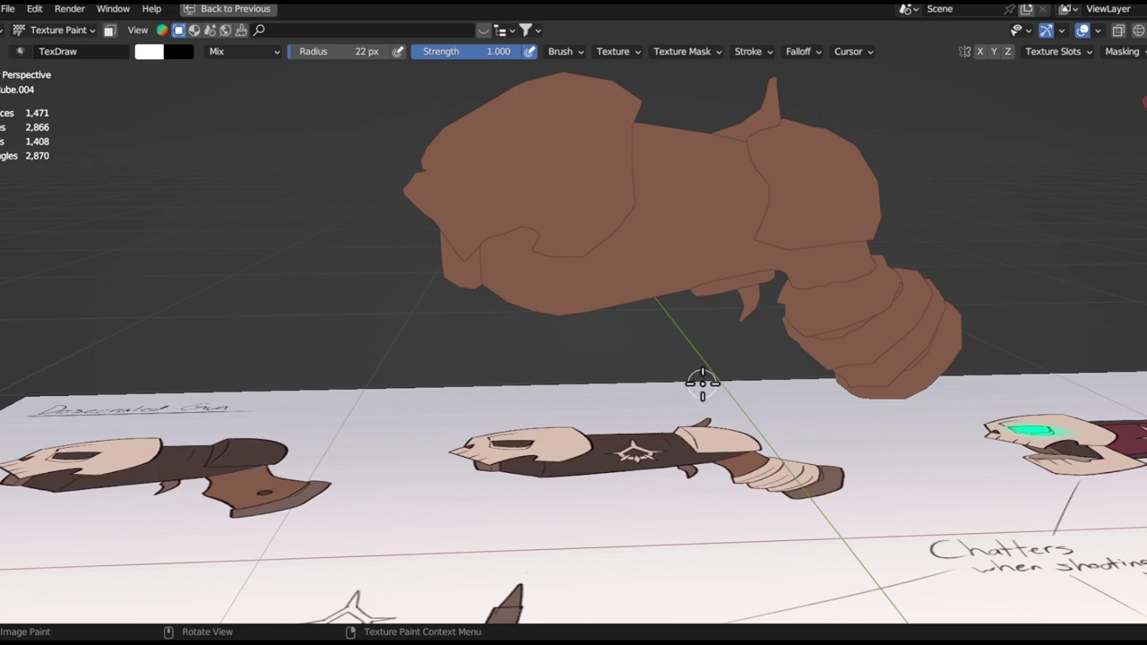
- Swap the brush colors so black is the primary color, and set the brush radius to 122 px
{"action": "left_click_drag", "start_coordinate": [714, 335], "coordinate": [657, 363], "text": "alt+shift"}
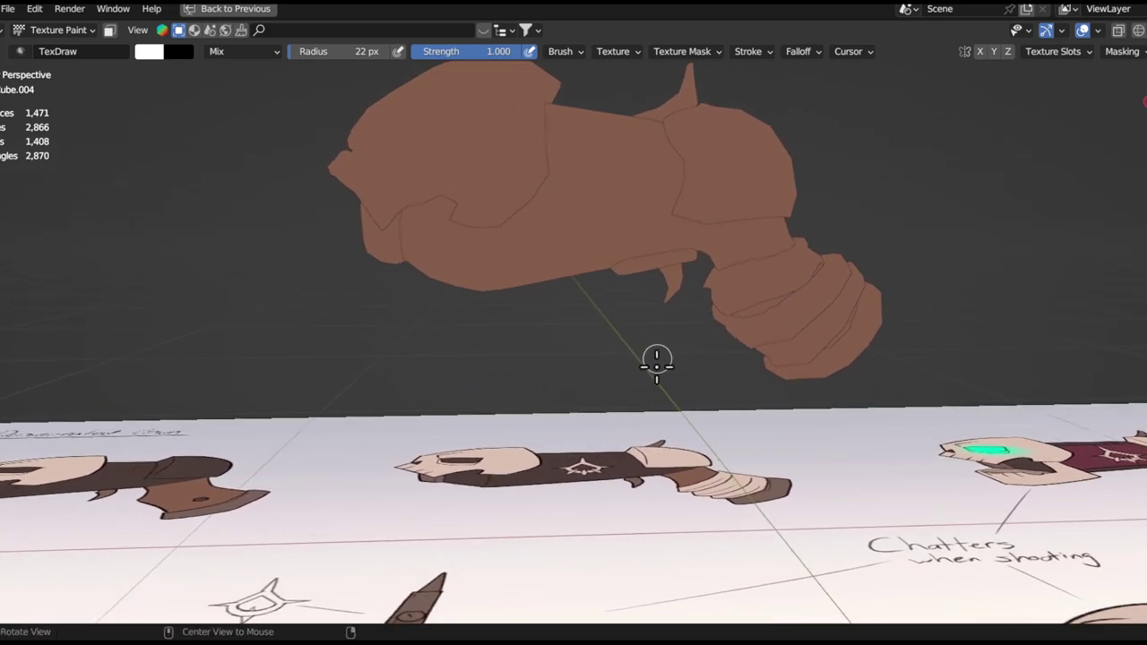
{"action": "left_click_drag", "start_coordinate": [659, 318], "coordinate": [770, 302], "text": "alt"}
{"action": "mouse_move", "coordinate": [602, 260]}
{"action": "left_mouse_down", "text": "alt"}
{"action": "mouse_move", "coordinate": [646, 272]}
{"action": "mouse_move", "coordinate": [584, 291]}
{"action": "mouse_move", "coordinate": [617, 309]}
{"action": "mouse_move", "coordinate": [640, 292]}
{"action": "left_mouse_up", "text": "alt"}
{"action": "key", "text": "x"}
{"action": "key", "text": "f"}
{"action": "left_click", "coordinate": [615, 310]}
{"action": "mouse_move", "coordinate": [640, 293]}
{"action": "left_mouse_down", "text": "ctrl+alt"}
{"action": "mouse_move", "coordinate": [609, 292]}
{"action": "mouse_move", "coordinate": [661, 337]}
{"action": "left_mouse_up", "text": "ctrl+alt"}
{"action": "key", "text": "f"}
{"action": "left_click", "coordinate": [644, 292]}
{"action": "left_click_drag", "start_coordinate": [634, 280], "coordinate": [582, 292], "text": "alt"}
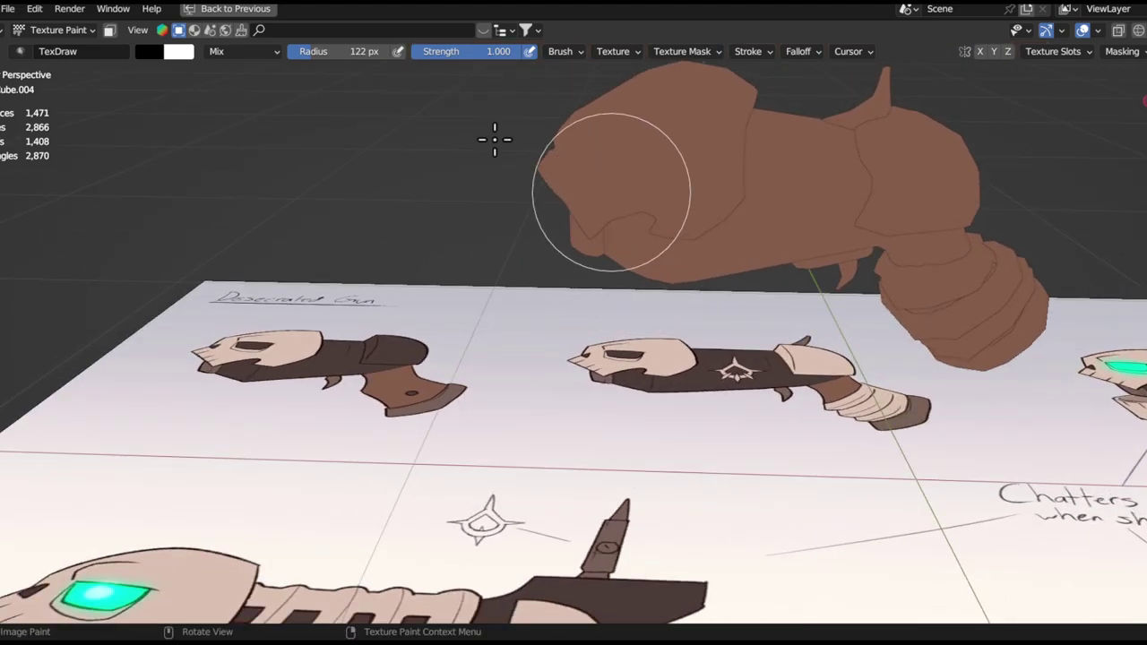
- Set the brush blend mode to Color and its radius to 243 px, and paint the gun body grey
{"action": "left_click", "coordinate": [247, 51]}
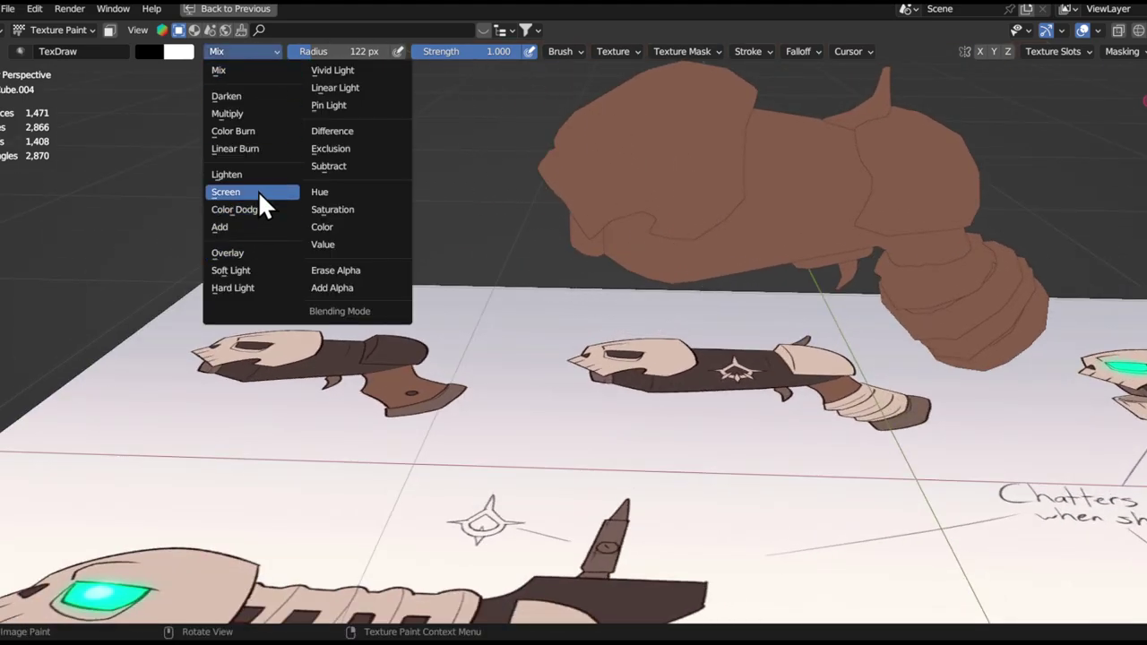
{"action": "left_click", "coordinate": [350, 228]}
{"action": "key", "text": "f"}
{"action": "left_click", "coordinate": [785, 221]}
{"action": "mouse_move", "coordinate": [882, 217]}
{"action": "left_mouse_down"}
{"action": "mouse_move", "coordinate": [499, 259]}
{"action": "mouse_move", "coordinate": [781, 194]}
{"action": "mouse_move", "coordinate": [710, 266]}
{"action": "left_mouse_up"}
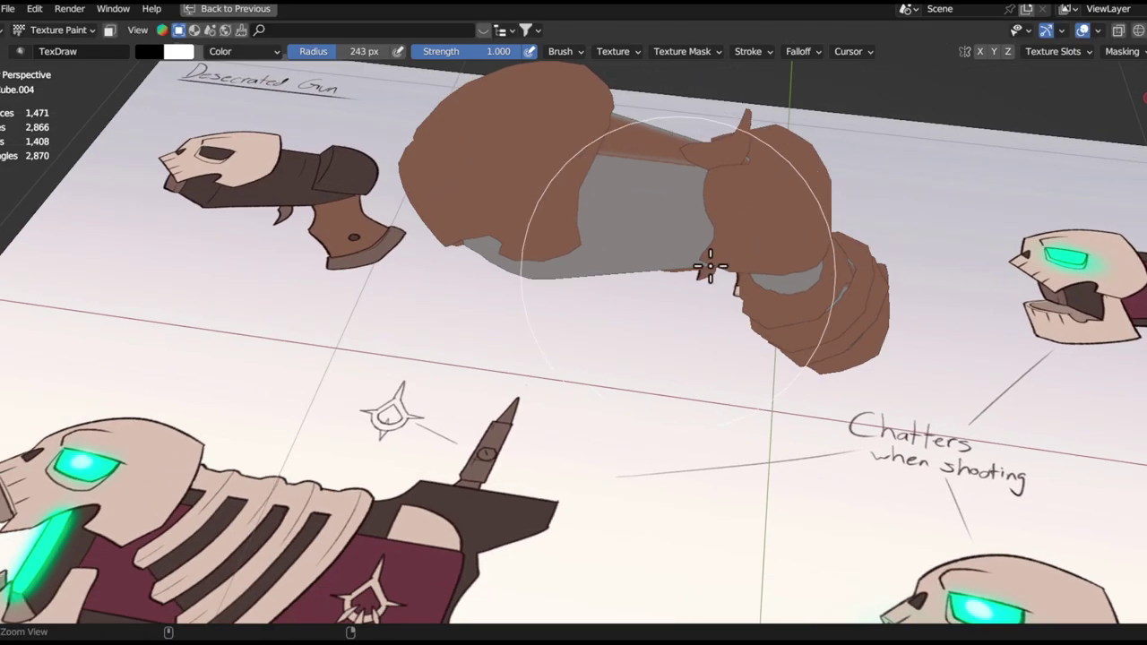
{"action": "middle_click_drag", "start_coordinate": [781, 200], "coordinate": [696, 264]}
{"action": "mouse_move", "coordinate": [583, 205]}
{"action": "middle_mouse_down"}
{"action": "mouse_move", "coordinate": [696, 236]}
{"action": "mouse_move", "coordinate": [508, 455]}
{"action": "mouse_move", "coordinate": [657, 245]}
{"action": "mouse_move", "coordinate": [780, 230]}
{"action": "mouse_move", "coordinate": [773, 257]}
{"action": "mouse_move", "coordinate": [608, 230]}
{"action": "mouse_move", "coordinate": [545, 197]}
{"action": "mouse_move", "coordinate": [570, 122]}
{"action": "mouse_move", "coordinate": [525, 218]}
{"action": "mouse_move", "coordinate": [686, 261]}
{"action": "middle_mouse_up"}
{"action": "key", "text": "ctrl+Tab"}
{"action": "key", "text": "a"}
{"action": "middle_click_drag", "start_coordinate": [801, 248], "coordinate": [800, 271], "text": "ctrl"}
{"action": "left_click_drag", "start_coordinate": [862, 320], "coordinate": [836, 360], "text": "ctrl"}
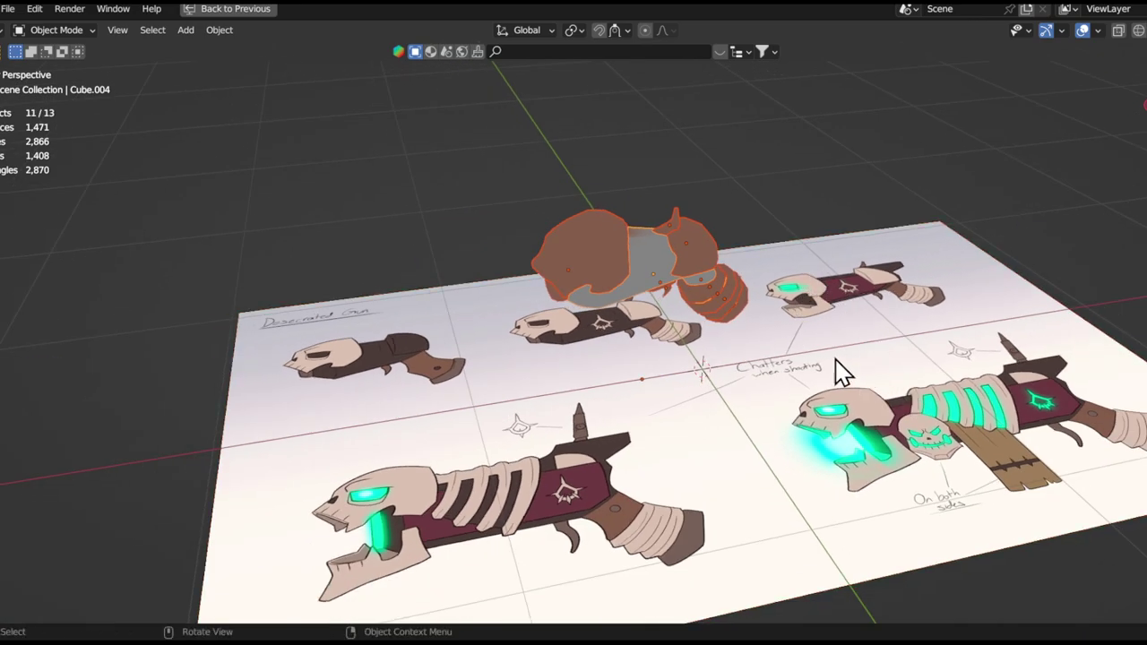
{"action": "middle_click_drag", "start_coordinate": [842, 372], "coordinate": [758, 430]}
{"action": "key", "text": "Tab"}
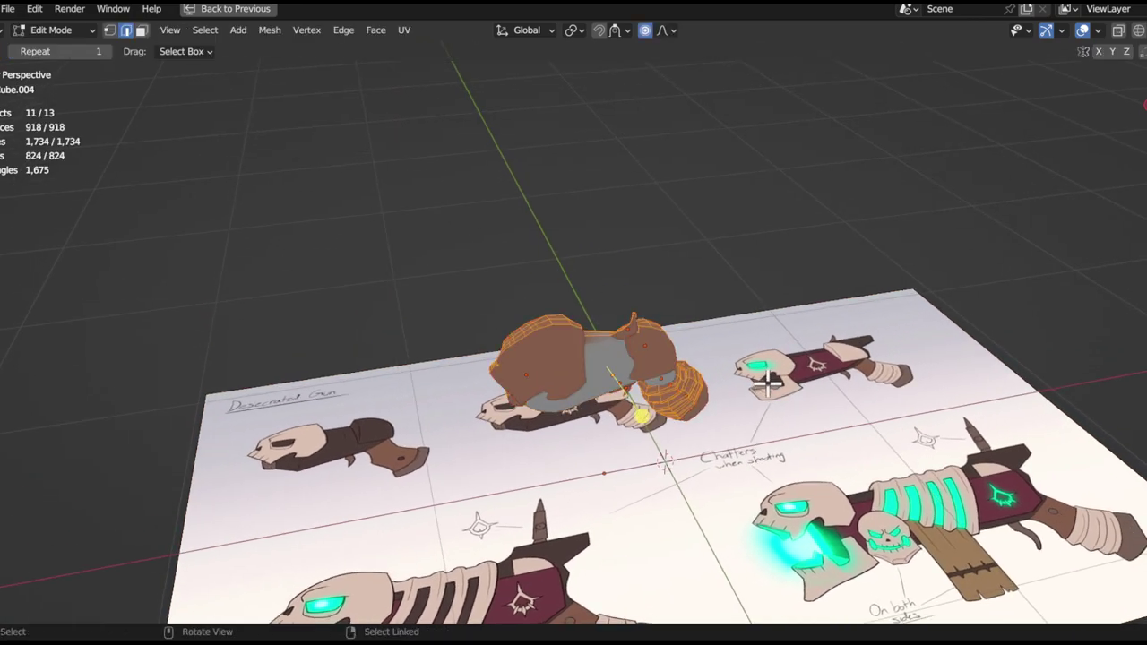
{"action": "key", "text": "Tab"}
{"action": "middle_click_drag", "start_coordinate": [660, 370], "coordinate": [565, 361], "text": "ctrl"}
{"action": "left_click", "coordinate": [562, 362]}
{"action": "key", "text": "ctrl+Tab"}
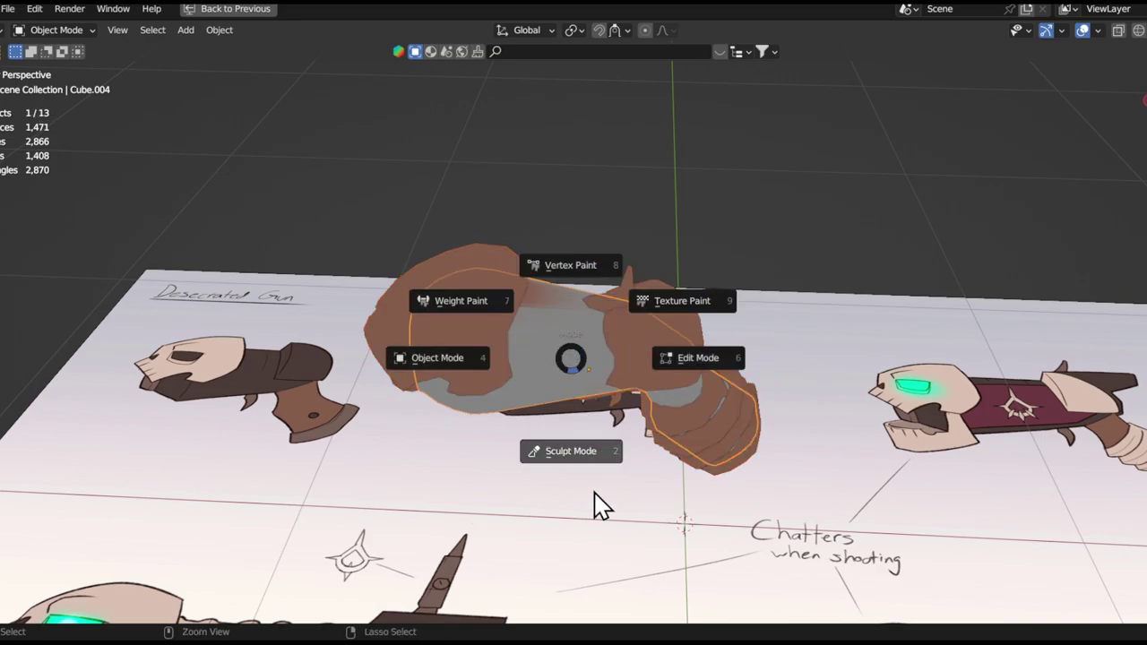
{"action": "left_click", "coordinate": [701, 255]}
- Make the rounded rear cap the painted object and brush over it with Color blending at a 137 px radius
{"action": "middle_click_drag", "start_coordinate": [583, 358], "coordinate": [493, 306]}
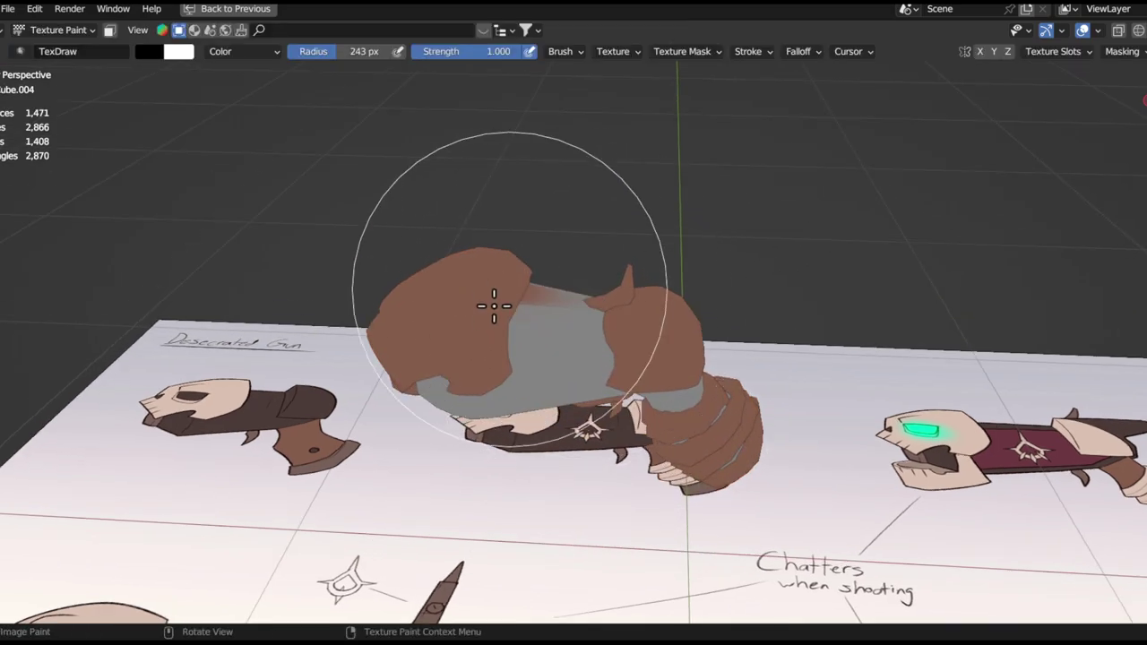
{"action": "left_click_drag", "start_coordinate": [484, 296], "coordinate": [581, 383], "text": "alt"}
{"action": "scroll", "coordinate": [569, 313], "scroll_direction": "up", "scroll_amount": 1}
{"action": "left_click_drag", "start_coordinate": [582, 335], "coordinate": [627, 160], "text": "alt"}
{"action": "mouse_move", "coordinate": [591, 246]}
{"action": "middle_mouse_down"}
{"action": "mouse_move", "coordinate": [586, 358]}
{"action": "mouse_move", "coordinate": [568, 368]}
{"action": "mouse_move", "coordinate": [584, 271]}
{"action": "mouse_move", "coordinate": [562, 346]}
{"action": "mouse_move", "coordinate": [599, 322]}
{"action": "mouse_move", "coordinate": [609, 330]}
{"action": "mouse_move", "coordinate": [617, 305]}
{"action": "middle_mouse_up"}
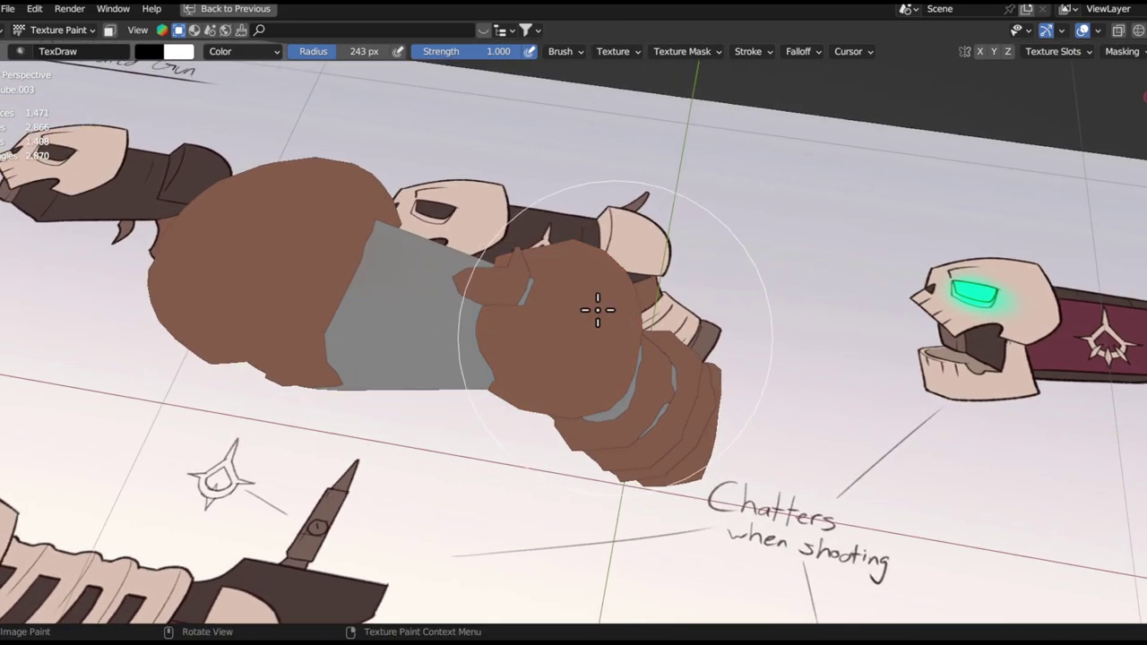
{"action": "mouse_move", "coordinate": [617, 361]}
{"action": "middle_mouse_down"}
{"action": "mouse_move", "coordinate": [586, 386]}
{"action": "mouse_move", "coordinate": [807, 253]}
{"action": "middle_mouse_up"}
{"action": "middle_click_drag", "start_coordinate": [618, 336], "coordinate": [547, 389]}
{"action": "mouse_move", "coordinate": [583, 276]}
{"action": "middle_mouse_down"}
{"action": "mouse_move", "coordinate": [525, 323]}
{"action": "mouse_move", "coordinate": [622, 384]}
{"action": "mouse_move", "coordinate": [630, 368]}
{"action": "mouse_move", "coordinate": [637, 377]}
{"action": "mouse_move", "coordinate": [612, 466]}
{"action": "middle_mouse_up"}
{"action": "key", "text": "f"}
{"action": "left_click", "coordinate": [609, 396]}
{"action": "scroll", "coordinate": [612, 466], "scroll_direction": "up", "scroll_amount": 2}
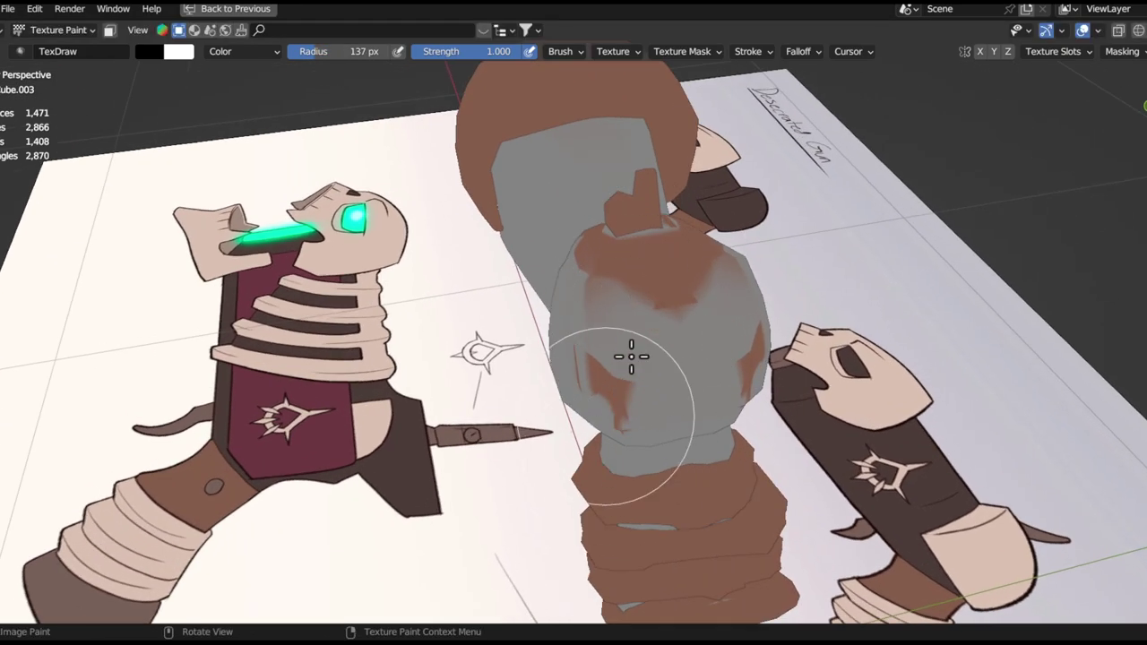
{"action": "middle_click_drag", "start_coordinate": [683, 317], "coordinate": [571, 424], "text": "shift"}
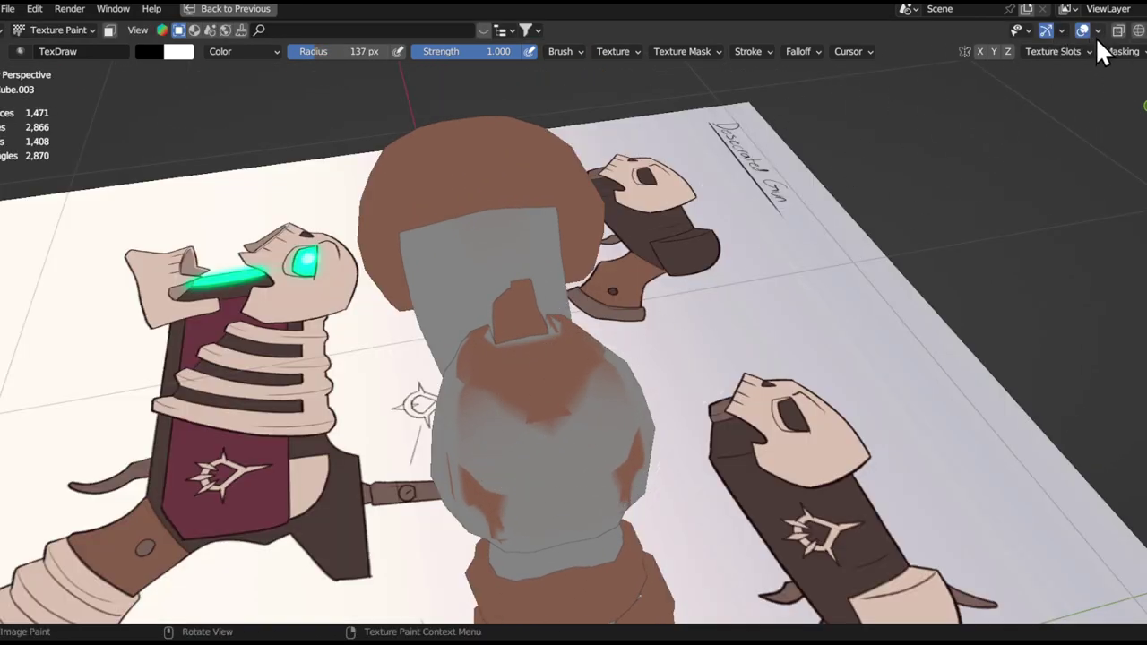
- Enable the wireframe overlay in the viewport and lower its opacity so the lines stay faint
{"action": "left_click", "coordinate": [1097, 32]}
{"action": "left_click", "coordinate": [1002, 300]}
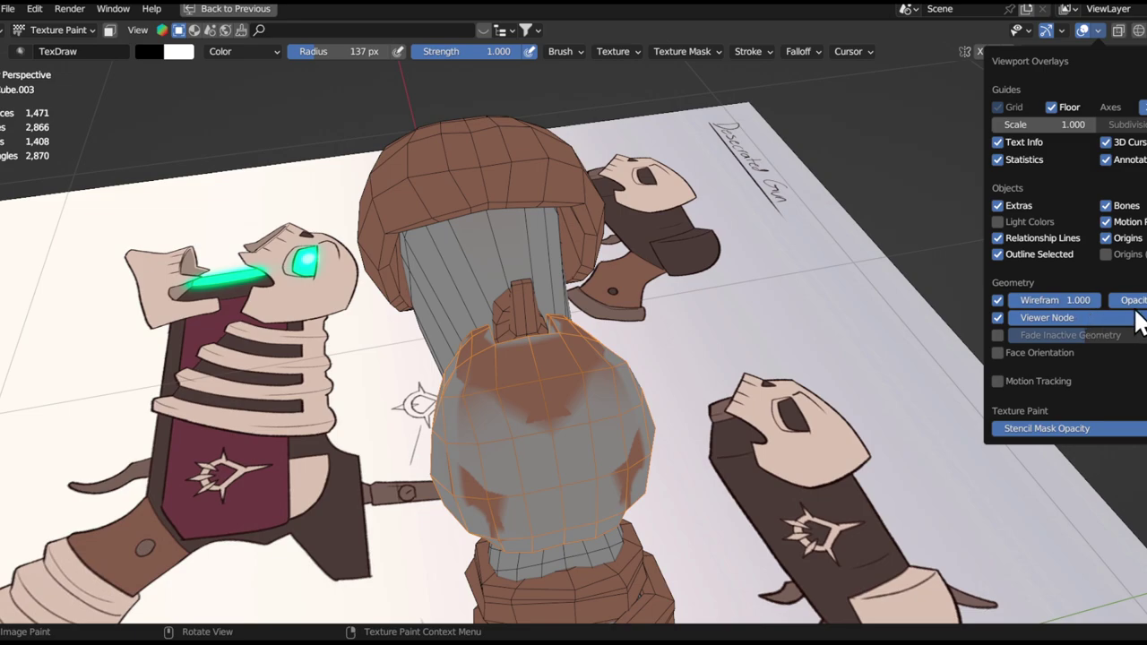
{"action": "left_click_drag", "start_coordinate": [1142, 304], "coordinate": [1045, 355]}
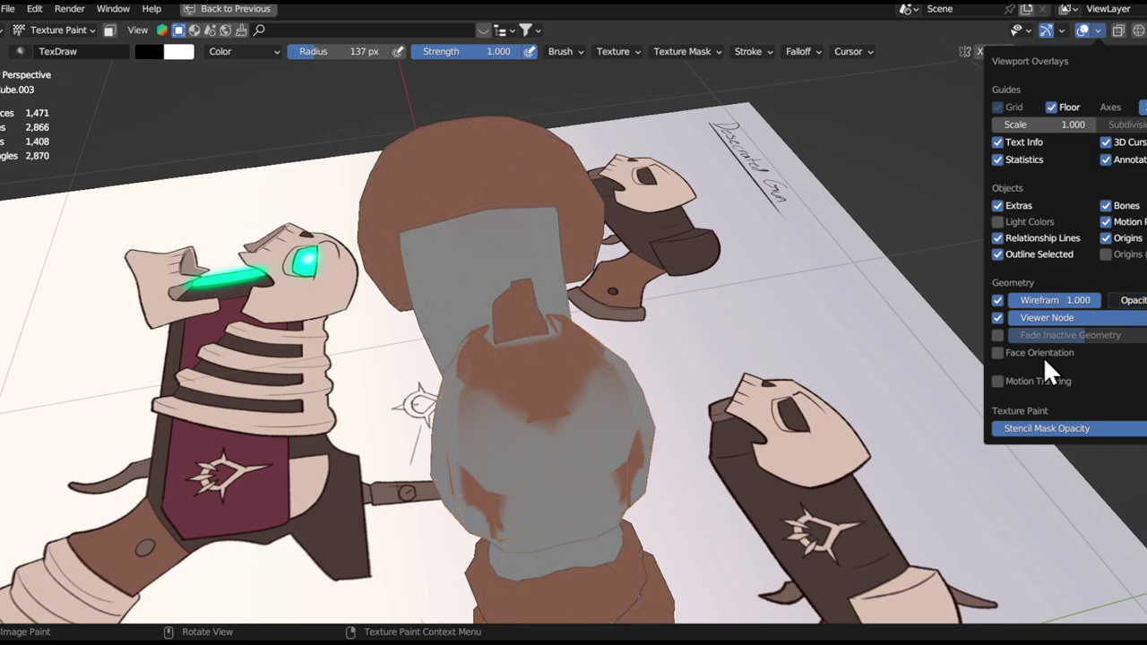
{"action": "middle_click_drag", "start_coordinate": [663, 359], "coordinate": [520, 397]}
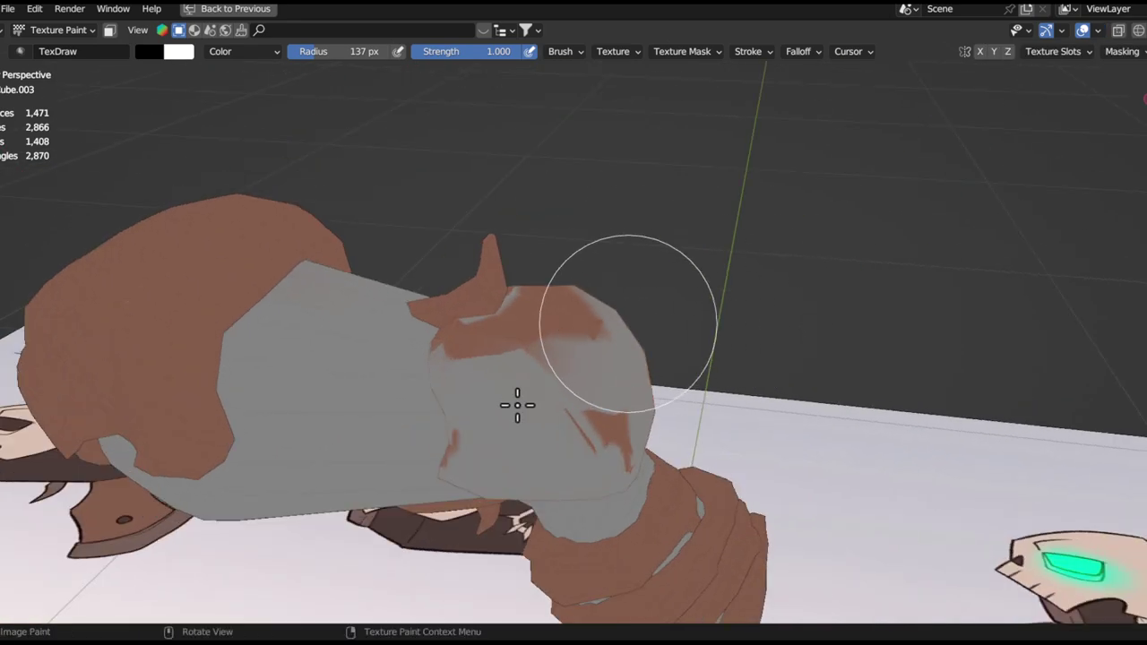
- Enlarge the brush radius to 250 px and brush more grey around the rear cap's top and sides
{"action": "middle_click_drag", "start_coordinate": [552, 325], "coordinate": [532, 325]}
{"action": "key", "text": "f"}
{"action": "left_click", "coordinate": [645, 316]}
{"action": "middle_click", "coordinate": [565, 304], "text": "alt"}
{"action": "middle_click_drag", "start_coordinate": [544, 357], "coordinate": [546, 432]}
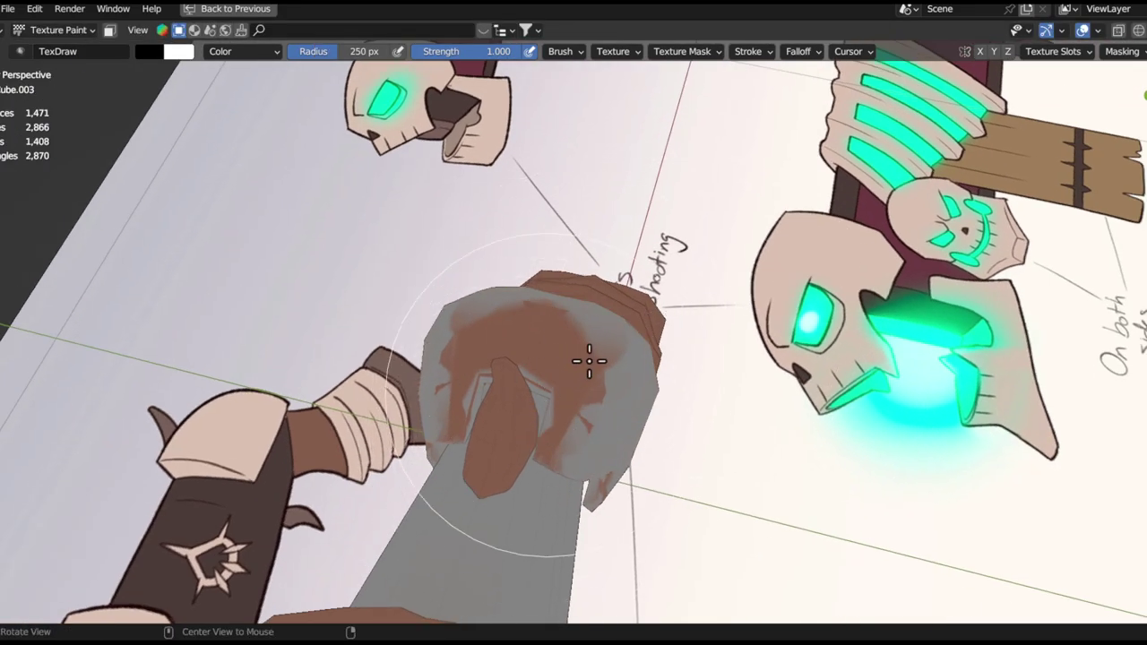
{"action": "middle_click_drag", "start_coordinate": [586, 361], "coordinate": [555, 379]}
{"action": "mouse_move", "coordinate": [501, 440]}
{"action": "middle_mouse_down"}
{"action": "mouse_move", "coordinate": [501, 276]}
{"action": "mouse_move", "coordinate": [689, 396]}
{"action": "mouse_move", "coordinate": [650, 455]}
{"action": "mouse_move", "coordinate": [606, 350]}
{"action": "mouse_move", "coordinate": [673, 503]}
{"action": "mouse_move", "coordinate": [685, 480]}
{"action": "middle_mouse_up"}
{"action": "middle_click", "coordinate": [573, 342], "text": "alt"}
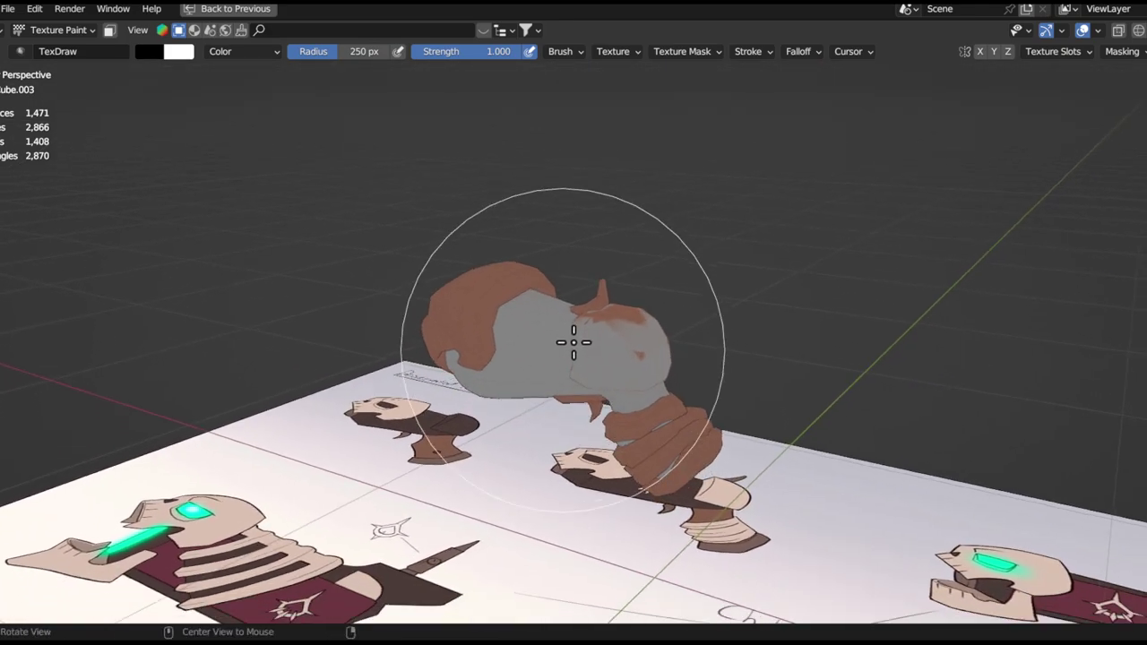
{"action": "middle_click_drag", "start_coordinate": [574, 342], "coordinate": [665, 325]}
{"action": "key", "text": "ctrl+Tab"}
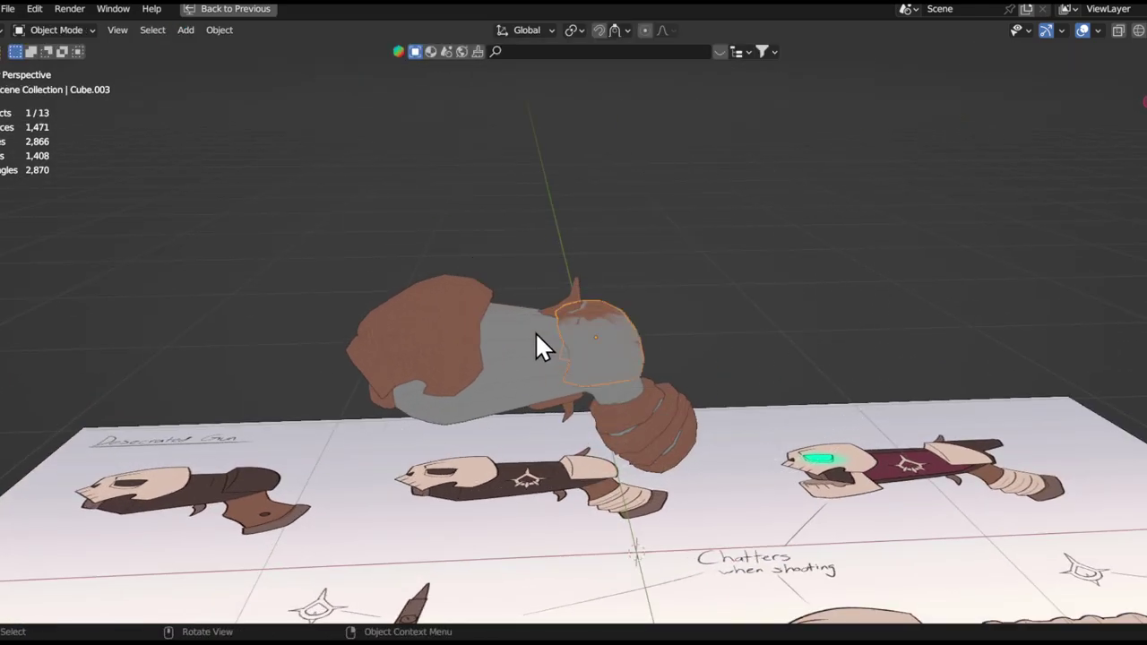
{"action": "left_click_drag", "start_coordinate": [645, 304], "coordinate": [731, 247], "text": "alt+shift"}
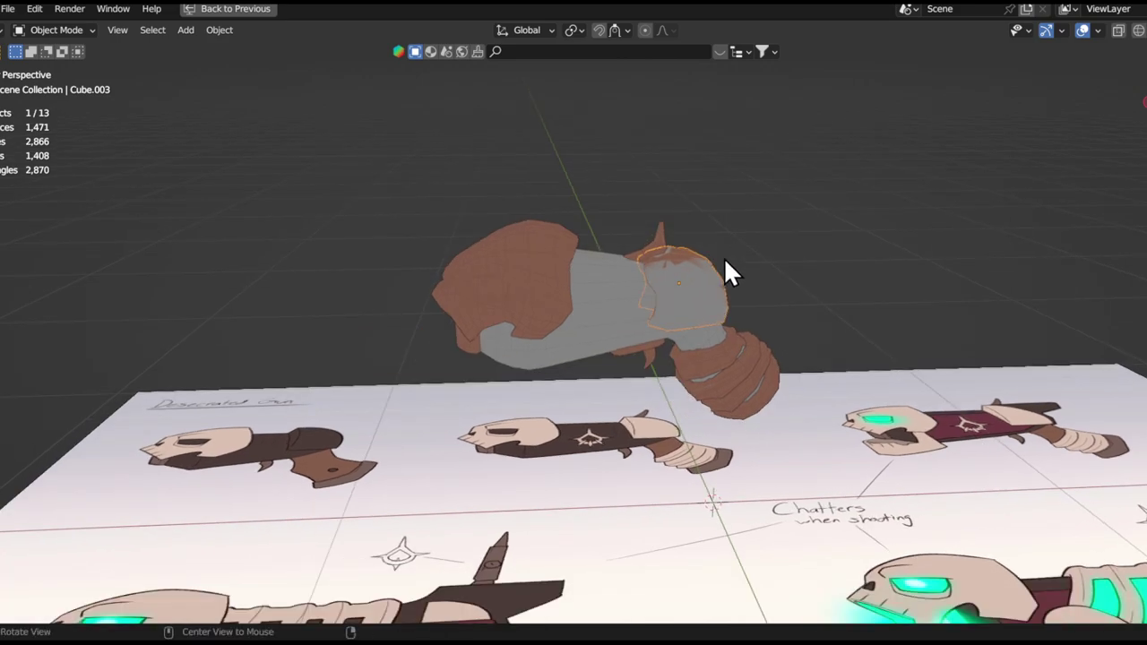
{"action": "left_click", "coordinate": [645, 296]}
{"action": "left_click_drag", "start_coordinate": [639, 355], "coordinate": [661, 403], "text": "ctrl+alt"}
{"action": "left_click_drag", "start_coordinate": [661, 403], "coordinate": [516, 326], "text": "alt+shift"}
{"action": "left_click", "coordinate": [540, 221]}
{"action": "key", "text": "Tab"}
{"action": "left_click_drag", "start_coordinate": [583, 240], "coordinate": [657, 357], "text": "alt+shift"}
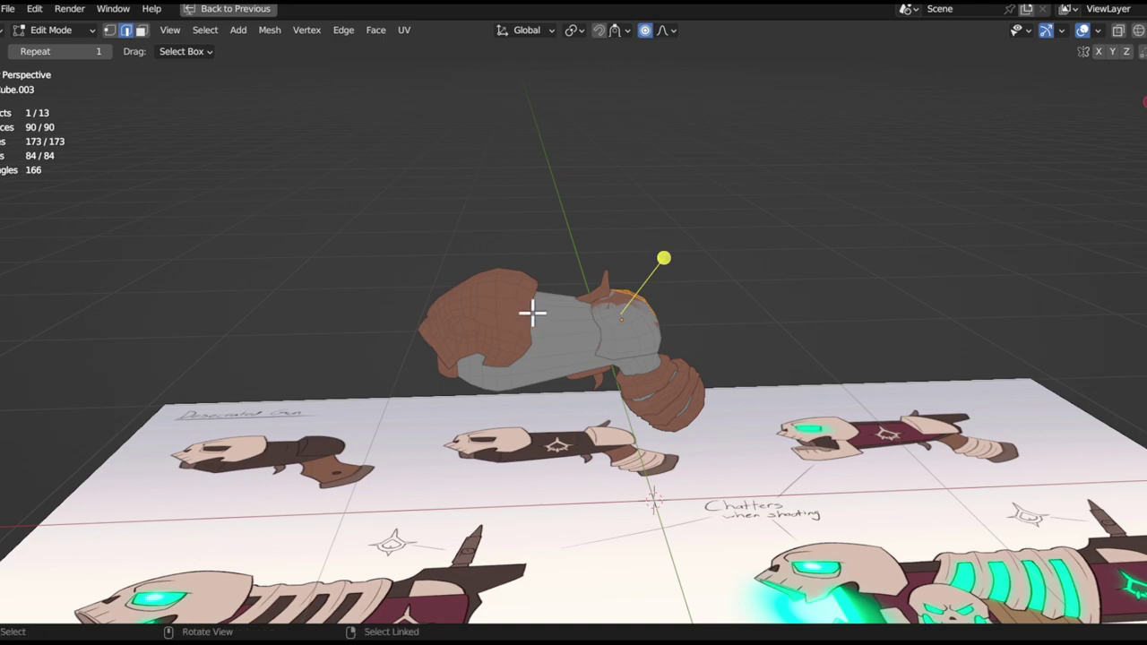
{"action": "key", "text": "ctrl+Tab"}
{"action": "left_click", "coordinate": [788, 228]}
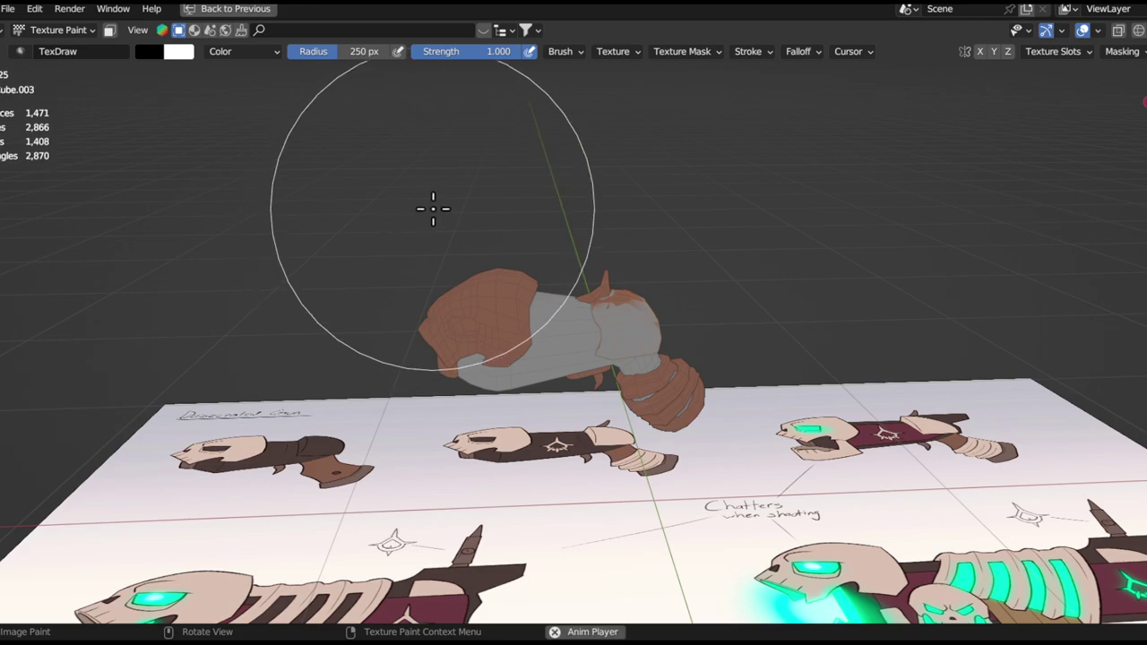
- Switch to the Fill tool with Color blending and fill the rounded rear cap grey
{"action": "key", "text": "shift+space"}
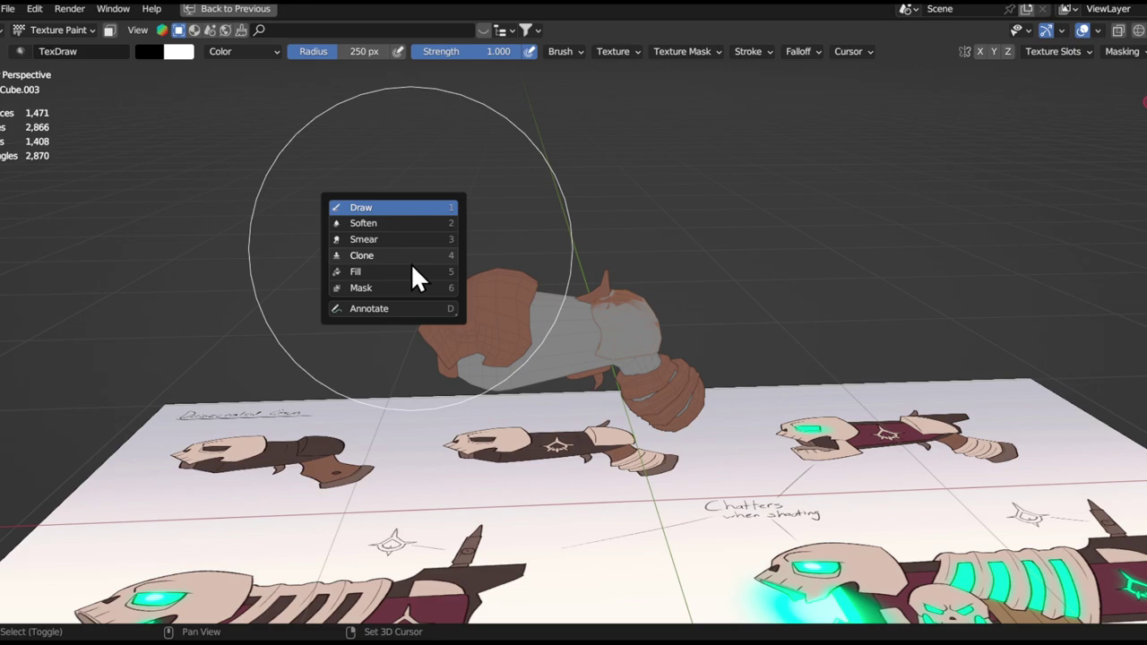
{"action": "left_click", "coordinate": [408, 270]}
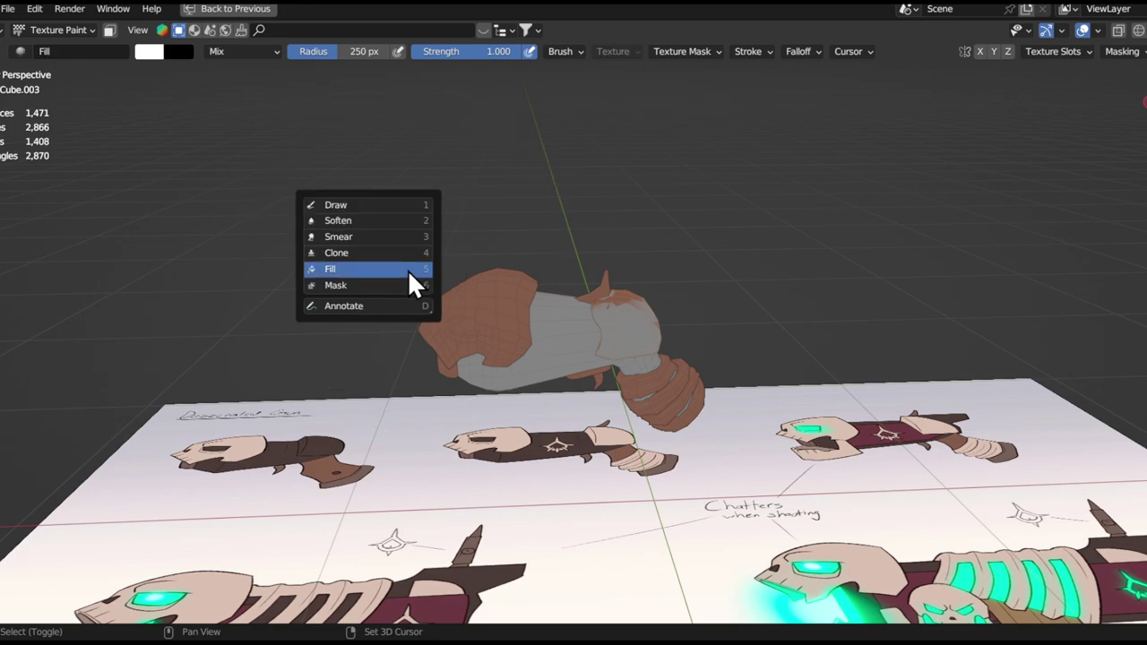
{"action": "left_click", "coordinate": [238, 50]}
{"action": "left_click", "coordinate": [356, 228]}
{"action": "mouse_move", "coordinate": [634, 314]}
{"action": "middle_mouse_down", "text": "shift"}
{"action": "mouse_move", "coordinate": [597, 300]}
{"action": "mouse_move", "coordinate": [591, 267]}
{"action": "middle_mouse_up", "text": "shift"}
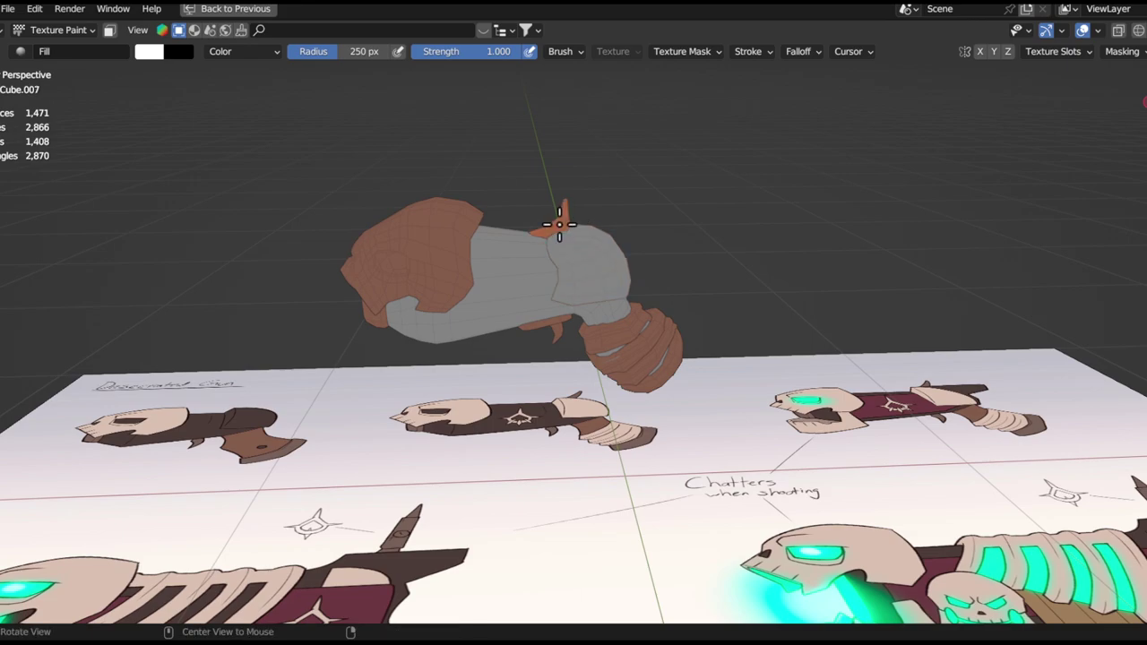
- Fill the top horn and each of the grip's wrapped bands grey, switching the painted object from part to part
{"action": "middle_click_drag", "start_coordinate": [536, 254], "coordinate": [459, 187]}
{"action": "key", "text": "alt+q"}
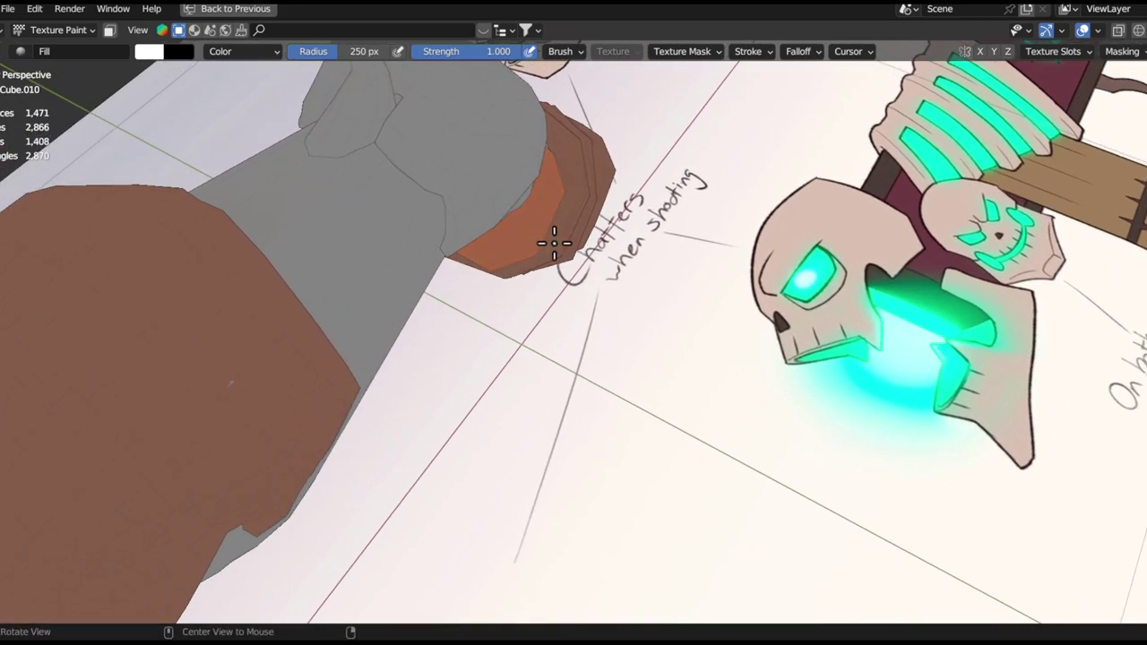
{"action": "key", "text": "alt+q"}
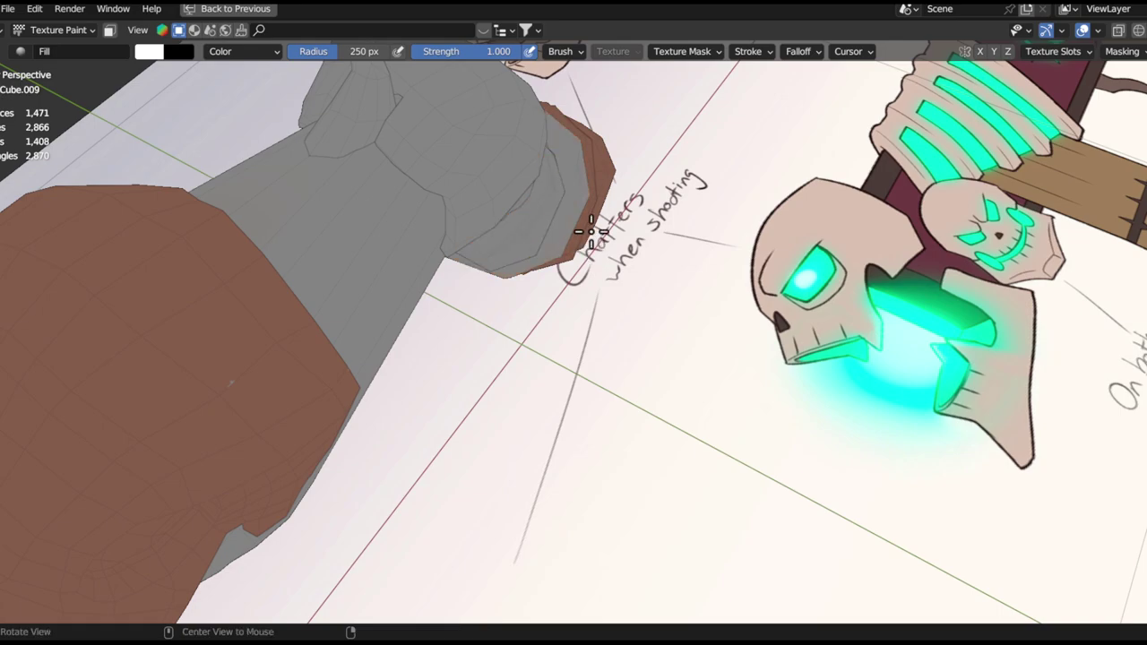
{"action": "mouse_move", "coordinate": [586, 225]}
{"action": "middle_mouse_down"}
{"action": "mouse_move", "coordinate": [494, 171]}
{"action": "mouse_move", "coordinate": [572, 269]}
{"action": "mouse_move", "coordinate": [752, 345]}
{"action": "middle_mouse_up"}
{"action": "key", "text": "alt+q"}
{"action": "left_click", "coordinate": [699, 335]}
- Fill the skull, lower jaw, trigger plate and trigger grey, making each part the painted object in turn
{"action": "key", "text": "alt+q"}
{"action": "middle_click_drag", "start_coordinate": [574, 280], "coordinate": [380, 354]}
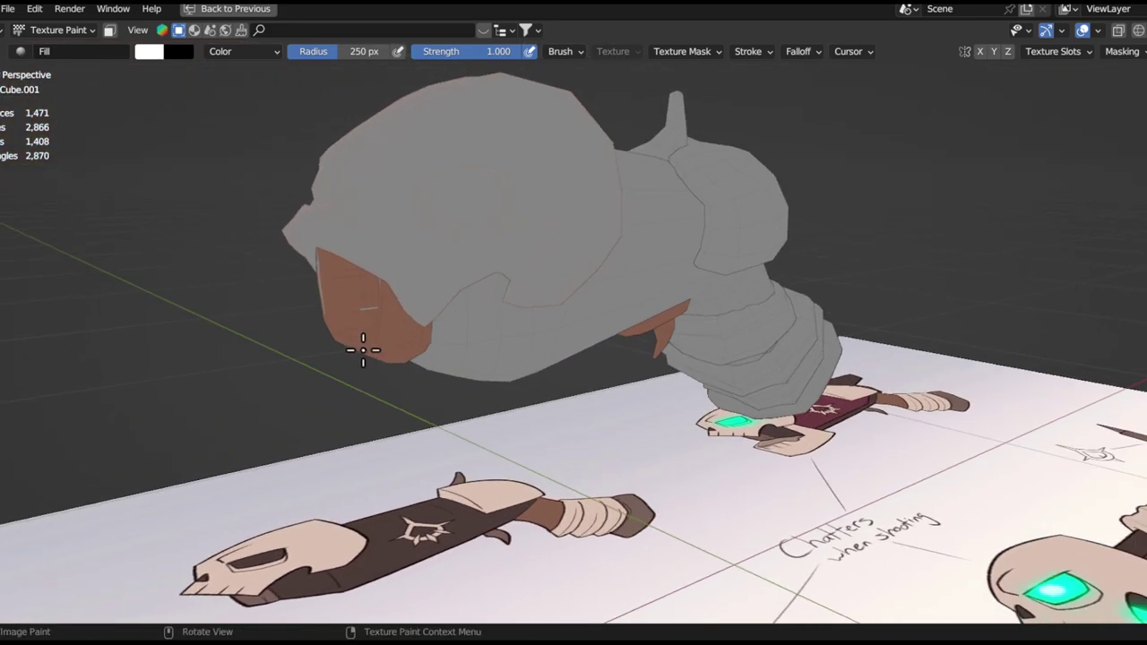
{"action": "key", "text": "alt+q"}
{"action": "mouse_move", "coordinate": [453, 318]}
{"action": "middle_mouse_down"}
{"action": "mouse_move", "coordinate": [538, 404]}
{"action": "mouse_move", "coordinate": [402, 350]}
{"action": "mouse_move", "coordinate": [520, 320]}
{"action": "mouse_move", "coordinate": [551, 289]}
{"action": "mouse_move", "coordinate": [553, 302]}
{"action": "middle_mouse_up"}
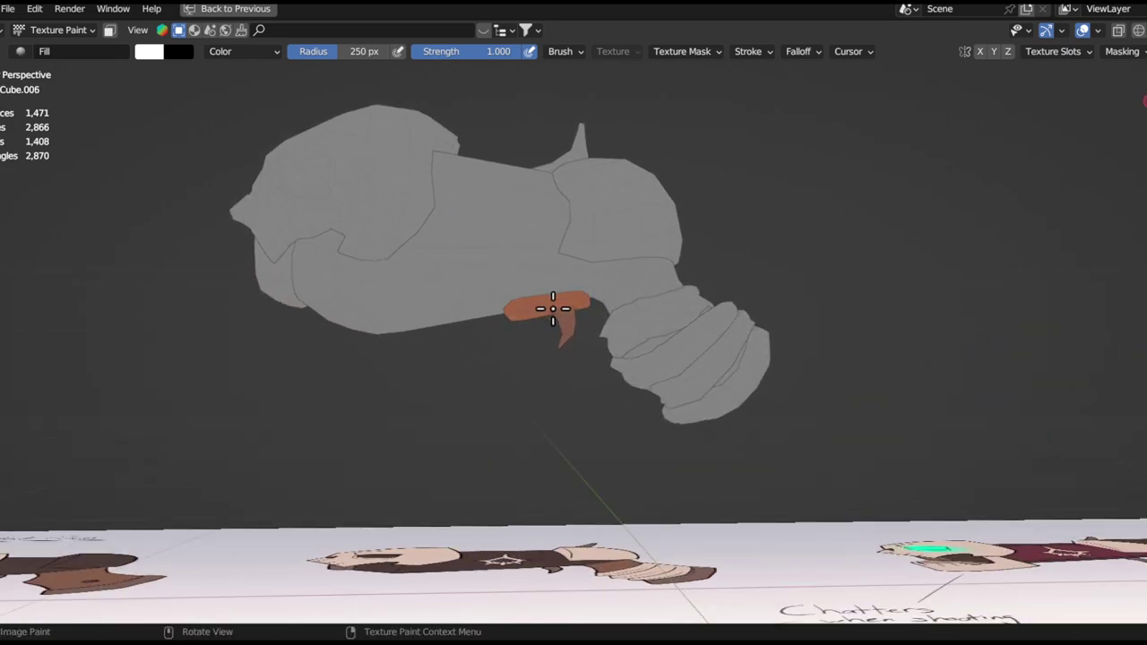
{"action": "scroll", "coordinate": [551, 308], "scroll_direction": "up", "scroll_amount": 4}
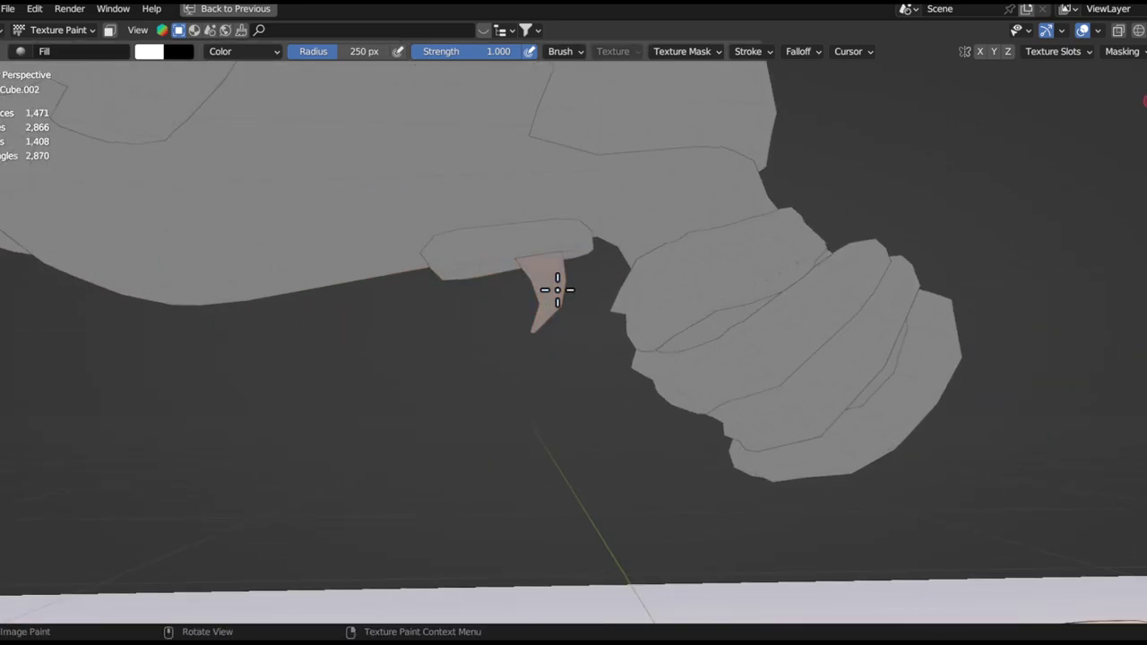
{"action": "left_click_drag", "start_coordinate": [524, 282], "coordinate": [541, 314], "text": "ctrl+alt"}
{"action": "mouse_move", "coordinate": [541, 314]}
{"action": "left_mouse_down", "text": "alt"}
{"action": "mouse_move", "coordinate": [576, 246]}
{"action": "mouse_move", "coordinate": [717, 311]}
{"action": "left_mouse_up", "text": "alt"}
{"action": "middle_click_drag", "start_coordinate": [662, 337], "coordinate": [730, 331]}
{"action": "left_click_drag", "start_coordinate": [730, 332], "coordinate": [722, 333], "text": "alt"}
{"action": "mouse_move", "coordinate": [522, 315]}
{"action": "left_mouse_down", "text": "alt+shift"}
{"action": "mouse_move", "coordinate": [576, 376]}
{"action": "mouse_move", "coordinate": [662, 364]}
{"action": "mouse_move", "coordinate": [448, 328]}
{"action": "left_mouse_up", "text": "alt+shift"}
- Return to Object Mode, restore the full layout, and split the 3D viewport to add a UV Editor beside it
{"action": "key", "text": "ctrl+Tab"}
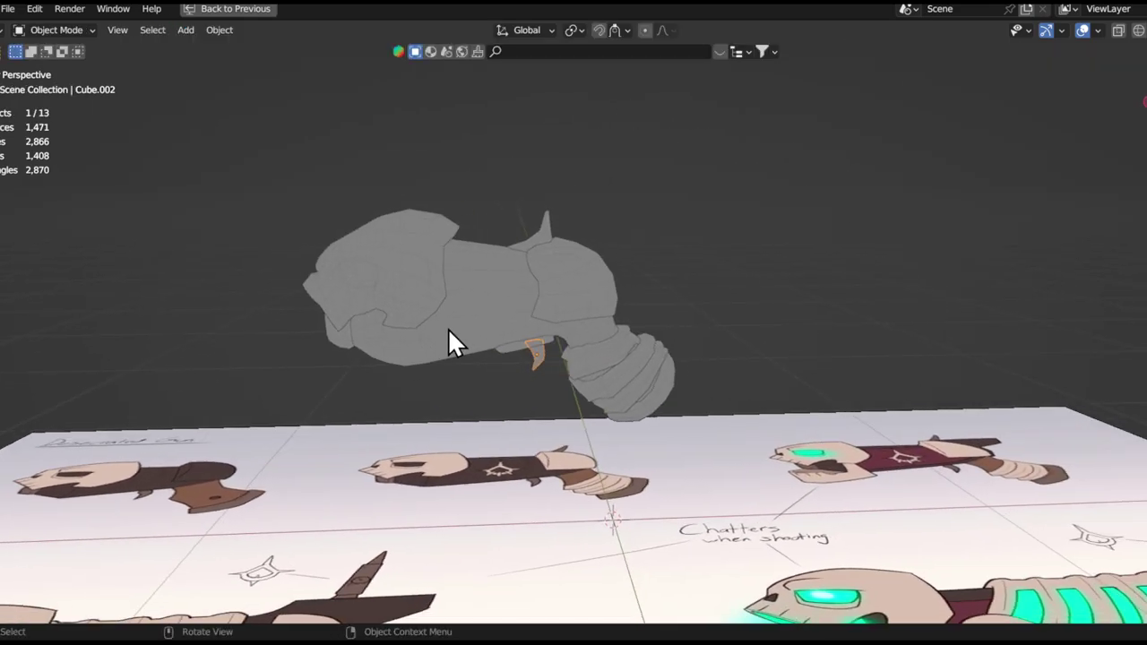
{"action": "key", "text": "ctrl+space"}
{"action": "middle_click_drag", "start_coordinate": [221, 210], "coordinate": [484, 262]}
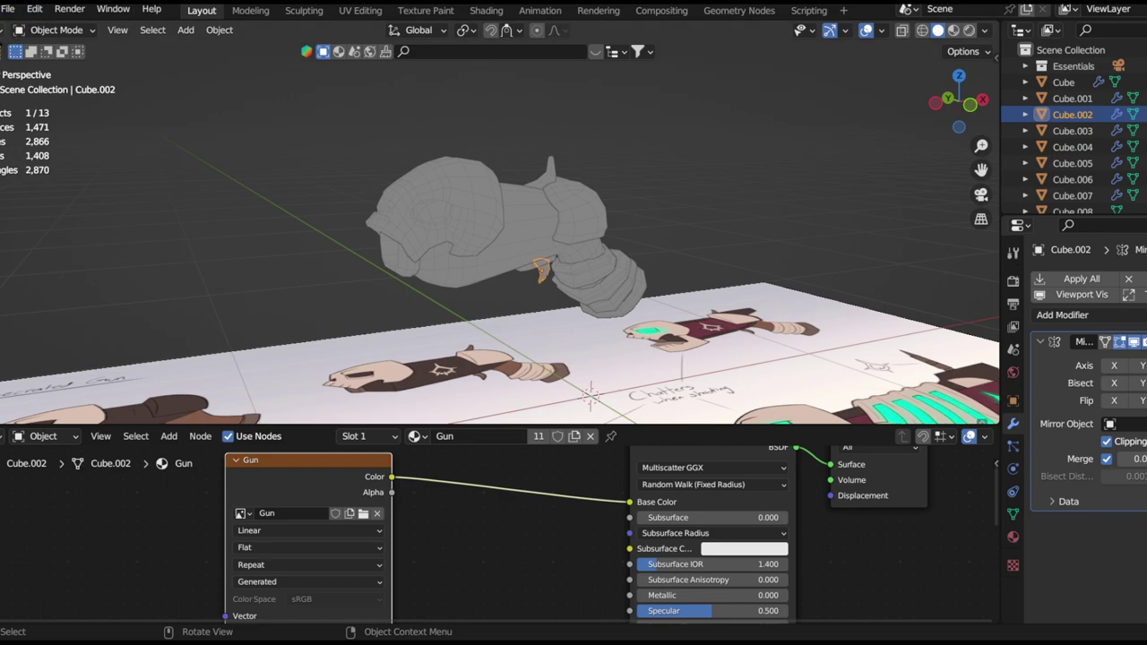
{"action": "left_click_drag", "start_coordinate": [19, 23], "coordinate": [373, 81]}
{"action": "left_click", "coordinate": [9, 30]}
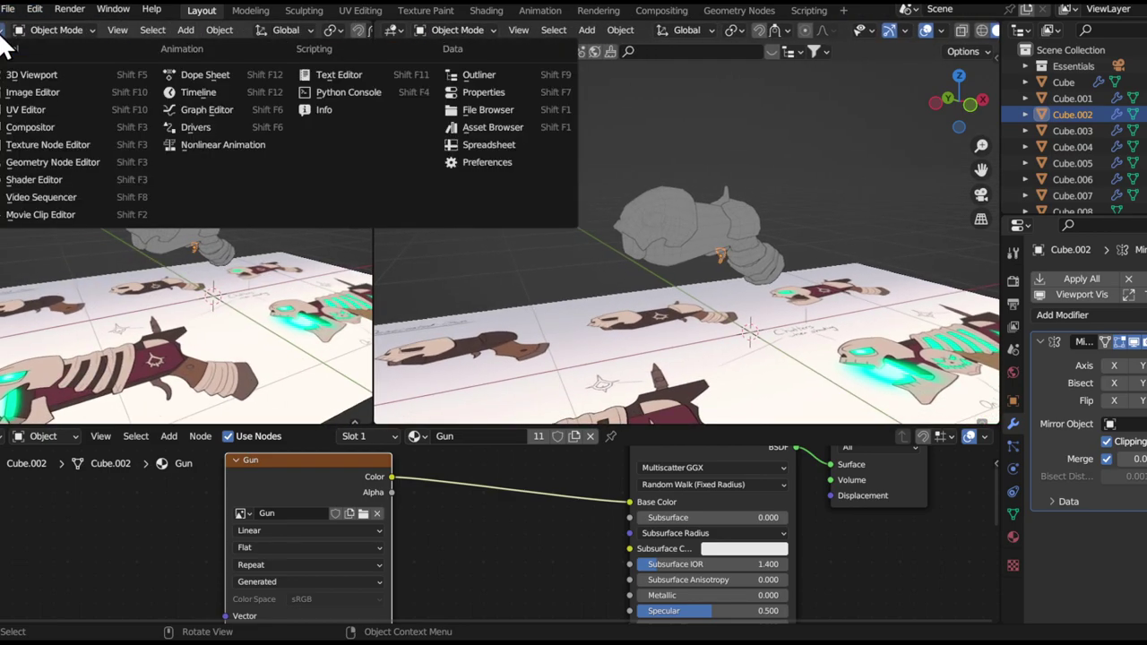
{"action": "left_click", "coordinate": [5, 40]}
{"action": "scroll", "coordinate": [277, 215], "scroll_direction": "down", "scroll_amount": 4}
- Select all gun parts together and select their whole meshes in Edit Mode to display every UV island
{"action": "key", "text": "Tab"}
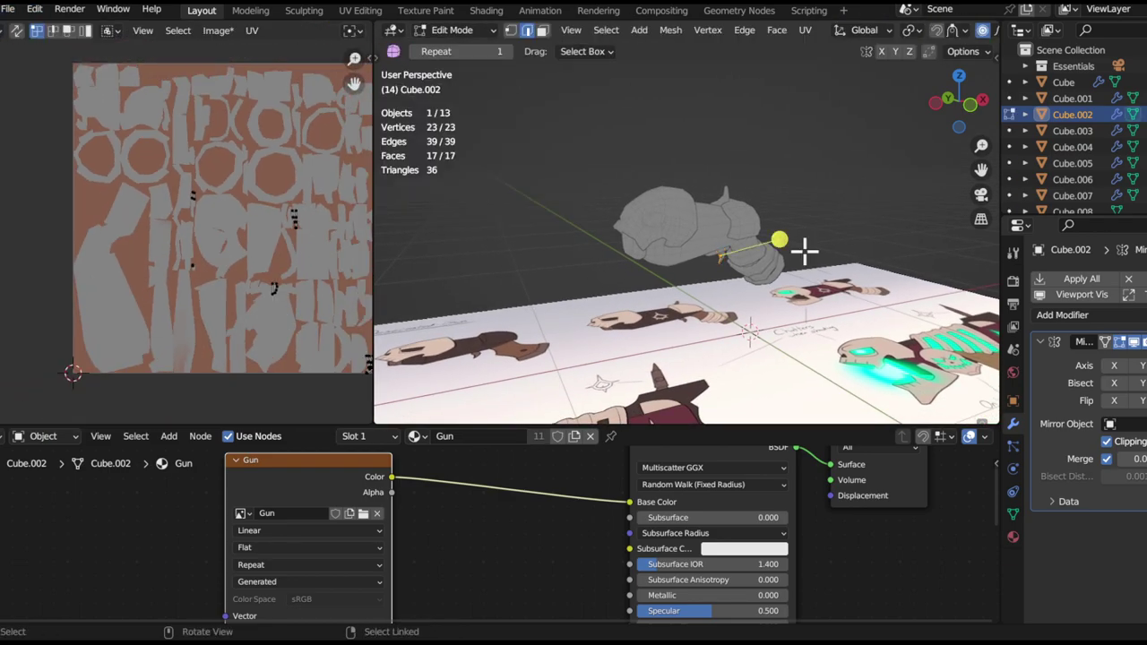
{"action": "middle_click_drag", "start_coordinate": [611, 257], "coordinate": [501, 273]}
{"action": "key", "text": "Tab"}
{"action": "middle_click_drag", "start_coordinate": [529, 211], "coordinate": [491, 193]}
{"action": "left_click_drag", "start_coordinate": [784, 88], "coordinate": [468, 270]}
{"action": "key", "text": "Tab"}
{"action": "middle_click_drag", "start_coordinate": [705, 261], "coordinate": [358, 269]}
{"action": "key", "text": "a"}
{"action": "scroll", "coordinate": [163, 217], "scroll_direction": "up", "scroll_amount": 2}
- Pack the painted Gun image into the Blender file
{"action": "key", "text": "n"}
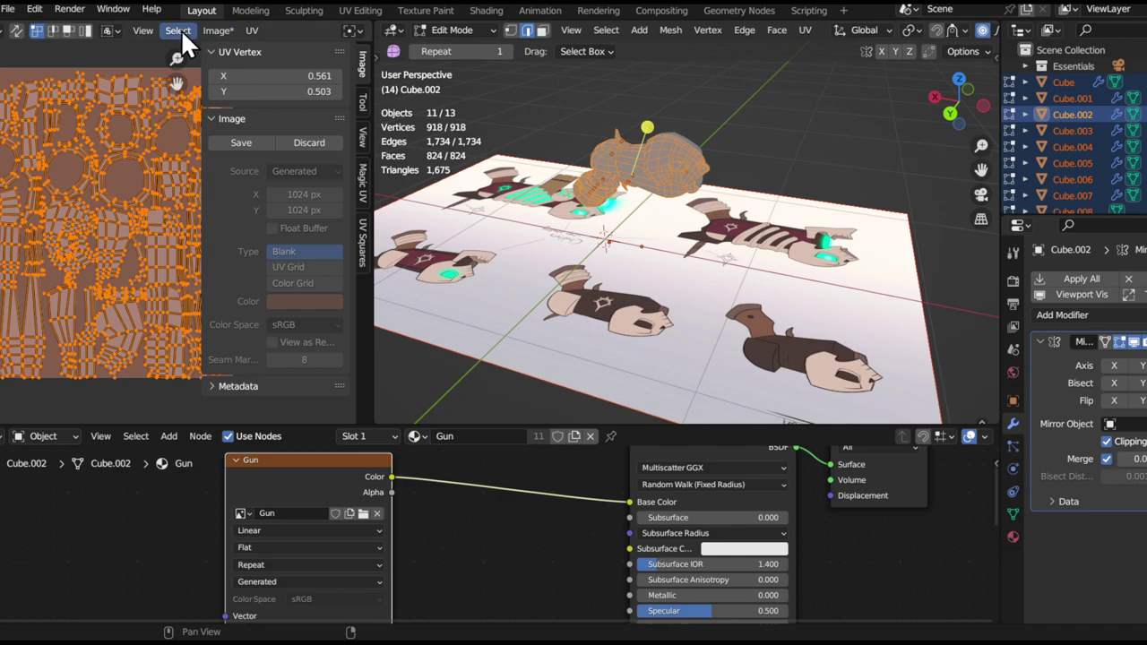
{"action": "left_click", "coordinate": [216, 31]}
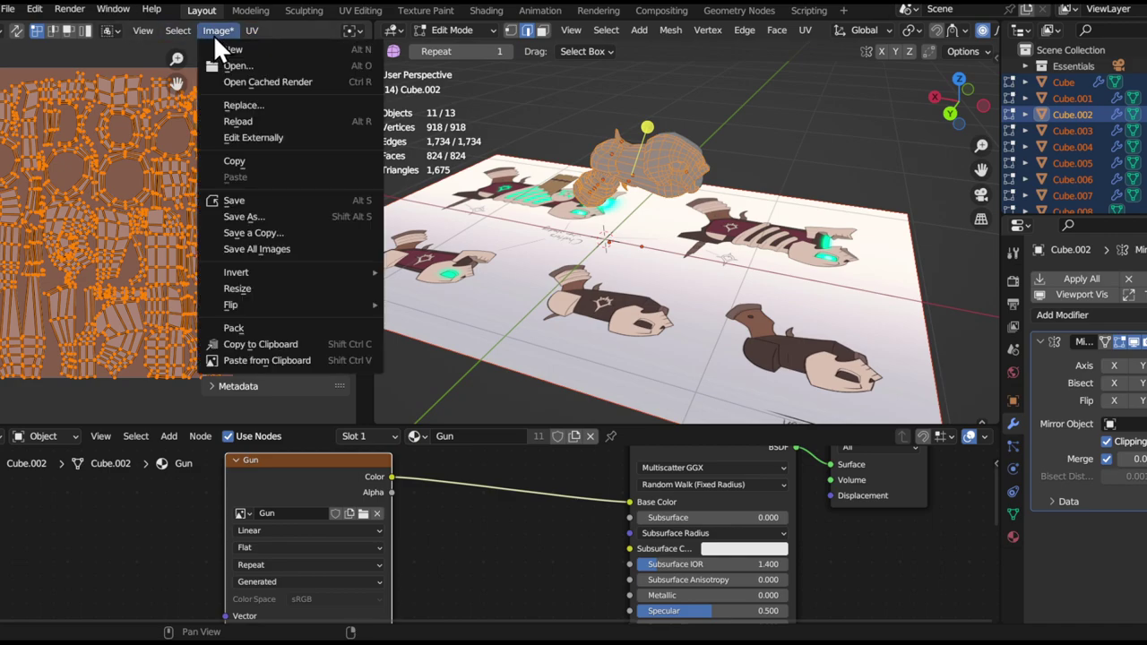
{"action": "left_click", "coordinate": [281, 325]}
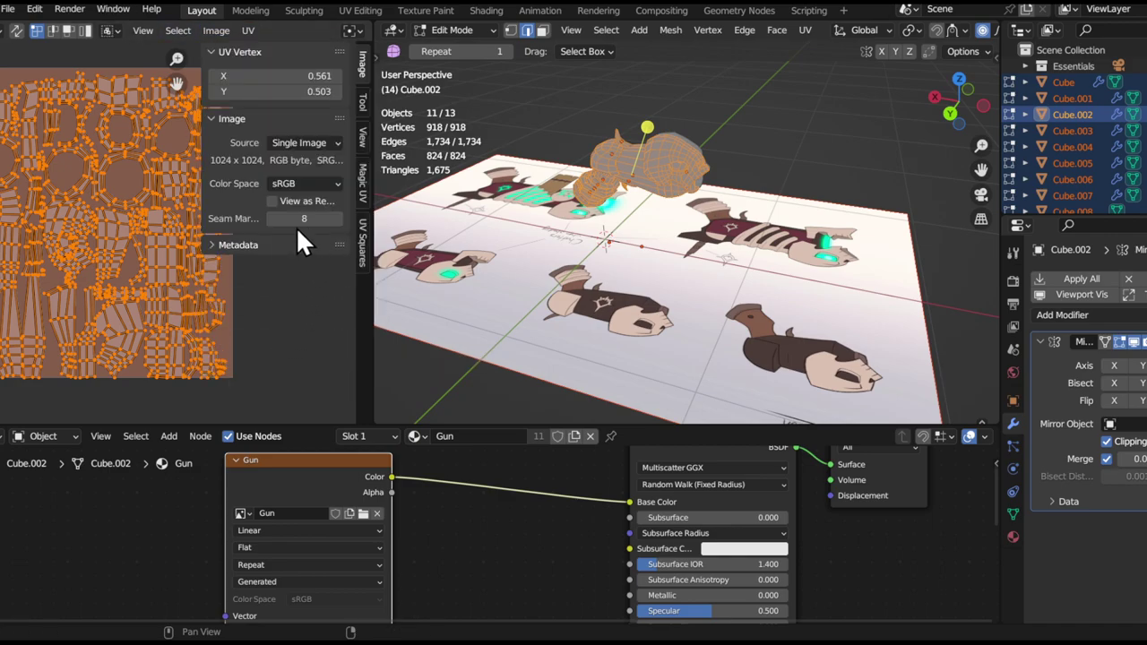
{"action": "key", "text": "n"}
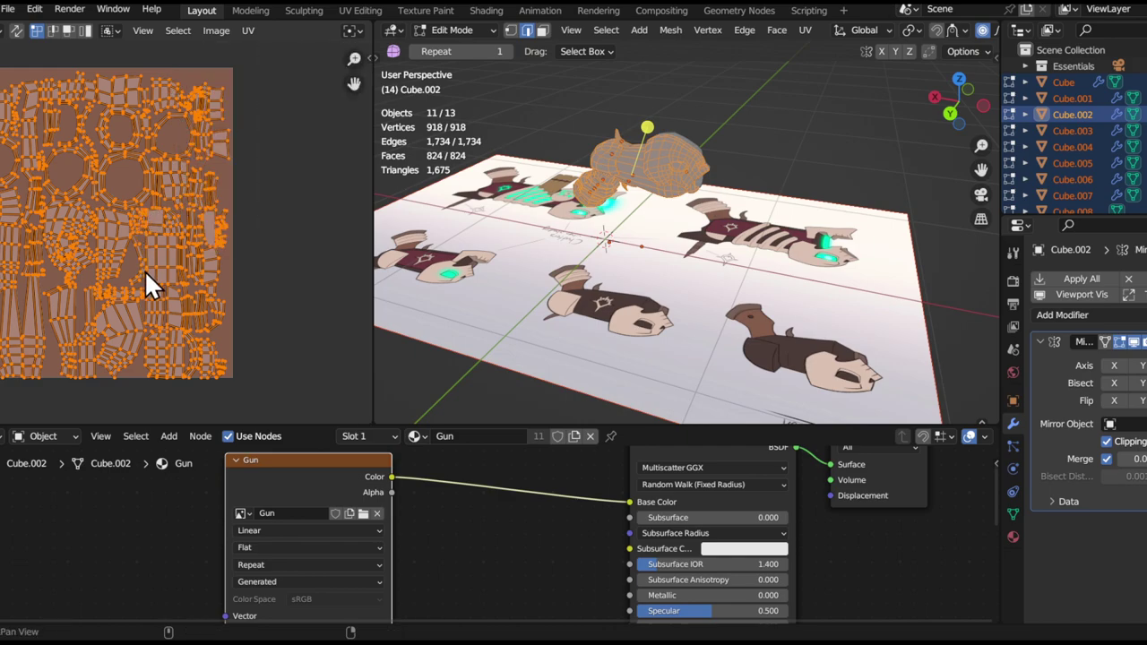
- Pack the UV islands of all gun parts with exact concave shapes and a scaled margin of 0.01, running the packing twice
{"action": "key", "text": "Home"}
{"action": "left_click", "coordinate": [248, 31]}
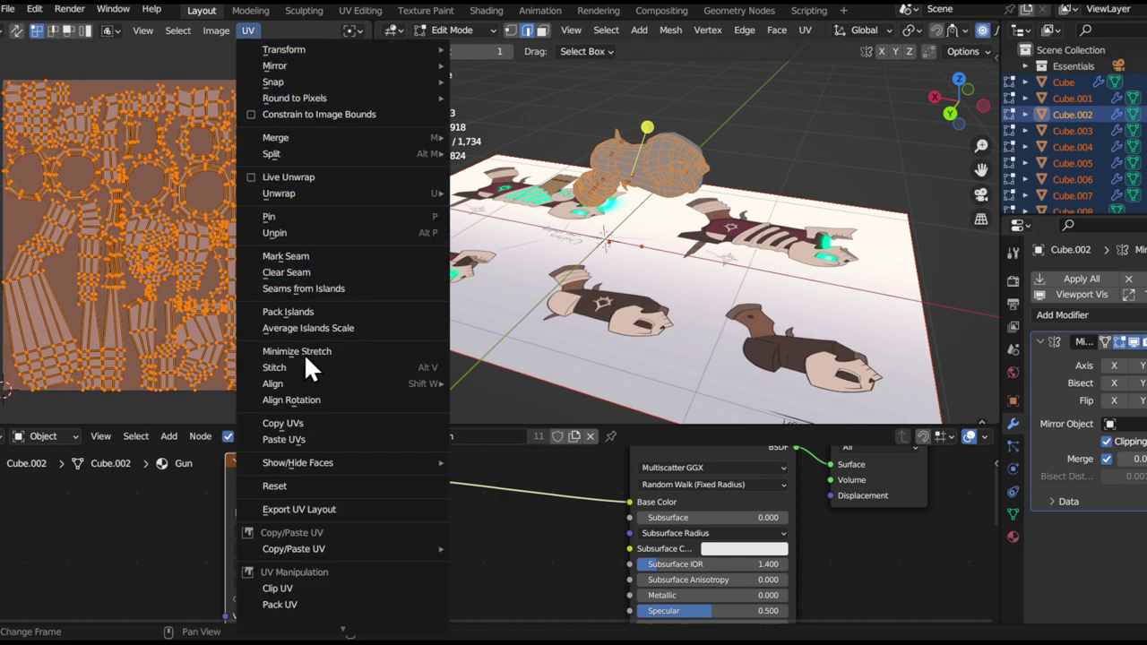
{"action": "left_click", "coordinate": [352, 314]}
{"action": "left_click", "coordinate": [424, 445]}
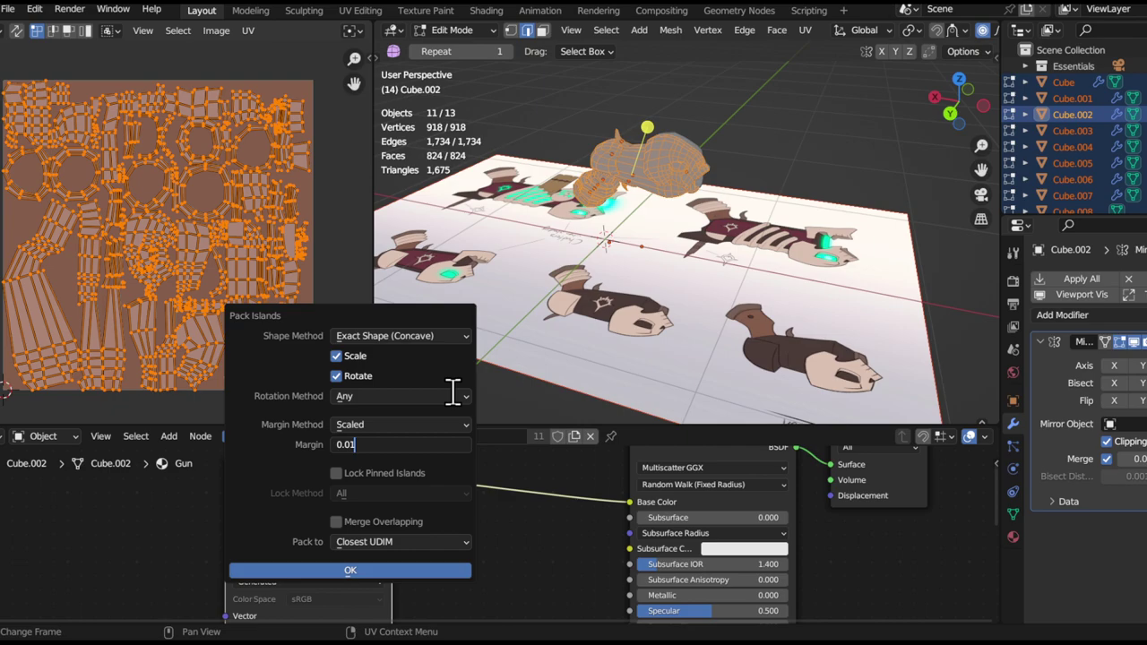
{"action": "type", "text": "0.01"}
{"action": "key", "text": "Return"}
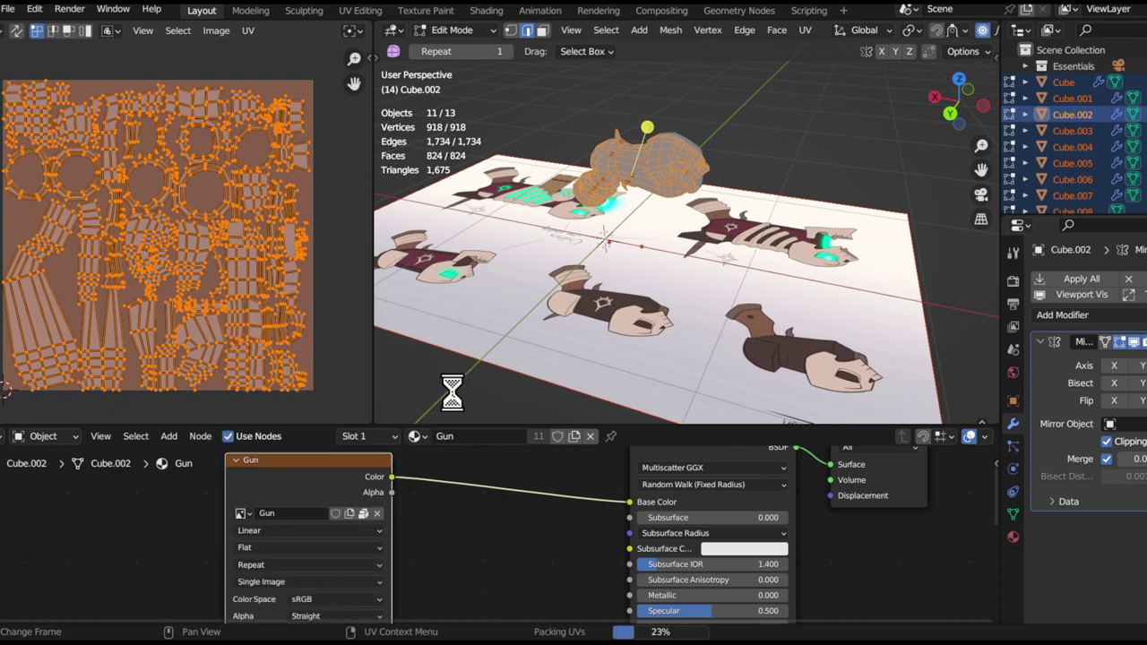
{"action": "scroll", "coordinate": [199, 199], "scroll_direction": "up", "scroll_amount": 4}
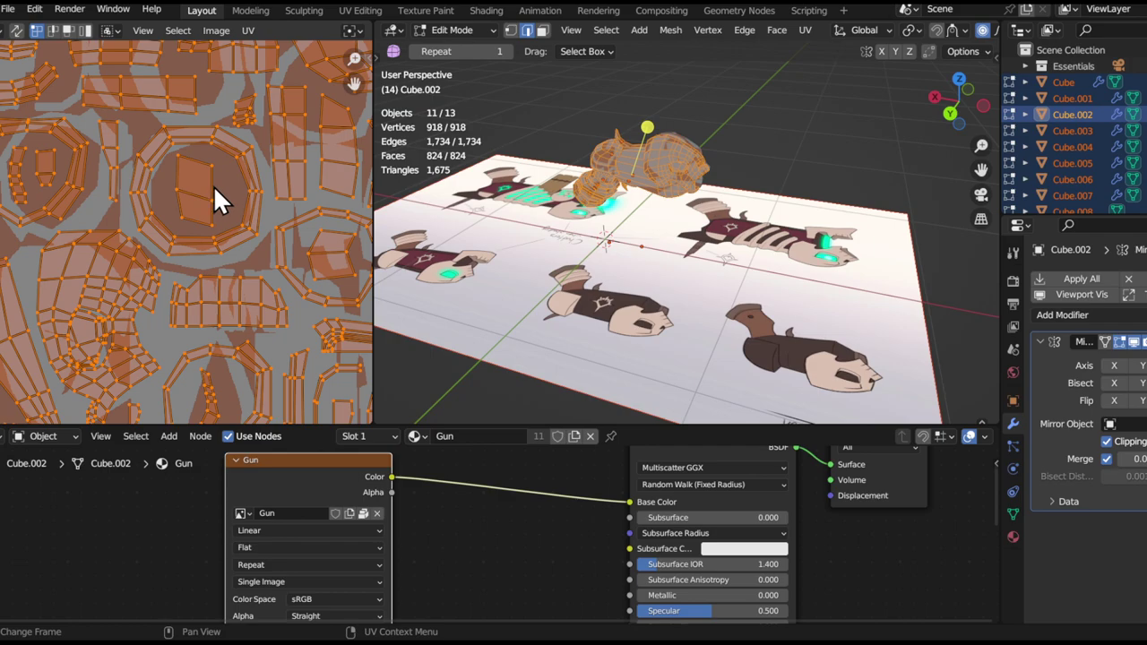
{"action": "left_click", "coordinate": [249, 30]}
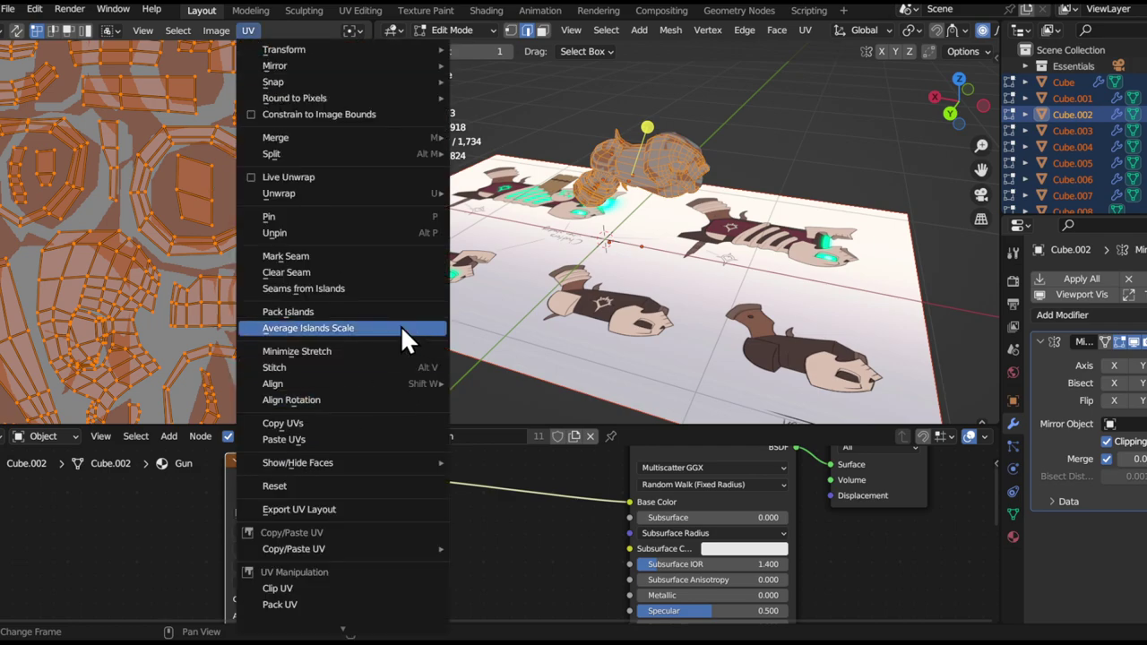
{"action": "left_click", "coordinate": [397, 315]}
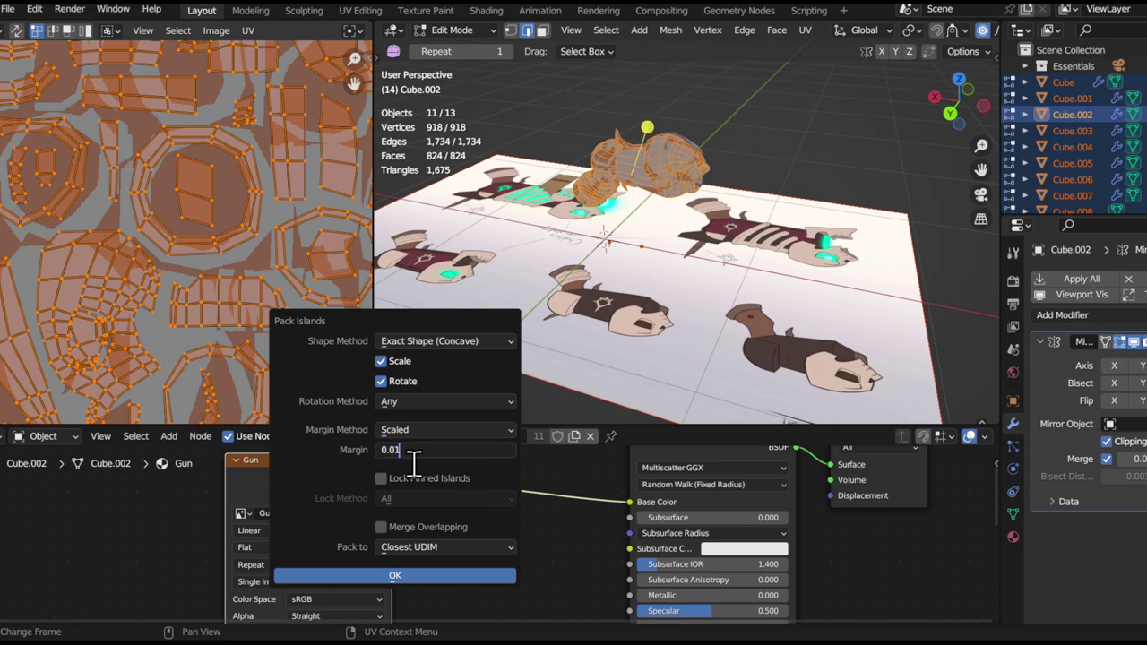
{"action": "key", "text": "Return"}
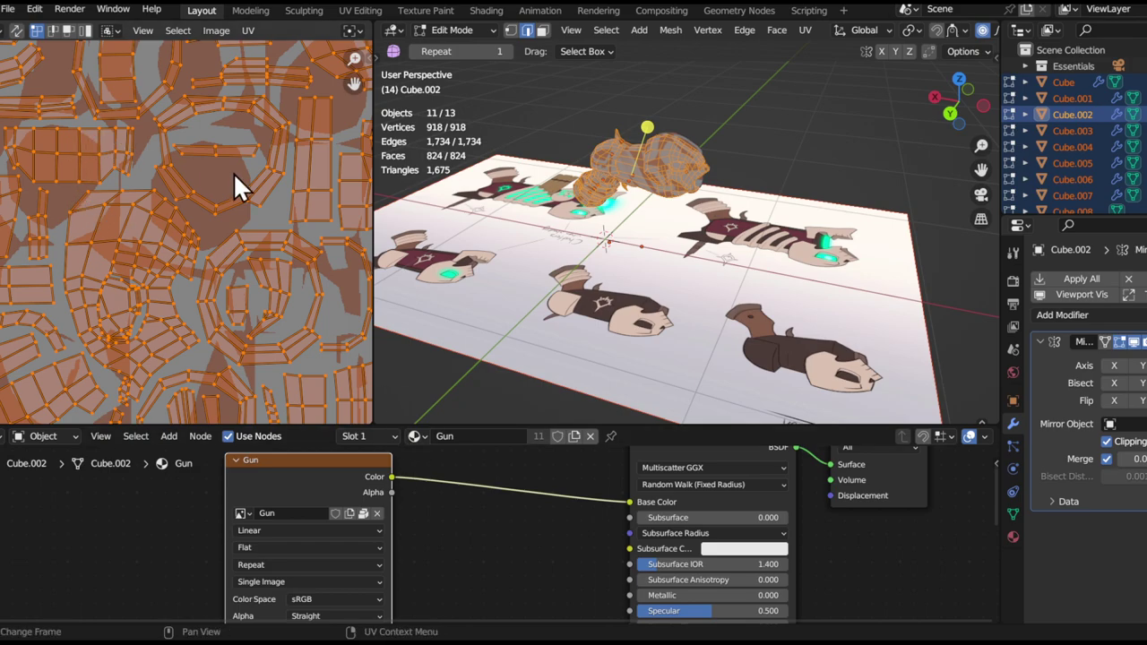
- Enter Texture Paint mode and refill the rear plate, its spike and the skull grey, switching the painted object for each
{"action": "scroll", "coordinate": [238, 180], "scroll_direction": "down", "scroll_amount": 3}
{"action": "middle_click_drag", "start_coordinate": [236, 175], "coordinate": [302, 136]}
{"action": "middle_click_drag", "start_coordinate": [161, 328], "coordinate": [189, 54], "text": "ctrl"}
{"action": "mouse_move", "coordinate": [697, 226]}
{"action": "middle_mouse_down"}
{"action": "mouse_move", "coordinate": [663, 260]}
{"action": "mouse_move", "coordinate": [668, 273]}
{"action": "mouse_move", "coordinate": [592, 225]}
{"action": "mouse_move", "coordinate": [647, 218]}
{"action": "mouse_move", "coordinate": [653, 236]}
{"action": "middle_mouse_up"}
{"action": "key", "text": "ctrl+Tab"}
{"action": "left_click", "coordinate": [740, 144]}
{"action": "key", "text": "alt+q"}
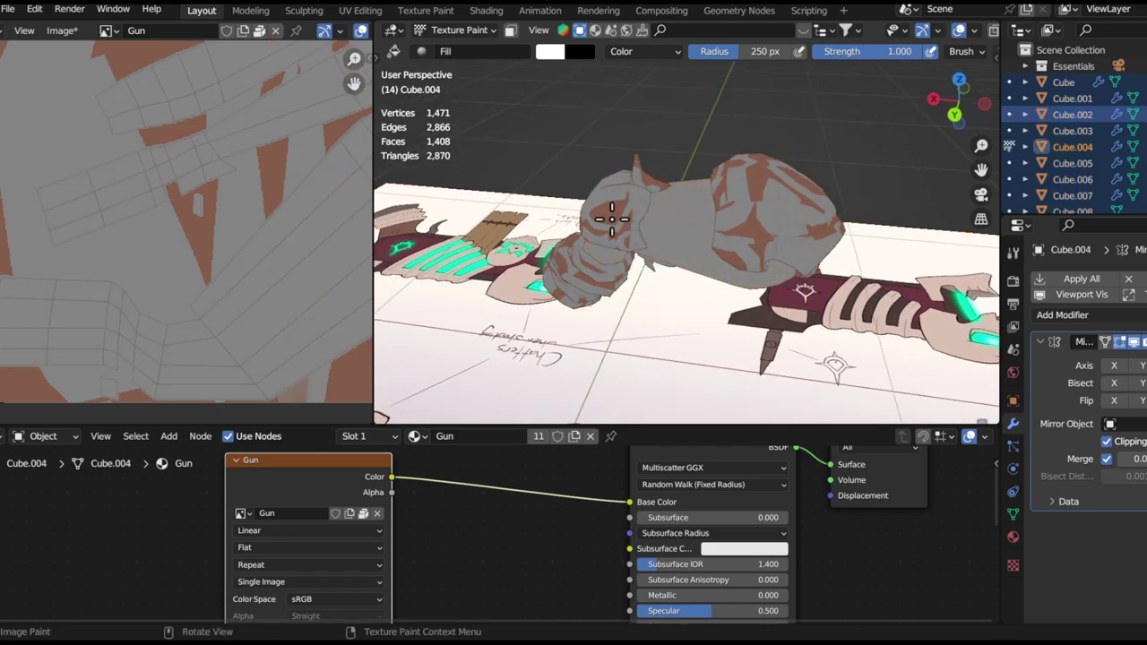
{"action": "key", "text": "alt+q"}
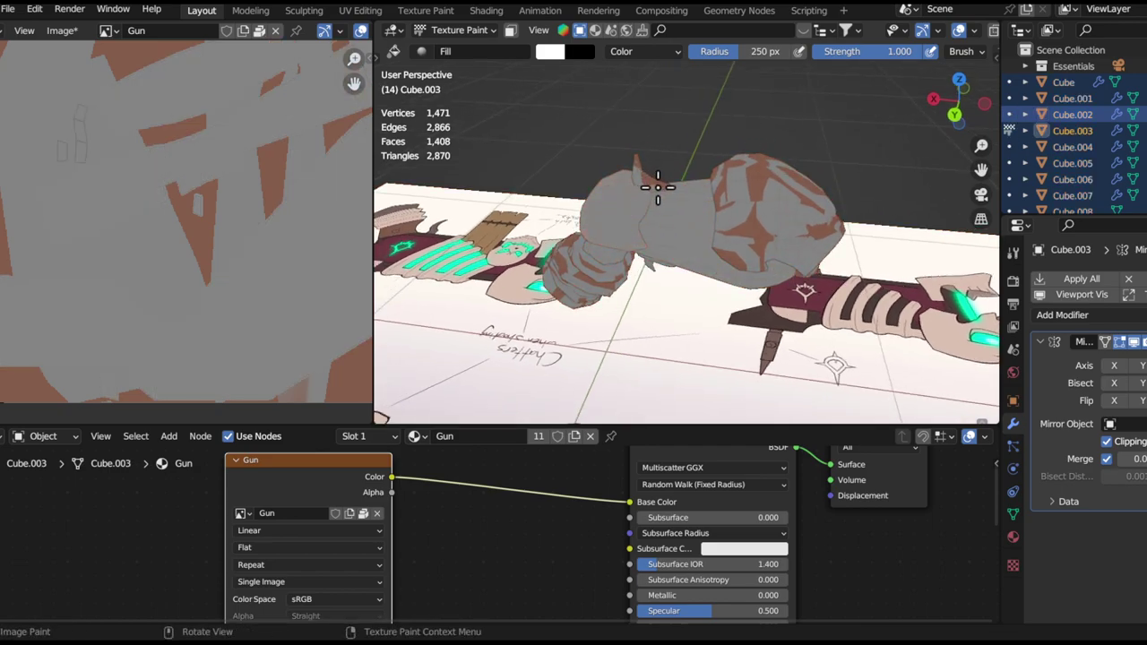
{"action": "left_click", "coordinate": [657, 184]}
{"action": "key", "text": "alt+q"}
{"action": "left_click", "coordinate": [810, 196]}
- Fill the handle's wraps and the remaining unfilled gun parts grey, making each one the painted object in turn
{"action": "mouse_move", "coordinate": [619, 265]}
{"action": "middle_mouse_down", "text": "shift"}
{"action": "mouse_move", "coordinate": [683, 218]}
{"action": "mouse_move", "coordinate": [696, 179]}
{"action": "mouse_move", "coordinate": [668, 195]}
{"action": "middle_mouse_up", "text": "shift"}
{"action": "key", "text": "alt+q"}
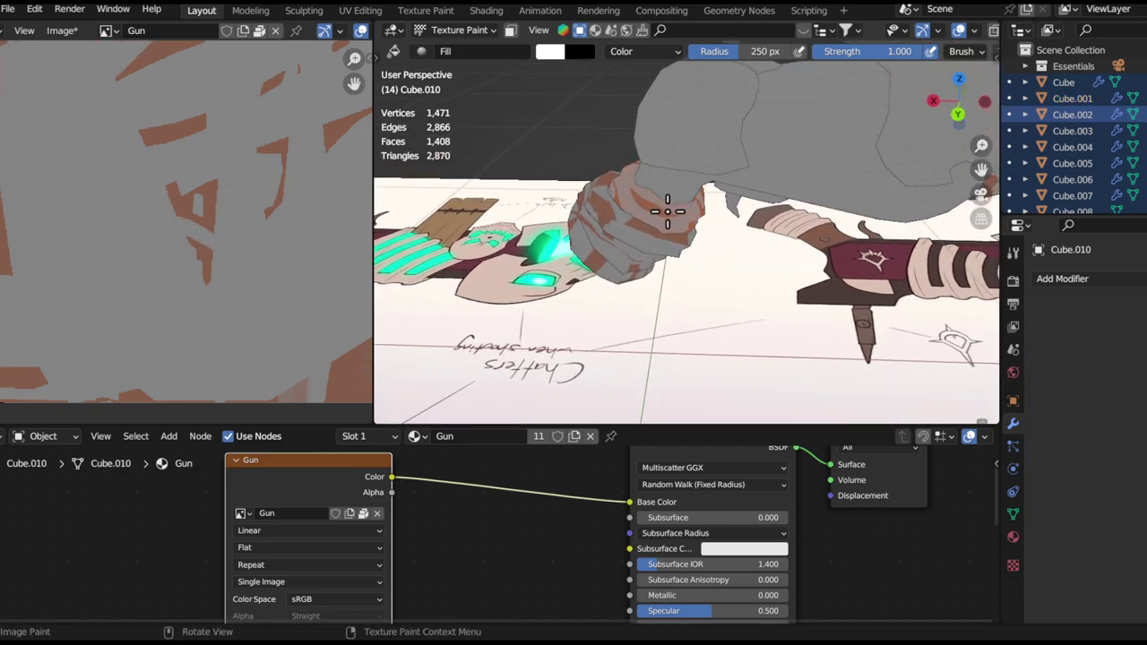
{"action": "key", "text": "alt+q"}
{"action": "left_click", "coordinate": [609, 270]}
{"action": "mouse_move", "coordinate": [612, 267]}
{"action": "middle_mouse_down"}
{"action": "mouse_move", "coordinate": [796, 249]}
{"action": "mouse_move", "coordinate": [840, 333]}
{"action": "middle_mouse_up"}
{"action": "scroll", "coordinate": [796, 251], "scroll_direction": "down", "scroll_amount": 5}
{"action": "mouse_move", "coordinate": [841, 333]}
{"action": "middle_mouse_down", "text": "shift"}
{"action": "mouse_move", "coordinate": [838, 351]}
{"action": "mouse_move", "coordinate": [588, 320]}
{"action": "mouse_move", "coordinate": [717, 224]}
{"action": "mouse_move", "coordinate": [686, 212]}
{"action": "mouse_move", "coordinate": [738, 222]}
{"action": "mouse_move", "coordinate": [614, 277]}
{"action": "mouse_move", "coordinate": [696, 259]}
{"action": "mouse_move", "coordinate": [622, 230]}
{"action": "mouse_move", "coordinate": [723, 267]}
{"action": "mouse_move", "coordinate": [699, 275]}
{"action": "middle_mouse_up", "text": "shift"}
{"action": "key", "text": "alt+q"}
{"action": "scroll", "coordinate": [697, 272], "scroll_direction": "up", "scroll_amount": 9}
{"action": "key", "text": "alt+q"}
{"action": "left_click", "coordinate": [499, 195]}
- Inspect the gun from all sides for surfaces still missing the grey fill
{"action": "mouse_move", "coordinate": [558, 161]}
{"action": "middle_mouse_down", "text": "shift"}
{"action": "mouse_move", "coordinate": [599, 210]}
{"action": "mouse_move", "coordinate": [606, 258]}
{"action": "middle_mouse_up", "text": "shift"}
{"action": "middle_click_drag", "start_coordinate": [605, 258], "coordinate": [596, 315]}
{"action": "scroll", "coordinate": [618, 300], "scroll_direction": "down", "scroll_amount": 6}
{"action": "middle_click_drag", "start_coordinate": [640, 284], "coordinate": [665, 206]}
{"action": "middle_click_drag", "start_coordinate": [665, 206], "coordinate": [609, 242], "text": "shift"}
{"action": "scroll", "coordinate": [694, 295], "scroll_direction": "up", "scroll_amount": 5}
{"action": "mouse_move", "coordinate": [609, 242]}
{"action": "middle_mouse_down", "text": "shift"}
{"action": "mouse_move", "coordinate": [593, 256]}
{"action": "mouse_move", "coordinate": [653, 256]}
{"action": "mouse_move", "coordinate": [630, 235]}
{"action": "mouse_move", "coordinate": [738, 282]}
{"action": "mouse_move", "coordinate": [698, 273]}
{"action": "mouse_move", "coordinate": [558, 299]}
{"action": "mouse_move", "coordinate": [596, 277]}
{"action": "mouse_move", "coordinate": [705, 275]}
{"action": "middle_mouse_up", "text": "shift"}
{"action": "middle_click_drag", "start_coordinate": [850, 183], "coordinate": [669, 205]}
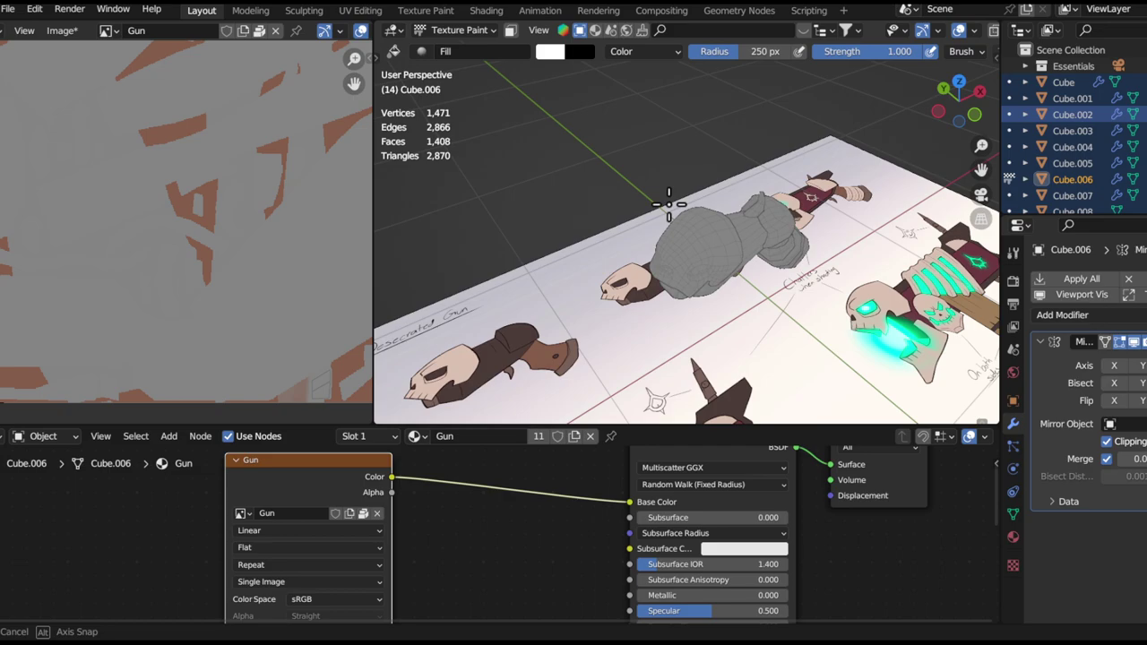
{"action": "middle_click_drag", "start_coordinate": [635, 302], "coordinate": [648, 210], "text": "ctrl"}
{"action": "middle_click_drag", "start_coordinate": [673, 292], "coordinate": [735, 448]}
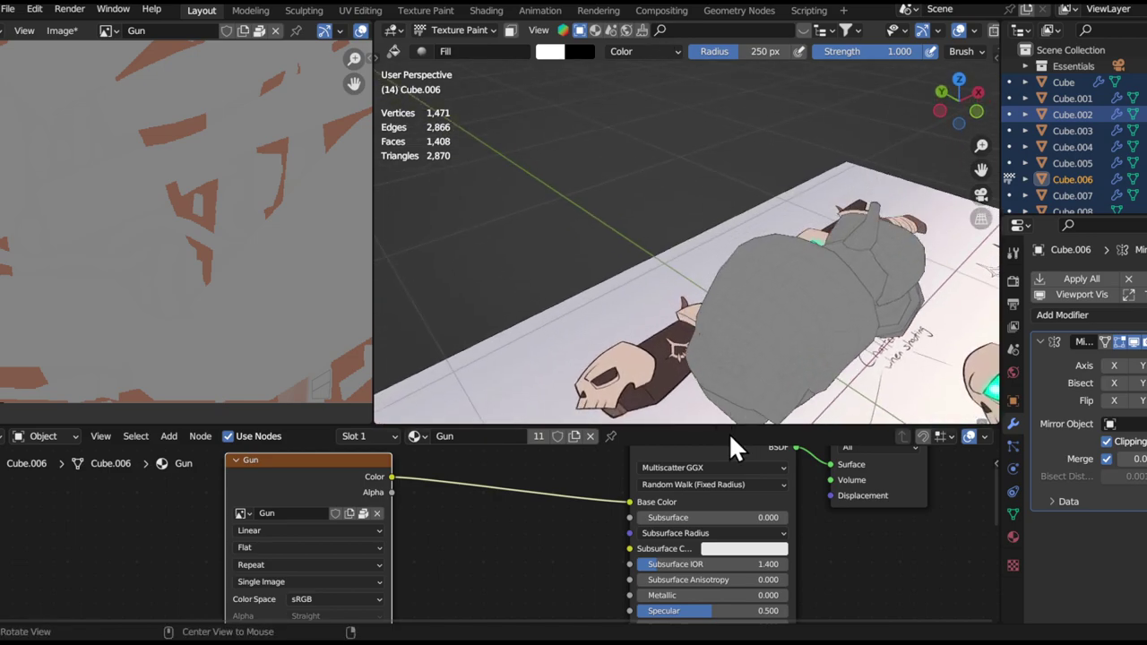
{"action": "middle_click_drag", "start_coordinate": [591, 383], "coordinate": [611, 350]}
{"action": "middle_click_drag", "start_coordinate": [665, 253], "coordinate": [655, 332]}
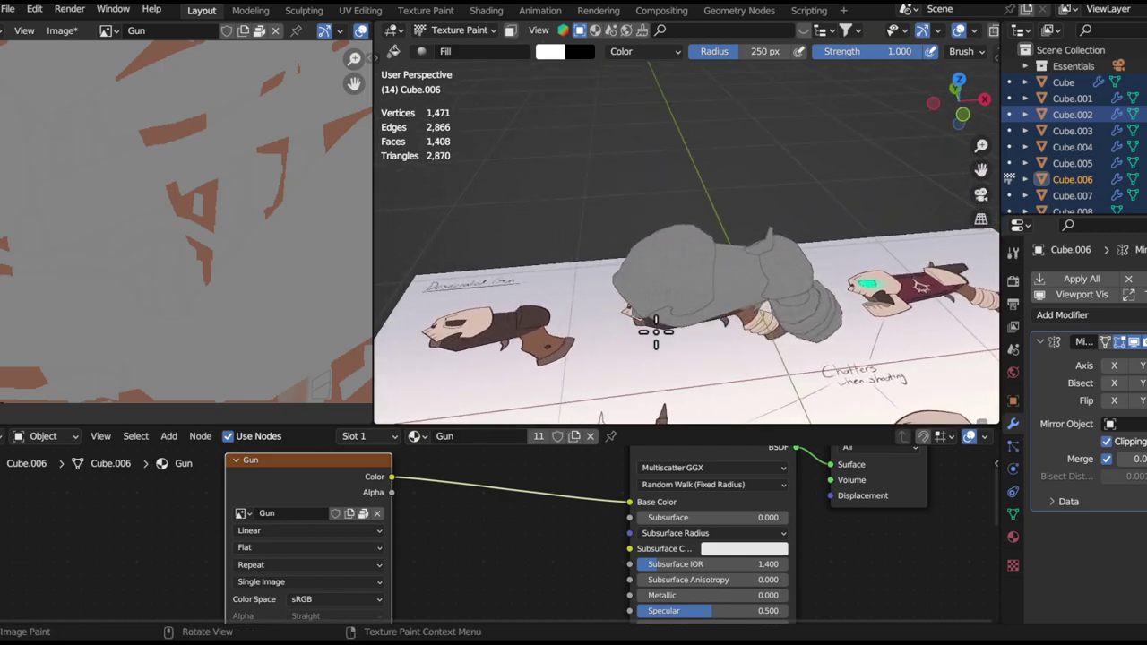
{"action": "mouse_move", "coordinate": [661, 263]}
{"action": "middle_mouse_down"}
{"action": "mouse_move", "coordinate": [664, 212]}
{"action": "mouse_move", "coordinate": [672, 243]}
{"action": "mouse_move", "coordinate": [701, 185]}
{"action": "mouse_move", "coordinate": [707, 309]}
{"action": "mouse_move", "coordinate": [669, 269]}
{"action": "mouse_move", "coordinate": [671, 254]}
{"action": "mouse_move", "coordinate": [606, 210]}
{"action": "mouse_move", "coordinate": [553, 211]}
{"action": "middle_mouse_up"}
- Switch from the Fill tool to the Draw brush and set its blend mode to Mix
{"action": "left_click", "coordinate": [646, 52]}
{"action": "left_click", "coordinate": [634, 49]}
{"action": "key", "text": "shift+space"}
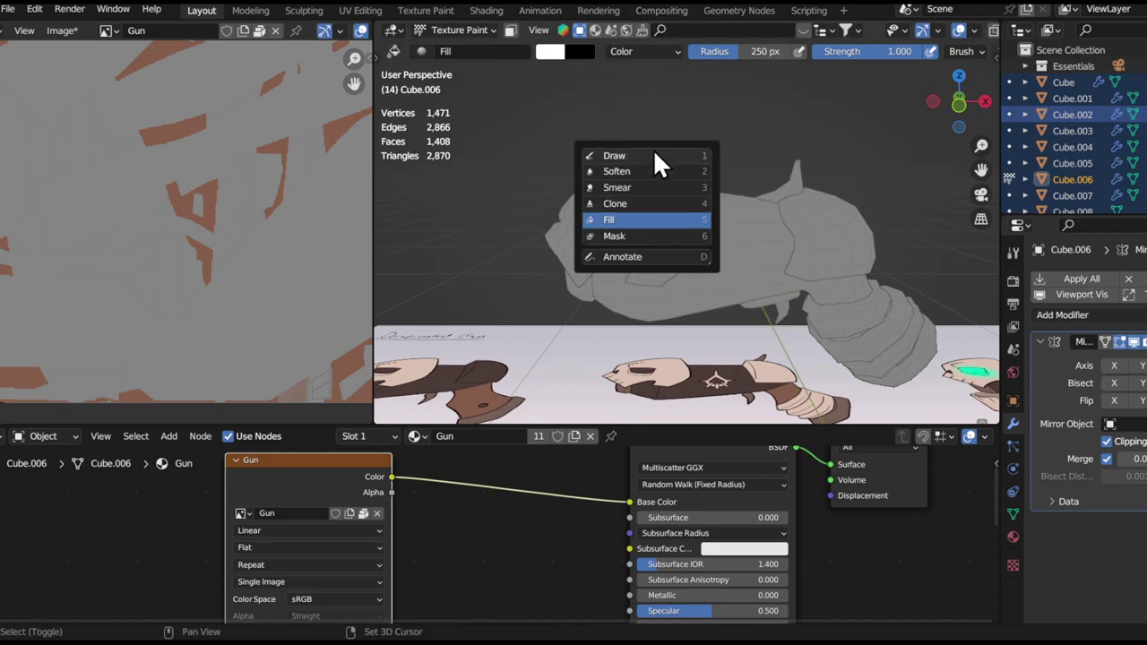
{"action": "left_click", "coordinate": [618, 156]}
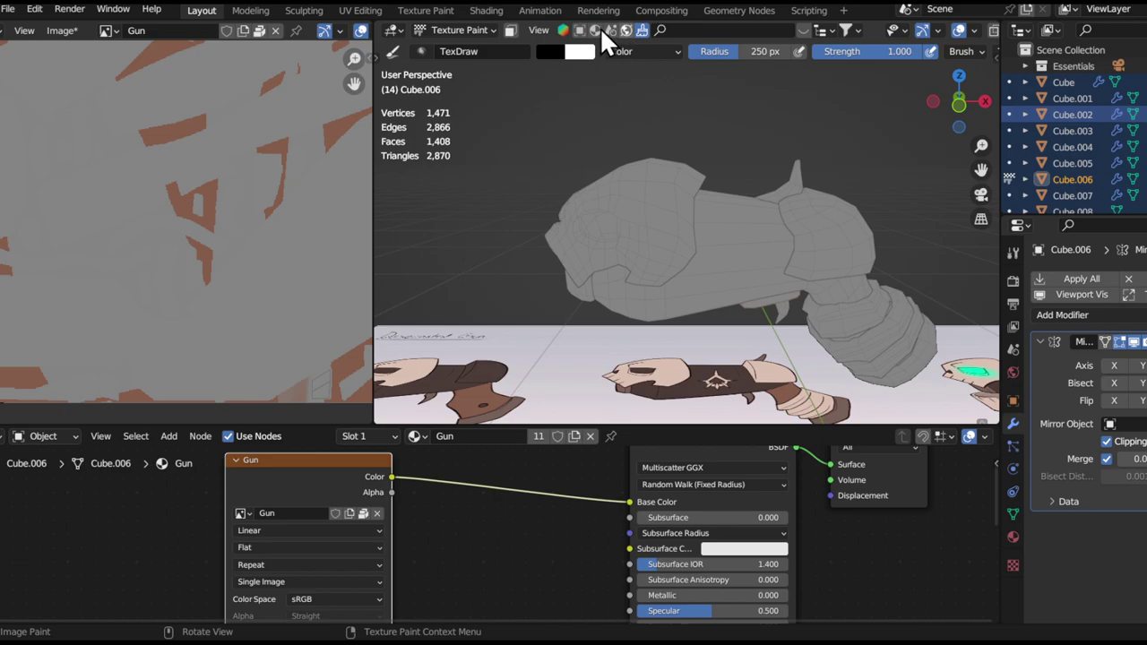
{"action": "left_click", "coordinate": [801, 30]}
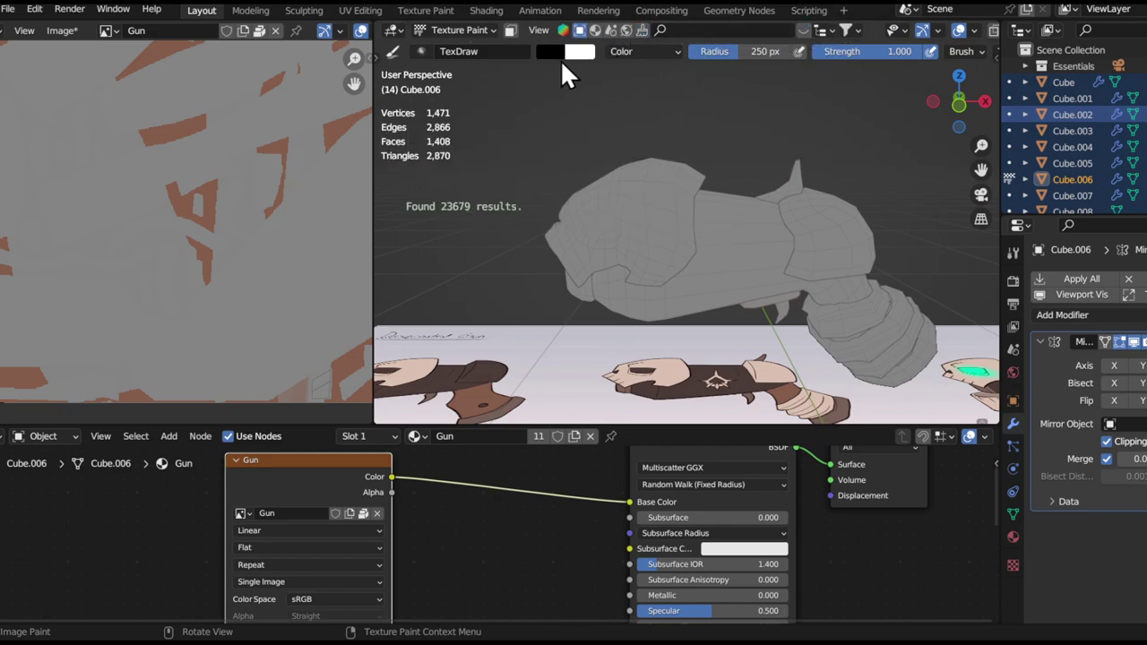
{"action": "left_click", "coordinate": [654, 51]}
{"action": "left_click", "coordinate": [637, 75]}
- Maximize the 3D viewport and set the Draw brush radius to 67 px
{"action": "middle_click_drag", "start_coordinate": [612, 174], "coordinate": [624, 217]}
{"action": "key", "text": "ctrl+space"}
{"action": "mouse_move", "coordinate": [573, 359]}
{"action": "middle_mouse_down"}
{"action": "mouse_move", "coordinate": [555, 379]}
{"action": "mouse_move", "coordinate": [584, 346]}
{"action": "mouse_move", "coordinate": [525, 320]}
{"action": "middle_mouse_up"}
{"action": "key", "text": "f"}
{"action": "left_click", "coordinate": [472, 313]}
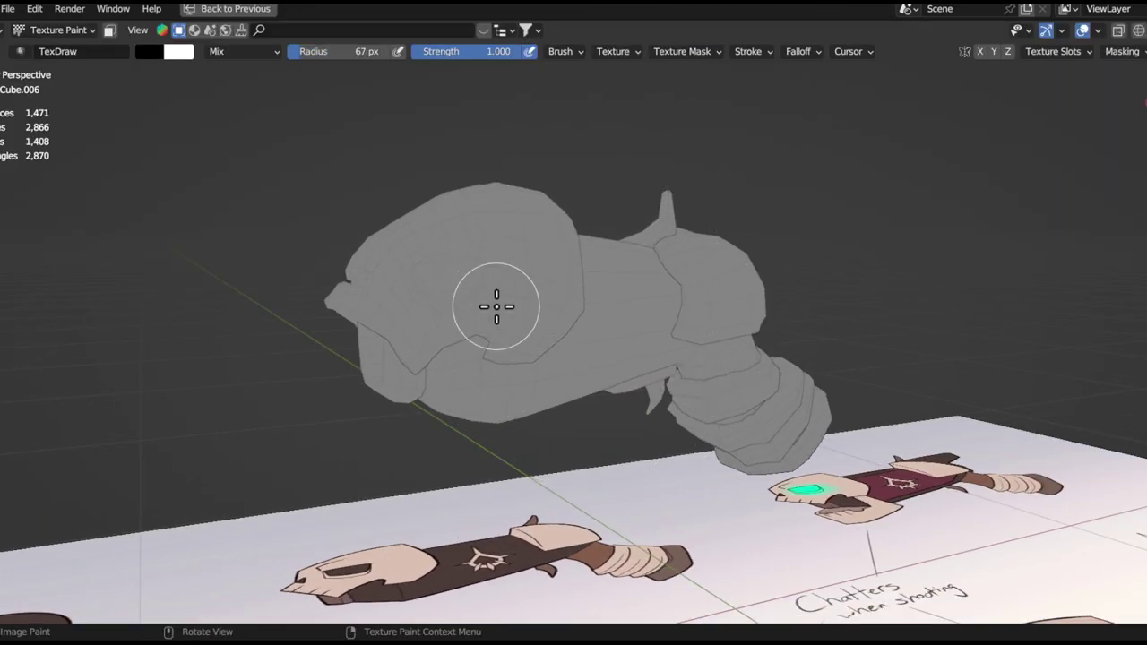
{"action": "middle_click_drag", "start_coordinate": [576, 326], "coordinate": [455, 267], "text": "ctrl"}
{"action": "middle_click_drag", "start_coordinate": [456, 267], "coordinate": [558, 305], "text": "shift"}
- Save the Blender file, restore the full layout and save all images
{"action": "key", "text": "ctrl+s"}
{"action": "key", "text": "ctrl+space"}
{"action": "key", "text": "q"}
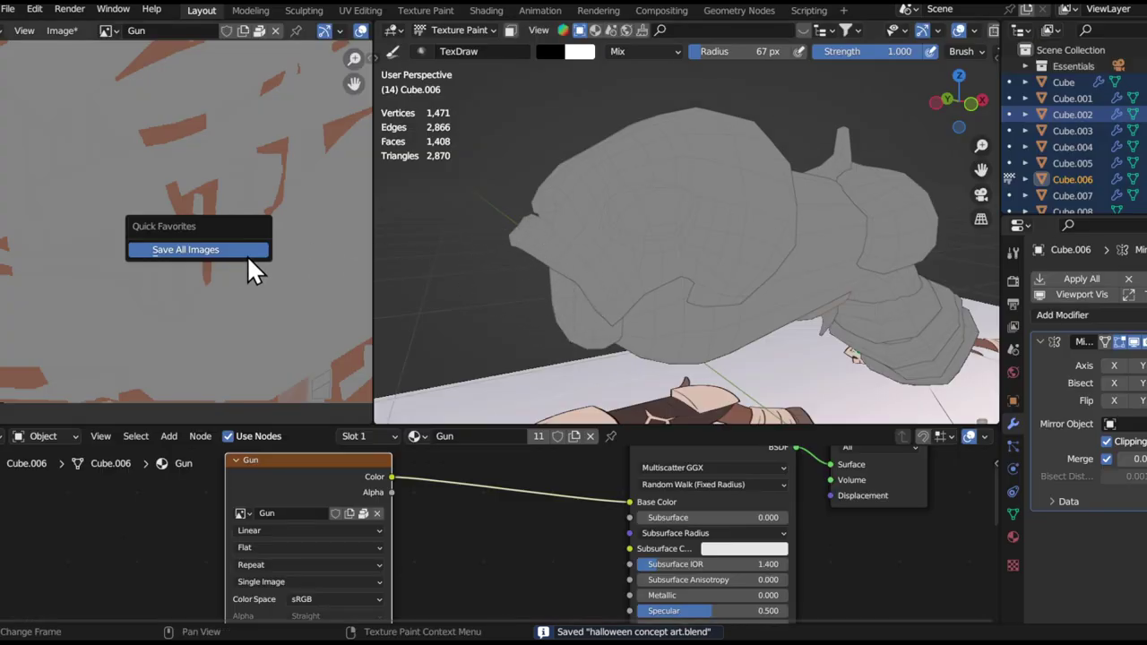
{"action": "left_click", "coordinate": [246, 253]}
- Maximize the 3D viewport again and set the brush radius to 83 px
{"action": "key", "text": "ctrl+space"}
{"action": "scroll", "coordinate": [632, 300], "scroll_direction": "up", "scroll_amount": 4}
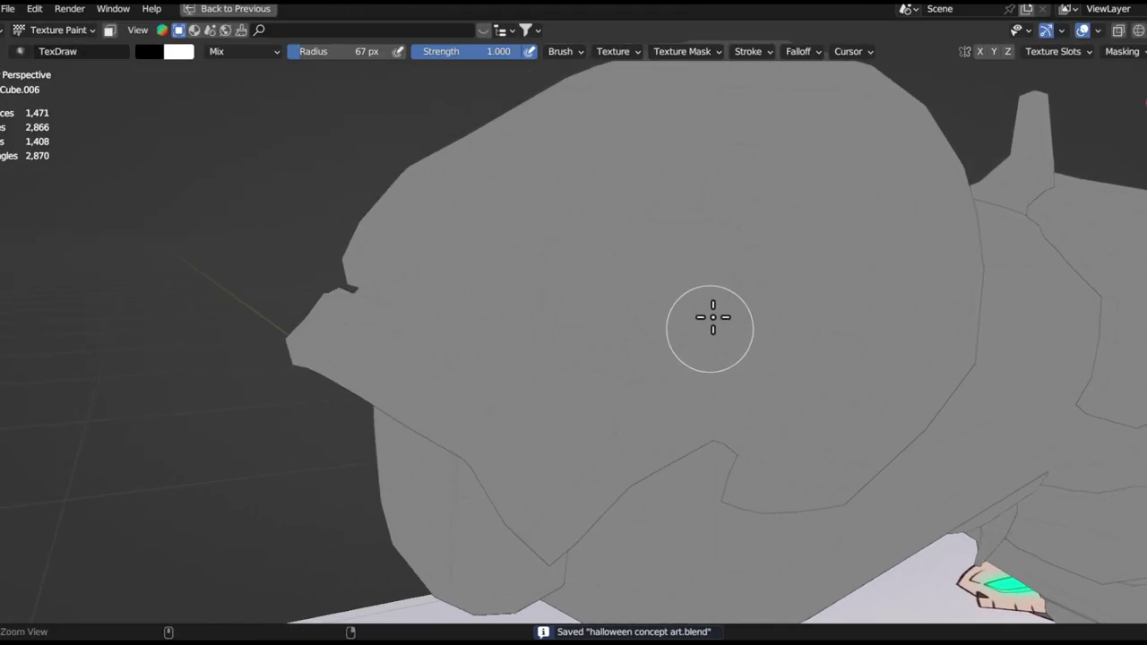
{"action": "key", "text": "f"}
{"action": "left_click", "coordinate": [726, 306]}
{"action": "middle_click_drag", "start_coordinate": [726, 306], "coordinate": [707, 271], "text": "shift"}
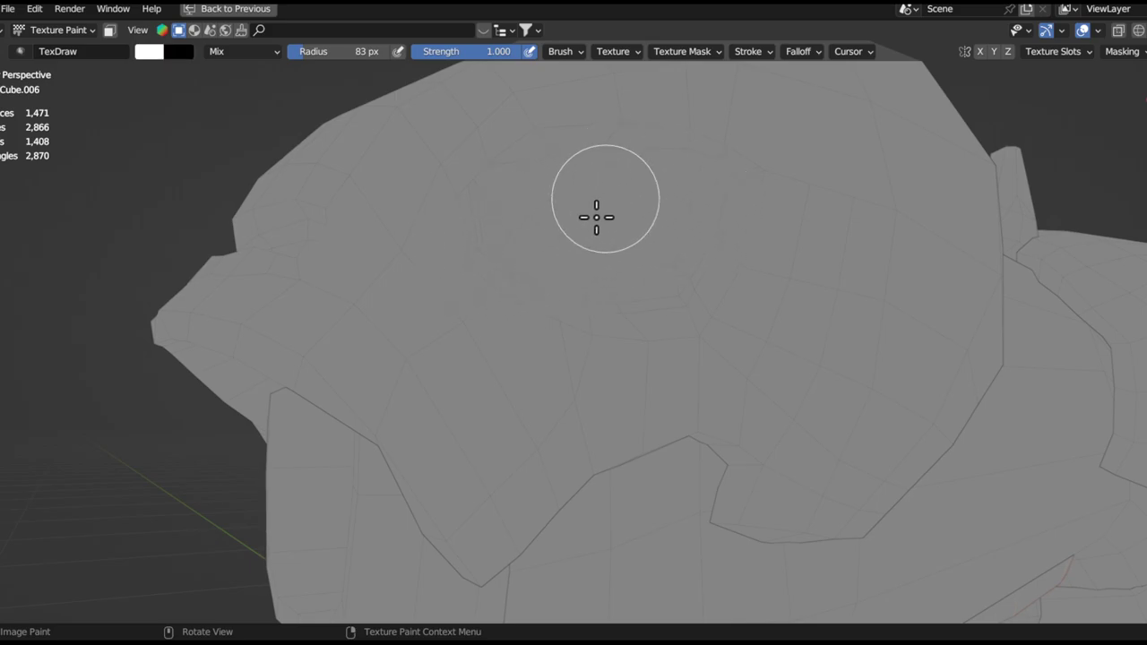
{"action": "middle_click_drag", "start_coordinate": [600, 255], "coordinate": [603, 272]}
{"action": "scroll", "coordinate": [591, 292], "scroll_direction": "down", "scroll_amount": 5}
{"action": "key", "text": "Tab"}
{"action": "mouse_move", "coordinate": [645, 238]}
{"action": "middle_mouse_down"}
{"action": "mouse_move", "coordinate": [644, 258]}
{"action": "mouse_move", "coordinate": [761, 258]}
{"action": "mouse_move", "coordinate": [615, 269]}
{"action": "middle_mouse_up"}
{"action": "key", "text": "Tab"}
{"action": "key", "text": "Tab"}
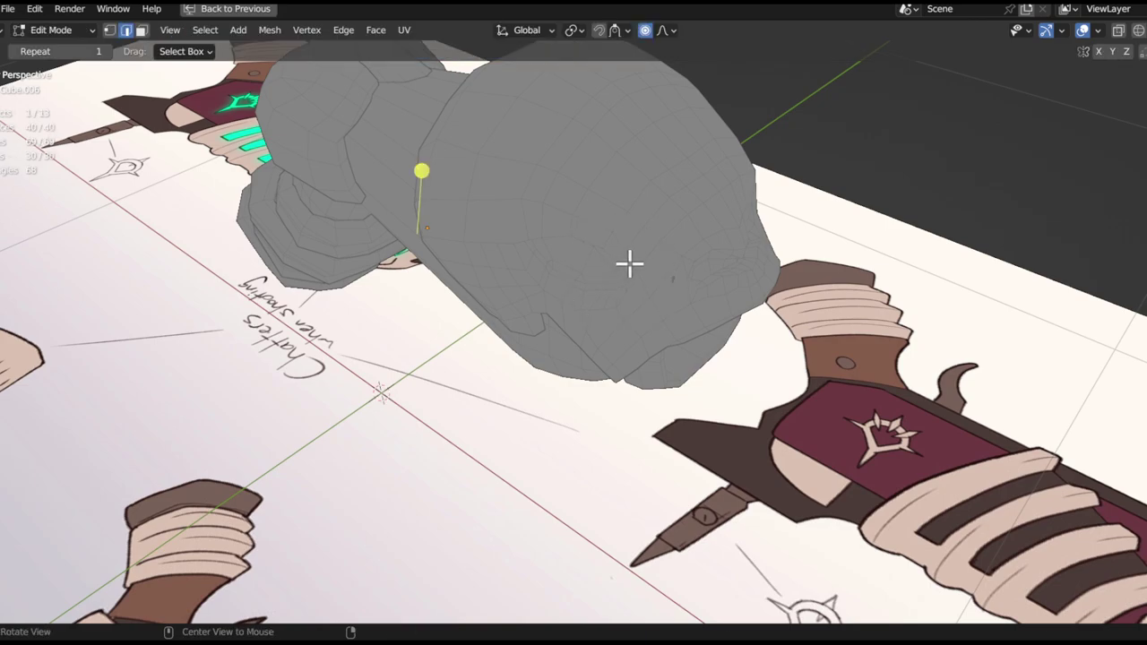
{"action": "key", "text": "alt+z"}
{"action": "key", "text": "alt+z"}
{"action": "key", "text": "shift+alt+z"}
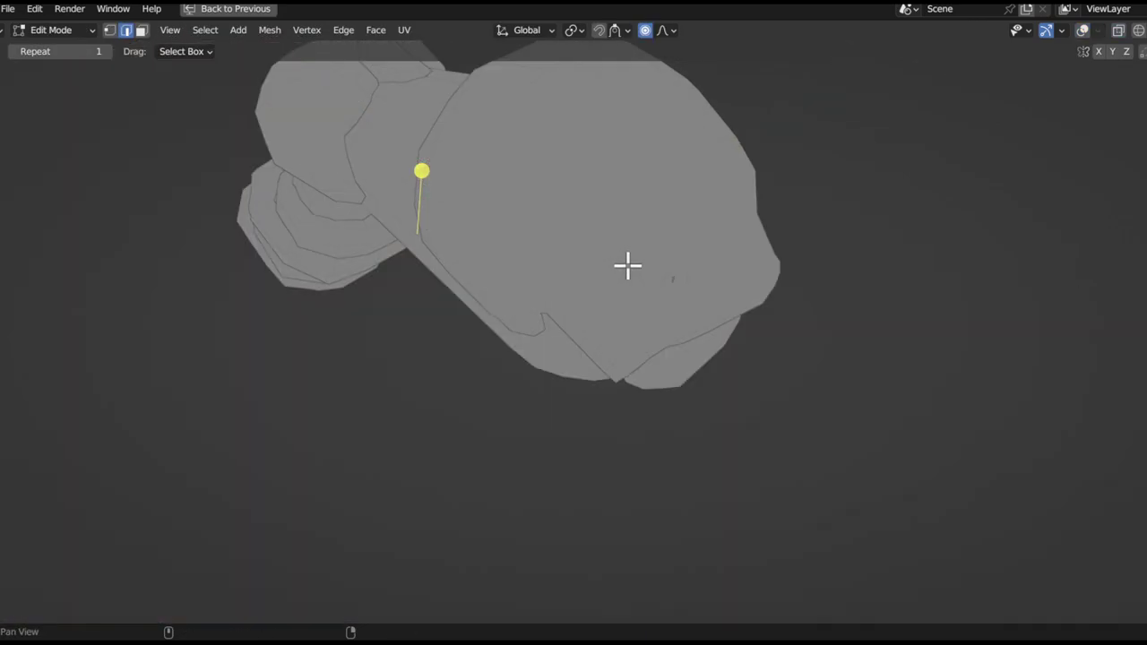
{"action": "key", "text": "shift+alt+z"}
{"action": "key", "text": "Tab"}
{"action": "mouse_move", "coordinate": [632, 260]}
{"action": "middle_mouse_down"}
{"action": "mouse_move", "coordinate": [678, 238]}
{"action": "mouse_move", "coordinate": [582, 260]}
{"action": "middle_mouse_up"}
{"action": "scroll", "coordinate": [578, 261], "scroll_direction": "up", "scroll_amount": 2}
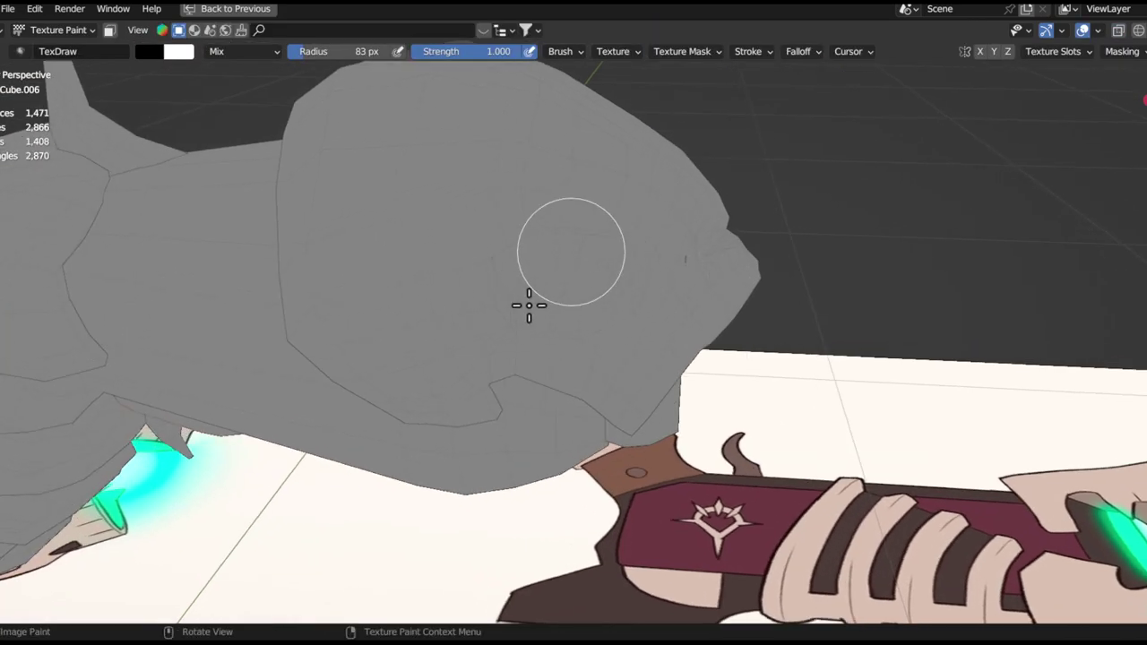
{"action": "key", "text": "Tab"}
{"action": "left_click_drag", "start_coordinate": [538, 357], "coordinate": [490, 338], "text": "alt"}
{"action": "key", "text": "Tab"}
- Make the skull the painted object and check its whole mesh is selected in Edit Mode before returning to Texture Paint
{"action": "key", "text": "ctrl+Tab"}
{"action": "left_click", "coordinate": [343, 305]}
{"action": "left_click", "coordinate": [592, 297]}
{"action": "key", "text": "ctrl+Tab"}
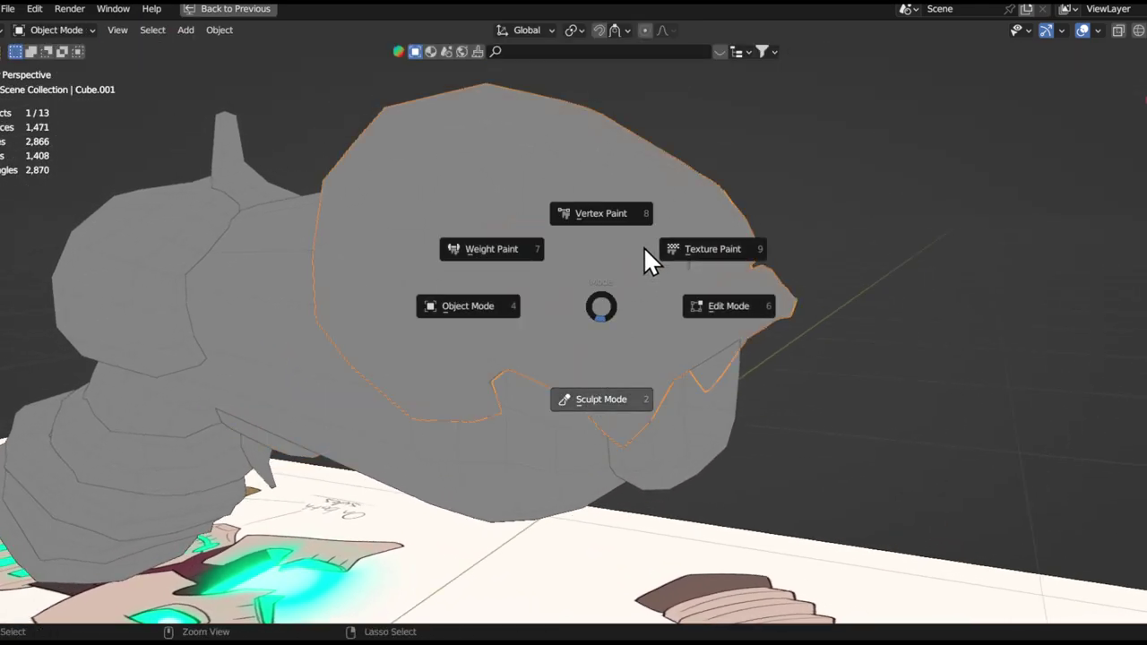
{"action": "left_click", "coordinate": [708, 249]}
{"action": "mouse_move", "coordinate": [532, 287]}
{"action": "middle_mouse_down"}
{"action": "mouse_move", "coordinate": [448, 271]}
{"action": "mouse_move", "coordinate": [578, 311]}
{"action": "mouse_move", "coordinate": [594, 246]}
{"action": "mouse_move", "coordinate": [595, 292]}
{"action": "mouse_move", "coordinate": [666, 259]}
{"action": "mouse_move", "coordinate": [512, 312]}
{"action": "mouse_move", "coordinate": [669, 350]}
{"action": "mouse_move", "coordinate": [834, 317]}
{"action": "middle_mouse_up"}
{"action": "key", "text": "Tab"}
{"action": "mouse_move", "coordinate": [696, 366]}
{"action": "middle_mouse_down"}
{"action": "mouse_move", "coordinate": [721, 355]}
{"action": "mouse_move", "coordinate": [599, 402]}
{"action": "middle_mouse_up"}
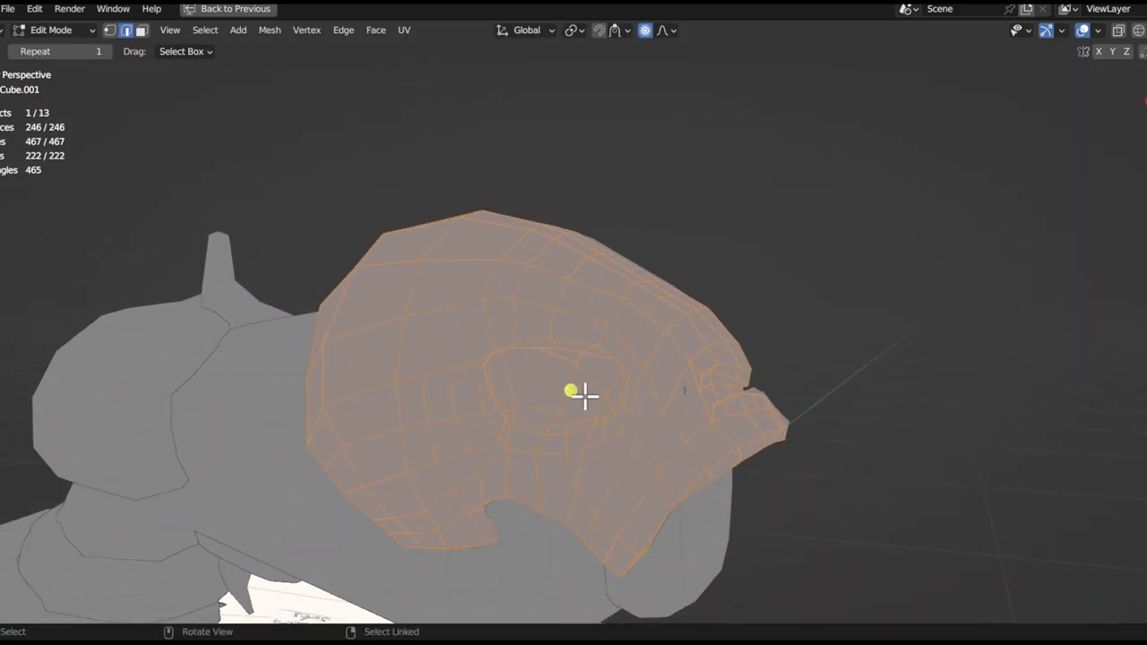
{"action": "key", "text": "Tab"}
- Undo a test stroke, set the brush radius to 127 px and paint the upper part of the skull's eye socket black
{"action": "mouse_move", "coordinate": [525, 394]}
{"action": "left_mouse_down"}
{"action": "mouse_move", "coordinate": [610, 368]}
{"action": "mouse_move", "coordinate": [577, 398]}
{"action": "mouse_move", "coordinate": [547, 351]}
{"action": "mouse_move", "coordinate": [573, 369]}
{"action": "mouse_move", "coordinate": [581, 346]}
{"action": "mouse_move", "coordinate": [548, 317]}
{"action": "mouse_move", "coordinate": [591, 240]}
{"action": "left_mouse_up"}
{"action": "key", "text": "ctrl+z"}
{"action": "key", "text": "f"}
{"action": "left_click", "coordinate": [597, 365]}
{"action": "key", "text": "f"}
{"action": "left_click", "coordinate": [562, 290]}
{"action": "mouse_move", "coordinate": [550, 309]}
{"action": "left_mouse_down", "text": "ctrl+alt"}
{"action": "mouse_move", "coordinate": [578, 272]}
{"action": "mouse_move", "coordinate": [617, 285]}
{"action": "left_mouse_up", "text": "ctrl+alt"}
{"action": "left_click_drag", "start_coordinate": [690, 244], "coordinate": [487, 280]}
{"action": "left_click_drag", "start_coordinate": [643, 240], "coordinate": [439, 270]}
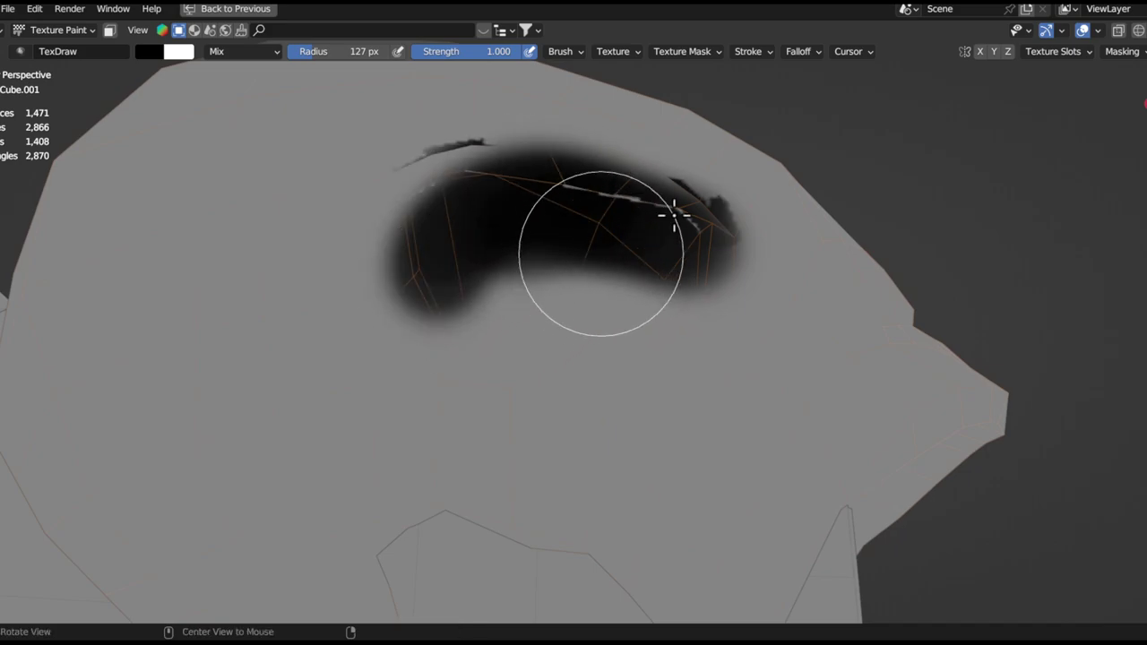
- Set the viewport shading to Studio lighting with Specular Lighting turned off
{"action": "left_click", "coordinate": [1146, 30]}
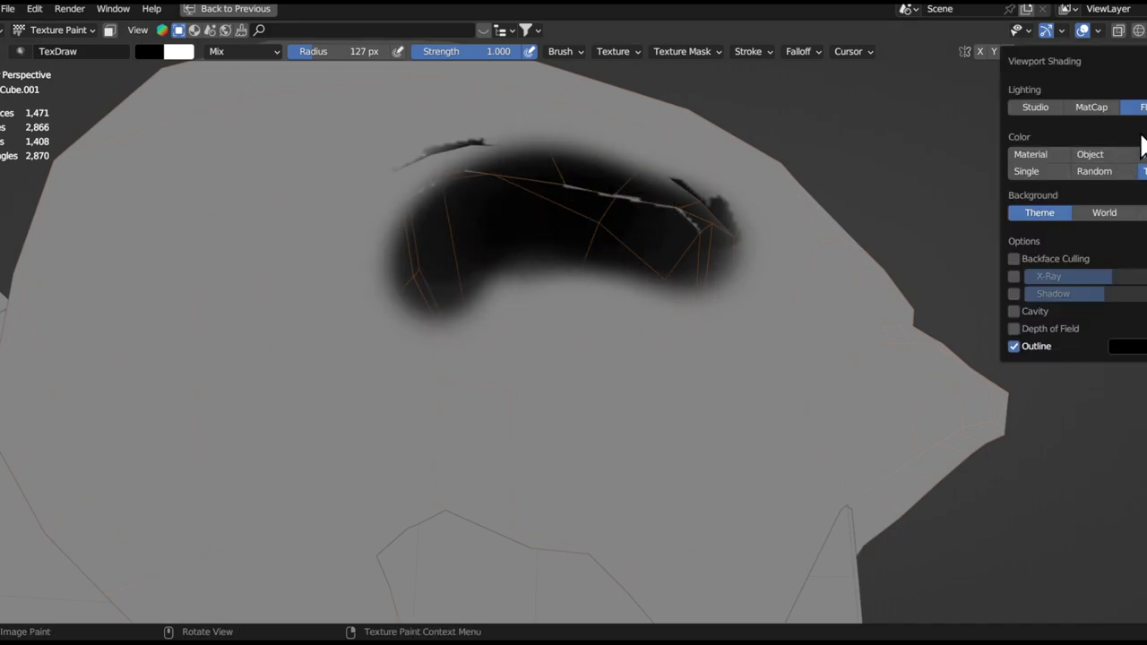
{"action": "left_click", "coordinate": [1039, 108]}
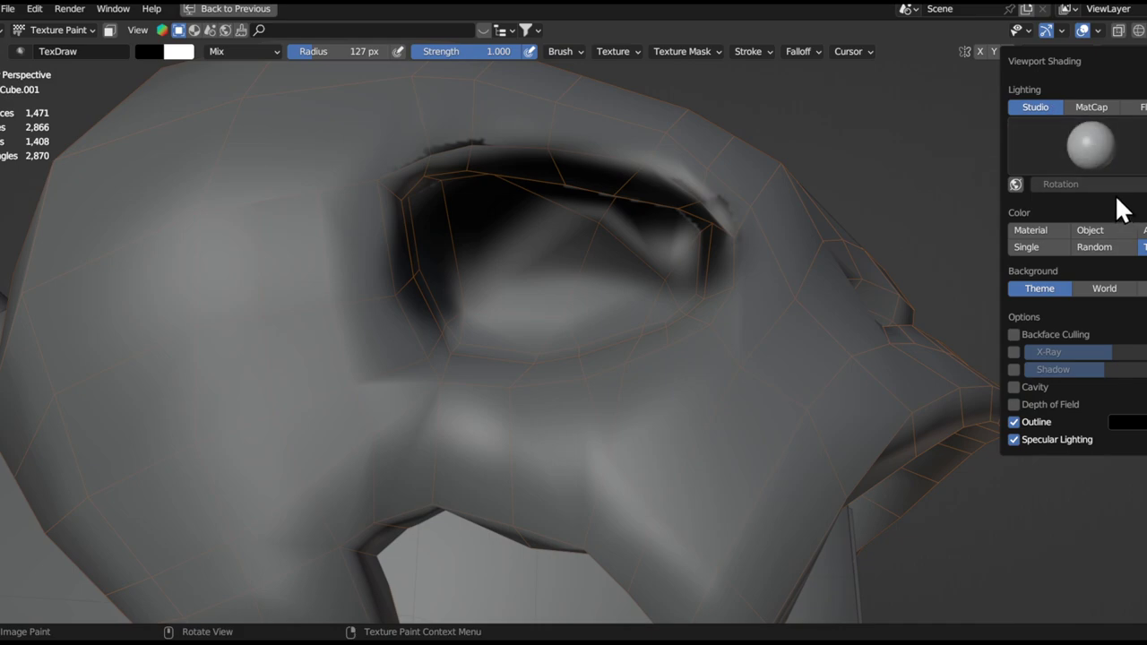
{"action": "left_click", "coordinate": [1036, 439]}
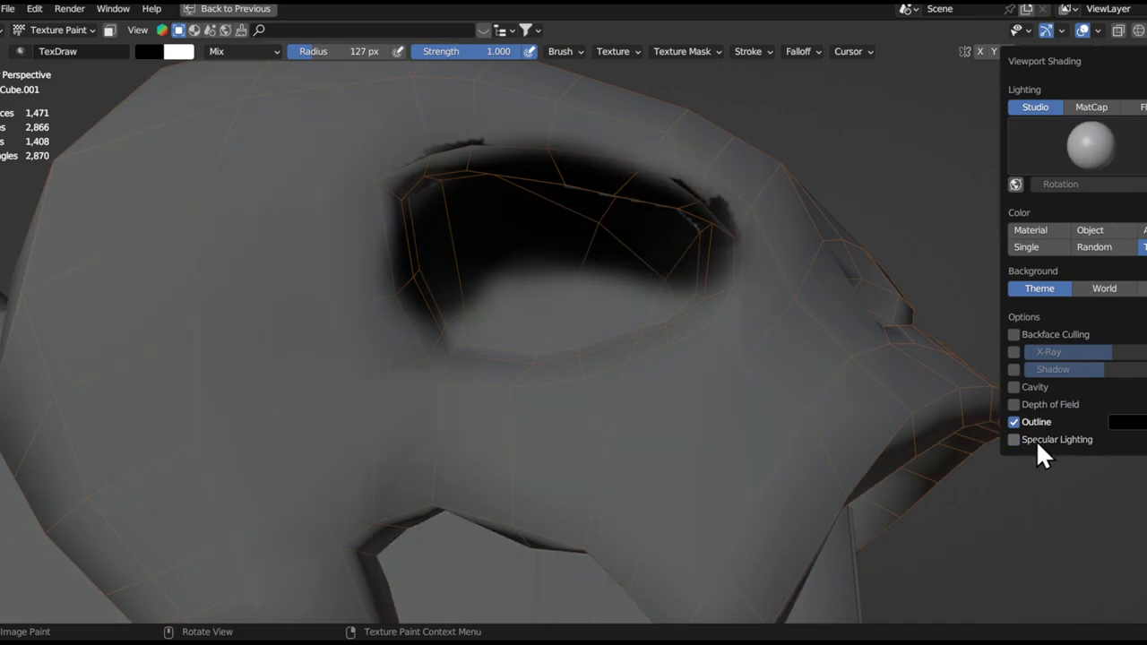
{"action": "left_click", "coordinate": [1039, 435]}
{"action": "left_click", "coordinate": [1035, 435]}
- Paint the rest of the skull's eye socket black out to its rim
{"action": "left_click_drag", "start_coordinate": [672, 330], "coordinate": [622, 351], "text": "alt"}
{"action": "left_click_drag", "start_coordinate": [622, 351], "coordinate": [619, 439], "text": "ctrl+alt"}
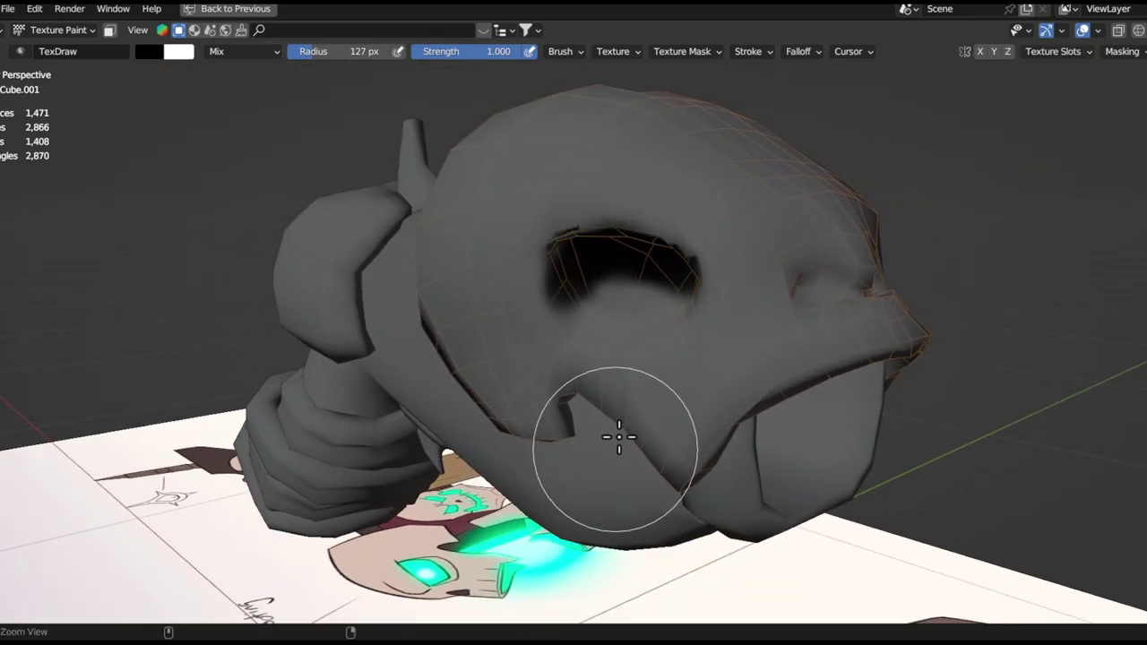
{"action": "scroll", "coordinate": [663, 311], "scroll_direction": "up", "scroll_amount": 5}
{"action": "middle_click_drag", "start_coordinate": [645, 269], "coordinate": [608, 312]}
{"action": "mouse_move", "coordinate": [667, 343]}
{"action": "middle_mouse_down"}
{"action": "mouse_move", "coordinate": [537, 301]}
{"action": "mouse_move", "coordinate": [522, 205]}
{"action": "middle_mouse_up"}
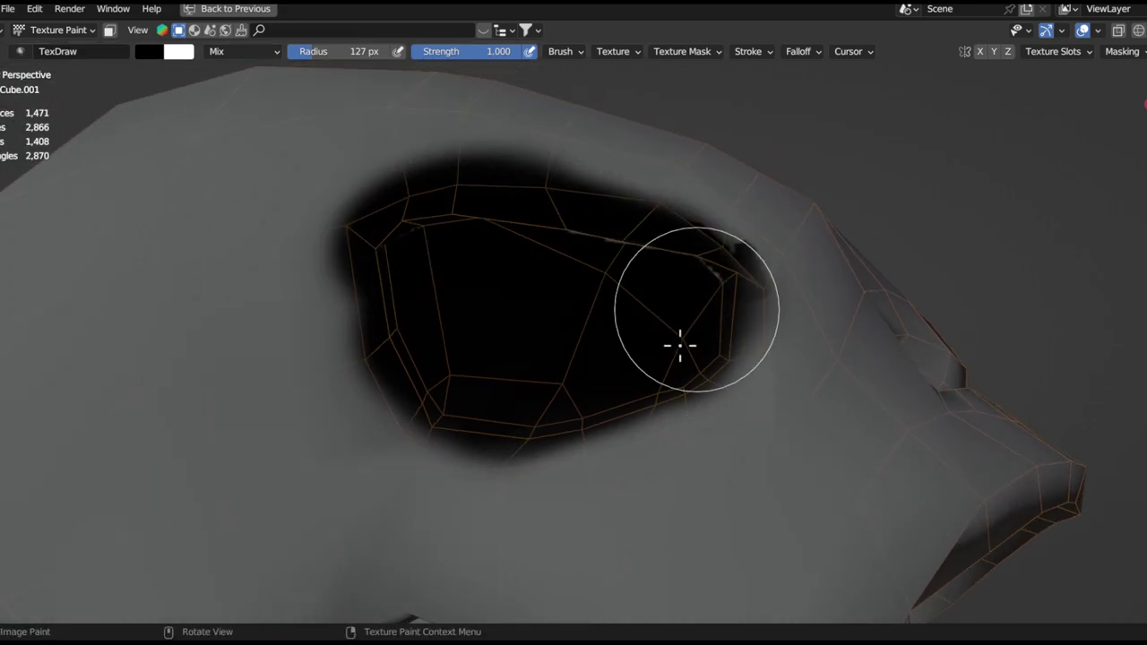
{"action": "scroll", "coordinate": [669, 274], "scroll_direction": "down", "scroll_amount": 4}
{"action": "scroll", "coordinate": [676, 254], "scroll_direction": "up", "scroll_amount": 4}
- Paint the insides of the skull's nose cavities black
{"action": "left_click_drag", "start_coordinate": [694, 251], "coordinate": [537, 414], "text": "alt"}
{"action": "left_click_drag", "start_coordinate": [584, 304], "coordinate": [560, 385], "text": "ctrl+alt"}
{"action": "left_click_drag", "start_coordinate": [569, 314], "coordinate": [520, 305], "text": "alt"}
{"action": "mouse_move", "coordinate": [519, 304]}
{"action": "middle_mouse_down"}
{"action": "mouse_move", "coordinate": [680, 259]}
{"action": "mouse_move", "coordinate": [668, 299]}
{"action": "mouse_move", "coordinate": [525, 238]}
{"action": "mouse_move", "coordinate": [568, 289]}
{"action": "mouse_move", "coordinate": [547, 332]}
{"action": "mouse_move", "coordinate": [547, 278]}
{"action": "middle_mouse_up"}
{"action": "scroll", "coordinate": [622, 264], "scroll_direction": "up", "scroll_amount": 5}
{"action": "left_click_drag", "start_coordinate": [784, 233], "coordinate": [815, 201]}
{"action": "left_click_drag", "start_coordinate": [524, 273], "coordinate": [568, 313]}
{"action": "middle_click_drag", "start_coordinate": [568, 336], "coordinate": [578, 304], "text": "ctrl"}
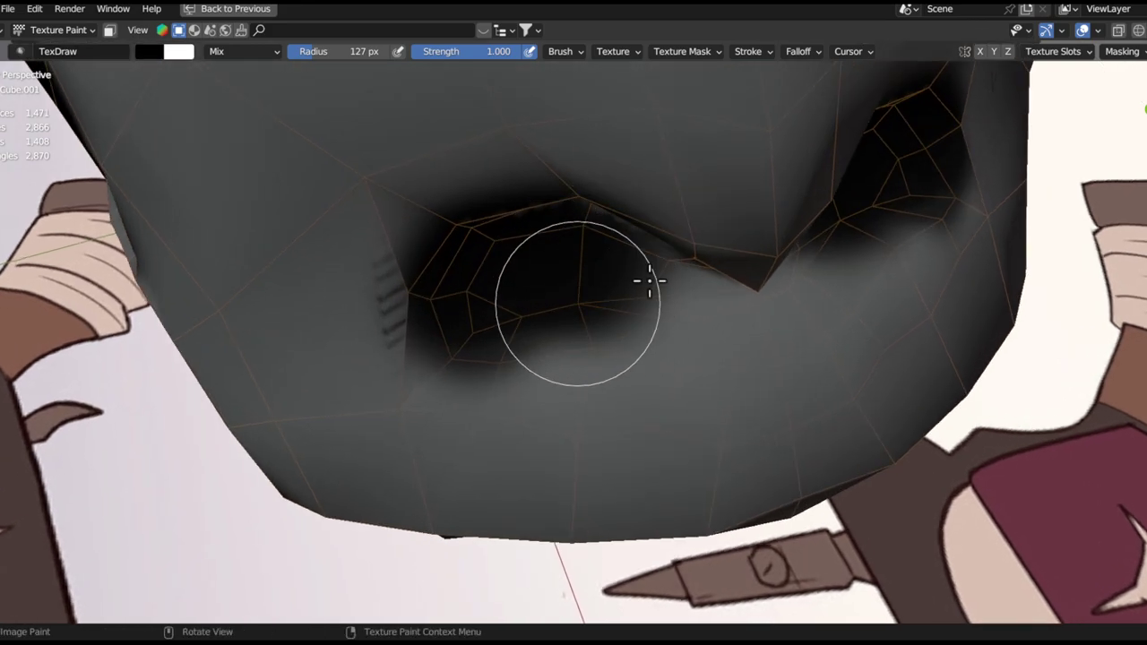
{"action": "left_click_drag", "start_coordinate": [614, 278], "coordinate": [681, 303]}
- Undo the last two strokes beside the nose and finish blackening the nose cavities up to their edges
{"action": "middle_click_drag", "start_coordinate": [680, 303], "coordinate": [462, 275]}
{"action": "left_click_drag", "start_coordinate": [389, 272], "coordinate": [421, 256]}
{"action": "key", "text": "ctrl+z"}
{"action": "key", "text": "ctrl+z"}
{"action": "mouse_move", "coordinate": [499, 266]}
{"action": "left_mouse_down", "text": "alt"}
{"action": "mouse_move", "coordinate": [474, 238]}
{"action": "mouse_move", "coordinate": [490, 267]}
{"action": "left_mouse_up", "text": "alt"}
{"action": "middle_click_drag", "start_coordinate": [526, 267], "coordinate": [643, 252]}
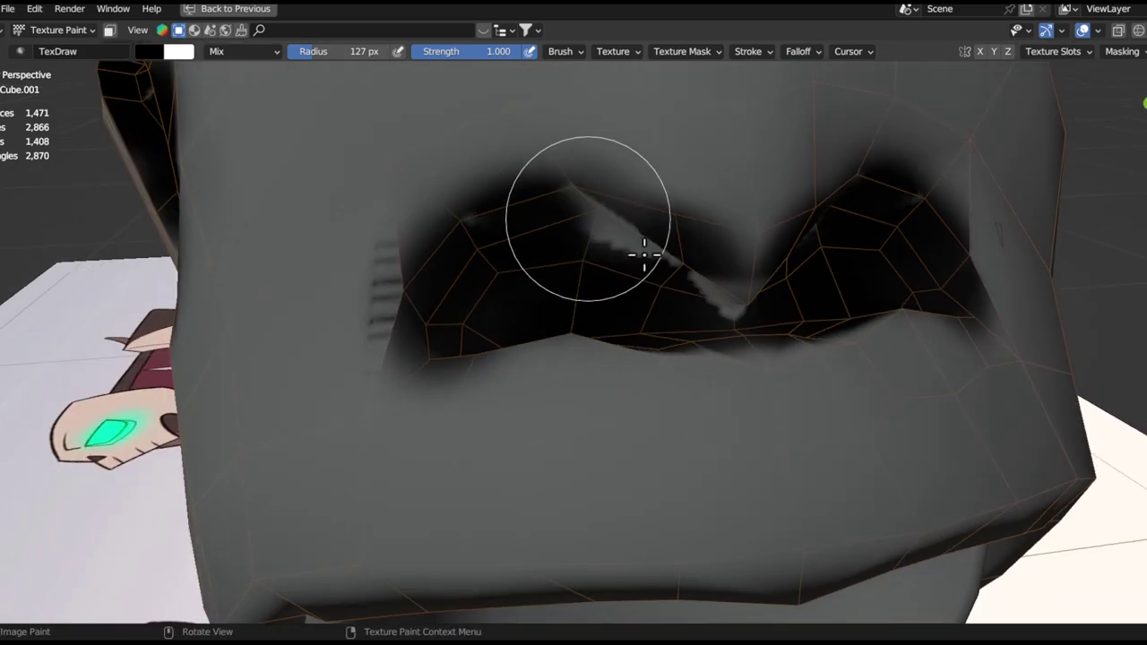
{"action": "middle_click_drag", "start_coordinate": [712, 294], "coordinate": [596, 281]}
{"action": "scroll", "coordinate": [595, 296], "scroll_direction": "down", "scroll_amount": 4}
{"action": "middle_click_drag", "start_coordinate": [594, 351], "coordinate": [550, 310]}
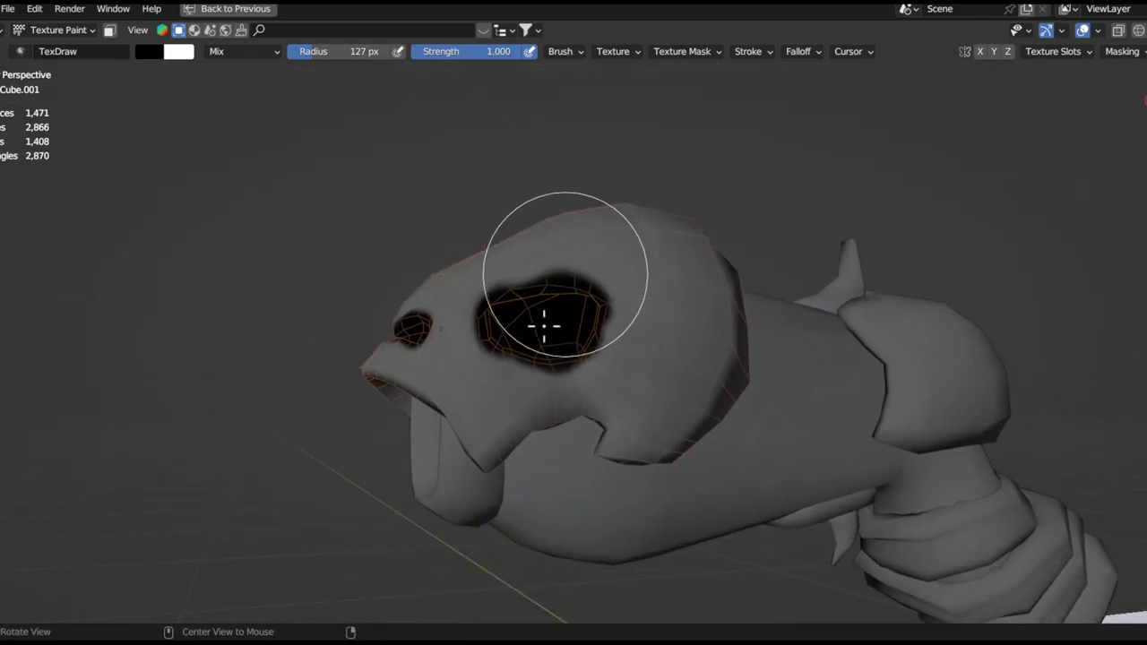
- Set the black paint brush to a 141 px radius and a strength of 0.103
{"action": "key", "text": "bracketright"}
{"action": "key", "text": "bracketright"}
{"action": "key", "text": "bracketright"}
{"action": "key", "text": "bracketright"}
{"action": "middle_click_drag", "start_coordinate": [558, 353], "coordinate": [583, 386]}
{"action": "key", "text": "bracketright"}
{"action": "key", "text": "bracketright"}
{"action": "key", "text": "bracketright"}
{"action": "key", "text": "bracketright"}
{"action": "key", "text": "shift+f"}
{"action": "left_click", "coordinate": [513, 418]}
{"action": "key", "text": "shift+f"}
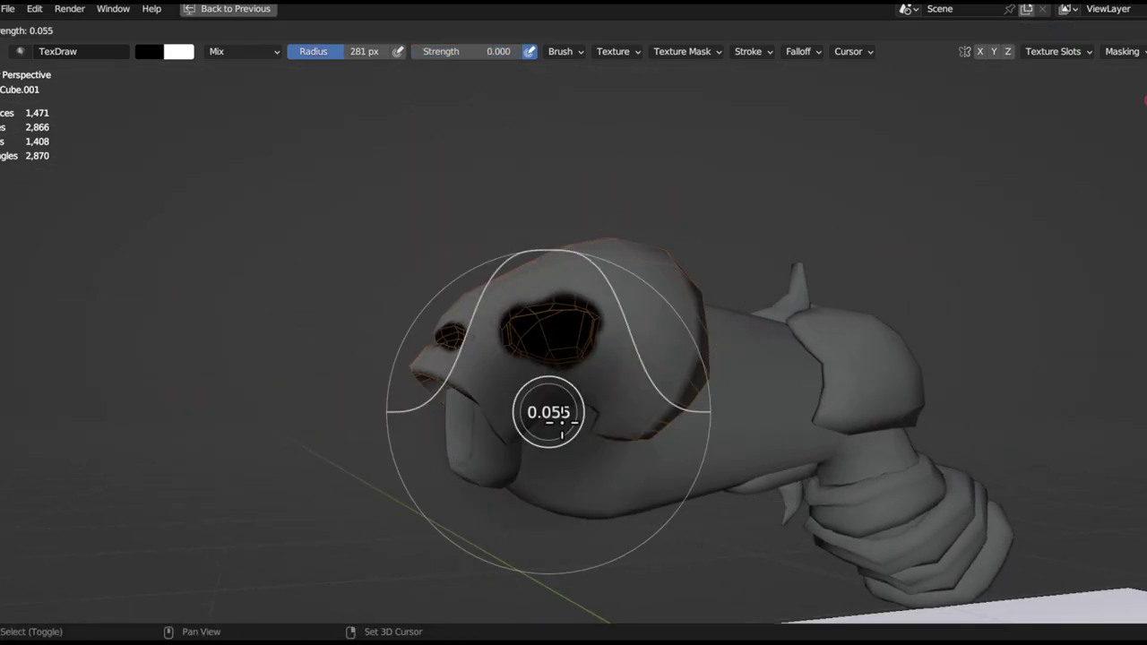
{"action": "left_click", "coordinate": [547, 417]}
{"action": "middle_click_drag", "start_coordinate": [577, 437], "coordinate": [519, 422]}
{"action": "key", "text": "bracketleft"}
{"action": "key", "text": "bracketleft"}
{"action": "key", "text": "bracketleft"}
{"action": "key", "text": "bracketleft"}
{"action": "key", "text": "bracketleft"}
{"action": "key", "text": "bracketleft"}
{"action": "key", "text": "bracketleft"}
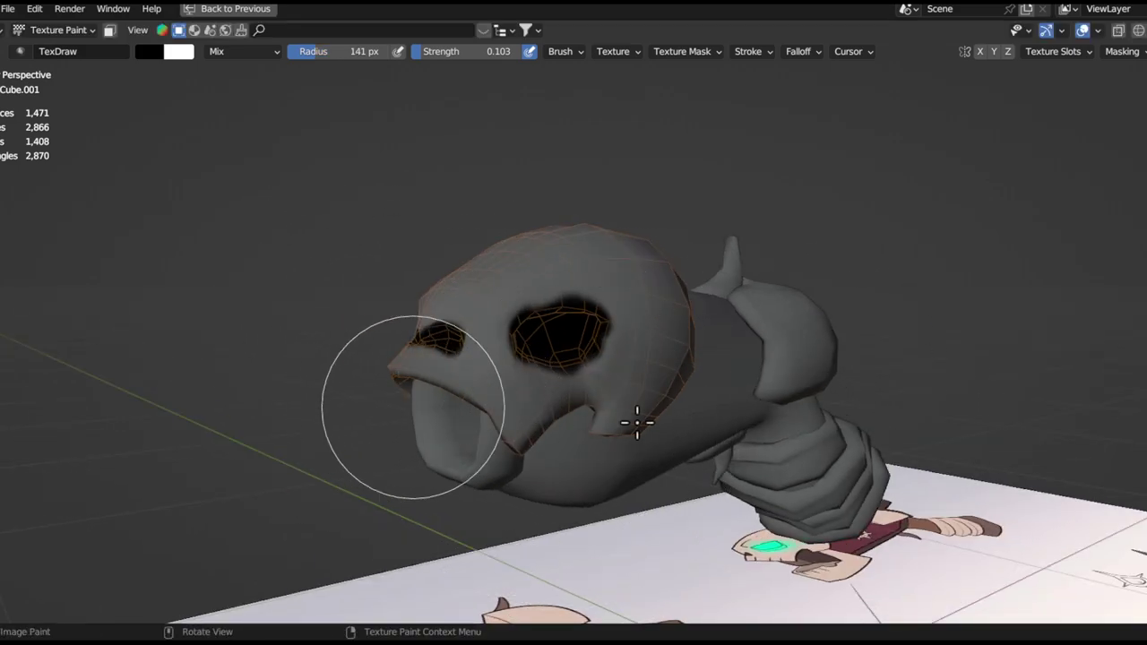
- Softly darken the skull's rear and lower edges with faint black strokes
{"action": "middle_click_drag", "start_coordinate": [787, 434], "coordinate": [596, 384]}
{"action": "middle_click_drag", "start_coordinate": [694, 443], "coordinate": [569, 432]}
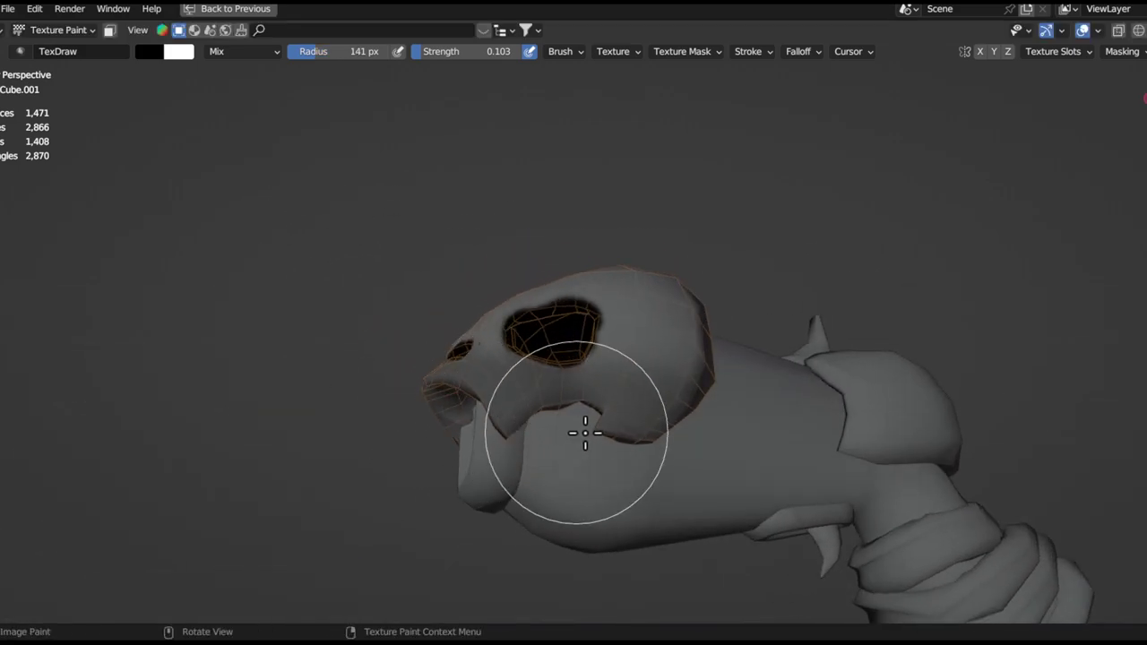
{"action": "middle_click_drag", "start_coordinate": [722, 415], "coordinate": [748, 311]}
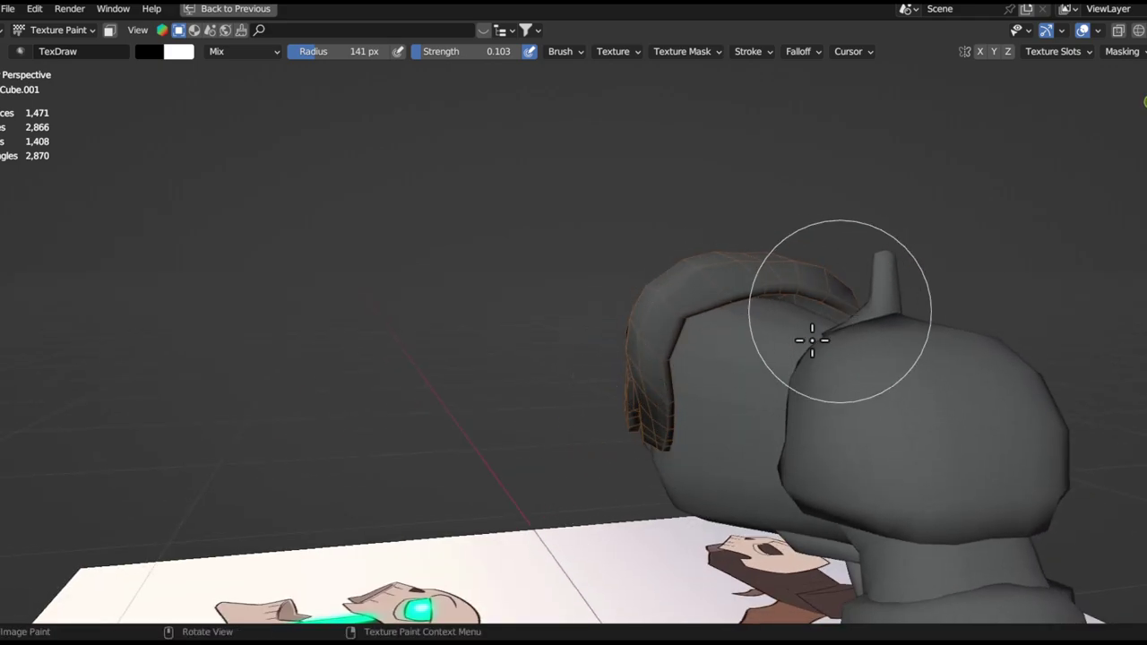
{"action": "middle_click_drag", "start_coordinate": [822, 322], "coordinate": [748, 365]}
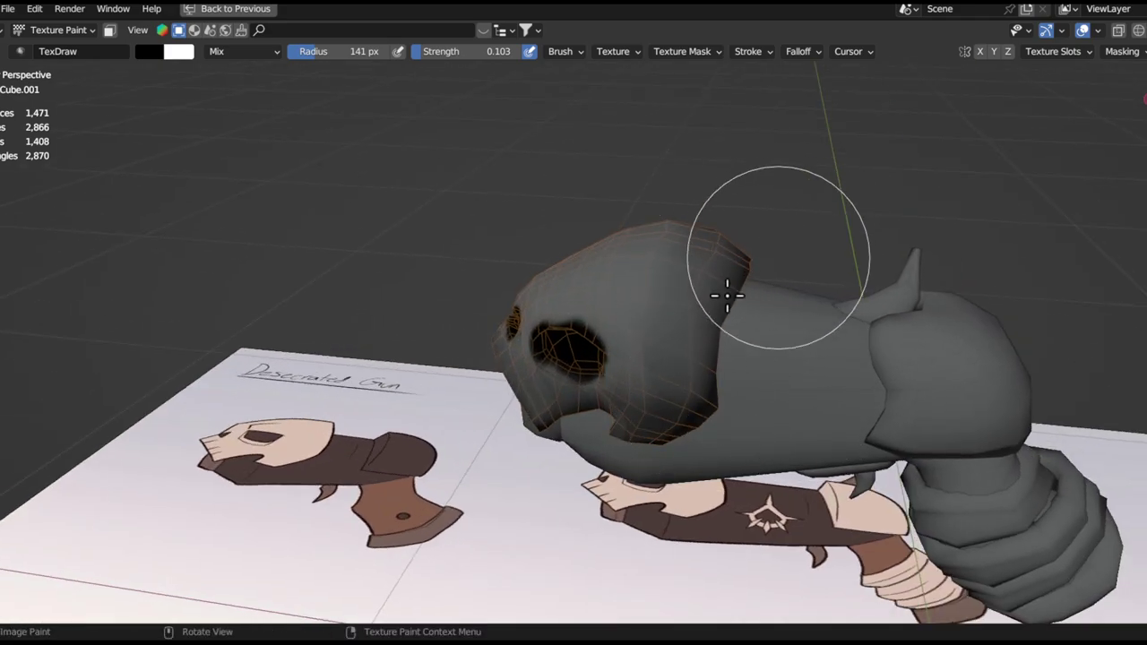
{"action": "middle_click_drag", "start_coordinate": [662, 386], "coordinate": [674, 296]}
{"action": "middle_click_drag", "start_coordinate": [699, 413], "coordinate": [510, 305]}
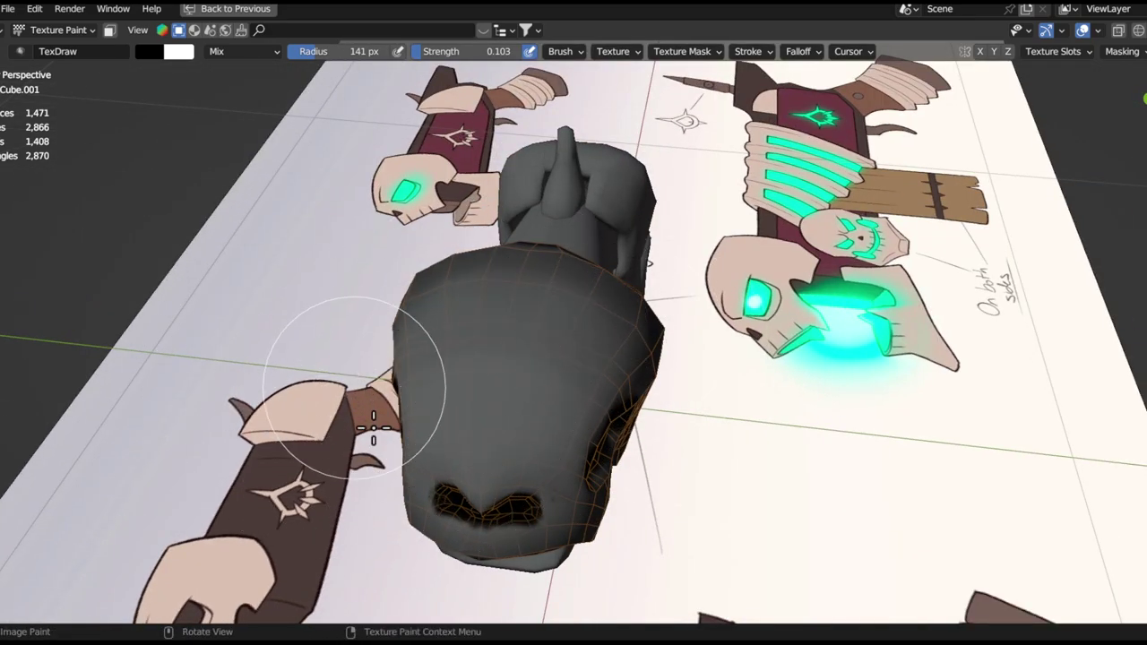
{"action": "mouse_move", "coordinate": [359, 384]}
{"action": "middle_mouse_down"}
{"action": "mouse_move", "coordinate": [507, 320]}
{"action": "mouse_move", "coordinate": [643, 358]}
{"action": "mouse_move", "coordinate": [686, 245]}
{"action": "mouse_move", "coordinate": [615, 345]}
{"action": "middle_mouse_up"}
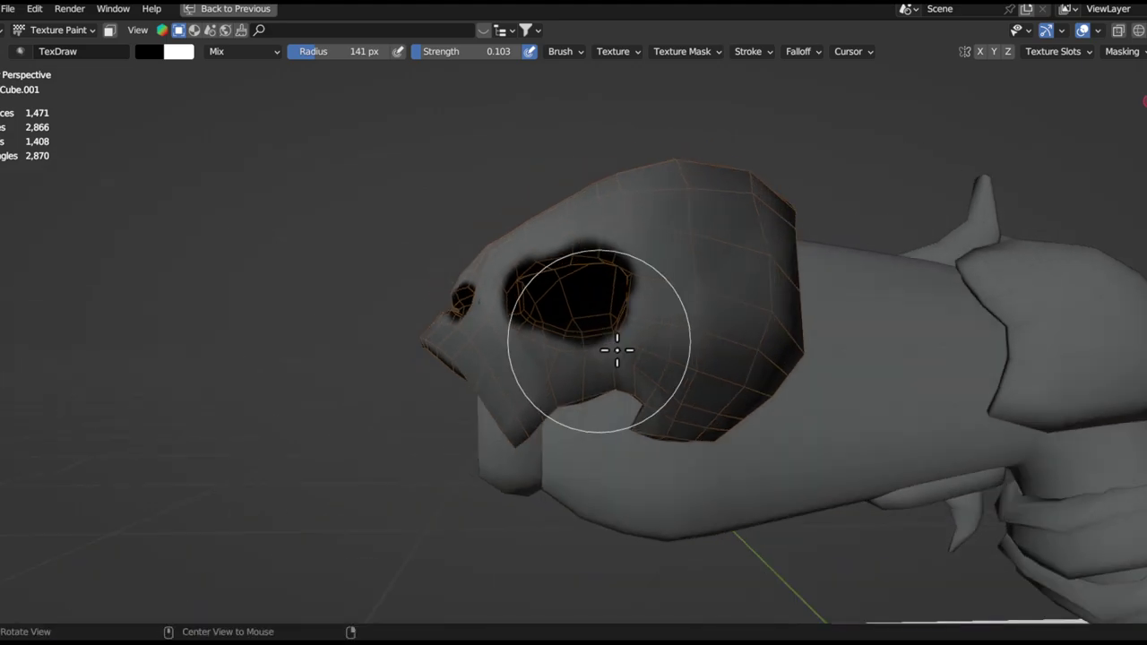
- Darken the underside of the skull's upper jaw, raising the brush strength to 0.418
{"action": "scroll", "coordinate": [619, 332], "scroll_direction": "up", "scroll_amount": 3}
{"action": "mouse_move", "coordinate": [605, 387]}
{"action": "middle_mouse_down"}
{"action": "mouse_move", "coordinate": [714, 314]}
{"action": "mouse_move", "coordinate": [664, 350]}
{"action": "middle_mouse_up"}
{"action": "middle_click_drag", "start_coordinate": [551, 342], "coordinate": [654, 320]}
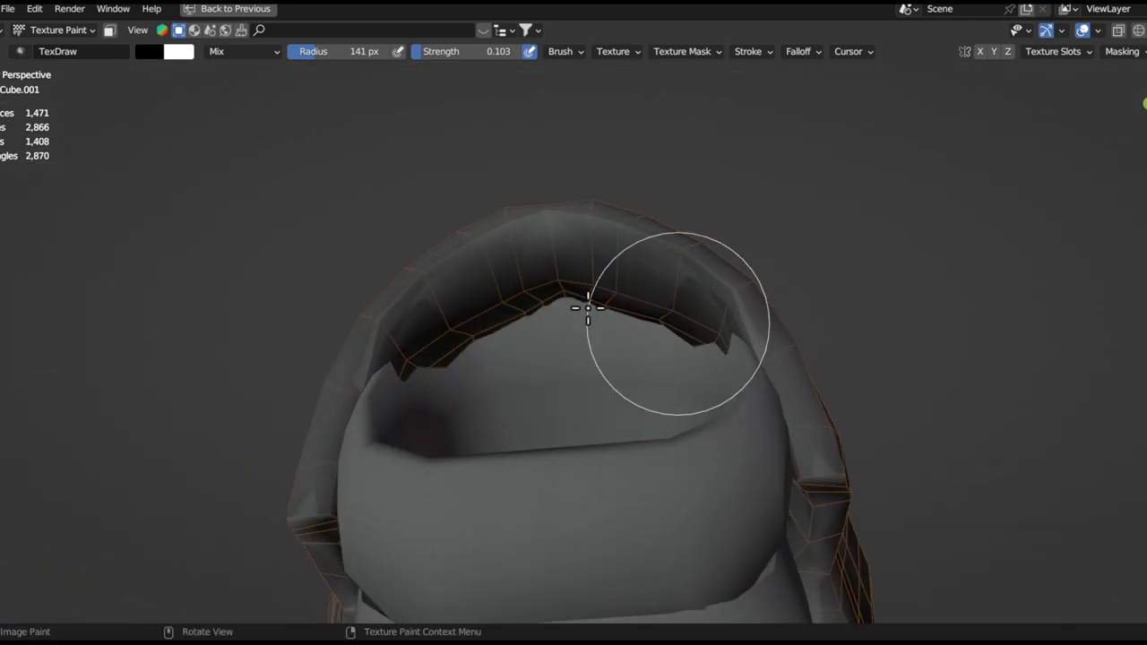
{"action": "mouse_move", "coordinate": [671, 320]}
{"action": "middle_mouse_down"}
{"action": "mouse_move", "coordinate": [618, 308]}
{"action": "mouse_move", "coordinate": [722, 361]}
{"action": "mouse_move", "coordinate": [627, 289]}
{"action": "middle_mouse_up"}
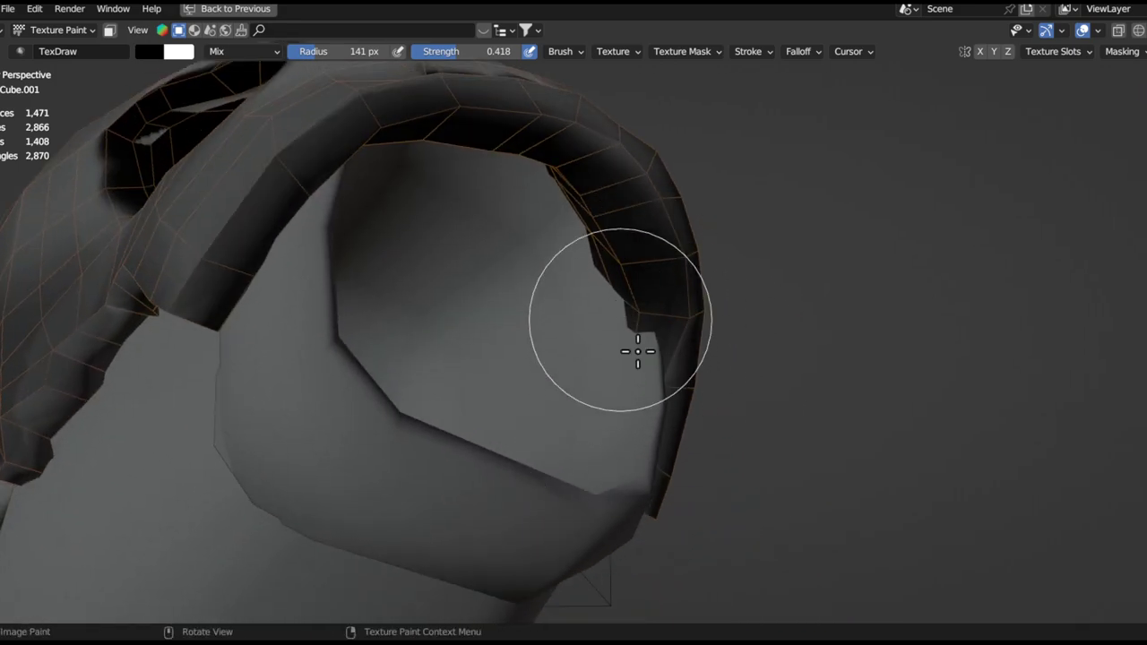
{"action": "middle_click_drag", "start_coordinate": [614, 511], "coordinate": [615, 376]}
- Reduce the brush radius to 95 px and blacken the inner faces around the upper jaw's opening
{"action": "mouse_move", "coordinate": [690, 412]}
{"action": "left_mouse_down", "text": "ctrl"}
{"action": "mouse_move", "coordinate": [773, 313]}
{"action": "mouse_move", "coordinate": [694, 382]}
{"action": "left_mouse_up", "text": "ctrl"}
{"action": "key", "text": "f"}
{"action": "left_click", "coordinate": [661, 417]}
{"action": "middle_click_drag", "start_coordinate": [649, 451], "coordinate": [729, 436]}
{"action": "middle_click_drag", "start_coordinate": [685, 349], "coordinate": [743, 438]}
{"action": "middle_click_drag", "start_coordinate": [788, 473], "coordinate": [707, 402]}
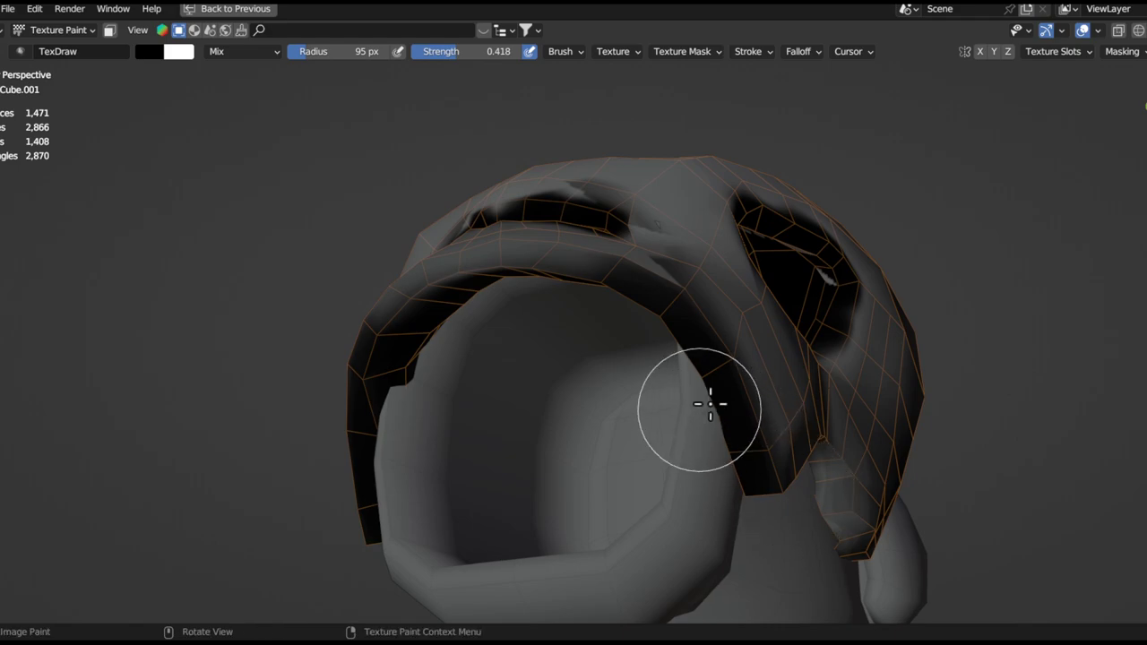
{"action": "middle_click_drag", "start_coordinate": [661, 351], "coordinate": [779, 420]}
{"action": "middle_click_drag", "start_coordinate": [661, 397], "coordinate": [599, 370]}
- Paint a dark angled brow above the skull's eye socket with a smaller brush, undoing the first attempt
{"action": "mouse_move", "coordinate": [622, 263]}
{"action": "middle_mouse_down", "text": "shift"}
{"action": "mouse_move", "coordinate": [585, 350]}
{"action": "mouse_move", "coordinate": [617, 305]}
{"action": "middle_mouse_up", "text": "shift"}
{"action": "scroll", "coordinate": [610, 355], "scroll_direction": "up", "scroll_amount": 2}
{"action": "key", "text": "f"}
{"action": "left_click", "coordinate": [597, 320]}
{"action": "scroll", "coordinate": [607, 361], "scroll_direction": "up", "scroll_amount": 3}
{"action": "middle_click_drag", "start_coordinate": [606, 361], "coordinate": [580, 300]}
{"action": "key", "text": "ctrl+z"}
{"action": "key", "text": "f"}
{"action": "left_click", "coordinate": [589, 305]}
{"action": "mouse_move", "coordinate": [620, 251]}
{"action": "left_mouse_down"}
{"action": "mouse_move", "coordinate": [598, 333]}
{"action": "mouse_move", "coordinate": [786, 213]}
{"action": "mouse_move", "coordinate": [911, 214]}
{"action": "left_mouse_up"}
{"action": "mouse_move", "coordinate": [787, 237]}
{"action": "left_mouse_down", "text": "ctrl+alt"}
{"action": "mouse_move", "coordinate": [681, 395]}
{"action": "mouse_move", "coordinate": [649, 320]}
{"action": "mouse_move", "coordinate": [671, 335]}
{"action": "mouse_move", "coordinate": [597, 292]}
{"action": "mouse_move", "coordinate": [579, 394]}
{"action": "mouse_move", "coordinate": [546, 290]}
{"action": "mouse_move", "coordinate": [502, 350]}
{"action": "mouse_move", "coordinate": [543, 358]}
{"action": "mouse_move", "coordinate": [635, 435]}
{"action": "mouse_move", "coordinate": [603, 384]}
{"action": "mouse_move", "coordinate": [620, 268]}
{"action": "mouse_move", "coordinate": [548, 317]}
{"action": "mouse_move", "coordinate": [537, 295]}
{"action": "left_mouse_up", "text": "ctrl+alt"}
- Switch the brush to white with a 13 px radius and paint a highlight along the eye socket's upper rim
{"action": "mouse_move", "coordinate": [474, 309]}
{"action": "left_mouse_down"}
{"action": "mouse_move", "coordinate": [560, 292]}
{"action": "mouse_move", "coordinate": [484, 310]}
{"action": "mouse_move", "coordinate": [461, 378]}
{"action": "mouse_move", "coordinate": [525, 279]}
{"action": "left_mouse_up"}
{"action": "scroll", "coordinate": [482, 358], "scroll_direction": "down", "scroll_amount": 2}
{"action": "key", "text": "f"}
{"action": "left_click", "coordinate": [495, 321]}
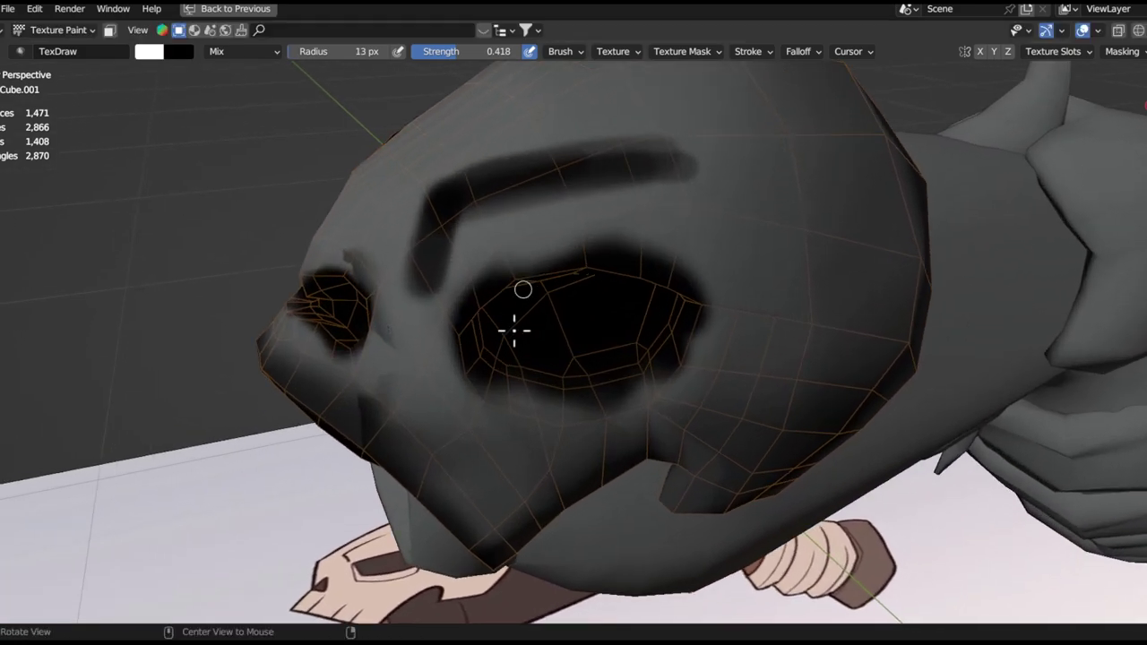
{"action": "left_click_drag", "start_coordinate": [517, 320], "coordinate": [463, 292], "text": "alt"}
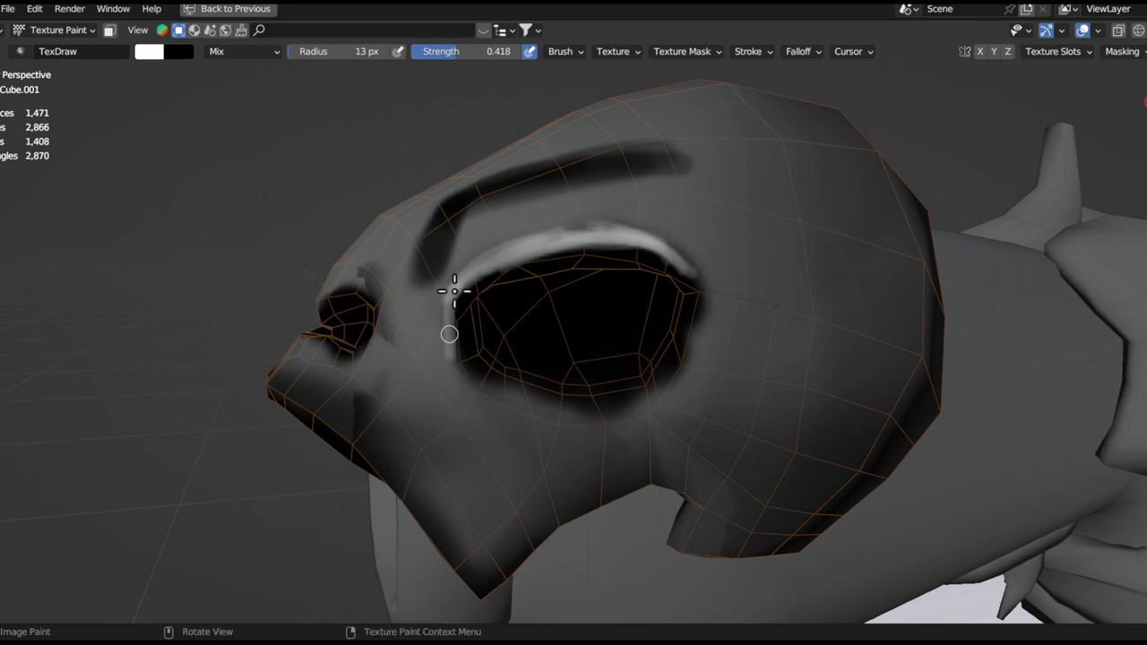
{"action": "middle_click_drag", "start_coordinate": [449, 333], "coordinate": [481, 220]}
{"action": "scroll", "coordinate": [512, 251], "scroll_direction": "up", "scroll_amount": 3}
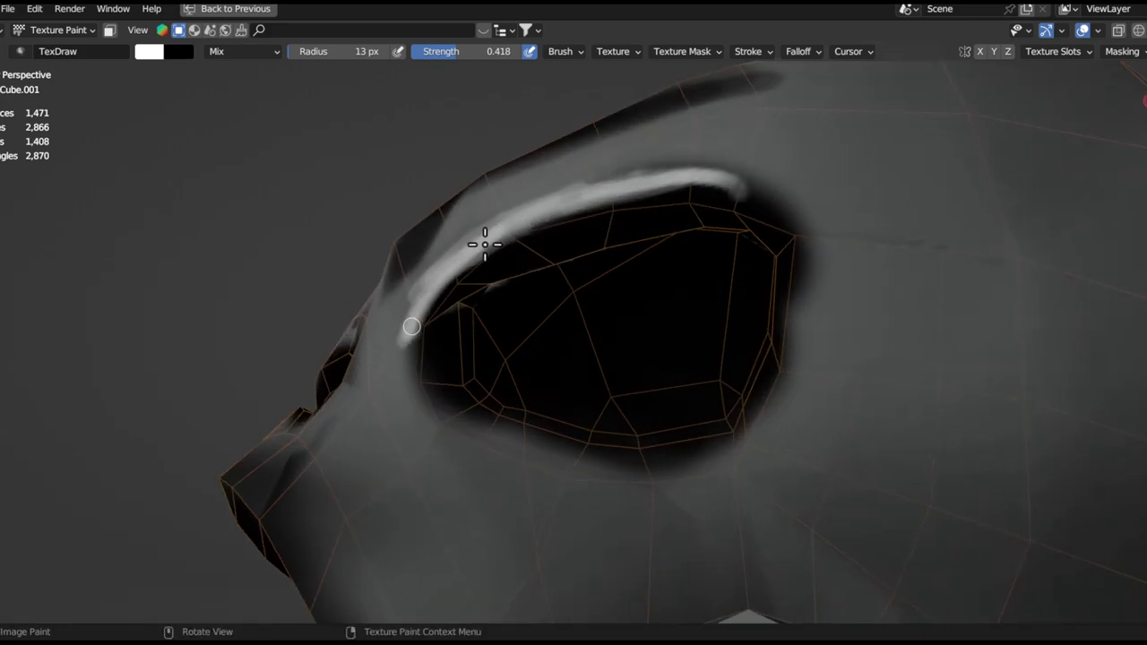
- Thicken the white highlight along the eye socket's upper rim from its front corner towards the back
{"action": "left_click_drag", "start_coordinate": [562, 300], "coordinate": [543, 235], "text": "alt"}
{"action": "mouse_move", "coordinate": [548, 269]}
{"action": "left_mouse_down", "text": "alt"}
{"action": "mouse_move", "coordinate": [555, 254]}
{"action": "mouse_move", "coordinate": [541, 267]}
{"action": "left_mouse_up", "text": "alt"}
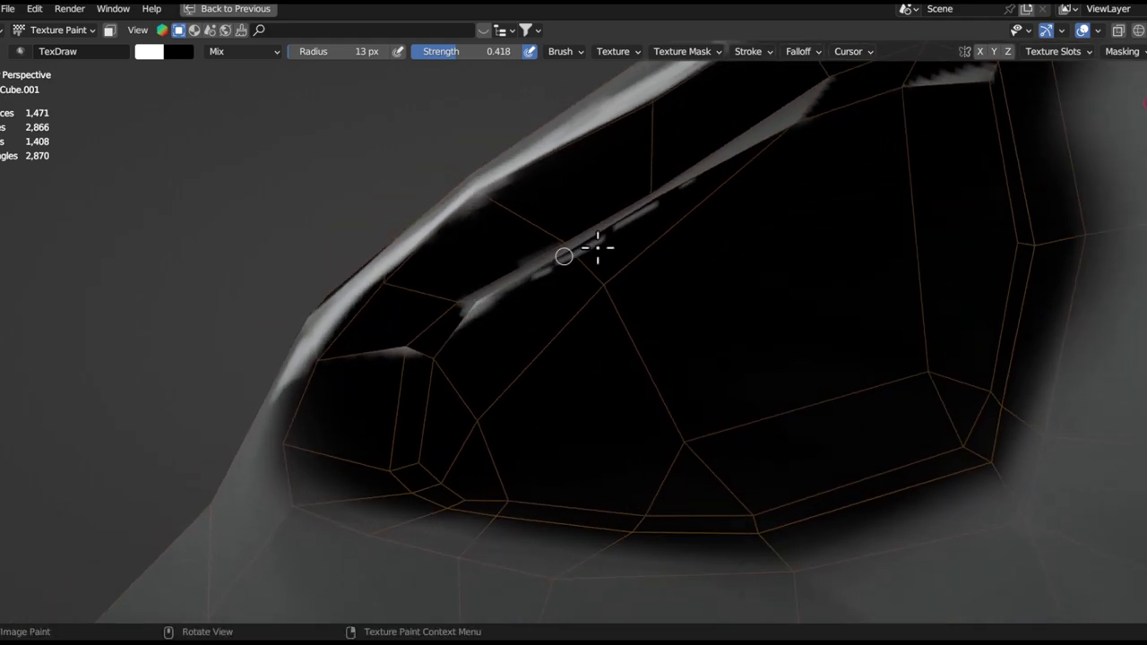
{"action": "middle_click_drag", "start_coordinate": [518, 266], "coordinate": [554, 256]}
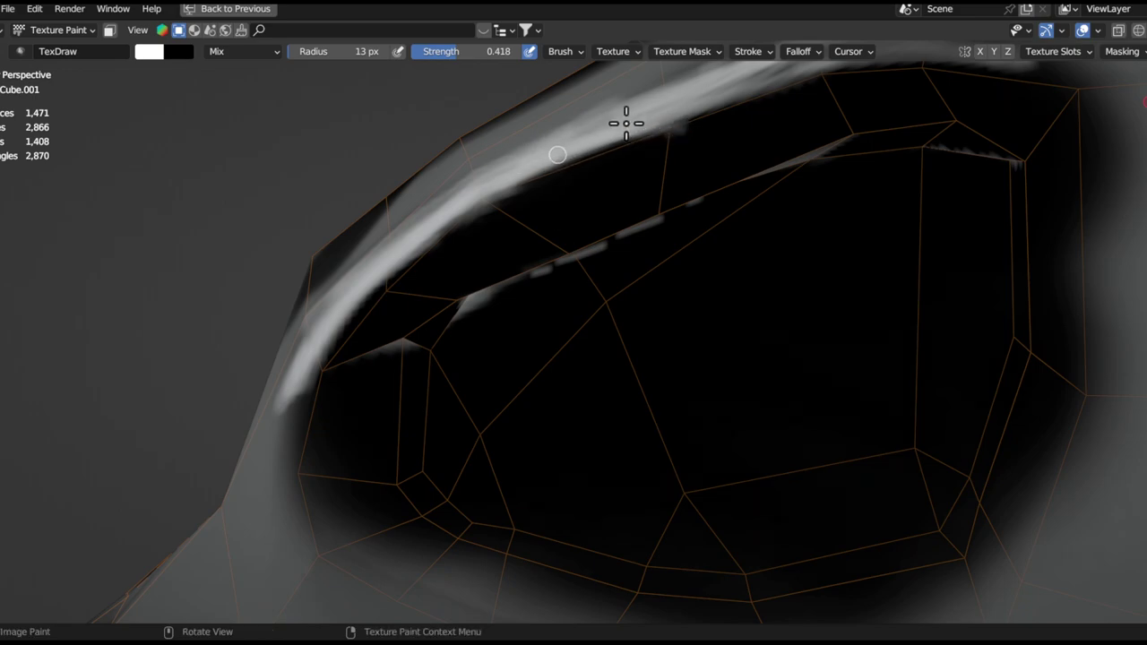
{"action": "left_click_drag", "start_coordinate": [727, 108], "coordinate": [832, 98]}
{"action": "mouse_move", "coordinate": [712, 148]}
{"action": "left_mouse_down", "text": "alt"}
{"action": "mouse_move", "coordinate": [762, 207]}
{"action": "mouse_move", "coordinate": [717, 251]}
{"action": "left_mouse_up", "text": "alt"}
{"action": "left_click_drag", "start_coordinate": [708, 256], "coordinate": [582, 240], "text": "alt"}
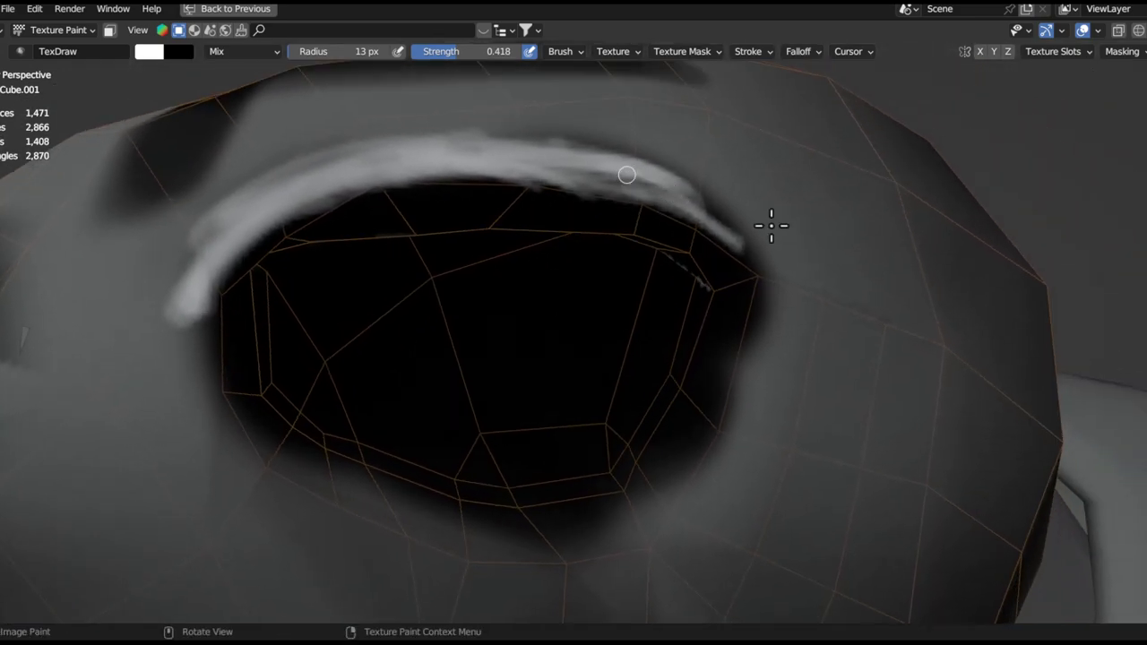
- Extend the white highlight past the eye socket's rear corner with thin trailing strokes
{"action": "middle_click_drag", "start_coordinate": [770, 265], "coordinate": [484, 347]}
{"action": "scroll", "coordinate": [599, 287], "scroll_direction": "up", "scroll_amount": 2}
{"action": "mouse_move", "coordinate": [454, 401]}
{"action": "left_mouse_down"}
{"action": "mouse_move", "coordinate": [522, 320]}
{"action": "mouse_move", "coordinate": [539, 363]}
{"action": "left_mouse_up"}
{"action": "mouse_move", "coordinate": [539, 363]}
{"action": "left_mouse_down", "text": "alt"}
{"action": "mouse_move", "coordinate": [600, 304]}
{"action": "mouse_move", "coordinate": [554, 300]}
{"action": "left_mouse_up", "text": "alt"}
{"action": "right_click", "coordinate": [444, 309], "text": "shift"}
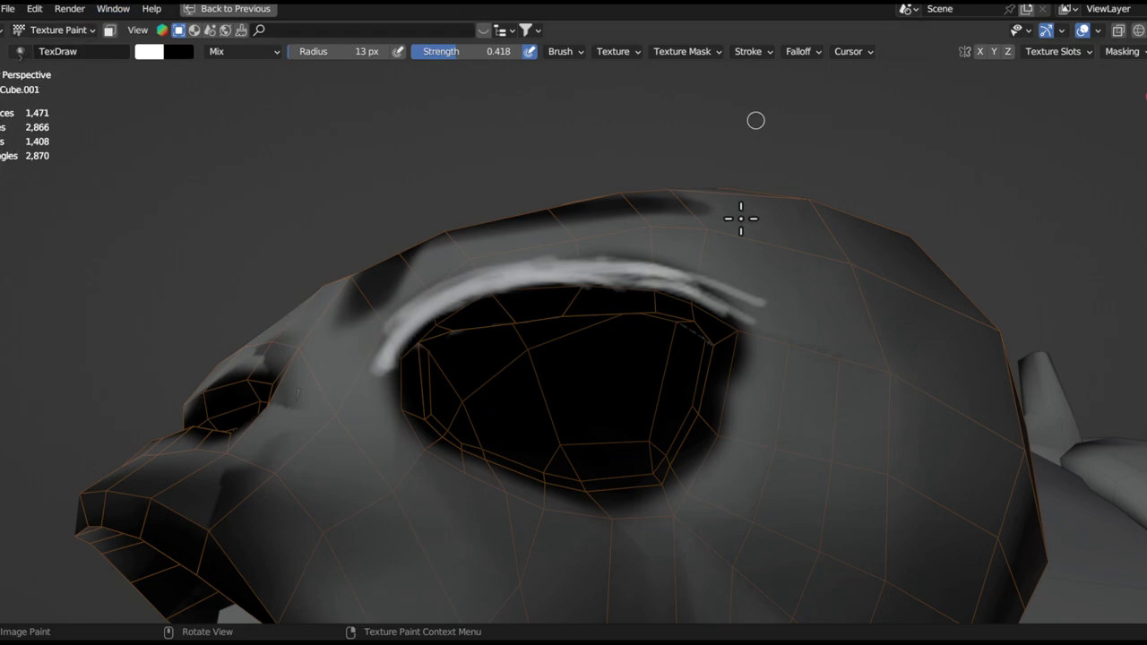
{"action": "scroll", "coordinate": [734, 330], "scroll_direction": "down", "scroll_amount": 2}
{"action": "scroll", "coordinate": [708, 289], "scroll_direction": "down", "scroll_amount": 2}
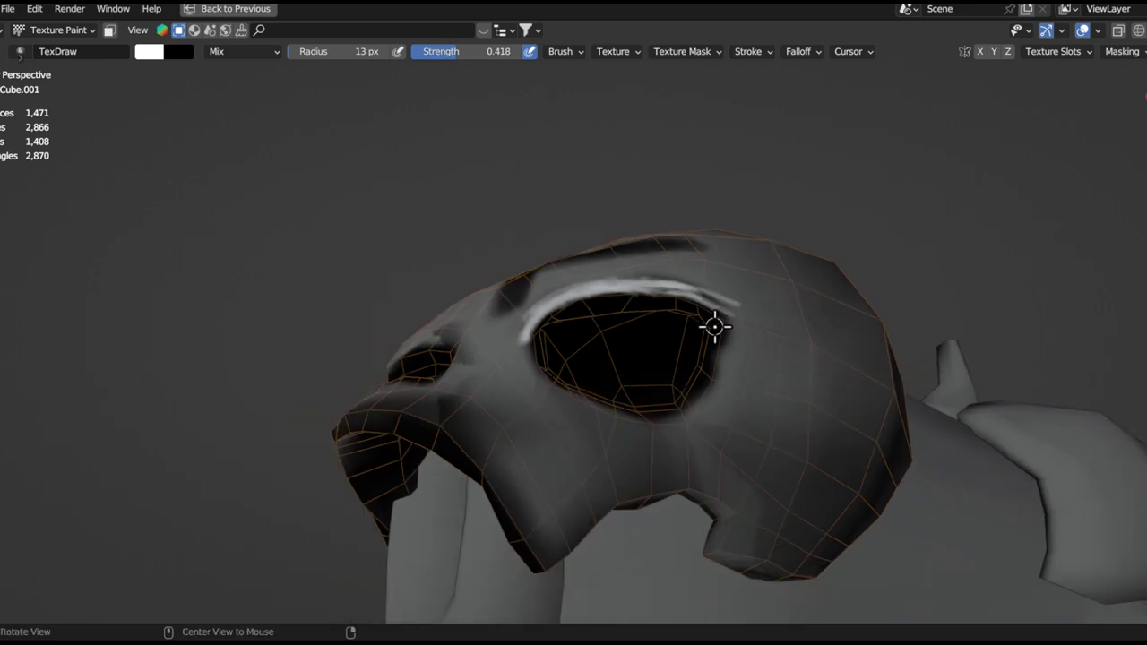
{"action": "middle_click_drag", "start_coordinate": [714, 326], "coordinate": [672, 371]}
{"action": "scroll", "coordinate": [658, 310], "scroll_direction": "up", "scroll_amount": 3}
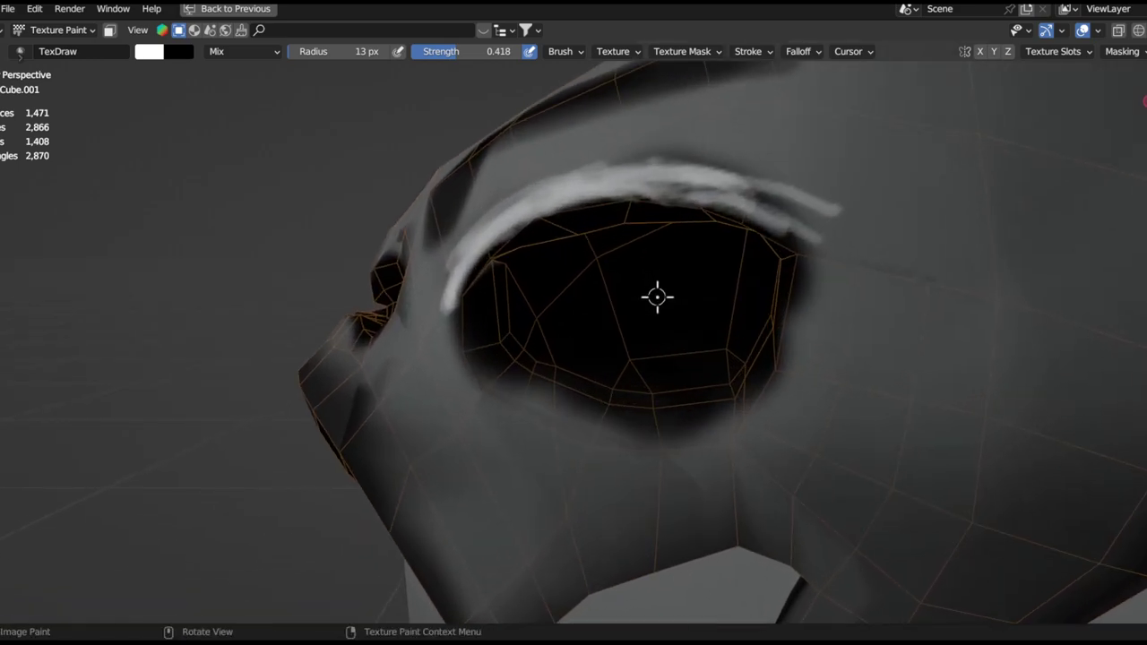
- Switch to the Smear tool with a 57 px radius and smooth the highlight above the eye socket
{"action": "key", "text": "shift+space"}
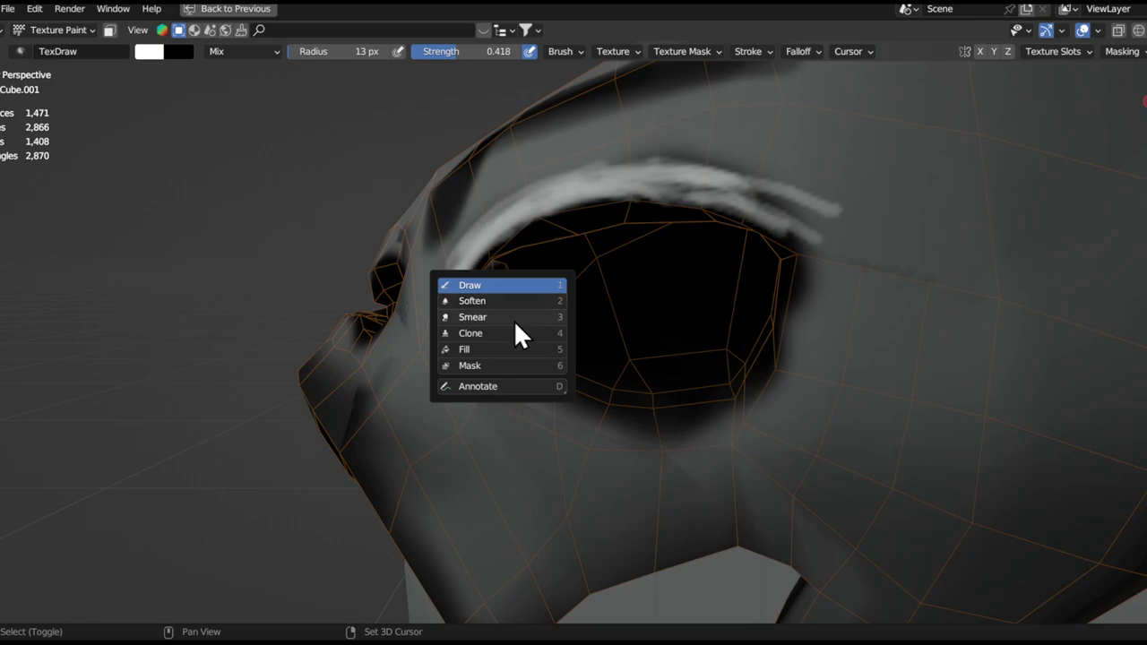
{"action": "left_click", "coordinate": [514, 322]}
{"action": "middle_click_drag", "start_coordinate": [555, 256], "coordinate": [537, 297]}
{"action": "key", "text": "f"}
{"action": "left_click", "coordinate": [607, 296]}
{"action": "middle_click_drag", "start_coordinate": [607, 296], "coordinate": [620, 276]}
{"action": "mouse_move", "coordinate": [593, 278]}
{"action": "left_mouse_down"}
{"action": "mouse_move", "coordinate": [704, 315]}
{"action": "mouse_move", "coordinate": [624, 267]}
{"action": "left_mouse_up"}
{"action": "mouse_move", "coordinate": [502, 276]}
{"action": "left_mouse_down"}
{"action": "mouse_move", "coordinate": [606, 236]}
{"action": "mouse_move", "coordinate": [543, 238]}
{"action": "left_mouse_up"}
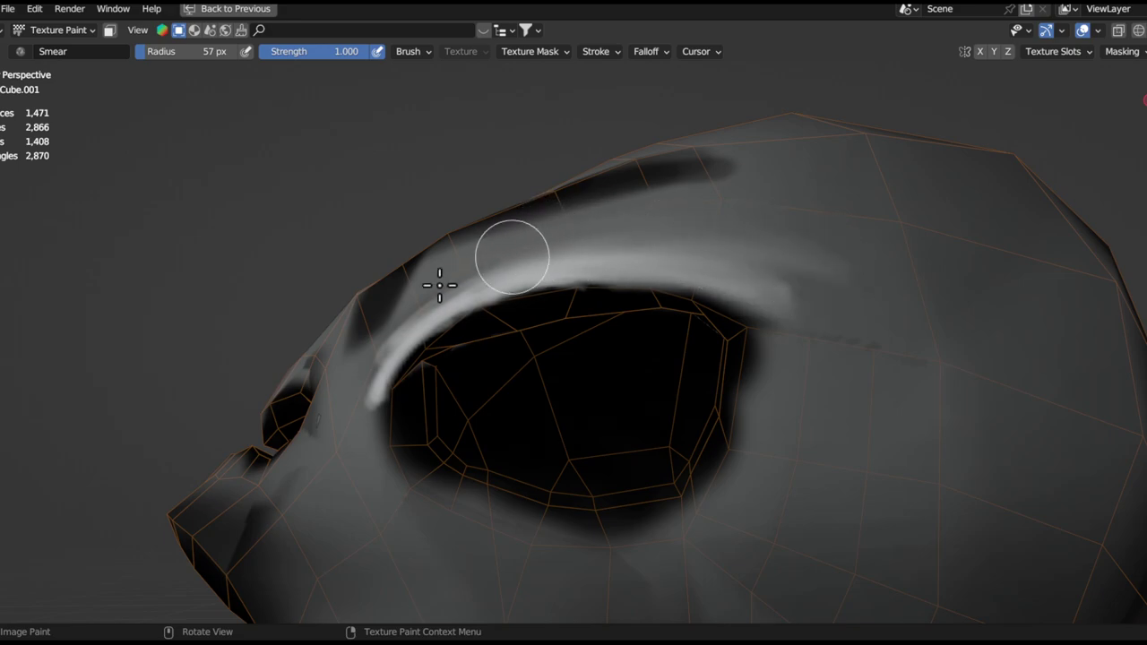
- Smear the highlight's front end down around the front edge of the eye socket
{"action": "left_click_drag", "start_coordinate": [463, 310], "coordinate": [392, 332], "text": "alt"}
{"action": "left_click_drag", "start_coordinate": [487, 276], "coordinate": [304, 496]}
{"action": "mouse_move", "coordinate": [435, 285]}
{"action": "left_mouse_down"}
{"action": "mouse_move", "coordinate": [315, 520]}
{"action": "mouse_move", "coordinate": [322, 396]}
{"action": "left_mouse_up"}
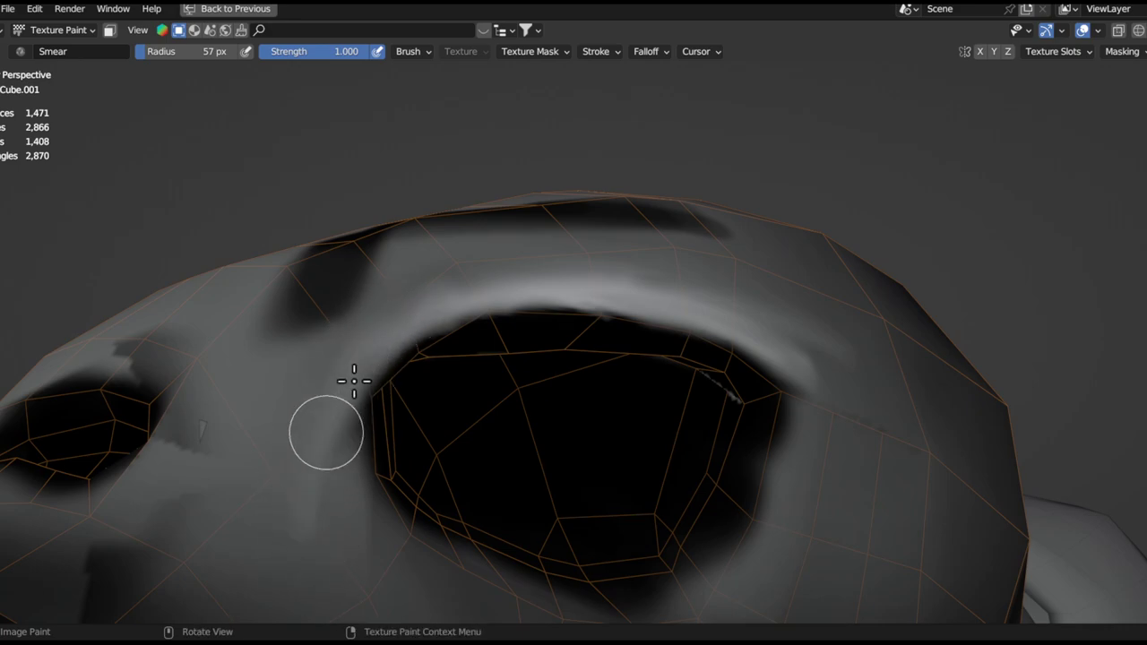
{"action": "left_click_drag", "start_coordinate": [395, 357], "coordinate": [377, 557], "text": "ctrl+alt"}
{"action": "left_click_drag", "start_coordinate": [404, 410], "coordinate": [358, 439], "text": "alt"}
{"action": "left_click_drag", "start_coordinate": [477, 314], "coordinate": [486, 439], "text": "ctrl+alt"}
{"action": "left_click_drag", "start_coordinate": [429, 413], "coordinate": [403, 241], "text": "alt"}
- Enlarge the Smear radius to 119 px and blend the shading along the eye socket's lower rim
{"action": "left_click_drag", "start_coordinate": [377, 457], "coordinate": [386, 466], "text": "alt"}
{"action": "key", "text": "f"}
{"action": "left_click", "coordinate": [428, 438]}
{"action": "middle_click_drag", "start_coordinate": [386, 466], "coordinate": [397, 412]}
{"action": "left_click_drag", "start_coordinate": [320, 356], "coordinate": [422, 447]}
{"action": "mouse_move", "coordinate": [328, 353]}
{"action": "left_mouse_down"}
{"action": "mouse_move", "coordinate": [349, 400]}
{"action": "mouse_move", "coordinate": [534, 458]}
{"action": "left_mouse_up"}
{"action": "mouse_move", "coordinate": [465, 465]}
{"action": "left_mouse_down"}
{"action": "mouse_move", "coordinate": [564, 435]}
{"action": "mouse_move", "coordinate": [456, 446]}
{"action": "mouse_move", "coordinate": [690, 463]}
{"action": "mouse_move", "coordinate": [438, 402]}
{"action": "mouse_move", "coordinate": [675, 451]}
{"action": "mouse_move", "coordinate": [618, 438]}
{"action": "mouse_move", "coordinate": [717, 411]}
{"action": "left_mouse_up"}
{"action": "middle_click_drag", "start_coordinate": [716, 410], "coordinate": [686, 427]}
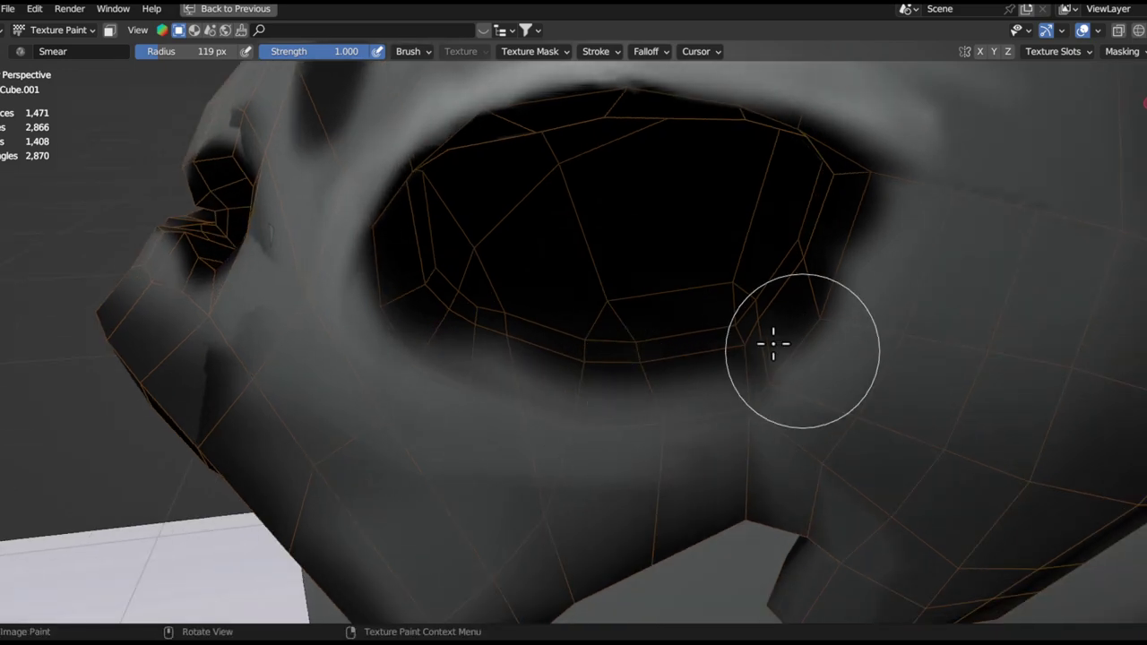
{"action": "mouse_move", "coordinate": [676, 406]}
{"action": "left_mouse_down"}
{"action": "mouse_move", "coordinate": [704, 364]}
{"action": "mouse_move", "coordinate": [543, 388]}
{"action": "mouse_move", "coordinate": [766, 377]}
{"action": "left_mouse_up"}
- Smear the paint in the eye socket's front corner to blend it into the surrounding bone
{"action": "left_click_drag", "start_coordinate": [473, 339], "coordinate": [471, 361], "text": "alt"}
{"action": "left_click_drag", "start_coordinate": [541, 328], "coordinate": [506, 324], "text": "alt"}
{"action": "mouse_move", "coordinate": [506, 324]}
{"action": "left_mouse_down", "text": "ctrl+alt"}
{"action": "mouse_move", "coordinate": [475, 277]}
{"action": "mouse_move", "coordinate": [491, 342]}
{"action": "left_mouse_up", "text": "ctrl+alt"}
{"action": "middle_click_drag", "start_coordinate": [491, 340], "coordinate": [501, 277]}
{"action": "scroll", "coordinate": [501, 277], "scroll_direction": "up", "scroll_amount": 2}
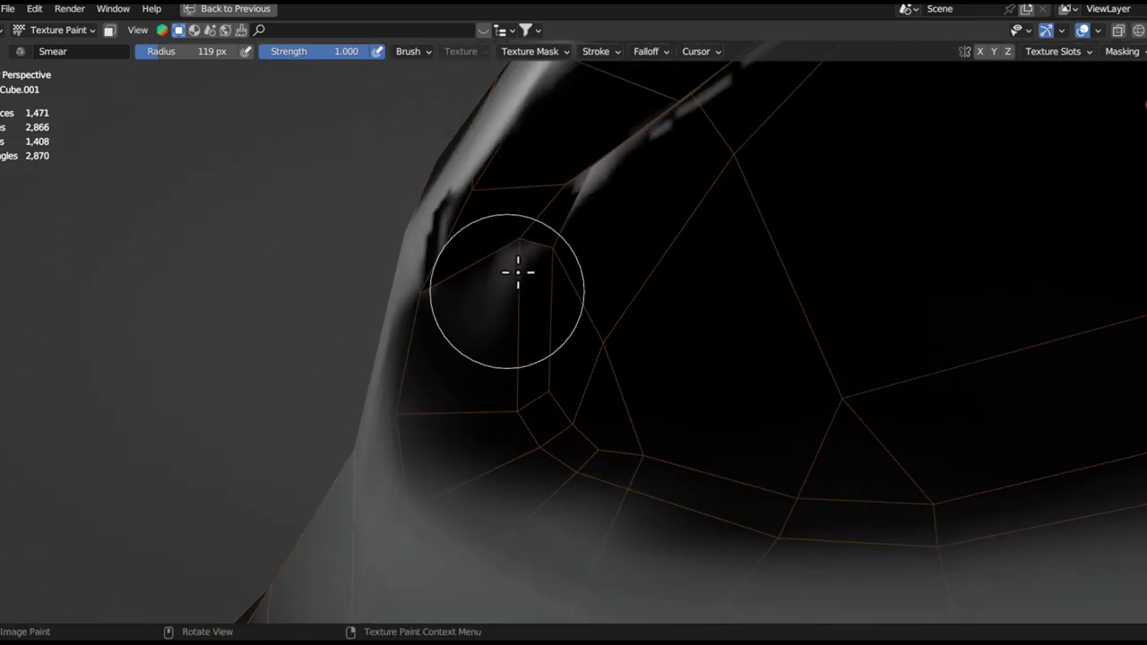
{"action": "mouse_move", "coordinate": [538, 243]}
{"action": "middle_mouse_down"}
{"action": "mouse_move", "coordinate": [586, 312]}
{"action": "mouse_move", "coordinate": [402, 474]}
{"action": "middle_mouse_up"}
{"action": "scroll", "coordinate": [402, 473], "scroll_direction": "down", "scroll_amount": 4}
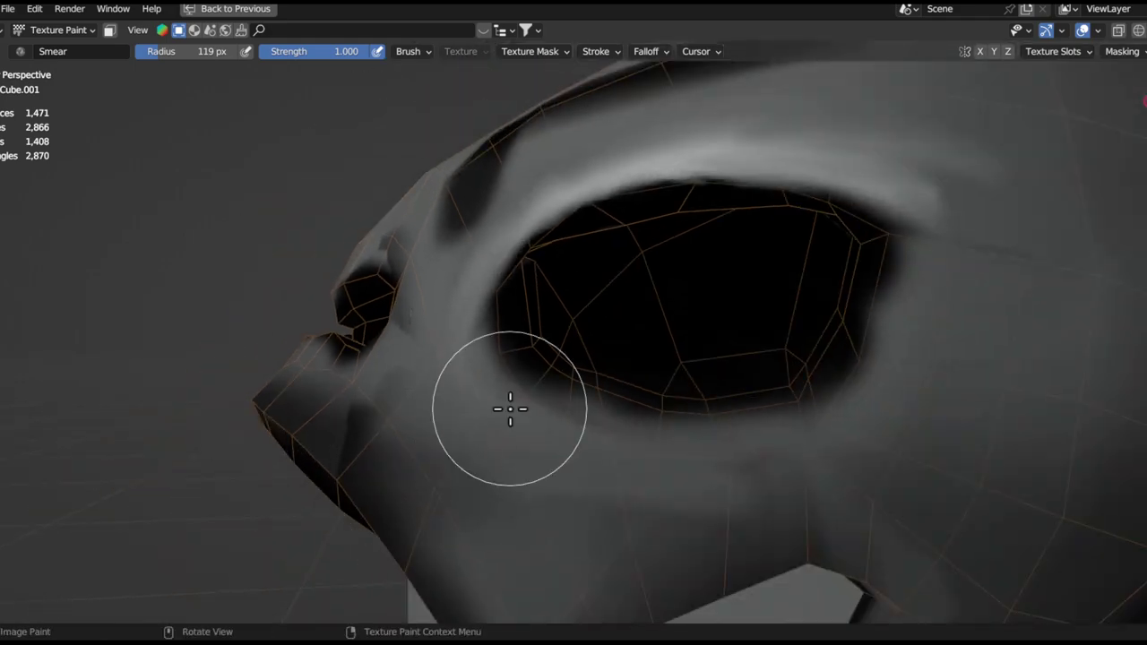
{"action": "scroll", "coordinate": [958, 398], "scroll_direction": "down", "scroll_amount": 2}
{"action": "left_click_drag", "start_coordinate": [584, 371], "coordinate": [659, 300], "text": "alt"}
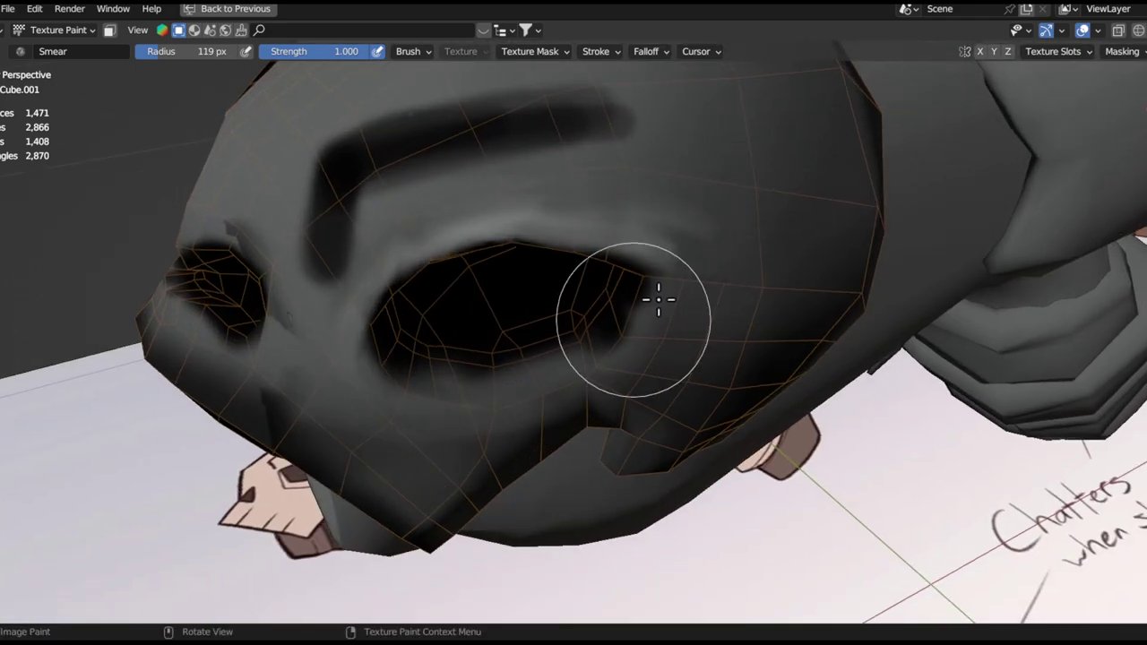
- Switch the skull to Object Mode, hide the overlays and restore the full multi-editor layout
{"action": "key", "text": "ctrl+Tab"}
{"action": "scroll", "coordinate": [442, 230], "scroll_direction": "down", "scroll_amount": 6}
{"action": "left_click_drag", "start_coordinate": [442, 230], "coordinate": [467, 345], "text": "alt"}
{"action": "key", "text": "alt+z"}
{"action": "key", "text": "alt+shift+z"}
{"action": "mouse_move", "coordinate": [571, 282]}
{"action": "left_mouse_down", "text": "alt"}
{"action": "mouse_move", "coordinate": [463, 290]}
{"action": "mouse_move", "coordinate": [560, 282]}
{"action": "left_mouse_up", "text": "alt"}
{"action": "key", "text": "alt+shift+z"}
{"action": "key", "text": "alt+z"}
{"action": "key", "text": "alt+shift+z"}
{"action": "middle_click_drag", "start_coordinate": [559, 285], "coordinate": [716, 215]}
{"action": "key", "text": "ctrl+space"}
- Examine the painted skull shading on the gun from several angles
{"action": "left_click_drag", "start_coordinate": [713, 204], "coordinate": [748, 184], "text": "alt"}
{"action": "left_click_drag", "start_coordinate": [487, 538], "coordinate": [470, 472], "text": "alt"}
{"action": "left_click_drag", "start_coordinate": [707, 544], "coordinate": [627, 544]}
{"action": "left_click_drag", "start_coordinate": [672, 172], "coordinate": [708, 215], "text": "alt"}
{"action": "left_click_drag", "start_coordinate": [716, 296], "coordinate": [717, 237], "text": "ctrl+alt"}
{"action": "left_click_drag", "start_coordinate": [716, 237], "coordinate": [649, 234], "text": "alt"}
{"action": "left_click_drag", "start_coordinate": [649, 235], "coordinate": [661, 280], "text": "ctrl+alt"}
{"action": "middle_click_drag", "start_coordinate": [667, 291], "coordinate": [773, 282]}
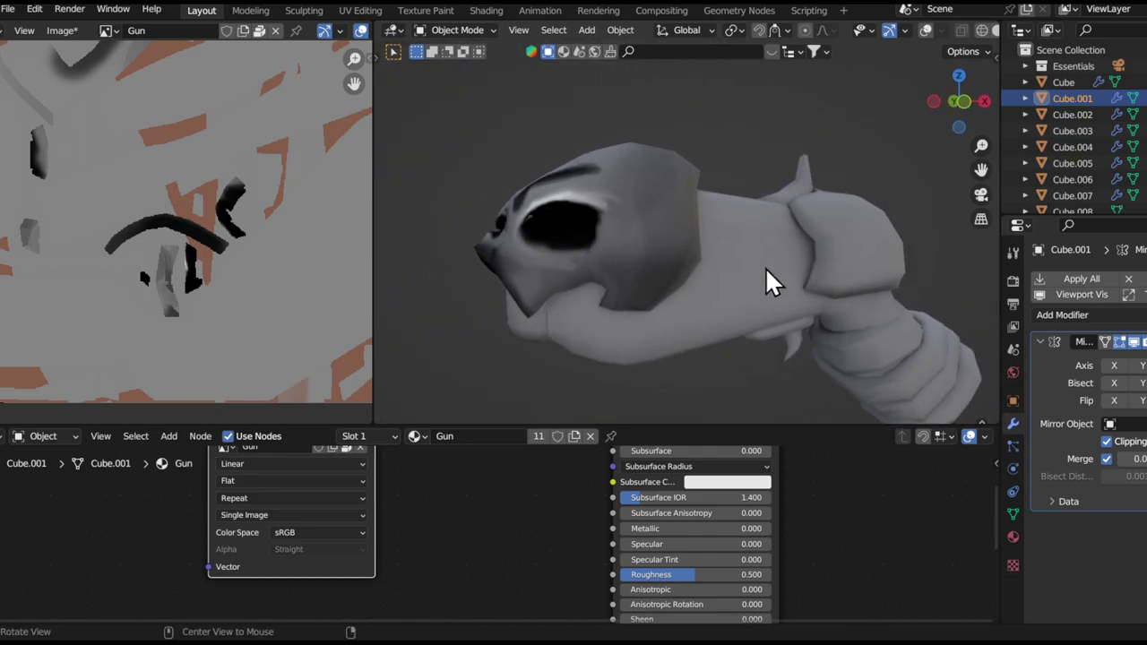
{"action": "middle_click_drag", "start_coordinate": [607, 273], "coordinate": [567, 311]}
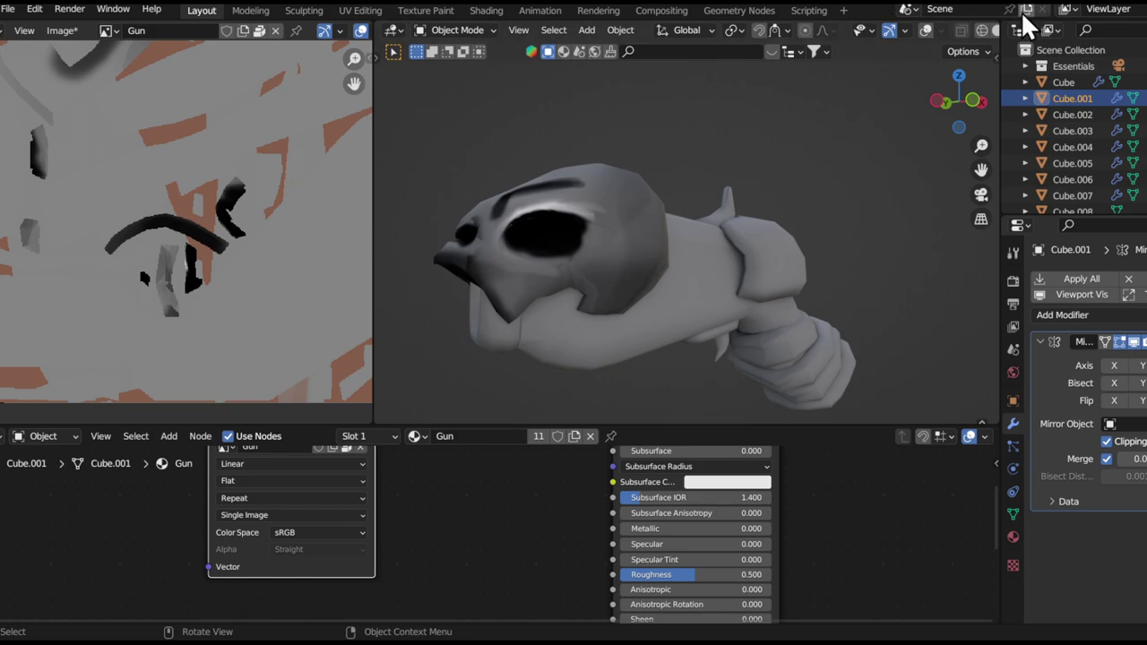
- Change the viewport shading to Solid and show the overlays again
{"action": "scroll", "coordinate": [975, 36], "scroll_direction": "down", "scroll_amount": 3}
{"action": "left_click", "coordinate": [928, 28]}
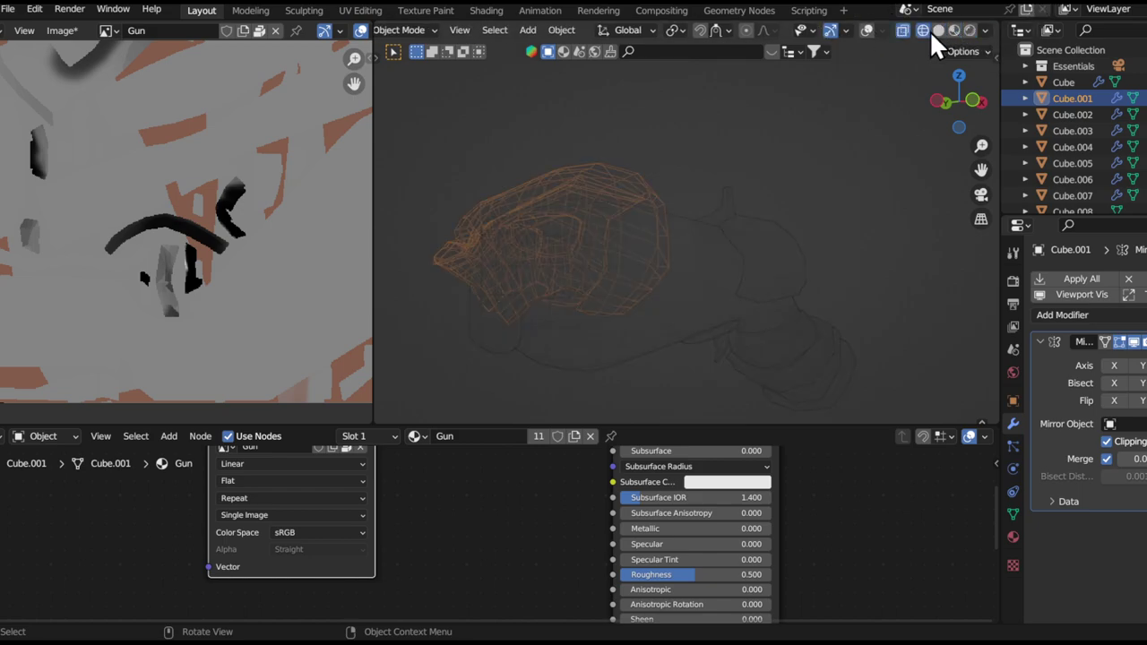
{"action": "left_click", "coordinate": [937, 31]}
{"action": "key", "text": "shift+alt+z"}
{"action": "mouse_move", "coordinate": [620, 300]}
{"action": "middle_mouse_down", "text": "shift"}
{"action": "mouse_move", "coordinate": [714, 294]}
{"action": "mouse_move", "coordinate": [761, 341]}
{"action": "mouse_move", "coordinate": [686, 258]}
{"action": "mouse_move", "coordinate": [579, 236]}
{"action": "mouse_move", "coordinate": [614, 226]}
{"action": "mouse_move", "coordinate": [854, 256]}
{"action": "middle_mouse_up", "text": "shift"}
{"action": "key", "text": "Tab"}
{"action": "middle_click_drag", "start_coordinate": [549, 272], "coordinate": [852, 191], "text": "shift"}
{"action": "key", "text": "shift+alt+z"}
{"action": "key", "text": "shift+alt+z"}
{"action": "key", "text": "Tab"}
- Select all of the gun's mesh parts together in Object Mode
{"action": "key", "text": "a"}
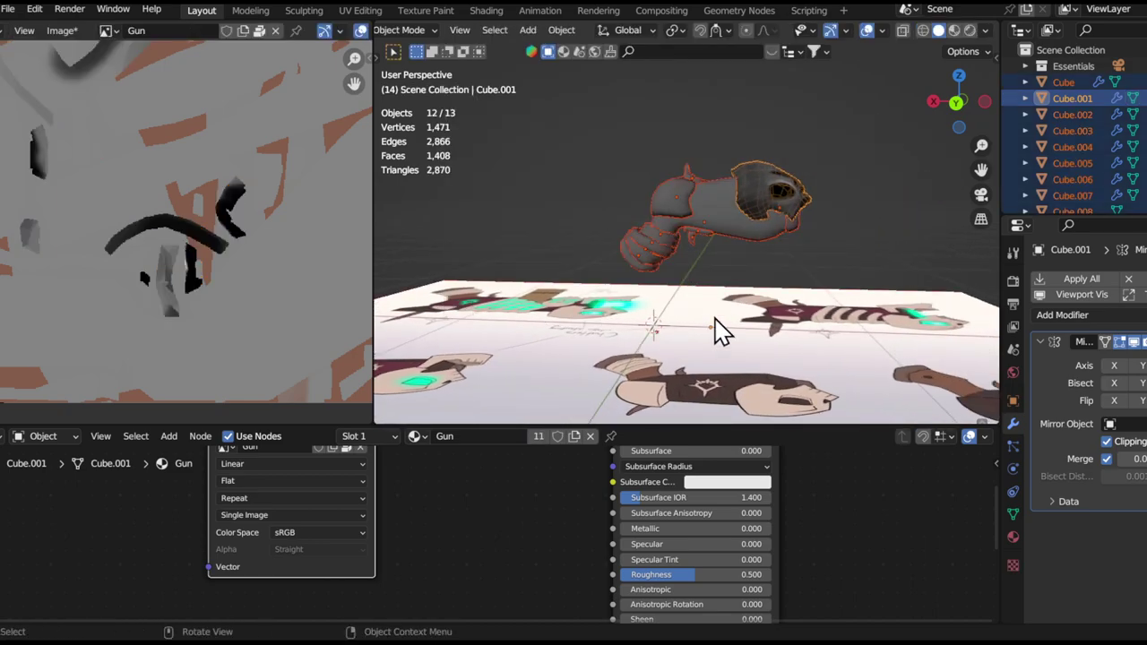
{"action": "left_click_drag", "start_coordinate": [835, 157], "coordinate": [800, 206], "text": "ctrl"}
{"action": "middle_click_drag", "start_coordinate": [759, 266], "coordinate": [707, 283], "text": "shift"}
{"action": "left_click", "coordinate": [701, 215], "text": "shift"}
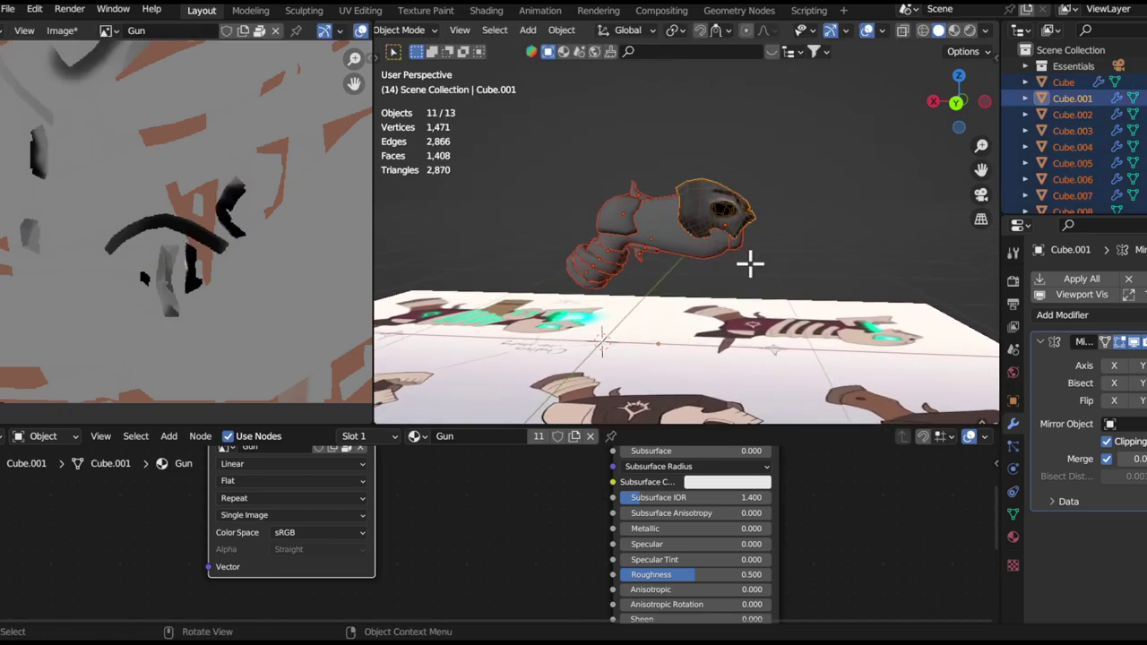
- Enter Edit Mode on all gun parts and unwrap their UVs again
{"action": "key", "text": "Tab"}
{"action": "key", "text": "q"}
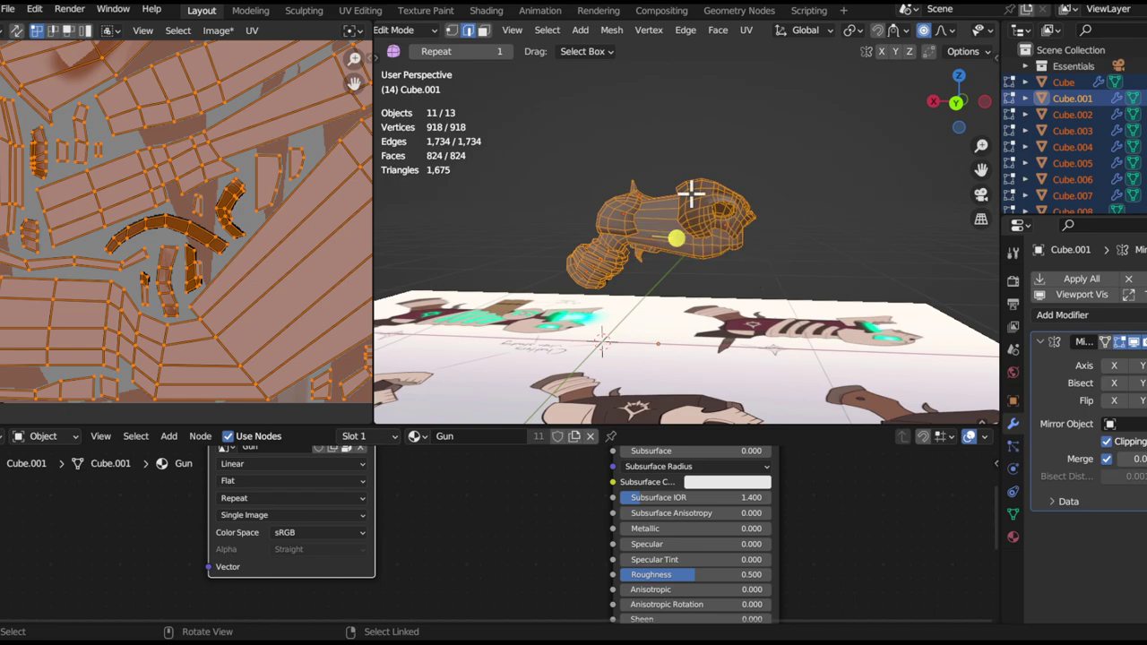
{"action": "key", "text": "u"}
{"action": "left_click", "coordinate": [672, 125]}
- Examine the unwrapped UV islands over the Gun texture
{"action": "scroll", "coordinate": [182, 147], "scroll_direction": "up", "scroll_amount": 3}
{"action": "middle_click_drag", "start_coordinate": [226, 228], "coordinate": [181, 278]}
{"action": "scroll", "coordinate": [181, 279], "scroll_direction": "down", "scroll_amount": 2}
{"action": "middle_click_drag", "start_coordinate": [228, 183], "coordinate": [269, 274]}
{"action": "scroll", "coordinate": [169, 245], "scroll_direction": "up", "scroll_amount": 2}
{"action": "scroll", "coordinate": [126, 173], "scroll_direction": "up", "scroll_amount": 1}
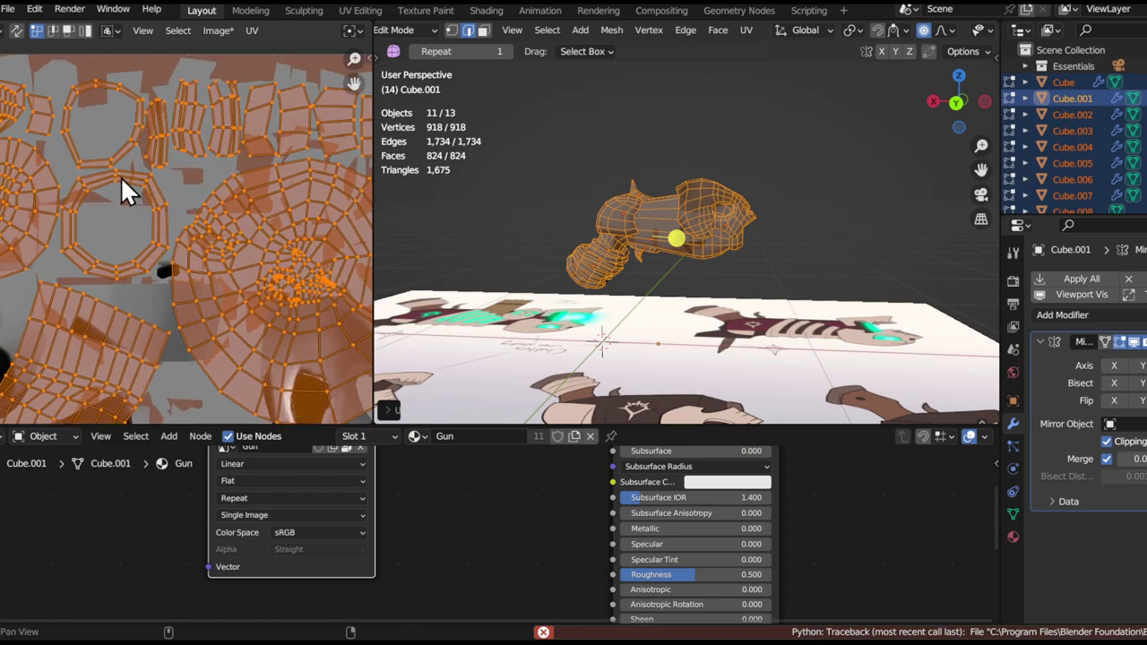
{"action": "scroll", "coordinate": [81, 225], "scroll_direction": "up", "scroll_amount": 2}
{"action": "middle_click_drag", "start_coordinate": [845, 294], "coordinate": [775, 288], "text": "shift"}
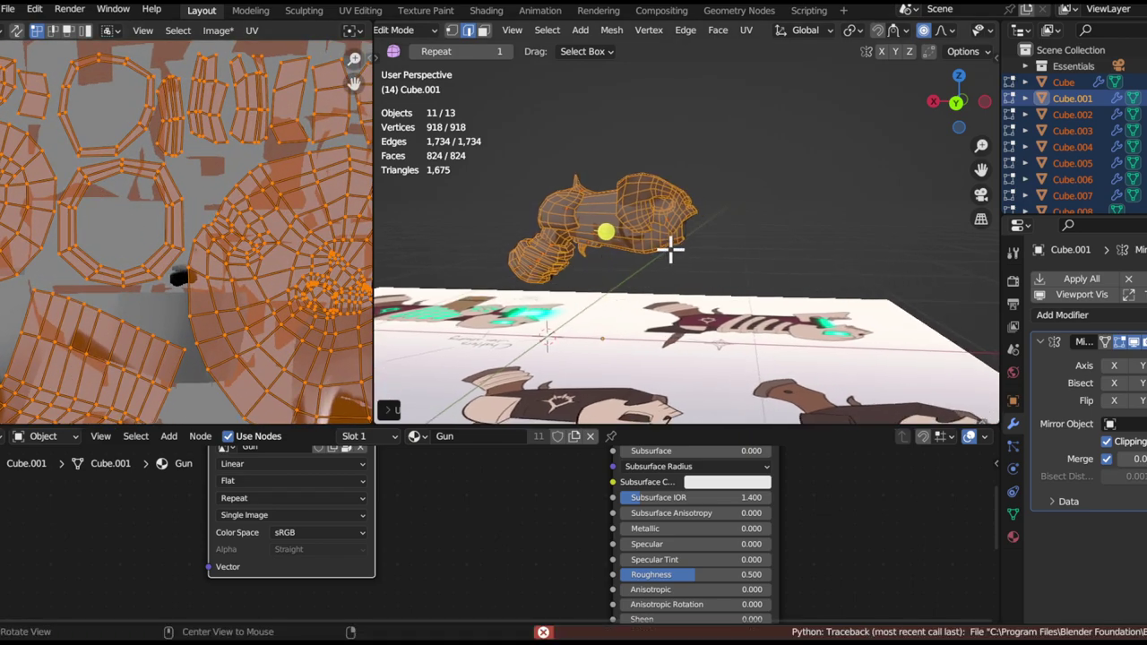
- Select the faces that fill the floor of the skull's eye socket
{"action": "middle_click_drag", "start_coordinate": [789, 235], "coordinate": [706, 205]}
{"action": "scroll", "coordinate": [645, 199], "scroll_direction": "up", "scroll_amount": 3}
{"action": "middle_click_drag", "start_coordinate": [559, 197], "coordinate": [653, 264], "text": "shift"}
{"action": "scroll", "coordinate": [647, 259], "scroll_direction": "up", "scroll_amount": 2}
{"action": "key", "text": "3"}
{"action": "scroll", "coordinate": [678, 238], "scroll_direction": "up", "scroll_amount": 2}
{"action": "left_click", "coordinate": [532, 195]}
{"action": "right_click", "coordinate": [625, 263]}
{"action": "scroll", "coordinate": [546, 229], "scroll_direction": "up", "scroll_amount": 3}
{"action": "left_click", "coordinate": [548, 246]}
{"action": "left_click_drag", "start_coordinate": [543, 205], "coordinate": [620, 248], "text": "shift"}
{"action": "left_click", "coordinate": [709, 231], "text": "shift"}
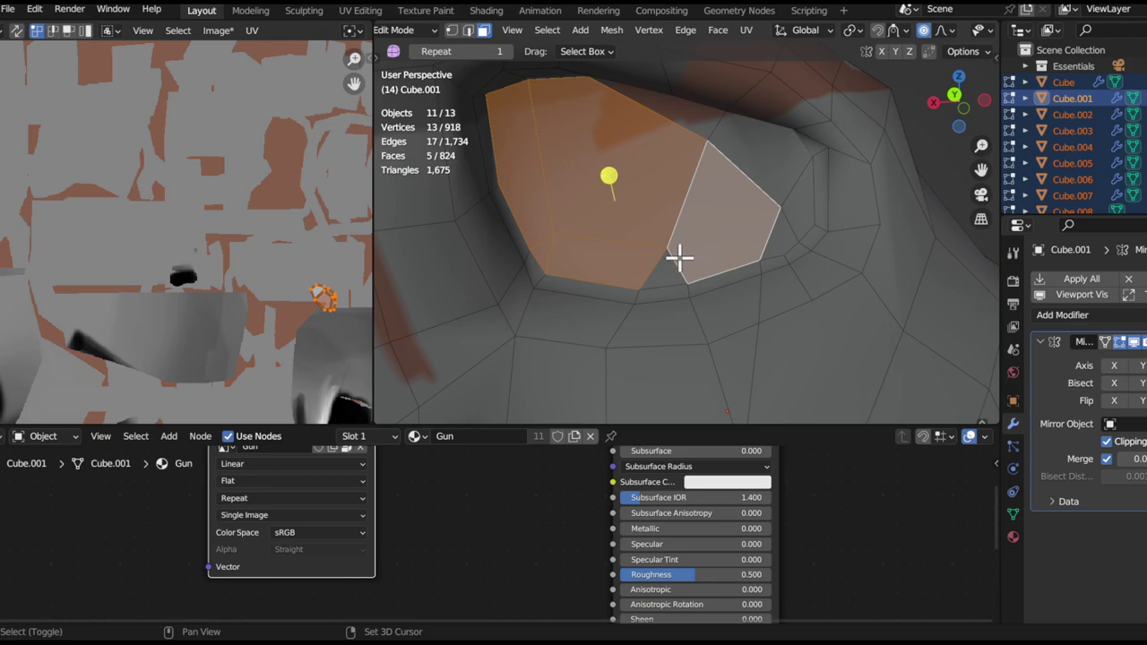
{"action": "left_click", "coordinate": [669, 264], "text": "shift"}
{"action": "left_click", "coordinate": [683, 135], "text": "shift"}
{"action": "middle_click_drag", "start_coordinate": [684, 135], "coordinate": [627, 267]}
{"action": "left_click", "coordinate": [647, 268], "text": "shift"}
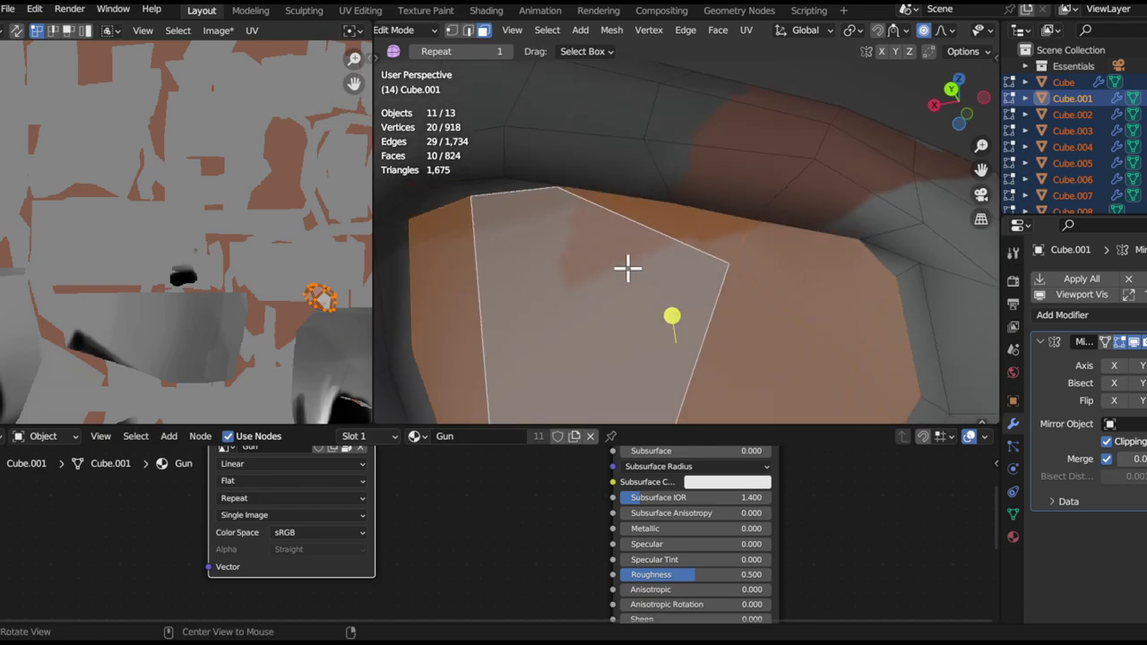
{"action": "key", "text": "ctrl+e"}
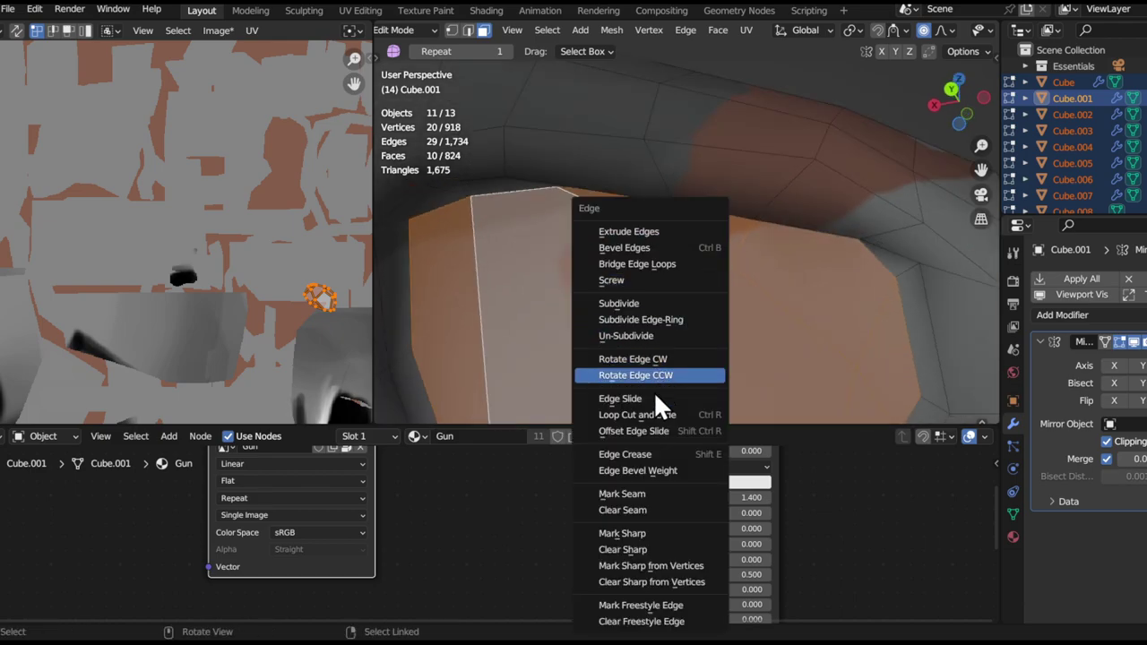
{"action": "key", "text": "2"}
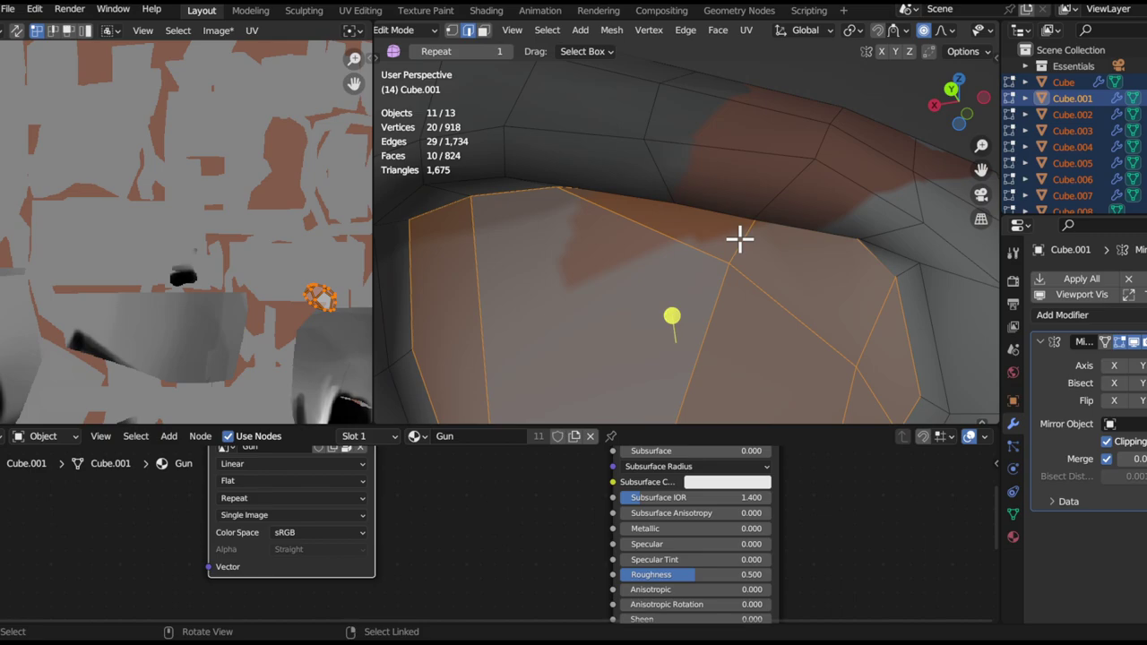
- Try to move a single edge on the eye socket's upper rim, using X-ray to reach it
{"action": "left_click_drag", "start_coordinate": [652, 251], "coordinate": [639, 227], "text": "alt"}
{"action": "left_click", "coordinate": [540, 204], "text": "alt"}
{"action": "middle_click_drag", "start_coordinate": [543, 220], "coordinate": [440, 223]}
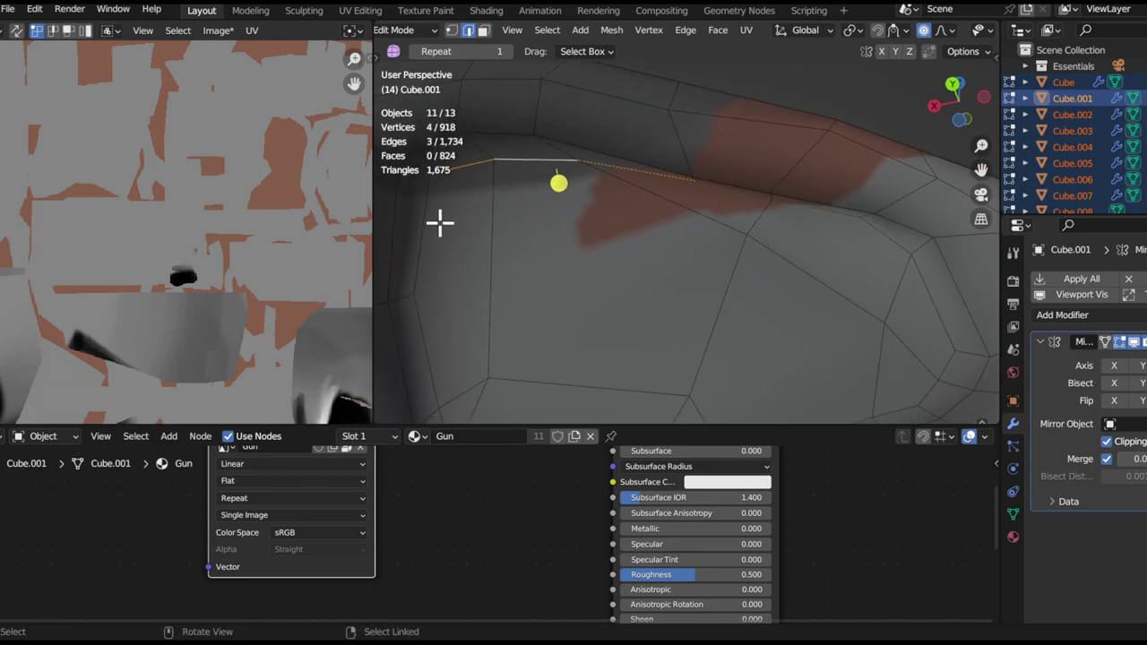
{"action": "middle_click_drag", "start_coordinate": [529, 302], "coordinate": [543, 381], "text": "shift"}
{"action": "middle_click_drag", "start_coordinate": [486, 348], "coordinate": [835, 258]}
{"action": "middle_click_drag", "start_coordinate": [721, 232], "coordinate": [660, 186]}
{"action": "middle_click_drag", "start_coordinate": [694, 232], "coordinate": [638, 195]}
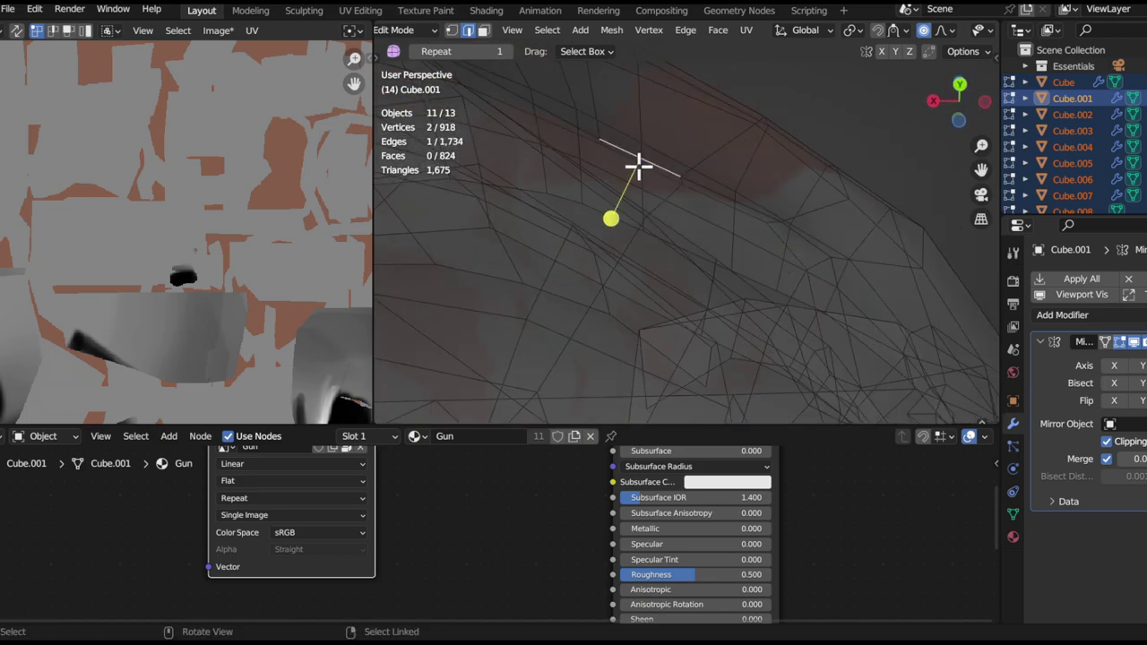
{"action": "left_click", "coordinate": [657, 170]}
{"action": "key", "text": "g"}
{"action": "right_click", "coordinate": [743, 254]}
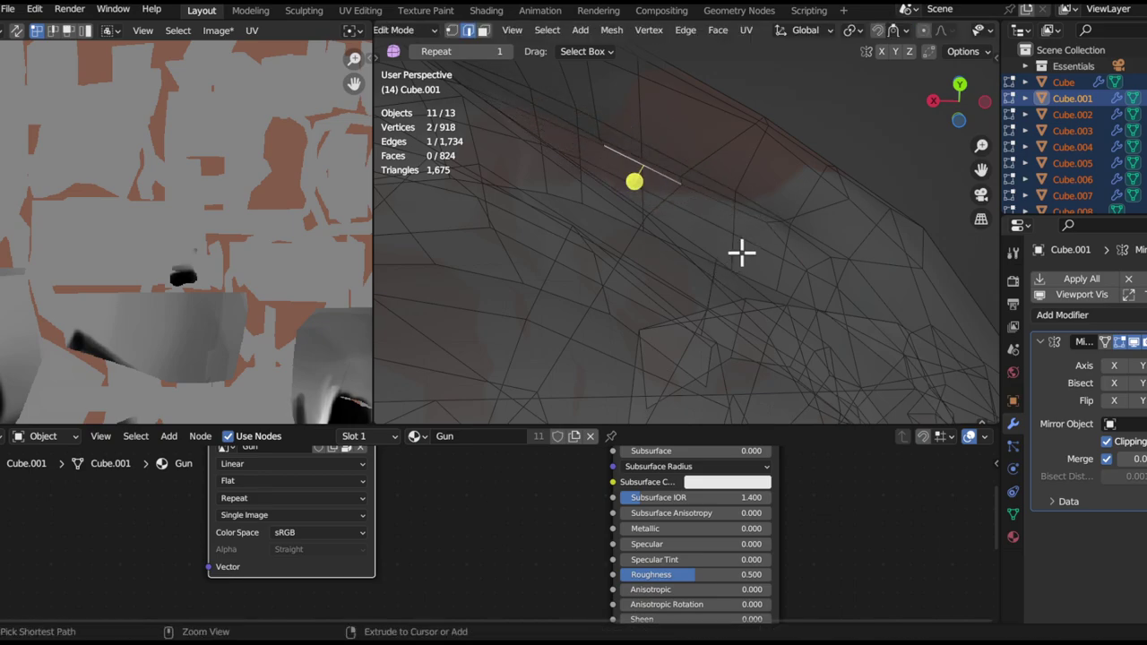
{"action": "key", "text": "alt+z"}
- Select the chain of edges around the eye socket floor
{"action": "scroll", "coordinate": [738, 217], "scroll_direction": "down", "scroll_amount": 3}
{"action": "mouse_move", "coordinate": [772, 268]}
{"action": "middle_mouse_down", "text": "shift"}
{"action": "mouse_move", "coordinate": [787, 255]}
{"action": "mouse_move", "coordinate": [762, 290]}
{"action": "mouse_move", "coordinate": [772, 285]}
{"action": "middle_mouse_up", "text": "shift"}
{"action": "left_click", "coordinate": [792, 252], "text": "shift"}
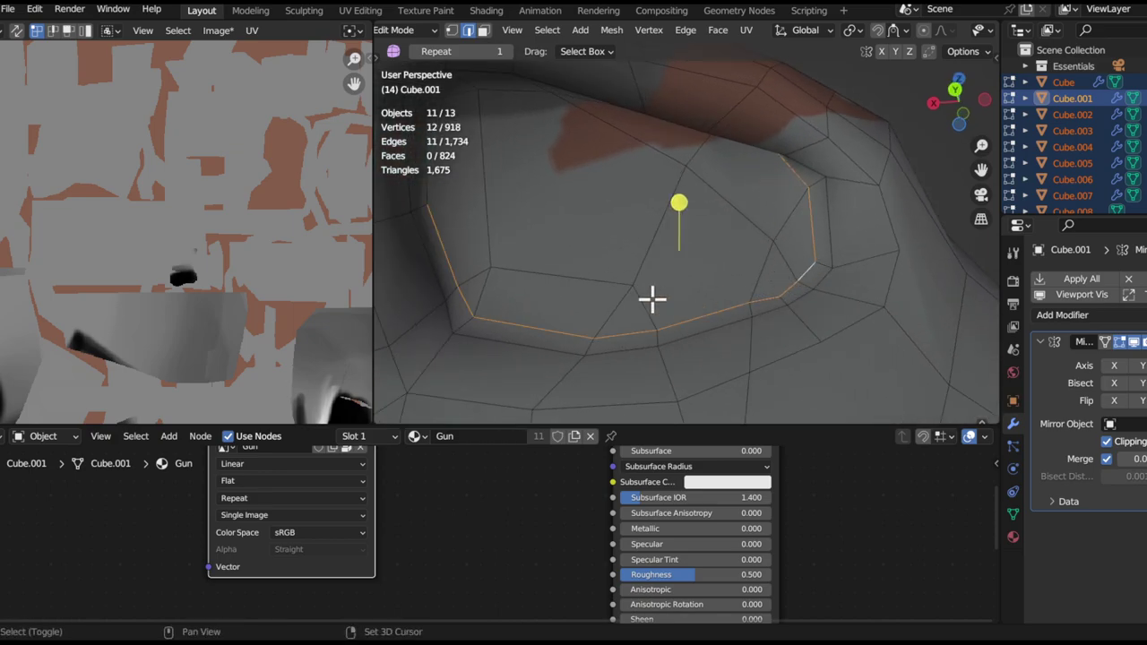
{"action": "middle_click_drag", "start_coordinate": [479, 228], "coordinate": [633, 269], "text": "shift"}
{"action": "middle_click_drag", "start_coordinate": [584, 227], "coordinate": [560, 255]}
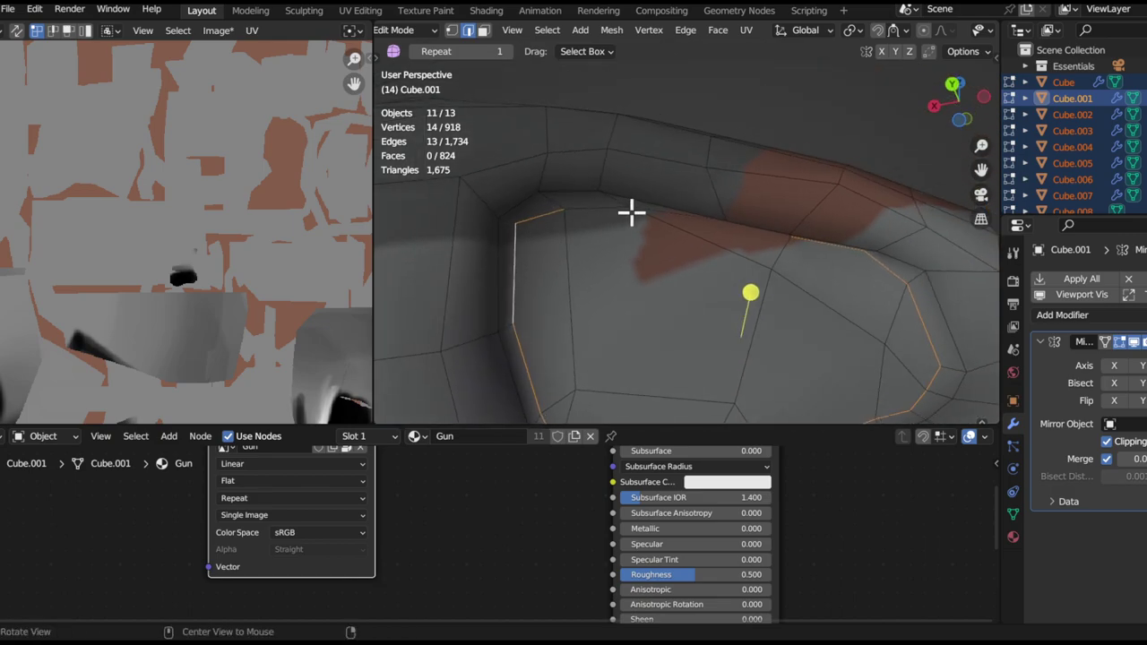
{"action": "middle_click_drag", "start_coordinate": [704, 252], "coordinate": [504, 196], "text": "shift"}
- Select all ten faces filling the eye socket floor and delete them
{"action": "key", "text": "3"}
{"action": "left_click", "coordinate": [540, 305]}
{"action": "middle_click_drag", "start_coordinate": [540, 303], "coordinate": [558, 261], "text": "shift"}
{"action": "left_click_drag", "start_coordinate": [463, 247], "coordinate": [553, 337], "text": "shift"}
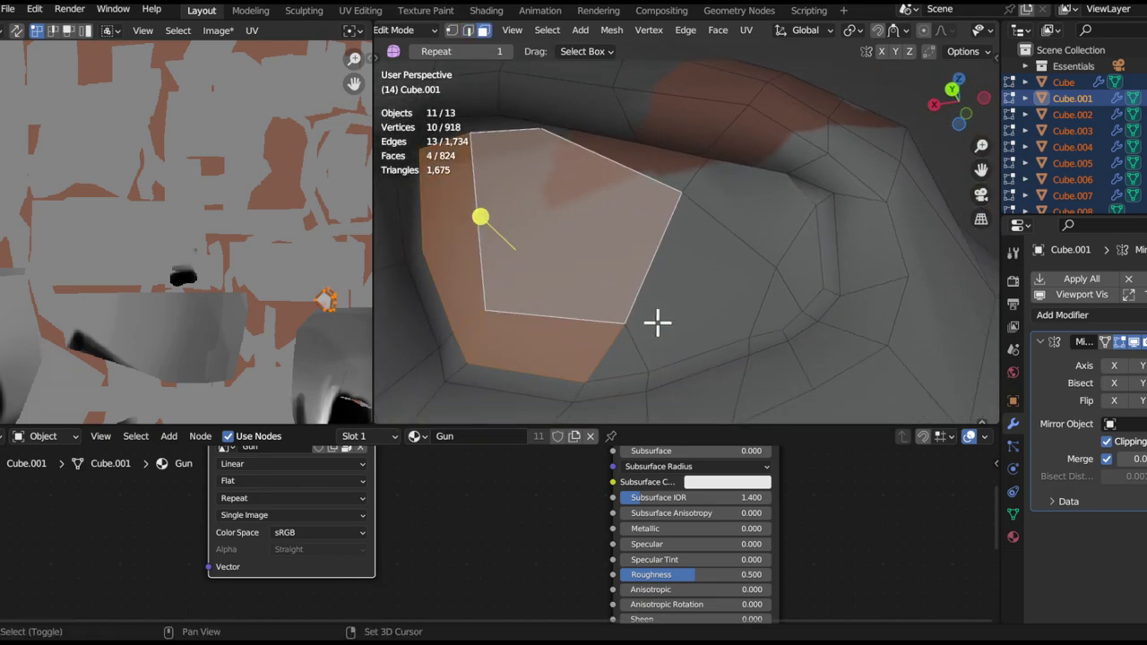
{"action": "left_click_drag", "start_coordinate": [615, 354], "coordinate": [613, 359], "text": "shift"}
{"action": "left_click_drag", "start_coordinate": [805, 221], "coordinate": [775, 261], "text": "shift"}
{"action": "middle_click_drag", "start_coordinate": [714, 256], "coordinate": [601, 230]}
{"action": "left_click", "coordinate": [695, 260], "text": "shift"}
{"action": "key", "text": "x"}
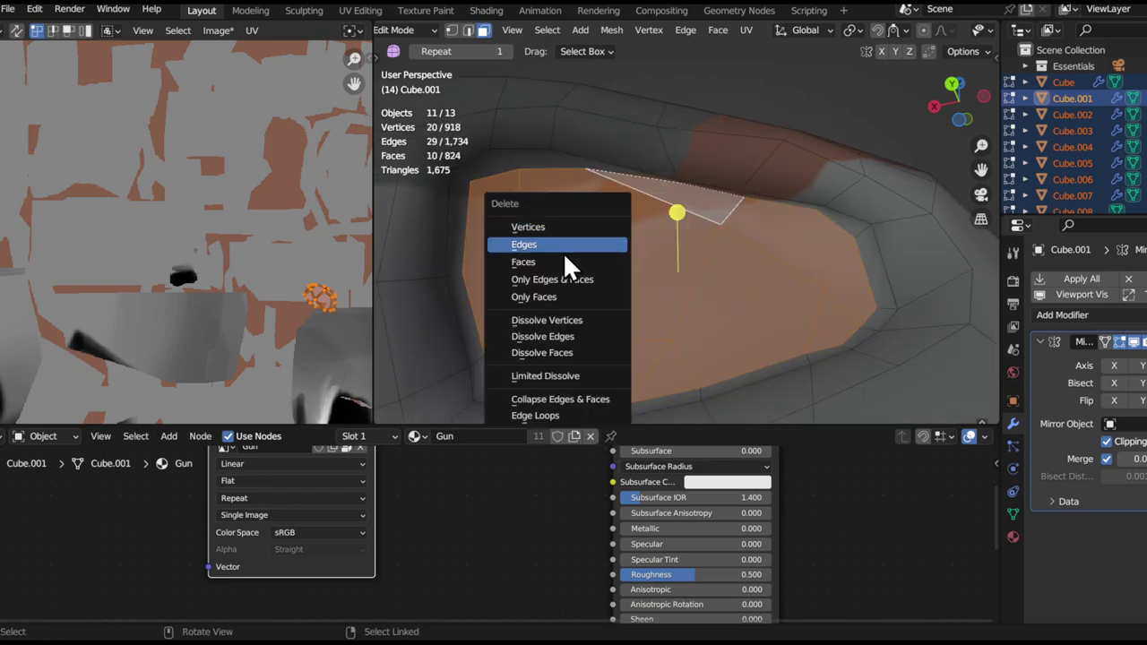
{"action": "left_click", "coordinate": [525, 261]}
- Fill the open eye socket with a strip of new faces running between its lower and upper rim edges
{"action": "key", "text": "f"}
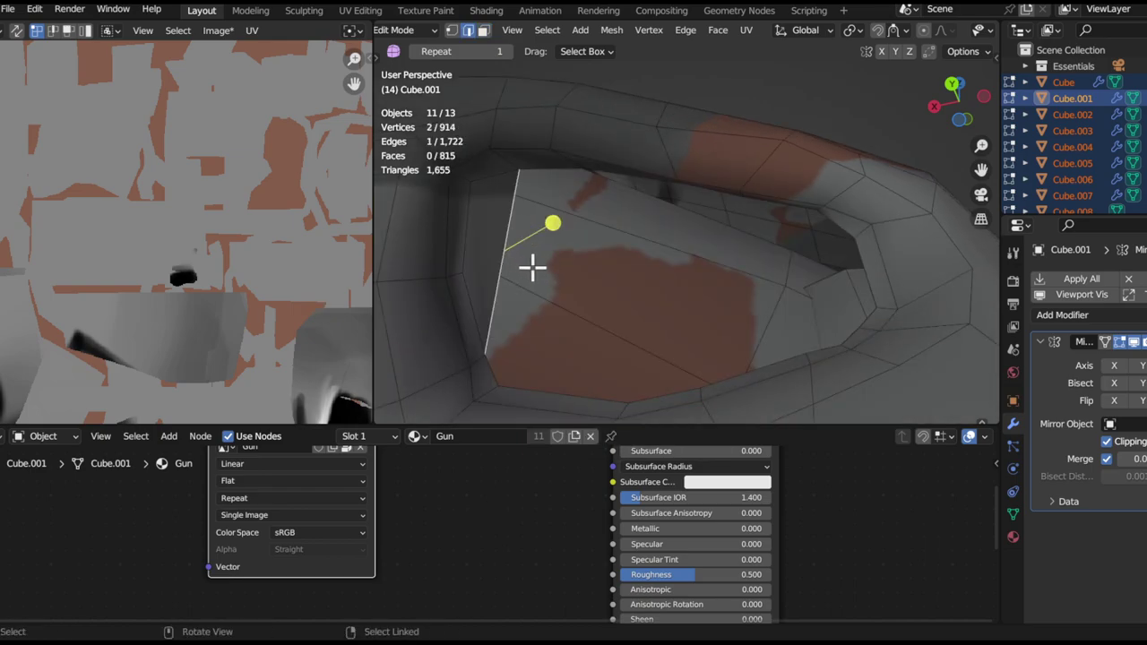
{"action": "middle_click_drag", "start_coordinate": [529, 266], "coordinate": [509, 247]}
{"action": "key", "text": "f"}
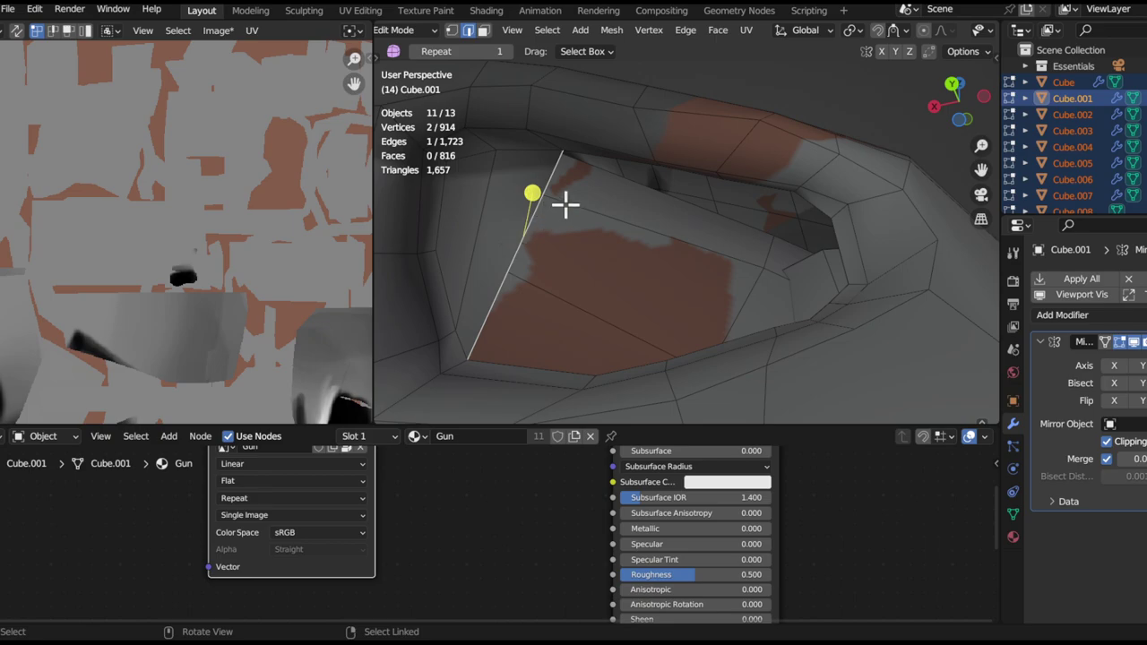
{"action": "key", "text": "f"}
{"action": "middle_click_drag", "start_coordinate": [614, 205], "coordinate": [622, 279]}
{"action": "key", "text": "f"}
{"action": "key", "text": "g"}
{"action": "right_click", "coordinate": [701, 317]}
{"action": "key", "text": "f"}
{"action": "middle_click_drag", "start_coordinate": [681, 300], "coordinate": [787, 301]}
{"action": "key", "text": "f"}
{"action": "key", "text": "f"}
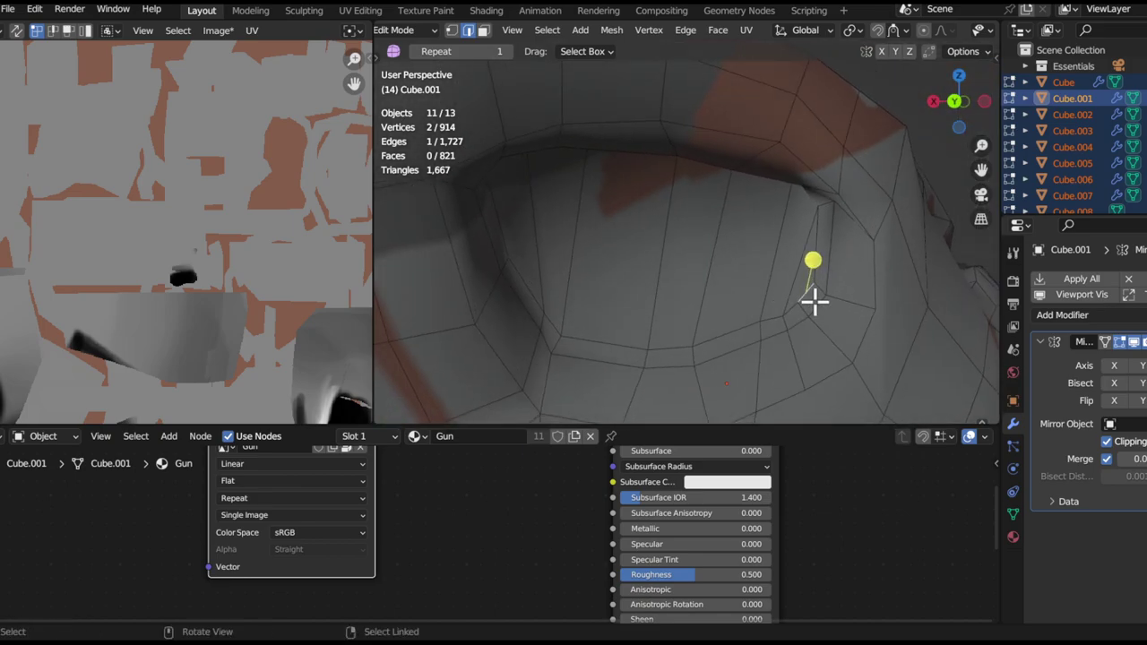
- Knife-cut a lengthwise line across the new eye socket faces from one end of the rim to the other
{"action": "key", "text": "k"}
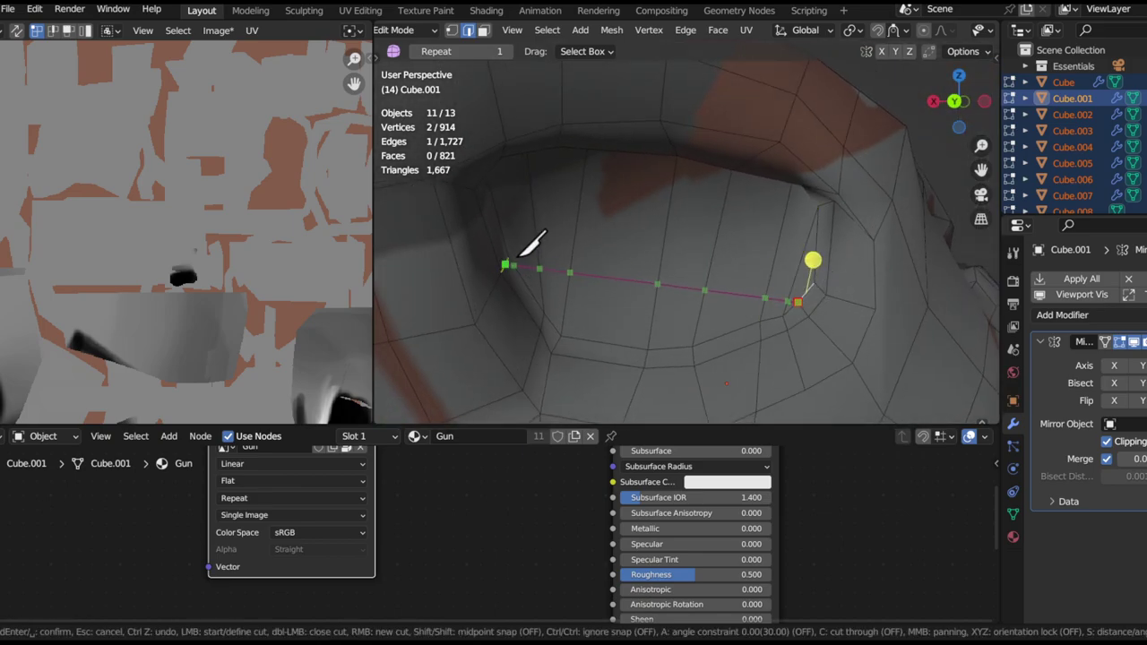
{"action": "left_click", "coordinate": [508, 258]}
{"action": "key", "text": "Return"}
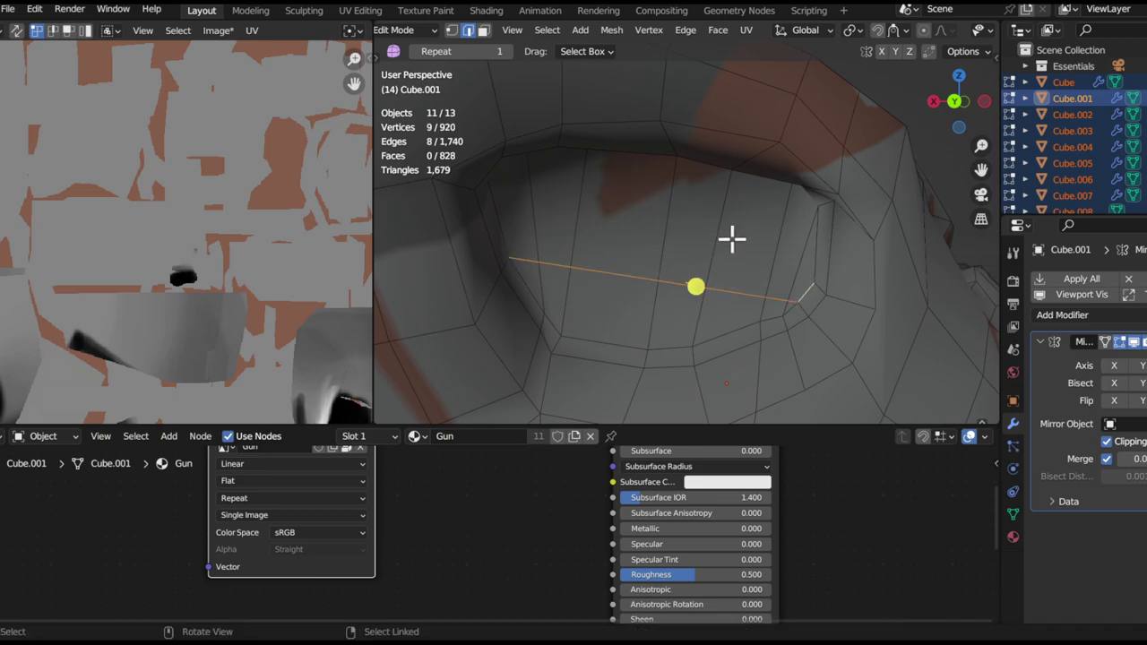
{"action": "middle_click_drag", "start_coordinate": [818, 261], "coordinate": [761, 219]}
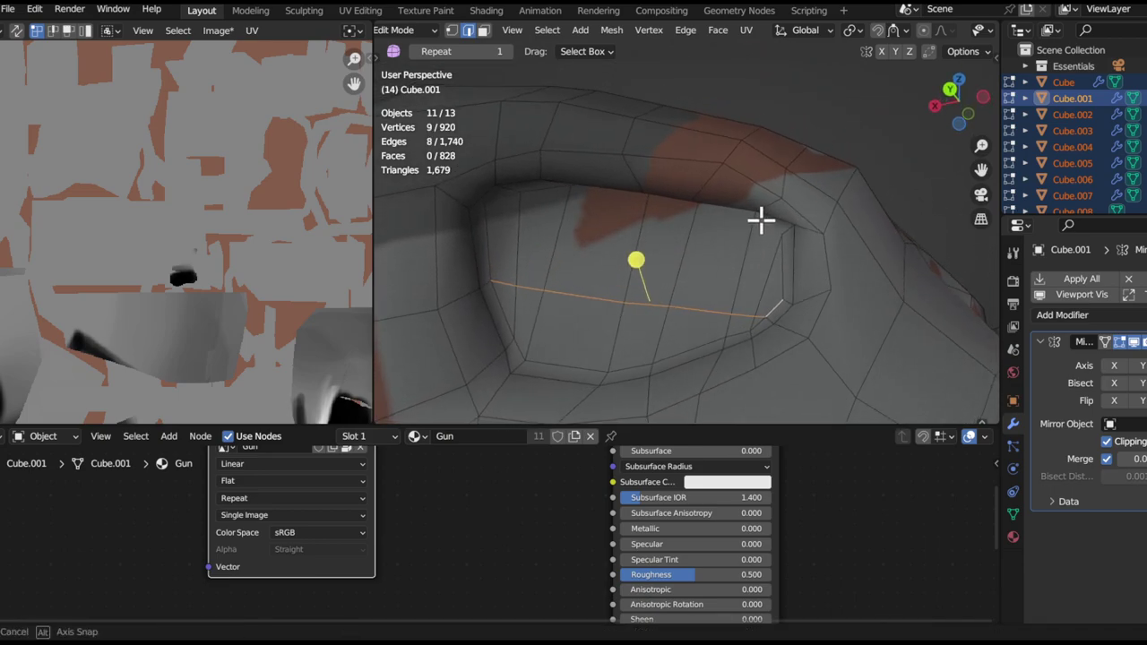
- Slide the vertex at the eye socket's upper corner along its edge
{"action": "key", "text": "g"}
{"action": "key", "text": "g"}
{"action": "right_click", "coordinate": [589, 280]}
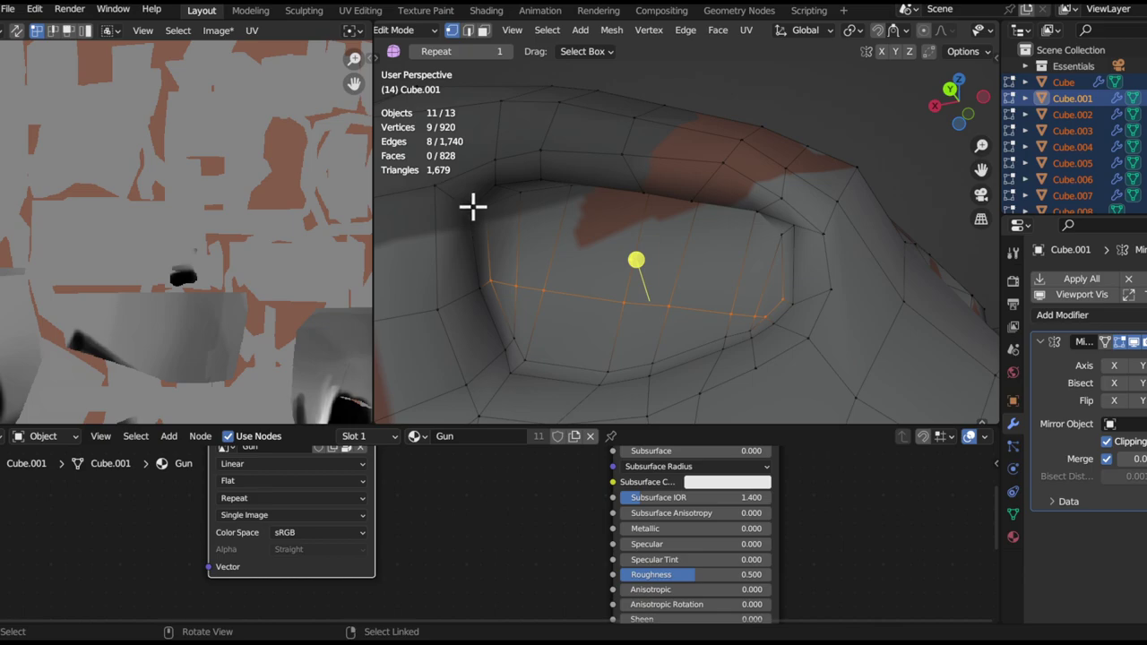
{"action": "key", "text": "g"}
{"action": "key", "text": "g"}
{"action": "key", "text": "Escape"}
- Knife-cut a second lengthwise line across the eye socket faces, above the first cut, ending at the corner vertex
{"action": "middle_click_drag", "start_coordinate": [655, 260], "coordinate": [719, 302]}
{"action": "key", "text": "k"}
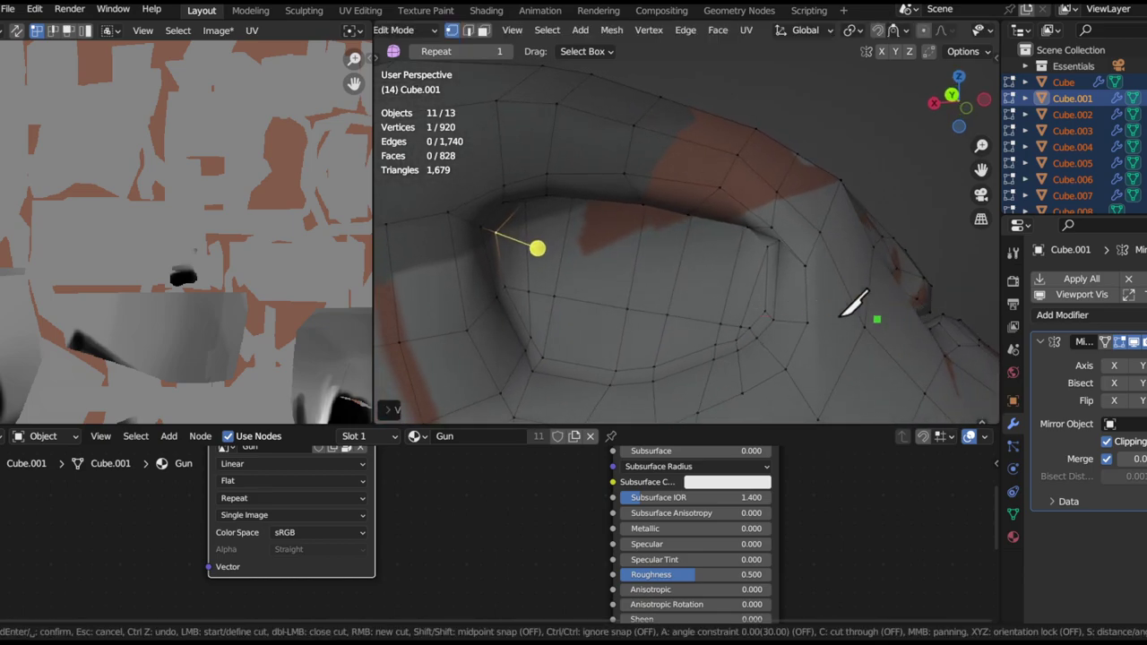
{"action": "left_click", "coordinate": [495, 232]}
{"action": "key", "text": "Return"}
- Select the middle row of five faces across the eye socket floor and scale it
{"action": "middle_click_drag", "start_coordinate": [633, 256], "coordinate": [542, 260]}
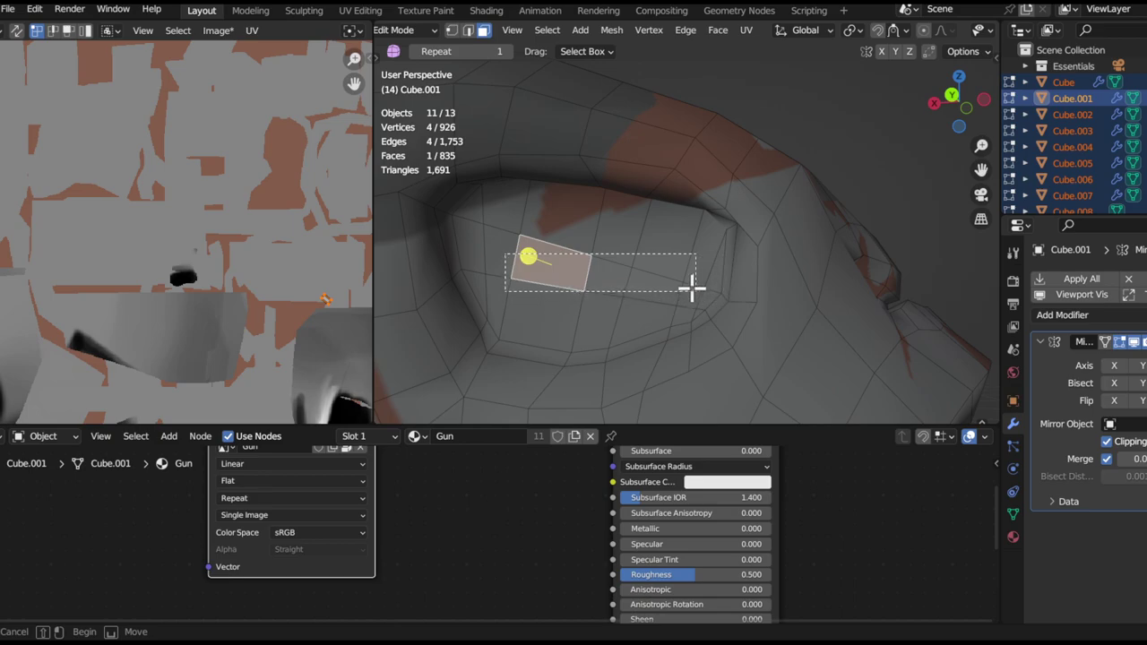
{"action": "key", "text": "ctrl+KP_Add"}
{"action": "left_click", "coordinate": [519, 205], "text": "ctrl"}
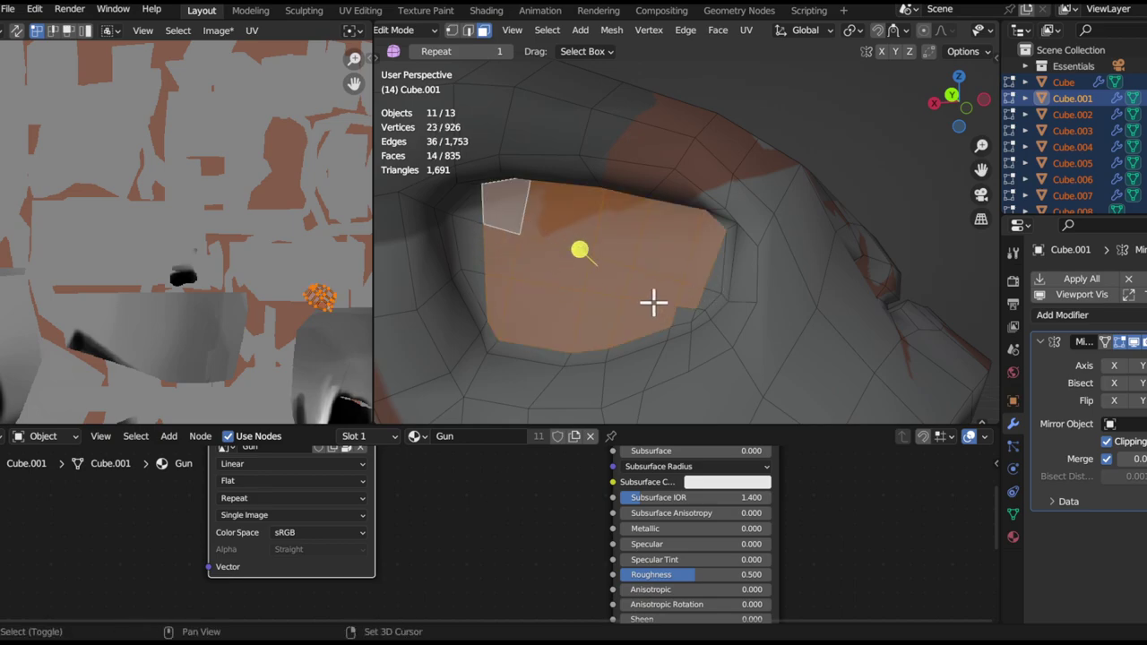
{"action": "left_click", "coordinate": [682, 289]}
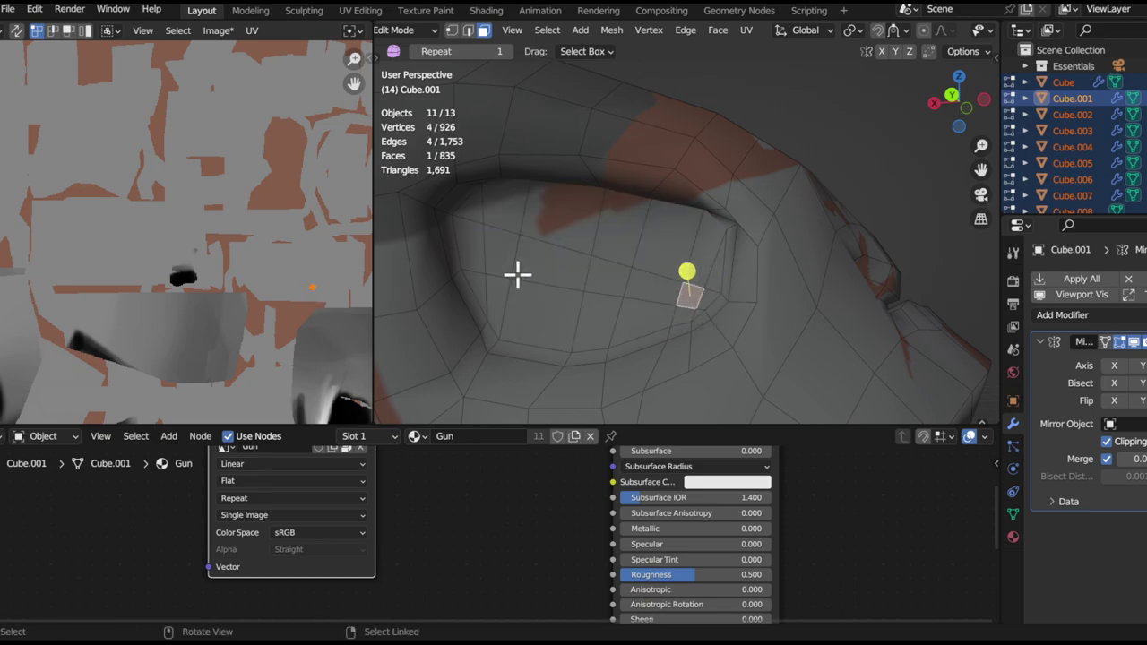
{"action": "left_click", "coordinate": [519, 239], "text": "ctrl"}
{"action": "key", "text": "s"}
{"action": "left_click", "coordinate": [848, 204]}
{"action": "middle_click_drag", "start_coordinate": [847, 205], "coordinate": [661, 293]}
- Move the middle row of eye socket faces along the global Y axis
{"action": "key", "text": "g"}
{"action": "key", "text": "x"}
{"action": "key", "text": "shift+z"}
{"action": "right_click", "coordinate": [673, 279]}
{"action": "key", "text": "Tab"}
{"action": "key", "text": "Tab"}
{"action": "key", "text": "g"}
{"action": "key", "text": "x"}
{"action": "key", "text": "y"}
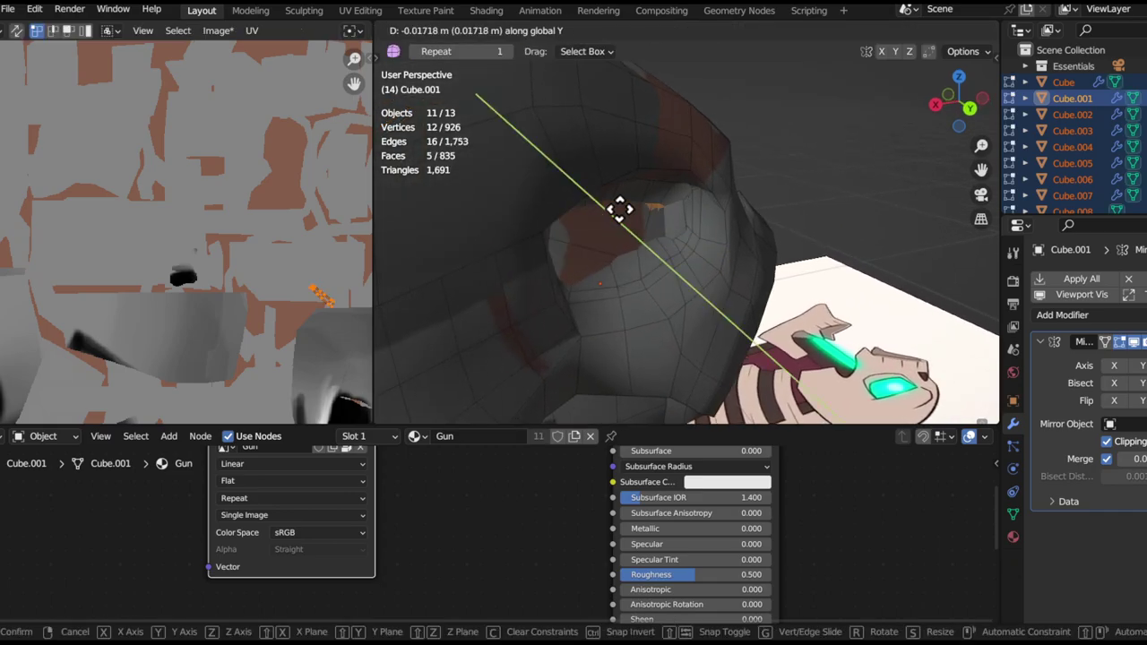
{"action": "left_click", "coordinate": [732, 251]}
- Examine the reshaped eye socket and the surrounding gun parts from several angles
{"action": "middle_click_drag", "start_coordinate": [732, 251], "coordinate": [539, 241]}
{"action": "left_click", "coordinate": [633, 259]}
{"action": "key", "text": "l"}
{"action": "left_click", "coordinate": [742, 202]}
{"action": "middle_click_drag", "start_coordinate": [741, 203], "coordinate": [779, 244]}
{"action": "left_click", "coordinate": [624, 241]}
{"action": "scroll", "coordinate": [761, 261], "scroll_direction": "down", "scroll_amount": 10}
{"action": "left_click_drag", "start_coordinate": [758, 259], "coordinate": [697, 262], "text": "alt"}
{"action": "middle_click_drag", "start_coordinate": [697, 260], "coordinate": [730, 236]}
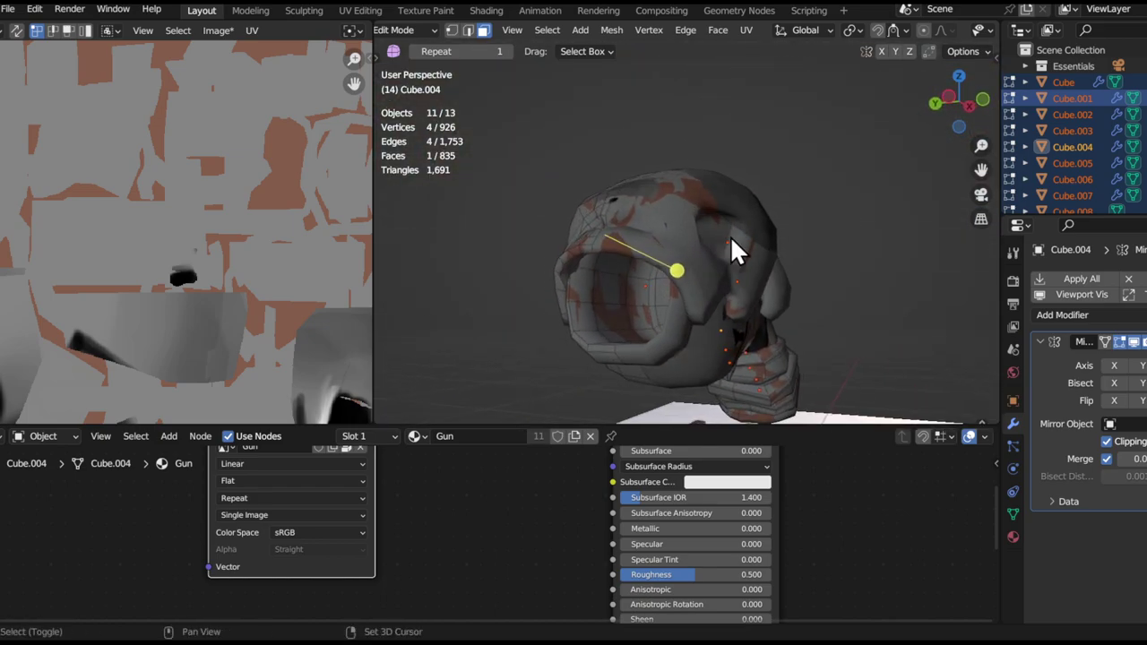
- Try selecting similar faces across the gun parts and check the selection in X-ray
{"action": "key", "text": "shift+g"}
{"action": "left_click", "coordinate": [672, 309]}
{"action": "middle_click_drag", "start_coordinate": [672, 311], "coordinate": [494, 408]}
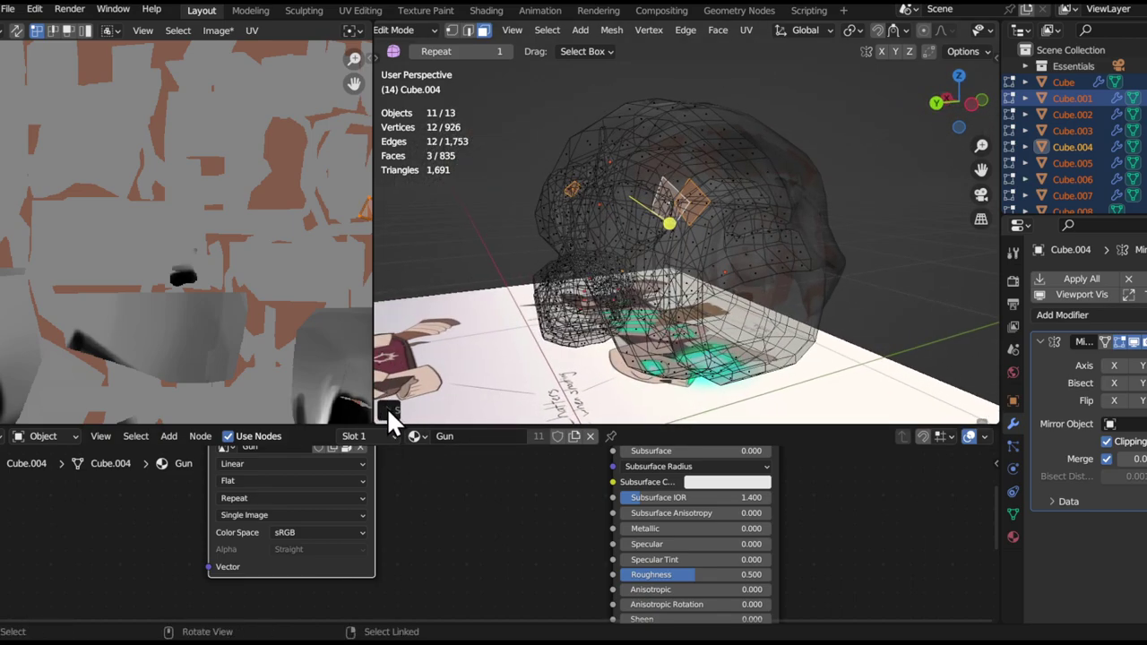
{"action": "mouse_move", "coordinate": [677, 285]}
{"action": "middle_mouse_down"}
{"action": "mouse_move", "coordinate": [640, 194]}
{"action": "mouse_move", "coordinate": [686, 220]}
{"action": "mouse_move", "coordinate": [597, 235]}
{"action": "mouse_move", "coordinate": [778, 263]}
{"action": "mouse_move", "coordinate": [692, 216]}
{"action": "mouse_move", "coordinate": [729, 277]}
{"action": "mouse_move", "coordinate": [683, 200]}
{"action": "mouse_move", "coordinate": [694, 213]}
{"action": "middle_mouse_up"}
{"action": "key", "text": "alt+z"}
- Select only the skull part Cube.001, enter Edit Mode on it alone, and save the file
{"action": "key", "text": "Tab"}
{"action": "left_click", "coordinate": [694, 212]}
{"action": "left_click_drag", "start_coordinate": [717, 218], "coordinate": [634, 197], "text": "alt"}
{"action": "key", "text": "Tab"}
{"action": "middle_click_drag", "start_coordinate": [633, 197], "coordinate": [704, 189]}
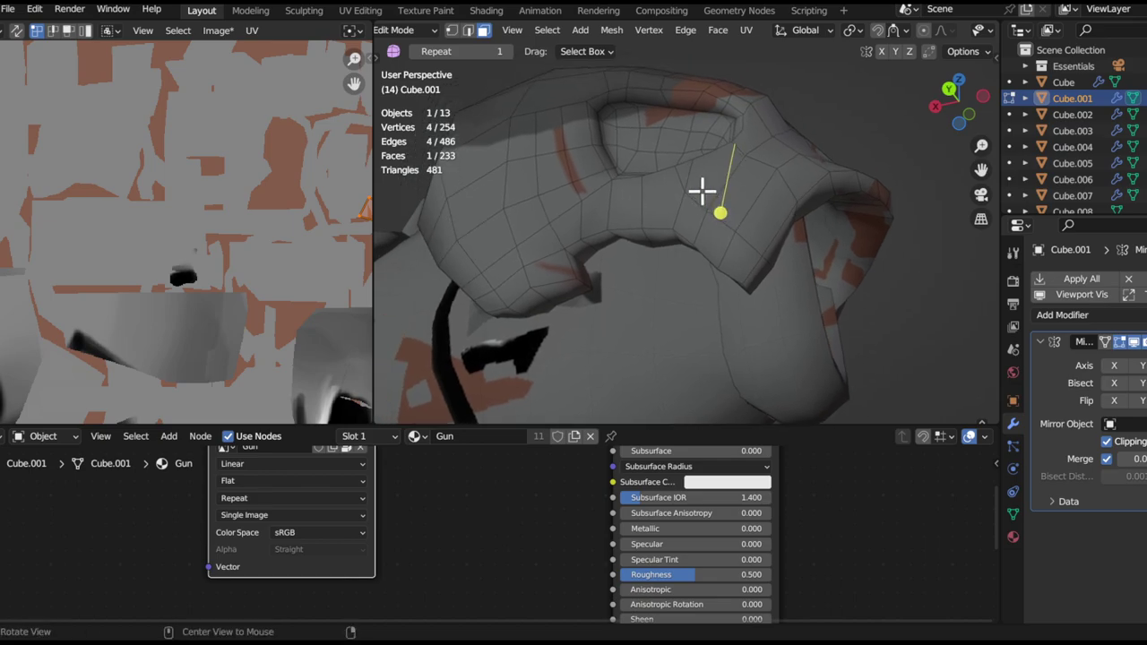
{"action": "middle_click_drag", "start_coordinate": [701, 178], "coordinate": [675, 170]}
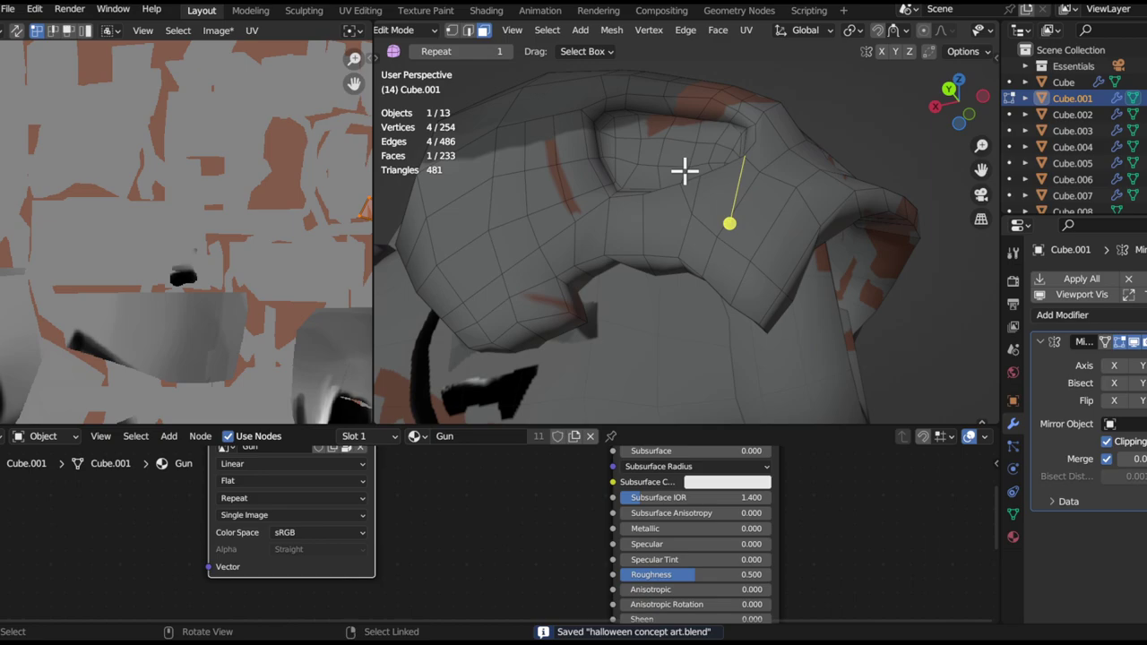
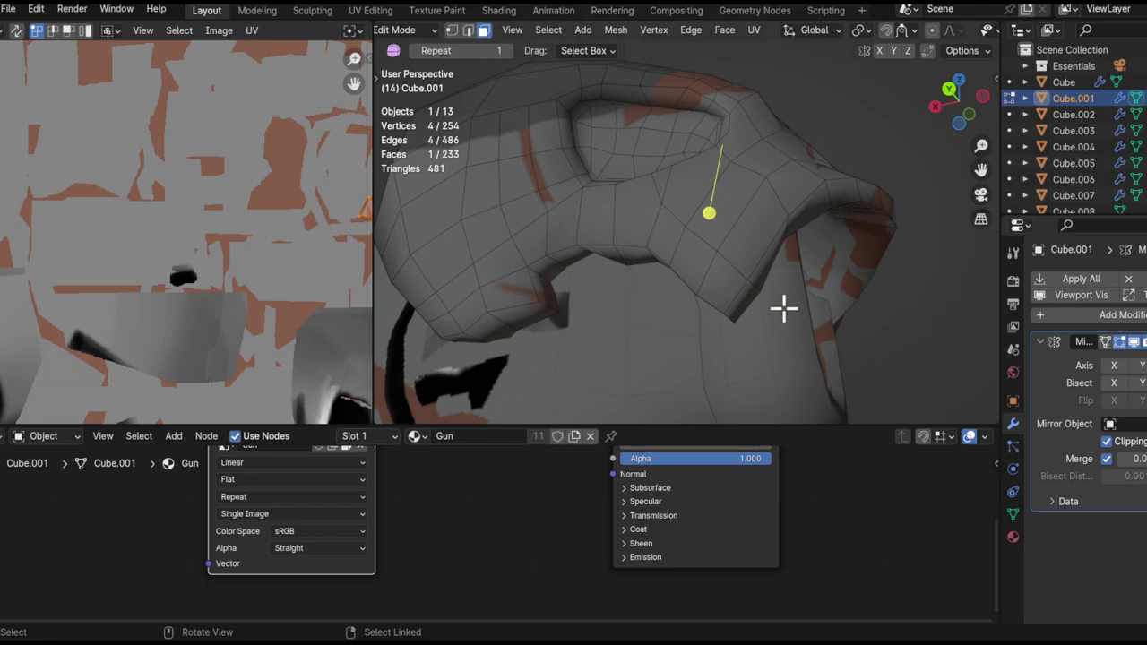
- Select the whole skull mesh and examine how its UVs lie around the eye socket
{"action": "middle_click_drag", "start_coordinate": [783, 309], "coordinate": [595, 193]}
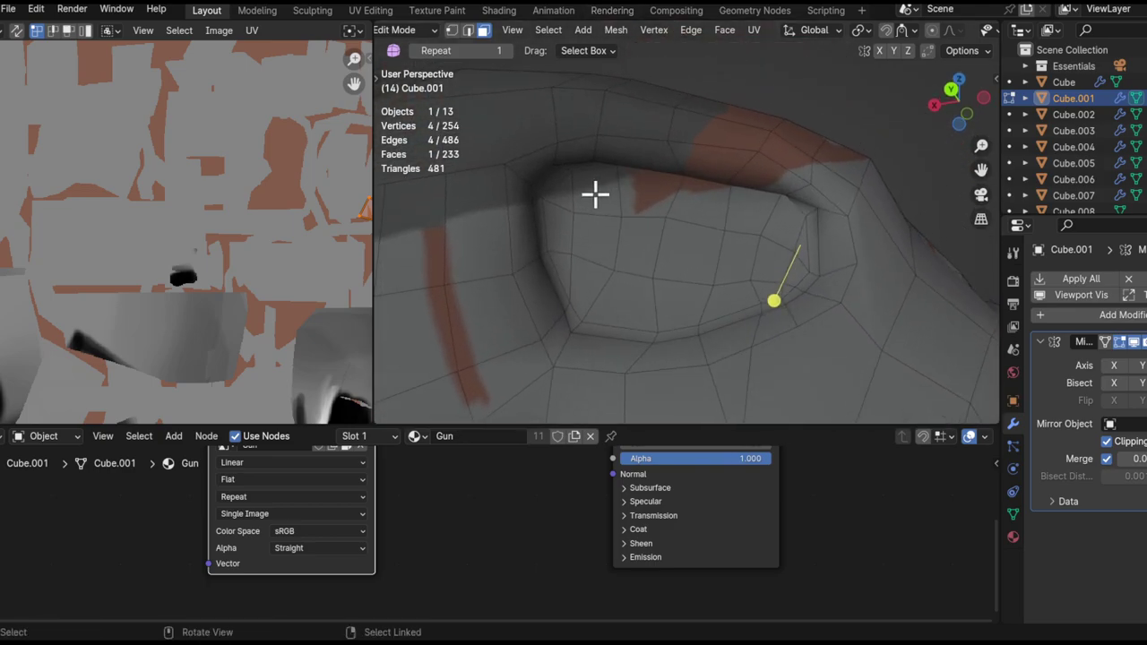
{"action": "middle_click_drag", "start_coordinate": [682, 241], "coordinate": [671, 221], "text": "shift"}
{"action": "key", "text": "a"}
{"action": "middle_click_drag", "start_coordinate": [667, 179], "coordinate": [673, 267], "text": "ctrl"}
{"action": "middle_click_drag", "start_coordinate": [166, 328], "coordinate": [34, 230]}
{"action": "middle_click_drag", "start_coordinate": [213, 245], "coordinate": [269, 94], "text": "ctrl"}
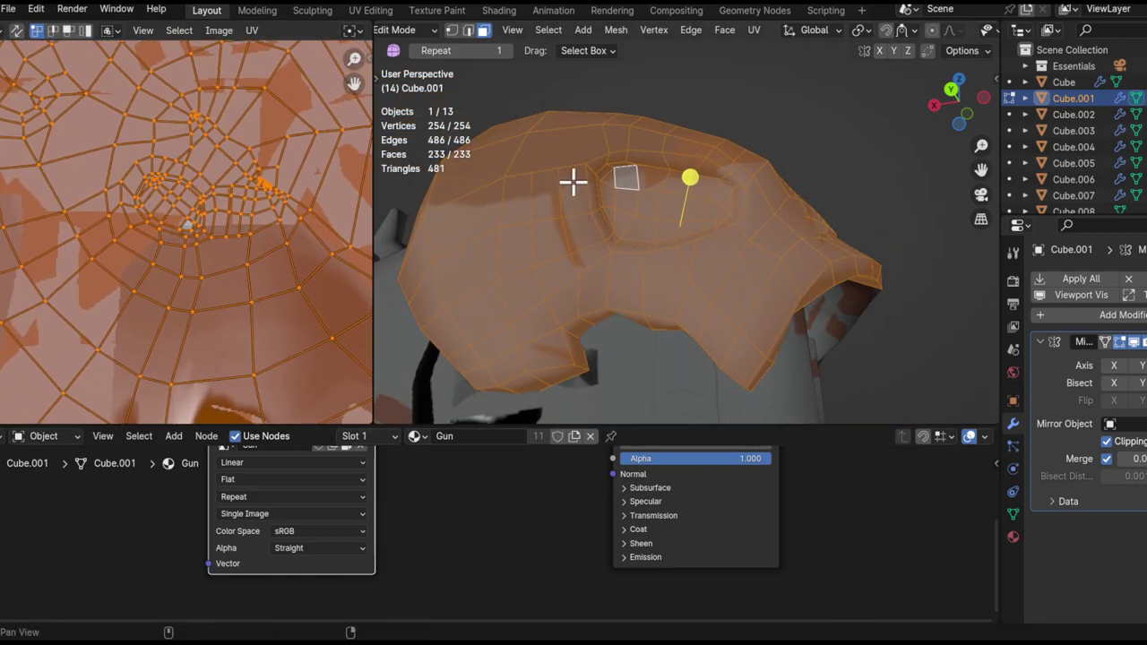
{"action": "middle_click_drag", "start_coordinate": [575, 182], "coordinate": [616, 162], "text": "ctrl"}
- Mark the inner edge loop around the eye socket floor as a seam
{"action": "key", "text": "2"}
{"action": "left_click", "coordinate": [657, 221], "text": "alt"}
{"action": "middle_click_drag", "start_coordinate": [657, 221], "coordinate": [730, 227]}
{"action": "key", "text": "ctrl+e"}
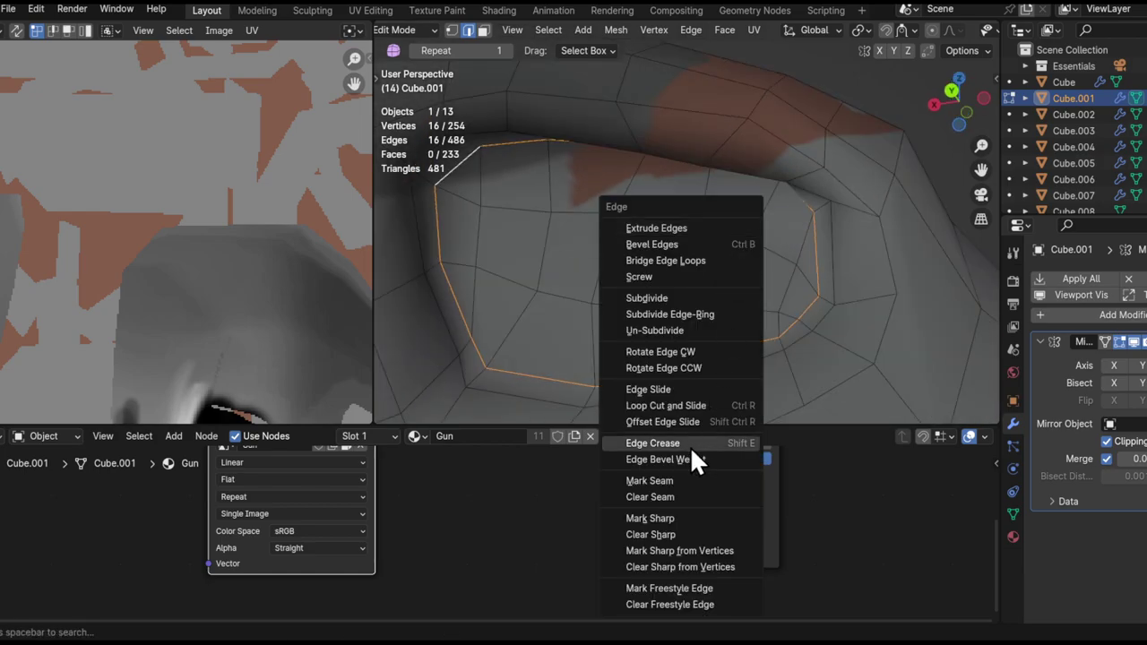
{"action": "left_click", "coordinate": [672, 481]}
- Mark the outer edge loop around the eye socket's rim as a seam
{"action": "middle_click_drag", "start_coordinate": [714, 302], "coordinate": [782, 268]}
{"action": "left_click", "coordinate": [806, 158], "text": "alt"}
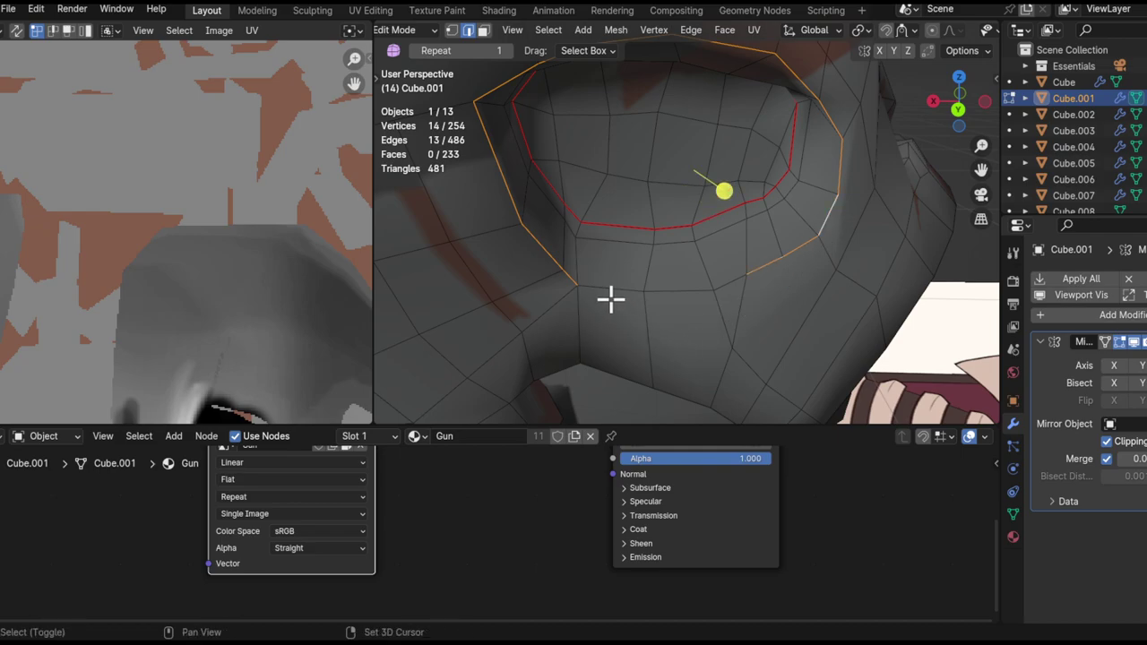
{"action": "middle_click_drag", "start_coordinate": [701, 209], "coordinate": [740, 247]}
{"action": "key", "text": "ctrl+e"}
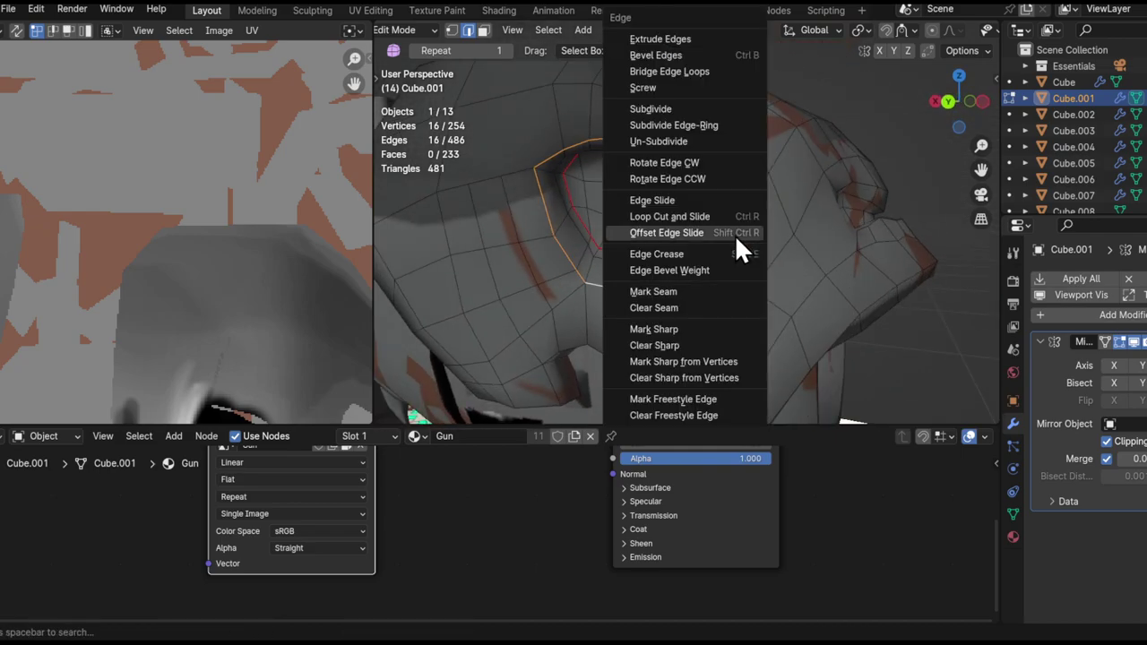
{"action": "left_click", "coordinate": [680, 296]}
- Mark the short edges linking the eye socket's inner and outer loops as a seam
{"action": "scroll", "coordinate": [677, 297], "scroll_direction": "up", "scroll_amount": 4}
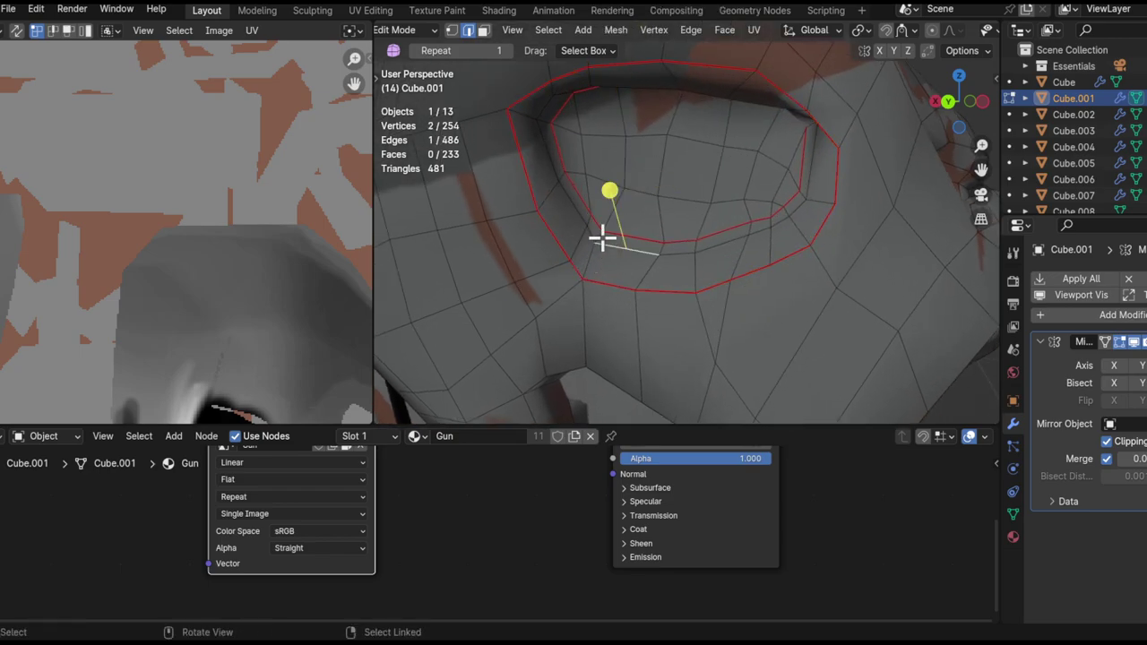
{"action": "middle_click_drag", "start_coordinate": [598, 249], "coordinate": [580, 206]}
{"action": "key", "text": "ctrl+e"}
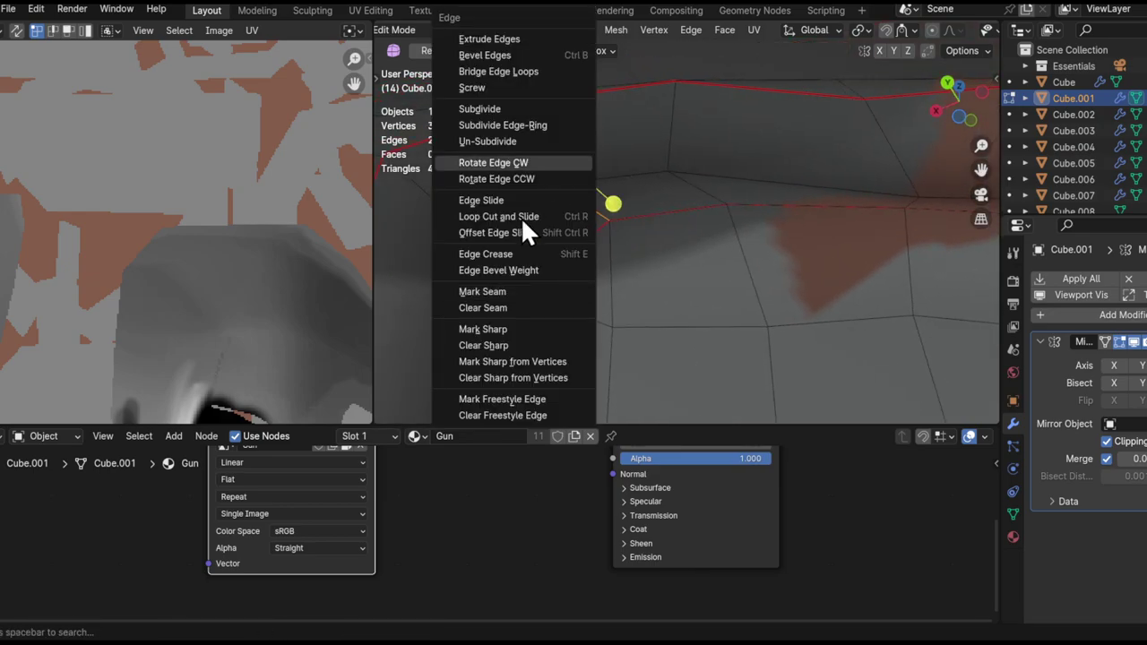
{"action": "left_click", "coordinate": [487, 297]}
{"action": "middle_click_drag", "start_coordinate": [684, 164], "coordinate": [618, 280]}
{"action": "key", "text": "a"}
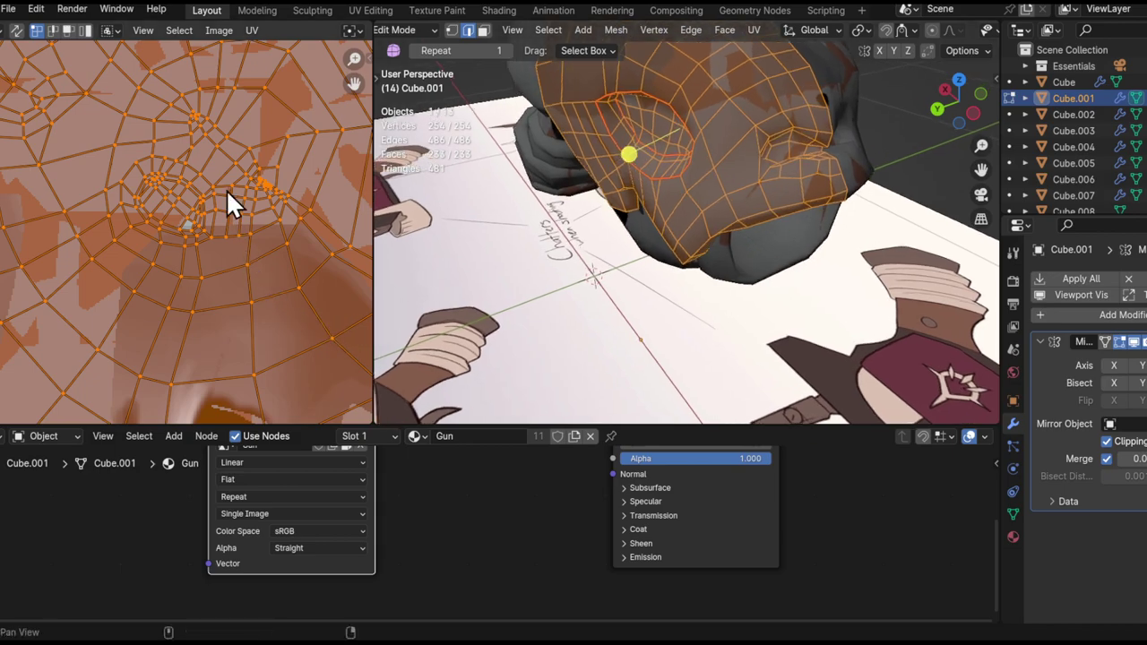
{"action": "middle_click_drag", "start_coordinate": [226, 190], "coordinate": [199, 245]}
- Delete the cramped small faces inside the skull's nose cavity
{"action": "left_click_drag", "start_coordinate": [754, 143], "coordinate": [668, 232], "text": "alt"}
{"action": "key", "text": "3"}
{"action": "left_click", "coordinate": [527, 279]}
{"action": "mouse_move", "coordinate": [628, 253]}
{"action": "middle_mouse_down"}
{"action": "mouse_move", "coordinate": [696, 253]}
{"action": "mouse_move", "coordinate": [663, 268]}
{"action": "mouse_move", "coordinate": [618, 260]}
{"action": "middle_mouse_up"}
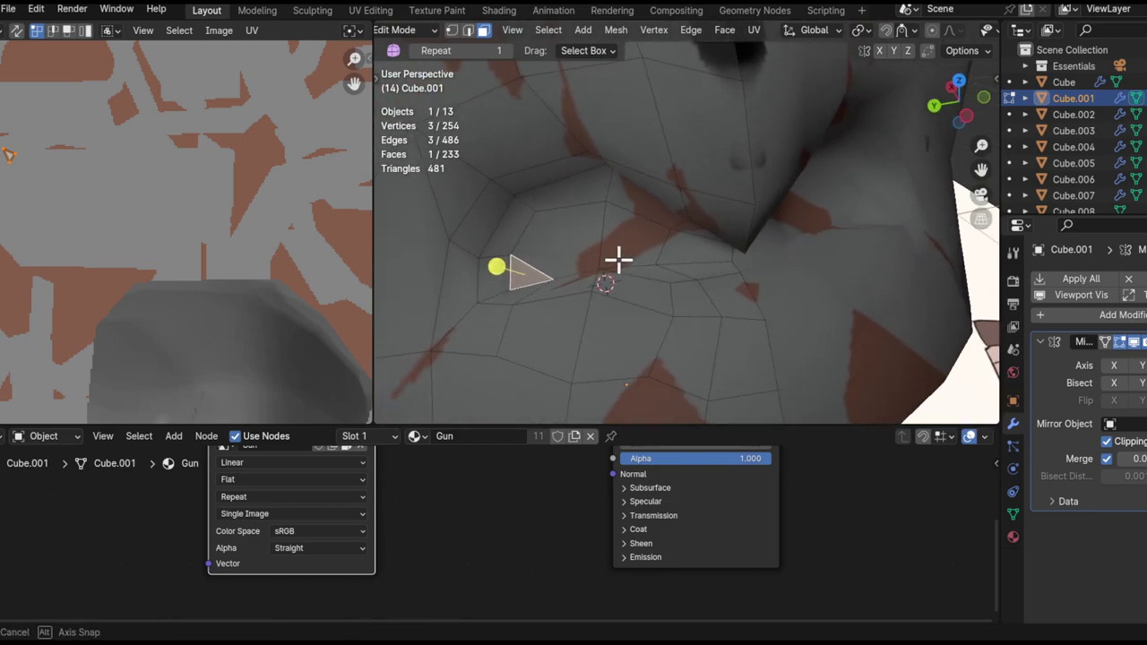
{"action": "left_click", "coordinate": [692, 252], "text": "ctrl"}
{"action": "key", "text": "x"}
{"action": "left_click", "coordinate": [659, 283]}
{"action": "left_click", "coordinate": [666, 280]}
{"action": "key", "text": "x"}
{"action": "left_click", "coordinate": [700, 276]}
- Fill the opening in the nose cavity with new faces
{"action": "middle_click_drag", "start_coordinate": [700, 277], "coordinate": [689, 212]}
{"action": "left_click_drag", "start_coordinate": [686, 228], "coordinate": [698, 235], "text": "shift"}
{"action": "middle_click_drag", "start_coordinate": [699, 235], "coordinate": [589, 280]}
{"action": "key", "text": "2"}
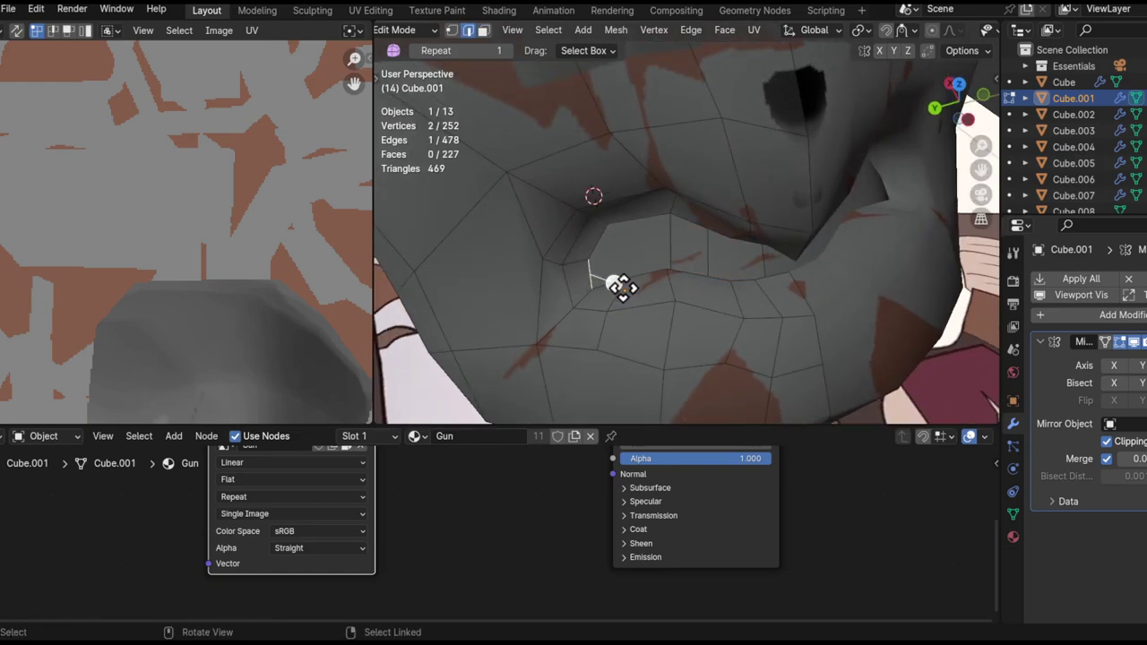
{"action": "middle_click_drag", "start_coordinate": [672, 263], "coordinate": [601, 253]}
{"action": "mouse_move", "coordinate": [697, 241]}
{"action": "middle_mouse_down"}
{"action": "mouse_move", "coordinate": [719, 215]}
{"action": "mouse_move", "coordinate": [714, 232]}
{"action": "mouse_move", "coordinate": [715, 201]}
{"action": "mouse_move", "coordinate": [729, 308]}
{"action": "mouse_move", "coordinate": [660, 278]}
{"action": "mouse_move", "coordinate": [725, 292]}
{"action": "mouse_move", "coordinate": [676, 241]}
{"action": "middle_mouse_up"}
{"action": "key", "text": "ctrl+x"}
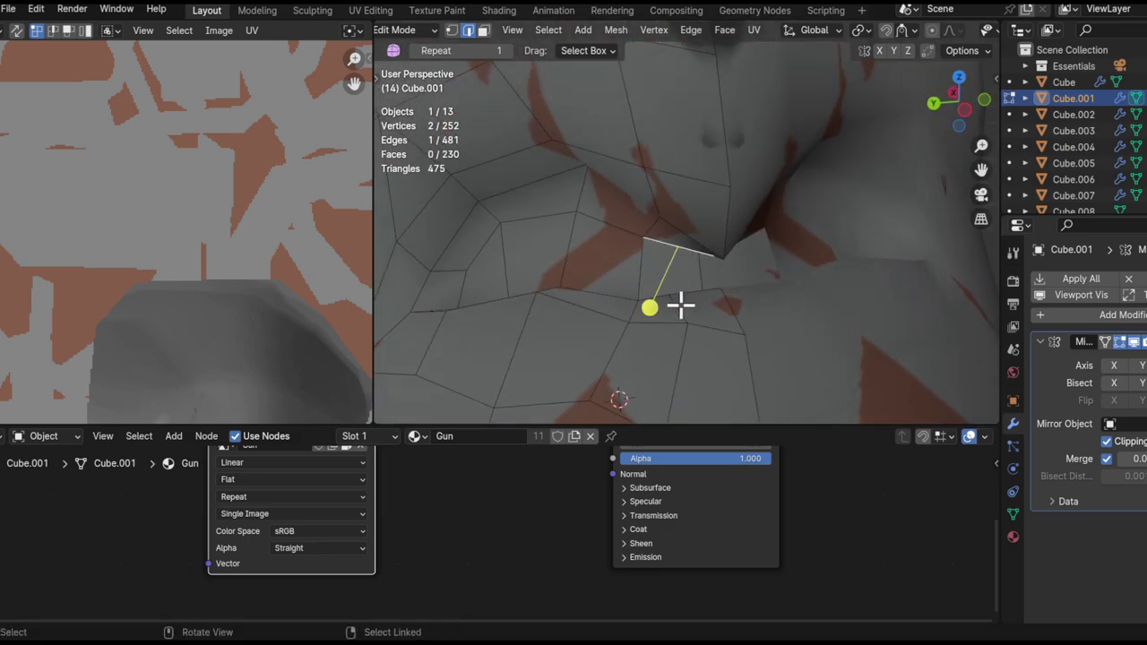
{"action": "middle_click_drag", "start_coordinate": [680, 305], "coordinate": [660, 287]}
{"action": "double_click", "coordinate": [690, 323]}
{"action": "key", "text": "x"}
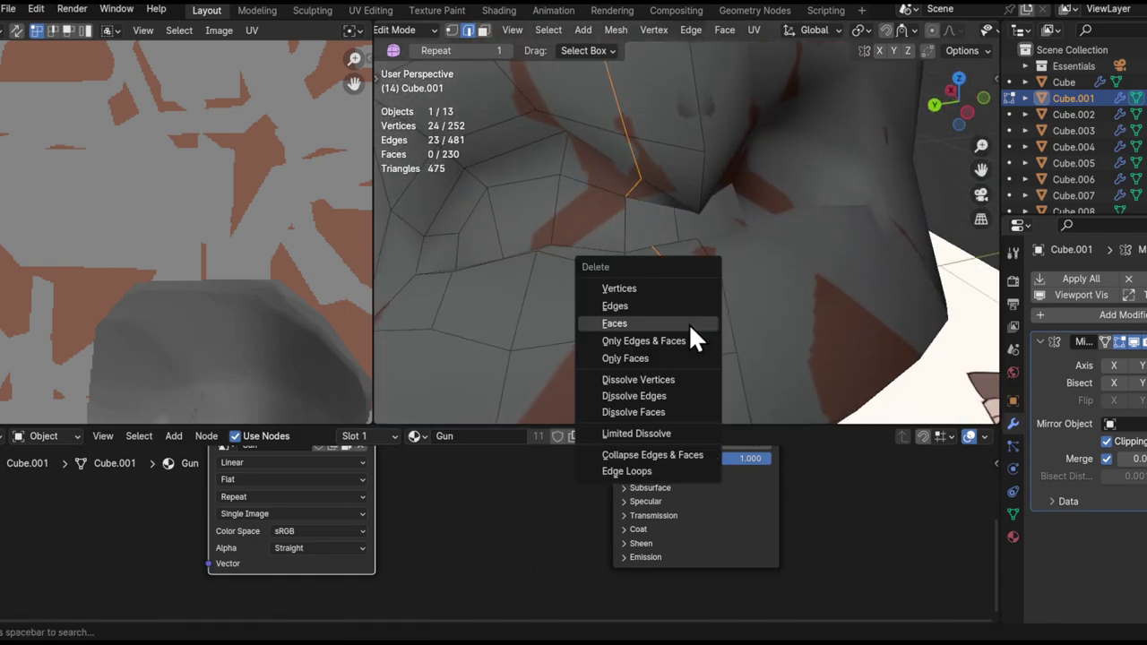
{"action": "middle_click_drag", "start_coordinate": [714, 207], "coordinate": [654, 223]}
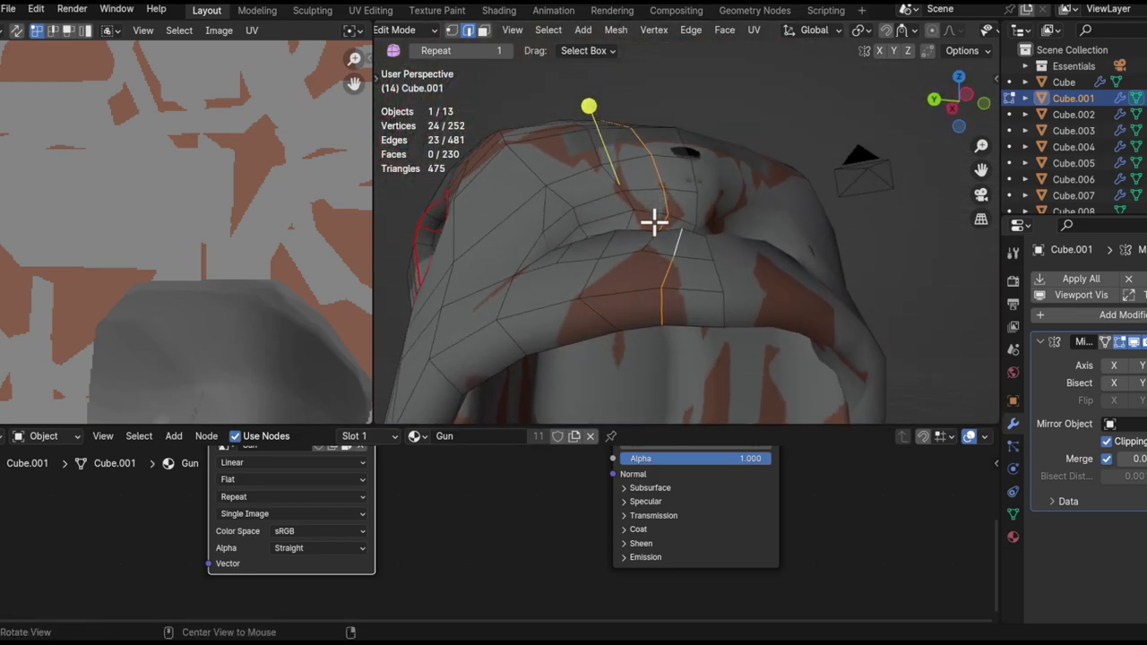
{"action": "middle_click_drag", "start_coordinate": [638, 267], "coordinate": [643, 288]}
{"action": "middle_click_drag", "start_coordinate": [655, 231], "coordinate": [709, 200]}
{"action": "key", "text": "x"}
{"action": "key", "text": "Escape"}
- Delete one of the filled faces in the nose cavity and dissolve two neighbouring edges
{"action": "key", "text": "alt+a"}
{"action": "key", "text": "3"}
{"action": "left_click", "coordinate": [608, 195]}
{"action": "key", "text": "x"}
{"action": "left_click", "coordinate": [609, 198]}
{"action": "key", "text": "2"}
{"action": "left_click", "coordinate": [648, 269]}
{"action": "key", "text": "x"}
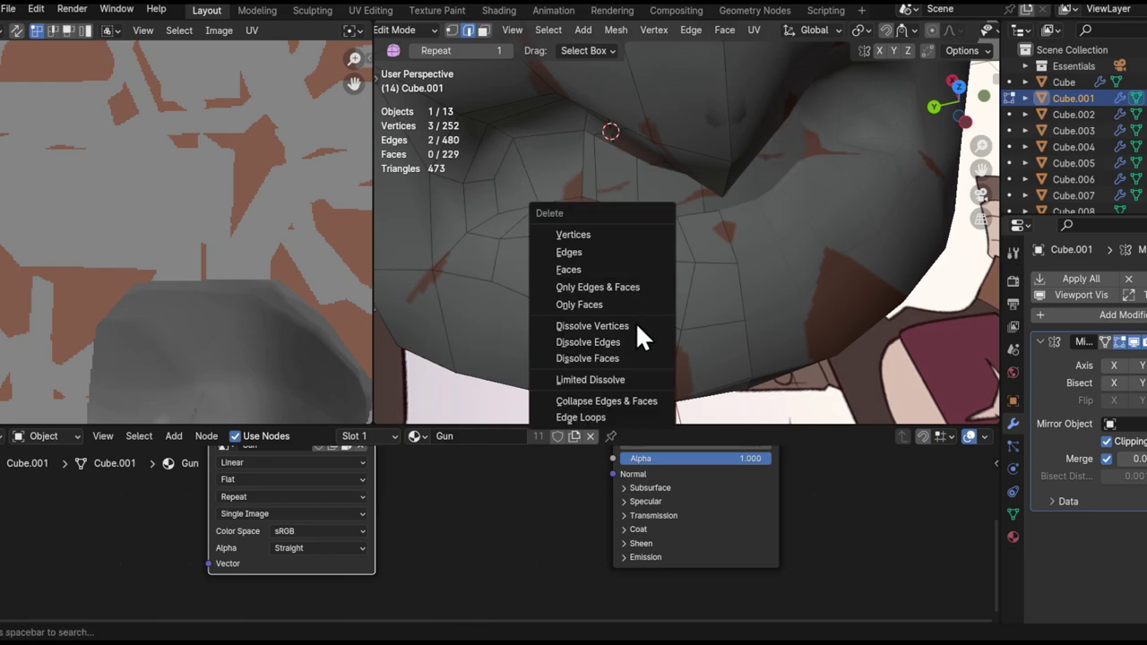
{"action": "left_click", "coordinate": [629, 340]}
{"action": "middle_click_drag", "start_coordinate": [612, 259], "coordinate": [602, 211]}
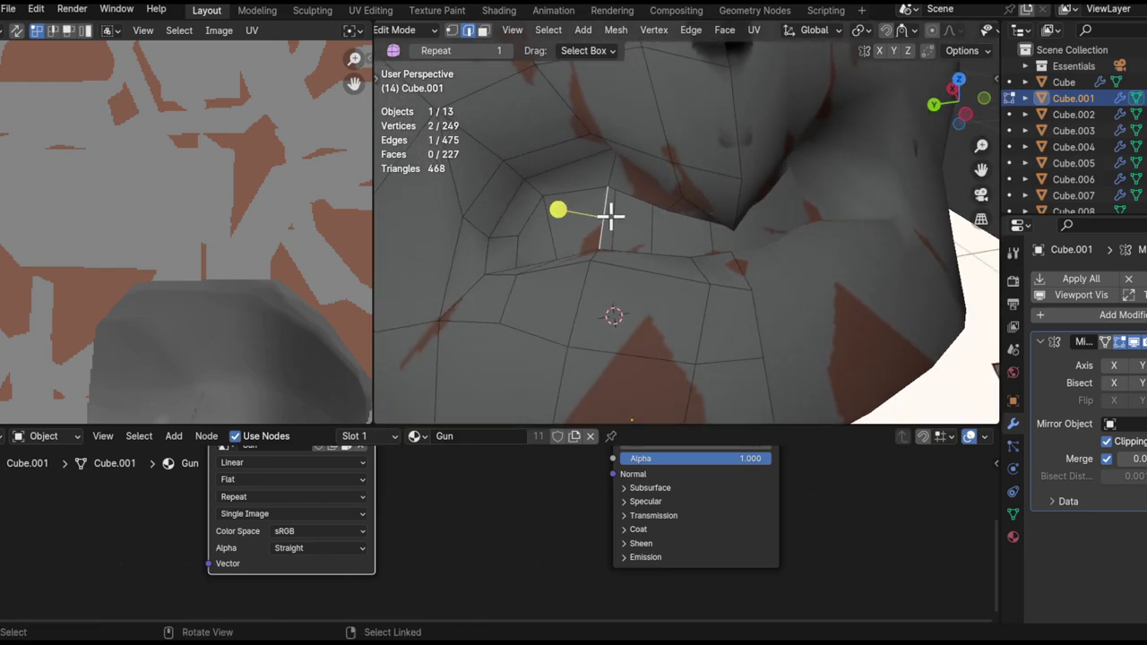
- Close the remaining gap in the nose cavity with cleaner faces
{"action": "left_click_drag", "start_coordinate": [721, 252], "coordinate": [719, 221], "text": "alt"}
{"action": "key", "text": "f"}
{"action": "left_click_drag", "start_coordinate": [679, 188], "coordinate": [775, 237], "text": "alt"}
{"action": "middle_click_drag", "start_coordinate": [775, 235], "coordinate": [683, 179]}
{"action": "scroll", "coordinate": [601, 174], "scroll_direction": "down", "scroll_amount": 10}
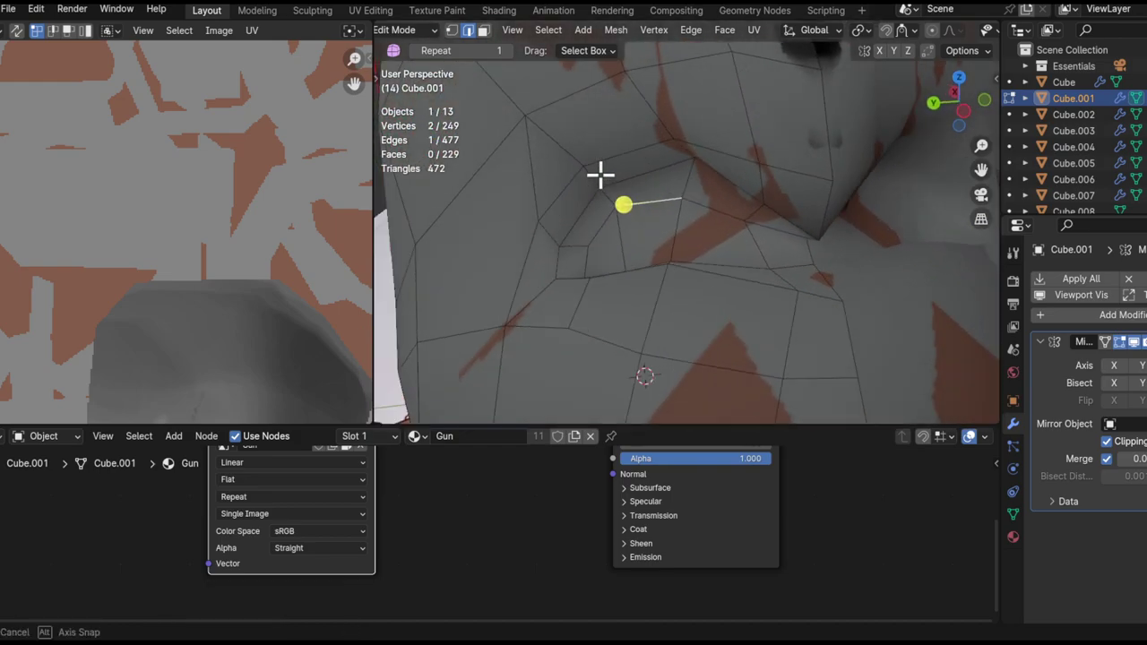
- Select the whole skull mesh and unwrap its UVs along the marked seams
{"action": "key", "text": "a"}
{"action": "middle_click_drag", "start_coordinate": [683, 166], "coordinate": [663, 237]}
{"action": "key", "text": "Tab"}
{"action": "middle_click_drag", "start_coordinate": [708, 166], "coordinate": [648, 275]}
{"action": "key", "text": "Tab"}
{"action": "key", "text": "u"}
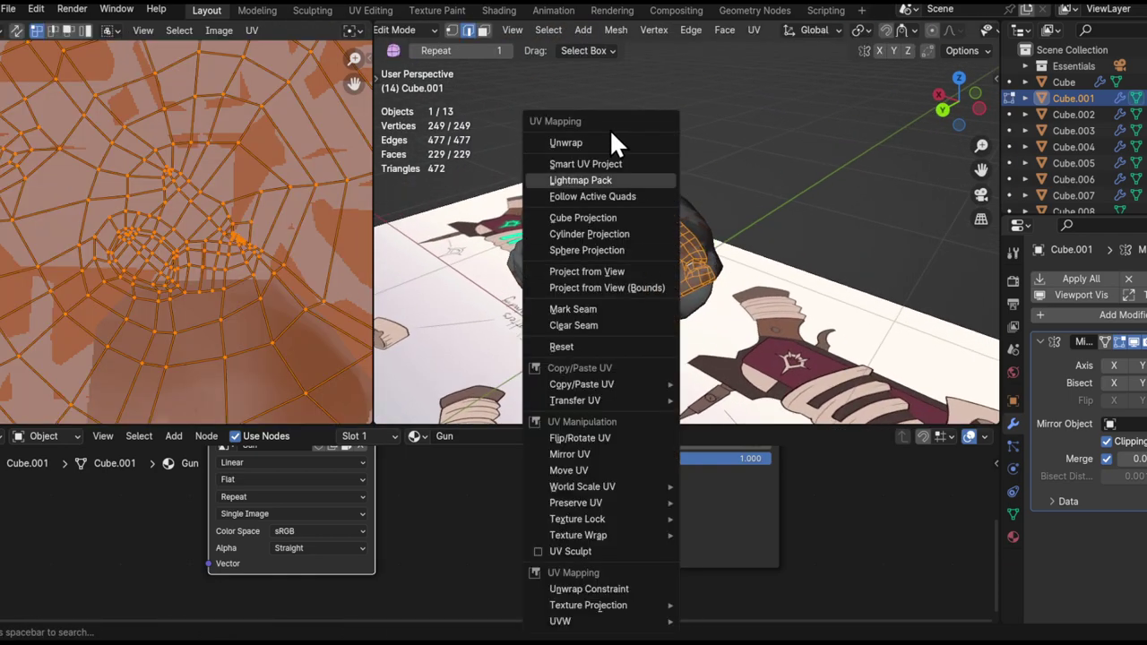
{"action": "left_click", "coordinate": [614, 142]}
- Unlink the Gun image from the material's Image Texture node
{"action": "scroll", "coordinate": [151, 205], "scroll_direction": "down", "scroll_amount": 5}
{"action": "middle_click_drag", "start_coordinate": [471, 528], "coordinate": [422, 582]}
{"action": "left_click", "coordinate": [175, 499]}
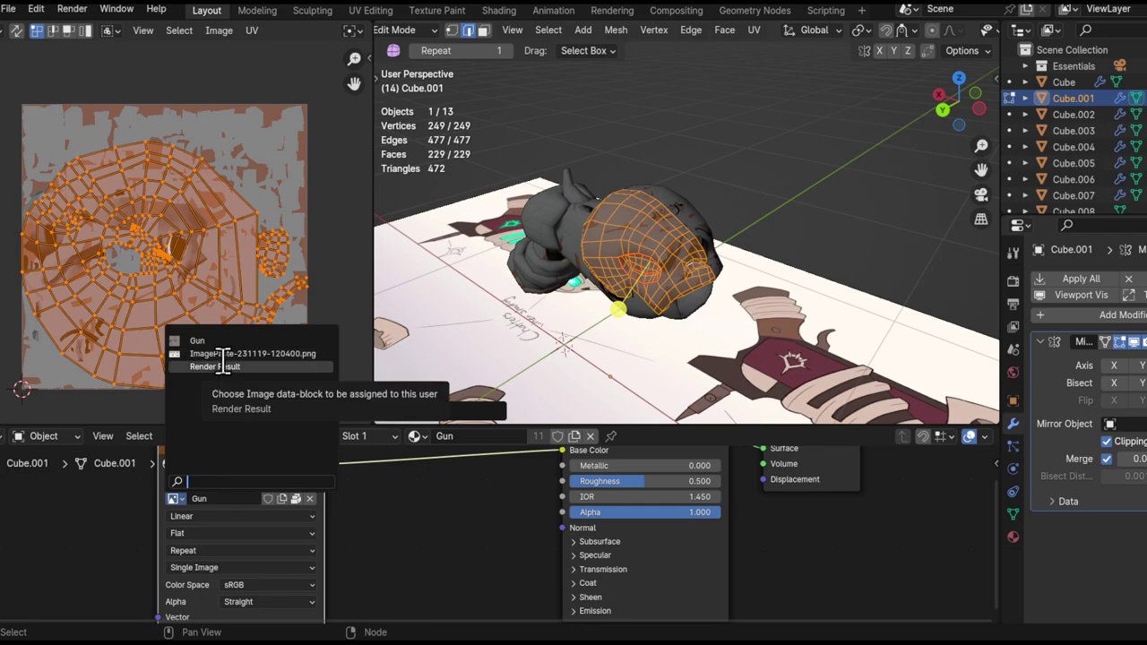
{"action": "left_click", "coordinate": [394, 548]}
{"action": "left_click_drag", "start_coordinate": [240, 462], "coordinate": [438, 482]}
{"action": "left_click_drag", "start_coordinate": [454, 533], "coordinate": [391, 543], "text": "alt"}
{"action": "scroll", "coordinate": [391, 543], "scroll_direction": "up", "scroll_amount": 2}
{"action": "scroll", "coordinate": [389, 541], "scroll_direction": "up", "scroll_amount": 1}
{"action": "left_click", "coordinate": [472, 528]}
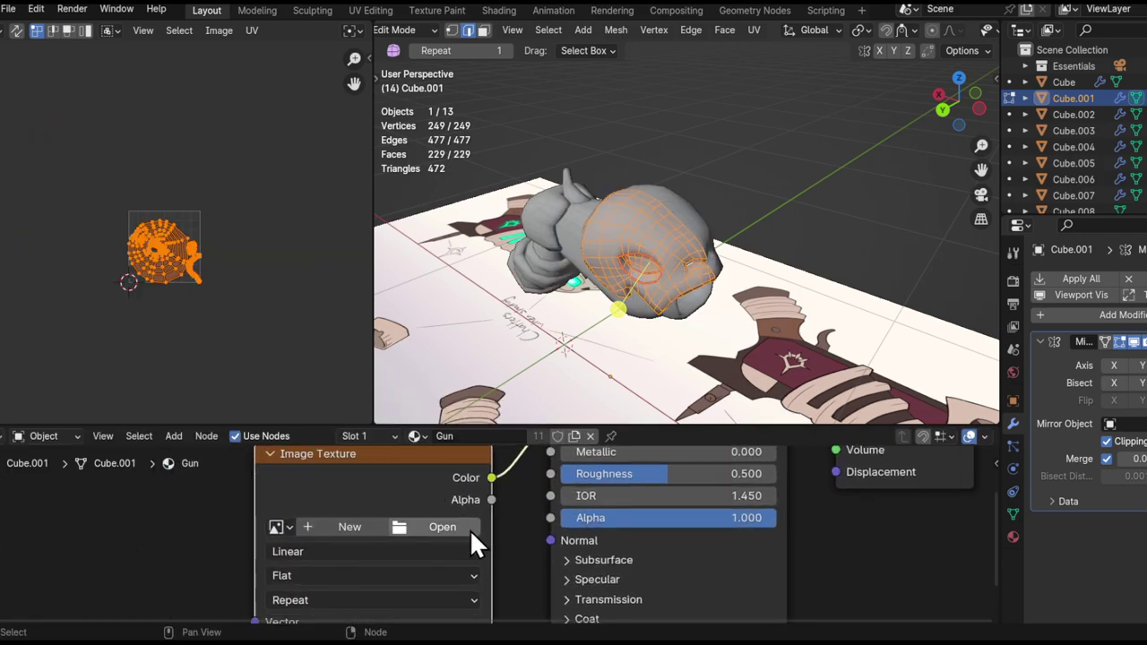
- Create a new Color Grid image without alpha for the Image Texture node
{"action": "left_click", "coordinate": [340, 528]}
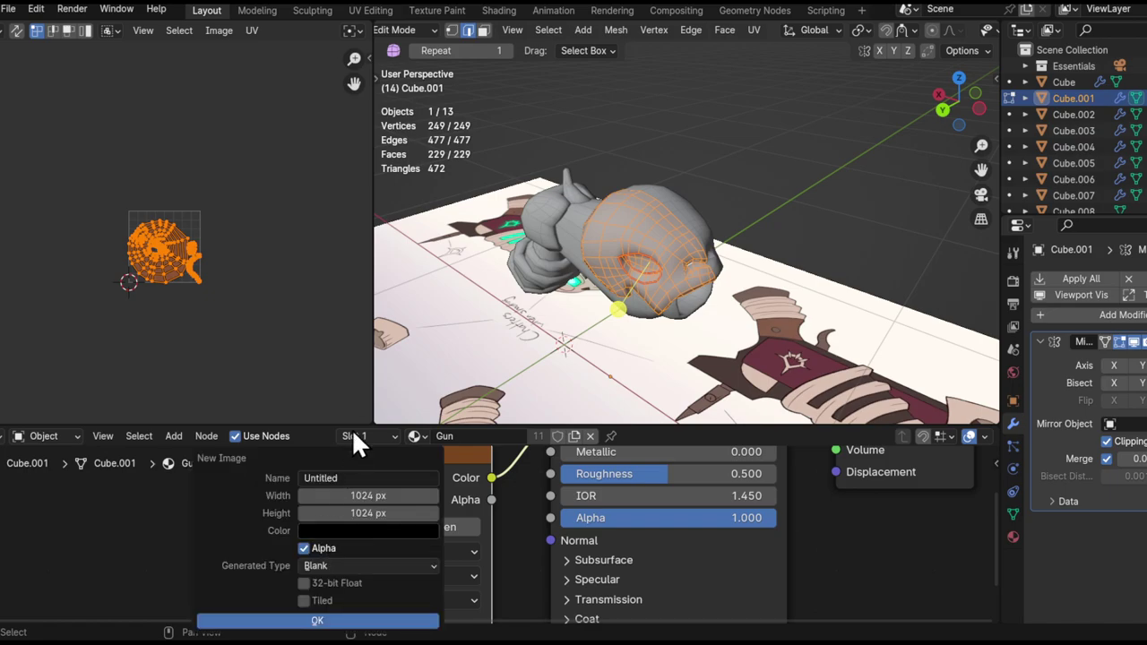
{"action": "left_click", "coordinate": [337, 566]}
{"action": "left_click", "coordinate": [332, 616]}
{"action": "left_click", "coordinate": [303, 548]}
{"action": "left_click", "coordinate": [293, 622]}
- Examine in Object Mode how the color grid stretches over the skull's nose cavity and eye socket, briefly hiding the overlays
{"action": "key", "text": "Tab"}
{"action": "middle_click_drag", "start_coordinate": [673, 248], "coordinate": [613, 299]}
{"action": "scroll", "coordinate": [615, 225], "scroll_direction": "up", "scroll_amount": 10}
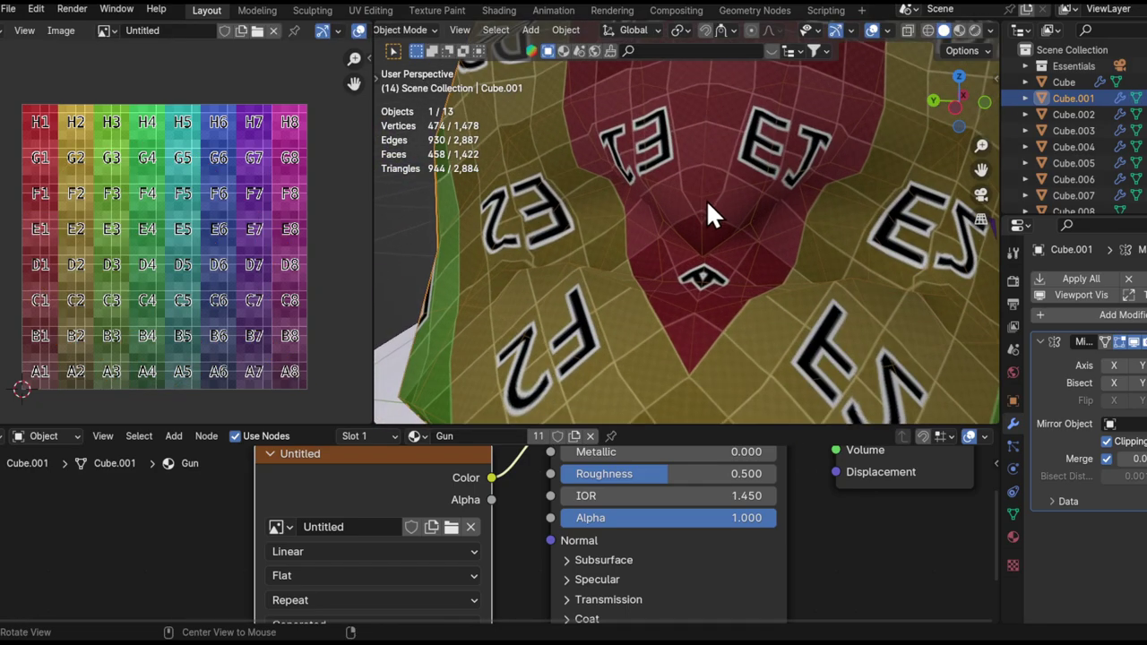
{"action": "middle_click_drag", "start_coordinate": [593, 267], "coordinate": [731, 231], "text": "shift"}
{"action": "middle_click_drag", "start_coordinate": [548, 228], "coordinate": [702, 203]}
{"action": "scroll", "coordinate": [720, 159], "scroll_direction": "up", "scroll_amount": 4}
{"action": "left_click_drag", "start_coordinate": [720, 159], "coordinate": [582, 140], "text": "alt"}
{"action": "key", "text": "shift+alt+z"}
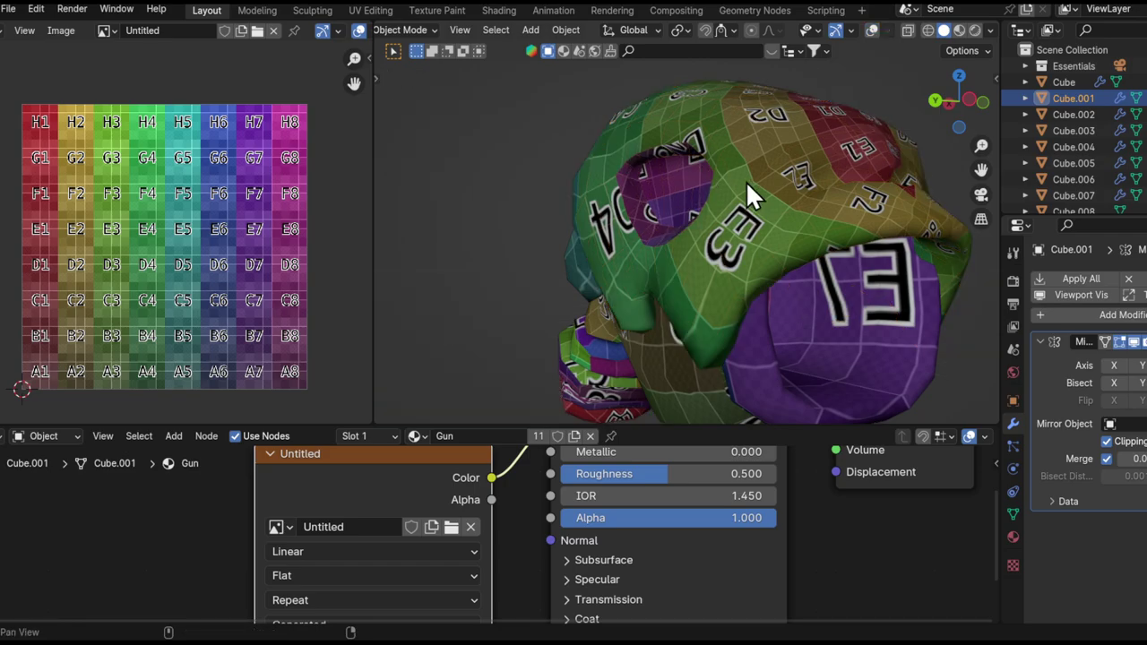
{"action": "key", "text": "shift+alt+z"}
- Return to Edit Mode and mark the inner edge loop of the nose cavity as a seam
{"action": "key", "text": "Tab"}
{"action": "left_click_drag", "start_coordinate": [183, 222], "coordinate": [223, 346], "text": "ctrl+alt"}
{"action": "middle_click_drag", "start_coordinate": [223, 346], "coordinate": [296, 293], "text": "ctrl"}
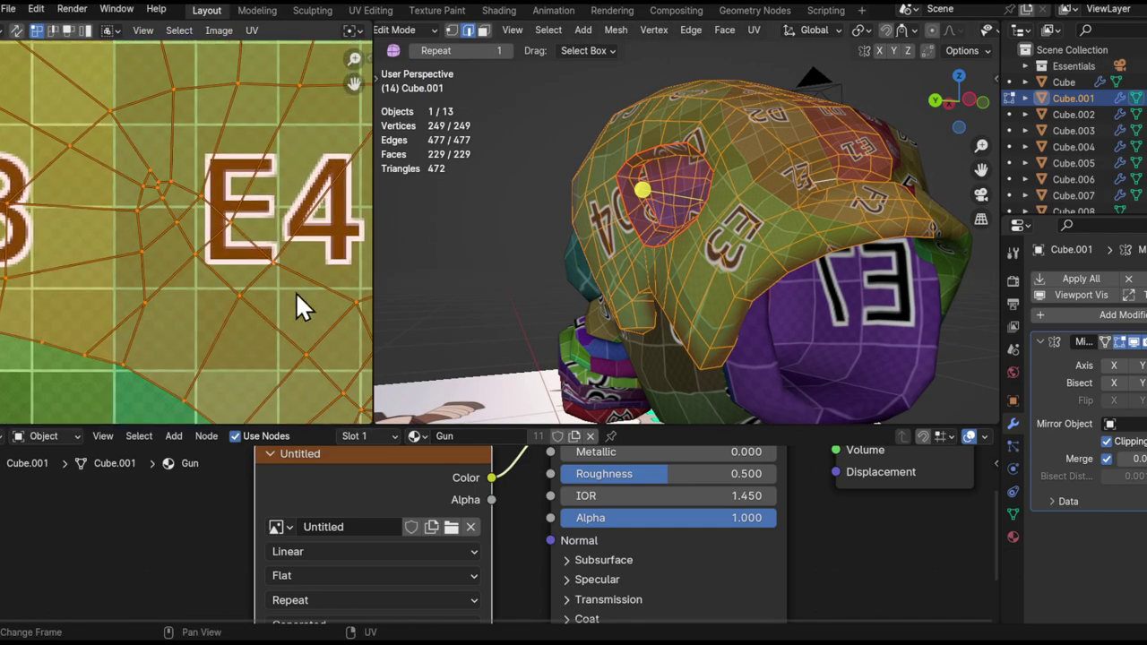
{"action": "left_click_drag", "start_coordinate": [805, 170], "coordinate": [597, 250], "text": "alt"}
{"action": "left_click_drag", "start_coordinate": [597, 250], "coordinate": [550, 253], "text": "ctrl+alt"}
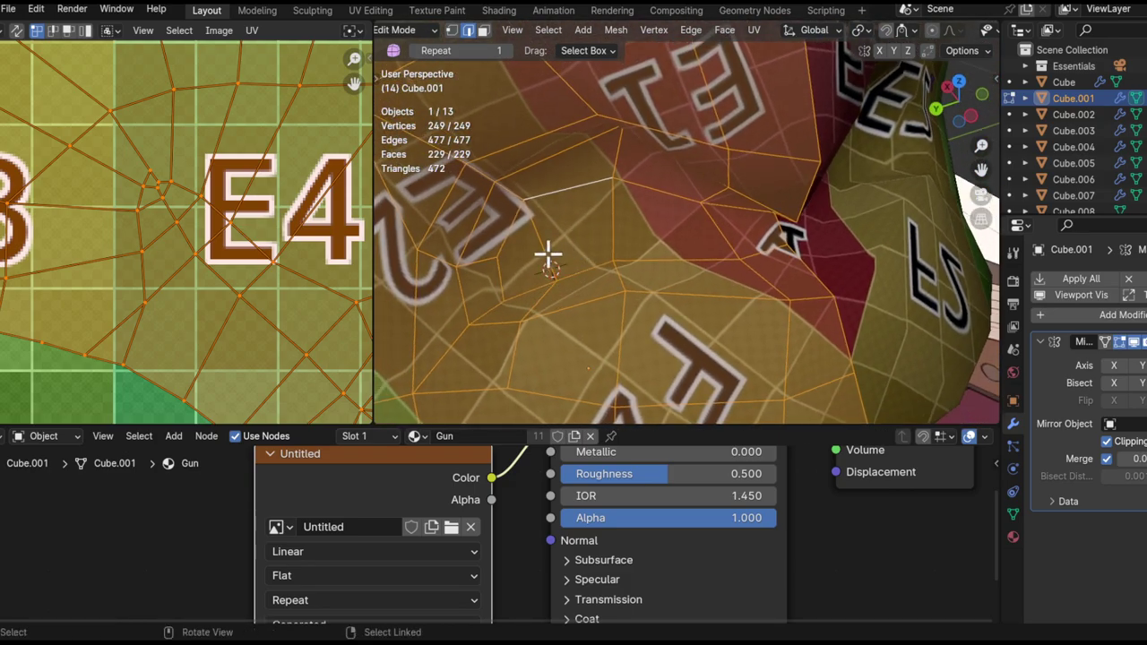
{"action": "left_click", "coordinate": [548, 253]}
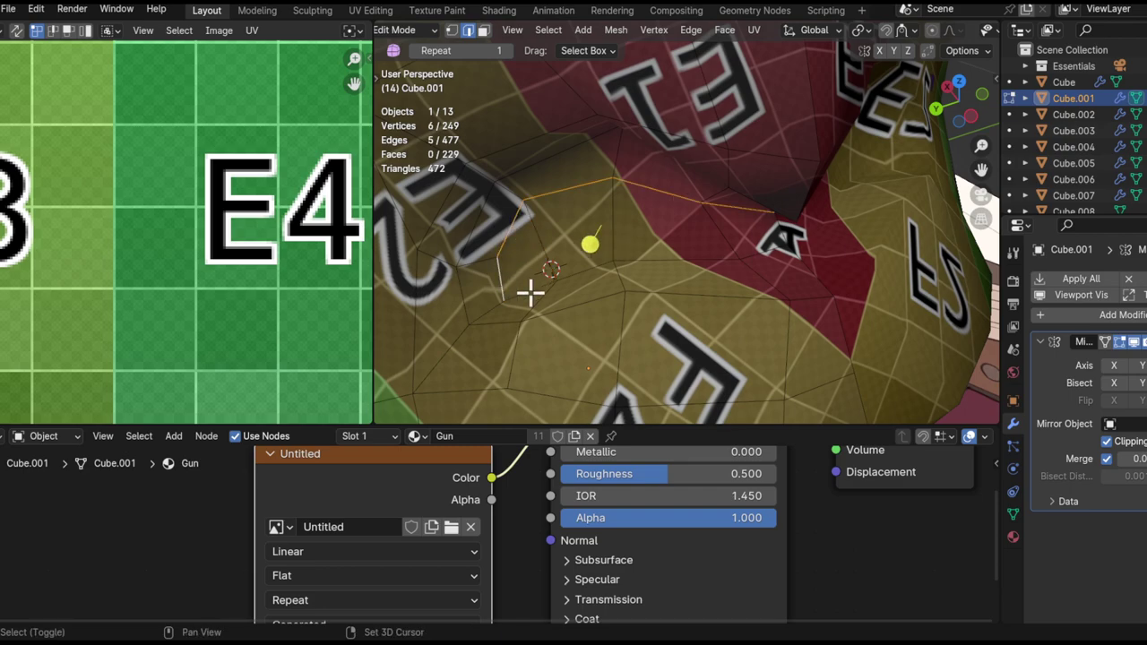
{"action": "key", "text": "ctrl+e"}
{"action": "left_click", "coordinate": [663, 288]}
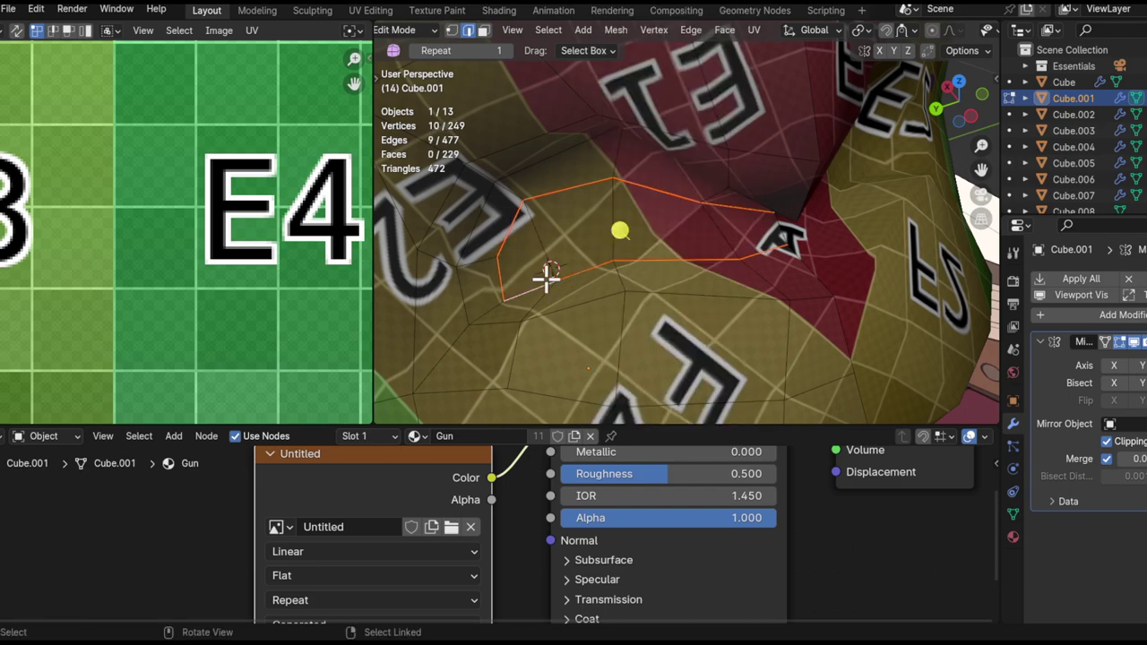
- Mark the outer edge loop around the nose cavity's rim as a seam
{"action": "middle_click_drag", "start_coordinate": [488, 230], "coordinate": [455, 337]}
{"action": "key", "text": "ctrl+e"}
{"action": "left_click", "coordinate": [459, 332]}
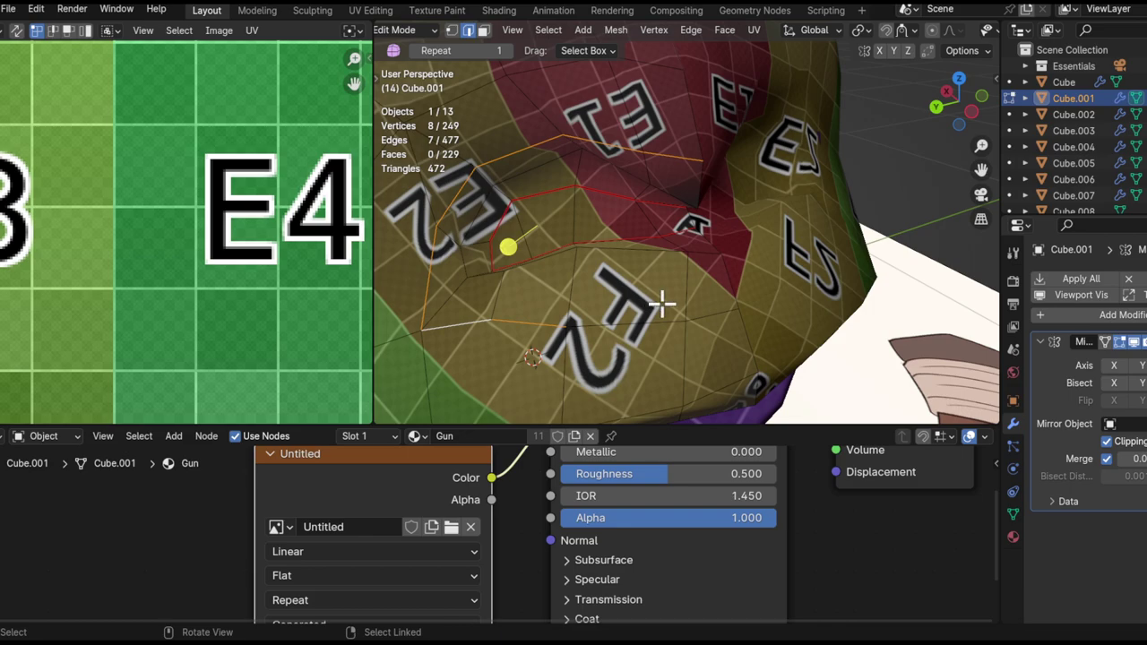
{"action": "key", "text": "ctrl+e"}
{"action": "left_click", "coordinate": [636, 324]}
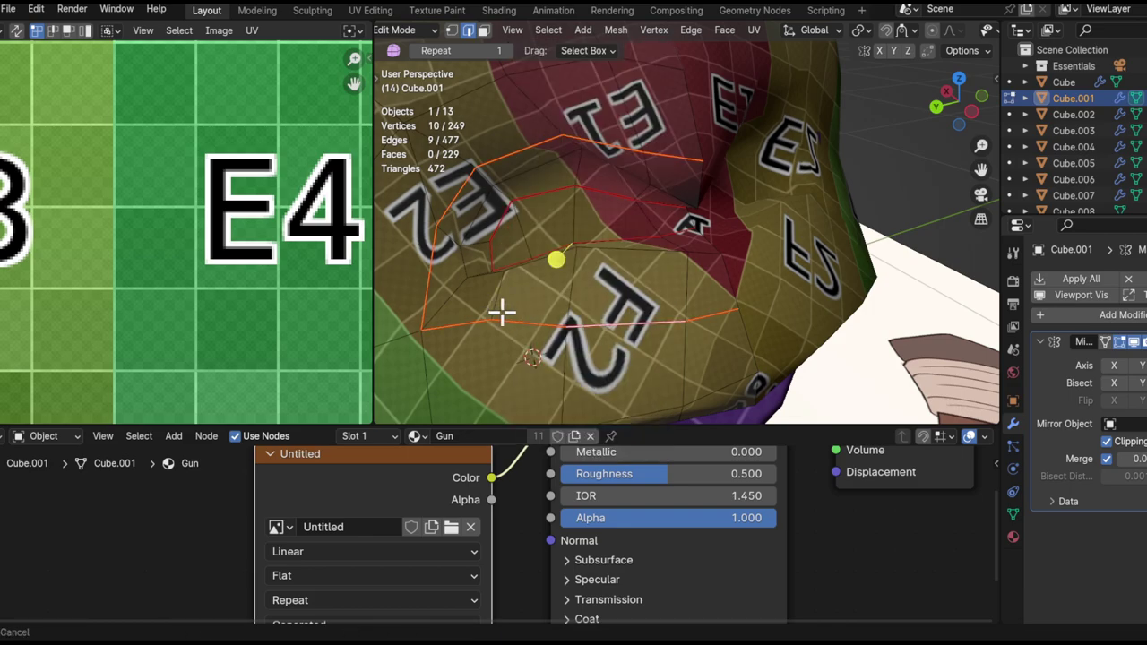
- Mark the two edges linking the nose cavity's inner and outer loops as a seam and unwrap the whole skull again
{"action": "middle_click_drag", "start_coordinate": [502, 312], "coordinate": [538, 288]}
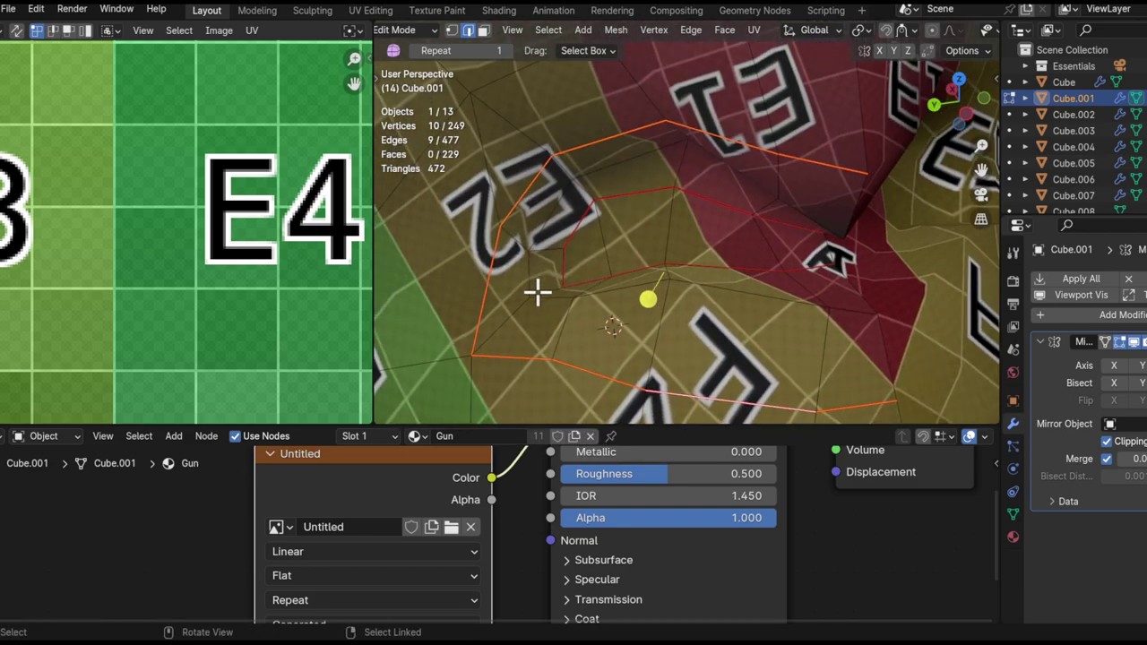
{"action": "key", "text": "ctrl+e"}
{"action": "left_click", "coordinate": [524, 310]}
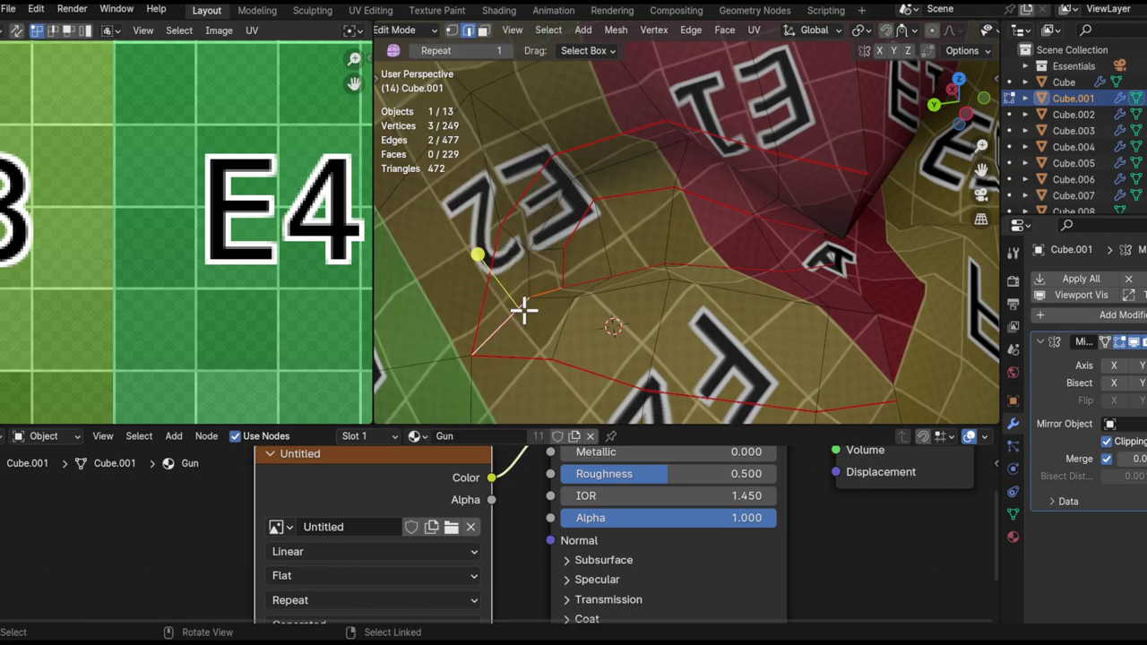
{"action": "key", "text": "a"}
{"action": "key", "text": "u"}
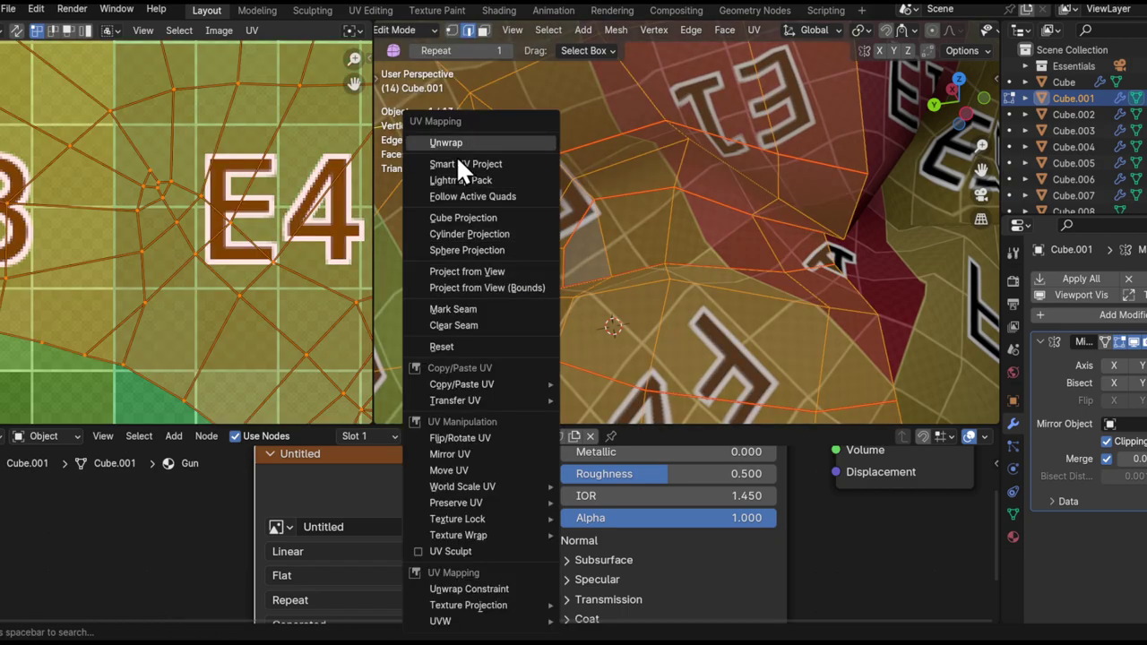
{"action": "left_click", "coordinate": [456, 146]}
- Examine the pinched vertex clusters in the UV layout and locate the matching edges inside the skull
{"action": "middle_click_drag", "start_coordinate": [170, 141], "coordinate": [210, 39], "text": "ctrl"}
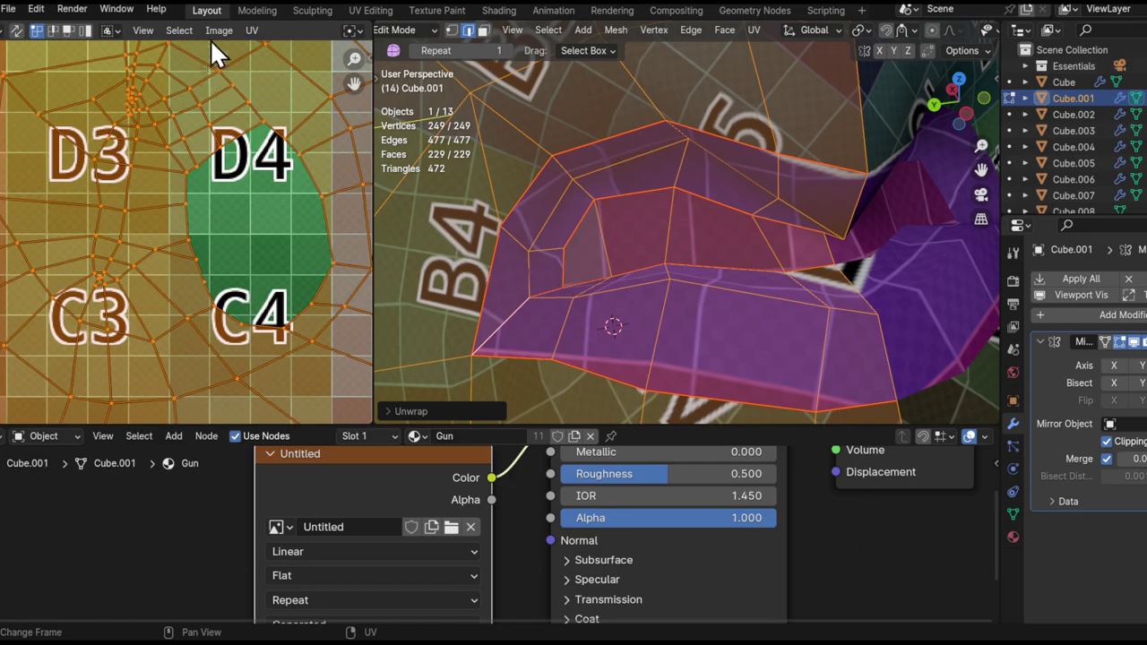
{"action": "left_click", "coordinate": [144, 107]}
{"action": "middle_click_drag", "start_coordinate": [148, 114], "coordinate": [127, 188], "text": "ctrl"}
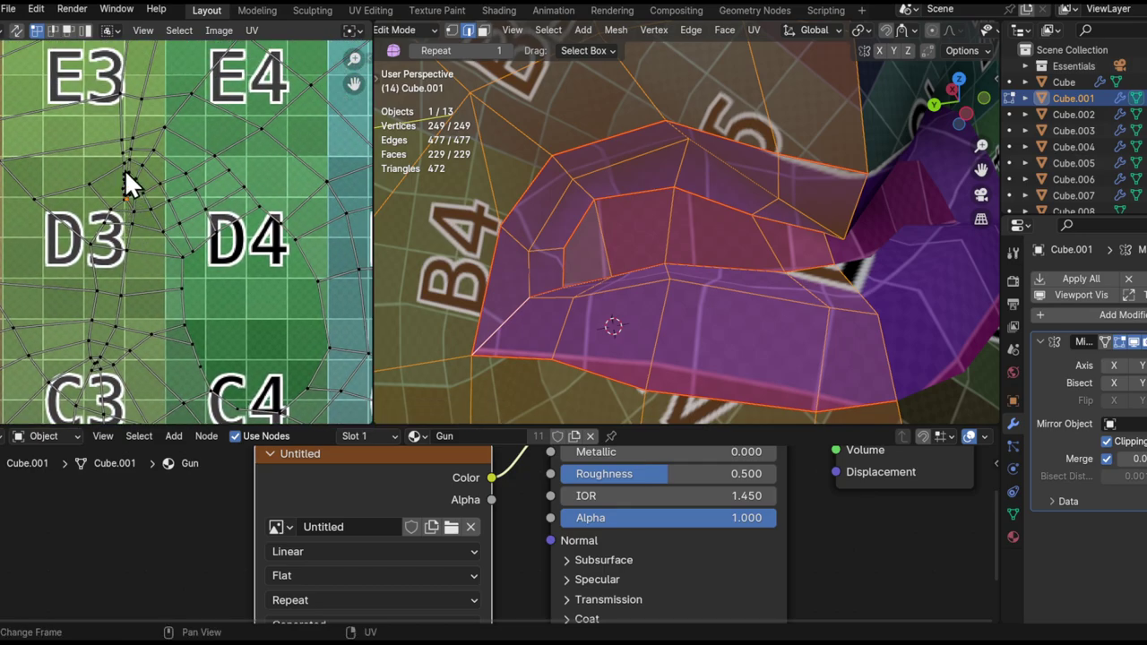
{"action": "middle_click_drag", "start_coordinate": [680, 179], "coordinate": [766, 260]}
{"action": "left_click_drag", "start_coordinate": [767, 260], "coordinate": [785, 278]}
{"action": "middle_click_drag", "start_coordinate": [816, 302], "coordinate": [916, 259]}
{"action": "scroll", "coordinate": [650, 197], "scroll_direction": "up", "scroll_amount": 3}
{"action": "key", "text": "2"}
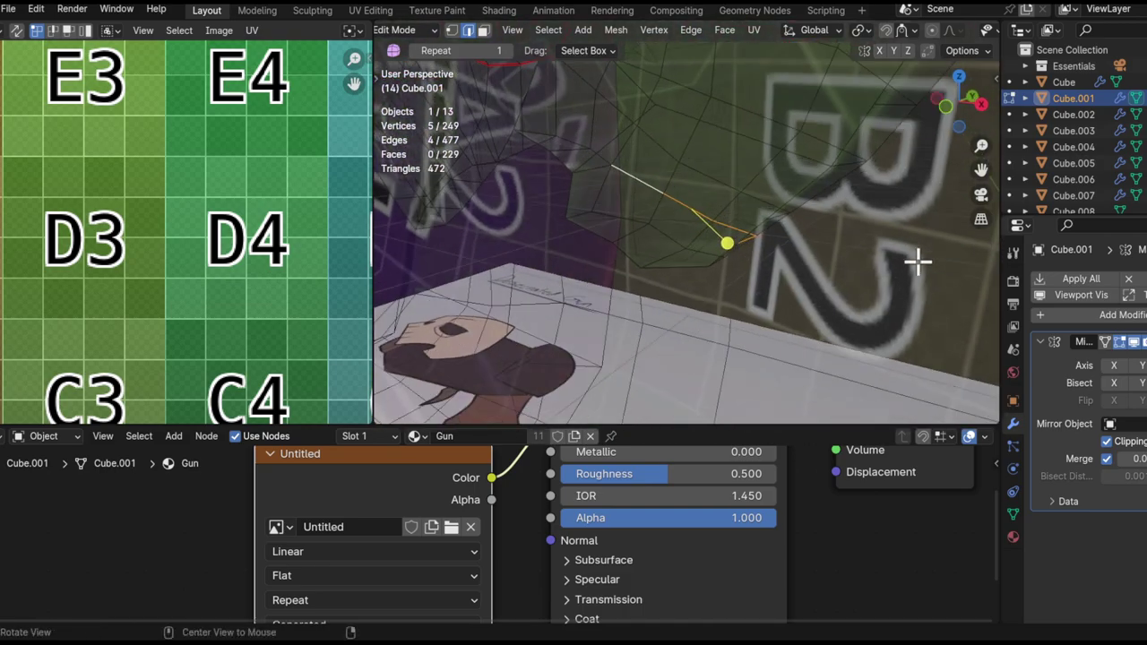
- Isolate the skull in local view and select the edge to remove inside the cheek
{"action": "middle_click_drag", "start_coordinate": [665, 231], "coordinate": [761, 264]}
{"action": "left_click", "coordinate": [761, 264]}
{"action": "middle_click_drag", "start_coordinate": [726, 301], "coordinate": [660, 284]}
{"action": "key", "text": "KP_Divide"}
{"action": "middle_click_drag", "start_coordinate": [827, 287], "coordinate": [776, 224]}
{"action": "left_click", "coordinate": [704, 223]}
{"action": "key", "text": "x"}
{"action": "key", "text": "Escape"}
- Remove the clumped edges inside the skull's cheek one after another
{"action": "middle_click_drag", "start_coordinate": [698, 144], "coordinate": [578, 178]}
{"action": "key", "text": "x"}
{"action": "left_click", "coordinate": [607, 237]}
{"action": "left_click", "coordinate": [578, 177]}
{"action": "key", "text": "x"}
{"action": "left_click", "coordinate": [579, 179]}
{"action": "left_click", "coordinate": [539, 213]}
{"action": "key", "text": "x"}
{"action": "left_click", "coordinate": [539, 213]}
- Remove one more cheek edge and fill the opening with faces, undoing the last fill
{"action": "middle_click_drag", "start_coordinate": [538, 214], "coordinate": [511, 272]}
{"action": "left_click", "coordinate": [456, 221]}
{"action": "key", "text": "x"}
{"action": "left_click", "coordinate": [456, 221]}
{"action": "mouse_move", "coordinate": [510, 273]}
{"action": "middle_mouse_down"}
{"action": "mouse_move", "coordinate": [538, 274]}
{"action": "mouse_move", "coordinate": [512, 258]}
{"action": "middle_mouse_up"}
{"action": "middle_click_drag", "start_coordinate": [512, 258], "coordinate": [514, 302], "text": "shift"}
{"action": "middle_click_drag", "start_coordinate": [514, 302], "coordinate": [535, 258], "text": "shift"}
{"action": "key", "text": "f"}
{"action": "key", "text": "f"}
{"action": "middle_click_drag", "start_coordinate": [672, 332], "coordinate": [499, 295]}
{"action": "key", "text": "ctrl+z"}
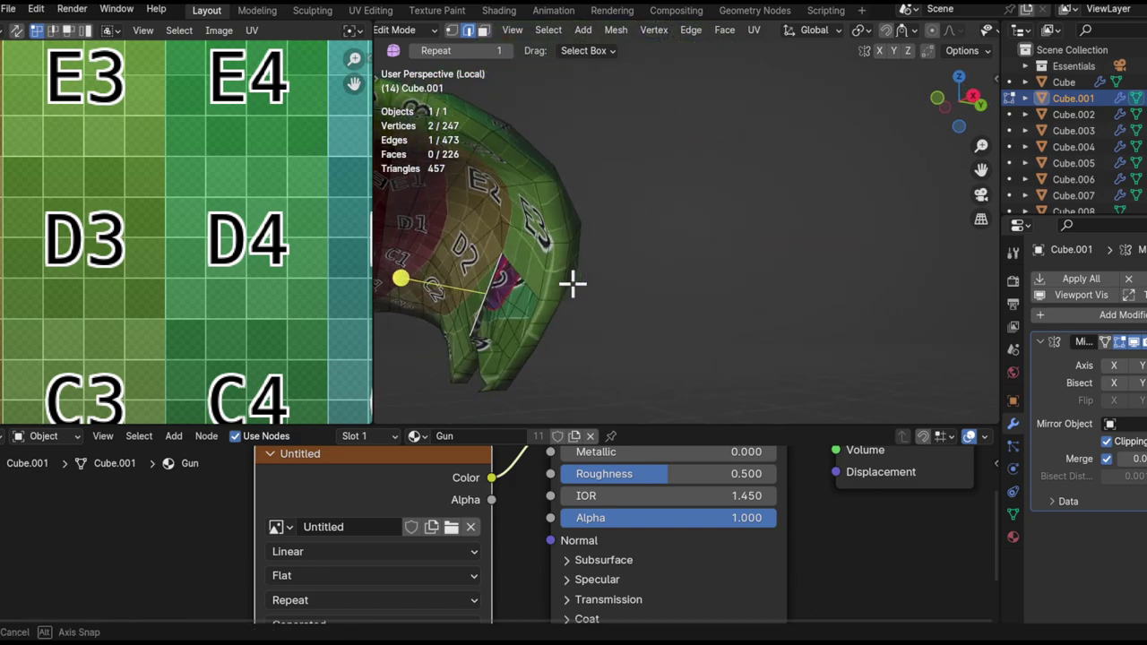
- Add edge loops through the cheek faces beside the long open edge
{"action": "middle_click_drag", "start_coordinate": [684, 272], "coordinate": [609, 280]}
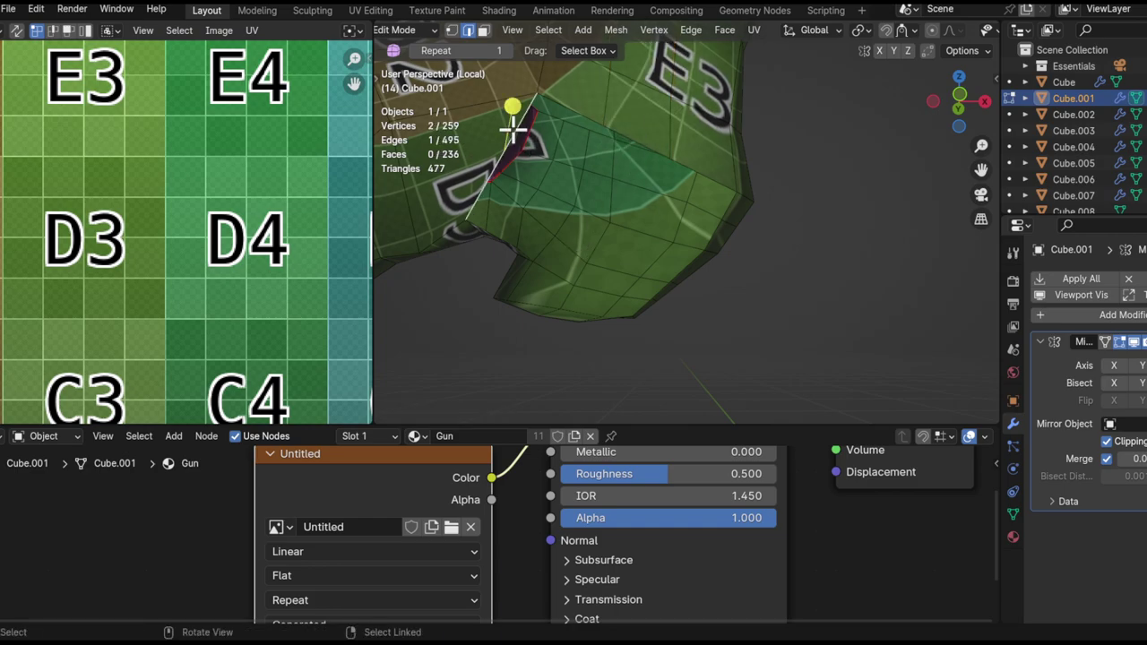
{"action": "left_click_drag", "start_coordinate": [556, 203], "coordinate": [564, 176], "text": "alt"}
{"action": "middle_click_drag", "start_coordinate": [619, 139], "coordinate": [610, 173]}
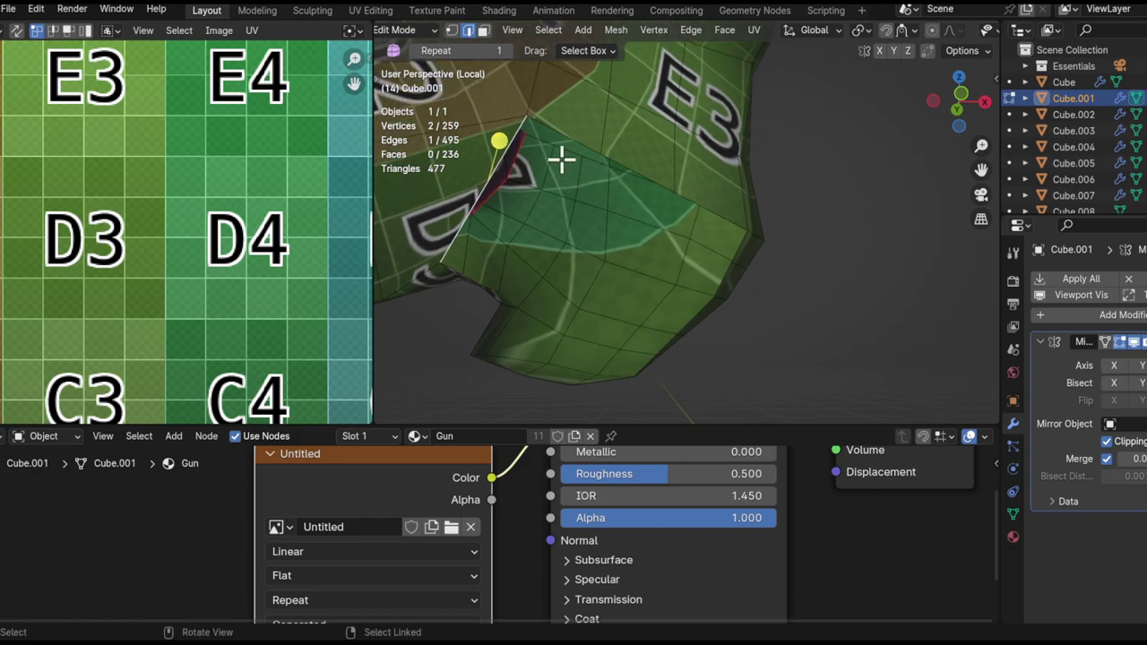
{"action": "middle_click_drag", "start_coordinate": [506, 170], "coordinate": [602, 188]}
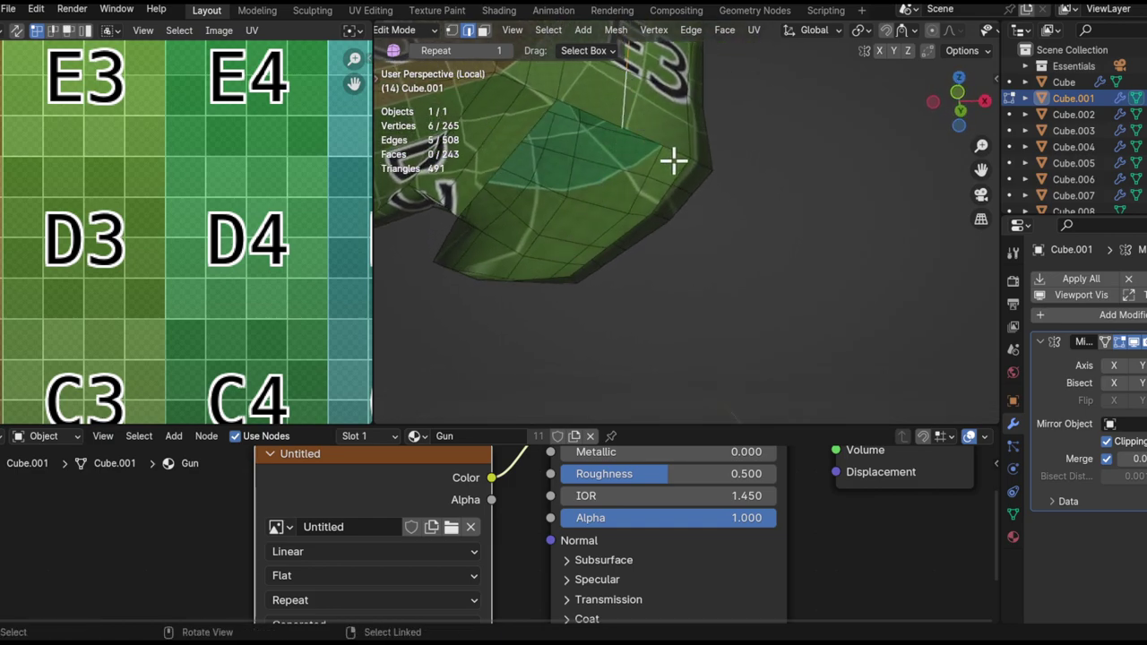
{"action": "left_click", "coordinate": [732, 173]}
{"action": "middle_click_drag", "start_coordinate": [732, 173], "coordinate": [497, 167]}
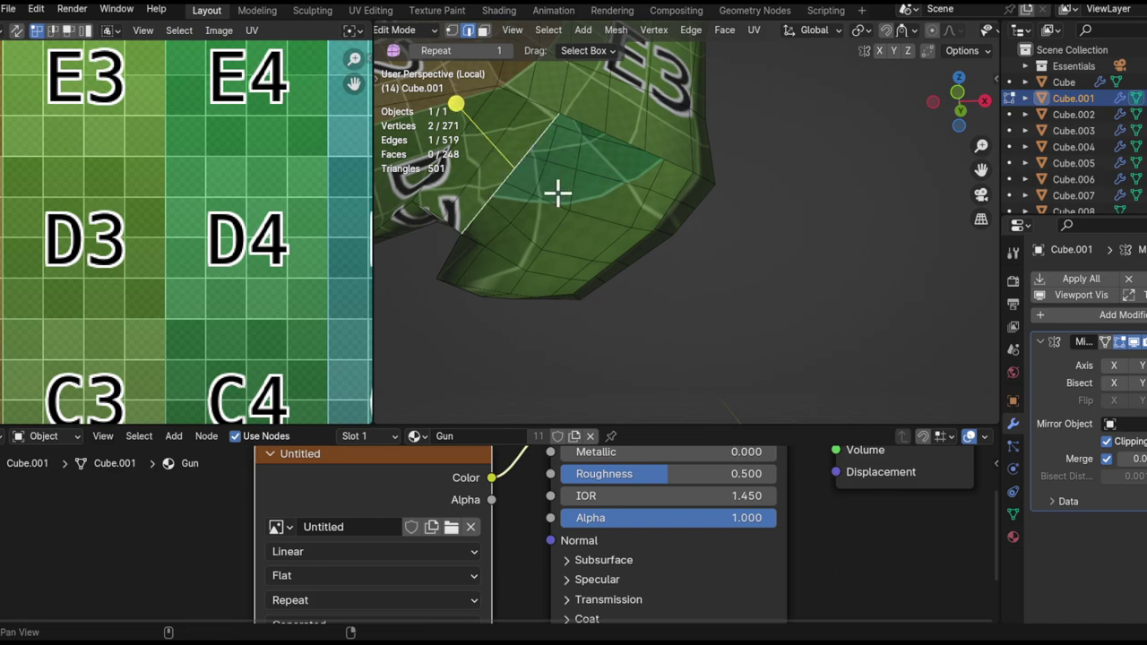
- Add three evenly spaced edge loops through the cheek faces beside the open edge, without sliding them
{"action": "middle_click_drag", "start_coordinate": [558, 193], "coordinate": [491, 202], "text": "shift"}
{"action": "middle_click_drag", "start_coordinate": [397, 244], "coordinate": [614, 224]}
{"action": "key", "text": "ctrl+r"}
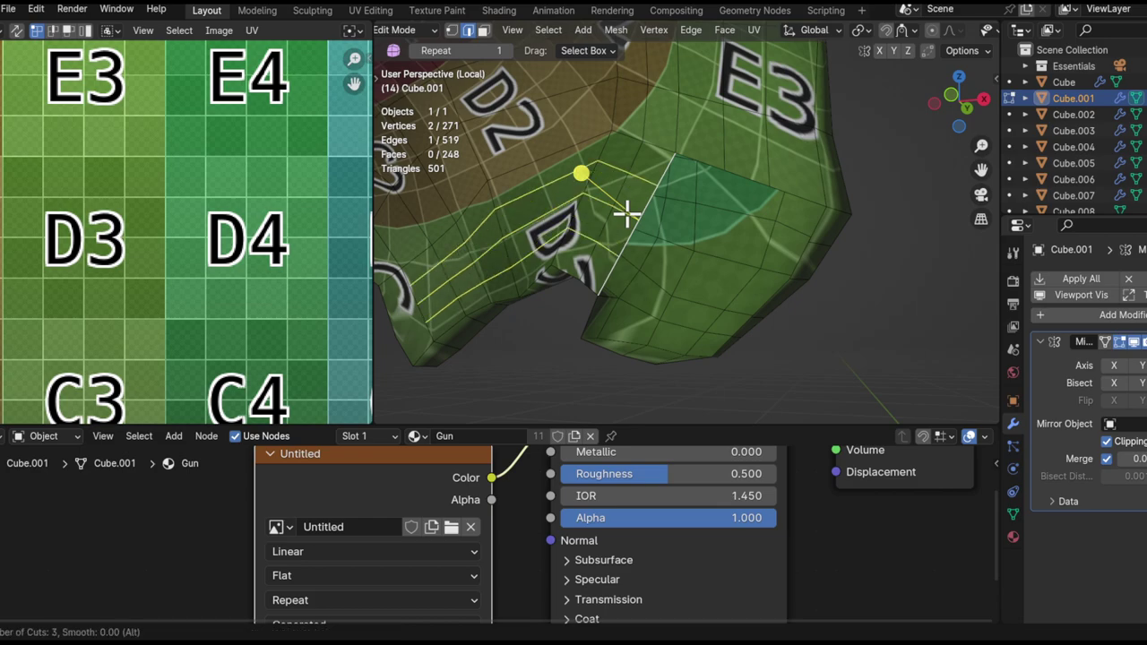
{"action": "left_click", "coordinate": [627, 212]}
{"action": "right_click", "coordinate": [627, 212]}
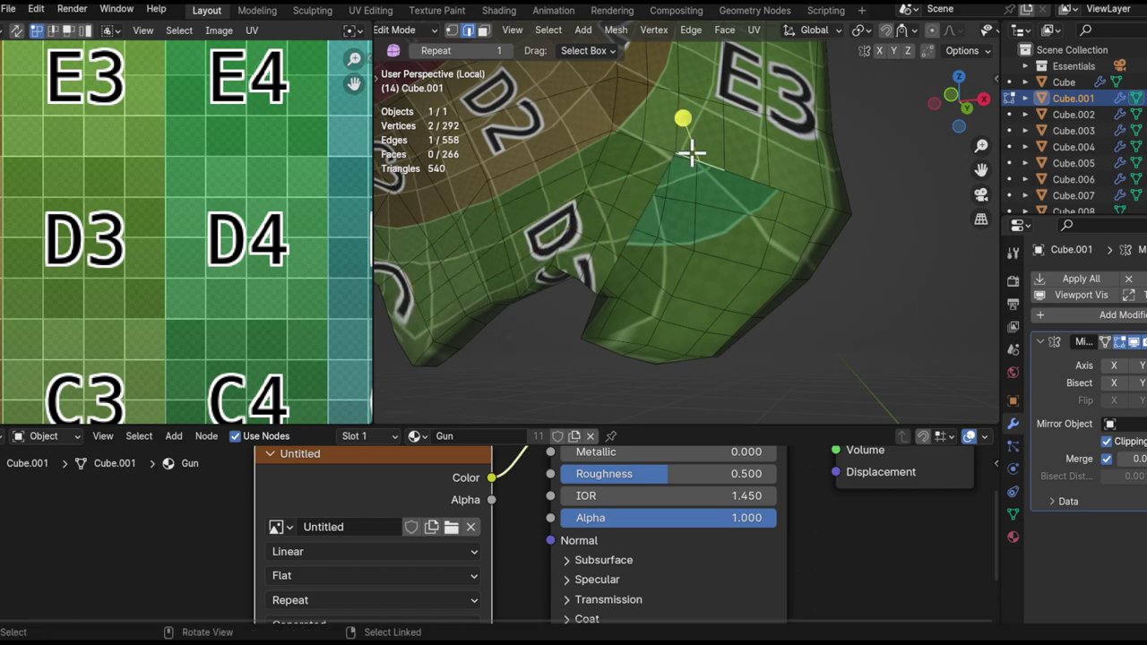
- Extrude the vertex beside the cheek opening twice to lay a row of new vertices across the inner cheek
{"action": "middle_click_drag", "start_coordinate": [692, 150], "coordinate": [666, 222], "text": "shift"}
{"action": "middle_click_drag", "start_coordinate": [659, 279], "coordinate": [584, 281], "text": "shift"}
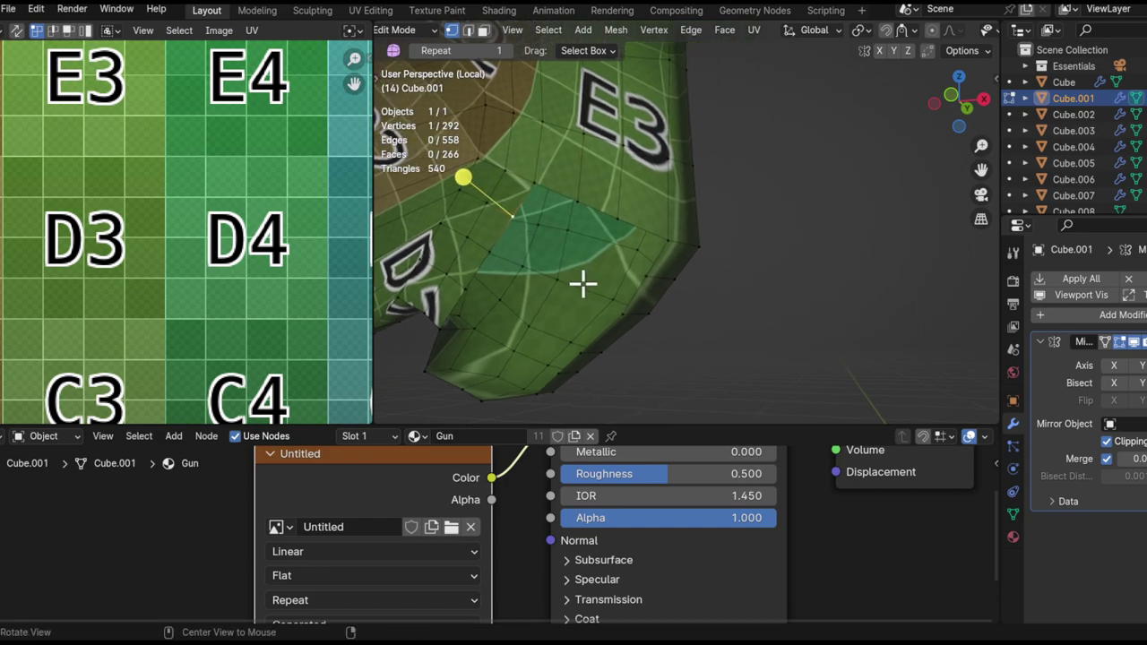
{"action": "key", "text": "e"}
{"action": "left_click", "coordinate": [638, 300]}
{"action": "key", "text": "e"}
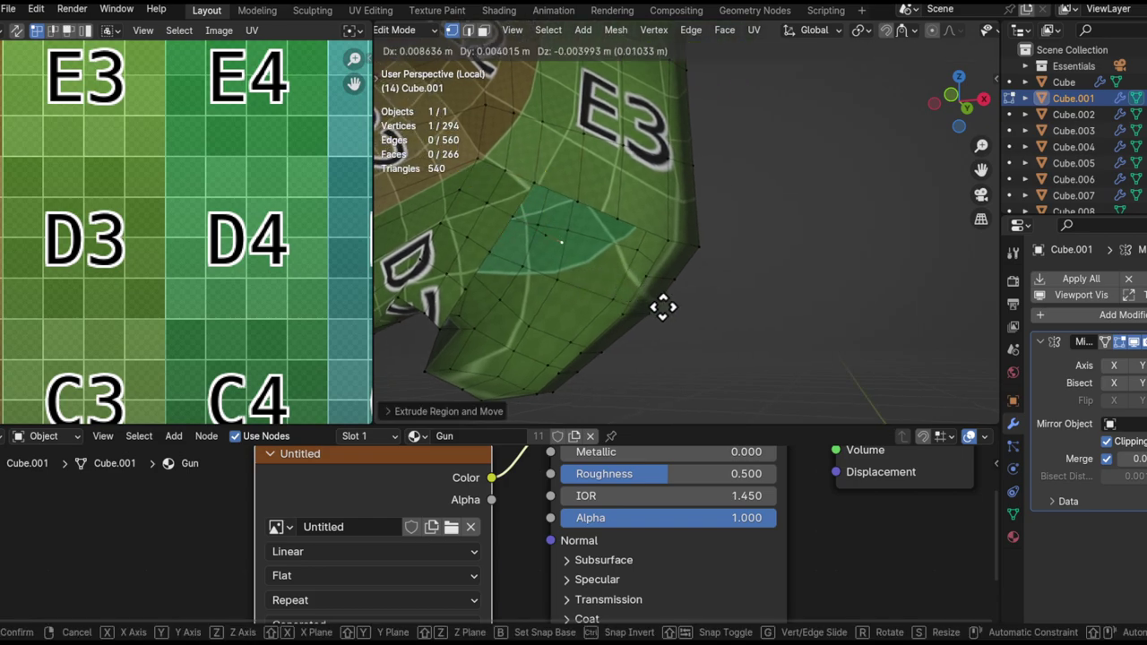
{"action": "left_click", "coordinate": [699, 325]}
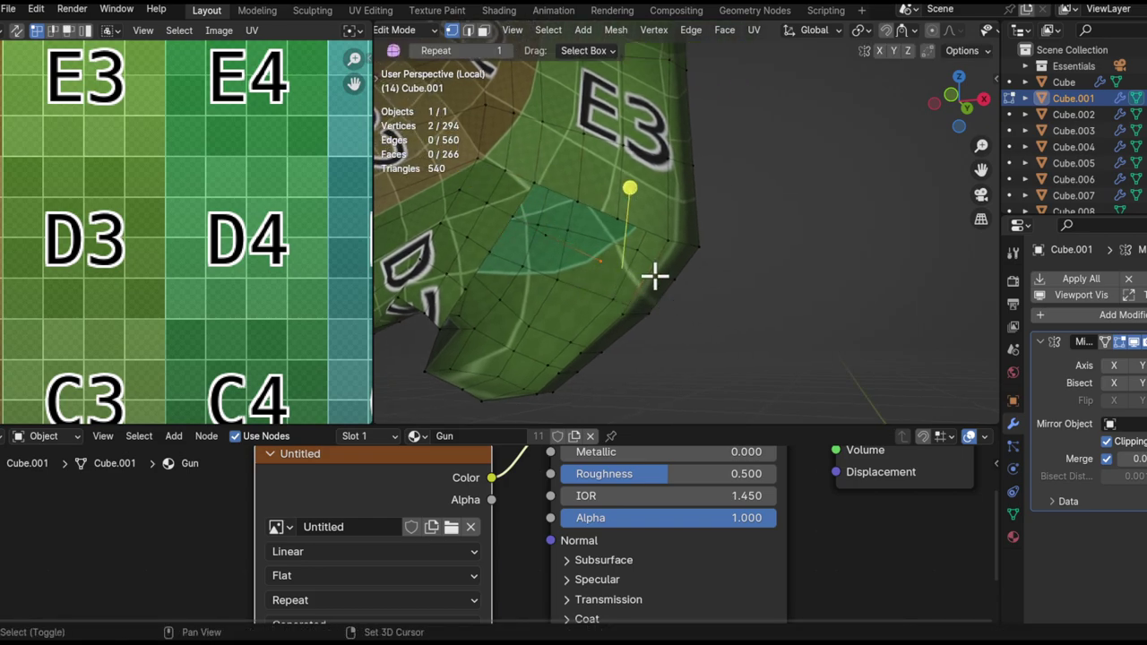
- Fill the gap between the extruded vertices and the upper edge of the inner cheek with faces
{"action": "middle_click_drag", "start_coordinate": [589, 269], "coordinate": [578, 199], "text": "shift"}
{"action": "scroll", "coordinate": [553, 278], "scroll_direction": "up", "scroll_amount": 1}
{"action": "middle_click_drag", "start_coordinate": [553, 278], "coordinate": [607, 246], "text": "shift"}
{"action": "key", "text": "1"}
{"action": "middle_click_drag", "start_coordinate": [515, 199], "coordinate": [530, 235]}
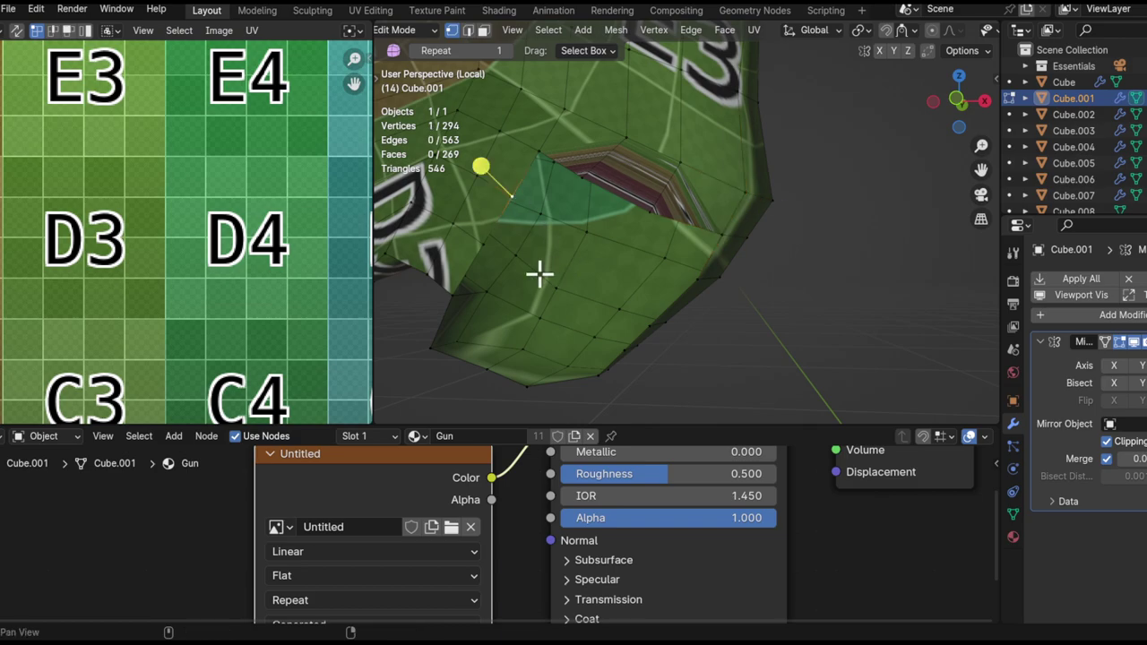
- Move the new inner-cheek vertices outward to even out the row of faces
{"action": "mouse_move", "coordinate": [539, 275]}
{"action": "middle_mouse_down", "text": "shift"}
{"action": "mouse_move", "coordinate": [495, 288]}
{"action": "mouse_move", "coordinate": [581, 259]}
{"action": "mouse_move", "coordinate": [558, 275]}
{"action": "middle_mouse_up", "text": "shift"}
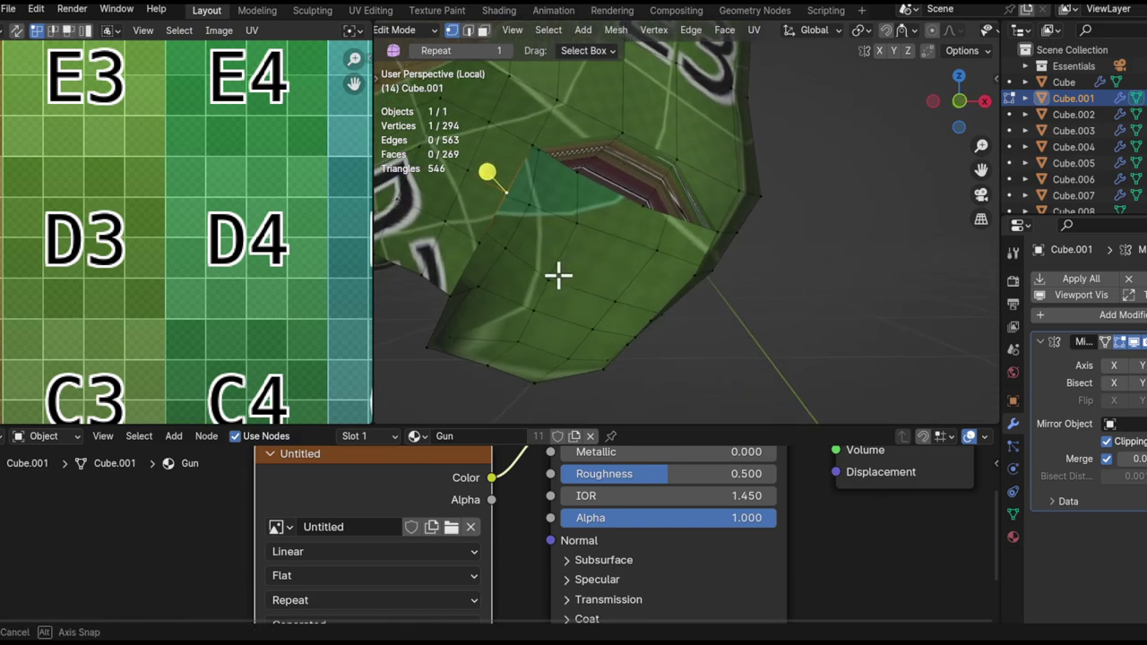
{"action": "left_click", "coordinate": [601, 187]}
{"action": "key", "text": "g"}
{"action": "left_click", "coordinate": [655, 215]}
{"action": "key", "text": "g"}
{"action": "left_click", "coordinate": [680, 230]}
- Extrude the remaining open inner-cheek edges twice across the gap to form new strips of faces
{"action": "left_click_drag", "start_coordinate": [552, 270], "coordinate": [516, 281], "text": "alt+shift"}
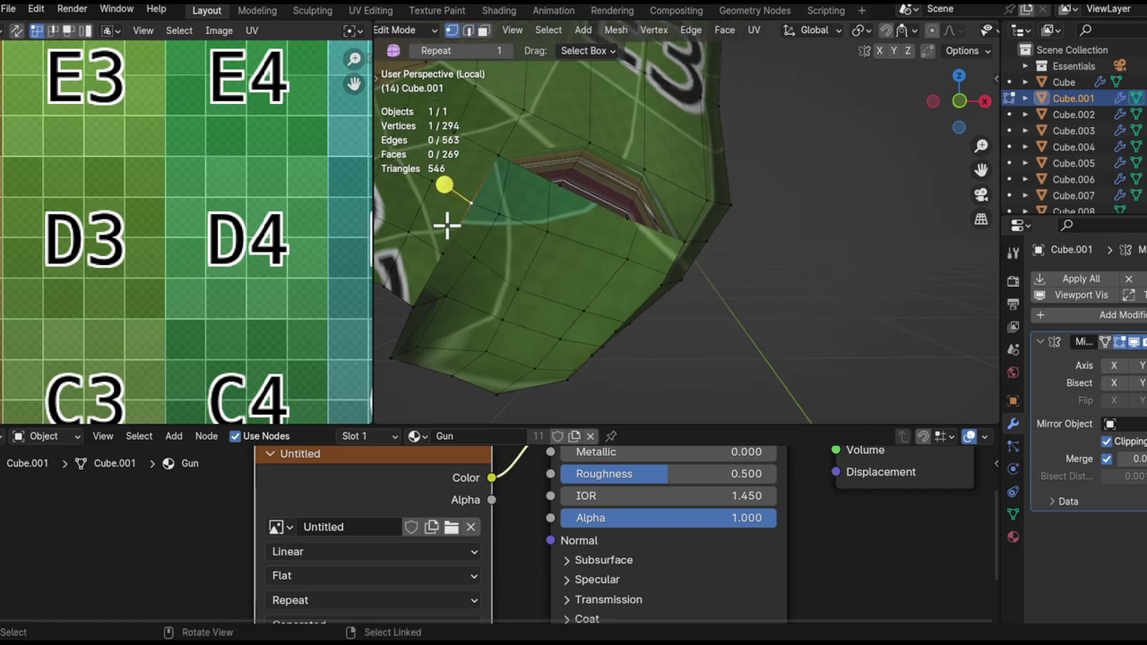
{"action": "middle_click_drag", "start_coordinate": [426, 280], "coordinate": [448, 277]}
{"action": "key", "text": "e"}
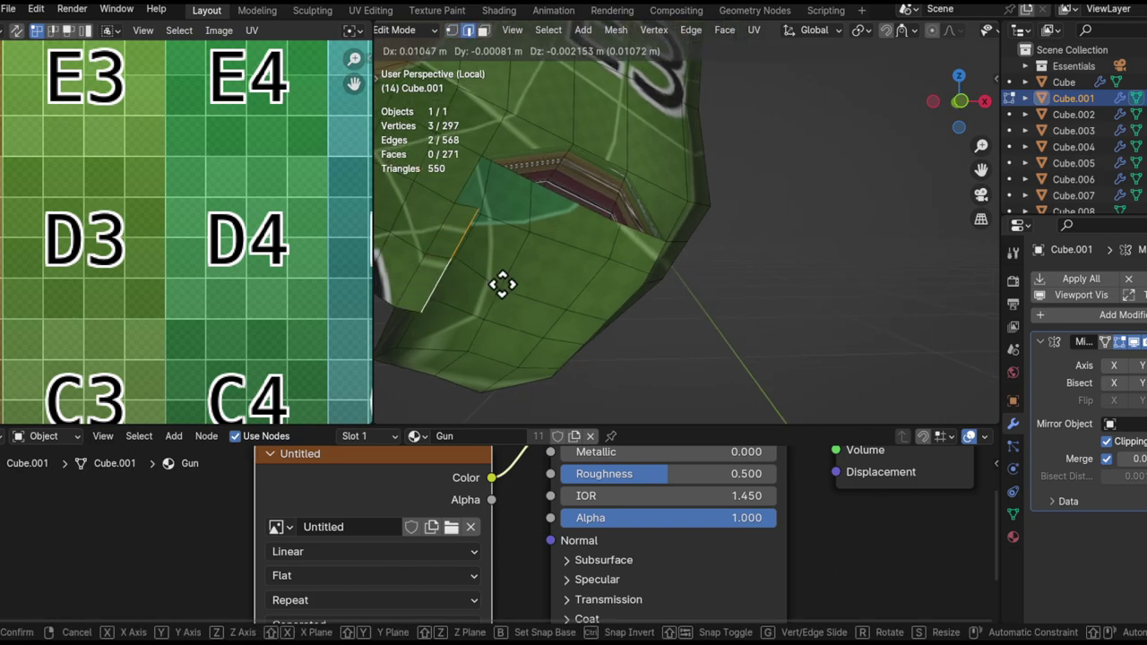
{"action": "left_click", "coordinate": [527, 306]}
{"action": "key", "text": "e"}
{"action": "middle_click_drag", "start_coordinate": [586, 327], "coordinate": [534, 275]}
{"action": "left_click", "coordinate": [568, 334]}
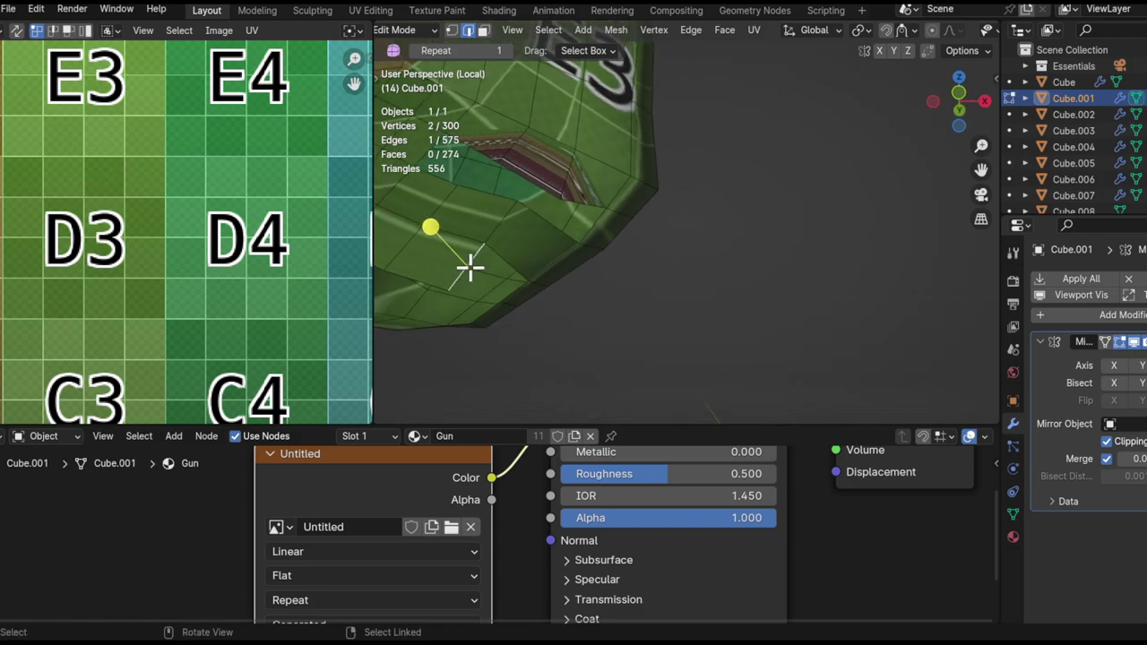
- Close the remaining gaps between the extruded strips and the cheek's outer rim with faces
{"action": "middle_click_drag", "start_coordinate": [604, 271], "coordinate": [630, 260]}
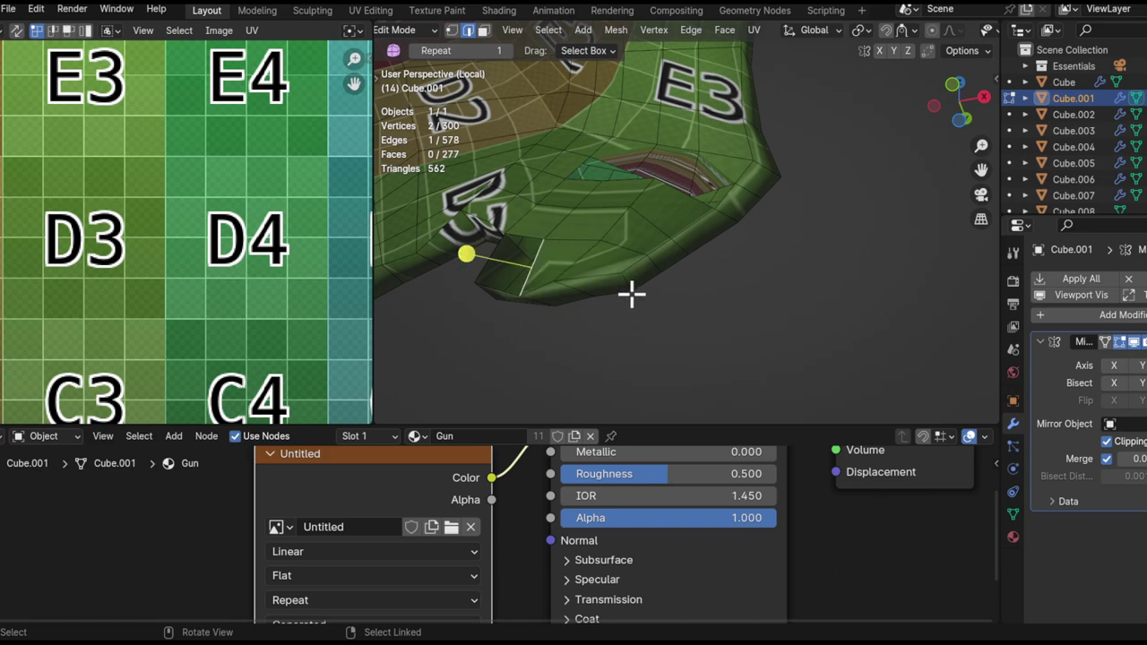
{"action": "middle_click_drag", "start_coordinate": [640, 304], "coordinate": [724, 329]}
{"action": "middle_click_drag", "start_coordinate": [652, 252], "coordinate": [505, 186]}
{"action": "middle_click_drag", "start_coordinate": [655, 294], "coordinate": [599, 216]}
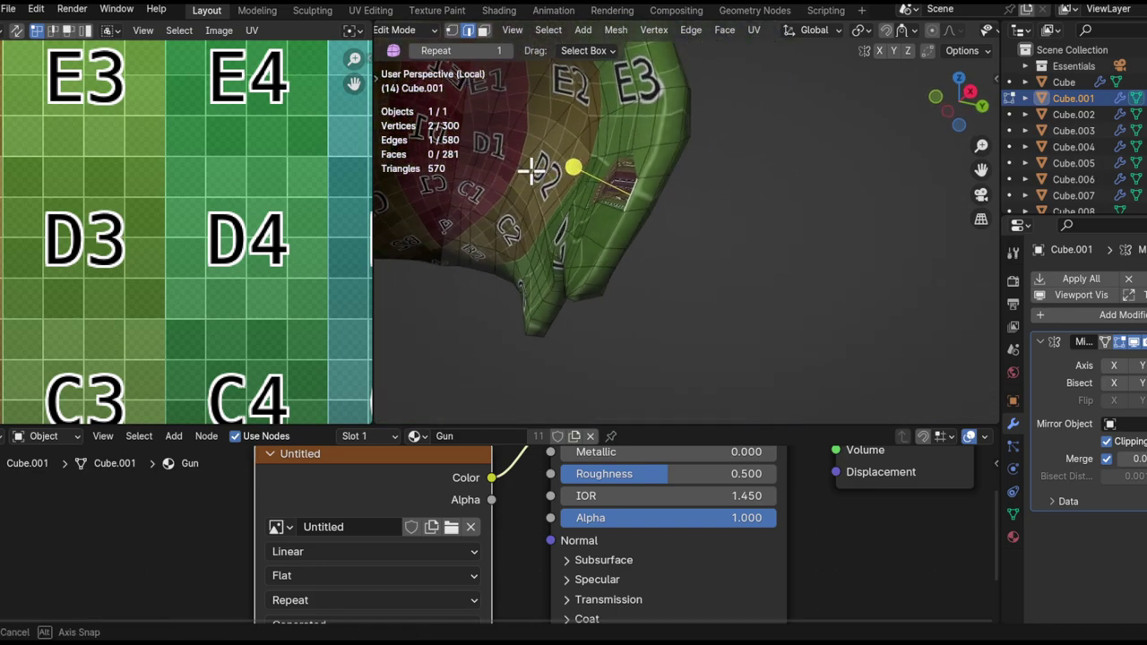
- Slide the vertex at the cheek's lower tip along its edge to even out the spacing
{"action": "key", "text": "KP_Decimal"}
{"action": "key", "text": "3"}
{"action": "left_click_drag", "start_coordinate": [609, 215], "coordinate": [551, 137], "text": "alt"}
{"action": "scroll", "coordinate": [579, 207], "scroll_direction": "down", "scroll_amount": 10}
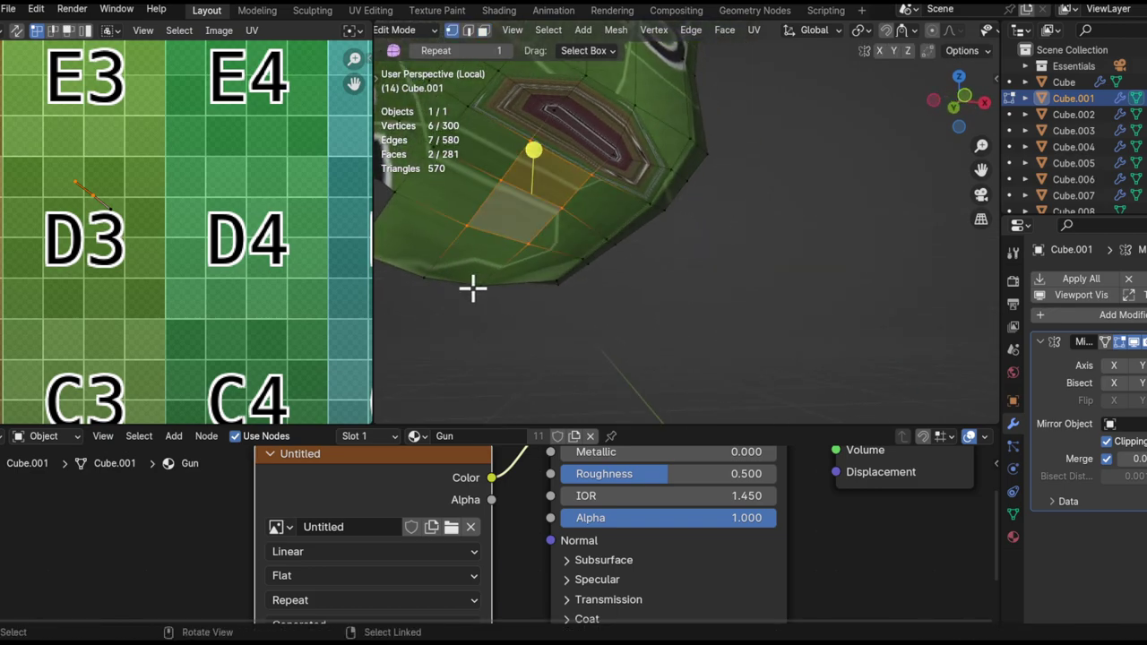
{"action": "middle_click_drag", "start_coordinate": [408, 279], "coordinate": [412, 288]}
{"action": "scroll", "coordinate": [412, 288], "scroll_direction": "up", "scroll_amount": 3}
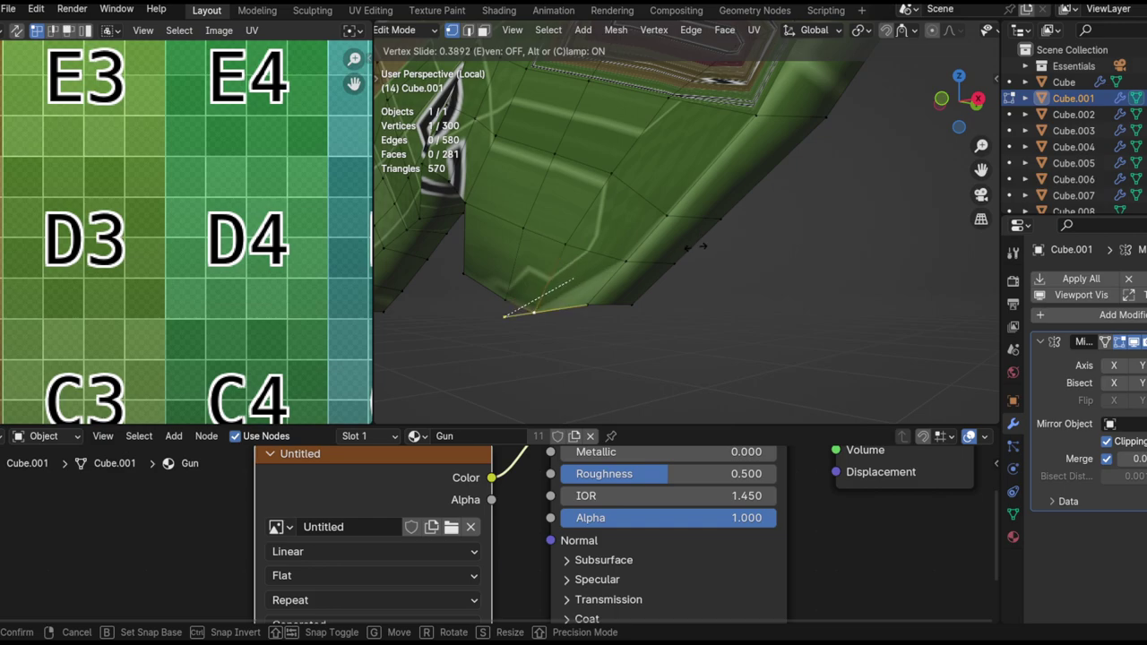
{"action": "left_click", "coordinate": [733, 295]}
{"action": "middle_click_drag", "start_coordinate": [504, 314], "coordinate": [771, 289], "text": "shift"}
{"action": "middle_click_drag", "start_coordinate": [647, 240], "coordinate": [586, 261]}
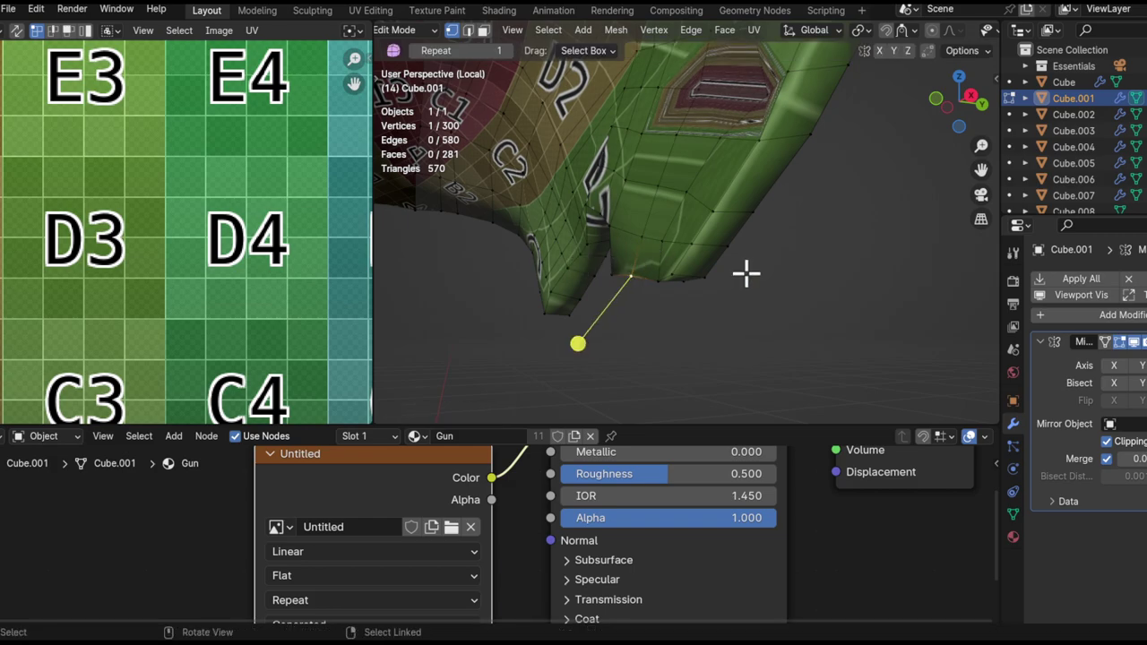
- Mark a seam along the edge loop on the skull's inner rim, down to the cheek tip
{"action": "middle_click_drag", "start_coordinate": [755, 281], "coordinate": [635, 332]}
{"action": "middle_click_drag", "start_coordinate": [556, 296], "coordinate": [658, 269], "text": "shift"}
{"action": "scroll", "coordinate": [619, 202], "scroll_direction": "up", "scroll_amount": 4}
{"action": "left_click", "coordinate": [591, 338], "text": "alt+shift"}
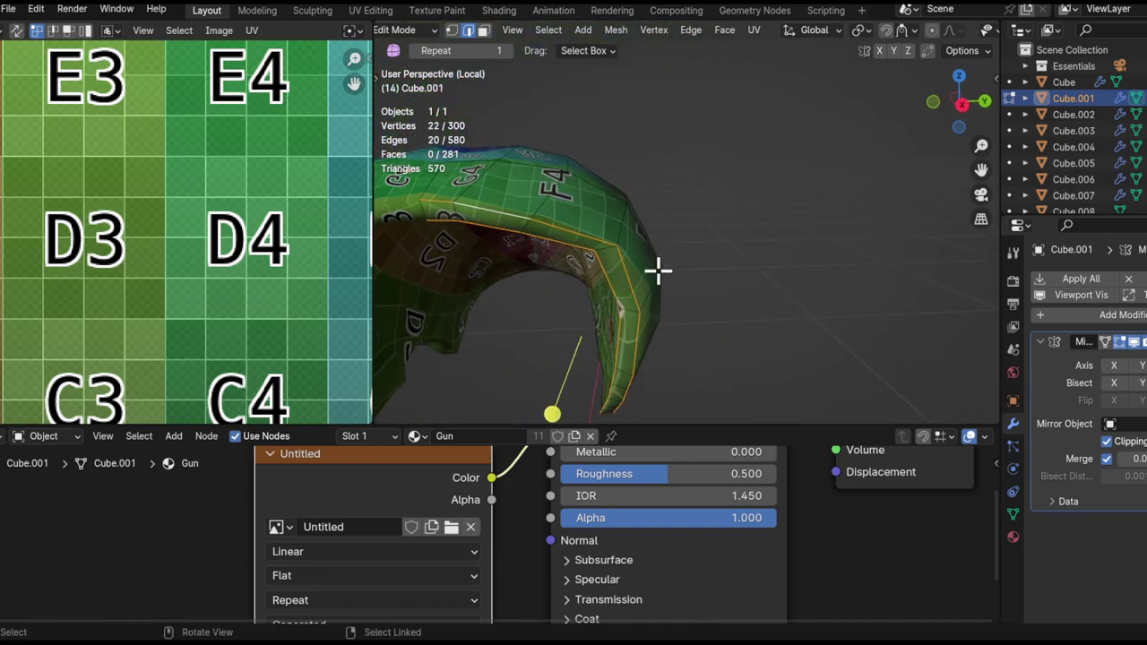
{"action": "key", "text": "ctrl+e"}
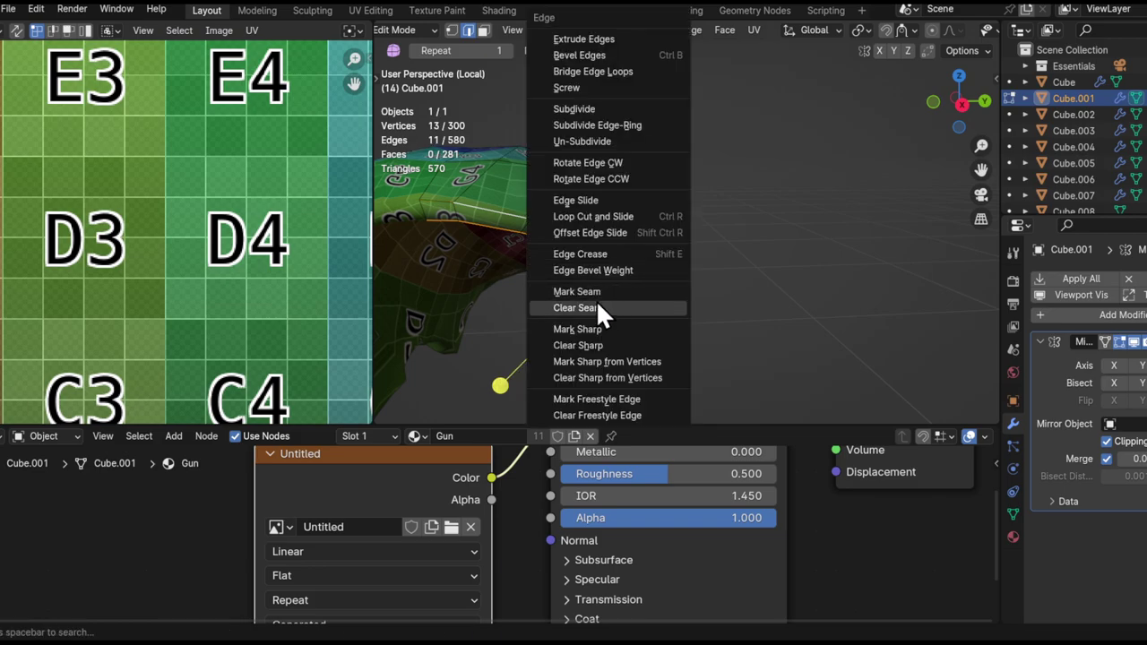
{"action": "left_click", "coordinate": [597, 290]}
{"action": "key", "text": "a"}
{"action": "key", "text": "ctrl+z"}
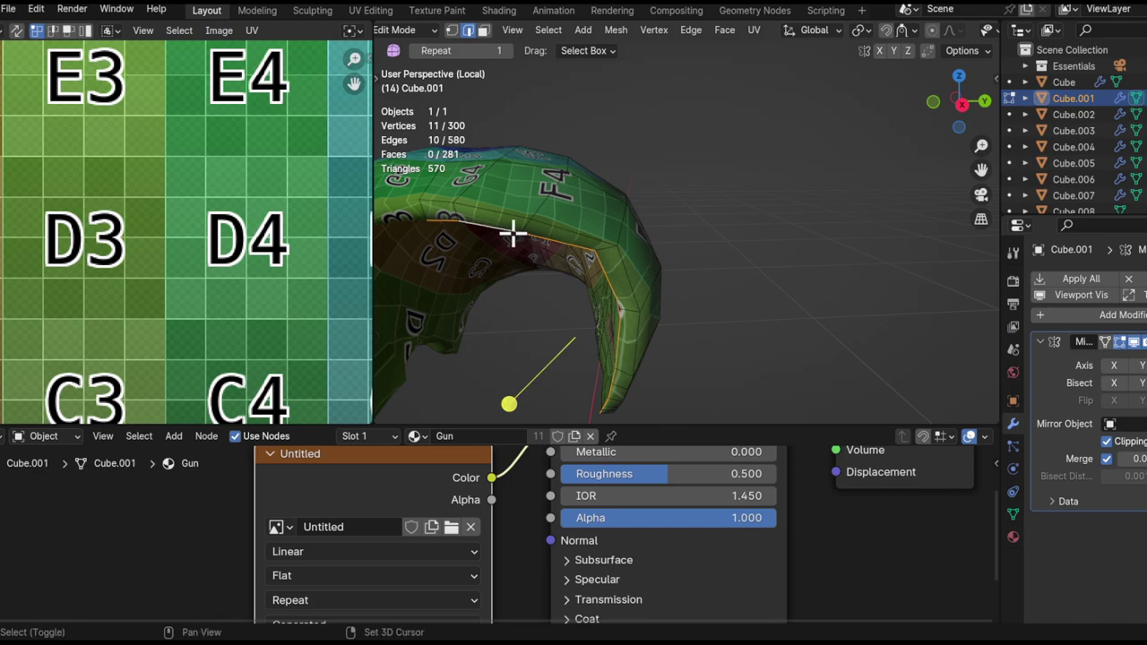
{"action": "key", "text": "ctrl+e"}
{"action": "left_click", "coordinate": [479, 292]}
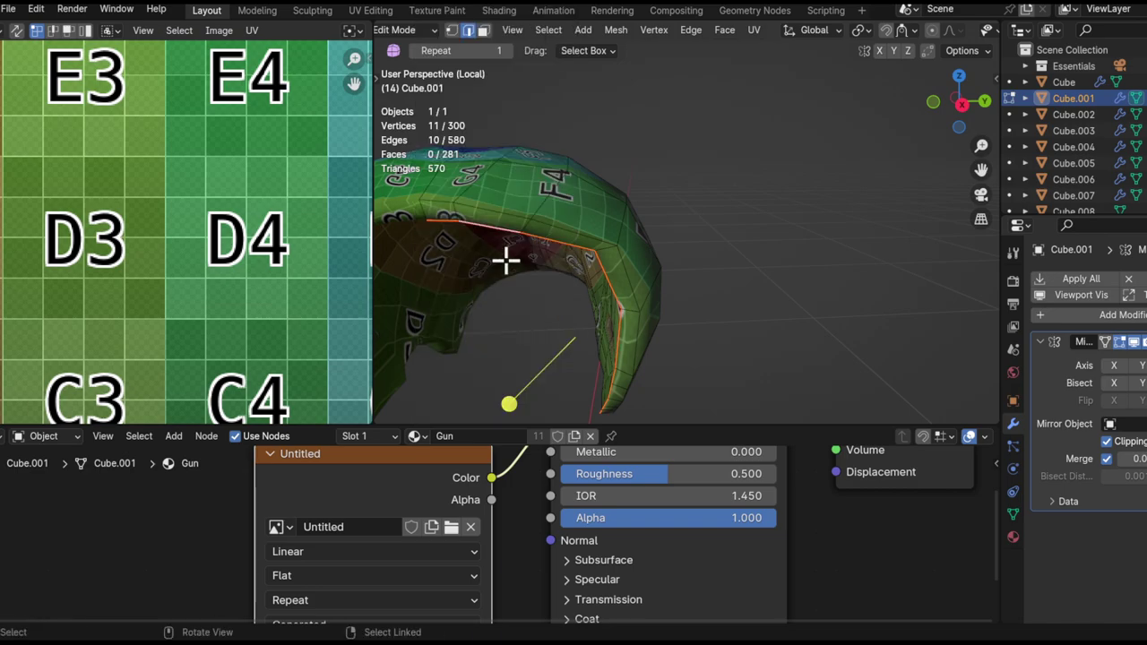
- Unwrap the whole skull mesh with the new seam and check the color grid on it
{"action": "key", "text": "a"}
{"action": "key", "text": "u"}
{"action": "left_click", "coordinate": [576, 140]}
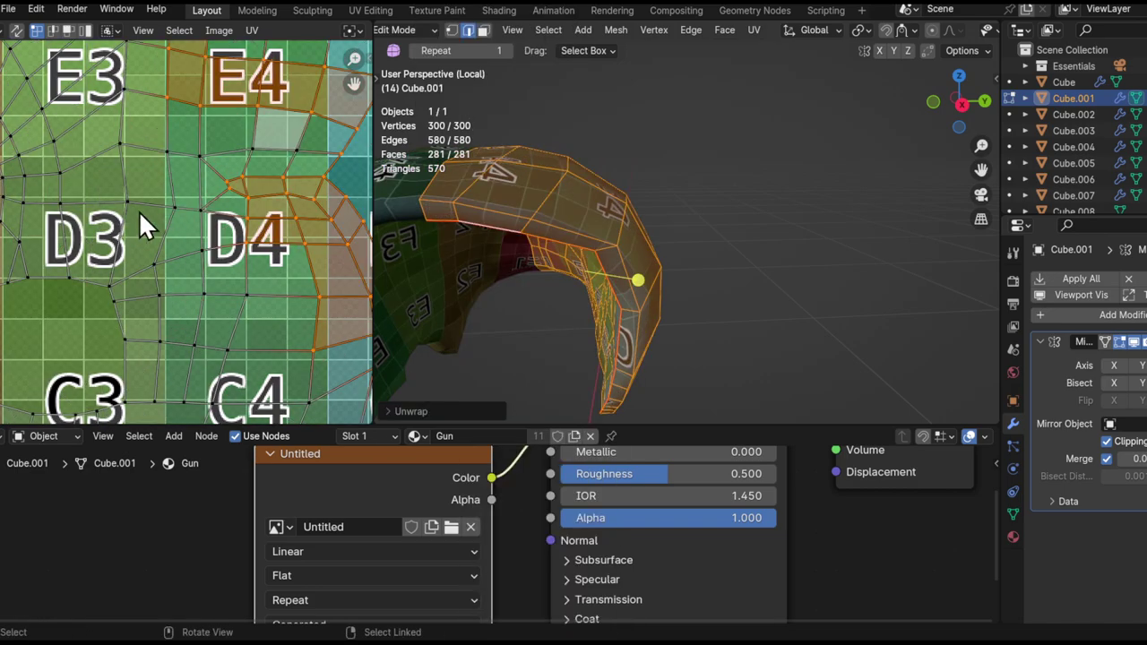
{"action": "scroll", "coordinate": [152, 229], "scroll_direction": "down", "scroll_amount": 5}
{"action": "middle_click_drag", "start_coordinate": [389, 235], "coordinate": [547, 260]}
{"action": "middle_click_drag", "start_coordinate": [739, 256], "coordinate": [673, 206]}
- Finish editing the skull, leave local view, and open the rounded green piece behind the purple horn for editing with everything selected
{"action": "scroll", "coordinate": [657, 187], "scroll_direction": "down", "scroll_amount": 4}
{"action": "key", "text": "Tab"}
{"action": "key", "text": "KP_Divide"}
{"action": "left_click", "coordinate": [597, 195]}
{"action": "key", "text": "g"}
{"action": "right_click", "coordinate": [797, 246]}
{"action": "middle_click_drag", "start_coordinate": [797, 246], "coordinate": [633, 248]}
{"action": "left_click", "coordinate": [688, 189]}
{"action": "key", "text": "Tab"}
{"action": "key", "text": "a"}
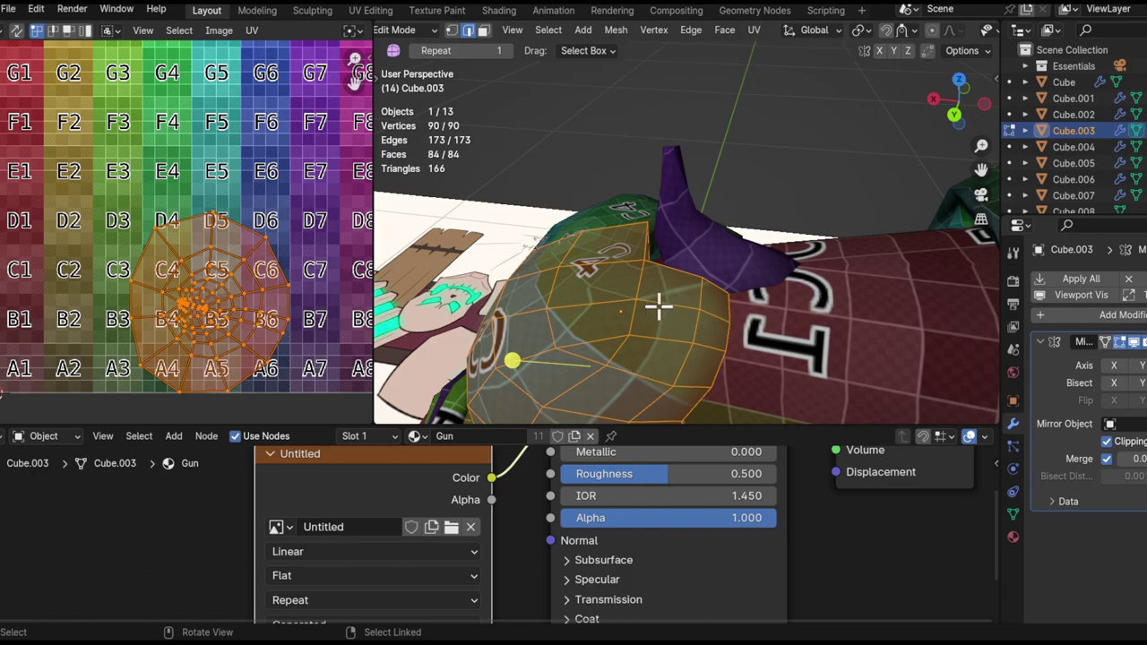
- Isolate the rounded piece in local view and mark a seam along its selected edge loop
{"action": "left_click", "coordinate": [632, 289]}
{"action": "middle_click_drag", "start_coordinate": [632, 289], "coordinate": [559, 227]}
{"action": "middle_click_drag", "start_coordinate": [590, 282], "coordinate": [1027, 231]}
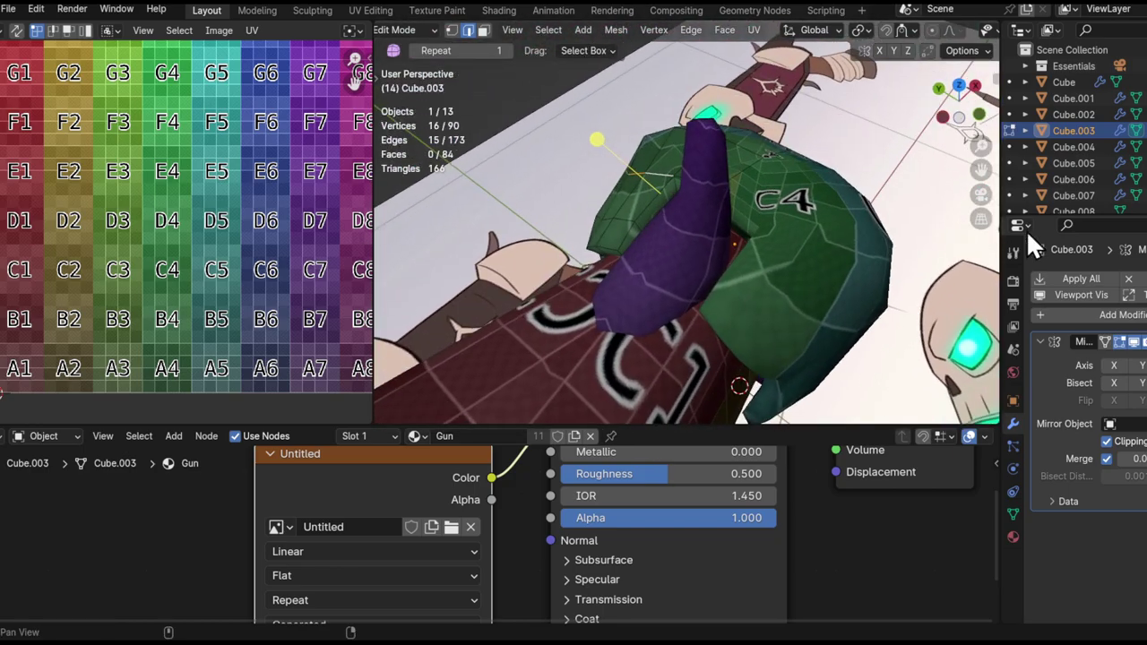
{"action": "key", "text": "KP_Divide"}
{"action": "middle_click_drag", "start_coordinate": [608, 228], "coordinate": [635, 102]}
{"action": "scroll", "coordinate": [630, 149], "scroll_direction": "up", "scroll_amount": 6}
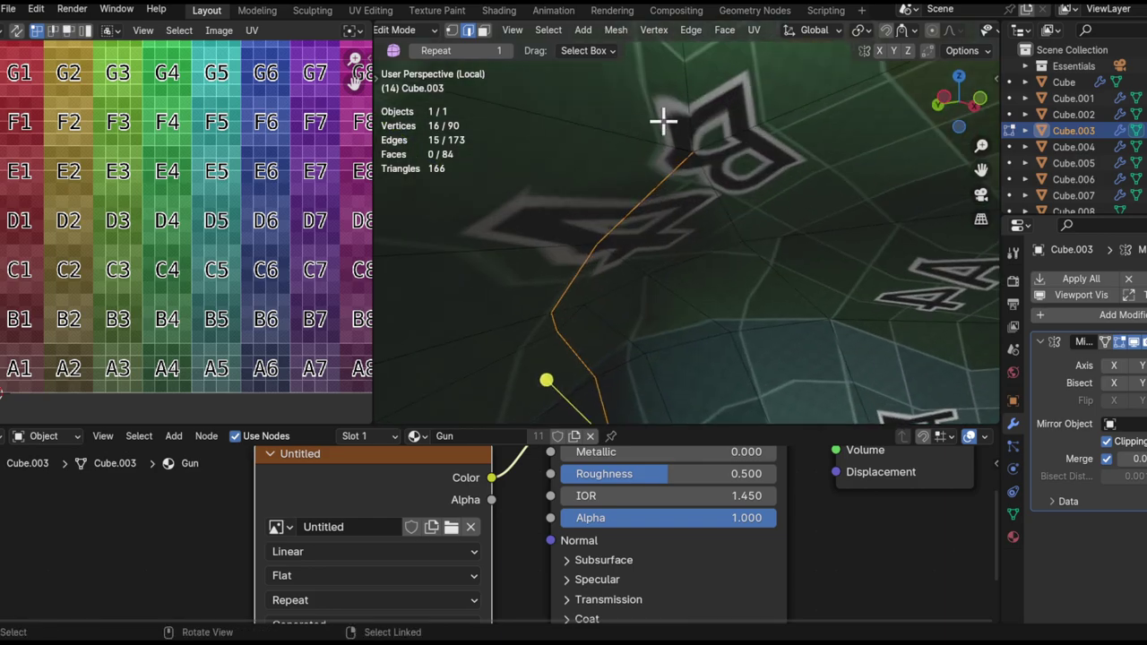
{"action": "scroll", "coordinate": [681, 106], "scroll_direction": "down", "scroll_amount": 6}
{"action": "middle_click_drag", "start_coordinate": [692, 175], "coordinate": [653, 160]}
{"action": "key", "text": "ctrl+e"}
{"action": "left_click", "coordinate": [707, 328]}
- Mark a second seam along the shortest edge path across the piece's side to its front rim
{"action": "middle_click_drag", "start_coordinate": [598, 208], "coordinate": [630, 227]}
{"action": "middle_click_drag", "start_coordinate": [732, 170], "coordinate": [691, 187]}
{"action": "left_click", "coordinate": [637, 231], "text": "alt"}
{"action": "left_click", "coordinate": [690, 187]}
{"action": "middle_click_drag", "start_coordinate": [597, 233], "coordinate": [723, 217]}
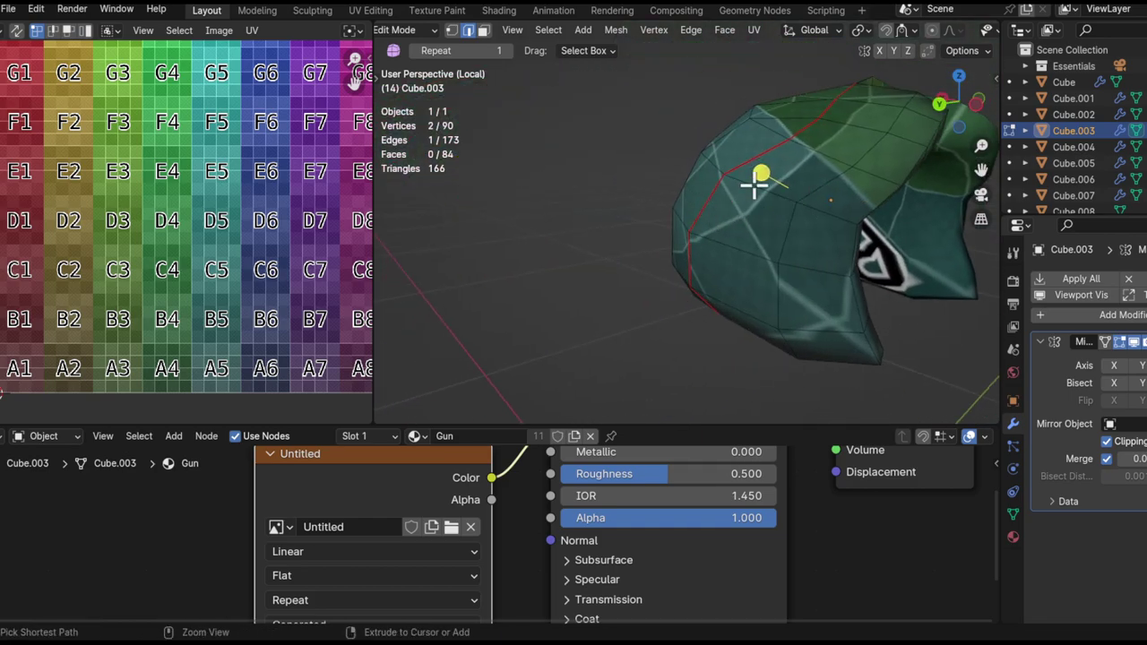
{"action": "key", "text": "ctrl+e"}
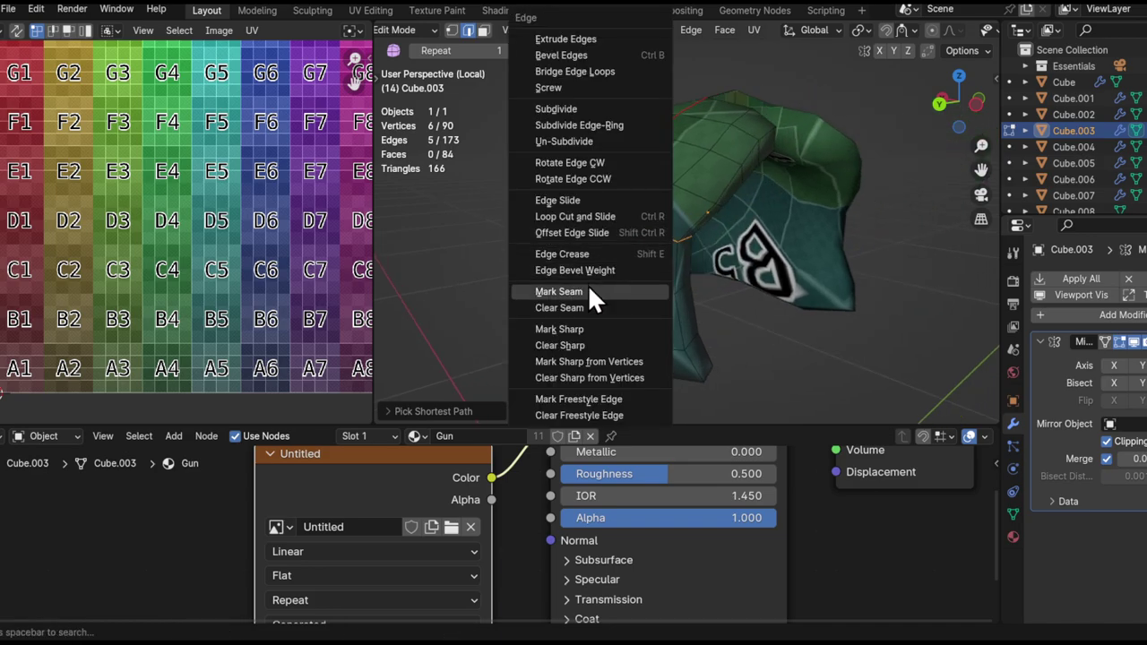
{"action": "left_click", "coordinate": [587, 286]}
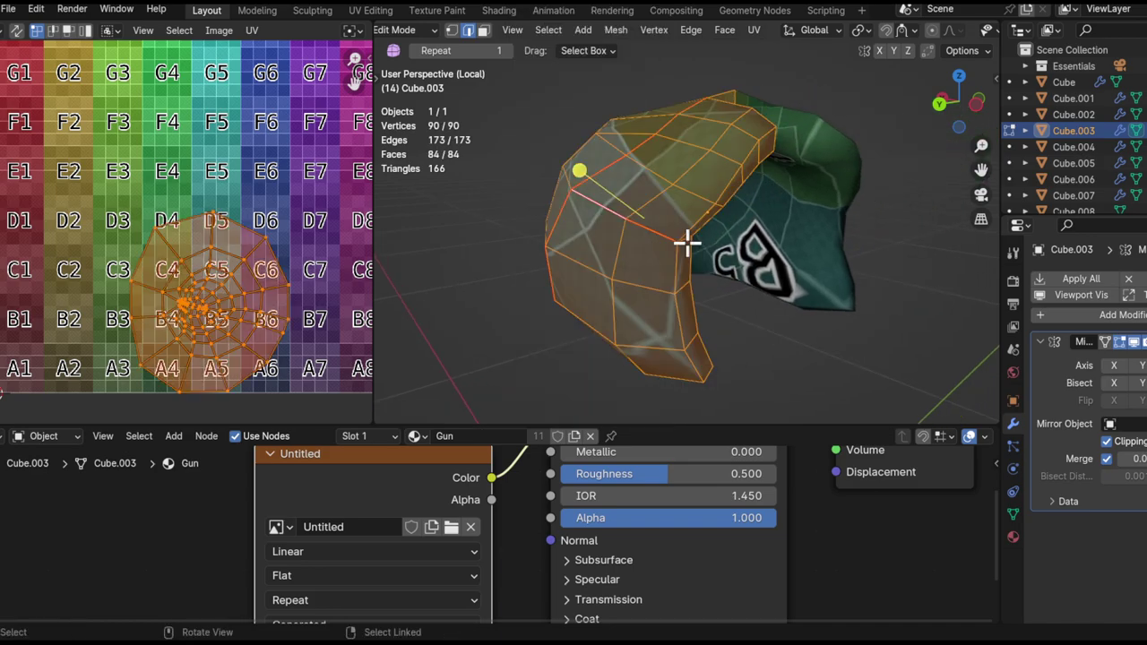
- Unwrap the whole piece with both seams and inspect the resulting islands and color grid
{"action": "middle_click_drag", "start_coordinate": [687, 242], "coordinate": [627, 259]}
{"action": "key", "text": "u"}
{"action": "left_click", "coordinate": [567, 142]}
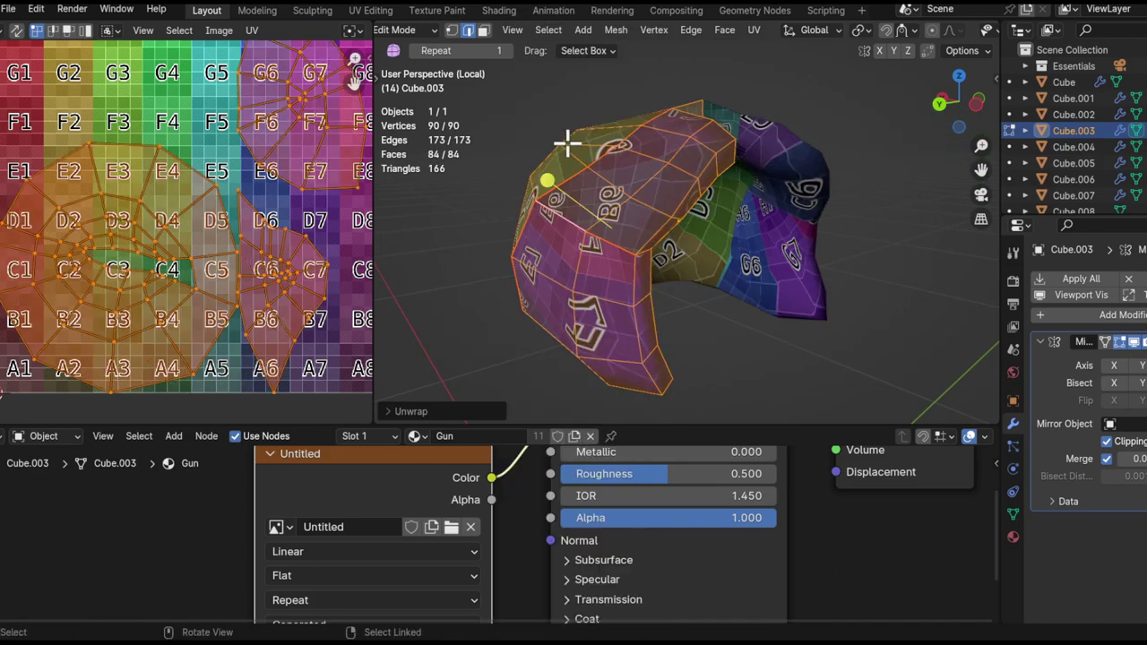
{"action": "middle_click_drag", "start_coordinate": [179, 268], "coordinate": [172, 259]}
{"action": "middle_click_drag", "start_coordinate": [78, 260], "coordinate": [172, 355]}
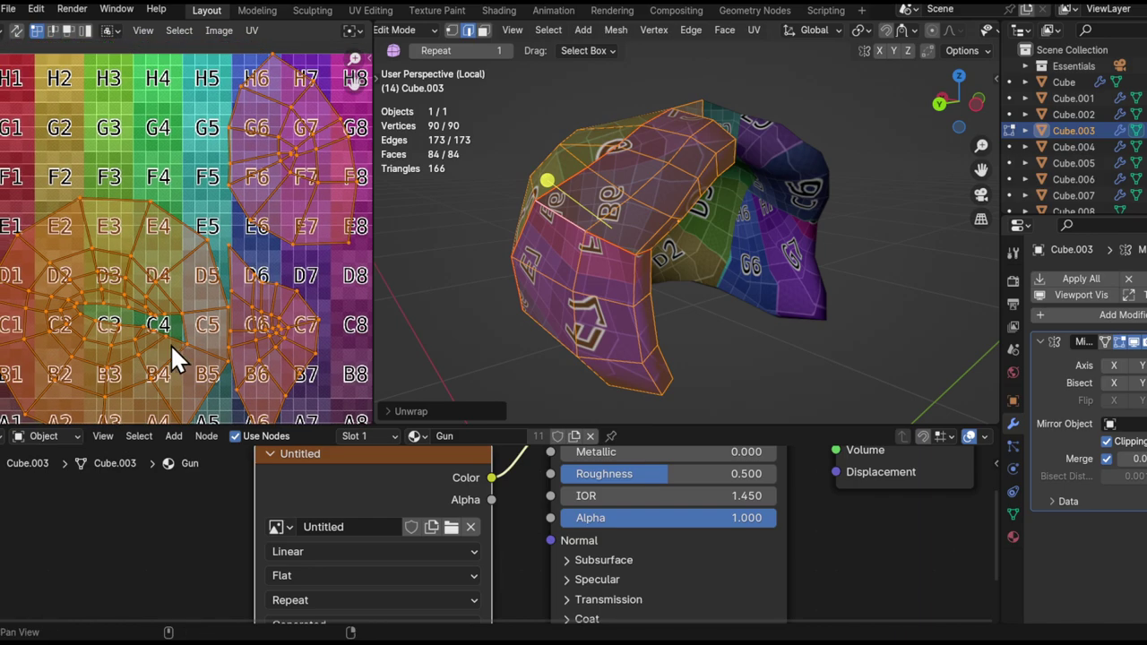
{"action": "scroll", "coordinate": [170, 344], "scroll_direction": "up", "scroll_amount": 4}
{"action": "middle_click_drag", "start_coordinate": [555, 233], "coordinate": [513, 203]}
{"action": "middle_click_drag", "start_coordinate": [64, 255], "coordinate": [190, 293]}
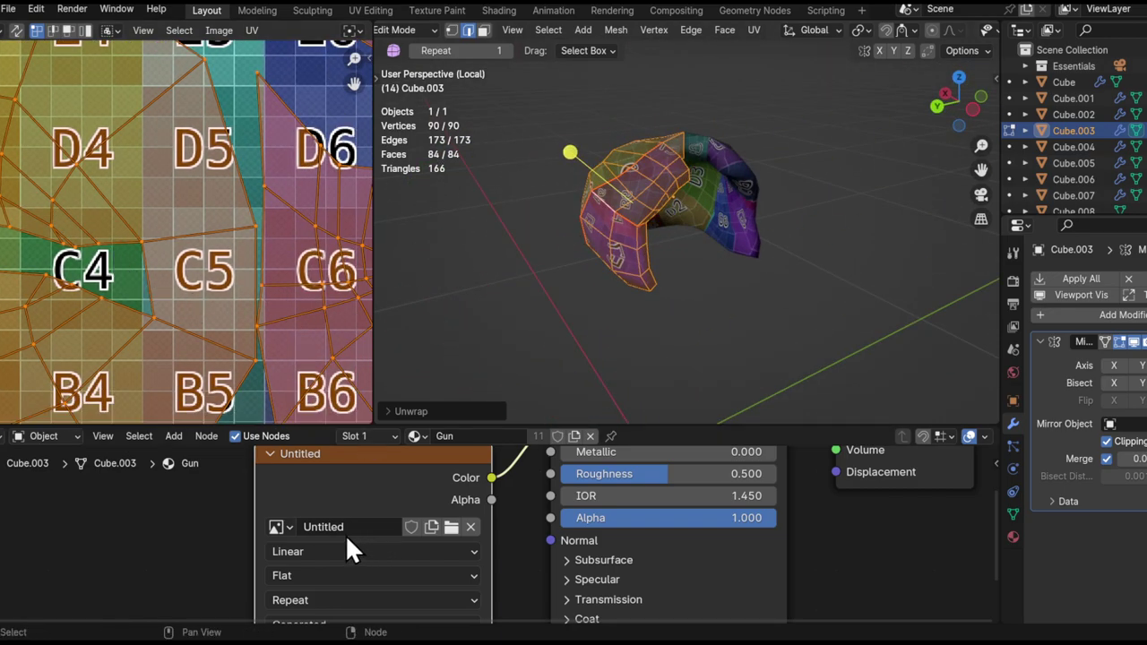
{"action": "middle_click_drag", "start_coordinate": [105, 279], "coordinate": [233, 189]}
{"action": "scroll", "coordinate": [231, 222], "scroll_direction": "down", "scroll_amount": 1}
{"action": "middle_click_drag", "start_coordinate": [685, 230], "coordinate": [722, 191]}
- Clear all seams from the piece and mark a new one along the edge loop on its inner side
{"action": "key", "text": "u"}
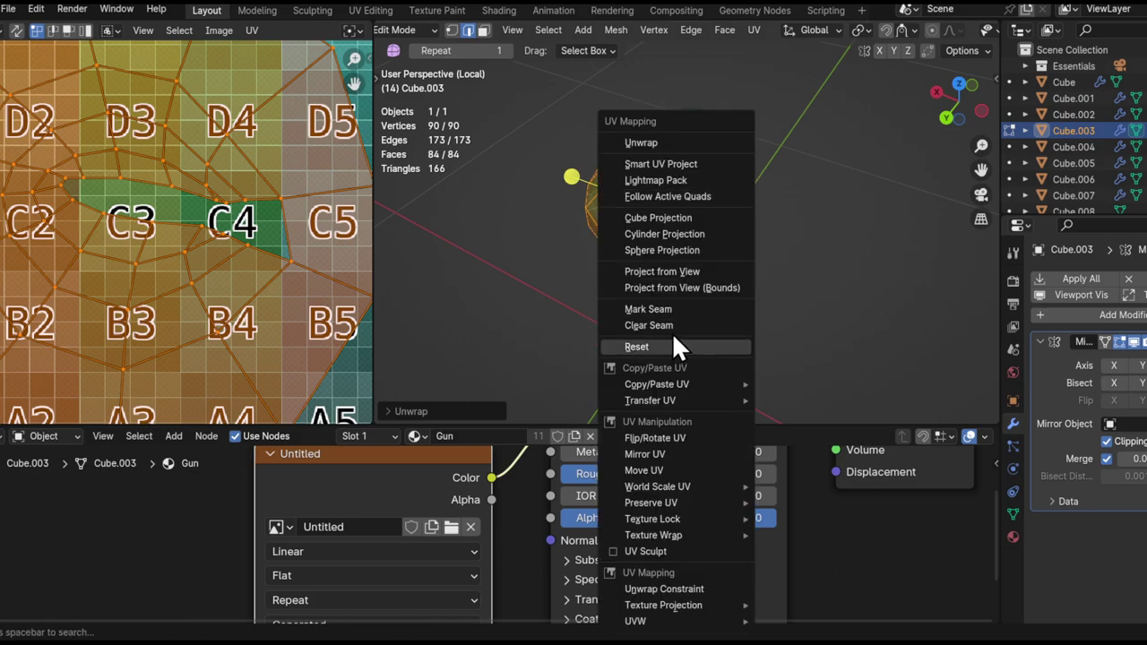
{"action": "left_click", "coordinate": [667, 326]}
{"action": "middle_click_drag", "start_coordinate": [672, 281], "coordinate": [609, 210]}
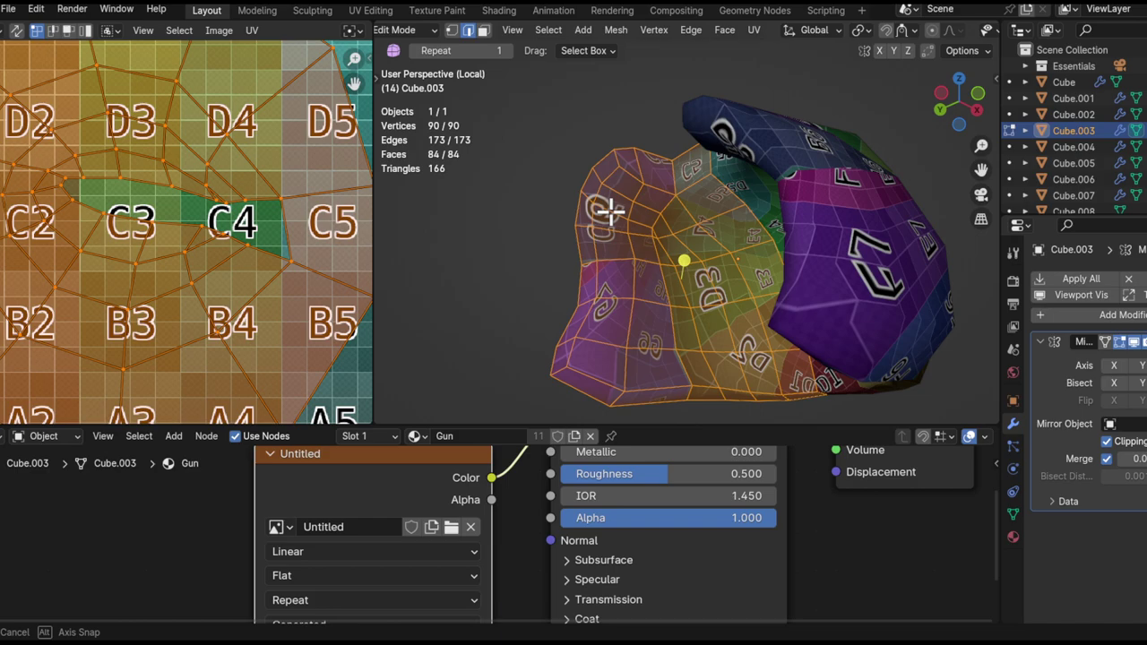
{"action": "left_click", "coordinate": [675, 257], "text": "alt"}
{"action": "middle_click_drag", "start_coordinate": [674, 257], "coordinate": [686, 287]}
{"action": "key", "text": "ctrl+e"}
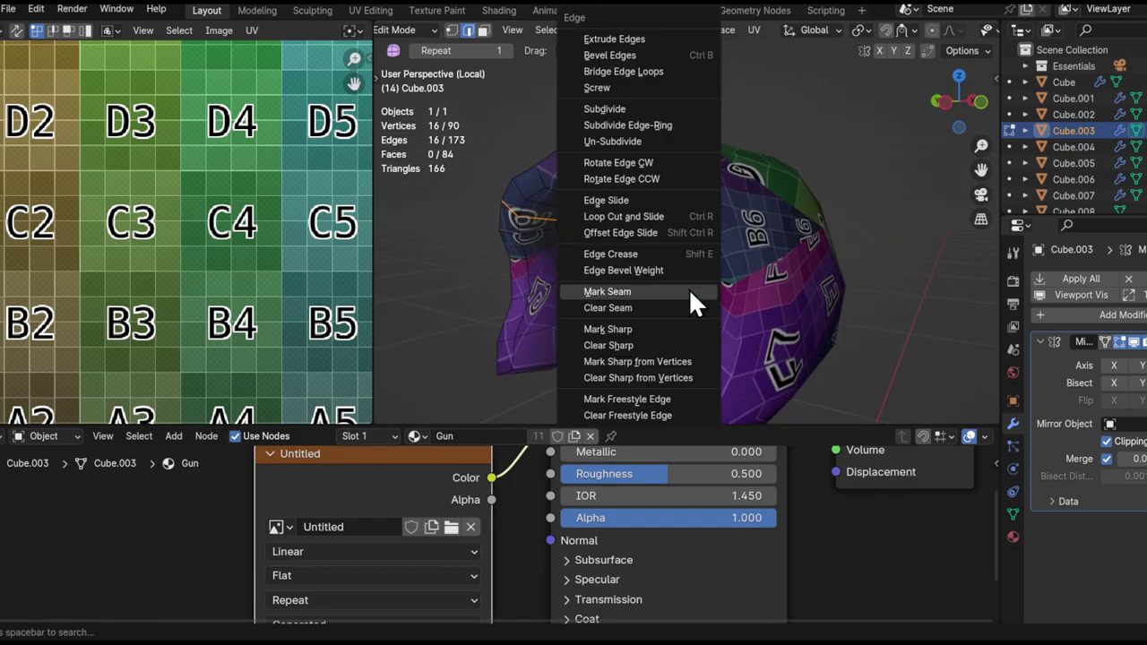
{"action": "left_click", "coordinate": [688, 290]}
- Unwrap the whole piece again with the inner-side seam and check the islands and color grid
{"action": "key", "text": "a"}
{"action": "key", "text": "u"}
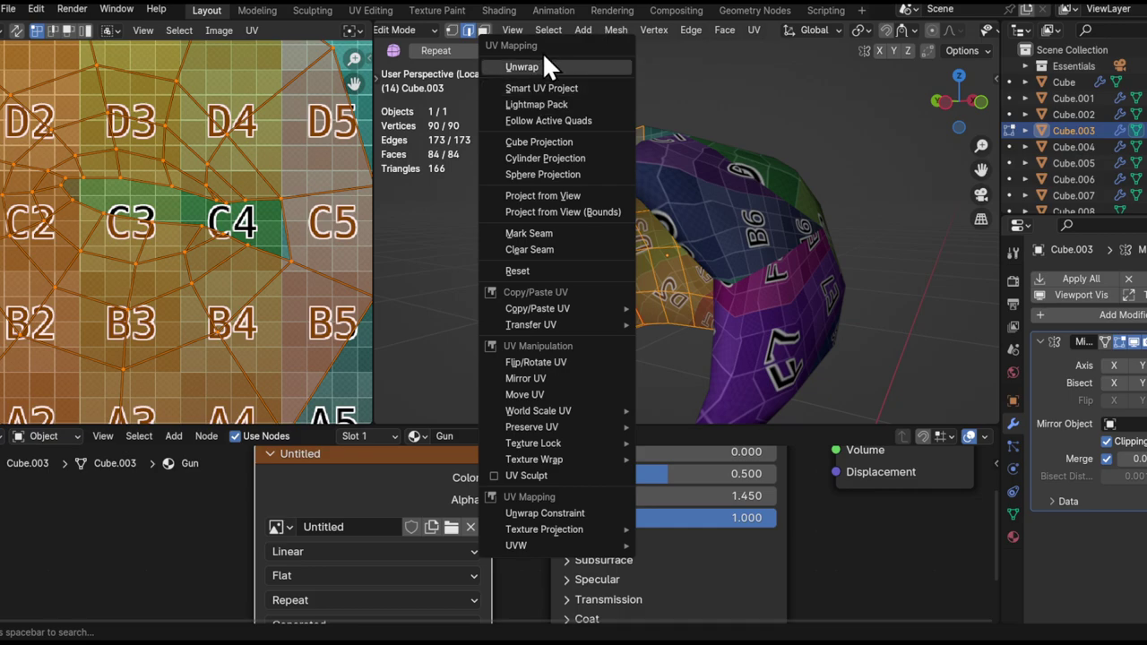
{"action": "key", "text": "u"}
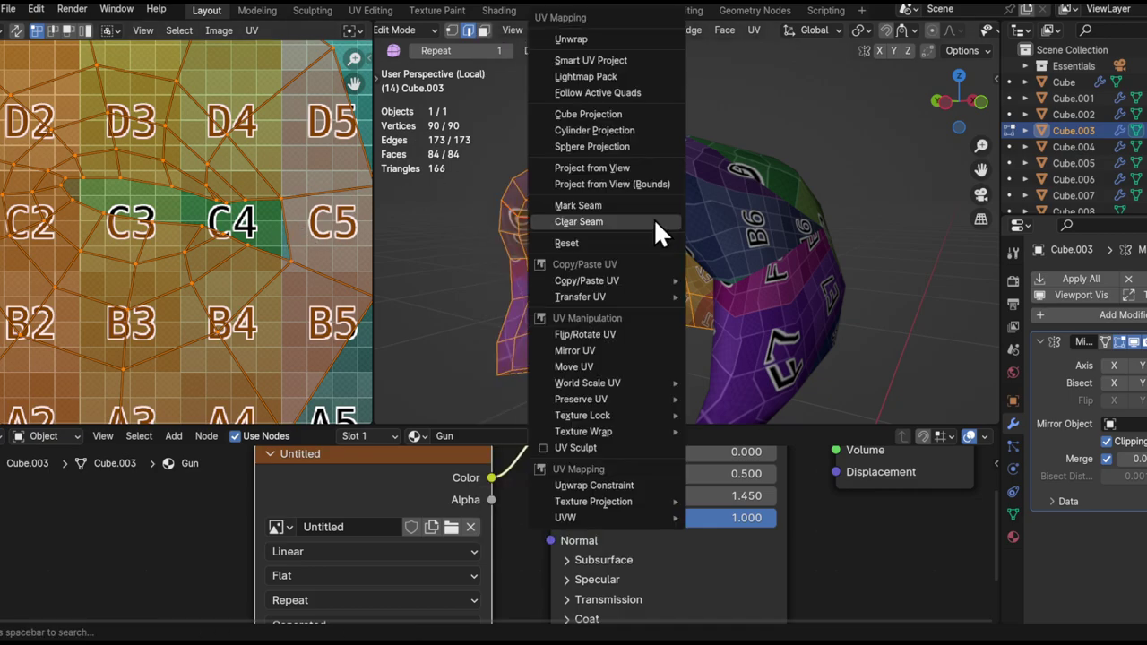
{"action": "left_click", "coordinate": [628, 38]}
{"action": "scroll", "coordinate": [237, 251], "scroll_direction": "down", "scroll_amount": 4}
{"action": "middle_click_drag", "start_coordinate": [200, 240], "coordinate": [255, 236]}
{"action": "middle_click_drag", "start_coordinate": [640, 237], "coordinate": [618, 311]}
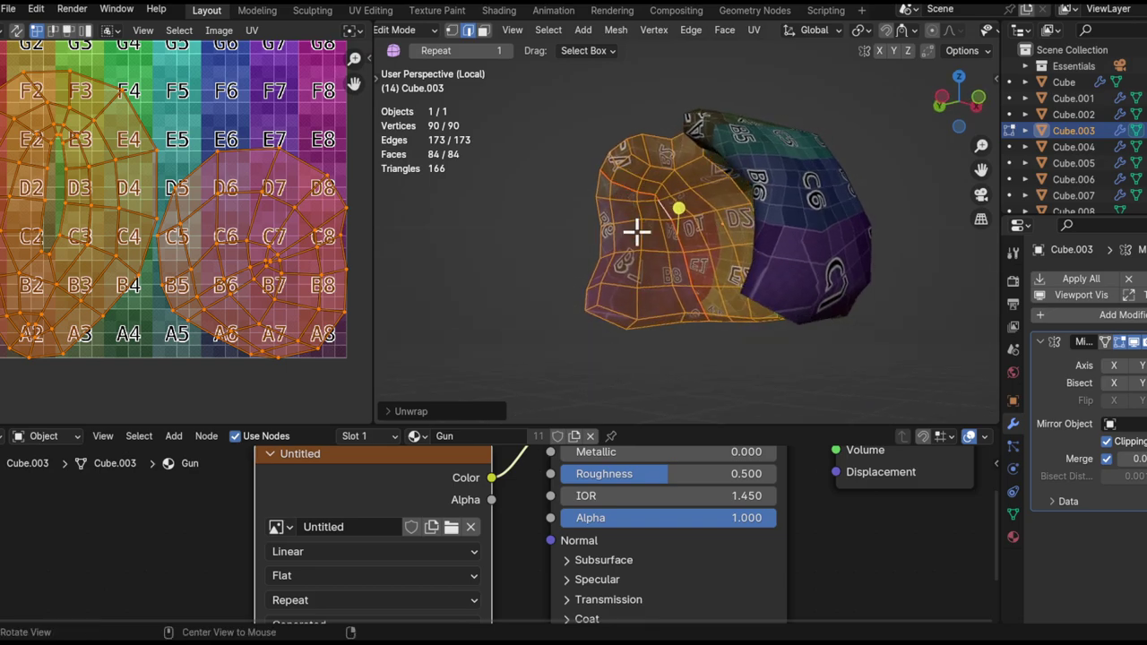
- Mark an additional seam along the edge loop running across the piece's outer side
{"action": "middle_click_drag", "start_coordinate": [630, 229], "coordinate": [630, 215]}
{"action": "left_click", "coordinate": [630, 215], "text": "alt"}
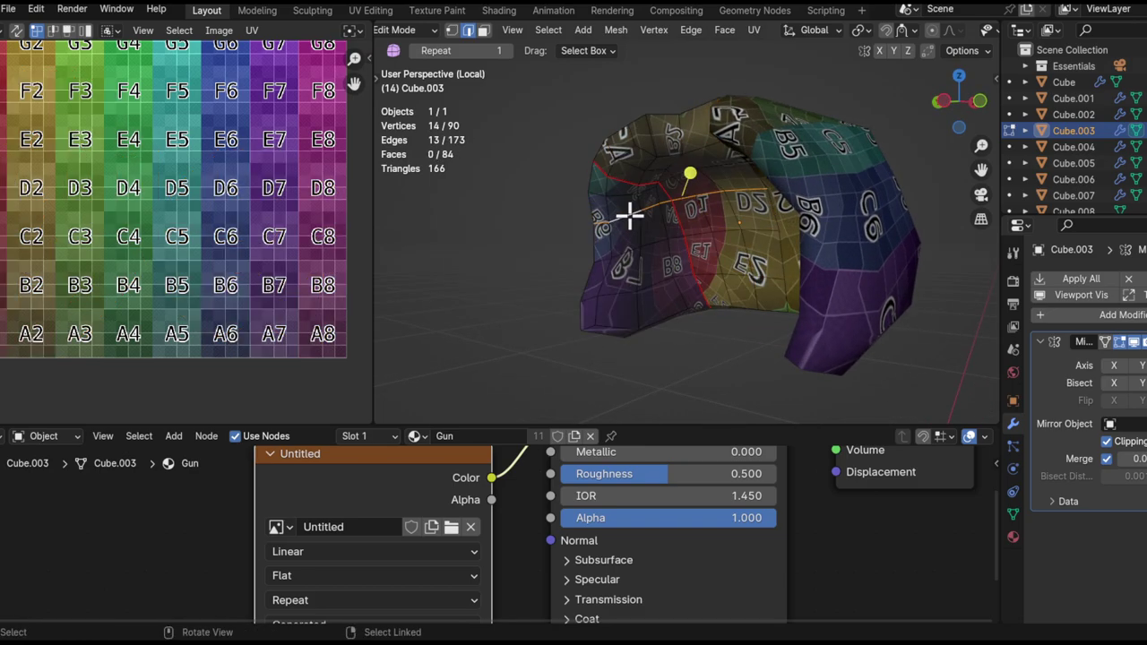
{"action": "middle_click_drag", "start_coordinate": [823, 263], "coordinate": [638, 262]}
{"action": "key", "text": "a"}
{"action": "left_click", "coordinate": [623, 272], "text": "alt"}
{"action": "middle_click_drag", "start_coordinate": [627, 275], "coordinate": [686, 259]}
{"action": "key", "text": "ctrl+e"}
{"action": "left_click", "coordinate": [906, 306]}
- Unwrap the whole piece with the added seam and inspect the UV islands and color grid
{"action": "key", "text": "a"}
{"action": "key", "text": "u"}
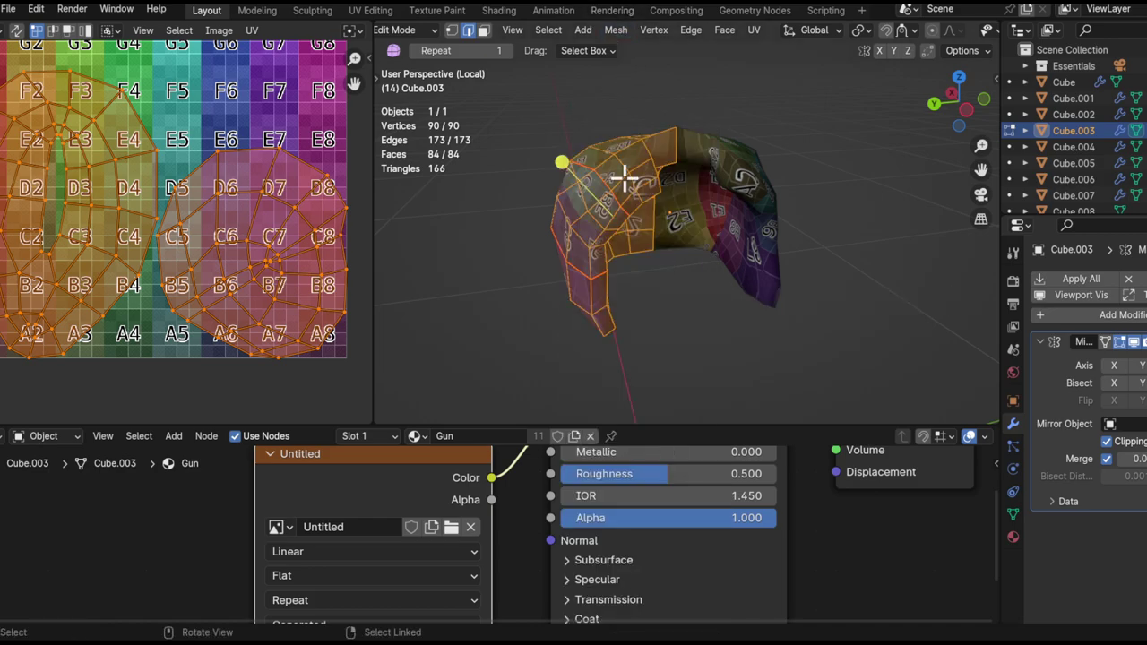
{"action": "key", "text": "u"}
{"action": "left_click", "coordinate": [628, 148]}
{"action": "scroll", "coordinate": [273, 195], "scroll_direction": "down", "scroll_amount": 1}
{"action": "middle_click_drag", "start_coordinate": [272, 194], "coordinate": [260, 273]}
{"action": "middle_click_drag", "start_coordinate": [259, 175], "coordinate": [259, 296], "text": "ctrl"}
{"action": "middle_click_drag", "start_coordinate": [259, 296], "coordinate": [243, 245]}
{"action": "middle_click_drag", "start_coordinate": [243, 245], "coordinate": [228, 162], "text": "ctrl"}
{"action": "middle_click_drag", "start_coordinate": [244, 309], "coordinate": [194, 198]}
{"action": "middle_click_drag", "start_coordinate": [194, 199], "coordinate": [209, 320], "text": "ctrl"}
{"action": "scroll", "coordinate": [196, 244], "scroll_direction": "down", "scroll_amount": 2}
{"action": "middle_click_drag", "start_coordinate": [374, 274], "coordinate": [568, 282]}
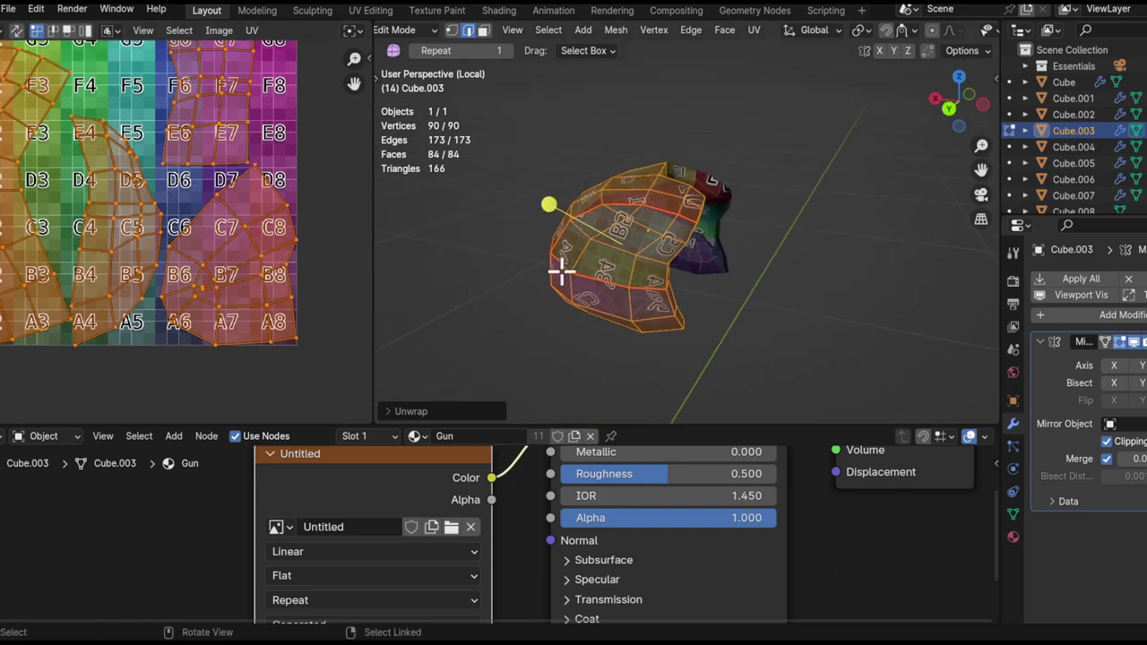
- Leave the piece's isolated view and edit mode, and select the uppermost grip ring of the gun
{"action": "key", "text": "slash"}
{"action": "middle_click_drag", "start_coordinate": [650, 243], "coordinate": [656, 197]}
{"action": "key", "text": "alt+a"}
{"action": "key", "text": "Tab"}
{"action": "left_click", "coordinate": [656, 197]}
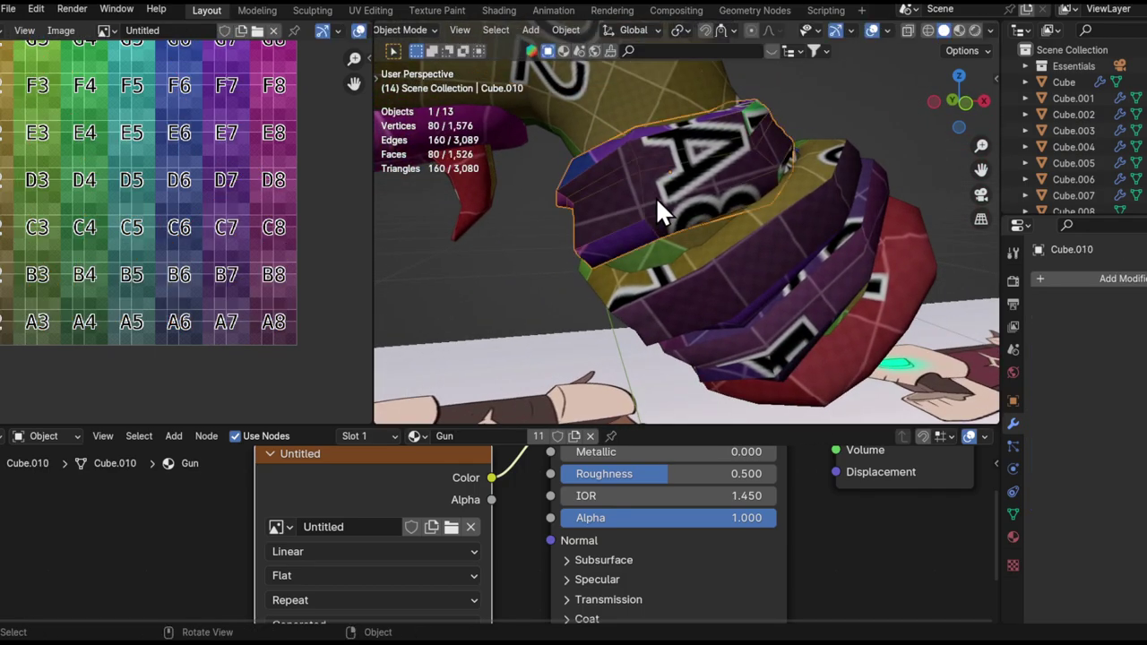
- Unwrap the whole uppermost grip ring without a seam and check its UV islands
{"action": "key", "text": "Tab"}
{"action": "middle_click_drag", "start_coordinate": [238, 182], "coordinate": [326, 273]}
{"action": "key", "text": "a"}
{"action": "scroll", "coordinate": [278, 203], "scroll_direction": "down", "scroll_amount": 1}
{"action": "middle_click_drag", "start_coordinate": [185, 228], "coordinate": [61, 213]}
{"action": "middle_click_drag", "start_coordinate": [700, 183], "coordinate": [653, 184], "text": "shift"}
{"action": "middle_click_drag", "start_coordinate": [686, 183], "coordinate": [668, 233]}
{"action": "key", "text": "u"}
{"action": "left_click", "coordinate": [568, 144]}
{"action": "scroll", "coordinate": [101, 262], "scroll_direction": "down", "scroll_amount": 1}
{"action": "middle_click_drag", "start_coordinate": [123, 257], "coordinate": [159, 250]}
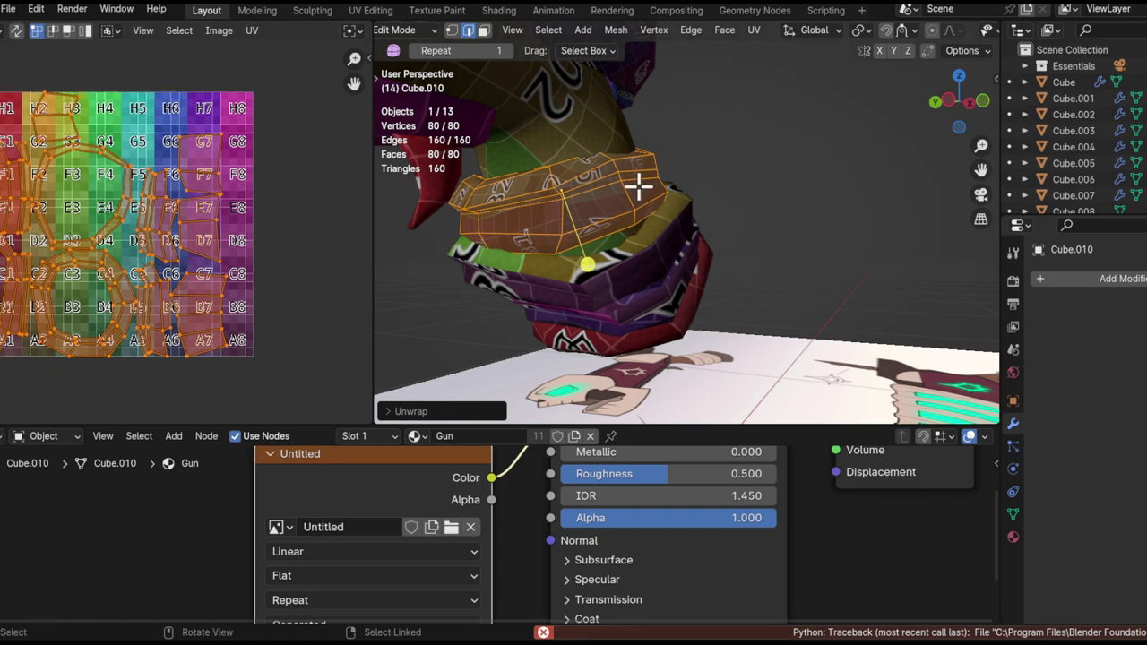
{"action": "key", "text": "u"}
{"action": "left_click", "coordinate": [634, 148]}
- Mark a seam along an edge loop around the uppermost ring's cross-section
{"action": "key", "text": "ctrl+l"}
{"action": "middle_click_drag", "start_coordinate": [621, 190], "coordinate": [561, 224]}
{"action": "left_click", "coordinate": [561, 226], "text": "alt"}
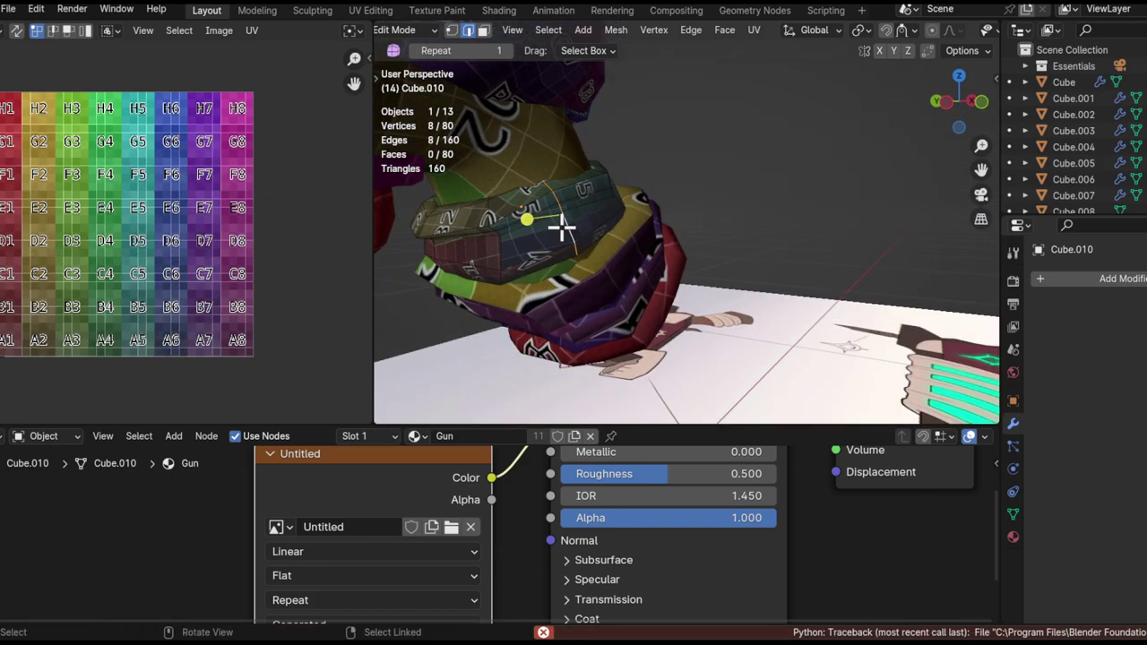
{"action": "key", "text": "ctrl+e"}
{"action": "left_click", "coordinate": [507, 292]}
- Unwrap the whole ring with its cross-section seam and inspect the resulting UV strip
{"action": "key", "text": "a"}
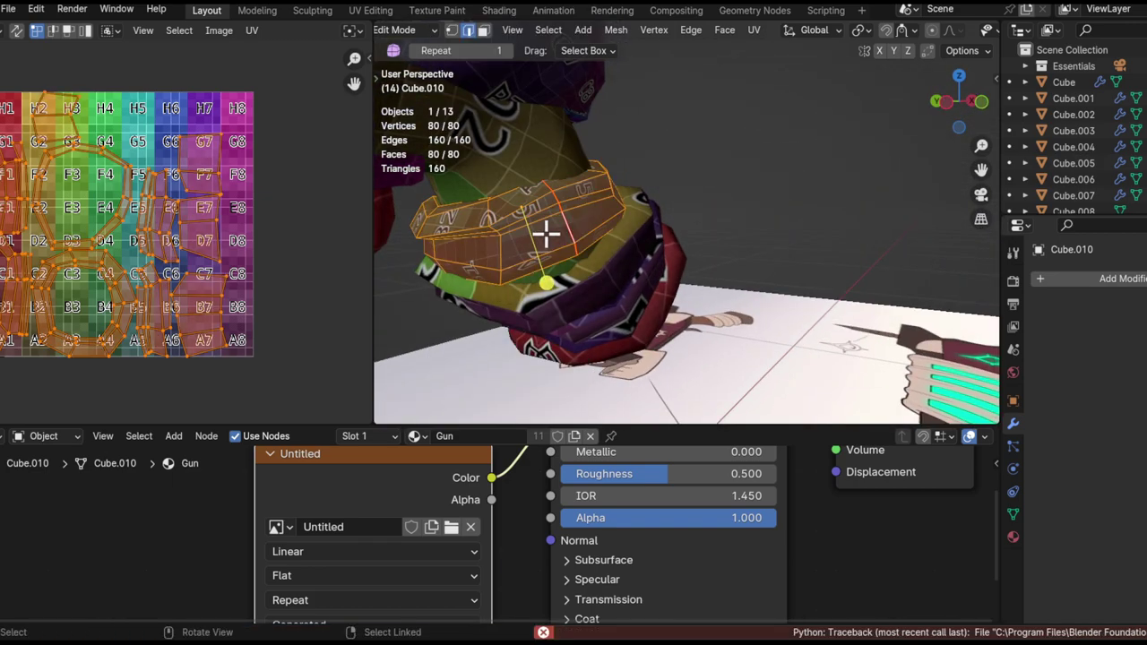
{"action": "key", "text": "u"}
{"action": "left_click", "coordinate": [519, 141]}
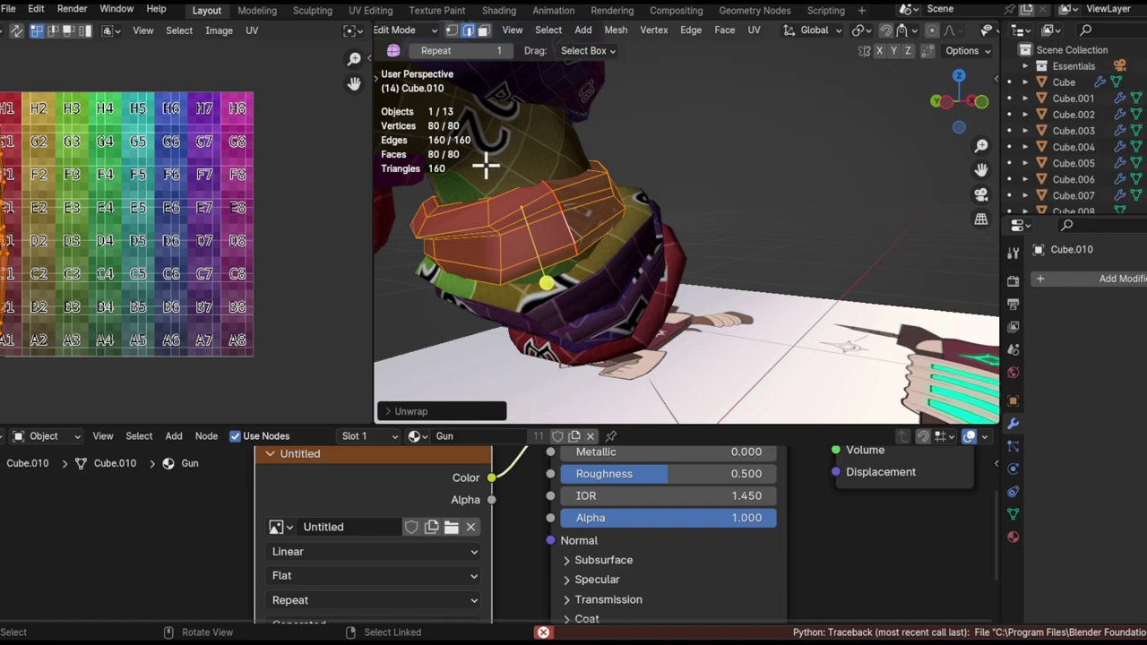
{"action": "scroll", "coordinate": [48, 266], "scroll_direction": "up", "scroll_amount": 5}
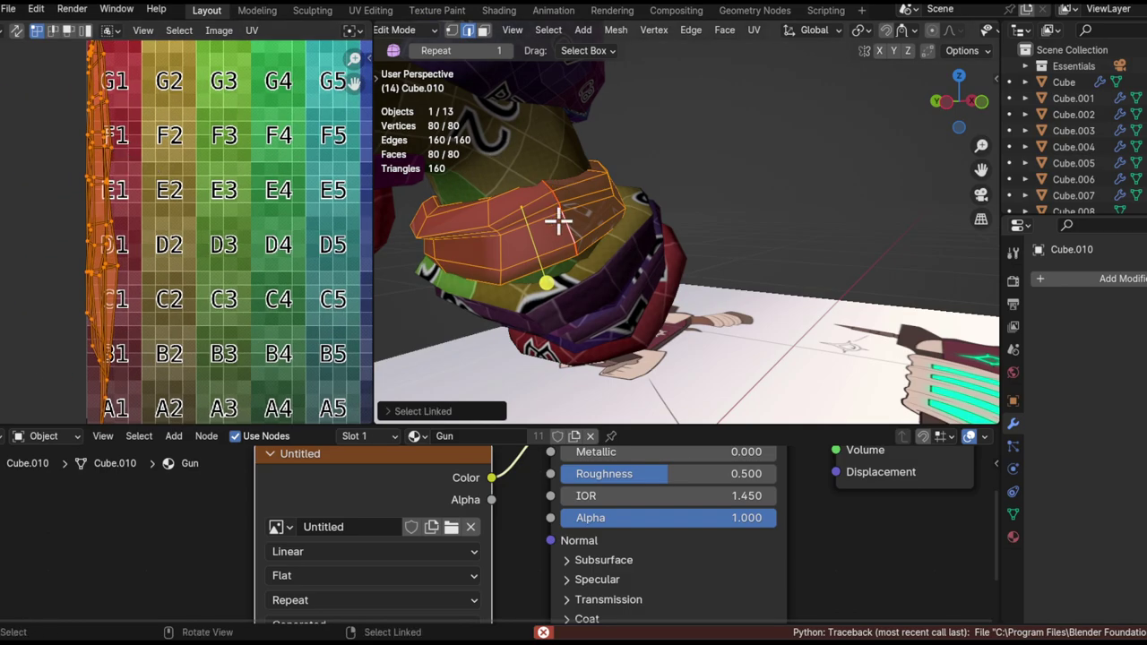
- Isolate the ring and delete the hidden face loop along its inner side
{"action": "key", "text": "KP_Divide"}
{"action": "middle_click_drag", "start_coordinate": [678, 236], "coordinate": [715, 257]}
{"action": "middle_click_drag", "start_coordinate": [571, 241], "coordinate": [651, 243]}
{"action": "key", "text": "3"}
{"action": "left_click", "coordinate": [568, 223], "text": "alt"}
{"action": "key", "text": "x"}
{"action": "left_click", "coordinate": [659, 215]}
- Unwrap the opened ring again, check its UV strip and color grid, and return to object mode
{"action": "key", "text": "l"}
{"action": "key", "text": "u"}
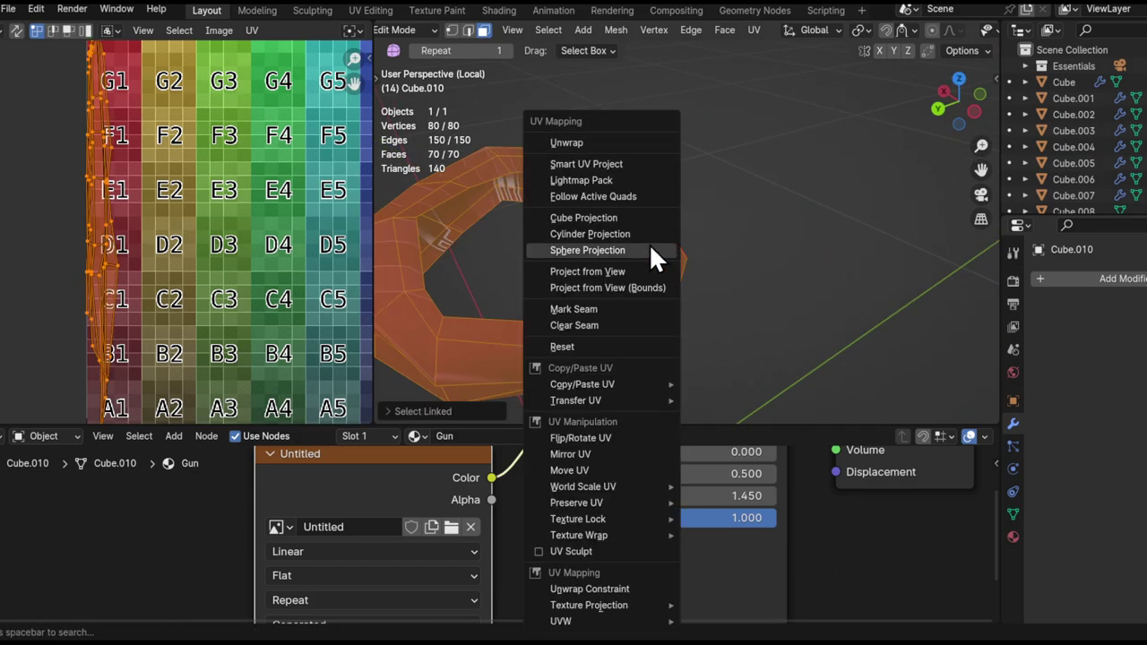
{"action": "left_click", "coordinate": [596, 141]}
{"action": "scroll", "coordinate": [188, 259], "scroll_direction": "down", "scroll_amount": 2}
{"action": "middle_click_drag", "start_coordinate": [188, 260], "coordinate": [116, 246]}
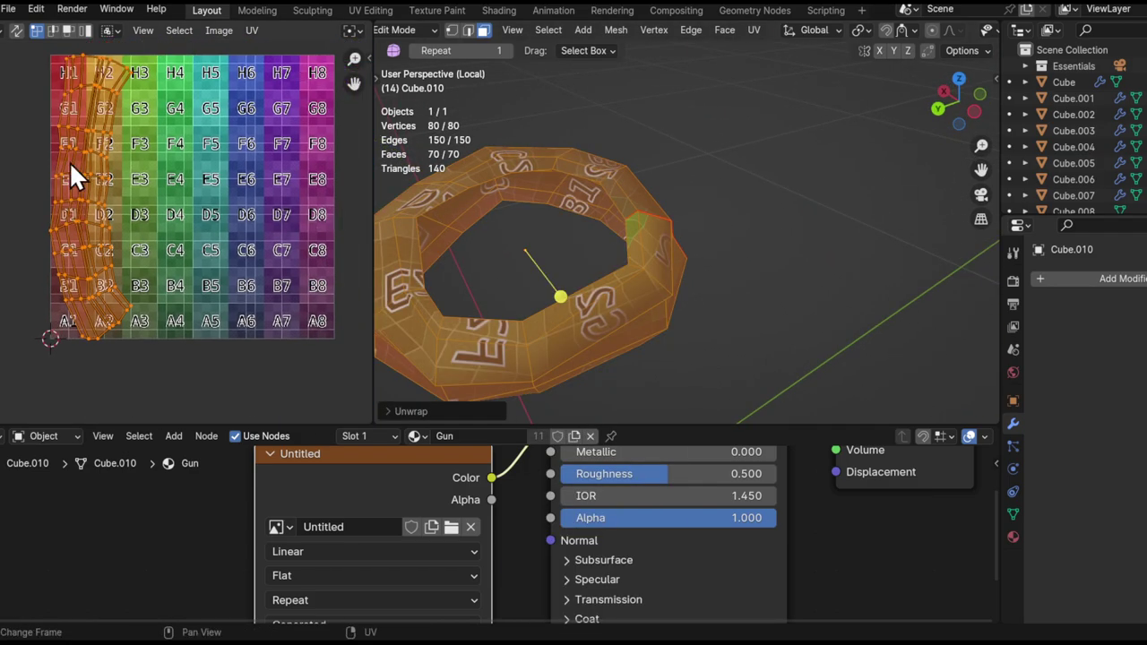
{"action": "middle_click_drag", "start_coordinate": [616, 224], "coordinate": [556, 242]}
{"action": "key", "text": "Tab"}
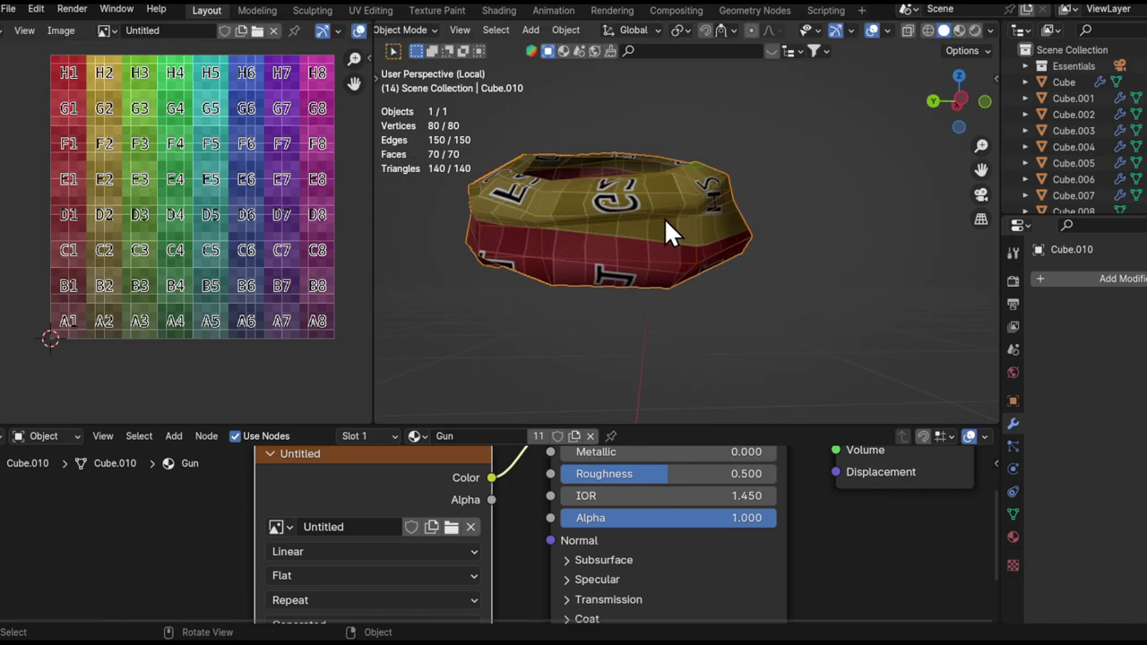
- Bring back the full gun and isolate the next two grip rings together
{"action": "key", "text": "KP_Divide"}
{"action": "left_click", "coordinate": [629, 297]}
{"action": "left_click", "coordinate": [632, 311], "text": "shift"}
{"action": "middle_click_drag", "start_coordinate": [633, 311], "coordinate": [608, 155]}
{"action": "key", "text": "KP_Divide"}
- Delete the inner face loop of the upper of the two isolated rings, Cube.009
{"action": "left_click", "coordinate": [596, 212]}
{"action": "key", "text": "Tab"}
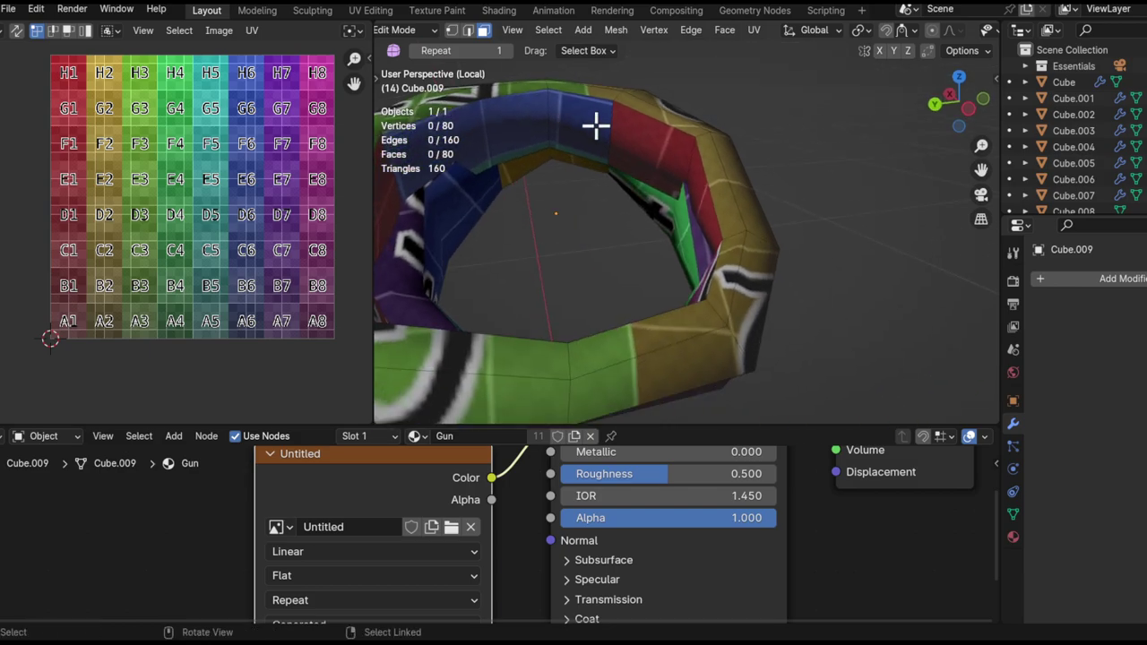
{"action": "left_click", "coordinate": [595, 125], "text": "alt"}
{"action": "key", "text": "x"}
{"action": "left_click", "coordinate": [610, 137]}
- Mark a seam across the Cube.009 ring's cross-section and leave edit mode
{"action": "middle_click_drag", "start_coordinate": [722, 205], "coordinate": [651, 230]}
{"action": "key", "text": "2"}
{"action": "key", "text": "u"}
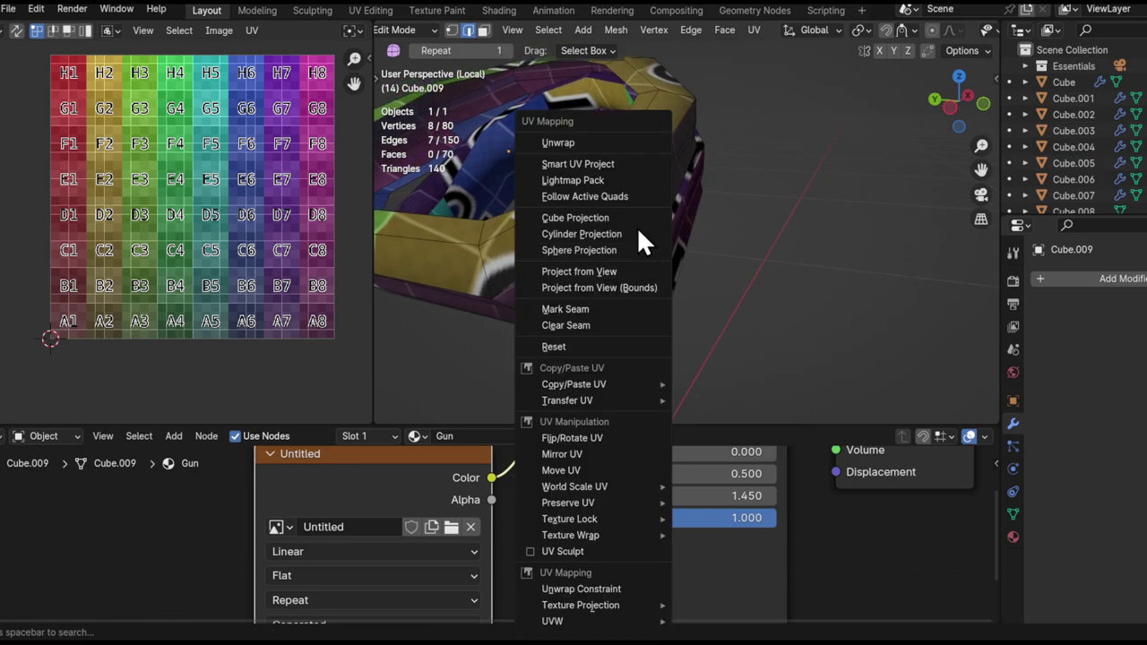
{"action": "key", "text": "ctrl+e"}
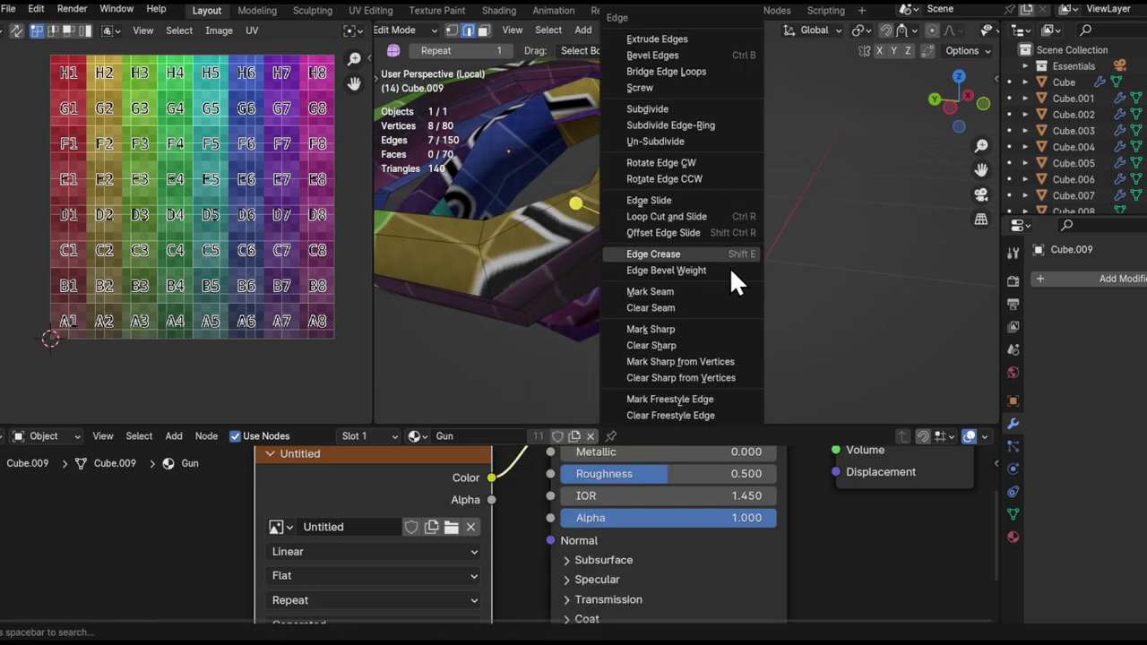
{"action": "left_click", "coordinate": [698, 292]}
{"action": "key", "text": "Tab"}
- Delete the inner face loop of the other isolated ring, Cube.008
{"action": "middle_click_drag", "start_coordinate": [623, 229], "coordinate": [688, 224]}
{"action": "left_click", "coordinate": [727, 305]}
{"action": "key", "text": "Tab"}
{"action": "key", "text": "a"}
{"action": "left_click", "coordinate": [756, 177]}
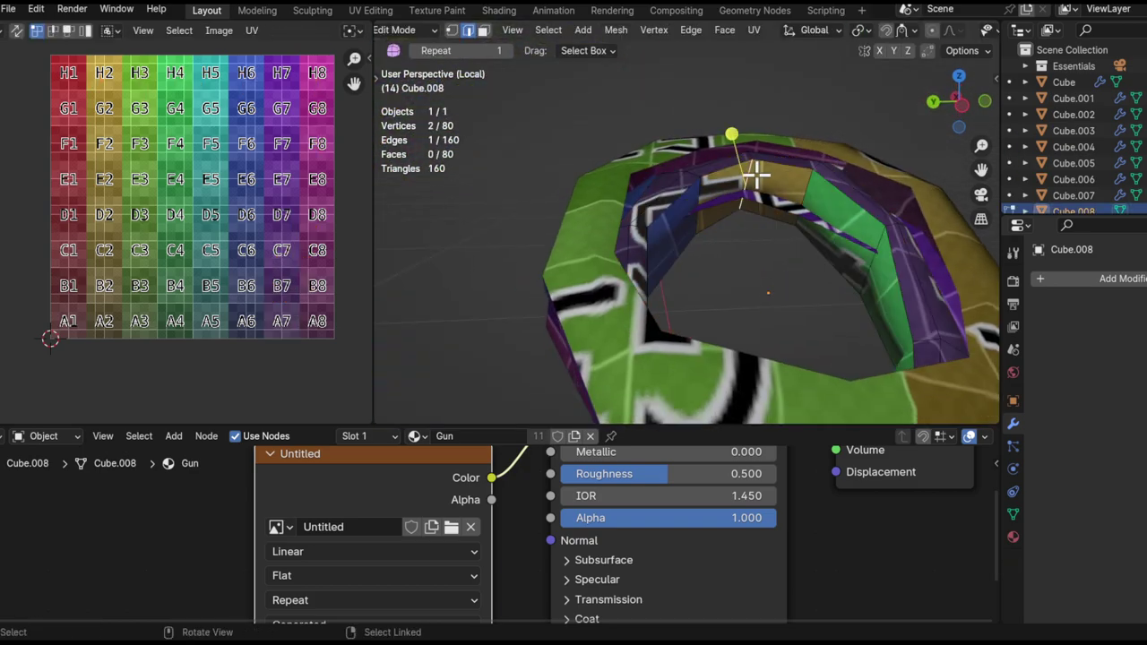
{"action": "key", "text": "3"}
{"action": "left_click", "coordinate": [740, 175]}
{"action": "left_click", "coordinate": [743, 181], "text": "alt"}
{"action": "left_click", "coordinate": [753, 177], "text": "alt"}
{"action": "key", "text": "x"}
{"action": "middle_click_drag", "start_coordinate": [780, 212], "coordinate": [801, 273], "text": "shift"}
{"action": "left_click", "coordinate": [641, 217]}
- Mark a seam across the Cube.008 ring's cross-section and return to object mode
{"action": "middle_click_drag", "start_coordinate": [780, 229], "coordinate": [737, 248]}
{"action": "left_click", "coordinate": [751, 251], "text": "alt"}
{"action": "key", "text": "ctrl+b"}
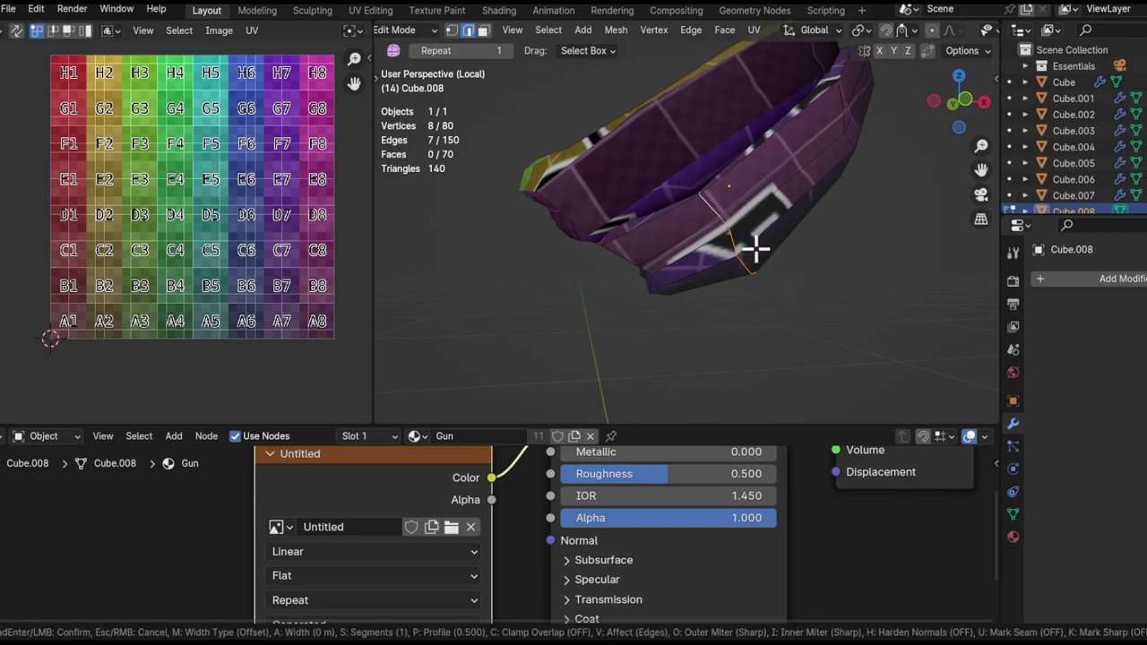
{"action": "right_click", "coordinate": [755, 249]}
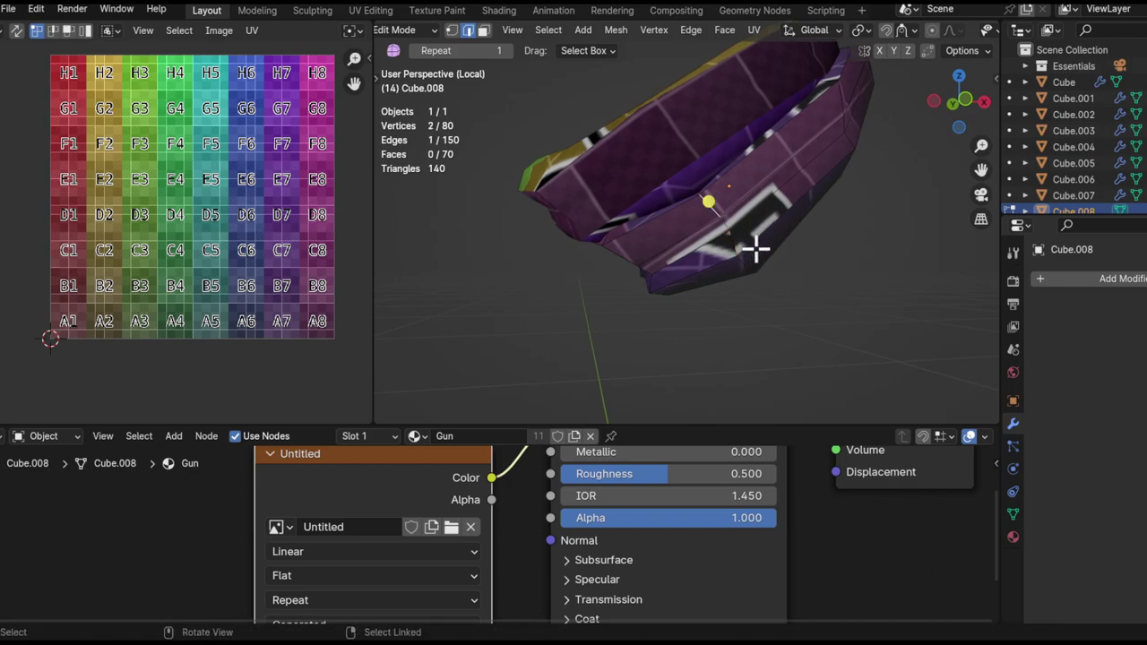
{"action": "key", "text": "ctrl+e"}
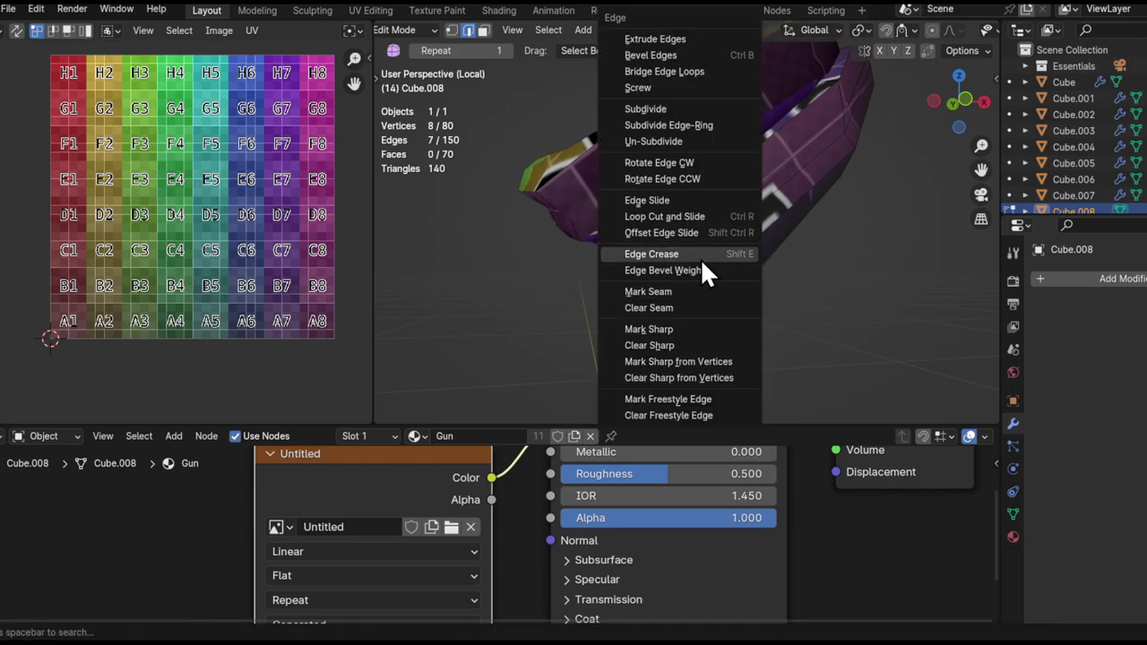
{"action": "left_click", "coordinate": [677, 294]}
{"action": "middle_click_drag", "start_coordinate": [715, 226], "coordinate": [751, 246]}
{"action": "scroll", "coordinate": [760, 195], "scroll_direction": "down", "scroll_amount": 3}
{"action": "key", "text": "Tab"}
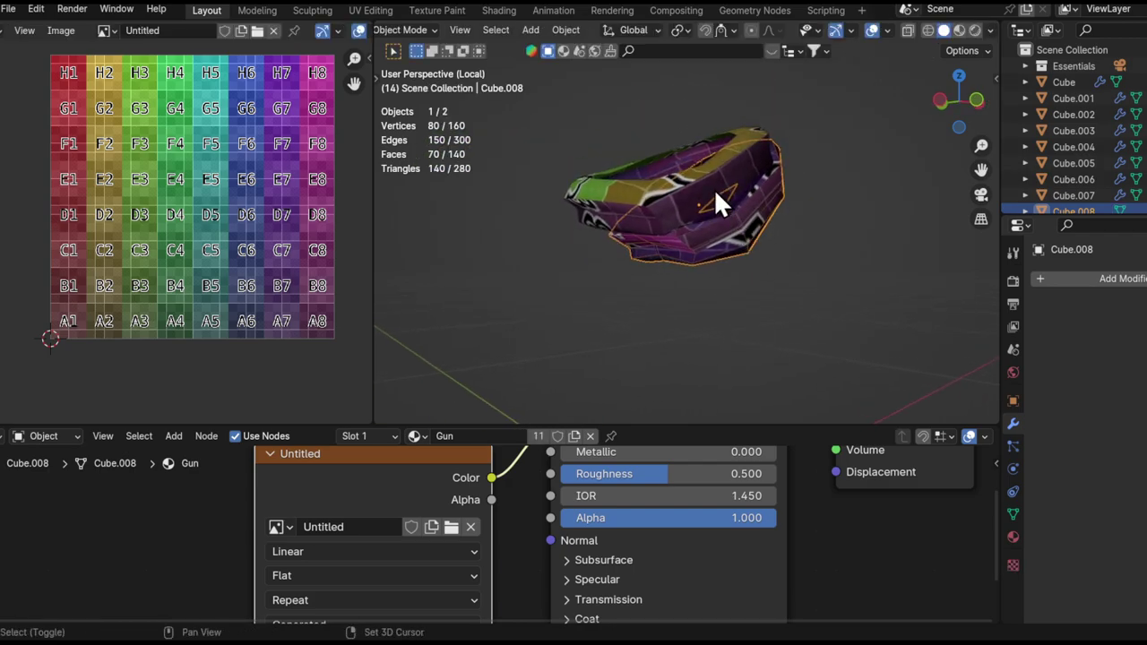
- Unwrap both isolated rings together and return to object mode to check the color grid
{"action": "left_click", "coordinate": [714, 190], "text": "shift"}
{"action": "key", "text": "Tab"}
{"action": "key", "text": "a"}
{"action": "middle_click_drag", "start_coordinate": [755, 198], "coordinate": [760, 218]}
{"action": "key", "text": "u"}
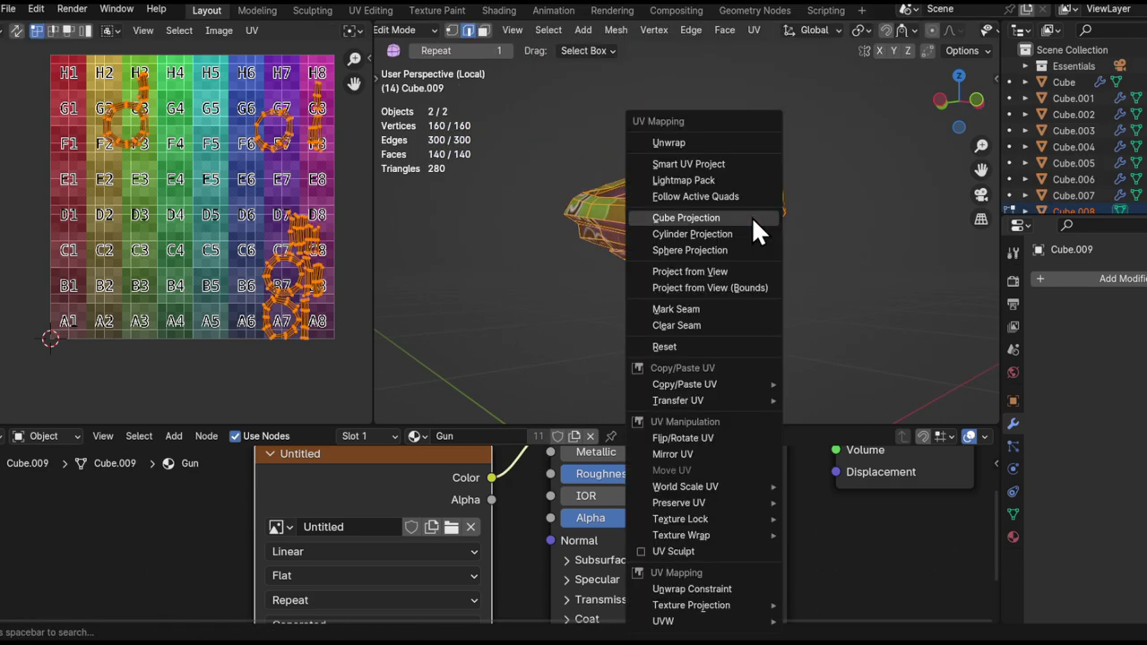
{"action": "left_click", "coordinate": [652, 145]}
{"action": "key", "text": "Tab"}
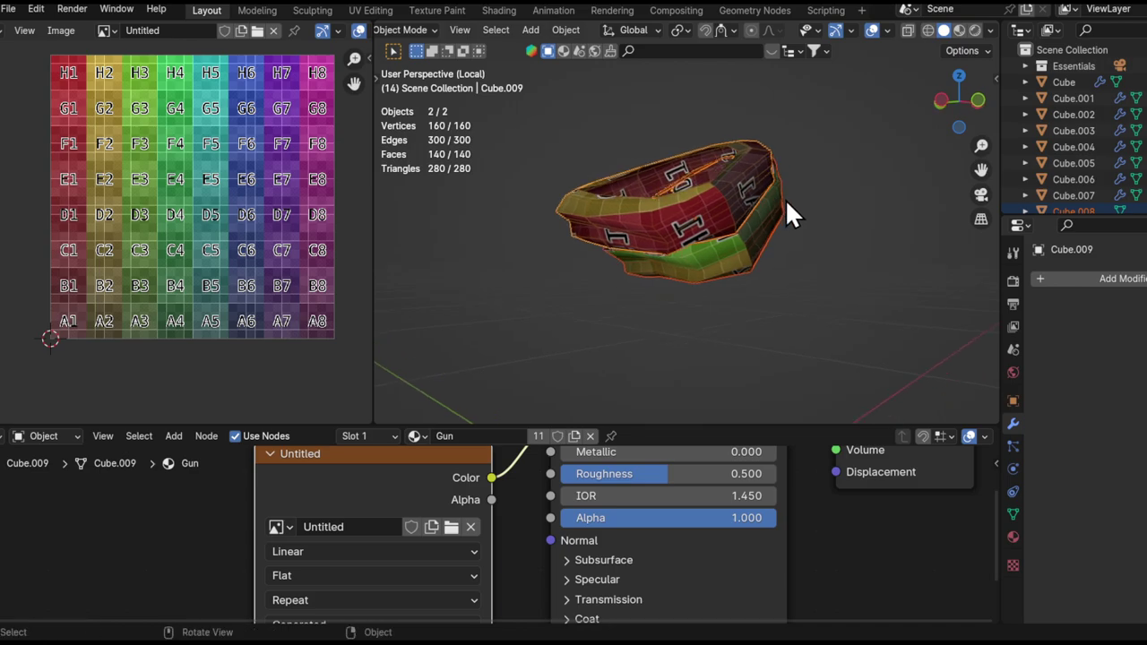
- Bring back the full gun and unwrap the whole small piece under the body, Cube.006
{"action": "key", "text": "KP_Divide"}
{"action": "middle_click_drag", "start_coordinate": [778, 201], "coordinate": [637, 236]}
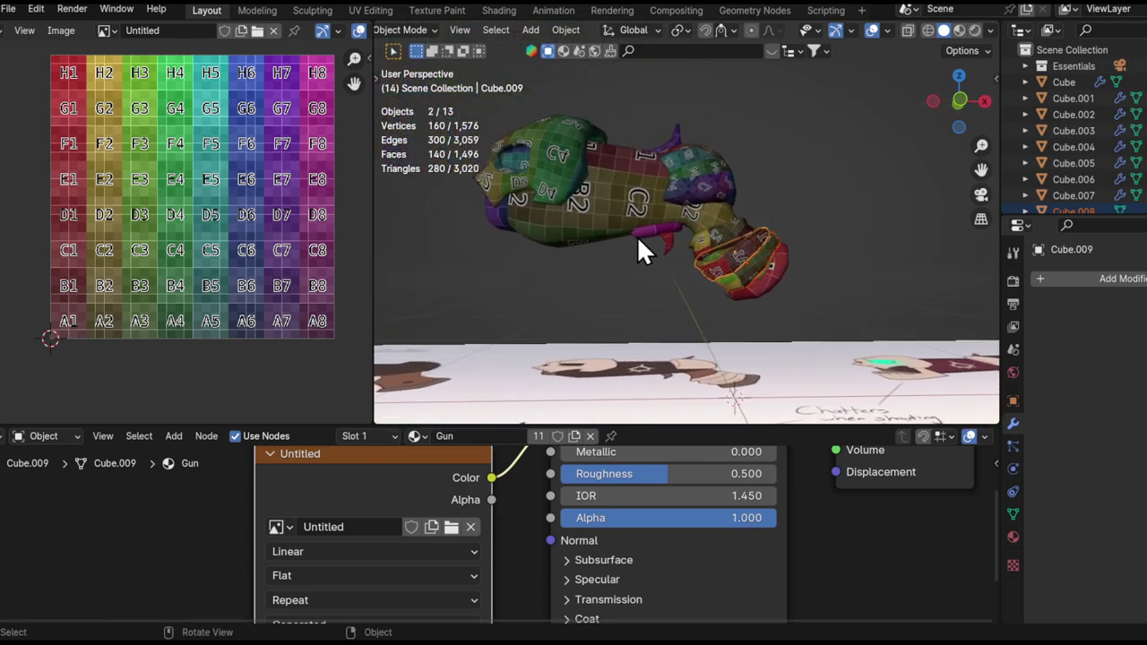
{"action": "left_click", "coordinate": [637, 236]}
{"action": "key", "text": "KP_Divide"}
{"action": "key", "text": "Tab"}
{"action": "key", "text": "a"}
{"action": "mouse_move", "coordinate": [686, 205]}
{"action": "middle_mouse_down"}
{"action": "mouse_move", "coordinate": [712, 113]}
{"action": "mouse_move", "coordinate": [635, 184]}
{"action": "mouse_move", "coordinate": [674, 213]}
{"action": "middle_mouse_up"}
{"action": "key", "text": "u"}
{"action": "left_click", "coordinate": [633, 141]}
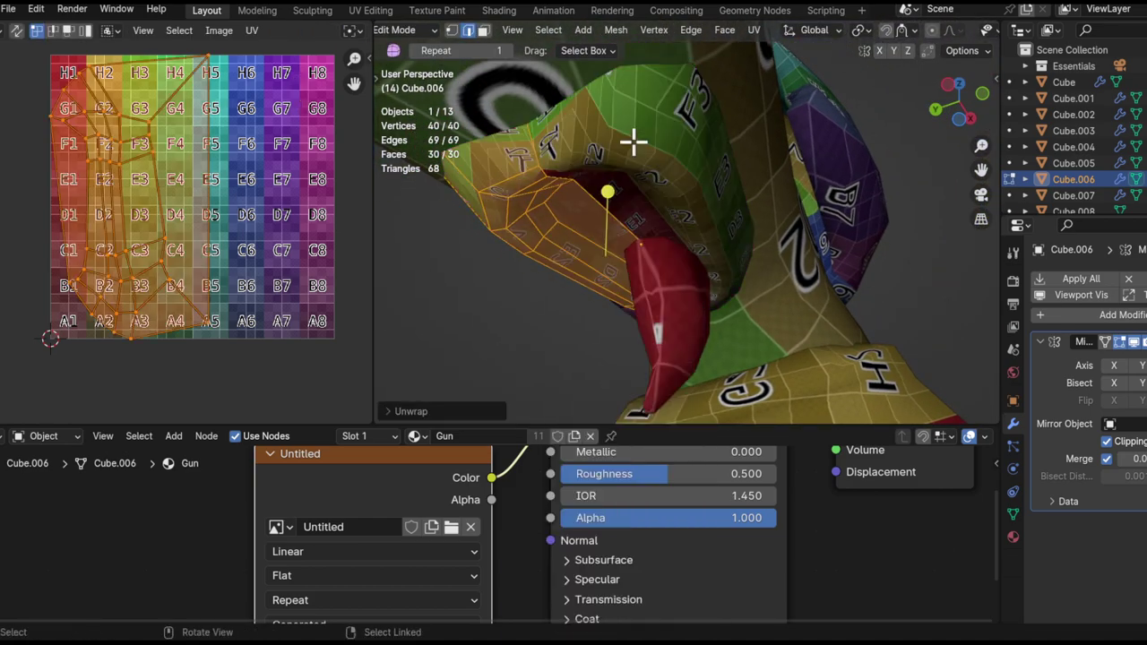
- Switch editing to the trigger piece, Cube.002, and unwrap it
{"action": "key", "text": "alt+q"}
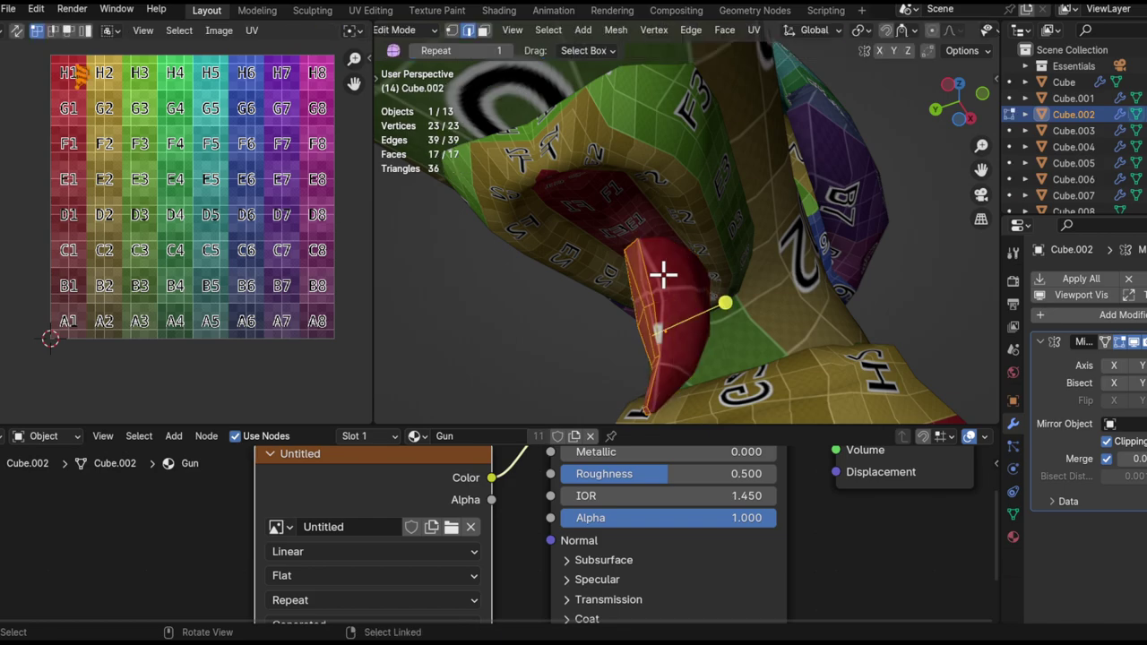
{"action": "key", "text": "u"}
{"action": "left_click", "coordinate": [580, 142]}
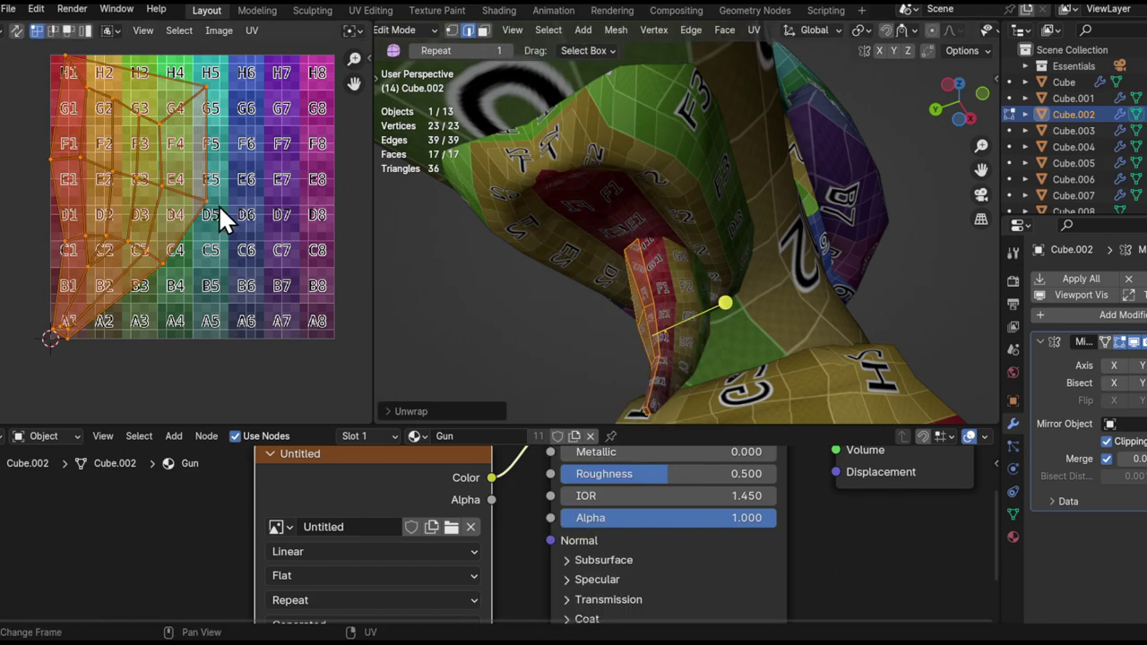
- Select every part of the gun and unwrap them all together into one UV layout
{"action": "middle_click_drag", "start_coordinate": [578, 202], "coordinate": [706, 226]}
{"action": "scroll", "coordinate": [671, 205], "scroll_direction": "down", "scroll_amount": 7}
{"action": "key", "text": "Tab"}
{"action": "key", "text": "a"}
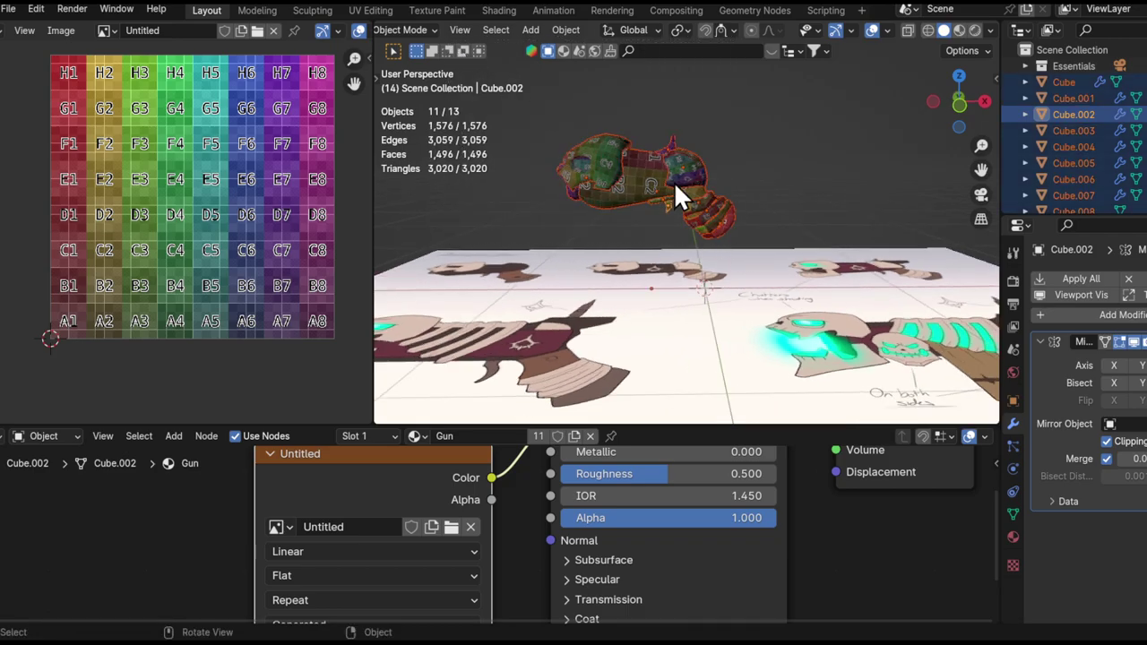
{"action": "key", "text": "Tab"}
{"action": "key", "text": "u"}
{"action": "left_click", "coordinate": [598, 141]}
- Set the island margin of the combined unwrap to 0.01
{"action": "scroll", "coordinate": [210, 139], "scroll_direction": "up", "scroll_amount": 3}
{"action": "middle_click_drag", "start_coordinate": [210, 138], "coordinate": [300, 152]}
{"action": "left_click", "coordinate": [434, 412]}
{"action": "left_click", "coordinate": [533, 405]}
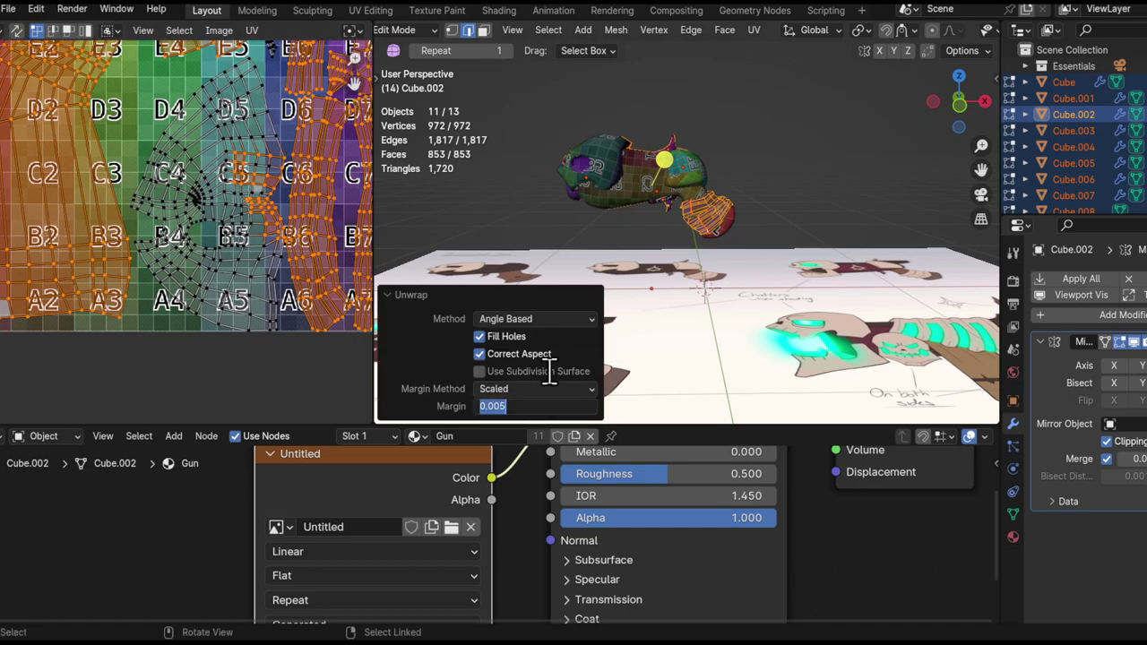
{"action": "type", "text": "0.01"}
{"action": "key", "text": "Return"}
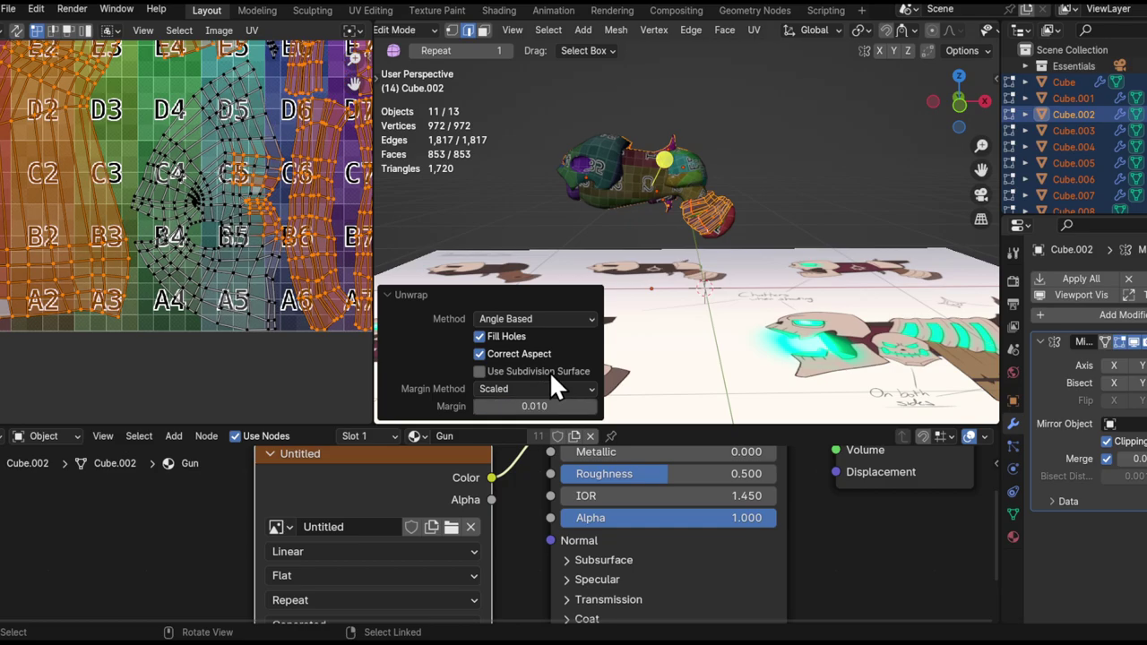
- Examine the spacing and arrangement of the UV islands across the combined layout
{"action": "scroll", "coordinate": [153, 123], "scroll_direction": "down", "scroll_amount": 4}
{"action": "middle_click_drag", "start_coordinate": [169, 108], "coordinate": [122, 194]}
{"action": "middle_click_drag", "start_coordinate": [206, 106], "coordinate": [201, 230], "text": "ctrl"}
{"action": "middle_click_drag", "start_coordinate": [649, 209], "coordinate": [766, 233], "text": "shift"}
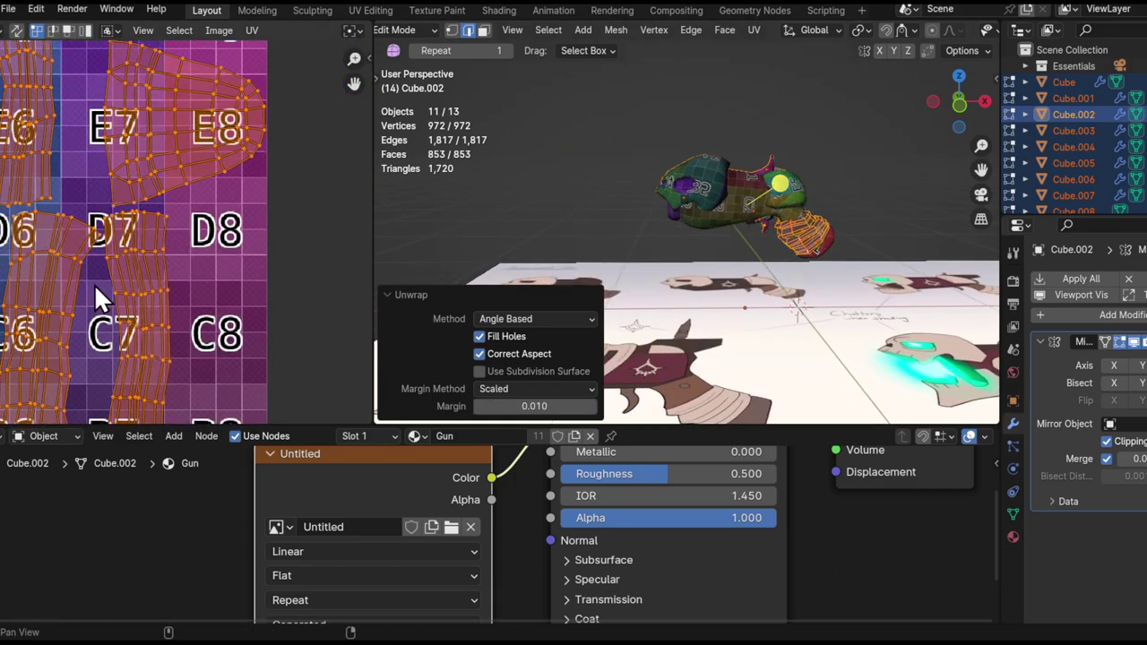
{"action": "middle_click_drag", "start_coordinate": [94, 284], "coordinate": [269, 276]}
{"action": "middle_click_drag", "start_coordinate": [203, 172], "coordinate": [218, 203], "text": "ctrl"}
{"action": "scroll", "coordinate": [305, 115], "scroll_direction": "up", "scroll_amount": 3}
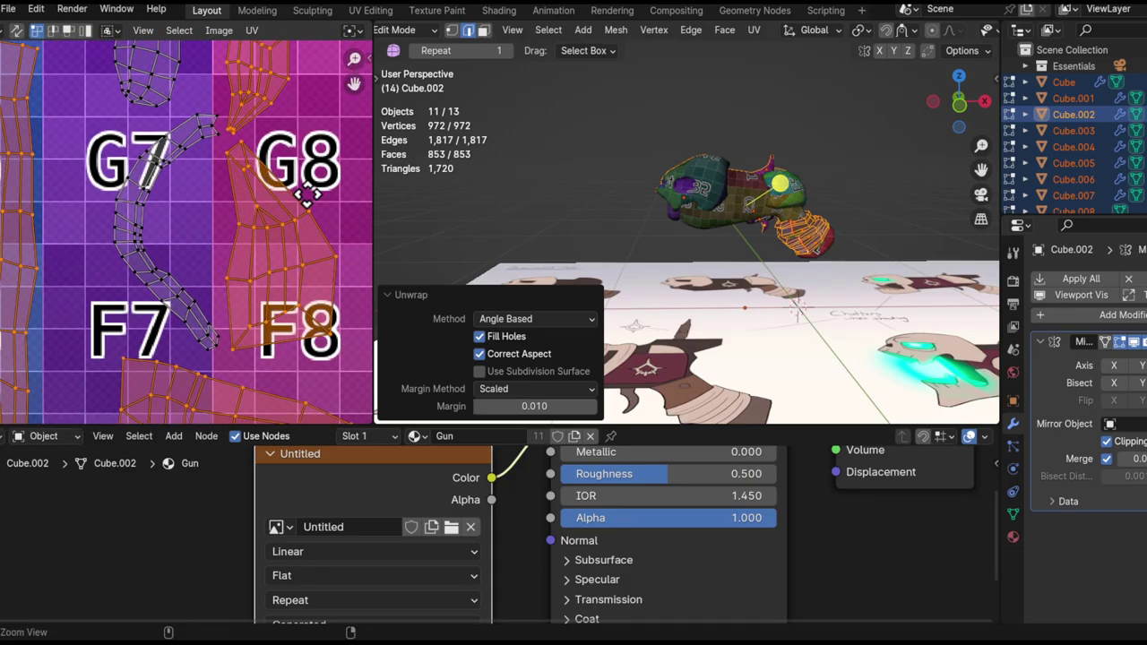
{"action": "scroll", "coordinate": [306, 116], "scroll_direction": "down", "scroll_amount": 7}
{"action": "middle_click_drag", "start_coordinate": [245, 244], "coordinate": [260, 203]}
{"action": "scroll", "coordinate": [737, 192], "scroll_direction": "up", "scroll_amount": 3}
- Leave edit mode for all parts and save the file
{"action": "middle_click_drag", "start_coordinate": [781, 210], "coordinate": [985, 224]}
{"action": "key", "text": "Tab"}
{"action": "middle_click_drag", "start_coordinate": [769, 259], "coordinate": [907, 197]}
{"action": "key", "text": "ctrl+s"}
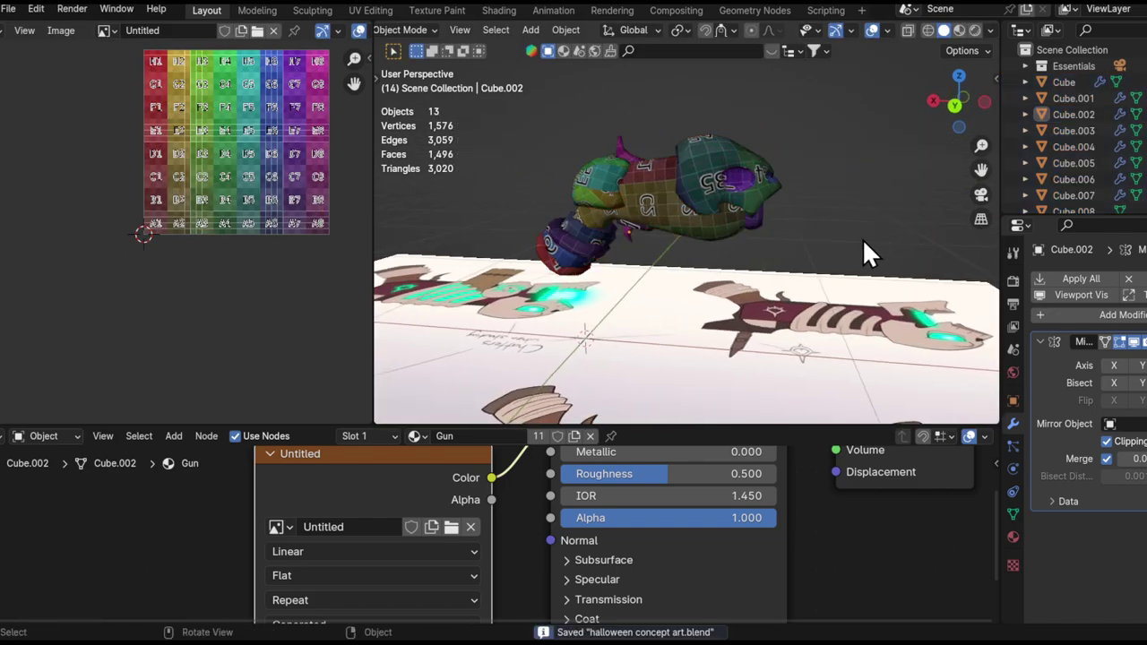
- Switch the material's image texture to Gun, select the skull, and maximize the 3D view to inspect the model
{"action": "left_click", "coordinate": [278, 526]}
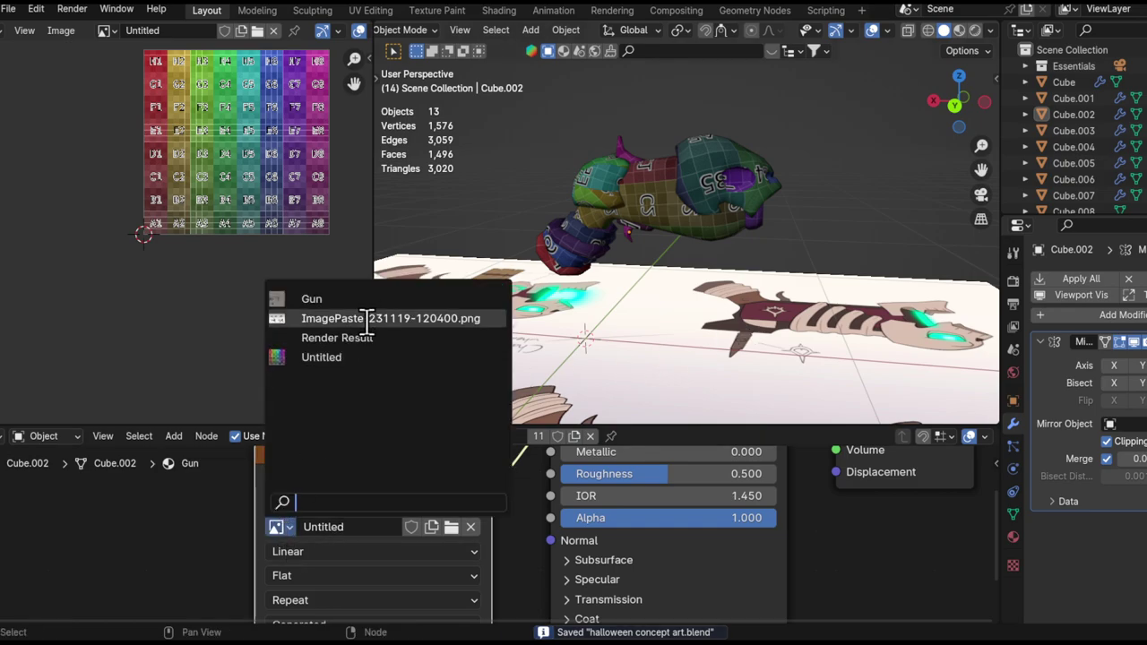
{"action": "left_click", "coordinate": [358, 297]}
{"action": "middle_click_drag", "start_coordinate": [728, 187], "coordinate": [645, 205]}
{"action": "left_click", "coordinate": [643, 208]}
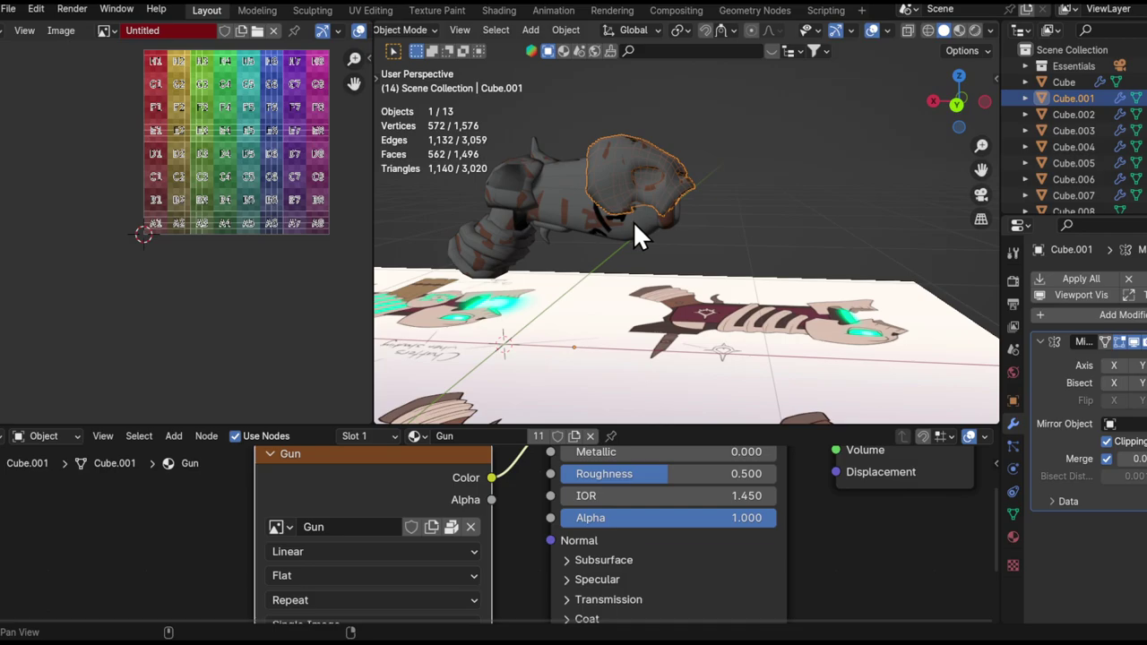
{"action": "key", "text": "ctrl+space"}
{"action": "middle_click_drag", "start_coordinate": [563, 271], "coordinate": [502, 306]}
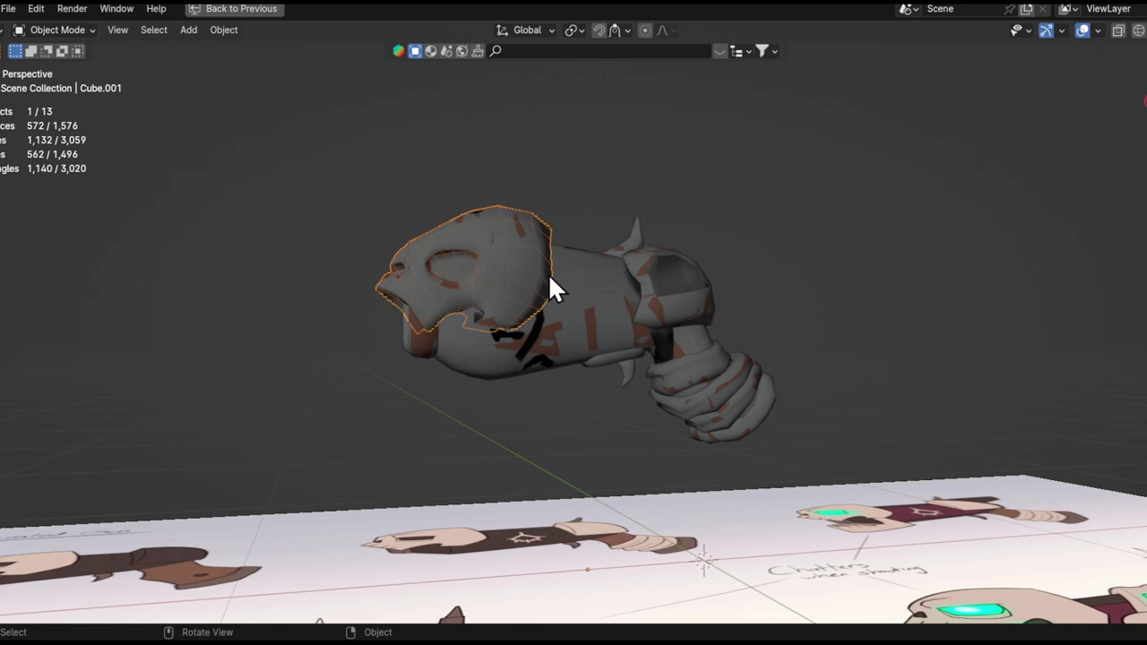
- Put the skull into Texture Paint mode, restore the full window layout, and show the paint tools in the 3D view
{"action": "key", "text": "ctrl+Tab"}
{"action": "left_click", "coordinate": [692, 211]}
{"action": "mouse_move", "coordinate": [633, 274]}
{"action": "middle_mouse_down"}
{"action": "mouse_move", "coordinate": [609, 259]}
{"action": "mouse_move", "coordinate": [661, 279]}
{"action": "middle_mouse_up"}
{"action": "key", "text": "ctrl+space"}
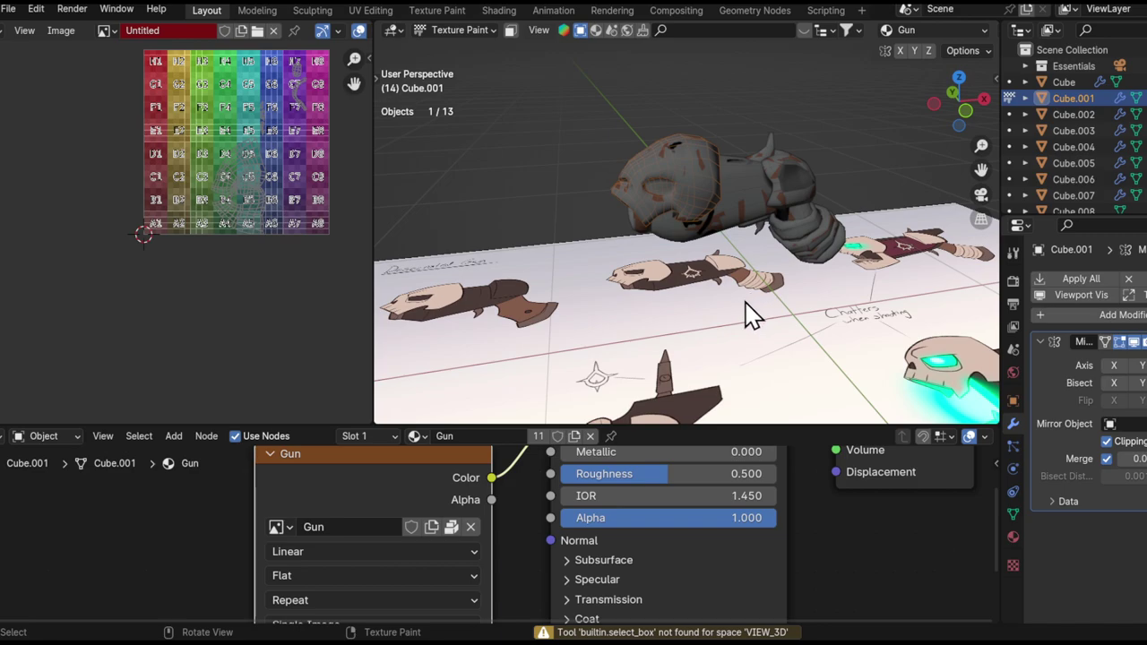
{"action": "key", "text": "n"}
{"action": "key", "text": "t"}
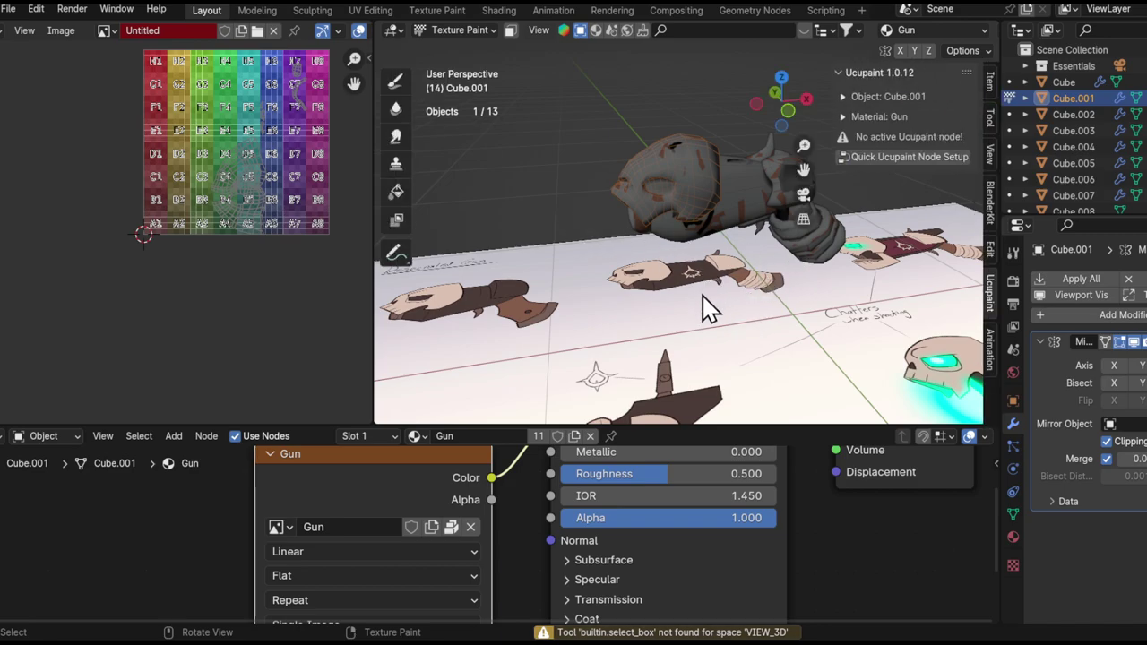
{"action": "key", "text": "n"}
{"action": "middle_click_drag", "start_coordinate": [699, 310], "coordinate": [722, 238]}
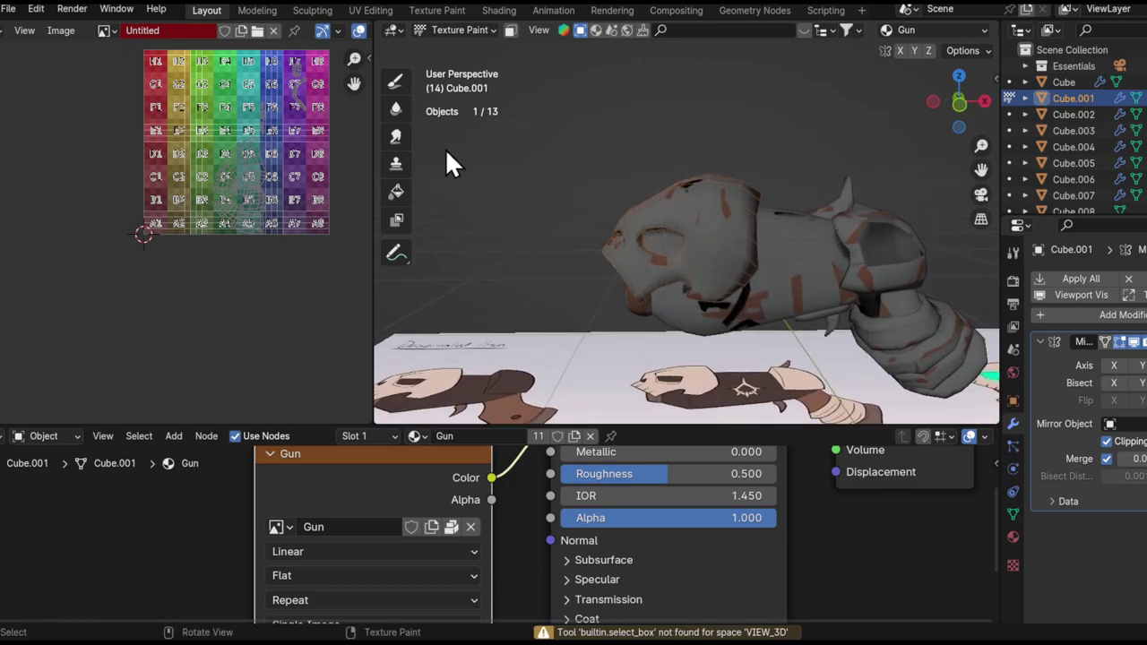
- Activate the Fill brush and switch the 3D view's shading to Material Preview
{"action": "left_click", "coordinate": [396, 81]}
{"action": "mouse_move", "coordinate": [673, 290]}
{"action": "middle_mouse_down"}
{"action": "mouse_move", "coordinate": [711, 256]}
{"action": "mouse_move", "coordinate": [704, 264]}
{"action": "mouse_move", "coordinate": [729, 257]}
{"action": "middle_mouse_up"}
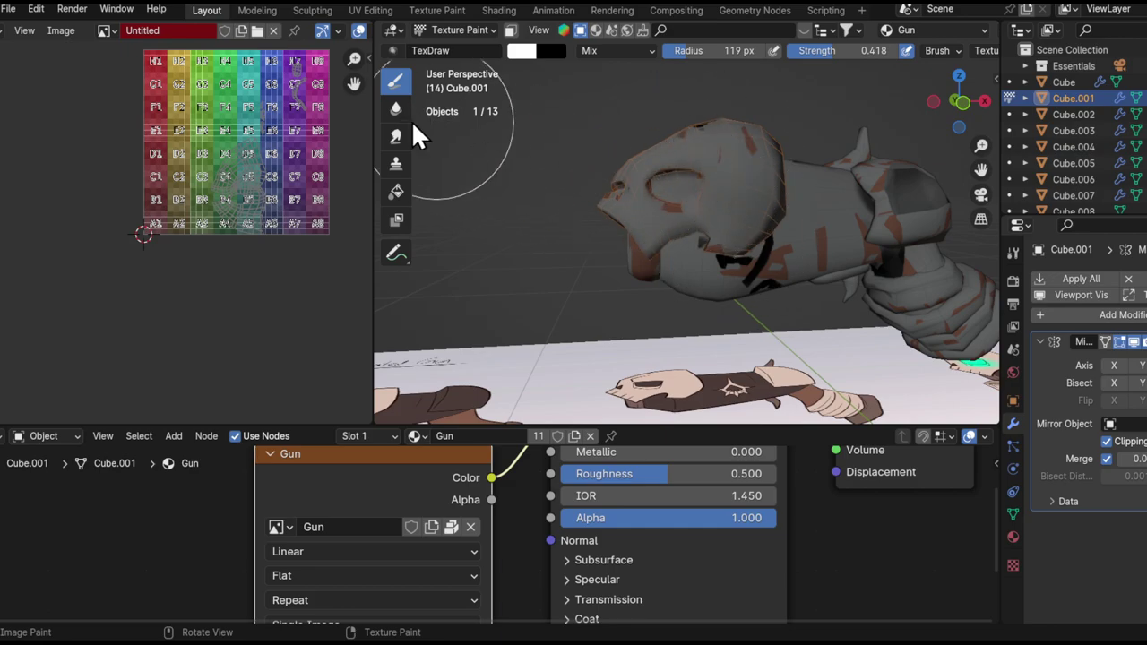
{"action": "left_click", "coordinate": [396, 191]}
{"action": "mouse_move", "coordinate": [744, 204]}
{"action": "middle_mouse_down"}
{"action": "mouse_move", "coordinate": [730, 223]}
{"action": "mouse_move", "coordinate": [734, 258]}
{"action": "mouse_move", "coordinate": [719, 161]}
{"action": "mouse_move", "coordinate": [707, 261]}
{"action": "mouse_move", "coordinate": [864, 263]}
{"action": "mouse_move", "coordinate": [794, 210]}
{"action": "mouse_move", "coordinate": [736, 214]}
{"action": "middle_mouse_up"}
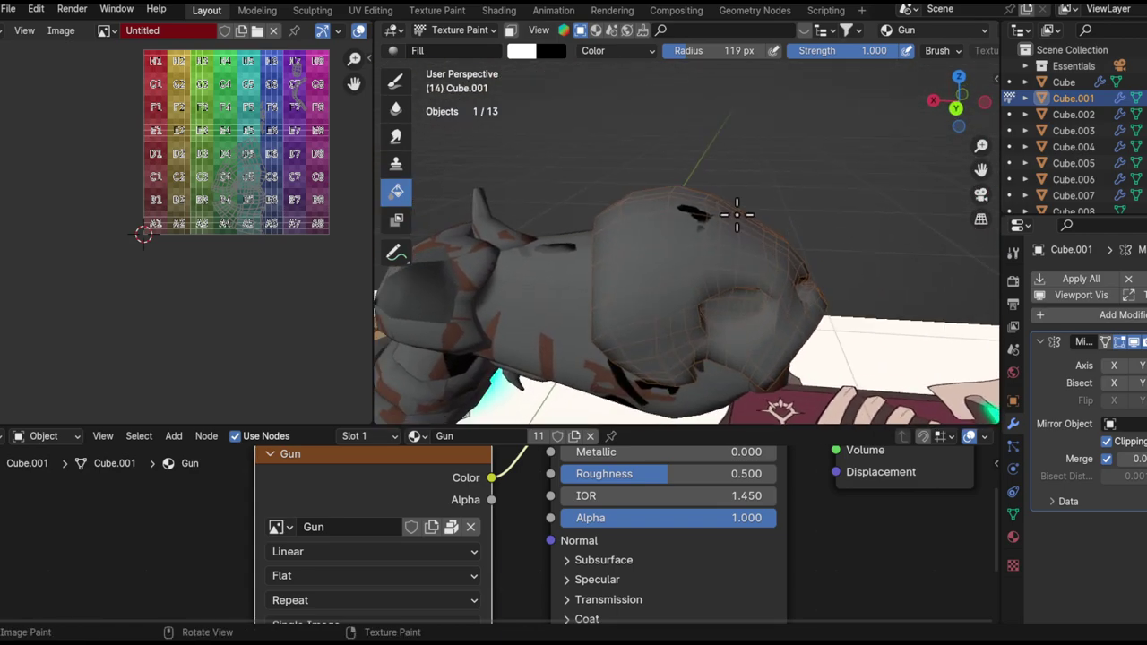
{"action": "middle_click_drag", "start_coordinate": [678, 249], "coordinate": [788, 139]}
{"action": "middle_click_drag", "start_coordinate": [944, 50], "coordinate": [622, 90]}
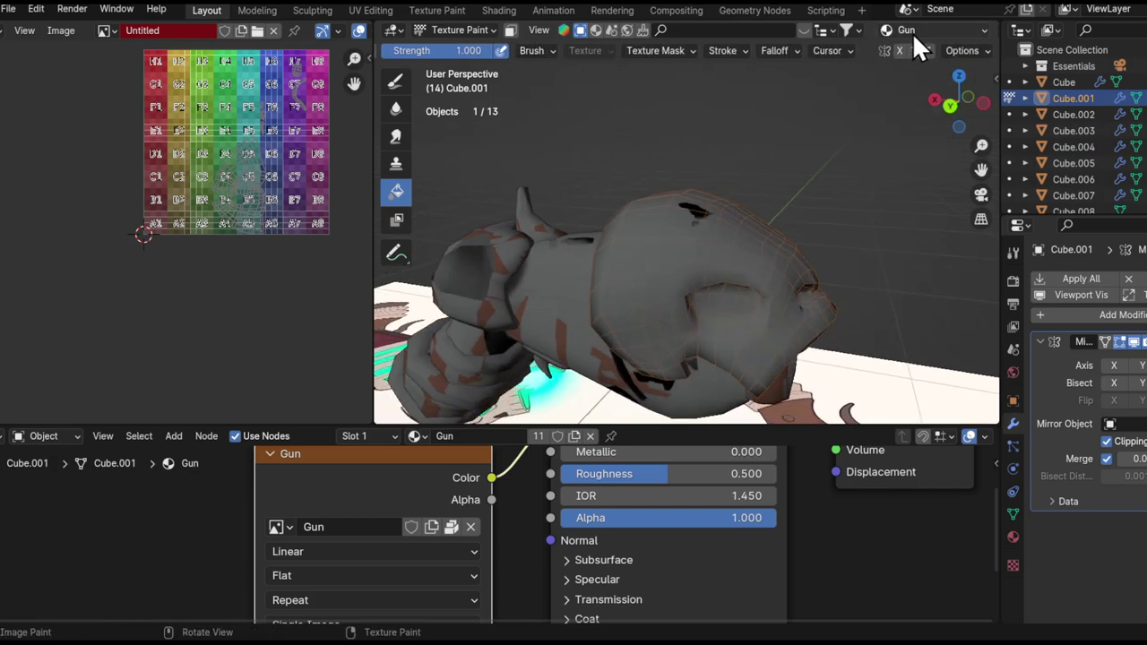
{"action": "middle_click_drag", "start_coordinate": [950, 32], "coordinate": [547, 71]}
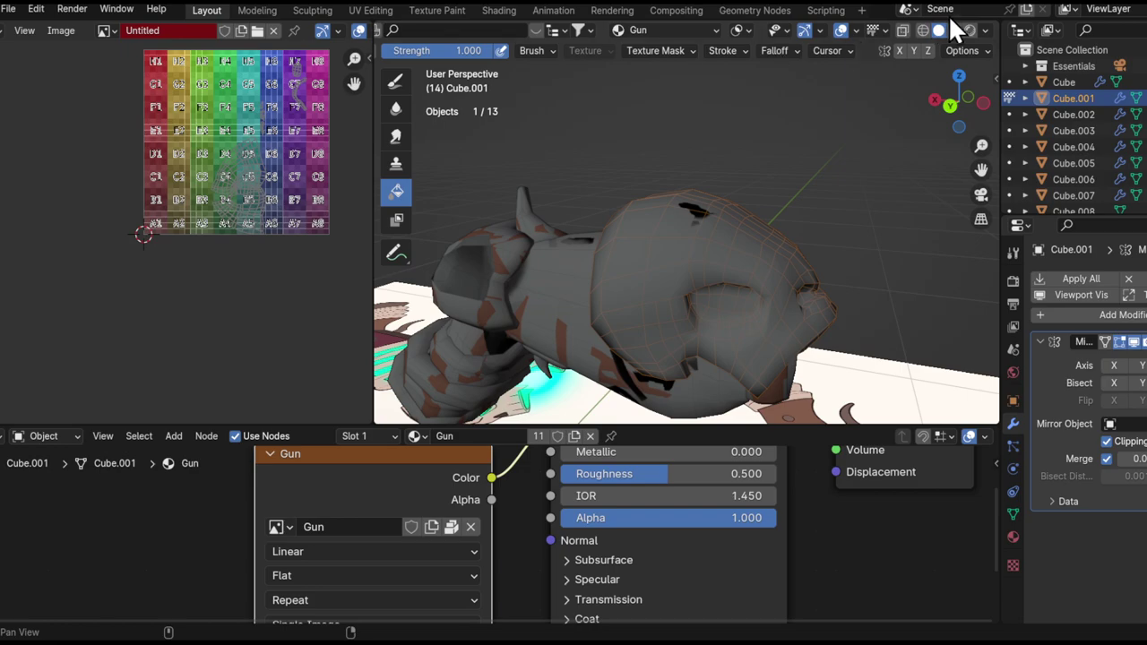
{"action": "left_click", "coordinate": [955, 31]}
- Activate the TexDraw brush for the skull and set its radius to 52 px
{"action": "mouse_move", "coordinate": [758, 205]}
{"action": "middle_mouse_down"}
{"action": "mouse_move", "coordinate": [750, 166]}
{"action": "mouse_move", "coordinate": [761, 167]}
{"action": "middle_mouse_up"}
{"action": "left_click", "coordinate": [396, 82]}
{"action": "middle_click_drag", "start_coordinate": [708, 206], "coordinate": [727, 289]}
{"action": "middle_click_drag", "start_coordinate": [798, 279], "coordinate": [770, 256]}
{"action": "key", "text": "f"}
{"action": "left_click", "coordinate": [748, 257]}
- Paint white test strokes on the top of the skull with the TexDraw brush
{"action": "middle_click_drag", "start_coordinate": [574, 75], "coordinate": [996, 52], "text": "shift"}
{"action": "key", "text": "x"}
{"action": "middle_click_drag", "start_coordinate": [632, 298], "coordinate": [664, 312]}
{"action": "mouse_move", "coordinate": [767, 314]}
{"action": "left_mouse_down"}
{"action": "mouse_move", "coordinate": [774, 265]}
{"action": "mouse_move", "coordinate": [790, 285]}
{"action": "left_mouse_up"}
{"action": "mouse_move", "coordinate": [790, 285]}
{"action": "middle_mouse_down"}
{"action": "mouse_move", "coordinate": [794, 320]}
{"action": "mouse_move", "coordinate": [777, 313]}
{"action": "middle_mouse_up"}
{"action": "mouse_move", "coordinate": [772, 289]}
{"action": "left_mouse_down"}
{"action": "mouse_move", "coordinate": [783, 321]}
{"action": "mouse_move", "coordinate": [777, 303]}
{"action": "left_mouse_up"}
{"action": "mouse_move", "coordinate": [777, 302]}
{"action": "middle_mouse_down"}
{"action": "mouse_move", "coordinate": [829, 215]}
{"action": "mouse_move", "coordinate": [826, 324]}
{"action": "middle_mouse_up"}
{"action": "scroll", "coordinate": [829, 215], "scroll_direction": "down", "scroll_amount": 2}
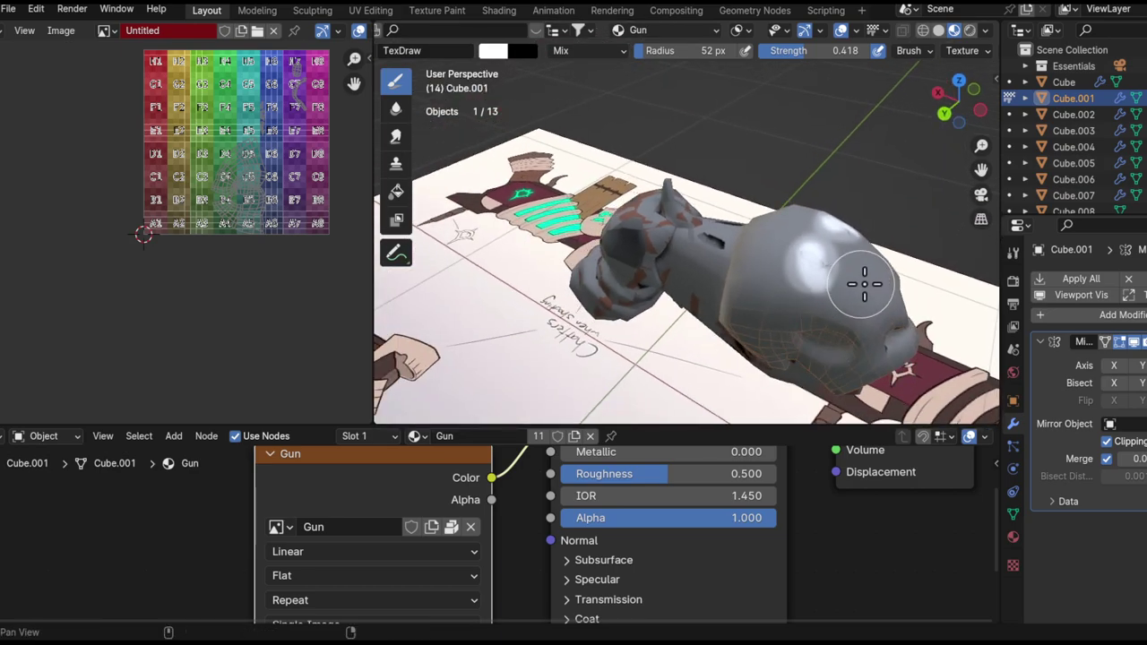
- Switch to the Fill brush and open its blending mode choices
{"action": "middle_click_drag", "start_coordinate": [864, 284], "coordinate": [698, 266]}
{"action": "scroll", "coordinate": [704, 235], "scroll_direction": "up", "scroll_amount": 3}
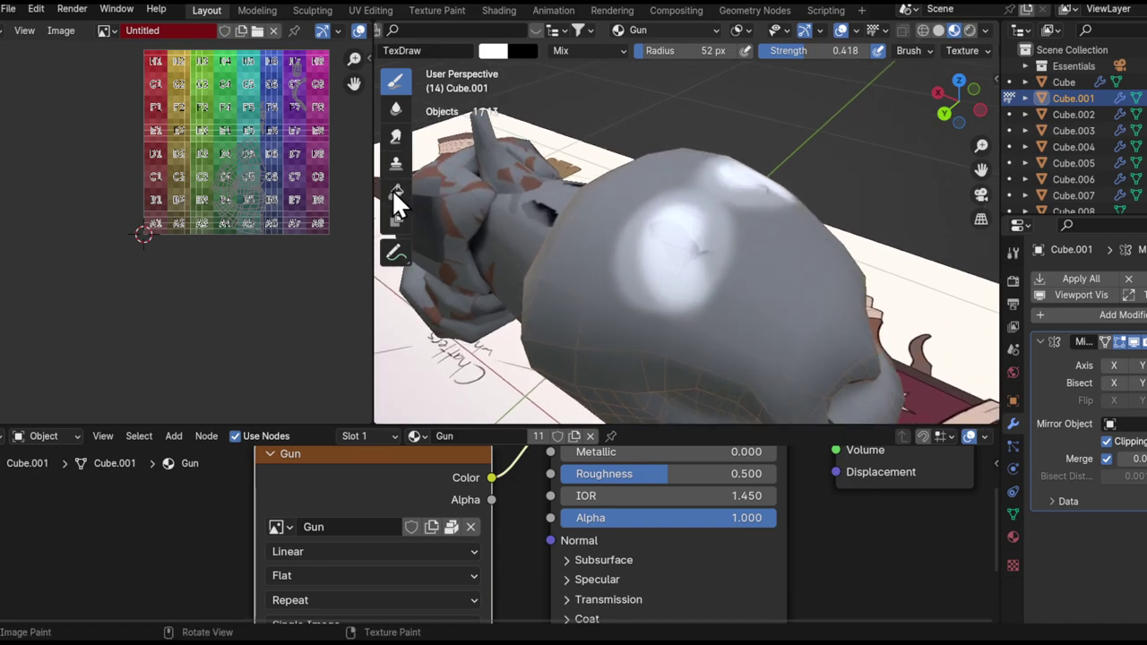
{"action": "left_click", "coordinate": [582, 52]}
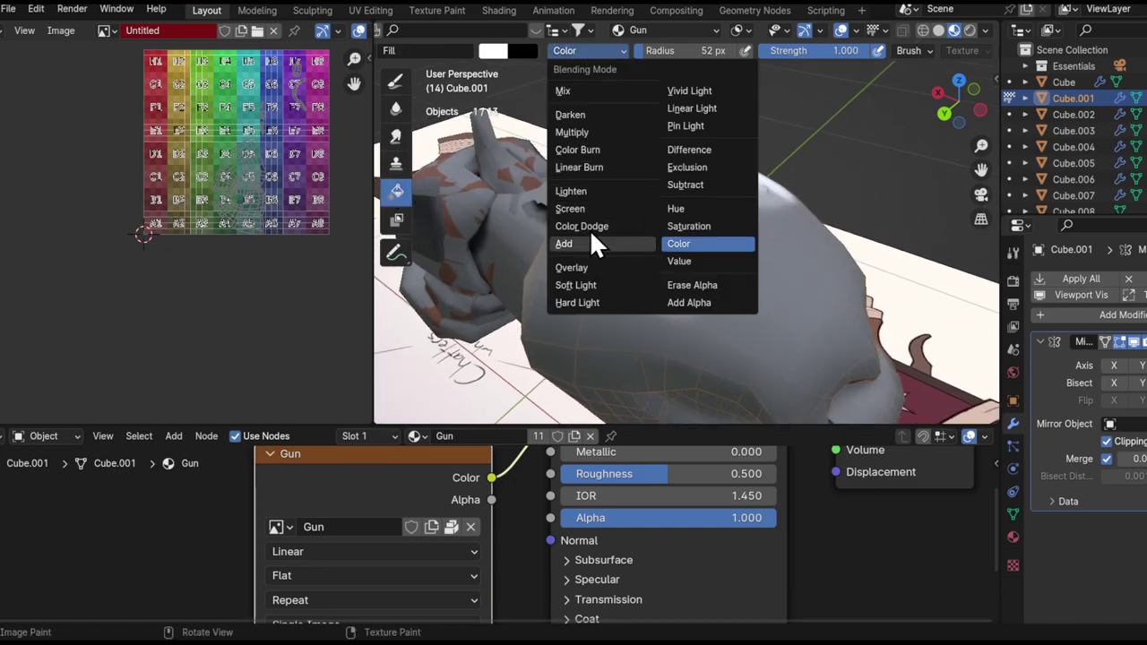
- Set the Fill brush's blending mode to Mix and flood the skull mesh with white
{"action": "left_click", "coordinate": [599, 91]}
{"action": "left_click", "coordinate": [699, 222]}
{"action": "mouse_move", "coordinate": [745, 231]}
{"action": "left_mouse_down", "text": "alt"}
{"action": "mouse_move", "coordinate": [799, 199]}
{"action": "mouse_move", "coordinate": [735, 121]}
{"action": "left_mouse_up", "text": "alt"}
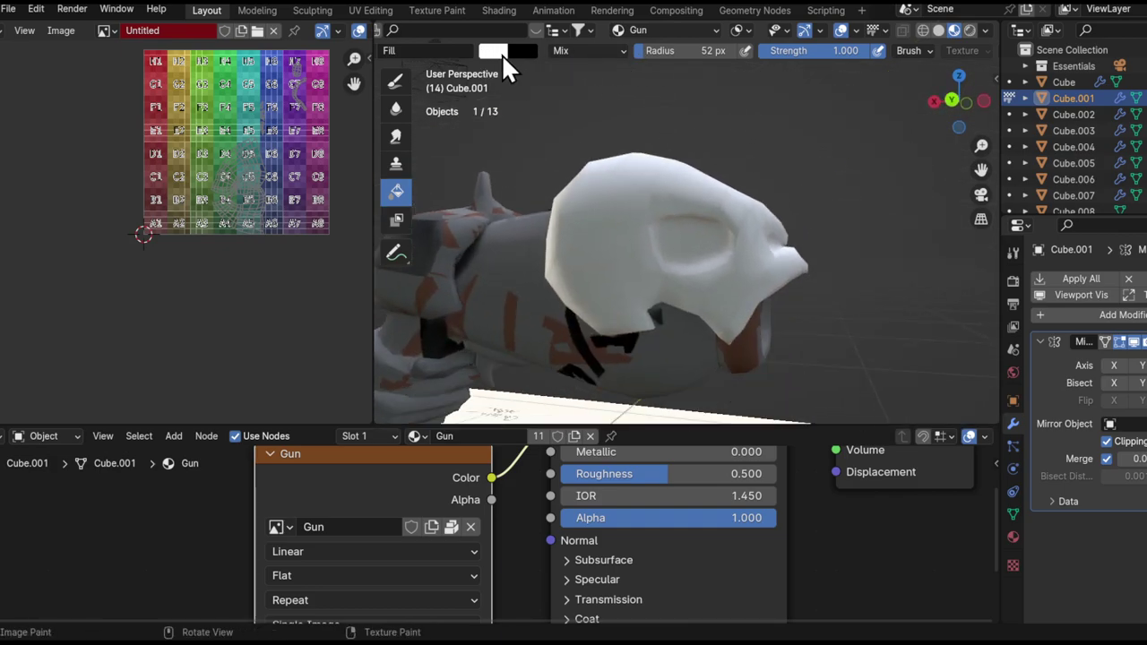
- Refill the whole skull with a grey colour and switch to the TexDraw brush
{"action": "left_click", "coordinate": [503, 58]}
{"action": "left_click", "coordinate": [640, 139]}
{"action": "left_click", "coordinate": [727, 240]}
{"action": "mouse_move", "coordinate": [728, 240]}
{"action": "middle_mouse_down"}
{"action": "mouse_move", "coordinate": [732, 271]}
{"action": "mouse_move", "coordinate": [428, 99]}
{"action": "middle_mouse_up"}
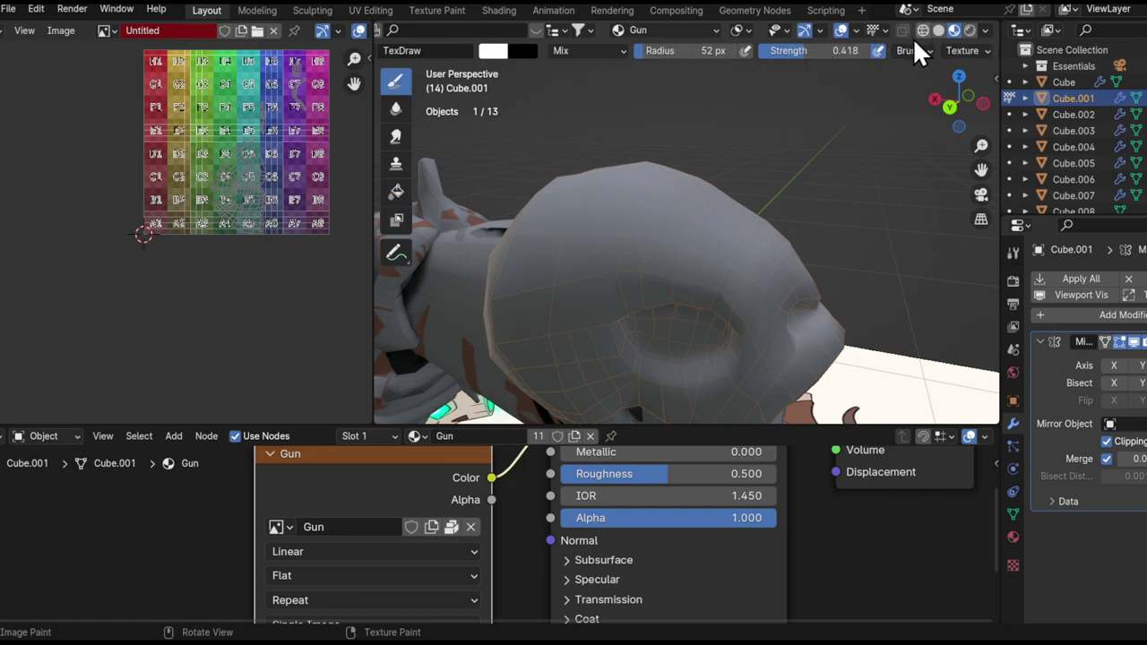
- Switch the viewport to Solid shading with Flat lighting
{"action": "left_click", "coordinate": [935, 32]}
{"action": "middle_click_drag", "start_coordinate": [763, 210], "coordinate": [807, 163], "text": "shift"}
{"action": "middle_click_drag", "start_coordinate": [811, 120], "coordinate": [865, 79]}
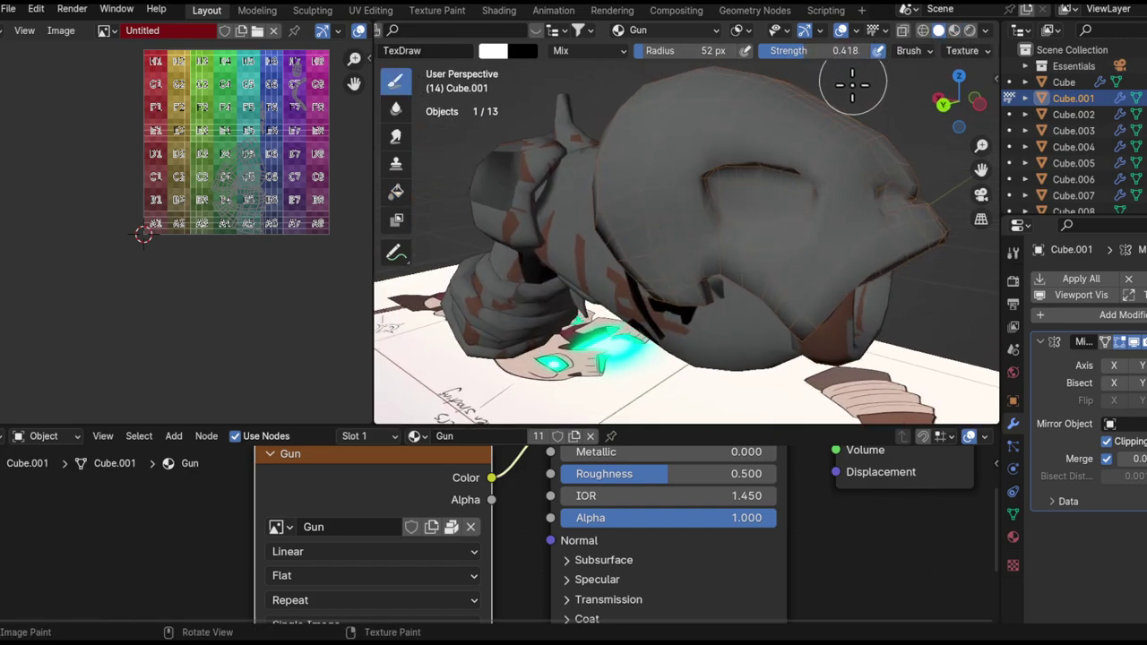
{"action": "left_click", "coordinate": [986, 30]}
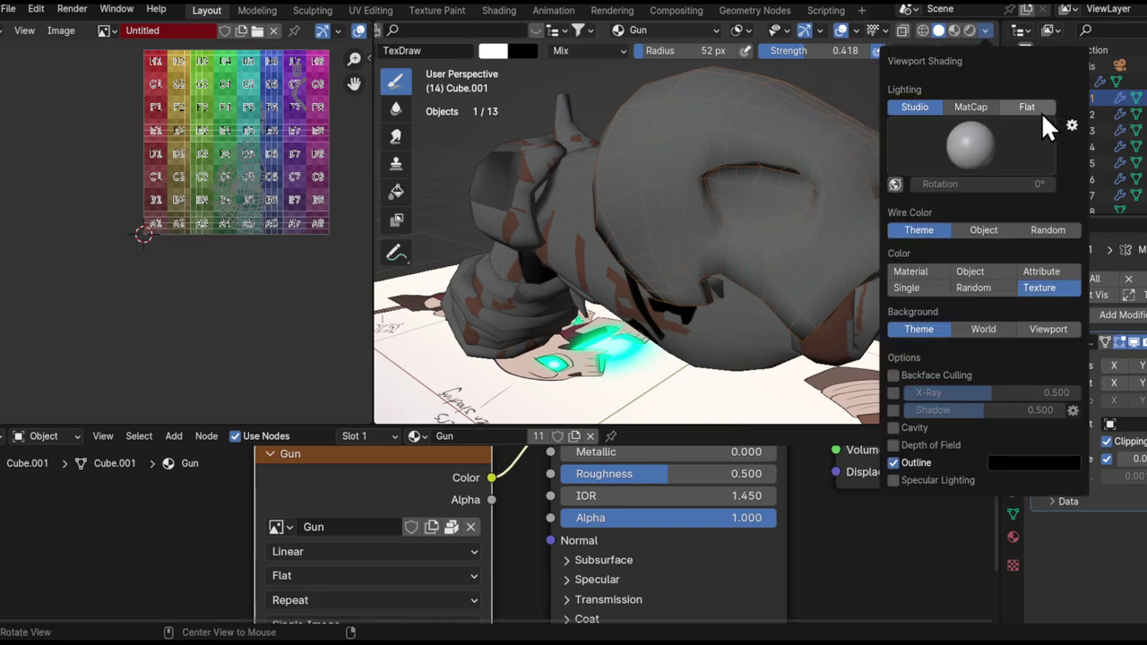
{"action": "left_click", "coordinate": [1027, 107]}
{"action": "scroll", "coordinate": [788, 224], "scroll_direction": "up", "scroll_amount": 4}
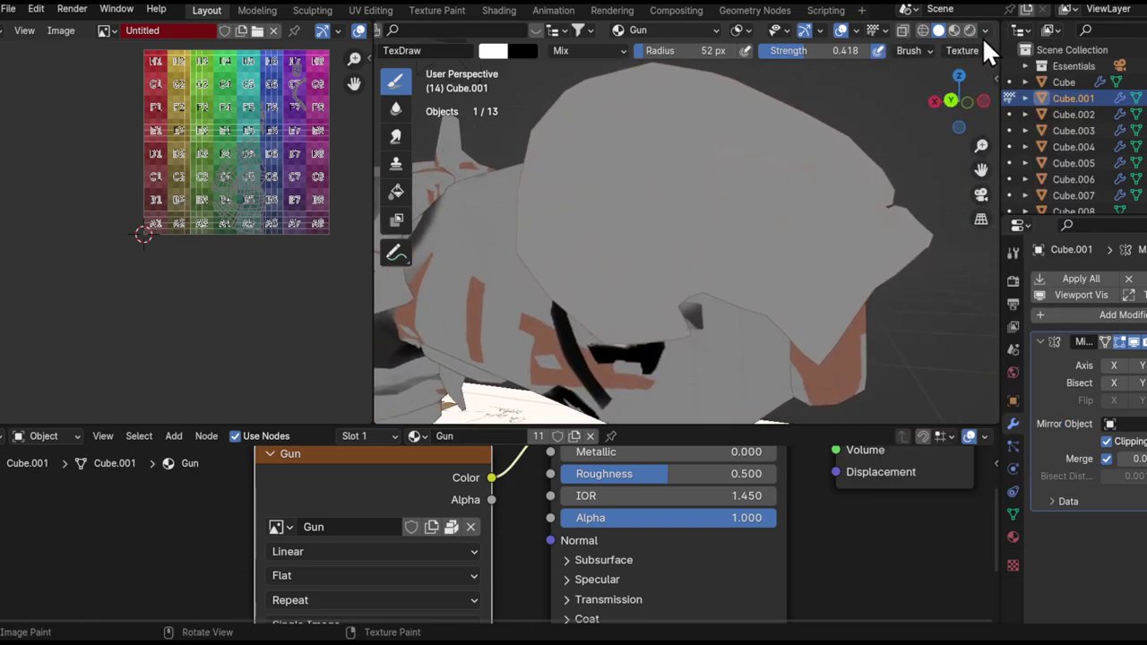
- Lower the opacity of the viewport's wireframe overlay
{"action": "left_click", "coordinate": [984, 32]}
{"action": "left_click", "coordinate": [855, 31]}
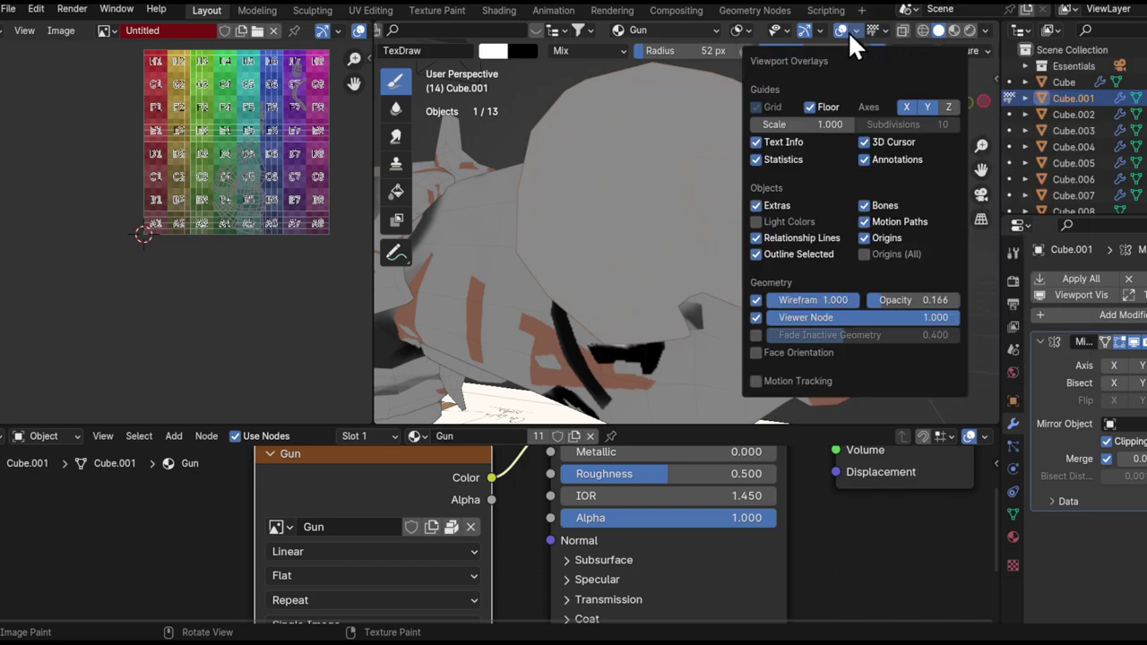
{"action": "left_click_drag", "start_coordinate": [954, 301], "coordinate": [931, 306]}
{"action": "middle_click_drag", "start_coordinate": [617, 193], "coordinate": [686, 205]}
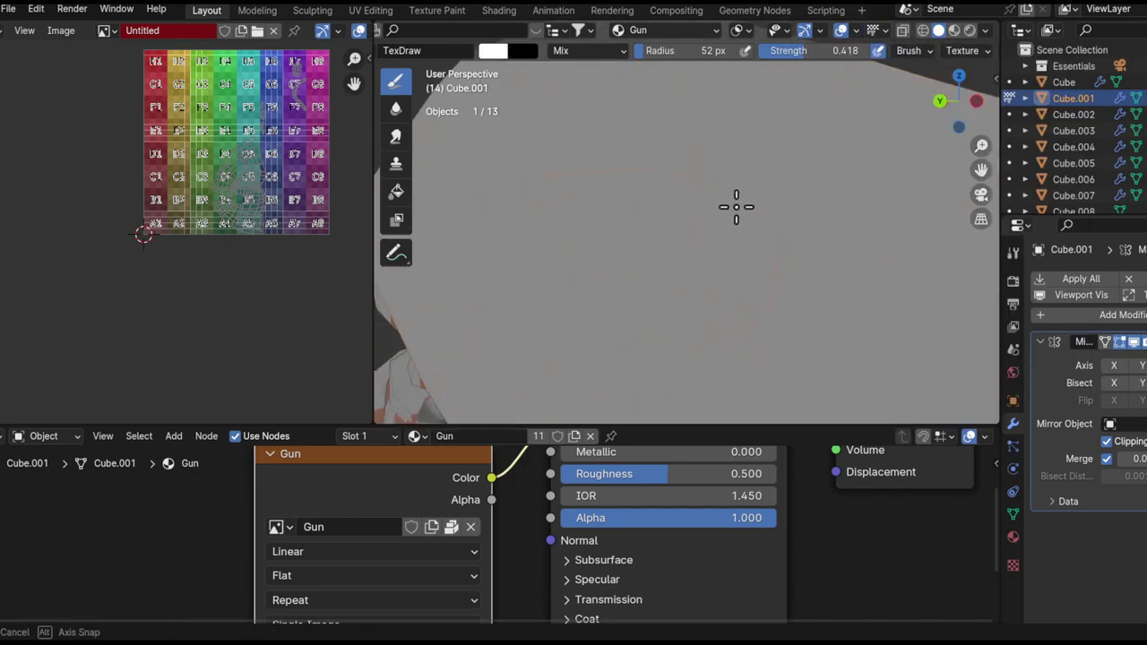
- Maximize the 3D viewport and paint the upper part of the skull's eye socket black with a 52 px brush
{"action": "key", "text": "ctrl+space"}
{"action": "mouse_move", "coordinate": [678, 283]}
{"action": "middle_mouse_down"}
{"action": "mouse_move", "coordinate": [683, 371]}
{"action": "mouse_move", "coordinate": [740, 245]}
{"action": "mouse_move", "coordinate": [686, 415]}
{"action": "mouse_move", "coordinate": [734, 260]}
{"action": "mouse_move", "coordinate": [650, 267]}
{"action": "mouse_move", "coordinate": [620, 319]}
{"action": "middle_mouse_up"}
{"action": "left_click_drag", "start_coordinate": [704, 312], "coordinate": [553, 337]}
{"action": "middle_click_drag", "start_coordinate": [648, 309], "coordinate": [690, 269], "text": "ctrl"}
{"action": "mouse_move", "coordinate": [705, 278]}
{"action": "left_mouse_down"}
{"action": "mouse_move", "coordinate": [578, 274]}
{"action": "mouse_move", "coordinate": [538, 306]}
{"action": "left_mouse_up"}
{"action": "middle_click_drag", "start_coordinate": [637, 329], "coordinate": [691, 267]}
{"action": "left_click_drag", "start_coordinate": [720, 306], "coordinate": [588, 246]}
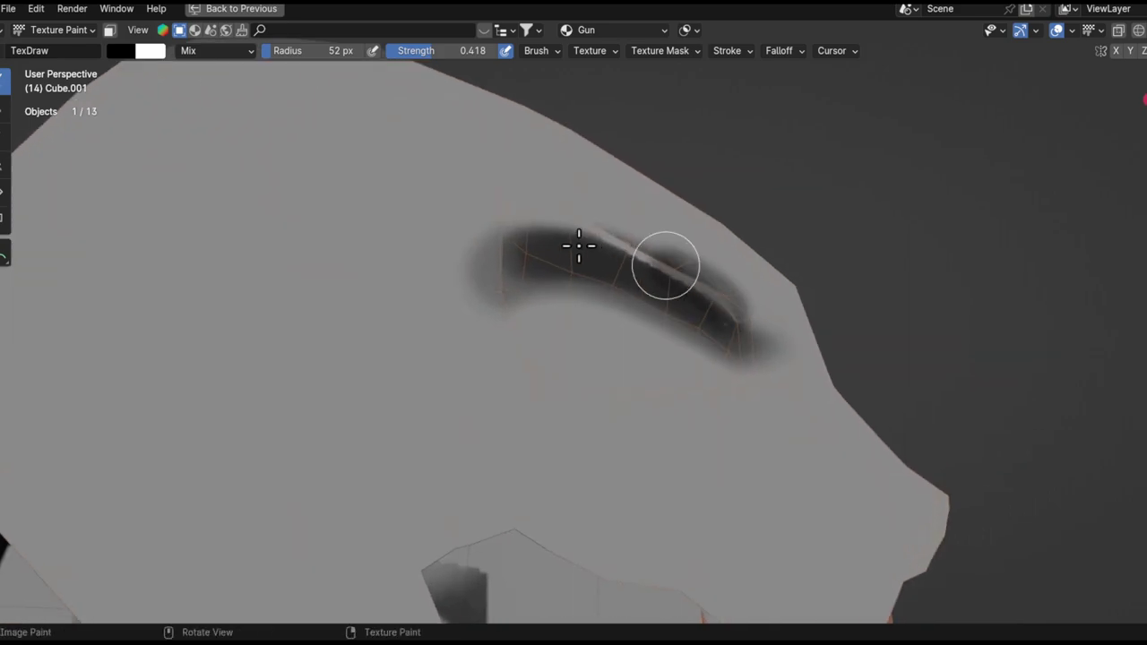
- Continue painting black across the inner walls of the eye socket from several angles
{"action": "middle_click_drag", "start_coordinate": [700, 339], "coordinate": [658, 304]}
{"action": "mouse_move", "coordinate": [707, 322]}
{"action": "left_mouse_down"}
{"action": "mouse_move", "coordinate": [546, 278]}
{"action": "mouse_move", "coordinate": [535, 259]}
{"action": "mouse_move", "coordinate": [510, 300]}
{"action": "left_mouse_up"}
{"action": "middle_click_drag", "start_coordinate": [631, 329], "coordinate": [643, 380]}
{"action": "left_click_drag", "start_coordinate": [549, 329], "coordinate": [719, 348]}
{"action": "middle_click_drag", "start_coordinate": [618, 312], "coordinate": [636, 369]}
{"action": "mouse_move", "coordinate": [544, 332]}
{"action": "left_mouse_down"}
{"action": "mouse_move", "coordinate": [687, 352]}
{"action": "mouse_move", "coordinate": [663, 302]}
{"action": "mouse_move", "coordinate": [568, 307]}
{"action": "left_mouse_up"}
{"action": "middle_click_drag", "start_coordinate": [568, 307], "coordinate": [660, 350]}
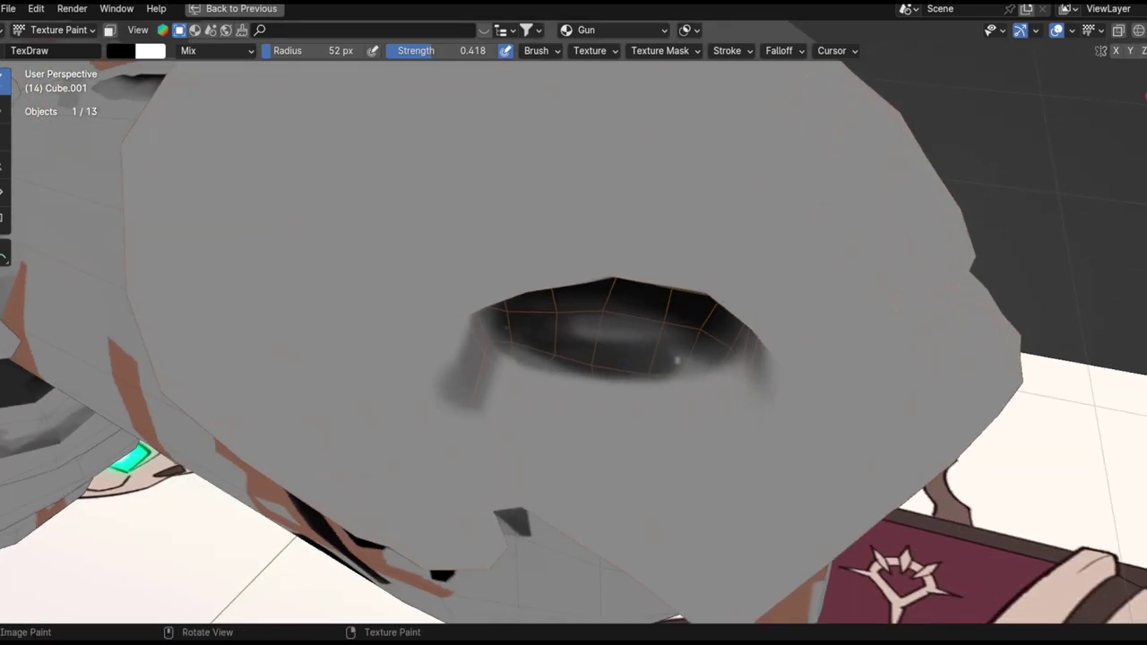
- Change the viewport lighting to MatCap and choose the white matcap with dark edges
{"action": "left_click", "coordinate": [1145, 31]}
{"action": "left_click", "coordinate": [1092, 109]}
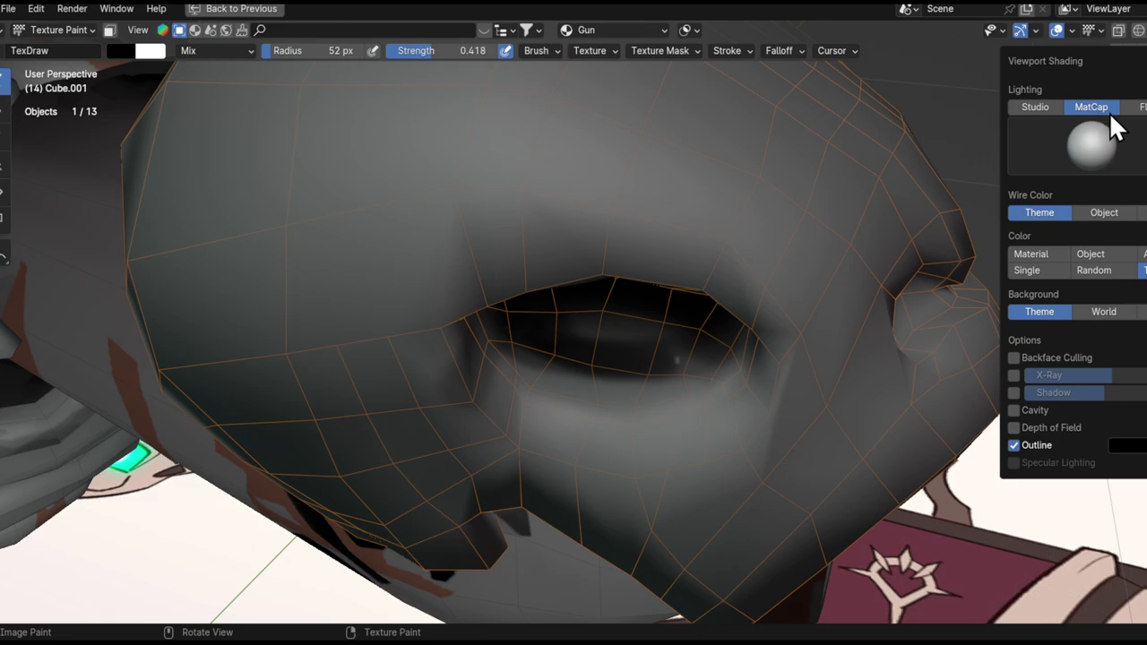
{"action": "left_click", "coordinate": [1143, 160]}
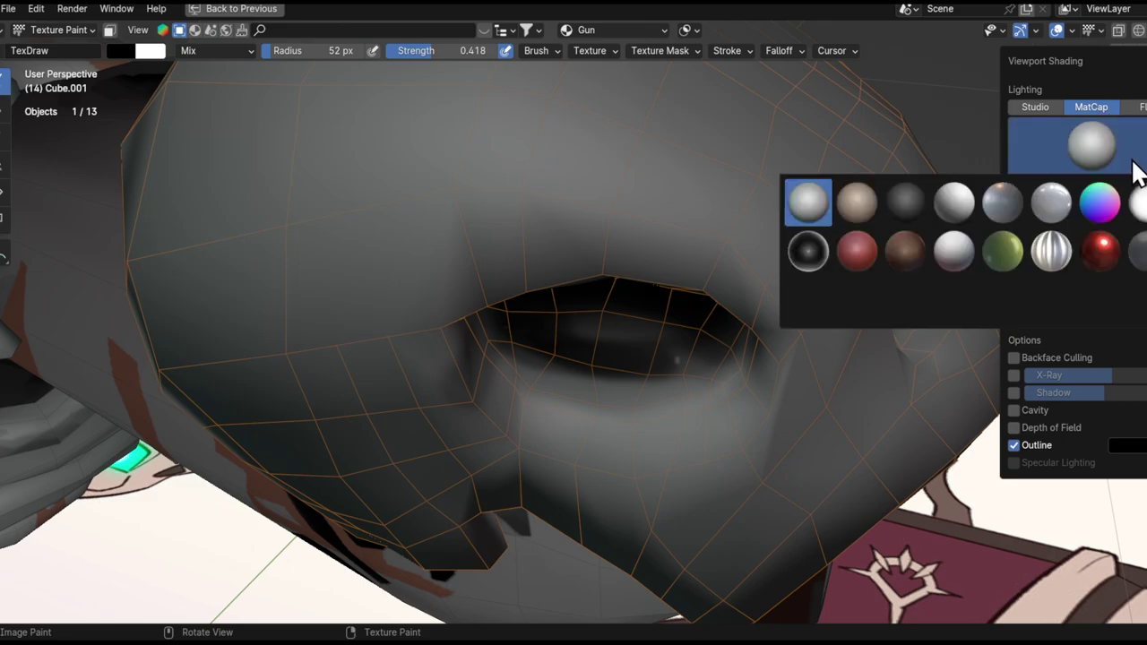
{"action": "left_click", "coordinate": [966, 190]}
{"action": "left_click", "coordinate": [1093, 161]}
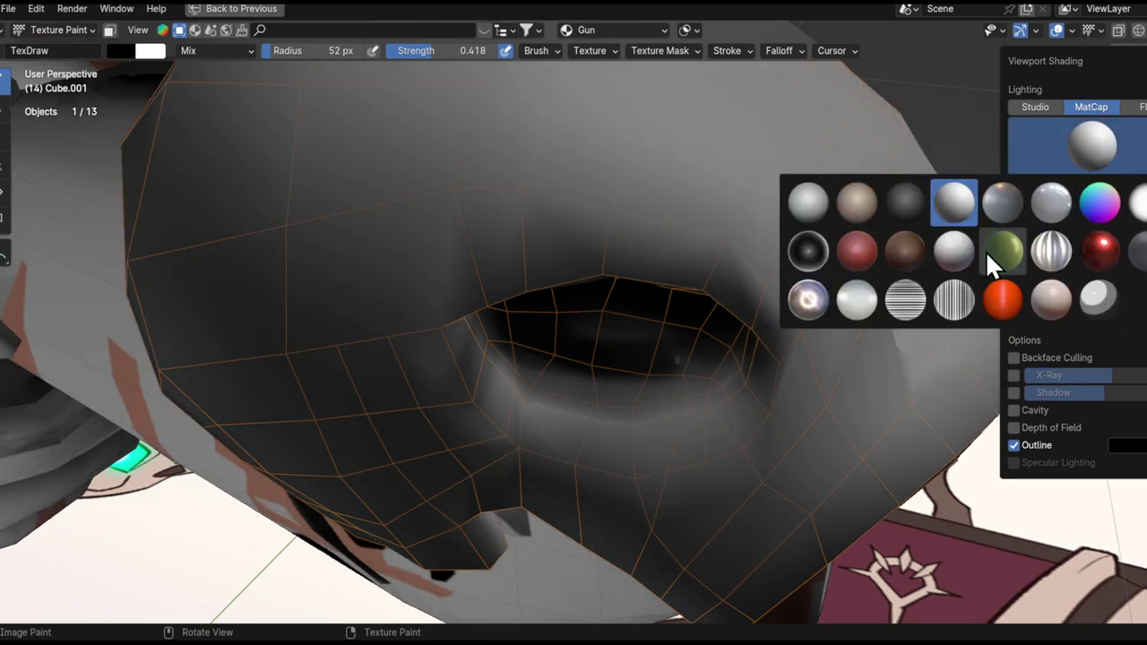
{"action": "left_click", "coordinate": [1140, 204]}
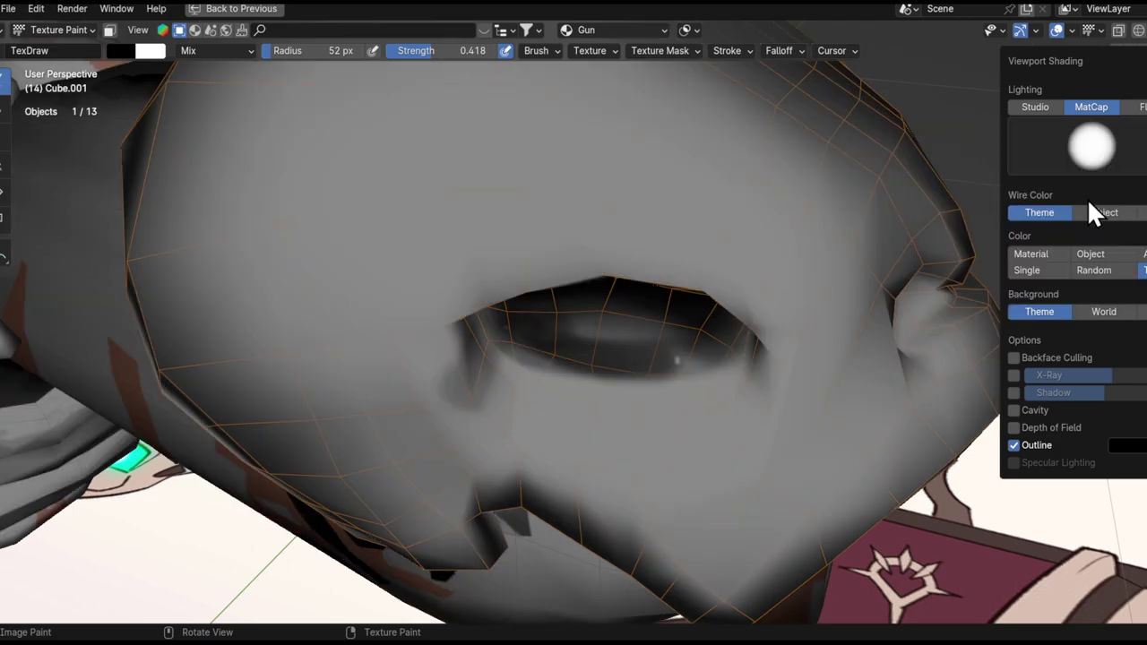
- Paint the lower inner part of the eye socket black
{"action": "left_click_drag", "start_coordinate": [738, 322], "coordinate": [727, 268], "text": "alt"}
{"action": "left_click_drag", "start_coordinate": [699, 341], "coordinate": [660, 508], "text": "ctrl+alt"}
{"action": "left_click_drag", "start_coordinate": [724, 279], "coordinate": [659, 346], "text": "alt"}
{"action": "scroll", "coordinate": [659, 345], "scroll_direction": "up", "scroll_amount": 6}
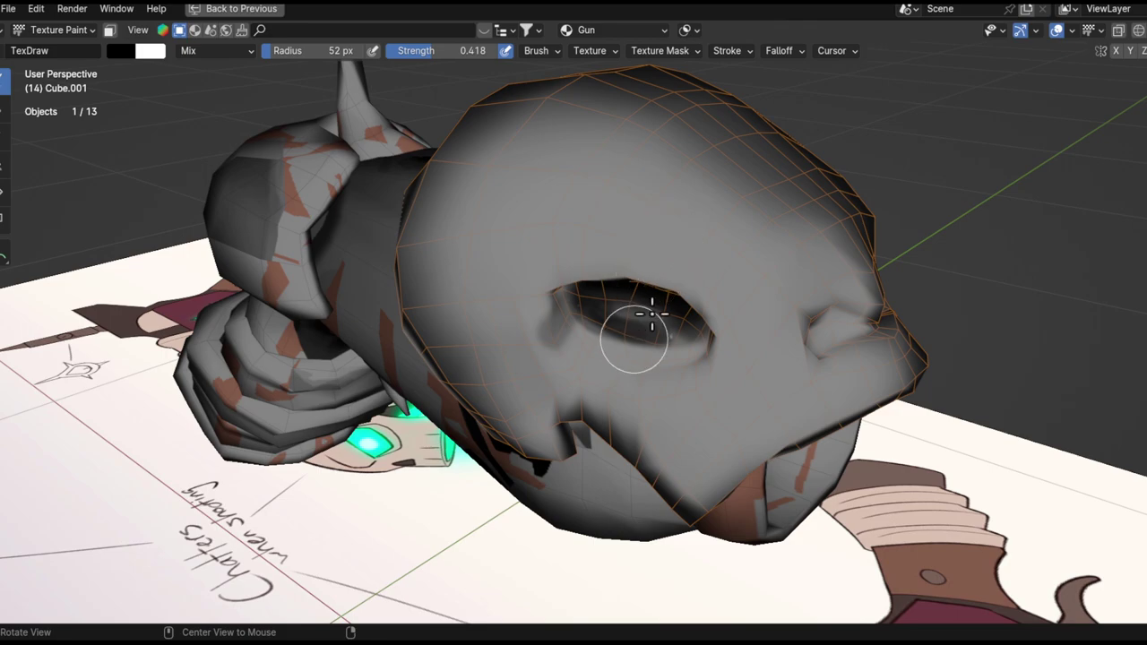
{"action": "middle_click_drag", "start_coordinate": [666, 263], "coordinate": [532, 350]}
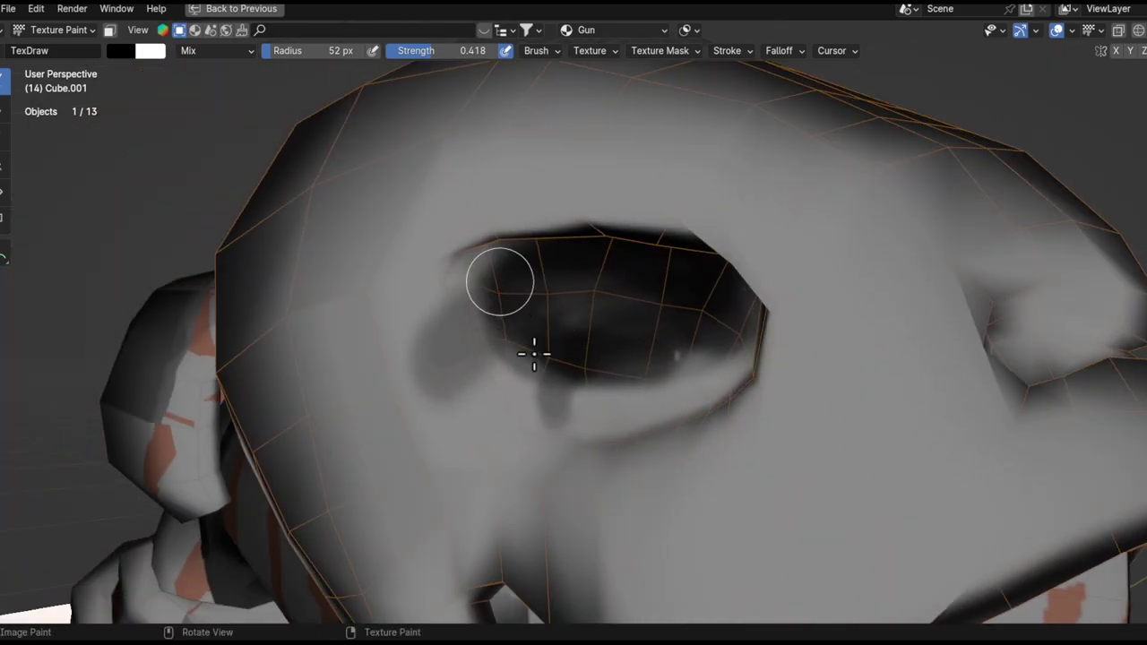
{"action": "middle_click_drag", "start_coordinate": [637, 353], "coordinate": [633, 358]}
{"action": "left_click_drag", "start_coordinate": [566, 352], "coordinate": [690, 356]}
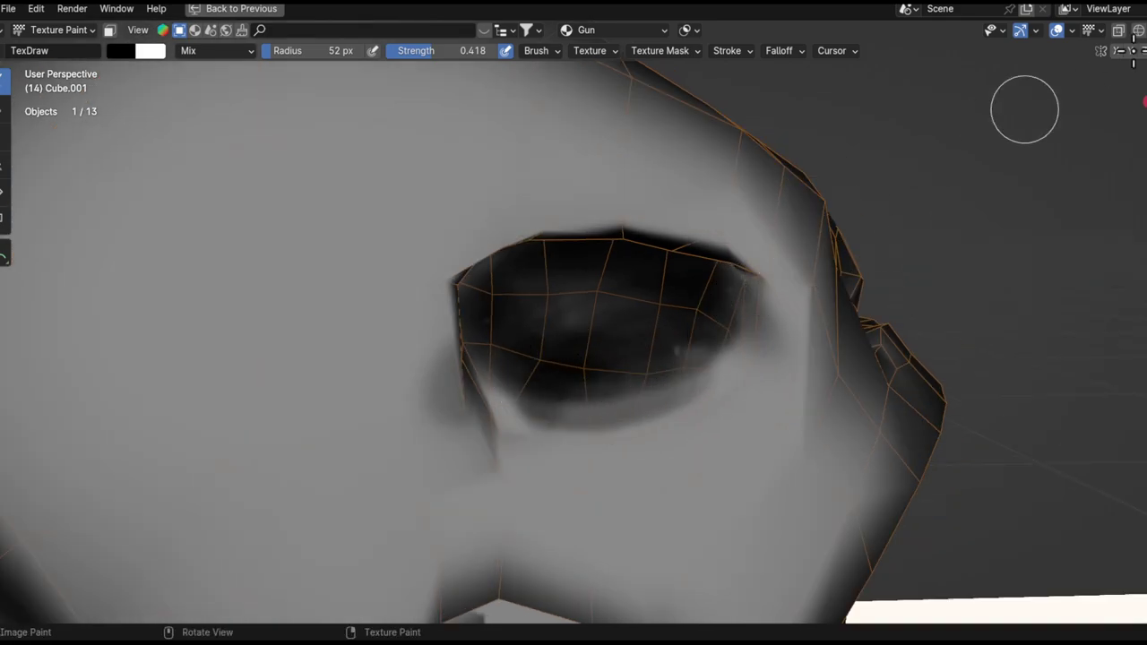
- Set the viewport lighting back to Studio and finish blackening the inside of the eye socket
{"action": "left_click", "coordinate": [1072, 30]}
{"action": "left_click", "coordinate": [1038, 108]}
{"action": "mouse_move", "coordinate": [734, 359]}
{"action": "middle_mouse_down"}
{"action": "mouse_move", "coordinate": [550, 312]}
{"action": "mouse_move", "coordinate": [639, 334]}
{"action": "mouse_move", "coordinate": [623, 314]}
{"action": "mouse_move", "coordinate": [518, 353]}
{"action": "middle_mouse_up"}
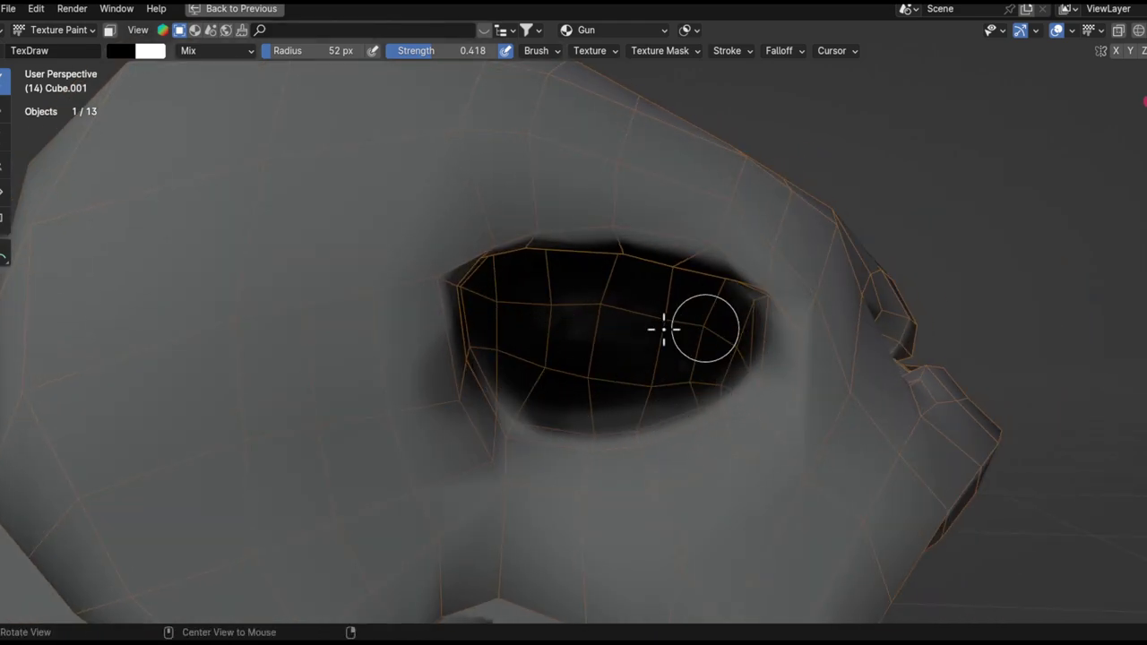
{"action": "middle_click_drag", "start_coordinate": [677, 330], "coordinate": [595, 366]}
{"action": "middle_click_drag", "start_coordinate": [643, 338], "coordinate": [566, 403]}
{"action": "scroll", "coordinate": [581, 342], "scroll_direction": "down", "scroll_amount": 7}
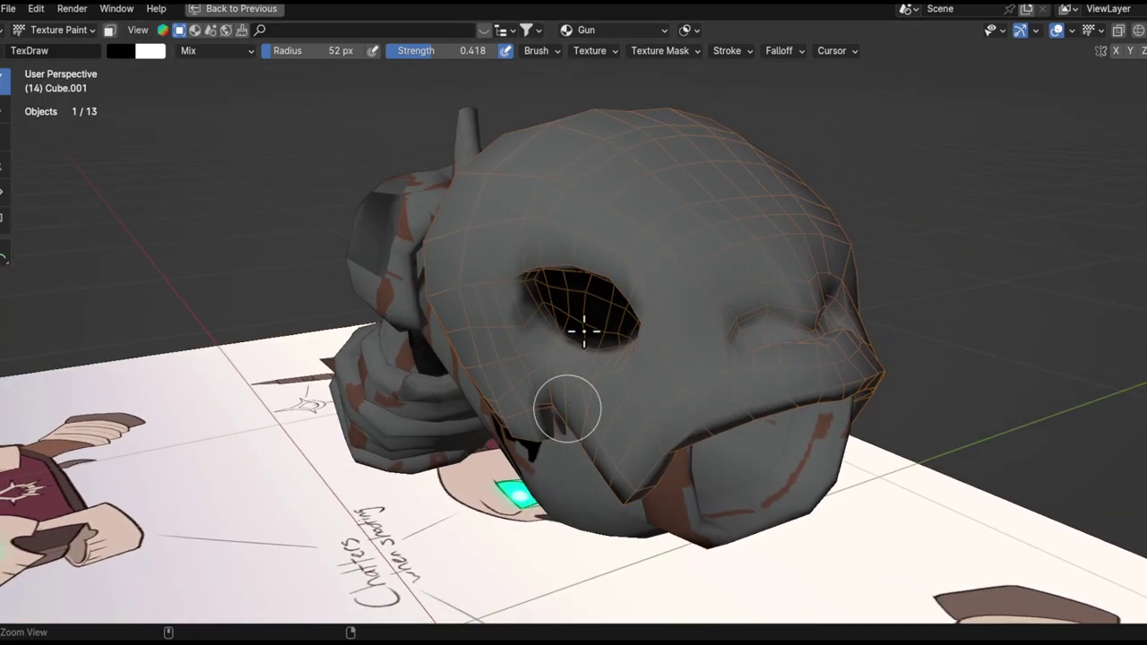
- Turn off the wireframe overlay in the viewport
{"action": "left_click", "coordinate": [1070, 32]}
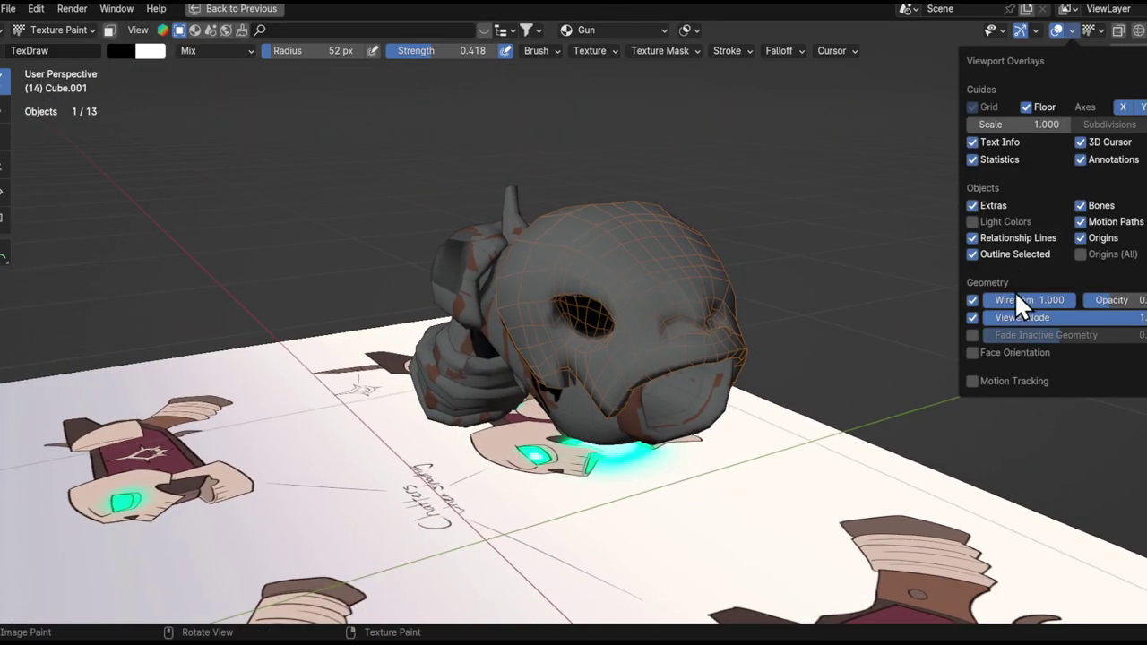
{"action": "left_click", "coordinate": [972, 300]}
{"action": "middle_click_drag", "start_coordinate": [857, 305], "coordinate": [635, 248]}
{"action": "scroll", "coordinate": [558, 254], "scroll_direction": "up", "scroll_amount": 6}
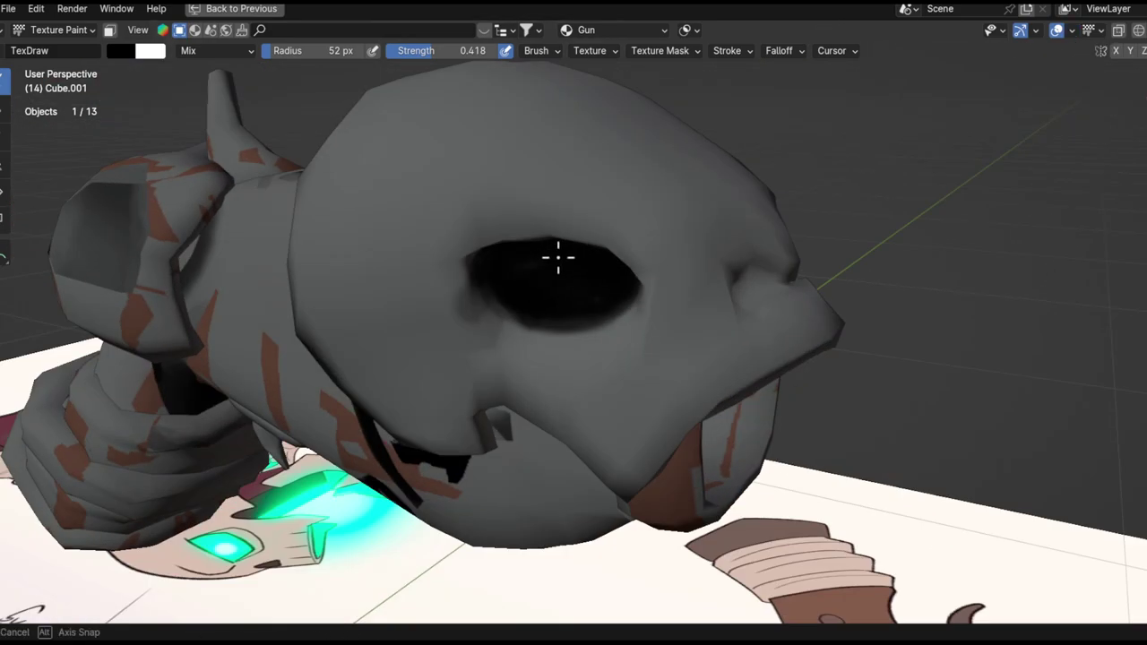
- Touch up the borders of the eye socket with black paint to give the opening a cleaner shape
{"action": "left_click_drag", "start_coordinate": [453, 271], "coordinate": [606, 345]}
{"action": "middle_click_drag", "start_coordinate": [561, 383], "coordinate": [502, 412]}
{"action": "left_click_drag", "start_coordinate": [496, 412], "coordinate": [572, 421]}
{"action": "key", "text": "ctrl+z"}
{"action": "key", "text": "ctrl+shift+z"}
{"action": "left_click_drag", "start_coordinate": [680, 363], "coordinate": [696, 315]}
- Swap the brush colour to white and try a 7 px brush around the eye socket's rim
{"action": "scroll", "coordinate": [563, 356], "scroll_direction": "down", "scroll_amount": 3}
{"action": "mouse_move", "coordinate": [562, 357]}
{"action": "left_mouse_down", "text": "alt"}
{"action": "mouse_move", "coordinate": [558, 373]}
{"action": "mouse_move", "coordinate": [541, 338]}
{"action": "mouse_move", "coordinate": [463, 313]}
{"action": "left_mouse_up", "text": "alt"}
{"action": "scroll", "coordinate": [541, 338], "scroll_direction": "up", "scroll_amount": 3}
{"action": "key", "text": "x"}
{"action": "key", "text": "f"}
{"action": "left_click", "coordinate": [451, 387]}
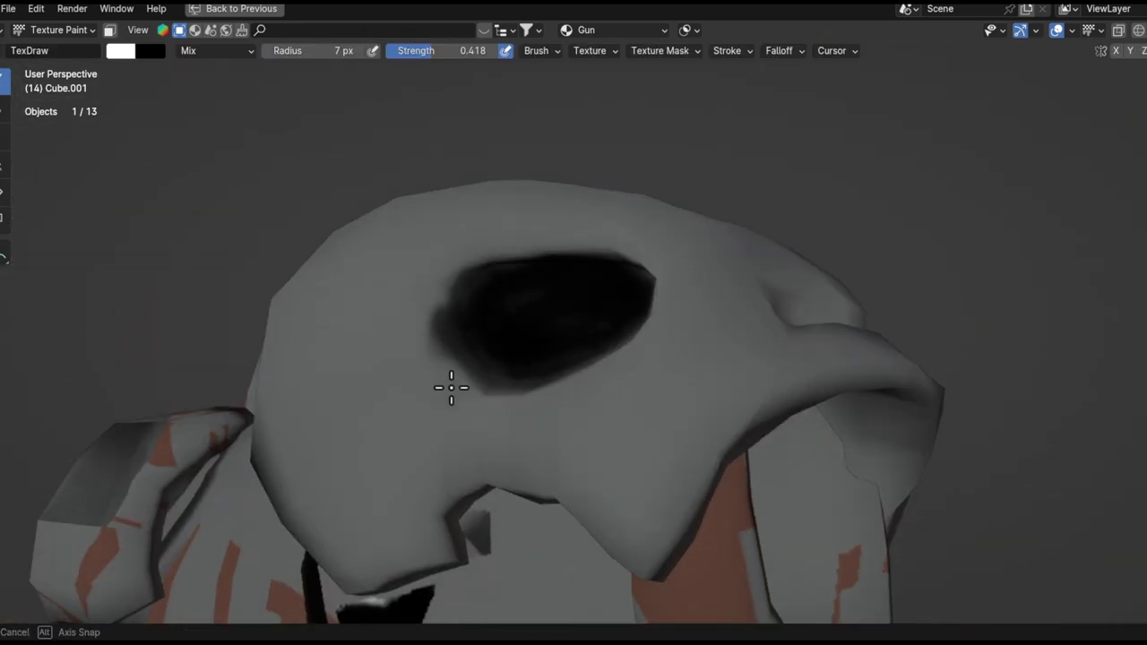
{"action": "middle_click_drag", "start_coordinate": [451, 387], "coordinate": [440, 249]}
{"action": "scroll", "coordinate": [465, 348], "scroll_direction": "up", "scroll_amount": 3}
{"action": "middle_click_drag", "start_coordinate": [465, 347], "coordinate": [428, 259]}
{"action": "key", "text": "ctrl+z"}
- Set the brush radius to 30 px and paint a white highlight along the eye socket's rear and lower rim
{"action": "key", "text": "f"}
{"action": "left_click", "coordinate": [456, 310]}
{"action": "mouse_move", "coordinate": [409, 220]}
{"action": "left_mouse_down"}
{"action": "mouse_move", "coordinate": [445, 374]}
{"action": "mouse_move", "coordinate": [484, 412]}
{"action": "left_mouse_up"}
{"action": "mouse_move", "coordinate": [417, 252]}
{"action": "left_mouse_down"}
{"action": "mouse_move", "coordinate": [513, 398]}
{"action": "mouse_move", "coordinate": [568, 409]}
{"action": "left_mouse_up"}
{"action": "middle_click_drag", "start_coordinate": [568, 410], "coordinate": [486, 400]}
{"action": "mouse_move", "coordinate": [403, 388]}
{"action": "left_mouse_down"}
{"action": "mouse_move", "coordinate": [615, 405]}
{"action": "mouse_move", "coordinate": [832, 305]}
{"action": "mouse_move", "coordinate": [734, 346]}
{"action": "left_mouse_up"}
{"action": "mouse_move", "coordinate": [734, 345]}
{"action": "middle_mouse_down"}
{"action": "mouse_move", "coordinate": [819, 397]}
{"action": "mouse_move", "coordinate": [743, 242]}
{"action": "mouse_move", "coordinate": [730, 269]}
{"action": "mouse_move", "coordinate": [814, 322]}
{"action": "mouse_move", "coordinate": [830, 351]}
{"action": "middle_mouse_up"}
- Extend the white highlight along the eye socket's upper rim to close the ring
{"action": "mouse_move", "coordinate": [816, 339]}
{"action": "left_mouse_down"}
{"action": "mouse_move", "coordinate": [650, 313]}
{"action": "mouse_move", "coordinate": [350, 331]}
{"action": "left_mouse_up"}
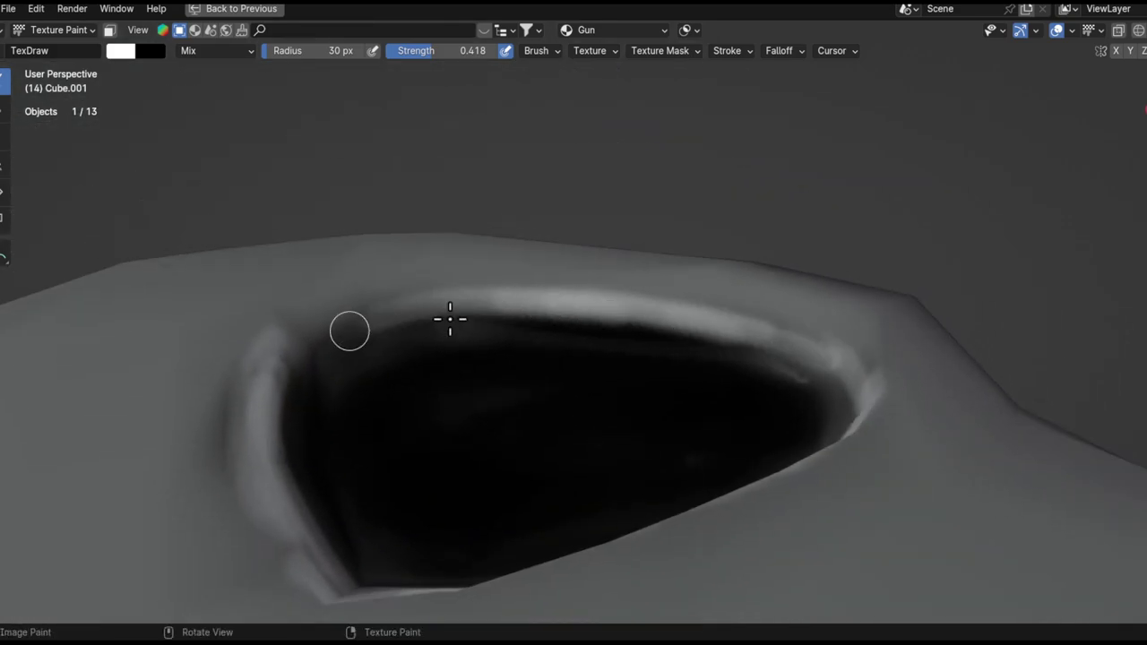
{"action": "left_click_drag", "start_coordinate": [447, 305], "coordinate": [260, 421]}
{"action": "middle_click_drag", "start_coordinate": [448, 355], "coordinate": [484, 456], "text": "ctrl"}
{"action": "mouse_move", "coordinate": [484, 457]}
{"action": "middle_mouse_down"}
{"action": "mouse_move", "coordinate": [543, 467]}
{"action": "mouse_move", "coordinate": [518, 361]}
{"action": "mouse_move", "coordinate": [474, 277]}
{"action": "mouse_move", "coordinate": [443, 289]}
{"action": "mouse_move", "coordinate": [546, 295]}
{"action": "middle_mouse_up"}
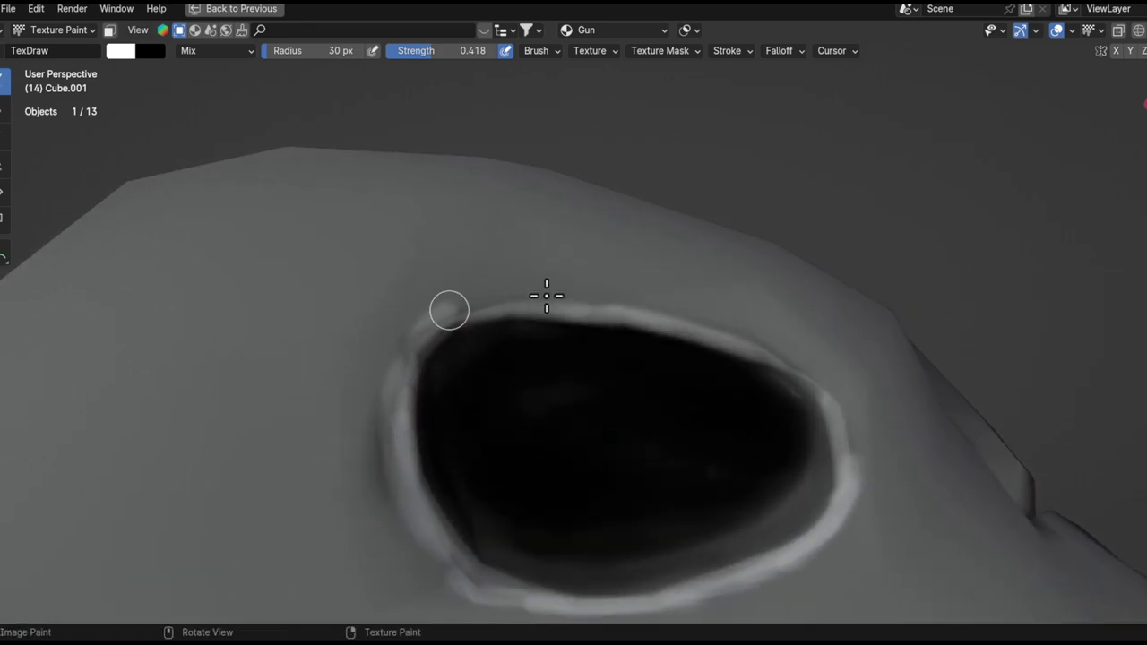
- Reduce the brush radius to 12 px and refine the white highlight around the eye socket's rim
{"action": "key", "text": "f"}
{"action": "left_click", "coordinate": [433, 328]}
{"action": "middle_click_drag", "start_coordinate": [432, 328], "coordinate": [427, 330], "text": "ctrl"}
{"action": "key", "text": "f"}
{"action": "left_click", "coordinate": [427, 337]}
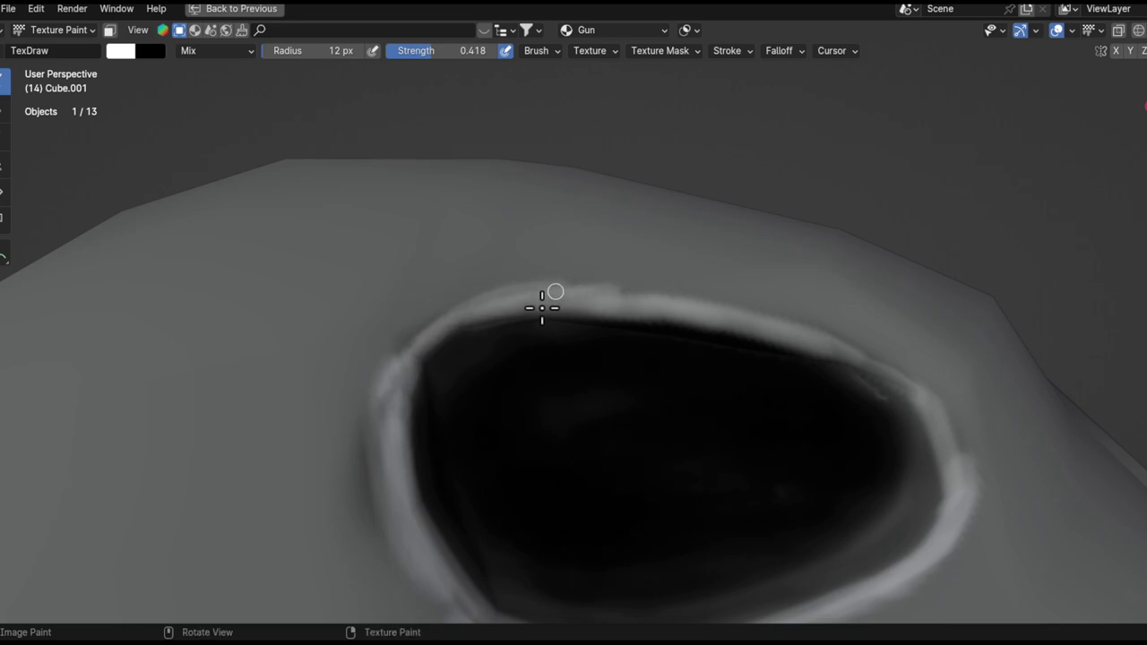
{"action": "left_click_drag", "start_coordinate": [939, 411], "coordinate": [949, 423]}
{"action": "mouse_move", "coordinate": [950, 423]}
{"action": "middle_mouse_down", "text": "ctrl"}
{"action": "mouse_move", "coordinate": [829, 492]}
{"action": "mouse_move", "coordinate": [811, 529]}
{"action": "middle_mouse_up", "text": "ctrl"}
{"action": "mouse_move", "coordinate": [811, 529]}
{"action": "middle_mouse_down"}
{"action": "mouse_move", "coordinate": [781, 422]}
{"action": "mouse_move", "coordinate": [776, 448]}
{"action": "middle_mouse_up"}
{"action": "mouse_move", "coordinate": [775, 448]}
{"action": "middle_mouse_down", "text": "ctrl"}
{"action": "mouse_move", "coordinate": [773, 481]}
{"action": "mouse_move", "coordinate": [694, 455]}
{"action": "mouse_move", "coordinate": [691, 394]}
{"action": "mouse_move", "coordinate": [672, 350]}
{"action": "middle_mouse_up", "text": "ctrl"}
{"action": "mouse_move", "coordinate": [558, 376]}
{"action": "middle_mouse_down"}
{"action": "mouse_move", "coordinate": [525, 460]}
{"action": "mouse_move", "coordinate": [655, 358]}
{"action": "mouse_move", "coordinate": [725, 361]}
{"action": "mouse_move", "coordinate": [596, 379]}
{"action": "mouse_move", "coordinate": [453, 376]}
{"action": "mouse_move", "coordinate": [624, 349]}
{"action": "mouse_move", "coordinate": [592, 325]}
{"action": "mouse_move", "coordinate": [633, 327]}
{"action": "mouse_move", "coordinate": [558, 376]}
{"action": "middle_mouse_up"}
- Swap to black, set the brush radius to 59 px and try a stroke in the nose opening
{"action": "key", "text": "x"}
{"action": "scroll", "coordinate": [573, 360], "scroll_direction": "up", "scroll_amount": 1}
{"action": "key", "text": "f"}
{"action": "left_click", "coordinate": [620, 345]}
{"action": "middle_click_drag", "start_coordinate": [620, 354], "coordinate": [624, 316]}
{"action": "left_click_drag", "start_coordinate": [559, 350], "coordinate": [625, 341]}
{"action": "mouse_move", "coordinate": [625, 341]}
{"action": "middle_mouse_down"}
{"action": "mouse_move", "coordinate": [618, 355]}
{"action": "mouse_move", "coordinate": [622, 335]}
{"action": "middle_mouse_up"}
{"action": "key", "text": "ctrl+z"}
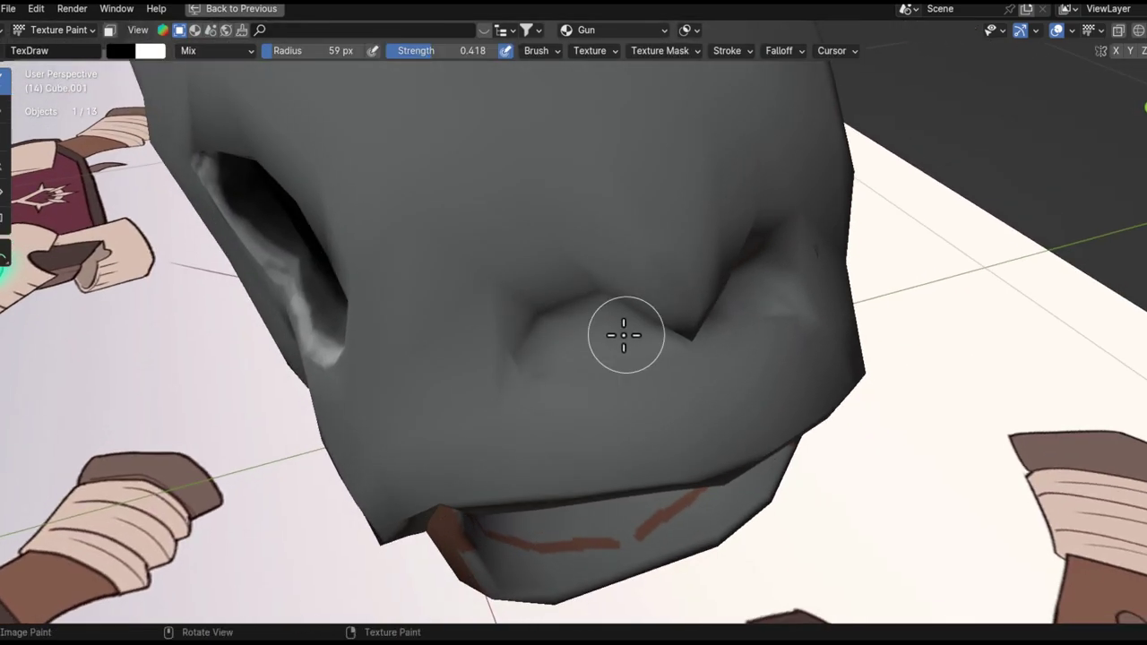
- Set the brush strength to 1.000 and paint the insides of the nostrils black
{"action": "key", "text": "shift+f"}
{"action": "left_click", "coordinate": [725, 337]}
{"action": "scroll", "coordinate": [647, 336], "scroll_direction": "up", "scroll_amount": 1}
{"action": "left_click_drag", "start_coordinate": [640, 339], "coordinate": [561, 343]}
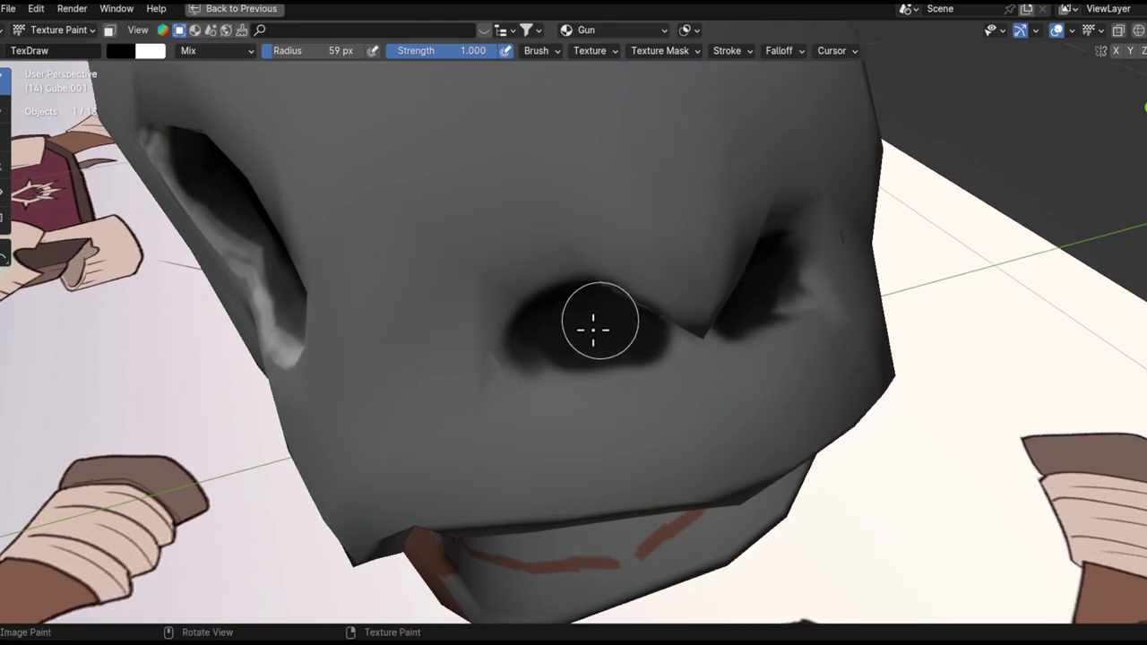
{"action": "middle_click_drag", "start_coordinate": [593, 329], "coordinate": [620, 295]}
{"action": "mouse_move", "coordinate": [654, 333]}
{"action": "middle_mouse_down"}
{"action": "mouse_move", "coordinate": [621, 358]}
{"action": "mouse_move", "coordinate": [672, 322]}
{"action": "mouse_move", "coordinate": [672, 310]}
{"action": "middle_mouse_up"}
{"action": "scroll", "coordinate": [672, 310], "scroll_direction": "up", "scroll_amount": 3}
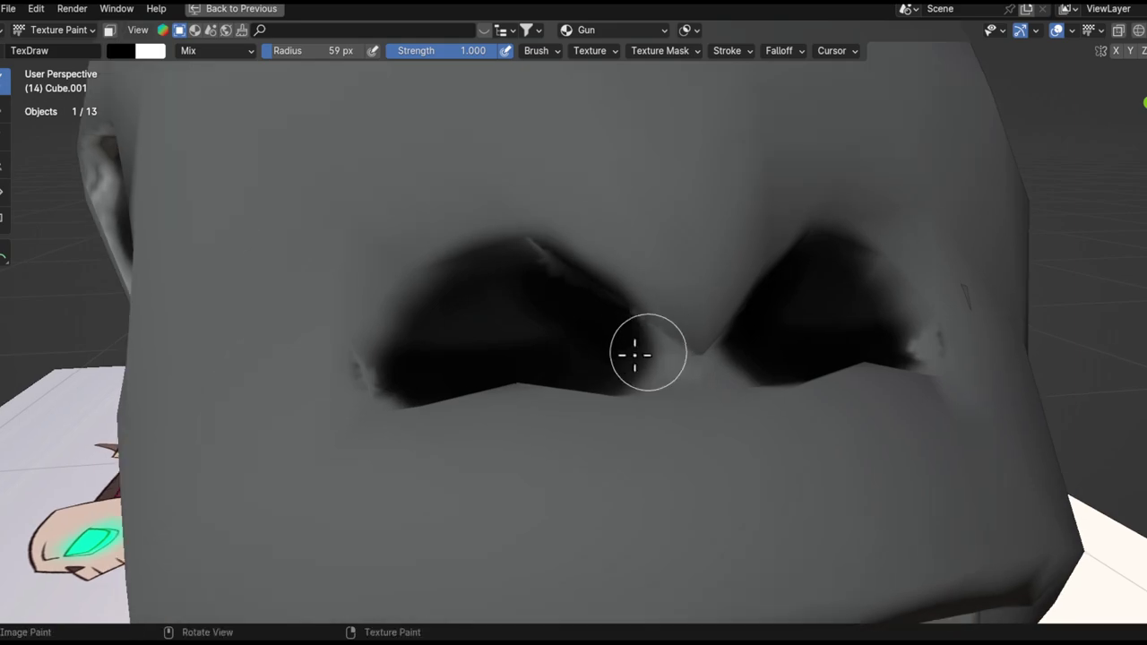
{"action": "middle_click_drag", "start_coordinate": [638, 354], "coordinate": [607, 320]}
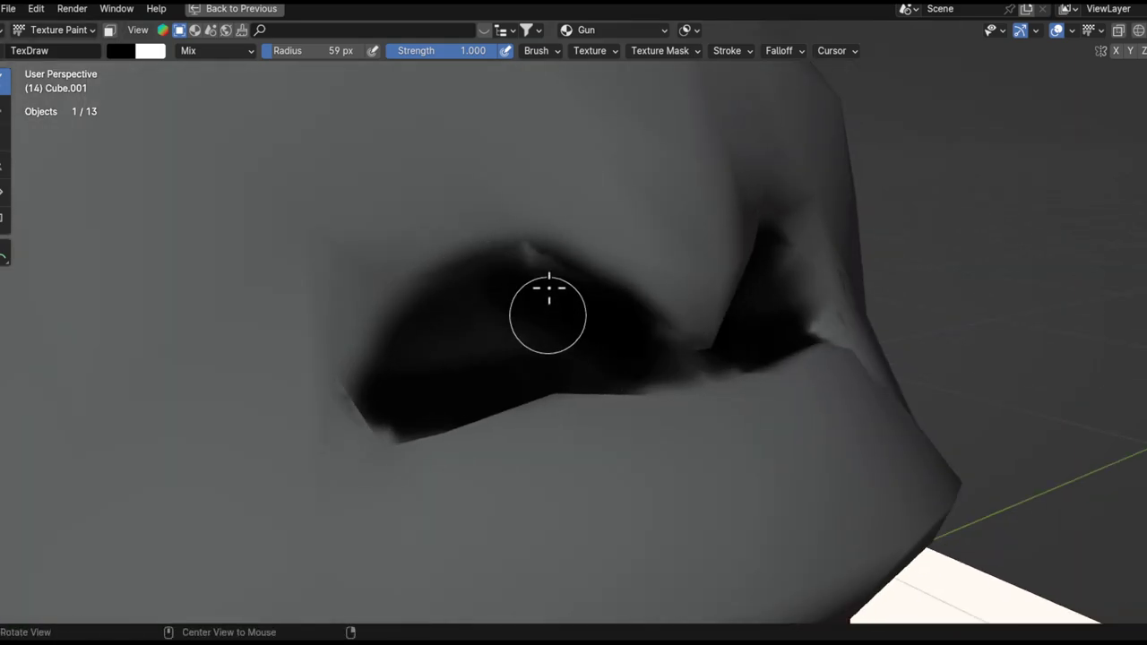
{"action": "middle_click_drag", "start_coordinate": [549, 292], "coordinate": [647, 305]}
- Swap to white, set the brush radius to 43 px and paint highlight arches over the nostrils
{"action": "key", "text": "x"}
{"action": "key", "text": "ctrl+z"}
{"action": "key", "text": "f"}
{"action": "left_click", "coordinate": [672, 315]}
{"action": "mouse_move", "coordinate": [686, 324]}
{"action": "left_mouse_down"}
{"action": "mouse_move", "coordinate": [539, 227]}
{"action": "mouse_move", "coordinate": [407, 248]}
{"action": "mouse_move", "coordinate": [372, 283]}
{"action": "left_mouse_up"}
{"action": "middle_click_drag", "start_coordinate": [488, 304], "coordinate": [394, 287]}
{"action": "left_click_drag", "start_coordinate": [476, 257], "coordinate": [341, 430]}
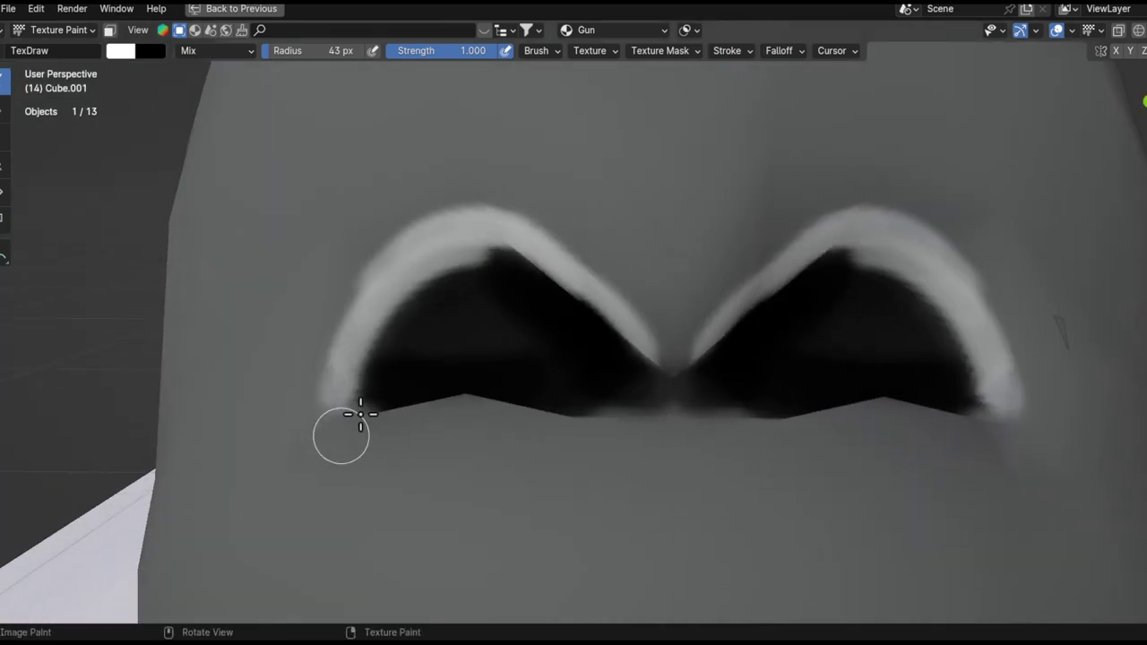
{"action": "left_click_drag", "start_coordinate": [444, 258], "coordinate": [458, 356], "text": "ctrl+alt"}
{"action": "left_click_drag", "start_coordinate": [494, 323], "coordinate": [516, 206], "text": "alt"}
{"action": "mouse_move", "coordinate": [515, 208]}
{"action": "middle_mouse_down"}
{"action": "mouse_move", "coordinate": [471, 379]}
{"action": "mouse_move", "coordinate": [583, 328]}
{"action": "mouse_move", "coordinate": [573, 289]}
{"action": "mouse_move", "coordinate": [673, 382]}
{"action": "mouse_move", "coordinate": [538, 340]}
{"action": "mouse_move", "coordinate": [576, 370]}
{"action": "mouse_move", "coordinate": [463, 322]}
{"action": "mouse_move", "coordinate": [711, 395]}
{"action": "middle_mouse_up"}
- Adjust the brush radius, swap back to black and isolate the skull in local view
{"action": "key", "text": "f"}
{"action": "left_click", "coordinate": [789, 397]}
{"action": "mouse_move", "coordinate": [658, 428]}
{"action": "middle_mouse_down"}
{"action": "mouse_move", "coordinate": [528, 417]}
{"action": "mouse_move", "coordinate": [528, 475]}
{"action": "mouse_move", "coordinate": [606, 463]}
{"action": "mouse_move", "coordinate": [500, 366]}
{"action": "mouse_move", "coordinate": [583, 384]}
{"action": "mouse_move", "coordinate": [469, 388]}
{"action": "mouse_move", "coordinate": [476, 406]}
{"action": "mouse_move", "coordinate": [499, 381]}
{"action": "mouse_move", "coordinate": [428, 402]}
{"action": "mouse_move", "coordinate": [694, 308]}
{"action": "mouse_move", "coordinate": [537, 415]}
{"action": "mouse_move", "coordinate": [563, 340]}
{"action": "mouse_move", "coordinate": [536, 389]}
{"action": "middle_mouse_up"}
{"action": "key", "text": "x"}
{"action": "left_click_drag", "start_coordinate": [530, 451], "coordinate": [501, 545], "text": "alt"}
{"action": "left_click_drag", "start_coordinate": [543, 402], "coordinate": [543, 322], "text": "alt"}
{"action": "key", "text": "KP_Divide"}
- Paint the hollow interior of the skull black with a 133 px brush
{"action": "middle_click_drag", "start_coordinate": [580, 293], "coordinate": [440, 328]}
{"action": "mouse_move", "coordinate": [519, 321]}
{"action": "left_mouse_down", "text": "alt+shift"}
{"action": "mouse_move", "coordinate": [592, 312]}
{"action": "mouse_move", "coordinate": [582, 287]}
{"action": "left_mouse_up", "text": "alt+shift"}
{"action": "mouse_move", "coordinate": [538, 341]}
{"action": "left_mouse_down", "text": "alt"}
{"action": "mouse_move", "coordinate": [610, 323]}
{"action": "mouse_move", "coordinate": [458, 475]}
{"action": "left_mouse_up", "text": "alt"}
{"action": "left_click_drag", "start_coordinate": [537, 398], "coordinate": [684, 354], "text": "alt+shift"}
{"action": "mouse_move", "coordinate": [506, 382]}
{"action": "left_mouse_down", "text": "alt"}
{"action": "mouse_move", "coordinate": [504, 334]}
{"action": "mouse_move", "coordinate": [248, 328]}
{"action": "left_mouse_up", "text": "alt"}
{"action": "left_click_drag", "start_coordinate": [367, 390], "coordinate": [686, 391], "text": "alt"}
{"action": "mouse_move", "coordinate": [563, 341]}
{"action": "left_mouse_down", "text": "ctrl+alt"}
{"action": "mouse_move", "coordinate": [558, 369]}
{"action": "mouse_move", "coordinate": [501, 300]}
{"action": "left_mouse_up", "text": "ctrl+alt"}
{"action": "left_click_drag", "start_coordinate": [466, 461], "coordinate": [484, 314], "text": "alt+shift"}
{"action": "mouse_move", "coordinate": [568, 248]}
{"action": "left_mouse_down"}
{"action": "mouse_move", "coordinate": [451, 335]}
{"action": "mouse_move", "coordinate": [514, 212]}
{"action": "mouse_move", "coordinate": [478, 370]}
{"action": "mouse_move", "coordinate": [528, 417]}
{"action": "left_mouse_up"}
{"action": "middle_click_drag", "start_coordinate": [528, 417], "coordinate": [561, 504]}
{"action": "scroll", "coordinate": [544, 425], "scroll_direction": "down", "scroll_amount": 2}
{"action": "left_click_drag", "start_coordinate": [528, 439], "coordinate": [671, 402], "text": "alt+shift"}
{"action": "left_click_drag", "start_coordinate": [475, 389], "coordinate": [672, 402], "text": "alt+shift"}
{"action": "left_click_drag", "start_coordinate": [578, 381], "coordinate": [633, 323], "text": "alt"}
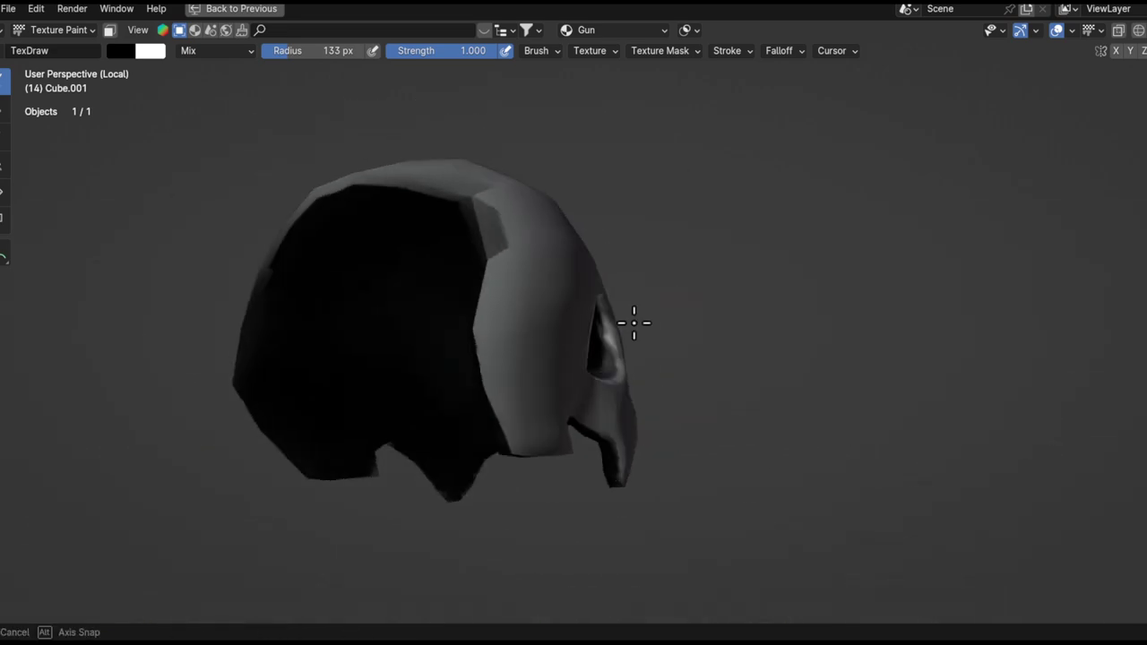
- Use an 82 px black brush to cover the remaining interior and darken the skull's lower edges
{"action": "middle_click_drag", "start_coordinate": [633, 323], "coordinate": [492, 408]}
{"action": "middle_click_drag", "start_coordinate": [500, 314], "coordinate": [478, 353]}
{"action": "mouse_move", "coordinate": [494, 209]}
{"action": "middle_mouse_down"}
{"action": "mouse_move", "coordinate": [487, 307]}
{"action": "mouse_move", "coordinate": [542, 309]}
{"action": "mouse_move", "coordinate": [535, 299]}
{"action": "mouse_move", "coordinate": [643, 334]}
{"action": "mouse_move", "coordinate": [438, 256]}
{"action": "mouse_move", "coordinate": [478, 261]}
{"action": "mouse_move", "coordinate": [463, 299]}
{"action": "mouse_move", "coordinate": [613, 278]}
{"action": "middle_mouse_up"}
{"action": "mouse_move", "coordinate": [613, 279]}
{"action": "left_mouse_down", "text": "alt"}
{"action": "mouse_move", "coordinate": [579, 276]}
{"action": "mouse_move", "coordinate": [573, 241]}
{"action": "left_mouse_up", "text": "alt"}
{"action": "left_click_drag", "start_coordinate": [557, 314], "coordinate": [541, 283], "text": "alt"}
{"action": "left_click_drag", "start_coordinate": [678, 413], "coordinate": [582, 391], "text": "alt"}
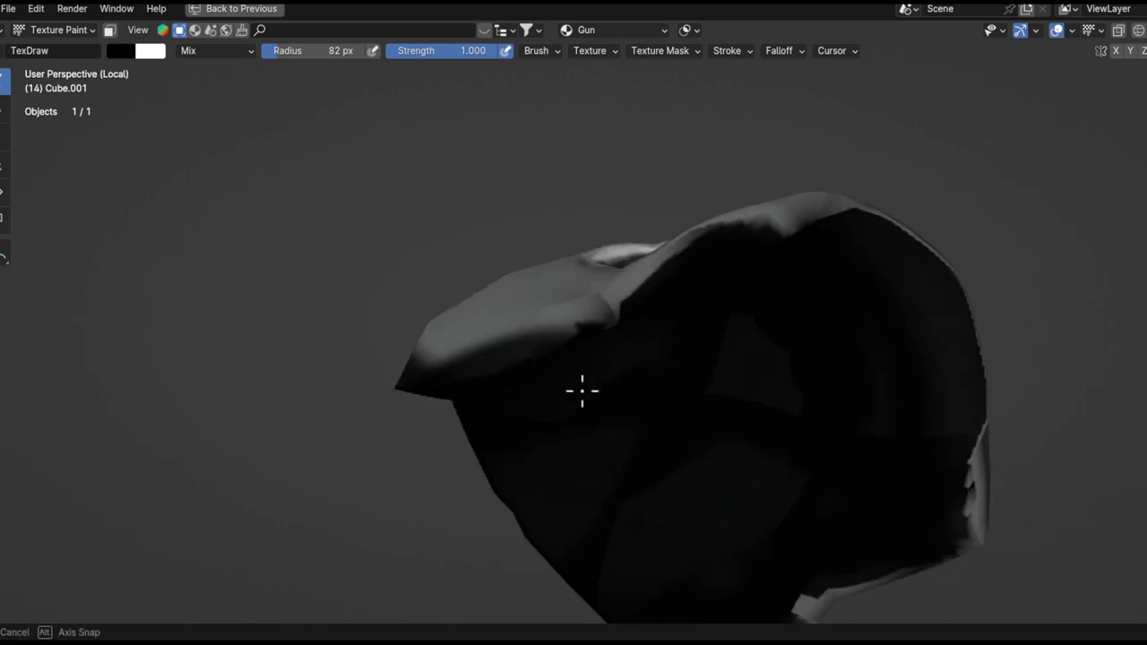
{"action": "middle_click_drag", "start_coordinate": [583, 391], "coordinate": [577, 430]}
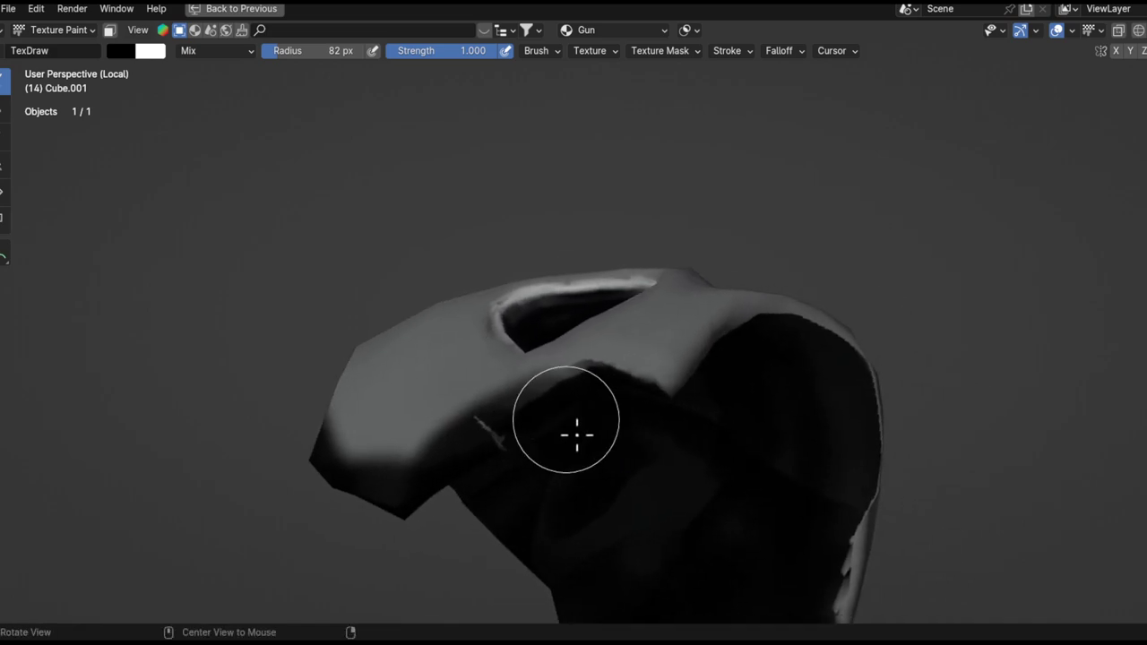
{"action": "middle_click_drag", "start_coordinate": [669, 427], "coordinate": [543, 415]}
{"action": "middle_click_drag", "start_coordinate": [506, 352], "coordinate": [478, 349]}
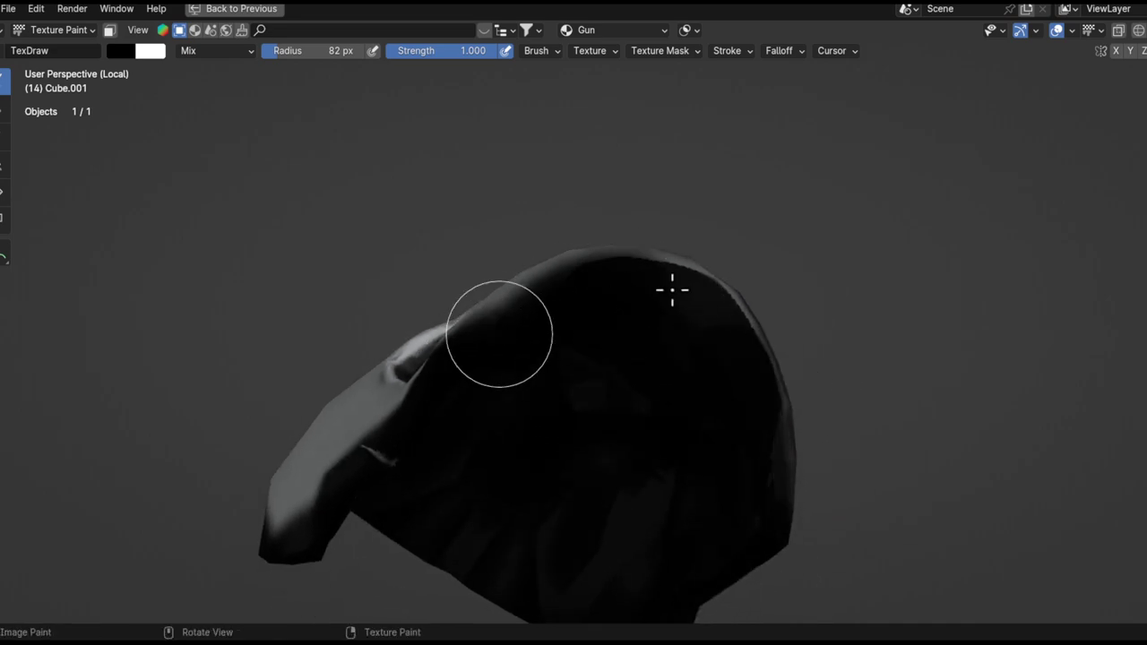
- Paint black shading along the underside of the skull's upper jaw and snout
{"action": "middle_click_drag", "start_coordinate": [610, 327], "coordinate": [515, 452]}
{"action": "left_click_drag", "start_coordinate": [515, 453], "coordinate": [711, 412]}
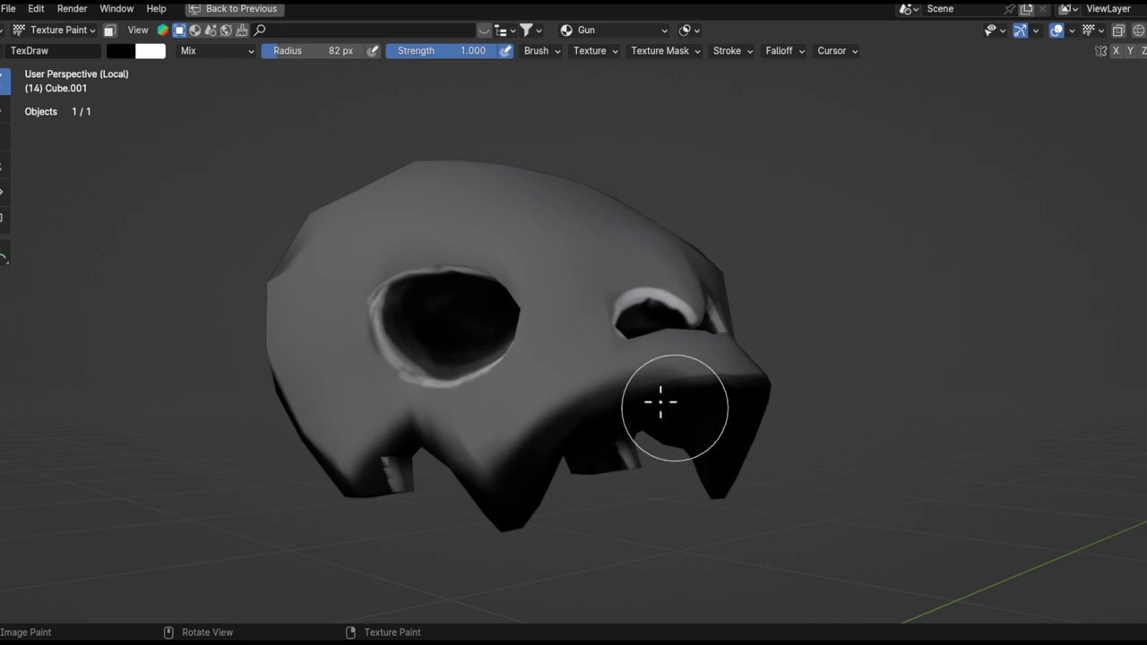
{"action": "middle_click_drag", "start_coordinate": [706, 417], "coordinate": [690, 341]}
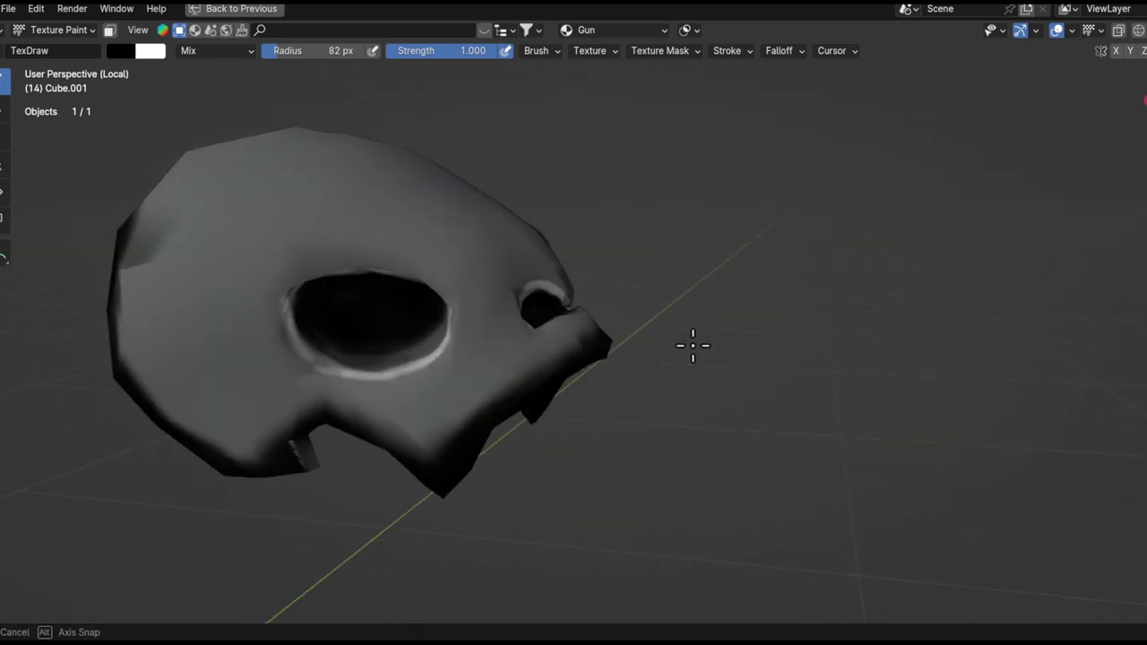
- Darken the lower side of the skull with a black 178 px brush at strength 0.457
{"action": "mouse_move", "coordinate": [549, 425]}
{"action": "middle_mouse_down"}
{"action": "mouse_move", "coordinate": [478, 377]}
{"action": "mouse_move", "coordinate": [642, 386]}
{"action": "mouse_move", "coordinate": [597, 379]}
{"action": "mouse_move", "coordinate": [535, 414]}
{"action": "middle_mouse_up"}
{"action": "key", "text": "f"}
{"action": "left_click", "coordinate": [562, 369]}
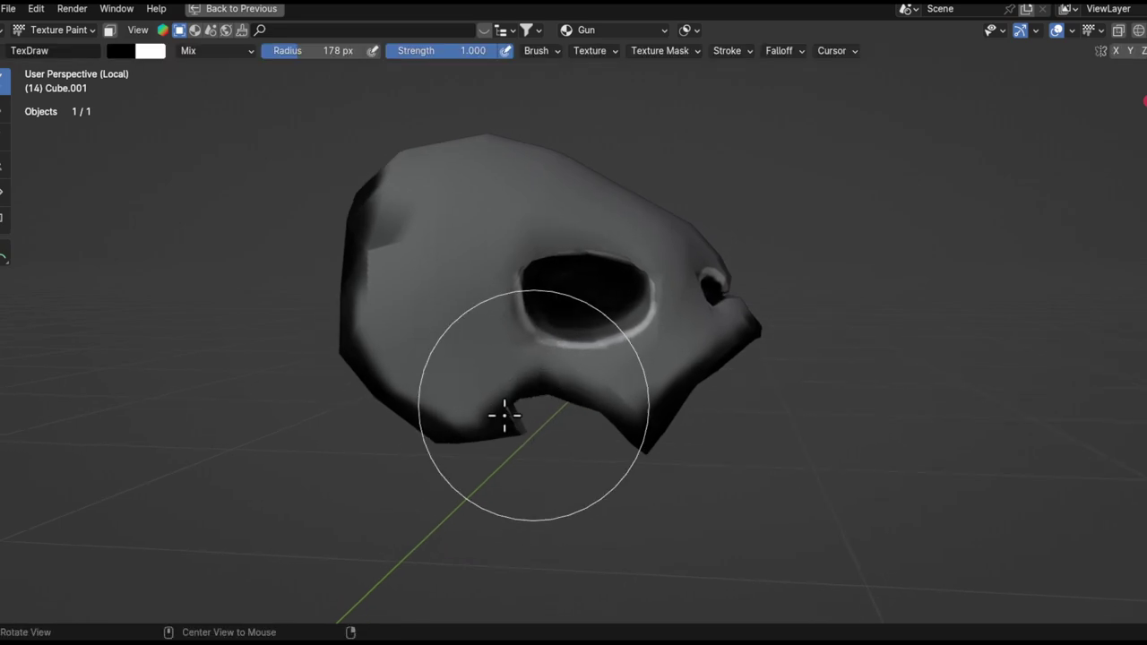
{"action": "key", "text": "shift+f"}
{"action": "left_click", "coordinate": [424, 405]}
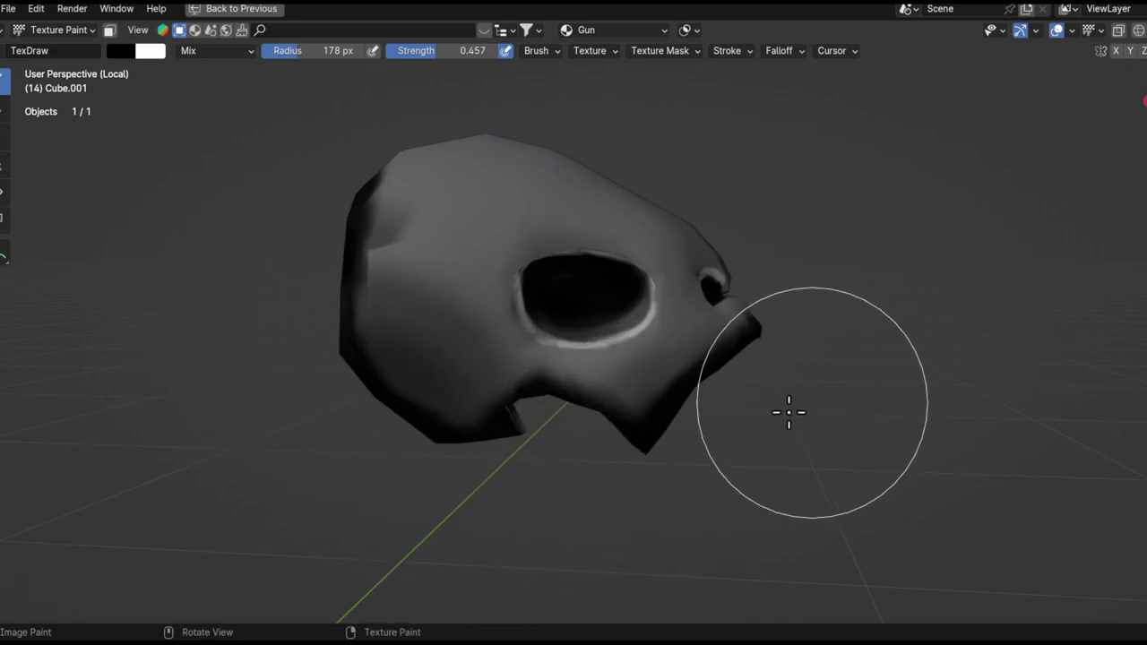
- Lighten the top of the skull with white using the 178 px brush at strength 0.457
{"action": "mouse_move", "coordinate": [704, 367]}
{"action": "middle_mouse_down"}
{"action": "mouse_move", "coordinate": [677, 363]}
{"action": "mouse_move", "coordinate": [647, 481]}
{"action": "mouse_move", "coordinate": [571, 325]}
{"action": "middle_mouse_up"}
{"action": "key", "text": "x"}
{"action": "mouse_move", "coordinate": [563, 358]}
{"action": "left_mouse_down"}
{"action": "mouse_move", "coordinate": [635, 394]}
{"action": "mouse_move", "coordinate": [512, 299]}
{"action": "mouse_move", "coordinate": [573, 274]}
{"action": "left_mouse_up"}
{"action": "key", "text": "ctrl+z"}
{"action": "left_click_drag", "start_coordinate": [351, 295], "coordinate": [748, 326]}
{"action": "key", "text": "ctrl+z"}
{"action": "left_click_drag", "start_coordinate": [402, 269], "coordinate": [585, 208]}
{"action": "key", "text": "ctrl+z"}
{"action": "key", "text": "ctrl+shift+z"}
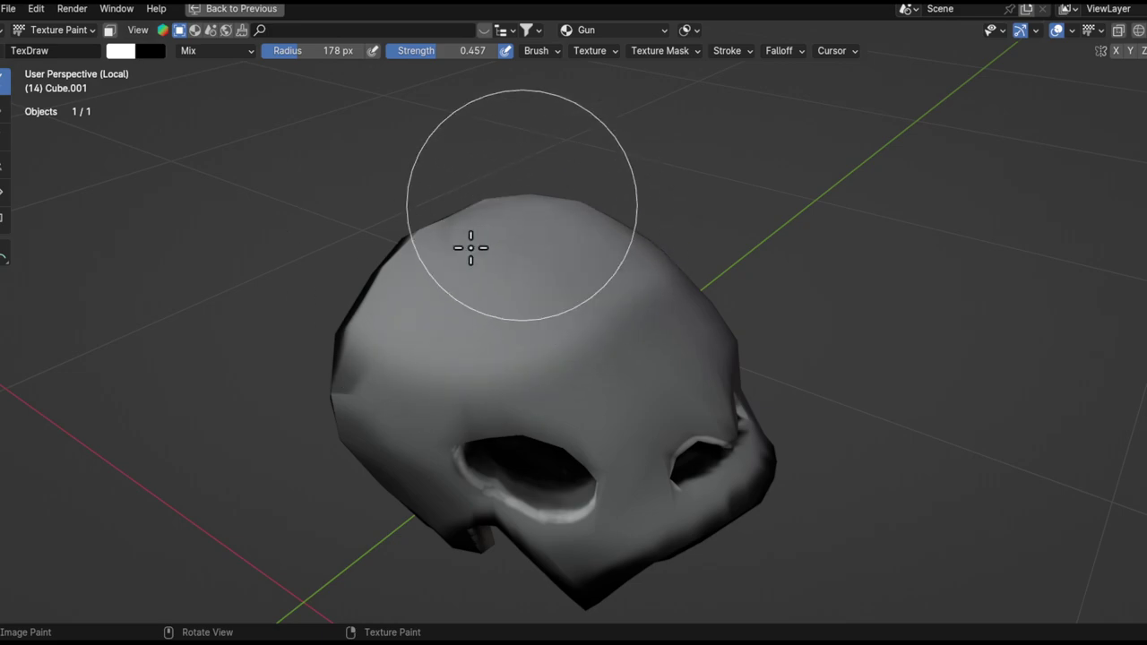
- Paint a light band arching over the eye socket with a 56 px white brush
{"action": "mouse_move", "coordinate": [616, 294]}
{"action": "left_mouse_down", "text": "ctrl+alt"}
{"action": "mouse_move", "coordinate": [630, 391]}
{"action": "mouse_move", "coordinate": [581, 314]}
{"action": "left_mouse_up", "text": "ctrl+alt"}
{"action": "key", "text": "f"}
{"action": "mouse_move", "coordinate": [566, 366]}
{"action": "left_mouse_down", "text": "alt"}
{"action": "mouse_move", "coordinate": [618, 338]}
{"action": "mouse_move", "coordinate": [542, 345]}
{"action": "left_mouse_up", "text": "alt"}
{"action": "left_click", "coordinate": [603, 343]}
{"action": "key", "text": "f"}
{"action": "left_click", "coordinate": [582, 347]}
{"action": "left_click_drag", "start_coordinate": [475, 342], "coordinate": [518, 336], "text": "alt"}
{"action": "left_click_drag", "start_coordinate": [450, 310], "coordinate": [653, 340]}
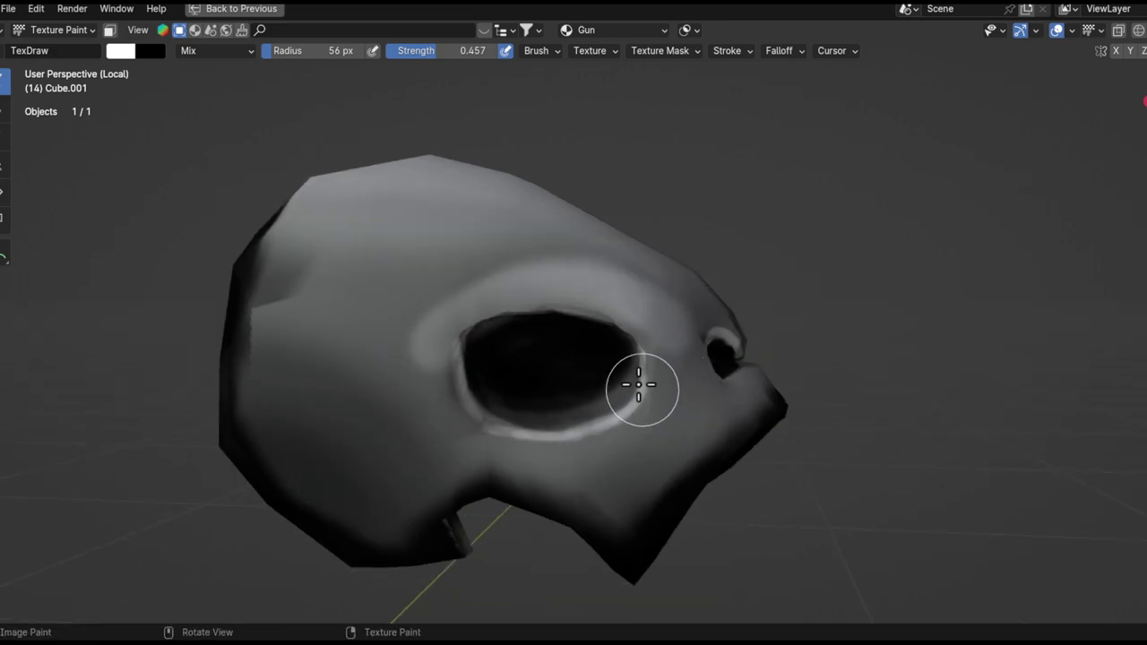
- Check the eye socket shading from both sides of the skull and exit local view
{"action": "left_click_drag", "start_coordinate": [616, 331], "coordinate": [586, 424], "text": "ctrl+alt"}
{"action": "left_click_drag", "start_coordinate": [635, 362], "coordinate": [569, 405], "text": "alt"}
{"action": "left_click_drag", "start_coordinate": [668, 330], "coordinate": [577, 397], "text": "alt+shift"}
{"action": "left_click_drag", "start_coordinate": [574, 398], "coordinate": [572, 317], "text": "ctrl+alt"}
{"action": "middle_click_drag", "start_coordinate": [598, 372], "coordinate": [566, 387]}
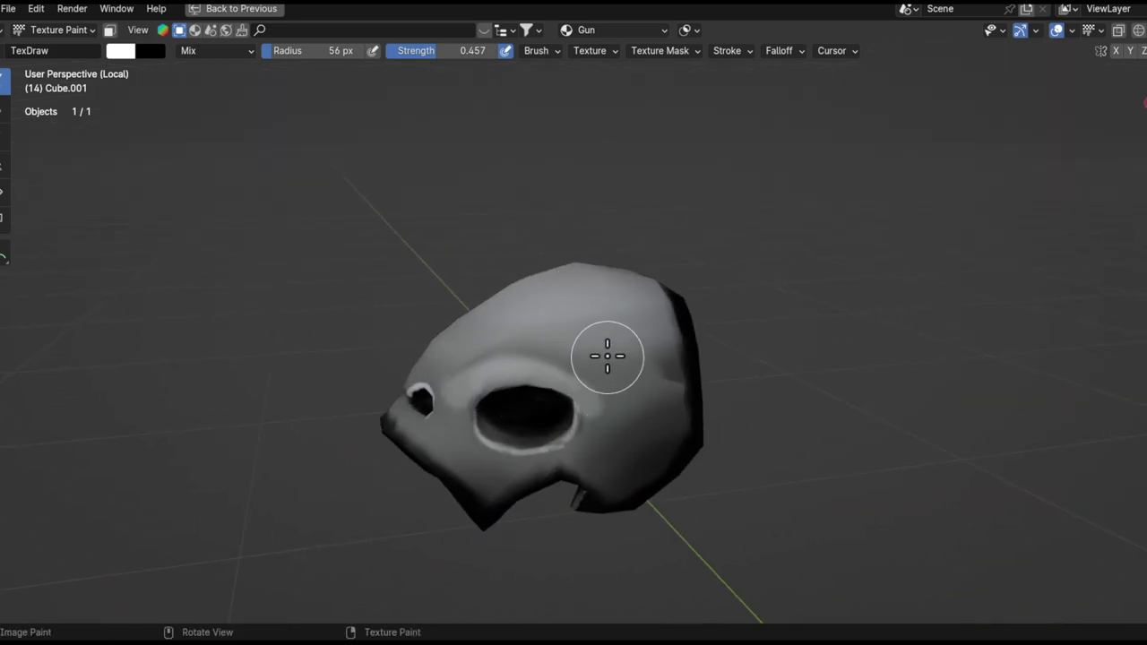
{"action": "left_click_drag", "start_coordinate": [602, 352], "coordinate": [639, 315], "text": "alt+shift"}
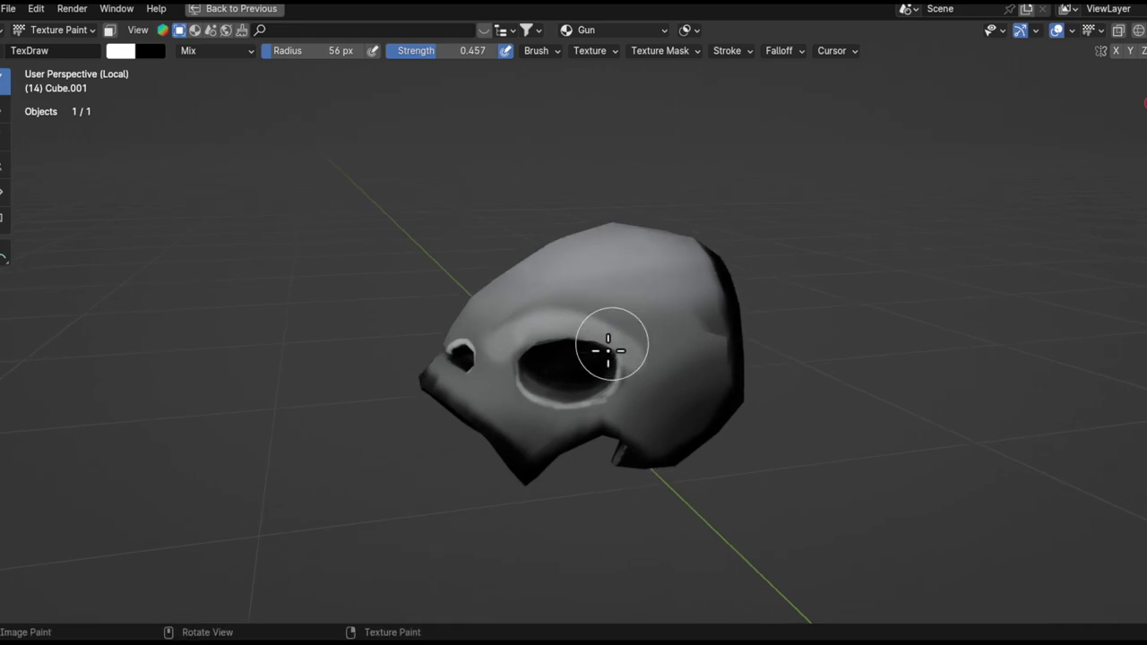
{"action": "key", "text": "KP_Divide"}
- Paint a brow ridge above the eye socket with a 39 px brush, using a black crease and a white highlight
{"action": "left_click_drag", "start_coordinate": [604, 382], "coordinate": [602, 416], "text": "ctrl+alt"}
{"action": "left_click_drag", "start_coordinate": [650, 341], "coordinate": [664, 375], "text": "alt"}
{"action": "mouse_move", "coordinate": [663, 374]}
{"action": "middle_mouse_down"}
{"action": "mouse_move", "coordinate": [686, 373]}
{"action": "mouse_move", "coordinate": [725, 242]}
{"action": "mouse_move", "coordinate": [696, 307]}
{"action": "mouse_move", "coordinate": [763, 263]}
{"action": "mouse_move", "coordinate": [593, 430]}
{"action": "mouse_move", "coordinate": [630, 359]}
{"action": "mouse_move", "coordinate": [686, 410]}
{"action": "mouse_move", "coordinate": [696, 313]}
{"action": "mouse_move", "coordinate": [752, 358]}
{"action": "mouse_move", "coordinate": [645, 435]}
{"action": "mouse_move", "coordinate": [723, 332]}
{"action": "mouse_move", "coordinate": [714, 310]}
{"action": "mouse_move", "coordinate": [701, 364]}
{"action": "mouse_move", "coordinate": [673, 335]}
{"action": "mouse_move", "coordinate": [606, 374]}
{"action": "middle_mouse_up"}
{"action": "key", "text": "x"}
{"action": "key", "text": "f"}
{"action": "left_click", "coordinate": [662, 355]}
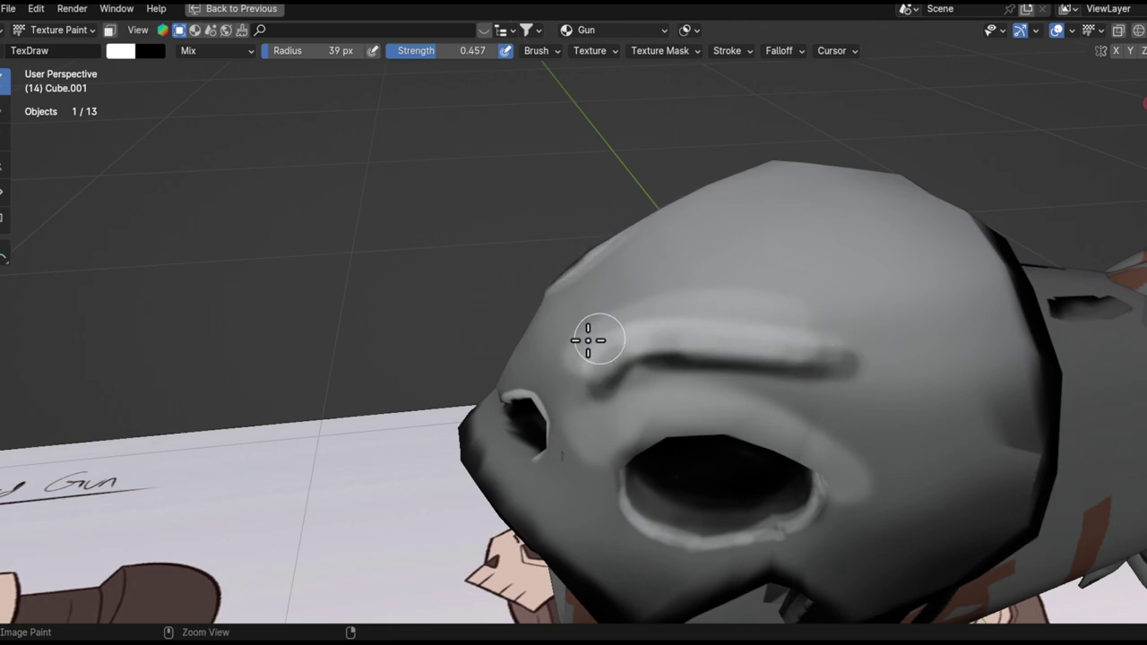
{"action": "middle_click_drag", "start_coordinate": [788, 323], "coordinate": [692, 360]}
- Set up a 13 px black brush and try dark tooth lines along the side of the upper jaw
{"action": "mouse_move", "coordinate": [727, 311]}
{"action": "middle_mouse_down"}
{"action": "mouse_move", "coordinate": [618, 366]}
{"action": "mouse_move", "coordinate": [639, 257]}
{"action": "mouse_move", "coordinate": [456, 403]}
{"action": "mouse_move", "coordinate": [455, 506]}
{"action": "middle_mouse_up"}
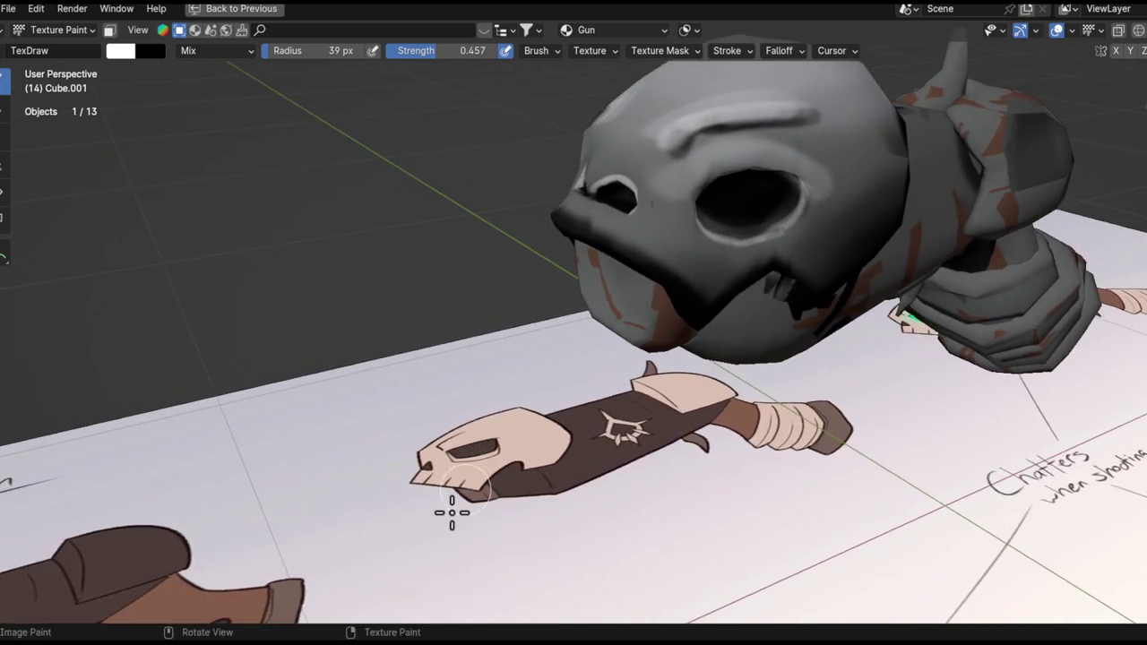
{"action": "mouse_move", "coordinate": [682, 267]}
{"action": "left_mouse_down", "text": "alt"}
{"action": "mouse_move", "coordinate": [653, 230]}
{"action": "mouse_move", "coordinate": [680, 320]}
{"action": "mouse_move", "coordinate": [606, 312]}
{"action": "mouse_move", "coordinate": [614, 291]}
{"action": "mouse_move", "coordinate": [582, 328]}
{"action": "mouse_move", "coordinate": [588, 341]}
{"action": "mouse_move", "coordinate": [554, 312]}
{"action": "left_mouse_up", "text": "alt"}
{"action": "key", "text": "x"}
{"action": "key", "text": "f"}
{"action": "left_click", "coordinate": [577, 311]}
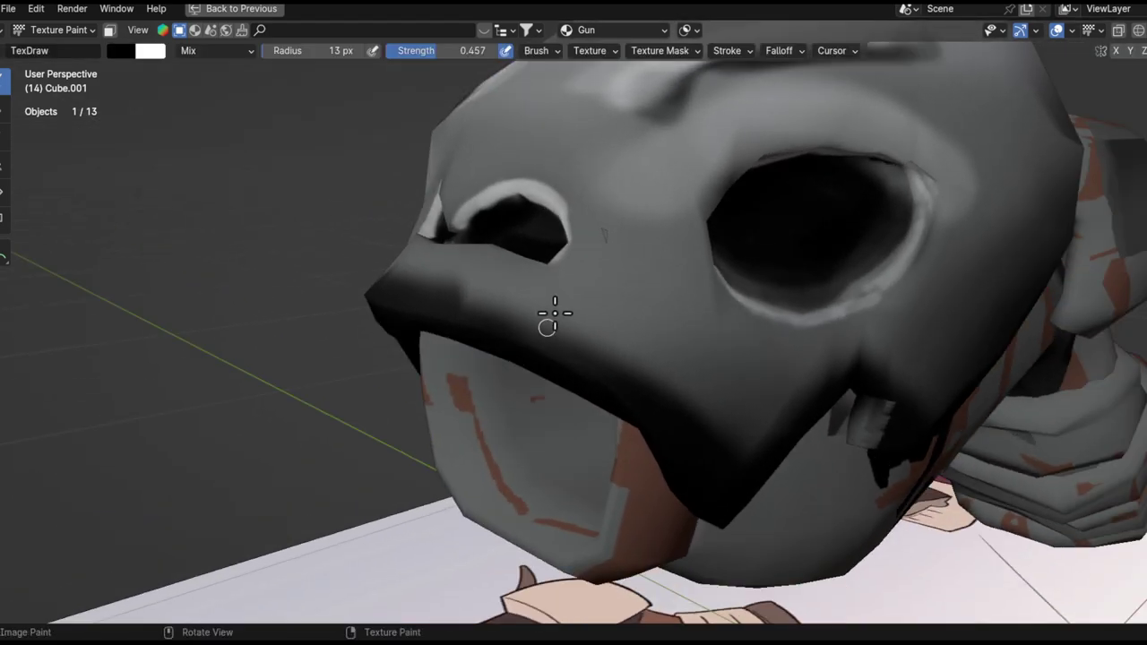
{"action": "middle_click_drag", "start_coordinate": [556, 302], "coordinate": [702, 411]}
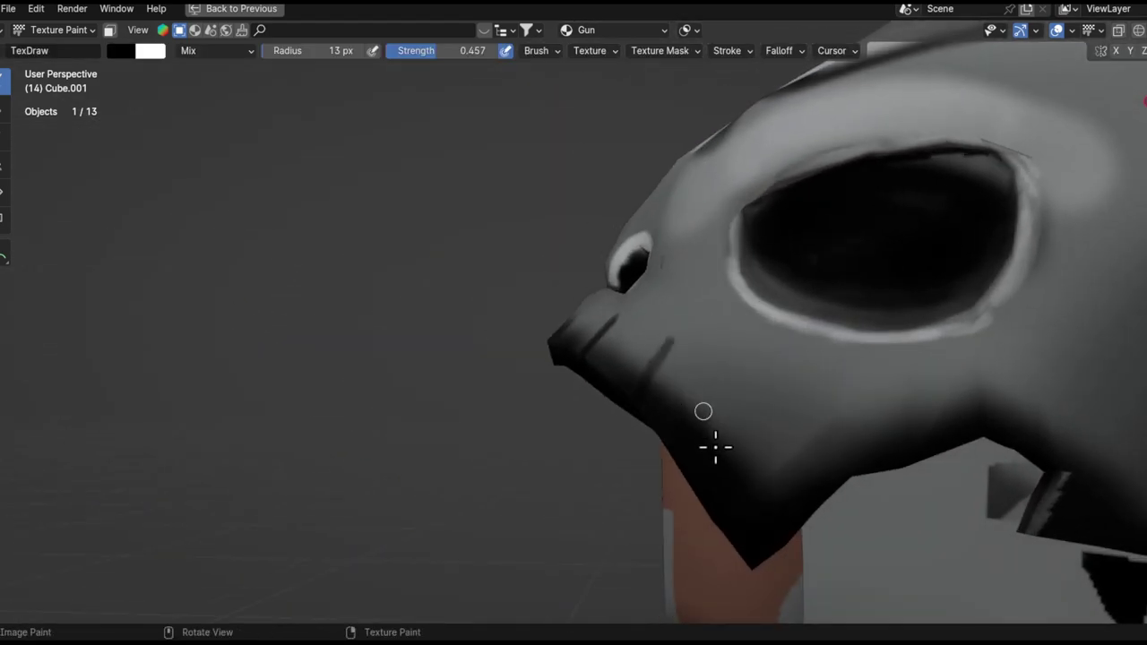
{"action": "middle_click_drag", "start_coordinate": [785, 451], "coordinate": [673, 394]}
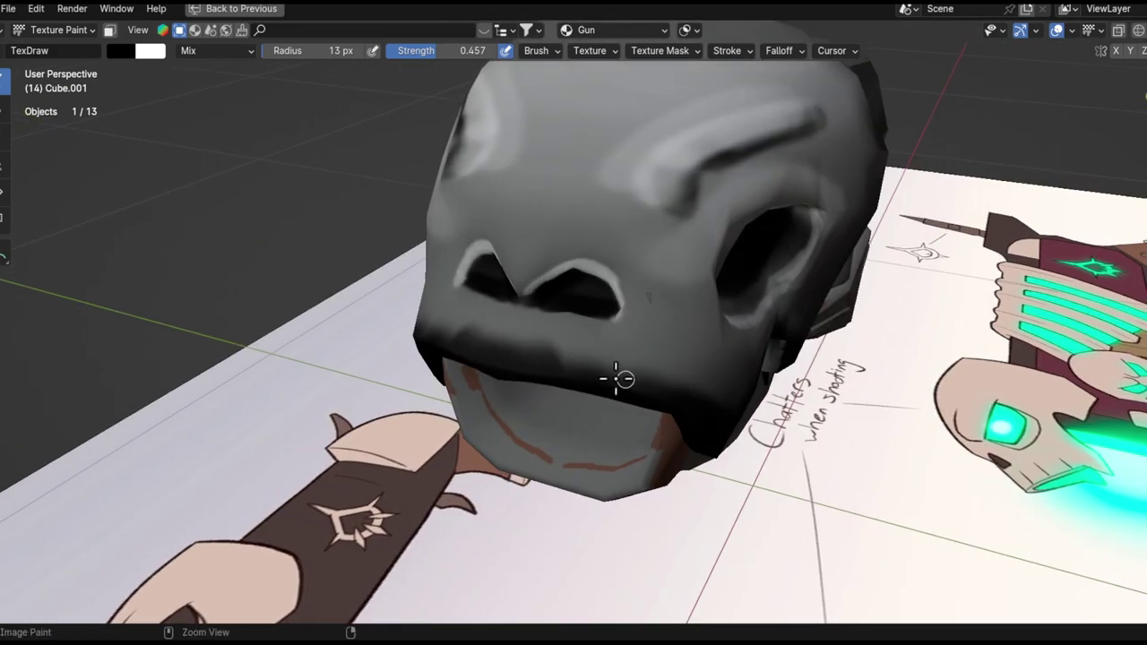
- Paint short black tooth-separating lines across the front and sides of the upper jaw with the 13 px brush
{"action": "middle_click_drag", "start_coordinate": [592, 405], "coordinate": [721, 379]}
{"action": "scroll", "coordinate": [721, 379], "scroll_direction": "up", "scroll_amount": 4}
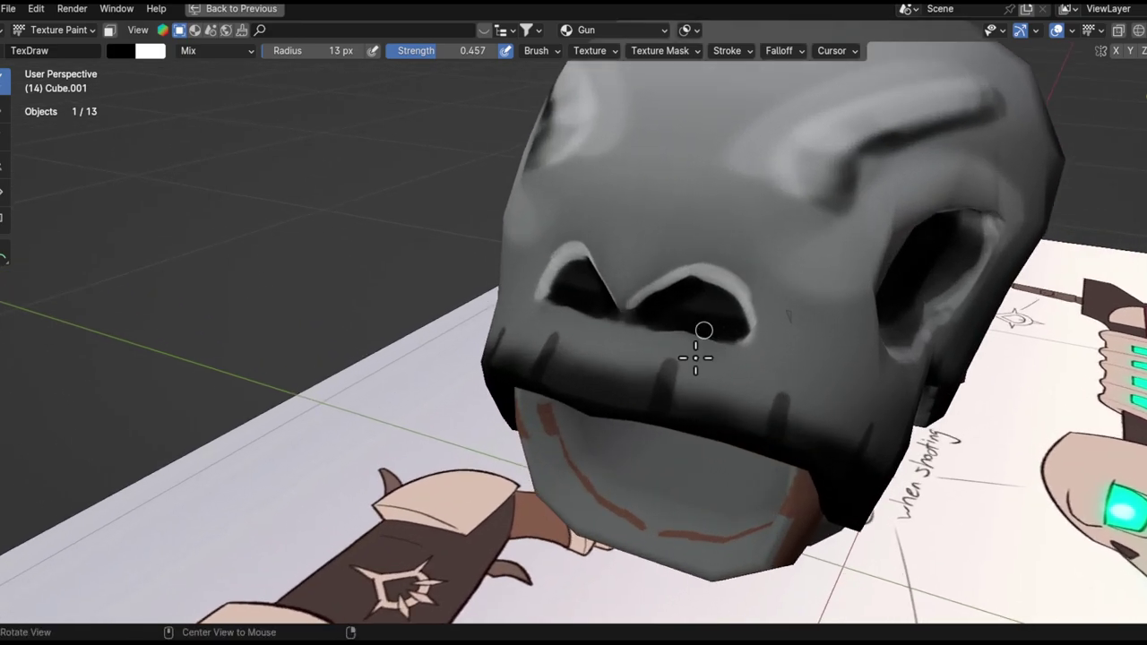
{"action": "middle_click_drag", "start_coordinate": [722, 405], "coordinate": [796, 400]}
{"action": "middle_click_drag", "start_coordinate": [777, 438], "coordinate": [779, 488], "text": "ctrl"}
{"action": "middle_click_drag", "start_coordinate": [780, 489], "coordinate": [683, 260], "text": "shift"}
{"action": "middle_click_drag", "start_coordinate": [588, 357], "coordinate": [737, 430], "text": "shift"}
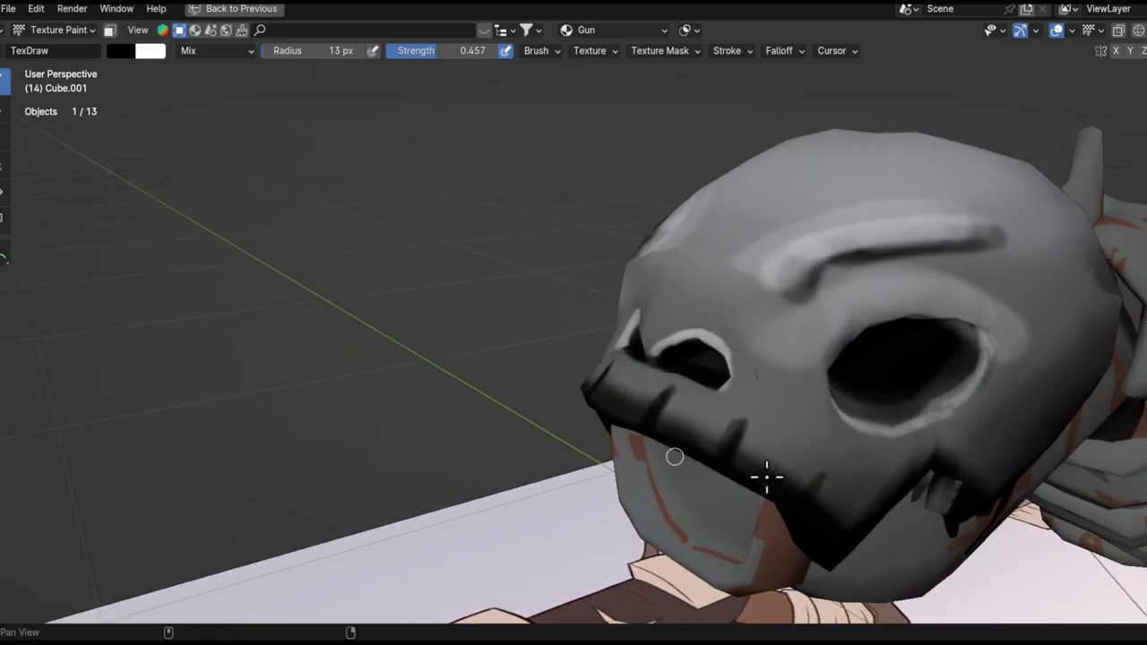
{"action": "middle_click_drag", "start_coordinate": [674, 457], "coordinate": [688, 578]}
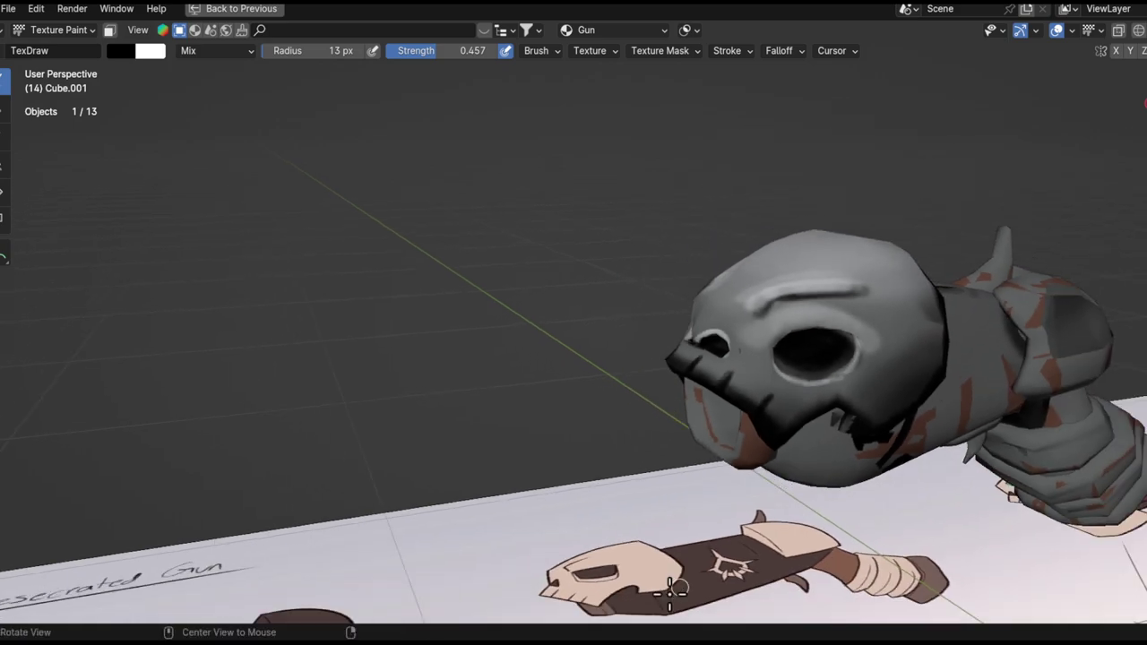
- Softly highlight the side teeth between the dark lines with a white 73 px brush at strength 0.079
{"action": "left_click_drag", "start_coordinate": [773, 379], "coordinate": [776, 345], "text": "ctrl+alt"}
{"action": "mouse_move", "coordinate": [763, 430]}
{"action": "left_mouse_down", "text": "alt"}
{"action": "mouse_move", "coordinate": [745, 368]}
{"action": "mouse_move", "coordinate": [806, 394]}
{"action": "mouse_move", "coordinate": [779, 435]}
{"action": "mouse_move", "coordinate": [721, 350]}
{"action": "left_mouse_up", "text": "alt"}
{"action": "key", "text": "x"}
{"action": "key", "text": "f"}
{"action": "left_click", "coordinate": [808, 434]}
{"action": "key", "text": "f"}
{"action": "key", "text": "shift+f"}
{"action": "left_click", "coordinate": [692, 353]}
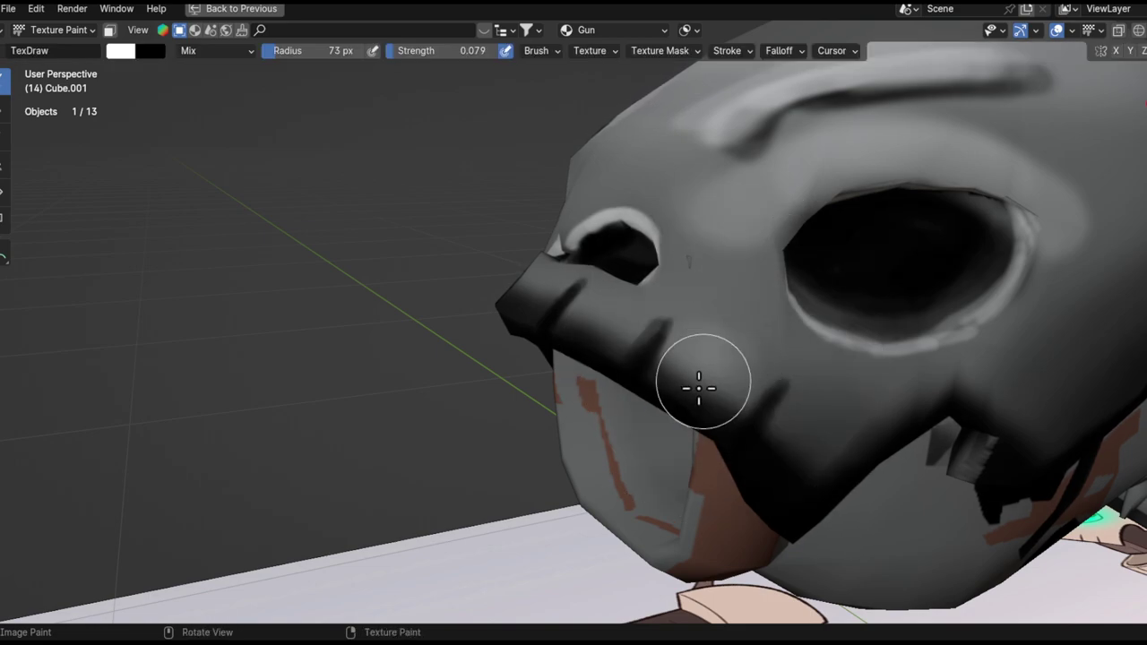
{"action": "middle_click_drag", "start_coordinate": [747, 390], "coordinate": [745, 414]}
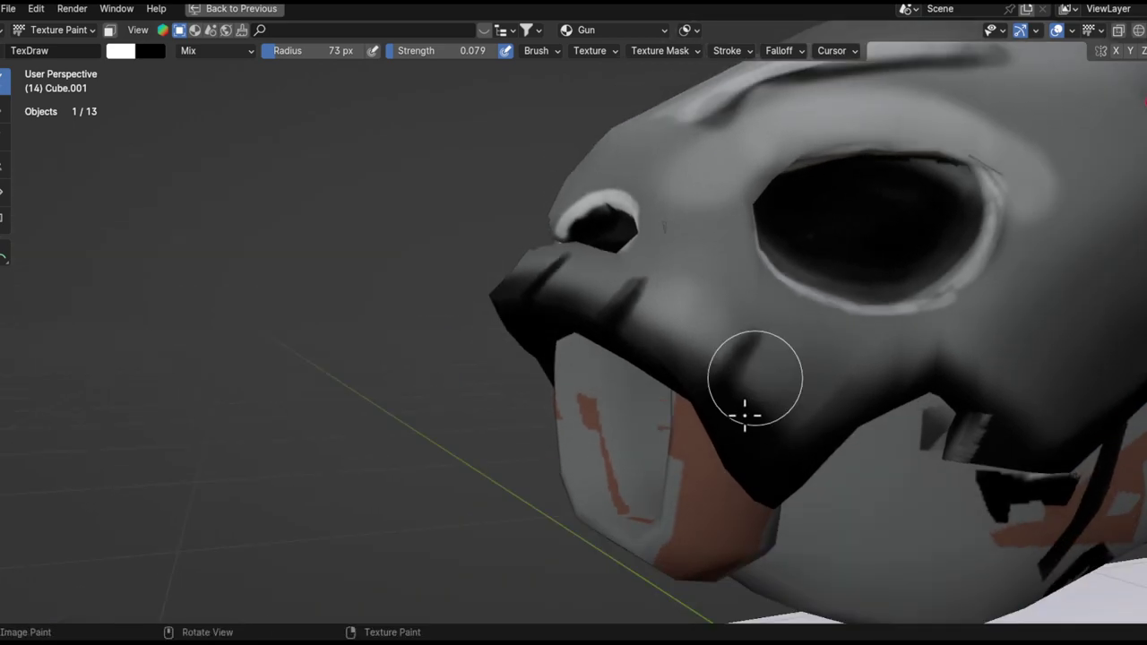
- Brush soft white highlights onto the front teeth and the area above the nostrils
{"action": "middle_click_drag", "start_coordinate": [828, 410], "coordinate": [744, 413]}
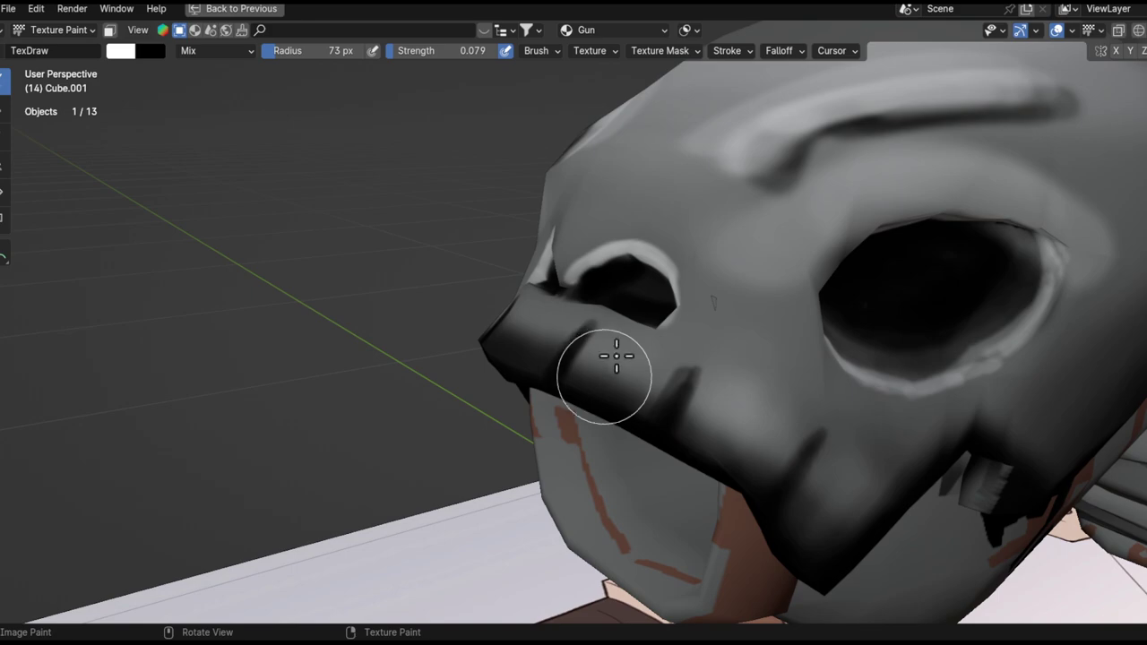
{"action": "mouse_move", "coordinate": [617, 356]}
{"action": "middle_mouse_down"}
{"action": "mouse_move", "coordinate": [696, 368]}
{"action": "mouse_move", "coordinate": [529, 367]}
{"action": "mouse_move", "coordinate": [675, 353]}
{"action": "middle_mouse_up"}
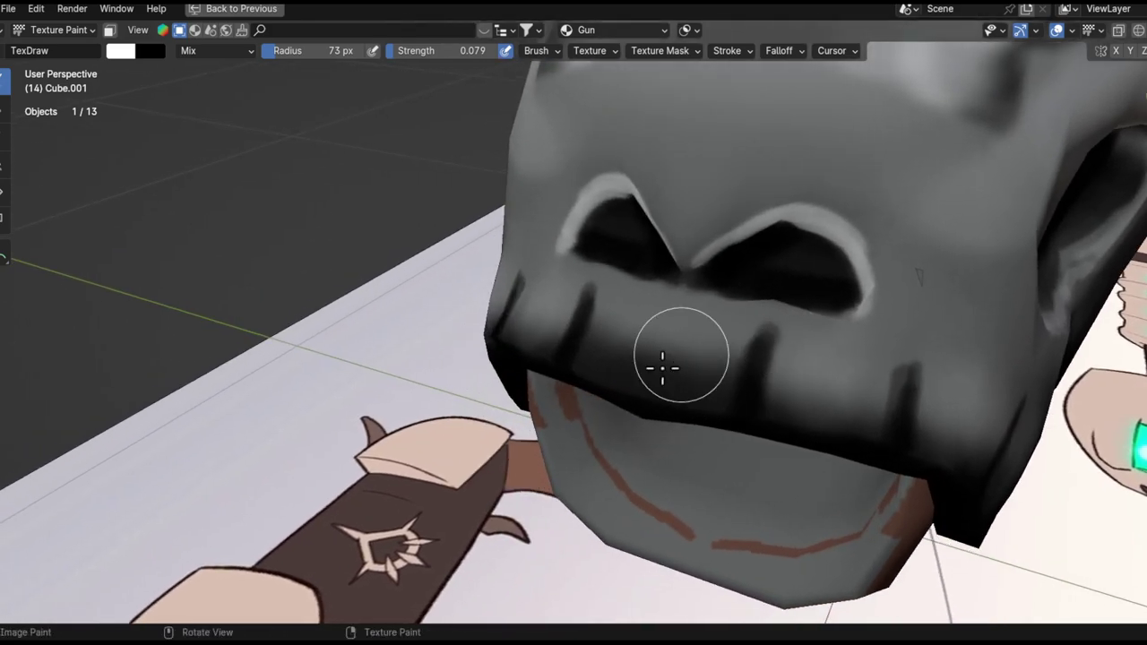
{"action": "mouse_move", "coordinate": [722, 336]}
{"action": "middle_mouse_down"}
{"action": "mouse_move", "coordinate": [719, 389]}
{"action": "mouse_move", "coordinate": [742, 356]}
{"action": "mouse_move", "coordinate": [706, 265]}
{"action": "middle_mouse_up"}
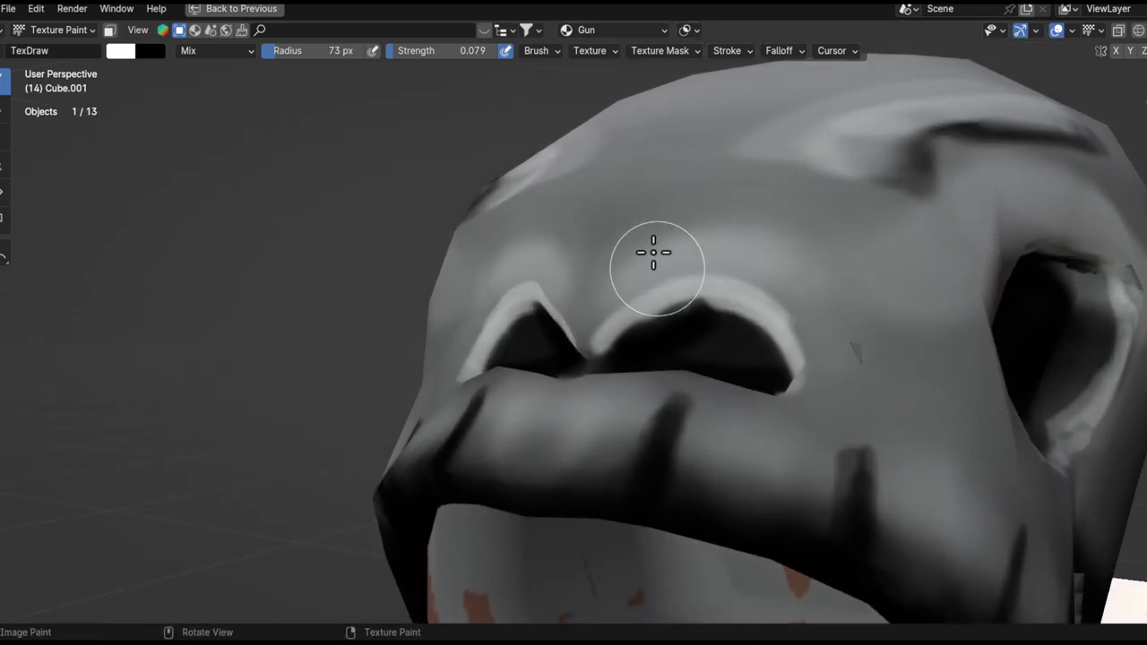
{"action": "mouse_move", "coordinate": [748, 237]}
{"action": "middle_mouse_down"}
{"action": "mouse_move", "coordinate": [687, 402]}
{"action": "mouse_move", "coordinate": [752, 327]}
{"action": "mouse_move", "coordinate": [673, 409]}
{"action": "mouse_move", "coordinate": [704, 358]}
{"action": "mouse_move", "coordinate": [664, 346]}
{"action": "middle_mouse_up"}
- Lighten the top and back of the cranium with a white 100 px brush at strength 0.350
{"action": "key", "text": "x"}
{"action": "key", "text": "f"}
{"action": "left_click", "coordinate": [621, 297]}
{"action": "middle_click_drag", "start_coordinate": [625, 290], "coordinate": [575, 394]}
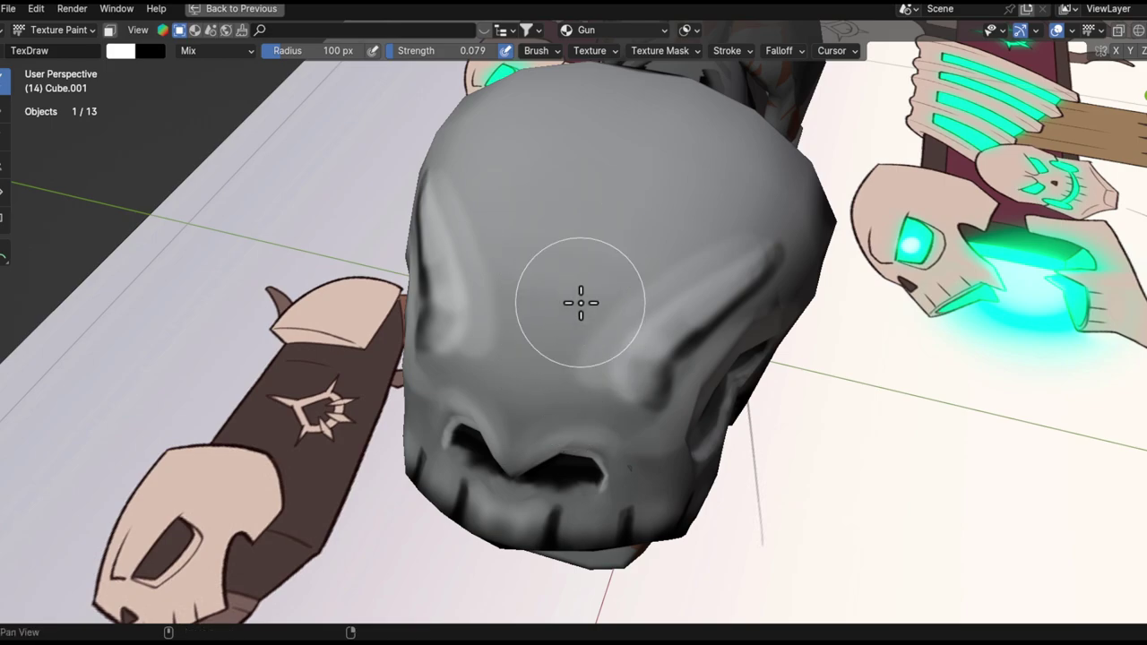
{"action": "middle_click_drag", "start_coordinate": [581, 302], "coordinate": [503, 429], "text": "shift"}
{"action": "mouse_move", "coordinate": [591, 341]}
{"action": "left_mouse_down"}
{"action": "mouse_move", "coordinate": [489, 430]}
{"action": "mouse_move", "coordinate": [637, 268]}
{"action": "mouse_move", "coordinate": [696, 253]}
{"action": "left_mouse_up"}
{"action": "mouse_move", "coordinate": [533, 274]}
{"action": "middle_mouse_down"}
{"action": "mouse_move", "coordinate": [542, 317]}
{"action": "mouse_move", "coordinate": [614, 335]}
{"action": "mouse_move", "coordinate": [642, 247]}
{"action": "middle_mouse_up"}
{"action": "mouse_move", "coordinate": [578, 363]}
{"action": "left_mouse_down"}
{"action": "mouse_move", "coordinate": [625, 356]}
{"action": "mouse_move", "coordinate": [681, 248]}
{"action": "left_mouse_up"}
{"action": "key", "text": "ctrl+z"}
{"action": "key", "text": "ctrl+z"}
{"action": "left_click_drag", "start_coordinate": [556, 317], "coordinate": [703, 267]}
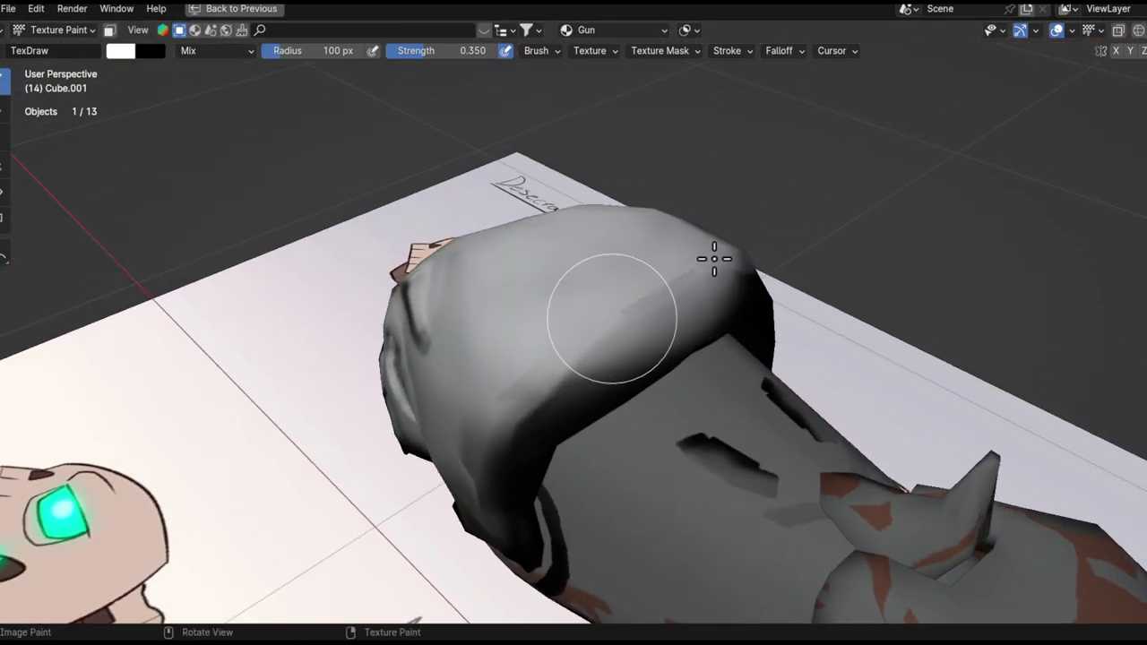
- Examine the painted skull from several angles and compare it with the reference drawing
{"action": "middle_click_drag", "start_coordinate": [534, 307], "coordinate": [546, 408]}
{"action": "left_click_drag", "start_coordinate": [548, 409], "coordinate": [475, 309], "text": "alt"}
{"action": "scroll", "coordinate": [520, 364], "scroll_direction": "up", "scroll_amount": 3}
{"action": "scroll", "coordinate": [475, 313], "scroll_direction": "up", "scroll_amount": 2}
{"action": "left_click_drag", "start_coordinate": [424, 337], "coordinate": [586, 297], "text": "alt"}
{"action": "left_click_drag", "start_coordinate": [421, 386], "coordinate": [561, 410], "text": "alt"}
{"action": "scroll", "coordinate": [555, 409], "scroll_direction": "down", "scroll_amount": 3}
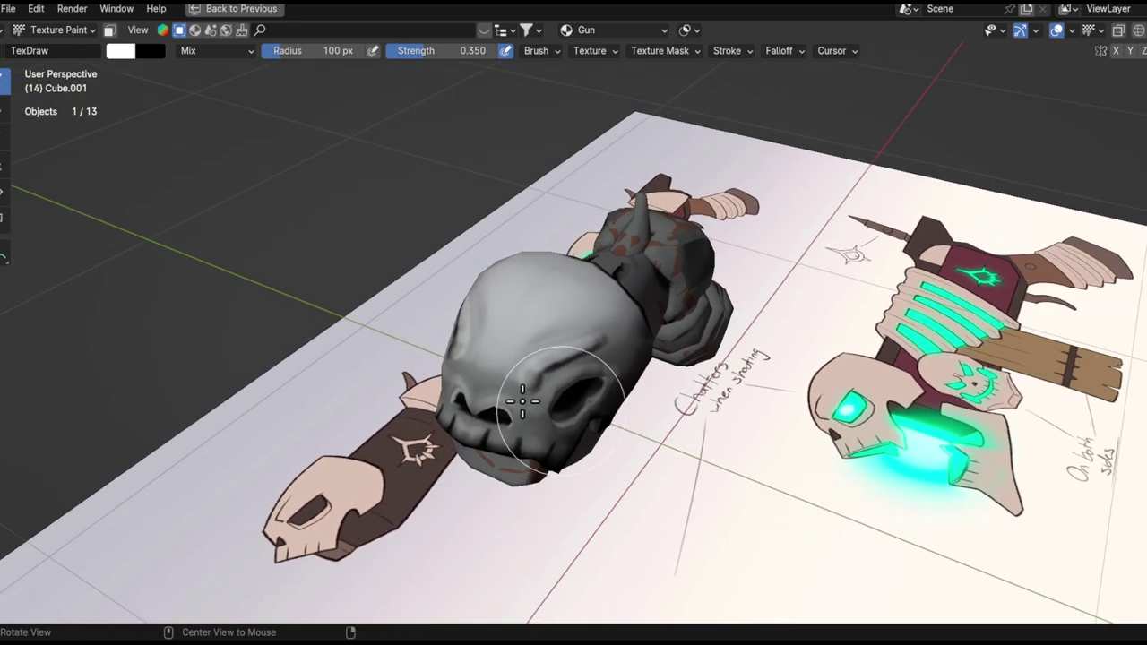
{"action": "scroll", "coordinate": [523, 401], "scroll_direction": "up", "scroll_amount": 6}
{"action": "middle_click_drag", "start_coordinate": [639, 205], "coordinate": [702, 238]}
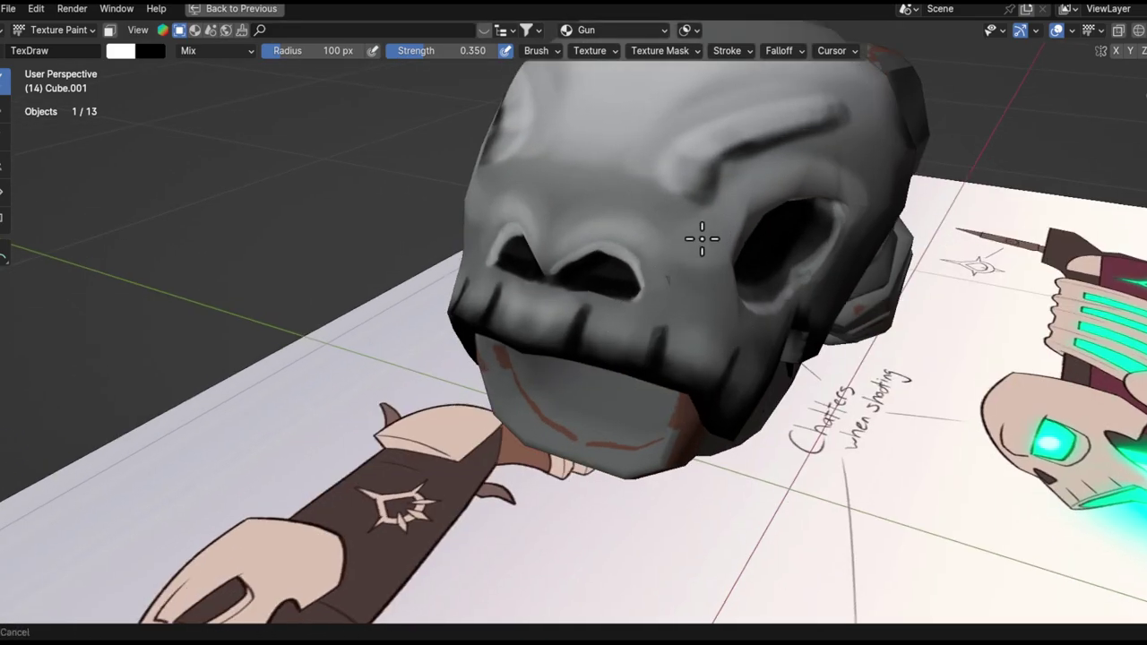
{"action": "scroll", "coordinate": [701, 238], "scroll_direction": "up", "scroll_amount": 6}
{"action": "scroll", "coordinate": [658, 325], "scroll_direction": "down", "scroll_amount": 3}
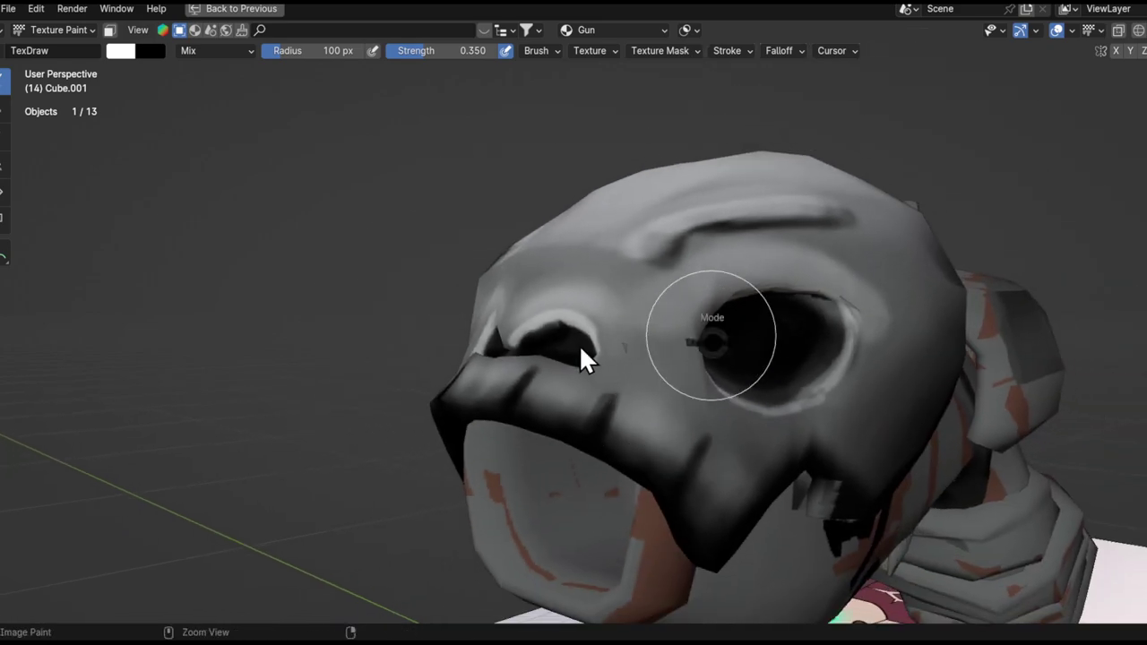
- In Object Mode, move the lower jaw piece along the X axis and reselect the skull
{"action": "left_click", "coordinate": [615, 335]}
{"action": "middle_click_drag", "start_coordinate": [676, 404], "coordinate": [672, 343], "text": "shift"}
{"action": "left_click_drag", "start_coordinate": [671, 466], "coordinate": [679, 468]}
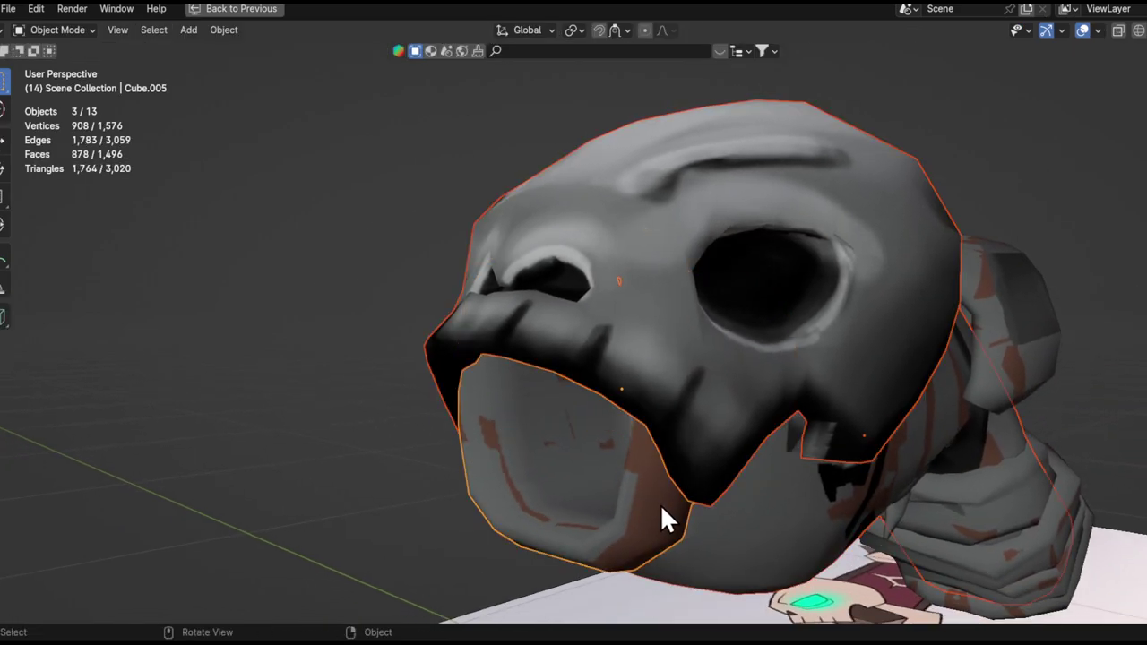
{"action": "left_click", "coordinate": [660, 503]}
{"action": "key", "text": "g"}
{"action": "key", "text": "x"}
{"action": "key", "text": "y"}
{"action": "key", "text": "x"}
{"action": "left_click", "coordinate": [683, 482]}
{"action": "left_click", "coordinate": [725, 395]}
- Return to Texture Paint and blend the outer end of the brow highlight with the Smear brush at strength 0.389
{"action": "key", "text": "ctrl+Tab"}
{"action": "left_click", "coordinate": [871, 278]}
{"action": "mouse_move", "coordinate": [685, 295]}
{"action": "middle_mouse_down"}
{"action": "mouse_move", "coordinate": [678, 281]}
{"action": "mouse_move", "coordinate": [553, 397]}
{"action": "middle_mouse_up"}
{"action": "left_click", "coordinate": [4, 143]}
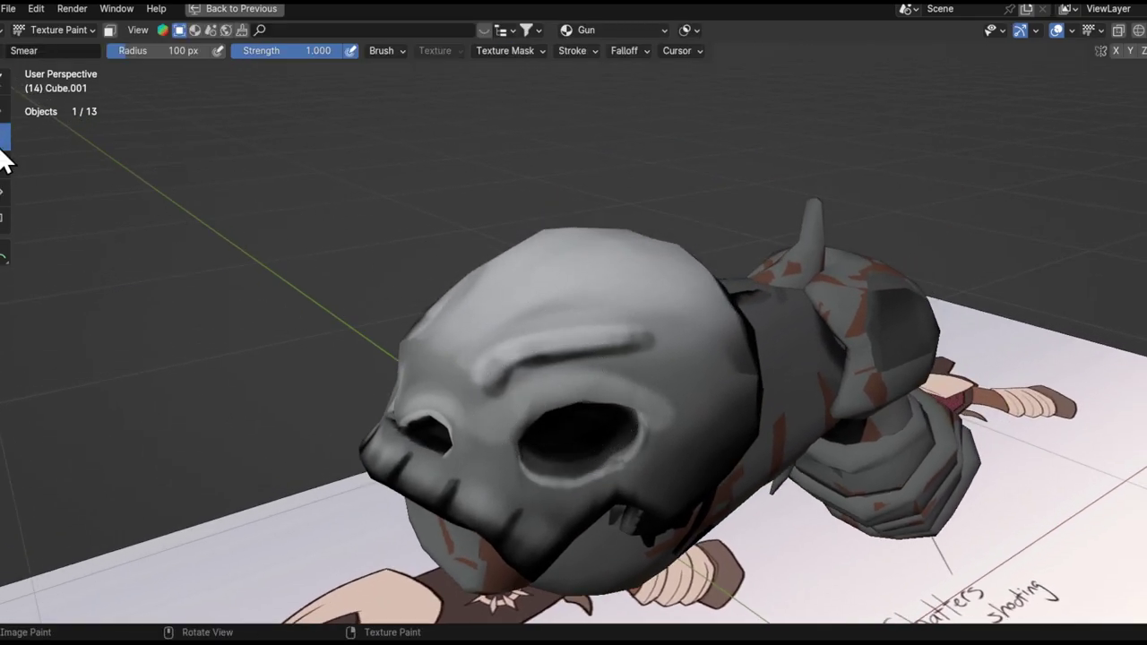
{"action": "scroll", "coordinate": [583, 266], "scroll_direction": "up", "scroll_amount": 4}
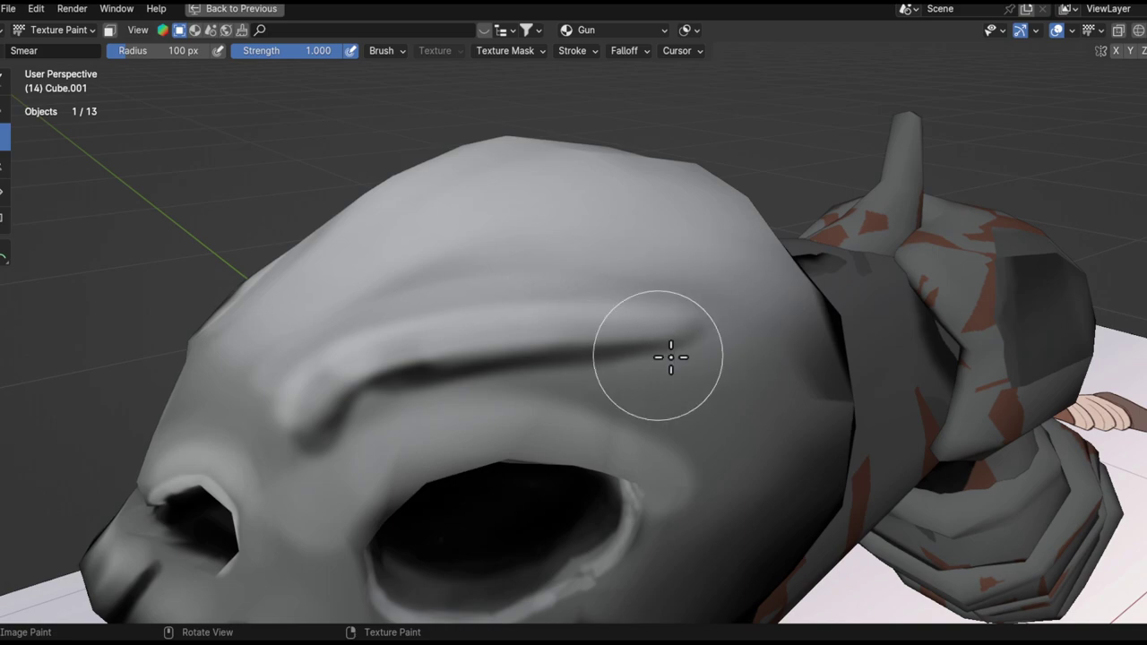
{"action": "key", "text": "shift+f"}
{"action": "left_click", "coordinate": [612, 350]}
{"action": "mouse_move", "coordinate": [618, 337]}
{"action": "left_mouse_down"}
{"action": "mouse_move", "coordinate": [648, 315]}
{"action": "mouse_move", "coordinate": [622, 287]}
{"action": "mouse_move", "coordinate": [637, 264]}
{"action": "mouse_move", "coordinate": [594, 236]}
{"action": "left_mouse_up"}
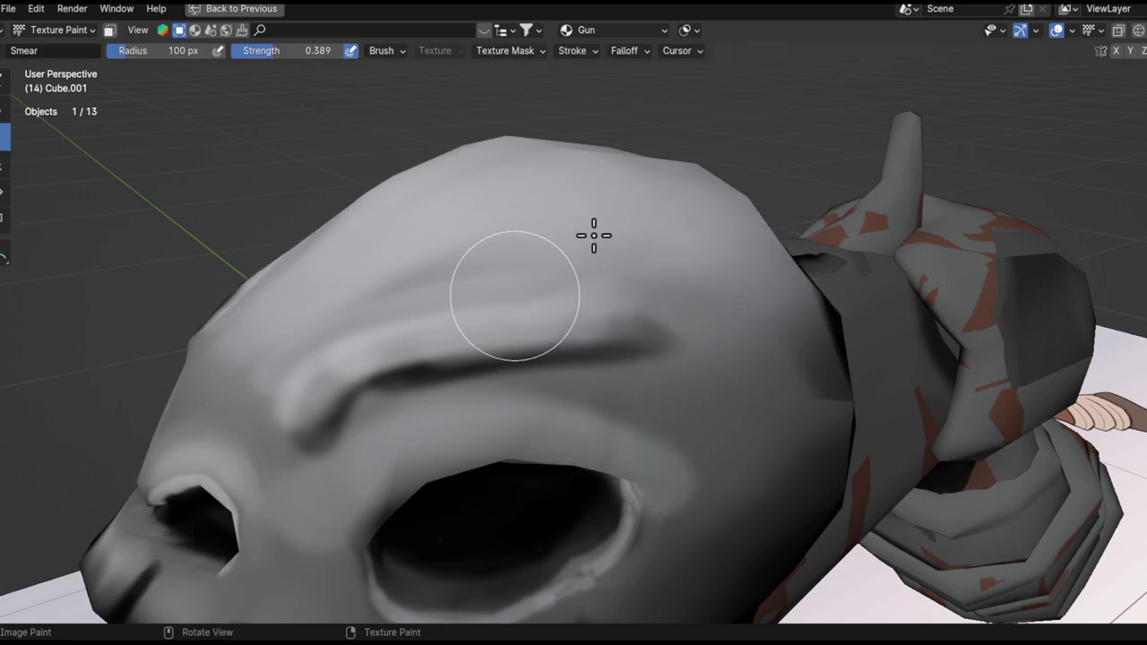
{"action": "mouse_move", "coordinate": [501, 240]}
{"action": "left_mouse_down"}
{"action": "mouse_move", "coordinate": [448, 261]}
{"action": "mouse_move", "coordinate": [430, 235]}
{"action": "left_mouse_up"}
- Smear the inner end of the brow ridge downward to blend its highlight and crease
{"action": "mouse_move", "coordinate": [430, 236]}
{"action": "middle_mouse_down"}
{"action": "mouse_move", "coordinate": [622, 290]}
{"action": "mouse_move", "coordinate": [477, 281]}
{"action": "middle_mouse_up"}
{"action": "middle_click_drag", "start_coordinate": [550, 192], "coordinate": [525, 456]}
{"action": "mouse_move", "coordinate": [563, 459]}
{"action": "left_mouse_down"}
{"action": "mouse_move", "coordinate": [570, 349]}
{"action": "mouse_move", "coordinate": [557, 497]}
{"action": "left_mouse_up"}
{"action": "middle_click_drag", "start_coordinate": [576, 412], "coordinate": [523, 415]}
{"action": "middle_click_drag", "start_coordinate": [604, 389], "coordinate": [585, 321], "text": "ctrl"}
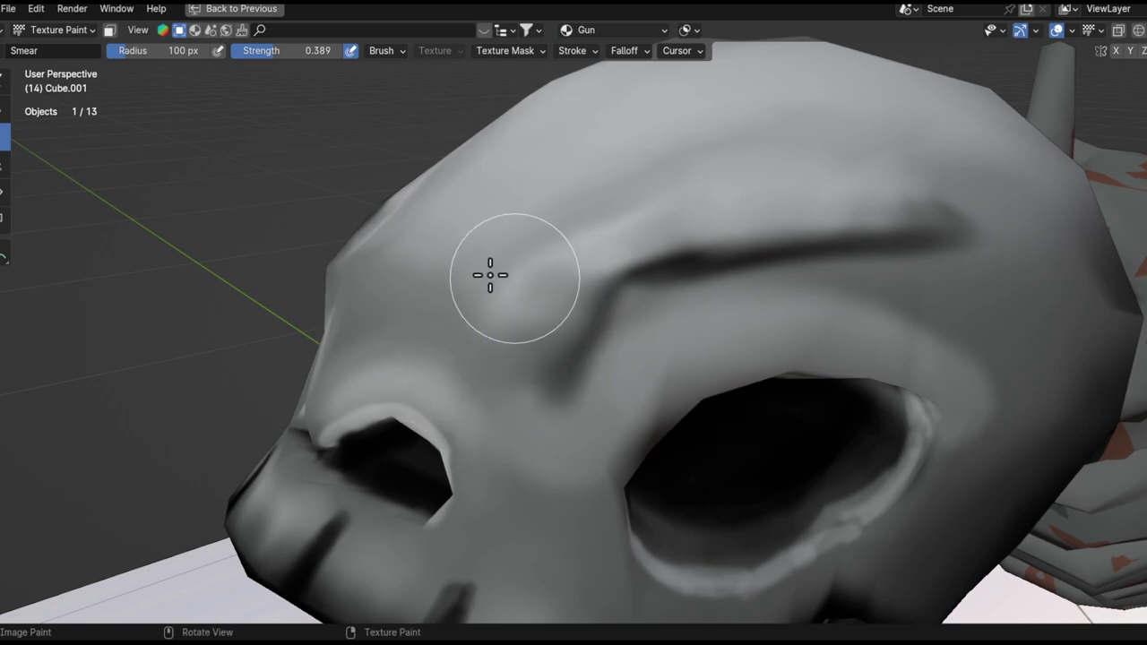
- Set the Smear radius to 199 px and blend the brow highlight into the forehead
{"action": "middle_click_drag", "start_coordinate": [576, 304], "coordinate": [618, 358]}
{"action": "key", "text": "f"}
{"action": "left_click", "coordinate": [607, 330]}
{"action": "mouse_move", "coordinate": [576, 298]}
{"action": "left_mouse_down"}
{"action": "mouse_move", "coordinate": [481, 230]}
{"action": "mouse_move", "coordinate": [343, 364]}
{"action": "left_mouse_up"}
{"action": "mouse_move", "coordinate": [502, 376]}
{"action": "middle_mouse_down"}
{"action": "mouse_move", "coordinate": [531, 319]}
{"action": "mouse_move", "coordinate": [573, 303]}
{"action": "mouse_move", "coordinate": [507, 314]}
{"action": "middle_mouse_up"}
{"action": "mouse_move", "coordinate": [454, 397]}
{"action": "left_mouse_down"}
{"action": "mouse_move", "coordinate": [501, 361]}
{"action": "mouse_move", "coordinate": [445, 371]}
{"action": "mouse_move", "coordinate": [486, 302]}
{"action": "mouse_move", "coordinate": [437, 419]}
{"action": "left_mouse_up"}
{"action": "key", "text": "Escape"}
{"action": "middle_click_drag", "start_coordinate": [597, 376], "coordinate": [550, 243], "text": "ctrl"}
{"action": "mouse_move", "coordinate": [548, 243]}
{"action": "left_mouse_down"}
{"action": "mouse_move", "coordinate": [505, 377]}
{"action": "mouse_move", "coordinate": [576, 271]}
{"action": "left_mouse_up"}
{"action": "middle_click_drag", "start_coordinate": [583, 363], "coordinate": [532, 439], "text": "shift"}
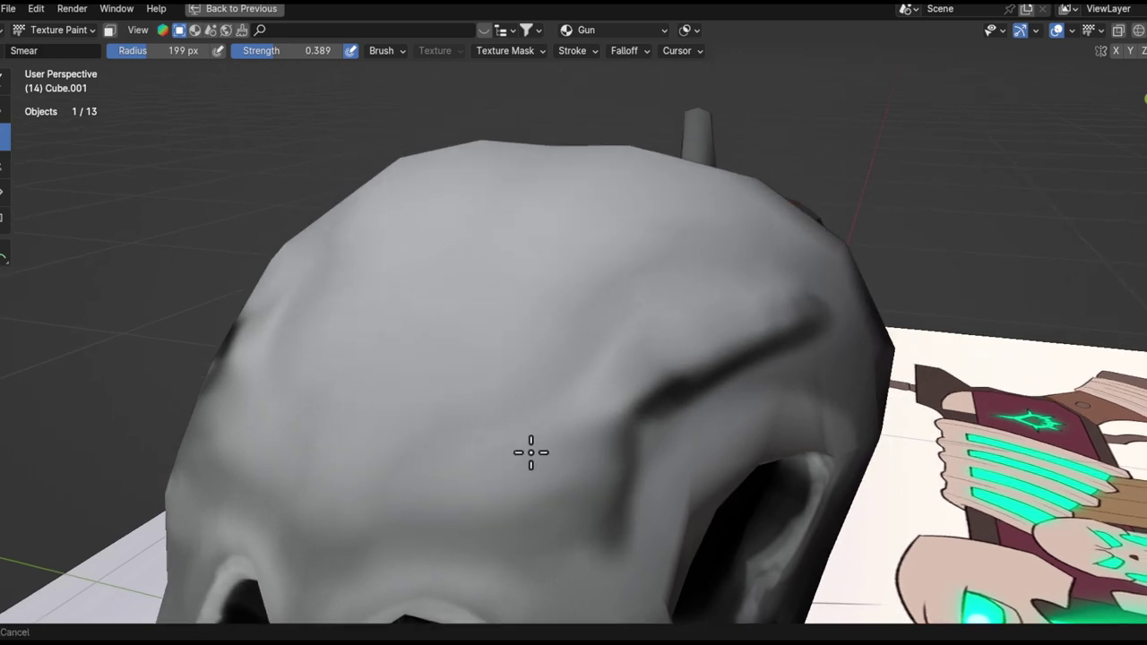
- Smear the forehead shading and the outer part of the brow crease toward the temple
{"action": "middle_click_drag", "start_coordinate": [587, 340], "coordinate": [537, 400]}
{"action": "mouse_move", "coordinate": [634, 340]}
{"action": "left_mouse_down"}
{"action": "mouse_move", "coordinate": [690, 391]}
{"action": "mouse_move", "coordinate": [586, 290]}
{"action": "mouse_move", "coordinate": [545, 403]}
{"action": "left_mouse_up"}
{"action": "left_click_drag", "start_coordinate": [632, 314], "coordinate": [522, 400], "text": "alt+shift"}
{"action": "mouse_move", "coordinate": [693, 400]}
{"action": "left_mouse_down"}
{"action": "mouse_move", "coordinate": [748, 350]}
{"action": "mouse_move", "coordinate": [597, 324]}
{"action": "mouse_move", "coordinate": [663, 242]}
{"action": "left_mouse_up"}
{"action": "mouse_move", "coordinate": [666, 310]}
{"action": "left_mouse_down", "text": "alt"}
{"action": "mouse_move", "coordinate": [668, 282]}
{"action": "mouse_move", "coordinate": [713, 325]}
{"action": "mouse_move", "coordinate": [673, 306]}
{"action": "left_mouse_up", "text": "alt"}
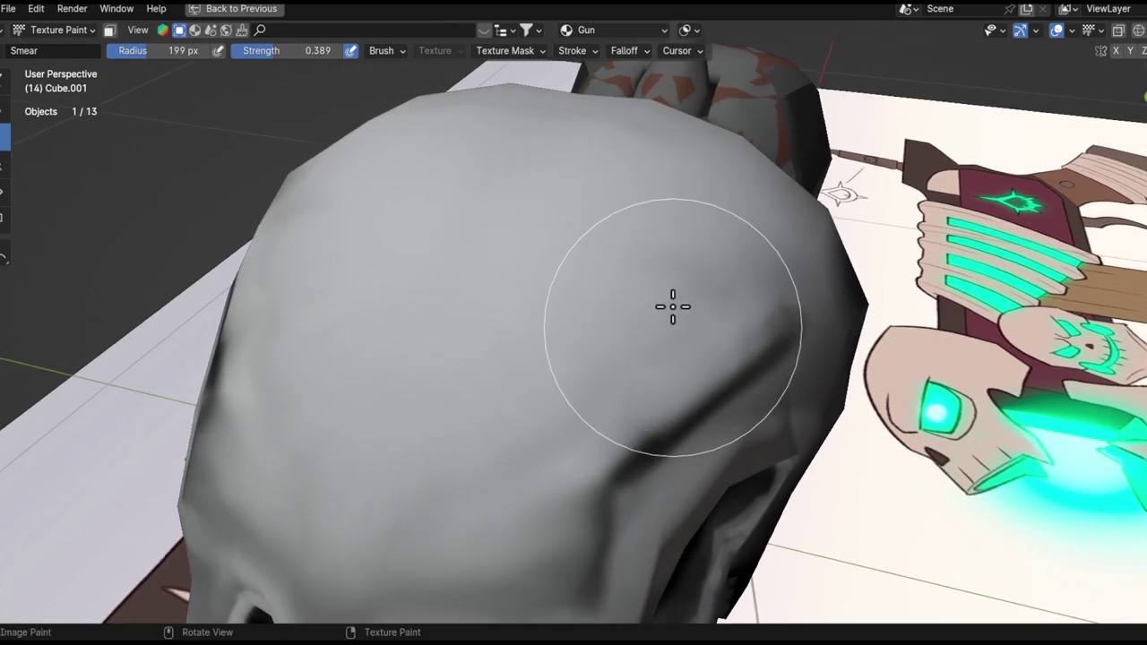
- Blend the shading over the crown and fade the outer end of the brow crease with the Smear brush
{"action": "mouse_move", "coordinate": [623, 270]}
{"action": "left_mouse_down", "text": "alt"}
{"action": "mouse_move", "coordinate": [652, 333]}
{"action": "mouse_move", "coordinate": [583, 428]}
{"action": "left_mouse_up", "text": "alt"}
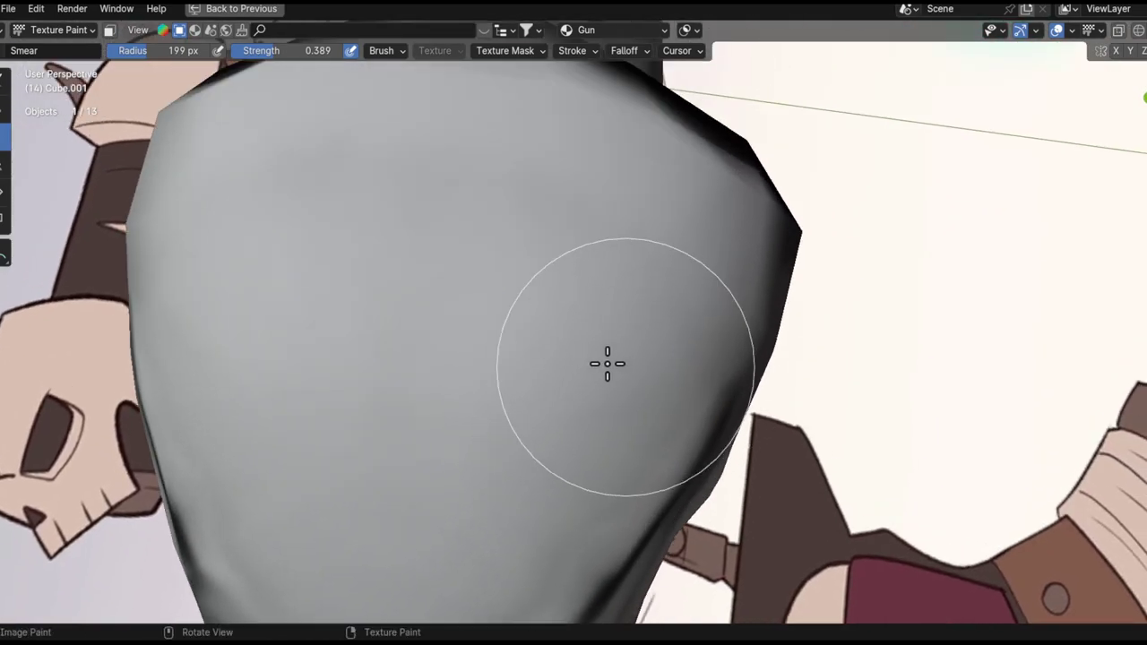
{"action": "left_click_drag", "start_coordinate": [649, 300], "coordinate": [669, 329], "text": "alt"}
{"action": "left_click_drag", "start_coordinate": [609, 439], "coordinate": [577, 435], "text": "alt"}
{"action": "left_click_drag", "start_coordinate": [703, 483], "coordinate": [571, 345], "text": "alt"}
{"action": "left_click_drag", "start_coordinate": [570, 351], "coordinate": [564, 300], "text": "alt"}
{"action": "left_click_drag", "start_coordinate": [605, 310], "coordinate": [636, 411], "text": "alt+shift"}
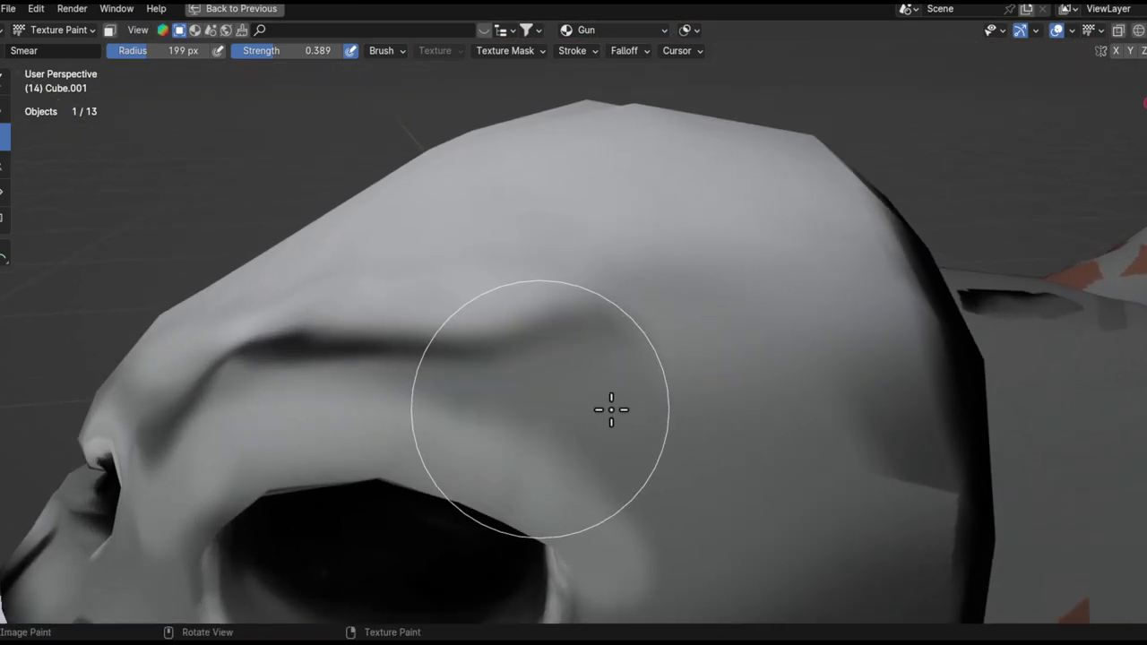
- Smear the inner end of the brow crease above the snout, undoing one unwanted stroke
{"action": "left_click_drag", "start_coordinate": [618, 260], "coordinate": [688, 315], "text": "ctrl+alt"}
{"action": "mouse_move", "coordinate": [690, 271]}
{"action": "left_mouse_down", "text": "ctrl+alt"}
{"action": "mouse_move", "coordinate": [667, 201]}
{"action": "mouse_move", "coordinate": [618, 344]}
{"action": "left_mouse_up", "text": "ctrl+alt"}
{"action": "left_click_drag", "start_coordinate": [502, 438], "coordinate": [662, 423], "text": "alt+shift"}
{"action": "left_click_drag", "start_coordinate": [663, 350], "coordinate": [667, 462], "text": "ctrl+alt"}
{"action": "left_click_drag", "start_coordinate": [666, 391], "coordinate": [658, 358], "text": "ctrl+alt"}
{"action": "left_click_drag", "start_coordinate": [658, 372], "coordinate": [596, 475], "text": "alt+shift"}
{"action": "left_click_drag", "start_coordinate": [598, 439], "coordinate": [606, 337], "text": "ctrl+alt"}
{"action": "left_click_drag", "start_coordinate": [595, 394], "coordinate": [588, 304], "text": "ctrl+alt"}
{"action": "mouse_move", "coordinate": [349, 376]}
{"action": "left_mouse_down"}
{"action": "mouse_move", "coordinate": [406, 425]}
{"action": "mouse_move", "coordinate": [382, 392]}
{"action": "mouse_move", "coordinate": [462, 419]}
{"action": "mouse_move", "coordinate": [364, 401]}
{"action": "left_mouse_up"}
{"action": "key", "text": "ctrl+z"}
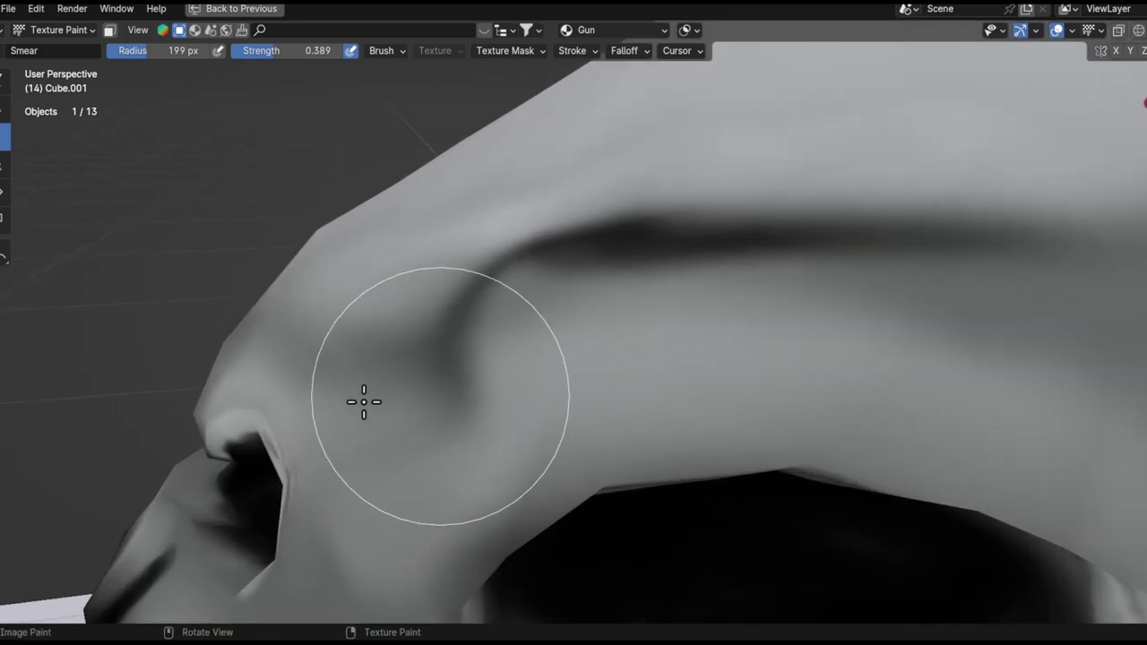
{"action": "mouse_move", "coordinate": [545, 358]}
{"action": "left_mouse_down"}
{"action": "mouse_move", "coordinate": [366, 389]}
{"action": "mouse_move", "coordinate": [455, 350]}
{"action": "left_mouse_up"}
{"action": "middle_click_drag", "start_coordinate": [449, 320], "coordinate": [531, 298], "text": "ctrl"}
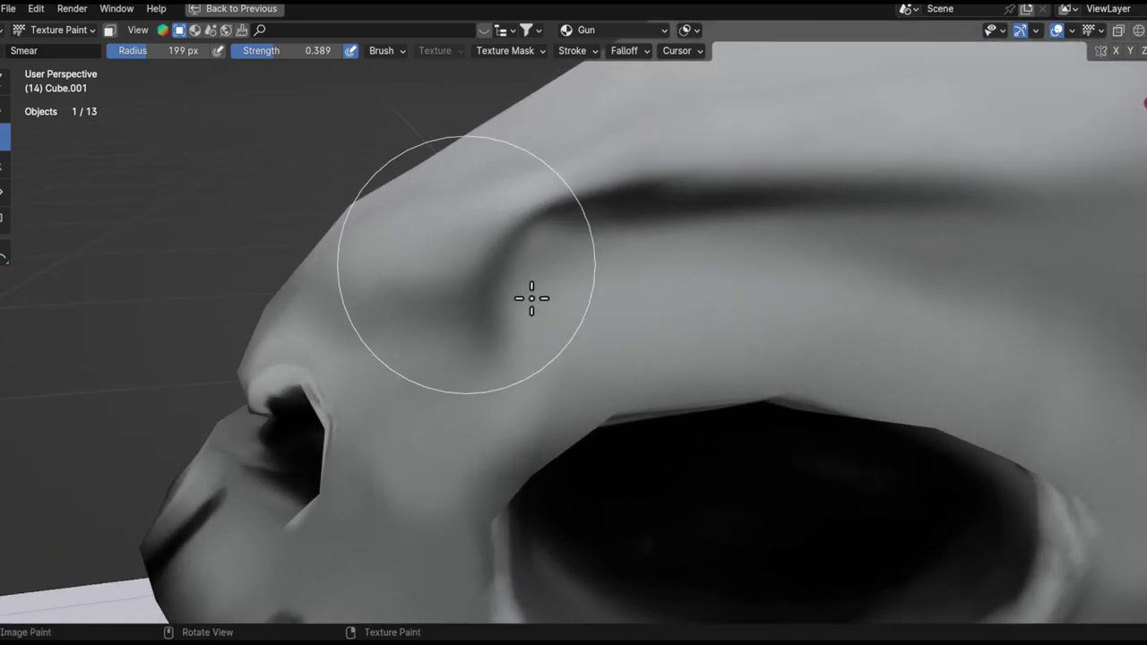
- Smear the inner bend and middle of the brow crease into the surrounding bone, undoing one unwanted stroke
{"action": "left_click_drag", "start_coordinate": [465, 294], "coordinate": [499, 296]}
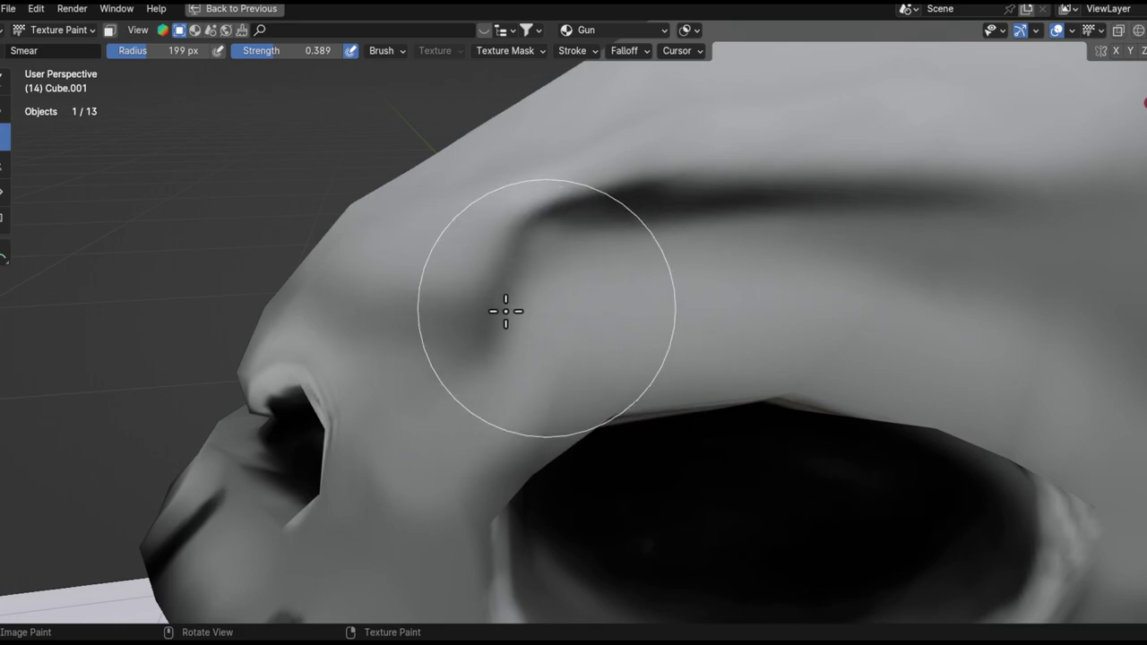
{"action": "middle_click_drag", "start_coordinate": [505, 363], "coordinate": [536, 530], "text": "ctrl"}
{"action": "middle_click_drag", "start_coordinate": [604, 373], "coordinate": [711, 432]}
{"action": "middle_click_drag", "start_coordinate": [610, 413], "coordinate": [510, 358], "text": "ctrl"}
{"action": "left_click_drag", "start_coordinate": [556, 246], "coordinate": [561, 211], "text": "ctrl+alt"}
{"action": "left_click_drag", "start_coordinate": [504, 434], "coordinate": [529, 314], "text": "ctrl+alt"}
{"action": "left_click_drag", "start_coordinate": [527, 368], "coordinate": [538, 305], "text": "alt"}
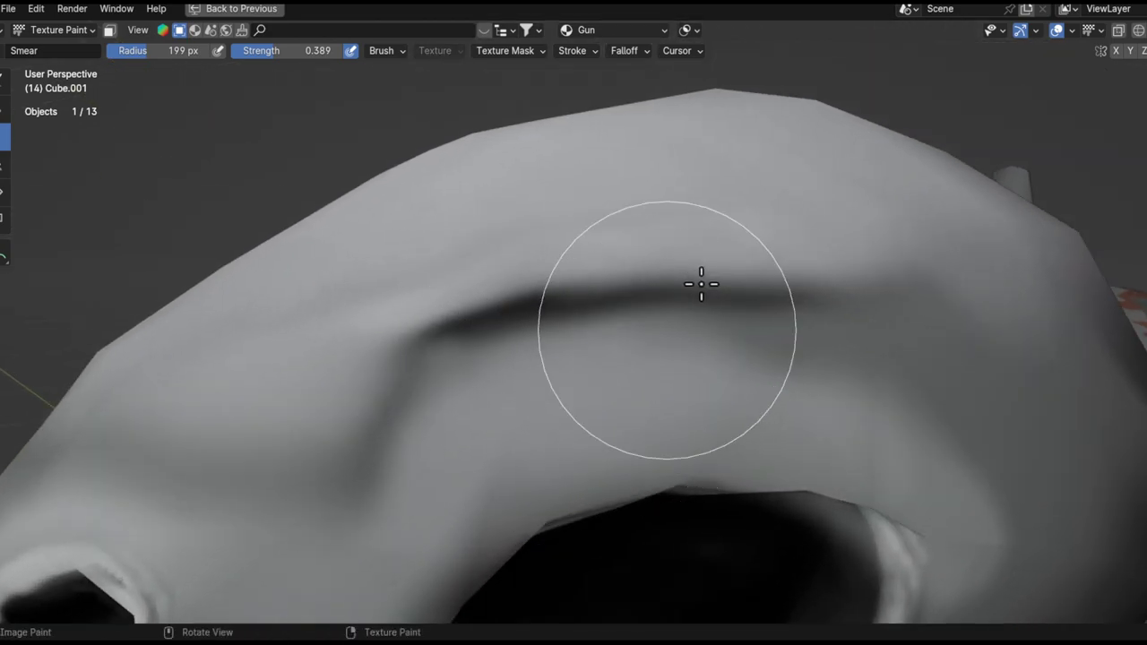
{"action": "key", "text": "ctrl+z"}
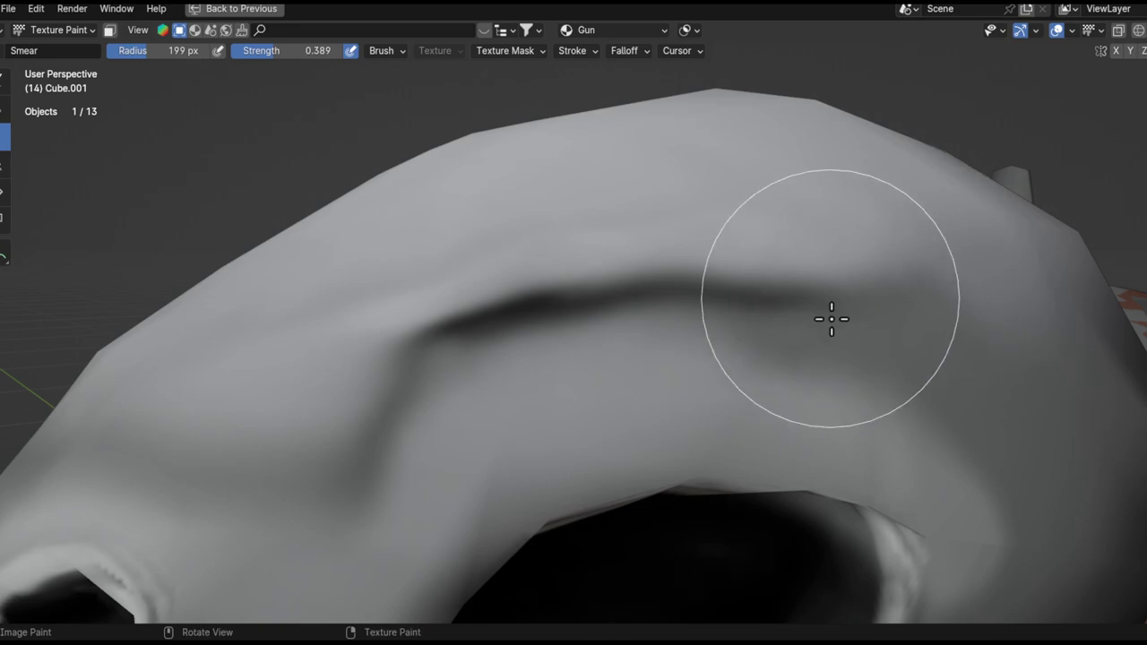
{"action": "mouse_move", "coordinate": [779, 267]}
{"action": "left_mouse_down", "text": "ctrl+alt"}
{"action": "mouse_move", "coordinate": [707, 457]}
{"action": "mouse_move", "coordinate": [781, 386]}
{"action": "left_mouse_up", "text": "ctrl+alt"}
- Set the Smear radius to 120 px and blend the shading across the snout, undoing the unwanted strokes
{"action": "middle_click_drag", "start_coordinate": [812, 311], "coordinate": [655, 288]}
{"action": "mouse_move", "coordinate": [562, 388]}
{"action": "left_mouse_down", "text": "alt"}
{"action": "mouse_move", "coordinate": [693, 321]}
{"action": "mouse_move", "coordinate": [660, 326]}
{"action": "mouse_move", "coordinate": [670, 324]}
{"action": "left_mouse_up", "text": "alt"}
{"action": "key", "text": "f"}
{"action": "left_click", "coordinate": [638, 320]}
{"action": "mouse_move", "coordinate": [759, 274]}
{"action": "left_mouse_down"}
{"action": "mouse_move", "coordinate": [678, 325]}
{"action": "mouse_move", "coordinate": [761, 385]}
{"action": "mouse_move", "coordinate": [793, 450]}
{"action": "mouse_move", "coordinate": [793, 522]}
{"action": "mouse_move", "coordinate": [817, 540]}
{"action": "mouse_move", "coordinate": [827, 421]}
{"action": "mouse_move", "coordinate": [722, 266]}
{"action": "mouse_move", "coordinate": [520, 335]}
{"action": "mouse_move", "coordinate": [461, 379]}
{"action": "mouse_move", "coordinate": [397, 391]}
{"action": "mouse_move", "coordinate": [462, 342]}
{"action": "mouse_move", "coordinate": [448, 241]}
{"action": "left_mouse_up"}
{"action": "left_click_drag", "start_coordinate": [399, 414], "coordinate": [414, 370]}
{"action": "mouse_move", "coordinate": [439, 367]}
{"action": "left_mouse_down", "text": "alt"}
{"action": "mouse_move", "coordinate": [466, 427]}
{"action": "mouse_move", "coordinate": [461, 466]}
{"action": "left_mouse_up", "text": "alt"}
{"action": "mouse_move", "coordinate": [366, 400]}
{"action": "left_mouse_down"}
{"action": "mouse_move", "coordinate": [411, 448]}
{"action": "mouse_move", "coordinate": [353, 445]}
{"action": "left_mouse_up"}
{"action": "key", "text": "ctrl+z"}
{"action": "key", "text": "ctrl+z"}
{"action": "key", "text": "ctrl+z"}
{"action": "left_click_drag", "start_coordinate": [477, 415], "coordinate": [485, 392], "text": "alt"}
- Smear the light and dark shading on the nose bridge and above the nose cavity, undoing two strokes
{"action": "middle_click_drag", "start_coordinate": [484, 406], "coordinate": [486, 287], "text": "shift"}
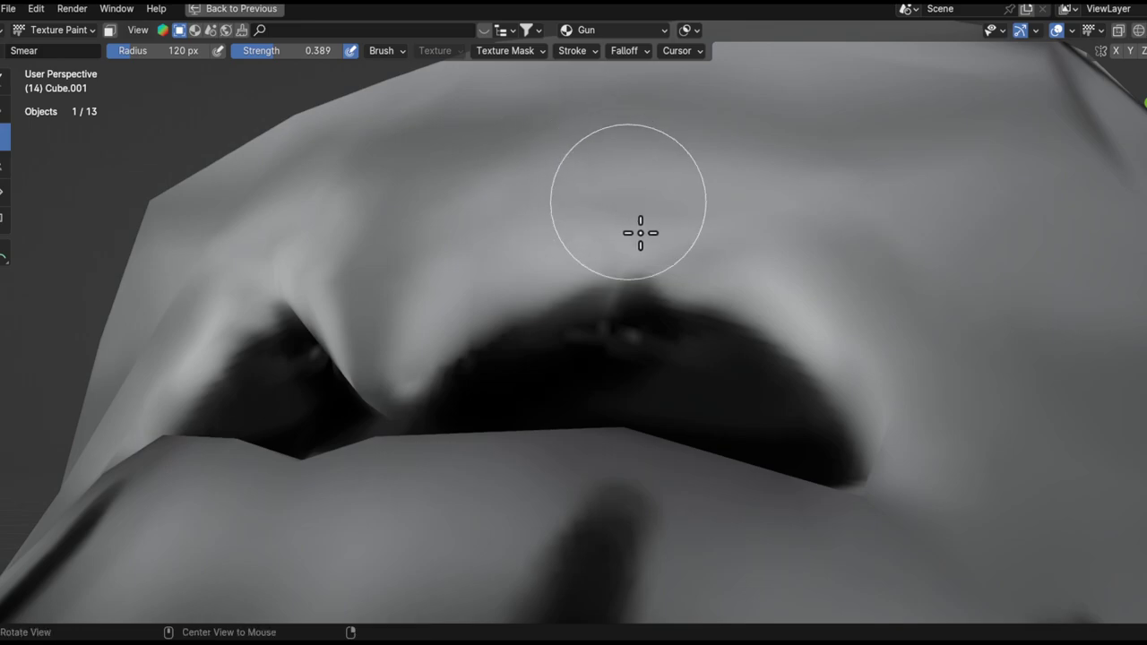
{"action": "left_click_drag", "start_coordinate": [637, 225], "coordinate": [409, 302], "text": "alt"}
{"action": "key", "text": "ctrl+z"}
{"action": "key", "text": "ctrl+z"}
{"action": "mouse_move", "coordinate": [442, 378]}
{"action": "left_mouse_down", "text": "alt"}
{"action": "mouse_move", "coordinate": [469, 361]}
{"action": "mouse_move", "coordinate": [399, 339]}
{"action": "left_mouse_up", "text": "alt"}
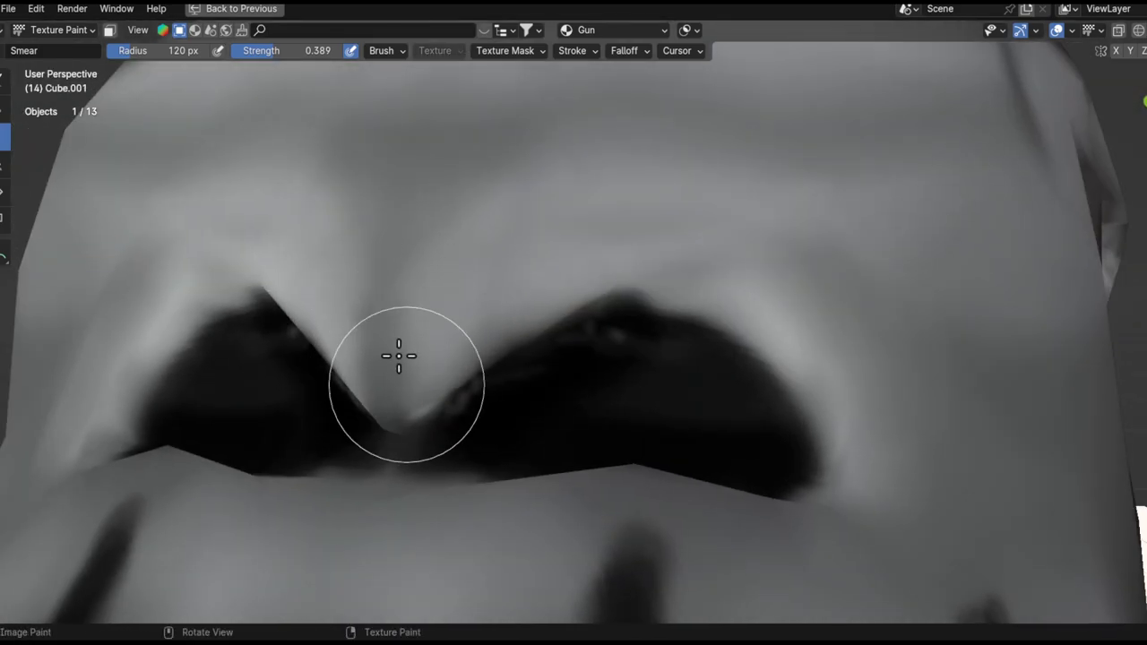
{"action": "left_click_drag", "start_coordinate": [547, 223], "coordinate": [730, 216], "text": "alt"}
{"action": "mouse_move", "coordinate": [537, 169]}
{"action": "left_mouse_down", "text": "alt"}
{"action": "mouse_move", "coordinate": [729, 164]}
{"action": "mouse_move", "coordinate": [541, 301]}
{"action": "left_mouse_up", "text": "alt"}
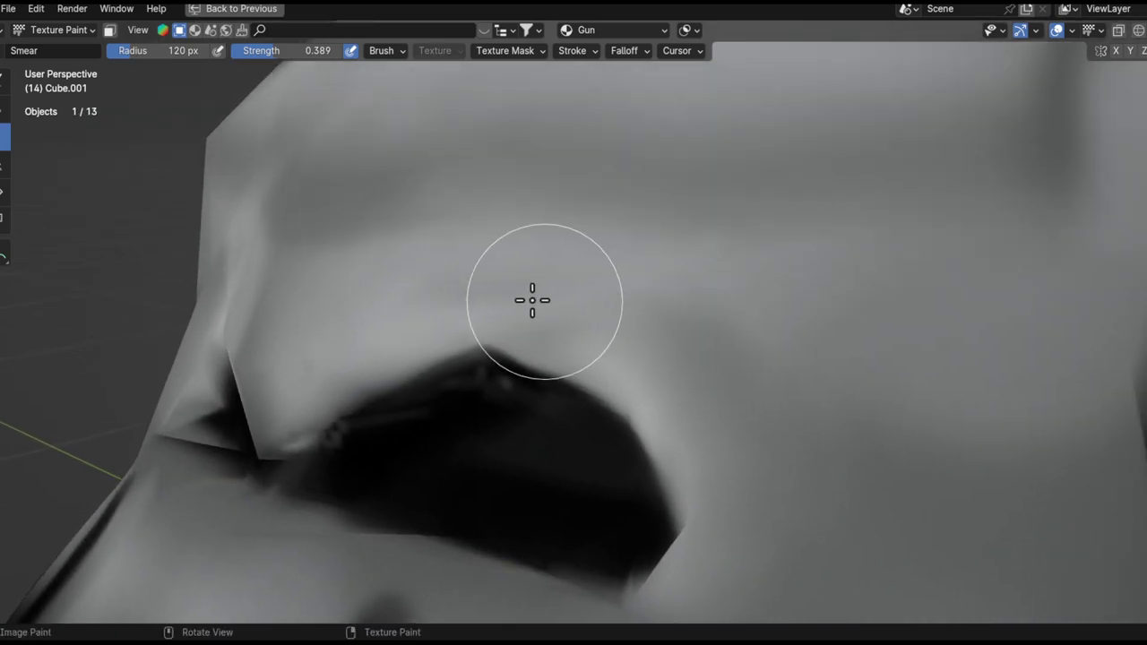
{"action": "scroll", "coordinate": [671, 404], "scroll_direction": "down", "scroll_amount": 6}
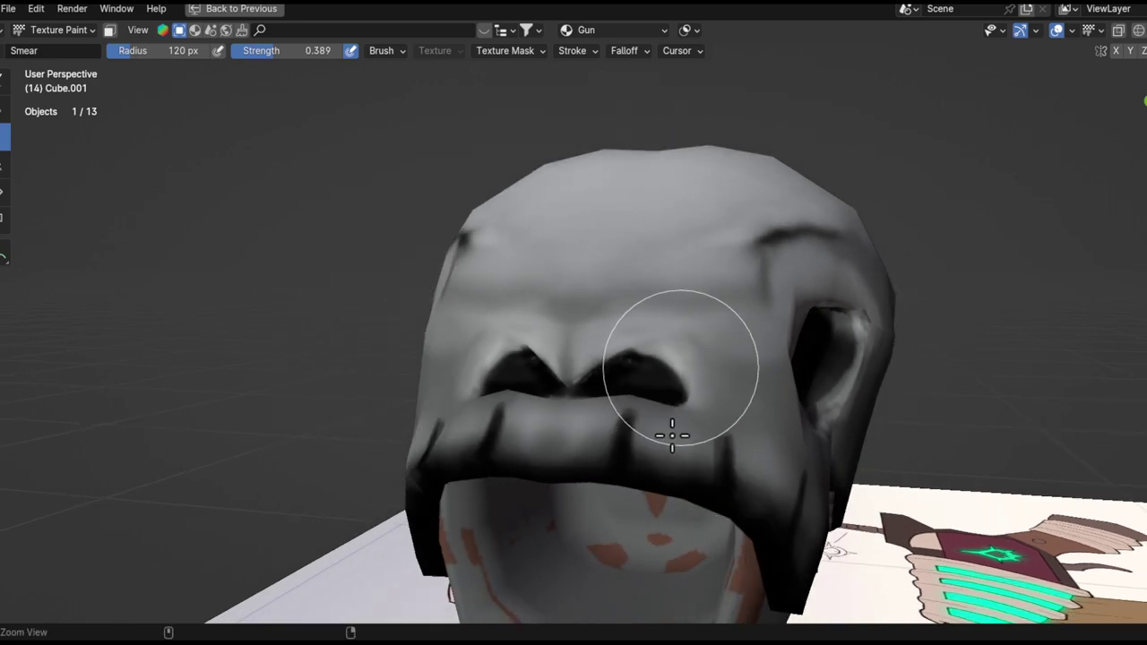
- Smooth the dark edge of the nose cavity along its upper rim with the Smear brush
{"action": "left_click_drag", "start_coordinate": [672, 436], "coordinate": [641, 581], "text": "ctrl+alt"}
{"action": "mouse_move", "coordinate": [667, 401]}
{"action": "left_mouse_down", "text": "ctrl+alt"}
{"action": "mouse_move", "coordinate": [632, 558]}
{"action": "mouse_move", "coordinate": [689, 358]}
{"action": "mouse_move", "coordinate": [680, 248]}
{"action": "mouse_move", "coordinate": [671, 486]}
{"action": "mouse_move", "coordinate": [645, 440]}
{"action": "mouse_move", "coordinate": [674, 423]}
{"action": "left_mouse_up", "text": "ctrl+alt"}
{"action": "middle_click_drag", "start_coordinate": [675, 422], "coordinate": [694, 429]}
{"action": "mouse_move", "coordinate": [704, 427]}
{"action": "left_mouse_down"}
{"action": "mouse_move", "coordinate": [596, 412]}
{"action": "mouse_move", "coordinate": [744, 535]}
{"action": "left_mouse_up"}
{"action": "mouse_move", "coordinate": [674, 481]}
{"action": "left_mouse_down", "text": "alt"}
{"action": "mouse_move", "coordinate": [639, 446]}
{"action": "mouse_move", "coordinate": [678, 428]}
{"action": "left_mouse_up", "text": "alt"}
{"action": "mouse_move", "coordinate": [553, 448]}
{"action": "left_mouse_down", "text": "alt"}
{"action": "mouse_move", "coordinate": [589, 428]}
{"action": "mouse_move", "coordinate": [625, 427]}
{"action": "mouse_move", "coordinate": [597, 466]}
{"action": "mouse_move", "coordinate": [652, 483]}
{"action": "left_mouse_up", "text": "alt"}
{"action": "scroll", "coordinate": [589, 499], "scroll_direction": "up", "scroll_amount": 1}
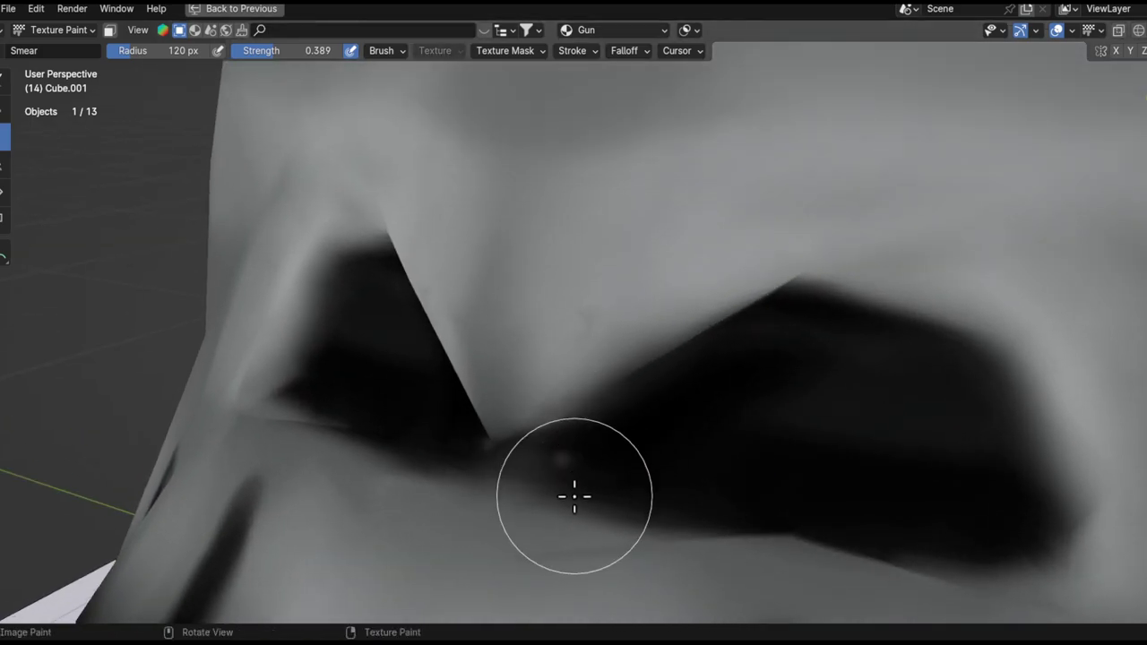
- Smear the dark paint along the lower rim of the nose cavity to even out its ragged edge
{"action": "left_click_drag", "start_coordinate": [576, 490], "coordinate": [502, 467], "text": "alt"}
{"action": "mouse_move", "coordinate": [630, 404]}
{"action": "left_mouse_down", "text": "ctrl+alt"}
{"action": "mouse_move", "coordinate": [611, 479]}
{"action": "mouse_move", "coordinate": [573, 492]}
{"action": "mouse_move", "coordinate": [771, 425]}
{"action": "mouse_move", "coordinate": [793, 435]}
{"action": "left_mouse_up", "text": "ctrl+alt"}
{"action": "left_click_drag", "start_coordinate": [734, 421], "coordinate": [730, 489], "text": "ctrl+alt"}
{"action": "mouse_move", "coordinate": [745, 369]}
{"action": "left_mouse_down", "text": "alt"}
{"action": "mouse_move", "coordinate": [735, 504]}
{"action": "mouse_move", "coordinate": [751, 414]}
{"action": "left_mouse_up", "text": "alt"}
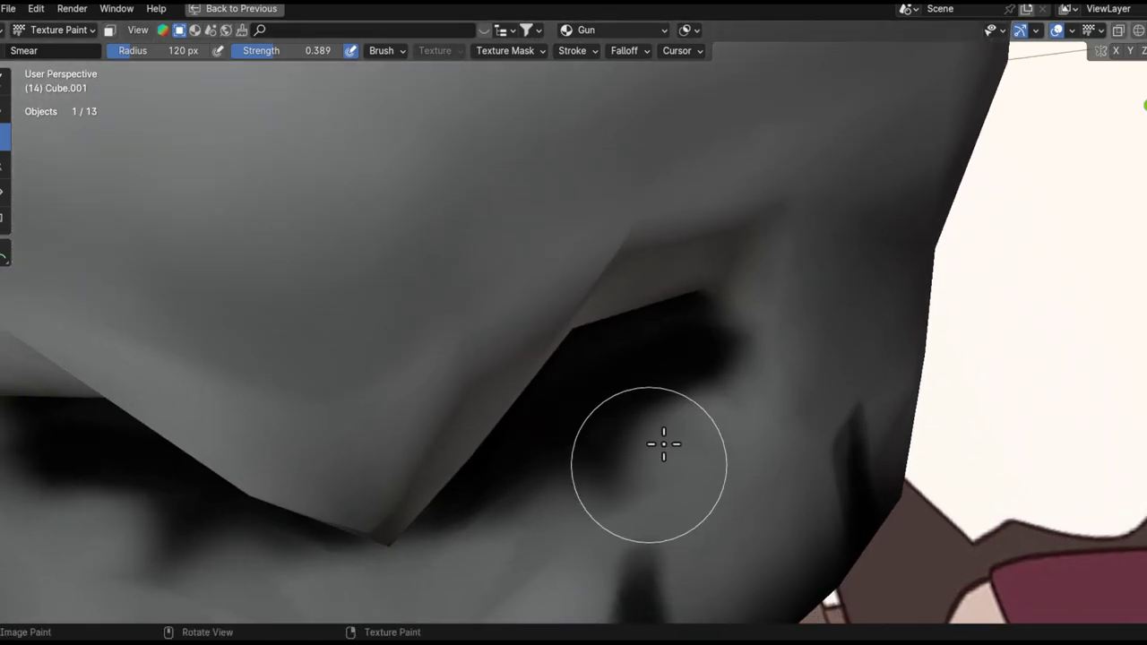
{"action": "left_click_drag", "start_coordinate": [656, 465], "coordinate": [719, 436], "text": "alt"}
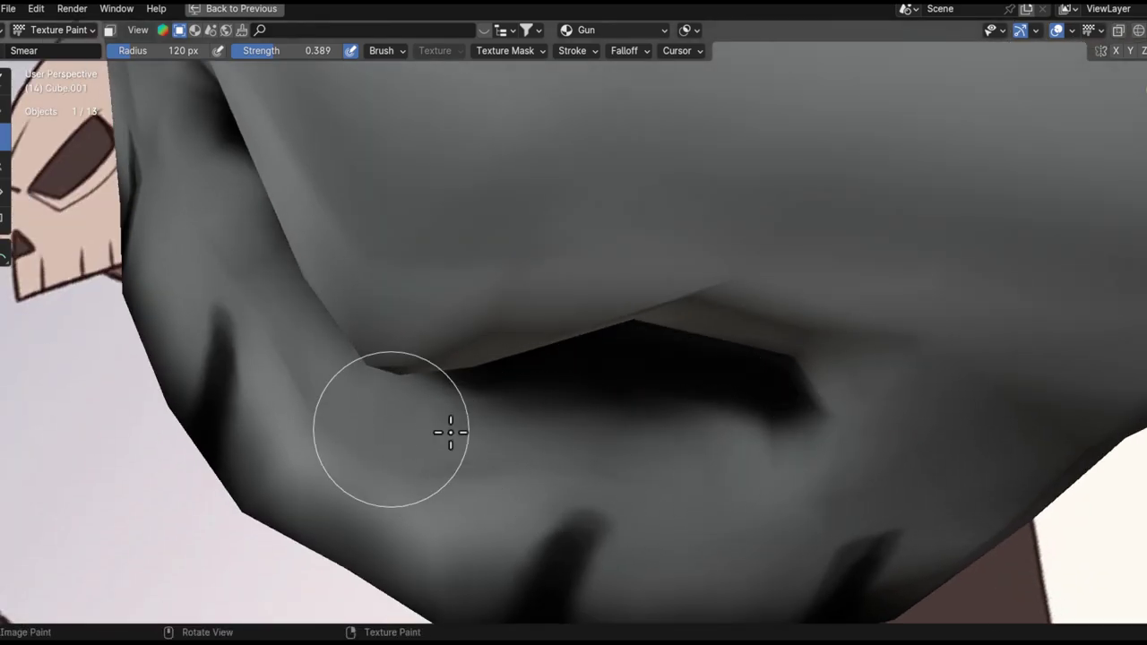
{"action": "mouse_move", "coordinate": [757, 475]}
{"action": "left_mouse_down"}
{"action": "mouse_move", "coordinate": [770, 456]}
{"action": "mouse_move", "coordinate": [657, 420]}
{"action": "mouse_move", "coordinate": [400, 439]}
{"action": "left_mouse_up"}
{"action": "left_click_drag", "start_coordinate": [748, 466], "coordinate": [290, 399]}
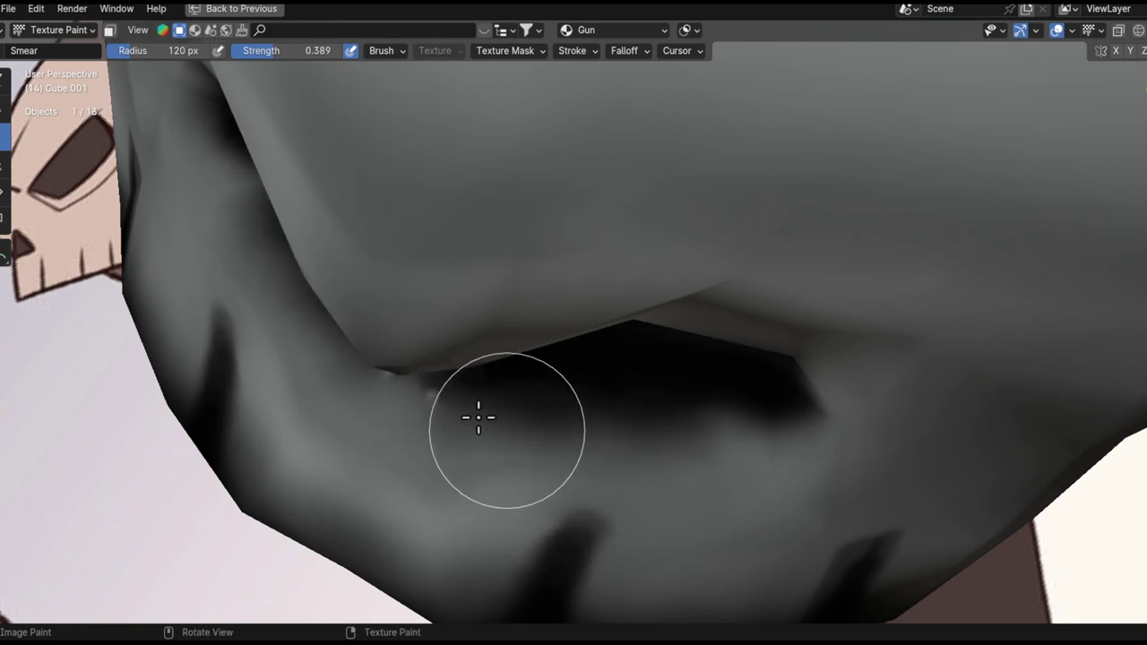
- Extend the dark cavity shading beneath the nose tip and soften its transition into the upper jaw
{"action": "middle_click_drag", "start_coordinate": [378, 418], "coordinate": [455, 435]}
{"action": "scroll", "coordinate": [529, 271], "scroll_direction": "up", "scroll_amount": 5}
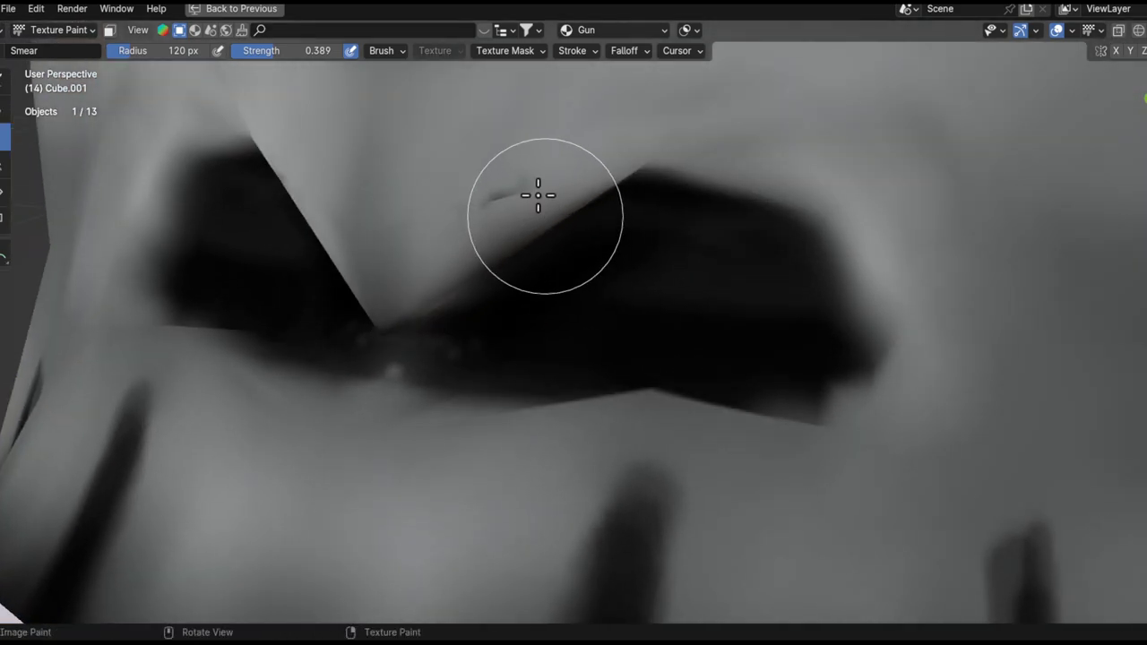
{"action": "middle_click_drag", "start_coordinate": [571, 167], "coordinate": [497, 338]}
{"action": "mouse_move", "coordinate": [614, 355]}
{"action": "middle_mouse_down"}
{"action": "mouse_move", "coordinate": [458, 325]}
{"action": "mouse_move", "coordinate": [404, 376]}
{"action": "mouse_move", "coordinate": [459, 359]}
{"action": "mouse_move", "coordinate": [440, 328]}
{"action": "mouse_move", "coordinate": [504, 296]}
{"action": "mouse_move", "coordinate": [422, 396]}
{"action": "mouse_move", "coordinate": [817, 287]}
{"action": "middle_mouse_up"}
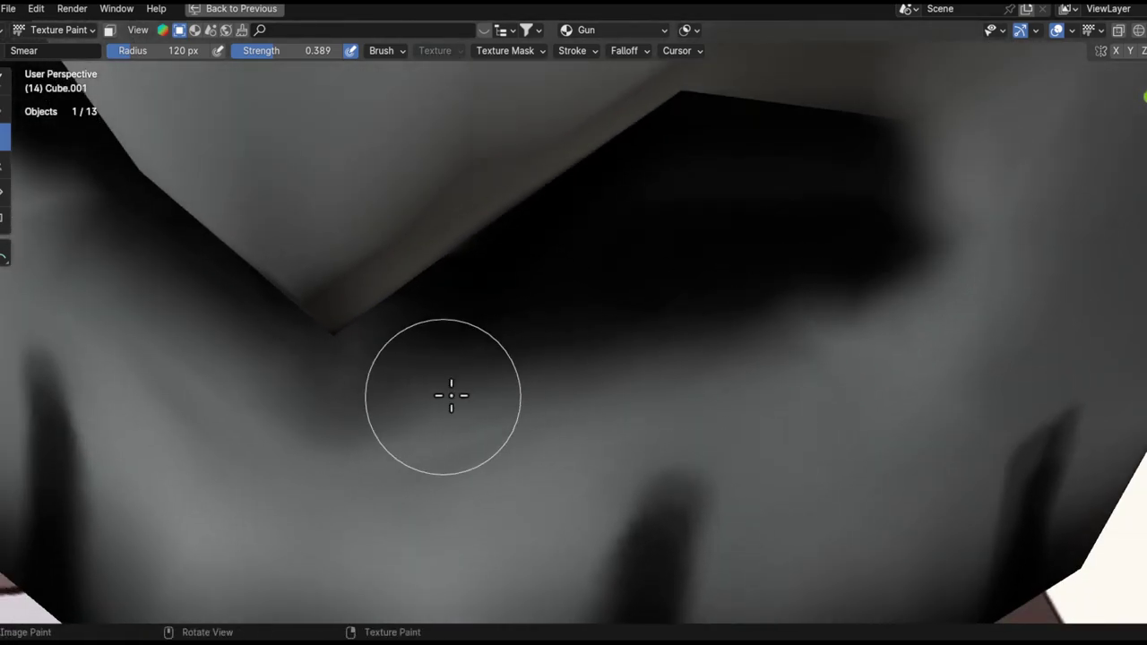
{"action": "mouse_move", "coordinate": [758, 279]}
{"action": "middle_mouse_down"}
{"action": "mouse_move", "coordinate": [617, 404]}
{"action": "mouse_move", "coordinate": [657, 402]}
{"action": "mouse_move", "coordinate": [724, 322]}
{"action": "mouse_move", "coordinate": [580, 401]}
{"action": "mouse_move", "coordinate": [599, 373]}
{"action": "middle_mouse_up"}
{"action": "scroll", "coordinate": [609, 374], "scroll_direction": "up", "scroll_amount": 2}
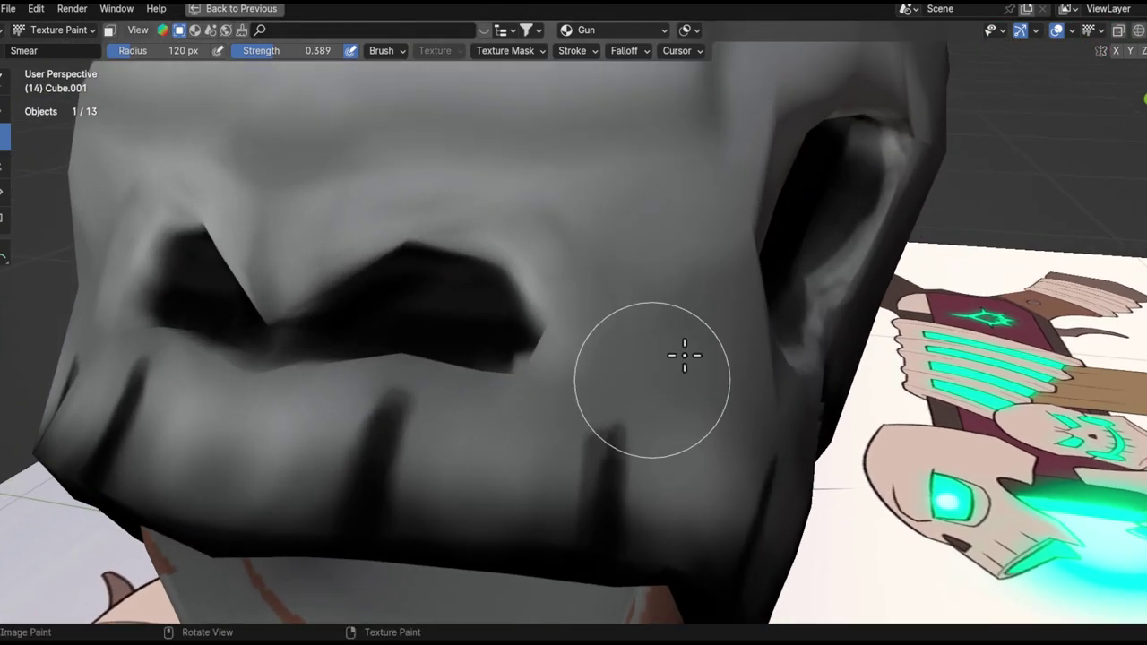
{"action": "middle_click_drag", "start_coordinate": [676, 361], "coordinate": [763, 176]}
{"action": "key", "text": "f"}
{"action": "left_click", "coordinate": [704, 355]}
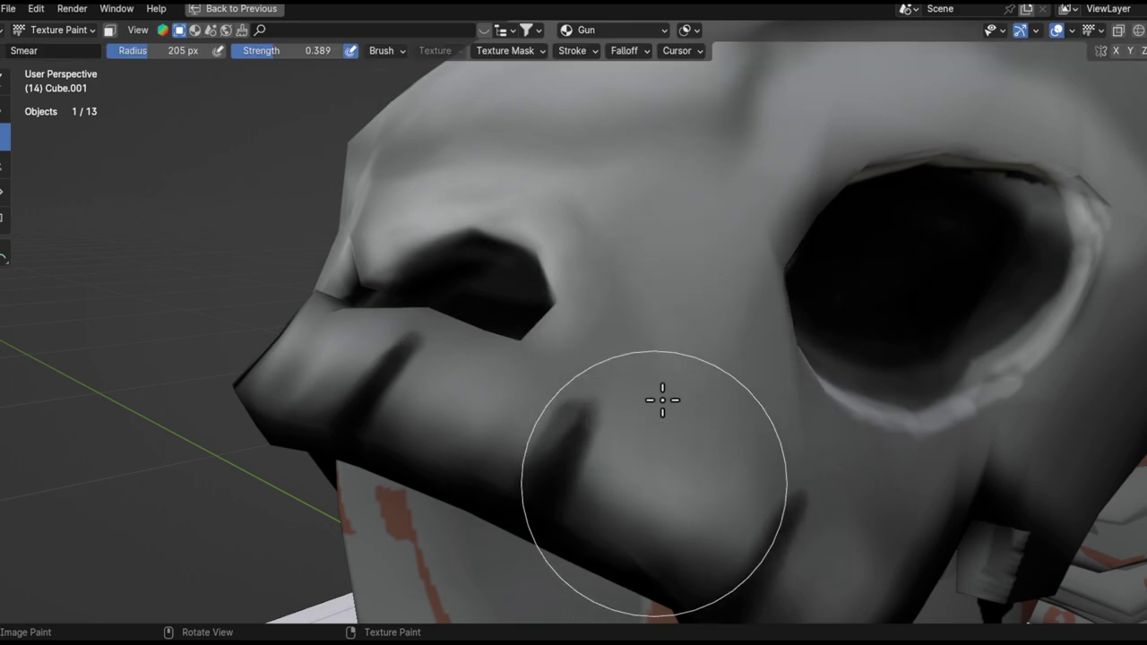
{"action": "key", "text": "f"}
{"action": "left_click", "coordinate": [606, 350]}
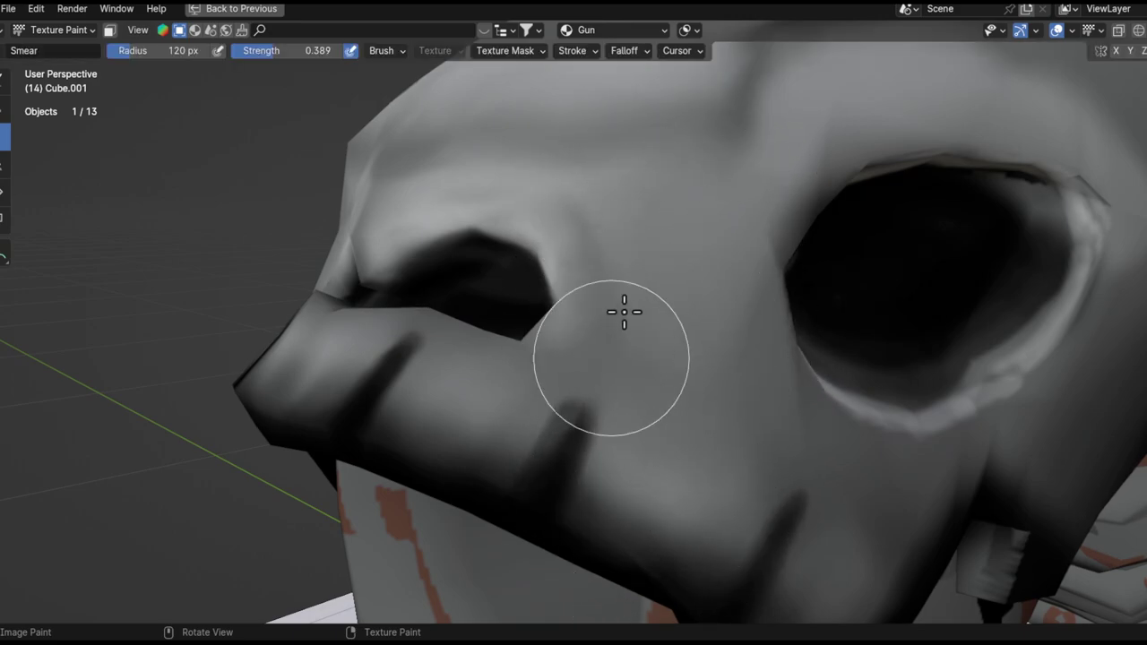
- Switch to the TexDraw brush in white and set its radius to 28 px and strength to 1.000
{"action": "mouse_move", "coordinate": [563, 481]}
{"action": "left_mouse_down", "text": "alt"}
{"action": "mouse_move", "coordinate": [512, 367]}
{"action": "mouse_move", "coordinate": [699, 379]}
{"action": "mouse_move", "coordinate": [667, 421]}
{"action": "left_mouse_up", "text": "alt"}
{"action": "left_click", "coordinate": [5, 81]}
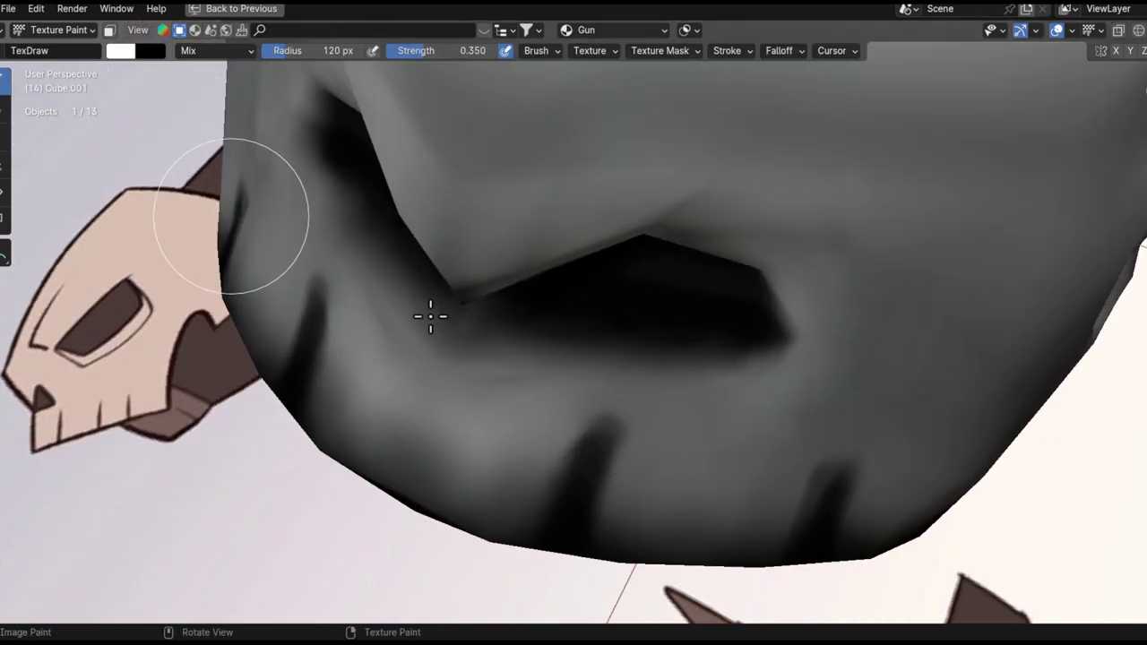
{"action": "left_click_drag", "start_coordinate": [567, 410], "coordinate": [527, 447], "text": "alt"}
{"action": "left_click_drag", "start_coordinate": [473, 399], "coordinate": [512, 339], "text": "alt"}
{"action": "key", "text": "f"}
{"action": "left_click", "coordinate": [472, 416]}
{"action": "mouse_move", "coordinate": [468, 421]}
{"action": "left_mouse_down", "text": "alt+shift"}
{"action": "mouse_move", "coordinate": [445, 377]}
{"action": "mouse_move", "coordinate": [609, 294]}
{"action": "left_mouse_up", "text": "alt+shift"}
{"action": "key", "text": "shift+f"}
{"action": "left_click", "coordinate": [653, 331]}
{"action": "key", "text": "ctrl+z"}
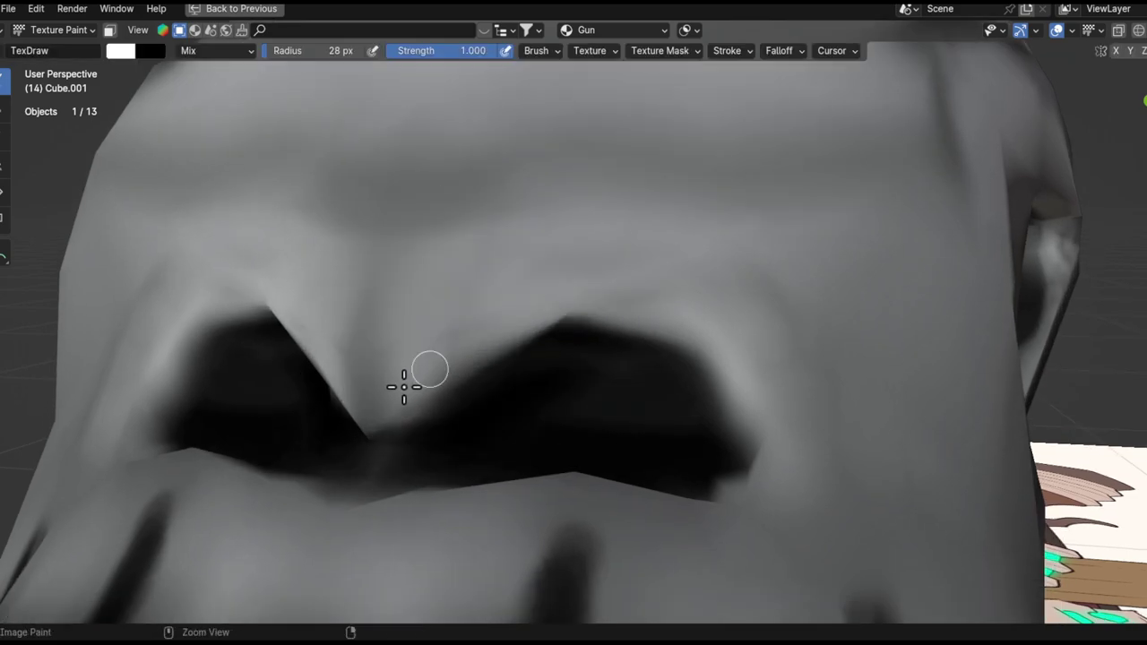
- Paint a white highlight along the upper rim of the nose cavity down to its outer corner, undoing unsatisfactory strokes
{"action": "left_click_drag", "start_coordinate": [395, 405], "coordinate": [587, 291]}
{"action": "key", "text": "ctrl+z"}
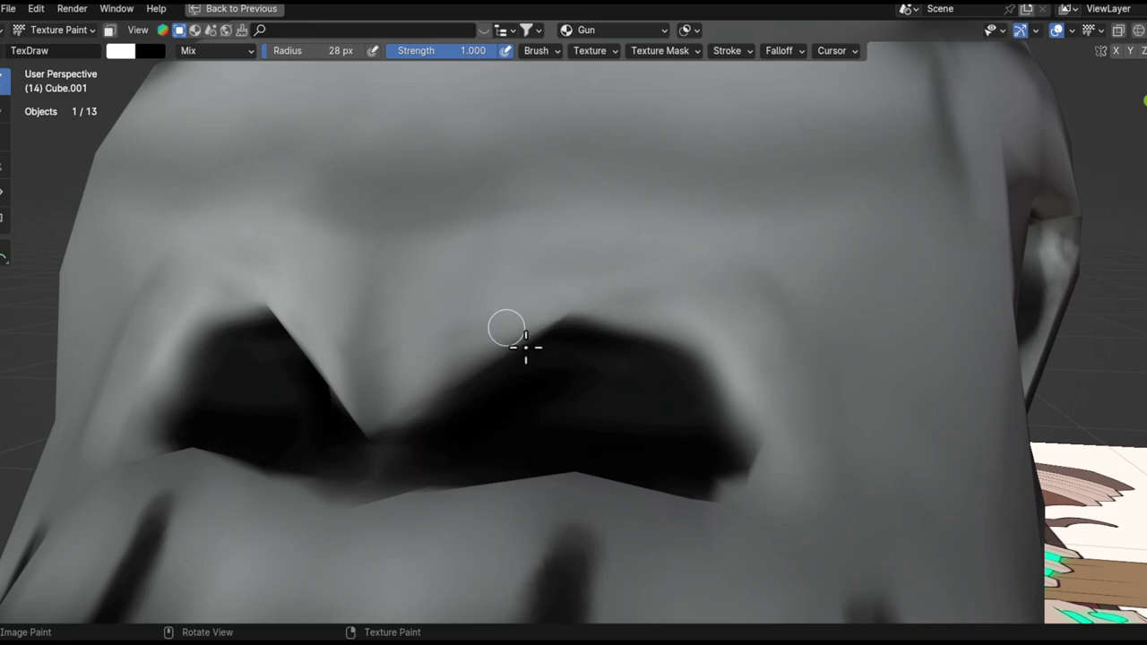
{"action": "middle_click_drag", "start_coordinate": [519, 344], "coordinate": [652, 259]}
{"action": "left_click_drag", "start_coordinate": [392, 374], "coordinate": [378, 369]}
{"action": "left_click_drag", "start_coordinate": [590, 293], "coordinate": [743, 334]}
{"action": "middle_click_drag", "start_coordinate": [693, 361], "coordinate": [777, 359]}
{"action": "key", "text": "ctrl+z"}
{"action": "mouse_move", "coordinate": [592, 298]}
{"action": "left_mouse_down"}
{"action": "mouse_move", "coordinate": [754, 345]}
{"action": "mouse_move", "coordinate": [766, 393]}
{"action": "left_mouse_up"}
{"action": "key", "text": "ctrl+z"}
{"action": "key", "text": "ctrl+z"}
{"action": "mouse_move", "coordinate": [574, 297]}
{"action": "left_mouse_down"}
{"action": "mouse_move", "coordinate": [666, 328]}
{"action": "mouse_move", "coordinate": [782, 482]}
{"action": "left_mouse_up"}
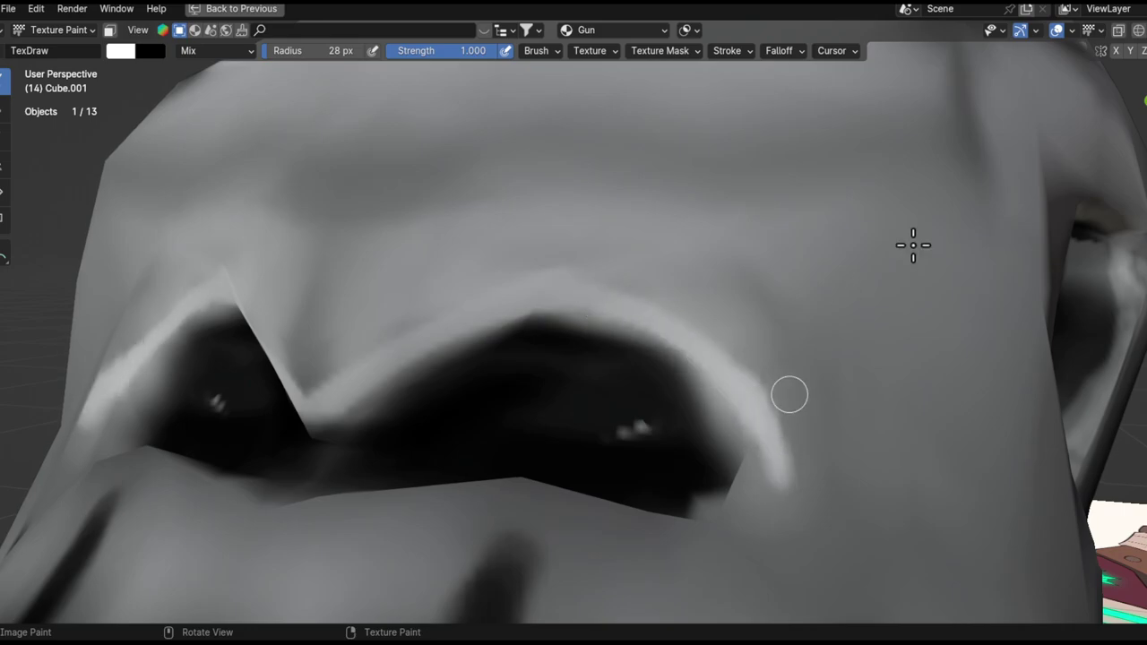
- Change the viewport shading mode and paint a white highlight along the lower rim of the nose cavity
{"action": "left_click", "coordinate": [1145, 30]}
{"action": "middle_click_drag", "start_coordinate": [785, 261], "coordinate": [727, 426], "text": "ctrl"}
{"action": "mouse_move", "coordinate": [763, 285]}
{"action": "middle_mouse_down", "text": "ctrl"}
{"action": "mouse_move", "coordinate": [733, 454]}
{"action": "mouse_move", "coordinate": [783, 268]}
{"action": "mouse_move", "coordinate": [740, 411]}
{"action": "middle_mouse_up", "text": "ctrl"}
{"action": "middle_click_drag", "start_coordinate": [752, 364], "coordinate": [745, 260], "text": "ctrl"}
{"action": "mouse_move", "coordinate": [731, 331]}
{"action": "middle_mouse_down", "text": "shift"}
{"action": "mouse_move", "coordinate": [610, 448]}
{"action": "mouse_move", "coordinate": [518, 358]}
{"action": "mouse_move", "coordinate": [377, 269]}
{"action": "middle_mouse_up", "text": "shift"}
{"action": "mouse_move", "coordinate": [376, 269]}
{"action": "left_mouse_down"}
{"action": "mouse_move", "coordinate": [648, 326]}
{"action": "mouse_move", "coordinate": [700, 352]}
{"action": "mouse_move", "coordinate": [814, 319]}
{"action": "left_mouse_up"}
{"action": "left_click_drag", "start_coordinate": [748, 345], "coordinate": [717, 263], "text": "alt"}
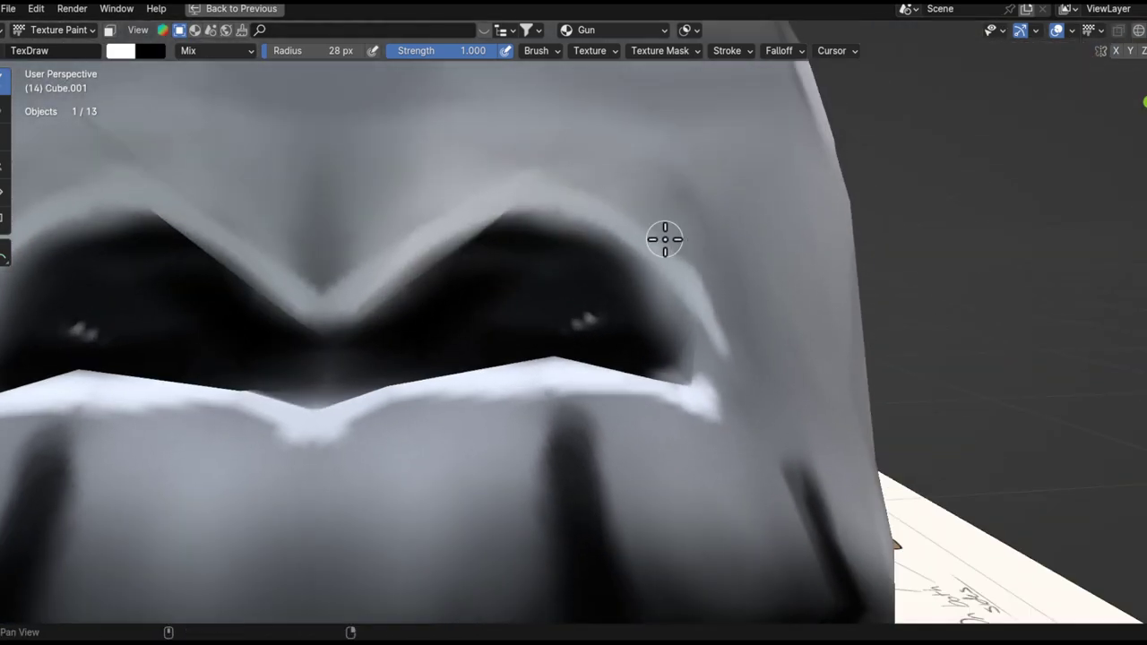
{"action": "left_click_drag", "start_coordinate": [397, 216], "coordinate": [508, 228], "text": "alt+shift"}
- Switch to the Smear brush with a 65 px radius and blend the highlight along the nose cavity's upper rim
{"action": "left_click", "coordinate": [4, 137]}
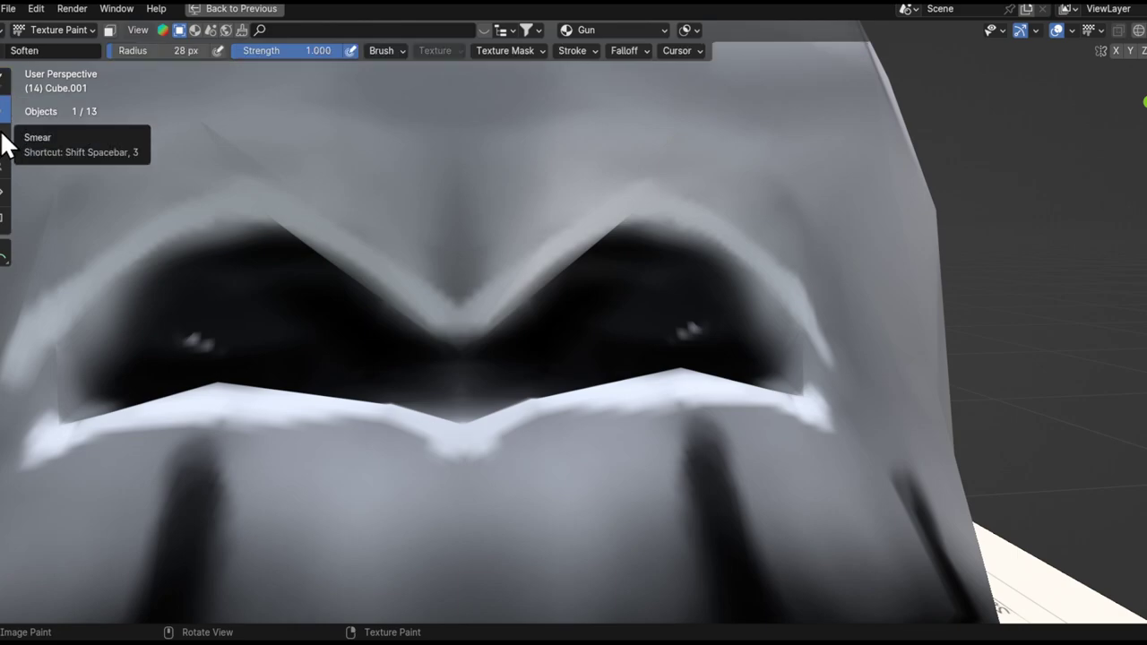
{"action": "middle_click_drag", "start_coordinate": [538, 258], "coordinate": [481, 274]}
{"action": "key", "text": "f"}
{"action": "left_click", "coordinate": [512, 285]}
{"action": "scroll", "coordinate": [512, 285], "scroll_direction": "up", "scroll_amount": 2}
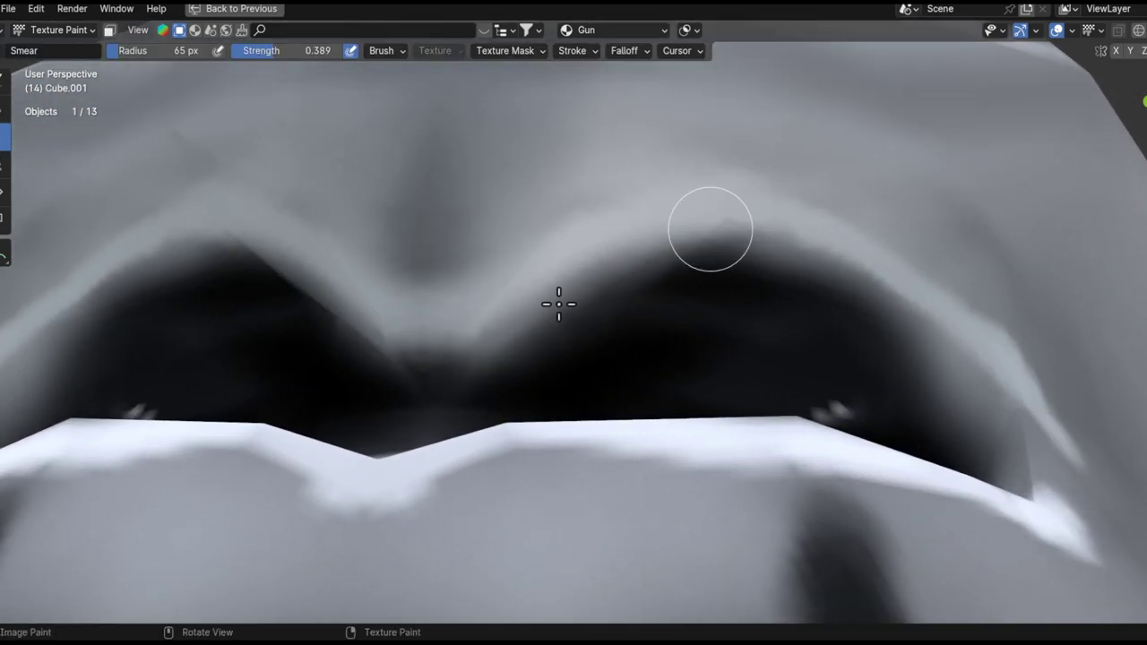
{"action": "middle_click_drag", "start_coordinate": [796, 273], "coordinate": [610, 255]}
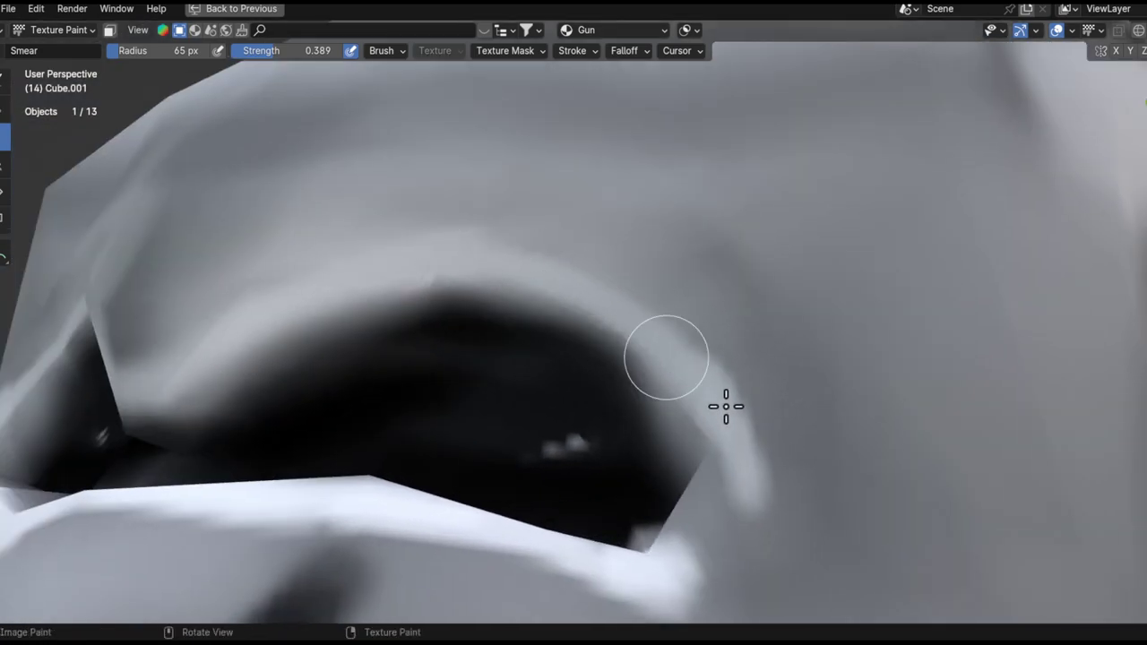
- Smear the highlights together around the outer corner of the nose cavity and start smoothing the lower rim
{"action": "middle_click_drag", "start_coordinate": [728, 566], "coordinate": [777, 319]}
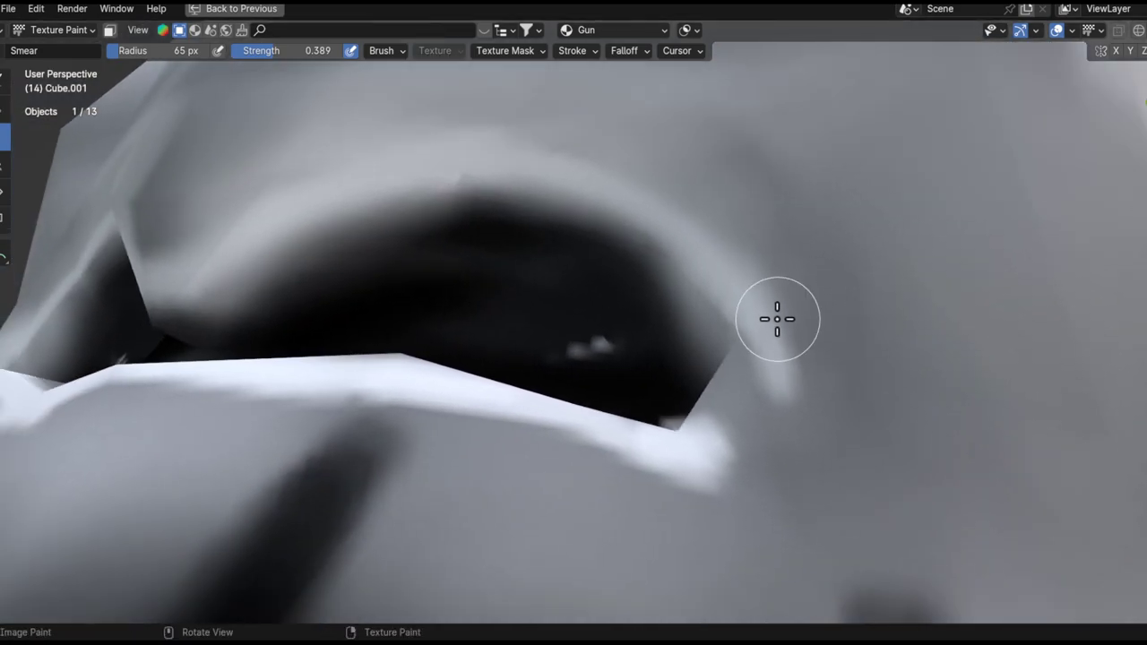
{"action": "left_click_drag", "start_coordinate": [766, 328], "coordinate": [751, 346]}
{"action": "left_click_drag", "start_coordinate": [719, 296], "coordinate": [719, 527], "text": "alt"}
{"action": "left_click_drag", "start_coordinate": [752, 377], "coordinate": [748, 448], "text": "alt"}
{"action": "left_click_drag", "start_coordinate": [748, 448], "coordinate": [757, 325], "text": "ctrl+alt"}
{"action": "left_click_drag", "start_coordinate": [757, 404], "coordinate": [741, 365], "text": "ctrl+alt"}
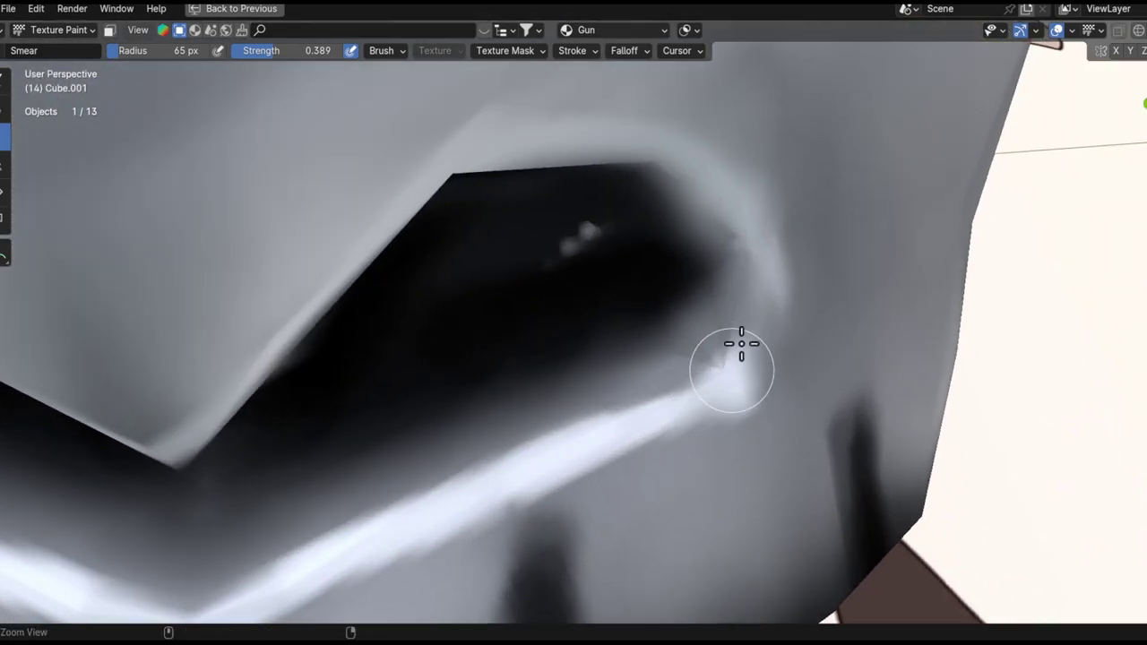
{"action": "middle_click_drag", "start_coordinate": [738, 352], "coordinate": [713, 406], "text": "ctrl"}
{"action": "middle_click_drag", "start_coordinate": [757, 448], "coordinate": [776, 404], "text": "shift"}
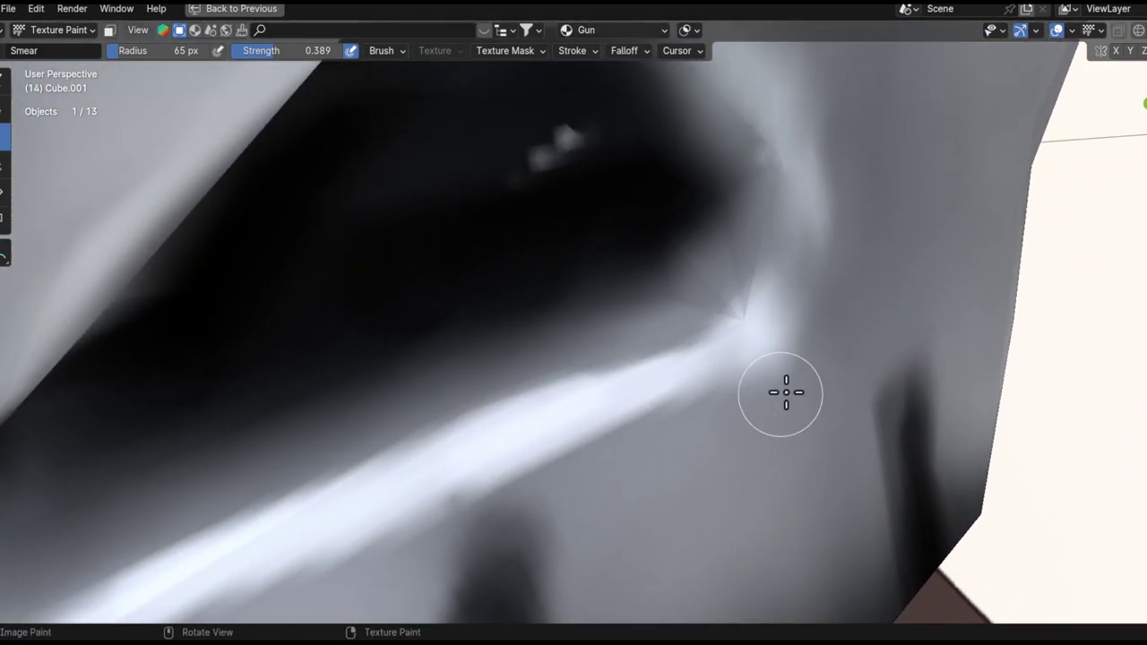
{"action": "mouse_move", "coordinate": [772, 296]}
{"action": "middle_mouse_down"}
{"action": "mouse_move", "coordinate": [789, 292]}
{"action": "mouse_move", "coordinate": [745, 325]}
{"action": "middle_mouse_up"}
{"action": "mouse_move", "coordinate": [569, 445]}
{"action": "middle_mouse_down"}
{"action": "mouse_move", "coordinate": [661, 415]}
{"action": "mouse_move", "coordinate": [468, 466]}
{"action": "middle_mouse_up"}
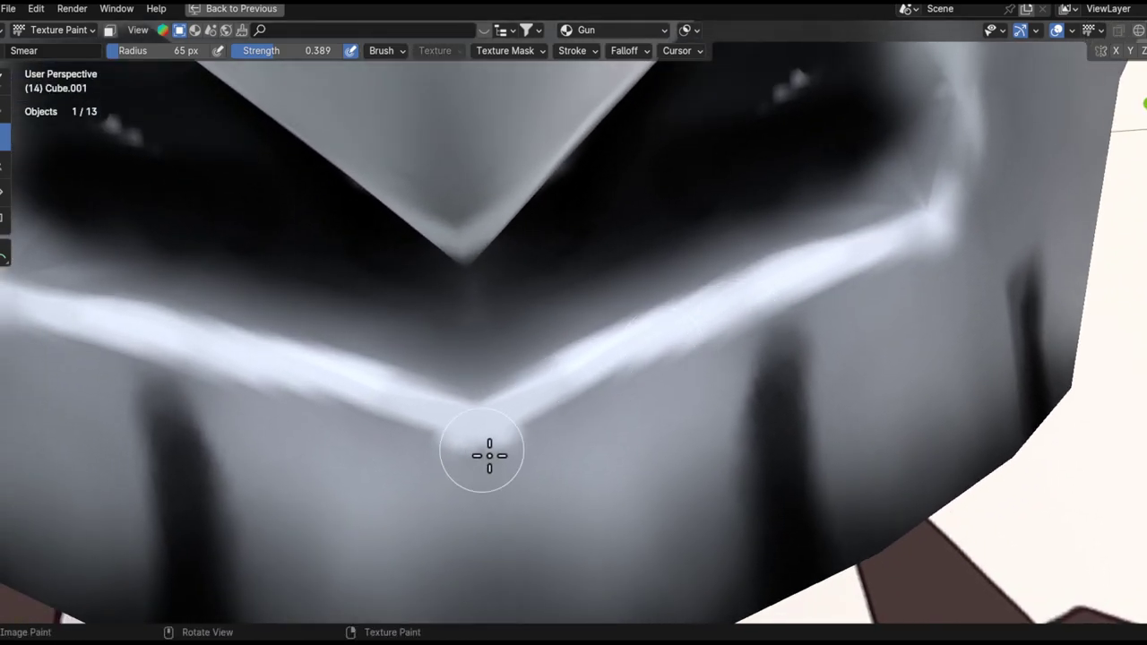
- Set the Smear radius to 91 px and blend the underside of the lower-rim highlight, undoing the first strokes
{"action": "key", "text": "f"}
{"action": "left_click", "coordinate": [584, 422]}
{"action": "left_click_drag", "start_coordinate": [583, 422], "coordinate": [826, 335]}
{"action": "key", "text": "ctrl+z"}
{"action": "key", "text": "ctrl+z"}
{"action": "key", "text": "f"}
{"action": "left_click", "coordinate": [582, 411]}
{"action": "left_click_drag", "start_coordinate": [589, 408], "coordinate": [731, 338]}
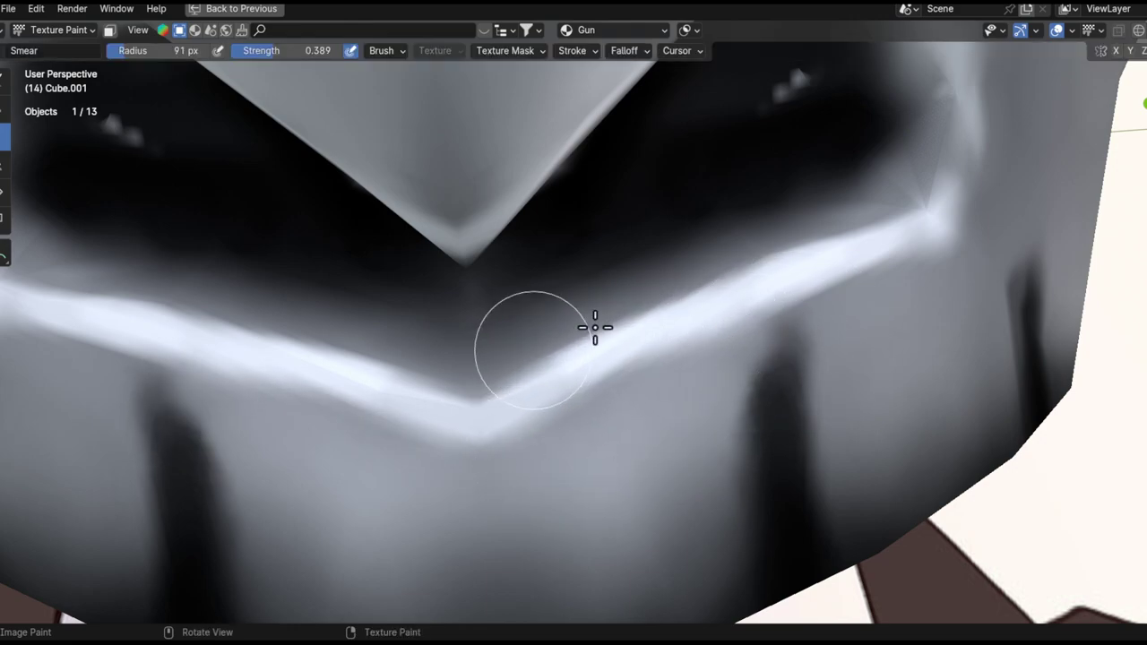
- Smear the central V of the lower-rim highlight to soften its upper edge into the dark cavity
{"action": "middle_click_drag", "start_coordinate": [595, 327], "coordinate": [525, 363]}
{"action": "left_click_drag", "start_coordinate": [525, 364], "coordinate": [734, 280]}
{"action": "scroll", "coordinate": [524, 360], "scroll_direction": "up", "scroll_amount": 1}
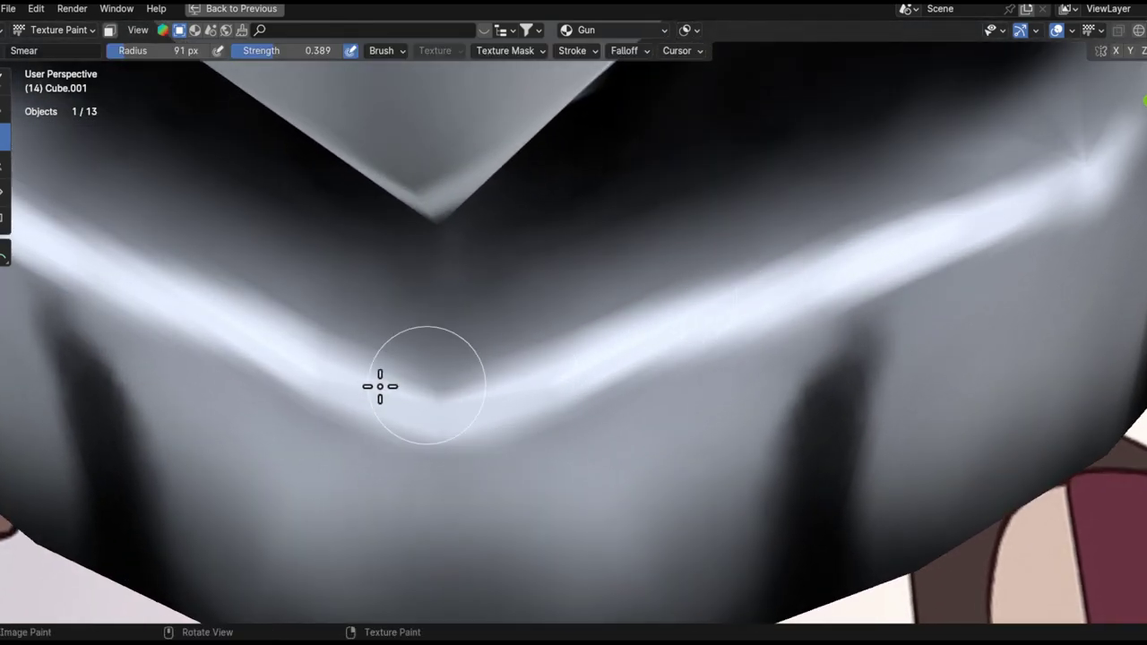
{"action": "left_click_drag", "start_coordinate": [380, 386], "coordinate": [582, 324]}
{"action": "mouse_move", "coordinate": [782, 273]}
{"action": "middle_mouse_down"}
{"action": "mouse_move", "coordinate": [793, 325]}
{"action": "mouse_move", "coordinate": [889, 234]}
{"action": "middle_mouse_up"}
- Thin and smooth the lower-rim highlight from the centre toward the nose cavity's outer corner
{"action": "mouse_move", "coordinate": [999, 173]}
{"action": "left_mouse_down", "text": "ctrl+alt"}
{"action": "mouse_move", "coordinate": [832, 435]}
{"action": "mouse_move", "coordinate": [865, 251]}
{"action": "mouse_move", "coordinate": [712, 483]}
{"action": "mouse_move", "coordinate": [818, 362]}
{"action": "left_mouse_up", "text": "ctrl+alt"}
{"action": "left_click_drag", "start_coordinate": [630, 317], "coordinate": [566, 354], "text": "alt"}
{"action": "mouse_move", "coordinate": [566, 354]}
{"action": "left_mouse_down", "text": "ctrl+alt"}
{"action": "mouse_move", "coordinate": [664, 216]}
{"action": "mouse_move", "coordinate": [585, 359]}
{"action": "left_mouse_up", "text": "ctrl+alt"}
{"action": "middle_click_drag", "start_coordinate": [585, 359], "coordinate": [541, 325], "text": "ctrl"}
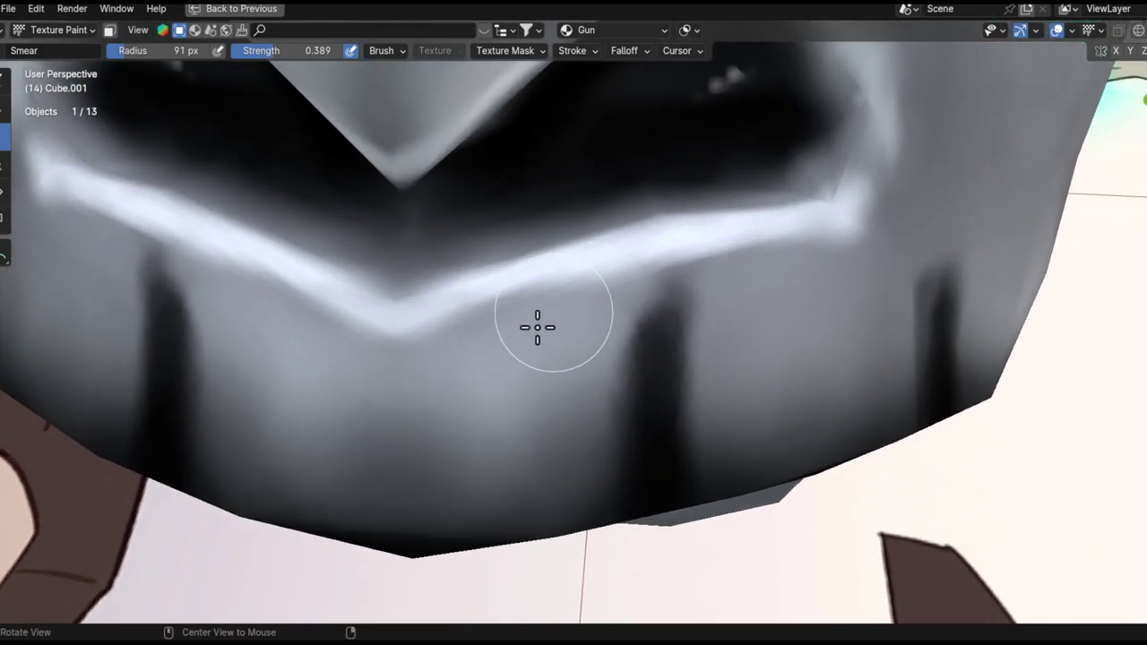
{"action": "mouse_move", "coordinate": [616, 285]}
{"action": "left_mouse_down"}
{"action": "mouse_move", "coordinate": [445, 341]}
{"action": "mouse_move", "coordinate": [451, 308]}
{"action": "mouse_move", "coordinate": [445, 355]}
{"action": "mouse_move", "coordinate": [556, 251]}
{"action": "mouse_move", "coordinate": [625, 256]}
{"action": "left_mouse_up"}
{"action": "mouse_move", "coordinate": [624, 256]}
{"action": "middle_mouse_down"}
{"action": "mouse_move", "coordinate": [504, 440]}
{"action": "mouse_move", "coordinate": [565, 385]}
{"action": "middle_mouse_up"}
{"action": "mouse_move", "coordinate": [566, 385]}
{"action": "left_mouse_down"}
{"action": "mouse_move", "coordinate": [619, 409]}
{"action": "mouse_move", "coordinate": [732, 394]}
{"action": "left_mouse_up"}
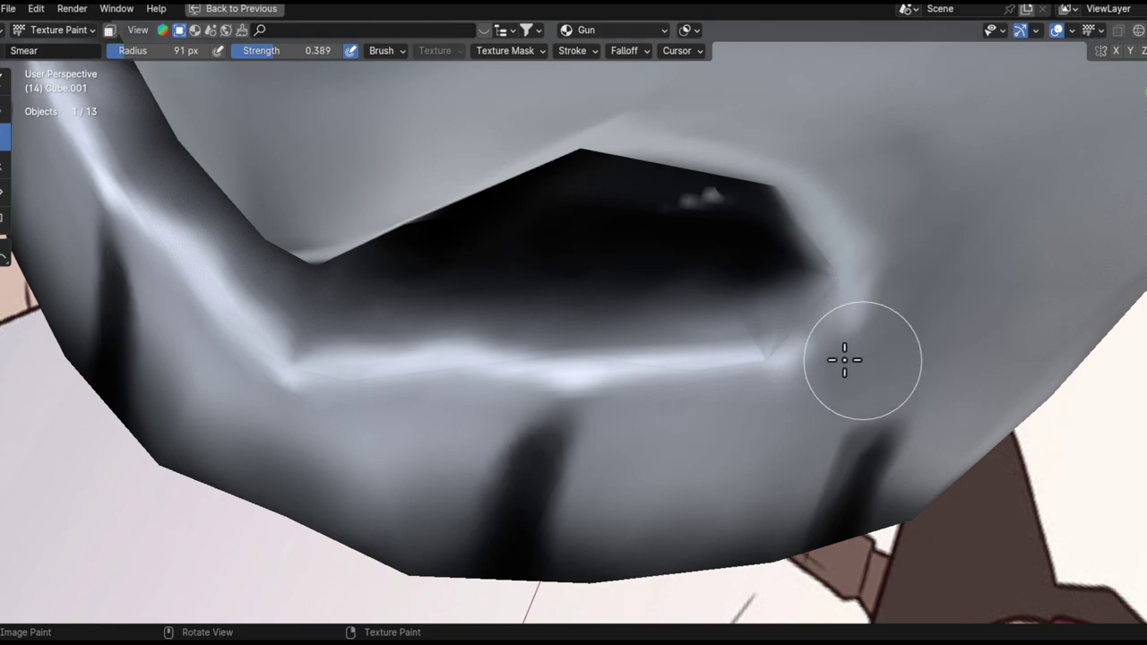
- Examine the painted shading on the skull's forehead, brow ridge and nose cavity from the front and above
{"action": "scroll", "coordinate": [921, 292], "scroll_direction": "down", "scroll_amount": 6}
{"action": "middle_click_drag", "start_coordinate": [865, 346], "coordinate": [648, 400]}
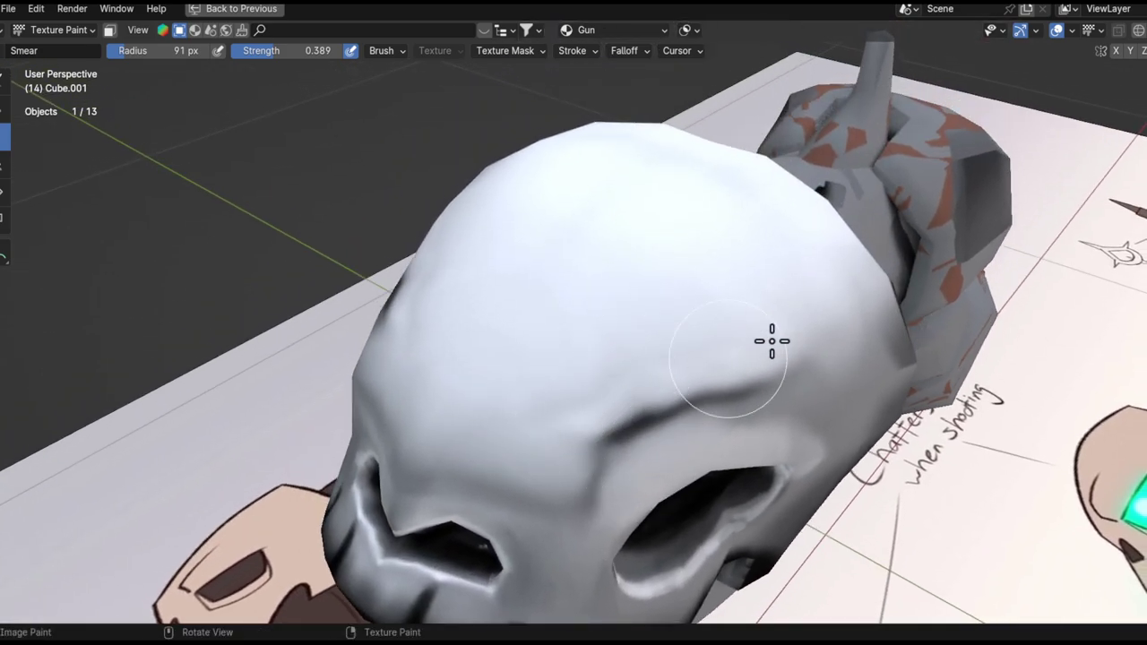
{"action": "middle_click_drag", "start_coordinate": [648, 309], "coordinate": [663, 275], "text": "ctrl"}
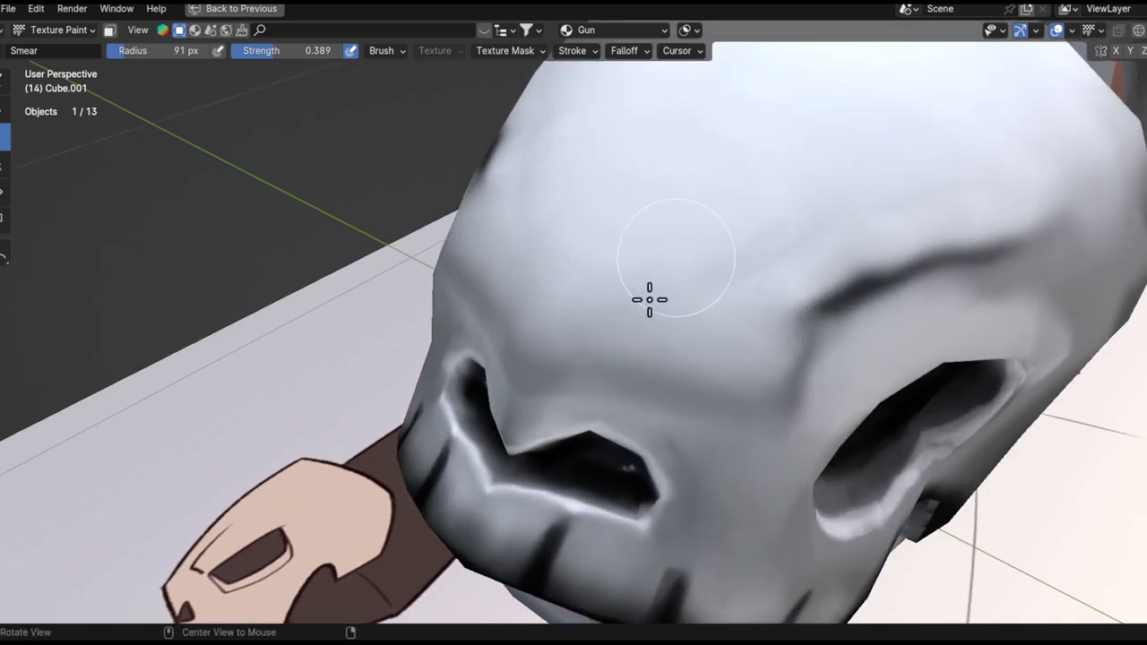
{"action": "middle_click_drag", "start_coordinate": [654, 377], "coordinate": [743, 355]}
{"action": "middle_click_drag", "start_coordinate": [726, 398], "coordinate": [704, 484], "text": "ctrl"}
{"action": "middle_click_drag", "start_coordinate": [715, 376], "coordinate": [622, 460], "text": "ctrl"}
{"action": "middle_click_drag", "start_coordinate": [573, 394], "coordinate": [636, 355]}
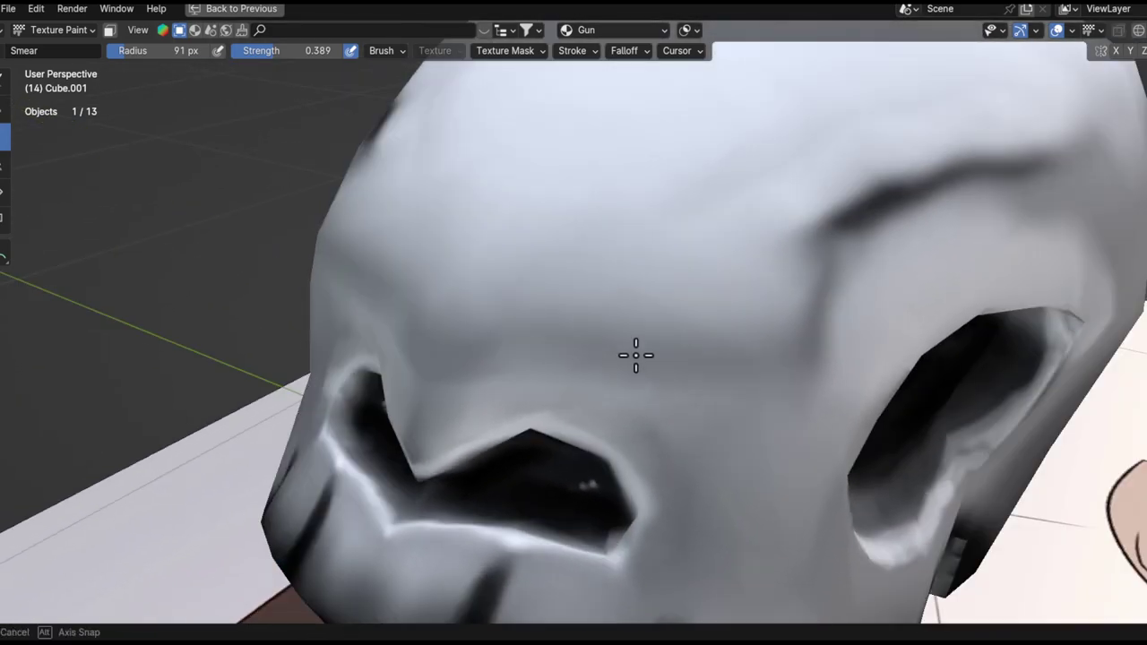
- Switch to the Draw brush in black and try a full-strength stroke across the brow above the nose cavity, then undo it
{"action": "left_click", "coordinate": [5, 80]}
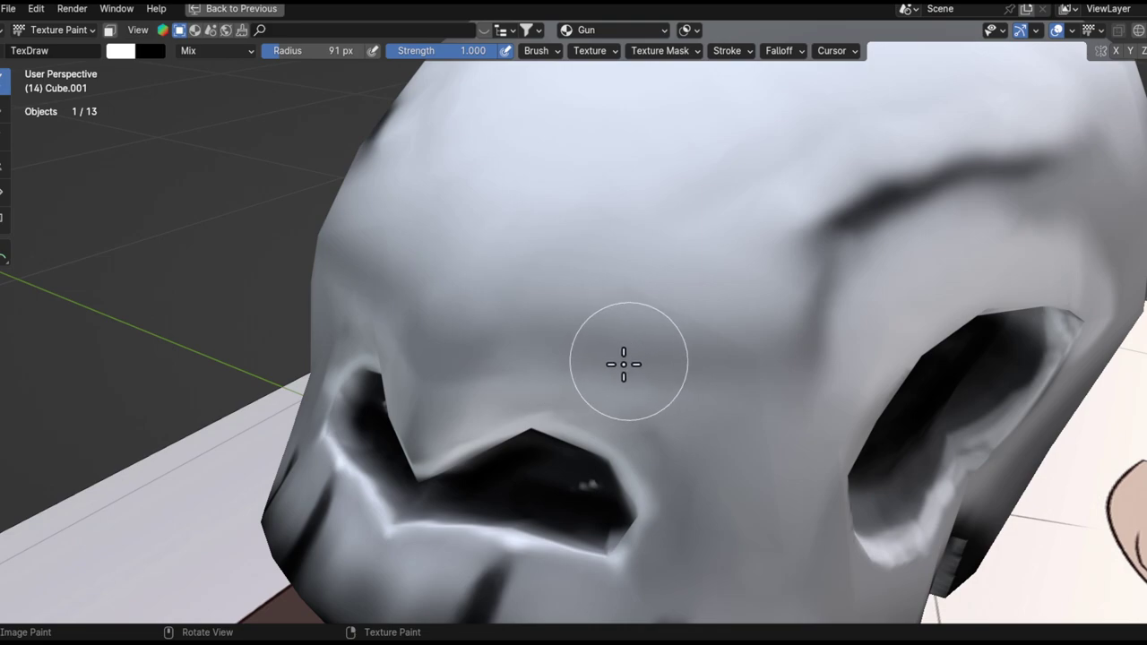
{"action": "middle_click_drag", "start_coordinate": [774, 409], "coordinate": [742, 376]}
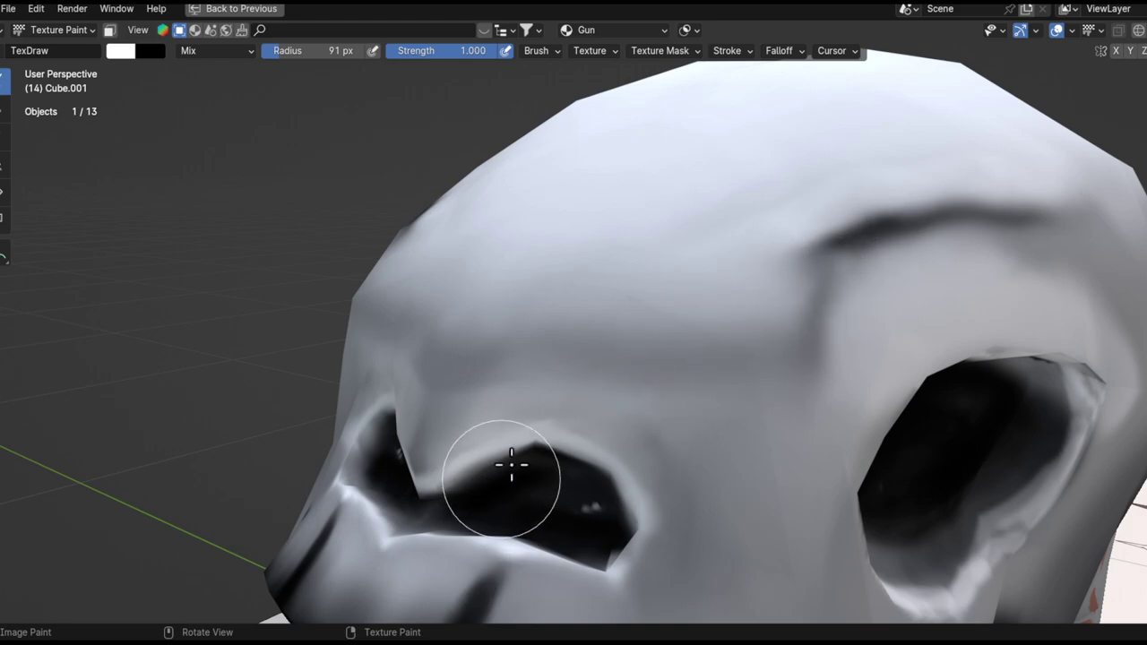
{"action": "middle_click_drag", "start_coordinate": [510, 464], "coordinate": [593, 303], "text": "shift"}
{"action": "middle_click_drag", "start_coordinate": [591, 432], "coordinate": [628, 362]}
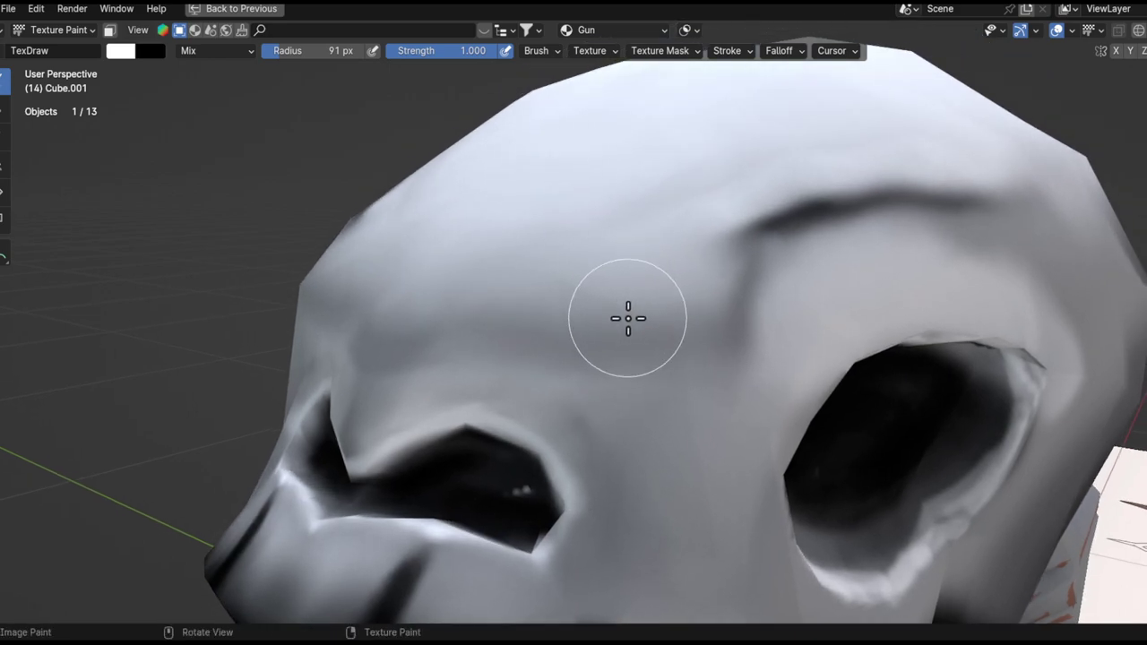
{"action": "middle_click_drag", "start_coordinate": [647, 315], "coordinate": [608, 329], "text": "ctrl"}
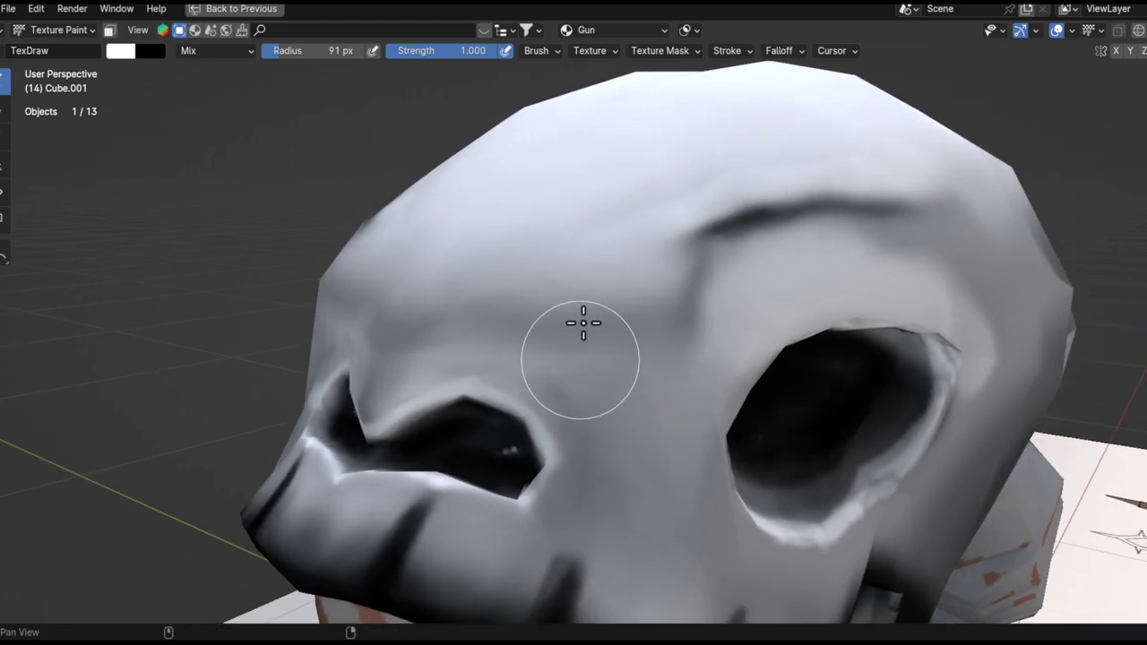
{"action": "middle_click_drag", "start_coordinate": [576, 336], "coordinate": [617, 318]}
{"action": "key", "text": "x"}
{"action": "left_click_drag", "start_coordinate": [333, 304], "coordinate": [488, 294]}
{"action": "key", "text": "ctrl+z"}
{"action": "key", "text": "ctrl+z"}
- Set the Draw strength to 0.438 and paint a broad black band across the brow ridge above the nose cavity
{"action": "key", "text": "shift+f"}
{"action": "left_click", "coordinate": [410, 301]}
{"action": "middle_click_drag", "start_coordinate": [409, 302], "coordinate": [457, 274]}
{"action": "key", "text": "shift+f"}
{"action": "left_click", "coordinate": [553, 282]}
{"action": "left_click_drag", "start_coordinate": [526, 281], "coordinate": [574, 237]}
{"action": "middle_click_drag", "start_coordinate": [446, 244], "coordinate": [472, 283]}
{"action": "left_click_drag", "start_coordinate": [395, 259], "coordinate": [519, 260]}
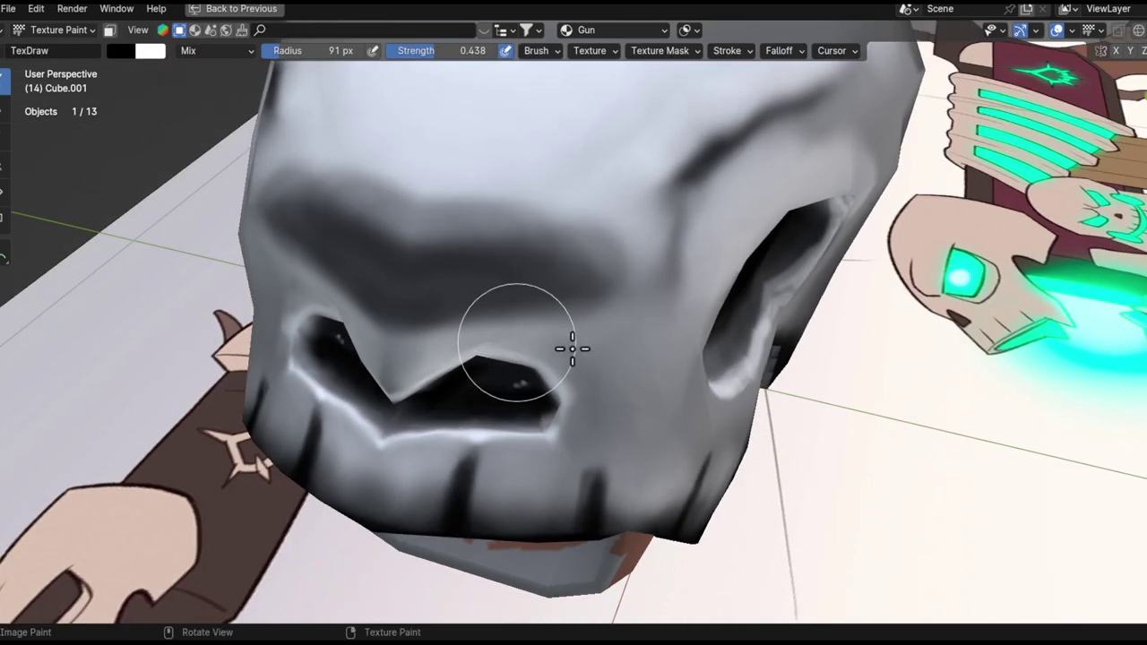
{"action": "middle_click_drag", "start_coordinate": [537, 333], "coordinate": [464, 263]}
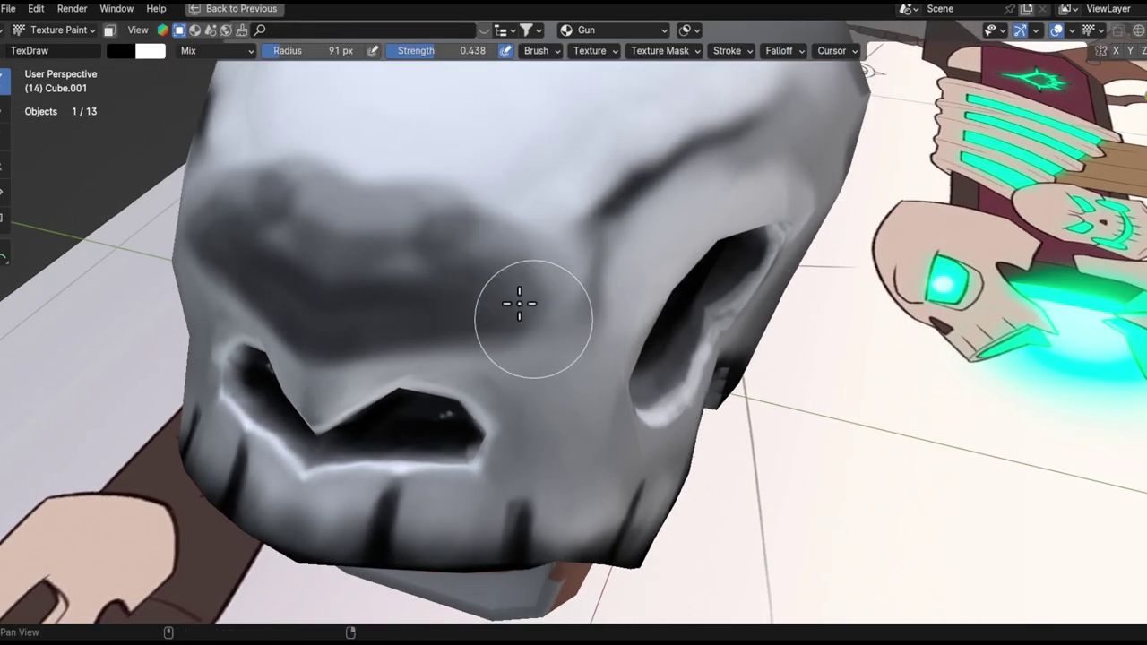
{"action": "middle_click_drag", "start_coordinate": [517, 300], "coordinate": [470, 341]}
{"action": "middle_click_drag", "start_coordinate": [580, 398], "coordinate": [576, 295]}
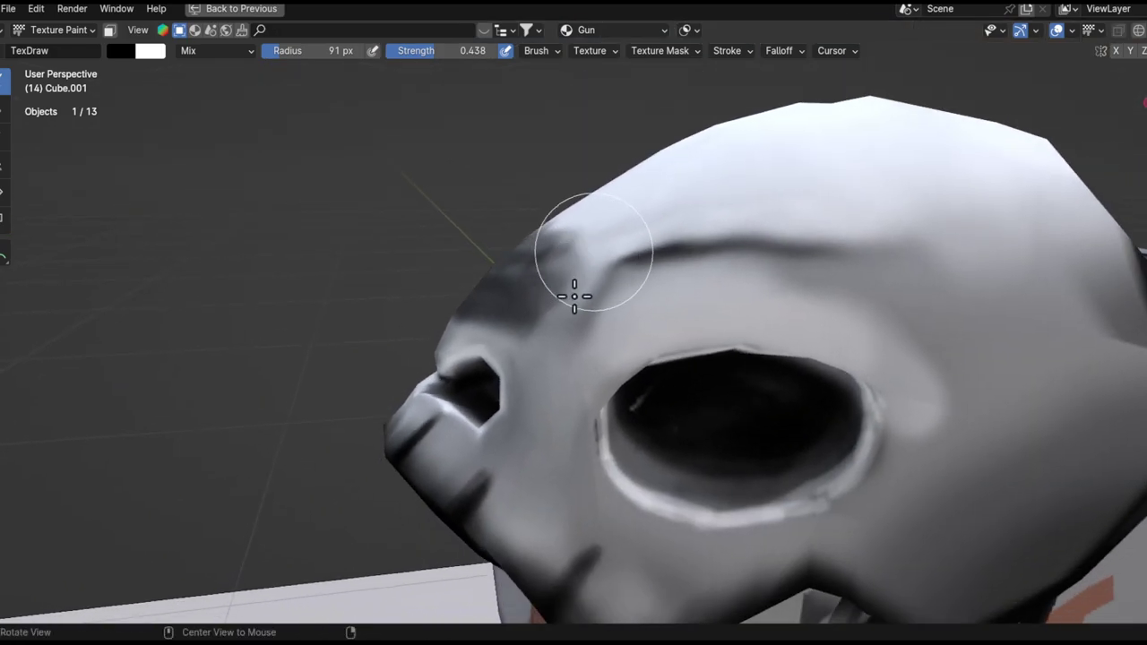
{"action": "scroll", "coordinate": [572, 260], "scroll_direction": "up", "scroll_amount": 2}
{"action": "middle_click_drag", "start_coordinate": [485, 344], "coordinate": [494, 311]}
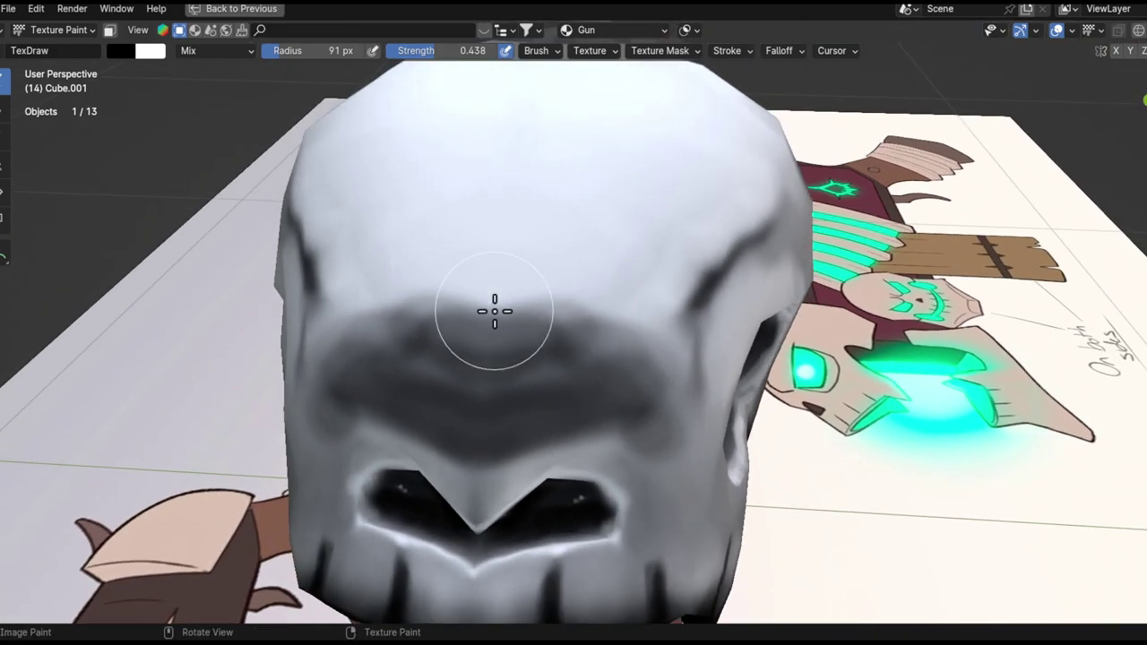
- Smear the upper edge of the dark brow band up into the forehead with a 147 px radius at 0.389 strength
{"action": "left_click", "coordinate": [3, 136]}
{"action": "scroll", "coordinate": [517, 348], "scroll_direction": "up", "scroll_amount": 1}
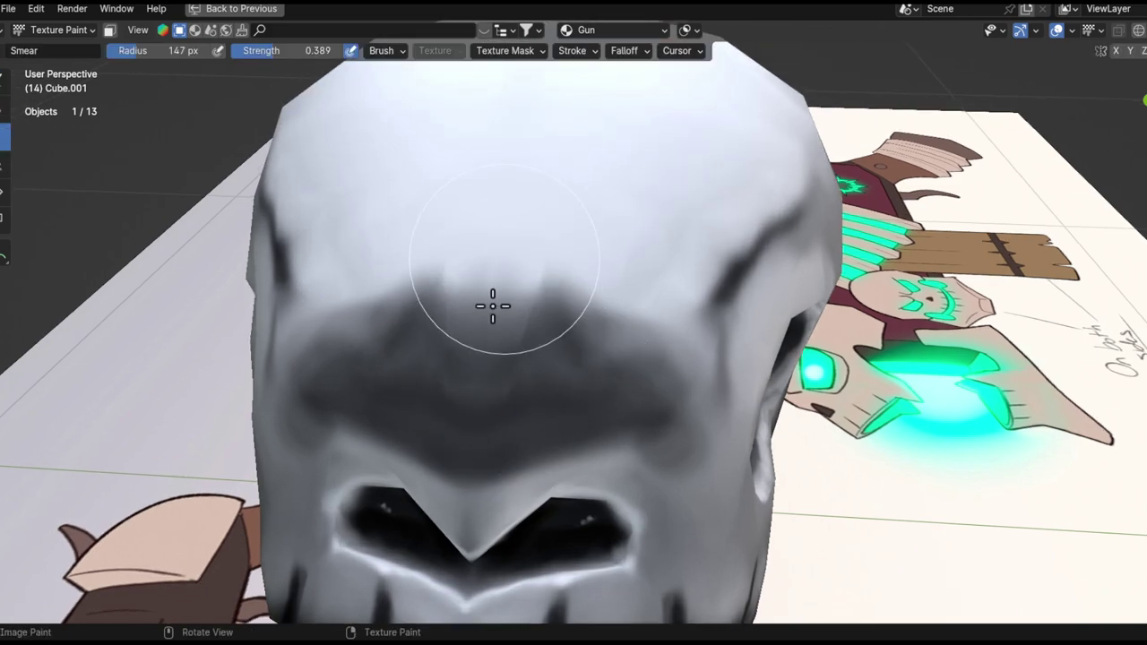
{"action": "mouse_move", "coordinate": [577, 359]}
{"action": "left_mouse_down"}
{"action": "mouse_move", "coordinate": [583, 315]}
{"action": "mouse_move", "coordinate": [568, 350]}
{"action": "mouse_move", "coordinate": [622, 328]}
{"action": "mouse_move", "coordinate": [568, 343]}
{"action": "mouse_move", "coordinate": [579, 283]}
{"action": "left_mouse_up"}
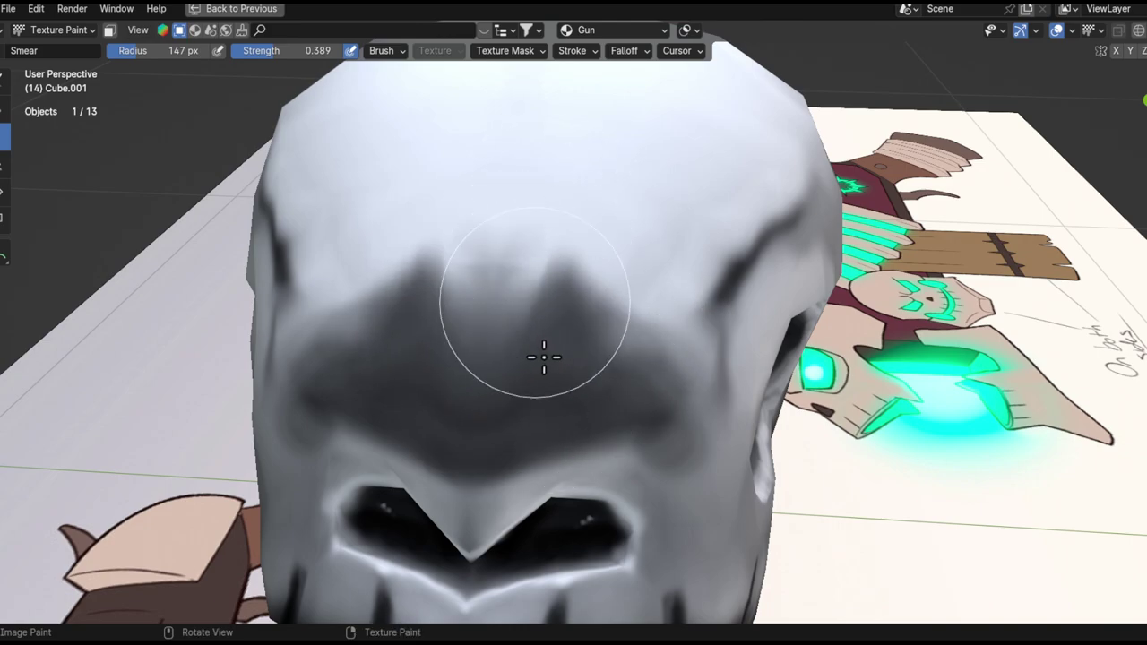
- Set the Smear strength to 0.147 and softly blend the dark brow band into the forehead and the bridge above the nose cavity
{"action": "key", "text": "shift+f"}
{"action": "left_click", "coordinate": [523, 399]}
{"action": "middle_click_drag", "start_coordinate": [552, 390], "coordinate": [646, 375]}
{"action": "middle_click_drag", "start_coordinate": [670, 288], "coordinate": [707, 403]}
{"action": "middle_click_drag", "start_coordinate": [708, 403], "coordinate": [737, 220]}
{"action": "middle_click_drag", "start_coordinate": [730, 337], "coordinate": [678, 391], "text": "ctrl"}
{"action": "middle_click_drag", "start_coordinate": [686, 291], "coordinate": [679, 211], "text": "ctrl"}
{"action": "middle_click_drag", "start_coordinate": [643, 401], "coordinate": [661, 287], "text": "ctrl"}
{"action": "mouse_move", "coordinate": [597, 365]}
{"action": "middle_mouse_down"}
{"action": "mouse_move", "coordinate": [642, 275]}
{"action": "mouse_move", "coordinate": [640, 338]}
{"action": "mouse_move", "coordinate": [624, 276]}
{"action": "mouse_move", "coordinate": [692, 345]}
{"action": "mouse_move", "coordinate": [613, 252]}
{"action": "middle_mouse_up"}
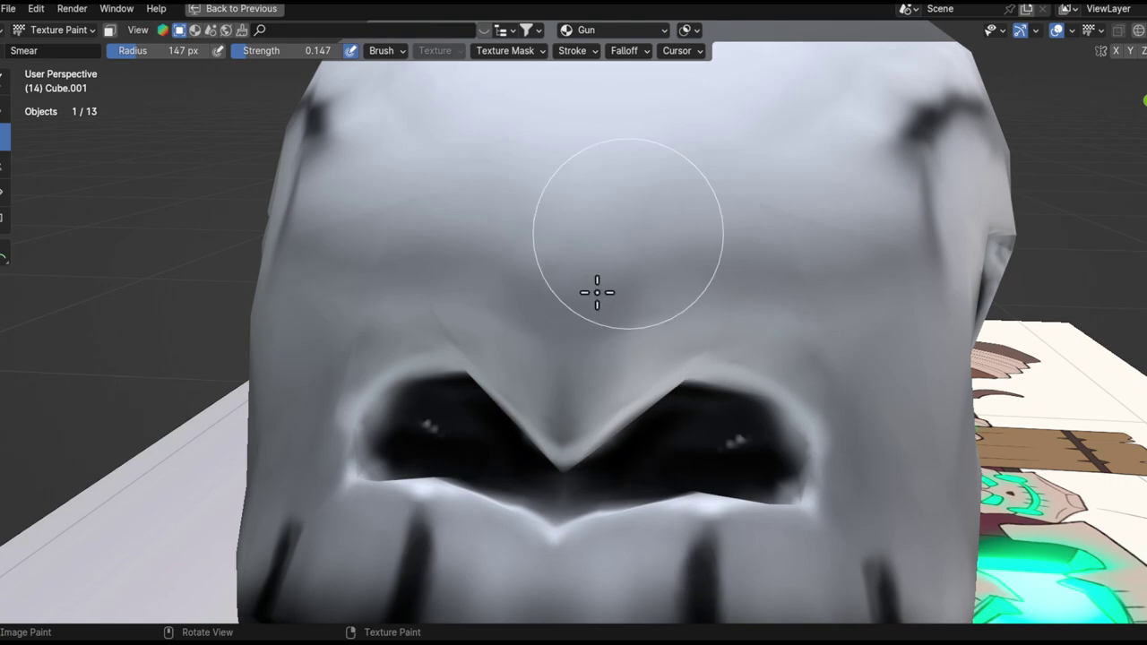
- Examine the blended brow and forehead shading and the crease above the eye socket from the side and above
{"action": "middle_click_drag", "start_coordinate": [771, 242], "coordinate": [759, 305], "text": "ctrl"}
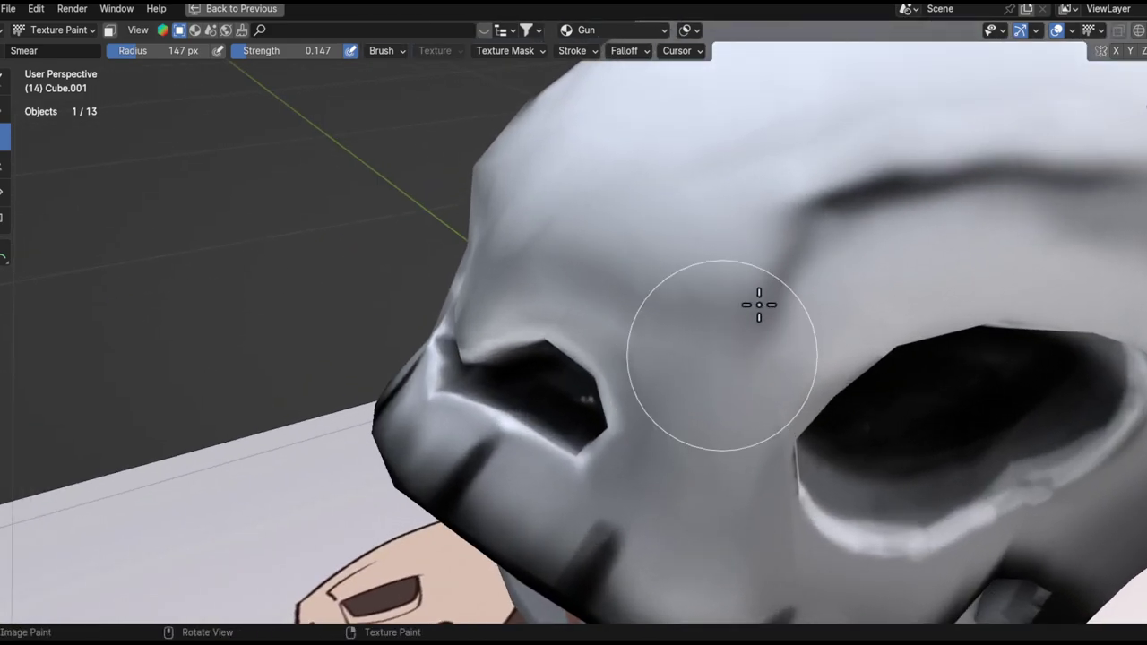
{"action": "middle_click_drag", "start_coordinate": [707, 335], "coordinate": [588, 287]}
{"action": "middle_click_drag", "start_coordinate": [734, 257], "coordinate": [660, 410], "text": "ctrl"}
{"action": "middle_click_drag", "start_coordinate": [660, 409], "coordinate": [788, 218], "text": "ctrl"}
{"action": "middle_click_drag", "start_coordinate": [789, 218], "coordinate": [627, 466], "text": "shift"}
{"action": "middle_click_drag", "start_coordinate": [627, 466], "coordinate": [695, 299], "text": "ctrl"}
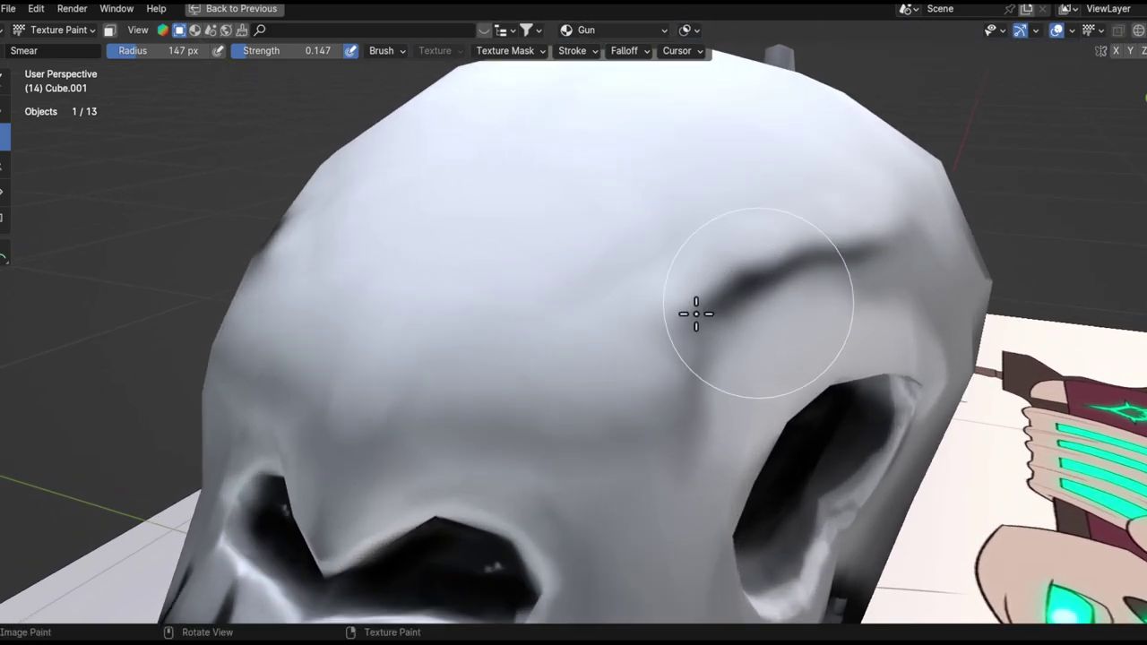
{"action": "middle_click_drag", "start_coordinate": [640, 477], "coordinate": [684, 481], "text": "ctrl"}
{"action": "middle_click_drag", "start_coordinate": [683, 354], "coordinate": [696, 294], "text": "ctrl"}
- Set the Smear brush to 0.457 strength and a 93 px radius
{"action": "key", "text": "shift+f"}
{"action": "left_click", "coordinate": [734, 324]}
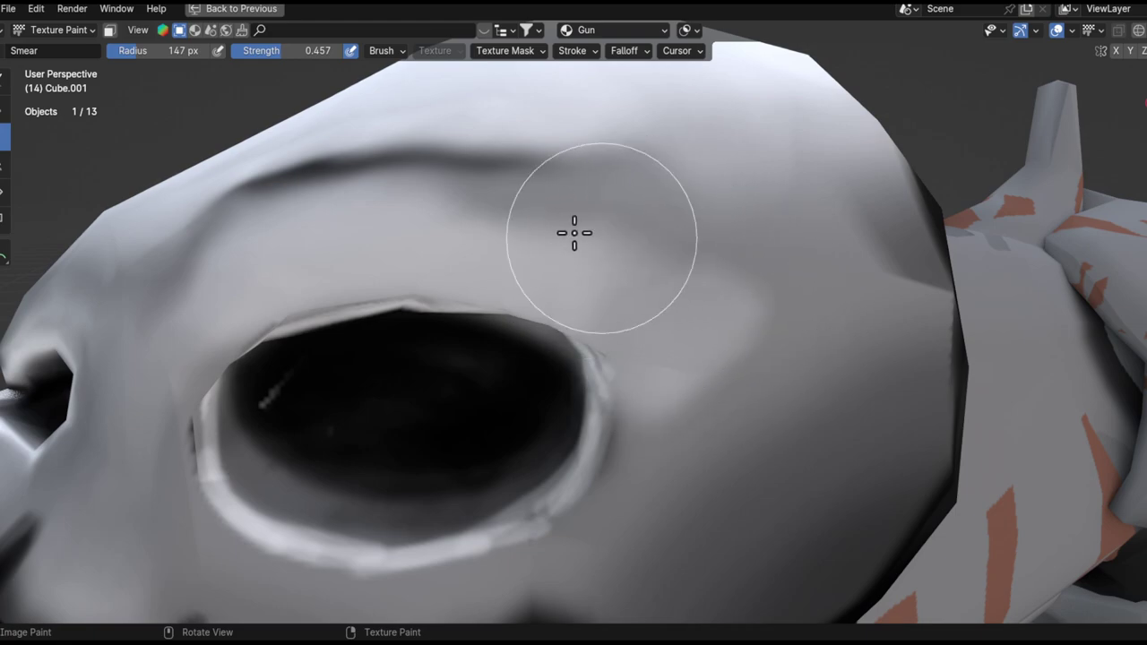
{"action": "middle_click_drag", "start_coordinate": [456, 230], "coordinate": [735, 307], "text": "ctrl"}
{"action": "mouse_move", "coordinate": [729, 359]}
{"action": "middle_mouse_down"}
{"action": "mouse_move", "coordinate": [629, 362]}
{"action": "mouse_move", "coordinate": [594, 313]}
{"action": "middle_mouse_up"}
{"action": "key", "text": "f"}
{"action": "left_click", "coordinate": [599, 365]}
{"action": "middle_click_drag", "start_coordinate": [555, 355], "coordinate": [538, 298], "text": "ctrl"}
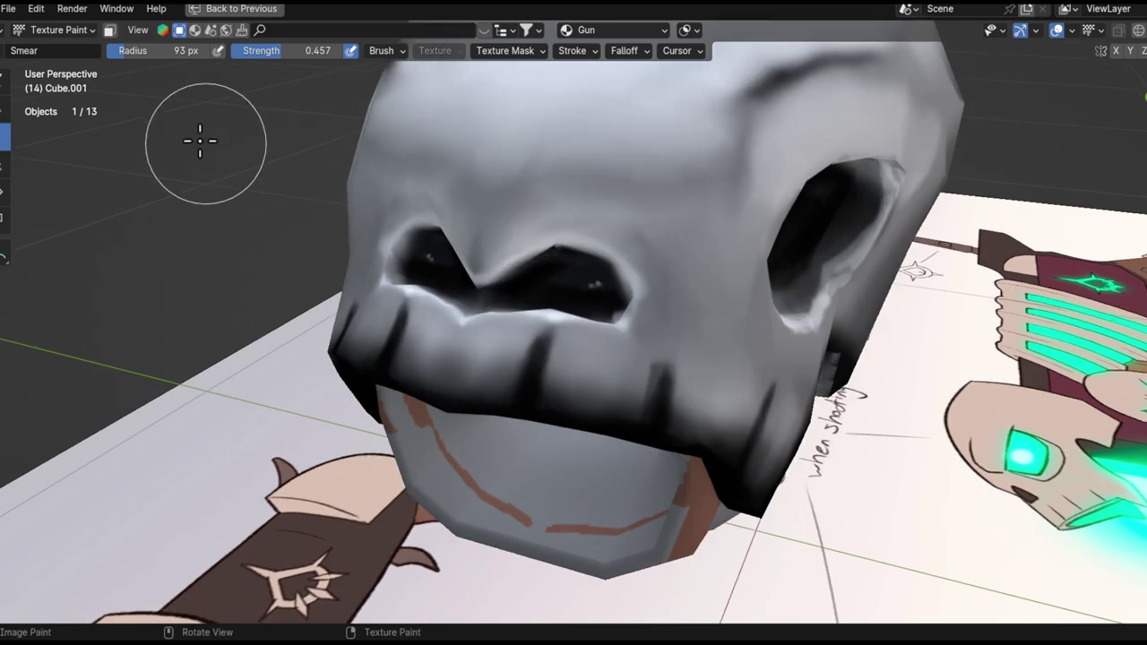
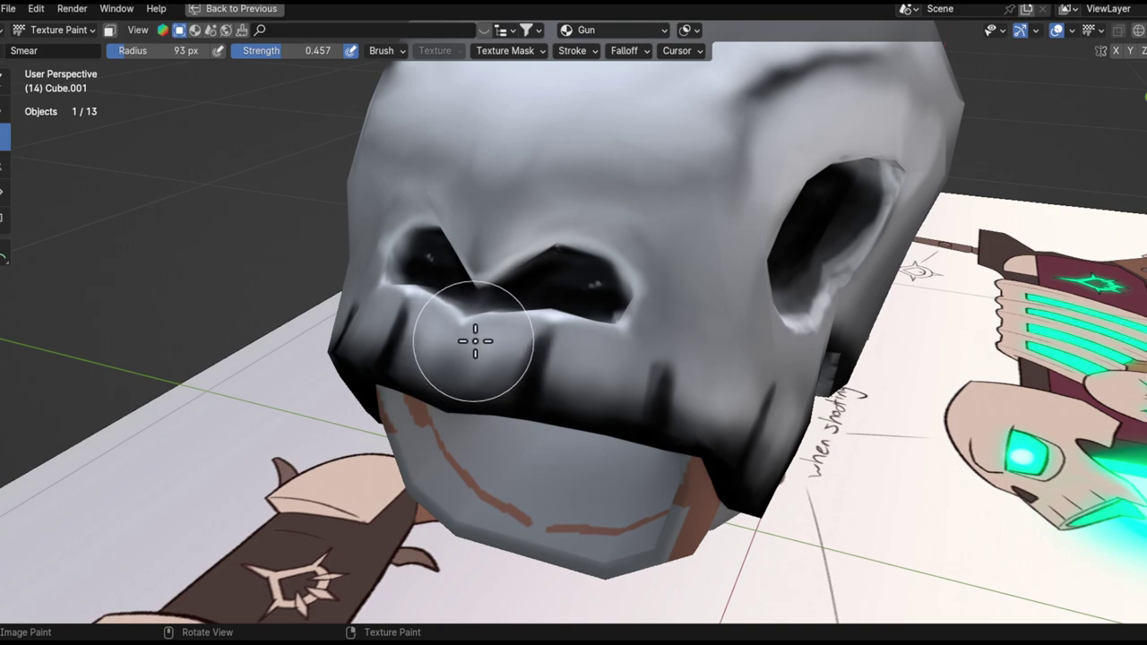
{"action": "key", "text": "space"}
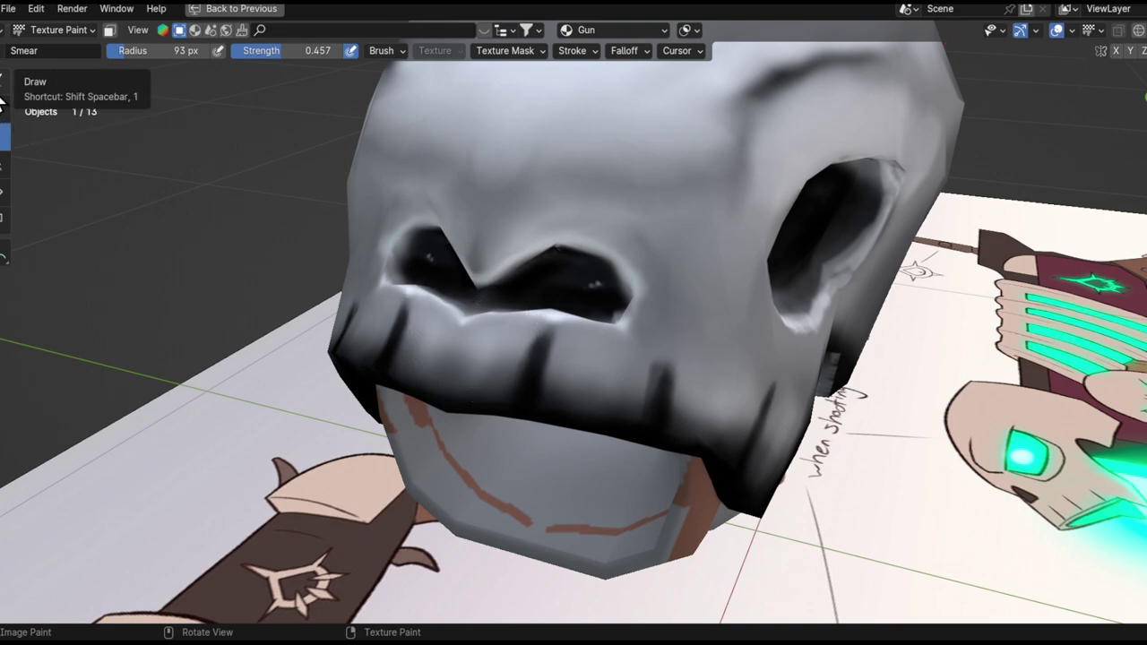
{"action": "key", "text": "1"}
{"action": "key", "text": "m"}
{"action": "key", "text": "m"}
{"action": "key", "text": "m"}
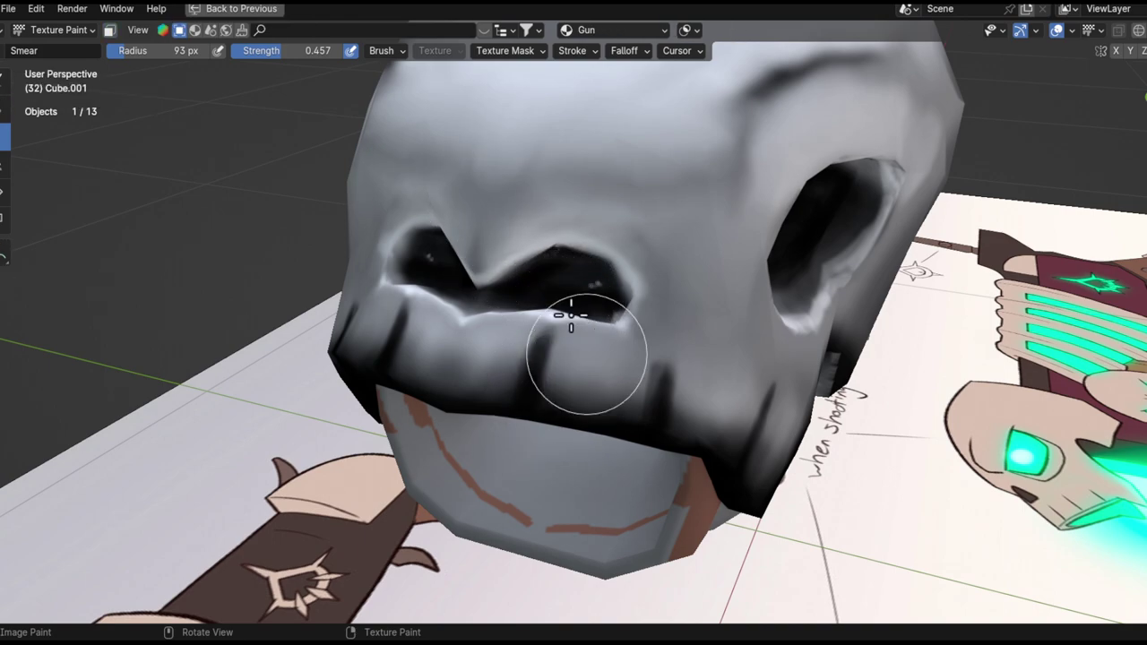
{"action": "key", "text": "m"}
{"action": "key", "text": "m"}
{"action": "key", "text": "m"}
{"action": "key", "text": "m"}
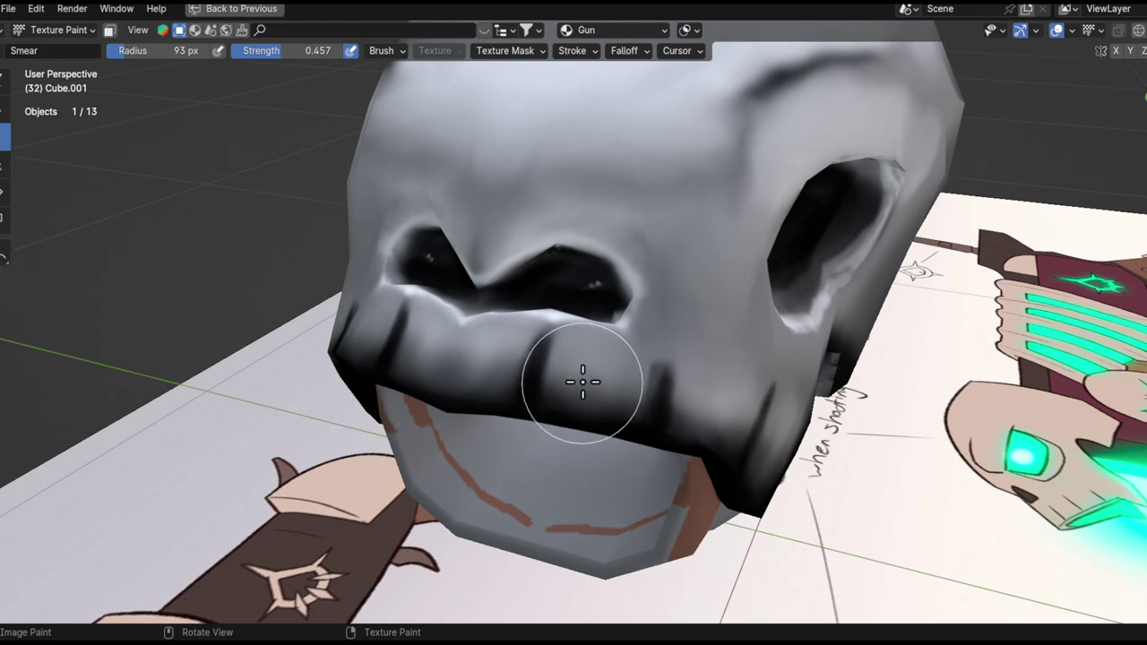
- Switch to the Draw brush in white and try a highlight beside the tooth line under the nose cavity, undoing the stroke
{"action": "key", "text": "shift+space"}
{"action": "left_click", "coordinate": [566, 351]}
{"action": "left_click_drag", "start_coordinate": [611, 356], "coordinate": [604, 269], "text": "alt+shift"}
{"action": "mouse_move", "coordinate": [605, 268]}
{"action": "left_mouse_down", "text": "ctrl+alt"}
{"action": "mouse_move", "coordinate": [597, 228]}
{"action": "mouse_move", "coordinate": [620, 360]}
{"action": "left_mouse_up", "text": "ctrl+alt"}
{"action": "key", "text": "f"}
{"action": "left_click", "coordinate": [598, 358]}
{"action": "left_click_drag", "start_coordinate": [578, 296], "coordinate": [607, 363], "text": "alt"}
{"action": "key", "text": "x"}
{"action": "key", "text": "x"}
{"action": "key", "text": "x"}
{"action": "left_click_drag", "start_coordinate": [548, 314], "coordinate": [528, 430]}
{"action": "key", "text": "ctrl+z"}
- Set the Draw radius to 25 px and paint white highlights along both sides of the tooth line under the nose cavity, undoing the first attempts
{"action": "key", "text": "f"}
{"action": "left_click", "coordinate": [521, 332]}
{"action": "left_click_drag", "start_coordinate": [548, 310], "coordinate": [520, 421]}
{"action": "left_click_drag", "start_coordinate": [557, 304], "coordinate": [522, 434]}
{"action": "key", "text": "ctrl+z"}
{"action": "key", "text": "ctrl+z"}
{"action": "key", "text": "ctrl+z"}
{"action": "key", "text": "ctrl+z"}
{"action": "mouse_move", "coordinate": [556, 307]}
{"action": "left_mouse_down"}
{"action": "mouse_move", "coordinate": [522, 428]}
{"action": "mouse_move", "coordinate": [578, 414]}
{"action": "left_mouse_up"}
{"action": "left_click_drag", "start_coordinate": [574, 306], "coordinate": [573, 423]}
- Paint white highlights along both sides of the two remaining tooth lines toward the cheek
{"action": "mouse_move", "coordinate": [640, 363]}
{"action": "left_mouse_down", "text": "alt"}
{"action": "mouse_move", "coordinate": [489, 363]}
{"action": "mouse_move", "coordinate": [594, 369]}
{"action": "mouse_move", "coordinate": [564, 323]}
{"action": "mouse_move", "coordinate": [554, 387]}
{"action": "left_mouse_up", "text": "alt"}
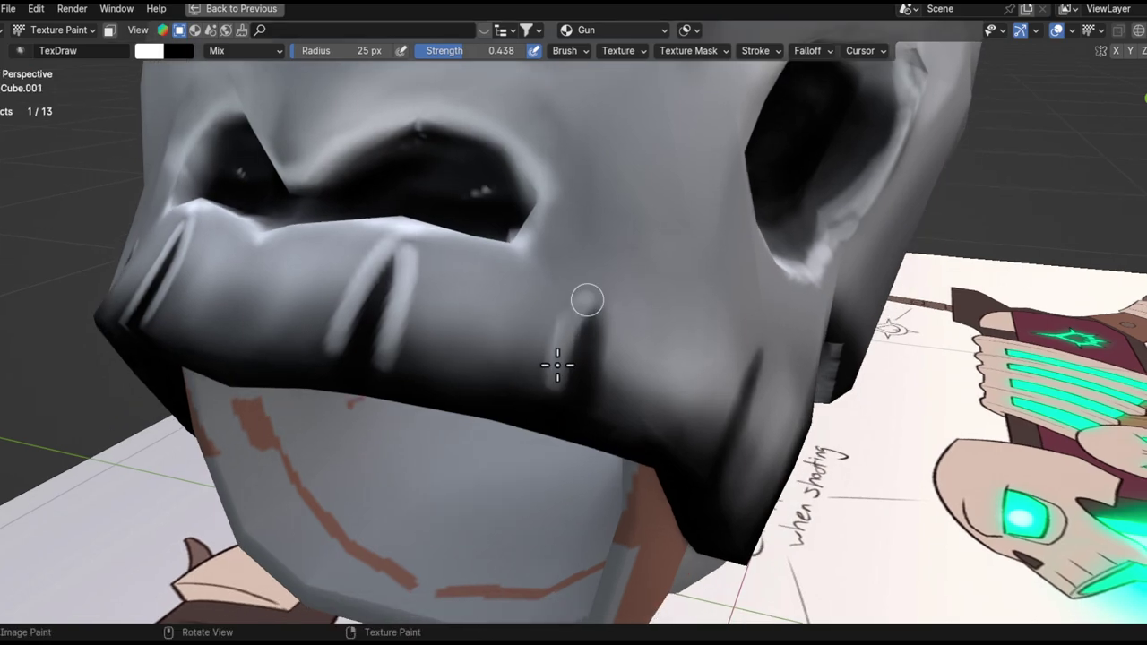
{"action": "left_click_drag", "start_coordinate": [599, 328], "coordinate": [599, 389]}
{"action": "mouse_move", "coordinate": [600, 389]}
{"action": "middle_mouse_down"}
{"action": "mouse_move", "coordinate": [594, 332]}
{"action": "mouse_move", "coordinate": [591, 359]}
{"action": "middle_mouse_up"}
{"action": "left_click_drag", "start_coordinate": [557, 392], "coordinate": [624, 316]}
{"action": "middle_click_drag", "start_coordinate": [614, 325], "coordinate": [549, 332]}
{"action": "left_click_drag", "start_coordinate": [640, 315], "coordinate": [583, 413]}
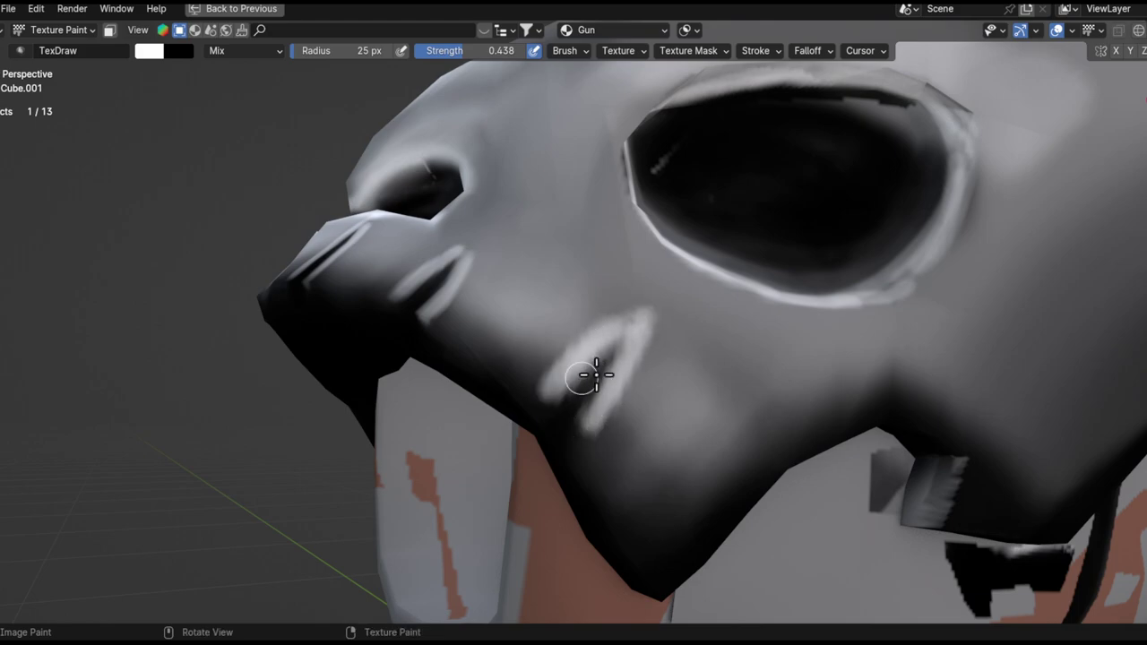
- Paint a white highlight along the arched lower cheek edge below the eye socket and down to the jaw notch
{"action": "middle_click_drag", "start_coordinate": [661, 398], "coordinate": [676, 109]}
{"action": "middle_click_drag", "start_coordinate": [558, 304], "coordinate": [502, 365]}
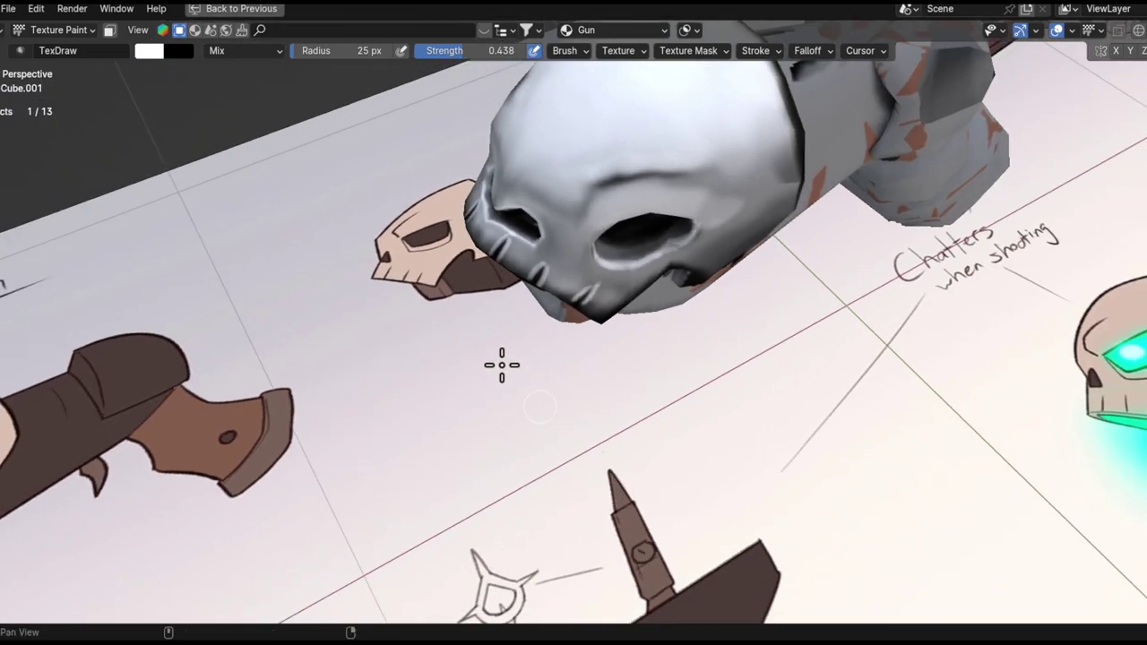
{"action": "middle_click_drag", "start_coordinate": [655, 261], "coordinate": [671, 233]}
{"action": "scroll", "coordinate": [661, 251], "scroll_direction": "up", "scroll_amount": 8}
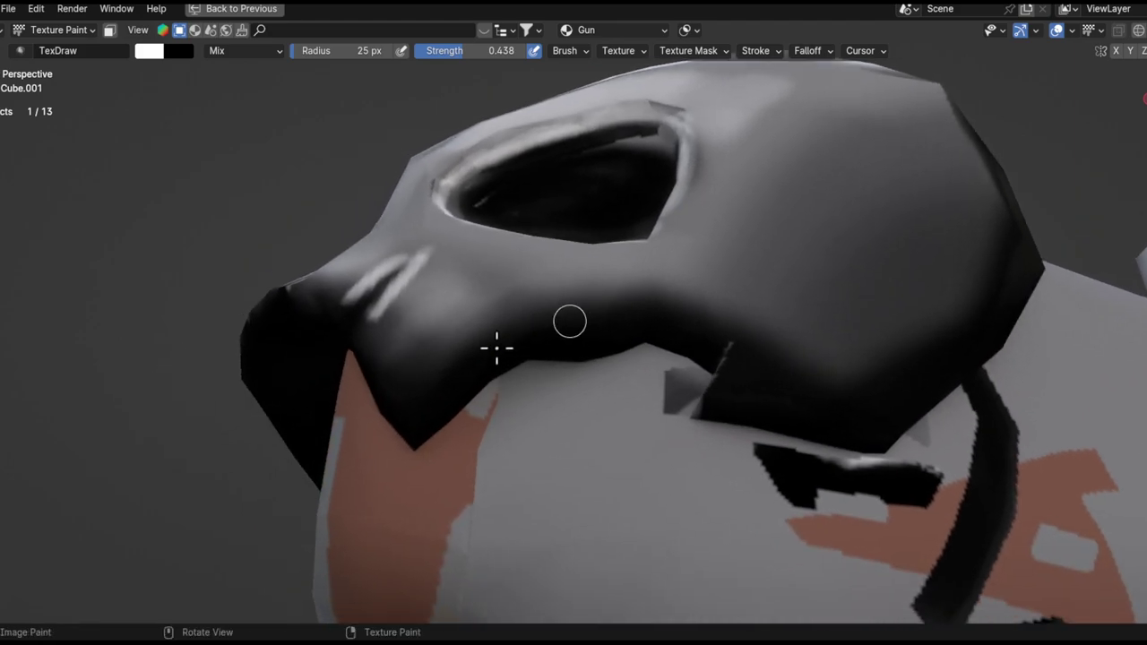
{"action": "mouse_move", "coordinate": [414, 386]}
{"action": "left_mouse_down"}
{"action": "mouse_move", "coordinate": [535, 308]}
{"action": "mouse_move", "coordinate": [609, 305]}
{"action": "mouse_move", "coordinate": [712, 322]}
{"action": "mouse_move", "coordinate": [847, 407]}
{"action": "left_mouse_up"}
{"action": "mouse_move", "coordinate": [911, 392]}
{"action": "middle_mouse_down"}
{"action": "mouse_move", "coordinate": [786, 277]}
{"action": "mouse_move", "coordinate": [773, 286]}
{"action": "mouse_move", "coordinate": [814, 352]}
{"action": "mouse_move", "coordinate": [699, 330]}
{"action": "middle_mouse_up"}
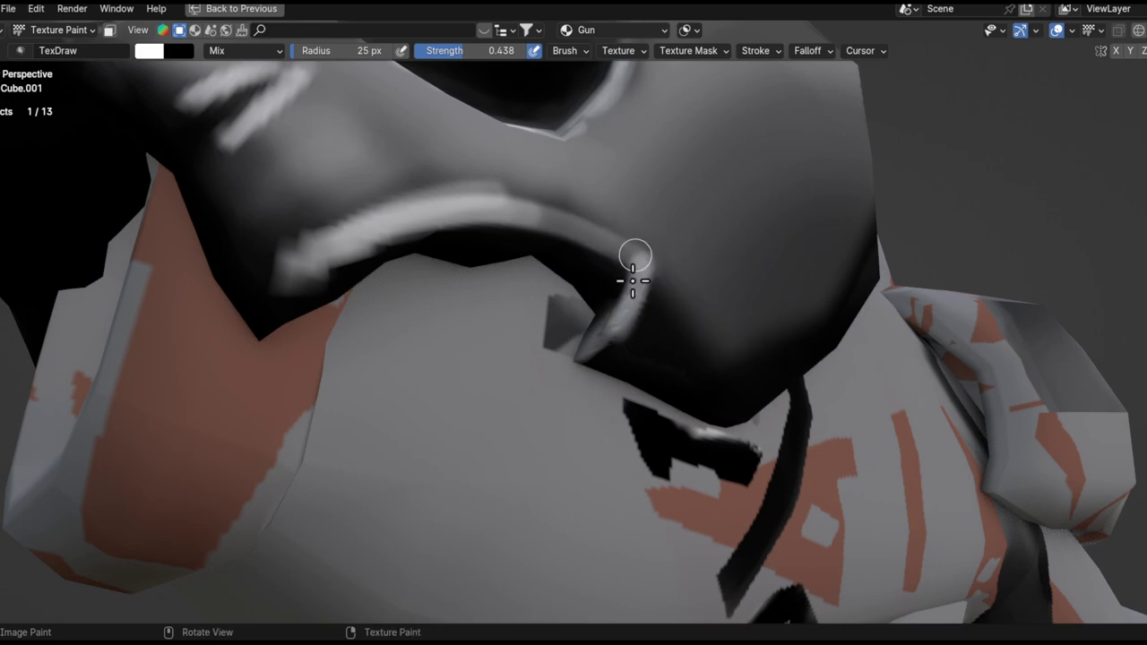
- Continue the white highlight from the jaw notch along the rear lower jaw edge and up the skull's back rim
{"action": "mouse_move", "coordinate": [624, 337]}
{"action": "middle_mouse_down"}
{"action": "mouse_move", "coordinate": [630, 325]}
{"action": "mouse_move", "coordinate": [622, 359]}
{"action": "middle_mouse_up"}
{"action": "middle_click_drag", "start_coordinate": [699, 397], "coordinate": [678, 427]}
{"action": "middle_click_drag", "start_coordinate": [824, 299], "coordinate": [763, 425], "text": "shift"}
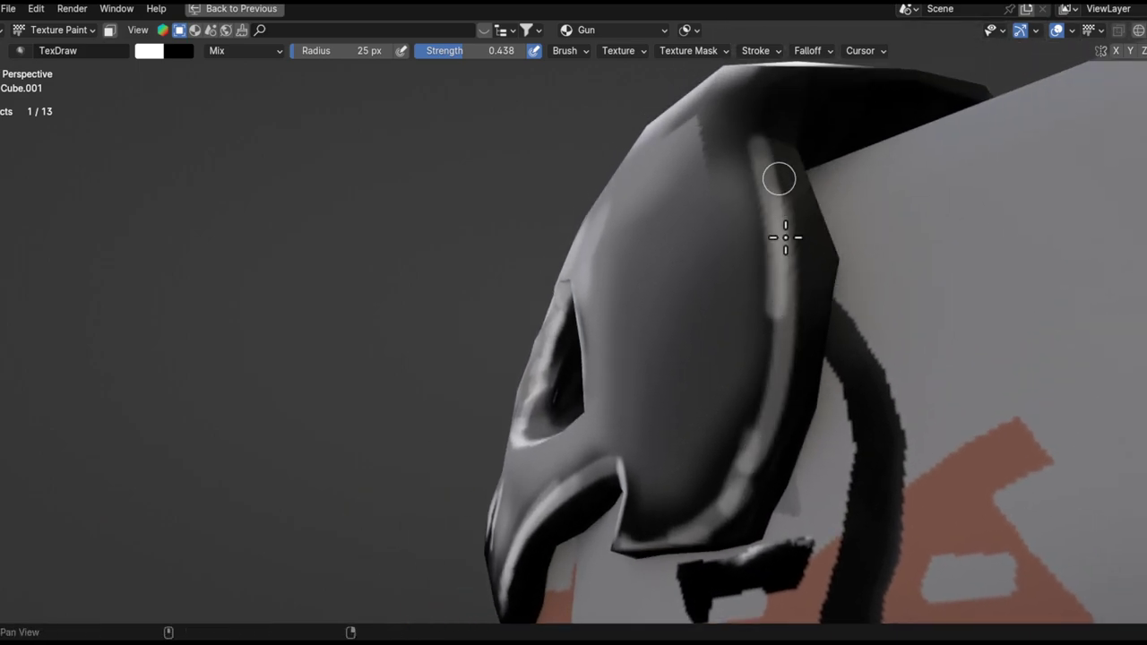
{"action": "middle_click_drag", "start_coordinate": [780, 236], "coordinate": [751, 461]}
{"action": "middle_click_drag", "start_coordinate": [753, 301], "coordinate": [760, 538]}
{"action": "left_click_drag", "start_coordinate": [719, 409], "coordinate": [855, 178]}
{"action": "middle_click_drag", "start_coordinate": [758, 299], "coordinate": [755, 394], "text": "shift"}
{"action": "mouse_move", "coordinate": [762, 412]}
{"action": "middle_mouse_down"}
{"action": "mouse_move", "coordinate": [797, 242]}
{"action": "mouse_move", "coordinate": [647, 404]}
{"action": "mouse_move", "coordinate": [710, 427]}
{"action": "middle_mouse_up"}
{"action": "mouse_move", "coordinate": [705, 404]}
{"action": "left_mouse_down"}
{"action": "mouse_move", "coordinate": [912, 335]}
{"action": "mouse_move", "coordinate": [1124, 328]}
{"action": "left_mouse_up"}
{"action": "mouse_move", "coordinate": [785, 369]}
{"action": "left_mouse_down"}
{"action": "mouse_move", "coordinate": [1018, 320]}
{"action": "mouse_move", "coordinate": [1128, 329]}
{"action": "left_mouse_up"}
- Switch to the Smear brush at 72 px and 0.457 strength and blend the inner-side highlight of the tooth line under the nose cavity
{"action": "left_click_drag", "start_coordinate": [923, 344], "coordinate": [756, 556], "text": "alt"}
{"action": "mouse_move", "coordinate": [755, 556]}
{"action": "left_mouse_down", "text": "alt+shift"}
{"action": "mouse_move", "coordinate": [791, 487]}
{"action": "mouse_move", "coordinate": [834, 318]}
{"action": "left_mouse_up", "text": "alt+shift"}
{"action": "mouse_move", "coordinate": [783, 333]}
{"action": "left_mouse_down", "text": "ctrl+alt"}
{"action": "mouse_move", "coordinate": [758, 365]}
{"action": "mouse_move", "coordinate": [751, 304]}
{"action": "left_mouse_up", "text": "ctrl+alt"}
{"action": "left_click_drag", "start_coordinate": [676, 336], "coordinate": [728, 276], "text": "alt"}
{"action": "left_click_drag", "start_coordinate": [568, 334], "coordinate": [557, 385], "text": "alt"}
{"action": "key", "text": "t"}
{"action": "key", "text": "ctrl+space"}
{"action": "key", "text": "ctrl+space"}
{"action": "key", "text": "shift+space"}
{"action": "left_click", "coordinate": [410, 353]}
{"action": "mouse_move", "coordinate": [417, 335]}
{"action": "middle_mouse_down"}
{"action": "mouse_move", "coordinate": [684, 379]}
{"action": "mouse_move", "coordinate": [653, 328]}
{"action": "mouse_move", "coordinate": [630, 345]}
{"action": "mouse_move", "coordinate": [583, 257]}
{"action": "mouse_move", "coordinate": [510, 253]}
{"action": "mouse_move", "coordinate": [494, 302]}
{"action": "mouse_move", "coordinate": [626, 362]}
{"action": "middle_mouse_up"}
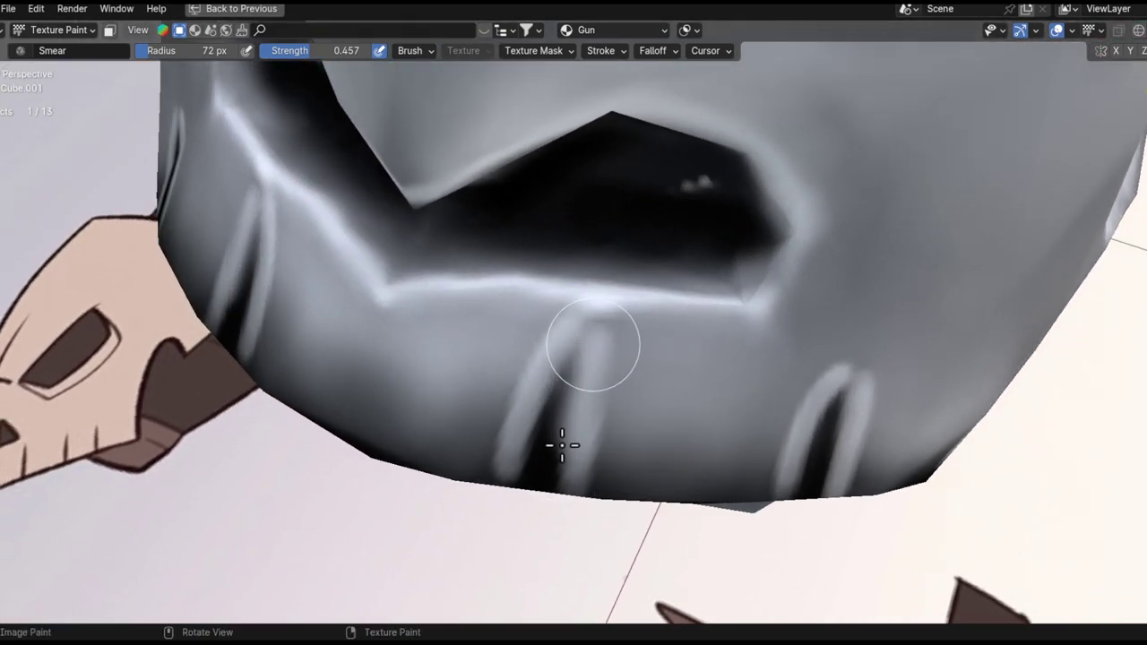
{"action": "mouse_move", "coordinate": [508, 445]}
{"action": "left_mouse_down"}
{"action": "mouse_move", "coordinate": [539, 363]}
{"action": "mouse_move", "coordinate": [480, 457]}
{"action": "left_mouse_up"}
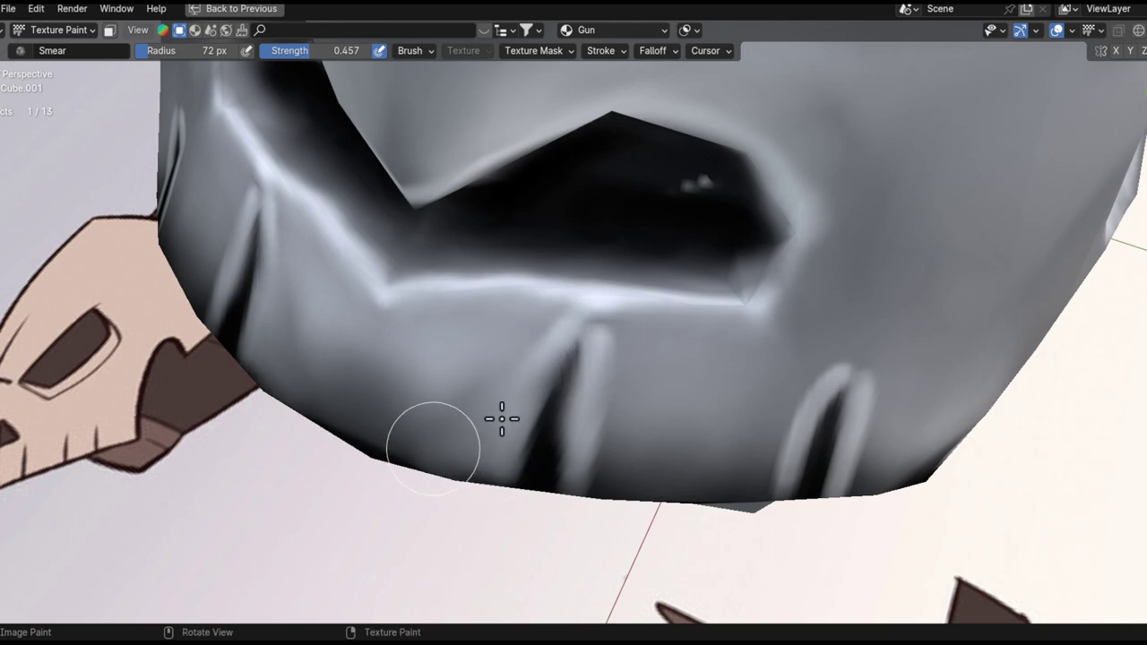
- Blend the outer-side highlight of that tooth line and both highlights of the neighbouring tooth line into the bone
{"action": "middle_click_drag", "start_coordinate": [551, 326], "coordinate": [599, 359]}
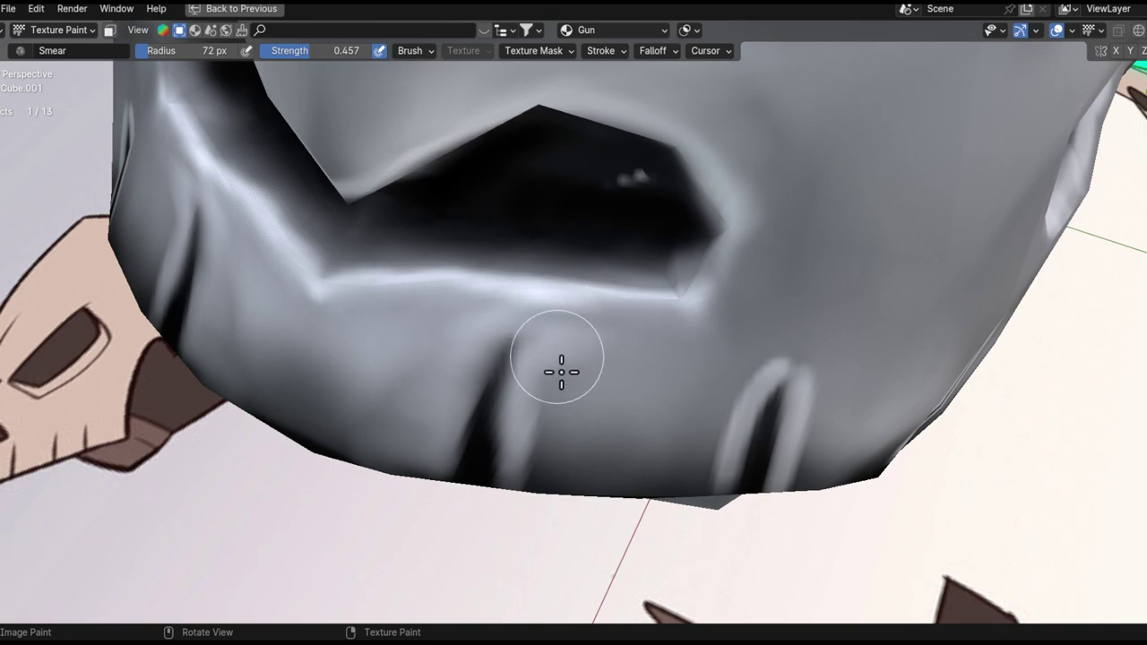
{"action": "mouse_move", "coordinate": [531, 481]}
{"action": "middle_mouse_down"}
{"action": "mouse_move", "coordinate": [622, 307]}
{"action": "mouse_move", "coordinate": [543, 392]}
{"action": "mouse_move", "coordinate": [534, 476]}
{"action": "mouse_move", "coordinate": [383, 463]}
{"action": "mouse_move", "coordinate": [510, 425]}
{"action": "mouse_move", "coordinate": [374, 444]}
{"action": "middle_mouse_up"}
{"action": "mouse_move", "coordinate": [619, 478]}
{"action": "middle_mouse_down", "text": "shift"}
{"action": "mouse_move", "coordinate": [581, 438]}
{"action": "mouse_move", "coordinate": [583, 530]}
{"action": "mouse_move", "coordinate": [588, 415]}
{"action": "mouse_move", "coordinate": [568, 589]}
{"action": "mouse_move", "coordinate": [580, 488]}
{"action": "mouse_move", "coordinate": [635, 389]}
{"action": "mouse_move", "coordinate": [671, 361]}
{"action": "mouse_move", "coordinate": [686, 417]}
{"action": "mouse_move", "coordinate": [657, 376]}
{"action": "mouse_move", "coordinate": [597, 427]}
{"action": "middle_mouse_up", "text": "shift"}
{"action": "middle_click_drag", "start_coordinate": [610, 348], "coordinate": [596, 384]}
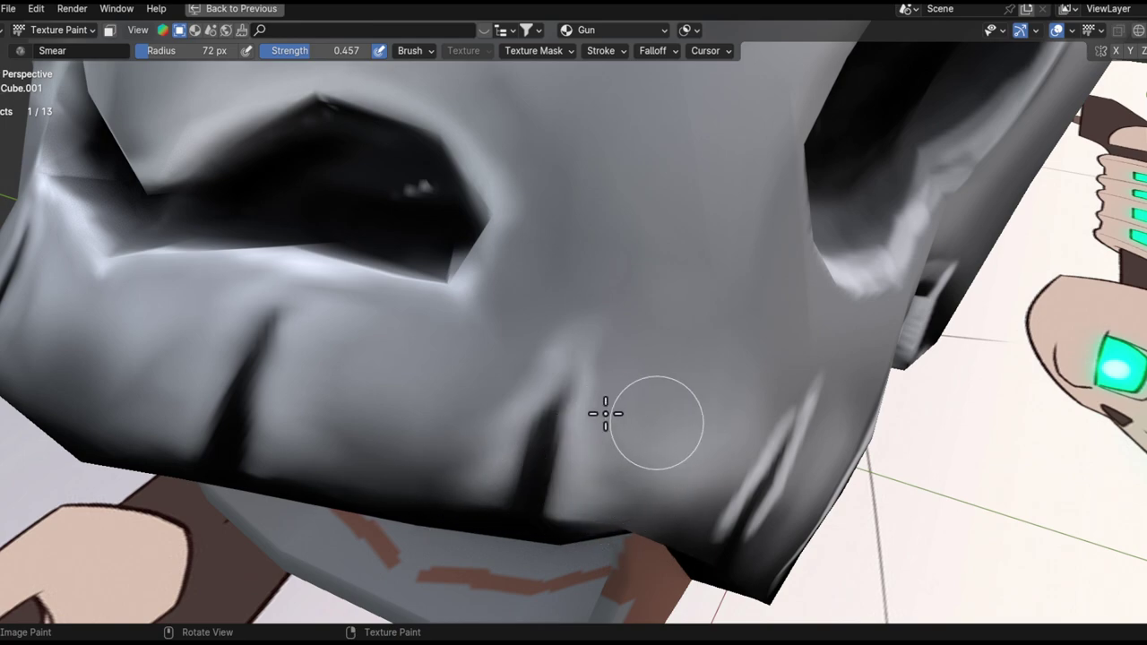
{"action": "middle_click_drag", "start_coordinate": [606, 466], "coordinate": [496, 489]}
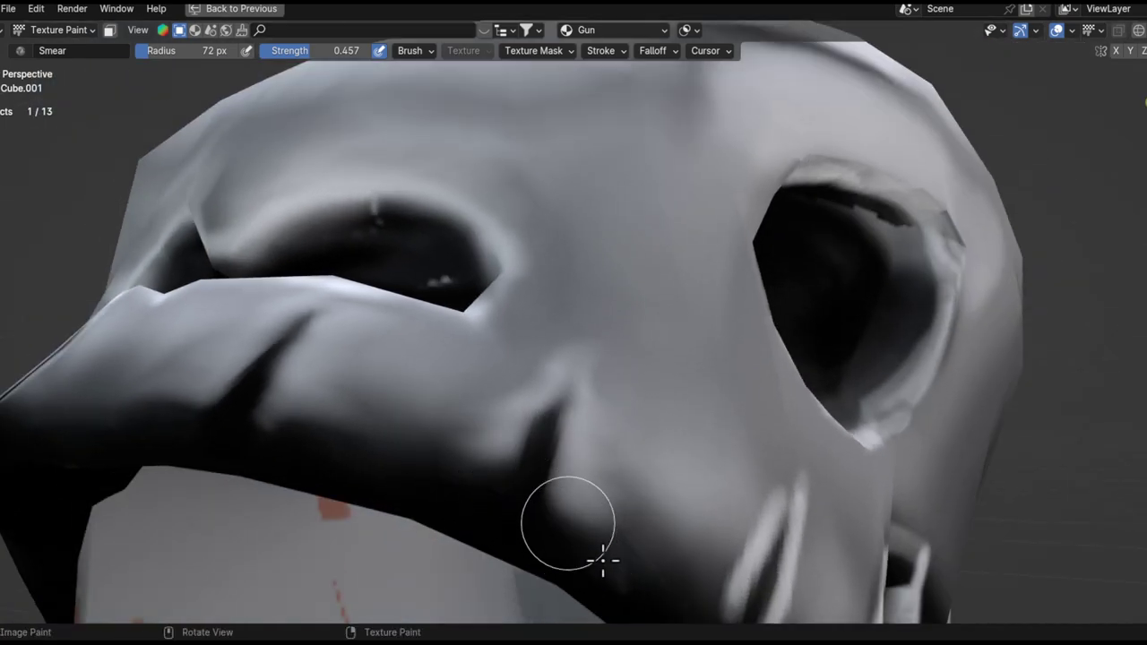
- Smear the highlights on both sides of the outermost tooth line below the eye socket into the surrounding shading
{"action": "mouse_move", "coordinate": [590, 400]}
{"action": "middle_mouse_down"}
{"action": "mouse_move", "coordinate": [525, 417]}
{"action": "mouse_move", "coordinate": [489, 377]}
{"action": "middle_mouse_up"}
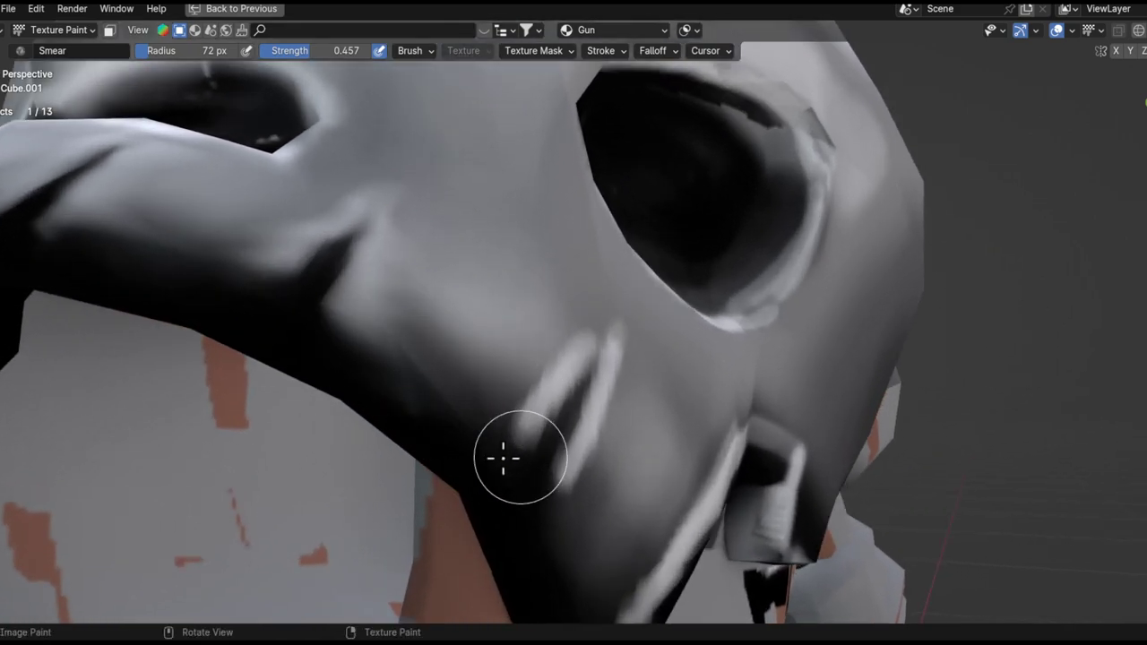
{"action": "left_click_drag", "start_coordinate": [498, 430], "coordinate": [535, 463], "text": "alt"}
{"action": "mouse_move", "coordinate": [502, 386]}
{"action": "left_mouse_down", "text": "alt"}
{"action": "mouse_move", "coordinate": [570, 387]}
{"action": "mouse_move", "coordinate": [507, 326]}
{"action": "left_mouse_up", "text": "alt"}
{"action": "left_click_drag", "start_coordinate": [633, 348], "coordinate": [661, 274]}
{"action": "mouse_move", "coordinate": [636, 400]}
{"action": "left_mouse_down"}
{"action": "mouse_move", "coordinate": [660, 445]}
{"action": "mouse_move", "coordinate": [603, 529]}
{"action": "mouse_move", "coordinate": [594, 582]}
{"action": "mouse_move", "coordinate": [568, 380]}
{"action": "mouse_move", "coordinate": [550, 442]}
{"action": "mouse_move", "coordinate": [552, 374]}
{"action": "mouse_move", "coordinate": [597, 463]}
{"action": "left_mouse_up"}
- Smear the front part of the arched cheek highlight upward into the bone, raising the Smear strength to 0.830
{"action": "mouse_move", "coordinate": [653, 390]}
{"action": "left_mouse_down"}
{"action": "mouse_move", "coordinate": [696, 300]}
{"action": "mouse_move", "coordinate": [773, 314]}
{"action": "mouse_move", "coordinate": [844, 243]}
{"action": "mouse_move", "coordinate": [876, 278]}
{"action": "left_mouse_up"}
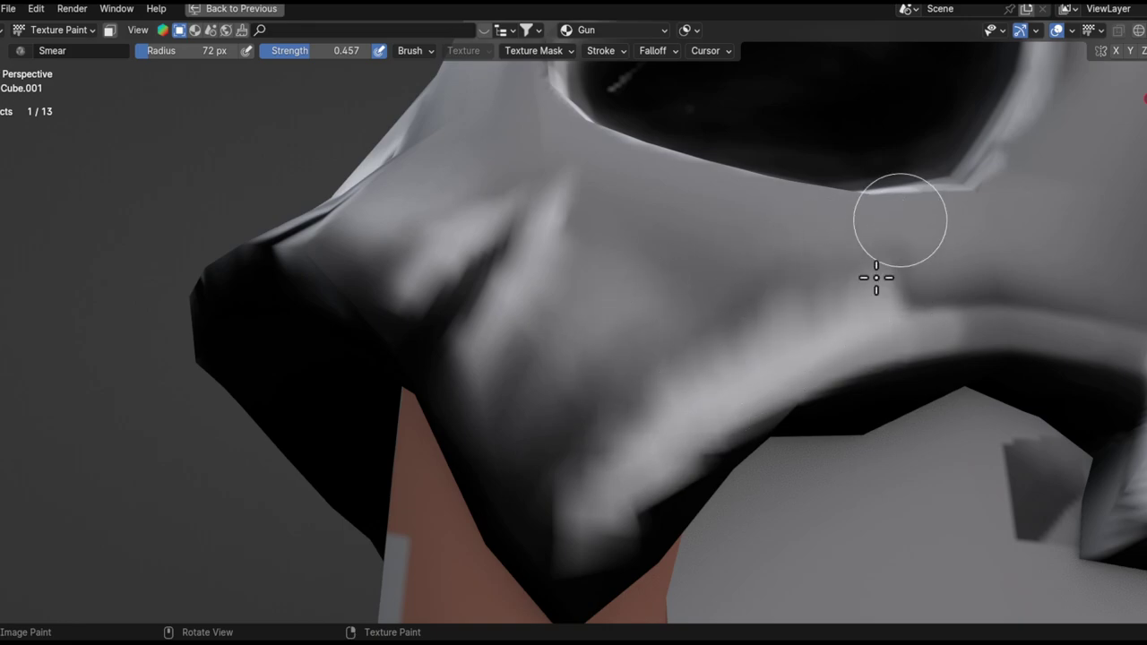
{"action": "left_click_drag", "start_coordinate": [619, 440], "coordinate": [637, 475], "text": "alt"}
{"action": "mouse_move", "coordinate": [695, 433]}
{"action": "left_mouse_down", "text": "ctrl+alt"}
{"action": "mouse_move", "coordinate": [661, 448]}
{"action": "mouse_move", "coordinate": [669, 431]}
{"action": "left_mouse_up", "text": "ctrl+alt"}
{"action": "left_click_drag", "start_coordinate": [792, 422], "coordinate": [653, 453], "text": "alt"}
{"action": "left_click_drag", "start_coordinate": [717, 408], "coordinate": [606, 417], "text": "alt"}
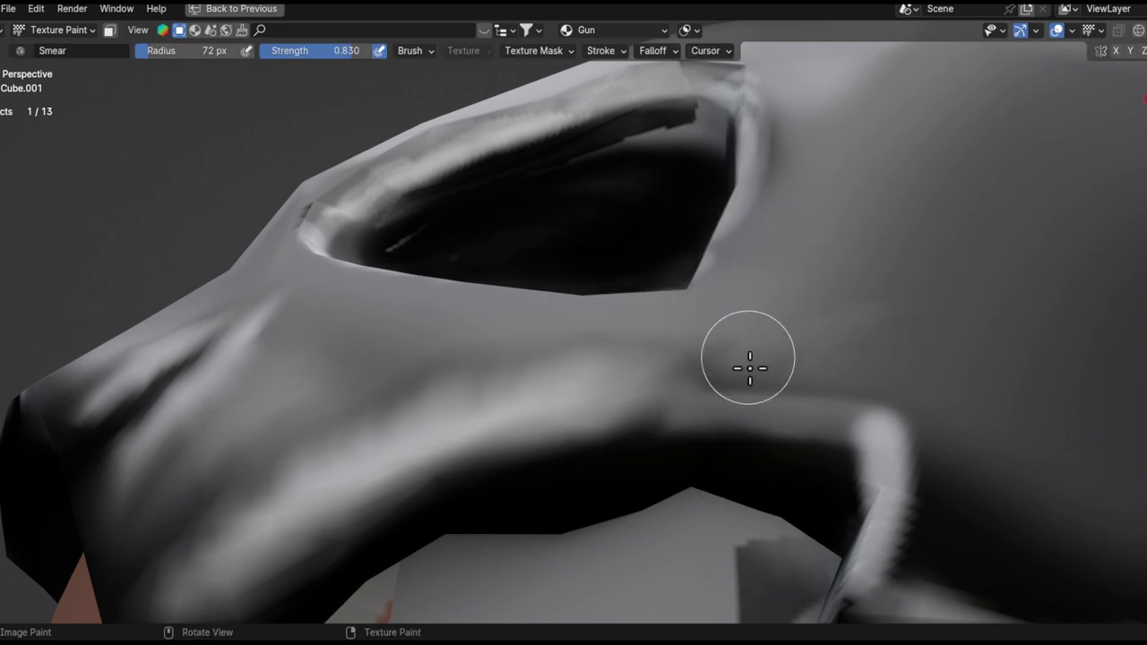
- Set the Smear strength to 0.476 and blend the rear part of the arched cheek highlight toward the jaw notch
{"action": "key", "text": "shift+f"}
{"action": "left_click", "coordinate": [791, 341]}
{"action": "mouse_move", "coordinate": [366, 448]}
{"action": "left_mouse_down", "text": "alt"}
{"action": "mouse_move", "coordinate": [699, 355]}
{"action": "mouse_move", "coordinate": [693, 374]}
{"action": "mouse_move", "coordinate": [803, 360]}
{"action": "mouse_move", "coordinate": [834, 403]}
{"action": "left_mouse_up", "text": "alt"}
{"action": "scroll", "coordinate": [729, 404], "scroll_direction": "down", "scroll_amount": 5}
{"action": "left_click_drag", "start_coordinate": [729, 404], "coordinate": [558, 435], "text": "alt+shift"}
{"action": "mouse_move", "coordinate": [663, 456]}
{"action": "left_mouse_down", "text": "alt"}
{"action": "mouse_move", "coordinate": [555, 443]}
{"action": "mouse_move", "coordinate": [701, 412]}
{"action": "left_mouse_up", "text": "alt"}
- Smear the upright highlight at the jaw notch upward and outward into the surrounding bone
{"action": "scroll", "coordinate": [574, 421], "scroll_direction": "up", "scroll_amount": 6}
{"action": "scroll", "coordinate": [613, 389], "scroll_direction": "up", "scroll_amount": 3}
{"action": "mouse_move", "coordinate": [649, 487]}
{"action": "middle_mouse_down"}
{"action": "mouse_move", "coordinate": [663, 412]}
{"action": "mouse_move", "coordinate": [583, 496]}
{"action": "middle_mouse_up"}
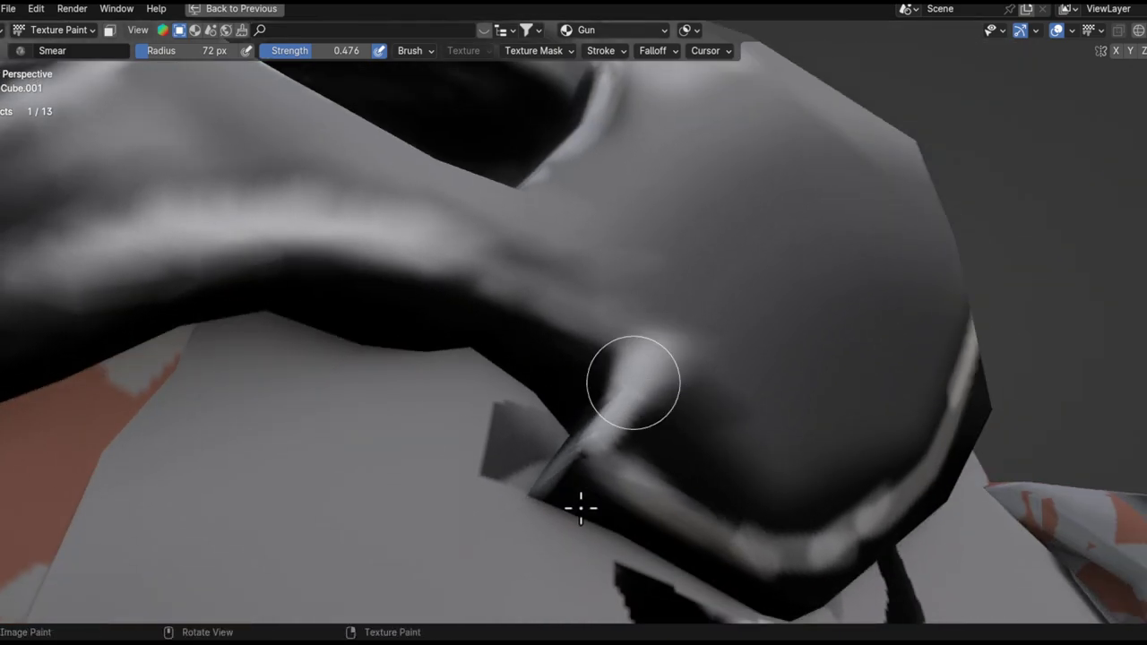
{"action": "mouse_move", "coordinate": [635, 451]}
{"action": "middle_mouse_down"}
{"action": "mouse_move", "coordinate": [693, 415]}
{"action": "mouse_move", "coordinate": [639, 512]}
{"action": "middle_mouse_up"}
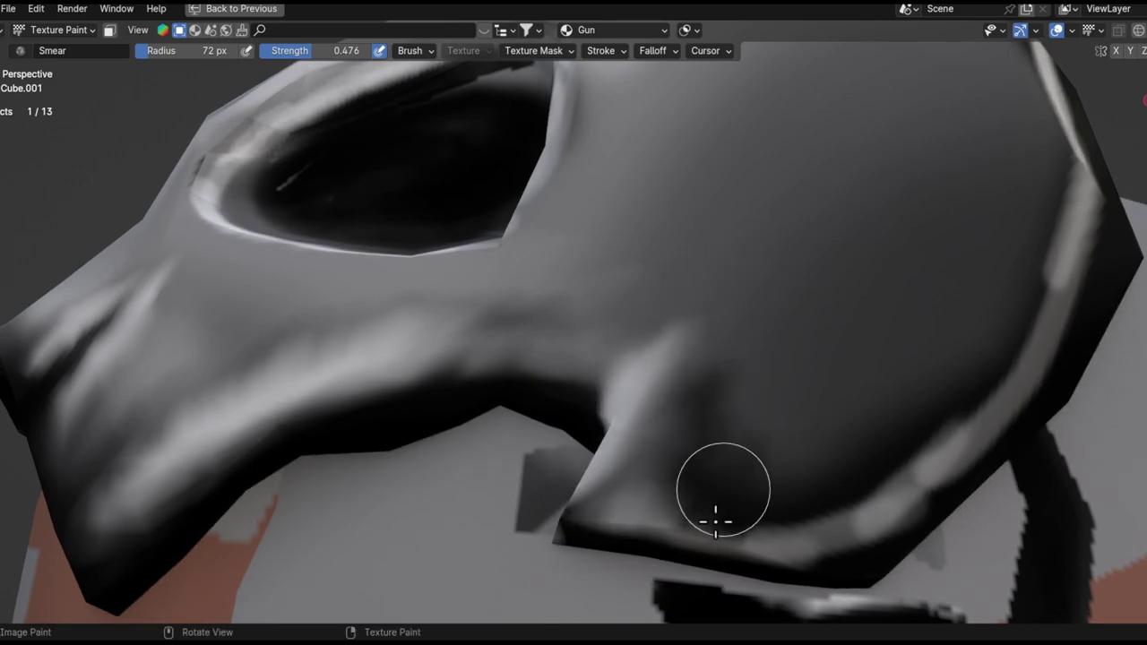
- Smear the lower jaw-edge highlight behind the notch upward into the dark shading with short strokes
{"action": "left_click_drag", "start_coordinate": [757, 525], "coordinate": [746, 442]}
{"action": "left_click_drag", "start_coordinate": [791, 531], "coordinate": [829, 430]}
{"action": "left_click_drag", "start_coordinate": [831, 521], "coordinate": [888, 358]}
{"action": "left_click_drag", "start_coordinate": [867, 493], "coordinate": [894, 363]}
{"action": "left_click_drag", "start_coordinate": [903, 466], "coordinate": [931, 322]}
{"action": "mouse_move", "coordinate": [969, 423]}
{"action": "middle_mouse_down"}
{"action": "mouse_move", "coordinate": [783, 492]}
{"action": "mouse_move", "coordinate": [811, 498]}
{"action": "middle_mouse_up"}
- Set the Smear radius to 111 px and blend the highlight along the skull's rear edge inward into the bone
{"action": "key", "text": "f"}
{"action": "left_click", "coordinate": [686, 417]}
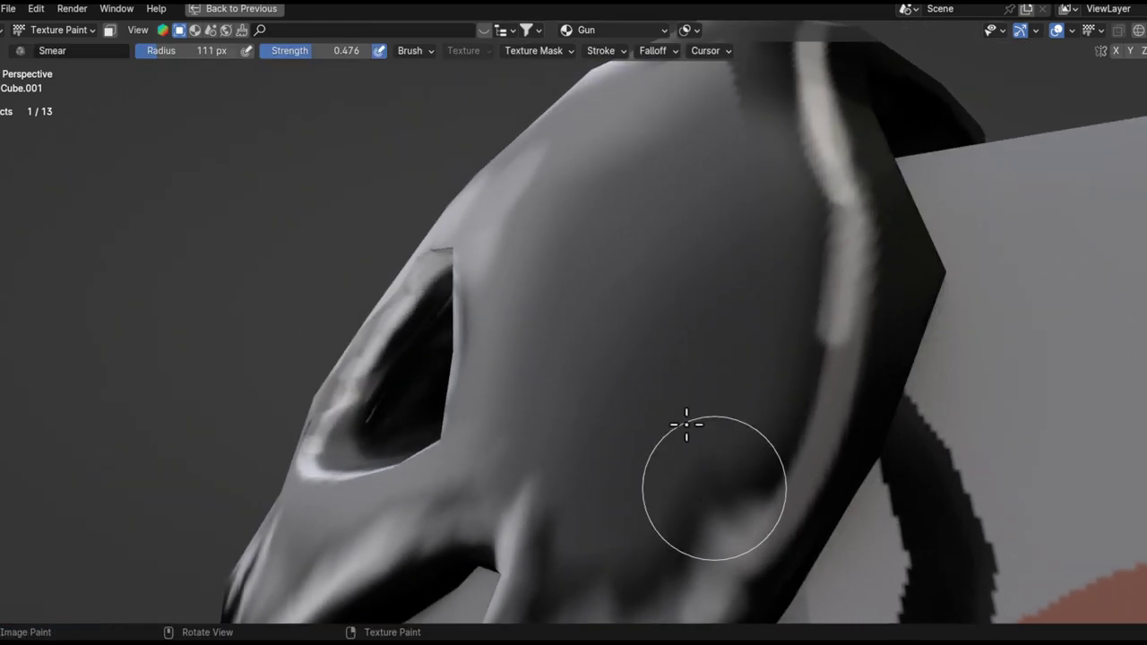
{"action": "left_click_drag", "start_coordinate": [718, 280], "coordinate": [686, 141]}
{"action": "mouse_move", "coordinate": [686, 140]}
{"action": "middle_mouse_down"}
{"action": "mouse_move", "coordinate": [775, 302]}
{"action": "mouse_move", "coordinate": [716, 354]}
{"action": "middle_mouse_up"}
{"action": "mouse_move", "coordinate": [717, 354]}
{"action": "left_mouse_down"}
{"action": "mouse_move", "coordinate": [653, 307]}
{"action": "mouse_move", "coordinate": [723, 230]}
{"action": "mouse_move", "coordinate": [653, 158]}
{"action": "left_mouse_up"}
{"action": "mouse_move", "coordinate": [653, 159]}
{"action": "middle_mouse_down"}
{"action": "mouse_move", "coordinate": [822, 199]}
{"action": "mouse_move", "coordinate": [668, 271]}
{"action": "middle_mouse_up"}
{"action": "mouse_move", "coordinate": [668, 272]}
{"action": "left_mouse_down"}
{"action": "mouse_move", "coordinate": [654, 192]}
{"action": "mouse_move", "coordinate": [750, 133]}
{"action": "left_mouse_up"}
{"action": "mouse_move", "coordinate": [750, 133]}
{"action": "middle_mouse_down"}
{"action": "mouse_move", "coordinate": [689, 263]}
{"action": "mouse_move", "coordinate": [707, 327]}
{"action": "middle_mouse_up"}
{"action": "mouse_move", "coordinate": [708, 327]}
{"action": "left_mouse_down"}
{"action": "mouse_move", "coordinate": [648, 263]}
{"action": "mouse_move", "coordinate": [817, 198]}
{"action": "mouse_move", "coordinate": [816, 208]}
{"action": "left_mouse_up"}
{"action": "middle_click_drag", "start_coordinate": [679, 289], "coordinate": [582, 340]}
{"action": "mouse_move", "coordinate": [582, 340]}
{"action": "middle_mouse_down", "text": "ctrl"}
{"action": "mouse_move", "coordinate": [610, 257]}
{"action": "mouse_move", "coordinate": [594, 301]}
{"action": "middle_mouse_up", "text": "ctrl"}
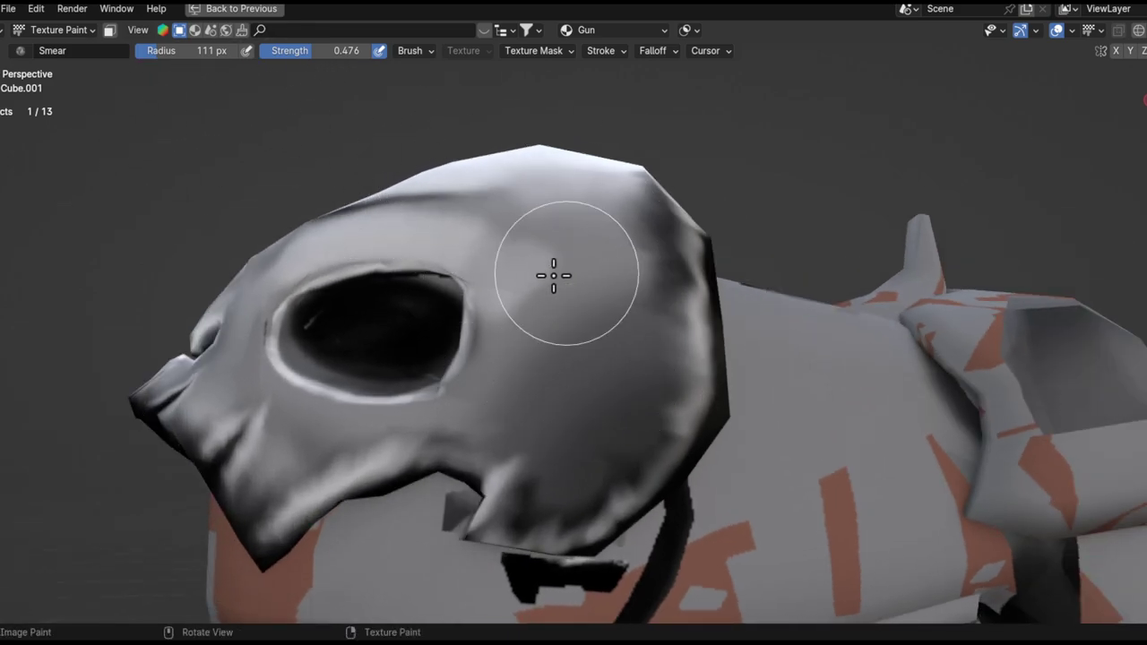
- Switch to the Draw brush with black at a 67 px radius and shade the lower rear side of the skull
{"action": "key", "text": "shift+space"}
{"action": "left_click", "coordinate": [561, 303]}
{"action": "key", "text": "shift+space"}
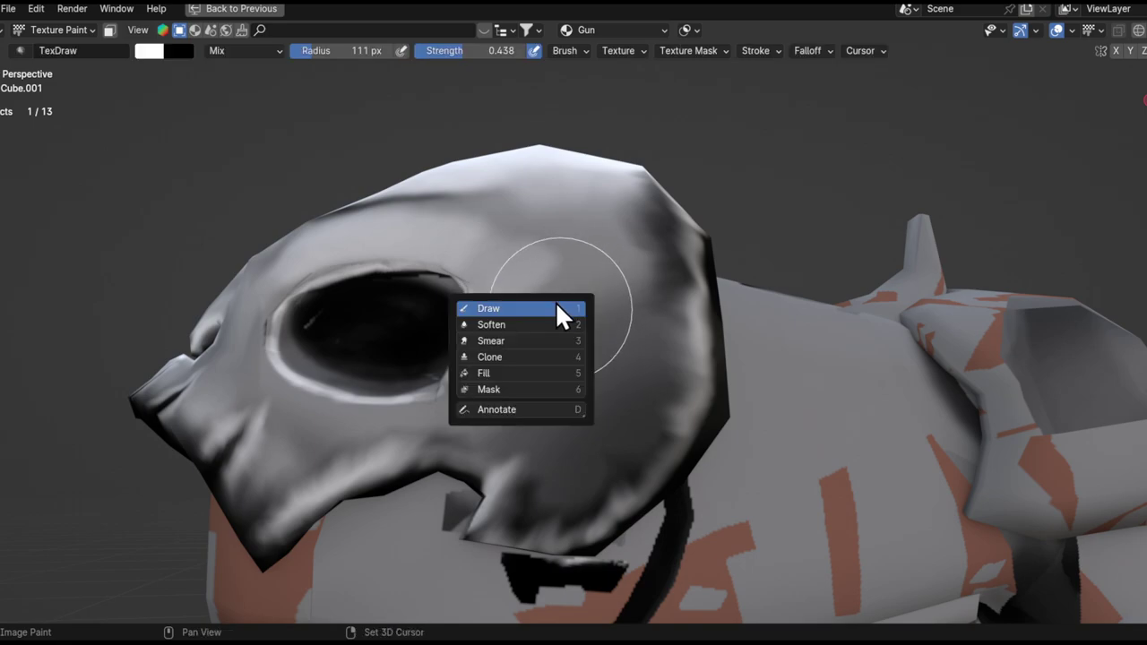
{"action": "left_click", "coordinate": [556, 302]}
{"action": "middle_click_drag", "start_coordinate": [601, 391], "coordinate": [630, 314], "text": "shift"}
{"action": "key", "text": "f"}
{"action": "left_click", "coordinate": [602, 317]}
{"action": "scroll", "coordinate": [608, 358], "scroll_direction": "up", "scroll_amount": 2}
{"action": "key", "text": "x"}
{"action": "middle_click_drag", "start_coordinate": [561, 251], "coordinate": [555, 195], "text": "shift"}
{"action": "mouse_move", "coordinate": [545, 269]}
{"action": "left_mouse_down"}
{"action": "mouse_move", "coordinate": [578, 400]}
{"action": "mouse_move", "coordinate": [554, 358]}
{"action": "left_mouse_up"}
{"action": "key", "text": "ctrl+z"}
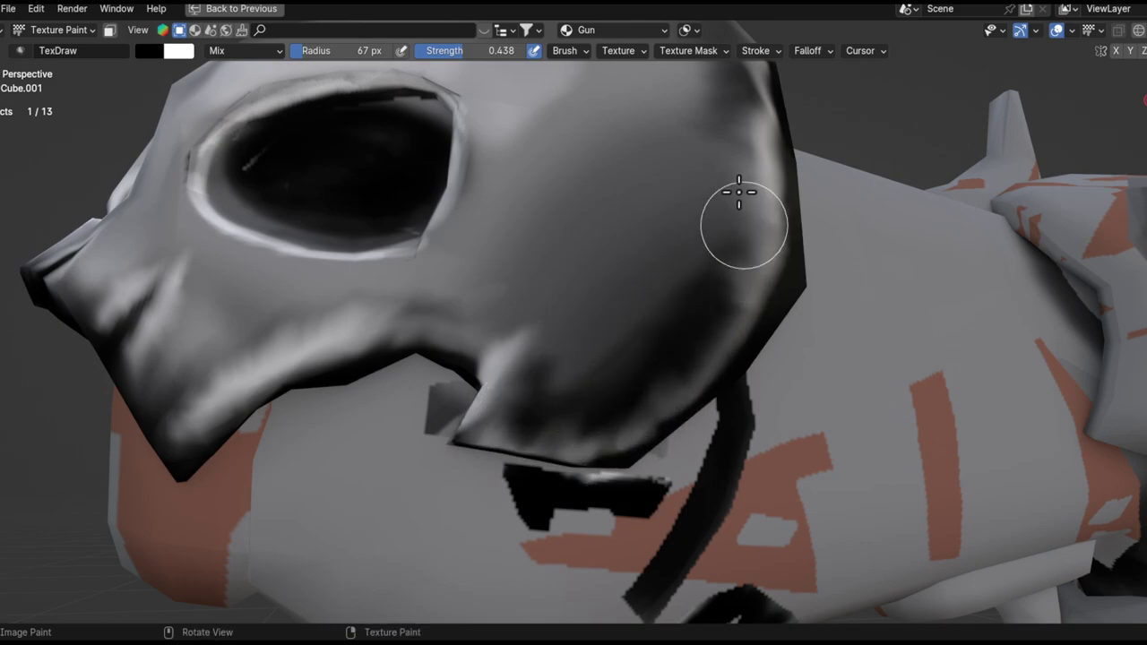
{"action": "left_click_drag", "start_coordinate": [722, 298], "coordinate": [728, 169]}
{"action": "mouse_move", "coordinate": [562, 350]}
{"action": "left_mouse_down"}
{"action": "mouse_move", "coordinate": [688, 275]}
{"action": "mouse_move", "coordinate": [702, 200]}
{"action": "mouse_move", "coordinate": [551, 324]}
{"action": "mouse_move", "coordinate": [673, 90]}
{"action": "mouse_move", "coordinate": [555, 317]}
{"action": "mouse_move", "coordinate": [548, 376]}
{"action": "mouse_move", "coordinate": [516, 314]}
{"action": "mouse_move", "coordinate": [379, 256]}
{"action": "mouse_move", "coordinate": [593, 169]}
{"action": "mouse_move", "coordinate": [529, 238]}
{"action": "left_mouse_up"}
- Build up the temple hollow with dark strokes and paint white highlights around its upper edge and the cheek
{"action": "key", "text": "x"}
{"action": "key", "text": "x"}
{"action": "key", "text": "x"}
{"action": "key", "text": "x"}
{"action": "mouse_move", "coordinate": [529, 302]}
{"action": "left_mouse_down"}
{"action": "mouse_move", "coordinate": [666, 212]}
{"action": "mouse_move", "coordinate": [675, 120]}
{"action": "mouse_move", "coordinate": [538, 258]}
{"action": "left_mouse_up"}
{"action": "mouse_move", "coordinate": [640, 275]}
{"action": "middle_mouse_down", "text": "shift"}
{"action": "mouse_move", "coordinate": [673, 288]}
{"action": "mouse_move", "coordinate": [711, 133]}
{"action": "mouse_move", "coordinate": [696, 230]}
{"action": "middle_mouse_up", "text": "shift"}
{"action": "key", "text": "x"}
{"action": "middle_click_drag", "start_coordinate": [671, 134], "coordinate": [578, 193]}
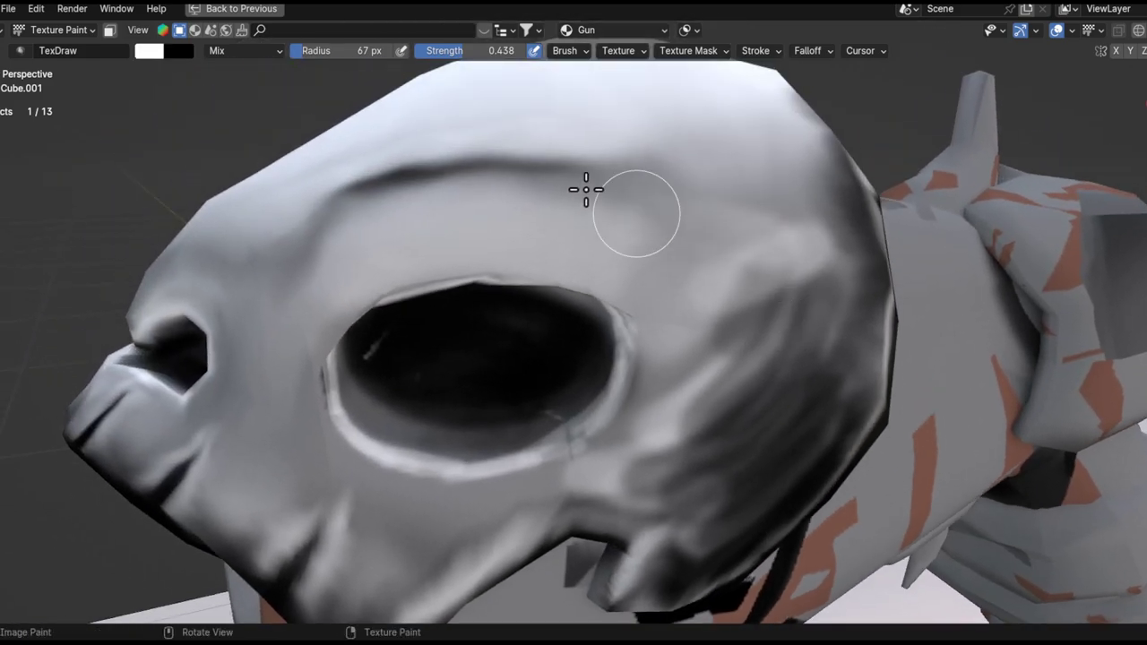
- Paint black strokes across the temple and behind the brow ridge to darken the hollow
{"action": "key", "text": "x"}
{"action": "mouse_move", "coordinate": [714, 225]}
{"action": "left_mouse_down"}
{"action": "mouse_move", "coordinate": [748, 256]}
{"action": "mouse_move", "coordinate": [745, 383]}
{"action": "mouse_move", "coordinate": [758, 422]}
{"action": "left_mouse_up"}
{"action": "mouse_move", "coordinate": [758, 421]}
{"action": "middle_mouse_down"}
{"action": "mouse_move", "coordinate": [744, 430]}
{"action": "mouse_move", "coordinate": [696, 204]}
{"action": "middle_mouse_up"}
{"action": "left_click_drag", "start_coordinate": [696, 203], "coordinate": [763, 365], "text": "alt"}
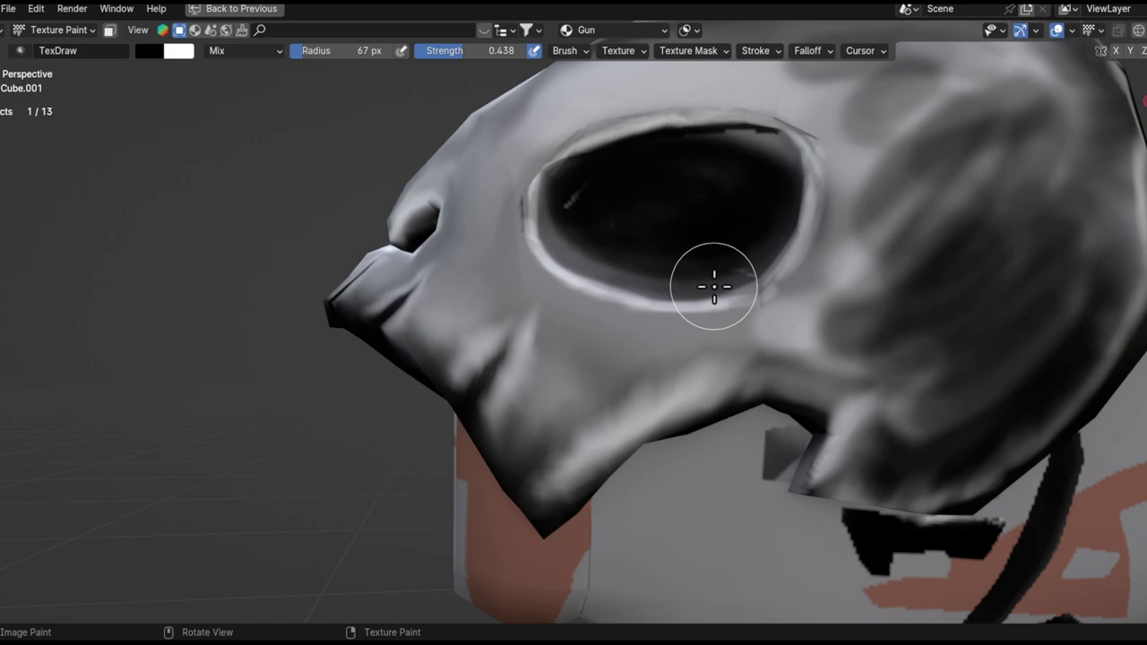
{"action": "mouse_move", "coordinate": [613, 329]}
{"action": "middle_mouse_down"}
{"action": "mouse_move", "coordinate": [596, 325]}
{"action": "mouse_move", "coordinate": [696, 386]}
{"action": "mouse_move", "coordinate": [502, 410]}
{"action": "mouse_move", "coordinate": [397, 336]}
{"action": "middle_mouse_up"}
- Switch to the Smear brush, reduce its radius to 38 px, and smooth the eye socket's front rim highlight
{"action": "key", "text": "shift+space"}
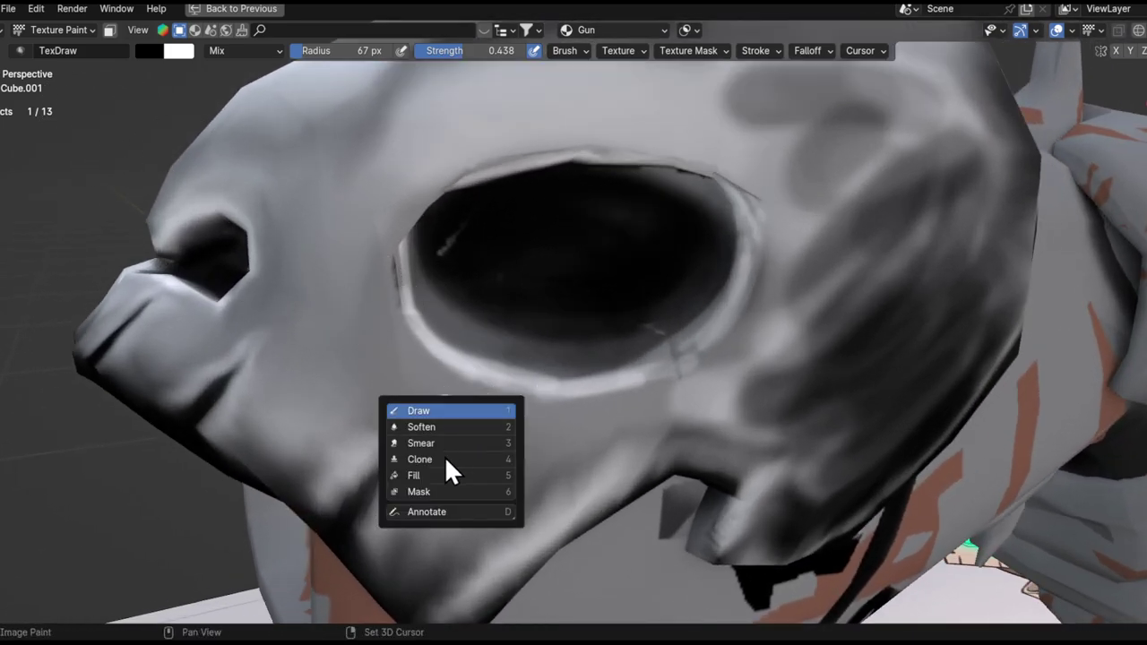
{"action": "left_click", "coordinate": [444, 456]}
{"action": "key", "text": "shift+space"}
{"action": "left_click", "coordinate": [451, 418]}
{"action": "key", "text": "shift+space"}
{"action": "left_click_drag", "start_coordinate": [472, 410], "coordinate": [445, 331], "text": "ctrl+alt"}
{"action": "left_click_drag", "start_coordinate": [304, 259], "coordinate": [375, 215]}
{"action": "left_click_drag", "start_coordinate": [350, 254], "coordinate": [391, 237], "text": "alt"}
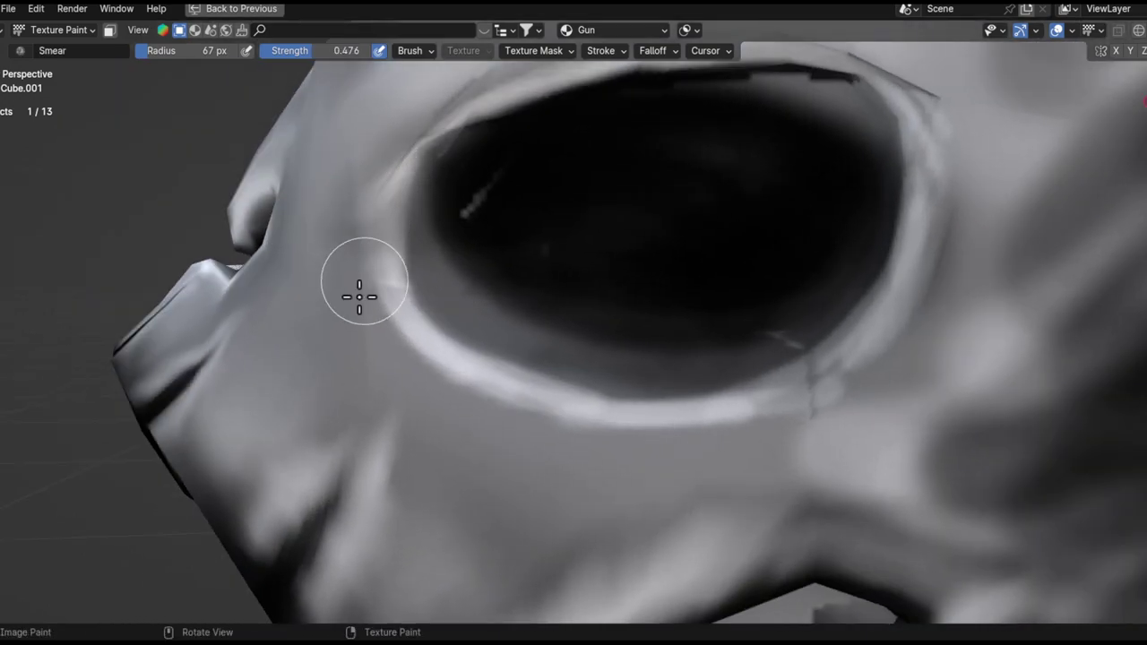
{"action": "key", "text": "ctrl+z"}
{"action": "key", "text": "ctrl+z"}
{"action": "key", "text": "f"}
{"action": "left_click", "coordinate": [408, 246]}
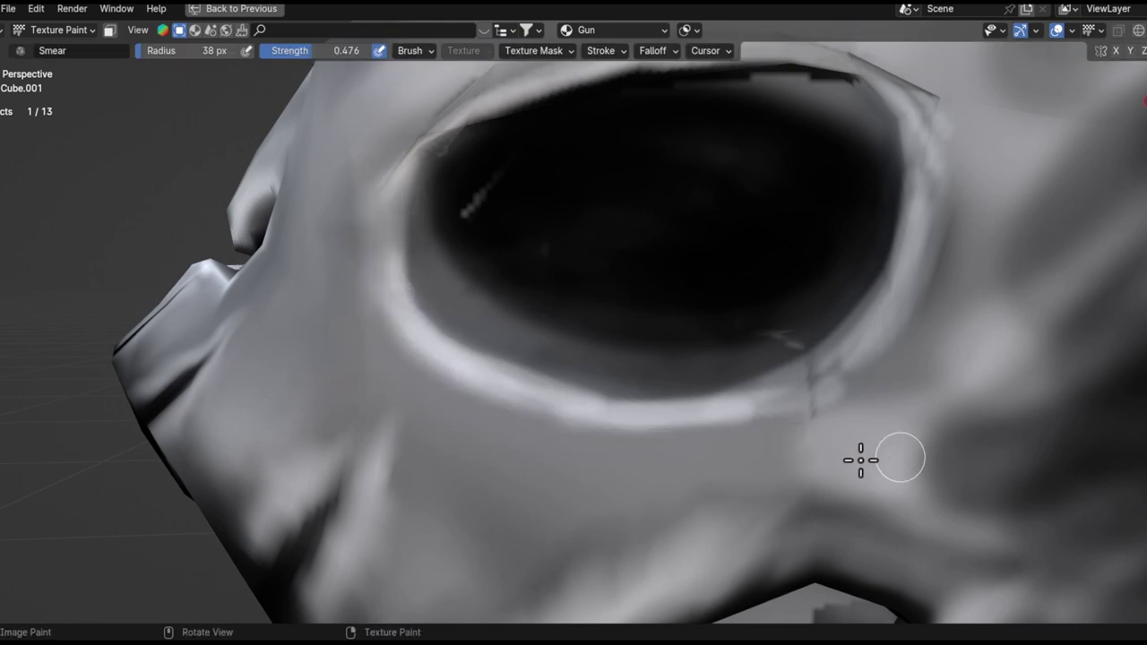
- Set the Smear radius to 80 px and blend the eye socket's rear and lower rim highlights into the bone
{"action": "middle_click_drag", "start_coordinate": [665, 436], "coordinate": [607, 449], "text": "shift"}
{"action": "key", "text": "f"}
{"action": "left_click", "coordinate": [864, 392]}
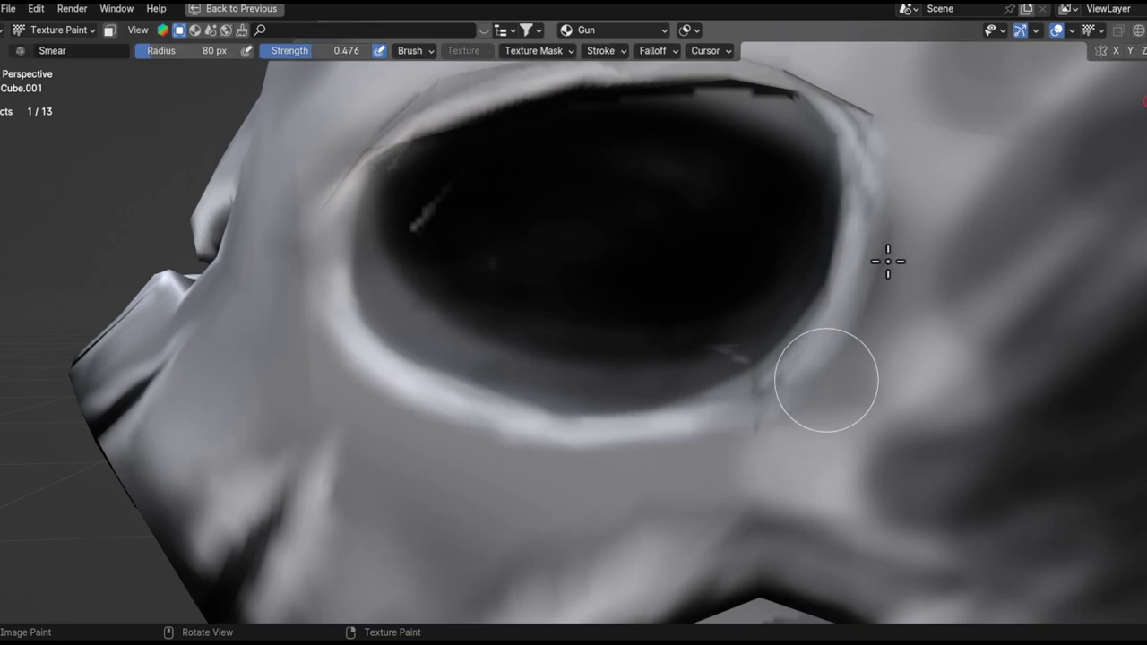
{"action": "scroll", "coordinate": [878, 291], "scroll_direction": "up", "scroll_amount": 2}
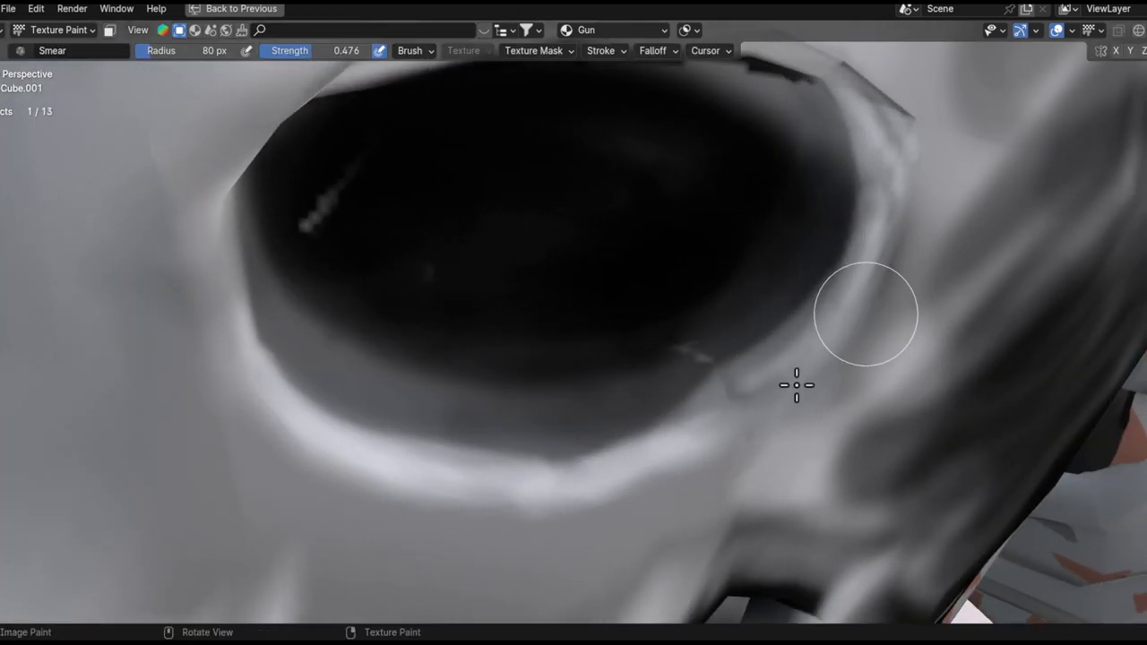
{"action": "middle_click", "coordinate": [737, 399], "text": "alt"}
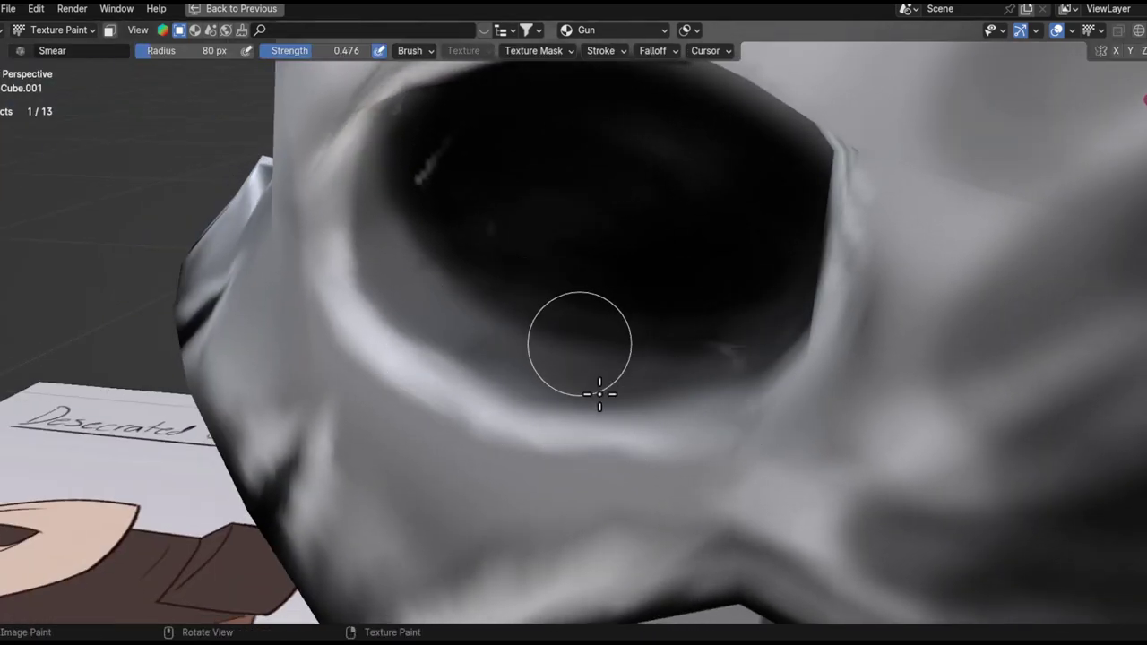
{"action": "middle_click_drag", "start_coordinate": [468, 294], "coordinate": [453, 167]}
{"action": "middle_click_drag", "start_coordinate": [468, 411], "coordinate": [498, 458]}
- Smear the eye socket's upper rim to soften the jagged border between the light bone and dark cavity
{"action": "middle_click_drag", "start_coordinate": [768, 205], "coordinate": [671, 263]}
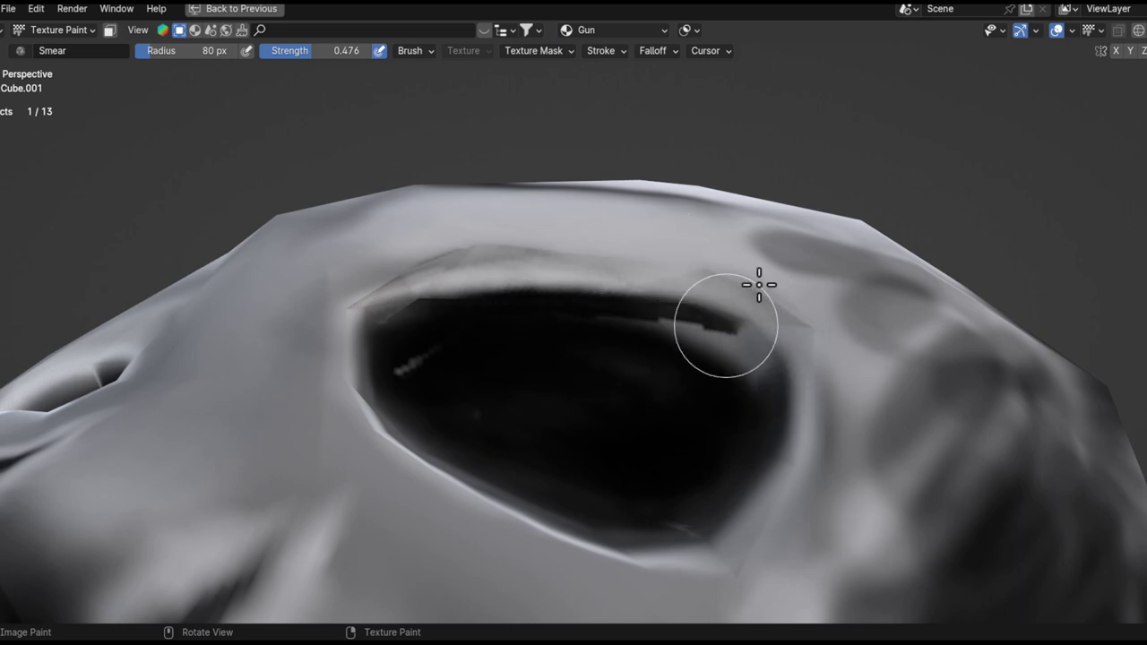
{"action": "middle_click_drag", "start_coordinate": [522, 266], "coordinate": [430, 299]}
{"action": "mouse_move", "coordinate": [352, 433]}
{"action": "left_mouse_down"}
{"action": "mouse_move", "coordinate": [350, 385]}
{"action": "mouse_move", "coordinate": [450, 313]}
{"action": "mouse_move", "coordinate": [600, 258]}
{"action": "left_mouse_up"}
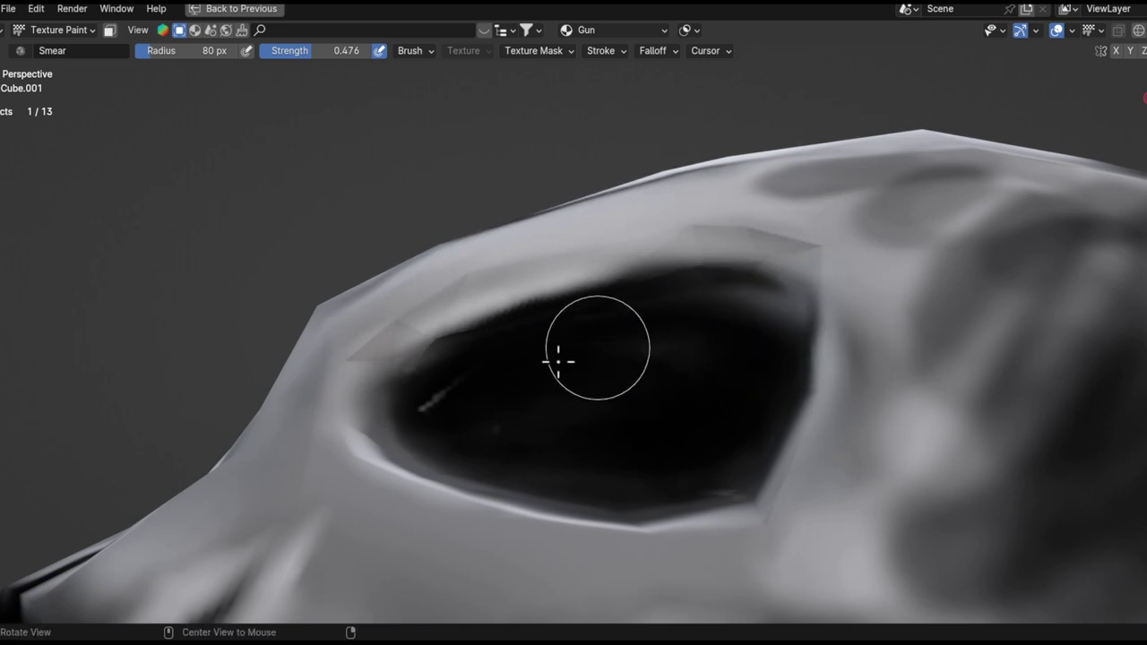
{"action": "middle_click_drag", "start_coordinate": [569, 357], "coordinate": [448, 412]}
{"action": "key", "text": "ctrl+z"}
{"action": "mouse_move", "coordinate": [513, 377]}
{"action": "middle_mouse_down"}
{"action": "mouse_move", "coordinate": [504, 454]}
{"action": "mouse_move", "coordinate": [501, 397]}
{"action": "middle_mouse_up"}
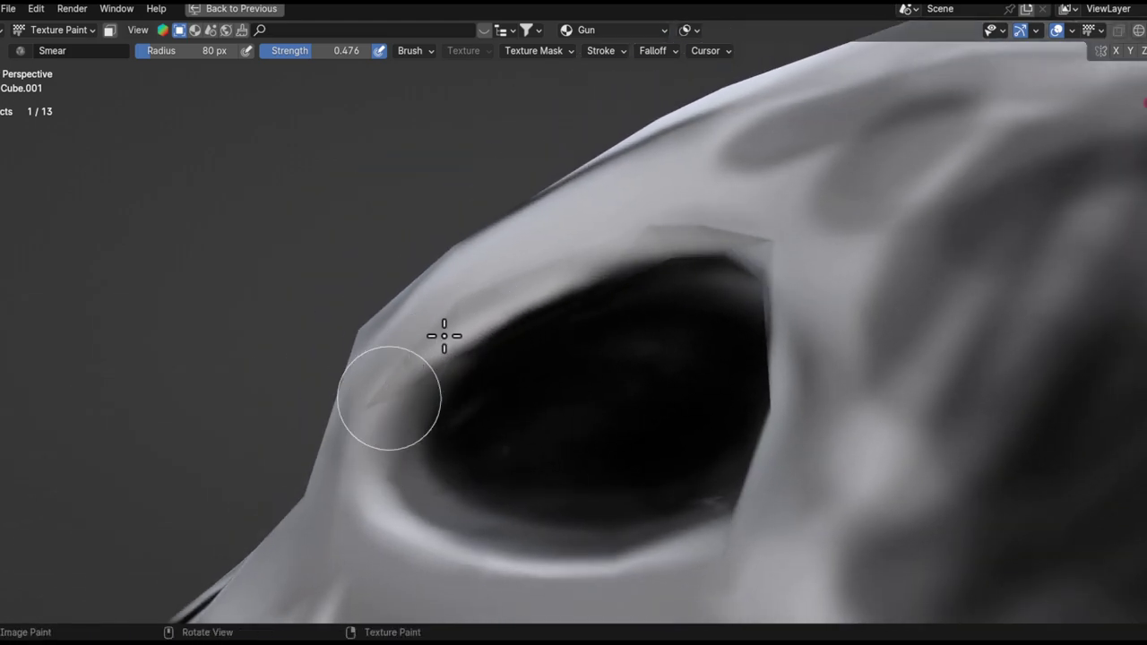
- Smooth the eye socket's front inner edge and smear the painted dark and light strokes across the temple together
{"action": "middle_click_drag", "start_coordinate": [363, 486], "coordinate": [673, 317]}
{"action": "middle_click_drag", "start_coordinate": [724, 361], "coordinate": [637, 384]}
{"action": "scroll", "coordinate": [689, 310], "scroll_direction": "up", "scroll_amount": 2}
{"action": "middle_click_drag", "start_coordinate": [689, 310], "coordinate": [625, 371]}
{"action": "scroll", "coordinate": [597, 329], "scroll_direction": "up", "scroll_amount": 4}
{"action": "middle_click_drag", "start_coordinate": [596, 329], "coordinate": [553, 265], "text": "shift"}
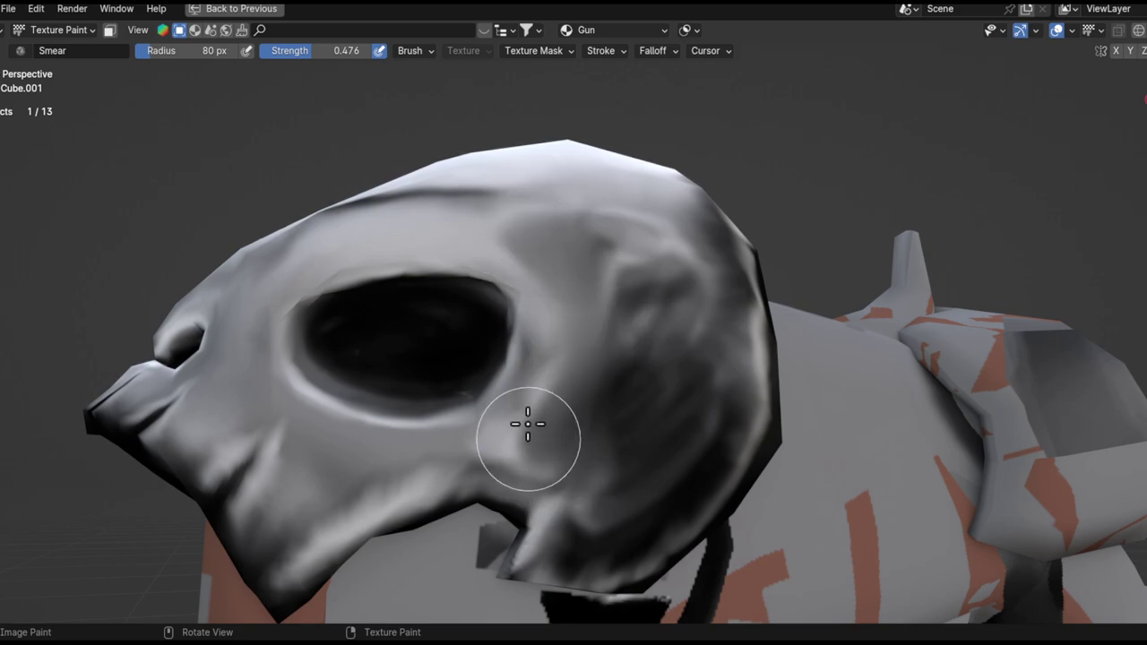
{"action": "middle_click_drag", "start_coordinate": [574, 399], "coordinate": [660, 360], "text": "shift"}
{"action": "scroll", "coordinate": [663, 348], "scroll_direction": "up", "scroll_amount": 1}
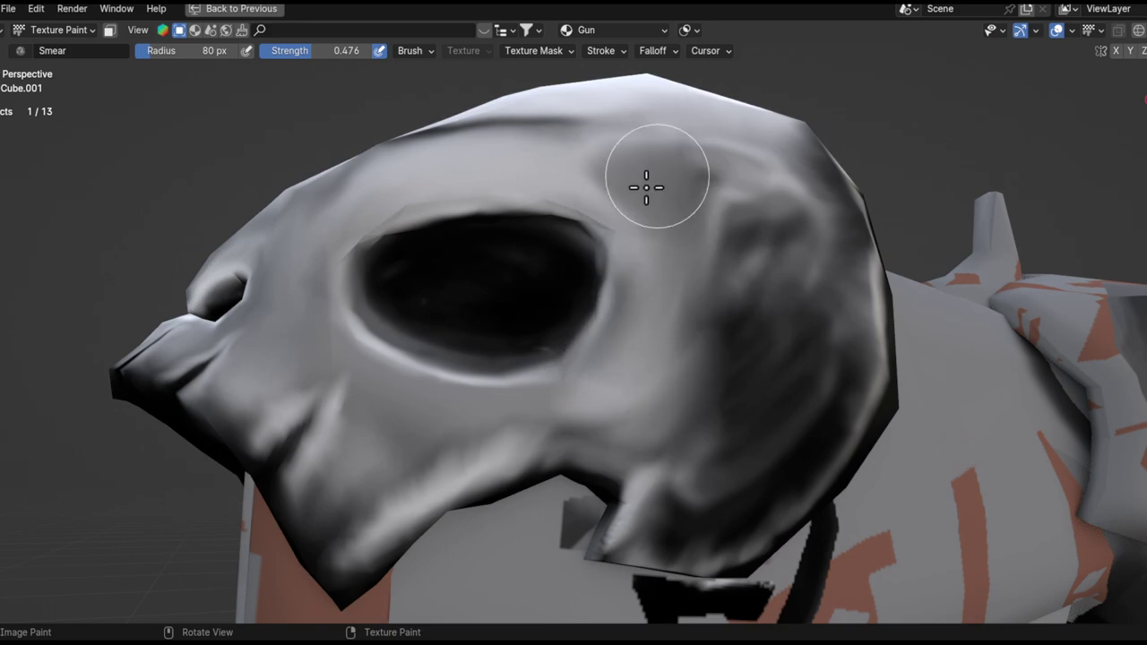
- Smear the eye socket's lower and rear rims to grade the highlight softly into the dark cavity
{"action": "middle_click_drag", "start_coordinate": [592, 369], "coordinate": [561, 352]}
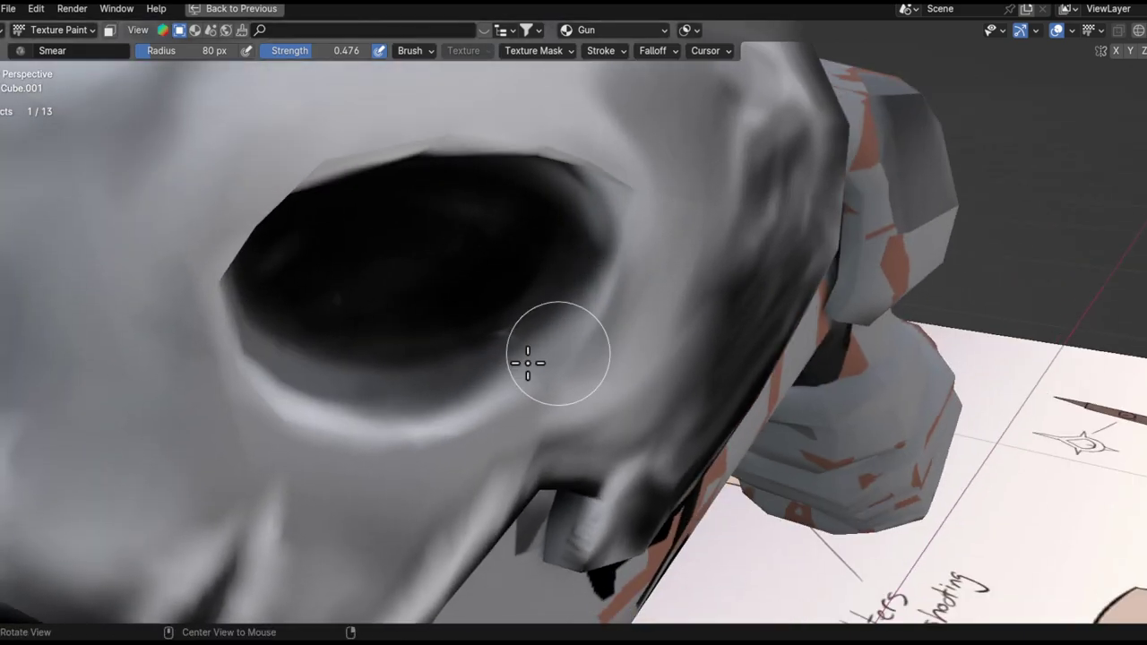
{"action": "middle_click_drag", "start_coordinate": [479, 374], "coordinate": [627, 312], "text": "shift"}
{"action": "mouse_move", "coordinate": [675, 265]}
{"action": "middle_mouse_down"}
{"action": "mouse_move", "coordinate": [481, 307]}
{"action": "mouse_move", "coordinate": [493, 328]}
{"action": "mouse_move", "coordinate": [545, 334]}
{"action": "middle_mouse_up"}
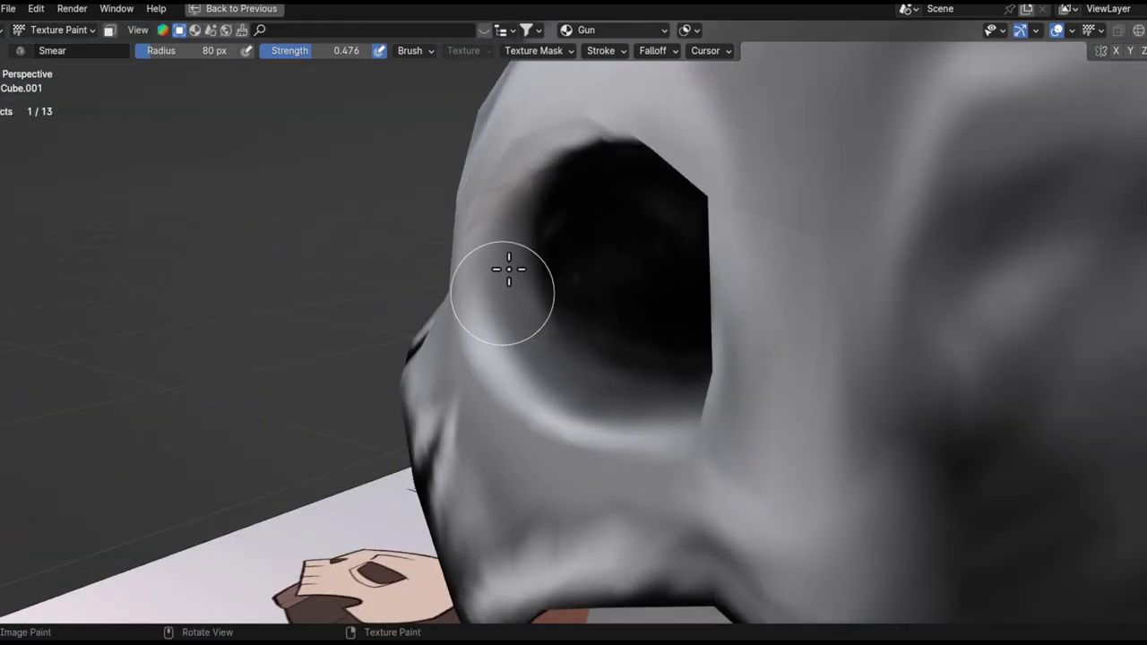
{"action": "mouse_move", "coordinate": [557, 358]}
{"action": "middle_mouse_down"}
{"action": "mouse_move", "coordinate": [583, 410]}
{"action": "mouse_move", "coordinate": [583, 343]}
{"action": "mouse_move", "coordinate": [542, 359]}
{"action": "mouse_move", "coordinate": [684, 259]}
{"action": "middle_mouse_up"}
{"action": "mouse_move", "coordinate": [510, 341]}
{"action": "middle_mouse_down"}
{"action": "mouse_move", "coordinate": [594, 313]}
{"action": "mouse_move", "coordinate": [814, 388]}
{"action": "mouse_move", "coordinate": [633, 343]}
{"action": "mouse_move", "coordinate": [660, 445]}
{"action": "mouse_move", "coordinate": [761, 341]}
{"action": "mouse_move", "coordinate": [565, 504]}
{"action": "middle_mouse_up"}
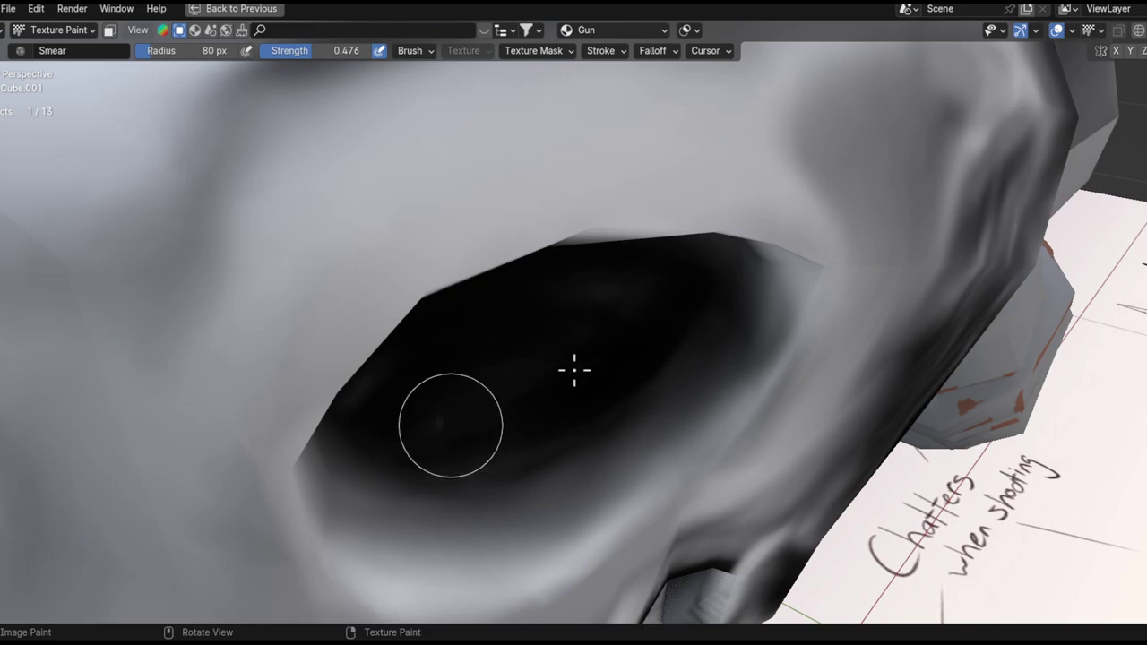
{"action": "scroll", "coordinate": [574, 370], "scroll_direction": "down", "scroll_amount": 8}
{"action": "mouse_move", "coordinate": [530, 533]}
{"action": "middle_mouse_down"}
{"action": "mouse_move", "coordinate": [583, 397]}
{"action": "mouse_move", "coordinate": [548, 389]}
{"action": "middle_mouse_up"}
{"action": "middle_click_drag", "start_coordinate": [686, 349], "coordinate": [628, 350]}
{"action": "scroll", "coordinate": [632, 314], "scroll_direction": "up", "scroll_amount": 4}
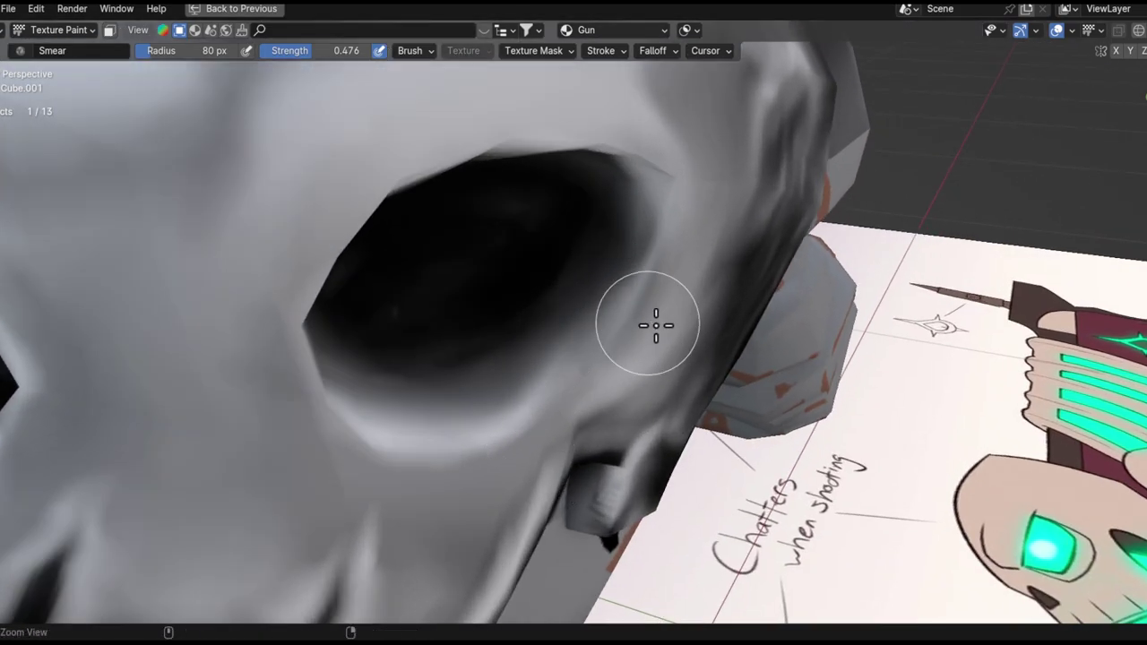
- Smear the temple shading between the eye socket and the skull's rear edge into softer streaks
{"action": "scroll", "coordinate": [665, 313], "scroll_direction": "down", "scroll_amount": 6}
{"action": "middle_click_drag", "start_coordinate": [635, 410], "coordinate": [605, 466]}
{"action": "left_click_drag", "start_coordinate": [706, 295], "coordinate": [665, 217], "text": "alt+shift"}
{"action": "left_click_drag", "start_coordinate": [629, 264], "coordinate": [679, 414], "text": "alt"}
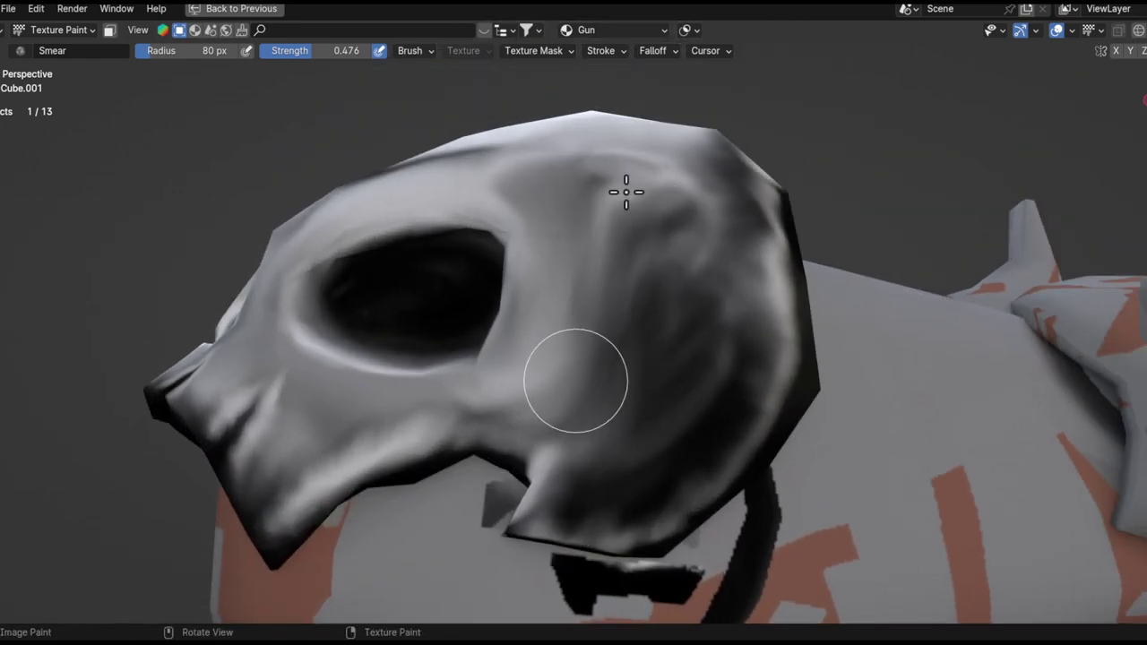
- Set the Smear radius to 99 px and pull the crown's light tone down over the dark temple shading
{"action": "scroll", "coordinate": [625, 322], "scroll_direction": "down", "scroll_amount": 3}
{"action": "middle_click_drag", "start_coordinate": [625, 322], "coordinate": [571, 363]}
{"action": "scroll", "coordinate": [630, 292], "scroll_direction": "up", "scroll_amount": 2}
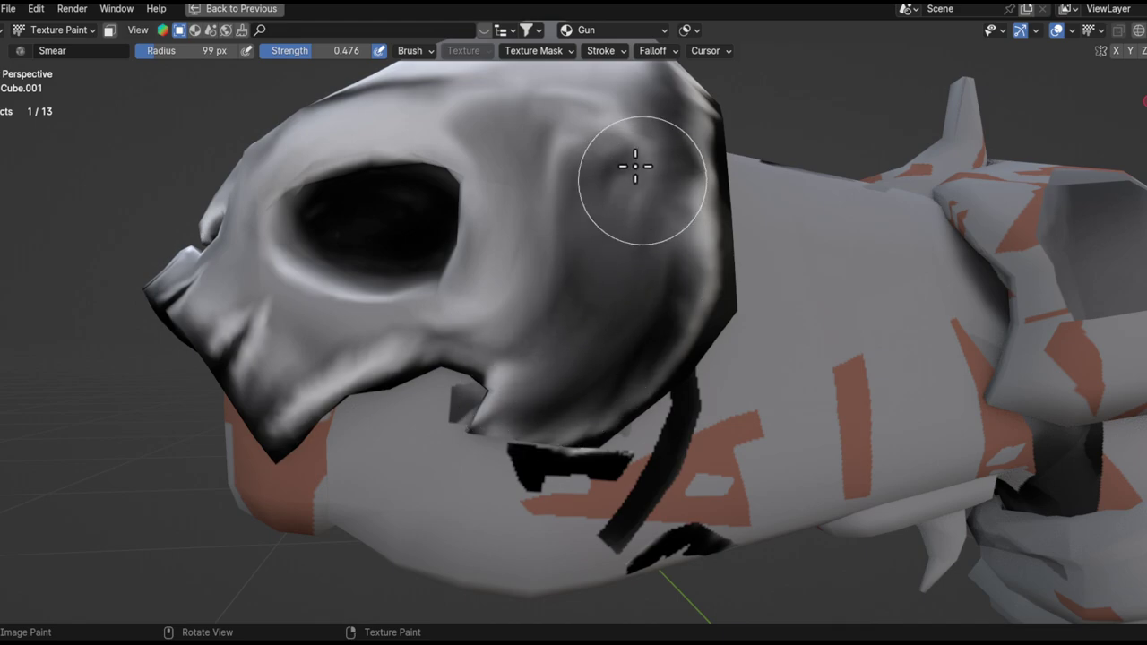
{"action": "left_click_drag", "start_coordinate": [629, 227], "coordinate": [647, 328], "text": "alt+shift"}
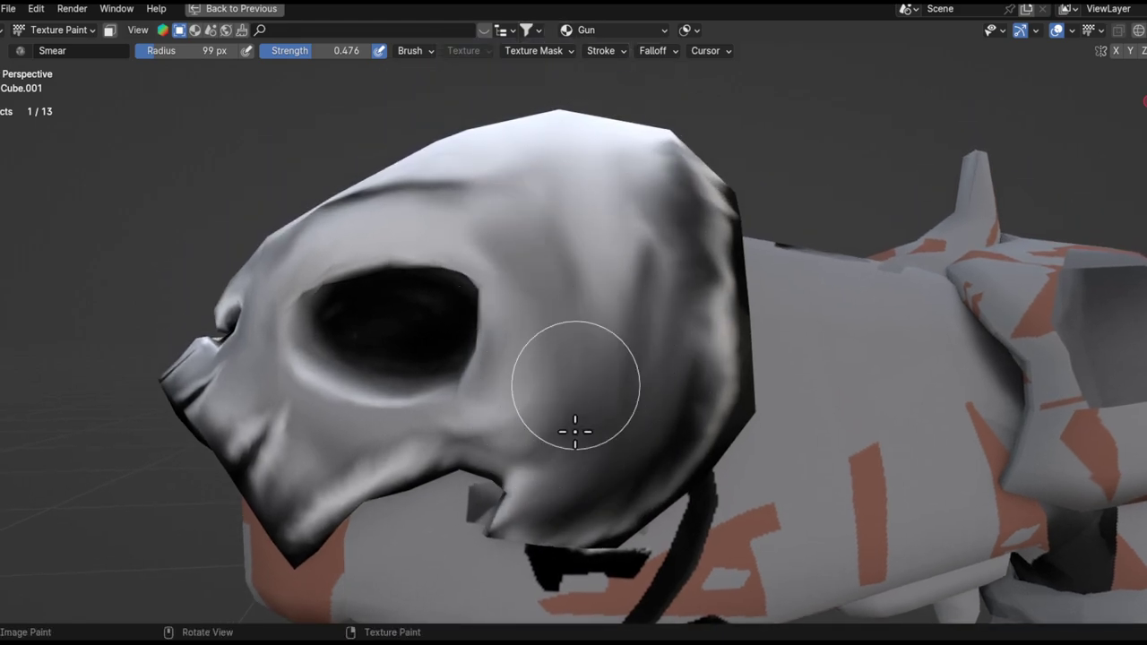
{"action": "left_click_drag", "start_coordinate": [536, 199], "coordinate": [593, 326], "text": "alt"}
{"action": "left_click_drag", "start_coordinate": [510, 169], "coordinate": [596, 270], "text": "alt"}
{"action": "left_click_drag", "start_coordinate": [594, 351], "coordinate": [556, 434], "text": "ctrl+alt"}
{"action": "left_click_drag", "start_coordinate": [551, 421], "coordinate": [543, 341], "text": "ctrl+alt"}
{"action": "left_click_drag", "start_coordinate": [513, 280], "coordinate": [526, 314], "text": "alt"}
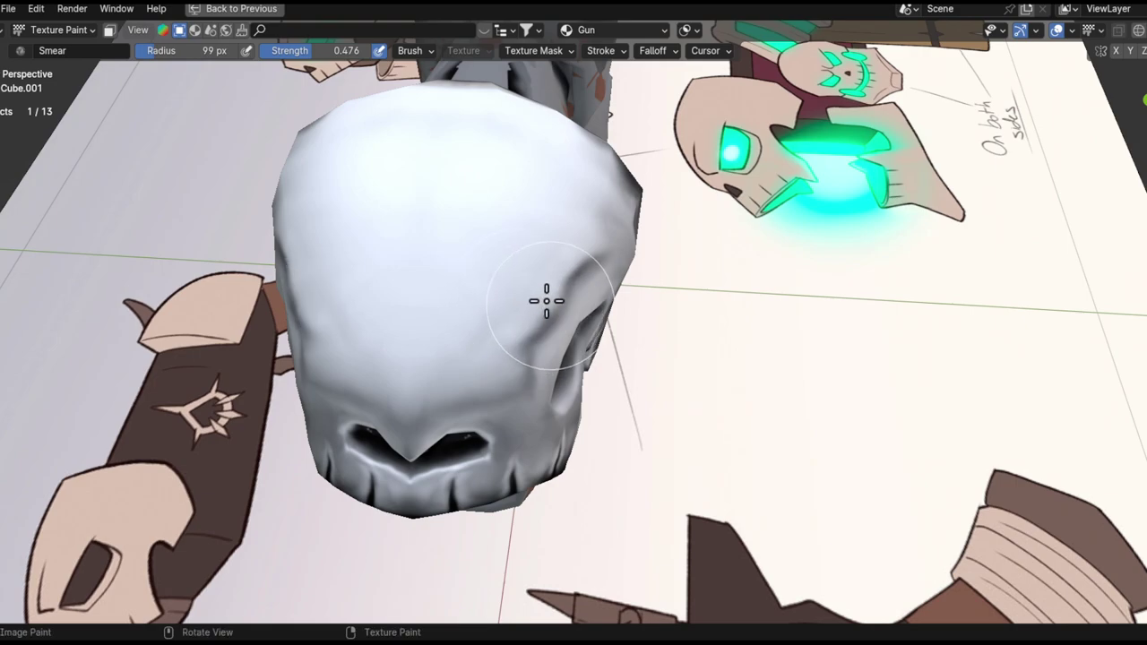
- Set the Smear strength to 1.000 and radius to 203 px, and smear the forehead above the brow crease
{"action": "middle_click_drag", "start_coordinate": [552, 323], "coordinate": [583, 358]}
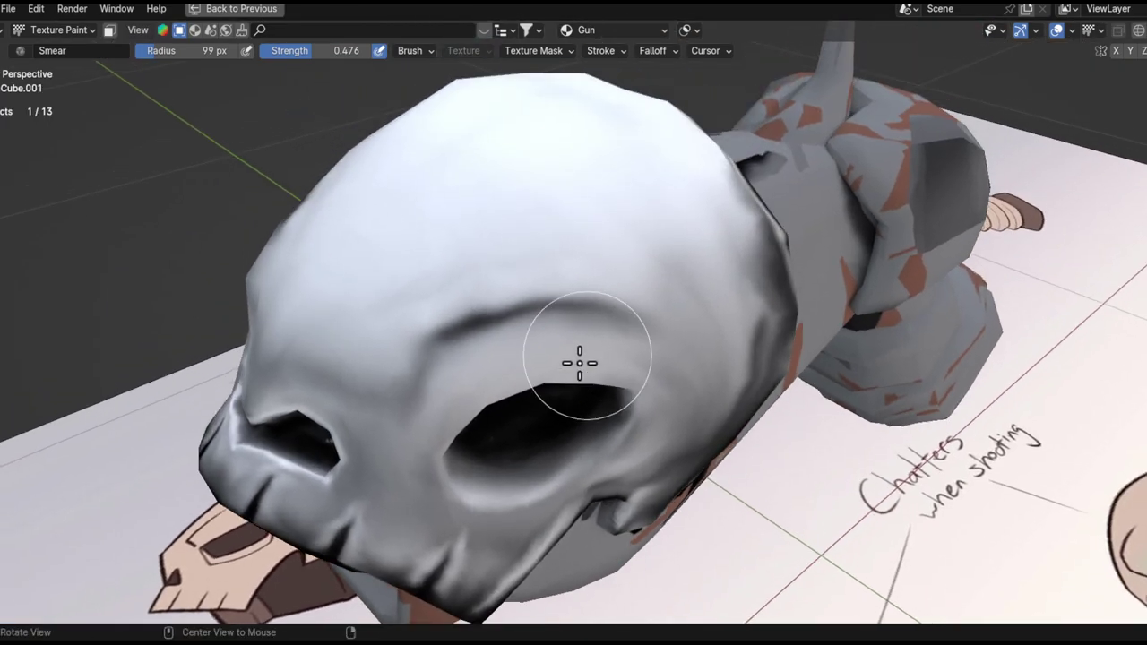
{"action": "key", "text": "shift+f"}
{"action": "left_click", "coordinate": [661, 339]}
{"action": "key", "text": "f"}
{"action": "left_click", "coordinate": [621, 285]}
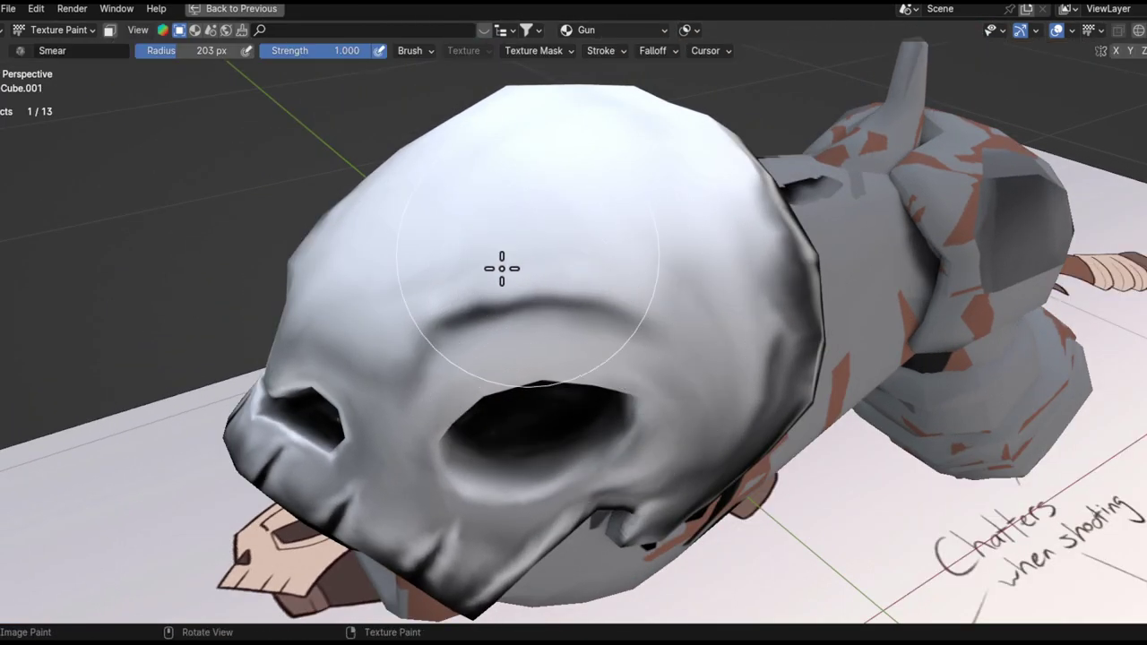
{"action": "left_click_drag", "start_coordinate": [501, 267], "coordinate": [512, 308]}
{"action": "mouse_move", "coordinate": [535, 278]}
{"action": "middle_mouse_down"}
{"action": "mouse_move", "coordinate": [583, 302]}
{"action": "mouse_move", "coordinate": [635, 409]}
{"action": "mouse_move", "coordinate": [621, 256]}
{"action": "mouse_move", "coordinate": [584, 242]}
{"action": "mouse_move", "coordinate": [586, 466]}
{"action": "mouse_move", "coordinate": [529, 284]}
{"action": "mouse_move", "coordinate": [554, 279]}
{"action": "middle_mouse_up"}
- Reduce the Smear radius to 166 px and strength to 0.282, and soften the streaks on the rear temple
{"action": "key", "text": "f"}
{"action": "left_click", "coordinate": [563, 468]}
{"action": "middle_click_drag", "start_coordinate": [708, 274], "coordinate": [631, 356]}
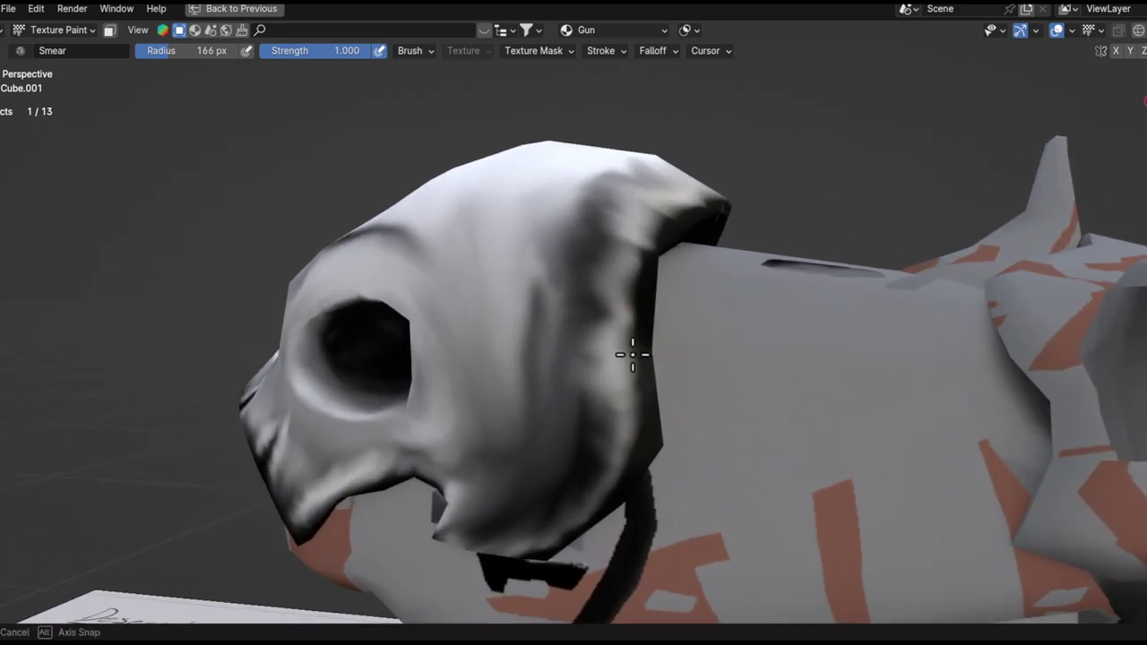
{"action": "left_click_drag", "start_coordinate": [632, 357], "coordinate": [641, 356], "text": "alt"}
{"action": "key", "text": "shift+f"}
{"action": "left_click", "coordinate": [457, 376]}
{"action": "left_click_drag", "start_coordinate": [556, 358], "coordinate": [696, 296], "text": "alt"}
{"action": "mouse_move", "coordinate": [661, 369]}
{"action": "left_mouse_down"}
{"action": "mouse_move", "coordinate": [634, 236]}
{"action": "mouse_move", "coordinate": [653, 355]}
{"action": "left_mouse_up"}
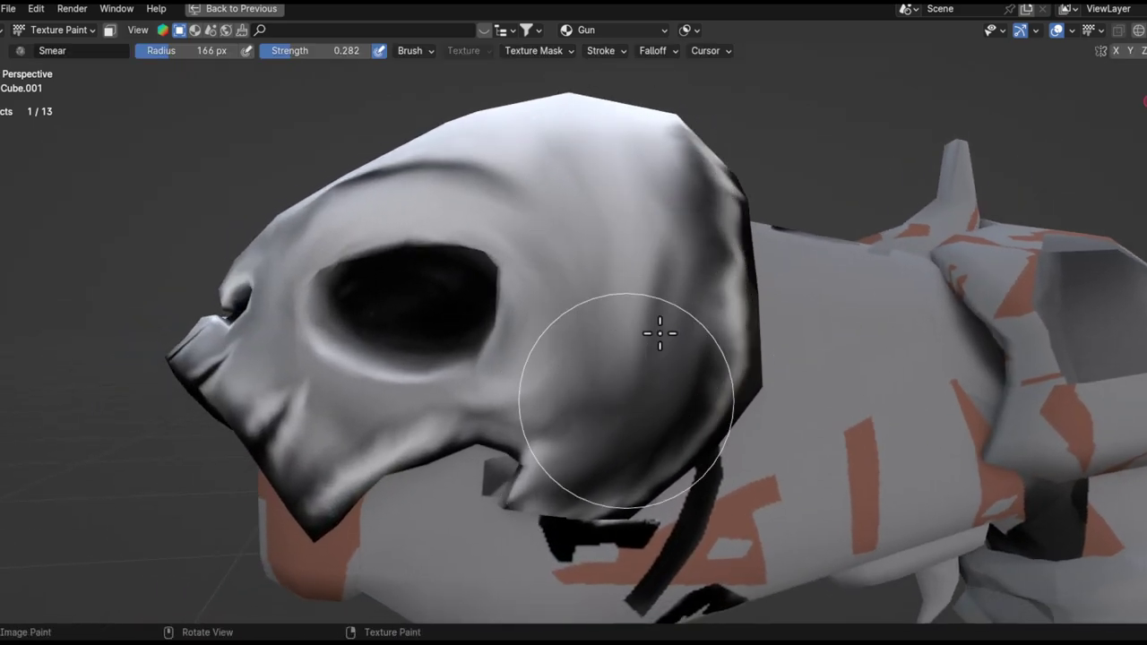
- Reduce the Smear radius to 96 px and blend the temple shading toward the crown and the rear edge
{"action": "key", "text": "bracketleft"}
{"action": "key", "text": "bracketleft"}
{"action": "key", "text": "bracketleft"}
{"action": "key", "text": "bracketleft"}
{"action": "key", "text": "bracketleft"}
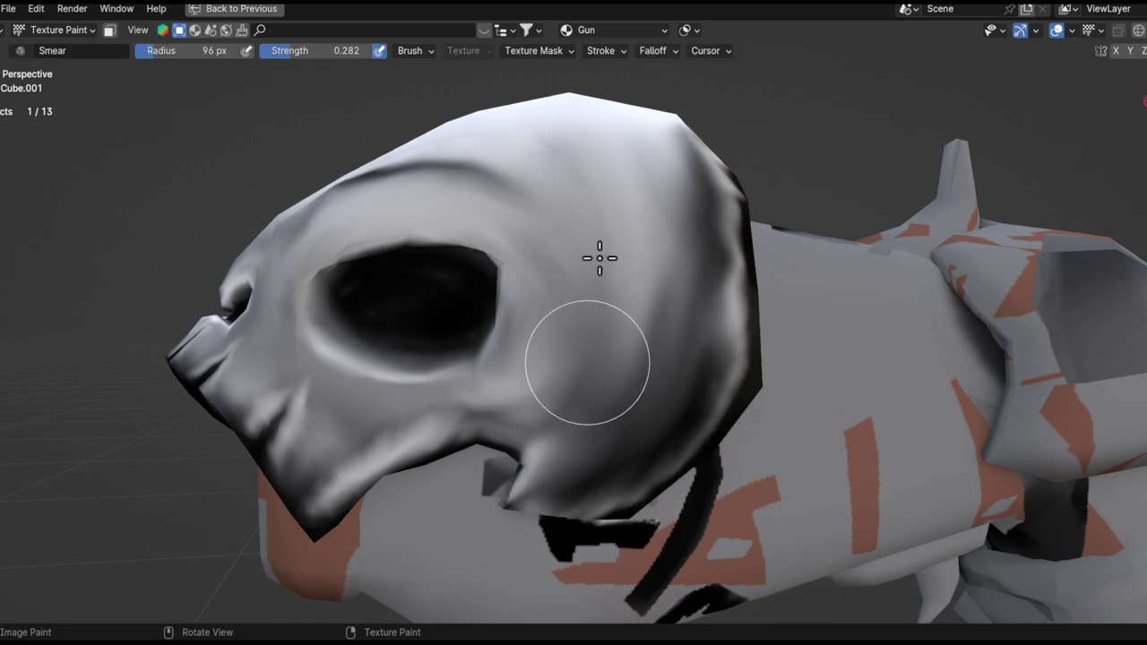
{"action": "middle_click_drag", "start_coordinate": [615, 415], "coordinate": [629, 447]}
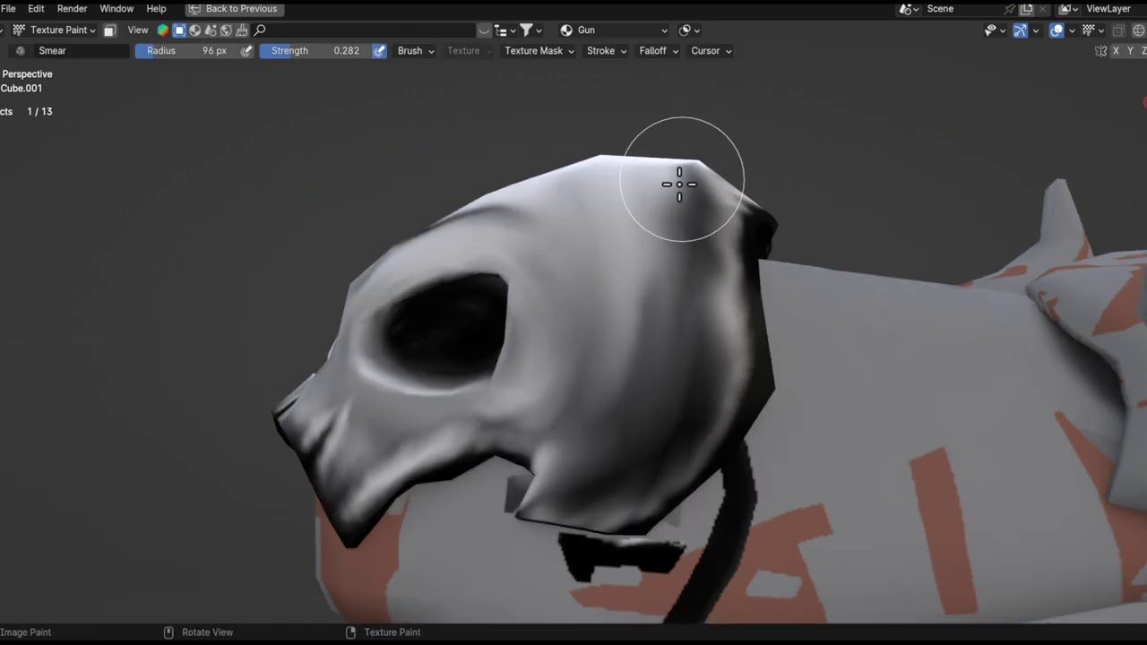
{"action": "middle_click_drag", "start_coordinate": [644, 394], "coordinate": [690, 403]}
{"action": "middle_click_drag", "start_coordinate": [663, 413], "coordinate": [610, 310], "text": "ctrl"}
- Set the Smear strength to 0.515 and blend the bone and cheek highlight just behind the eye socket
{"action": "mouse_move", "coordinate": [645, 140]}
{"action": "middle_mouse_down"}
{"action": "mouse_move", "coordinate": [722, 404]}
{"action": "mouse_move", "coordinate": [638, 420]}
{"action": "middle_mouse_up"}
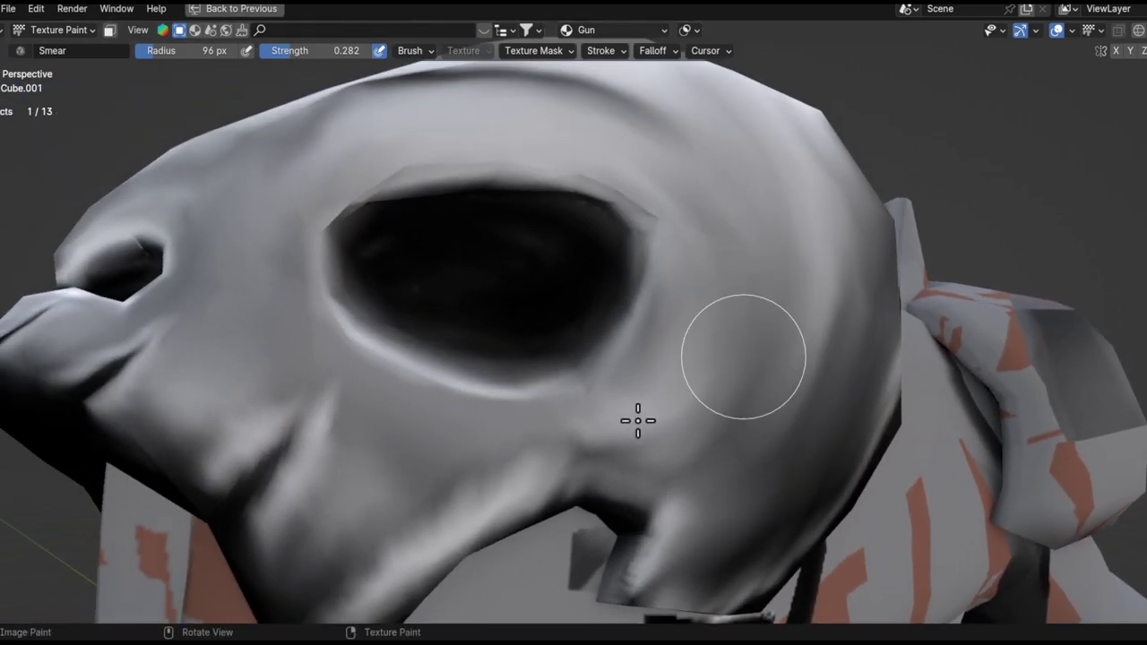
{"action": "key", "text": "shift+f"}
{"action": "left_click", "coordinate": [716, 417]}
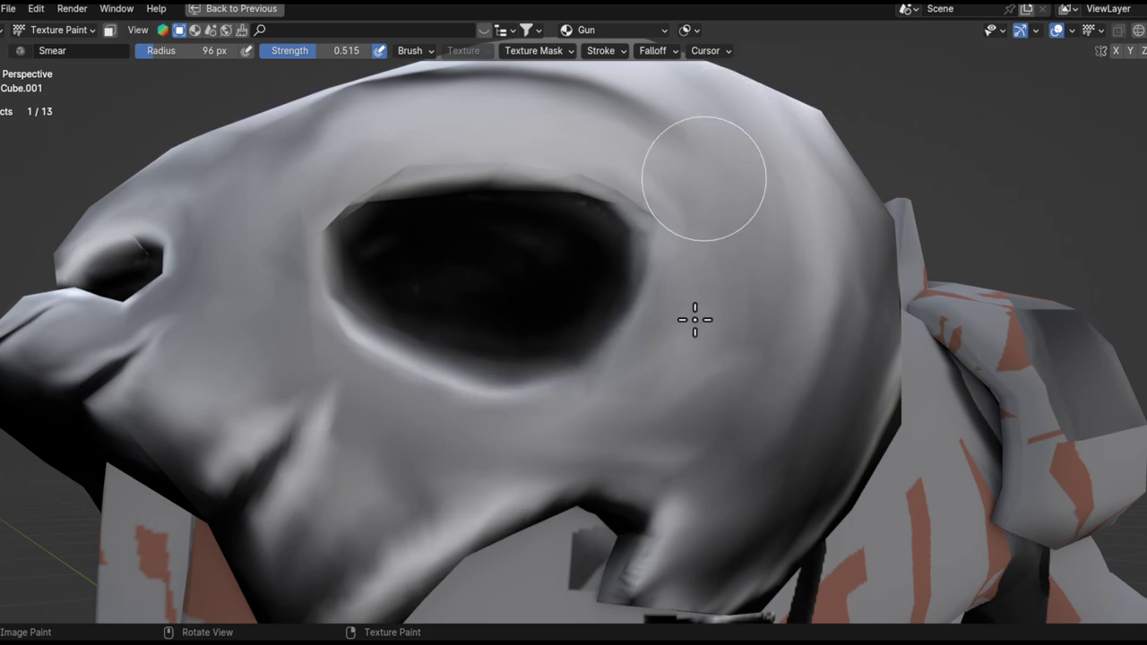
- Smear the temple shading behind the eye socket down toward the rear lower part of the skull
{"action": "middle_click_drag", "start_coordinate": [720, 344], "coordinate": [635, 353], "text": "shift"}
{"action": "left_click_drag", "start_coordinate": [711, 329], "coordinate": [658, 309], "text": "alt"}
{"action": "left_click_drag", "start_coordinate": [750, 154], "coordinate": [714, 520]}
{"action": "mouse_move", "coordinate": [778, 302]}
{"action": "left_mouse_down", "text": "alt+shift"}
{"action": "mouse_move", "coordinate": [727, 248]}
{"action": "mouse_move", "coordinate": [723, 211]}
{"action": "left_mouse_up", "text": "alt+shift"}
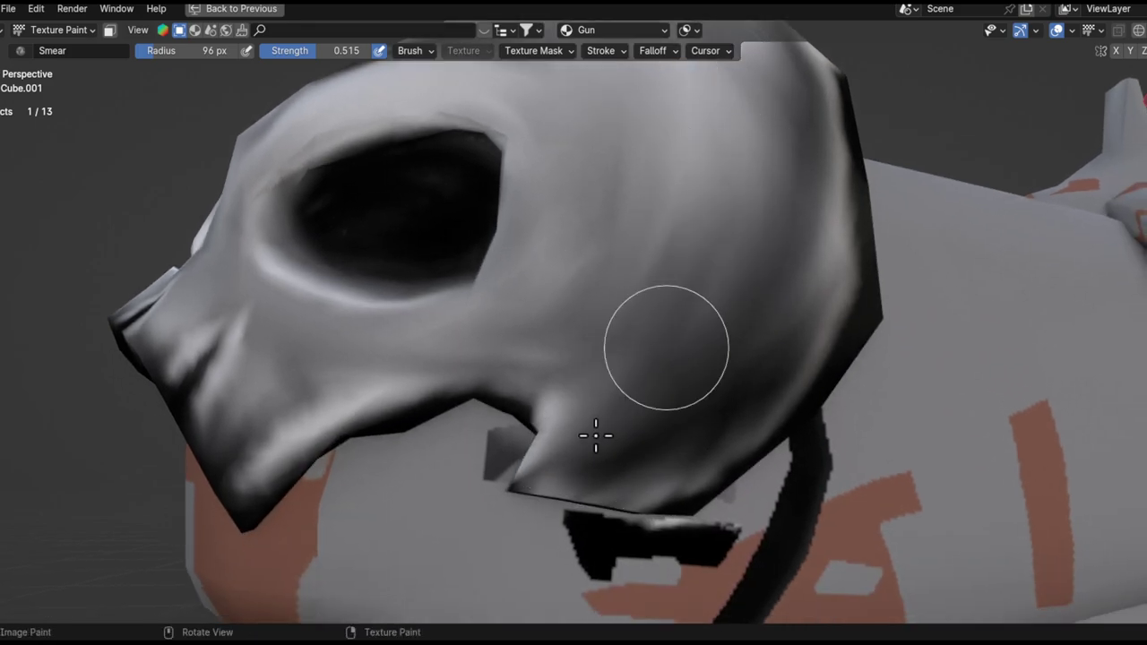
{"action": "left_click_drag", "start_coordinate": [648, 446], "coordinate": [646, 417], "text": "alt"}
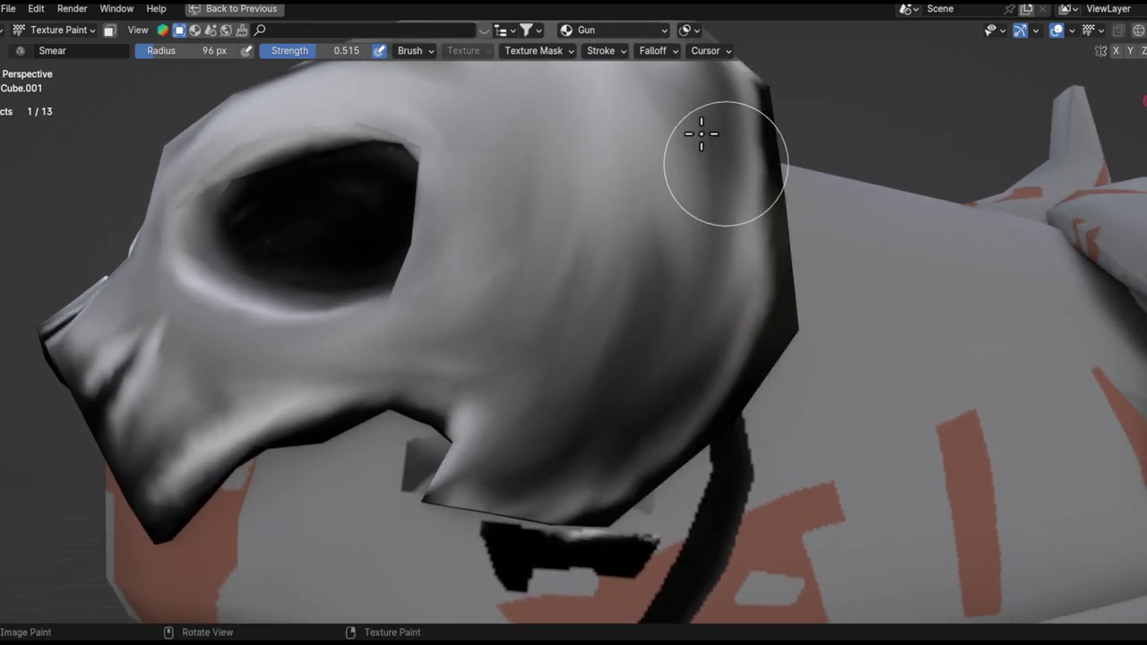
{"action": "left_click_drag", "start_coordinate": [725, 368], "coordinate": [651, 461], "text": "alt"}
{"action": "middle_click_drag", "start_coordinate": [699, 153], "coordinate": [676, 225], "text": "shift"}
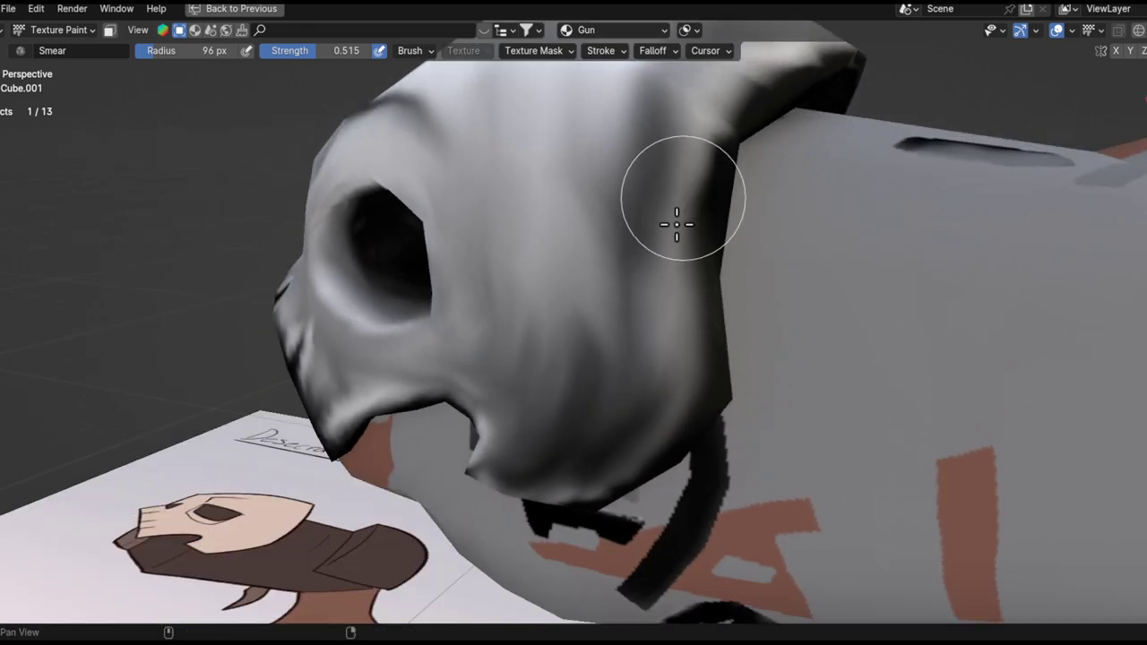
- Blend the dark streaks along the skull's rear side, from the upper edge down to the lower corner
{"action": "left_click_drag", "start_coordinate": [676, 225], "coordinate": [696, 135], "text": "alt"}
{"action": "mouse_move", "coordinate": [588, 210]}
{"action": "left_mouse_down", "text": "alt"}
{"action": "mouse_move", "coordinate": [582, 415]}
{"action": "mouse_move", "coordinate": [636, 302]}
{"action": "left_mouse_up", "text": "alt"}
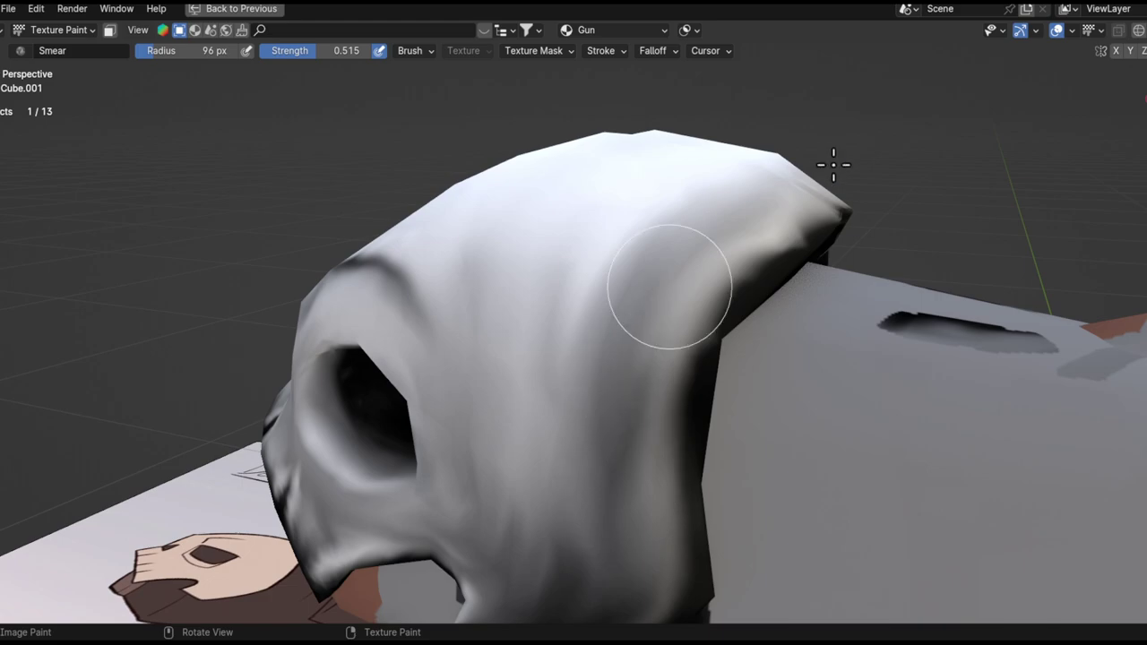
{"action": "left_click_drag", "start_coordinate": [617, 567], "coordinate": [687, 230], "text": "alt"}
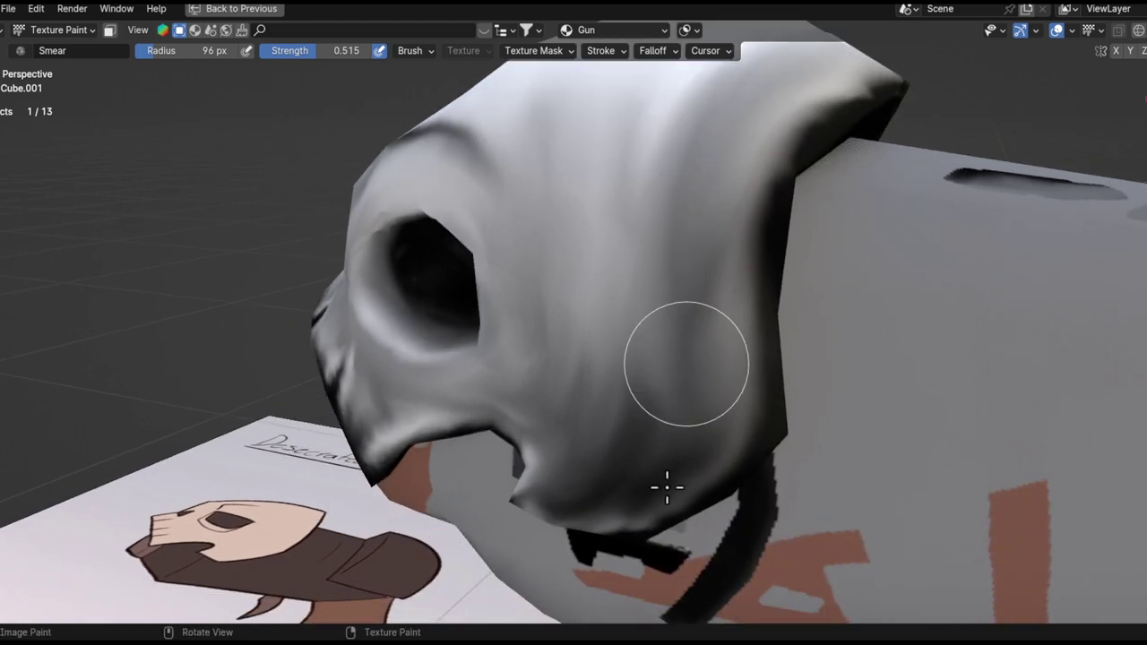
{"action": "left_click_drag", "start_coordinate": [692, 371], "coordinate": [680, 371], "text": "alt"}
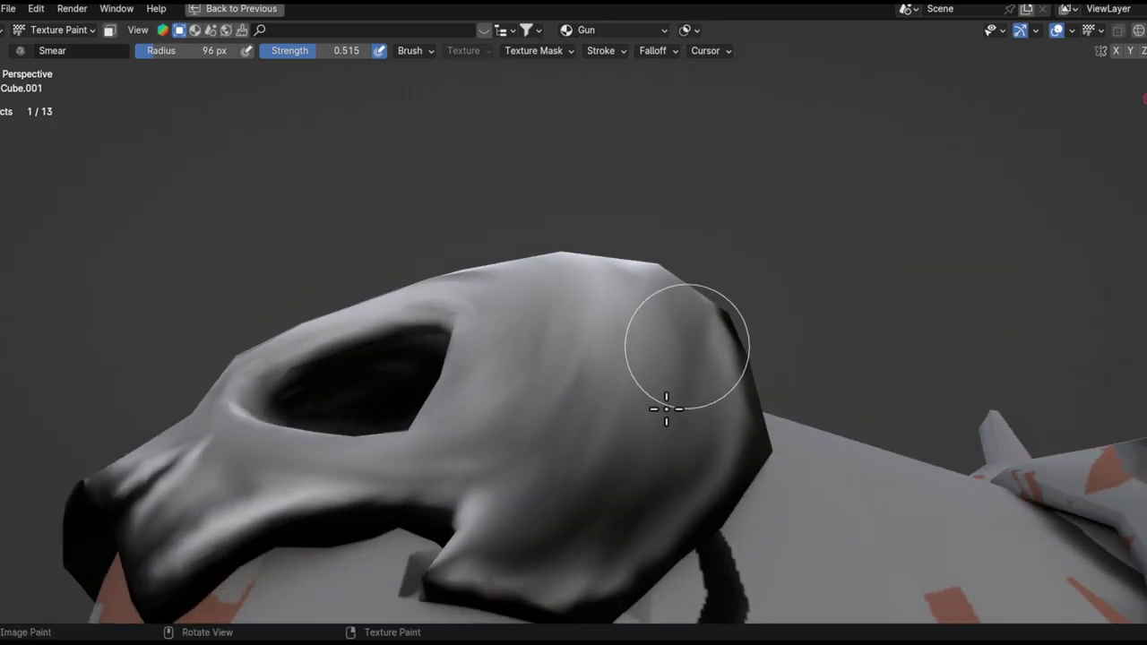
- Smear the highlight and dark shading around the skull's lower rear corner, just behind the cheek notch
{"action": "mouse_move", "coordinate": [654, 497]}
{"action": "left_mouse_down", "text": "alt"}
{"action": "mouse_move", "coordinate": [719, 317]}
{"action": "mouse_move", "coordinate": [655, 442]}
{"action": "mouse_move", "coordinate": [687, 356]}
{"action": "left_mouse_up", "text": "alt"}
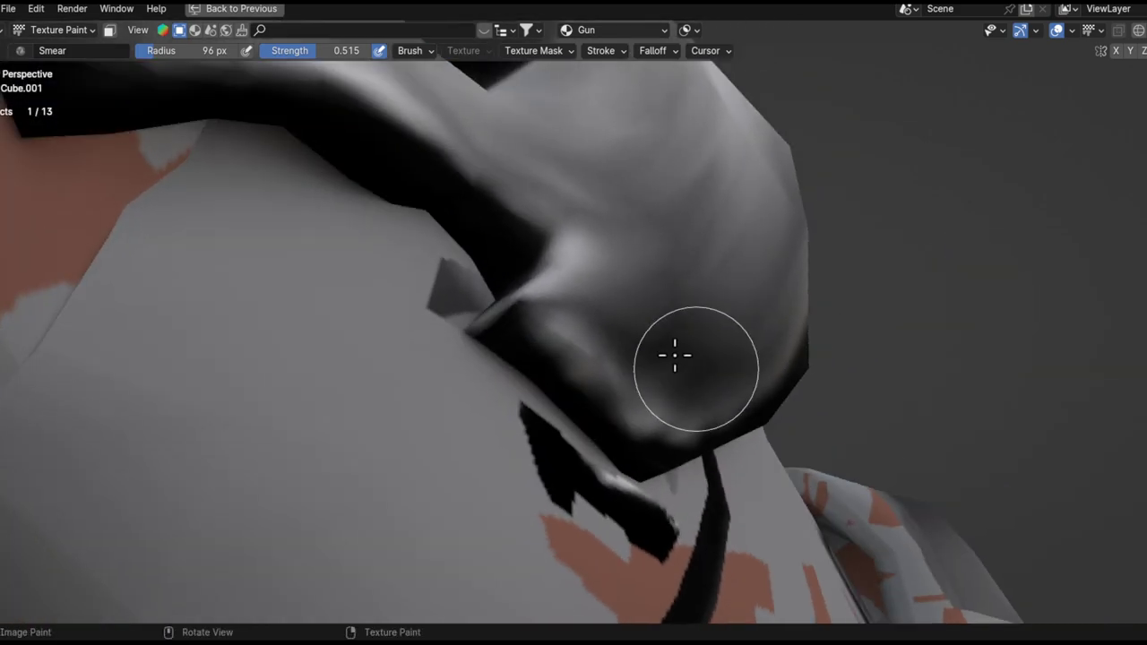
{"action": "left_click_drag", "start_coordinate": [744, 396], "coordinate": [632, 417], "text": "alt"}
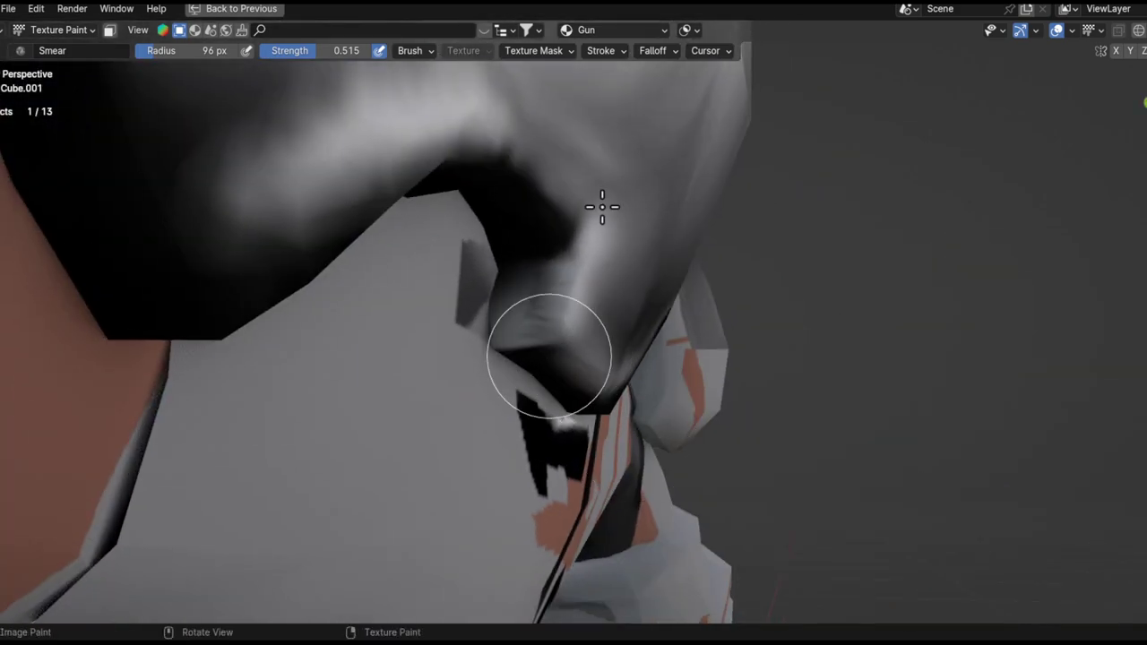
{"action": "left_click_drag", "start_coordinate": [579, 369], "coordinate": [495, 390], "text": "alt"}
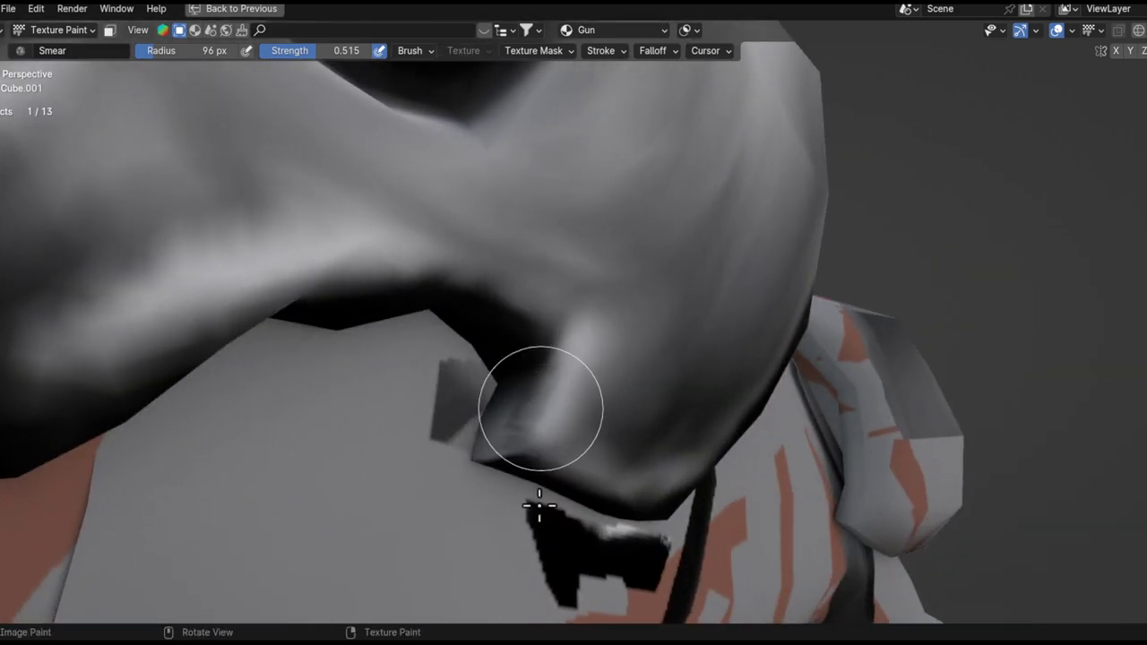
{"action": "left_click_drag", "start_coordinate": [556, 357], "coordinate": [602, 410], "text": "alt"}
{"action": "middle_click_drag", "start_coordinate": [724, 404], "coordinate": [729, 415]}
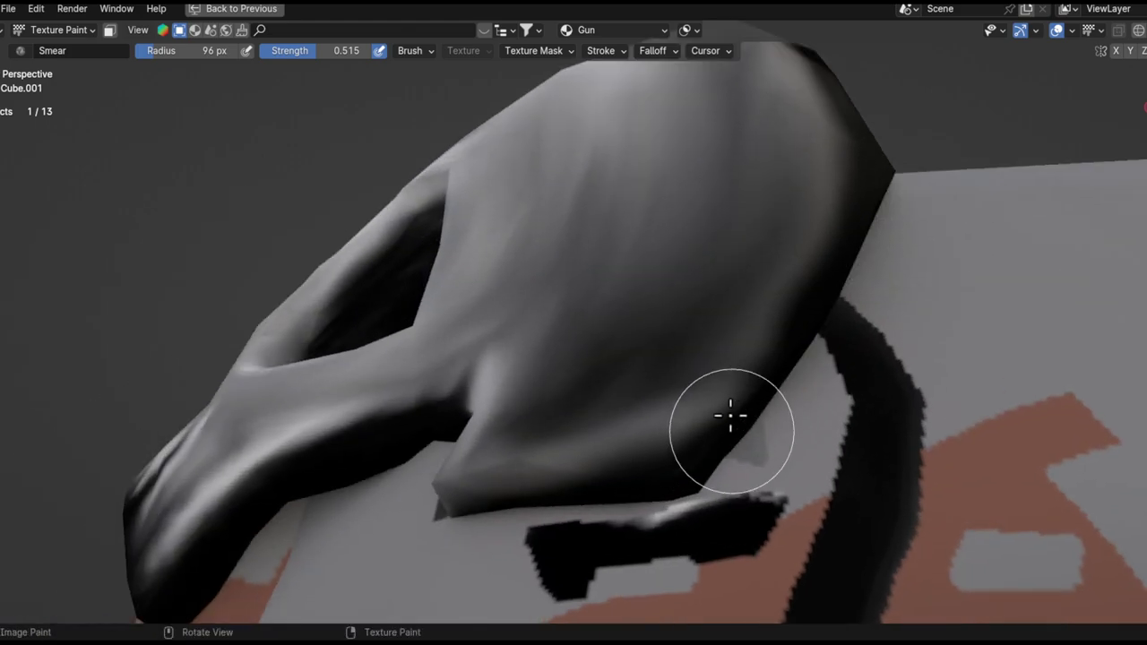
- Smooth the dark shading along the skull's rear rim where it wraps over the gun body
{"action": "middle_click_drag", "start_coordinate": [768, 320], "coordinate": [778, 207]}
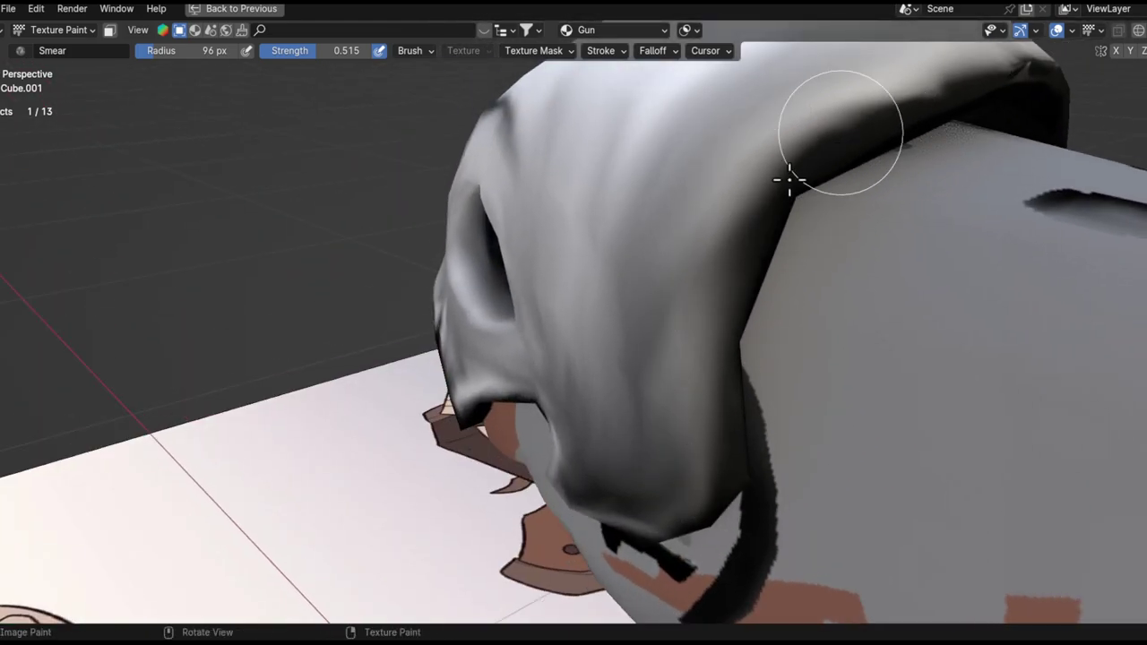
{"action": "middle_click_drag", "start_coordinate": [750, 256], "coordinate": [741, 307]}
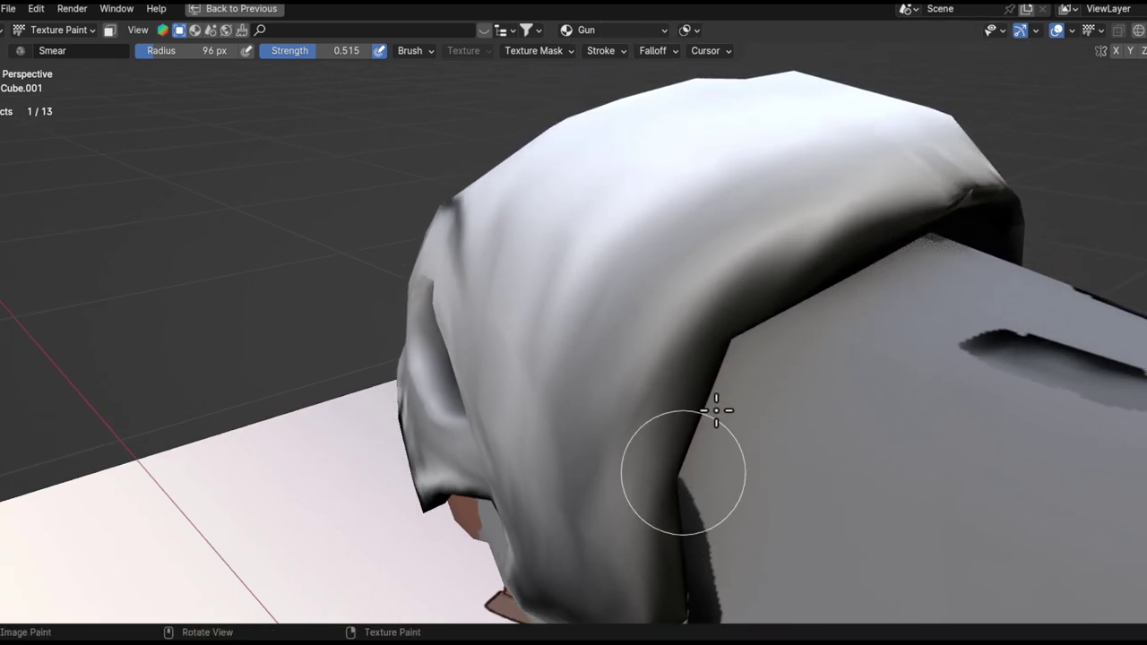
{"action": "middle_click_drag", "start_coordinate": [704, 422], "coordinate": [809, 282]}
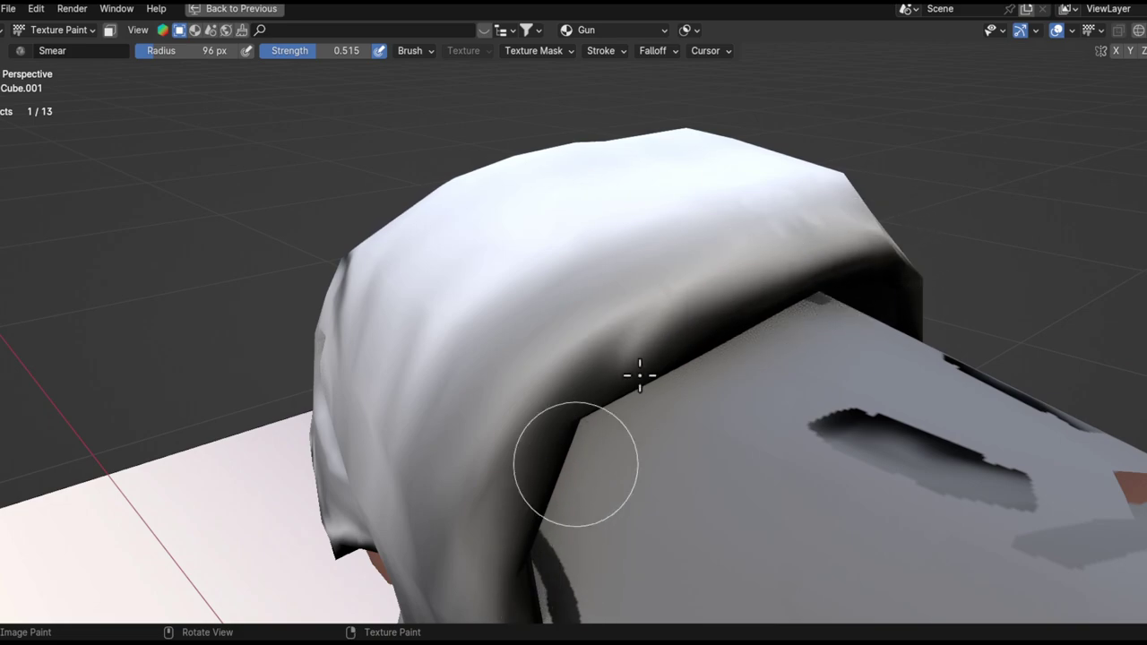
{"action": "mouse_move", "coordinate": [507, 561]}
{"action": "middle_mouse_down"}
{"action": "mouse_move", "coordinate": [546, 474]}
{"action": "mouse_move", "coordinate": [757, 256]}
{"action": "middle_mouse_up"}
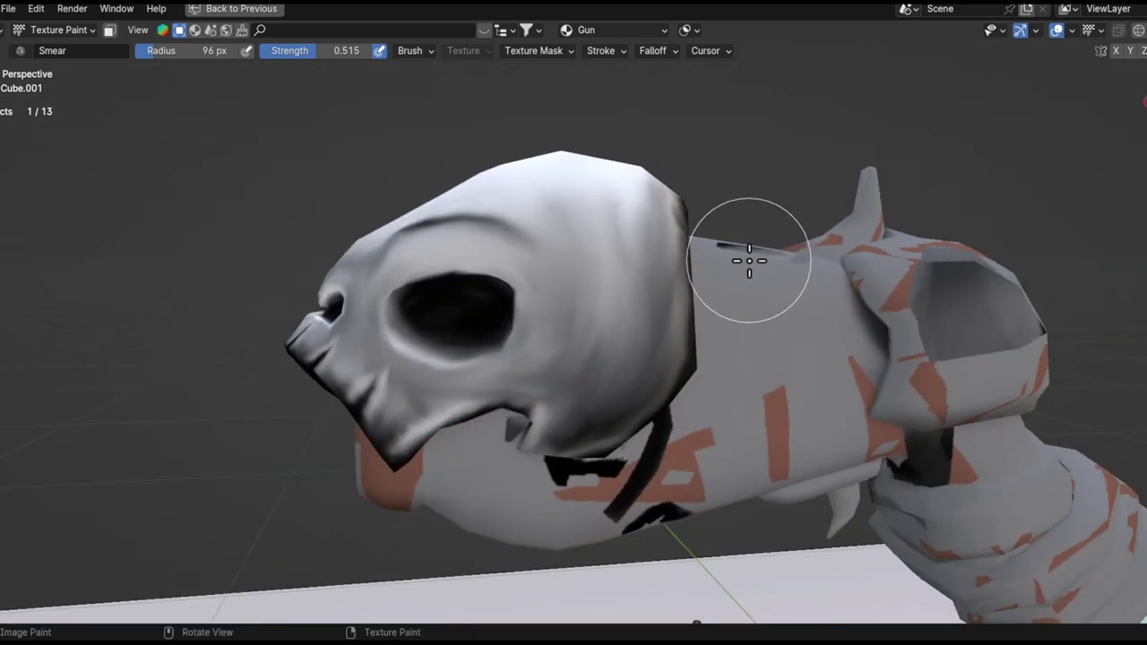
- Smear long strokes from the crown down the side of the skull to blend the temple streaks
{"action": "left_click_drag", "start_coordinate": [581, 224], "coordinate": [596, 368]}
{"action": "middle_click_drag", "start_coordinate": [613, 296], "coordinate": [591, 233], "text": "ctrl"}
{"action": "mouse_move", "coordinate": [582, 251]}
{"action": "left_mouse_down"}
{"action": "mouse_move", "coordinate": [580, 409]}
{"action": "mouse_move", "coordinate": [532, 123]}
{"action": "mouse_move", "coordinate": [596, 346]}
{"action": "mouse_move", "coordinate": [625, 122]}
{"action": "mouse_move", "coordinate": [617, 433]}
{"action": "mouse_move", "coordinate": [676, 197]}
{"action": "mouse_move", "coordinate": [632, 433]}
{"action": "left_mouse_up"}
{"action": "left_click_drag", "start_coordinate": [651, 308], "coordinate": [609, 394], "text": "ctrl+alt"}
{"action": "mouse_move", "coordinate": [609, 394]}
{"action": "left_mouse_down", "text": "alt"}
{"action": "mouse_move", "coordinate": [599, 359]}
{"action": "mouse_move", "coordinate": [650, 359]}
{"action": "left_mouse_up", "text": "alt"}
{"action": "mouse_move", "coordinate": [649, 358]}
{"action": "left_mouse_down", "text": "ctrl+alt"}
{"action": "mouse_move", "coordinate": [658, 396]}
{"action": "mouse_move", "coordinate": [852, 353]}
{"action": "left_mouse_up", "text": "ctrl+alt"}
{"action": "mouse_move", "coordinate": [697, 387]}
{"action": "left_mouse_down", "text": "alt"}
{"action": "mouse_move", "coordinate": [722, 353]}
{"action": "mouse_move", "coordinate": [716, 269]}
{"action": "left_mouse_up", "text": "alt"}
{"action": "mouse_move", "coordinate": [716, 269]}
{"action": "left_mouse_down", "text": "alt"}
{"action": "mouse_move", "coordinate": [589, 269]}
{"action": "mouse_move", "coordinate": [533, 255]}
{"action": "left_mouse_up", "text": "alt"}
{"action": "left_click_drag", "start_coordinate": [633, 271], "coordinate": [641, 353], "text": "alt+shift"}
{"action": "mouse_move", "coordinate": [670, 367]}
{"action": "middle_mouse_down"}
{"action": "mouse_move", "coordinate": [650, 289]}
{"action": "mouse_move", "coordinate": [568, 358]}
{"action": "mouse_move", "coordinate": [758, 284]}
{"action": "mouse_move", "coordinate": [686, 320]}
{"action": "mouse_move", "coordinate": [709, 345]}
{"action": "middle_mouse_up"}
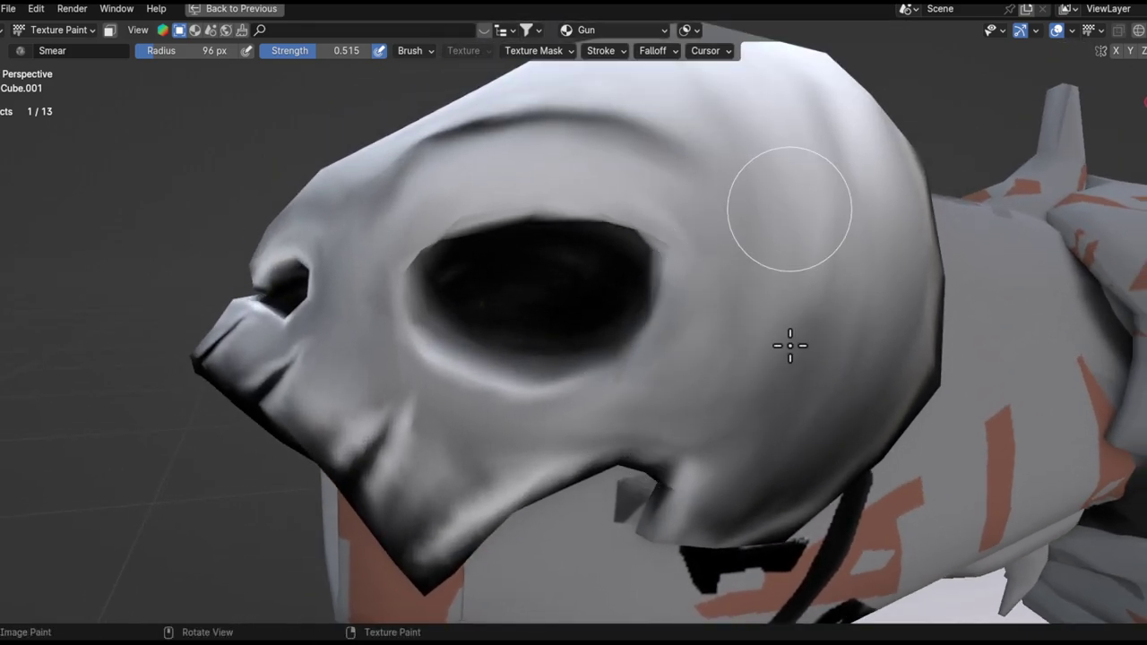
- Blend the gradient between the temple, the cheek notch and the lower rear edge of the skull
{"action": "middle_click_drag", "start_coordinate": [764, 425], "coordinate": [751, 412]}
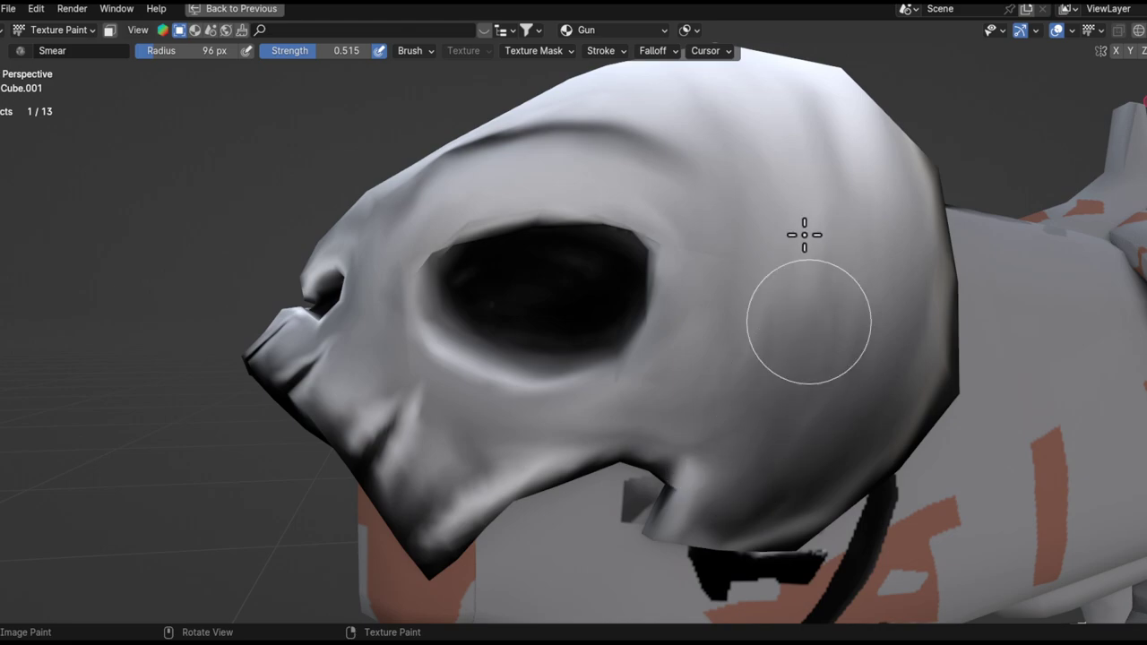
{"action": "middle_click_drag", "start_coordinate": [825, 432], "coordinate": [829, 415]}
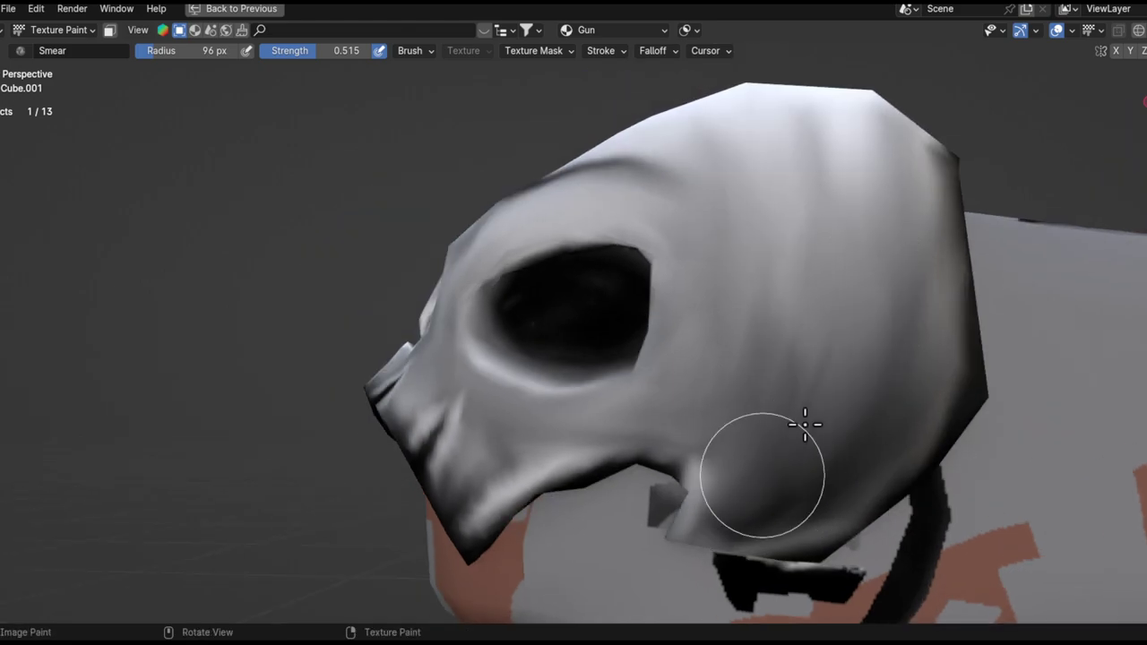
{"action": "middle_click_drag", "start_coordinate": [810, 462], "coordinate": [822, 488]}
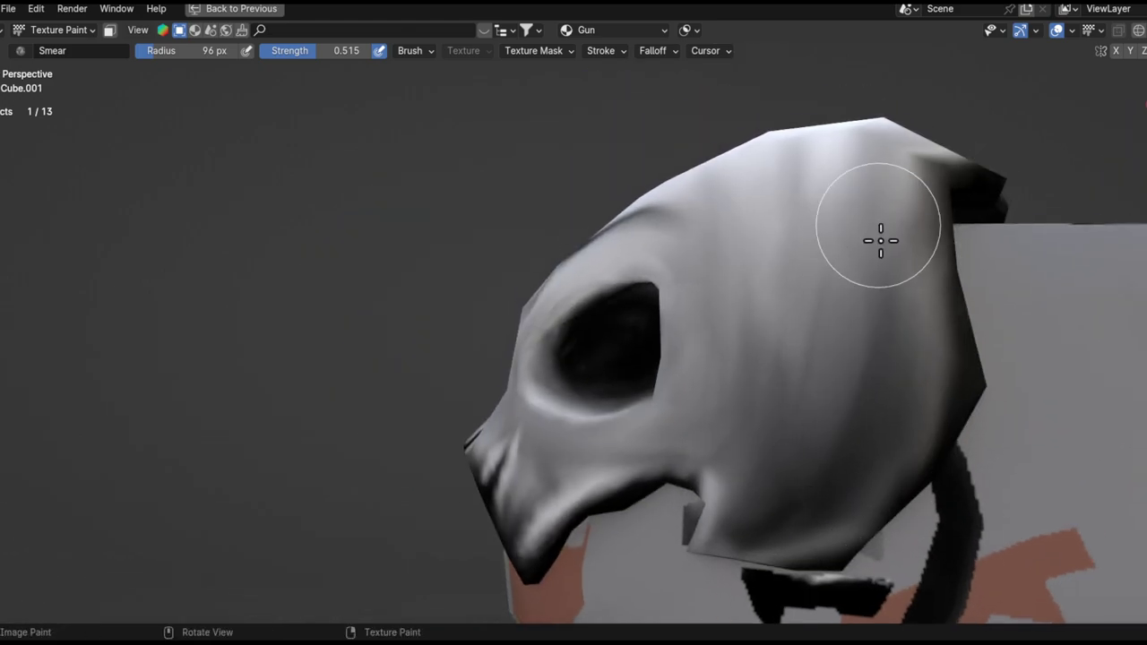
{"action": "left_click_drag", "start_coordinate": [855, 421], "coordinate": [846, 479], "text": "alt"}
{"action": "left_click_drag", "start_coordinate": [802, 543], "coordinate": [811, 475], "text": "alt"}
{"action": "left_click_drag", "start_coordinate": [815, 475], "coordinate": [850, 323], "text": "alt+shift"}
- Set the Smear radius to 129 px and soften the shading on the lower rear temple
{"action": "key", "text": "f"}
{"action": "left_click", "coordinate": [832, 400]}
{"action": "mouse_move", "coordinate": [833, 399]}
{"action": "left_mouse_down"}
{"action": "mouse_move", "coordinate": [888, 379]}
{"action": "mouse_move", "coordinate": [867, 412]}
{"action": "left_mouse_up"}
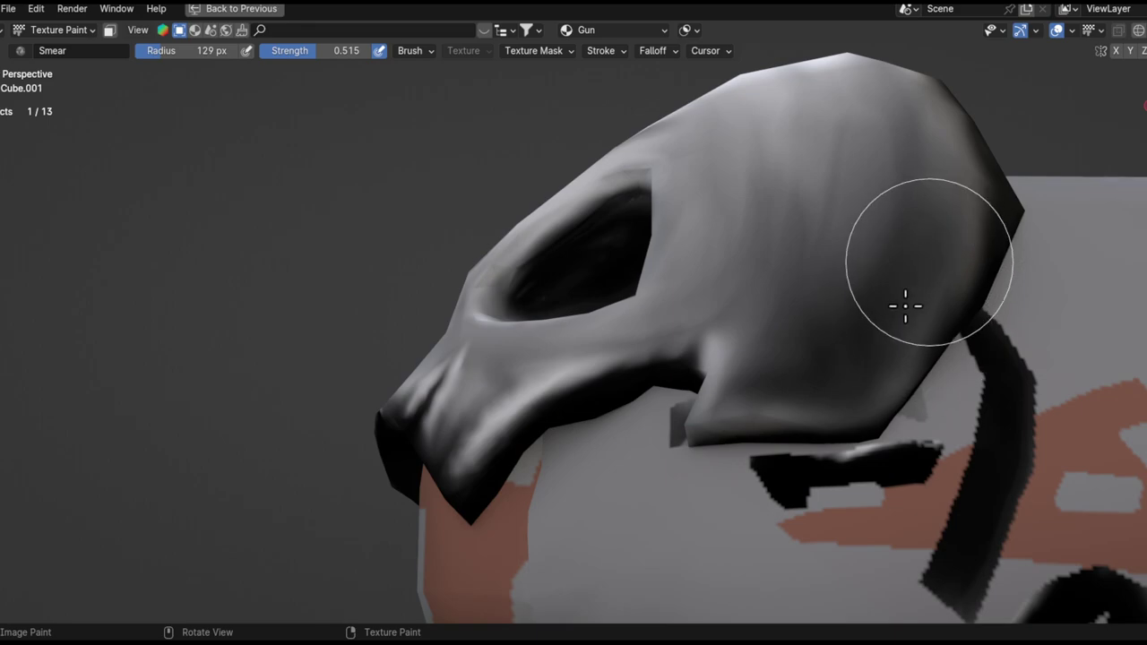
{"action": "mouse_move", "coordinate": [905, 328]}
{"action": "middle_mouse_down"}
{"action": "mouse_move", "coordinate": [937, 352]}
{"action": "mouse_move", "coordinate": [811, 310]}
{"action": "middle_mouse_up"}
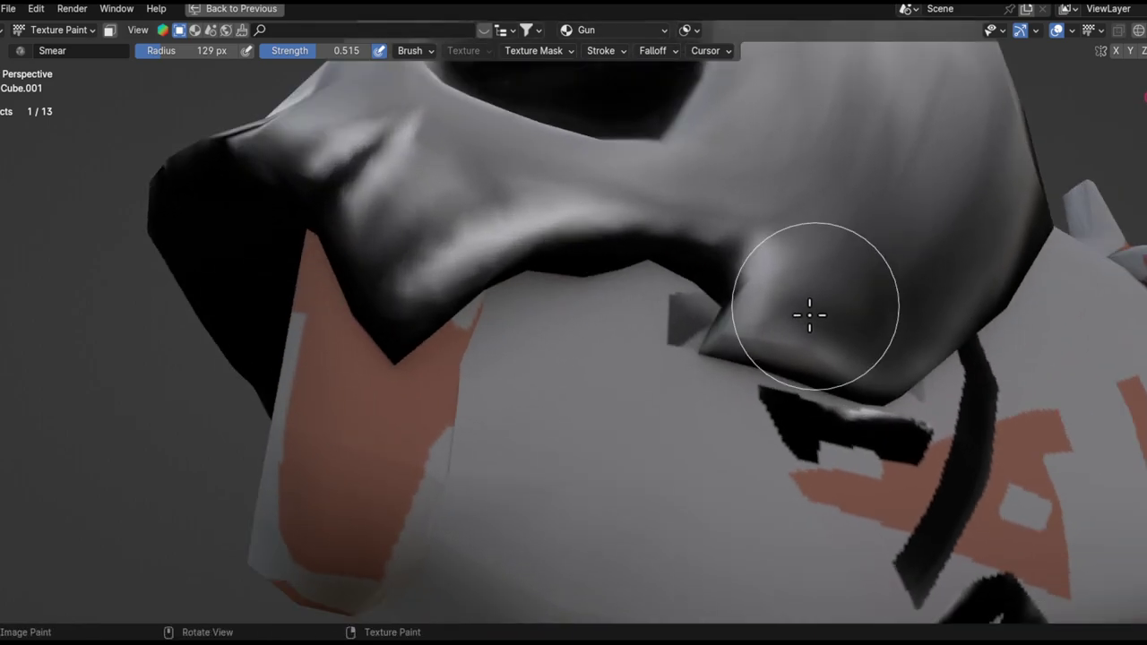
{"action": "mouse_move", "coordinate": [786, 236]}
{"action": "middle_mouse_down"}
{"action": "mouse_move", "coordinate": [941, 358]}
{"action": "mouse_move", "coordinate": [899, 358]}
{"action": "middle_mouse_up"}
- Set the Smear radius to 102 px and soften the dark edge around the upper jaw tip and teeth
{"action": "key", "text": "f"}
{"action": "left_click", "coordinate": [896, 358]}
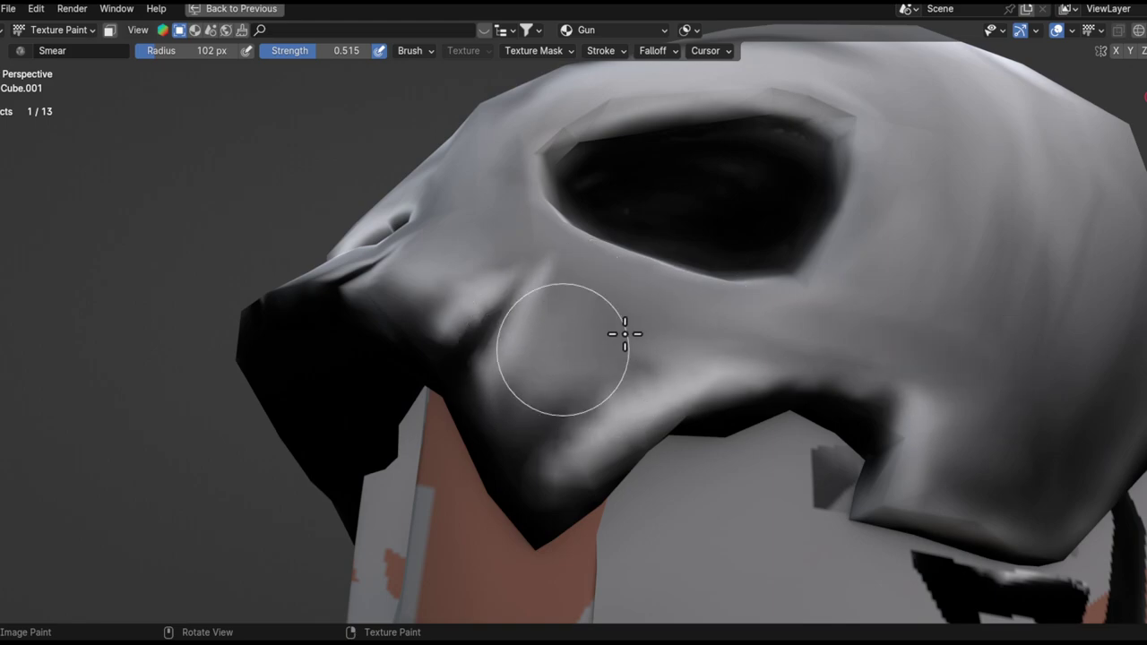
{"action": "middle_click_drag", "start_coordinate": [620, 387], "coordinate": [630, 499]}
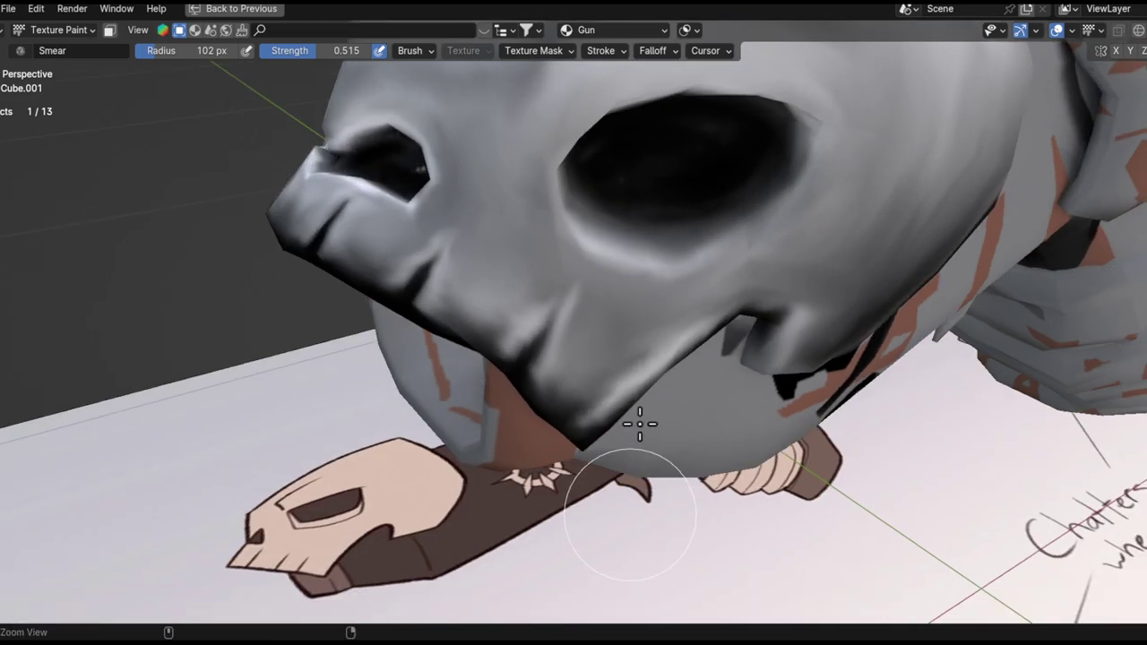
{"action": "middle_click_drag", "start_coordinate": [640, 425], "coordinate": [681, 364], "text": "ctrl"}
{"action": "middle_click_drag", "start_coordinate": [683, 430], "coordinate": [722, 309]}
{"action": "middle_click_drag", "start_coordinate": [684, 458], "coordinate": [767, 353]}
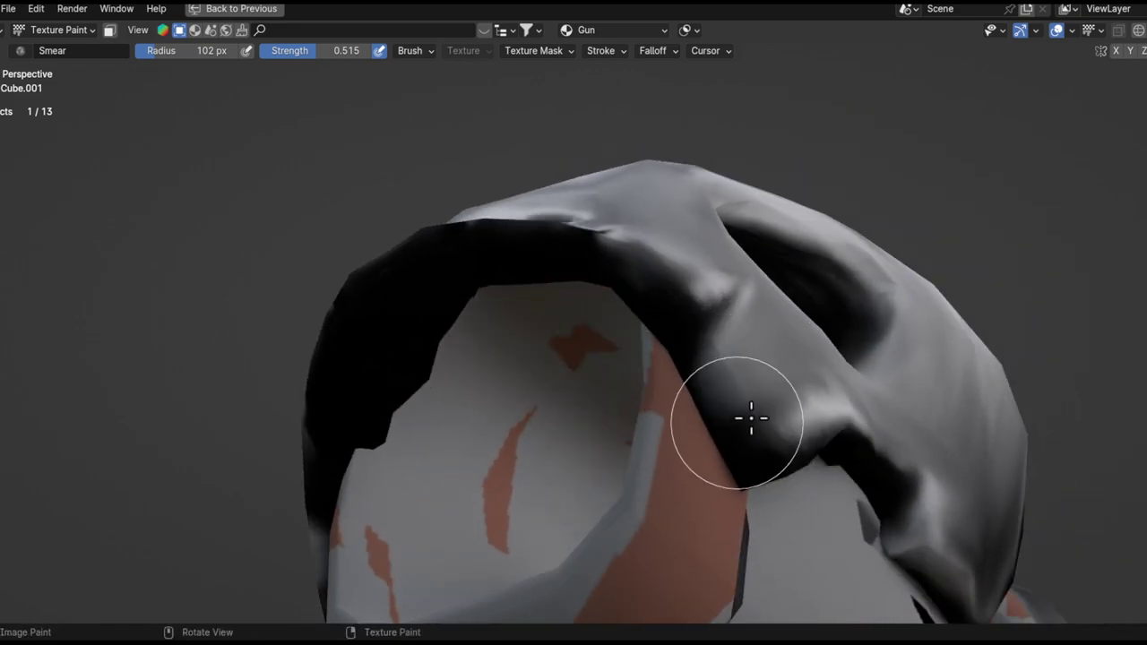
{"action": "middle_click_drag", "start_coordinate": [731, 338], "coordinate": [820, 416], "text": "shift"}
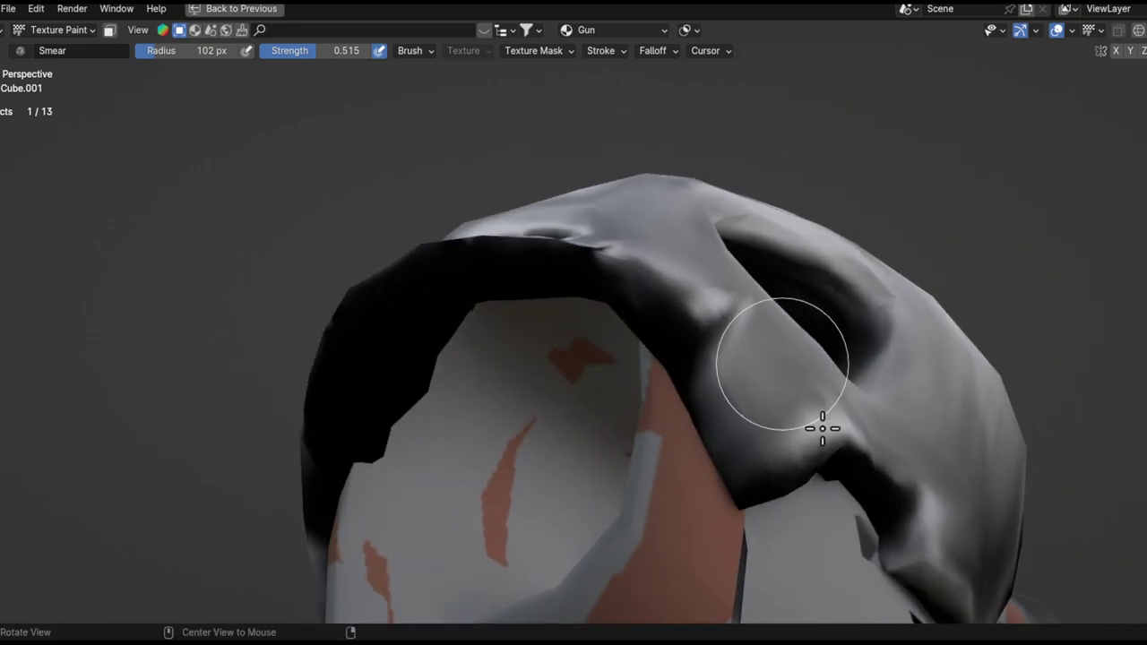
{"action": "mouse_move", "coordinate": [709, 340]}
{"action": "middle_mouse_down"}
{"action": "mouse_move", "coordinate": [842, 507]}
{"action": "mouse_move", "coordinate": [766, 422]}
{"action": "middle_mouse_up"}
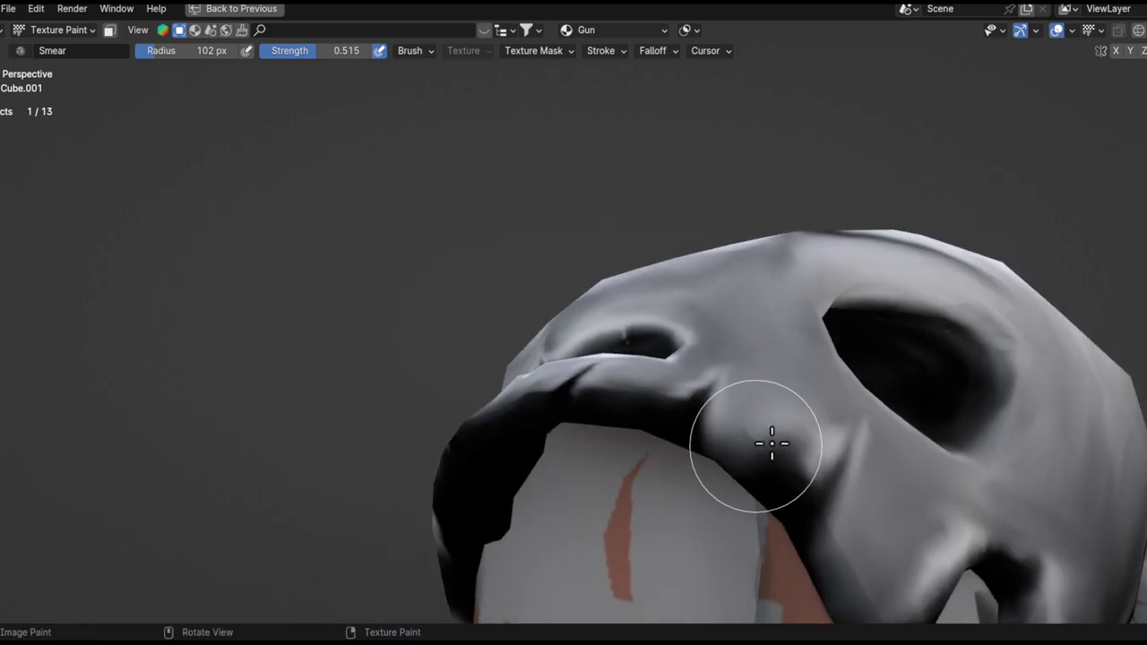
{"action": "middle_click_drag", "start_coordinate": [767, 429], "coordinate": [633, 388], "text": "shift"}
- Switch to the TexDraw brush with 88 px radius and 0.055 strength, and lightly darken the area between brow crease and eye socket
{"action": "left_click_drag", "start_coordinate": [748, 451], "coordinate": [971, 164], "text": "ctrl+alt"}
{"action": "middle_click_drag", "start_coordinate": [969, 164], "coordinate": [661, 340], "text": "shift"}
{"action": "scroll", "coordinate": [517, 311], "scroll_direction": "up", "scroll_amount": 3}
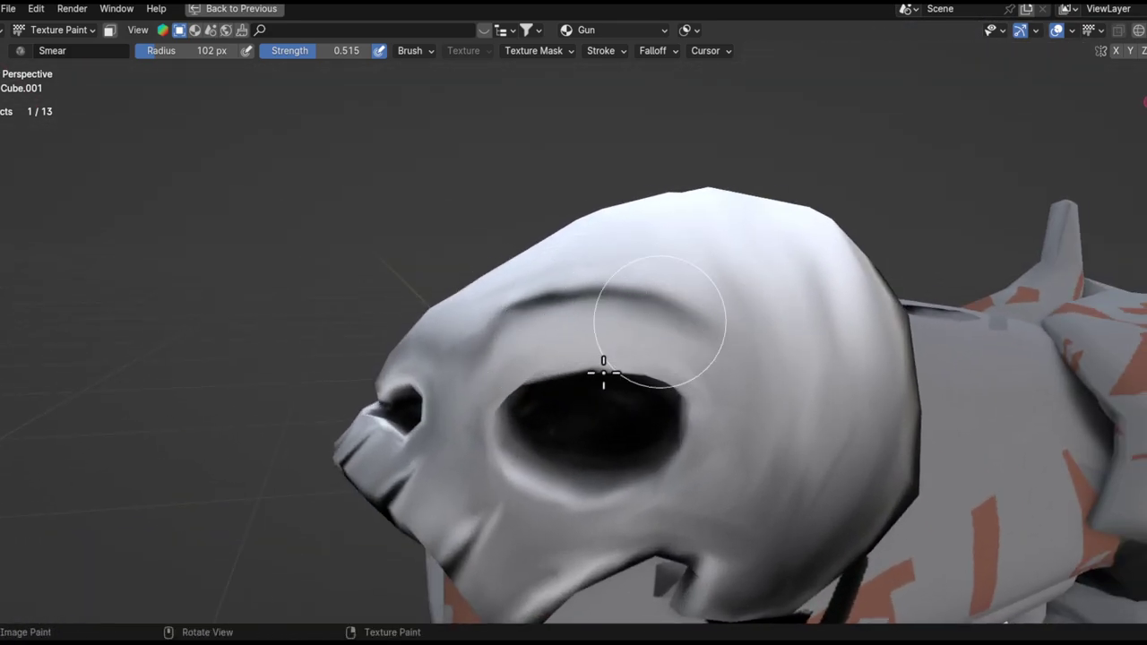
{"action": "scroll", "coordinate": [612, 362], "scroll_direction": "up", "scroll_amount": 2}
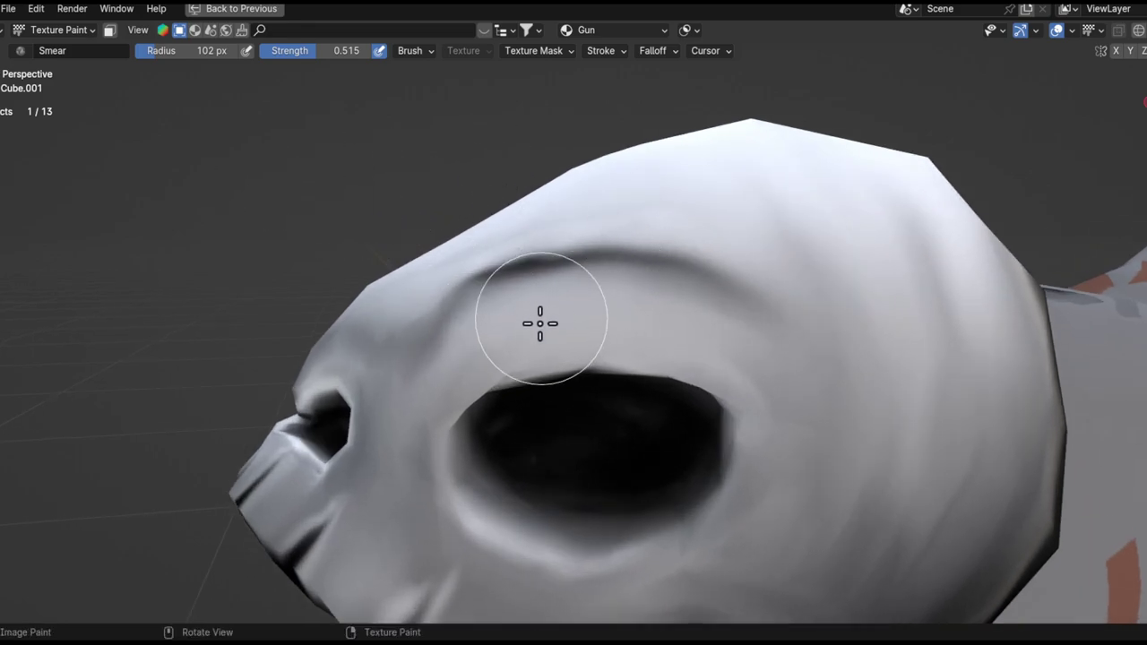
{"action": "key", "text": "t"}
{"action": "left_click", "coordinate": [5, 83]}
{"action": "middle_click_drag", "start_coordinate": [582, 346], "coordinate": [753, 311], "text": "shift"}
{"action": "key", "text": "f"}
{"action": "left_click", "coordinate": [670, 320]}
{"action": "key", "text": "f"}
{"action": "left_click", "coordinate": [676, 320]}
{"action": "key", "text": "shift+f"}
{"action": "left_click", "coordinate": [564, 336]}
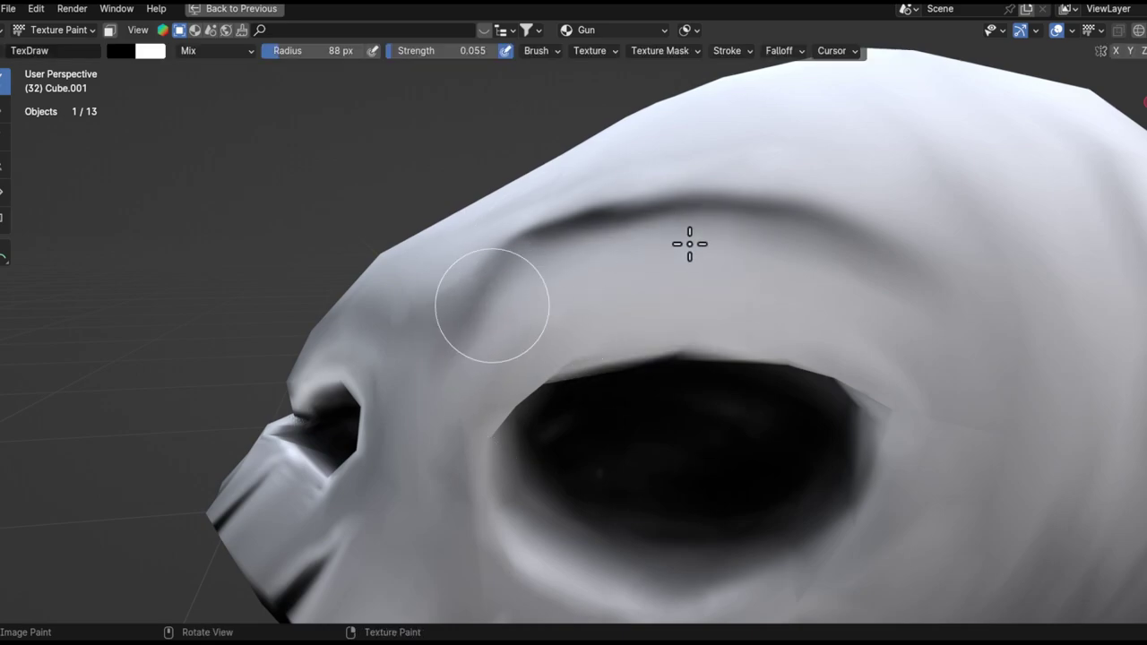
{"action": "middle_click_drag", "start_coordinate": [587, 260], "coordinate": [456, 313], "text": "shift"}
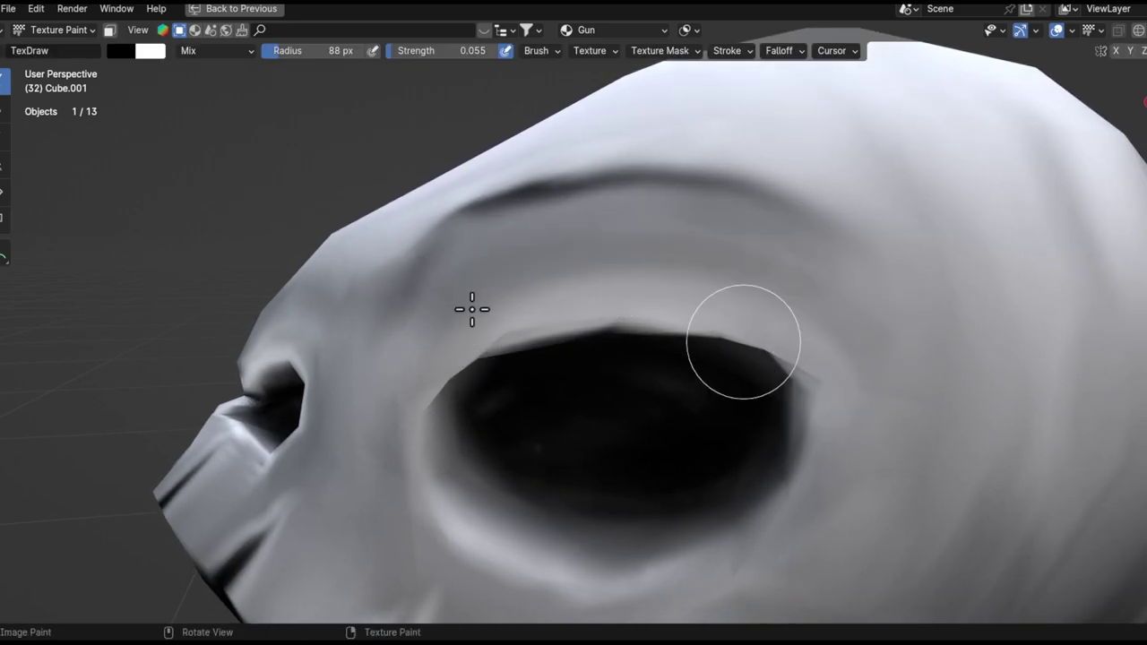
- Set the TexDraw strength to 0.152 and darken the area below the brow crease, undoing a stroke and repainting it
{"action": "left_click_drag", "start_coordinate": [852, 340], "coordinate": [666, 519], "text": "ctrl+alt"}
{"action": "mouse_move", "coordinate": [679, 353]}
{"action": "left_mouse_down", "text": "alt"}
{"action": "mouse_move", "coordinate": [761, 361]}
{"action": "mouse_move", "coordinate": [702, 287]}
{"action": "left_mouse_up", "text": "alt"}
{"action": "key", "text": "shift+f"}
{"action": "left_click", "coordinate": [725, 292]}
{"action": "scroll", "coordinate": [725, 290], "scroll_direction": "up", "scroll_amount": 3}
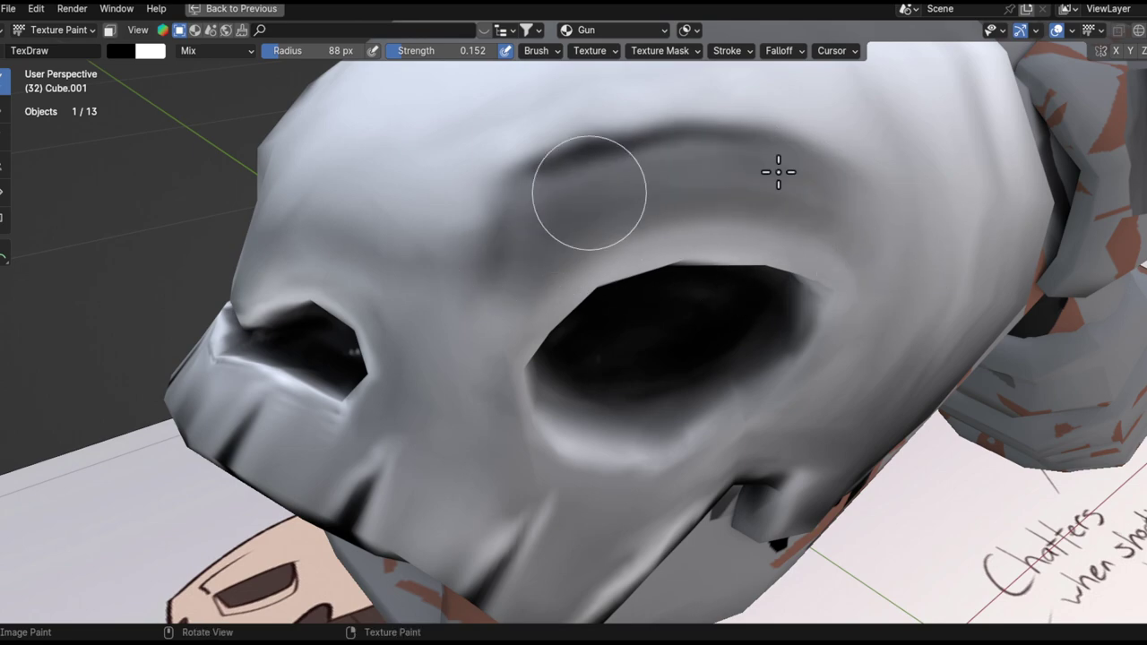
{"action": "key", "text": "ctrl+z"}
{"action": "mouse_move", "coordinate": [496, 326]}
{"action": "left_mouse_down"}
{"action": "mouse_move", "coordinate": [770, 228]}
{"action": "mouse_move", "coordinate": [788, 236]}
{"action": "left_mouse_up"}
{"action": "left_click_drag", "start_coordinate": [641, 259], "coordinate": [903, 251]}
{"action": "left_click_drag", "start_coordinate": [688, 244], "coordinate": [586, 491], "text": "ctrl+alt"}
{"action": "middle_click_drag", "start_coordinate": [587, 491], "coordinate": [596, 456]}
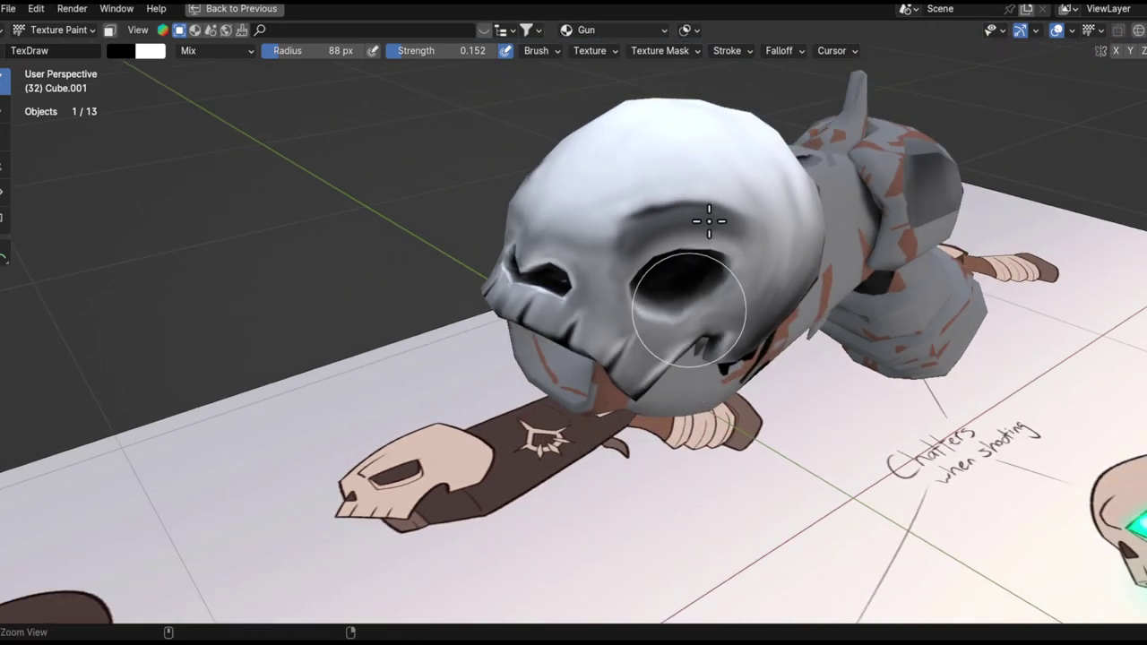
- Set the TexDraw radius to 43 px and paint a dark band along the brow crease and down its inner end
{"action": "scroll", "coordinate": [589, 402], "scroll_direction": "up", "scroll_amount": 3}
{"action": "scroll", "coordinate": [527, 387], "scroll_direction": "up", "scroll_amount": 2}
{"action": "left_click_drag", "start_coordinate": [527, 387], "coordinate": [522, 364], "text": "alt"}
{"action": "key", "text": "f"}
{"action": "left_click", "coordinate": [494, 370]}
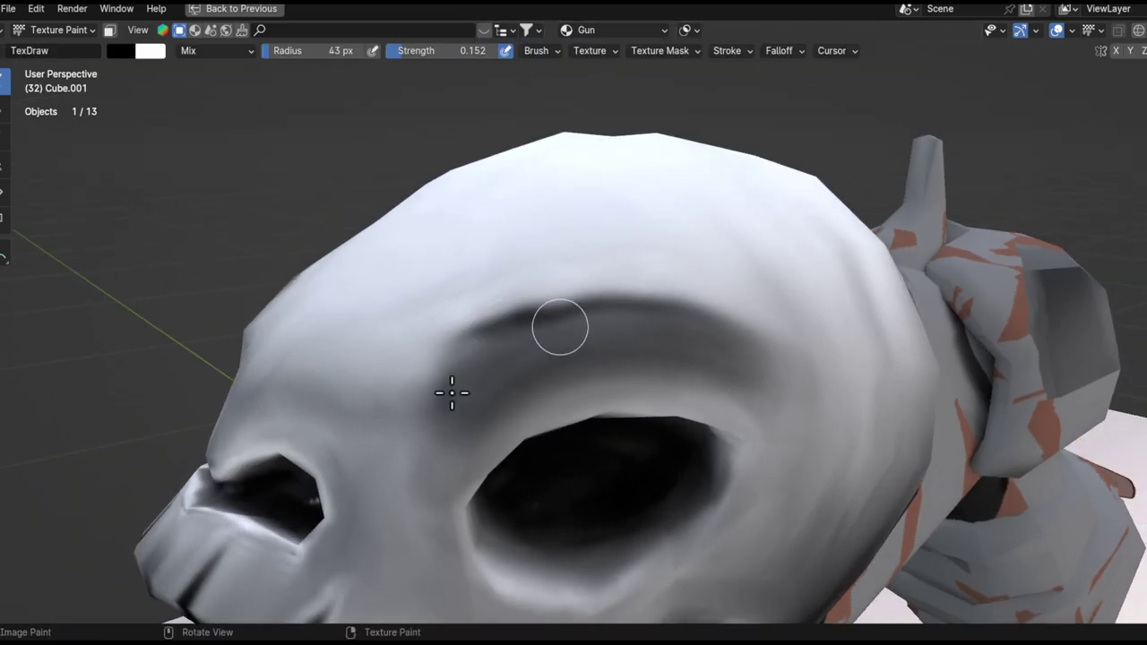
{"action": "mouse_move", "coordinate": [499, 347]}
{"action": "left_mouse_down"}
{"action": "mouse_move", "coordinate": [757, 336]}
{"action": "mouse_move", "coordinate": [443, 422]}
{"action": "mouse_move", "coordinate": [462, 400]}
{"action": "left_mouse_up"}
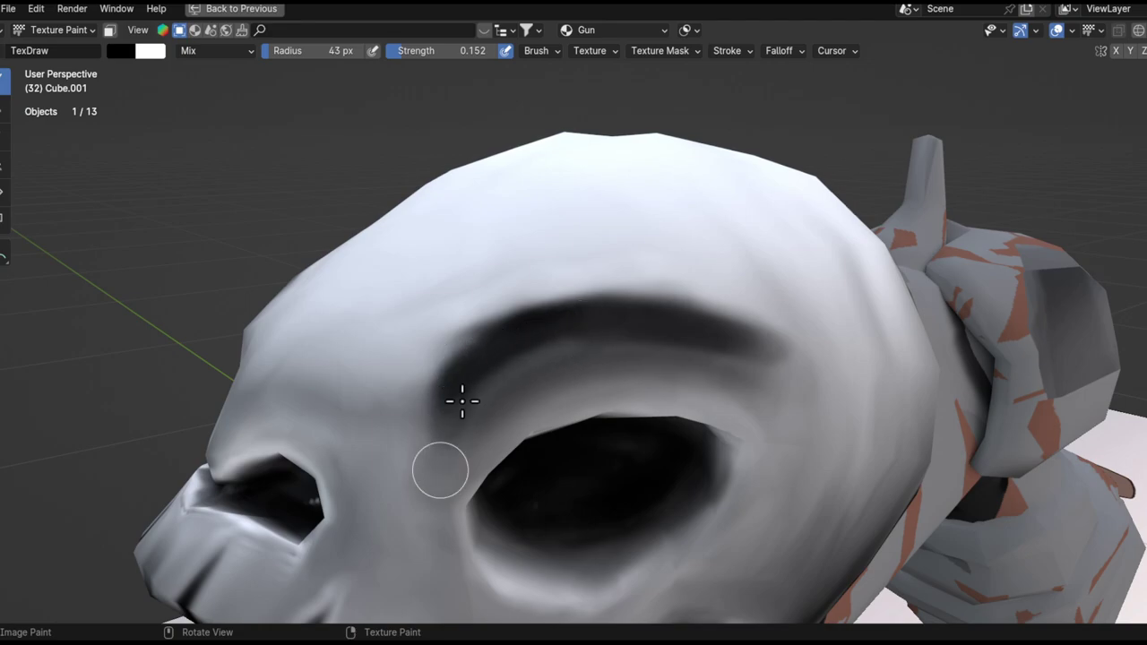
{"action": "left_click_drag", "start_coordinate": [441, 471], "coordinate": [564, 337]}
{"action": "middle_click_drag", "start_coordinate": [663, 352], "coordinate": [491, 614], "text": "ctrl"}
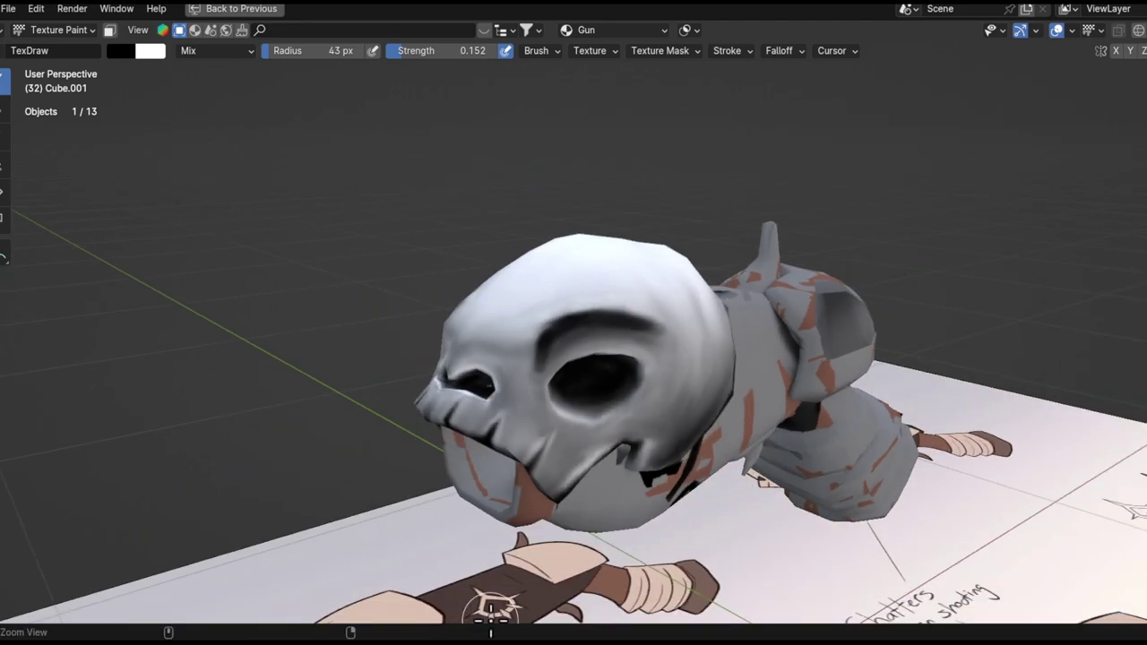
{"action": "middle_click_drag", "start_coordinate": [601, 390], "coordinate": [573, 439], "text": "ctrl"}
{"action": "middle_click_drag", "start_coordinate": [538, 430], "coordinate": [618, 286]}
{"action": "middle_click_drag", "start_coordinate": [618, 287], "coordinate": [507, 282]}
{"action": "middle_click_drag", "start_coordinate": [432, 216], "coordinate": [511, 421], "text": "shift"}
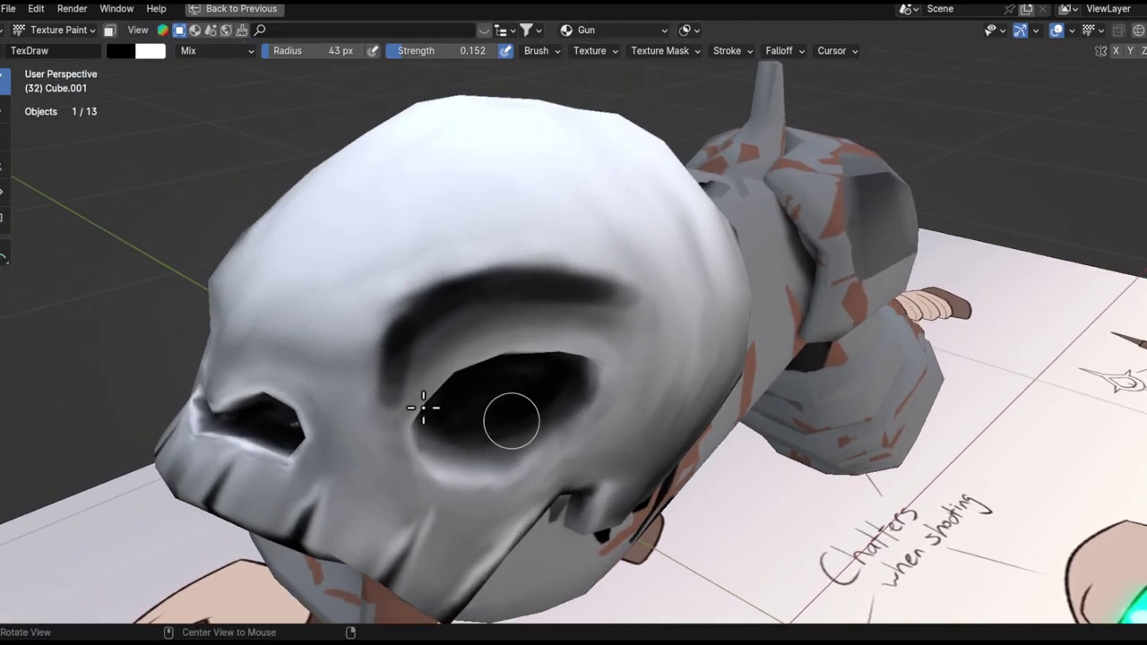
- Switch to the Smear brush with a 65 px radius and soften the inner end of the dark brow crease
{"action": "left_click", "coordinate": [5, 141]}
{"action": "mouse_move", "coordinate": [459, 371]}
{"action": "left_mouse_down", "text": "alt"}
{"action": "mouse_move", "coordinate": [422, 358]}
{"action": "mouse_move", "coordinate": [415, 343]}
{"action": "left_mouse_up", "text": "alt"}
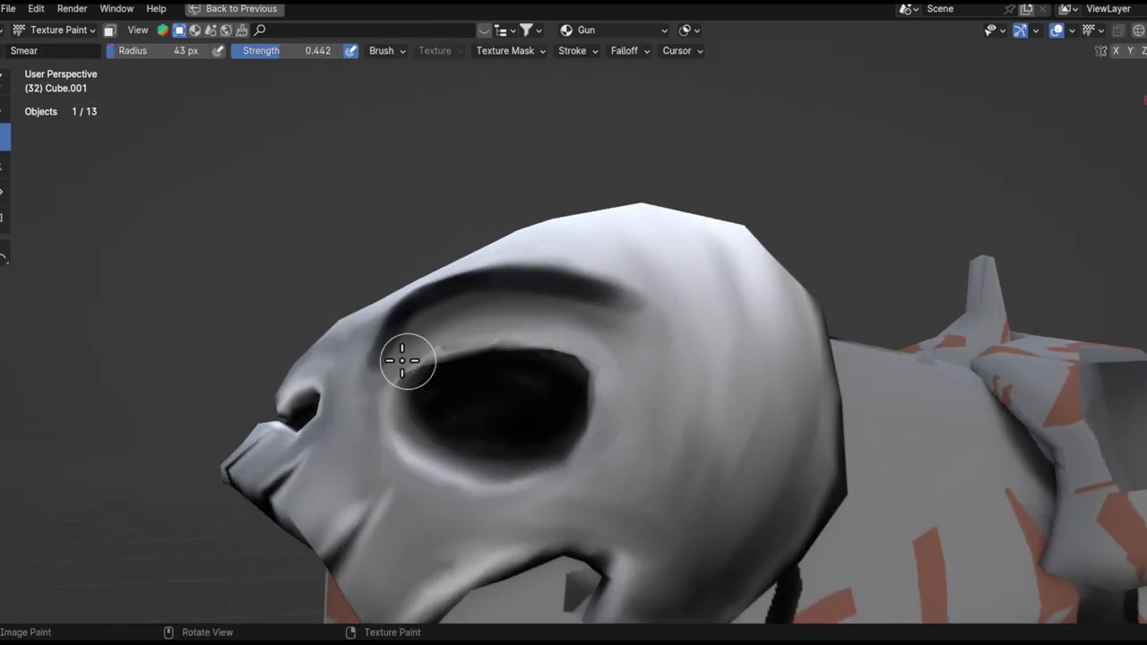
{"action": "left_click_drag", "start_coordinate": [406, 389], "coordinate": [518, 243], "text": "ctrl+alt"}
{"action": "mouse_move", "coordinate": [518, 243]}
{"action": "middle_mouse_down"}
{"action": "mouse_move", "coordinate": [553, 295]}
{"action": "mouse_move", "coordinate": [516, 253]}
{"action": "middle_mouse_up"}
{"action": "key", "text": "f"}
{"action": "left_click", "coordinate": [568, 294]}
{"action": "left_click_drag", "start_coordinate": [491, 184], "coordinate": [436, 353]}
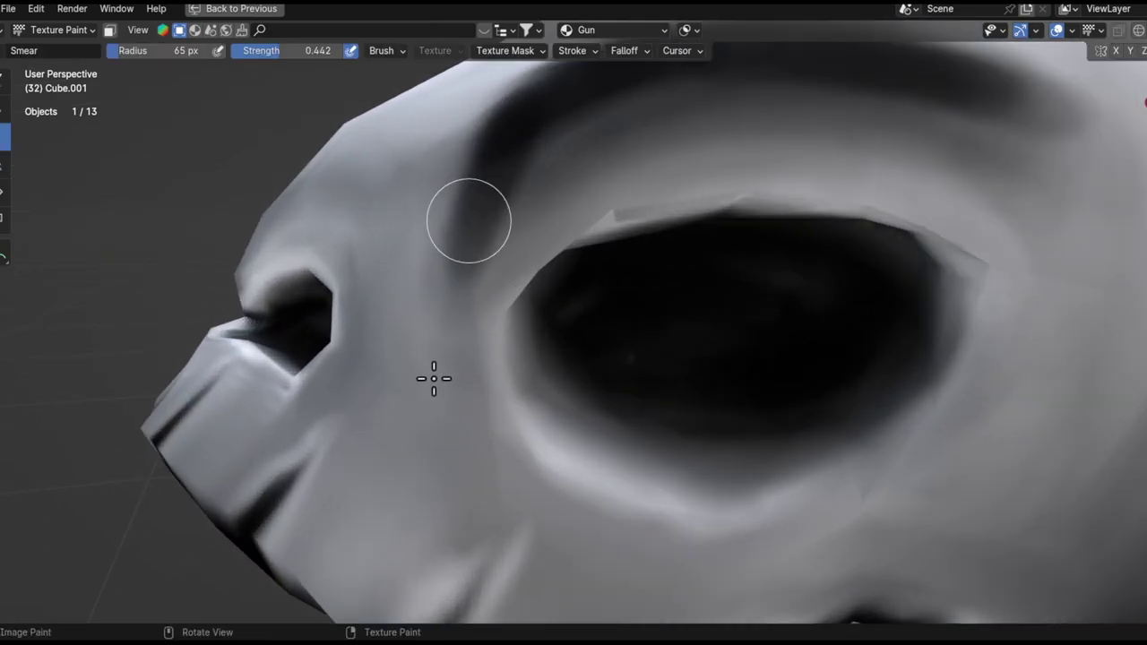
{"action": "middle_click_drag", "start_coordinate": [512, 149], "coordinate": [439, 422]}
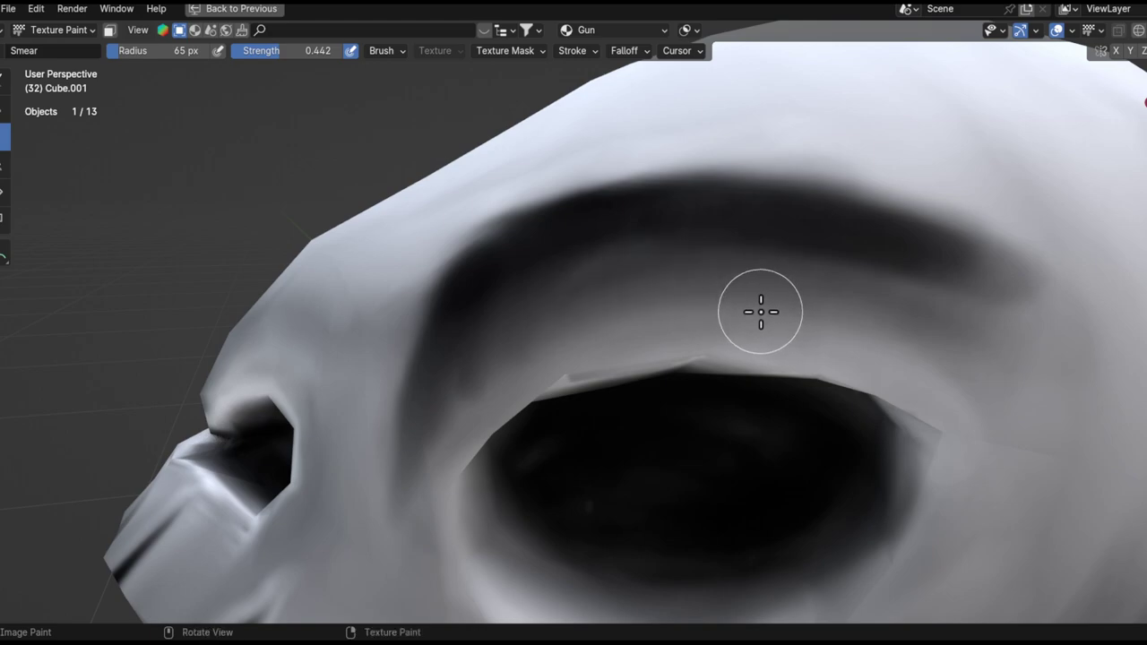
- Lower the Smear strength to 0.190 and 0.253 while blending the brow crease's lower edge toward the eye socket
{"action": "key", "text": "shift+f"}
{"action": "left_click", "coordinate": [717, 319]}
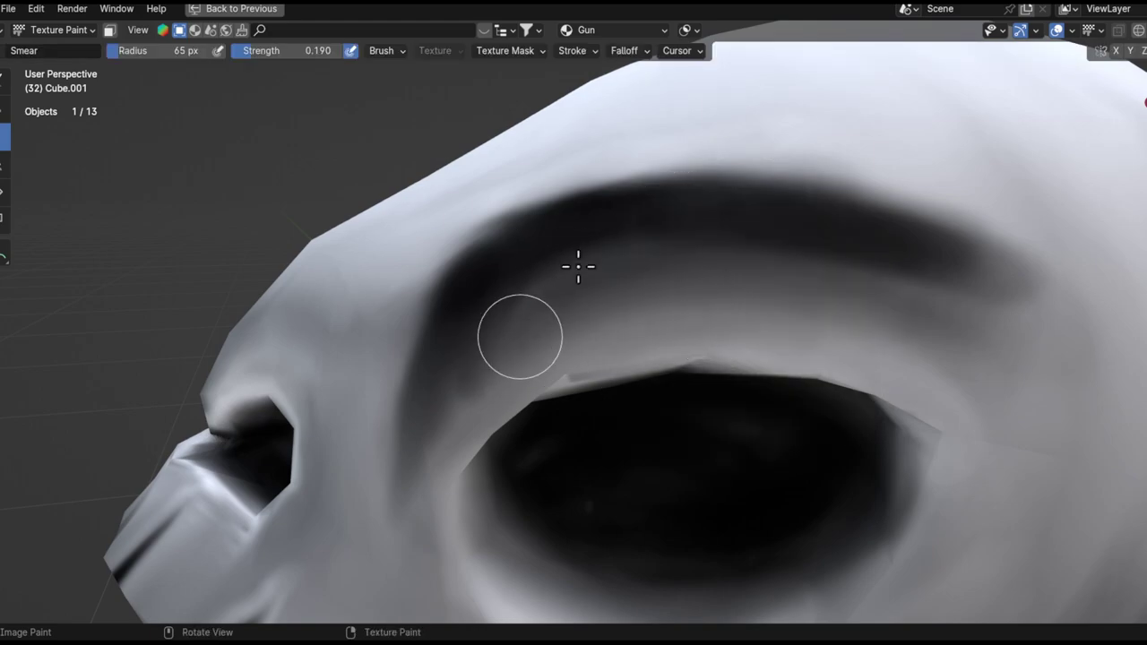
{"action": "key", "text": "shift+f"}
{"action": "left_click", "coordinate": [584, 273]}
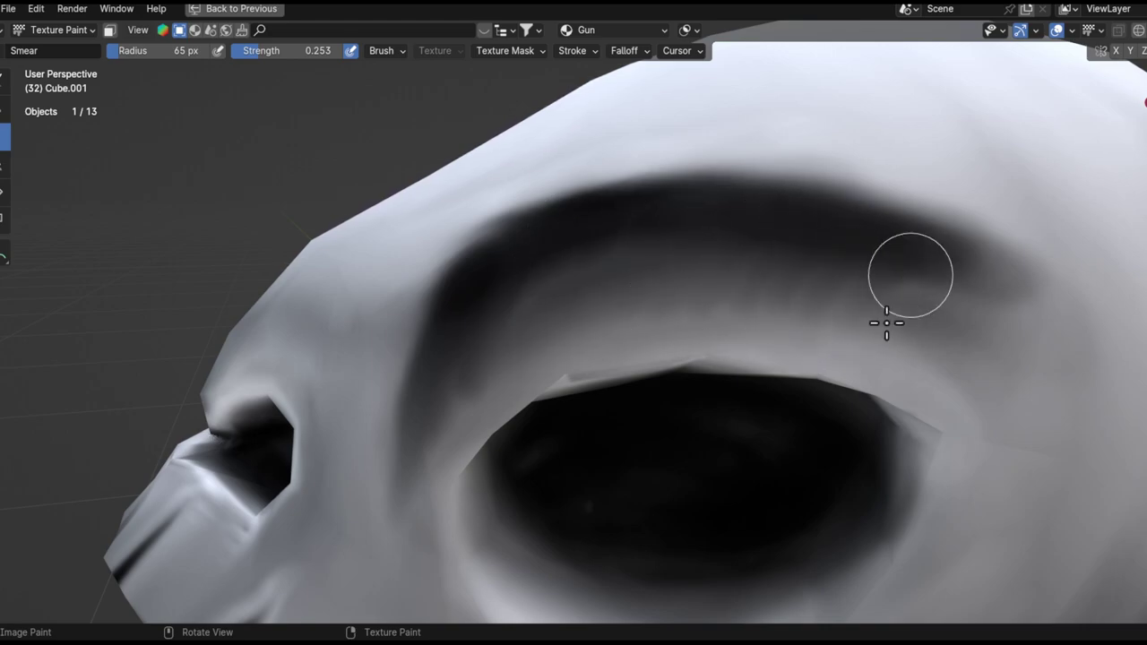
- Set the Smear strength to 0.486 and taper the outer end of the brow crease, enlarging the radius to 100 px
{"action": "key", "text": "shift+f"}
{"action": "left_click", "coordinate": [726, 299]}
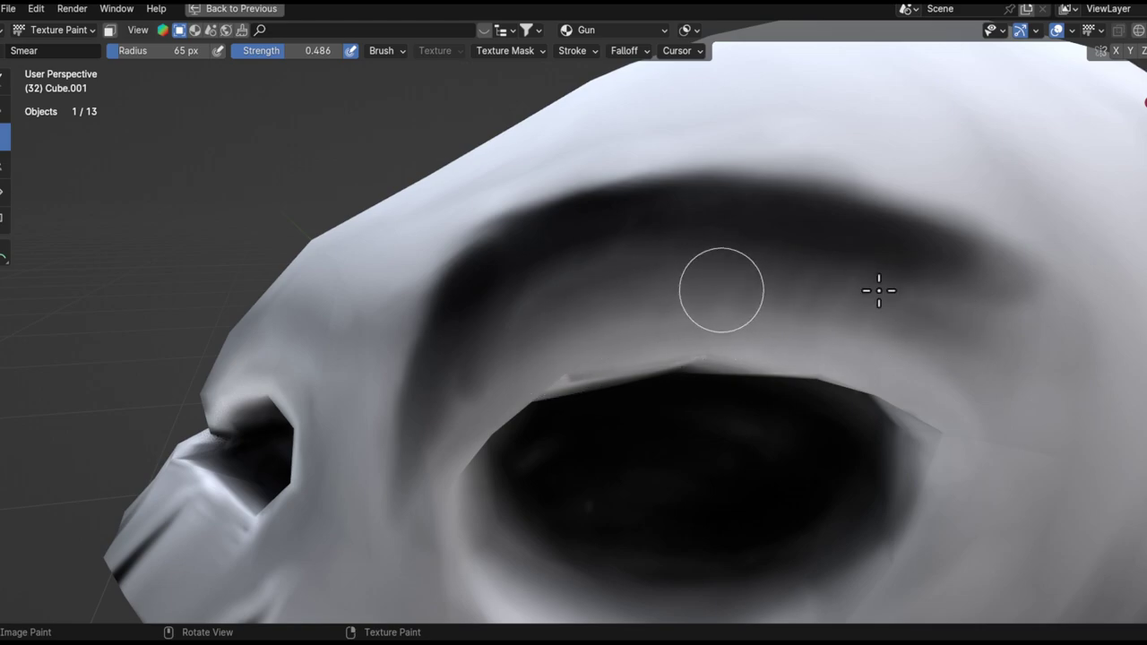
{"action": "left_click_drag", "start_coordinate": [983, 284], "coordinate": [1070, 318]}
{"action": "left_click_drag", "start_coordinate": [892, 263], "coordinate": [1062, 320]}
{"action": "middle_click_drag", "start_coordinate": [1047, 320], "coordinate": [938, 301], "text": "shift"}
{"action": "key", "text": "f"}
{"action": "left_click", "coordinate": [949, 303]}
{"action": "left_click_drag", "start_coordinate": [792, 251], "coordinate": [1006, 342]}
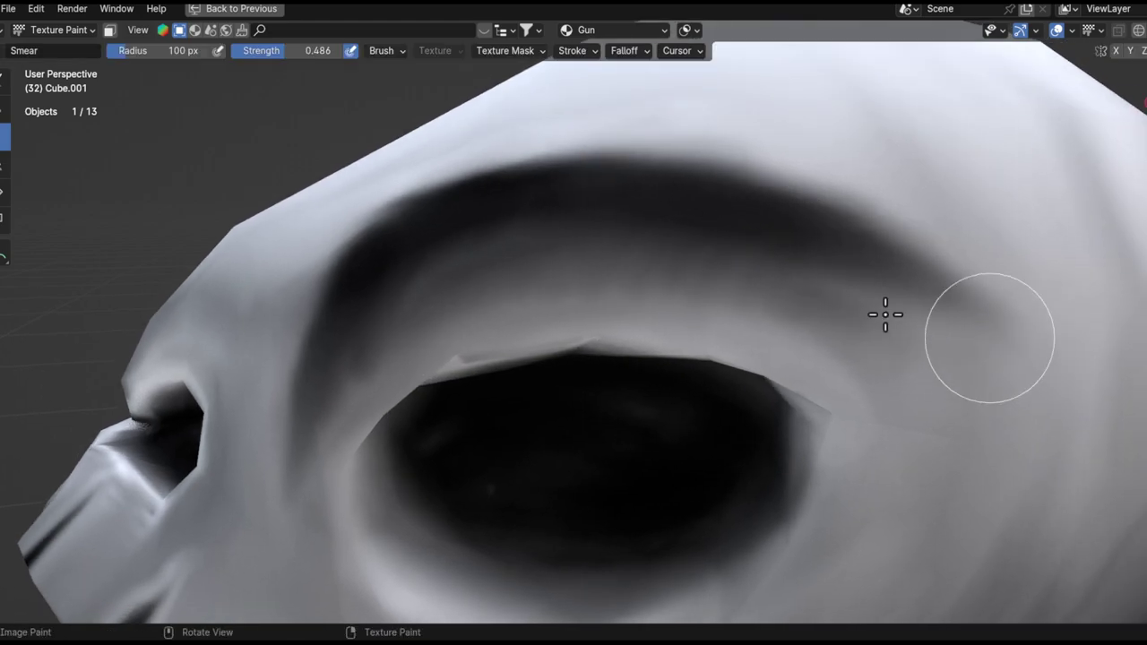
- Set the Smear radius to 48 px and strength to 0.651, and smooth the upper edge of the brow crease
{"action": "middle_click_drag", "start_coordinate": [795, 278], "coordinate": [783, 384], "text": "ctrl"}
{"action": "middle_click_drag", "start_coordinate": [744, 285], "coordinate": [788, 390], "text": "shift"}
{"action": "middle_click_drag", "start_coordinate": [778, 380], "coordinate": [967, 407]}
{"action": "left_click_drag", "start_coordinate": [757, 362], "coordinate": [740, 466], "text": "ctrl+alt"}
{"action": "left_click_drag", "start_coordinate": [747, 385], "coordinate": [674, 372], "text": "ctrl+alt"}
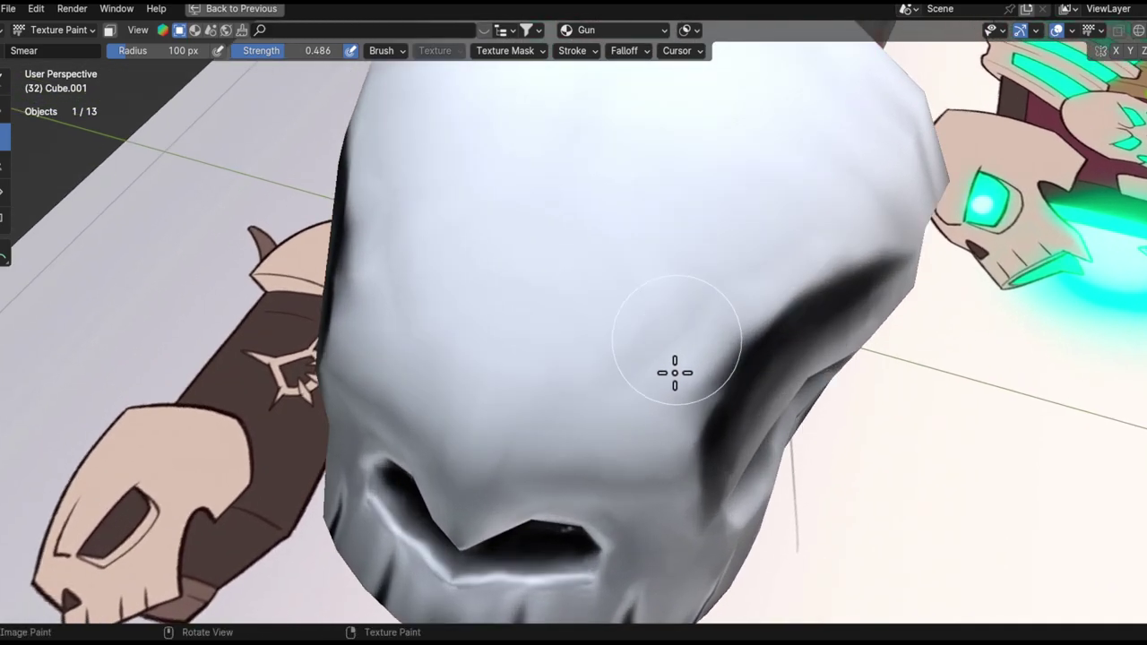
{"action": "middle_click_drag", "start_coordinate": [803, 289], "coordinate": [716, 242]}
{"action": "middle_click_drag", "start_coordinate": [730, 260], "coordinate": [742, 301], "text": "ctrl"}
{"action": "mouse_move", "coordinate": [711, 372]}
{"action": "middle_mouse_down", "text": "shift"}
{"action": "mouse_move", "coordinate": [565, 356]}
{"action": "mouse_move", "coordinate": [544, 322]}
{"action": "middle_mouse_up", "text": "shift"}
{"action": "key", "text": "f"}
{"action": "left_click", "coordinate": [581, 383]}
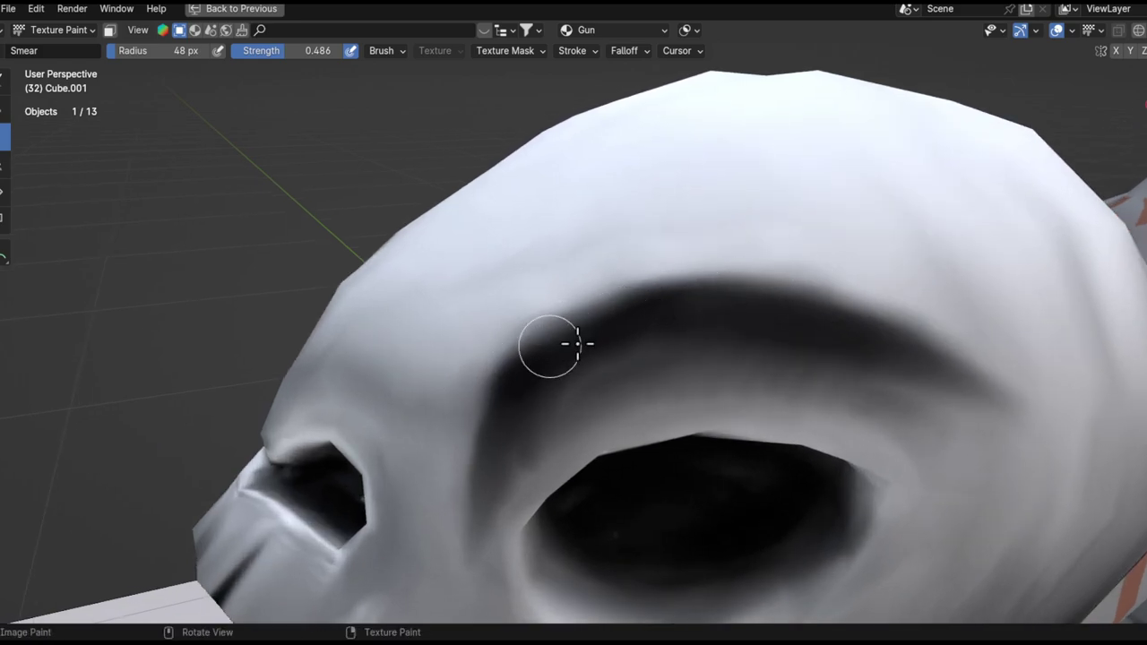
{"action": "key", "text": "shift+f"}
{"action": "left_click", "coordinate": [570, 347]}
{"action": "key", "text": "shift+f"}
{"action": "left_click", "coordinate": [593, 348]}
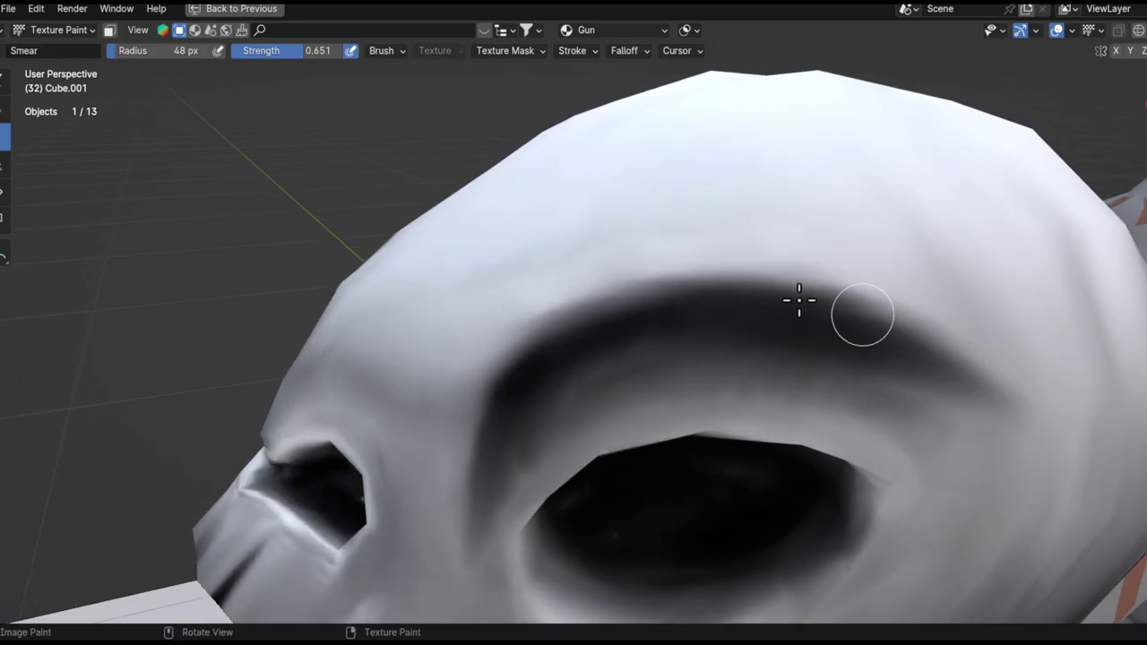
- Set the Smear radius to 87 px and blend the dark nasal cavity into its light lower rim
{"action": "middle_click_drag", "start_coordinate": [510, 406], "coordinate": [530, 598], "text": "ctrl"}
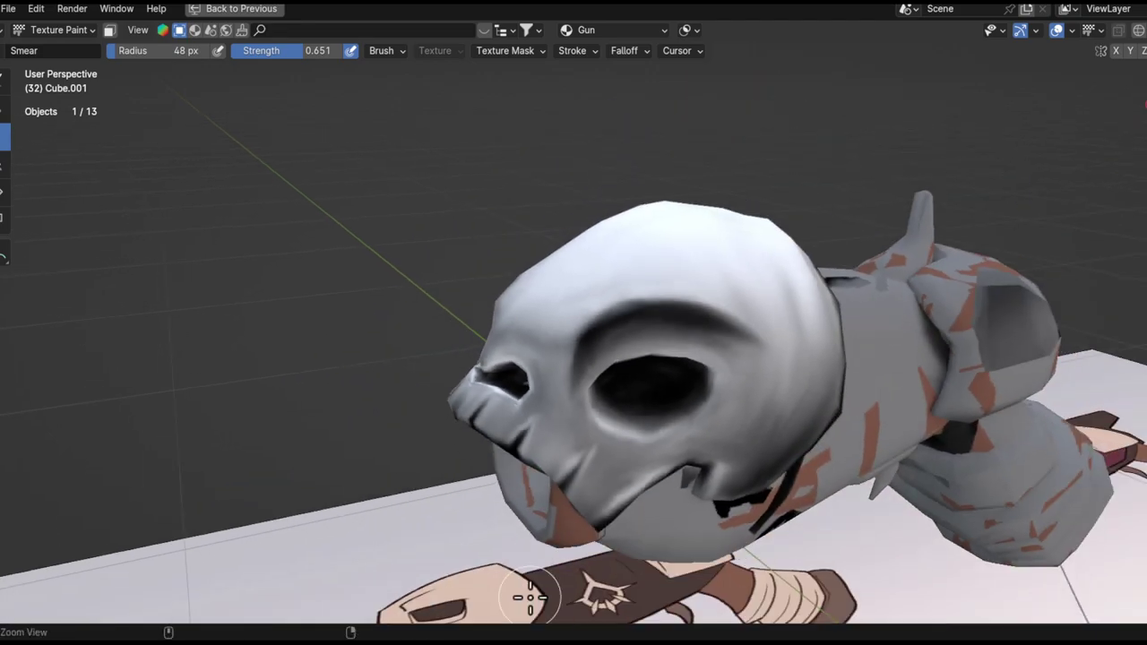
{"action": "middle_click_drag", "start_coordinate": [618, 215], "coordinate": [588, 543], "text": "ctrl"}
{"action": "mouse_move", "coordinate": [633, 442]}
{"action": "middle_mouse_down", "text": "ctrl"}
{"action": "mouse_move", "coordinate": [658, 274]}
{"action": "mouse_move", "coordinate": [737, 390]}
{"action": "mouse_move", "coordinate": [594, 327]}
{"action": "mouse_move", "coordinate": [417, 220]}
{"action": "mouse_move", "coordinate": [428, 378]}
{"action": "mouse_move", "coordinate": [602, 247]}
{"action": "mouse_move", "coordinate": [571, 481]}
{"action": "mouse_move", "coordinate": [530, 289]}
{"action": "mouse_move", "coordinate": [510, 376]}
{"action": "mouse_move", "coordinate": [549, 271]}
{"action": "mouse_move", "coordinate": [541, 382]}
{"action": "mouse_move", "coordinate": [517, 348]}
{"action": "mouse_move", "coordinate": [489, 445]}
{"action": "mouse_move", "coordinate": [525, 309]}
{"action": "mouse_move", "coordinate": [526, 394]}
{"action": "middle_mouse_up", "text": "ctrl"}
{"action": "mouse_move", "coordinate": [527, 394]}
{"action": "middle_mouse_down", "text": "ctrl"}
{"action": "mouse_move", "coordinate": [532, 281]}
{"action": "mouse_move", "coordinate": [522, 464]}
{"action": "mouse_move", "coordinate": [526, 397]}
{"action": "middle_mouse_up", "text": "ctrl"}
{"action": "left_click_drag", "start_coordinate": [394, 448], "coordinate": [605, 338]}
{"action": "key", "text": "f"}
{"action": "left_click", "coordinate": [503, 415]}
{"action": "mouse_move", "coordinate": [483, 408]}
{"action": "left_mouse_down"}
{"action": "mouse_move", "coordinate": [660, 328]}
{"action": "mouse_move", "coordinate": [575, 378]}
{"action": "mouse_move", "coordinate": [587, 359]}
{"action": "left_mouse_up"}
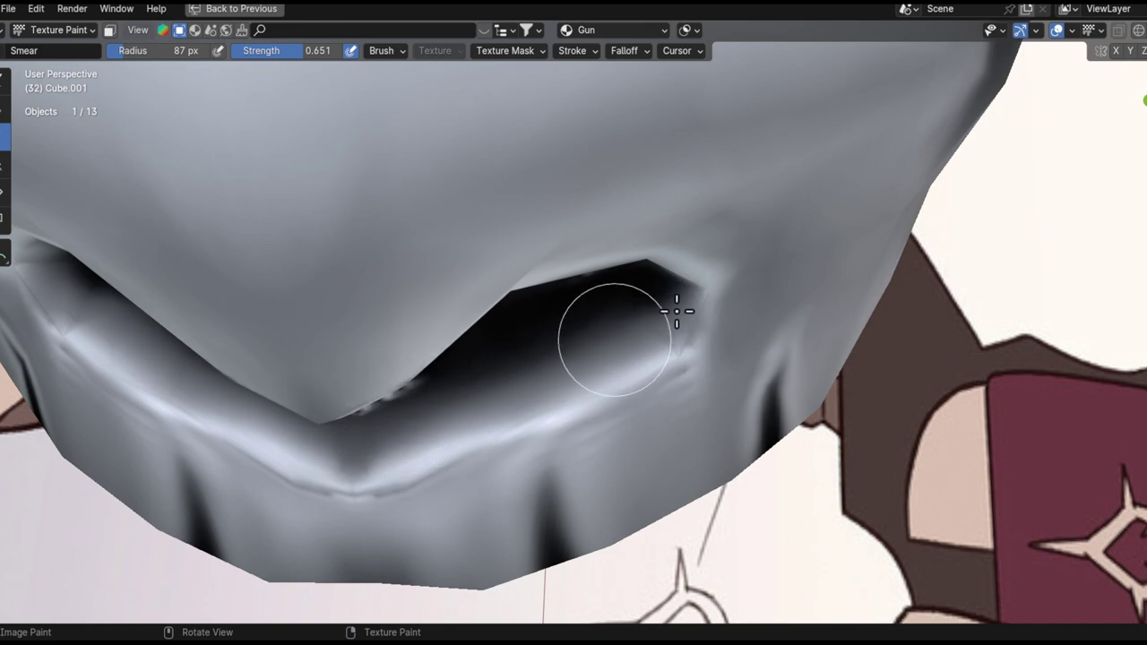
- Smear away the light specks inside the nasal cavity, undoing the last stroke along its lower edge
{"action": "mouse_move", "coordinate": [353, 440]}
{"action": "middle_mouse_down"}
{"action": "mouse_move", "coordinate": [474, 325]}
{"action": "mouse_move", "coordinate": [530, 416]}
{"action": "middle_mouse_up"}
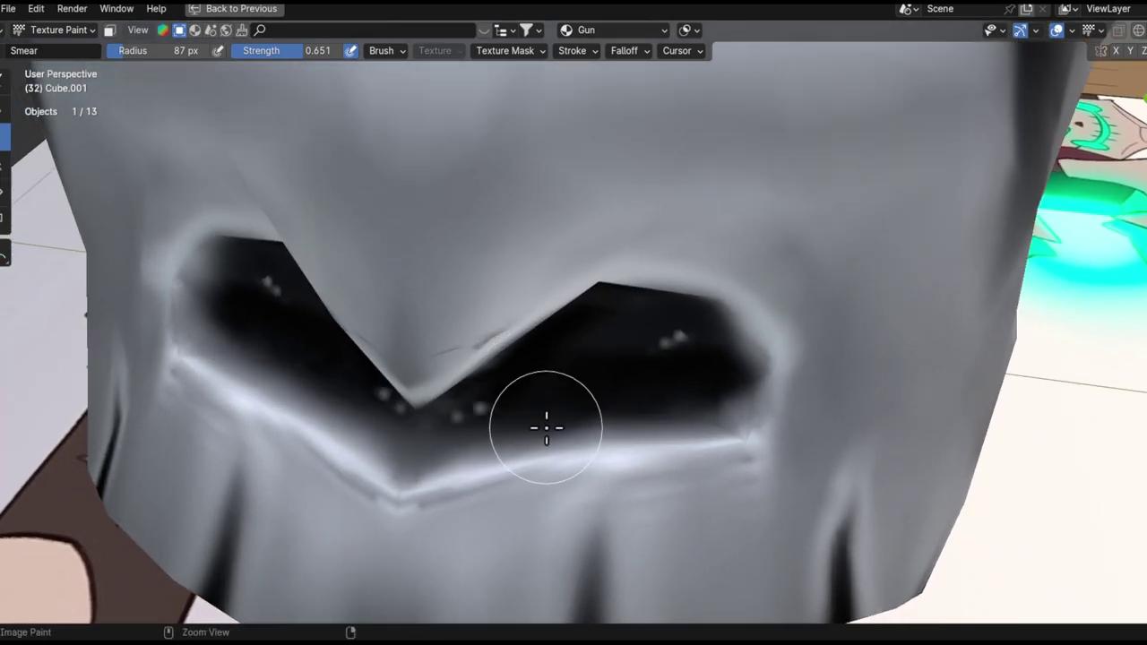
{"action": "mouse_move", "coordinate": [585, 359]}
{"action": "middle_mouse_down"}
{"action": "mouse_move", "coordinate": [565, 436]}
{"action": "mouse_move", "coordinate": [691, 358]}
{"action": "mouse_move", "coordinate": [691, 304]}
{"action": "middle_mouse_up"}
{"action": "middle_click_drag", "start_coordinate": [639, 377], "coordinate": [484, 475]}
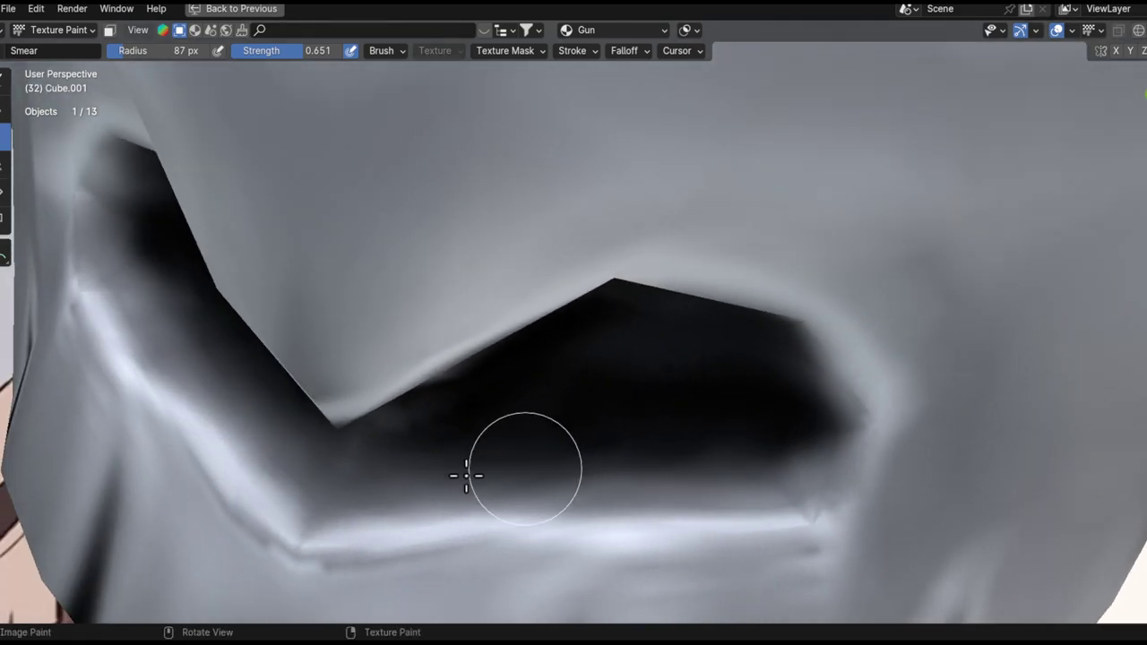
{"action": "mouse_move", "coordinate": [522, 480]}
{"action": "left_mouse_down"}
{"action": "mouse_move", "coordinate": [405, 481]}
{"action": "mouse_move", "coordinate": [336, 523]}
{"action": "mouse_move", "coordinate": [512, 461]}
{"action": "mouse_move", "coordinate": [763, 468]}
{"action": "mouse_move", "coordinate": [350, 469]}
{"action": "left_mouse_up"}
{"action": "key", "text": "ctrl+z"}
- Set the Smear radius to 122 px and blend the shading on the skull's side behind the eye socket
{"action": "middle_click_drag", "start_coordinate": [729, 397], "coordinate": [653, 440], "text": "ctrl"}
{"action": "scroll", "coordinate": [653, 439], "scroll_direction": "up", "scroll_amount": 2}
{"action": "middle_click_drag", "start_coordinate": [614, 358], "coordinate": [658, 313]}
{"action": "scroll", "coordinate": [658, 312], "scroll_direction": "up", "scroll_amount": 3}
{"action": "mouse_move", "coordinate": [745, 288]}
{"action": "left_mouse_down"}
{"action": "mouse_move", "coordinate": [631, 299]}
{"action": "mouse_move", "coordinate": [538, 548]}
{"action": "left_mouse_up"}
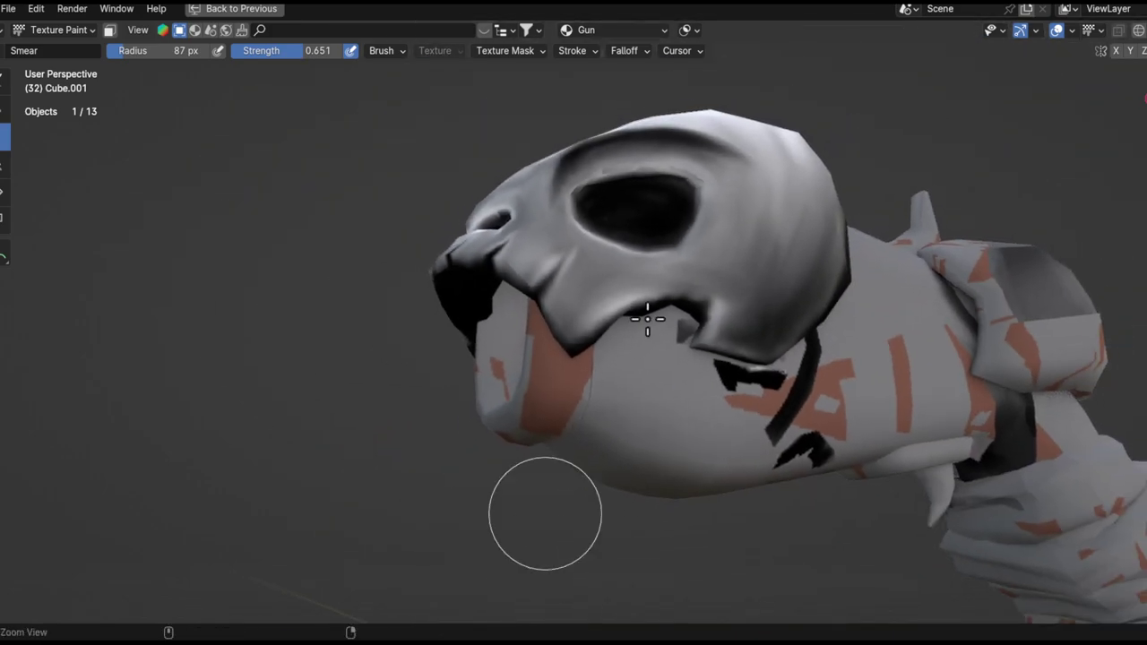
{"action": "left_click_drag", "start_coordinate": [635, 332], "coordinate": [683, 403], "text": "ctrl+alt"}
{"action": "left_click_drag", "start_coordinate": [698, 294], "coordinate": [628, 455], "text": "alt"}
{"action": "scroll", "coordinate": [663, 395], "scroll_direction": "up", "scroll_amount": 3}
{"action": "mouse_move", "coordinate": [678, 389]}
{"action": "middle_mouse_down"}
{"action": "mouse_move", "coordinate": [661, 478]}
{"action": "mouse_move", "coordinate": [696, 264]}
{"action": "mouse_move", "coordinate": [665, 355]}
{"action": "mouse_move", "coordinate": [661, 298]}
{"action": "middle_mouse_up"}
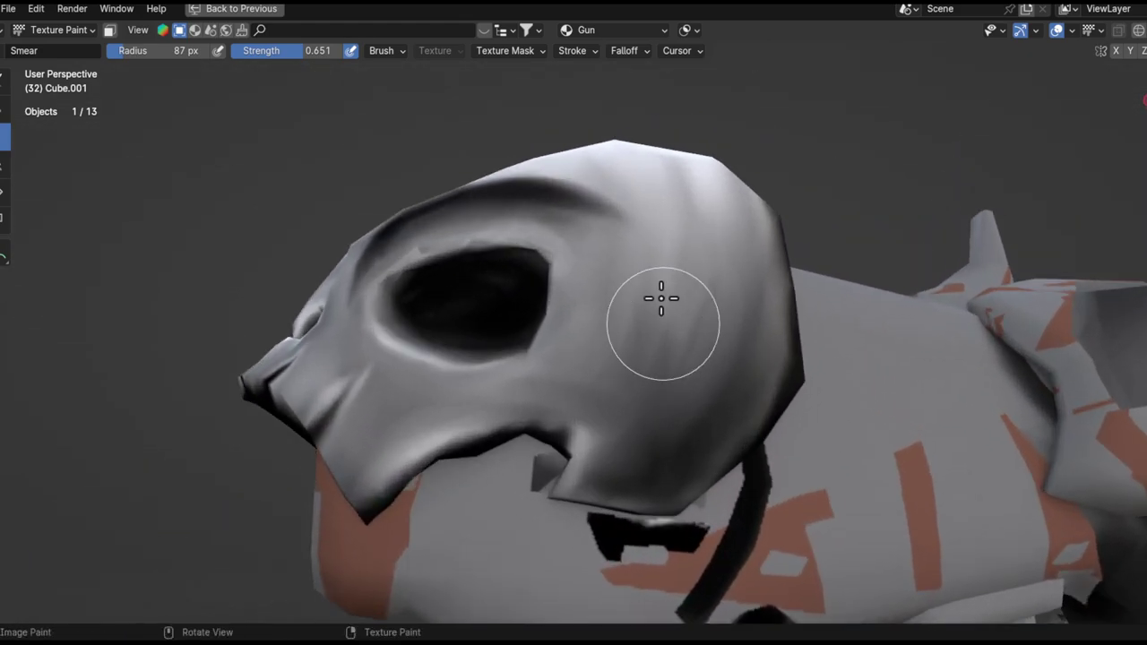
{"action": "key", "text": "f"}
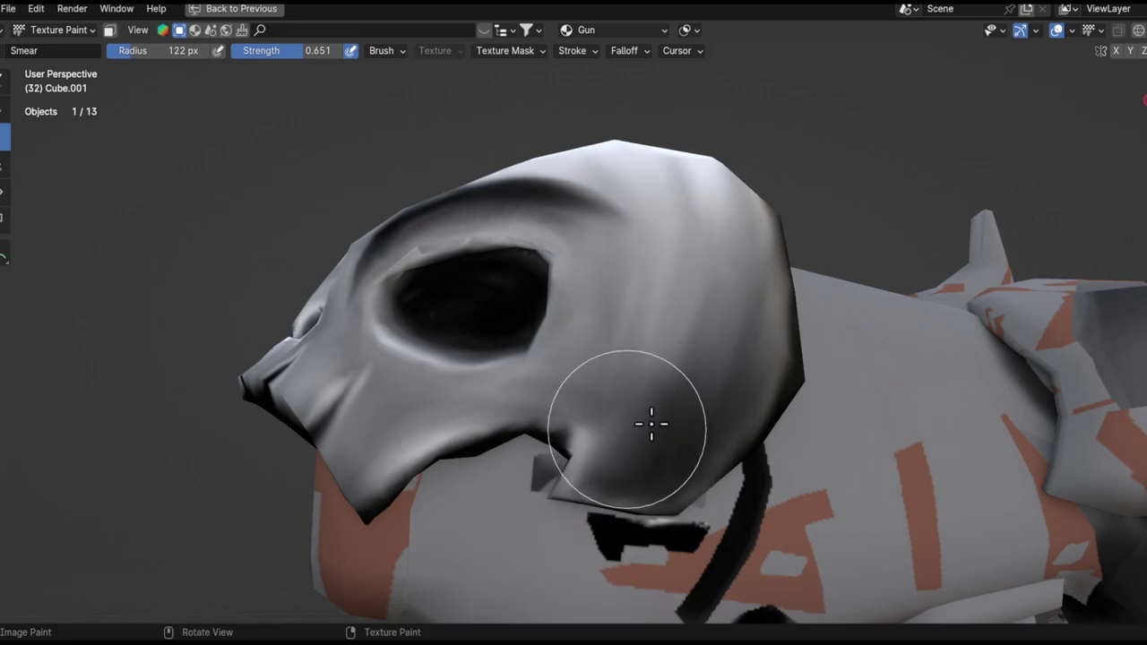
- Try to smear the shading on the bridge above the nasal cavity and undo the strokes
{"action": "left_click_drag", "start_coordinate": [677, 269], "coordinate": [622, 502], "text": "ctrl+alt"}
{"action": "left_click_drag", "start_coordinate": [620, 335], "coordinate": [633, 478], "text": "alt"}
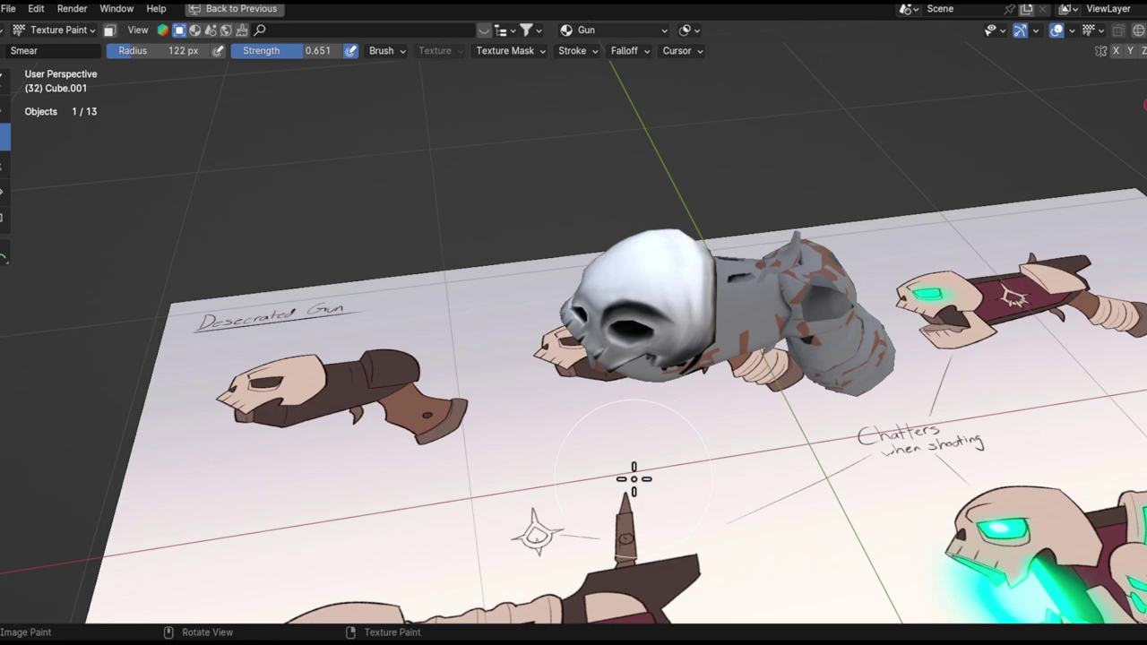
{"action": "left_click_drag", "start_coordinate": [642, 300], "coordinate": [686, 338], "text": "alt"}
{"action": "left_click_drag", "start_coordinate": [688, 403], "coordinate": [705, 307], "text": "ctrl+alt"}
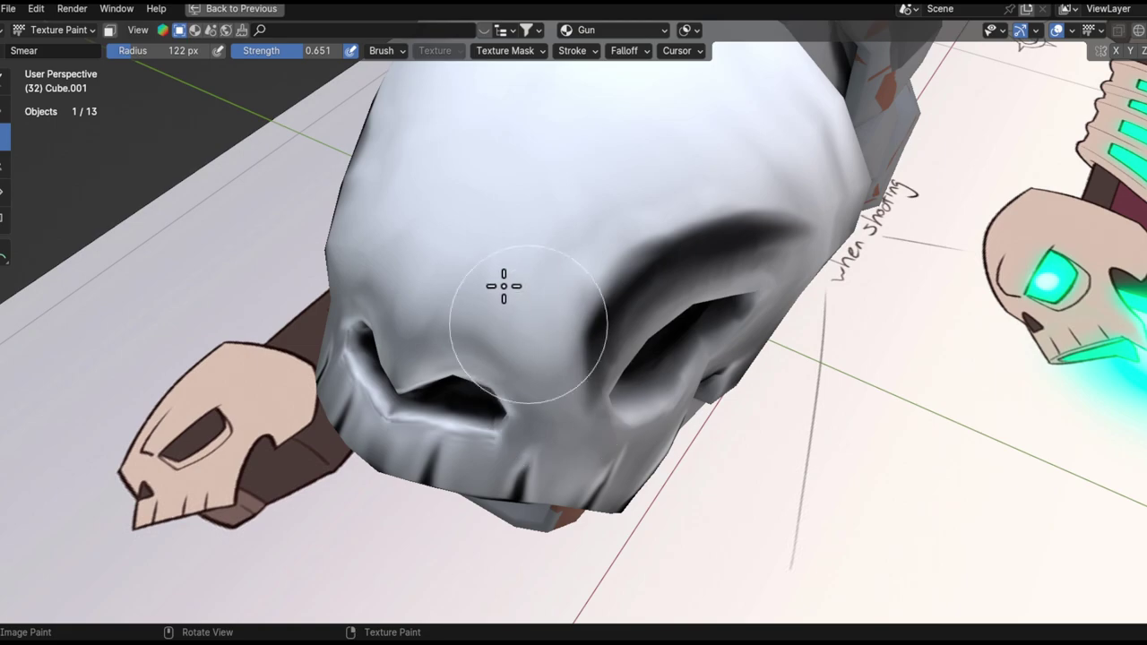
{"action": "key", "text": "ctrl+z"}
{"action": "left_click_drag", "start_coordinate": [494, 248], "coordinate": [473, 346]}
{"action": "mouse_move", "coordinate": [520, 274]}
{"action": "left_mouse_down"}
{"action": "mouse_move", "coordinate": [528, 345]}
{"action": "mouse_move", "coordinate": [477, 278]}
{"action": "left_mouse_up"}
{"action": "key", "text": "ctrl+z"}
{"action": "key", "text": "ctrl+z"}
{"action": "middle_click_drag", "start_coordinate": [476, 277], "coordinate": [466, 296], "text": "ctrl"}
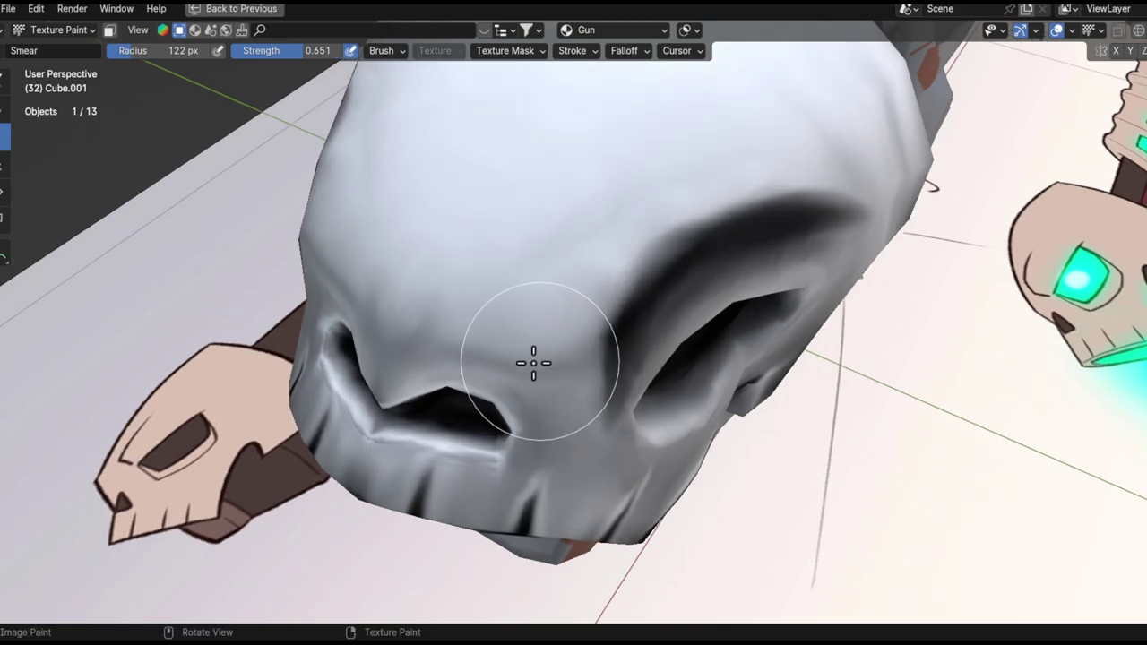
{"action": "mouse_move", "coordinate": [530, 341]}
{"action": "left_mouse_down", "text": "alt"}
{"action": "mouse_move", "coordinate": [635, 338]}
{"action": "mouse_move", "coordinate": [619, 294]}
{"action": "left_mouse_up", "text": "alt"}
{"action": "middle_click_drag", "start_coordinate": [553, 368], "coordinate": [540, 286], "text": "ctrl"}
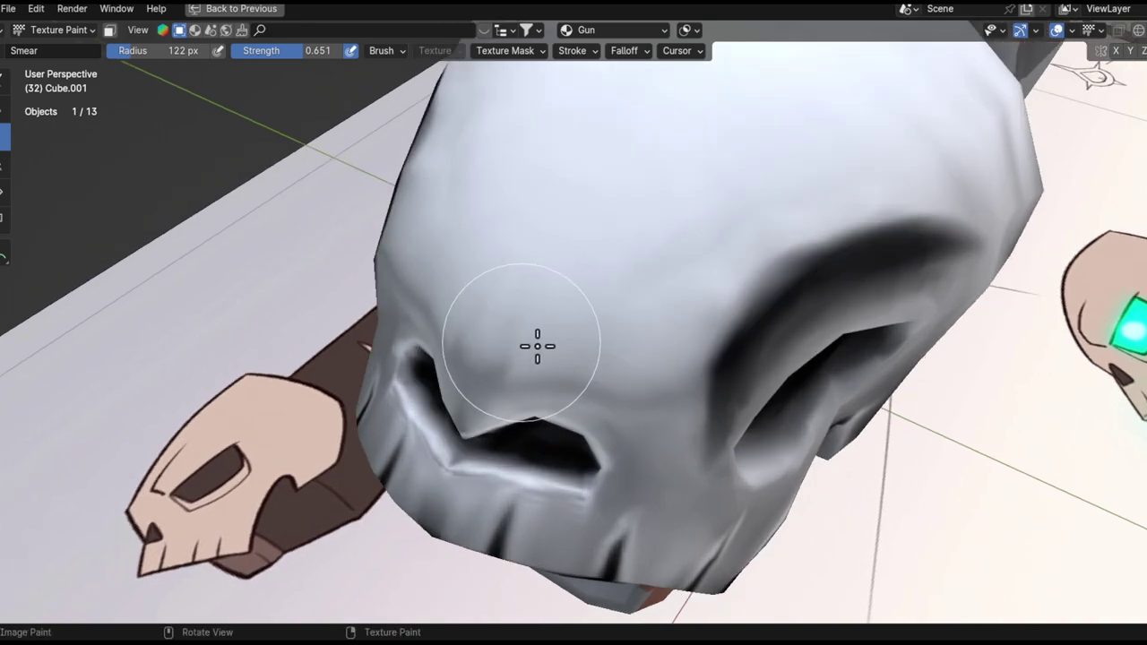
- Smear the streaks on the skull's temple and rear side into a smoother light-to-dark gradient
{"action": "scroll", "coordinate": [572, 277], "scroll_direction": "down", "scroll_amount": 5}
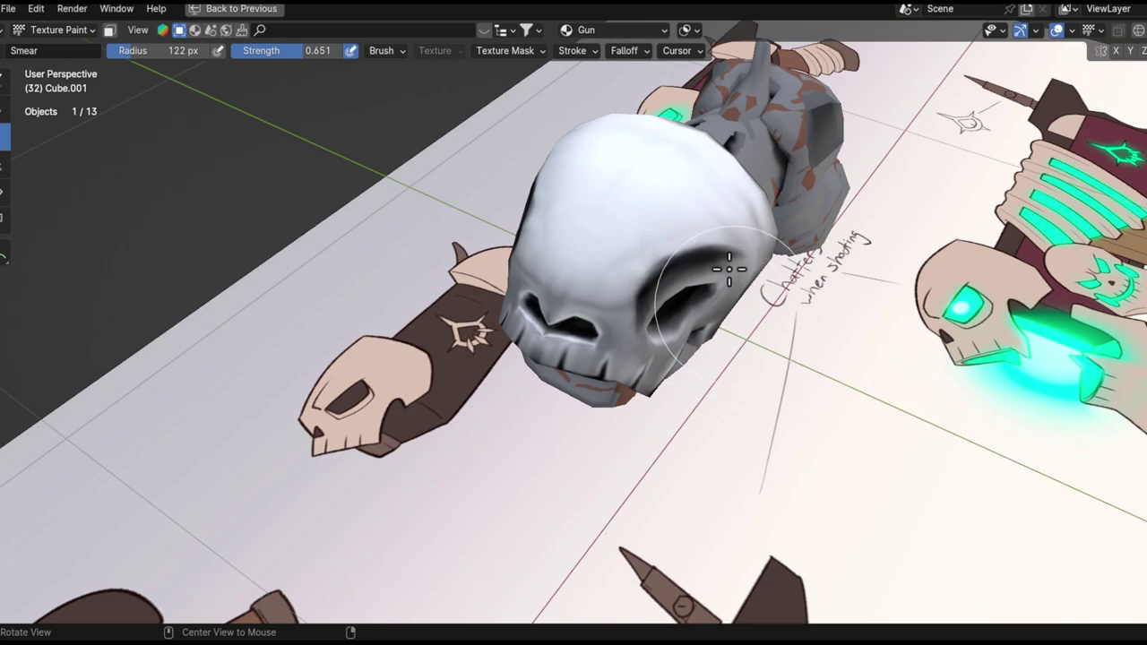
{"action": "middle_click_drag", "start_coordinate": [729, 269], "coordinate": [685, 163]}
{"action": "mouse_move", "coordinate": [858, 252]}
{"action": "middle_mouse_down", "text": "shift"}
{"action": "mouse_move", "coordinate": [750, 377]}
{"action": "mouse_move", "coordinate": [736, 424]}
{"action": "middle_mouse_up", "text": "shift"}
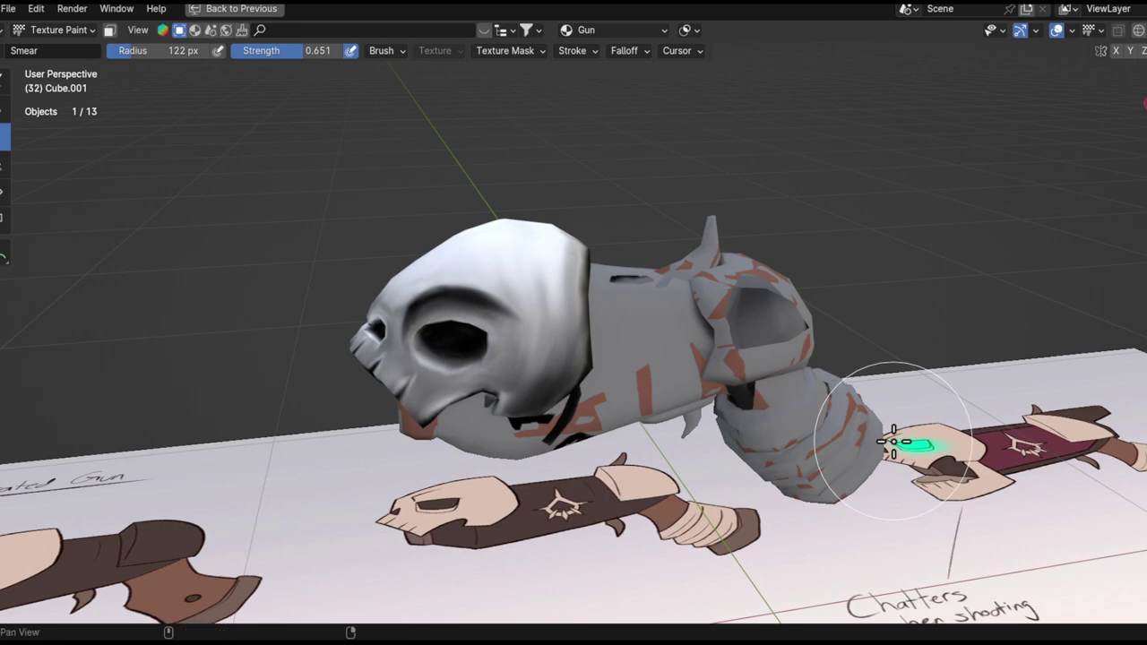
{"action": "middle_click_drag", "start_coordinate": [435, 265], "coordinate": [521, 166], "text": "shift"}
{"action": "middle_click_drag", "start_coordinate": [542, 361], "coordinate": [549, 211]}
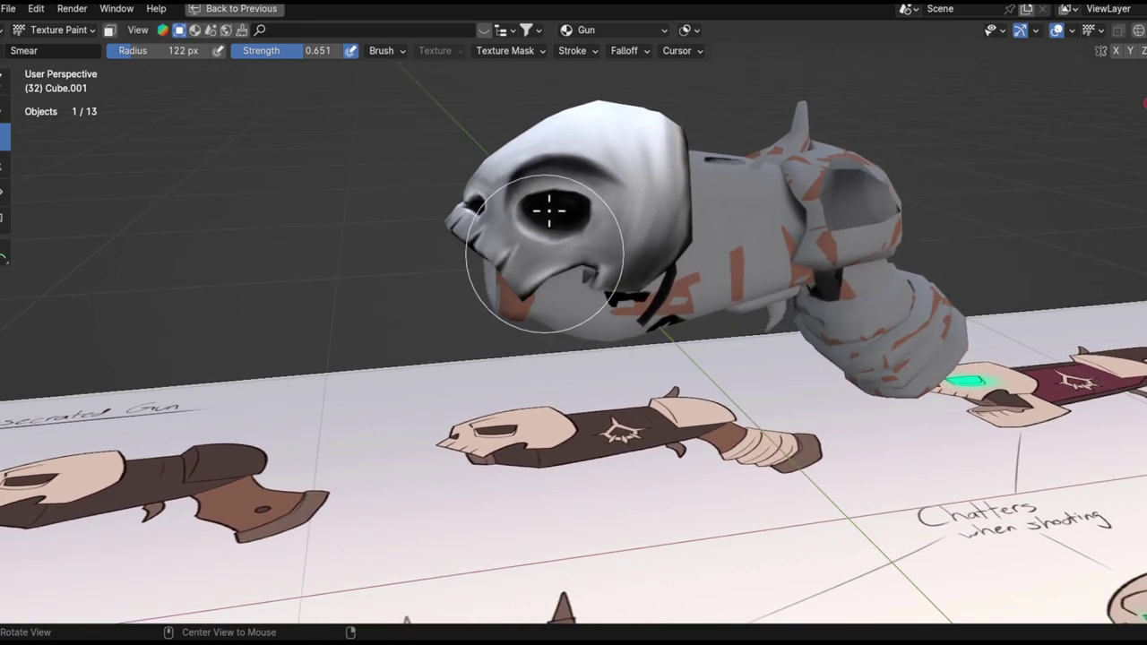
{"action": "middle_click_drag", "start_coordinate": [606, 236], "coordinate": [659, 205], "text": "ctrl"}
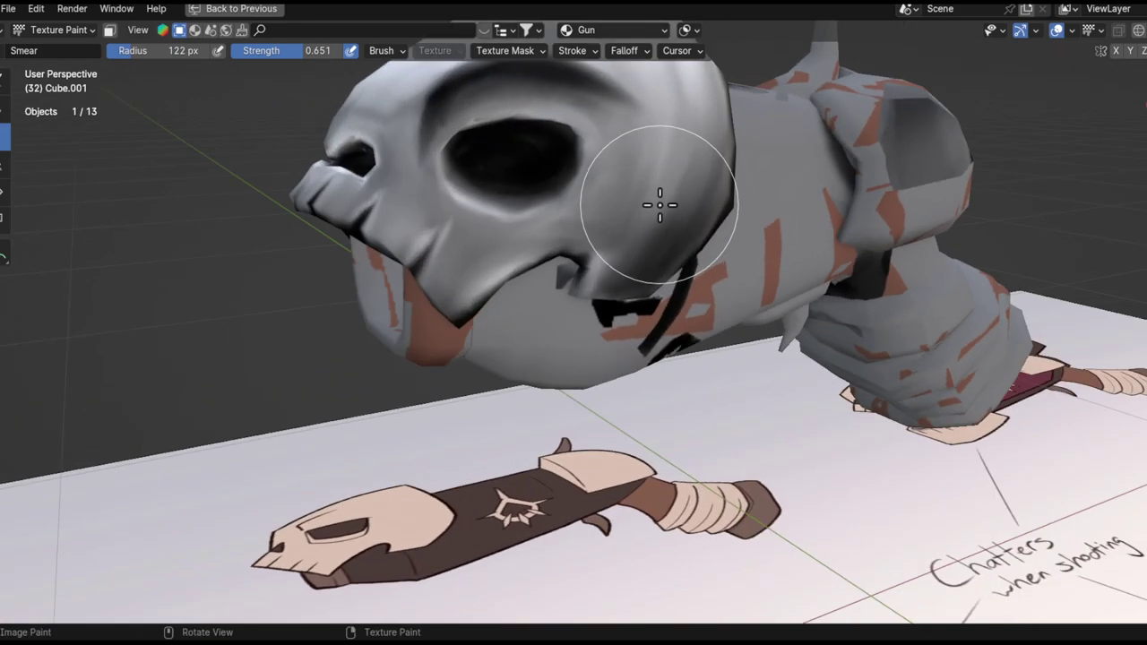
{"action": "mouse_move", "coordinate": [617, 244]}
{"action": "middle_mouse_down"}
{"action": "mouse_move", "coordinate": [734, 180]}
{"action": "mouse_move", "coordinate": [681, 237]}
{"action": "mouse_move", "coordinate": [547, 242]}
{"action": "mouse_move", "coordinate": [672, 300]}
{"action": "mouse_move", "coordinate": [603, 295]}
{"action": "mouse_move", "coordinate": [783, 250]}
{"action": "mouse_move", "coordinate": [796, 323]}
{"action": "mouse_move", "coordinate": [817, 332]}
{"action": "mouse_move", "coordinate": [648, 409]}
{"action": "mouse_move", "coordinate": [579, 328]}
{"action": "mouse_move", "coordinate": [603, 379]}
{"action": "mouse_move", "coordinate": [591, 298]}
{"action": "mouse_move", "coordinate": [603, 379]}
{"action": "mouse_move", "coordinate": [583, 319]}
{"action": "mouse_move", "coordinate": [552, 302]}
{"action": "mouse_move", "coordinate": [632, 394]}
{"action": "mouse_move", "coordinate": [565, 384]}
{"action": "mouse_move", "coordinate": [555, 334]}
{"action": "middle_mouse_up"}
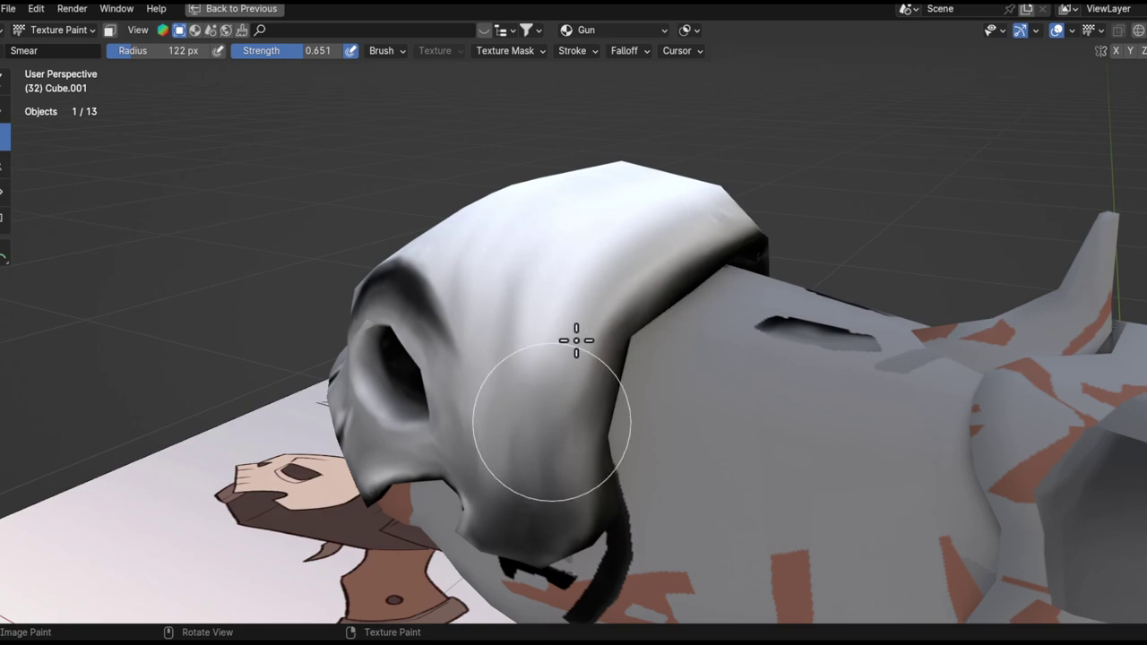
{"action": "middle_click_drag", "start_coordinate": [537, 346], "coordinate": [601, 403]}
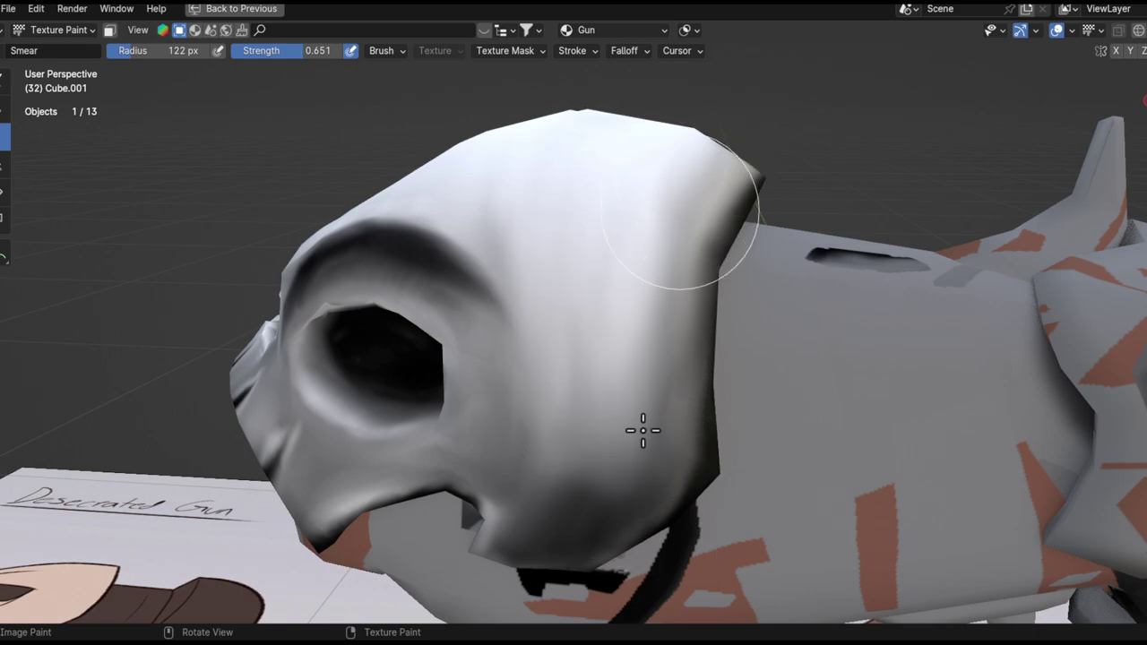
- Set the Smear radius to 88 px and soften the brow crease's inner end beside the eye socket
{"action": "left_click_drag", "start_coordinate": [567, 385], "coordinate": [927, 348], "text": "alt"}
{"action": "left_click_drag", "start_coordinate": [689, 325], "coordinate": [652, 202], "text": "ctrl+alt"}
{"action": "key", "text": "f"}
{"action": "left_click", "coordinate": [638, 262]}
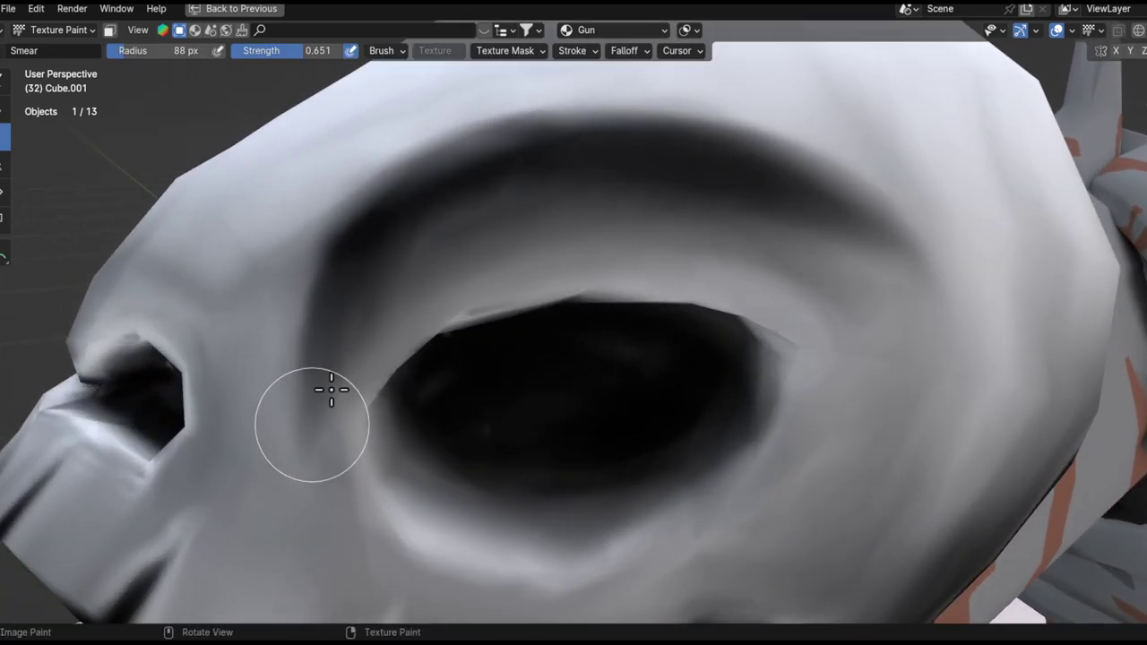
- Smear the upper rim of the eye socket to blend its hard seam, undoing unwanted strokes
{"action": "mouse_move", "coordinate": [812, 403]}
{"action": "middle_mouse_down"}
{"action": "mouse_move", "coordinate": [783, 417]}
{"action": "mouse_move", "coordinate": [842, 340]}
{"action": "mouse_move", "coordinate": [519, 384]}
{"action": "middle_mouse_up"}
{"action": "scroll", "coordinate": [605, 209], "scroll_direction": "up", "scroll_amount": 8}
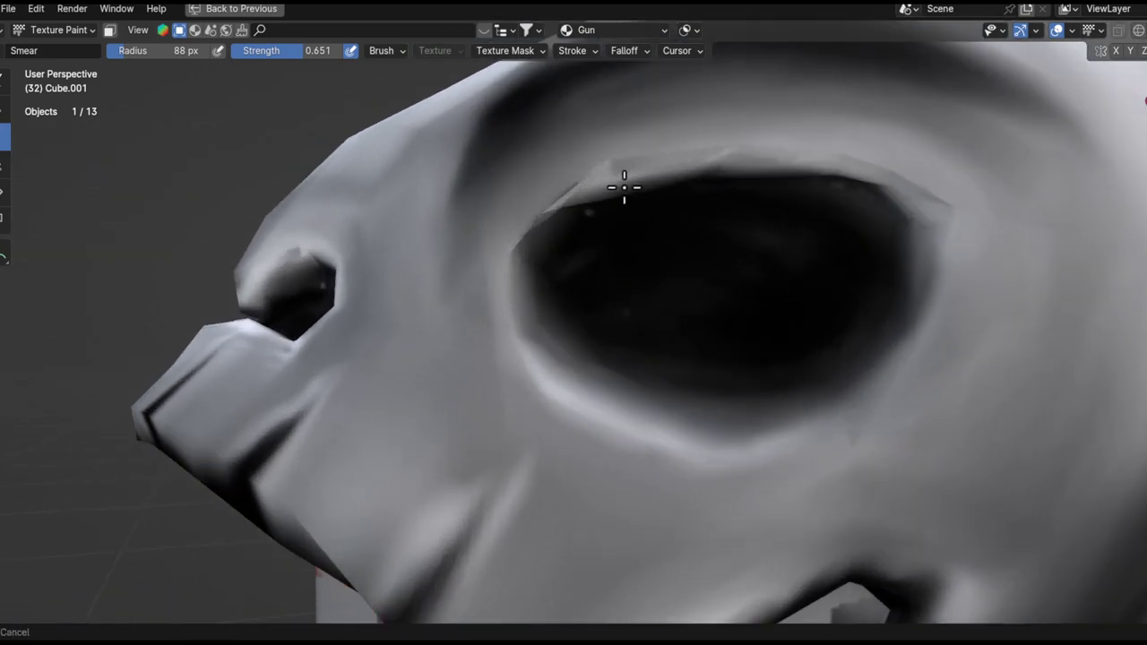
{"action": "key", "text": "ctrl+z"}
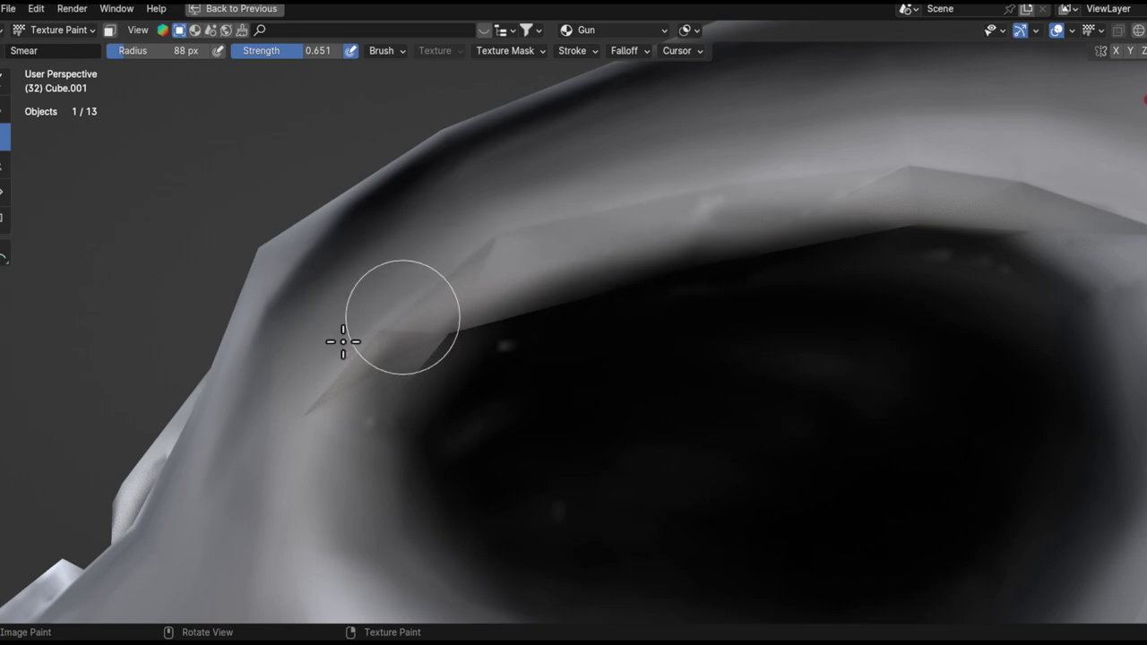
{"action": "left_click_drag", "start_coordinate": [717, 233], "coordinate": [309, 387]}
{"action": "key", "text": "ctrl+z"}
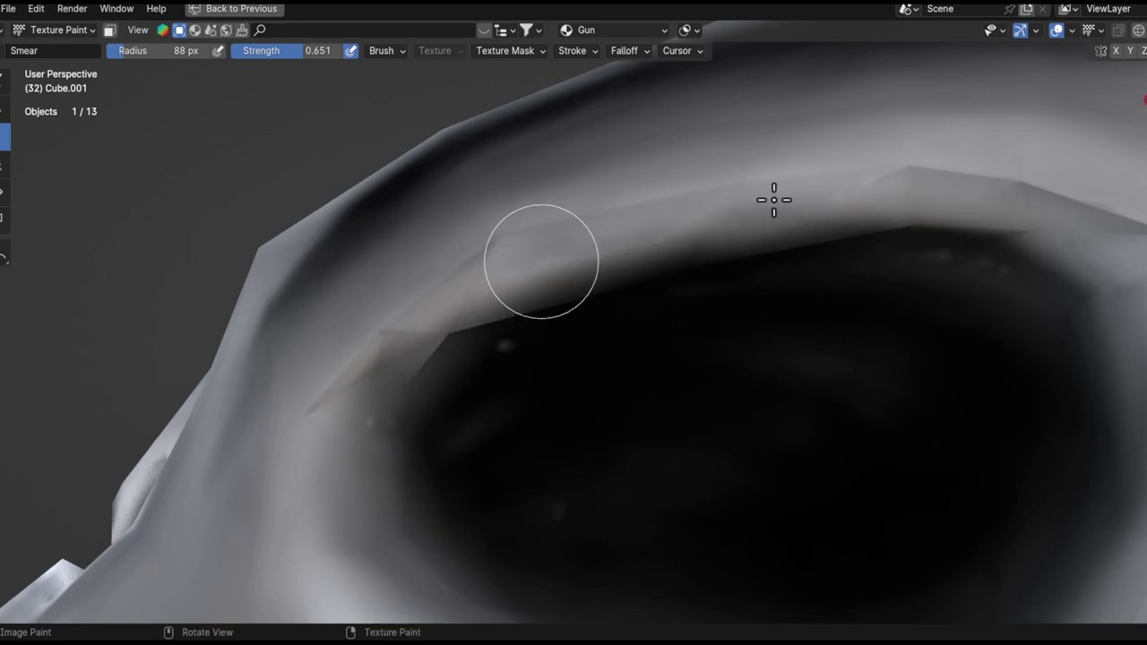
{"action": "middle_click_drag", "start_coordinate": [968, 244], "coordinate": [824, 239], "text": "shift"}
{"action": "mouse_move", "coordinate": [959, 235]}
{"action": "left_mouse_down", "text": "ctrl+alt"}
{"action": "mouse_move", "coordinate": [842, 455]}
{"action": "mouse_move", "coordinate": [780, 435]}
{"action": "mouse_move", "coordinate": [694, 382]}
{"action": "mouse_move", "coordinate": [589, 358]}
{"action": "mouse_move", "coordinate": [627, 370]}
{"action": "mouse_move", "coordinate": [584, 310]}
{"action": "left_mouse_up", "text": "ctrl+alt"}
{"action": "mouse_move", "coordinate": [527, 361]}
{"action": "left_mouse_down"}
{"action": "mouse_move", "coordinate": [647, 302]}
{"action": "mouse_move", "coordinate": [566, 309]}
{"action": "mouse_move", "coordinate": [518, 344]}
{"action": "left_mouse_up"}
- Smear the outer corner and inner wall of the eye socket so the dark cavity blends into the rim
{"action": "left_click_drag", "start_coordinate": [667, 260], "coordinate": [702, 416], "text": "ctrl+alt"}
{"action": "mouse_move", "coordinate": [702, 416]}
{"action": "left_mouse_down", "text": "alt"}
{"action": "mouse_move", "coordinate": [806, 312]}
{"action": "mouse_move", "coordinate": [663, 345]}
{"action": "left_mouse_up", "text": "alt"}
{"action": "mouse_move", "coordinate": [663, 346]}
{"action": "left_mouse_down", "text": "ctrl+alt"}
{"action": "mouse_move", "coordinate": [659, 289]}
{"action": "mouse_move", "coordinate": [707, 320]}
{"action": "left_mouse_up", "text": "ctrl+alt"}
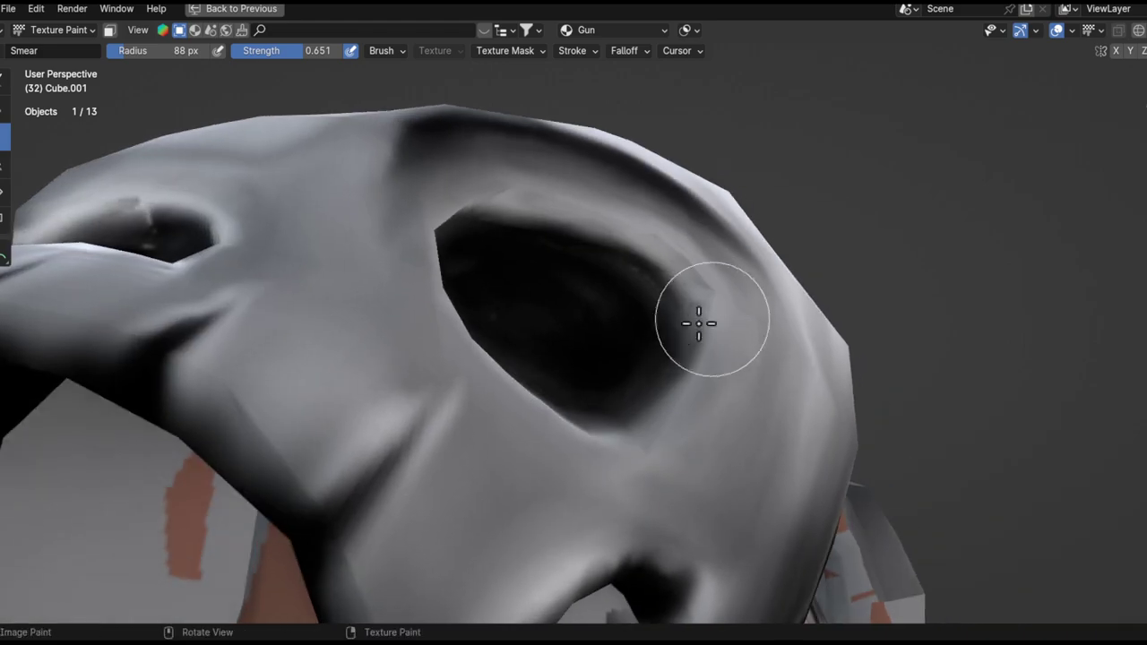
{"action": "scroll", "coordinate": [595, 260], "scroll_direction": "up", "scroll_amount": 2}
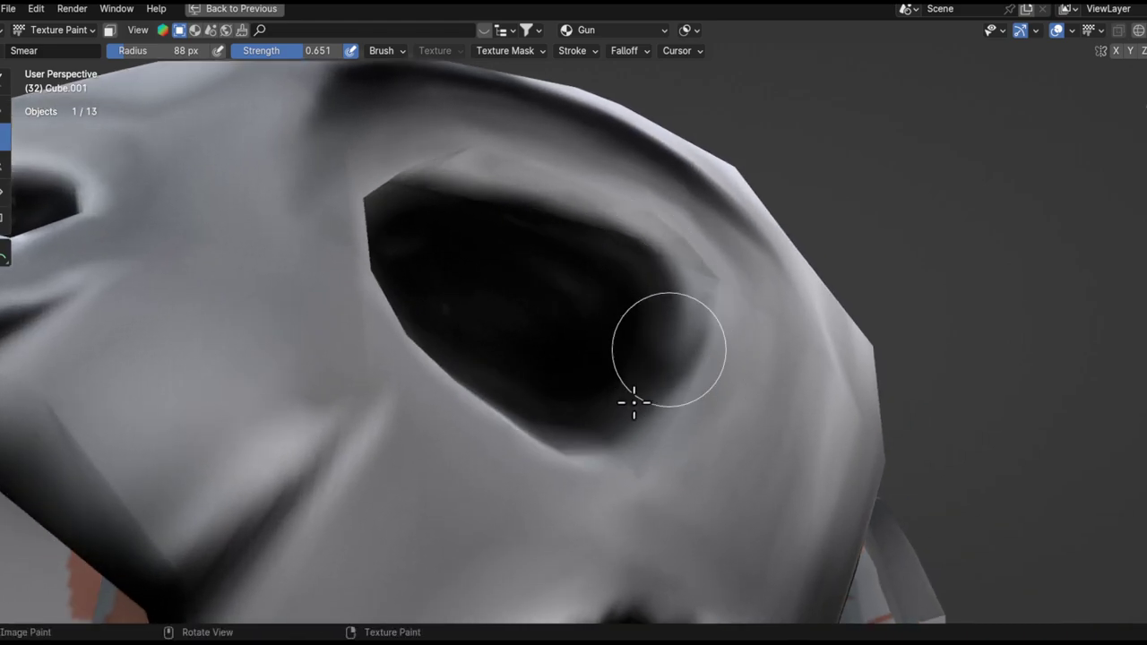
{"action": "middle_click_drag", "start_coordinate": [669, 332], "coordinate": [658, 277], "text": "ctrl"}
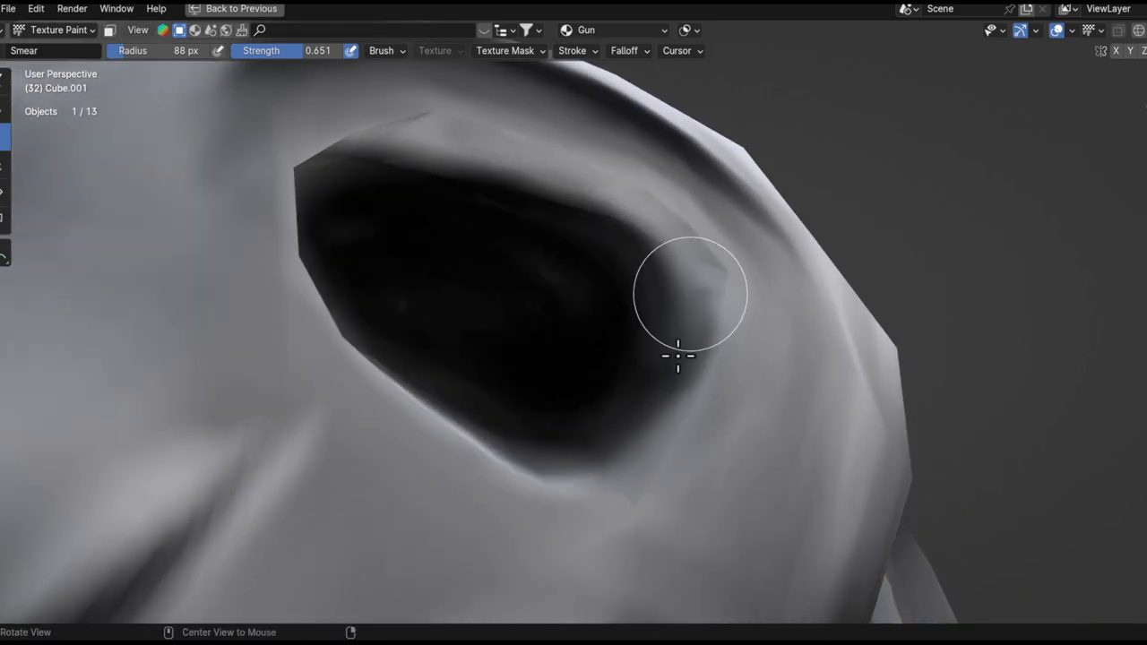
{"action": "left_click_drag", "start_coordinate": [678, 356], "coordinate": [622, 394], "text": "alt"}
{"action": "mouse_move", "coordinate": [739, 287]}
{"action": "left_mouse_down"}
{"action": "mouse_move", "coordinate": [671, 418]}
{"action": "mouse_move", "coordinate": [417, 468]}
{"action": "left_mouse_up"}
{"action": "mouse_move", "coordinate": [514, 462]}
{"action": "left_mouse_down", "text": "alt"}
{"action": "mouse_move", "coordinate": [421, 405]}
{"action": "mouse_move", "coordinate": [430, 399]}
{"action": "left_mouse_up", "text": "alt"}
{"action": "left_click_drag", "start_coordinate": [438, 255], "coordinate": [529, 422]}
{"action": "left_click_drag", "start_coordinate": [496, 300], "coordinate": [617, 543], "text": "ctrl+alt"}
{"action": "left_click_drag", "start_coordinate": [492, 333], "coordinate": [458, 568], "text": "ctrl+alt"}
{"action": "left_click_drag", "start_coordinate": [479, 381], "coordinate": [651, 423], "text": "alt"}
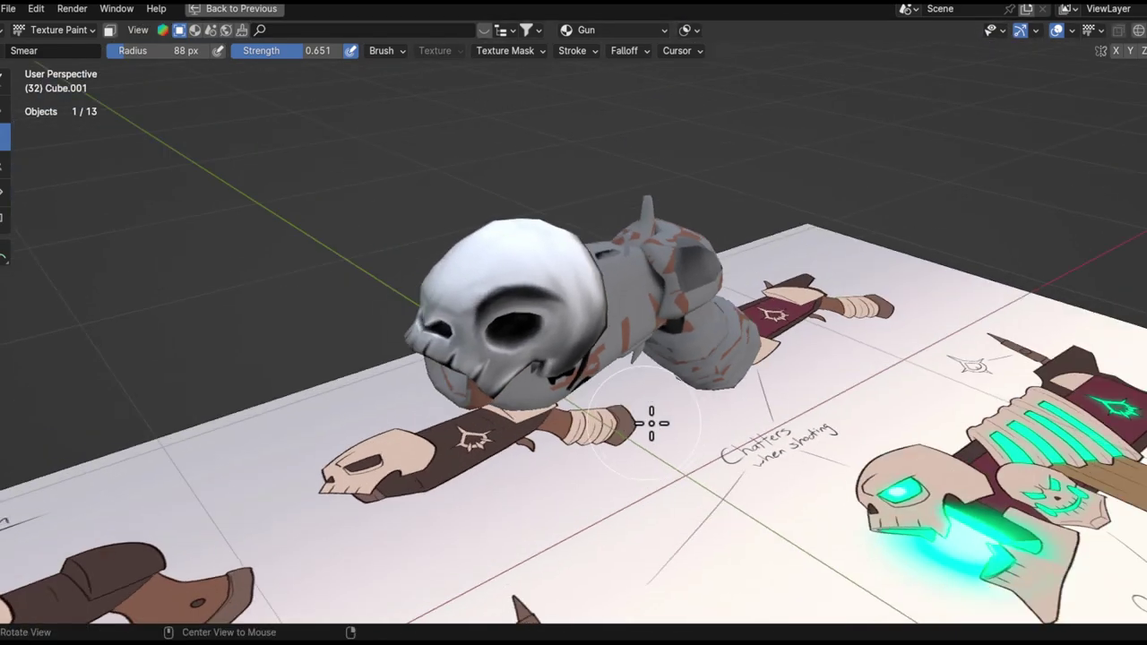
- Set the Smear radius to 146 px and smear the forehead shading down toward the brow crease and temple
{"action": "left_click_drag", "start_coordinate": [533, 250], "coordinate": [524, 188], "text": "alt"}
{"action": "left_click_drag", "start_coordinate": [522, 302], "coordinate": [522, 206], "text": "ctrl+alt"}
{"action": "mouse_move", "coordinate": [529, 300]}
{"action": "left_mouse_down", "text": "alt"}
{"action": "mouse_move", "coordinate": [535, 343]}
{"action": "mouse_move", "coordinate": [555, 301]}
{"action": "left_mouse_up", "text": "alt"}
{"action": "key", "text": "f"}
{"action": "left_click", "coordinate": [571, 328]}
{"action": "left_click_drag", "start_coordinate": [460, 193], "coordinate": [489, 261]}
{"action": "mouse_move", "coordinate": [489, 249]}
{"action": "left_mouse_down", "text": "alt"}
{"action": "mouse_move", "coordinate": [503, 285]}
{"action": "mouse_move", "coordinate": [502, 224]}
{"action": "left_mouse_up", "text": "alt"}
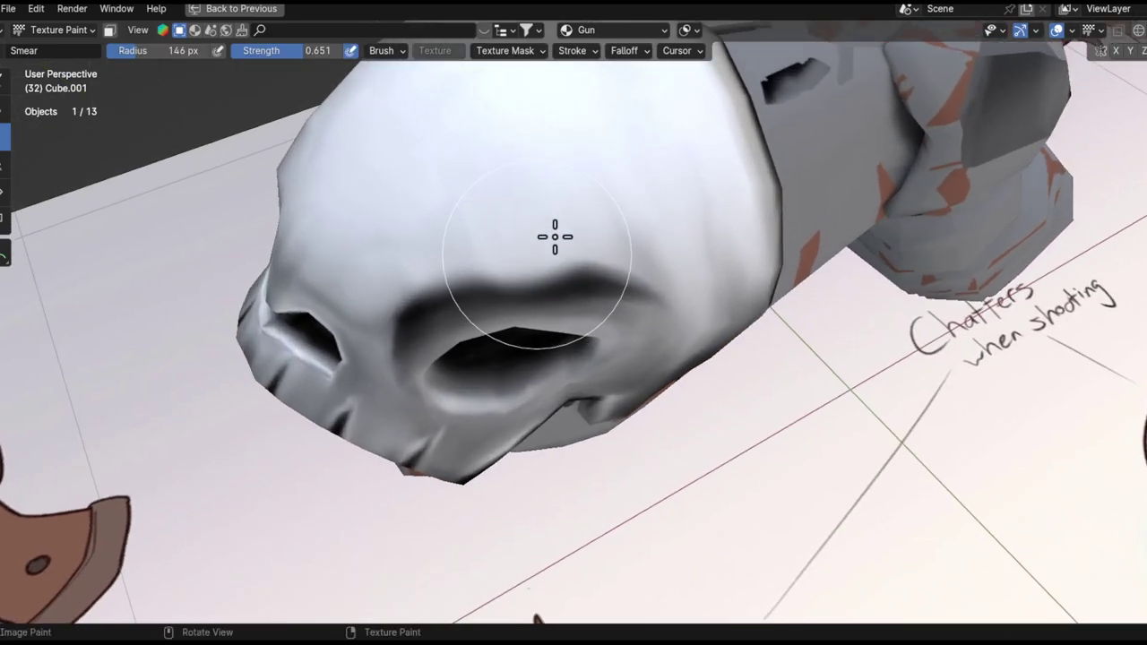
{"action": "left_click_drag", "start_coordinate": [593, 228], "coordinate": [605, 232]}
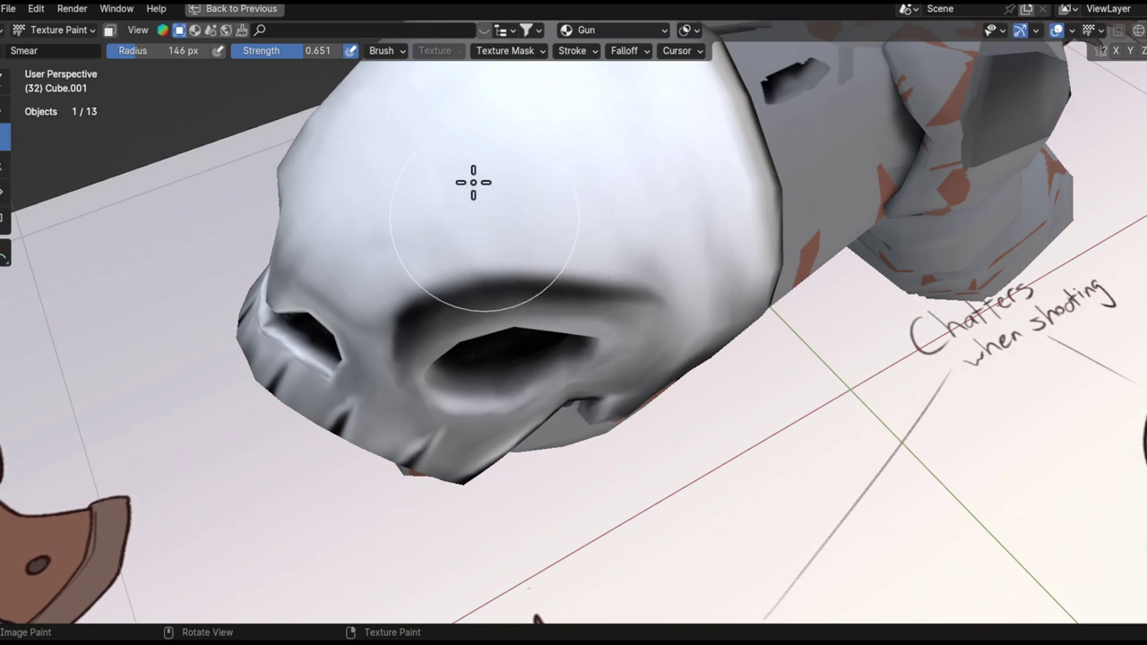
{"action": "mouse_move", "coordinate": [439, 238]}
{"action": "left_mouse_down"}
{"action": "mouse_move", "coordinate": [402, 259]}
{"action": "mouse_move", "coordinate": [486, 241]}
{"action": "mouse_move", "coordinate": [550, 331]}
{"action": "mouse_move", "coordinate": [591, 238]}
{"action": "mouse_move", "coordinate": [611, 332]}
{"action": "left_mouse_up"}
{"action": "left_click_drag", "start_coordinate": [611, 333], "coordinate": [598, 256], "text": "ctrl+alt"}
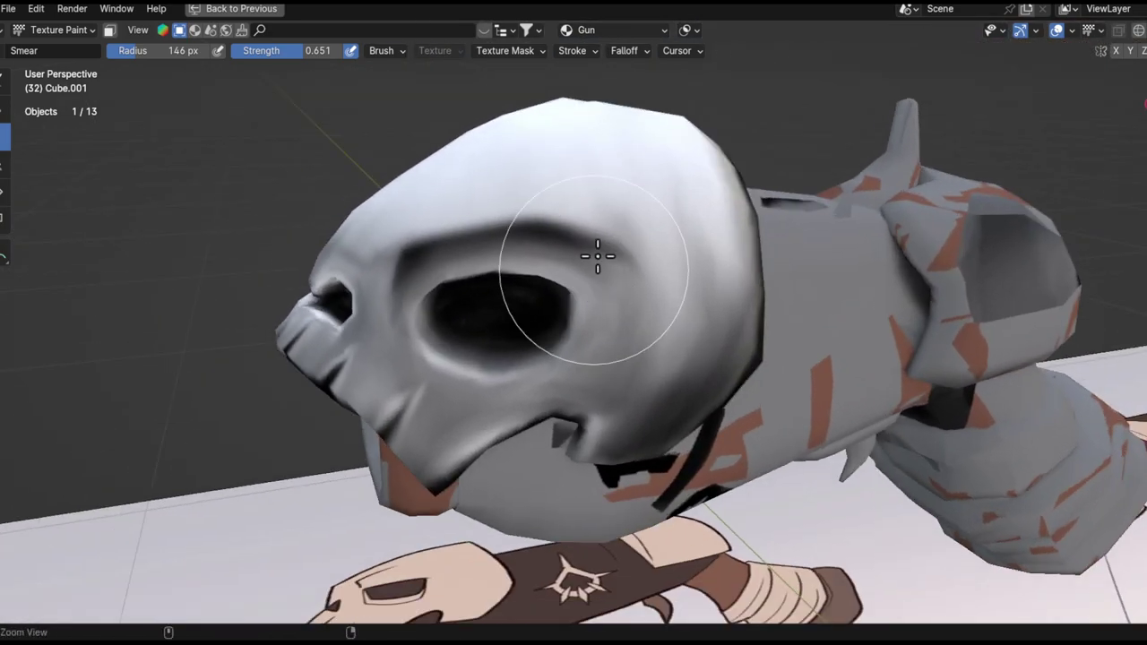
- Set the Smear radius to 68 px and refine the upper edge of the brow crease above the eye socket
{"action": "middle_click_drag", "start_coordinate": [597, 255], "coordinate": [517, 176]}
{"action": "key", "text": "f"}
{"action": "left_click", "coordinate": [534, 196]}
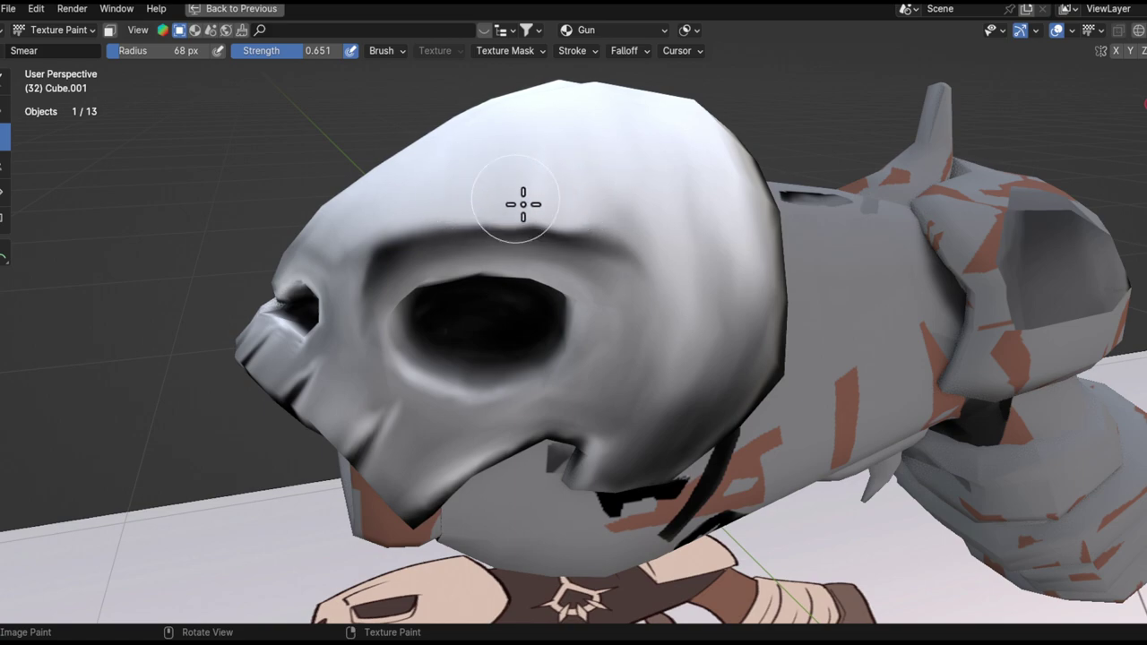
{"action": "mouse_move", "coordinate": [619, 194]}
{"action": "middle_mouse_down"}
{"action": "mouse_move", "coordinate": [558, 182]}
{"action": "mouse_move", "coordinate": [671, 228]}
{"action": "middle_mouse_up"}
{"action": "scroll", "coordinate": [631, 203], "scroll_direction": "up", "scroll_amount": 1}
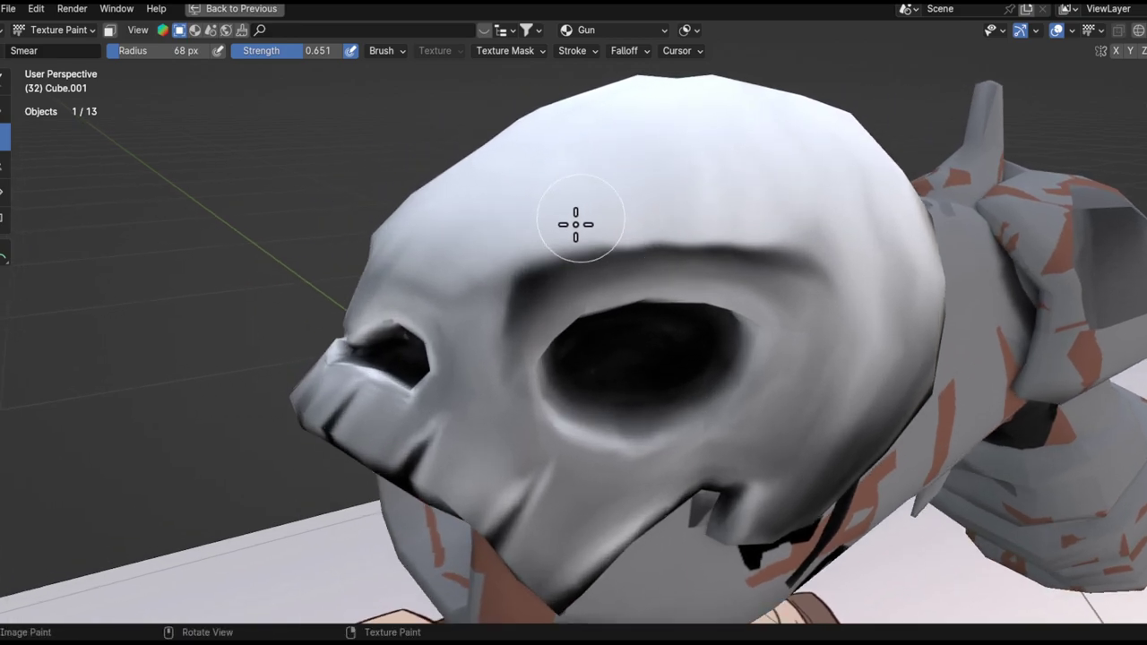
{"action": "left_click_drag", "start_coordinate": [655, 203], "coordinate": [645, 284], "text": "ctrl+alt"}
{"action": "left_click_drag", "start_coordinate": [642, 389], "coordinate": [629, 261], "text": "ctrl+alt"}
{"action": "middle_click_drag", "start_coordinate": [693, 270], "coordinate": [645, 273]}
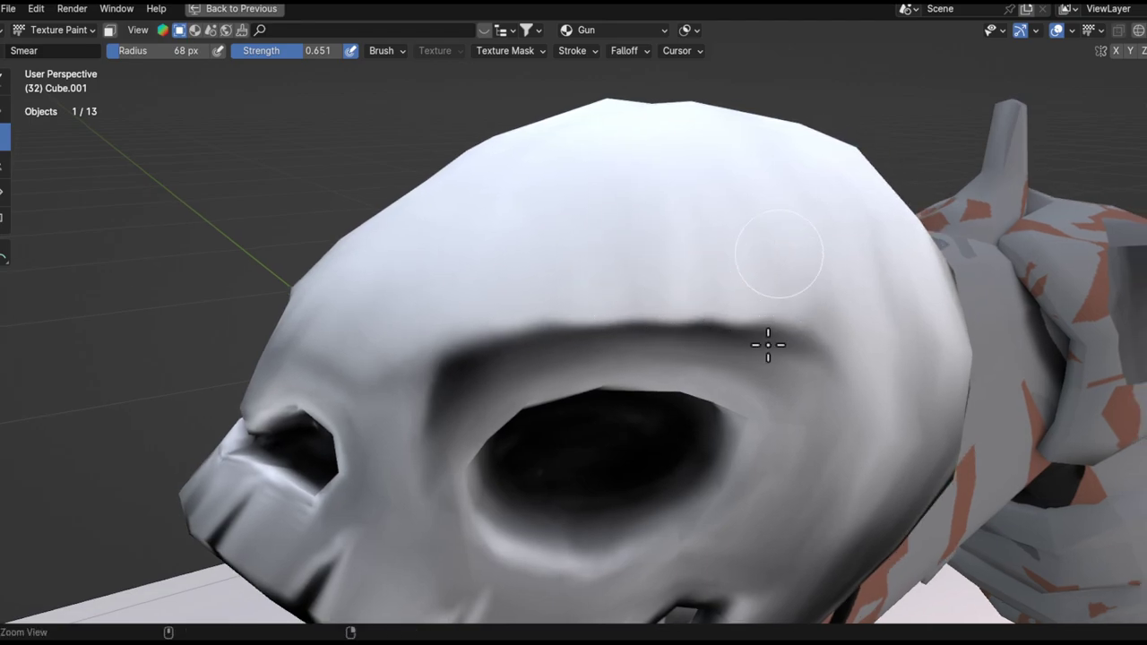
{"action": "left_click_drag", "start_coordinate": [768, 344], "coordinate": [755, 482], "text": "ctrl+alt"}
{"action": "left_click_drag", "start_coordinate": [763, 367], "coordinate": [803, 545], "text": "ctrl+alt"}
{"action": "left_click_drag", "start_coordinate": [762, 314], "coordinate": [805, 393], "text": "alt"}
{"action": "left_click_drag", "start_coordinate": [776, 289], "coordinate": [725, 135], "text": "ctrl+alt"}
{"action": "left_click_drag", "start_coordinate": [649, 189], "coordinate": [578, 304], "text": "ctrl+alt"}
{"action": "left_click_drag", "start_coordinate": [587, 475], "coordinate": [552, 432], "text": "alt"}
{"action": "middle_click_drag", "start_coordinate": [553, 432], "coordinate": [527, 409]}
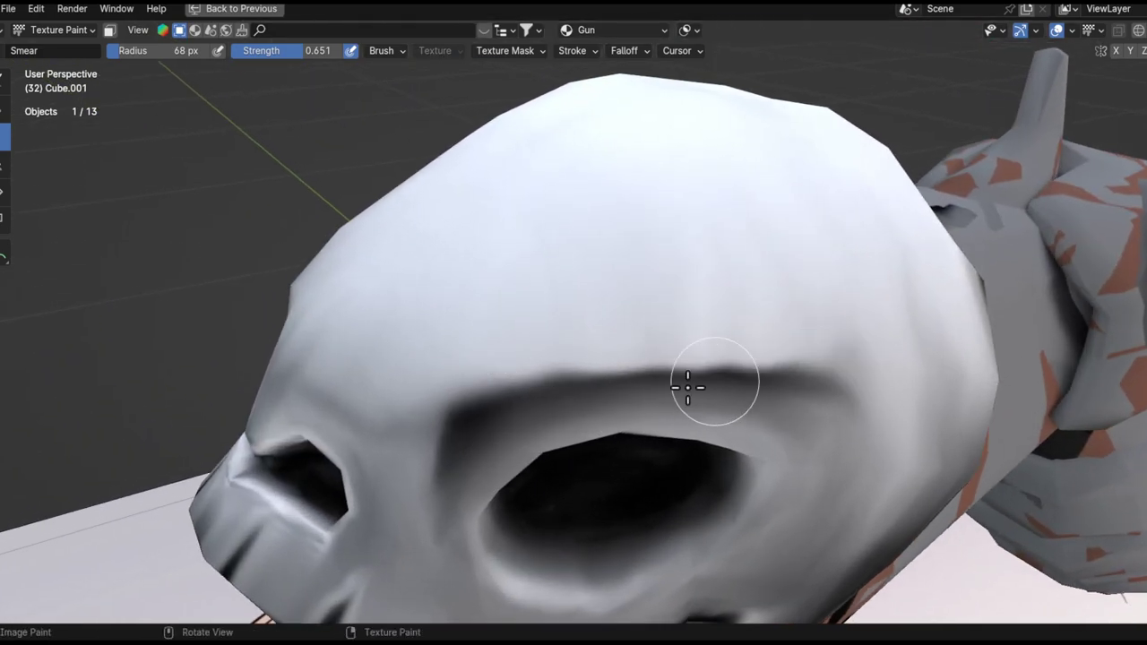
- Set the Smear radius to 111 px and smear the skull's brow shading with broader strokes, undoing the unwanted one
{"action": "middle_click_drag", "start_coordinate": [735, 332], "coordinate": [719, 362], "text": "ctrl"}
{"action": "middle_click_drag", "start_coordinate": [732, 427], "coordinate": [745, 251], "text": "ctrl"}
{"action": "middle_click_drag", "start_coordinate": [828, 340], "coordinate": [674, 322]}
{"action": "middle_click_drag", "start_coordinate": [685, 404], "coordinate": [644, 358]}
{"action": "middle_click_drag", "start_coordinate": [643, 394], "coordinate": [622, 349], "text": "ctrl"}
{"action": "key", "text": "f"}
{"action": "left_click", "coordinate": [650, 376]}
{"action": "mouse_move", "coordinate": [593, 292]}
{"action": "left_mouse_down"}
{"action": "mouse_move", "coordinate": [540, 425]}
{"action": "mouse_move", "coordinate": [587, 388]}
{"action": "left_mouse_up"}
{"action": "key", "text": "ctrl+z"}
{"action": "mouse_move", "coordinate": [565, 404]}
{"action": "left_mouse_down"}
{"action": "mouse_move", "coordinate": [604, 287]}
{"action": "mouse_move", "coordinate": [528, 422]}
{"action": "mouse_move", "coordinate": [581, 263]}
{"action": "mouse_move", "coordinate": [647, 393]}
{"action": "left_mouse_up"}
{"action": "left_click_drag", "start_coordinate": [594, 361], "coordinate": [659, 366], "text": "alt"}
- Display the Gun texture in the image editor and save all modified images
{"action": "key", "text": "ctrl+q"}
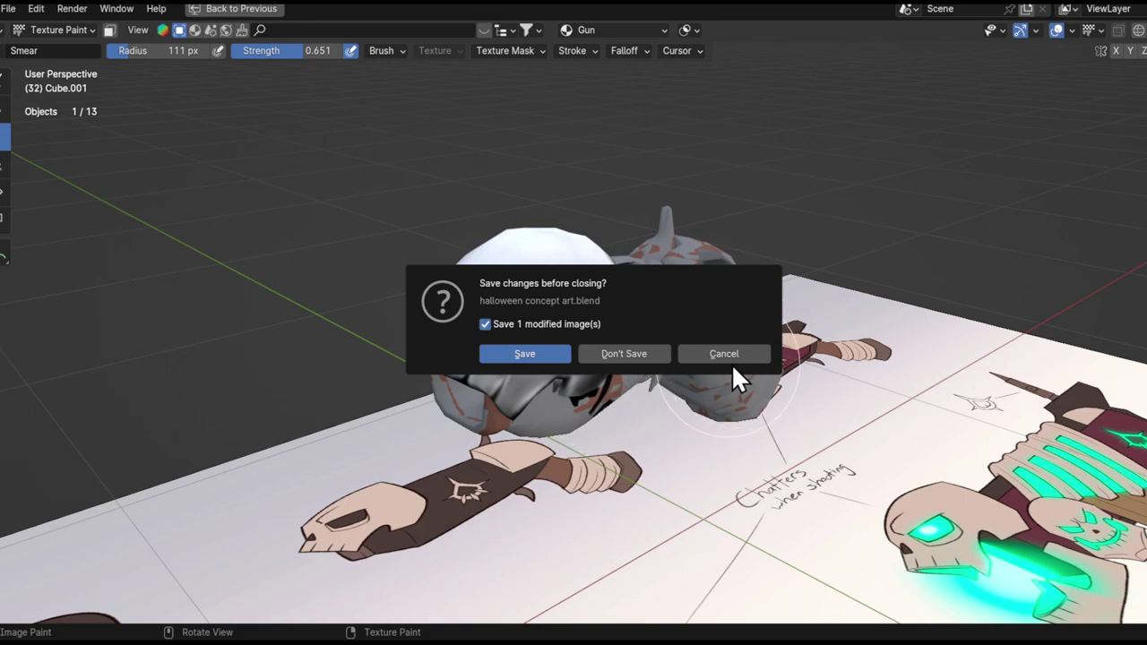
{"action": "left_click", "coordinate": [736, 359]}
{"action": "key", "text": "ctrl+space"}
{"action": "key", "text": "q"}
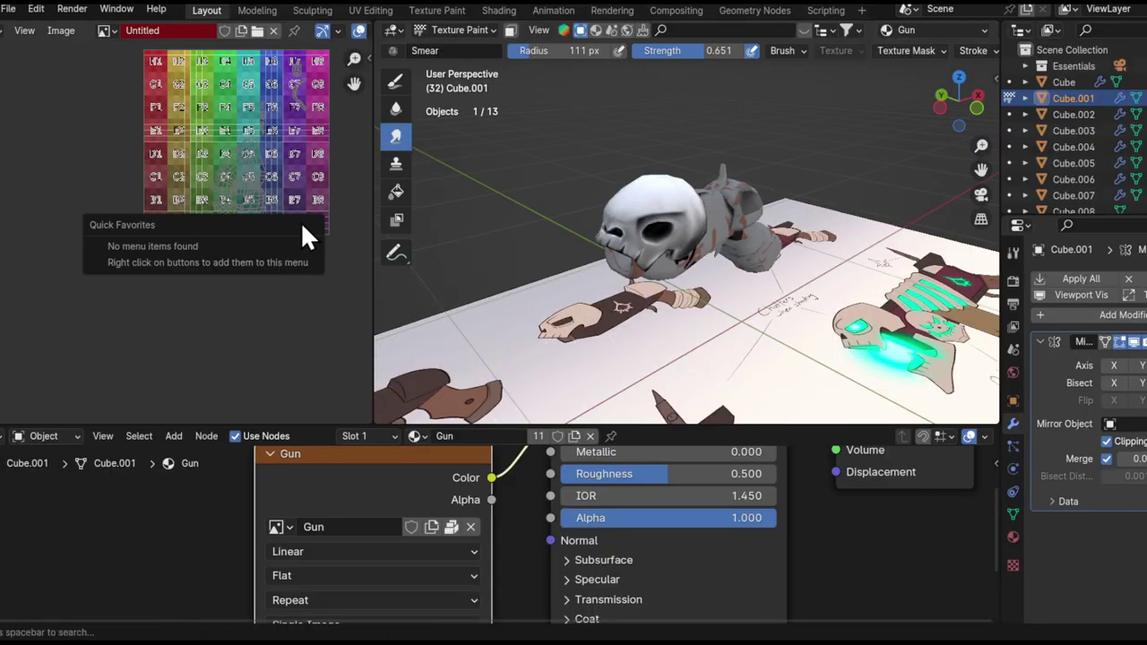
{"action": "left_click", "coordinate": [115, 26]}
{"action": "left_click", "coordinate": [167, 48]}
{"action": "key", "text": "q"}
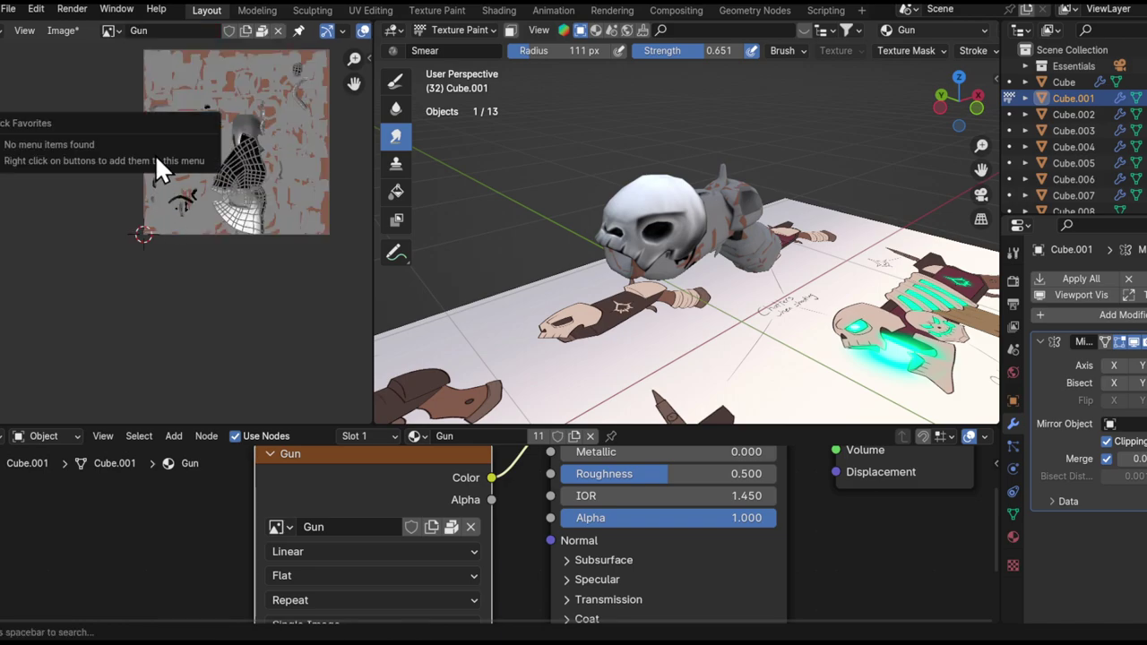
{"action": "left_click", "coordinate": [71, 30]}
{"action": "left_click", "coordinate": [148, 245]}
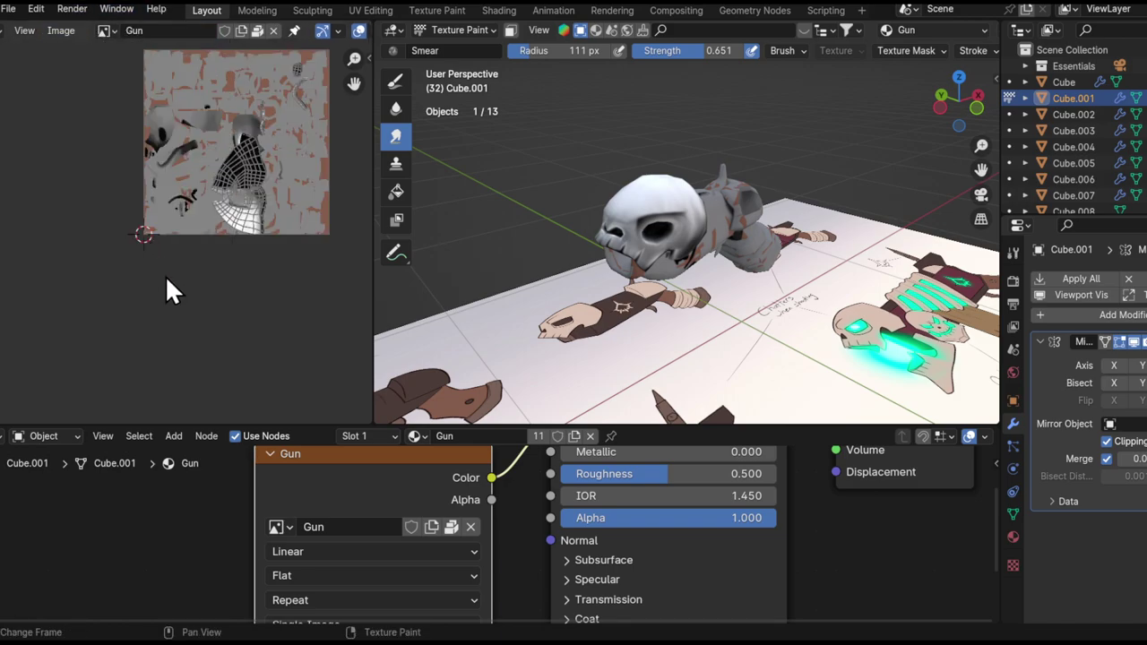
- Add the Save All Images command to Quick Favorites
{"action": "left_click", "coordinate": [61, 31]}
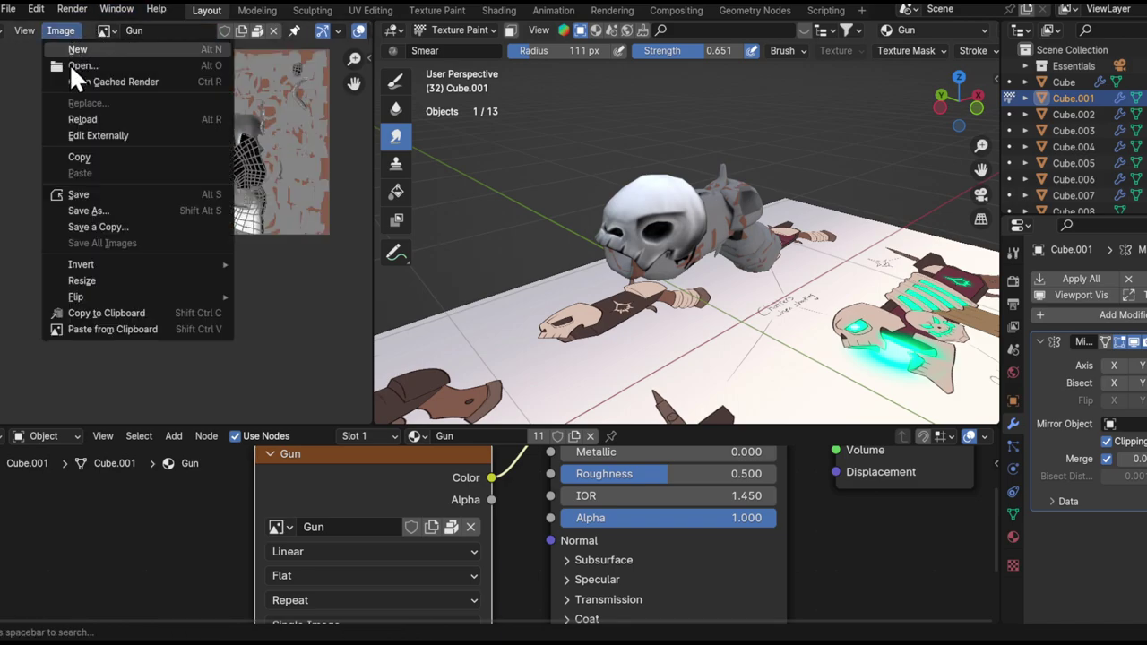
{"action": "right_click", "coordinate": [157, 238]}
{"action": "left_click", "coordinate": [159, 248]}
{"action": "key", "text": "q"}
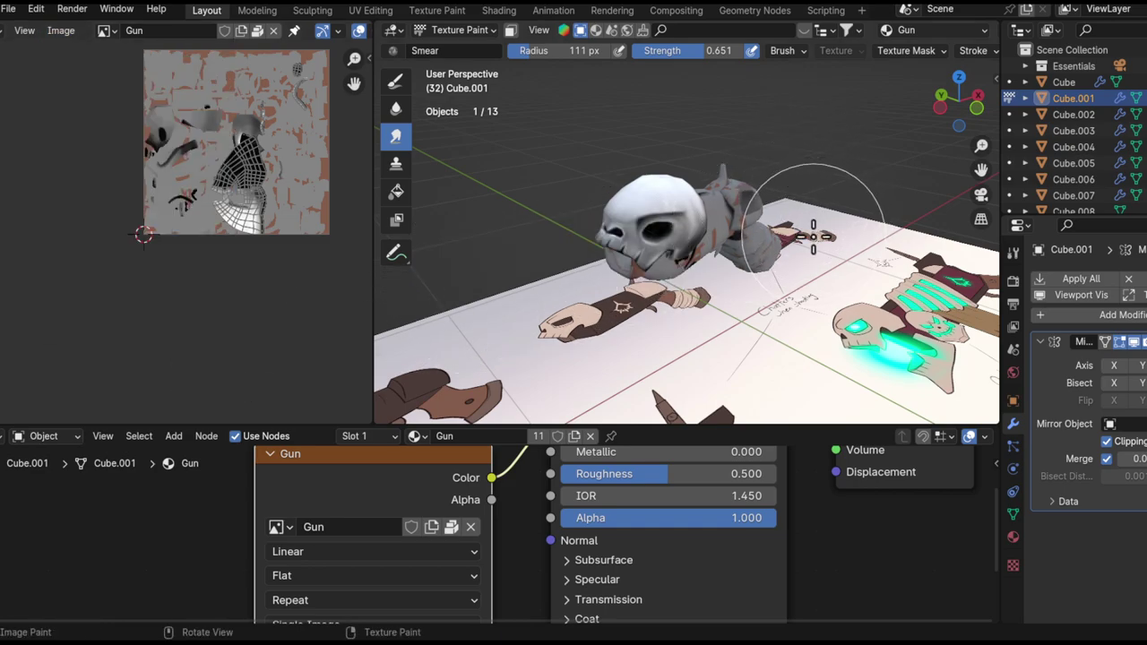
- Switch texture painting to the gun body and fill it with plain grey using the Fill tool
{"action": "middle_click_drag", "start_coordinate": [770, 242], "coordinate": [712, 283]}
{"action": "key", "text": "ctrl+space"}
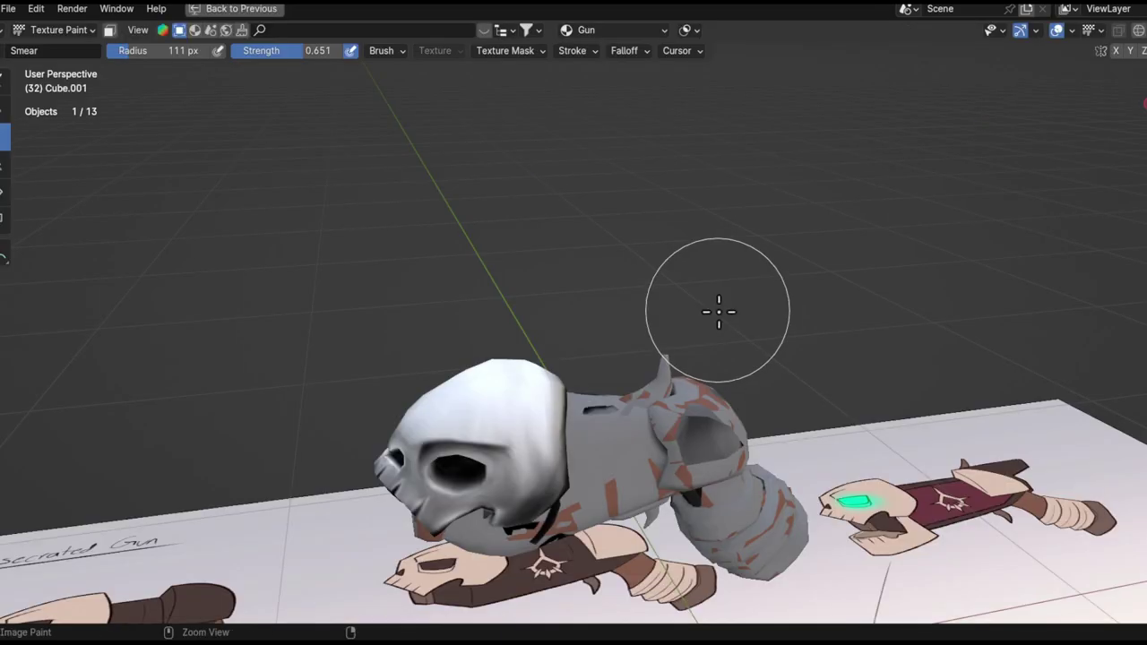
{"action": "middle_click_drag", "start_coordinate": [681, 318], "coordinate": [656, 324]}
{"action": "left_click_drag", "start_coordinate": [656, 323], "coordinate": [668, 376], "text": "alt"}
{"action": "key", "text": "alt+q"}
{"action": "left_click_drag", "start_coordinate": [599, 385], "coordinate": [701, 383], "text": "alt"}
{"action": "middle_click_drag", "start_coordinate": [701, 383], "coordinate": [589, 123]}
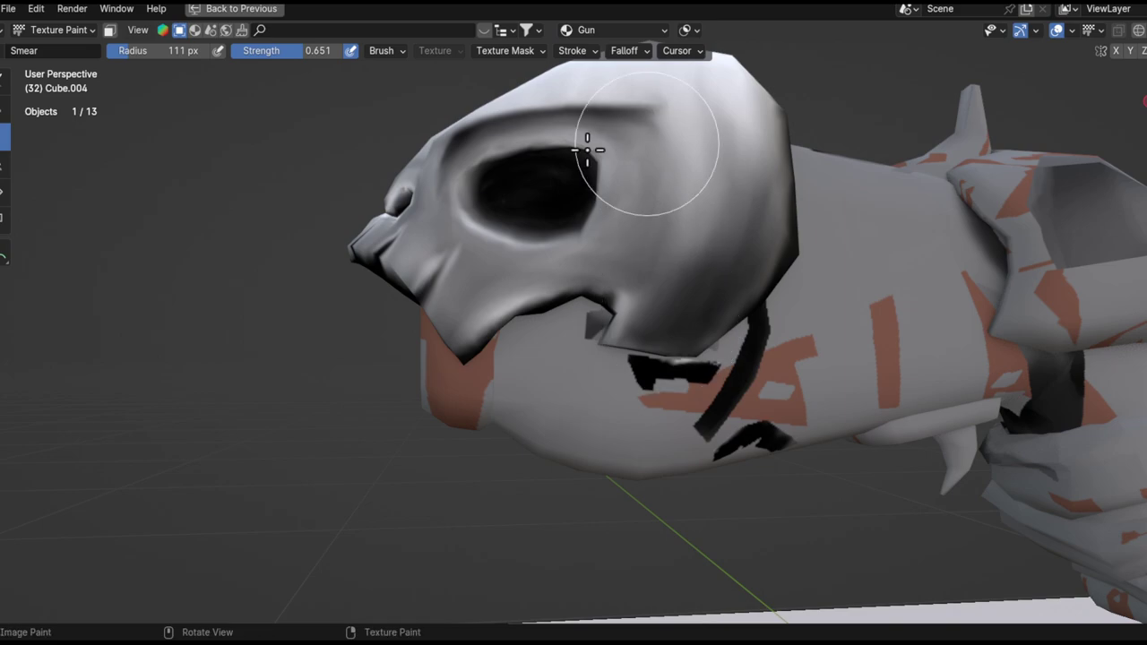
{"action": "left_click", "coordinate": [4, 195]}
{"action": "left_click", "coordinate": [744, 285]}
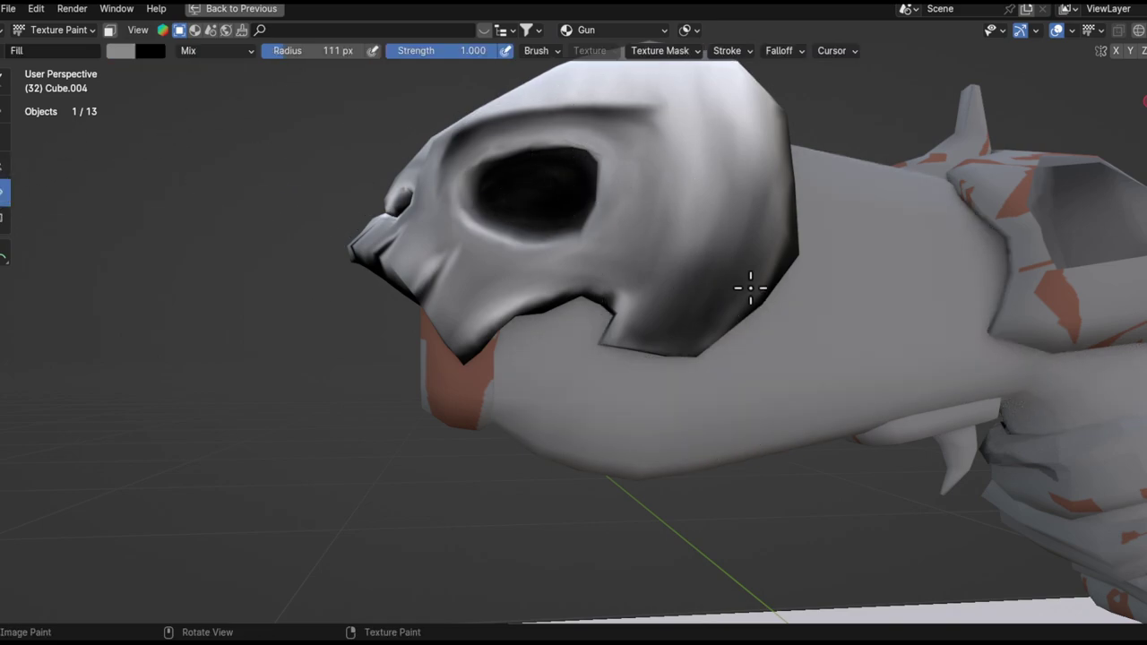
- Switch from Fill to the Draw brush with black as the colour and a 94 px radius
{"action": "left_click_drag", "start_coordinate": [726, 344], "coordinate": [711, 390], "text": "ctrl+alt"}
{"action": "mouse_move", "coordinate": [711, 390]}
{"action": "left_mouse_down", "text": "alt"}
{"action": "mouse_move", "coordinate": [561, 438]}
{"action": "mouse_move", "coordinate": [663, 430]}
{"action": "left_mouse_up", "text": "alt"}
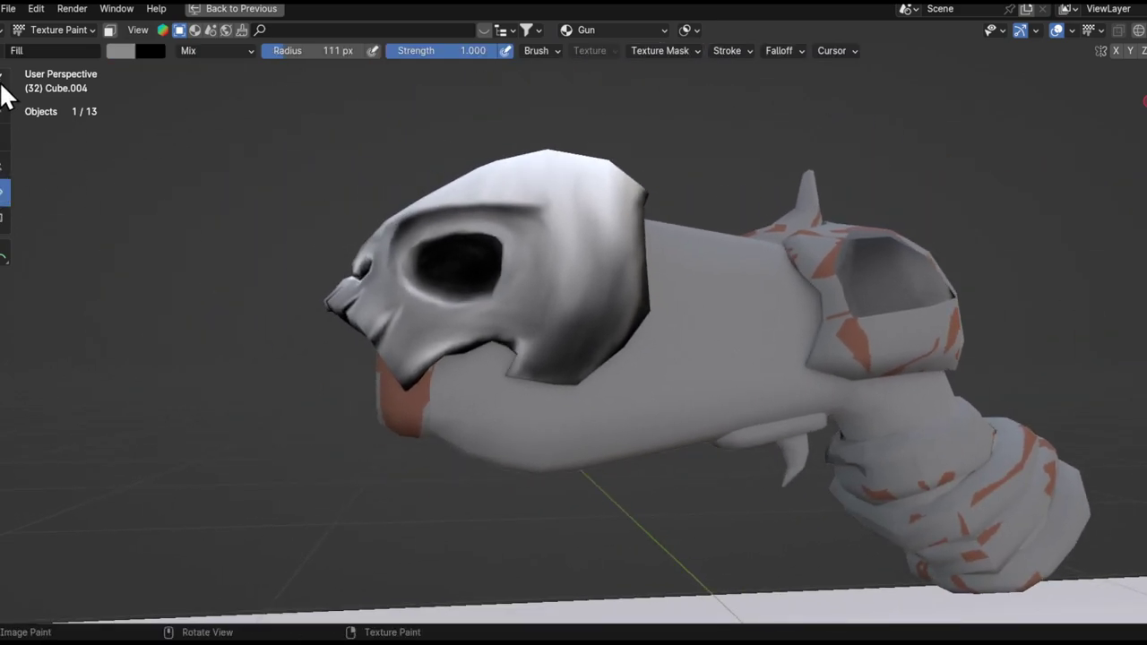
{"action": "middle_click_drag", "start_coordinate": [485, 343], "coordinate": [594, 317]}
{"action": "key", "text": "f"}
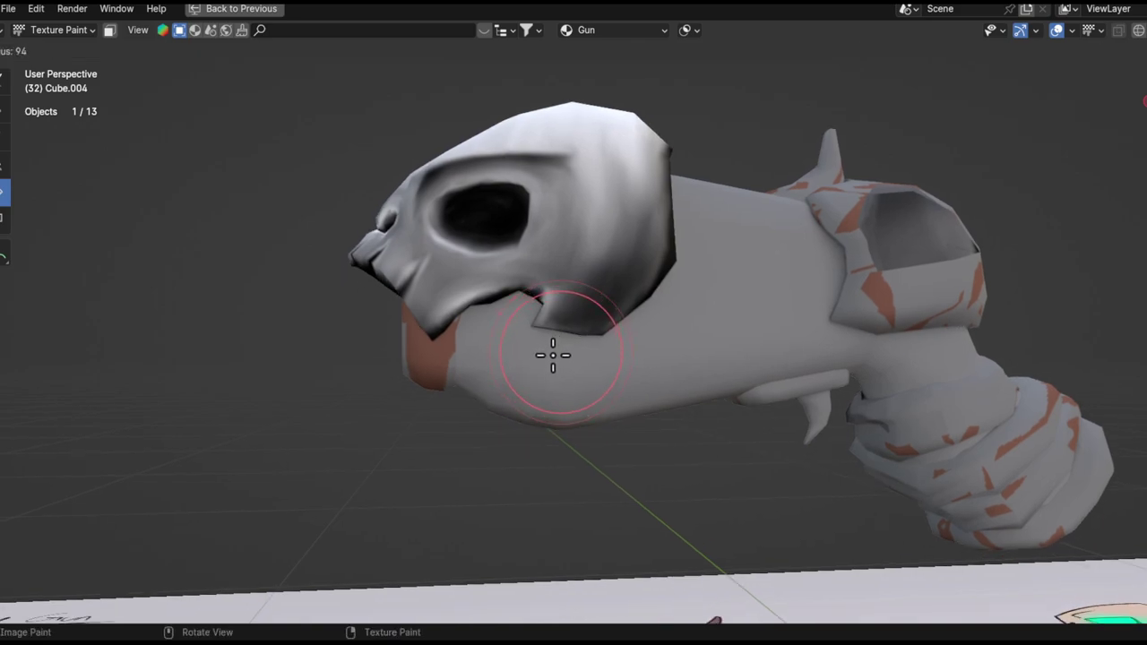
{"action": "left_click", "coordinate": [554, 356]}
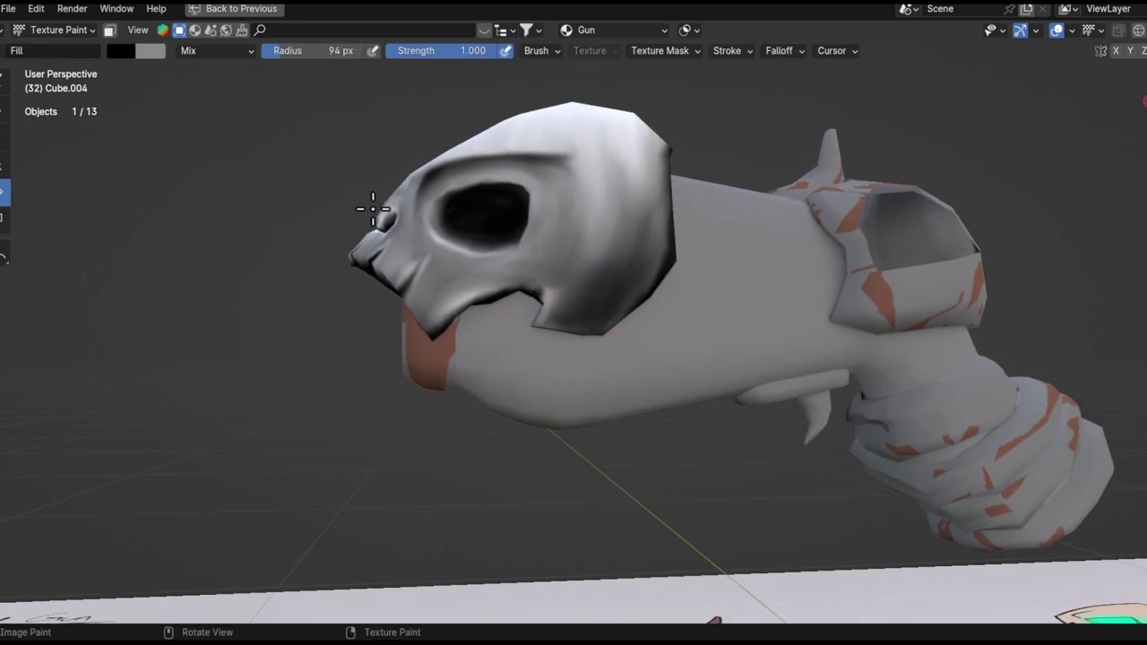
{"action": "key", "text": "shift+space"}
{"action": "left_click", "coordinate": [358, 220]}
{"action": "key", "text": "shift+space"}
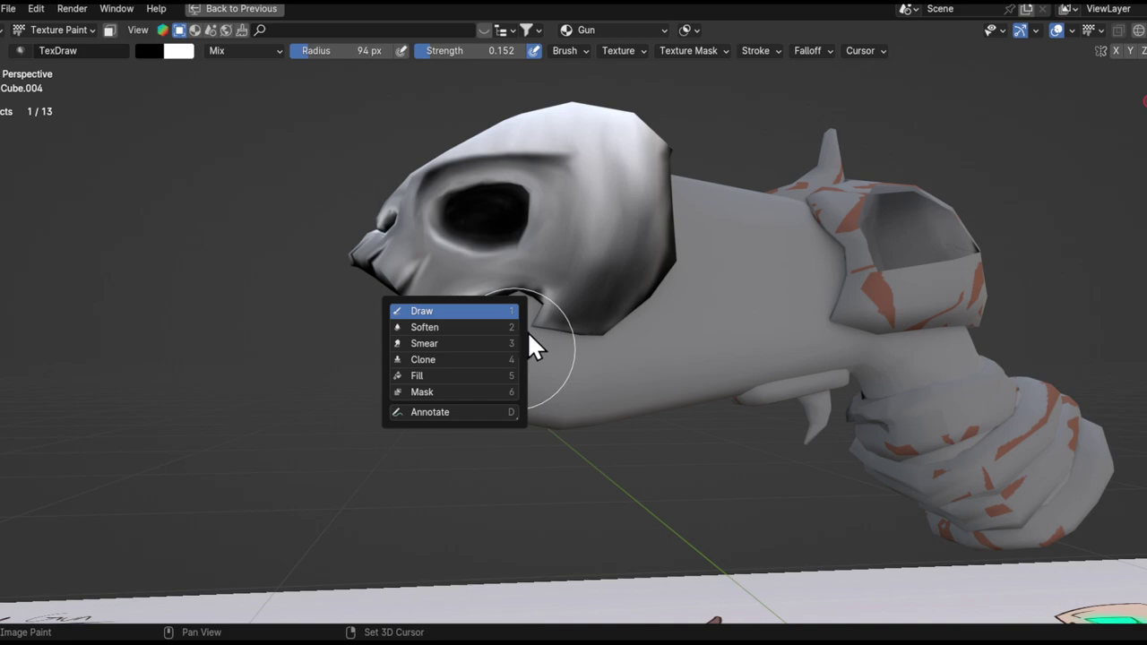
{"action": "middle_click_drag", "start_coordinate": [607, 366], "coordinate": [663, 348], "text": "shift"}
{"action": "middle_click_drag", "start_coordinate": [667, 344], "coordinate": [690, 264], "text": "ctrl"}
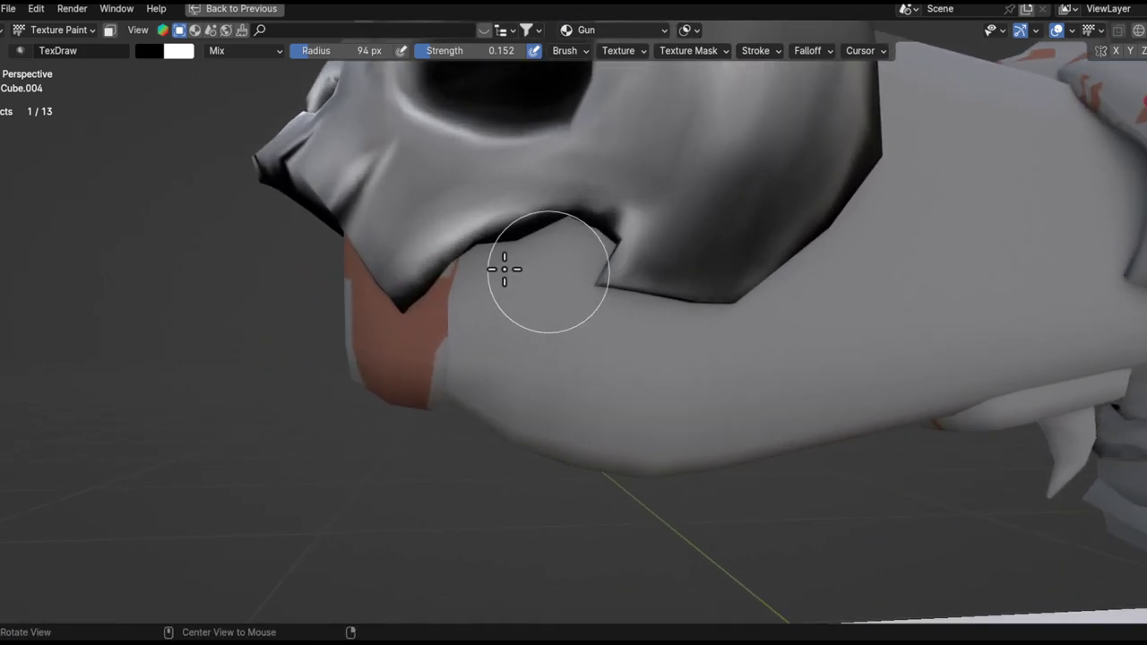
- Raise the Draw strength to 1.000 and try black strokes on the gun body below the skull, undoing the unwanted ones
{"action": "left_click_drag", "start_coordinate": [658, 307], "coordinate": [586, 308]}
{"action": "key", "text": "shift+f"}
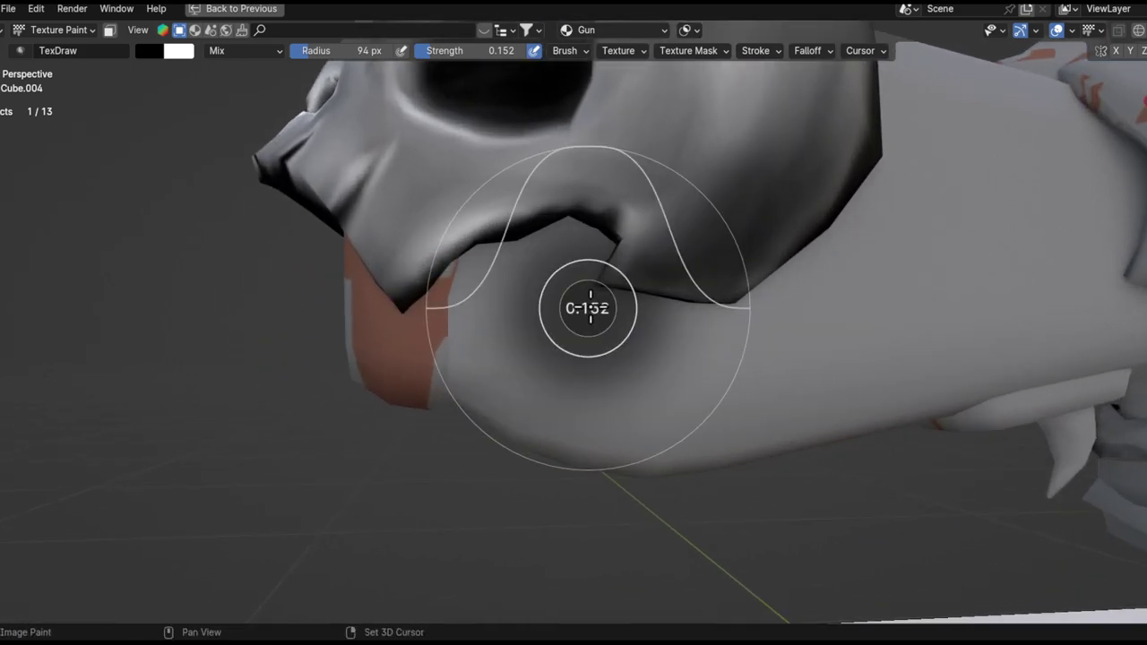
{"action": "left_click", "coordinate": [660, 311]}
{"action": "key", "text": "shift+f"}
{"action": "left_click", "coordinate": [525, 266]}
{"action": "left_click_drag", "start_coordinate": [688, 308], "coordinate": [535, 274]}
{"action": "key", "text": "ctrl+z"}
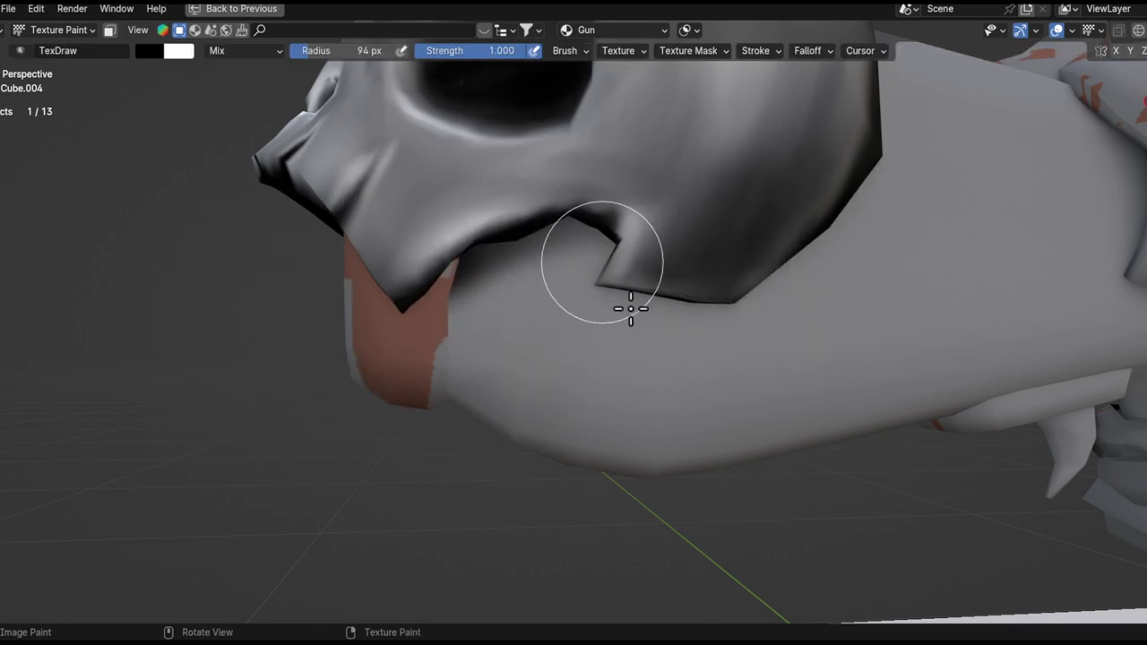
- Paint a soft black shadow on the gun body beneath the skull's rear jaw edge and inside the mouth gap
{"action": "left_click_drag", "start_coordinate": [630, 307], "coordinate": [637, 296]}
{"action": "key", "text": "ctrl+z"}
{"action": "key", "text": "ctrl+shift+z"}
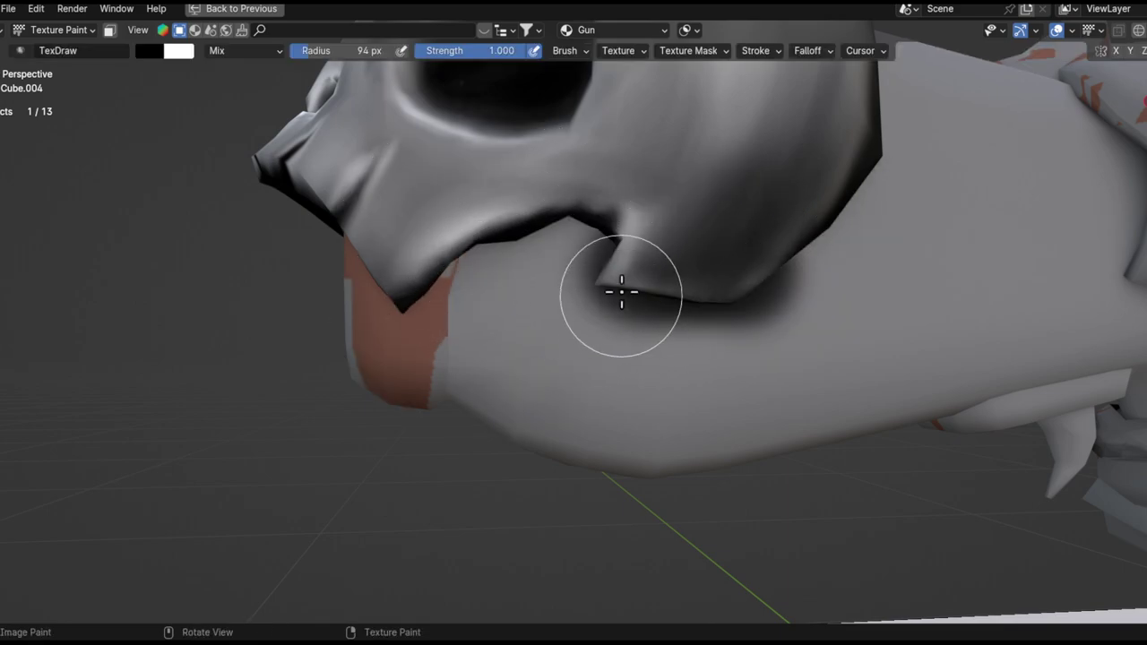
{"action": "left_click_drag", "start_coordinate": [564, 233], "coordinate": [505, 313]}
{"action": "key", "text": "ctrl+z"}
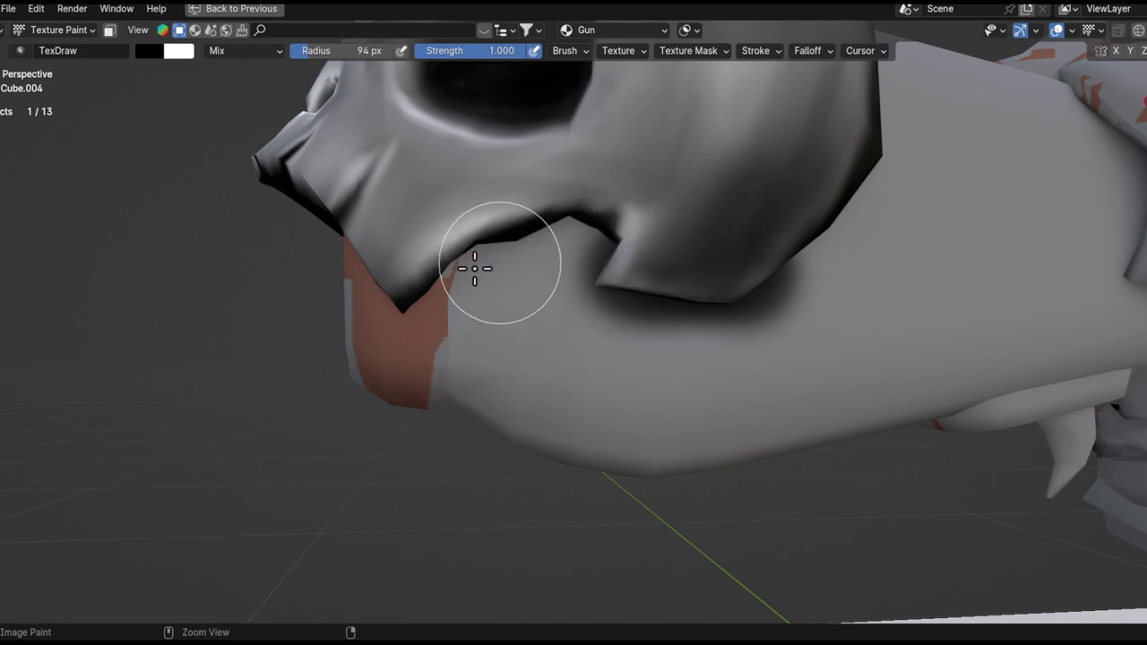
{"action": "left_click_drag", "start_coordinate": [474, 256], "coordinate": [566, 240]}
- Try black 94 px strokes on the gun body along the skull's rear edge, and undo them
{"action": "middle_click_drag", "start_coordinate": [520, 340], "coordinate": [499, 363]}
{"action": "scroll", "coordinate": [544, 356], "scroll_direction": "down", "scroll_amount": 1}
{"action": "mouse_move", "coordinate": [591, 345]}
{"action": "middle_mouse_down"}
{"action": "mouse_move", "coordinate": [568, 384]}
{"action": "mouse_move", "coordinate": [575, 369]}
{"action": "mouse_move", "coordinate": [542, 379]}
{"action": "middle_mouse_up"}
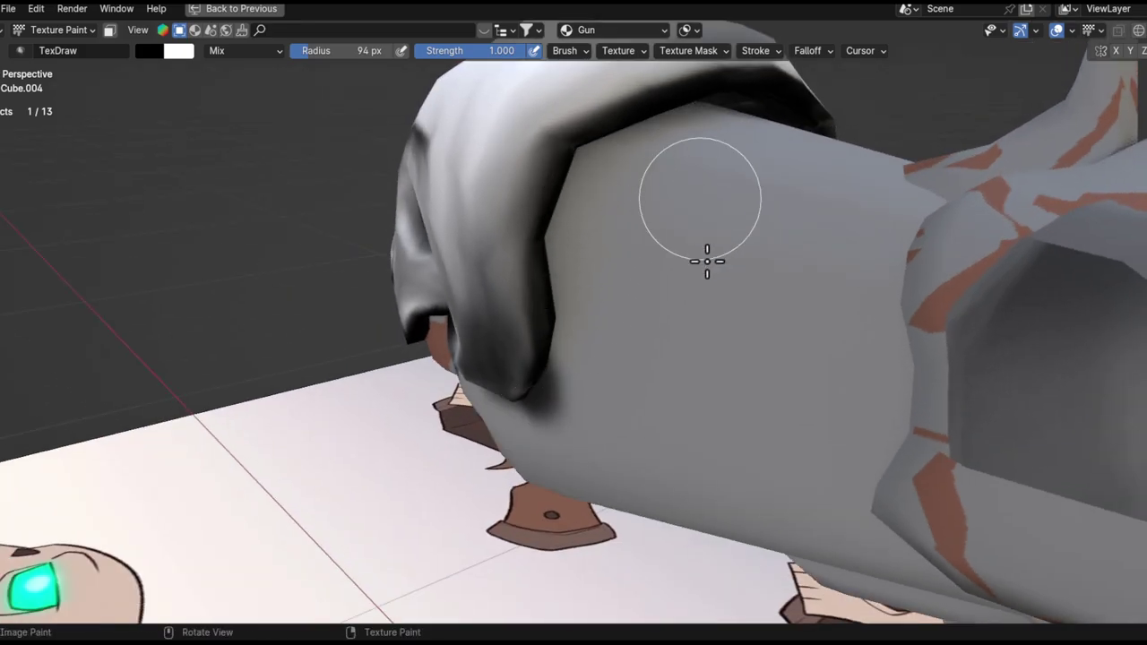
{"action": "left_click_drag", "start_coordinate": [662, 321], "coordinate": [739, 278], "text": "alt"}
{"action": "mouse_move", "coordinate": [466, 430]}
{"action": "left_mouse_down", "text": "alt"}
{"action": "mouse_move", "coordinate": [537, 537]}
{"action": "mouse_move", "coordinate": [772, 372]}
{"action": "left_mouse_up", "text": "alt"}
{"action": "scroll", "coordinate": [466, 439], "scroll_direction": "down", "scroll_amount": 4}
{"action": "left_click_drag", "start_coordinate": [533, 403], "coordinate": [706, 260], "text": "alt+shift"}
{"action": "left_click_drag", "start_coordinate": [703, 363], "coordinate": [645, 304], "text": "alt+shift"}
{"action": "left_click_drag", "start_coordinate": [640, 315], "coordinate": [610, 304], "text": "alt"}
{"action": "mouse_move", "coordinate": [610, 305]}
{"action": "middle_mouse_down"}
{"action": "mouse_move", "coordinate": [747, 415]}
{"action": "mouse_move", "coordinate": [680, 451]}
{"action": "mouse_move", "coordinate": [676, 406]}
{"action": "middle_mouse_up"}
{"action": "scroll", "coordinate": [681, 451], "scroll_direction": "up", "scroll_amount": 3}
{"action": "left_click_drag", "start_coordinate": [681, 421], "coordinate": [609, 294]}
{"action": "key", "text": "ctrl+z"}
{"action": "middle_click_drag", "start_coordinate": [618, 309], "coordinate": [675, 392]}
{"action": "key", "text": "ctrl+z"}
- Set the Draw radius to 46 px and try narrower black strokes on the gun body, undoing the misplaced one
{"action": "key", "text": "f"}
{"action": "left_click", "coordinate": [666, 405]}
{"action": "left_click_drag", "start_coordinate": [668, 407], "coordinate": [618, 335]}
{"action": "middle_click_drag", "start_coordinate": [678, 389], "coordinate": [654, 409]}
{"action": "mouse_move", "coordinate": [676, 445]}
{"action": "left_mouse_down"}
{"action": "mouse_move", "coordinate": [507, 184]}
{"action": "mouse_move", "coordinate": [629, 363]}
{"action": "left_mouse_up"}
{"action": "key", "text": "ctrl+z"}
- Undo the stray black marks and paint broad black strokes over the gun body behind and below the skull
{"action": "middle_click_drag", "start_coordinate": [621, 358], "coordinate": [547, 323]}
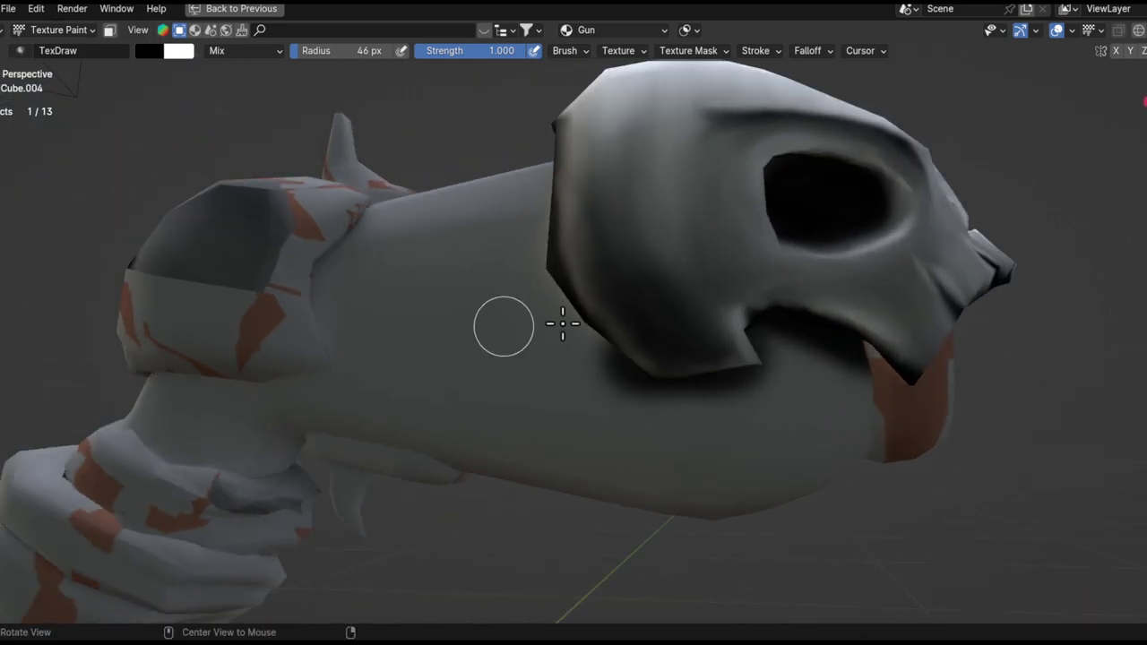
{"action": "middle_click_drag", "start_coordinate": [610, 387], "coordinate": [553, 213]}
{"action": "middle_click_drag", "start_coordinate": [551, 157], "coordinate": [561, 350]}
{"action": "middle_click_drag", "start_coordinate": [561, 349], "coordinate": [320, 240], "text": "ctrl"}
{"action": "middle_click_drag", "start_coordinate": [686, 405], "coordinate": [730, 394]}
{"action": "middle_click_drag", "start_coordinate": [695, 428], "coordinate": [708, 453], "text": "shift"}
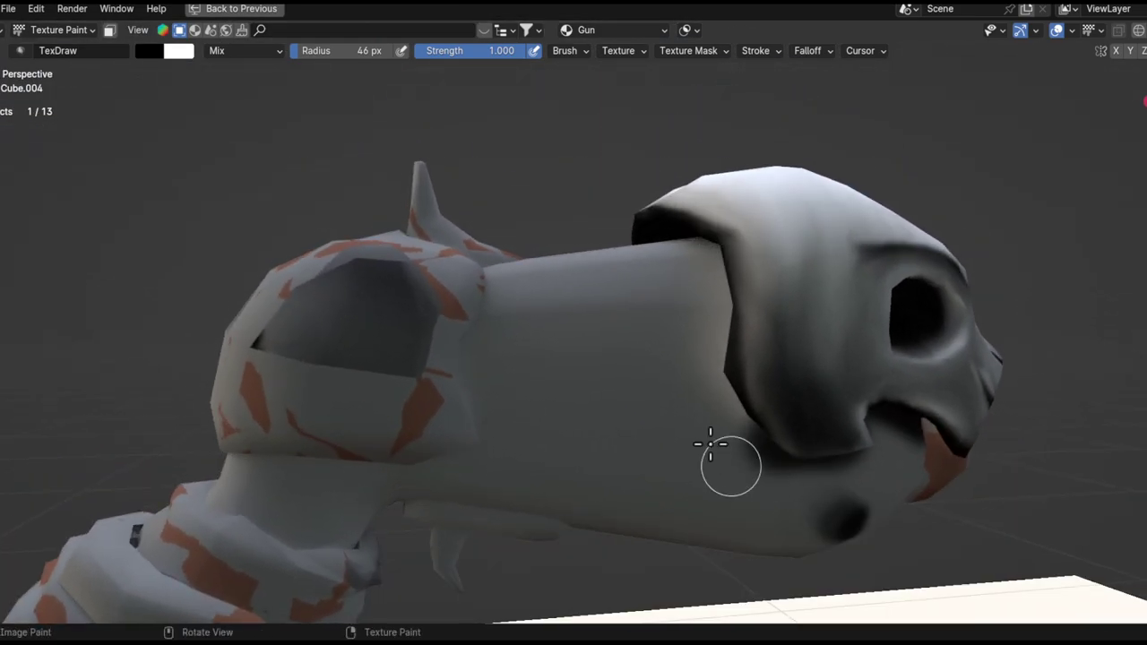
{"action": "left_click_drag", "start_coordinate": [674, 337], "coordinate": [774, 447]}
{"action": "key", "text": "ctrl+z"}
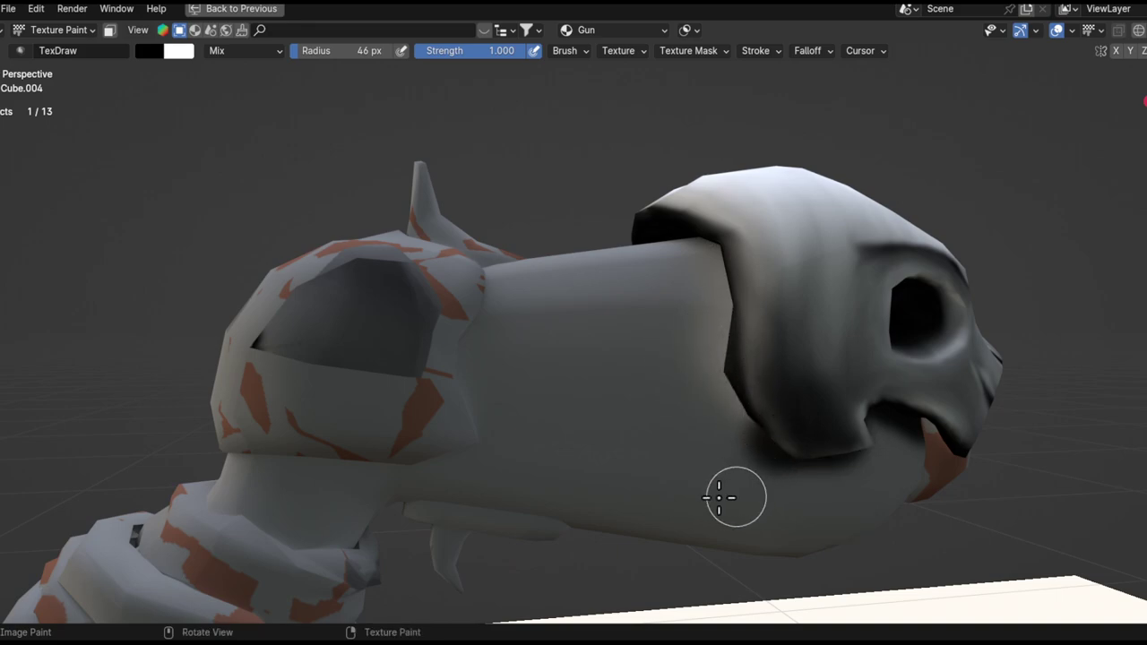
{"action": "mouse_move", "coordinate": [817, 528]}
{"action": "left_mouse_down"}
{"action": "mouse_move", "coordinate": [729, 407]}
{"action": "mouse_move", "coordinate": [730, 424]}
{"action": "left_mouse_up"}
{"action": "mouse_move", "coordinate": [613, 382]}
{"action": "left_mouse_down"}
{"action": "mouse_move", "coordinate": [548, 481]}
{"action": "mouse_move", "coordinate": [698, 277]}
{"action": "mouse_move", "coordinate": [640, 343]}
{"action": "left_mouse_up"}
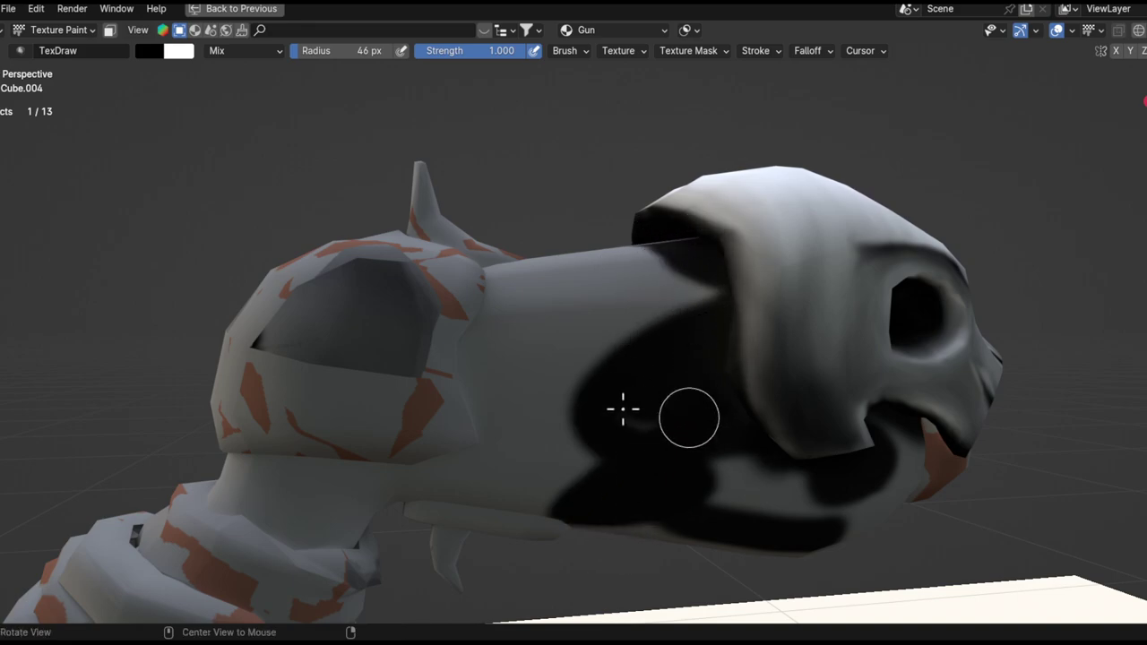
- Hide the skull, resume texture painting on the gun body and swap the brush colour to white
{"action": "left_click_drag", "start_coordinate": [633, 407], "coordinate": [618, 538], "text": "ctrl+alt"}
{"action": "left_click_drag", "start_coordinate": [663, 496], "coordinate": [730, 350], "text": "alt"}
{"action": "left_click_drag", "start_coordinate": [702, 289], "coordinate": [720, 292], "text": "alt"}
{"action": "left_click_drag", "start_coordinate": [685, 350], "coordinate": [624, 597], "text": "ctrl+alt"}
{"action": "left_click_drag", "start_coordinate": [779, 332], "coordinate": [625, 515], "text": "alt+shift"}
{"action": "left_click_drag", "start_coordinate": [659, 295], "coordinate": [592, 504], "text": "ctrl+alt"}
{"action": "left_click_drag", "start_coordinate": [592, 445], "coordinate": [636, 249], "text": "ctrl+alt"}
{"action": "key", "text": "ctrl+Tab"}
{"action": "left_click", "coordinate": [624, 253]}
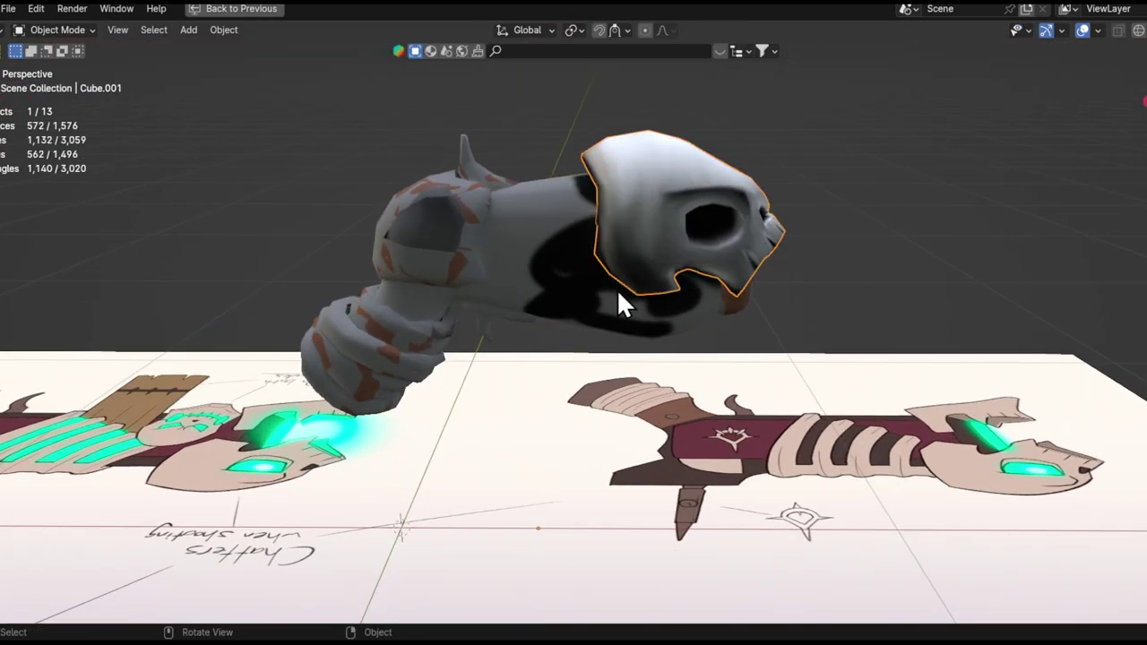
{"action": "key", "text": "h"}
{"action": "left_click", "coordinate": [652, 287]}
{"action": "key", "text": "ctrl+Tab"}
{"action": "left_click", "coordinate": [775, 230]}
{"action": "left_click_drag", "start_coordinate": [657, 295], "coordinate": [614, 348], "text": "alt+shift"}
{"action": "middle_click_drag", "start_coordinate": [607, 347], "coordinate": [574, 273]}
{"action": "key", "text": "x"}
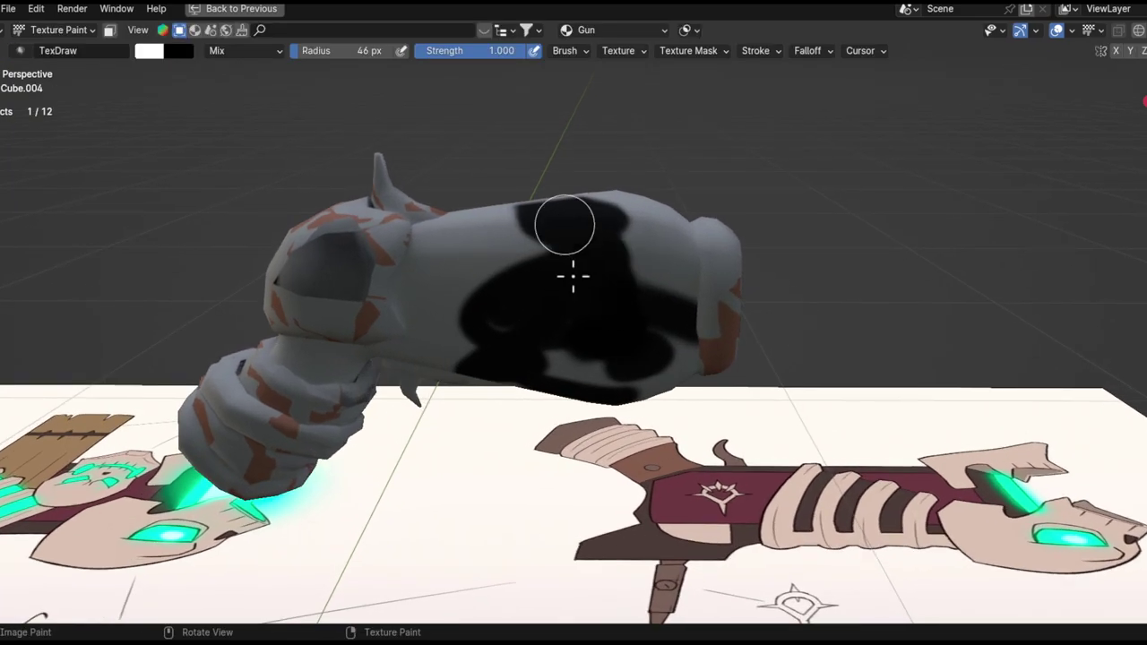
- Try white strokes down across the black area of the gun body, and undo them
{"action": "mouse_move", "coordinate": [574, 273]}
{"action": "left_mouse_down"}
{"action": "mouse_move", "coordinate": [621, 326]}
{"action": "mouse_move", "coordinate": [643, 330]}
{"action": "left_mouse_up"}
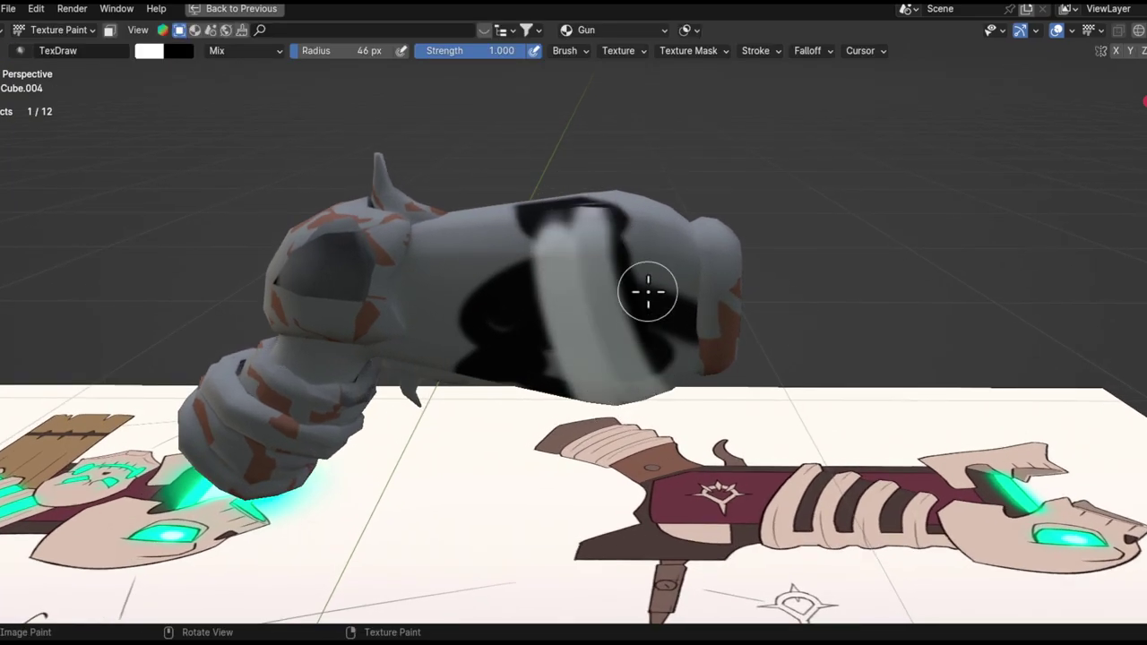
{"action": "key", "text": "ctrl+z"}
{"action": "key", "text": "ctrl+z"}
{"action": "key", "text": "ctrl+z"}
{"action": "left_click_drag", "start_coordinate": [610, 312], "coordinate": [627, 266], "text": "ctrl+alt"}
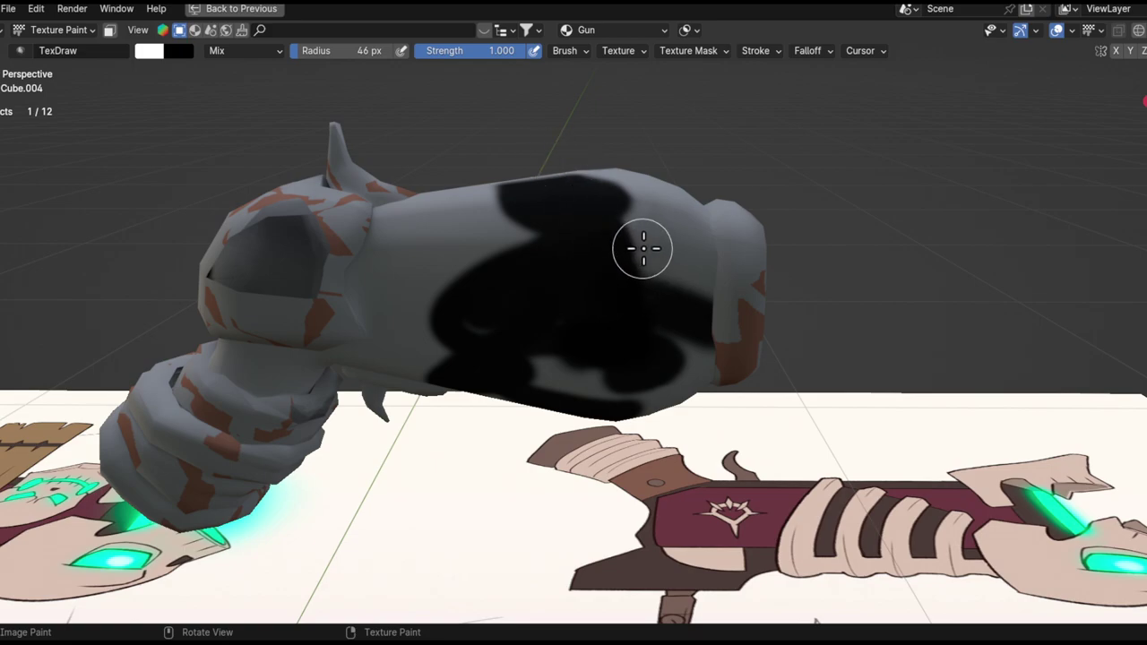
- Unhide the skull and return to texture painting on the gun body
{"action": "key", "text": "ctrl+Tab"}
{"action": "left_click", "coordinate": [511, 288]}
{"action": "key", "text": "alt+h"}
{"action": "left_click", "coordinate": [595, 384]}
{"action": "left_click_drag", "start_coordinate": [596, 383], "coordinate": [672, 327], "text": "alt"}
{"action": "middle_click_drag", "start_coordinate": [682, 305], "coordinate": [675, 358]}
{"action": "key", "text": "ctrl+Tab"}
{"action": "left_click", "coordinate": [801, 254]}
- Paint white strokes down the gun body along the skull's rear edge, undoing the misplaced ones
{"action": "scroll", "coordinate": [671, 314], "scroll_direction": "up", "scroll_amount": 3}
{"action": "mouse_move", "coordinate": [578, 220]}
{"action": "left_mouse_down"}
{"action": "mouse_move", "coordinate": [653, 379]}
{"action": "mouse_move", "coordinate": [757, 383]}
{"action": "left_mouse_up"}
{"action": "left_click_drag", "start_coordinate": [585, 155], "coordinate": [653, 394]}
{"action": "key", "text": "ctrl+z"}
{"action": "middle_click_drag", "start_coordinate": [604, 207], "coordinate": [602, 254]}
{"action": "left_click_drag", "start_coordinate": [579, 190], "coordinate": [622, 419]}
{"action": "key", "text": "ctrl+z"}
{"action": "left_click_drag", "start_coordinate": [577, 207], "coordinate": [613, 387]}
{"action": "middle_click_drag", "start_coordinate": [588, 197], "coordinate": [587, 224]}
{"action": "mouse_move", "coordinate": [586, 215]}
{"action": "left_mouse_down"}
{"action": "mouse_move", "coordinate": [624, 359]}
{"action": "mouse_move", "coordinate": [586, 282]}
{"action": "mouse_move", "coordinate": [635, 455]}
{"action": "left_mouse_up"}
- Recalculate the normals of the whole gun body mesh in Edit Mode and return to texture painting
{"action": "left_click_drag", "start_coordinate": [619, 308], "coordinate": [708, 326], "text": "alt"}
{"action": "mouse_move", "coordinate": [573, 344]}
{"action": "middle_mouse_down"}
{"action": "mouse_move", "coordinate": [511, 274]}
{"action": "mouse_move", "coordinate": [537, 261]}
{"action": "mouse_move", "coordinate": [520, 340]}
{"action": "middle_mouse_up"}
{"action": "key", "text": "Tab"}
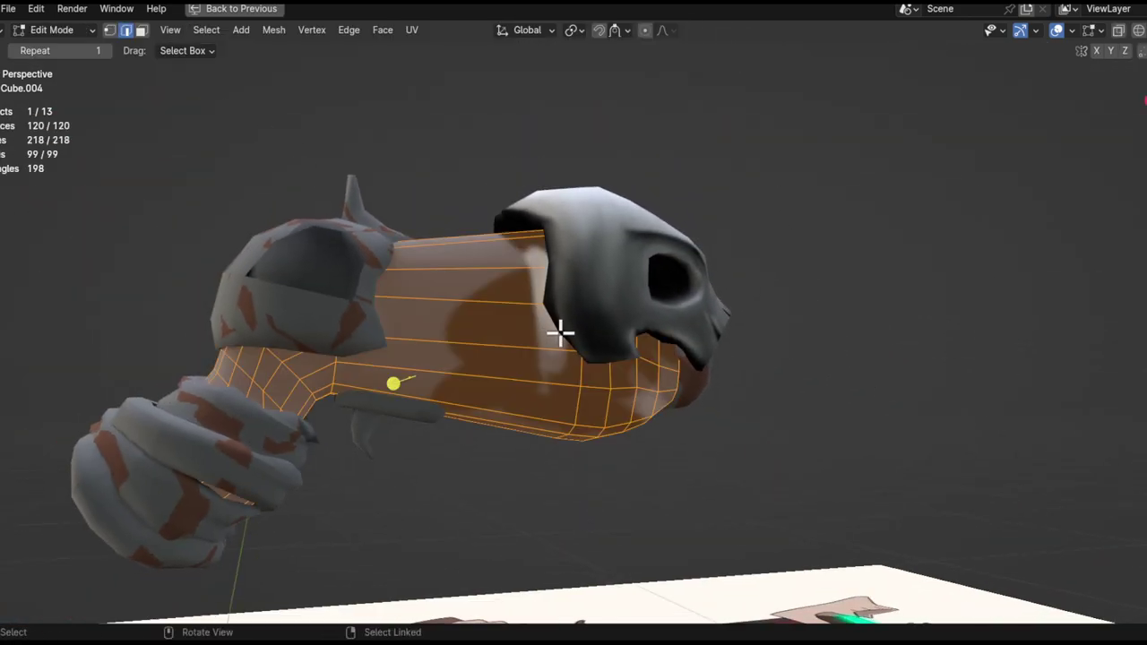
{"action": "key", "text": "shift+ctrl+n"}
{"action": "key", "text": "Tab"}
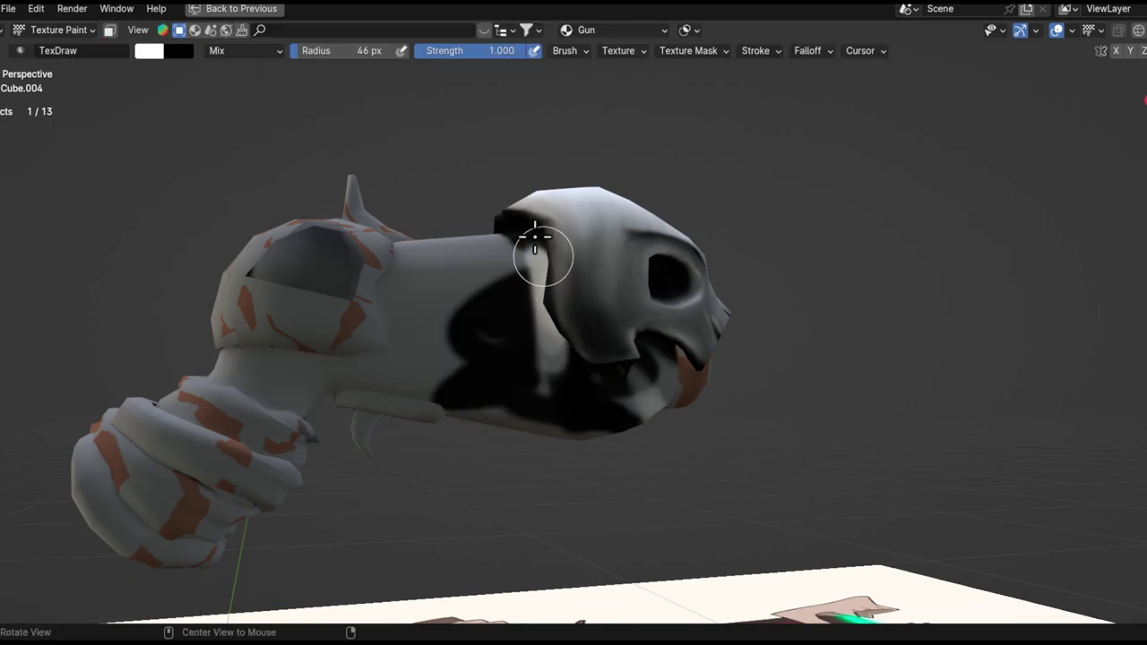
- Paint white strokes over the black area on the gun body's side behind the skull
{"action": "mouse_move", "coordinate": [532, 248]}
{"action": "middle_mouse_down"}
{"action": "mouse_move", "coordinate": [587, 403]}
{"action": "mouse_move", "coordinate": [547, 379]}
{"action": "middle_mouse_up"}
{"action": "middle_click_drag", "start_coordinate": [583, 509], "coordinate": [558, 302]}
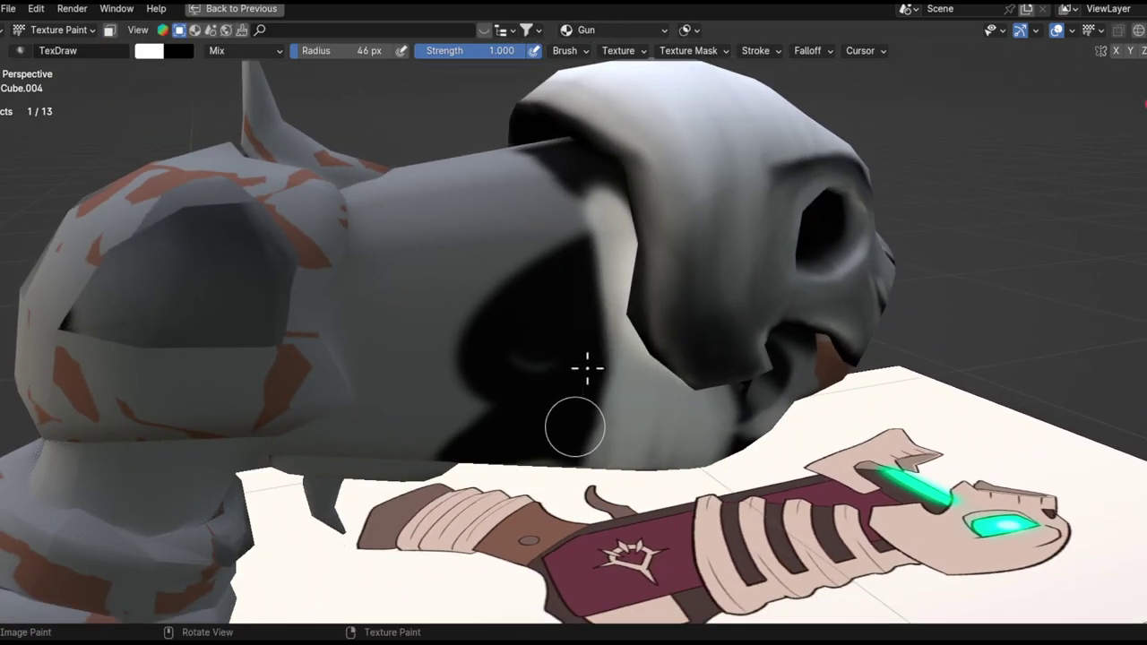
{"action": "middle_click_drag", "start_coordinate": [583, 376], "coordinate": [522, 269]}
{"action": "mouse_move", "coordinate": [523, 269]}
{"action": "left_mouse_down"}
{"action": "mouse_move", "coordinate": [617, 351]}
{"action": "mouse_move", "coordinate": [591, 289]}
{"action": "mouse_move", "coordinate": [479, 347]}
{"action": "mouse_move", "coordinate": [517, 371]}
{"action": "mouse_move", "coordinate": [619, 499]}
{"action": "left_mouse_up"}
{"action": "middle_click_drag", "start_coordinate": [574, 231], "coordinate": [521, 402]}
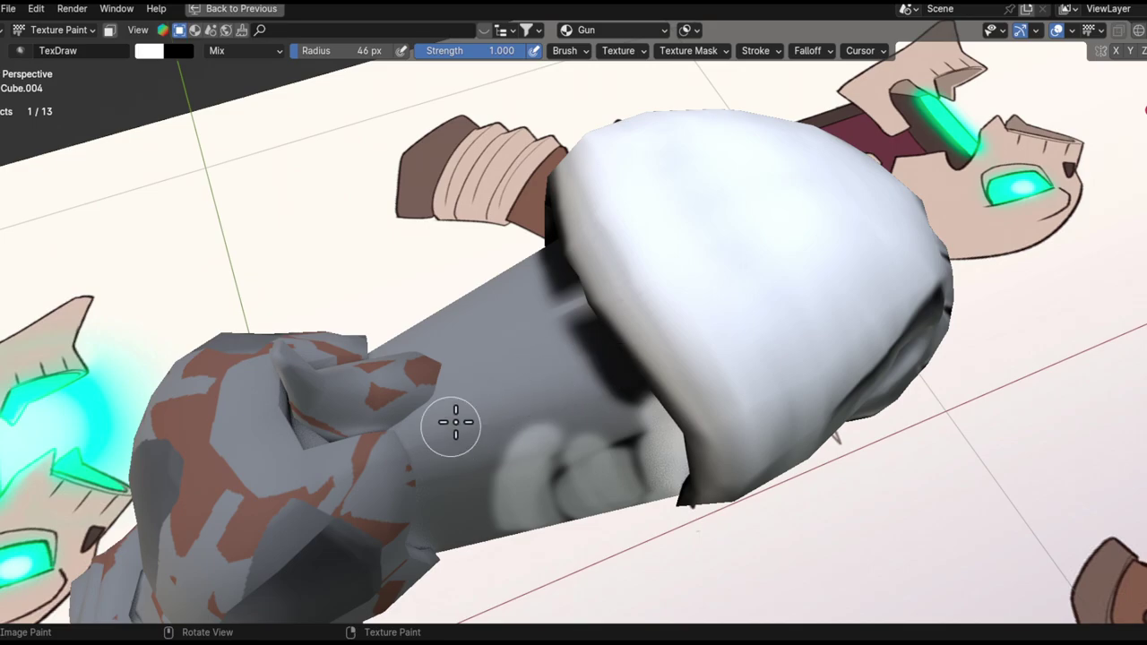
{"action": "mouse_move", "coordinate": [654, 415]}
{"action": "middle_mouse_down"}
{"action": "mouse_move", "coordinate": [630, 206]}
{"action": "mouse_move", "coordinate": [740, 189]}
{"action": "mouse_move", "coordinate": [627, 468]}
{"action": "mouse_move", "coordinate": [568, 208]}
{"action": "middle_mouse_up"}
{"action": "key", "text": "Tab"}
{"action": "middle_click_drag", "start_coordinate": [622, 243], "coordinate": [604, 139], "text": "shift"}
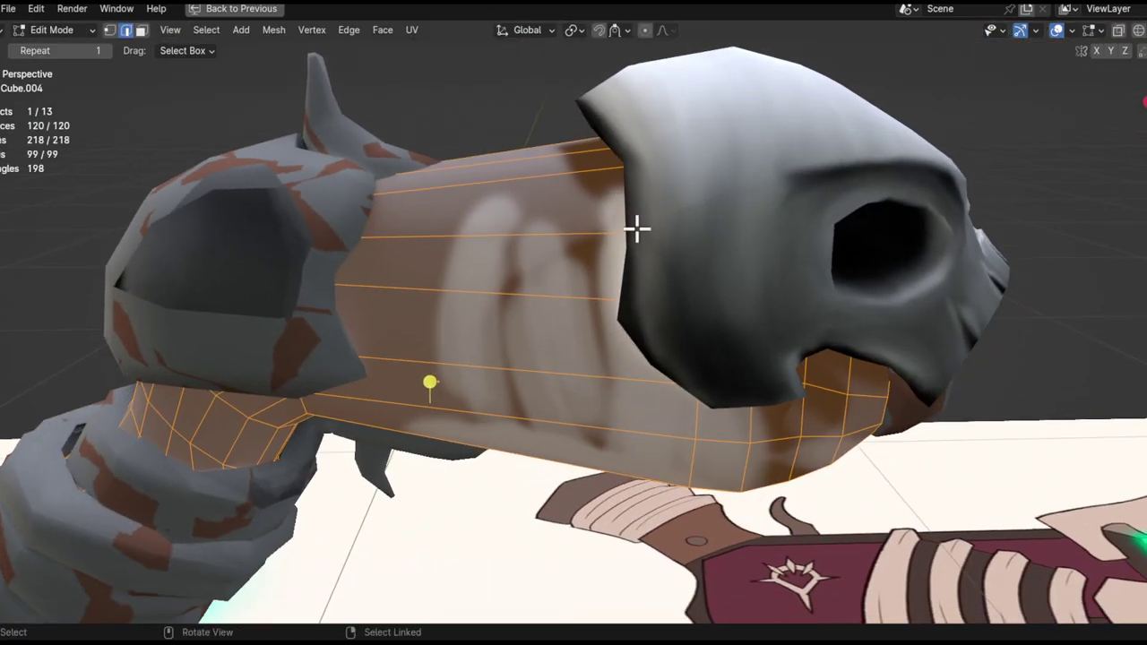
{"action": "key", "text": "ctrl+Tab"}
{"action": "left_click", "coordinate": [589, 469]}
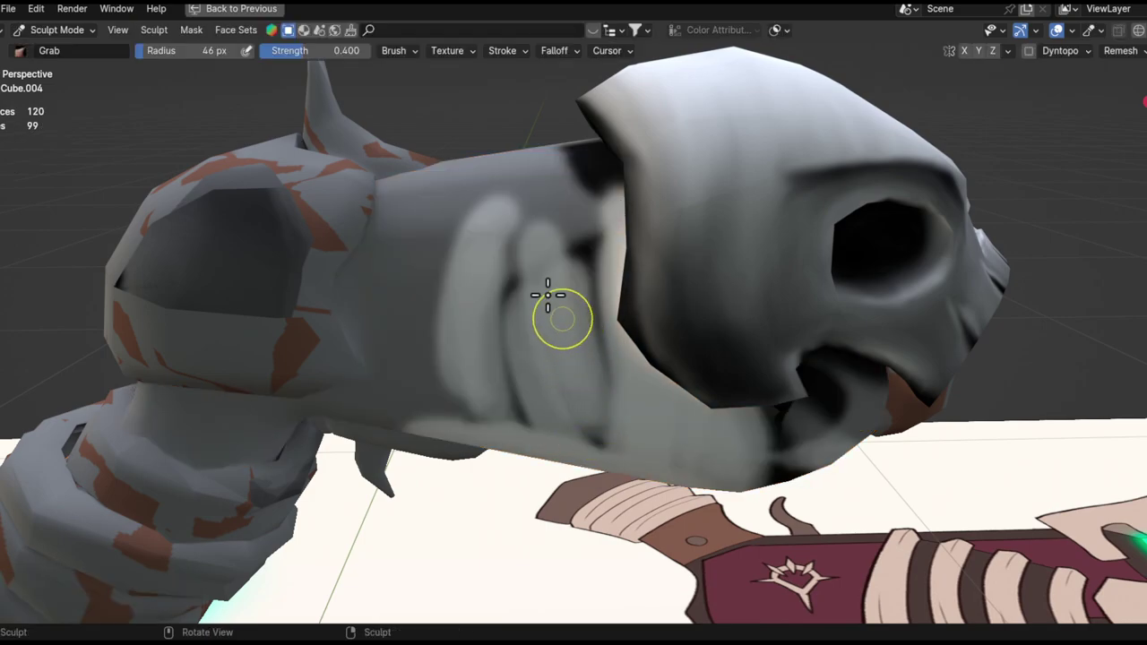
{"action": "middle_click_drag", "start_coordinate": [562, 315], "coordinate": [640, 309]}
{"action": "key", "text": "ctrl+Tab"}
{"action": "left_click", "coordinate": [781, 223]}
- Cover more of the black patches on the gun body's side and underside with white strokes
{"action": "middle_click_drag", "start_coordinate": [586, 270], "coordinate": [602, 394]}
{"action": "mouse_move", "coordinate": [602, 219]}
{"action": "left_mouse_down"}
{"action": "mouse_move", "coordinate": [504, 271]}
{"action": "mouse_move", "coordinate": [433, 280]}
{"action": "left_mouse_up"}
{"action": "middle_click_drag", "start_coordinate": [600, 365], "coordinate": [593, 136]}
{"action": "mouse_move", "coordinate": [537, 211]}
{"action": "left_mouse_down"}
{"action": "mouse_move", "coordinate": [568, 228]}
{"action": "mouse_move", "coordinate": [668, 407]}
{"action": "left_mouse_up"}
{"action": "mouse_move", "coordinate": [668, 407]}
{"action": "middle_mouse_down"}
{"action": "mouse_move", "coordinate": [589, 294]}
{"action": "mouse_move", "coordinate": [515, 289]}
{"action": "middle_mouse_up"}
{"action": "left_click_drag", "start_coordinate": [795, 403], "coordinate": [905, 352]}
{"action": "middle_click_drag", "start_coordinate": [797, 402], "coordinate": [627, 305]}
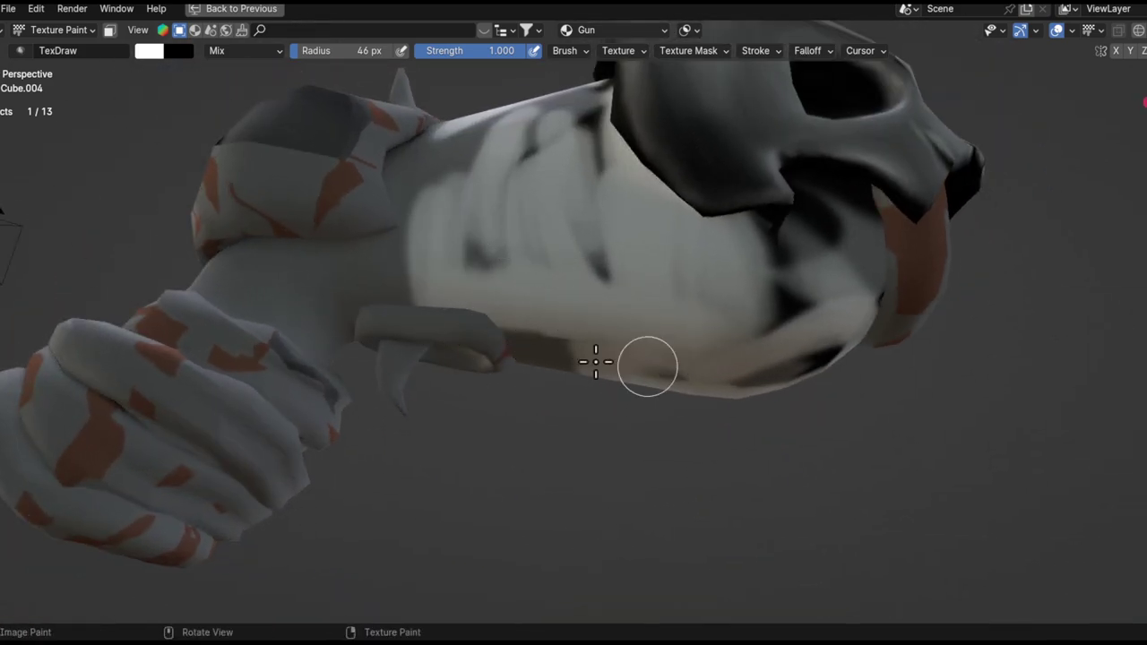
{"action": "middle_click_drag", "start_coordinate": [719, 343], "coordinate": [724, 413]}
{"action": "scroll", "coordinate": [710, 392], "scroll_direction": "down", "scroll_amount": 5}
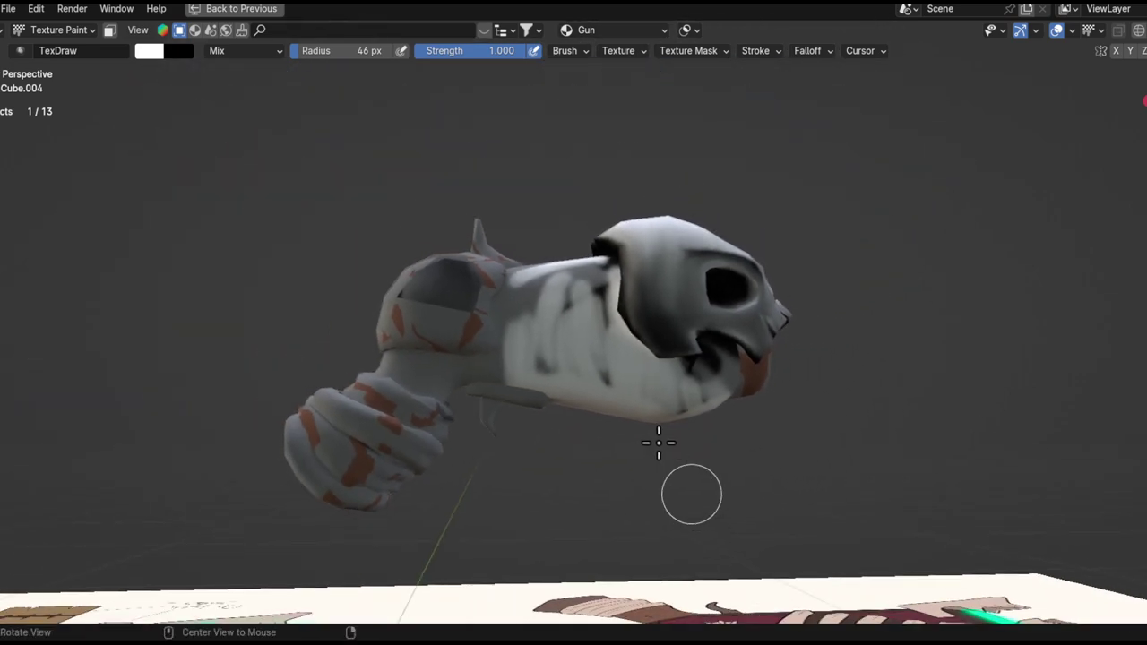
- Fill the whole gun body with white using the Fill tool
{"action": "left_click", "coordinate": [4, 192]}
{"action": "left_click", "coordinate": [591, 355]}
{"action": "key", "text": "x"}
{"action": "left_click", "coordinate": [618, 360]}
{"action": "middle_click_drag", "start_coordinate": [660, 332], "coordinate": [564, 381], "text": "shift"}
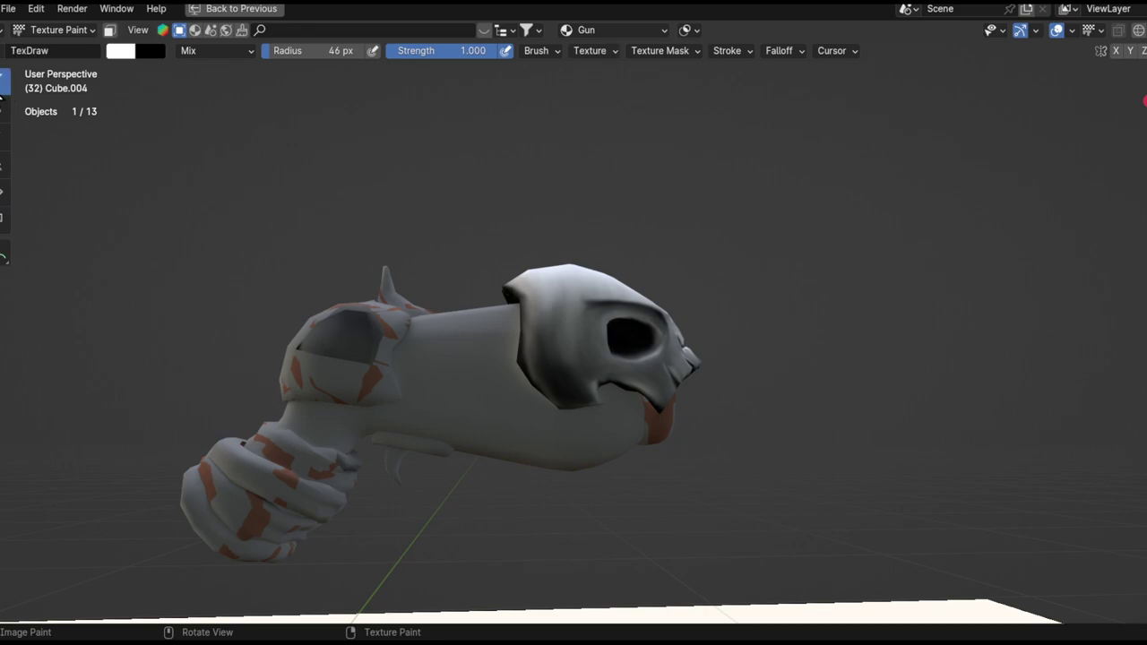
- Swap the brush to black and paint a shadow on the gun body along the skull's rear edge
{"action": "mouse_move", "coordinate": [584, 381]}
{"action": "left_mouse_down", "text": "ctrl+alt"}
{"action": "mouse_move", "coordinate": [564, 307]}
{"action": "mouse_move", "coordinate": [613, 288]}
{"action": "left_mouse_up", "text": "ctrl+alt"}
{"action": "mouse_move", "coordinate": [591, 247]}
{"action": "left_mouse_down", "text": "alt"}
{"action": "mouse_move", "coordinate": [547, 294]}
{"action": "mouse_move", "coordinate": [549, 351]}
{"action": "left_mouse_up", "text": "alt"}
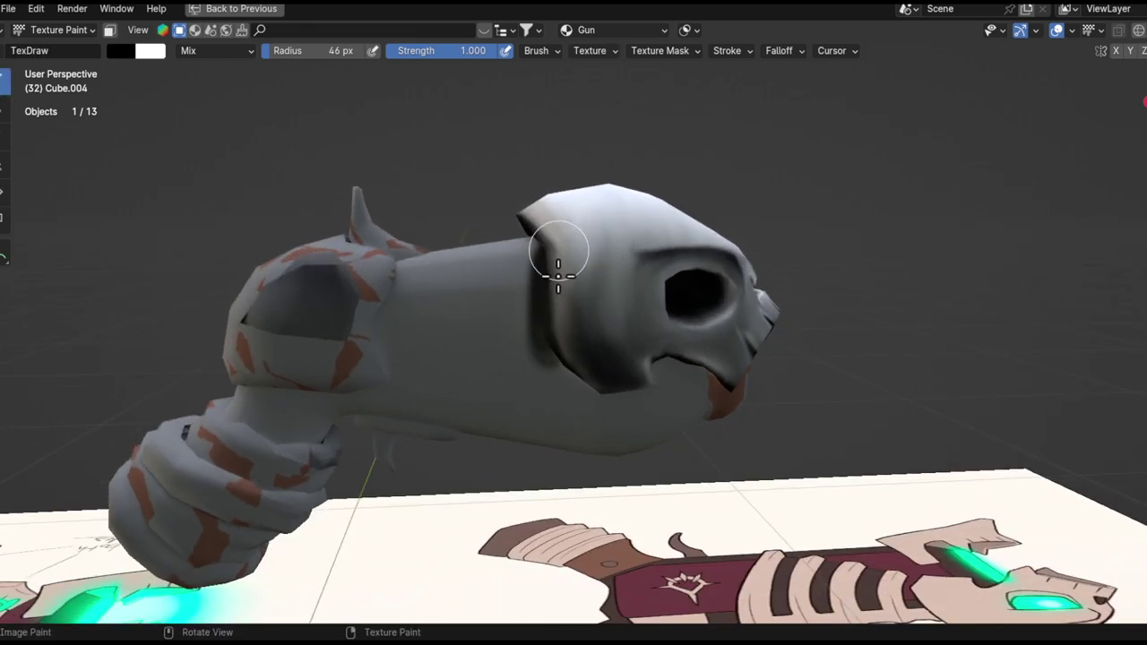
{"action": "left_click_drag", "start_coordinate": [580, 303], "coordinate": [594, 402], "text": "alt+shift"}
{"action": "mouse_move", "coordinate": [595, 401]}
{"action": "middle_mouse_down"}
{"action": "mouse_move", "coordinate": [583, 371]}
{"action": "mouse_move", "coordinate": [586, 394]}
{"action": "middle_mouse_up"}
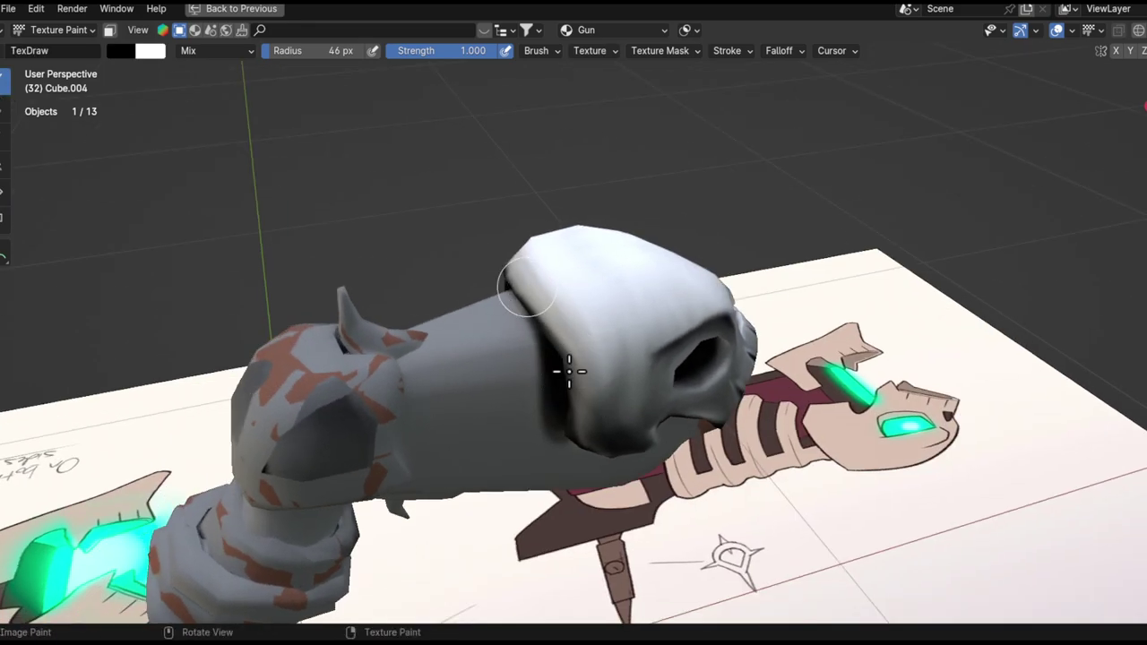
{"action": "middle_click_drag", "start_coordinate": [531, 304], "coordinate": [473, 317]}
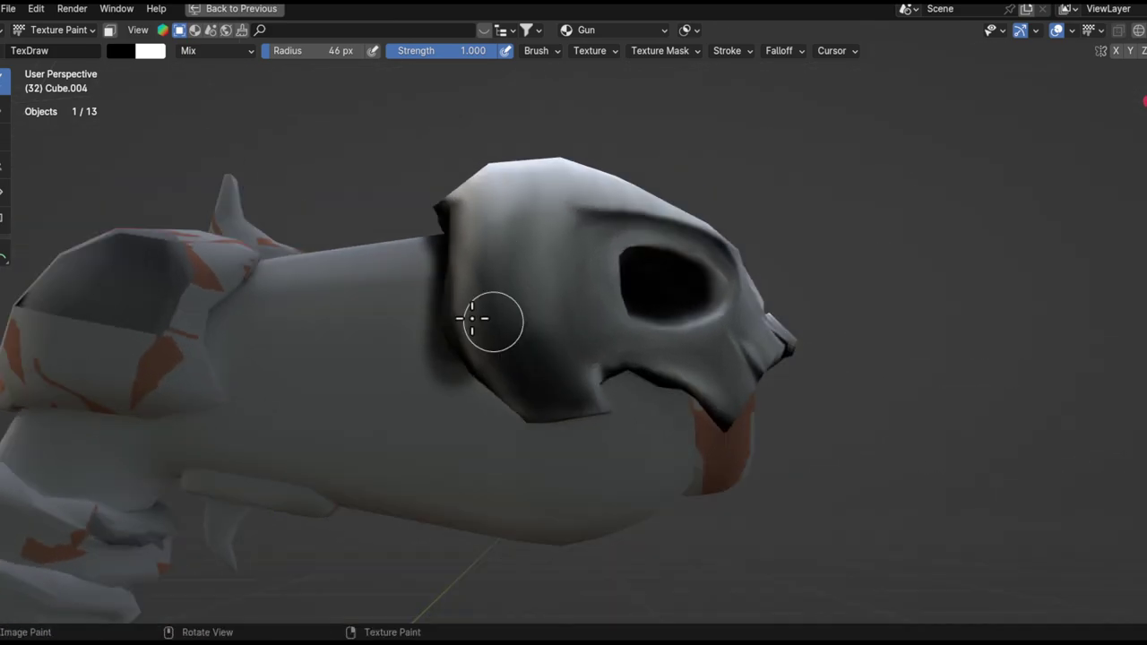
- Extend the black shadow on the gun body along the skull's lower edge and around the muzzle ring
{"action": "middle_click_drag", "start_coordinate": [484, 380], "coordinate": [601, 397]}
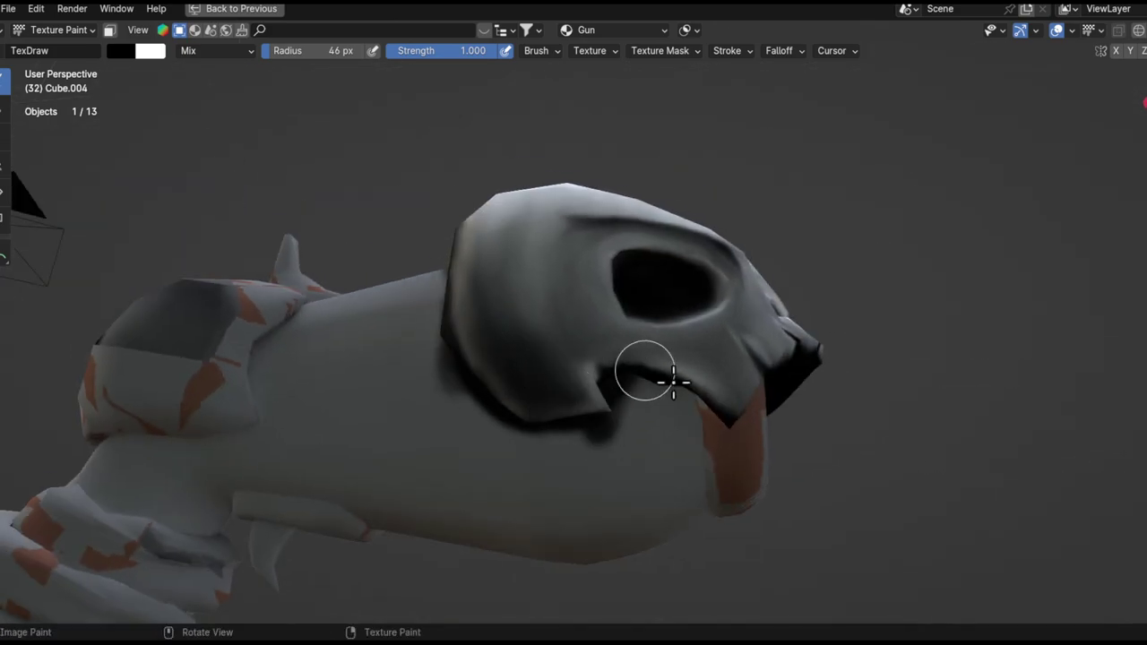
{"action": "middle_click_drag", "start_coordinate": [734, 415], "coordinate": [660, 346]}
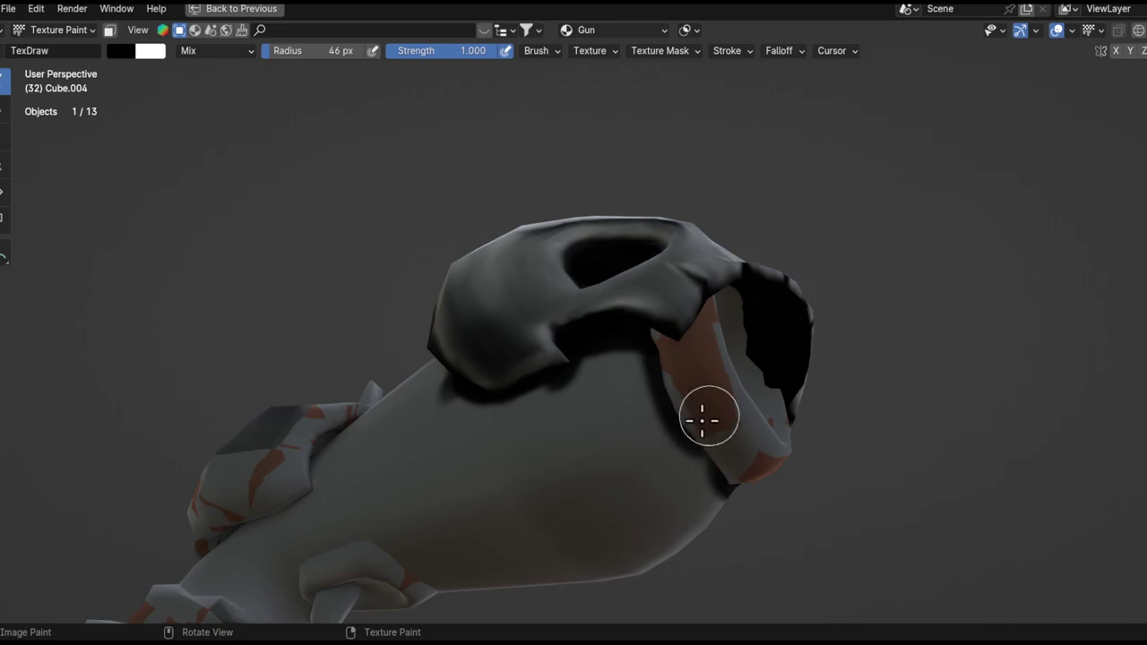
{"action": "middle_click_drag", "start_coordinate": [692, 412], "coordinate": [664, 388]}
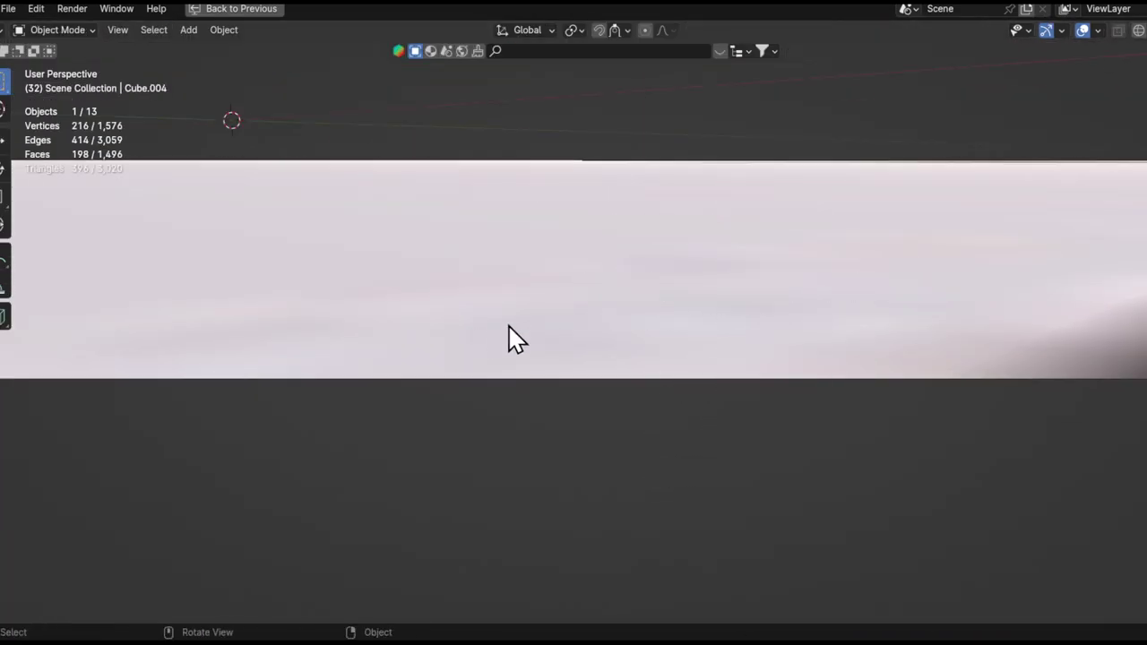
- Delete the reference image plane beneath the gun in Object Mode
{"action": "mouse_move", "coordinate": [512, 335]}
{"action": "middle_mouse_down"}
{"action": "mouse_move", "coordinate": [653, 499]}
{"action": "mouse_move", "coordinate": [683, 297]}
{"action": "middle_mouse_up"}
{"action": "left_click", "coordinate": [685, 284]}
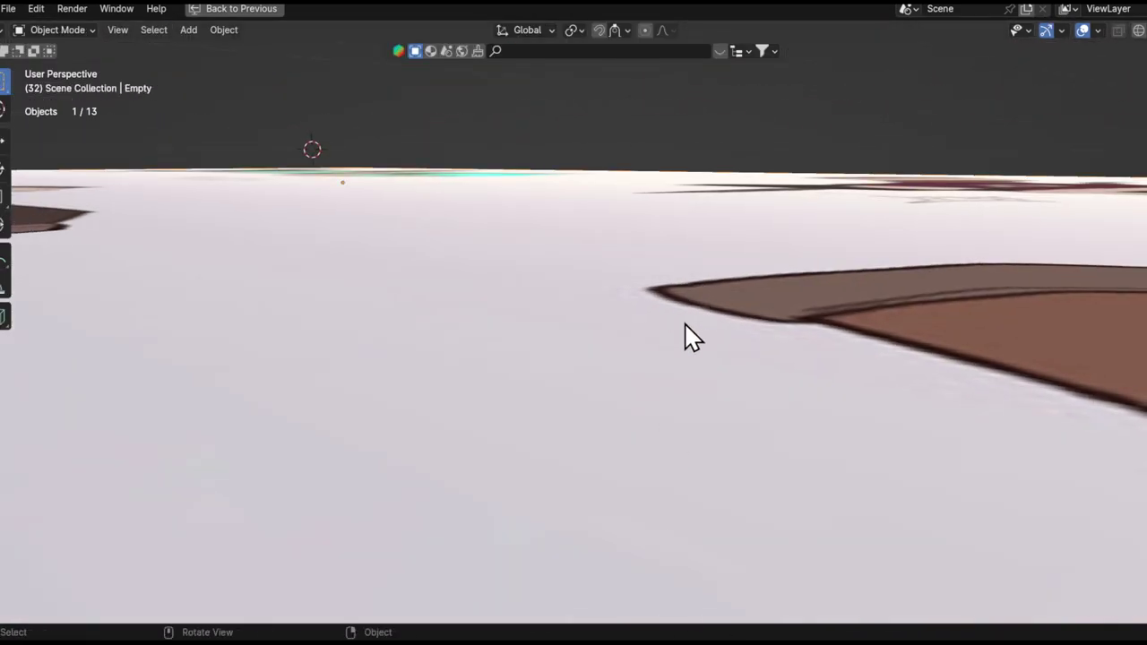
{"action": "key", "text": "x"}
{"action": "left_click", "coordinate": [688, 326]}
{"action": "middle_click_drag", "start_coordinate": [760, 297], "coordinate": [698, 292], "text": "shift"}
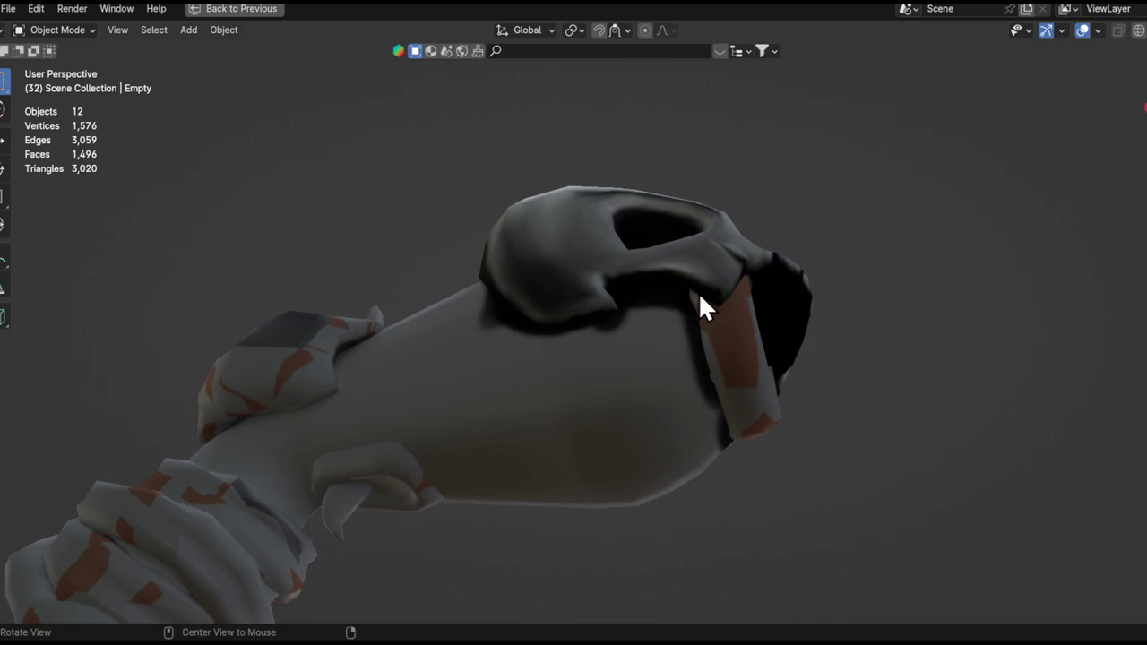
- Select the gun body and return to Texture Paint mode
{"action": "left_click", "coordinate": [666, 383]}
{"action": "middle_click_drag", "start_coordinate": [666, 384], "coordinate": [688, 370]}
{"action": "key", "text": "ctrl+Tab"}
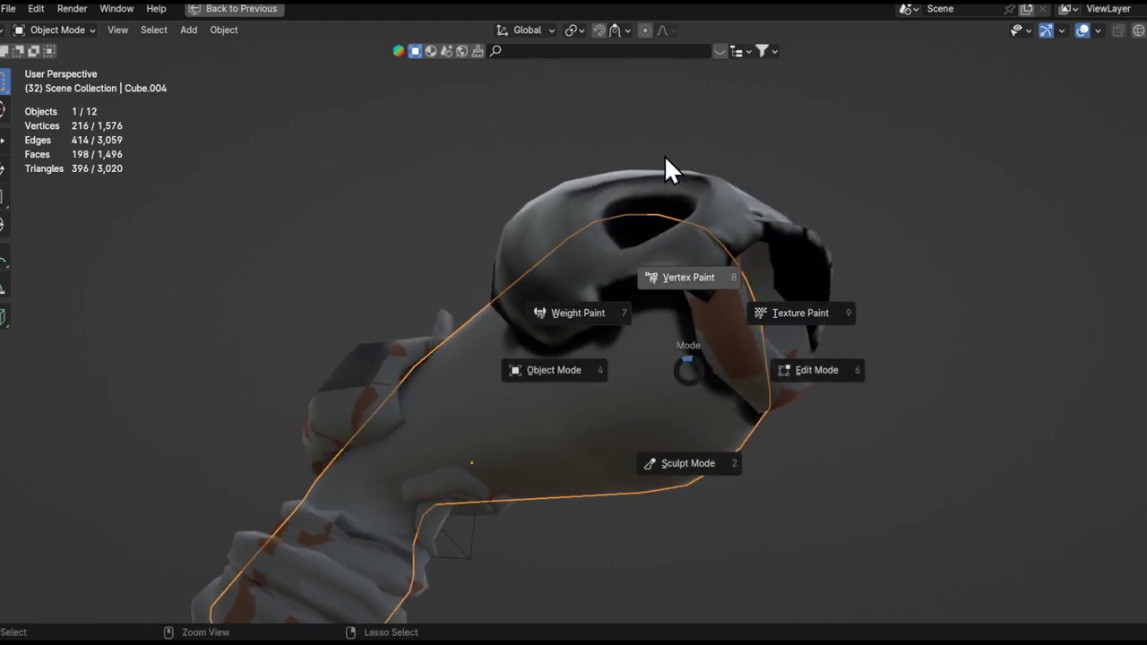
{"action": "left_click", "coordinate": [809, 314]}
{"action": "mouse_move", "coordinate": [809, 313]}
{"action": "middle_mouse_down"}
{"action": "mouse_move", "coordinate": [655, 409]}
{"action": "mouse_move", "coordinate": [573, 417]}
{"action": "mouse_move", "coordinate": [724, 374]}
{"action": "mouse_move", "coordinate": [725, 337]}
{"action": "mouse_move", "coordinate": [671, 340]}
{"action": "mouse_move", "coordinate": [639, 314]}
{"action": "mouse_move", "coordinate": [758, 328]}
{"action": "mouse_move", "coordinate": [725, 295]}
{"action": "mouse_move", "coordinate": [776, 248]}
{"action": "mouse_move", "coordinate": [699, 338]}
{"action": "mouse_move", "coordinate": [756, 287]}
{"action": "middle_mouse_up"}
{"action": "mouse_move", "coordinate": [700, 325]}
{"action": "middle_mouse_down"}
{"action": "mouse_move", "coordinate": [717, 343]}
{"action": "mouse_move", "coordinate": [704, 338]}
{"action": "mouse_move", "coordinate": [715, 311]}
{"action": "middle_mouse_up"}
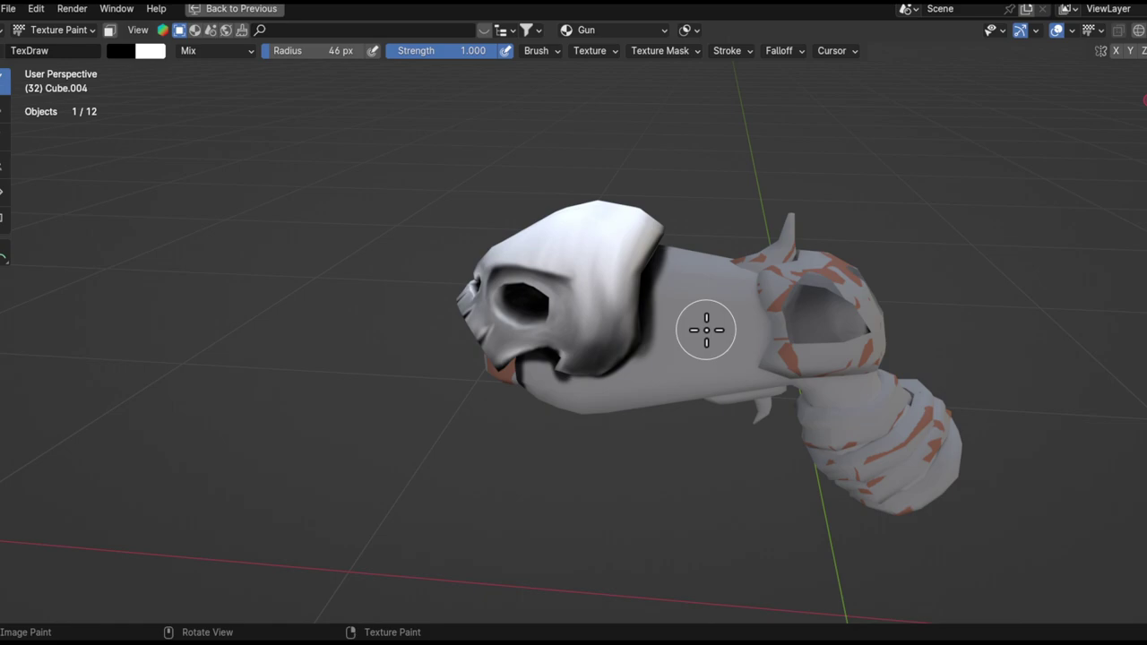
- Paint a black shadow on the gun body along the front edge of the rear bone piece
{"action": "mouse_move", "coordinate": [706, 330]}
{"action": "middle_mouse_down", "text": "shift"}
{"action": "mouse_move", "coordinate": [634, 374]}
{"action": "mouse_move", "coordinate": [693, 332]}
{"action": "mouse_move", "coordinate": [668, 311]}
{"action": "mouse_move", "coordinate": [706, 333]}
{"action": "middle_mouse_up", "text": "shift"}
{"action": "mouse_move", "coordinate": [740, 387]}
{"action": "left_mouse_down", "text": "alt"}
{"action": "mouse_move", "coordinate": [588, 300]}
{"action": "mouse_move", "coordinate": [643, 463]}
{"action": "mouse_move", "coordinate": [644, 300]}
{"action": "left_mouse_up", "text": "alt"}
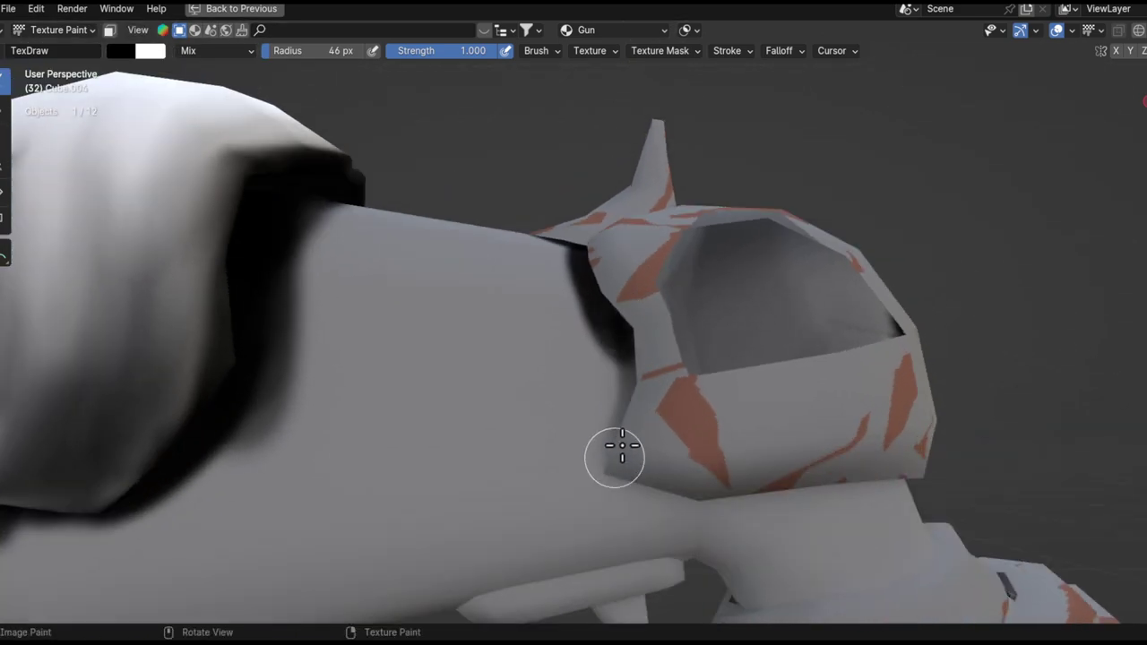
{"action": "middle_click_drag", "start_coordinate": [618, 448], "coordinate": [653, 362]}
{"action": "middle_click_drag", "start_coordinate": [753, 374], "coordinate": [661, 358]}
{"action": "mouse_move", "coordinate": [568, 319]}
{"action": "left_mouse_down"}
{"action": "mouse_move", "coordinate": [828, 328]}
{"action": "mouse_move", "coordinate": [890, 306]}
{"action": "mouse_move", "coordinate": [772, 357]}
{"action": "left_mouse_up"}
- Resize the brush and paint a black shadow on the gun body beneath the rear bone piece
{"action": "key", "text": "f"}
{"action": "left_click", "coordinate": [694, 242]}
{"action": "middle_click_drag", "start_coordinate": [741, 307], "coordinate": [833, 288]}
{"action": "scroll", "coordinate": [757, 351], "scroll_direction": "up", "scroll_amount": 2}
{"action": "mouse_move", "coordinate": [792, 347]}
{"action": "middle_mouse_down", "text": "shift"}
{"action": "mouse_move", "coordinate": [757, 352]}
{"action": "mouse_move", "coordinate": [849, 274]}
{"action": "middle_mouse_up", "text": "shift"}
{"action": "scroll", "coordinate": [845, 277], "scroll_direction": "down", "scroll_amount": 4}
{"action": "mouse_move", "coordinate": [726, 371]}
{"action": "middle_mouse_down", "text": "shift"}
{"action": "mouse_move", "coordinate": [676, 384]}
{"action": "mouse_move", "coordinate": [727, 317]}
{"action": "middle_mouse_up", "text": "shift"}
- Set the brush radius to 99 px and paint black shading on the handle around the cloth wraps
{"action": "key", "text": "f"}
{"action": "left_click", "coordinate": [747, 318]}
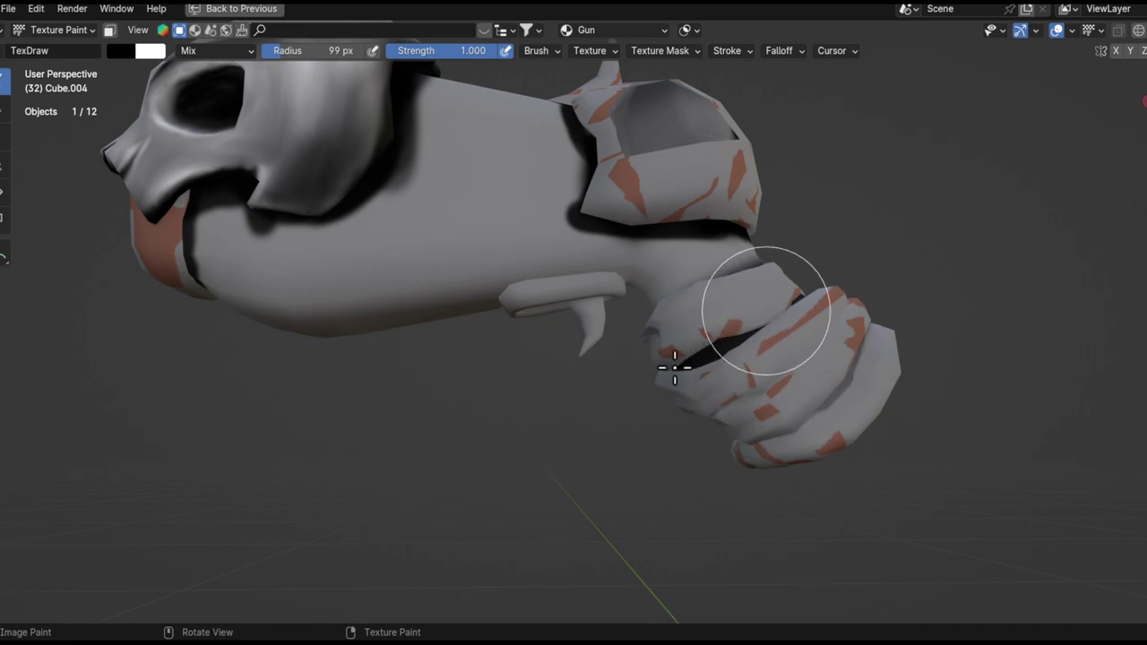
{"action": "middle_click_drag", "start_coordinate": [707, 330], "coordinate": [761, 337]}
{"action": "middle_click_drag", "start_coordinate": [729, 422], "coordinate": [717, 466], "text": "ctrl"}
{"action": "middle_click_drag", "start_coordinate": [707, 349], "coordinate": [743, 362]}
{"action": "middle_click_drag", "start_coordinate": [744, 363], "coordinate": [802, 406], "text": "shift"}
{"action": "left_click_drag", "start_coordinate": [766, 375], "coordinate": [735, 309], "text": "ctrl+alt"}
{"action": "left_click_drag", "start_coordinate": [734, 309], "coordinate": [665, 220], "text": "alt"}
{"action": "mouse_move", "coordinate": [618, 358]}
{"action": "left_mouse_down", "text": "alt+shift"}
{"action": "mouse_move", "coordinate": [696, 384]}
{"action": "mouse_move", "coordinate": [655, 327]}
{"action": "left_mouse_up", "text": "alt+shift"}
- Set the brush radius to 35 px and paint a black outline on the gun body around the trigger plate
{"action": "key", "text": "f"}
{"action": "left_click", "coordinate": [614, 368]}
{"action": "middle_click_drag", "start_coordinate": [655, 327], "coordinate": [600, 286]}
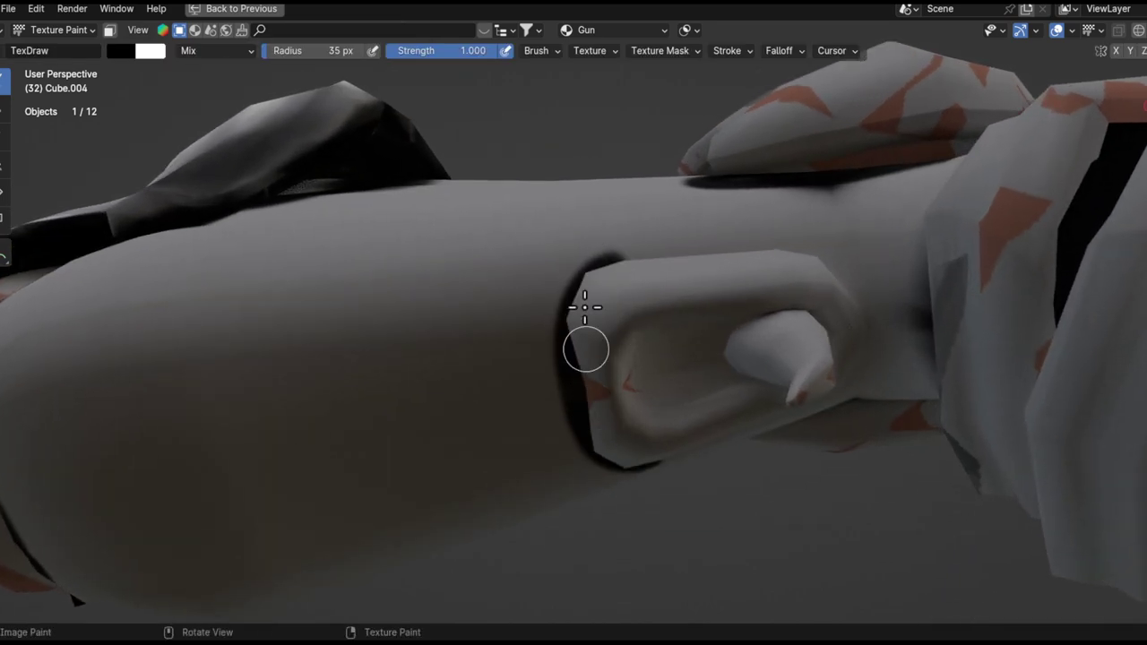
{"action": "middle_click_drag", "start_coordinate": [675, 290], "coordinate": [538, 319]}
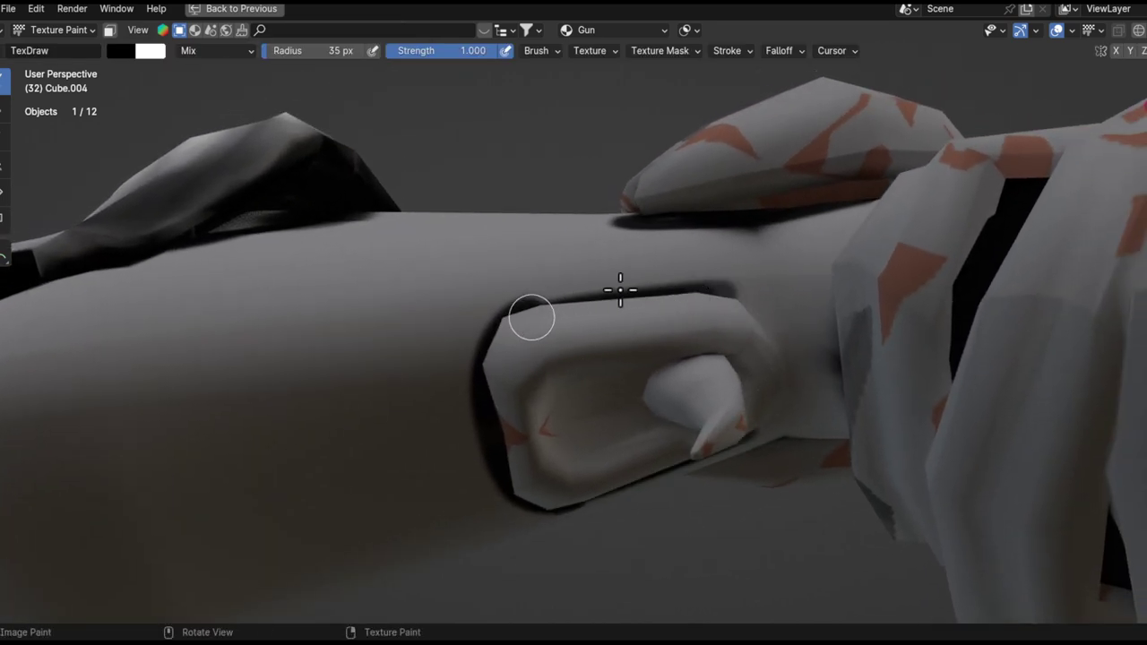
- Finish the black shadows on the gun body between the trigger plate and handle wraps, and set the brush radius to 56 px
{"action": "left_click_drag", "start_coordinate": [785, 407], "coordinate": [775, 457], "text": "ctrl+alt"}
{"action": "left_click_drag", "start_coordinate": [778, 345], "coordinate": [783, 424], "text": "alt"}
{"action": "left_click_drag", "start_coordinate": [776, 394], "coordinate": [949, 439], "text": "ctrl+alt"}
{"action": "middle_click_drag", "start_coordinate": [950, 440], "coordinate": [955, 437]}
{"action": "scroll", "coordinate": [786, 261], "scroll_direction": "up", "scroll_amount": 2}
{"action": "middle_click_drag", "start_coordinate": [786, 261], "coordinate": [511, 359]}
{"action": "scroll", "coordinate": [737, 392], "scroll_direction": "up", "scroll_amount": 2}
{"action": "mouse_move", "coordinate": [761, 394]}
{"action": "middle_mouse_down"}
{"action": "mouse_move", "coordinate": [701, 431]}
{"action": "mouse_move", "coordinate": [791, 461]}
{"action": "mouse_move", "coordinate": [762, 379]}
{"action": "mouse_move", "coordinate": [786, 466]}
{"action": "mouse_move", "coordinate": [717, 298]}
{"action": "mouse_move", "coordinate": [671, 379]}
{"action": "mouse_move", "coordinate": [671, 332]}
{"action": "mouse_move", "coordinate": [678, 341]}
{"action": "mouse_move", "coordinate": [696, 277]}
{"action": "mouse_move", "coordinate": [747, 343]}
{"action": "mouse_move", "coordinate": [693, 299]}
{"action": "middle_mouse_up"}
{"action": "key", "text": "f"}
{"action": "left_click", "coordinate": [732, 435]}
{"action": "key", "text": "f"}
{"action": "left_click", "coordinate": [639, 302]}
{"action": "scroll", "coordinate": [643, 292], "scroll_direction": "down", "scroll_amount": 5}
{"action": "mouse_move", "coordinate": [676, 476]}
{"action": "middle_mouse_down"}
{"action": "mouse_move", "coordinate": [663, 371]}
{"action": "mouse_move", "coordinate": [735, 417]}
{"action": "mouse_move", "coordinate": [856, 245]}
{"action": "mouse_move", "coordinate": [682, 298]}
{"action": "middle_mouse_up"}
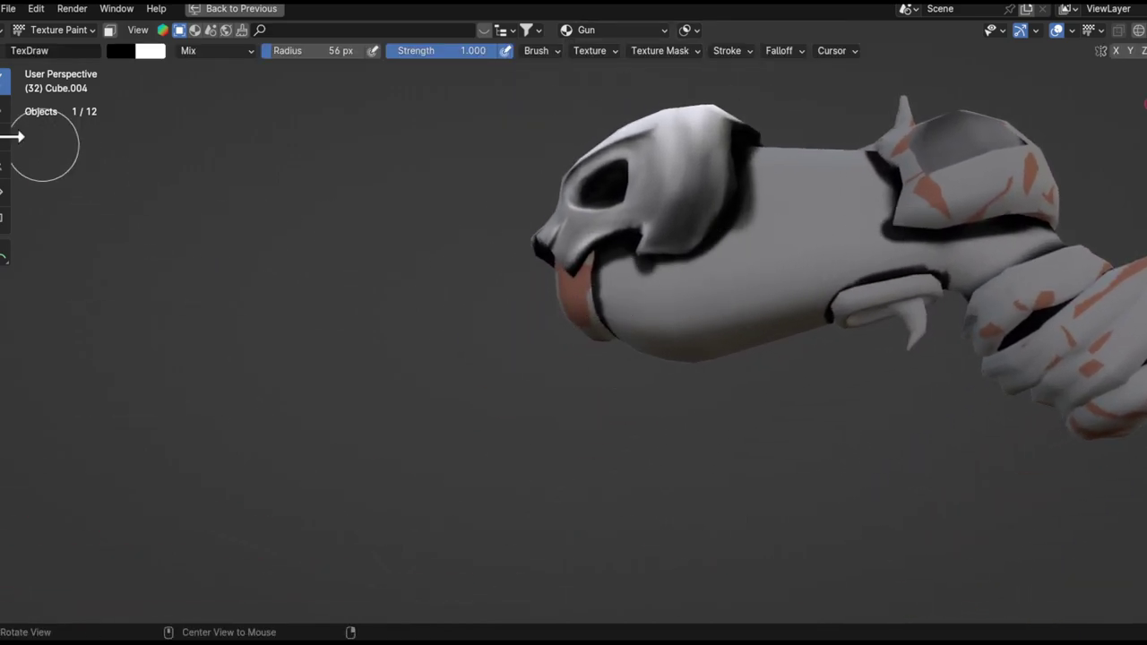
- Save the file, switch to the Soften brush with a 94 px radius and blur the shadow beneath the skull
{"action": "left_click", "coordinate": [5, 111]}
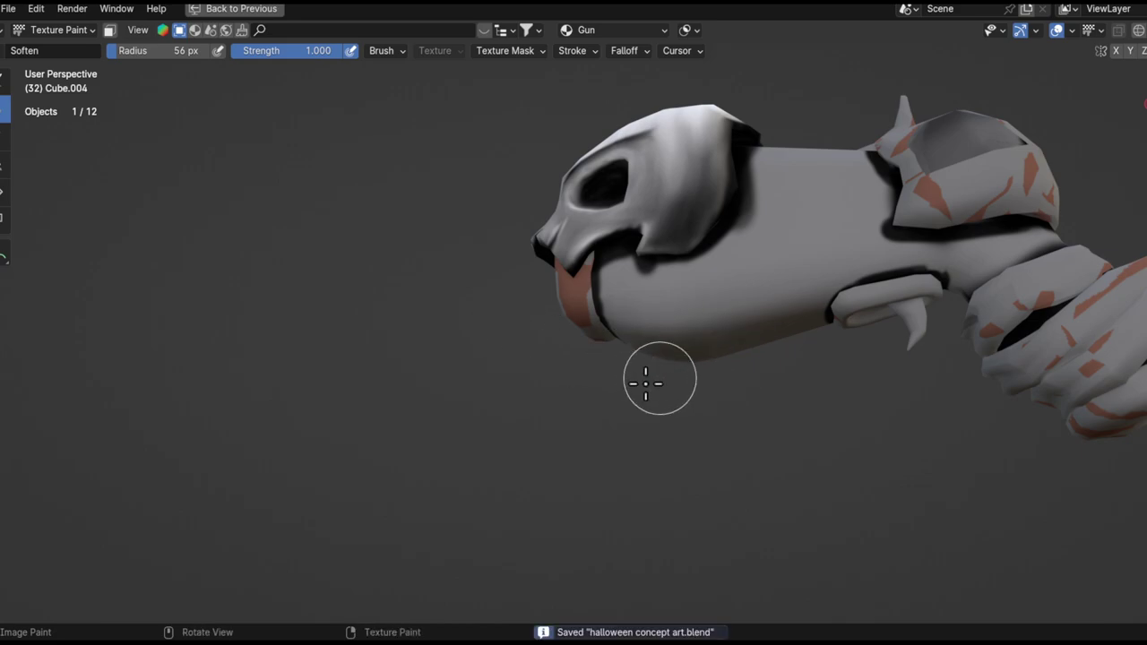
{"action": "left_click_drag", "start_coordinate": [651, 382], "coordinate": [597, 466], "text": "alt+shift"}
{"action": "mouse_move", "coordinate": [598, 466]}
{"action": "left_mouse_down", "text": "ctrl+alt"}
{"action": "mouse_move", "coordinate": [605, 381]}
{"action": "mouse_move", "coordinate": [680, 376]}
{"action": "left_mouse_up", "text": "ctrl+alt"}
{"action": "key", "text": "f"}
{"action": "left_click", "coordinate": [704, 382]}
{"action": "mouse_move", "coordinate": [578, 437]}
{"action": "left_mouse_down", "text": "alt+shift"}
{"action": "mouse_move", "coordinate": [675, 369]}
{"action": "mouse_move", "coordinate": [614, 317]}
{"action": "mouse_move", "coordinate": [643, 256]}
{"action": "mouse_move", "coordinate": [657, 350]}
{"action": "mouse_move", "coordinate": [638, 259]}
{"action": "left_mouse_up", "text": "alt+shift"}
{"action": "left_click_drag", "start_coordinate": [638, 259], "coordinate": [626, 327], "text": "alt+shift"}
{"action": "mouse_move", "coordinate": [737, 420]}
{"action": "middle_mouse_down"}
{"action": "mouse_move", "coordinate": [723, 313]}
{"action": "mouse_move", "coordinate": [712, 351]}
{"action": "mouse_move", "coordinate": [683, 364]}
{"action": "middle_mouse_up"}
- Blur the shadow's edge below the skull's cheek with the Soften radius at 191 px, and reduce the radius to 104 px
{"action": "left_click", "coordinate": [387, 50]}
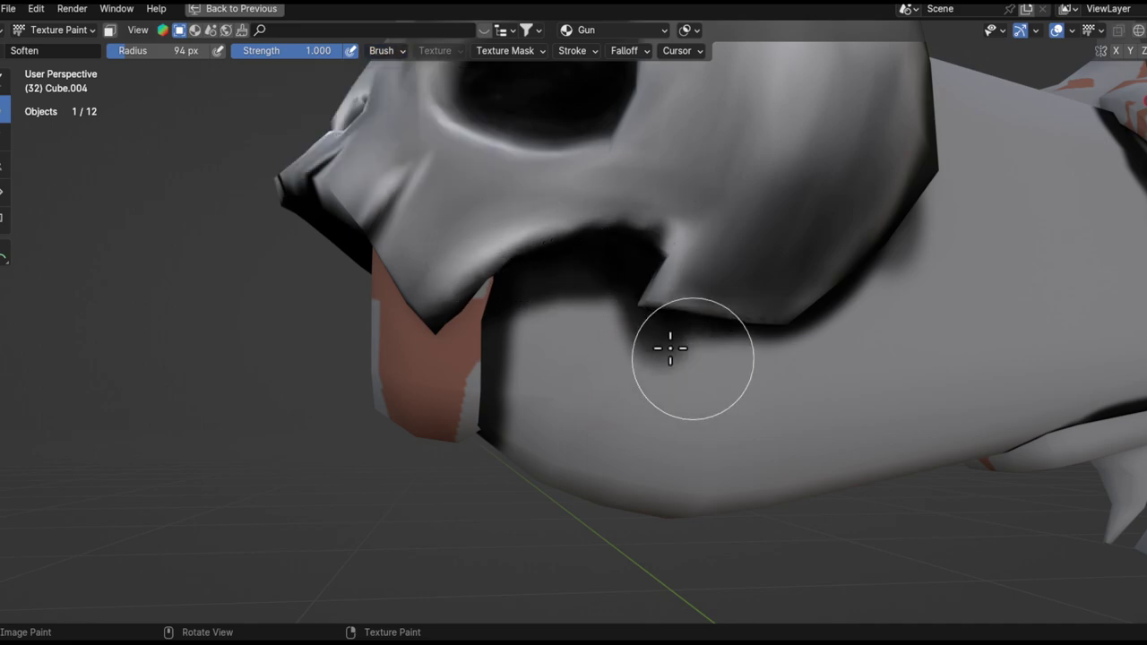
{"action": "key", "text": "f"}
{"action": "left_click", "coordinate": [867, 391]}
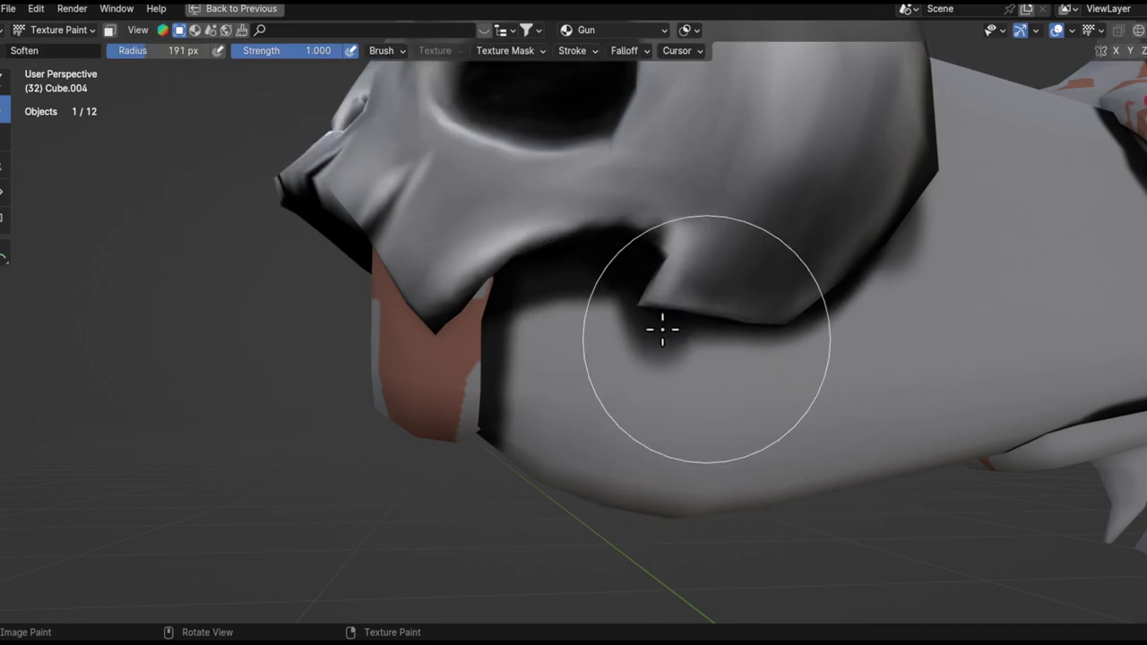
{"action": "mouse_move", "coordinate": [667, 362]}
{"action": "left_mouse_down"}
{"action": "mouse_move", "coordinate": [657, 341]}
{"action": "mouse_move", "coordinate": [742, 350]}
{"action": "mouse_move", "coordinate": [750, 381]}
{"action": "left_mouse_up"}
{"action": "key", "text": "f"}
{"action": "left_click", "coordinate": [747, 332]}
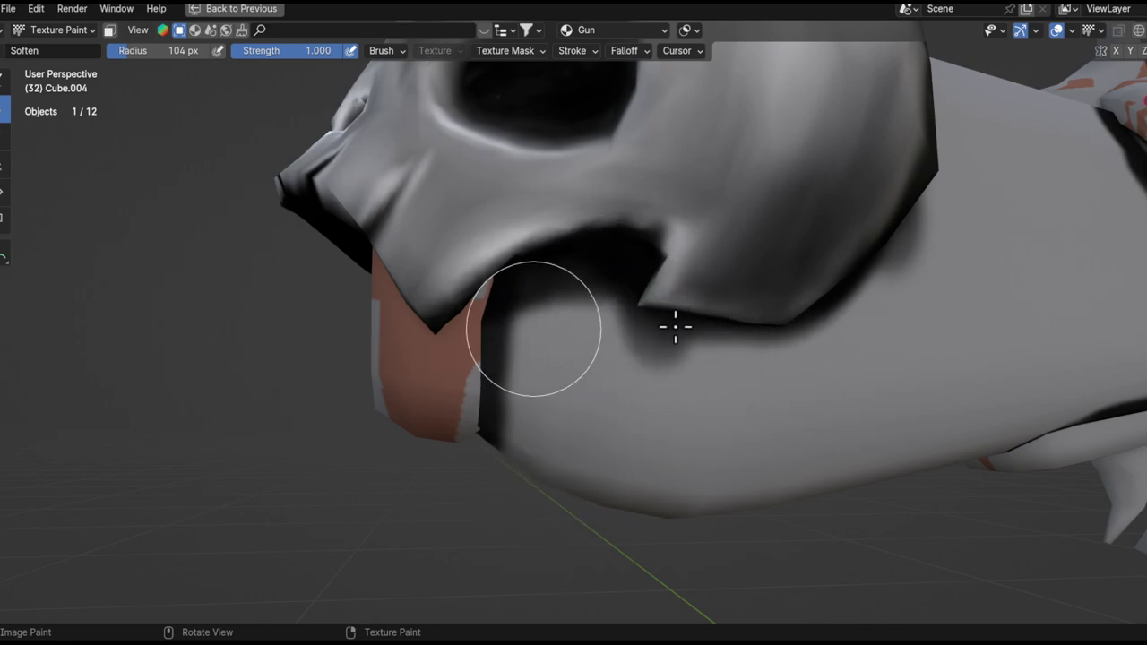
- Draw a diagonal white test stroke across the middle of the gun body with a 29 px brush
{"action": "middle_click_drag", "start_coordinate": [671, 320], "coordinate": [609, 392]}
{"action": "middle_click_drag", "start_coordinate": [720, 390], "coordinate": [512, 359], "text": "shift"}
{"action": "left_click", "coordinate": [6, 87]}
{"action": "key", "text": "f"}
{"action": "left_click", "coordinate": [617, 395]}
{"action": "left_click_drag", "start_coordinate": [765, 265], "coordinate": [686, 436]}
{"action": "middle_click_drag", "start_coordinate": [686, 435], "coordinate": [631, 360]}
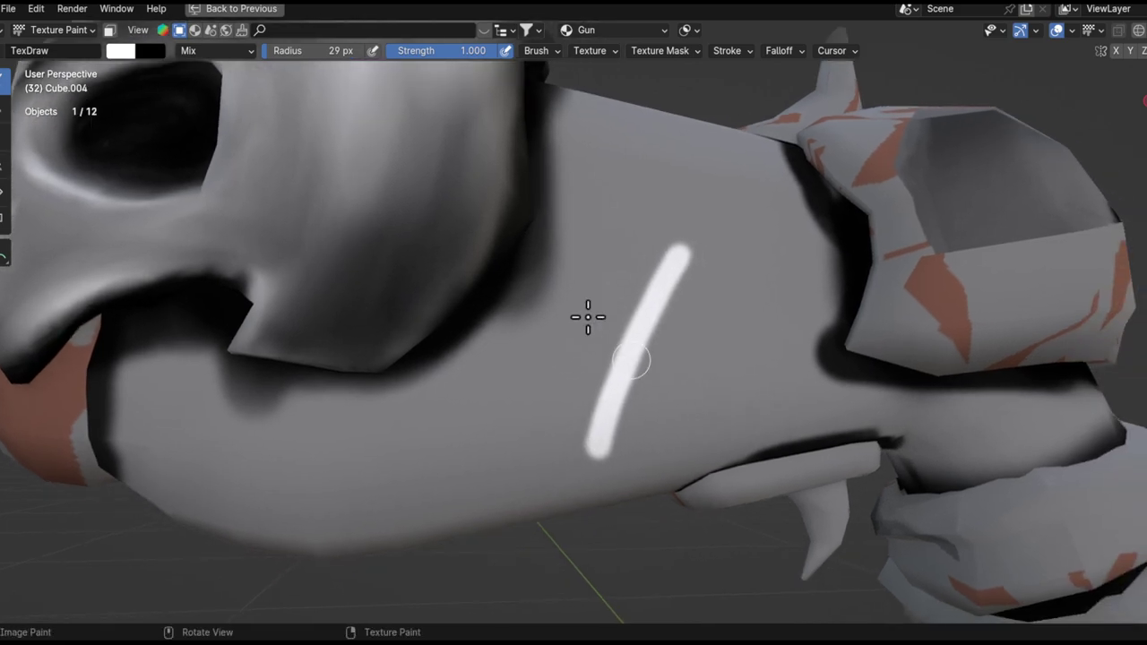
- Try blurring the upper end of the white test stroke with a 99 px Soften brush, and undo both strokes
{"action": "left_click", "coordinate": [4, 114]}
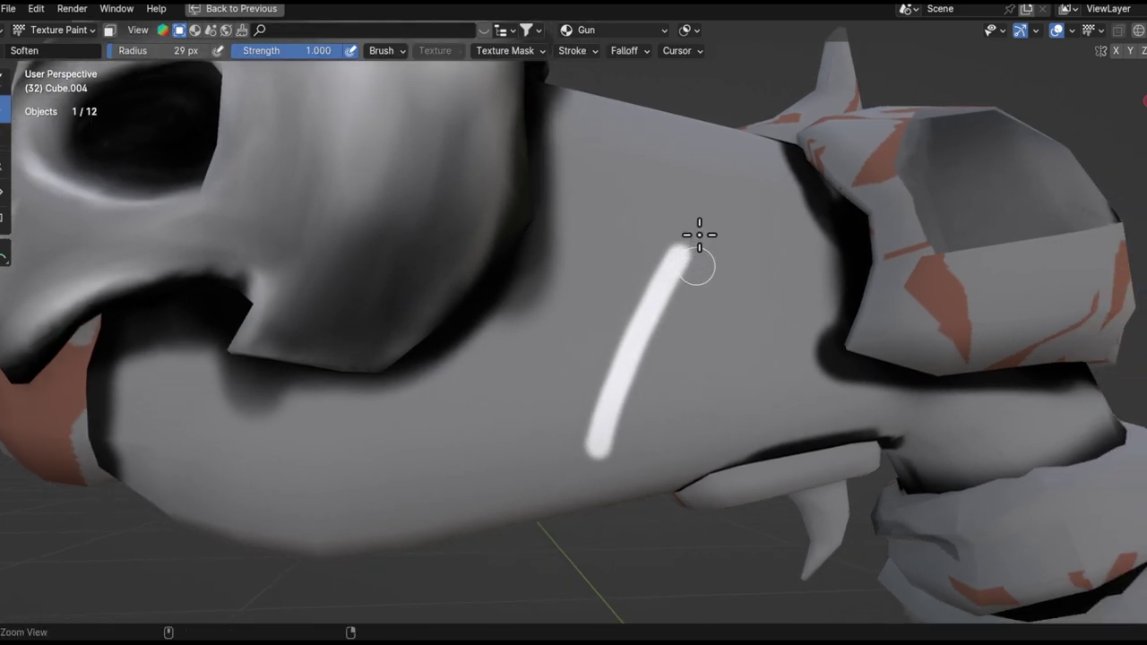
{"action": "middle_click_drag", "start_coordinate": [699, 235], "coordinate": [704, 247], "text": "ctrl"}
{"action": "key", "text": "bracketright"}
{"action": "key", "text": "bracketright"}
{"action": "key", "text": "bracketright"}
{"action": "key", "text": "bracketright"}
{"action": "key", "text": "bracketright"}
{"action": "key", "text": "bracketright"}
{"action": "key", "text": "bracketright"}
{"action": "key", "text": "bracketright"}
{"action": "key", "text": "bracketright"}
{"action": "key", "text": "bracketright"}
{"action": "key", "text": "bracketright"}
{"action": "key", "text": "bracketright"}
{"action": "key", "text": "bracketright"}
{"action": "mouse_move", "coordinate": [669, 260]}
{"action": "left_mouse_down"}
{"action": "mouse_move", "coordinate": [678, 230]}
{"action": "mouse_move", "coordinate": [696, 257]}
{"action": "mouse_move", "coordinate": [673, 274]}
{"action": "mouse_move", "coordinate": [657, 259]}
{"action": "left_mouse_up"}
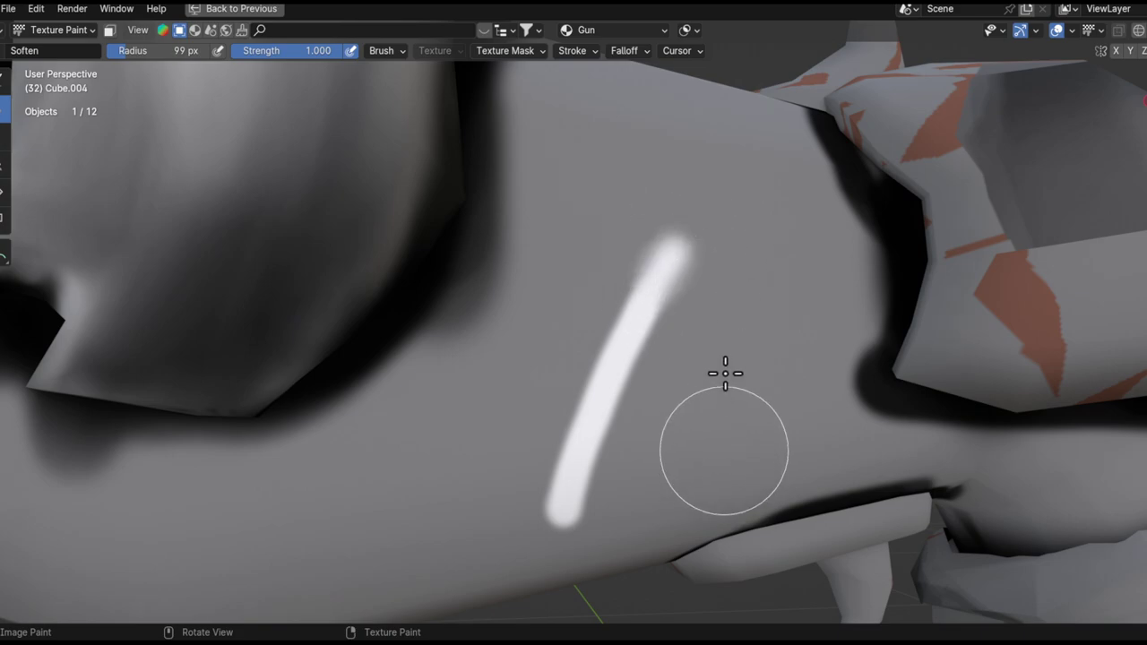
{"action": "scroll", "coordinate": [692, 513], "scroll_direction": "down", "scroll_amount": 4}
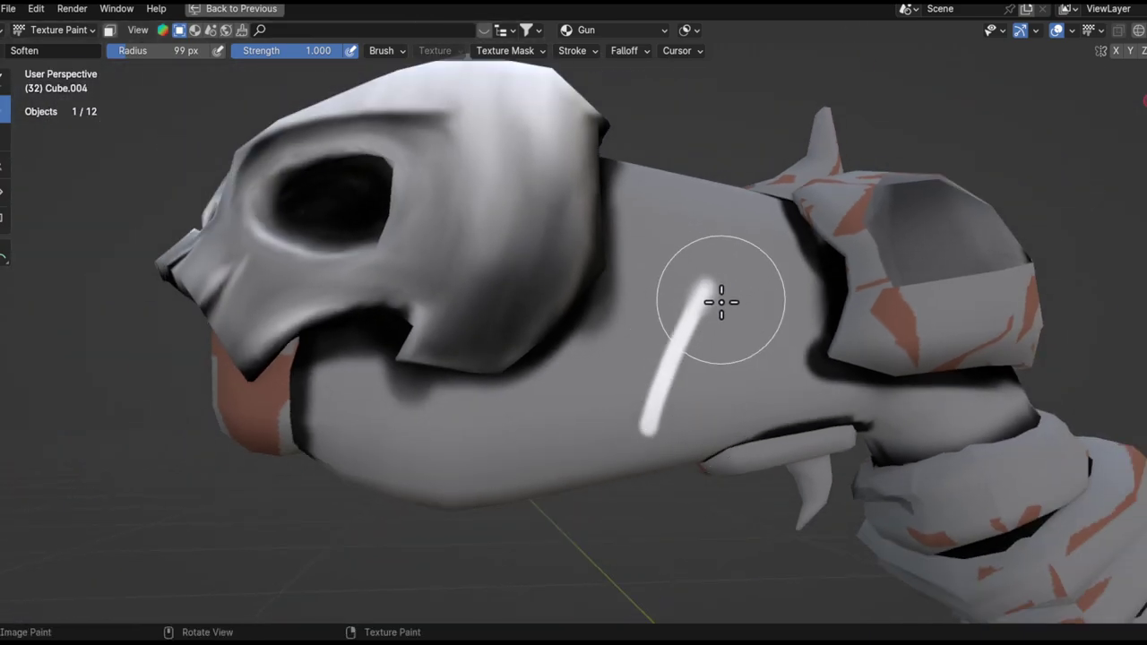
{"action": "scroll", "coordinate": [722, 305], "scroll_direction": "up", "scroll_amount": 4}
{"action": "key", "text": "ctrl+z"}
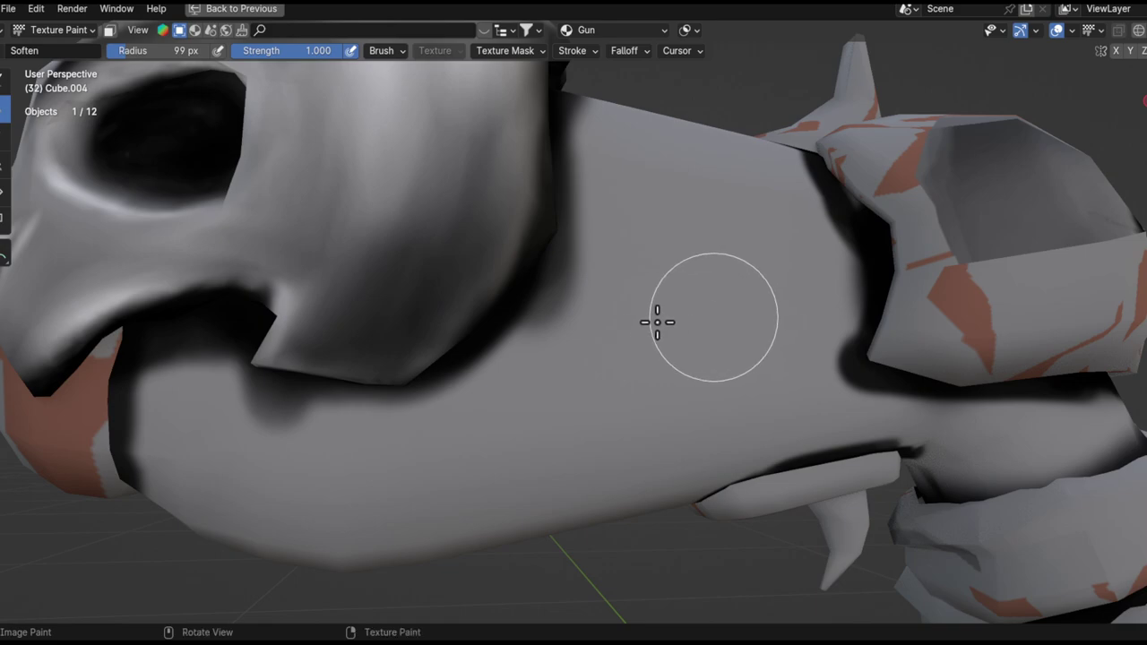
- Set the Soften brush's sharp threshold to 1.000 and its blur mode to Box, and check the other brush options
{"action": "middle_click_drag", "start_coordinate": [678, 321], "coordinate": [705, 253]}
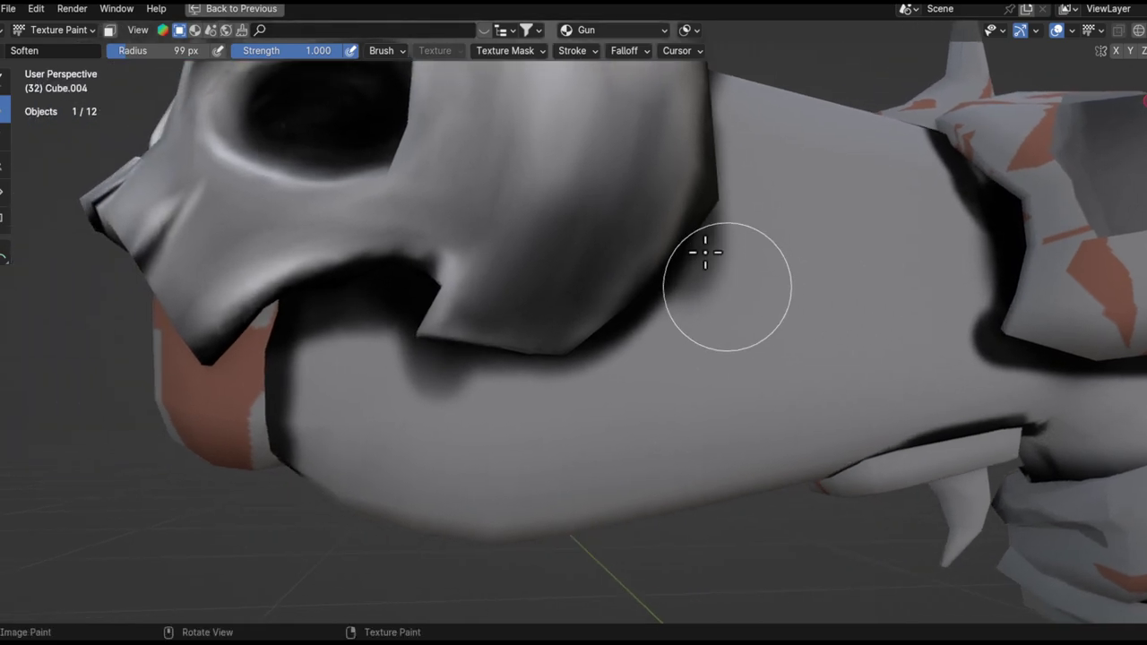
{"action": "left_click", "coordinate": [389, 51]}
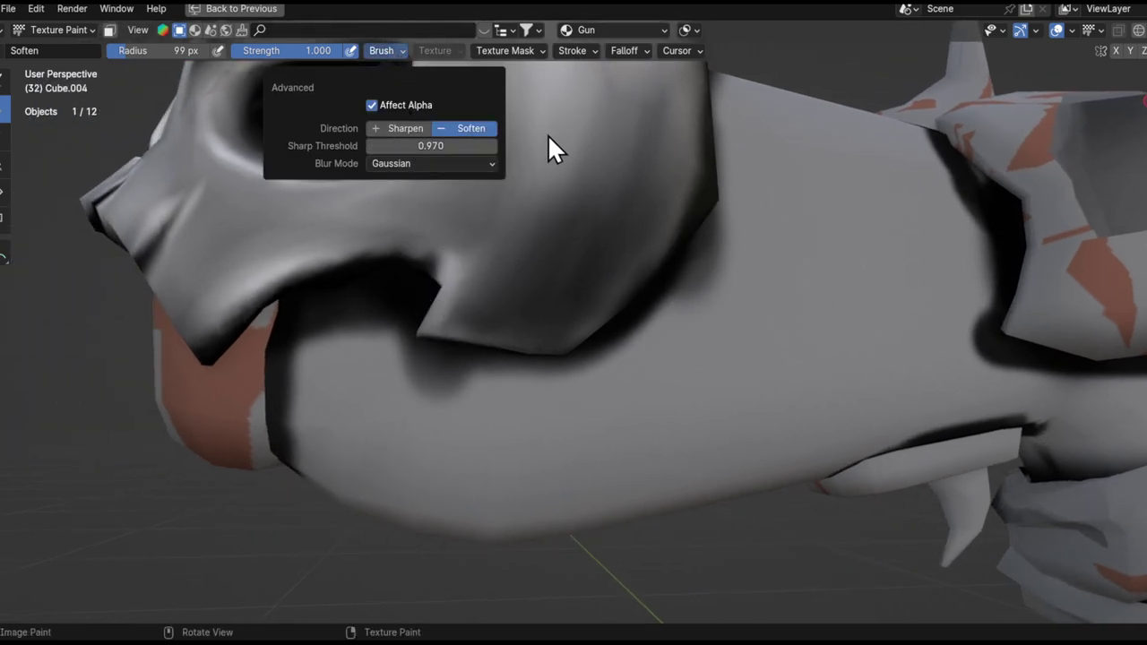
{"action": "mouse_move", "coordinate": [358, 360]}
{"action": "middle_mouse_down", "text": "shift"}
{"action": "mouse_move", "coordinate": [512, 357]}
{"action": "mouse_move", "coordinate": [499, 269]}
{"action": "middle_mouse_up", "text": "shift"}
{"action": "left_click", "coordinate": [402, 52]}
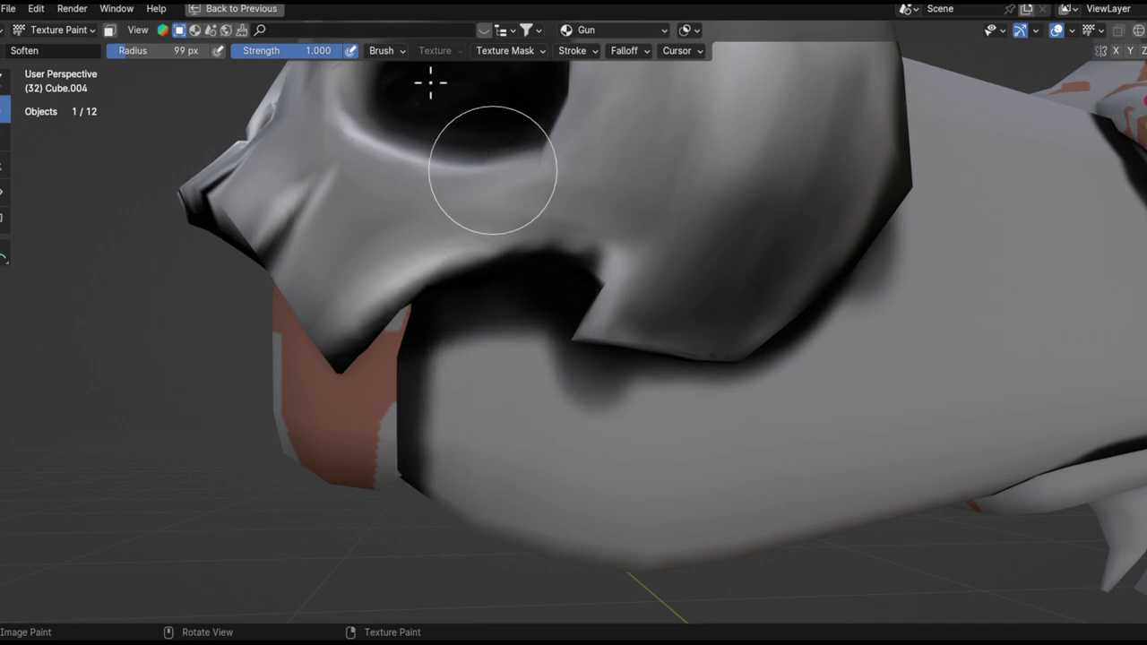
{"action": "left_click", "coordinate": [392, 51]}
{"action": "left_click", "coordinate": [417, 182]}
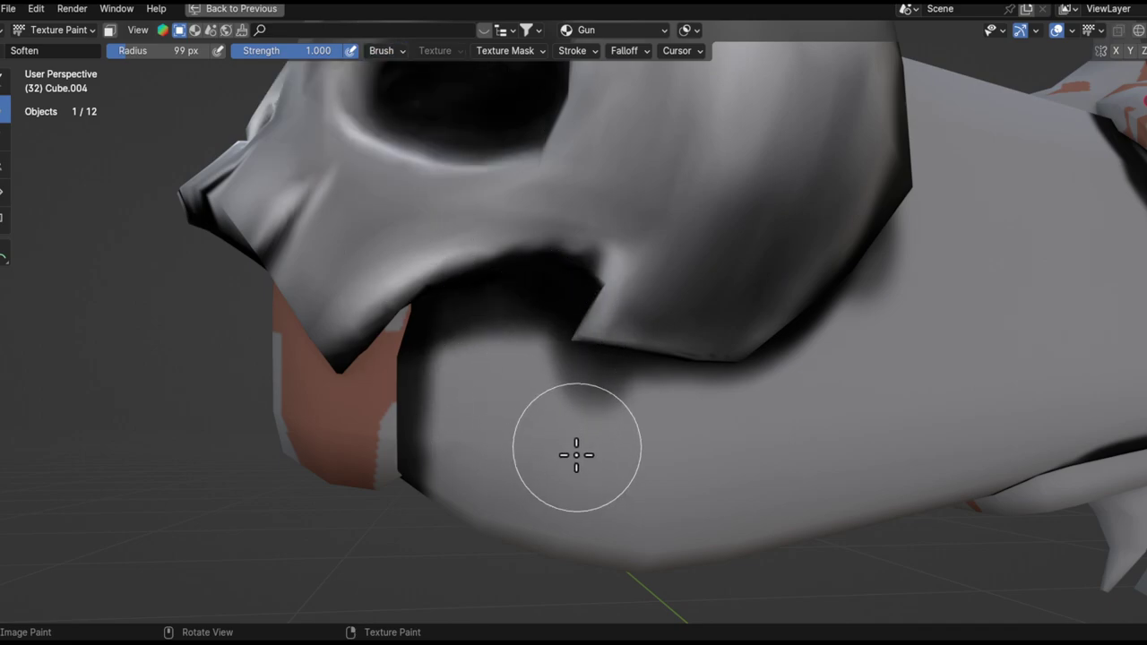
{"action": "left_click", "coordinate": [398, 51]}
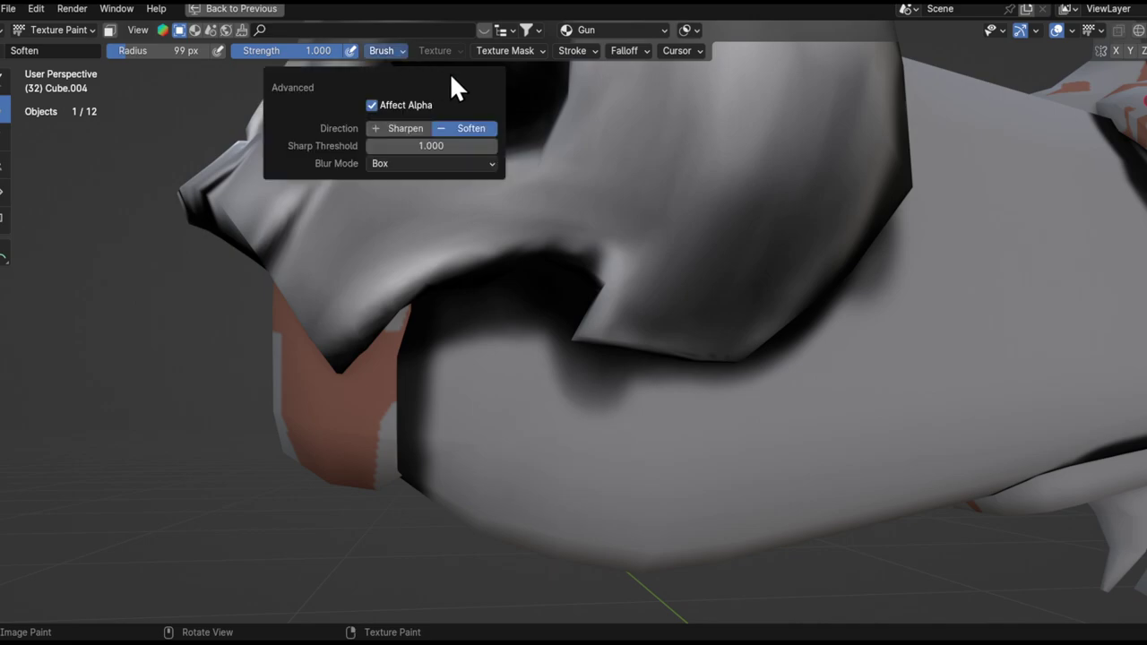
{"action": "left_click", "coordinate": [506, 51]}
{"action": "left_click", "coordinate": [573, 51]}
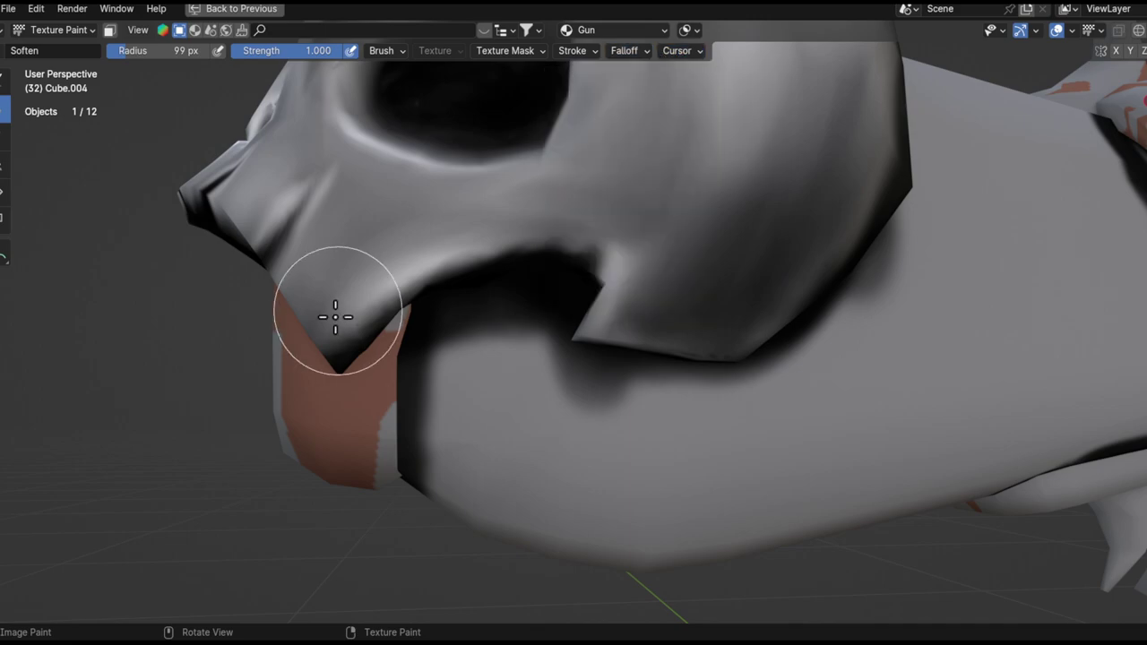
- Switch to the Smear brush at strength 0.384 and pull the black shadow in the skull's mouth notch down over the gun body
{"action": "left_click", "coordinate": [5, 137]}
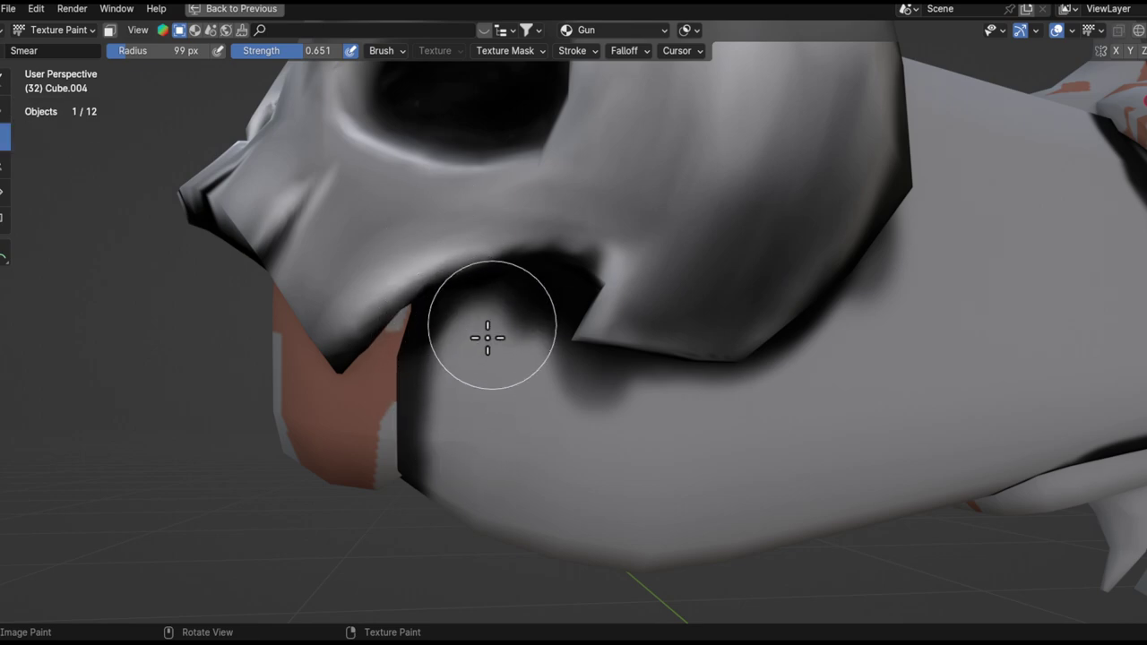
{"action": "key", "text": "shift+f"}
{"action": "left_click", "coordinate": [437, 360]}
{"action": "key", "text": "ctrl+z"}
{"action": "mouse_move", "coordinate": [512, 243]}
{"action": "left_mouse_down"}
{"action": "mouse_move", "coordinate": [473, 438]}
{"action": "mouse_move", "coordinate": [475, 335]}
{"action": "mouse_move", "coordinate": [453, 351]}
{"action": "mouse_move", "coordinate": [545, 248]}
{"action": "mouse_move", "coordinate": [521, 347]}
{"action": "left_mouse_up"}
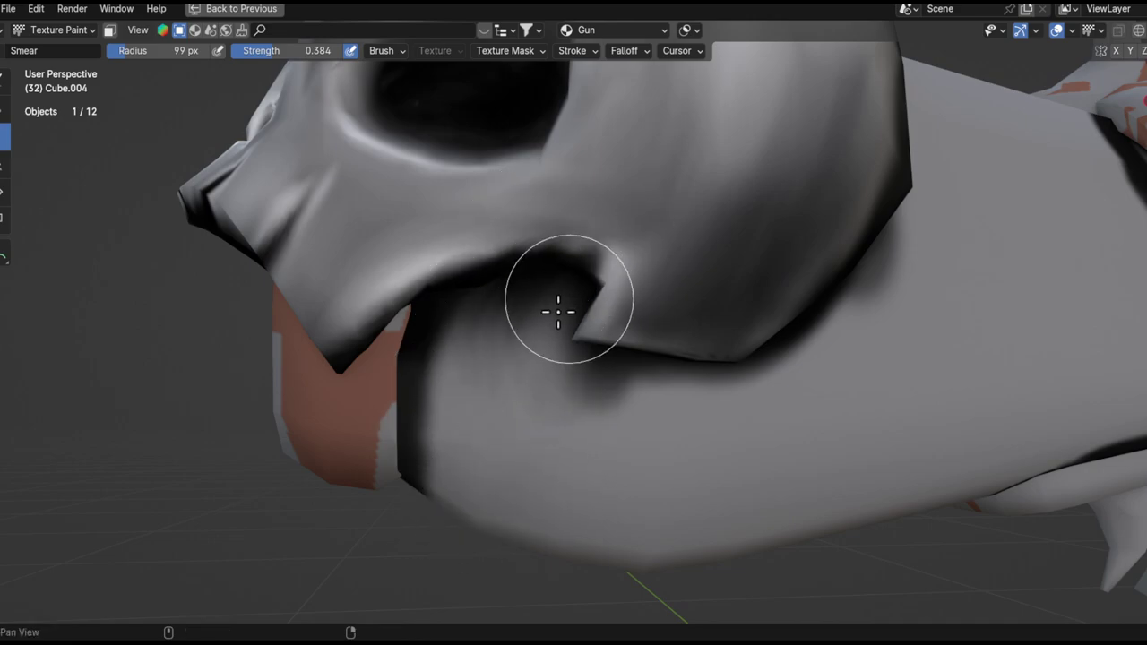
{"action": "middle_click_drag", "start_coordinate": [564, 306], "coordinate": [642, 300], "text": "shift"}
{"action": "left_click_drag", "start_coordinate": [602, 295], "coordinate": [559, 420]}
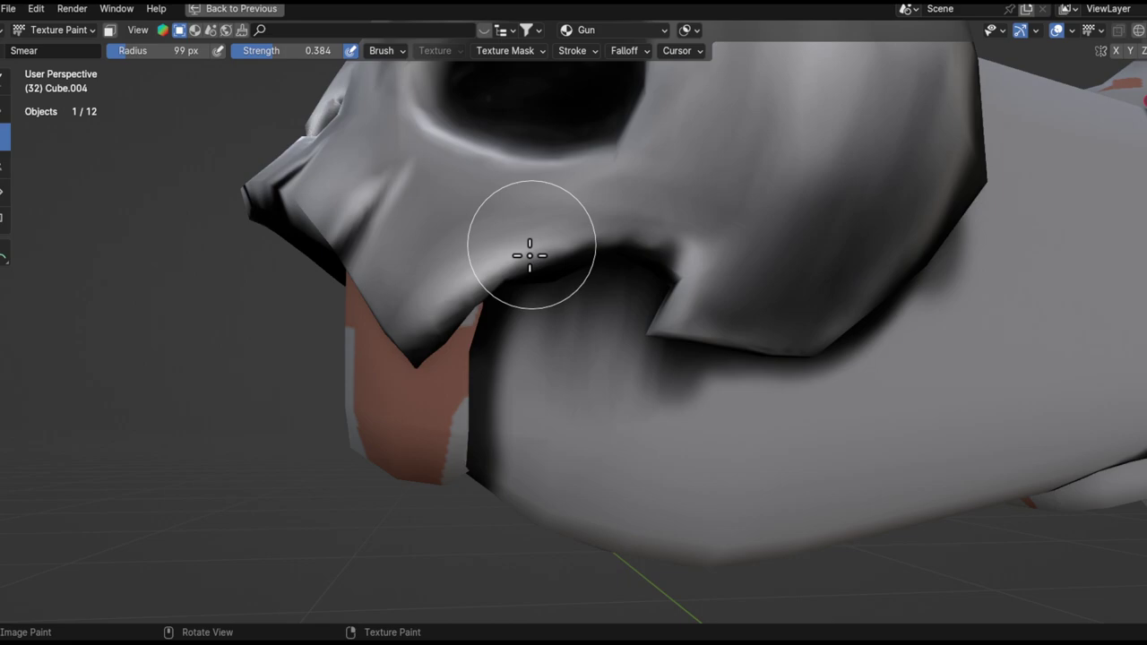
- Smear the black shadow behind the muzzle band backward along the gun body's underside
{"action": "mouse_move", "coordinate": [543, 440]}
{"action": "middle_mouse_down"}
{"action": "mouse_move", "coordinate": [511, 332]}
{"action": "mouse_move", "coordinate": [690, 230]}
{"action": "mouse_move", "coordinate": [497, 413]}
{"action": "mouse_move", "coordinate": [584, 197]}
{"action": "mouse_move", "coordinate": [594, 379]}
{"action": "middle_mouse_up"}
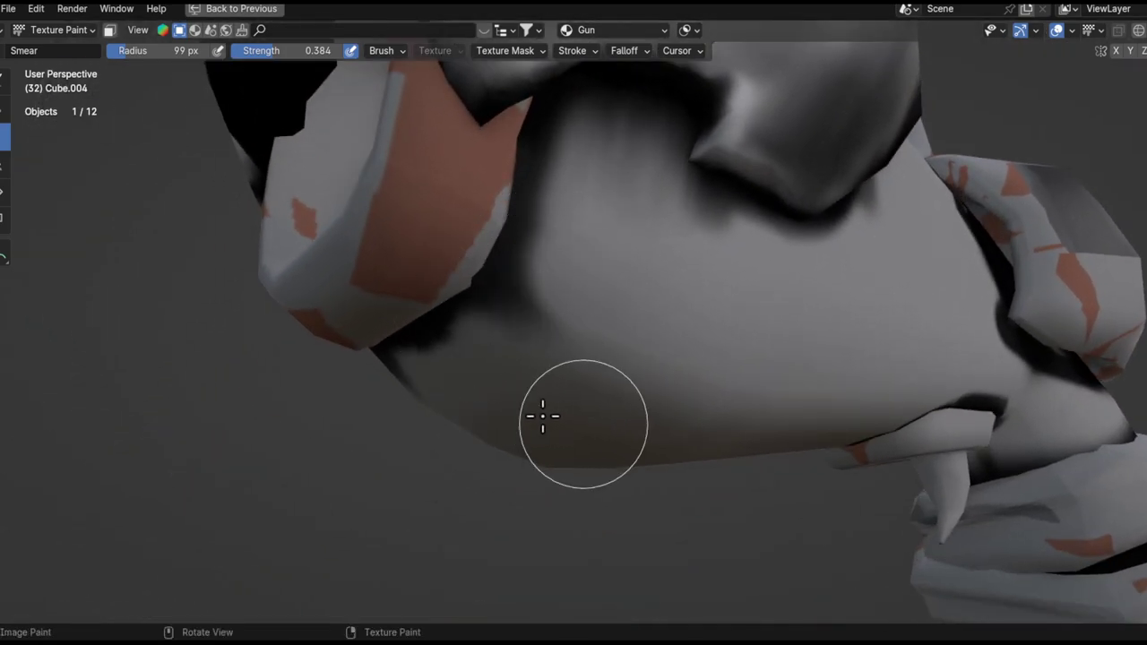
{"action": "mouse_move", "coordinate": [460, 324]}
{"action": "left_mouse_down"}
{"action": "mouse_move", "coordinate": [440, 299]}
{"action": "mouse_move", "coordinate": [505, 402]}
{"action": "mouse_move", "coordinate": [541, 412]}
{"action": "mouse_move", "coordinate": [503, 365]}
{"action": "left_mouse_up"}
{"action": "mouse_move", "coordinate": [525, 407]}
{"action": "middle_mouse_down"}
{"action": "mouse_move", "coordinate": [589, 314]}
{"action": "mouse_move", "coordinate": [538, 329]}
{"action": "middle_mouse_up"}
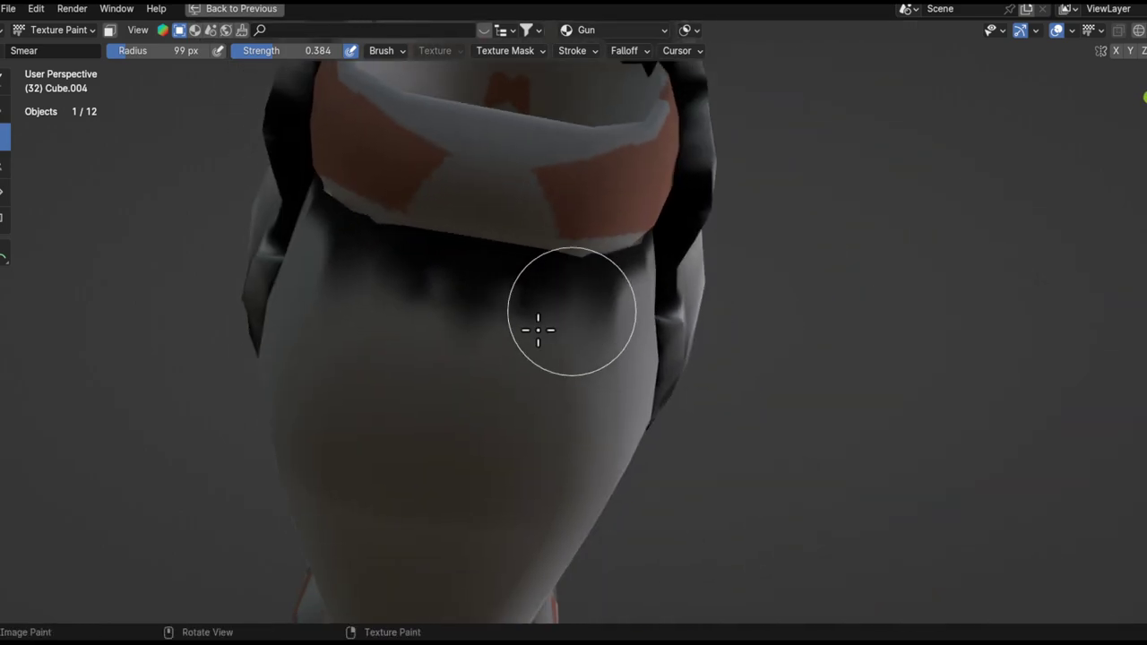
{"action": "mouse_move", "coordinate": [578, 289]}
{"action": "left_mouse_down"}
{"action": "mouse_move", "coordinate": [522, 328]}
{"action": "mouse_move", "coordinate": [545, 238]}
{"action": "mouse_move", "coordinate": [494, 440]}
{"action": "mouse_move", "coordinate": [481, 393]}
{"action": "left_mouse_up"}
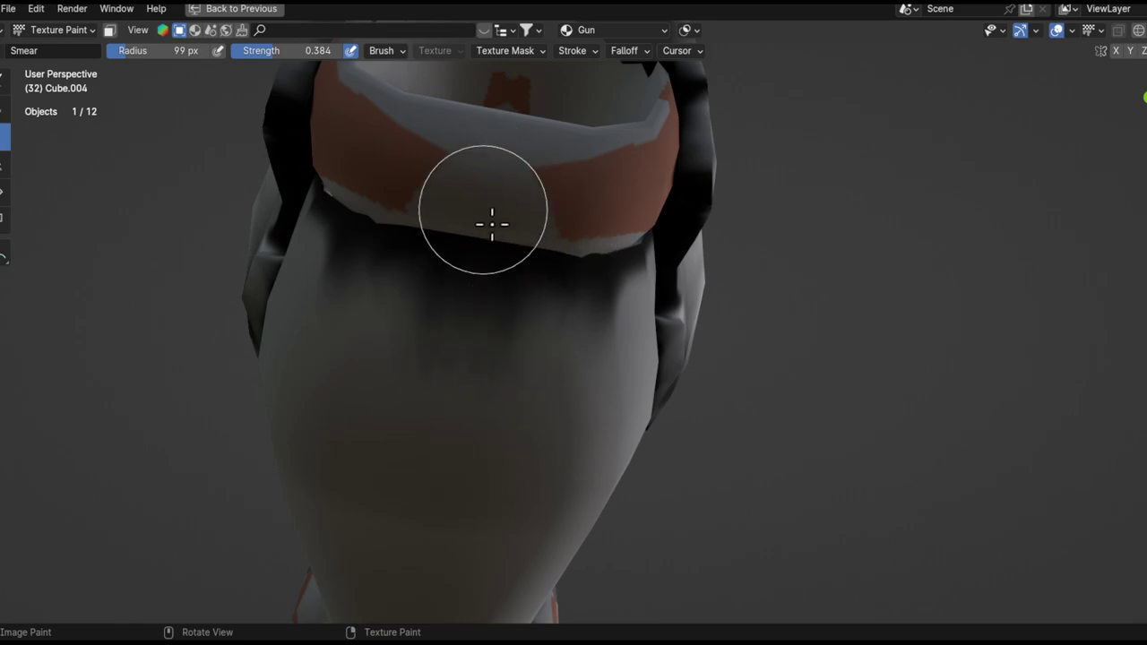
- Continue smearing the muzzle band's shadow around the lower side of the gun body
{"action": "middle_click_drag", "start_coordinate": [532, 230], "coordinate": [564, 406]}
{"action": "mouse_move", "coordinate": [565, 406]}
{"action": "left_mouse_down"}
{"action": "mouse_move", "coordinate": [597, 422]}
{"action": "mouse_move", "coordinate": [546, 215]}
{"action": "mouse_move", "coordinate": [661, 356]}
{"action": "left_mouse_up"}
{"action": "mouse_move", "coordinate": [661, 356]}
{"action": "middle_mouse_down"}
{"action": "mouse_move", "coordinate": [607, 281]}
{"action": "mouse_move", "coordinate": [581, 299]}
{"action": "middle_mouse_up"}
{"action": "mouse_move", "coordinate": [581, 299]}
{"action": "left_mouse_down"}
{"action": "mouse_move", "coordinate": [597, 277]}
{"action": "mouse_move", "coordinate": [662, 313]}
{"action": "mouse_move", "coordinate": [671, 361]}
{"action": "mouse_move", "coordinate": [583, 215]}
{"action": "mouse_move", "coordinate": [619, 187]}
{"action": "mouse_move", "coordinate": [693, 318]}
{"action": "mouse_move", "coordinate": [630, 215]}
{"action": "mouse_move", "coordinate": [617, 228]}
{"action": "mouse_move", "coordinate": [645, 289]}
{"action": "left_mouse_up"}
{"action": "middle_click_drag", "start_coordinate": [645, 290], "coordinate": [654, 225]}
{"action": "mouse_move", "coordinate": [655, 226]}
{"action": "left_mouse_down"}
{"action": "mouse_move", "coordinate": [675, 246]}
{"action": "mouse_move", "coordinate": [647, 248]}
{"action": "mouse_move", "coordinate": [645, 227]}
{"action": "mouse_move", "coordinate": [618, 234]}
{"action": "mouse_move", "coordinate": [594, 200]}
{"action": "mouse_move", "coordinate": [635, 121]}
{"action": "left_mouse_up"}
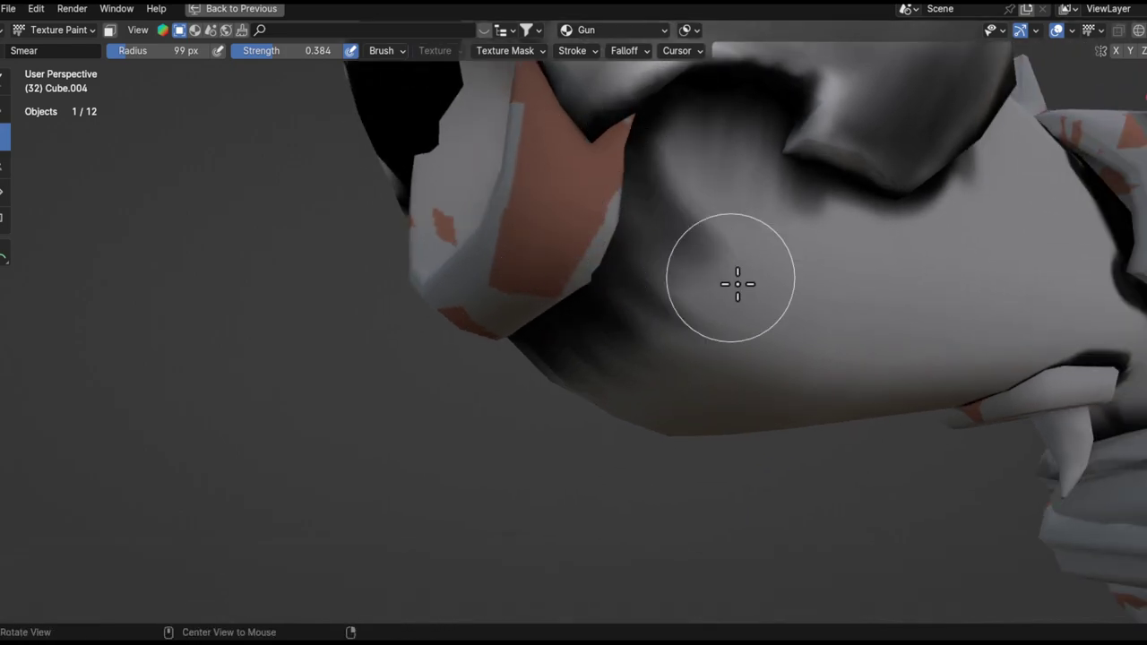
- Blend the smeared shadow inside the skull's mouth notch with the muzzle band's shadow
{"action": "mouse_move", "coordinate": [737, 282]}
{"action": "left_mouse_down", "text": "alt"}
{"action": "mouse_move", "coordinate": [699, 264]}
{"action": "mouse_move", "coordinate": [743, 238]}
{"action": "left_mouse_up", "text": "alt"}
{"action": "middle_click_drag", "start_coordinate": [671, 448], "coordinate": [670, 297]}
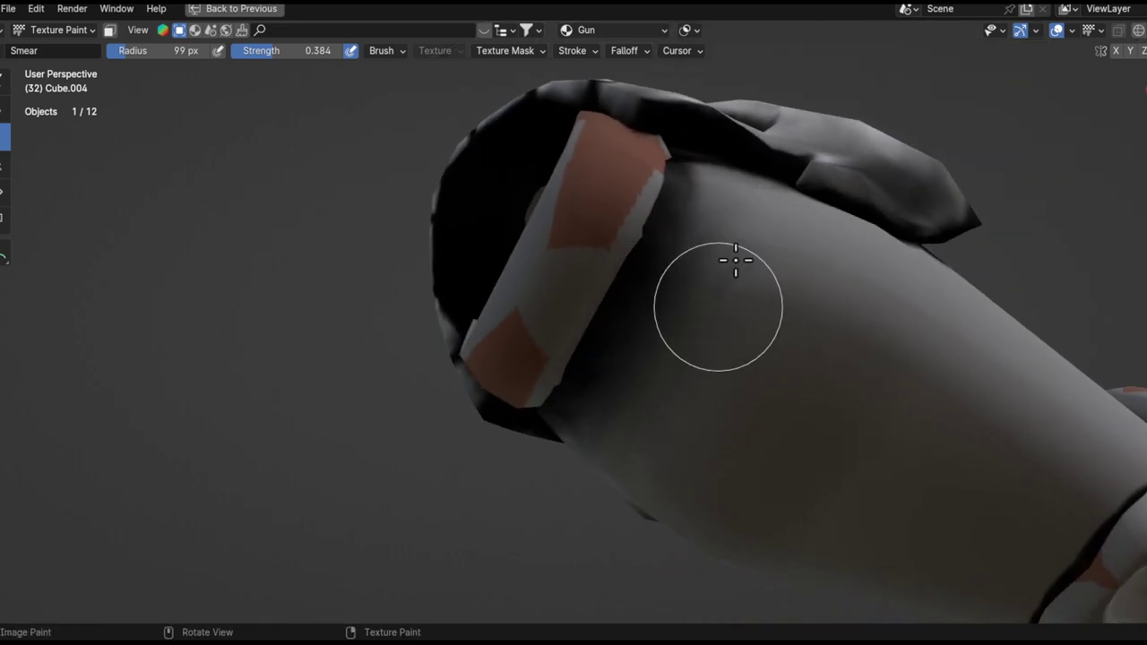
{"action": "mouse_move", "coordinate": [635, 364]}
{"action": "middle_mouse_down"}
{"action": "mouse_move", "coordinate": [734, 251]}
{"action": "mouse_move", "coordinate": [689, 185]}
{"action": "middle_mouse_up"}
{"action": "mouse_move", "coordinate": [748, 188]}
{"action": "left_mouse_down"}
{"action": "mouse_move", "coordinate": [704, 223]}
{"action": "mouse_move", "coordinate": [645, 188]}
{"action": "mouse_move", "coordinate": [658, 328]}
{"action": "mouse_move", "coordinate": [696, 201]}
{"action": "left_mouse_up"}
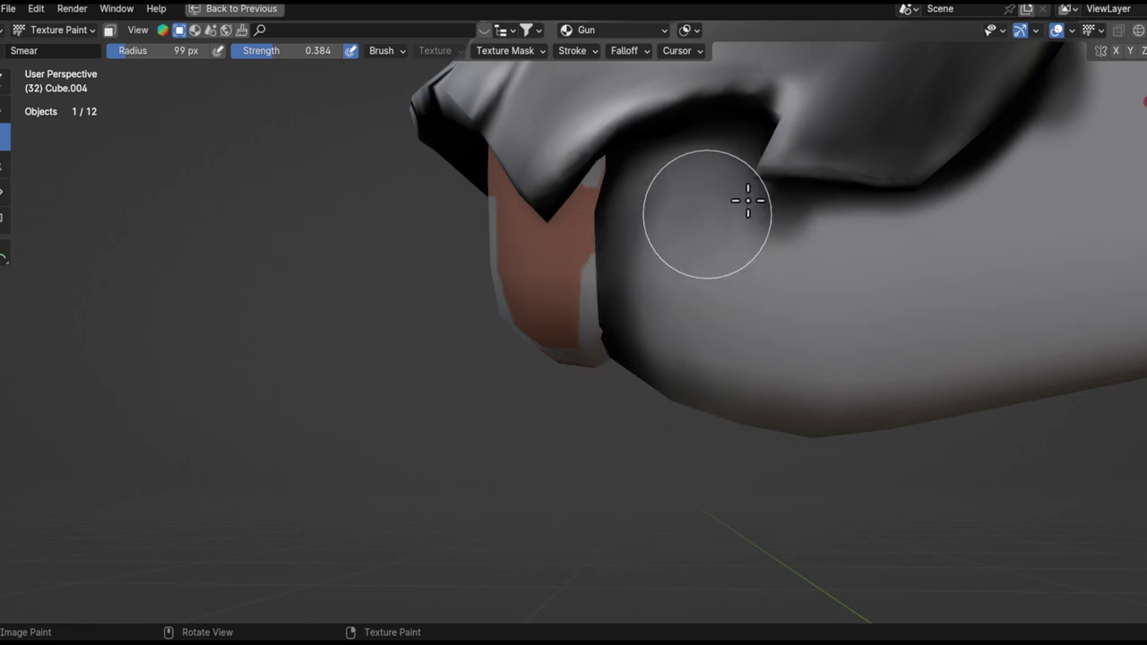
- Smear the shadow beneath the skull's cheek down onto the gun body with the 99 px brush, blending it toward the muzzle band
{"action": "middle_click_drag", "start_coordinate": [747, 200], "coordinate": [729, 325]}
{"action": "mouse_move", "coordinate": [943, 294]}
{"action": "left_mouse_down"}
{"action": "mouse_move", "coordinate": [911, 286]}
{"action": "mouse_move", "coordinate": [975, 292]}
{"action": "mouse_move", "coordinate": [791, 325]}
{"action": "mouse_move", "coordinate": [827, 250]}
{"action": "mouse_move", "coordinate": [819, 276]}
{"action": "mouse_move", "coordinate": [813, 251]}
{"action": "mouse_move", "coordinate": [837, 371]}
{"action": "left_mouse_up"}
{"action": "middle_click_drag", "start_coordinate": [862, 306], "coordinate": [736, 378], "text": "shift"}
{"action": "mouse_move", "coordinate": [735, 378]}
{"action": "left_mouse_down"}
{"action": "mouse_move", "coordinate": [753, 396]}
{"action": "mouse_move", "coordinate": [836, 340]}
{"action": "mouse_move", "coordinate": [929, 251]}
{"action": "mouse_move", "coordinate": [905, 268]}
{"action": "mouse_move", "coordinate": [947, 276]}
{"action": "mouse_move", "coordinate": [970, 210]}
{"action": "mouse_move", "coordinate": [843, 306]}
{"action": "left_mouse_up"}
{"action": "mouse_move", "coordinate": [682, 380]}
{"action": "left_mouse_down"}
{"action": "mouse_move", "coordinate": [632, 341]}
{"action": "mouse_move", "coordinate": [691, 379]}
{"action": "mouse_move", "coordinate": [738, 378]}
{"action": "mouse_move", "coordinate": [615, 365]}
{"action": "mouse_move", "coordinate": [673, 359]}
{"action": "mouse_move", "coordinate": [805, 401]}
{"action": "left_mouse_up"}
{"action": "left_click_drag", "start_coordinate": [722, 371], "coordinate": [712, 340], "text": "alt"}
{"action": "left_click_drag", "start_coordinate": [713, 340], "coordinate": [688, 254], "text": "ctrl+alt"}
{"action": "left_click_drag", "start_coordinate": [640, 411], "coordinate": [591, 375], "text": "ctrl+alt"}
{"action": "mouse_move", "coordinate": [474, 524]}
{"action": "left_mouse_down"}
{"action": "mouse_move", "coordinate": [499, 328]}
{"action": "mouse_move", "coordinate": [570, 348]}
{"action": "left_mouse_up"}
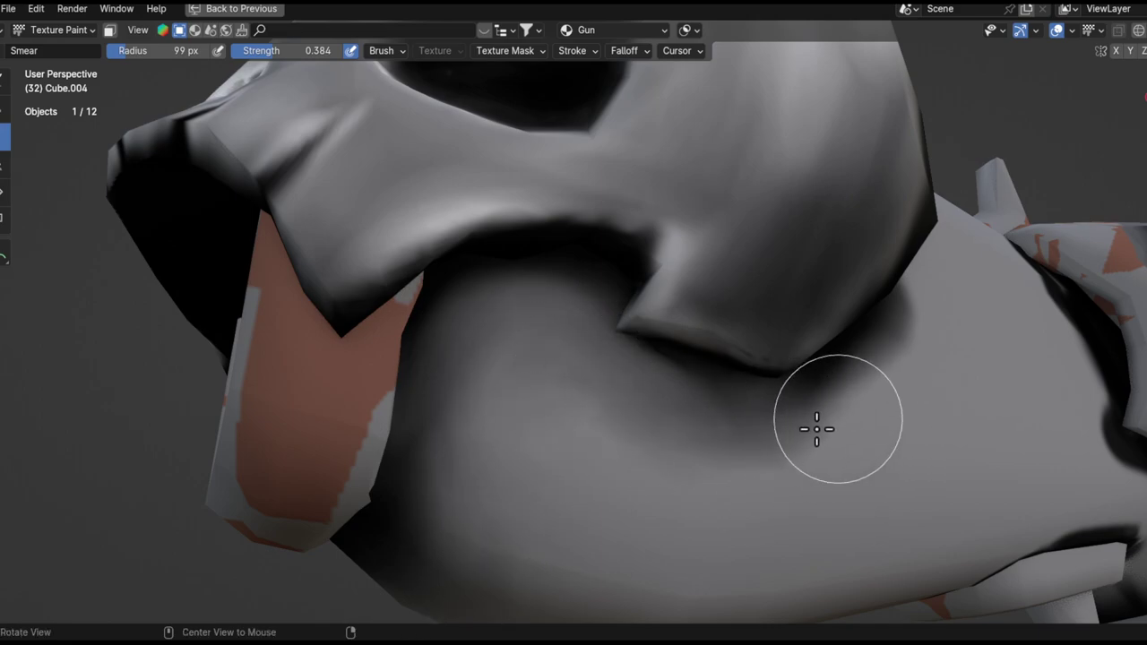
- Smear the dark shadow at the skull's lower rear corner outward into the gun body
{"action": "scroll", "coordinate": [817, 429], "scroll_direction": "down", "scroll_amount": 5}
{"action": "scroll", "coordinate": [770, 451], "scroll_direction": "up", "scroll_amount": 2}
{"action": "middle_click_drag", "start_coordinate": [778, 393], "coordinate": [839, 245]}
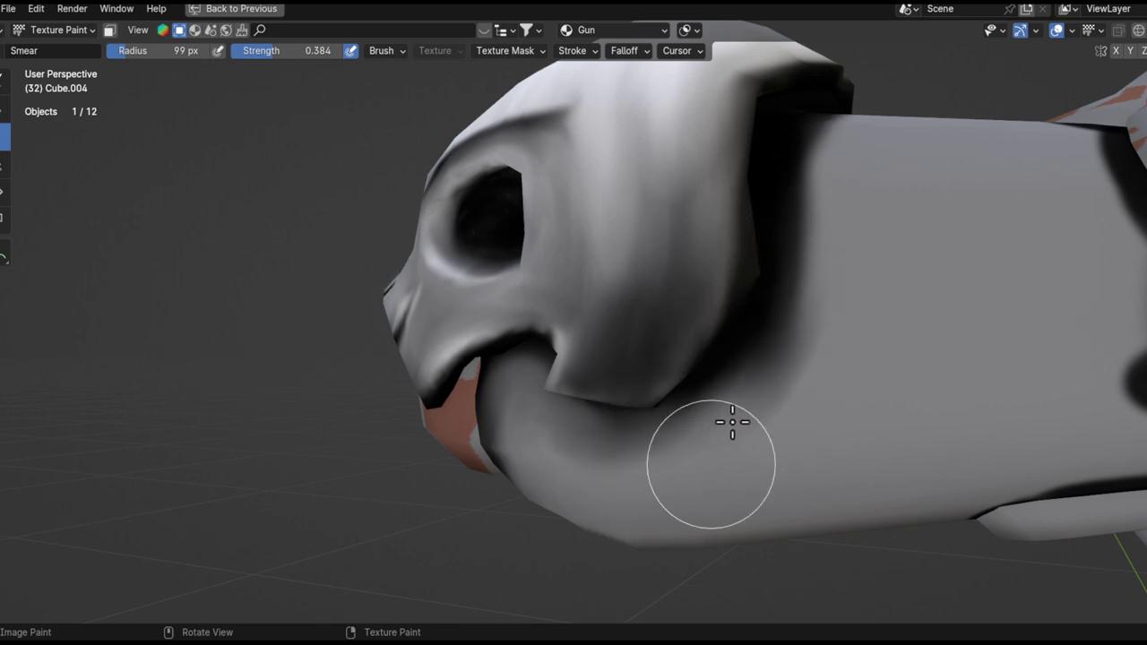
{"action": "left_click_drag", "start_coordinate": [809, 268], "coordinate": [787, 404]}
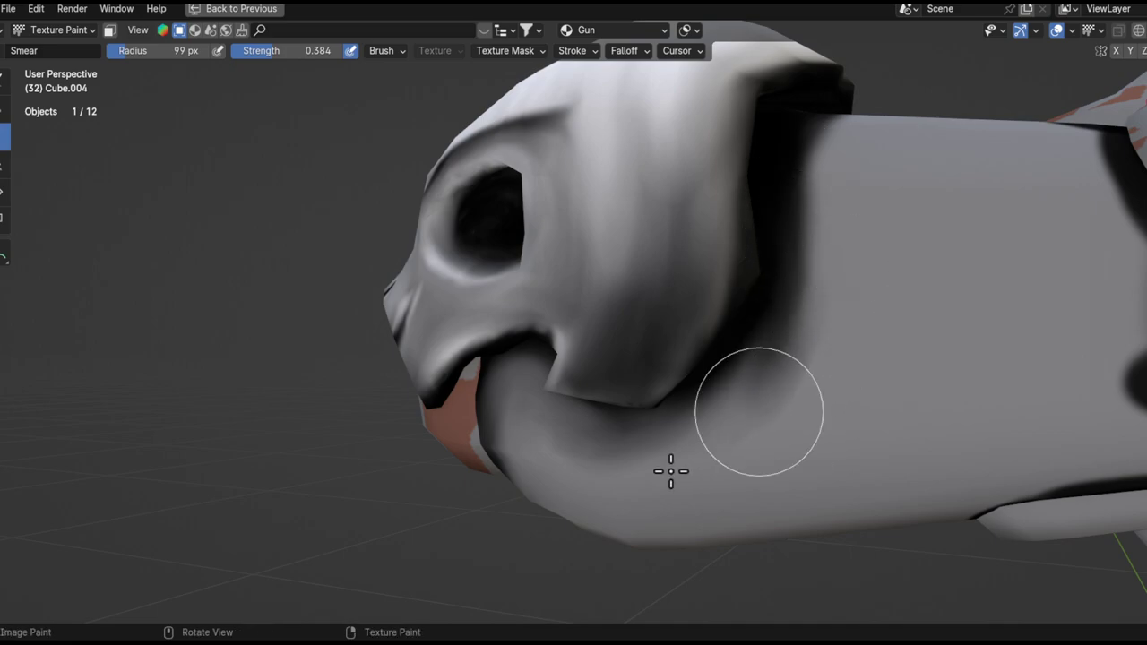
- Examine the shadow behind the skull from the side, from above and from a distance
{"action": "middle_click_drag", "start_coordinate": [684, 452], "coordinate": [709, 529]}
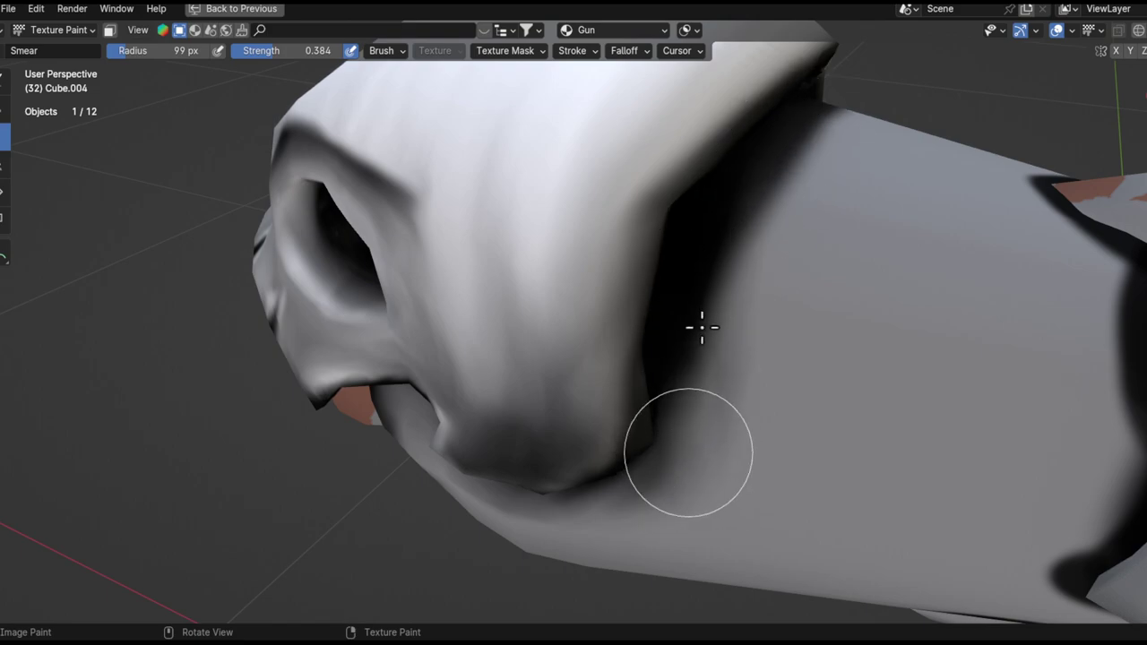
{"action": "left_click_drag", "start_coordinate": [734, 287], "coordinate": [757, 229], "text": "alt"}
{"action": "left_click_drag", "start_coordinate": [757, 228], "coordinate": [719, 466], "text": "ctrl+alt"}
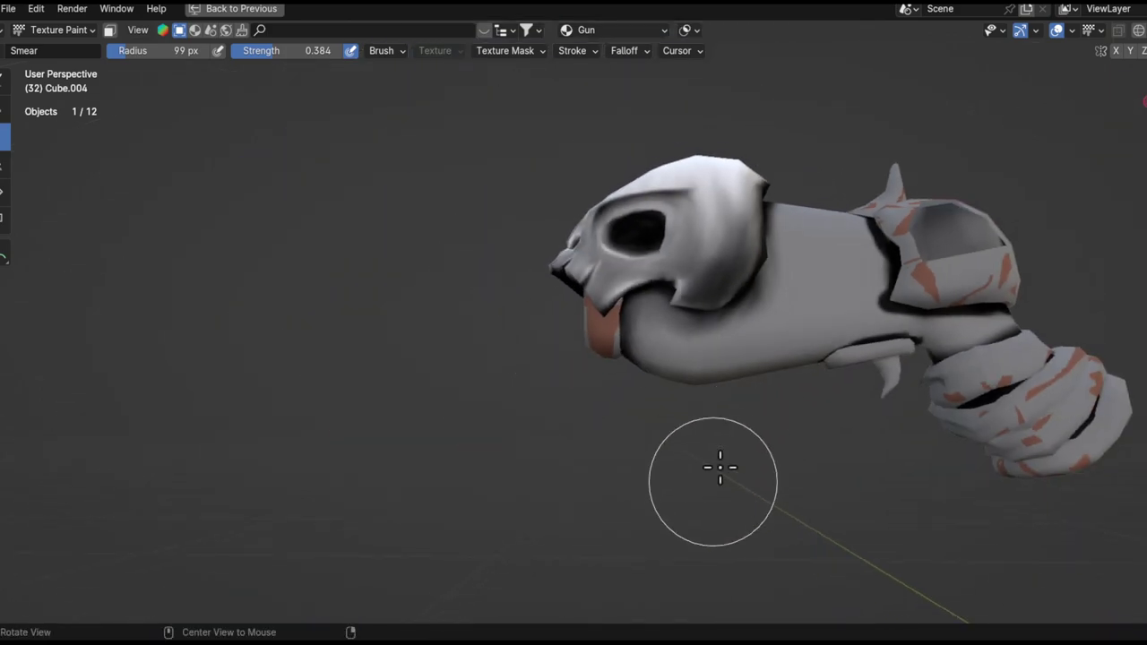
{"action": "left_click_drag", "start_coordinate": [773, 379], "coordinate": [806, 239], "text": "ctrl+alt"}
{"action": "mouse_move", "coordinate": [806, 239]}
{"action": "left_mouse_down", "text": "alt+shift"}
{"action": "mouse_move", "coordinate": [761, 313]}
{"action": "mouse_move", "coordinate": [654, 350]}
{"action": "left_mouse_up", "text": "alt+shift"}
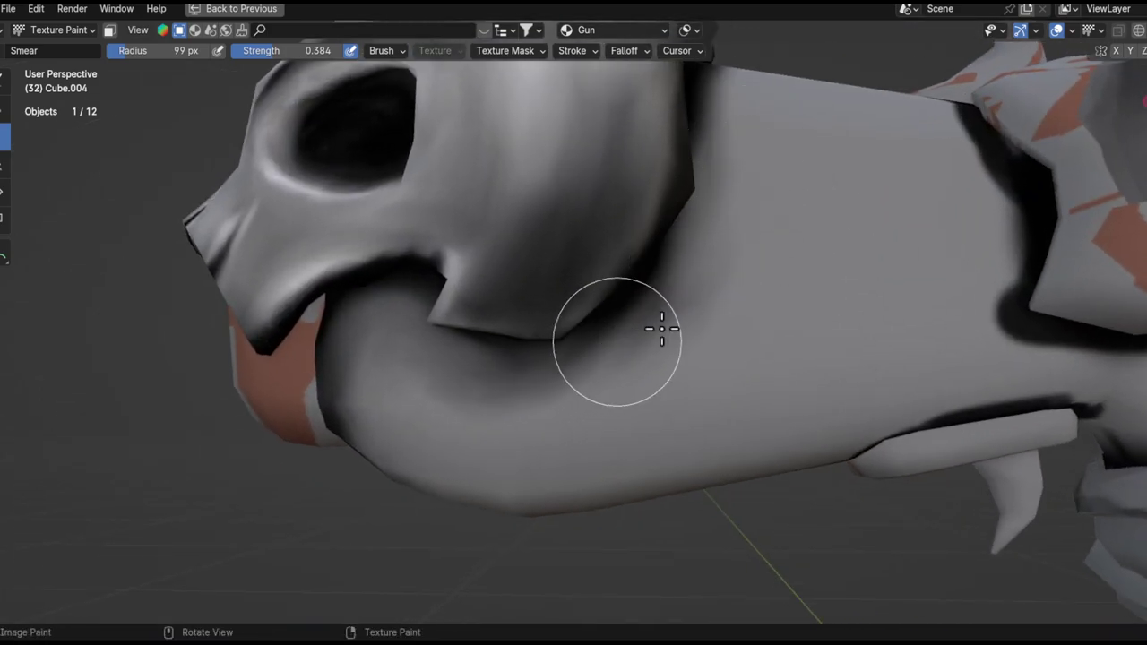
{"action": "left_click_drag", "start_coordinate": [672, 369], "coordinate": [651, 436], "text": "alt+shift"}
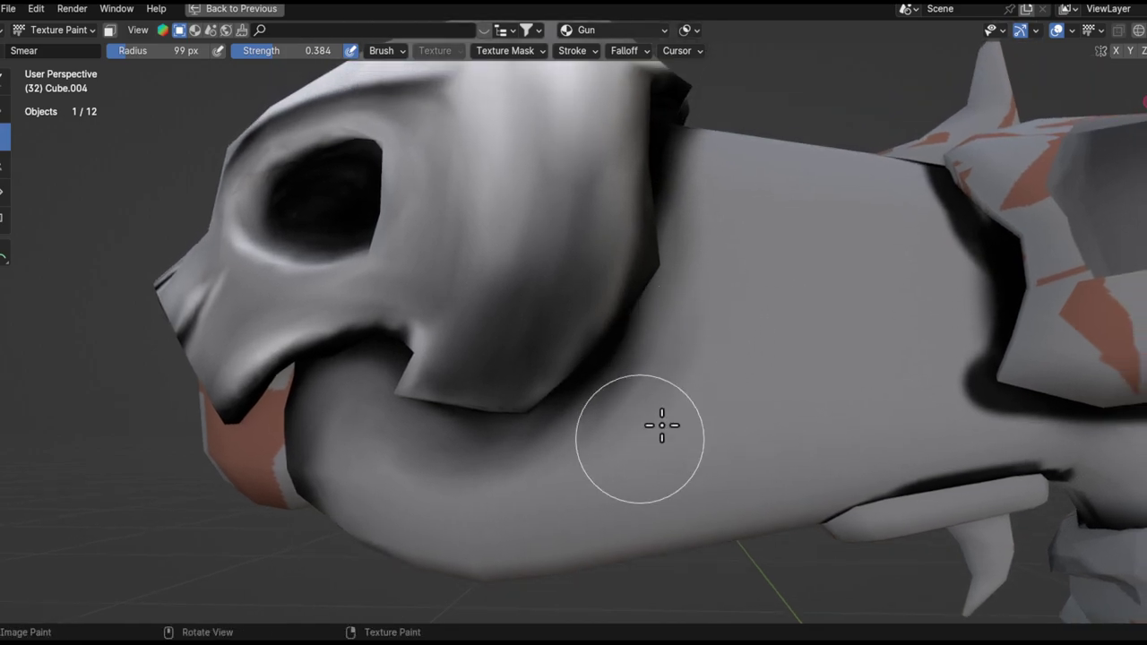
{"action": "mouse_move", "coordinate": [686, 284]}
{"action": "left_mouse_down", "text": "alt"}
{"action": "mouse_move", "coordinate": [722, 266]}
{"action": "mouse_move", "coordinate": [680, 390]}
{"action": "left_mouse_up", "text": "alt"}
{"action": "mouse_move", "coordinate": [654, 505]}
{"action": "middle_mouse_down"}
{"action": "mouse_move", "coordinate": [684, 320]}
{"action": "mouse_move", "coordinate": [625, 475]}
{"action": "middle_mouse_up"}
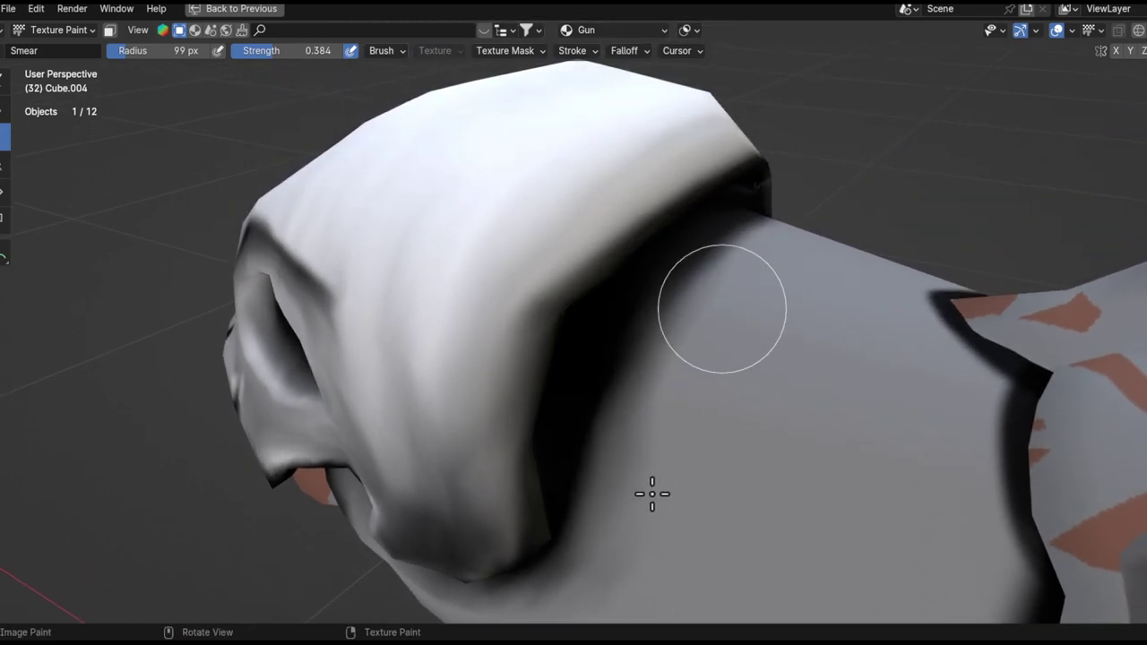
{"action": "middle_click_drag", "start_coordinate": [735, 313], "coordinate": [606, 431]}
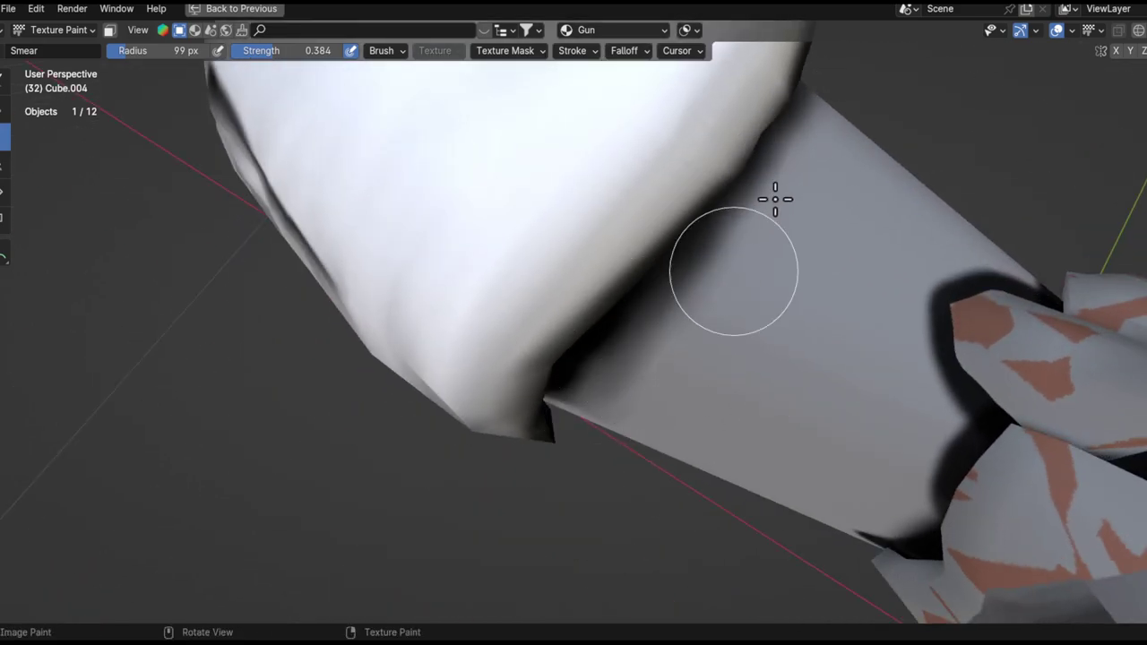
{"action": "middle_click_drag", "start_coordinate": [703, 323], "coordinate": [675, 305]}
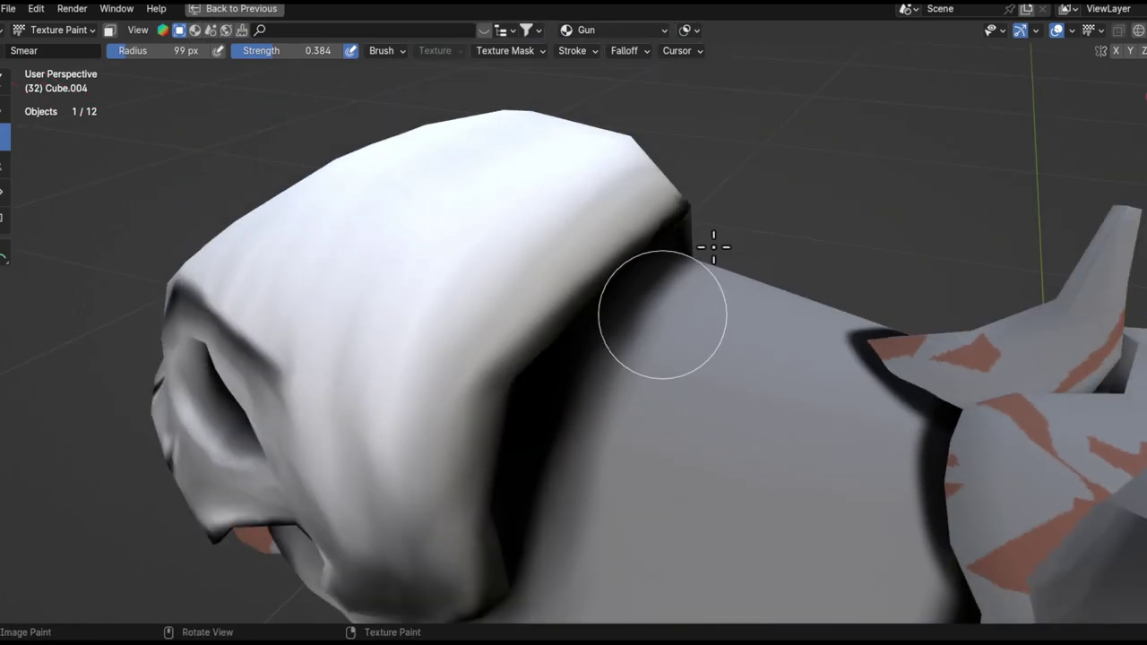
- Enlarge the Smear brush to 138 px and smear the upper part of the shadow behind the skull
{"action": "middle_click_drag", "start_coordinate": [627, 351], "coordinate": [640, 376]}
{"action": "key", "text": "f"}
{"action": "left_click", "coordinate": [664, 359]}
{"action": "mouse_move", "coordinate": [696, 272]}
{"action": "left_mouse_down"}
{"action": "mouse_move", "coordinate": [640, 341]}
{"action": "mouse_move", "coordinate": [698, 241]}
{"action": "left_mouse_up"}
{"action": "middle_click_drag", "start_coordinate": [560, 445], "coordinate": [670, 251]}
{"action": "middle_click_drag", "start_coordinate": [637, 342], "coordinate": [633, 289]}
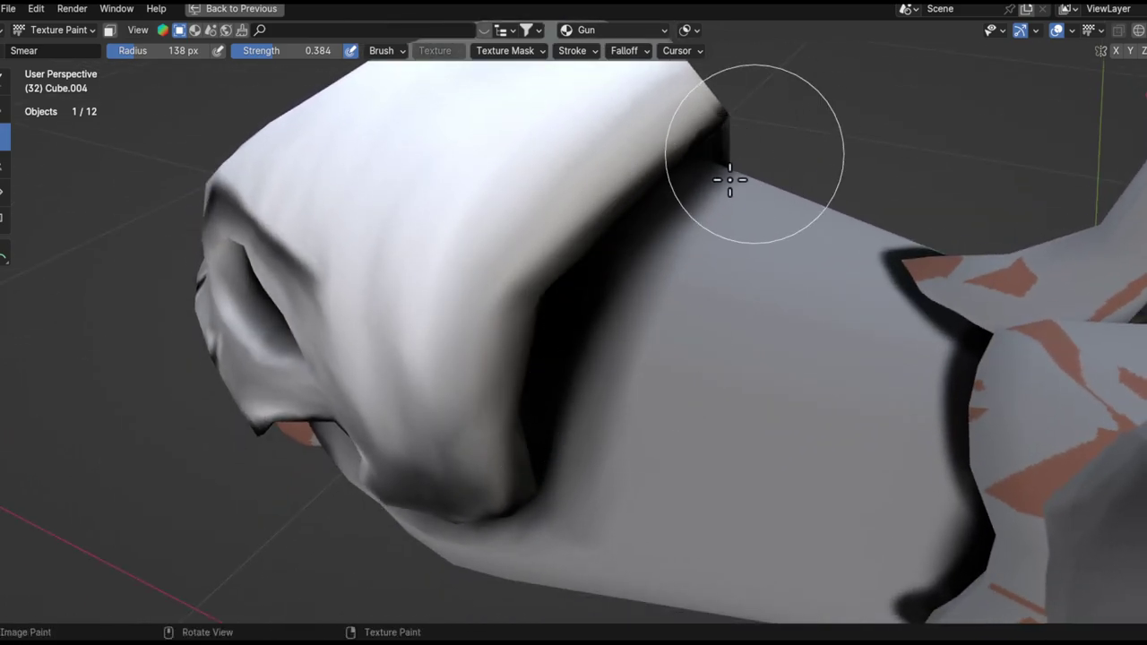
- Smear the shadow's edge where the back of the skull meets the top of the gun body
{"action": "middle_click_drag", "start_coordinate": [729, 174], "coordinate": [704, 220]}
{"action": "mouse_move", "coordinate": [630, 349]}
{"action": "middle_mouse_down"}
{"action": "mouse_move", "coordinate": [608, 391]}
{"action": "mouse_move", "coordinate": [615, 418]}
{"action": "mouse_move", "coordinate": [618, 242]}
{"action": "middle_mouse_up"}
{"action": "middle_click_drag", "start_coordinate": [588, 376], "coordinate": [597, 243], "text": "shift"}
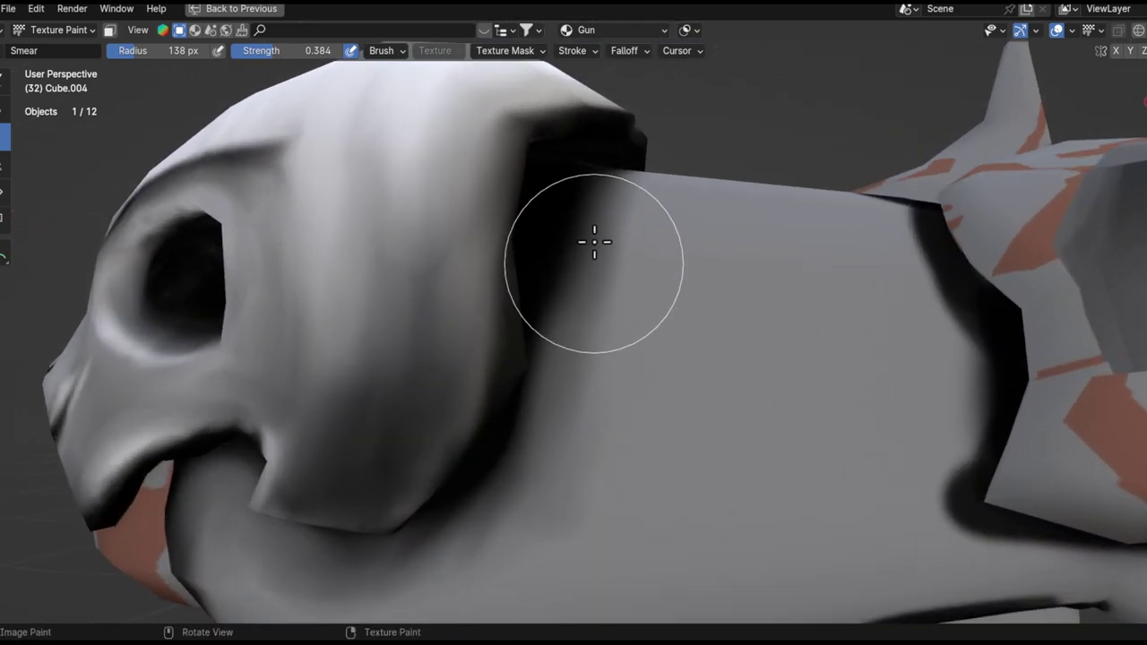
{"action": "middle_click_drag", "start_coordinate": [596, 174], "coordinate": [507, 357]}
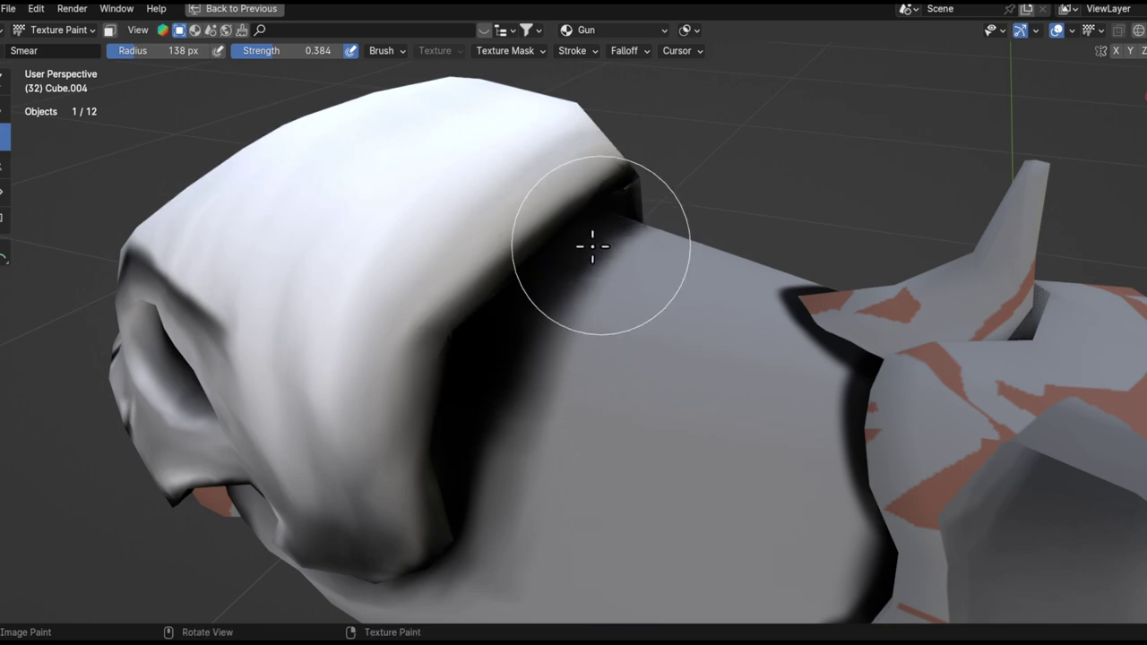
{"action": "mouse_move", "coordinate": [620, 249]}
{"action": "left_mouse_down"}
{"action": "mouse_move", "coordinate": [514, 520]}
{"action": "mouse_move", "coordinate": [568, 309]}
{"action": "left_mouse_up"}
{"action": "mouse_move", "coordinate": [568, 309]}
{"action": "middle_mouse_down", "text": "ctrl"}
{"action": "mouse_move", "coordinate": [568, 454]}
{"action": "mouse_move", "coordinate": [593, 362]}
{"action": "middle_mouse_up", "text": "ctrl"}
- Examine the blended shadows around the skull and muzzle band from the side, below and above
{"action": "middle_click_drag", "start_coordinate": [627, 283], "coordinate": [663, 192]}
{"action": "middle_click_drag", "start_coordinate": [649, 269], "coordinate": [623, 215], "text": "ctrl"}
{"action": "mouse_move", "coordinate": [599, 287]}
{"action": "middle_mouse_down", "text": "shift"}
{"action": "mouse_move", "coordinate": [647, 228]}
{"action": "mouse_move", "coordinate": [631, 255]}
{"action": "middle_mouse_up", "text": "shift"}
{"action": "scroll", "coordinate": [582, 313], "scroll_direction": "up", "scroll_amount": 2}
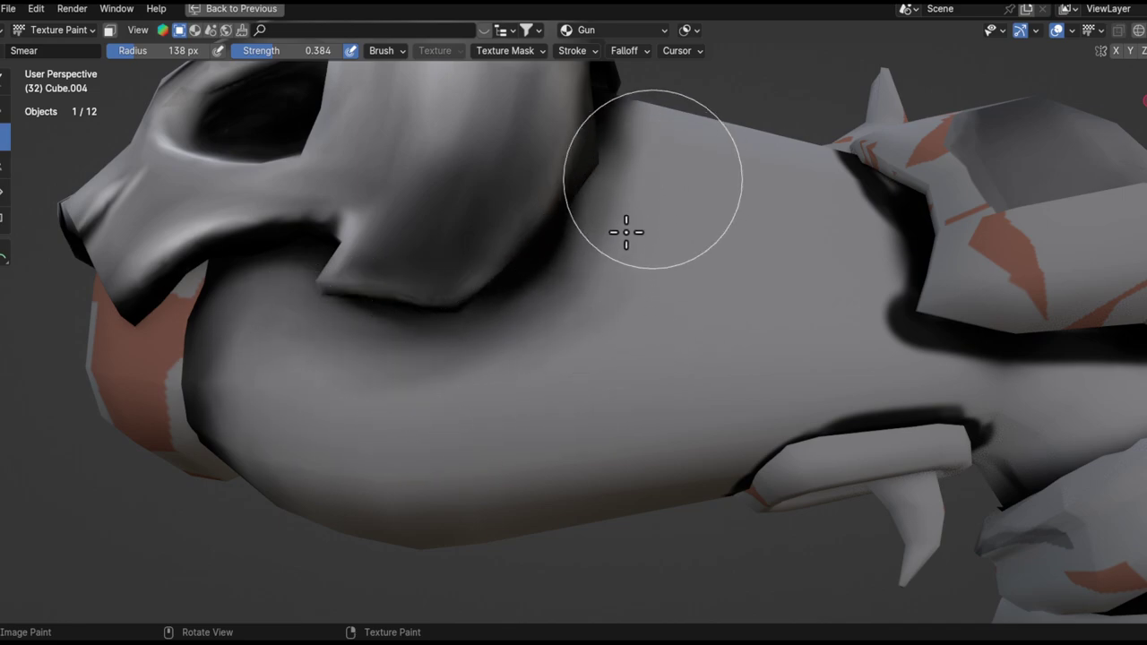
{"action": "middle_click_drag", "start_coordinate": [506, 332], "coordinate": [466, 384]}
{"action": "middle_click_drag", "start_coordinate": [278, 362], "coordinate": [466, 354]}
{"action": "middle_click_drag", "start_coordinate": [466, 354], "coordinate": [534, 314]}
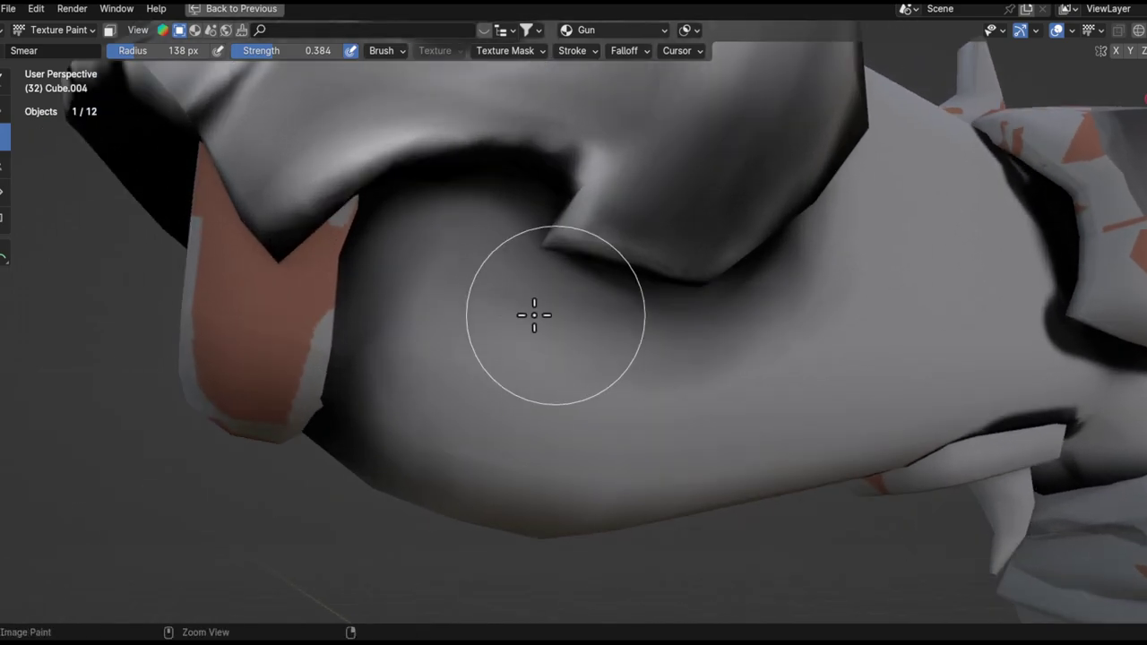
{"action": "middle_click_drag", "start_coordinate": [731, 336], "coordinate": [652, 309]}
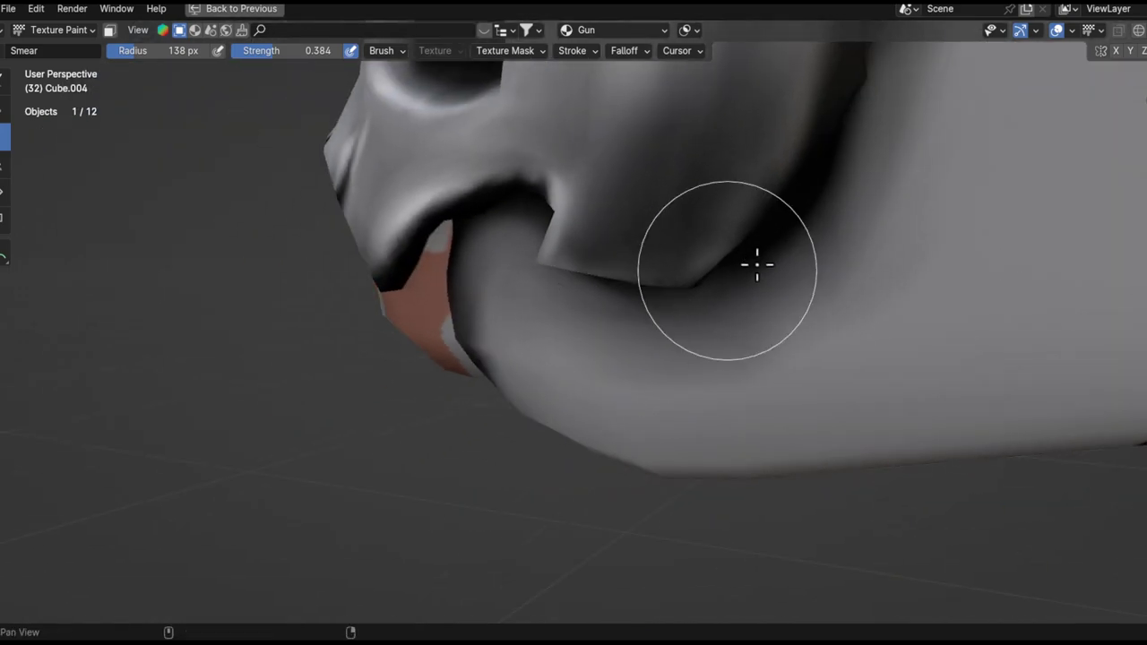
{"action": "middle_click_drag", "start_coordinate": [756, 263], "coordinate": [557, 448], "text": "shift"}
{"action": "mouse_move", "coordinate": [721, 289]}
{"action": "middle_mouse_down", "text": "shift"}
{"action": "mouse_move", "coordinate": [708, 328]}
{"action": "mouse_move", "coordinate": [750, 259]}
{"action": "mouse_move", "coordinate": [727, 323]}
{"action": "mouse_move", "coordinate": [722, 266]}
{"action": "mouse_move", "coordinate": [622, 376]}
{"action": "middle_mouse_up", "text": "shift"}
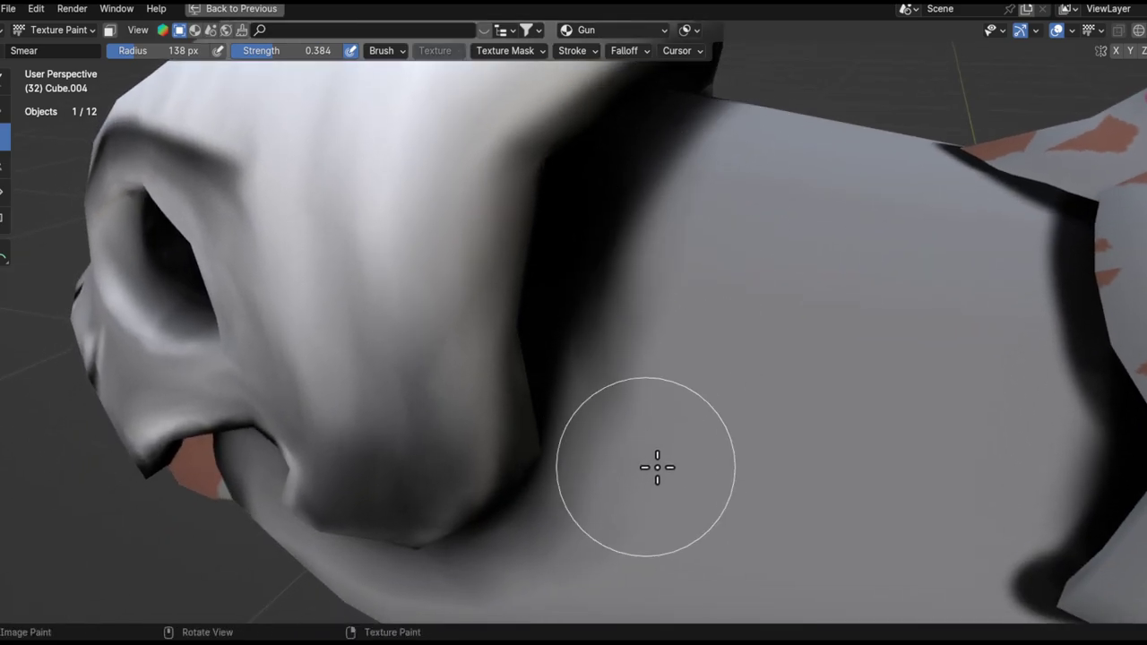
{"action": "middle_click_drag", "start_coordinate": [685, 460], "coordinate": [256, 112]}
- Switch back to the Soften brush and set its strength to 3 for the shadow around the rear wrapped part
{"action": "left_click", "coordinate": [12, 110]}
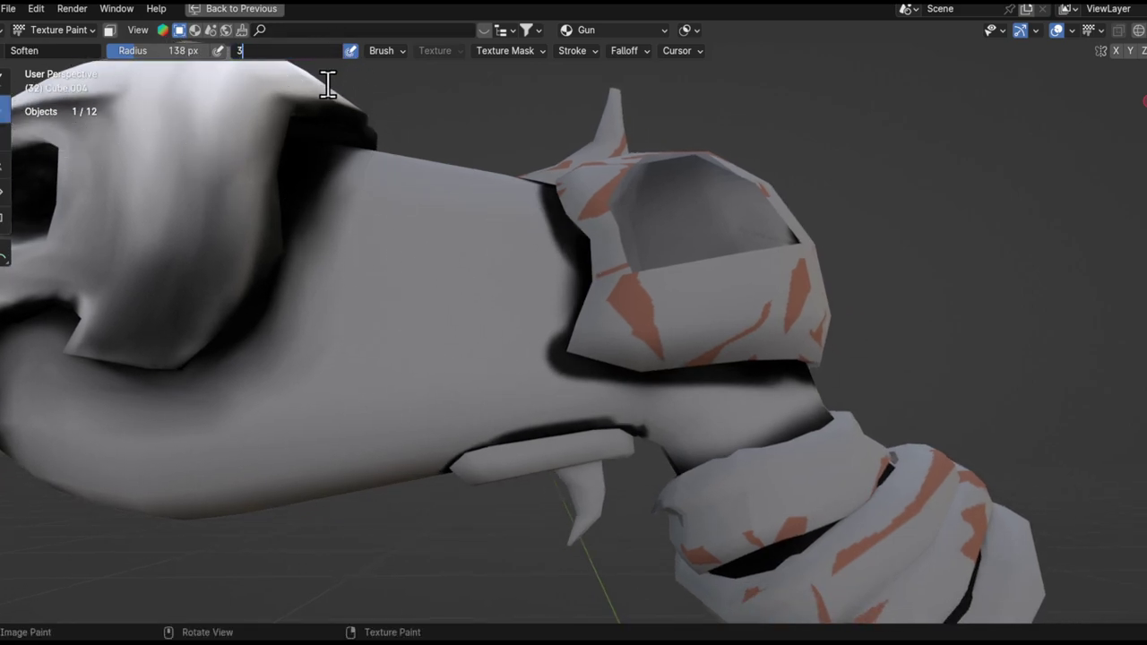
{"action": "type", "text": "3"}
{"action": "key", "text": "Return"}
{"action": "scroll", "coordinate": [538, 358], "scroll_direction": "up", "scroll_amount": 3}
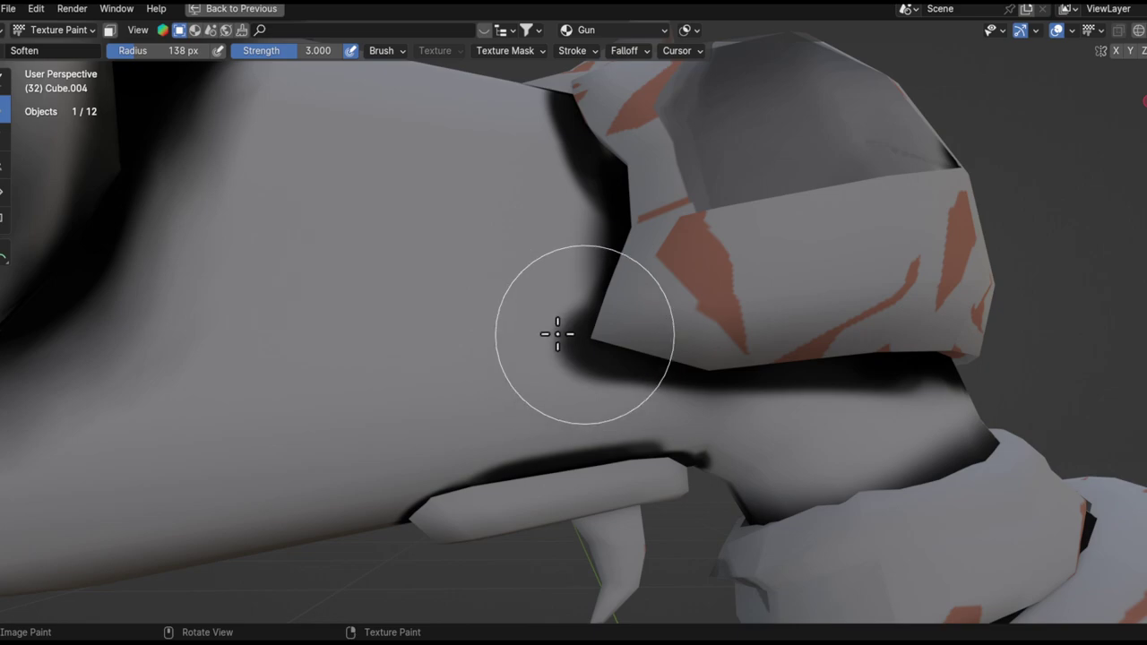
{"action": "scroll", "coordinate": [583, 313], "scroll_direction": "up", "scroll_amount": 3}
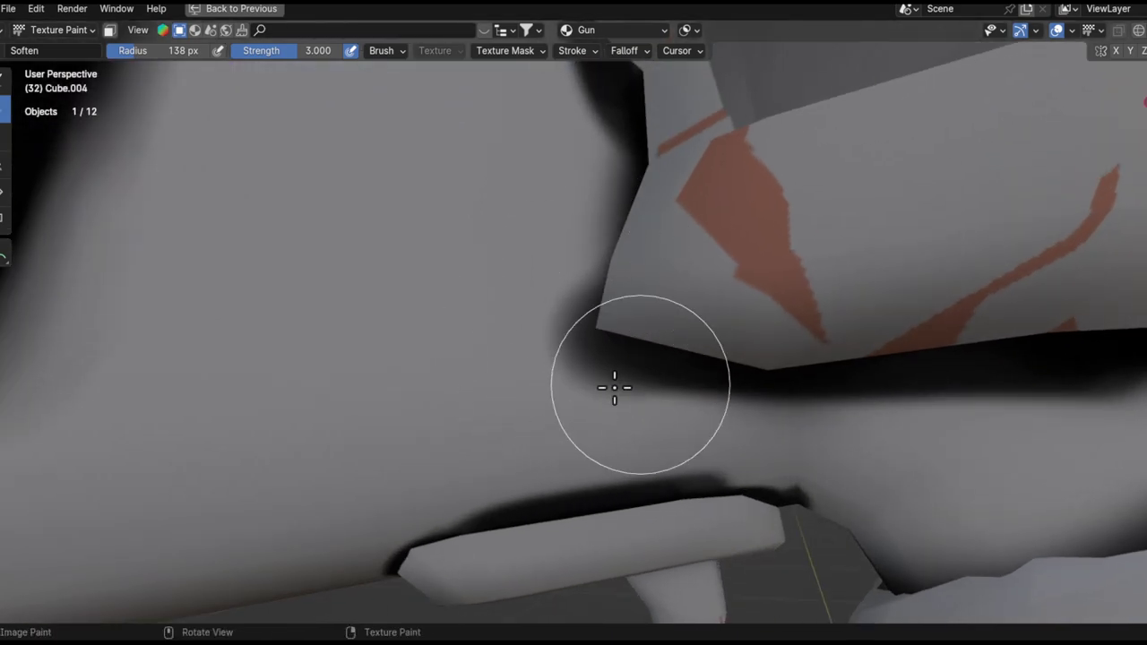
- Try softening the shadow around the skull's lower back corner at brush strength 10, and undo the strokes
{"action": "left_click", "coordinate": [316, 51]}
{"action": "type", "text": "10"}
{"action": "key", "text": "Return"}
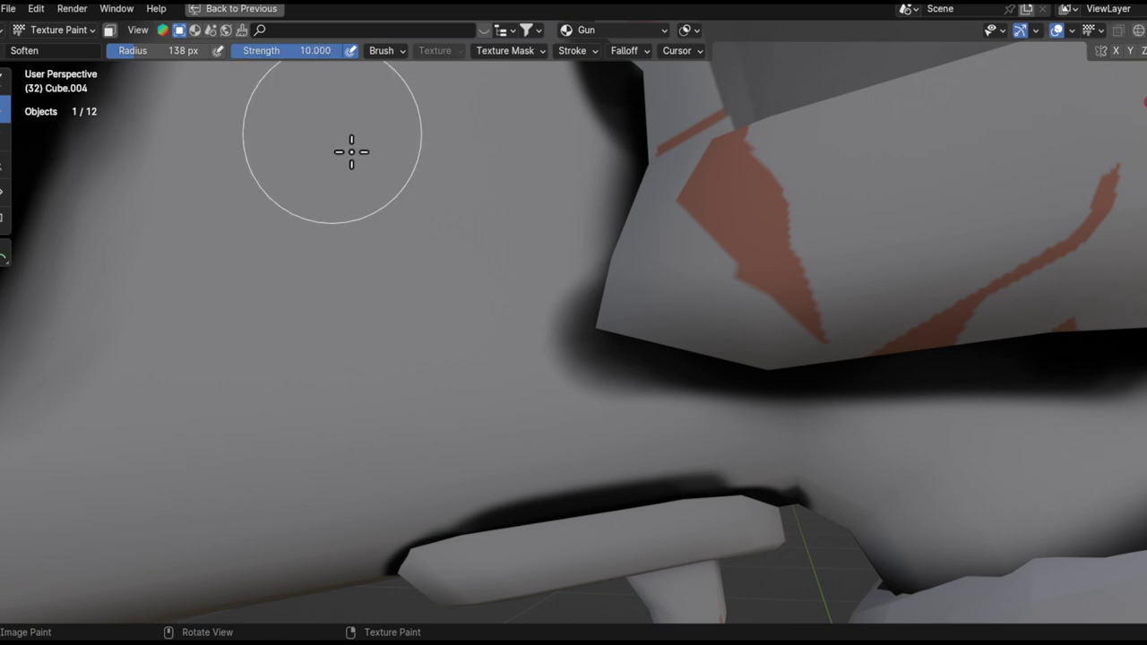
{"action": "left_click_drag", "start_coordinate": [597, 355], "coordinate": [563, 338]}
{"action": "key", "text": "ctrl+z"}
{"action": "left_click_drag", "start_coordinate": [580, 276], "coordinate": [576, 299]}
{"action": "key", "text": "ctrl+z"}
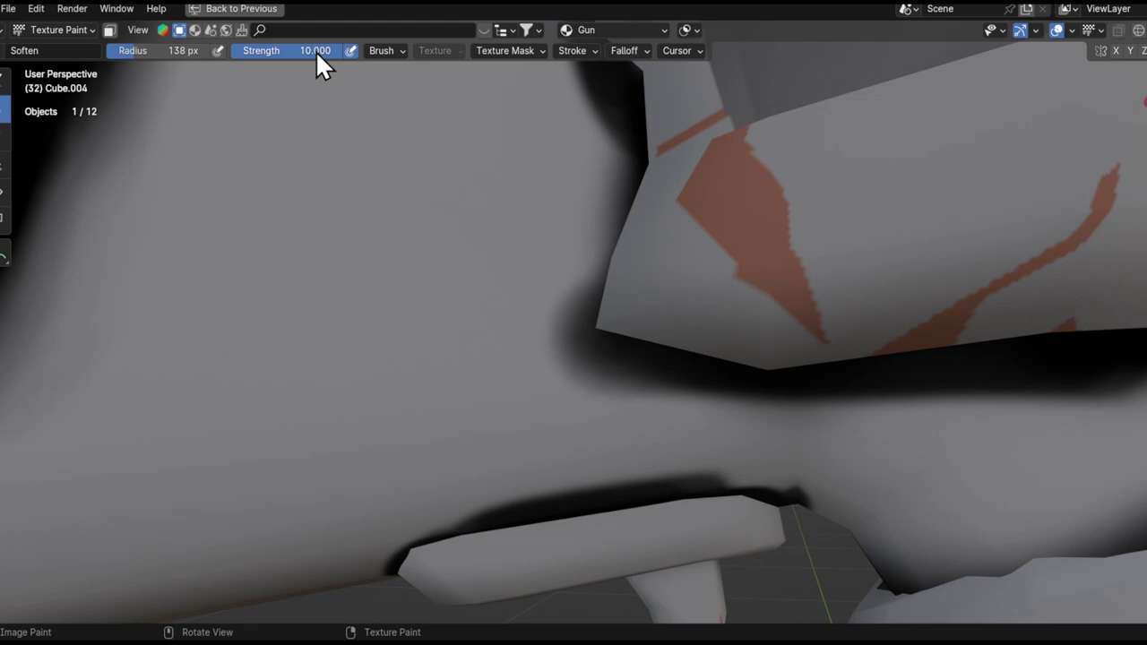
- Set the Soften brush's strength to 5 and soften the shadow around the skull's lower back corner
{"action": "left_click", "coordinate": [314, 51]}
{"action": "type", "text": "5"}
{"action": "key", "text": "Return"}
{"action": "mouse_move", "coordinate": [611, 353]}
{"action": "left_mouse_down"}
{"action": "mouse_move", "coordinate": [544, 300]}
{"action": "mouse_move", "coordinate": [594, 284]}
{"action": "mouse_move", "coordinate": [559, 278]}
{"action": "mouse_move", "coordinate": [532, 378]}
{"action": "mouse_move", "coordinate": [583, 299]}
{"action": "mouse_move", "coordinate": [591, 326]}
{"action": "left_mouse_up"}
{"action": "middle_click_drag", "start_coordinate": [584, 468], "coordinate": [601, 340], "text": "shift"}
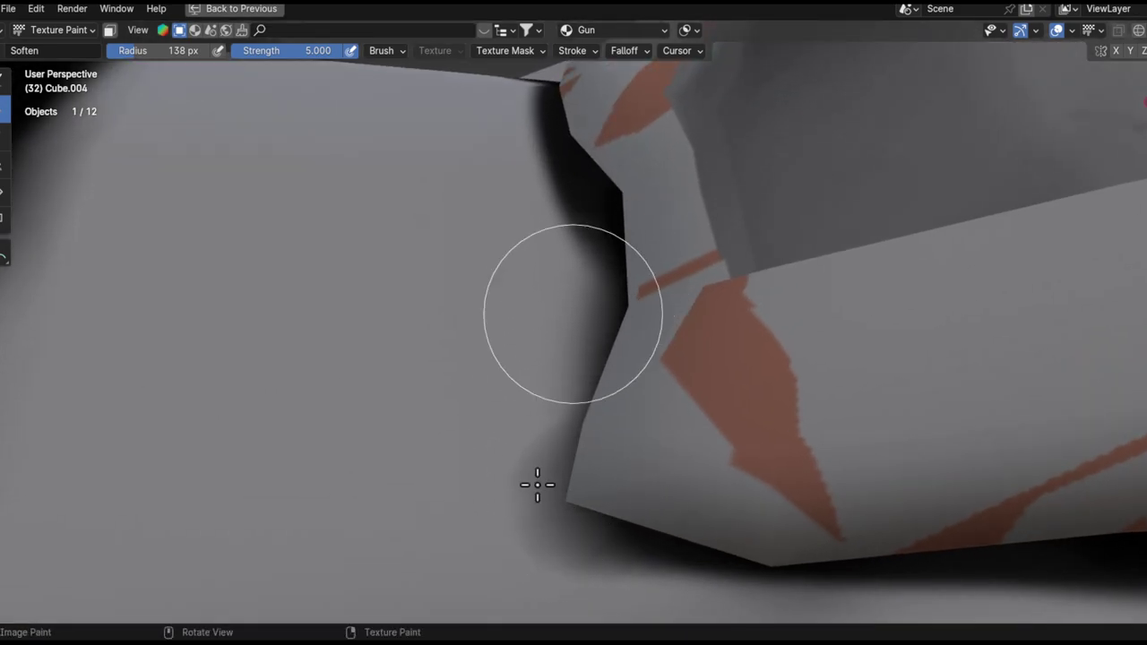
- Look through the Soften brush's settings and soften the shadow further up along the back of the skull
{"action": "mouse_move", "coordinate": [568, 414]}
{"action": "middle_mouse_down"}
{"action": "mouse_move", "coordinate": [550, 328]}
{"action": "mouse_move", "coordinate": [615, 350]}
{"action": "mouse_move", "coordinate": [583, 422]}
{"action": "mouse_move", "coordinate": [456, 135]}
{"action": "middle_mouse_up"}
{"action": "left_click", "coordinate": [384, 51]}
{"action": "left_click", "coordinate": [414, 168]}
{"action": "left_click", "coordinate": [411, 203]}
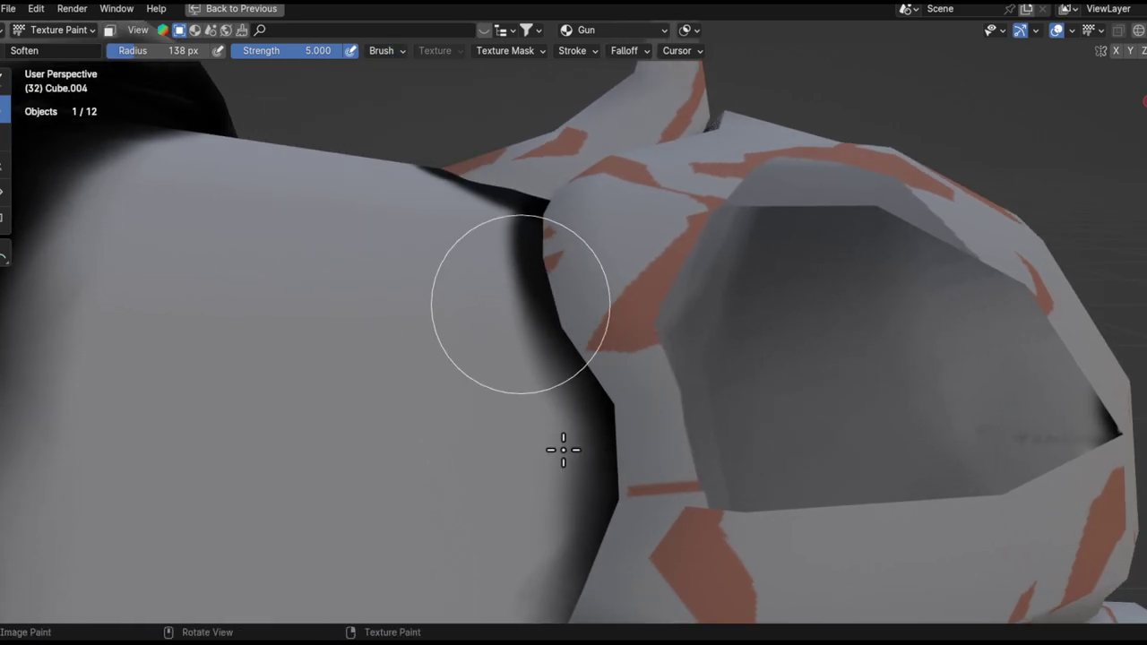
{"action": "middle_click_drag", "start_coordinate": [551, 406], "coordinate": [512, 397]}
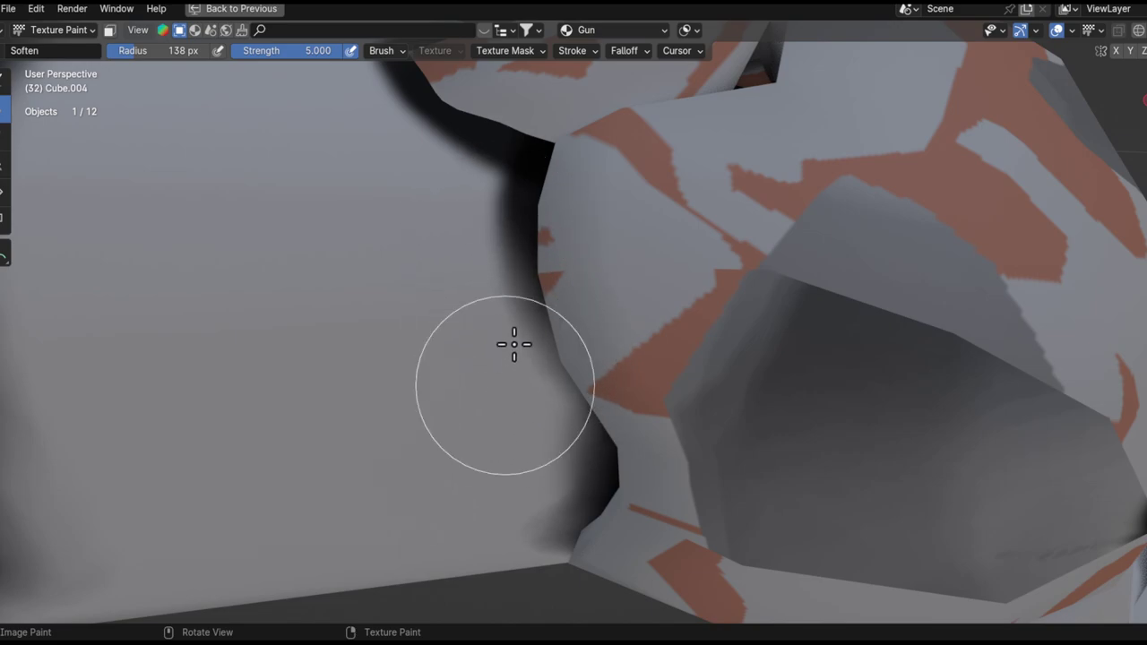
{"action": "mouse_move", "coordinate": [515, 344]}
{"action": "middle_mouse_down"}
{"action": "mouse_move", "coordinate": [491, 215]}
{"action": "mouse_move", "coordinate": [625, 159]}
{"action": "mouse_move", "coordinate": [550, 494]}
{"action": "mouse_move", "coordinate": [622, 259]}
{"action": "mouse_move", "coordinate": [558, 397]}
{"action": "mouse_move", "coordinate": [543, 292]}
{"action": "middle_mouse_up"}
- Set the Soften brush's strength to 7 and blur the shadow on the gun body behind the skull, below the horn
{"action": "left_click", "coordinate": [325, 50]}
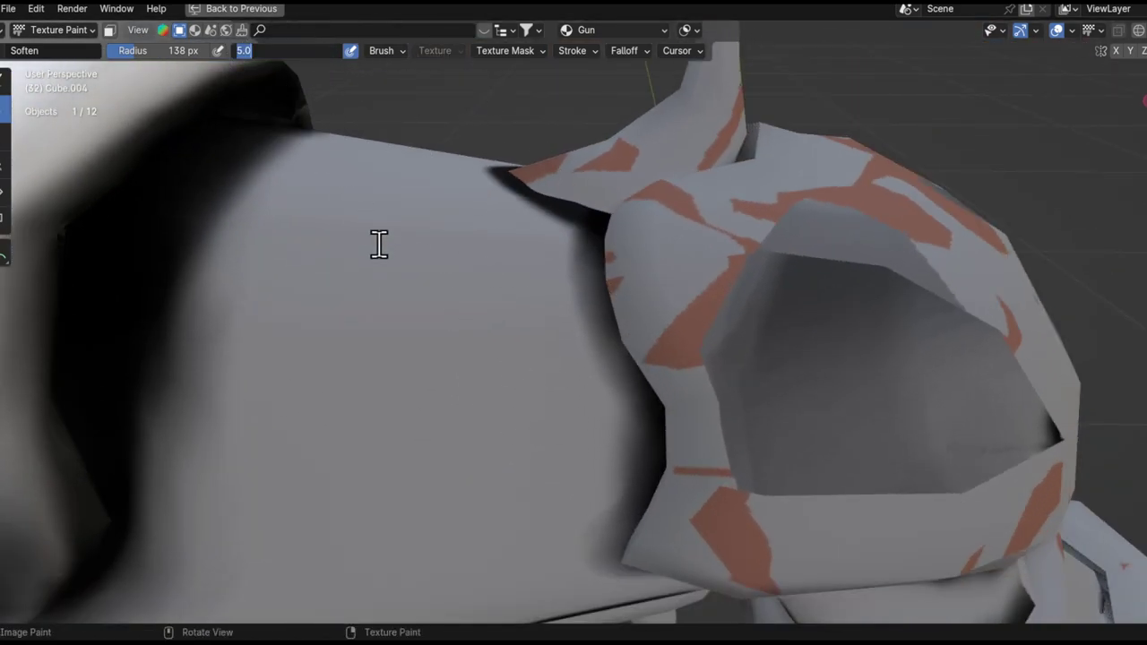
{"action": "type", "text": "7"}
{"action": "key", "text": "Return"}
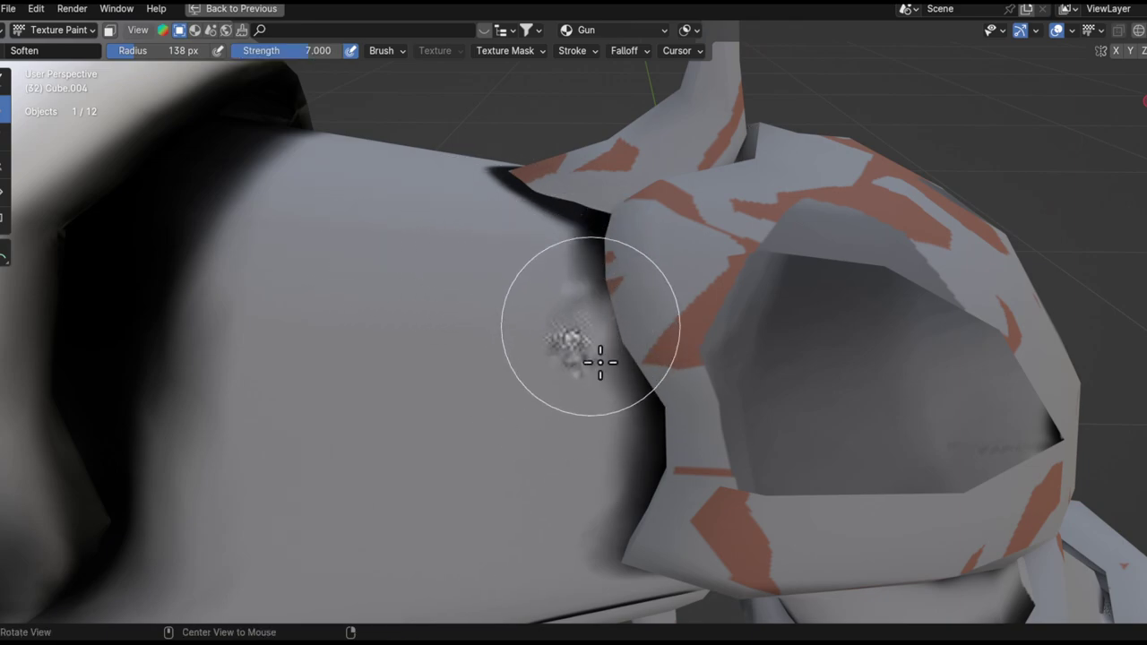
{"action": "middle_click", "coordinate": [595, 353], "text": "alt"}
{"action": "left_click_drag", "start_coordinate": [609, 343], "coordinate": [525, 362]}
{"action": "left_click_drag", "start_coordinate": [610, 337], "coordinate": [565, 370]}
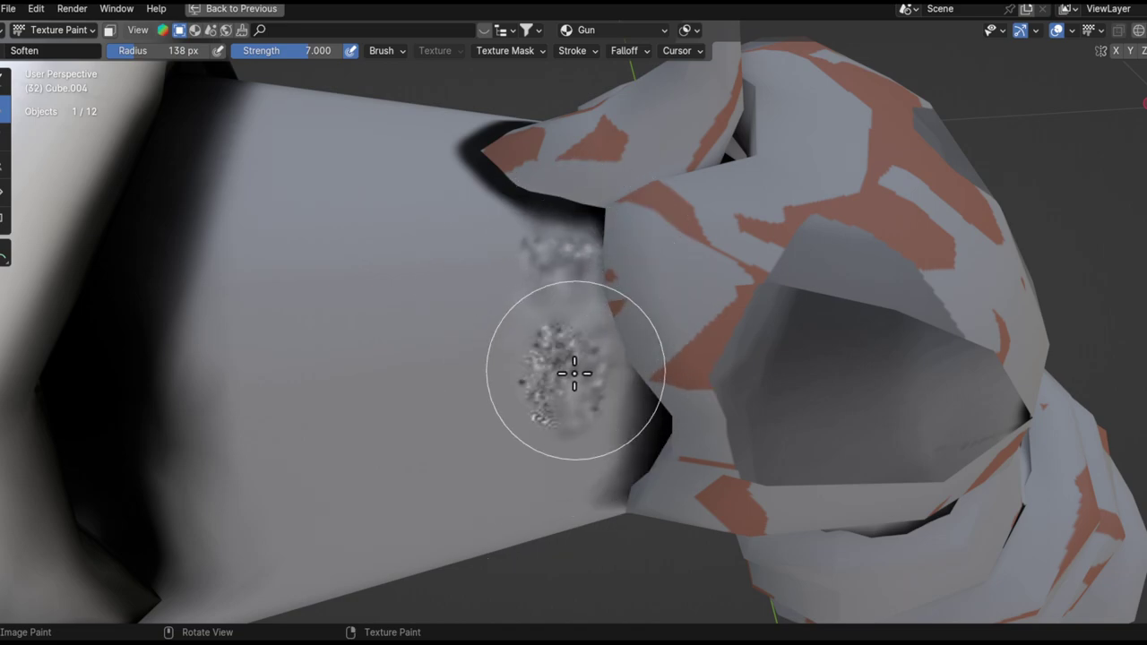
{"action": "left_click", "coordinate": [325, 51]}
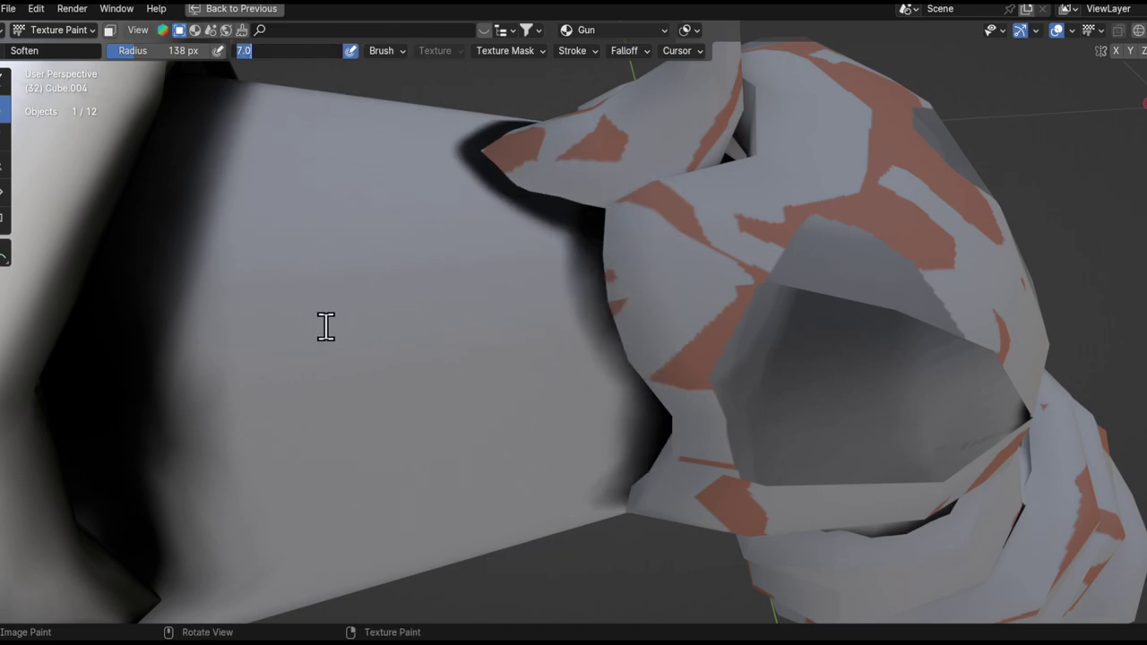
{"action": "type", "text": "'"}
{"action": "key", "text": "Return"}
{"action": "left_click_drag", "start_coordinate": [582, 302], "coordinate": [531, 341]}
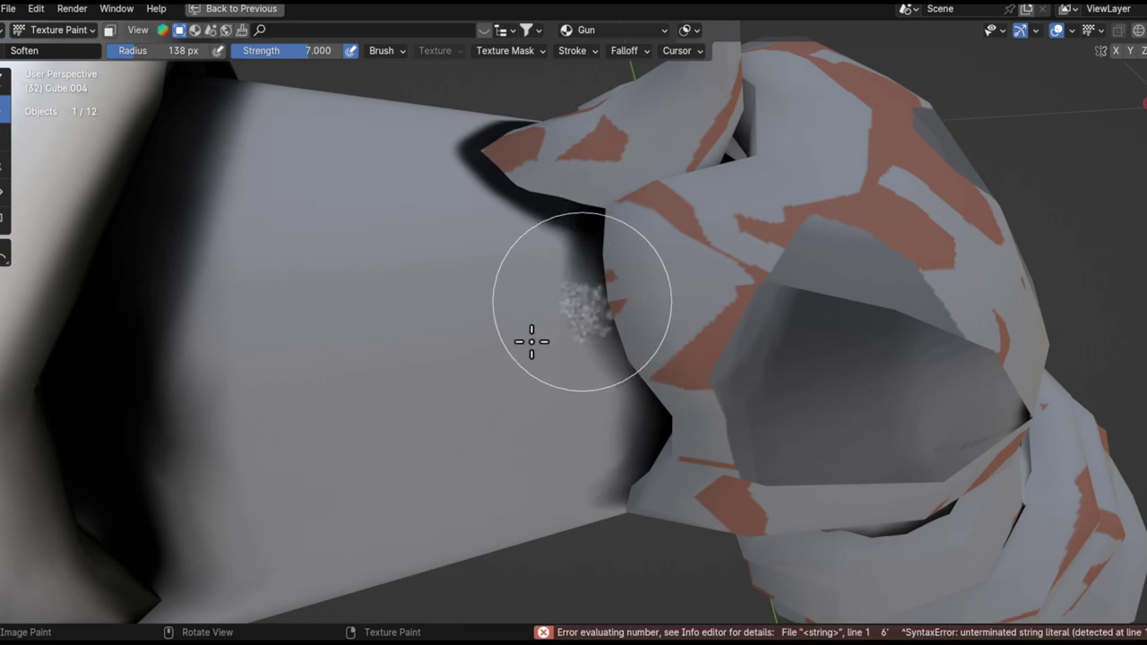
- Set the Soften brush strength to 5 and soften the dark shadow edges on the body beside the orange-patterned head
{"action": "left_click", "coordinate": [315, 52]}
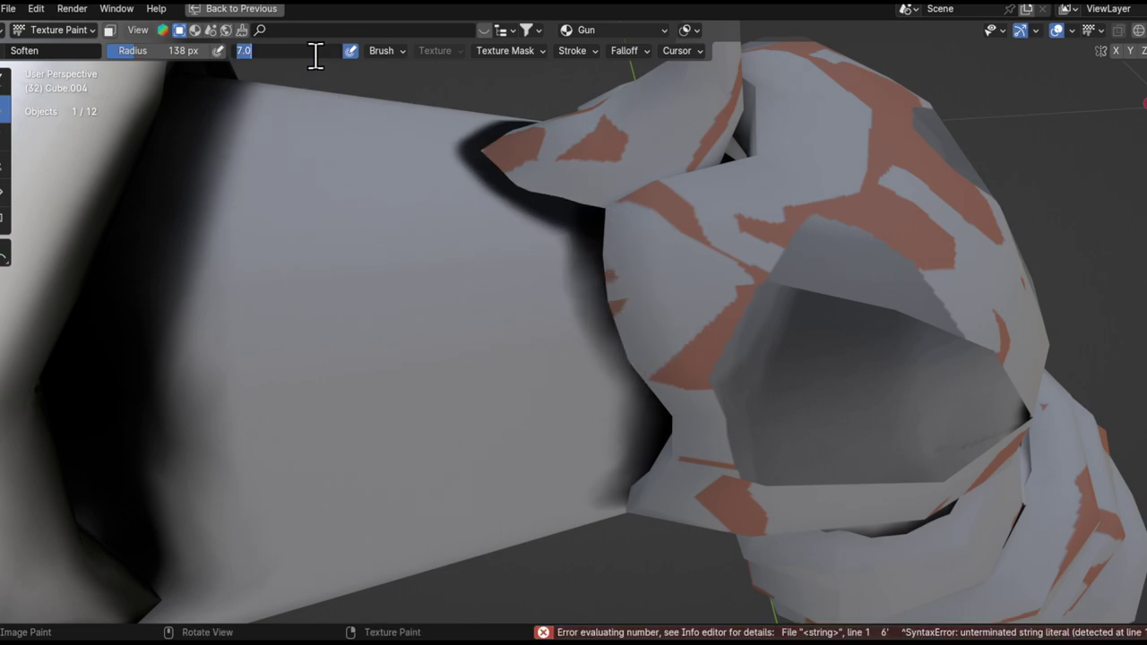
{"action": "type", "text": "5"}
{"action": "key", "text": "Return"}
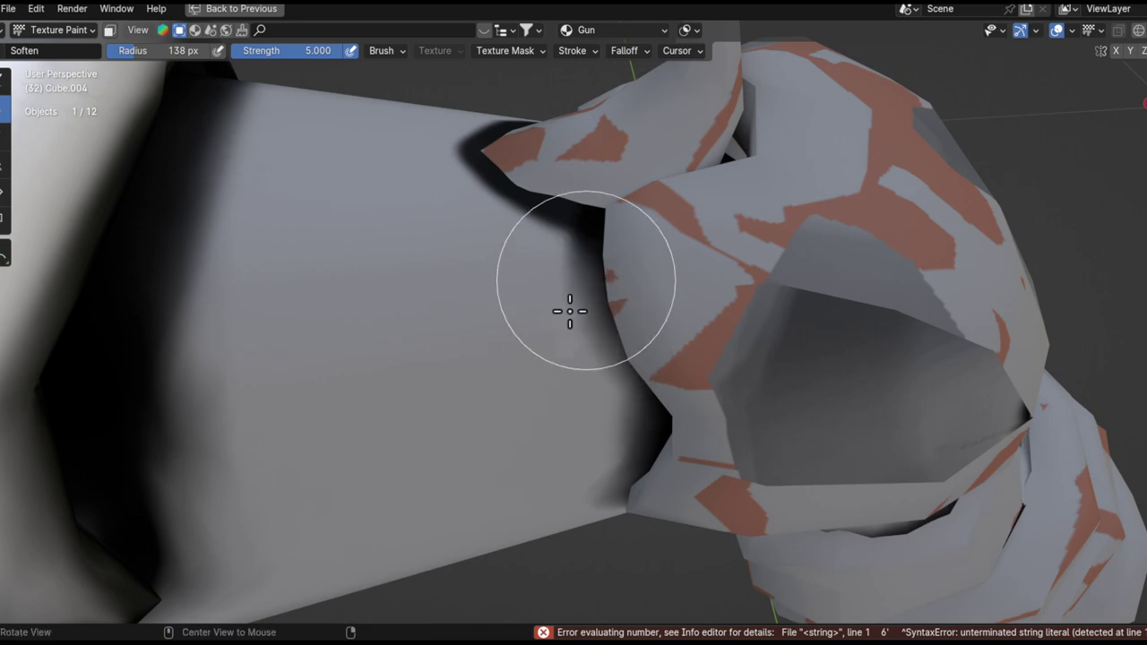
{"action": "middle_click_drag", "start_coordinate": [573, 297], "coordinate": [579, 364]}
{"action": "mouse_move", "coordinate": [578, 363]}
{"action": "left_mouse_down"}
{"action": "mouse_move", "coordinate": [474, 371]}
{"action": "mouse_move", "coordinate": [558, 307]}
{"action": "mouse_move", "coordinate": [460, 341]}
{"action": "mouse_move", "coordinate": [524, 288]}
{"action": "mouse_move", "coordinate": [430, 340]}
{"action": "mouse_move", "coordinate": [454, 302]}
{"action": "mouse_move", "coordinate": [504, 343]}
{"action": "mouse_move", "coordinate": [444, 312]}
{"action": "mouse_move", "coordinate": [574, 388]}
{"action": "mouse_move", "coordinate": [537, 376]}
{"action": "mouse_move", "coordinate": [553, 401]}
{"action": "left_mouse_up"}
{"action": "mouse_move", "coordinate": [554, 401]}
{"action": "middle_mouse_down"}
{"action": "mouse_move", "coordinate": [596, 286]}
{"action": "mouse_move", "coordinate": [478, 391]}
{"action": "middle_mouse_up"}
{"action": "left_click_drag", "start_coordinate": [478, 391], "coordinate": [499, 383]}
{"action": "middle_click_drag", "start_coordinate": [520, 448], "coordinate": [523, 380], "text": "shift"}
{"action": "mouse_move", "coordinate": [481, 469]}
{"action": "left_mouse_down"}
{"action": "mouse_move", "coordinate": [596, 558]}
{"action": "mouse_move", "coordinate": [571, 475]}
{"action": "mouse_move", "coordinate": [479, 354]}
{"action": "left_mouse_up"}
{"action": "mouse_move", "coordinate": [575, 474]}
{"action": "left_mouse_down", "text": "alt"}
{"action": "mouse_move", "coordinate": [601, 402]}
{"action": "mouse_move", "coordinate": [601, 427]}
{"action": "mouse_move", "coordinate": [573, 413]}
{"action": "mouse_move", "coordinate": [555, 336]}
{"action": "left_mouse_up", "text": "alt"}
- Lower the Soften strength to 3 and further smooth the body's shadow edge along the orange-patterned head
{"action": "left_click", "coordinate": [306, 49], "text": "ctrl"}
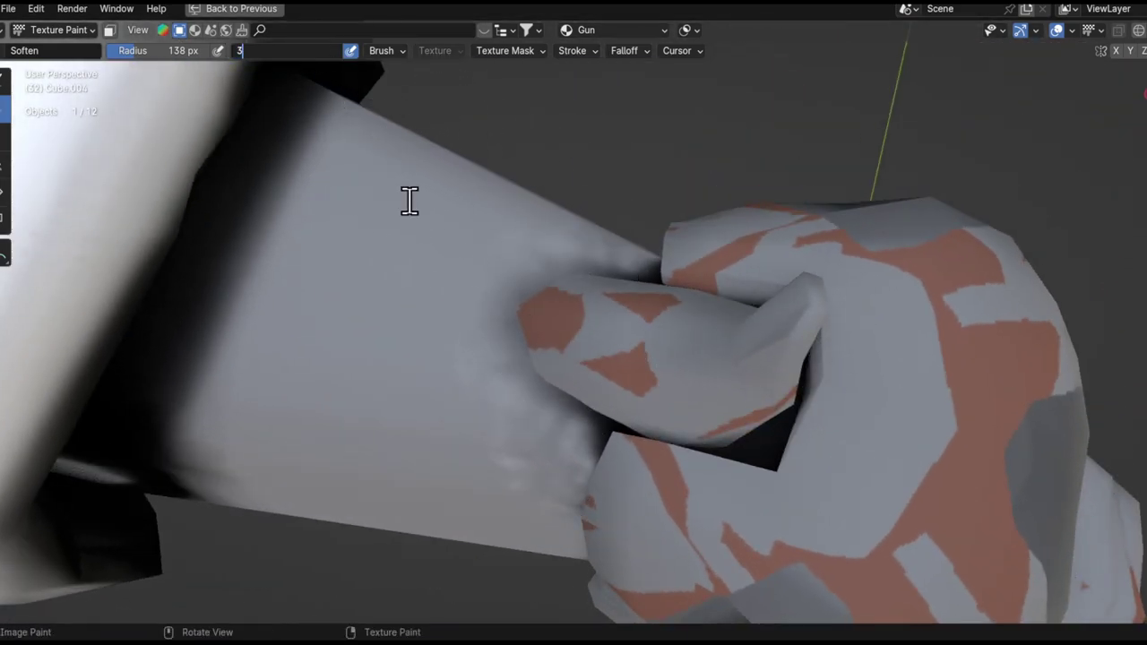
{"action": "key", "text": "Return"}
{"action": "mouse_move", "coordinate": [493, 418]}
{"action": "left_mouse_down", "text": "alt"}
{"action": "mouse_move", "coordinate": [537, 343]}
{"action": "mouse_move", "coordinate": [569, 370]}
{"action": "mouse_move", "coordinate": [594, 332]}
{"action": "mouse_move", "coordinate": [541, 353]}
{"action": "left_mouse_up", "text": "alt"}
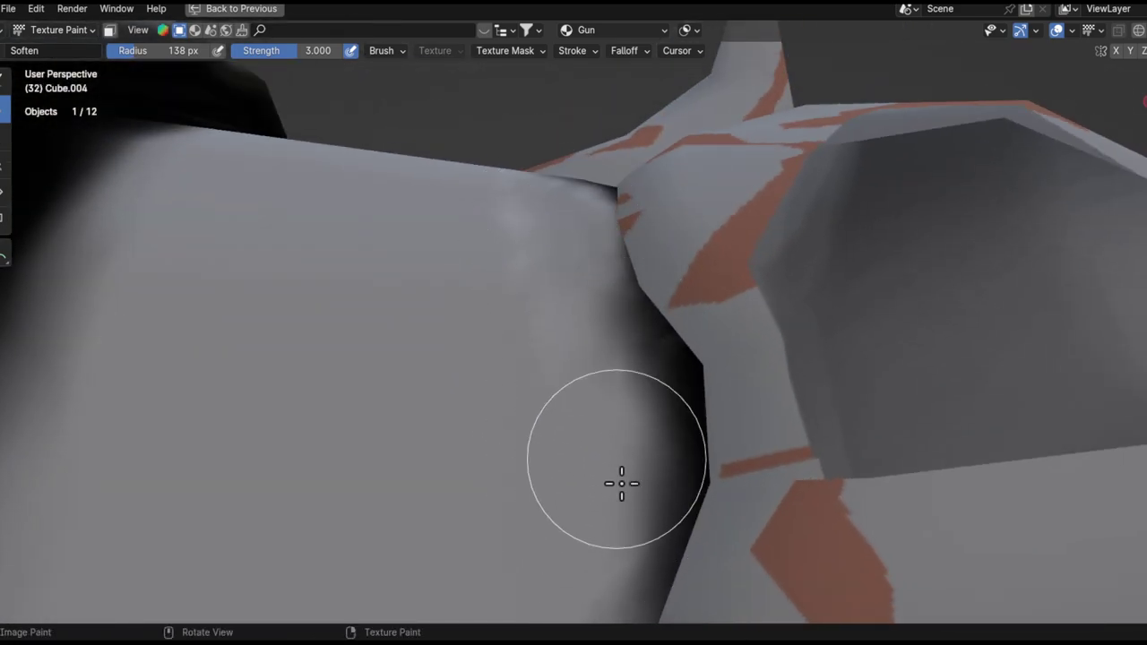
{"action": "left_click_drag", "start_coordinate": [655, 421], "coordinate": [678, 277], "text": "alt+shift"}
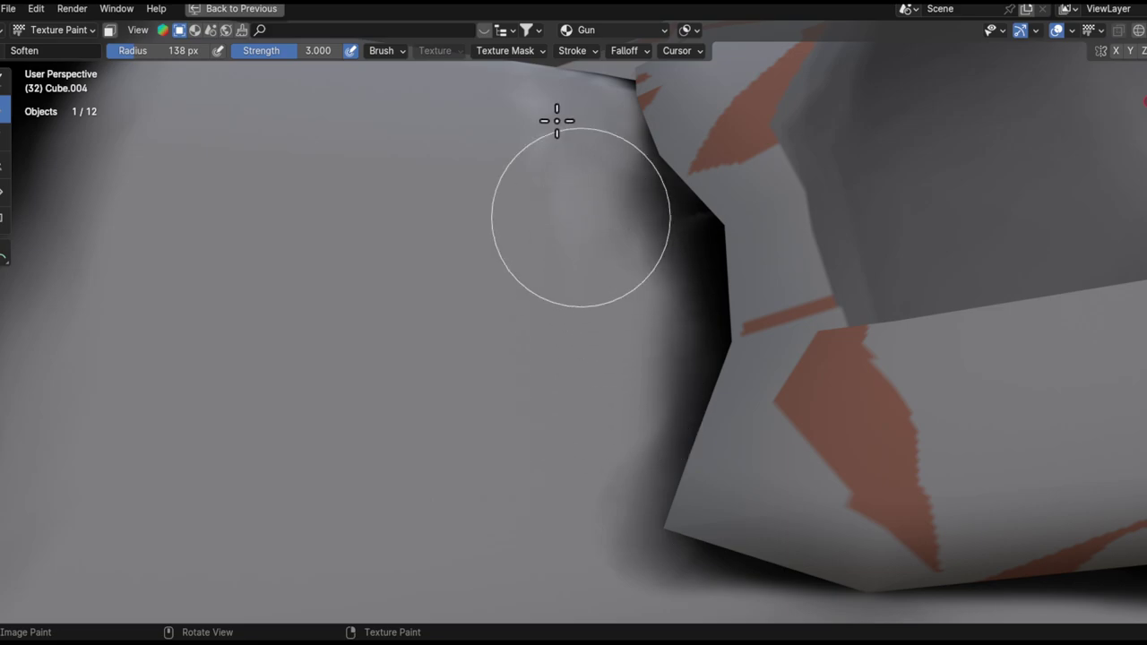
{"action": "middle_click_drag", "start_coordinate": [643, 451], "coordinate": [615, 308], "text": "shift"}
{"action": "middle_click_drag", "start_coordinate": [634, 123], "coordinate": [632, 455], "text": "shift"}
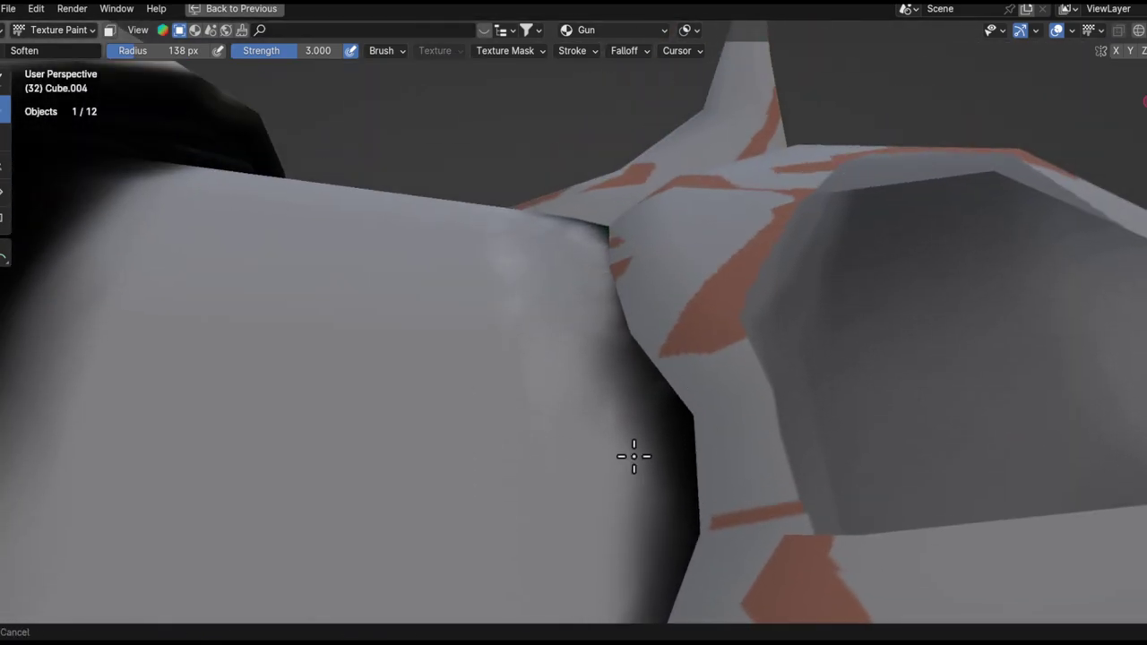
{"action": "left_click_drag", "start_coordinate": [555, 351], "coordinate": [548, 281], "text": "alt"}
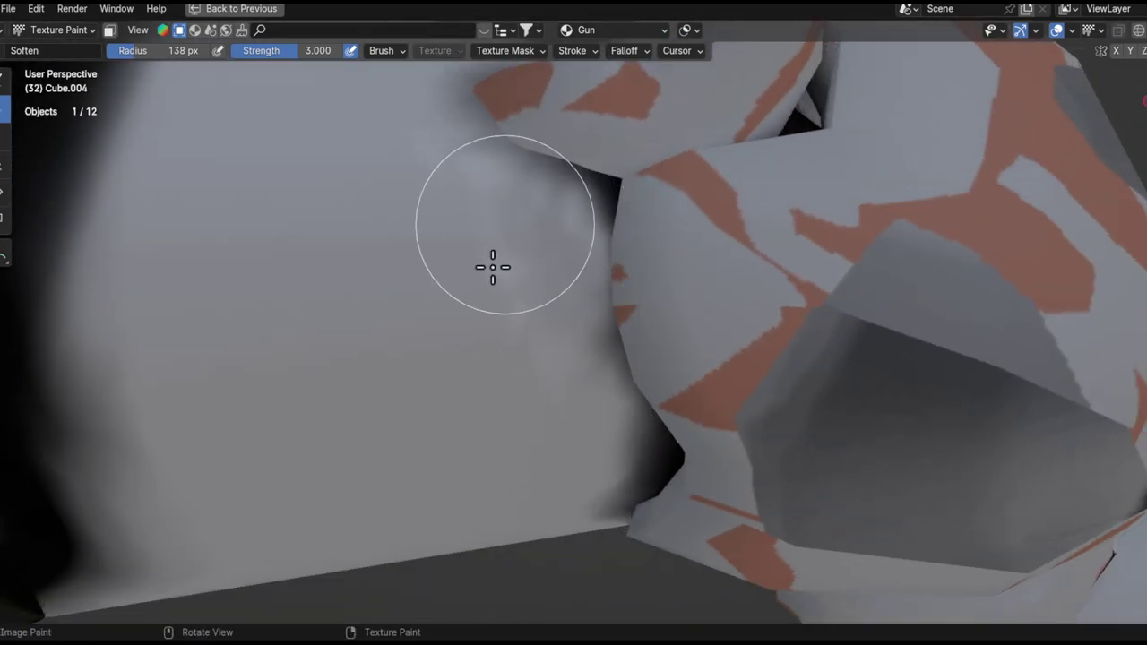
{"action": "middle_click_drag", "start_coordinate": [504, 313], "coordinate": [537, 454]}
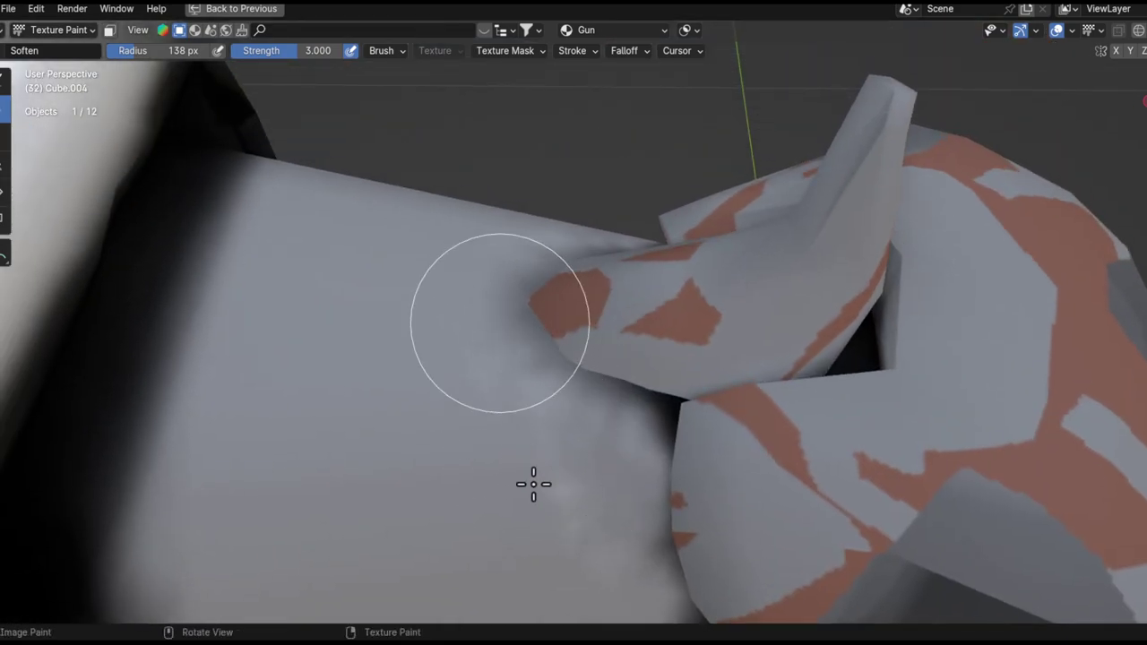
- Soften the dark shadow on the body around the large grey flap, continuing along its curved underside
{"action": "middle_click_drag", "start_coordinate": [604, 492], "coordinate": [527, 278]}
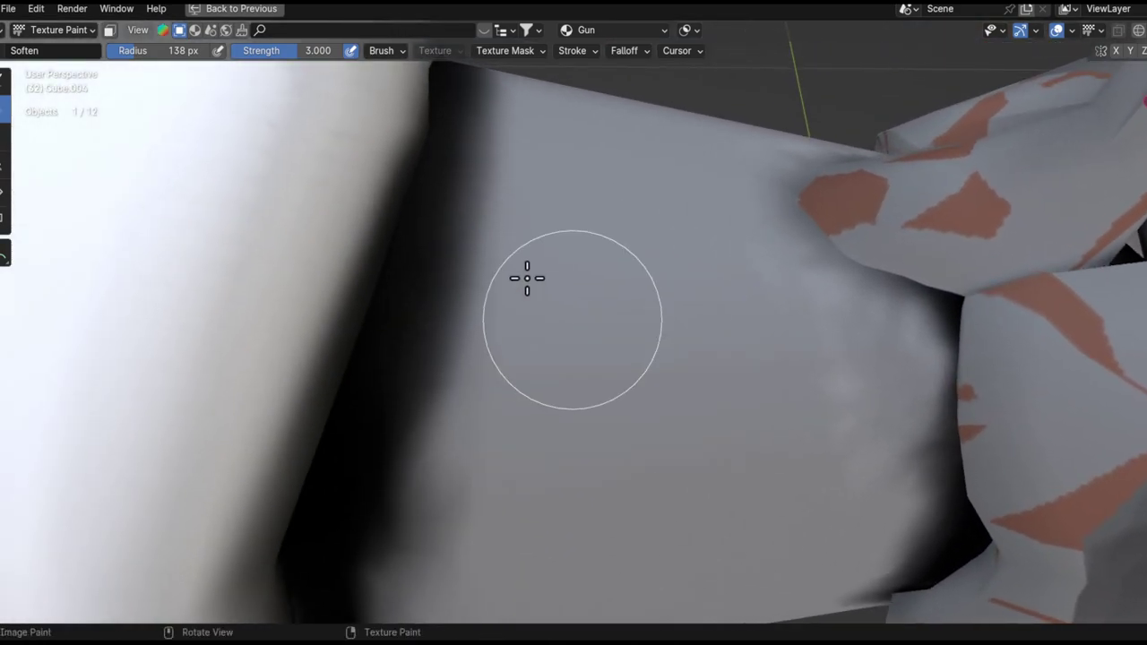
{"action": "middle_click_drag", "start_coordinate": [456, 474], "coordinate": [480, 521]}
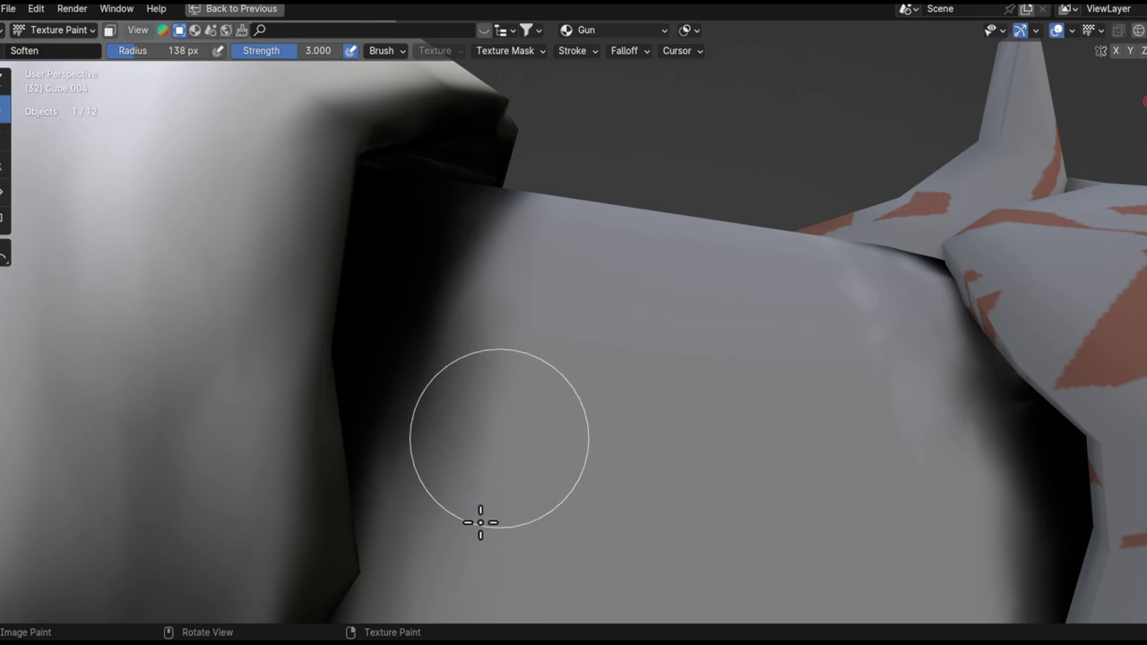
{"action": "mouse_move", "coordinate": [545, 279]}
{"action": "middle_mouse_down"}
{"action": "mouse_move", "coordinate": [627, 166]}
{"action": "mouse_move", "coordinate": [581, 351]}
{"action": "middle_mouse_up"}
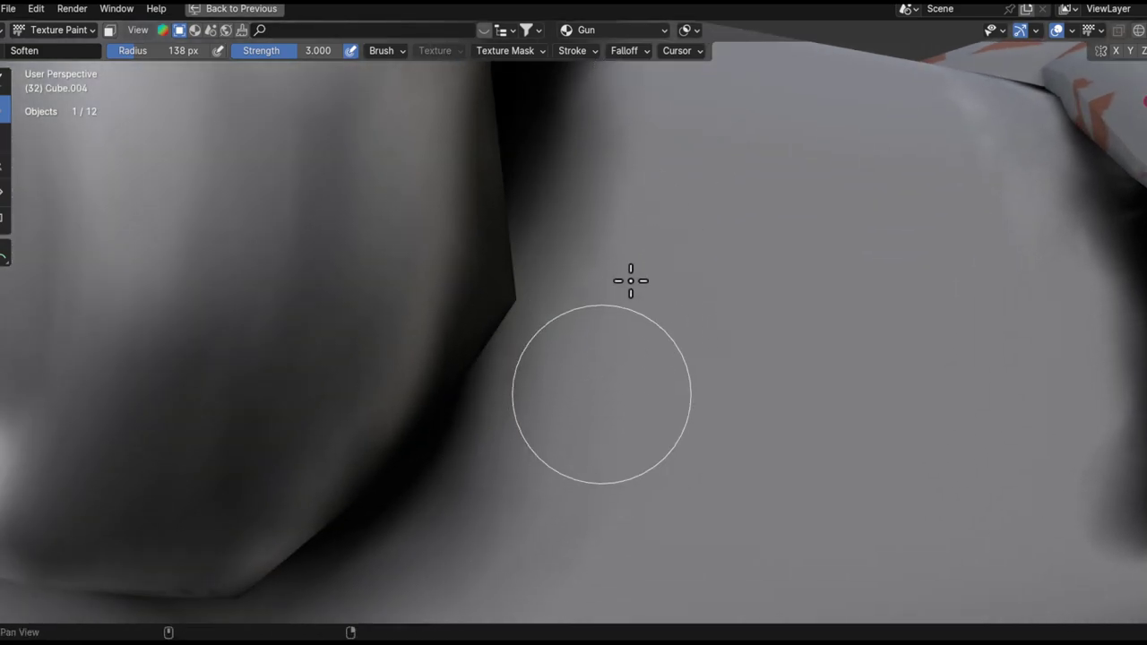
{"action": "middle_click_drag", "start_coordinate": [619, 306], "coordinate": [543, 400]}
{"action": "mouse_move", "coordinate": [578, 334]}
{"action": "middle_mouse_down", "text": "ctrl"}
{"action": "mouse_move", "coordinate": [637, 369]}
{"action": "mouse_move", "coordinate": [621, 373]}
{"action": "mouse_move", "coordinate": [639, 335]}
{"action": "middle_mouse_up", "text": "ctrl"}
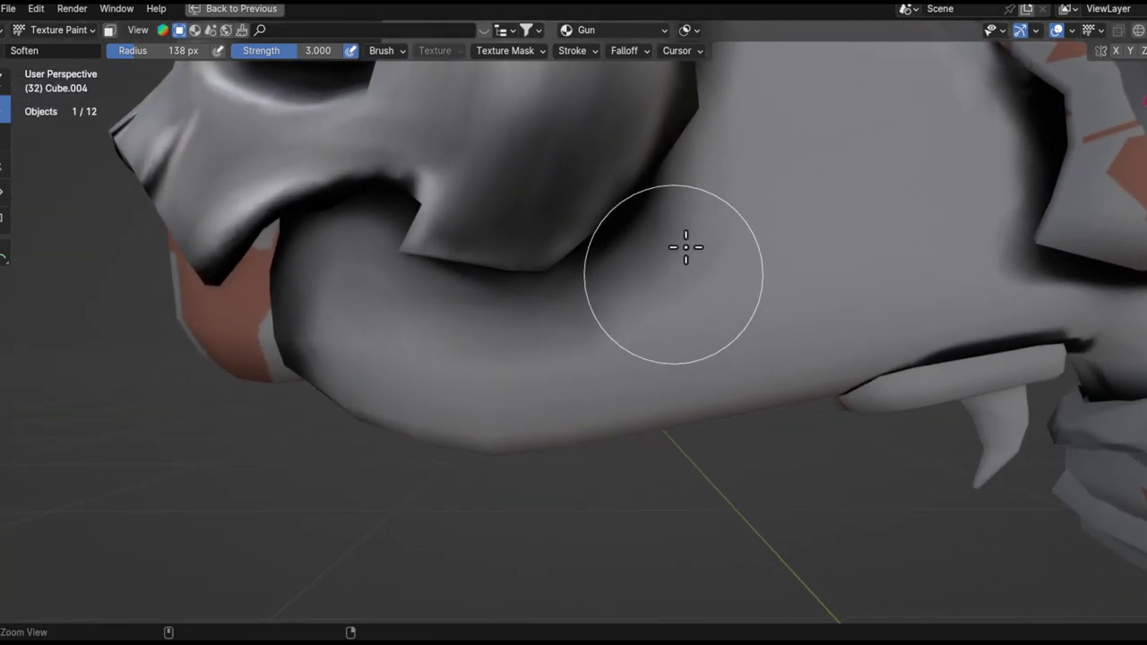
{"action": "middle_click_drag", "start_coordinate": [681, 251], "coordinate": [532, 365], "text": "ctrl"}
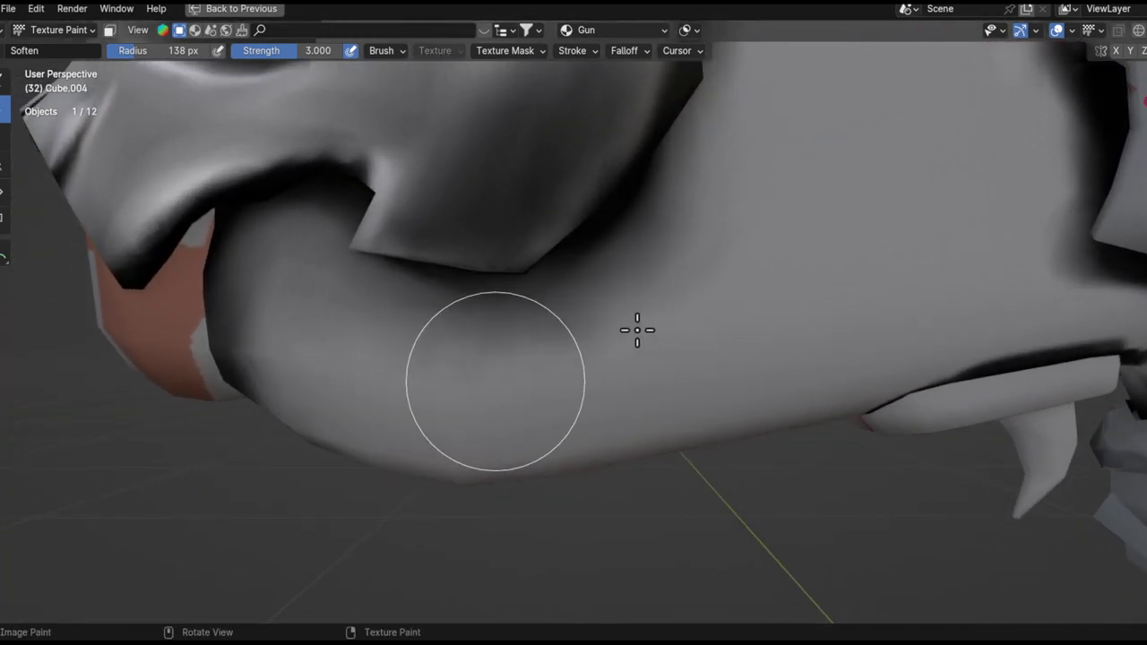
{"action": "mouse_move", "coordinate": [650, 318]}
{"action": "middle_mouse_down"}
{"action": "mouse_move", "coordinate": [824, 317]}
{"action": "mouse_move", "coordinate": [720, 332]}
{"action": "middle_mouse_up"}
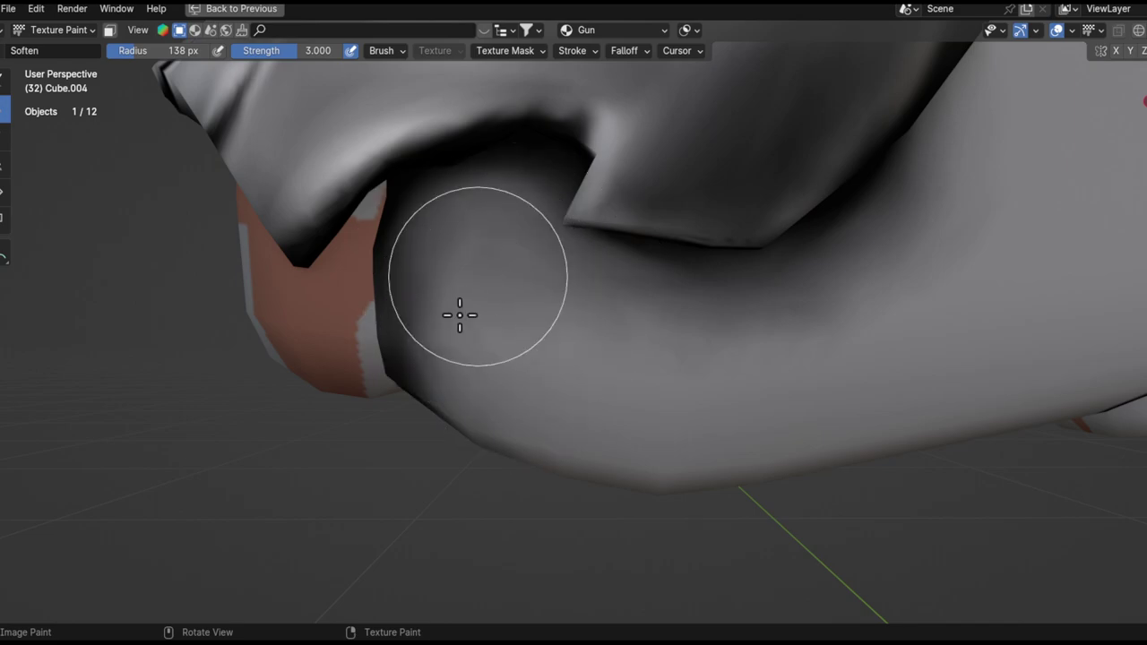
{"action": "mouse_move", "coordinate": [671, 344]}
{"action": "middle_mouse_down", "text": "ctrl"}
{"action": "mouse_move", "coordinate": [788, 301]}
{"action": "mouse_move", "coordinate": [639, 397]}
{"action": "mouse_move", "coordinate": [489, 458]}
{"action": "mouse_move", "coordinate": [495, 394]}
{"action": "mouse_move", "coordinate": [461, 317]}
{"action": "mouse_move", "coordinate": [524, 336]}
{"action": "middle_mouse_up", "text": "ctrl"}
{"action": "middle_click_drag", "start_coordinate": [525, 336], "coordinate": [523, 309], "text": "ctrl"}
- Switch to the TexDraw brush in black at 104 px radius and 0.045 strength, and shade around the horned piece's tip
{"action": "left_click", "coordinate": [9, 80]}
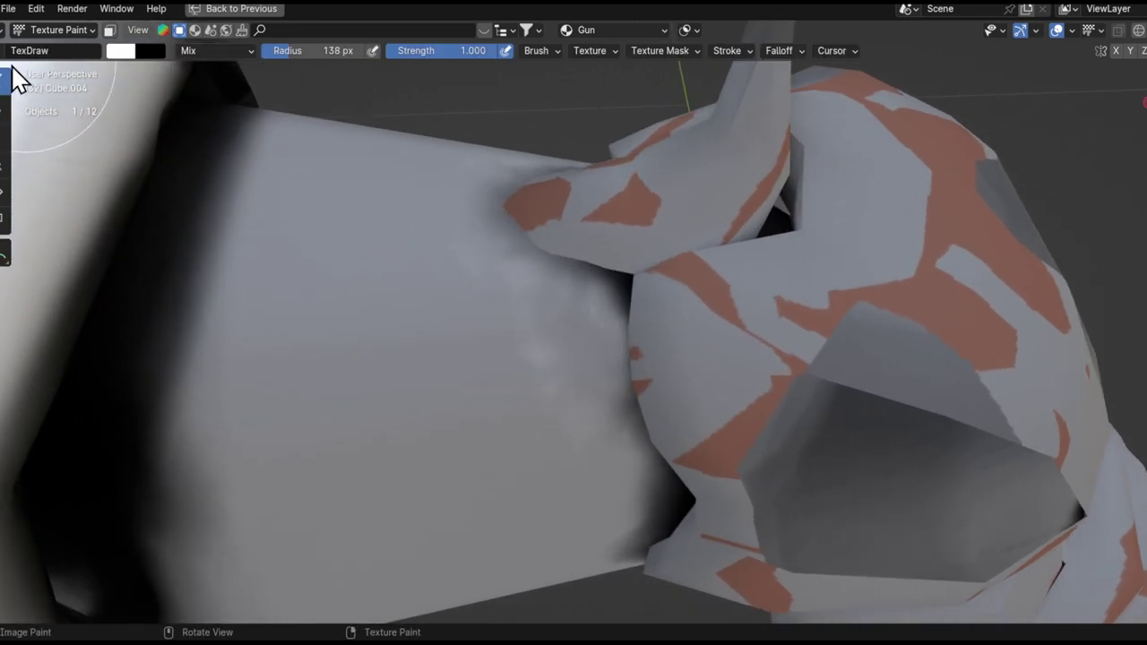
{"action": "key", "text": "f"}
{"action": "left_click", "coordinate": [526, 341]}
{"action": "mouse_move", "coordinate": [527, 350]}
{"action": "middle_mouse_down"}
{"action": "mouse_move", "coordinate": [514, 369]}
{"action": "mouse_move", "coordinate": [714, 446]}
{"action": "middle_mouse_up"}
{"action": "key", "text": "shift+f"}
{"action": "left_click", "coordinate": [434, 476]}
{"action": "middle_click_drag", "start_coordinate": [439, 472], "coordinate": [471, 376]}
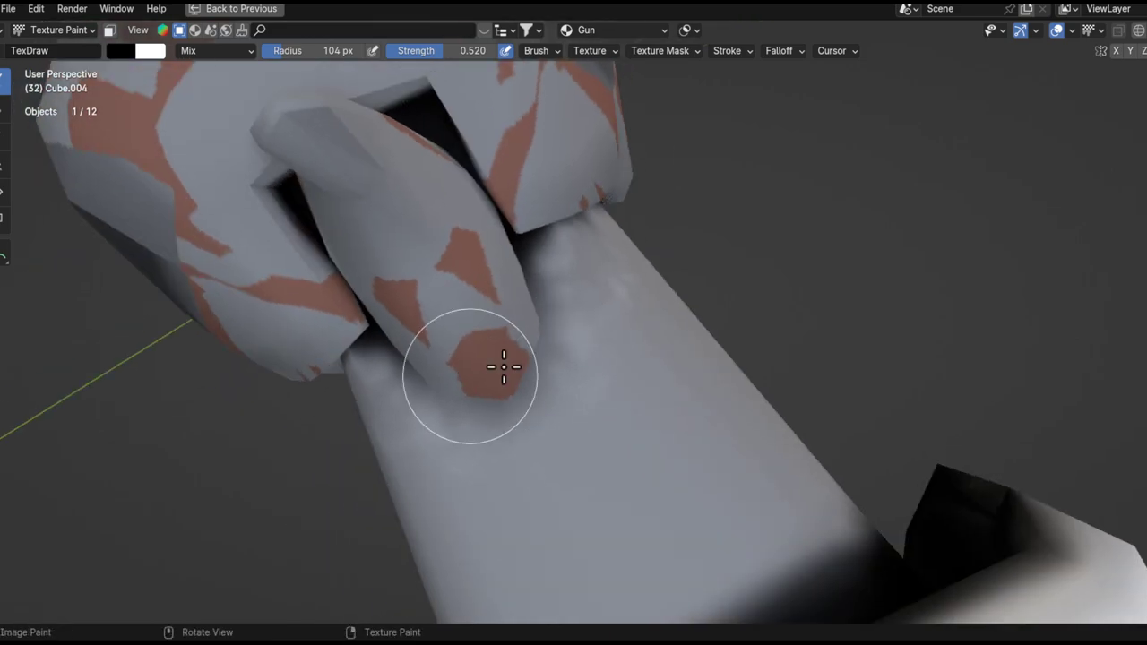
{"action": "key", "text": "shift+f"}
{"action": "left_click", "coordinate": [486, 397]}
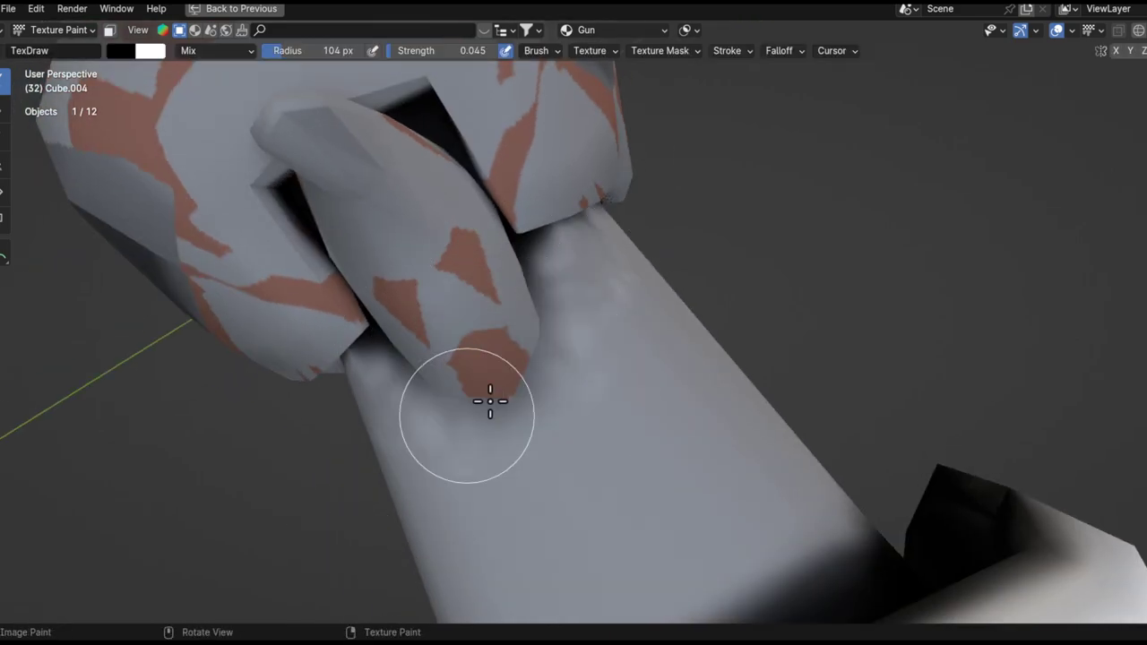
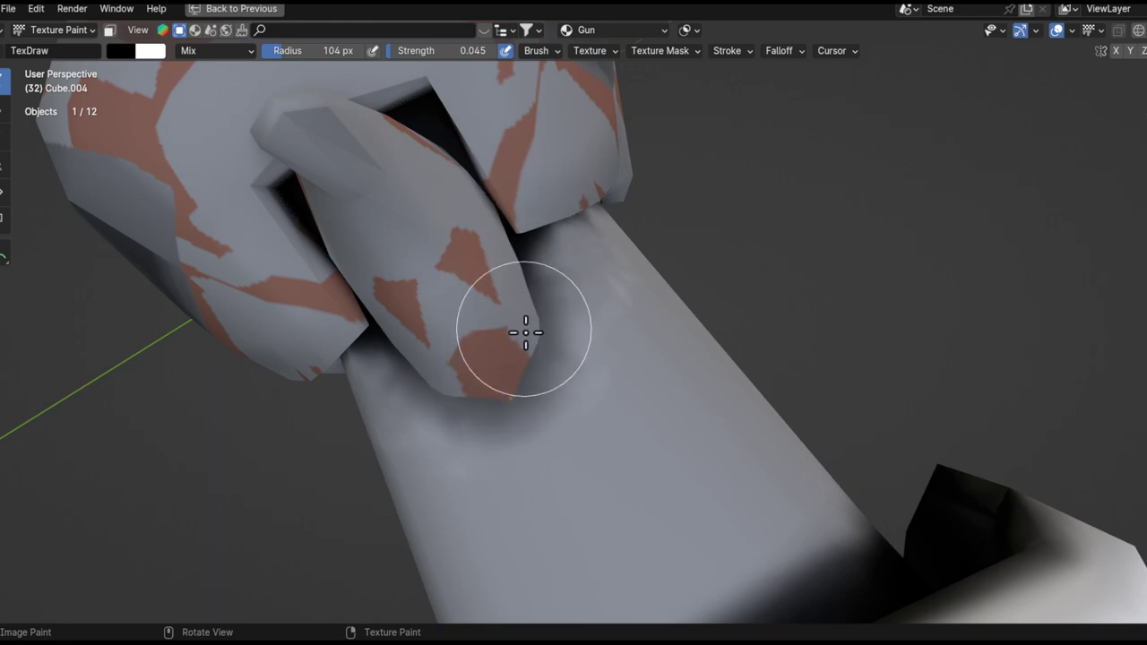
{"action": "middle_click_drag", "start_coordinate": [525, 332], "coordinate": [538, 267]}
{"action": "key", "text": "shift+f"}
{"action": "left_click", "coordinate": [558, 313]}
{"action": "key", "text": "shift+f"}
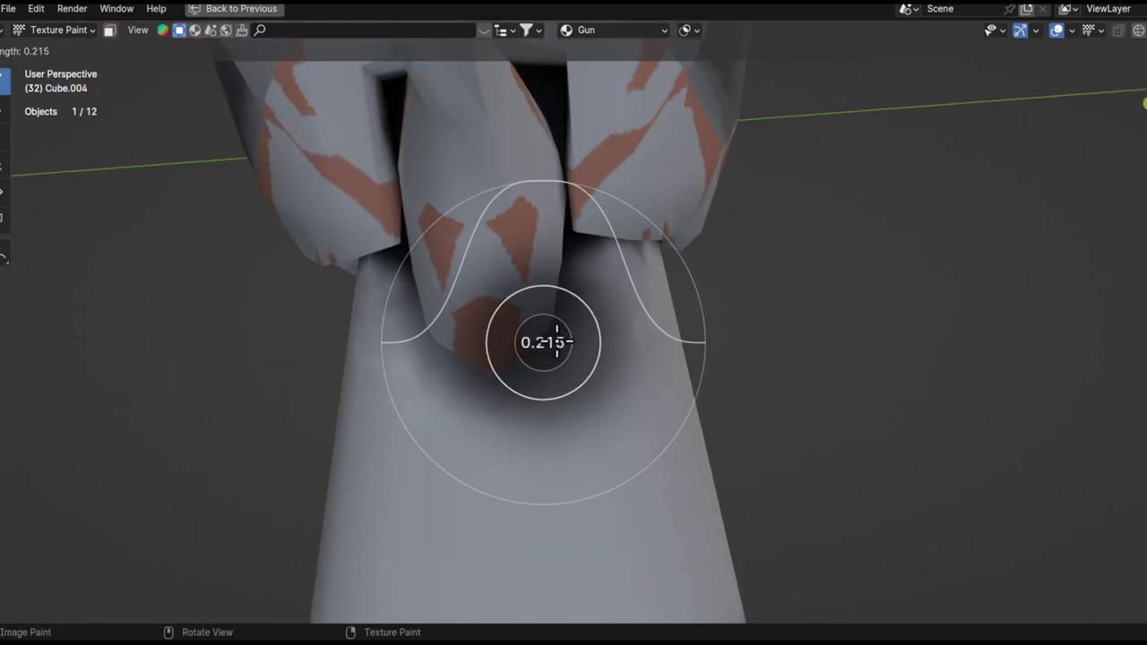
{"action": "left_click", "coordinate": [529, 256]}
{"action": "key", "text": "shift+f"}
{"action": "left_click", "coordinate": [494, 349]}
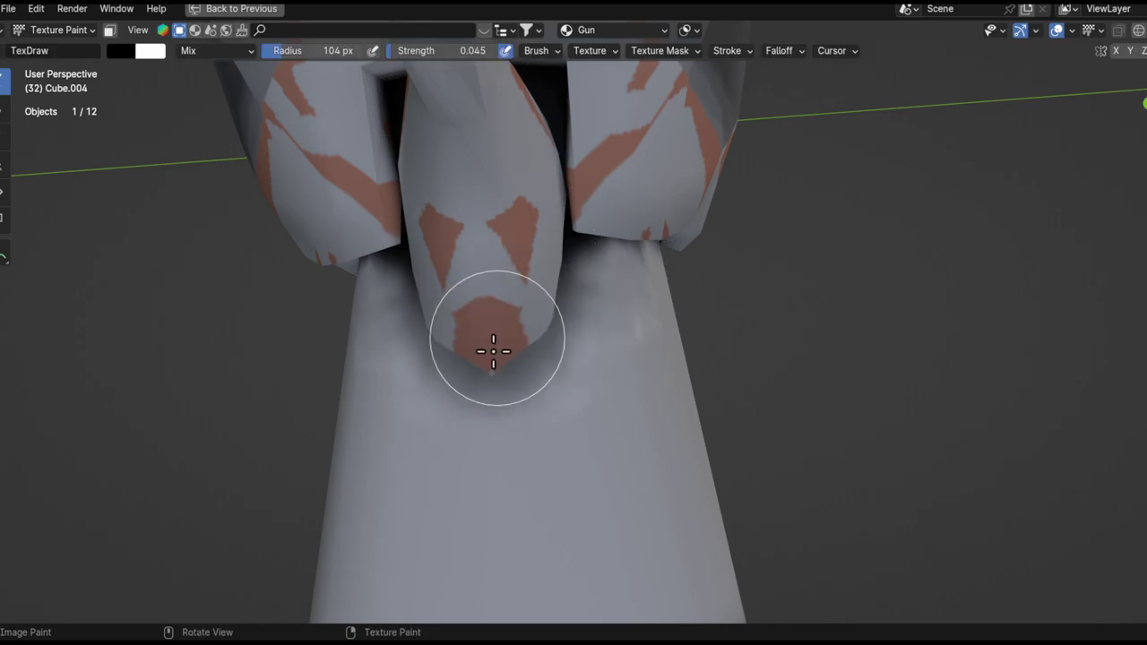
- Set the draw strength to 0.074 and paint a black contact shadow on the body around the horned piece's tip
{"action": "key", "text": "shift+f"}
{"action": "left_click", "coordinate": [529, 287]}
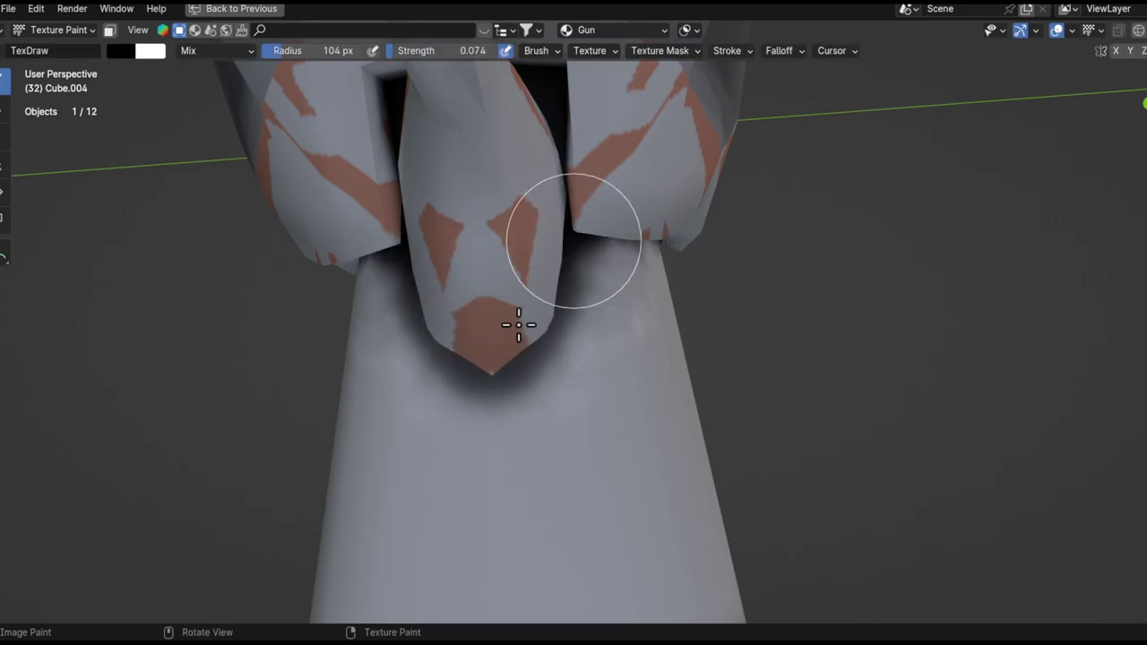
{"action": "middle_click_drag", "start_coordinate": [536, 322], "coordinate": [596, 251]}
{"action": "scroll", "coordinate": [614, 224], "scroll_direction": "up", "scroll_amount": 4}
{"action": "left_click_drag", "start_coordinate": [543, 395], "coordinate": [556, 557]}
{"action": "mouse_move", "coordinate": [591, 408]}
{"action": "left_mouse_down", "text": "alt"}
{"action": "mouse_move", "coordinate": [571, 348]}
{"action": "mouse_move", "coordinate": [556, 364]}
{"action": "mouse_move", "coordinate": [571, 373]}
{"action": "mouse_move", "coordinate": [560, 344]}
{"action": "left_mouse_up", "text": "alt"}
- Set the brush radius to 82 px, swap to white, and paint a highlight along the shadow beside the patterned head
{"action": "key", "text": "f"}
{"action": "left_click", "coordinate": [542, 363]}
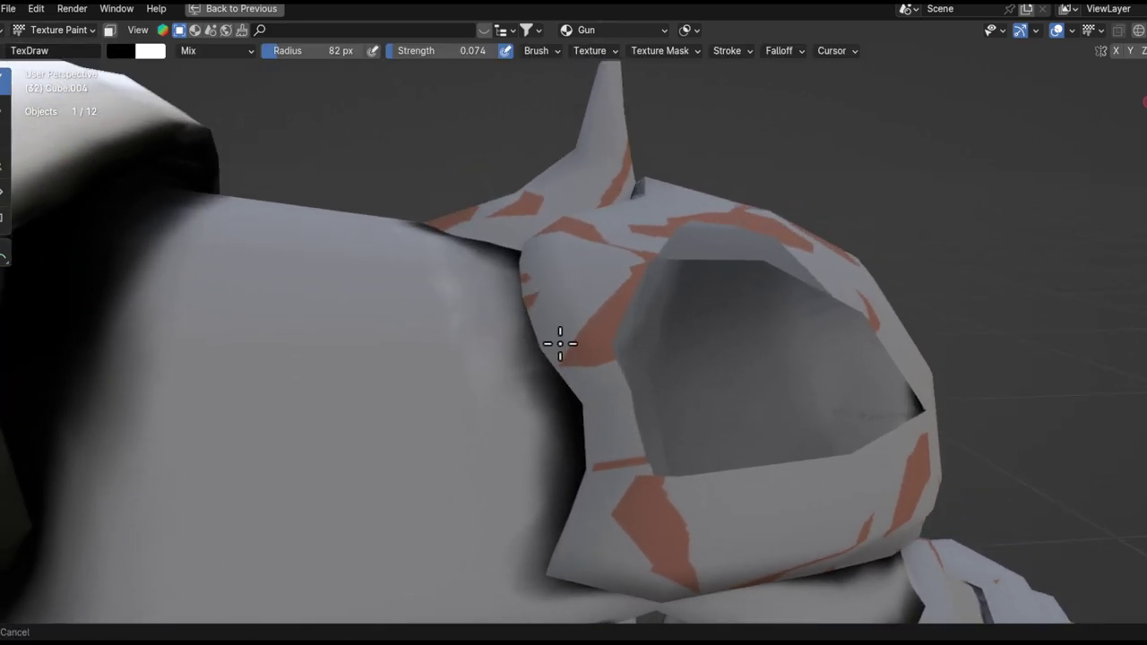
{"action": "middle_click_drag", "start_coordinate": [560, 343], "coordinate": [573, 359]}
{"action": "key", "text": "x"}
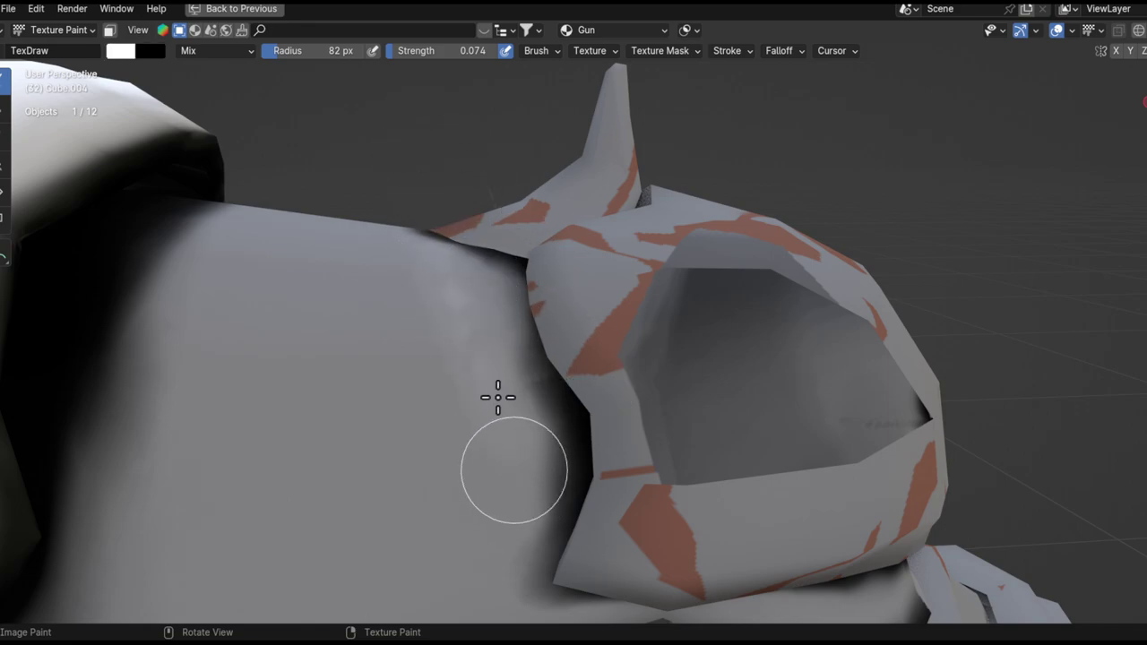
{"action": "middle_click_drag", "start_coordinate": [481, 579], "coordinate": [522, 359]}
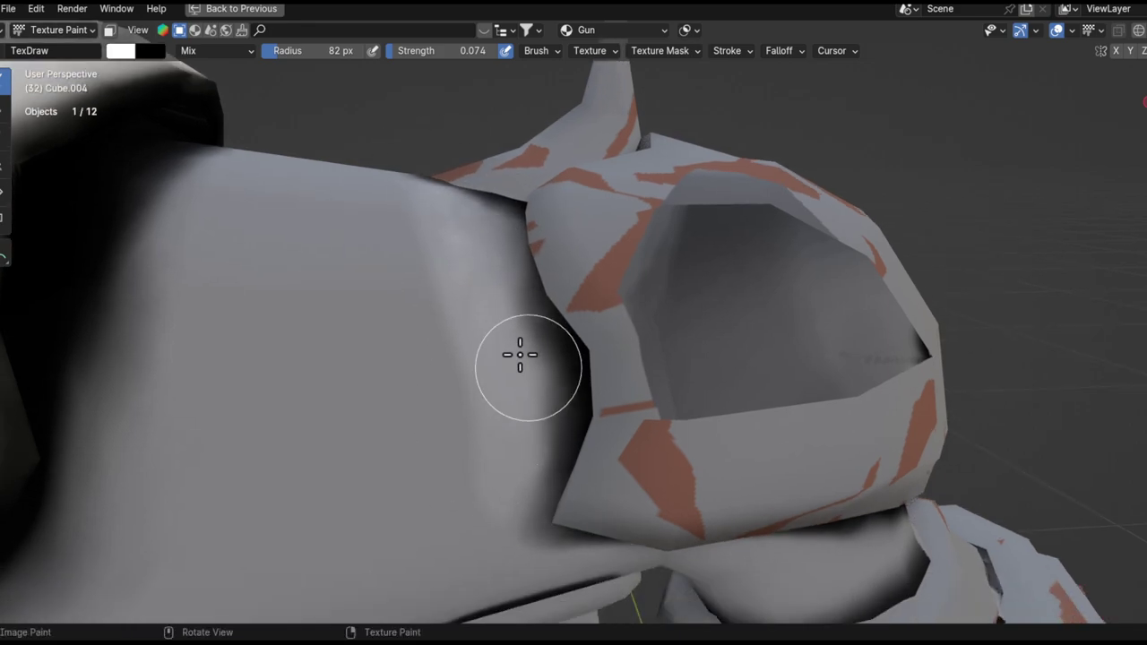
{"action": "middle_click_drag", "start_coordinate": [540, 401], "coordinate": [506, 484]}
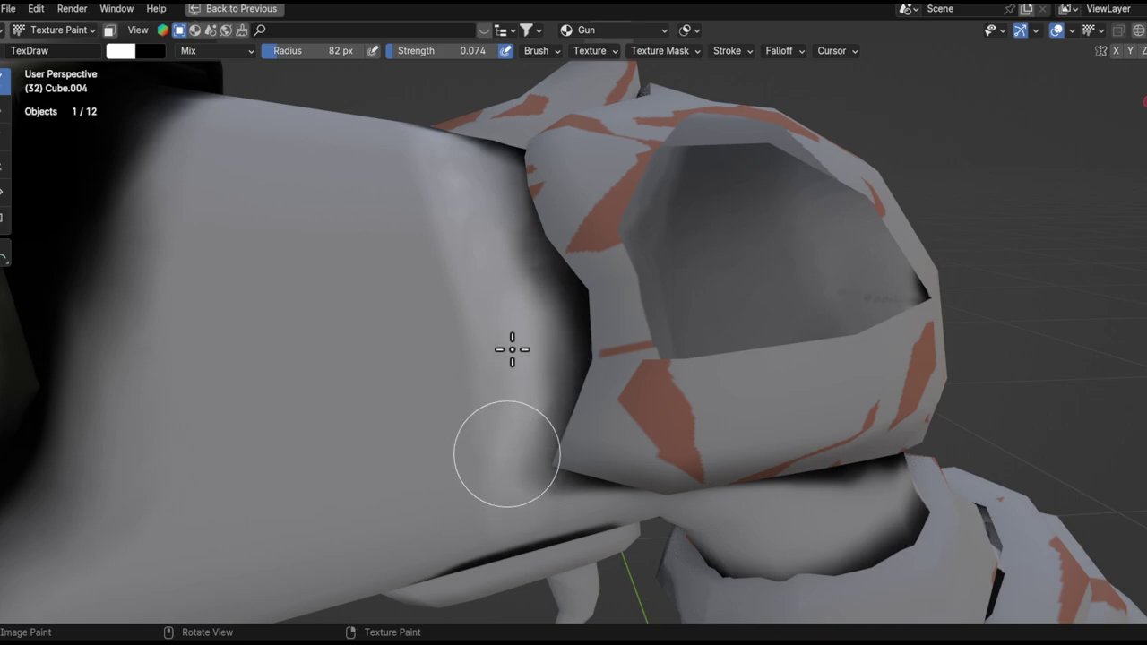
- Extend the white highlight along the narrow neck and above the oval piece on the body's underside
{"action": "mouse_move", "coordinate": [514, 413]}
{"action": "middle_mouse_down"}
{"action": "mouse_move", "coordinate": [545, 400]}
{"action": "mouse_move", "coordinate": [467, 334]}
{"action": "middle_mouse_up"}
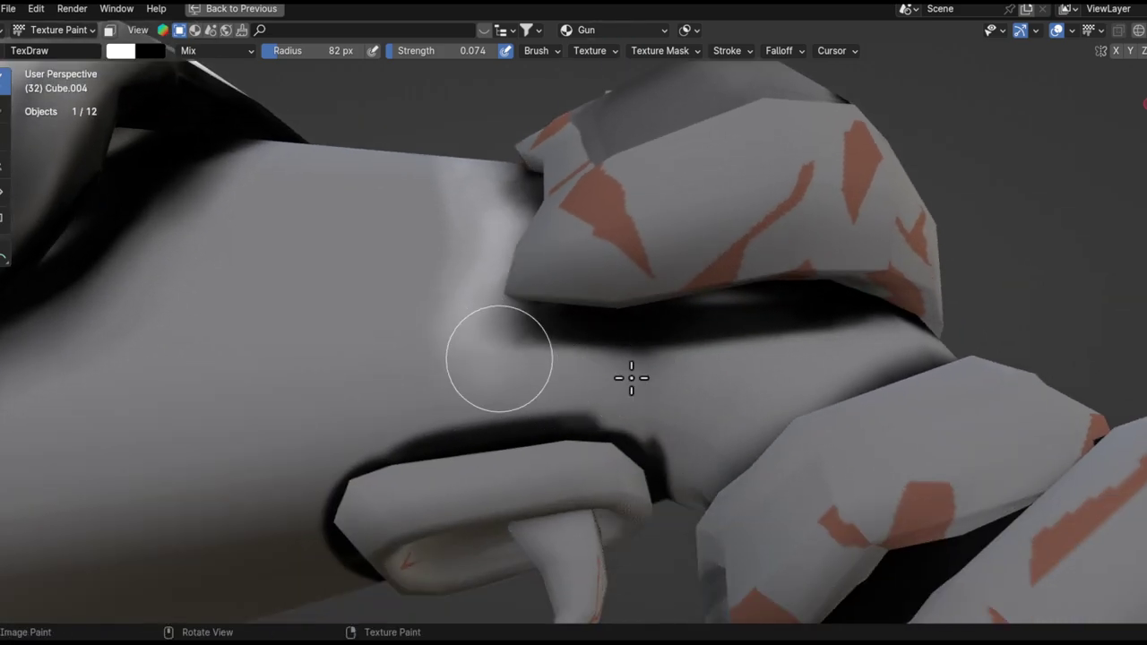
{"action": "middle_click_drag", "start_coordinate": [691, 335], "coordinate": [613, 366]}
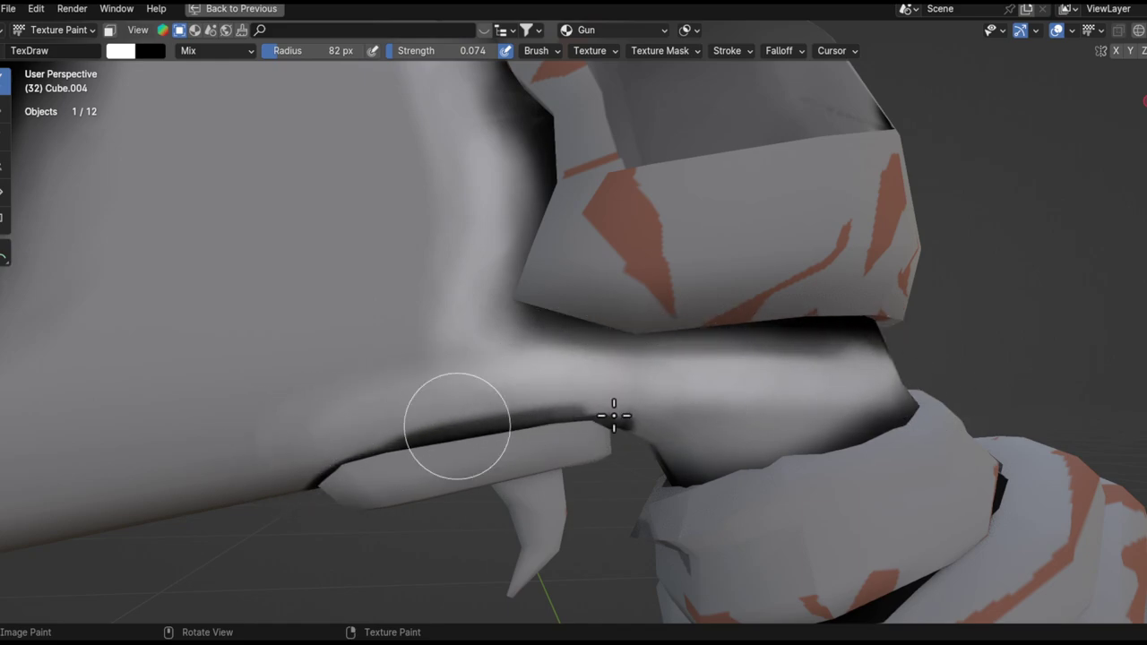
{"action": "left_click_drag", "start_coordinate": [657, 422], "coordinate": [480, 411], "text": "alt"}
{"action": "left_click_drag", "start_coordinate": [553, 407], "coordinate": [608, 340], "text": "alt"}
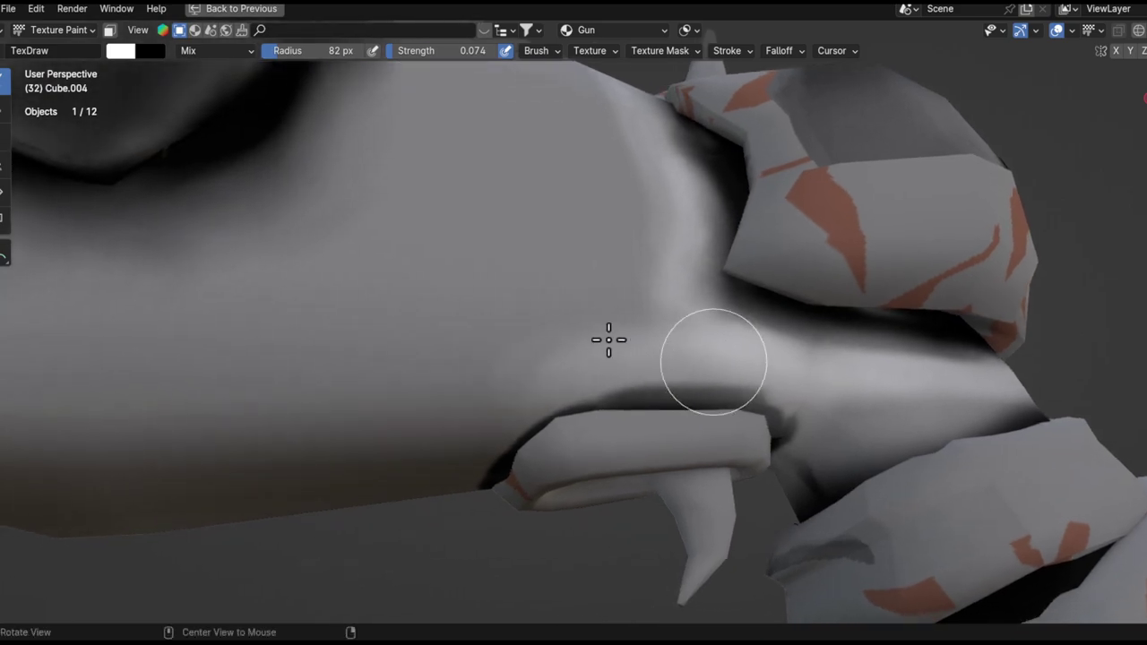
- Switch to the Smear brush and blend the highlight and shadow around the oval piece with the curved spike
{"action": "left_click", "coordinate": [8, 151]}
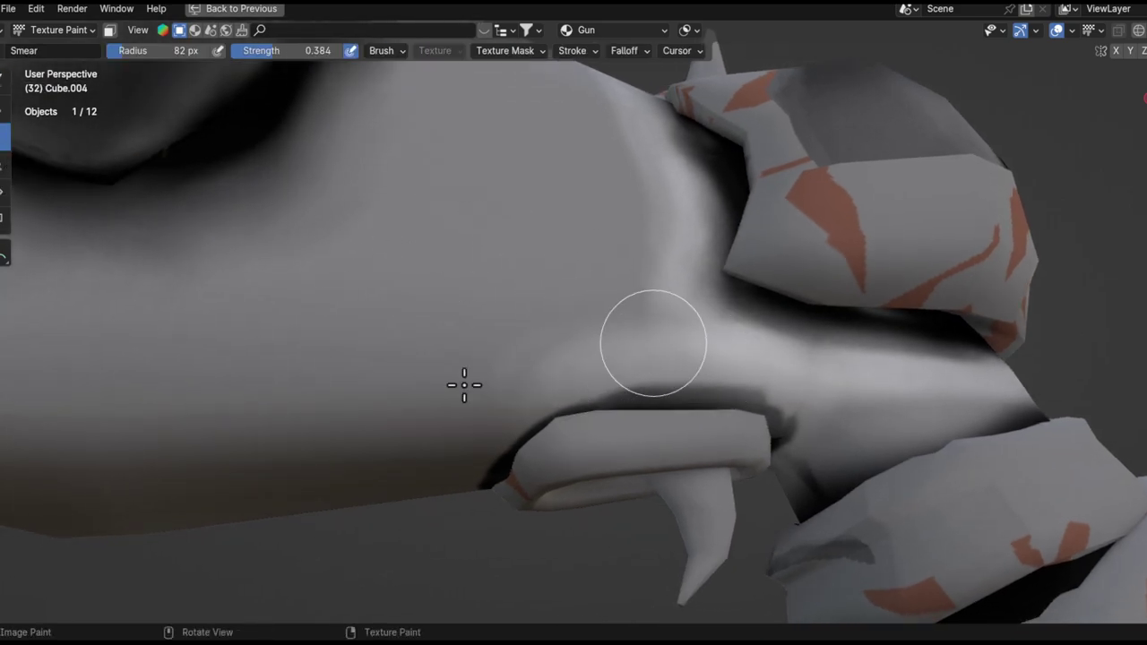
{"action": "middle_click_drag", "start_coordinate": [473, 421], "coordinate": [636, 372]}
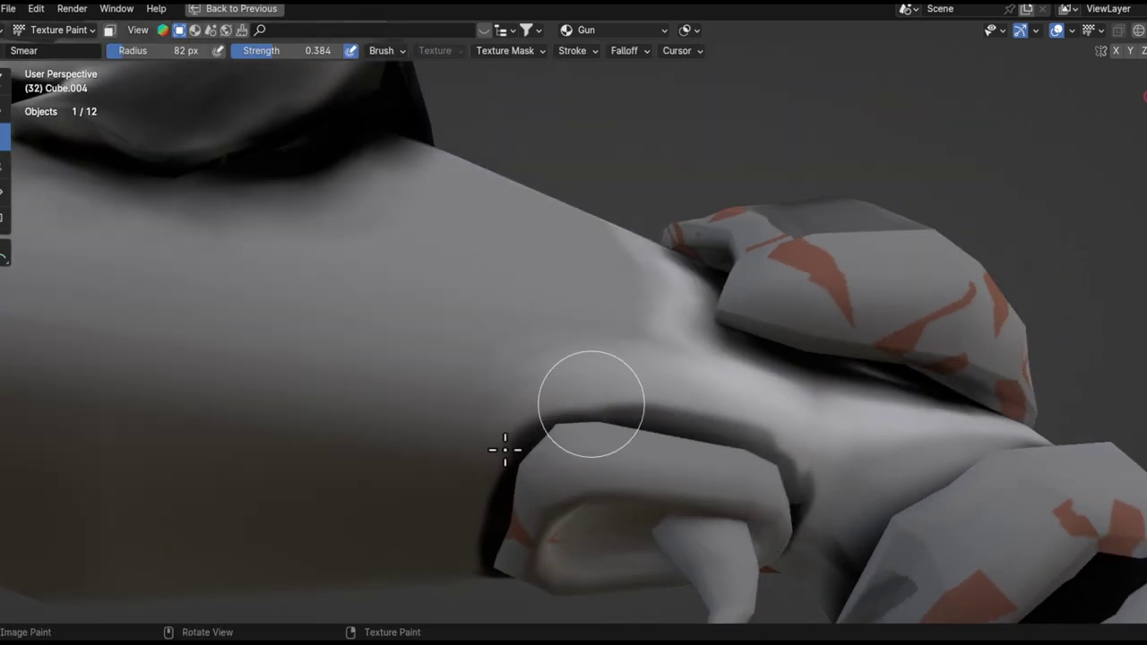
{"action": "middle_click_drag", "start_coordinate": [504, 451], "coordinate": [532, 418]}
{"action": "middle_click_drag", "start_coordinate": [509, 475], "coordinate": [595, 465], "text": "shift"}
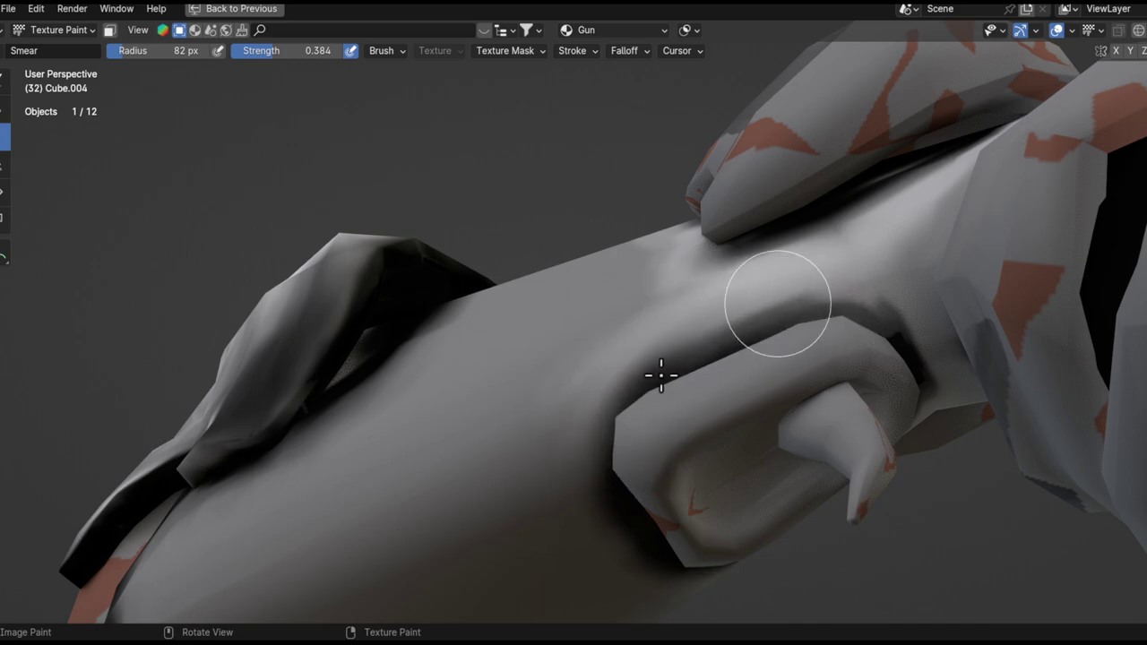
{"action": "mouse_move", "coordinate": [896, 329]}
{"action": "middle_mouse_down"}
{"action": "mouse_move", "coordinate": [786, 305]}
{"action": "mouse_move", "coordinate": [801, 317]}
{"action": "mouse_move", "coordinate": [758, 351]}
{"action": "mouse_move", "coordinate": [785, 371]}
{"action": "mouse_move", "coordinate": [632, 410]}
{"action": "middle_mouse_up"}
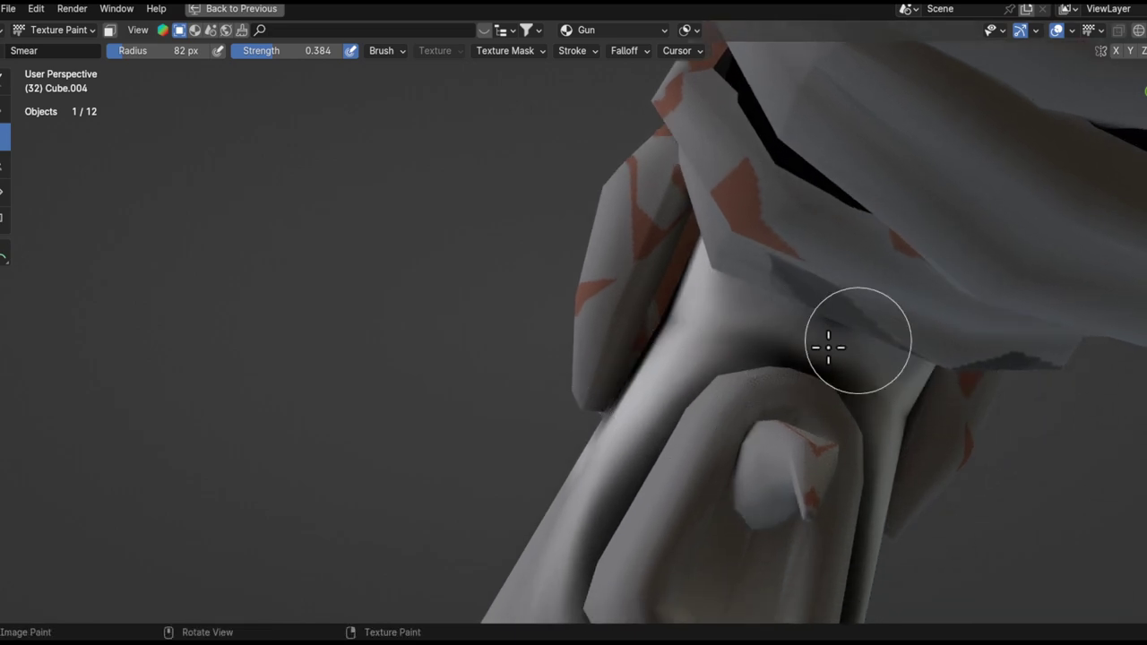
{"action": "mouse_move", "coordinate": [636, 439]}
{"action": "middle_mouse_down"}
{"action": "mouse_move", "coordinate": [714, 394]}
{"action": "mouse_move", "coordinate": [701, 351]}
{"action": "mouse_move", "coordinate": [770, 397]}
{"action": "mouse_move", "coordinate": [705, 436]}
{"action": "middle_mouse_up"}
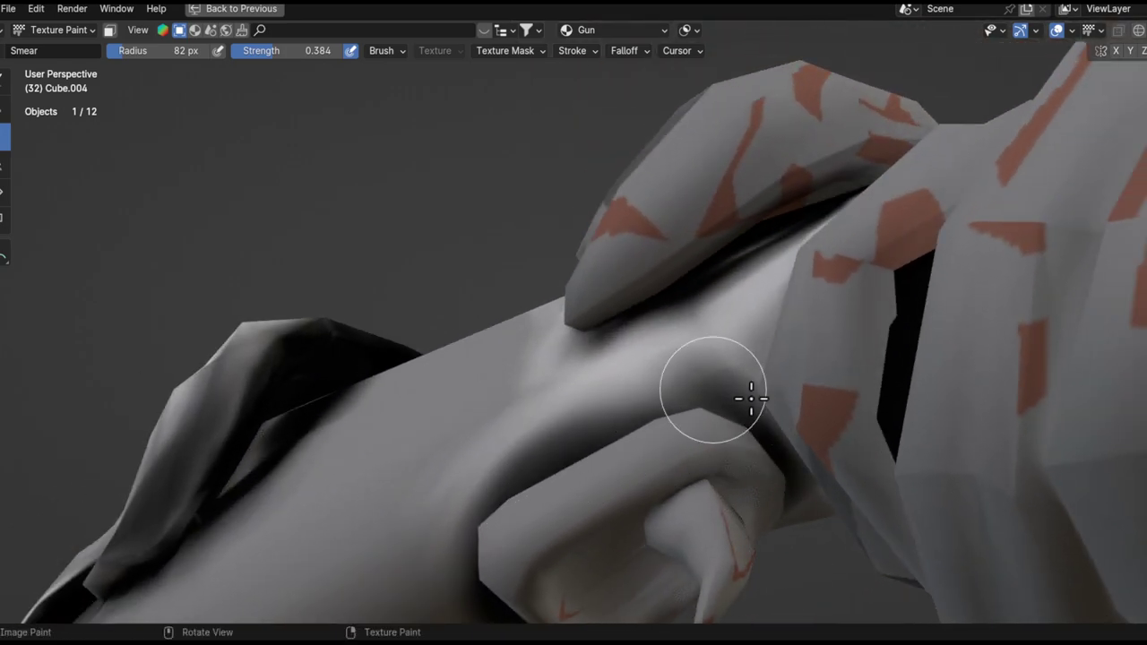
- Set the Smear brush to a 118 px radius and 0.549 strength for blending the highlight beside the patterned head
{"action": "mouse_move", "coordinate": [552, 436]}
{"action": "middle_mouse_down"}
{"action": "mouse_move", "coordinate": [609, 438]}
{"action": "mouse_move", "coordinate": [674, 382]}
{"action": "mouse_move", "coordinate": [802, 315]}
{"action": "middle_mouse_up"}
{"action": "mouse_move", "coordinate": [545, 392]}
{"action": "middle_mouse_down"}
{"action": "mouse_move", "coordinate": [744, 281]}
{"action": "mouse_move", "coordinate": [649, 331]}
{"action": "mouse_move", "coordinate": [698, 279]}
{"action": "middle_mouse_up"}
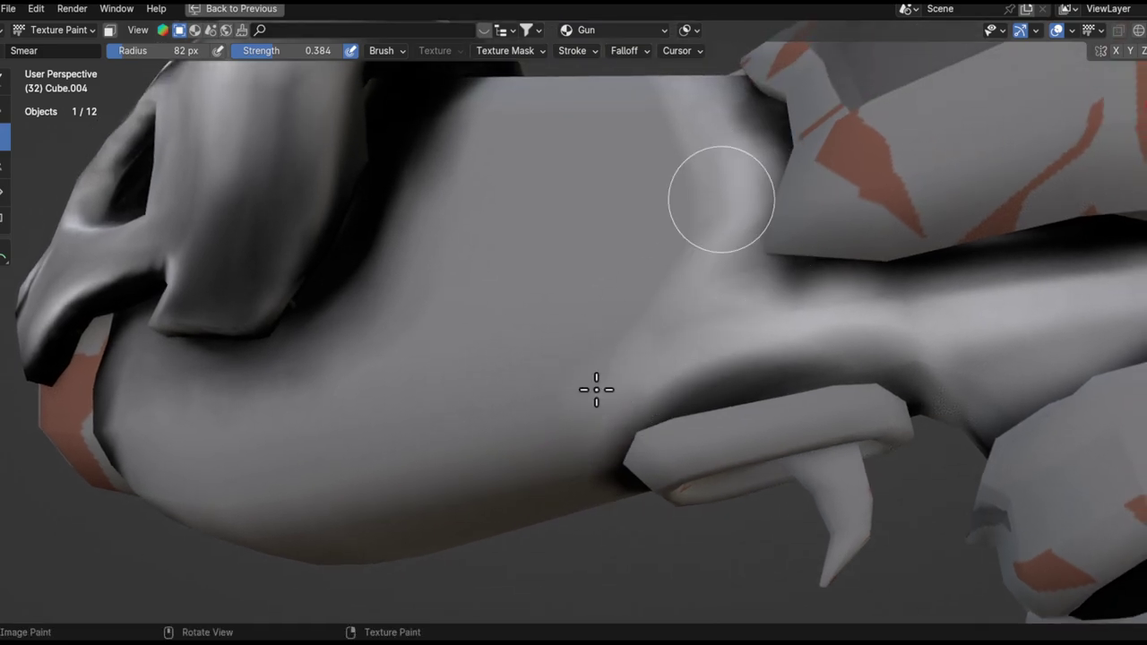
{"action": "mouse_move", "coordinate": [641, 326]}
{"action": "middle_mouse_down", "text": "shift"}
{"action": "mouse_move", "coordinate": [572, 391]}
{"action": "mouse_move", "coordinate": [620, 272]}
{"action": "middle_mouse_up", "text": "shift"}
{"action": "mouse_move", "coordinate": [696, 191]}
{"action": "middle_mouse_down"}
{"action": "mouse_move", "coordinate": [609, 351]}
{"action": "mouse_move", "coordinate": [667, 298]}
{"action": "middle_mouse_up"}
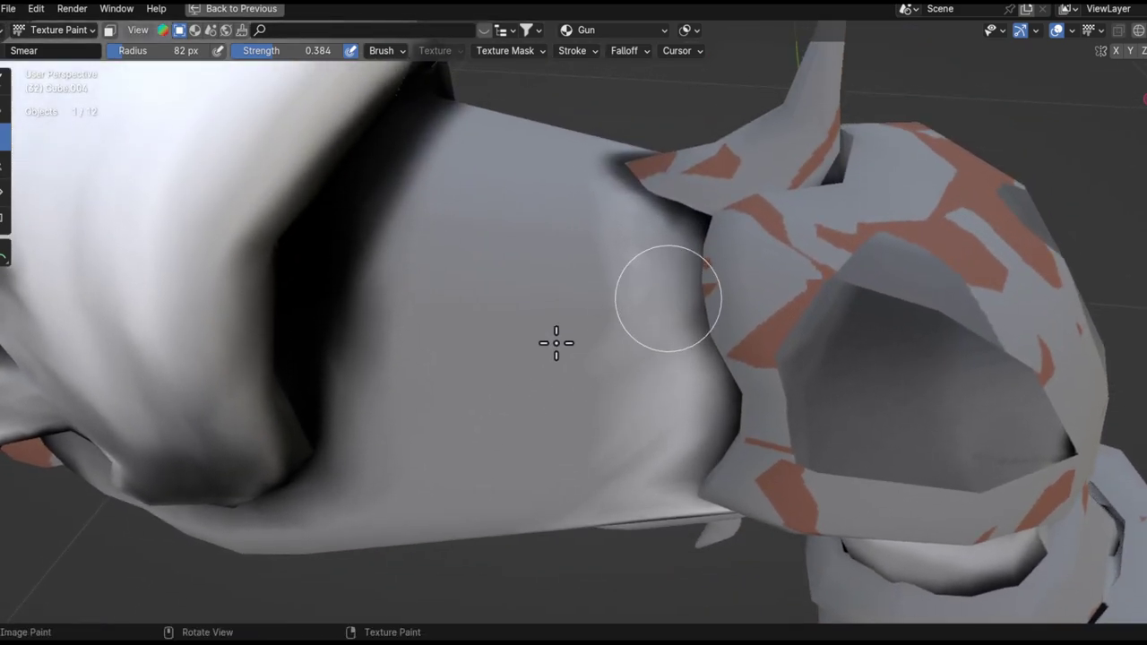
{"action": "mouse_move", "coordinate": [579, 206]}
{"action": "middle_mouse_down"}
{"action": "mouse_move", "coordinate": [655, 221]}
{"action": "mouse_move", "coordinate": [661, 346]}
{"action": "mouse_move", "coordinate": [669, 312]}
{"action": "mouse_move", "coordinate": [623, 344]}
{"action": "mouse_move", "coordinate": [651, 284]}
{"action": "mouse_move", "coordinate": [652, 206]}
{"action": "middle_mouse_up"}
{"action": "key", "text": "f"}
{"action": "left_click", "coordinate": [648, 346]}
{"action": "middle_click_drag", "start_coordinate": [658, 325], "coordinate": [678, 383]}
{"action": "key", "text": "shift+f"}
{"action": "left_click", "coordinate": [644, 383]}
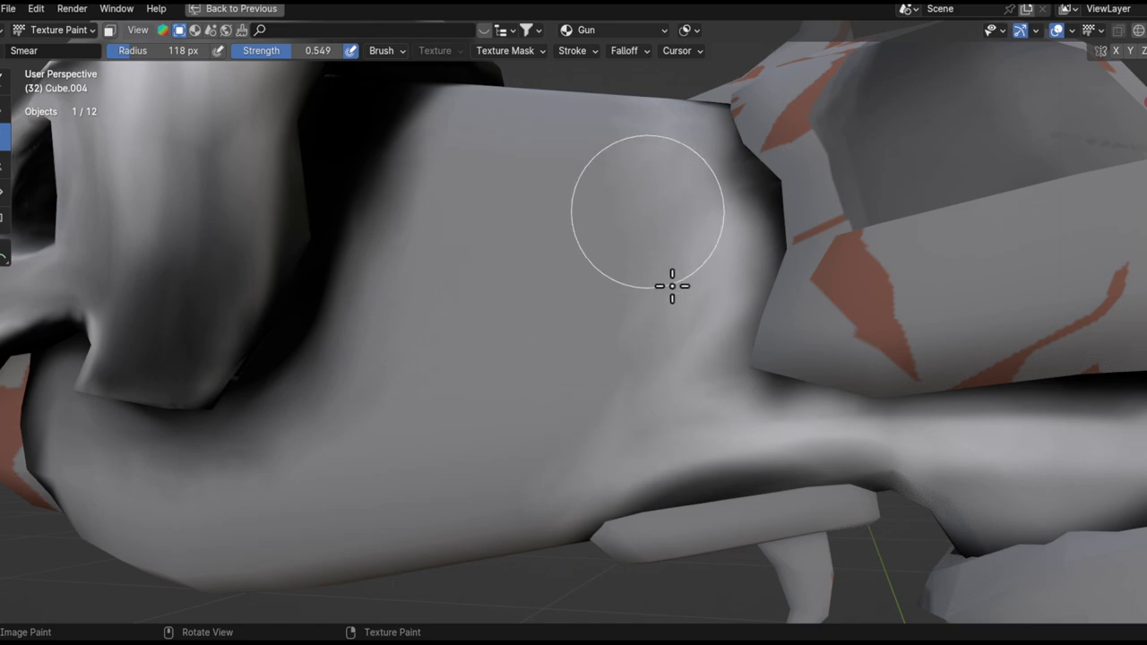
- Smear the white highlight beside the patterned head and horned piece softly into the body's gray
{"action": "middle_click_drag", "start_coordinate": [660, 277], "coordinate": [602, 422]}
{"action": "middle_click_drag", "start_coordinate": [593, 283], "coordinate": [603, 360]}
{"action": "middle_click_drag", "start_coordinate": [608, 424], "coordinate": [613, 314], "text": "ctrl"}
{"action": "middle_click_drag", "start_coordinate": [613, 314], "coordinate": [586, 466]}
{"action": "middle_click_drag", "start_coordinate": [607, 389], "coordinate": [591, 309]}
{"action": "middle_click_drag", "start_coordinate": [510, 509], "coordinate": [596, 367]}
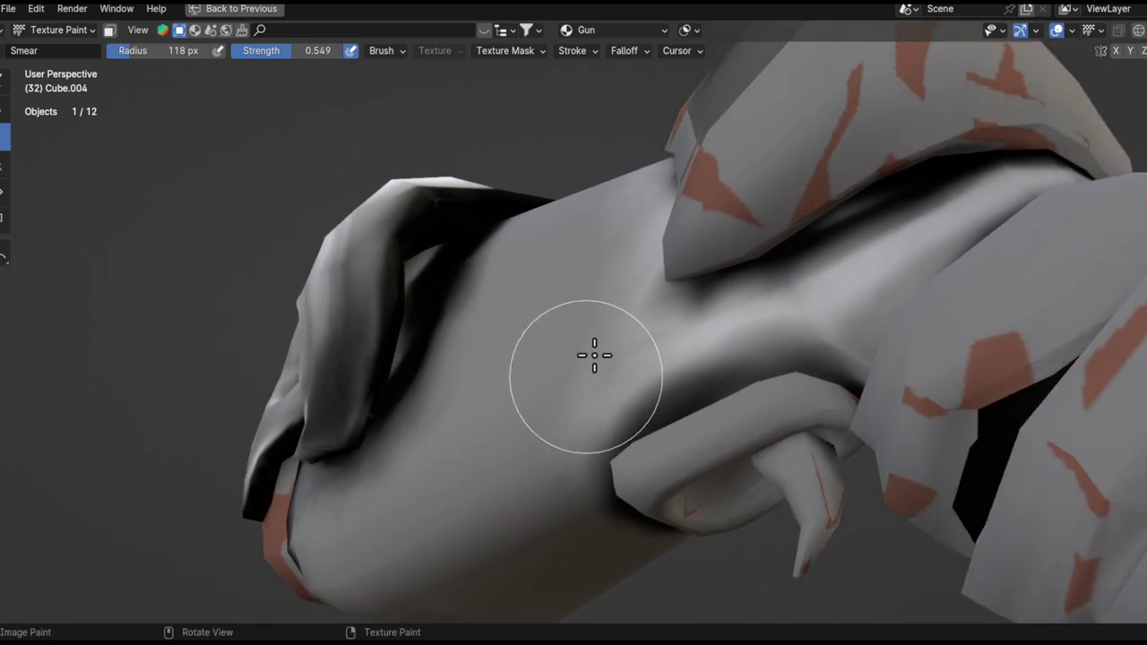
{"action": "middle_click_drag", "start_coordinate": [576, 489], "coordinate": [575, 337]}
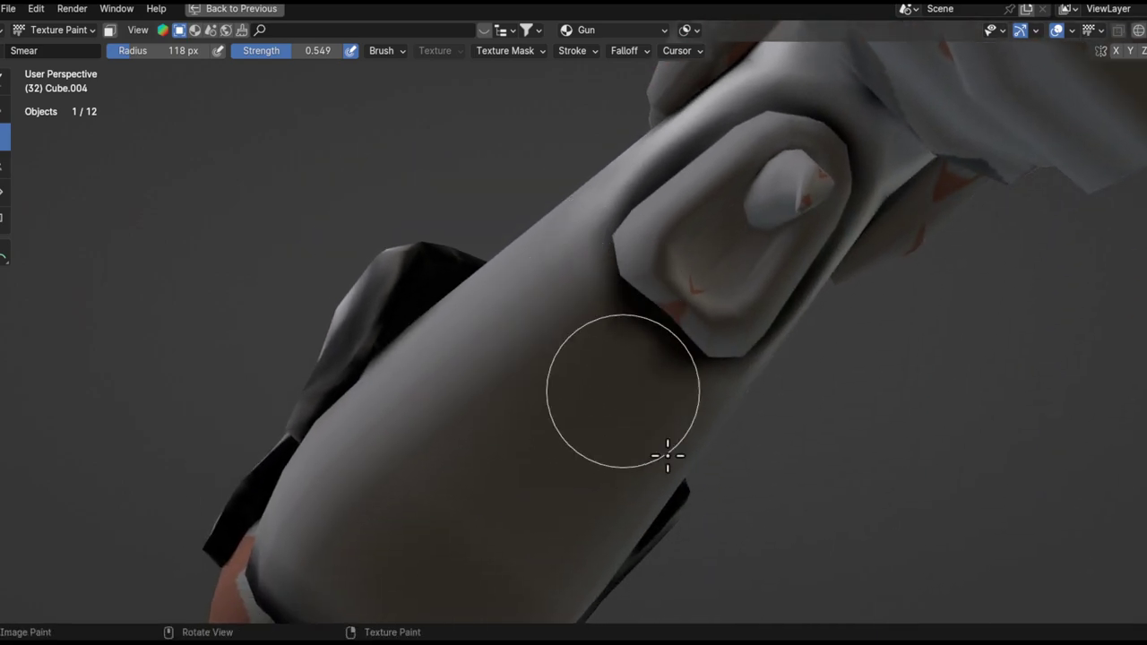
{"action": "middle_click_drag", "start_coordinate": [627, 419], "coordinate": [654, 389]}
{"action": "middle_click_drag", "start_coordinate": [687, 235], "coordinate": [659, 417]}
{"action": "middle_click_drag", "start_coordinate": [641, 316], "coordinate": [669, 400]}
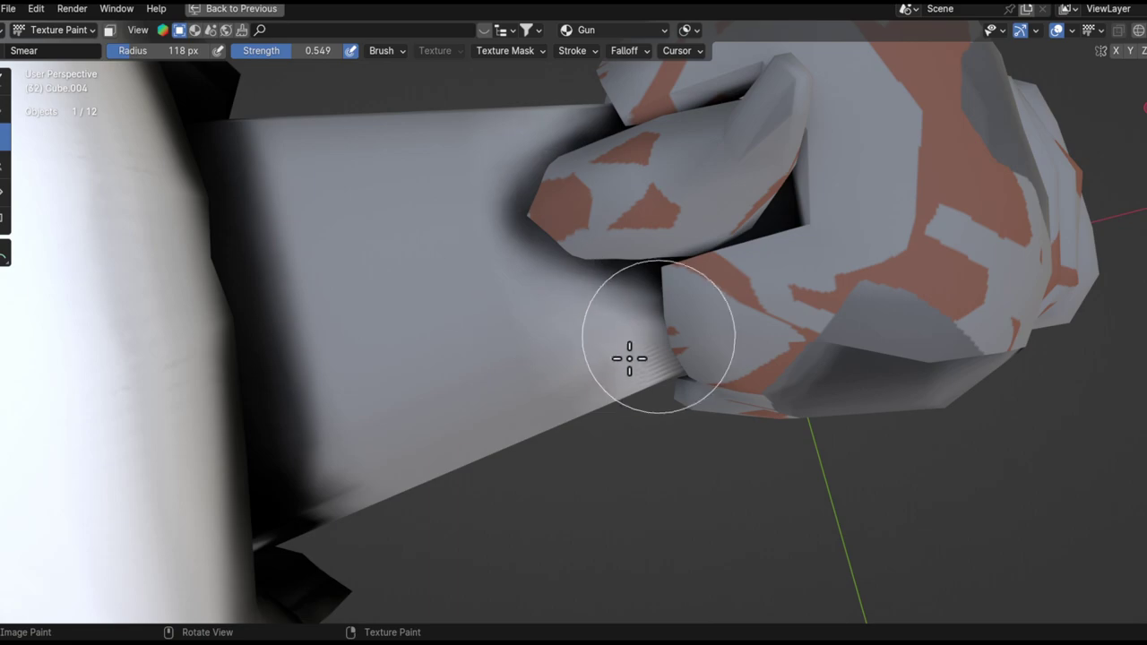
{"action": "middle_click_drag", "start_coordinate": [653, 349], "coordinate": [607, 361]}
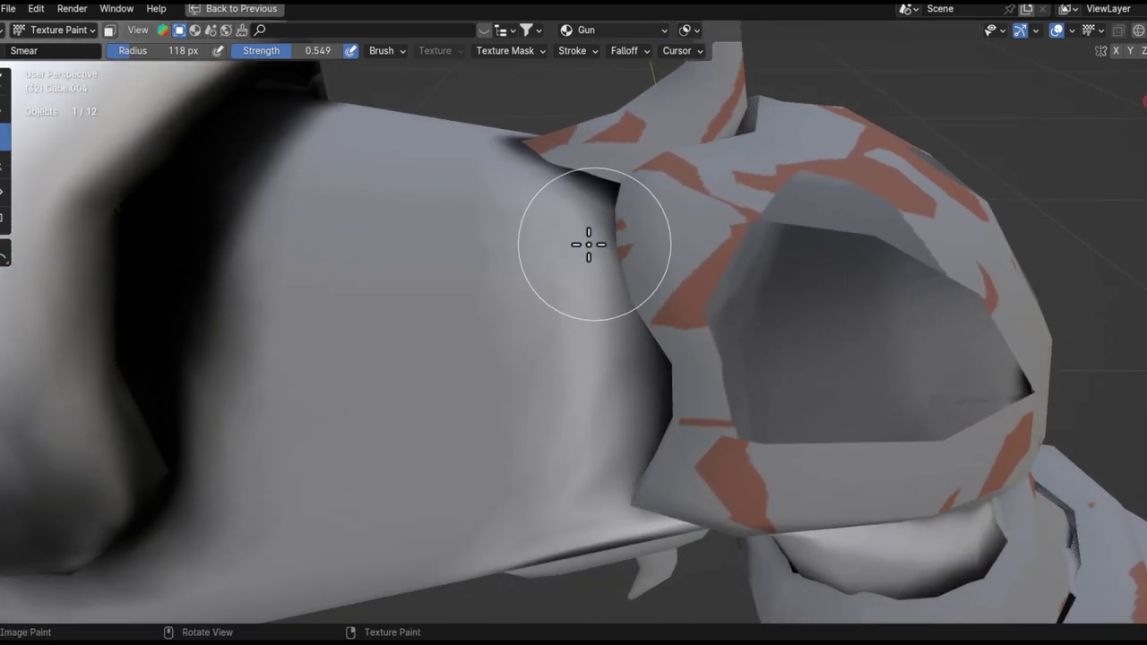
- Smear the highlight and shadows along the narrow neck between the patterned head and the wrapped grip
{"action": "mouse_move", "coordinate": [619, 343]}
{"action": "left_mouse_down", "text": "ctrl+alt"}
{"action": "mouse_move", "coordinate": [588, 497]}
{"action": "mouse_move", "coordinate": [619, 358]}
{"action": "left_mouse_up", "text": "ctrl+alt"}
{"action": "left_click_drag", "start_coordinate": [615, 430], "coordinate": [579, 507], "text": "alt+shift"}
{"action": "middle_click_drag", "start_coordinate": [578, 507], "coordinate": [704, 438]}
{"action": "scroll", "coordinate": [671, 346], "scroll_direction": "up", "scroll_amount": 6}
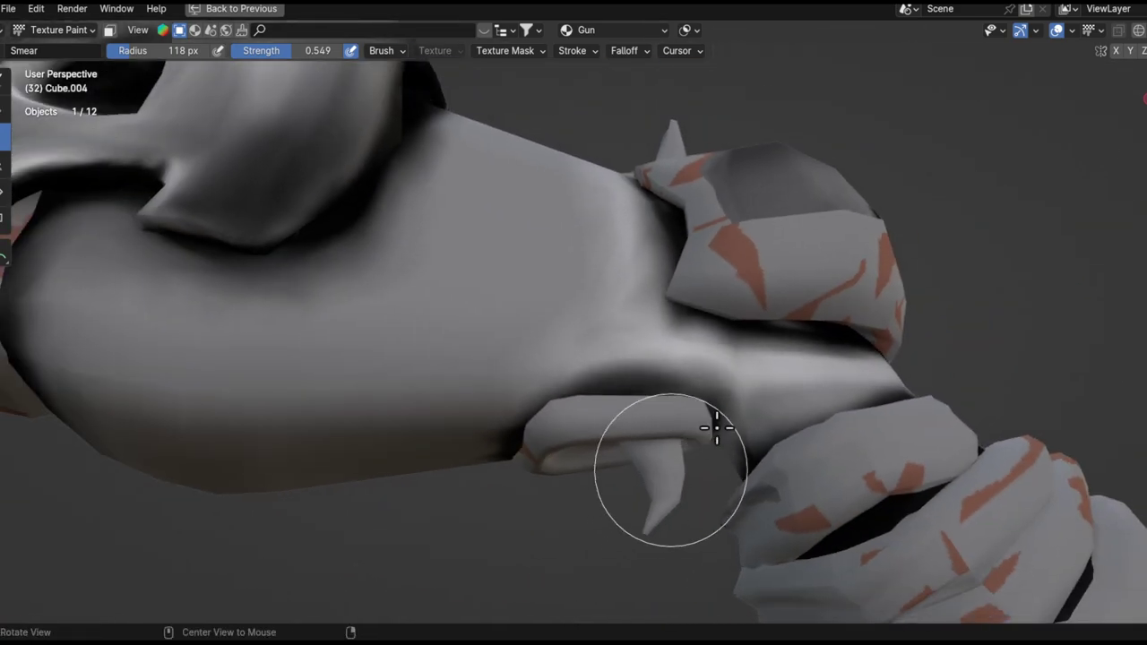
{"action": "middle_click_drag", "start_coordinate": [817, 357], "coordinate": [687, 350]}
{"action": "scroll", "coordinate": [696, 310], "scroll_direction": "up", "scroll_amount": 3}
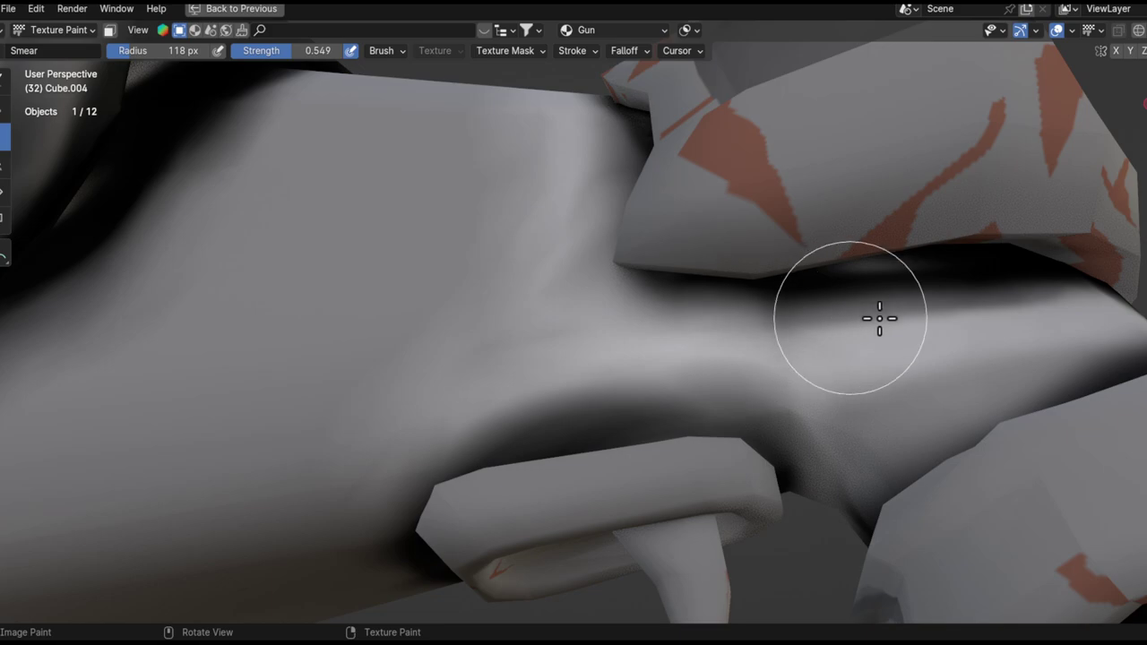
{"action": "middle_click_drag", "start_coordinate": [980, 304], "coordinate": [679, 344]}
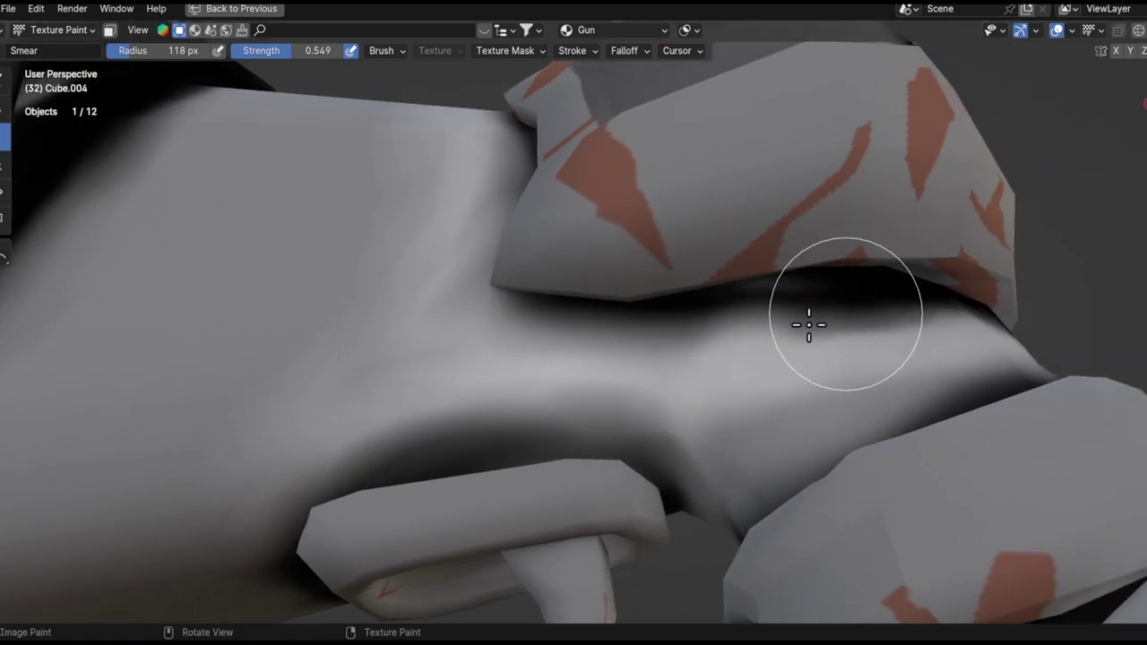
{"action": "middle_click_drag", "start_coordinate": [808, 324], "coordinate": [645, 366]}
{"action": "left_click_drag", "start_coordinate": [820, 376], "coordinate": [750, 565], "text": "ctrl+alt"}
{"action": "left_click_drag", "start_coordinate": [804, 452], "coordinate": [787, 410], "text": "ctrl+alt"}
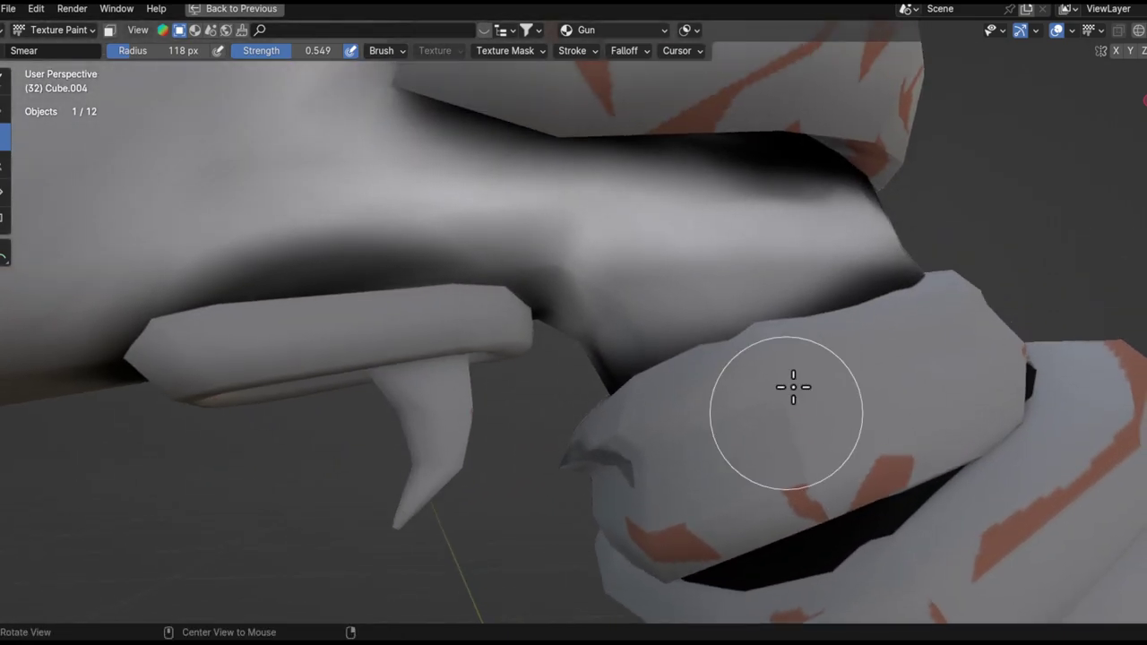
{"action": "mouse_move", "coordinate": [766, 285]}
{"action": "middle_mouse_down"}
{"action": "mouse_move", "coordinate": [768, 295]}
{"action": "mouse_move", "coordinate": [497, 405]}
{"action": "middle_mouse_up"}
{"action": "left_click_drag", "start_coordinate": [587, 362], "coordinate": [623, 180], "text": "alt"}
{"action": "middle_click_drag", "start_coordinate": [560, 344], "coordinate": [606, 313], "text": "shift"}
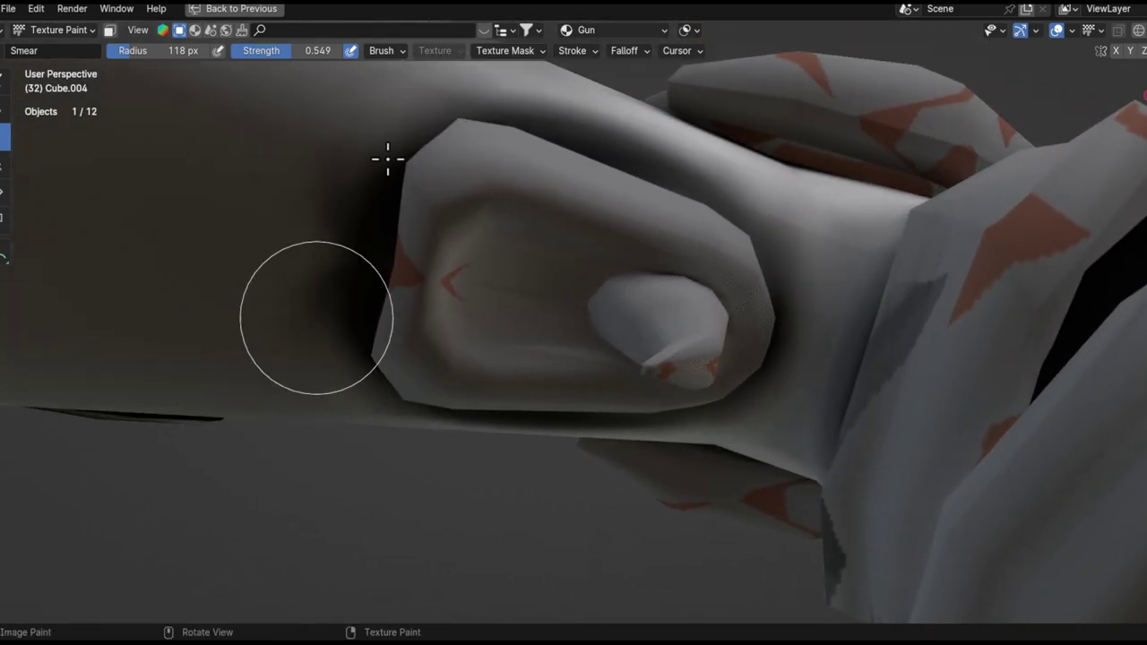
- Smear the contact shadow and highlight around the oval piece on the body's underside into a tighter, smoother gradient
{"action": "middle_click_drag", "start_coordinate": [430, 134], "coordinate": [409, 278], "text": "ctrl"}
{"action": "left_click_drag", "start_coordinate": [409, 278], "coordinate": [439, 407], "text": "ctrl+alt"}
{"action": "left_click_drag", "start_coordinate": [466, 359], "coordinate": [501, 388], "text": "alt"}
{"action": "left_click_drag", "start_coordinate": [498, 189], "coordinate": [511, 224], "text": "alt"}
{"action": "left_click_drag", "start_coordinate": [497, 300], "coordinate": [492, 197], "text": "alt"}
{"action": "middle_click_drag", "start_coordinate": [402, 368], "coordinate": [588, 259]}
{"action": "left_click_drag", "start_coordinate": [588, 259], "coordinate": [573, 336], "text": "ctrl+alt"}
{"action": "mouse_move", "coordinate": [573, 336]}
{"action": "left_mouse_down", "text": "alt"}
{"action": "mouse_move", "coordinate": [576, 295]}
{"action": "mouse_move", "coordinate": [570, 320]}
{"action": "left_mouse_up", "text": "alt"}
{"action": "left_click_drag", "start_coordinate": [616, 327], "coordinate": [618, 349], "text": "alt"}
{"action": "scroll", "coordinate": [631, 256], "scroll_direction": "up", "scroll_amount": 2}
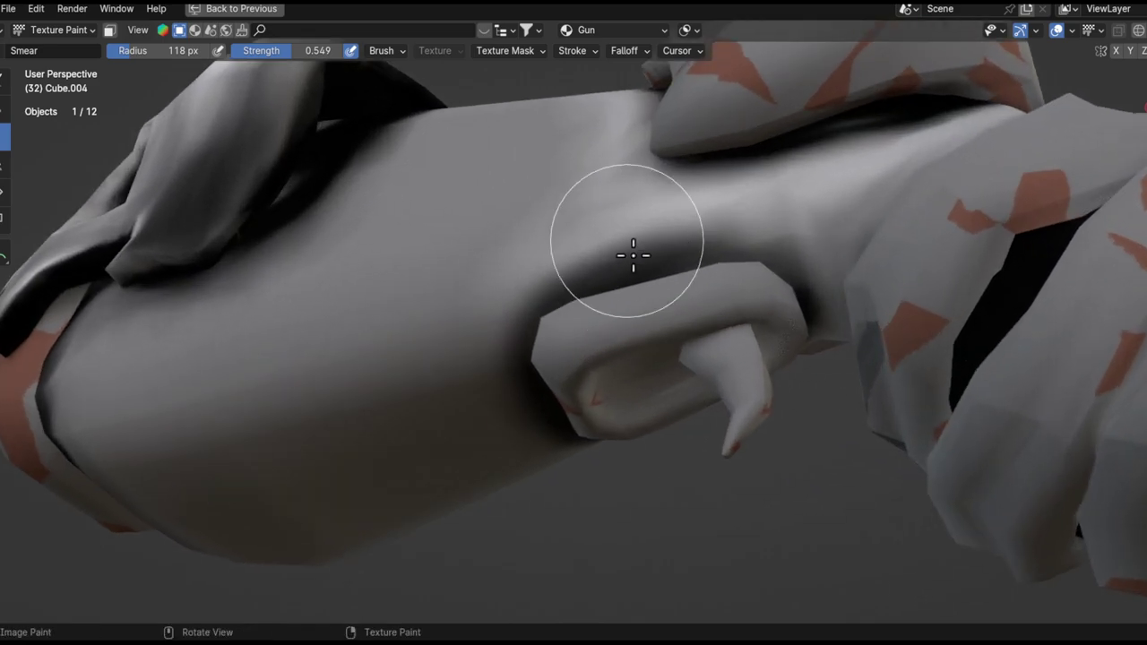
{"action": "left_click_drag", "start_coordinate": [620, 235], "coordinate": [694, 448], "text": "ctrl+alt"}
{"action": "left_click_drag", "start_coordinate": [715, 275], "coordinate": [707, 300], "text": "alt"}
{"action": "mouse_move", "coordinate": [707, 301]}
{"action": "left_mouse_down", "text": "ctrl+alt"}
{"action": "mouse_move", "coordinate": [719, 187]}
{"action": "mouse_move", "coordinate": [714, 294]}
{"action": "left_mouse_up", "text": "ctrl+alt"}
{"action": "left_click_drag", "start_coordinate": [714, 294], "coordinate": [716, 262], "text": "ctrl+alt"}
{"action": "scroll", "coordinate": [716, 260], "scroll_direction": "up", "scroll_amount": 2}
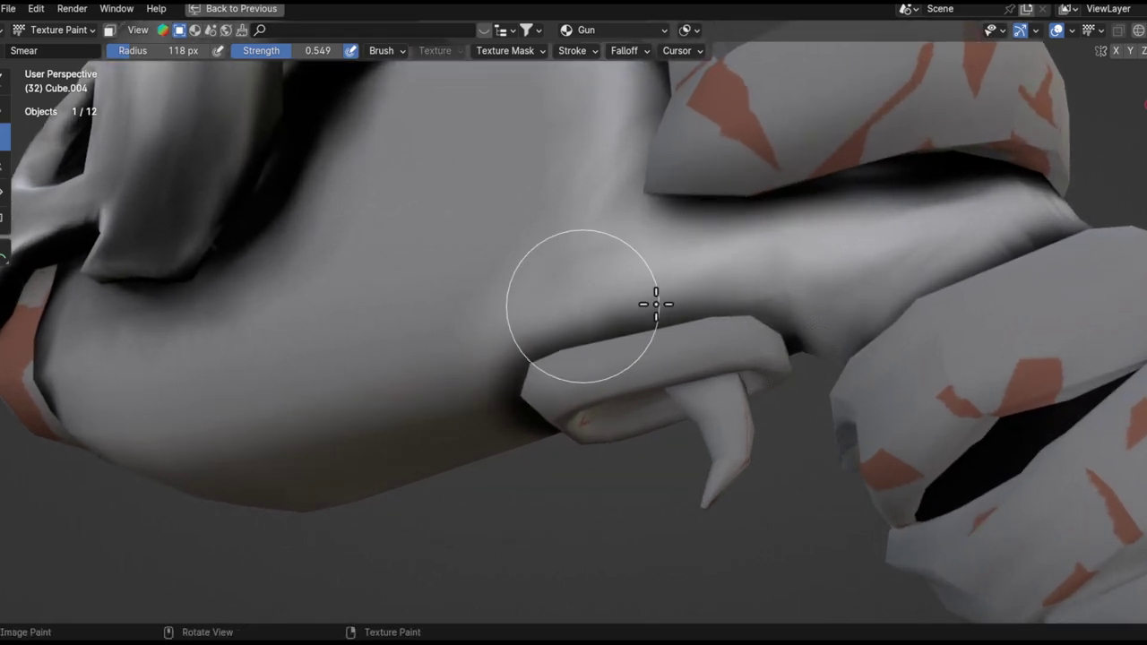
- Examine the blended shading on the body, neck and underside from several distances and angles
{"action": "scroll", "coordinate": [341, 457], "scroll_direction": "down", "scroll_amount": 6}
{"action": "scroll", "coordinate": [686, 403], "scroll_direction": "up", "scroll_amount": 4}
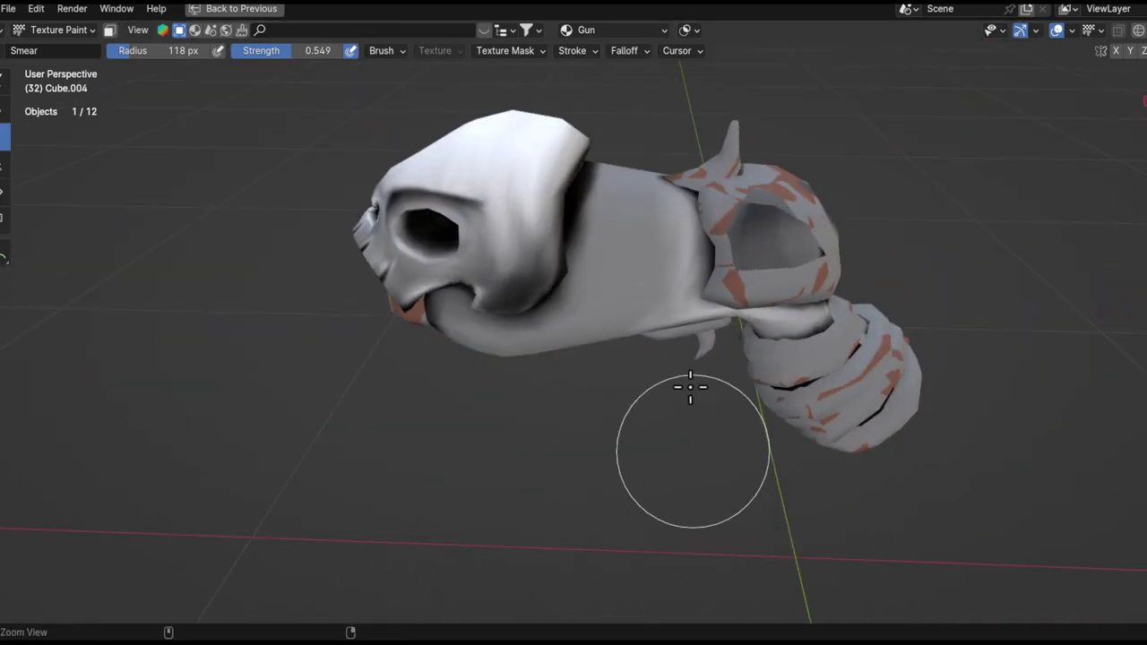
{"action": "scroll", "coordinate": [694, 332], "scroll_direction": "up", "scroll_amount": 4}
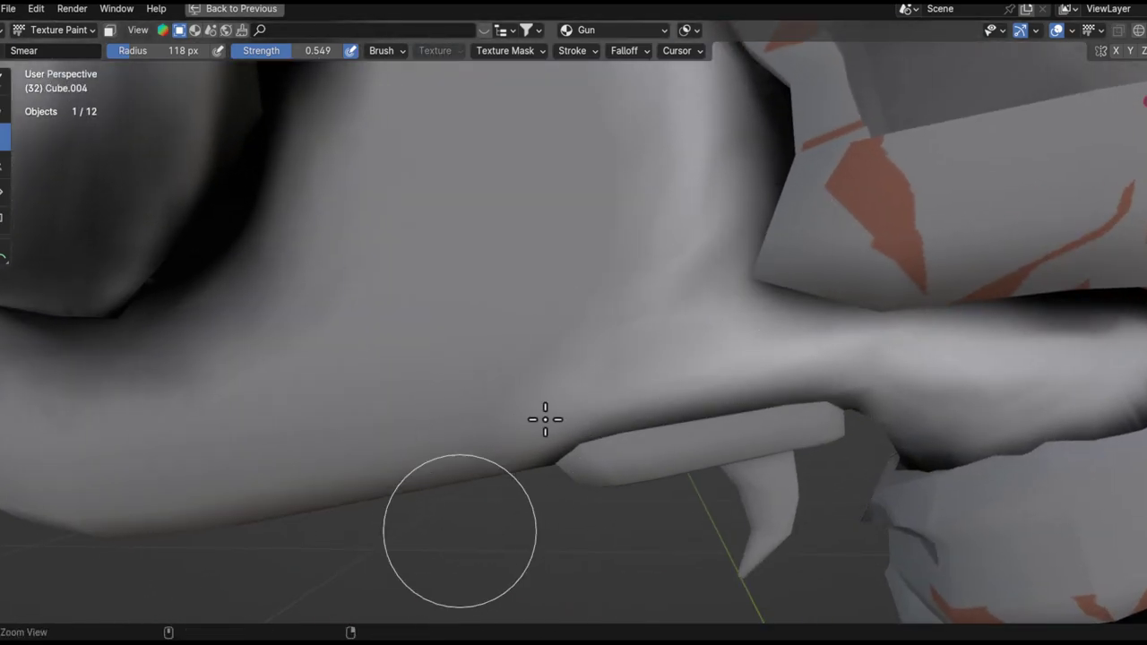
{"action": "scroll", "coordinate": [515, 502], "scroll_direction": "down", "scroll_amount": 5}
{"action": "scroll", "coordinate": [615, 380], "scroll_direction": "up", "scroll_amount": 4}
{"action": "scroll", "coordinate": [527, 462], "scroll_direction": "down", "scroll_amount": 5}
{"action": "scroll", "coordinate": [625, 317], "scroll_direction": "up", "scroll_amount": 5}
{"action": "middle_click_drag", "start_coordinate": [707, 303], "coordinate": [456, 274]}
{"action": "scroll", "coordinate": [468, 584], "scroll_direction": "down", "scroll_amount": 4}
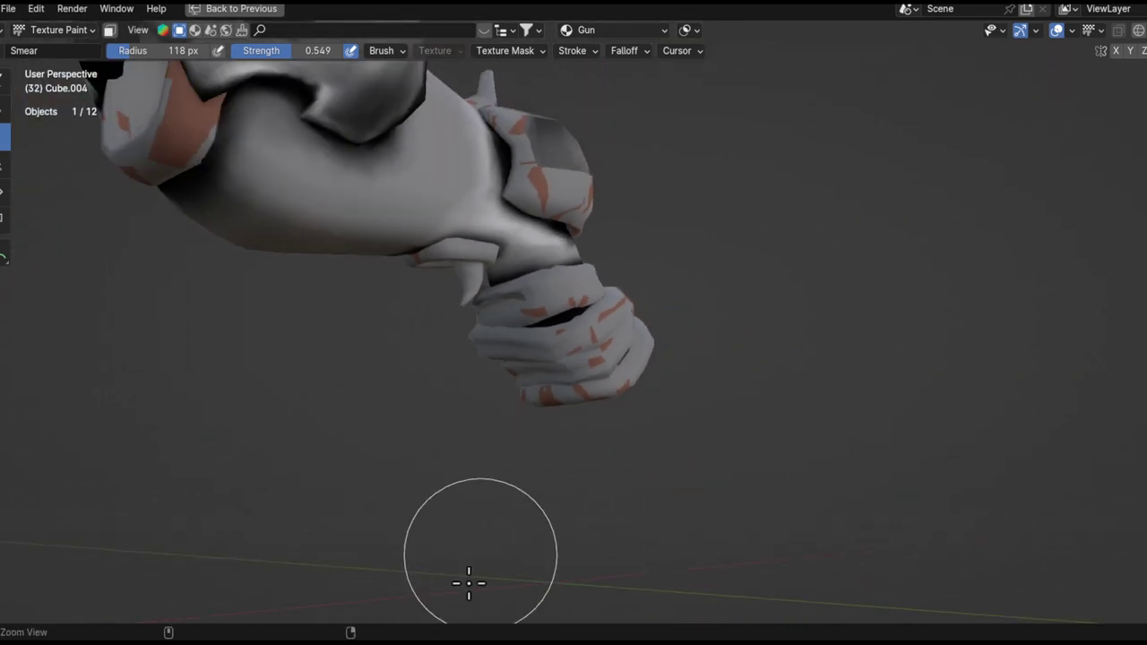
{"action": "left_click_drag", "start_coordinate": [520, 395], "coordinate": [545, 490], "text": "ctrl+alt"}
{"action": "left_click_drag", "start_coordinate": [569, 395], "coordinate": [621, 192], "text": "ctrl+alt"}
{"action": "left_click_drag", "start_coordinate": [586, 230], "coordinate": [619, 328], "text": "alt"}
{"action": "mouse_move", "coordinate": [603, 321]}
{"action": "middle_mouse_down"}
{"action": "mouse_move", "coordinate": [648, 283]}
{"action": "mouse_move", "coordinate": [518, 317]}
{"action": "middle_mouse_up"}
{"action": "left_click_drag", "start_coordinate": [702, 292], "coordinate": [618, 322]}
{"action": "middle_click_drag", "start_coordinate": [546, 328], "coordinate": [641, 337]}
{"action": "middle_click_drag", "start_coordinate": [511, 359], "coordinate": [743, 474]}
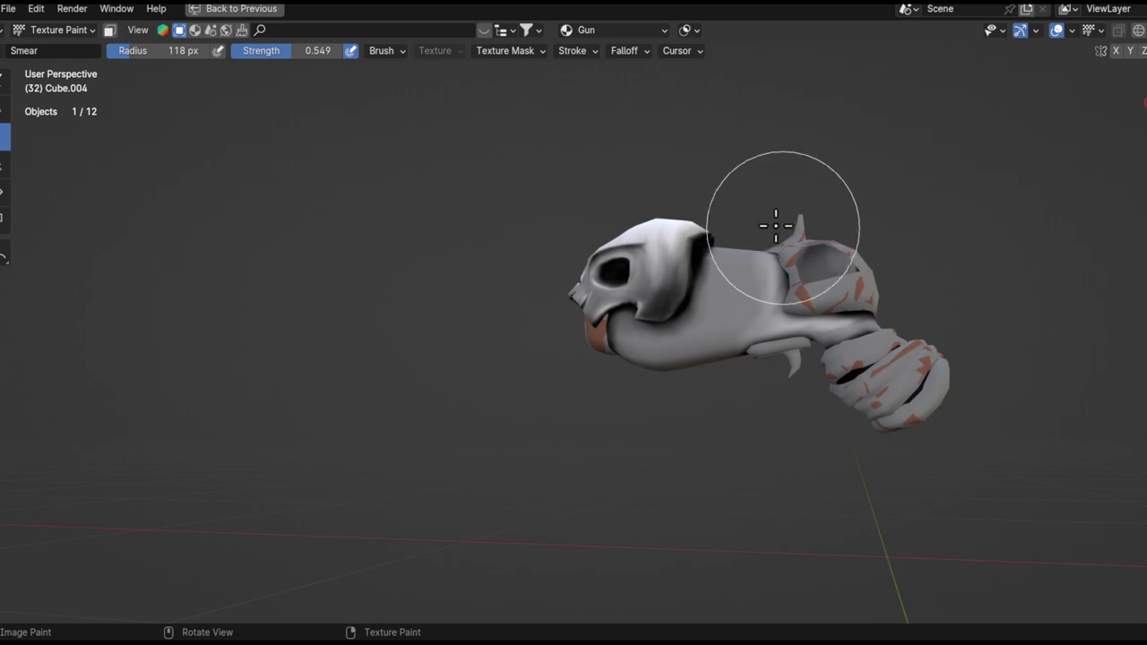
- Check the painted body in isolation, and bring back the full model with the hidden reference image in Object Mode
{"action": "key", "text": "KP_Divide"}
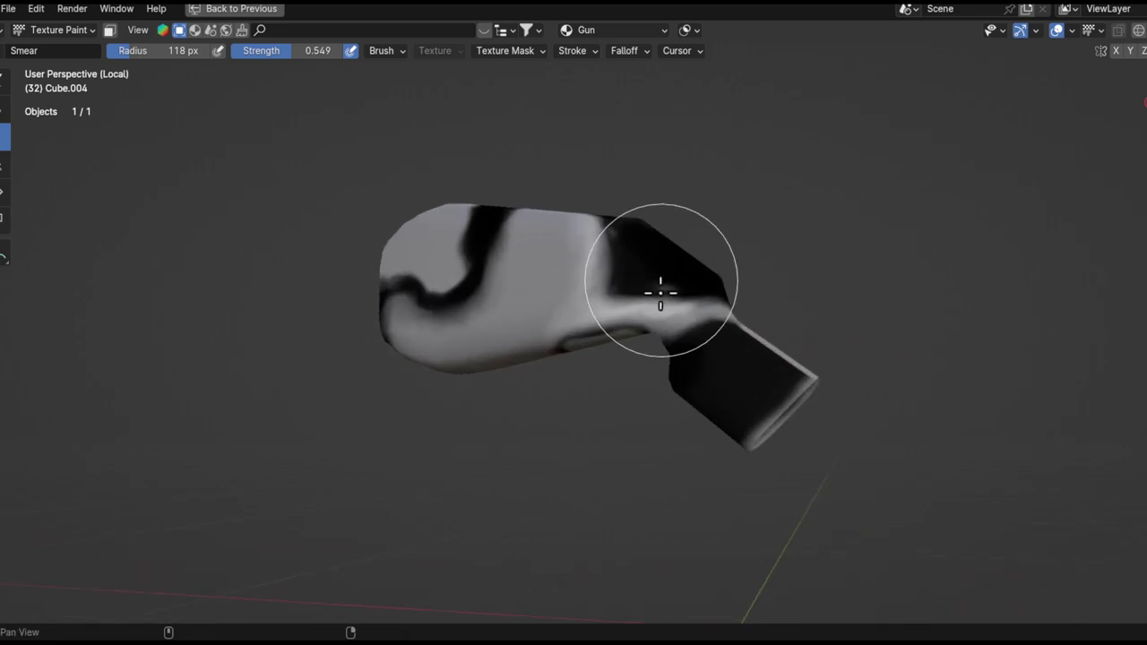
{"action": "left_click_drag", "start_coordinate": [660, 294], "coordinate": [772, 300], "text": "alt"}
{"action": "key", "text": "ctrl+Tab"}
{"action": "left_click_drag", "start_coordinate": [621, 278], "coordinate": [684, 292], "text": "alt"}
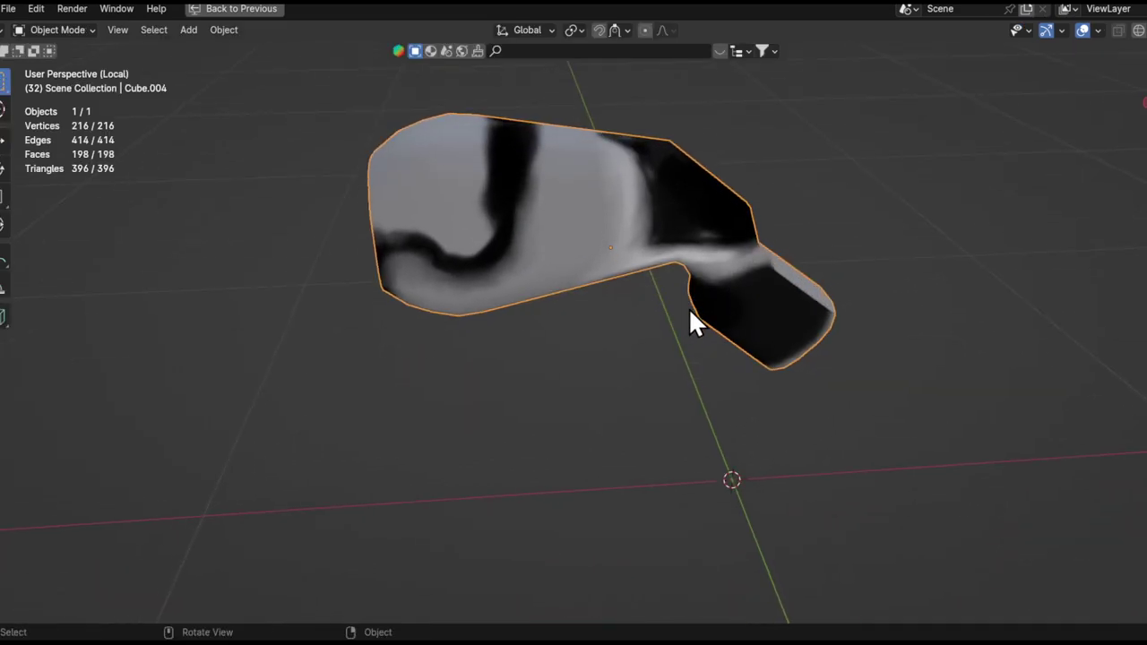
{"action": "key", "text": "KP_Divide"}
{"action": "key", "text": "alt+h"}
- Rotate the reference image 90° about X, move it along Y behind the gun, and shift it -0.83948 m along X
{"action": "left_click_drag", "start_coordinate": [713, 285], "coordinate": [751, 394], "text": "alt"}
{"action": "left_click", "coordinate": [755, 400]}
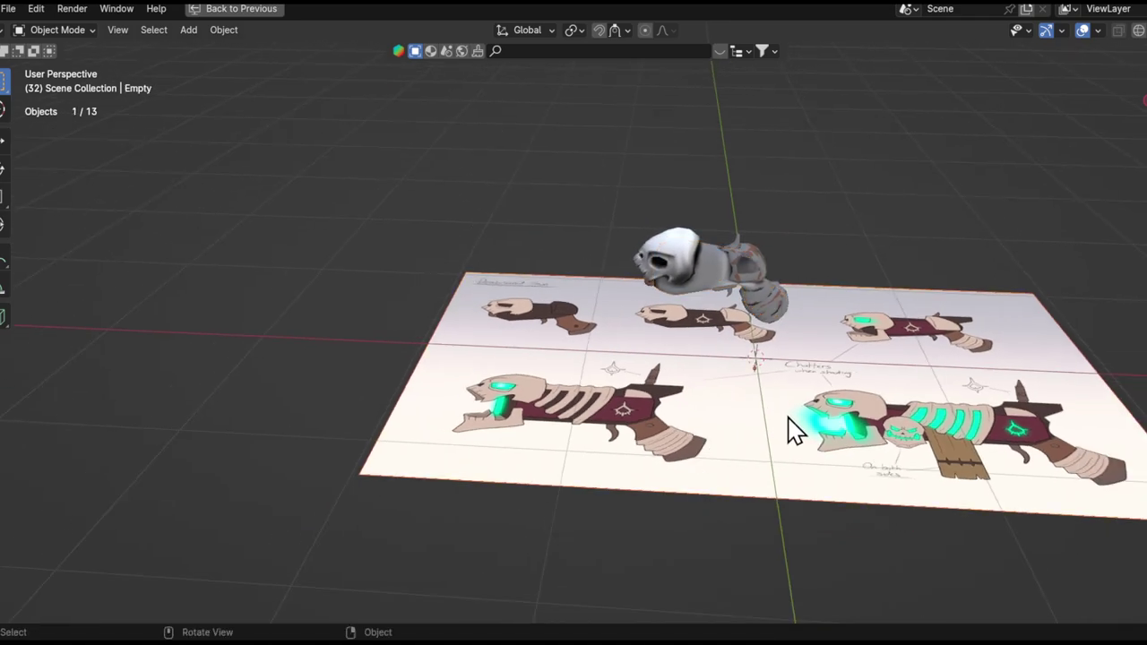
{"action": "type", "text": "rx90"}
{"action": "key", "text": "Return"}
{"action": "key", "text": "g"}
{"action": "key", "text": "y"}
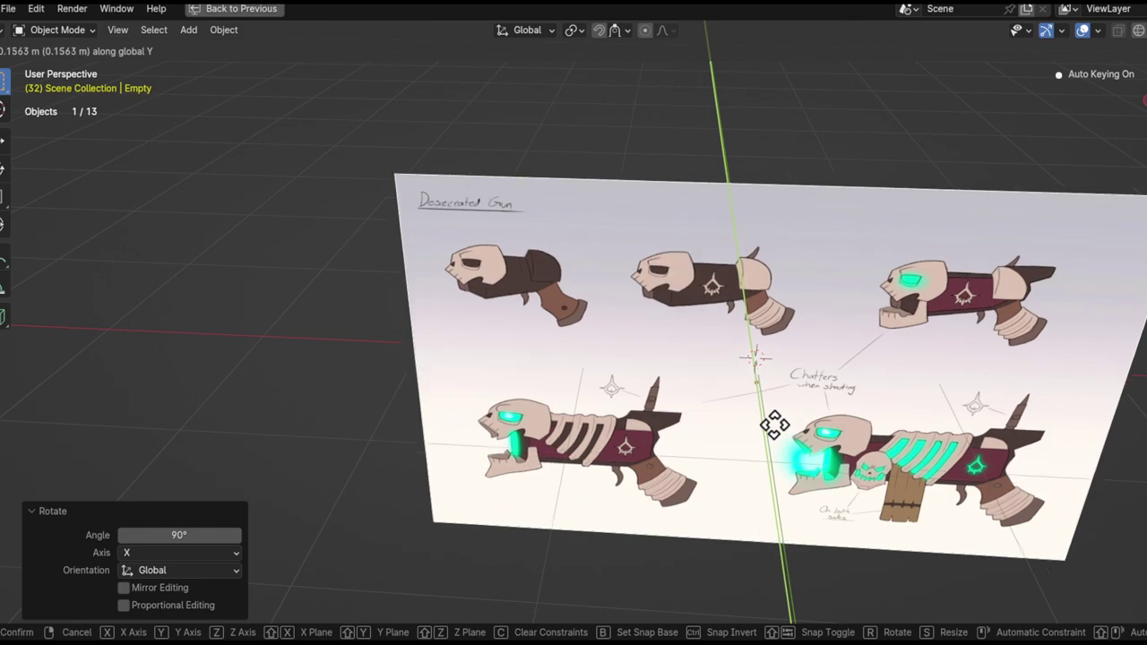
{"action": "left_click", "coordinate": [792, 314]}
{"action": "key", "text": "g"}
{"action": "key", "text": "x"}
{"action": "left_click", "coordinate": [680, 366]}
- Select the gun's body mesh and return it to Texture Paint mode
{"action": "left_click_drag", "start_coordinate": [717, 350], "coordinate": [724, 253], "text": "ctrl+alt"}
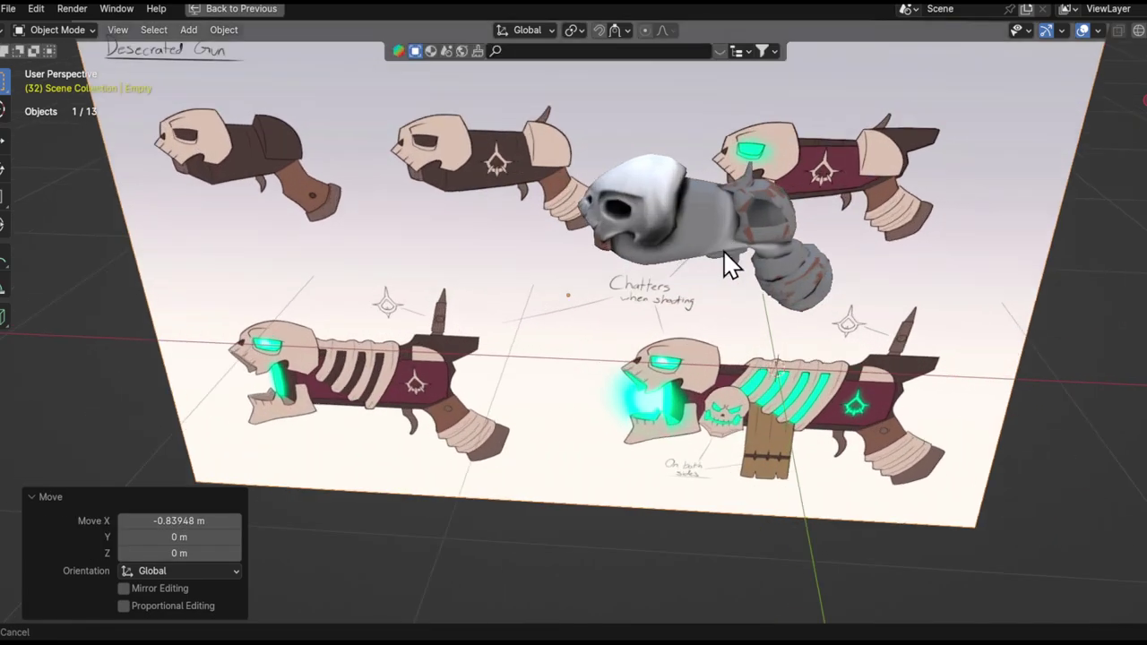
{"action": "middle_click_drag", "start_coordinate": [724, 252], "coordinate": [704, 185]}
{"action": "left_click", "coordinate": [671, 135]}
{"action": "mouse_move", "coordinate": [671, 139]}
{"action": "middle_mouse_down", "text": "shift"}
{"action": "mouse_move", "coordinate": [678, 280]}
{"action": "mouse_move", "coordinate": [725, 402]}
{"action": "mouse_move", "coordinate": [744, 354]}
{"action": "mouse_move", "coordinate": [715, 284]}
{"action": "middle_mouse_up", "text": "shift"}
{"action": "left_click", "coordinate": [678, 280]}
{"action": "key", "text": "ctrl+Tab"}
{"action": "left_click", "coordinate": [831, 182]}
- Reduce the brush radius to 8 px and switch to the TexDraw brush
{"action": "key", "text": "f"}
{"action": "left_click", "coordinate": [692, 366]}
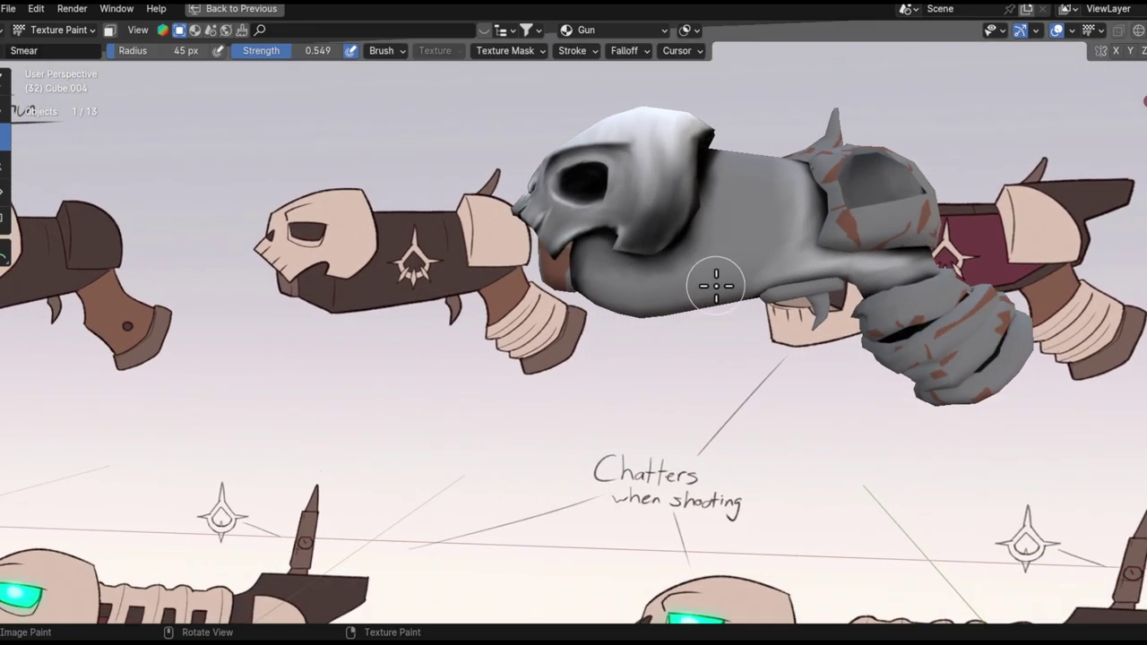
{"action": "key", "text": "f"}
{"action": "left_click", "coordinate": [683, 349]}
{"action": "middle_click_drag", "start_coordinate": [683, 348], "coordinate": [698, 343], "text": "shift"}
{"action": "mouse_move", "coordinate": [697, 343]}
{"action": "middle_mouse_down", "text": "ctrl"}
{"action": "mouse_move", "coordinate": [701, 313]}
{"action": "mouse_move", "coordinate": [679, 387]}
{"action": "middle_mouse_up", "text": "ctrl"}
{"action": "middle_click_drag", "start_coordinate": [679, 387], "coordinate": [663, 247]}
{"action": "middle_click_drag", "start_coordinate": [710, 305], "coordinate": [713, 289], "text": "ctrl"}
{"action": "mouse_move", "coordinate": [713, 288]}
{"action": "middle_mouse_down", "text": "shift"}
{"action": "mouse_move", "coordinate": [714, 355]}
{"action": "mouse_move", "coordinate": [666, 392]}
{"action": "middle_mouse_up", "text": "shift"}
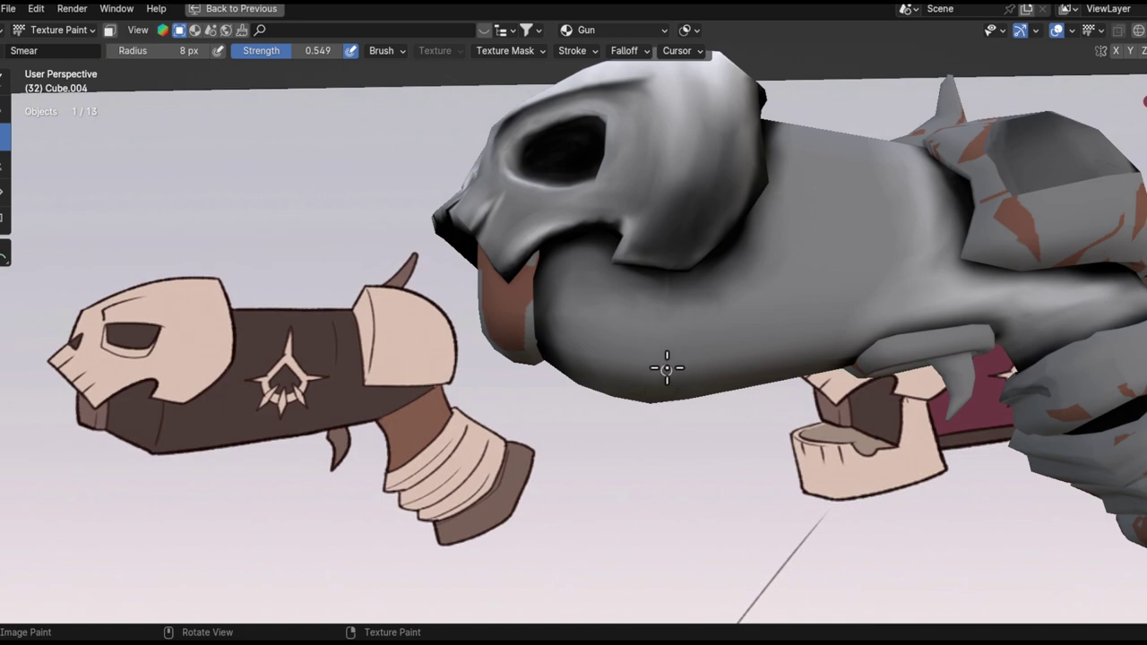
{"action": "left_click", "coordinate": [5, 80]}
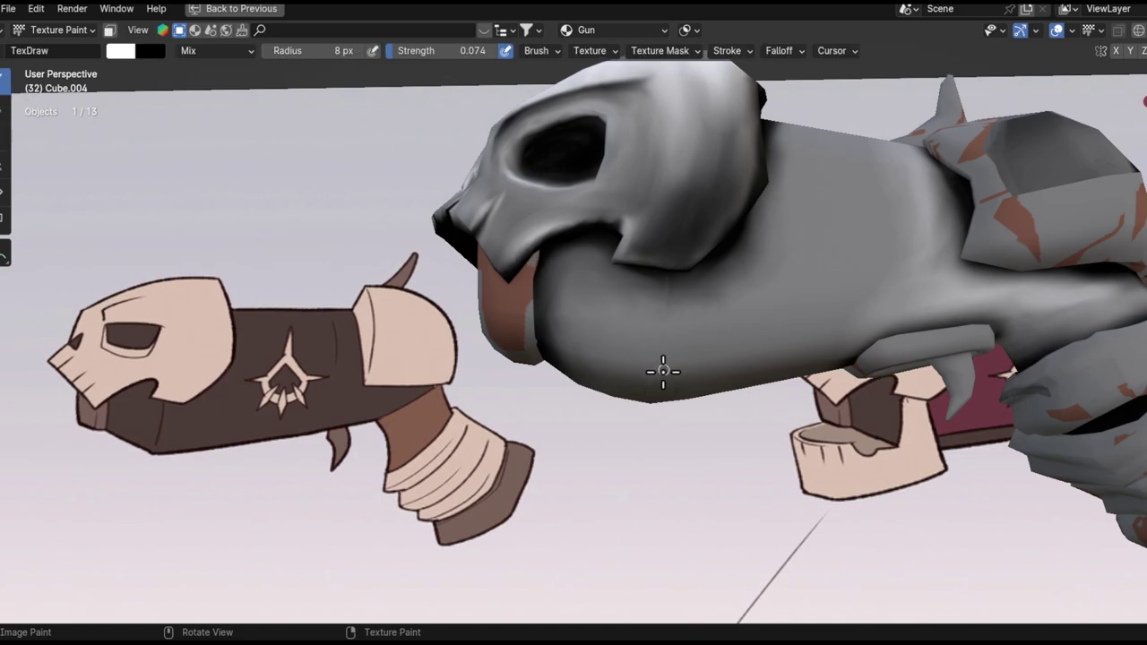
- Check the painted Gun texture in the image editor
{"action": "key", "text": "ctrl+space"}
{"action": "key", "text": "q"}
{"action": "left_click", "coordinate": [303, 275]}
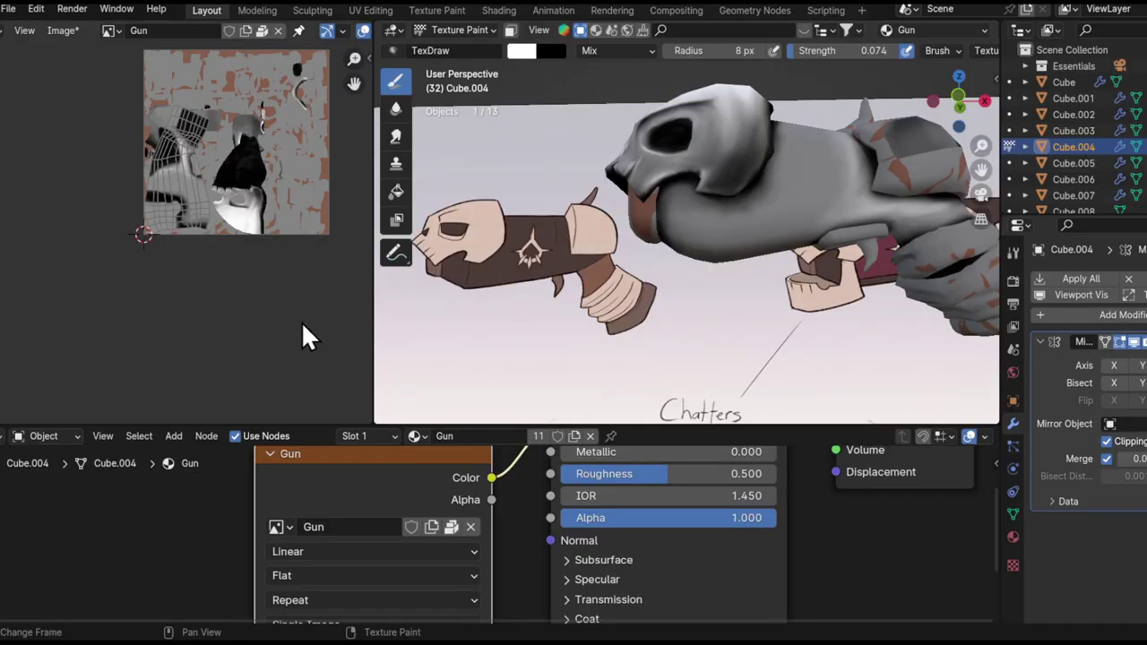
{"action": "key", "text": "ctrl+space"}
- Set the brush radius to 18 px and paint a black seam line from below the skull down around the body's underside
{"action": "middle_click_drag", "start_coordinate": [735, 300], "coordinate": [553, 400]}
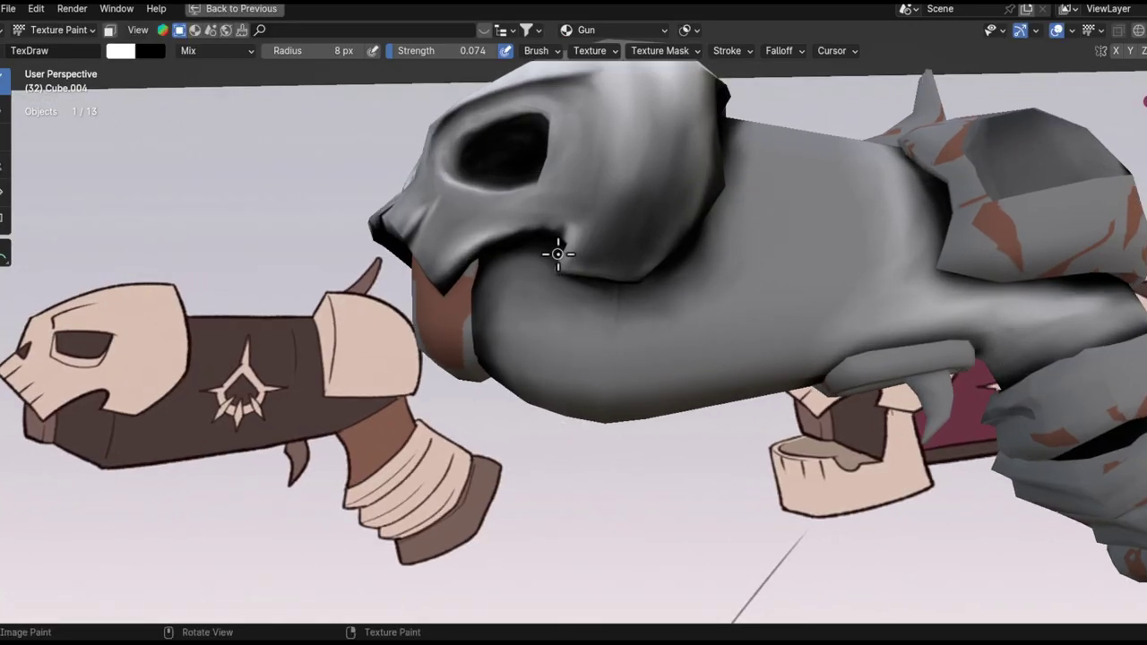
{"action": "key", "text": "f"}
{"action": "left_click", "coordinate": [615, 389]}
{"action": "key", "text": "x"}
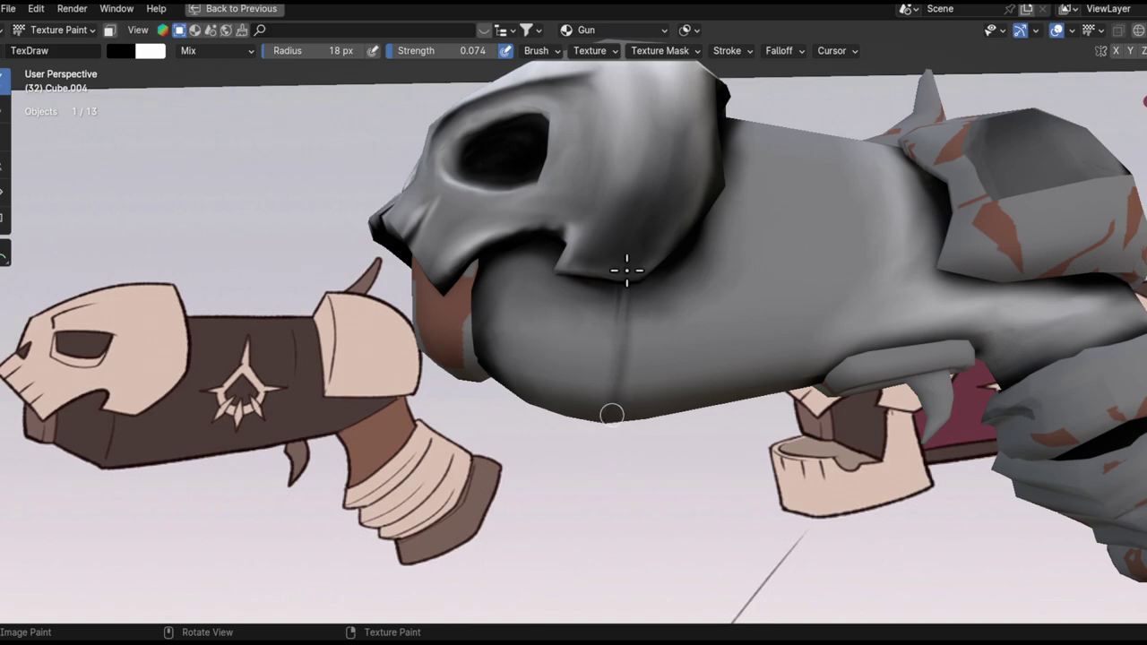
{"action": "middle_click_drag", "start_coordinate": [629, 255], "coordinate": [608, 412]}
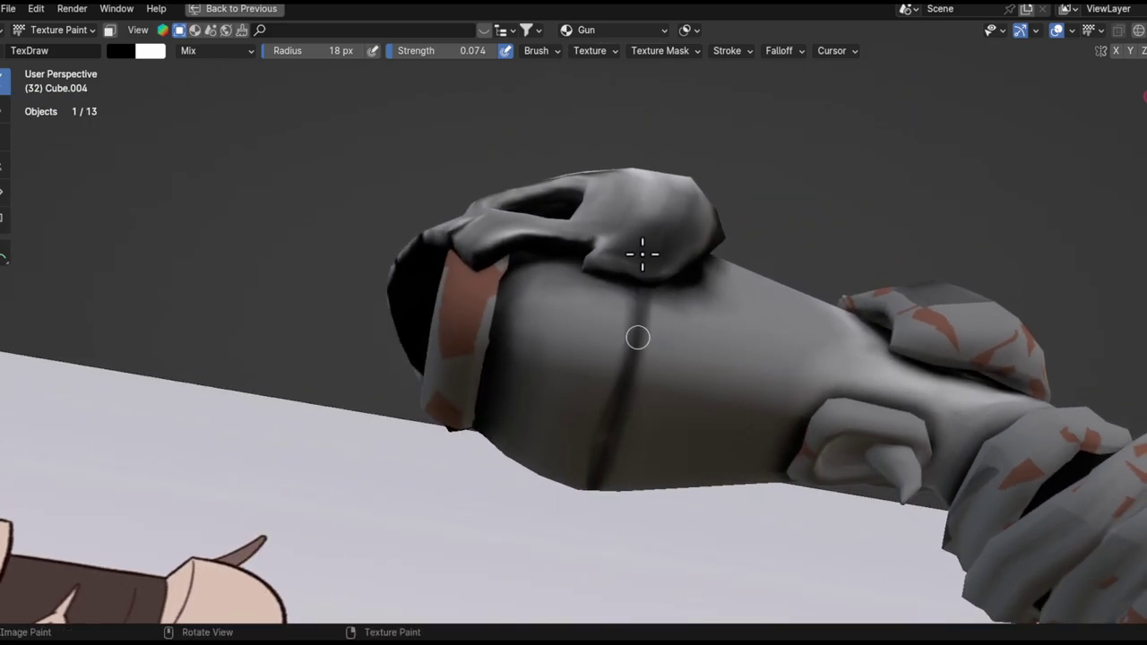
{"action": "middle_click_drag", "start_coordinate": [609, 435], "coordinate": [608, 434]}
- Paint a white highlight along the seam's front side, using strength 0.161 and a 10 px radius
{"action": "key", "text": "x"}
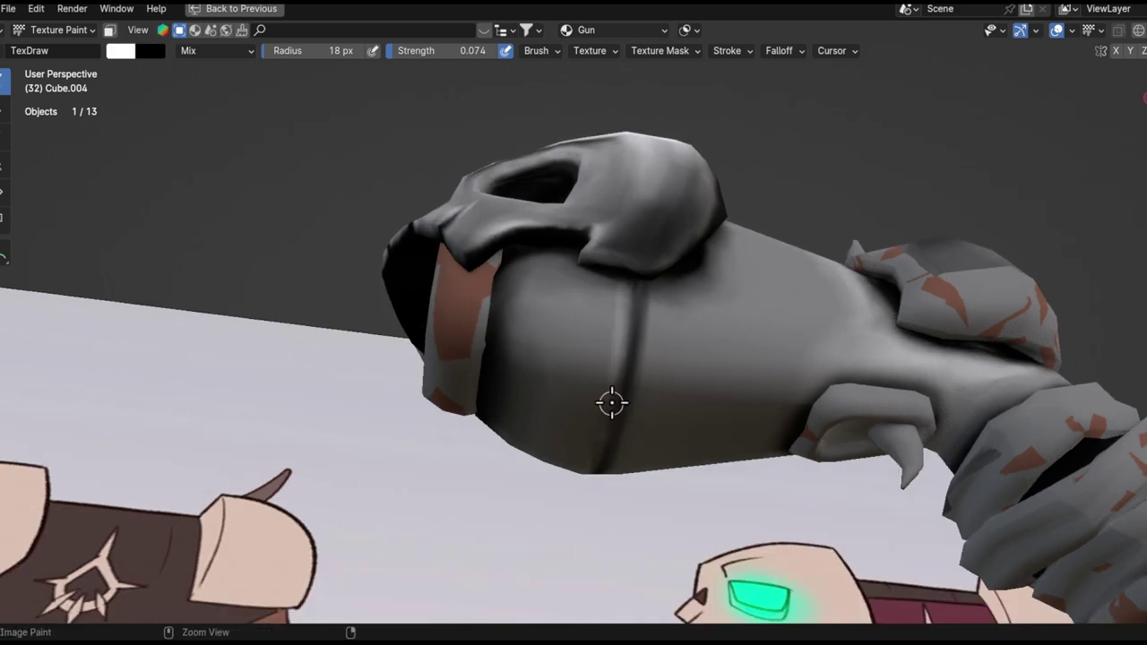
{"action": "key", "text": "shift+f"}
{"action": "left_click", "coordinate": [632, 275]}
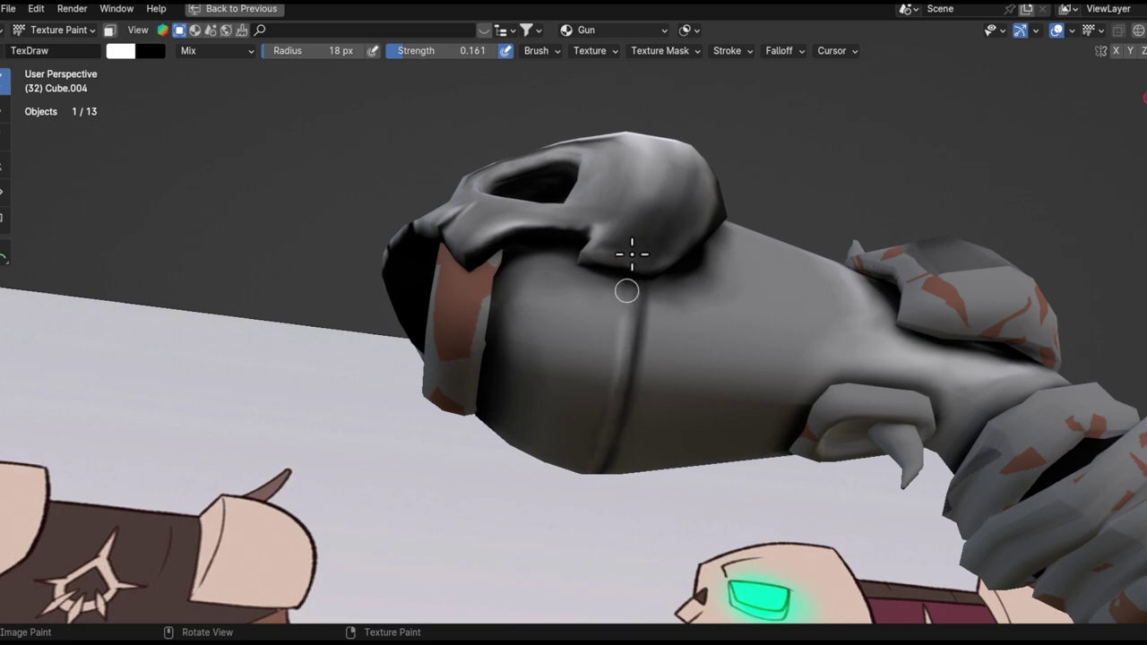
{"action": "key", "text": "f"}
{"action": "left_click", "coordinate": [632, 291]}
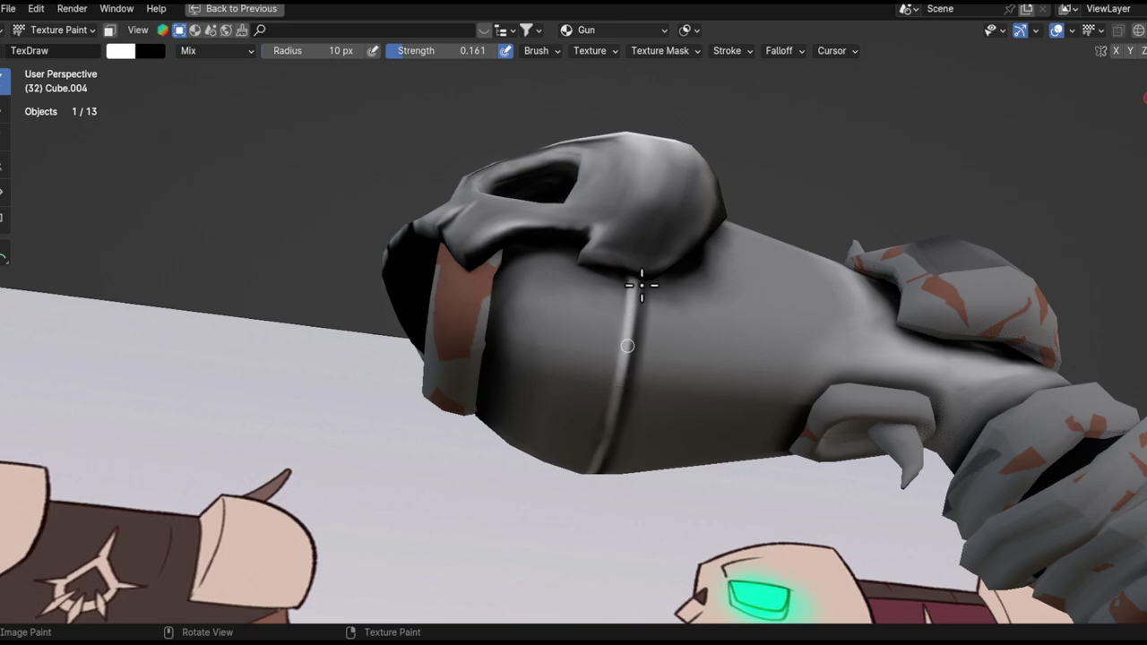
- Smear the painted seam on the body's underside with the Smear brush at a 32 px radius
{"action": "scroll", "coordinate": [642, 285], "scroll_direction": "down", "scroll_amount": 6}
{"action": "scroll", "coordinate": [652, 266], "scroll_direction": "up", "scroll_amount": 5}
{"action": "left_click_drag", "start_coordinate": [652, 268], "coordinate": [649, 250], "text": "ctrl+alt"}
{"action": "left_click_drag", "start_coordinate": [649, 250], "coordinate": [587, 329], "text": "alt+shift"}
{"action": "left_click", "coordinate": [0, 118]}
{"action": "left_click", "coordinate": [1, 143]}
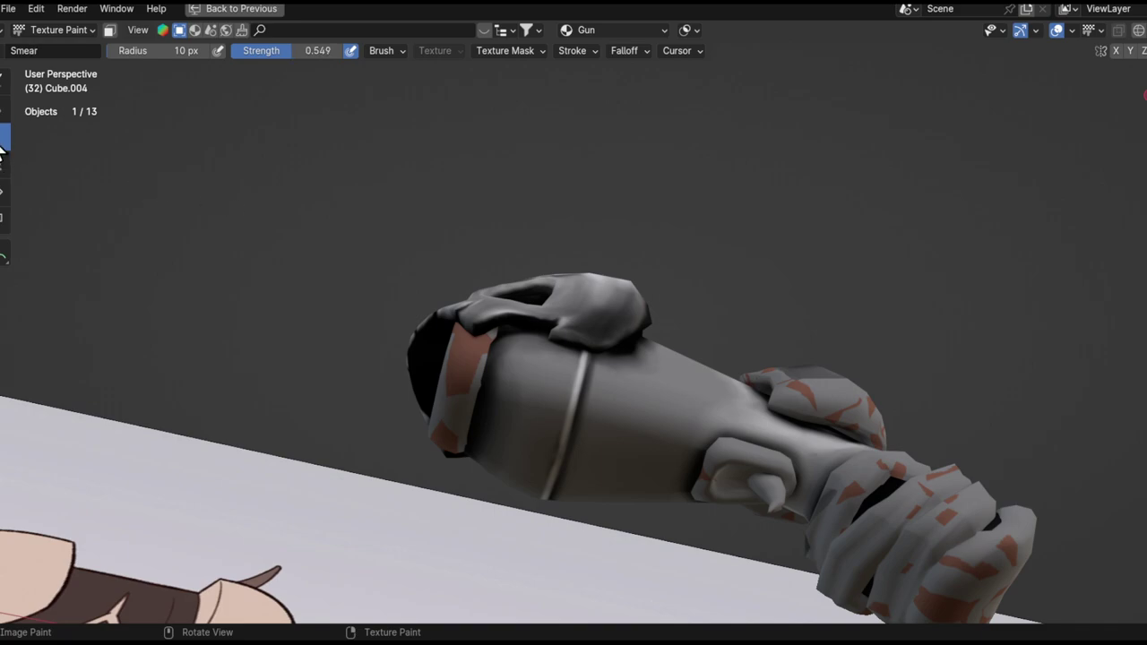
{"action": "left_click_drag", "start_coordinate": [558, 378], "coordinate": [606, 335], "text": "ctrl+alt"}
{"action": "key", "text": "f"}
{"action": "left_click", "coordinate": [569, 362]}
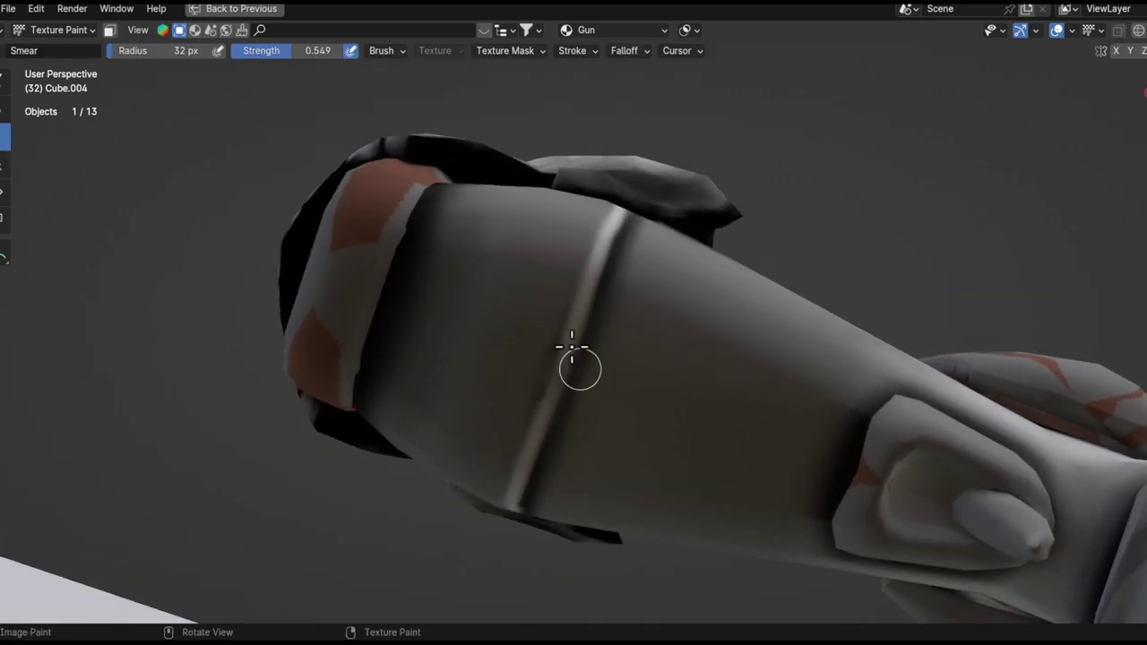
{"action": "mouse_move", "coordinate": [521, 462]}
{"action": "middle_mouse_down"}
{"action": "mouse_move", "coordinate": [542, 404]}
{"action": "mouse_move", "coordinate": [573, 456]}
{"action": "middle_mouse_up"}
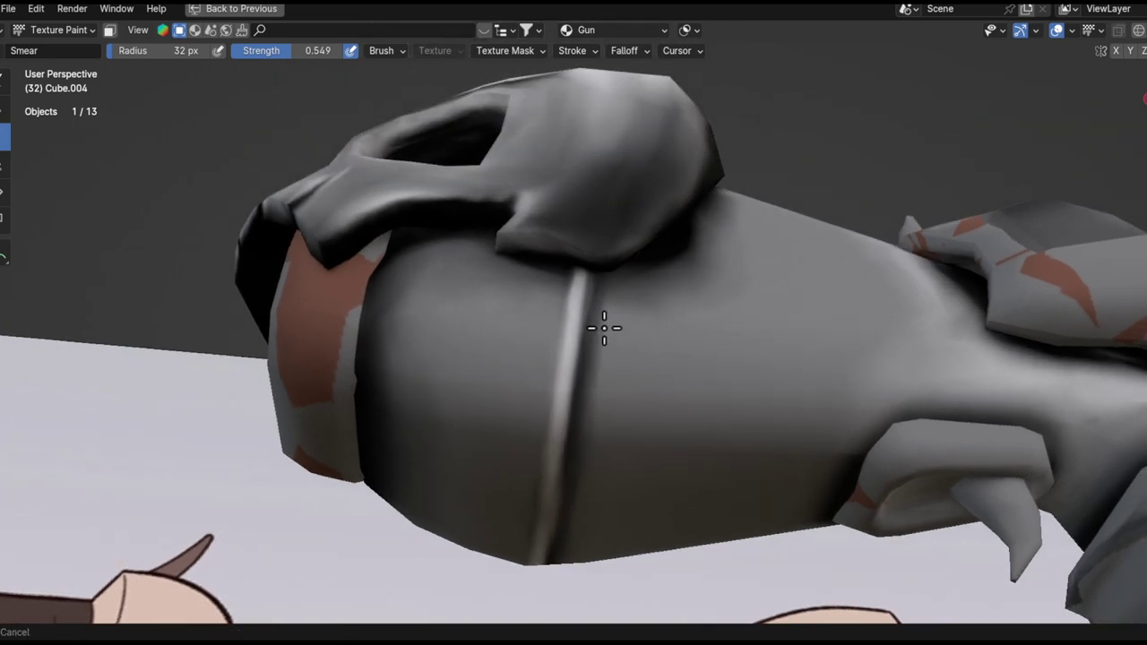
{"action": "middle_click_drag", "start_coordinate": [604, 328], "coordinate": [611, 288], "text": "shift"}
- Set the Smear radius to 80 px and push both sides of the seam inward to thin and soften it below the skull
{"action": "key", "text": "f"}
{"action": "left_click", "coordinate": [652, 352]}
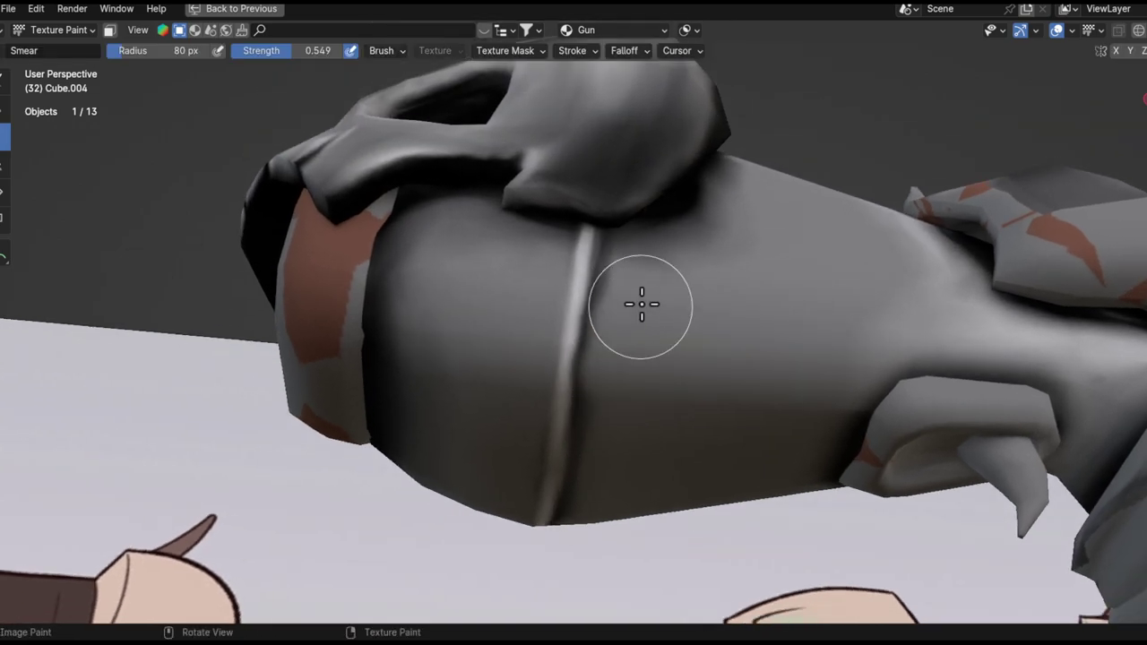
{"action": "middle_click_drag", "start_coordinate": [637, 346], "coordinate": [620, 368]}
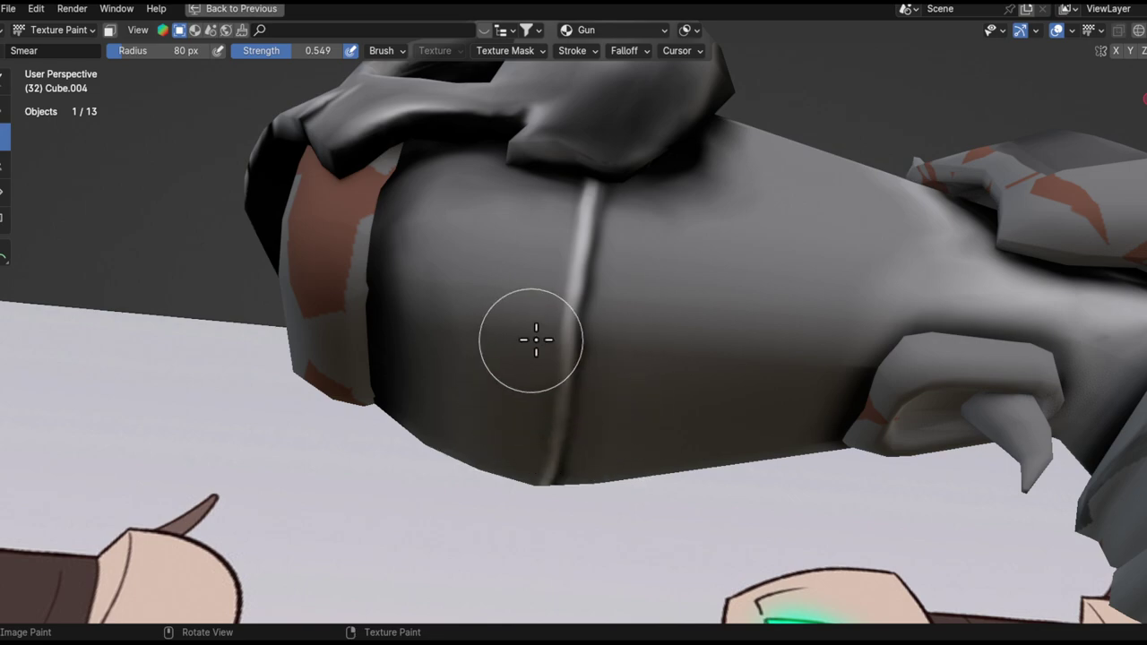
{"action": "middle_click_drag", "start_coordinate": [568, 225], "coordinate": [552, 295]}
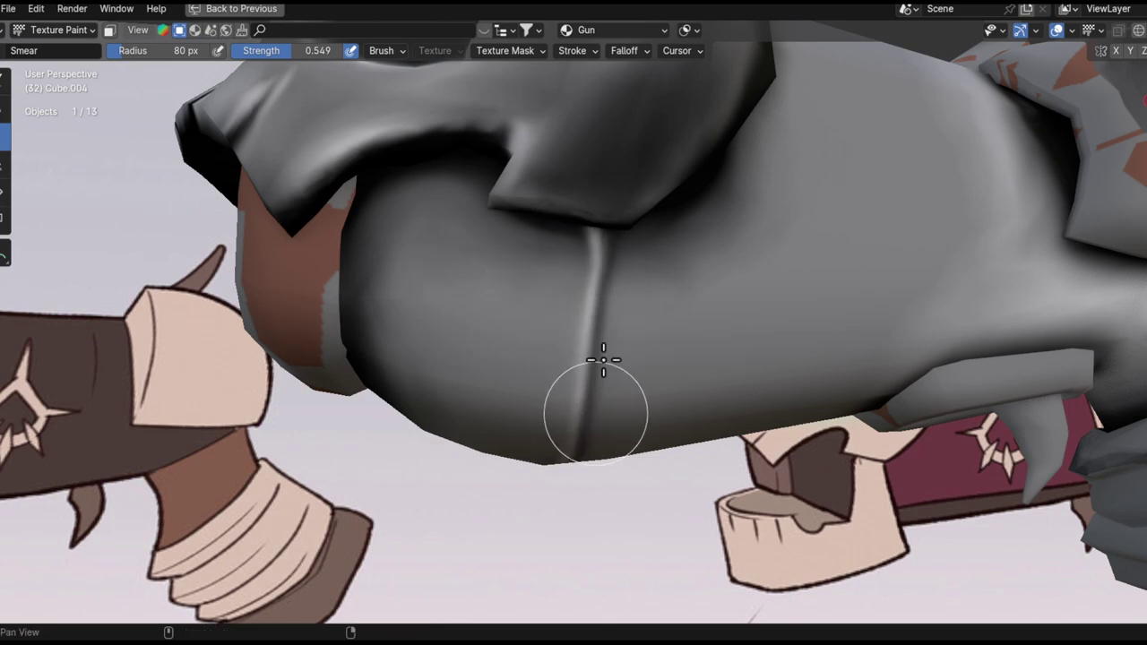
{"action": "middle_click_drag", "start_coordinate": [593, 390], "coordinate": [585, 364]}
{"action": "left_click_drag", "start_coordinate": [583, 382], "coordinate": [555, 536], "text": "ctrl+alt"}
{"action": "left_click_drag", "start_coordinate": [588, 456], "coordinate": [582, 529], "text": "alt"}
{"action": "left_click_drag", "start_coordinate": [589, 427], "coordinate": [571, 533], "text": "ctrl+alt"}
{"action": "left_click_drag", "start_coordinate": [641, 315], "coordinate": [654, 263], "text": "alt"}
{"action": "scroll", "coordinate": [622, 243], "scroll_direction": "up", "scroll_amount": 8}
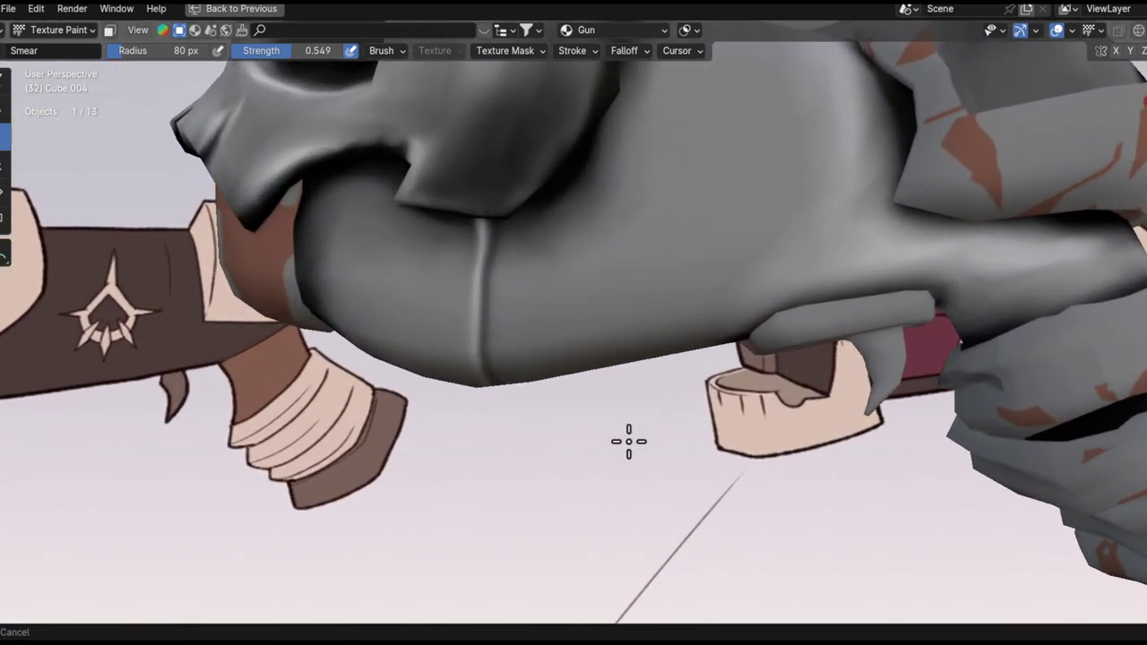
{"action": "left_click_drag", "start_coordinate": [629, 442], "coordinate": [722, 582], "text": "alt+shift"}
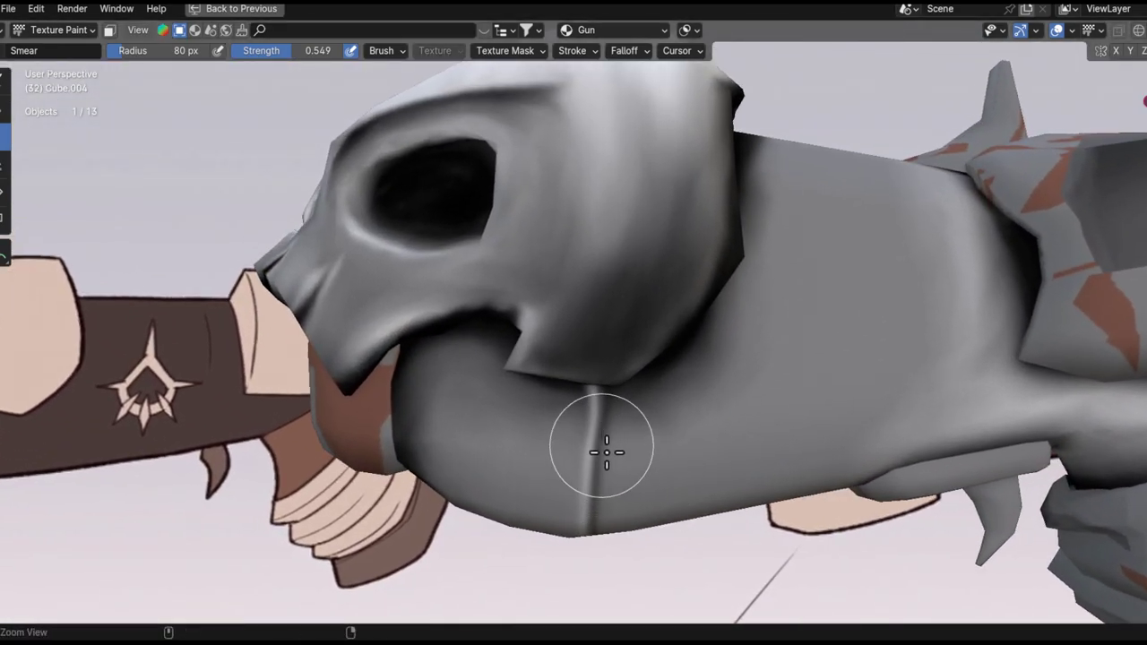
{"action": "left_click_drag", "start_coordinate": [604, 454], "coordinate": [589, 369], "text": "ctrl+alt"}
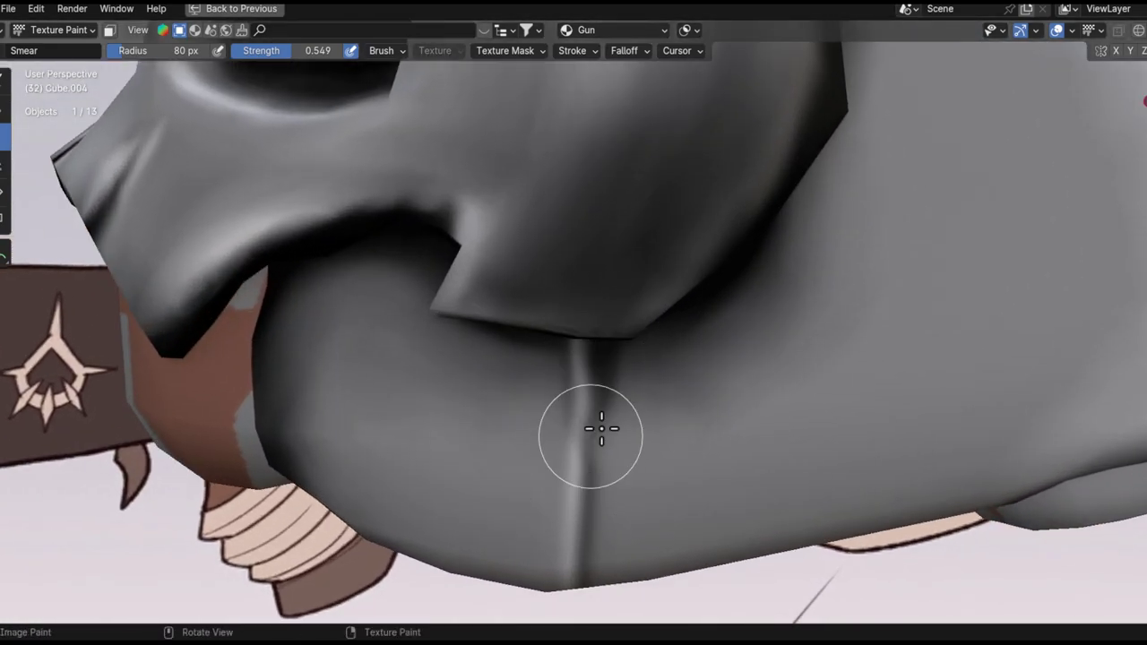
- Set the Smear radius to 124 px and blend the shading beside the seam's upper end under the skull
{"action": "key", "text": "f"}
{"action": "left_click", "coordinate": [669, 441]}
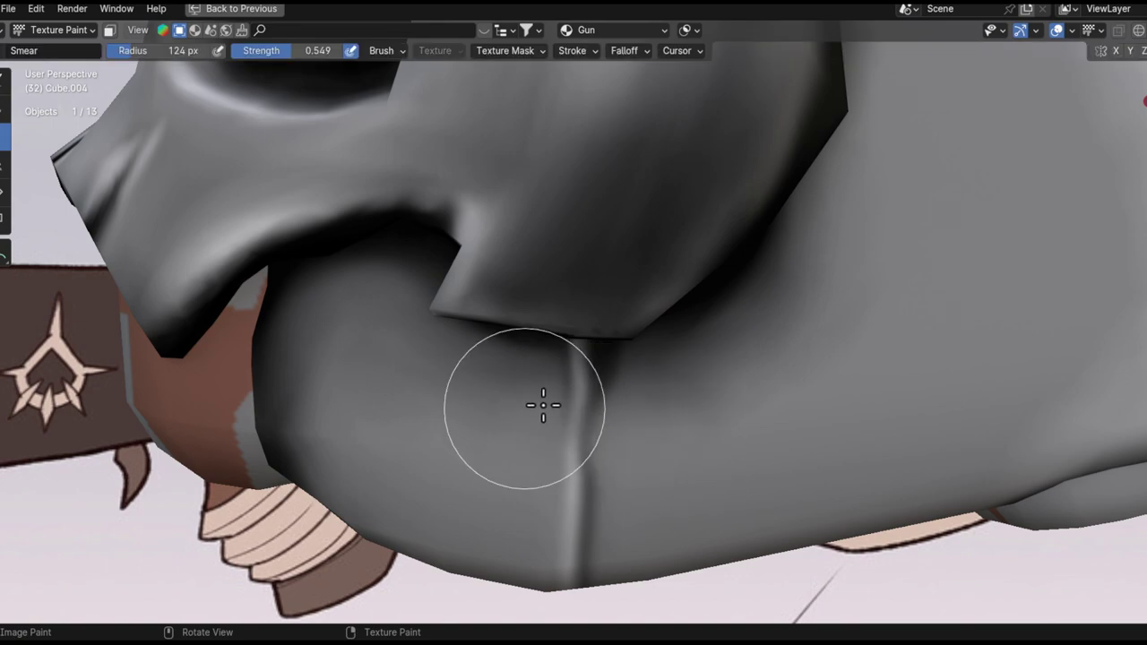
{"action": "left_click_drag", "start_coordinate": [617, 376], "coordinate": [626, 455], "text": "ctrl+alt"}
{"action": "middle_click_drag", "start_coordinate": [635, 379], "coordinate": [627, 341], "text": "ctrl"}
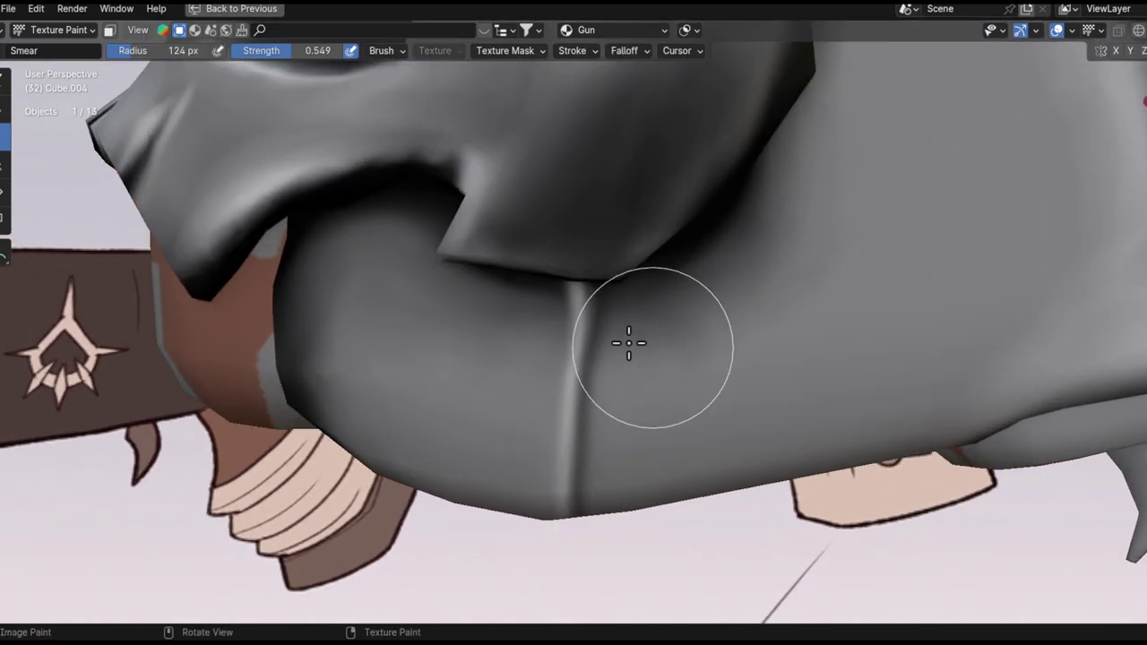
{"action": "middle_click_drag", "start_coordinate": [627, 402], "coordinate": [616, 564], "text": "ctrl"}
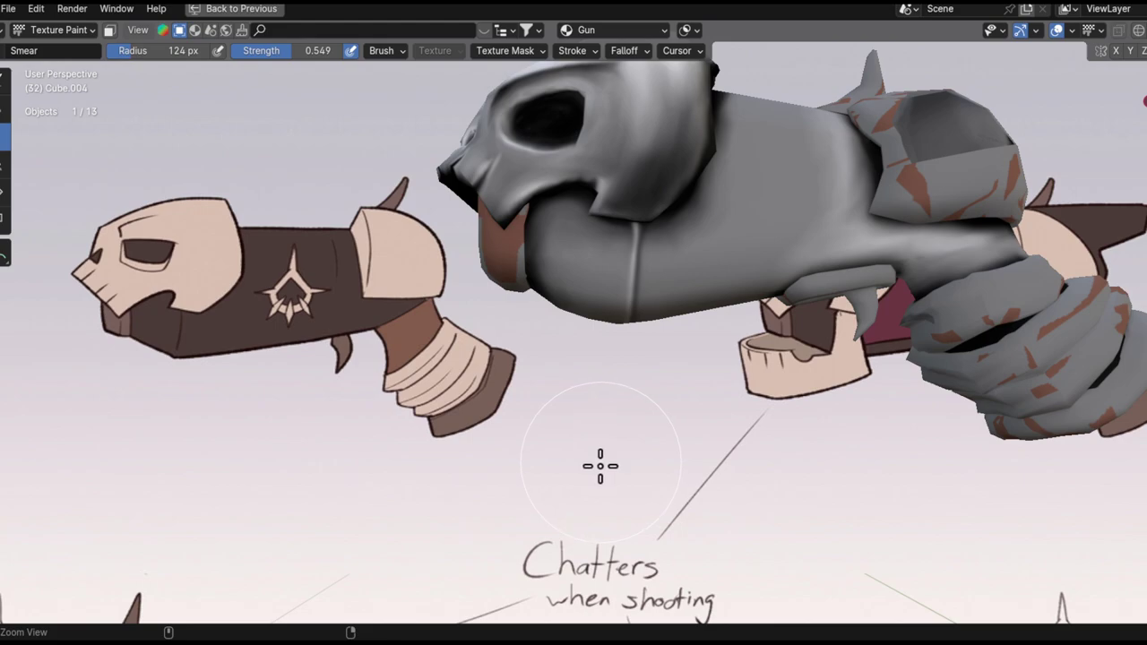
- Compare the gun body with the concept drawings and reduce the brush radius to 6 px
{"action": "middle_click_drag", "start_coordinate": [599, 441], "coordinate": [683, 361], "text": "ctrl"}
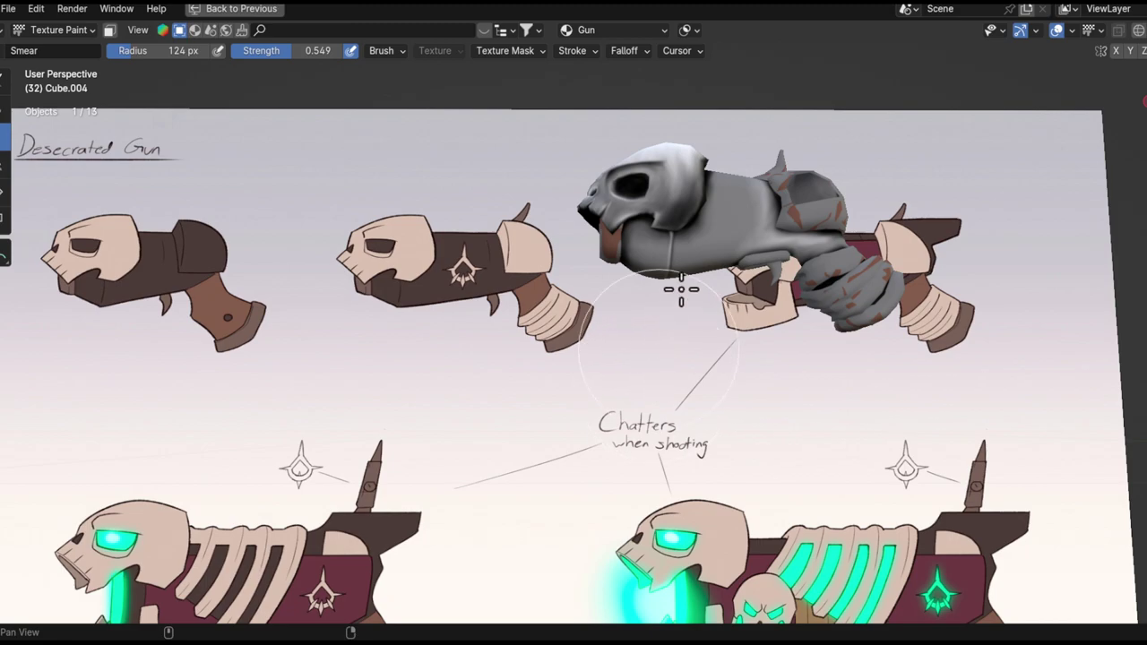
{"action": "middle_click_drag", "start_coordinate": [675, 300], "coordinate": [623, 382], "text": "shift"}
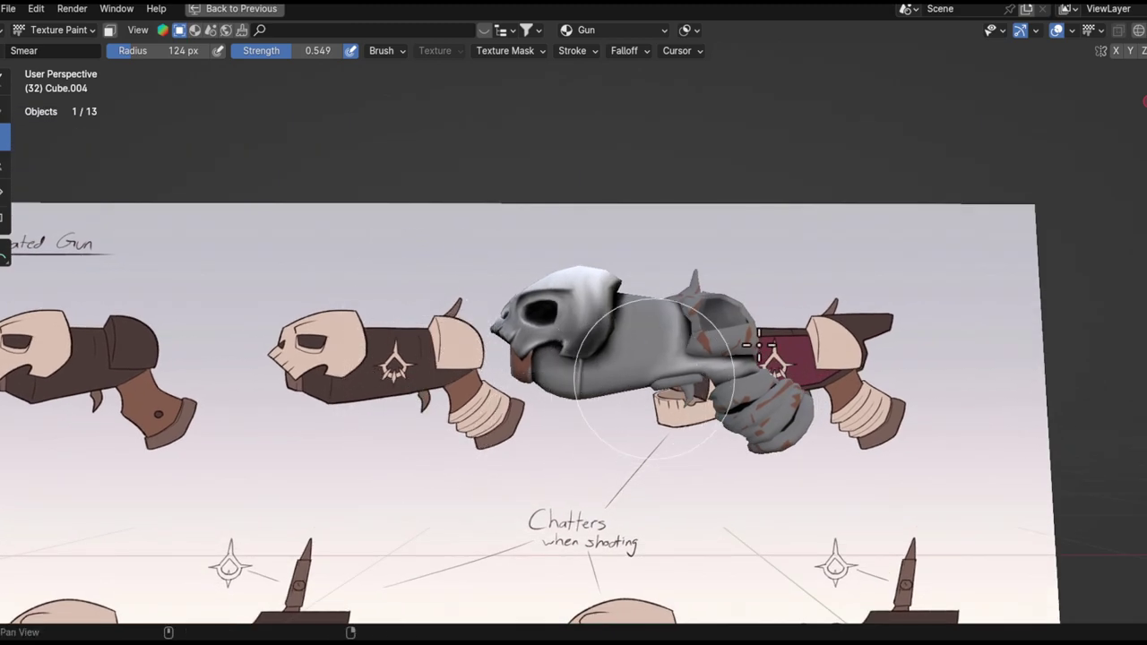
{"action": "middle_click_drag", "start_coordinate": [546, 421], "coordinate": [523, 449], "text": "shift"}
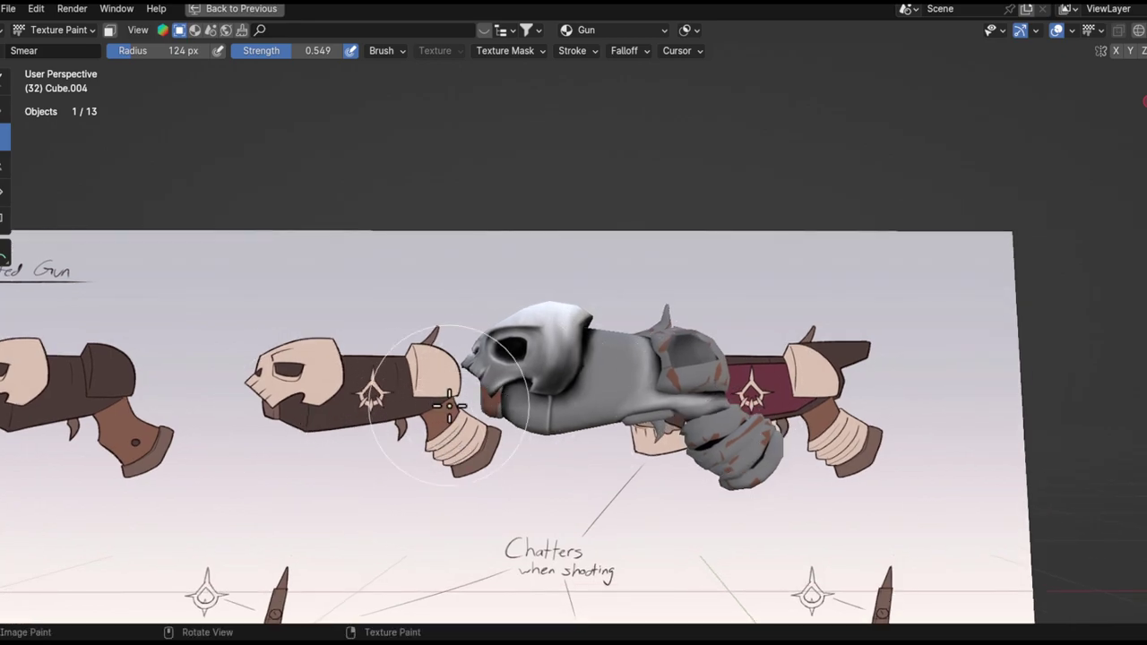
{"action": "middle_click_drag", "start_coordinate": [671, 385], "coordinate": [659, 351], "text": "ctrl"}
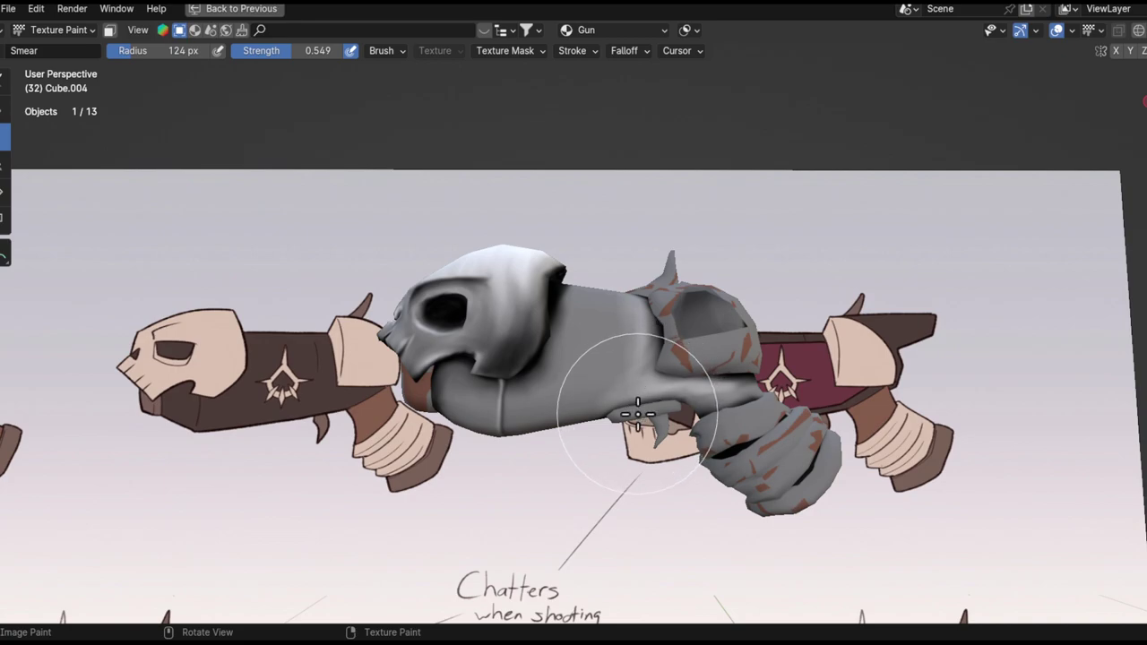
{"action": "key", "text": "f"}
{"action": "left_click", "coordinate": [581, 434]}
{"action": "middle_click_drag", "start_coordinate": [647, 384], "coordinate": [663, 331], "text": "shift"}
{"action": "mouse_move", "coordinate": [663, 358]}
{"action": "middle_mouse_down", "text": "ctrl"}
{"action": "mouse_move", "coordinate": [648, 332]}
{"action": "mouse_move", "coordinate": [623, 453]}
{"action": "mouse_move", "coordinate": [610, 390]}
{"action": "middle_mouse_up", "text": "ctrl"}
{"action": "key", "text": "f"}
{"action": "left_click", "coordinate": [618, 448]}
{"action": "mouse_move", "coordinate": [658, 338]}
{"action": "middle_mouse_down", "text": "shift"}
{"action": "mouse_move", "coordinate": [632, 370]}
{"action": "mouse_move", "coordinate": [586, 382]}
{"action": "mouse_move", "coordinate": [578, 351]}
{"action": "middle_mouse_up", "text": "shift"}
{"action": "key", "text": "f"}
{"action": "left_click", "coordinate": [603, 403]}
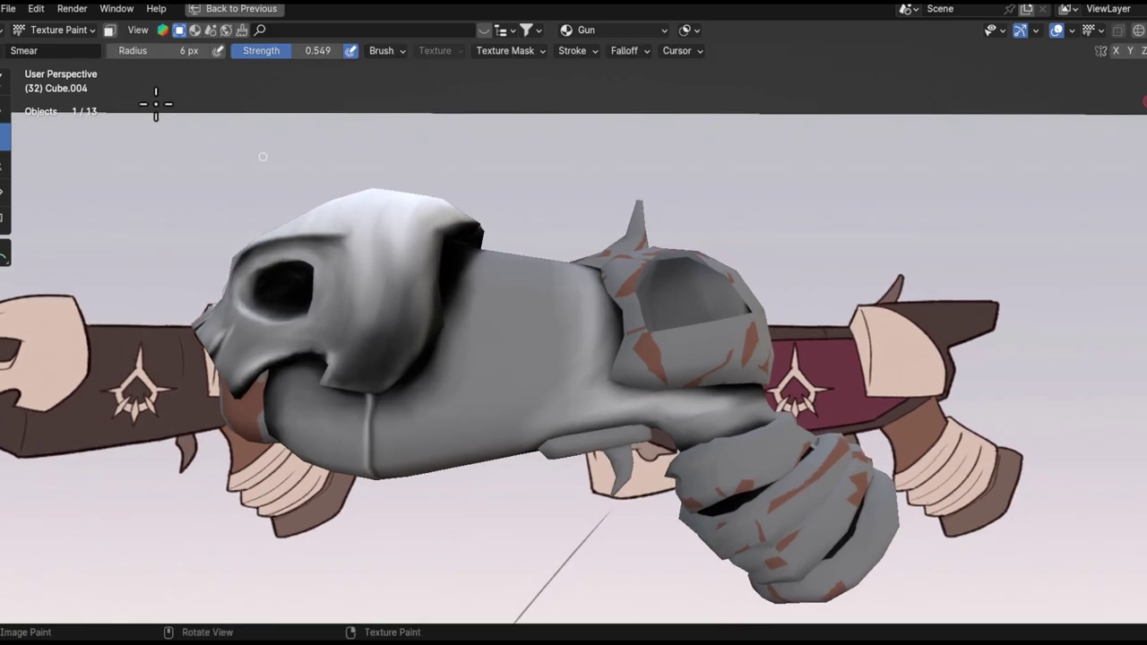
- Paint a thin black second seam line around the body's rear with TexDraw at 6 px and strength 0.161
{"action": "left_click", "coordinate": [4, 77]}
{"action": "mouse_move", "coordinate": [566, 309]}
{"action": "middle_mouse_down"}
{"action": "mouse_move", "coordinate": [593, 416]}
{"action": "mouse_move", "coordinate": [586, 295]}
{"action": "mouse_move", "coordinate": [570, 277]}
{"action": "middle_mouse_up"}
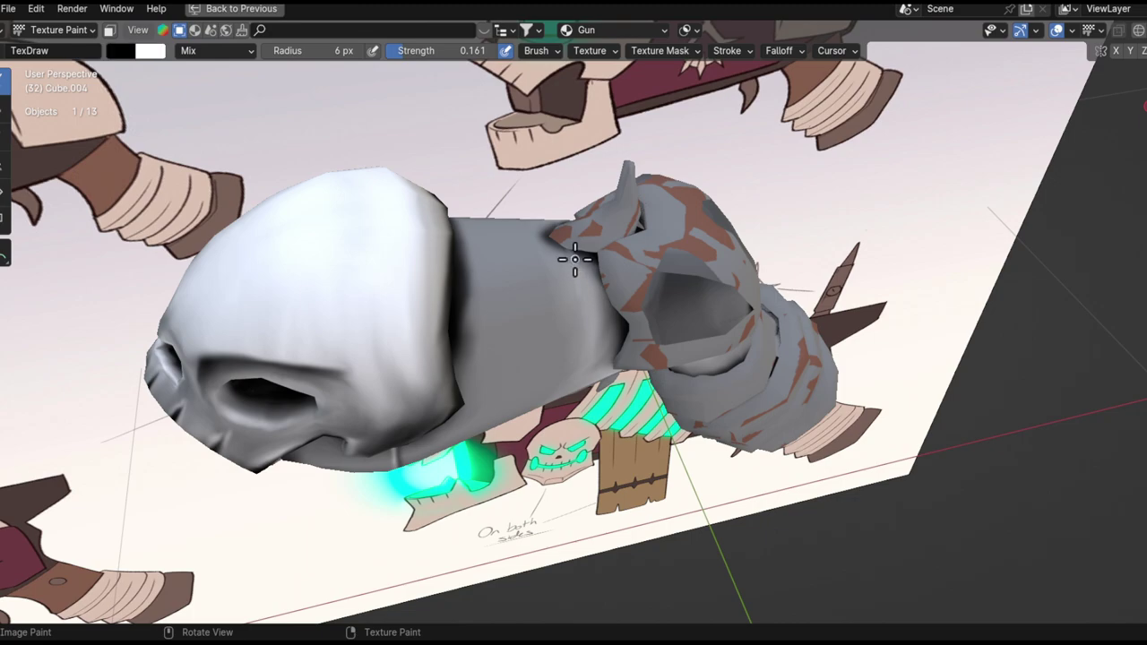
{"action": "middle_click_drag", "start_coordinate": [566, 243], "coordinate": [577, 336]}
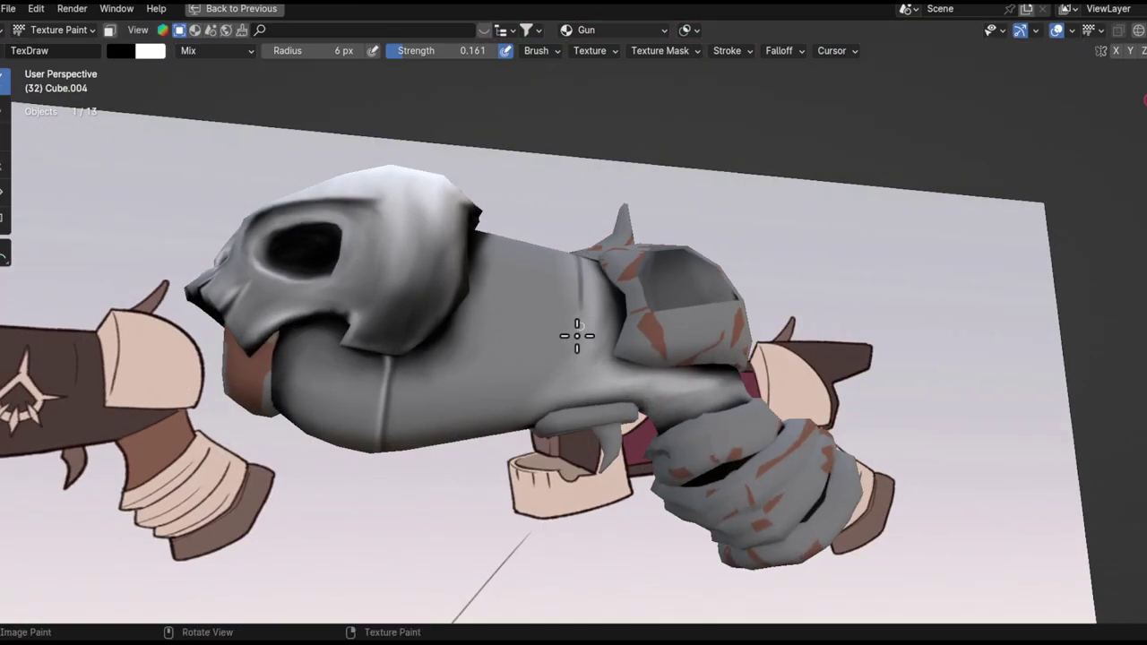
{"action": "middle_click_drag", "start_coordinate": [570, 404], "coordinate": [574, 385]}
{"action": "mouse_move", "coordinate": [560, 424]}
{"action": "left_mouse_down", "text": "alt"}
{"action": "mouse_move", "coordinate": [576, 335]}
{"action": "mouse_move", "coordinate": [565, 415]}
{"action": "mouse_move", "coordinate": [577, 421]}
{"action": "left_mouse_up", "text": "alt"}
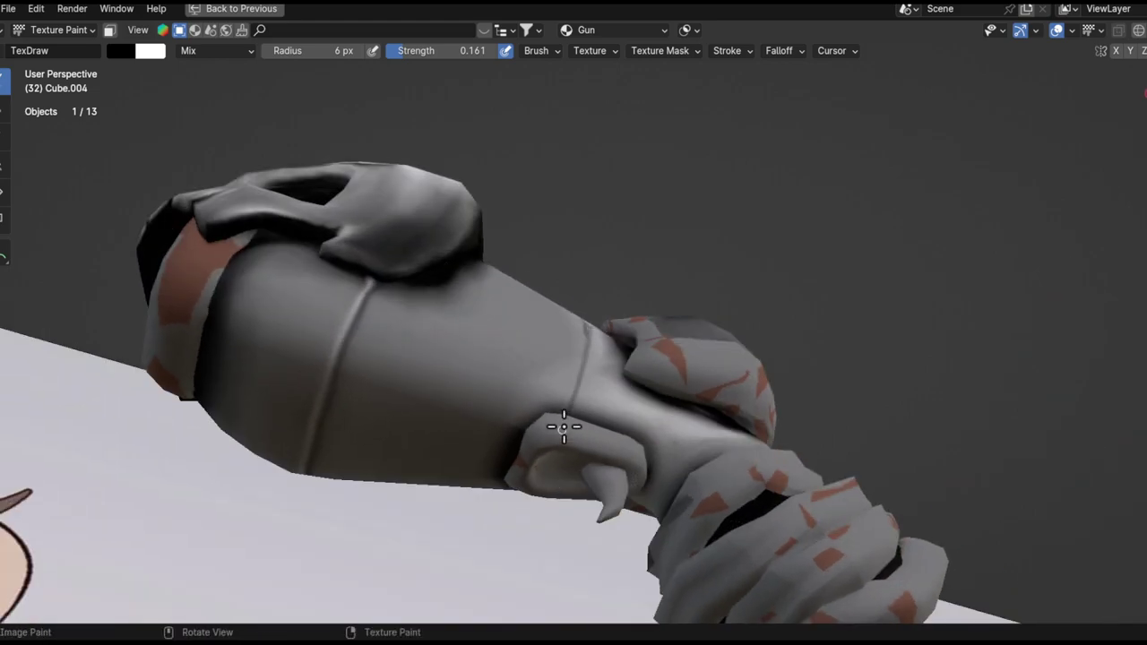
{"action": "middle_click_drag", "start_coordinate": [573, 413], "coordinate": [582, 445]}
{"action": "middle_click_drag", "start_coordinate": [592, 302], "coordinate": [588, 356]}
- Switch the paint colour to white and paint a highlight along the front side of the rear seam
{"action": "key", "text": "x"}
{"action": "middle_click_drag", "start_coordinate": [586, 302], "coordinate": [583, 377]}
{"action": "middle_click_drag", "start_coordinate": [581, 439], "coordinate": [576, 502]}
{"action": "middle_click_drag", "start_coordinate": [575, 448], "coordinate": [570, 292]}
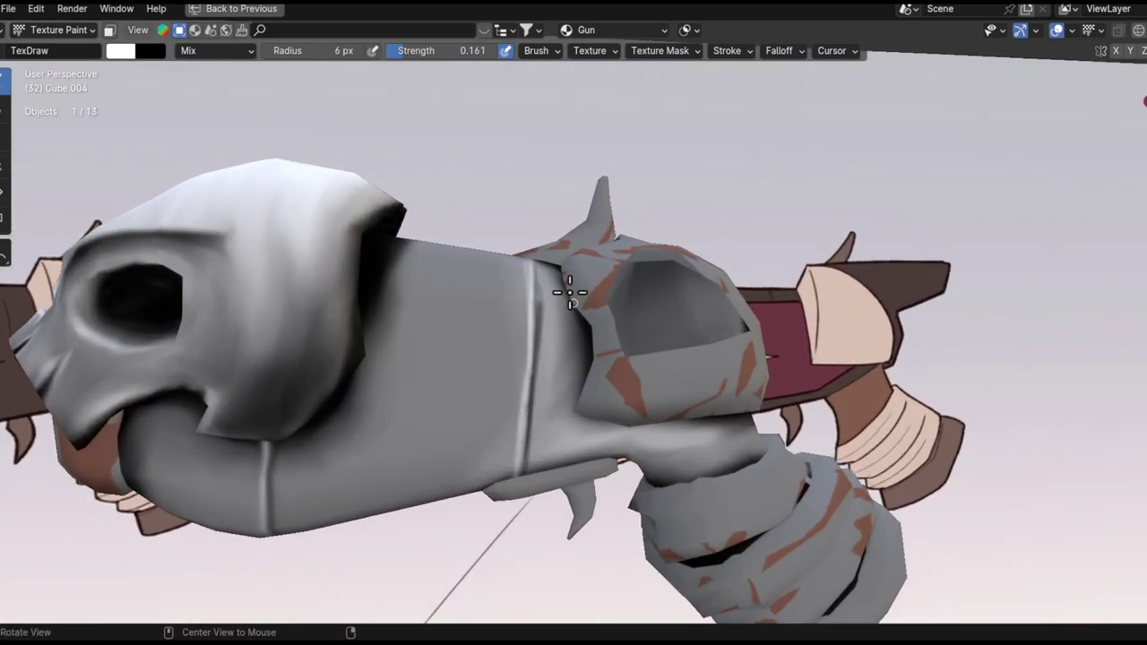
- Smear the rear seam's highlight and shadow into a soft line with the Smear brush at a 31 px radius
{"action": "left_click", "coordinate": [7, 139]}
{"action": "middle_click_drag", "start_coordinate": [537, 403], "coordinate": [542, 366], "text": "ctrl"}
{"action": "middle_click_drag", "start_coordinate": [534, 220], "coordinate": [525, 305]}
{"action": "mouse_move", "coordinate": [531, 376]}
{"action": "middle_mouse_down"}
{"action": "mouse_move", "coordinate": [525, 328]}
{"action": "mouse_move", "coordinate": [535, 368]}
{"action": "middle_mouse_up"}
{"action": "mouse_move", "coordinate": [538, 368]}
{"action": "left_mouse_down"}
{"action": "mouse_move", "coordinate": [523, 215]}
{"action": "mouse_move", "coordinate": [532, 415]}
{"action": "left_mouse_up"}
{"action": "mouse_move", "coordinate": [533, 415]}
{"action": "middle_mouse_down"}
{"action": "mouse_move", "coordinate": [543, 310]}
{"action": "mouse_move", "coordinate": [531, 314]}
{"action": "middle_mouse_up"}
{"action": "left_click_drag", "start_coordinate": [531, 314], "coordinate": [532, 298], "text": "ctrl+alt"}
{"action": "mouse_move", "coordinate": [531, 298]}
{"action": "left_mouse_down"}
{"action": "mouse_move", "coordinate": [520, 476]}
{"action": "mouse_move", "coordinate": [536, 298]}
{"action": "left_mouse_up"}
{"action": "mouse_move", "coordinate": [537, 304]}
{"action": "left_mouse_down"}
{"action": "mouse_move", "coordinate": [525, 421]}
{"action": "mouse_move", "coordinate": [549, 226]}
{"action": "left_mouse_up"}
- Compare both seams and the blank side of the body with the emblem in the concept reference
{"action": "left_click_drag", "start_coordinate": [544, 366], "coordinate": [557, 304], "text": "ctrl+alt"}
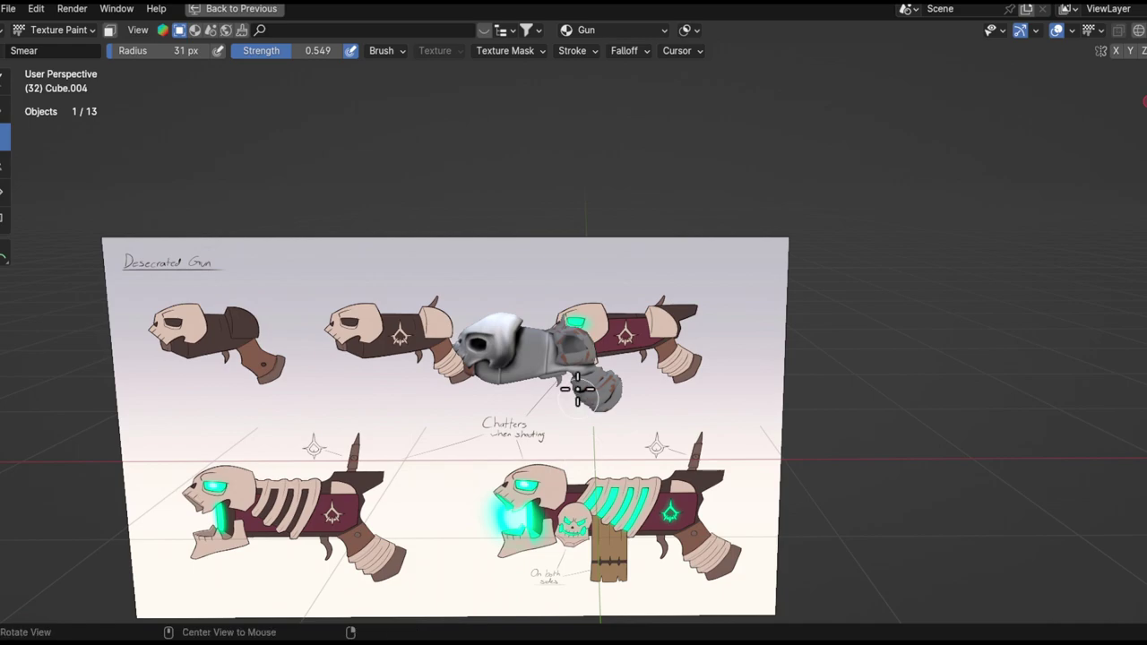
{"action": "left_click_drag", "start_coordinate": [584, 391], "coordinate": [581, 299], "text": "ctrl+alt"}
{"action": "left_click_drag", "start_coordinate": [430, 326], "coordinate": [605, 326], "text": "alt+shift"}
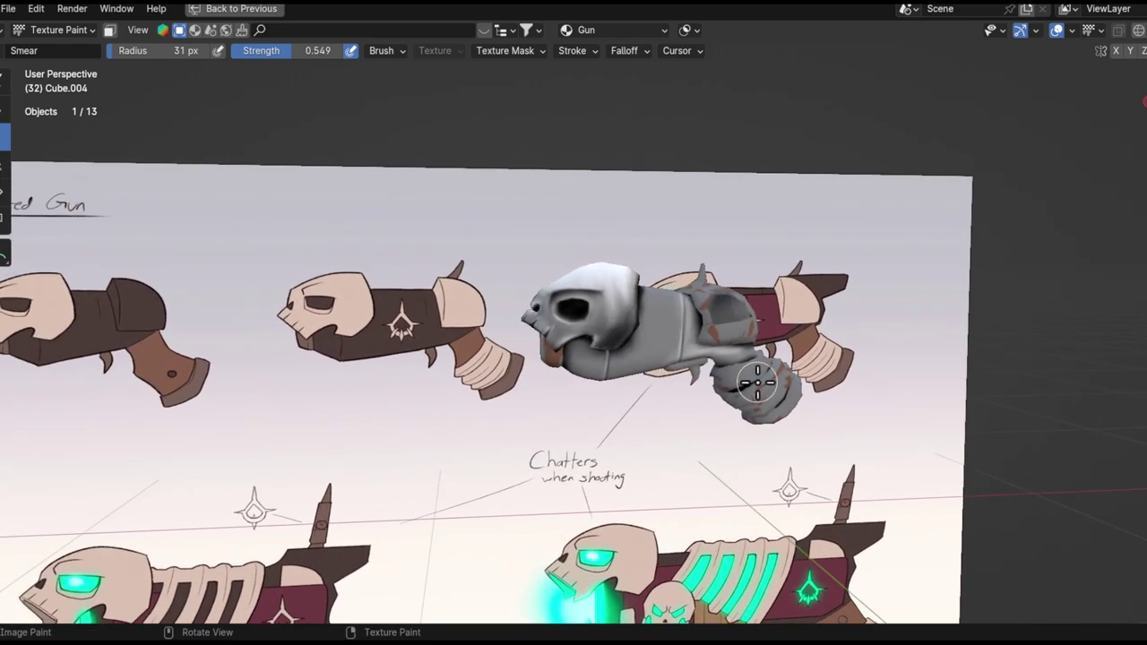
{"action": "mouse_move", "coordinate": [713, 339]}
{"action": "middle_mouse_down", "text": "ctrl"}
{"action": "mouse_move", "coordinate": [724, 320]}
{"action": "mouse_move", "coordinate": [760, 326]}
{"action": "mouse_move", "coordinate": [721, 328]}
{"action": "middle_mouse_up", "text": "ctrl"}
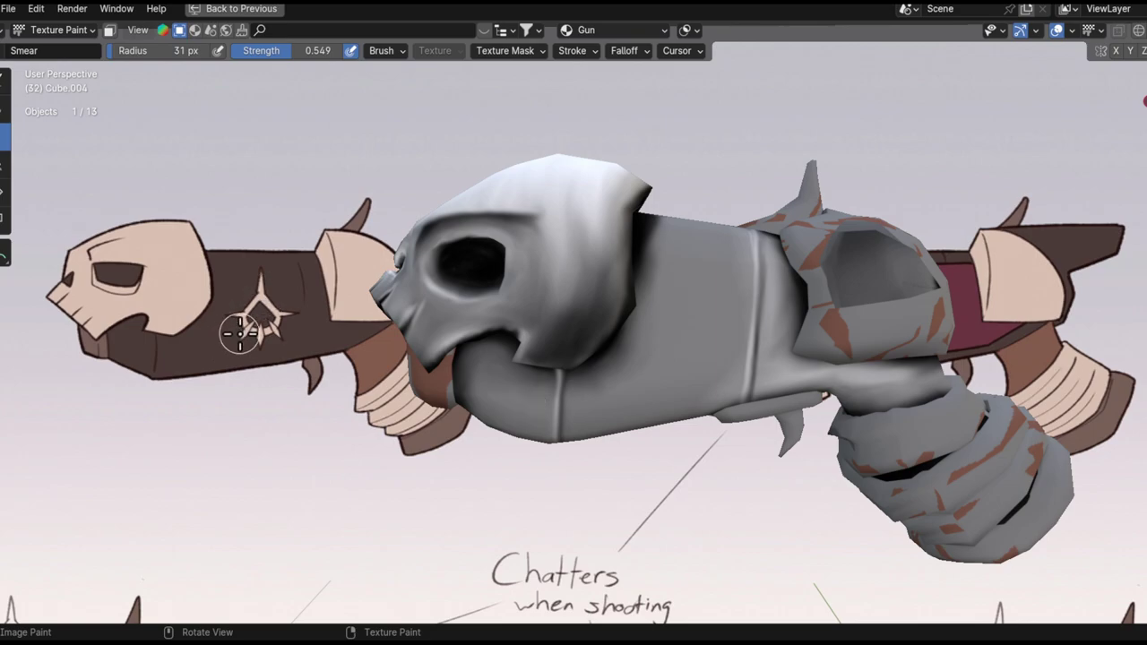
{"action": "middle_click_drag", "start_coordinate": [740, 358], "coordinate": [696, 329]}
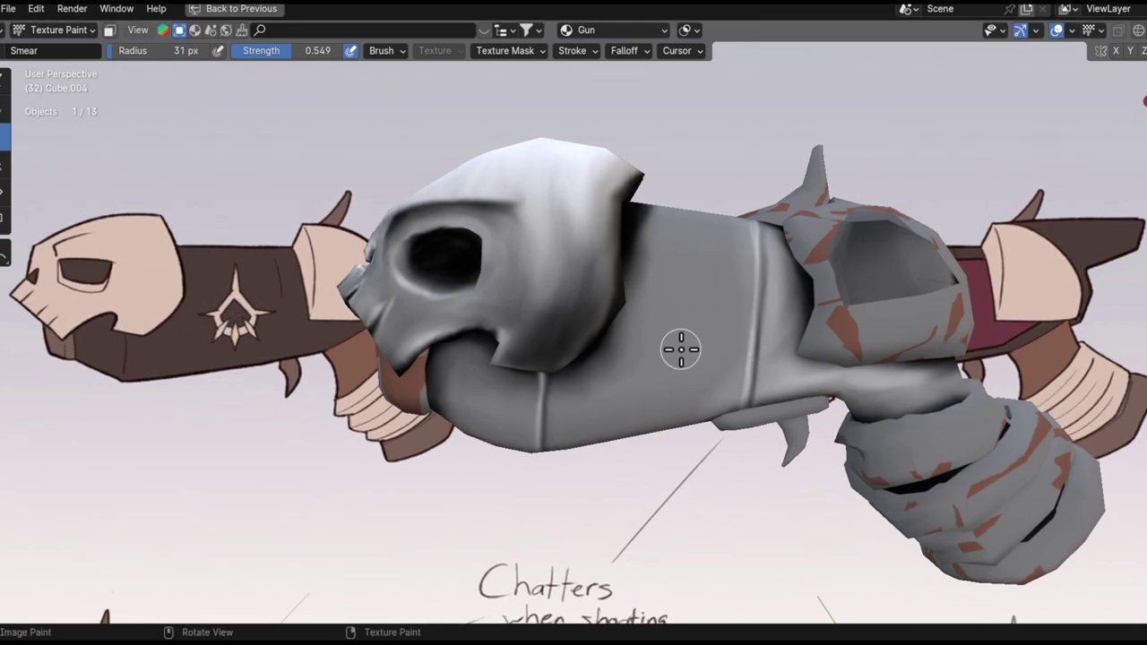
{"action": "scroll", "coordinate": [680, 352], "scroll_direction": "up", "scroll_amount": 3}
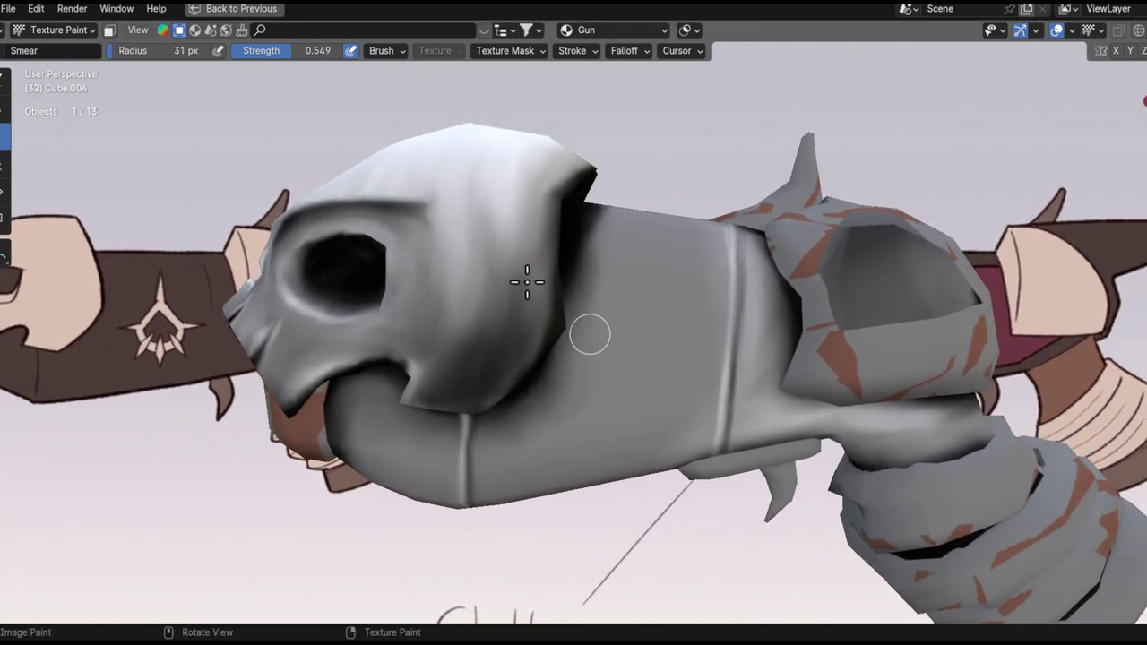
- Paint the concept's spiked emblem in black on the body's side, using TexDraw at an 8 px radius and strength 0.670
{"action": "left_click", "coordinate": [4, 86]}
{"action": "key", "text": "f"}
{"action": "left_click", "coordinate": [618, 376]}
{"action": "key", "text": "x"}
{"action": "mouse_move", "coordinate": [627, 359]}
{"action": "middle_mouse_down"}
{"action": "mouse_move", "coordinate": [655, 357]}
{"action": "mouse_move", "coordinate": [645, 310]}
{"action": "middle_mouse_up"}
{"action": "key", "text": "ctrl+z"}
{"action": "key", "text": "shift+f"}
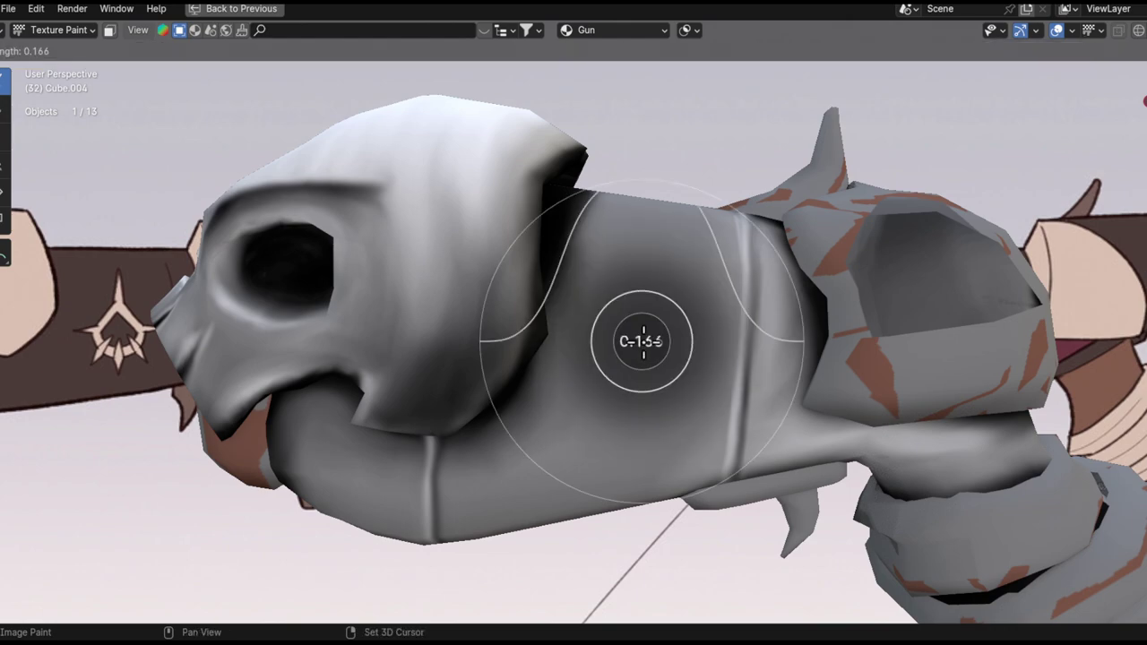
{"action": "left_click", "coordinate": [698, 324]}
{"action": "key", "text": "f"}
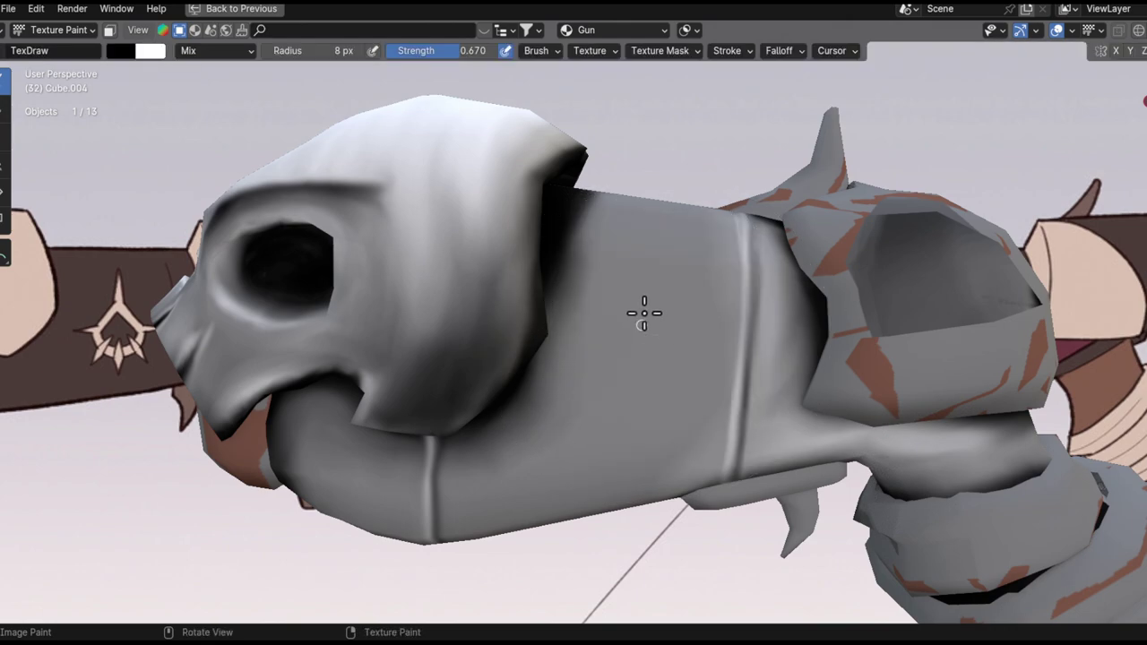
{"action": "middle_click_drag", "start_coordinate": [647, 360], "coordinate": [663, 338], "text": "shift"}
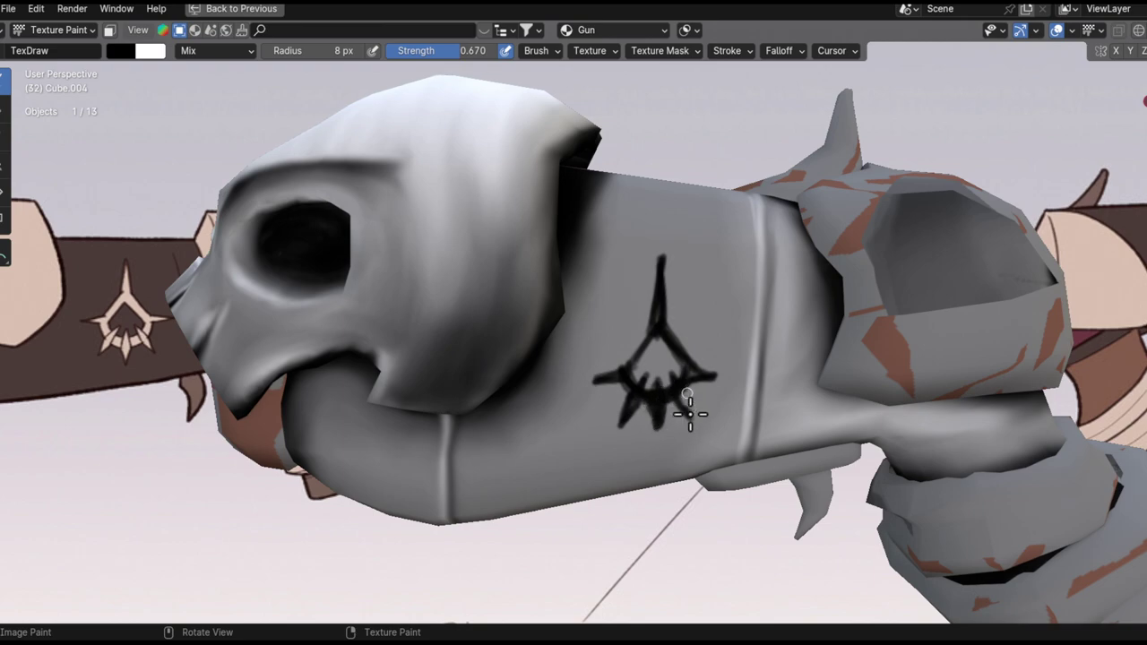
{"action": "mouse_move", "coordinate": [694, 390]}
{"action": "middle_mouse_down"}
{"action": "mouse_move", "coordinate": [672, 385]}
{"action": "mouse_move", "coordinate": [675, 417]}
{"action": "mouse_move", "coordinate": [684, 379]}
{"action": "mouse_move", "coordinate": [686, 388]}
{"action": "middle_mouse_up"}
{"action": "scroll", "coordinate": [683, 313], "scroll_direction": "up", "scroll_amount": 5}
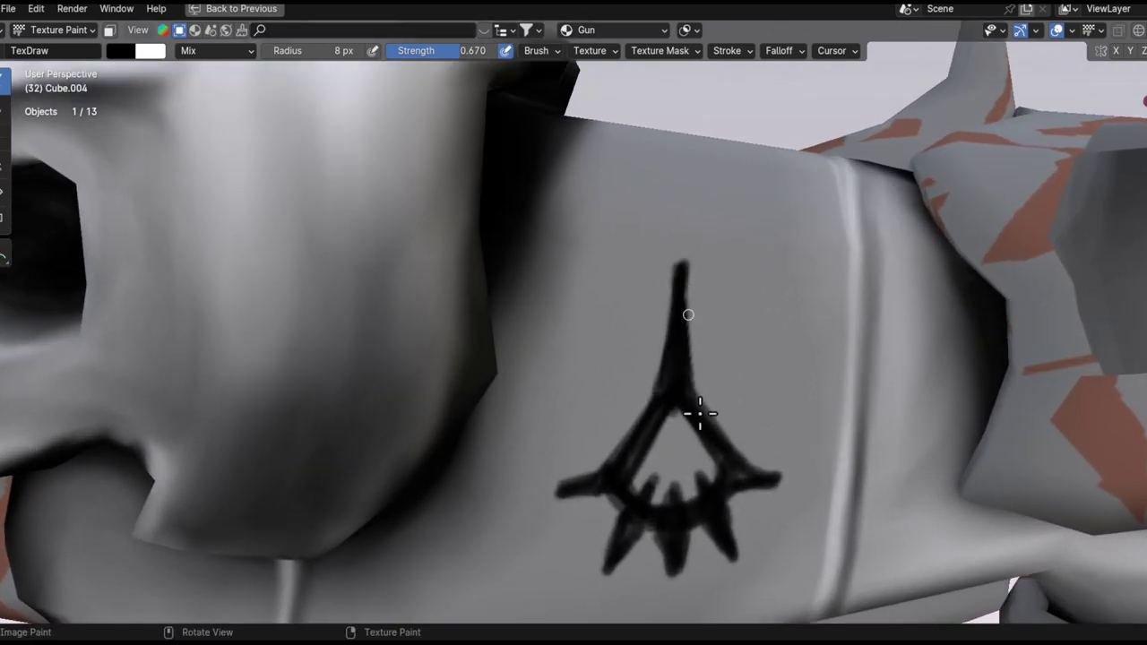
{"action": "middle_click_drag", "start_coordinate": [696, 394], "coordinate": [690, 520], "text": "ctrl"}
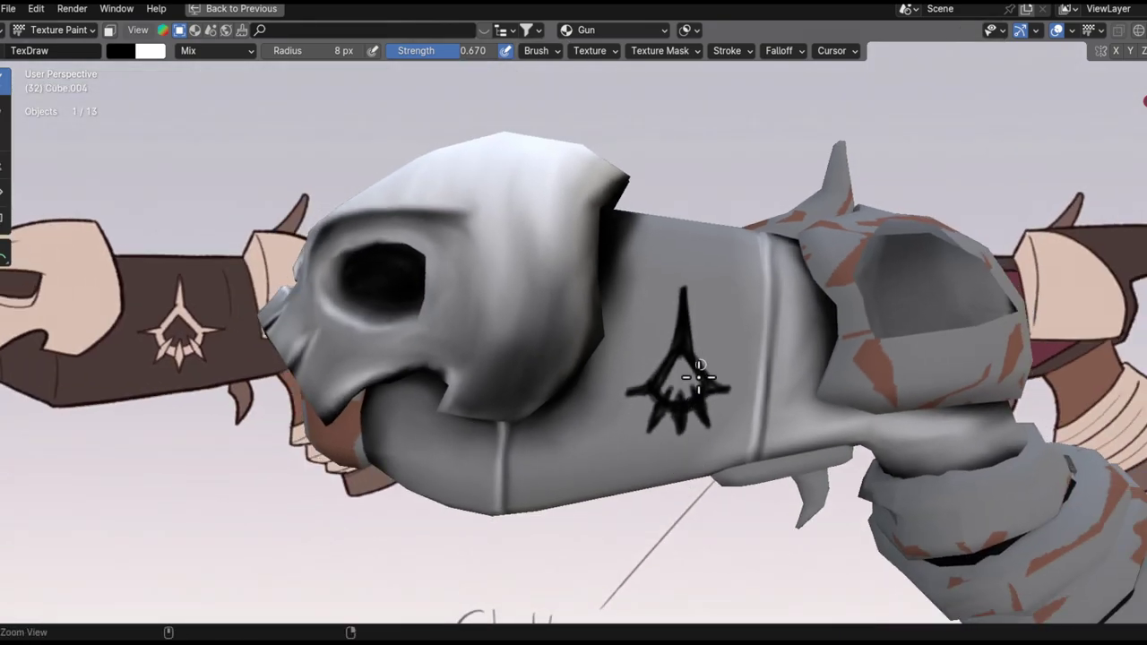
{"action": "middle_click_drag", "start_coordinate": [724, 346], "coordinate": [705, 261], "text": "ctrl"}
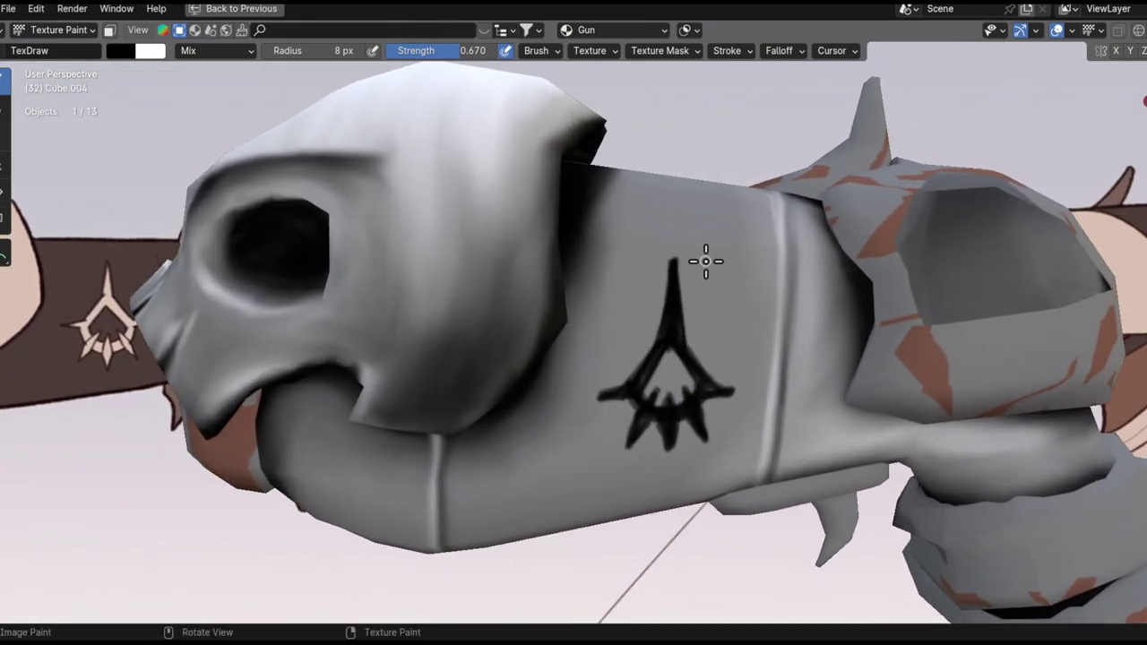
- Smear the edges of the emblem's top spike into a sharp point, using the Smear brush at a 41 px radius and strength 0.549
{"action": "middle_click_drag", "start_coordinate": [744, 320], "coordinate": [670, 288], "text": "shift"}
{"action": "middle_click_drag", "start_coordinate": [642, 328], "coordinate": [460, 289], "text": "ctrl"}
{"action": "left_click", "coordinate": [2, 140]}
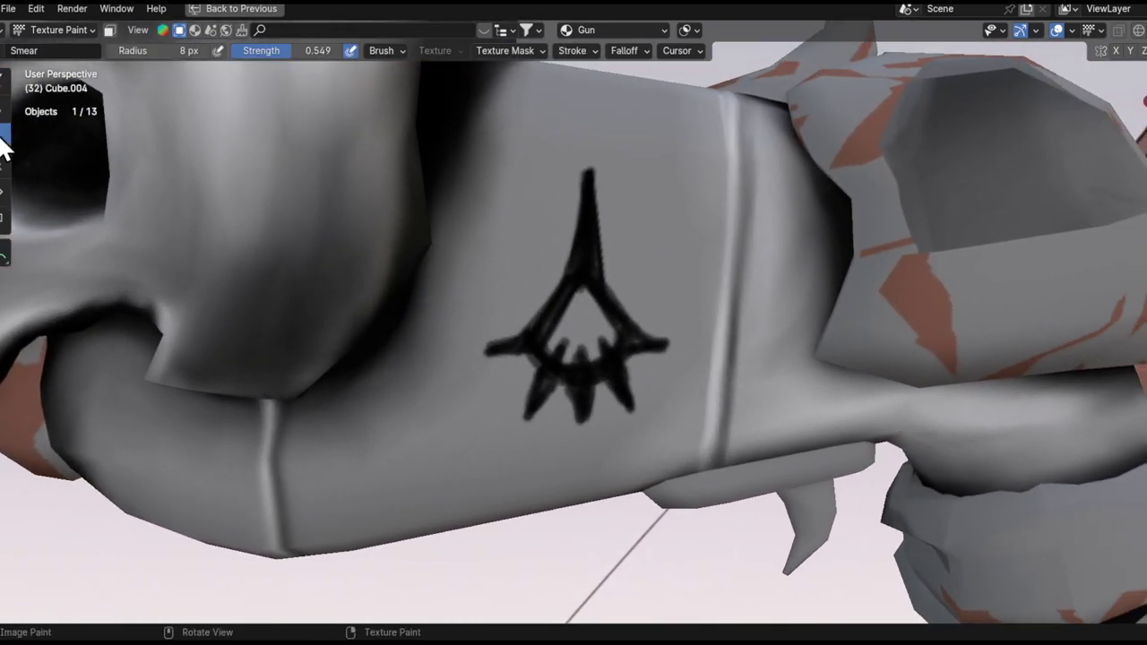
{"action": "middle_click_drag", "start_coordinate": [473, 369], "coordinate": [499, 326], "text": "ctrl"}
{"action": "key", "text": "f"}
{"action": "left_click", "coordinate": [541, 361]}
{"action": "middle_click_drag", "start_coordinate": [543, 361], "coordinate": [536, 300], "text": "ctrl"}
{"action": "middle_click_drag", "start_coordinate": [504, 416], "coordinate": [562, 310], "text": "shift"}
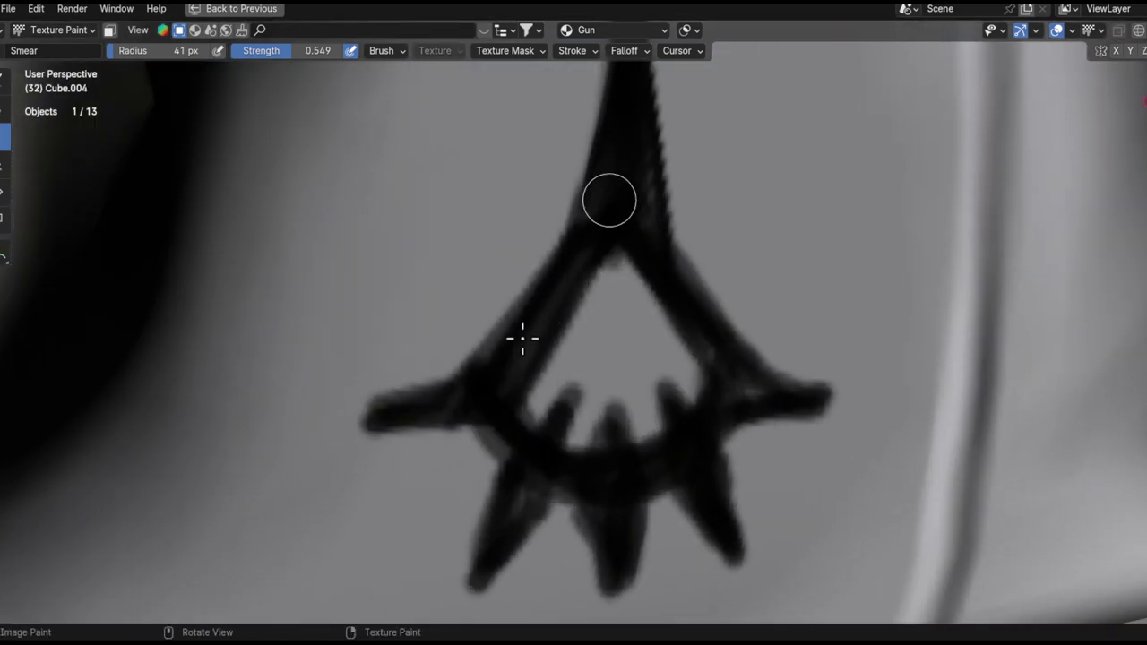
{"action": "middle_click_drag", "start_coordinate": [619, 191], "coordinate": [491, 376], "text": "shift"}
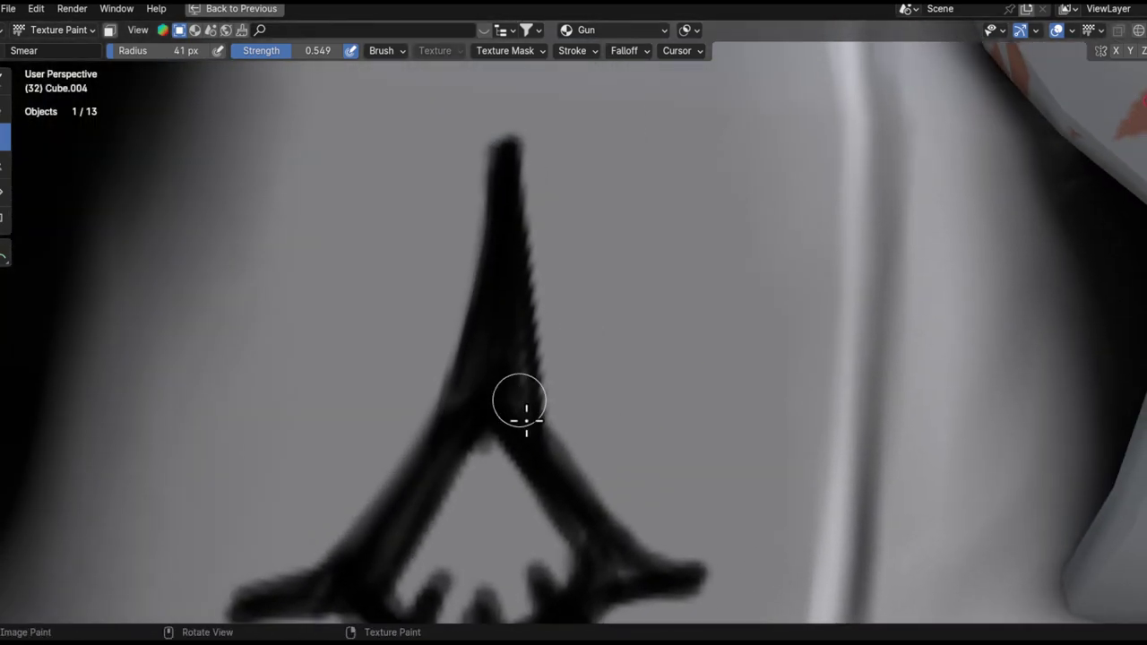
{"action": "left_click_drag", "start_coordinate": [496, 149], "coordinate": [544, 456]}
{"action": "left_click_drag", "start_coordinate": [512, 120], "coordinate": [517, 197]}
{"action": "middle_click_drag", "start_coordinate": [527, 239], "coordinate": [529, 266], "text": "shift"}
{"action": "left_click_drag", "start_coordinate": [513, 193], "coordinate": [517, 73]}
{"action": "mouse_move", "coordinate": [505, 164]}
{"action": "left_mouse_down"}
{"action": "mouse_move", "coordinate": [518, 318]}
{"action": "mouse_move", "coordinate": [511, 92]}
{"action": "left_mouse_up"}
{"action": "left_click_drag", "start_coordinate": [496, 134], "coordinate": [499, 264]}
- Smear the emblem's right arm into a smooth curve that tapers to a pointed side spike
{"action": "middle_click_drag", "start_coordinate": [518, 308], "coordinate": [552, 165], "text": "shift"}
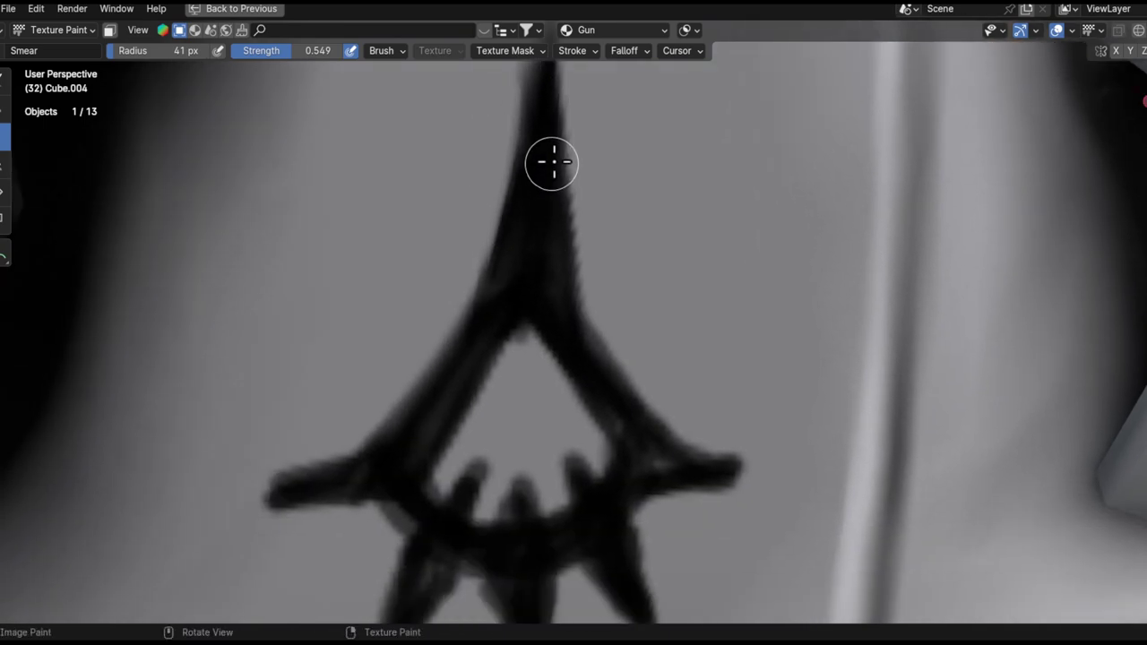
{"action": "left_click_drag", "start_coordinate": [621, 417], "coordinate": [645, 440]}
{"action": "left_click_drag", "start_coordinate": [565, 154], "coordinate": [658, 460]}
{"action": "middle_click_drag", "start_coordinate": [671, 422], "coordinate": [717, 334], "text": "shift"}
{"action": "scroll", "coordinate": [718, 330], "scroll_direction": "up", "scroll_amount": 1}
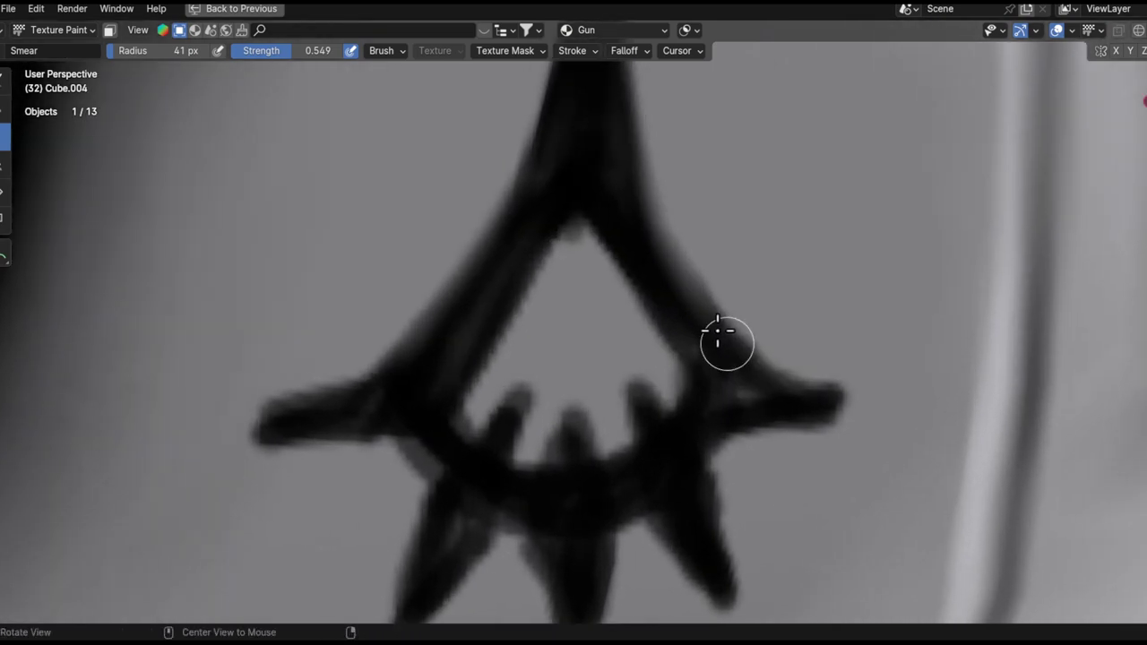
{"action": "left_click_drag", "start_coordinate": [732, 410], "coordinate": [794, 437]}
{"action": "left_click_drag", "start_coordinate": [637, 226], "coordinate": [872, 395]}
{"action": "key", "text": "ctrl+z"}
{"action": "key", "text": "ctrl+z"}
{"action": "left_click_drag", "start_coordinate": [660, 220], "coordinate": [867, 392]}
{"action": "mouse_move", "coordinate": [770, 312]}
{"action": "left_mouse_down"}
{"action": "mouse_move", "coordinate": [840, 399]}
{"action": "mouse_move", "coordinate": [911, 420]}
{"action": "left_mouse_up"}
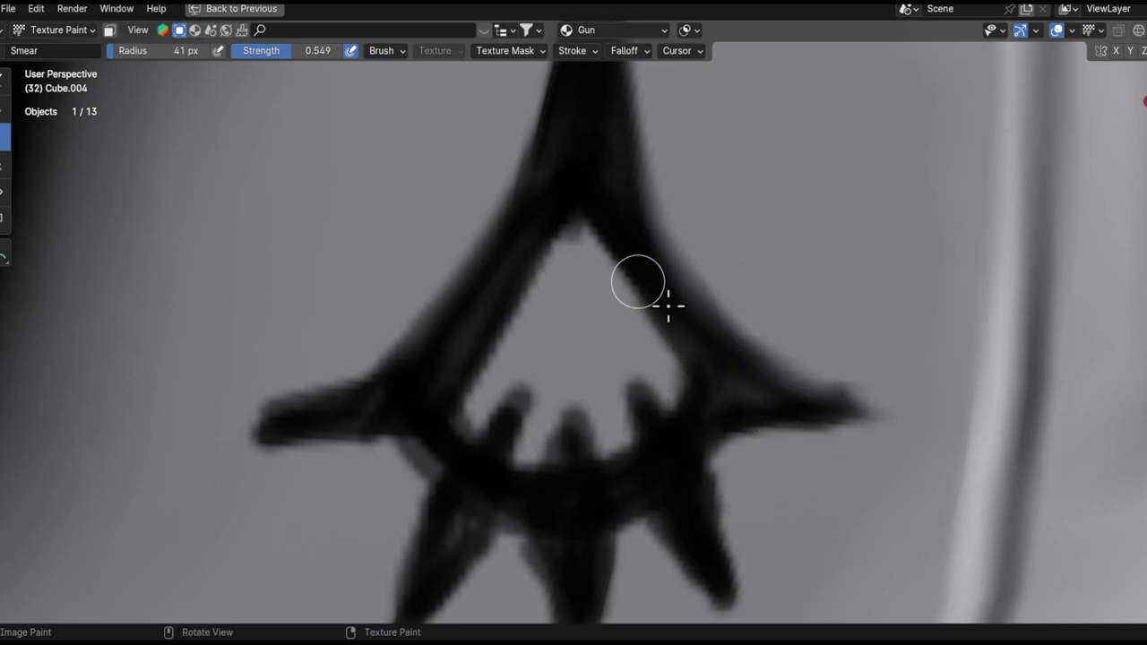
- Smear the emblem's left side spike and its three lower spikes into sharp points, and refine the right side tip
{"action": "middle_click_drag", "start_coordinate": [564, 339], "coordinate": [781, 325], "text": "shift"}
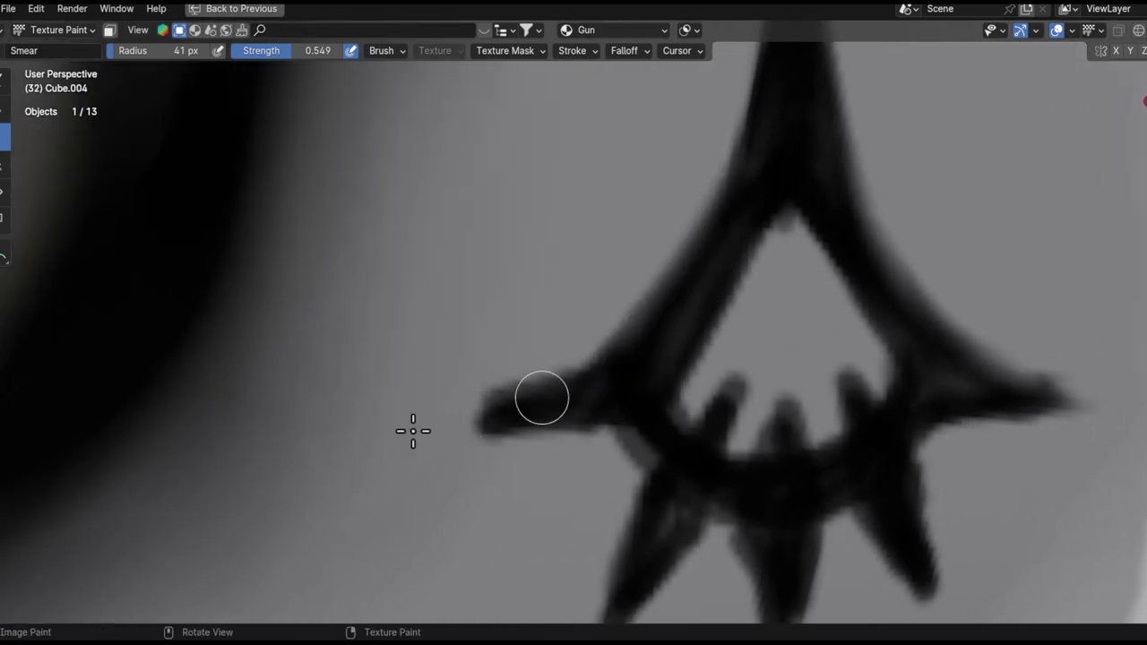
{"action": "mouse_move", "coordinate": [650, 361]}
{"action": "left_mouse_down"}
{"action": "mouse_move", "coordinate": [464, 387]}
{"action": "mouse_move", "coordinate": [704, 241]}
{"action": "mouse_move", "coordinate": [750, 108]}
{"action": "mouse_move", "coordinate": [560, 420]}
{"action": "mouse_move", "coordinate": [532, 453]}
{"action": "mouse_move", "coordinate": [519, 430]}
{"action": "mouse_move", "coordinate": [684, 494]}
{"action": "left_mouse_up"}
{"action": "middle_click_drag", "start_coordinate": [683, 494], "coordinate": [701, 291], "text": "shift"}
{"action": "mouse_move", "coordinate": [670, 372]}
{"action": "left_mouse_down"}
{"action": "mouse_move", "coordinate": [609, 522]}
{"action": "mouse_move", "coordinate": [618, 529]}
{"action": "mouse_move", "coordinate": [600, 528]}
{"action": "left_mouse_up"}
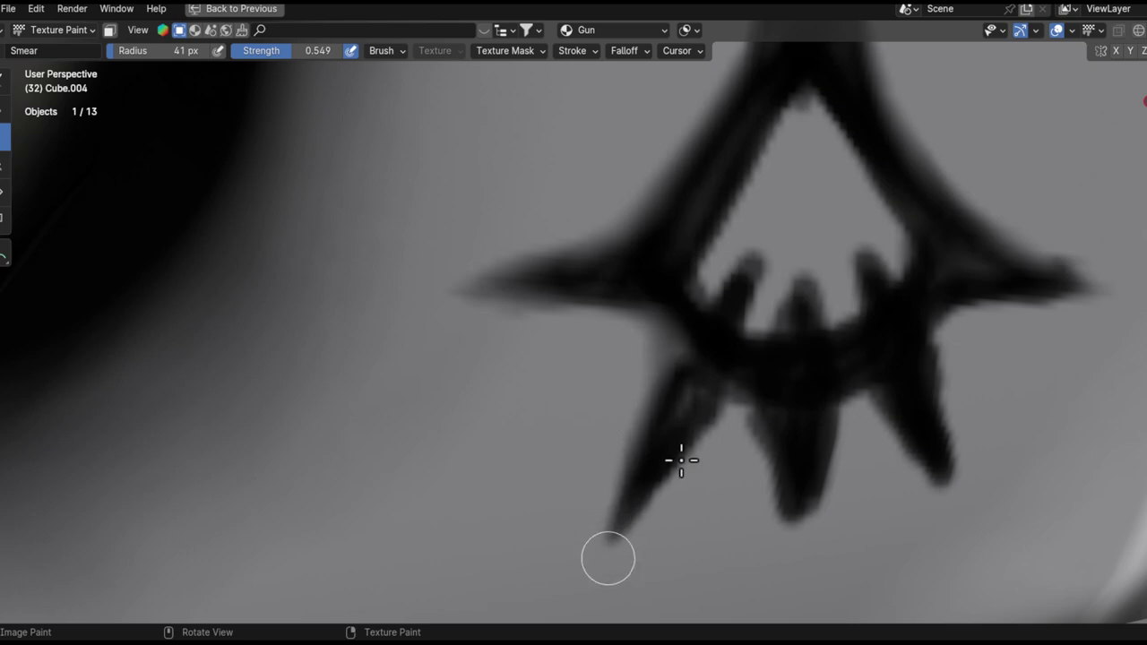
{"action": "left_click_drag", "start_coordinate": [681, 460], "coordinate": [655, 464]}
{"action": "mouse_move", "coordinate": [737, 417]}
{"action": "left_mouse_down"}
{"action": "mouse_move", "coordinate": [747, 385]}
{"action": "mouse_move", "coordinate": [809, 579]}
{"action": "mouse_move", "coordinate": [847, 391]}
{"action": "mouse_move", "coordinate": [854, 445]}
{"action": "mouse_move", "coordinate": [924, 304]}
{"action": "left_mouse_up"}
{"action": "mouse_move", "coordinate": [955, 503]}
{"action": "left_mouse_down"}
{"action": "mouse_move", "coordinate": [998, 281]}
{"action": "mouse_move", "coordinate": [1018, 293]}
{"action": "mouse_move", "coordinate": [1088, 271]}
{"action": "left_mouse_up"}
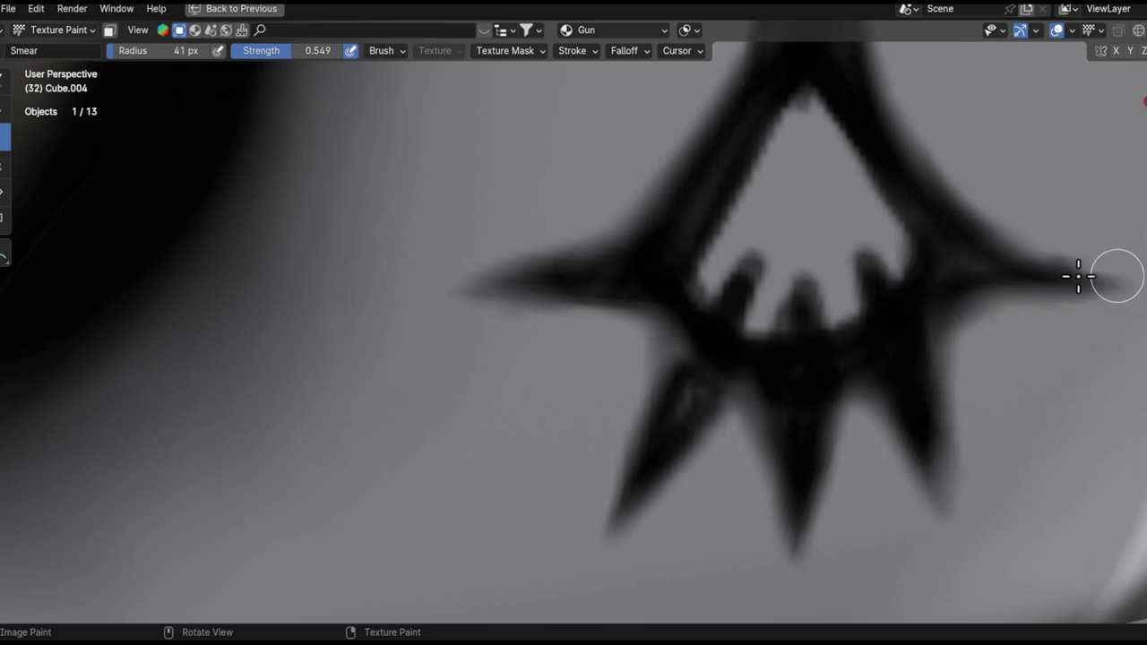
- Smear the three small teeth inside the emblem's opening into pointed tips
{"action": "scroll", "coordinate": [814, 539], "scroll_direction": "down", "scroll_amount": 5}
{"action": "mouse_move", "coordinate": [820, 385]}
{"action": "middle_mouse_down", "text": "shift"}
{"action": "mouse_move", "coordinate": [793, 402]}
{"action": "mouse_move", "coordinate": [573, 441]}
{"action": "middle_mouse_up", "text": "shift"}
{"action": "middle_click_drag", "start_coordinate": [573, 440], "coordinate": [740, 285], "text": "ctrl"}
{"action": "scroll", "coordinate": [653, 317], "scroll_direction": "up", "scroll_amount": 4}
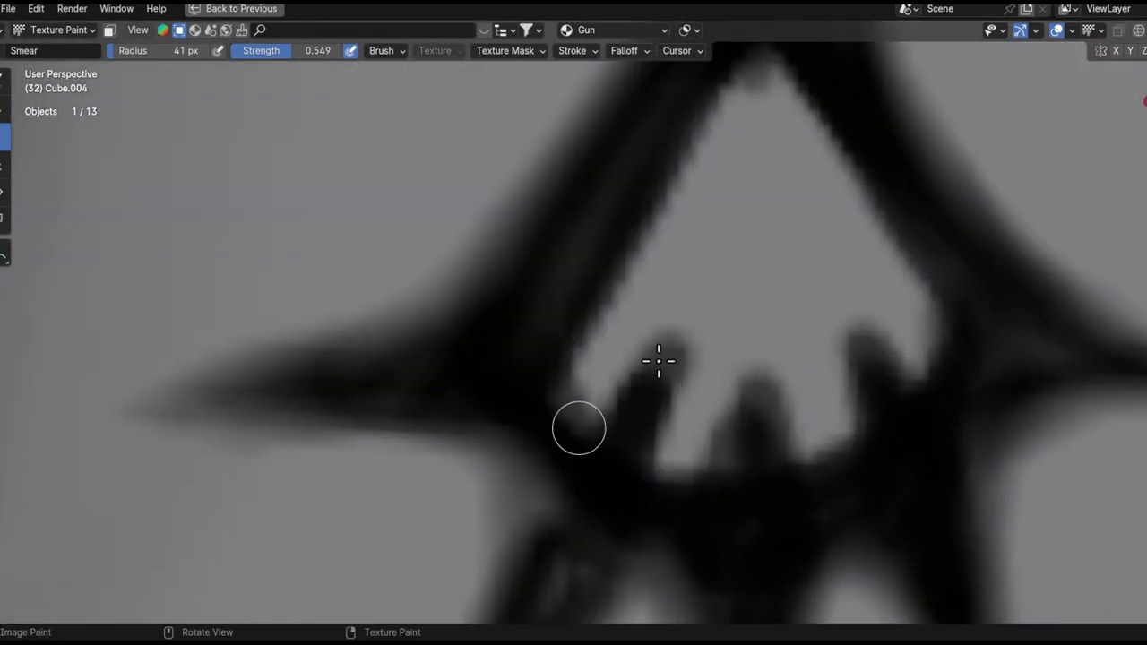
{"action": "left_click_drag", "start_coordinate": [689, 450], "coordinate": [686, 474]}
{"action": "mouse_move", "coordinate": [761, 353]}
{"action": "left_mouse_down"}
{"action": "mouse_move", "coordinate": [758, 381]}
{"action": "mouse_move", "coordinate": [751, 322]}
{"action": "left_mouse_up"}
{"action": "mouse_move", "coordinate": [824, 430]}
{"action": "left_mouse_down"}
{"action": "mouse_move", "coordinate": [830, 459]}
{"action": "mouse_move", "coordinate": [851, 314]}
{"action": "left_mouse_up"}
{"action": "left_click_drag", "start_coordinate": [839, 464], "coordinate": [855, 269]}
- Smear the slanted edges, apex and lower corners of the emblem's inner opening to smooth them
{"action": "right_click", "coordinate": [947, 322], "text": "shift"}
{"action": "mouse_move", "coordinate": [938, 306]}
{"action": "left_mouse_down"}
{"action": "mouse_move", "coordinate": [883, 188]}
{"action": "mouse_move", "coordinate": [851, 163]}
{"action": "left_mouse_up"}
{"action": "middle_click_drag", "start_coordinate": [797, 138], "coordinate": [796, 243], "text": "shift"}
{"action": "right_click", "coordinate": [863, 312], "text": "shift"}
{"action": "right_click", "coordinate": [905, 382], "text": "shift"}
{"action": "right_click", "coordinate": [625, 448], "text": "shift"}
{"action": "right_click", "coordinate": [650, 367], "text": "shift"}
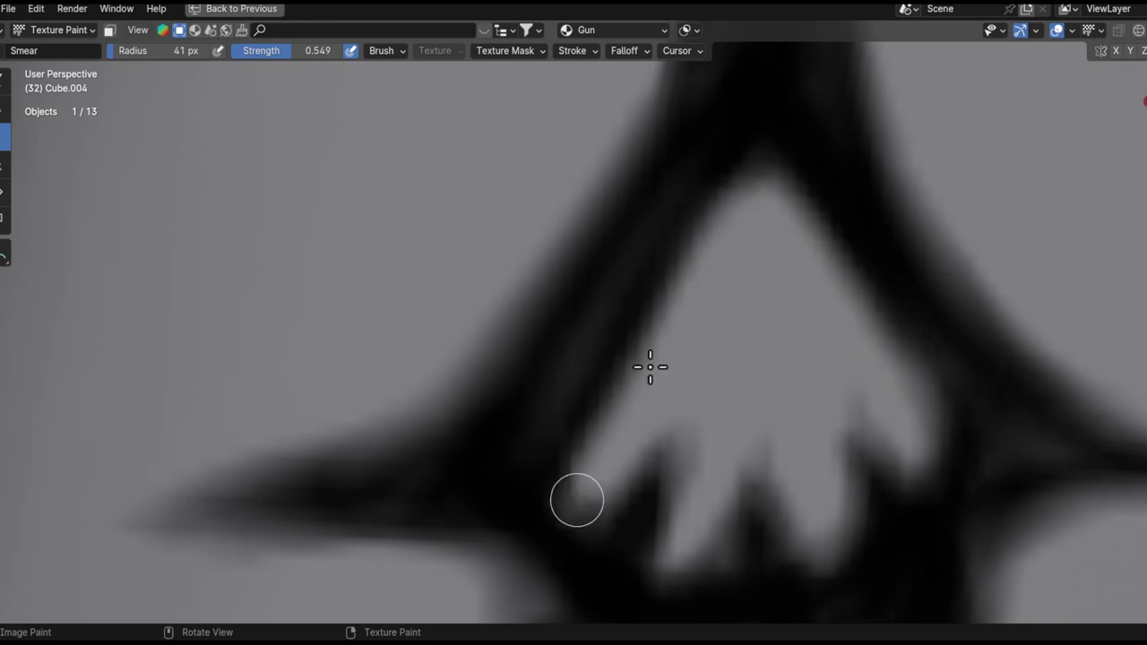
{"action": "right_click", "coordinate": [768, 184], "text": "shift"}
{"action": "right_click", "coordinate": [579, 460], "text": "shift"}
{"action": "right_click", "coordinate": [640, 358], "text": "shift"}
{"action": "right_click", "coordinate": [588, 508], "text": "shift"}
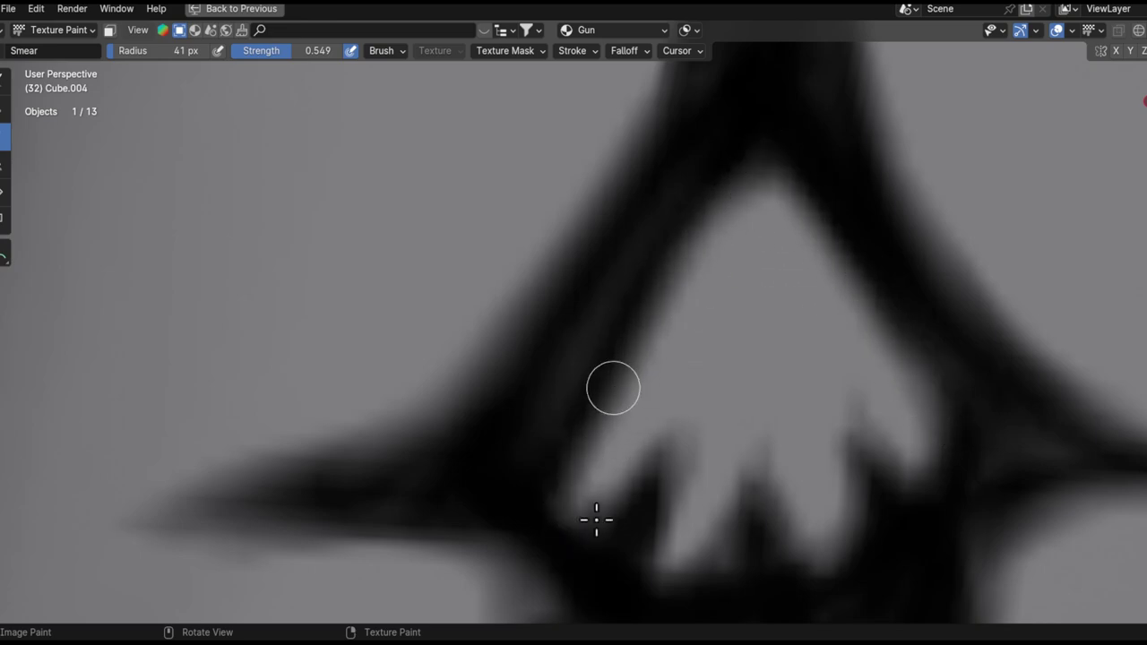
- Paint a white highlight along the left outer edge of the emblem up to its top spike, using TexDraw at an 11 px radius
{"action": "middle_click_drag", "start_coordinate": [640, 346], "coordinate": [733, 426], "text": "ctrl"}
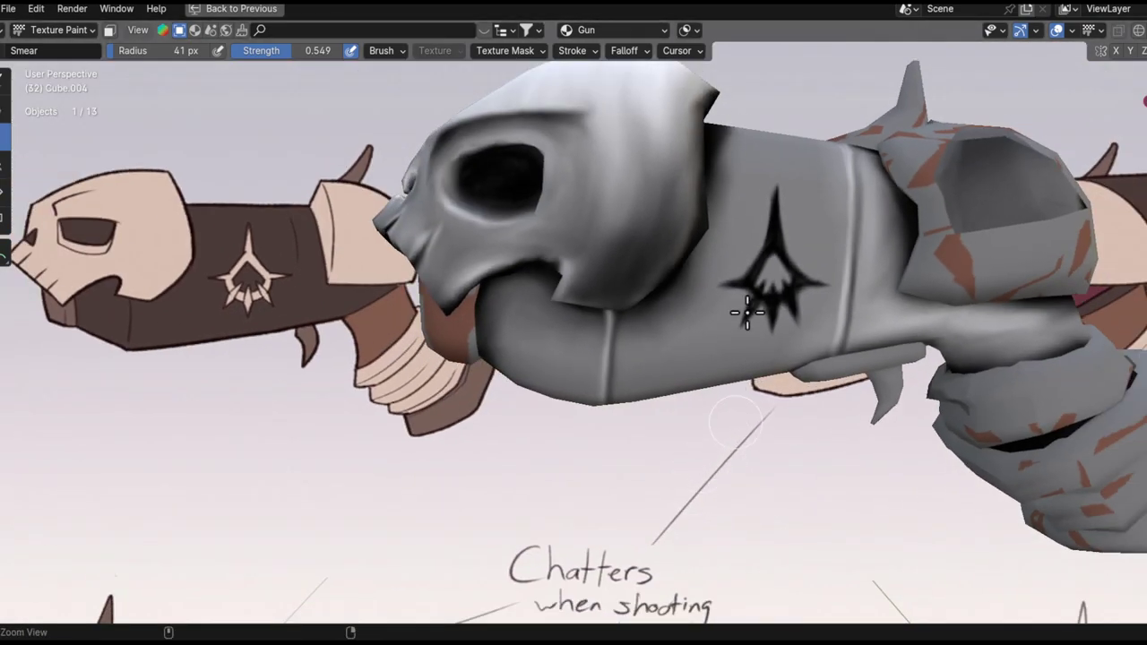
{"action": "left_click_drag", "start_coordinate": [781, 348], "coordinate": [764, 378], "text": "ctrl+alt"}
{"action": "left_click_drag", "start_coordinate": [801, 297], "coordinate": [750, 379], "text": "alt+shift"}
{"action": "left_click_drag", "start_coordinate": [728, 445], "coordinate": [749, 346], "text": "ctrl+alt"}
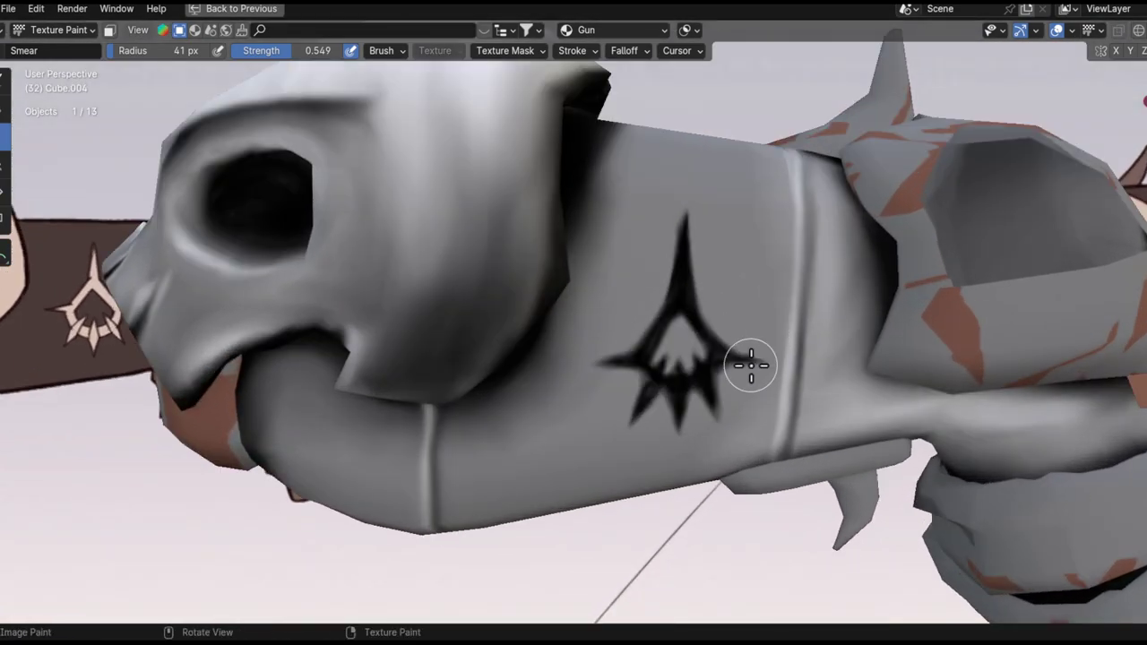
{"action": "scroll", "coordinate": [635, 541], "scroll_direction": "down", "scroll_amount": 5}
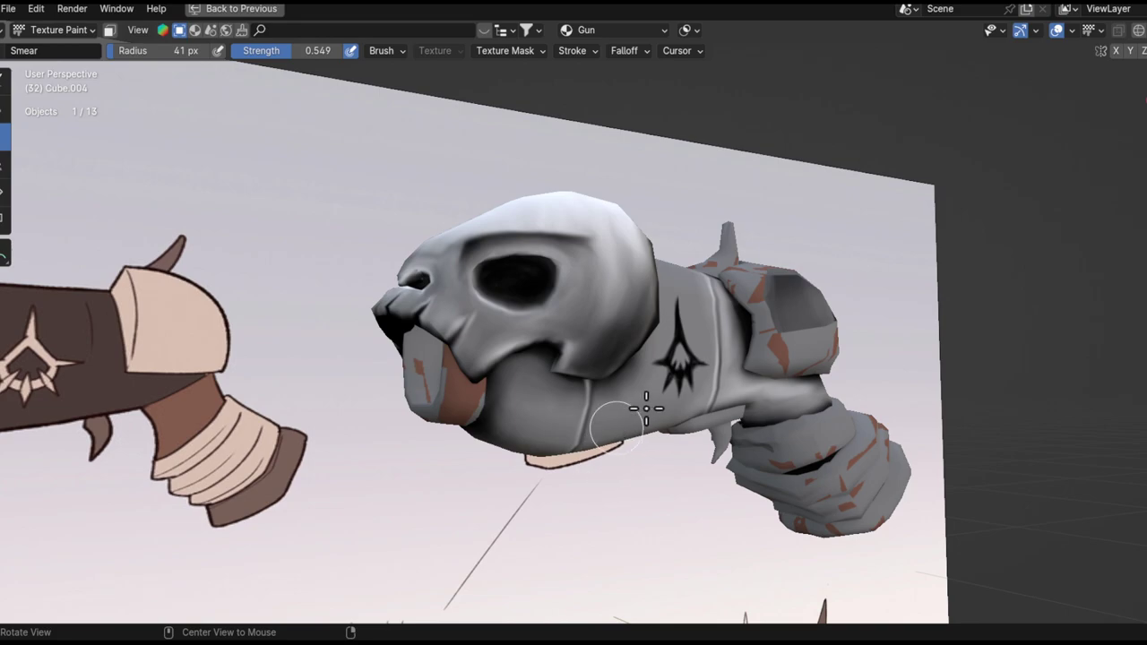
{"action": "scroll", "coordinate": [585, 349], "scroll_direction": "up", "scroll_amount": 4}
{"action": "left_click", "coordinate": [4, 86]}
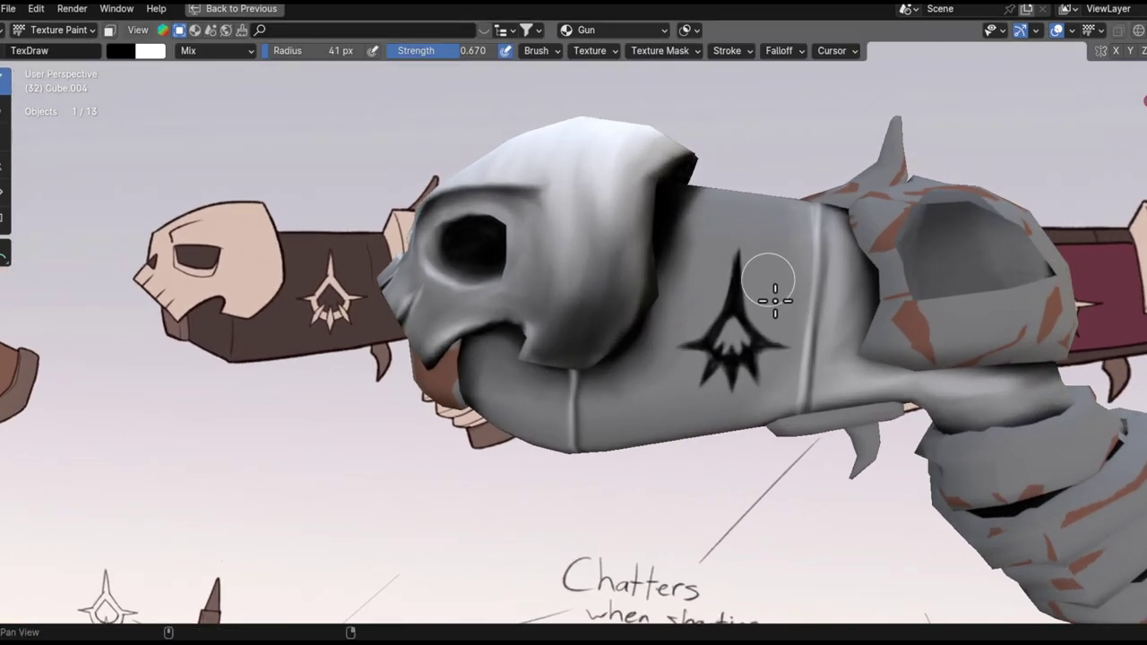
{"action": "scroll", "coordinate": [719, 397], "scroll_direction": "up", "scroll_amount": 3}
{"action": "key", "text": "f"}
{"action": "left_click", "coordinate": [694, 385]}
{"action": "scroll", "coordinate": [681, 376], "scroll_direction": "up", "scroll_amount": 4}
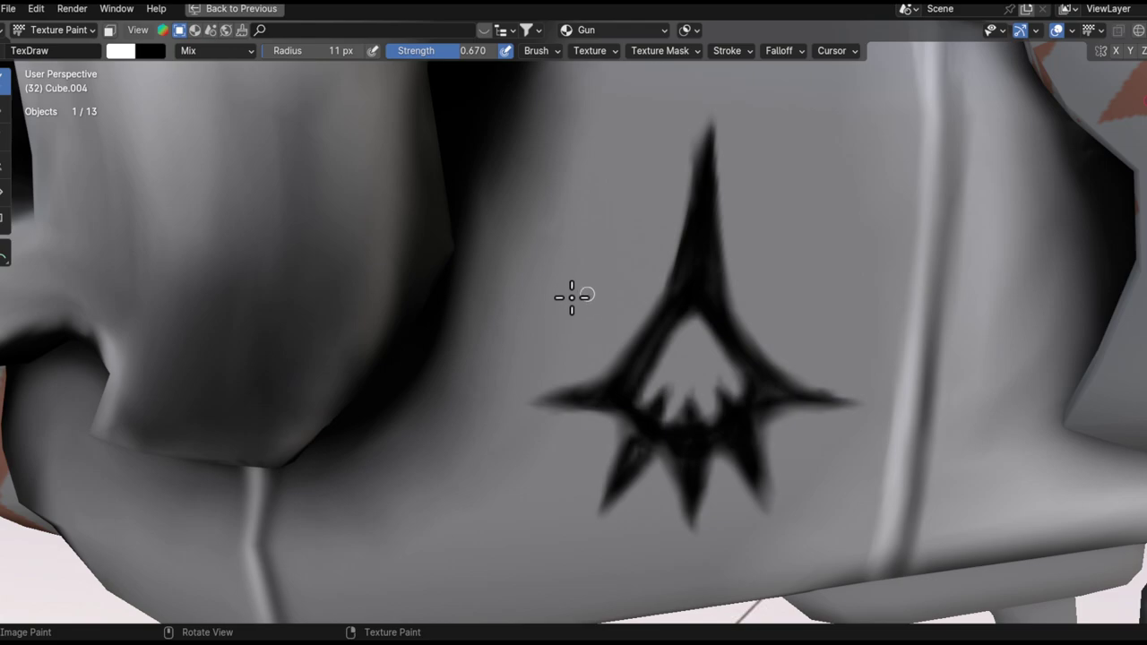
{"action": "middle_click_drag", "start_coordinate": [583, 295], "coordinate": [607, 384], "text": "shift"}
{"action": "left_click_drag", "start_coordinate": [578, 481], "coordinate": [673, 415]}
{"action": "key", "text": "ctrl+z"}
{"action": "mouse_move", "coordinate": [578, 484]}
{"action": "left_mouse_down"}
{"action": "mouse_move", "coordinate": [712, 300]}
{"action": "mouse_move", "coordinate": [720, 221]}
{"action": "left_mouse_up"}
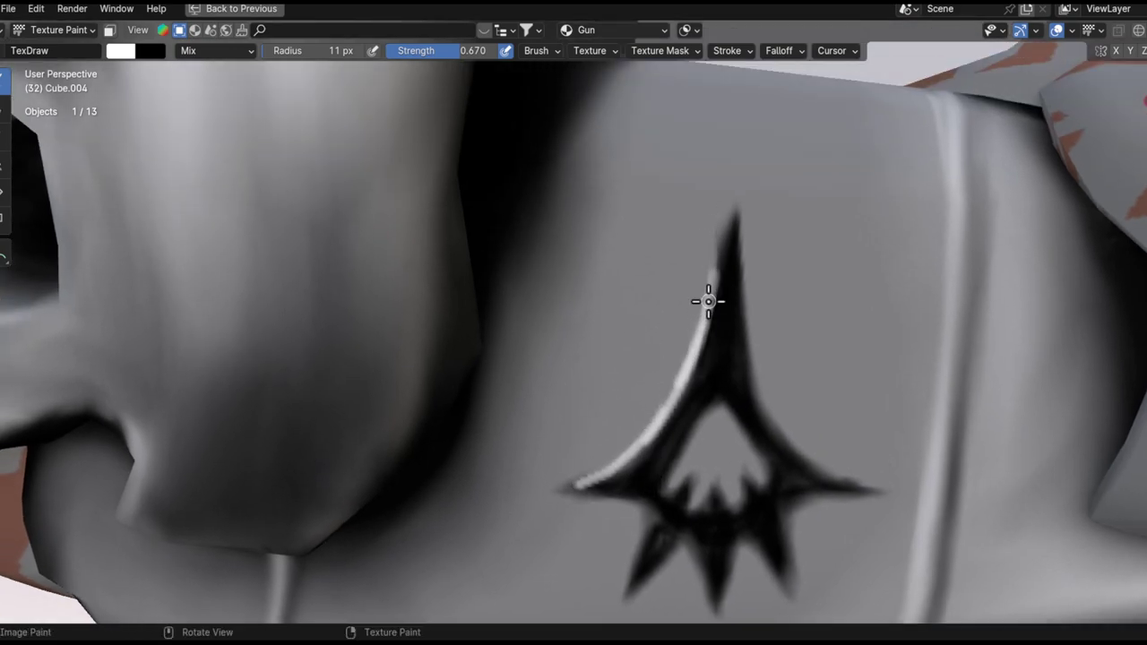
- Paint the white highlight down the right outer edge of the emblem, from the top spike to the side tip
{"action": "mouse_move", "coordinate": [708, 301]}
{"action": "left_mouse_down"}
{"action": "mouse_move", "coordinate": [734, 209]}
{"action": "mouse_move", "coordinate": [782, 422]}
{"action": "left_mouse_up"}
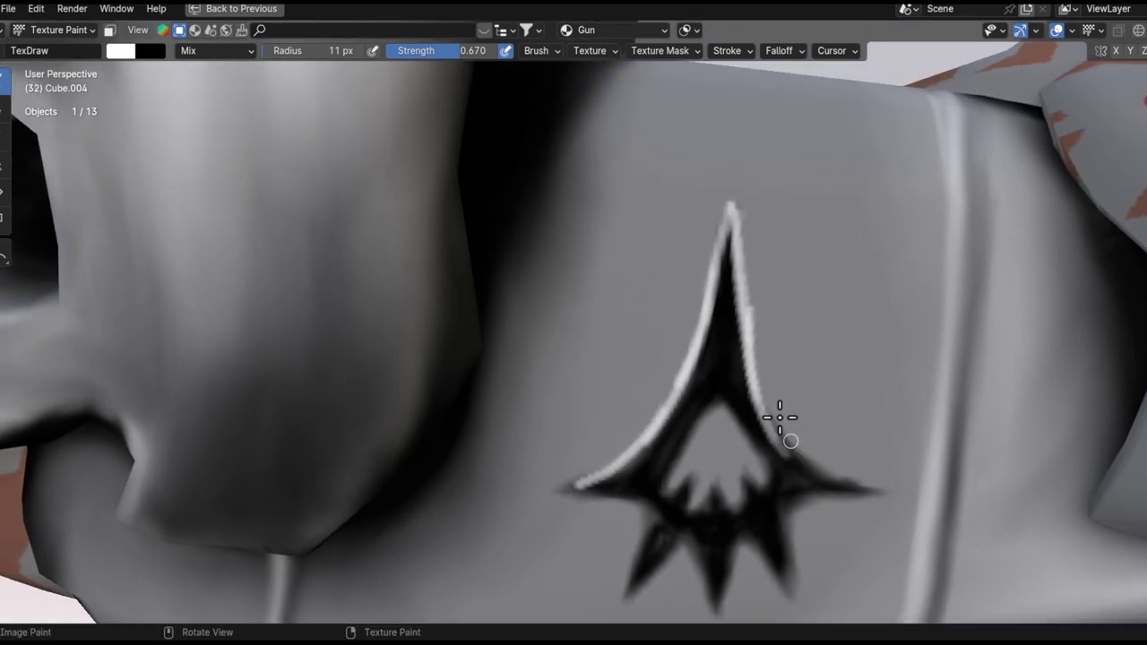
{"action": "key", "text": "ctrl+z"}
{"action": "mouse_move", "coordinate": [751, 372]}
{"action": "left_mouse_down"}
{"action": "mouse_move", "coordinate": [791, 445]}
{"action": "mouse_move", "coordinate": [822, 468]}
{"action": "left_mouse_up"}
{"action": "mouse_move", "coordinate": [753, 383]}
{"action": "left_mouse_down"}
{"action": "mouse_move", "coordinate": [793, 442]}
{"action": "mouse_move", "coordinate": [865, 486]}
{"action": "left_mouse_up"}
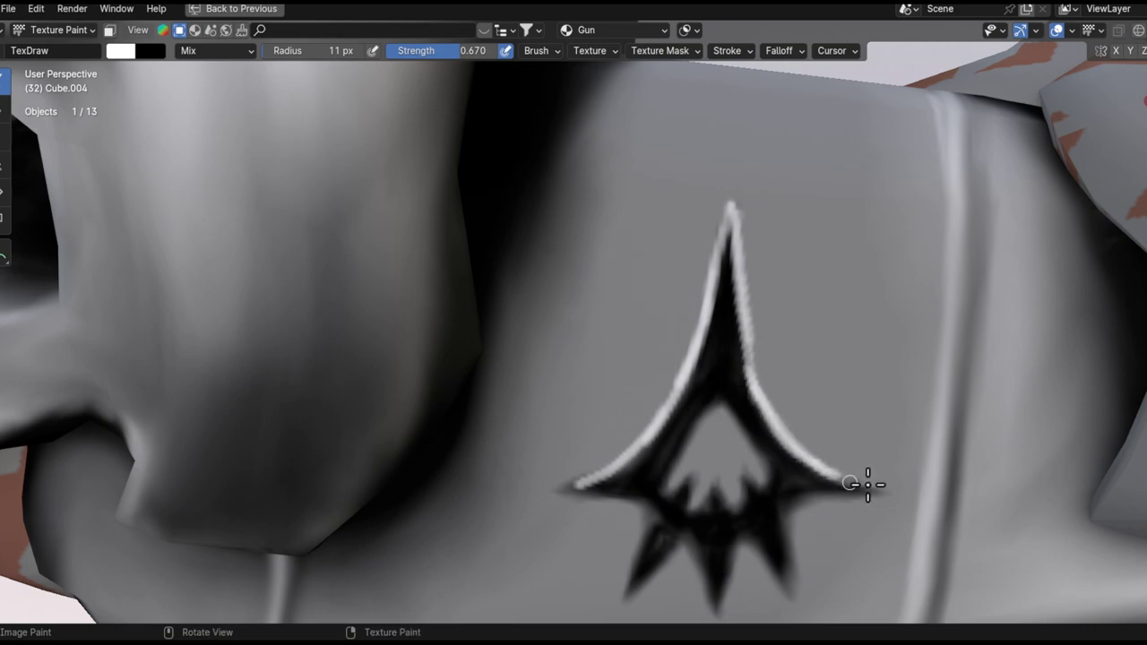
- Paint white highlight lines along both slanted edges of the emblem's inner opening
{"action": "scroll", "coordinate": [726, 377], "scroll_direction": "up", "scroll_amount": 4}
{"action": "left_click_drag", "start_coordinate": [732, 278], "coordinate": [611, 466]}
{"action": "mouse_move", "coordinate": [743, 291]}
{"action": "left_mouse_down"}
{"action": "mouse_move", "coordinate": [732, 276]}
{"action": "mouse_move", "coordinate": [844, 450]}
{"action": "left_mouse_up"}
- Outline the three inner teeth and the gaps between them in white along the bottom of the emblem's opening
{"action": "scroll", "coordinate": [807, 456], "scroll_direction": "down", "scroll_amount": 5}
{"action": "scroll", "coordinate": [754, 445], "scroll_direction": "down", "scroll_amount": 5}
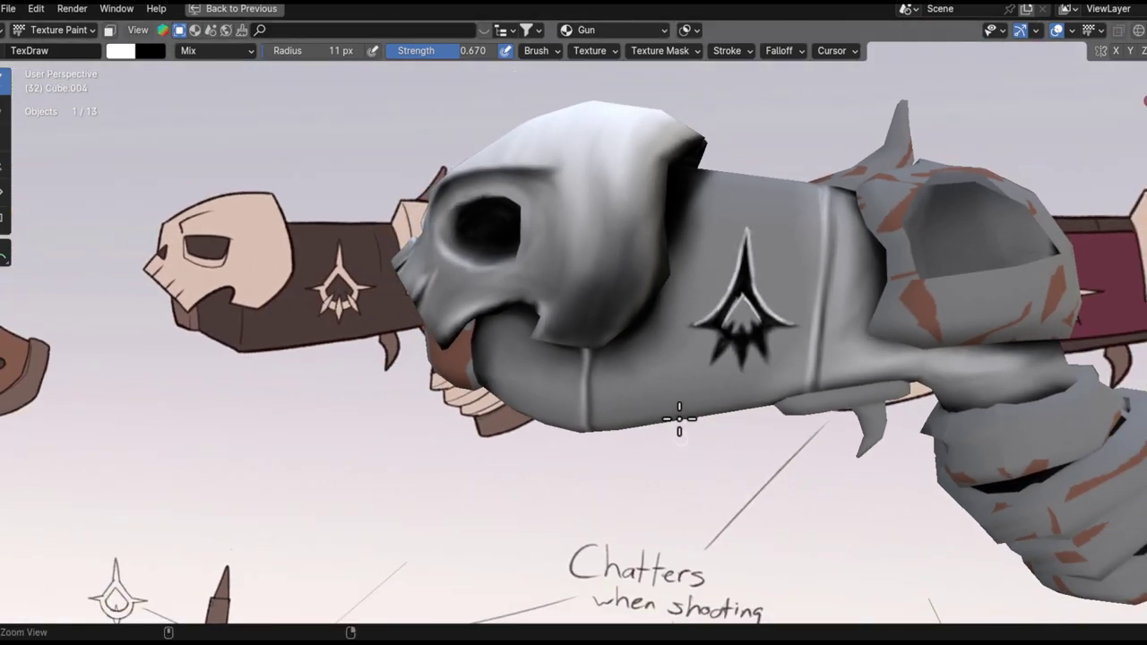
{"action": "mouse_move", "coordinate": [764, 362]}
{"action": "left_mouse_down", "text": "ctrl+alt"}
{"action": "mouse_move", "coordinate": [765, 207]}
{"action": "mouse_move", "coordinate": [771, 378]}
{"action": "left_mouse_up", "text": "ctrl+alt"}
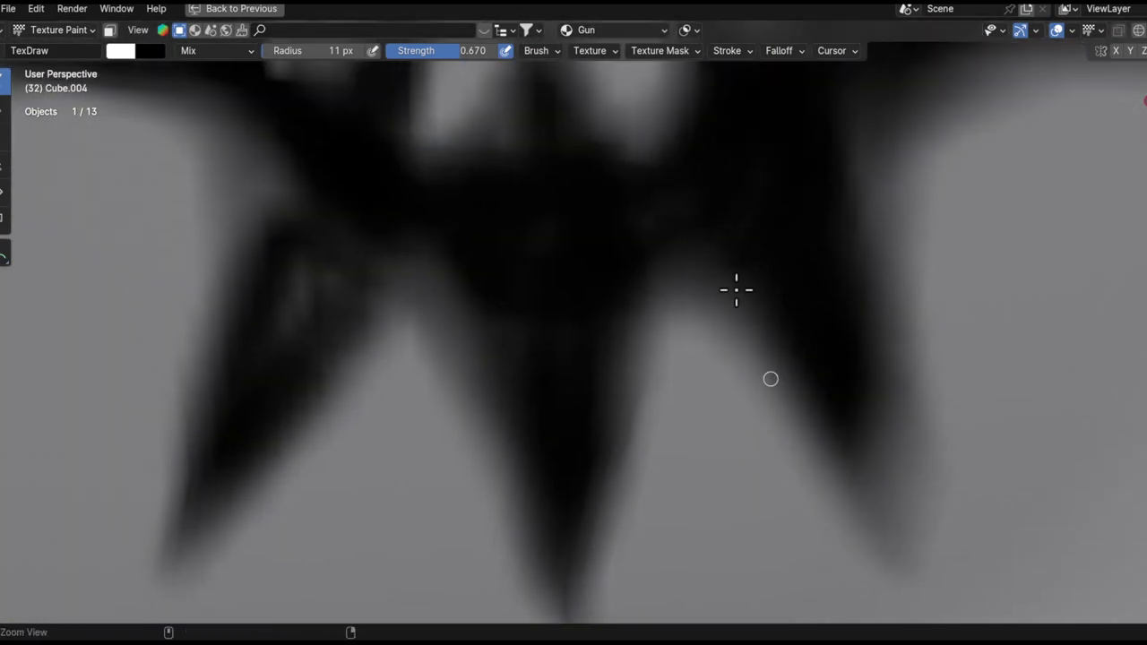
{"action": "left_click_drag", "start_coordinate": [735, 289], "coordinate": [782, 496], "text": "ctrl+alt"}
{"action": "scroll", "coordinate": [601, 389], "scroll_direction": "up", "scroll_amount": 5}
{"action": "left_click_drag", "start_coordinate": [527, 409], "coordinate": [587, 464]}
{"action": "mouse_move", "coordinate": [650, 493]}
{"action": "left_mouse_down"}
{"action": "mouse_move", "coordinate": [678, 507]}
{"action": "mouse_move", "coordinate": [745, 492]}
{"action": "left_mouse_up"}
{"action": "left_click_drag", "start_coordinate": [811, 506], "coordinate": [891, 462]}
{"action": "left_click_drag", "start_coordinate": [930, 421], "coordinate": [975, 363]}
{"action": "mouse_move", "coordinate": [895, 476]}
{"action": "left_mouse_down"}
{"action": "mouse_move", "coordinate": [870, 359]}
{"action": "mouse_move", "coordinate": [903, 422]}
{"action": "left_mouse_up"}
{"action": "mouse_move", "coordinate": [800, 509]}
{"action": "left_mouse_down"}
{"action": "mouse_move", "coordinate": [745, 448]}
{"action": "mouse_move", "coordinate": [755, 402]}
{"action": "mouse_move", "coordinate": [722, 498]}
{"action": "left_mouse_up"}
{"action": "mouse_move", "coordinate": [658, 361]}
{"action": "left_mouse_down"}
{"action": "mouse_move", "coordinate": [665, 328]}
{"action": "mouse_move", "coordinate": [570, 459]}
{"action": "left_mouse_up"}
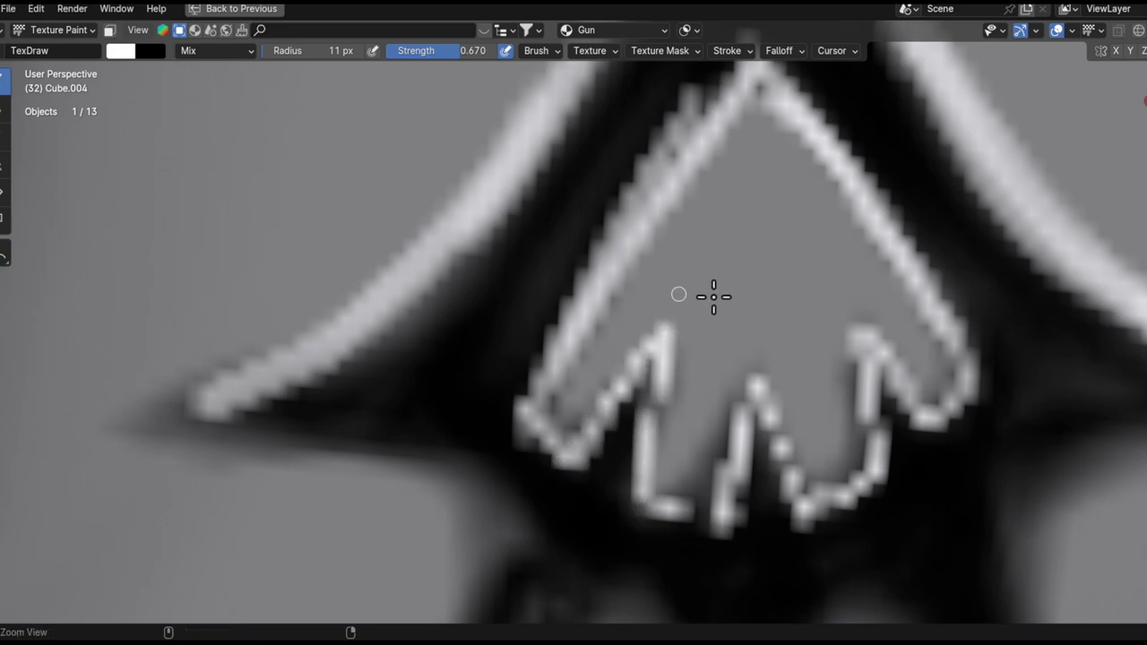
- Paint thin white outlines along both edges of the emblem's three lower spikes
{"action": "middle_click_drag", "start_coordinate": [718, 283], "coordinate": [660, 619], "text": "ctrl"}
{"action": "middle_click_drag", "start_coordinate": [717, 351], "coordinate": [684, 561], "text": "ctrl"}
{"action": "middle_click_drag", "start_coordinate": [730, 388], "coordinate": [687, 284], "text": "ctrl"}
{"action": "left_click_drag", "start_coordinate": [563, 438], "coordinate": [526, 387]}
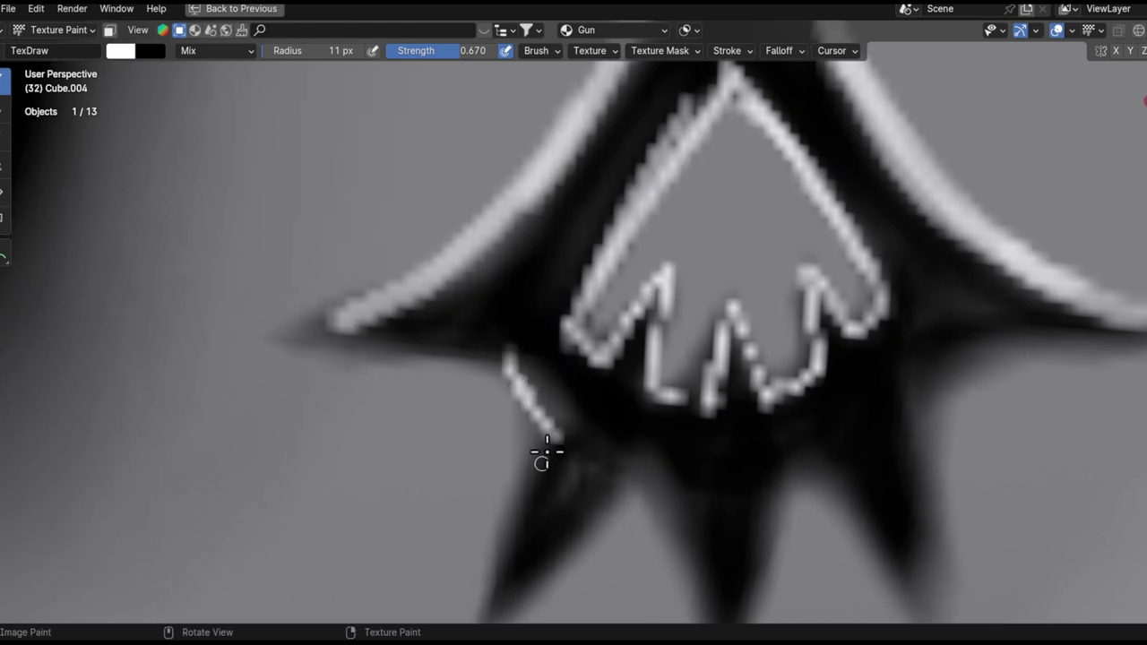
{"action": "mouse_move", "coordinate": [547, 452]}
{"action": "left_mouse_down"}
{"action": "mouse_move", "coordinate": [484, 614]}
{"action": "mouse_move", "coordinate": [495, 602]}
{"action": "left_mouse_up"}
{"action": "middle_click_drag", "start_coordinate": [573, 425], "coordinate": [640, 295], "text": "shift"}
{"action": "left_click_drag", "start_coordinate": [569, 492], "coordinate": [675, 364]}
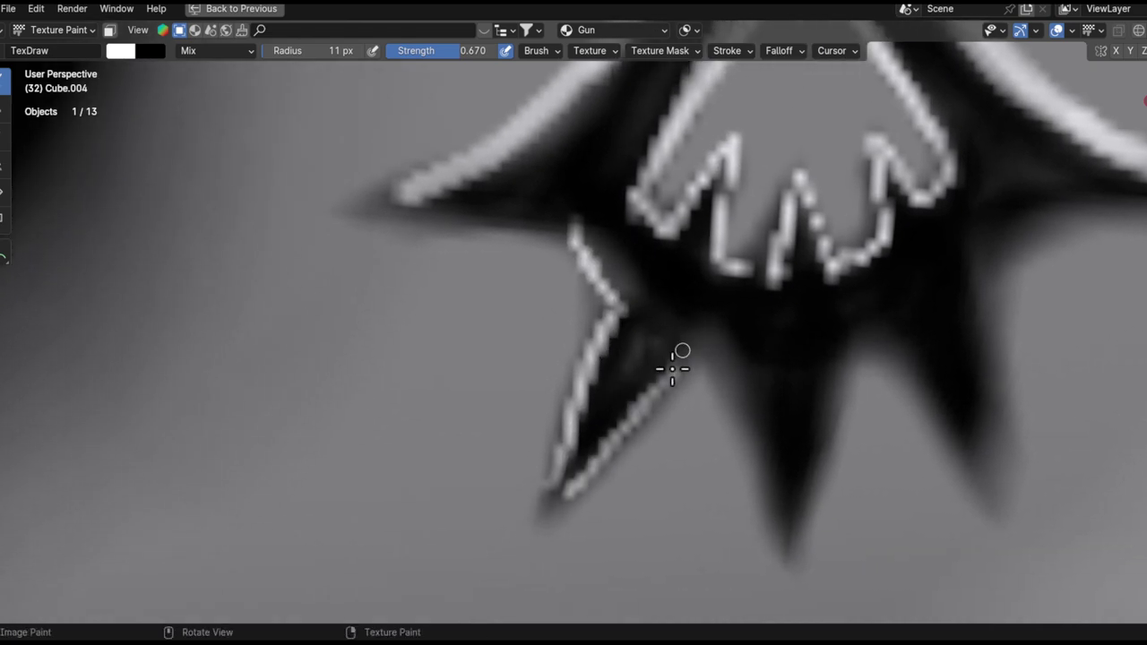
{"action": "mouse_move", "coordinate": [738, 344]}
{"action": "left_mouse_down"}
{"action": "mouse_move", "coordinate": [779, 517]}
{"action": "mouse_move", "coordinate": [850, 364]}
{"action": "mouse_move", "coordinate": [983, 480]}
{"action": "mouse_move", "coordinate": [997, 257]}
{"action": "left_mouse_up"}
{"action": "left_click_drag", "start_coordinate": [997, 257], "coordinate": [990, 476]}
{"action": "middle_click_drag", "start_coordinate": [1008, 364], "coordinate": [940, 477], "text": "shift"}
{"action": "left_click_drag", "start_coordinate": [968, 325], "coordinate": [940, 395]}
- Soften the white highlight along the emblem's left arm and top spike with the Smear brush at a 48 px radius
{"action": "middle_click_drag", "start_coordinate": [1021, 318], "coordinate": [910, 529], "text": "ctrl"}
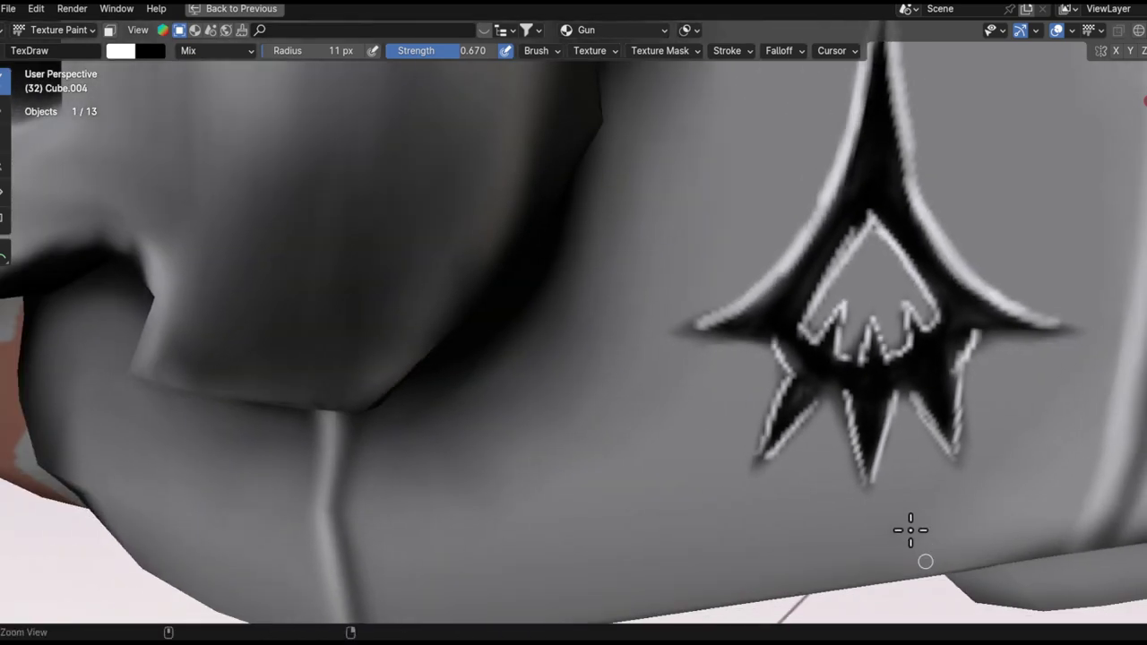
{"action": "middle_click_drag", "start_coordinate": [914, 265], "coordinate": [768, 487], "text": "ctrl"}
{"action": "middle_click_drag", "start_coordinate": [627, 376], "coordinate": [550, 291]}
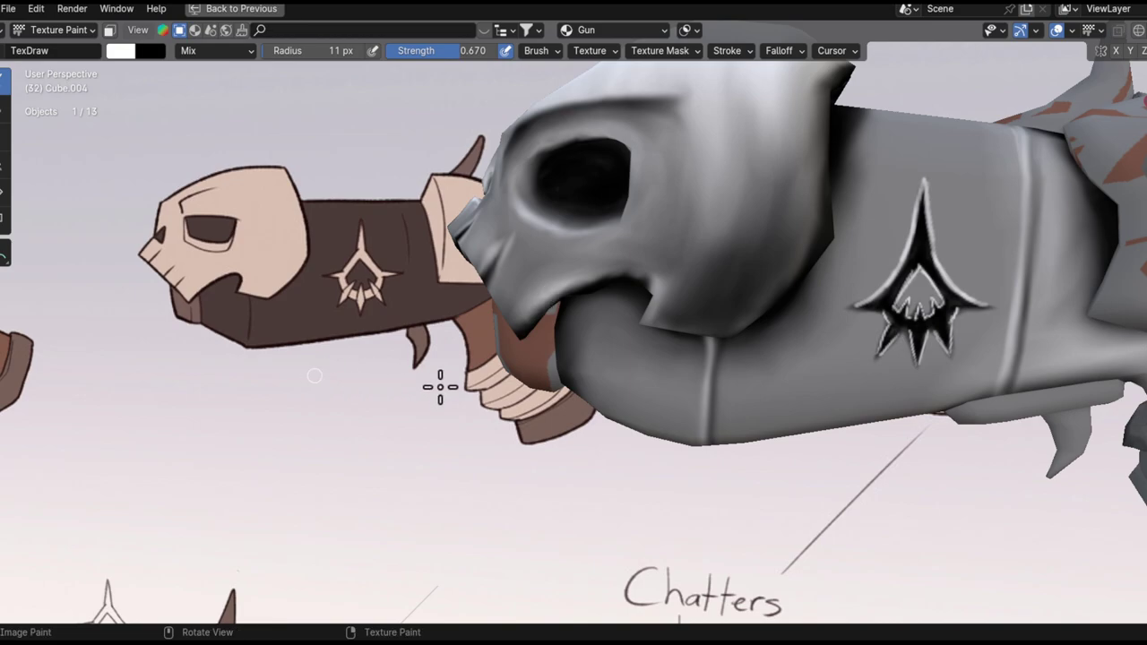
{"action": "middle_click_drag", "start_coordinate": [945, 346], "coordinate": [632, 303], "text": "ctrl"}
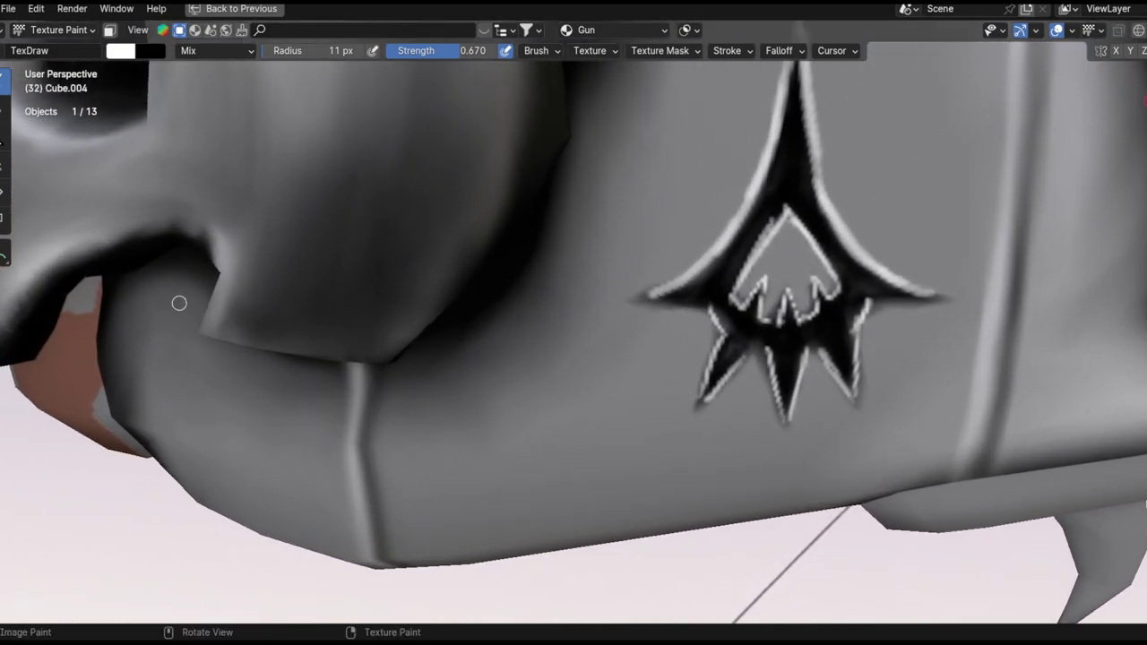
{"action": "left_click", "coordinate": [5, 136]}
{"action": "scroll", "coordinate": [747, 248], "scroll_direction": "up", "scroll_amount": 3}
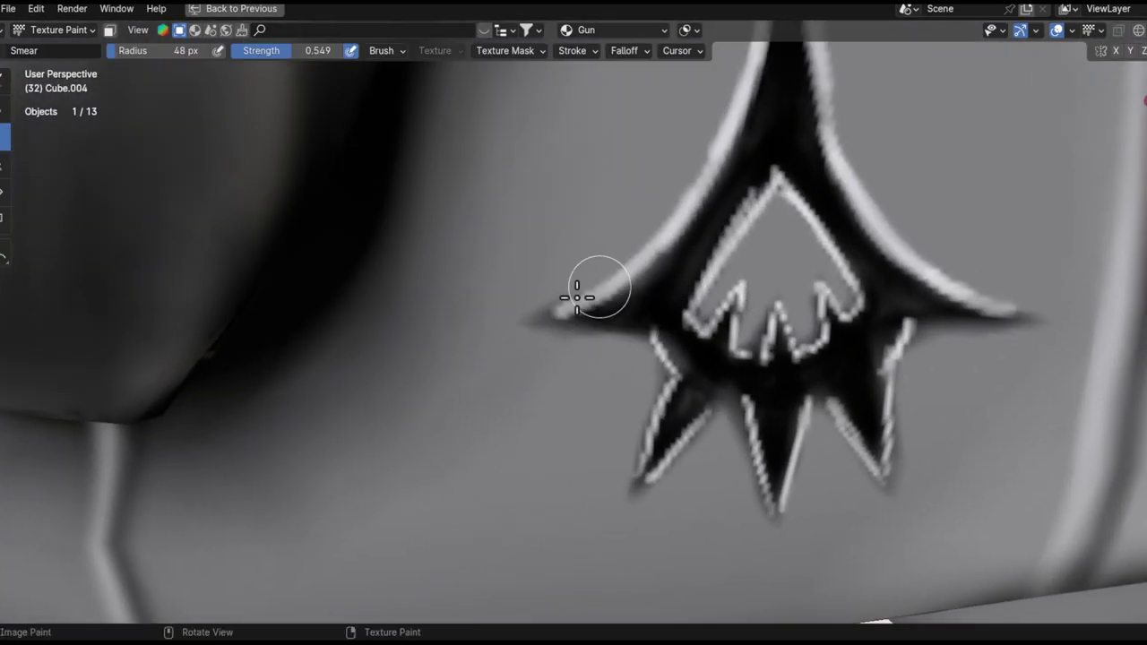
{"action": "middle_click_drag", "start_coordinate": [686, 289], "coordinate": [416, 391], "text": "shift"}
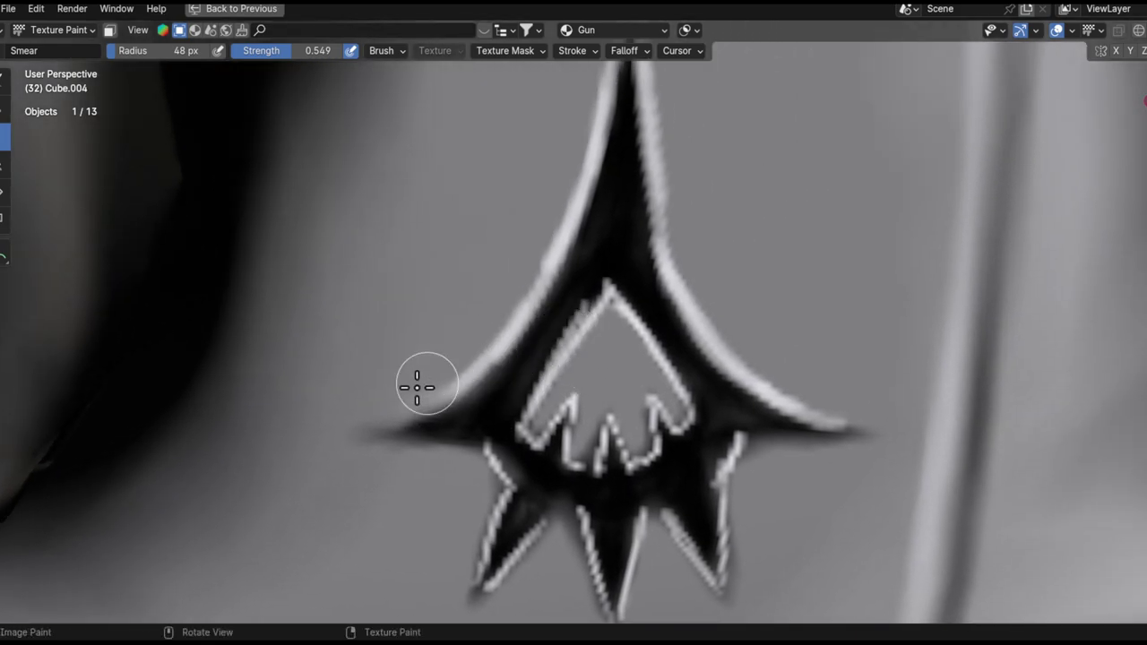
{"action": "middle_click_drag", "start_coordinate": [593, 113], "coordinate": [487, 379], "text": "shift"}
{"action": "mouse_move", "coordinate": [549, 318]}
{"action": "left_mouse_down"}
{"action": "mouse_move", "coordinate": [617, 69]}
{"action": "mouse_move", "coordinate": [622, 256]}
{"action": "mouse_move", "coordinate": [689, 448]}
{"action": "mouse_move", "coordinate": [626, 170]}
{"action": "left_mouse_up"}
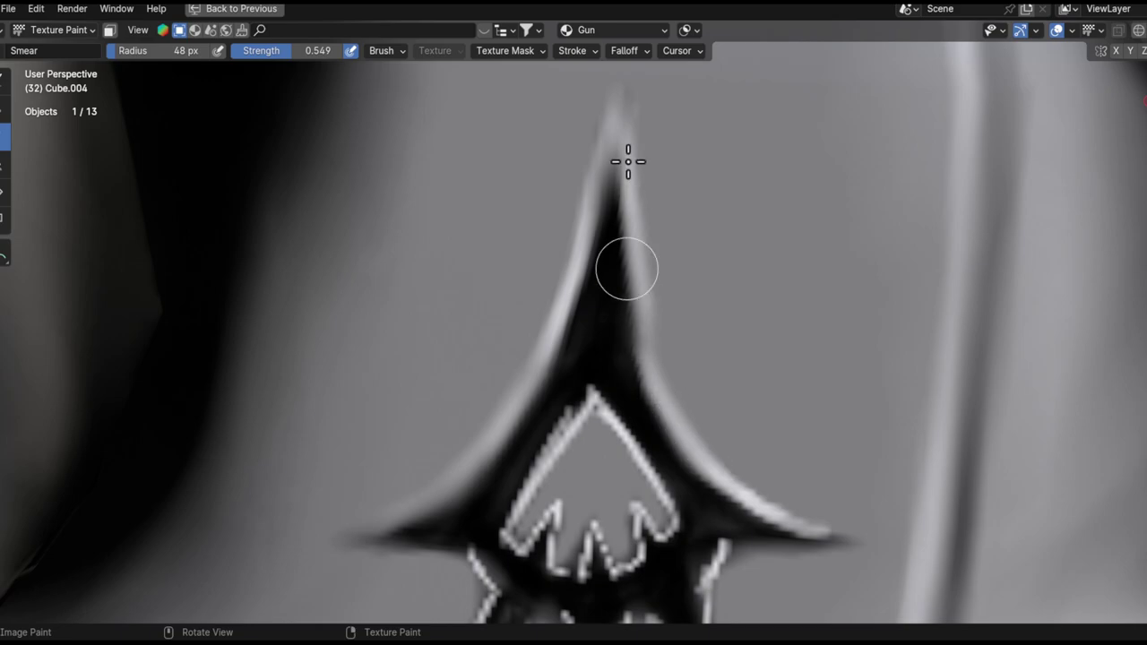
- Smear the white highlight along the emblem's right arm outward to its side tip
{"action": "middle_click_drag", "start_coordinate": [781, 487], "coordinate": [627, 295], "text": "shift"}
{"action": "left_click_drag", "start_coordinate": [756, 408], "coordinate": [850, 409]}
{"action": "middle_click_drag", "start_coordinate": [768, 437], "coordinate": [768, 475], "text": "ctrl"}
{"action": "mouse_move", "coordinate": [768, 475]}
{"action": "middle_mouse_down", "text": "shift"}
{"action": "mouse_move", "coordinate": [875, 399]}
{"action": "mouse_move", "coordinate": [846, 356]}
{"action": "middle_mouse_up", "text": "shift"}
{"action": "middle_click_drag", "start_coordinate": [847, 357], "coordinate": [1049, 521], "text": "shift"}
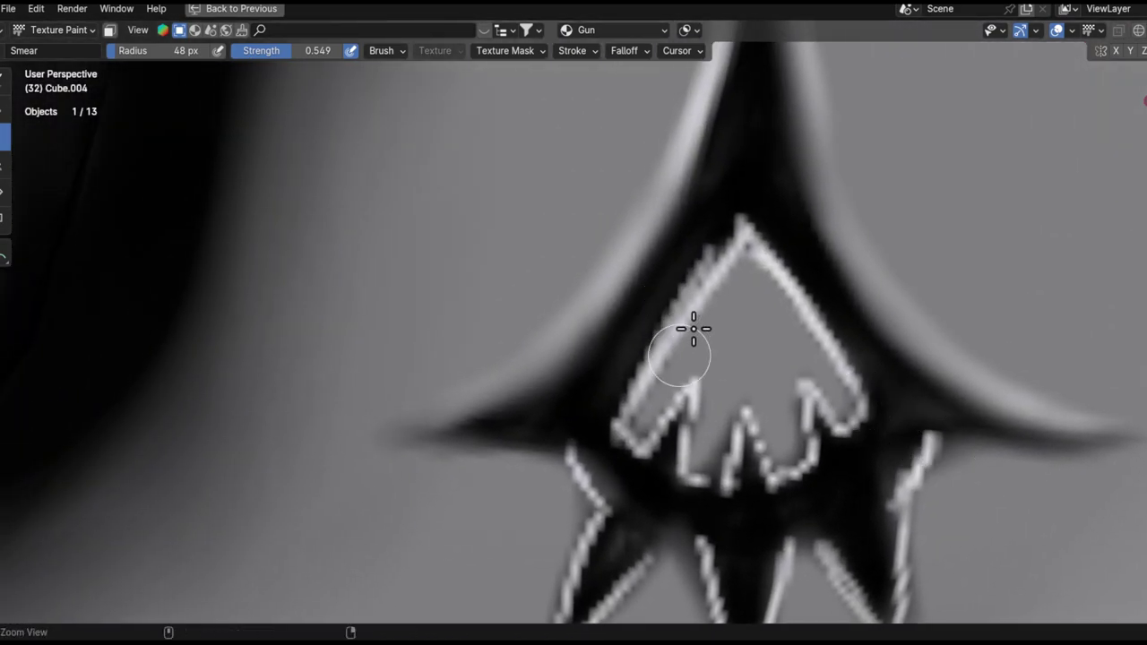
- Smear the white lines on both slanted edges of the emblem's inner opening into soft highlights
{"action": "middle_click_drag", "start_coordinate": [694, 329], "coordinate": [701, 300], "text": "ctrl"}
{"action": "left_click_drag", "start_coordinate": [741, 216], "coordinate": [606, 435]}
{"action": "left_click_drag", "start_coordinate": [724, 260], "coordinate": [624, 433]}
{"action": "left_click_drag", "start_coordinate": [732, 197], "coordinate": [898, 385]}
- Smear the white lines along the toothed lower edge of the emblem's inner opening into soft highlights at a 70 px radius
{"action": "scroll", "coordinate": [765, 384], "scroll_direction": "up", "scroll_amount": 2}
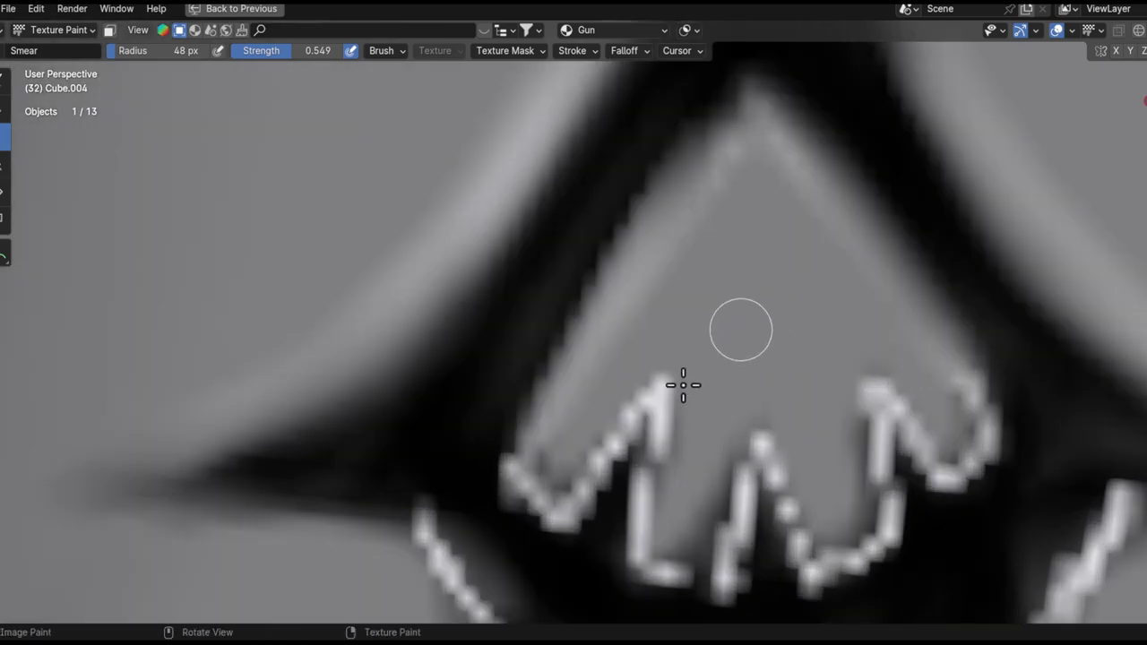
{"action": "mouse_move", "coordinate": [693, 344]}
{"action": "left_mouse_down"}
{"action": "mouse_move", "coordinate": [653, 469]}
{"action": "mouse_move", "coordinate": [675, 468]}
{"action": "mouse_move", "coordinate": [696, 564]}
{"action": "mouse_move", "coordinate": [772, 388]}
{"action": "left_mouse_up"}
{"action": "key", "text": "f"}
{"action": "left_click", "coordinate": [815, 519]}
{"action": "left_click_drag", "start_coordinate": [813, 554], "coordinate": [750, 322]}
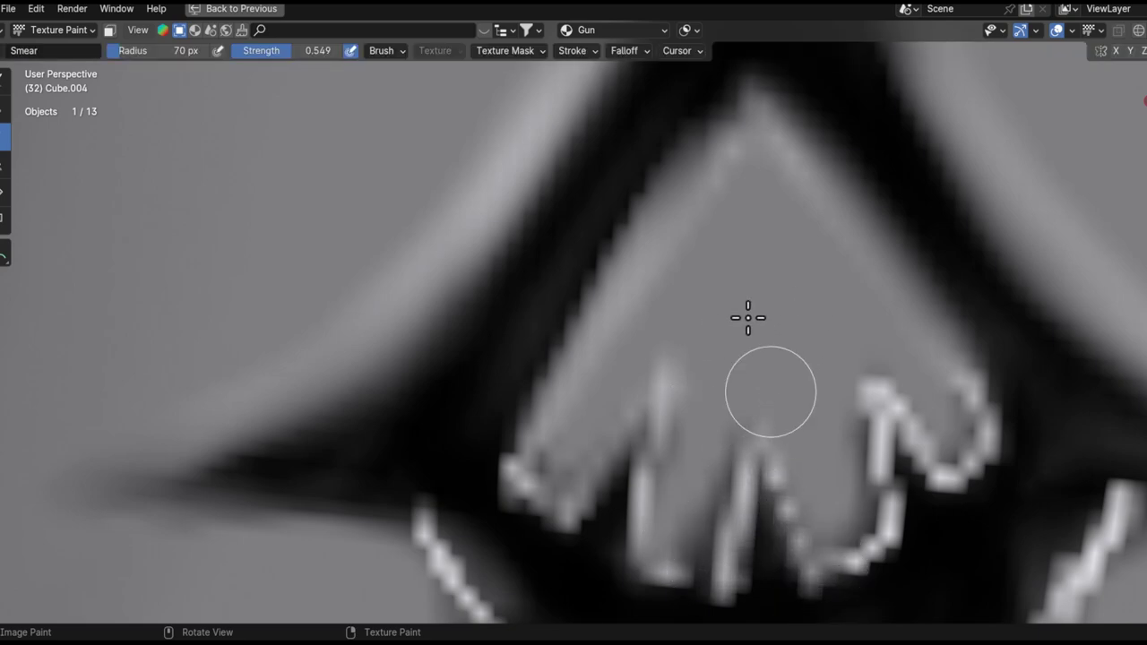
{"action": "mouse_move", "coordinate": [876, 548]}
{"action": "left_mouse_down"}
{"action": "mouse_move", "coordinate": [885, 304]}
{"action": "mouse_move", "coordinate": [809, 341]}
{"action": "mouse_move", "coordinate": [937, 422]}
{"action": "mouse_move", "coordinate": [878, 266]}
{"action": "mouse_move", "coordinate": [878, 301]}
{"action": "left_mouse_up"}
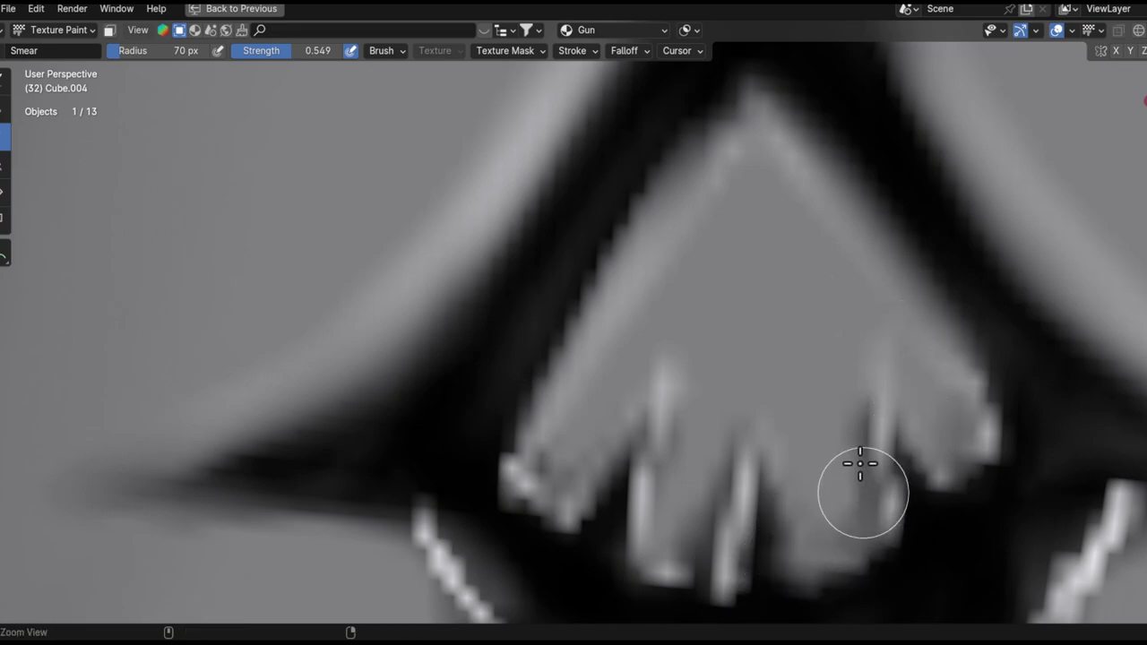
- Smear the white outlines of the emblem's lower-left spike and the left edge of its middle spike into soft highlights
{"action": "scroll", "coordinate": [865, 492], "scroll_direction": "down", "scroll_amount": 5}
{"action": "scroll", "coordinate": [874, 512], "scroll_direction": "down", "scroll_amount": 3}
{"action": "scroll", "coordinate": [783, 238], "scroll_direction": "up", "scroll_amount": 8}
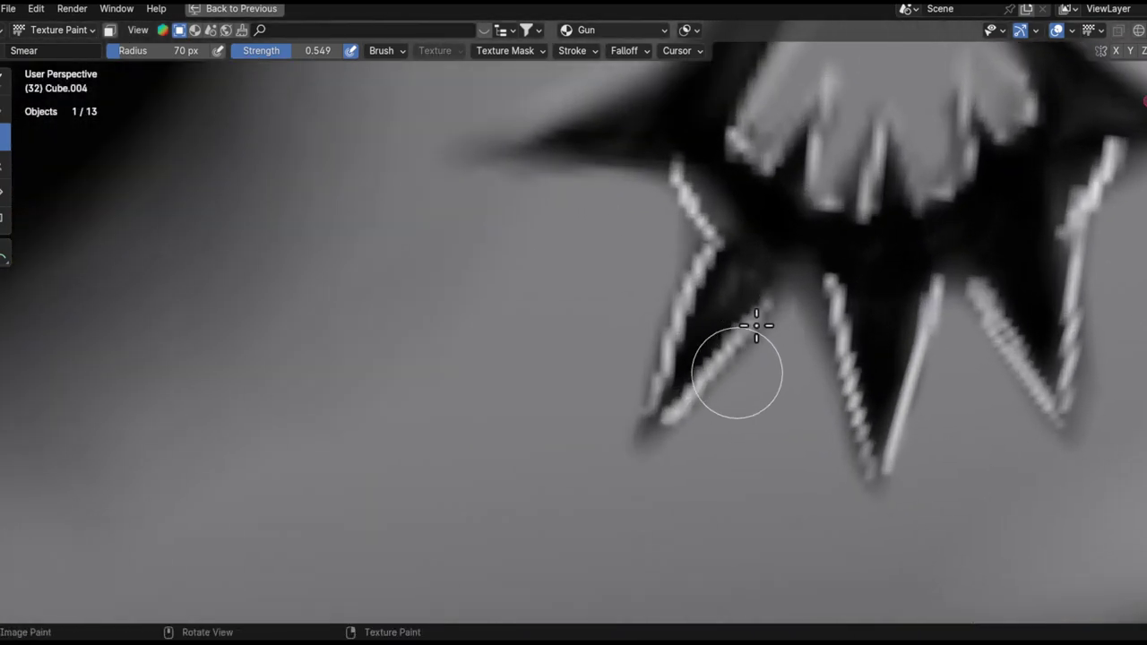
{"action": "mouse_move", "coordinate": [756, 325]}
{"action": "left_mouse_down"}
{"action": "mouse_move", "coordinate": [645, 465]}
{"action": "mouse_move", "coordinate": [642, 335]}
{"action": "mouse_move", "coordinate": [651, 482]}
{"action": "mouse_move", "coordinate": [692, 263]}
{"action": "mouse_move", "coordinate": [635, 460]}
{"action": "mouse_move", "coordinate": [696, 225]}
{"action": "mouse_move", "coordinate": [714, 230]}
{"action": "left_mouse_up"}
{"action": "mouse_move", "coordinate": [714, 231]}
{"action": "middle_mouse_down"}
{"action": "mouse_move", "coordinate": [752, 363]}
{"action": "mouse_move", "coordinate": [726, 351]}
{"action": "middle_mouse_up"}
{"action": "mouse_move", "coordinate": [763, 324]}
{"action": "left_mouse_down"}
{"action": "mouse_move", "coordinate": [801, 537]}
{"action": "mouse_move", "coordinate": [748, 287]}
{"action": "mouse_move", "coordinate": [834, 456]}
{"action": "mouse_move", "coordinate": [839, 515]}
{"action": "left_mouse_up"}
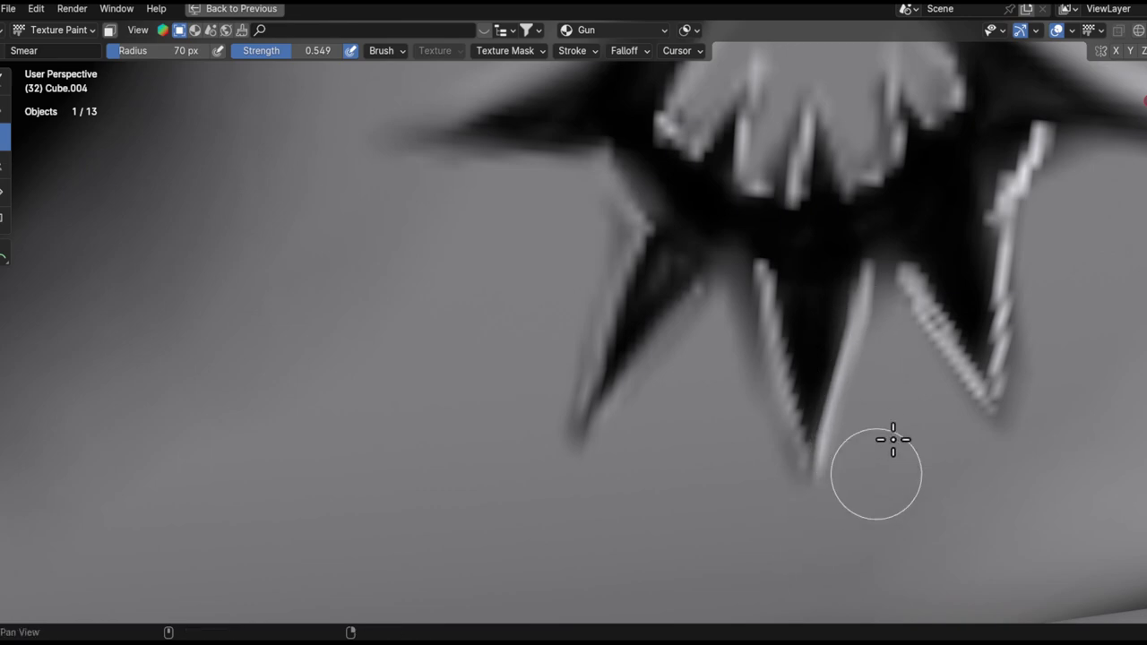
- Smear the white outlines of the emblem's middle and lower-right spikes into soft highlights
{"action": "middle_click_drag", "start_coordinate": [890, 438], "coordinate": [824, 414]}
{"action": "left_click_drag", "start_coordinate": [798, 344], "coordinate": [888, 484]}
{"action": "mouse_move", "coordinate": [919, 259]}
{"action": "left_mouse_down"}
{"action": "mouse_move", "coordinate": [907, 511]}
{"action": "mouse_move", "coordinate": [914, 298]}
{"action": "mouse_move", "coordinate": [958, 158]}
{"action": "mouse_move", "coordinate": [924, 195]}
{"action": "left_mouse_up"}
{"action": "middle_click_drag", "start_coordinate": [913, 211], "coordinate": [884, 483], "text": "ctrl"}
{"action": "middle_click_drag", "start_coordinate": [892, 291], "coordinate": [850, 445], "text": "ctrl"}
{"action": "middle_click_drag", "start_coordinate": [833, 363], "coordinate": [814, 422]}
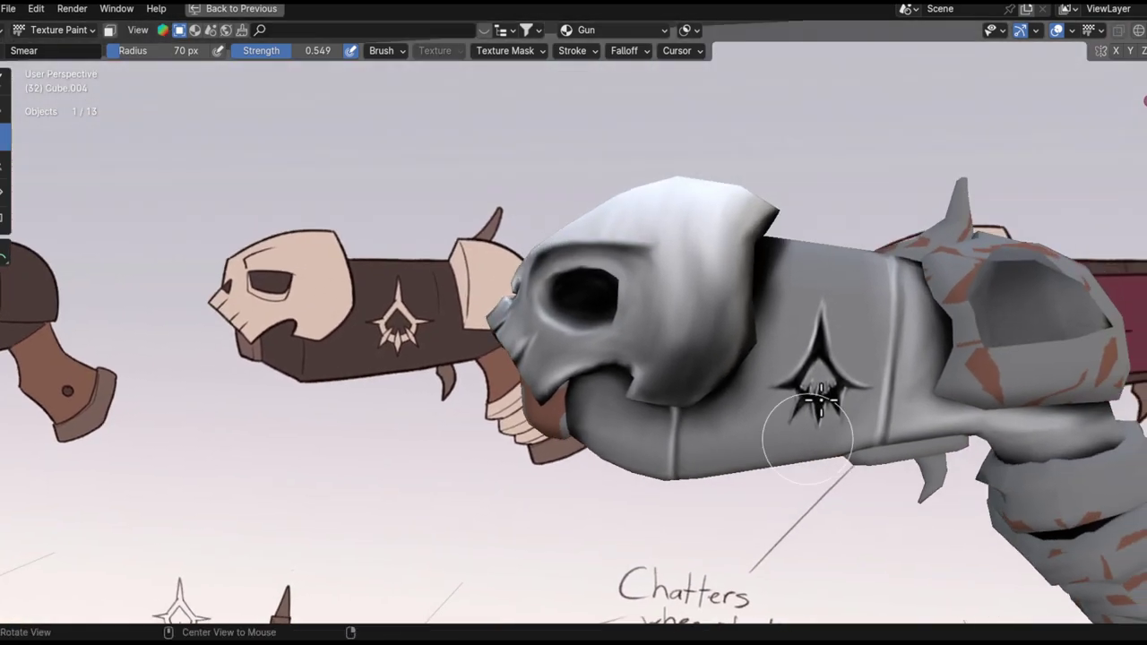
{"action": "middle_click_drag", "start_coordinate": [828, 515], "coordinate": [860, 394], "text": "ctrl"}
{"action": "mouse_move", "coordinate": [848, 280]}
{"action": "middle_mouse_down"}
{"action": "mouse_move", "coordinate": [865, 316]}
{"action": "mouse_move", "coordinate": [836, 302]}
{"action": "mouse_move", "coordinate": [806, 308]}
{"action": "middle_mouse_up"}
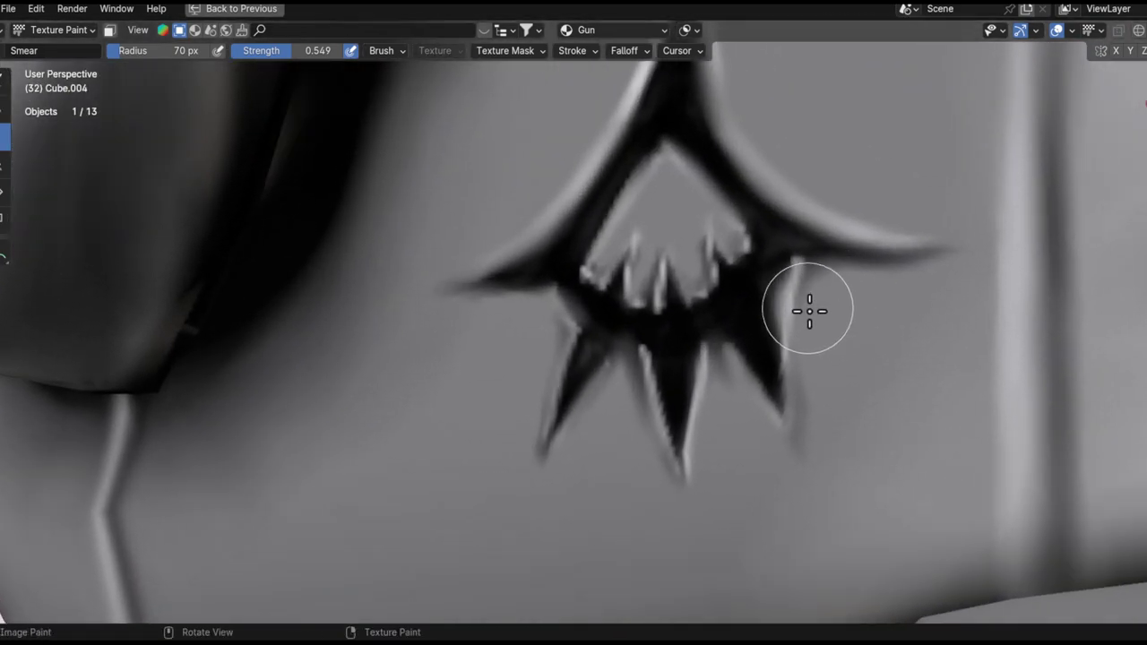
- Smear the tips of the emblem's outer lower spikes inward to shorten them
{"action": "middle_click_drag", "start_coordinate": [807, 241], "coordinate": [745, 315], "text": "ctrl"}
{"action": "scroll", "coordinate": [814, 259], "scroll_direction": "down", "scroll_amount": 3}
{"action": "scroll", "coordinate": [768, 295], "scroll_direction": "up", "scroll_amount": 8}
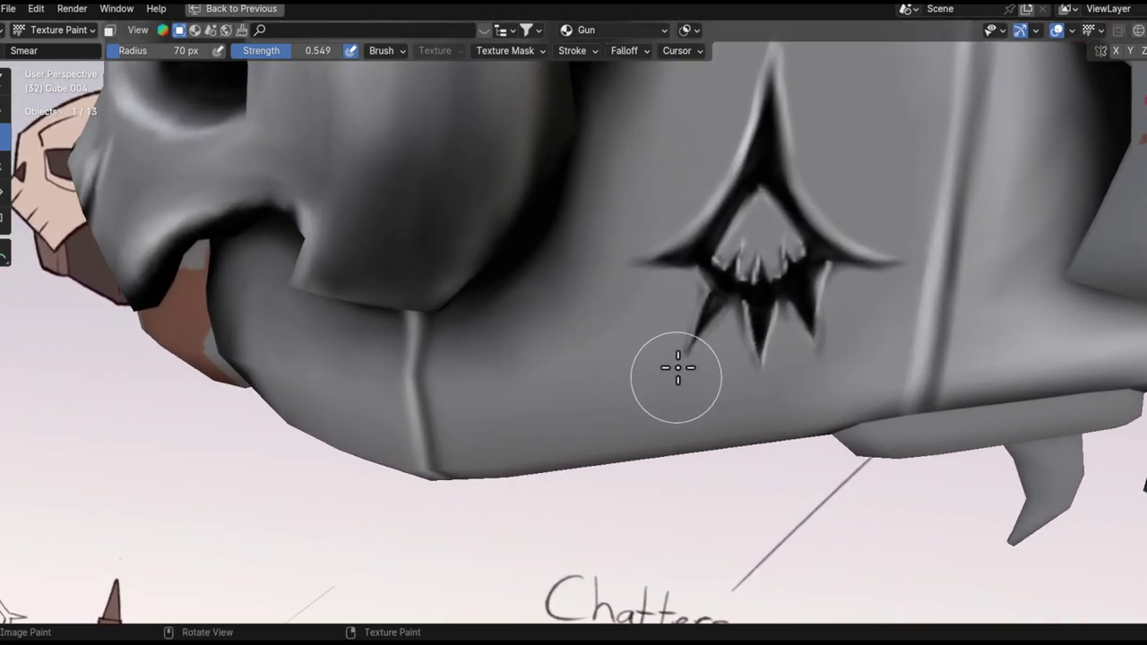
{"action": "mouse_move", "coordinate": [678, 367]}
{"action": "left_mouse_down"}
{"action": "mouse_move", "coordinate": [678, 345]}
{"action": "mouse_move", "coordinate": [678, 379]}
{"action": "left_mouse_up"}
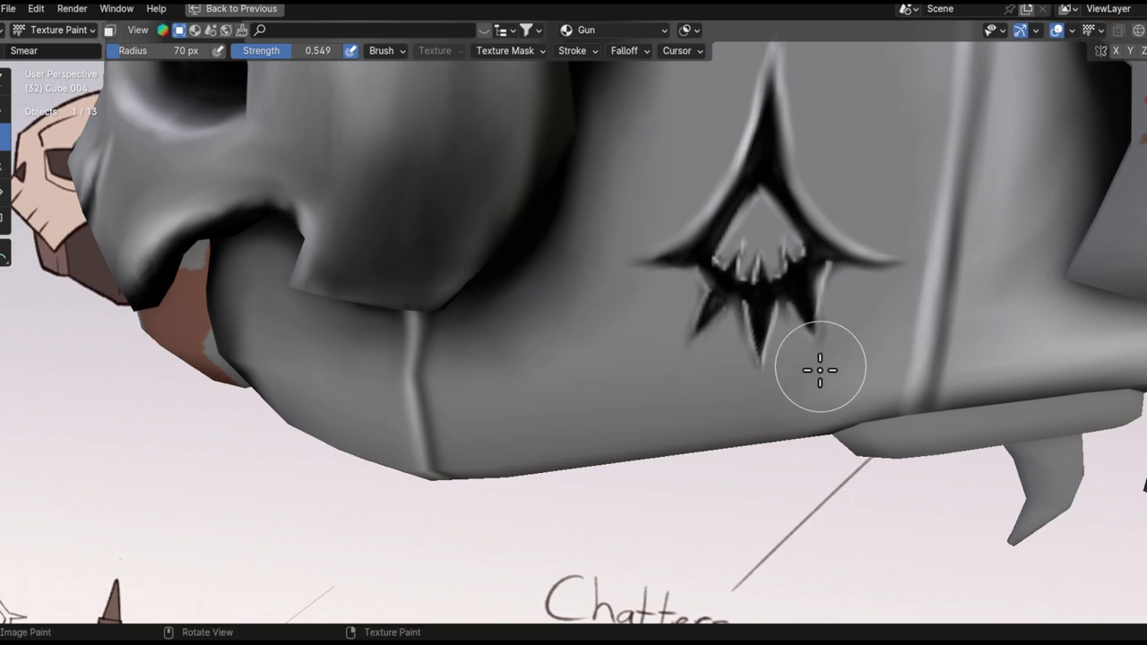
{"action": "scroll", "coordinate": [815, 370], "scroll_direction": "down", "scroll_amount": 5}
{"action": "middle_click_drag", "start_coordinate": [765, 410], "coordinate": [736, 343], "text": "ctrl"}
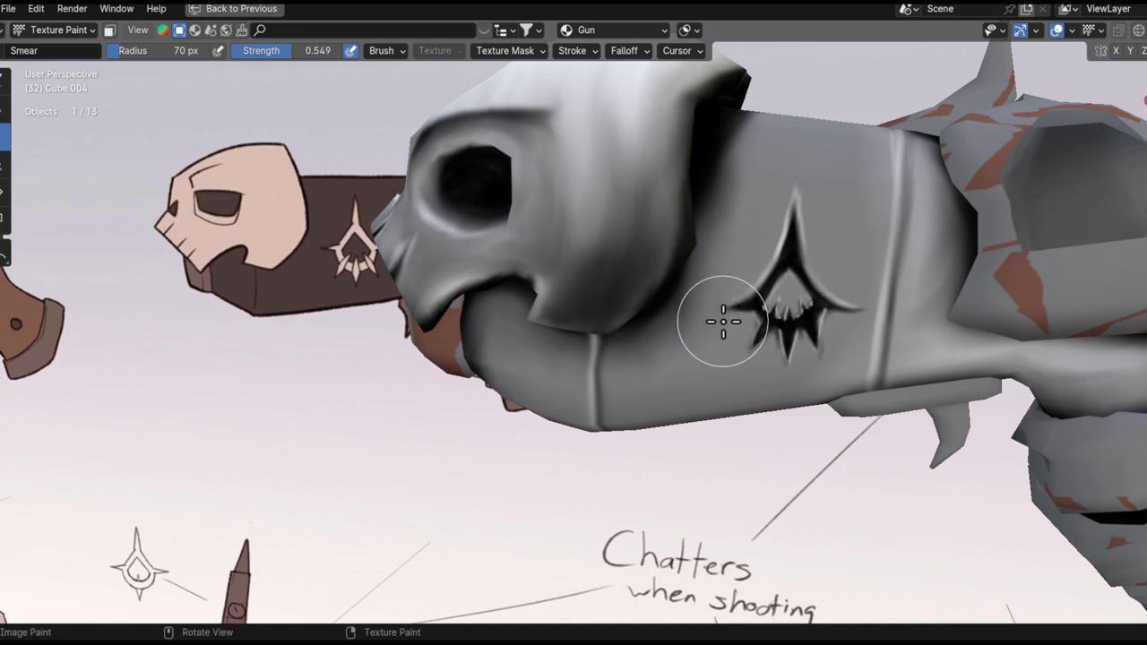
- Set the Smear brush radius to 103 px and push the emblem's left side inward between the top spike and the arm
{"action": "middle_click_drag", "start_coordinate": [678, 256], "coordinate": [865, 256], "text": "shift"}
{"action": "left_click_drag", "start_coordinate": [865, 255], "coordinate": [742, 320], "text": "alt"}
{"action": "left_click_drag", "start_coordinate": [732, 349], "coordinate": [721, 233], "text": "ctrl+alt"}
{"action": "mouse_move", "coordinate": [612, 325]}
{"action": "left_mouse_down"}
{"action": "mouse_move", "coordinate": [637, 266]}
{"action": "mouse_move", "coordinate": [745, 276]}
{"action": "left_mouse_up"}
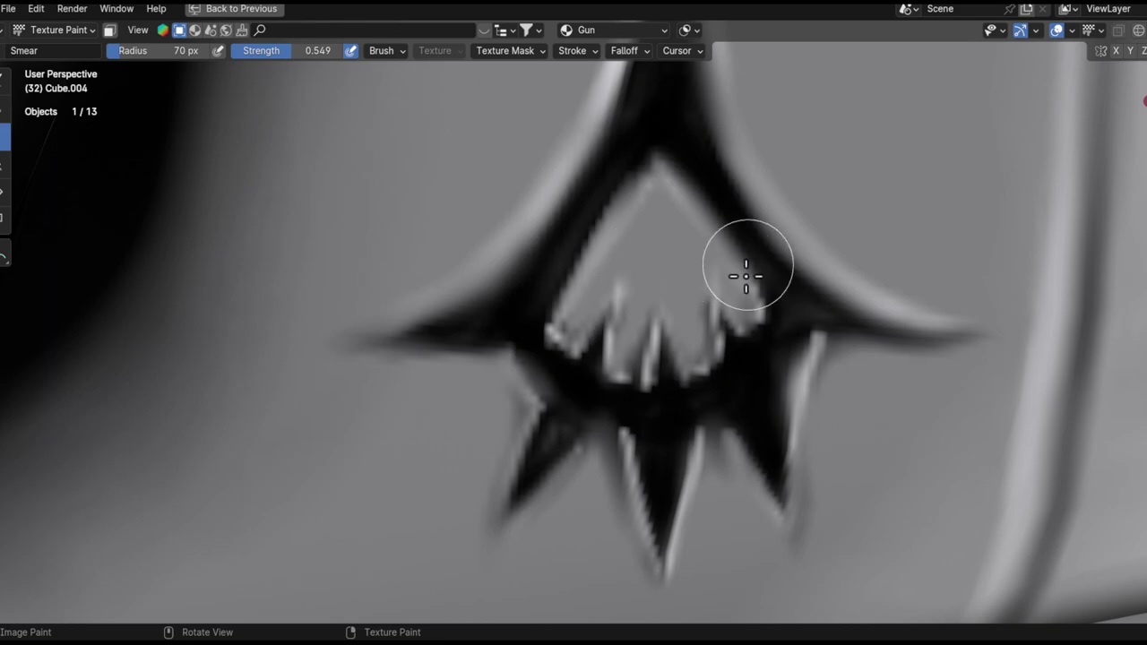
{"action": "scroll", "coordinate": [737, 250], "scroll_direction": "down", "scroll_amount": 7}
{"action": "middle_click_drag", "start_coordinate": [716, 325], "coordinate": [741, 435]}
{"action": "mouse_move", "coordinate": [741, 435]}
{"action": "left_mouse_down", "text": "ctrl+alt"}
{"action": "mouse_move", "coordinate": [725, 328]}
{"action": "mouse_move", "coordinate": [690, 433]}
{"action": "mouse_move", "coordinate": [699, 471]}
{"action": "mouse_move", "coordinate": [686, 301]}
{"action": "left_mouse_up", "text": "ctrl+alt"}
{"action": "key", "text": "f"}
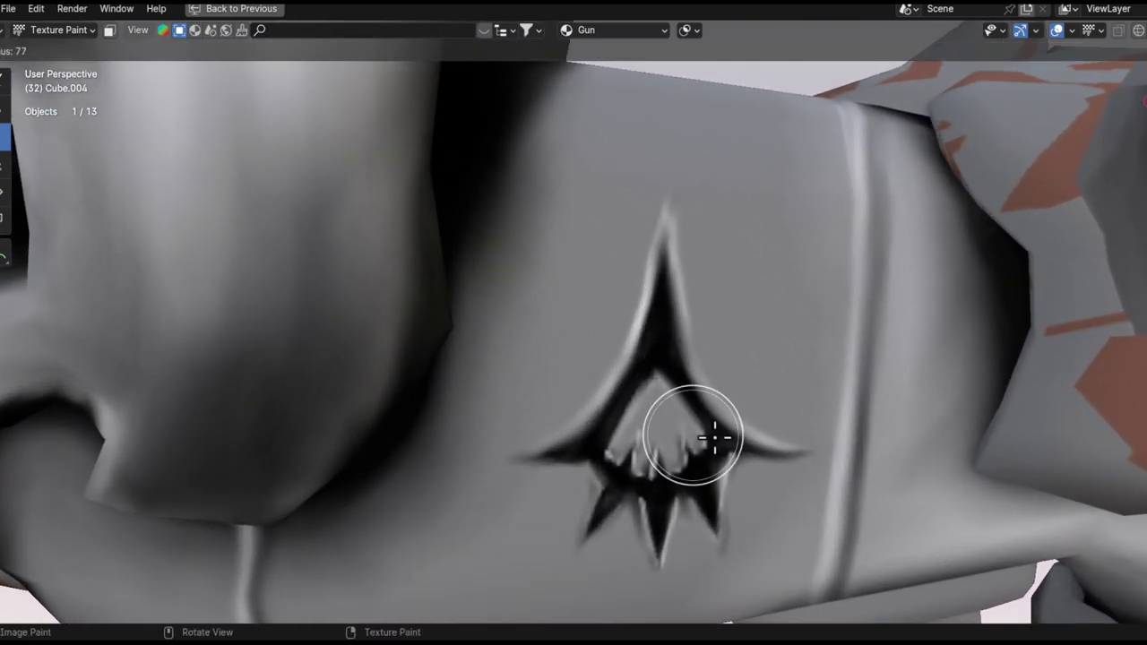
{"action": "left_click", "coordinate": [722, 435]}
{"action": "left_click_drag", "start_coordinate": [713, 432], "coordinate": [690, 371], "text": "ctrl+alt"}
{"action": "mouse_move", "coordinate": [565, 344]}
{"action": "left_mouse_down"}
{"action": "mouse_move", "coordinate": [525, 397]}
{"action": "mouse_move", "coordinate": [583, 328]}
{"action": "mouse_move", "coordinate": [554, 357]}
{"action": "left_mouse_up"}
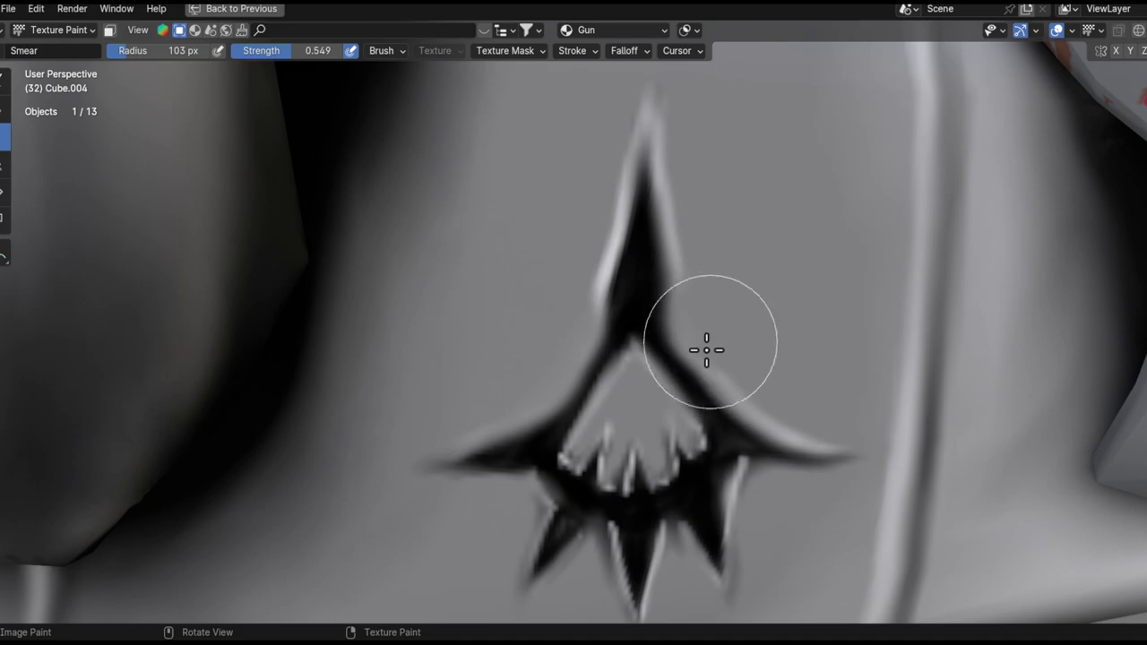
- Smear the emblem's right side inward below the top spike to match the slimmer left side
{"action": "mouse_move", "coordinate": [744, 313]}
{"action": "middle_mouse_down", "text": "ctrl"}
{"action": "mouse_move", "coordinate": [740, 369]}
{"action": "mouse_move", "coordinate": [794, 546]}
{"action": "mouse_move", "coordinate": [780, 333]}
{"action": "mouse_move", "coordinate": [782, 353]}
{"action": "mouse_move", "coordinate": [791, 241]}
{"action": "mouse_move", "coordinate": [664, 406]}
{"action": "middle_mouse_up", "text": "ctrl"}
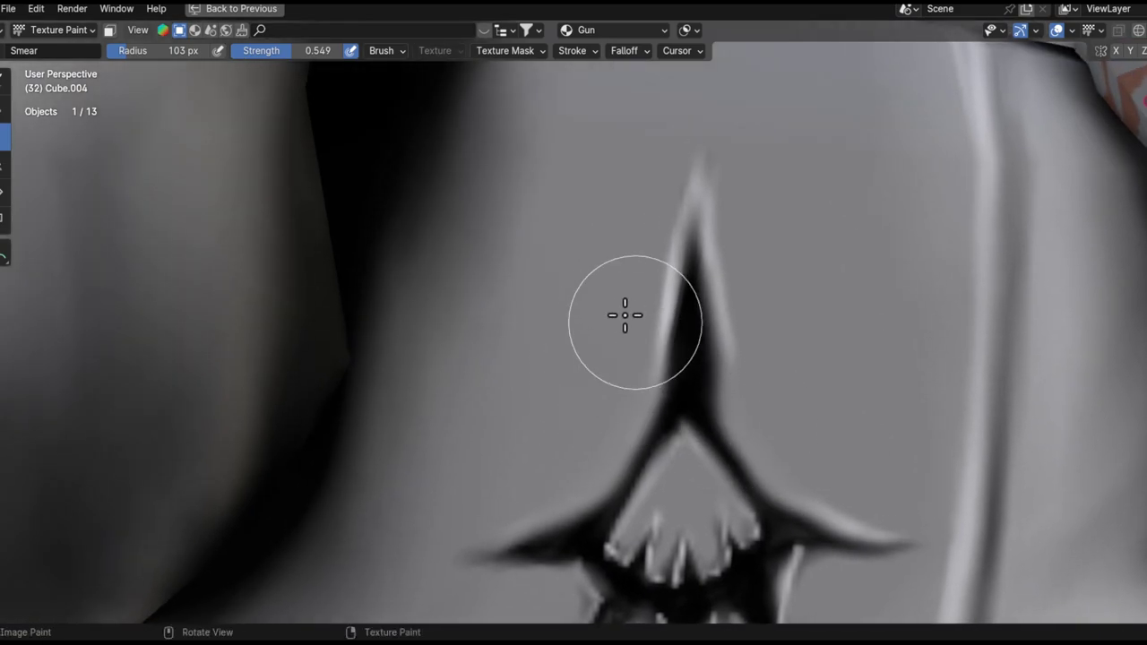
{"action": "middle_click_drag", "start_coordinate": [763, 256], "coordinate": [729, 451], "text": "ctrl"}
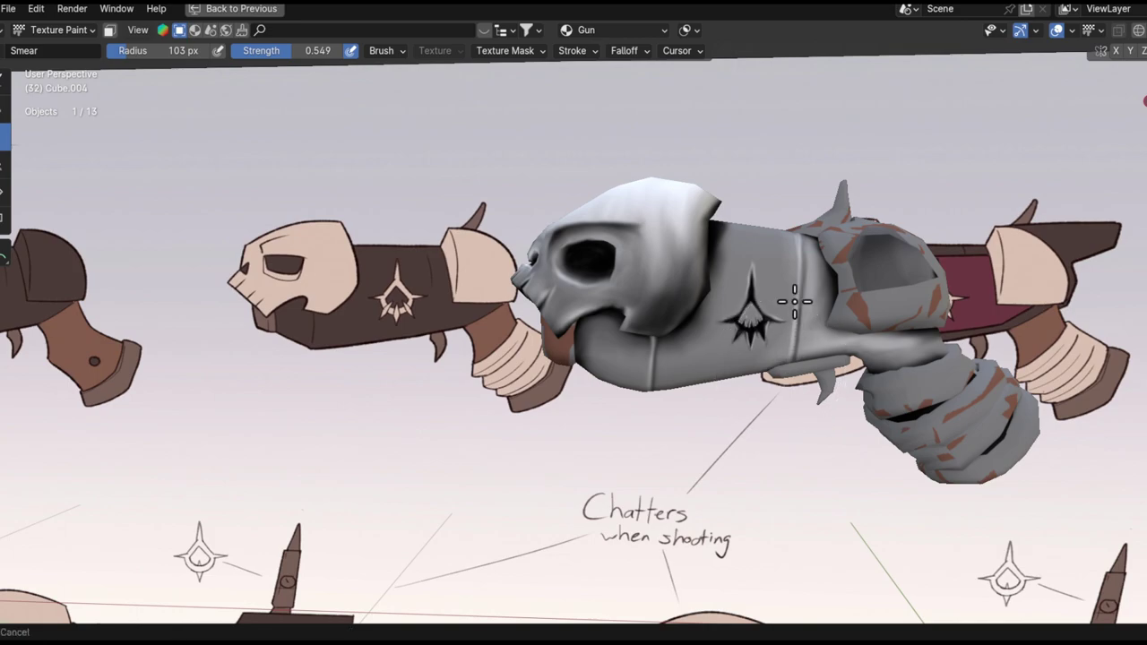
{"action": "middle_click_drag", "start_coordinate": [794, 302], "coordinate": [794, 238], "text": "ctrl"}
{"action": "mouse_move", "coordinate": [700, 273]}
{"action": "middle_mouse_down", "text": "shift"}
{"action": "mouse_move", "coordinate": [736, 313]}
{"action": "mouse_move", "coordinate": [800, 277]}
{"action": "middle_mouse_up", "text": "shift"}
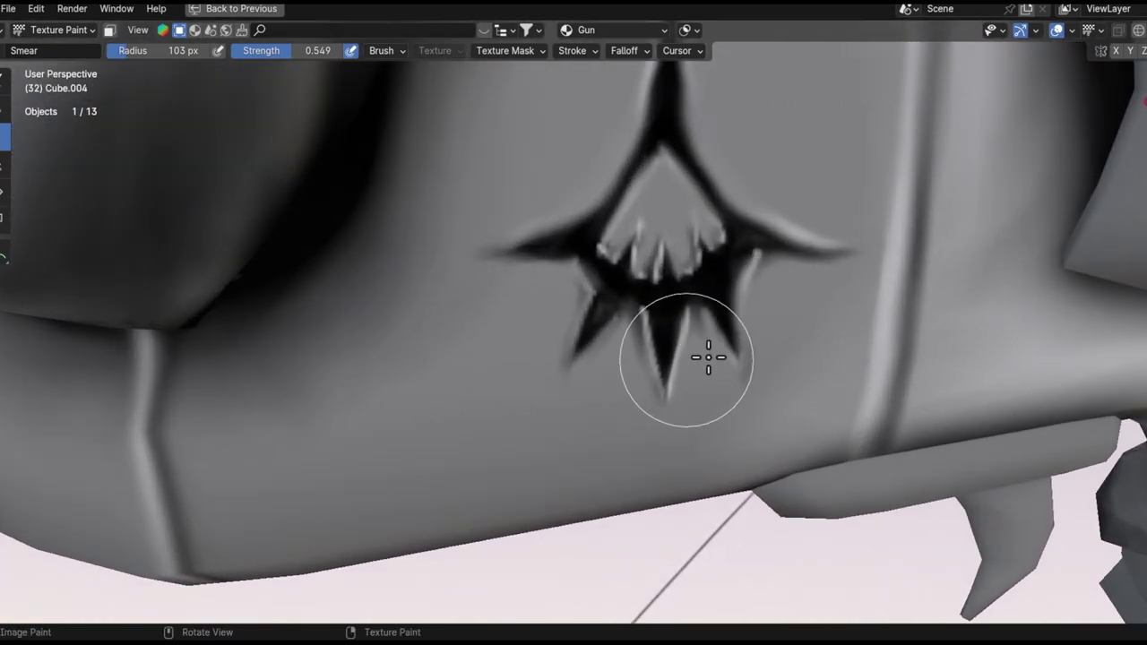
{"action": "middle_click_drag", "start_coordinate": [776, 353], "coordinate": [700, 638], "text": "ctrl"}
{"action": "middle_click_drag", "start_coordinate": [726, 375], "coordinate": [766, 375], "text": "ctrl"}
{"action": "mouse_move", "coordinate": [660, 396]}
{"action": "middle_mouse_down"}
{"action": "mouse_move", "coordinate": [589, 395]}
{"action": "mouse_move", "coordinate": [648, 410]}
{"action": "middle_mouse_up"}
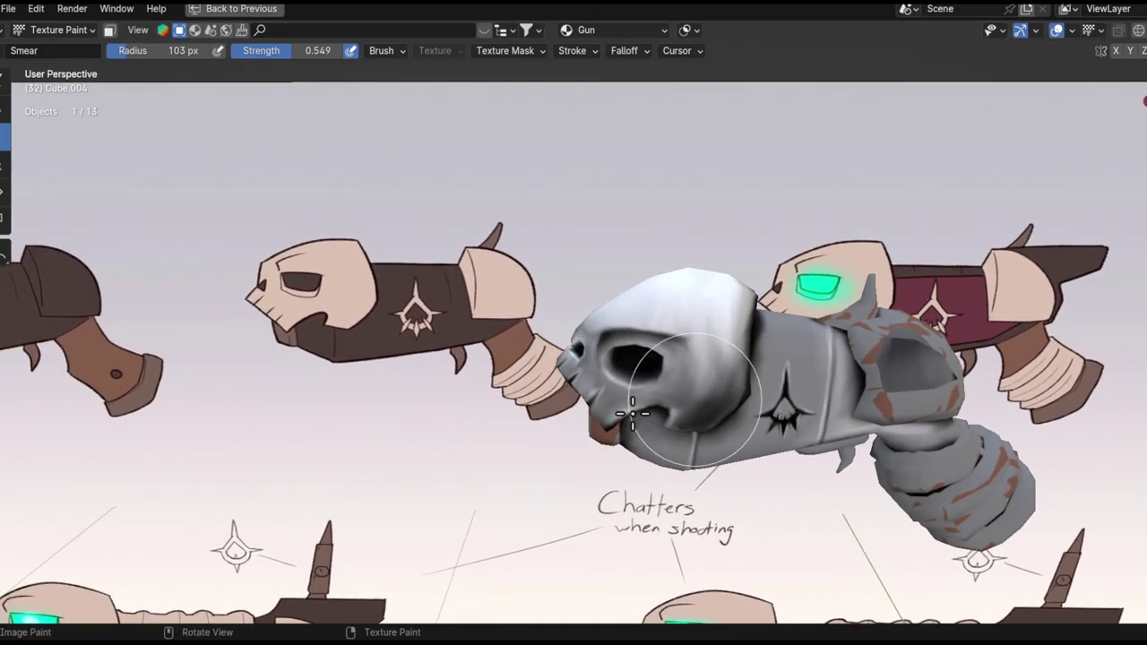
- Switch to the TexDraw brush with a 9 px radius and black as the active colour
{"action": "left_click_drag", "start_coordinate": [745, 427], "coordinate": [727, 358], "text": "ctrl+alt"}
{"action": "mouse_move", "coordinate": [706, 357]}
{"action": "left_mouse_down", "text": "alt"}
{"action": "mouse_move", "coordinate": [751, 452]}
{"action": "mouse_move", "coordinate": [708, 355]}
{"action": "left_mouse_up", "text": "alt"}
{"action": "key", "text": "f"}
{"action": "left_click", "coordinate": [698, 451]}
{"action": "left_click", "coordinate": [5, 82]}
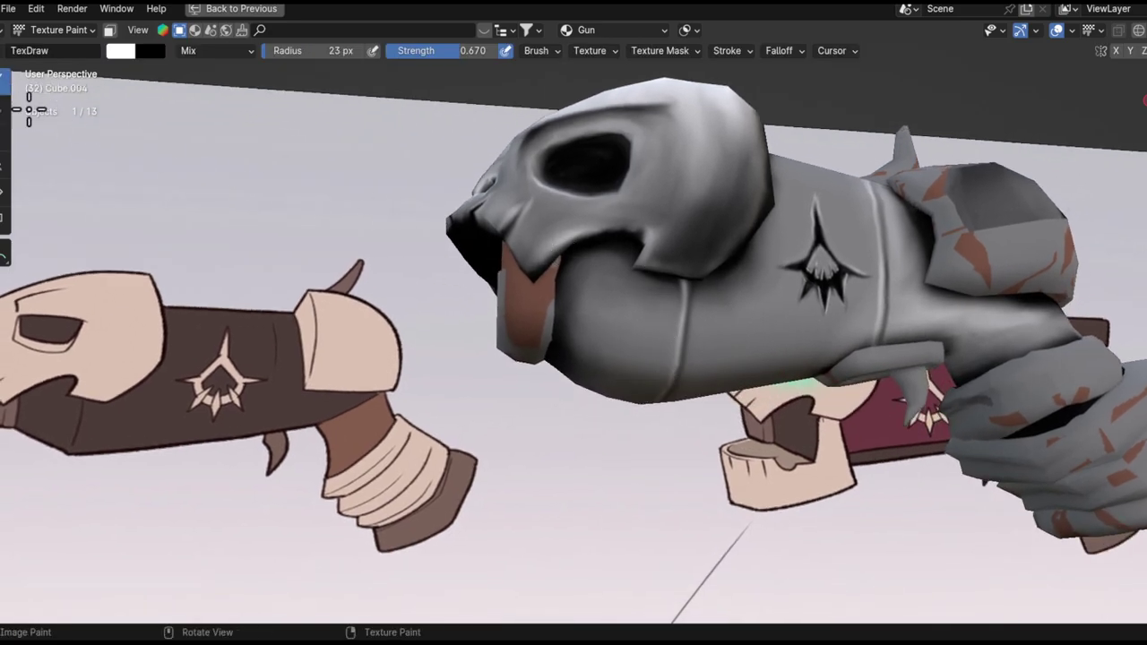
{"action": "key", "text": "f"}
{"action": "left_click", "coordinate": [650, 389]}
{"action": "mouse_move", "coordinate": [652, 391]}
{"action": "left_mouse_down", "text": "ctrl+alt"}
{"action": "mouse_move", "coordinate": [661, 379]}
{"action": "mouse_move", "coordinate": [555, 447]}
{"action": "mouse_move", "coordinate": [583, 446]}
{"action": "left_mouse_up", "text": "ctrl+alt"}
{"action": "middle_click_drag", "start_coordinate": [582, 446], "coordinate": [801, 317], "text": "shift"}
{"action": "middle_click_drag", "start_coordinate": [661, 362], "coordinate": [809, 371], "text": "shift"}
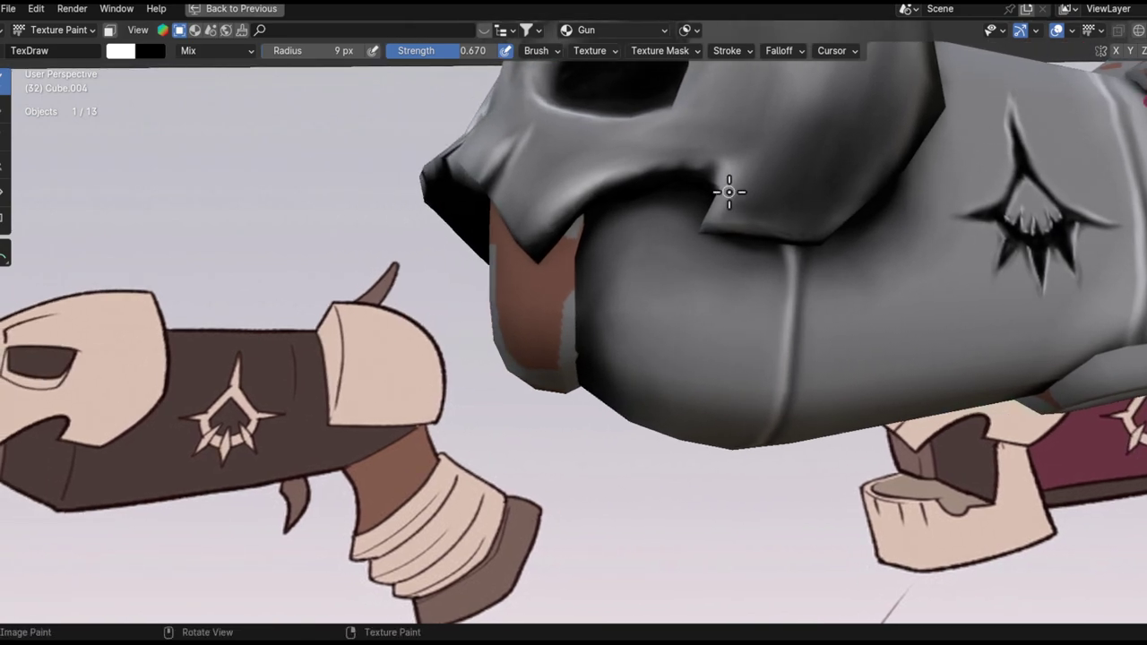
{"action": "key", "text": "x"}
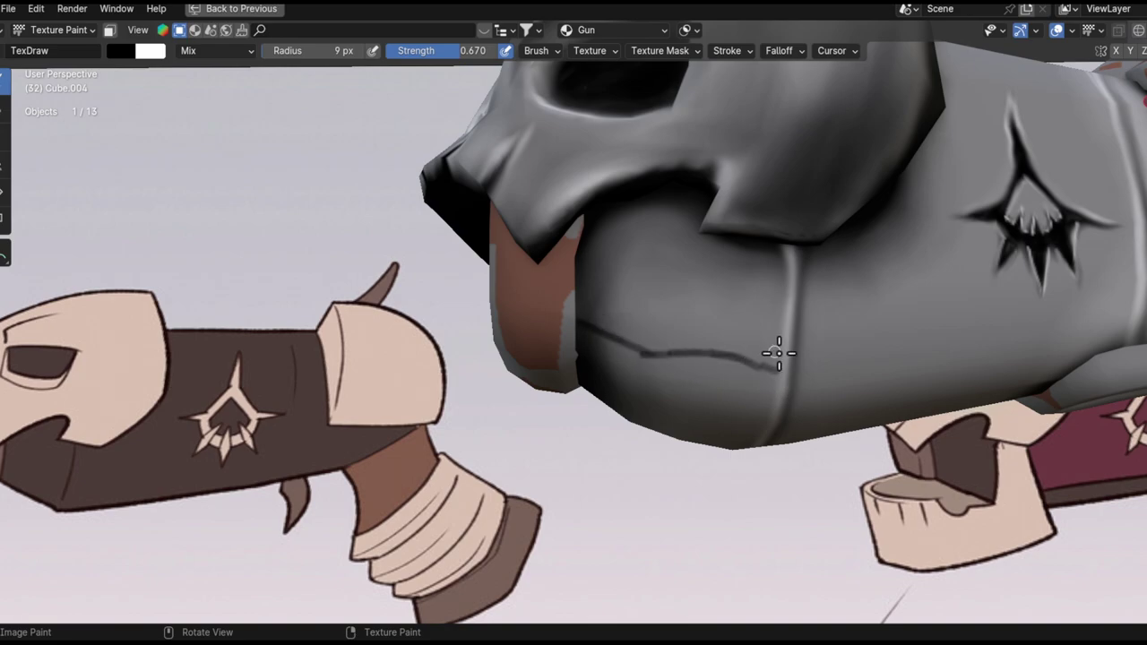
- Paint thin, wavy black wood-grain lines across the front section beneath the skull, up to the front seam and around the underside
{"action": "left_click_drag", "start_coordinate": [775, 355], "coordinate": [672, 303]}
{"action": "middle_click_drag", "start_coordinate": [577, 277], "coordinate": [669, 302]}
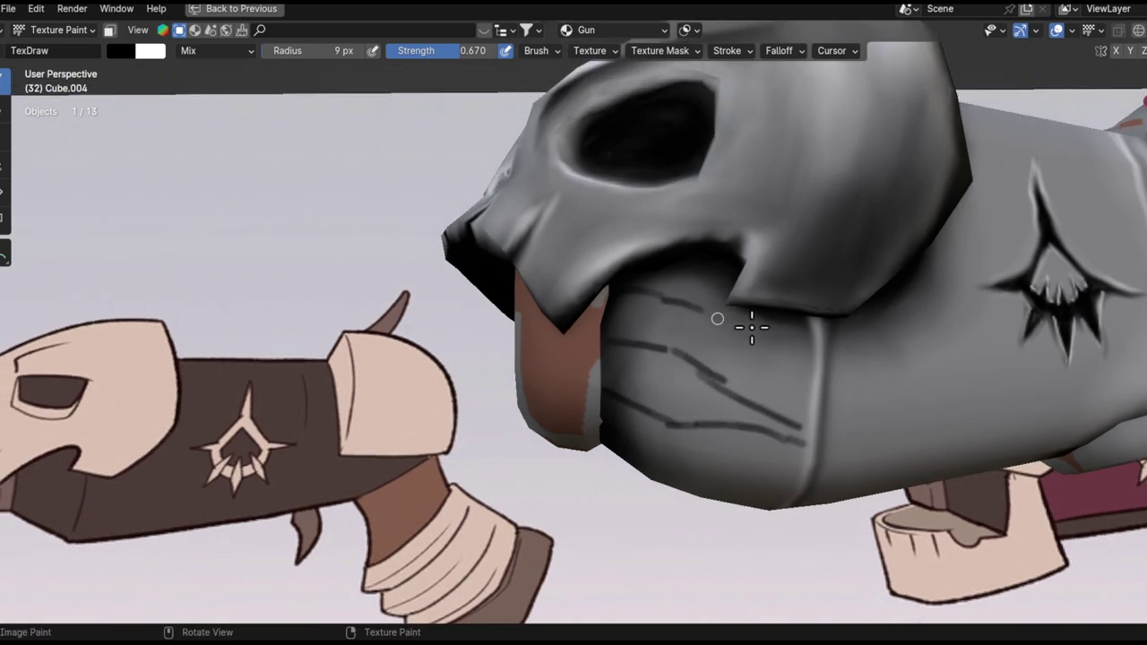
{"action": "middle_click_drag", "start_coordinate": [783, 335], "coordinate": [720, 312], "text": "shift"}
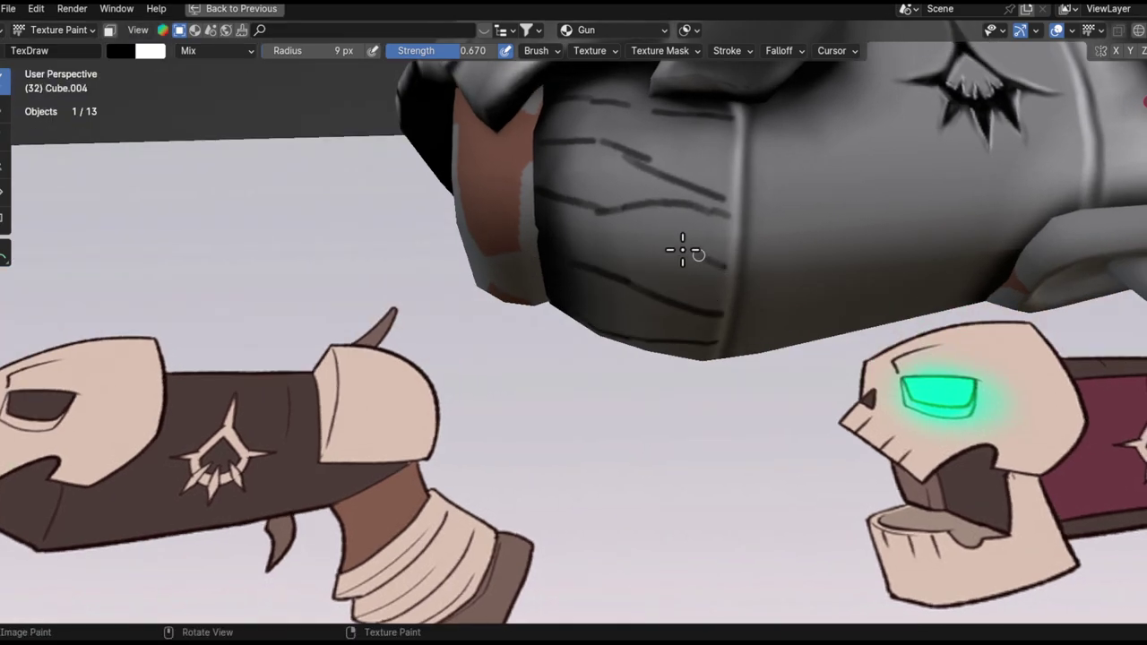
- Paint short horizontal wood-grain lines on the gun body around the emblem, between the front and rear seams
{"action": "middle_click_drag", "start_coordinate": [717, 256], "coordinate": [518, 428]}
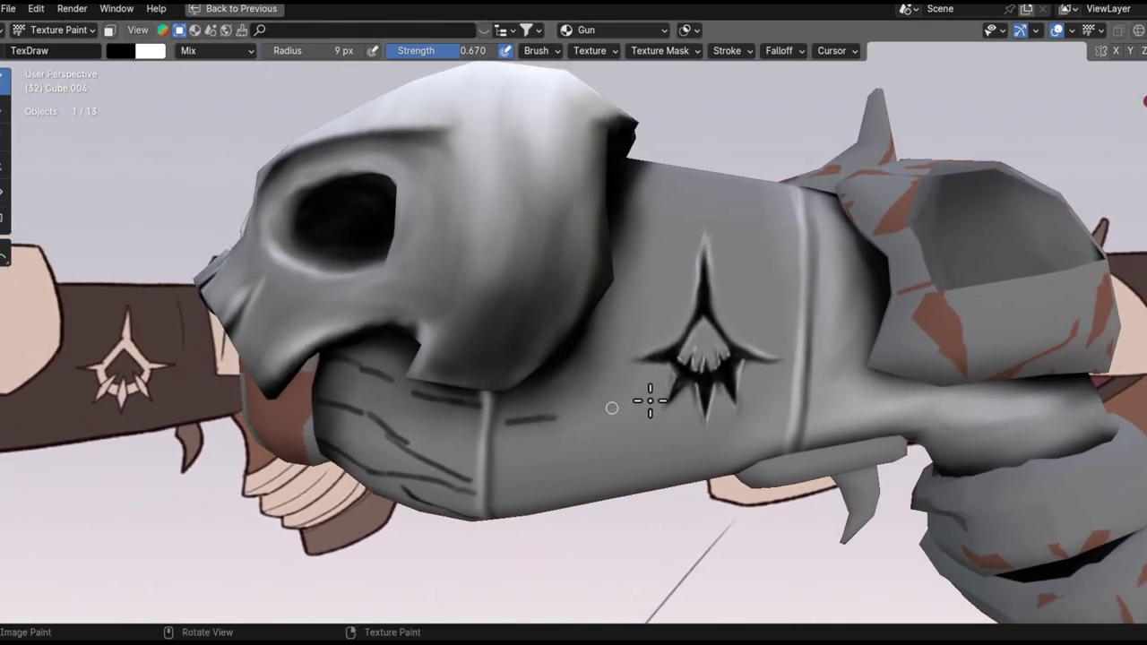
{"action": "key", "text": "ctrl+z"}
{"action": "mouse_move", "coordinate": [668, 391]}
{"action": "middle_mouse_down"}
{"action": "mouse_move", "coordinate": [609, 435]}
{"action": "mouse_move", "coordinate": [651, 408]}
{"action": "middle_mouse_up"}
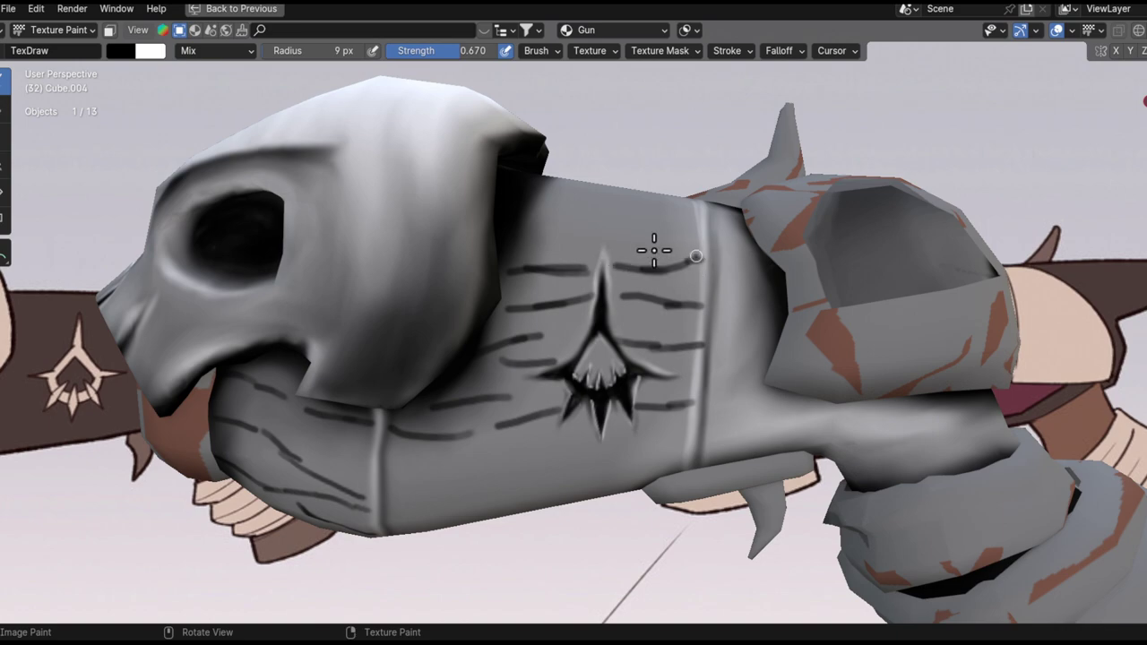
{"action": "middle_click_drag", "start_coordinate": [564, 256], "coordinate": [469, 324], "text": "shift"}
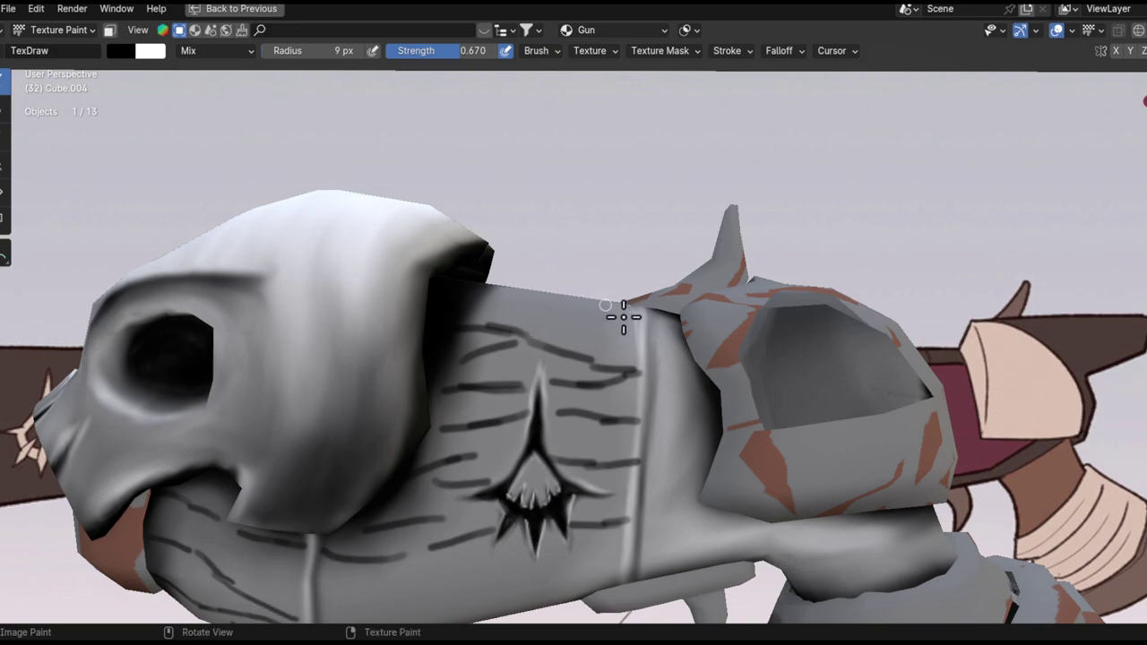
- Add wavy wood-grain lines along the body's upper edge above the emblem
{"action": "left_click_drag", "start_coordinate": [584, 363], "coordinate": [591, 474], "text": "alt"}
{"action": "mouse_move", "coordinate": [608, 304]}
{"action": "left_mouse_down", "text": "alt+shift"}
{"action": "mouse_move", "coordinate": [609, 404]}
{"action": "mouse_move", "coordinate": [476, 404]}
{"action": "left_mouse_up", "text": "alt+shift"}
{"action": "mouse_move", "coordinate": [498, 364]}
{"action": "left_mouse_down"}
{"action": "mouse_move", "coordinate": [634, 382]}
{"action": "mouse_move", "coordinate": [604, 474]}
{"action": "mouse_move", "coordinate": [643, 374]}
{"action": "mouse_move", "coordinate": [609, 345]}
{"action": "left_mouse_up"}
{"action": "left_click_drag", "start_coordinate": [610, 345], "coordinate": [589, 382], "text": "alt"}
{"action": "scroll", "coordinate": [588, 384], "scroll_direction": "up", "scroll_amount": 8}
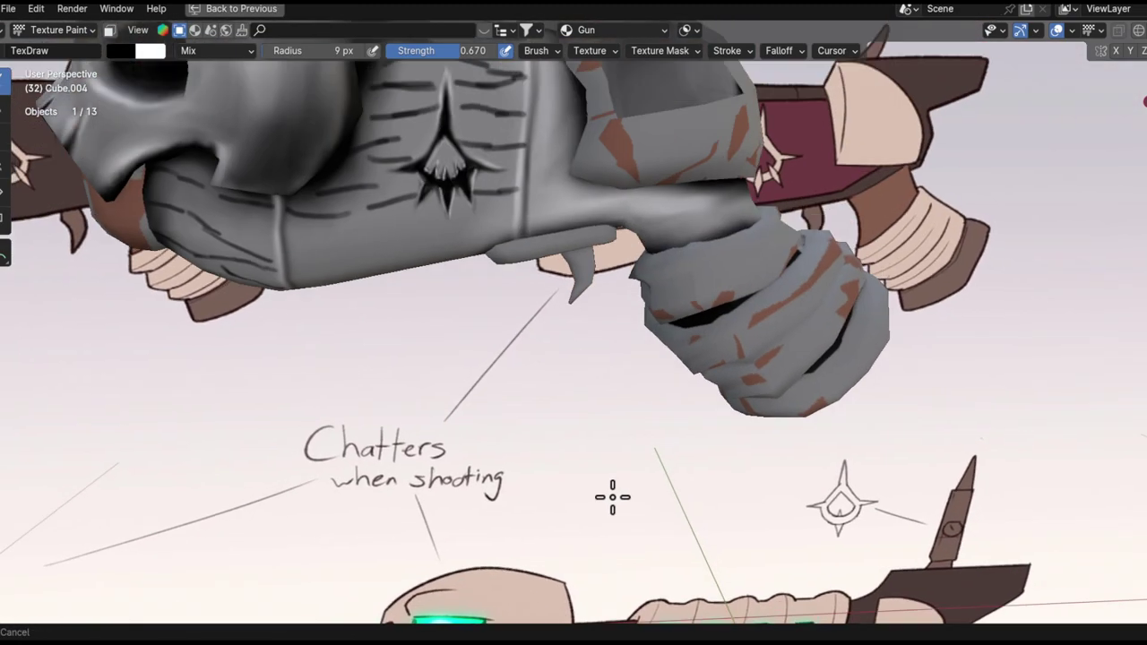
- Paint long grain lines with a curled knot along the lower side of the body, below the emblem
{"action": "left_click_drag", "start_coordinate": [612, 497], "coordinate": [625, 538], "text": "alt+shift"}
{"action": "left_click_drag", "start_coordinate": [641, 439], "coordinate": [569, 291], "text": "alt"}
{"action": "mouse_move", "coordinate": [525, 389]}
{"action": "left_mouse_down", "text": "alt+shift"}
{"action": "mouse_move", "coordinate": [660, 365]}
{"action": "mouse_move", "coordinate": [635, 334]}
{"action": "left_mouse_up", "text": "alt+shift"}
{"action": "left_click_drag", "start_coordinate": [635, 333], "coordinate": [607, 373], "text": "alt"}
{"action": "left_click_drag", "start_coordinate": [551, 313], "coordinate": [730, 306]}
{"action": "key", "text": "ctrl+z"}
{"action": "left_click_drag", "start_coordinate": [657, 292], "coordinate": [843, 297]}
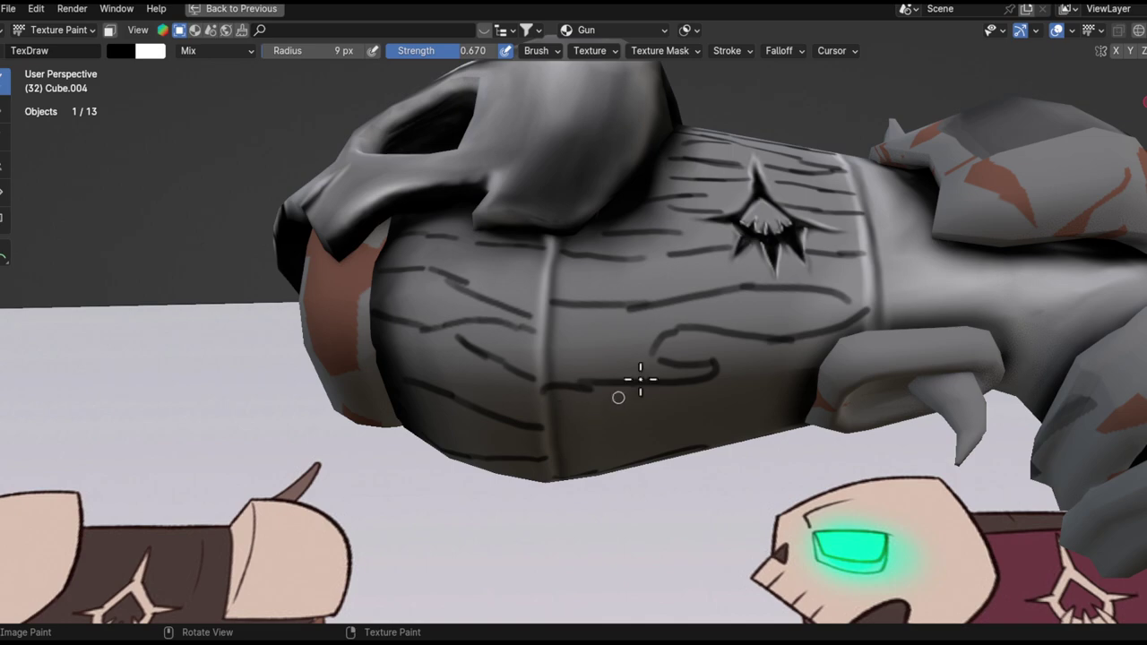
- Fill the gaps beneath and behind the emblem and near the front seam with additional grain lines
{"action": "middle_click_drag", "start_coordinate": [728, 315], "coordinate": [856, 357]}
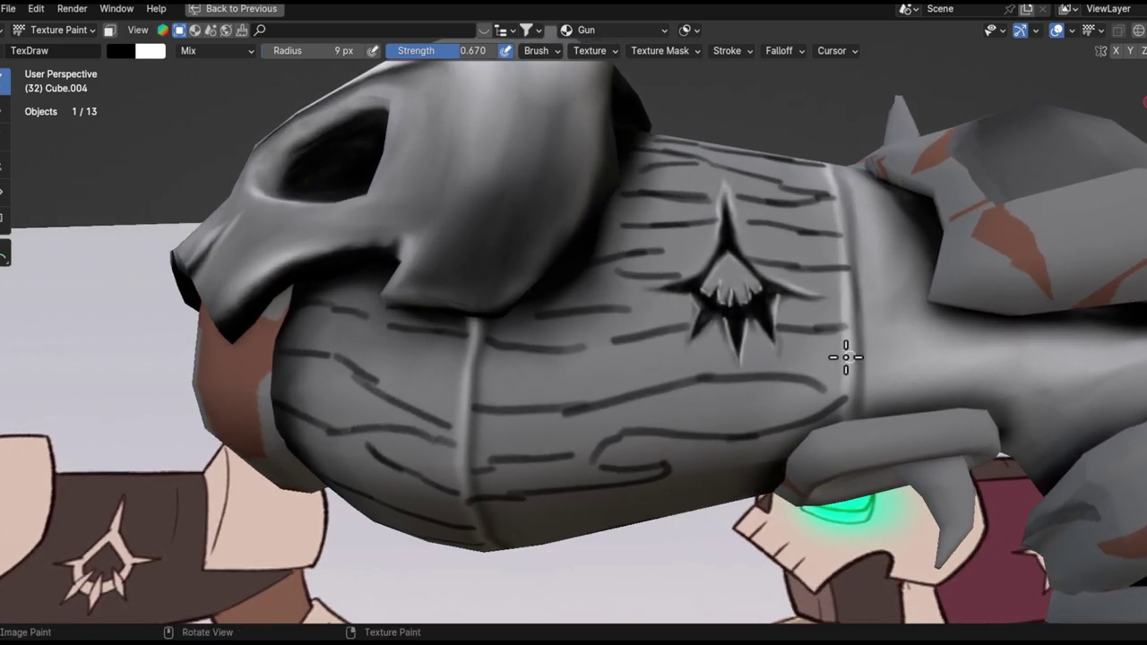
{"action": "middle_click_drag", "start_coordinate": [537, 392], "coordinate": [783, 367]}
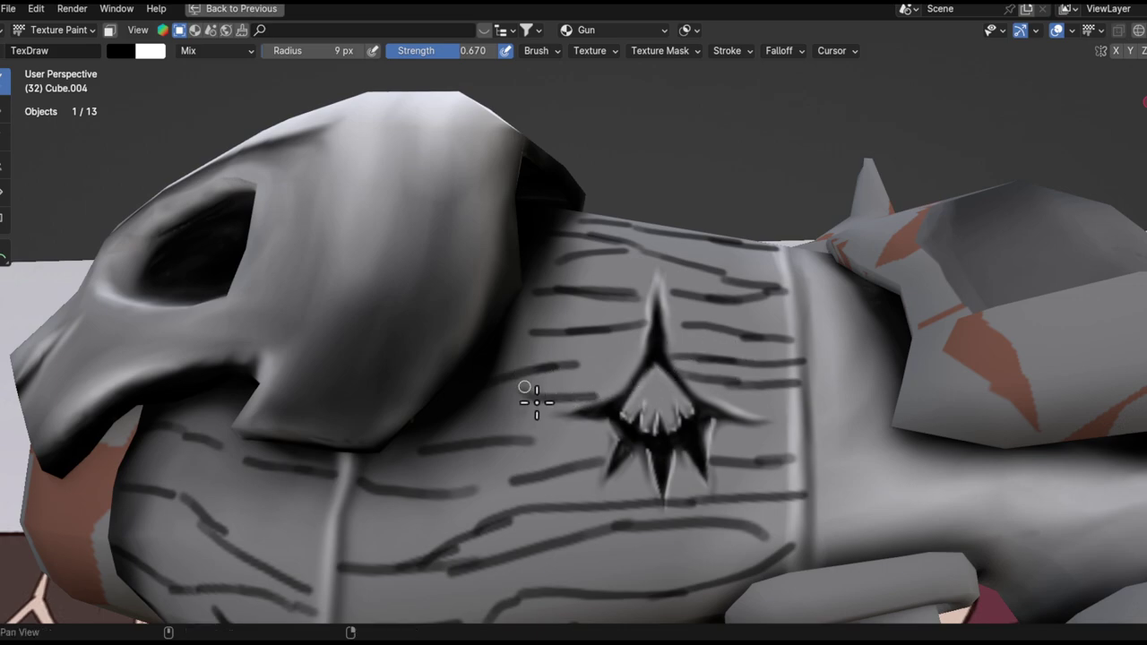
{"action": "middle_click_drag", "start_coordinate": [533, 400], "coordinate": [746, 311], "text": "shift"}
{"action": "left_click_drag", "start_coordinate": [730, 312], "coordinate": [740, 528], "text": "ctrl+alt"}
{"action": "mouse_move", "coordinate": [735, 448]}
{"action": "left_mouse_down", "text": "alt+shift"}
{"action": "mouse_move", "coordinate": [655, 501]}
{"action": "mouse_move", "coordinate": [698, 372]}
{"action": "mouse_move", "coordinate": [797, 294]}
{"action": "left_mouse_up", "text": "alt+shift"}
{"action": "left_click_drag", "start_coordinate": [800, 409], "coordinate": [762, 466], "text": "alt"}
{"action": "mouse_move", "coordinate": [744, 448]}
{"action": "left_mouse_down", "text": "alt+shift"}
{"action": "mouse_move", "coordinate": [632, 532]}
{"action": "mouse_move", "coordinate": [716, 353]}
{"action": "mouse_move", "coordinate": [798, 463]}
{"action": "mouse_move", "coordinate": [839, 378]}
{"action": "mouse_move", "coordinate": [801, 514]}
{"action": "left_mouse_up", "text": "alt+shift"}
{"action": "left_click_drag", "start_coordinate": [873, 434], "coordinate": [774, 384], "text": "alt+shift"}
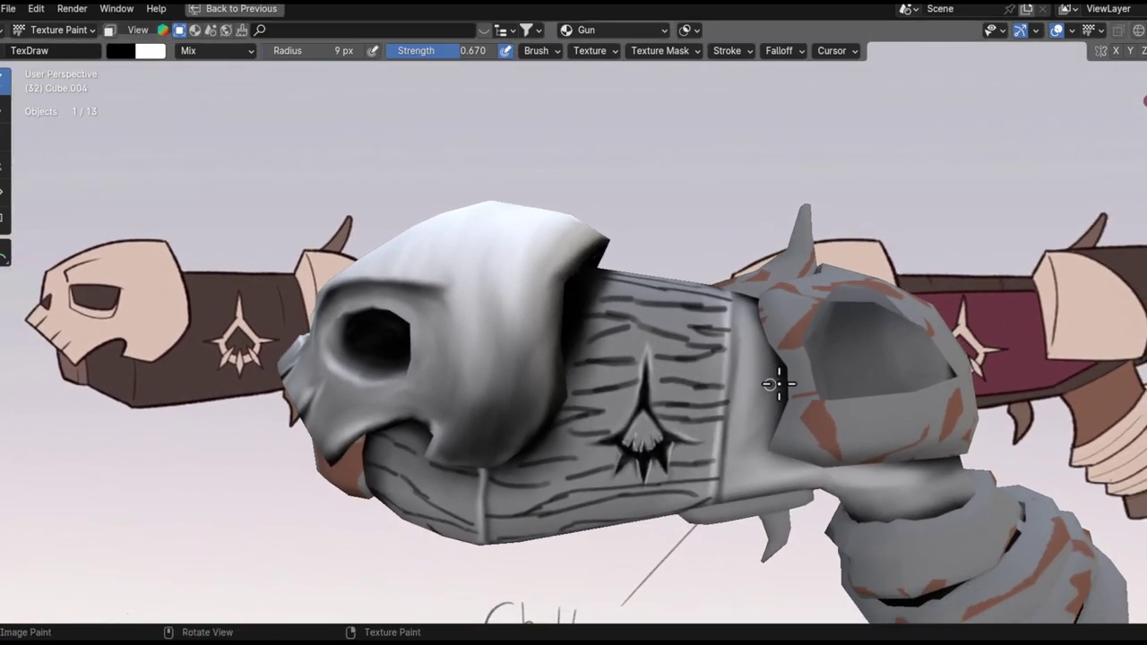
- Paint thin grain lines inside the emblem's inner opening and thicken the surrounding grain strokes
{"action": "middle_click_drag", "start_coordinate": [742, 350], "coordinate": [735, 310], "text": "ctrl"}
{"action": "mouse_move", "coordinate": [738, 361]}
{"action": "left_mouse_down", "text": "ctrl+alt"}
{"action": "mouse_move", "coordinate": [727, 481]}
{"action": "mouse_move", "coordinate": [834, 386]}
{"action": "mouse_move", "coordinate": [829, 300]}
{"action": "left_mouse_up", "text": "ctrl+alt"}
{"action": "mouse_move", "coordinate": [830, 300]}
{"action": "left_mouse_down", "text": "alt+shift"}
{"action": "mouse_move", "coordinate": [834, 440]}
{"action": "mouse_move", "coordinate": [780, 369]}
{"action": "left_mouse_up", "text": "alt+shift"}
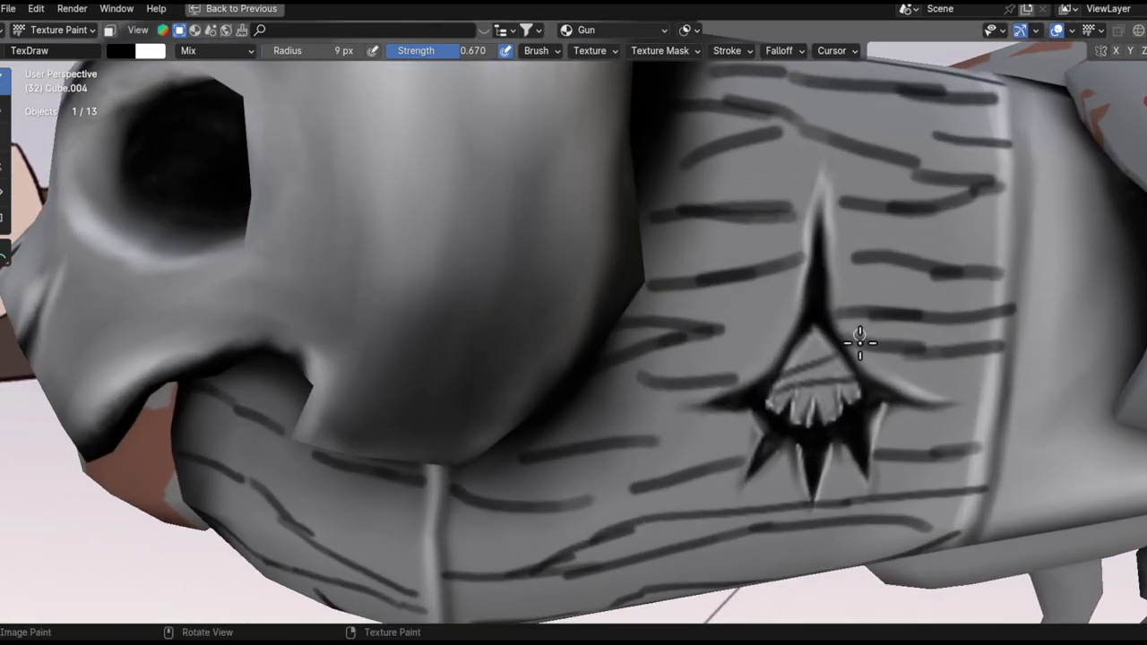
{"action": "left_click_drag", "start_coordinate": [856, 341], "coordinate": [728, 625], "text": "ctrl+alt"}
{"action": "mouse_move", "coordinate": [875, 440]}
{"action": "left_mouse_down", "text": "alt+shift"}
{"action": "mouse_move", "coordinate": [709, 387]}
{"action": "mouse_move", "coordinate": [696, 453]}
{"action": "left_mouse_up", "text": "alt+shift"}
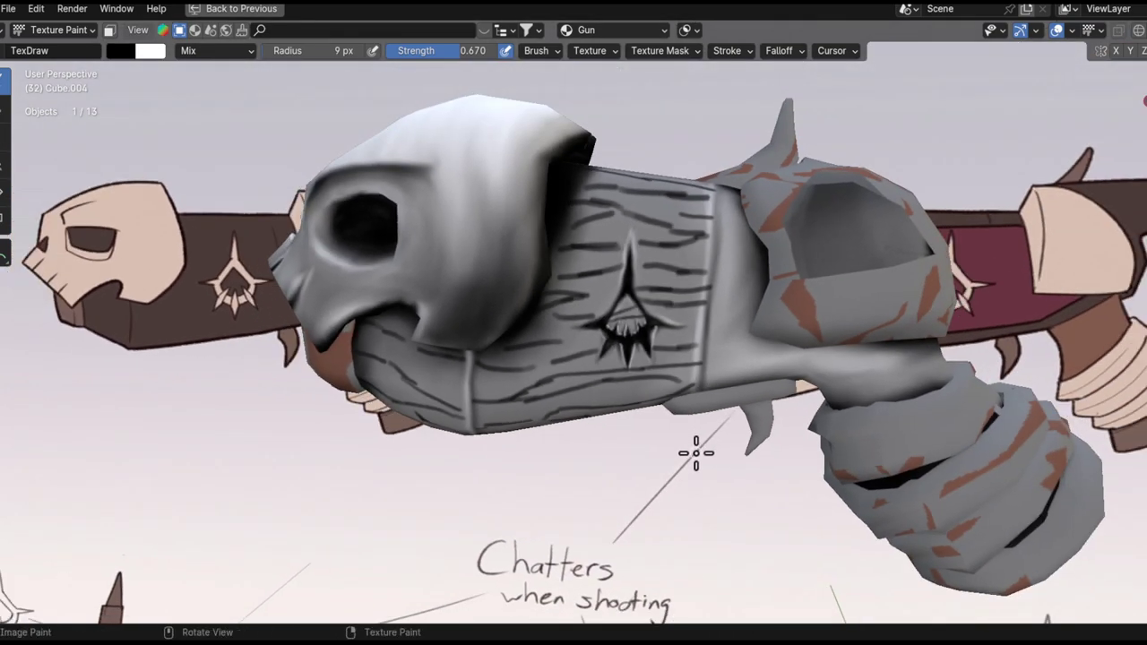
- Extend the wood-grain lines across the underside of the body between the front seam and the trigger guard
{"action": "left_click_drag", "start_coordinate": [711, 365], "coordinate": [752, 237], "text": "alt+shift"}
{"action": "left_click_drag", "start_coordinate": [790, 279], "coordinate": [819, 256], "text": "alt+shift"}
{"action": "mouse_move", "coordinate": [819, 256]}
{"action": "middle_mouse_down"}
{"action": "mouse_move", "coordinate": [883, 238]}
{"action": "mouse_move", "coordinate": [809, 266]}
{"action": "middle_mouse_up"}
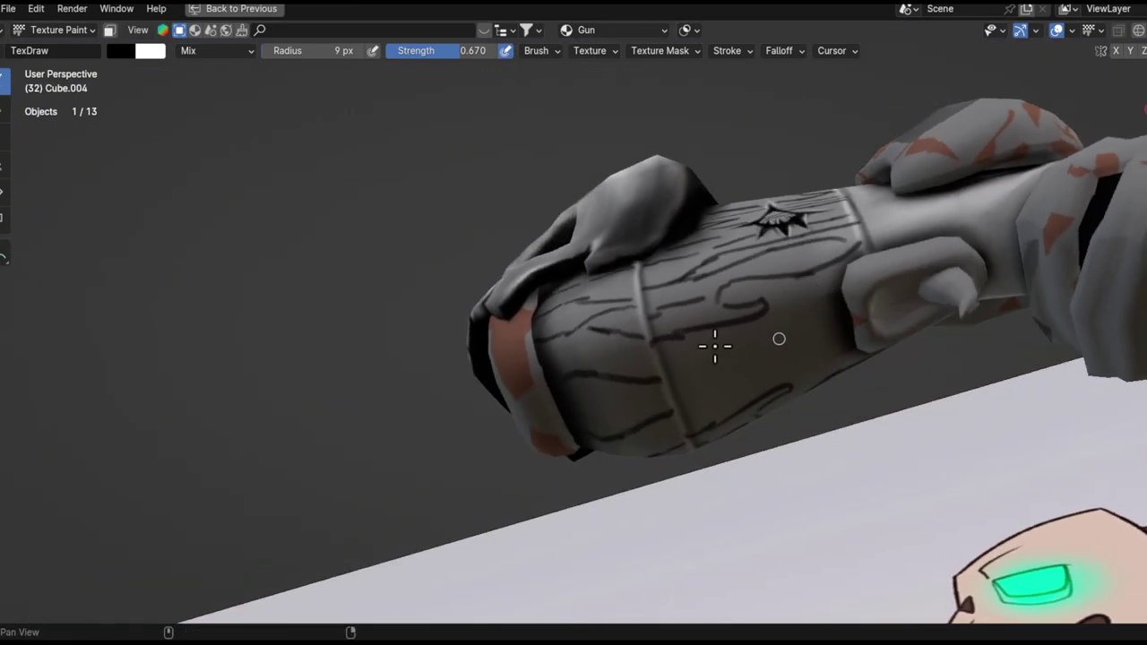
{"action": "left_click_drag", "start_coordinate": [715, 346], "coordinate": [670, 317], "text": "alt+shift"}
{"action": "left_click_drag", "start_coordinate": [670, 317], "coordinate": [660, 254], "text": "ctrl+alt"}
{"action": "left_click_drag", "start_coordinate": [536, 338], "coordinate": [817, 250]}
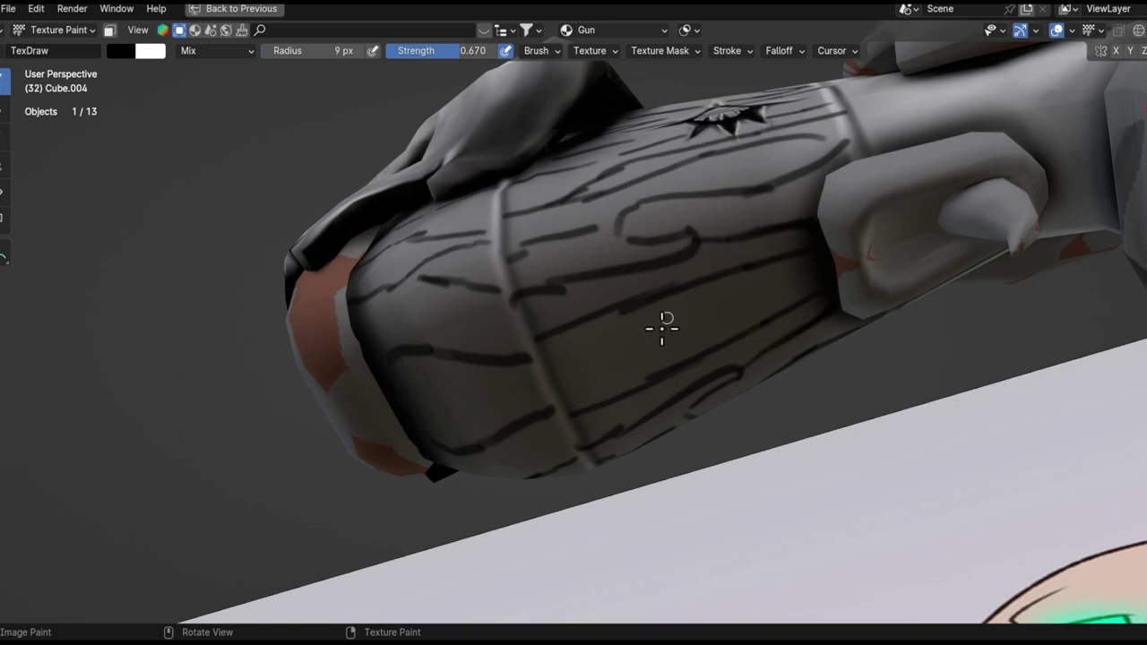
{"action": "left_click_drag", "start_coordinate": [566, 374], "coordinate": [704, 317]}
{"action": "mouse_move", "coordinate": [636, 346]}
{"action": "left_mouse_down"}
{"action": "mouse_move", "coordinate": [753, 299]}
{"action": "mouse_move", "coordinate": [602, 360]}
{"action": "mouse_move", "coordinate": [785, 285]}
{"action": "left_mouse_up"}
{"action": "key", "text": "ctrl+z"}
{"action": "key", "text": "ctrl+z"}
- Fill the remaining gaps on the body's underside with dark grain lines between the front seam and the trigger guard
{"action": "middle_click_drag", "start_coordinate": [803, 266], "coordinate": [666, 363]}
{"action": "left_click_drag", "start_coordinate": [645, 367], "coordinate": [829, 312]}
{"action": "left_click_drag", "start_coordinate": [757, 324], "coordinate": [885, 315]}
- Paint curving dark grain lines on the body's rear section, from the rear seam under the back shell towards the grip
{"action": "mouse_move", "coordinate": [950, 269]}
{"action": "middle_mouse_down"}
{"action": "mouse_move", "coordinate": [947, 314]}
{"action": "mouse_move", "coordinate": [947, 291]}
{"action": "middle_mouse_up"}
{"action": "mouse_move", "coordinate": [947, 281]}
{"action": "left_mouse_down"}
{"action": "mouse_move", "coordinate": [850, 259]}
{"action": "mouse_move", "coordinate": [656, 280]}
{"action": "left_mouse_up"}
{"action": "middle_click_drag", "start_coordinate": [819, 284], "coordinate": [826, 360], "text": "shift"}
{"action": "mouse_move", "coordinate": [1009, 337]}
{"action": "left_mouse_down"}
{"action": "mouse_move", "coordinate": [955, 312]}
{"action": "mouse_move", "coordinate": [839, 293]}
{"action": "mouse_move", "coordinate": [855, 311]}
{"action": "left_mouse_up"}
{"action": "key", "text": "ctrl+z"}
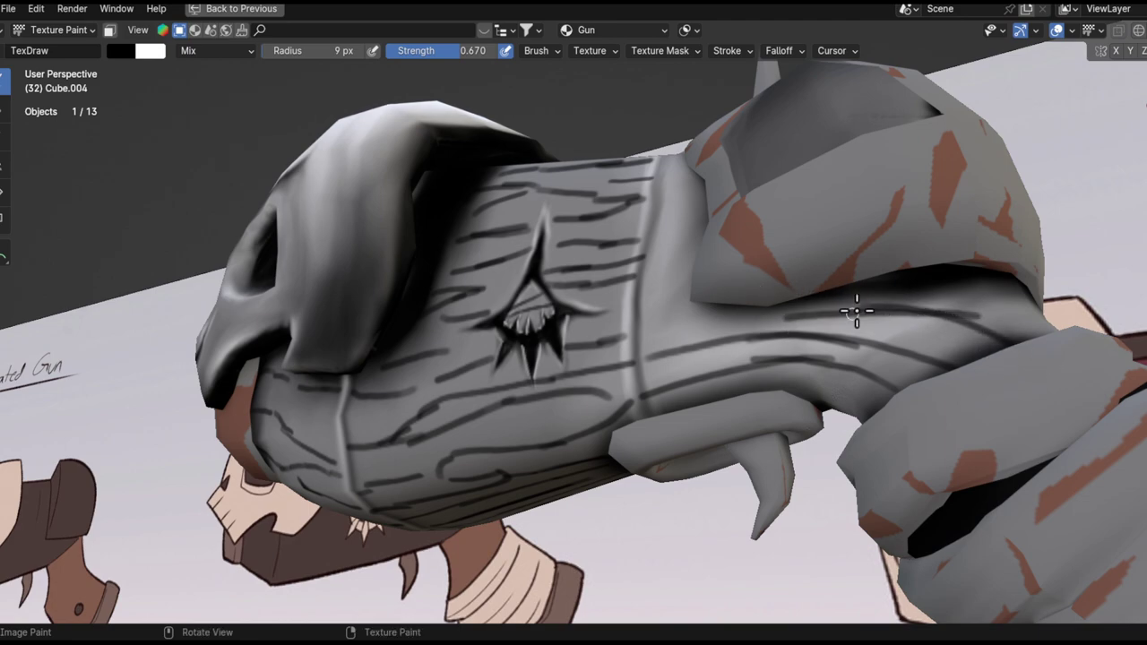
{"action": "middle_click_drag", "start_coordinate": [711, 322], "coordinate": [325, 591]}
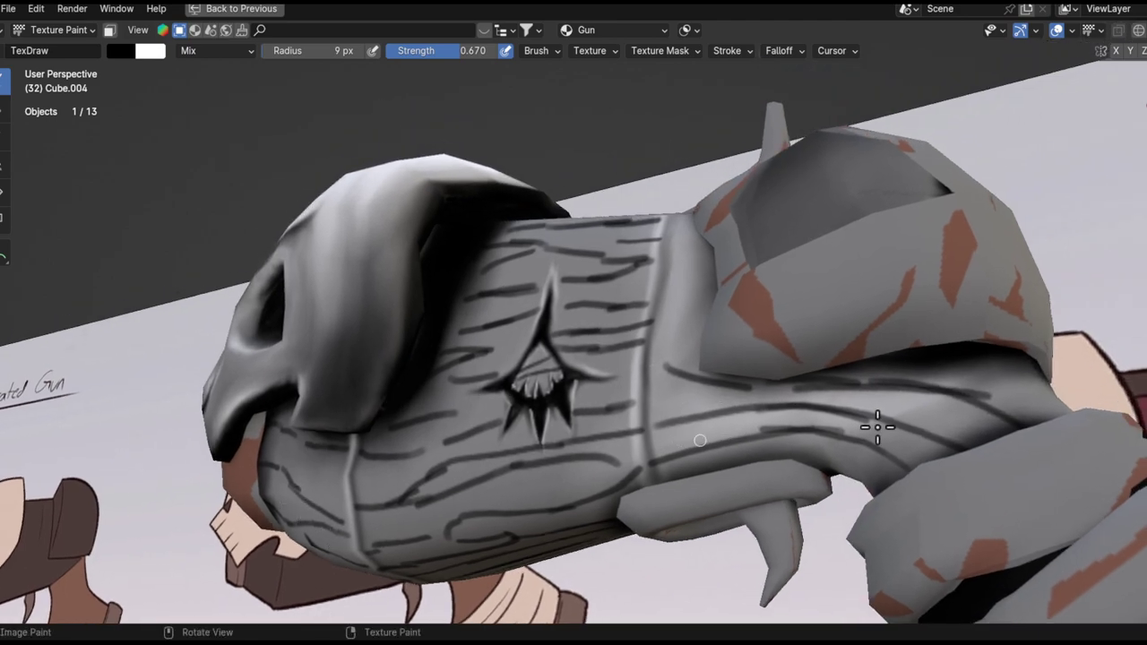
{"action": "middle_click_drag", "start_coordinate": [952, 397], "coordinate": [661, 344]}
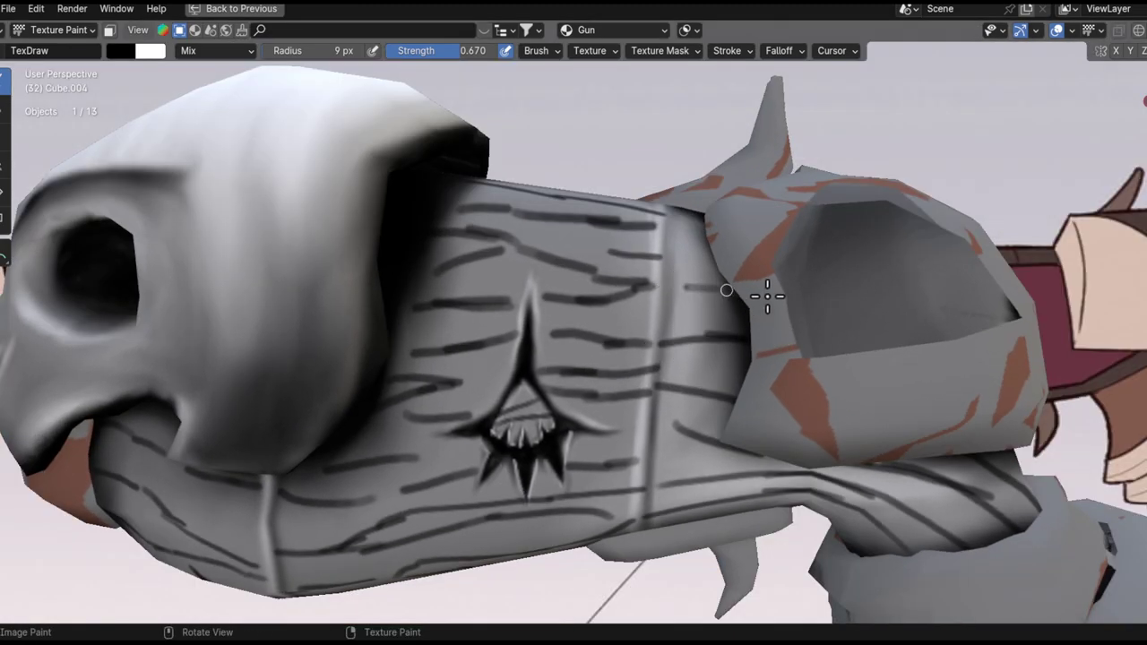
{"action": "middle_click_drag", "start_coordinate": [716, 281], "coordinate": [705, 421]}
{"action": "middle_click_drag", "start_coordinate": [730, 368], "coordinate": [828, 358]}
{"action": "middle_click_drag", "start_coordinate": [829, 359], "coordinate": [800, 229]}
- Smear the upper grain lines on the front section beneath the skull with the Smear brush
{"action": "middle_click_drag", "start_coordinate": [797, 332], "coordinate": [870, 238], "text": "ctrl"}
{"action": "scroll", "coordinate": [786, 328], "scroll_direction": "up", "scroll_amount": 5}
{"action": "middle_click_drag", "start_coordinate": [665, 332], "coordinate": [671, 622], "text": "ctrl"}
{"action": "middle_click_drag", "start_coordinate": [647, 374], "coordinate": [985, 381], "text": "shift"}
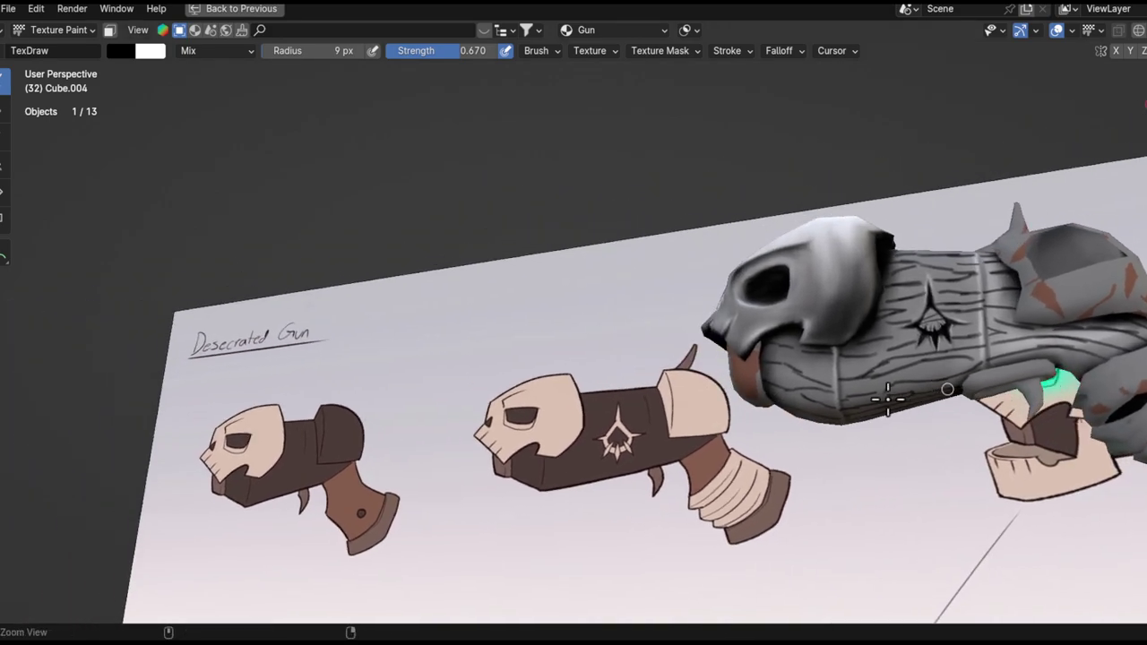
{"action": "middle_click_drag", "start_coordinate": [888, 404], "coordinate": [878, 242], "text": "ctrl"}
{"action": "middle_click_drag", "start_coordinate": [727, 367], "coordinate": [796, 261]}
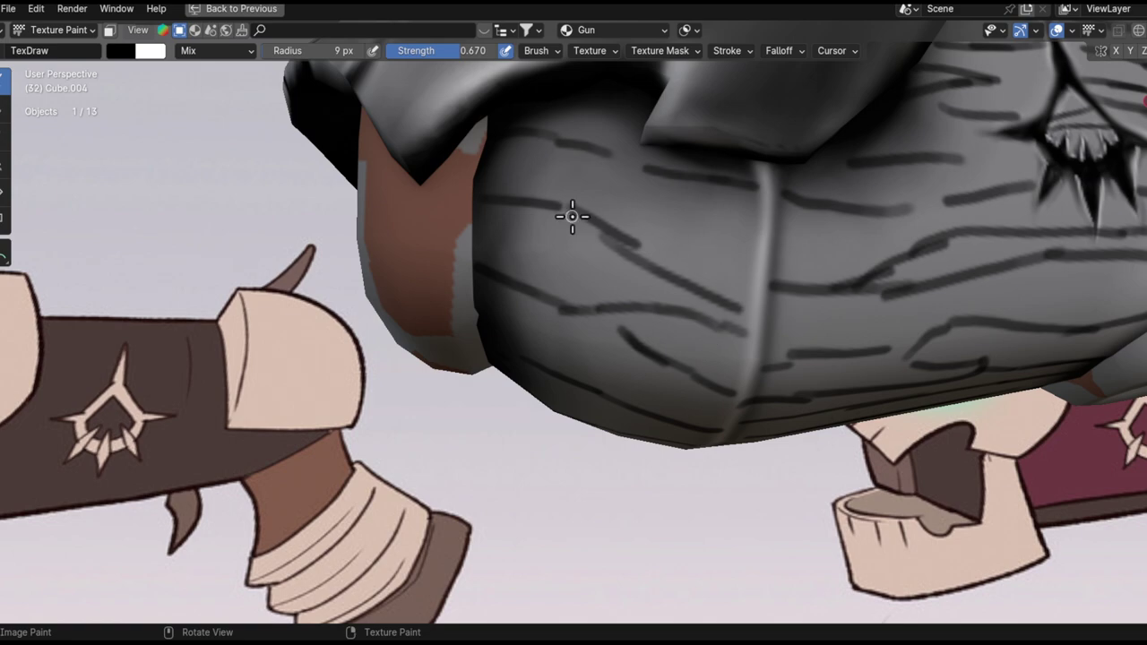
{"action": "left_click", "coordinate": [2, 139]}
{"action": "mouse_move", "coordinate": [658, 260]}
{"action": "left_mouse_down"}
{"action": "mouse_move", "coordinate": [558, 196]}
{"action": "mouse_move", "coordinate": [722, 292]}
{"action": "mouse_move", "coordinate": [573, 191]}
{"action": "mouse_move", "coordinate": [535, 181]}
{"action": "left_mouse_up"}
{"action": "left_click_drag", "start_coordinate": [637, 235], "coordinate": [616, 229]}
{"action": "mouse_move", "coordinate": [688, 171]}
{"action": "left_mouse_down"}
{"action": "mouse_move", "coordinate": [737, 187]}
{"action": "mouse_move", "coordinate": [699, 188]}
{"action": "mouse_move", "coordinate": [749, 193]}
{"action": "left_mouse_up"}
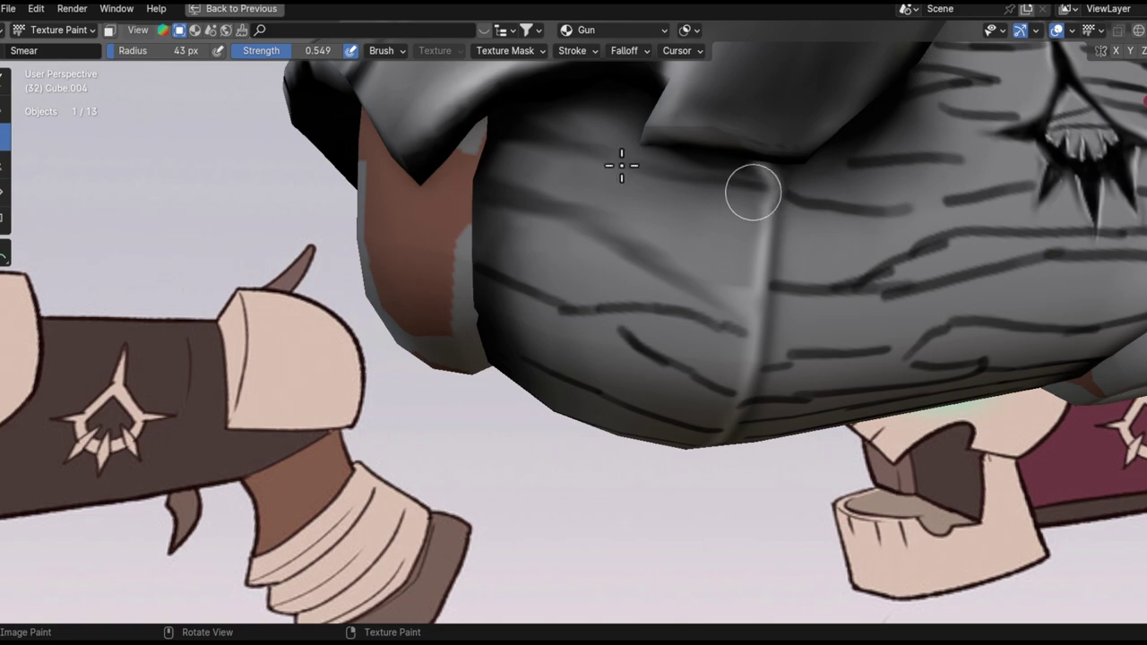
- Smear the lower grain lines on the front section into soft streaks running towards the front seam
{"action": "middle_click_drag", "start_coordinate": [750, 271], "coordinate": [568, 313]}
{"action": "middle_click_drag", "start_coordinate": [686, 323], "coordinate": [560, 315]}
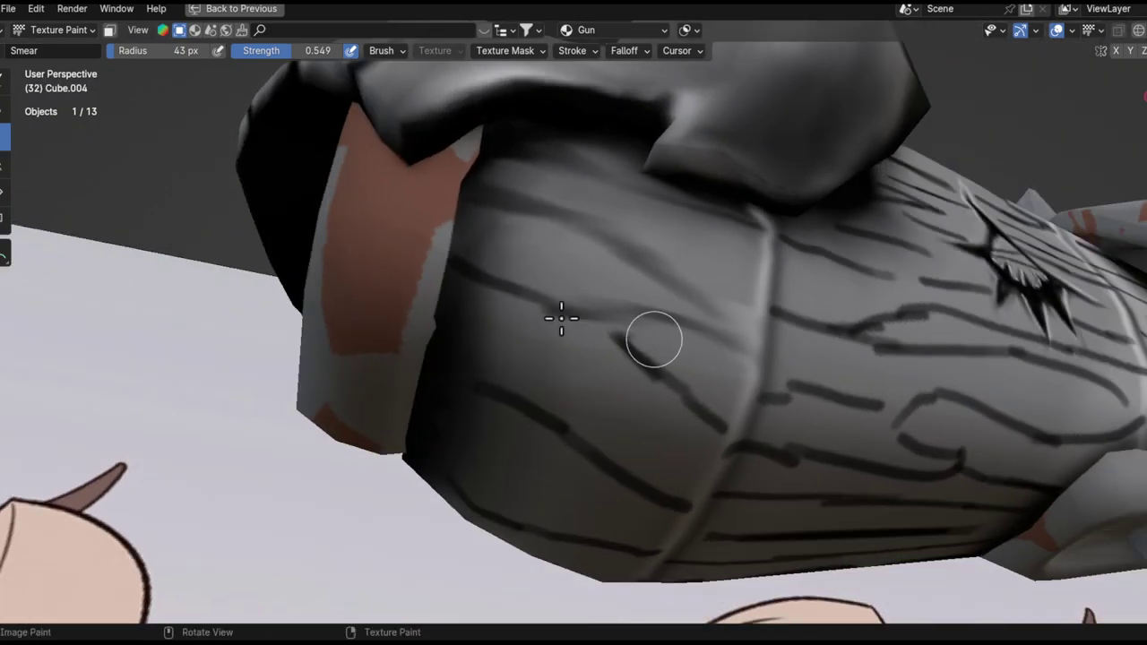
{"action": "mouse_move", "coordinate": [700, 564]}
{"action": "middle_mouse_down"}
{"action": "mouse_move", "coordinate": [686, 402]}
{"action": "mouse_move", "coordinate": [724, 350]}
{"action": "mouse_move", "coordinate": [734, 239]}
{"action": "middle_mouse_up"}
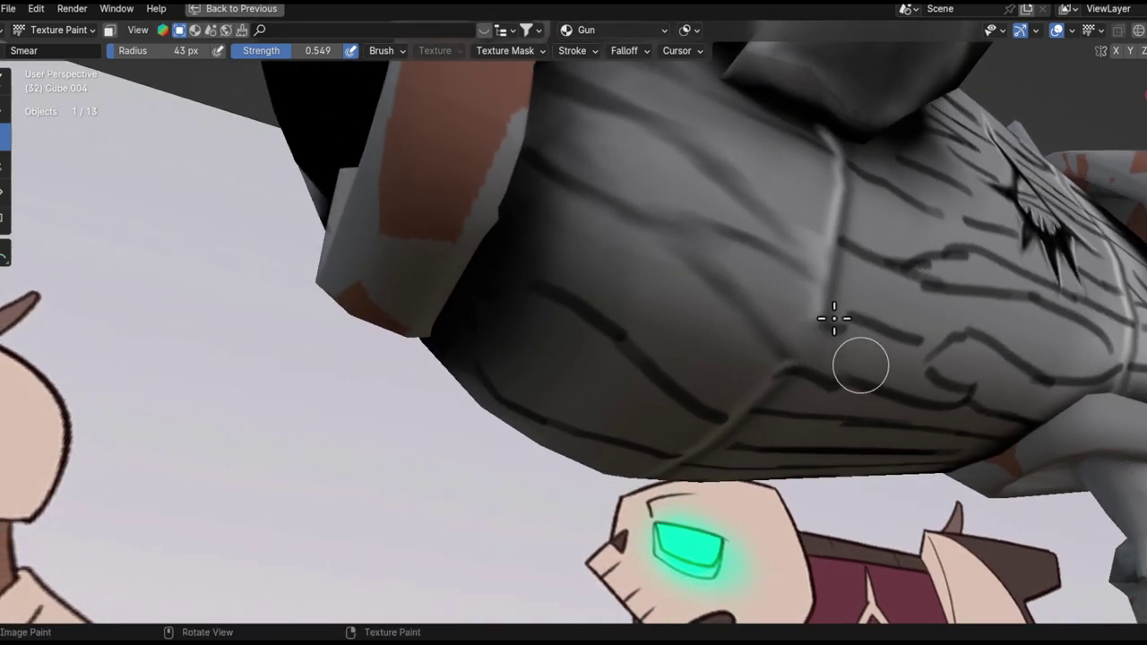
{"action": "mouse_move", "coordinate": [813, 257]}
{"action": "middle_mouse_down"}
{"action": "mouse_move", "coordinate": [776, 281]}
{"action": "mouse_move", "coordinate": [880, 329]}
{"action": "middle_mouse_up"}
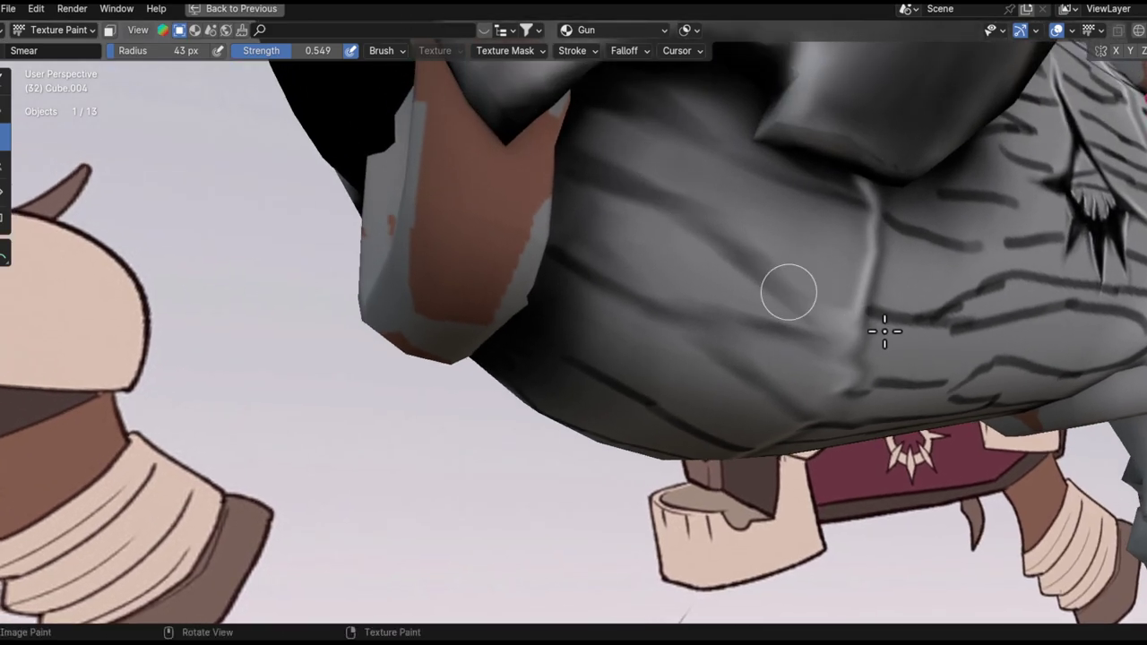
{"action": "left_click_drag", "start_coordinate": [716, 256], "coordinate": [788, 279], "text": "ctrl+alt"}
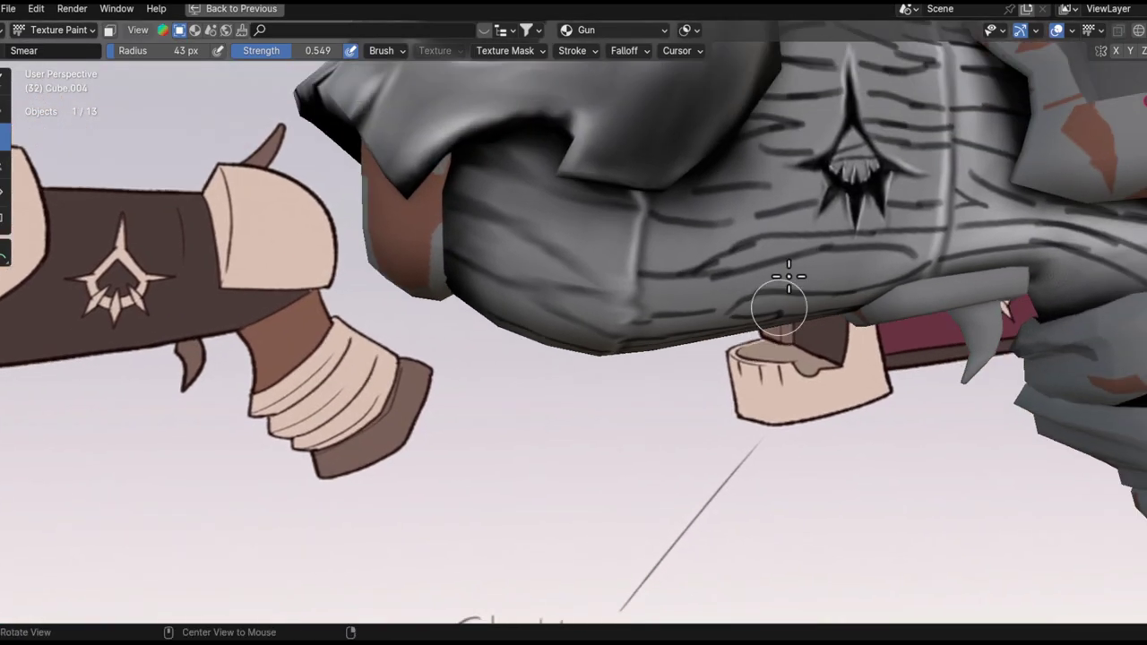
- Switch to the Draw brush with white as the paint color and set its strength to 0.612
{"action": "middle_click_drag", "start_coordinate": [789, 279], "coordinate": [800, 475], "text": "ctrl"}
{"action": "middle_click_drag", "start_coordinate": [807, 387], "coordinate": [786, 120], "text": "ctrl"}
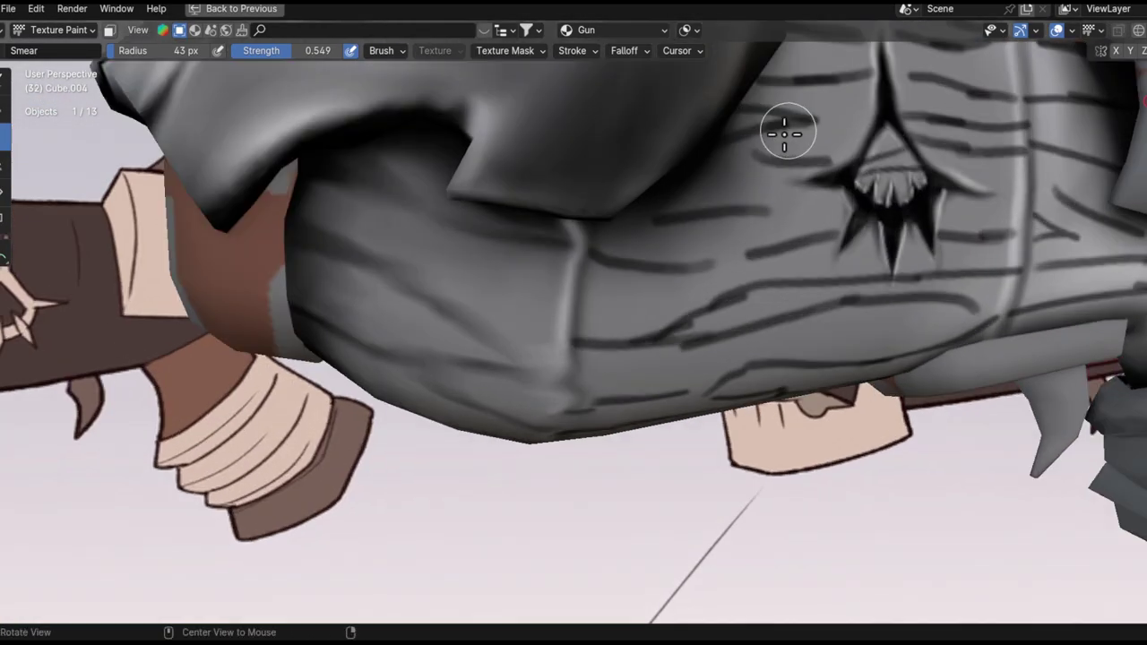
{"action": "scroll", "coordinate": [882, 234], "scroll_direction": "up", "scroll_amount": 1}
{"action": "key", "text": "shift+space"}
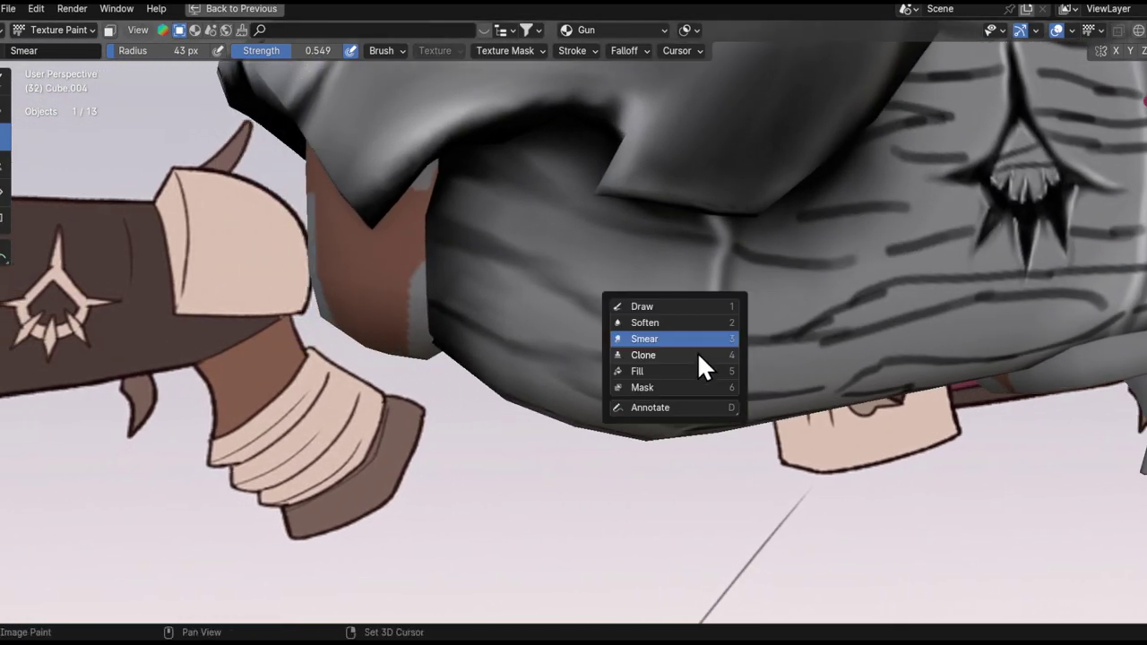
{"action": "left_click", "coordinate": [689, 305]}
{"action": "mouse_move", "coordinate": [698, 248]}
{"action": "middle_mouse_down"}
{"action": "mouse_move", "coordinate": [695, 284]}
{"action": "mouse_move", "coordinate": [665, 279]}
{"action": "middle_mouse_up"}
{"action": "left_click_drag", "start_coordinate": [468, 212], "coordinate": [629, 292]}
{"action": "key", "text": "ctrl+z"}
{"action": "key", "text": "shift+f"}
{"action": "left_click", "coordinate": [569, 233]}
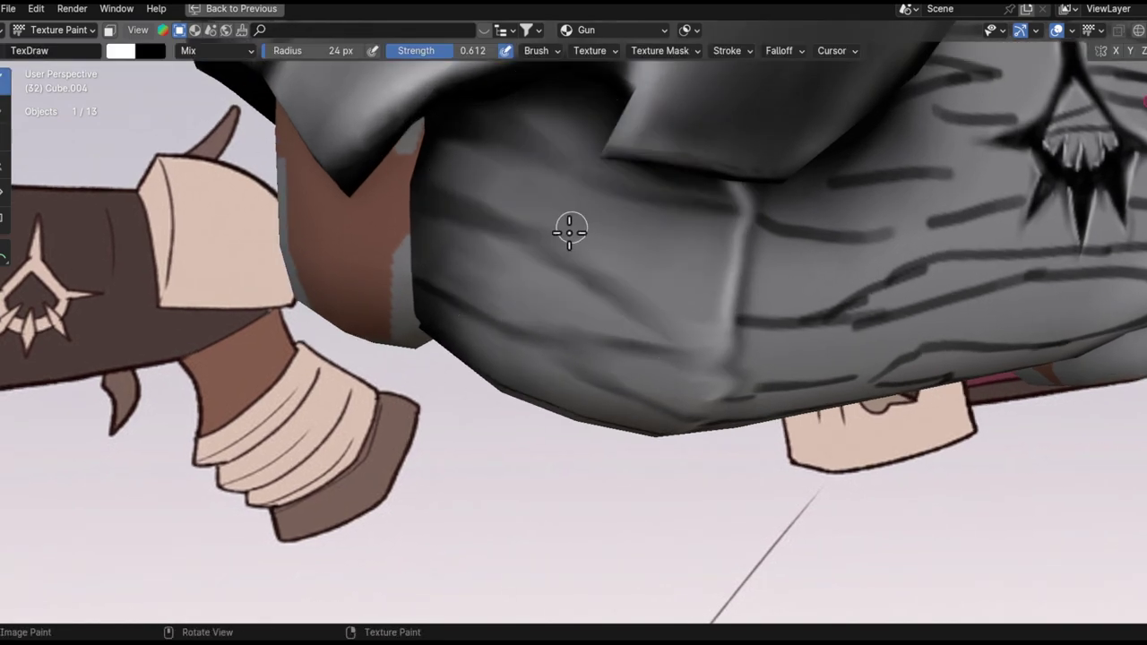
- Set the brush radius to 18 px and paint white highlight strokes along the grain of the front section
{"action": "key", "text": "f"}
{"action": "left_click", "coordinate": [564, 248]}
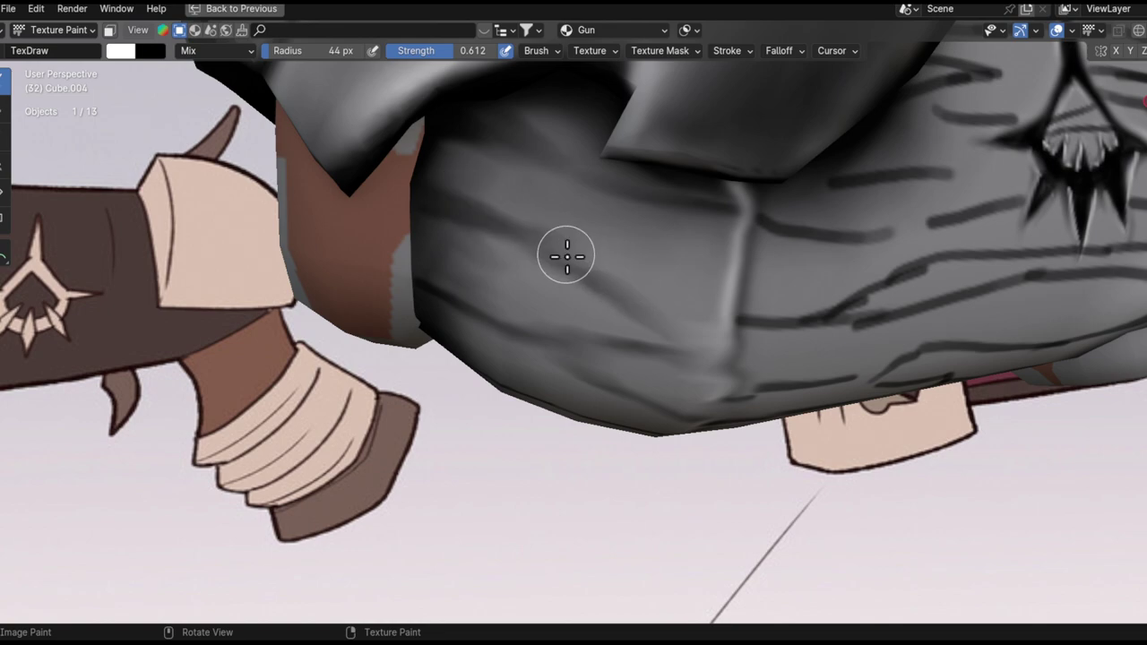
{"action": "left_click_drag", "start_coordinate": [477, 196], "coordinate": [686, 314]}
{"action": "mouse_move", "coordinate": [550, 134]}
{"action": "left_mouse_down"}
{"action": "mouse_move", "coordinate": [694, 234]}
{"action": "mouse_move", "coordinate": [617, 131]}
{"action": "mouse_move", "coordinate": [654, 198]}
{"action": "left_mouse_up"}
{"action": "key", "text": "ctrl+z"}
{"action": "left_click_drag", "start_coordinate": [575, 113], "coordinate": [709, 173]}
{"action": "left_click_drag", "start_coordinate": [702, 287], "coordinate": [699, 190], "text": "alt"}
{"action": "left_click_drag", "start_coordinate": [484, 221], "coordinate": [595, 253]}
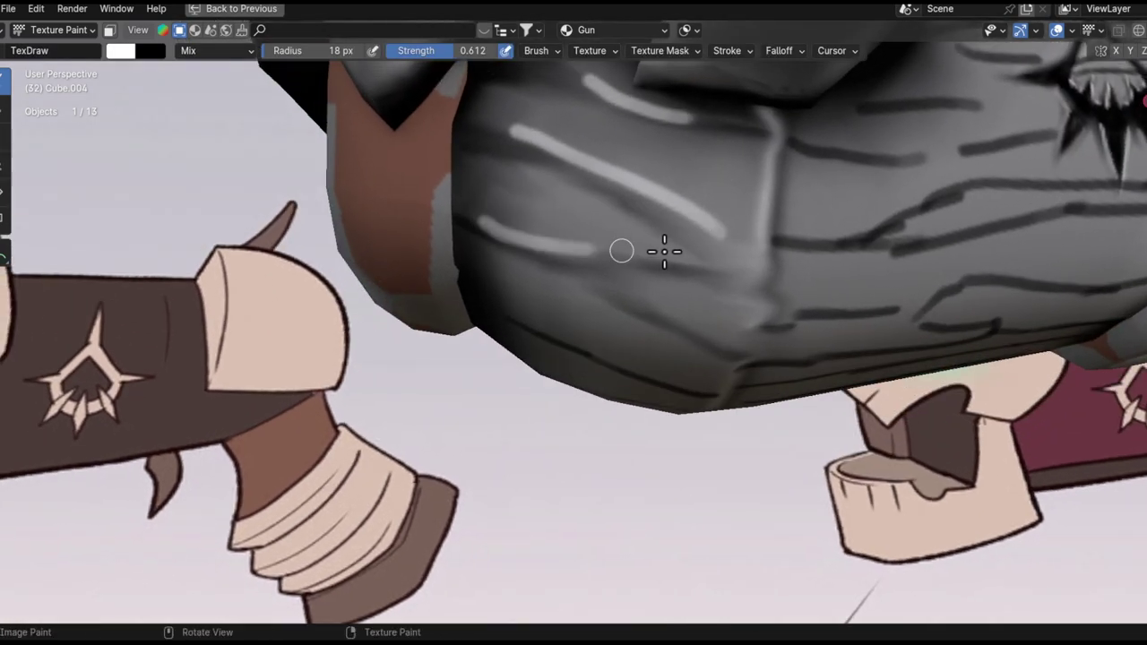
{"action": "left_click_drag", "start_coordinate": [679, 309], "coordinate": [695, 266], "text": "alt"}
{"action": "middle_click_drag", "start_coordinate": [695, 264], "coordinate": [660, 349]}
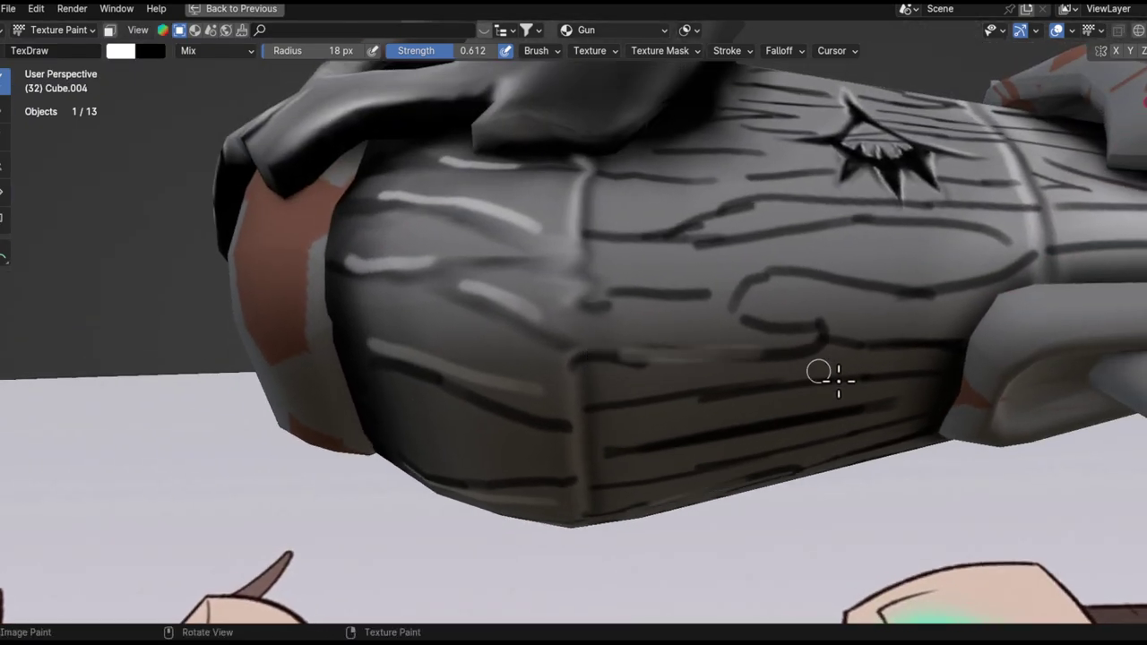
- Paint white highlights along the curled knot and the grain lines between the front seam and the emblem
{"action": "left_click_drag", "start_coordinate": [651, 344], "coordinate": [770, 337]}
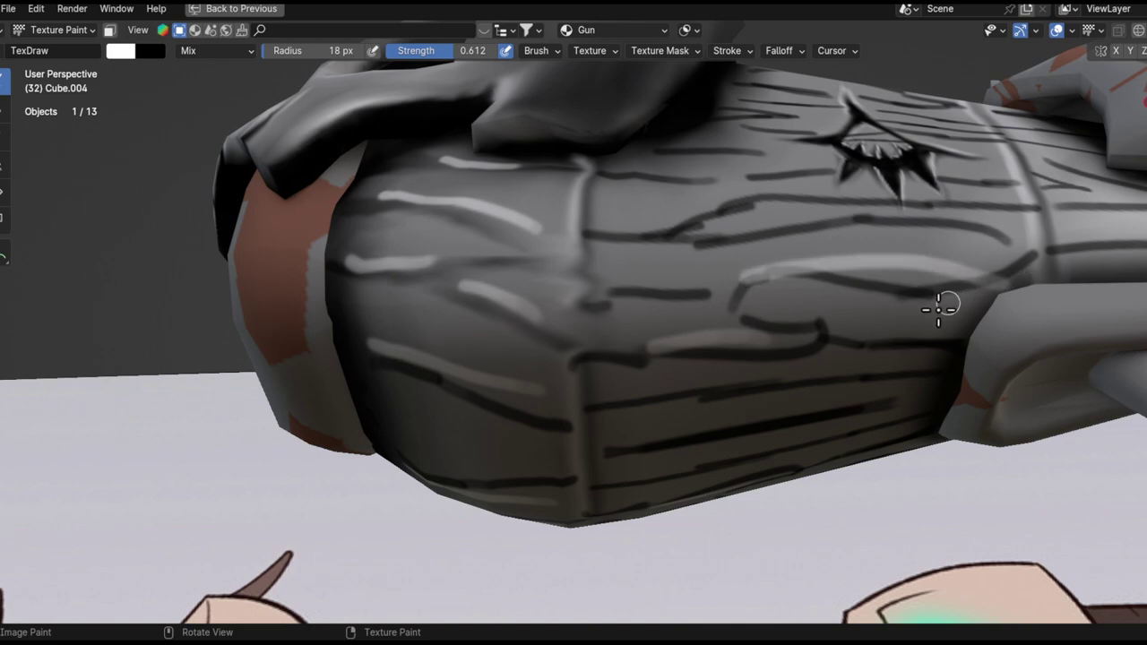
{"action": "mouse_move", "coordinate": [923, 248]}
{"action": "middle_mouse_down"}
{"action": "mouse_move", "coordinate": [852, 320]}
{"action": "mouse_move", "coordinate": [762, 302]}
{"action": "middle_mouse_up"}
{"action": "left_click_drag", "start_coordinate": [757, 305], "coordinate": [939, 303]}
{"action": "left_click_drag", "start_coordinate": [727, 262], "coordinate": [804, 251]}
{"action": "left_click_drag", "start_coordinate": [642, 264], "coordinate": [703, 232]}
{"action": "left_click_drag", "start_coordinate": [608, 182], "coordinate": [712, 181]}
{"action": "key", "text": "ctrl+z"}
{"action": "middle_click_drag", "start_coordinate": [788, 174], "coordinate": [634, 274]}
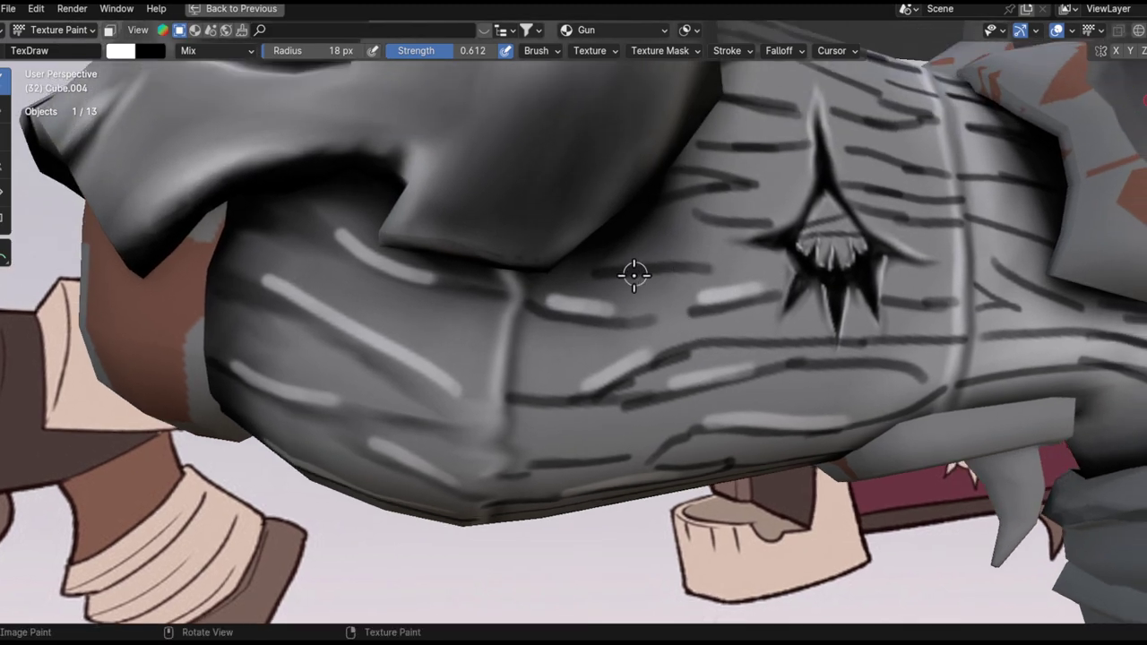
- Paint white highlights along the grain lines behind the skull and across the top of the body
{"action": "middle_click_drag", "start_coordinate": [709, 168], "coordinate": [650, 333]}
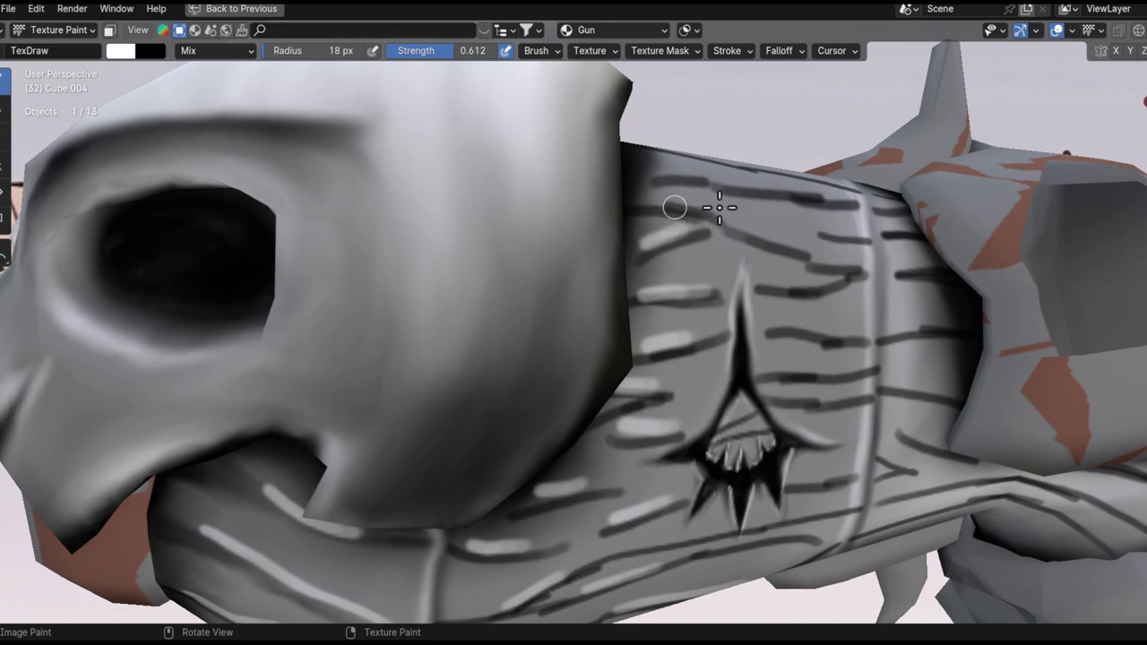
{"action": "middle_click_drag", "start_coordinate": [858, 256], "coordinate": [588, 288], "text": "ctrl"}
{"action": "mouse_move", "coordinate": [587, 288]}
{"action": "left_mouse_down"}
{"action": "mouse_move", "coordinate": [709, 340]}
{"action": "mouse_move", "coordinate": [792, 329]}
{"action": "left_mouse_up"}
{"action": "middle_click_drag", "start_coordinate": [800, 320], "coordinate": [762, 360]}
{"action": "left_click_drag", "start_coordinate": [530, 310], "coordinate": [807, 266]}
{"action": "middle_click_drag", "start_coordinate": [699, 215], "coordinate": [659, 315]}
{"action": "left_click_drag", "start_coordinate": [517, 298], "coordinate": [791, 247]}
{"action": "left_click_drag", "start_coordinate": [509, 239], "coordinate": [754, 205]}
{"action": "middle_click_drag", "start_coordinate": [605, 220], "coordinate": [628, 351], "text": "shift"}
{"action": "left_click_drag", "start_coordinate": [511, 330], "coordinate": [761, 280]}
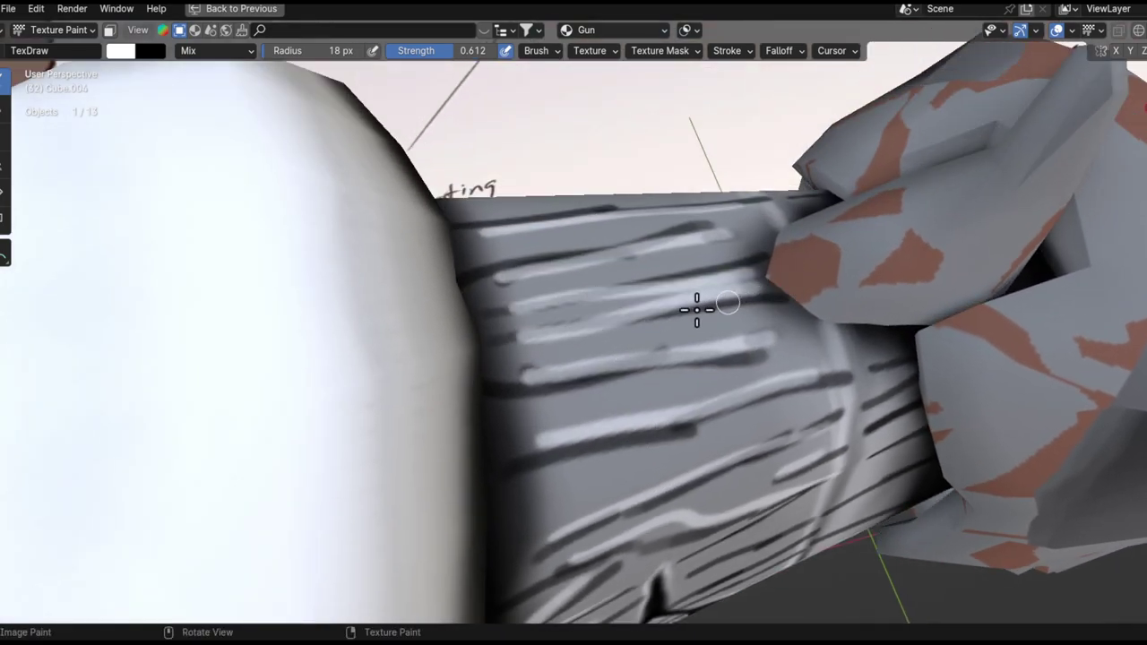
- Highlight the upper grain lines between the emblem's tall spike and the rear seam in white
{"action": "middle_click_drag", "start_coordinate": [692, 331], "coordinate": [736, 517], "text": "ctrl"}
{"action": "middle_click_drag", "start_coordinate": [779, 469], "coordinate": [904, 350]}
{"action": "middle_click_drag", "start_coordinate": [672, 560], "coordinate": [733, 171], "text": "ctrl"}
{"action": "mouse_move", "coordinate": [735, 163]}
{"action": "middle_mouse_down", "text": "shift"}
{"action": "mouse_move", "coordinate": [670, 372]}
{"action": "mouse_move", "coordinate": [665, 352]}
{"action": "middle_mouse_up", "text": "shift"}
{"action": "left_click_drag", "start_coordinate": [633, 343], "coordinate": [777, 329]}
{"action": "mouse_move", "coordinate": [721, 372]}
{"action": "middle_mouse_down"}
{"action": "mouse_move", "coordinate": [678, 358]}
{"action": "mouse_move", "coordinate": [661, 314]}
{"action": "middle_mouse_up"}
{"action": "key", "text": "ctrl+z"}
{"action": "left_click_drag", "start_coordinate": [604, 309], "coordinate": [737, 301]}
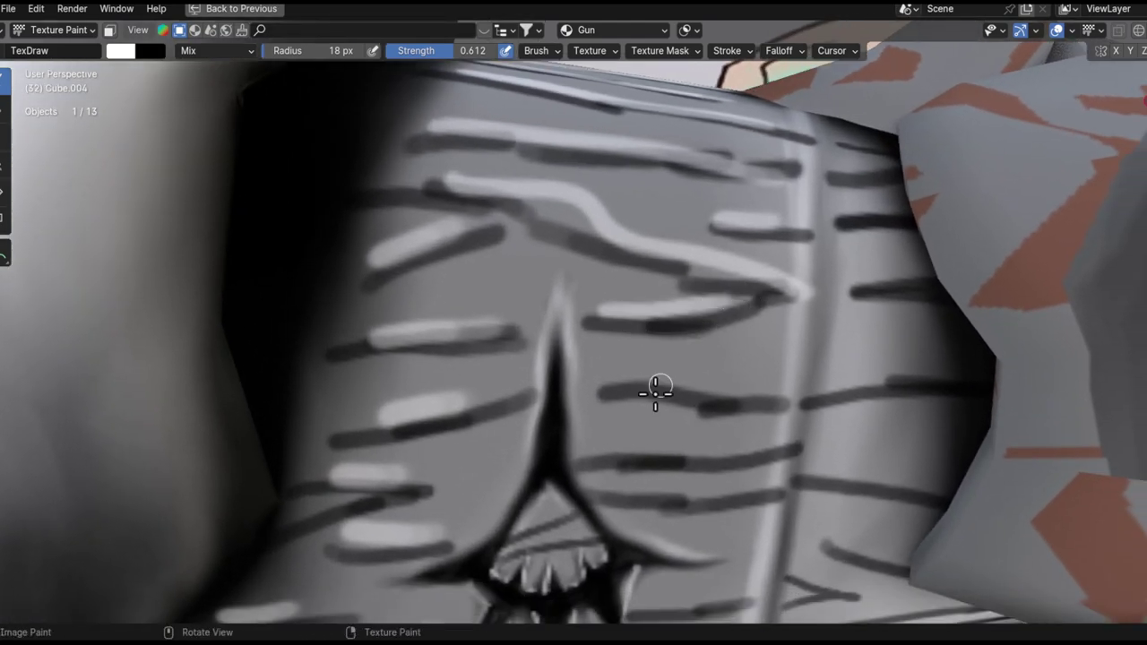
{"action": "left_click_drag", "start_coordinate": [602, 375], "coordinate": [774, 386]}
- Highlight the remaining grain lines between the emblem's lower half and the rear seam, repainting unsatisfactory strokes
{"action": "middle_click_drag", "start_coordinate": [717, 431], "coordinate": [724, 322], "text": "shift"}
{"action": "left_click_drag", "start_coordinate": [609, 353], "coordinate": [775, 346]}
{"action": "key", "text": "ctrl+z"}
{"action": "left_click_drag", "start_coordinate": [622, 338], "coordinate": [765, 337]}
{"action": "key", "text": "ctrl+z"}
{"action": "left_click_drag", "start_coordinate": [587, 338], "coordinate": [752, 341]}
{"action": "middle_click_drag", "start_coordinate": [698, 386], "coordinate": [690, 342], "text": "shift"}
{"action": "middle_click_drag", "start_coordinate": [682, 366], "coordinate": [672, 337], "text": "ctrl"}
{"action": "left_click_drag", "start_coordinate": [614, 348], "coordinate": [772, 354]}
{"action": "key", "text": "ctrl+z"}
{"action": "left_click_drag", "start_coordinate": [616, 340], "coordinate": [755, 348]}
{"action": "middle_click_drag", "start_coordinate": [710, 325], "coordinate": [659, 392], "text": "shift"}
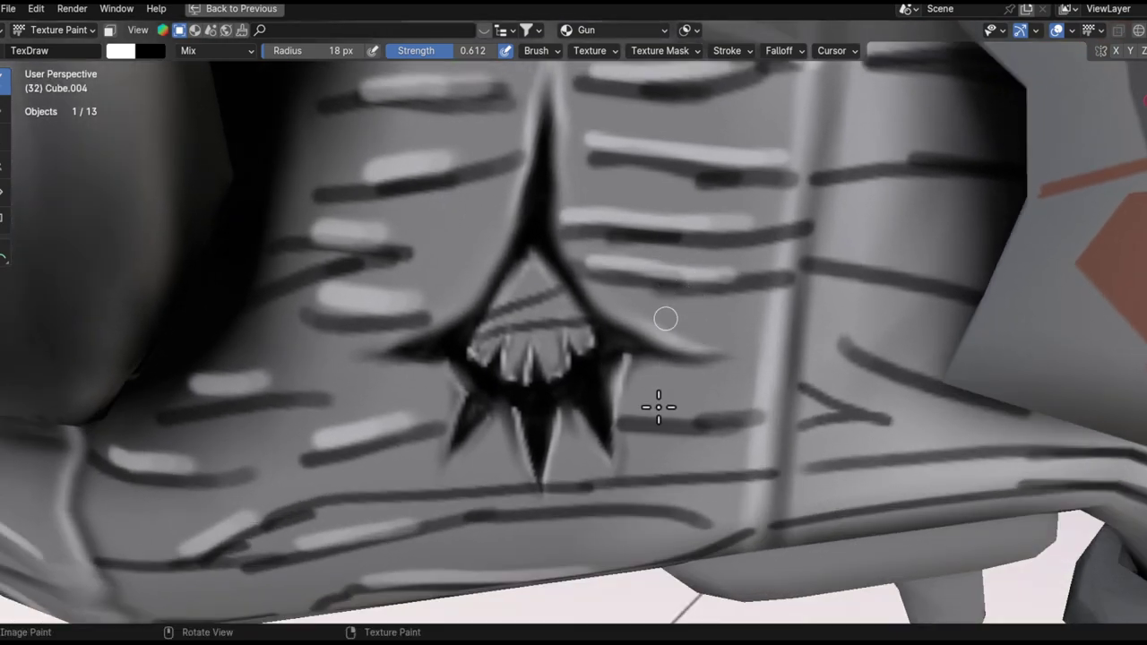
{"action": "left_click_drag", "start_coordinate": [646, 409], "coordinate": [741, 398]}
{"action": "middle_click_drag", "start_coordinate": [694, 362], "coordinate": [709, 282], "text": "shift"}
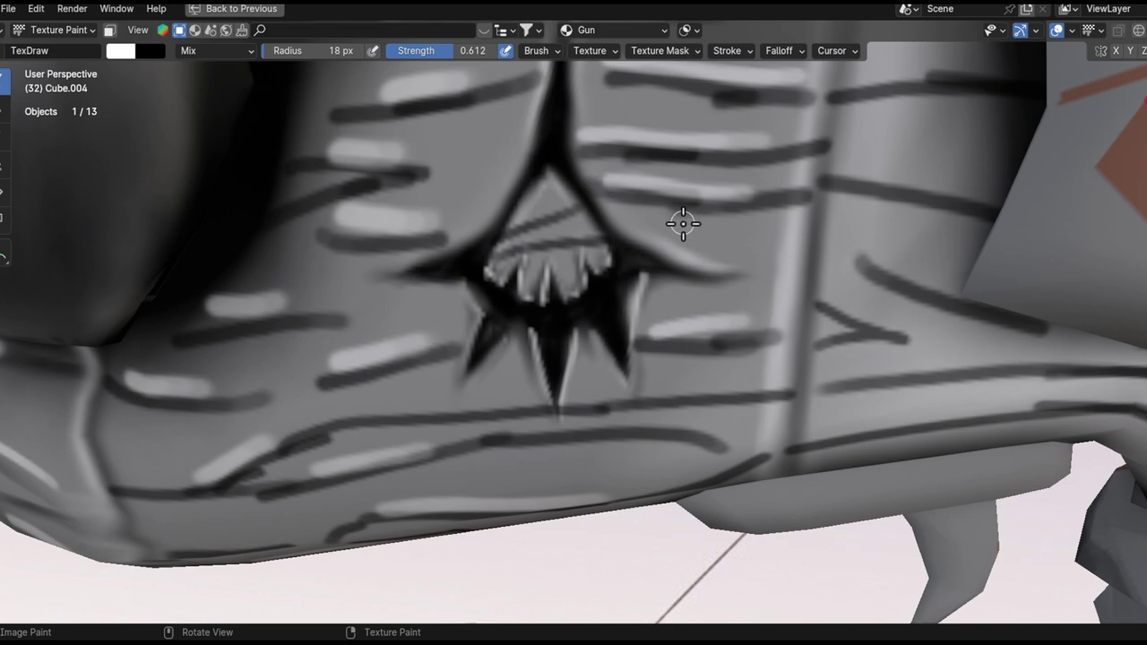
- Paint broken white highlights along the long grain line directly below the emblem's lower spikes
{"action": "mouse_move", "coordinate": [696, 322]}
{"action": "middle_mouse_down", "text": "shift"}
{"action": "mouse_move", "coordinate": [776, 171]}
{"action": "mouse_move", "coordinate": [489, 249]}
{"action": "middle_mouse_up", "text": "shift"}
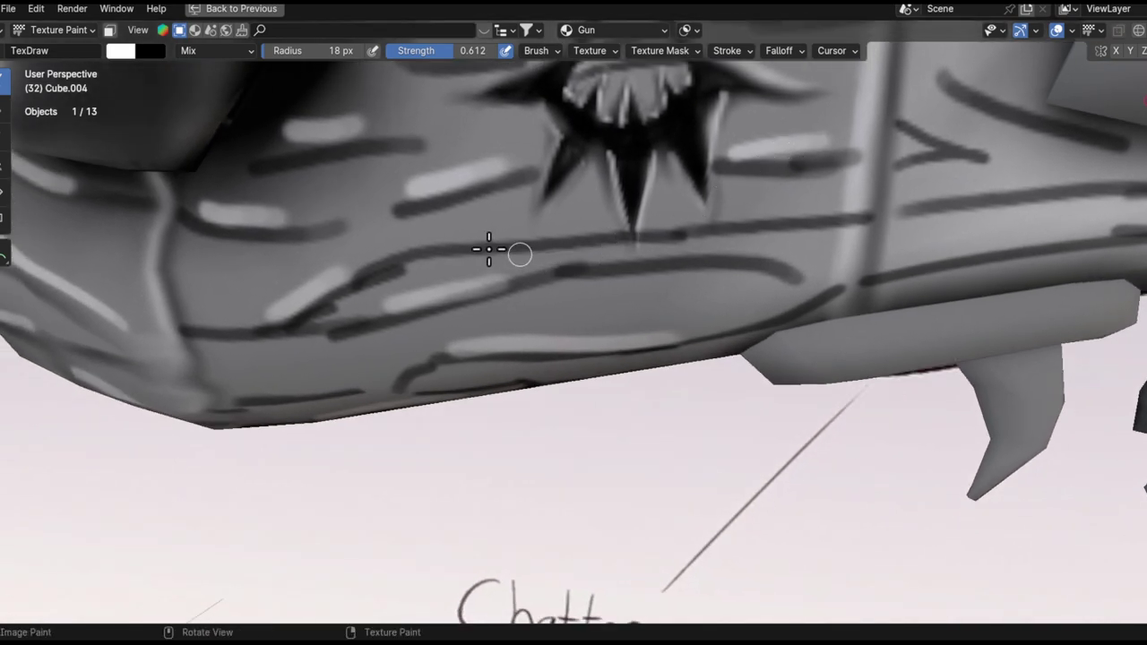
{"action": "left_click_drag", "start_coordinate": [371, 257], "coordinate": [509, 228]}
{"action": "key", "text": "ctrl+z"}
{"action": "left_click_drag", "start_coordinate": [366, 258], "coordinate": [518, 227]}
{"action": "left_click_drag", "start_coordinate": [588, 234], "coordinate": [558, 236]}
{"action": "key", "text": "ctrl+z"}
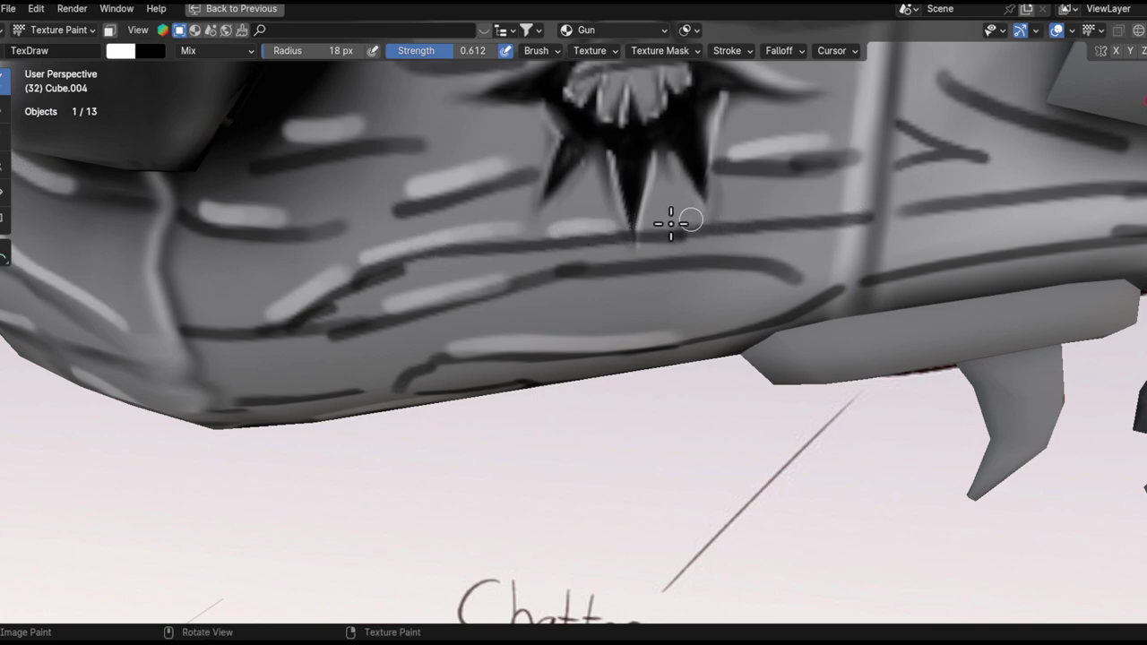
{"action": "left_click_drag", "start_coordinate": [742, 231], "coordinate": [876, 206]}
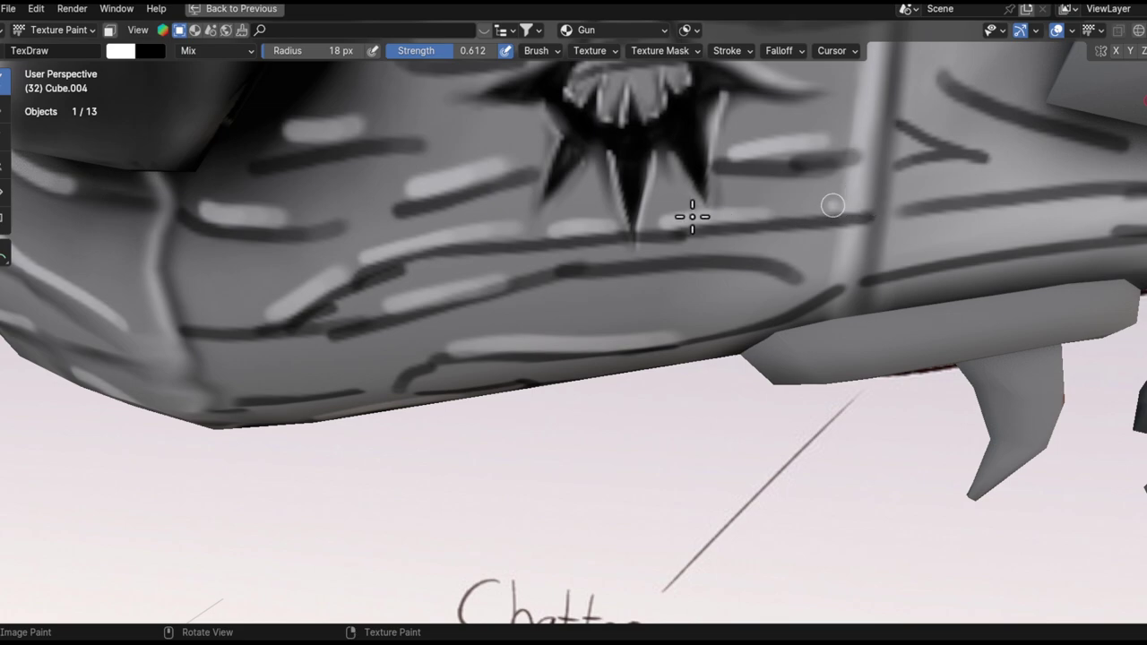
{"action": "mouse_move", "coordinate": [806, 259]}
{"action": "left_mouse_down"}
{"action": "mouse_move", "coordinate": [514, 277]}
{"action": "mouse_move", "coordinate": [758, 251]}
{"action": "mouse_move", "coordinate": [561, 256]}
{"action": "left_mouse_up"}
{"action": "key", "text": "ctrl+z"}
{"action": "middle_click_drag", "start_coordinate": [638, 308], "coordinate": [722, 215], "text": "shift"}
- Add white highlights beside the grain lines on the lower side and underside, from the front seam to the trigger guard
{"action": "mouse_move", "coordinate": [470, 310]}
{"action": "middle_mouse_down", "text": "shift"}
{"action": "mouse_move", "coordinate": [966, 240]}
{"action": "mouse_move", "coordinate": [827, 199]}
{"action": "middle_mouse_up", "text": "shift"}
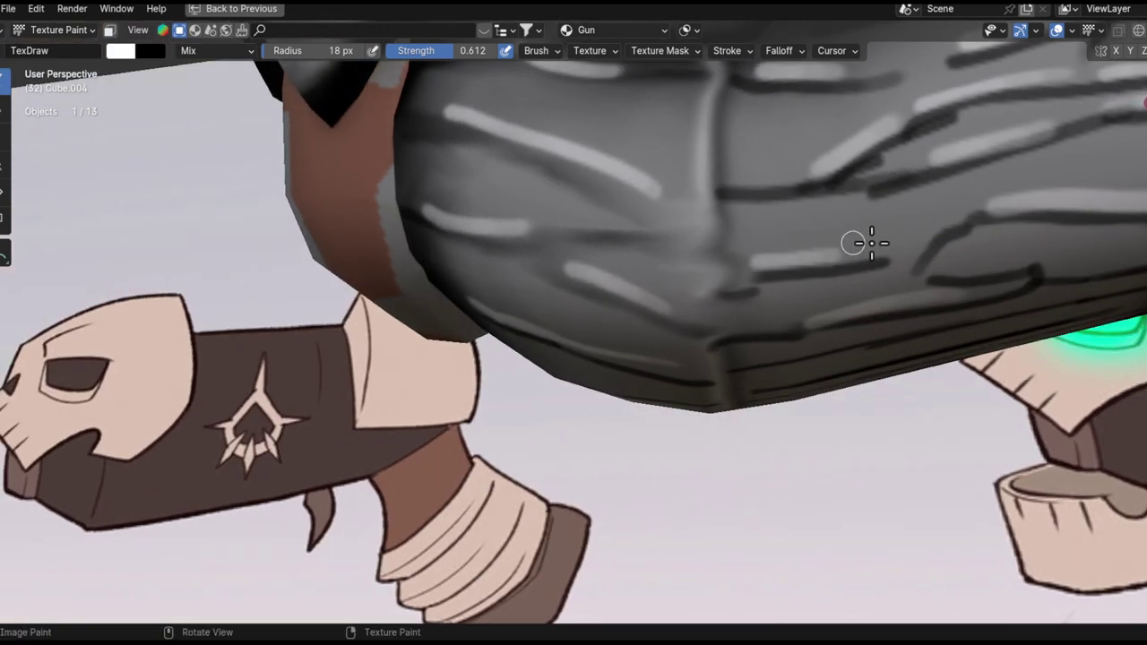
{"action": "middle_click_drag", "start_coordinate": [870, 243], "coordinate": [625, 252]}
{"action": "middle_click_drag", "start_coordinate": [704, 253], "coordinate": [758, 230]}
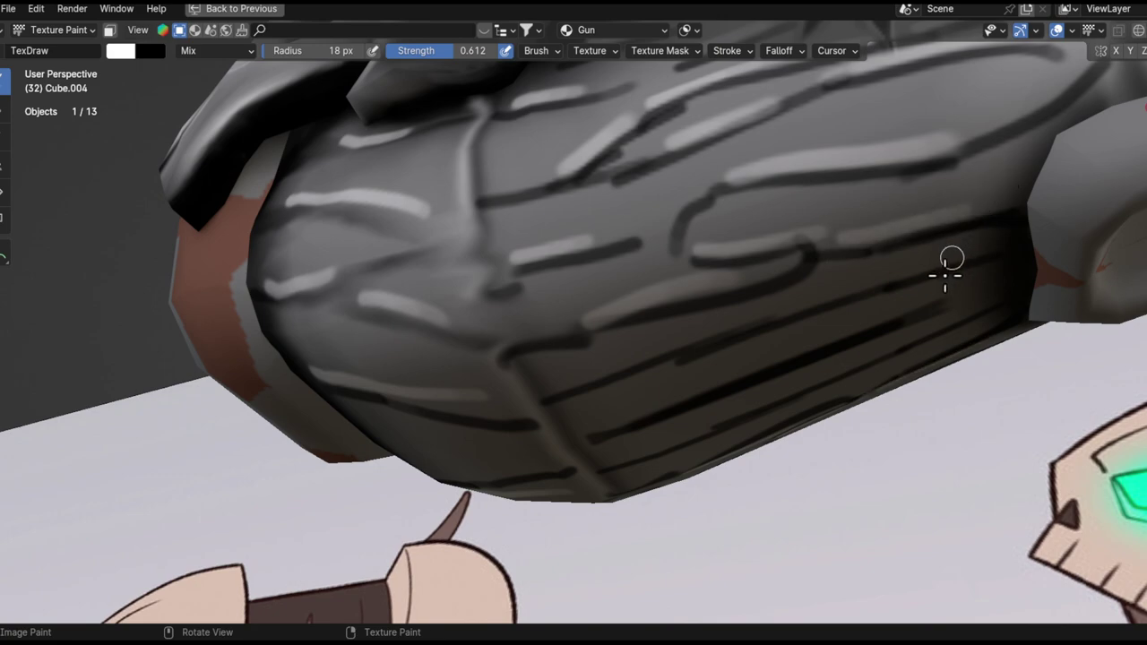
{"action": "middle_click_drag", "start_coordinate": [949, 259], "coordinate": [953, 255]}
{"action": "left_click_drag", "start_coordinate": [953, 255], "coordinate": [568, 397]}
{"action": "left_click_drag", "start_coordinate": [596, 434], "coordinate": [919, 297]}
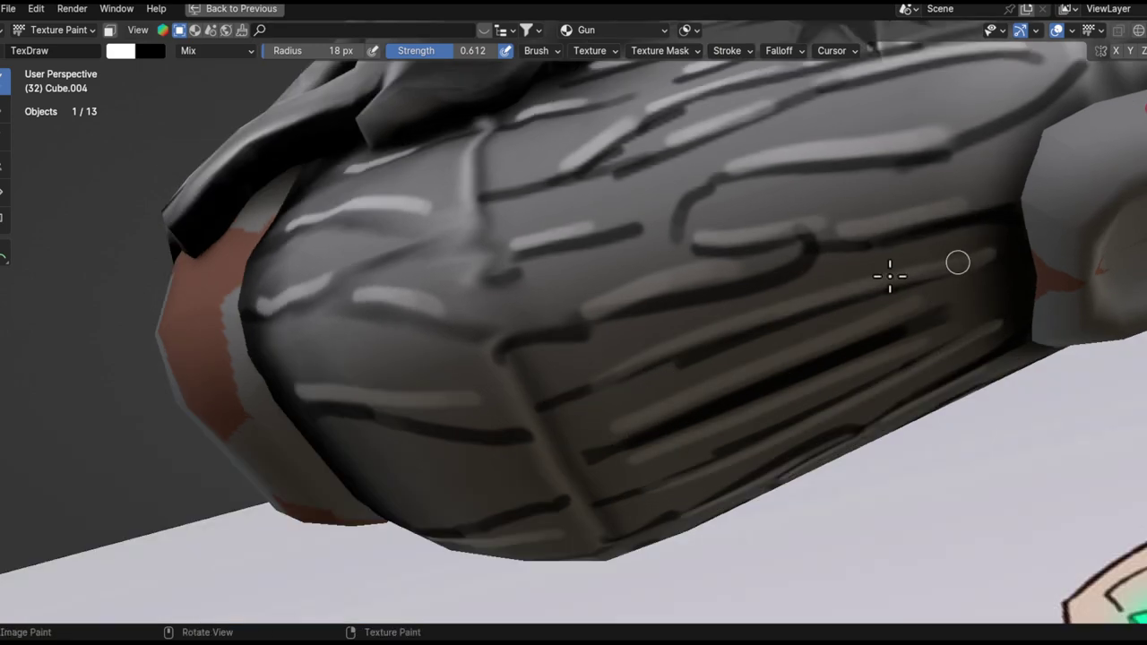
{"action": "middle_click_drag", "start_coordinate": [825, 316], "coordinate": [732, 310]}
{"action": "middle_click_drag", "start_coordinate": [786, 260], "coordinate": [679, 489], "text": "ctrl"}
{"action": "middle_click_drag", "start_coordinate": [619, 426], "coordinate": [726, 376], "text": "shift"}
- Switch to the Smear brush with a 42 px radius and blend the uppermost highlight beneath the skull's cheek
{"action": "left_click_drag", "start_coordinate": [732, 453], "coordinate": [727, 385], "text": "alt"}
{"action": "left_click_drag", "start_coordinate": [727, 385], "coordinate": [760, 269], "text": "ctrl+alt"}
{"action": "left_click_drag", "start_coordinate": [761, 356], "coordinate": [515, 331], "text": "ctrl+alt"}
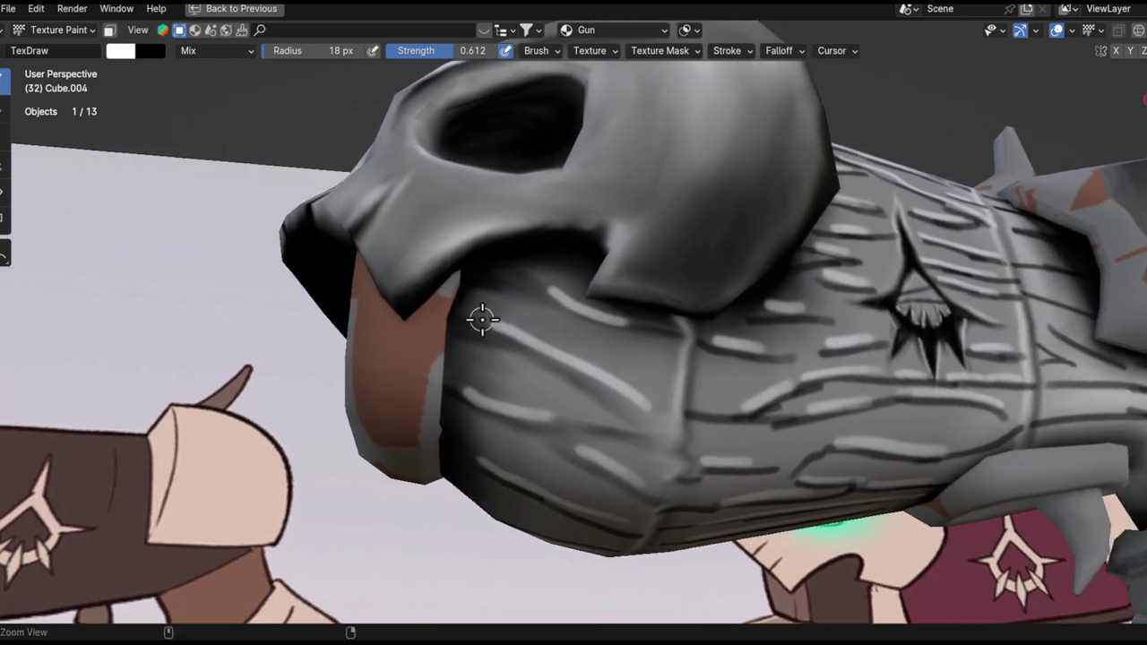
{"action": "left_click", "coordinate": [8, 115]}
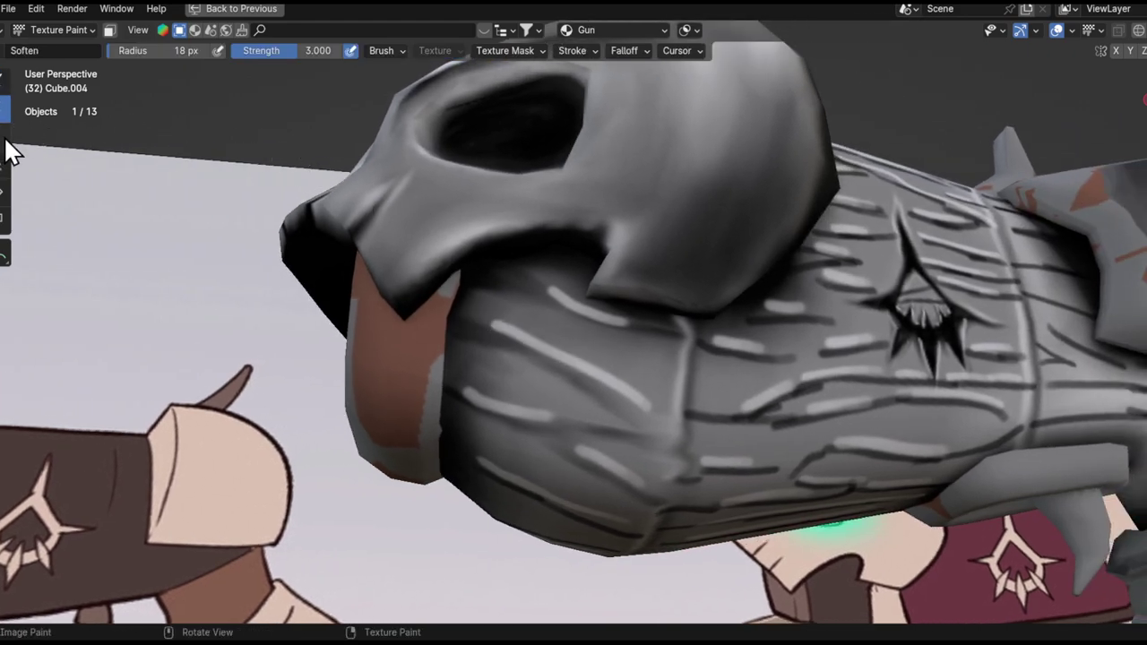
{"action": "left_click_drag", "start_coordinate": [594, 337], "coordinate": [627, 314], "text": "ctrl+alt"}
{"action": "mouse_move", "coordinate": [645, 325]}
{"action": "left_mouse_down", "text": "alt+shift"}
{"action": "mouse_move", "coordinate": [537, 318]}
{"action": "mouse_move", "coordinate": [479, 286]}
{"action": "left_mouse_up", "text": "alt+shift"}
{"action": "key", "text": "f"}
{"action": "left_click", "coordinate": [593, 315]}
{"action": "left_click_drag", "start_coordinate": [401, 255], "coordinate": [602, 343]}
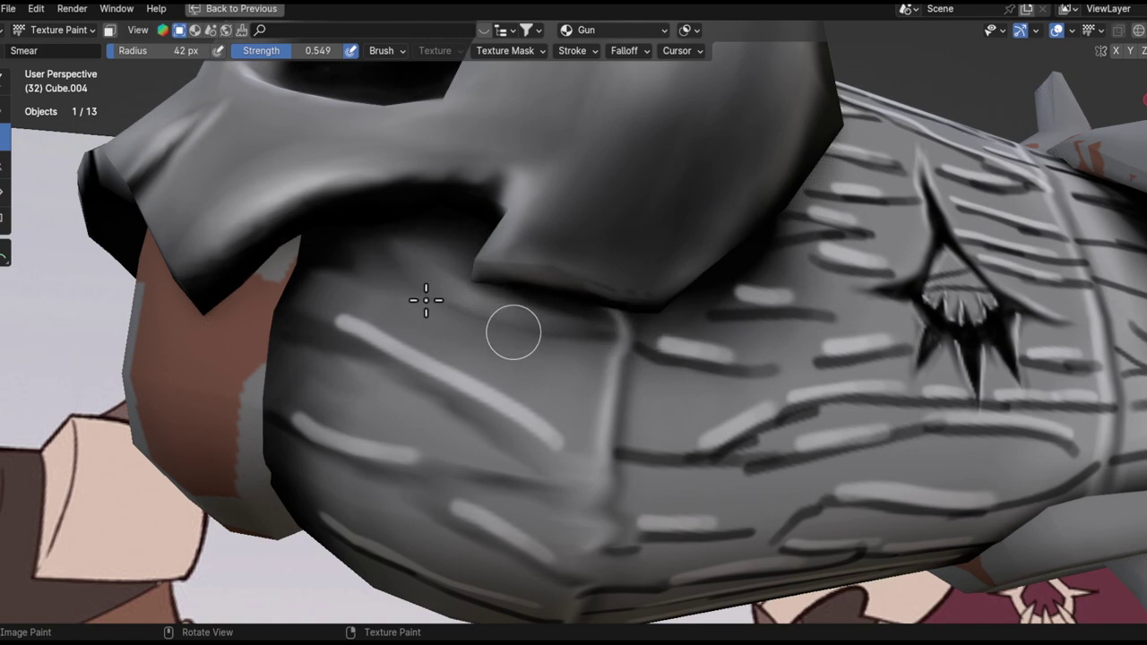
- Smear the long diagonal highlight on the front section into the surrounding grain at both ends
{"action": "left_click_drag", "start_coordinate": [536, 400], "coordinate": [423, 343]}
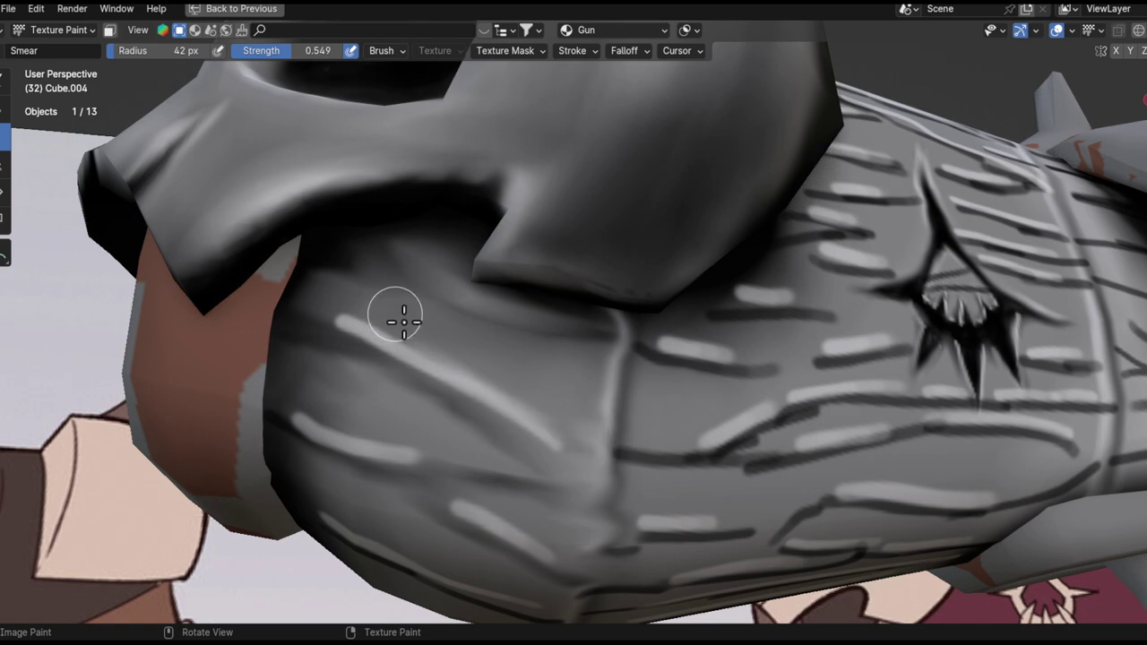
{"action": "middle_click_drag", "start_coordinate": [388, 325], "coordinate": [439, 317]}
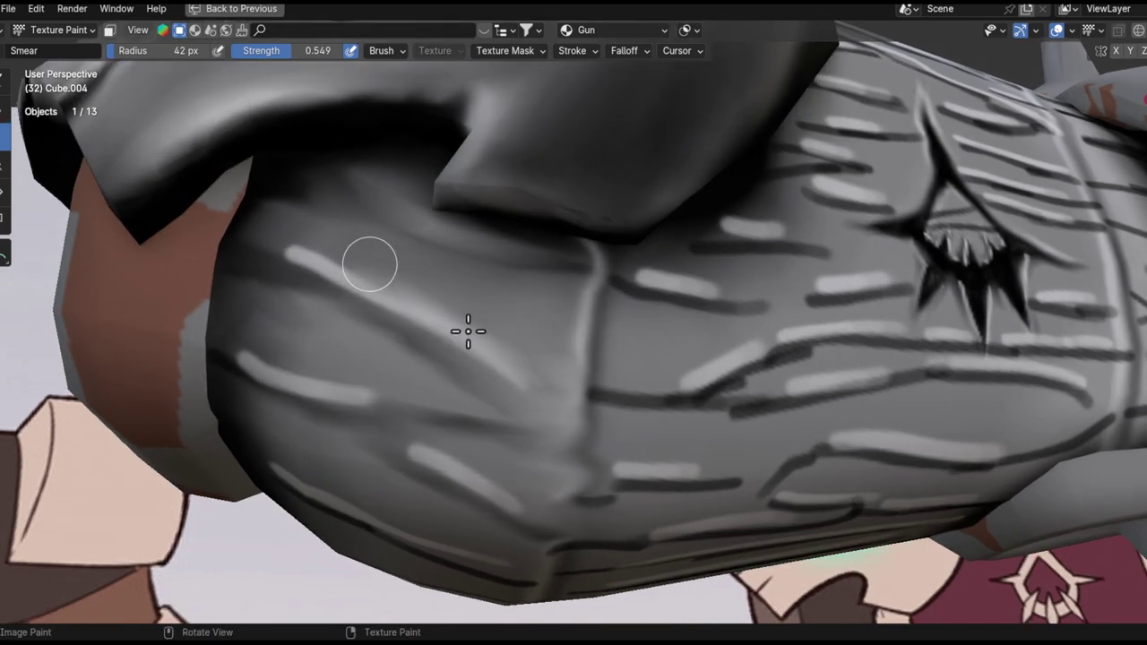
{"action": "middle_click_drag", "start_coordinate": [363, 262], "coordinate": [645, 356]}
{"action": "mouse_move", "coordinate": [455, 285]}
{"action": "left_mouse_down"}
{"action": "mouse_move", "coordinate": [486, 289]}
{"action": "mouse_move", "coordinate": [340, 238]}
{"action": "mouse_move", "coordinate": [647, 363]}
{"action": "left_mouse_up"}
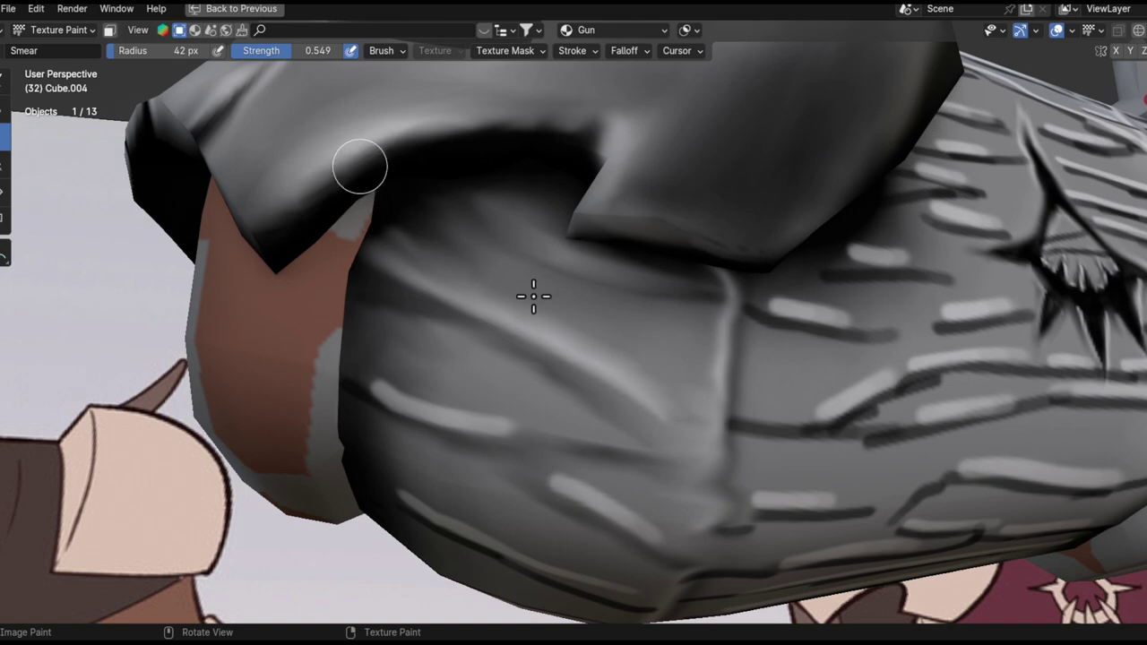
- Smear both ends of the second highlight on the front section into the surrounding grain
{"action": "left_click_drag", "start_coordinate": [389, 233], "coordinate": [637, 350]}
{"action": "key", "text": "ctrl+z"}
{"action": "middle_click_drag", "start_coordinate": [587, 276], "coordinate": [683, 570], "text": "ctrl"}
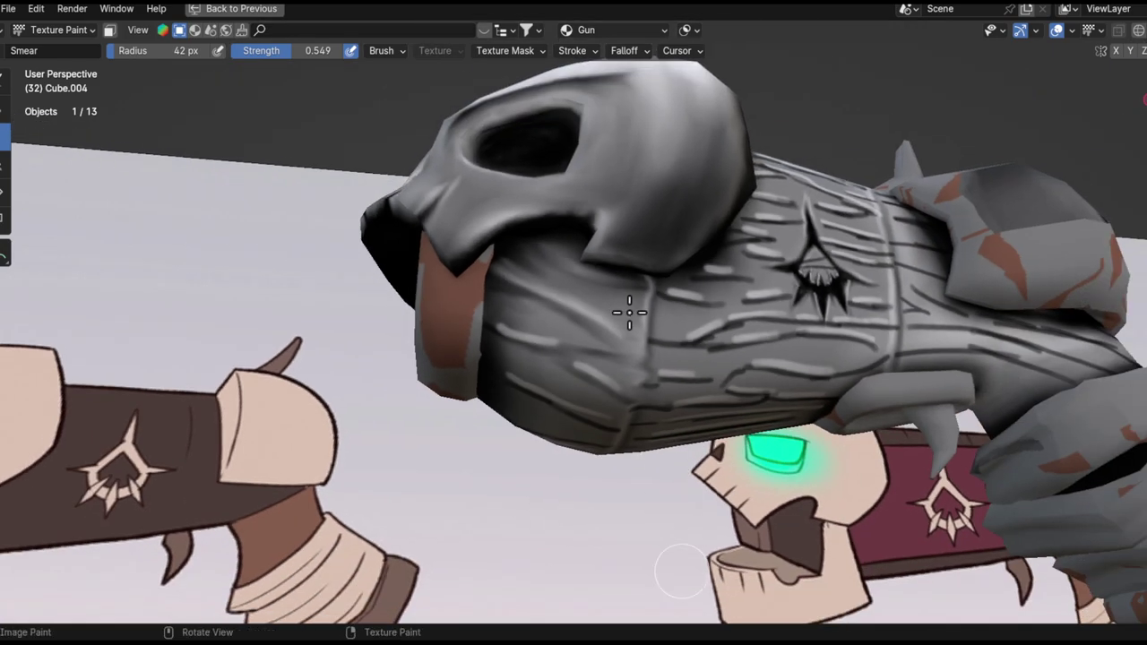
{"action": "scroll", "coordinate": [625, 307], "scroll_direction": "up", "scroll_amount": 5}
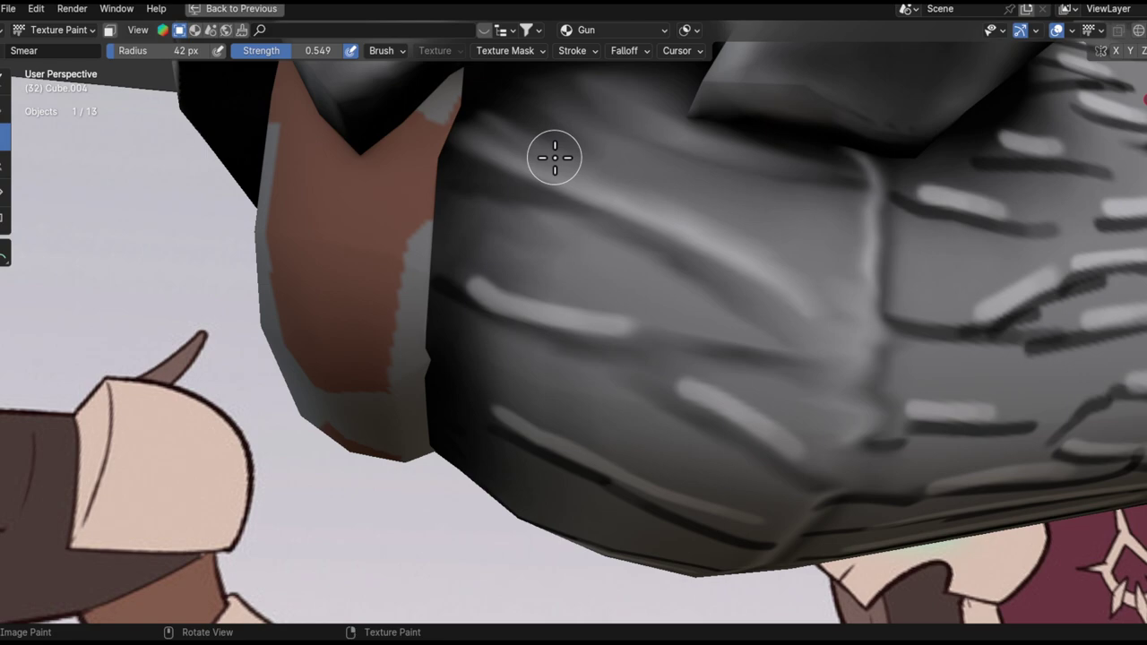
{"action": "mouse_move", "coordinate": [771, 266]}
{"action": "middle_mouse_down", "text": "ctrl"}
{"action": "mouse_move", "coordinate": [797, 320]}
{"action": "mouse_move", "coordinate": [850, 301]}
{"action": "mouse_move", "coordinate": [761, 204]}
{"action": "middle_mouse_up", "text": "ctrl"}
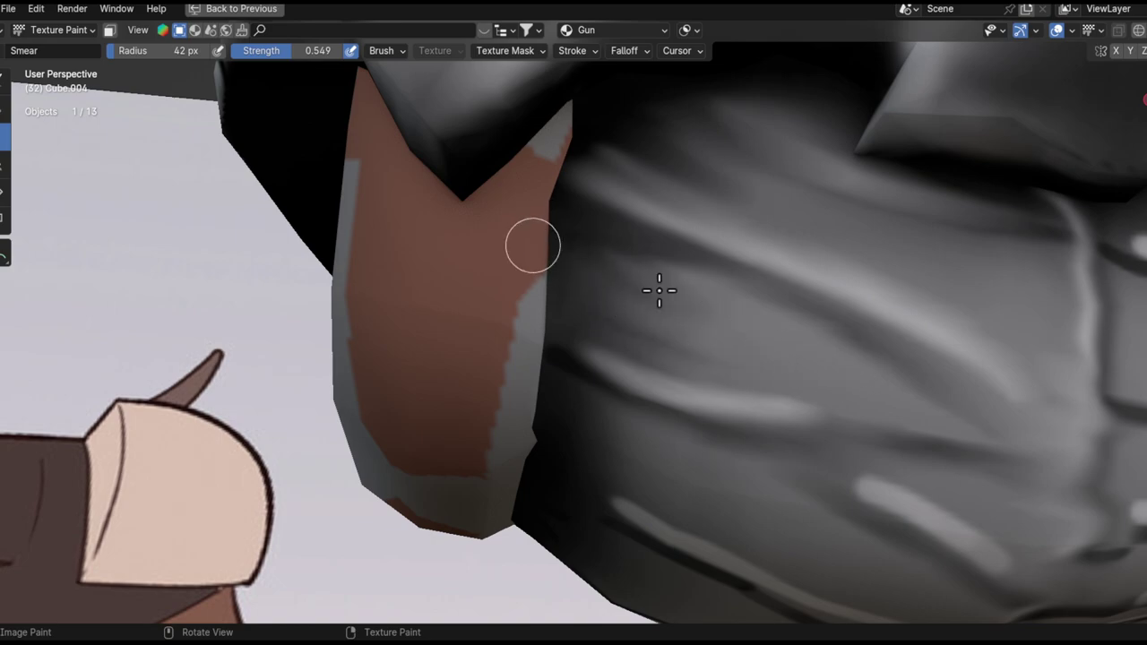
{"action": "scroll", "coordinate": [763, 326], "scroll_direction": "down", "scroll_amount": 5}
{"action": "middle_click_drag", "start_coordinate": [814, 537], "coordinate": [729, 328]}
{"action": "scroll", "coordinate": [729, 327], "scroll_direction": "up", "scroll_amount": 5}
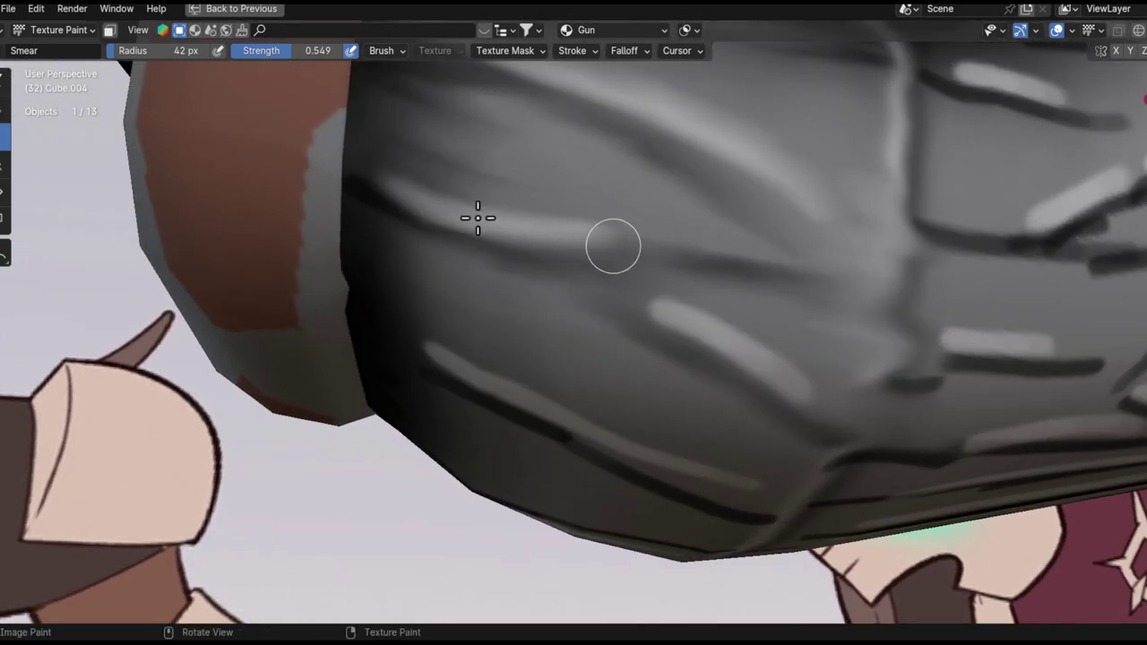
- Set the Smear brush to strength 0.859 and radius 77 px, and blend the lower highlights and seam on the front section
{"action": "key", "text": "shift+f"}
{"action": "left_click", "coordinate": [804, 347]}
{"action": "mouse_move", "coordinate": [799, 383]}
{"action": "left_mouse_down"}
{"action": "mouse_move", "coordinate": [546, 238]}
{"action": "mouse_move", "coordinate": [750, 328]}
{"action": "mouse_move", "coordinate": [606, 239]}
{"action": "mouse_move", "coordinate": [962, 492]}
{"action": "mouse_move", "coordinate": [724, 326]}
{"action": "mouse_move", "coordinate": [732, 310]}
{"action": "mouse_move", "coordinate": [901, 404]}
{"action": "mouse_move", "coordinate": [1000, 371]}
{"action": "left_mouse_up"}
{"action": "key", "text": "ctrl+z"}
{"action": "key", "text": "f"}
{"action": "left_click", "coordinate": [807, 334]}
{"action": "middle_click_drag", "start_coordinate": [1001, 371], "coordinate": [776, 376]}
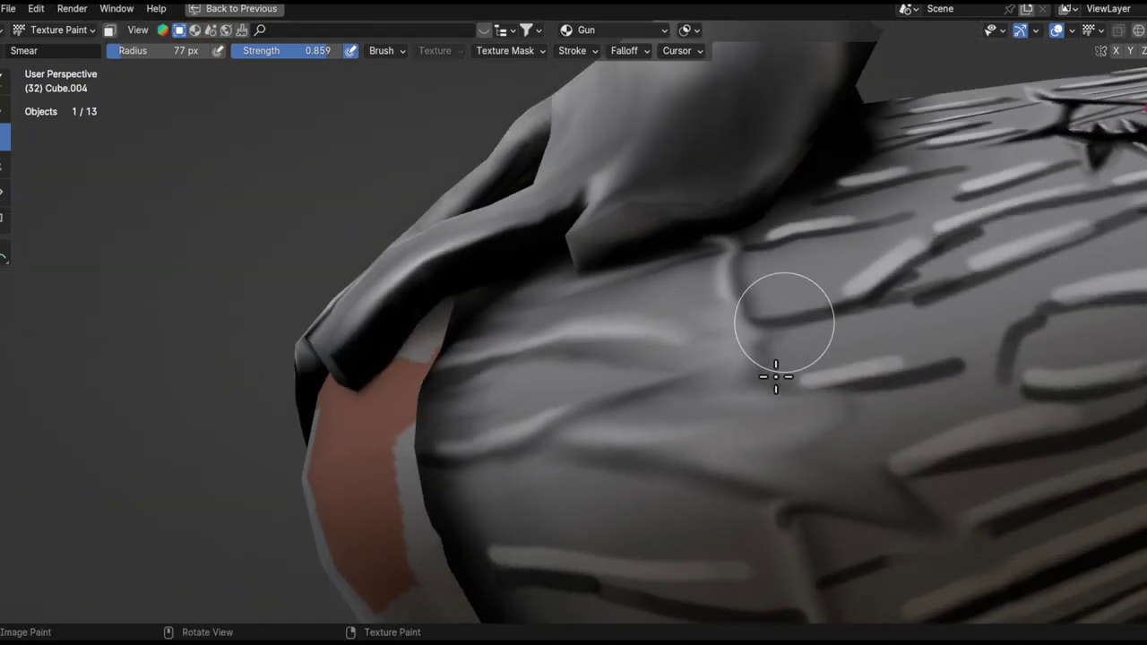
- Smear the highlights and dark grain lines across the underside of the front section
{"action": "mouse_move", "coordinate": [921, 456]}
{"action": "middle_mouse_down"}
{"action": "mouse_move", "coordinate": [768, 374]}
{"action": "mouse_move", "coordinate": [789, 389]}
{"action": "middle_mouse_up"}
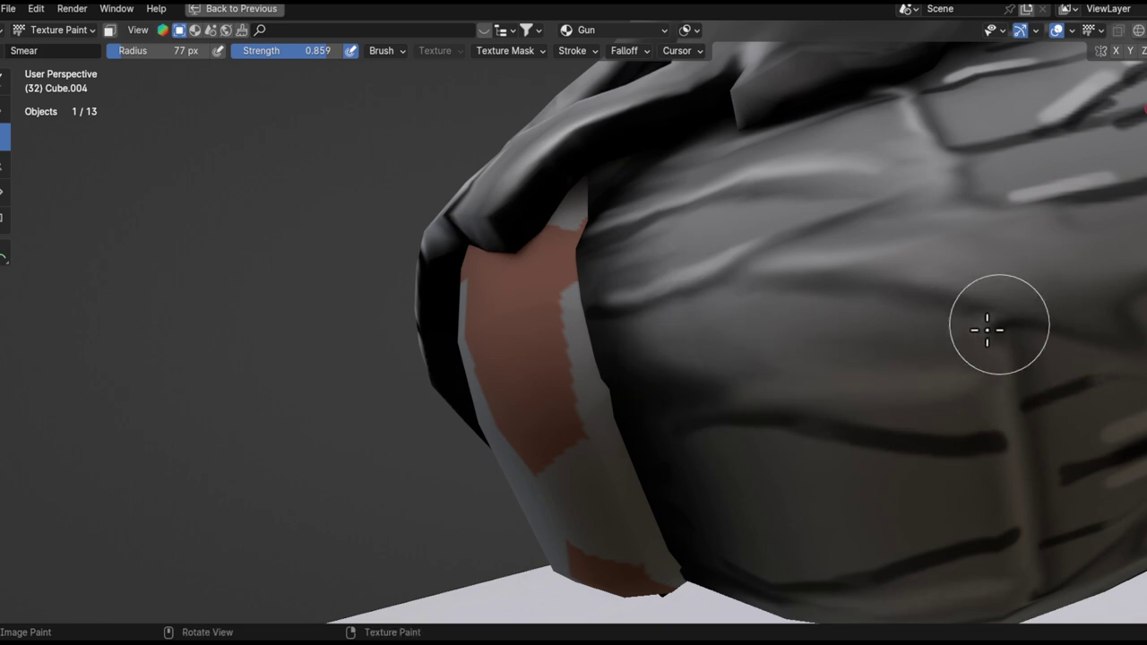
{"action": "middle_click_drag", "start_coordinate": [993, 325], "coordinate": [845, 274]}
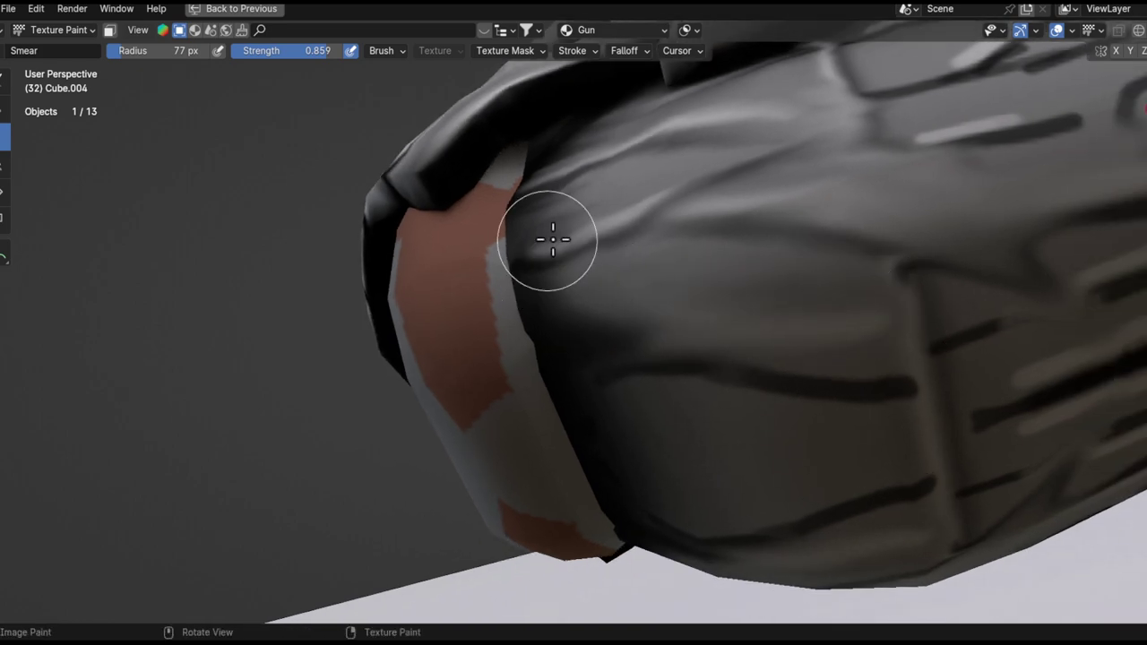
{"action": "middle_click_drag", "start_coordinate": [526, 314], "coordinate": [794, 389]}
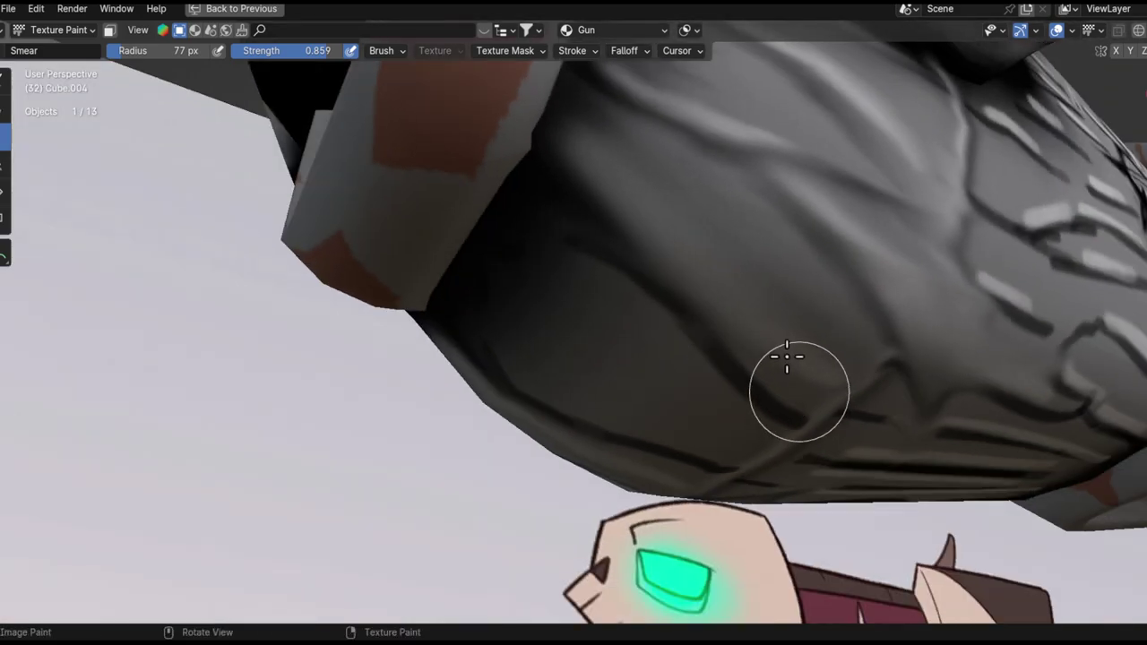
{"action": "mouse_move", "coordinate": [824, 289]}
{"action": "middle_mouse_down"}
{"action": "mouse_move", "coordinate": [807, 221]}
{"action": "mouse_move", "coordinate": [686, 161]}
{"action": "middle_mouse_up"}
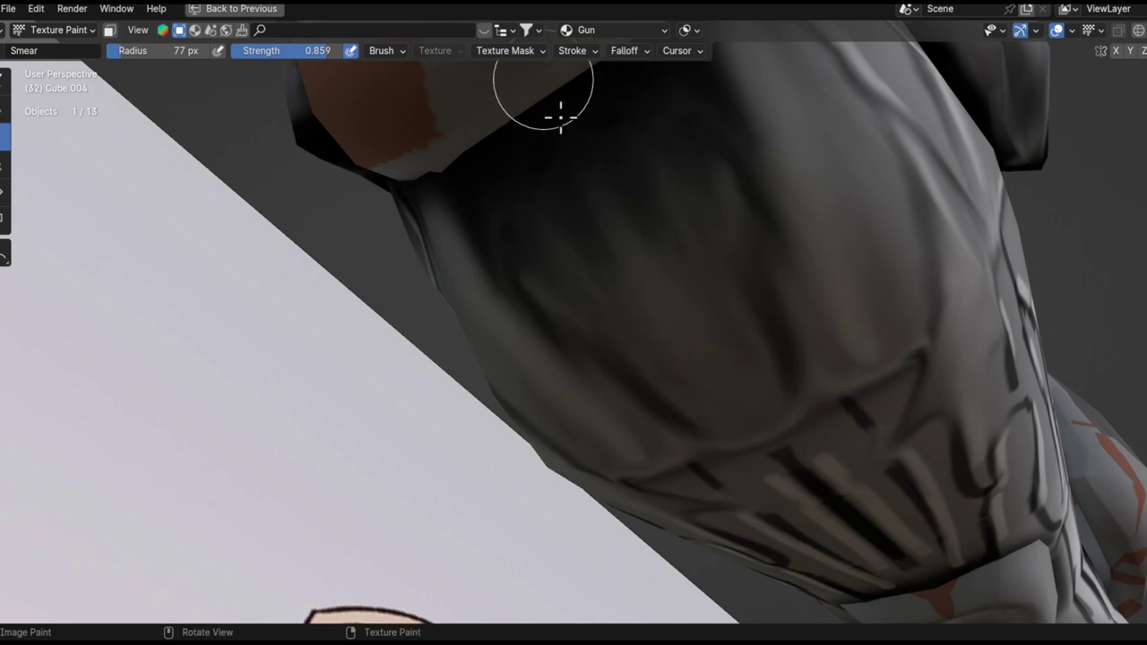
- Smear the grain marks just behind the lower end of the front seam along the body's lower side
{"action": "mouse_move", "coordinate": [797, 341]}
{"action": "middle_mouse_down"}
{"action": "mouse_move", "coordinate": [653, 284]}
{"action": "mouse_move", "coordinate": [937, 363]}
{"action": "mouse_move", "coordinate": [929, 292]}
{"action": "mouse_move", "coordinate": [909, 328]}
{"action": "middle_mouse_up"}
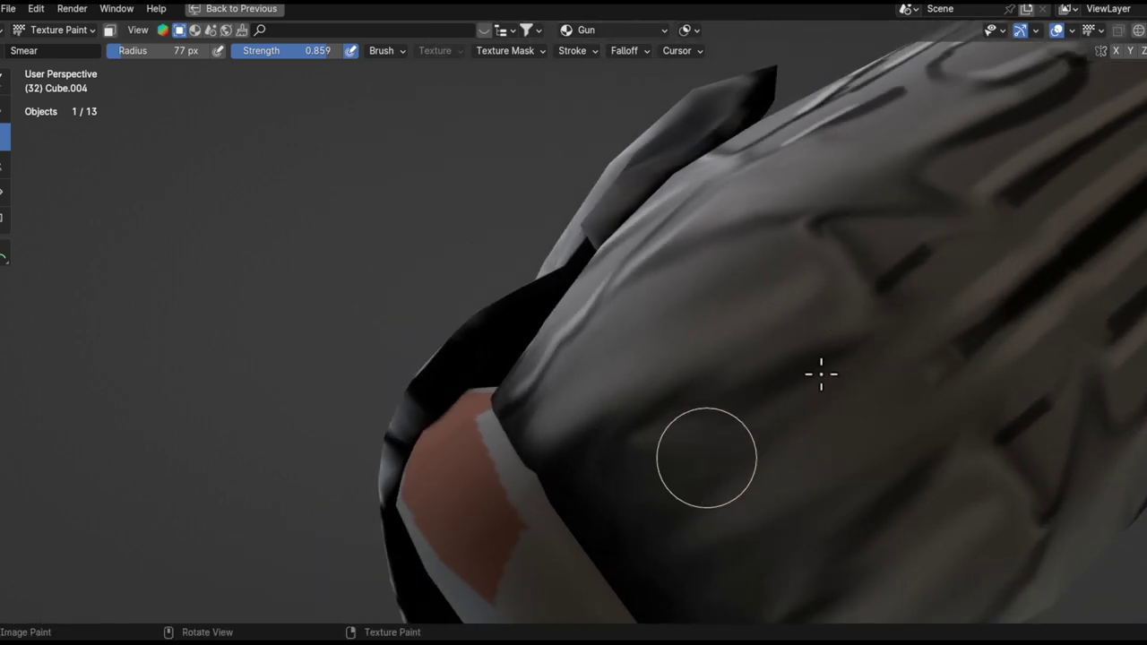
{"action": "mouse_move", "coordinate": [940, 236]}
{"action": "middle_mouse_down", "text": "shift"}
{"action": "mouse_move", "coordinate": [899, 241]}
{"action": "mouse_move", "coordinate": [837, 402]}
{"action": "mouse_move", "coordinate": [973, 267]}
{"action": "middle_mouse_up", "text": "shift"}
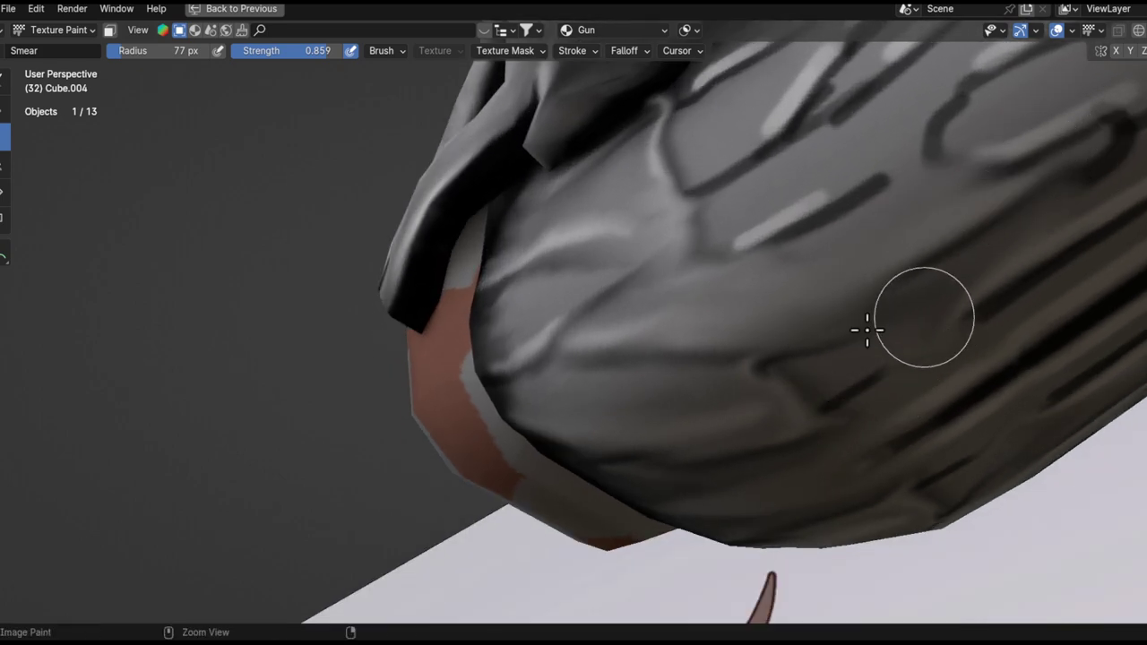
{"action": "left_click_drag", "start_coordinate": [878, 212], "coordinate": [839, 260], "text": "alt"}
{"action": "middle_click_drag", "start_coordinate": [838, 261], "coordinate": [762, 333], "text": "shift"}
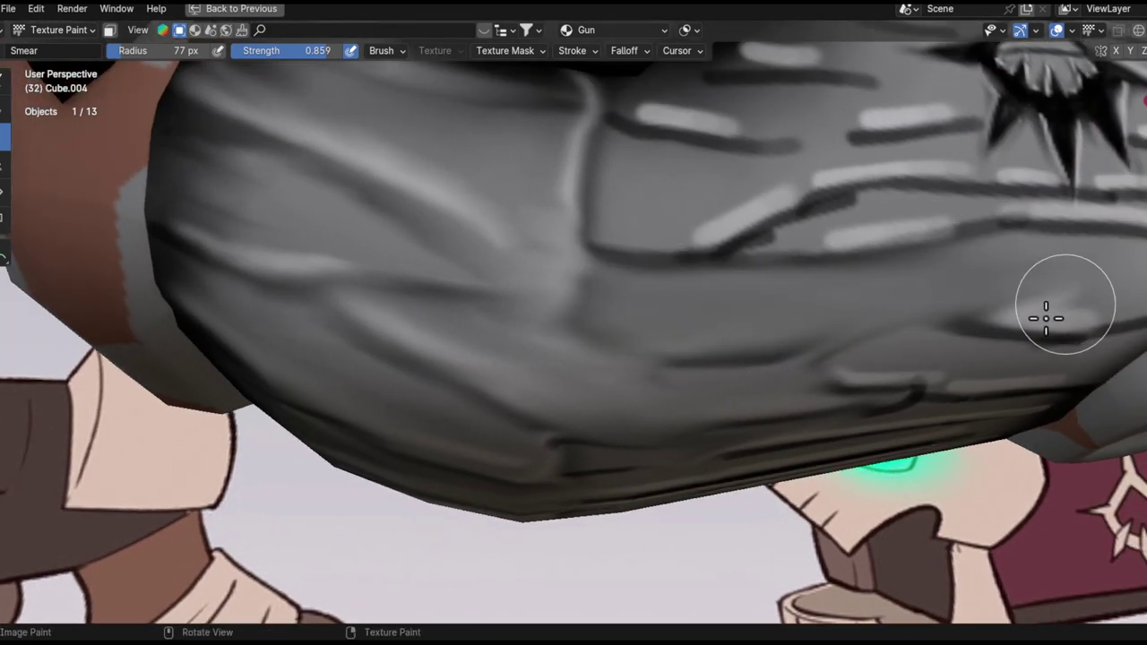
{"action": "middle_click_drag", "start_coordinate": [1049, 308], "coordinate": [761, 319]}
{"action": "mouse_move", "coordinate": [893, 250]}
{"action": "left_mouse_down"}
{"action": "mouse_move", "coordinate": [732, 256]}
{"action": "mouse_move", "coordinate": [881, 245]}
{"action": "mouse_move", "coordinate": [993, 253]}
{"action": "mouse_move", "coordinate": [939, 327]}
{"action": "left_mouse_up"}
{"action": "middle_click_drag", "start_coordinate": [938, 327], "coordinate": [961, 309], "text": "shift"}
- Smear the broken highlights of the long grain lines below the emblem into the dark strokes
{"action": "left_click_drag", "start_coordinate": [688, 271], "coordinate": [957, 237]}
{"action": "mouse_move", "coordinate": [957, 236]}
{"action": "left_mouse_down"}
{"action": "mouse_move", "coordinate": [671, 284]}
{"action": "mouse_move", "coordinate": [945, 264]}
{"action": "left_mouse_up"}
{"action": "middle_click_drag", "start_coordinate": [944, 263], "coordinate": [882, 292], "text": "shift"}
{"action": "left_click_drag", "start_coordinate": [882, 291], "coordinate": [787, 293]}
{"action": "mouse_move", "coordinate": [517, 332]}
{"action": "left_mouse_down"}
{"action": "mouse_move", "coordinate": [776, 266]}
{"action": "mouse_move", "coordinate": [857, 282]}
{"action": "left_mouse_up"}
- Smear the rear ends of the long grain lines across the rear seam, using a 29 px radius and a 44 px radius
{"action": "key", "text": "f"}
{"action": "left_click", "coordinate": [780, 307]}
{"action": "left_click_drag", "start_coordinate": [734, 294], "coordinate": [1010, 294]}
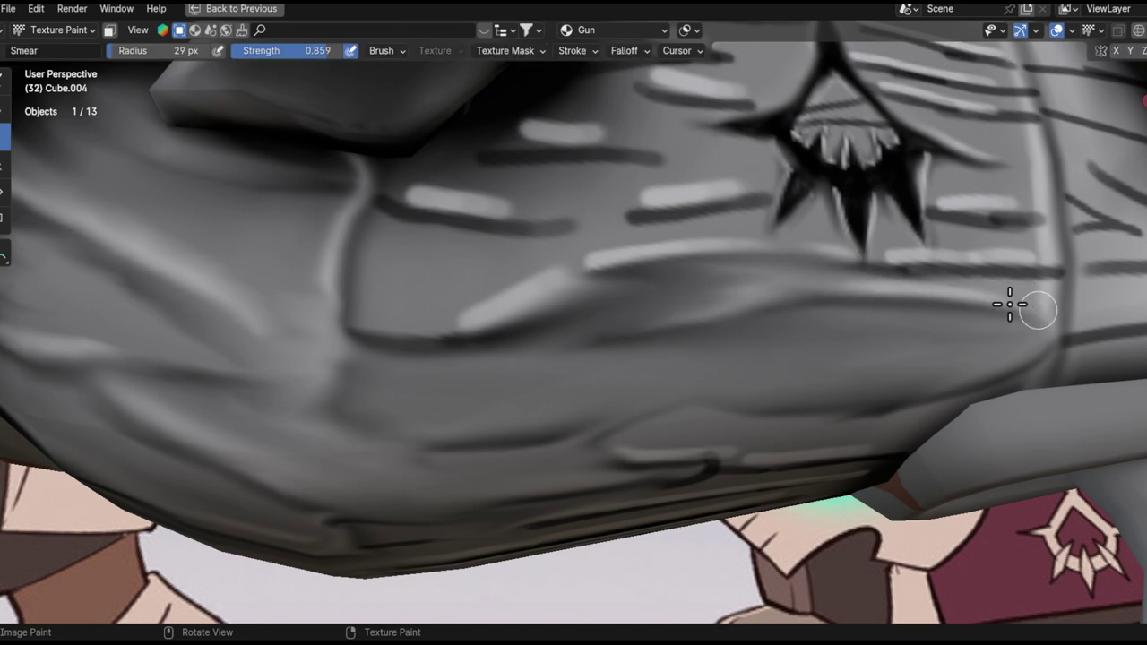
{"action": "key", "text": "f"}
{"action": "left_click", "coordinate": [1016, 299]}
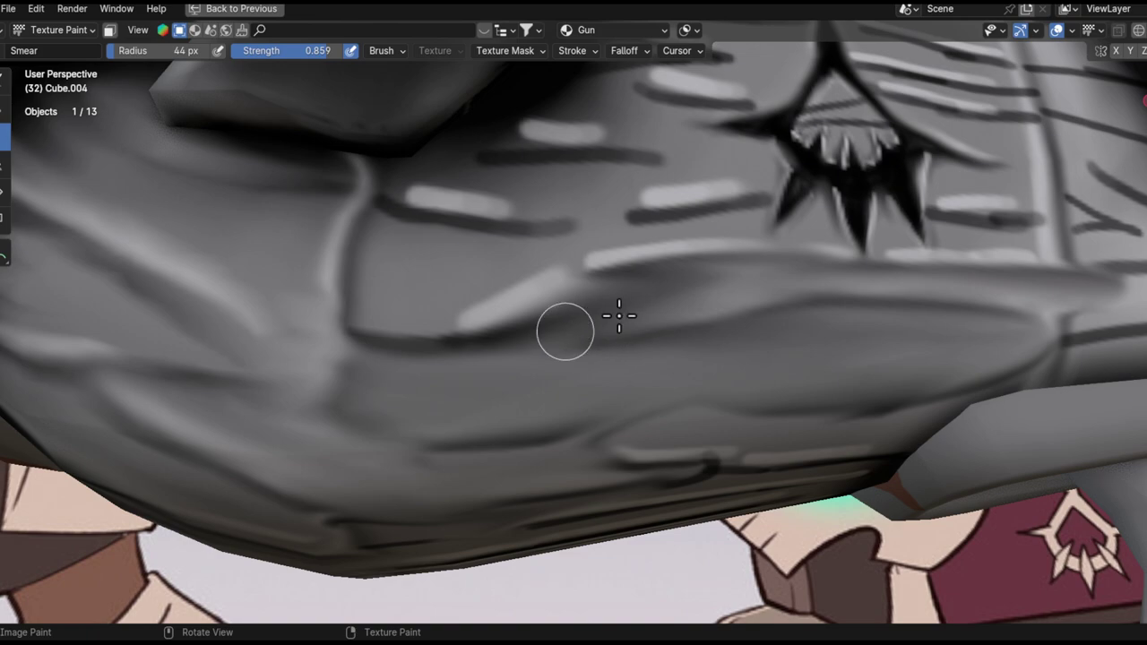
- Smear the diagonal highlight and dark grain line directly behind the front seam into soft folds
{"action": "middle_click_drag", "start_coordinate": [591, 315], "coordinate": [721, 400], "text": "shift"}
{"action": "left_click_drag", "start_coordinate": [618, 410], "coordinate": [816, 320]}
{"action": "left_click_drag", "start_coordinate": [740, 340], "coordinate": [843, 299]}
{"action": "mouse_move", "coordinate": [495, 381]}
{"action": "left_mouse_down"}
{"action": "mouse_move", "coordinate": [752, 351]}
{"action": "mouse_move", "coordinate": [766, 338]}
{"action": "left_mouse_up"}
{"action": "left_click_drag", "start_coordinate": [472, 344], "coordinate": [793, 329]}
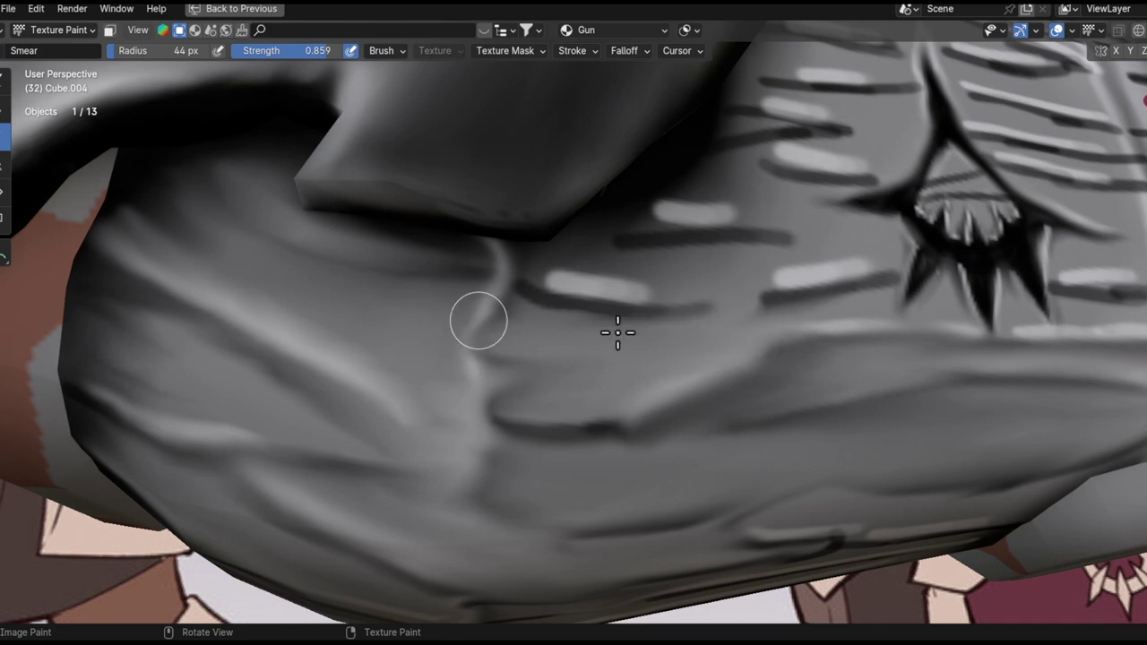
- Smear the middle stretch of the front seam into the grain on both sides
{"action": "mouse_move", "coordinate": [421, 349]}
{"action": "left_mouse_down"}
{"action": "mouse_move", "coordinate": [695, 352]}
{"action": "mouse_move", "coordinate": [676, 358]}
{"action": "left_mouse_up"}
{"action": "left_click_drag", "start_coordinate": [435, 368], "coordinate": [694, 356]}
{"action": "left_click_drag", "start_coordinate": [407, 394], "coordinate": [733, 377]}
{"action": "left_click_drag", "start_coordinate": [606, 353], "coordinate": [620, 622], "text": "ctrl+alt"}
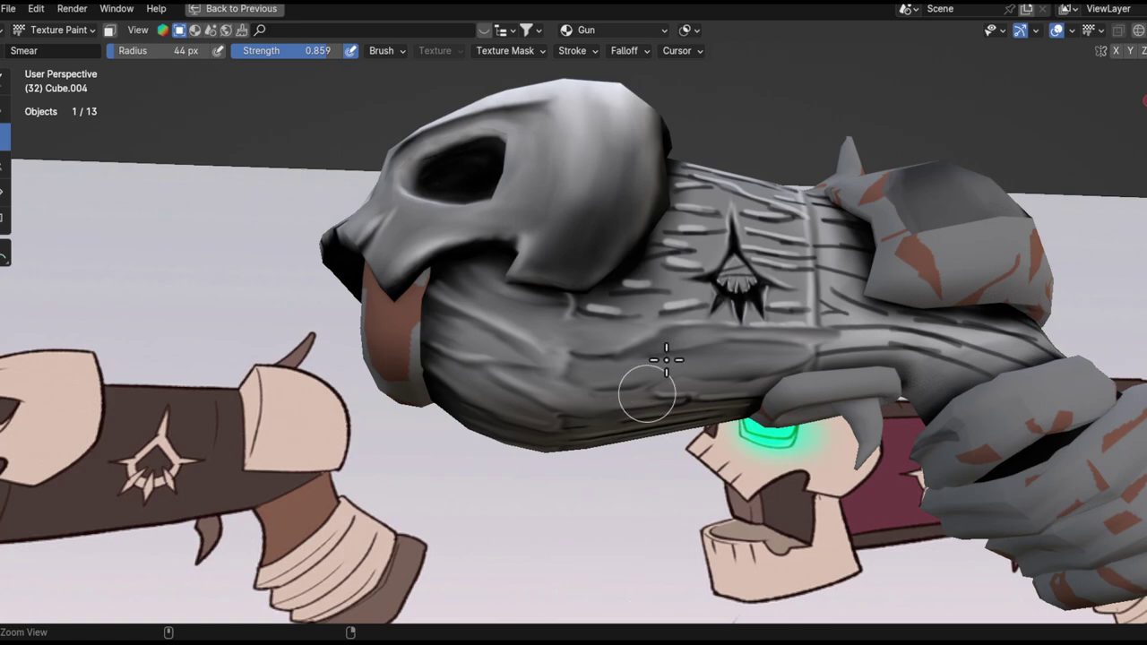
- Smear the grain on the lower side around the faded front seam into continuous folds
{"action": "mouse_move", "coordinate": [666, 359]}
{"action": "left_mouse_down", "text": "ctrl+alt"}
{"action": "mouse_move", "coordinate": [627, 548]}
{"action": "mouse_move", "coordinate": [667, 208]}
{"action": "mouse_move", "coordinate": [595, 148]}
{"action": "left_mouse_up", "text": "ctrl+alt"}
{"action": "left_click_drag", "start_coordinate": [586, 343], "coordinate": [557, 274], "text": "alt"}
{"action": "left_click_drag", "start_coordinate": [466, 354], "coordinate": [612, 371]}
{"action": "left_click_drag", "start_coordinate": [452, 382], "coordinate": [634, 370]}
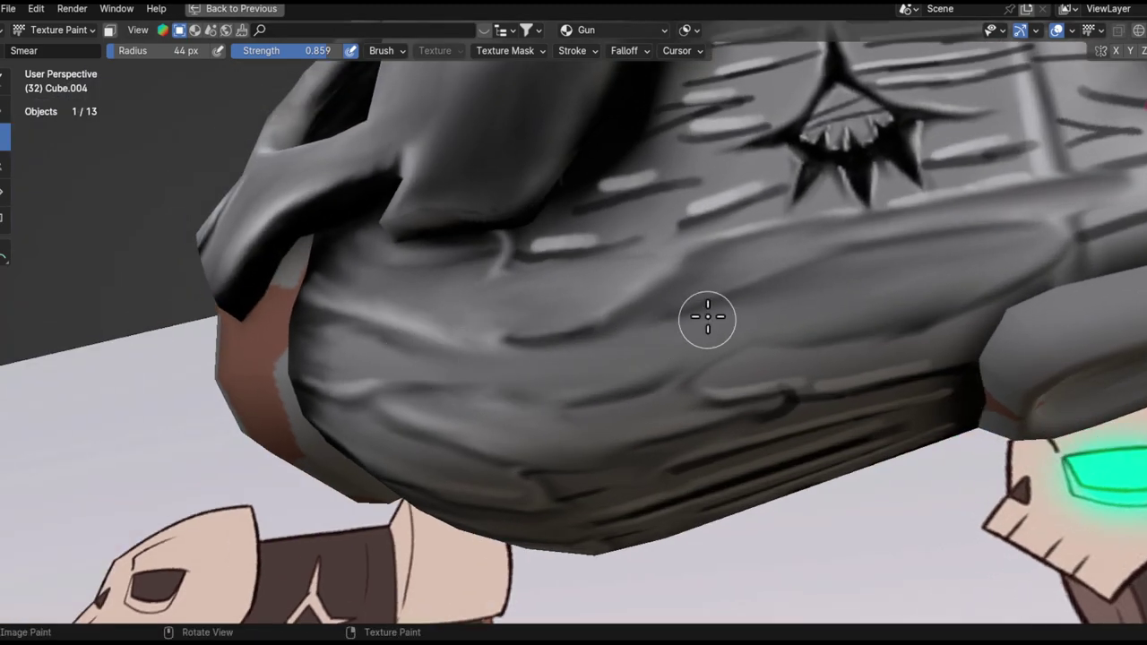
{"action": "left_click_drag", "start_coordinate": [597, 333], "coordinate": [736, 394], "text": "alt"}
{"action": "left_click_drag", "start_coordinate": [743, 248], "coordinate": [635, 416], "text": "alt+shift"}
{"action": "mouse_move", "coordinate": [535, 427]}
{"action": "left_mouse_down", "text": "alt"}
{"action": "mouse_move", "coordinate": [412, 408]}
{"action": "mouse_move", "coordinate": [827, 272]}
{"action": "left_mouse_up", "text": "alt"}
{"action": "left_click_drag", "start_coordinate": [523, 344], "coordinate": [681, 386]}
{"action": "mouse_move", "coordinate": [476, 361]}
{"action": "left_mouse_down"}
{"action": "mouse_move", "coordinate": [742, 386]}
{"action": "mouse_move", "coordinate": [726, 622]}
{"action": "mouse_move", "coordinate": [716, 607]}
{"action": "left_mouse_up"}
- Set the Smear radius to 37 px and blend the seam's upper tip and the adjacent highlights beneath the skull's cheek
{"action": "left_click_drag", "start_coordinate": [758, 469], "coordinate": [773, 276], "text": "ctrl+alt"}
{"action": "mouse_move", "coordinate": [713, 312]}
{"action": "left_mouse_down", "text": "alt+shift"}
{"action": "mouse_move", "coordinate": [898, 343]}
{"action": "mouse_move", "coordinate": [748, 285]}
{"action": "left_mouse_up", "text": "alt+shift"}
{"action": "key", "text": "f"}
{"action": "left_click", "coordinate": [794, 301]}
{"action": "left_click_drag", "start_coordinate": [575, 251], "coordinate": [790, 297]}
{"action": "key", "text": "ctrl+z"}
{"action": "key", "text": "f"}
{"action": "left_click", "coordinate": [674, 294]}
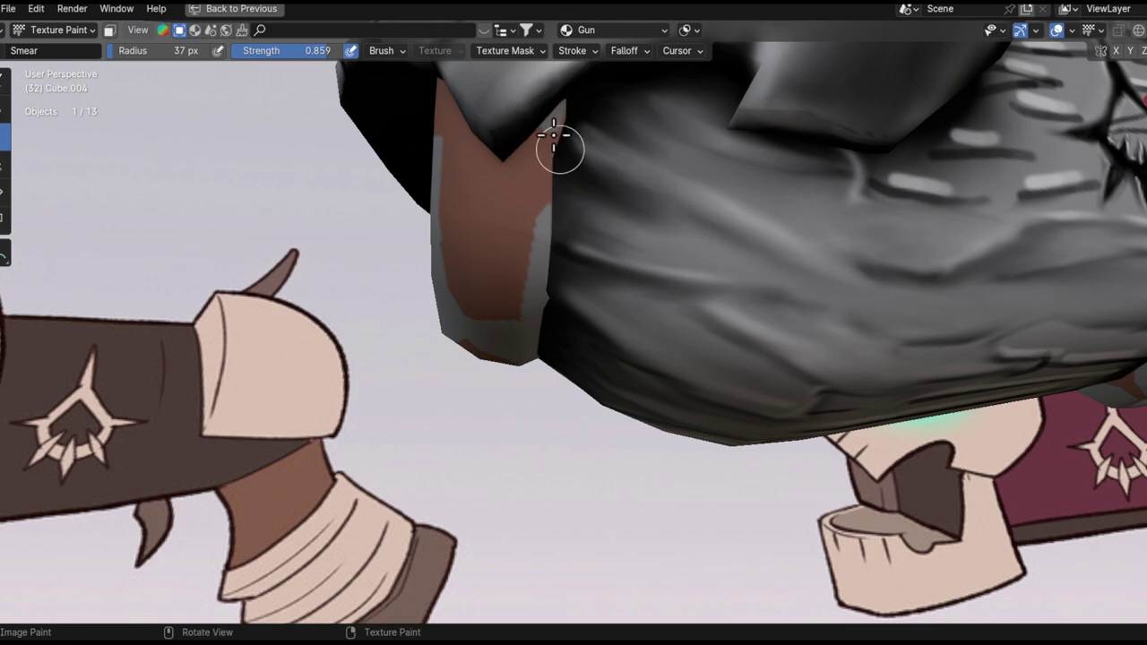
{"action": "left_click_drag", "start_coordinate": [760, 250], "coordinate": [810, 311], "text": "ctrl+alt"}
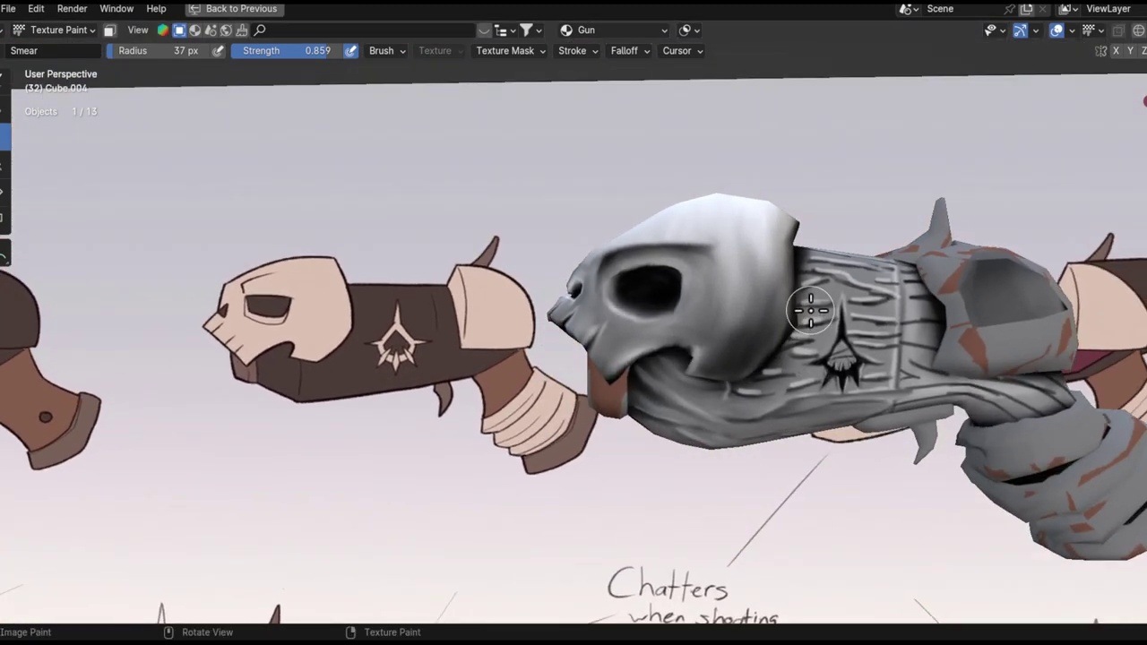
{"action": "scroll", "coordinate": [807, 366], "scroll_direction": "up", "scroll_amount": 5}
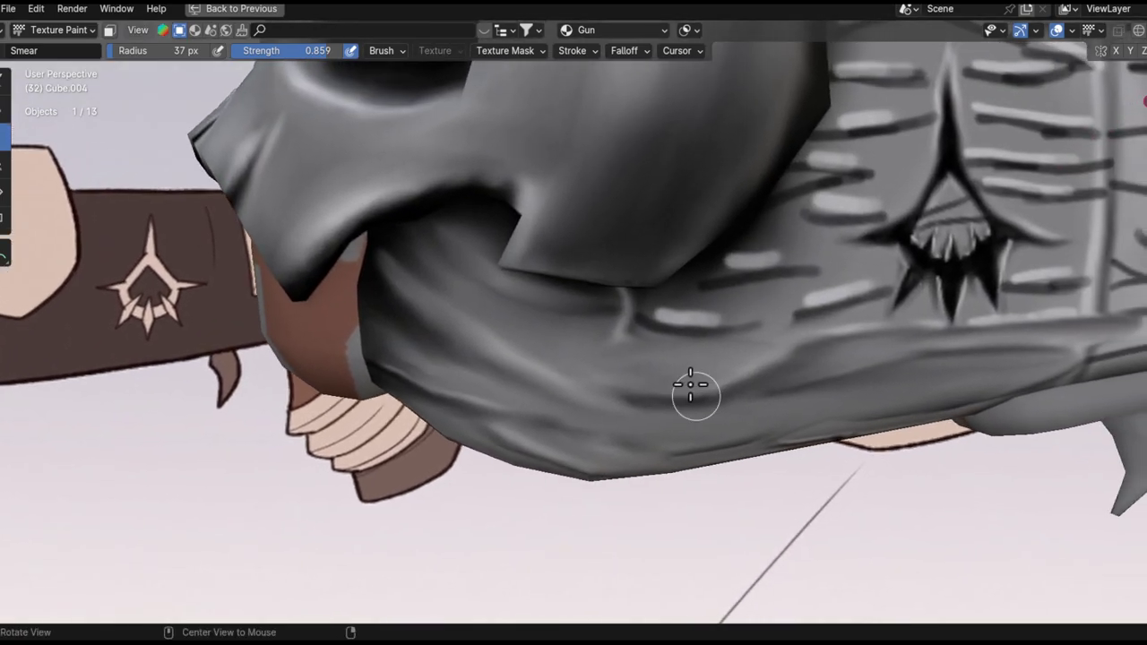
{"action": "key", "text": "ctrl+z"}
{"action": "left_click_drag", "start_coordinate": [786, 315], "coordinate": [470, 323]}
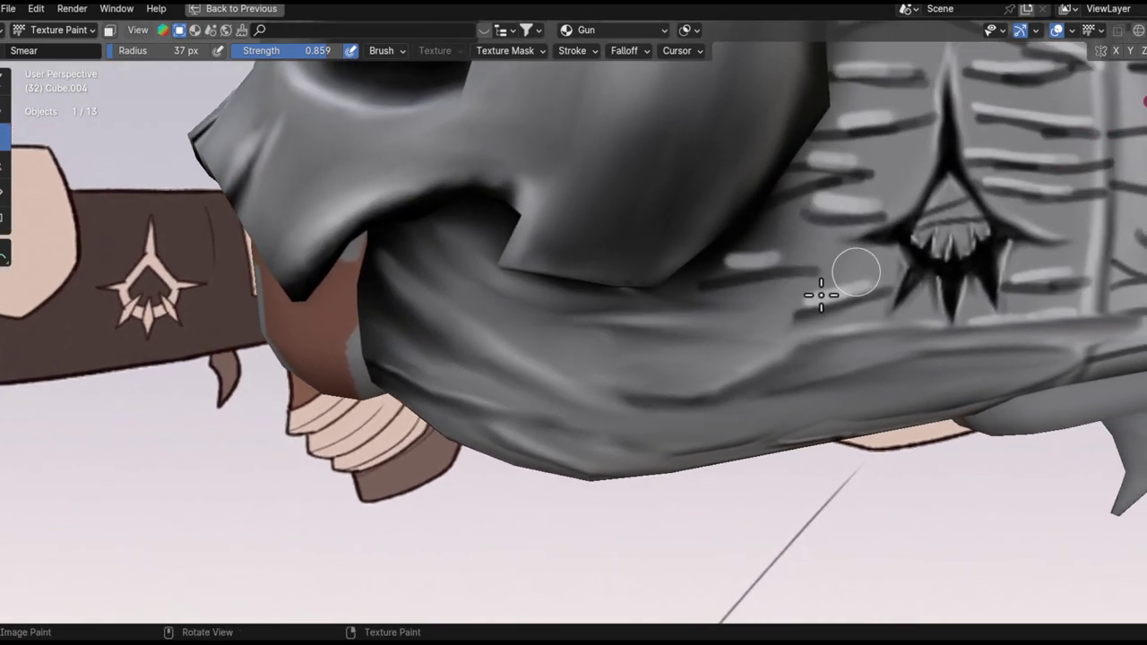
- Smear the short highlight and dark line between the cheek's tip and the emblem's lower spikes into the grain
{"action": "mouse_move", "coordinate": [568, 391]}
{"action": "middle_mouse_down"}
{"action": "mouse_move", "coordinate": [588, 392]}
{"action": "mouse_move", "coordinate": [645, 328]}
{"action": "middle_mouse_up"}
{"action": "scroll", "coordinate": [663, 333], "scroll_direction": "up", "scroll_amount": 2}
{"action": "scroll", "coordinate": [721, 327], "scroll_direction": "up", "scroll_amount": 2}
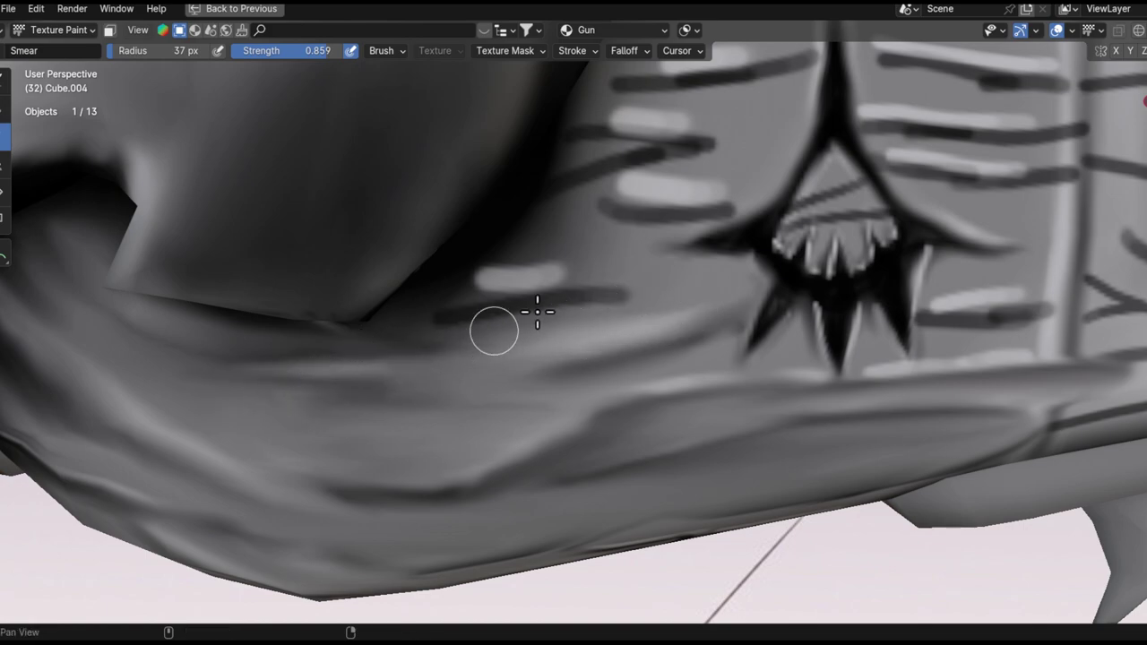
{"action": "middle_click_drag", "start_coordinate": [537, 311], "coordinate": [393, 363]}
{"action": "left_click_drag", "start_coordinate": [593, 362], "coordinate": [568, 367]}
{"action": "middle_click_drag", "start_coordinate": [586, 353], "coordinate": [651, 330]}
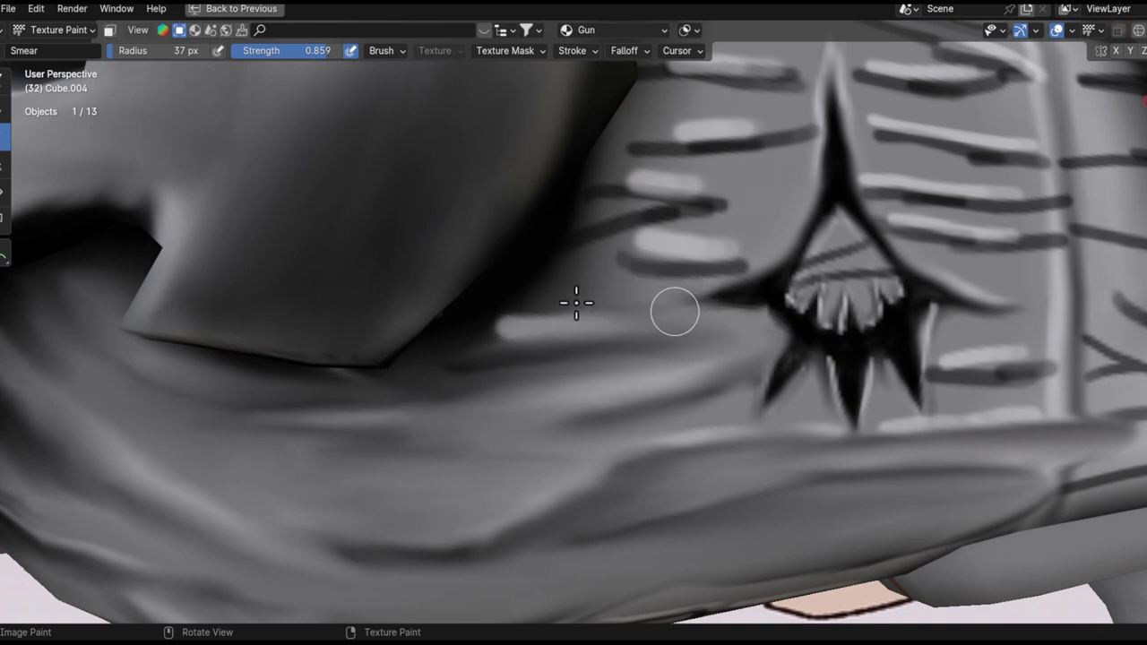
{"action": "mouse_move", "coordinate": [735, 326]}
{"action": "left_mouse_down"}
{"action": "mouse_move", "coordinate": [332, 402]}
{"action": "mouse_move", "coordinate": [615, 312]}
{"action": "left_mouse_up"}
{"action": "left_click_drag", "start_coordinate": [533, 351], "coordinate": [238, 454]}
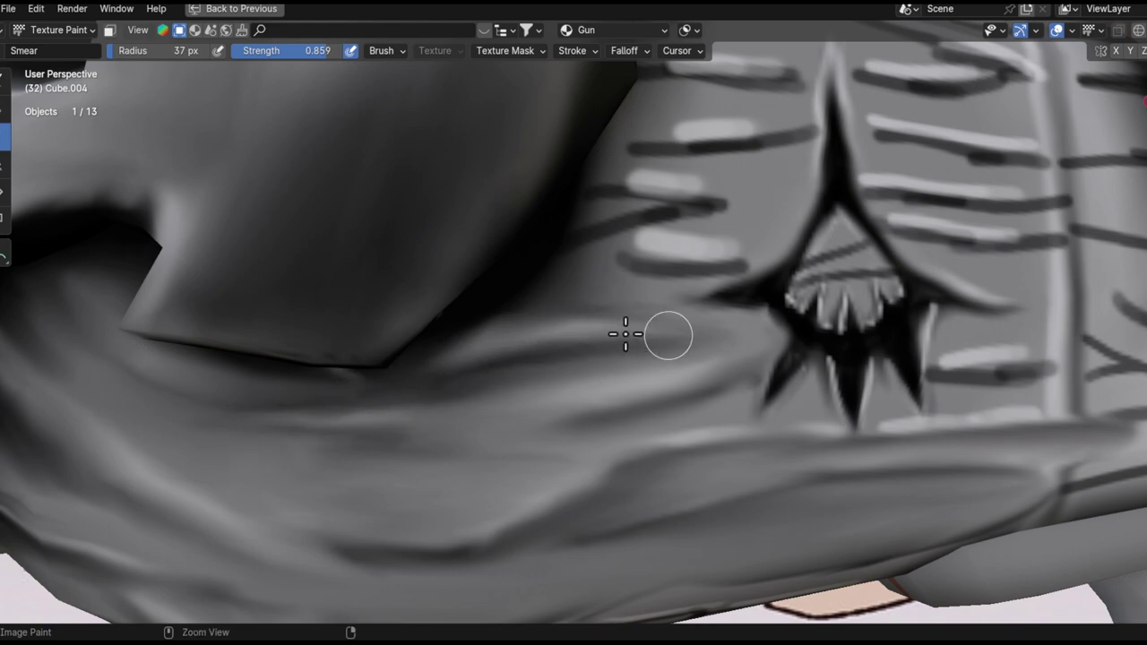
- Smear the curved grain line and its highlights along the body's lower side edge
{"action": "mouse_move", "coordinate": [614, 332]}
{"action": "left_mouse_down", "text": "ctrl+alt"}
{"action": "mouse_move", "coordinate": [548, 440]}
{"action": "mouse_move", "coordinate": [614, 334]}
{"action": "mouse_move", "coordinate": [546, 278]}
{"action": "left_mouse_up", "text": "ctrl+alt"}
{"action": "left_click_drag", "start_coordinate": [529, 305], "coordinate": [546, 266], "text": "alt"}
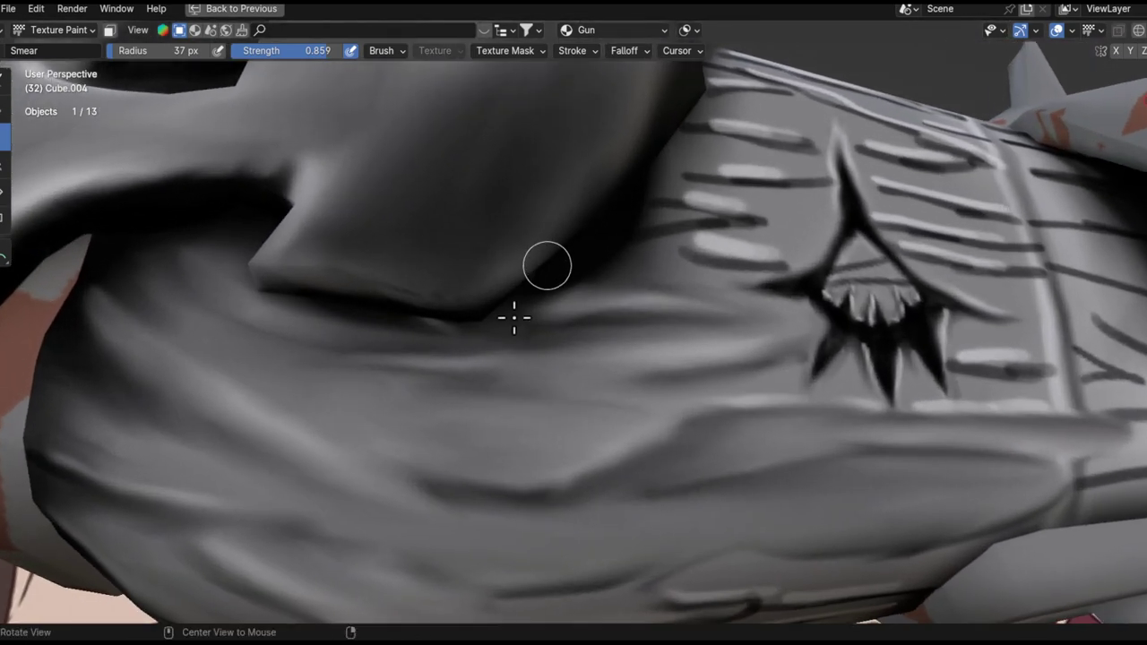
{"action": "middle_click_drag", "start_coordinate": [586, 345], "coordinate": [262, 346], "text": "ctrl"}
{"action": "middle_click_drag", "start_coordinate": [532, 309], "coordinate": [459, 255], "text": "ctrl"}
{"action": "left_click_drag", "start_coordinate": [460, 255], "coordinate": [875, 253]}
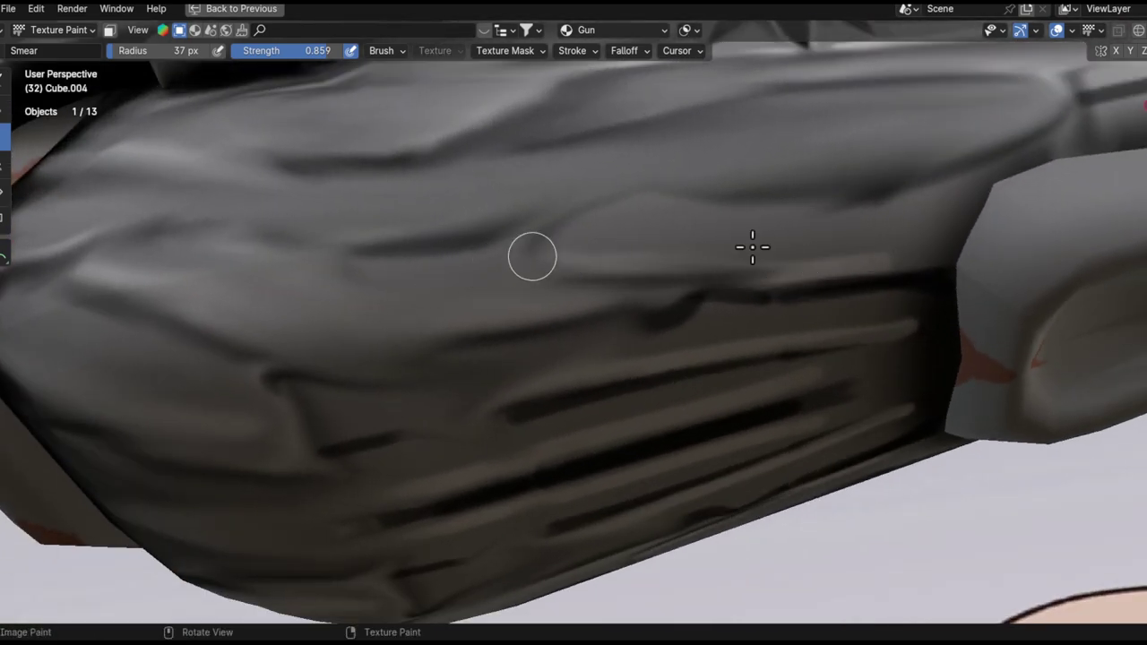
- Smear the dark and light grain strokes on the underside from the front seam to the trigger guard
{"action": "mouse_move", "coordinate": [881, 271]}
{"action": "middle_mouse_down"}
{"action": "mouse_move", "coordinate": [732, 330]}
{"action": "mouse_move", "coordinate": [896, 295]}
{"action": "middle_mouse_up"}
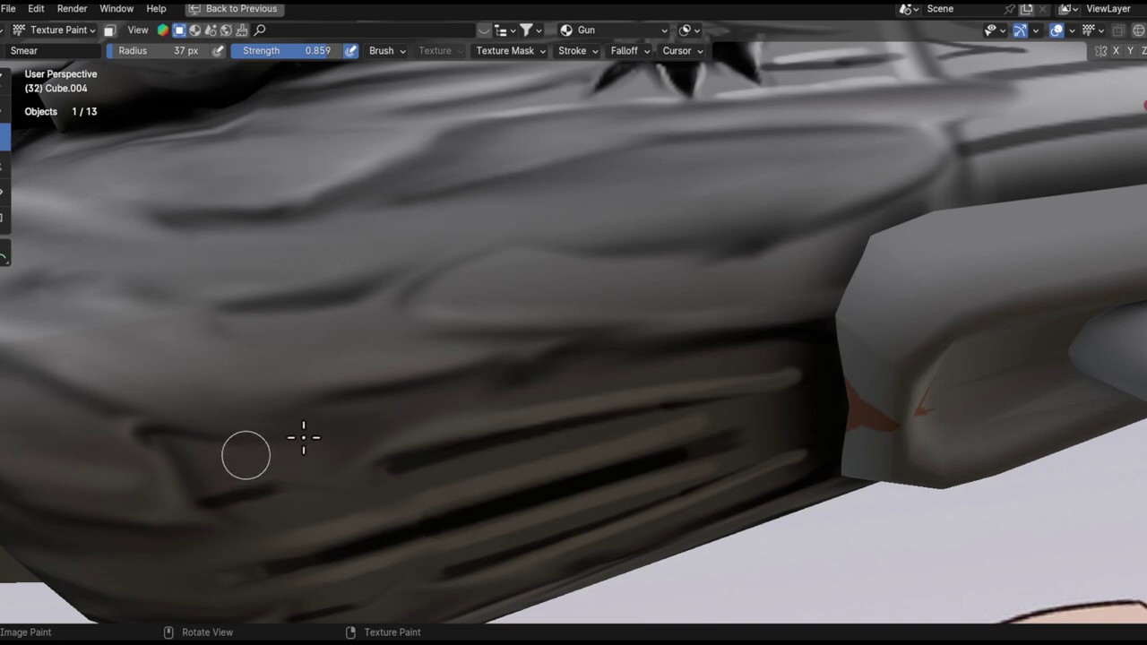
{"action": "middle_click_drag", "start_coordinate": [304, 437], "coordinate": [479, 366]}
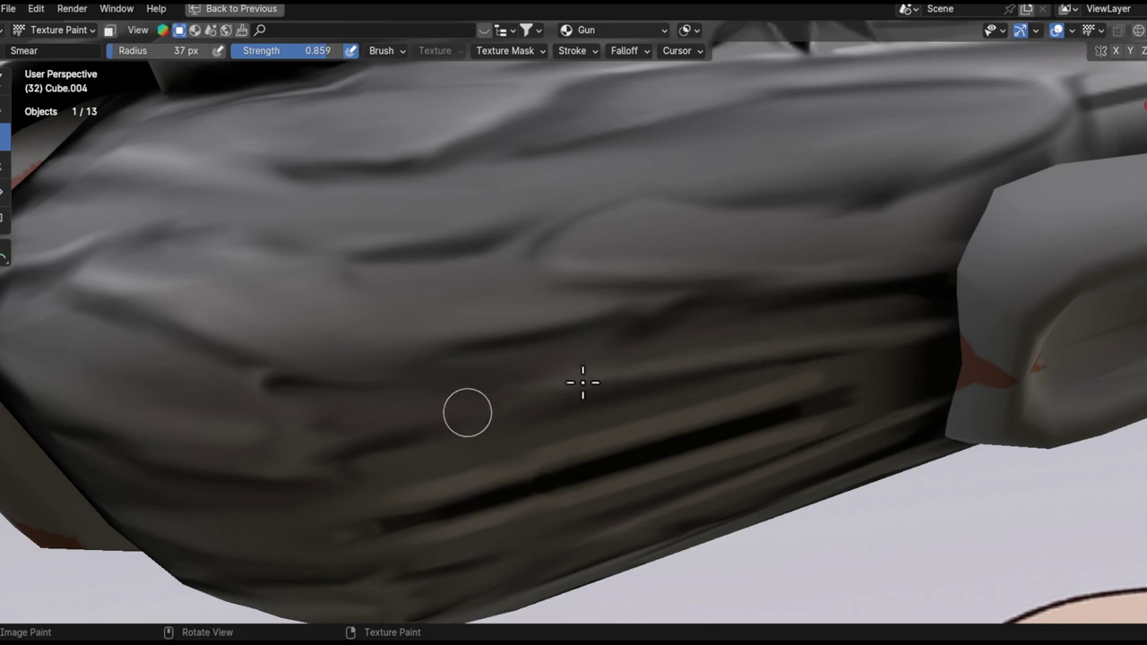
{"action": "middle_click_drag", "start_coordinate": [587, 392], "coordinate": [852, 328]}
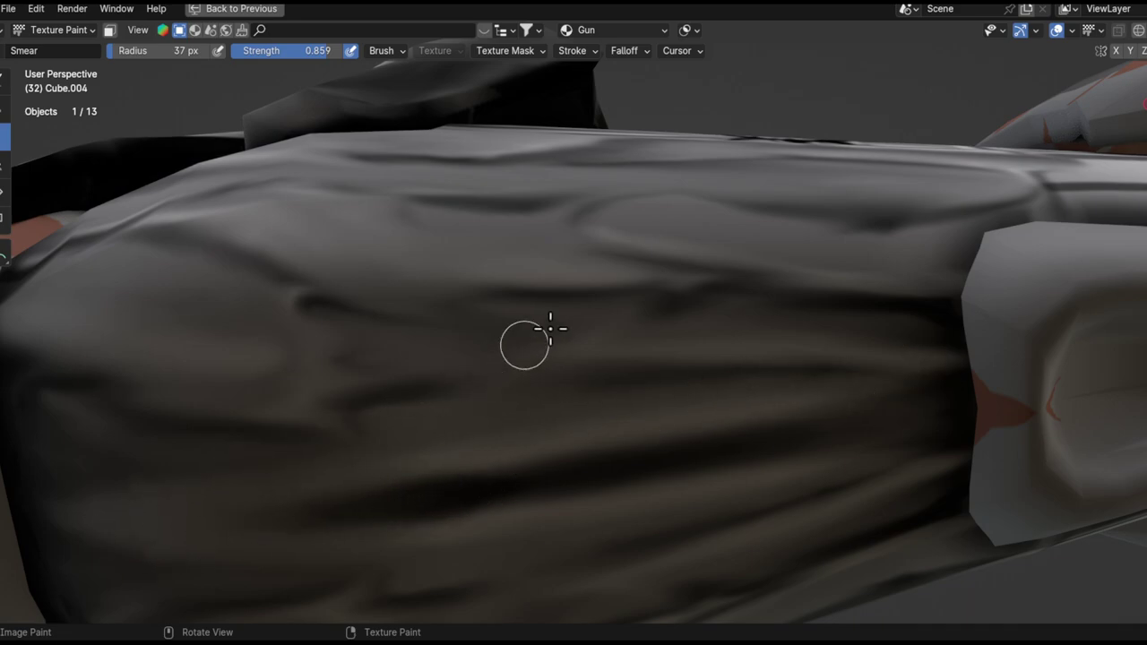
- Smear the lowest highlight and dark line beside the skull into the emblem's side spike nearest the skull
{"action": "mouse_move", "coordinate": [550, 329]}
{"action": "left_mouse_down", "text": "ctrl+alt"}
{"action": "mouse_move", "coordinate": [548, 394]}
{"action": "mouse_move", "coordinate": [625, 433]}
{"action": "mouse_move", "coordinate": [636, 403]}
{"action": "mouse_move", "coordinate": [621, 346]}
{"action": "left_mouse_up", "text": "ctrl+alt"}
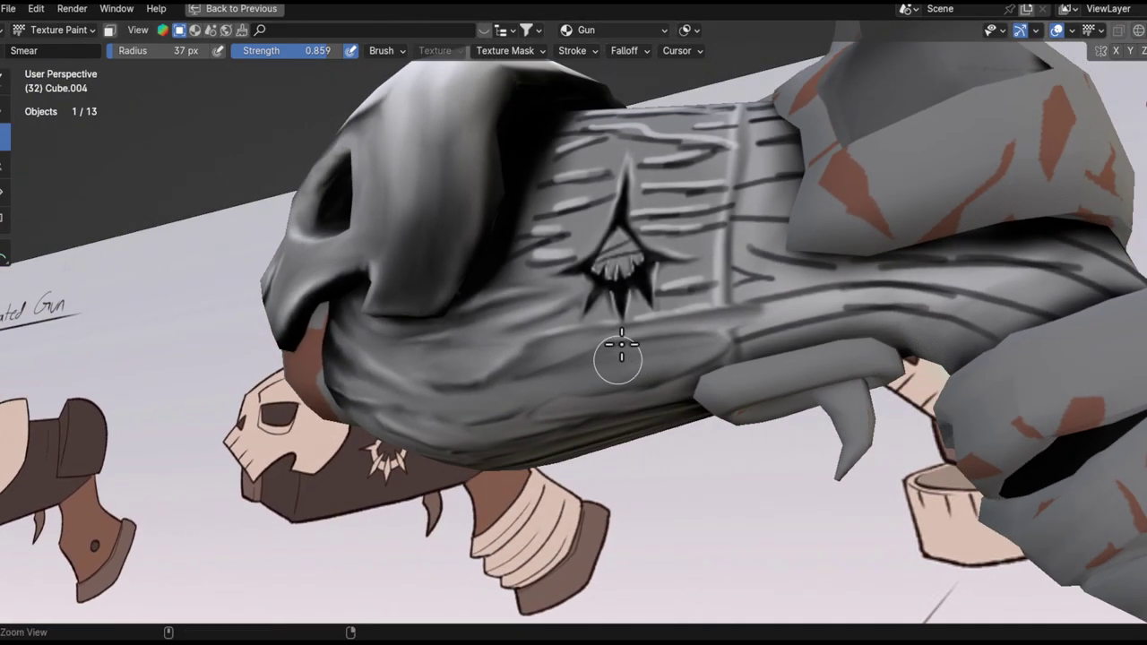
{"action": "middle_click_drag", "start_coordinate": [607, 340], "coordinate": [635, 411]}
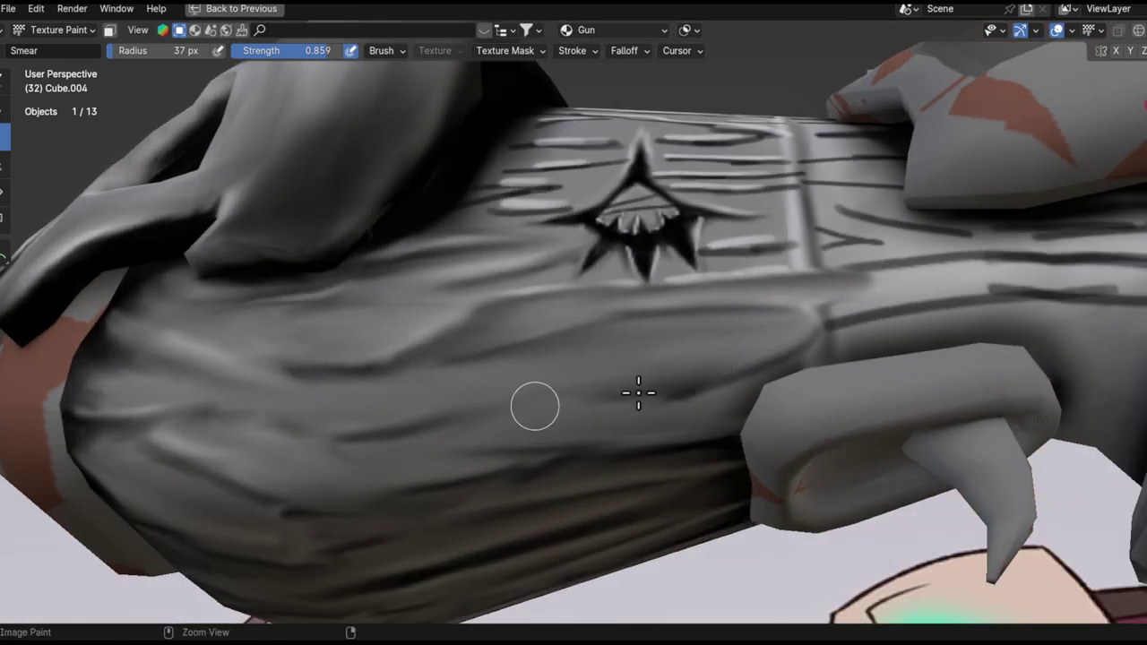
{"action": "middle_click_drag", "start_coordinate": [648, 369], "coordinate": [577, 490]}
{"action": "middle_click_drag", "start_coordinate": [611, 332], "coordinate": [543, 368]}
{"action": "left_click_drag", "start_coordinate": [543, 368], "coordinate": [544, 345], "text": "ctrl+alt"}
{"action": "left_click_drag", "start_coordinate": [482, 412], "coordinate": [663, 367], "text": "alt+shift"}
{"action": "left_click_drag", "start_coordinate": [662, 368], "coordinate": [630, 342], "text": "ctrl+alt"}
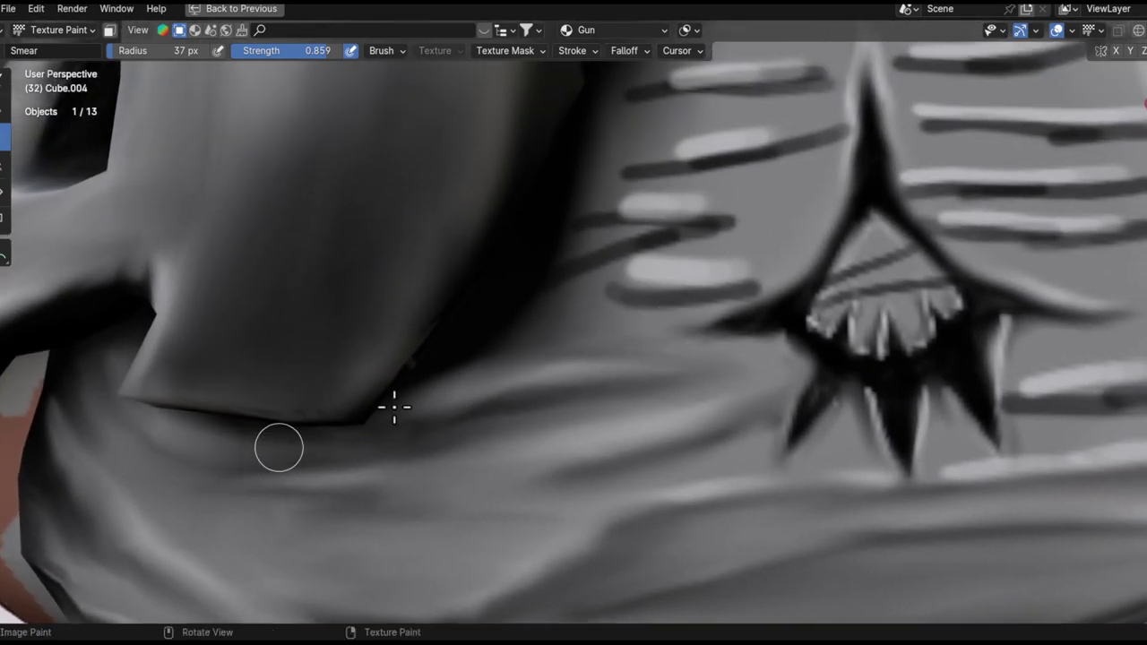
{"action": "middle_click_drag", "start_coordinate": [604, 343], "coordinate": [672, 367]}
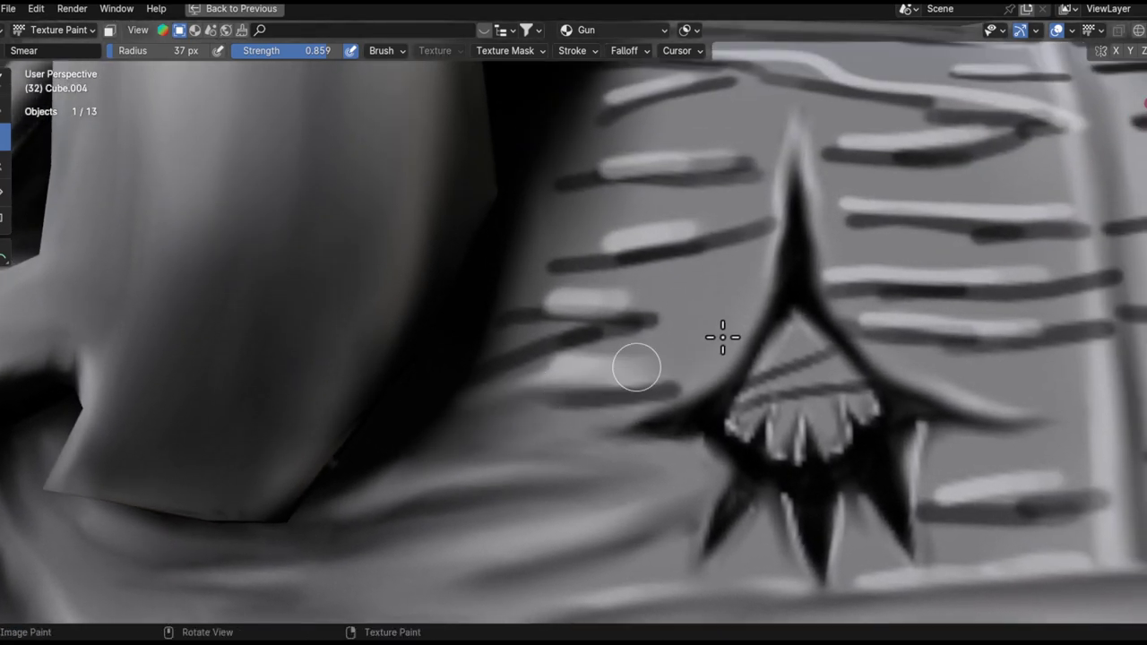
{"action": "left_click_drag", "start_coordinate": [567, 373], "coordinate": [652, 366]}
{"action": "left_click_drag", "start_coordinate": [553, 397], "coordinate": [717, 350]}
{"action": "left_click_drag", "start_coordinate": [632, 398], "coordinate": [781, 275]}
{"action": "left_click_drag", "start_coordinate": [658, 371], "coordinate": [763, 283]}
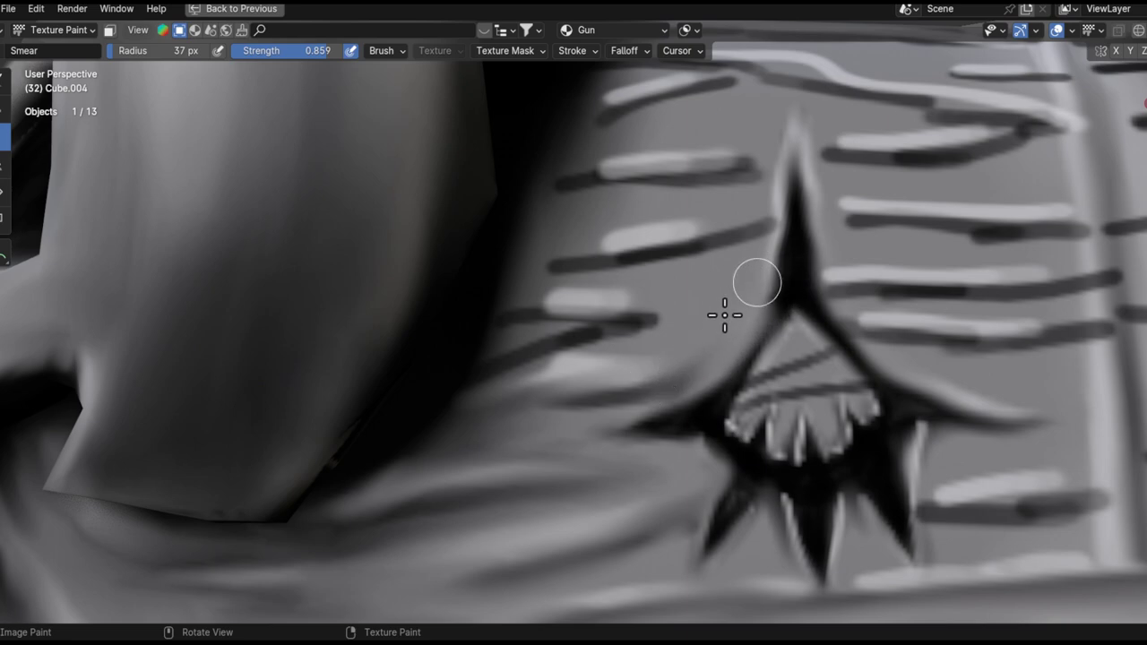
{"action": "right_click", "coordinate": [769, 266], "text": "shift"}
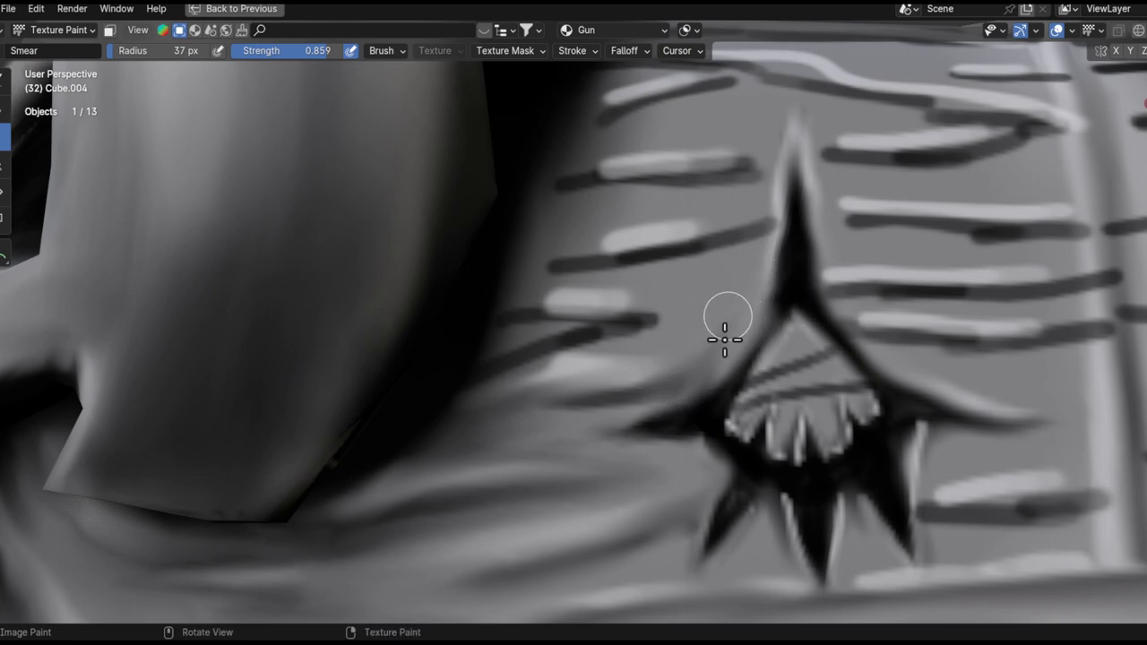
- Smear the highlights and dark grain lines between the skull's back edge and the base of the emblem's upper spike
{"action": "mouse_move", "coordinate": [532, 310]}
{"action": "left_mouse_down"}
{"action": "mouse_move", "coordinate": [719, 295]}
{"action": "mouse_move", "coordinate": [492, 374]}
{"action": "mouse_move", "coordinate": [713, 313]}
{"action": "left_mouse_up"}
{"action": "mouse_move", "coordinate": [643, 308]}
{"action": "left_mouse_down"}
{"action": "mouse_move", "coordinate": [343, 343]}
{"action": "mouse_move", "coordinate": [622, 292]}
{"action": "mouse_move", "coordinate": [561, 322]}
{"action": "left_mouse_up"}
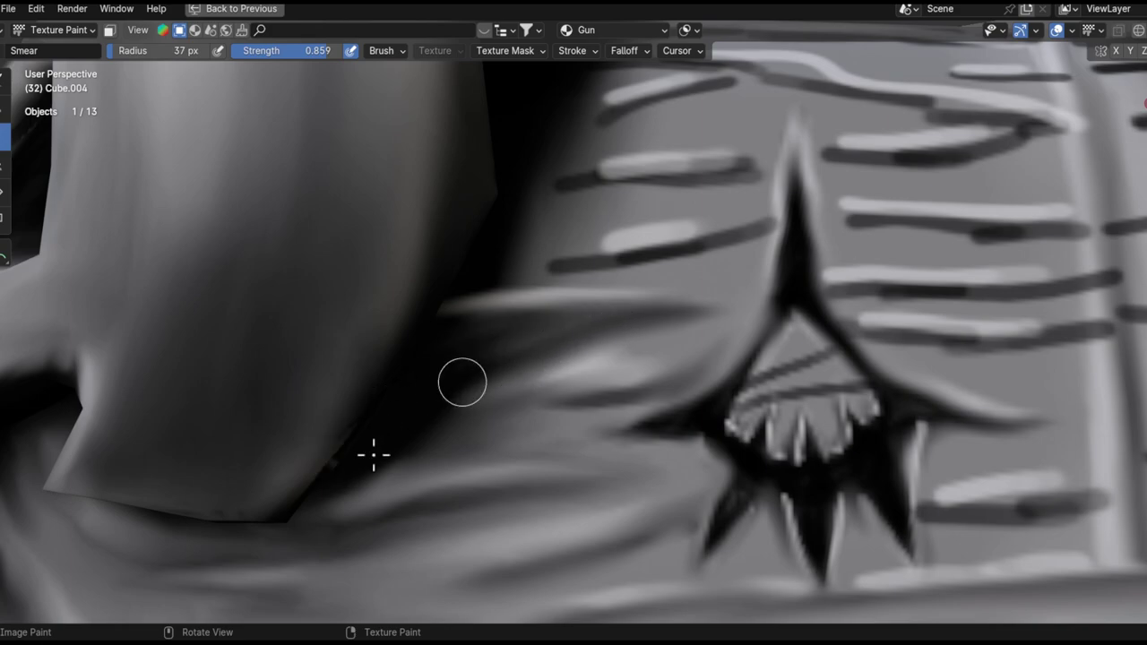
{"action": "mouse_move", "coordinate": [386, 456]}
{"action": "middle_mouse_down"}
{"action": "mouse_move", "coordinate": [374, 469]}
{"action": "mouse_move", "coordinate": [433, 452]}
{"action": "mouse_move", "coordinate": [436, 514]}
{"action": "mouse_move", "coordinate": [471, 422]}
{"action": "mouse_move", "coordinate": [690, 384]}
{"action": "mouse_move", "coordinate": [653, 371]}
{"action": "mouse_move", "coordinate": [656, 335]}
{"action": "mouse_move", "coordinate": [603, 346]}
{"action": "middle_mouse_up"}
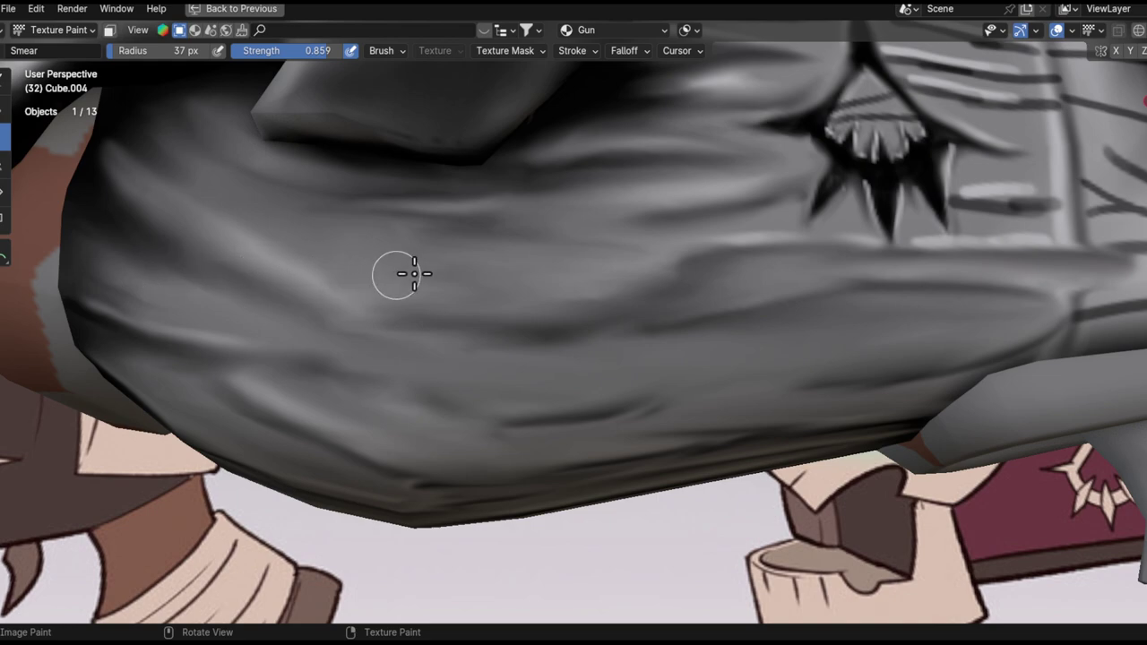
{"action": "middle_click_drag", "start_coordinate": [543, 281], "coordinate": [592, 315], "text": "shift"}
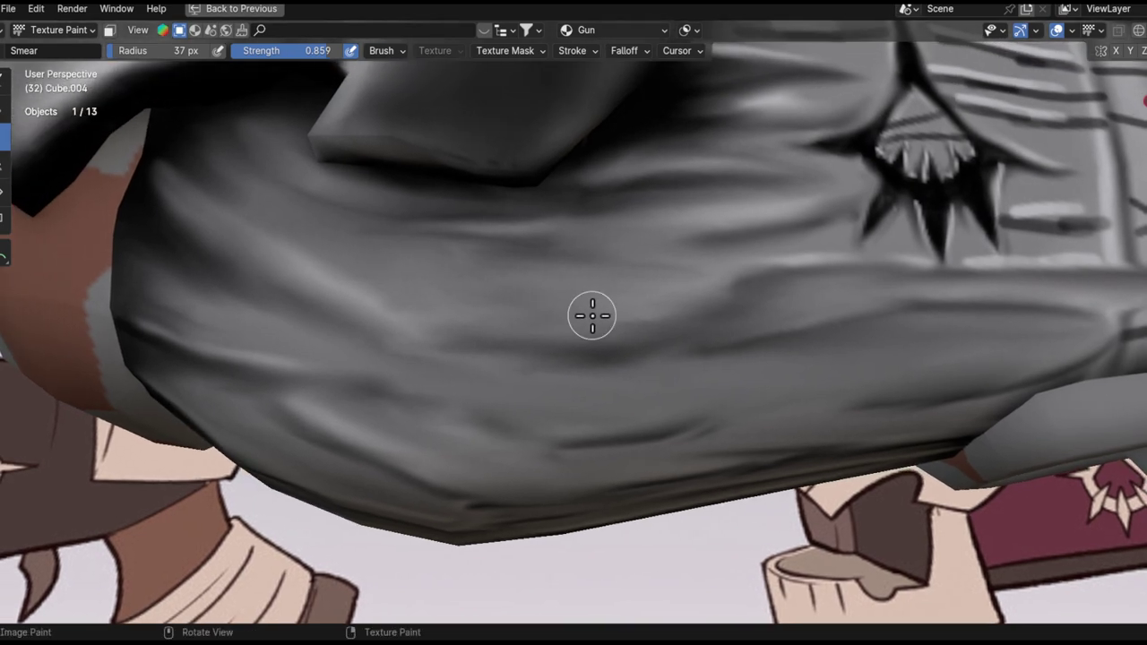
{"action": "mouse_move", "coordinate": [663, 379]}
{"action": "left_mouse_down", "text": "alt+shift"}
{"action": "mouse_move", "coordinate": [683, 318]}
{"action": "mouse_move", "coordinate": [655, 286]}
{"action": "mouse_move", "coordinate": [722, 302]}
{"action": "left_mouse_up", "text": "alt+shift"}
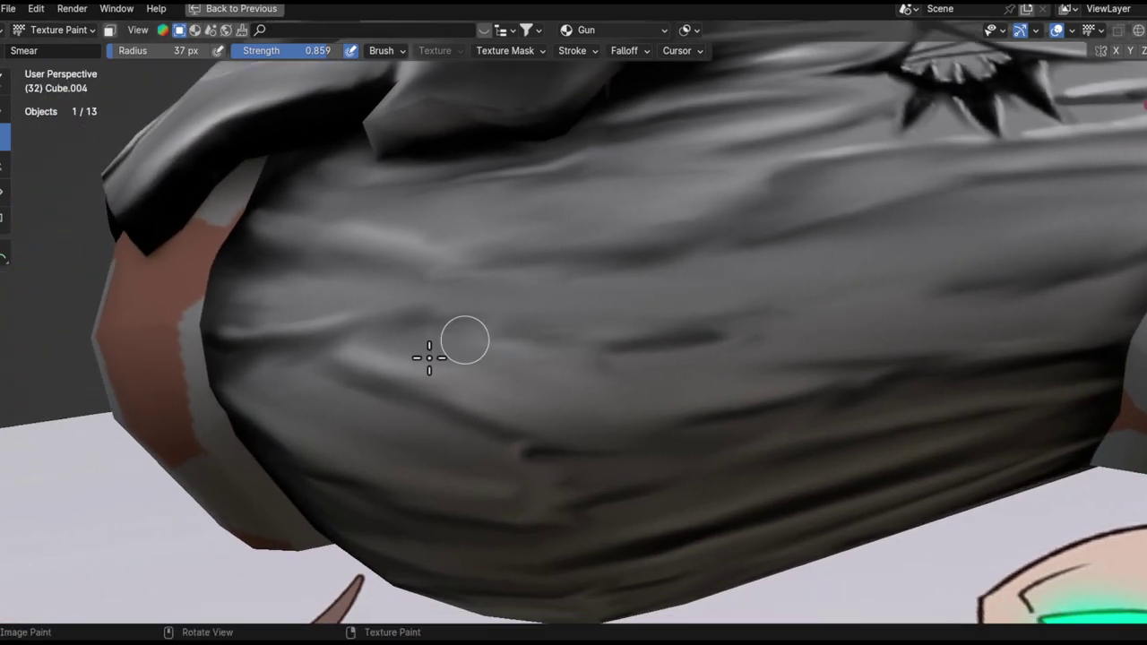
{"action": "left_click_drag", "start_coordinate": [674, 318], "coordinate": [663, 389], "text": "ctrl+alt"}
{"action": "left_click_drag", "start_coordinate": [663, 390], "coordinate": [663, 274], "text": "ctrl+alt"}
{"action": "left_click_drag", "start_coordinate": [662, 274], "coordinate": [652, 311], "text": "alt+shift"}
{"action": "scroll", "coordinate": [652, 309], "scroll_direction": "up", "scroll_amount": 2}
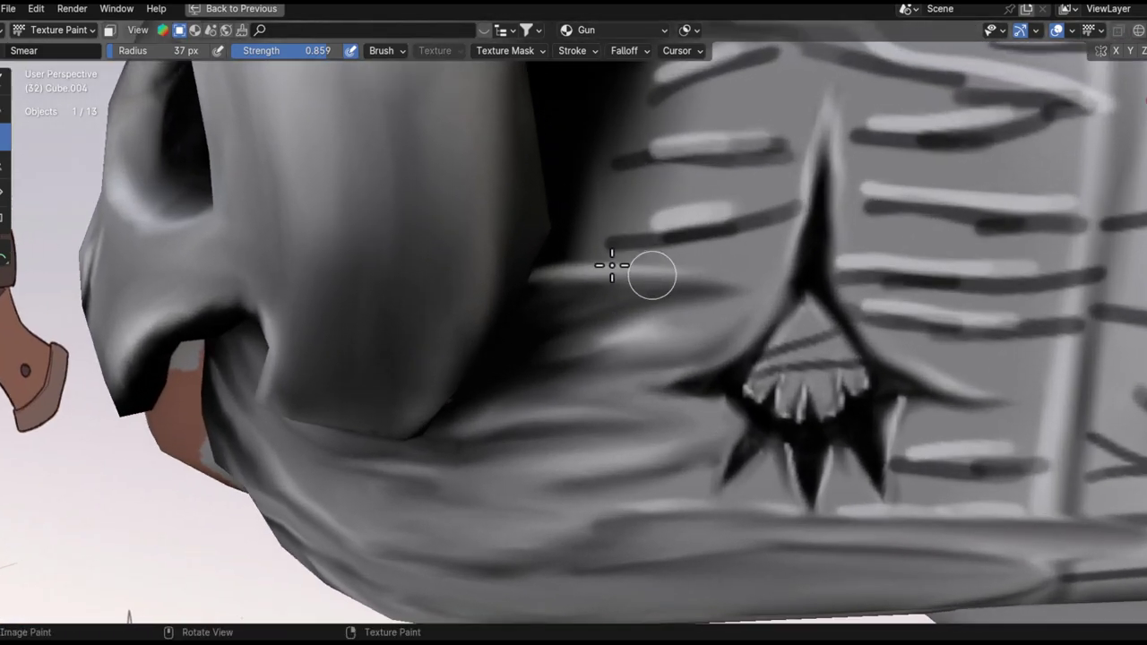
{"action": "scroll", "coordinate": [576, 302], "scroll_direction": "up", "scroll_amount": 2}
{"action": "middle_click_drag", "start_coordinate": [673, 287], "coordinate": [471, 320]}
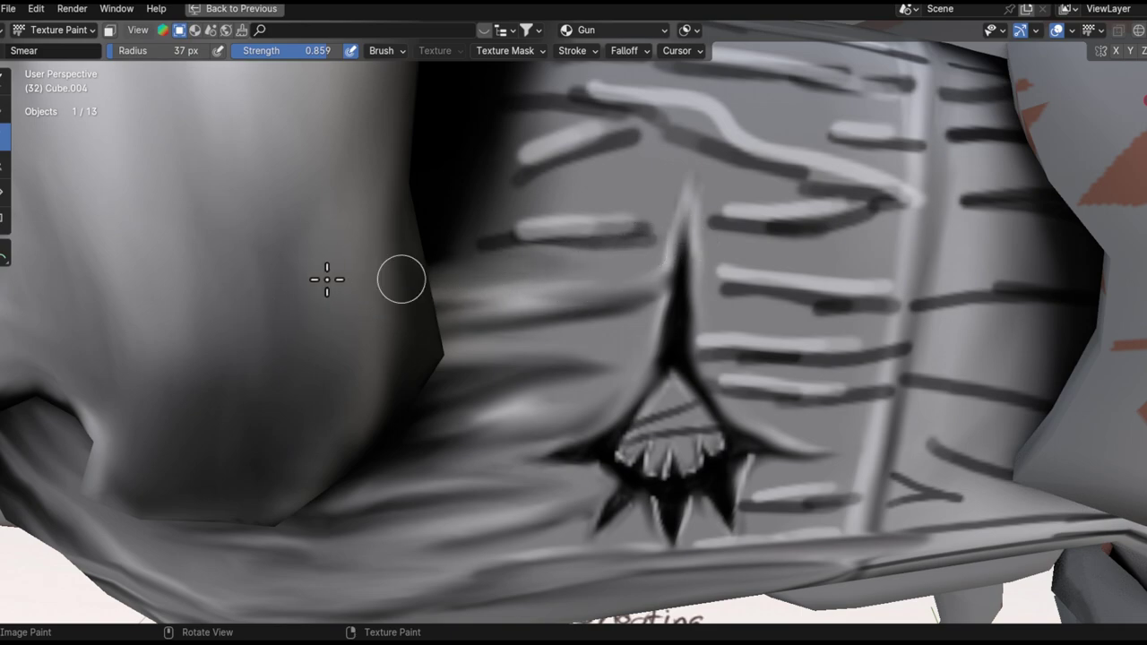
- Smear the grain strokes around the emblem's upper spike tip and the long curved line above it into the skull's shadow and towards the vertical band
{"action": "middle_click_drag", "start_coordinate": [325, 277], "coordinate": [486, 317]}
{"action": "mouse_move", "coordinate": [593, 261]}
{"action": "left_mouse_down"}
{"action": "mouse_move", "coordinate": [383, 277]}
{"action": "mouse_move", "coordinate": [663, 268]}
{"action": "left_mouse_up"}
{"action": "mouse_move", "coordinate": [758, 248]}
{"action": "left_mouse_down"}
{"action": "mouse_move", "coordinate": [734, 250]}
{"action": "mouse_move", "coordinate": [763, 233]}
{"action": "mouse_move", "coordinate": [687, 268]}
{"action": "mouse_move", "coordinate": [917, 248]}
{"action": "mouse_move", "coordinate": [599, 254]}
{"action": "mouse_move", "coordinate": [875, 239]}
{"action": "mouse_move", "coordinate": [550, 238]}
{"action": "mouse_move", "coordinate": [842, 236]}
{"action": "mouse_move", "coordinate": [760, 220]}
{"action": "mouse_move", "coordinate": [520, 215]}
{"action": "mouse_move", "coordinate": [625, 164]}
{"action": "mouse_move", "coordinate": [404, 227]}
{"action": "mouse_move", "coordinate": [635, 203]}
{"action": "mouse_move", "coordinate": [420, 221]}
{"action": "mouse_move", "coordinate": [696, 173]}
{"action": "mouse_move", "coordinate": [358, 283]}
{"action": "left_mouse_up"}
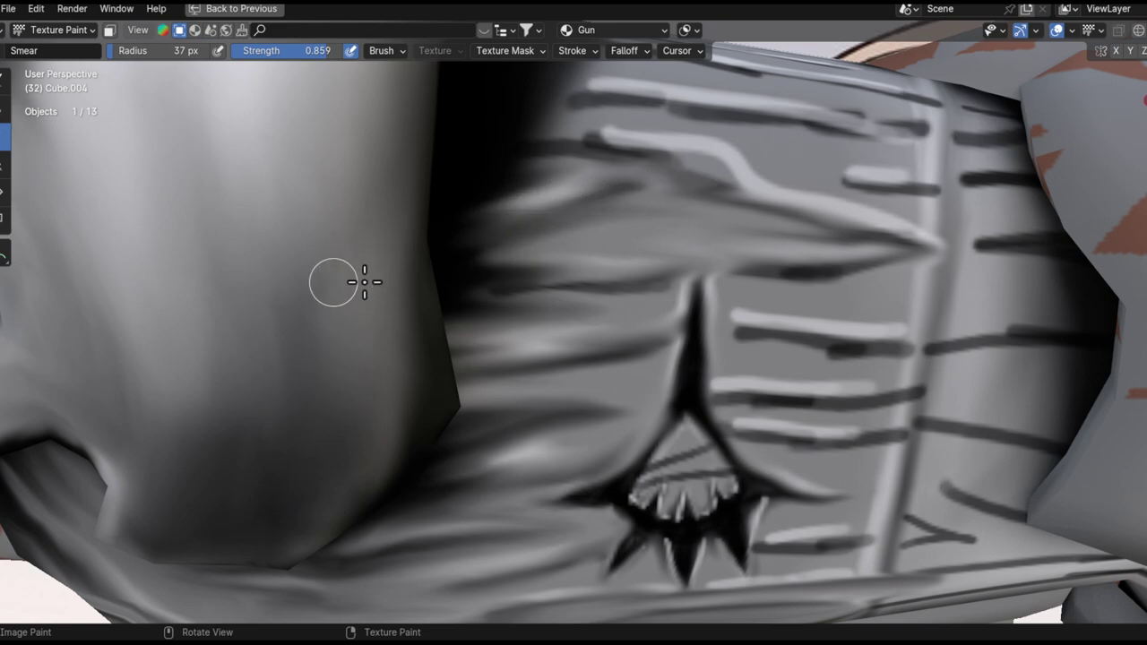
{"action": "middle_click_drag", "start_coordinate": [666, 199], "coordinate": [595, 233], "text": "shift"}
{"action": "mouse_move", "coordinate": [594, 233]}
{"action": "left_mouse_down"}
{"action": "mouse_move", "coordinate": [594, 197]}
{"action": "mouse_move", "coordinate": [426, 208]}
{"action": "left_mouse_up"}
{"action": "left_click_drag", "start_coordinate": [325, 240], "coordinate": [504, 179]}
{"action": "mouse_move", "coordinate": [364, 174]}
{"action": "left_mouse_down"}
{"action": "mouse_move", "coordinate": [333, 188]}
{"action": "mouse_move", "coordinate": [810, 222]}
{"action": "mouse_move", "coordinate": [576, 220]}
{"action": "mouse_move", "coordinate": [867, 271]}
{"action": "left_mouse_up"}
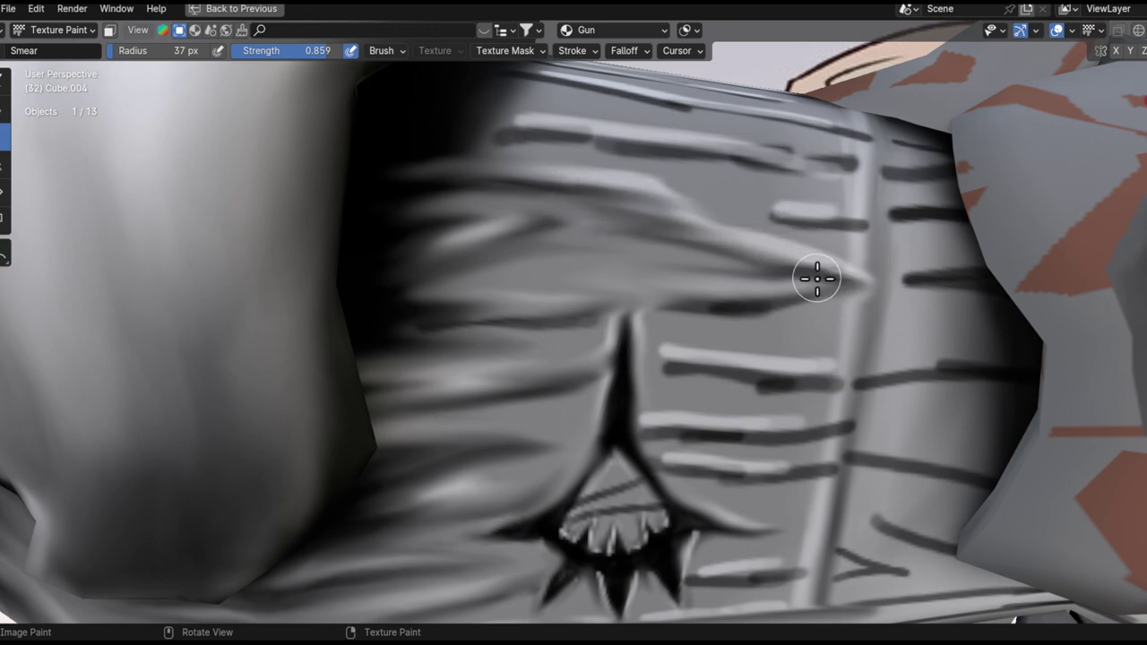
- Smear the short highlight and dark line above the long curved grain line, close to the vertical band
{"action": "middle_click_drag", "start_coordinate": [717, 310], "coordinate": [350, 358]}
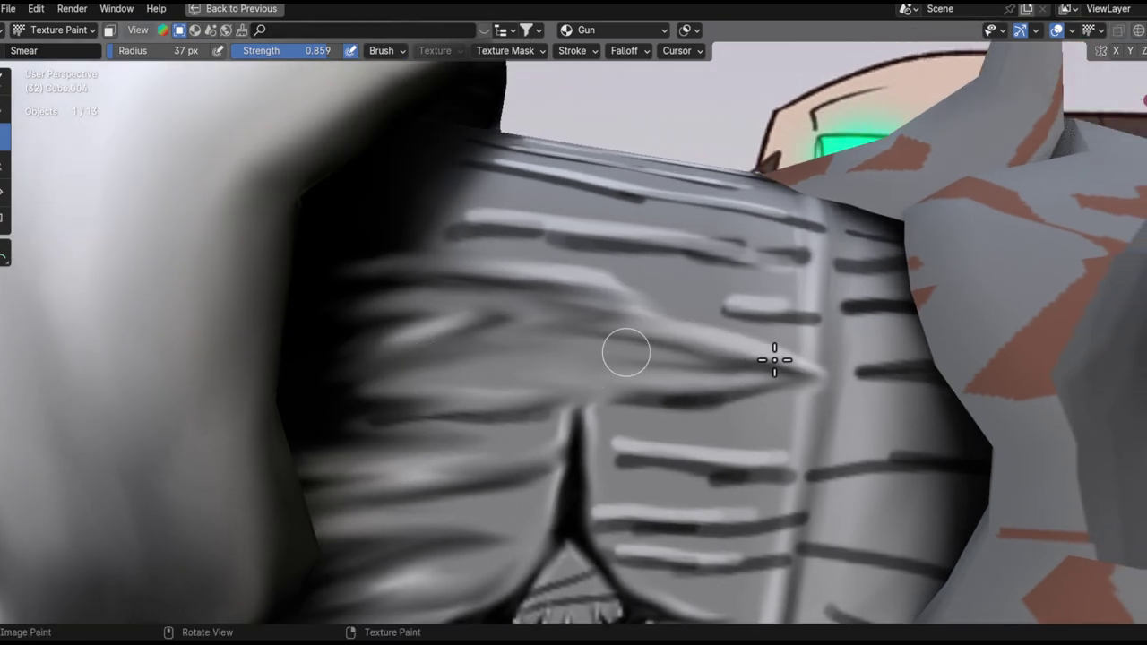
{"action": "middle_click_drag", "start_coordinate": [562, 363], "coordinate": [725, 358]}
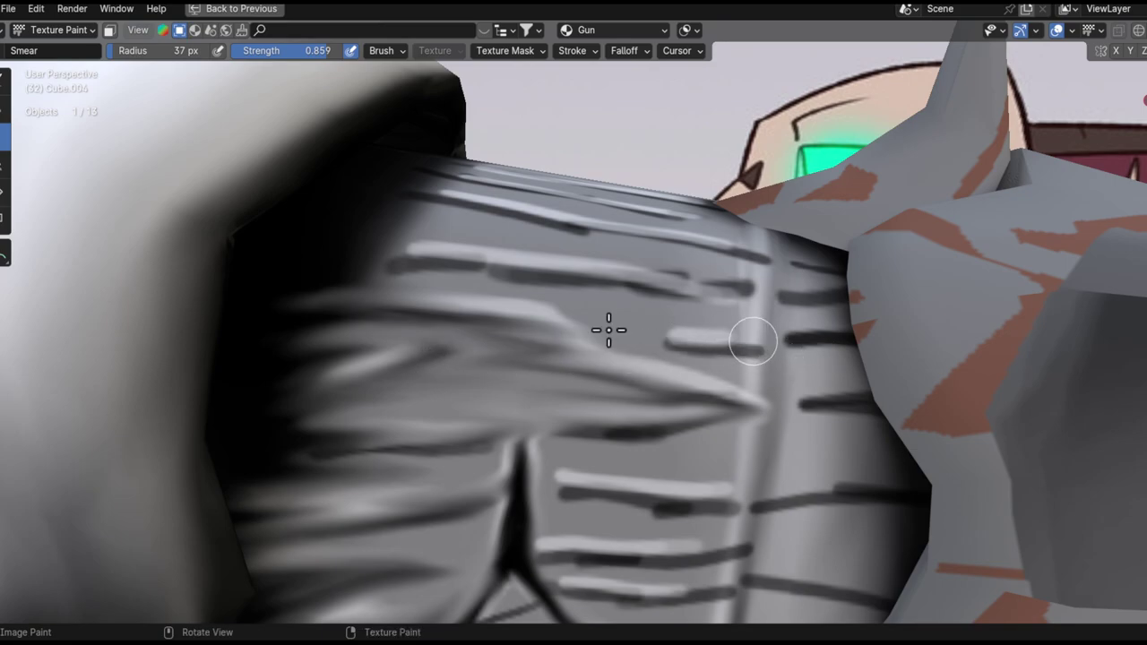
{"action": "scroll", "coordinate": [560, 376], "scroll_direction": "down", "scroll_amount": 6}
{"action": "mouse_move", "coordinate": [561, 376]}
{"action": "middle_mouse_down"}
{"action": "mouse_move", "coordinate": [609, 359]}
{"action": "mouse_move", "coordinate": [652, 280]}
{"action": "middle_mouse_up"}
{"action": "mouse_move", "coordinate": [652, 280]}
{"action": "left_mouse_down", "text": "ctrl+alt"}
{"action": "mouse_move", "coordinate": [655, 368]}
{"action": "mouse_move", "coordinate": [645, 243]}
{"action": "mouse_move", "coordinate": [609, 379]}
{"action": "left_mouse_up", "text": "ctrl+alt"}
{"action": "key", "text": "f"}
{"action": "left_click", "coordinate": [626, 379]}
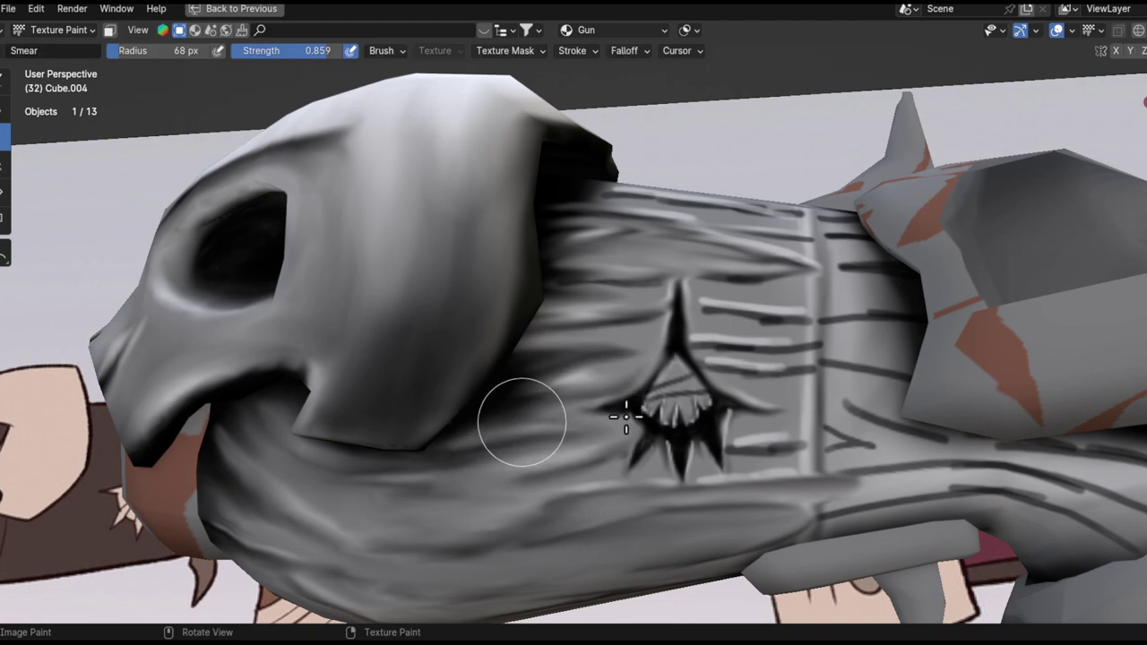
{"action": "mouse_move", "coordinate": [615, 282]}
{"action": "middle_mouse_down"}
{"action": "mouse_move", "coordinate": [627, 263]}
{"action": "mouse_move", "coordinate": [582, 381]}
{"action": "middle_mouse_up"}
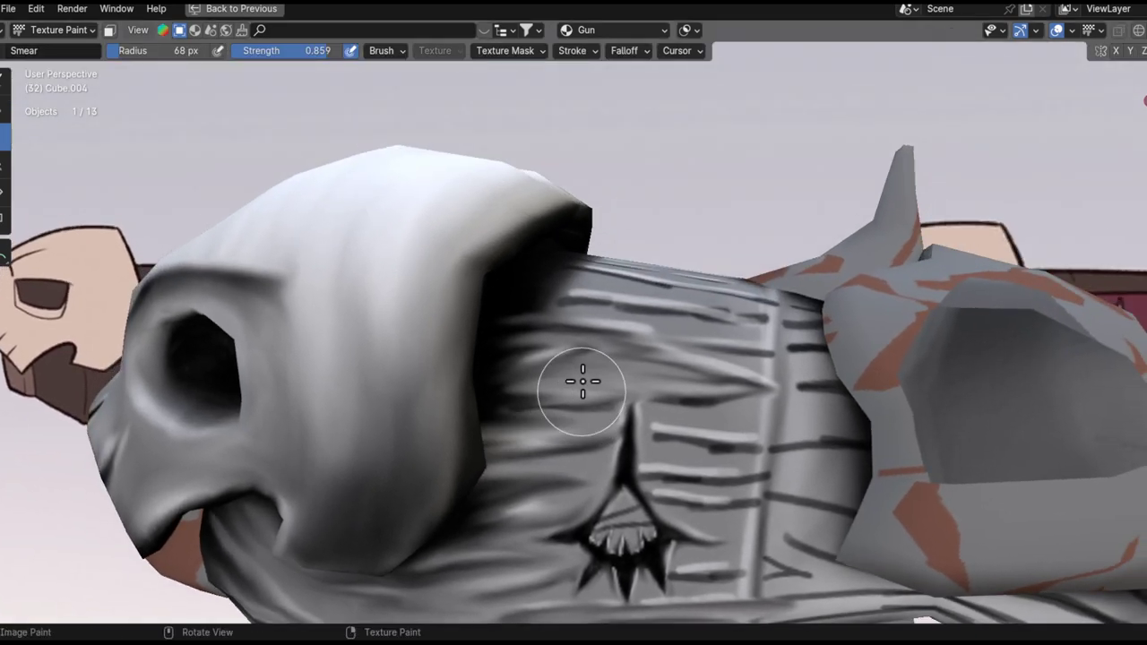
{"action": "key", "text": "f"}
{"action": "left_click", "coordinate": [542, 385]}
{"action": "scroll", "coordinate": [553, 378], "scroll_direction": "up", "scroll_amount": 1}
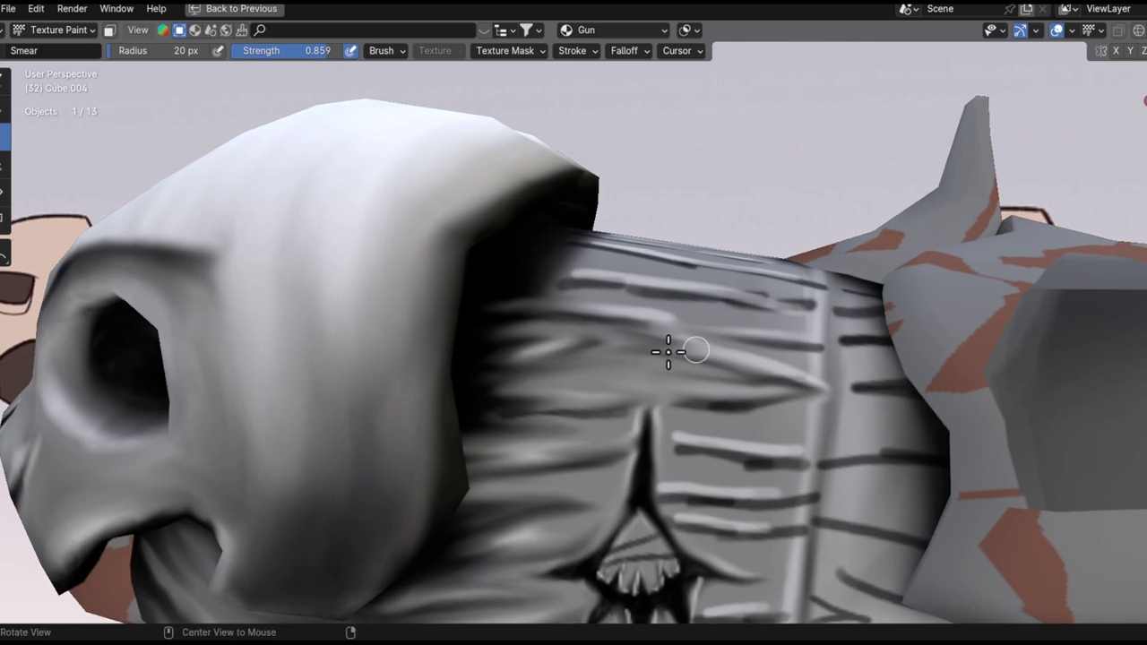
{"action": "middle_click_drag", "start_coordinate": [667, 352], "coordinate": [521, 357]}
{"action": "middle_click_drag", "start_coordinate": [664, 362], "coordinate": [622, 334]}
{"action": "key", "text": "f"}
{"action": "left_click", "coordinate": [621, 333]}
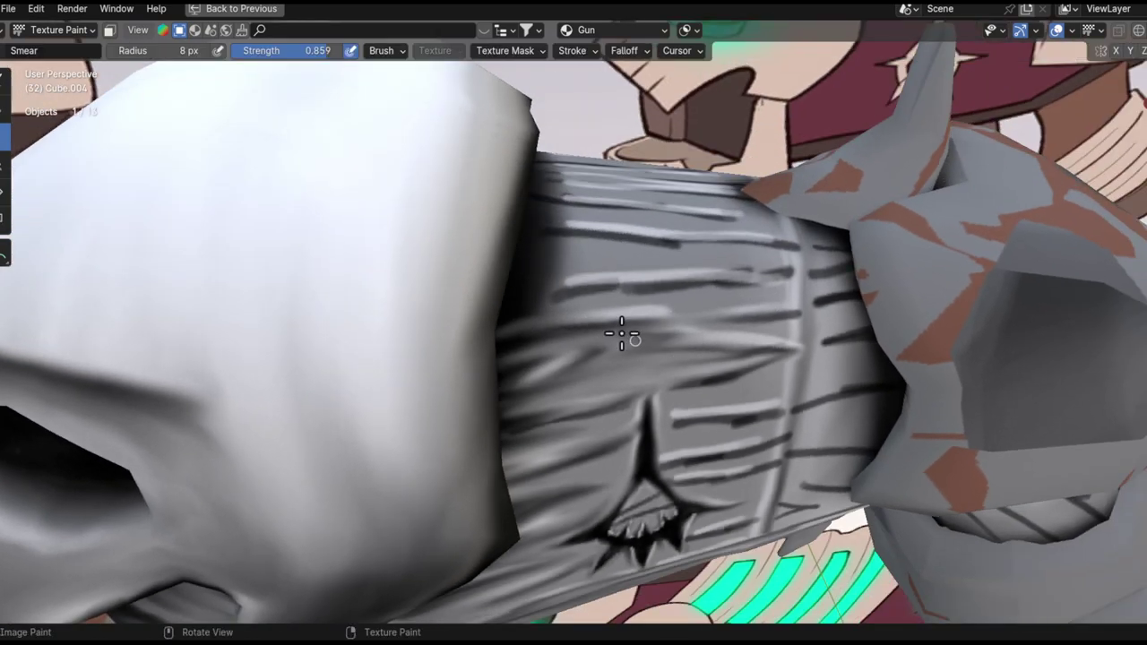
- Set the Smear brush radius to 25 px and blend the highlighted grain lines on the upper side of the body into the skull's shadow
{"action": "key", "text": "bracketright"}
{"action": "key", "text": "bracketright"}
{"action": "key", "text": "bracketright"}
{"action": "key", "text": "bracketright"}
{"action": "key", "text": "bracketright"}
{"action": "key", "text": "bracketright"}
{"action": "key", "text": "bracketright"}
{"action": "key", "text": "bracketright"}
{"action": "key", "text": "bracketright"}
{"action": "key", "text": "bracketright"}
{"action": "key", "text": "bracketright"}
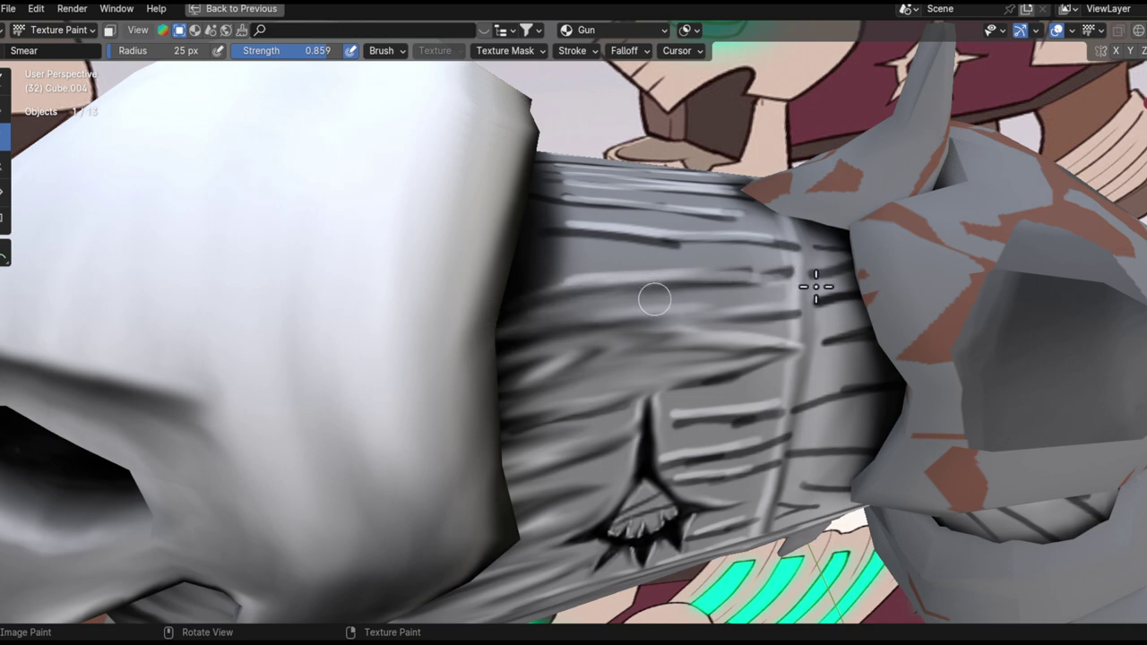
{"action": "left_click_drag", "start_coordinate": [570, 278], "coordinate": [696, 272]}
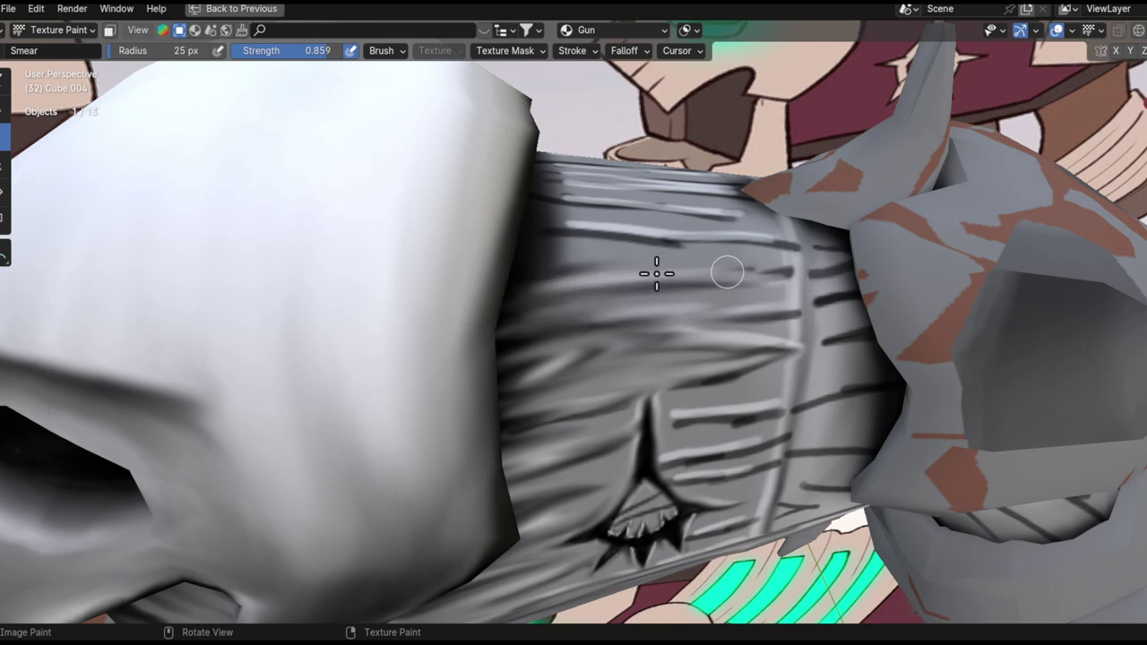
{"action": "middle_click_drag", "start_coordinate": [581, 325], "coordinate": [484, 320]}
{"action": "left_click_drag", "start_coordinate": [454, 275], "coordinate": [474, 252]}
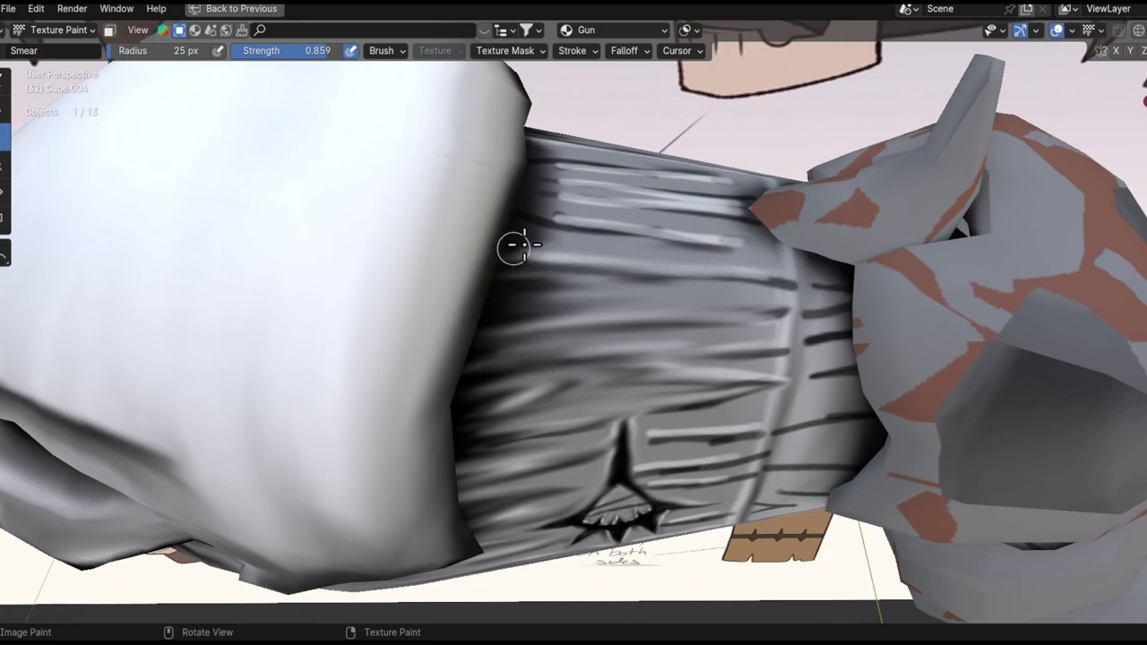
- Smear the highlight and dark line behind the emblem's upper spike across the spike and along the grain to the vertical band
{"action": "left_click_drag", "start_coordinate": [612, 254], "coordinate": [609, 514], "text": "ctrl+alt"}
{"action": "mouse_move", "coordinate": [632, 415]}
{"action": "left_mouse_down", "text": "alt"}
{"action": "mouse_move", "coordinate": [643, 302]}
{"action": "mouse_move", "coordinate": [633, 275]}
{"action": "mouse_move", "coordinate": [564, 376]}
{"action": "mouse_move", "coordinate": [567, 417]}
{"action": "mouse_move", "coordinate": [589, 294]}
{"action": "mouse_move", "coordinate": [559, 327]}
{"action": "mouse_move", "coordinate": [565, 335]}
{"action": "left_mouse_up", "text": "alt"}
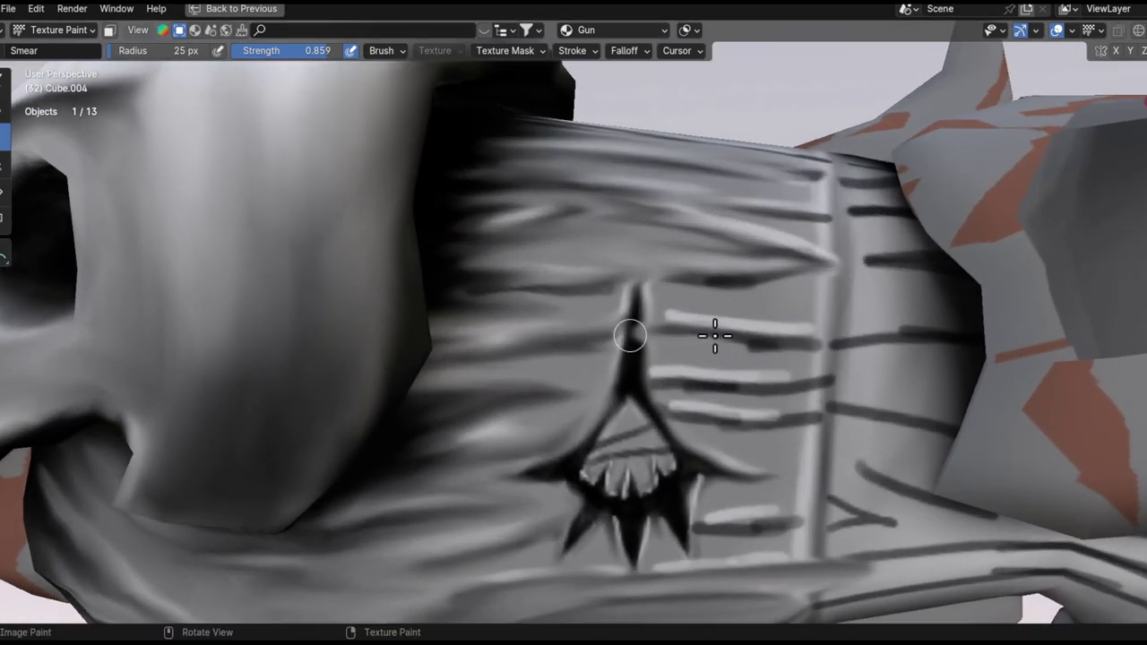
{"action": "left_click_drag", "start_coordinate": [621, 333], "coordinate": [741, 332]}
{"action": "left_click_drag", "start_coordinate": [622, 310], "coordinate": [811, 316]}
{"action": "mouse_move", "coordinate": [788, 277]}
{"action": "left_mouse_down"}
{"action": "mouse_move", "coordinate": [646, 274]}
{"action": "mouse_move", "coordinate": [819, 281]}
{"action": "left_mouse_up"}
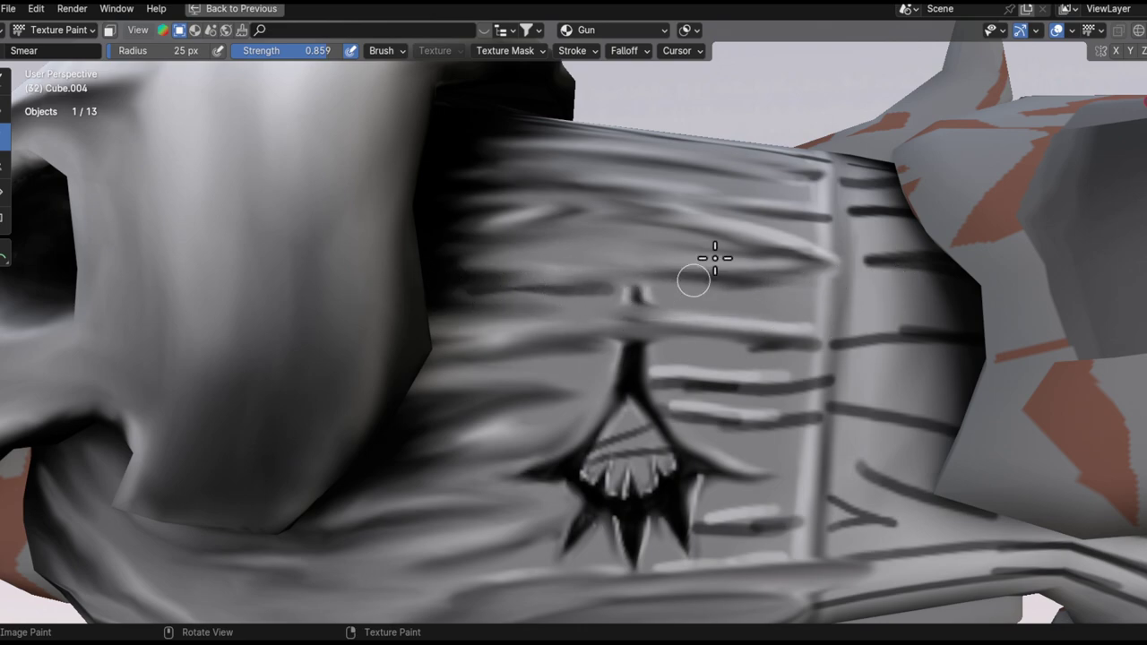
- Smear the grain across the upper part of the vertical band into the rear shadow, with a 38 px brush radius
{"action": "middle_click_drag", "start_coordinate": [693, 281], "coordinate": [644, 325]}
{"action": "left_click_drag", "start_coordinate": [812, 325], "coordinate": [981, 305]}
{"action": "middle_click_drag", "start_coordinate": [741, 318], "coordinate": [627, 309], "text": "shift"}
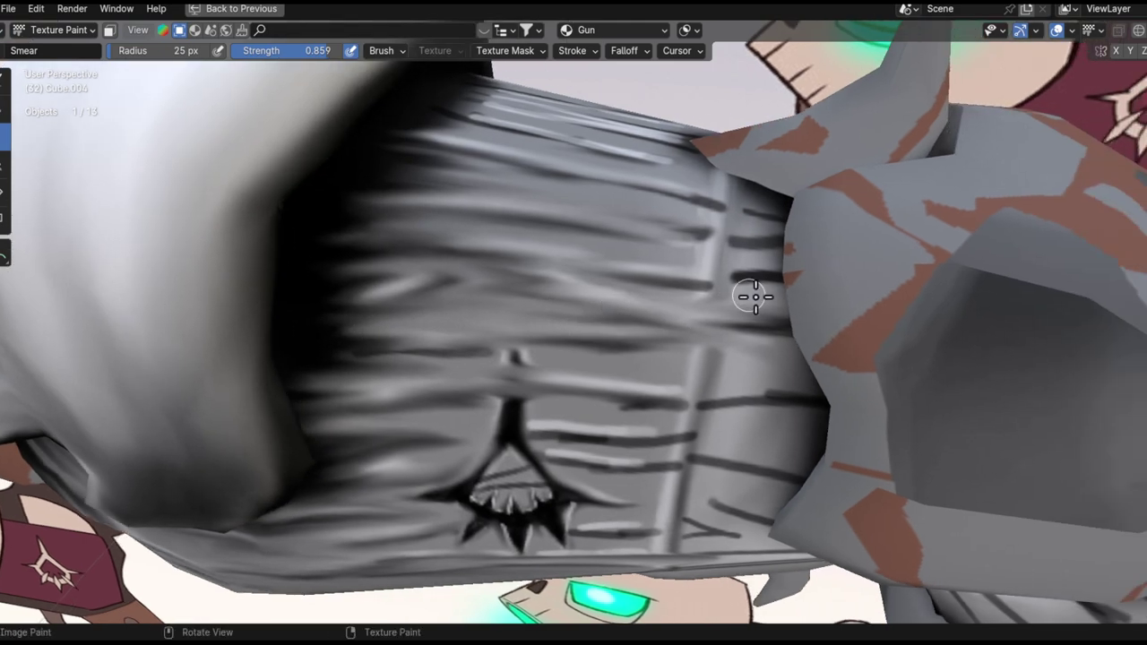
{"action": "middle_click_drag", "start_coordinate": [752, 329], "coordinate": [758, 334]}
{"action": "mouse_move", "coordinate": [690, 326]}
{"action": "middle_mouse_down", "text": "shift"}
{"action": "mouse_move", "coordinate": [711, 348]}
{"action": "mouse_move", "coordinate": [724, 399]}
{"action": "middle_mouse_up", "text": "shift"}
{"action": "left_click_drag", "start_coordinate": [722, 306], "coordinate": [861, 308]}
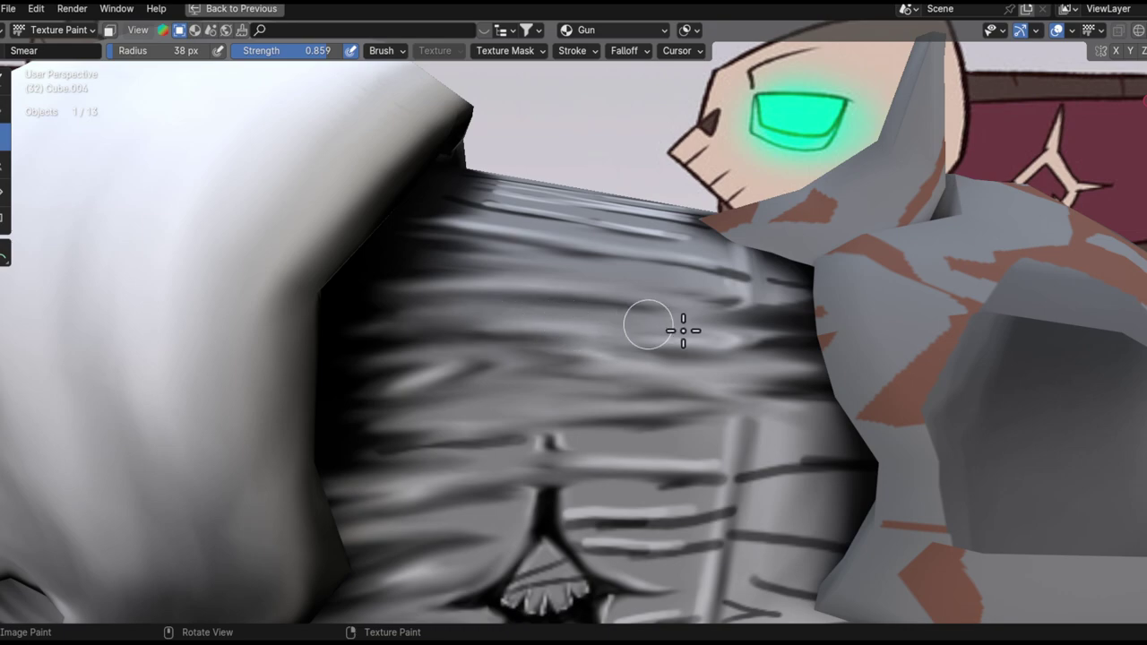
- Smear the remaining highlights and dark lines along the body's top edge lengthwise between the skull and the rear horn piece
{"action": "middle_click_drag", "start_coordinate": [615, 312], "coordinate": [798, 278]}
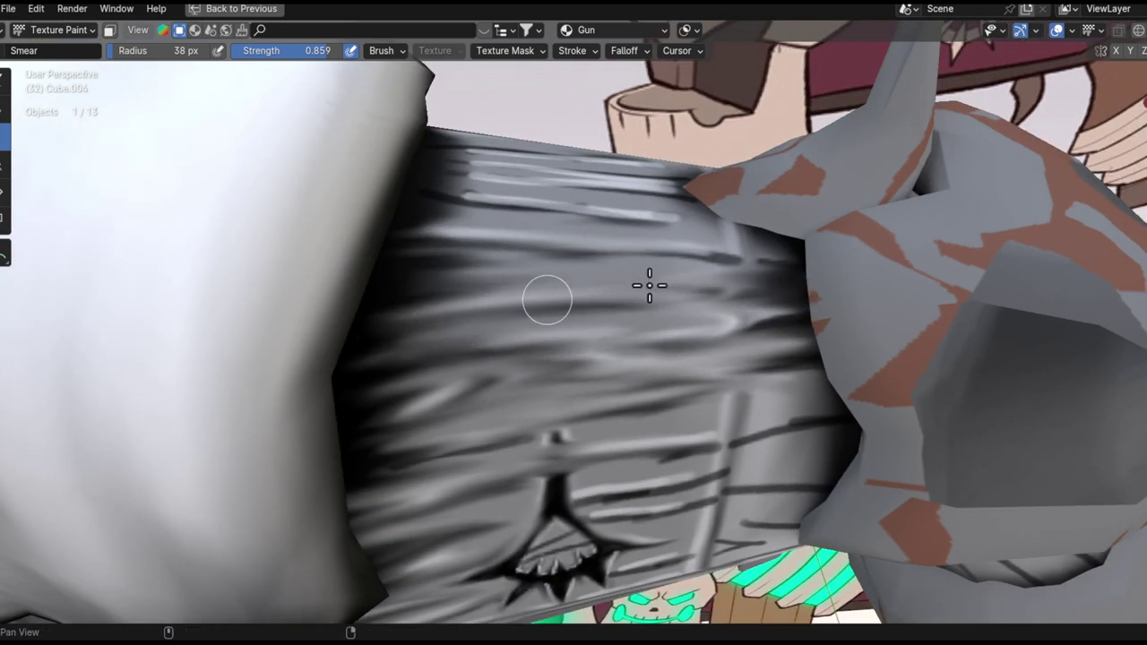
{"action": "middle_click_drag", "start_coordinate": [546, 299], "coordinate": [838, 336]}
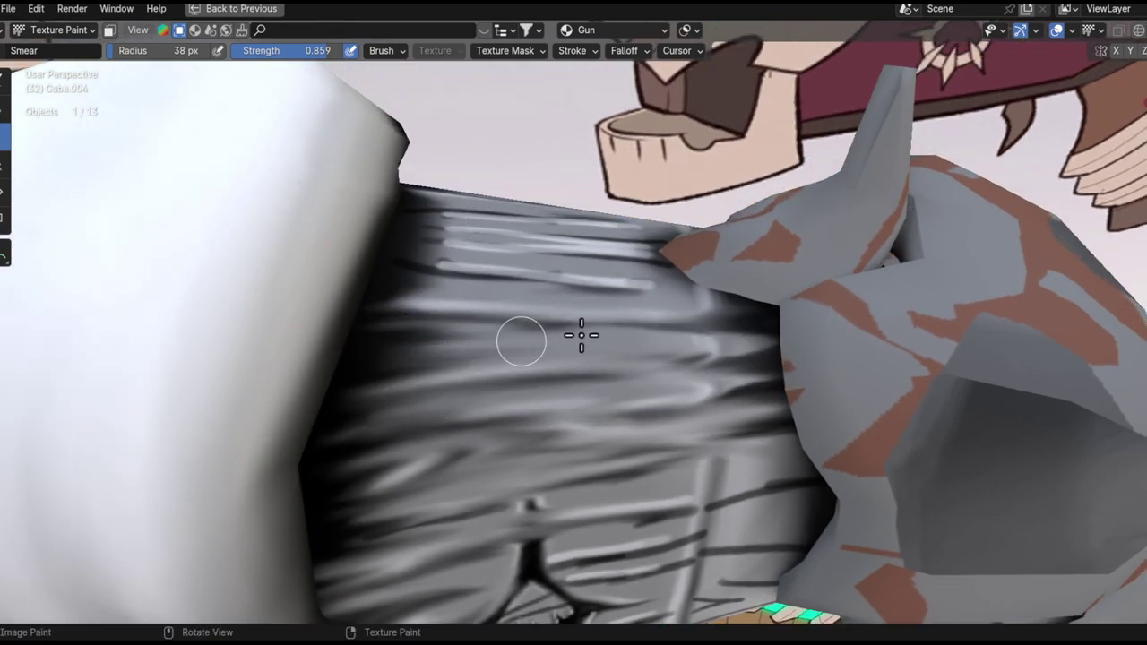
{"action": "mouse_move", "coordinate": [770, 315]}
{"action": "middle_mouse_down"}
{"action": "mouse_move", "coordinate": [650, 366]}
{"action": "mouse_move", "coordinate": [404, 318]}
{"action": "middle_mouse_up"}
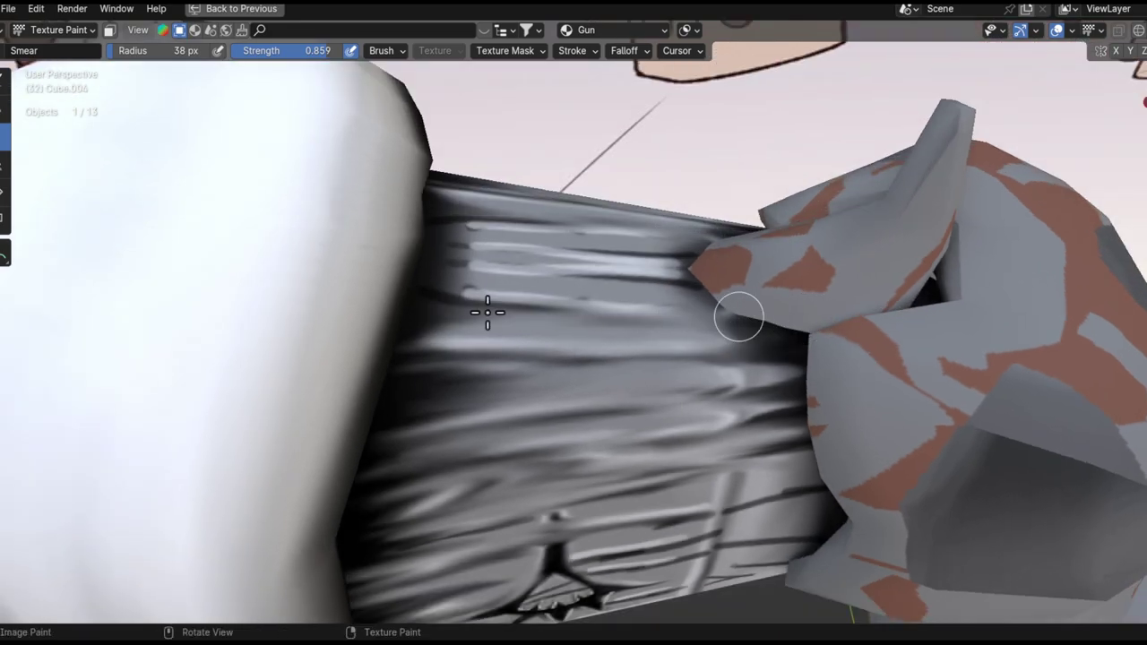
{"action": "middle_click_drag", "start_coordinate": [678, 274], "coordinate": [556, 305]}
{"action": "mouse_move", "coordinate": [568, 281]}
{"action": "left_mouse_down"}
{"action": "mouse_move", "coordinate": [325, 325]}
{"action": "mouse_move", "coordinate": [391, 302]}
{"action": "left_mouse_up"}
{"action": "middle_click_drag", "start_coordinate": [448, 294], "coordinate": [669, 276]}
{"action": "middle_click_drag", "start_coordinate": [741, 398], "coordinate": [708, 259]}
- Smear a dark diagonal grain streak from the skull's shadow across the upper side and blend the upper end of the vertical band
{"action": "left_click_drag", "start_coordinate": [685, 291], "coordinate": [568, 517], "text": "ctrl+alt"}
{"action": "left_click_drag", "start_coordinate": [654, 389], "coordinate": [618, 394], "text": "ctrl+alt"}
{"action": "mouse_move", "coordinate": [609, 439]}
{"action": "left_mouse_down", "text": "ctrl+alt"}
{"action": "mouse_move", "coordinate": [654, 347]}
{"action": "mouse_move", "coordinate": [657, 261]}
{"action": "mouse_move", "coordinate": [652, 345]}
{"action": "mouse_move", "coordinate": [627, 407]}
{"action": "left_mouse_up", "text": "ctrl+alt"}
{"action": "left_click_drag", "start_coordinate": [627, 408], "coordinate": [617, 343], "text": "ctrl+alt"}
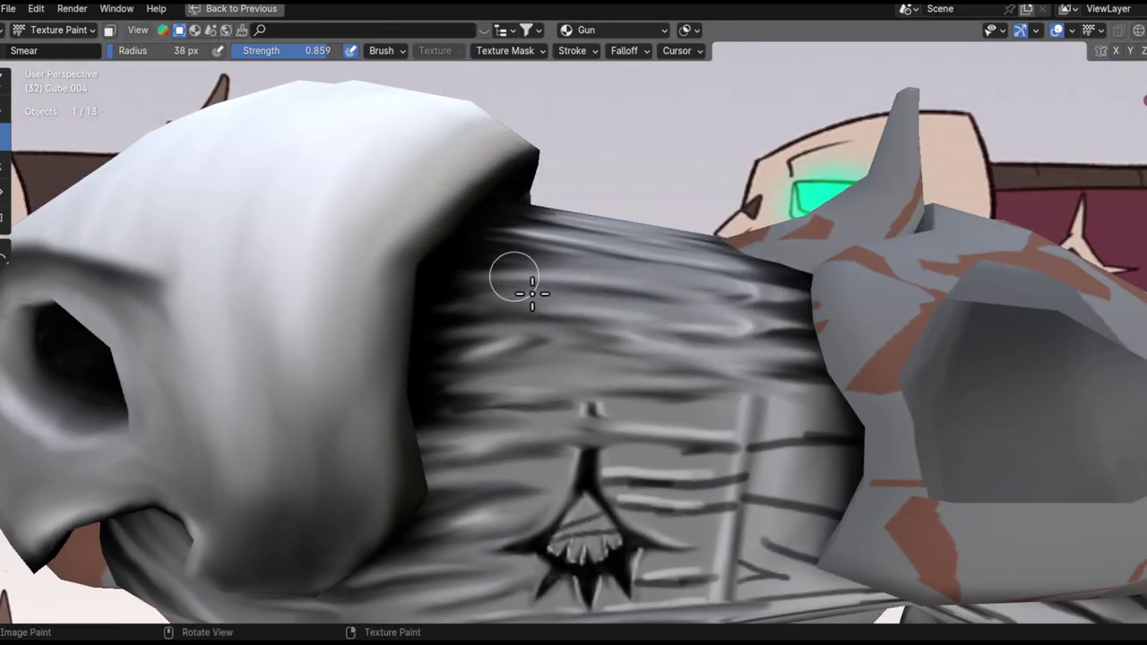
{"action": "left_click_drag", "start_coordinate": [751, 341], "coordinate": [579, 300]}
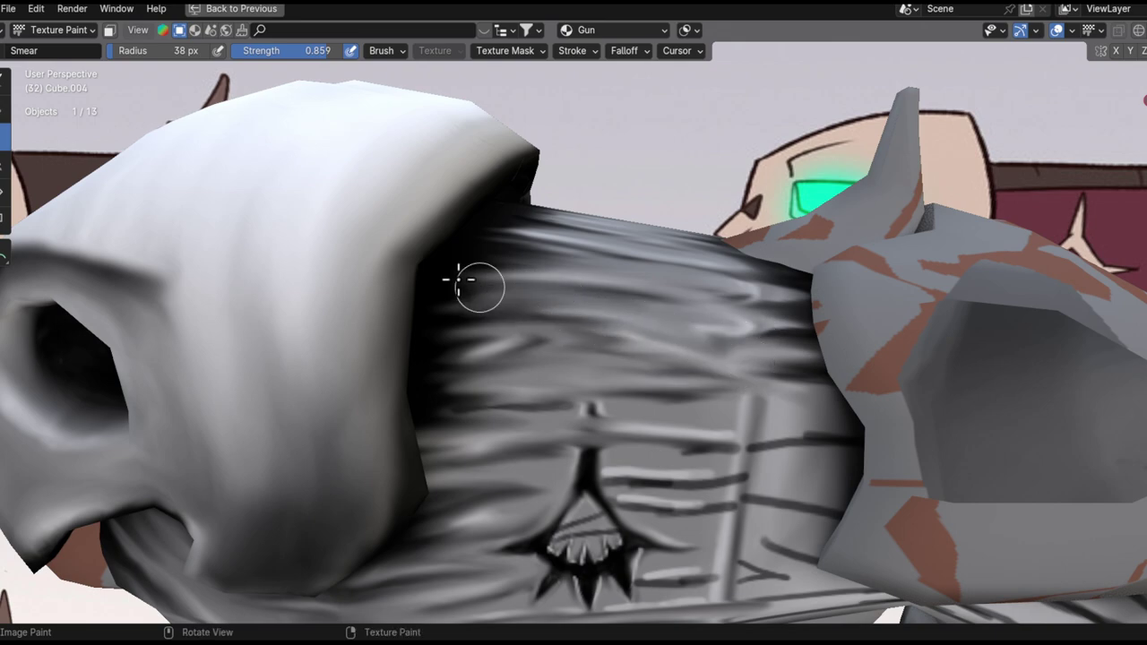
{"action": "left_click_drag", "start_coordinate": [764, 397], "coordinate": [844, 368]}
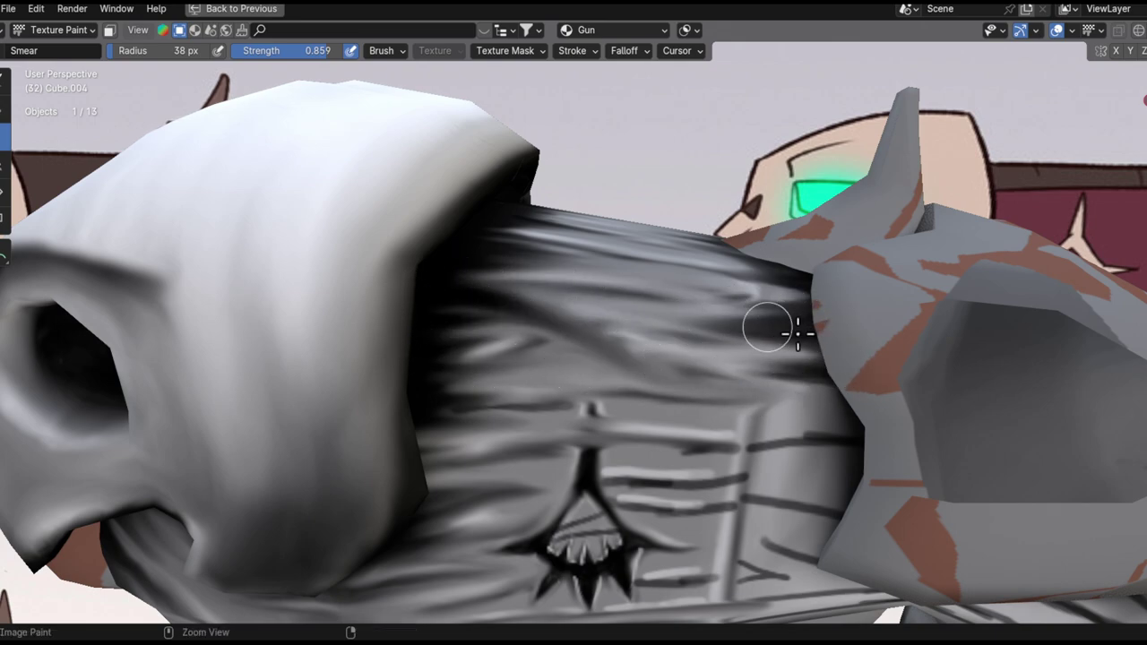
- Smear the grain line level with the emblem's upper spike across the vertical band into the rear shadow
{"action": "scroll", "coordinate": [548, 400], "scroll_direction": "down", "scroll_amount": 5}
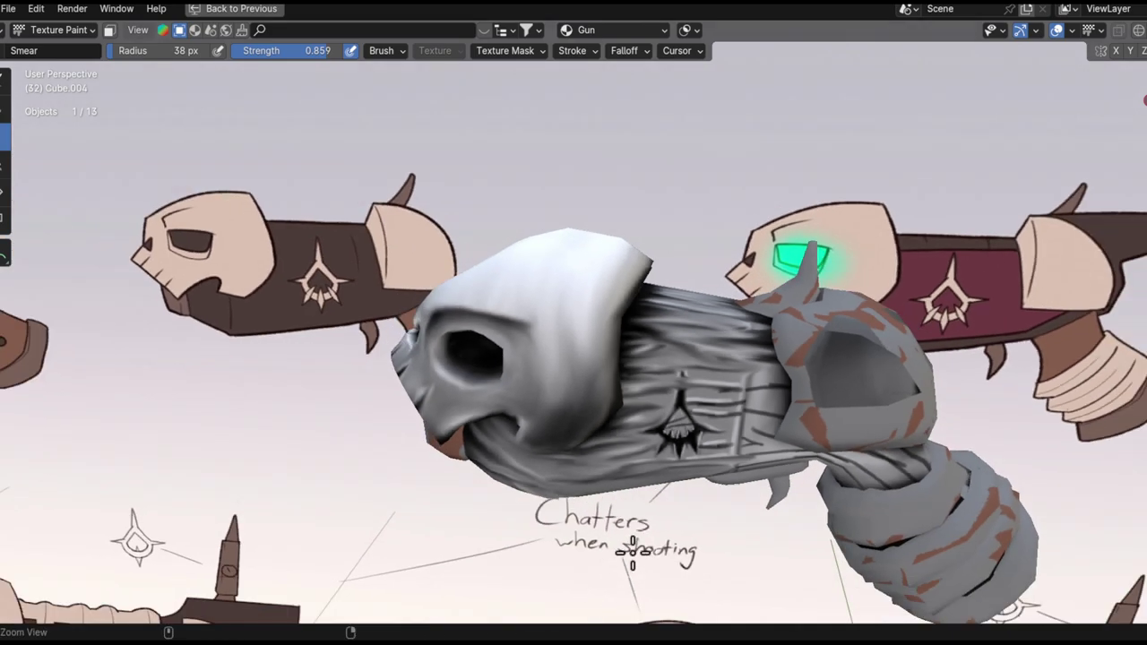
{"action": "scroll", "coordinate": [717, 295], "scroll_direction": "up", "scroll_amount": 8}
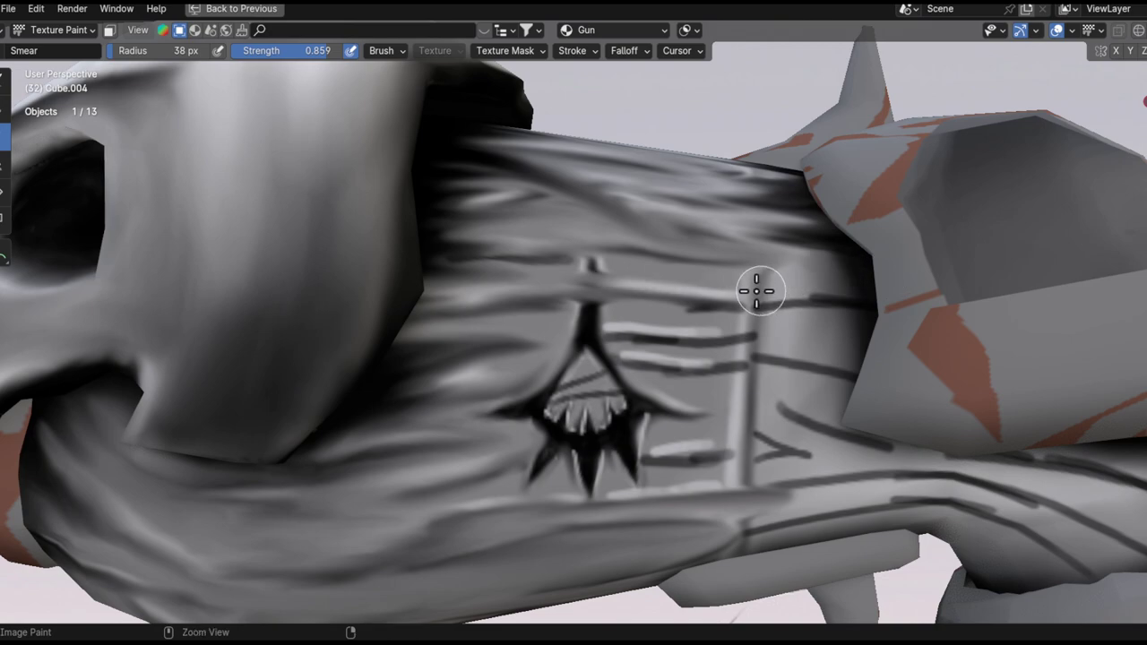
{"action": "mouse_move", "coordinate": [757, 291]}
{"action": "middle_mouse_down"}
{"action": "mouse_move", "coordinate": [722, 277]}
{"action": "mouse_move", "coordinate": [786, 277]}
{"action": "middle_mouse_up"}
{"action": "mouse_move", "coordinate": [839, 272]}
{"action": "left_mouse_down"}
{"action": "mouse_move", "coordinate": [618, 289]}
{"action": "mouse_move", "coordinate": [845, 276]}
{"action": "mouse_move", "coordinate": [619, 274]}
{"action": "mouse_move", "coordinate": [901, 300]}
{"action": "mouse_move", "coordinate": [776, 258]}
{"action": "mouse_move", "coordinate": [905, 251]}
{"action": "mouse_move", "coordinate": [785, 292]}
{"action": "left_mouse_up"}
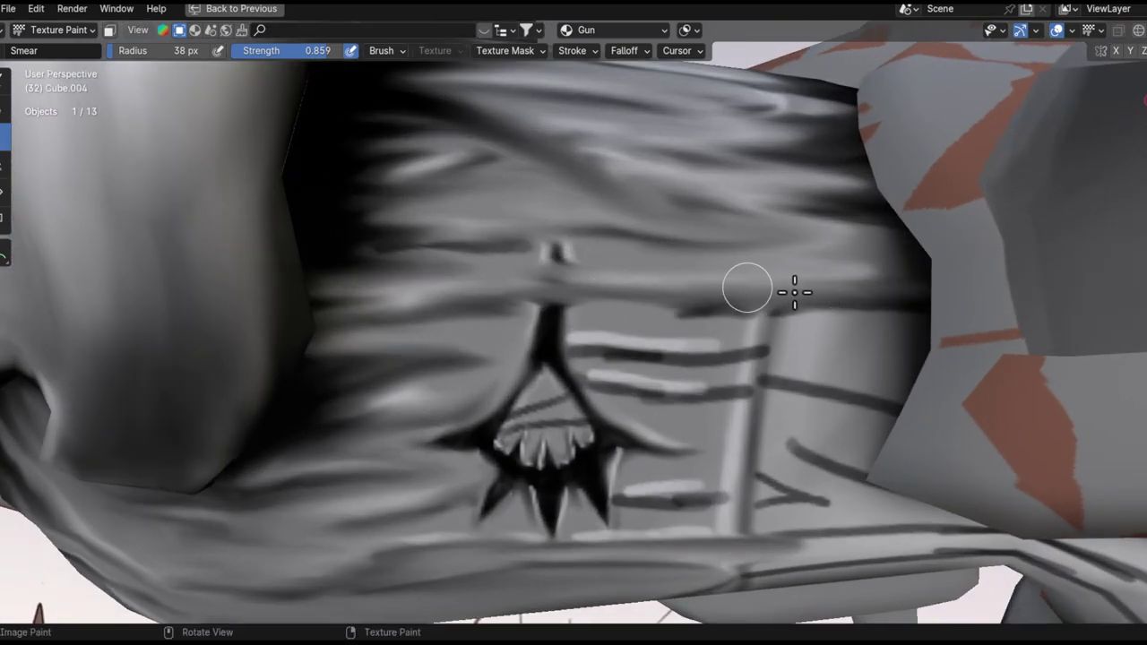
- Smear the two highlighted grain lines behind the emblem's diamond through the vertical band towards the rear bone piece
{"action": "scroll", "coordinate": [793, 309], "scroll_direction": "down", "scroll_amount": 3}
{"action": "middle_click_drag", "start_coordinate": [756, 320], "coordinate": [693, 285], "text": "shift"}
{"action": "scroll", "coordinate": [692, 285], "scroll_direction": "up", "scroll_amount": 2}
{"action": "left_click_drag", "start_coordinate": [566, 274], "coordinate": [536, 265]}
{"action": "left_click_drag", "start_coordinate": [739, 291], "coordinate": [500, 280]}
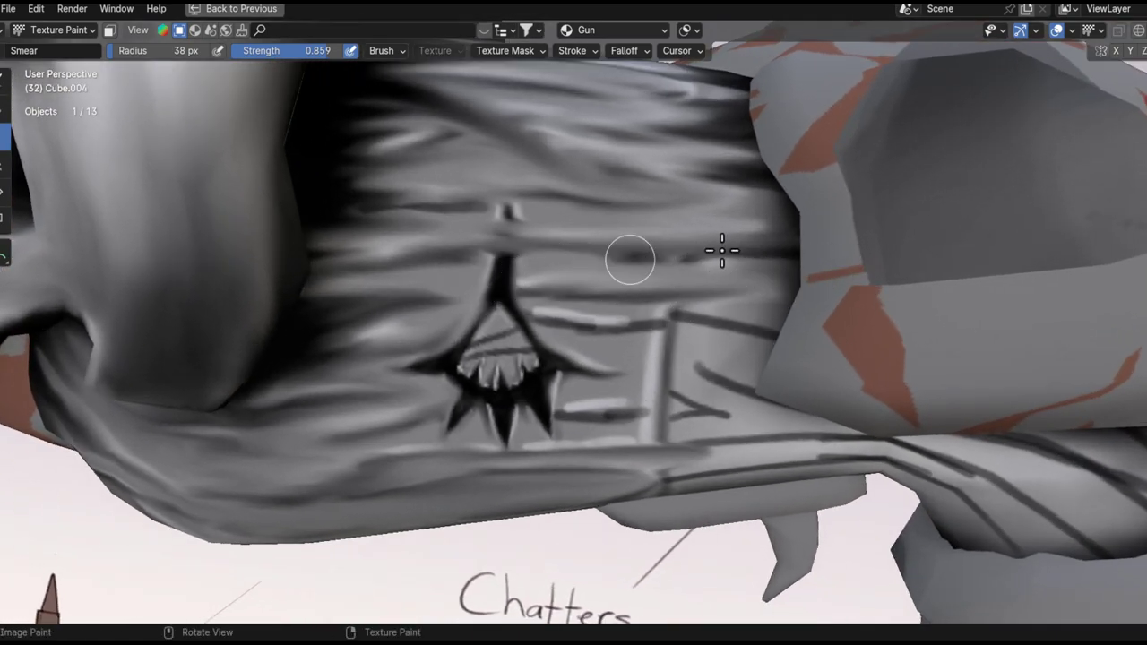
{"action": "scroll", "coordinate": [711, 319], "scroll_direction": "up", "scroll_amount": 2}
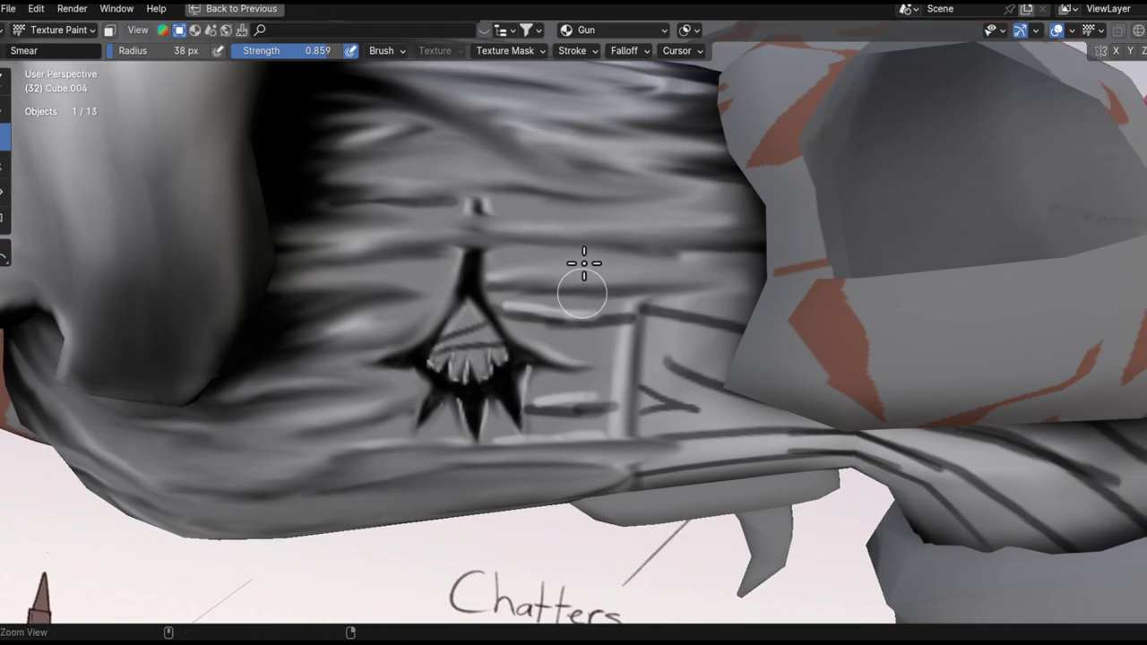
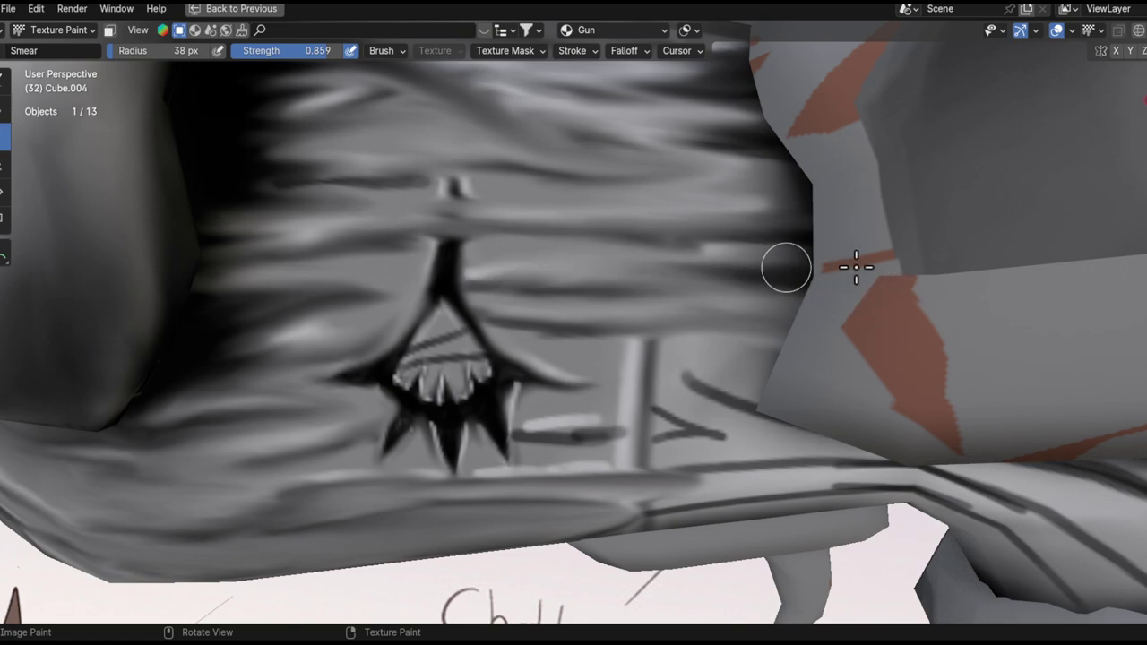
{"action": "middle_click_drag", "start_coordinate": [648, 228], "coordinate": [627, 282]}
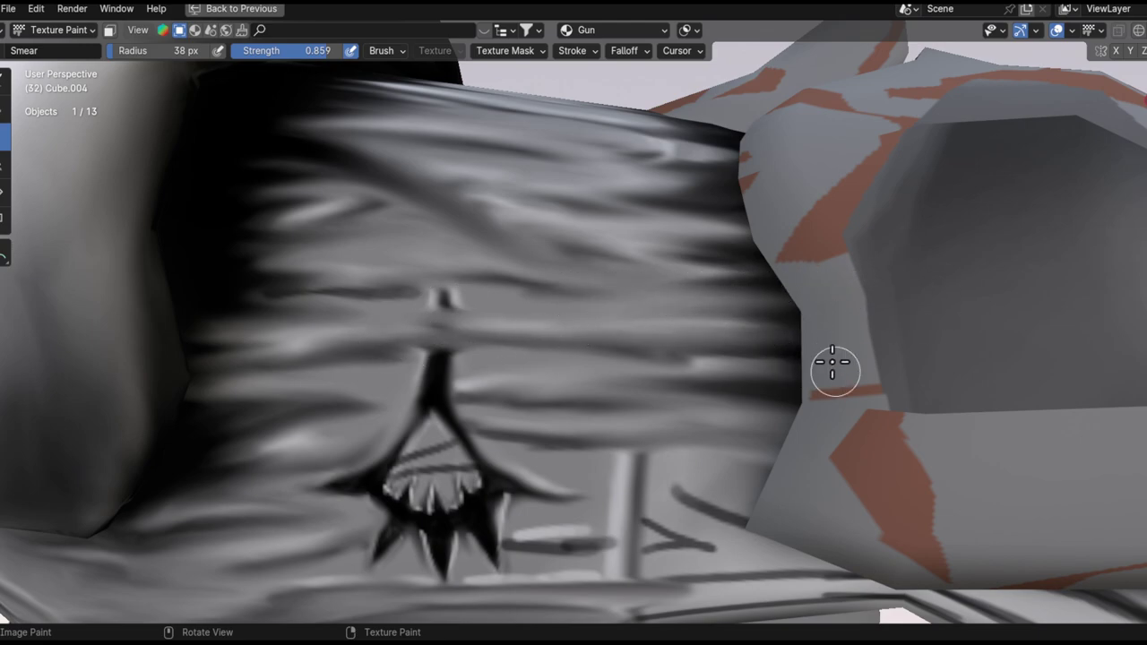
{"action": "middle_click_drag", "start_coordinate": [799, 278], "coordinate": [798, 413], "text": "ctrl"}
{"action": "middle_click_drag", "start_coordinate": [655, 392], "coordinate": [749, 197], "text": "ctrl"}
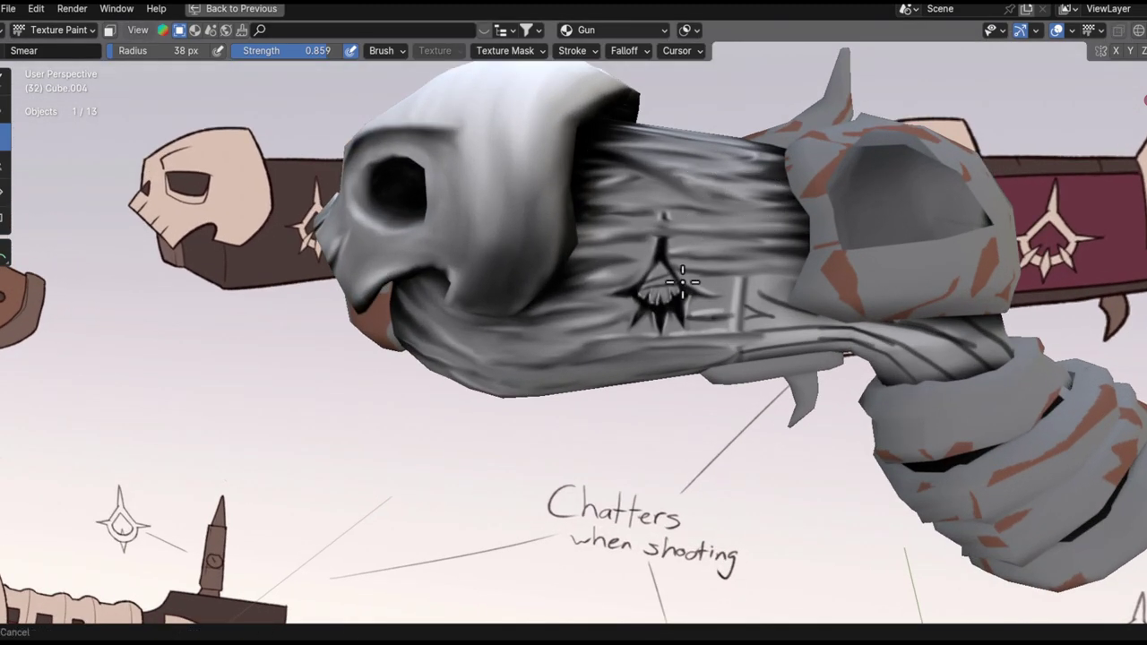
- Smear the vertical highlight band and the short dark marks behind the emblem rearward into the shadow under the rear bone piece
{"action": "middle_click_drag", "start_coordinate": [682, 280], "coordinate": [655, 230], "text": "ctrl"}
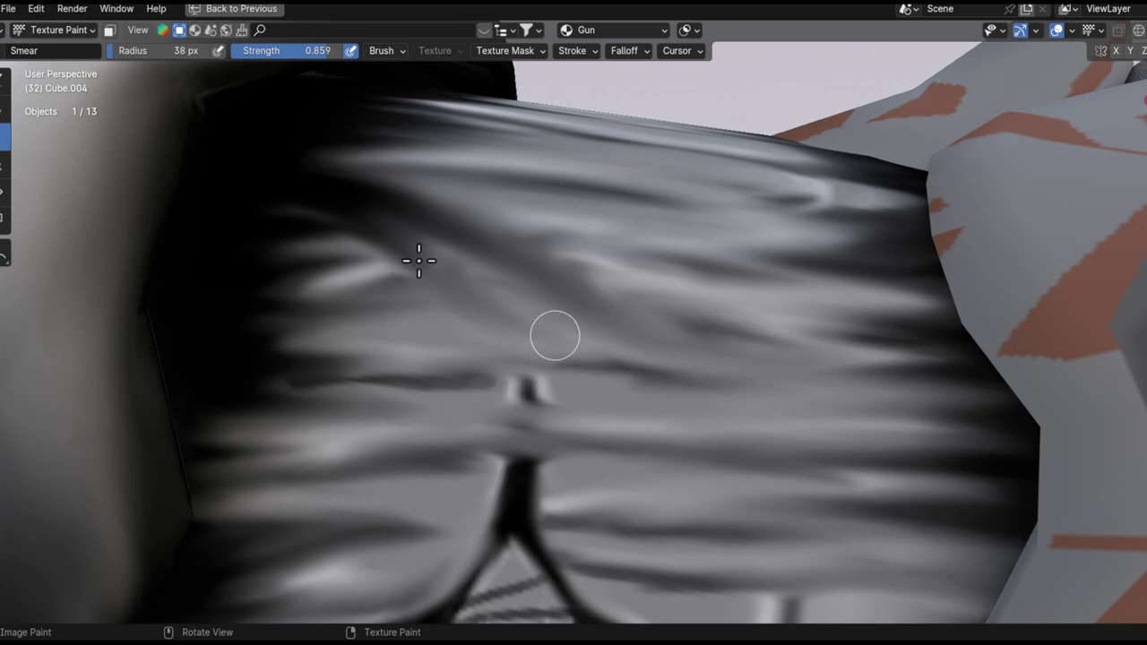
{"action": "mouse_move", "coordinate": [499, 289]}
{"action": "middle_mouse_down", "text": "ctrl"}
{"action": "mouse_move", "coordinate": [597, 406]}
{"action": "mouse_move", "coordinate": [509, 215]}
{"action": "middle_mouse_up", "text": "ctrl"}
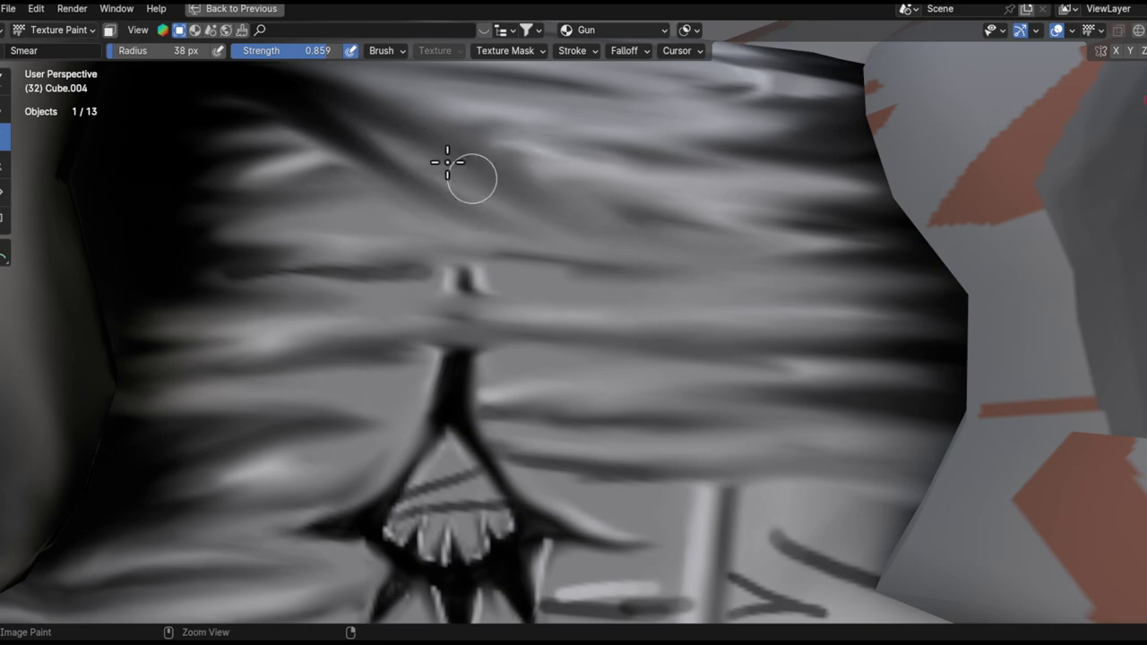
{"action": "middle_click_drag", "start_coordinate": [637, 259], "coordinate": [605, 560], "text": "ctrl"}
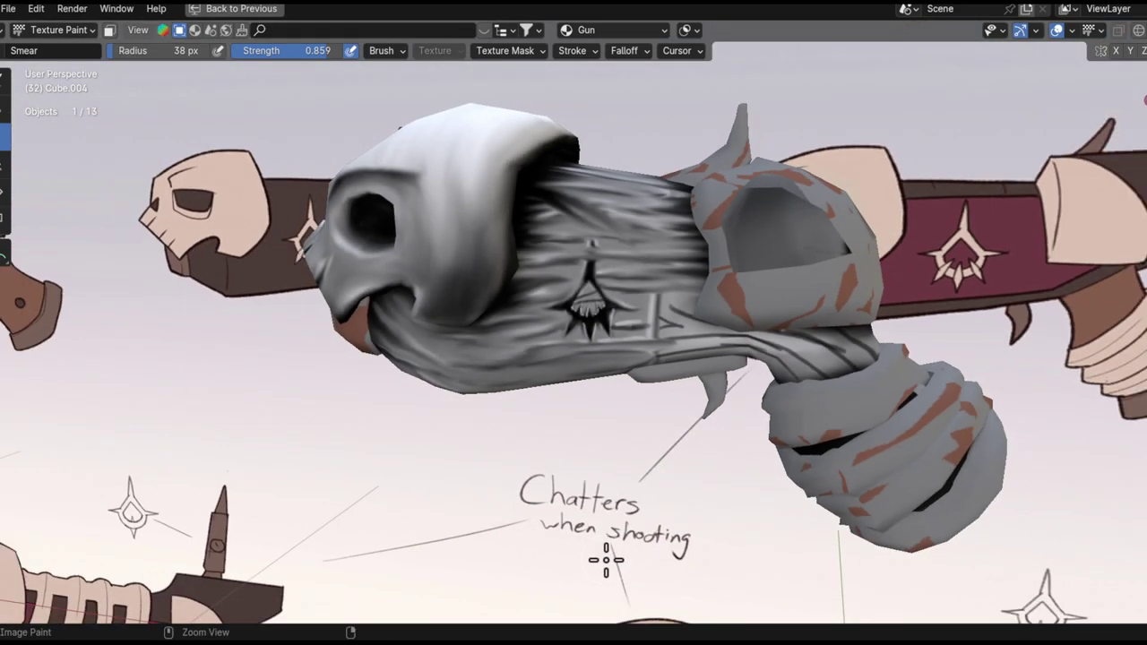
{"action": "mouse_move", "coordinate": [640, 315]}
{"action": "middle_mouse_down", "text": "ctrl"}
{"action": "mouse_move", "coordinate": [589, 522]}
{"action": "mouse_move", "coordinate": [645, 248]}
{"action": "mouse_move", "coordinate": [742, 285]}
{"action": "middle_mouse_up", "text": "ctrl"}
{"action": "middle_click_drag", "start_coordinate": [741, 340], "coordinate": [752, 108], "text": "ctrl"}
{"action": "left_click_drag", "start_coordinate": [688, 334], "coordinate": [776, 332]}
{"action": "middle_click_drag", "start_coordinate": [736, 343], "coordinate": [634, 332], "text": "ctrl"}
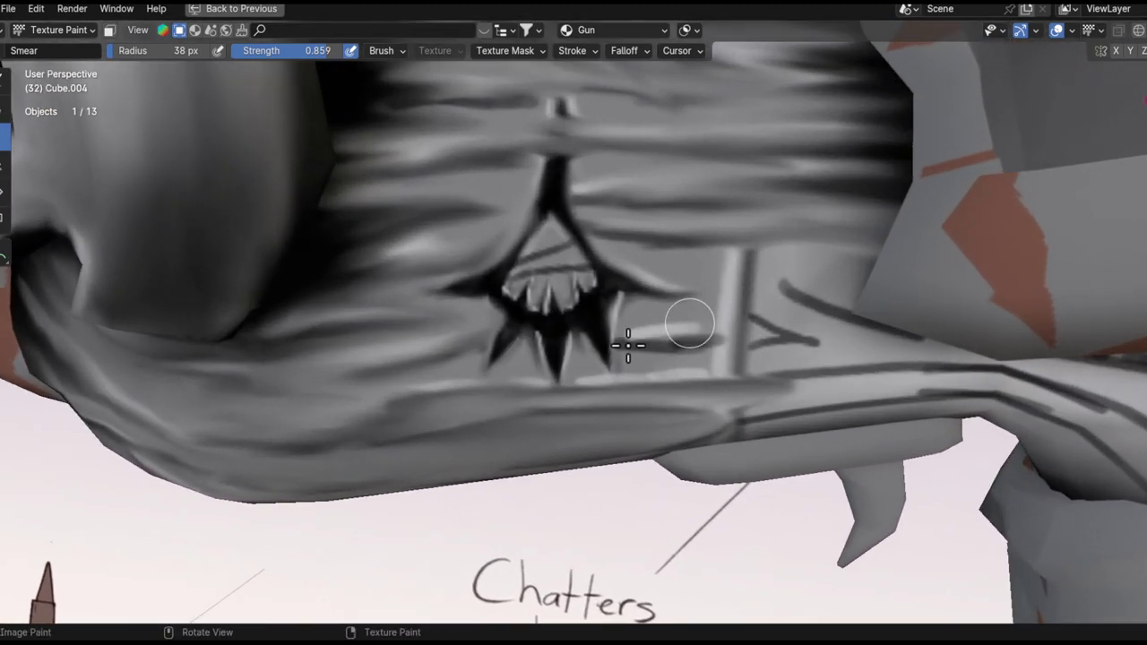
{"action": "mouse_move", "coordinate": [826, 311]}
{"action": "left_mouse_down"}
{"action": "mouse_move", "coordinate": [939, 274]}
{"action": "mouse_move", "coordinate": [953, 284]}
{"action": "mouse_move", "coordinate": [838, 285]}
{"action": "mouse_move", "coordinate": [896, 243]}
{"action": "mouse_move", "coordinate": [993, 239]}
{"action": "mouse_move", "coordinate": [1019, 263]}
{"action": "left_mouse_up"}
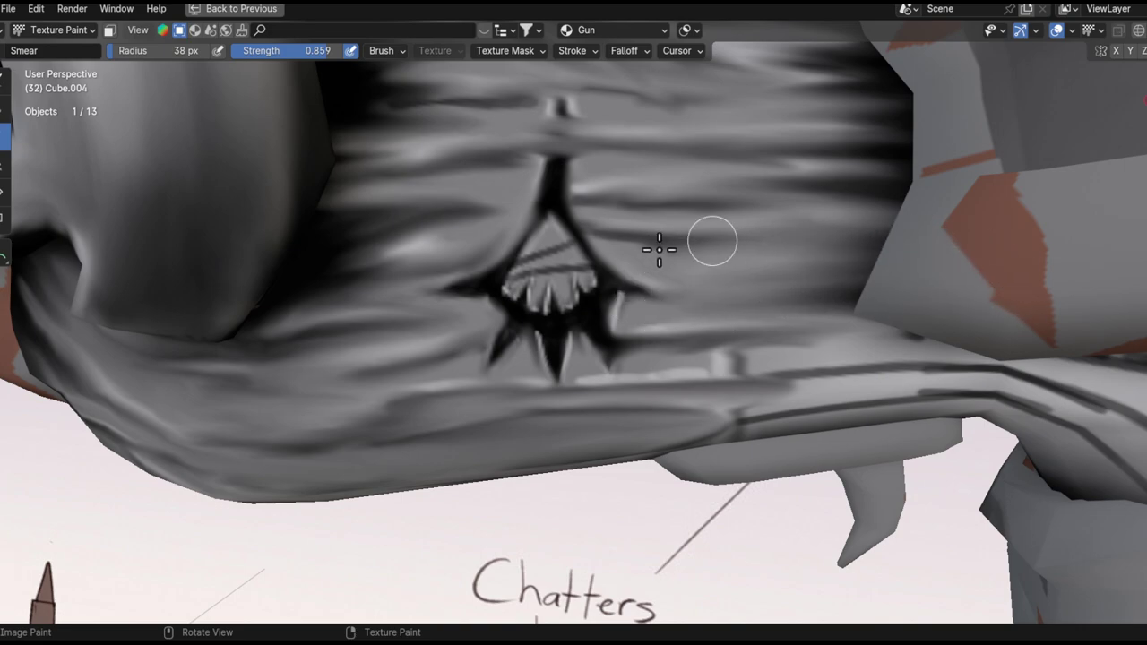
- Smear the leftover end of the vertical band and the grain below the emblem rearward under the rear bone piece
{"action": "left_click_drag", "start_coordinate": [956, 239], "coordinate": [803, 418], "text": "ctrl+alt"}
{"action": "mouse_move", "coordinate": [875, 308]}
{"action": "left_mouse_down", "text": "ctrl+alt"}
{"action": "mouse_move", "coordinate": [873, 325]}
{"action": "mouse_move", "coordinate": [650, 386]}
{"action": "mouse_move", "coordinate": [714, 226]}
{"action": "left_mouse_up", "text": "ctrl+alt"}
{"action": "middle_click_drag", "start_coordinate": [564, 294], "coordinate": [612, 346]}
{"action": "left_click_drag", "start_coordinate": [850, 311], "coordinate": [891, 302]}
{"action": "mouse_move", "coordinate": [630, 318]}
{"action": "left_mouse_down"}
{"action": "mouse_move", "coordinate": [1059, 274]}
{"action": "mouse_move", "coordinate": [791, 279]}
{"action": "left_mouse_up"}
{"action": "middle_click_drag", "start_coordinate": [1093, 259], "coordinate": [631, 294]}
{"action": "left_click_drag", "start_coordinate": [630, 294], "coordinate": [1011, 292]}
{"action": "mouse_move", "coordinate": [627, 291]}
{"action": "left_mouse_down"}
{"action": "mouse_move", "coordinate": [827, 274]}
{"action": "mouse_move", "coordinate": [1031, 293]}
{"action": "left_mouse_up"}
{"action": "mouse_move", "coordinate": [627, 282]}
{"action": "left_mouse_down"}
{"action": "mouse_move", "coordinate": [812, 268]}
{"action": "mouse_move", "coordinate": [1030, 291]}
{"action": "left_mouse_up"}
{"action": "left_click_drag", "start_coordinate": [663, 283], "coordinate": [1067, 291]}
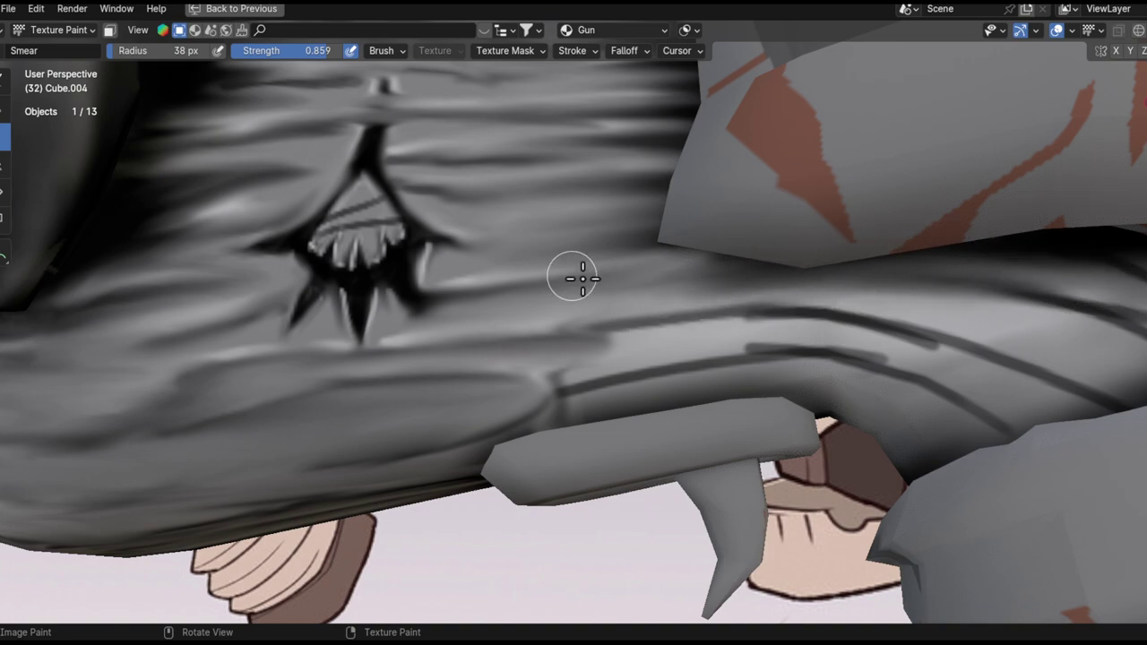
- Smear the curved dark lines above the trigger guard lengthwise so they blend into the wood grain towards the grip
{"action": "mouse_move", "coordinate": [550, 328]}
{"action": "left_mouse_down"}
{"action": "mouse_move", "coordinate": [1027, 310]}
{"action": "mouse_move", "coordinate": [464, 364]}
{"action": "mouse_move", "coordinate": [504, 325]}
{"action": "mouse_move", "coordinate": [617, 345]}
{"action": "mouse_move", "coordinate": [870, 340]}
{"action": "mouse_move", "coordinate": [987, 376]}
{"action": "mouse_move", "coordinate": [1028, 371]}
{"action": "mouse_move", "coordinate": [921, 357]}
{"action": "left_mouse_up"}
{"action": "left_click_drag", "start_coordinate": [762, 342], "coordinate": [615, 367]}
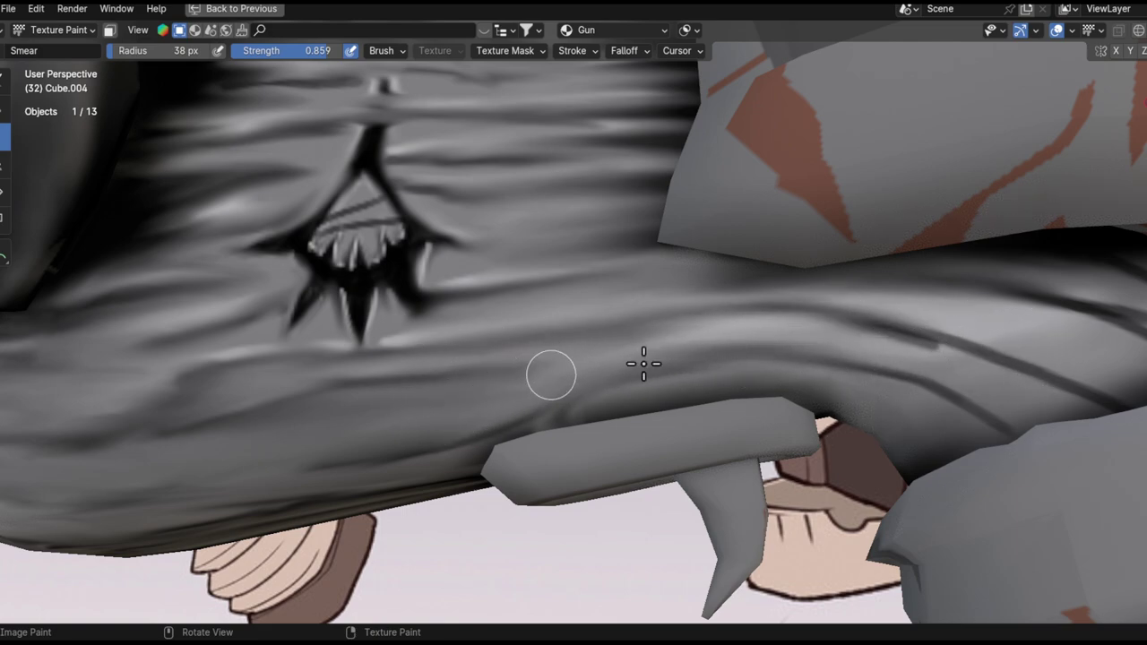
{"action": "middle_click_drag", "start_coordinate": [677, 349], "coordinate": [504, 340], "text": "shift"}
{"action": "mouse_move", "coordinate": [505, 341]}
{"action": "left_mouse_down"}
{"action": "mouse_move", "coordinate": [588, 301]}
{"action": "mouse_move", "coordinate": [540, 317]}
{"action": "mouse_move", "coordinate": [937, 401]}
{"action": "mouse_move", "coordinate": [834, 349]}
{"action": "mouse_move", "coordinate": [624, 309]}
{"action": "mouse_move", "coordinate": [568, 284]}
{"action": "left_mouse_up"}
{"action": "mouse_move", "coordinate": [746, 276]}
{"action": "left_mouse_down"}
{"action": "mouse_move", "coordinate": [1049, 353]}
{"action": "mouse_move", "coordinate": [847, 283]}
{"action": "mouse_move", "coordinate": [672, 264]}
{"action": "left_mouse_up"}
{"action": "middle_click_drag", "start_coordinate": [650, 265], "coordinate": [794, 327]}
{"action": "mouse_move", "coordinate": [646, 274]}
{"action": "left_mouse_down"}
{"action": "mouse_move", "coordinate": [666, 253]}
{"action": "mouse_move", "coordinate": [636, 245]}
{"action": "mouse_move", "coordinate": [783, 296]}
{"action": "mouse_move", "coordinate": [708, 232]}
{"action": "mouse_move", "coordinate": [791, 253]}
{"action": "mouse_move", "coordinate": [872, 310]}
{"action": "mouse_move", "coordinate": [761, 291]}
{"action": "left_mouse_up"}
- Smear the shadow and grain on the back of the grip neck with the brush radius enlarged to 95 px
{"action": "mouse_move", "coordinate": [842, 269]}
{"action": "left_mouse_down", "text": "alt"}
{"action": "mouse_move", "coordinate": [754, 295]}
{"action": "mouse_move", "coordinate": [782, 409]}
{"action": "mouse_move", "coordinate": [852, 394]}
{"action": "mouse_move", "coordinate": [870, 412]}
{"action": "mouse_move", "coordinate": [868, 364]}
{"action": "mouse_move", "coordinate": [872, 434]}
{"action": "mouse_move", "coordinate": [830, 432]}
{"action": "mouse_move", "coordinate": [761, 299]}
{"action": "mouse_move", "coordinate": [814, 271]}
{"action": "mouse_move", "coordinate": [786, 250]}
{"action": "mouse_move", "coordinate": [859, 400]}
{"action": "left_mouse_up", "text": "alt"}
{"action": "mouse_move", "coordinate": [849, 440]}
{"action": "left_mouse_down"}
{"action": "mouse_move", "coordinate": [852, 466]}
{"action": "mouse_move", "coordinate": [833, 399]}
{"action": "left_mouse_up"}
{"action": "mouse_move", "coordinate": [833, 398]}
{"action": "left_mouse_down", "text": "alt"}
{"action": "mouse_move", "coordinate": [939, 402]}
{"action": "mouse_move", "coordinate": [869, 394]}
{"action": "mouse_move", "coordinate": [885, 328]}
{"action": "mouse_move", "coordinate": [734, 328]}
{"action": "mouse_move", "coordinate": [671, 296]}
{"action": "left_mouse_up", "text": "alt"}
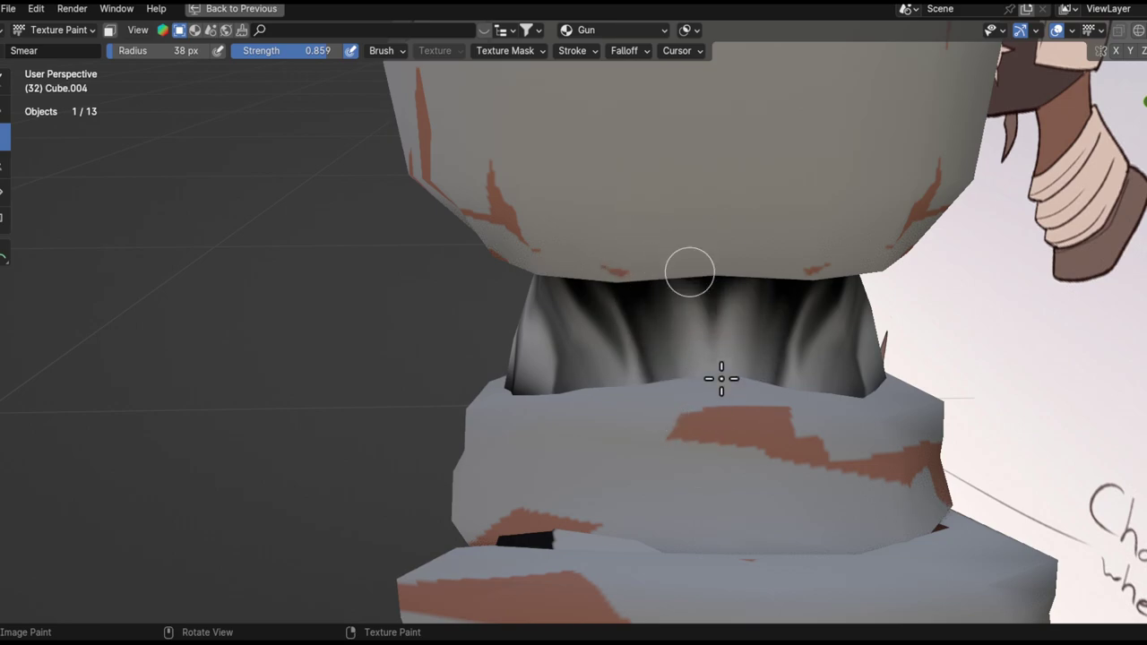
{"action": "mouse_move", "coordinate": [715, 362]}
{"action": "left_mouse_down", "text": "alt"}
{"action": "mouse_move", "coordinate": [762, 312]}
{"action": "mouse_move", "coordinate": [730, 367]}
{"action": "left_mouse_up", "text": "alt"}
{"action": "left_click_drag", "start_coordinate": [730, 368], "coordinate": [679, 377], "text": "alt"}
{"action": "key", "text": "f"}
{"action": "left_click", "coordinate": [727, 392]}
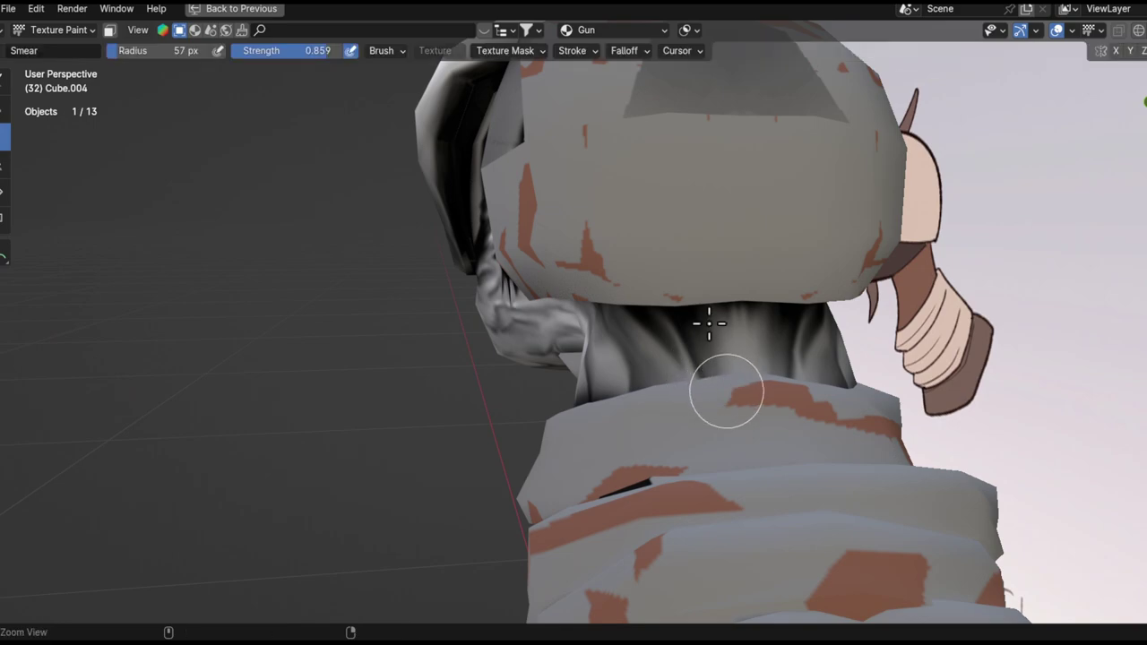
{"action": "left_click_drag", "start_coordinate": [708, 333], "coordinate": [714, 313], "text": "ctrl+alt"}
{"action": "key", "text": "f"}
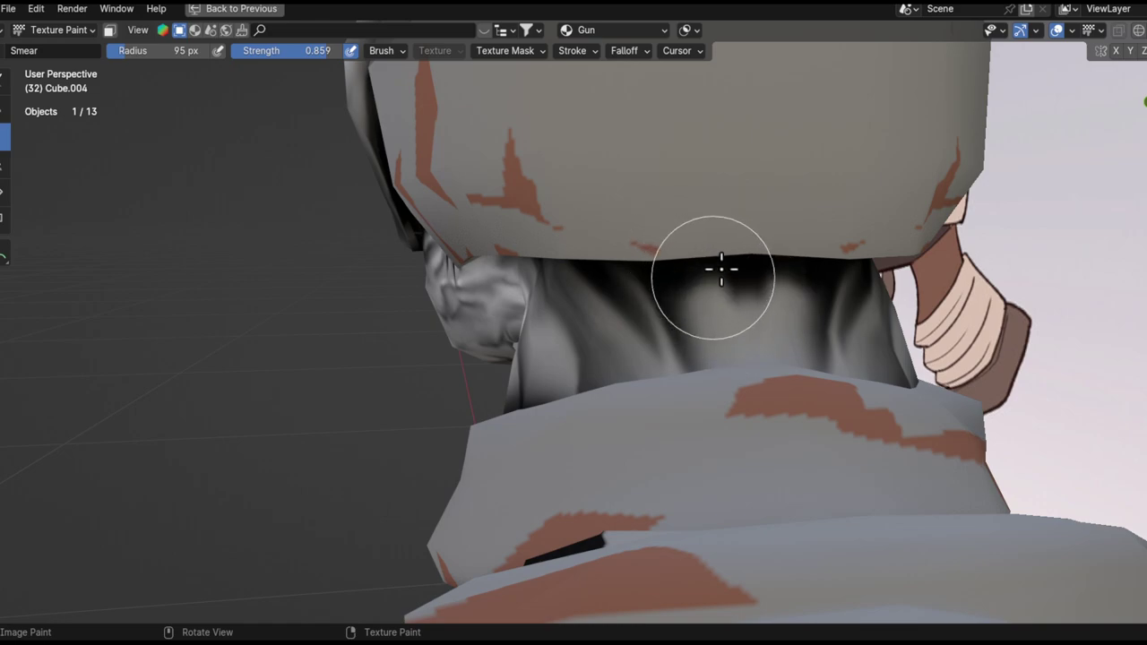
- Smear the black shadow under the rear bone piece down the grip neck, reducing the brush radius to 24 px
{"action": "left_click_drag", "start_coordinate": [726, 276], "coordinate": [740, 358], "text": "ctrl+alt"}
{"action": "mouse_move", "coordinate": [740, 359]}
{"action": "left_mouse_down", "text": "alt"}
{"action": "mouse_move", "coordinate": [798, 389]}
{"action": "mouse_move", "coordinate": [711, 385]}
{"action": "left_mouse_up", "text": "alt"}
{"action": "mouse_move", "coordinate": [711, 385]}
{"action": "left_mouse_down", "text": "ctrl+alt"}
{"action": "mouse_move", "coordinate": [704, 332]}
{"action": "mouse_move", "coordinate": [702, 443]}
{"action": "left_mouse_up", "text": "ctrl+alt"}
{"action": "key", "text": "f"}
{"action": "left_click", "coordinate": [689, 312]}
{"action": "key", "text": "f"}
{"action": "left_click", "coordinate": [715, 435]}
{"action": "left_click_drag", "start_coordinate": [712, 402], "coordinate": [720, 359], "text": "ctrl+alt"}
{"action": "mouse_move", "coordinate": [720, 358]}
{"action": "left_mouse_down", "text": "alt"}
{"action": "mouse_move", "coordinate": [696, 402]}
{"action": "mouse_move", "coordinate": [722, 336]}
{"action": "left_mouse_up", "text": "alt"}
{"action": "key", "text": "f"}
{"action": "left_click", "coordinate": [696, 402]}
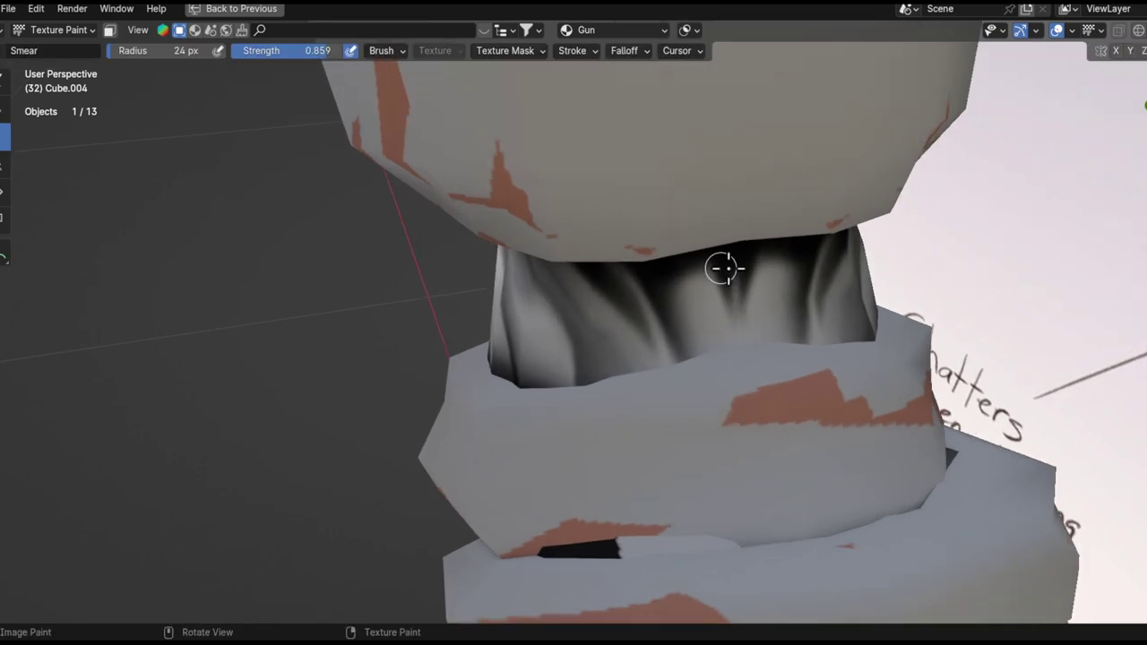
- Smear the grain on the body's underside around the front of the trigger guard with a 47 px brush
{"action": "left_click_drag", "start_coordinate": [716, 292], "coordinate": [699, 200], "text": "ctrl+alt"}
{"action": "left_click_drag", "start_coordinate": [728, 361], "coordinate": [702, 499], "text": "ctrl+alt"}
{"action": "left_click_drag", "start_coordinate": [684, 355], "coordinate": [732, 130], "text": "alt"}
{"action": "left_click_drag", "start_coordinate": [716, 318], "coordinate": [673, 231], "text": "ctrl+alt"}
{"action": "left_click_drag", "start_coordinate": [698, 395], "coordinate": [652, 229], "text": "alt"}
{"action": "left_click_drag", "start_coordinate": [655, 277], "coordinate": [658, 217], "text": "alt"}
{"action": "key", "text": "f"}
{"action": "left_click", "coordinate": [659, 288]}
{"action": "left_click_drag", "start_coordinate": [627, 317], "coordinate": [652, 362], "text": "alt"}
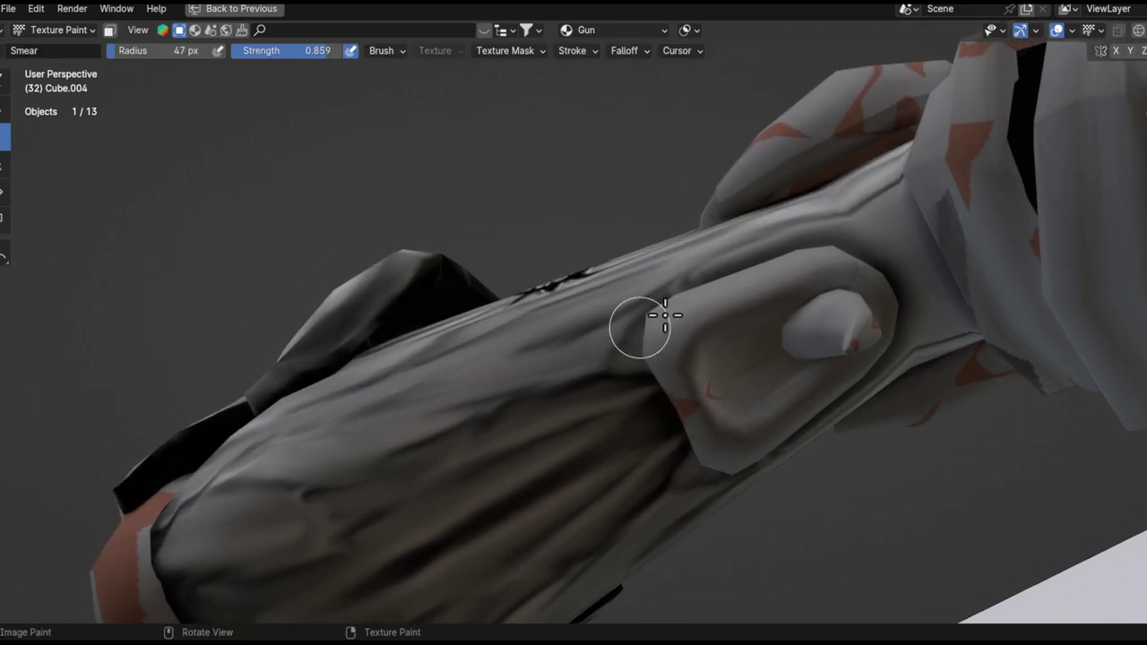
{"action": "scroll", "coordinate": [686, 306], "scroll_direction": "down", "scroll_amount": 2}
{"action": "mouse_move", "coordinate": [672, 384]}
{"action": "middle_mouse_down"}
{"action": "mouse_move", "coordinate": [673, 435]}
{"action": "mouse_move", "coordinate": [690, 376]}
{"action": "middle_mouse_up"}
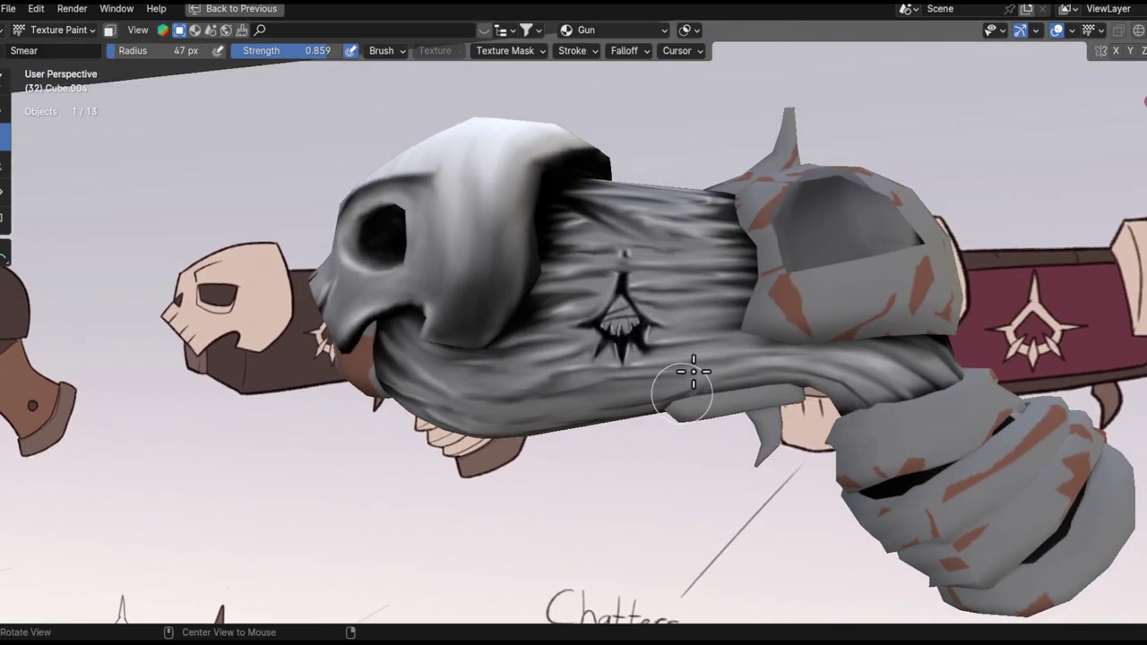
- Smear the emblem's upper spike upward into its detached tip to form one tapered point, using a 32 px brush
{"action": "scroll", "coordinate": [722, 307], "scroll_direction": "up", "scroll_amount": 2}
{"action": "left_click_drag", "start_coordinate": [723, 300], "coordinate": [720, 273], "text": "alt"}
{"action": "left_click_drag", "start_coordinate": [720, 273], "coordinate": [711, 248], "text": "ctrl+alt"}
{"action": "key", "text": "f"}
{"action": "left_click", "coordinate": [658, 297]}
{"action": "key", "text": "f"}
{"action": "mouse_move", "coordinate": [702, 302]}
{"action": "left_mouse_down", "text": "alt"}
{"action": "mouse_move", "coordinate": [702, 340]}
{"action": "mouse_move", "coordinate": [702, 263]}
{"action": "mouse_move", "coordinate": [704, 353]}
{"action": "mouse_move", "coordinate": [687, 243]}
{"action": "left_mouse_up", "text": "alt"}
{"action": "left_click", "coordinate": [717, 342]}
{"action": "left_click_drag", "start_coordinate": [685, 244], "coordinate": [659, 413], "text": "alt+shift"}
{"action": "key", "text": "f"}
{"action": "left_click", "coordinate": [645, 402]}
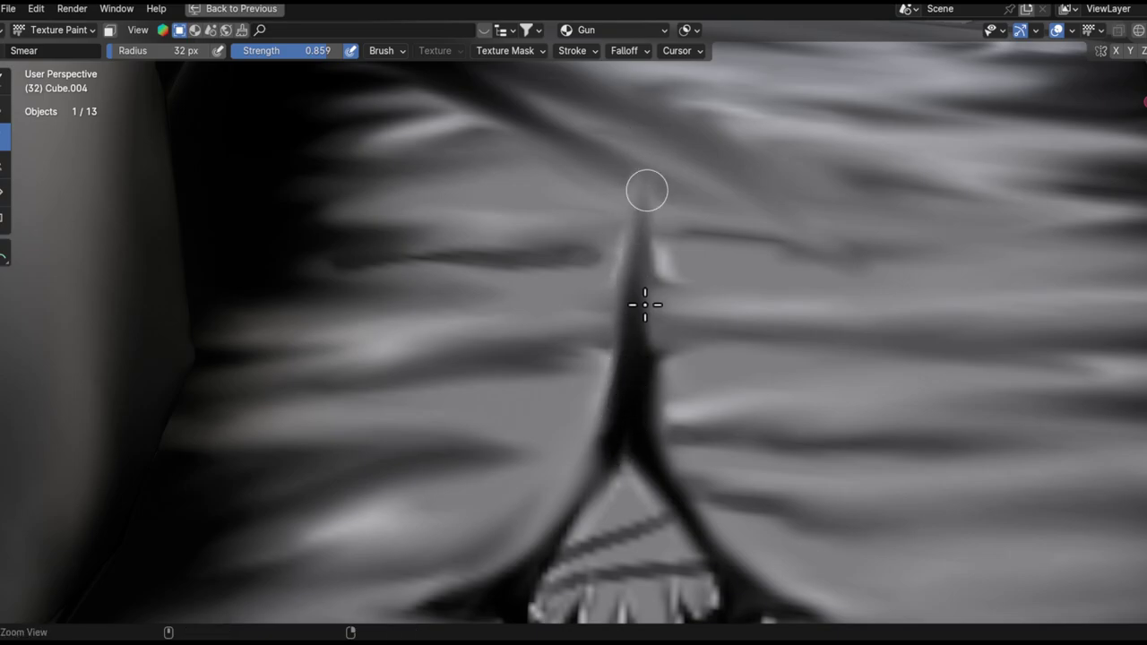
- Refine the emblem's upper spike by smearing the highlights beside it into a thinner taper
{"action": "scroll", "coordinate": [646, 267], "scroll_direction": "down", "scroll_amount": 10}
{"action": "left_click_drag", "start_coordinate": [729, 244], "coordinate": [726, 98], "text": "ctrl+alt"}
{"action": "left_click_drag", "start_coordinate": [725, 251], "coordinate": [690, 386], "text": "alt"}
{"action": "mouse_move", "coordinate": [691, 305]}
{"action": "left_mouse_down", "text": "alt"}
{"action": "mouse_move", "coordinate": [702, 374]}
{"action": "mouse_move", "coordinate": [790, 374]}
{"action": "mouse_move", "coordinate": [691, 359]}
{"action": "mouse_move", "coordinate": [668, 278]}
{"action": "left_mouse_up", "text": "alt"}
{"action": "mouse_move", "coordinate": [744, 184]}
{"action": "left_mouse_down", "text": "ctrl+alt"}
{"action": "mouse_move", "coordinate": [750, 156]}
{"action": "mouse_move", "coordinate": [829, 337]}
{"action": "left_mouse_up", "text": "ctrl+alt"}
{"action": "middle_click_drag", "start_coordinate": [828, 337], "coordinate": [731, 205]}
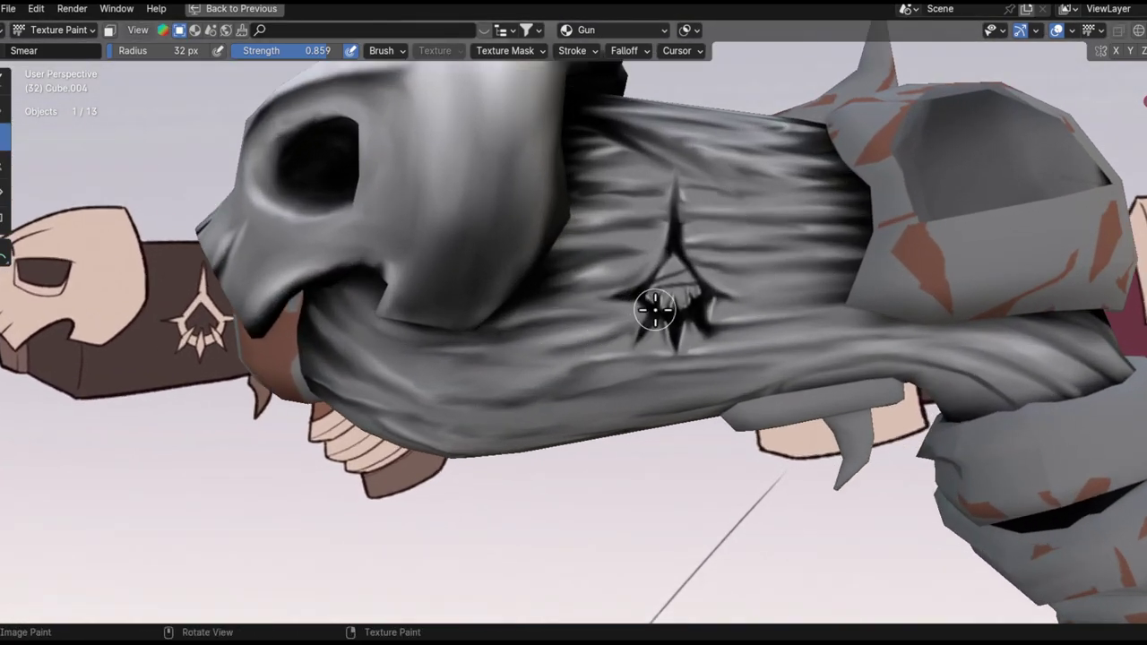
{"action": "middle_click_drag", "start_coordinate": [706, 331], "coordinate": [643, 215], "text": "shift"}
{"action": "middle_click_drag", "start_coordinate": [644, 215], "coordinate": [663, 497], "text": "shift"}
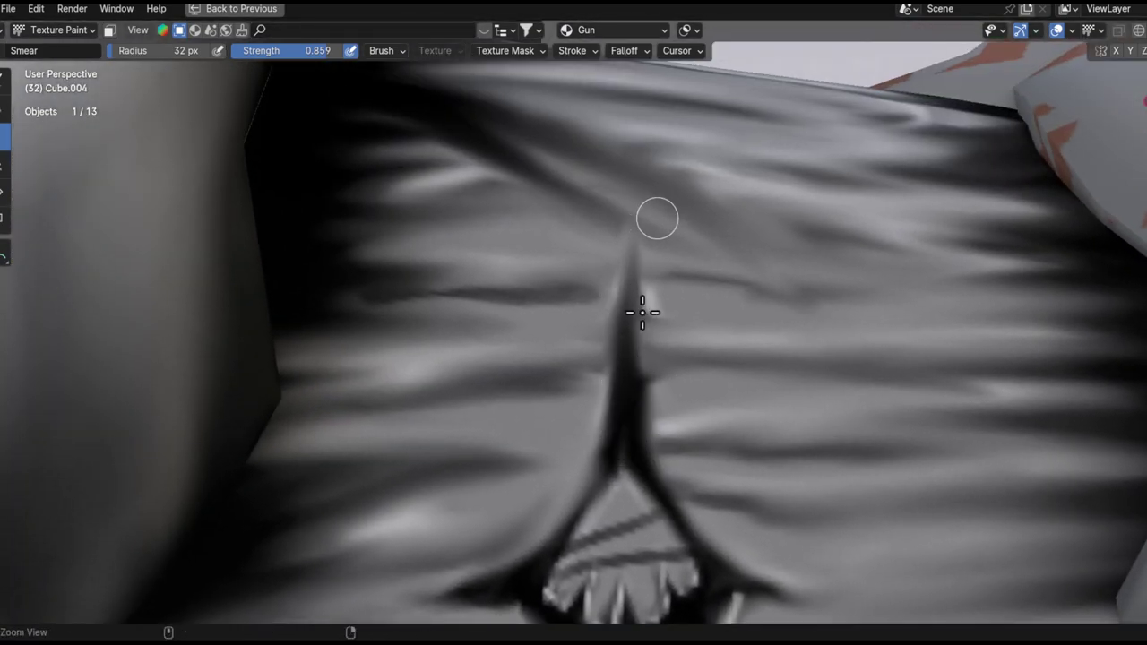
{"action": "middle_click_drag", "start_coordinate": [641, 312], "coordinate": [657, 254], "text": "ctrl"}
- Smear the dark streaks from the grip wrap's upper edge forward into the neck's grain, using a 52 px brush
{"action": "mouse_move", "coordinate": [657, 252]}
{"action": "left_mouse_down", "text": "alt"}
{"action": "mouse_move", "coordinate": [686, 302]}
{"action": "mouse_move", "coordinate": [684, 421]}
{"action": "left_mouse_up", "text": "alt"}
{"action": "mouse_move", "coordinate": [683, 422]}
{"action": "left_mouse_down", "text": "ctrl+alt"}
{"action": "mouse_move", "coordinate": [696, 440]}
{"action": "mouse_move", "coordinate": [578, 333]}
{"action": "left_mouse_up", "text": "ctrl+alt"}
{"action": "key", "text": "f"}
{"action": "left_click", "coordinate": [716, 475]}
{"action": "key", "text": "ctrl+z"}
{"action": "mouse_move", "coordinate": [703, 461]}
{"action": "left_mouse_down"}
{"action": "mouse_move", "coordinate": [546, 313]}
{"action": "mouse_move", "coordinate": [538, 336]}
{"action": "mouse_move", "coordinate": [525, 282]}
{"action": "mouse_move", "coordinate": [458, 278]}
{"action": "left_mouse_up"}
{"action": "key", "text": "ctrl+z"}
{"action": "left_click_drag", "start_coordinate": [788, 435], "coordinate": [688, 340]}
{"action": "left_click_drag", "start_coordinate": [765, 394], "coordinate": [678, 456], "text": "alt"}
{"action": "key", "text": "ctrl+z"}
{"action": "key", "text": "bracketleft"}
{"action": "mouse_move", "coordinate": [844, 421]}
{"action": "left_mouse_down"}
{"action": "mouse_move", "coordinate": [847, 379]}
{"action": "mouse_move", "coordinate": [727, 208]}
{"action": "left_mouse_up"}
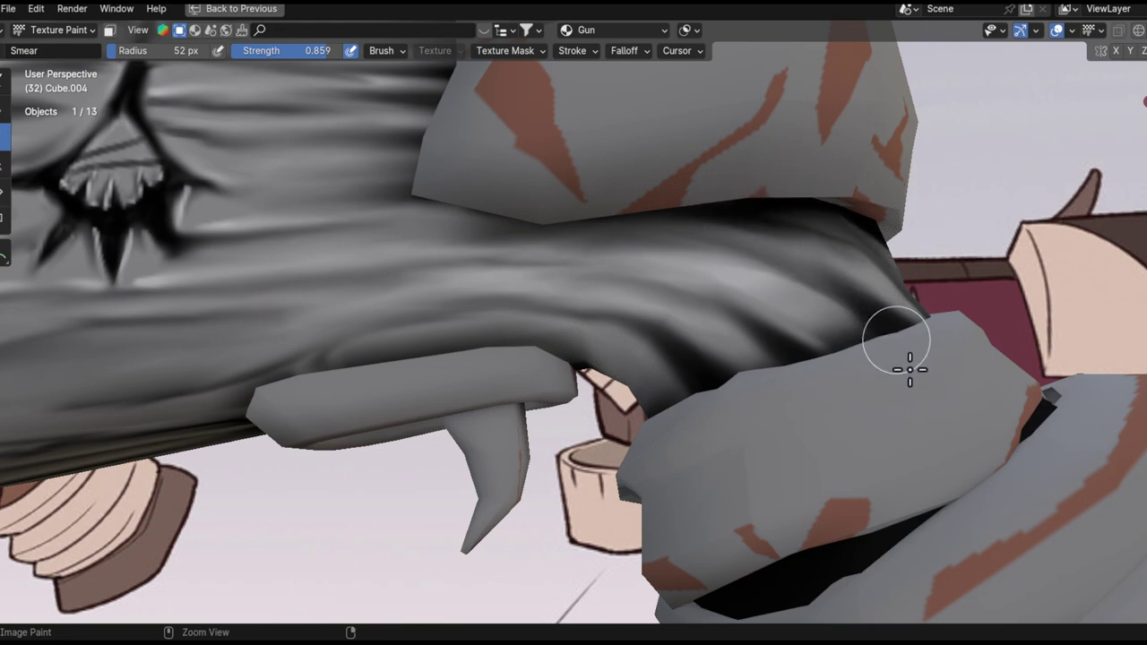
- Smear dark streaks from the wrap's upper edge forward along the neck's underside behind the trigger, using a 33 px brush
{"action": "scroll", "coordinate": [821, 514], "scroll_direction": "down", "scroll_amount": 8}
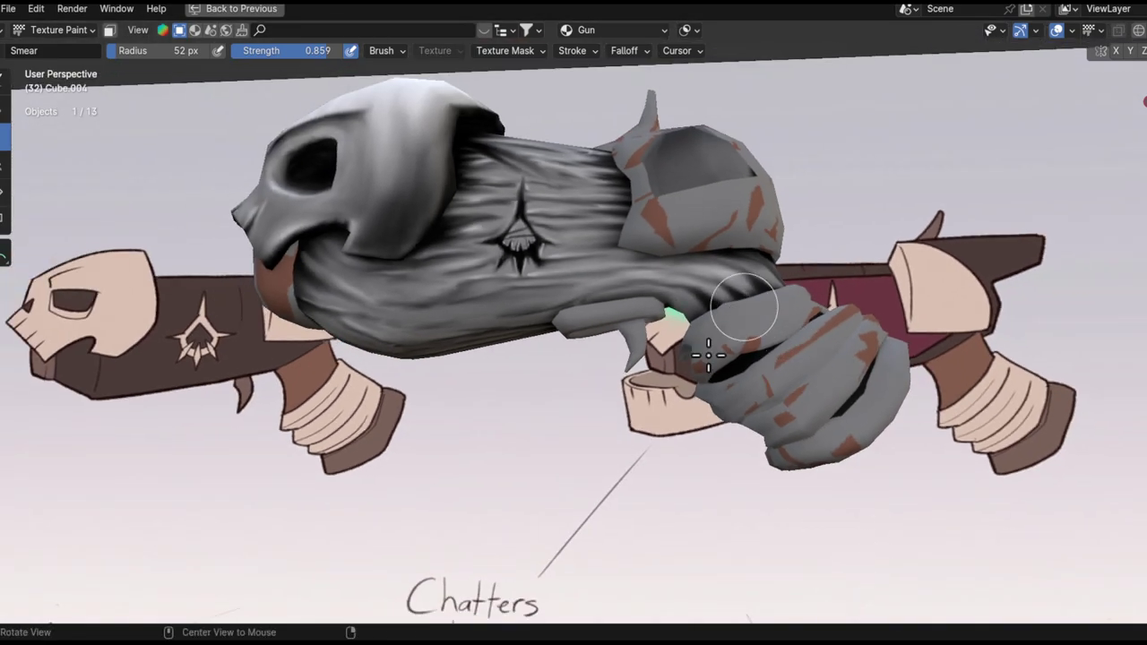
{"action": "middle_click_drag", "start_coordinate": [708, 355], "coordinate": [743, 338]}
{"action": "scroll", "coordinate": [681, 296], "scroll_direction": "up", "scroll_amount": 6}
{"action": "key", "text": "bracketleft"}
{"action": "key", "text": "bracketleft"}
{"action": "key", "text": "bracketleft"}
{"action": "key", "text": "bracketleft"}
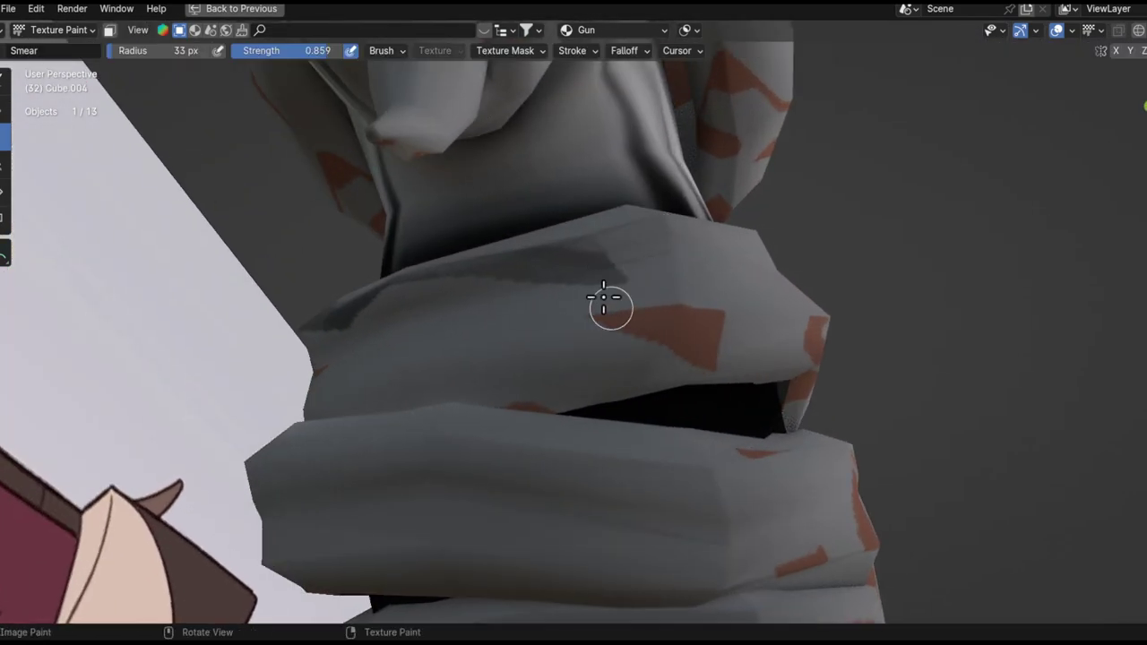
{"action": "middle_click_drag", "start_coordinate": [603, 203], "coordinate": [621, 302], "text": "shift"}
{"action": "left_click_drag", "start_coordinate": [565, 402], "coordinate": [499, 83]}
{"action": "key", "text": "ctrl+z"}
{"action": "left_click_drag", "start_coordinate": [541, 358], "coordinate": [517, 302]}
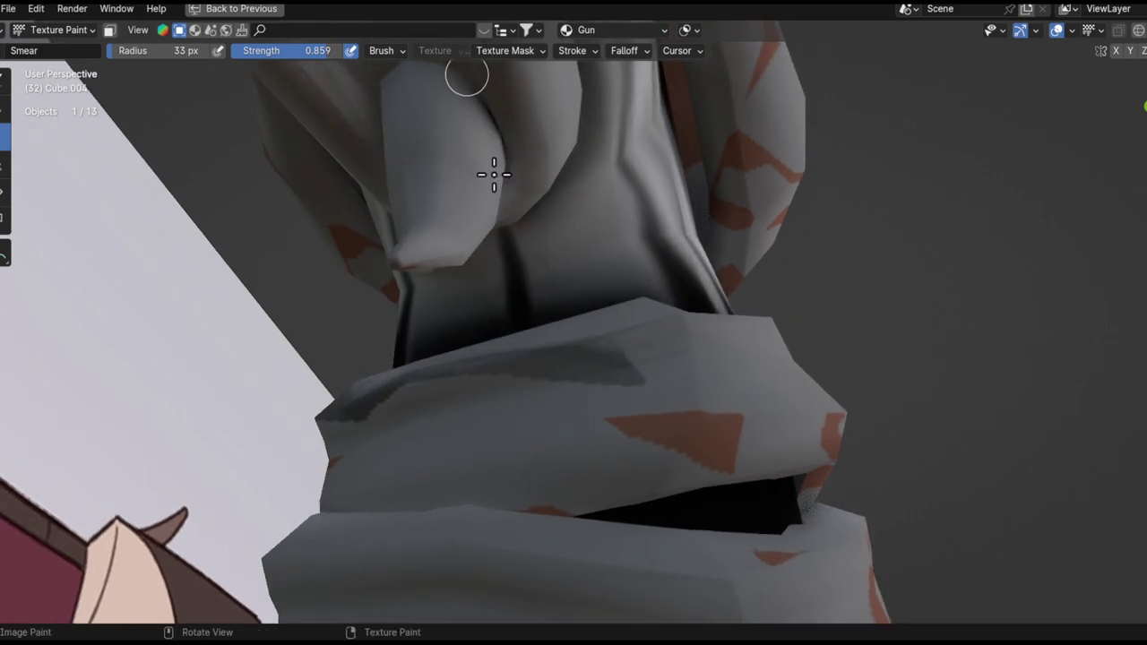
{"action": "left_click_drag", "start_coordinate": [617, 370], "coordinate": [605, 83]}
{"action": "key", "text": "ctrl+z"}
{"action": "left_click_drag", "start_coordinate": [580, 354], "coordinate": [596, 15]}
- Examine the painted gun body from the side, from afar and from below against the concept drawings
{"action": "left_click_drag", "start_coordinate": [589, 287], "coordinate": [585, 472], "text": "ctrl+alt"}
{"action": "left_click_drag", "start_coordinate": [627, 247], "coordinate": [447, 269], "text": "alt"}
{"action": "left_click_drag", "start_coordinate": [618, 331], "coordinate": [627, 223], "text": "ctrl+alt"}
{"action": "left_click_drag", "start_coordinate": [630, 283], "coordinate": [622, 245], "text": "alt"}
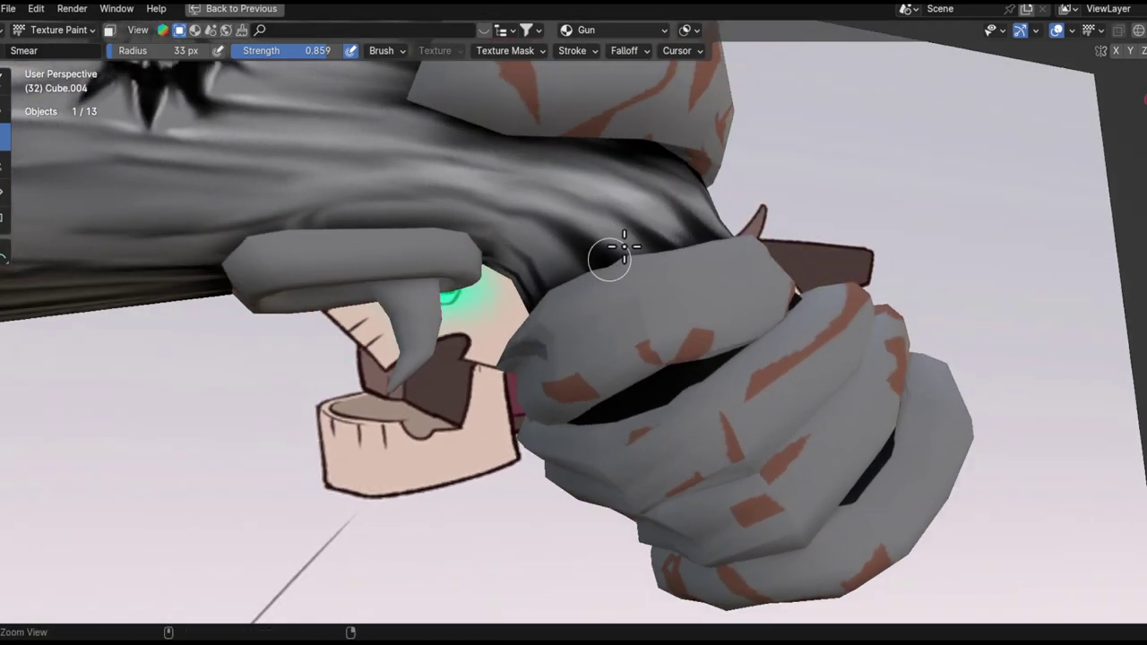
{"action": "middle_click_drag", "start_coordinate": [620, 244], "coordinate": [598, 465], "text": "ctrl"}
{"action": "left_click_drag", "start_coordinate": [610, 280], "coordinate": [713, 346], "text": "alt+shift"}
{"action": "left_click_drag", "start_coordinate": [742, 421], "coordinate": [851, 408], "text": "ctrl+alt"}
{"action": "left_click_drag", "start_coordinate": [851, 407], "coordinate": [806, 273], "text": "ctrl+alt"}
{"action": "middle_click_drag", "start_coordinate": [806, 274], "coordinate": [756, 520], "text": "ctrl"}
{"action": "middle_click_drag", "start_coordinate": [731, 354], "coordinate": [743, 299], "text": "ctrl"}
{"action": "mouse_move", "coordinate": [531, 364]}
{"action": "middle_mouse_down", "text": "ctrl"}
{"action": "mouse_move", "coordinate": [611, 579]}
{"action": "mouse_move", "coordinate": [739, 404]}
{"action": "middle_mouse_up", "text": "ctrl"}
{"action": "middle_click_drag", "start_coordinate": [776, 367], "coordinate": [788, 502], "text": "ctrl"}
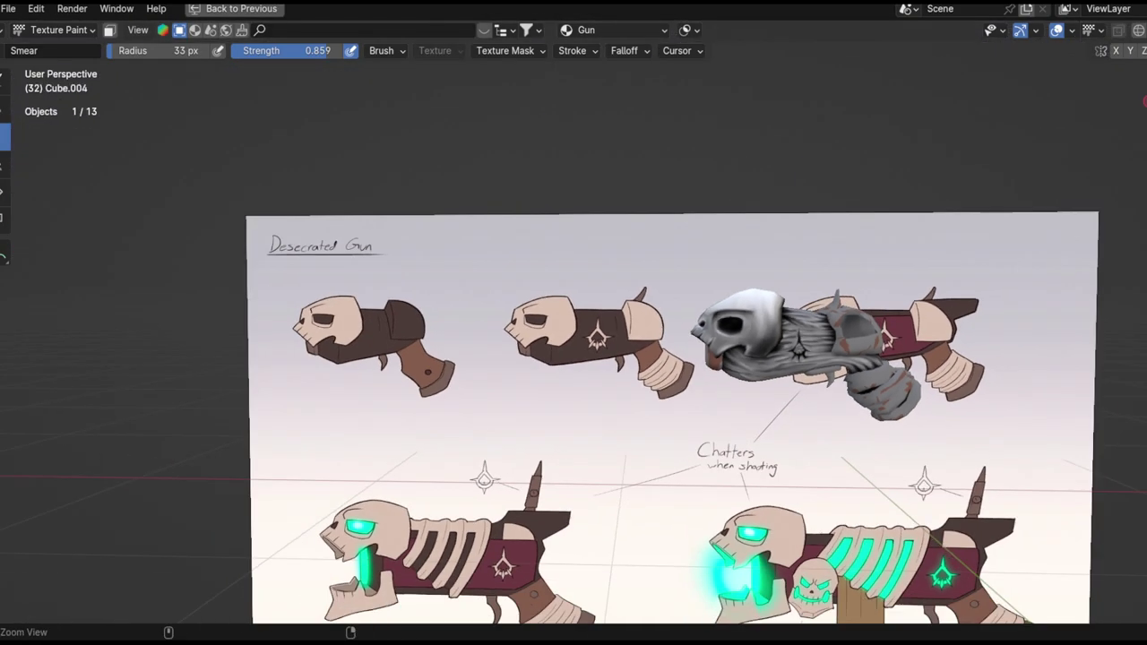
{"action": "middle_click_drag", "start_coordinate": [826, 379], "coordinate": [549, 244], "text": "ctrl"}
{"action": "middle_click_drag", "start_coordinate": [549, 304], "coordinate": [622, 281]}
{"action": "mouse_move", "coordinate": [647, 224]}
{"action": "middle_mouse_down", "text": "ctrl"}
{"action": "mouse_move", "coordinate": [479, 508]}
{"action": "mouse_move", "coordinate": [655, 400]}
{"action": "mouse_move", "coordinate": [609, 262]}
{"action": "mouse_move", "coordinate": [605, 204]}
{"action": "middle_mouse_up", "text": "ctrl"}
{"action": "middle_click_drag", "start_coordinate": [604, 204], "coordinate": [580, 143]}
- Darken the body's underside with the TexDraw brush in black at strength 0.055 and radius 162 px
{"action": "left_click", "coordinate": [4, 83]}
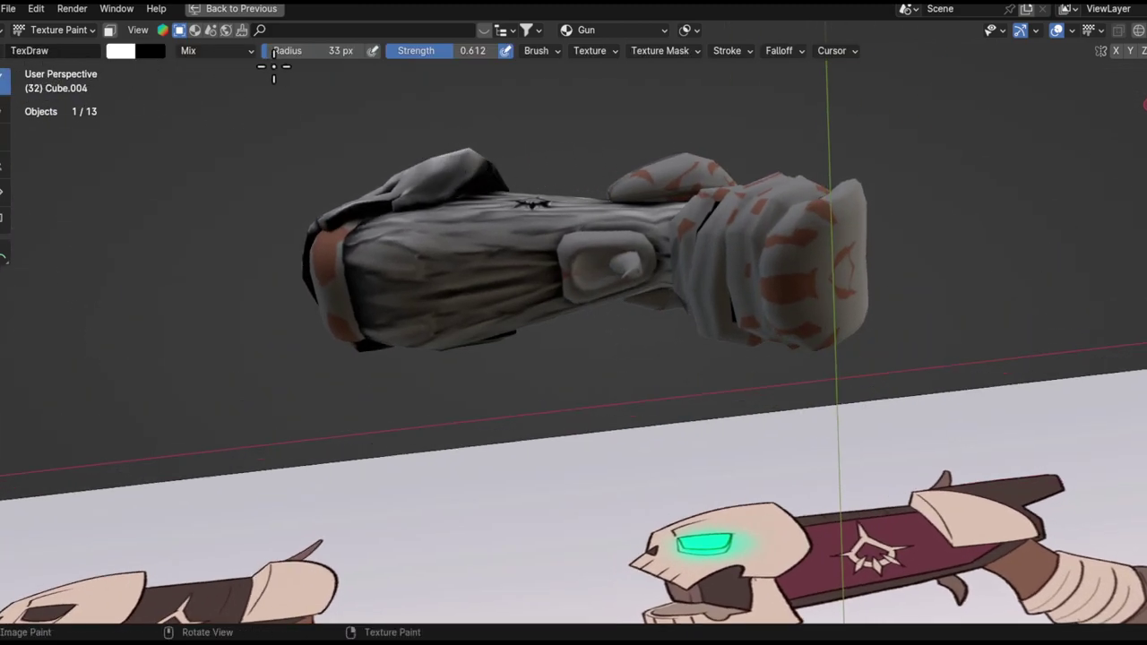
{"action": "left_click_drag", "start_coordinate": [461, 50], "coordinate": [359, 76]}
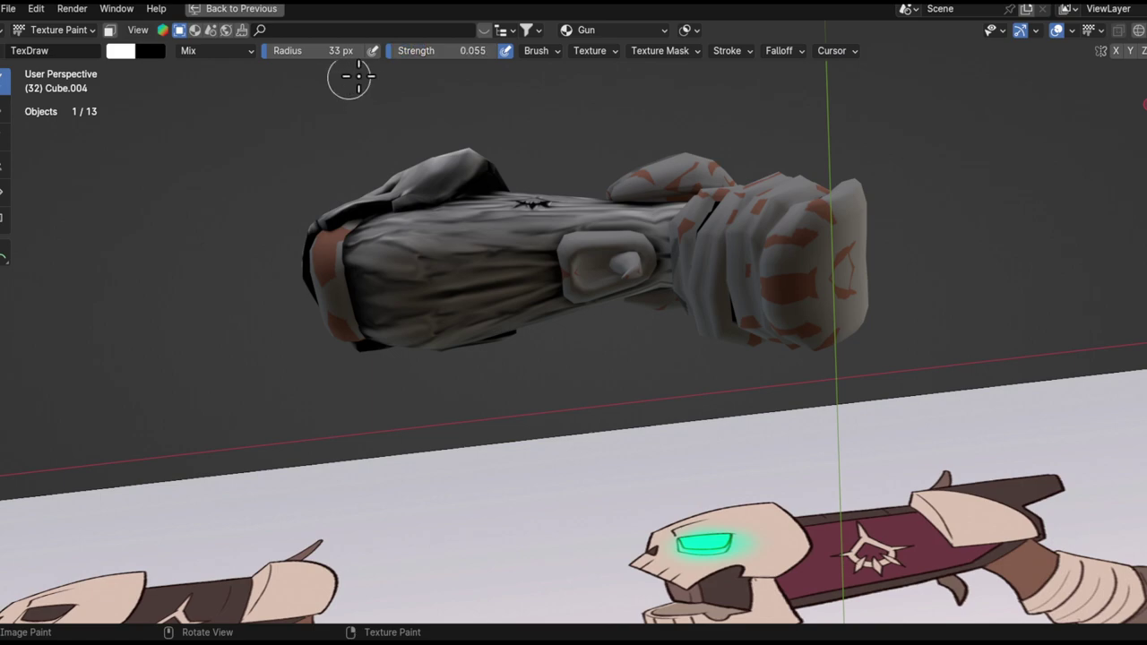
{"action": "middle_click_drag", "start_coordinate": [483, 311], "coordinate": [491, 352]}
{"action": "key", "text": "f"}
{"action": "left_click", "coordinate": [606, 348]}
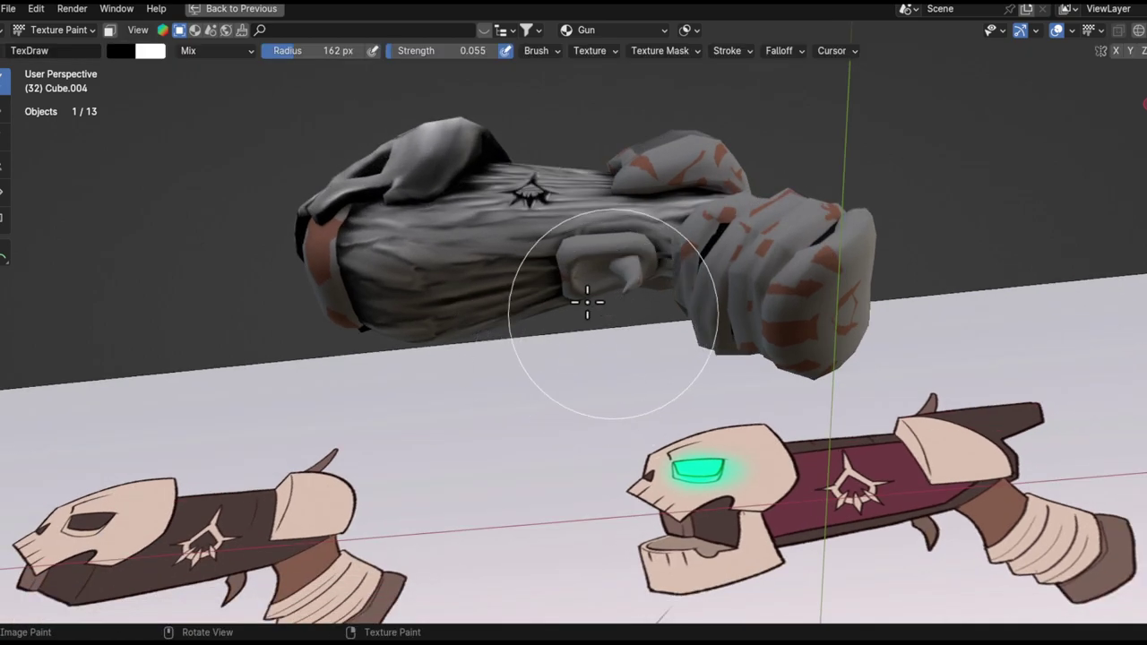
{"action": "mouse_move", "coordinate": [587, 302]}
{"action": "left_mouse_down"}
{"action": "mouse_move", "coordinate": [350, 317]}
{"action": "mouse_move", "coordinate": [481, 300]}
{"action": "left_mouse_up"}
{"action": "middle_click_drag", "start_coordinate": [539, 273], "coordinate": [602, 260]}
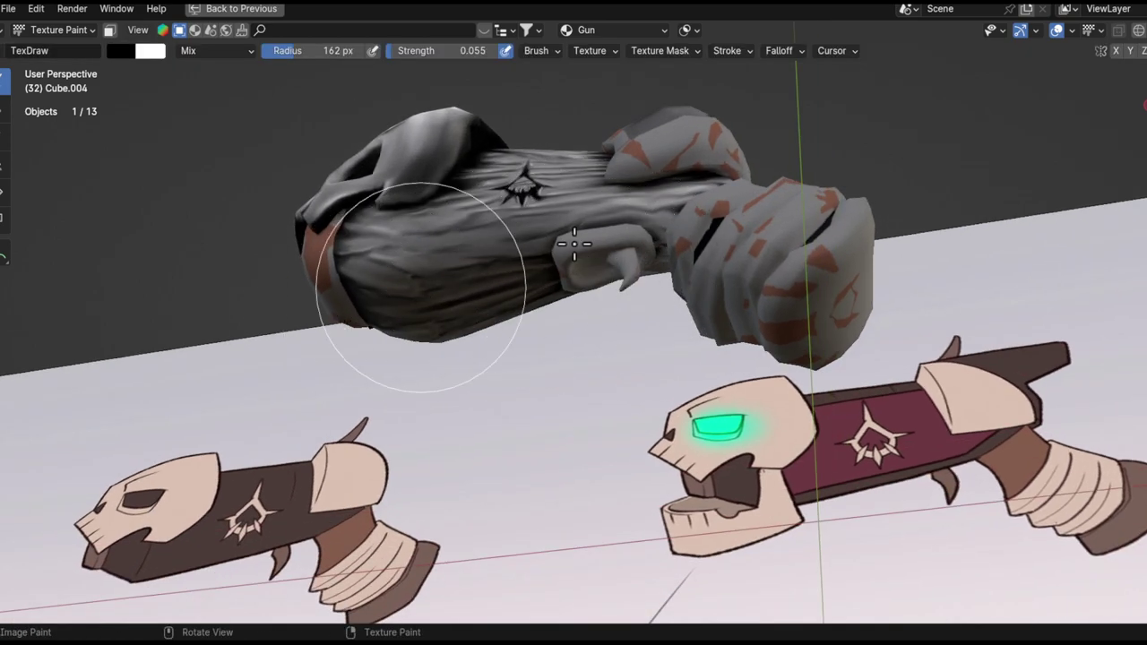
- Build up the soft black shadow along the belly and lower side, from the jaw back to the grip neck
{"action": "middle_click_drag", "start_coordinate": [502, 268], "coordinate": [397, 303]}
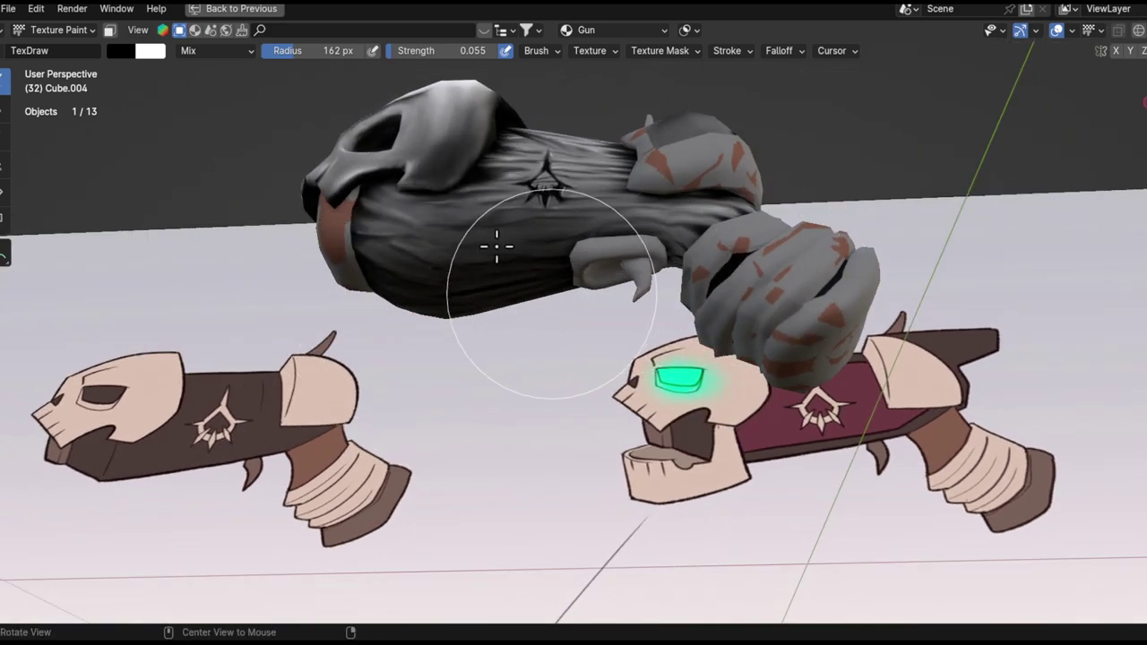
{"action": "middle_click_drag", "start_coordinate": [507, 258], "coordinate": [692, 215]}
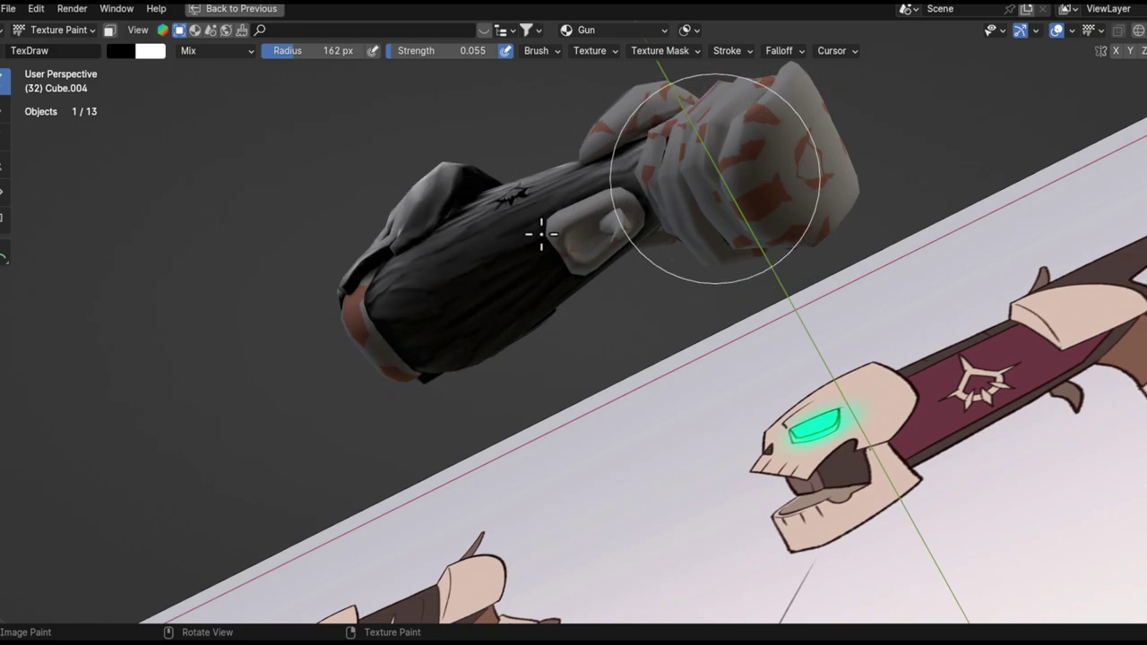
{"action": "middle_click_drag", "start_coordinate": [574, 220], "coordinate": [457, 292]}
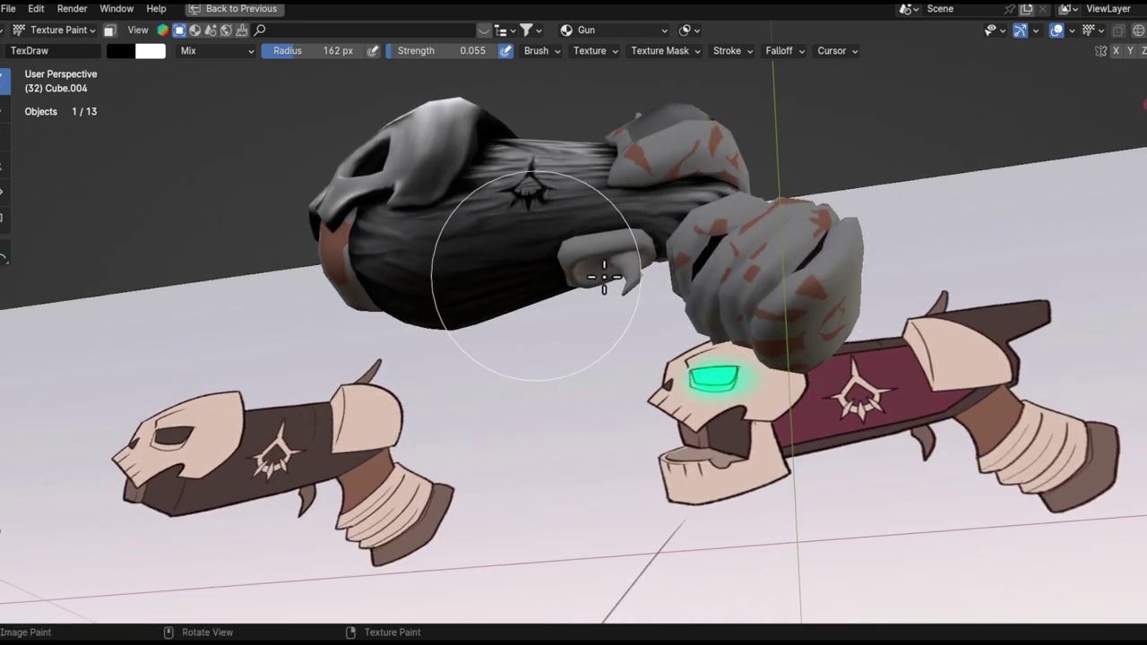
{"action": "middle_click_drag", "start_coordinate": [603, 277], "coordinate": [327, 281]}
{"action": "left_click_drag", "start_coordinate": [702, 362], "coordinate": [661, 317], "text": "alt"}
{"action": "middle_click_drag", "start_coordinate": [658, 315], "coordinate": [857, 457]}
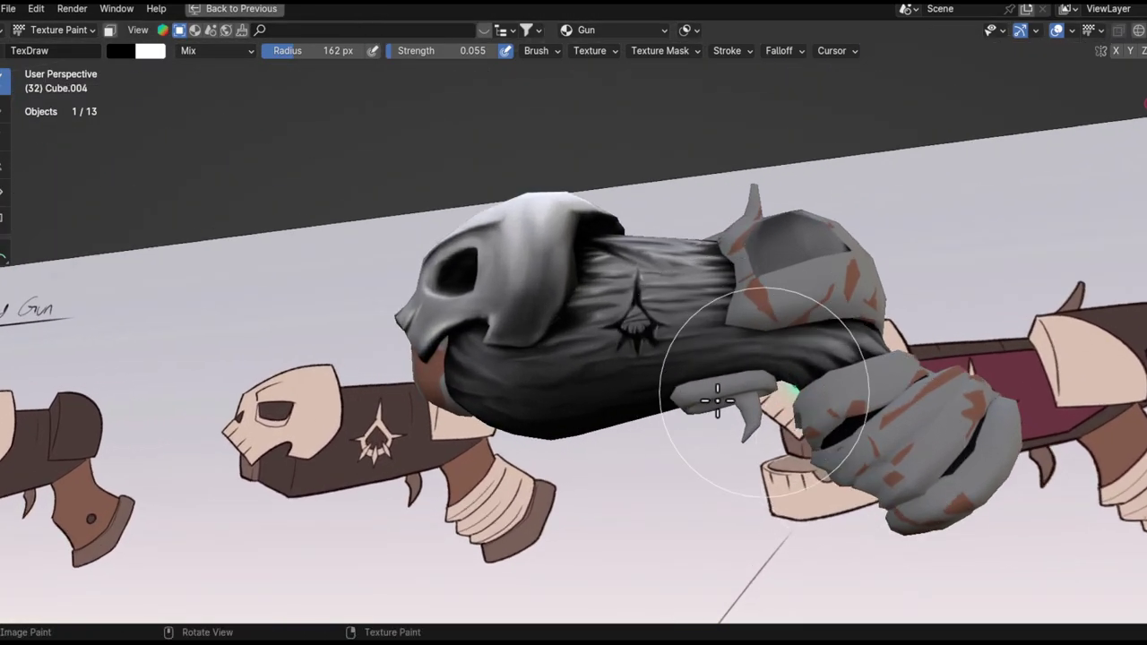
{"action": "mouse_move", "coordinate": [631, 387]}
{"action": "middle_mouse_down"}
{"action": "mouse_move", "coordinate": [584, 564]}
{"action": "mouse_move", "coordinate": [687, 404]}
{"action": "mouse_move", "coordinate": [640, 550]}
{"action": "mouse_move", "coordinate": [598, 383]}
{"action": "mouse_move", "coordinate": [523, 310]}
{"action": "mouse_move", "coordinate": [548, 237]}
{"action": "mouse_move", "coordinate": [545, 263]}
{"action": "mouse_move", "coordinate": [609, 133]}
{"action": "mouse_move", "coordinate": [618, 311]}
{"action": "mouse_move", "coordinate": [686, 310]}
{"action": "mouse_move", "coordinate": [618, 359]}
{"action": "mouse_move", "coordinate": [597, 277]}
{"action": "mouse_move", "coordinate": [597, 361]}
{"action": "mouse_move", "coordinate": [583, 332]}
{"action": "mouse_move", "coordinate": [579, 366]}
{"action": "middle_mouse_up"}
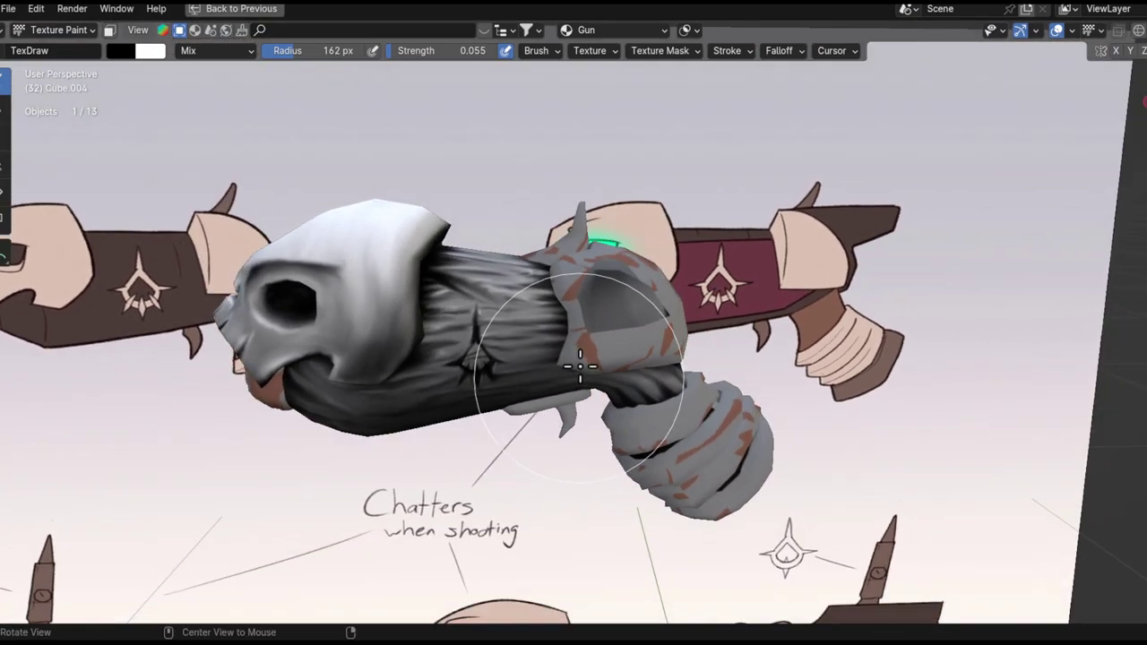
- Save all images to store the painted gun texture, keeping the enlarged 3D view for painting
{"action": "key", "text": "ctrl+space"}
{"action": "key", "text": "q"}
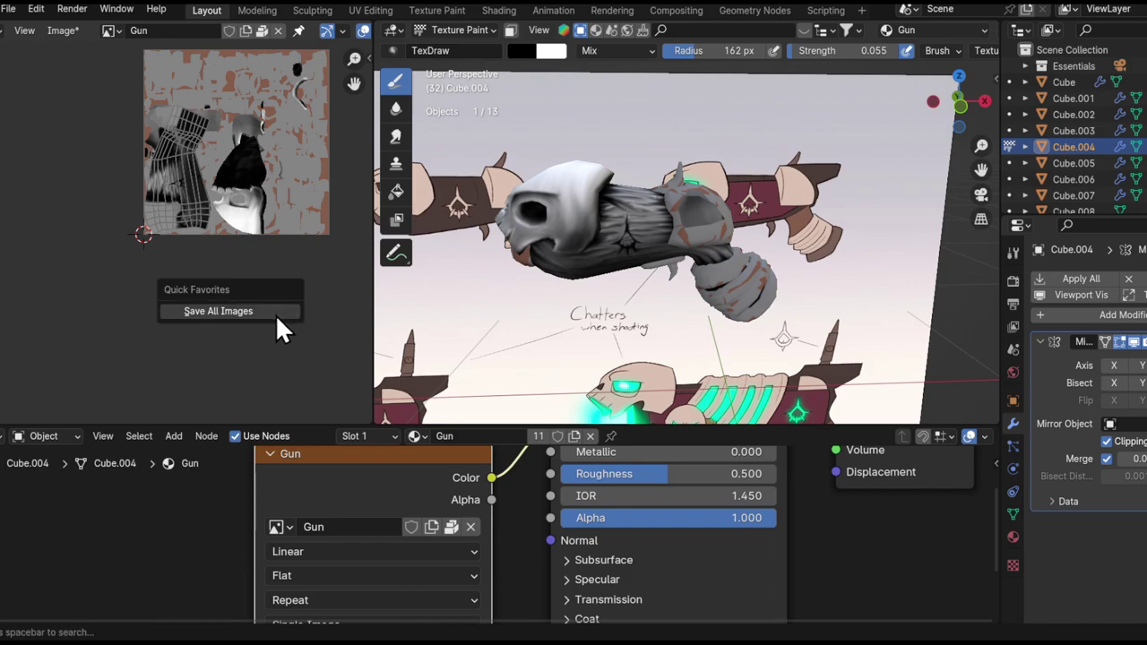
{"action": "left_click", "coordinate": [275, 314]}
{"action": "key", "text": "ctrl+space"}
- Make the muzzle piece in the skull's mouth the painted object and compare it with the concept drawing
{"action": "mouse_move", "coordinate": [701, 309]}
{"action": "middle_mouse_down"}
{"action": "mouse_move", "coordinate": [543, 307]}
{"action": "mouse_move", "coordinate": [484, 361]}
{"action": "mouse_move", "coordinate": [648, 312]}
{"action": "mouse_move", "coordinate": [583, 301]}
{"action": "middle_mouse_up"}
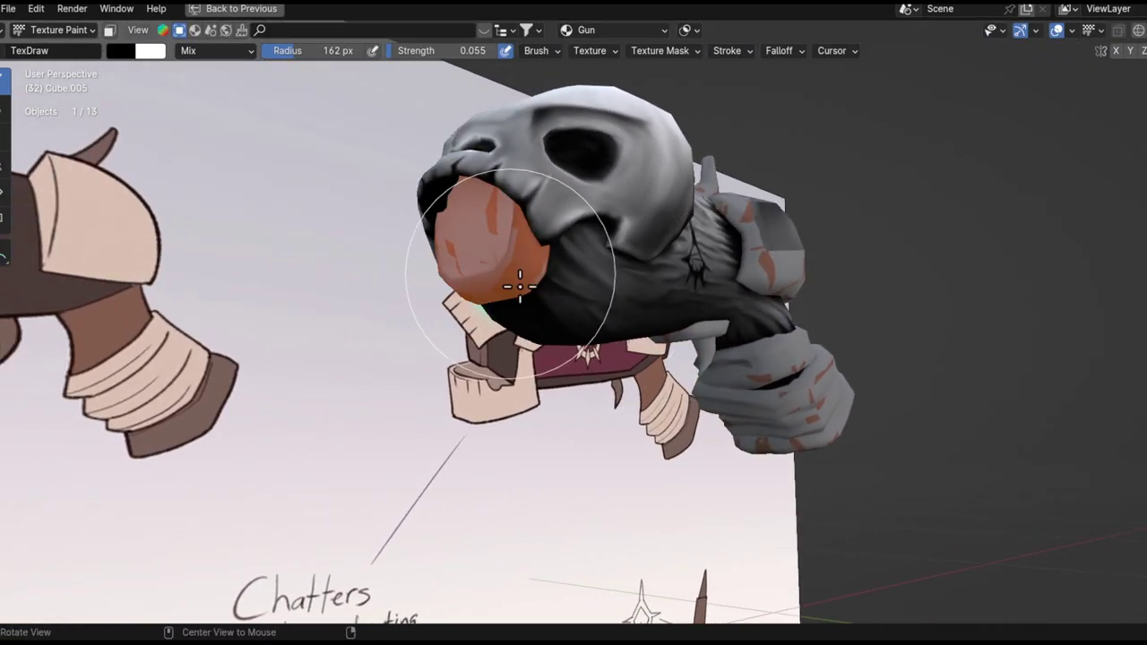
{"action": "middle_click_drag", "start_coordinate": [626, 252], "coordinate": [779, 229], "text": "shift"}
{"action": "middle_click_drag", "start_coordinate": [452, 260], "coordinate": [475, 425]}
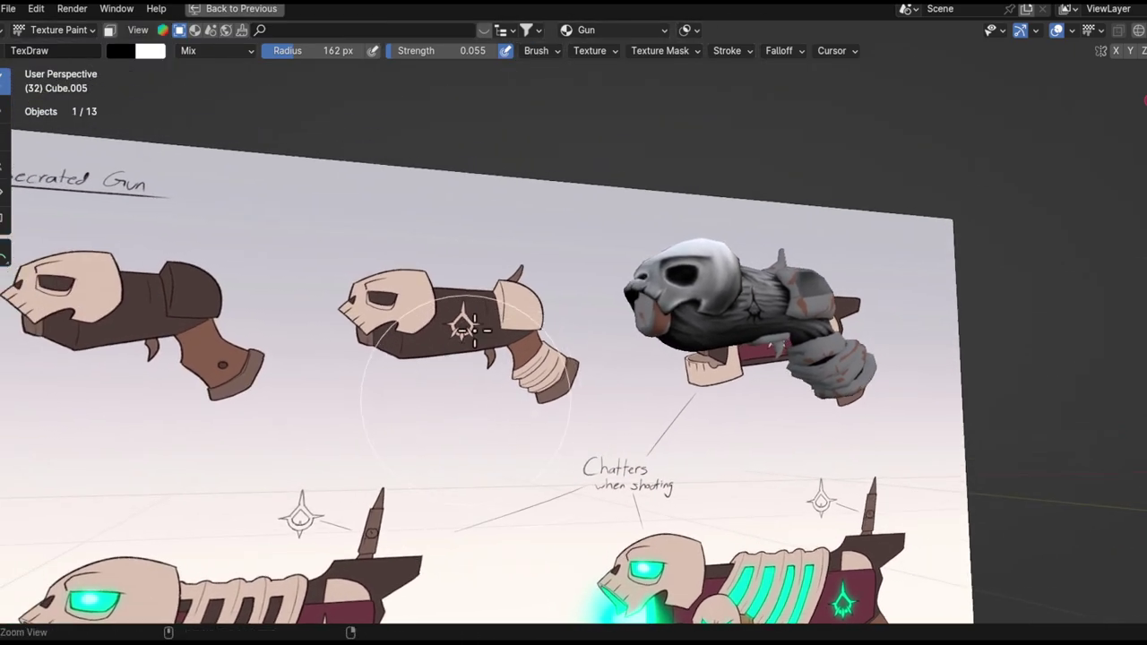
{"action": "middle_click_drag", "start_coordinate": [463, 332], "coordinate": [490, 296], "text": "ctrl"}
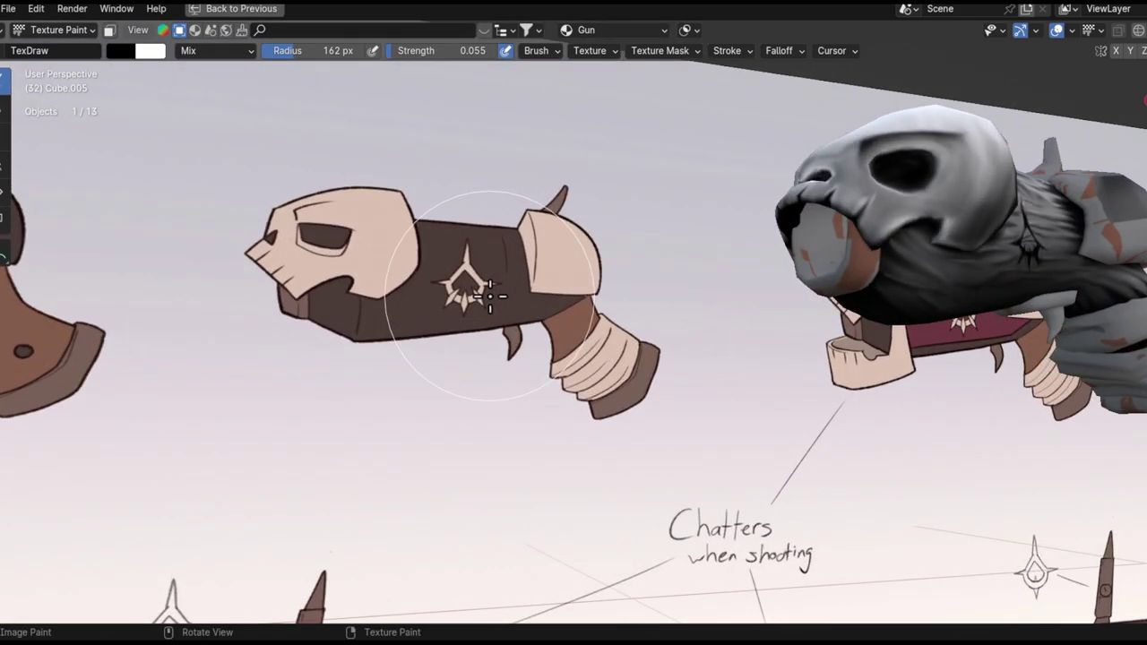
- Examine the muzzle piece in the skull's mouth from several angles beside the concept drawing's barrel
{"action": "left_click_drag", "start_coordinate": [822, 209], "coordinate": [656, 194], "text": "alt+shift"}
{"action": "left_click_drag", "start_coordinate": [719, 238], "coordinate": [771, 182], "text": "ctrl+alt"}
{"action": "scroll", "coordinate": [729, 273], "scroll_direction": "down", "scroll_amount": 6}
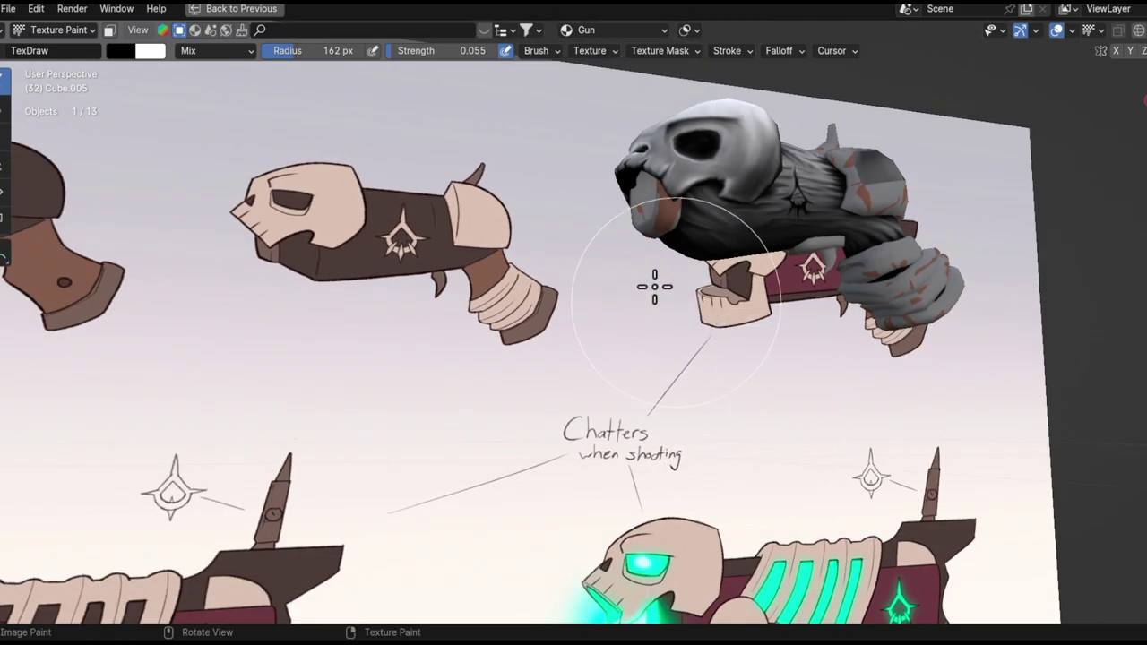
{"action": "middle_click_drag", "start_coordinate": [728, 234], "coordinate": [767, 285]}
{"action": "scroll", "coordinate": [768, 287], "scroll_direction": "up", "scroll_amount": 4}
{"action": "middle_click_drag", "start_coordinate": [851, 293], "coordinate": [787, 264]}
{"action": "middle_click_drag", "start_coordinate": [604, 243], "coordinate": [834, 195], "text": "shift"}
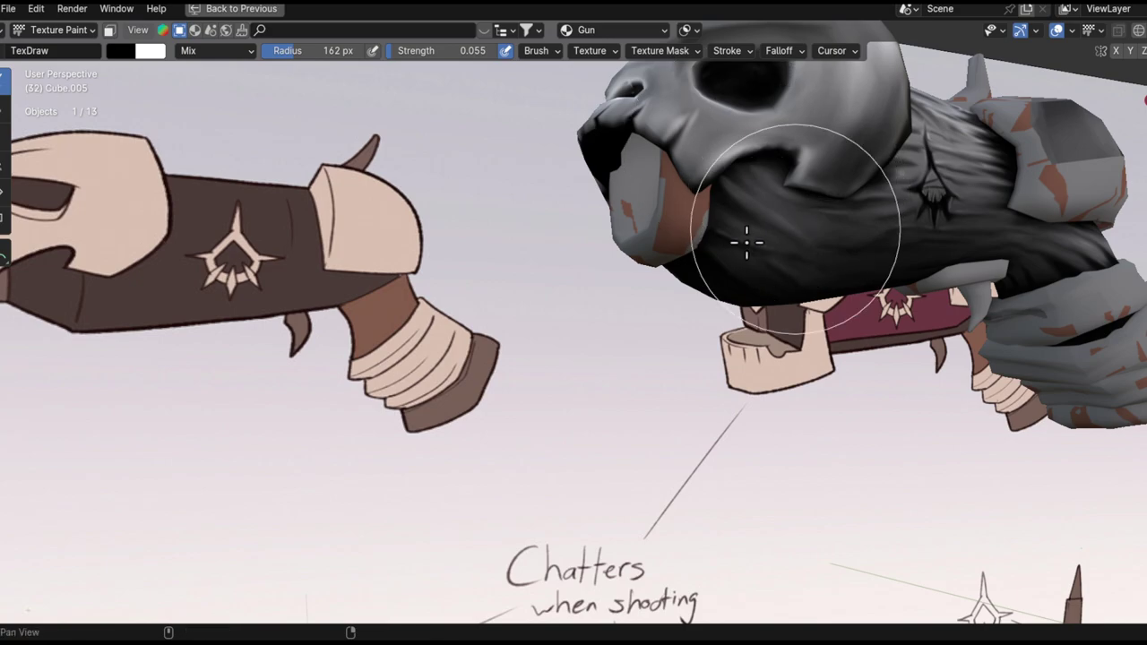
{"action": "middle_click_drag", "start_coordinate": [746, 242], "coordinate": [691, 228], "text": "shift"}
{"action": "mouse_move", "coordinate": [654, 261]}
{"action": "middle_mouse_down"}
{"action": "mouse_move", "coordinate": [655, 223]}
{"action": "mouse_move", "coordinate": [794, 197]}
{"action": "mouse_move", "coordinate": [735, 227]}
{"action": "mouse_move", "coordinate": [694, 279]}
{"action": "mouse_move", "coordinate": [13, 186]}
{"action": "middle_mouse_up"}
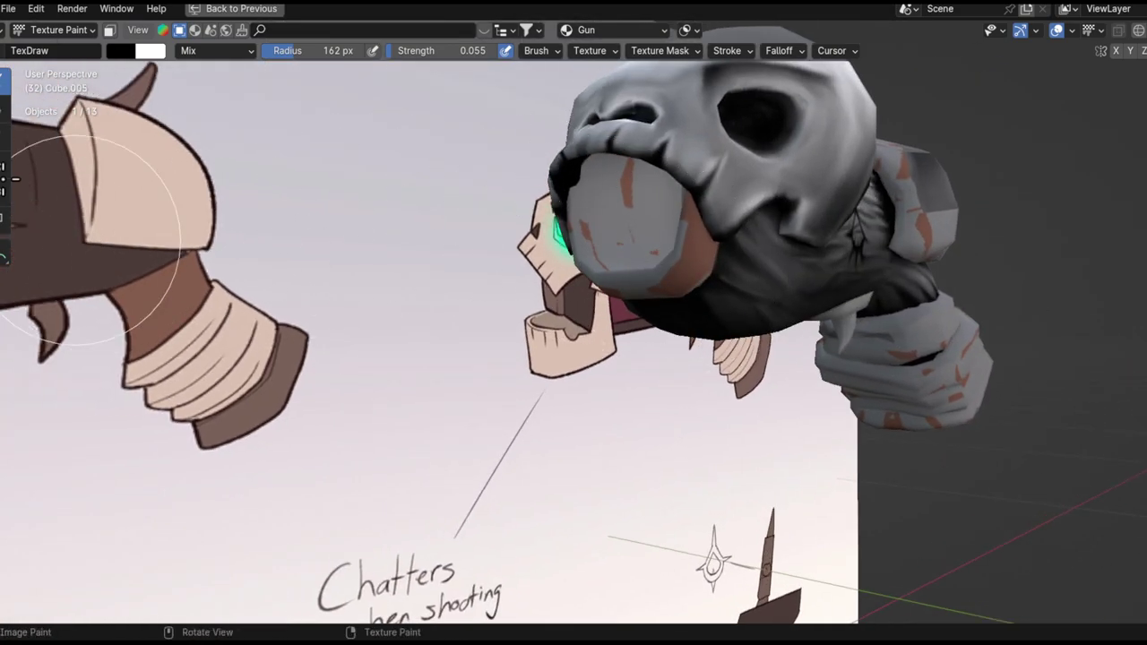
- Fill the muzzle piece with a flat base colour over its brown patches and set the TexDraw brush radius to 76 px
{"action": "left_click", "coordinate": [2, 199]}
{"action": "left_click", "coordinate": [594, 226]}
{"action": "mouse_move", "coordinate": [696, 242]}
{"action": "middle_mouse_down"}
{"action": "mouse_move", "coordinate": [512, 297]}
{"action": "mouse_move", "coordinate": [497, 240]}
{"action": "mouse_move", "coordinate": [537, 293]}
{"action": "mouse_move", "coordinate": [533, 260]}
{"action": "mouse_move", "coordinate": [525, 282]}
{"action": "middle_mouse_up"}
{"action": "left_click", "coordinate": [4, 86]}
{"action": "key", "text": "f"}
{"action": "left_click", "coordinate": [488, 294]}
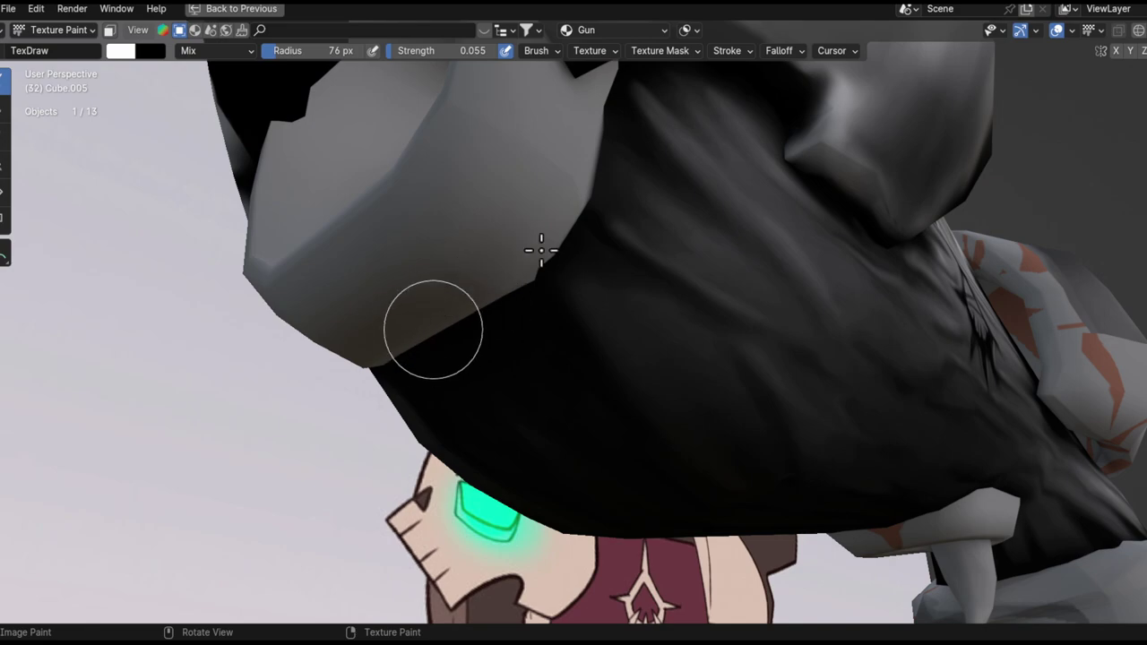
- Recalculate the muzzle mesh's normals and check the surface from outside and inside
{"action": "key", "text": "Tab"}
{"action": "mouse_move", "coordinate": [564, 314]}
{"action": "middle_mouse_down"}
{"action": "mouse_move", "coordinate": [543, 341]}
{"action": "mouse_move", "coordinate": [560, 351]}
{"action": "mouse_move", "coordinate": [532, 299]}
{"action": "mouse_move", "coordinate": [568, 328]}
{"action": "mouse_move", "coordinate": [503, 292]}
{"action": "middle_mouse_up"}
{"action": "key", "text": "Tab"}
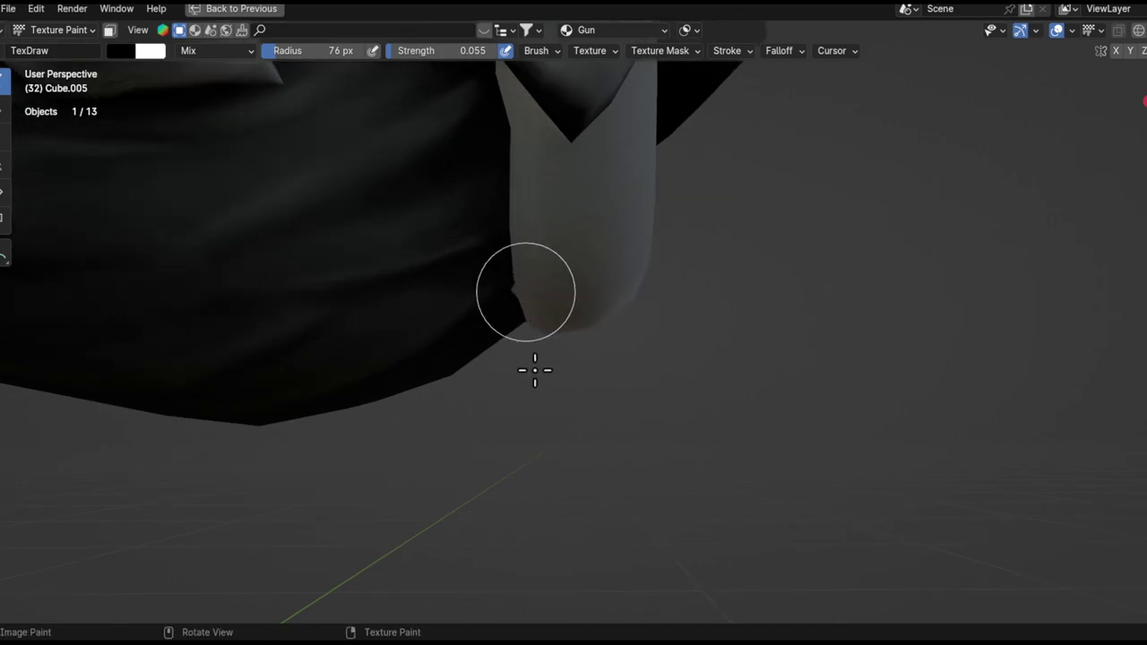
{"action": "key", "text": "Tab"}
{"action": "key", "text": "shift+n"}
{"action": "key", "text": "Tab"}
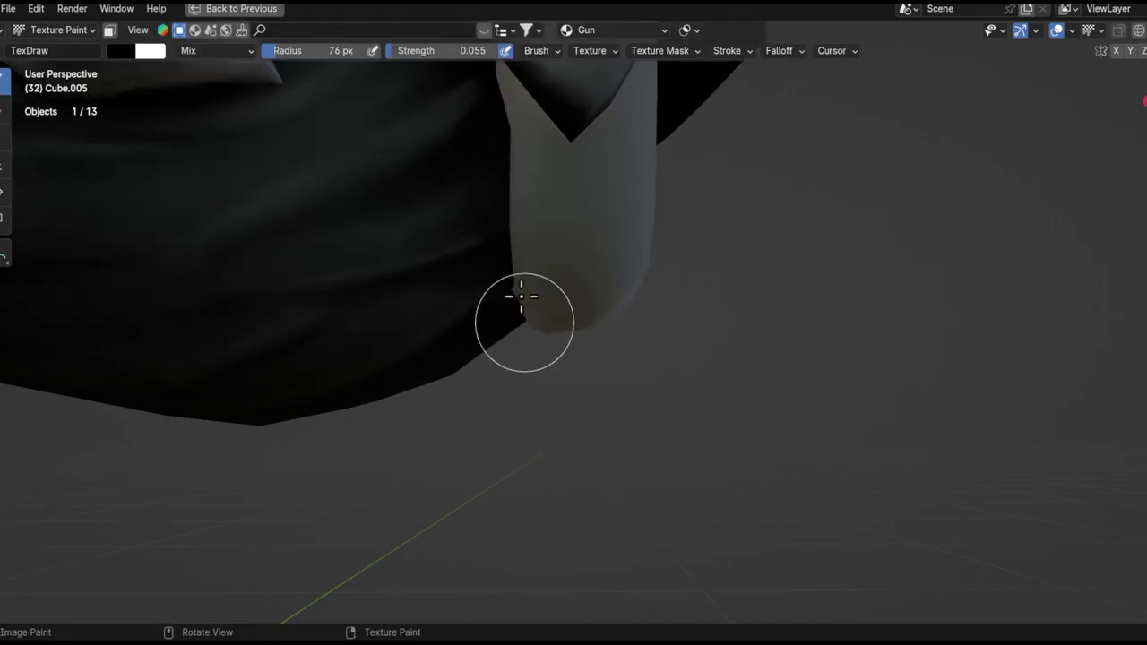
{"action": "mouse_move", "coordinate": [519, 216]}
{"action": "middle_mouse_down"}
{"action": "mouse_move", "coordinate": [439, 289]}
{"action": "mouse_move", "coordinate": [494, 274]}
{"action": "mouse_move", "coordinate": [545, 327]}
{"action": "middle_mouse_up"}
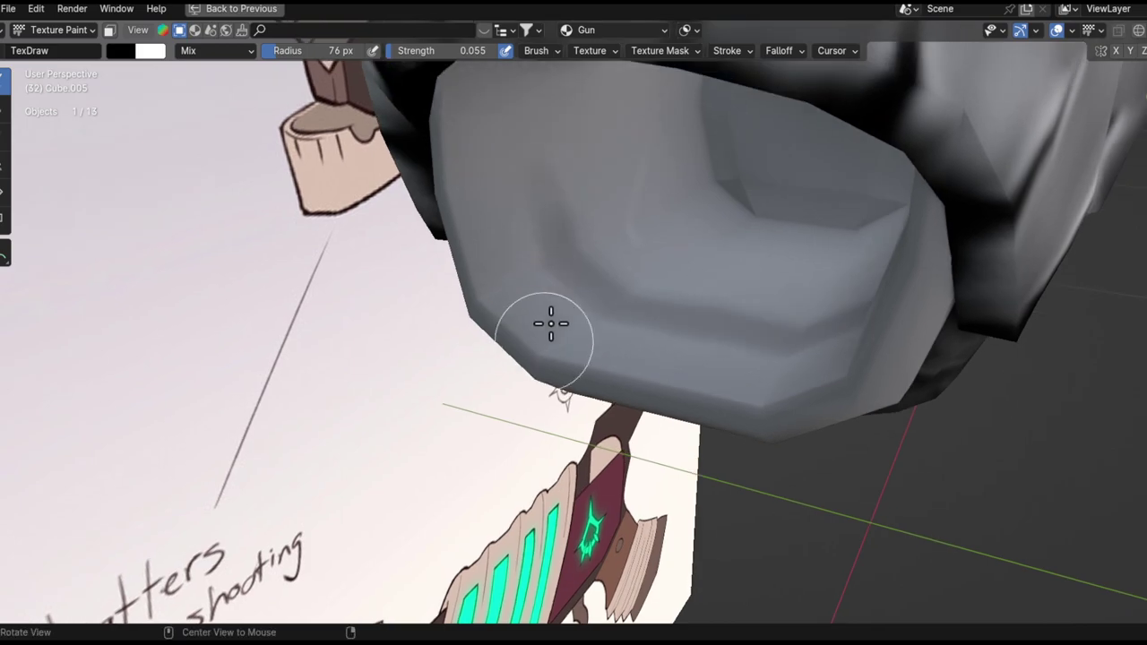
{"action": "mouse_move", "coordinate": [522, 190]}
{"action": "middle_mouse_down"}
{"action": "mouse_move", "coordinate": [771, 205]}
{"action": "mouse_move", "coordinate": [568, 378]}
{"action": "middle_mouse_up"}
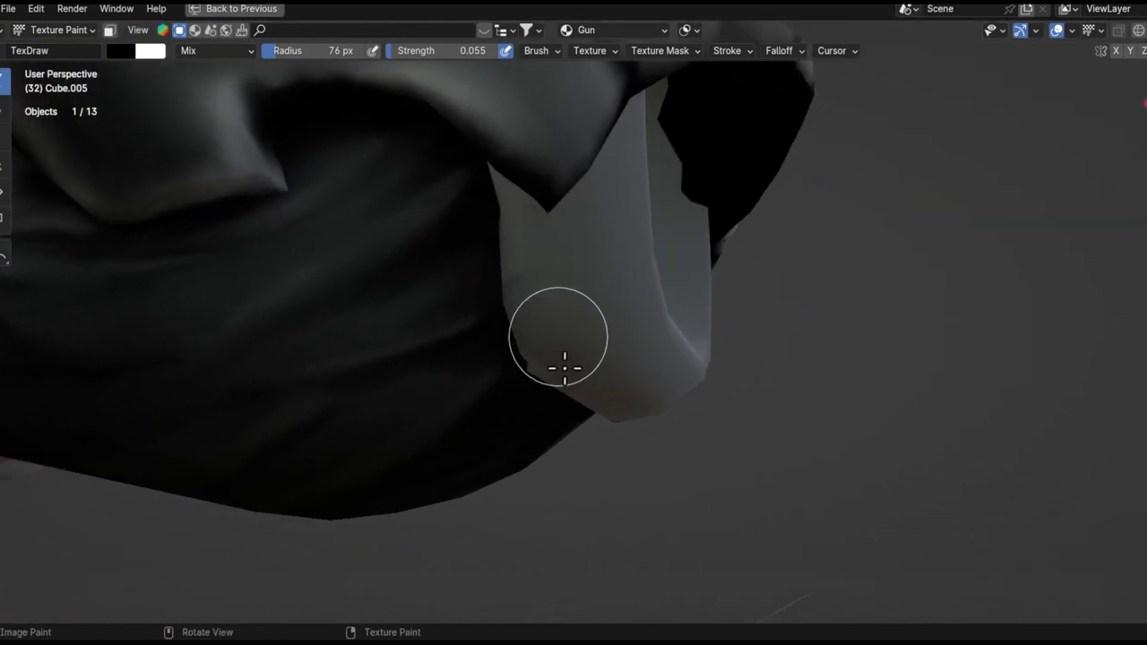
- Raise the brush strength to 1.000 and try a black stroke across the muzzle's lower outer side
{"action": "mouse_move", "coordinate": [634, 344]}
{"action": "middle_mouse_down"}
{"action": "mouse_move", "coordinate": [563, 310]}
{"action": "mouse_move", "coordinate": [509, 304]}
{"action": "middle_mouse_up"}
{"action": "key", "text": "shift+f"}
{"action": "left_click", "coordinate": [647, 304]}
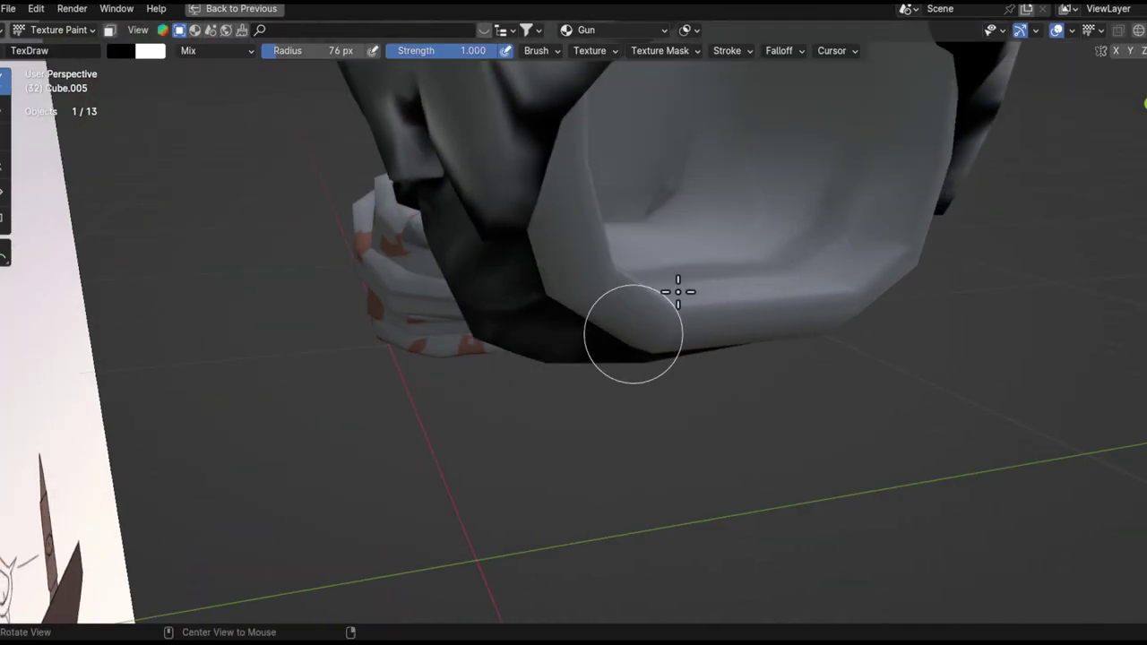
{"action": "middle_click_drag", "start_coordinate": [650, 302], "coordinate": [776, 273]}
{"action": "middle_click_drag", "start_coordinate": [637, 258], "coordinate": [622, 233]}
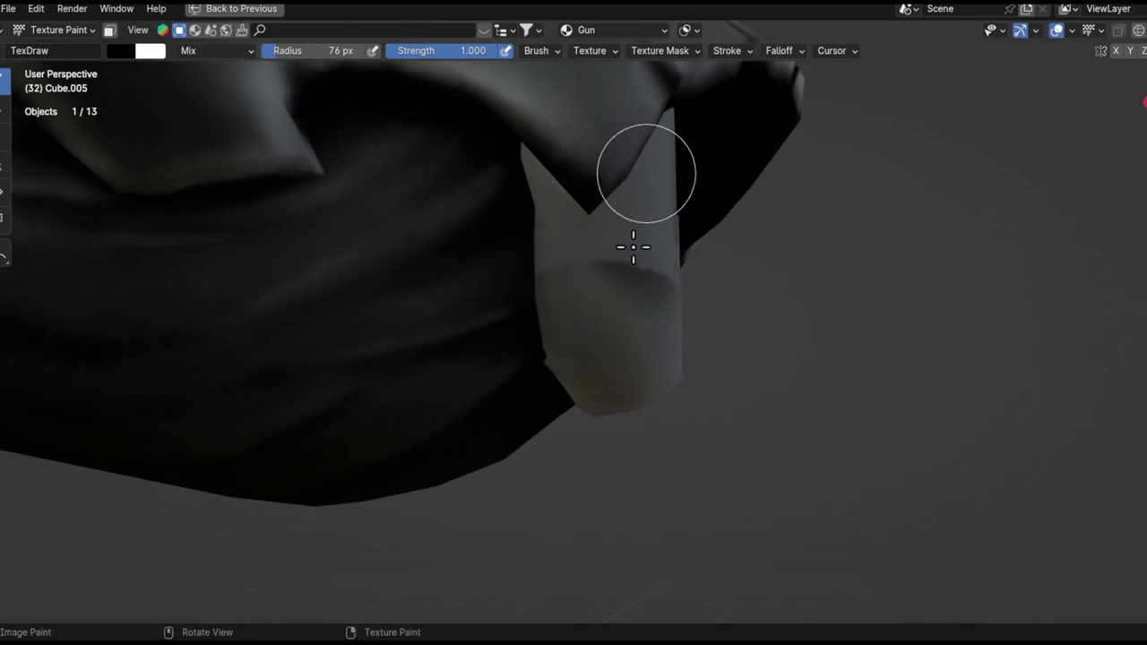
{"action": "mouse_move", "coordinate": [593, 324]}
{"action": "middle_mouse_down"}
{"action": "mouse_move", "coordinate": [686, 302]}
{"action": "mouse_move", "coordinate": [710, 329]}
{"action": "middle_mouse_up"}
- Recalculate the normals of the muzzle mesh once more with Inside left off
{"action": "key", "text": "Tab"}
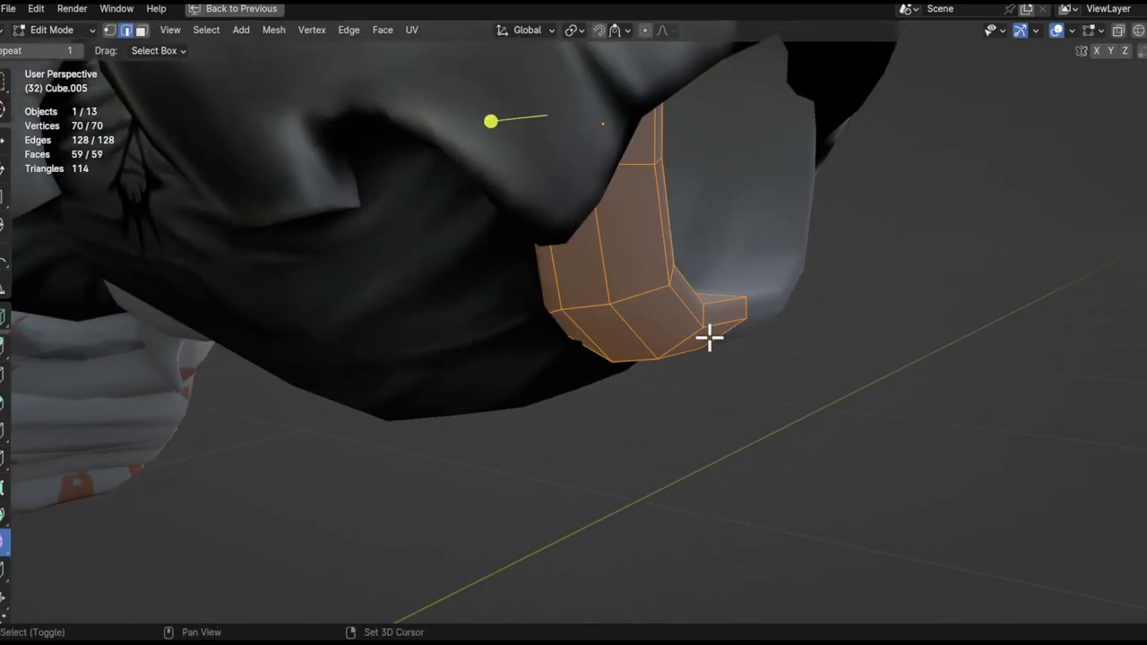
{"action": "key", "text": "shift+n"}
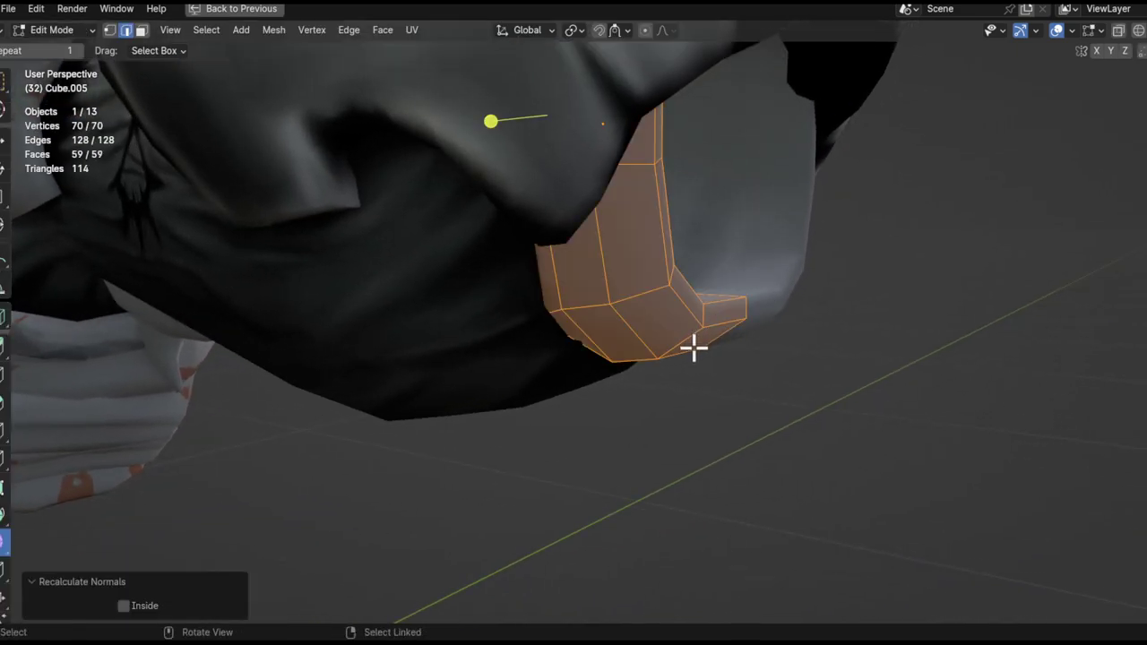
{"action": "key", "text": "Tab"}
- Paint solid black on the muzzle's lower outer side and in a curved band along the inner lip
{"action": "middle_click_drag", "start_coordinate": [586, 313], "coordinate": [592, 332]}
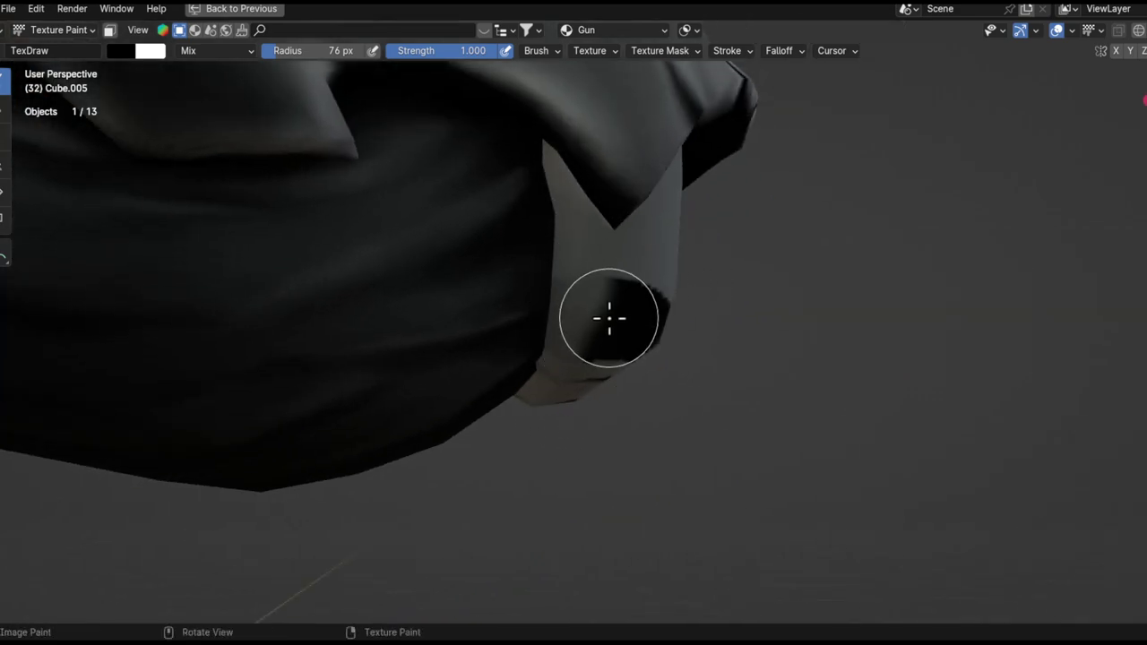
{"action": "key", "text": "Tab"}
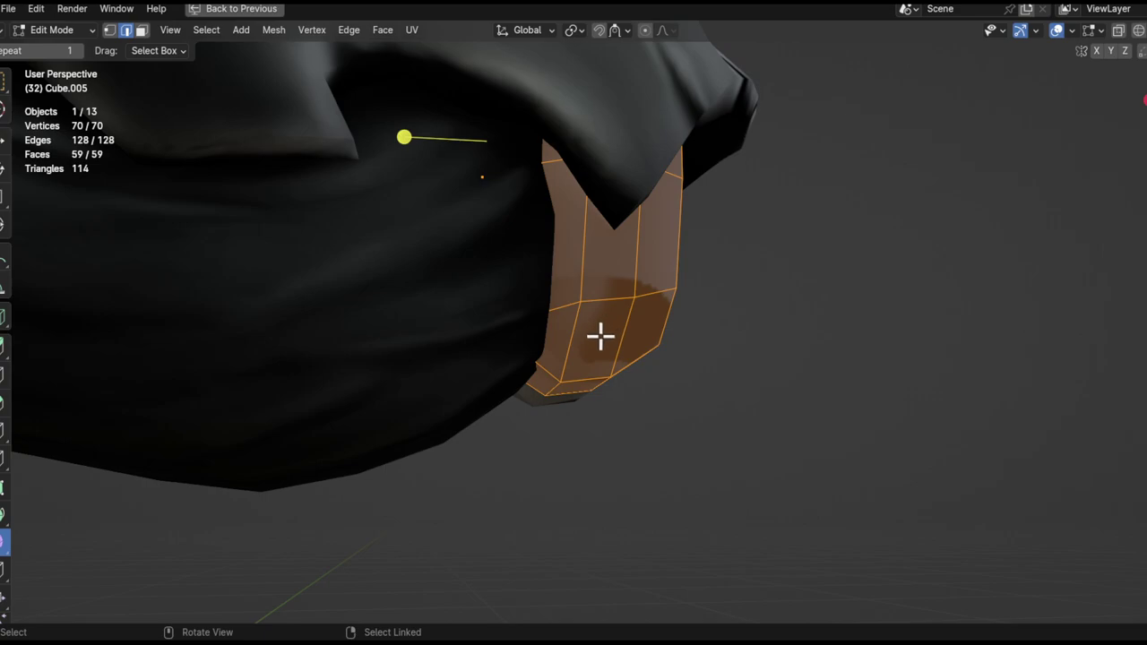
{"action": "key", "text": "Tab"}
{"action": "mouse_move", "coordinate": [582, 248]}
{"action": "middle_mouse_down"}
{"action": "mouse_move", "coordinate": [474, 335]}
{"action": "mouse_move", "coordinate": [686, 263]}
{"action": "middle_mouse_up"}
{"action": "key", "text": "Tab"}
{"action": "key", "text": "Tab"}
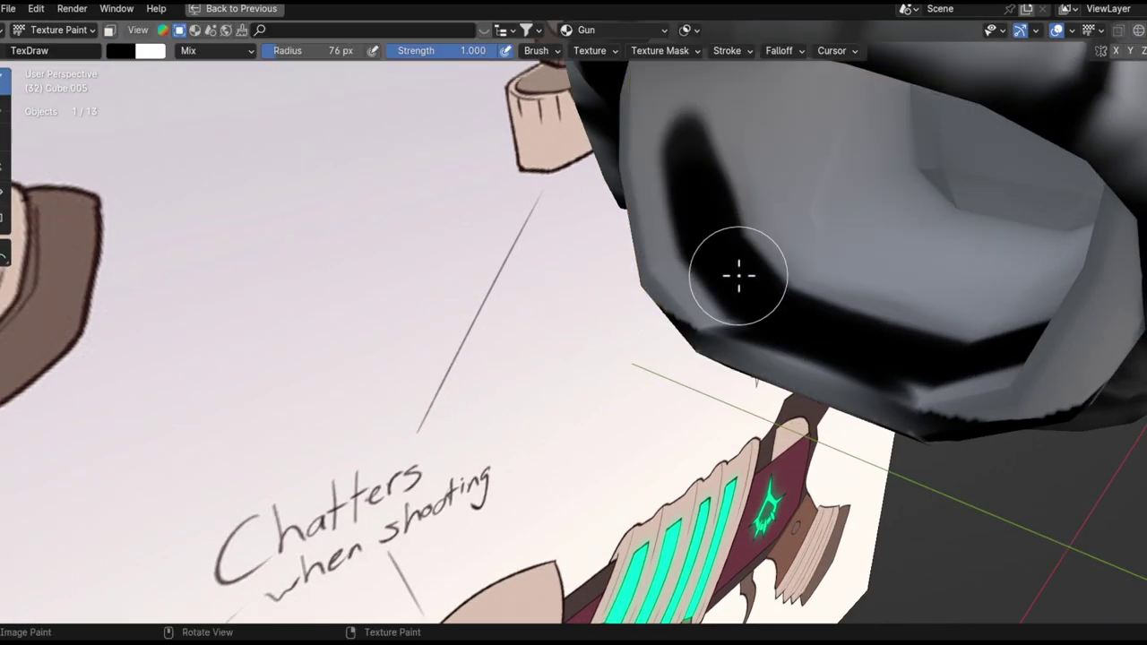
{"action": "middle_click_drag", "start_coordinate": [775, 231], "coordinate": [553, 250]}
{"action": "middle_click_drag", "start_coordinate": [616, 156], "coordinate": [630, 280]}
- Select the muzzle's entire mesh and recalculate its normals before returning to texture painting
{"action": "key", "text": "Tab"}
{"action": "middle_click_drag", "start_coordinate": [691, 325], "coordinate": [609, 315]}
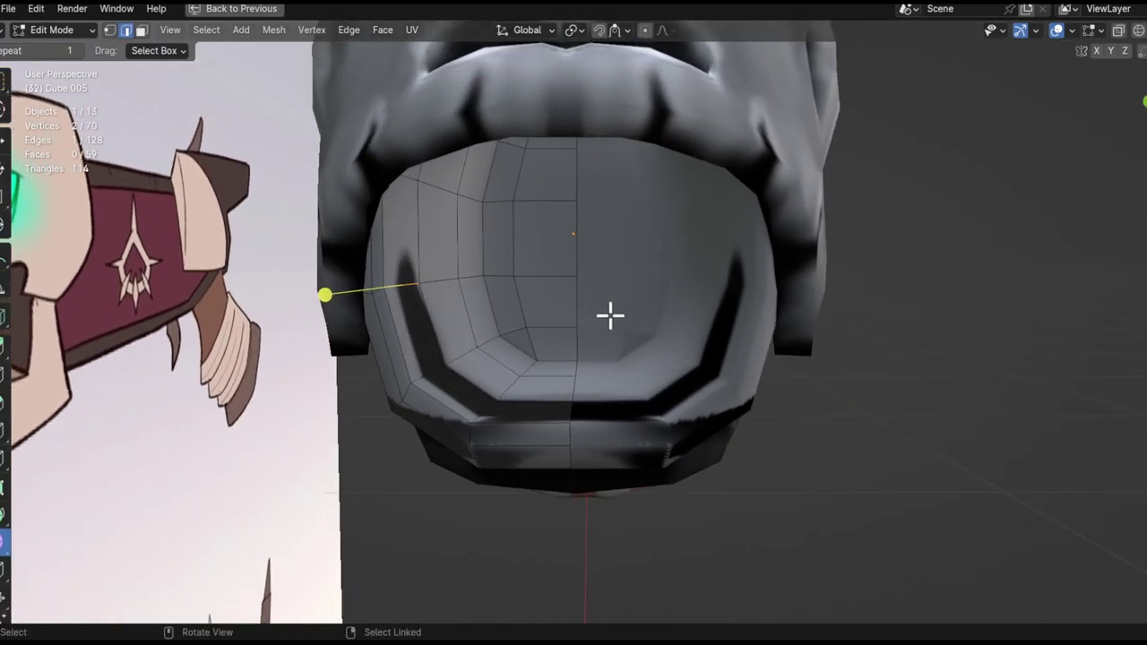
{"action": "key", "text": "a"}
{"action": "key", "text": "shift+n"}
{"action": "key", "text": "Tab"}
- Paint black over the muzzle's outer side and underside where it meets the gun body
{"action": "mouse_move", "coordinate": [499, 303]}
{"action": "left_mouse_down"}
{"action": "mouse_move", "coordinate": [515, 251]}
{"action": "mouse_move", "coordinate": [422, 328]}
{"action": "mouse_move", "coordinate": [461, 287]}
{"action": "left_mouse_up"}
{"action": "middle_click_drag", "start_coordinate": [462, 287], "coordinate": [622, 278]}
{"action": "mouse_move", "coordinate": [622, 277]}
{"action": "left_mouse_down"}
{"action": "mouse_move", "coordinate": [617, 313]}
{"action": "mouse_move", "coordinate": [658, 360]}
{"action": "left_mouse_up"}
{"action": "mouse_move", "coordinate": [658, 360]}
{"action": "middle_mouse_down"}
{"action": "mouse_move", "coordinate": [524, 301]}
{"action": "mouse_move", "coordinate": [611, 254]}
{"action": "middle_mouse_up"}
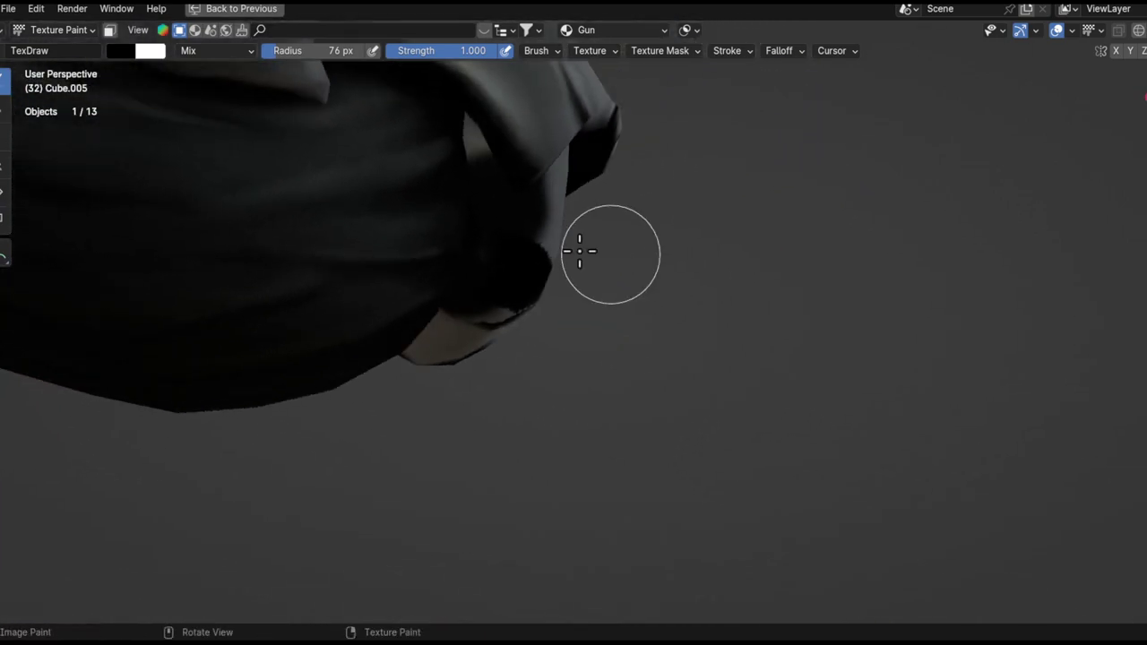
{"action": "middle_click_drag", "start_coordinate": [452, 242], "coordinate": [512, 277]}
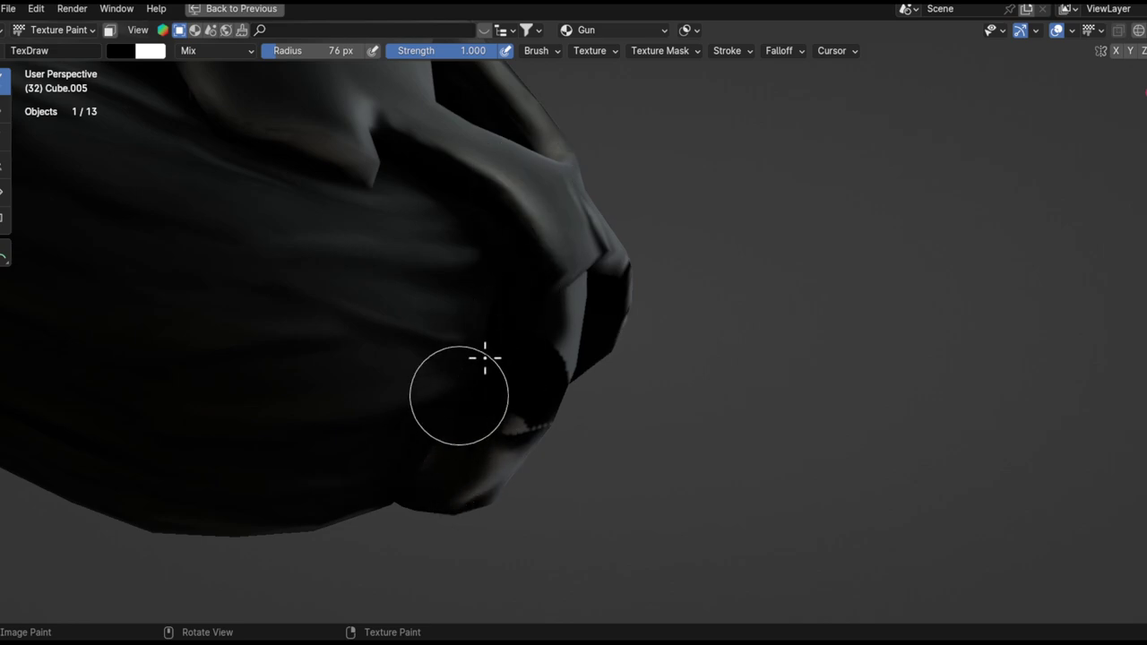
{"action": "middle_click_drag", "start_coordinate": [456, 440], "coordinate": [531, 228]}
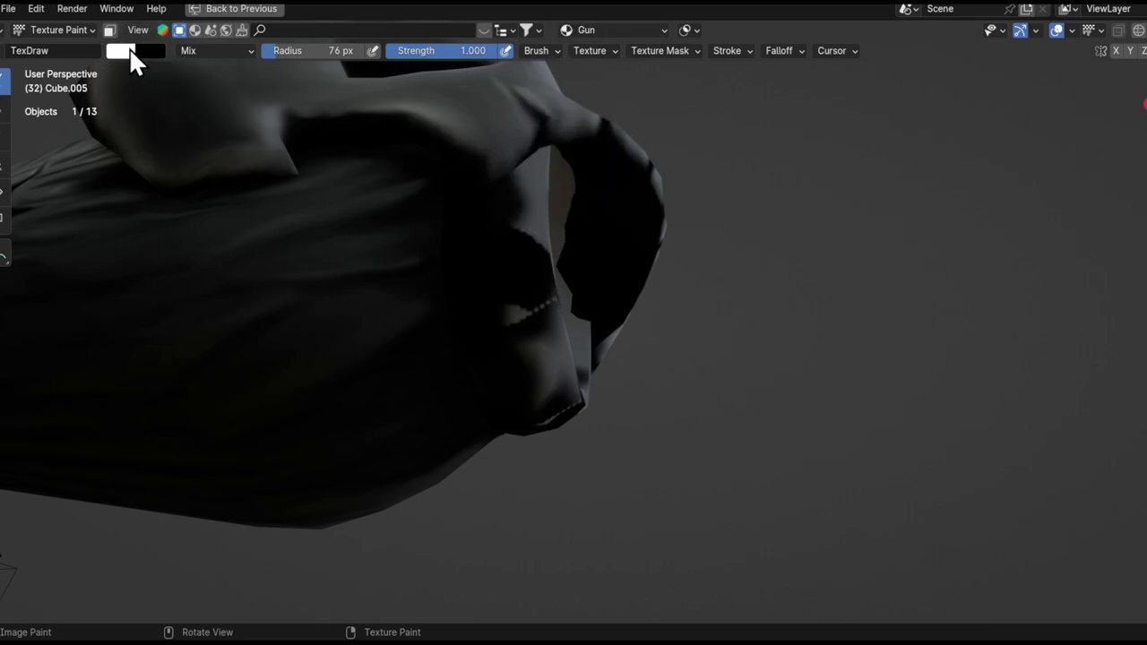
- Sample the muzzle's grey as the brush colour, undo the trial stroke and raise the colour's value to the maximum
{"action": "left_click", "coordinate": [121, 54]}
{"action": "left_click", "coordinate": [266, 249]}
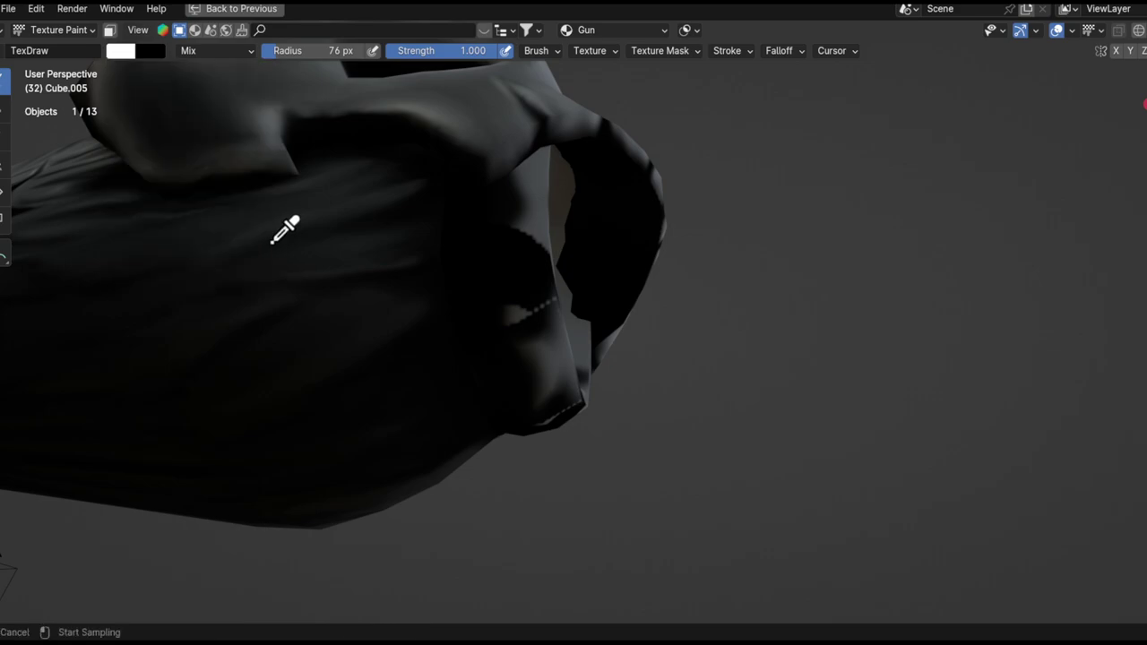
{"action": "left_click", "coordinate": [540, 184]}
{"action": "left_click_drag", "start_coordinate": [568, 255], "coordinate": [539, 215], "text": "alt"}
{"action": "left_click_drag", "start_coordinate": [538, 212], "coordinate": [526, 372]}
{"action": "left_click_drag", "start_coordinate": [529, 277], "coordinate": [516, 307], "text": "alt"}
{"action": "key", "text": "ctrl+z"}
{"action": "middle_click_drag", "start_coordinate": [540, 307], "coordinate": [485, 372]}
{"action": "left_click", "coordinate": [128, 48]}
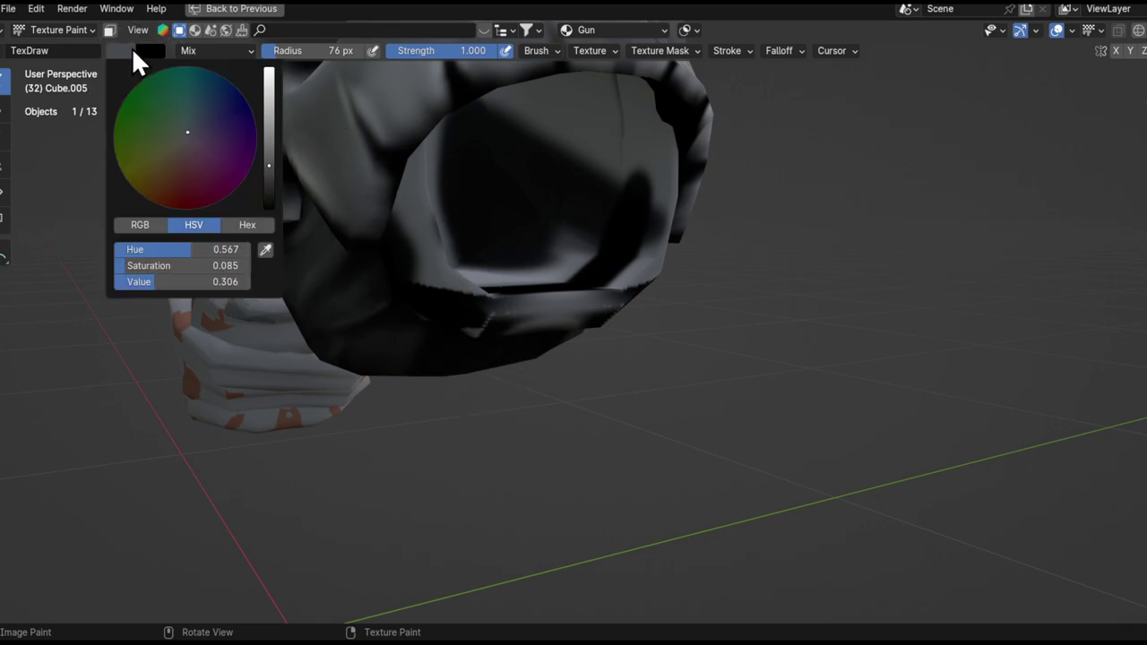
{"action": "left_click_drag", "start_coordinate": [271, 107], "coordinate": [277, 11]}
- Set the brush radius to 50 px and paint the pale colour along the muzzle rim's sides, undoing the last two strokes
{"action": "left_click_drag", "start_coordinate": [466, 240], "coordinate": [527, 228], "text": "alt"}
{"action": "key", "text": "f"}
{"action": "left_click", "coordinate": [509, 228]}
{"action": "left_click_drag", "start_coordinate": [540, 281], "coordinate": [493, 345], "text": "alt+shift"}
{"action": "left_click_drag", "start_coordinate": [493, 345], "coordinate": [466, 305], "text": "alt"}
{"action": "middle_click_drag", "start_coordinate": [511, 368], "coordinate": [409, 269]}
{"action": "mouse_move", "coordinate": [421, 325]}
{"action": "left_mouse_down"}
{"action": "mouse_move", "coordinate": [528, 396]}
{"action": "mouse_move", "coordinate": [655, 415]}
{"action": "mouse_move", "coordinate": [576, 384]}
{"action": "left_mouse_up"}
{"action": "key", "text": "ctrl+z"}
{"action": "key", "text": "ctrl+z"}
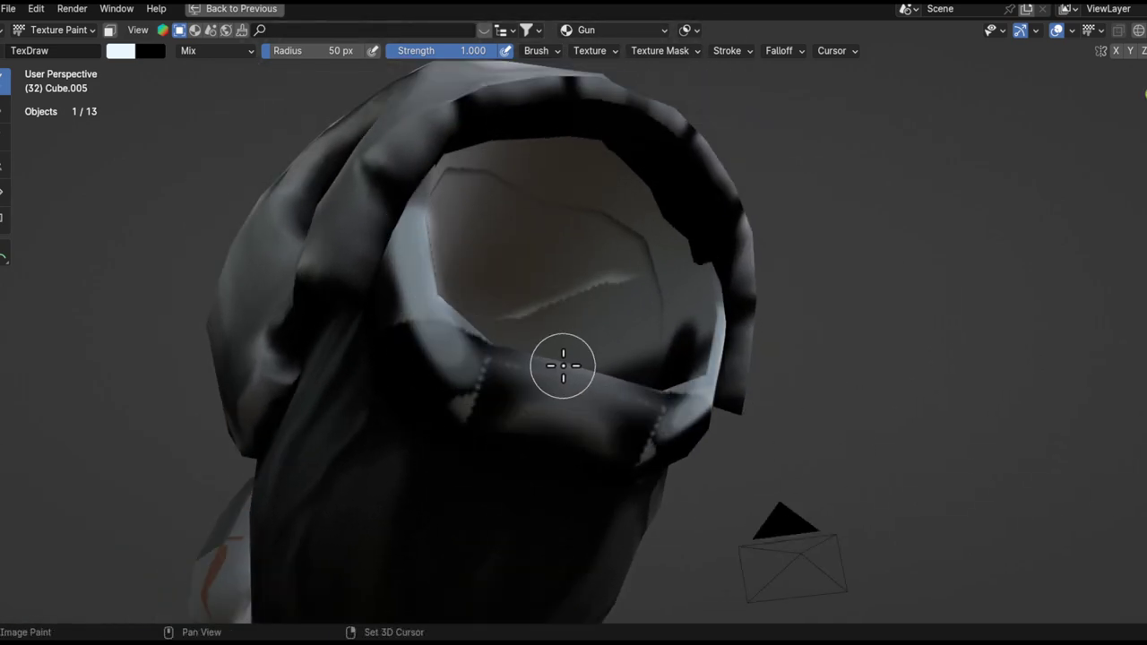
- Lower the brush strength to 0.195 and build up the pale highlight along the rim's lower edge
{"action": "key", "text": "shift+f"}
{"action": "left_click", "coordinate": [481, 347]}
{"action": "key", "text": "shift+f"}
{"action": "left_click", "coordinate": [433, 373]}
{"action": "key", "text": "shift+f"}
{"action": "left_click", "coordinate": [403, 389]}
{"action": "mouse_move", "coordinate": [412, 270]}
{"action": "left_mouse_down"}
{"action": "mouse_move", "coordinate": [514, 391]}
{"action": "mouse_move", "coordinate": [503, 373]}
{"action": "left_mouse_up"}
{"action": "mouse_move", "coordinate": [524, 412]}
{"action": "middle_mouse_down"}
{"action": "mouse_move", "coordinate": [433, 296]}
{"action": "mouse_move", "coordinate": [533, 407]}
{"action": "middle_mouse_up"}
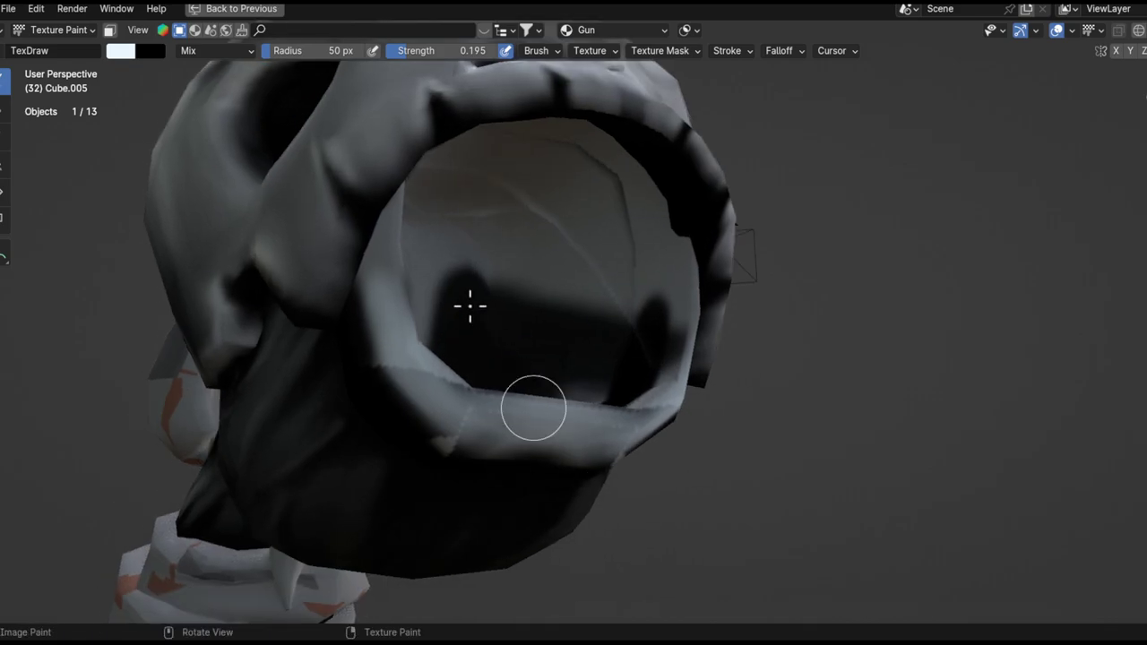
- Extend the pale highlight around the whole muzzle rim and onto its inner lip
{"action": "middle_click_drag", "start_coordinate": [439, 364], "coordinate": [468, 157]}
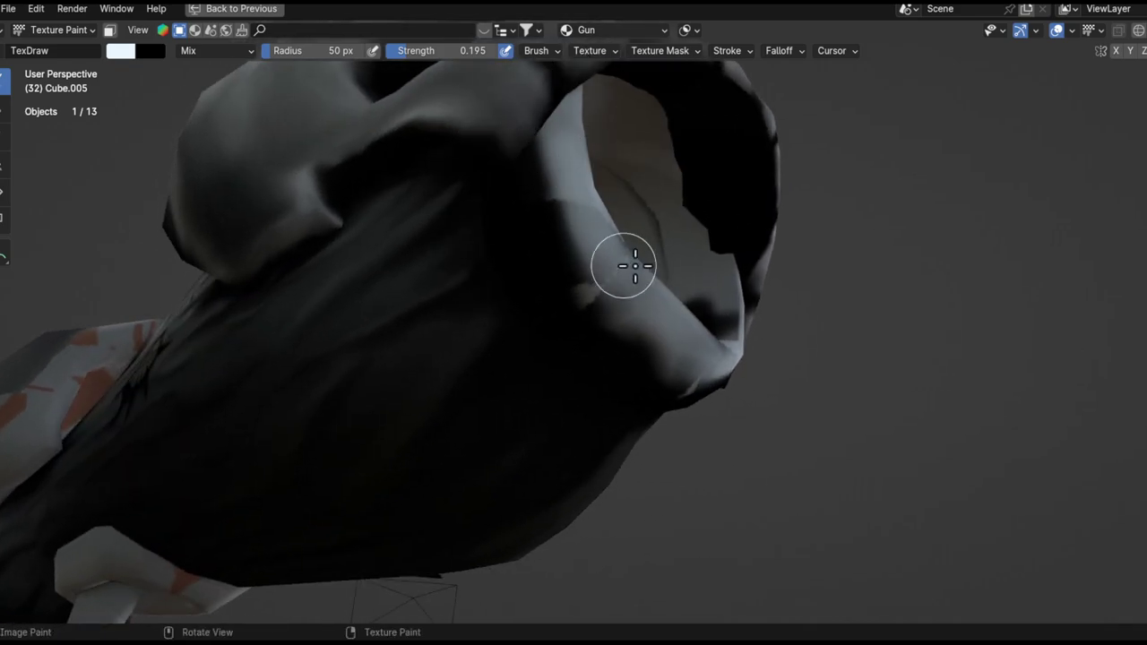
{"action": "middle_click_drag", "start_coordinate": [597, 313], "coordinate": [501, 267]}
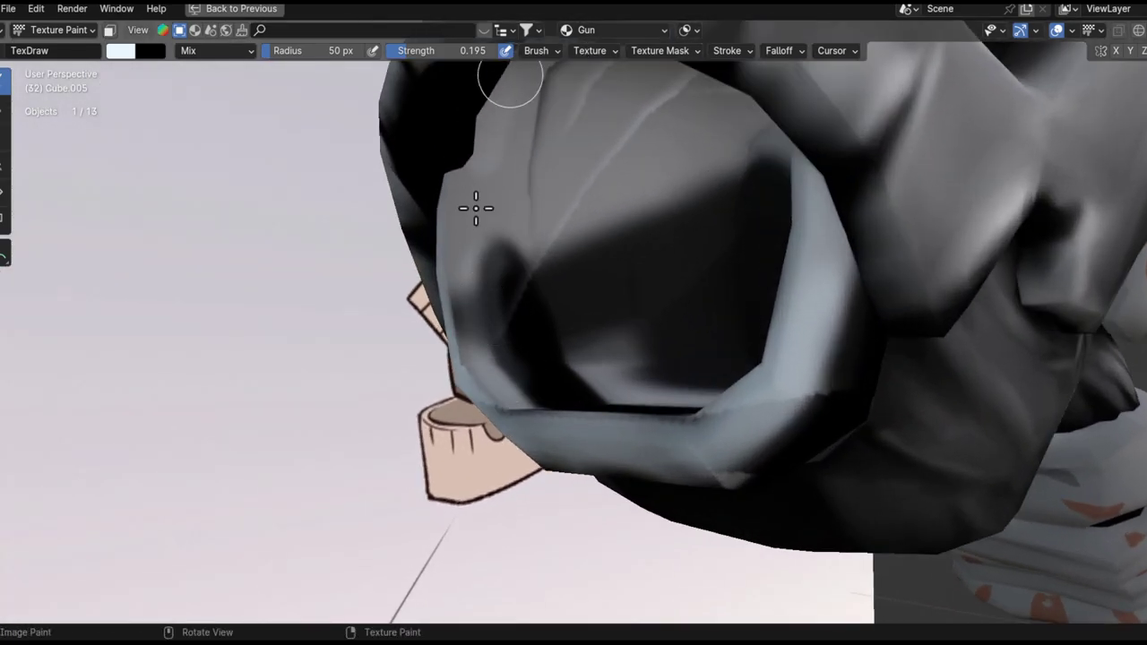
{"action": "middle_click_drag", "start_coordinate": [538, 430], "coordinate": [496, 184]}
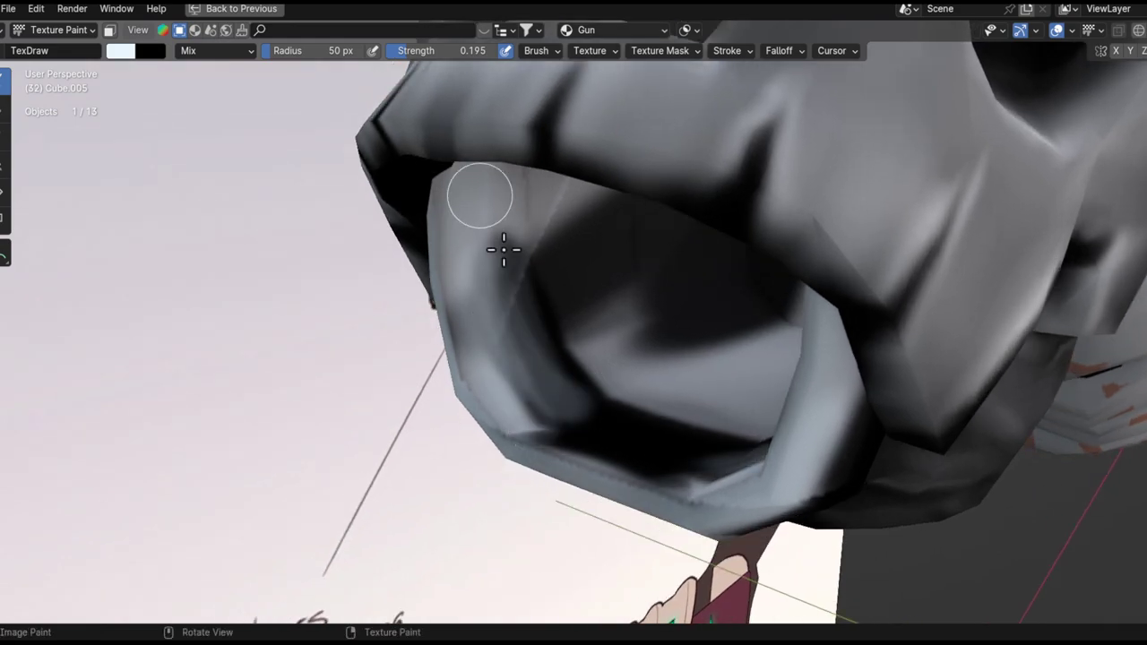
{"action": "left_click_drag", "start_coordinate": [568, 422], "coordinate": [506, 388], "text": "alt"}
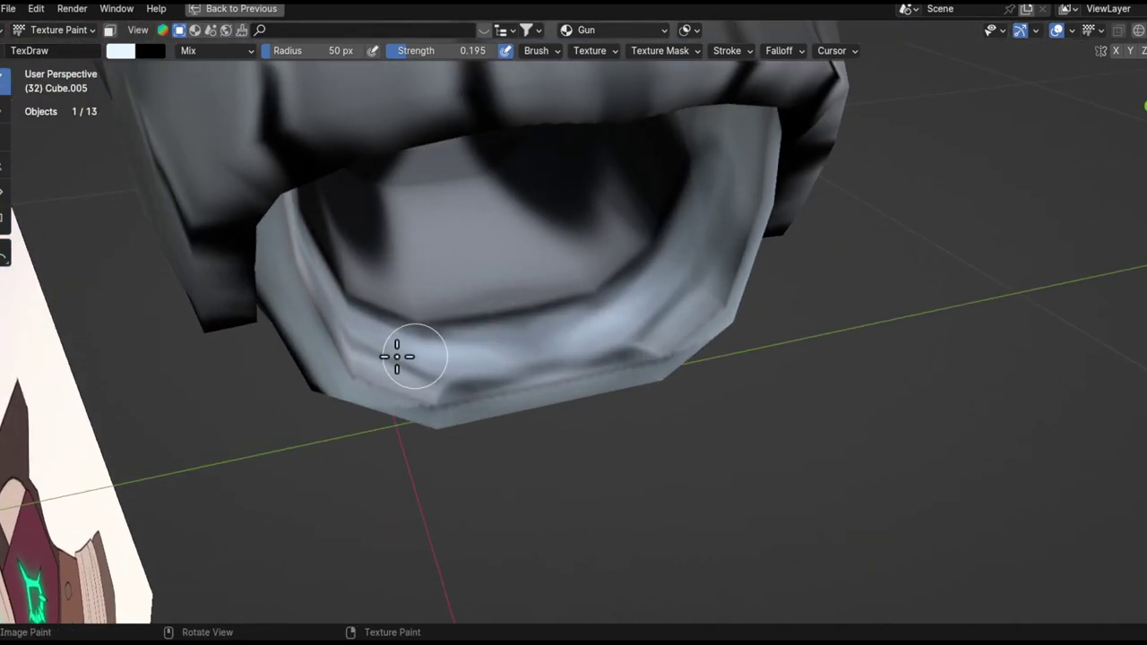
{"action": "middle_click_drag", "start_coordinate": [400, 368], "coordinate": [526, 264]}
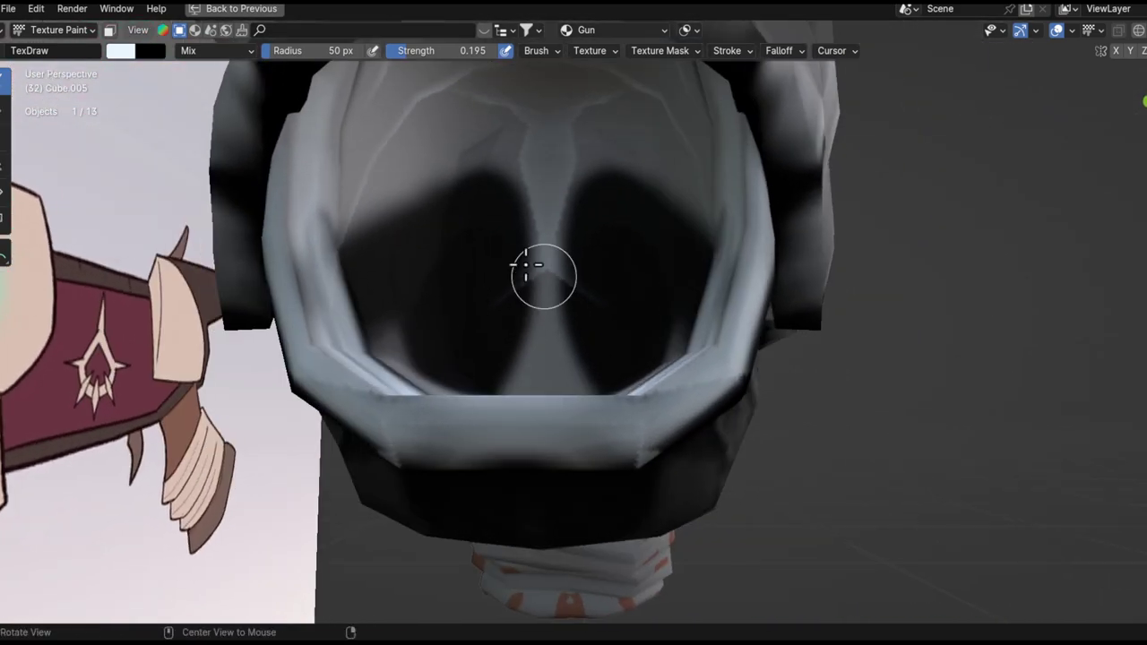
- Paint the barrel's interior solid black with a 194 px brush at strength 0.641
{"action": "left_click_drag", "start_coordinate": [581, 265], "coordinate": [605, 291], "text": "alt"}
{"action": "key", "text": "f"}
{"action": "left_click", "coordinate": [643, 292]}
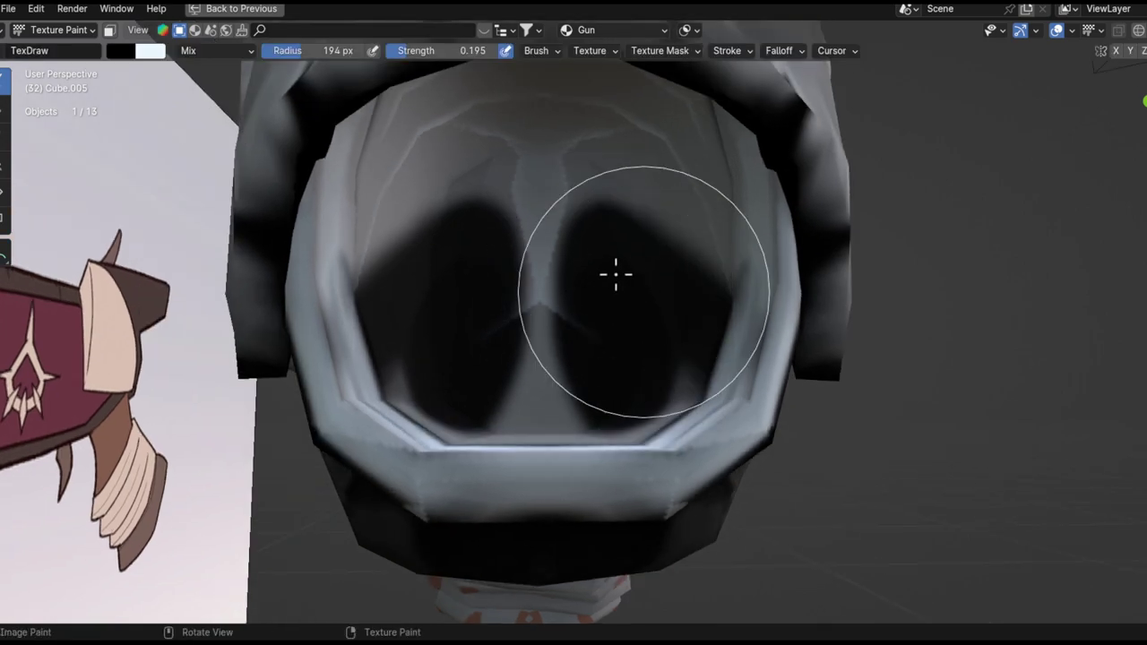
{"action": "key", "text": "shift+f"}
{"action": "left_click", "coordinate": [490, 254]}
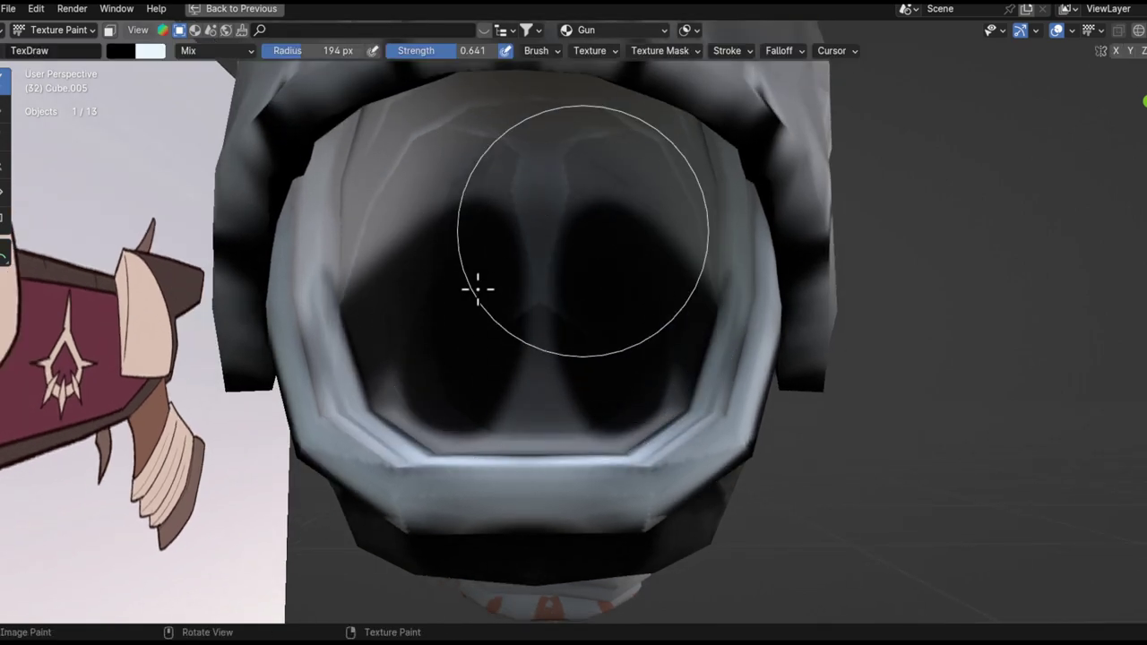
{"action": "middle_click_drag", "start_coordinate": [544, 271], "coordinate": [476, 348]}
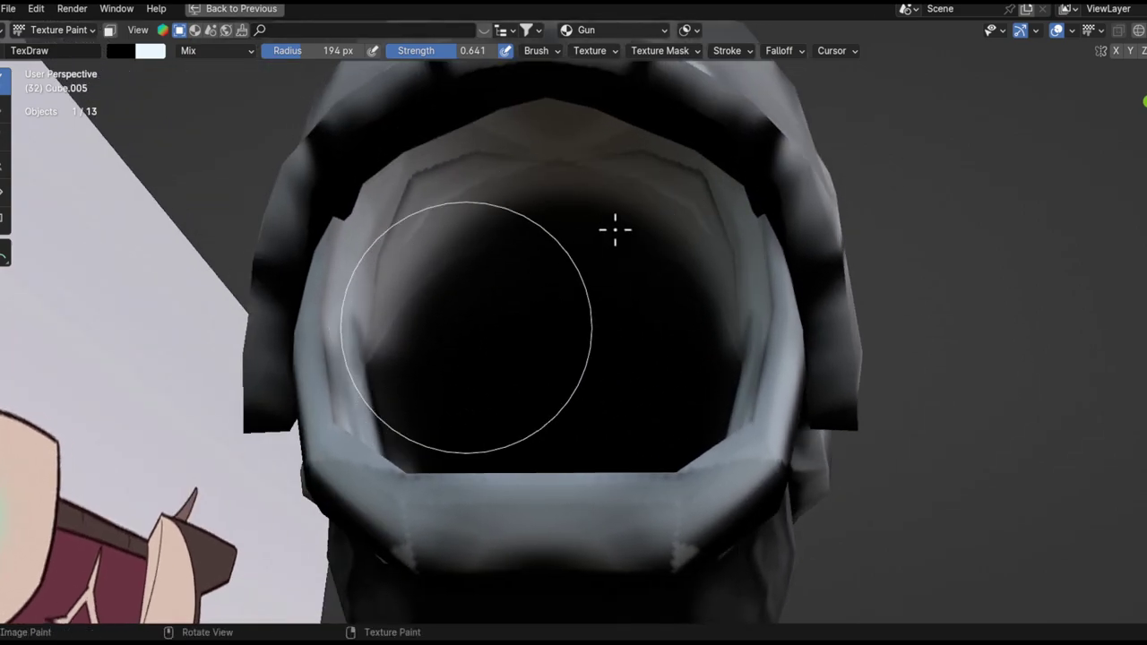
{"action": "mouse_move", "coordinate": [565, 278]}
{"action": "middle_mouse_down"}
{"action": "mouse_move", "coordinate": [507, 404]}
{"action": "mouse_move", "coordinate": [635, 71]}
{"action": "mouse_move", "coordinate": [561, 296]}
{"action": "mouse_move", "coordinate": [560, 275]}
{"action": "mouse_move", "coordinate": [727, 256]}
{"action": "middle_mouse_up"}
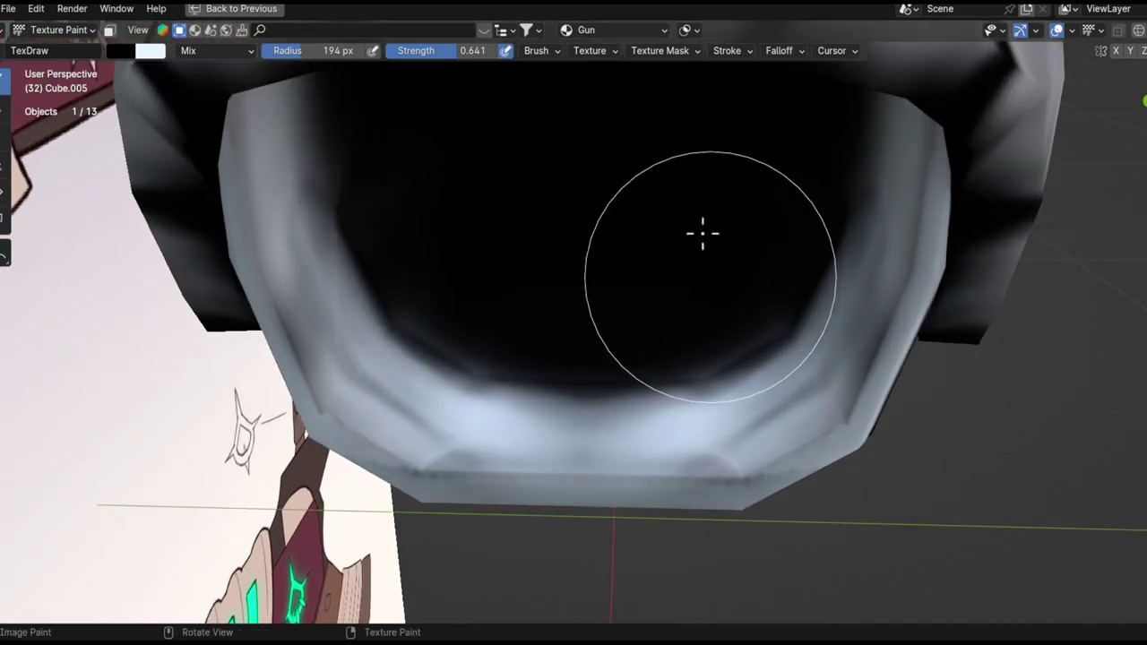
- Examine the dark barrel opening and pale rim from a distance and up close
{"action": "scroll", "coordinate": [574, 267], "scroll_direction": "down", "scroll_amount": 5}
{"action": "mouse_move", "coordinate": [563, 272]}
{"action": "left_mouse_down", "text": "alt"}
{"action": "mouse_move", "coordinate": [525, 331]}
{"action": "mouse_move", "coordinate": [494, 256]}
{"action": "mouse_move", "coordinate": [507, 195]}
{"action": "mouse_move", "coordinate": [448, 389]}
{"action": "mouse_move", "coordinate": [496, 391]}
{"action": "mouse_move", "coordinate": [494, 284]}
{"action": "mouse_move", "coordinate": [568, 171]}
{"action": "mouse_move", "coordinate": [499, 325]}
{"action": "mouse_move", "coordinate": [726, 339]}
{"action": "left_mouse_up", "text": "alt"}
{"action": "scroll", "coordinate": [525, 331], "scroll_direction": "up", "scroll_amount": 2}
{"action": "scroll", "coordinate": [494, 256], "scroll_direction": "up", "scroll_amount": 2}
{"action": "left_click_drag", "start_coordinate": [576, 240], "coordinate": [632, 410], "text": "alt"}
{"action": "scroll", "coordinate": [579, 277], "scroll_direction": "down", "scroll_amount": 5}
{"action": "scroll", "coordinate": [573, 427], "scroll_direction": "up", "scroll_amount": 2}
{"action": "scroll", "coordinate": [632, 411], "scroll_direction": "up", "scroll_amount": 4}
{"action": "middle_click_drag", "start_coordinate": [574, 335], "coordinate": [476, 317]}
- Swap the brush back to the pale colour, undo the trial stroke on the rim and set the radius to 42 px
{"action": "mouse_move", "coordinate": [547, 357]}
{"action": "left_mouse_down", "text": "alt"}
{"action": "mouse_move", "coordinate": [385, 348]}
{"action": "mouse_move", "coordinate": [442, 430]}
{"action": "mouse_move", "coordinate": [400, 403]}
{"action": "mouse_move", "coordinate": [386, 329]}
{"action": "left_mouse_up", "text": "alt"}
{"action": "key", "text": "f"}
{"action": "left_click", "coordinate": [362, 337]}
{"action": "scroll", "coordinate": [376, 358], "scroll_direction": "up", "scroll_amount": 2}
{"action": "key", "text": "f"}
{"action": "left_click", "coordinate": [374, 418]}
{"action": "mouse_move", "coordinate": [336, 147]}
{"action": "left_mouse_down"}
{"action": "mouse_move", "coordinate": [326, 292]}
{"action": "mouse_move", "coordinate": [342, 332]}
{"action": "left_mouse_up"}
{"action": "key", "text": "ctrl+z"}
{"action": "key", "text": "f"}
{"action": "left_click", "coordinate": [344, 280]}
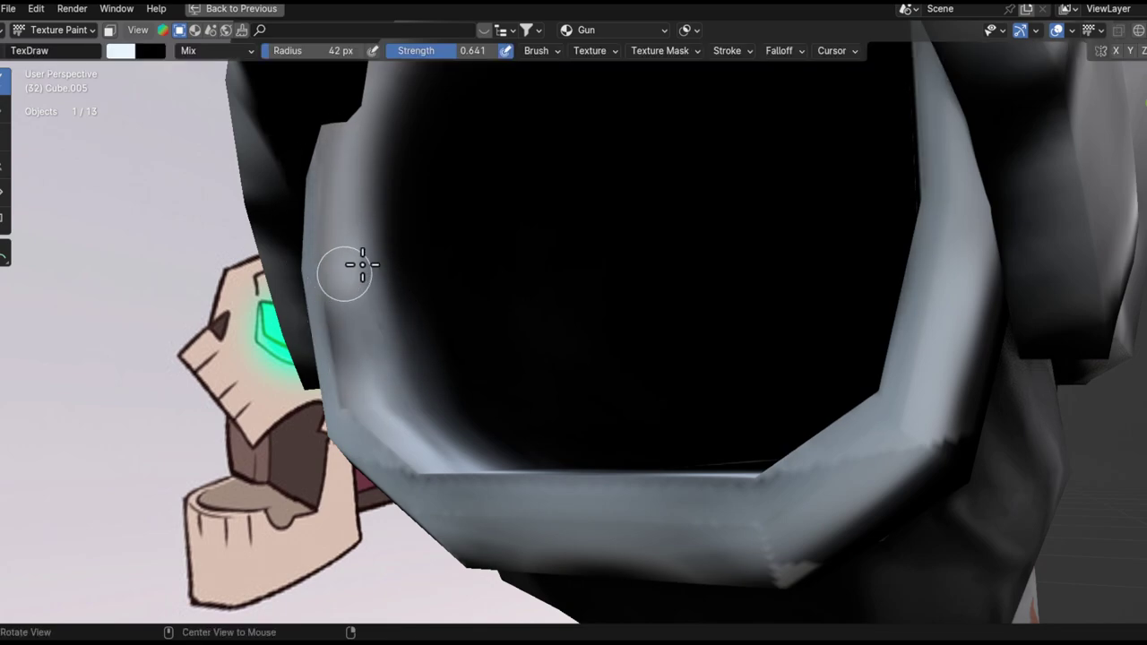
- Paint a crisp pale highlight down the side of the muzzle rim and along its lower edge
{"action": "left_click_drag", "start_coordinate": [362, 265], "coordinate": [377, 215], "text": "alt"}
{"action": "mouse_move", "coordinate": [350, 137]}
{"action": "left_mouse_down"}
{"action": "mouse_move", "coordinate": [337, 314]}
{"action": "mouse_move", "coordinate": [388, 430]}
{"action": "mouse_move", "coordinate": [413, 421]}
{"action": "left_mouse_up"}
{"action": "middle_click_drag", "start_coordinate": [413, 422], "coordinate": [319, 302]}
{"action": "mouse_move", "coordinate": [319, 302]}
{"action": "left_mouse_down"}
{"action": "mouse_move", "coordinate": [512, 371]}
{"action": "mouse_move", "coordinate": [723, 325]}
{"action": "mouse_move", "coordinate": [684, 313]}
{"action": "mouse_move", "coordinate": [427, 336]}
{"action": "mouse_move", "coordinate": [552, 337]}
{"action": "mouse_move", "coordinate": [438, 353]}
{"action": "mouse_move", "coordinate": [676, 326]}
{"action": "left_mouse_up"}
{"action": "middle_click_drag", "start_coordinate": [676, 325], "coordinate": [652, 567], "text": "ctrl"}
{"action": "middle_click_drag", "start_coordinate": [650, 348], "coordinate": [674, 209]}
{"action": "middle_click_drag", "start_coordinate": [671, 317], "coordinate": [697, 248], "text": "ctrl"}
- Smear the pale paint along the rim's outer side with a 72 px Smear brush to blend the jagged seams into the black
{"action": "mouse_move", "coordinate": [609, 348]}
{"action": "middle_mouse_down"}
{"action": "mouse_move", "coordinate": [610, 272]}
{"action": "mouse_move", "coordinate": [446, 382]}
{"action": "middle_mouse_up"}
{"action": "left_click", "coordinate": [4, 137]}
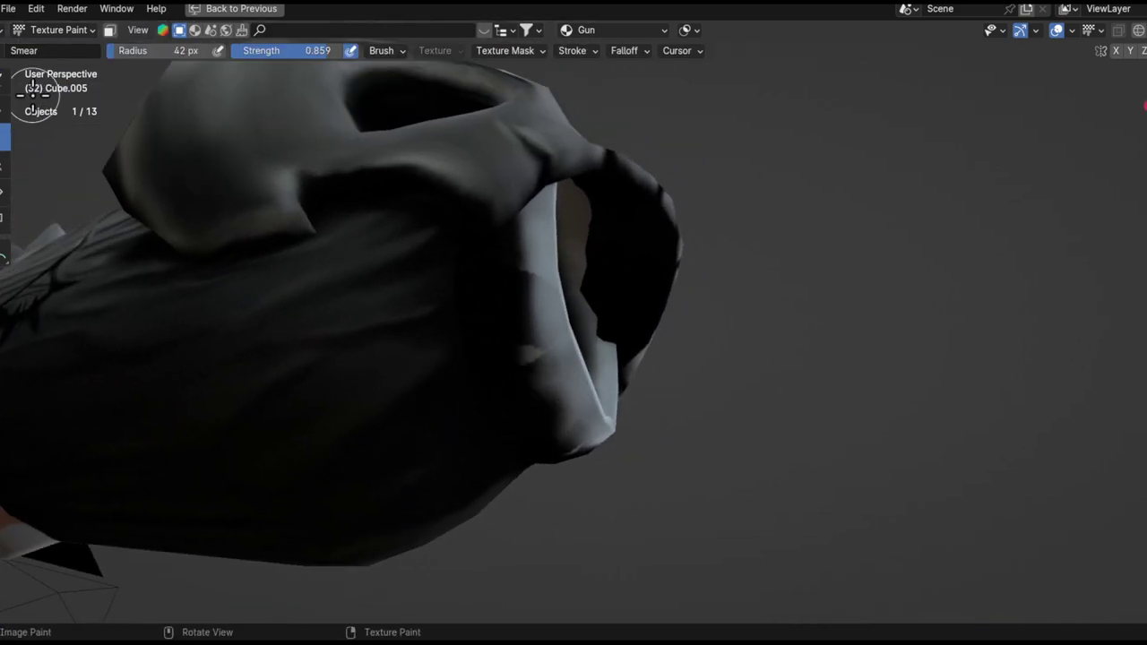
{"action": "middle_click_drag", "start_coordinate": [604, 375], "coordinate": [635, 391]}
{"action": "middle_click_drag", "start_coordinate": [634, 391], "coordinate": [593, 307], "text": "ctrl"}
{"action": "key", "text": "f"}
{"action": "left_click", "coordinate": [635, 359]}
{"action": "left_click_drag", "start_coordinate": [522, 113], "coordinate": [551, 278]}
{"action": "middle_click_drag", "start_coordinate": [554, 274], "coordinate": [552, 347], "text": "shift"}
{"action": "mouse_move", "coordinate": [548, 466]}
{"action": "left_mouse_down"}
{"action": "mouse_move", "coordinate": [519, 166]}
{"action": "mouse_move", "coordinate": [499, 251]}
{"action": "mouse_move", "coordinate": [540, 233]}
{"action": "mouse_move", "coordinate": [554, 167]}
{"action": "left_mouse_up"}
{"action": "mouse_move", "coordinate": [554, 166]}
{"action": "middle_mouse_down"}
{"action": "mouse_move", "coordinate": [568, 504]}
{"action": "mouse_move", "coordinate": [553, 517]}
{"action": "middle_mouse_up"}
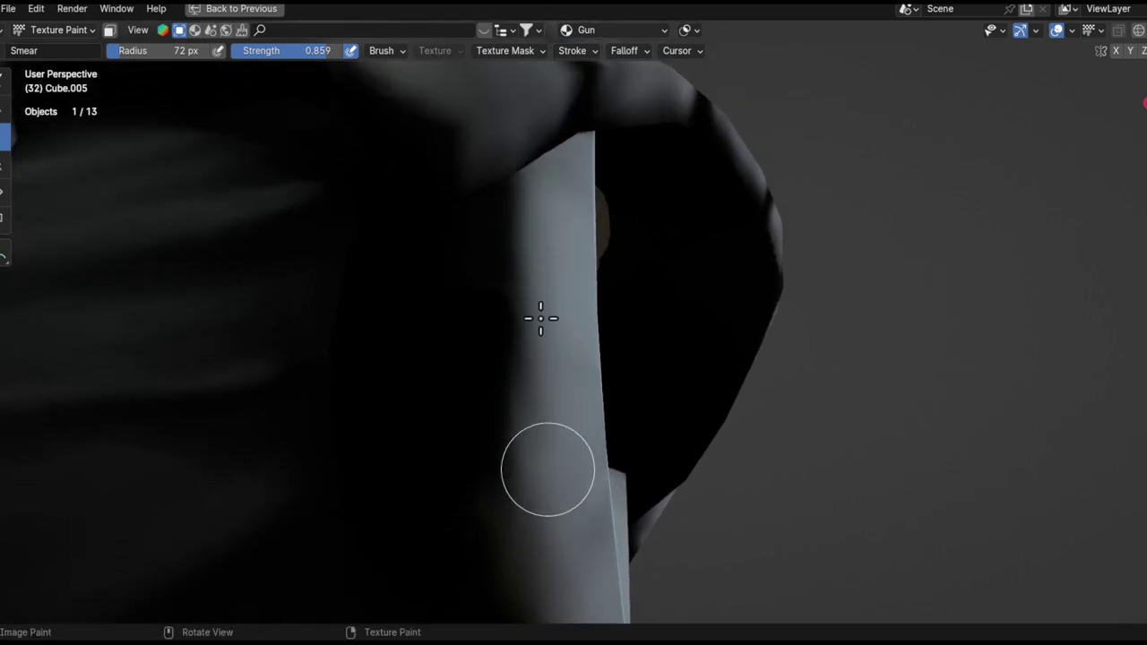
- Smear the pale paint across the underside of the muzzle rim to soften its transition into the black body
{"action": "middle_click_drag", "start_coordinate": [539, 260], "coordinate": [559, 363]}
{"action": "middle_click_drag", "start_coordinate": [543, 215], "coordinate": [547, 425]}
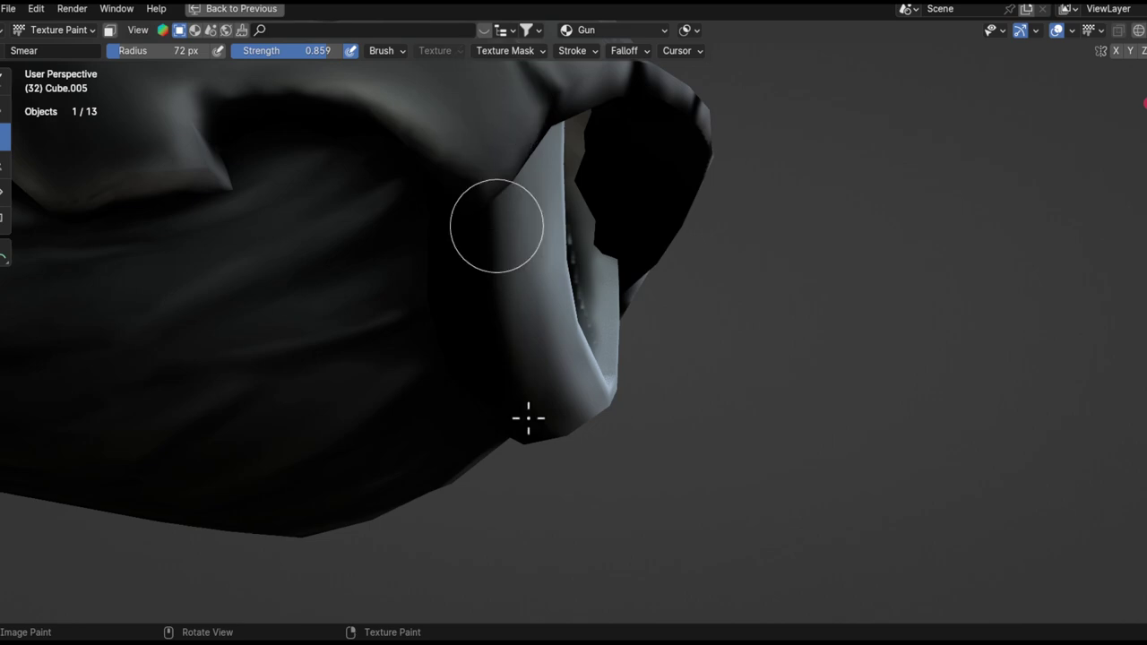
{"action": "middle_click_drag", "start_coordinate": [541, 459], "coordinate": [609, 486]}
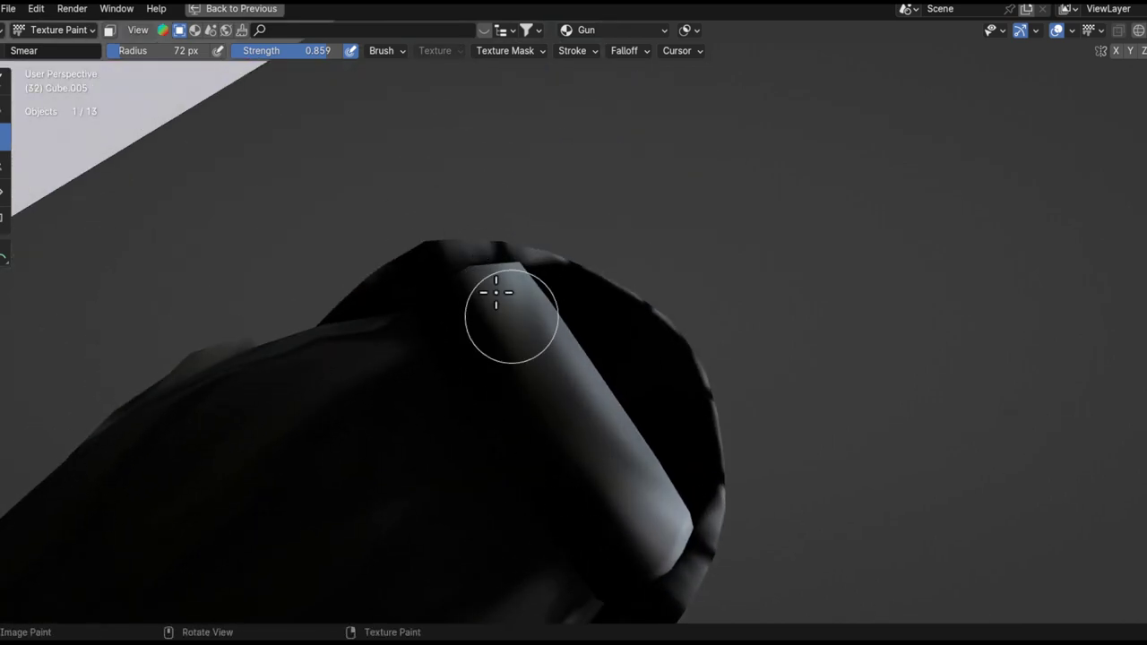
{"action": "middle_click_drag", "start_coordinate": [558, 377], "coordinate": [621, 460]}
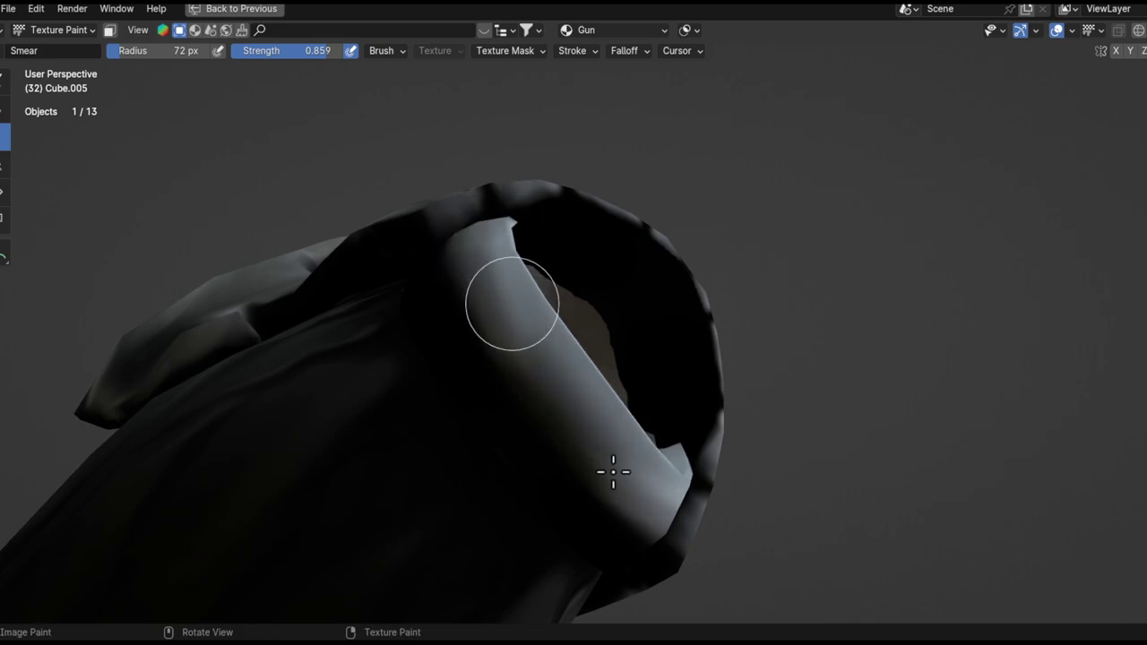
{"action": "middle_click_drag", "start_coordinate": [600, 416], "coordinate": [439, 254]}
{"action": "mouse_move", "coordinate": [458, 377]}
{"action": "left_mouse_down"}
{"action": "mouse_move", "coordinate": [471, 420]}
{"action": "mouse_move", "coordinate": [483, 406]}
{"action": "left_mouse_up"}
- Smear the jagged pale edge along the inner side of the rim into the black barrel interior
{"action": "left_click_drag", "start_coordinate": [667, 399], "coordinate": [499, 389], "text": "alt"}
{"action": "mouse_move", "coordinate": [370, 410]}
{"action": "left_mouse_down", "text": "alt"}
{"action": "mouse_move", "coordinate": [534, 378]}
{"action": "mouse_move", "coordinate": [547, 363]}
{"action": "mouse_move", "coordinate": [502, 397]}
{"action": "mouse_move", "coordinate": [487, 366]}
{"action": "left_mouse_up", "text": "alt"}
{"action": "left_click_drag", "start_coordinate": [566, 356], "coordinate": [529, 404], "text": "alt"}
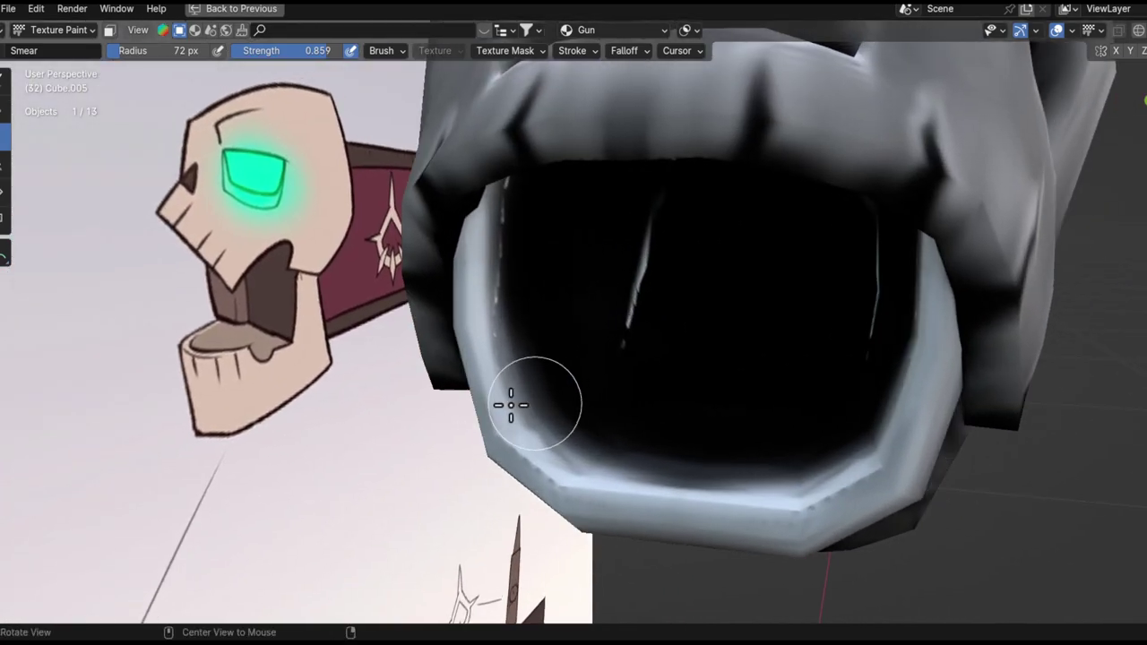
{"action": "middle_click_drag", "start_coordinate": [537, 397], "coordinate": [475, 281]}
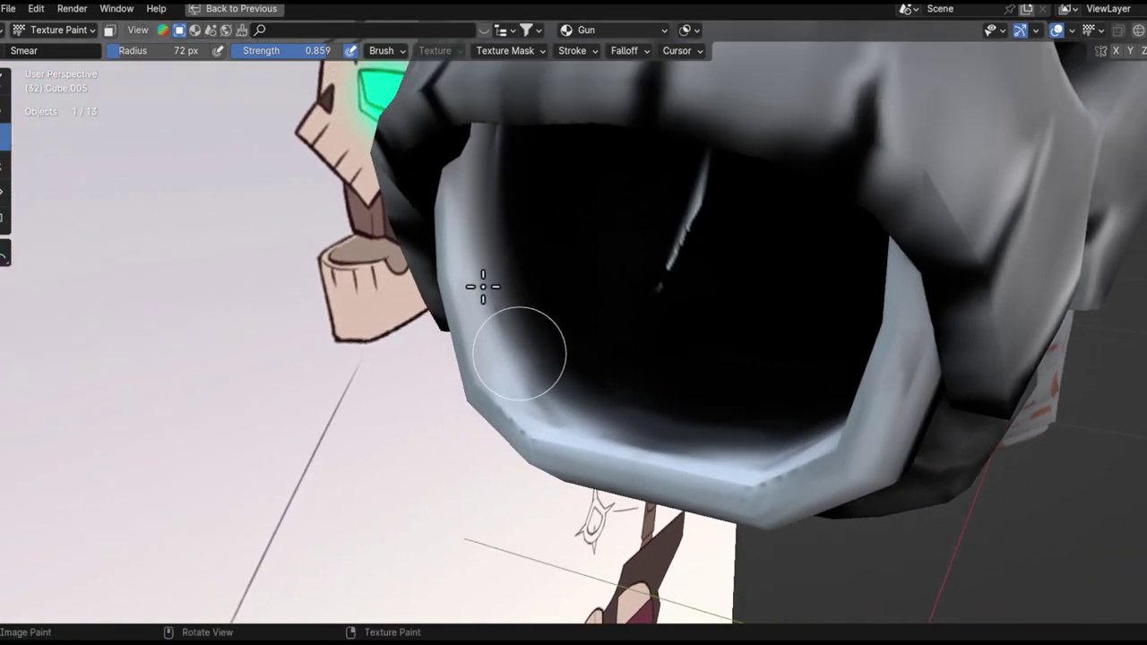
{"action": "middle_click_drag", "start_coordinate": [539, 383], "coordinate": [687, 313]}
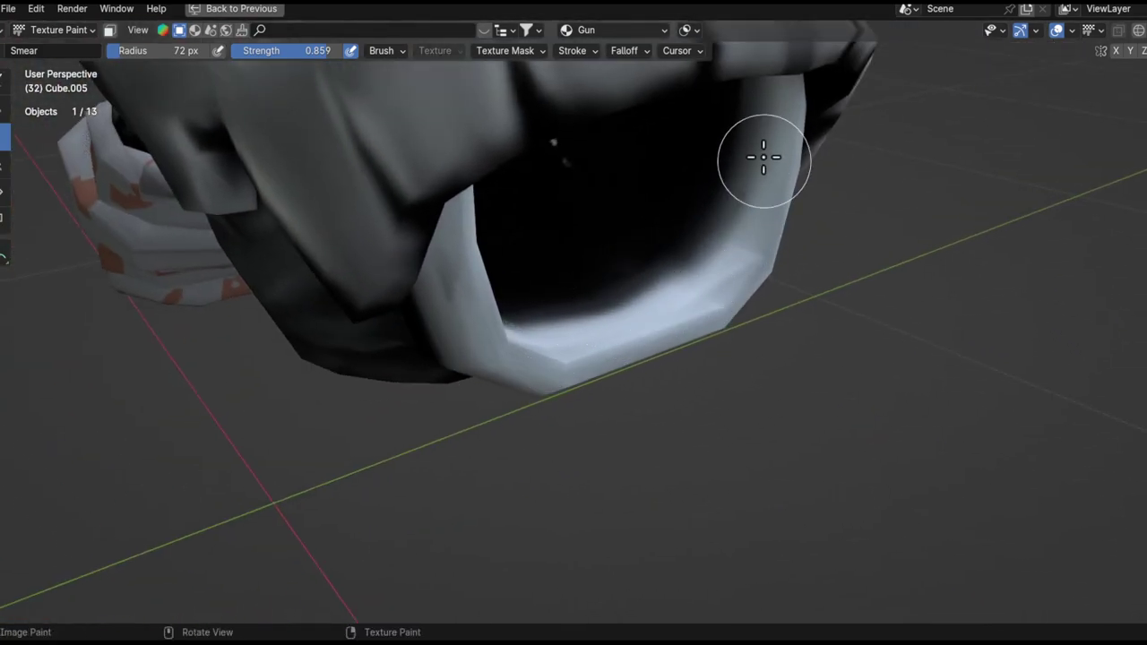
- Smear away the stray pale streaks inside the barrel and the broken seam along the rim's lower inner edge
{"action": "scroll", "coordinate": [635, 248], "scroll_direction": "up", "scroll_amount": 3}
{"action": "middle_click_drag", "start_coordinate": [614, 230], "coordinate": [495, 328]}
{"action": "middle_click_drag", "start_coordinate": [475, 274], "coordinate": [703, 206]}
{"action": "middle_click_drag", "start_coordinate": [703, 206], "coordinate": [714, 269]}
{"action": "left_click_drag", "start_coordinate": [775, 236], "coordinate": [888, 258], "text": "alt"}
{"action": "left_click_drag", "start_coordinate": [642, 283], "coordinate": [637, 360], "text": "alt+shift"}
{"action": "left_click_drag", "start_coordinate": [633, 300], "coordinate": [618, 262], "text": "alt"}
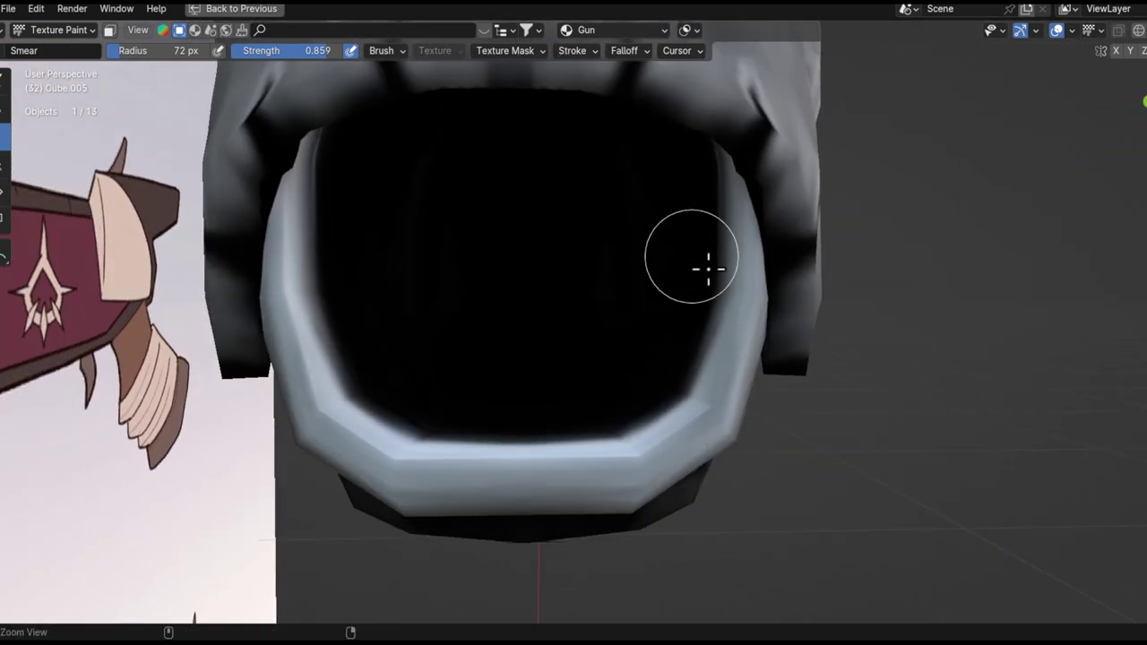
- Examine the blended muzzle rim from the front and side, comparing the whole gun with the reference drawing
{"action": "scroll", "coordinate": [708, 257], "scroll_direction": "down", "scroll_amount": 3}
{"action": "middle_click_drag", "start_coordinate": [627, 248], "coordinate": [781, 299]}
{"action": "left_click_drag", "start_coordinate": [781, 298], "coordinate": [761, 359], "text": "alt"}
{"action": "left_click_drag", "start_coordinate": [824, 340], "coordinate": [685, 197], "text": "alt"}
{"action": "left_click_drag", "start_coordinate": [609, 266], "coordinate": [562, 166], "text": "ctrl+alt"}
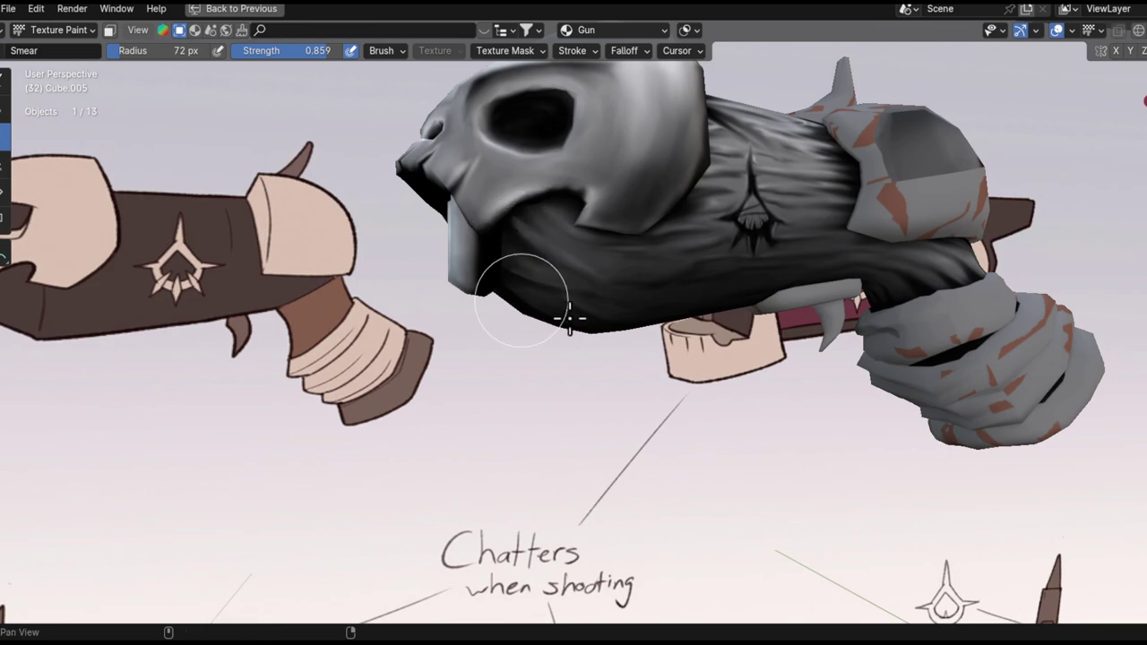
{"action": "middle_click_drag", "start_coordinate": [568, 318], "coordinate": [596, 351], "text": "shift"}
{"action": "middle_click_drag", "start_coordinate": [596, 351], "coordinate": [603, 360], "text": "ctrl"}
{"action": "scroll", "coordinate": [633, 320], "scroll_direction": "up", "scroll_amount": 2}
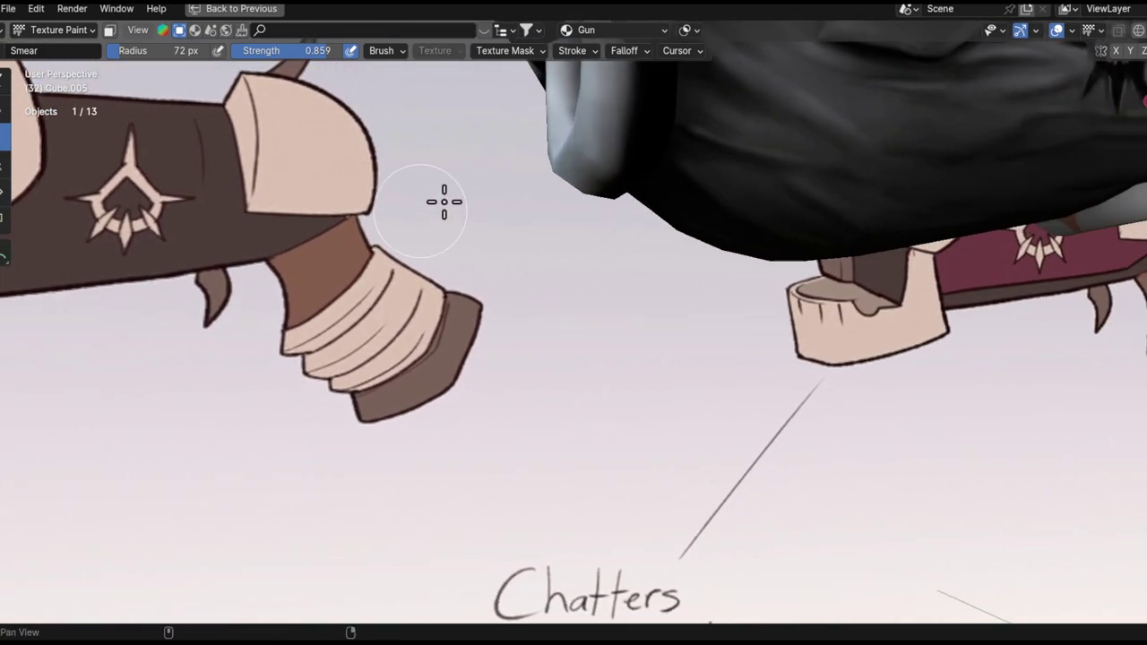
{"action": "mouse_move", "coordinate": [443, 195]}
{"action": "middle_mouse_down", "text": "shift"}
{"action": "mouse_move", "coordinate": [645, 287]}
{"action": "mouse_move", "coordinate": [632, 266]}
{"action": "mouse_move", "coordinate": [646, 240]}
{"action": "middle_mouse_up", "text": "shift"}
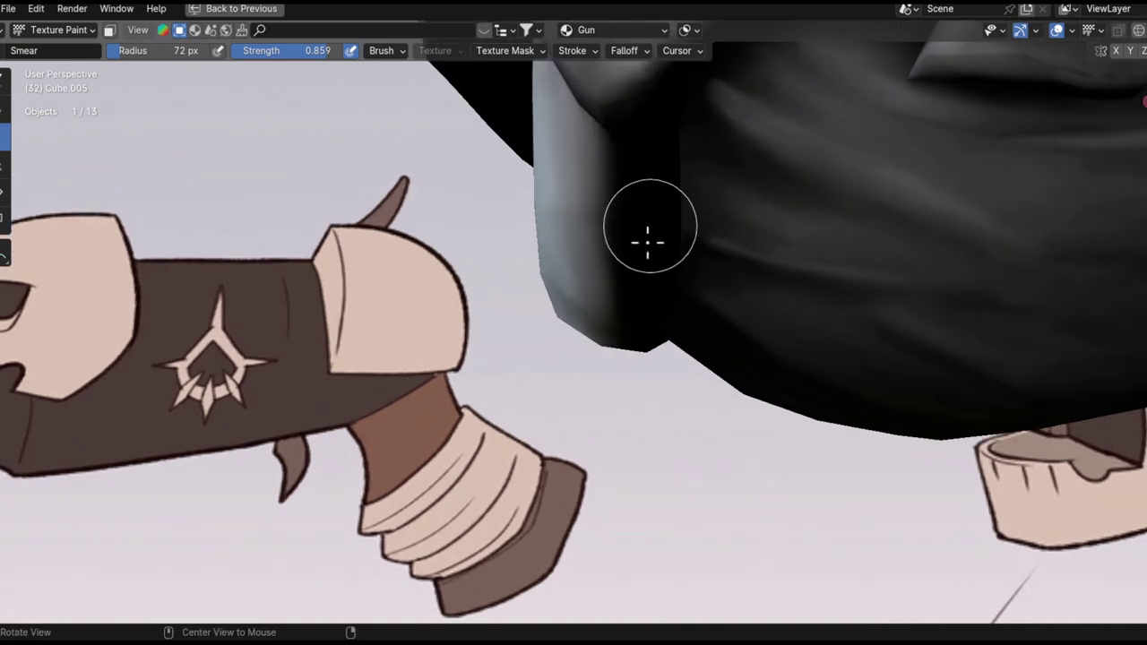
- Paint a faint pale band across the rear of the rim's underside with the TexDraw brush at 53 px radius and 0.234 strength
{"action": "left_click", "coordinate": [4, 80]}
{"action": "key", "text": "shift+f"}
{"action": "left_click", "coordinate": [608, 281]}
{"action": "key", "text": "shift+f"}
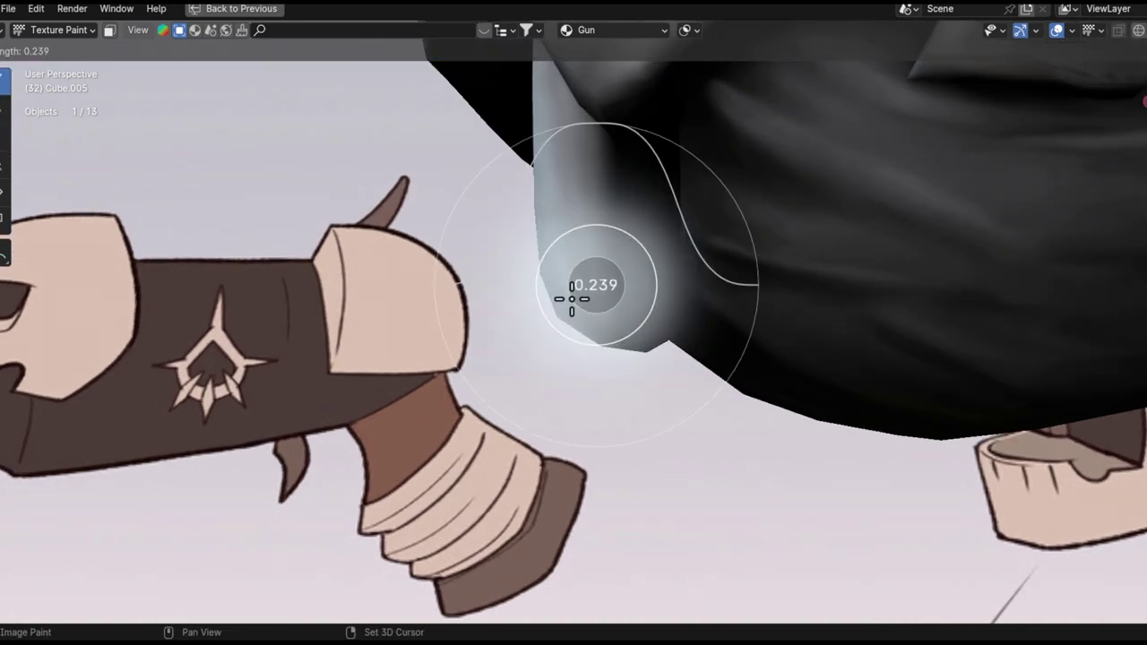
{"action": "left_click", "coordinate": [569, 302]}
{"action": "middle_click_drag", "start_coordinate": [602, 280], "coordinate": [622, 302]}
{"action": "key", "text": "f"}
{"action": "left_click", "coordinate": [618, 318]}
{"action": "key", "text": "f"}
{"action": "left_click", "coordinate": [653, 188]}
{"action": "mouse_move", "coordinate": [639, 135]}
{"action": "left_mouse_down"}
{"action": "mouse_move", "coordinate": [642, 123]}
{"action": "mouse_move", "coordinate": [635, 343]}
{"action": "left_mouse_up"}
{"action": "middle_click_drag", "start_coordinate": [630, 378], "coordinate": [635, 266]}
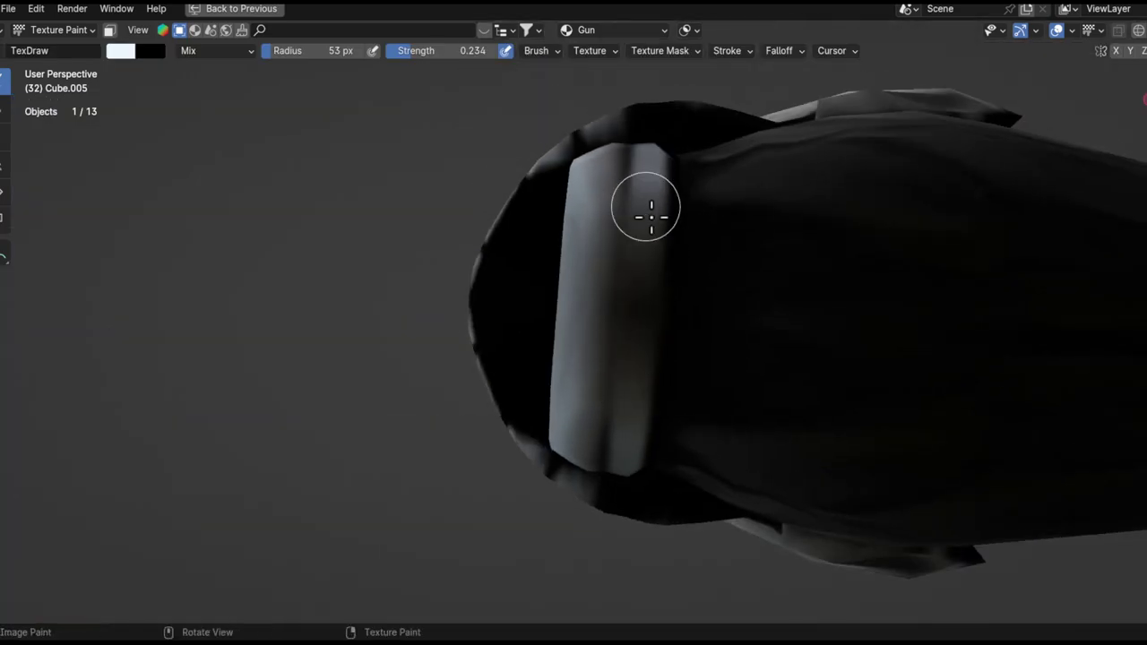
- Darken the rear edge of the lower jaw beneath the skull with a black 83 px brush at 0.152 strength
{"action": "middle_click_drag", "start_coordinate": [621, 419], "coordinate": [490, 323]}
{"action": "key", "text": "x"}
{"action": "key", "text": "f"}
{"action": "left_click", "coordinate": [614, 266]}
{"action": "key", "text": "shift+f"}
{"action": "left_click", "coordinate": [616, 271]}
{"action": "key", "text": "shift+f"}
{"action": "left_click", "coordinate": [661, 275]}
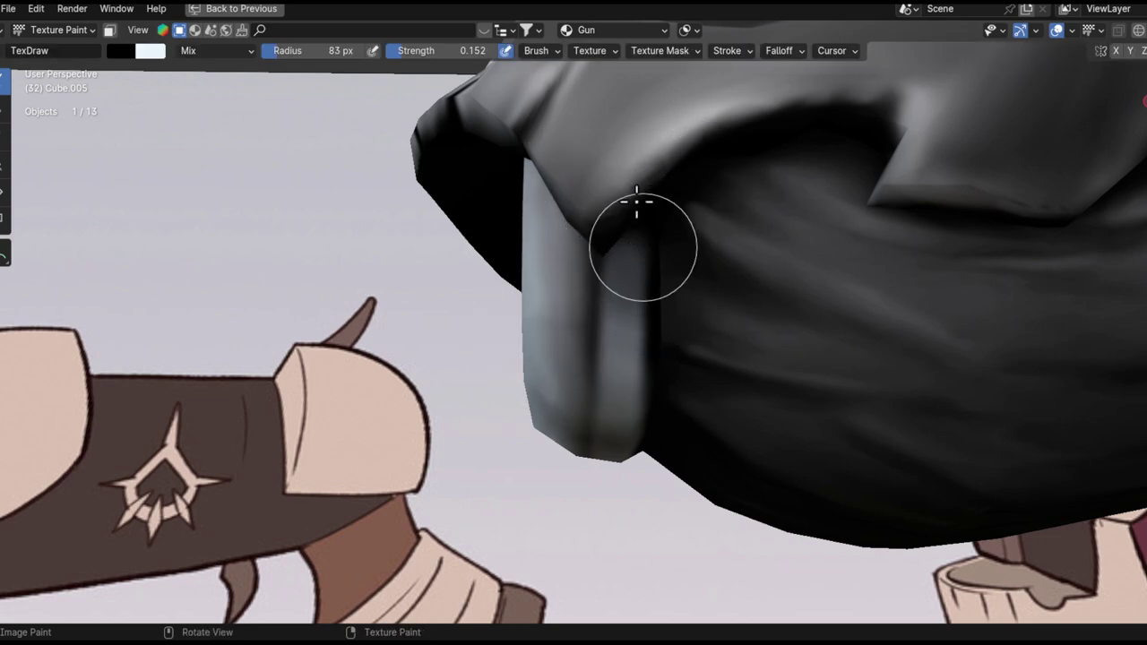
{"action": "left_click_drag", "start_coordinate": [609, 249], "coordinate": [653, 297]}
{"action": "left_click_drag", "start_coordinate": [575, 205], "coordinate": [668, 436]}
- Paint a thin white highlight along the lower jaw's vertical ridge with a 15 px brush at 0.152 strength
{"action": "key", "text": "x"}
{"action": "key", "text": "f"}
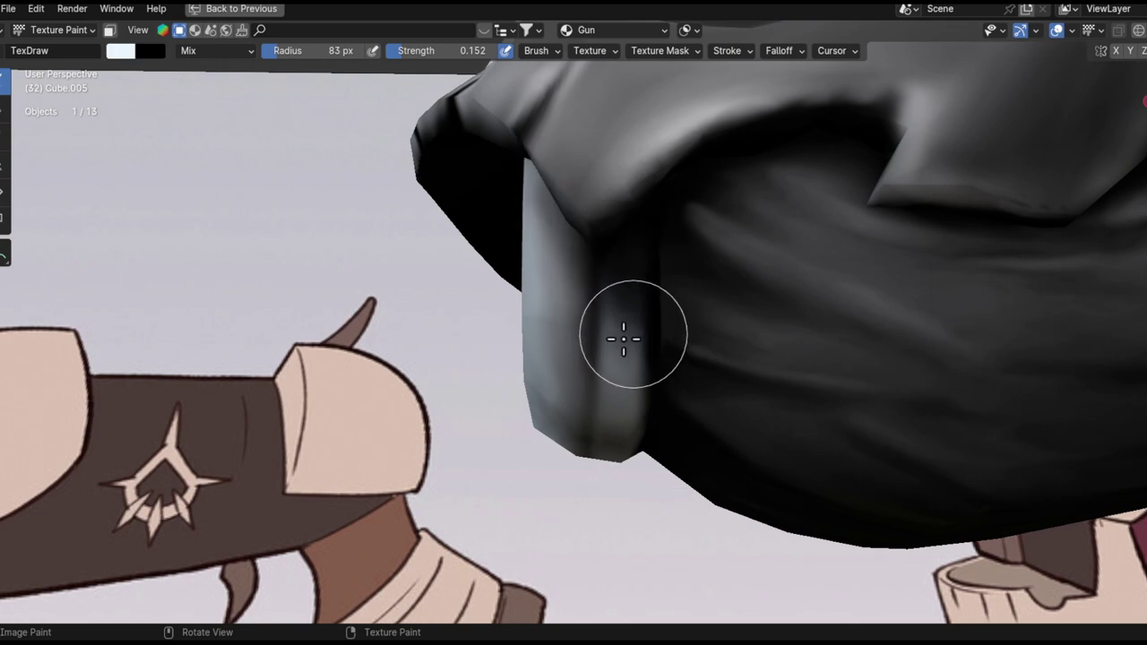
{"action": "key", "text": "f"}
{"action": "left_click", "coordinate": [570, 315]}
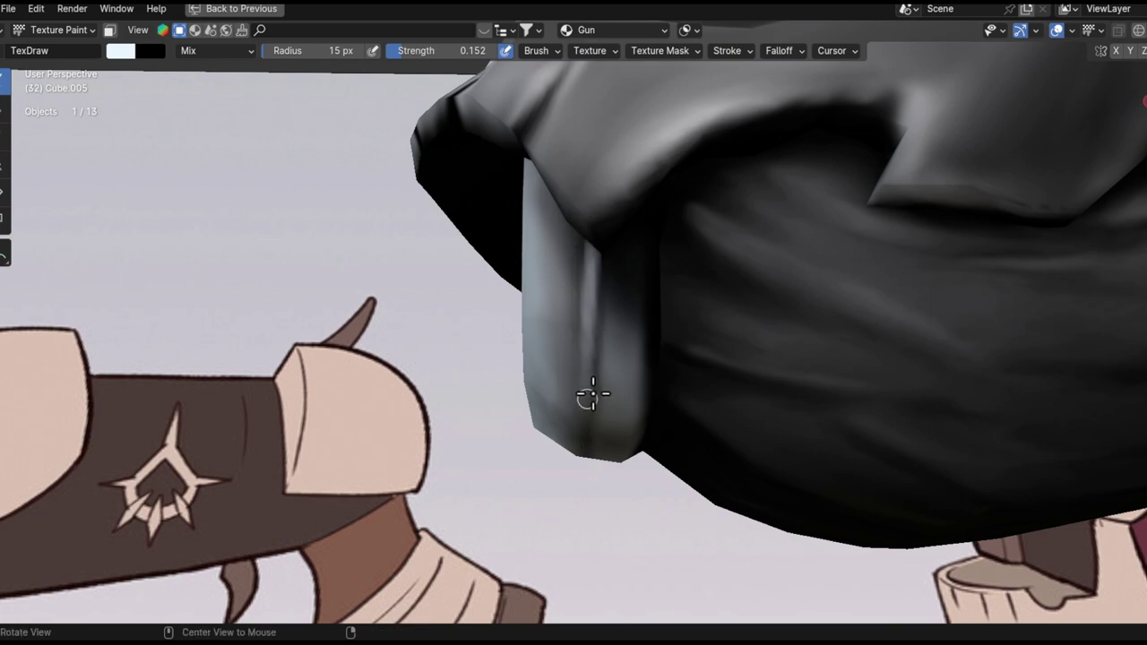
{"action": "left_click_drag", "start_coordinate": [591, 400], "coordinate": [614, 256], "text": "alt"}
{"action": "left_click_drag", "start_coordinate": [809, 185], "coordinate": [828, 103], "text": "alt+shift"}
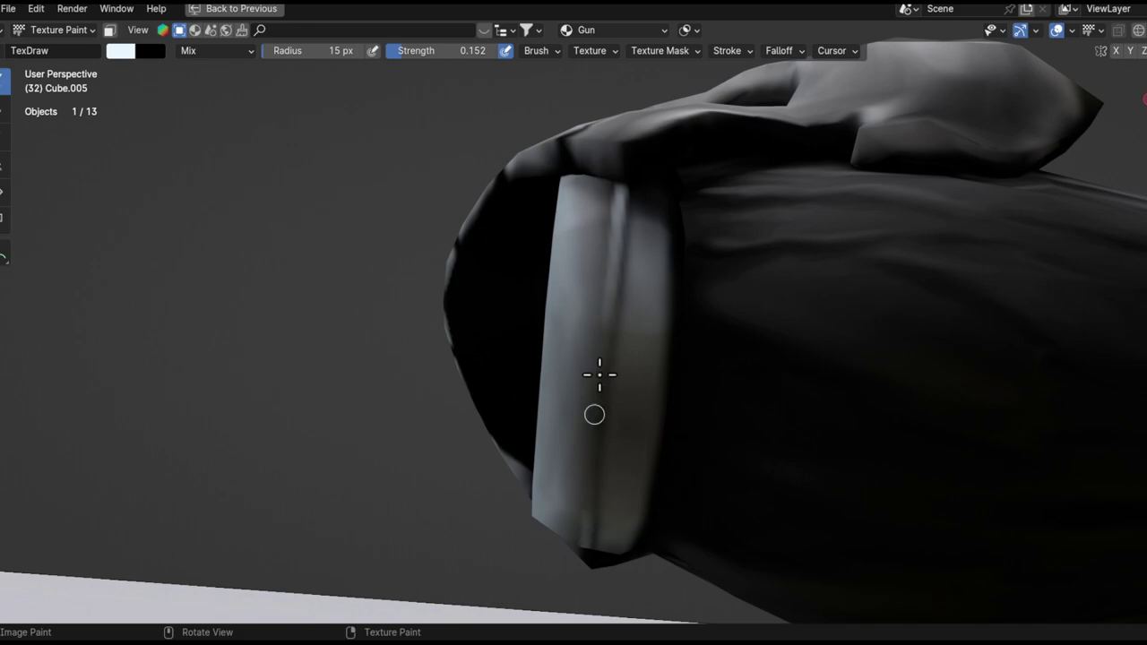
{"action": "mouse_move", "coordinate": [604, 389]}
{"action": "middle_mouse_down"}
{"action": "mouse_move", "coordinate": [582, 438]}
{"action": "mouse_move", "coordinate": [593, 402]}
{"action": "middle_mouse_up"}
{"action": "left_click_drag", "start_coordinate": [593, 389], "coordinate": [582, 538], "text": "ctrl+alt"}
{"action": "left_click_drag", "start_coordinate": [631, 297], "coordinate": [716, 307], "text": "alt"}
{"action": "left_click_drag", "start_coordinate": [839, 340], "coordinate": [737, 224], "text": "alt+shift"}
{"action": "left_click_drag", "start_coordinate": [618, 268], "coordinate": [520, 376], "text": "alt"}
{"action": "left_click_drag", "start_coordinate": [568, 338], "coordinate": [618, 350], "text": "alt"}
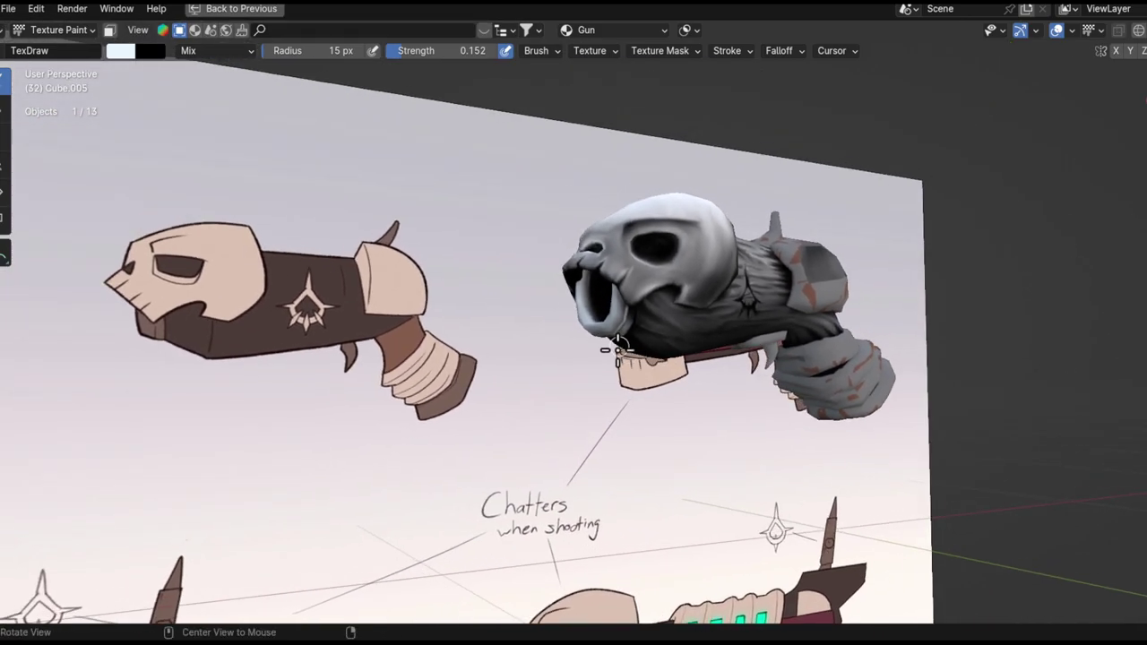
- Switch painting to the gun body and paint a dark vertical seam just behind the skull with a 15 px black brush
{"action": "scroll", "coordinate": [664, 330], "scroll_direction": "down", "scroll_amount": 4}
{"action": "middle_click_drag", "start_coordinate": [664, 330], "coordinate": [679, 340]}
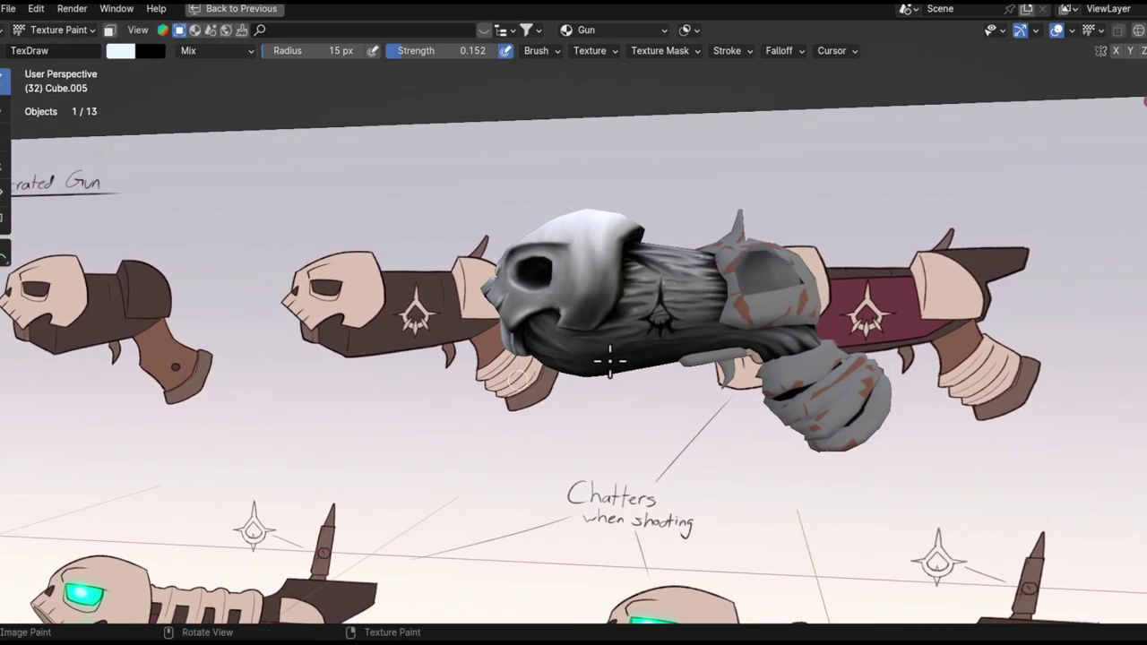
{"action": "scroll", "coordinate": [680, 341], "scroll_direction": "up", "scroll_amount": 3}
{"action": "middle_click_drag", "start_coordinate": [710, 317], "coordinate": [663, 224]}
{"action": "key", "text": "alt+q"}
{"action": "middle_click_drag", "start_coordinate": [663, 224], "coordinate": [681, 242]}
{"action": "middle_click_drag", "start_coordinate": [681, 242], "coordinate": [708, 287], "text": "shift"}
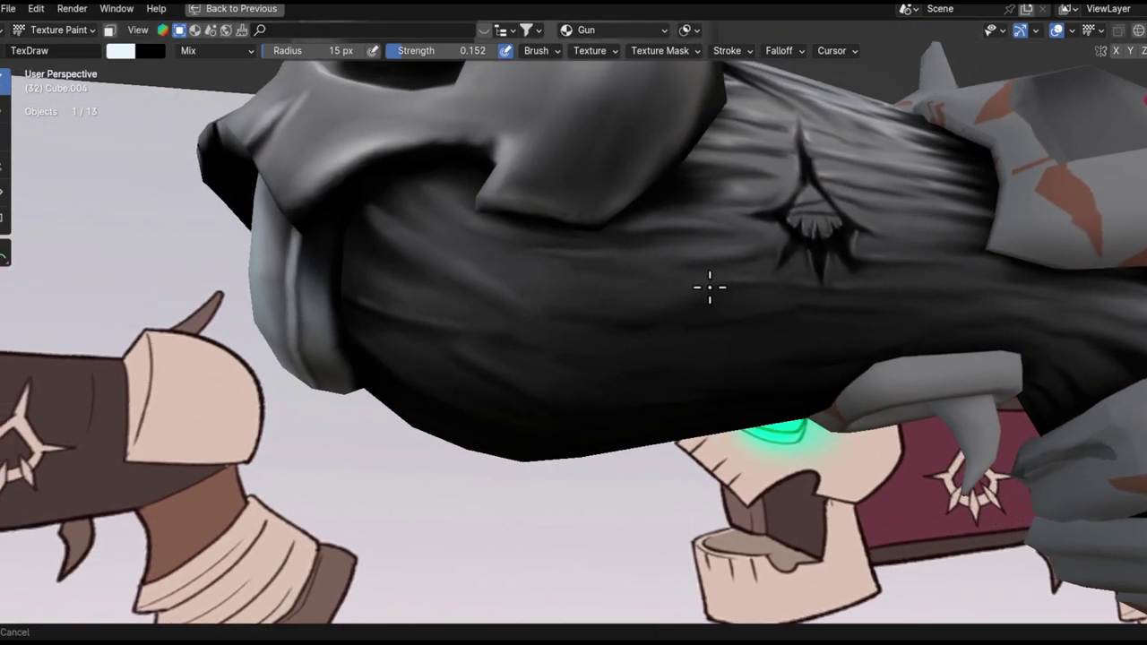
{"action": "left_click_drag", "start_coordinate": [708, 287], "coordinate": [691, 291], "text": "alt"}
{"action": "mouse_move", "coordinate": [678, 251]}
{"action": "left_mouse_down", "text": "alt"}
{"action": "mouse_move", "coordinate": [668, 269]}
{"action": "mouse_move", "coordinate": [642, 257]}
{"action": "mouse_move", "coordinate": [665, 287]}
{"action": "mouse_move", "coordinate": [628, 268]}
{"action": "left_mouse_up", "text": "alt"}
{"action": "key", "text": "x"}
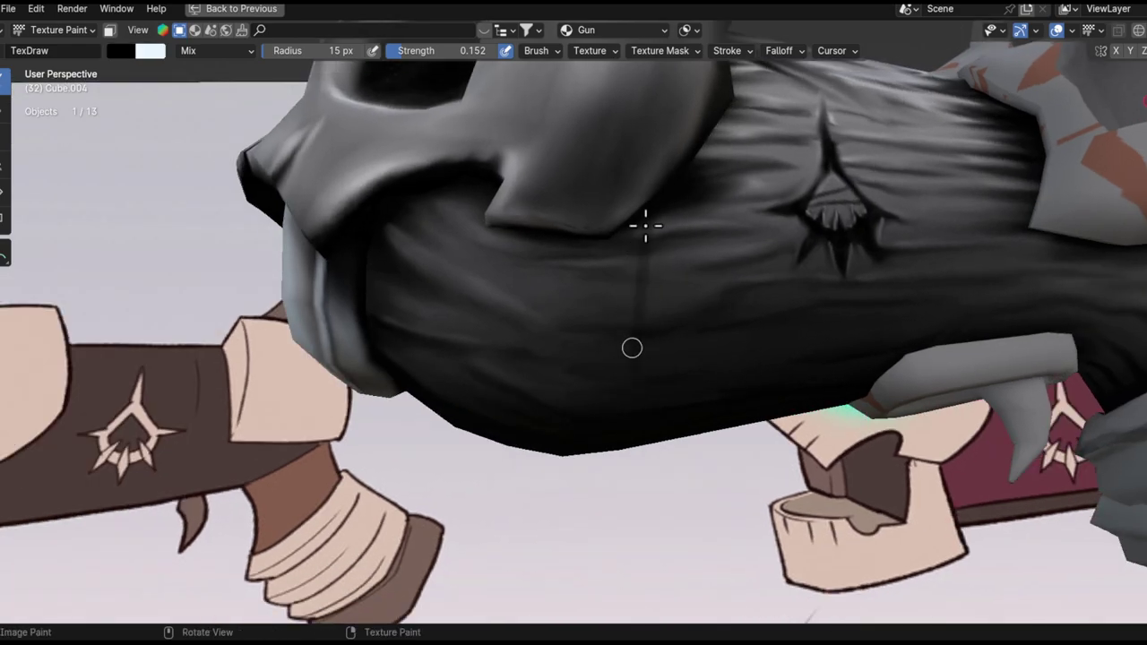
{"action": "middle_click_drag", "start_coordinate": [633, 415], "coordinate": [639, 366]}
{"action": "middle_click_drag", "start_coordinate": [632, 412], "coordinate": [687, 263]}
{"action": "middle_click_drag", "start_coordinate": [709, 341], "coordinate": [702, 413], "text": "shift"}
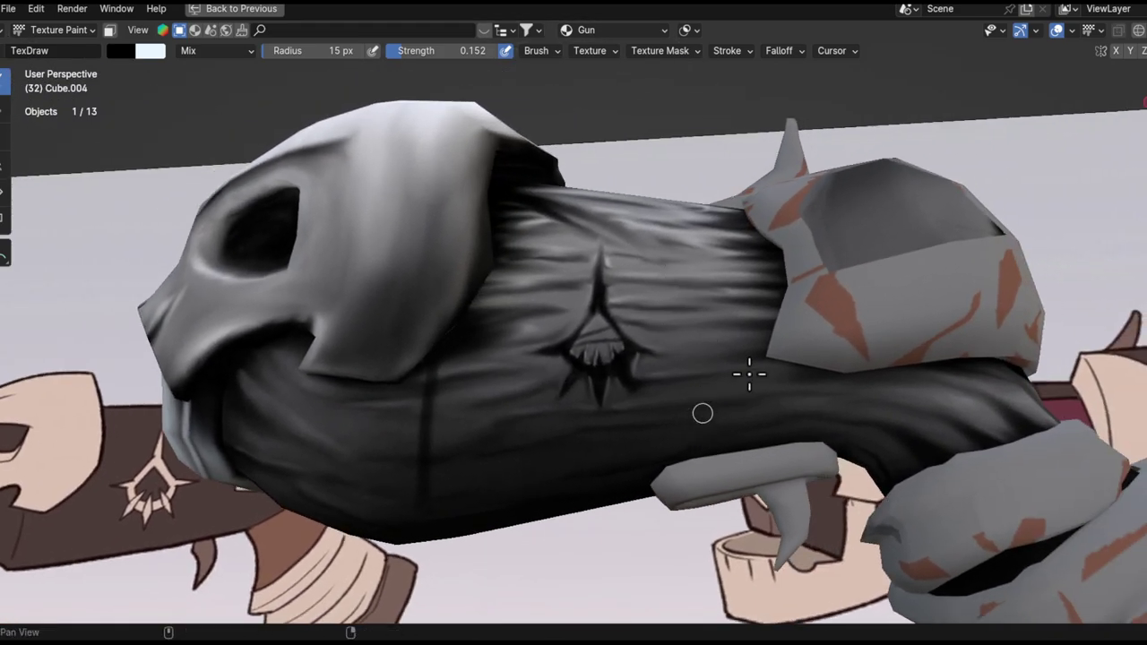
- Paint a second dark seam around the gun body between the carved emblem and the rear bone cap
{"action": "middle_click_drag", "start_coordinate": [749, 375], "coordinate": [770, 390], "text": "shift"}
{"action": "left_click_drag", "start_coordinate": [764, 367], "coordinate": [776, 235]}
{"action": "key", "text": "ctrl+z"}
{"action": "middle_click_drag", "start_coordinate": [771, 317], "coordinate": [710, 371], "text": "shift"}
{"action": "left_click_drag", "start_coordinate": [718, 283], "coordinate": [705, 462]}
{"action": "middle_click_drag", "start_coordinate": [703, 515], "coordinate": [700, 456]}
{"action": "mouse_move", "coordinate": [698, 502]}
{"action": "middle_mouse_down"}
{"action": "mouse_move", "coordinate": [740, 192]}
{"action": "mouse_move", "coordinate": [678, 422]}
{"action": "mouse_move", "coordinate": [730, 379]}
{"action": "mouse_move", "coordinate": [686, 326]}
{"action": "mouse_move", "coordinate": [622, 331]}
{"action": "middle_mouse_up"}
- Highlight the front seam behind the skull with a thin white line, using a 10 px brush at 0.045 strength
{"action": "key", "text": "x"}
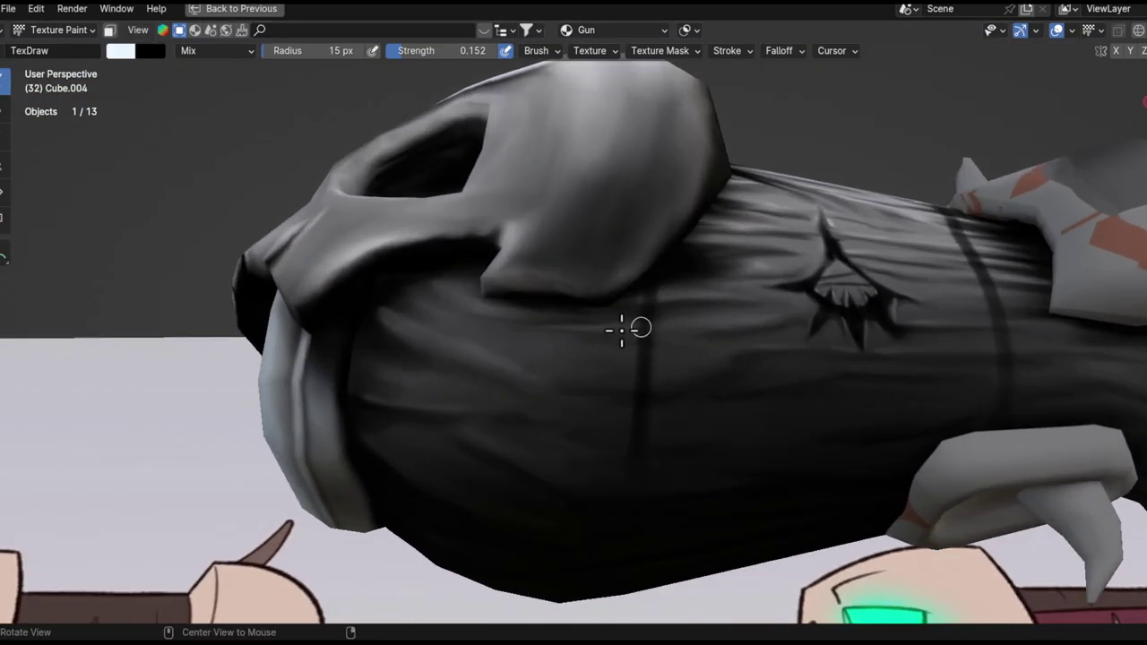
{"action": "key", "text": "f"}
{"action": "left_click", "coordinate": [633, 378]}
{"action": "left_click_drag", "start_coordinate": [622, 495], "coordinate": [638, 339]}
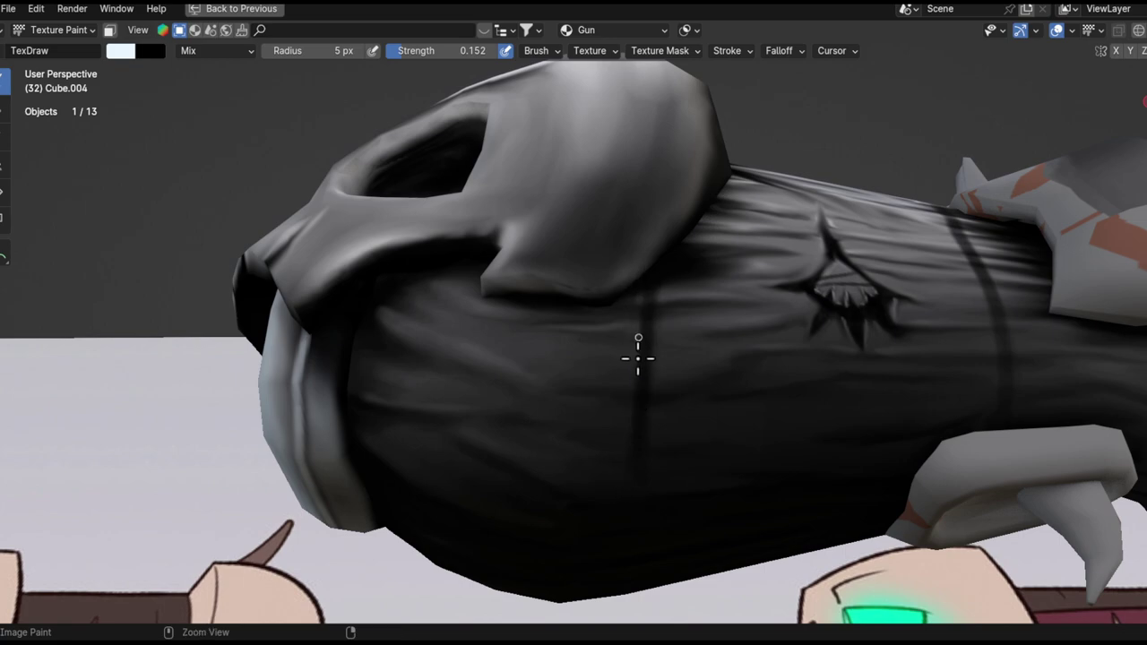
{"action": "key", "text": "shift+f"}
{"action": "left_click", "coordinate": [640, 318]}
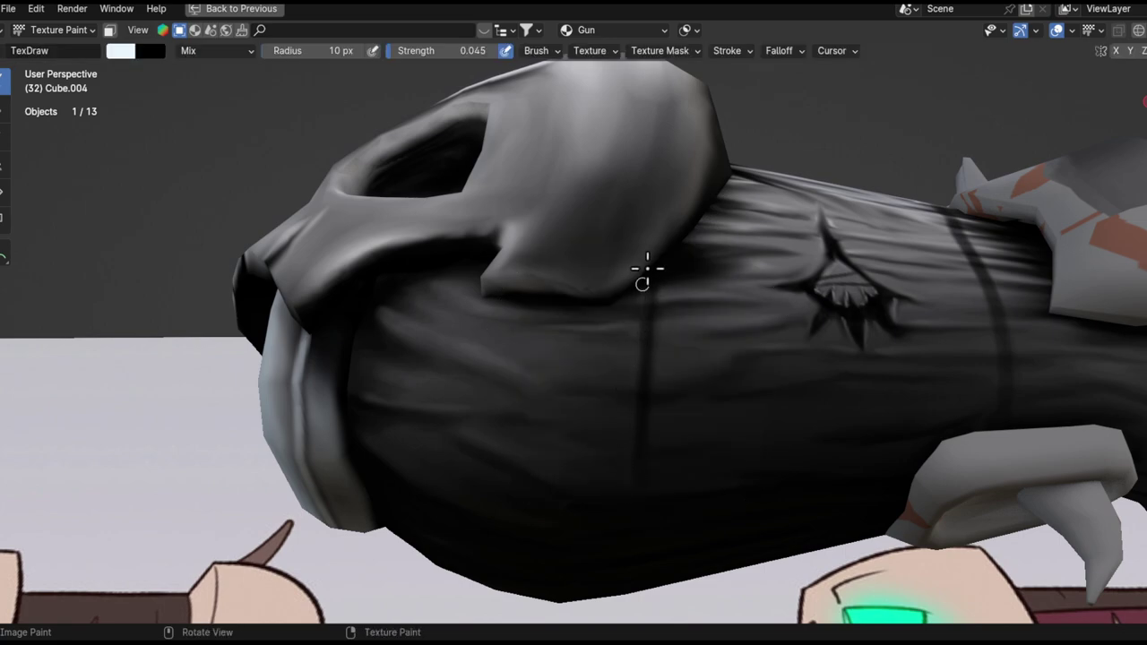
{"action": "left_click_drag", "start_coordinate": [624, 521], "coordinate": [629, 475], "text": "alt"}
{"action": "left_click_drag", "start_coordinate": [660, 238], "coordinate": [643, 385]}
{"action": "mouse_move", "coordinate": [632, 518]}
{"action": "left_mouse_down", "text": "alt"}
{"action": "mouse_move", "coordinate": [643, 353]}
{"action": "mouse_move", "coordinate": [635, 435]}
{"action": "left_mouse_up", "text": "alt"}
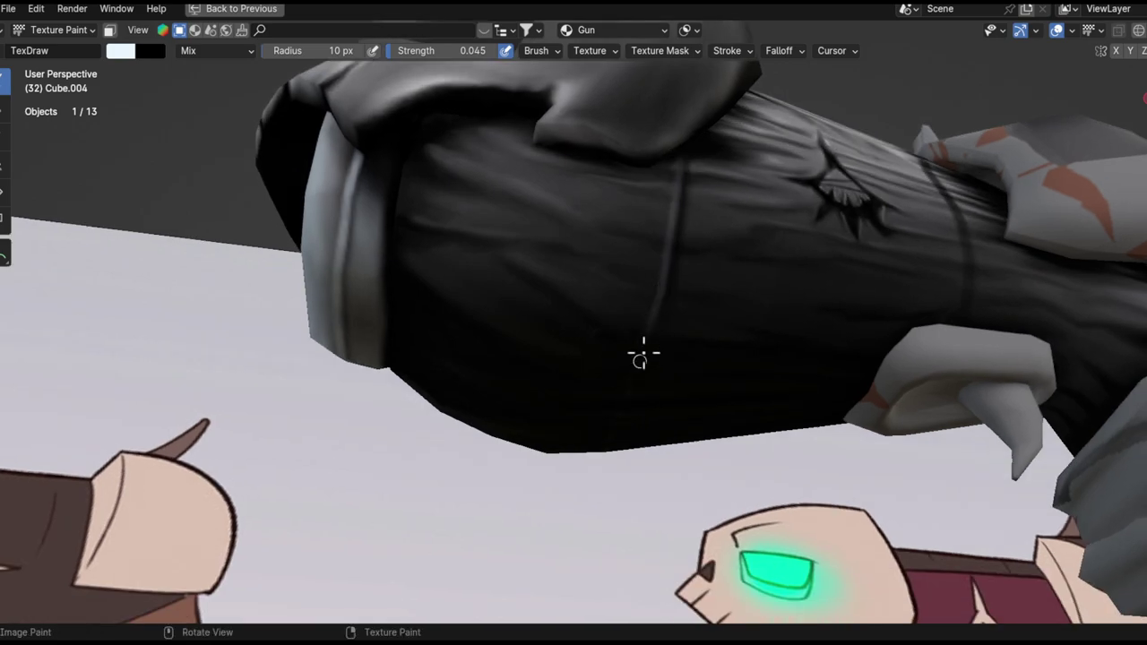
{"action": "left_click_drag", "start_coordinate": [649, 276], "coordinate": [439, 358], "text": "alt"}
{"action": "left_click_drag", "start_coordinate": [560, 338], "coordinate": [702, 255], "text": "alt"}
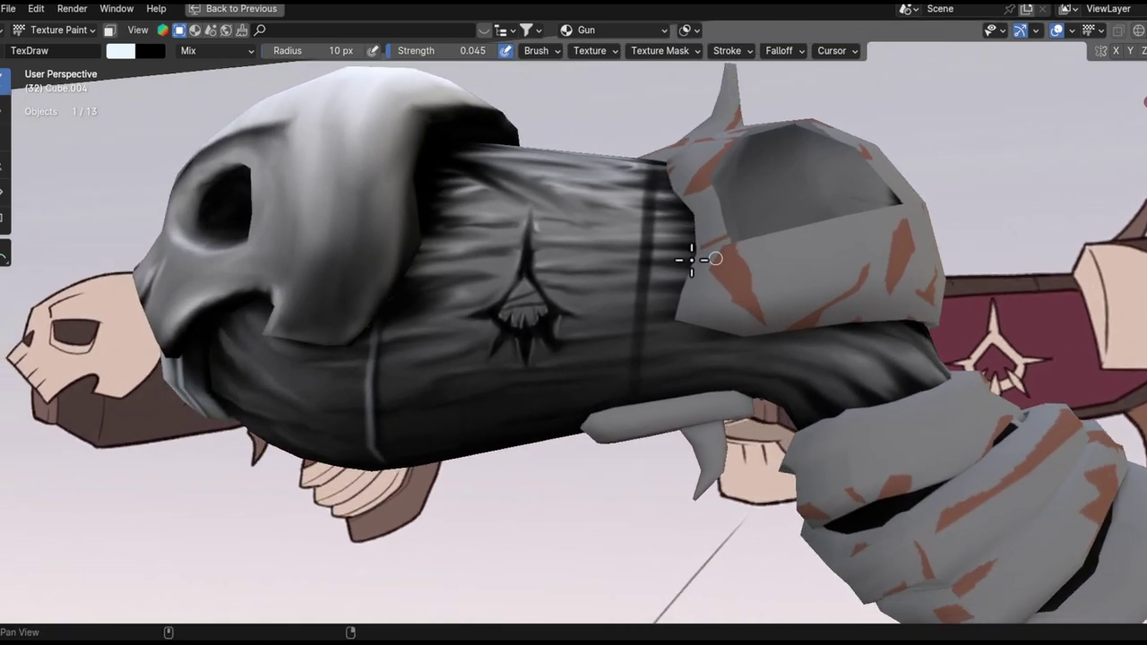
- Paint a matching thin white highlight along the rear seam, from the body's underside up to the bone cap
{"action": "left_click_drag", "start_coordinate": [638, 386], "coordinate": [638, 238], "text": "ctrl+alt"}
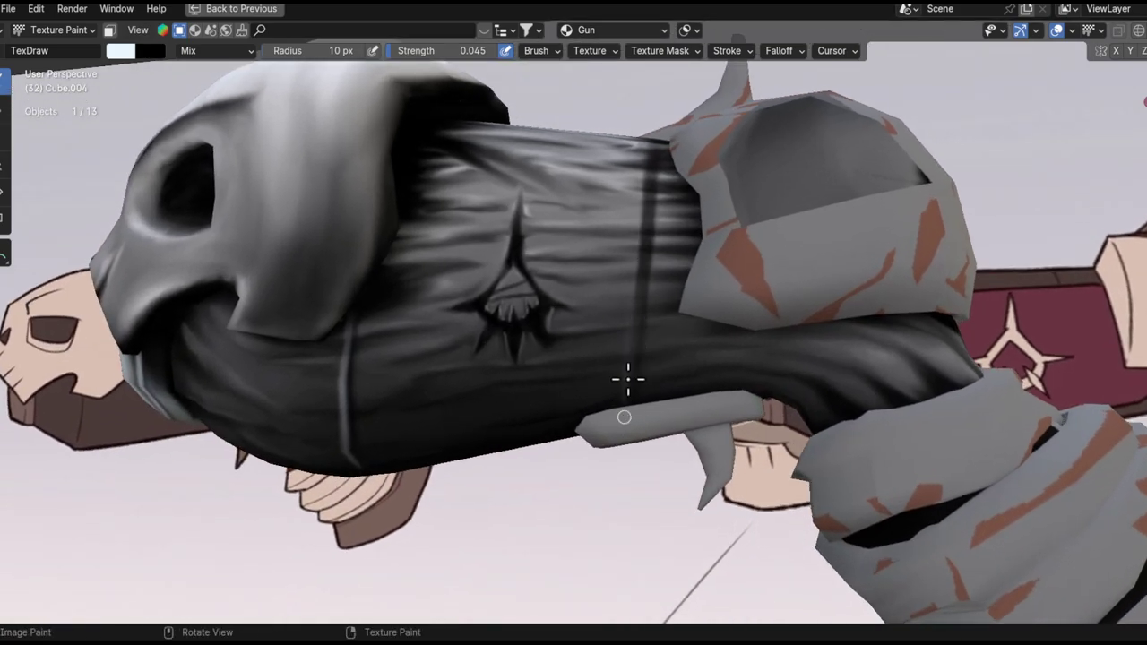
{"action": "mouse_move", "coordinate": [640, 304]}
{"action": "middle_mouse_down"}
{"action": "mouse_move", "coordinate": [635, 341]}
{"action": "mouse_move", "coordinate": [637, 327]}
{"action": "middle_mouse_up"}
{"action": "middle_click_drag", "start_coordinate": [637, 327], "coordinate": [629, 385], "text": "shift"}
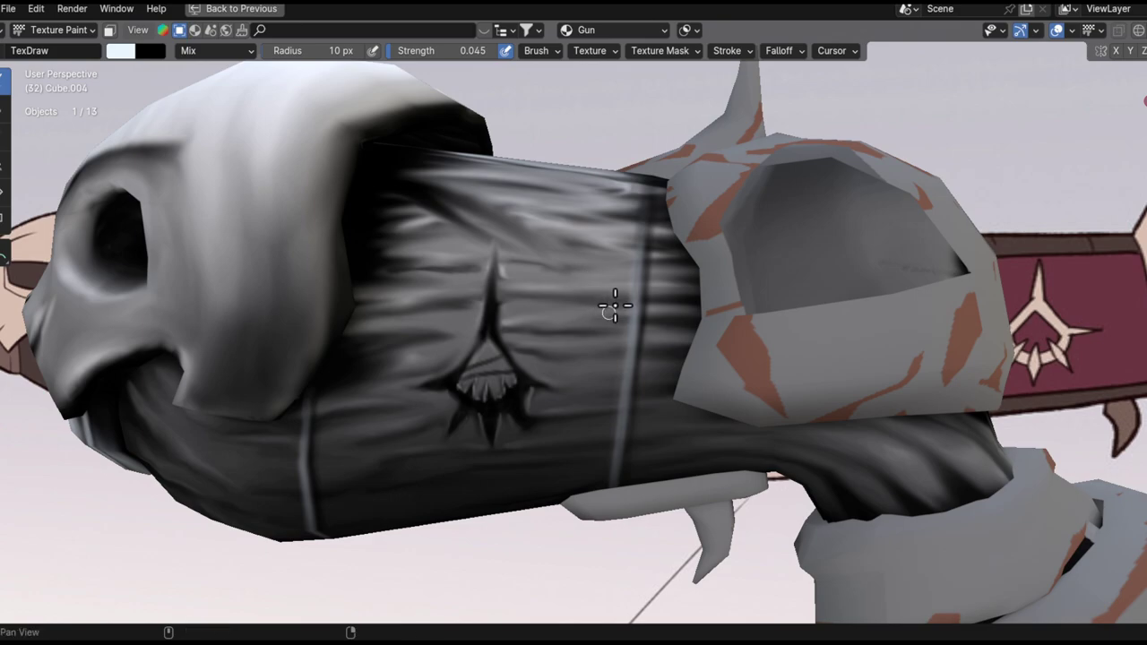
{"action": "middle_click_drag", "start_coordinate": [638, 282], "coordinate": [654, 414]}
{"action": "left_click_drag", "start_coordinate": [654, 413], "coordinate": [666, 250], "text": "alt"}
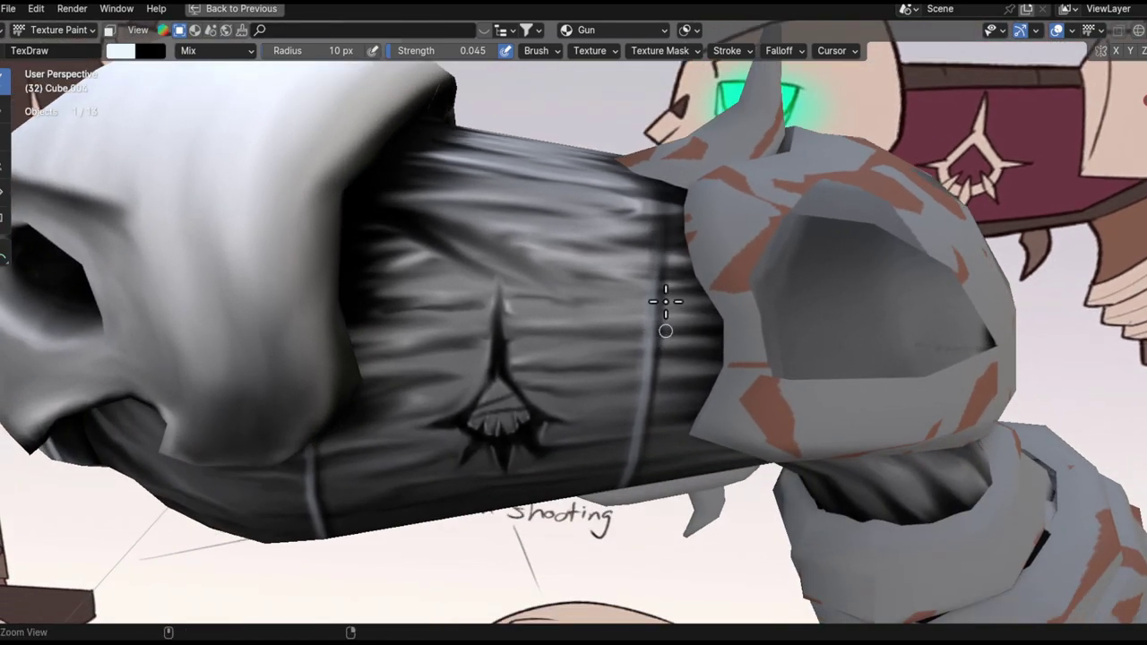
{"action": "left_click_drag", "start_coordinate": [665, 314], "coordinate": [653, 412], "text": "ctrl+alt"}
{"action": "middle_click_drag", "start_coordinate": [653, 410], "coordinate": [652, 258], "text": "ctrl"}
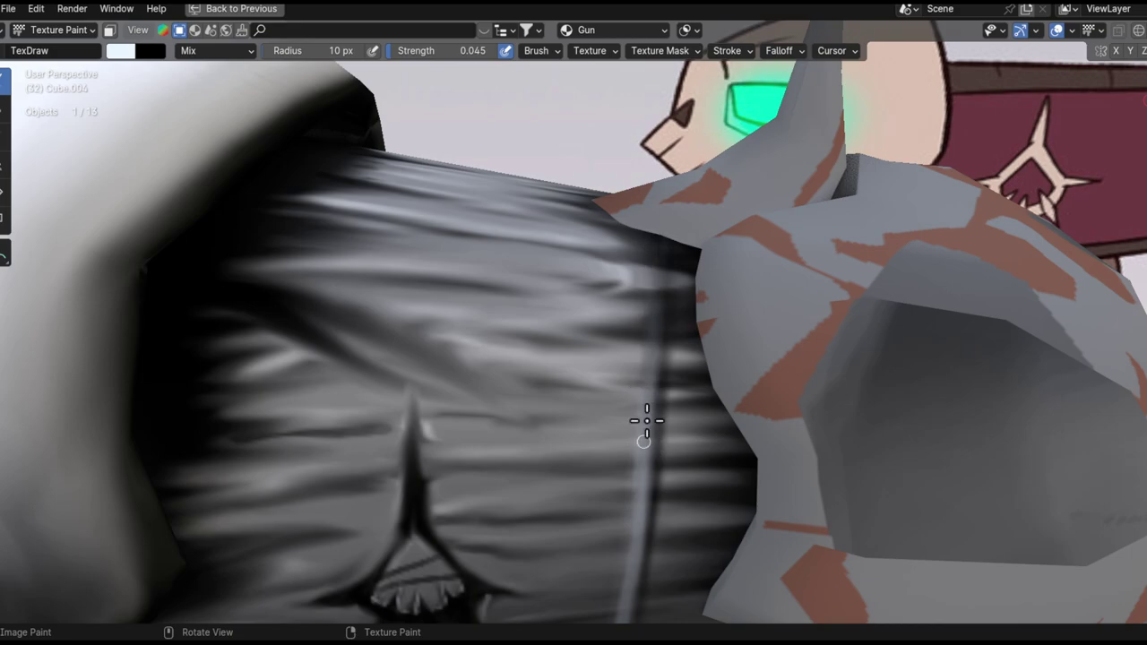
{"action": "middle_click_drag", "start_coordinate": [652, 397], "coordinate": [665, 278]}
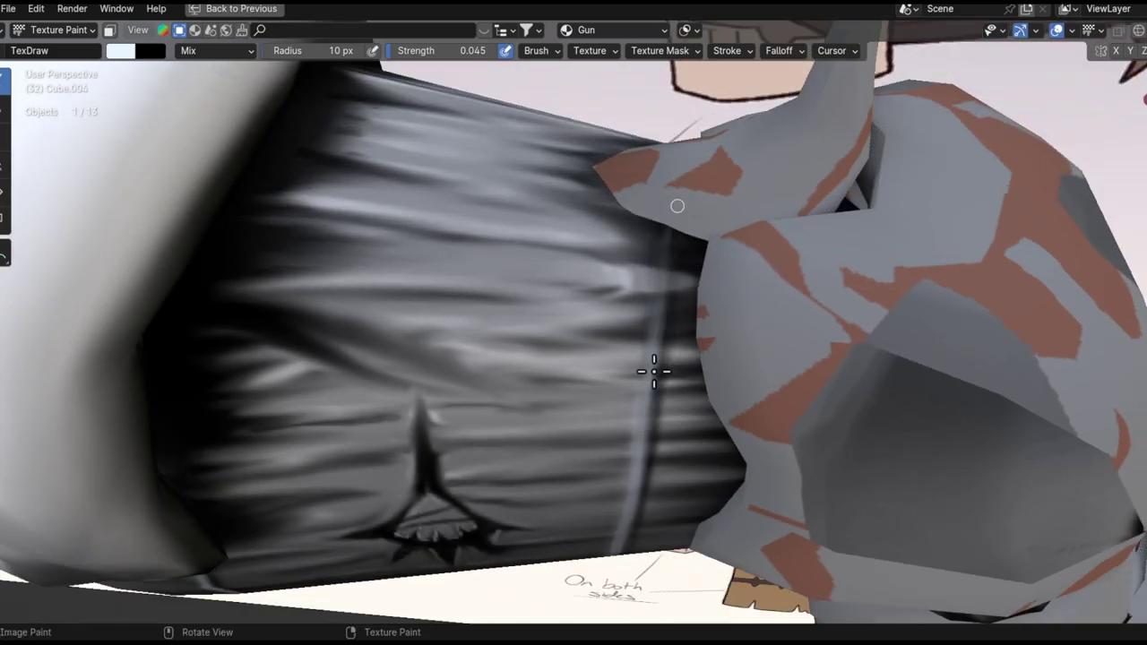
{"action": "left_click_drag", "start_coordinate": [645, 465], "coordinate": [631, 290], "text": "ctrl+alt"}
{"action": "middle_click_drag", "start_coordinate": [630, 287], "coordinate": [630, 231]}
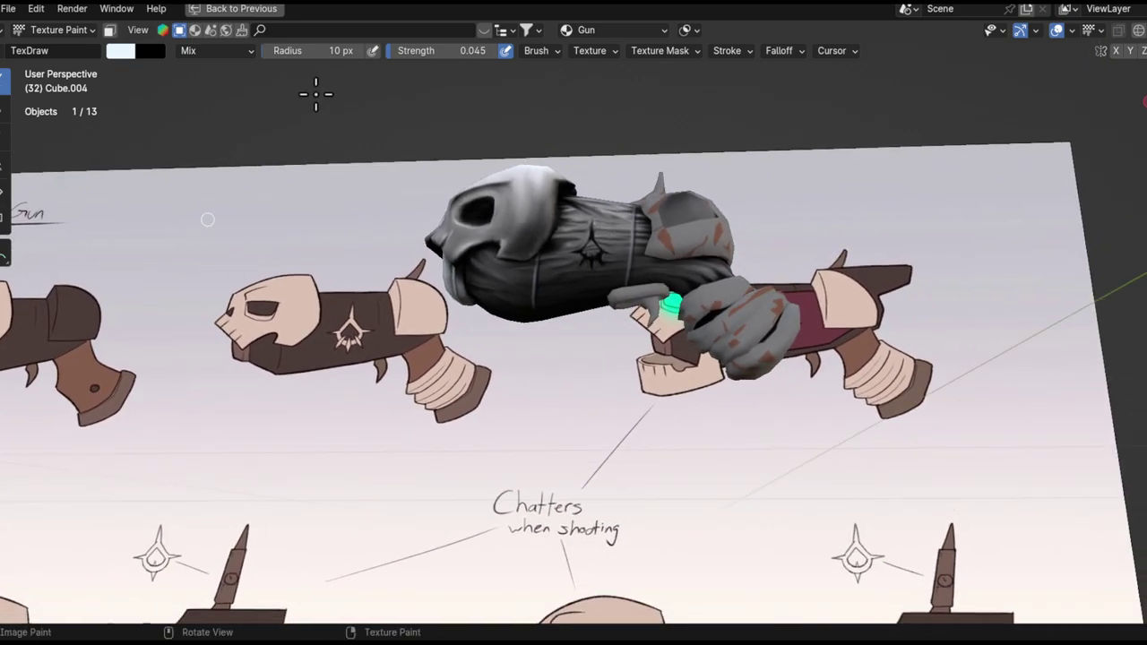
- Darken the underside of the gun body with a large black brush, 220 px radius at 0.152 strength
{"action": "key", "text": "x"}
{"action": "mouse_move", "coordinate": [574, 294]}
{"action": "middle_mouse_down", "text": "shift"}
{"action": "mouse_move", "coordinate": [538, 300]}
{"action": "mouse_move", "coordinate": [545, 320]}
{"action": "middle_mouse_up", "text": "shift"}
{"action": "key", "text": "f"}
{"action": "left_click", "coordinate": [581, 320]}
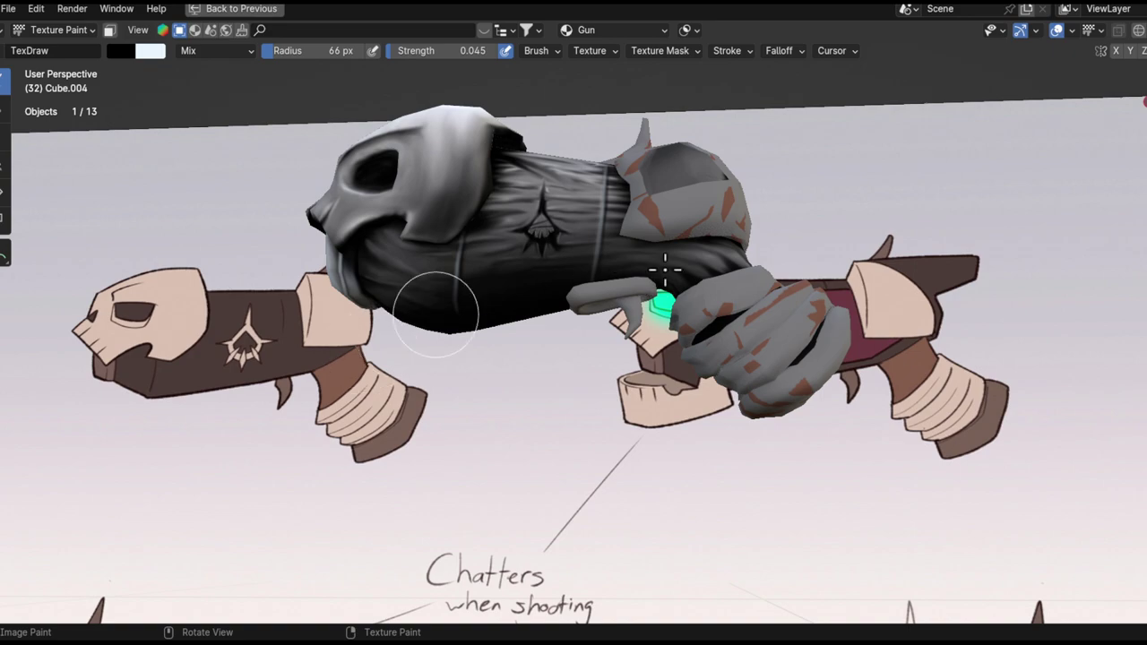
{"action": "key", "text": "shift+f"}
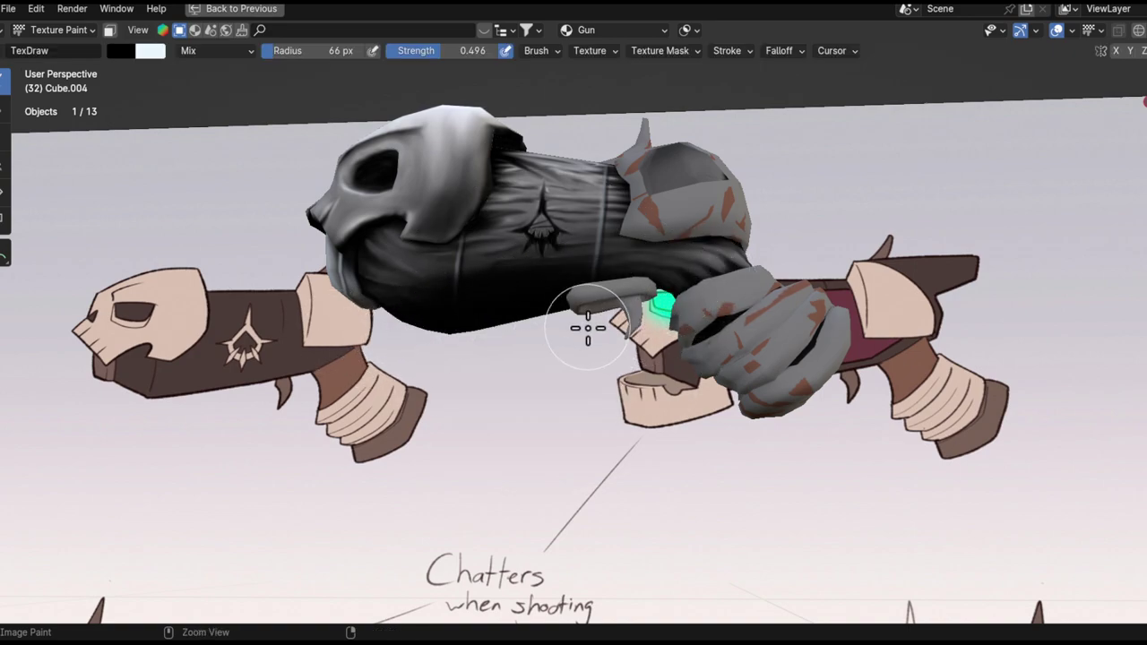
{"action": "key", "text": "f"}
{"action": "left_click", "coordinate": [708, 332]}
{"action": "key", "text": "shift+f"}
{"action": "left_click", "coordinate": [709, 329]}
{"action": "key", "text": "shift+f"}
{"action": "left_click", "coordinate": [550, 342]}
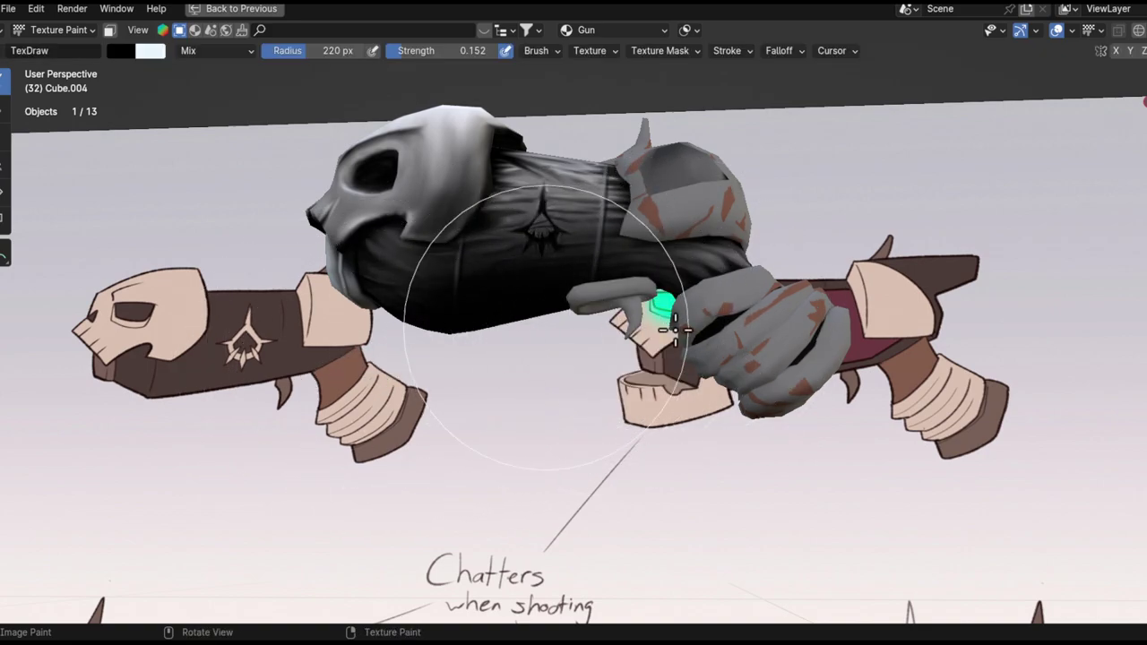
- Examine the shaded gun body from several angles and compare it with the reference drawings
{"action": "scroll", "coordinate": [519, 375], "scroll_direction": "down", "scroll_amount": 6}
{"action": "left_click_drag", "start_coordinate": [519, 375], "coordinate": [608, 312], "text": "alt"}
{"action": "middle_click_drag", "start_coordinate": [607, 311], "coordinate": [602, 289], "text": "shift"}
{"action": "middle_click_drag", "start_coordinate": [551, 341], "coordinate": [546, 275]}
{"action": "left_click_drag", "start_coordinate": [546, 275], "coordinate": [541, 285], "text": "alt"}
{"action": "left_click_drag", "start_coordinate": [639, 323], "coordinate": [635, 289], "text": "ctrl+alt"}
{"action": "left_click_drag", "start_coordinate": [635, 289], "coordinate": [573, 249], "text": "alt+shift"}
{"action": "left_click_drag", "start_coordinate": [573, 319], "coordinate": [641, 269], "text": "alt"}
{"action": "left_click_drag", "start_coordinate": [641, 273], "coordinate": [685, 345], "text": "alt"}
{"action": "left_click_drag", "start_coordinate": [676, 332], "coordinate": [717, 318], "text": "ctrl+alt"}
{"action": "middle_click_drag", "start_coordinate": [716, 318], "coordinate": [653, 218]}
{"action": "middle_click_drag", "start_coordinate": [401, 332], "coordinate": [840, 243]}
{"action": "left_click_drag", "start_coordinate": [841, 243], "coordinate": [727, 281], "text": "alt+shift"}
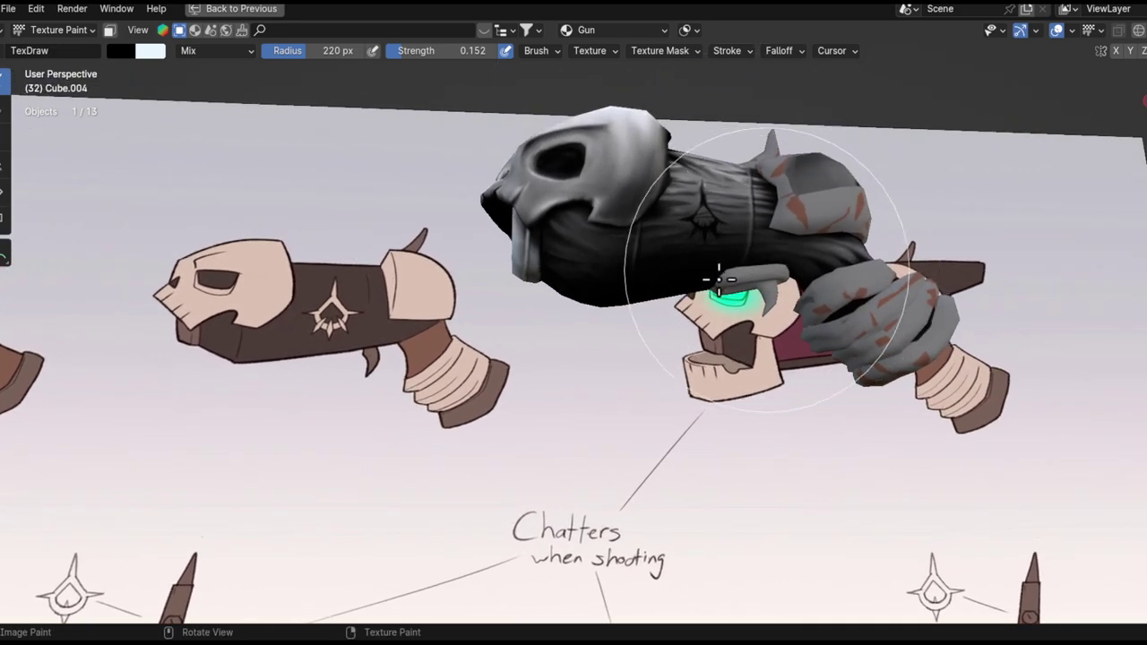
- Make the trigger guard the active object for texture painting
{"action": "scroll", "coordinate": [729, 246], "scroll_direction": "up", "scroll_amount": 1}
{"action": "middle_click_drag", "start_coordinate": [728, 246], "coordinate": [609, 278]}
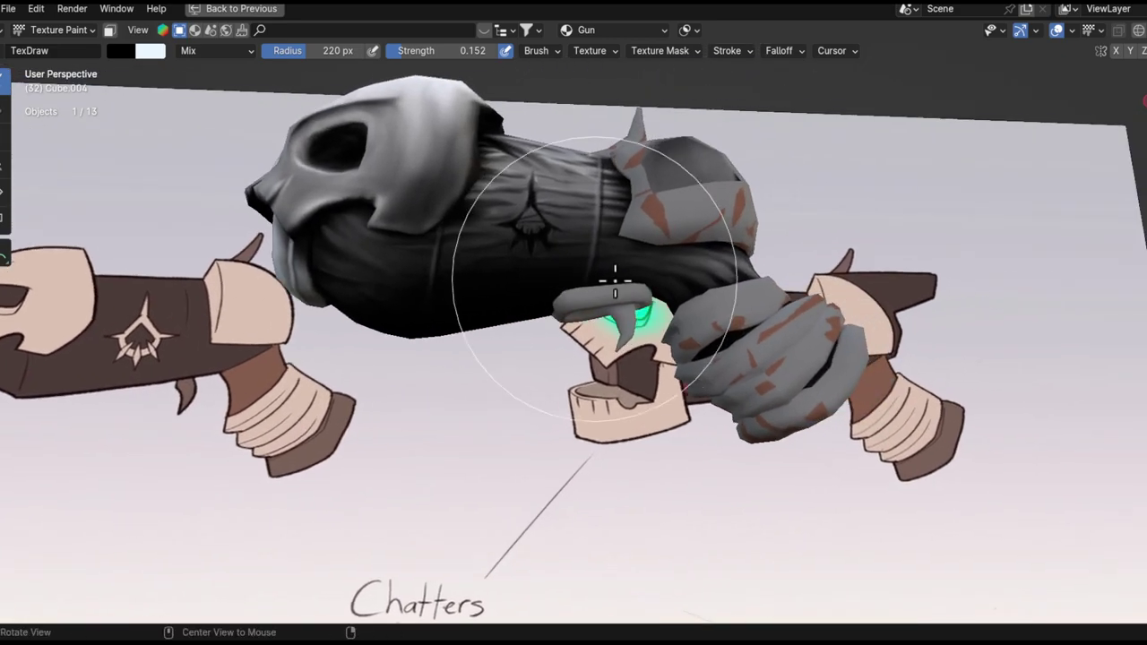
{"action": "scroll", "coordinate": [615, 299], "scroll_direction": "up", "scroll_amount": 3}
{"action": "key", "text": "ctrl+space"}
{"action": "key", "text": "q"}
{"action": "left_click", "coordinate": [286, 353]}
{"action": "key", "text": "ctrl+space"}
{"action": "middle_click_drag", "start_coordinate": [631, 319], "coordinate": [578, 209]}
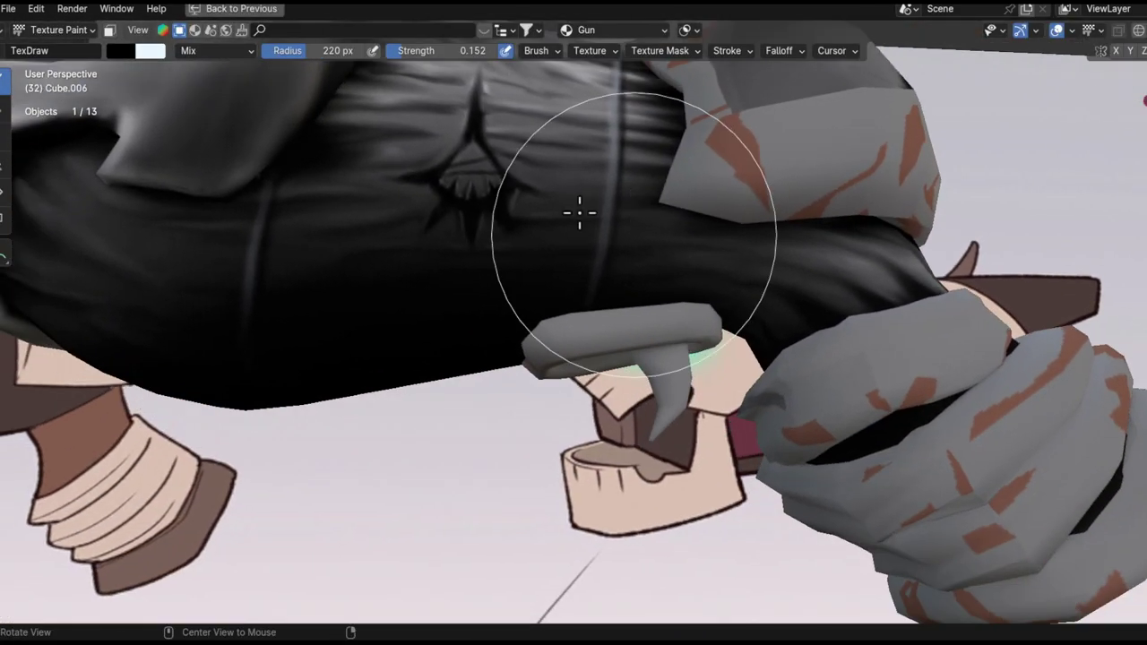
- Set the draw brush to black with a 122 px radius for shading the trigger guard
{"action": "left_click", "coordinate": [3, 190]}
{"action": "scroll", "coordinate": [590, 335], "scroll_direction": "up", "scroll_amount": 2}
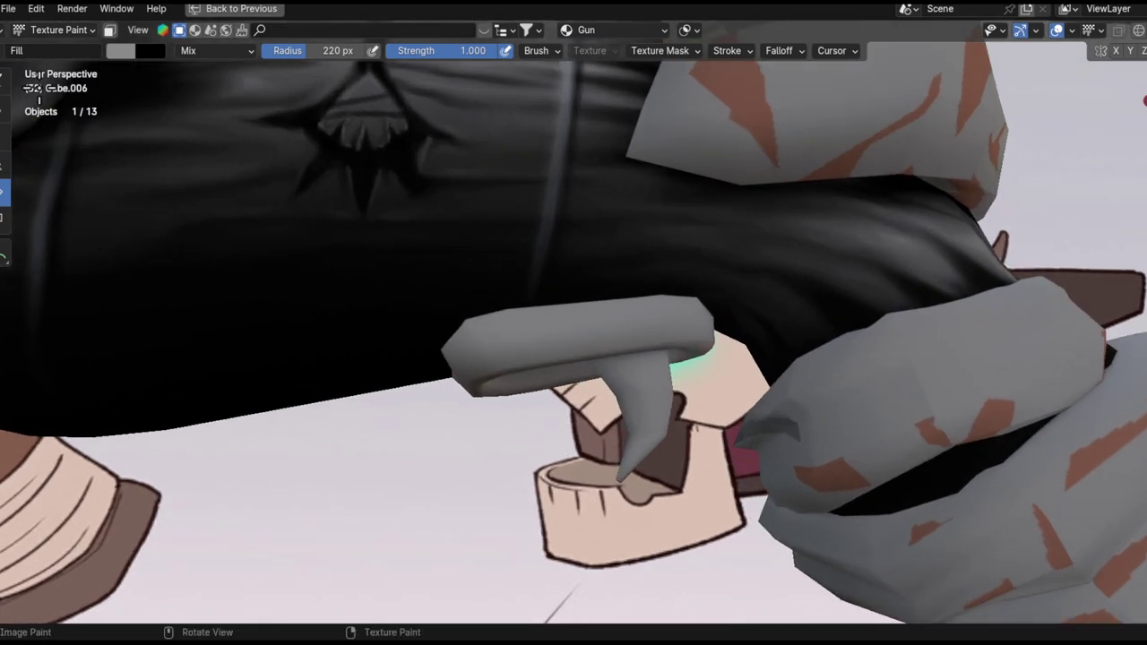
{"action": "left_click", "coordinate": [4, 83]}
{"action": "key", "text": "f"}
{"action": "left_click", "coordinate": [517, 394]}
{"action": "scroll", "coordinate": [537, 390], "scroll_direction": "up", "scroll_amount": 1}
{"action": "mouse_move", "coordinate": [517, 393]}
{"action": "left_mouse_down", "text": "alt+shift"}
{"action": "mouse_move", "coordinate": [560, 399]}
{"action": "mouse_move", "coordinate": [556, 347]}
{"action": "mouse_move", "coordinate": [597, 260]}
{"action": "left_mouse_up", "text": "alt+shift"}
{"action": "key", "text": "f"}
{"action": "left_click", "coordinate": [544, 348]}
{"action": "scroll", "coordinate": [548, 349], "scroll_direction": "up", "scroll_amount": 2}
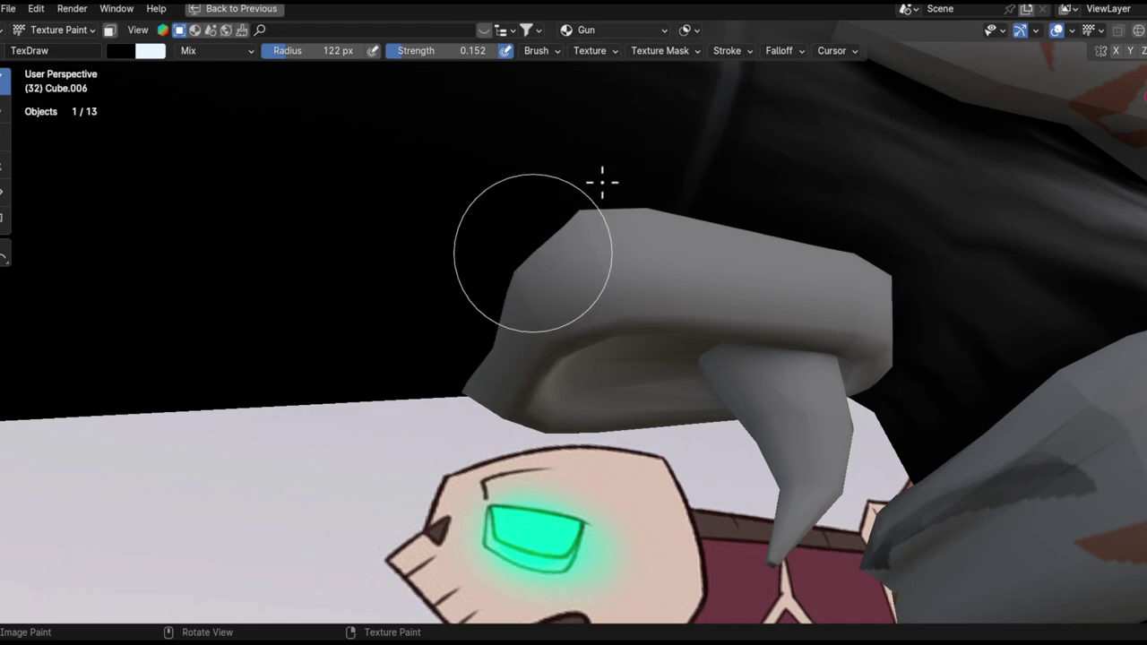
{"action": "key", "text": "x"}
{"action": "key", "text": "x"}
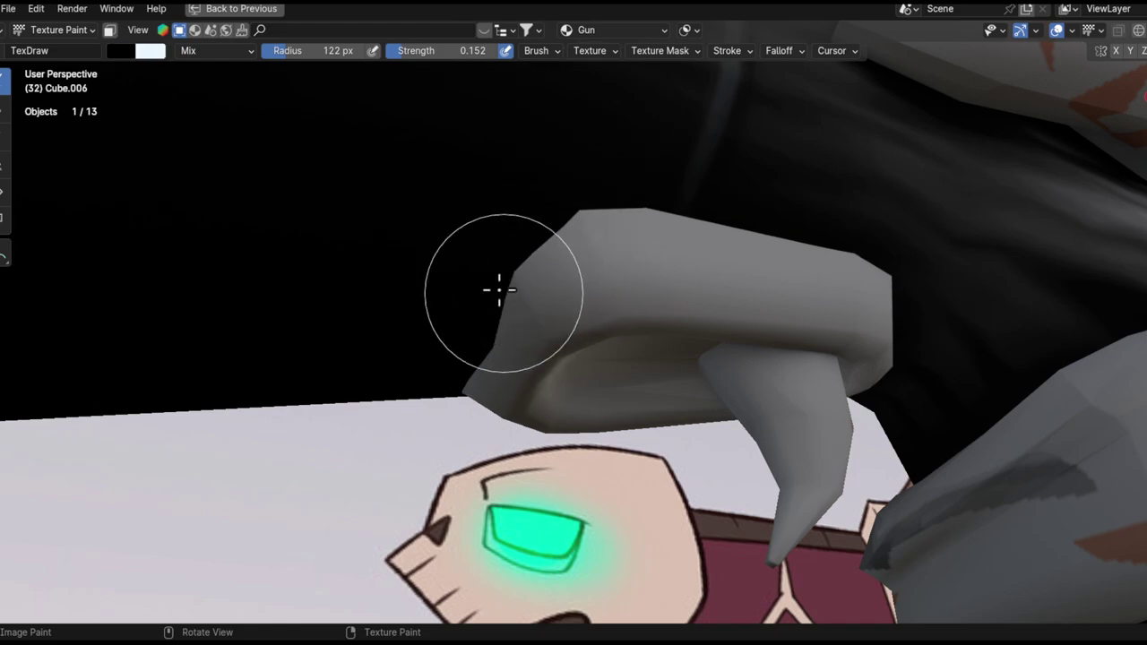
{"action": "middle_click_drag", "start_coordinate": [499, 335], "coordinate": [560, 274]}
{"action": "key", "text": "shift+f"}
{"action": "mouse_move", "coordinate": [561, 274]}
{"action": "left_mouse_down", "text": "alt"}
{"action": "mouse_move", "coordinate": [602, 279]}
{"action": "mouse_move", "coordinate": [468, 274]}
{"action": "left_mouse_up", "text": "alt"}
{"action": "left_click", "coordinate": [626, 282]}
{"action": "middle_click_drag", "start_coordinate": [516, 241], "coordinate": [605, 286]}
- Recalculate the normals of the trigger guard's mesh and set the draw brush strength to 1.000
{"action": "key", "text": "Tab"}
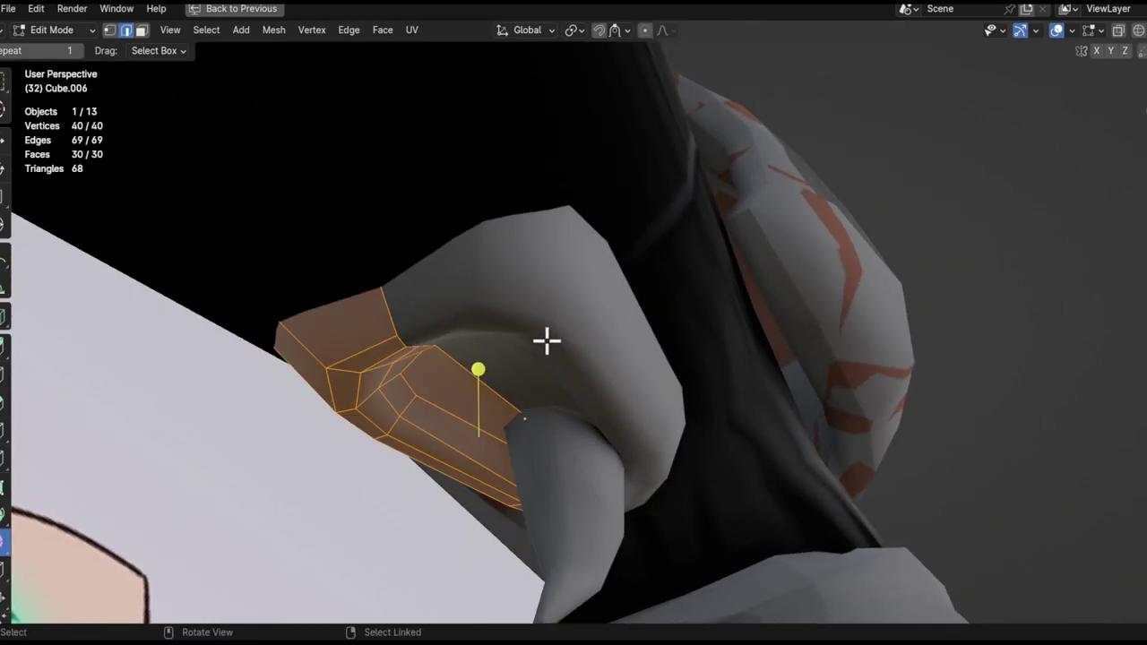
{"action": "key", "text": "ctrl+shift+n"}
{"action": "mouse_move", "coordinate": [418, 328]}
{"action": "middle_mouse_down"}
{"action": "mouse_move", "coordinate": [624, 351]}
{"action": "mouse_move", "coordinate": [605, 323]}
{"action": "mouse_move", "coordinate": [660, 355]}
{"action": "mouse_move", "coordinate": [619, 366]}
{"action": "mouse_move", "coordinate": [628, 290]}
{"action": "middle_mouse_up"}
{"action": "key", "text": "Tab"}
{"action": "scroll", "coordinate": [665, 331], "scroll_direction": "down", "scroll_amount": 2}
{"action": "mouse_move", "coordinate": [666, 331]}
{"action": "middle_mouse_down"}
{"action": "mouse_move", "coordinate": [628, 341]}
{"action": "mouse_move", "coordinate": [609, 328]}
{"action": "mouse_move", "coordinate": [620, 314]}
{"action": "middle_mouse_up"}
{"action": "key", "text": "shift+f"}
{"action": "left_click", "coordinate": [699, 338]}
{"action": "mouse_move", "coordinate": [699, 337]}
{"action": "middle_mouse_down"}
{"action": "mouse_move", "coordinate": [654, 275]}
{"action": "mouse_move", "coordinate": [629, 333]}
{"action": "middle_mouse_up"}
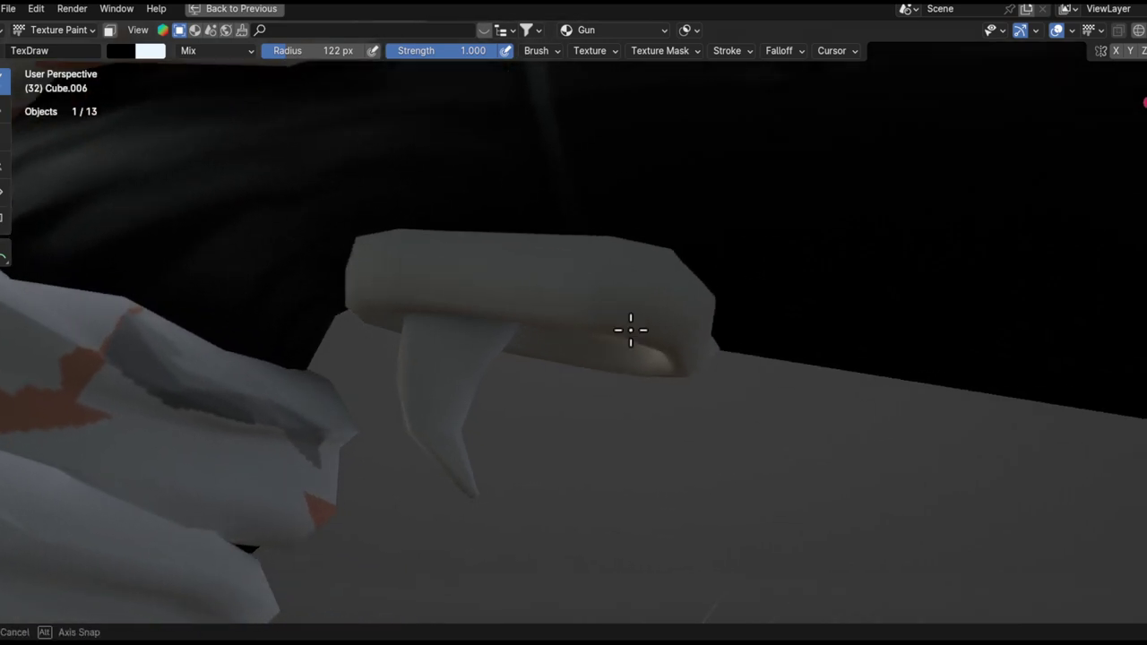
- Recalculate the trigger guard's normals once more and try a test stroke of black on it, undoing the stroke
{"action": "key", "text": "Tab"}
{"action": "key", "text": "ctrl+shift+n"}
{"action": "key", "text": "Tab"}
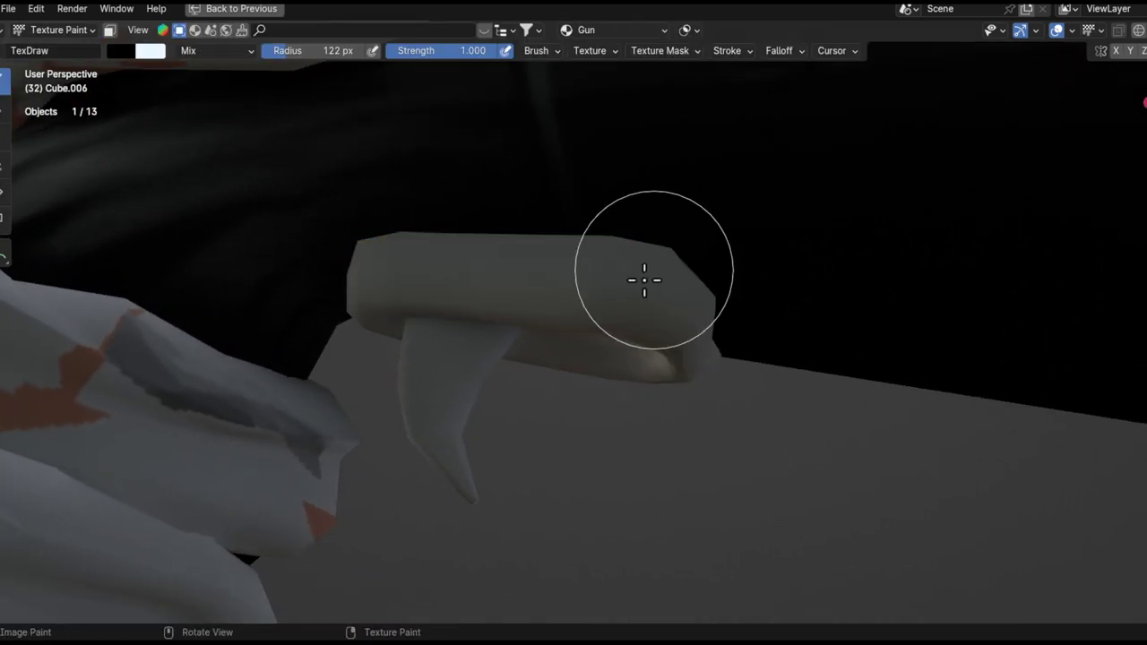
{"action": "mouse_move", "coordinate": [651, 256]}
{"action": "middle_mouse_down"}
{"action": "mouse_move", "coordinate": [615, 263]}
{"action": "mouse_move", "coordinate": [660, 281]}
{"action": "mouse_move", "coordinate": [637, 233]}
{"action": "mouse_move", "coordinate": [543, 343]}
{"action": "mouse_move", "coordinate": [608, 317]}
{"action": "mouse_move", "coordinate": [568, 335]}
{"action": "mouse_move", "coordinate": [594, 302]}
{"action": "mouse_move", "coordinate": [593, 337]}
{"action": "mouse_move", "coordinate": [608, 332]}
{"action": "middle_mouse_up"}
{"action": "key", "text": "Tab"}
{"action": "key", "text": "Tab"}
{"action": "key", "text": "Tab"}
{"action": "key", "text": "Tab"}
{"action": "mouse_move", "coordinate": [538, 204]}
{"action": "left_mouse_down"}
{"action": "mouse_move", "coordinate": [678, 207]}
{"action": "mouse_move", "coordinate": [613, 197]}
{"action": "left_mouse_up"}
{"action": "key", "text": "ctrl+z"}
- Resize the draw brush and paint black along the trigger guard's upper edge where it meets the gun body
{"action": "mouse_move", "coordinate": [558, 310]}
{"action": "middle_mouse_down"}
{"action": "mouse_move", "coordinate": [591, 267]}
{"action": "mouse_move", "coordinate": [639, 238]}
{"action": "middle_mouse_up"}
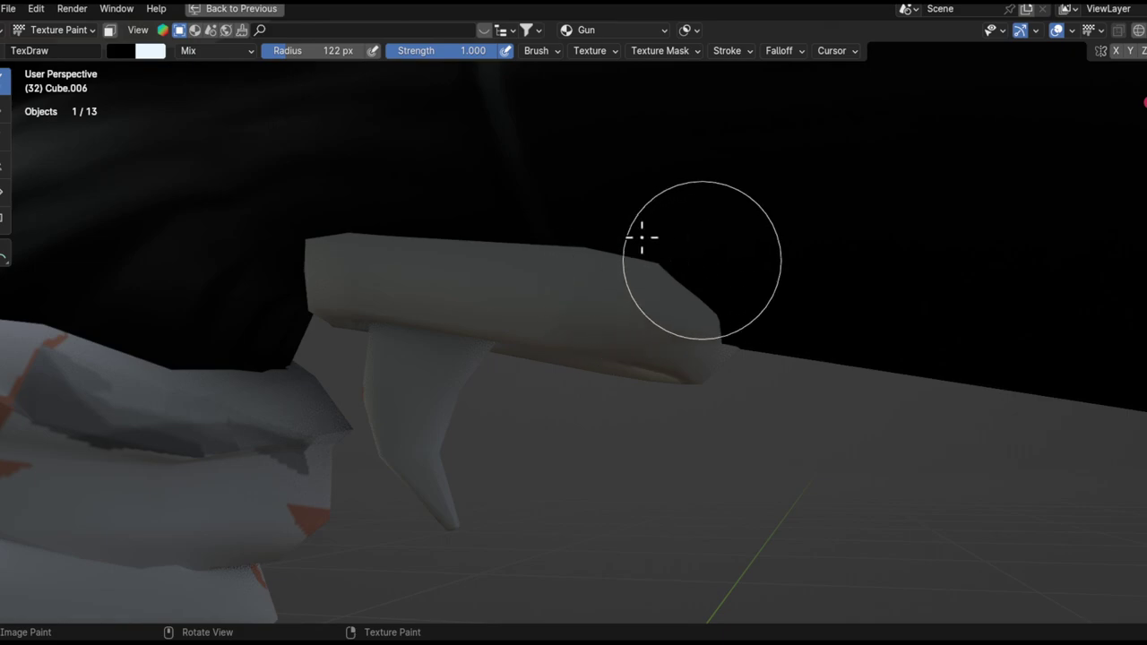
{"action": "mouse_move", "coordinate": [640, 238]}
{"action": "left_mouse_down"}
{"action": "mouse_move", "coordinate": [604, 302]}
{"action": "mouse_move", "coordinate": [673, 305]}
{"action": "mouse_move", "coordinate": [560, 208]}
{"action": "mouse_move", "coordinate": [710, 305]}
{"action": "left_mouse_up"}
{"action": "middle_click_drag", "start_coordinate": [709, 305], "coordinate": [668, 285]}
{"action": "key", "text": "f"}
{"action": "left_click", "coordinate": [708, 330]}
{"action": "left_click_drag", "start_coordinate": [767, 335], "coordinate": [731, 344]}
{"action": "mouse_move", "coordinate": [731, 343]}
{"action": "middle_mouse_down"}
{"action": "mouse_move", "coordinate": [814, 332]}
{"action": "mouse_move", "coordinate": [819, 366]}
{"action": "mouse_move", "coordinate": [699, 277]}
{"action": "mouse_move", "coordinate": [802, 349]}
{"action": "middle_mouse_up"}
{"action": "mouse_move", "coordinate": [801, 349]}
{"action": "left_mouse_down"}
{"action": "mouse_move", "coordinate": [809, 337]}
{"action": "mouse_move", "coordinate": [535, 282]}
{"action": "left_mouse_up"}
{"action": "left_click_drag", "start_coordinate": [591, 317], "coordinate": [697, 351], "text": "alt"}
{"action": "left_click_drag", "start_coordinate": [264, 295], "coordinate": [447, 300]}
{"action": "key", "text": "ctrl+z"}
- Extend the black shading along the length of the trigger guard and into its inner opening
{"action": "left_click_drag", "start_coordinate": [238, 278], "coordinate": [597, 279]}
{"action": "mouse_move", "coordinate": [412, 294]}
{"action": "left_mouse_down"}
{"action": "mouse_move", "coordinate": [404, 266]}
{"action": "mouse_move", "coordinate": [542, 290]}
{"action": "left_mouse_up"}
{"action": "mouse_move", "coordinate": [542, 289]}
{"action": "middle_mouse_down"}
{"action": "mouse_move", "coordinate": [525, 269]}
{"action": "mouse_move", "coordinate": [611, 380]}
{"action": "mouse_move", "coordinate": [615, 284]}
{"action": "mouse_move", "coordinate": [615, 320]}
{"action": "mouse_move", "coordinate": [609, 304]}
{"action": "mouse_move", "coordinate": [586, 325]}
{"action": "middle_mouse_up"}
{"action": "mouse_move", "coordinate": [586, 324]}
{"action": "left_mouse_down"}
{"action": "mouse_move", "coordinate": [466, 421]}
{"action": "mouse_move", "coordinate": [612, 332]}
{"action": "mouse_move", "coordinate": [552, 402]}
{"action": "left_mouse_up"}
{"action": "mouse_move", "coordinate": [553, 403]}
{"action": "middle_mouse_down"}
{"action": "mouse_move", "coordinate": [634, 409]}
{"action": "mouse_move", "coordinate": [538, 349]}
{"action": "mouse_move", "coordinate": [640, 402]}
{"action": "mouse_move", "coordinate": [599, 418]}
{"action": "middle_mouse_up"}
{"action": "left_click_drag", "start_coordinate": [483, 351], "coordinate": [481, 351]}
{"action": "mouse_move", "coordinate": [551, 418]}
{"action": "middle_mouse_down"}
{"action": "mouse_move", "coordinate": [591, 349]}
{"action": "mouse_move", "coordinate": [579, 309]}
{"action": "middle_mouse_up"}
- Smear the black shading down over the trigger guard's upper edge with a 109 px Smear brush
{"action": "left_click", "coordinate": [5, 138]}
{"action": "key", "text": "f"}
{"action": "left_click", "coordinate": [610, 352]}
{"action": "mouse_move", "coordinate": [594, 385]}
{"action": "left_mouse_down"}
{"action": "mouse_move", "coordinate": [578, 496]}
{"action": "mouse_move", "coordinate": [540, 514]}
{"action": "mouse_move", "coordinate": [544, 526]}
{"action": "mouse_move", "coordinate": [529, 256]}
{"action": "mouse_move", "coordinate": [540, 481]}
{"action": "mouse_move", "coordinate": [515, 527]}
{"action": "mouse_move", "coordinate": [488, 524]}
{"action": "mouse_move", "coordinate": [530, 487]}
{"action": "mouse_move", "coordinate": [566, 335]}
{"action": "mouse_move", "coordinate": [496, 192]}
{"action": "mouse_move", "coordinate": [500, 172]}
{"action": "mouse_move", "coordinate": [532, 184]}
{"action": "mouse_move", "coordinate": [532, 481]}
{"action": "left_mouse_up"}
{"action": "mouse_move", "coordinate": [570, 437]}
{"action": "left_mouse_down", "text": "alt"}
{"action": "mouse_move", "coordinate": [582, 460]}
{"action": "mouse_move", "coordinate": [593, 430]}
{"action": "mouse_move", "coordinate": [481, 235]}
{"action": "mouse_move", "coordinate": [413, 190]}
{"action": "mouse_move", "coordinate": [530, 312]}
{"action": "mouse_move", "coordinate": [502, 264]}
{"action": "mouse_move", "coordinate": [422, 209]}
{"action": "mouse_move", "coordinate": [485, 215]}
{"action": "mouse_move", "coordinate": [499, 302]}
{"action": "mouse_move", "coordinate": [403, 366]}
{"action": "mouse_move", "coordinate": [456, 366]}
{"action": "mouse_move", "coordinate": [552, 276]}
{"action": "mouse_move", "coordinate": [689, 264]}
{"action": "mouse_move", "coordinate": [451, 192]}
{"action": "mouse_move", "coordinate": [624, 325]}
{"action": "mouse_move", "coordinate": [632, 316]}
{"action": "mouse_move", "coordinate": [635, 368]}
{"action": "left_mouse_up", "text": "alt"}
{"action": "mouse_move", "coordinate": [664, 408]}
{"action": "left_mouse_down", "text": "alt"}
{"action": "mouse_move", "coordinate": [582, 332]}
{"action": "mouse_move", "coordinate": [582, 248]}
{"action": "mouse_move", "coordinate": [598, 367]}
{"action": "mouse_move", "coordinate": [528, 269]}
{"action": "left_mouse_up", "text": "alt"}
{"action": "left_click_drag", "start_coordinate": [865, 322], "coordinate": [672, 269], "text": "alt+shift"}
{"action": "left_click_drag", "start_coordinate": [672, 269], "coordinate": [612, 373], "text": "alt"}
{"action": "mouse_move", "coordinate": [714, 309]}
{"action": "left_mouse_down", "text": "alt"}
{"action": "mouse_move", "coordinate": [678, 328]}
{"action": "mouse_move", "coordinate": [683, 348]}
{"action": "mouse_move", "coordinate": [689, 264]}
{"action": "mouse_move", "coordinate": [820, 319]}
{"action": "mouse_move", "coordinate": [479, 260]}
{"action": "left_mouse_up", "text": "alt"}
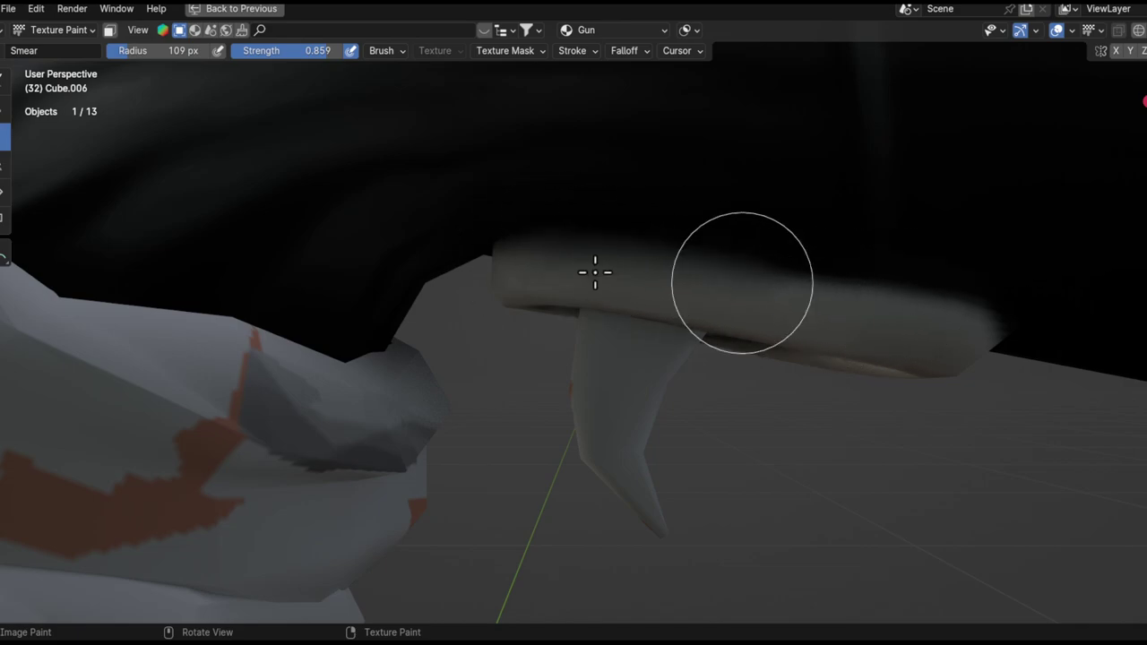
- Smear the shading around the trigger guard's front end and along its far side, blending it into the gun body
{"action": "left_click_drag", "start_coordinate": [786, 300], "coordinate": [726, 283], "text": "alt"}
{"action": "left_click_drag", "start_coordinate": [791, 300], "coordinate": [762, 256], "text": "alt"}
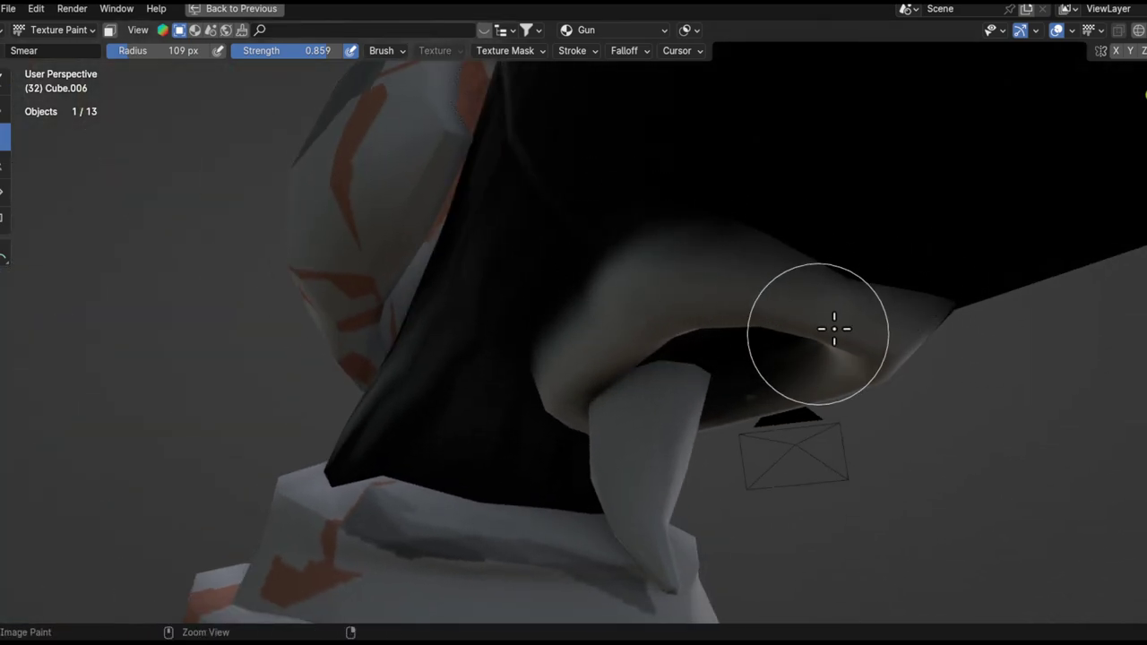
{"action": "left_click_drag", "start_coordinate": [639, 302], "coordinate": [743, 323], "text": "alt"}
{"action": "mouse_move", "coordinate": [858, 332]}
{"action": "left_mouse_down"}
{"action": "mouse_move", "coordinate": [806, 274]}
{"action": "mouse_move", "coordinate": [875, 325]}
{"action": "mouse_move", "coordinate": [790, 281]}
{"action": "left_mouse_up"}
{"action": "mouse_move", "coordinate": [621, 277]}
{"action": "left_mouse_down", "text": "alt"}
{"action": "mouse_move", "coordinate": [762, 290]}
{"action": "mouse_move", "coordinate": [510, 282]}
{"action": "mouse_move", "coordinate": [779, 294]}
{"action": "mouse_move", "coordinate": [525, 243]}
{"action": "left_mouse_up", "text": "alt"}
{"action": "mouse_move", "coordinate": [807, 314]}
{"action": "left_mouse_down", "text": "alt+shift"}
{"action": "mouse_move", "coordinate": [618, 269]}
{"action": "mouse_move", "coordinate": [647, 328]}
{"action": "mouse_move", "coordinate": [520, 217]}
{"action": "mouse_move", "coordinate": [717, 239]}
{"action": "left_mouse_up", "text": "alt+shift"}
{"action": "left_click_drag", "start_coordinate": [673, 195], "coordinate": [721, 212], "text": "alt+shift"}
{"action": "left_click_drag", "start_coordinate": [722, 306], "coordinate": [876, 167], "text": "ctrl+alt"}
- Smear the dark shading inside the trigger guard's opening to soften the transition to its rim
{"action": "middle_click_drag", "start_coordinate": [699, 184], "coordinate": [732, 194], "text": "ctrl"}
{"action": "middle_click_drag", "start_coordinate": [609, 215], "coordinate": [583, 277]}
{"action": "middle_click_drag", "start_coordinate": [583, 276], "coordinate": [556, 234], "text": "ctrl"}
{"action": "mouse_move", "coordinate": [551, 309]}
{"action": "middle_mouse_down", "text": "shift"}
{"action": "mouse_move", "coordinate": [591, 220]}
{"action": "mouse_move", "coordinate": [529, 255]}
{"action": "middle_mouse_up", "text": "shift"}
{"action": "mouse_move", "coordinate": [490, 269]}
{"action": "left_mouse_down"}
{"action": "mouse_move", "coordinate": [430, 307]}
{"action": "mouse_move", "coordinate": [500, 246]}
{"action": "left_mouse_up"}
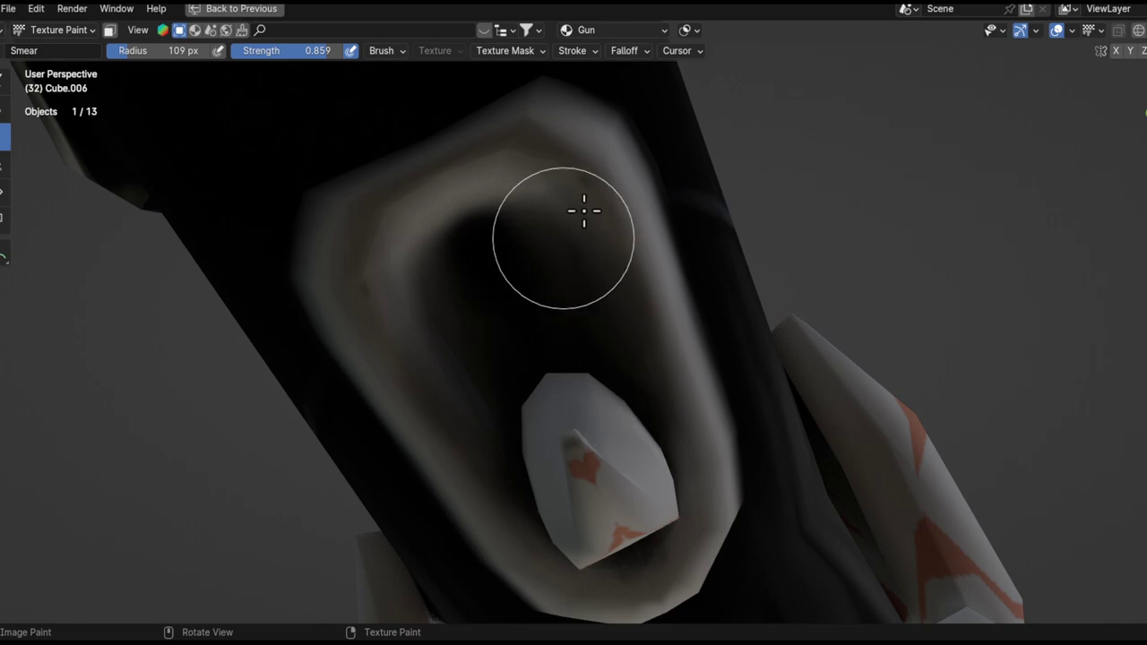
{"action": "mouse_move", "coordinate": [406, 336]}
{"action": "left_mouse_down"}
{"action": "mouse_move", "coordinate": [612, 317]}
{"action": "mouse_move", "coordinate": [529, 471]}
{"action": "mouse_move", "coordinate": [457, 241]}
{"action": "left_mouse_up"}
- Paint a white highlight along the trigger guard's rim with the draw brush at 59 px, undoing the last stroke
{"action": "mouse_move", "coordinate": [458, 241]}
{"action": "middle_mouse_down"}
{"action": "mouse_move", "coordinate": [561, 527]}
{"action": "mouse_move", "coordinate": [487, 364]}
{"action": "mouse_move", "coordinate": [645, 451]}
{"action": "mouse_move", "coordinate": [690, 438]}
{"action": "mouse_move", "coordinate": [682, 325]}
{"action": "mouse_move", "coordinate": [601, 417]}
{"action": "middle_mouse_up"}
{"action": "mouse_move", "coordinate": [601, 416]}
{"action": "middle_mouse_down", "text": "ctrl"}
{"action": "mouse_move", "coordinate": [581, 230]}
{"action": "mouse_move", "coordinate": [505, 189]}
{"action": "mouse_move", "coordinate": [495, 260]}
{"action": "mouse_move", "coordinate": [467, 200]}
{"action": "mouse_move", "coordinate": [427, 213]}
{"action": "mouse_move", "coordinate": [416, 231]}
{"action": "middle_mouse_up", "text": "ctrl"}
{"action": "left_click", "coordinate": [5, 84]}
{"action": "key", "text": "f"}
{"action": "left_click", "coordinate": [419, 176]}
{"action": "mouse_move", "coordinate": [230, 243]}
{"action": "left_mouse_down"}
{"action": "mouse_move", "coordinate": [455, 197]}
{"action": "mouse_move", "coordinate": [621, 279]}
{"action": "left_mouse_up"}
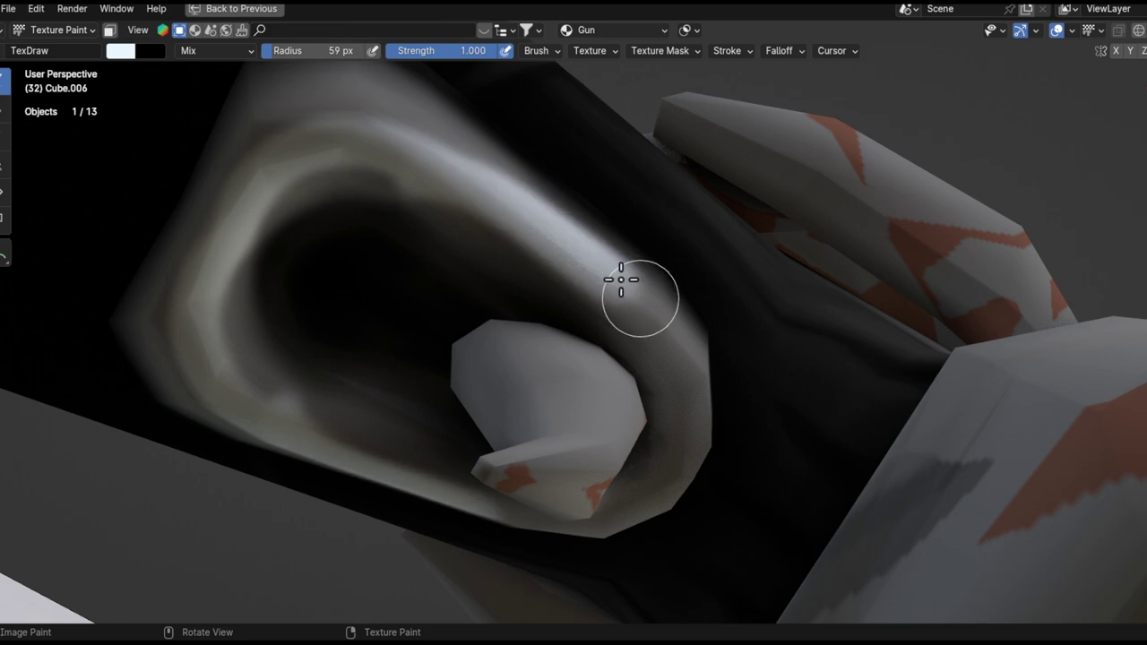
{"action": "middle_click_drag", "start_coordinate": [621, 280], "coordinate": [634, 251]}
{"action": "key", "text": "ctrl+z"}
- Continue the white highlight around the rear end of the trigger guard's rim and reduce the brush radius to 35 px
{"action": "left_click_drag", "start_coordinate": [622, 411], "coordinate": [666, 307]}
{"action": "key", "text": "bracketleft"}
{"action": "key", "text": "bracketleft"}
{"action": "key", "text": "bracketleft"}
{"action": "key", "text": "bracketleft"}
{"action": "key", "text": "bracketleft"}
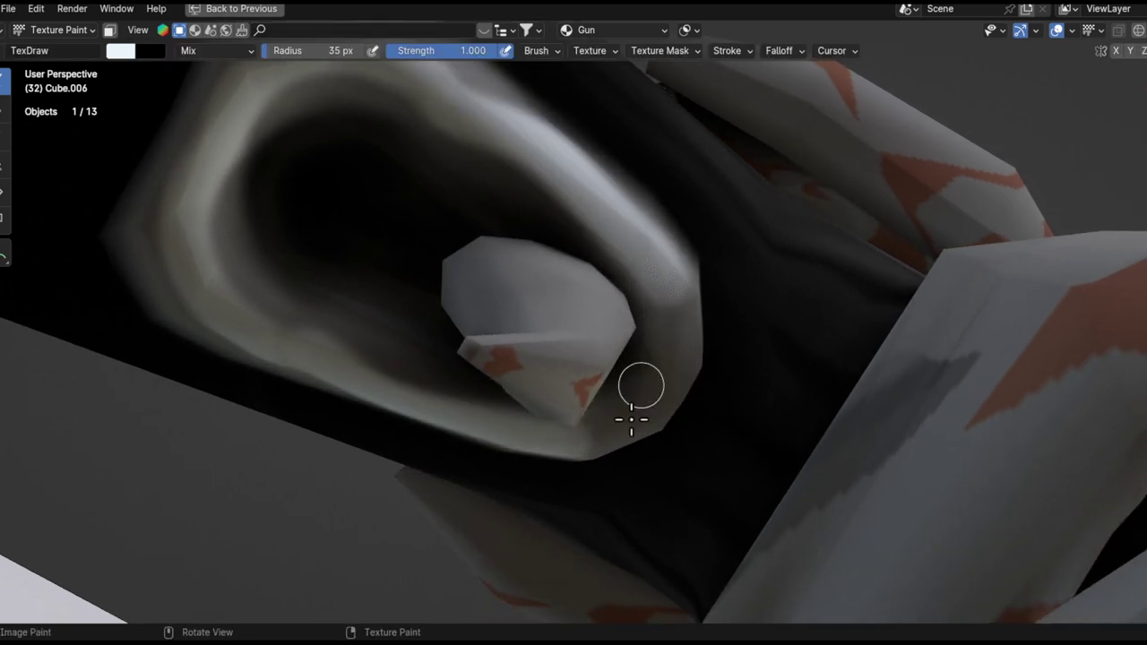
{"action": "mouse_move", "coordinate": [683, 274]}
{"action": "middle_mouse_down"}
{"action": "mouse_move", "coordinate": [596, 558]}
{"action": "mouse_move", "coordinate": [583, 373]}
{"action": "mouse_move", "coordinate": [551, 323]}
{"action": "middle_mouse_up"}
{"action": "middle_click_drag", "start_coordinate": [551, 322], "coordinate": [519, 271], "text": "shift"}
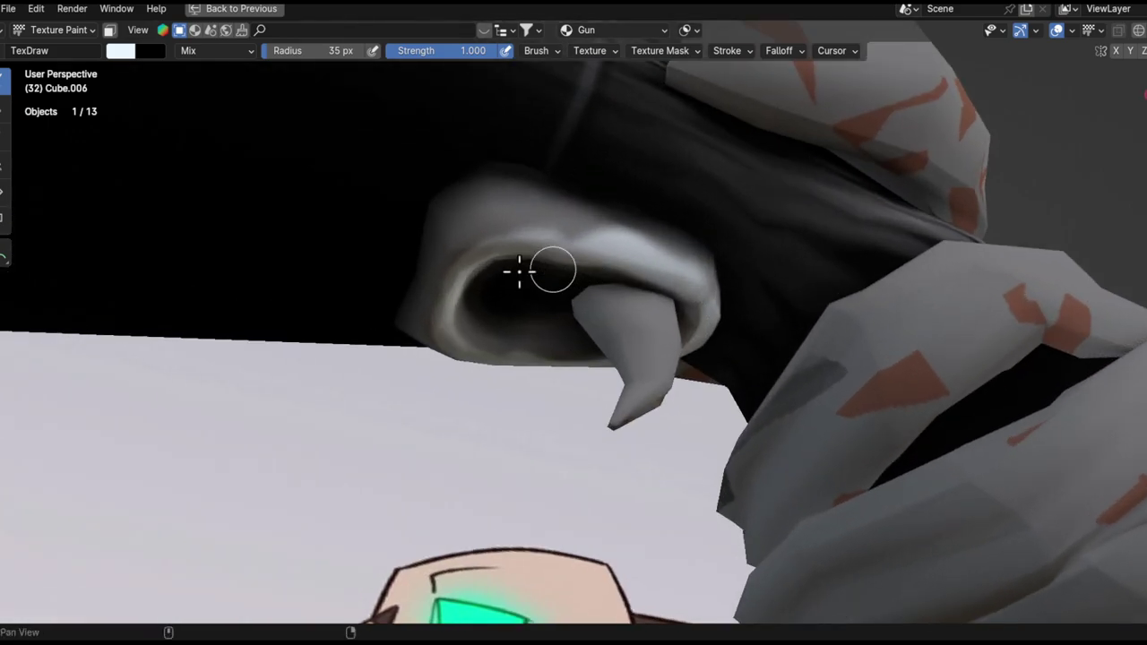
- Compare the rim with and without the last highlight strokes, restore them, and extend the highlight around the rear corner
{"action": "key", "text": "ctrl+z"}
{"action": "key", "text": "ctrl+z"}
{"action": "key", "text": "ctrl+z"}
{"action": "middle_click_drag", "start_coordinate": [627, 274], "coordinate": [589, 174], "text": "ctrl"}
{"action": "middle_click_drag", "start_coordinate": [590, 174], "coordinate": [583, 243]}
{"action": "key", "text": "ctrl+shift+z"}
{"action": "key", "text": "ctrl+shift+z"}
{"action": "key", "text": "ctrl+shift+z"}
{"action": "mouse_move", "coordinate": [693, 284]}
{"action": "left_mouse_down", "text": "alt"}
{"action": "mouse_move", "coordinate": [663, 284]}
{"action": "mouse_move", "coordinate": [631, 260]}
{"action": "left_mouse_up", "text": "alt"}
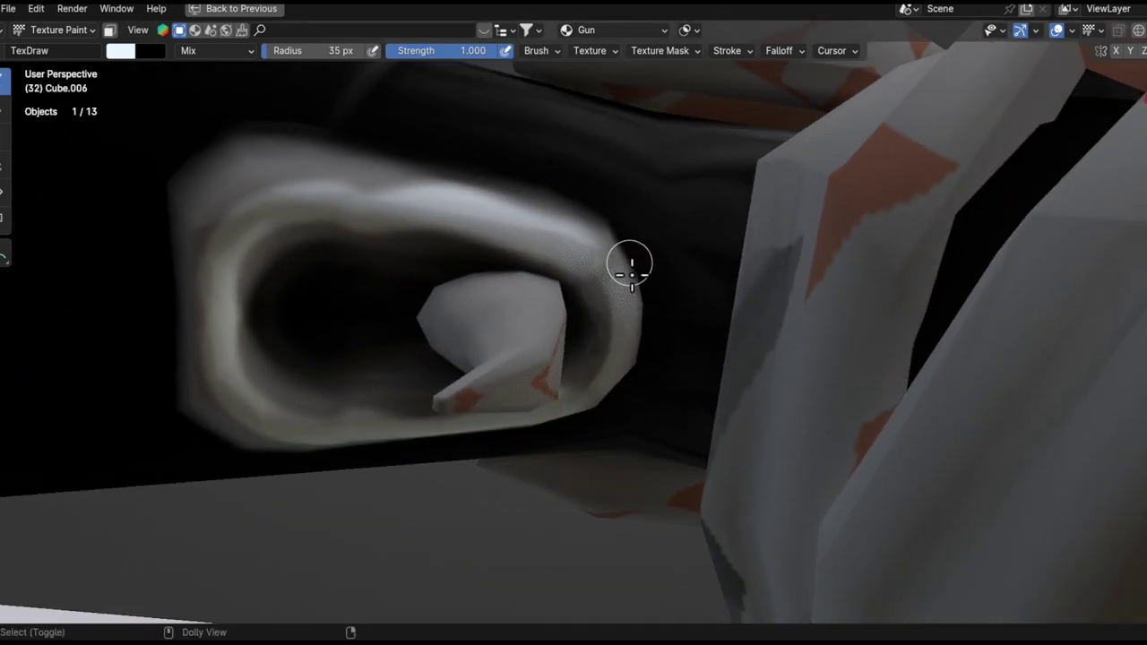
{"action": "middle_click_drag", "start_coordinate": [582, 287], "coordinate": [518, 211]}
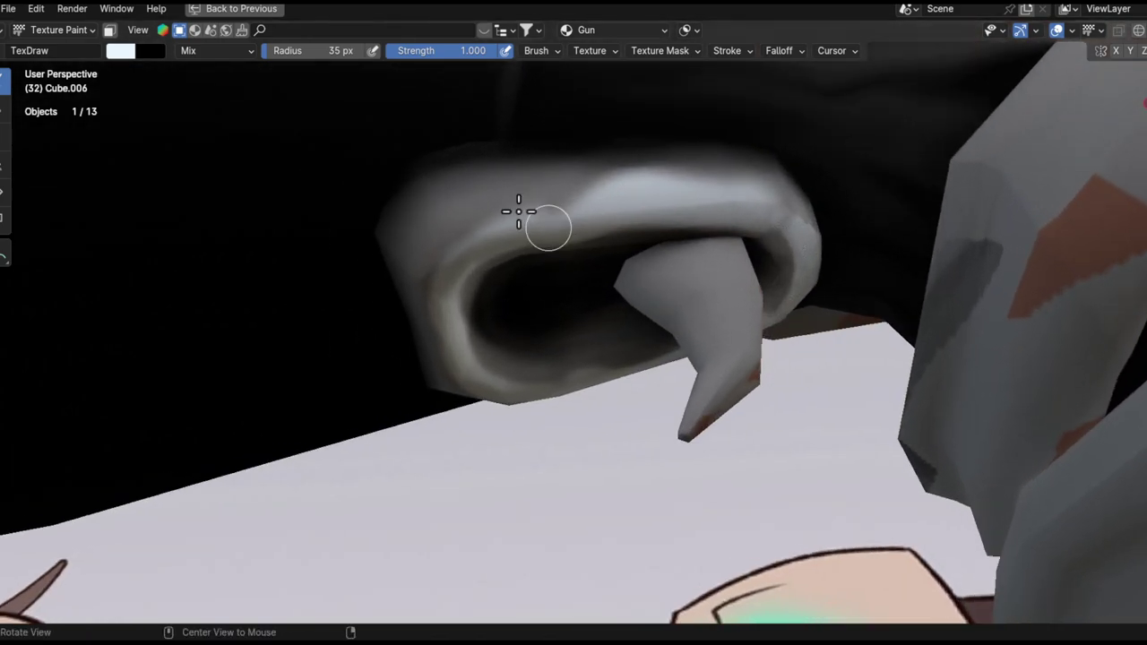
- Blend the white highlight along the trigger guard's upper rim and front corner with a 56 px Smear brush
{"action": "left_click", "coordinate": [3, 139]}
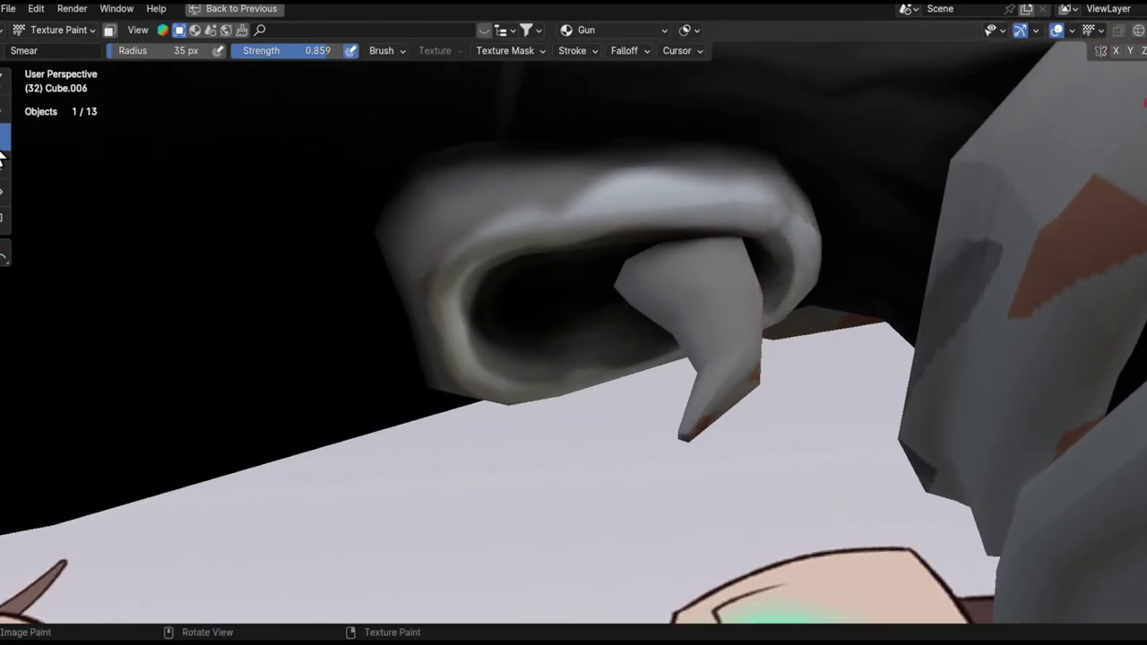
{"action": "key", "text": "f"}
{"action": "left_click", "coordinate": [522, 223]}
{"action": "left_click_drag", "start_coordinate": [522, 223], "coordinate": [551, 209], "text": "alt"}
{"action": "left_click_drag", "start_coordinate": [609, 230], "coordinate": [624, 210], "text": "ctrl+alt"}
{"action": "left_click_drag", "start_coordinate": [624, 210], "coordinate": [440, 221]}
{"action": "left_click_drag", "start_coordinate": [578, 205], "coordinate": [477, 206]}
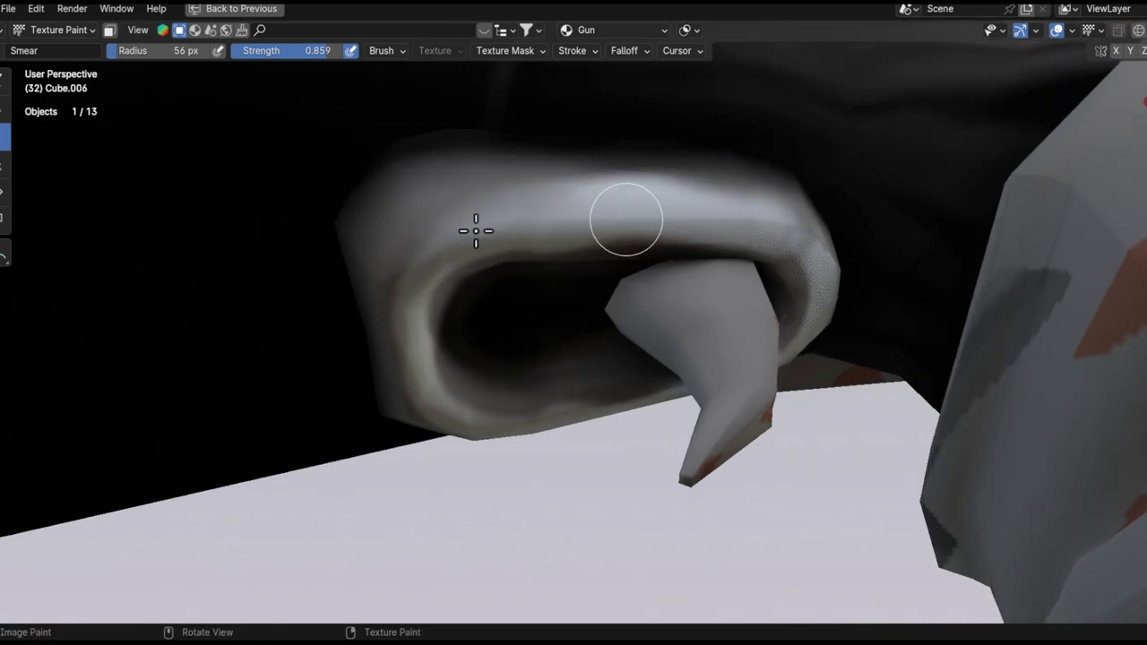
{"action": "middle_click_drag", "start_coordinate": [450, 259], "coordinate": [479, 214]}
{"action": "left_click_drag", "start_coordinate": [416, 269], "coordinate": [391, 380]}
{"action": "middle_click_drag", "start_coordinate": [499, 248], "coordinate": [652, 239]}
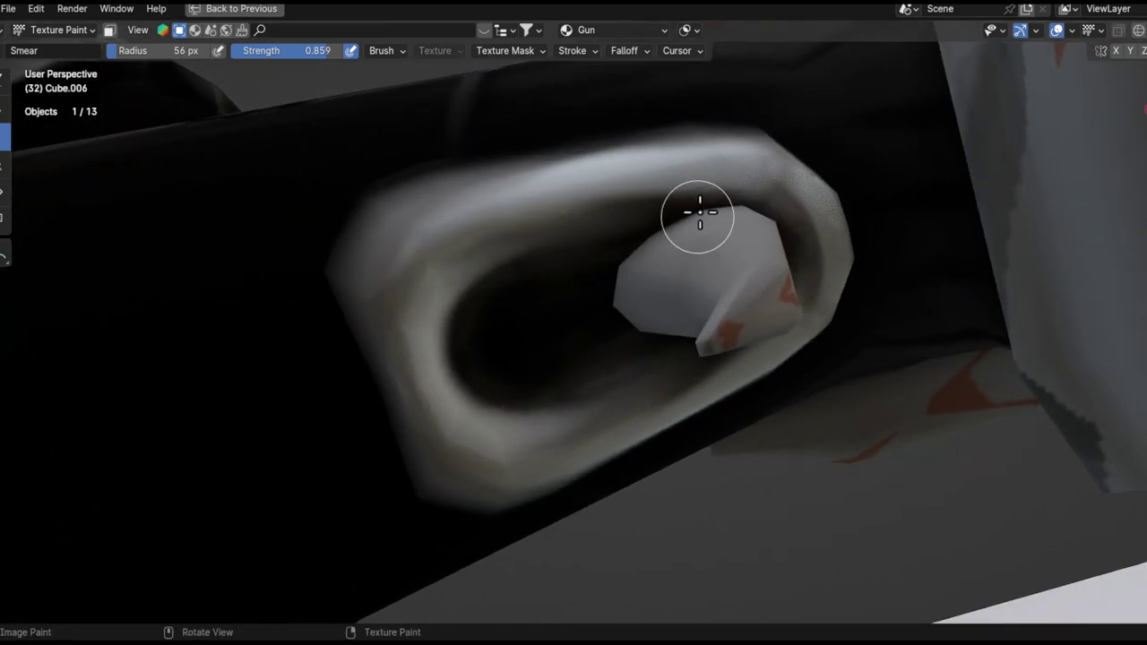
- Smear the highlights along the trigger guard's underside and outer side into the darker shading
{"action": "mouse_move", "coordinate": [809, 198]}
{"action": "middle_mouse_down"}
{"action": "mouse_move", "coordinate": [599, 240]}
{"action": "mouse_move", "coordinate": [596, 318]}
{"action": "mouse_move", "coordinate": [543, 395]}
{"action": "middle_mouse_up"}
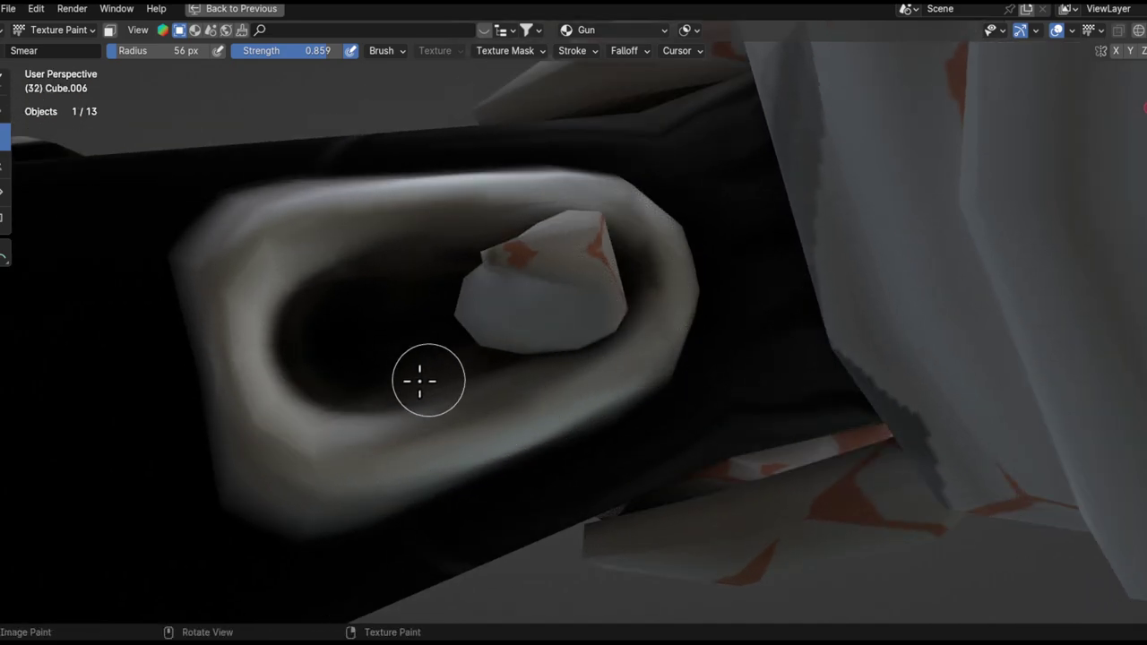
{"action": "left_click_drag", "start_coordinate": [410, 341], "coordinate": [410, 443], "text": "alt"}
{"action": "left_click_drag", "start_coordinate": [444, 249], "coordinate": [443, 345], "text": "ctrl+alt"}
{"action": "scroll", "coordinate": [493, 205], "scroll_direction": "up", "scroll_amount": 3}
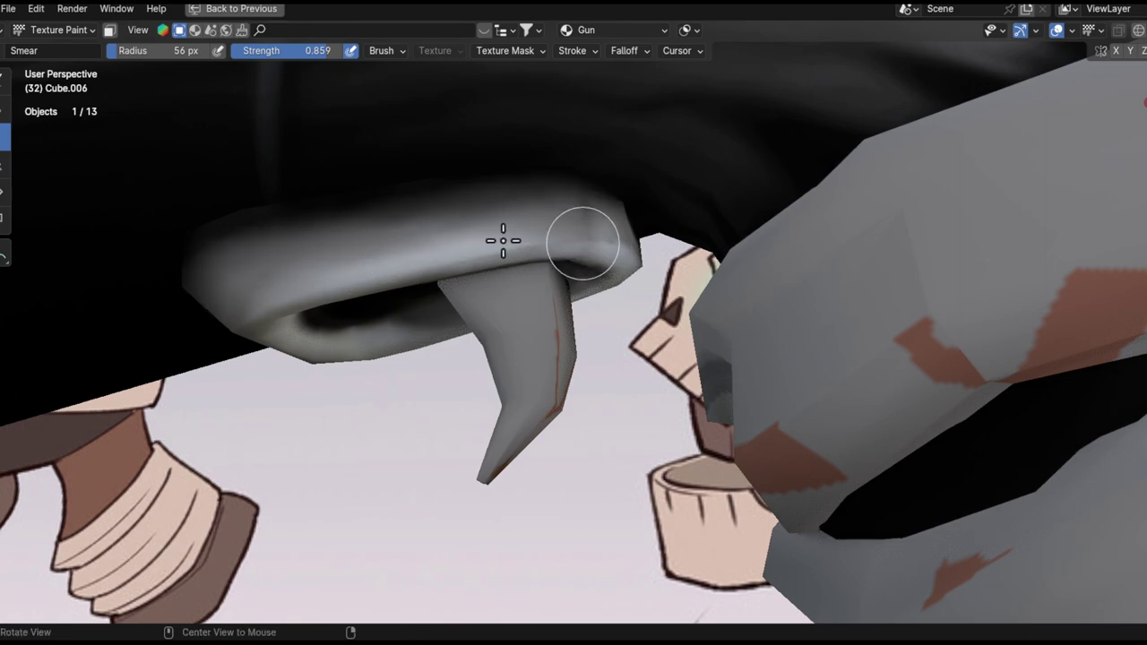
{"action": "mouse_move", "coordinate": [502, 240]}
{"action": "middle_mouse_down"}
{"action": "mouse_move", "coordinate": [1085, 257]}
{"action": "mouse_move", "coordinate": [600, 440]}
{"action": "mouse_move", "coordinate": [315, 216]}
{"action": "mouse_move", "coordinate": [283, 141]}
{"action": "mouse_move", "coordinate": [594, 282]}
{"action": "mouse_move", "coordinate": [624, 307]}
{"action": "mouse_move", "coordinate": [472, 302]}
{"action": "middle_mouse_up"}
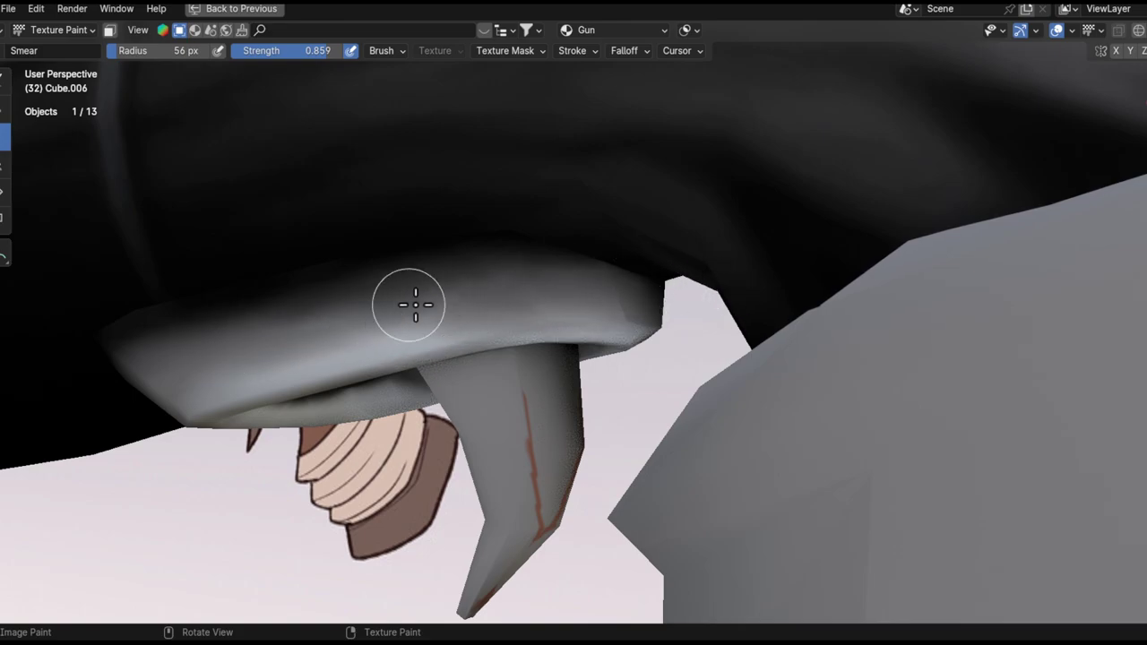
- Examine the shaded trigger guard and the whole gun against the reference drawings from several angles
{"action": "scroll", "coordinate": [512, 400], "scroll_direction": "down", "scroll_amount": 6}
{"action": "scroll", "coordinate": [627, 200], "scroll_direction": "up", "scroll_amount": 6}
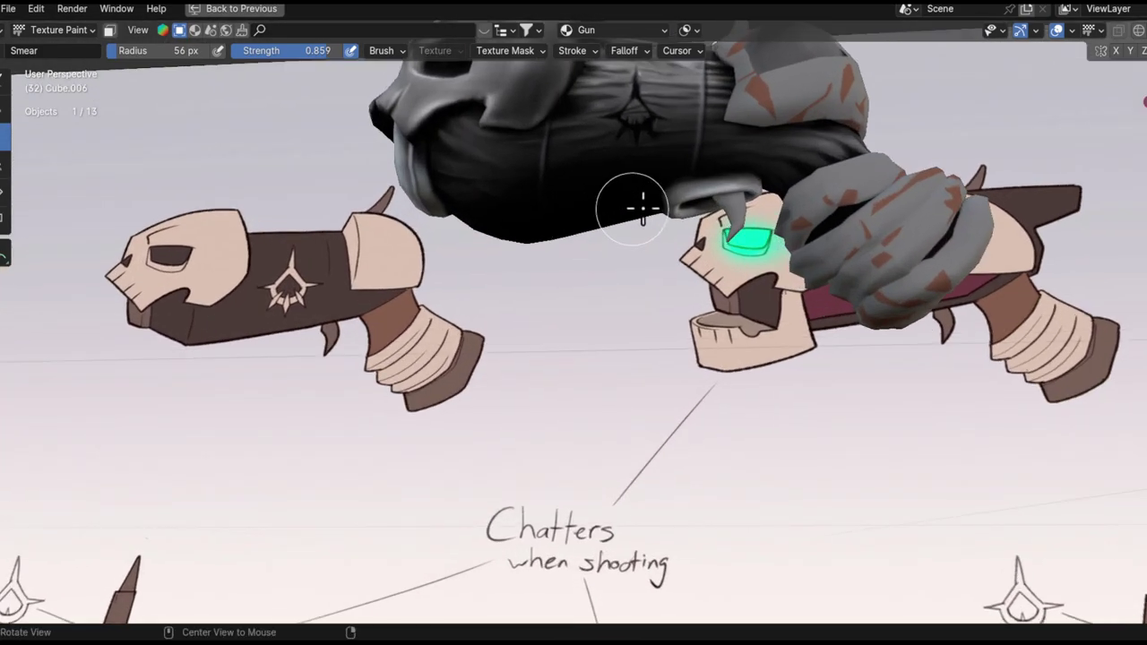
{"action": "mouse_move", "coordinate": [615, 254]}
{"action": "middle_mouse_down"}
{"action": "mouse_move", "coordinate": [493, 199]}
{"action": "mouse_move", "coordinate": [366, 205]}
{"action": "mouse_move", "coordinate": [342, 484]}
{"action": "mouse_move", "coordinate": [371, 225]}
{"action": "mouse_move", "coordinate": [410, 149]}
{"action": "mouse_move", "coordinate": [444, 182]}
{"action": "mouse_move", "coordinate": [427, 374]}
{"action": "mouse_move", "coordinate": [540, 261]}
{"action": "mouse_move", "coordinate": [556, 331]}
{"action": "middle_mouse_up"}
{"action": "middle_click_drag", "start_coordinate": [555, 331], "coordinate": [484, 300], "text": "shift"}
{"action": "middle_click_drag", "start_coordinate": [484, 301], "coordinate": [507, 315]}
{"action": "middle_click_drag", "start_coordinate": [507, 315], "coordinate": [452, 349], "text": "ctrl"}
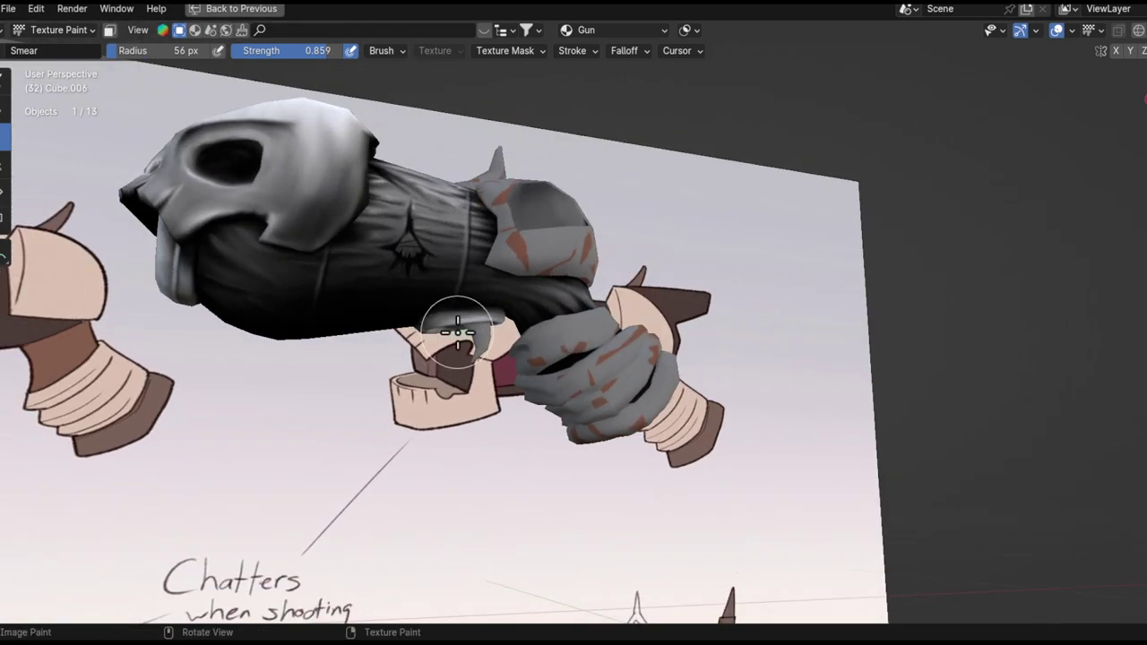
{"action": "left_click_drag", "start_coordinate": [457, 333], "coordinate": [719, 223], "text": "ctrl+alt"}
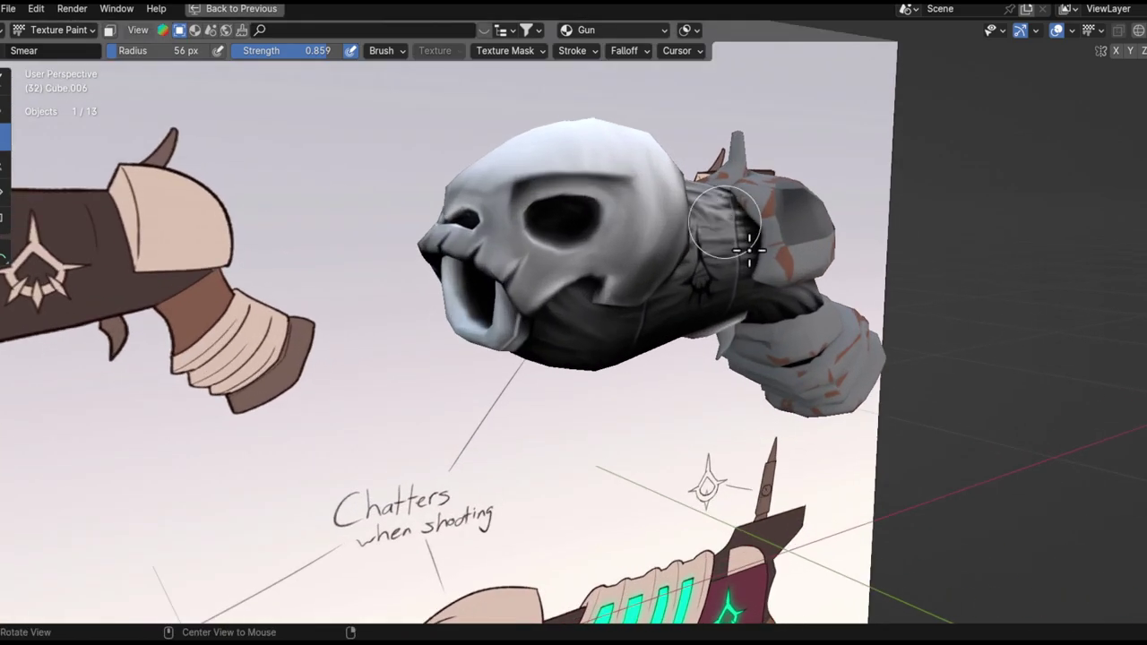
{"action": "middle_click_drag", "start_coordinate": [746, 240], "coordinate": [740, 263]}
{"action": "mouse_move", "coordinate": [725, 343]}
{"action": "middle_mouse_down"}
{"action": "mouse_move", "coordinate": [724, 233]}
{"action": "mouse_move", "coordinate": [761, 260]}
{"action": "mouse_move", "coordinate": [760, 248]}
{"action": "mouse_move", "coordinate": [645, 254]}
{"action": "middle_mouse_up"}
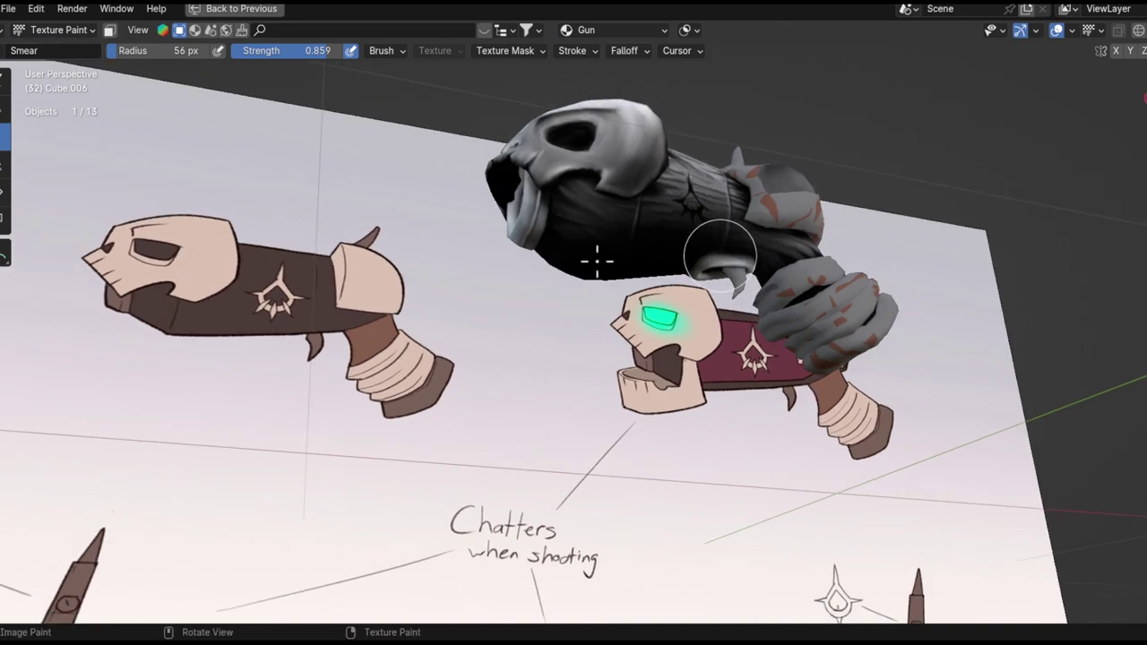
{"action": "scroll", "coordinate": [744, 264], "scroll_direction": "up", "scroll_amount": 5}
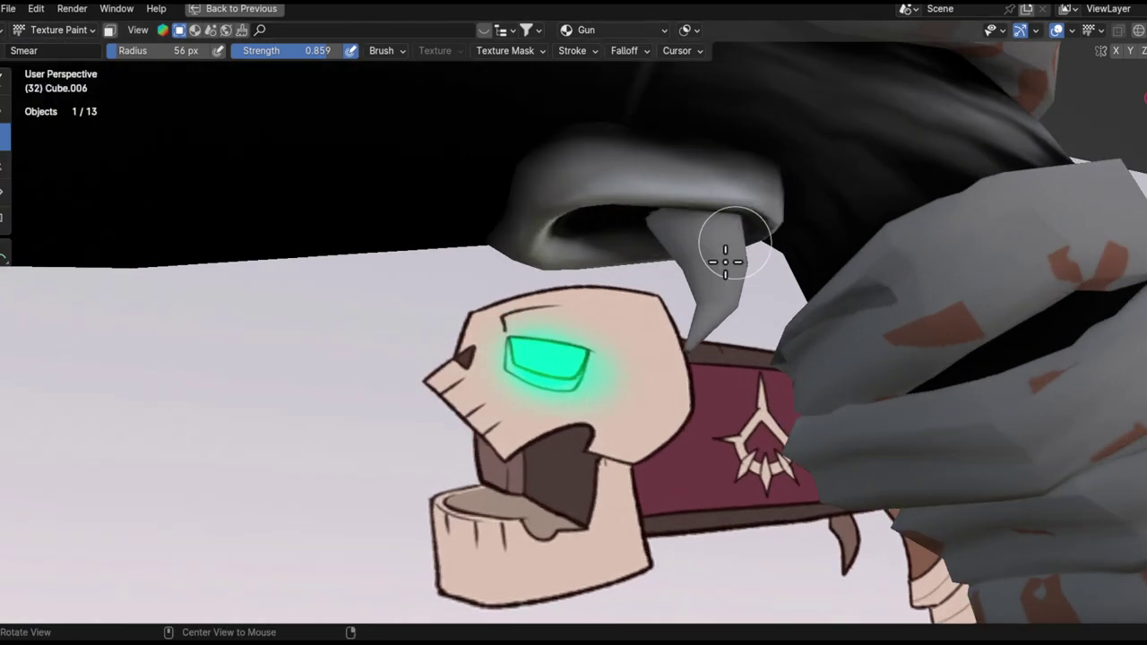
{"action": "mouse_move", "coordinate": [702, 242]}
{"action": "middle_mouse_down", "text": "ctrl"}
{"action": "mouse_move", "coordinate": [736, 307]}
{"action": "mouse_move", "coordinate": [705, 346]}
{"action": "middle_mouse_up", "text": "ctrl"}
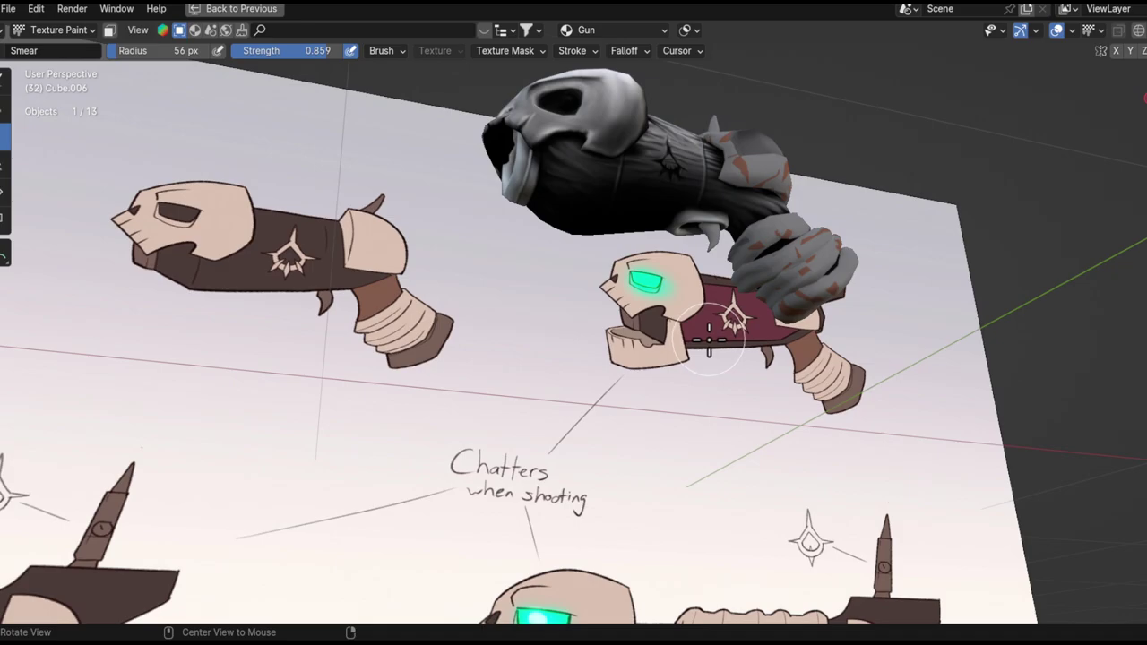
{"action": "middle_click_drag", "start_coordinate": [704, 271], "coordinate": [663, 364], "text": "ctrl"}
{"action": "mouse_move", "coordinate": [664, 220]}
{"action": "middle_mouse_down", "text": "ctrl"}
{"action": "mouse_move", "coordinate": [663, 274]}
{"action": "mouse_move", "coordinate": [670, 235]}
{"action": "mouse_move", "coordinate": [681, 236]}
{"action": "mouse_move", "coordinate": [633, 263]}
{"action": "mouse_move", "coordinate": [650, 302]}
{"action": "mouse_move", "coordinate": [625, 266]}
{"action": "middle_mouse_up", "text": "ctrl"}
- Leave texture painting on the trigger guard, select the trigger, and enter Texture Paint mode on it
{"action": "key", "text": "Tab"}
{"action": "key", "text": "ctrl+Tab"}
{"action": "left_click", "coordinate": [574, 278]}
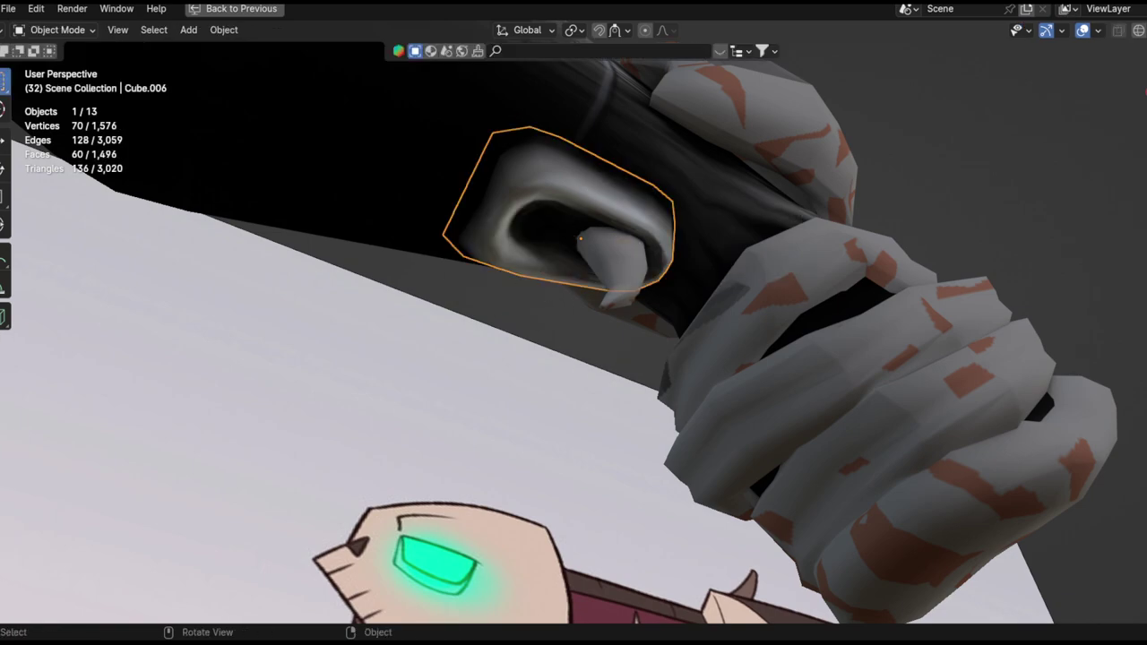
{"action": "left_click", "coordinate": [632, 273]}
{"action": "left_click", "coordinate": [633, 276]}
{"action": "left_click", "coordinate": [637, 275]}
{"action": "left_click", "coordinate": [692, 240]}
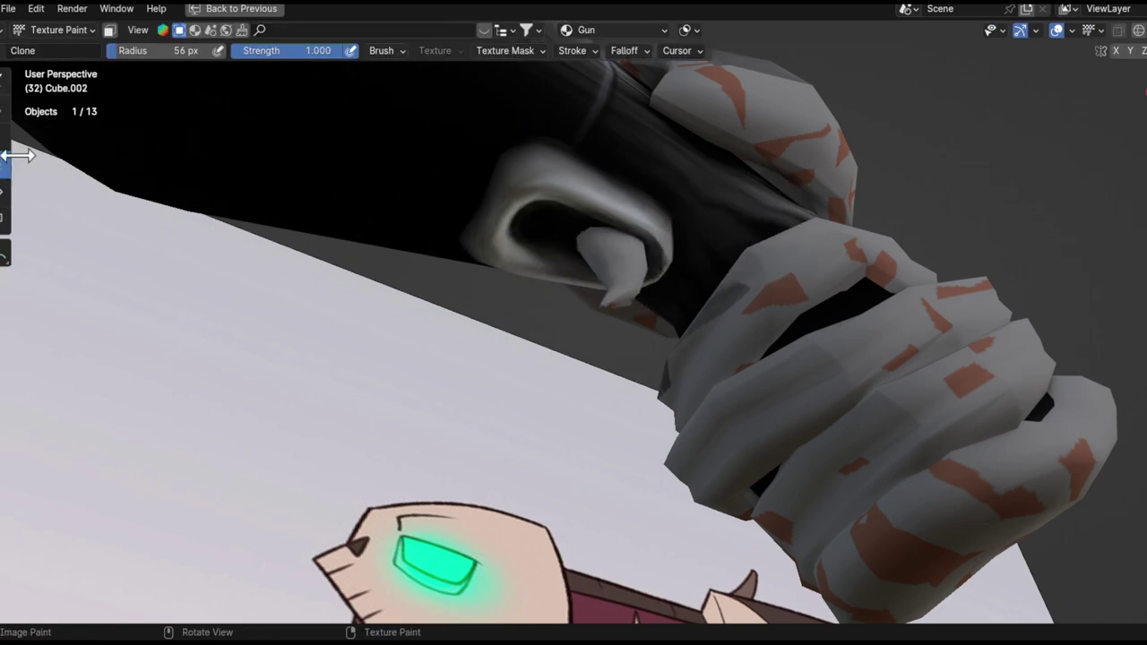
- Try the Fill tool for the trigger, then switch to the draw brush with black as its colour
{"action": "left_click", "coordinate": [7, 193]}
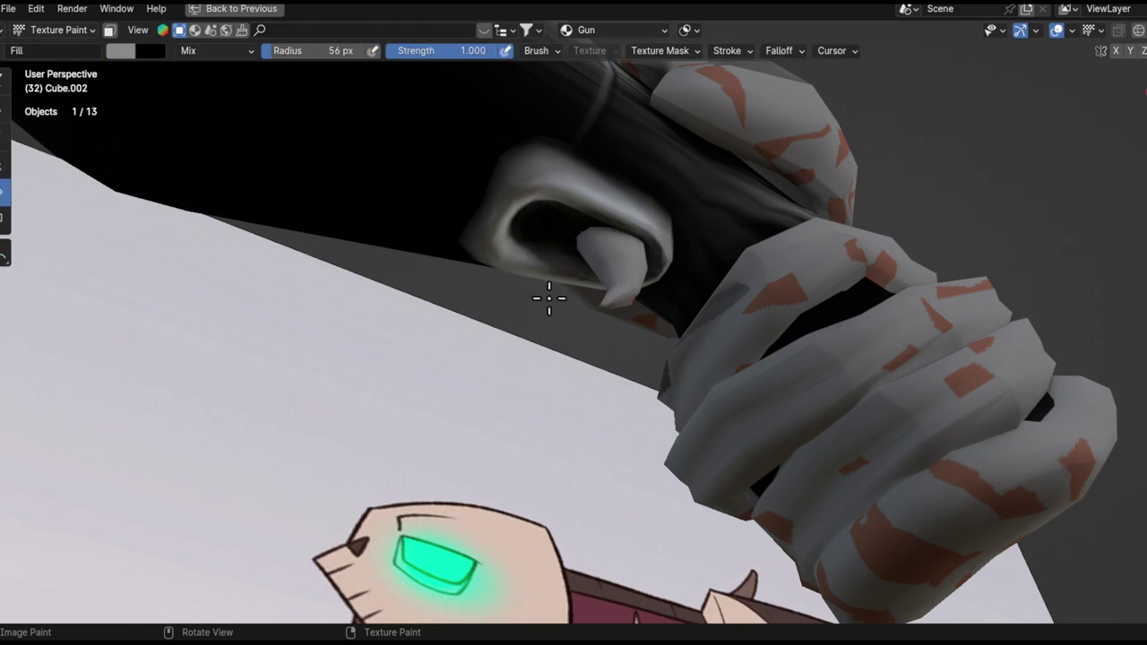
{"action": "key", "text": "ctrl+space"}
{"action": "key", "text": "q"}
{"action": "left_click", "coordinate": [252, 284]}
{"action": "key", "text": "ctrl+space"}
{"action": "middle_click_drag", "start_coordinate": [663, 262], "coordinate": [559, 281]}
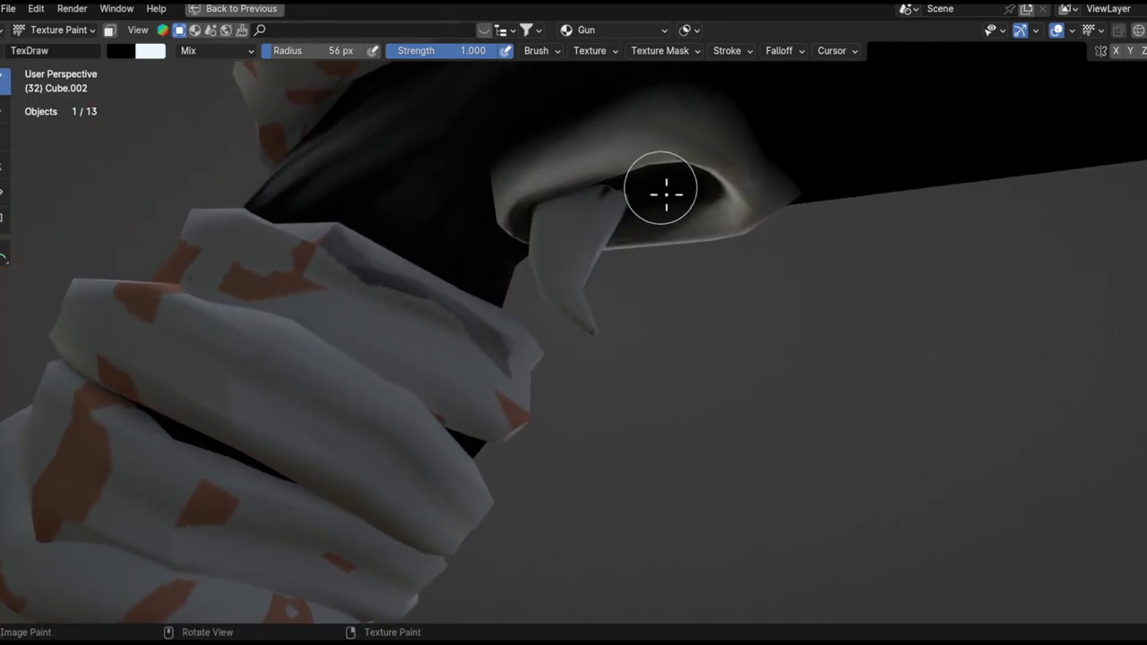
- Recalculate the trigger's normals and paint black shading across its base where it enters the guard
{"action": "middle_click_drag", "start_coordinate": [654, 188], "coordinate": [619, 220]}
{"action": "key", "text": "Tab"}
{"action": "key", "text": "shift+n"}
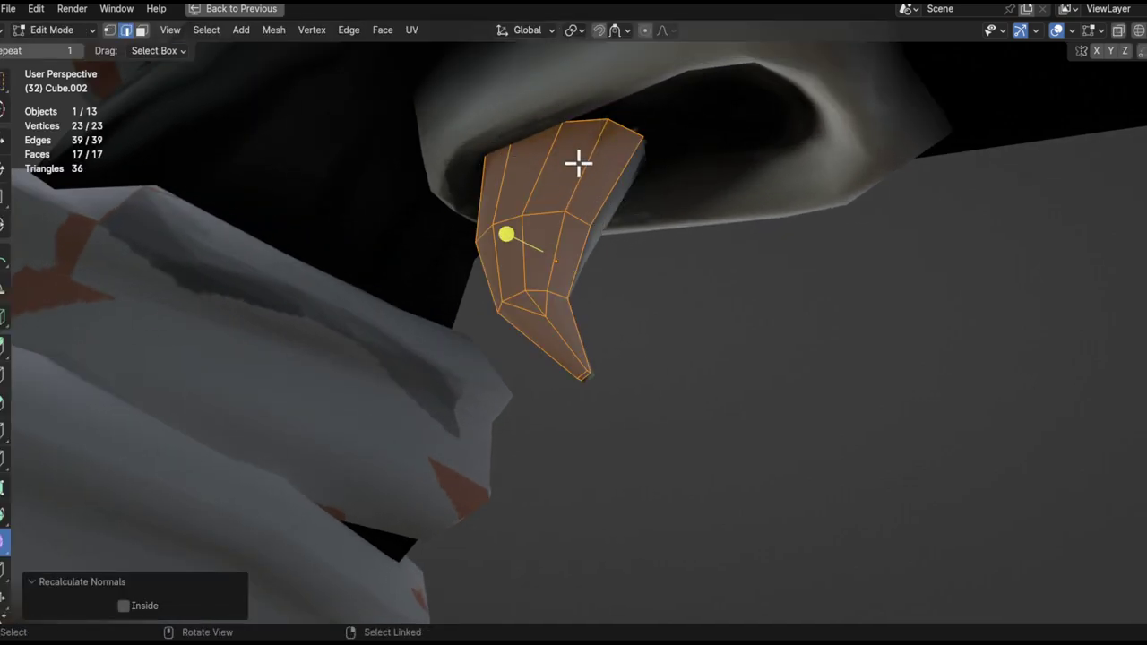
{"action": "key", "text": "Tab"}
{"action": "middle_click_drag", "start_coordinate": [553, 197], "coordinate": [579, 158]}
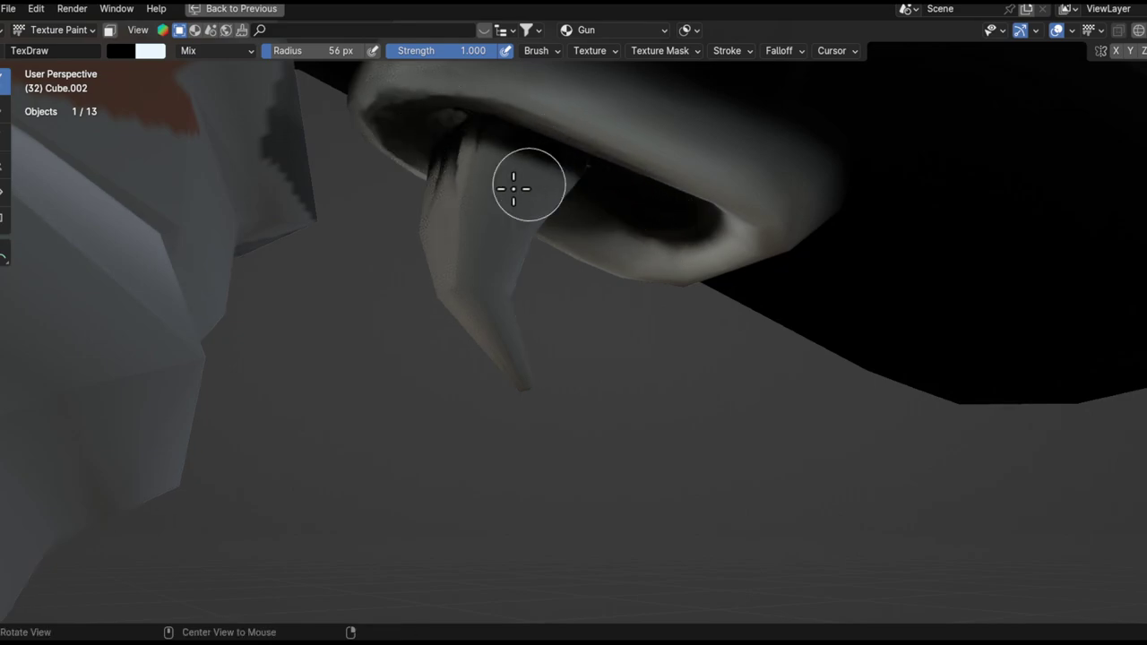
{"action": "middle_click_drag", "start_coordinate": [534, 213], "coordinate": [502, 224]}
- Smear the black from the trigger's base down toward its tip on all sides with a 93 px Smear brush
{"action": "left_click", "coordinate": [5, 139]}
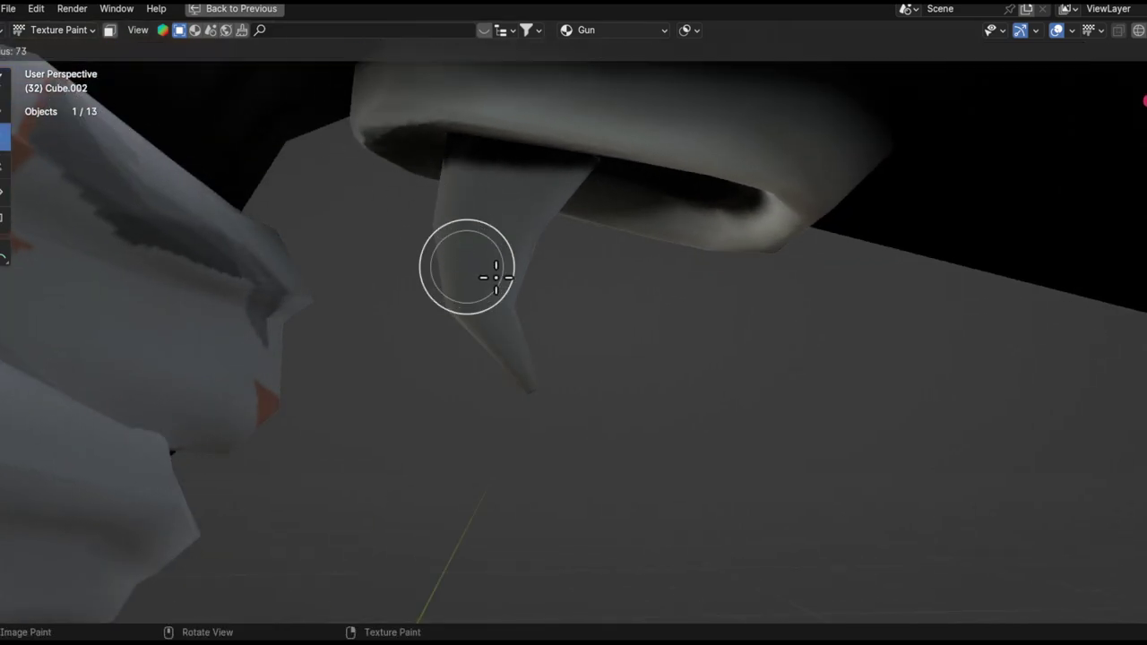
{"action": "middle_click_drag", "start_coordinate": [486, 269], "coordinate": [488, 231]}
{"action": "left_click_drag", "start_coordinate": [463, 171], "coordinate": [440, 279]}
{"action": "middle_click_drag", "start_coordinate": [466, 212], "coordinate": [435, 200]}
{"action": "left_click_drag", "start_coordinate": [434, 197], "coordinate": [418, 285]}
{"action": "mouse_move", "coordinate": [467, 230]}
{"action": "middle_mouse_down"}
{"action": "mouse_move", "coordinate": [524, 195]}
{"action": "mouse_move", "coordinate": [538, 205]}
{"action": "mouse_move", "coordinate": [505, 223]}
{"action": "mouse_move", "coordinate": [517, 235]}
{"action": "mouse_move", "coordinate": [555, 153]}
{"action": "middle_mouse_up"}
{"action": "middle_click_drag", "start_coordinate": [543, 200], "coordinate": [543, 161]}
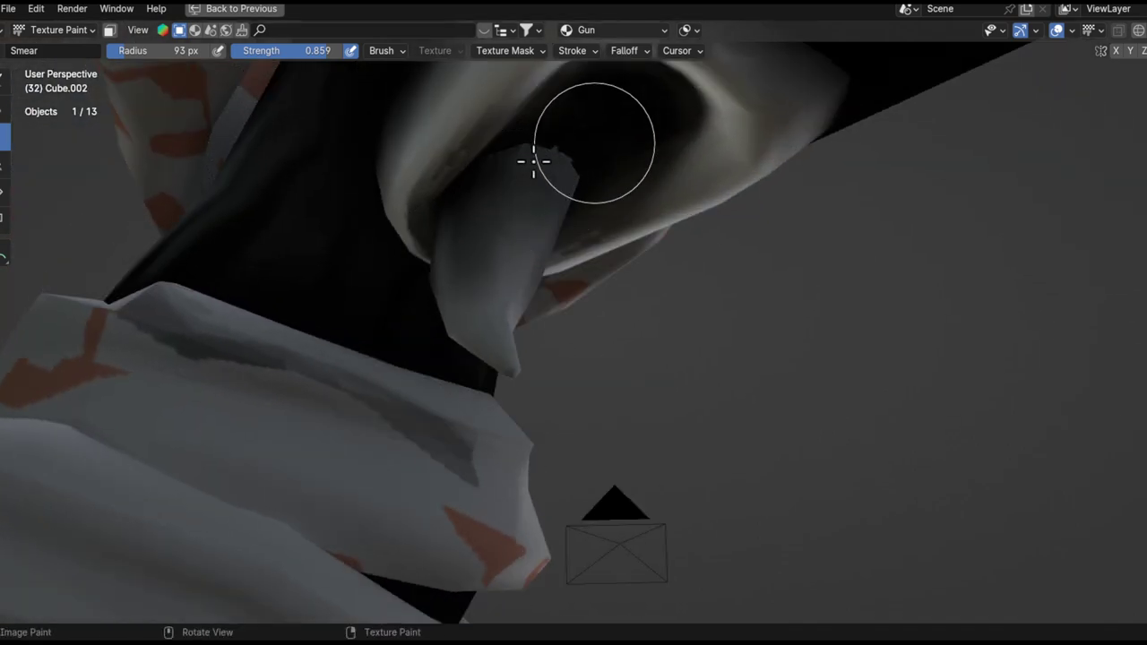
{"action": "middle_click_drag", "start_coordinate": [466, 274], "coordinate": [481, 299]}
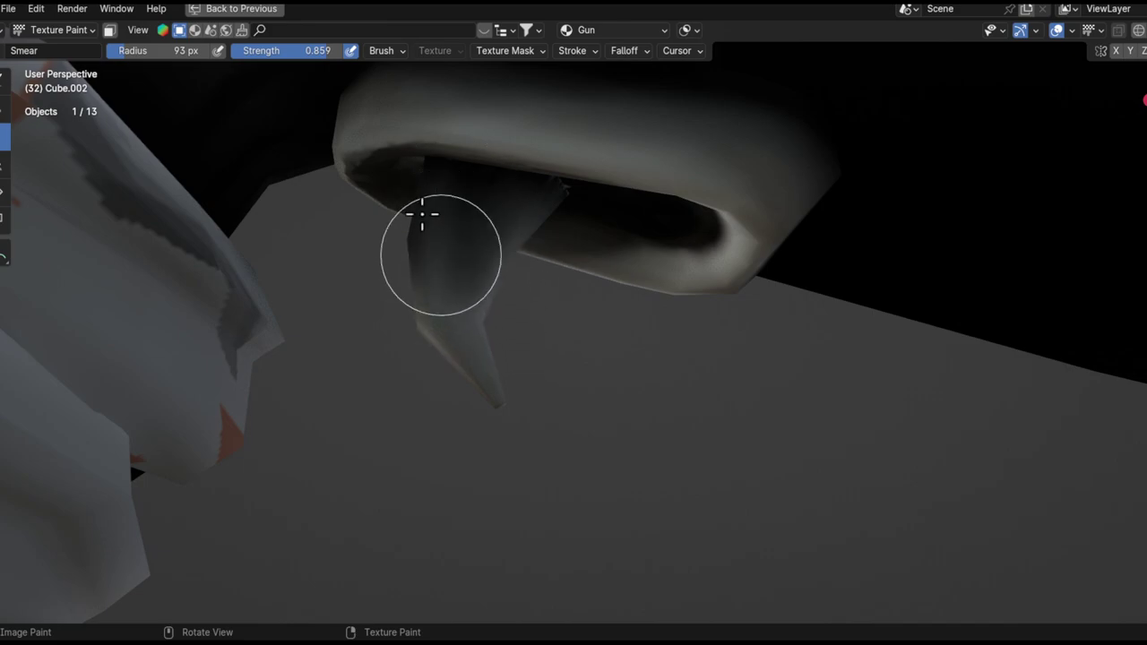
{"action": "middle_click_drag", "start_coordinate": [420, 215], "coordinate": [469, 255]}
{"action": "middle_click_drag", "start_coordinate": [374, 266], "coordinate": [366, 282]}
{"action": "mouse_move", "coordinate": [486, 248]}
{"action": "middle_mouse_down"}
{"action": "mouse_move", "coordinate": [430, 258]}
{"action": "mouse_move", "coordinate": [451, 335]}
{"action": "mouse_move", "coordinate": [511, 255]}
{"action": "middle_mouse_up"}
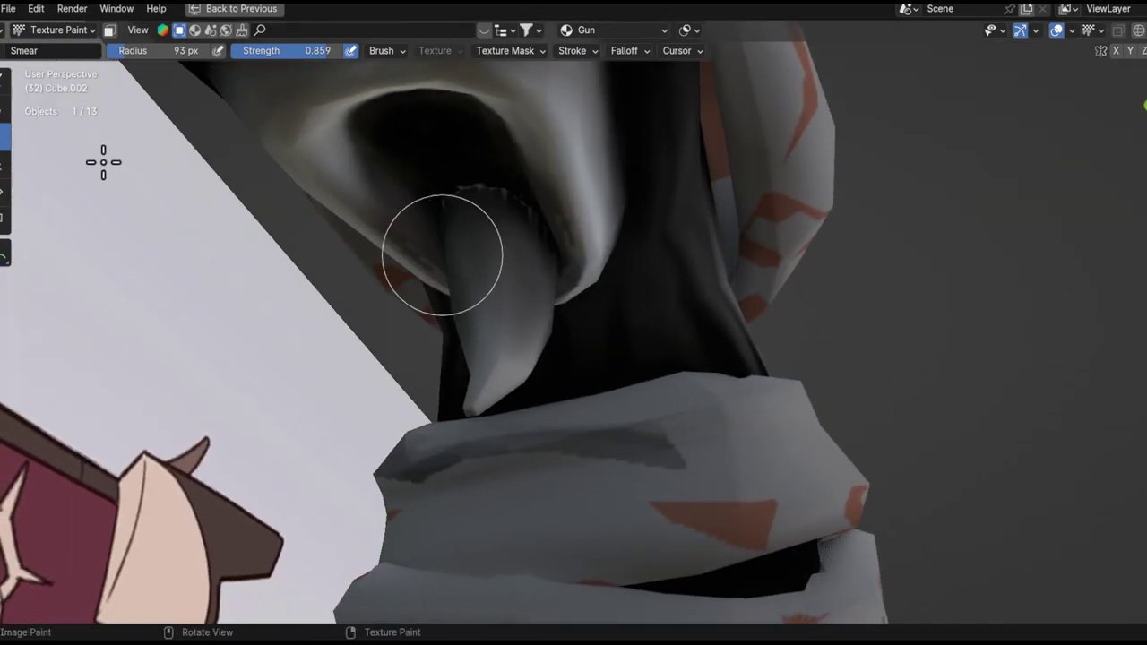
- Switch texture painting to the trigger guard with the draw brush active
{"action": "left_click", "coordinate": [5, 81]}
{"action": "middle_click_drag", "start_coordinate": [532, 230], "coordinate": [555, 242]}
{"action": "key", "text": "ctrl+Tab"}
{"action": "left_click", "coordinate": [569, 170]}
{"action": "key", "text": "ctrl+Tab"}
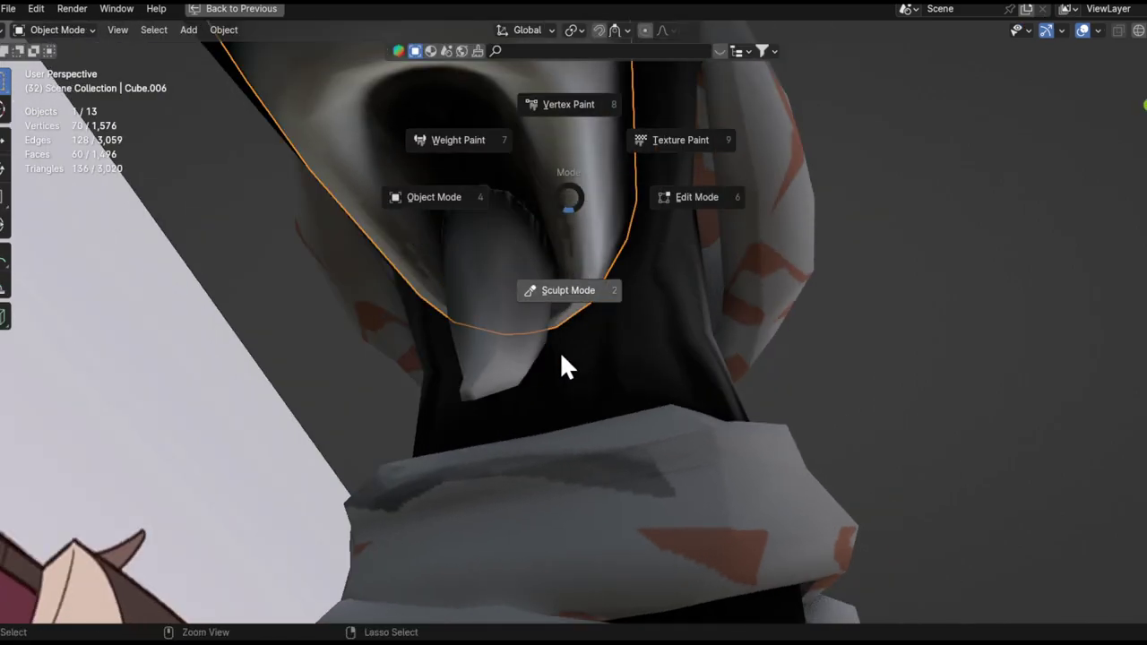
{"action": "left_click", "coordinate": [684, 106]}
{"action": "scroll", "coordinate": [504, 200], "scroll_direction": "up", "scroll_amount": 2}
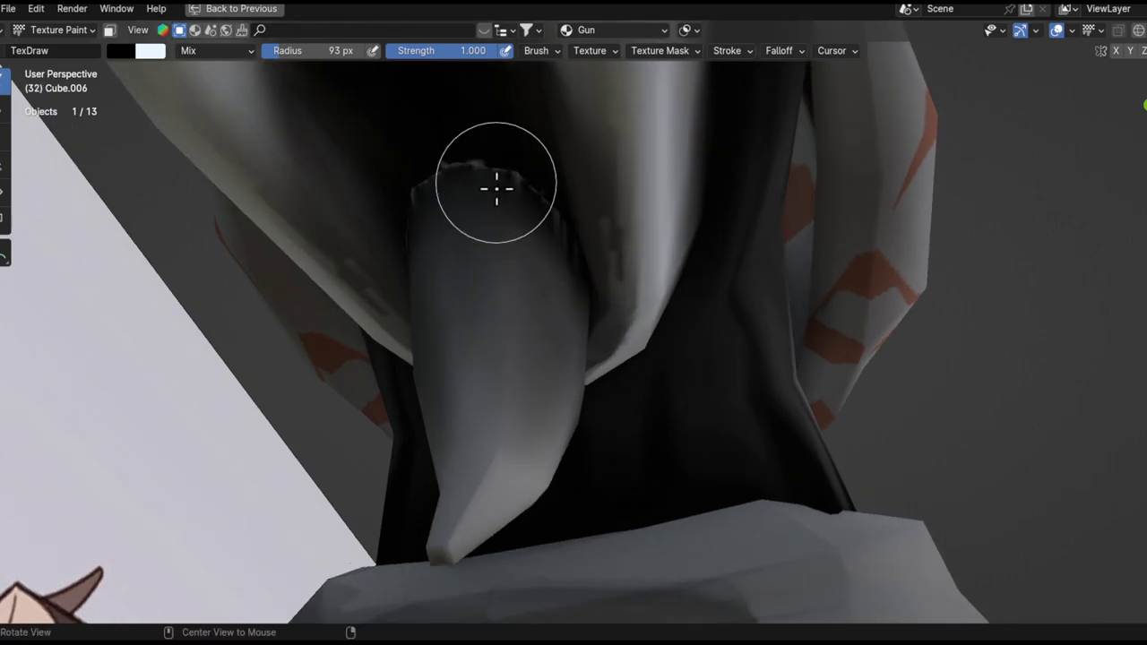
- Smear the dark shading on the trigger guard's inner surface around the trigger's base
{"action": "left_click", "coordinate": [4, 184]}
{"action": "left_click", "coordinate": [11, 140]}
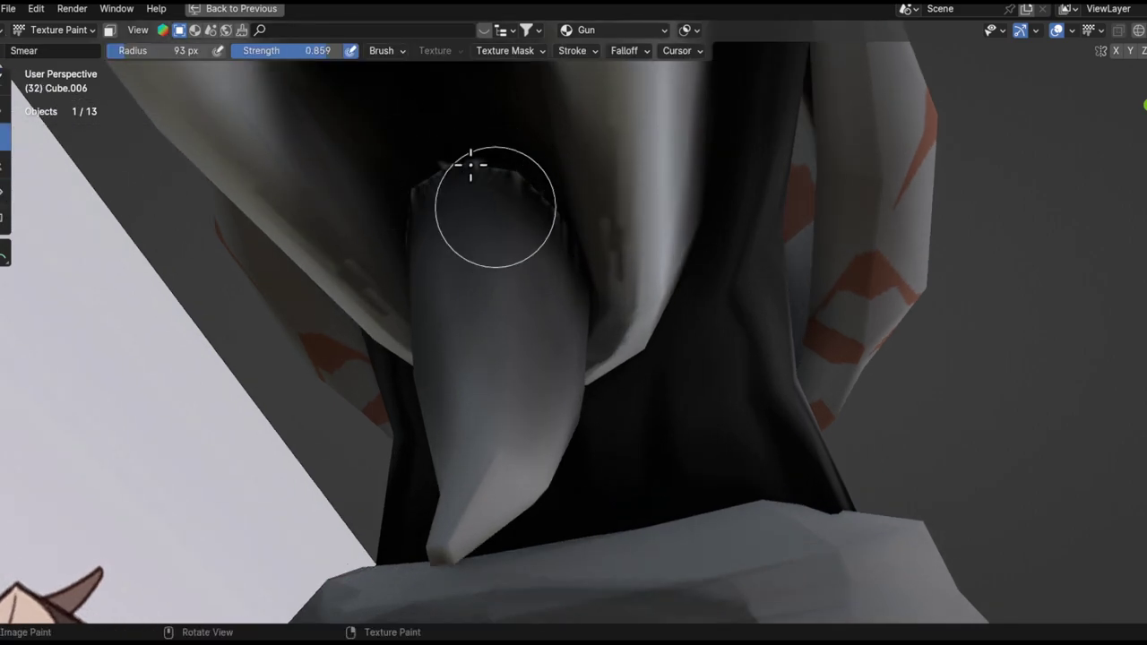
{"action": "left_click_drag", "start_coordinate": [530, 189], "coordinate": [535, 154], "text": "alt"}
{"action": "left_click_drag", "start_coordinate": [568, 297], "coordinate": [570, 269], "text": "alt"}
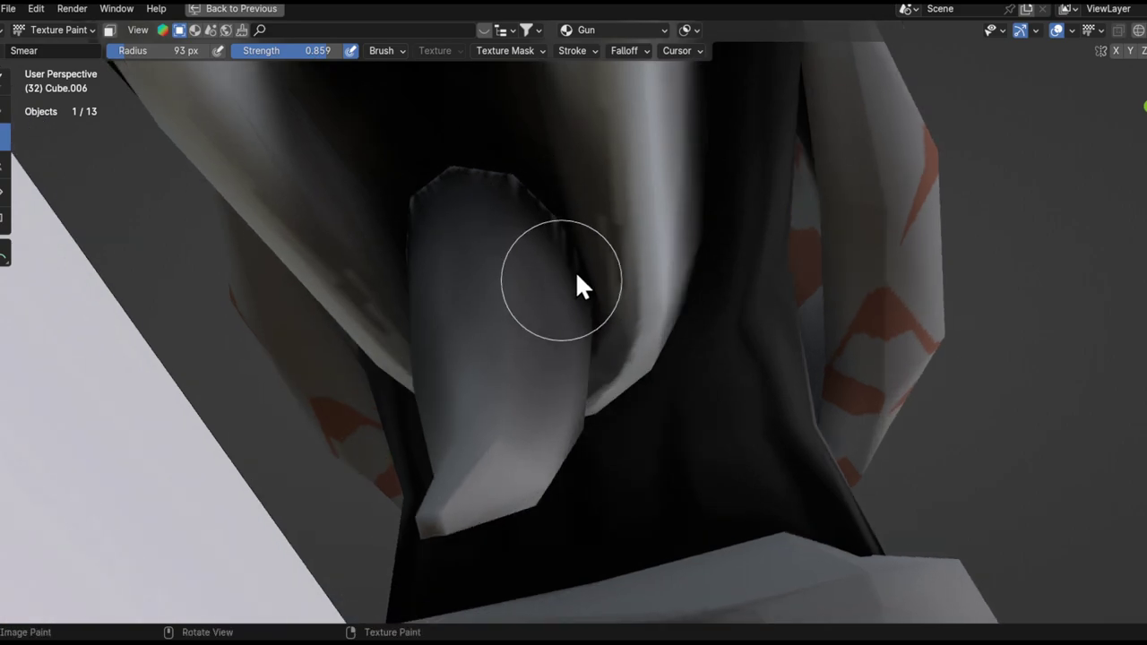
- Switch texture painting from the guard back to the trigger
{"action": "key", "text": "ctrl+Tab"}
{"action": "left_click", "coordinate": [690, 211]}
{"action": "key", "text": "alt+q"}
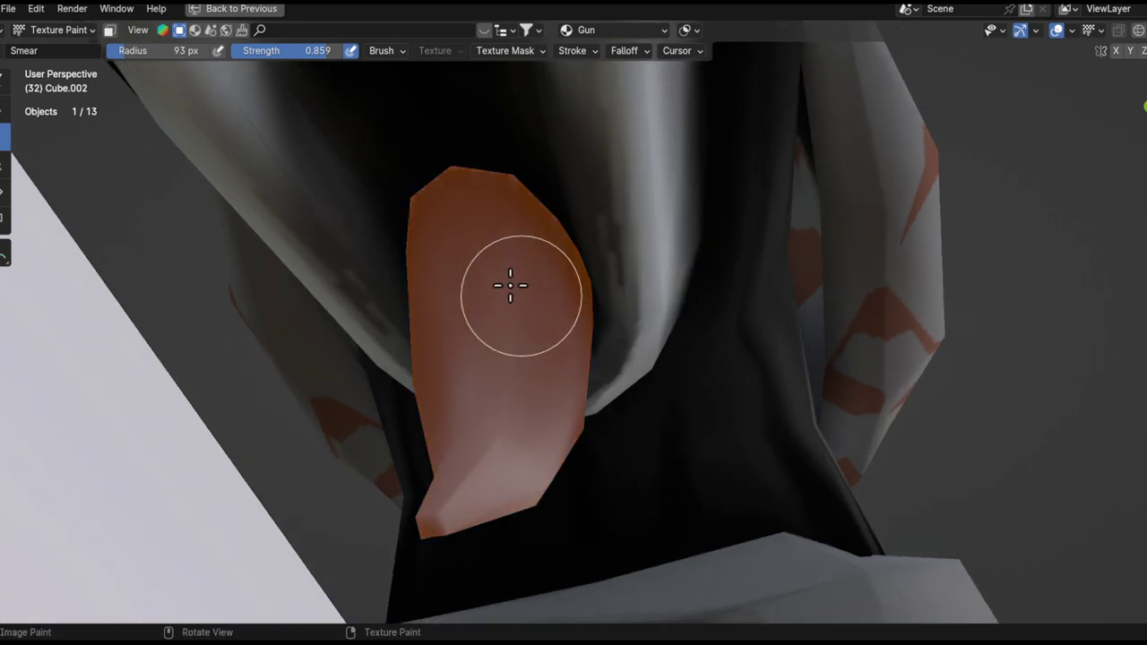
- Paint black along the trigger's base where it meets the guard with a 93 px Draw brush at full strength
{"action": "scroll", "coordinate": [509, 280], "scroll_direction": "up", "scroll_amount": 1}
{"action": "left_click_drag", "start_coordinate": [506, 152], "coordinate": [524, 235]}
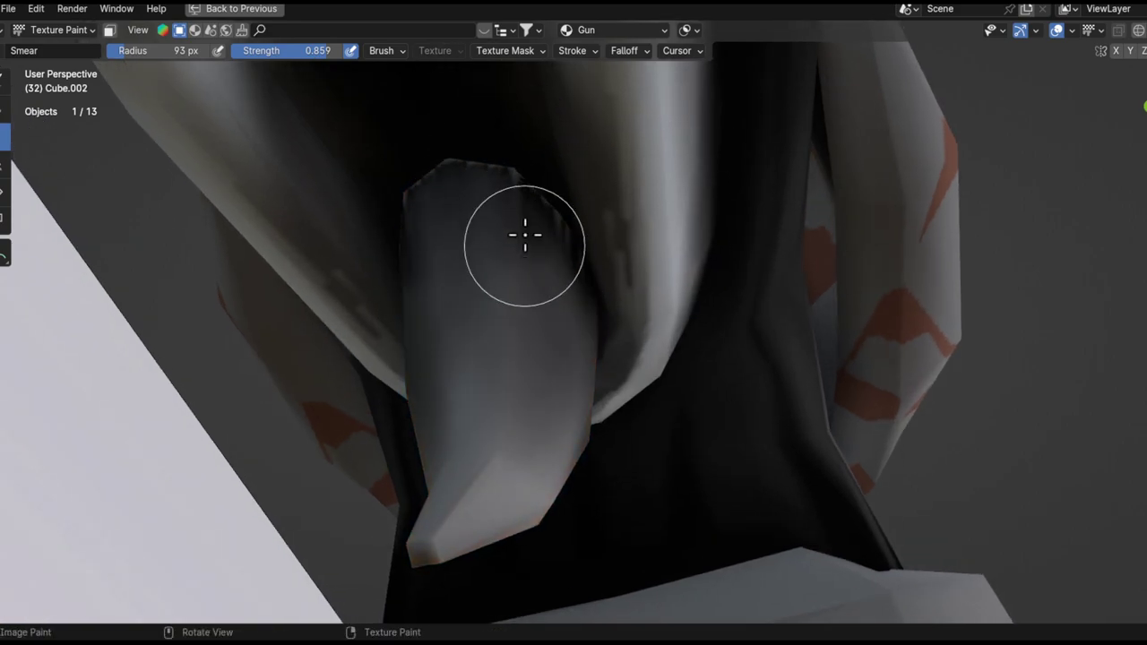
{"action": "left_click", "coordinate": [6, 82]}
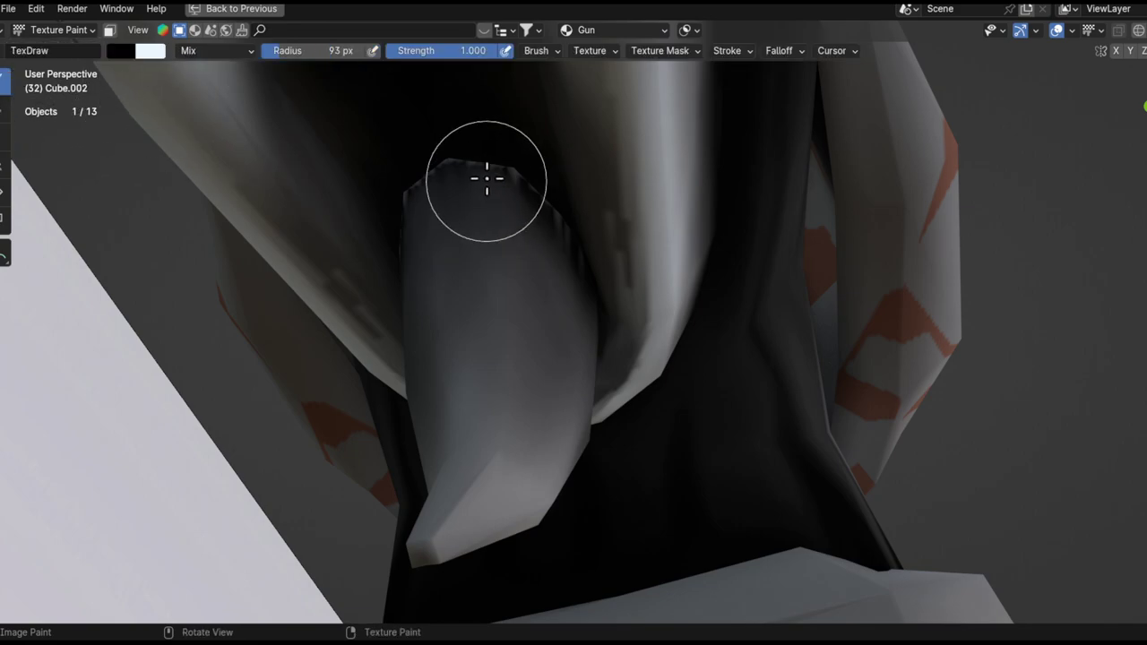
{"action": "left_click_drag", "start_coordinate": [487, 179], "coordinate": [540, 205]}
{"action": "key", "text": "ctrl+z"}
{"action": "middle_click_drag", "start_coordinate": [522, 210], "coordinate": [497, 159]}
{"action": "left_click_drag", "start_coordinate": [497, 160], "coordinate": [576, 230]}
{"action": "key", "text": "ctrl+z"}
{"action": "left_click_drag", "start_coordinate": [445, 146], "coordinate": [599, 302]}
{"action": "mouse_move", "coordinate": [600, 302]}
{"action": "middle_mouse_down"}
{"action": "mouse_move", "coordinate": [549, 276]}
{"action": "mouse_move", "coordinate": [589, 269]}
{"action": "mouse_move", "coordinate": [444, 234]}
{"action": "middle_mouse_up"}
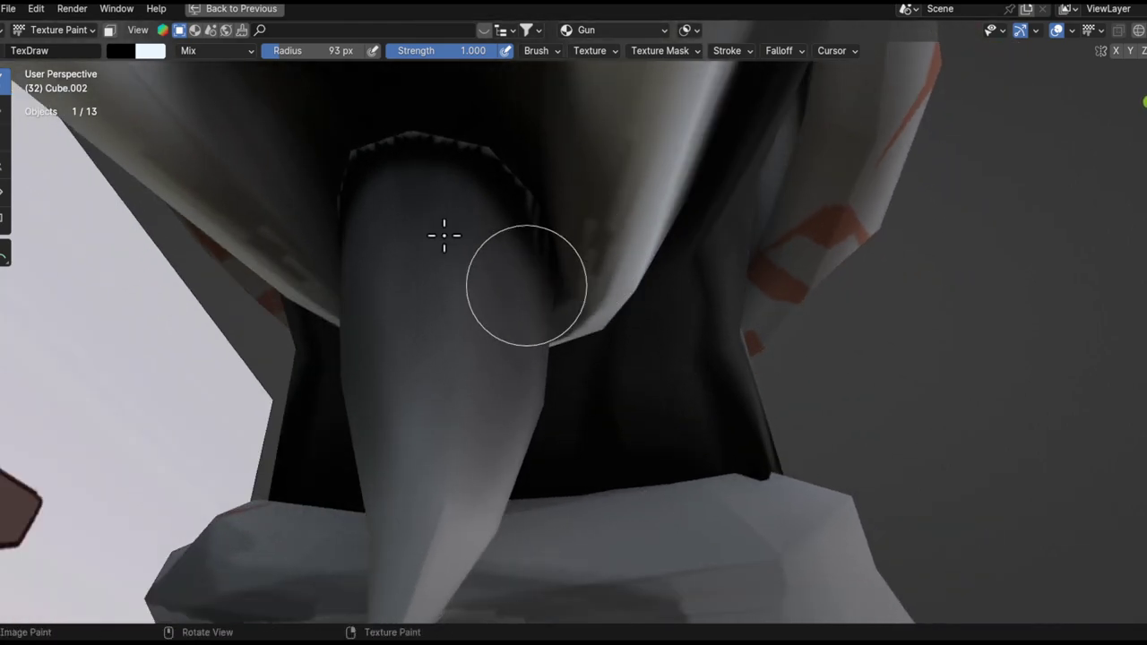
- Smear the shading at the trigger's base and isolate the trigger in local view
{"action": "left_click", "coordinate": [4, 143]}
{"action": "mouse_move", "coordinate": [453, 204]}
{"action": "left_mouse_down"}
{"action": "mouse_move", "coordinate": [463, 84]}
{"action": "mouse_move", "coordinate": [433, 115]}
{"action": "mouse_move", "coordinate": [474, 146]}
{"action": "mouse_move", "coordinate": [468, 134]}
{"action": "left_mouse_up"}
{"action": "key", "text": "KP_Divide"}
{"action": "left_click_drag", "start_coordinate": [504, 282], "coordinate": [587, 215], "text": "alt"}
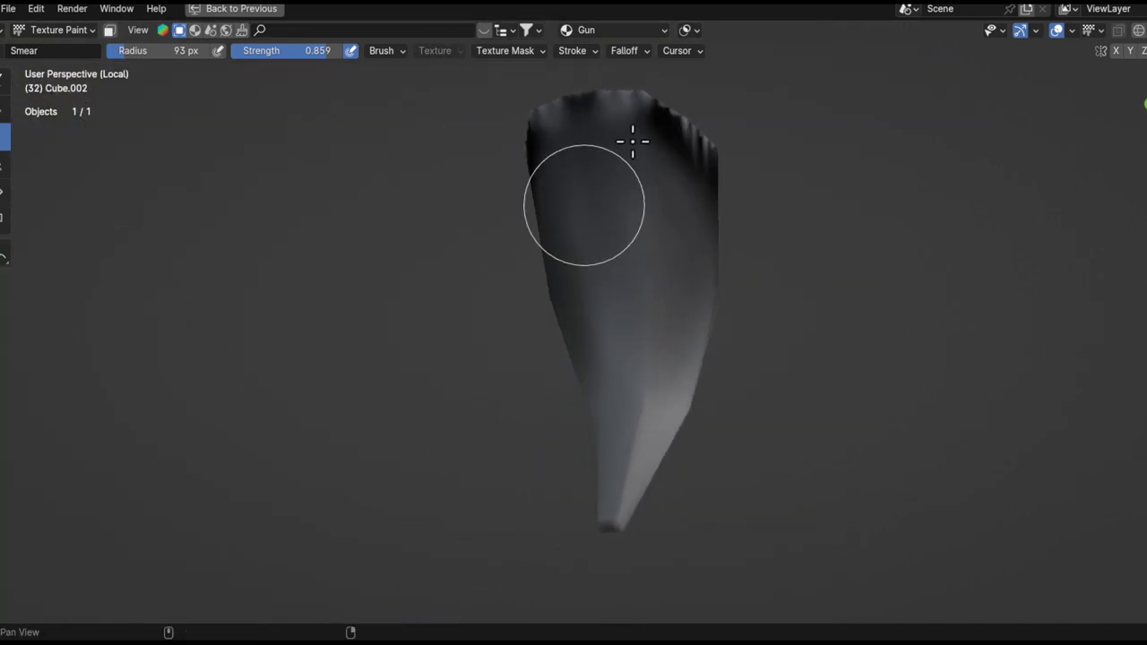
- Paint a solid black band around the isolated trigger's upper rim with the Draw brush
{"action": "middle_click_drag", "start_coordinate": [621, 148], "coordinate": [525, 302]}
{"action": "left_click", "coordinate": [5, 81]}
{"action": "mouse_move", "coordinate": [444, 236]}
{"action": "left_mouse_down"}
{"action": "mouse_move", "coordinate": [588, 241]}
{"action": "mouse_move", "coordinate": [616, 266]}
{"action": "left_mouse_up"}
{"action": "left_click_drag", "start_coordinate": [615, 266], "coordinate": [543, 302], "text": "alt"}
{"action": "left_click_drag", "start_coordinate": [435, 251], "coordinate": [616, 248]}
{"action": "left_click_drag", "start_coordinate": [616, 249], "coordinate": [555, 295], "text": "alt"}
{"action": "mouse_move", "coordinate": [459, 292]}
{"action": "left_mouse_down"}
{"action": "mouse_move", "coordinate": [614, 251]}
{"action": "mouse_move", "coordinate": [536, 290]}
{"action": "left_mouse_up"}
{"action": "mouse_move", "coordinate": [576, 236]}
{"action": "left_mouse_down"}
{"action": "mouse_move", "coordinate": [591, 189]}
{"action": "mouse_move", "coordinate": [553, 171]}
{"action": "mouse_move", "coordinate": [583, 203]}
{"action": "mouse_move", "coordinate": [484, 221]}
{"action": "left_mouse_up"}
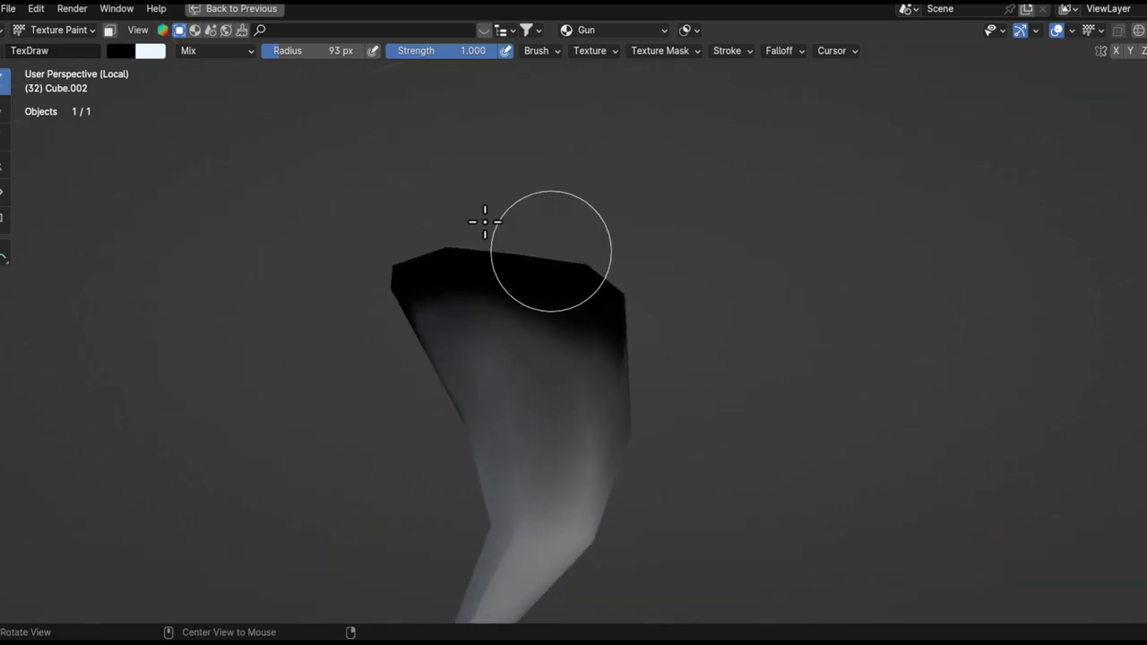
- Smear the black rim band down into the grey of the trigger with the 93 px Smear brush
{"action": "left_click", "coordinate": [6, 136]}
{"action": "mouse_move", "coordinate": [529, 299]}
{"action": "left_mouse_down"}
{"action": "mouse_move", "coordinate": [461, 349]}
{"action": "mouse_move", "coordinate": [440, 296]}
{"action": "mouse_move", "coordinate": [529, 399]}
{"action": "mouse_move", "coordinate": [550, 402]}
{"action": "mouse_move", "coordinate": [522, 295]}
{"action": "mouse_move", "coordinate": [550, 292]}
{"action": "mouse_move", "coordinate": [561, 378]}
{"action": "mouse_move", "coordinate": [608, 380]}
{"action": "left_mouse_up"}
{"action": "mouse_move", "coordinate": [586, 264]}
{"action": "left_mouse_down"}
{"action": "mouse_move", "coordinate": [565, 361]}
{"action": "mouse_move", "coordinate": [489, 367]}
{"action": "left_mouse_up"}
{"action": "left_click_drag", "start_coordinate": [451, 280], "coordinate": [421, 372]}
{"action": "mouse_move", "coordinate": [425, 373]}
{"action": "middle_mouse_down"}
{"action": "mouse_move", "coordinate": [525, 361]}
{"action": "mouse_move", "coordinate": [427, 362]}
{"action": "middle_mouse_up"}
{"action": "left_click_drag", "start_coordinate": [426, 362], "coordinate": [430, 292]}
{"action": "mouse_move", "coordinate": [466, 301]}
{"action": "middle_mouse_down"}
{"action": "mouse_move", "coordinate": [489, 371]}
{"action": "mouse_move", "coordinate": [532, 392]}
{"action": "middle_mouse_up"}
{"action": "left_click_drag", "start_coordinate": [535, 393], "coordinate": [415, 343], "text": "alt"}
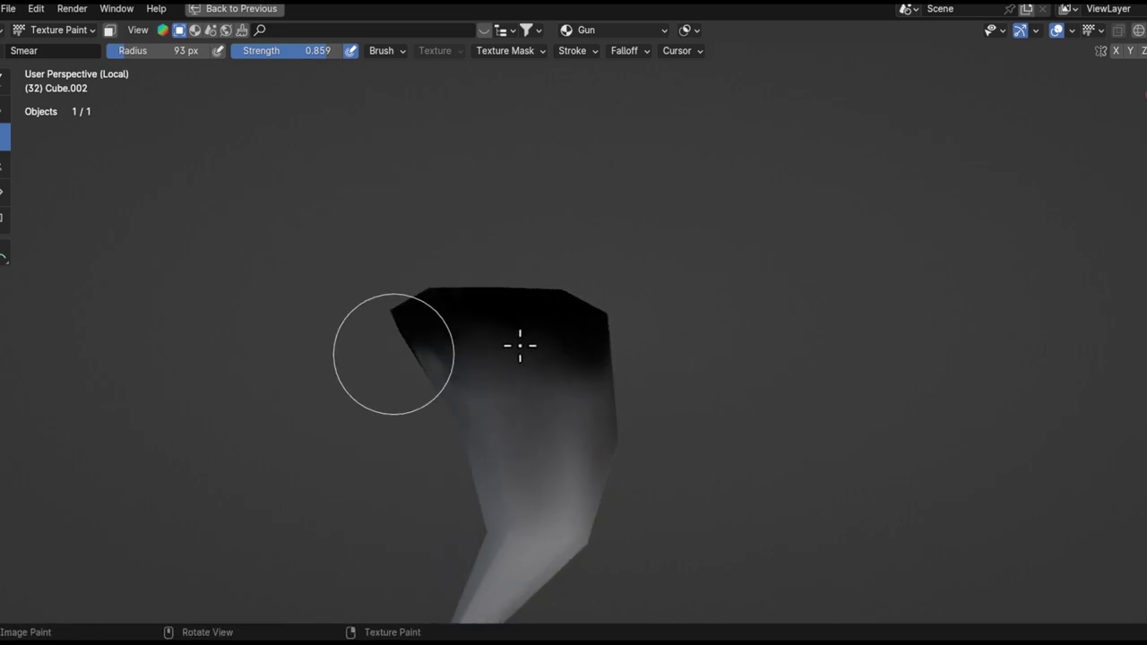
- Blend the dark gradient further toward the middle of the trigger from its remaining sides
{"action": "middle_click_drag", "start_coordinate": [399, 426], "coordinate": [494, 394]}
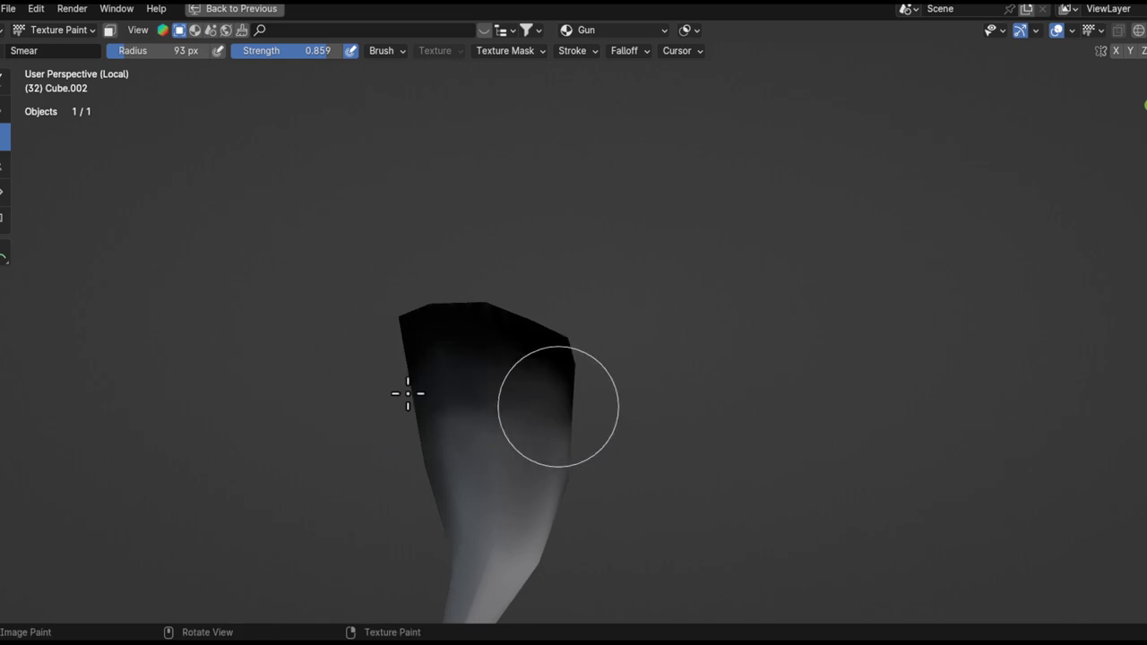
{"action": "mouse_move", "coordinate": [482, 442]}
{"action": "left_mouse_down", "text": "alt"}
{"action": "mouse_move", "coordinate": [713, 421]}
{"action": "mouse_move", "coordinate": [624, 407]}
{"action": "mouse_move", "coordinate": [671, 345]}
{"action": "mouse_move", "coordinate": [573, 443]}
{"action": "mouse_move", "coordinate": [584, 350]}
{"action": "mouse_move", "coordinate": [602, 314]}
{"action": "left_mouse_up", "text": "alt"}
{"action": "mouse_move", "coordinate": [494, 367]}
{"action": "left_mouse_down", "text": "alt"}
{"action": "mouse_move", "coordinate": [543, 310]}
{"action": "mouse_move", "coordinate": [484, 370]}
{"action": "left_mouse_up", "text": "alt"}
{"action": "left_click_drag", "start_coordinate": [587, 286], "coordinate": [591, 402], "text": "alt"}
{"action": "mouse_move", "coordinate": [556, 461]}
{"action": "left_mouse_down", "text": "alt"}
{"action": "mouse_move", "coordinate": [716, 406]}
{"action": "mouse_move", "coordinate": [625, 439]}
{"action": "mouse_move", "coordinate": [612, 339]}
{"action": "left_mouse_up", "text": "alt"}
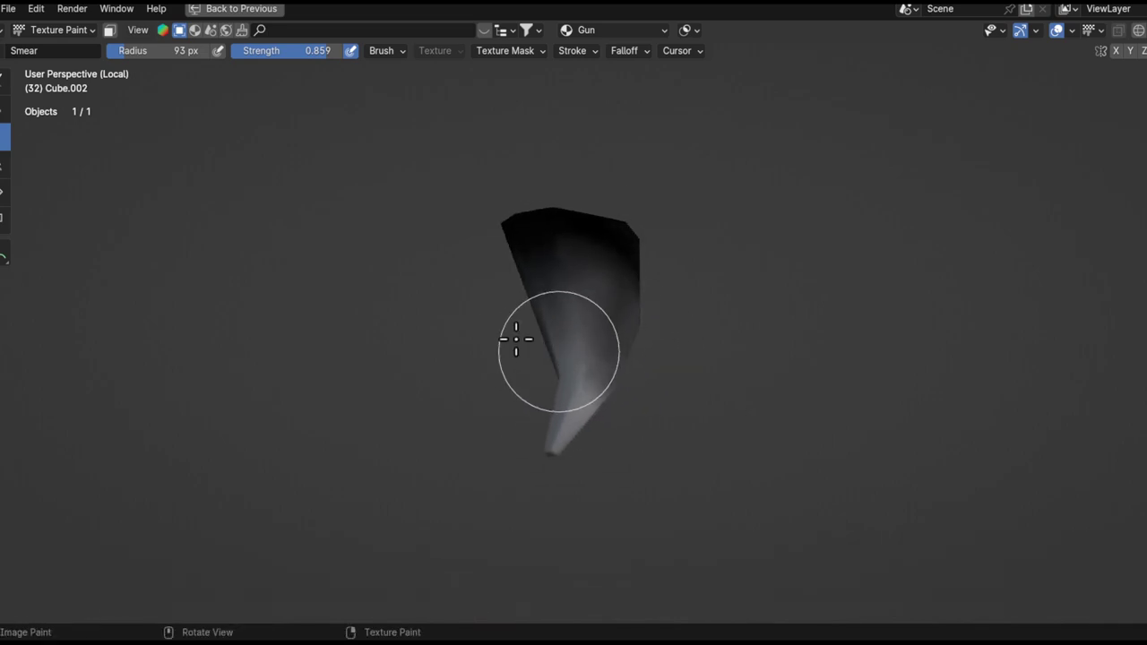
{"action": "left_click", "coordinate": [5, 83]}
{"action": "mouse_move", "coordinate": [535, 453]}
{"action": "middle_mouse_down"}
{"action": "mouse_move", "coordinate": [608, 438]}
{"action": "mouse_move", "coordinate": [571, 441]}
{"action": "mouse_move", "coordinate": [604, 404]}
{"action": "mouse_move", "coordinate": [568, 453]}
{"action": "middle_mouse_up"}
{"action": "left_click", "coordinate": [4, 136]}
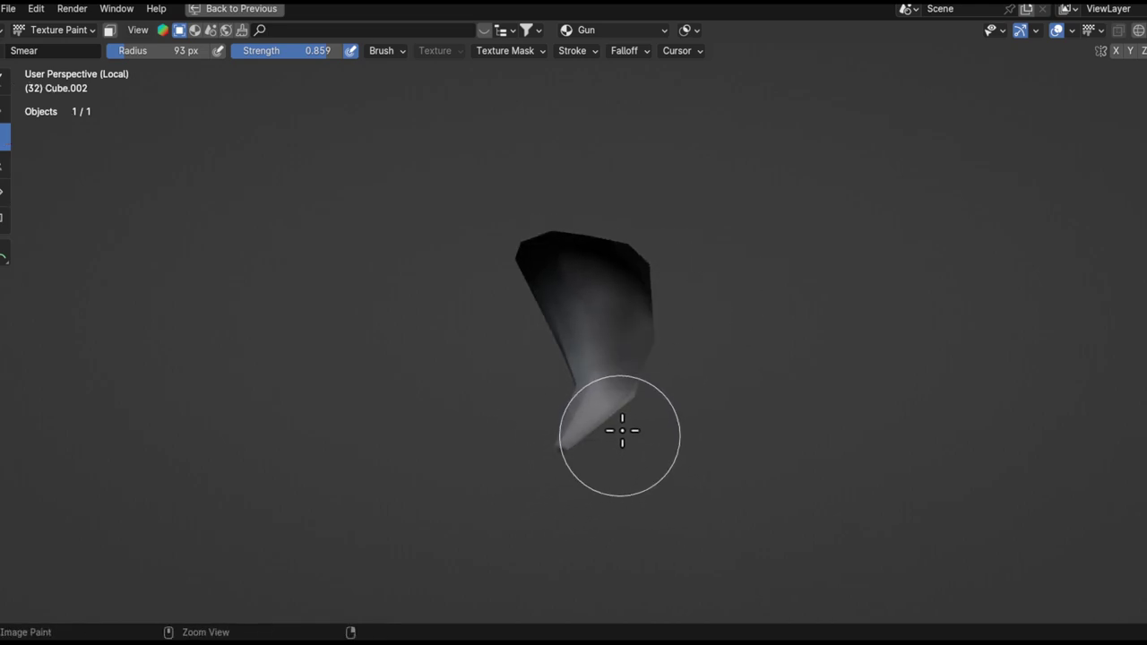
- Leave local view and examine the trigger's shading from several angles and against the whole gun
{"action": "mouse_move", "coordinate": [624, 421]}
{"action": "middle_mouse_down"}
{"action": "mouse_move", "coordinate": [606, 385]}
{"action": "mouse_move", "coordinate": [743, 414]}
{"action": "mouse_move", "coordinate": [707, 373]}
{"action": "mouse_move", "coordinate": [604, 382]}
{"action": "mouse_move", "coordinate": [630, 417]}
{"action": "mouse_move", "coordinate": [532, 370]}
{"action": "mouse_move", "coordinate": [495, 275]}
{"action": "middle_mouse_up"}
{"action": "key", "text": "KP_Divide"}
{"action": "mouse_move", "coordinate": [530, 394]}
{"action": "middle_mouse_down"}
{"action": "mouse_move", "coordinate": [544, 389]}
{"action": "mouse_move", "coordinate": [469, 368]}
{"action": "mouse_move", "coordinate": [600, 438]}
{"action": "mouse_move", "coordinate": [437, 270]}
{"action": "middle_mouse_up"}
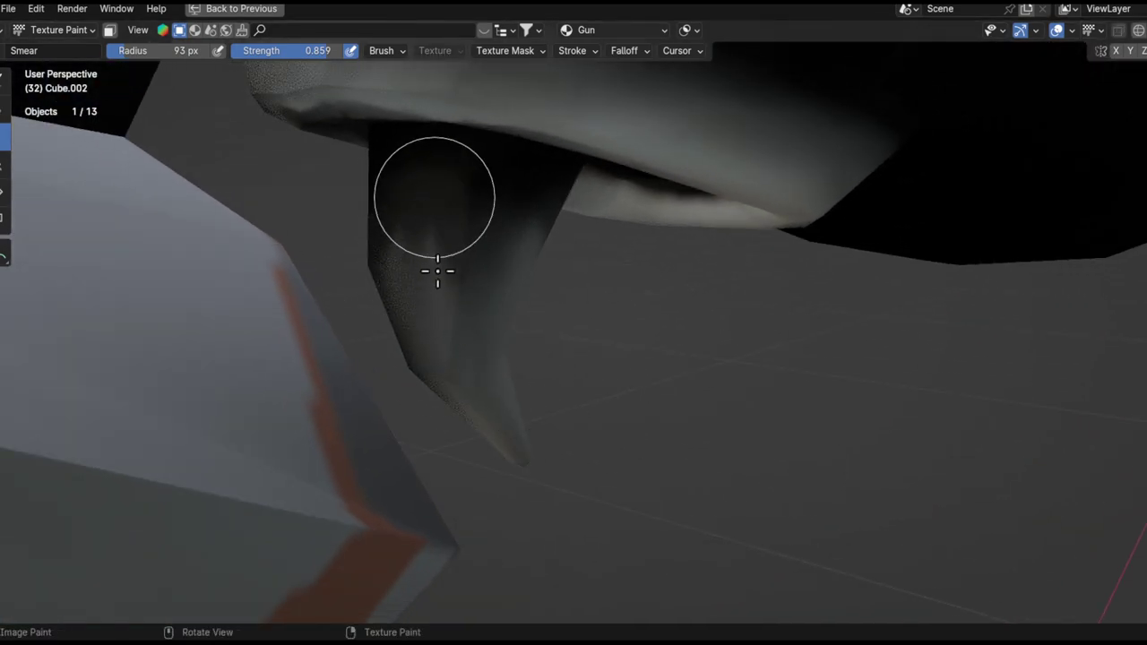
{"action": "middle_click_drag", "start_coordinate": [490, 303], "coordinate": [478, 350]}
{"action": "middle_click_drag", "start_coordinate": [554, 233], "coordinate": [521, 333]}
{"action": "mouse_move", "coordinate": [504, 270]}
{"action": "middle_mouse_down"}
{"action": "mouse_move", "coordinate": [500, 319]}
{"action": "mouse_move", "coordinate": [456, 212]}
{"action": "middle_mouse_up"}
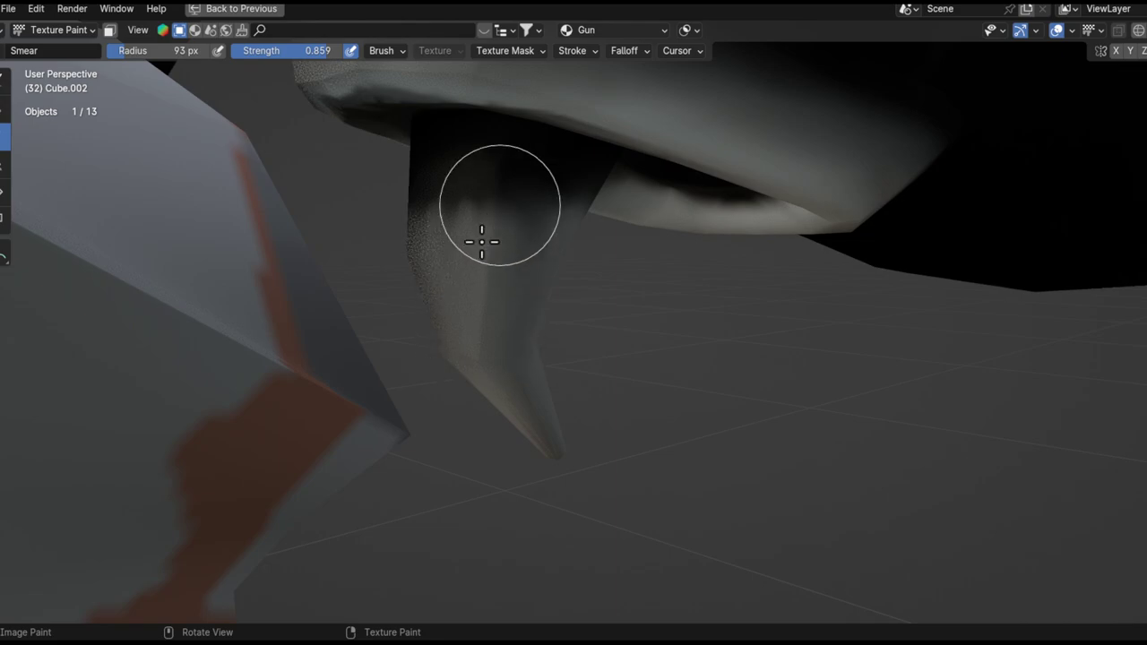
{"action": "middle_click_drag", "start_coordinate": [538, 338], "coordinate": [586, 256]}
{"action": "middle_click_drag", "start_coordinate": [523, 342], "coordinate": [483, 291]}
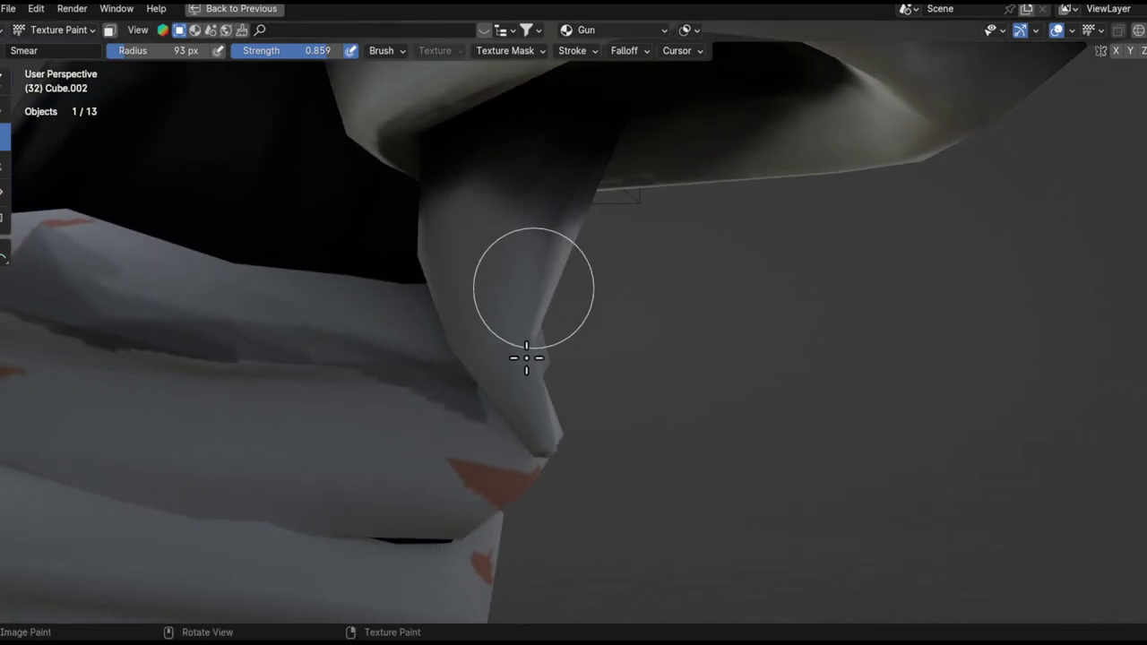
{"action": "left_click_drag", "start_coordinate": [537, 343], "coordinate": [450, 266], "text": "alt"}
{"action": "left_click_drag", "start_coordinate": [540, 234], "coordinate": [519, 529], "text": "ctrl+alt"}
{"action": "left_click_drag", "start_coordinate": [535, 259], "coordinate": [528, 511], "text": "ctrl+alt"}
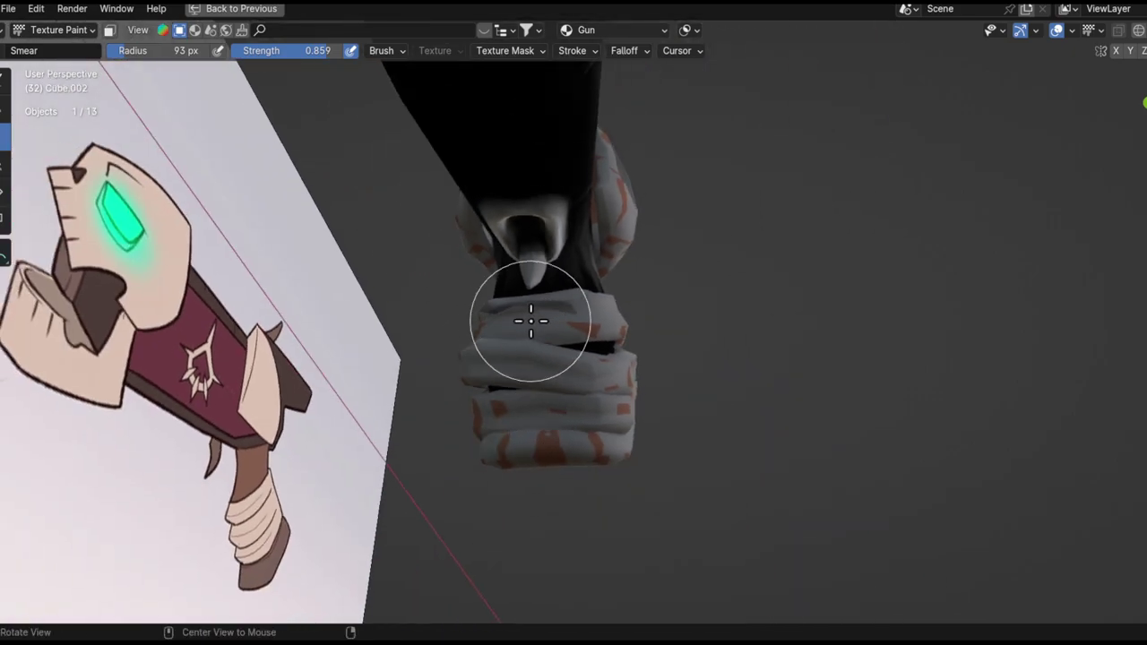
{"action": "left_click_drag", "start_coordinate": [538, 317], "coordinate": [425, 354], "text": "alt"}
{"action": "scroll", "coordinate": [570, 291], "scroll_direction": "down", "scroll_amount": 3}
{"action": "middle_click_drag", "start_coordinate": [556, 304], "coordinate": [557, 291]}
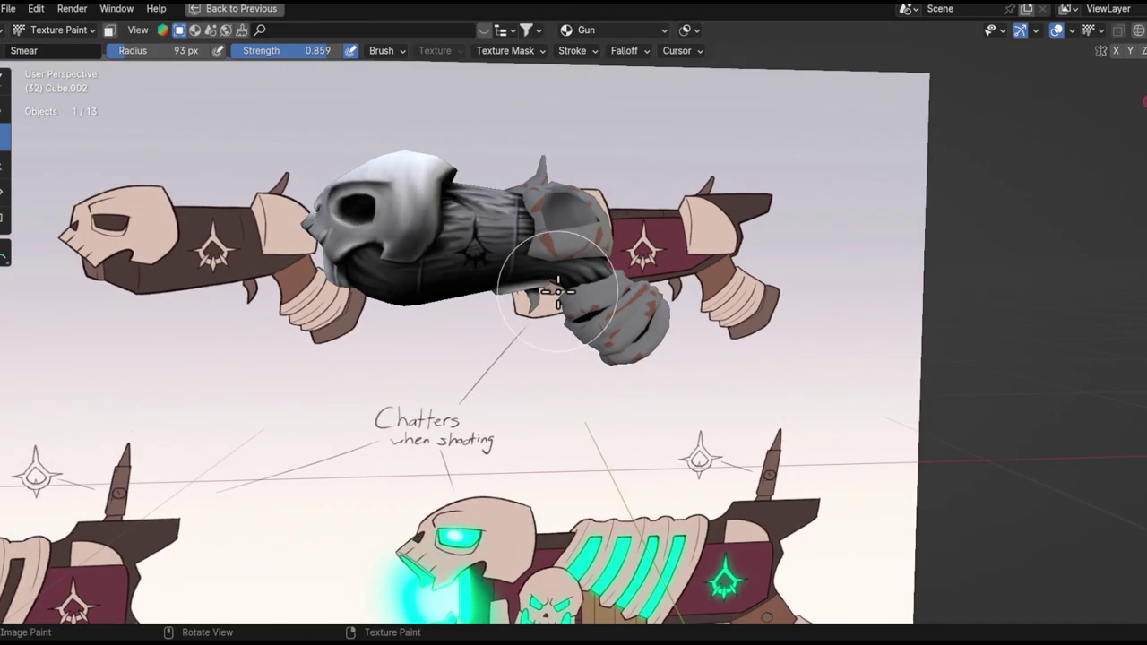
- Try painting a white highlight down the trigger's lower ridge with a 25 px Draw brush at full strength
{"action": "left_click_drag", "start_coordinate": [557, 291], "coordinate": [525, 240], "text": "ctrl+alt"}
{"action": "left_click_drag", "start_coordinate": [527, 341], "coordinate": [535, 224], "text": "alt"}
{"action": "left_click_drag", "start_coordinate": [486, 314], "coordinate": [371, 232], "text": "alt"}
{"action": "left_click_drag", "start_coordinate": [426, 358], "coordinate": [504, 401], "text": "ctrl+alt"}
{"action": "left_click_drag", "start_coordinate": [410, 412], "coordinate": [482, 269], "text": "alt+shift"}
{"action": "left_click_drag", "start_coordinate": [457, 371], "coordinate": [403, 260], "text": "alt"}
{"action": "scroll", "coordinate": [518, 384], "scroll_direction": "up", "scroll_amount": 2}
{"action": "middle_click_drag", "start_coordinate": [512, 382], "coordinate": [549, 336]}
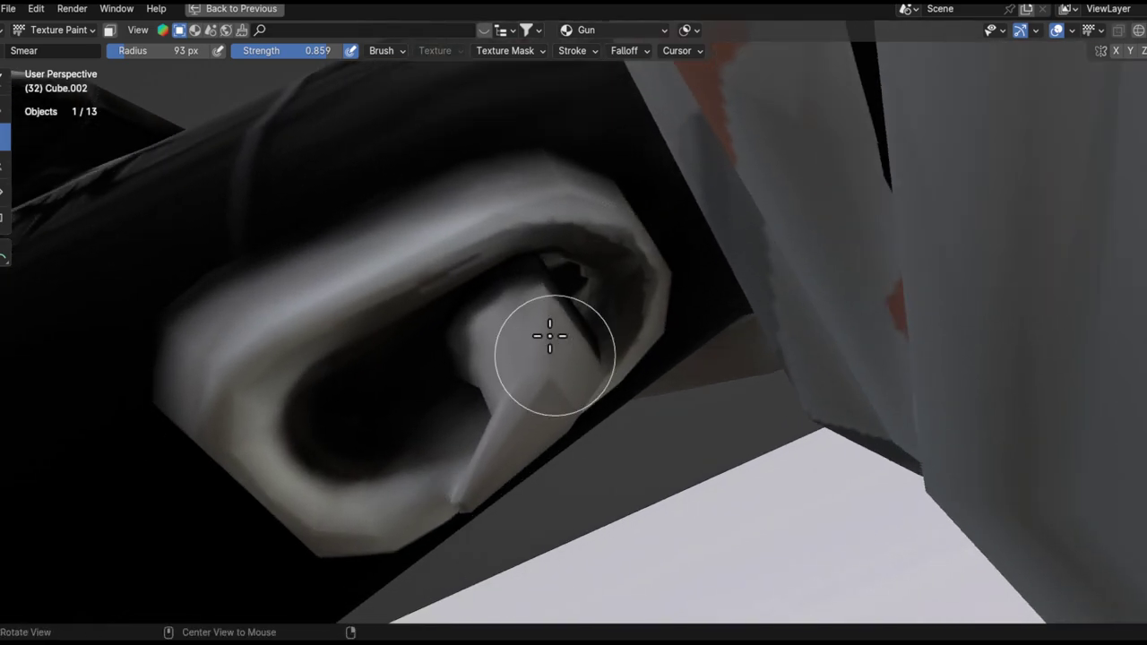
{"action": "left_click", "coordinate": [2, 84]}
{"action": "key", "text": "f"}
{"action": "left_click", "coordinate": [458, 373]}
{"action": "left_click_drag", "start_coordinate": [491, 367], "coordinate": [526, 287], "text": "alt"}
{"action": "left_click_drag", "start_coordinate": [524, 359], "coordinate": [480, 394], "text": "alt"}
{"action": "middle_click_drag", "start_coordinate": [564, 281], "coordinate": [519, 361]}
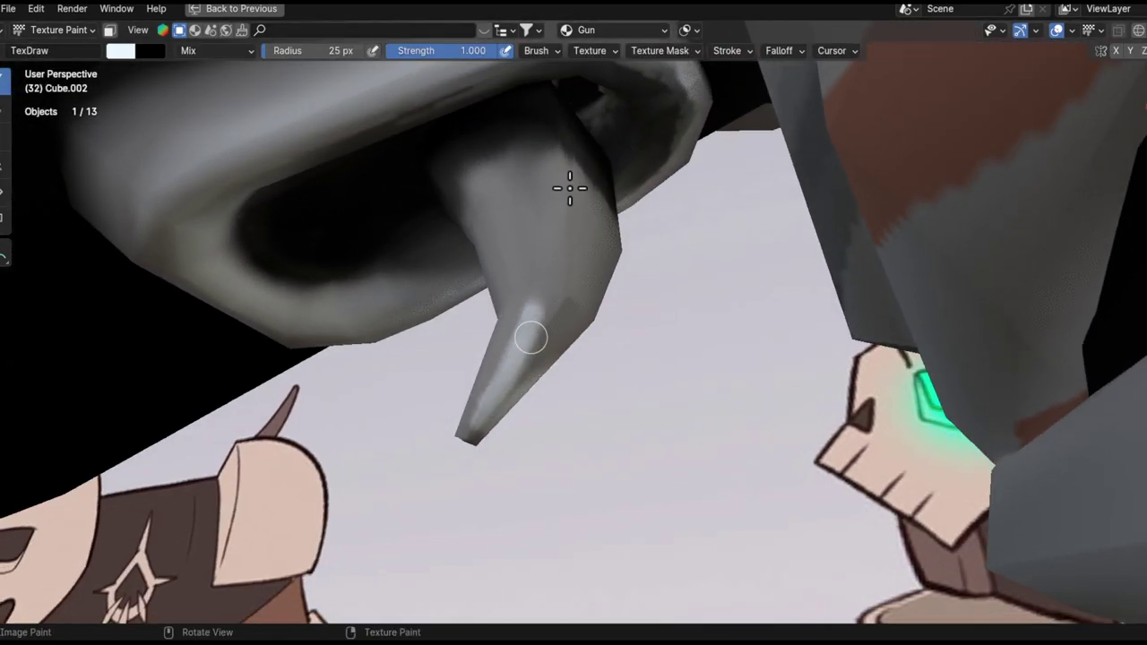
- Set the Draw brush to a 13 px radius and 0.161 strength for painting faint trigger highlights
{"action": "key", "text": "shift+f"}
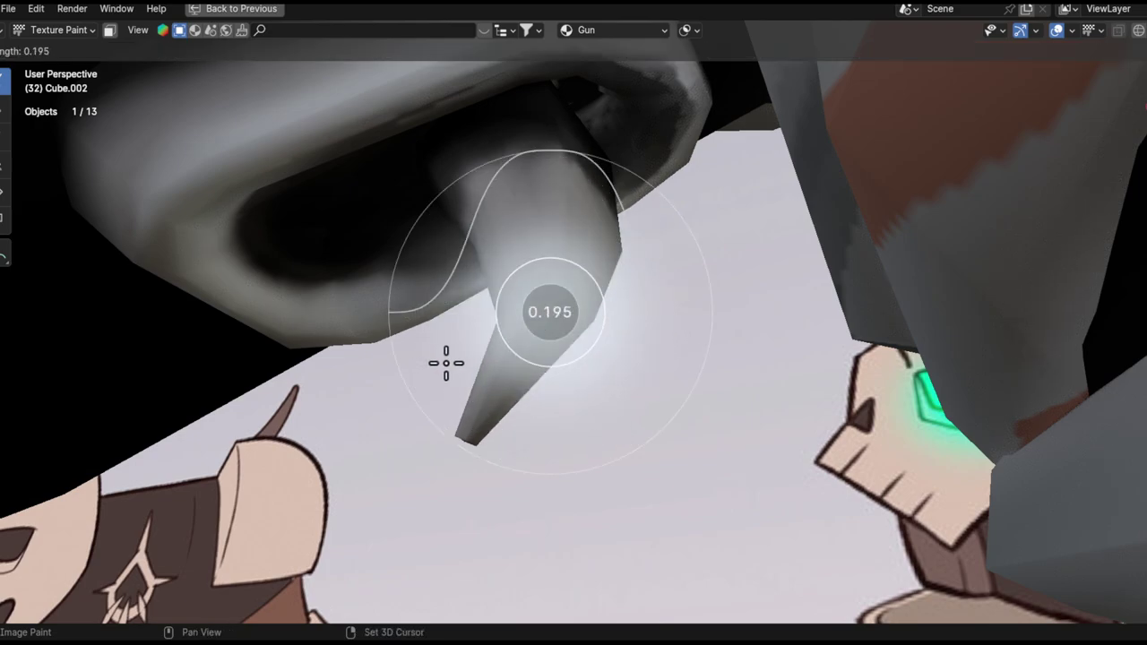
{"action": "left_click", "coordinate": [442, 363]}
{"action": "key", "text": "shift+f"}
{"action": "left_click", "coordinate": [442, 388]}
{"action": "key", "text": "f"}
{"action": "left_click", "coordinate": [457, 407]}
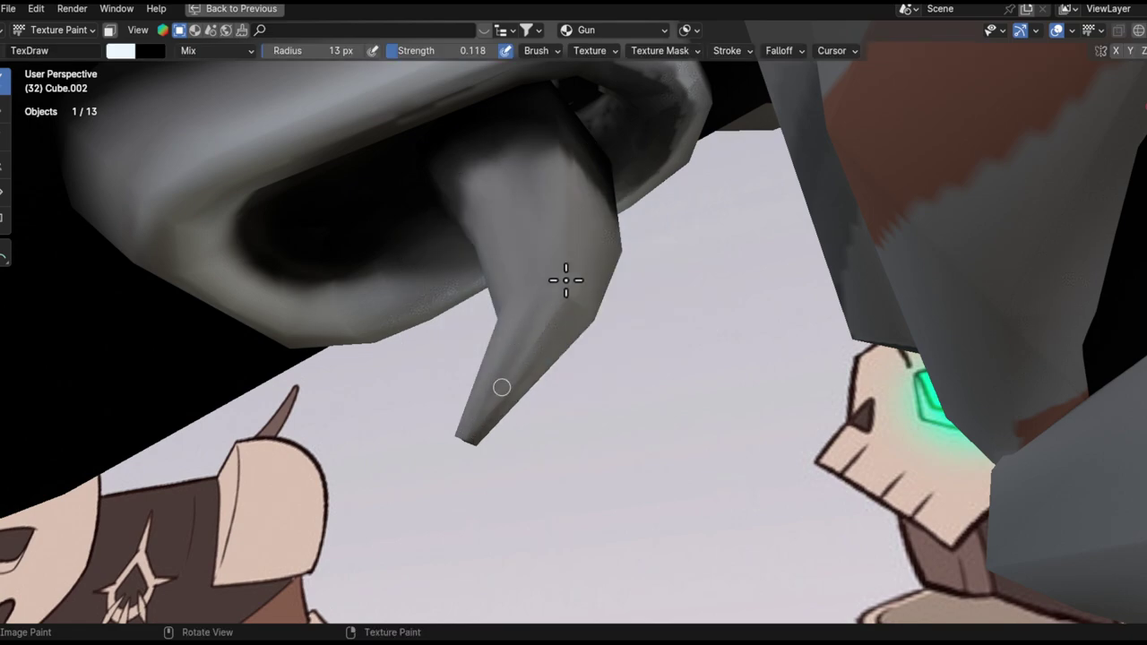
{"action": "key", "text": "shift+f"}
{"action": "left_click", "coordinate": [525, 354]}
- Paint soft white highlights along the trigger's side ridges and down its centre to the tip
{"action": "middle_click_drag", "start_coordinate": [561, 300], "coordinate": [494, 399]}
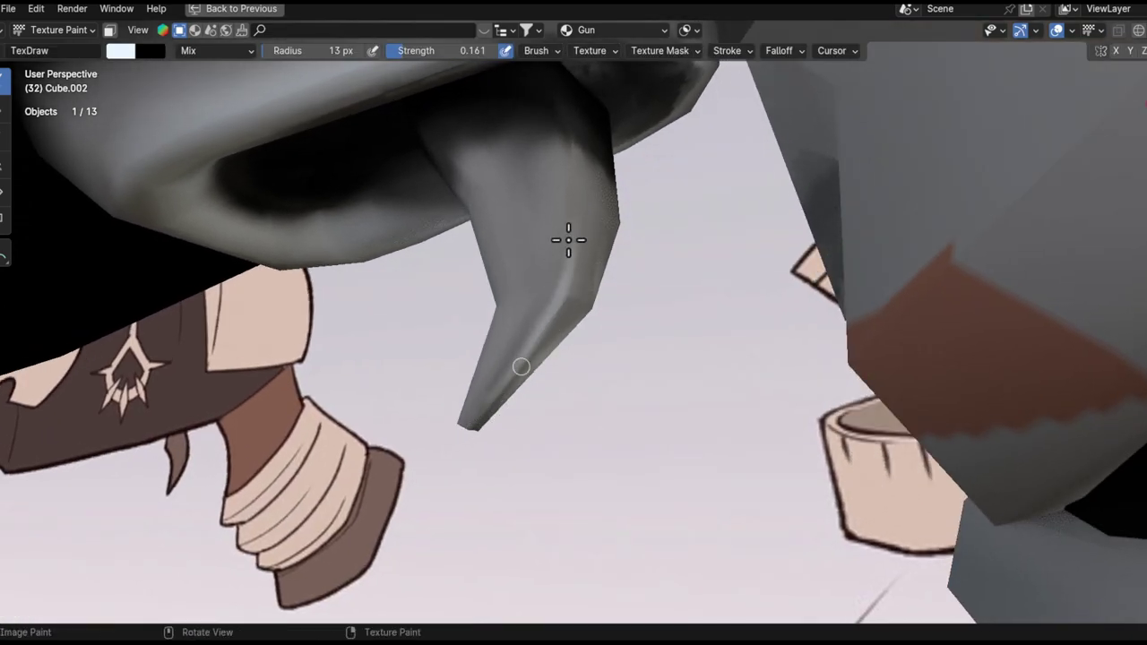
{"action": "left_click_drag", "start_coordinate": [578, 187], "coordinate": [554, 295]}
{"action": "middle_click_drag", "start_coordinate": [554, 296], "coordinate": [520, 290]}
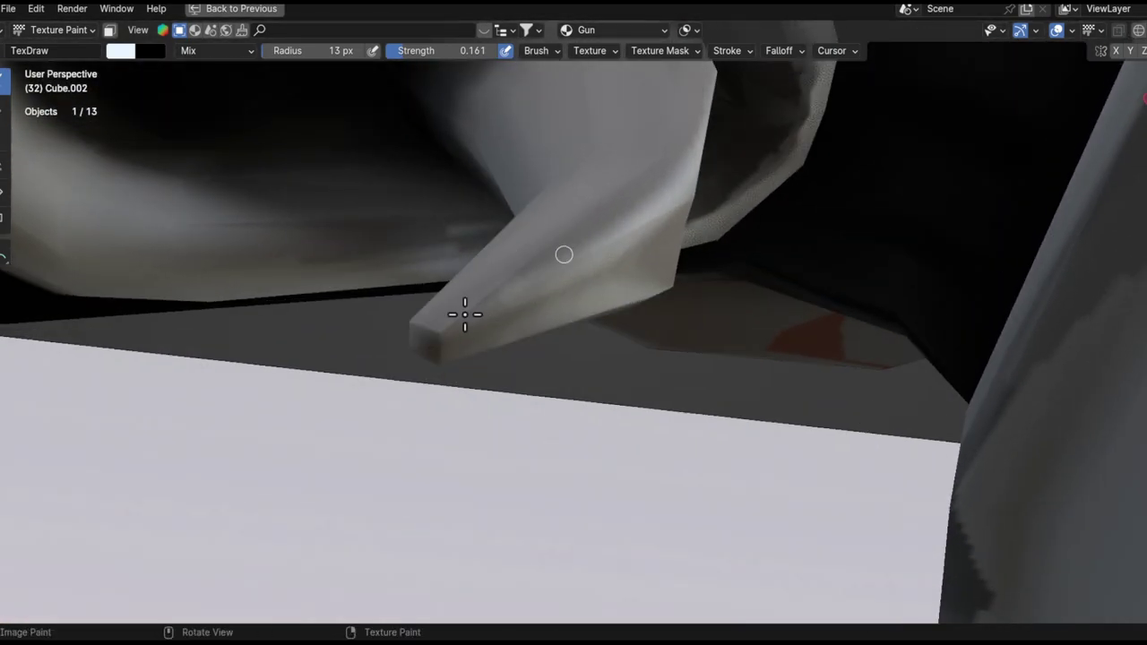
{"action": "left_click_drag", "start_coordinate": [427, 330], "coordinate": [551, 459], "text": "ctrl+alt"}
{"action": "middle_click_drag", "start_coordinate": [606, 235], "coordinate": [478, 293]}
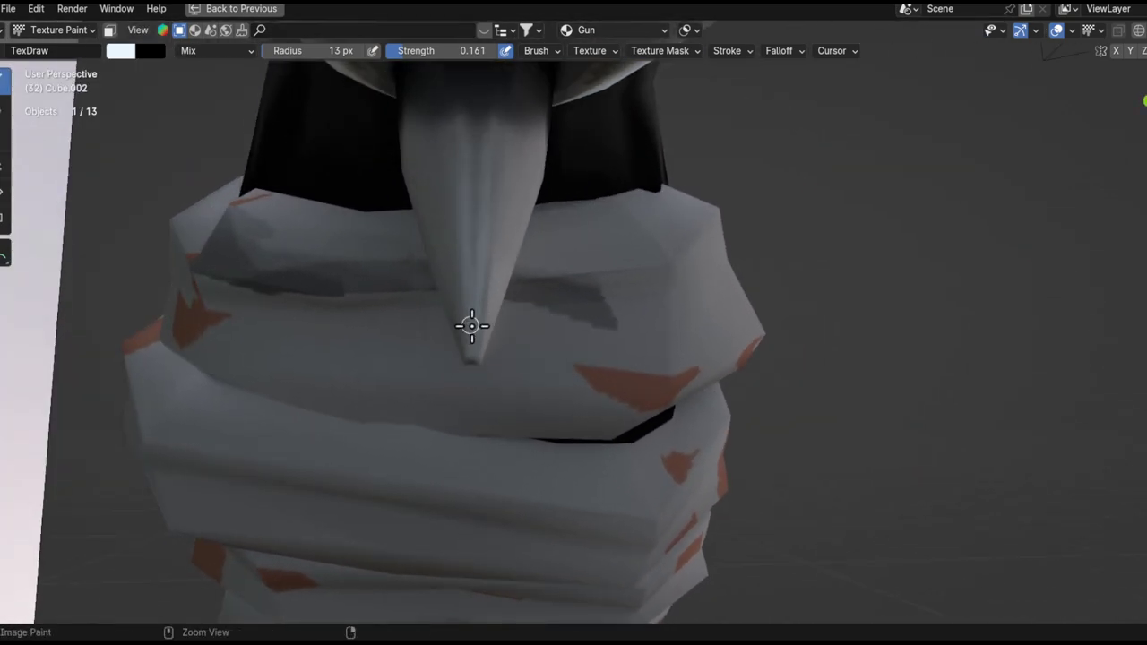
{"action": "middle_click_drag", "start_coordinate": [477, 294], "coordinate": [482, 226]}
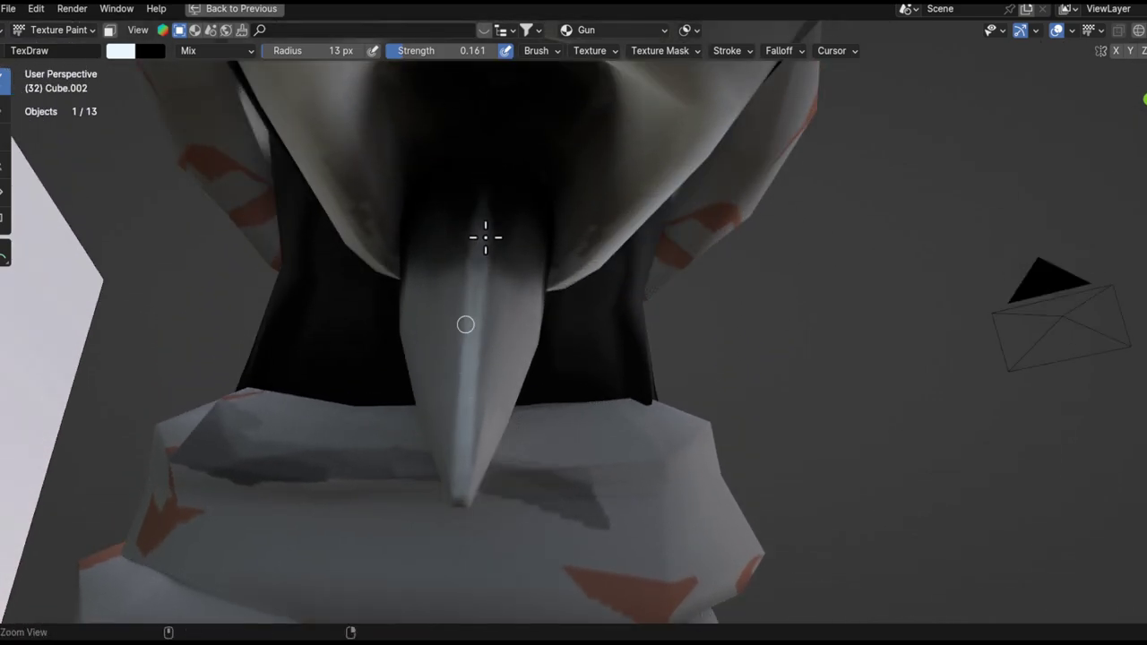
{"action": "left_click_drag", "start_coordinate": [484, 239], "coordinate": [481, 301], "text": "ctrl+alt"}
{"action": "left_click_drag", "start_coordinate": [517, 257], "coordinate": [422, 335], "text": "alt"}
{"action": "middle_click_drag", "start_coordinate": [421, 335], "coordinate": [521, 226]}
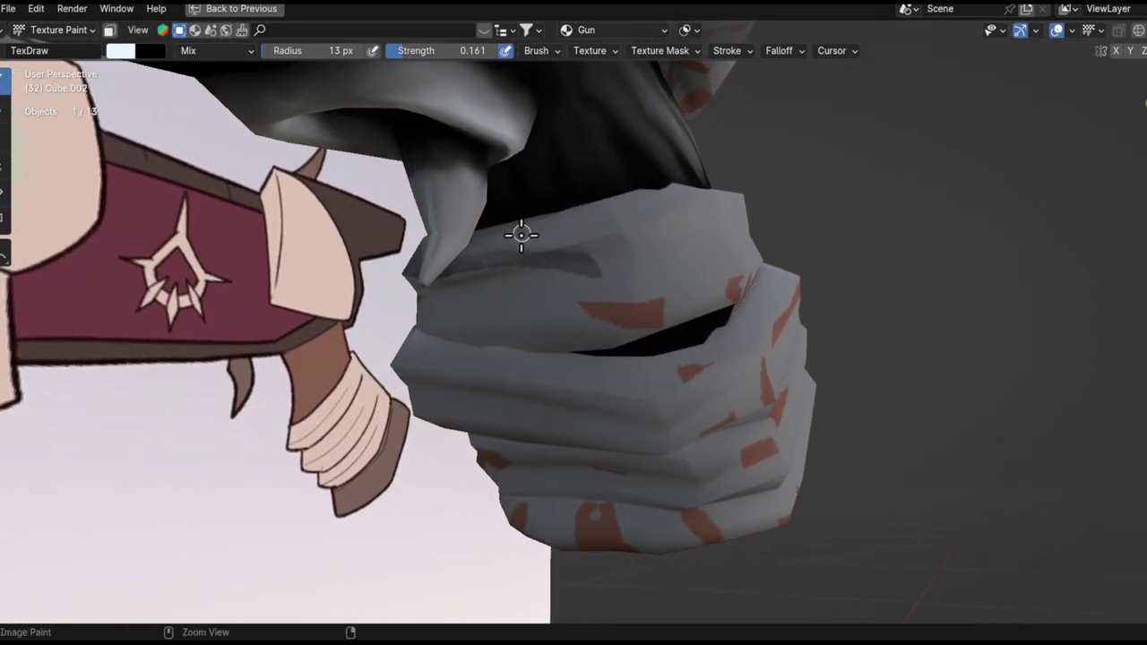
- Switch texture painting from the trigger to the bone plate at the rear of the gun, with the Draw brush active
{"action": "left_click_drag", "start_coordinate": [492, 249], "coordinate": [399, 345], "text": "ctrl+alt"}
{"action": "left_click_drag", "start_coordinate": [521, 183], "coordinate": [528, 262], "text": "alt+shift"}
{"action": "middle_click_drag", "start_coordinate": [529, 261], "coordinate": [618, 365]}
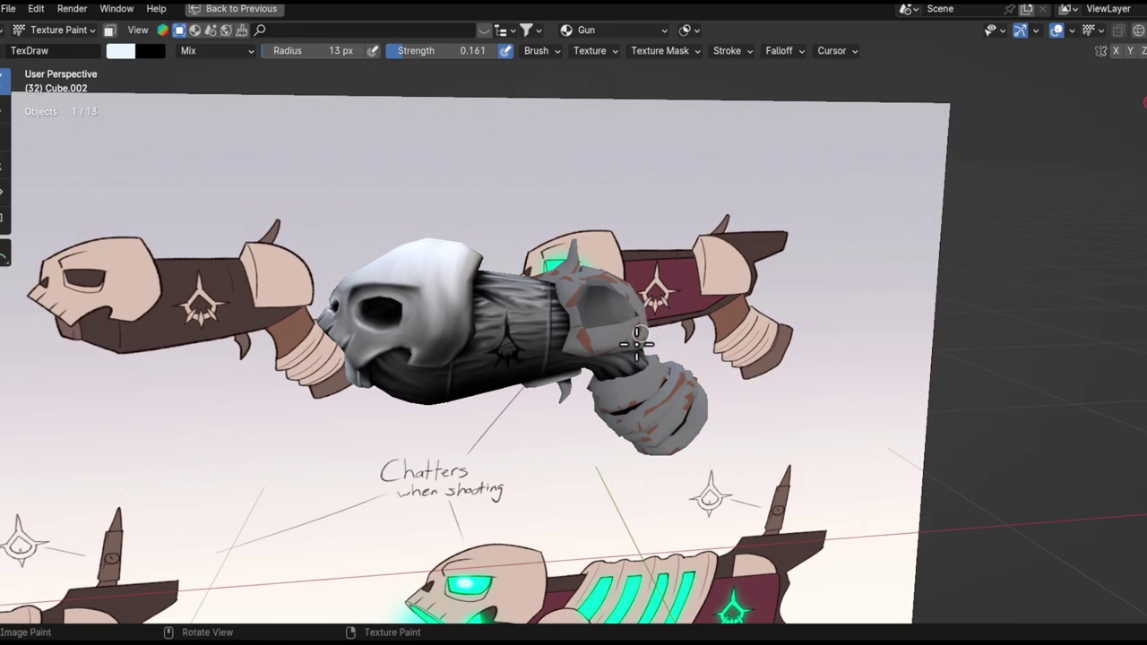
{"action": "key", "text": "alt+q"}
{"action": "mouse_move", "coordinate": [620, 362]}
{"action": "left_mouse_down", "text": "ctrl+alt"}
{"action": "mouse_move", "coordinate": [636, 332]}
{"action": "mouse_move", "coordinate": [600, 261]}
{"action": "mouse_move", "coordinate": [683, 284]}
{"action": "left_mouse_up", "text": "ctrl+alt"}
{"action": "mouse_move", "coordinate": [683, 283]}
{"action": "middle_mouse_down"}
{"action": "mouse_move", "coordinate": [568, 361]}
{"action": "mouse_move", "coordinate": [484, 456]}
{"action": "middle_mouse_up"}
{"action": "left_click", "coordinate": [6, 174]}
{"action": "left_click", "coordinate": [6, 191]}
{"action": "mouse_move", "coordinate": [599, 297]}
{"action": "middle_mouse_down"}
{"action": "mouse_move", "coordinate": [476, 358]}
{"action": "mouse_move", "coordinate": [266, 234]}
{"action": "middle_mouse_up"}
{"action": "left_click", "coordinate": [5, 84]}
{"action": "middle_click_drag", "start_coordinate": [476, 302], "coordinate": [500, 296]}
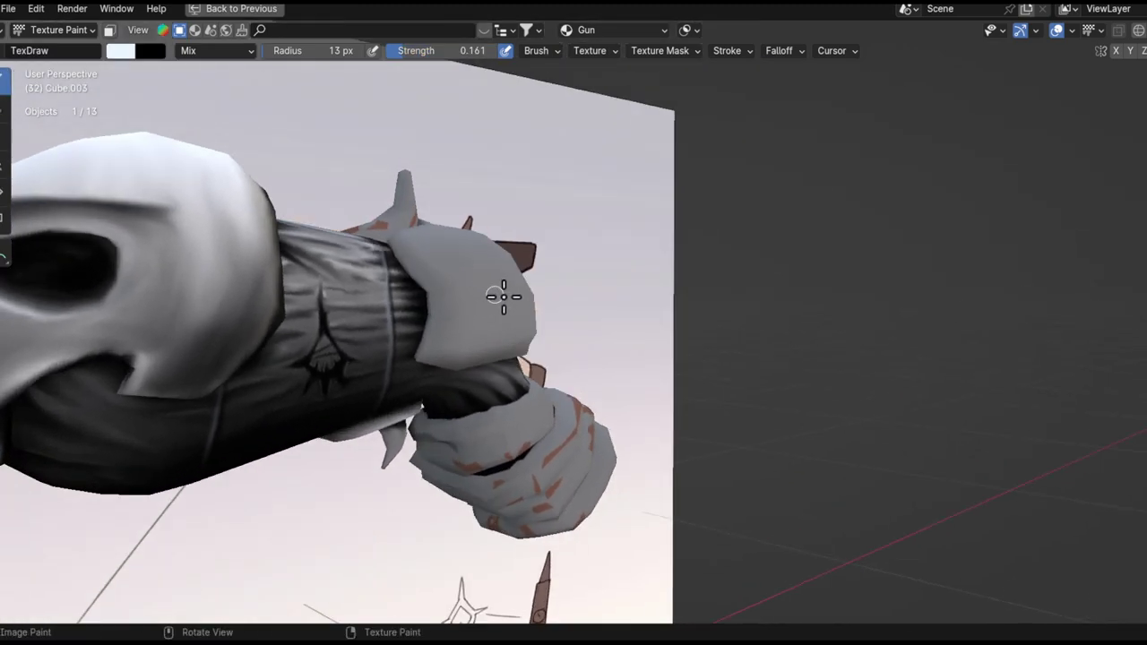
- Hide the reference drawing in Object Mode and return to texture painting the rear bone plate
{"action": "middle_click_drag", "start_coordinate": [483, 380], "coordinate": [761, 410]}
{"action": "mouse_move", "coordinate": [539, 393]}
{"action": "middle_mouse_down"}
{"action": "mouse_move", "coordinate": [481, 331]}
{"action": "mouse_move", "coordinate": [567, 294]}
{"action": "middle_mouse_up"}
{"action": "key", "text": "ctrl+Tab"}
{"action": "mouse_move", "coordinate": [363, 302]}
{"action": "middle_mouse_down", "text": "ctrl"}
{"action": "mouse_move", "coordinate": [489, 490]}
{"action": "mouse_move", "coordinate": [506, 537]}
{"action": "middle_mouse_up", "text": "ctrl"}
{"action": "left_click", "coordinate": [549, 418]}
{"action": "key", "text": "h"}
{"action": "left_click", "coordinate": [568, 263]}
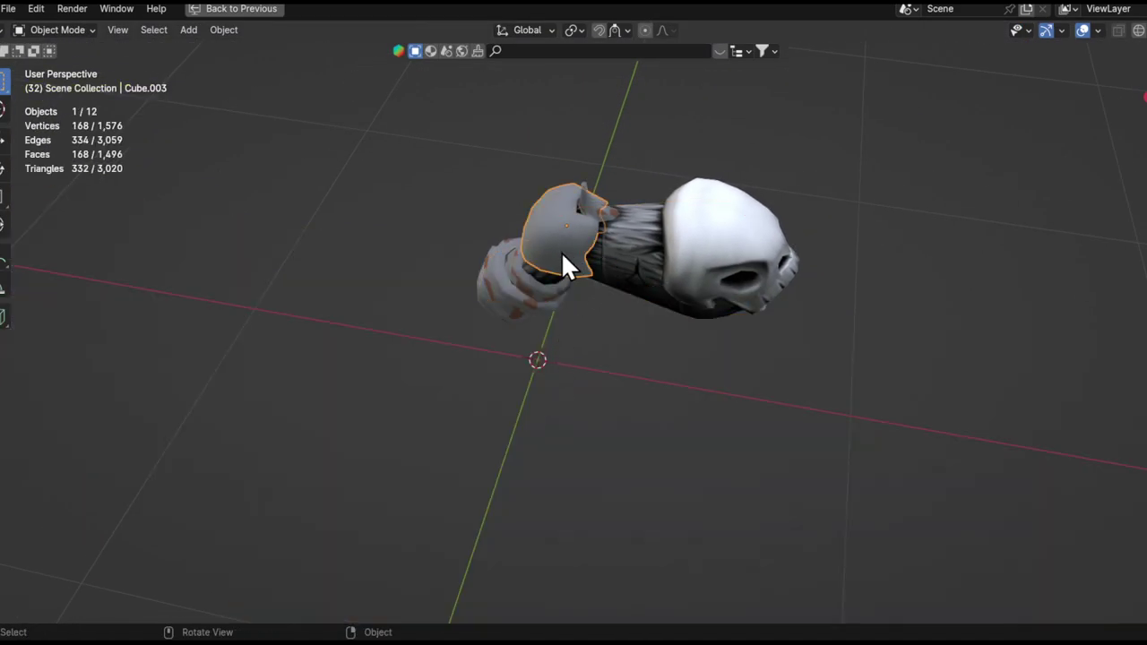
{"action": "key", "text": "ctrl+Tab"}
- Recalculate the rear plate's normals to face outside in Edit Mode and return to texture painting
{"action": "scroll", "coordinate": [570, 234], "scroll_direction": "up", "scroll_amount": 2}
{"action": "middle_click_drag", "start_coordinate": [569, 234], "coordinate": [548, 309], "text": "shift"}
{"action": "middle_click_drag", "start_coordinate": [549, 309], "coordinate": [548, 228]}
{"action": "middle_click_drag", "start_coordinate": [538, 361], "coordinate": [576, 233], "text": "shift"}
{"action": "mouse_move", "coordinate": [550, 114]}
{"action": "middle_mouse_down"}
{"action": "mouse_move", "coordinate": [568, 220]}
{"action": "mouse_move", "coordinate": [596, 219]}
{"action": "middle_mouse_up"}
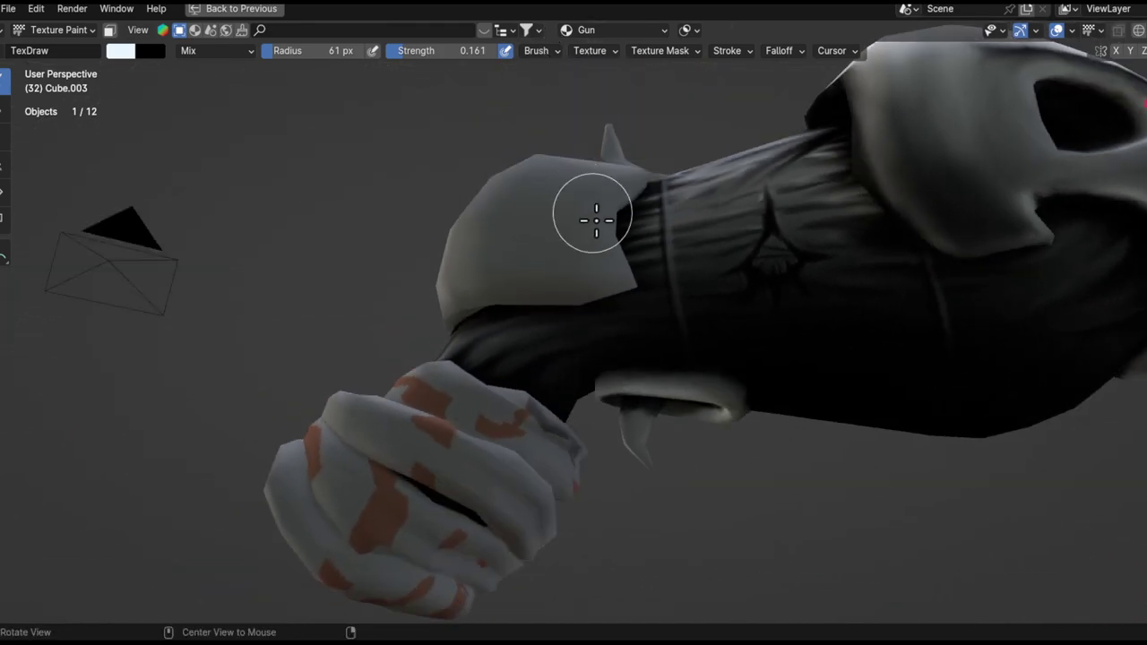
{"action": "key", "text": "Tab"}
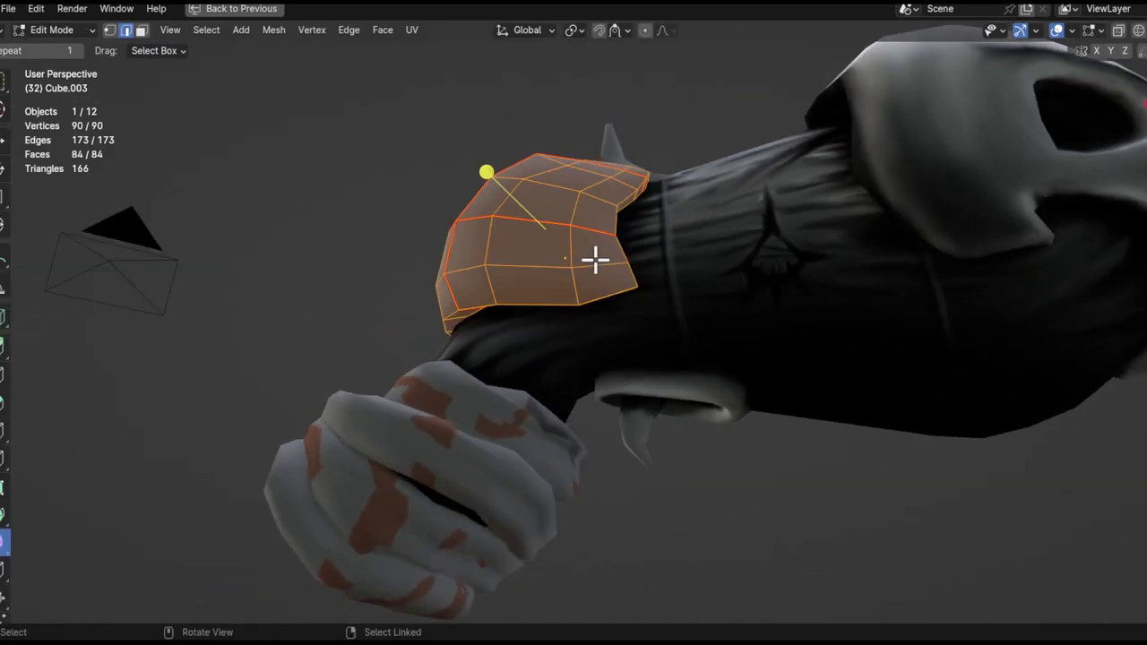
{"action": "key", "text": "shift+n"}
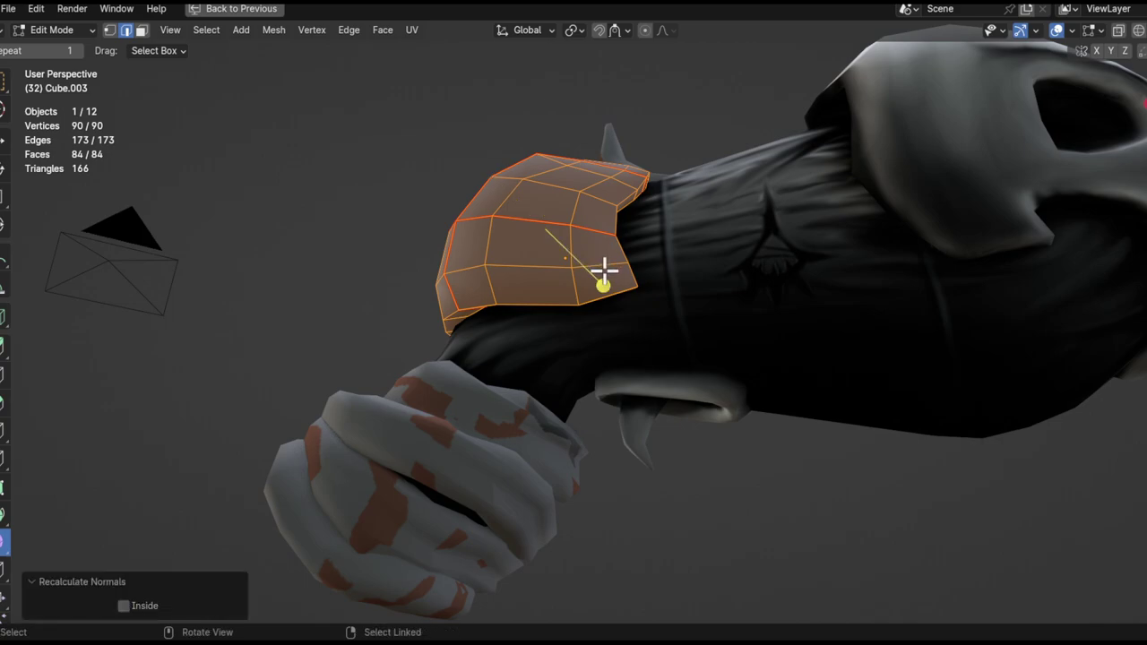
{"action": "key", "text": "Tab"}
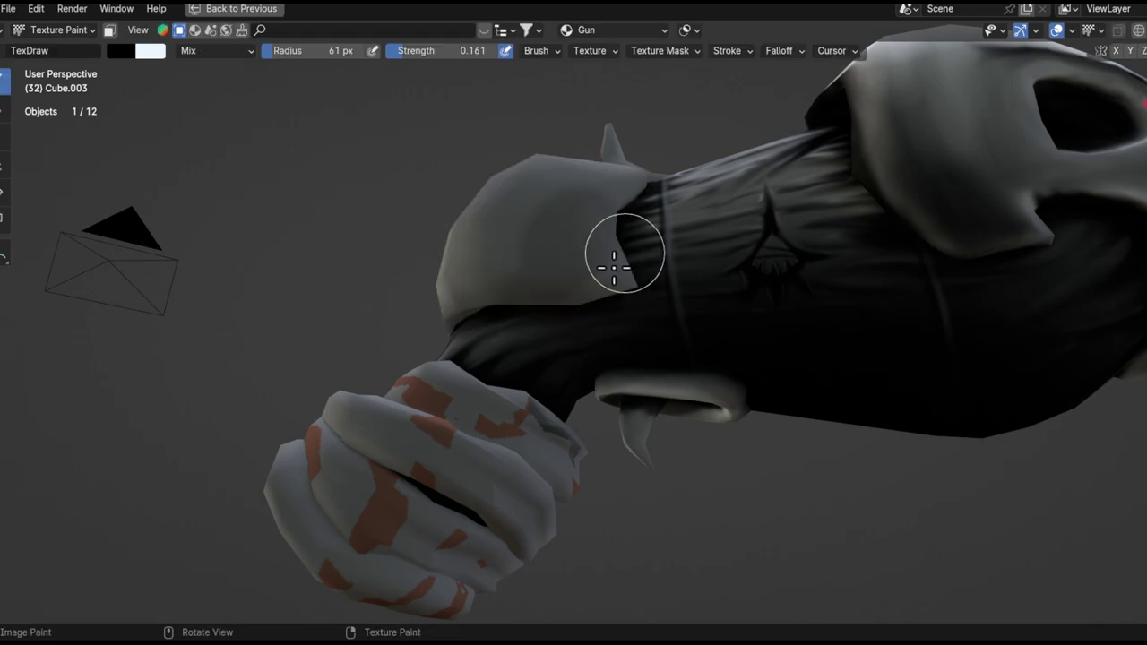
- Try painting black shading along the rear plate's edge with an adjusted Draw brush strength
{"action": "left_click_drag", "start_coordinate": [598, 198], "coordinate": [561, 230]}
{"action": "key", "text": "ctrl+z"}
{"action": "key", "text": "ctrl+z"}
{"action": "key", "text": "shift+f"}
{"action": "left_click", "coordinate": [466, 242]}
{"action": "mouse_move", "coordinate": [484, 233]}
{"action": "left_mouse_down"}
{"action": "mouse_move", "coordinate": [550, 215]}
{"action": "mouse_move", "coordinate": [530, 217]}
{"action": "left_mouse_up"}
{"action": "left_click_drag", "start_coordinate": [530, 217], "coordinate": [649, 276], "text": "alt"}
{"action": "left_click_drag", "start_coordinate": [466, 170], "coordinate": [421, 171]}
{"action": "left_click_drag", "start_coordinate": [324, 165], "coordinate": [322, 184]}
{"action": "left_click_drag", "start_coordinate": [512, 266], "coordinate": [548, 305], "text": "alt"}
{"action": "key", "text": "ctrl+z"}
{"action": "key", "text": "ctrl+z"}
{"action": "key", "text": "ctrl+z"}
- Resize the Draw brush and isolate the rear plate in local view
{"action": "mouse_move", "coordinate": [573, 256]}
{"action": "left_mouse_down", "text": "alt"}
{"action": "mouse_move", "coordinate": [576, 155]}
{"action": "mouse_move", "coordinate": [573, 268]}
{"action": "left_mouse_up", "text": "alt"}
{"action": "mouse_move", "coordinate": [574, 269]}
{"action": "left_mouse_down", "text": "alt"}
{"action": "mouse_move", "coordinate": [546, 238]}
{"action": "mouse_move", "coordinate": [573, 260]}
{"action": "left_mouse_up", "text": "alt"}
{"action": "key", "text": "f"}
{"action": "left_click_drag", "start_coordinate": [637, 337], "coordinate": [666, 300], "text": "alt"}
{"action": "left_click", "coordinate": [659, 328]}
{"action": "middle_click_drag", "start_coordinate": [666, 298], "coordinate": [637, 305]}
{"action": "left_click_drag", "start_coordinate": [655, 228], "coordinate": [666, 333], "text": "alt"}
{"action": "left_click_drag", "start_coordinate": [666, 460], "coordinate": [665, 484], "text": "ctrl+alt"}
{"action": "left_click_drag", "start_coordinate": [663, 448], "coordinate": [659, 297], "text": "alt+shift"}
{"action": "mouse_move", "coordinate": [658, 296]}
{"action": "middle_mouse_down"}
{"action": "mouse_move", "coordinate": [625, 293]}
{"action": "mouse_move", "coordinate": [546, 167]}
{"action": "mouse_move", "coordinate": [529, 174]}
{"action": "mouse_move", "coordinate": [580, 207]}
{"action": "middle_mouse_up"}
{"action": "key", "text": "KP_Divide"}
{"action": "left_click_drag", "start_coordinate": [580, 207], "coordinate": [606, 288], "text": "alt+shift"}
- Paint the rear plate's inside and lower edge black with a 111 px Draw brush
{"action": "key", "text": "f"}
{"action": "left_click", "coordinate": [629, 323]}
{"action": "left_click", "coordinate": [600, 320]}
{"action": "mouse_move", "coordinate": [618, 339]}
{"action": "left_mouse_down", "text": "ctrl+alt"}
{"action": "mouse_move", "coordinate": [589, 240]}
{"action": "mouse_move", "coordinate": [505, 203]}
{"action": "mouse_move", "coordinate": [458, 153]}
{"action": "mouse_move", "coordinate": [370, 169]}
{"action": "mouse_move", "coordinate": [361, 320]}
{"action": "mouse_move", "coordinate": [512, 302]}
{"action": "mouse_move", "coordinate": [481, 404]}
{"action": "mouse_move", "coordinate": [652, 359]}
{"action": "left_mouse_up", "text": "ctrl+alt"}
{"action": "middle_click_drag", "start_coordinate": [652, 359], "coordinate": [636, 307]}
{"action": "left_click_drag", "start_coordinate": [547, 366], "coordinate": [525, 389], "text": "alt"}
{"action": "mouse_move", "coordinate": [571, 261]}
{"action": "left_mouse_down"}
{"action": "mouse_move", "coordinate": [546, 318]}
{"action": "mouse_move", "coordinate": [681, 476]}
{"action": "mouse_move", "coordinate": [591, 448]}
{"action": "left_mouse_up"}
{"action": "mouse_move", "coordinate": [578, 278]}
{"action": "left_mouse_down", "text": "ctrl+alt"}
{"action": "mouse_move", "coordinate": [573, 341]}
{"action": "mouse_move", "coordinate": [524, 188]}
{"action": "left_mouse_up", "text": "ctrl+alt"}
- Undo the last stroke on the rear plate and set the 111 px Smear brush's strength to 0.161
{"action": "left_click", "coordinate": [3, 139]}
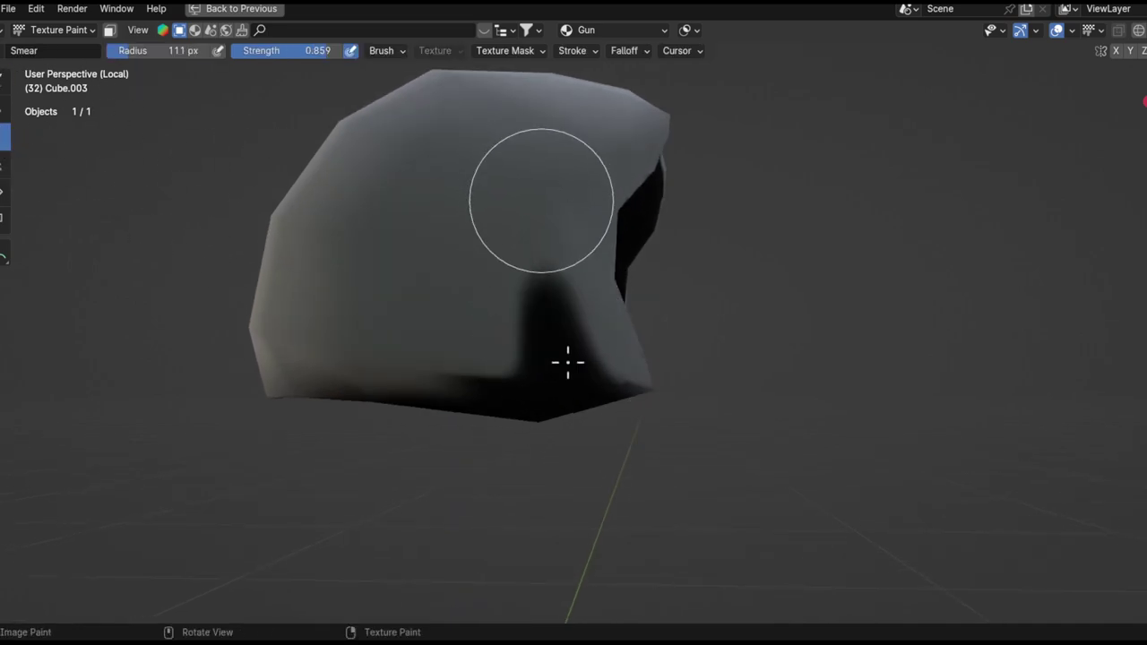
{"action": "key", "text": "ctrl+z"}
{"action": "left_click_drag", "start_coordinate": [571, 326], "coordinate": [585, 269], "text": "alt+shift"}
{"action": "key", "text": "shift+f"}
{"action": "left_click", "coordinate": [479, 269]}
{"action": "key", "text": "shift+f"}
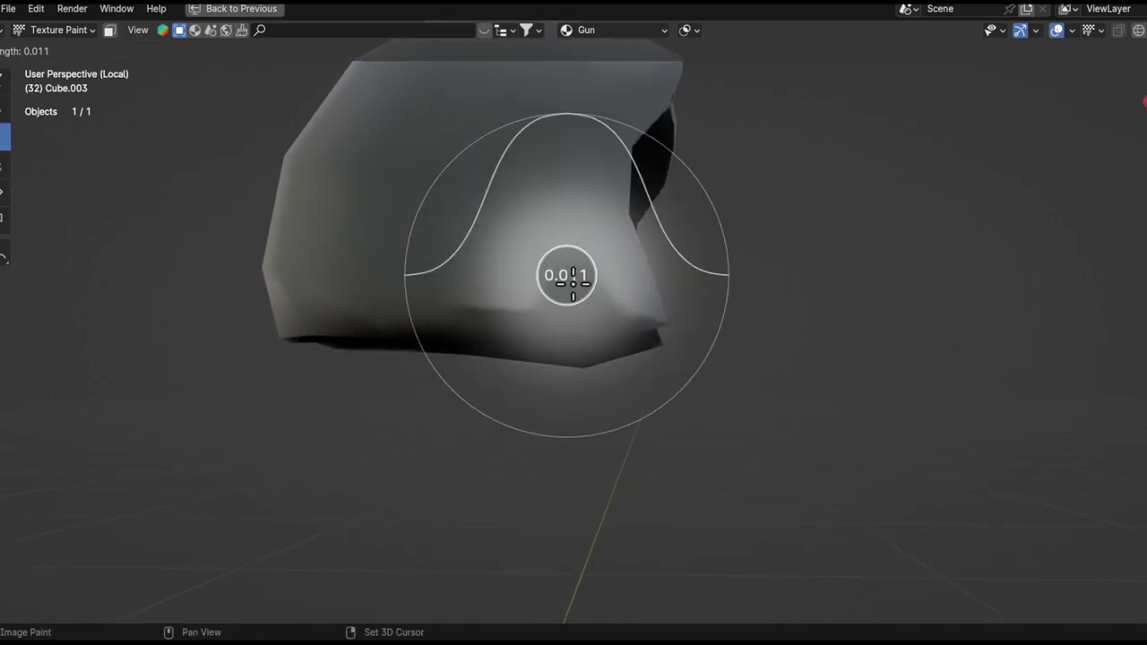
{"action": "left_click", "coordinate": [574, 285]}
{"action": "key", "text": "shift+f"}
{"action": "left_click", "coordinate": [582, 160]}
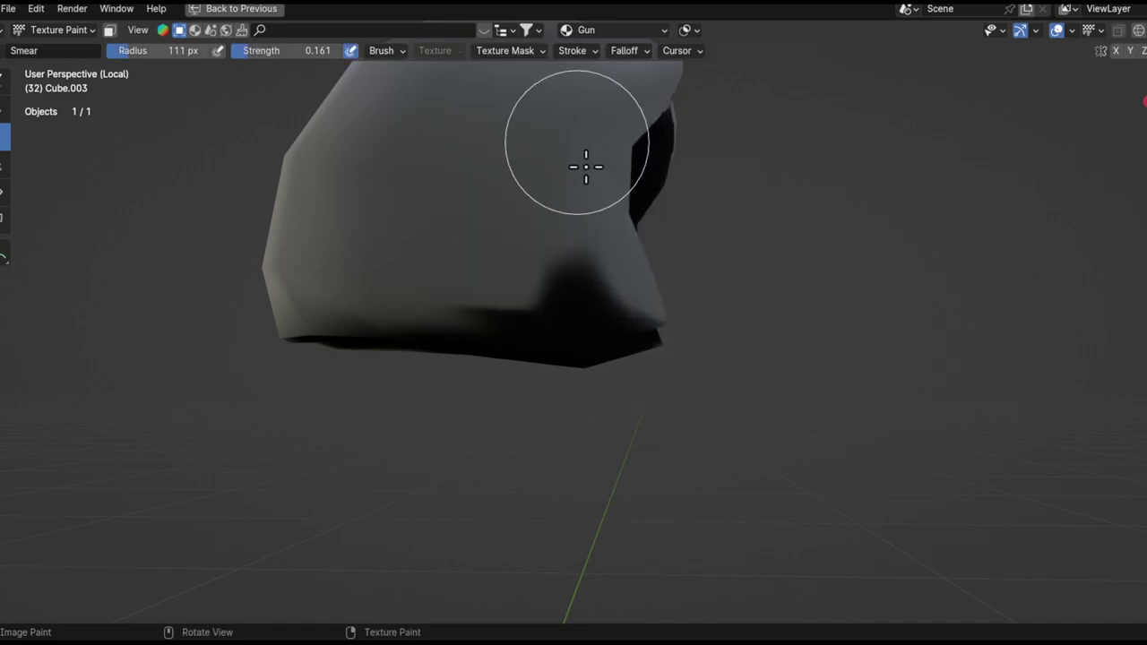
- Smear the black shading up along the rear plate's lower side edge with the 111 px Smear brush at 0.161 strength
{"action": "mouse_move", "coordinate": [548, 351]}
{"action": "left_mouse_down"}
{"action": "mouse_move", "coordinate": [517, 215]}
{"action": "mouse_move", "coordinate": [489, 192]}
{"action": "mouse_move", "coordinate": [448, 259]}
{"action": "mouse_move", "coordinate": [409, 241]}
{"action": "mouse_move", "coordinate": [389, 274]}
{"action": "mouse_move", "coordinate": [374, 200]}
{"action": "left_mouse_up"}
{"action": "middle_click_drag", "start_coordinate": [373, 200], "coordinate": [408, 215]}
{"action": "mouse_move", "coordinate": [408, 215]}
{"action": "left_mouse_down"}
{"action": "mouse_move", "coordinate": [328, 243]}
{"action": "mouse_move", "coordinate": [289, 317]}
{"action": "mouse_move", "coordinate": [224, 216]}
{"action": "mouse_move", "coordinate": [218, 257]}
{"action": "left_mouse_up"}
{"action": "mouse_move", "coordinate": [218, 257]}
{"action": "middle_mouse_down"}
{"action": "mouse_move", "coordinate": [313, 264]}
{"action": "mouse_move", "coordinate": [200, 264]}
{"action": "middle_mouse_up"}
{"action": "left_click_drag", "start_coordinate": [207, 278], "coordinate": [191, 237], "text": "alt"}
{"action": "mouse_move", "coordinate": [194, 308]}
{"action": "left_mouse_down"}
{"action": "mouse_move", "coordinate": [241, 325]}
{"action": "mouse_move", "coordinate": [279, 320]}
{"action": "mouse_move", "coordinate": [305, 279]}
{"action": "left_mouse_up"}
{"action": "left_click_drag", "start_coordinate": [305, 279], "coordinate": [299, 279], "text": "alt"}
{"action": "middle_click_drag", "start_coordinate": [299, 278], "coordinate": [241, 383]}
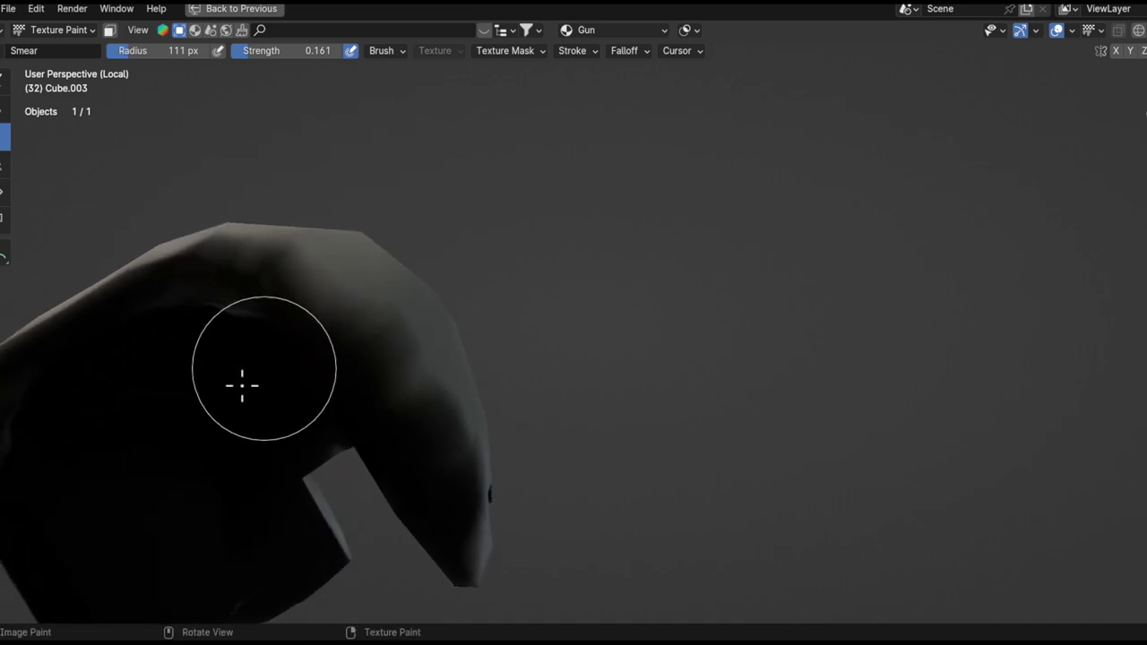
- Smear the dark shading along the rear plate's underside and the lower front corner beside the opening
{"action": "mouse_move", "coordinate": [299, 328]}
{"action": "middle_mouse_down"}
{"action": "mouse_move", "coordinate": [333, 323]}
{"action": "mouse_move", "coordinate": [439, 402]}
{"action": "mouse_move", "coordinate": [532, 417]}
{"action": "middle_mouse_up"}
{"action": "mouse_move", "coordinate": [471, 358]}
{"action": "middle_mouse_down"}
{"action": "mouse_move", "coordinate": [543, 379]}
{"action": "mouse_move", "coordinate": [525, 230]}
{"action": "middle_mouse_up"}
{"action": "mouse_move", "coordinate": [471, 282]}
{"action": "left_mouse_down"}
{"action": "mouse_move", "coordinate": [430, 199]}
{"action": "mouse_move", "coordinate": [397, 167]}
{"action": "mouse_move", "coordinate": [469, 276]}
{"action": "mouse_move", "coordinate": [536, 210]}
{"action": "mouse_move", "coordinate": [586, 299]}
{"action": "mouse_move", "coordinate": [502, 307]}
{"action": "mouse_move", "coordinate": [453, 184]}
{"action": "mouse_move", "coordinate": [488, 295]}
{"action": "left_mouse_up"}
{"action": "mouse_move", "coordinate": [488, 296]}
{"action": "middle_mouse_down"}
{"action": "mouse_move", "coordinate": [629, 253]}
{"action": "mouse_move", "coordinate": [606, 209]}
{"action": "mouse_move", "coordinate": [381, 313]}
{"action": "middle_mouse_up"}
{"action": "mouse_move", "coordinate": [592, 242]}
{"action": "left_mouse_down", "text": "alt"}
{"action": "mouse_move", "coordinate": [717, 223]}
{"action": "mouse_move", "coordinate": [495, 280]}
{"action": "left_mouse_up", "text": "alt"}
{"action": "left_click_drag", "start_coordinate": [690, 290], "coordinate": [645, 290], "text": "alt"}
{"action": "mouse_move", "coordinate": [735, 260]}
{"action": "middle_mouse_down"}
{"action": "mouse_move", "coordinate": [597, 320]}
{"action": "mouse_move", "coordinate": [658, 312]}
{"action": "middle_mouse_up"}
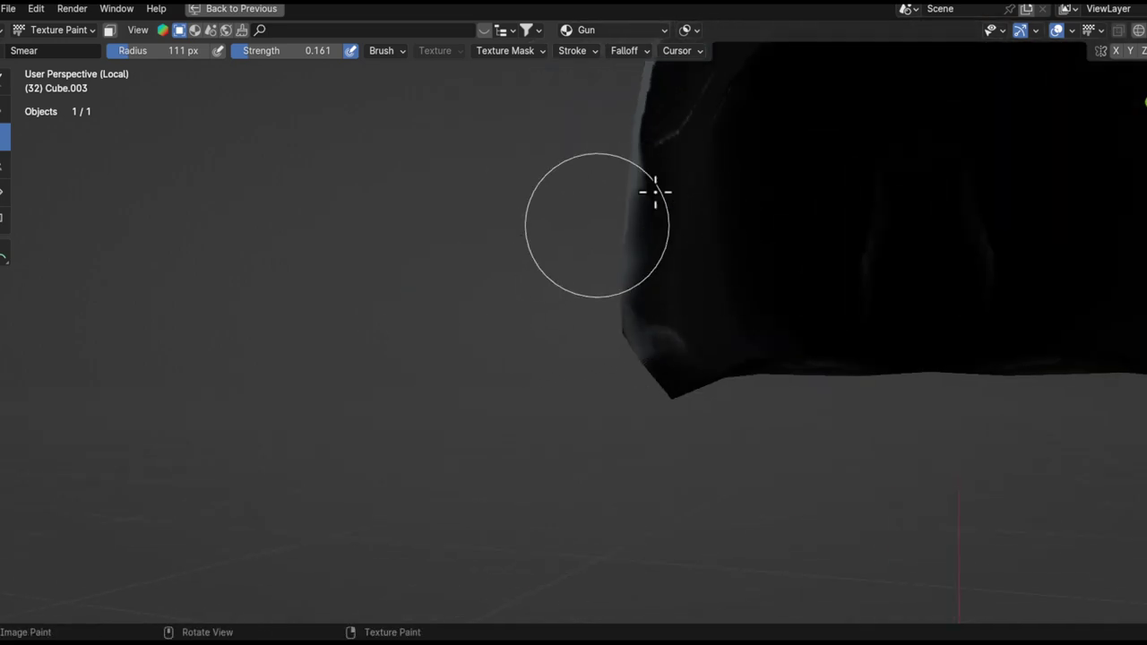
{"action": "middle_click_drag", "start_coordinate": [655, 192], "coordinate": [723, 206]}
{"action": "left_click_drag", "start_coordinate": [637, 270], "coordinate": [687, 324]}
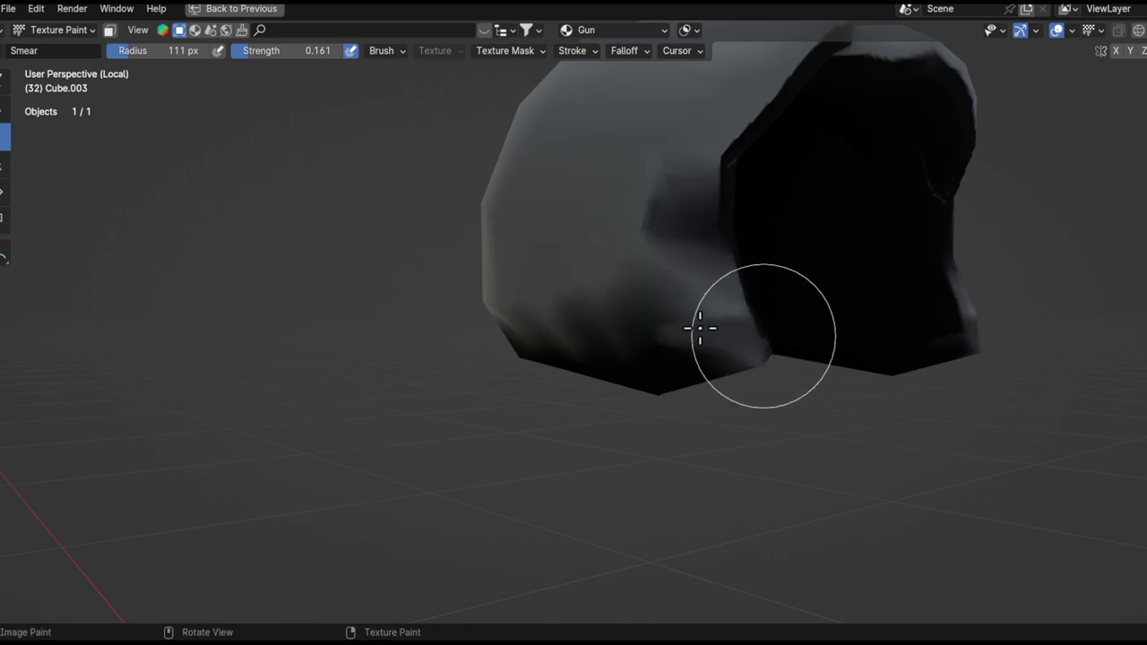
- Smear the black interior shading outward over the rim of the rear plate's front opening, including its raised top centre
{"action": "mouse_move", "coordinate": [747, 122]}
{"action": "middle_mouse_down"}
{"action": "mouse_move", "coordinate": [568, 278]}
{"action": "mouse_move", "coordinate": [612, 312]}
{"action": "middle_mouse_up"}
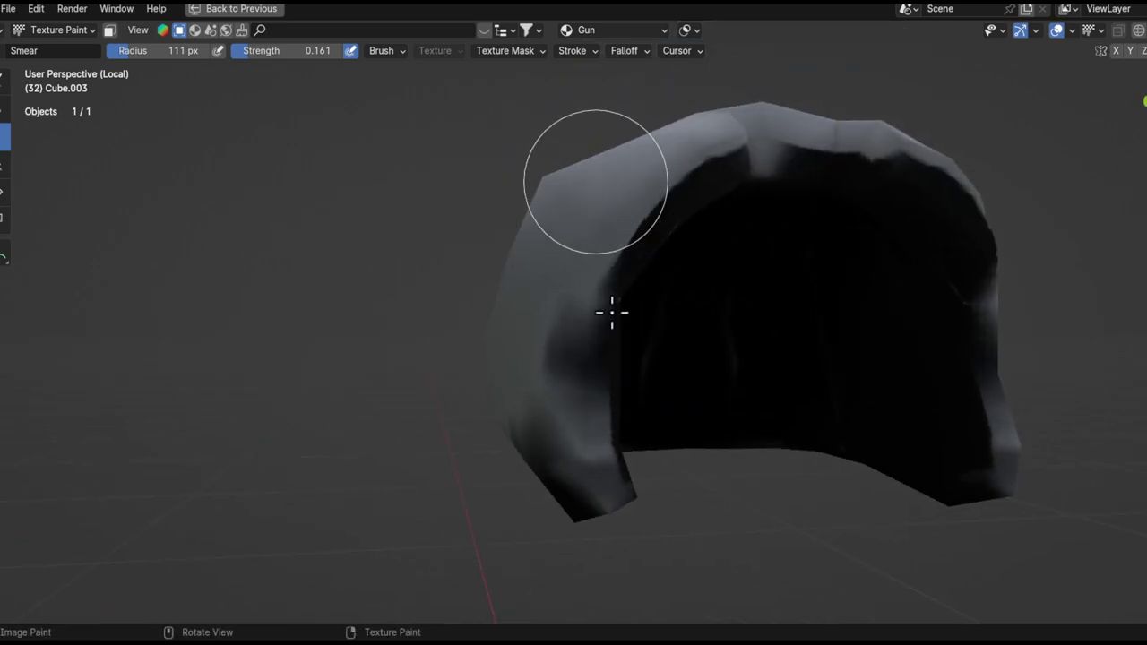
{"action": "mouse_move", "coordinate": [694, 186]}
{"action": "middle_mouse_down"}
{"action": "mouse_move", "coordinate": [570, 343]}
{"action": "mouse_move", "coordinate": [587, 354]}
{"action": "middle_mouse_up"}
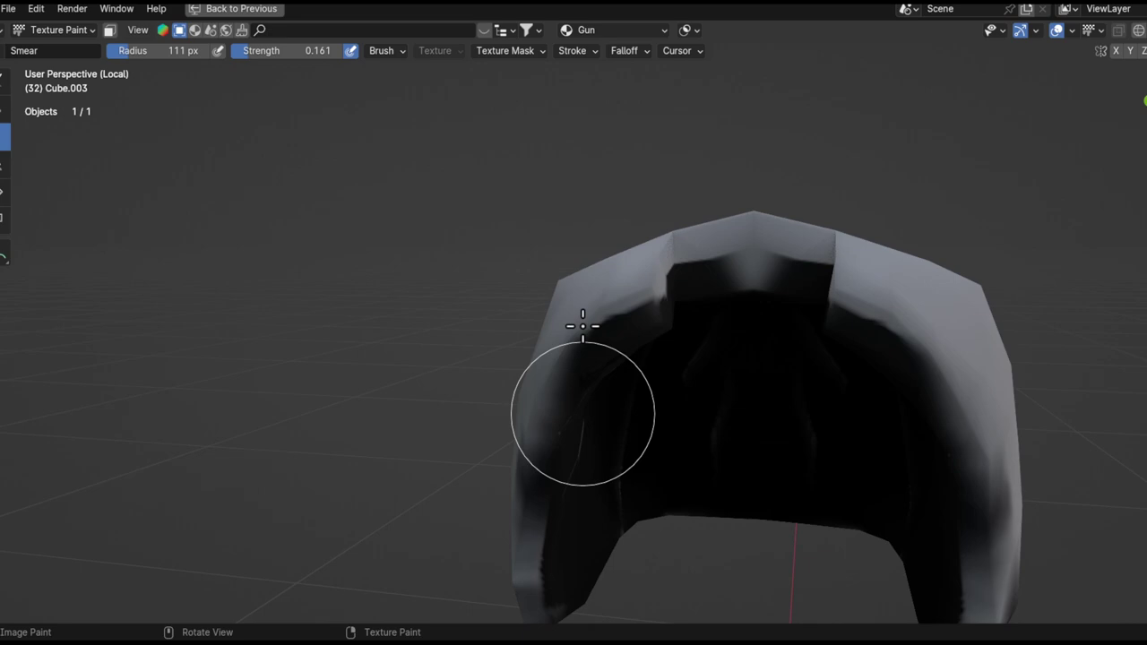
{"action": "mouse_move", "coordinate": [674, 327]}
{"action": "middle_mouse_down"}
{"action": "mouse_move", "coordinate": [676, 310]}
{"action": "mouse_move", "coordinate": [562, 329]}
{"action": "middle_mouse_up"}
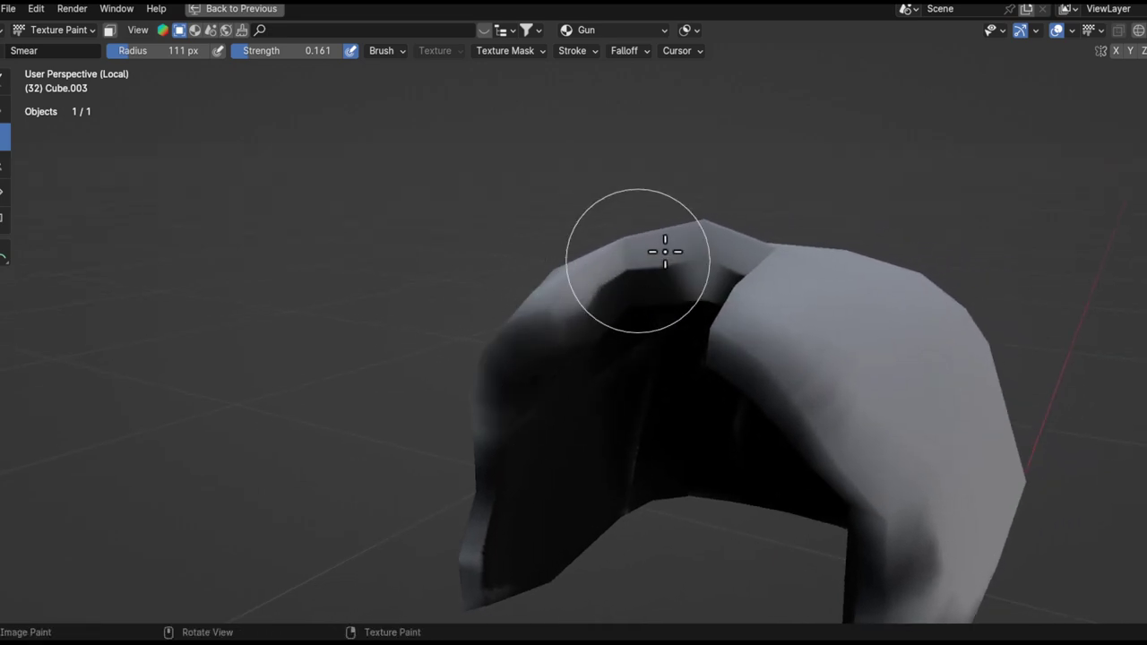
{"action": "mouse_move", "coordinate": [640, 373]}
{"action": "middle_mouse_down"}
{"action": "mouse_move", "coordinate": [640, 332]}
{"action": "mouse_move", "coordinate": [702, 340]}
{"action": "mouse_move", "coordinate": [661, 340]}
{"action": "mouse_move", "coordinate": [755, 276]}
{"action": "middle_mouse_up"}
{"action": "mouse_move", "coordinate": [664, 329]}
{"action": "middle_mouse_down"}
{"action": "mouse_move", "coordinate": [517, 353]}
{"action": "mouse_move", "coordinate": [478, 384]}
{"action": "mouse_move", "coordinate": [474, 430]}
{"action": "mouse_move", "coordinate": [641, 289]}
{"action": "mouse_move", "coordinate": [635, 263]}
{"action": "middle_mouse_up"}
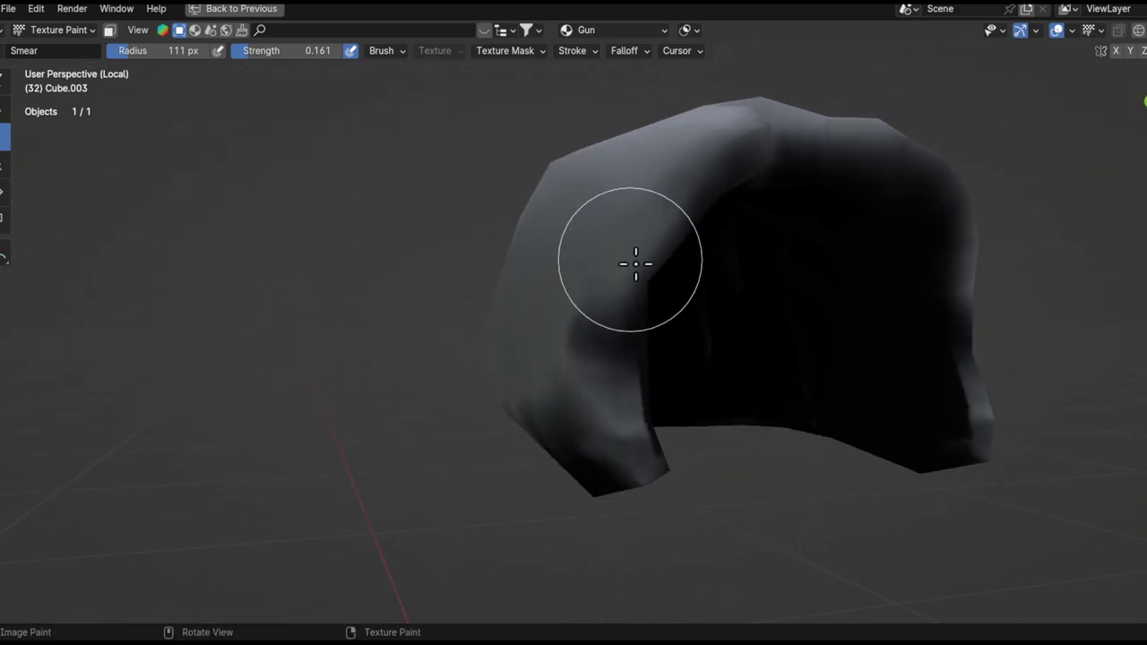
{"action": "mouse_move", "coordinate": [658, 412]}
{"action": "middle_mouse_down"}
{"action": "mouse_move", "coordinate": [517, 269]}
{"action": "mouse_move", "coordinate": [453, 327]}
{"action": "mouse_move", "coordinate": [596, 290]}
{"action": "mouse_move", "coordinate": [600, 221]}
{"action": "mouse_move", "coordinate": [517, 254]}
{"action": "mouse_move", "coordinate": [614, 203]}
{"action": "mouse_move", "coordinate": [517, 285]}
{"action": "mouse_move", "coordinate": [547, 292]}
{"action": "mouse_move", "coordinate": [525, 274]}
{"action": "mouse_move", "coordinate": [561, 332]}
{"action": "mouse_move", "coordinate": [547, 260]}
{"action": "mouse_move", "coordinate": [568, 366]}
{"action": "mouse_move", "coordinate": [532, 332]}
{"action": "mouse_move", "coordinate": [547, 391]}
{"action": "mouse_move", "coordinate": [635, 343]}
{"action": "middle_mouse_up"}
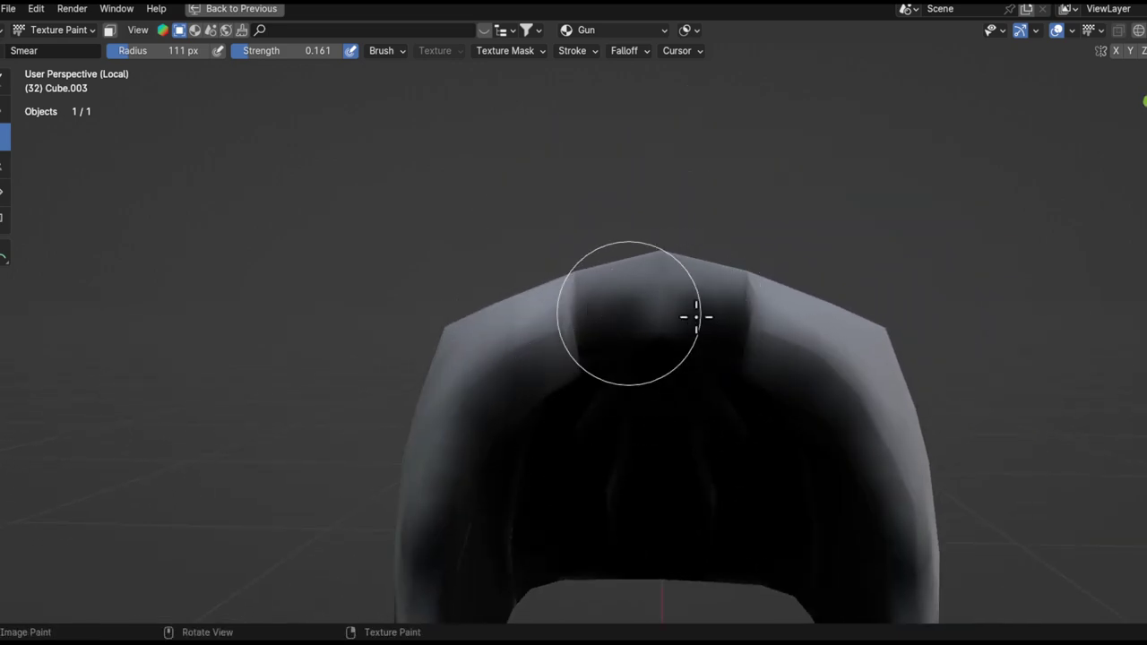
{"action": "mouse_move", "coordinate": [695, 331]}
{"action": "middle_mouse_down"}
{"action": "mouse_move", "coordinate": [565, 461]}
{"action": "mouse_move", "coordinate": [673, 310]}
{"action": "mouse_move", "coordinate": [564, 313]}
{"action": "mouse_move", "coordinate": [539, 354]}
{"action": "middle_mouse_up"}
{"action": "mouse_move", "coordinate": [551, 319]}
{"action": "middle_mouse_down"}
{"action": "mouse_move", "coordinate": [675, 295]}
{"action": "mouse_move", "coordinate": [608, 324]}
{"action": "middle_mouse_up"}
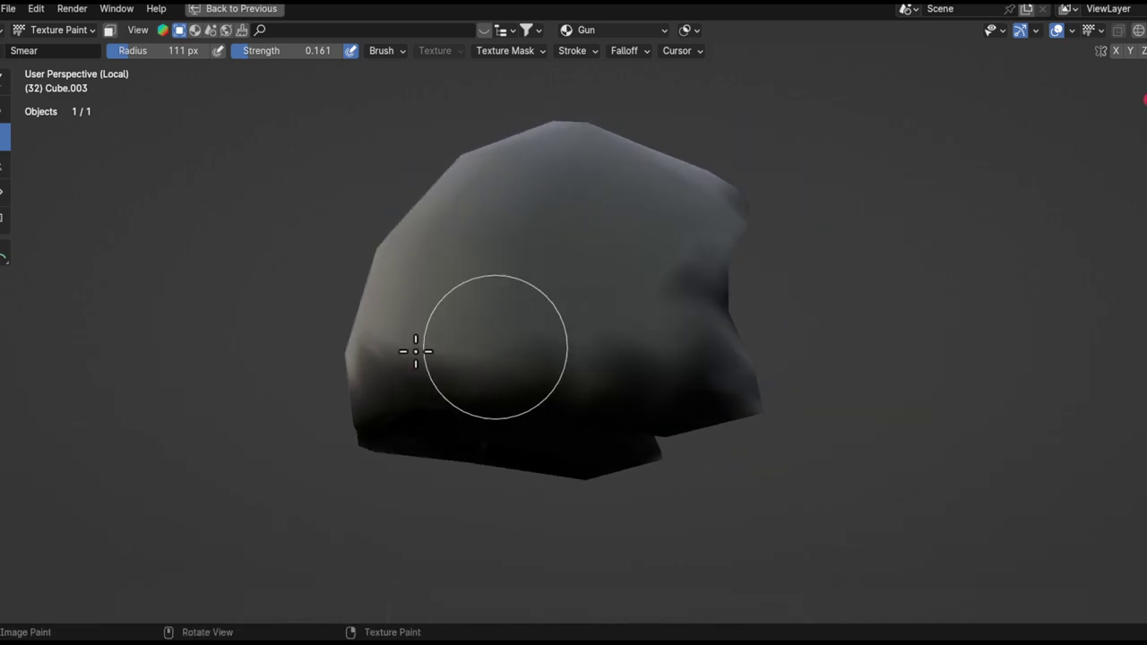
- Set the Smear brush's strength to 0.248 and soften the dark gradient along the rear plate's lower edge
{"action": "middle_click_drag", "start_coordinate": [508, 350], "coordinate": [552, 361]}
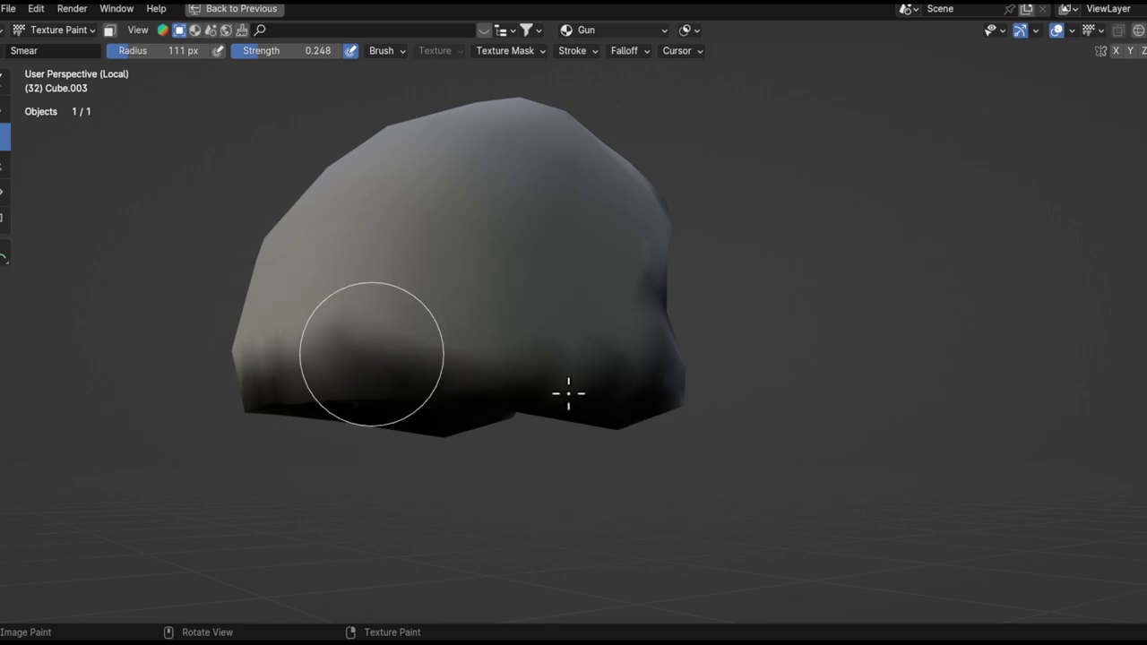
{"action": "mouse_move", "coordinate": [491, 400]}
{"action": "middle_mouse_down"}
{"action": "mouse_move", "coordinate": [512, 367]}
{"action": "mouse_move", "coordinate": [698, 343]}
{"action": "mouse_move", "coordinate": [619, 381]}
{"action": "middle_mouse_up"}
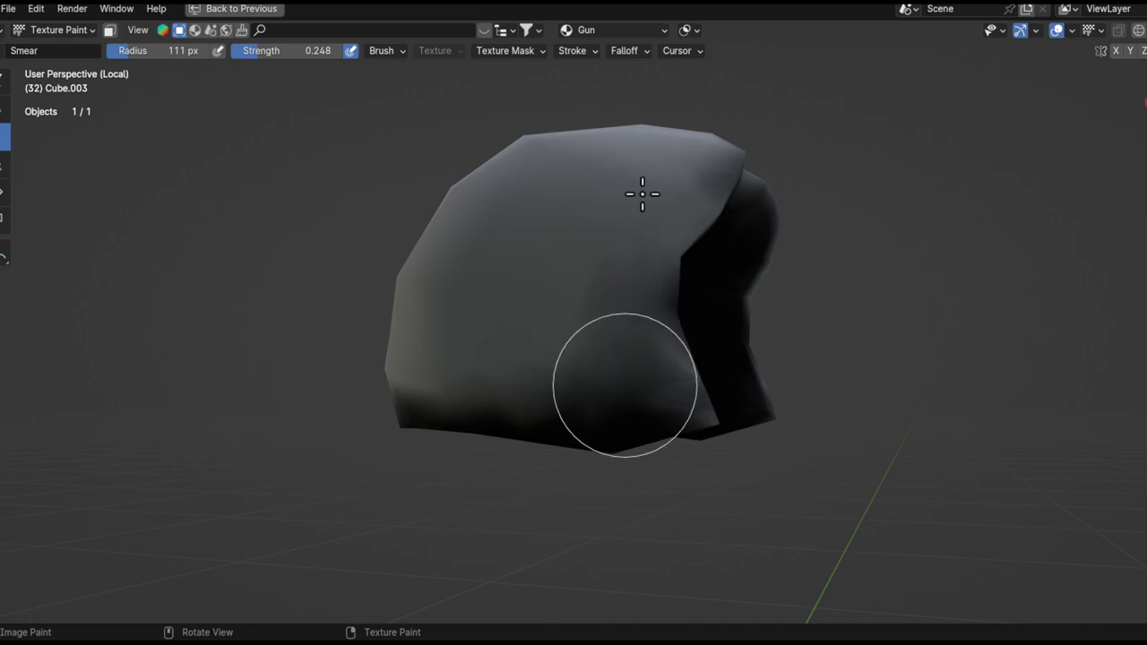
{"action": "middle_click_drag", "start_coordinate": [613, 337], "coordinate": [685, 471]}
- Reduce the Smear brush to 68 px and blend the shading on the front rim and lower front corner
{"action": "mouse_move", "coordinate": [658, 387]}
{"action": "left_mouse_down", "text": "ctrl+alt"}
{"action": "mouse_move", "coordinate": [591, 409]}
{"action": "mouse_move", "coordinate": [665, 286]}
{"action": "left_mouse_up", "text": "ctrl+alt"}
{"action": "key", "text": "f"}
{"action": "left_click", "coordinate": [649, 292]}
{"action": "middle_click_drag", "start_coordinate": [604, 489], "coordinate": [640, 294], "text": "shift"}
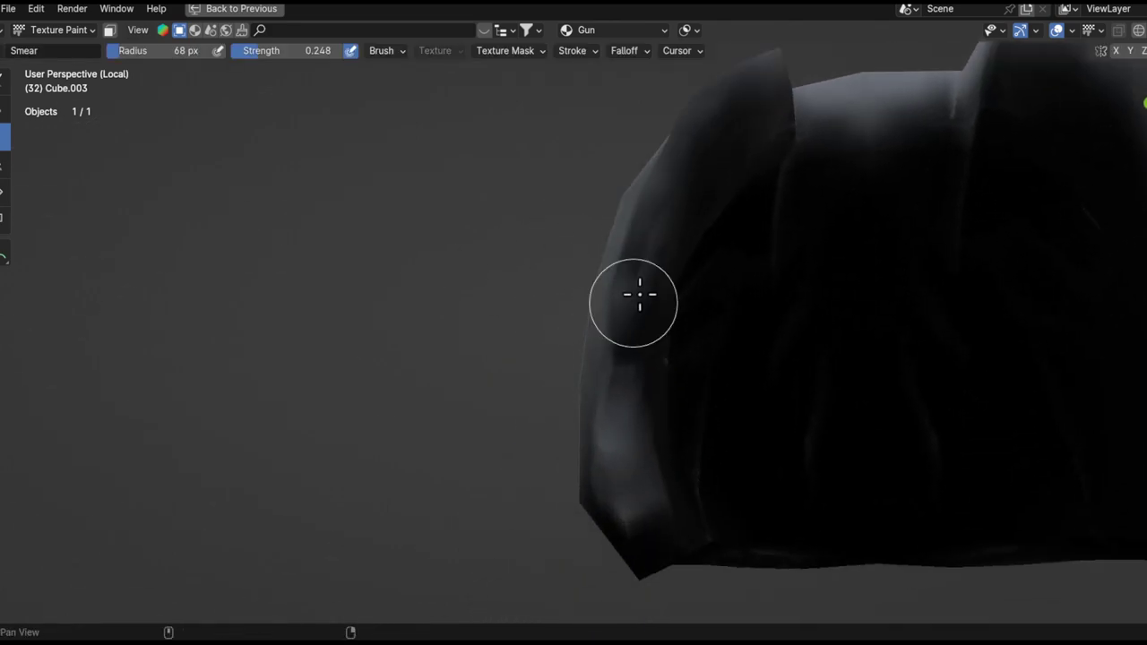
{"action": "left_click_drag", "start_coordinate": [638, 423], "coordinate": [757, 350], "text": "alt"}
{"action": "mouse_move", "coordinate": [757, 349]}
{"action": "middle_mouse_down"}
{"action": "mouse_move", "coordinate": [630, 409]}
{"action": "mouse_move", "coordinate": [645, 340]}
{"action": "middle_mouse_up"}
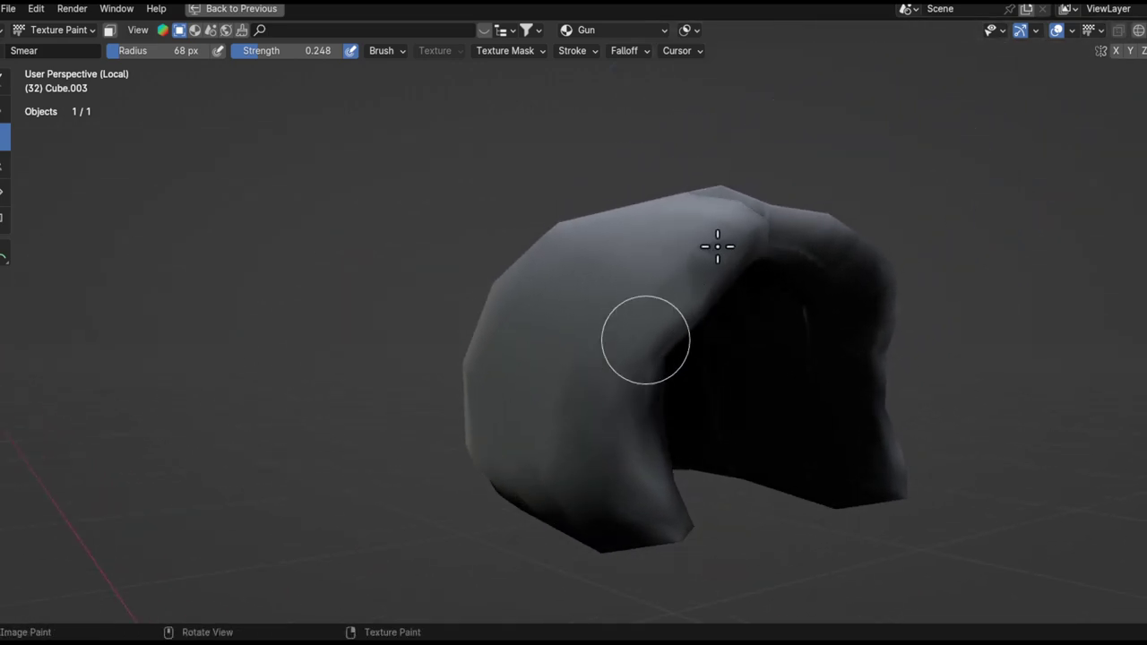
{"action": "left_click_drag", "start_coordinate": [603, 398], "coordinate": [640, 461], "text": "ctrl+alt"}
{"action": "left_click_drag", "start_coordinate": [641, 461], "coordinate": [792, 394], "text": "alt"}
{"action": "left_click_drag", "start_coordinate": [586, 302], "coordinate": [618, 343], "text": "alt"}
- Switch to the Draw brush with the white colour, a 147 px radius and 0.050 strength
{"action": "left_click", "coordinate": [2, 81]}
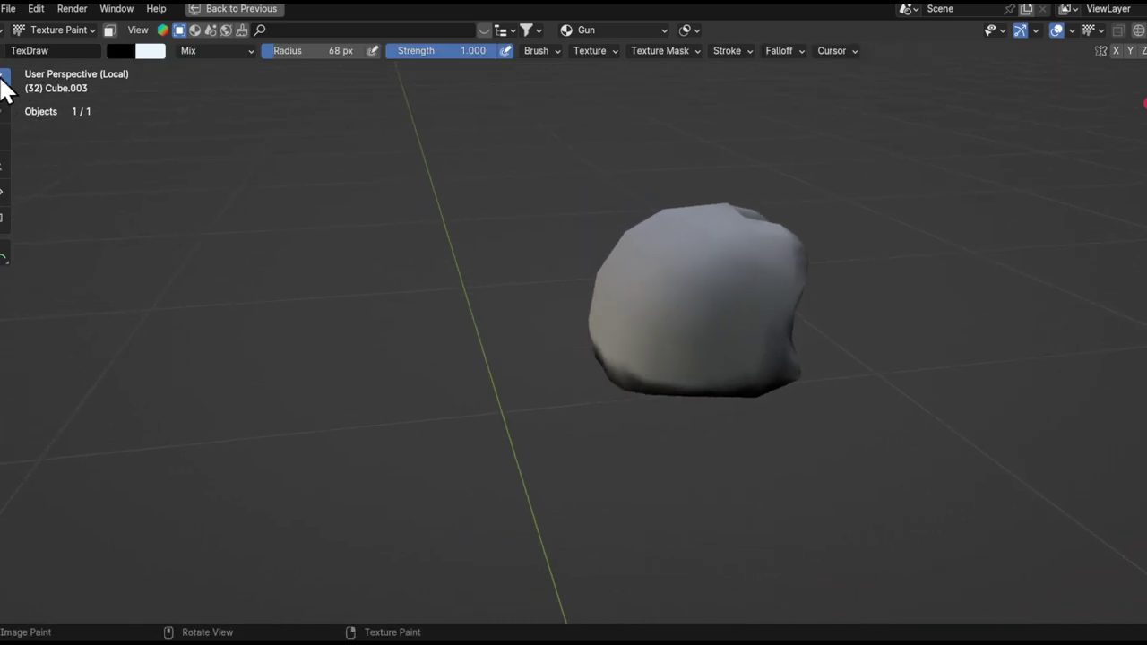
{"action": "key", "text": "x"}
{"action": "key", "text": "f"}
{"action": "left_click", "coordinate": [709, 305]}
{"action": "key", "text": "f"}
{"action": "left_click", "coordinate": [708, 314]}
{"action": "key", "text": "shift+f"}
{"action": "left_click", "coordinate": [639, 320]}
{"action": "key", "text": "shift+f"}
{"action": "left_click", "coordinate": [606, 325]}
{"action": "left_click_drag", "start_coordinate": [609, 300], "coordinate": [708, 307], "text": "alt"}
{"action": "key", "text": "shift+f"}
{"action": "left_click", "coordinate": [705, 304]}
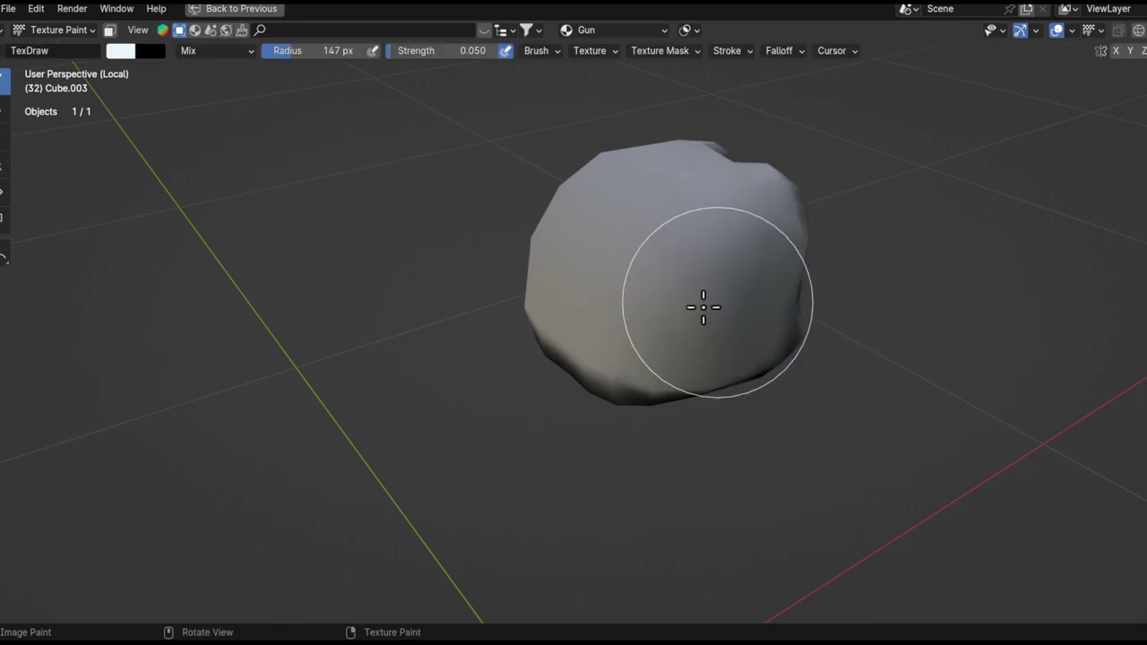
- Paint a faint white highlight over the upper part of the rear plate
{"action": "left_click_drag", "start_coordinate": [671, 256], "coordinate": [714, 278], "text": "alt"}
{"action": "mouse_move", "coordinate": [691, 207]}
{"action": "middle_mouse_down"}
{"action": "mouse_move", "coordinate": [679, 236]}
{"action": "mouse_move", "coordinate": [696, 225]}
{"action": "mouse_move", "coordinate": [627, 299]}
{"action": "middle_mouse_up"}
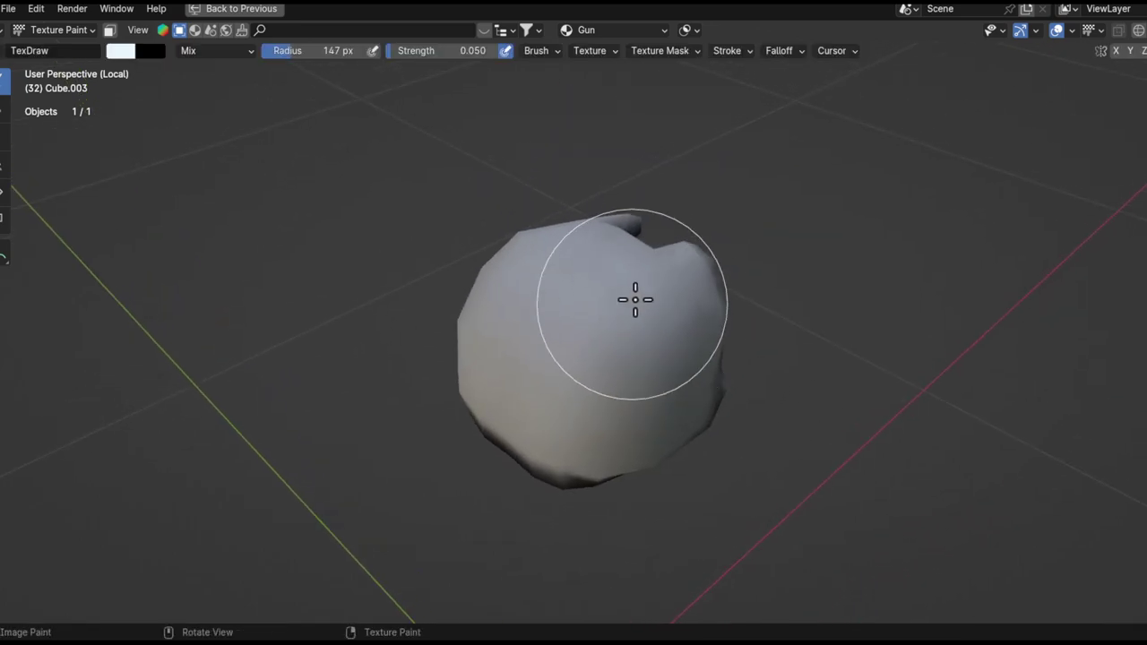
{"action": "mouse_move", "coordinate": [603, 299]}
{"action": "left_mouse_down"}
{"action": "mouse_move", "coordinate": [514, 366]}
{"action": "mouse_move", "coordinate": [604, 389]}
{"action": "mouse_move", "coordinate": [649, 374]}
{"action": "mouse_move", "coordinate": [685, 293]}
{"action": "mouse_move", "coordinate": [606, 243]}
{"action": "mouse_move", "coordinate": [745, 328]}
{"action": "left_mouse_up"}
{"action": "middle_click_drag", "start_coordinate": [744, 328], "coordinate": [709, 228]}
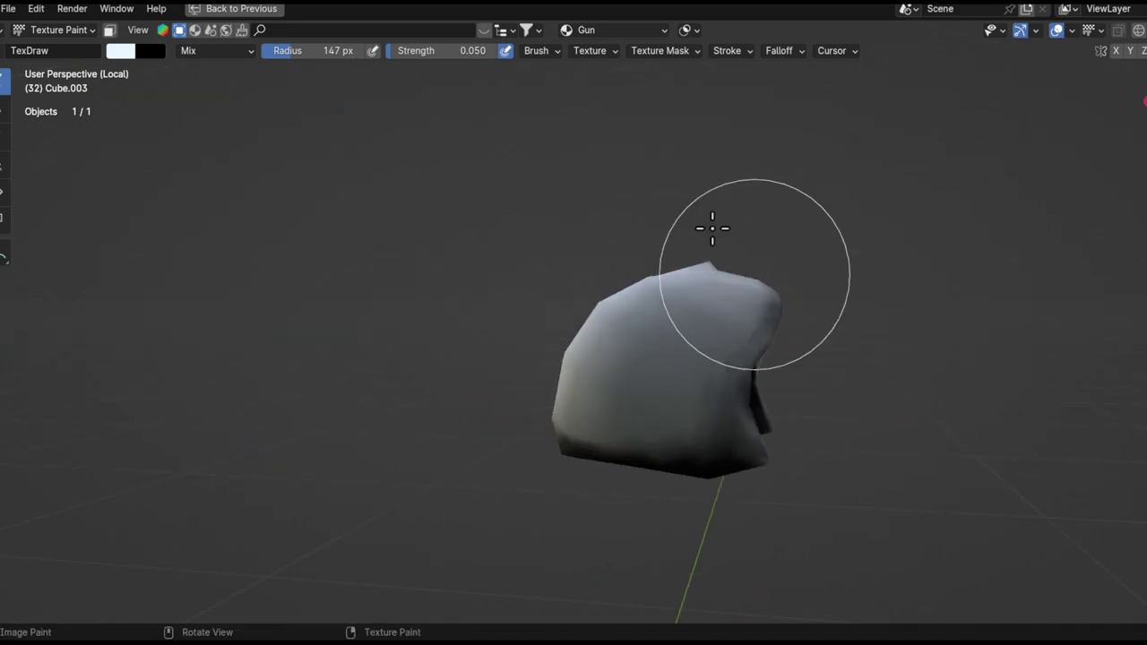
- Shift the Draw colour to a pale pinkish white and brighten the rear plate's top and outer sides
{"action": "right_click", "coordinate": [752, 355]}
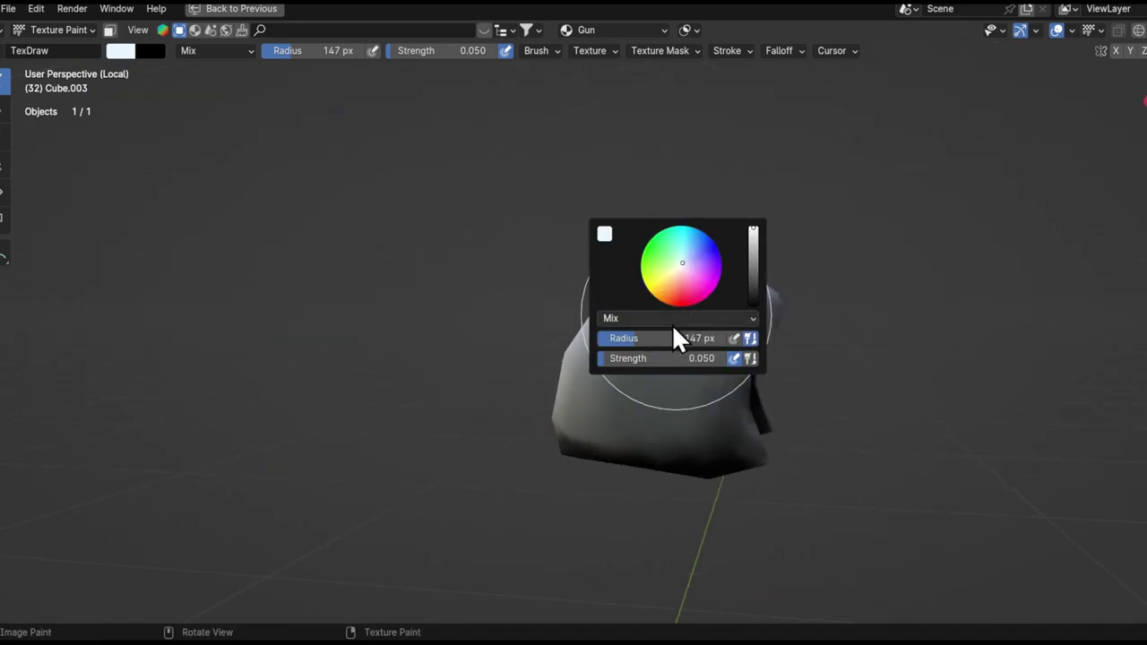
{"action": "left_click_drag", "start_coordinate": [683, 266], "coordinate": [685, 267]}
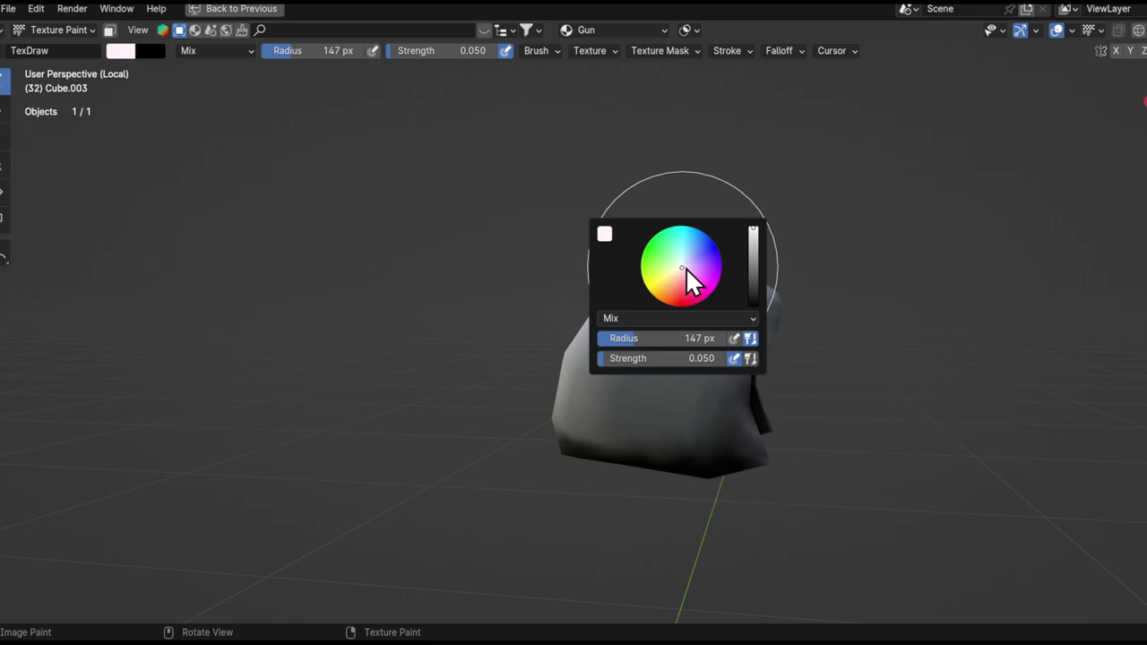
{"action": "mouse_move", "coordinate": [688, 318]}
{"action": "middle_mouse_down"}
{"action": "mouse_move", "coordinate": [607, 322]}
{"action": "mouse_move", "coordinate": [607, 367]}
{"action": "mouse_move", "coordinate": [569, 334]}
{"action": "middle_mouse_up"}
{"action": "mouse_move", "coordinate": [653, 330]}
{"action": "middle_mouse_down"}
{"action": "mouse_move", "coordinate": [594, 308]}
{"action": "mouse_move", "coordinate": [637, 389]}
{"action": "mouse_move", "coordinate": [711, 317]}
{"action": "mouse_move", "coordinate": [676, 277]}
{"action": "middle_mouse_up"}
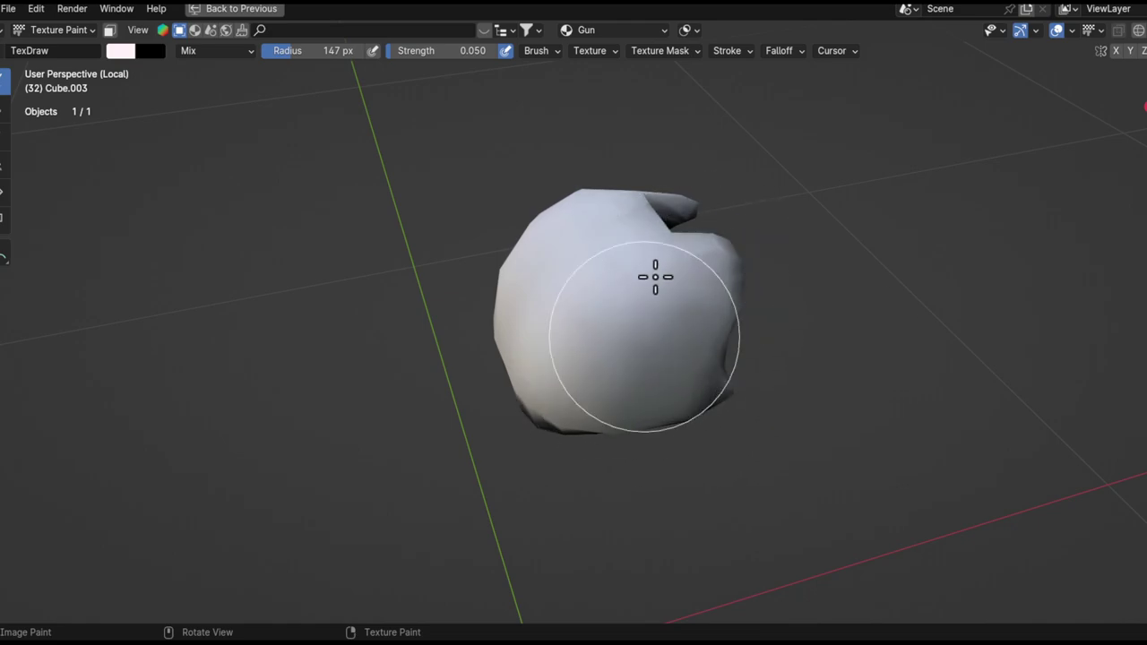
{"action": "mouse_move", "coordinate": [542, 345]}
{"action": "middle_mouse_down"}
{"action": "mouse_move", "coordinate": [753, 289]}
{"action": "mouse_move", "coordinate": [609, 341]}
{"action": "mouse_move", "coordinate": [660, 448]}
{"action": "mouse_move", "coordinate": [561, 471]}
{"action": "middle_mouse_up"}
{"action": "mouse_move", "coordinate": [561, 471]}
{"action": "left_mouse_down"}
{"action": "mouse_move", "coordinate": [576, 400]}
{"action": "mouse_move", "coordinate": [507, 443]}
{"action": "mouse_move", "coordinate": [588, 422]}
{"action": "left_mouse_up"}
{"action": "scroll", "coordinate": [538, 374], "scroll_direction": "up", "scroll_amount": 2}
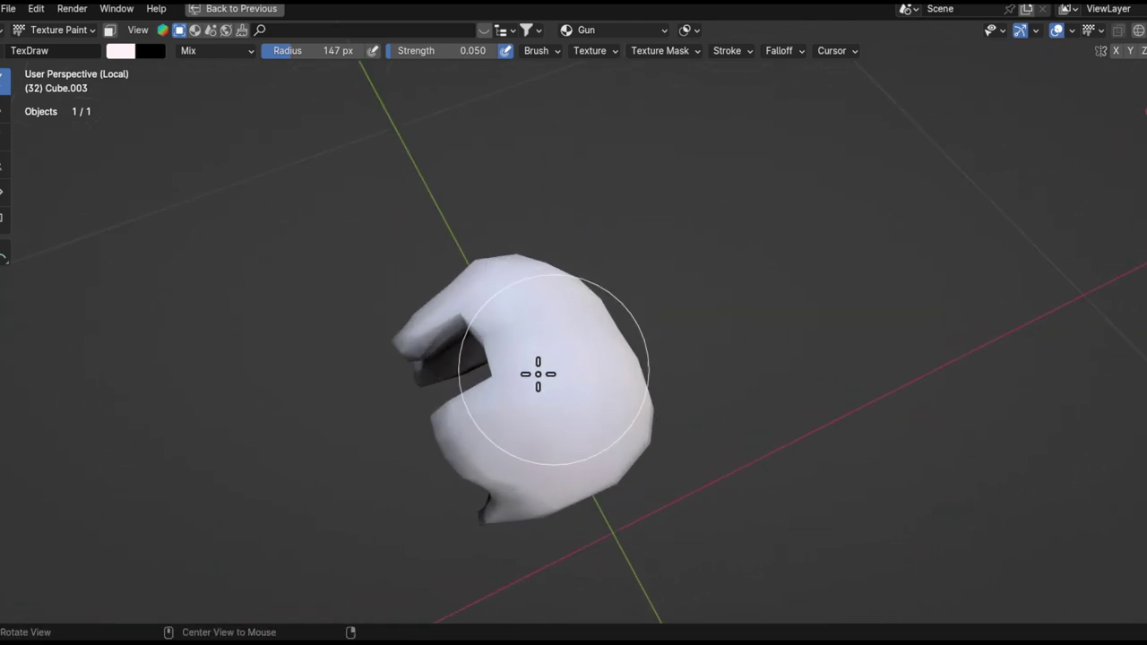
{"action": "middle_click_drag", "start_coordinate": [537, 374], "coordinate": [673, 359], "text": "shift"}
{"action": "mouse_move", "coordinate": [673, 359]}
{"action": "left_mouse_down"}
{"action": "mouse_move", "coordinate": [632, 296]}
{"action": "mouse_move", "coordinate": [632, 409]}
{"action": "mouse_move", "coordinate": [702, 296]}
{"action": "left_mouse_up"}
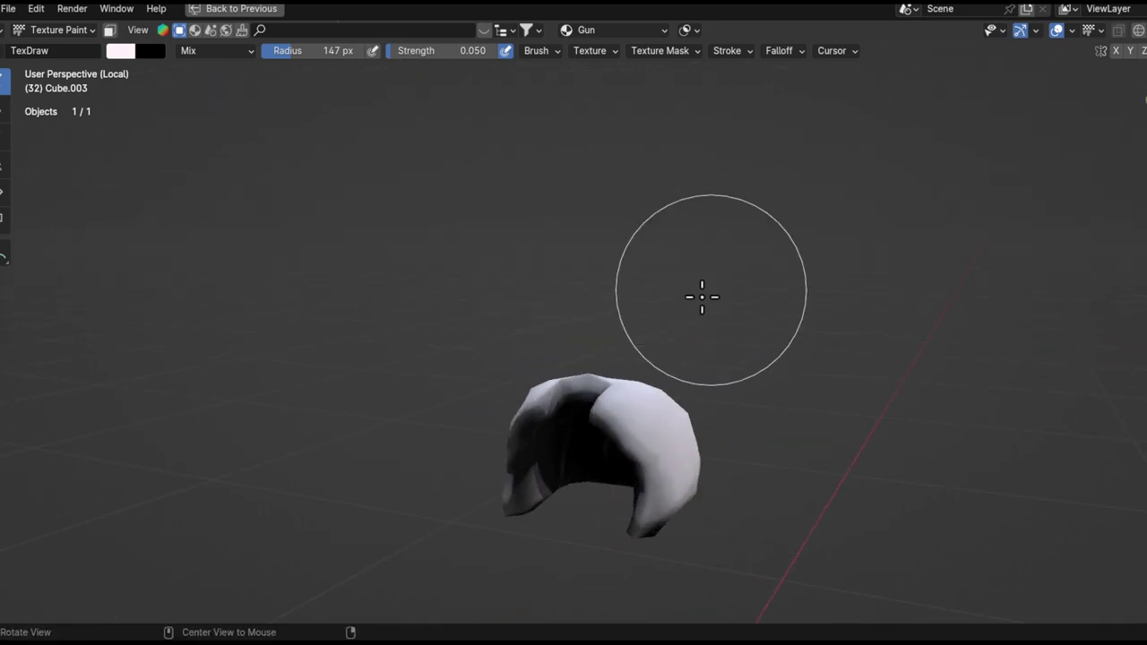
{"action": "left_click_drag", "start_coordinate": [612, 464], "coordinate": [618, 325], "text": "alt+shift"}
{"action": "scroll", "coordinate": [600, 320], "scroll_direction": "up", "scroll_amount": 3}
- Swap the Draw colour to black, set the strength to 0.239 and darken the rear plate's lower edges
{"action": "key", "text": "x"}
{"action": "mouse_move", "coordinate": [528, 333]}
{"action": "left_mouse_down", "text": "alt"}
{"action": "mouse_move", "coordinate": [584, 300]}
{"action": "mouse_move", "coordinate": [514, 258]}
{"action": "left_mouse_up", "text": "alt"}
{"action": "key", "text": "shift+f"}
{"action": "left_click", "coordinate": [615, 314]}
{"action": "scroll", "coordinate": [566, 280], "scroll_direction": "up", "scroll_amount": 3}
{"action": "mouse_move", "coordinate": [448, 343]}
{"action": "left_mouse_down"}
{"action": "mouse_move", "coordinate": [474, 313]}
{"action": "mouse_move", "coordinate": [438, 242]}
{"action": "mouse_move", "coordinate": [521, 358]}
{"action": "left_mouse_up"}
{"action": "scroll", "coordinate": [514, 343], "scroll_direction": "down", "scroll_amount": 6}
{"action": "scroll", "coordinate": [600, 219], "scroll_direction": "up", "scroll_amount": 1}
{"action": "middle_click_drag", "start_coordinate": [600, 220], "coordinate": [507, 192]}
- Switch to the Smear brush at 147 px and 0.248 strength and blend the new black shading along the lower side edge
{"action": "left_click", "coordinate": [4, 111]}
{"action": "mouse_move", "coordinate": [544, 206]}
{"action": "left_mouse_down", "text": "alt"}
{"action": "mouse_move", "coordinate": [550, 244]}
{"action": "mouse_move", "coordinate": [627, 256]}
{"action": "mouse_move", "coordinate": [501, 278]}
{"action": "mouse_move", "coordinate": [550, 238]}
{"action": "left_mouse_up", "text": "alt"}
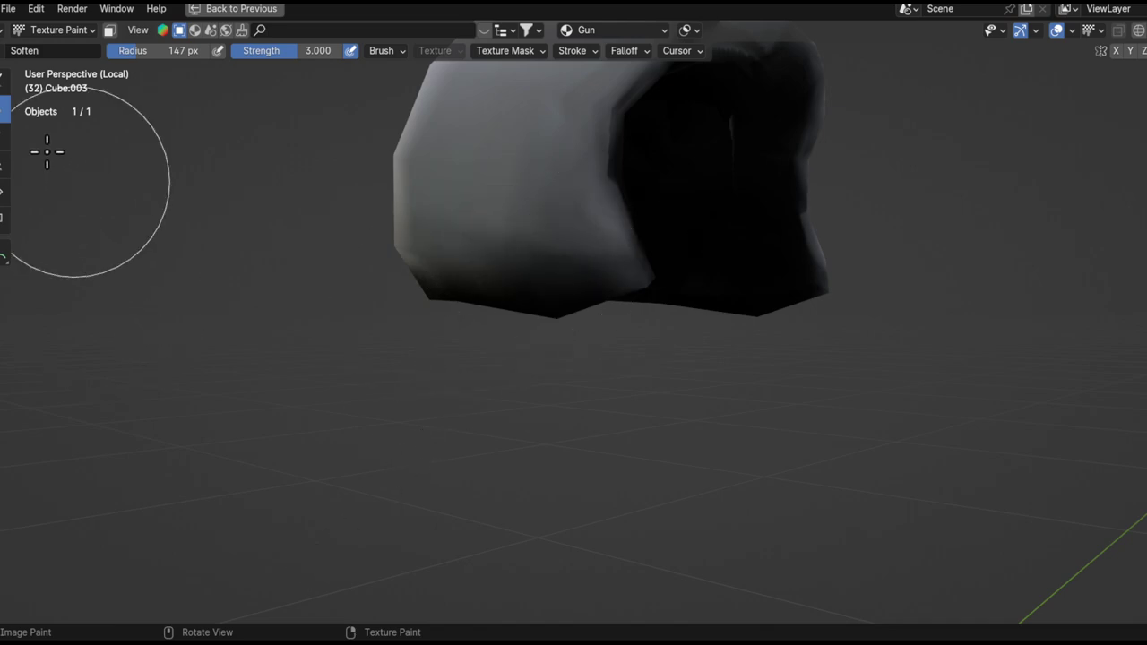
{"action": "middle_click_drag", "start_coordinate": [600, 272], "coordinate": [736, 288]}
{"action": "middle_click_drag", "start_coordinate": [555, 268], "coordinate": [781, 292], "text": "shift"}
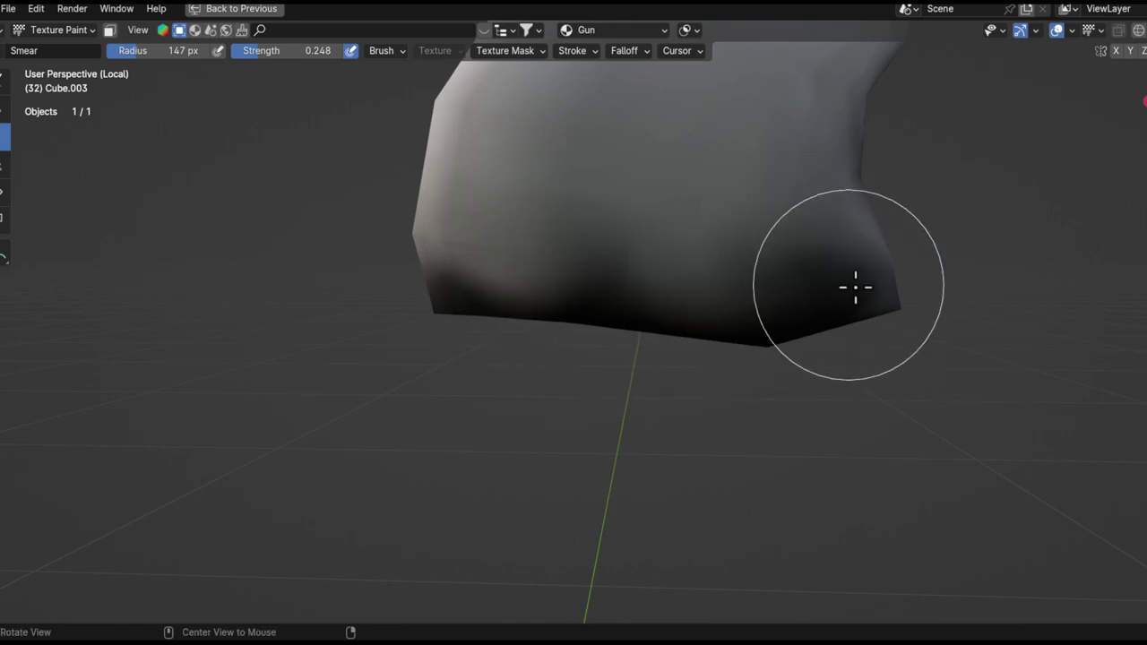
{"action": "mouse_move", "coordinate": [855, 287]}
{"action": "left_mouse_down", "text": "alt"}
{"action": "mouse_move", "coordinate": [758, 234]}
{"action": "mouse_move", "coordinate": [773, 306]}
{"action": "left_mouse_up", "text": "alt"}
{"action": "mouse_move", "coordinate": [758, 261]}
{"action": "left_mouse_down"}
{"action": "mouse_move", "coordinate": [734, 239]}
{"action": "mouse_move", "coordinate": [773, 274]}
{"action": "mouse_move", "coordinate": [750, 250]}
{"action": "left_mouse_up"}
{"action": "mouse_move", "coordinate": [679, 324]}
{"action": "middle_mouse_down"}
{"action": "mouse_move", "coordinate": [604, 376]}
{"action": "mouse_move", "coordinate": [617, 379]}
{"action": "mouse_move", "coordinate": [617, 266]}
{"action": "middle_mouse_up"}
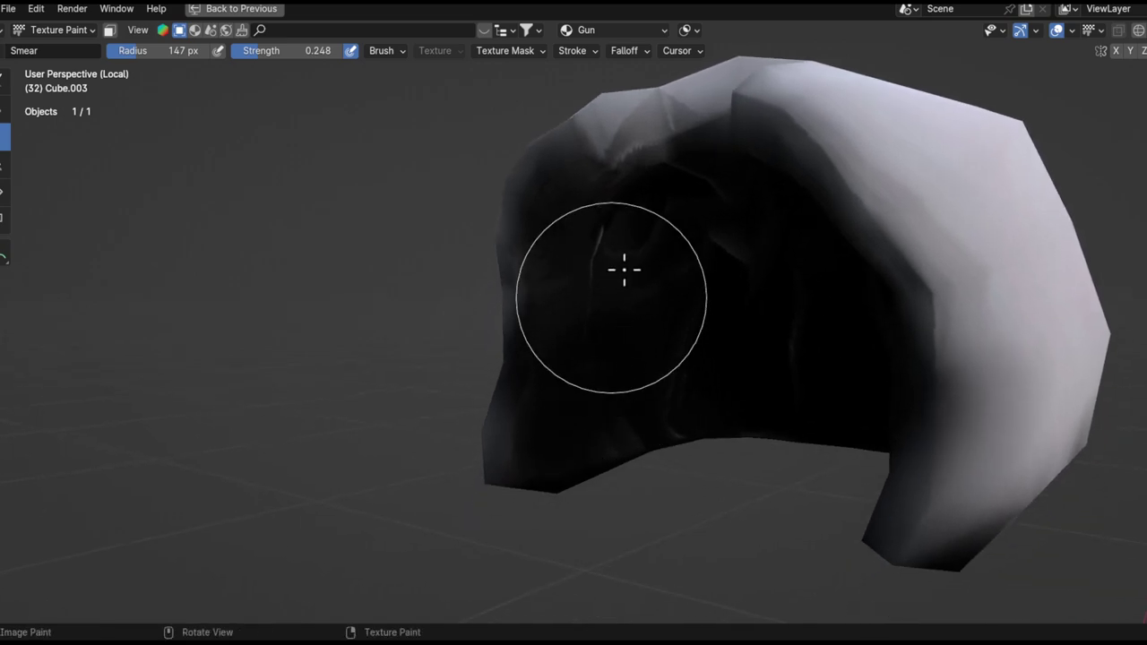
- Smear the dark-to-light transition around the rear plate's underside and back lower edge
{"action": "mouse_move", "coordinate": [668, 389]}
{"action": "middle_mouse_down"}
{"action": "mouse_move", "coordinate": [876, 225]}
{"action": "mouse_move", "coordinate": [791, 320]}
{"action": "middle_mouse_up"}
{"action": "scroll", "coordinate": [650, 356], "scroll_direction": "up", "scroll_amount": 2}
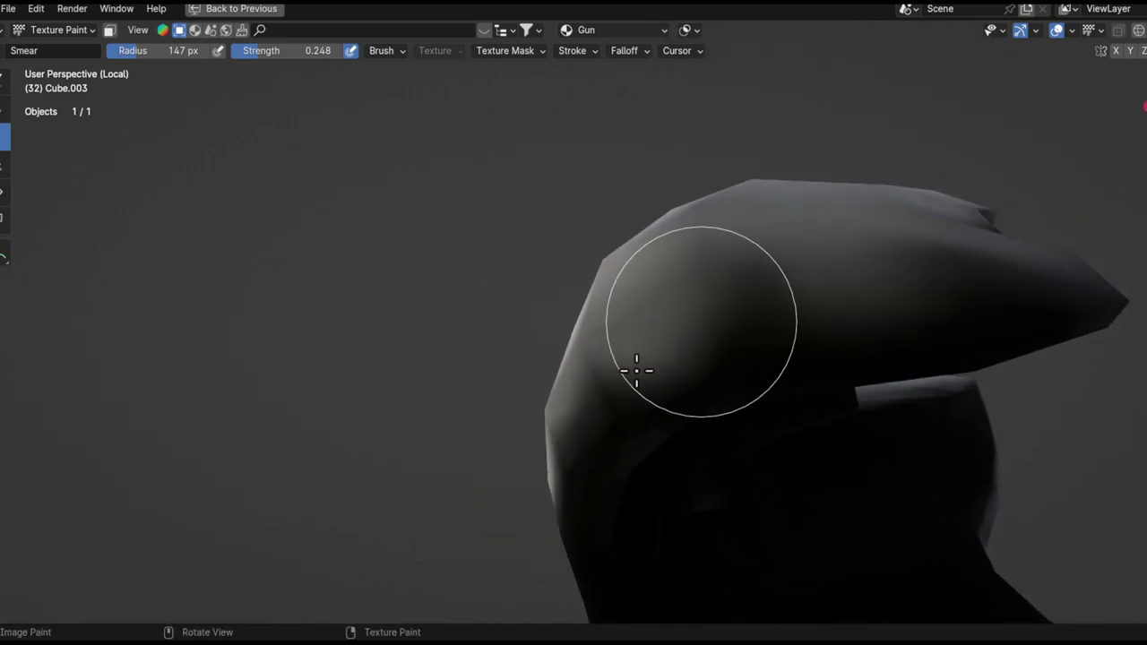
{"action": "middle_click_drag", "start_coordinate": [709, 384], "coordinate": [783, 254]}
{"action": "mouse_move", "coordinate": [613, 281]}
{"action": "middle_mouse_down"}
{"action": "mouse_move", "coordinate": [632, 302]}
{"action": "mouse_move", "coordinate": [756, 188]}
{"action": "middle_mouse_up"}
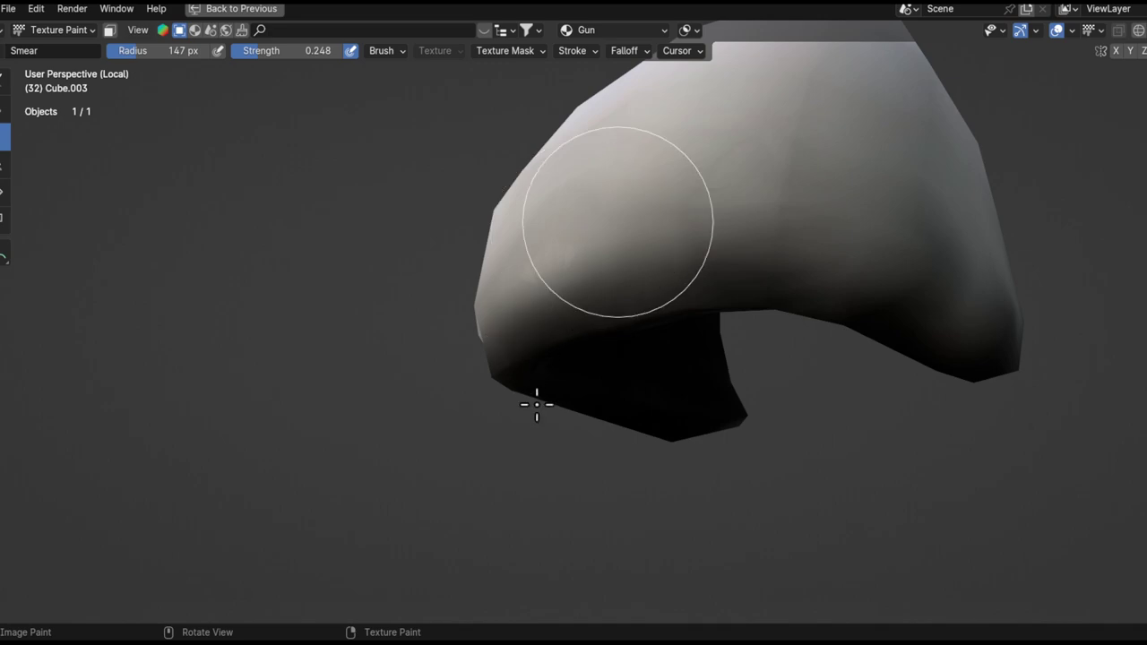
{"action": "middle_click_drag", "start_coordinate": [615, 264], "coordinate": [602, 323]}
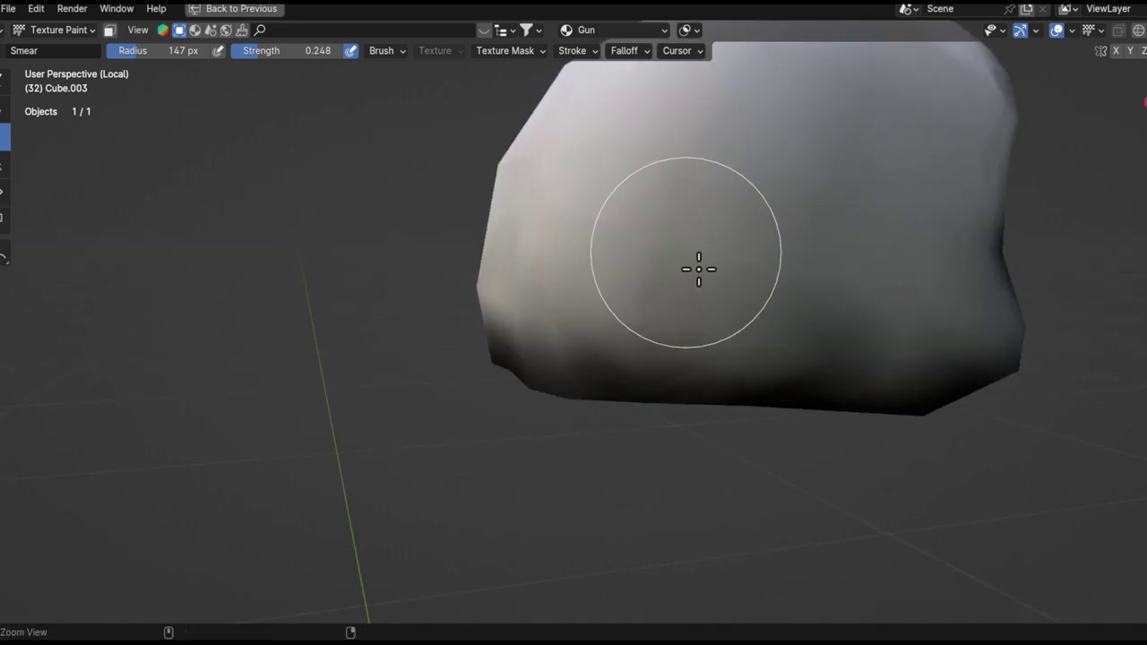
{"action": "middle_click_drag", "start_coordinate": [696, 266], "coordinate": [534, 299], "text": "ctrl"}
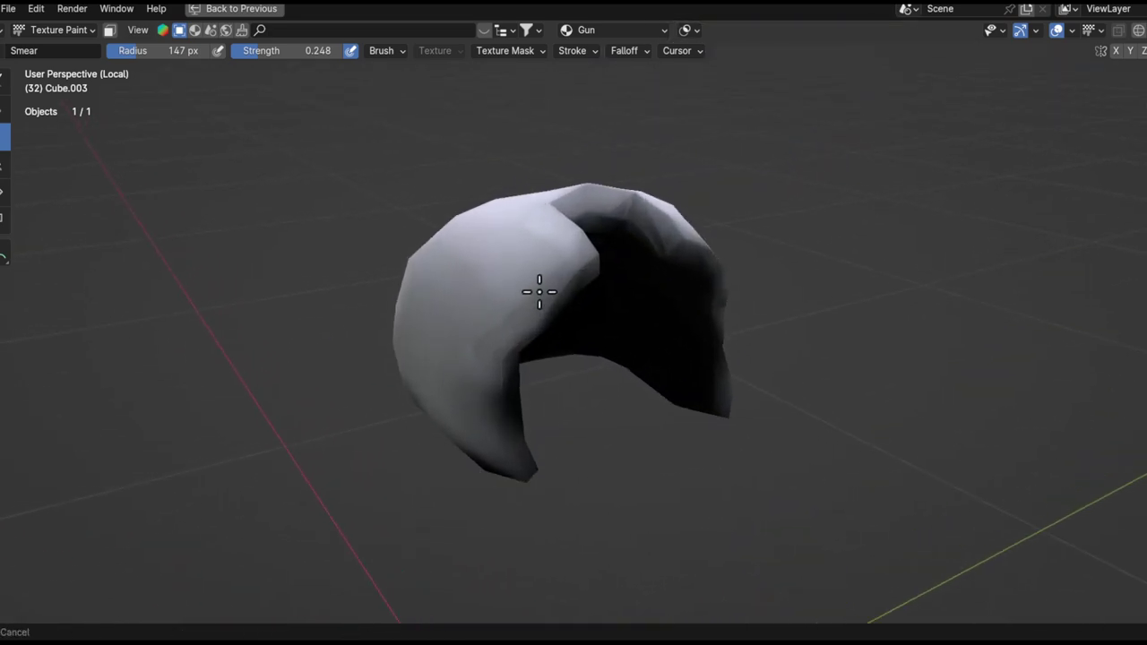
{"action": "scroll", "coordinate": [503, 280], "scroll_direction": "up", "scroll_amount": 3}
- Smear the black shading evenly around the front opening's rim, across its top centre and down both sides
{"action": "middle_click_drag", "start_coordinate": [432, 475], "coordinate": [596, 210]}
{"action": "mouse_move", "coordinate": [509, 304]}
{"action": "middle_mouse_down"}
{"action": "mouse_move", "coordinate": [484, 368]}
{"action": "mouse_move", "coordinate": [512, 316]}
{"action": "mouse_move", "coordinate": [499, 290]}
{"action": "mouse_move", "coordinate": [707, 336]}
{"action": "mouse_move", "coordinate": [645, 289]}
{"action": "mouse_move", "coordinate": [548, 320]}
{"action": "middle_mouse_up"}
{"action": "middle_click_drag", "start_coordinate": [611, 275], "coordinate": [646, 283]}
{"action": "mouse_move", "coordinate": [661, 324]}
{"action": "middle_mouse_down"}
{"action": "mouse_move", "coordinate": [619, 248]}
{"action": "mouse_move", "coordinate": [538, 339]}
{"action": "middle_mouse_up"}
{"action": "middle_click_drag", "start_coordinate": [662, 302], "coordinate": [607, 243], "text": "ctrl"}
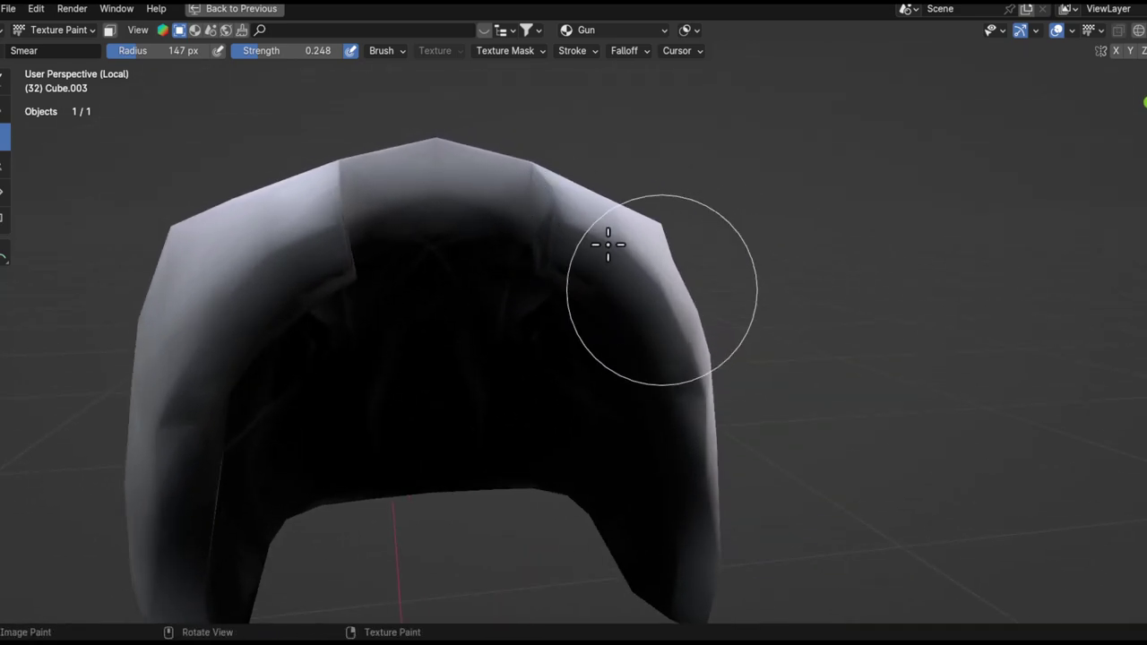
{"action": "middle_click_drag", "start_coordinate": [610, 287], "coordinate": [637, 159]}
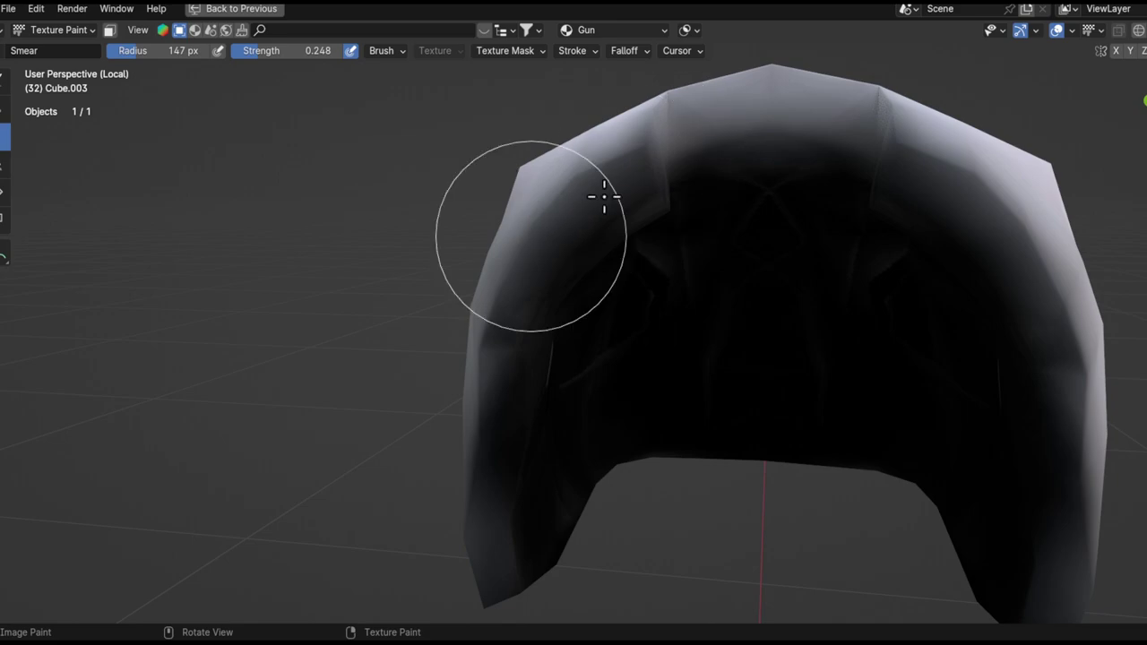
{"action": "middle_click_drag", "start_coordinate": [669, 264], "coordinate": [628, 192], "text": "shift"}
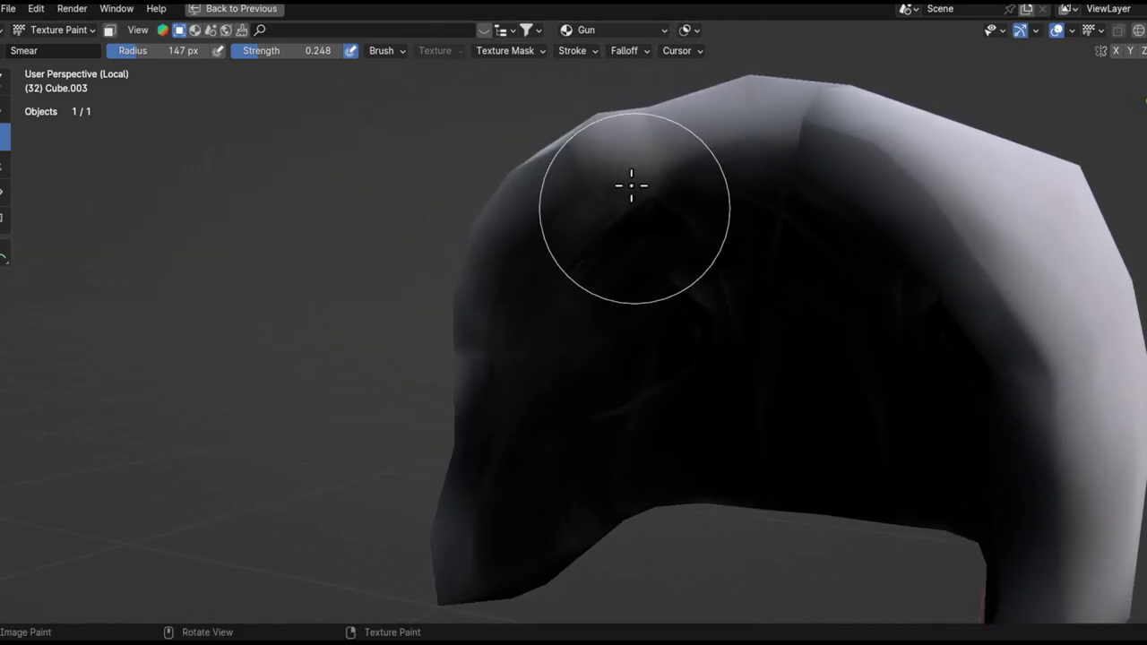
{"action": "middle_click_drag", "start_coordinate": [566, 213], "coordinate": [530, 223]}
{"action": "middle_click_drag", "start_coordinate": [512, 387], "coordinate": [522, 305]}
{"action": "middle_click_drag", "start_coordinate": [522, 305], "coordinate": [686, 248]}
- Leave local view of the rear bone plate so the whole gun is shown
{"action": "scroll", "coordinate": [596, 289], "scroll_direction": "down", "scroll_amount": 5}
{"action": "key", "text": "KP_Divide"}
{"action": "scroll", "coordinate": [607, 167], "scroll_direction": "up", "scroll_amount": 5}
{"action": "scroll", "coordinate": [608, 168], "scroll_direction": "down", "scroll_amount": 6}
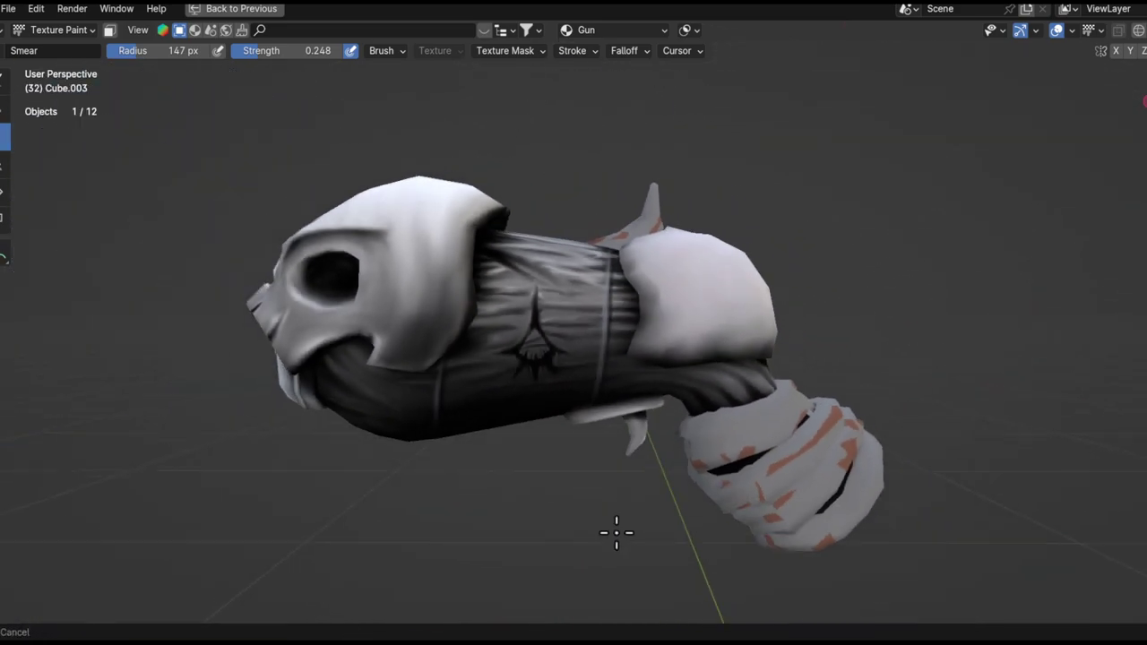
{"action": "mouse_move", "coordinate": [592, 284]}
{"action": "middle_mouse_down"}
{"action": "mouse_move", "coordinate": [762, 379]}
{"action": "mouse_move", "coordinate": [671, 256]}
{"action": "mouse_move", "coordinate": [705, 283]}
{"action": "mouse_move", "coordinate": [523, 227]}
{"action": "middle_mouse_up"}
- Switch to the Draw brush at 0.118 strength and paint soft black shading over the rear plate's lower half
{"action": "left_click", "coordinate": [5, 82]}
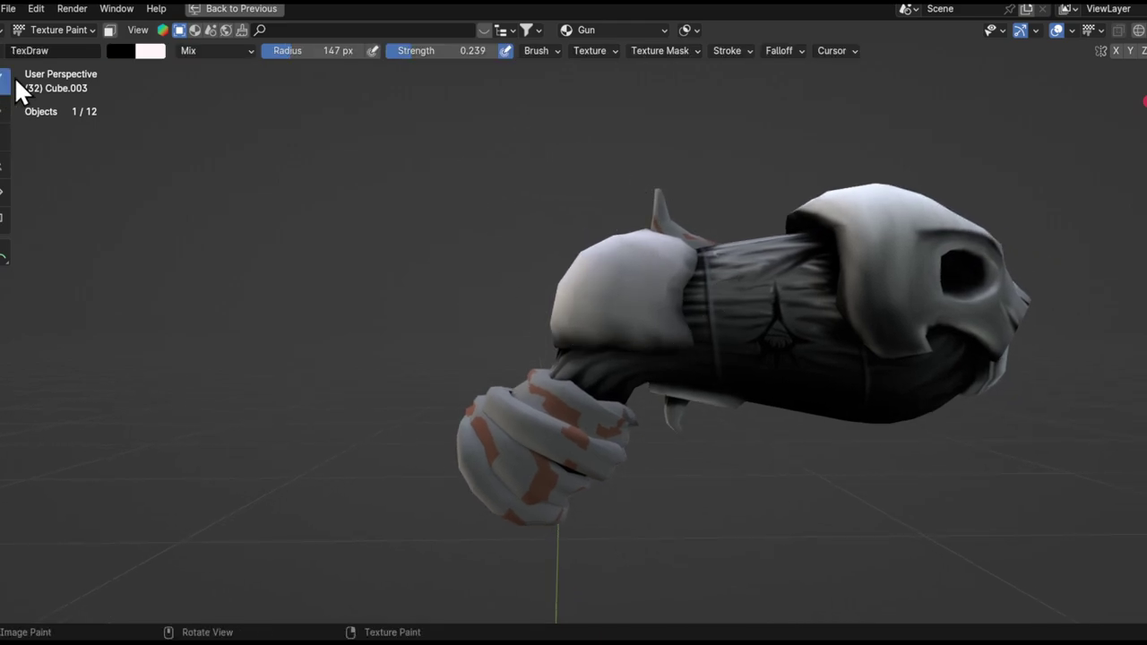
{"action": "middle_click_drag", "start_coordinate": [538, 324], "coordinate": [562, 327]}
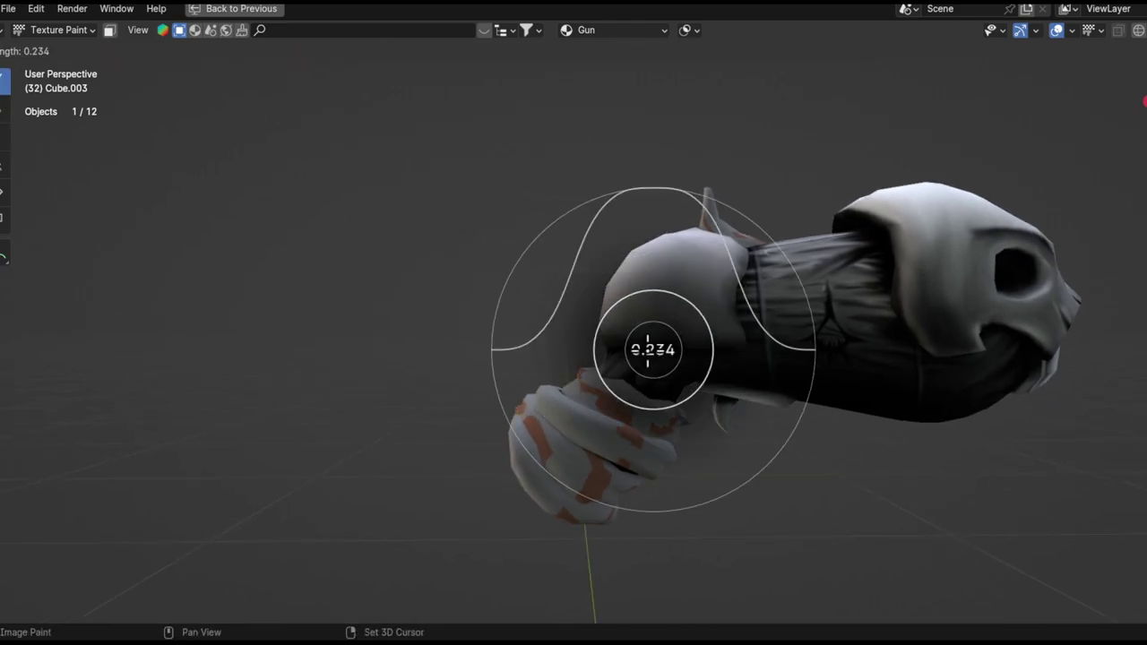
{"action": "left_click", "coordinate": [674, 343]}
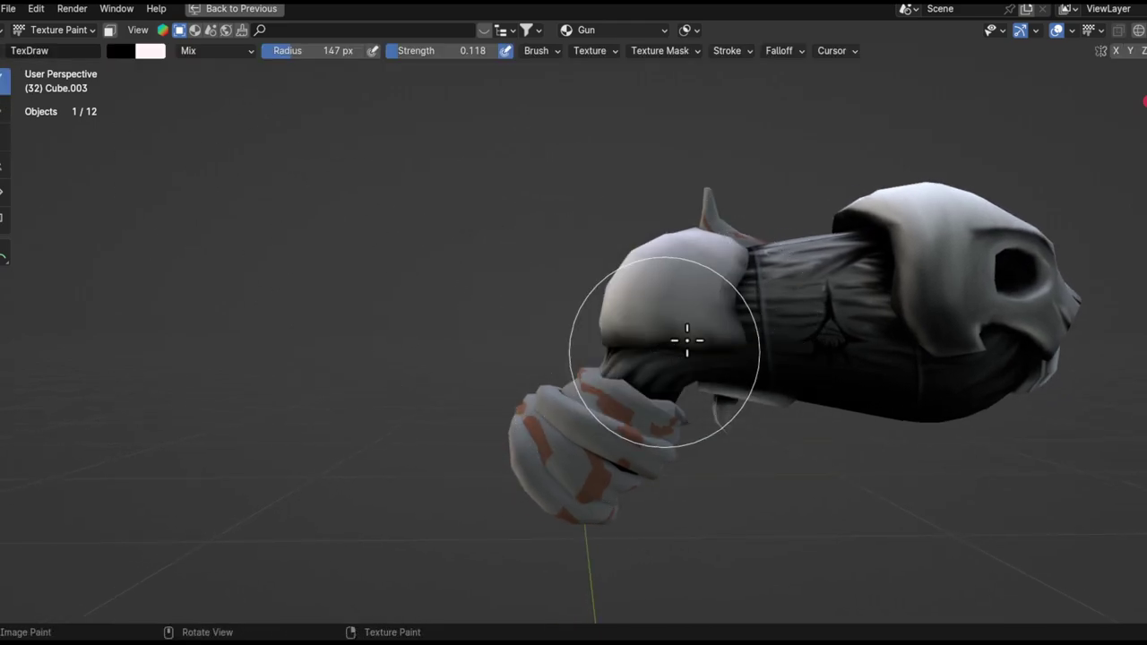
{"action": "middle_click_drag", "start_coordinate": [552, 340], "coordinate": [688, 362]}
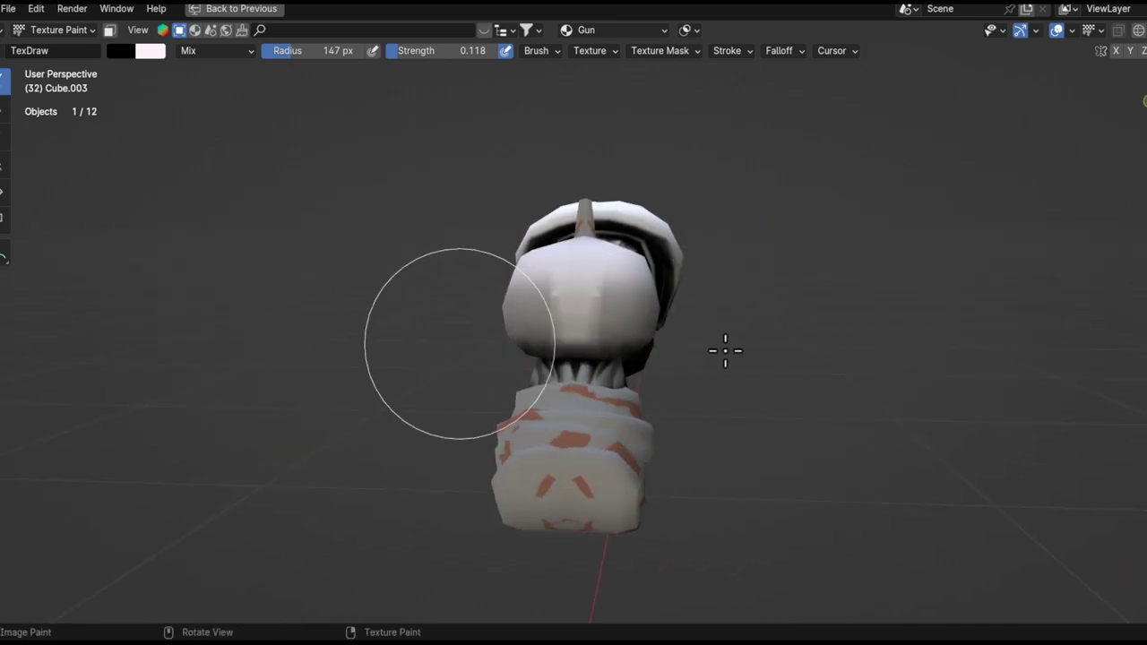
{"action": "middle_click_drag", "start_coordinate": [526, 387], "coordinate": [736, 376]}
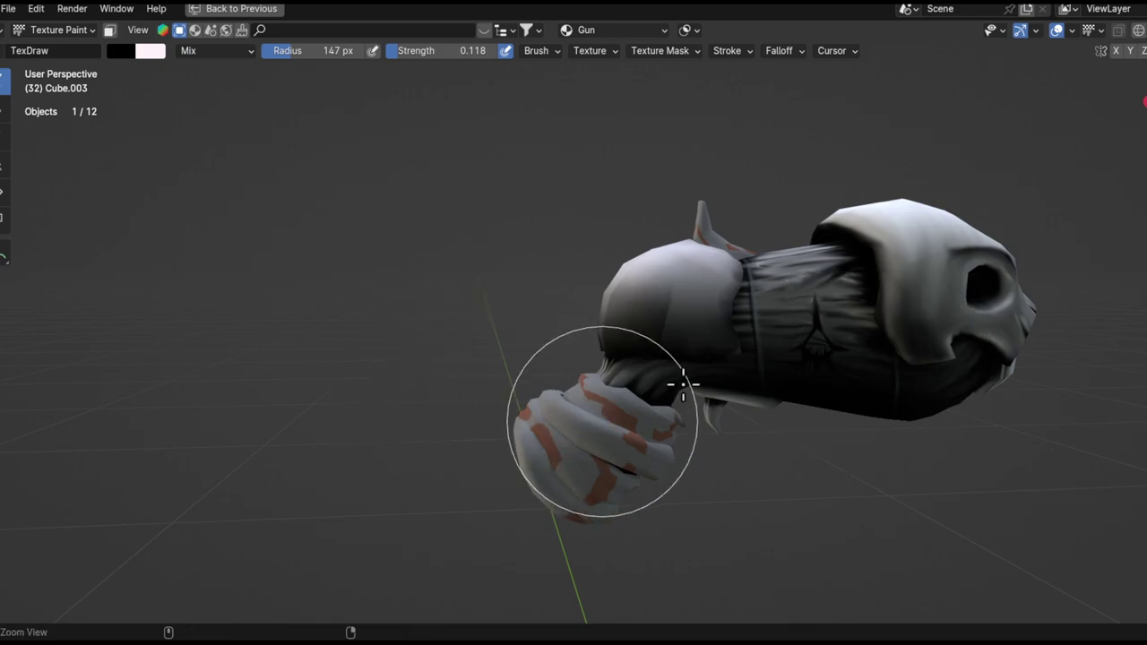
{"action": "middle_click_drag", "start_coordinate": [682, 386], "coordinate": [768, 367]}
{"action": "scroll", "coordinate": [766, 349], "scroll_direction": "up", "scroll_amount": 3}
{"action": "mouse_move", "coordinate": [460, 422]}
{"action": "middle_mouse_down"}
{"action": "mouse_move", "coordinate": [601, 384]}
{"action": "mouse_move", "coordinate": [371, 269]}
{"action": "middle_mouse_up"}
- Smear the new shading across the rear plate's sides and back at 147 px and 0.248 strength
{"action": "left_click", "coordinate": [8, 137]}
{"action": "scroll", "coordinate": [576, 325], "scroll_direction": "up", "scroll_amount": 5}
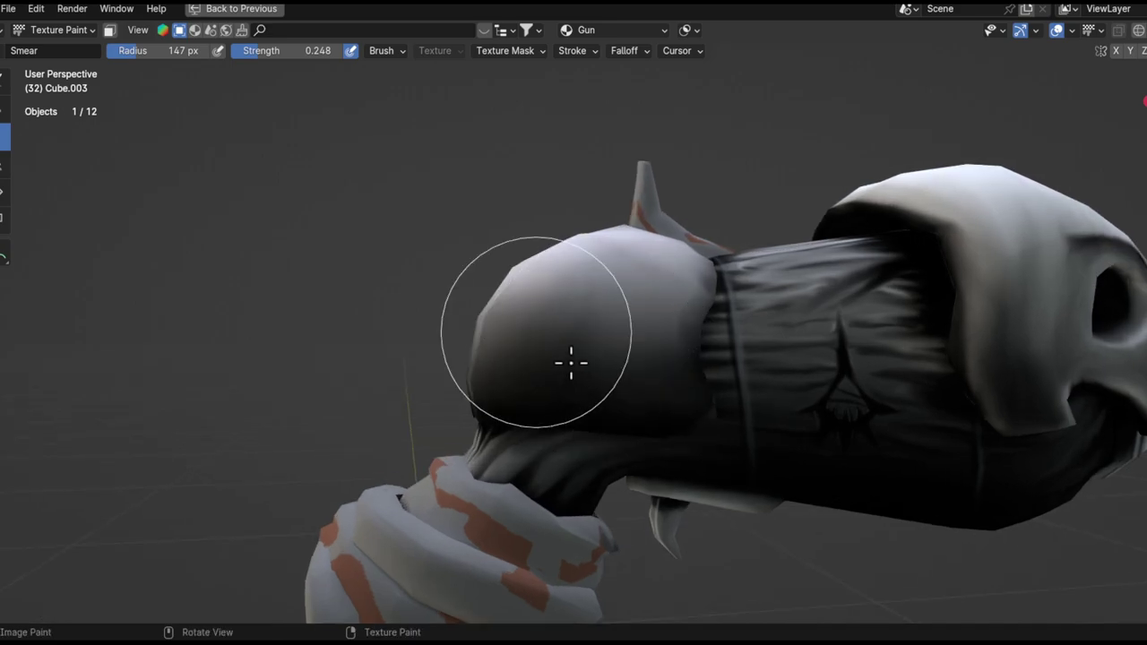
{"action": "middle_click_drag", "start_coordinate": [520, 359], "coordinate": [381, 360]}
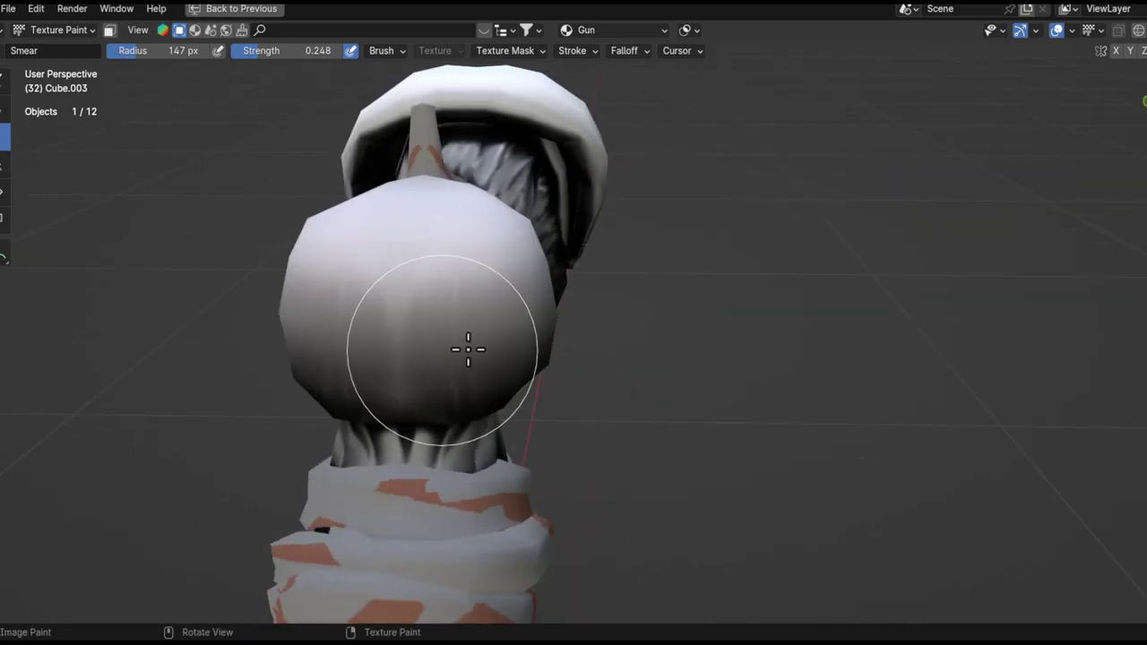
{"action": "middle_click_drag", "start_coordinate": [499, 326], "coordinate": [511, 347]}
{"action": "middle_click_drag", "start_coordinate": [675, 394], "coordinate": [592, 418]}
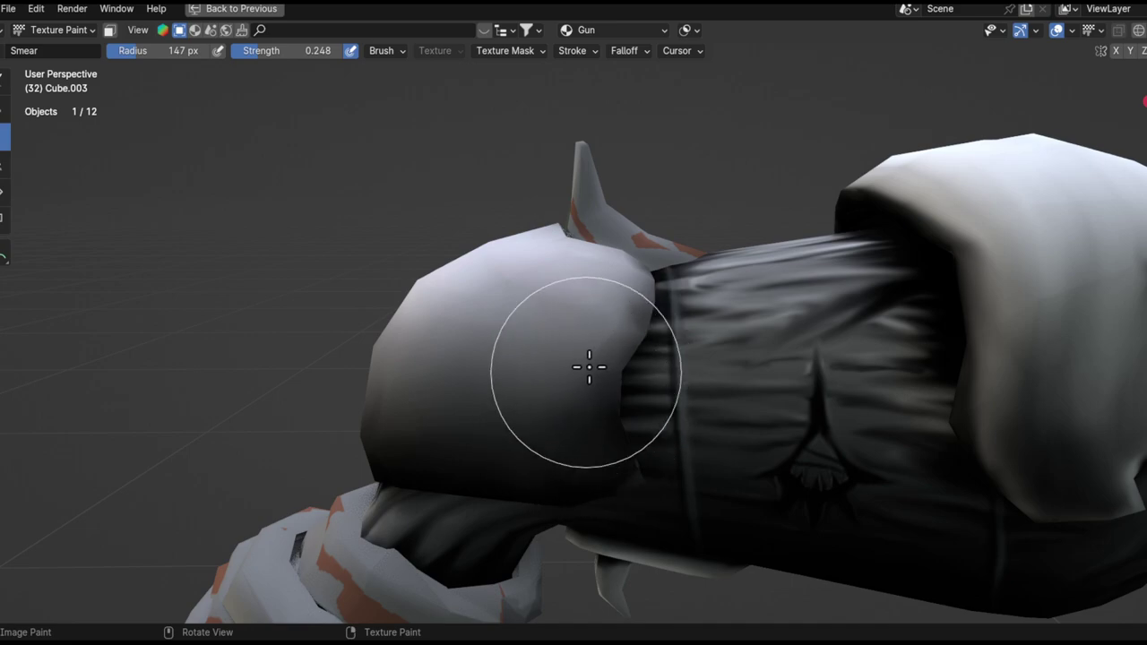
{"action": "mouse_move", "coordinate": [646, 363]}
{"action": "middle_mouse_down"}
{"action": "mouse_move", "coordinate": [594, 384]}
{"action": "mouse_move", "coordinate": [599, 404]}
{"action": "mouse_move", "coordinate": [663, 319]}
{"action": "mouse_move", "coordinate": [690, 328]}
{"action": "mouse_move", "coordinate": [600, 435]}
{"action": "mouse_move", "coordinate": [678, 371]}
{"action": "mouse_move", "coordinate": [543, 329]}
{"action": "mouse_move", "coordinate": [758, 363]}
{"action": "mouse_move", "coordinate": [502, 277]}
{"action": "mouse_move", "coordinate": [538, 320]}
{"action": "mouse_move", "coordinate": [660, 283]}
{"action": "mouse_move", "coordinate": [632, 282]}
{"action": "mouse_move", "coordinate": [601, 489]}
{"action": "mouse_move", "coordinate": [594, 355]}
{"action": "mouse_move", "coordinate": [676, 245]}
{"action": "mouse_move", "coordinate": [574, 352]}
{"action": "mouse_move", "coordinate": [471, 425]}
{"action": "mouse_move", "coordinate": [678, 257]}
{"action": "mouse_move", "coordinate": [660, 351]}
{"action": "mouse_move", "coordinate": [642, 315]}
{"action": "mouse_move", "coordinate": [612, 329]}
{"action": "middle_mouse_up"}
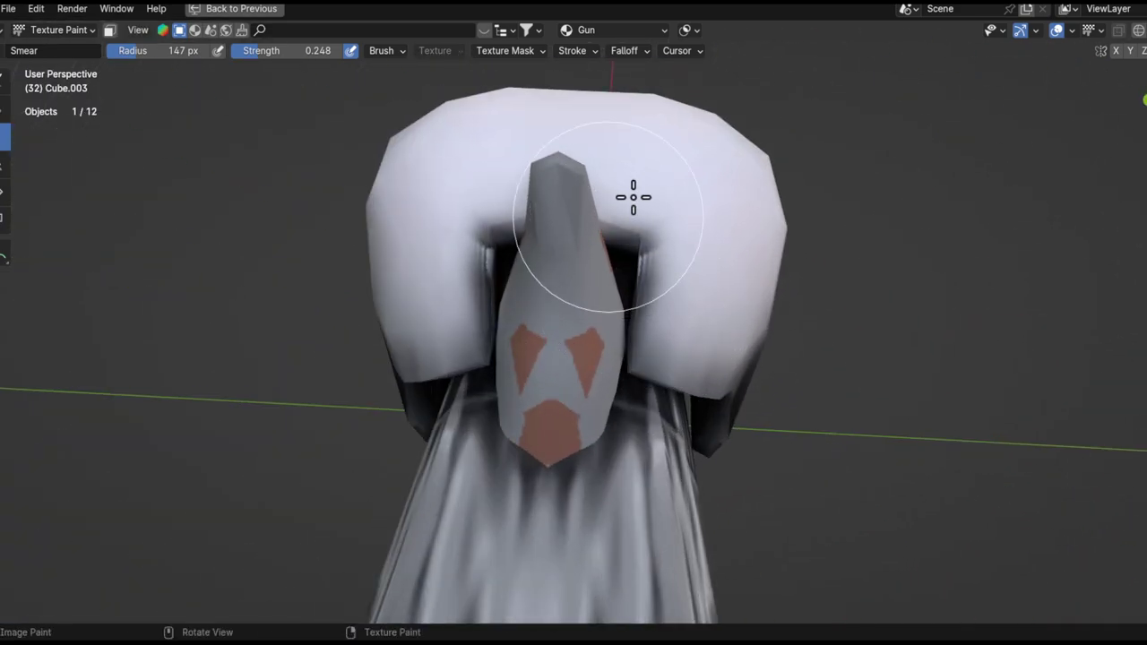
- Reduce the Smear radius to 81 px and blend the dark edge around the rear plate's upper notch behind the spike
{"action": "middle_click_drag", "start_coordinate": [674, 323], "coordinate": [674, 354], "text": "shift"}
{"action": "middle_click_drag", "start_coordinate": [674, 354], "coordinate": [667, 328], "text": "ctrl"}
{"action": "key", "text": "f"}
{"action": "left_click", "coordinate": [606, 358]}
{"action": "middle_click_drag", "start_coordinate": [607, 358], "coordinate": [611, 315], "text": "ctrl"}
{"action": "middle_click_drag", "start_coordinate": [610, 316], "coordinate": [661, 340]}
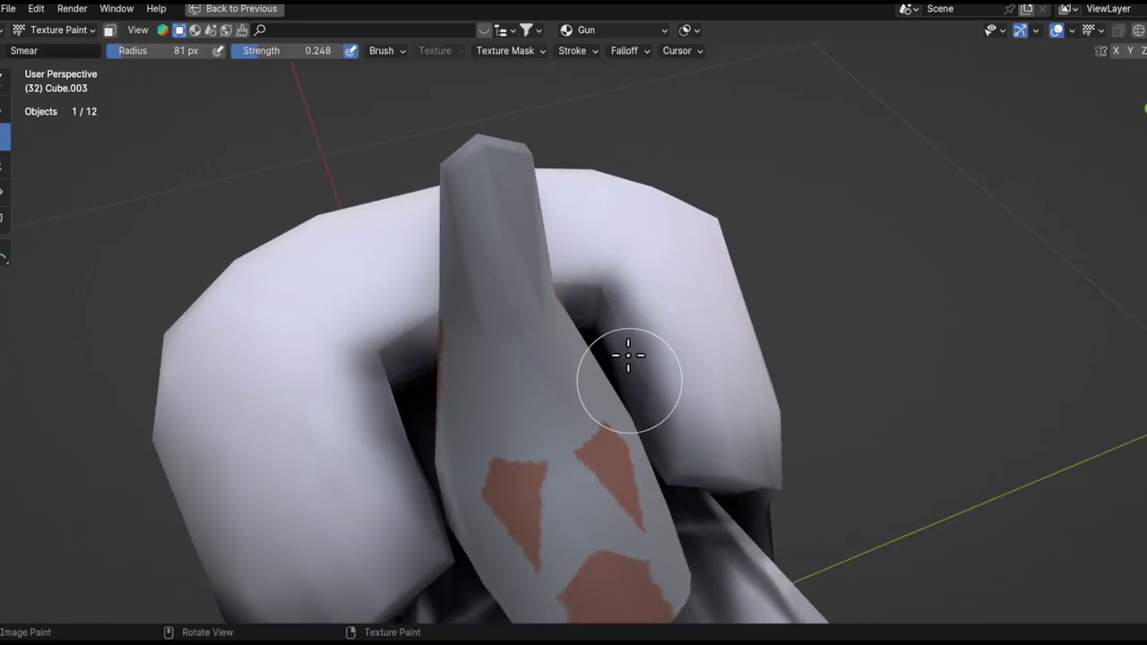
{"action": "mouse_move", "coordinate": [635, 318]}
{"action": "middle_mouse_down"}
{"action": "mouse_move", "coordinate": [625, 317]}
{"action": "mouse_move", "coordinate": [673, 319]}
{"action": "middle_mouse_up"}
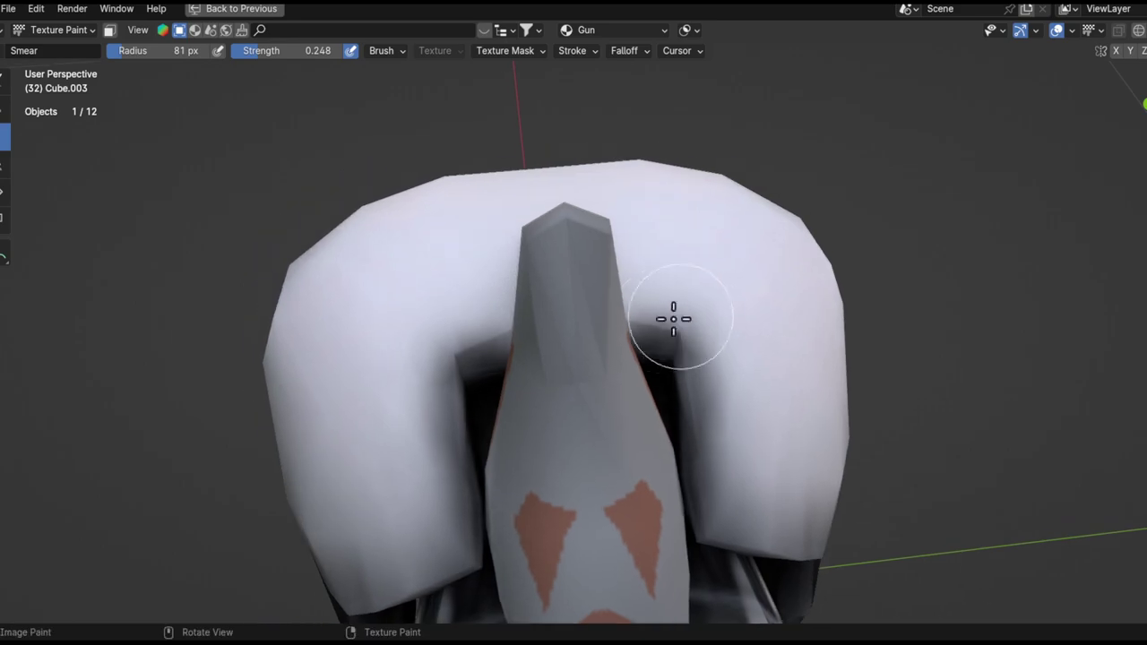
{"action": "mouse_move", "coordinate": [542, 358]}
{"action": "middle_mouse_down"}
{"action": "mouse_move", "coordinate": [479, 353]}
{"action": "mouse_move", "coordinate": [671, 614]}
{"action": "mouse_move", "coordinate": [593, 272]}
{"action": "mouse_move", "coordinate": [615, 391]}
{"action": "mouse_move", "coordinate": [630, 343]}
{"action": "mouse_move", "coordinate": [591, 384]}
{"action": "mouse_move", "coordinate": [683, 307]}
{"action": "mouse_move", "coordinate": [617, 295]}
{"action": "mouse_move", "coordinate": [665, 333]}
{"action": "middle_mouse_up"}
- Enlarge the Smear radius to 146 px and smooth the light-to-dark gradient on the rear plate's side and back
{"action": "key", "text": "f"}
{"action": "left_click", "coordinate": [722, 369]}
{"action": "middle_click_drag", "start_coordinate": [708, 365], "coordinate": [619, 351]}
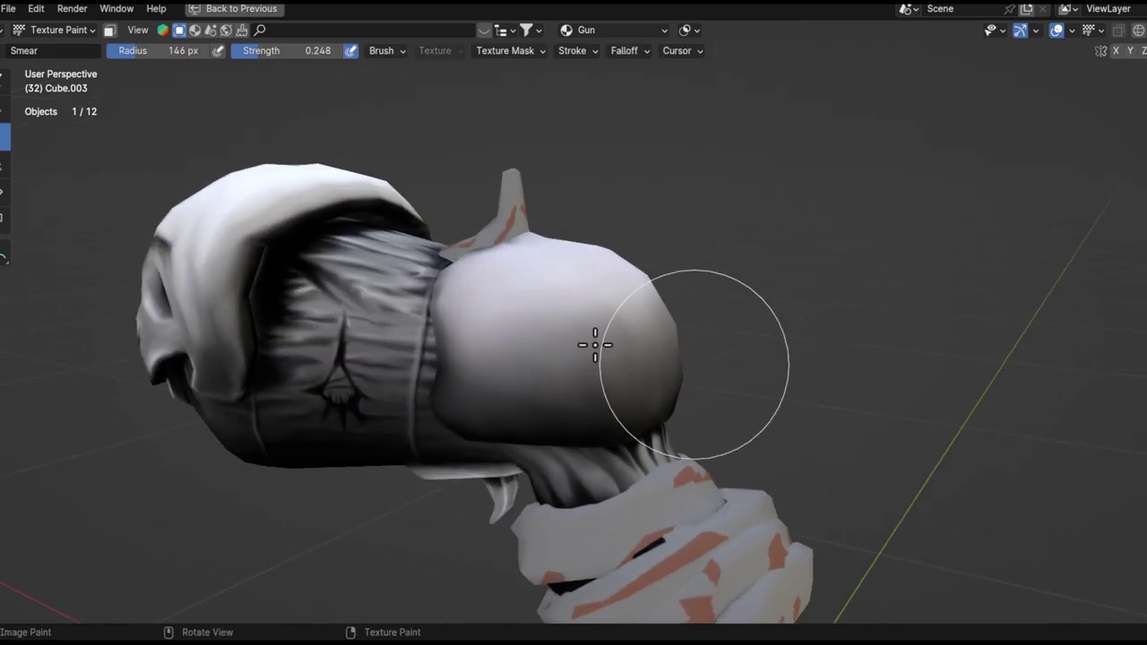
{"action": "mouse_move", "coordinate": [666, 365]}
{"action": "middle_mouse_down"}
{"action": "mouse_move", "coordinate": [615, 397]}
{"action": "mouse_move", "coordinate": [600, 365]}
{"action": "middle_mouse_up"}
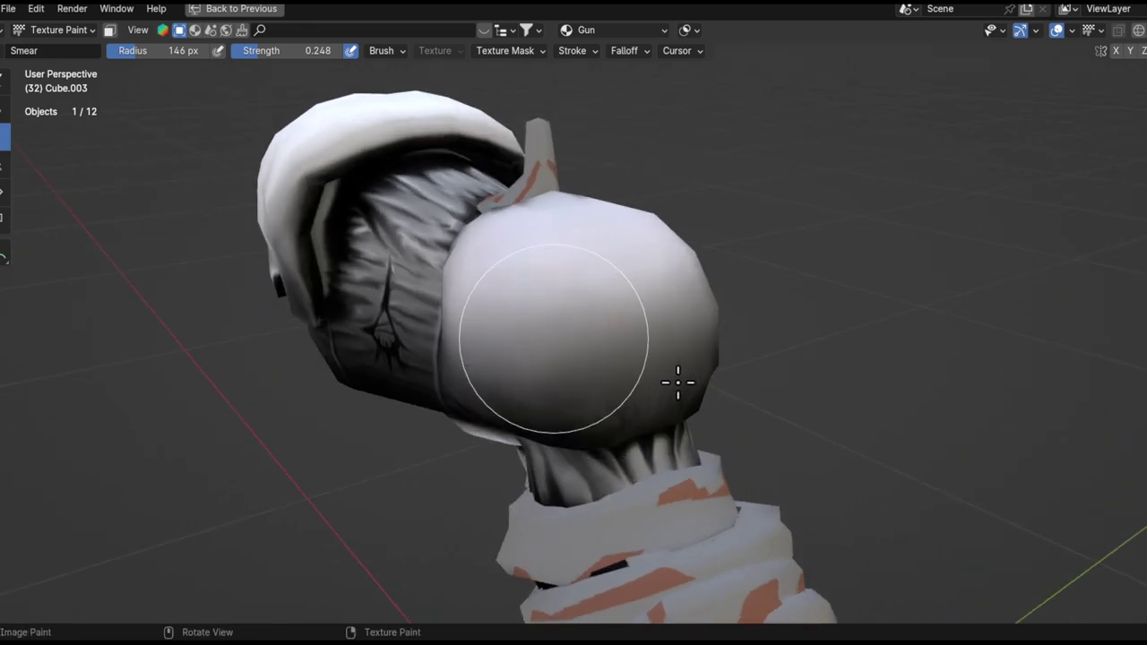
{"action": "left_click_drag", "start_coordinate": [661, 262], "coordinate": [647, 292], "text": "ctrl+alt"}
{"action": "middle_click_drag", "start_coordinate": [648, 291], "coordinate": [599, 319]}
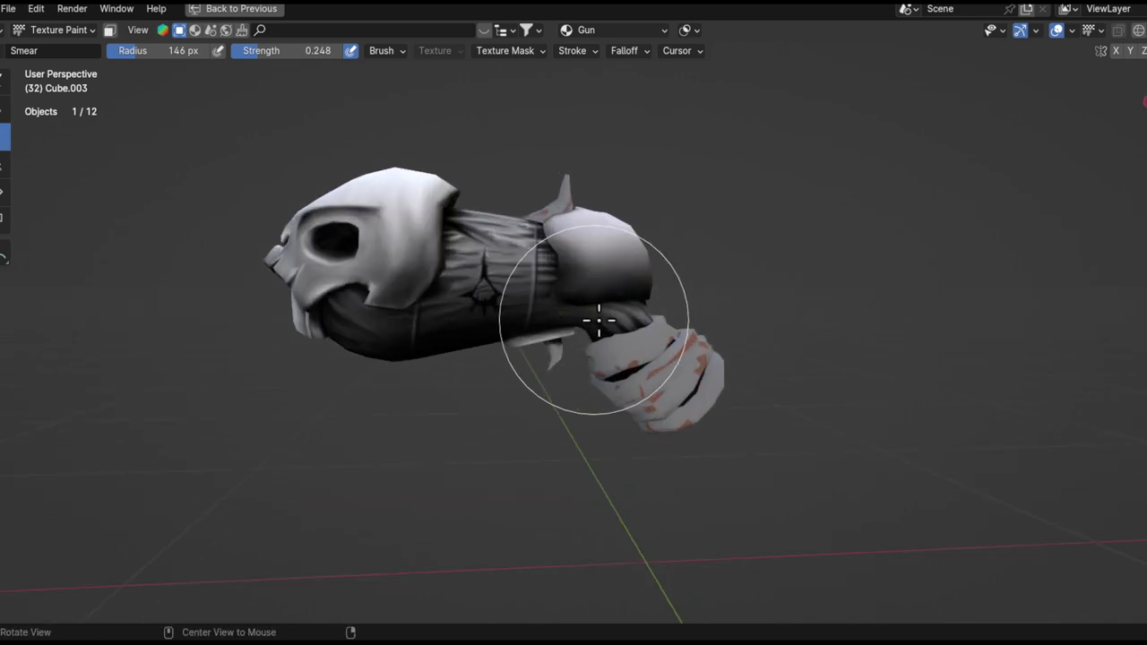
- Restore the full layout, save the Gun texture image, and maximise the 3D viewport again
{"action": "key", "text": "ctrl+space"}
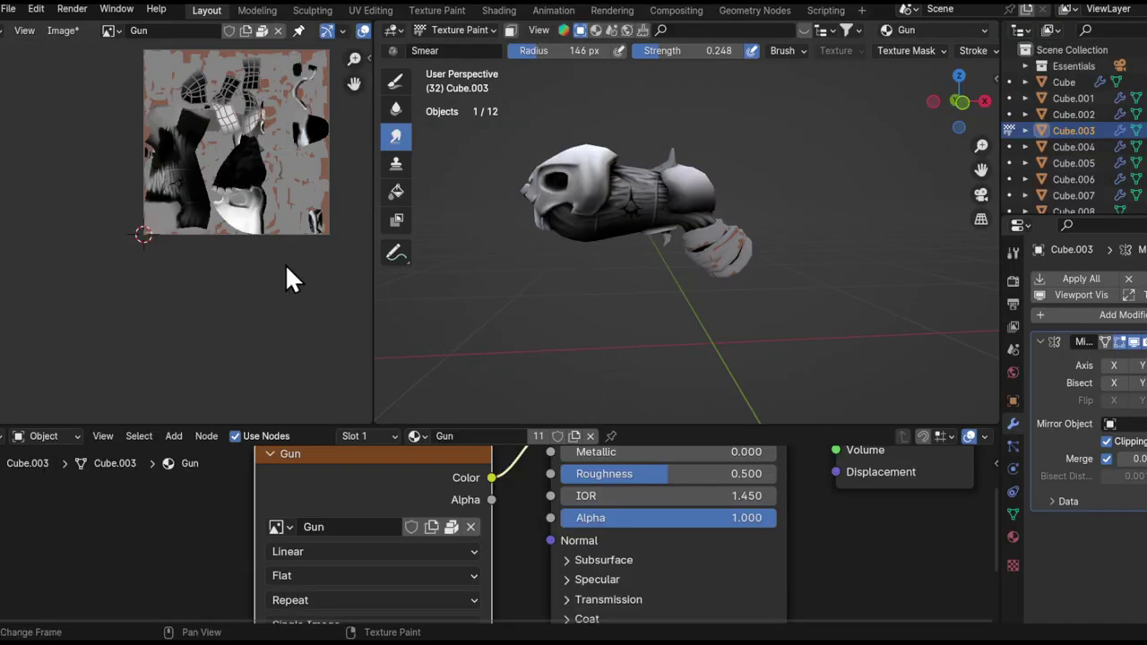
{"action": "key", "text": "q"}
{"action": "left_click", "coordinate": [277, 276]}
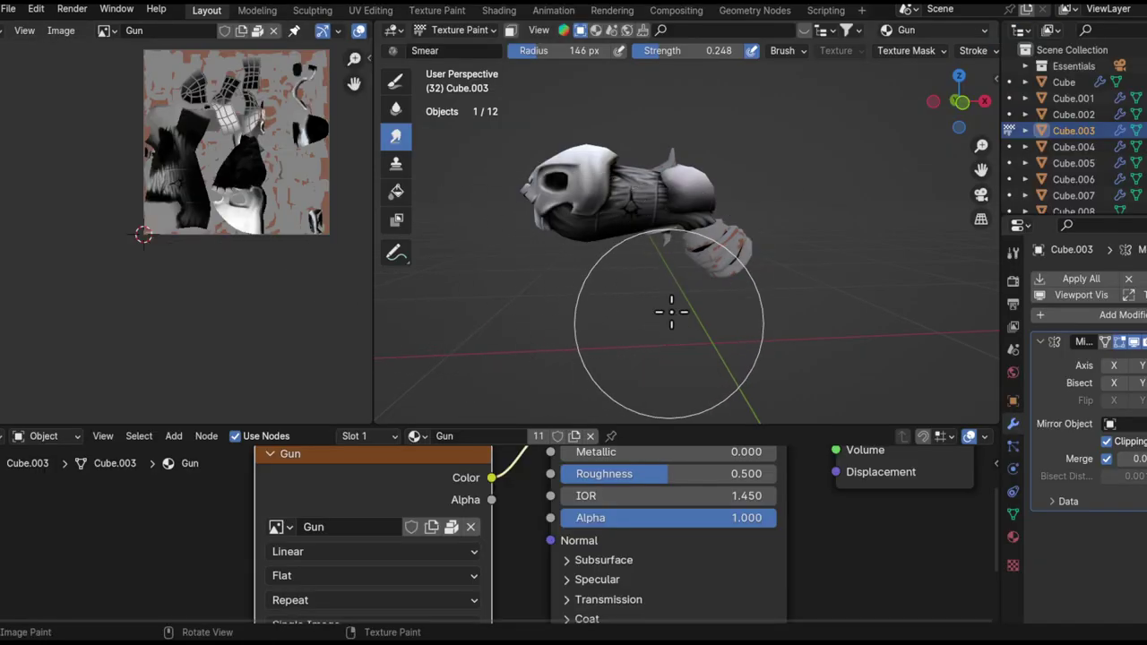
{"action": "key", "text": "q"}
{"action": "key", "text": "ctrl+space"}
- Examine the shading of the whole gun from several sides
{"action": "middle_click_drag", "start_coordinate": [623, 300], "coordinate": [498, 356]}
{"action": "left_click_drag", "start_coordinate": [498, 356], "coordinate": [587, 385], "text": "alt+shift"}
{"action": "left_click_drag", "start_coordinate": [587, 386], "coordinate": [608, 402], "text": "ctrl+alt"}
{"action": "left_click_drag", "start_coordinate": [580, 397], "coordinate": [663, 345], "text": "alt+shift"}
{"action": "left_click_drag", "start_coordinate": [586, 361], "coordinate": [505, 415], "text": "alt"}
{"action": "left_click_drag", "start_coordinate": [636, 430], "coordinate": [688, 344], "text": "alt"}
{"action": "middle_click_drag", "start_coordinate": [689, 344], "coordinate": [663, 391]}
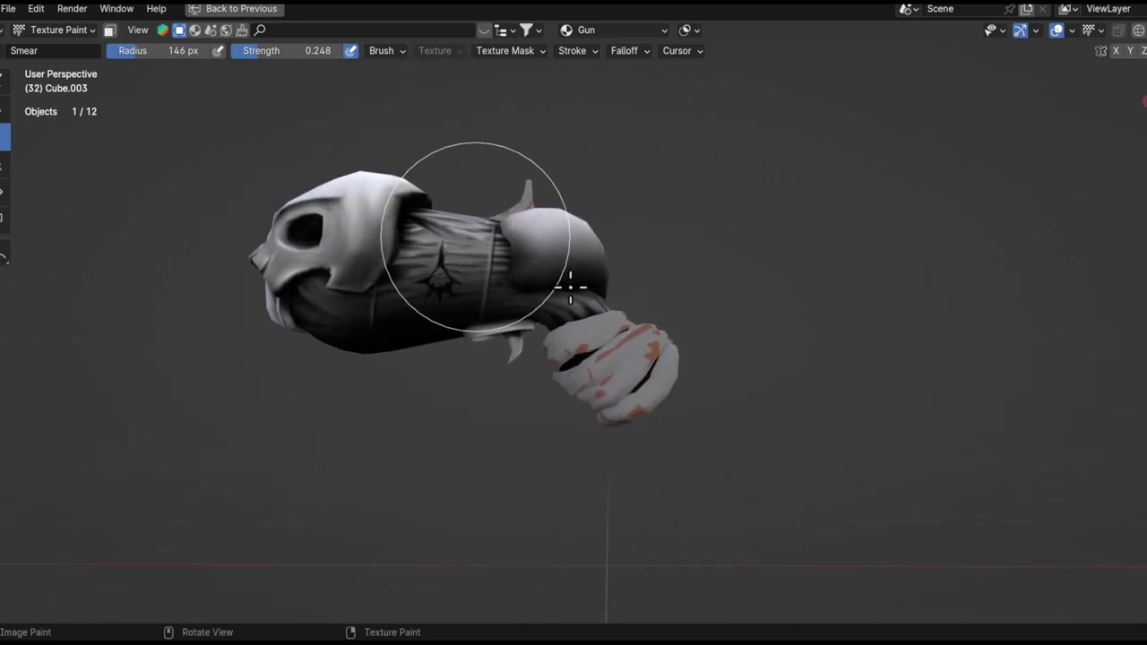
{"action": "middle_click_drag", "start_coordinate": [627, 358], "coordinate": [671, 371]}
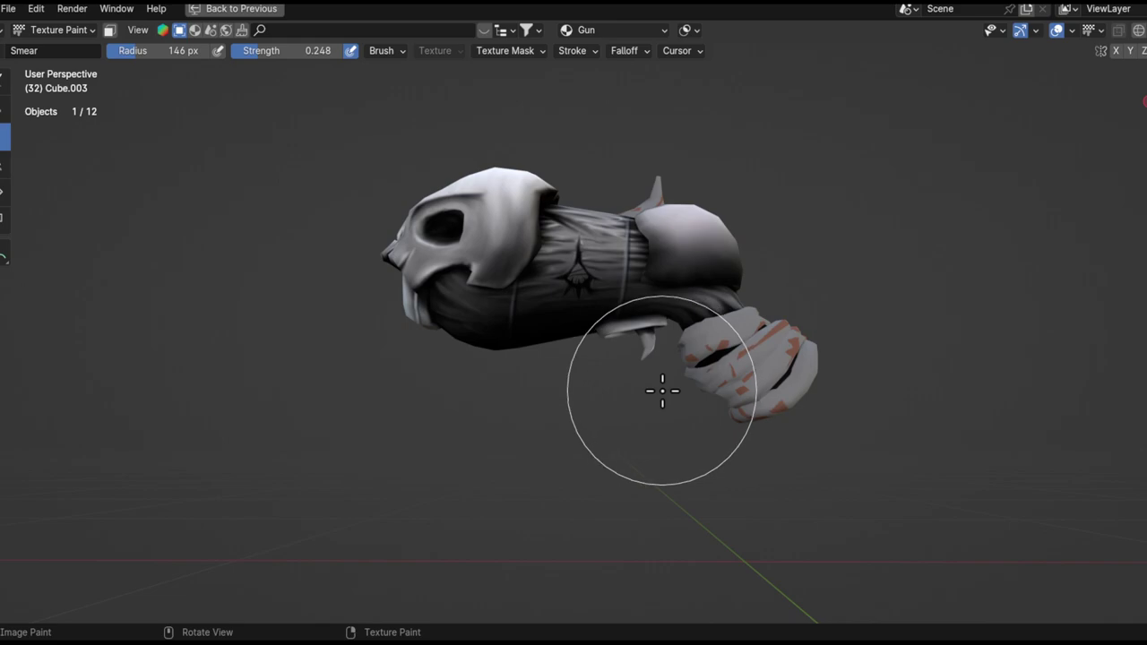
{"action": "mouse_move", "coordinate": [719, 326]}
{"action": "left_mouse_down", "text": "alt+shift"}
{"action": "mouse_move", "coordinate": [596, 284]}
{"action": "mouse_move", "coordinate": [607, 279]}
{"action": "mouse_move", "coordinate": [623, 290]}
{"action": "mouse_move", "coordinate": [611, 285]}
{"action": "mouse_move", "coordinate": [616, 350]}
{"action": "left_mouse_up", "text": "alt+shift"}
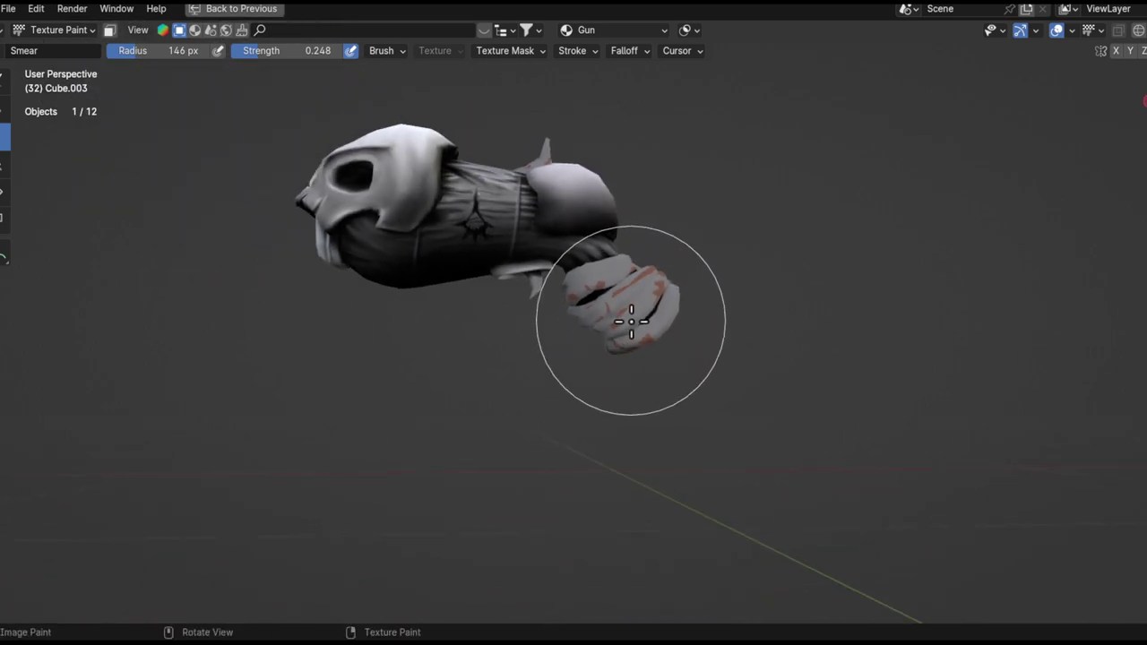
{"action": "scroll", "coordinate": [680, 310], "scroll_direction": "up", "scroll_amount": 3}
{"action": "mouse_move", "coordinate": [709, 263]}
{"action": "middle_mouse_down"}
{"action": "mouse_move", "coordinate": [717, 295]}
{"action": "mouse_move", "coordinate": [742, 317]}
{"action": "middle_mouse_up"}
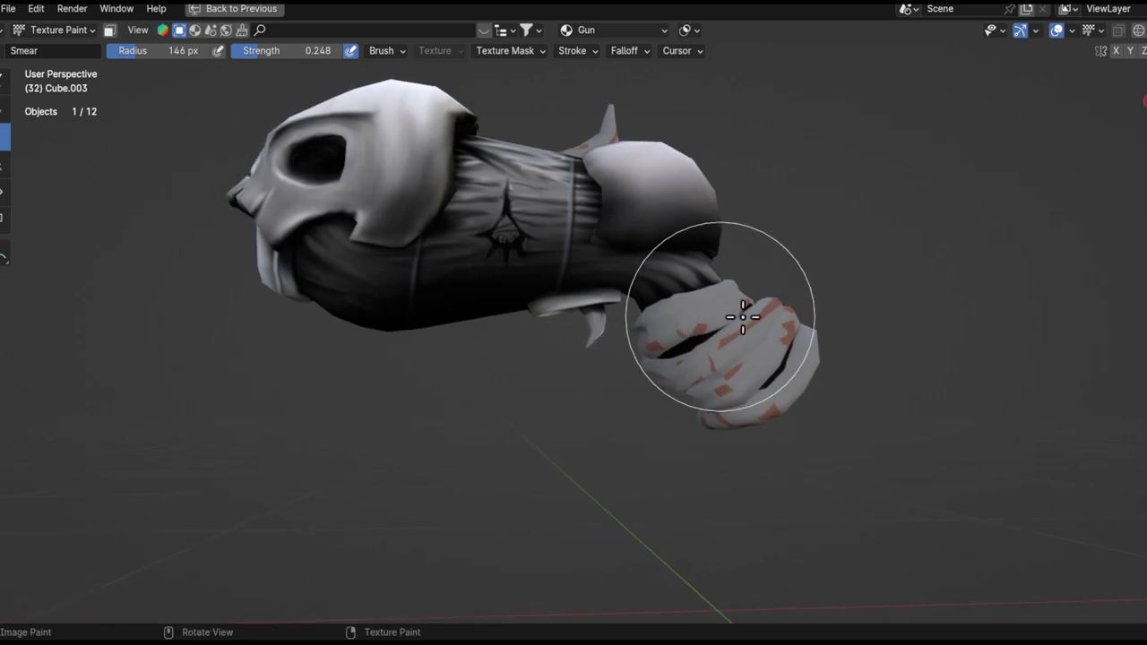
- Switch texture painting to the grip's lowest wrap and fill it with plain light grey
{"action": "left_click_drag", "start_coordinate": [743, 318], "coordinate": [693, 266], "text": "alt+shift"}
{"action": "key", "text": "alt+q"}
{"action": "mouse_move", "coordinate": [711, 357]}
{"action": "left_mouse_down", "text": "alt+shift"}
{"action": "mouse_move", "coordinate": [664, 360]}
{"action": "mouse_move", "coordinate": [650, 324]}
{"action": "left_mouse_up", "text": "alt+shift"}
{"action": "left_click", "coordinate": [4, 191]}
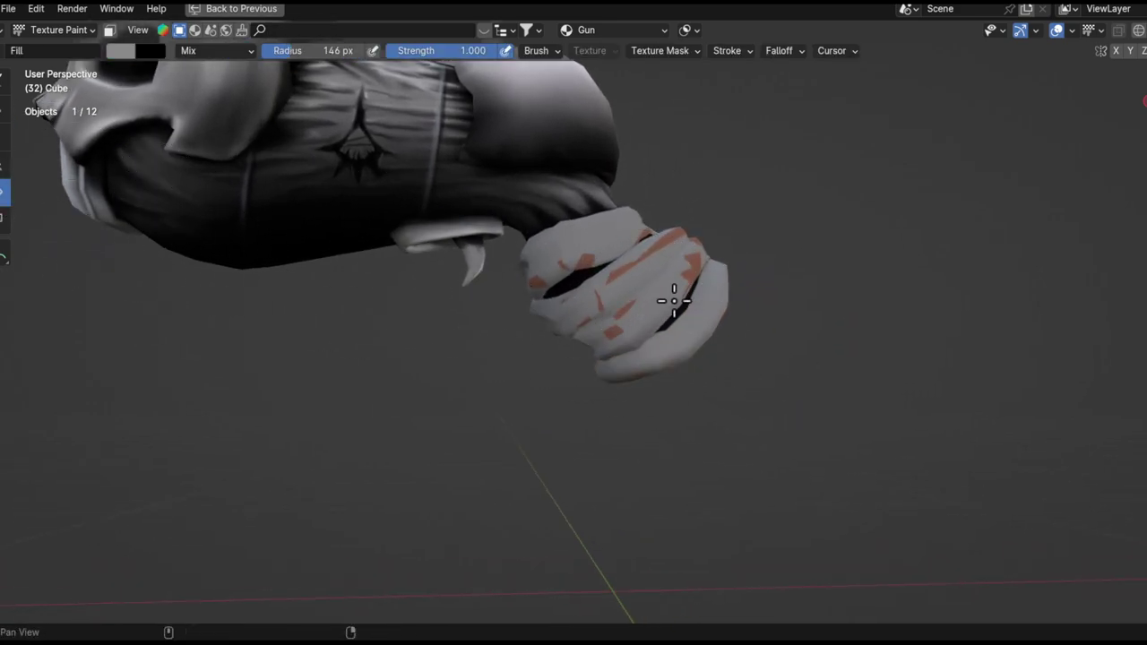
{"action": "middle_click_drag", "start_coordinate": [673, 301], "coordinate": [391, 303]}
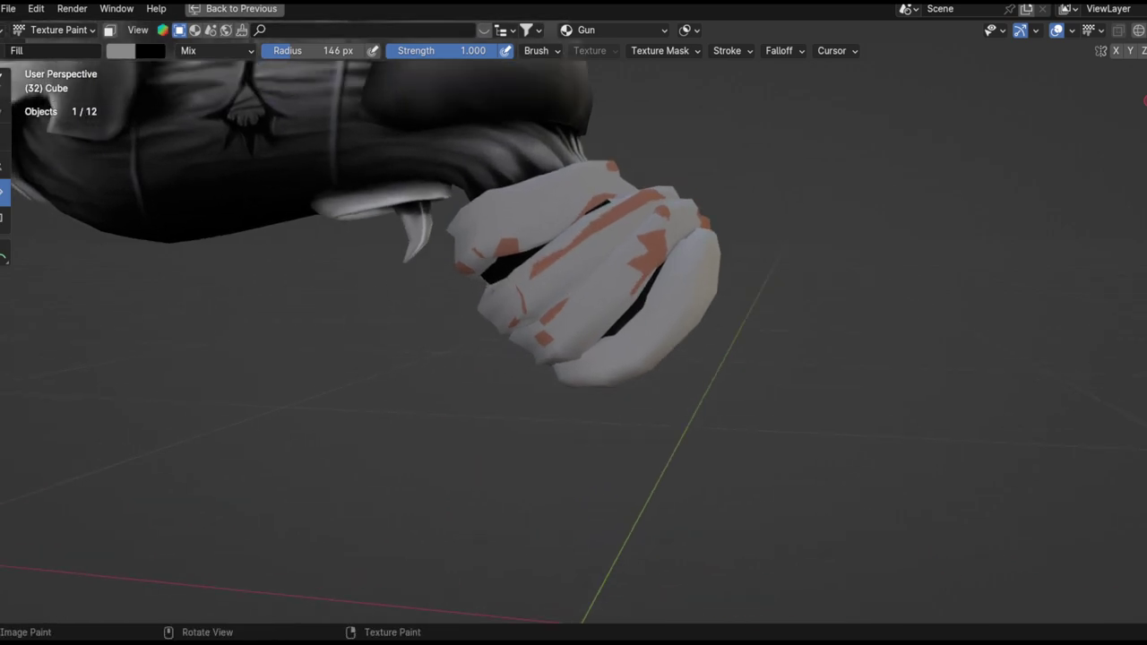
- Switch to the Draw brush with black and set its radius to 79 px for the lowest wrap
{"action": "left_click", "coordinate": [4, 86]}
{"action": "mouse_move", "coordinate": [604, 279]}
{"action": "middle_mouse_down"}
{"action": "mouse_move", "coordinate": [666, 400]}
{"action": "mouse_move", "coordinate": [628, 279]}
{"action": "middle_mouse_up"}
{"action": "key", "text": "f"}
{"action": "left_click", "coordinate": [635, 386]}
{"action": "key", "text": "f"}
{"action": "left_click", "coordinate": [573, 322]}
{"action": "middle_click_drag", "start_coordinate": [583, 328], "coordinate": [541, 324]}
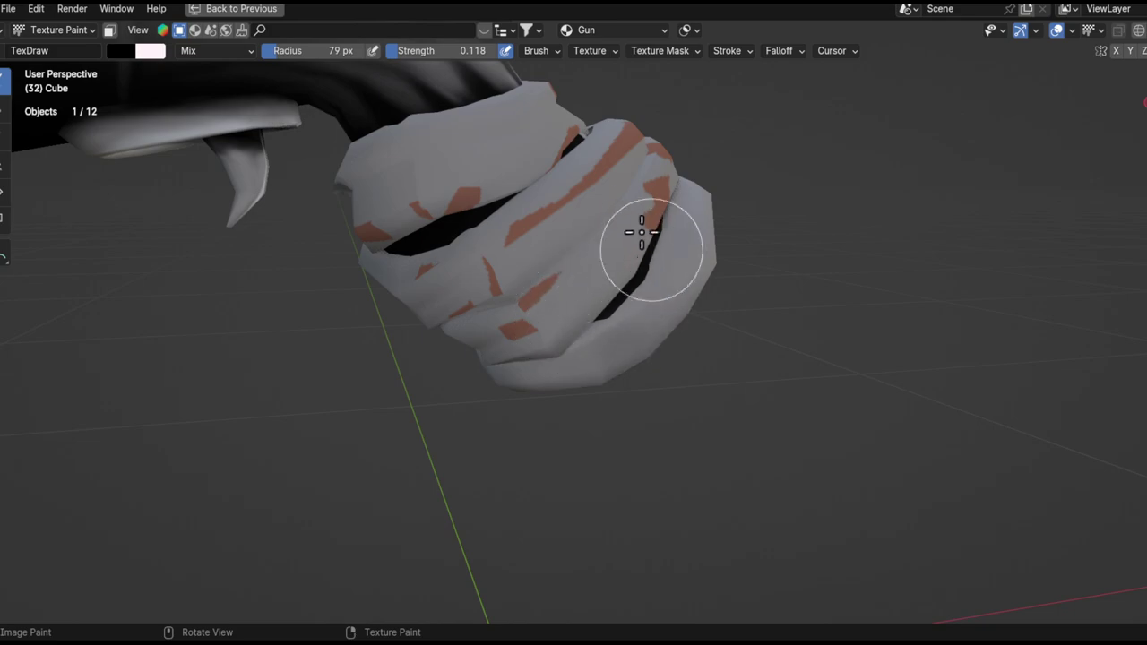
- Recalculate the lowest wrap's normals to the inside in Edit Mode and return to Texture Paint
{"action": "mouse_move", "coordinate": [644, 336]}
{"action": "middle_mouse_down"}
{"action": "mouse_move", "coordinate": [761, 332]}
{"action": "mouse_move", "coordinate": [742, 366]}
{"action": "mouse_move", "coordinate": [675, 361]}
{"action": "middle_mouse_up"}
{"action": "key", "text": "Tab"}
{"action": "key", "text": "ctrl+shift+n"}
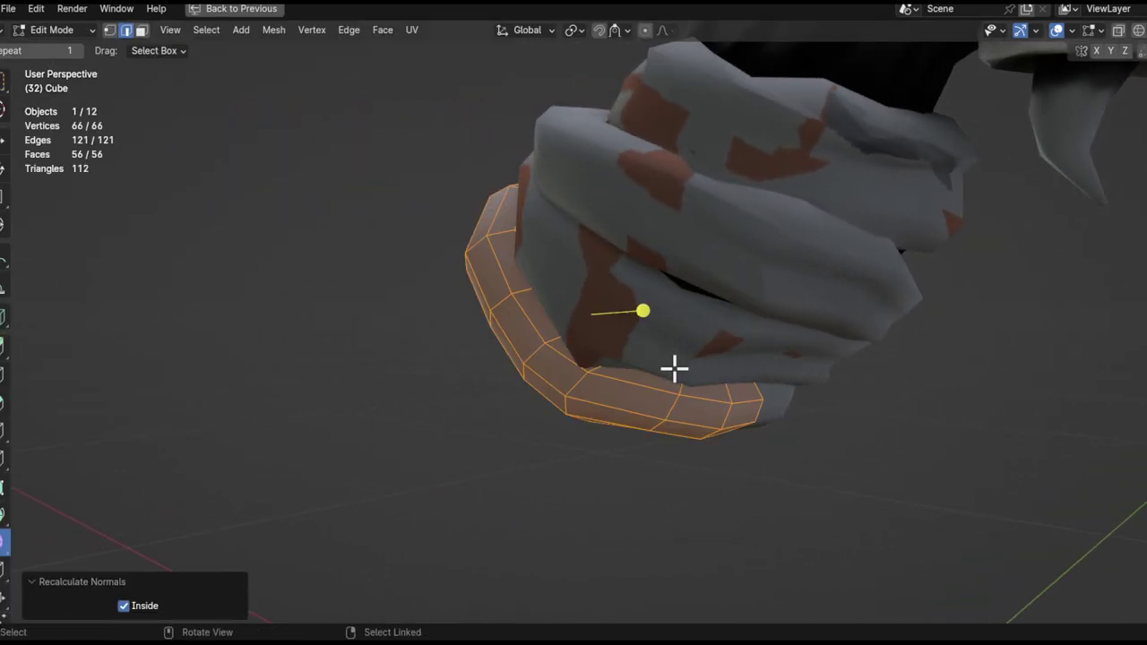
{"action": "key", "text": "Tab"}
- Set the Draw brush to 0.840 strength and 33 px and paint black along the lowest wrap's upper edge, around sides and back
{"action": "mouse_move", "coordinate": [586, 361]}
{"action": "left_mouse_down", "text": "alt"}
{"action": "mouse_move", "coordinate": [609, 374]}
{"action": "mouse_move", "coordinate": [686, 370]}
{"action": "mouse_move", "coordinate": [611, 315]}
{"action": "left_mouse_up", "text": "alt"}
{"action": "key", "text": "shift+f"}
{"action": "left_click", "coordinate": [756, 323]}
{"action": "key", "text": "f"}
{"action": "left_click", "coordinate": [626, 348]}
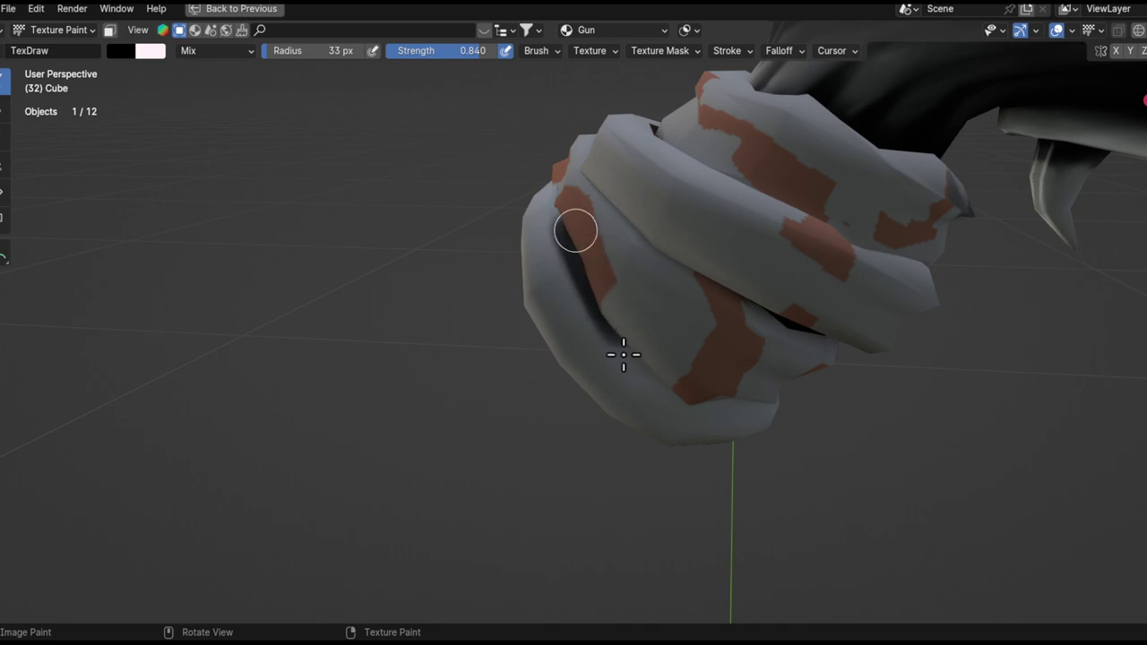
{"action": "middle_click_drag", "start_coordinate": [575, 232], "coordinate": [624, 336]}
{"action": "middle_click_drag", "start_coordinate": [767, 422], "coordinate": [639, 380]}
{"action": "middle_click_drag", "start_coordinate": [749, 399], "coordinate": [589, 421]}
{"action": "mouse_move", "coordinate": [589, 421]}
{"action": "left_mouse_down"}
{"action": "mouse_move", "coordinate": [507, 283]}
{"action": "mouse_move", "coordinate": [546, 355]}
{"action": "left_mouse_up"}
{"action": "mouse_move", "coordinate": [573, 466]}
{"action": "middle_mouse_down"}
{"action": "mouse_move", "coordinate": [582, 513]}
{"action": "mouse_move", "coordinate": [538, 328]}
{"action": "middle_mouse_up"}
{"action": "middle_click_drag", "start_coordinate": [619, 330], "coordinate": [740, 450]}
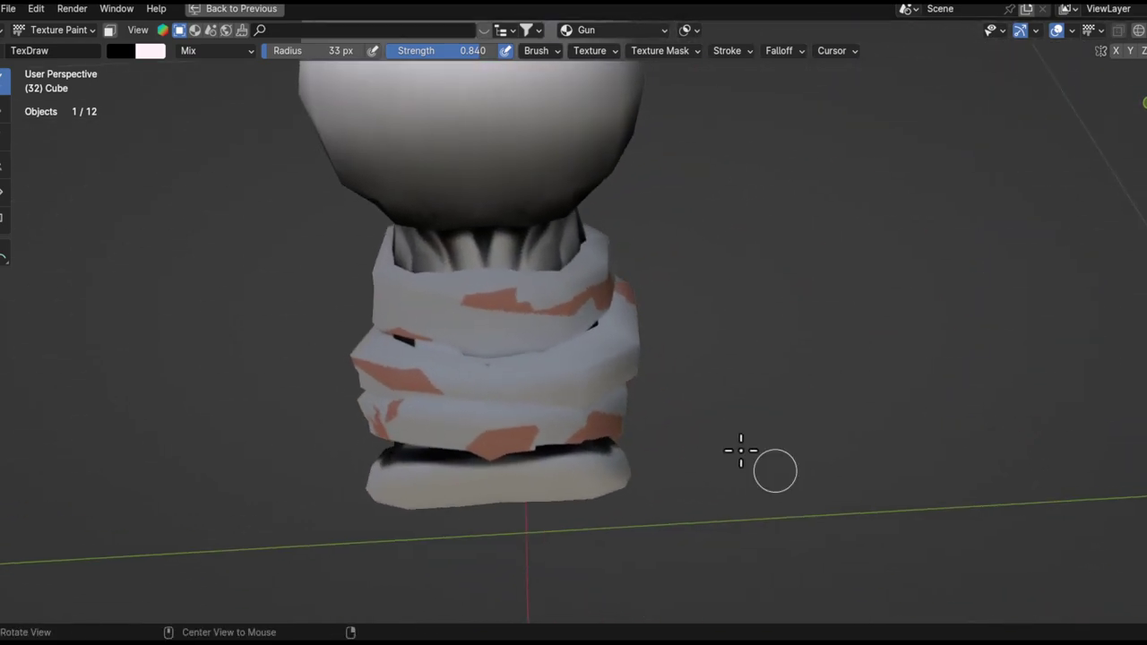
- Switch to the Smear brush at 71 px and 0.248 strength and blend the black edge down into the lowest wrap
{"action": "left_click", "coordinate": [7, 144]}
{"action": "middle_click", "coordinate": [494, 397], "text": "alt"}
{"action": "mouse_move", "coordinate": [586, 319]}
{"action": "middle_mouse_down", "text": "ctrl"}
{"action": "mouse_move", "coordinate": [599, 371]}
{"action": "mouse_move", "coordinate": [569, 367]}
{"action": "mouse_move", "coordinate": [582, 368]}
{"action": "middle_mouse_up", "text": "ctrl"}
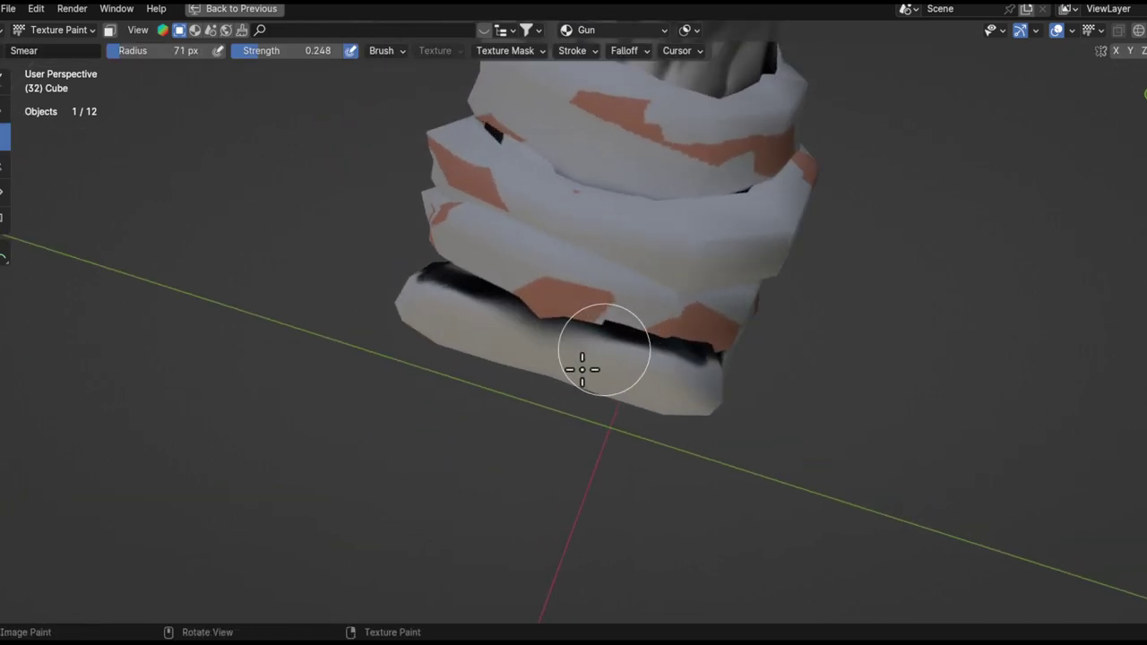
{"action": "mouse_move", "coordinate": [669, 377]}
{"action": "middle_mouse_down"}
{"action": "mouse_move", "coordinate": [705, 388]}
{"action": "mouse_move", "coordinate": [539, 240]}
{"action": "middle_mouse_up"}
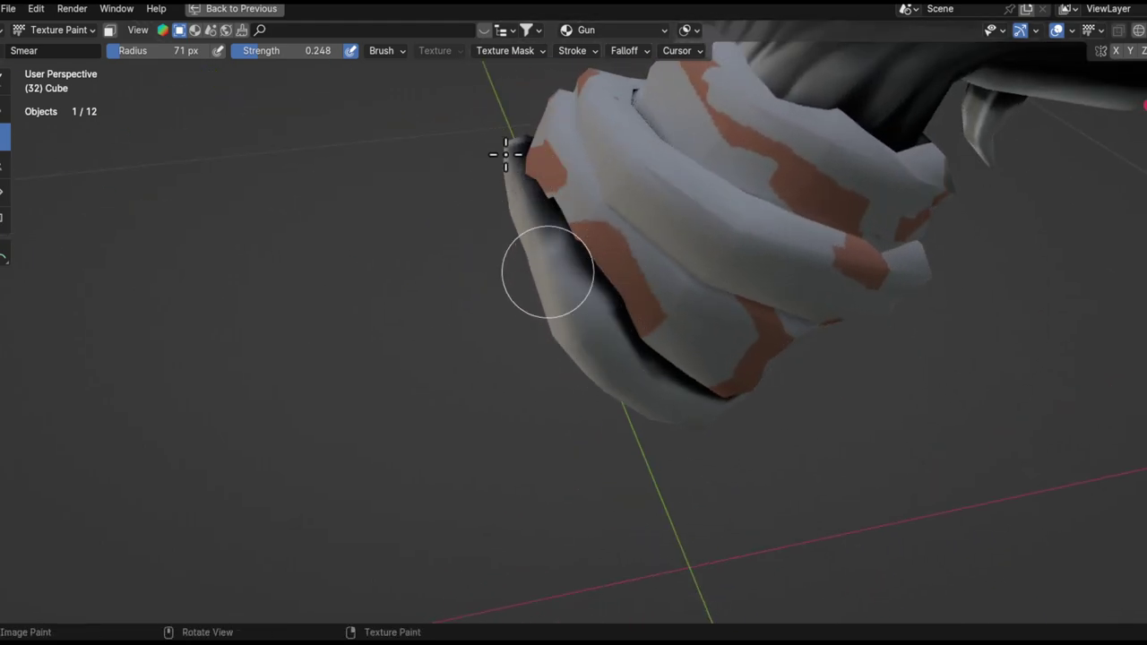
{"action": "middle_click_drag", "start_coordinate": [653, 367], "coordinate": [640, 307]}
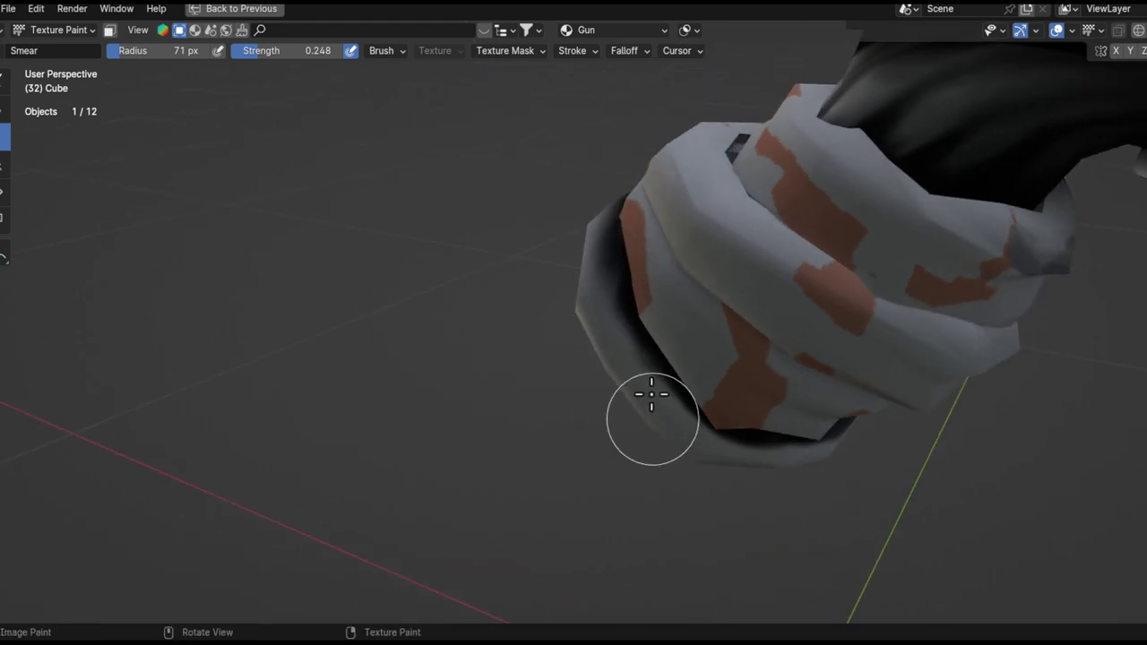
{"action": "middle_click_drag", "start_coordinate": [670, 414], "coordinate": [583, 325]}
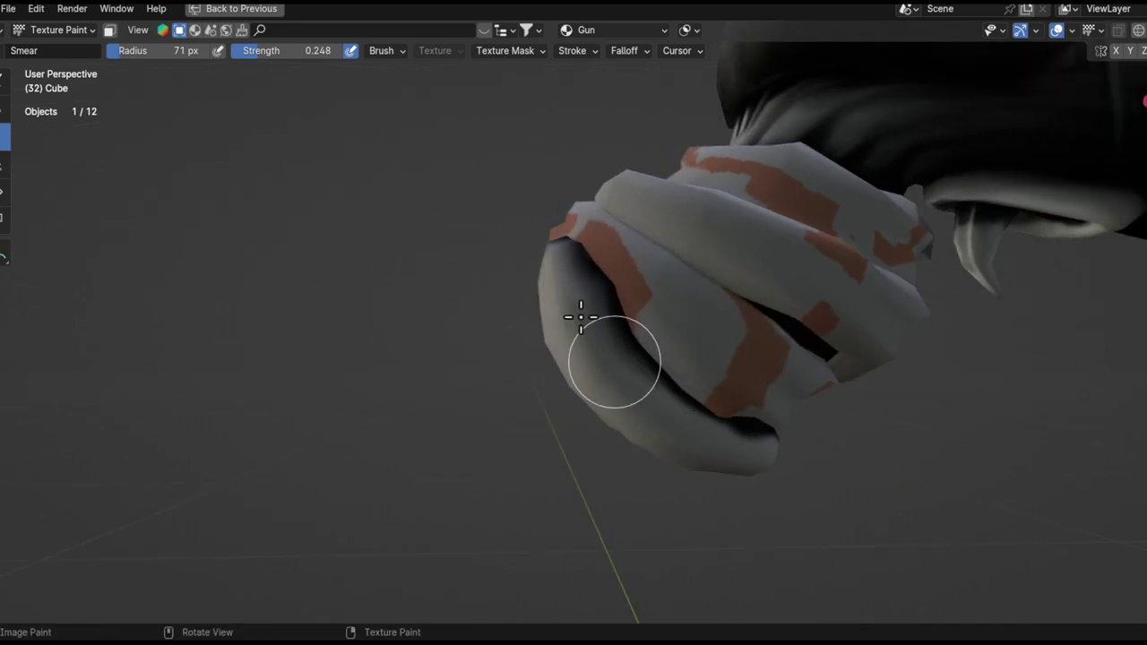
{"action": "middle_click_drag", "start_coordinate": [536, 252], "coordinate": [663, 412]}
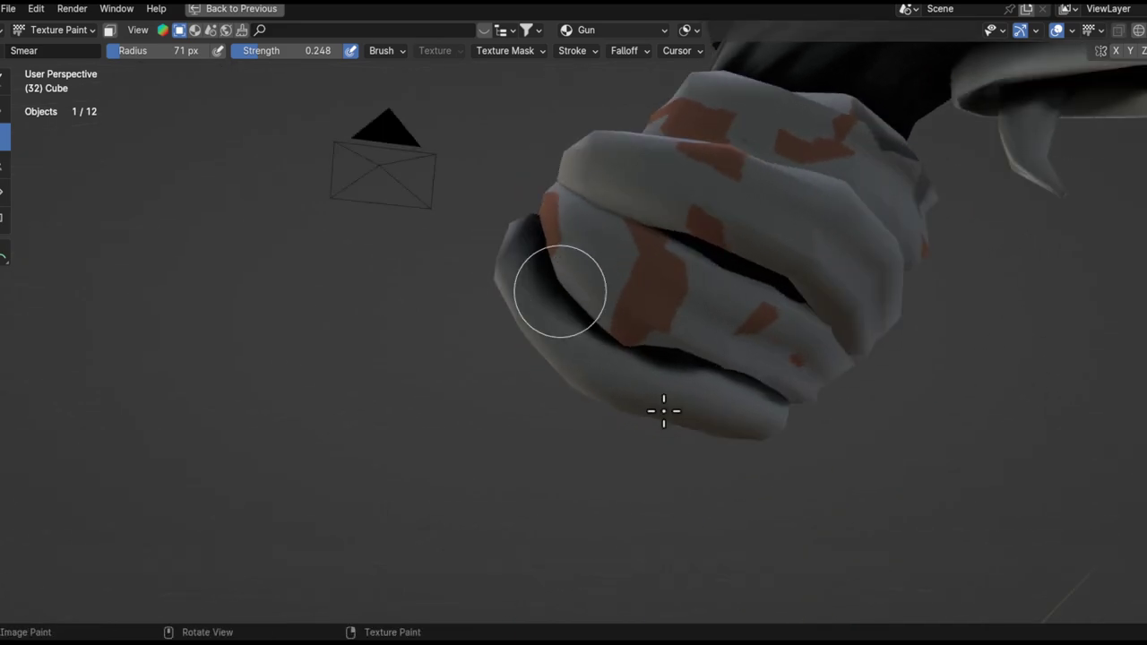
- Raise the Smear strength to 0.467 and soften the shading along the lowest wrap's side and underside
{"action": "key", "text": "shift+f"}
{"action": "left_click", "coordinate": [584, 345]}
{"action": "middle_click_drag", "start_coordinate": [606, 312], "coordinate": [677, 352]}
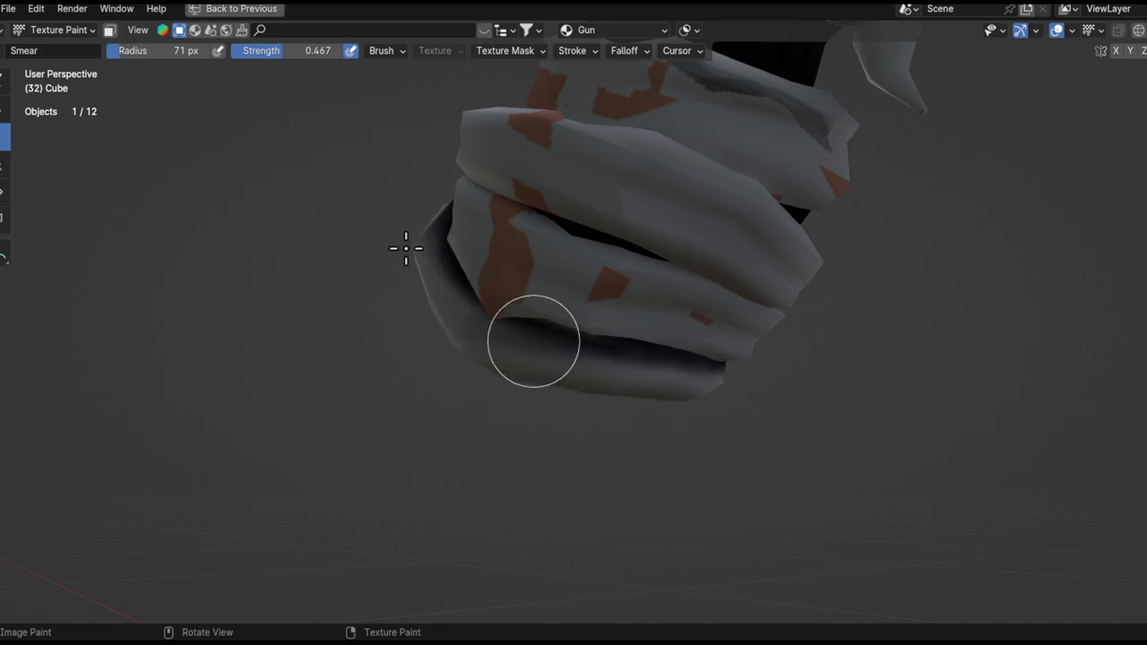
{"action": "middle_click_drag", "start_coordinate": [609, 361], "coordinate": [529, 376]}
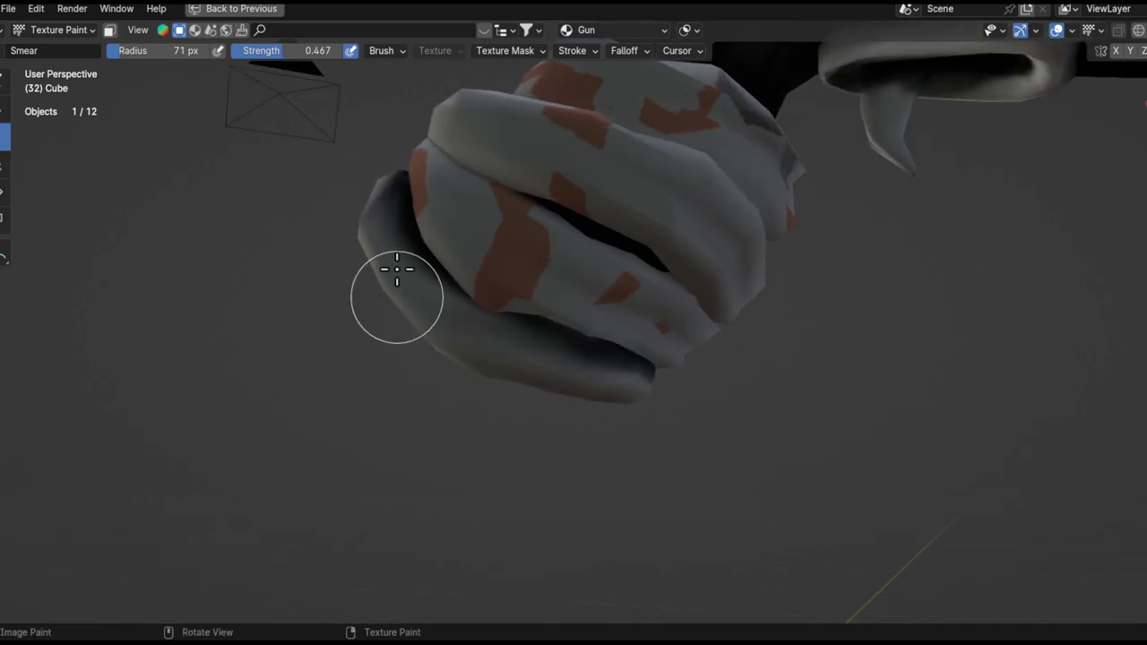
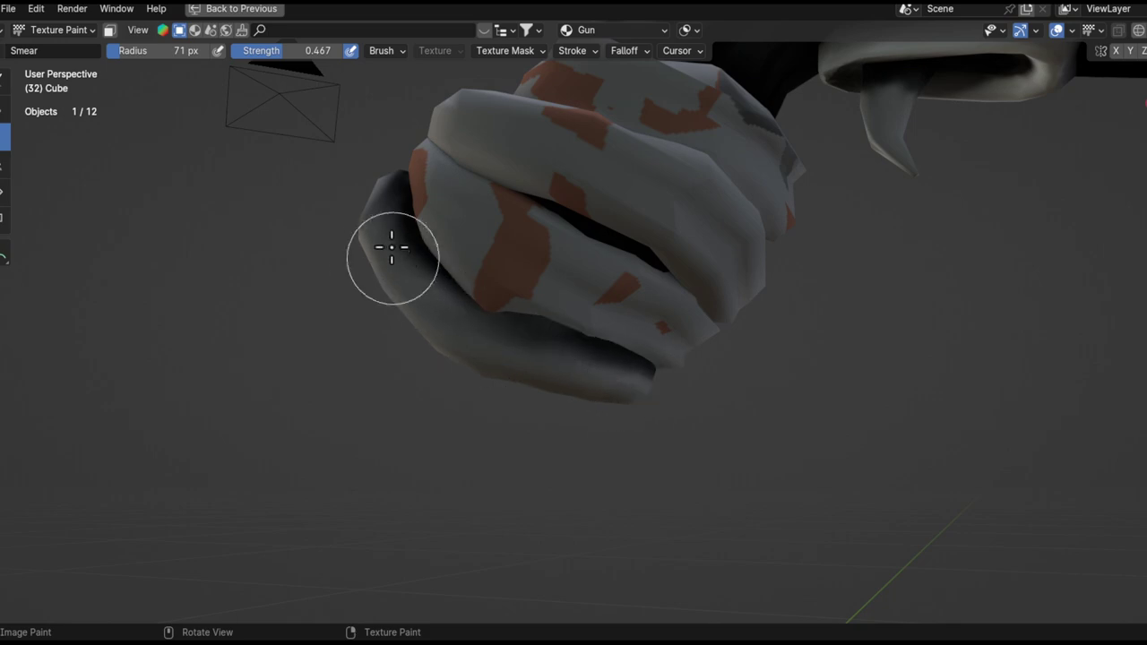
- Smear the black shading further down one side and the bottom end of the lowest grip wrap
{"action": "middle_click_drag", "start_coordinate": [460, 289], "coordinate": [343, 277]}
{"action": "mouse_move", "coordinate": [335, 189]}
{"action": "middle_mouse_down"}
{"action": "mouse_move", "coordinate": [489, 401]}
{"action": "mouse_move", "coordinate": [350, 308]}
{"action": "middle_mouse_up"}
{"action": "mouse_move", "coordinate": [380, 321]}
{"action": "left_mouse_down"}
{"action": "mouse_move", "coordinate": [325, 307]}
{"action": "mouse_move", "coordinate": [483, 358]}
{"action": "mouse_move", "coordinate": [332, 307]}
{"action": "mouse_move", "coordinate": [499, 375]}
{"action": "left_mouse_up"}
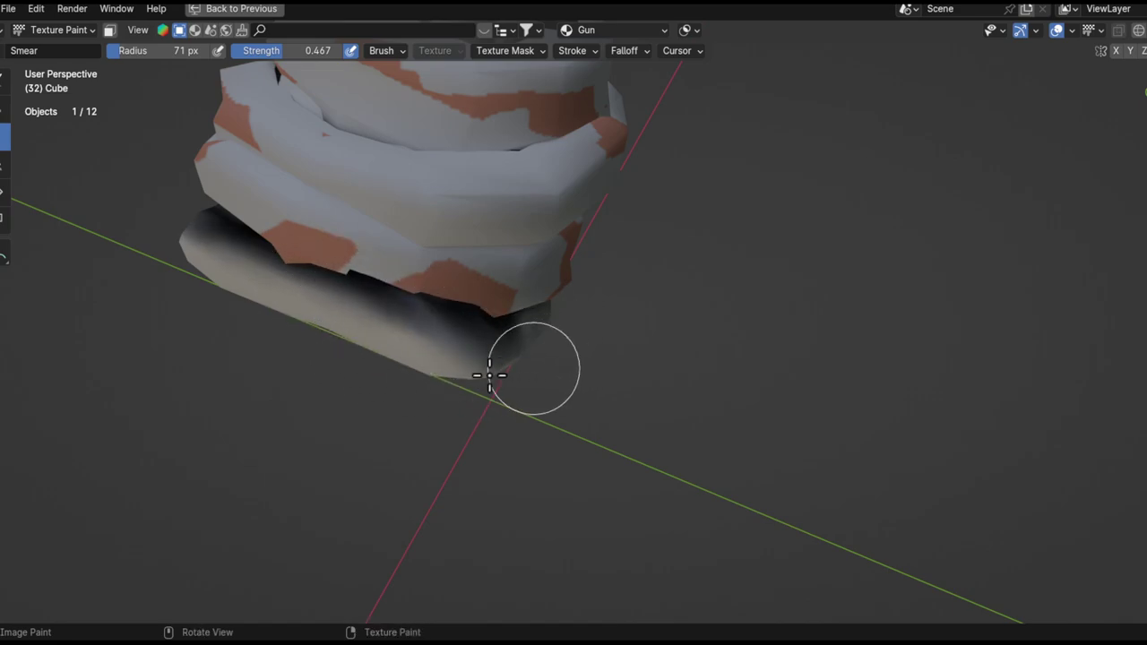
{"action": "middle_click_drag", "start_coordinate": [580, 402], "coordinate": [536, 299]}
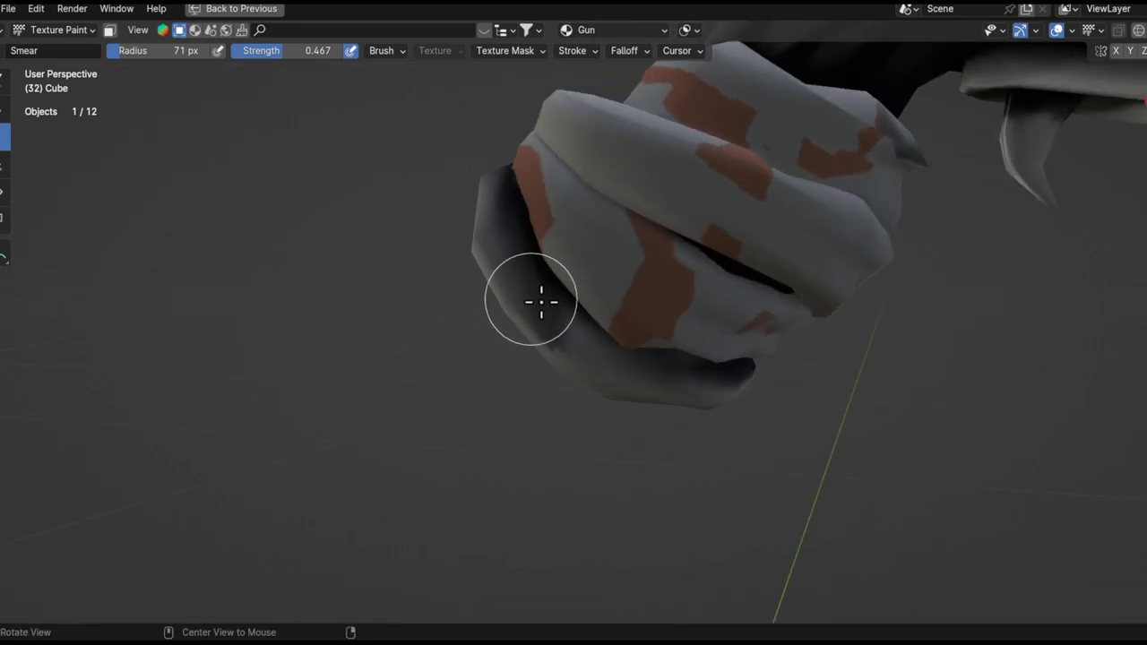
{"action": "middle_click_drag", "start_coordinate": [568, 372], "coordinate": [554, 194]}
{"action": "middle_click_drag", "start_coordinate": [624, 222], "coordinate": [581, 227]}
{"action": "scroll", "coordinate": [632, 433], "scroll_direction": "down", "scroll_amount": 4}
{"action": "middle_click_drag", "start_coordinate": [665, 489], "coordinate": [685, 512]}
{"action": "middle_click_drag", "start_coordinate": [647, 436], "coordinate": [499, 257]}
{"action": "middle_click_drag", "start_coordinate": [555, 355], "coordinate": [537, 308]}
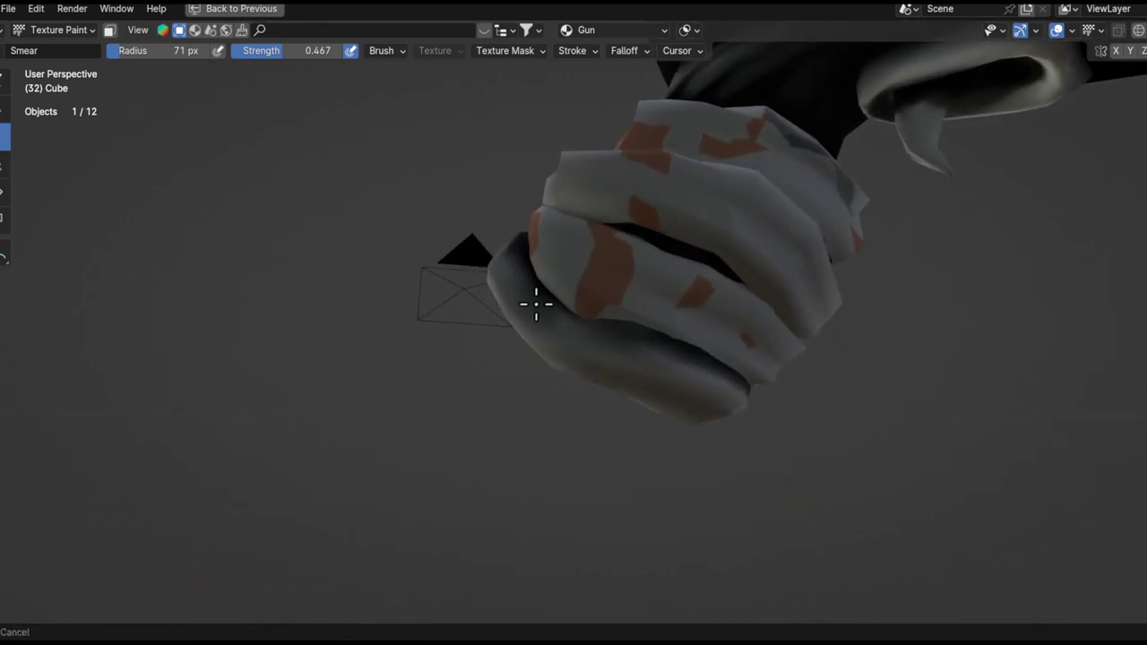
{"action": "scroll", "coordinate": [529, 305], "scroll_direction": "up", "scroll_amount": 3}
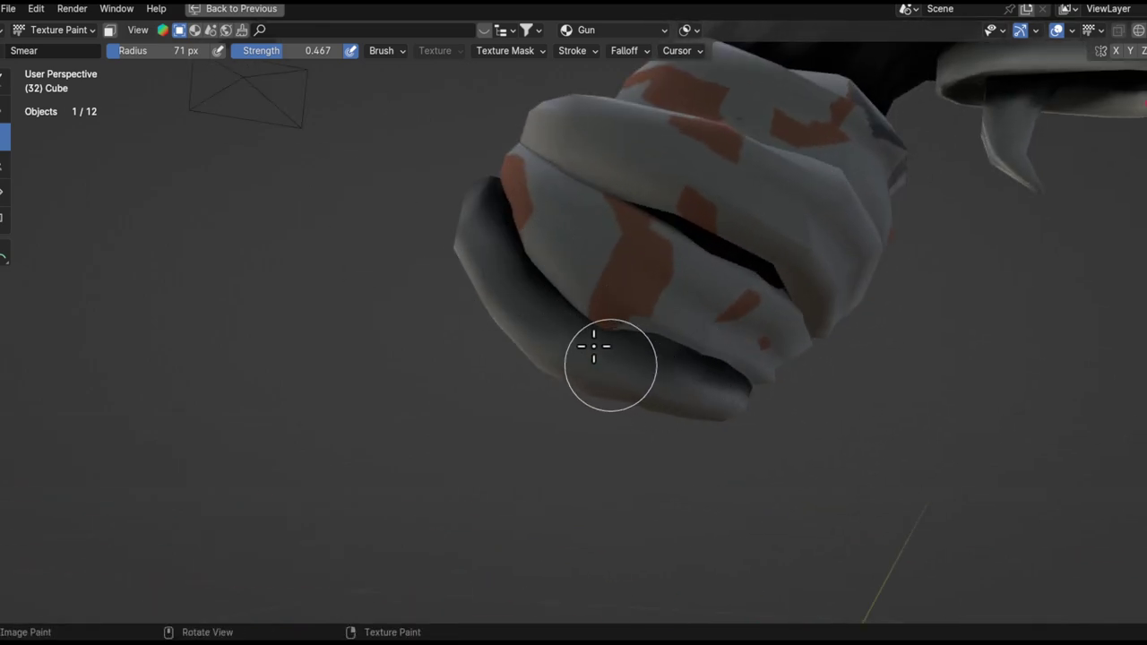
- Blend the black edge along the opposite side and back of the lowest wrap with the 71 px Smear brush
{"action": "middle_click_drag", "start_coordinate": [736, 399], "coordinate": [541, 350]}
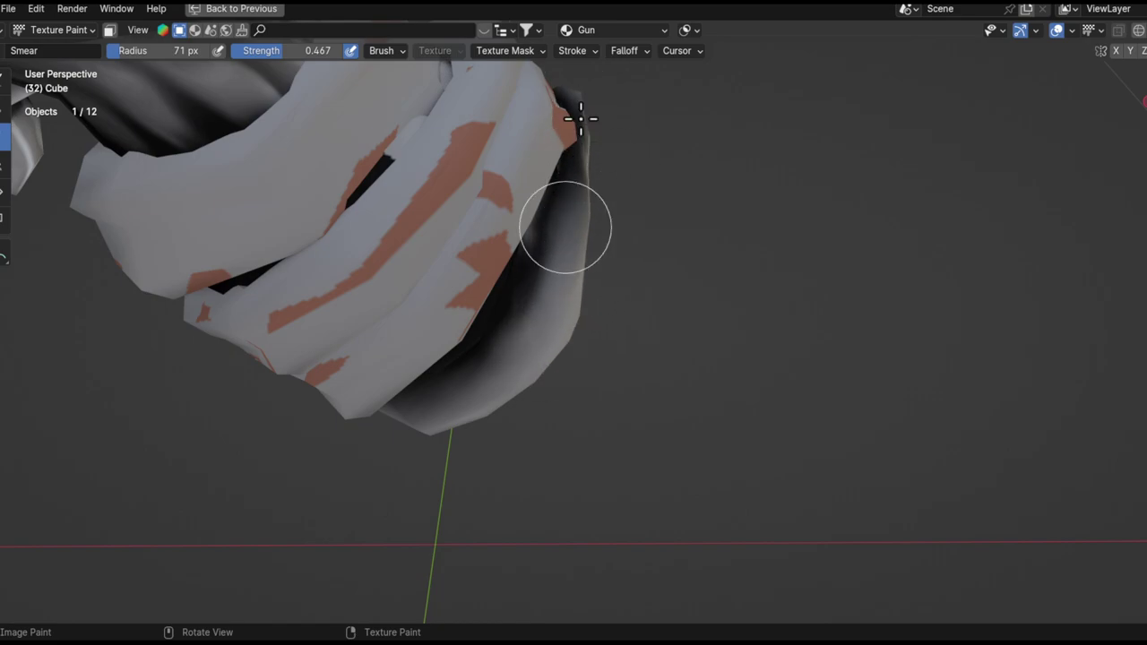
{"action": "middle_click_drag", "start_coordinate": [576, 153], "coordinate": [581, 240]}
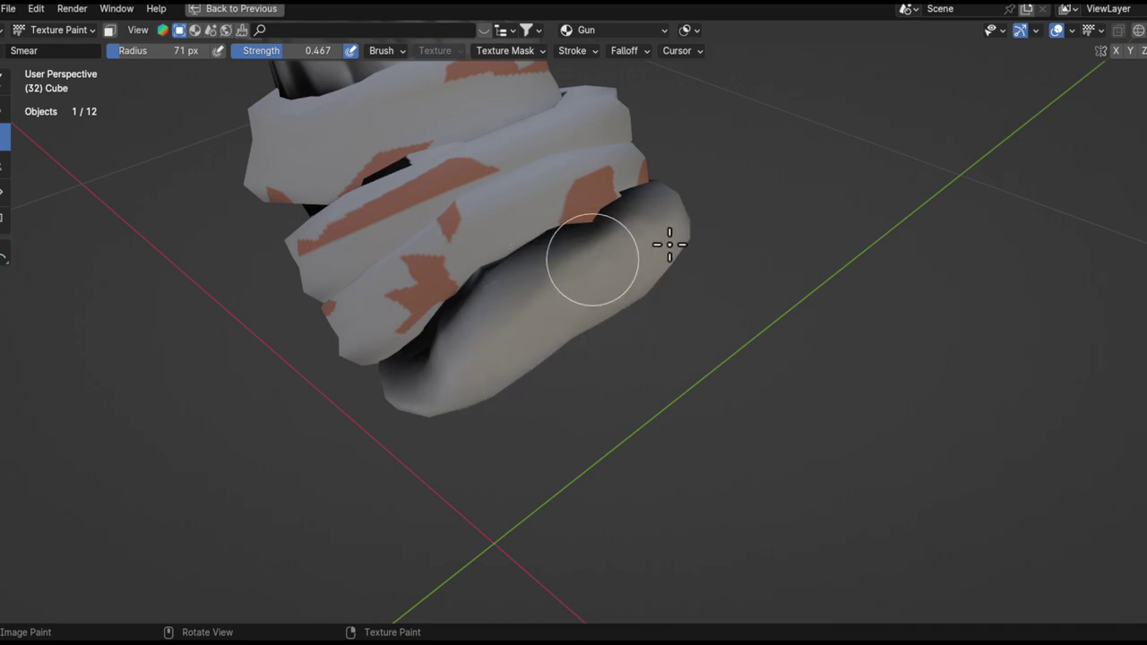
{"action": "mouse_move", "coordinate": [497, 343]}
{"action": "middle_mouse_down"}
{"action": "mouse_move", "coordinate": [635, 225]}
{"action": "mouse_move", "coordinate": [537, 320]}
{"action": "mouse_move", "coordinate": [660, 246]}
{"action": "mouse_move", "coordinate": [484, 367]}
{"action": "mouse_move", "coordinate": [576, 333]}
{"action": "mouse_move", "coordinate": [474, 389]}
{"action": "middle_mouse_up"}
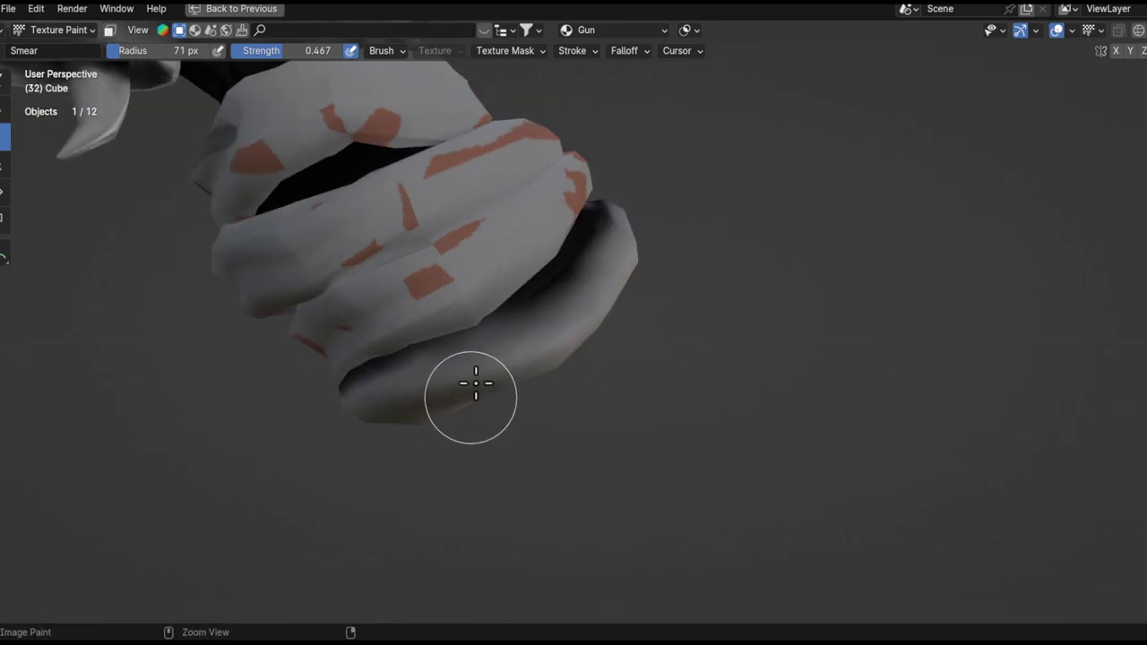
{"action": "middle_click_drag", "start_coordinate": [594, 320], "coordinate": [475, 397]}
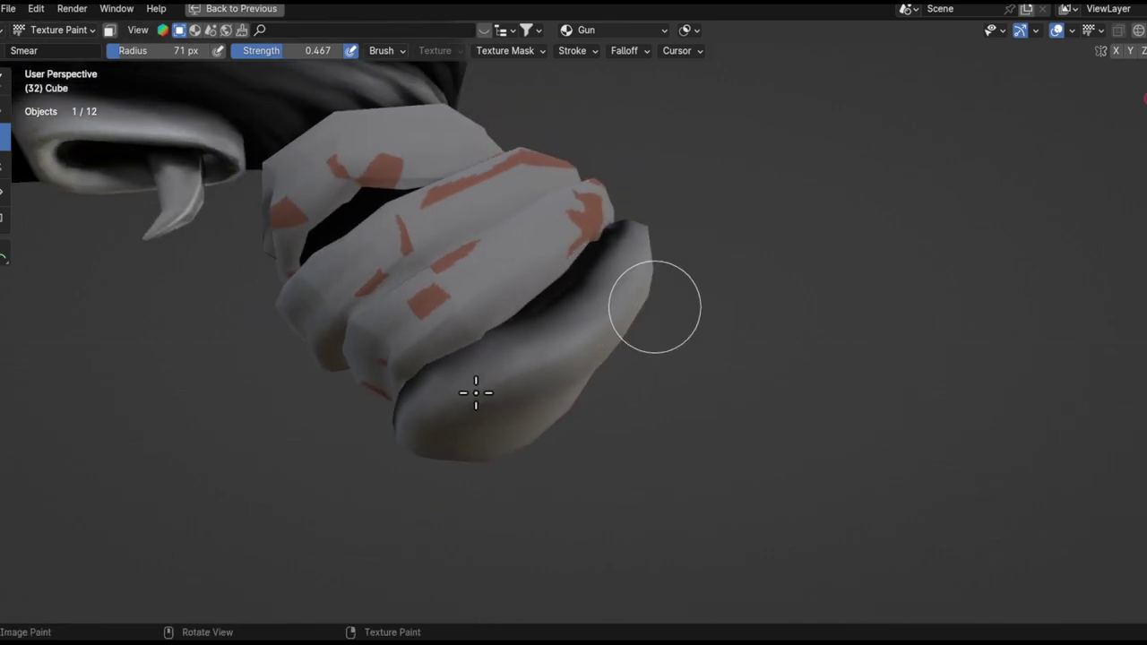
{"action": "mouse_move", "coordinate": [580, 382]}
{"action": "middle_mouse_down"}
{"action": "mouse_move", "coordinate": [545, 384]}
{"action": "mouse_move", "coordinate": [633, 351]}
{"action": "mouse_move", "coordinate": [672, 379]}
{"action": "mouse_move", "coordinate": [512, 373]}
{"action": "middle_mouse_up"}
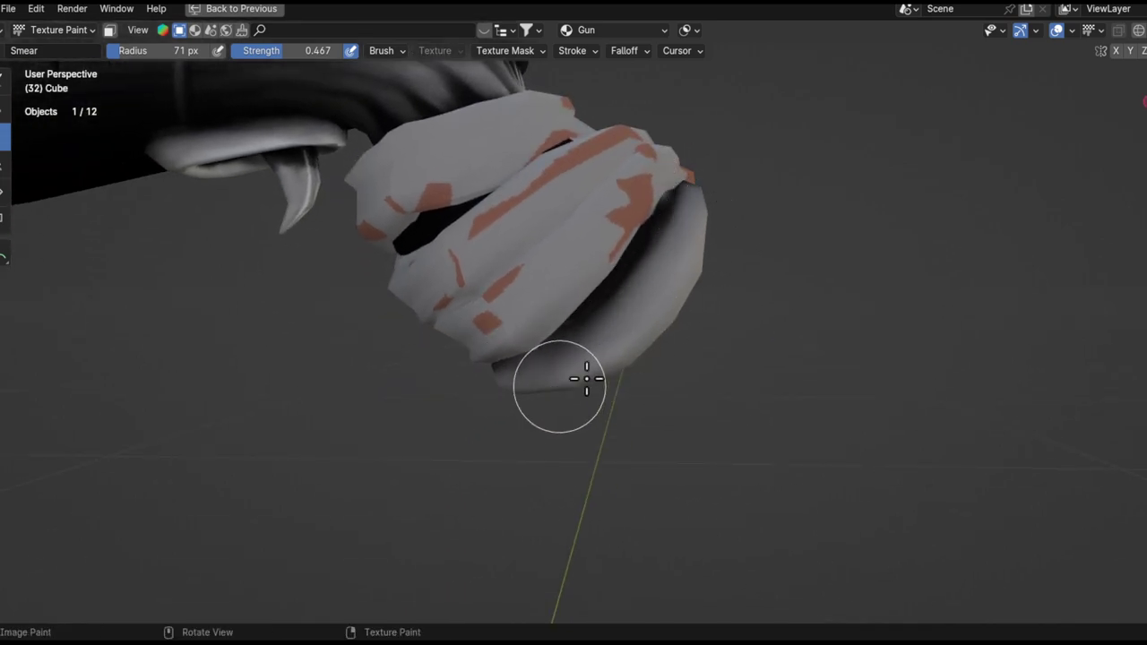
{"action": "middle_click_drag", "start_coordinate": [587, 378], "coordinate": [707, 310]}
{"action": "mouse_move", "coordinate": [740, 256]}
{"action": "middle_mouse_down"}
{"action": "mouse_move", "coordinate": [745, 239]}
{"action": "mouse_move", "coordinate": [726, 264]}
{"action": "mouse_move", "coordinate": [719, 248]}
{"action": "mouse_move", "coordinate": [675, 335]}
{"action": "mouse_move", "coordinate": [666, 159]}
{"action": "middle_mouse_up"}
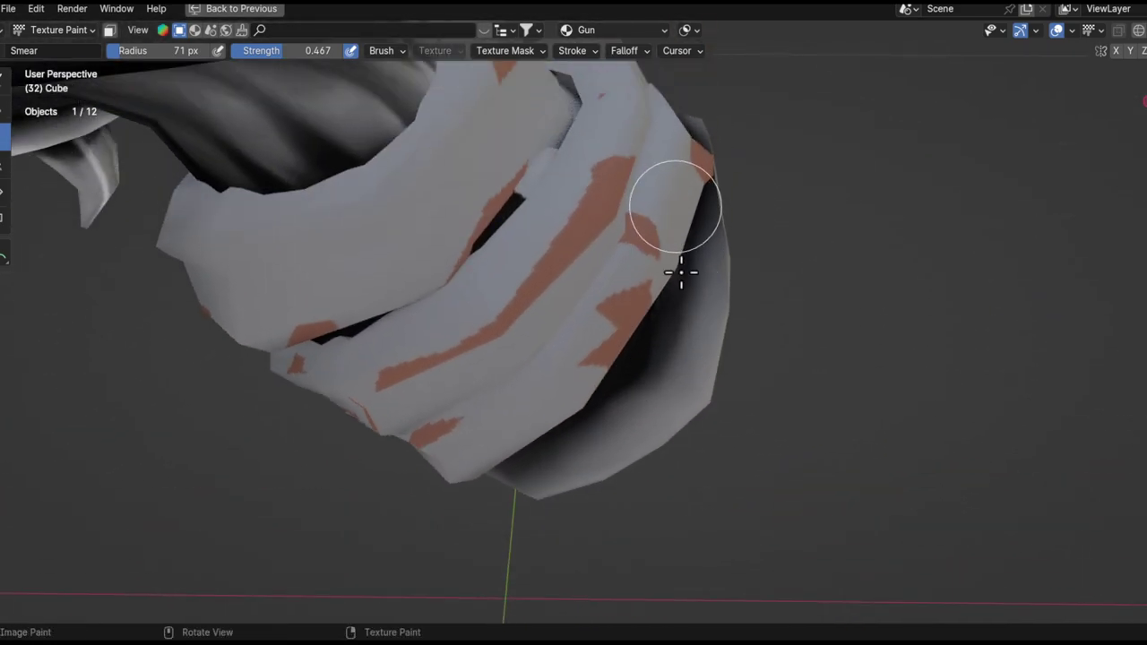
{"action": "mouse_move", "coordinate": [652, 331]}
{"action": "middle_mouse_down"}
{"action": "mouse_move", "coordinate": [624, 458]}
{"action": "mouse_move", "coordinate": [658, 253]}
{"action": "mouse_move", "coordinate": [643, 374]}
{"action": "mouse_move", "coordinate": [646, 283]}
{"action": "mouse_move", "coordinate": [653, 302]}
{"action": "middle_mouse_up"}
- Enlarge the Smear brush to 120 px and broaden the blend along the lowest wrap's side and lower edge
{"action": "key", "text": "bracketright"}
{"action": "key", "text": "bracketright"}
{"action": "key", "text": "bracketright"}
{"action": "key", "text": "bracketright"}
{"action": "key", "text": "bracketright"}
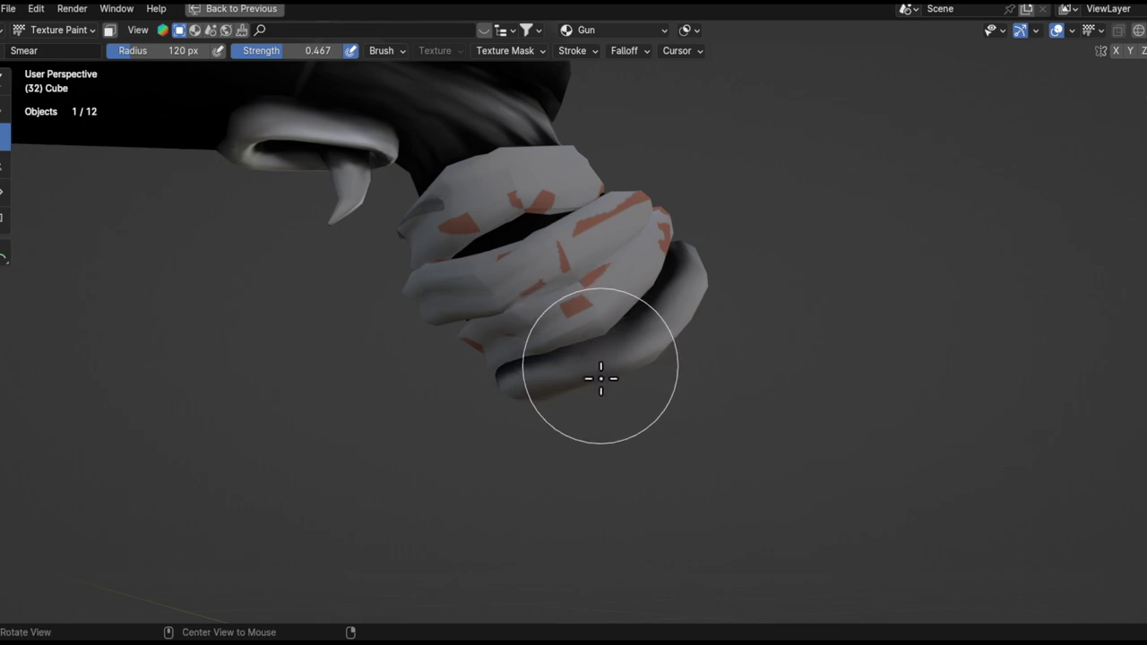
{"action": "middle_click_drag", "start_coordinate": [600, 377], "coordinate": [563, 376]}
{"action": "mouse_move", "coordinate": [665, 364]}
{"action": "middle_mouse_down"}
{"action": "mouse_move", "coordinate": [563, 415]}
{"action": "mouse_move", "coordinate": [473, 389]}
{"action": "mouse_move", "coordinate": [639, 335]}
{"action": "middle_mouse_up"}
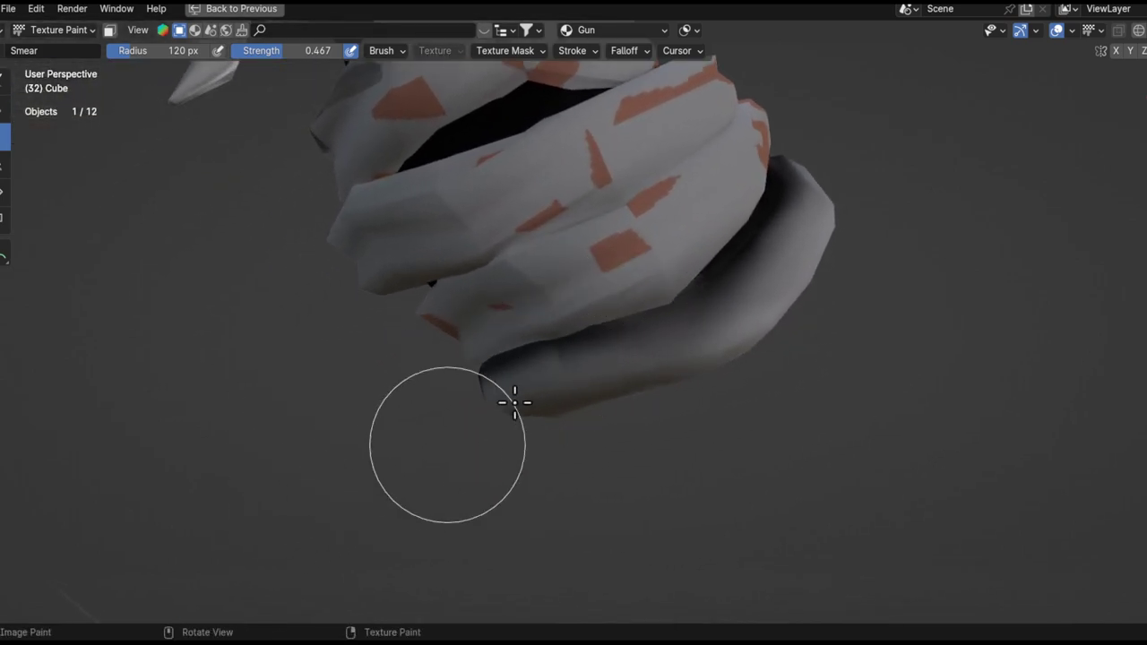
{"action": "mouse_move", "coordinate": [456, 451]}
{"action": "middle_mouse_down"}
{"action": "mouse_move", "coordinate": [564, 532]}
{"action": "mouse_move", "coordinate": [616, 417]}
{"action": "middle_mouse_up"}
- Examine the lowest wrap's shading from below and from the side together with the whole gun
{"action": "scroll", "coordinate": [616, 416], "scroll_direction": "down", "scroll_amount": 5}
{"action": "middle_click_drag", "start_coordinate": [614, 511], "coordinate": [694, 289]}
{"action": "scroll", "coordinate": [694, 289], "scroll_direction": "up", "scroll_amount": 5}
{"action": "middle_click_drag", "start_coordinate": [627, 339], "coordinate": [607, 346]}
{"action": "scroll", "coordinate": [660, 392], "scroll_direction": "down", "scroll_amount": 4}
{"action": "middle_click_drag", "start_coordinate": [660, 392], "coordinate": [603, 426], "text": "shift"}
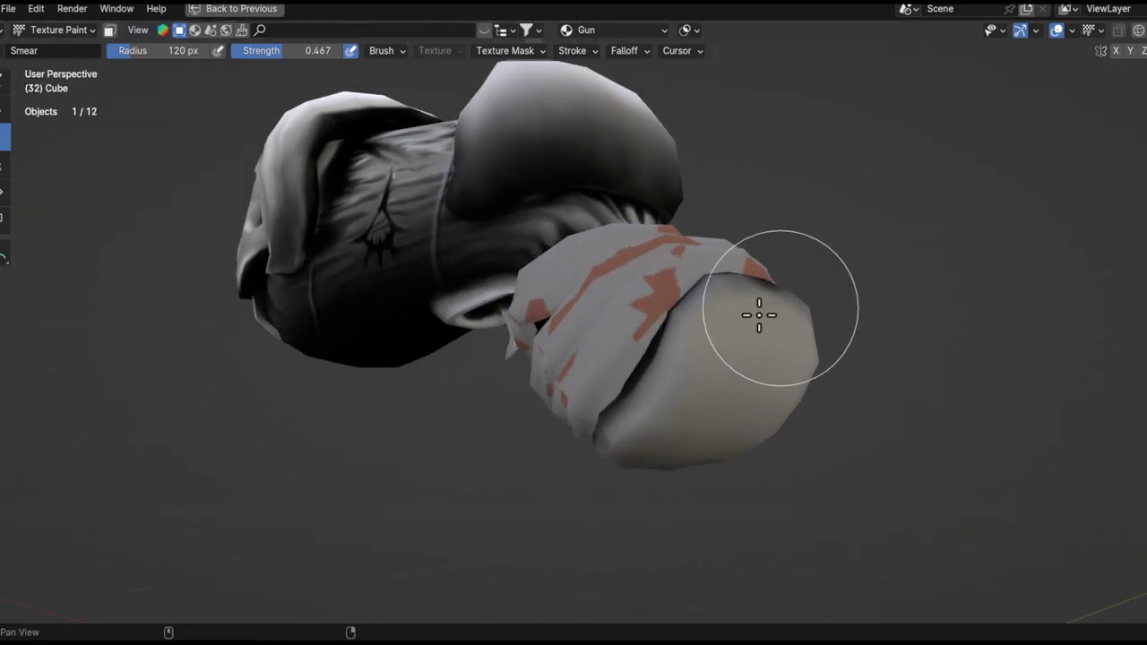
{"action": "scroll", "coordinate": [511, 325], "scroll_direction": "down", "scroll_amount": 3}
{"action": "mouse_move", "coordinate": [511, 326]}
{"action": "middle_mouse_down"}
{"action": "mouse_move", "coordinate": [456, 403]}
{"action": "mouse_move", "coordinate": [543, 305]}
{"action": "mouse_move", "coordinate": [626, 261]}
{"action": "mouse_move", "coordinate": [711, 274]}
{"action": "mouse_move", "coordinate": [696, 243]}
{"action": "mouse_move", "coordinate": [546, 335]}
{"action": "mouse_move", "coordinate": [676, 368]}
{"action": "mouse_move", "coordinate": [735, 450]}
{"action": "middle_mouse_up"}
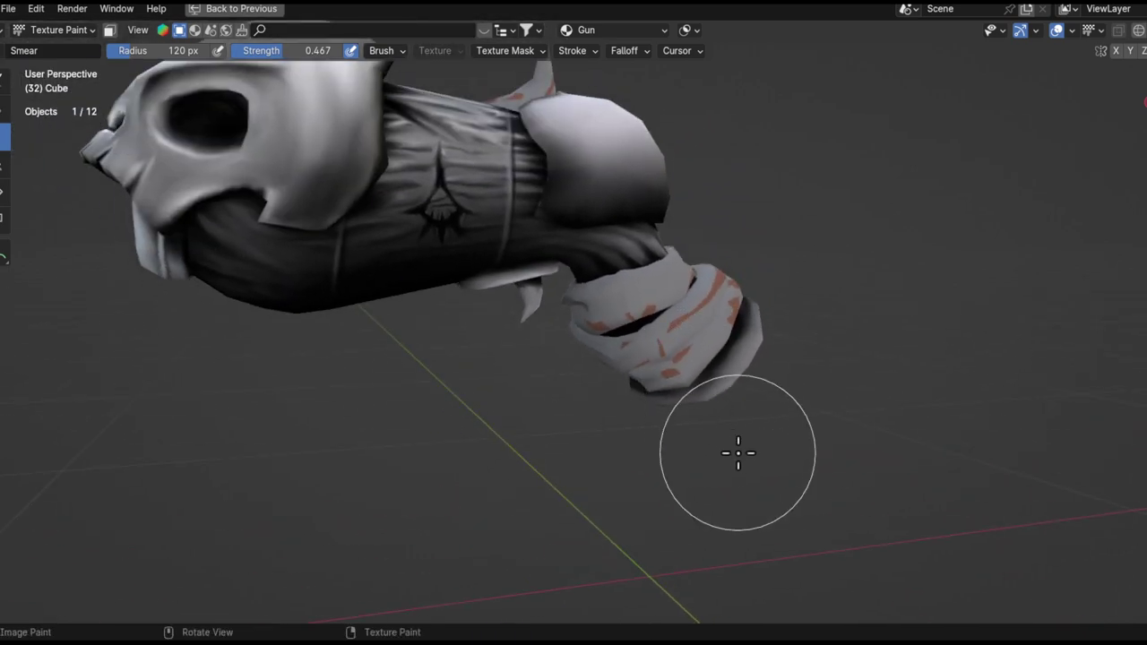
- Switch texture painting to the topmost grip wrap and fill it with the light grey fill colour
{"action": "mouse_move", "coordinate": [696, 313]}
{"action": "left_mouse_down", "text": "alt+shift"}
{"action": "mouse_move", "coordinate": [637, 346]}
{"action": "mouse_move", "coordinate": [635, 241]}
{"action": "mouse_move", "coordinate": [631, 355]}
{"action": "left_mouse_up", "text": "alt+shift"}
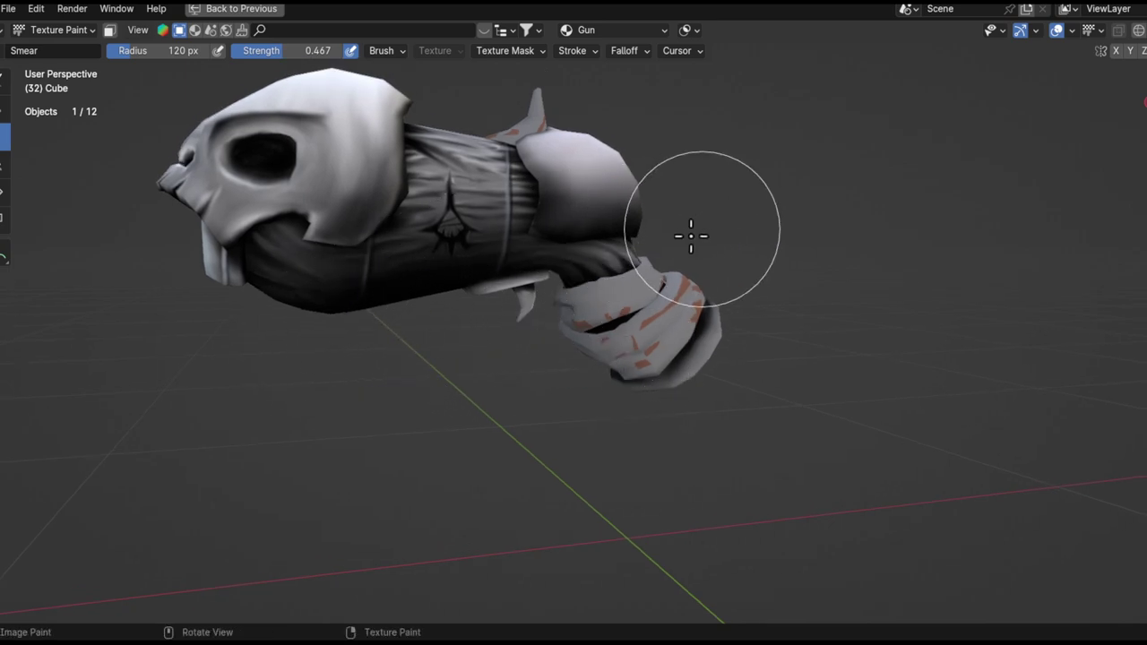
{"action": "middle_click_drag", "start_coordinate": [678, 296], "coordinate": [625, 339]}
{"action": "left_click_drag", "start_coordinate": [626, 340], "coordinate": [616, 333], "text": "alt"}
{"action": "key", "text": "alt+q"}
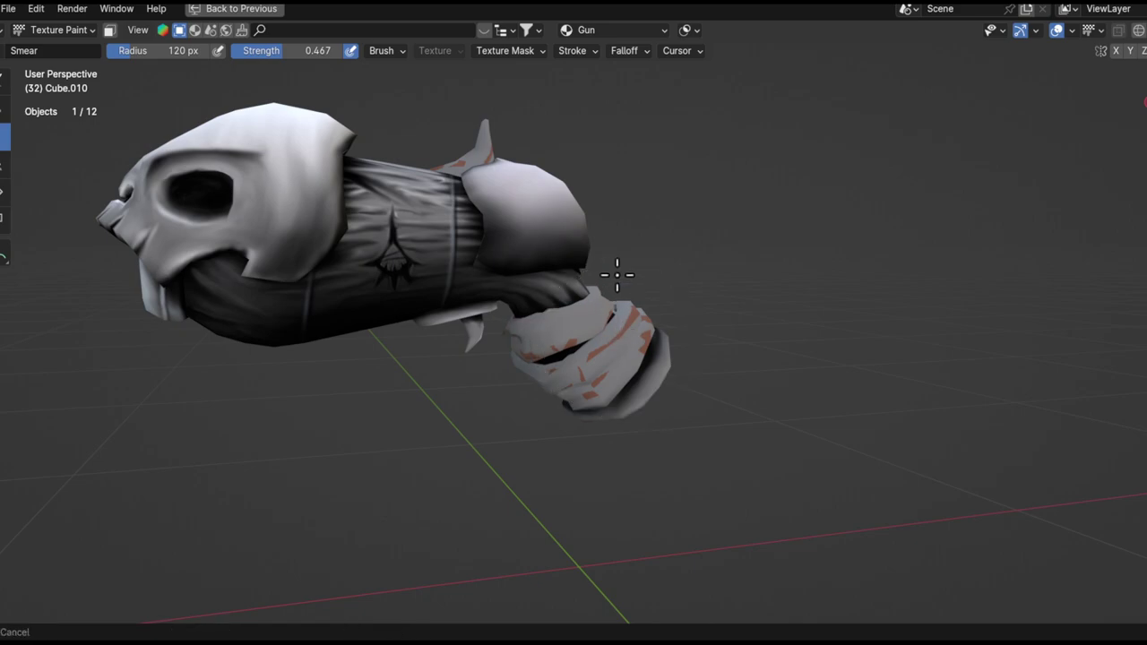
{"action": "scroll", "coordinate": [616, 284], "scroll_direction": "up", "scroll_amount": 4}
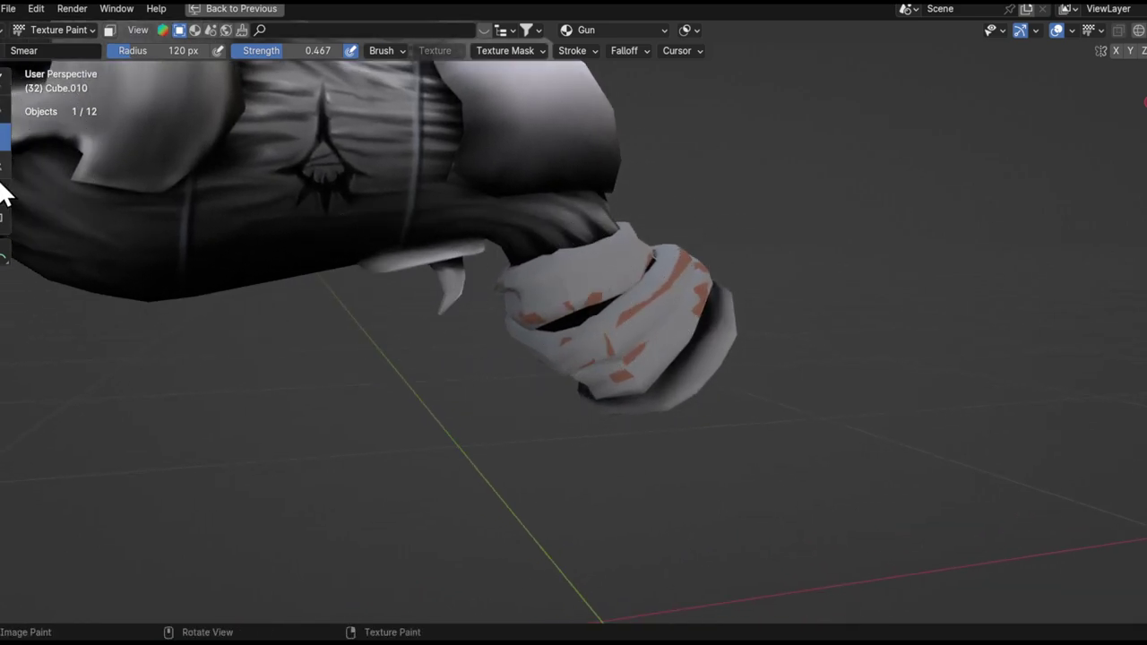
{"action": "left_click", "coordinate": [5, 193]}
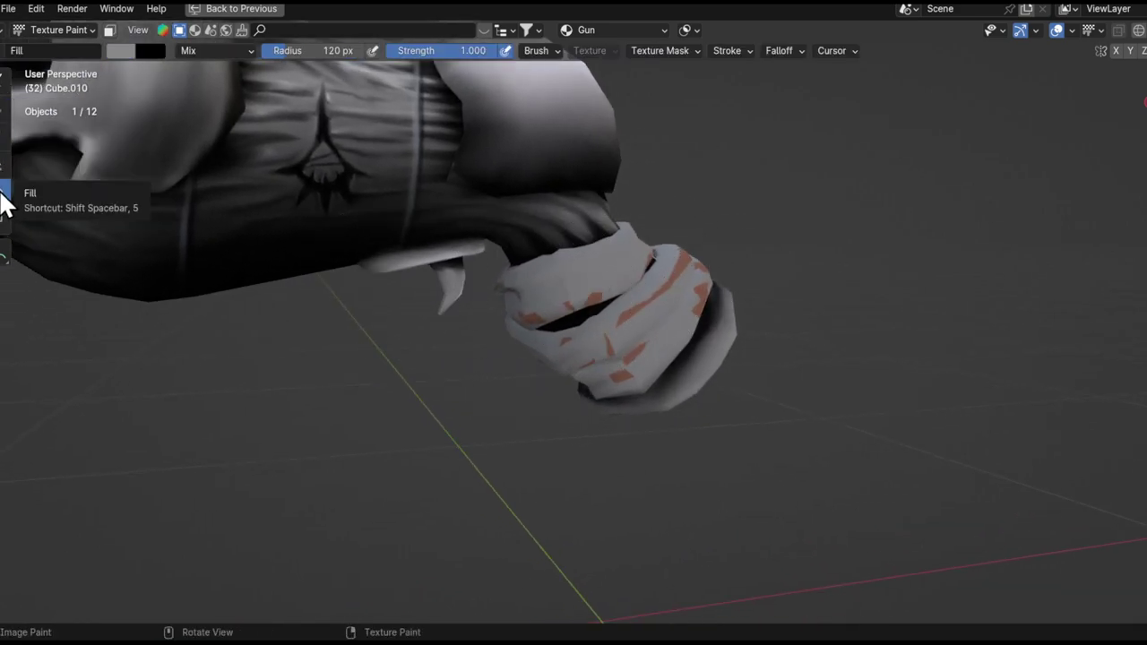
{"action": "middle_click_drag", "start_coordinate": [645, 262], "coordinate": [414, 330], "text": "ctrl"}
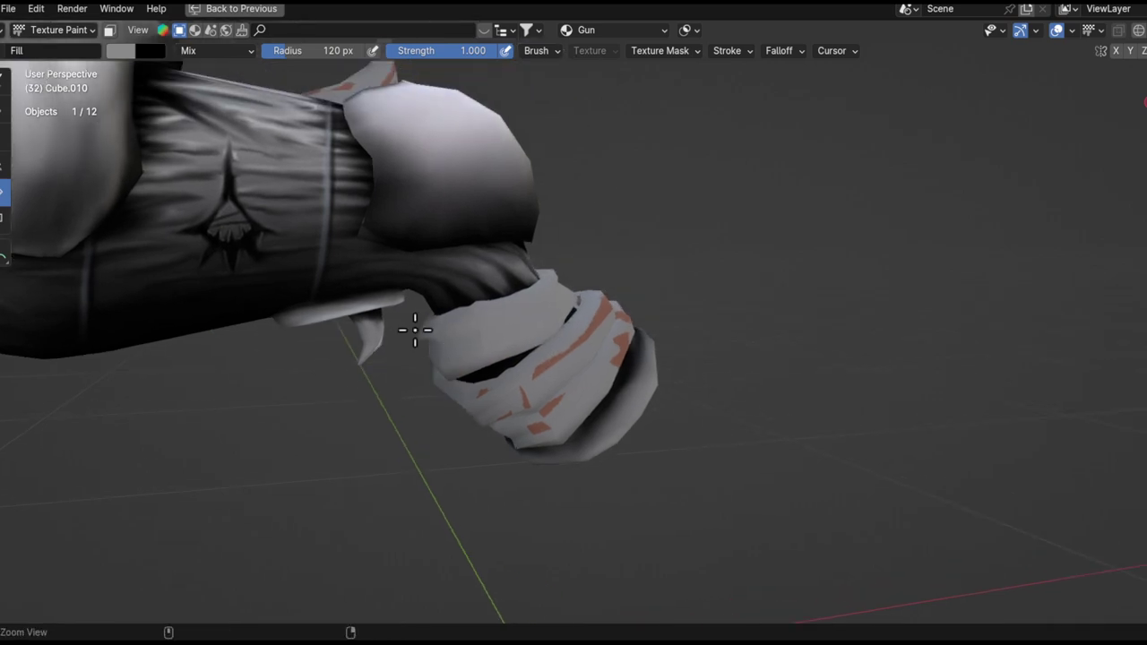
- Choose the Draw brush, recalculate the topmost wrap's normals in Edit Mode and return to Texture Paint
{"action": "left_click", "coordinate": [5, 88]}
{"action": "mouse_move", "coordinate": [480, 258]}
{"action": "left_mouse_down", "text": "ctrl+alt"}
{"action": "mouse_move", "coordinate": [511, 338]}
{"action": "mouse_move", "coordinate": [518, 295]}
{"action": "mouse_move", "coordinate": [448, 279]}
{"action": "mouse_move", "coordinate": [564, 261]}
{"action": "left_mouse_up", "text": "ctrl+alt"}
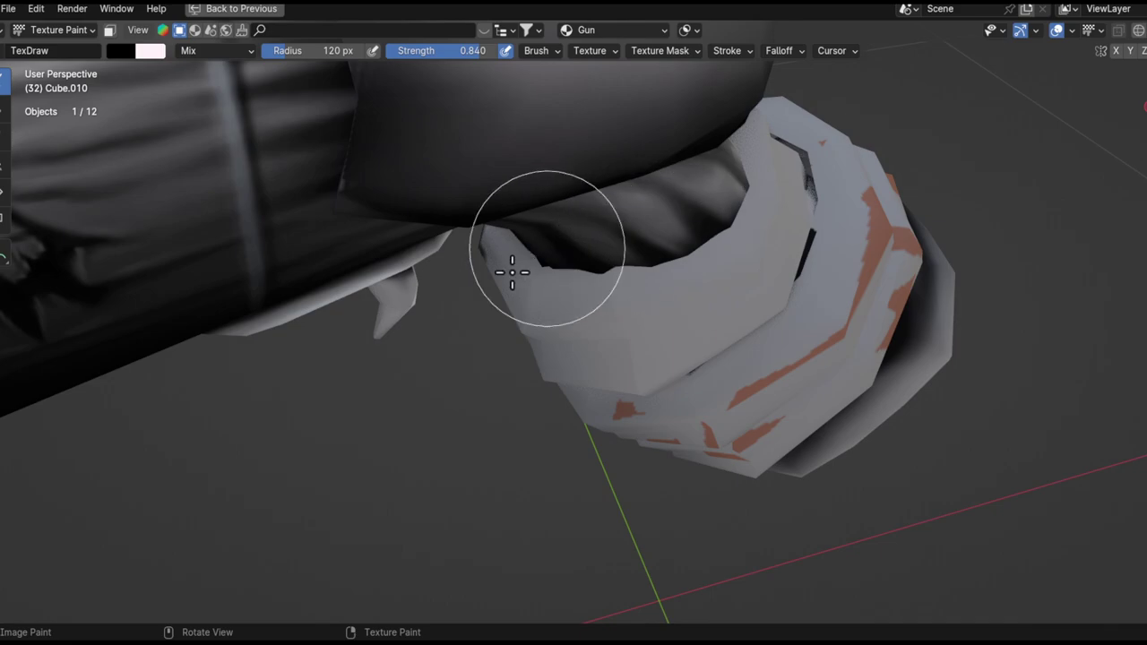
{"action": "mouse_move", "coordinate": [608, 314]}
{"action": "middle_mouse_down"}
{"action": "mouse_move", "coordinate": [601, 239]}
{"action": "mouse_move", "coordinate": [727, 233]}
{"action": "mouse_move", "coordinate": [529, 379]}
{"action": "mouse_move", "coordinate": [663, 392]}
{"action": "mouse_move", "coordinate": [588, 363]}
{"action": "middle_mouse_up"}
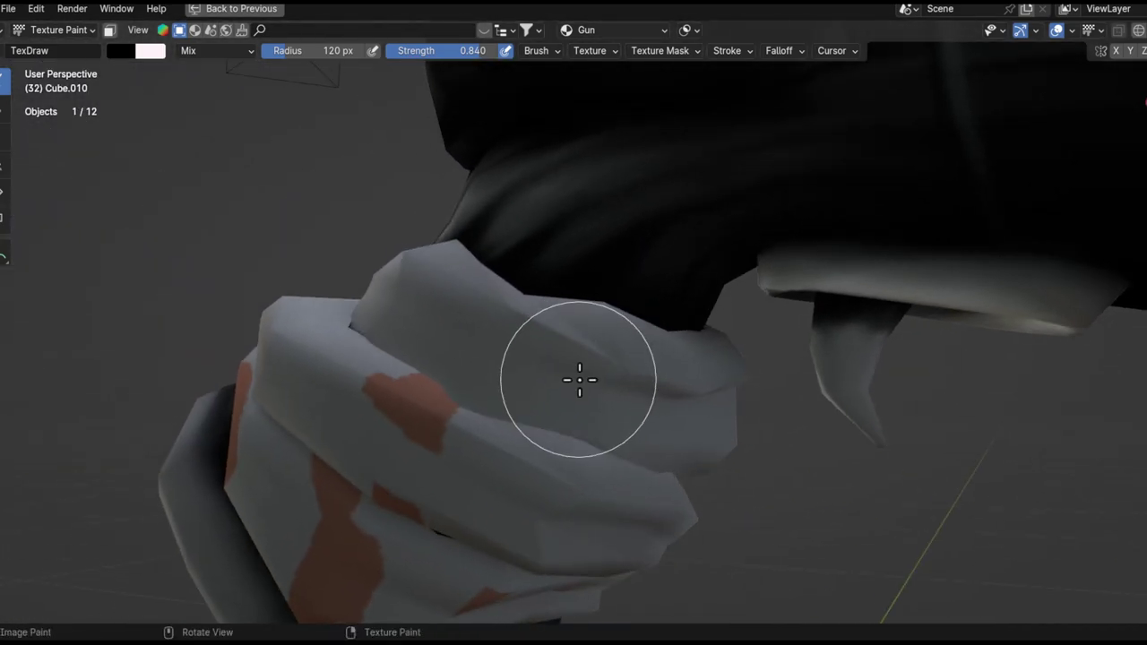
{"action": "key", "text": "Tab"}
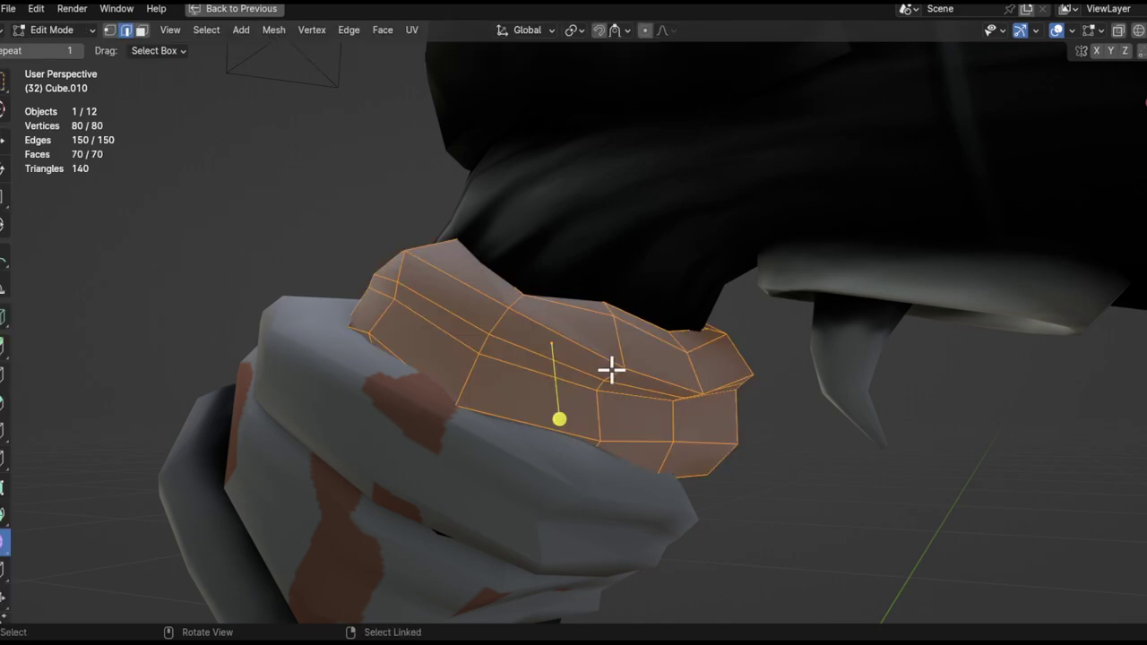
{"action": "key", "text": "ctrl+shift+n"}
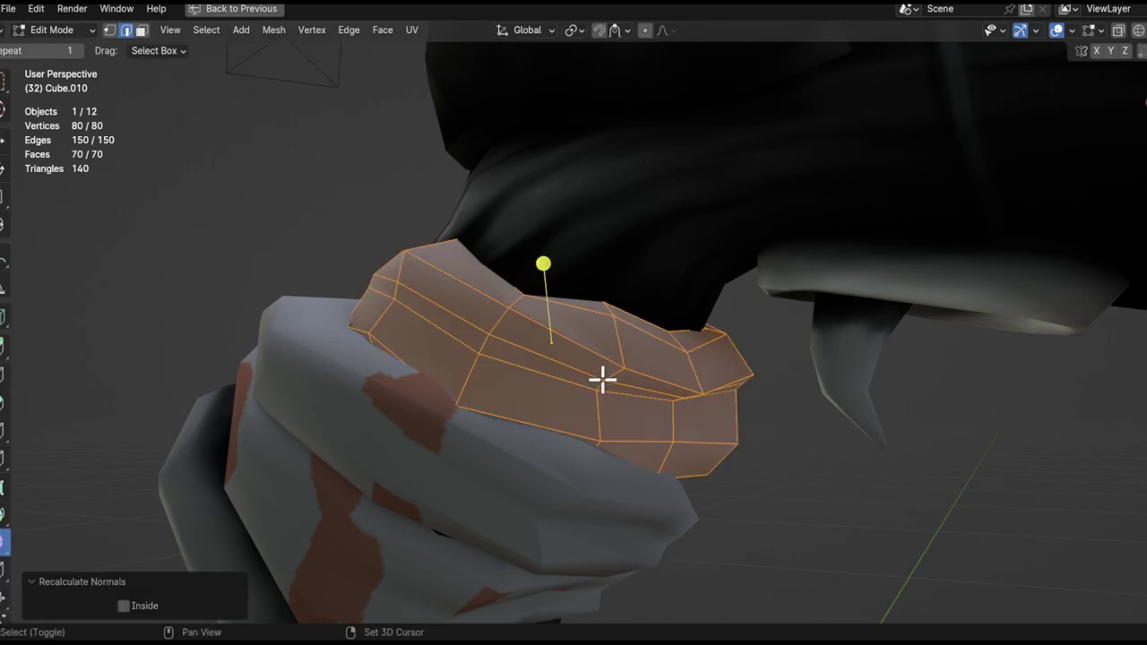
{"action": "key", "text": "Tab"}
{"action": "left_click_drag", "start_coordinate": [641, 407], "coordinate": [631, 390], "text": "alt"}
{"action": "key", "text": "ctrl+z"}
- Set the Draw brush to 75 px and paint black around the topmost wrap's upper edge at 0.840 strength
{"action": "mouse_move", "coordinate": [566, 337]}
{"action": "left_mouse_down", "text": "alt"}
{"action": "mouse_move", "coordinate": [540, 384]}
{"action": "mouse_move", "coordinate": [599, 422]}
{"action": "mouse_move", "coordinate": [667, 440]}
{"action": "left_mouse_up", "text": "alt"}
{"action": "key", "text": "f"}
{"action": "left_click", "coordinate": [515, 386]}
{"action": "mouse_move", "coordinate": [681, 415]}
{"action": "middle_mouse_down"}
{"action": "mouse_move", "coordinate": [729, 366]}
{"action": "mouse_move", "coordinate": [603, 311]}
{"action": "middle_mouse_up"}
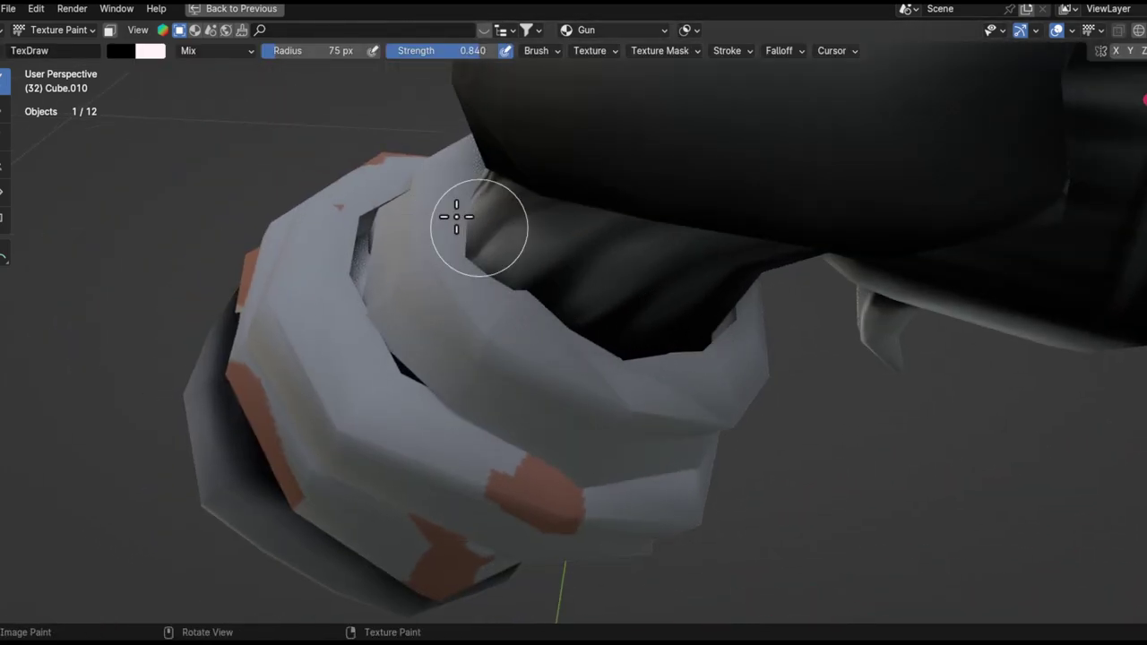
{"action": "mouse_move", "coordinate": [542, 310]}
{"action": "middle_mouse_down"}
{"action": "mouse_move", "coordinate": [581, 312]}
{"action": "mouse_move", "coordinate": [582, 340]}
{"action": "mouse_move", "coordinate": [564, 308]}
{"action": "middle_mouse_up"}
{"action": "middle_click_drag", "start_coordinate": [703, 319], "coordinate": [621, 285]}
{"action": "middle_click_drag", "start_coordinate": [557, 384], "coordinate": [735, 197]}
{"action": "mouse_move", "coordinate": [596, 269]}
{"action": "middle_mouse_down"}
{"action": "mouse_move", "coordinate": [801, 212]}
{"action": "mouse_move", "coordinate": [714, 233]}
{"action": "mouse_move", "coordinate": [704, 248]}
{"action": "mouse_move", "coordinate": [561, 248]}
{"action": "middle_mouse_up"}
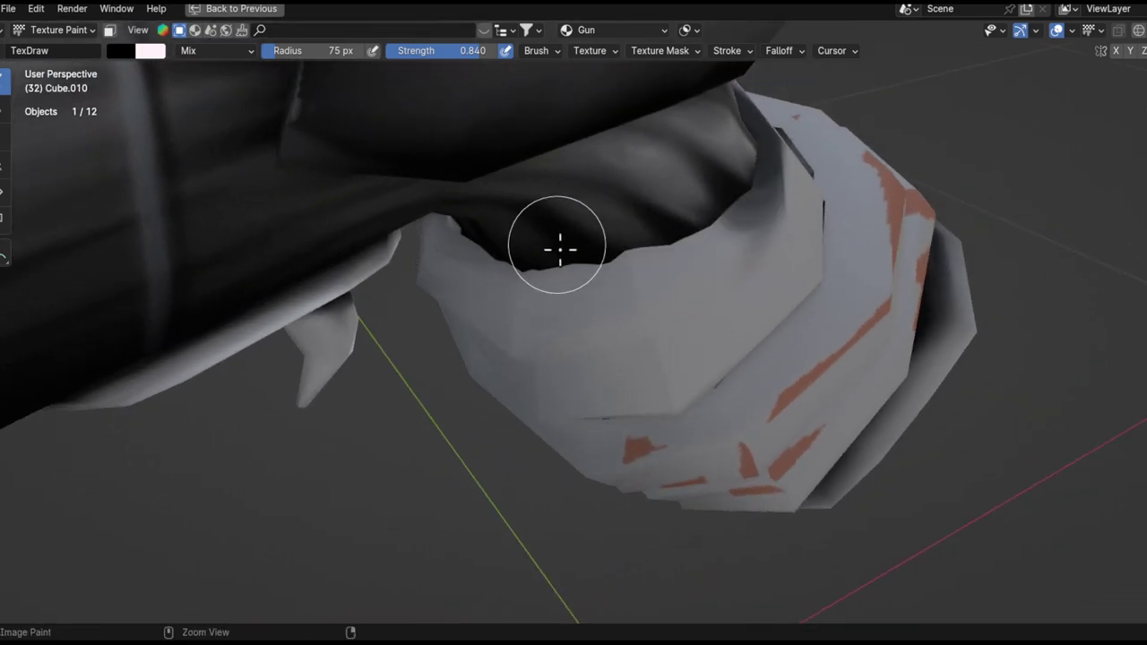
{"action": "left_click_drag", "start_coordinate": [701, 239], "coordinate": [770, 146]}
{"action": "middle_click_drag", "start_coordinate": [667, 238], "coordinate": [727, 185]}
{"action": "mouse_move", "coordinate": [597, 245]}
{"action": "middle_mouse_down"}
{"action": "mouse_move", "coordinate": [539, 317]}
{"action": "mouse_move", "coordinate": [749, 263]}
{"action": "mouse_move", "coordinate": [788, 266]}
{"action": "middle_mouse_up"}
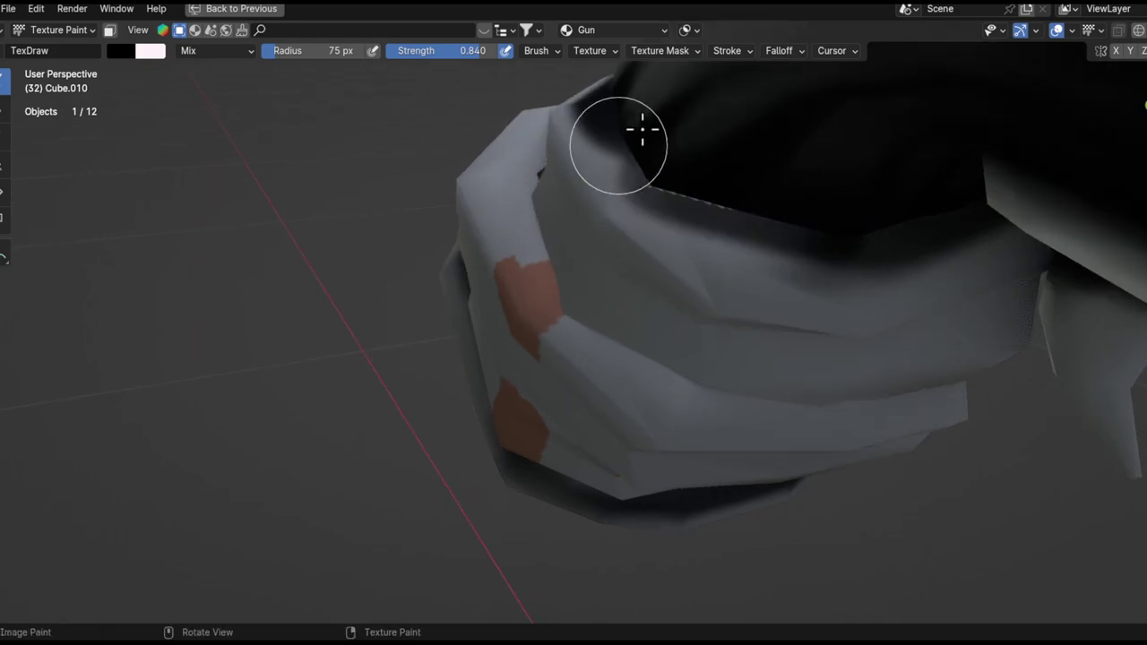
{"action": "mouse_move", "coordinate": [724, 225]}
{"action": "middle_mouse_down"}
{"action": "mouse_move", "coordinate": [624, 328]}
{"action": "mouse_move", "coordinate": [604, 315]}
{"action": "middle_mouse_up"}
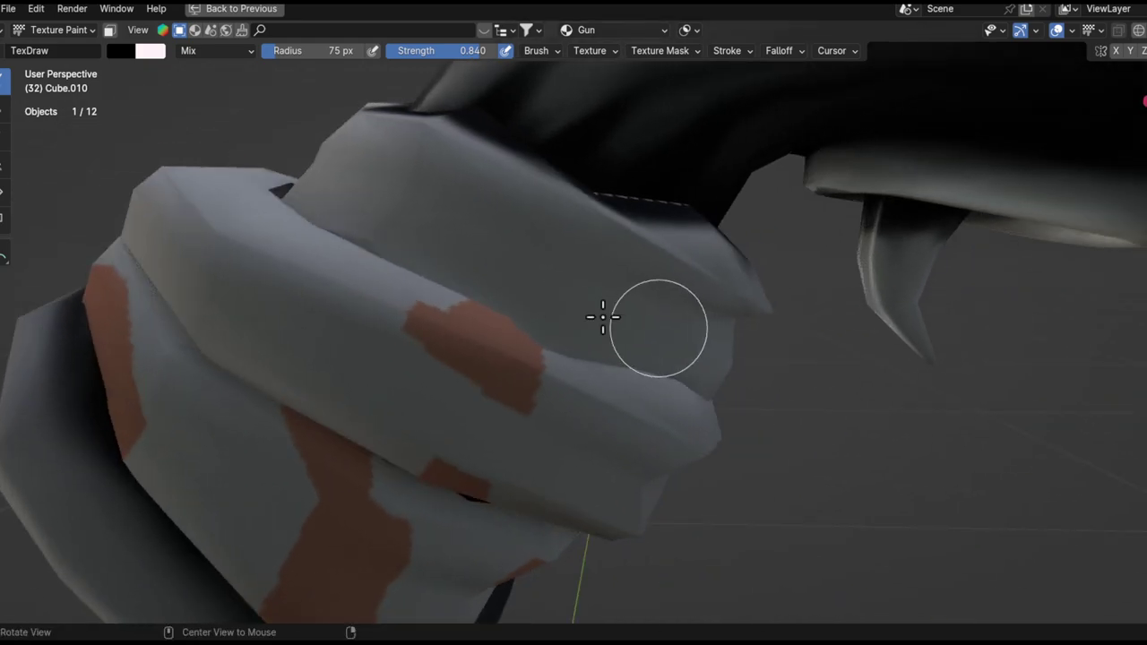
- Paint black along the topmost wrap's lower edge around the front, sides and back, where it meets the next wrap
{"action": "middle_click_drag", "start_coordinate": [701, 390], "coordinate": [575, 366]}
{"action": "middle_click_drag", "start_coordinate": [707, 414], "coordinate": [661, 385]}
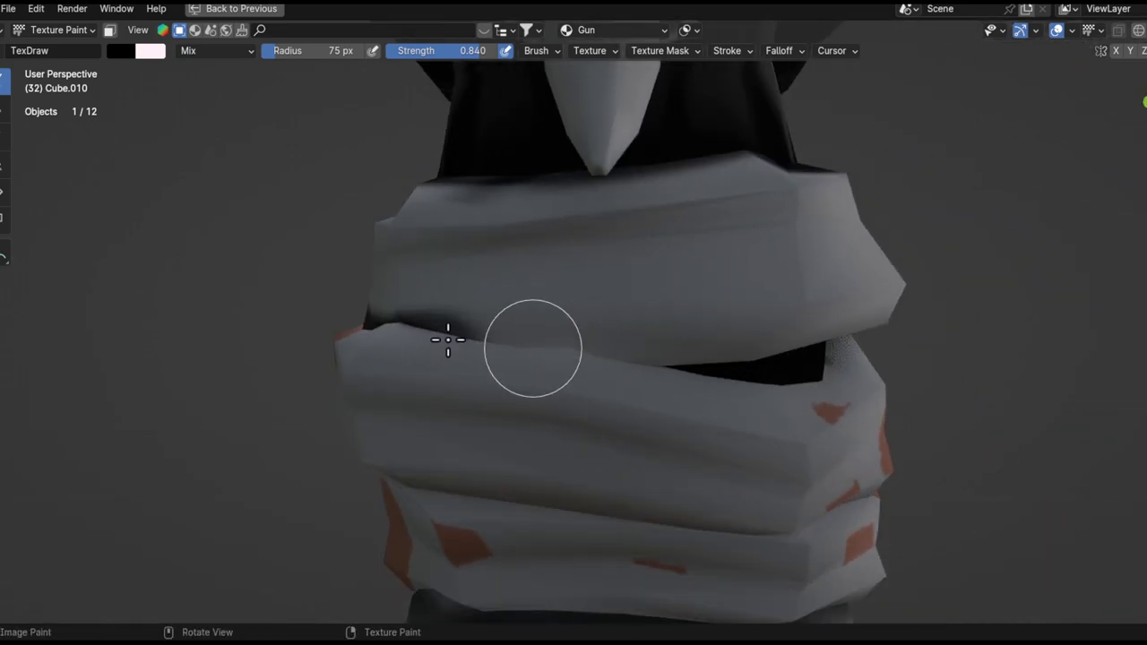
{"action": "middle_click_drag", "start_coordinate": [862, 353], "coordinate": [588, 427]}
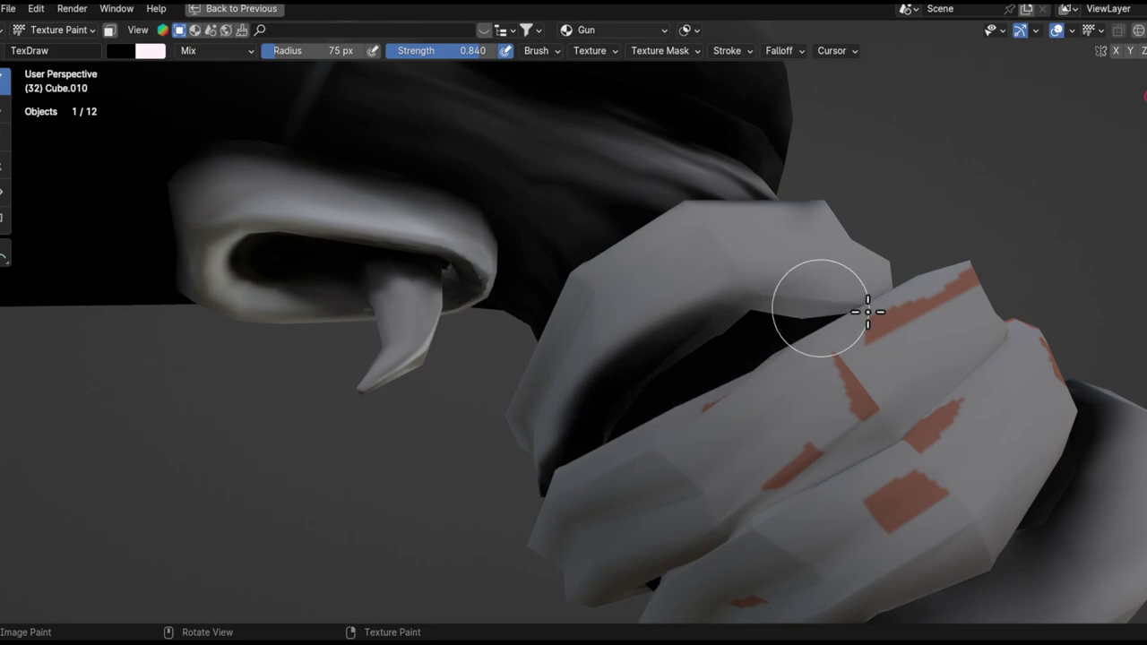
{"action": "middle_click_drag", "start_coordinate": [852, 336], "coordinate": [609, 474], "text": "shift"}
{"action": "middle_click_drag", "start_coordinate": [1021, 313], "coordinate": [727, 387]}
{"action": "middle_click_drag", "start_coordinate": [914, 302], "coordinate": [591, 376]}
{"action": "mouse_move", "coordinate": [678, 391]}
{"action": "middle_mouse_down"}
{"action": "mouse_move", "coordinate": [535, 396]}
{"action": "mouse_move", "coordinate": [850, 314]}
{"action": "mouse_move", "coordinate": [622, 358]}
{"action": "middle_mouse_up"}
- Switch to the Smear brush at 75 px and 0.467 strength and soften the black edges on the topmost wrap's side and front
{"action": "left_click", "coordinate": [4, 137]}
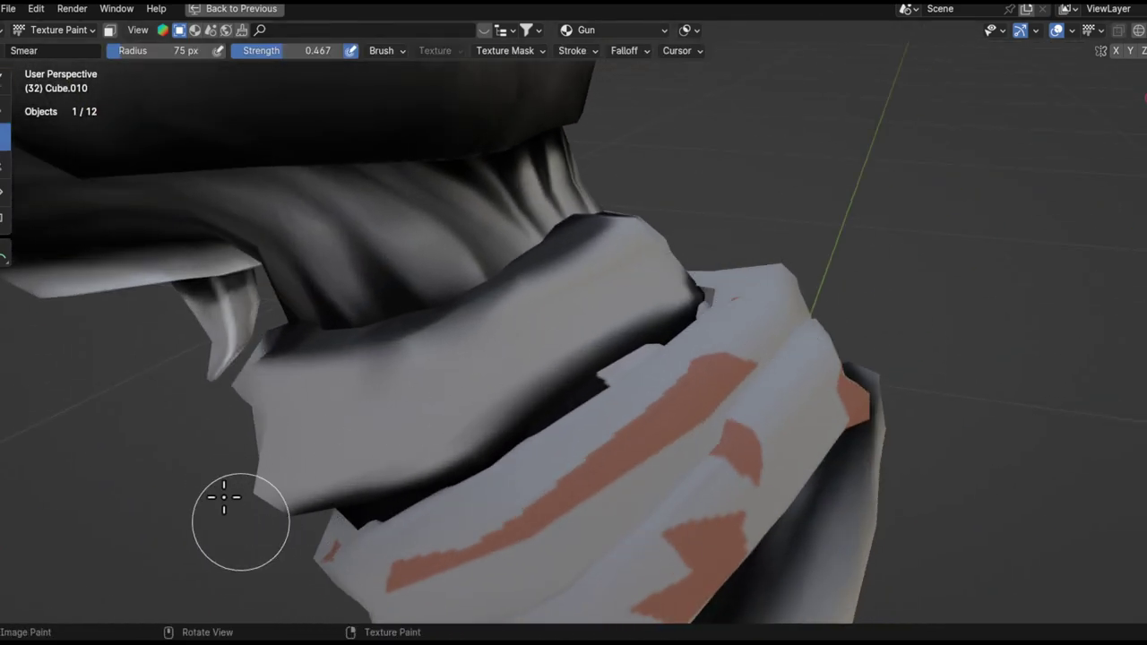
{"action": "middle_click_drag", "start_coordinate": [725, 269], "coordinate": [370, 376]}
{"action": "middle_click_drag", "start_coordinate": [658, 256], "coordinate": [675, 226]}
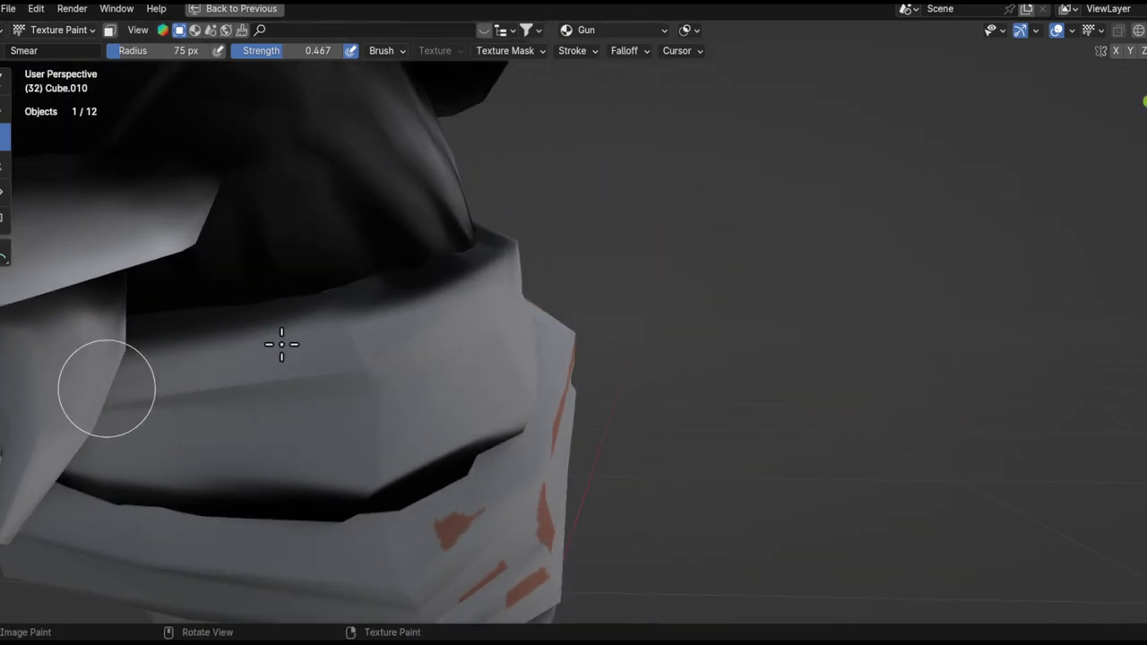
{"action": "middle_click_drag", "start_coordinate": [637, 227], "coordinate": [595, 272]}
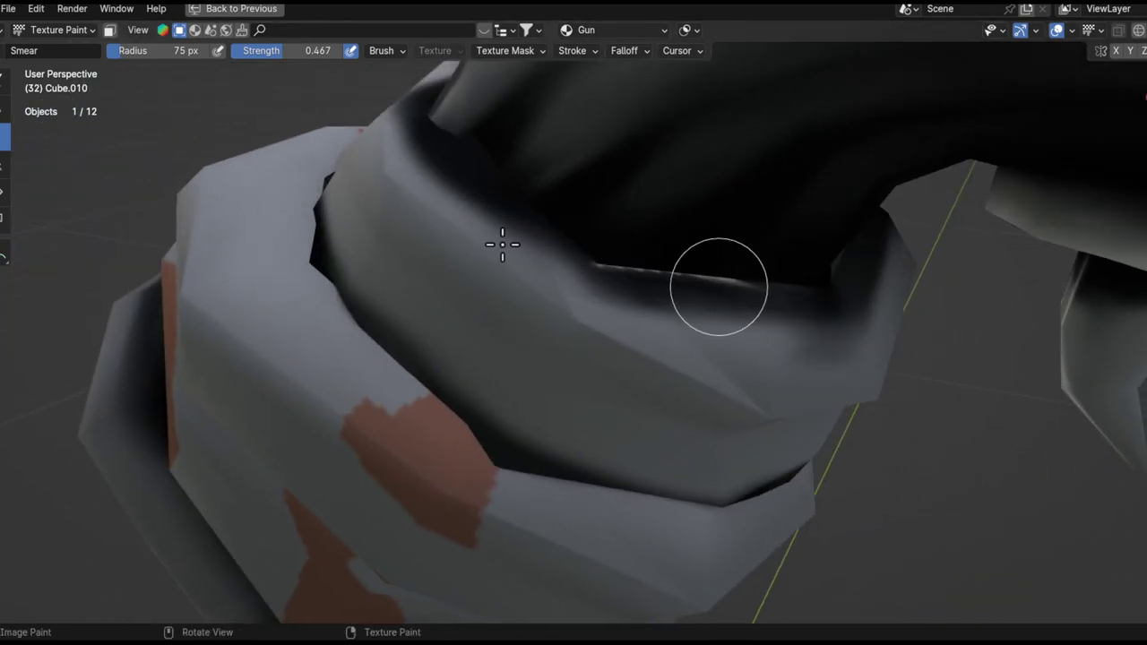
- Smear the black along the topmost wrap's upper edge outward on the gun's right side at 75 px and 0.467 strength
{"action": "left_click_drag", "start_coordinate": [691, 369], "coordinate": [725, 387], "text": "alt"}
{"action": "middle_click_drag", "start_coordinate": [730, 392], "coordinate": [781, 313]}
{"action": "mouse_move", "coordinate": [761, 308]}
{"action": "left_mouse_down"}
{"action": "mouse_move", "coordinate": [672, 323]}
{"action": "mouse_move", "coordinate": [789, 297]}
{"action": "left_mouse_up"}
{"action": "mouse_move", "coordinate": [660, 312]}
{"action": "left_mouse_down"}
{"action": "mouse_move", "coordinate": [660, 361]}
{"action": "mouse_move", "coordinate": [729, 379]}
{"action": "mouse_move", "coordinate": [535, 379]}
{"action": "mouse_move", "coordinate": [385, 259]}
{"action": "left_mouse_up"}
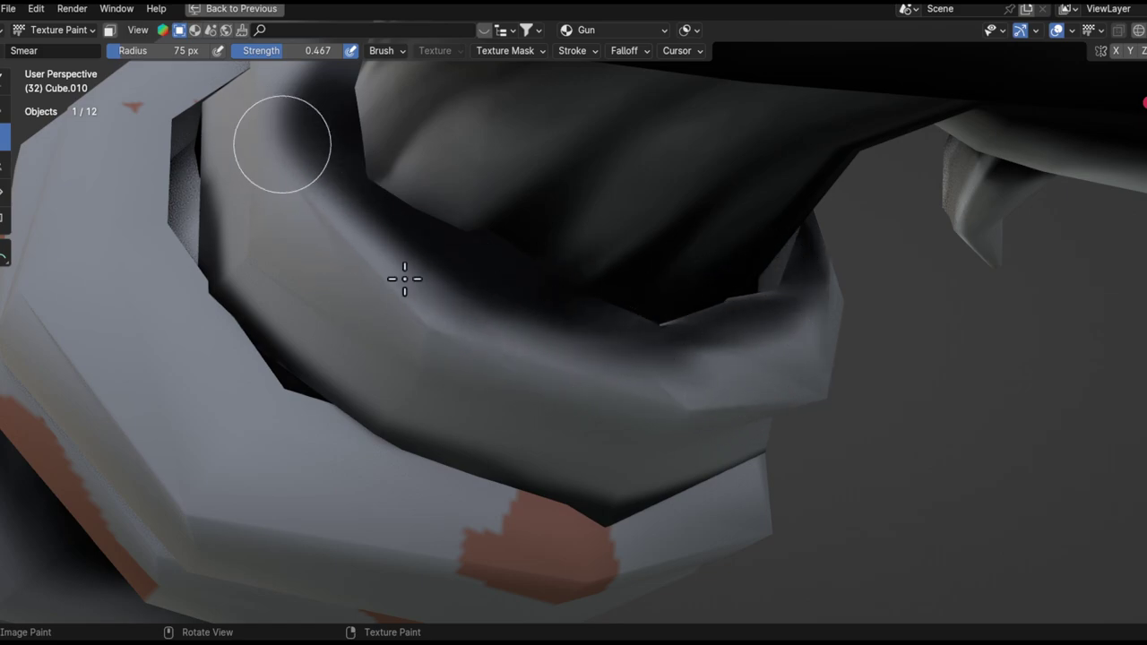
{"action": "mouse_move", "coordinate": [313, 192]}
{"action": "left_mouse_down"}
{"action": "mouse_move", "coordinate": [494, 350]}
{"action": "mouse_move", "coordinate": [289, 169]}
{"action": "mouse_move", "coordinate": [385, 221]}
{"action": "left_mouse_up"}
{"action": "middle_click_drag", "start_coordinate": [385, 221], "coordinate": [420, 238], "text": "shift"}
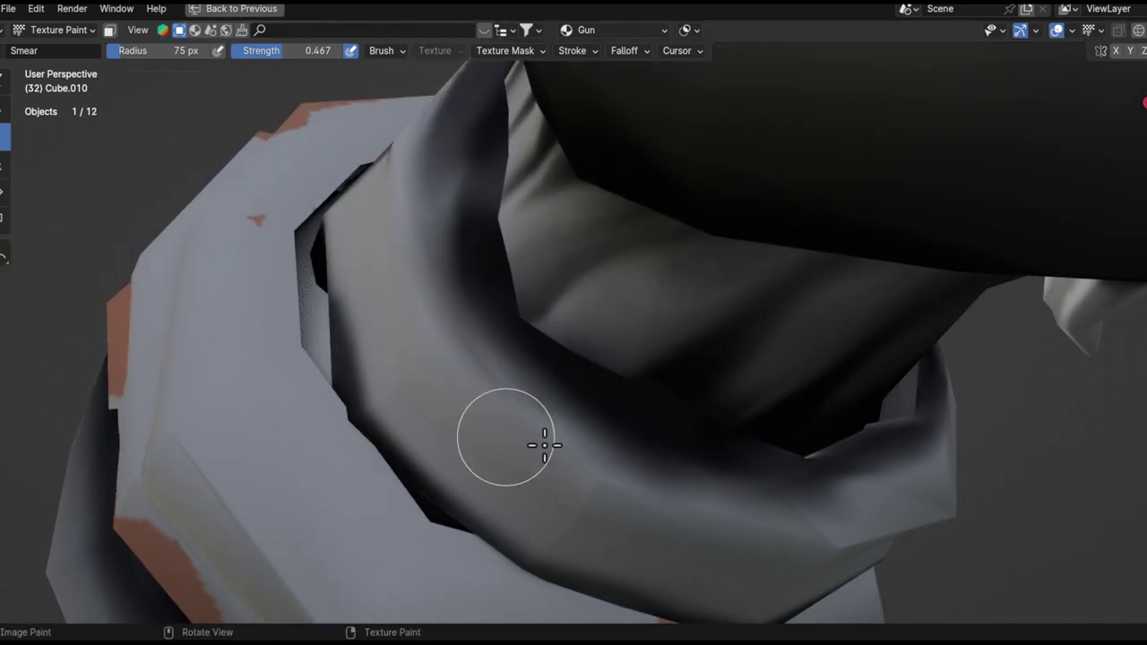
{"action": "mouse_move", "coordinate": [517, 407]}
{"action": "left_mouse_down"}
{"action": "mouse_move", "coordinate": [460, 279]}
{"action": "mouse_move", "coordinate": [482, 298]}
{"action": "left_mouse_up"}
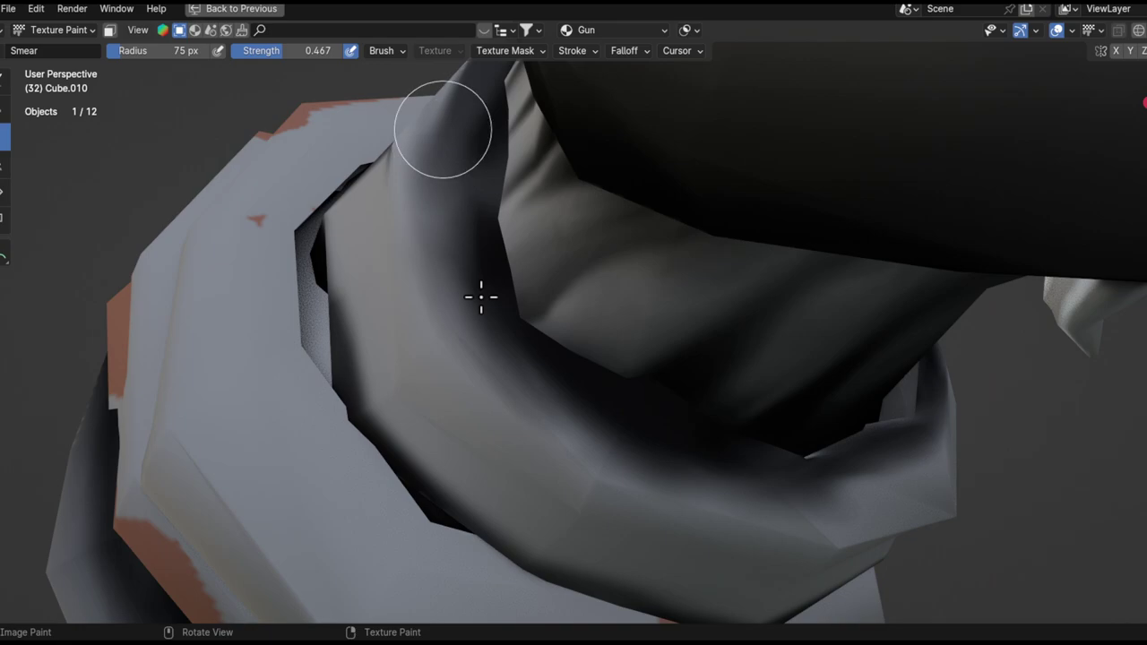
{"action": "left_click_drag", "start_coordinate": [435, 74], "coordinate": [489, 61]}
{"action": "mouse_move", "coordinate": [439, 216]}
{"action": "left_mouse_down"}
{"action": "mouse_move", "coordinate": [420, 263]}
{"action": "mouse_move", "coordinate": [504, 320]}
{"action": "mouse_move", "coordinate": [515, 279]}
{"action": "mouse_move", "coordinate": [611, 478]}
{"action": "left_mouse_up"}
- Soften the black upper edge of the topmost wrap around the back and the gun's left side with the Smear brush
{"action": "mouse_move", "coordinate": [487, 303]}
{"action": "left_mouse_down", "text": "alt"}
{"action": "mouse_move", "coordinate": [534, 242]}
{"action": "mouse_move", "coordinate": [786, 251]}
{"action": "mouse_move", "coordinate": [654, 210]}
{"action": "mouse_move", "coordinate": [702, 217]}
{"action": "left_mouse_up", "text": "alt"}
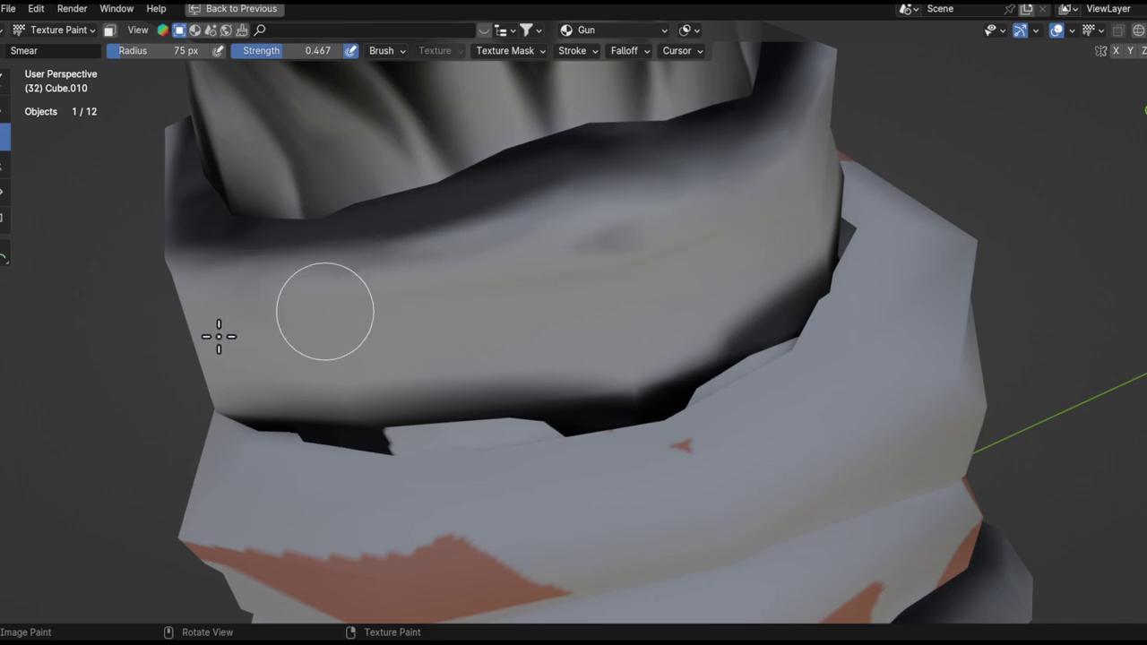
{"action": "mouse_move", "coordinate": [457, 324]}
{"action": "left_mouse_down", "text": "ctrl+alt"}
{"action": "mouse_move", "coordinate": [367, 325]}
{"action": "mouse_move", "coordinate": [463, 233]}
{"action": "left_mouse_up", "text": "ctrl+alt"}
{"action": "left_click_drag", "start_coordinate": [386, 323], "coordinate": [632, 278], "text": "alt+shift"}
{"action": "left_click_drag", "start_coordinate": [631, 278], "coordinate": [678, 193], "text": "ctrl+alt"}
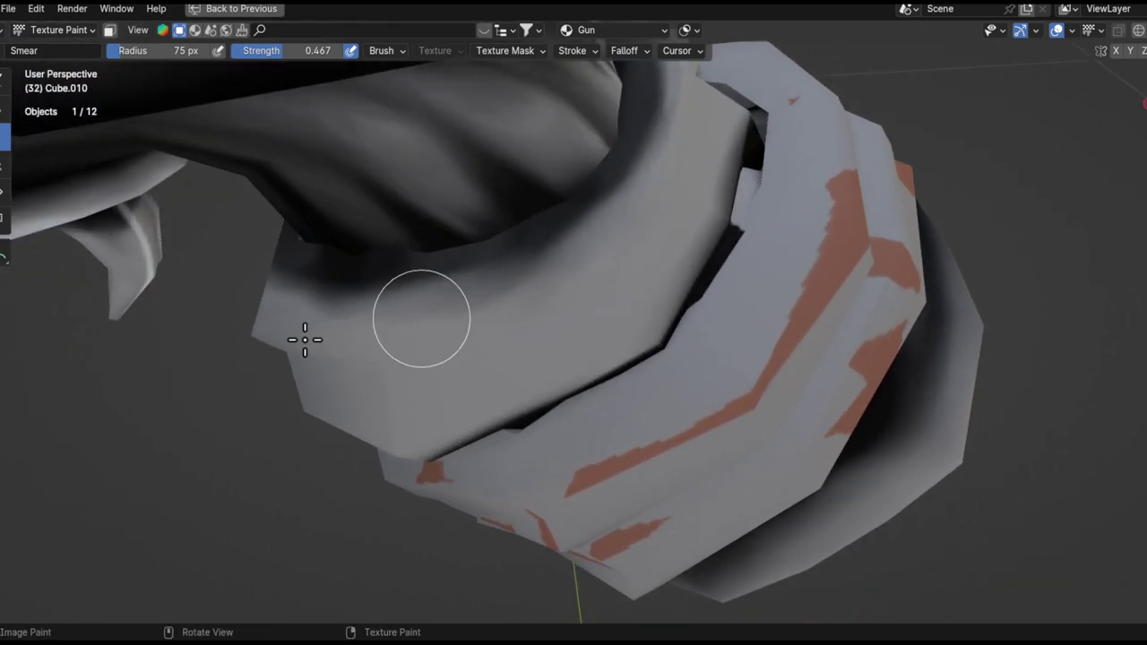
{"action": "middle_click_drag", "start_coordinate": [384, 319], "coordinate": [752, 215]}
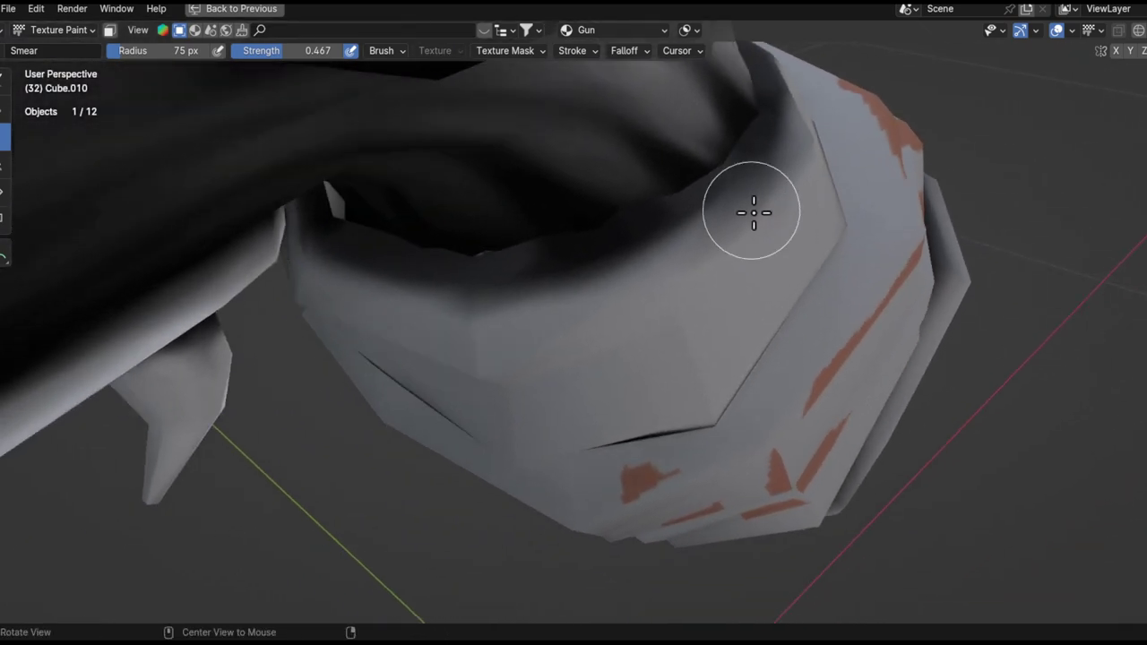
{"action": "mouse_move", "coordinate": [353, 312]}
{"action": "left_mouse_down"}
{"action": "mouse_move", "coordinate": [384, 319]}
{"action": "mouse_move", "coordinate": [650, 260]}
{"action": "left_mouse_up"}
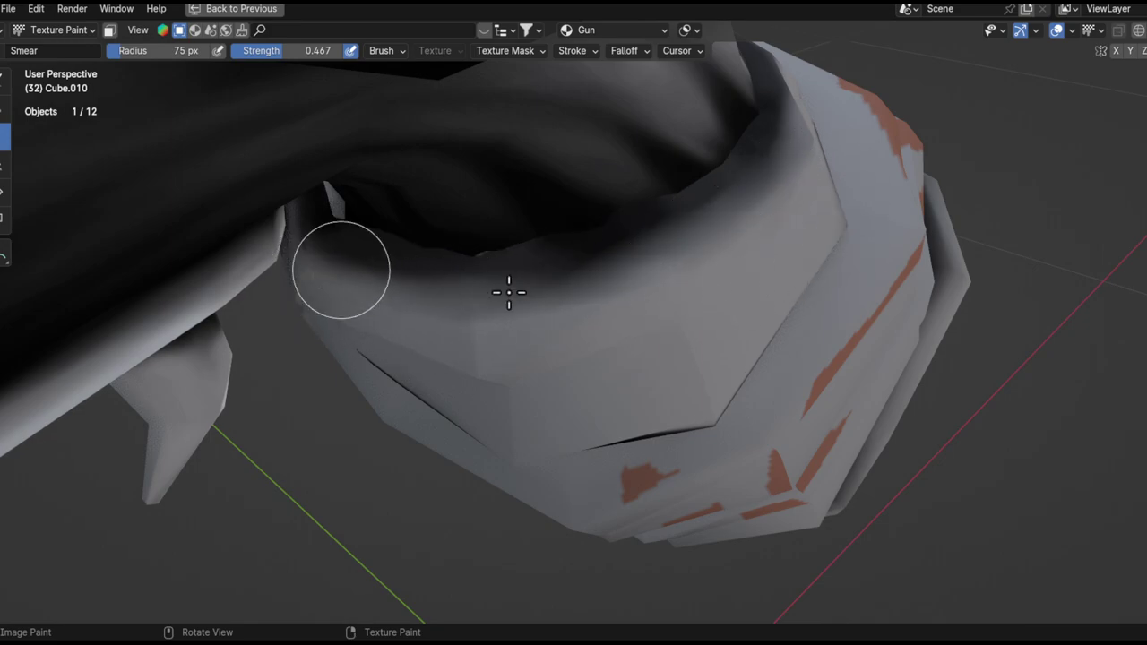
- Set the Smear strength to 0.607 and pull the black lower edge upward across the front of the topmost wrap
{"action": "mouse_move", "coordinate": [708, 272]}
{"action": "middle_mouse_down"}
{"action": "mouse_move", "coordinate": [619, 389]}
{"action": "mouse_move", "coordinate": [619, 295]}
{"action": "mouse_move", "coordinate": [514, 343]}
{"action": "mouse_move", "coordinate": [722, 333]}
{"action": "mouse_move", "coordinate": [724, 294]}
{"action": "middle_mouse_up"}
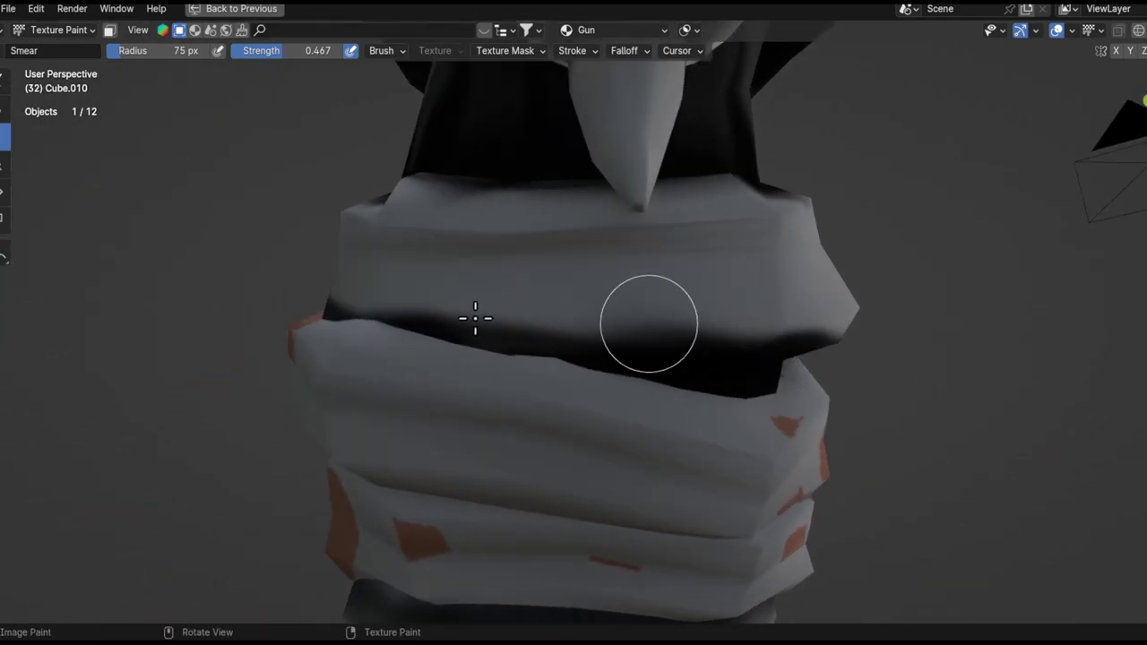
{"action": "key", "text": "shift+f"}
{"action": "left_click", "coordinate": [715, 330]}
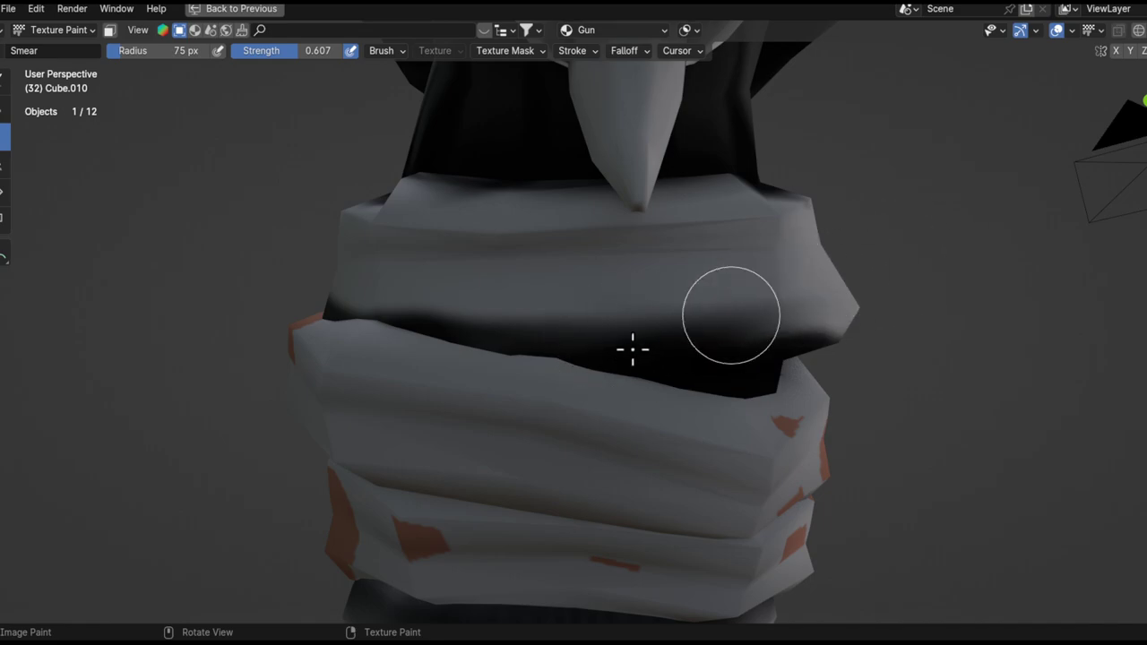
{"action": "left_click_drag", "start_coordinate": [478, 347], "coordinate": [828, 227]}
{"action": "mouse_move", "coordinate": [396, 351]}
{"action": "left_mouse_down"}
{"action": "mouse_move", "coordinate": [756, 230]}
{"action": "mouse_move", "coordinate": [733, 230]}
{"action": "left_mouse_up"}
{"action": "left_click_drag", "start_coordinate": [357, 356], "coordinate": [710, 223]}
- Smear the black lower edge of the topmost wrap up into soft fold streaks on the gun's right side
{"action": "middle_click_drag", "start_coordinate": [675, 236], "coordinate": [546, 297]}
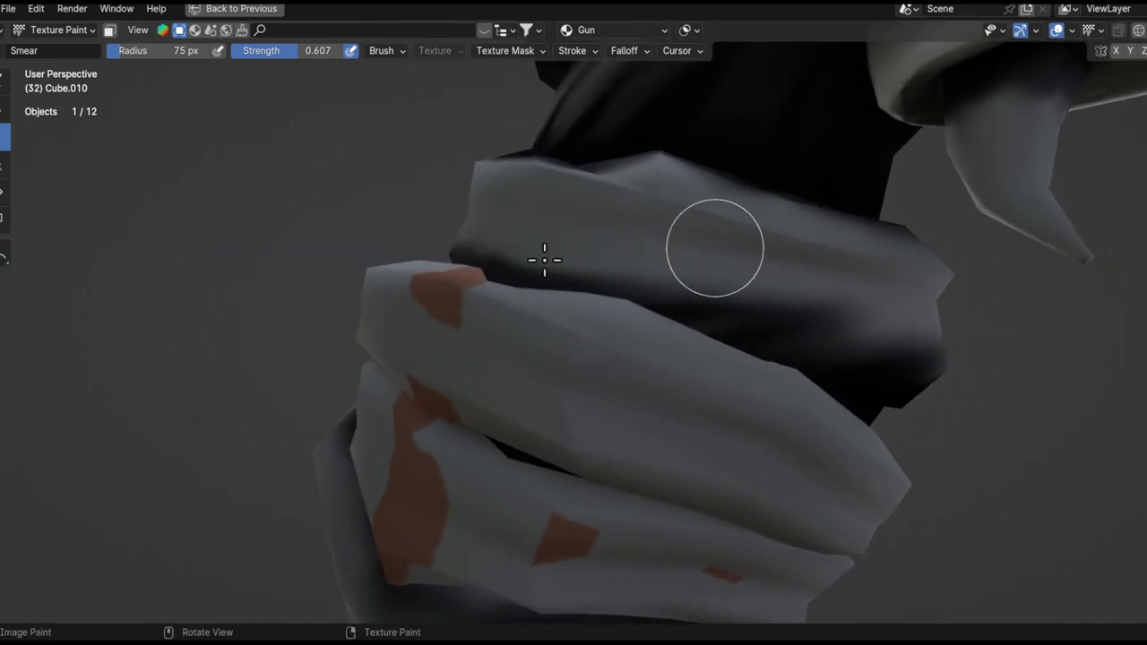
{"action": "middle_click_drag", "start_coordinate": [821, 251], "coordinate": [627, 287]}
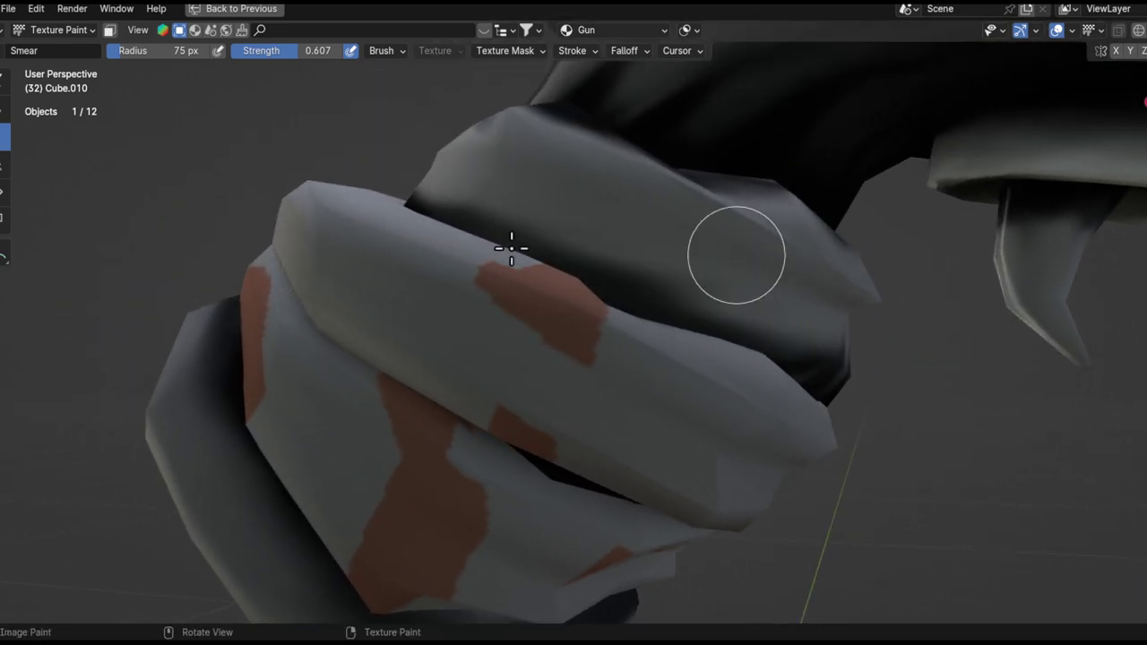
{"action": "middle_click_drag", "start_coordinate": [850, 296], "coordinate": [682, 302]}
{"action": "middle_click_drag", "start_coordinate": [761, 296], "coordinate": [845, 343]}
{"action": "middle_click_drag", "start_coordinate": [1008, 307], "coordinate": [851, 289]}
{"action": "middle_click_drag", "start_coordinate": [943, 294], "coordinate": [642, 341]}
- Smear diagonal dark folds from the topmost wrap's lower edge up across the gun's left side
{"action": "middle_click_drag", "start_coordinate": [719, 338], "coordinate": [957, 243]}
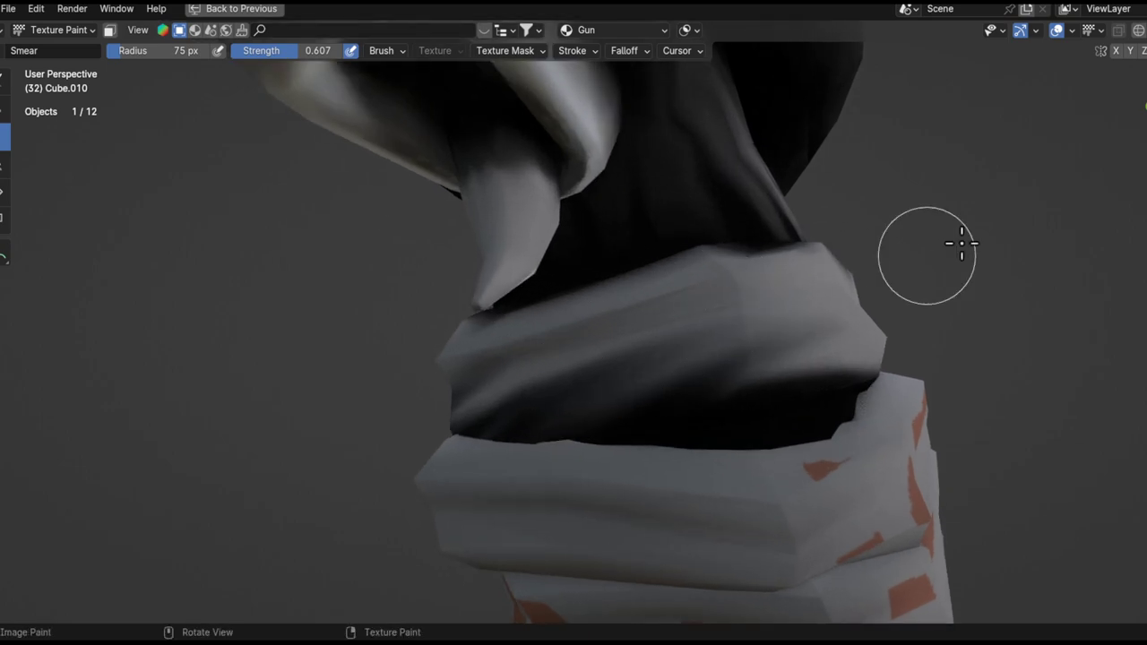
{"action": "middle_click_drag", "start_coordinate": [731, 356], "coordinate": [686, 392]}
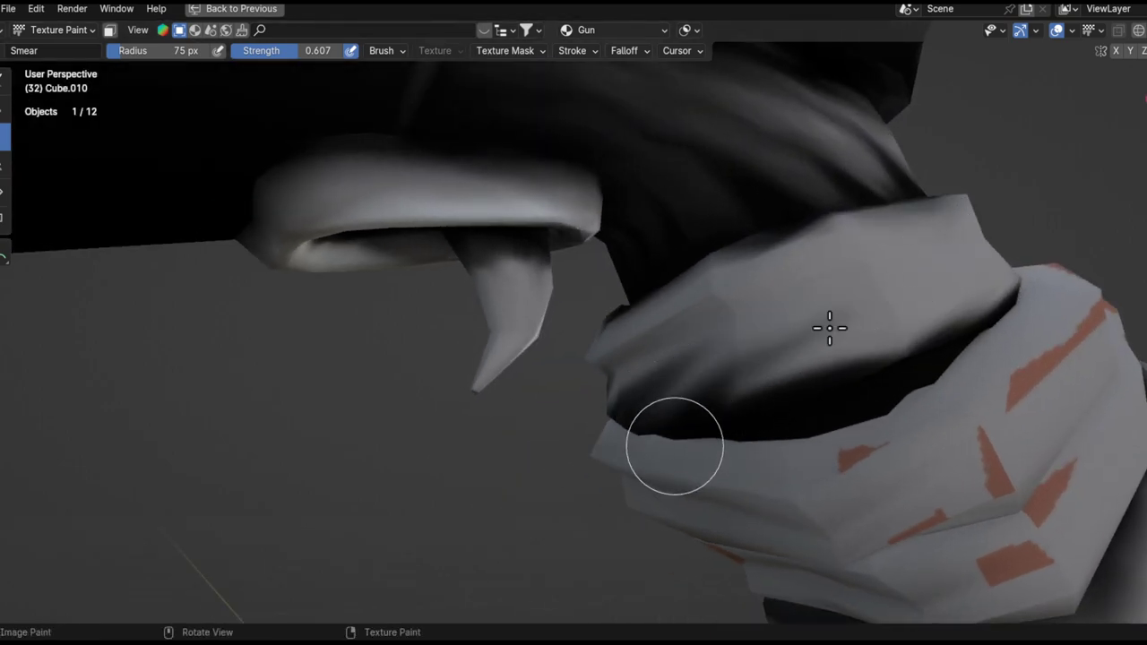
{"action": "middle_click_drag", "start_coordinate": [975, 233], "coordinate": [670, 427]}
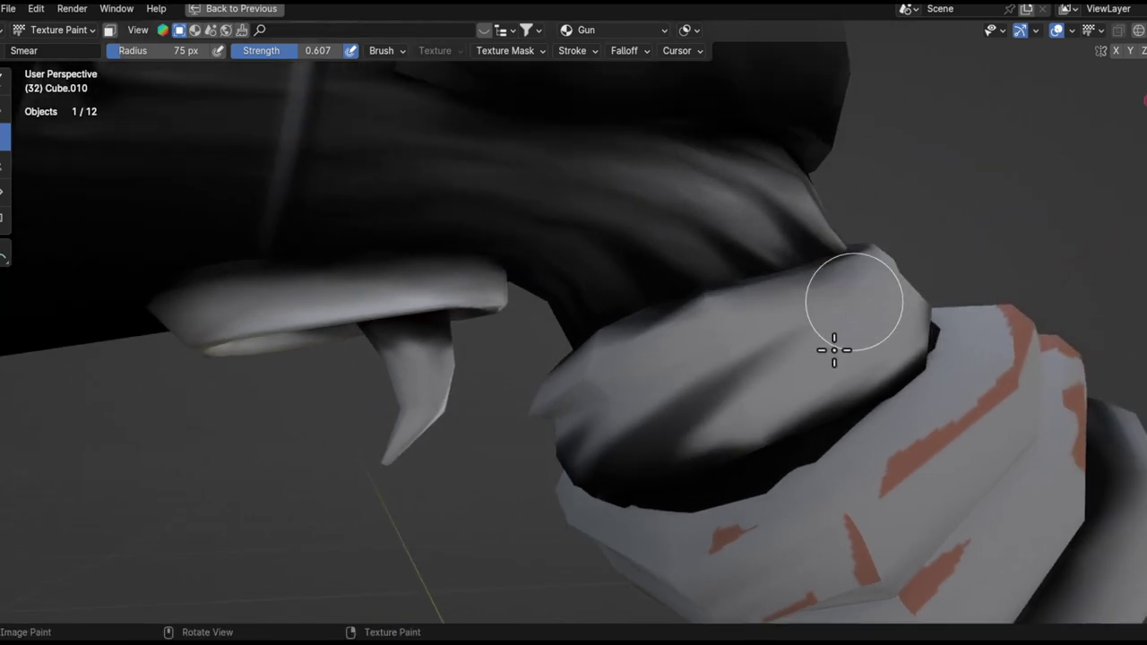
{"action": "middle_click_drag", "start_coordinate": [838, 338], "coordinate": [777, 463]}
{"action": "middle_click_drag", "start_coordinate": [962, 277], "coordinate": [965, 310]}
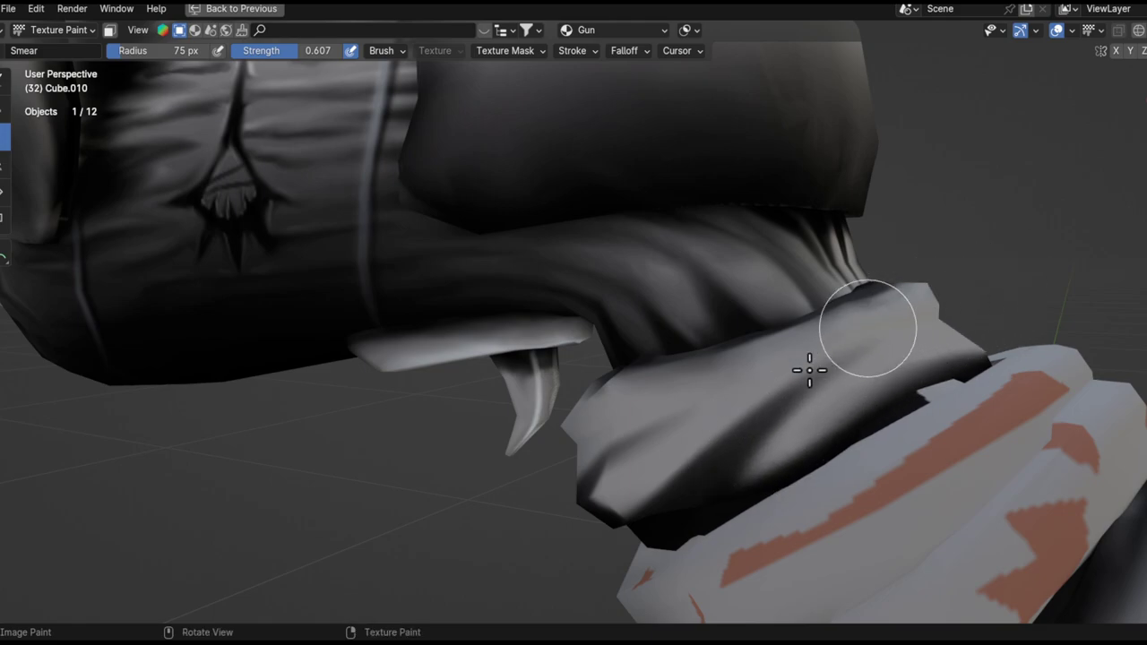
- Smear the dark folds around the back of the topmost wrap so they run on between both sides
{"action": "mouse_move", "coordinate": [920, 357]}
{"action": "middle_mouse_down"}
{"action": "mouse_move", "coordinate": [803, 402]}
{"action": "mouse_move", "coordinate": [951, 346]}
{"action": "mouse_move", "coordinate": [840, 403]}
{"action": "mouse_move", "coordinate": [770, 383]}
{"action": "middle_mouse_up"}
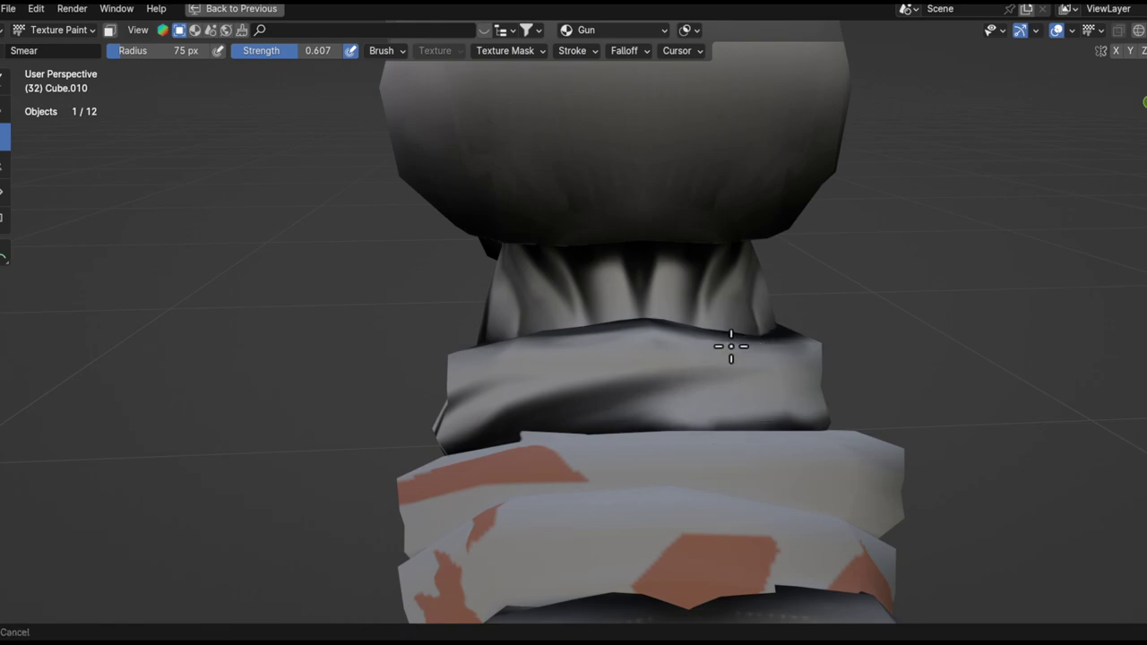
{"action": "middle_click_drag", "start_coordinate": [730, 346], "coordinate": [903, 383]}
{"action": "mouse_move", "coordinate": [798, 343]}
{"action": "middle_mouse_down"}
{"action": "mouse_move", "coordinate": [857, 397]}
{"action": "mouse_move", "coordinate": [597, 381]}
{"action": "middle_mouse_up"}
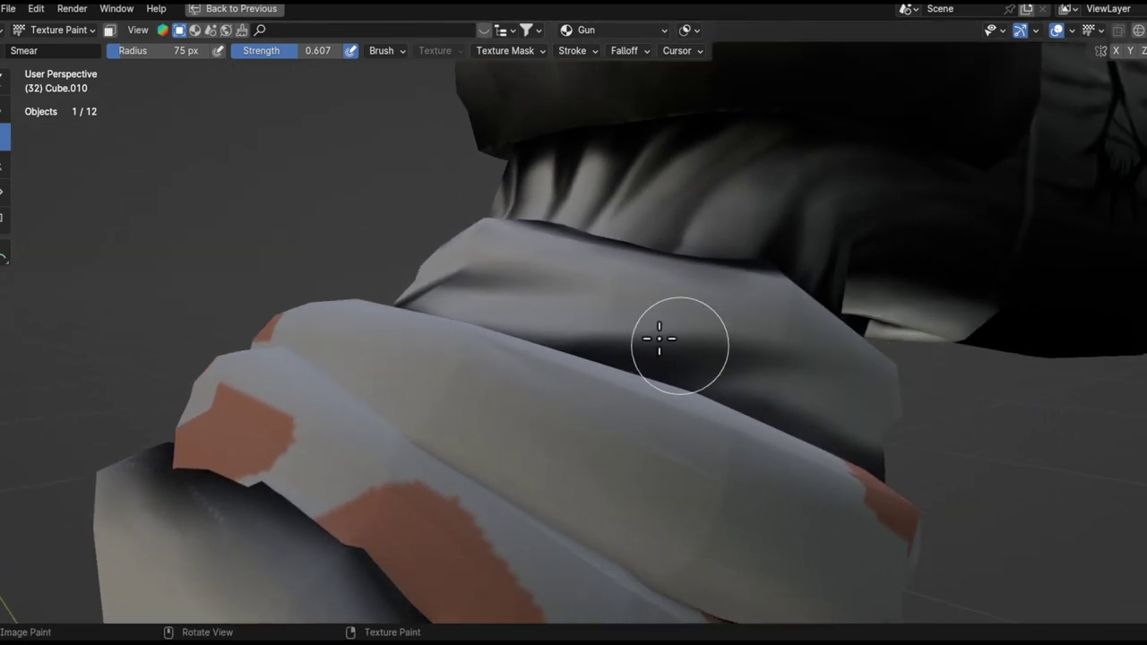
{"action": "left_click_drag", "start_coordinate": [743, 291], "coordinate": [959, 461], "text": "ctrl+alt"}
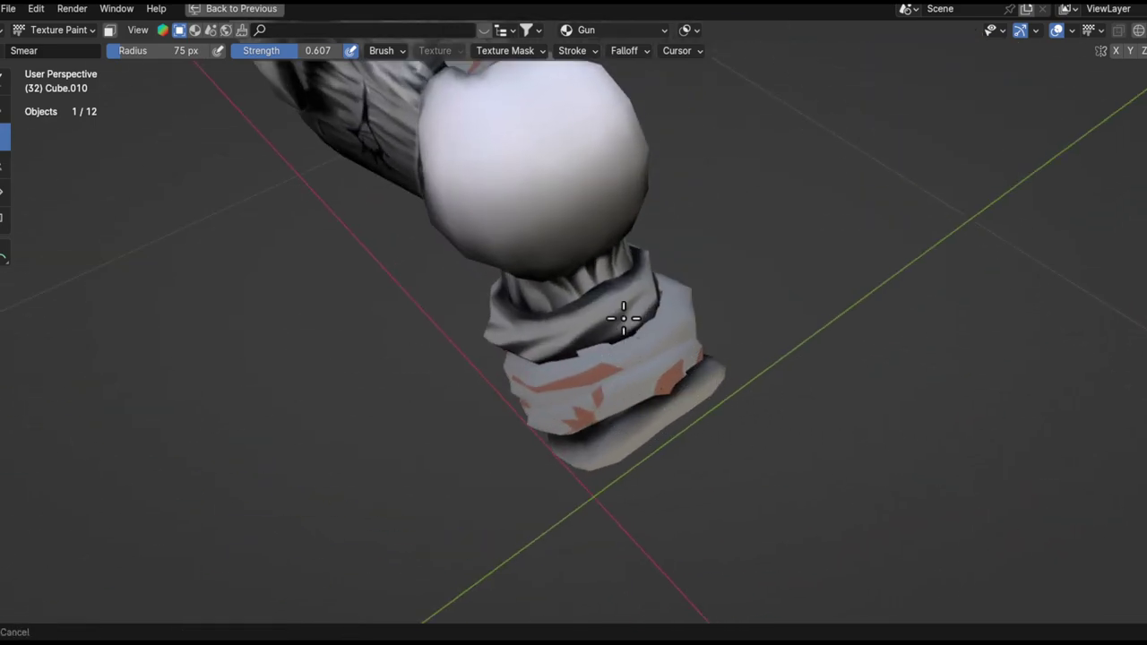
{"action": "left_click_drag", "start_coordinate": [621, 328], "coordinate": [620, 282], "text": "ctrl+alt"}
{"action": "left_click_drag", "start_coordinate": [620, 305], "coordinate": [769, 248], "text": "alt"}
{"action": "left_click_drag", "start_coordinate": [665, 273], "coordinate": [660, 325], "text": "ctrl+alt"}
{"action": "left_click_drag", "start_coordinate": [846, 273], "coordinate": [725, 243], "text": "alt"}
{"action": "left_click_drag", "start_coordinate": [537, 315], "coordinate": [482, 276], "text": "ctrl+alt"}
{"action": "middle_click_drag", "start_coordinate": [526, 305], "coordinate": [573, 326]}
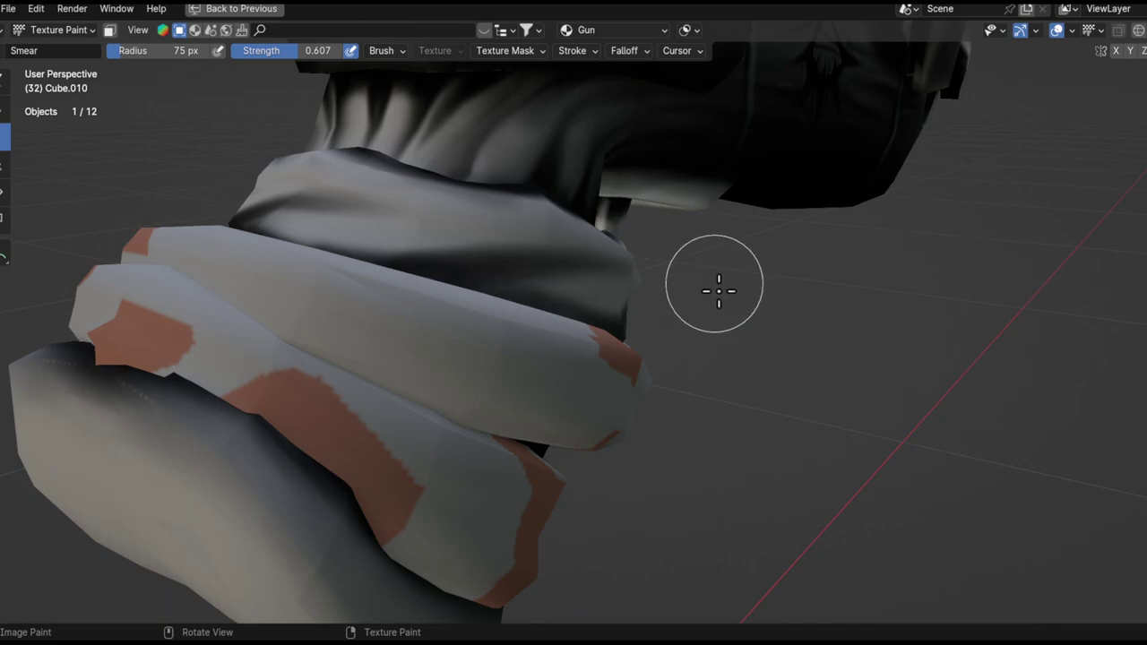
- Deepen the folds on the topmost wrap's right side by smearing black inward from its upper and lower edges
{"action": "middle_click_drag", "start_coordinate": [719, 290], "coordinate": [612, 293]}
{"action": "middle_click_drag", "start_coordinate": [764, 284], "coordinate": [696, 297]}
{"action": "mouse_move", "coordinate": [819, 296]}
{"action": "middle_mouse_down"}
{"action": "mouse_move", "coordinate": [696, 284]}
{"action": "mouse_move", "coordinate": [782, 307]}
{"action": "middle_mouse_up"}
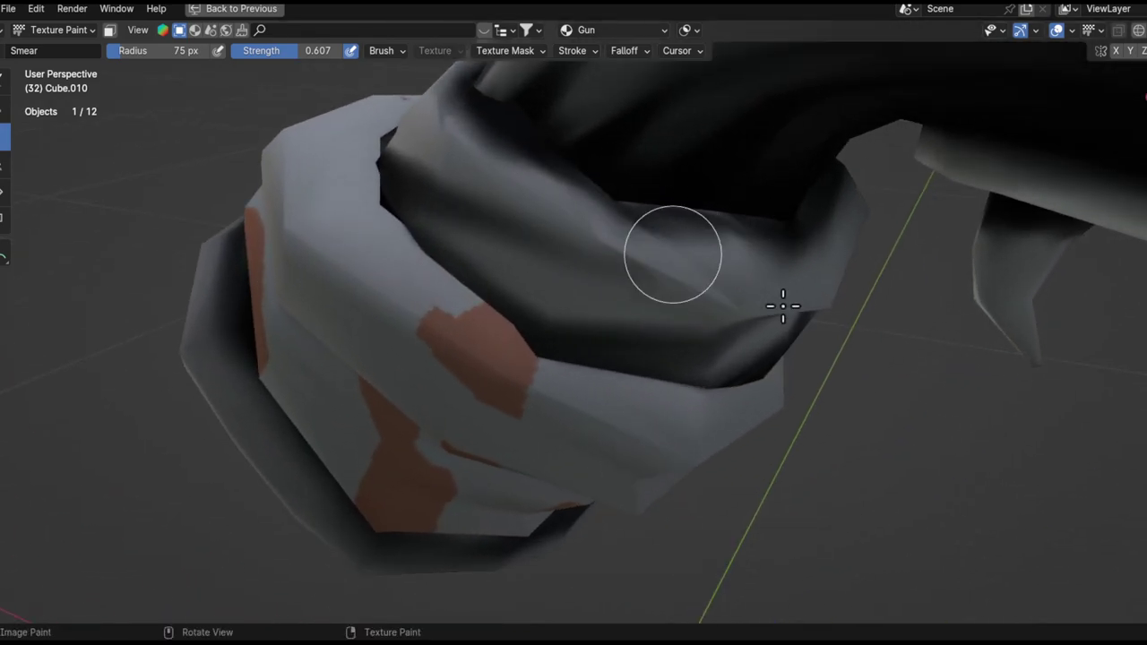
{"action": "mouse_move", "coordinate": [528, 188]}
{"action": "middle_mouse_down"}
{"action": "mouse_move", "coordinate": [732, 343]}
{"action": "mouse_move", "coordinate": [784, 349]}
{"action": "middle_mouse_up"}
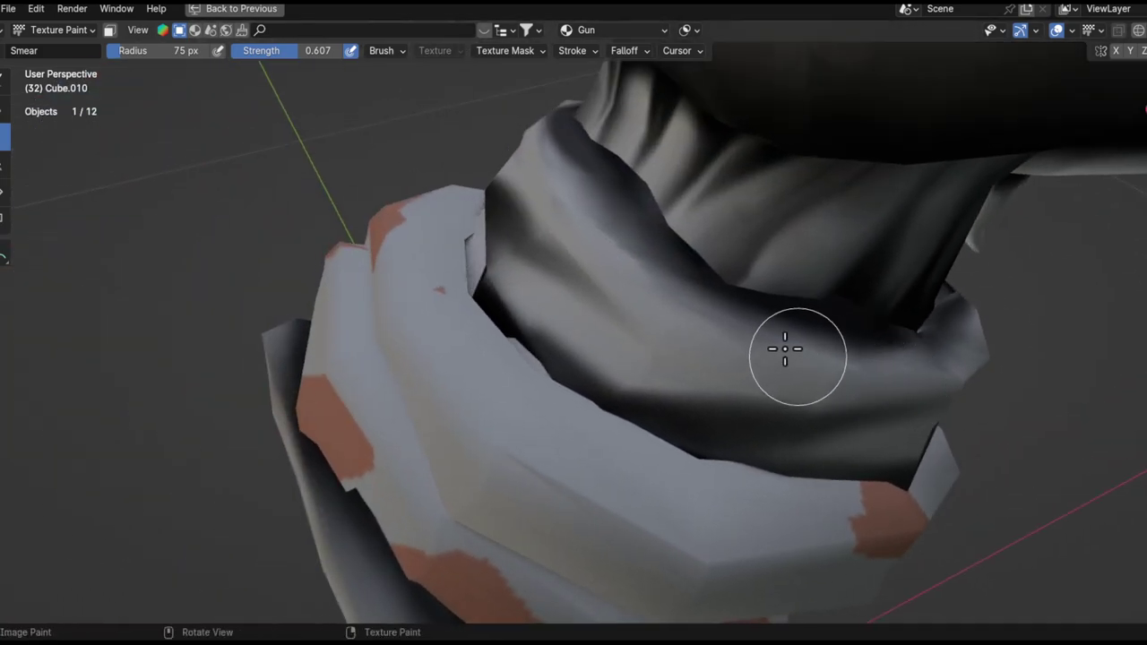
- Smear more diagonal folds into the topmost wrap's left side, drawing black from both edges across the light area
{"action": "left_click_drag", "start_coordinate": [733, 323], "coordinate": [654, 309], "text": "alt"}
{"action": "left_click_drag", "start_coordinate": [653, 309], "coordinate": [639, 174], "text": "ctrl+alt"}
{"action": "left_click_drag", "start_coordinate": [639, 175], "coordinate": [577, 258], "text": "alt"}
{"action": "mouse_move", "coordinate": [578, 257]}
{"action": "middle_mouse_down"}
{"action": "mouse_move", "coordinate": [755, 259]}
{"action": "mouse_move", "coordinate": [547, 230]}
{"action": "middle_mouse_up"}
{"action": "mouse_move", "coordinate": [805, 246]}
{"action": "middle_mouse_down"}
{"action": "mouse_move", "coordinate": [716, 281]}
{"action": "mouse_move", "coordinate": [555, 240]}
{"action": "middle_mouse_up"}
{"action": "mouse_move", "coordinate": [639, 223]}
{"action": "middle_mouse_down"}
{"action": "mouse_move", "coordinate": [645, 210]}
{"action": "mouse_move", "coordinate": [532, 299]}
{"action": "mouse_move", "coordinate": [583, 257]}
{"action": "mouse_move", "coordinate": [708, 279]}
{"action": "mouse_move", "coordinate": [477, 238]}
{"action": "middle_mouse_up"}
{"action": "mouse_move", "coordinate": [572, 242]}
{"action": "middle_mouse_down"}
{"action": "mouse_move", "coordinate": [533, 227]}
{"action": "mouse_move", "coordinate": [584, 297]}
{"action": "mouse_move", "coordinate": [609, 282]}
{"action": "mouse_move", "coordinate": [558, 237]}
{"action": "middle_mouse_up"}
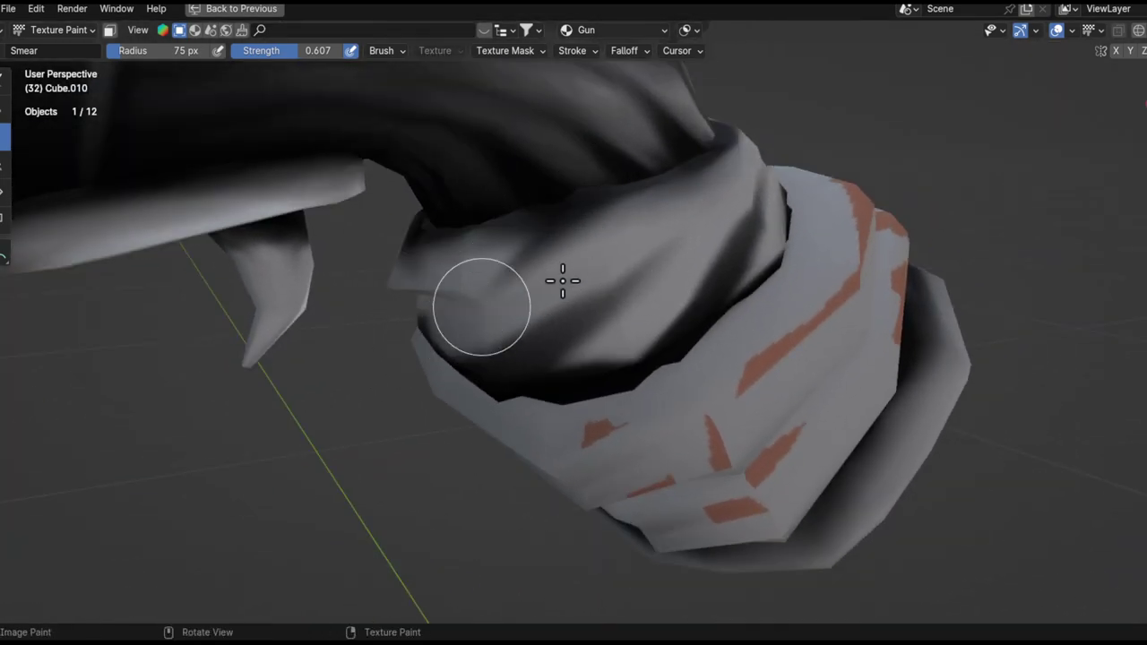
{"action": "middle_click_drag", "start_coordinate": [562, 281], "coordinate": [679, 206]}
{"action": "mouse_move", "coordinate": [745, 242]}
{"action": "middle_mouse_down"}
{"action": "mouse_move", "coordinate": [651, 277]}
{"action": "mouse_move", "coordinate": [764, 209]}
{"action": "middle_mouse_up"}
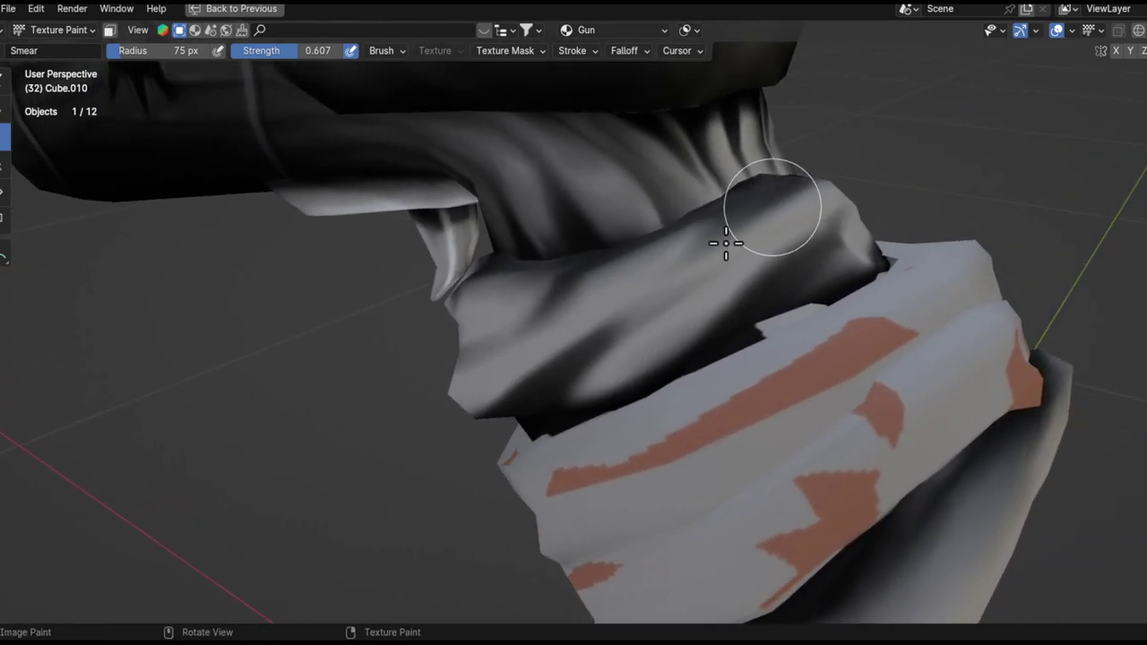
- Refine the fold streaks on the topmost wrap's left side and lower front with the Smear brush
{"action": "left_click_drag", "start_coordinate": [731, 237], "coordinate": [483, 502], "text": "ctrl+alt"}
{"action": "left_click_drag", "start_coordinate": [748, 291], "coordinate": [586, 439], "text": "alt"}
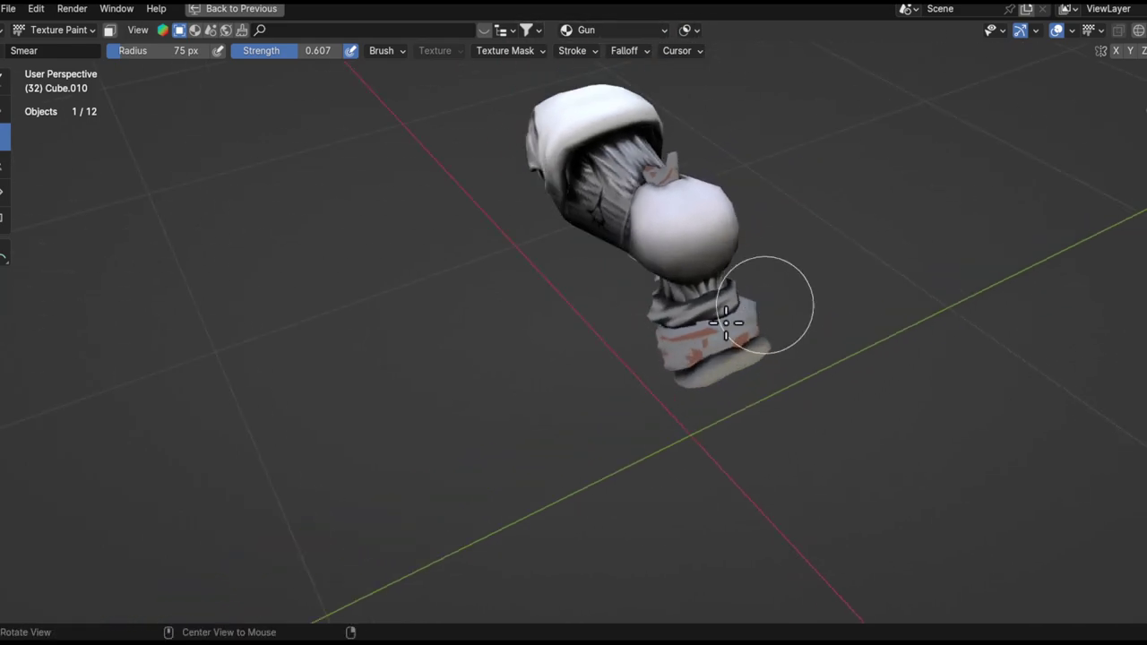
{"action": "left_click_drag", "start_coordinate": [627, 376], "coordinate": [712, 273], "text": "alt"}
{"action": "left_click_drag", "start_coordinate": [647, 348], "coordinate": [785, 289], "text": "alt"}
{"action": "left_click_drag", "start_coordinate": [564, 341], "coordinate": [637, 323], "text": "alt"}
{"action": "left_click_drag", "start_coordinate": [632, 367], "coordinate": [643, 273], "text": "ctrl+alt"}
{"action": "middle_click_drag", "start_coordinate": [670, 279], "coordinate": [650, 359]}
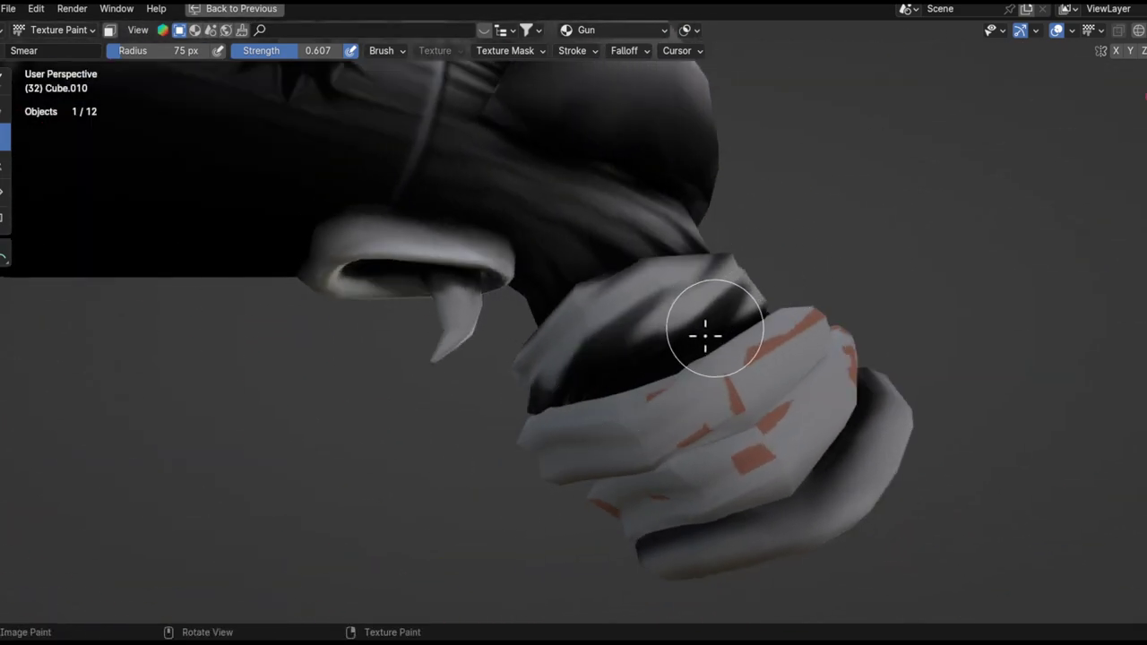
{"action": "scroll", "coordinate": [711, 333], "scroll_direction": "up", "scroll_amount": 3}
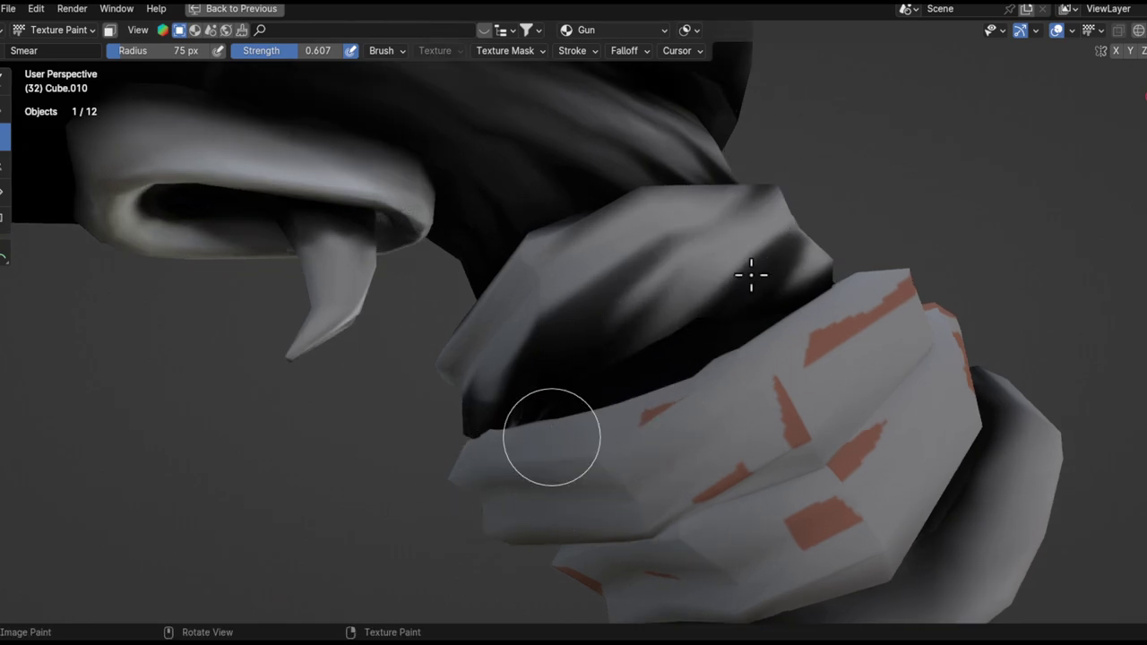
{"action": "mouse_move", "coordinate": [706, 302]}
{"action": "middle_mouse_down"}
{"action": "mouse_move", "coordinate": [645, 376]}
{"action": "mouse_move", "coordinate": [729, 284]}
{"action": "mouse_move", "coordinate": [614, 411]}
{"action": "middle_mouse_up"}
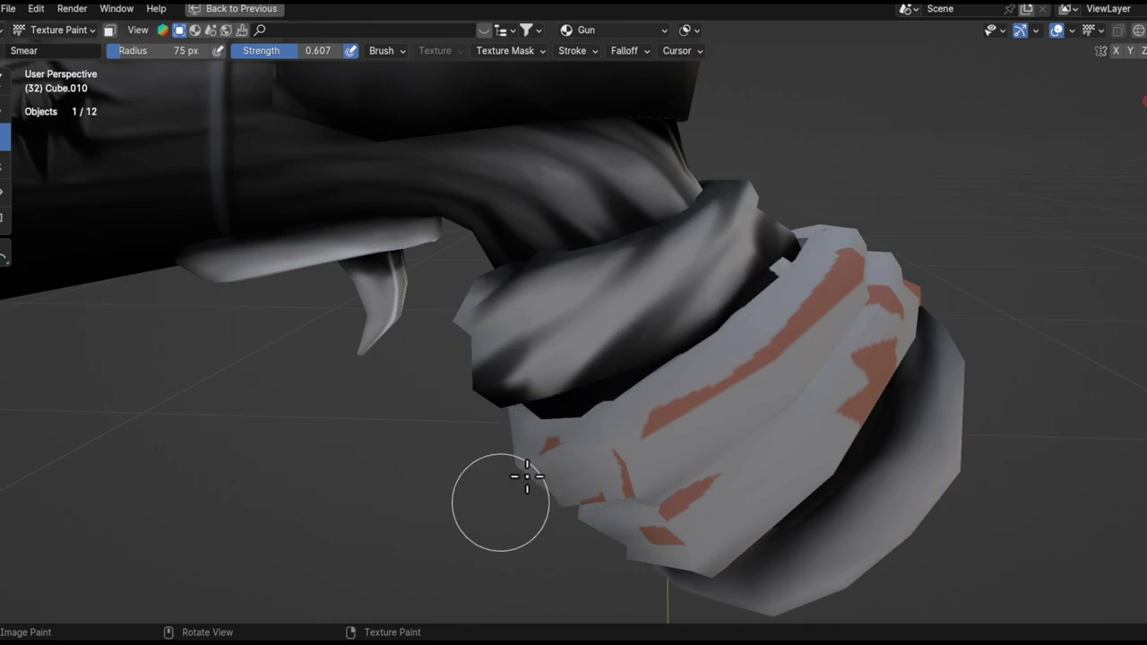
{"action": "mouse_move", "coordinate": [537, 475]}
{"action": "middle_mouse_down"}
{"action": "mouse_move", "coordinate": [584, 409]}
{"action": "mouse_move", "coordinate": [711, 300]}
{"action": "middle_mouse_up"}
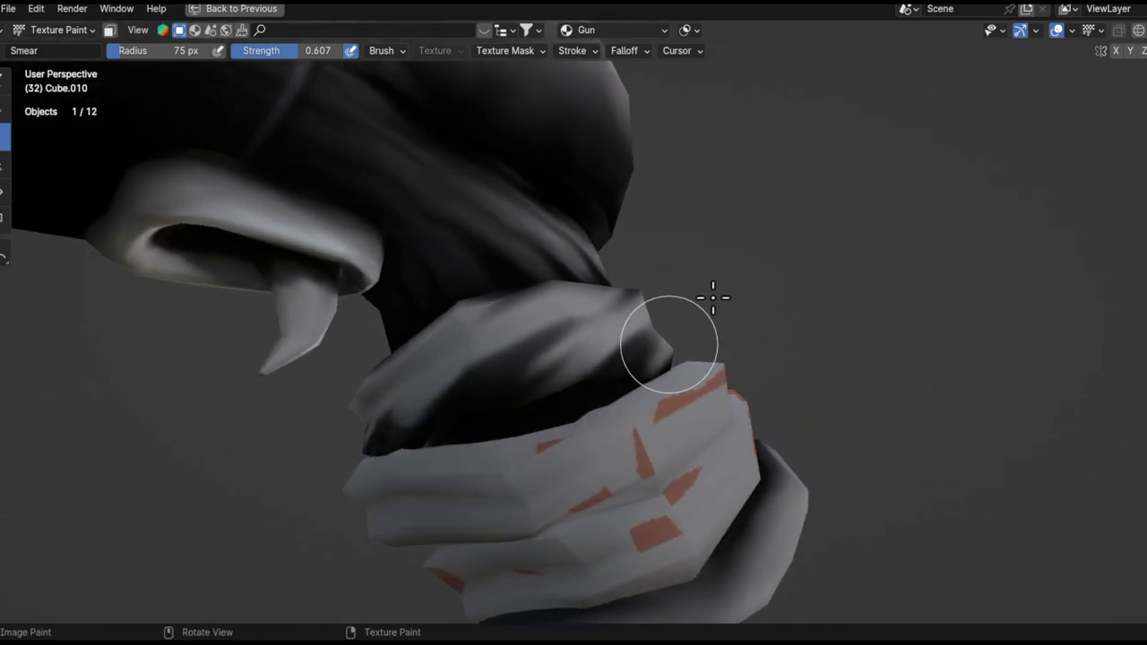
{"action": "mouse_move", "coordinate": [532, 519]}
{"action": "middle_mouse_down"}
{"action": "mouse_move", "coordinate": [502, 490]}
{"action": "mouse_move", "coordinate": [564, 397]}
{"action": "middle_mouse_up"}
{"action": "middle_click_drag", "start_coordinate": [572, 356], "coordinate": [611, 250]}
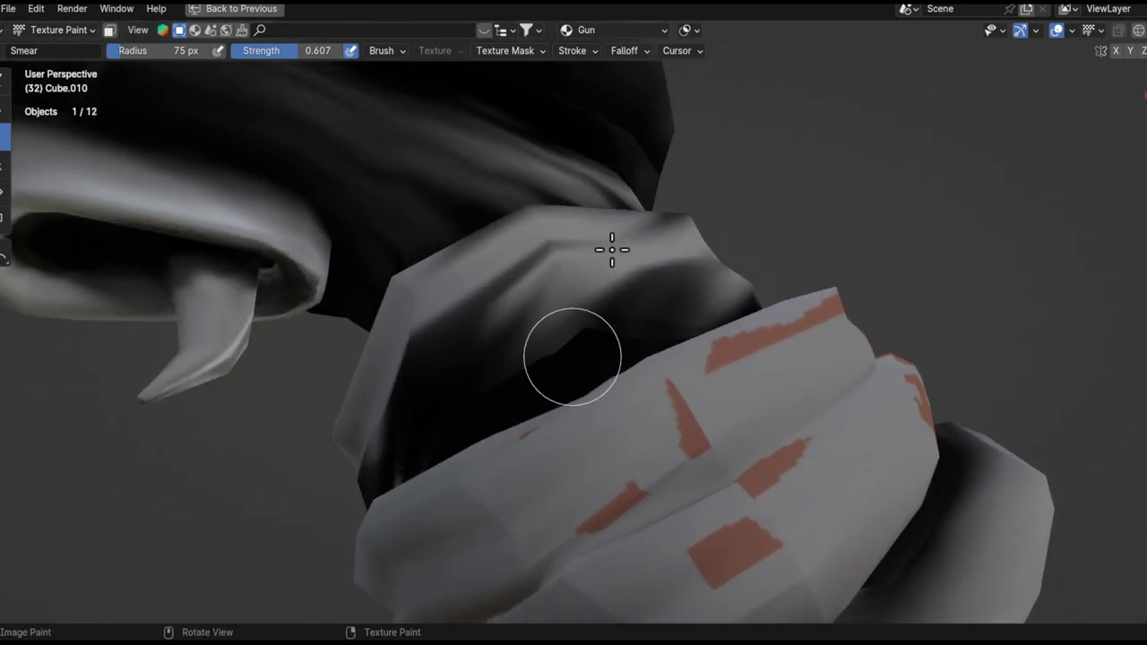
{"action": "middle_click_drag", "start_coordinate": [589, 421], "coordinate": [534, 496]}
- Return to Object Mode, restore the full layout and save the Gun texture image
{"action": "scroll", "coordinate": [535, 496], "scroll_direction": "down", "scroll_amount": 3}
{"action": "mouse_move", "coordinate": [568, 400]}
{"action": "middle_mouse_down"}
{"action": "mouse_move", "coordinate": [627, 284]}
{"action": "mouse_move", "coordinate": [576, 363]}
{"action": "mouse_move", "coordinate": [597, 410]}
{"action": "mouse_move", "coordinate": [622, 308]}
{"action": "mouse_move", "coordinate": [635, 314]}
{"action": "middle_mouse_up"}
{"action": "scroll", "coordinate": [606, 305], "scroll_direction": "down", "scroll_amount": 5}
{"action": "left_click_drag", "start_coordinate": [634, 314], "coordinate": [651, 252], "text": "alt"}
{"action": "scroll", "coordinate": [650, 253], "scroll_direction": "up", "scroll_amount": 5}
{"action": "left_click_drag", "start_coordinate": [607, 333], "coordinate": [629, 274], "text": "alt"}
{"action": "key", "text": "ctrl+Tab"}
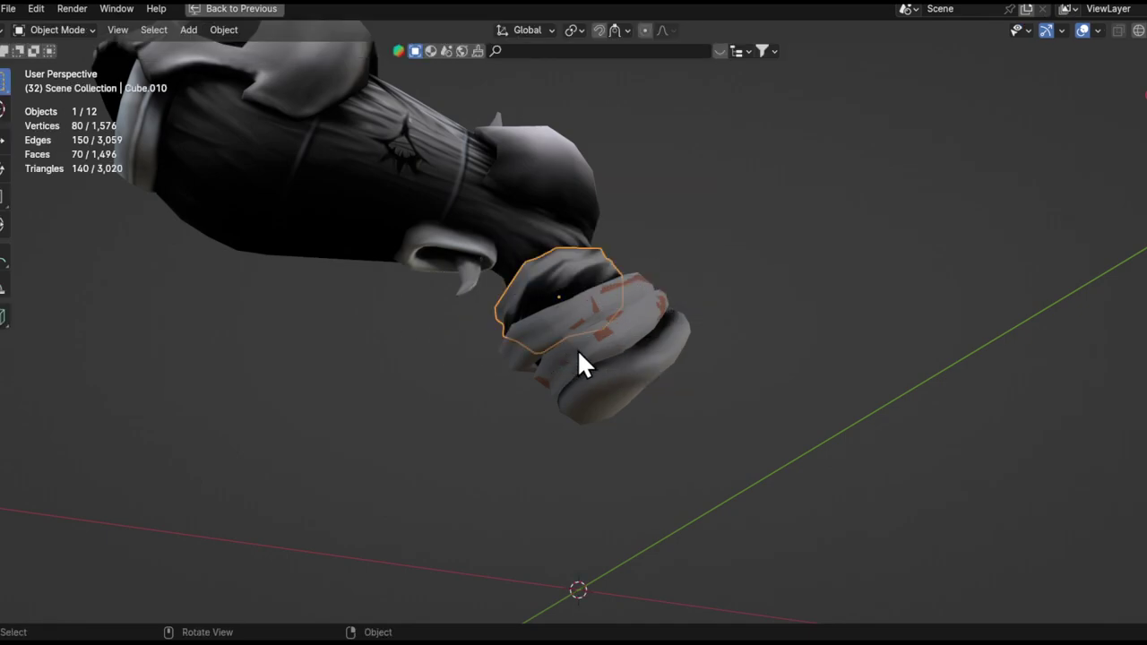
{"action": "key", "text": "ctrl+space"}
{"action": "key", "text": "q"}
{"action": "key", "text": "Escape"}
{"action": "key", "text": "q"}
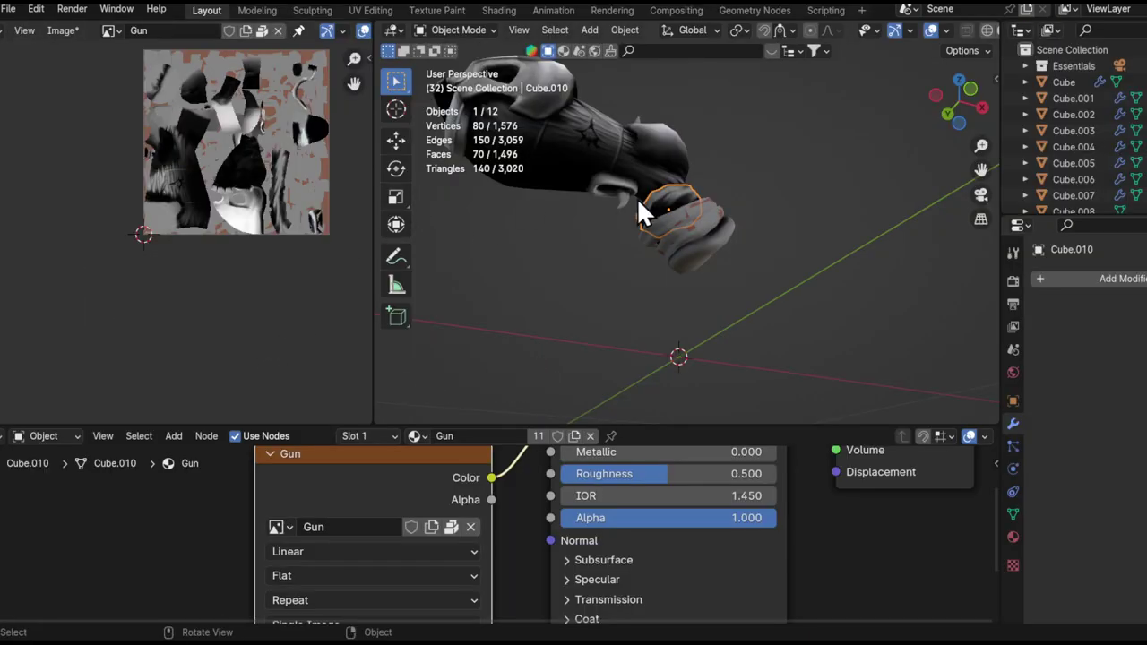
{"action": "left_click", "coordinate": [781, 166]}
{"action": "key", "text": "q"}
{"action": "left_click", "coordinate": [258, 292]}
- Switch texture painting to the wrap directly below the topmost one
{"action": "mouse_move", "coordinate": [610, 270]}
{"action": "left_mouse_down", "text": "alt+shift"}
{"action": "mouse_move", "coordinate": [570, 320]}
{"action": "mouse_move", "coordinate": [645, 277]}
{"action": "mouse_move", "coordinate": [647, 251]}
{"action": "mouse_move", "coordinate": [657, 310]}
{"action": "mouse_move", "coordinate": [690, 330]}
{"action": "mouse_move", "coordinate": [688, 288]}
{"action": "left_mouse_up", "text": "alt+shift"}
{"action": "key", "text": "alt+q"}
{"action": "key", "text": "alt+q"}
{"action": "left_click_drag", "start_coordinate": [688, 288], "coordinate": [663, 251], "text": "alt"}
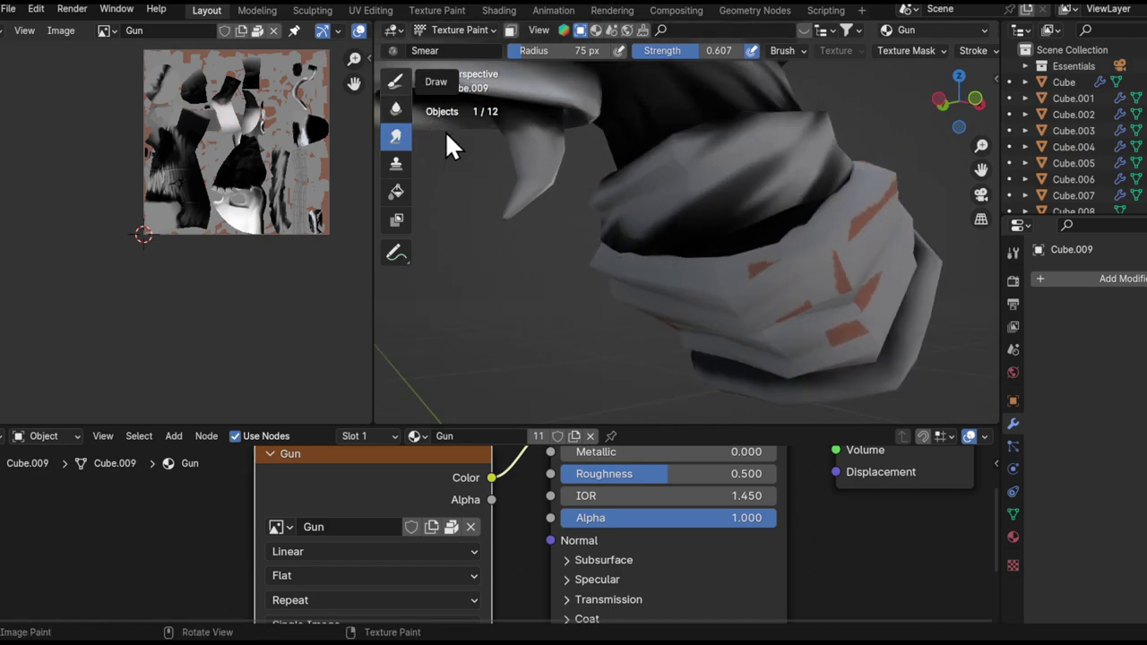
- Maximize the viewport, choose the Draw brush, recalculate the second wrap's normals in Edit Mode and return to Texture Paint
{"action": "key", "text": "ctrl+space"}
{"action": "left_click", "coordinate": [4, 82]}
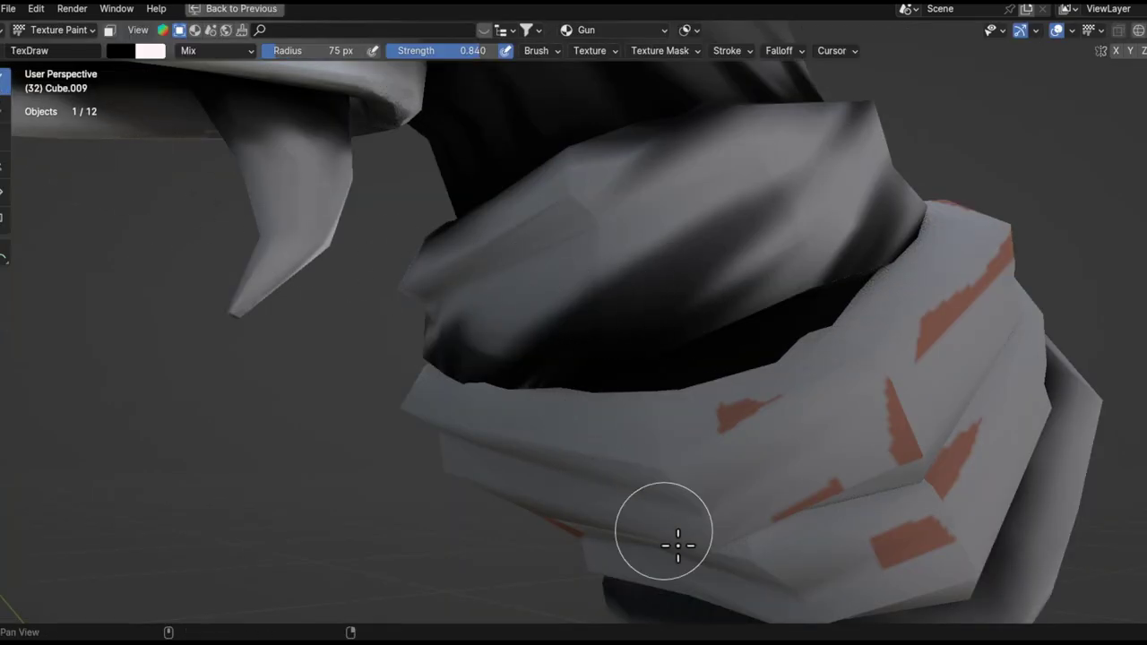
{"action": "mouse_move", "coordinate": [672, 385]}
{"action": "middle_mouse_down", "text": "shift"}
{"action": "mouse_move", "coordinate": [601, 385]}
{"action": "mouse_move", "coordinate": [640, 376]}
{"action": "middle_mouse_up", "text": "shift"}
{"action": "key", "text": "Tab"}
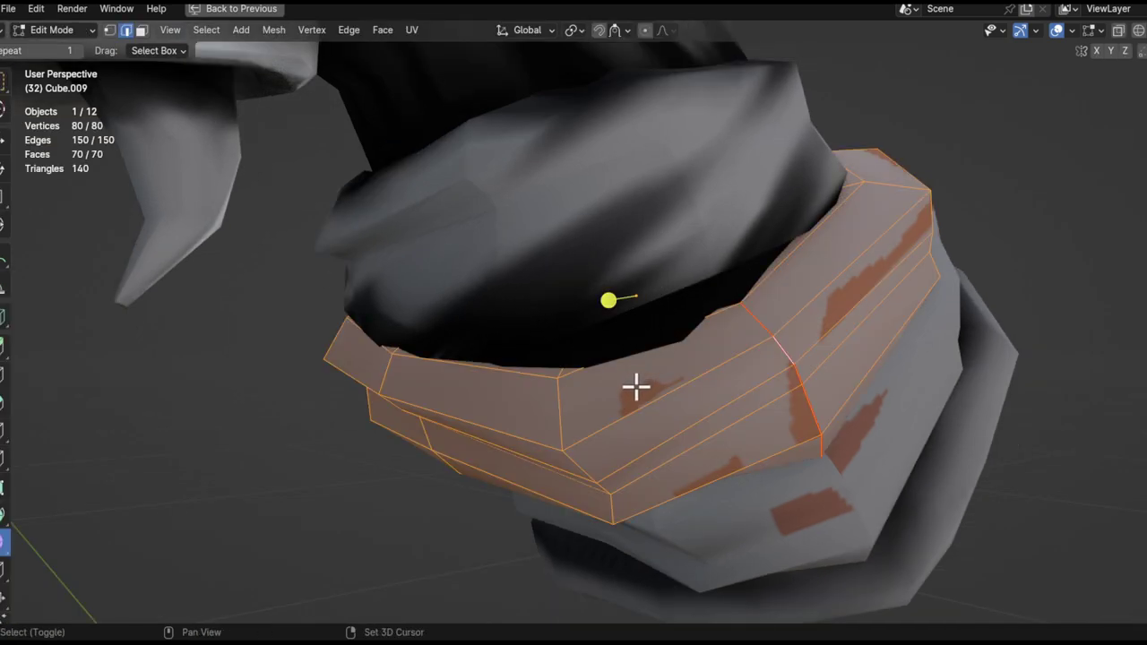
{"action": "key", "text": "shift+n"}
{"action": "key", "text": "Tab"}
- Paint black shading along the second wrap's upper edge, from the front round to the side, with the Draw brush
{"action": "mouse_move", "coordinate": [471, 351]}
{"action": "left_mouse_down"}
{"action": "mouse_move", "coordinate": [666, 358]}
{"action": "mouse_move", "coordinate": [763, 308]}
{"action": "left_mouse_up"}
{"action": "middle_click_drag", "start_coordinate": [763, 308], "coordinate": [653, 343]}
{"action": "left_click_drag", "start_coordinate": [788, 271], "coordinate": [698, 386], "text": "alt+shift"}
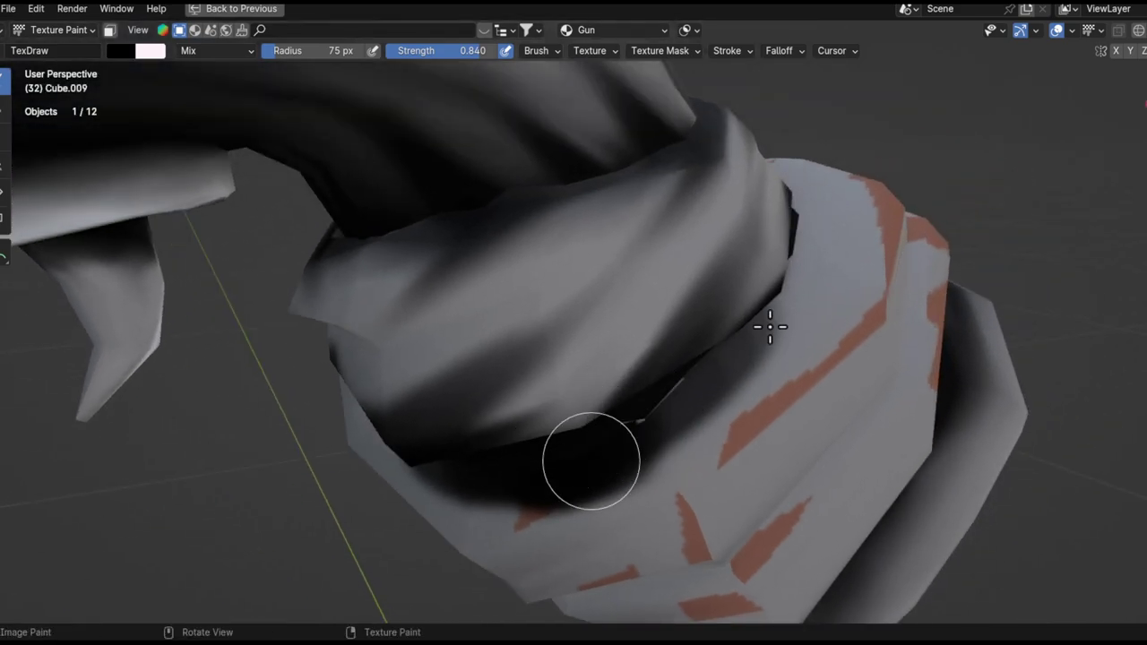
{"action": "left_click_drag", "start_coordinate": [797, 223], "coordinate": [727, 359], "text": "alt"}
{"action": "left_click_drag", "start_coordinate": [768, 312], "coordinate": [708, 407], "text": "alt+shift"}
{"action": "middle_click_drag", "start_coordinate": [821, 288], "coordinate": [660, 409]}
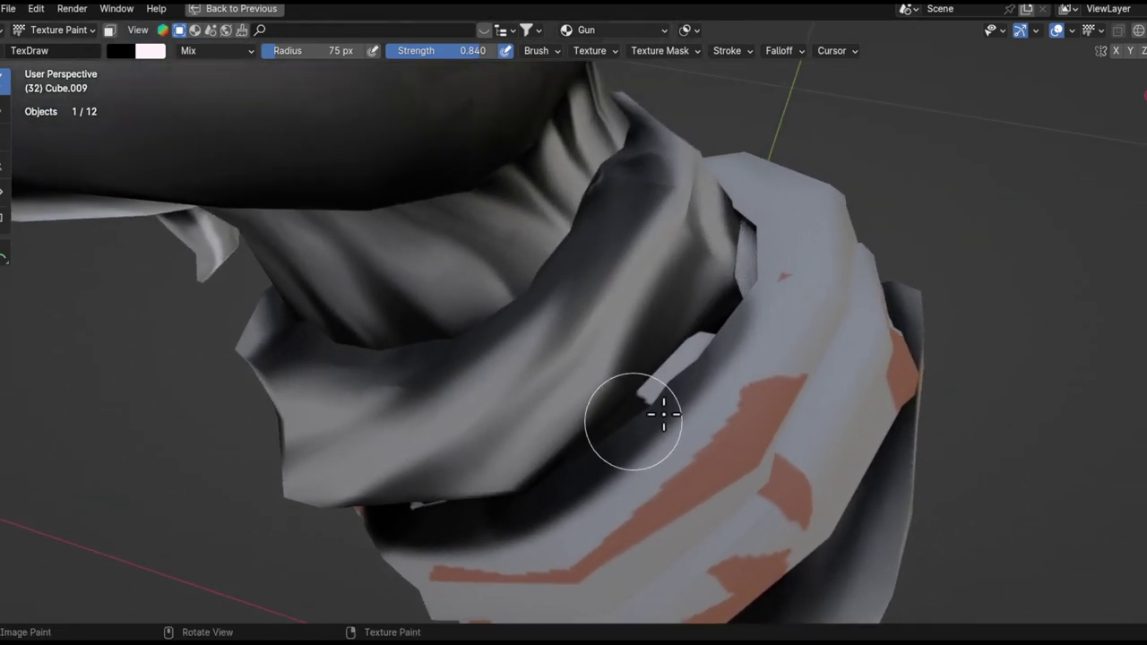
- Continue the black shading around the back of the second wrap and along its lower edge and underside
{"action": "mouse_move", "coordinate": [760, 264]}
{"action": "middle_mouse_down"}
{"action": "mouse_move", "coordinate": [606, 405]}
{"action": "mouse_move", "coordinate": [556, 350]}
{"action": "mouse_move", "coordinate": [471, 325]}
{"action": "mouse_move", "coordinate": [461, 295]}
{"action": "middle_mouse_up"}
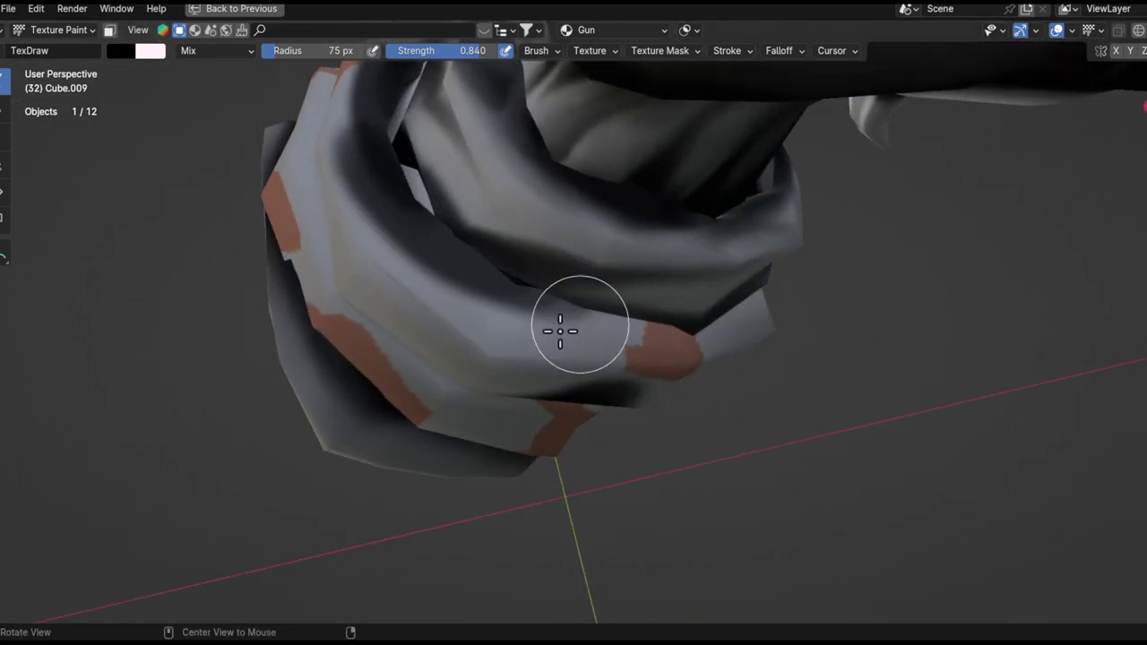
{"action": "middle_click_drag", "start_coordinate": [555, 324], "coordinate": [549, 231]}
{"action": "mouse_move", "coordinate": [770, 439]}
{"action": "middle_mouse_down"}
{"action": "mouse_move", "coordinate": [576, 350]}
{"action": "mouse_move", "coordinate": [532, 317]}
{"action": "middle_mouse_up"}
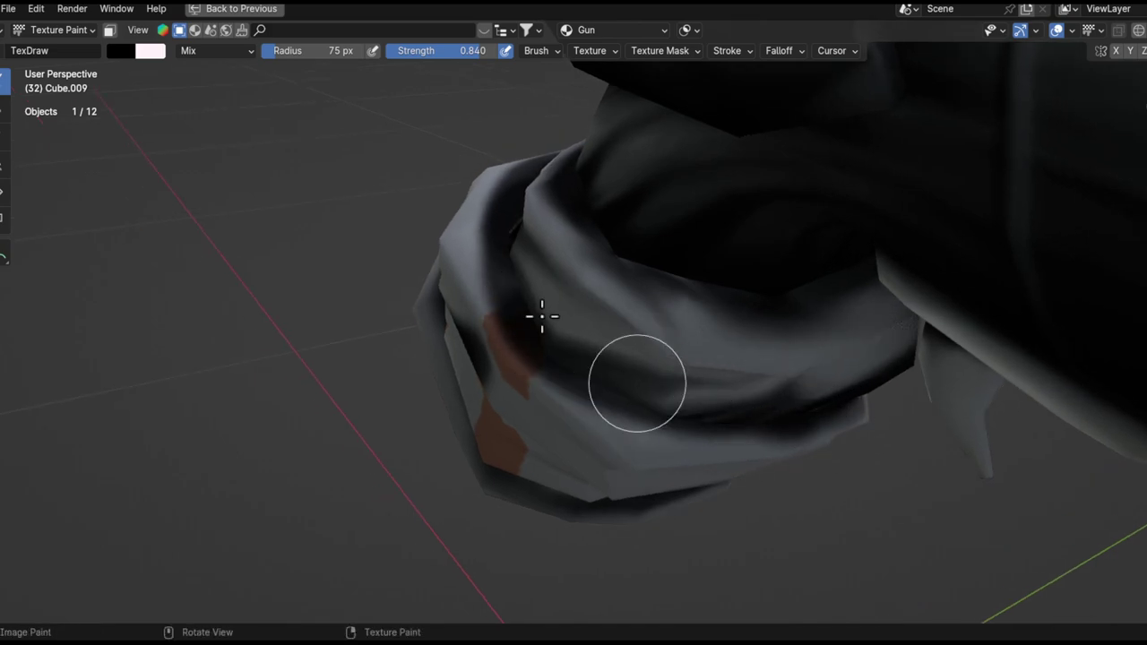
{"action": "mouse_move", "coordinate": [668, 409]}
{"action": "middle_mouse_down"}
{"action": "mouse_move", "coordinate": [596, 385]}
{"action": "mouse_move", "coordinate": [604, 367]}
{"action": "mouse_move", "coordinate": [627, 421]}
{"action": "middle_mouse_up"}
{"action": "middle_click_drag", "start_coordinate": [682, 493], "coordinate": [693, 478]}
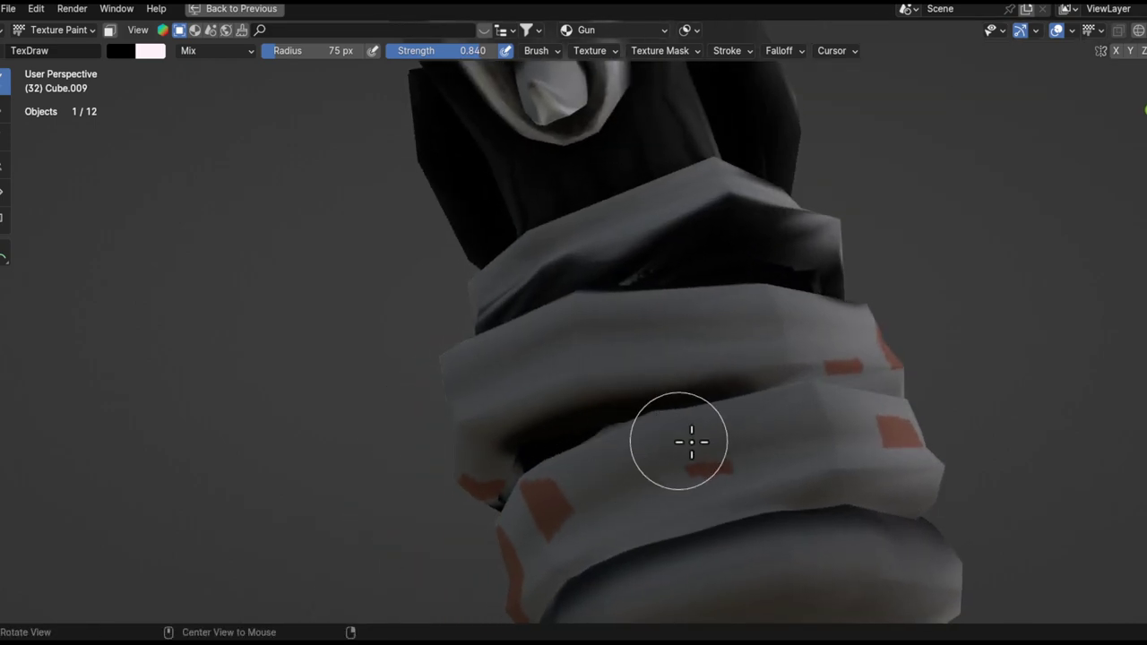
{"action": "mouse_move", "coordinate": [650, 320]}
{"action": "middle_mouse_down"}
{"action": "mouse_move", "coordinate": [818, 305]}
{"action": "mouse_move", "coordinate": [755, 289]}
{"action": "mouse_move", "coordinate": [740, 440]}
{"action": "middle_mouse_up"}
{"action": "middle_click_drag", "start_coordinate": [605, 356], "coordinate": [777, 374]}
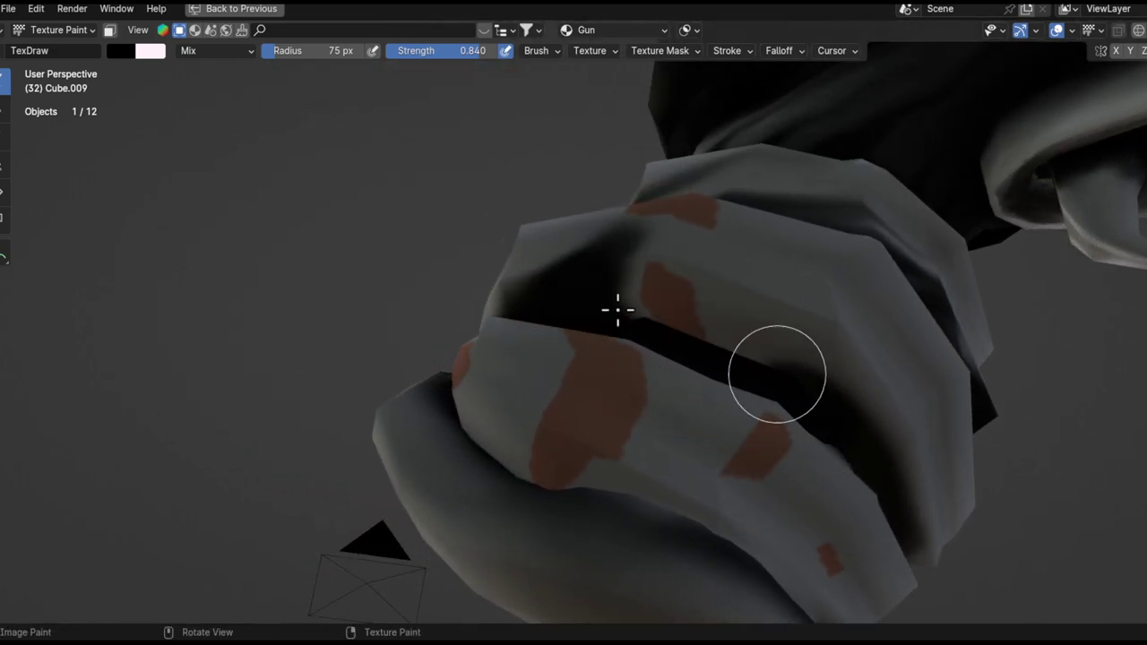
{"action": "mouse_move", "coordinate": [678, 341]}
{"action": "middle_mouse_down"}
{"action": "mouse_move", "coordinate": [761, 310]}
{"action": "mouse_move", "coordinate": [678, 325]}
{"action": "mouse_move", "coordinate": [632, 295]}
{"action": "mouse_move", "coordinate": [753, 228]}
{"action": "mouse_move", "coordinate": [589, 371]}
{"action": "middle_mouse_up"}
{"action": "mouse_move", "coordinate": [719, 241]}
{"action": "middle_mouse_down"}
{"action": "mouse_move", "coordinate": [541, 404]}
{"action": "mouse_move", "coordinate": [712, 266]}
{"action": "mouse_move", "coordinate": [486, 279]}
{"action": "mouse_move", "coordinate": [644, 301]}
{"action": "middle_mouse_up"}
{"action": "mouse_move", "coordinate": [760, 320]}
{"action": "middle_mouse_down"}
{"action": "mouse_move", "coordinate": [546, 529]}
{"action": "mouse_move", "coordinate": [254, 241]}
{"action": "middle_mouse_up"}
- Fill the second wrap with solid grey, then repaint black shading along its upper edge
{"action": "left_click", "coordinate": [549, 259]}
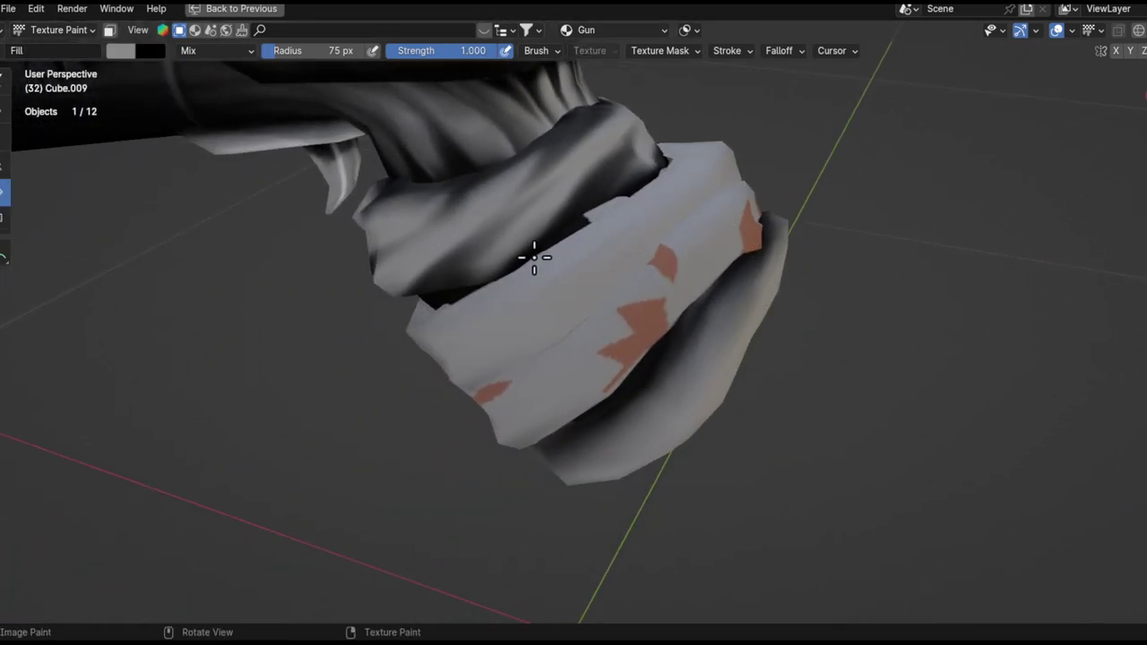
{"action": "middle_click_drag", "start_coordinate": [568, 314], "coordinate": [487, 282]}
{"action": "key", "text": "x"}
{"action": "mouse_move", "coordinate": [472, 216]}
{"action": "middle_mouse_down"}
{"action": "mouse_move", "coordinate": [456, 384]}
{"action": "mouse_move", "coordinate": [512, 295]}
{"action": "mouse_move", "coordinate": [422, 367]}
{"action": "mouse_move", "coordinate": [494, 307]}
{"action": "mouse_move", "coordinate": [546, 286]}
{"action": "mouse_move", "coordinate": [466, 340]}
{"action": "mouse_move", "coordinate": [373, 263]}
{"action": "mouse_move", "coordinate": [13, 149]}
{"action": "middle_mouse_up"}
- Blend the black shading along the second wrap's upper edge with the Smear brush
{"action": "left_click", "coordinate": [2, 131]}
{"action": "left_click_drag", "start_coordinate": [537, 344], "coordinate": [543, 237], "text": "ctrl+alt"}
{"action": "mouse_move", "coordinate": [543, 319]}
{"action": "left_mouse_down", "text": "alt"}
{"action": "mouse_move", "coordinate": [600, 271]}
{"action": "mouse_move", "coordinate": [579, 299]}
{"action": "mouse_move", "coordinate": [594, 254]}
{"action": "mouse_move", "coordinate": [609, 404]}
{"action": "mouse_move", "coordinate": [604, 333]}
{"action": "left_mouse_up", "text": "alt"}
{"action": "key", "text": "alt+q"}
{"action": "mouse_move", "coordinate": [661, 338]}
{"action": "middle_mouse_down"}
{"action": "mouse_move", "coordinate": [487, 261]}
{"action": "mouse_move", "coordinate": [510, 376]}
{"action": "mouse_move", "coordinate": [547, 317]}
{"action": "mouse_move", "coordinate": [534, 325]}
{"action": "mouse_move", "coordinate": [624, 392]}
{"action": "mouse_move", "coordinate": [517, 397]}
{"action": "mouse_move", "coordinate": [708, 287]}
{"action": "mouse_move", "coordinate": [823, 264]}
{"action": "mouse_move", "coordinate": [627, 302]}
{"action": "mouse_move", "coordinate": [632, 335]}
{"action": "mouse_move", "coordinate": [635, 268]}
{"action": "mouse_move", "coordinate": [625, 367]}
{"action": "mouse_move", "coordinate": [735, 302]}
{"action": "mouse_move", "coordinate": [794, 287]}
{"action": "mouse_move", "coordinate": [711, 282]}
{"action": "mouse_move", "coordinate": [591, 383]}
{"action": "mouse_move", "coordinate": [678, 266]}
{"action": "mouse_move", "coordinate": [604, 297]}
{"action": "mouse_move", "coordinate": [522, 376]}
{"action": "mouse_move", "coordinate": [557, 411]}
{"action": "mouse_move", "coordinate": [458, 259]}
{"action": "mouse_move", "coordinate": [368, 172]}
{"action": "middle_mouse_up"}
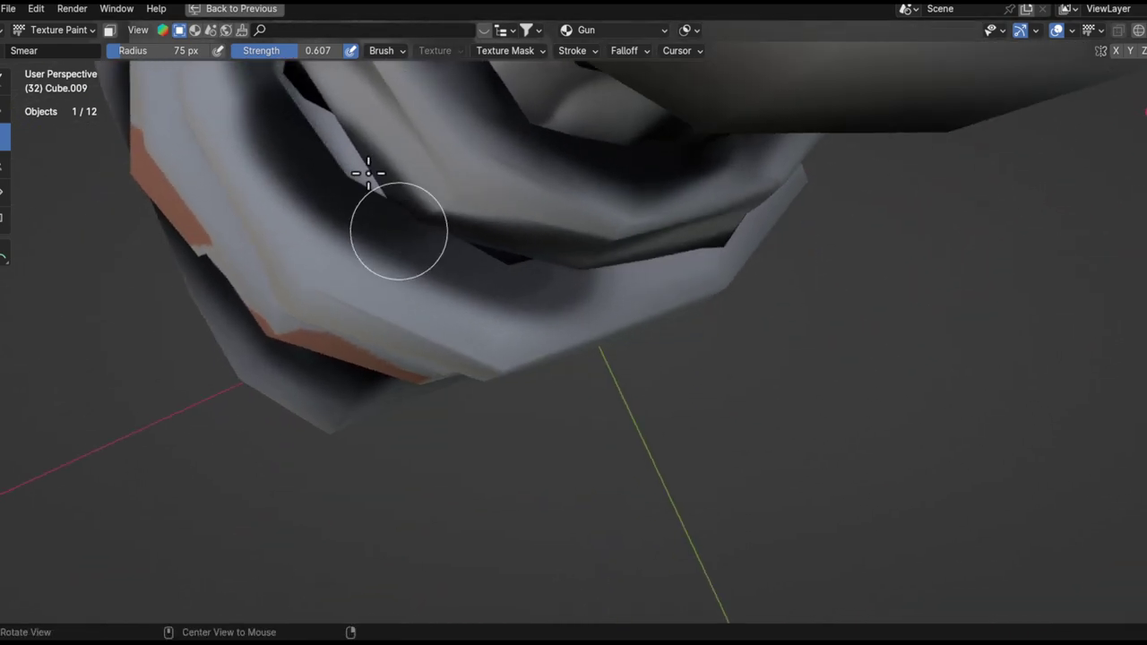
{"action": "mouse_move", "coordinate": [488, 291]}
{"action": "middle_mouse_down"}
{"action": "mouse_move", "coordinate": [525, 269]}
{"action": "mouse_move", "coordinate": [448, 320]}
{"action": "mouse_move", "coordinate": [456, 248]}
{"action": "mouse_move", "coordinate": [476, 348]}
{"action": "mouse_move", "coordinate": [454, 349]}
{"action": "mouse_move", "coordinate": [240, 197]}
{"action": "middle_mouse_up"}
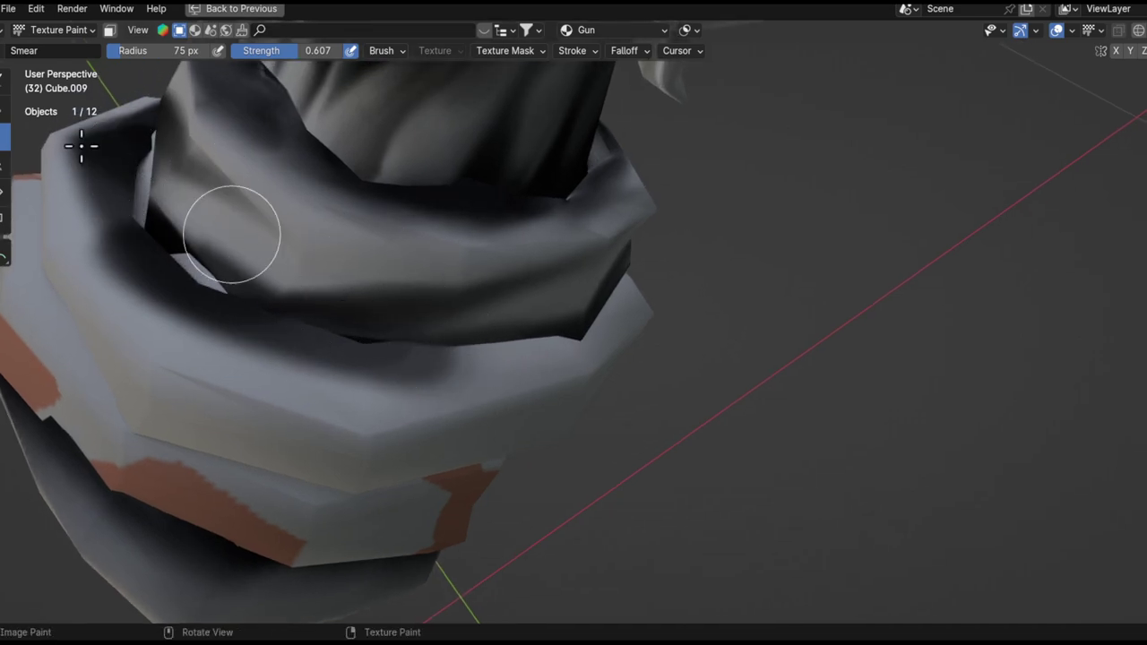
- Paint black shading along the second wrap's lower edge all the way round with the Draw brush
{"action": "left_click", "coordinate": [5, 80]}
{"action": "middle_click_drag", "start_coordinate": [600, 339], "coordinate": [407, 275]}
{"action": "mouse_move", "coordinate": [580, 352]}
{"action": "middle_mouse_down"}
{"action": "mouse_move", "coordinate": [546, 332]}
{"action": "mouse_move", "coordinate": [696, 317]}
{"action": "mouse_move", "coordinate": [568, 325]}
{"action": "mouse_move", "coordinate": [662, 339]}
{"action": "mouse_move", "coordinate": [650, 447]}
{"action": "mouse_move", "coordinate": [619, 400]}
{"action": "mouse_move", "coordinate": [625, 358]}
{"action": "mouse_move", "coordinate": [475, 322]}
{"action": "middle_mouse_up"}
{"action": "mouse_move", "coordinate": [640, 348]}
{"action": "middle_mouse_down"}
{"action": "mouse_move", "coordinate": [679, 332]}
{"action": "mouse_move", "coordinate": [683, 435]}
{"action": "mouse_move", "coordinate": [639, 326]}
{"action": "middle_mouse_up"}
{"action": "mouse_move", "coordinate": [739, 416]}
{"action": "middle_mouse_down"}
{"action": "mouse_move", "coordinate": [632, 404]}
{"action": "mouse_move", "coordinate": [709, 386]}
{"action": "mouse_move", "coordinate": [706, 307]}
{"action": "mouse_move", "coordinate": [717, 363]}
{"action": "mouse_move", "coordinate": [733, 369]}
{"action": "mouse_move", "coordinate": [797, 310]}
{"action": "mouse_move", "coordinate": [881, 277]}
{"action": "mouse_move", "coordinate": [771, 399]}
{"action": "middle_mouse_up"}
{"action": "middle_click_drag", "start_coordinate": [990, 232], "coordinate": [723, 359]}
{"action": "mouse_move", "coordinate": [882, 305]}
{"action": "middle_mouse_down"}
{"action": "mouse_move", "coordinate": [761, 296]}
{"action": "mouse_move", "coordinate": [577, 215]}
{"action": "middle_mouse_up"}
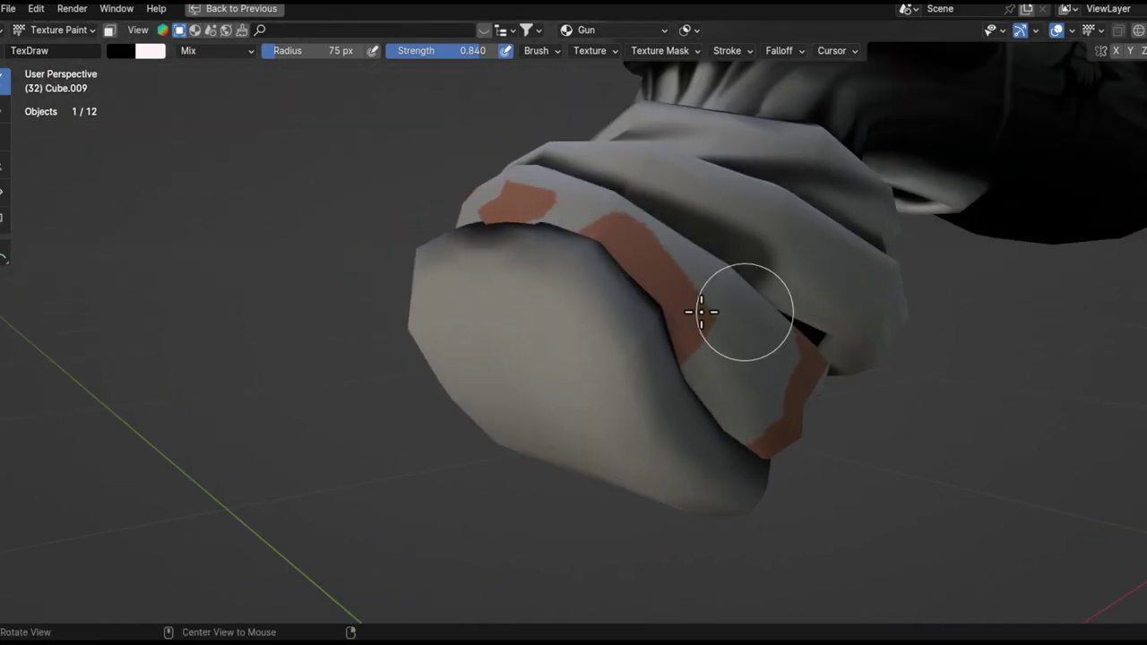
{"action": "middle_click_drag", "start_coordinate": [728, 318], "coordinate": [668, 274]}
{"action": "mouse_move", "coordinate": [908, 386]}
{"action": "middle_mouse_down"}
{"action": "mouse_move", "coordinate": [994, 333]}
{"action": "mouse_move", "coordinate": [840, 335]}
{"action": "mouse_move", "coordinate": [860, 409]}
{"action": "mouse_move", "coordinate": [889, 287]}
{"action": "middle_mouse_up"}
{"action": "middle_click_drag", "start_coordinate": [859, 339], "coordinate": [725, 429]}
- Smear the second wrap's lower-edge shadow upward on the side and rear to soften it
{"action": "left_click", "coordinate": [3, 138]}
{"action": "left_click_drag", "start_coordinate": [800, 338], "coordinate": [740, 304], "text": "alt"}
{"action": "mouse_move", "coordinate": [641, 259]}
{"action": "left_mouse_down", "text": "alt+shift"}
{"action": "mouse_move", "coordinate": [632, 331]}
{"action": "mouse_move", "coordinate": [658, 282]}
{"action": "left_mouse_up", "text": "alt+shift"}
{"action": "middle_click_drag", "start_coordinate": [657, 281], "coordinate": [835, 325]}
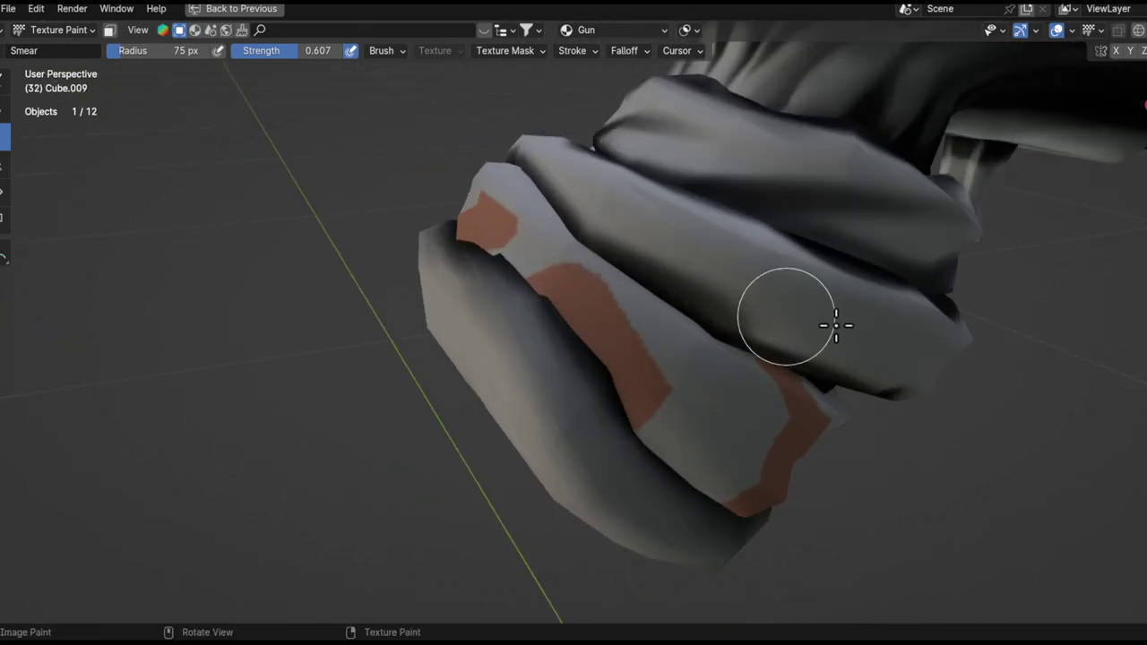
{"action": "middle_click_drag", "start_coordinate": [887, 336], "coordinate": [649, 244]}
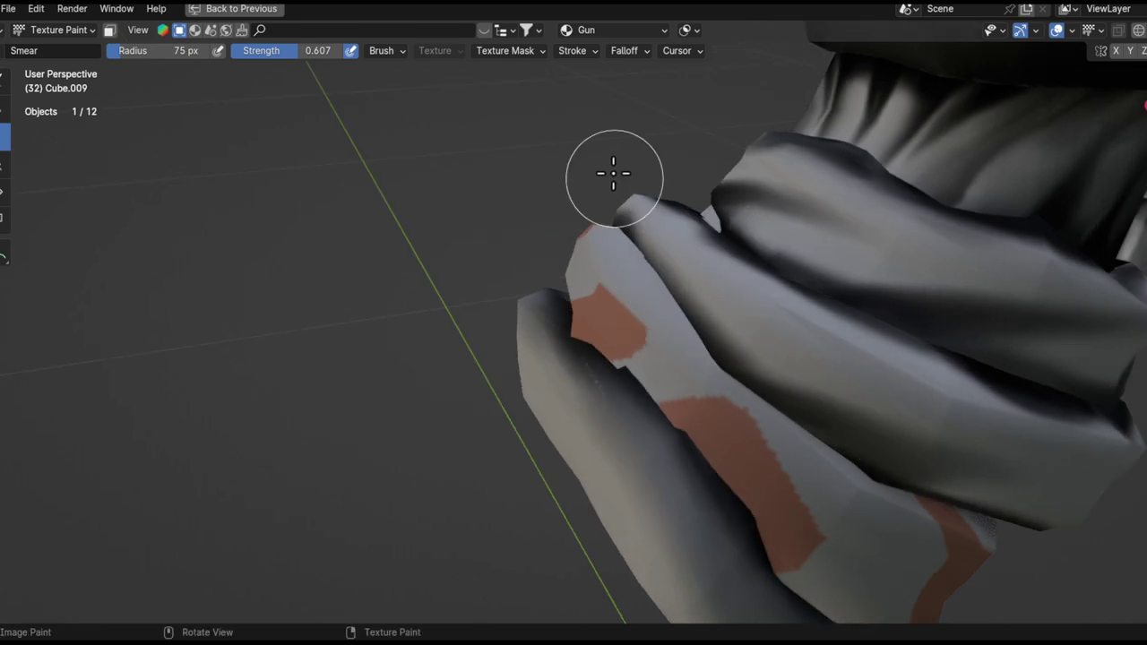
{"action": "middle_click_drag", "start_coordinate": [857, 375], "coordinate": [888, 207]}
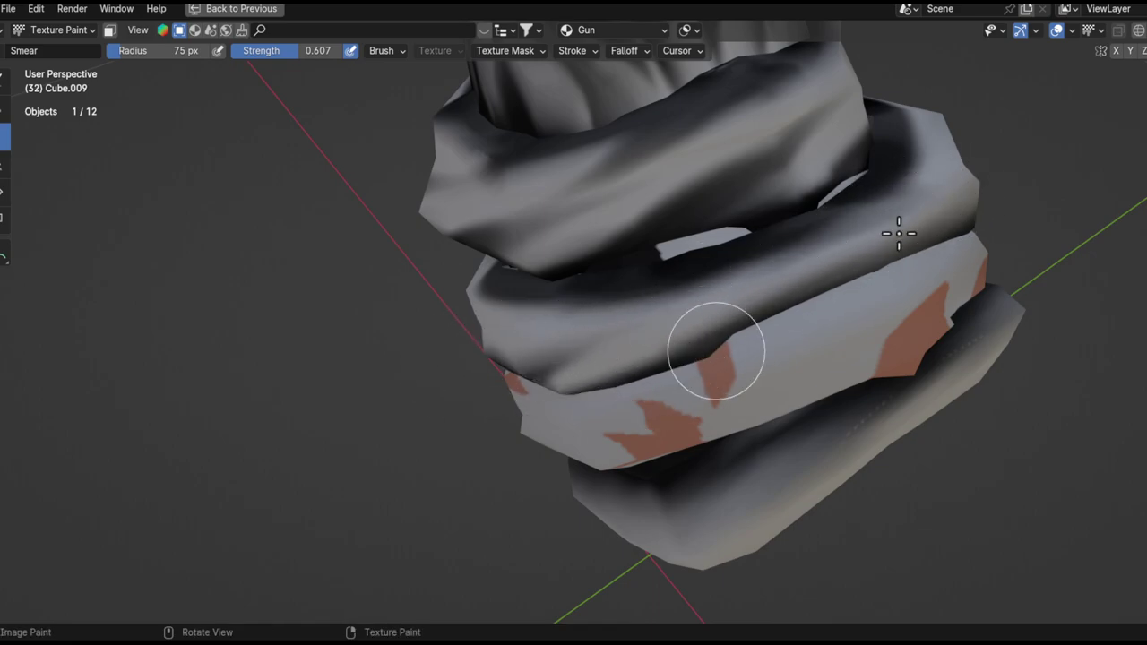
- Pull diagonal fold streaks out of the lower-edge shadow on the second wrap's side and front with the Smear brush
{"action": "mouse_move", "coordinate": [619, 410]}
{"action": "middle_mouse_down"}
{"action": "mouse_move", "coordinate": [639, 369]}
{"action": "mouse_move", "coordinate": [766, 328]}
{"action": "mouse_move", "coordinate": [726, 371]}
{"action": "middle_mouse_up"}
{"action": "middle_click_drag", "start_coordinate": [699, 430], "coordinate": [666, 415]}
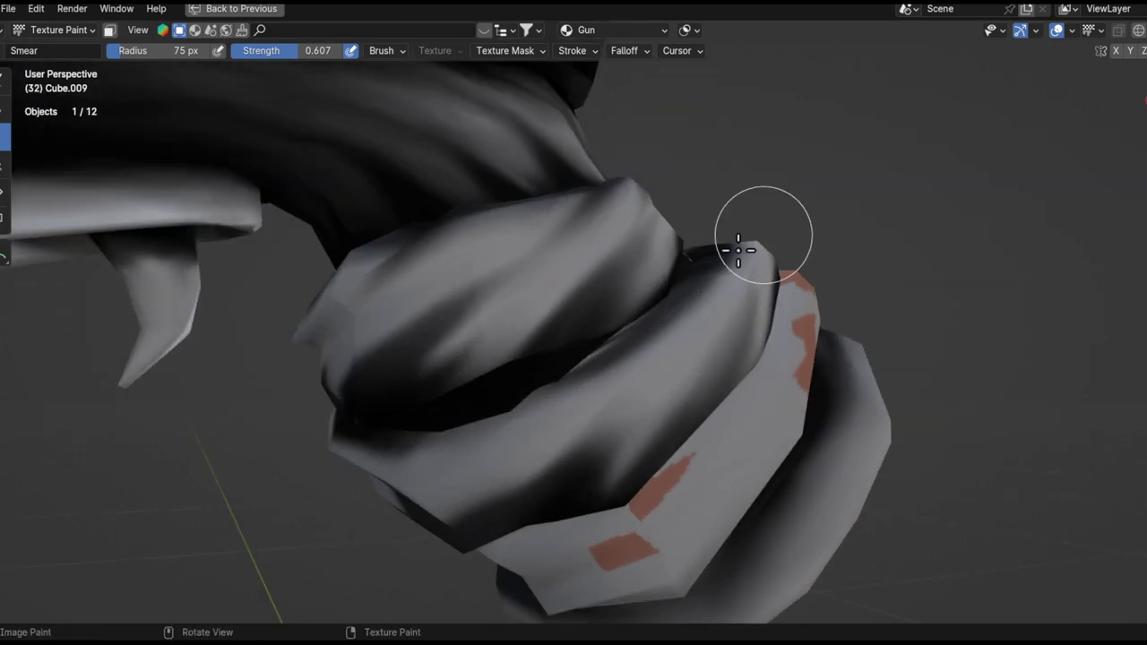
{"action": "middle_click_drag", "start_coordinate": [576, 401], "coordinate": [704, 332]}
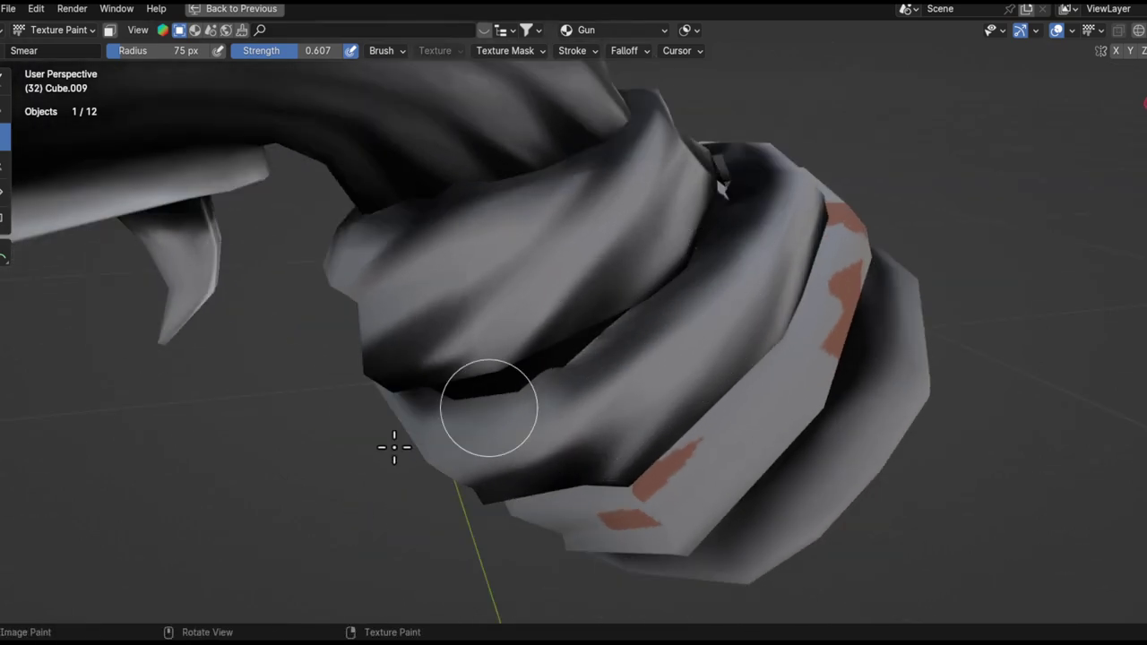
{"action": "middle_click_drag", "start_coordinate": [535, 421], "coordinate": [799, 299]}
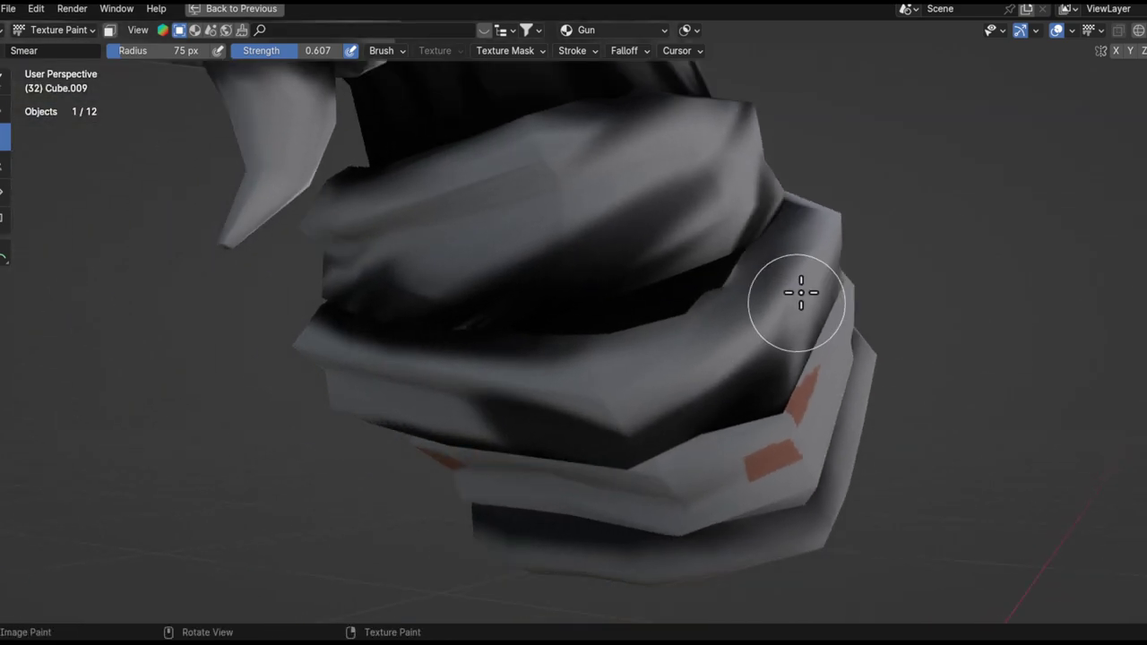
{"action": "middle_click_drag", "start_coordinate": [461, 441], "coordinate": [686, 415]}
{"action": "middle_click_drag", "start_coordinate": [735, 380], "coordinate": [780, 404]}
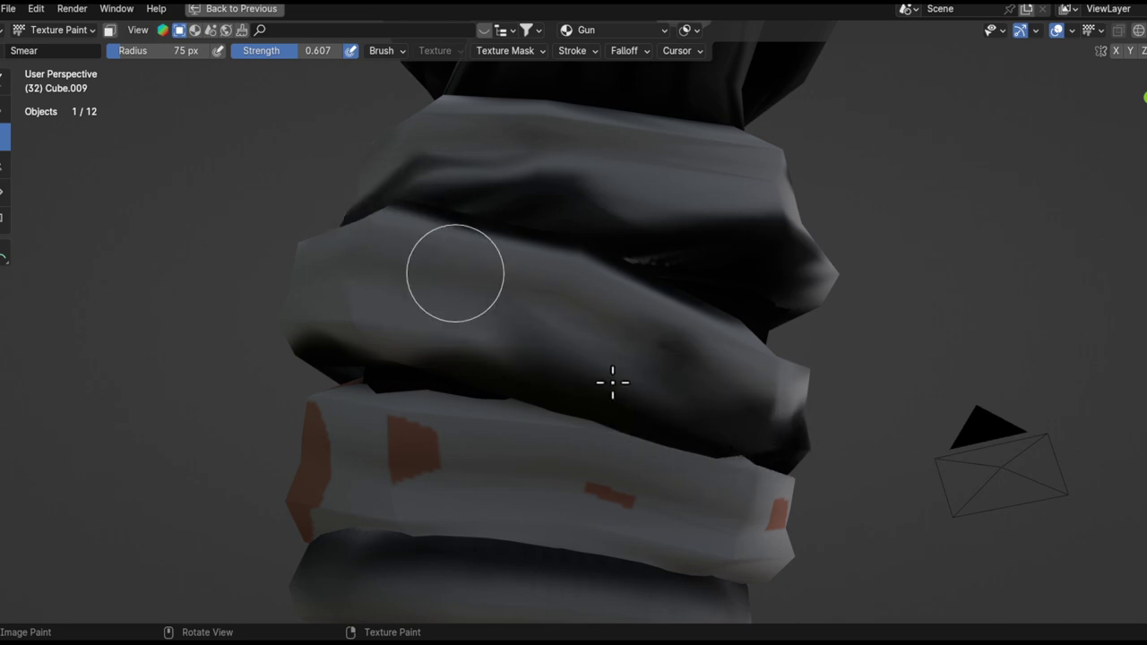
- Smear the dark shading on the second wrap's front and corner into soft folds
{"action": "middle_click_drag", "start_coordinate": [722, 415], "coordinate": [478, 300]}
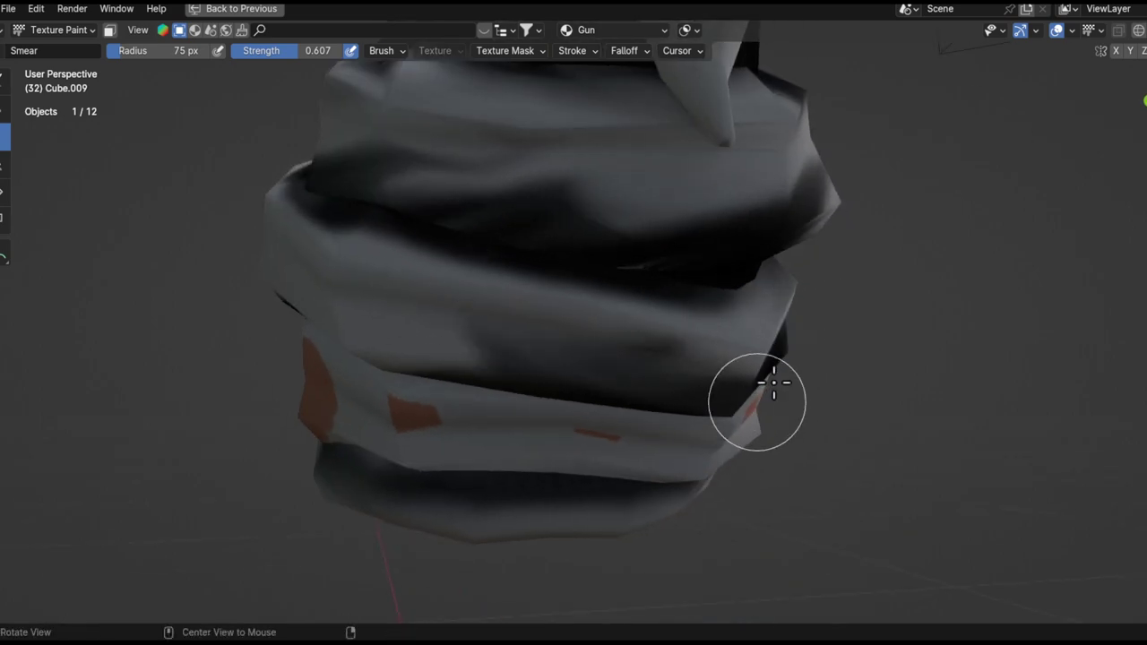
{"action": "middle_click_drag", "start_coordinate": [774, 383], "coordinate": [744, 316]}
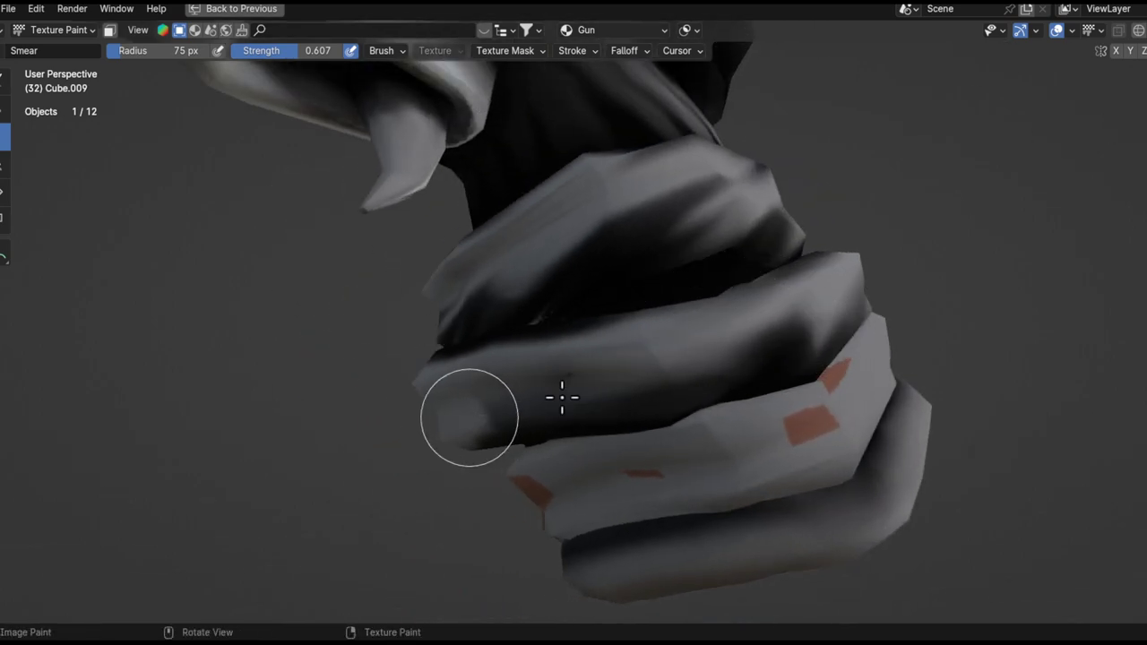
{"action": "middle_click_drag", "start_coordinate": [832, 295], "coordinate": [788, 336]}
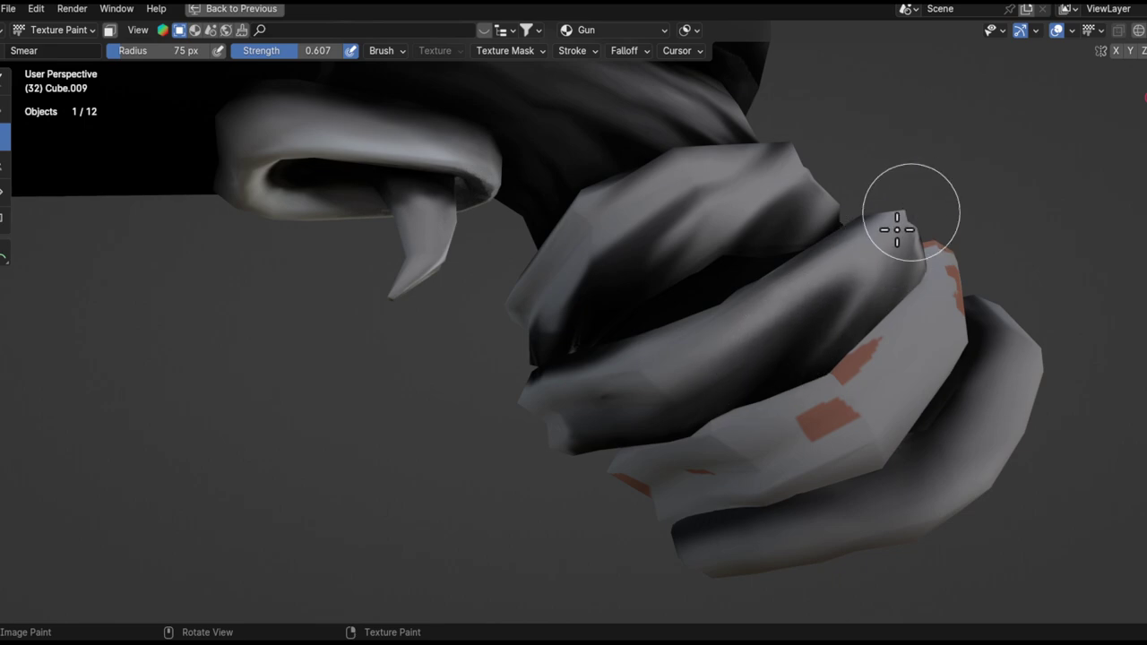
{"action": "left_click_drag", "start_coordinate": [888, 242], "coordinate": [606, 486]}
{"action": "left_click_drag", "start_coordinate": [860, 274], "coordinate": [553, 543]}
- Smear the upper-edge shadow on the second wrap's opposite side and rear into soft fold streaks
{"action": "middle_click_drag", "start_coordinate": [724, 338], "coordinate": [579, 564], "text": "ctrl"}
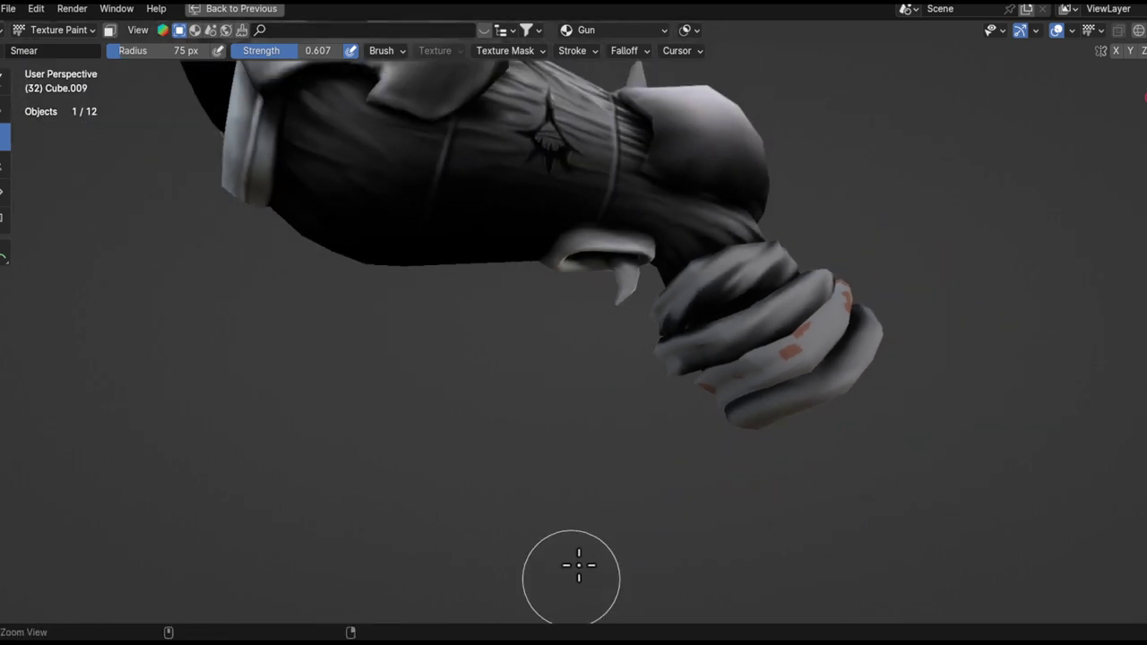
{"action": "middle_click_drag", "start_coordinate": [701, 414], "coordinate": [674, 489], "text": "ctrl"}
{"action": "left_click_drag", "start_coordinate": [673, 488], "coordinate": [901, 364], "text": "alt"}
{"action": "left_click_drag", "start_coordinate": [711, 398], "coordinate": [760, 341], "text": "ctrl+alt"}
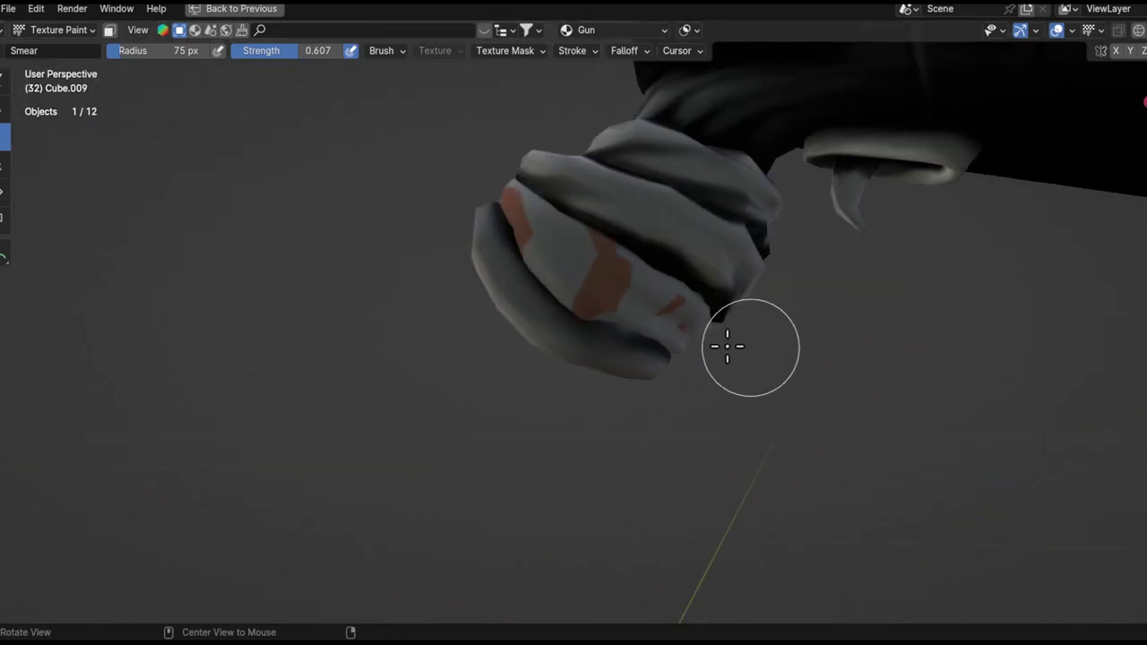
{"action": "left_click_drag", "start_coordinate": [672, 347], "coordinate": [700, 332], "text": "alt"}
{"action": "middle_click_drag", "start_coordinate": [700, 285], "coordinate": [794, 238], "text": "ctrl"}
{"action": "mouse_move", "coordinate": [603, 243]}
{"action": "middle_mouse_down"}
{"action": "mouse_move", "coordinate": [726, 328]}
{"action": "mouse_move", "coordinate": [660, 404]}
{"action": "mouse_move", "coordinate": [584, 309]}
{"action": "middle_mouse_up"}
{"action": "mouse_move", "coordinate": [487, 194]}
{"action": "middle_mouse_down"}
{"action": "mouse_move", "coordinate": [586, 368]}
{"action": "mouse_move", "coordinate": [500, 207]}
{"action": "mouse_move", "coordinate": [635, 245]}
{"action": "mouse_move", "coordinate": [579, 325]}
{"action": "mouse_move", "coordinate": [417, 310]}
{"action": "mouse_move", "coordinate": [364, 146]}
{"action": "middle_mouse_up"}
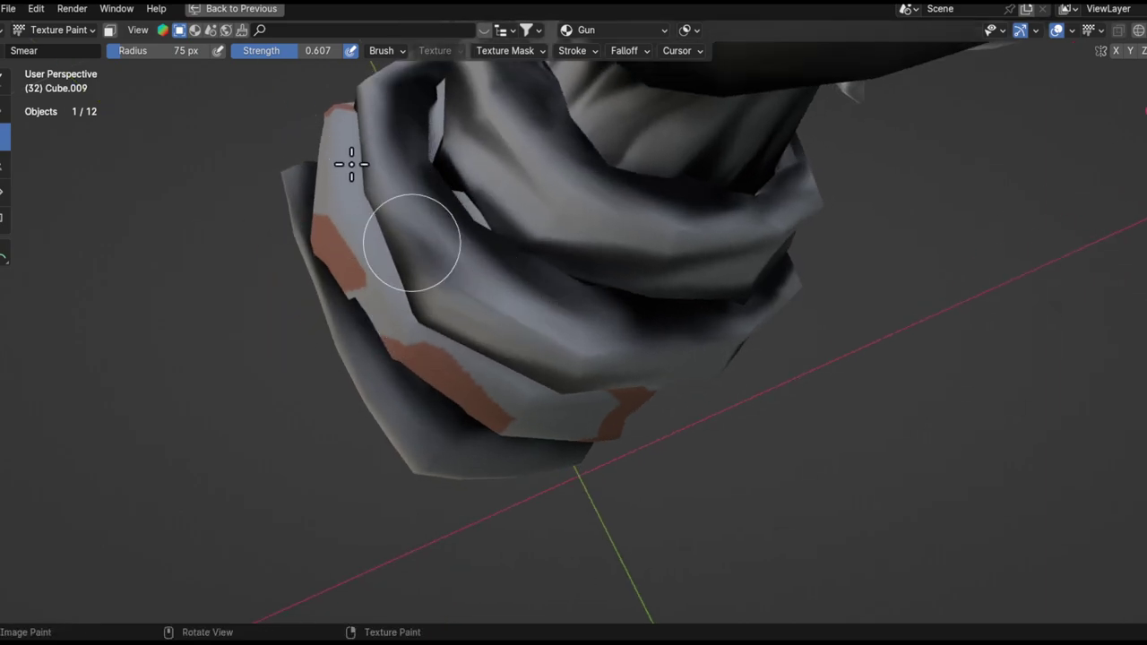
{"action": "mouse_move", "coordinate": [540, 325]}
{"action": "middle_mouse_down", "text": "shift"}
{"action": "mouse_move", "coordinate": [483, 260]}
{"action": "mouse_move", "coordinate": [538, 331]}
{"action": "middle_mouse_up", "text": "shift"}
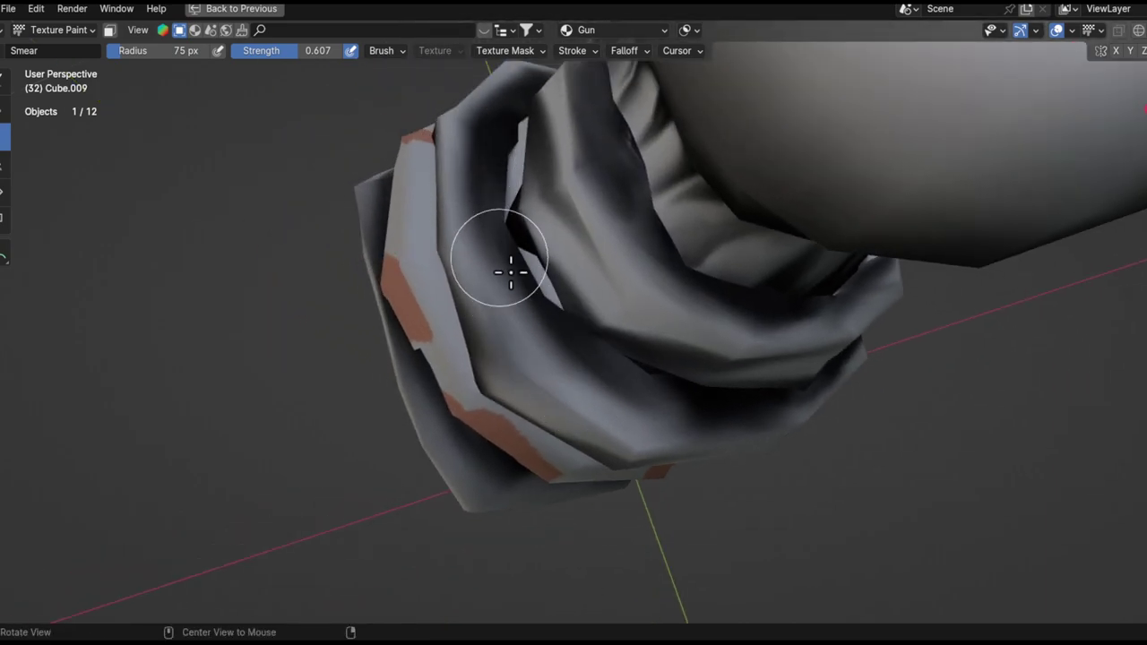
{"action": "middle_click_drag", "start_coordinate": [510, 271], "coordinate": [552, 356], "text": "shift"}
- Smear fold streaks into the lower half of the second wrap from the rear round to its opposite side
{"action": "middle_click_drag", "start_coordinate": [503, 294], "coordinate": [717, 280]}
{"action": "middle_click_drag", "start_coordinate": [556, 376], "coordinate": [698, 316]}
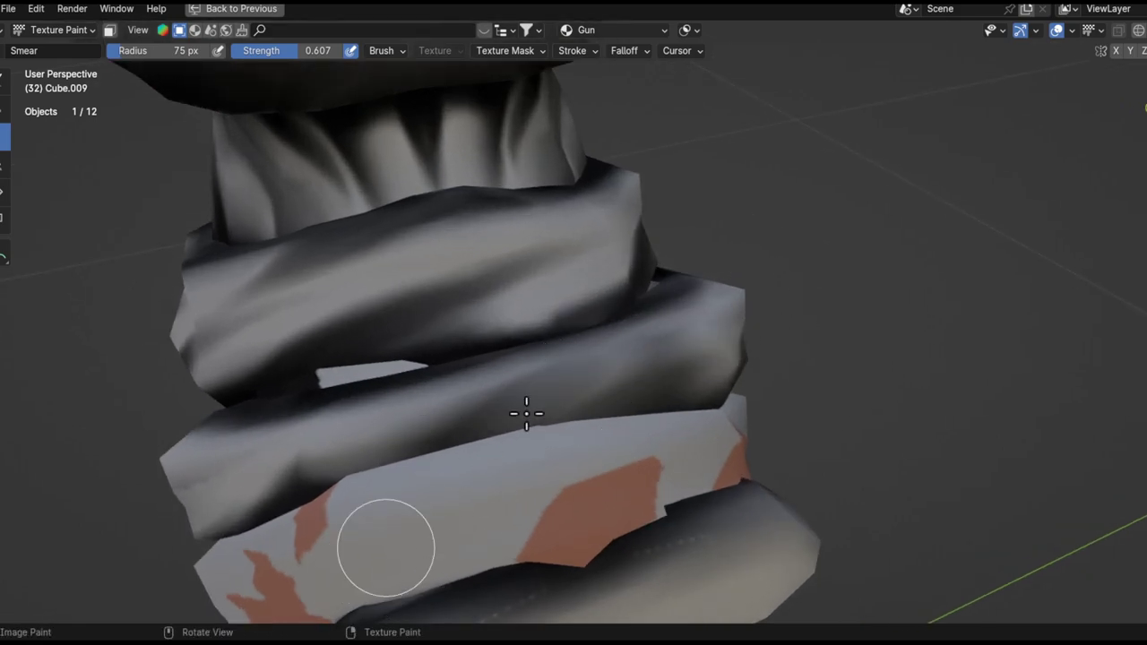
{"action": "mouse_move", "coordinate": [487, 473]}
{"action": "middle_mouse_down"}
{"action": "mouse_move", "coordinate": [629, 371]}
{"action": "mouse_move", "coordinate": [840, 340]}
{"action": "mouse_move", "coordinate": [824, 362]}
{"action": "middle_mouse_up"}
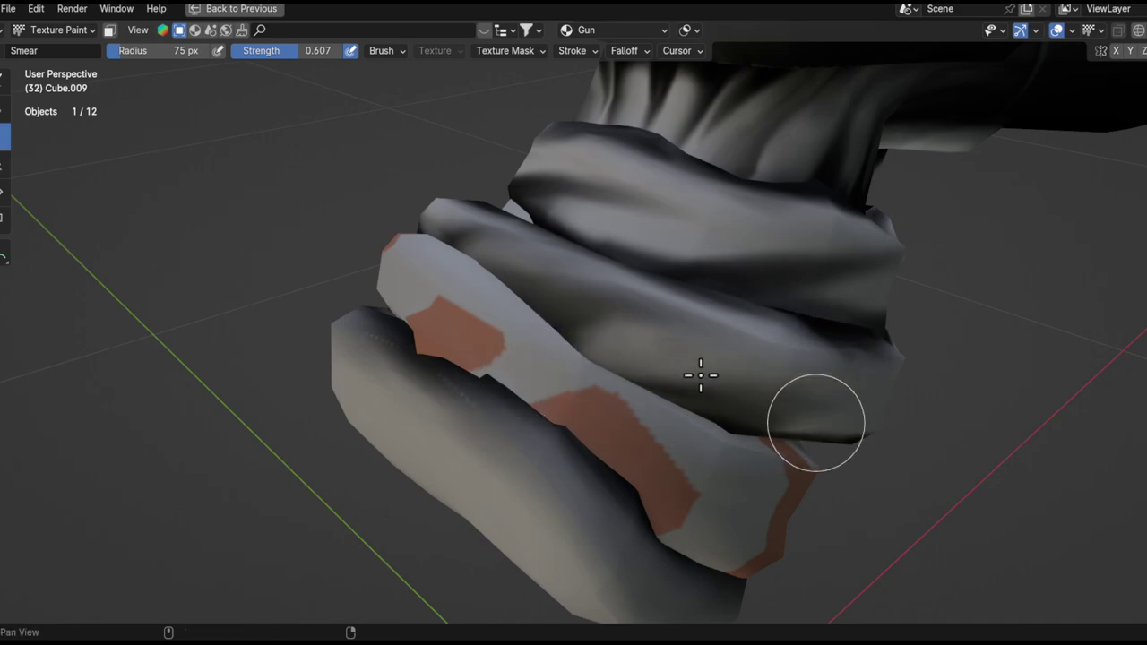
{"action": "middle_click_drag", "start_coordinate": [729, 383], "coordinate": [592, 328]}
{"action": "left_click_drag", "start_coordinate": [353, 292], "coordinate": [538, 353]}
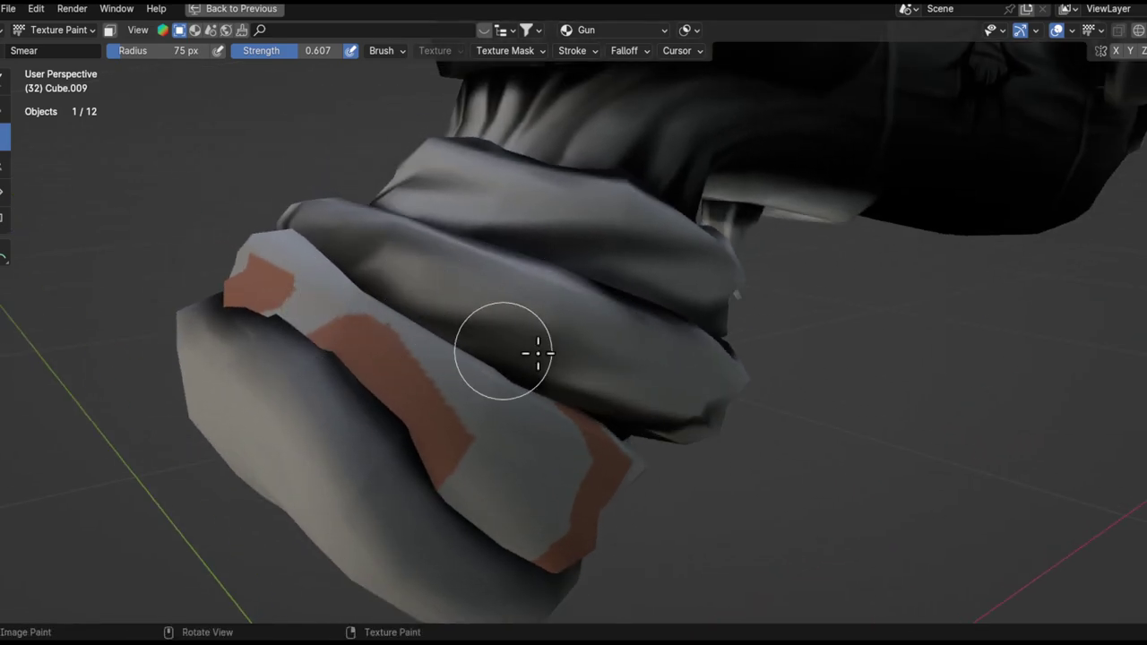
{"action": "middle_click_drag", "start_coordinate": [752, 364], "coordinate": [622, 357]}
{"action": "mouse_move", "coordinate": [749, 387]}
{"action": "middle_mouse_down"}
{"action": "mouse_move", "coordinate": [696, 414]}
{"action": "mouse_move", "coordinate": [769, 402]}
{"action": "middle_mouse_up"}
{"action": "middle_click_drag", "start_coordinate": [886, 411], "coordinate": [672, 412]}
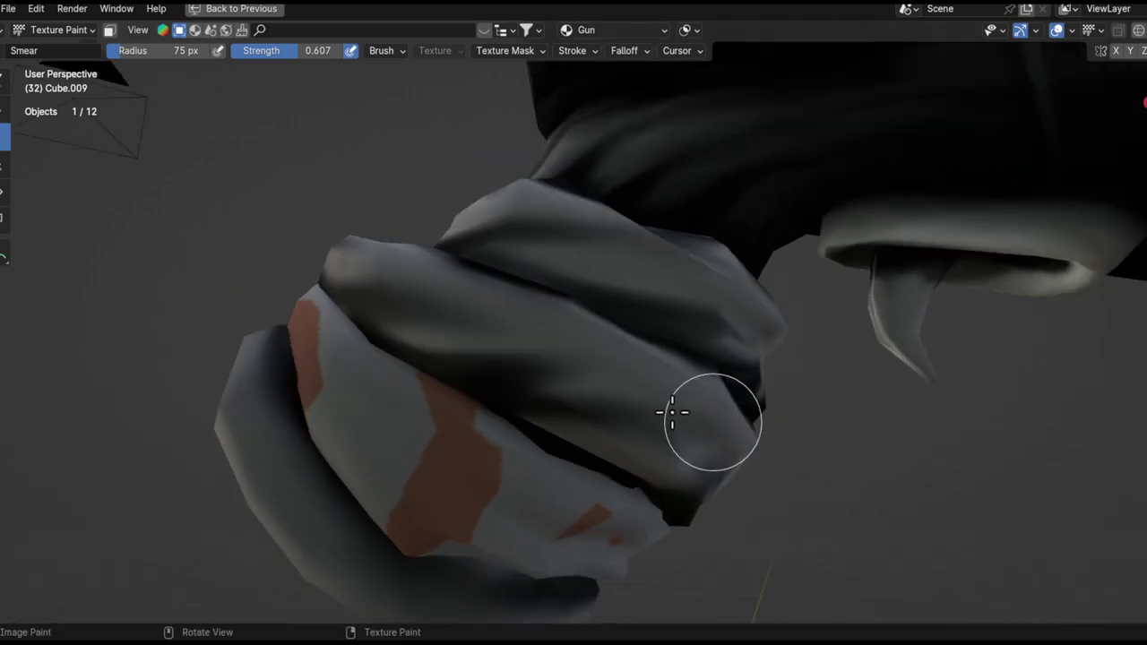
- Reduce the Smear brush radius to 53 px and refine the folds on the second wrap's front
{"action": "mouse_move", "coordinate": [518, 435]}
{"action": "middle_mouse_down"}
{"action": "mouse_move", "coordinate": [616, 397]}
{"action": "mouse_move", "coordinate": [484, 379]}
{"action": "middle_mouse_up"}
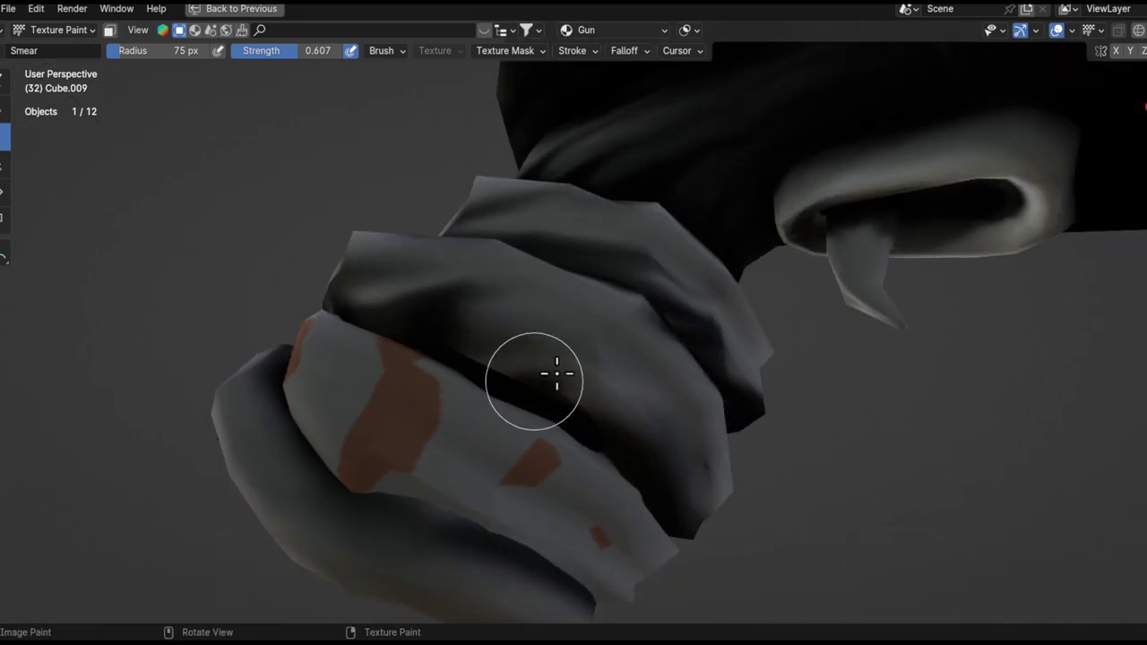
{"action": "mouse_move", "coordinate": [670, 438]}
{"action": "middle_mouse_down"}
{"action": "mouse_move", "coordinate": [678, 468]}
{"action": "mouse_move", "coordinate": [671, 402]}
{"action": "mouse_move", "coordinate": [704, 388]}
{"action": "mouse_move", "coordinate": [648, 402]}
{"action": "middle_mouse_up"}
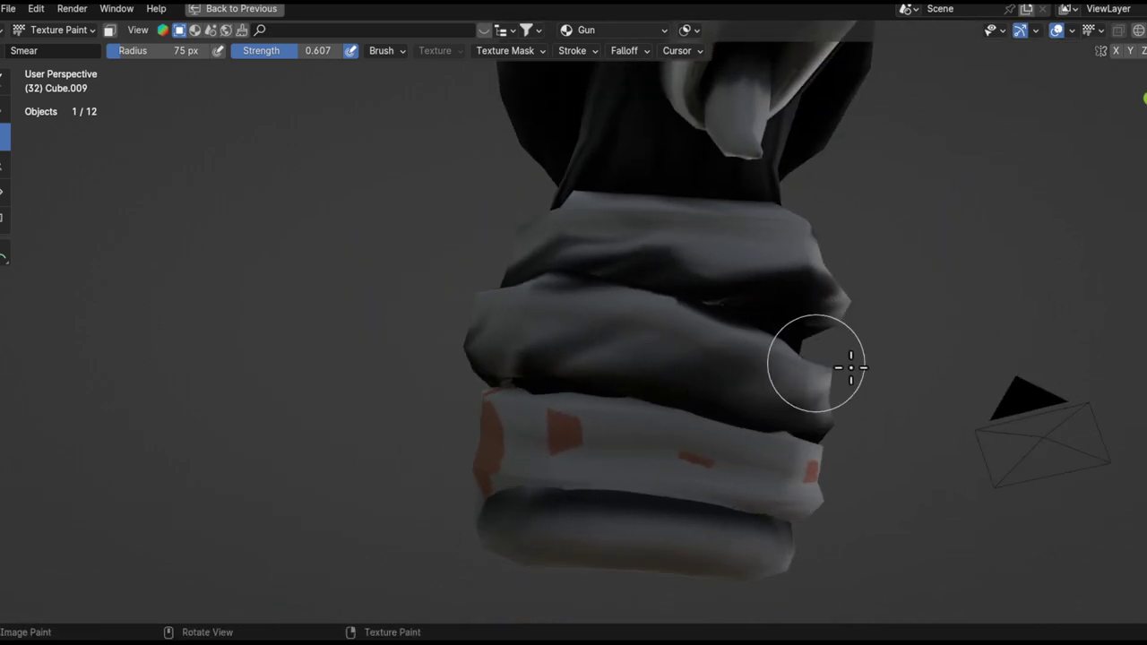
{"action": "key", "text": "f"}
{"action": "left_click", "coordinate": [763, 380]}
{"action": "key", "text": "f"}
{"action": "left_click", "coordinate": [706, 396]}
{"action": "mouse_move", "coordinate": [751, 369]}
{"action": "middle_mouse_down"}
{"action": "mouse_move", "coordinate": [730, 379]}
{"action": "mouse_move", "coordinate": [761, 399]}
{"action": "mouse_move", "coordinate": [696, 428]}
{"action": "mouse_move", "coordinate": [781, 376]}
{"action": "middle_mouse_up"}
{"action": "middle_click_drag", "start_coordinate": [578, 355], "coordinate": [718, 355]}
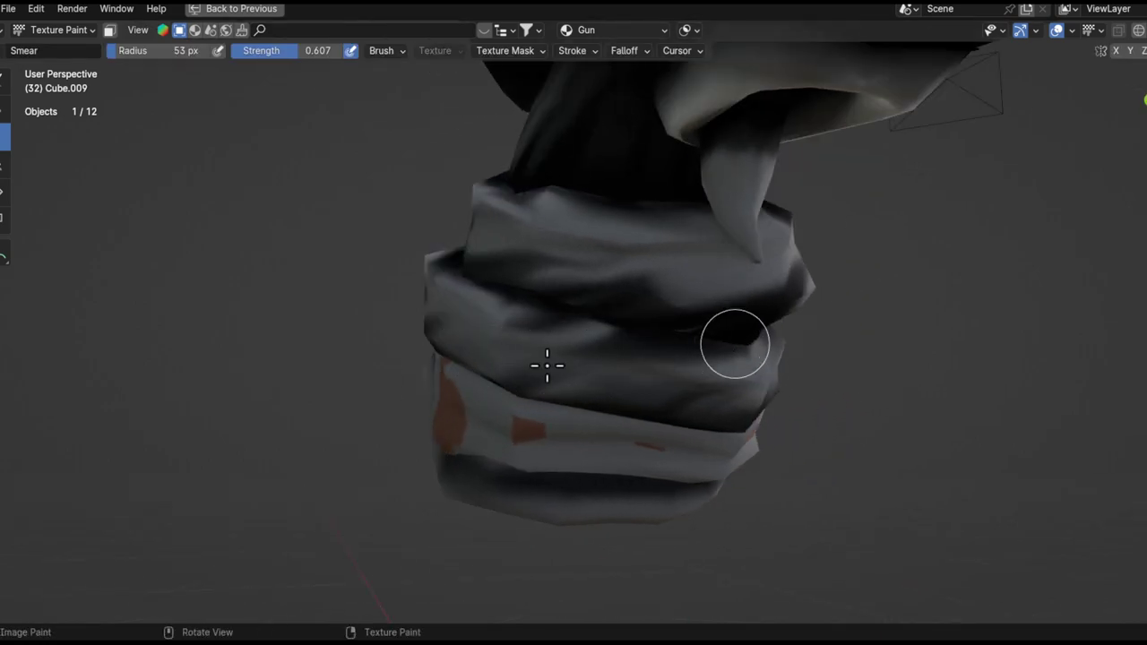
{"action": "middle_click_drag", "start_coordinate": [597, 386], "coordinate": [731, 413]}
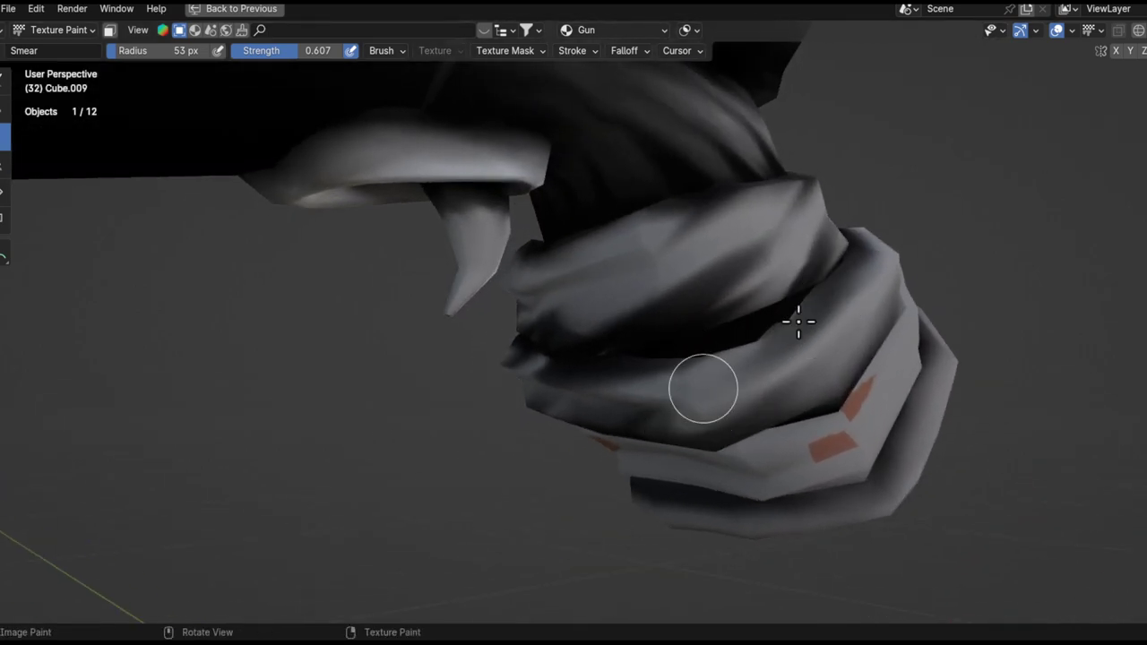
{"action": "mouse_move", "coordinate": [729, 406]}
{"action": "middle_mouse_down"}
{"action": "mouse_move", "coordinate": [681, 453]}
{"action": "mouse_move", "coordinate": [639, 583]}
{"action": "mouse_move", "coordinate": [840, 325]}
{"action": "mouse_move", "coordinate": [781, 337]}
{"action": "mouse_move", "coordinate": [726, 310]}
{"action": "mouse_move", "coordinate": [788, 414]}
{"action": "mouse_move", "coordinate": [673, 317]}
{"action": "mouse_move", "coordinate": [869, 293]}
{"action": "mouse_move", "coordinate": [606, 430]}
{"action": "mouse_move", "coordinate": [563, 404]}
{"action": "mouse_move", "coordinate": [704, 371]}
{"action": "middle_mouse_up"}
- Enter Edit Mode and adjust the thickness of the whole second wrap with Shrink/Fatten
{"action": "key", "text": "Tab"}
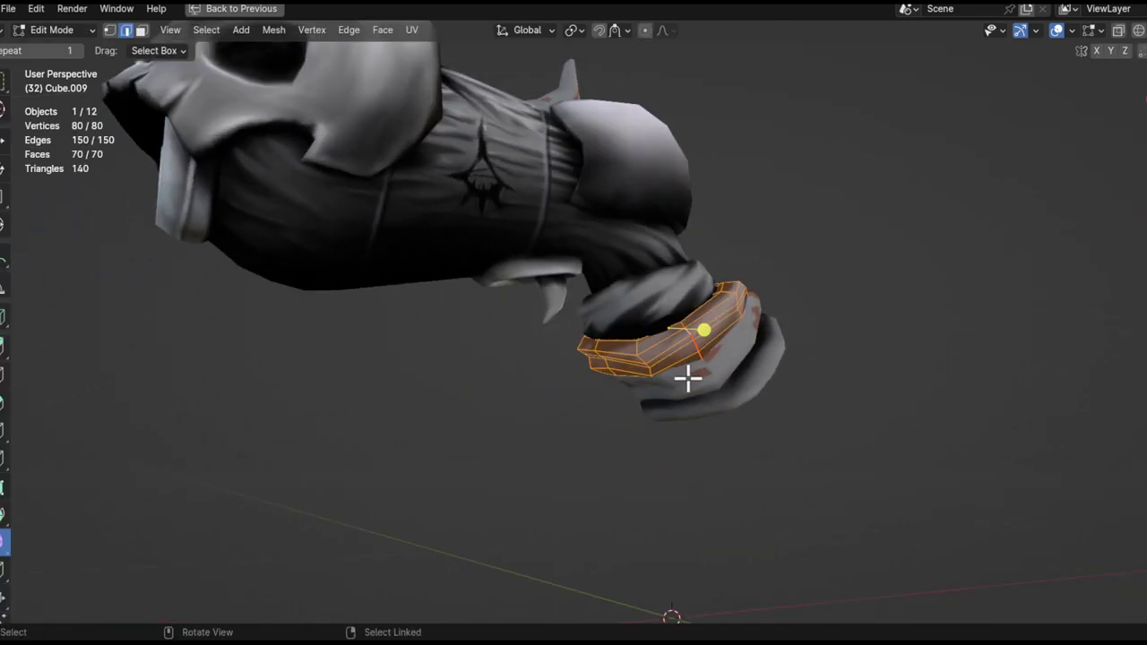
{"action": "middle_click_drag", "start_coordinate": [652, 380], "coordinate": [937, 353]}
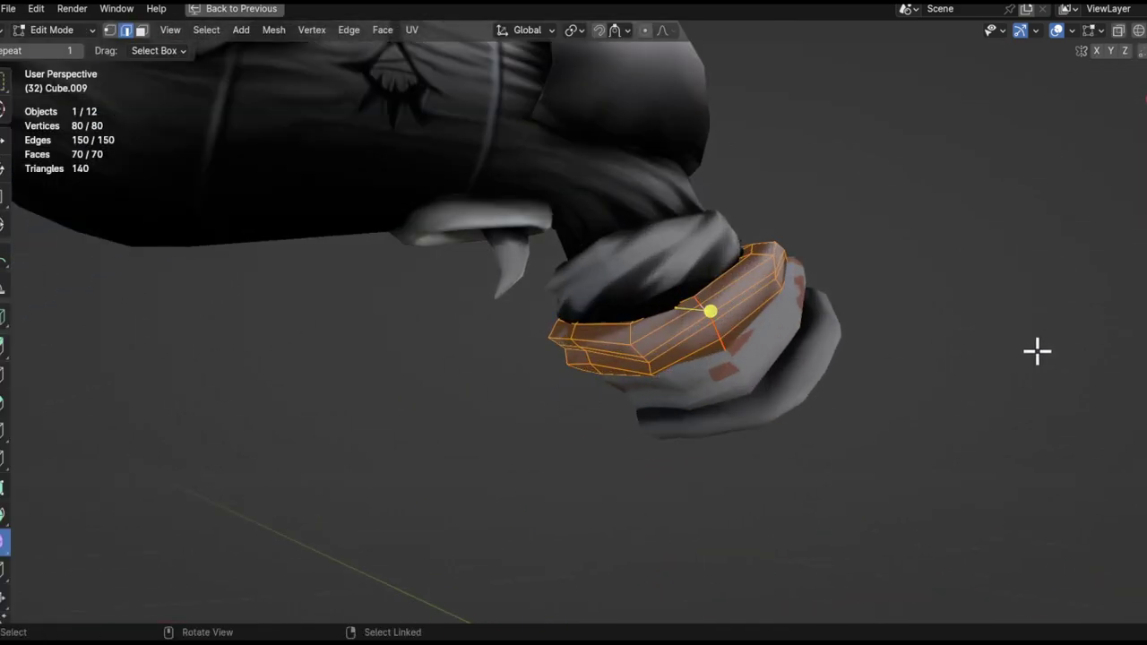
{"action": "key", "text": "alt+s"}
{"action": "key", "text": "Escape"}
{"action": "key", "text": "alt+s"}
{"action": "left_click", "coordinate": [922, 281]}
- Select an edge loop running around the second wrap, scale it and return to Texture Paint
{"action": "middle_click_drag", "start_coordinate": [771, 279], "coordinate": [691, 243]}
{"action": "scroll", "coordinate": [690, 243], "scroll_direction": "up", "scroll_amount": 2}
{"action": "left_click", "coordinate": [691, 243], "text": "alt"}
{"action": "key", "text": "s"}
{"action": "left_click", "coordinate": [911, 282]}
{"action": "mouse_move", "coordinate": [661, 310]}
{"action": "left_mouse_down", "text": "alt"}
{"action": "mouse_move", "coordinate": [668, 325]}
{"action": "mouse_move", "coordinate": [745, 335]}
{"action": "mouse_move", "coordinate": [733, 317]}
{"action": "left_mouse_up", "text": "alt"}
{"action": "key", "text": "Tab"}
- Select an edge loop of the second wrap, scale it down and return to Texture Paint
{"action": "mouse_move", "coordinate": [733, 318]}
{"action": "middle_mouse_down"}
{"action": "mouse_move", "coordinate": [589, 378]}
{"action": "mouse_move", "coordinate": [591, 430]}
{"action": "mouse_move", "coordinate": [538, 400]}
{"action": "middle_mouse_up"}
{"action": "key", "text": "ctrl+Tab"}
{"action": "key", "text": "s"}
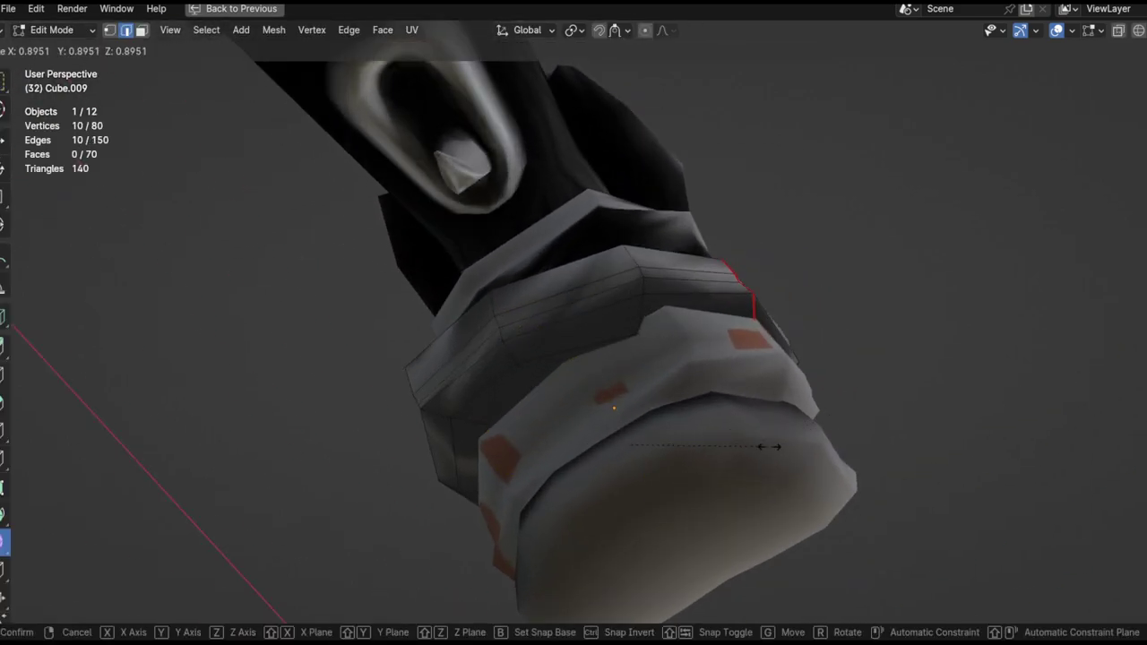
{"action": "left_click", "coordinate": [782, 445]}
{"action": "key", "text": "Tab"}
- Move the second wrap's selected edge loop towards the first wrap to tighten the gap between them, and return to Texture Paint
{"action": "scroll", "coordinate": [606, 388], "scroll_direction": "down", "scroll_amount": 4}
{"action": "mouse_move", "coordinate": [607, 274]}
{"action": "left_mouse_down", "text": "alt"}
{"action": "mouse_move", "coordinate": [587, 396]}
{"action": "mouse_move", "coordinate": [566, 393]}
{"action": "left_mouse_up", "text": "alt"}
{"action": "middle_click_drag", "start_coordinate": [566, 392], "coordinate": [588, 427]}
{"action": "scroll", "coordinate": [600, 322], "scroll_direction": "up", "scroll_amount": 5}
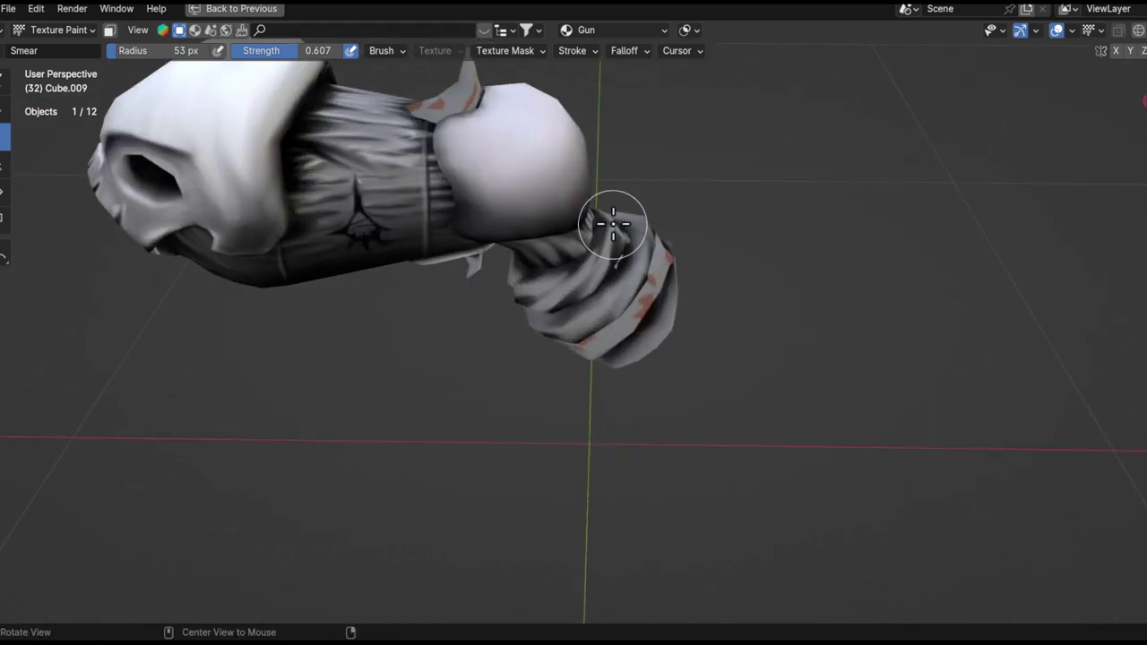
{"action": "scroll", "coordinate": [612, 224], "scroll_direction": "up", "scroll_amount": 4}
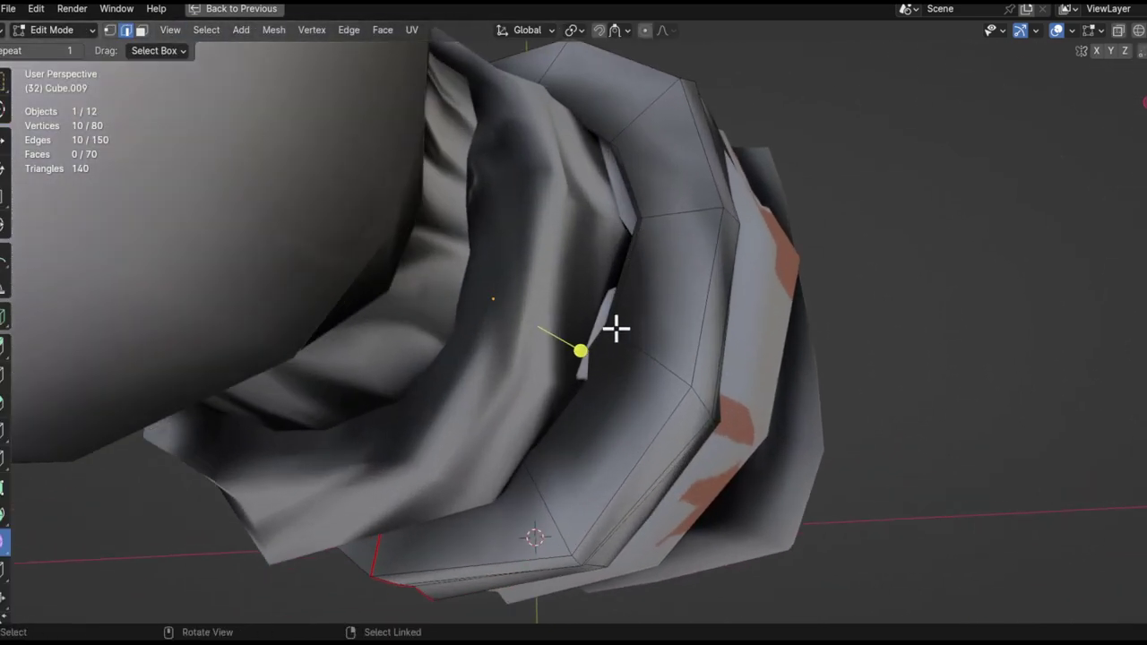
{"action": "key", "text": "g"}
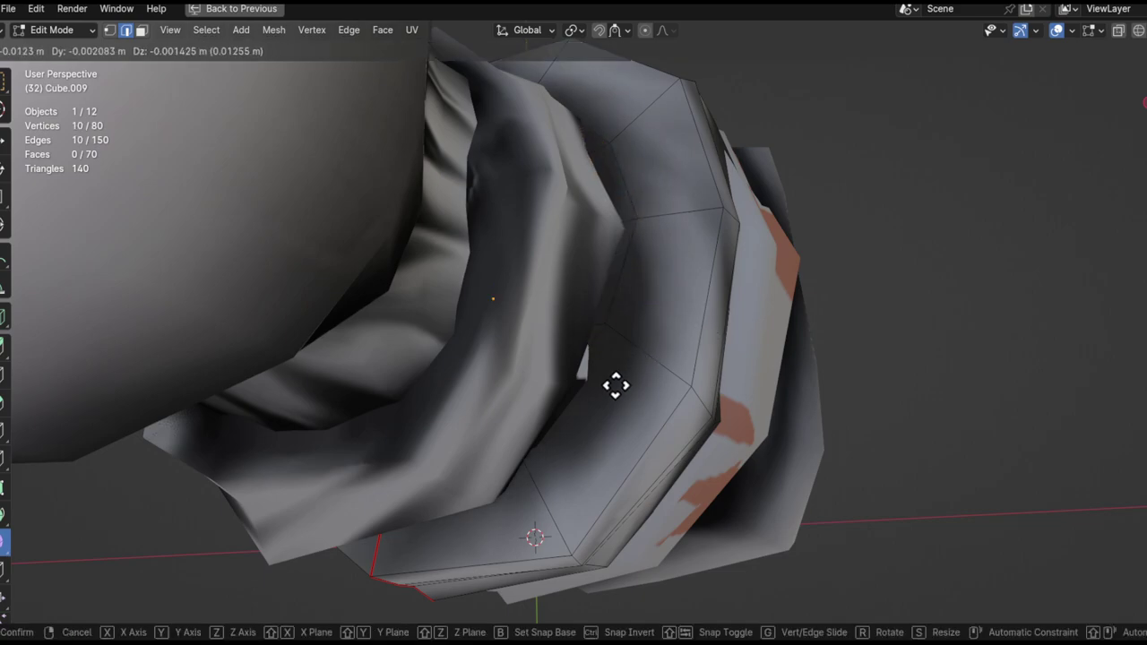
{"action": "left_click", "coordinate": [682, 377]}
{"action": "scroll", "coordinate": [619, 281], "scroll_direction": "down", "scroll_amount": 4}
{"action": "mouse_move", "coordinate": [619, 282]}
{"action": "middle_mouse_down"}
{"action": "mouse_move", "coordinate": [578, 288]}
{"action": "mouse_move", "coordinate": [609, 317]}
{"action": "mouse_move", "coordinate": [589, 290]}
{"action": "middle_mouse_up"}
{"action": "key", "text": "Tab"}
{"action": "key", "text": "Tab"}
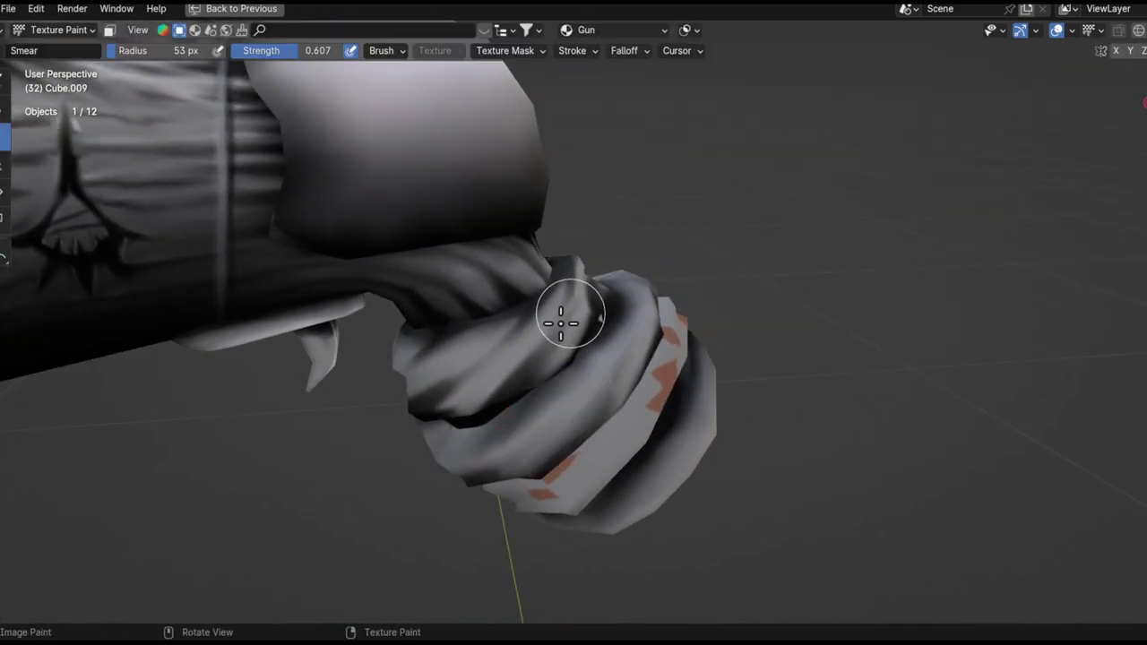
- Make the first wrap active for editing, adjust its thickness with Shrink/Fatten and rotate it by -0.368° in the view
{"action": "left_click_drag", "start_coordinate": [568, 313], "coordinate": [598, 351]}
{"action": "key", "text": "Tab"}
{"action": "middle_click_drag", "start_coordinate": [537, 402], "coordinate": [650, 240]}
{"action": "middle_click_drag", "start_coordinate": [737, 309], "coordinate": [785, 292]}
{"action": "key", "text": "alt+s"}
{"action": "left_click", "coordinate": [771, 299]}
{"action": "key", "text": "r"}
{"action": "left_click", "coordinate": [787, 290]}
- Rotate the whole first wrap once more in the view and return to Texture Paint
{"action": "key", "text": "g"}
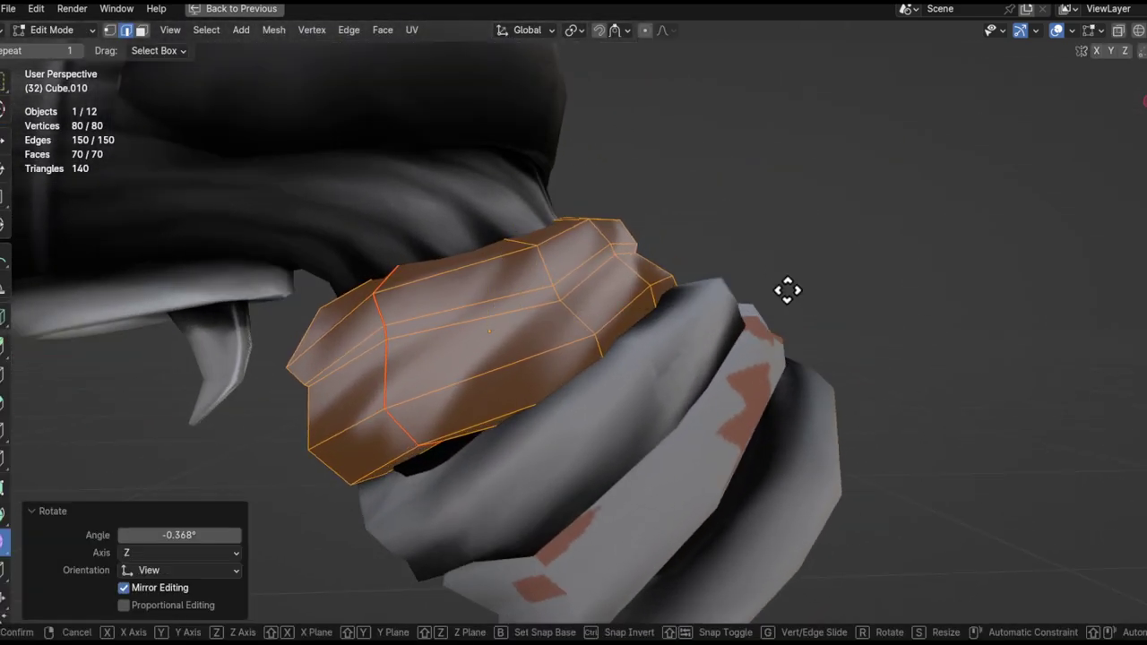
{"action": "key", "text": "y"}
{"action": "right_click", "coordinate": [784, 291]}
{"action": "key", "text": "r"}
{"action": "left_click", "coordinate": [784, 291]}
{"action": "key", "text": "Tab"}
{"action": "mouse_move", "coordinate": [784, 289]}
{"action": "middle_mouse_down"}
{"action": "mouse_move", "coordinate": [514, 417]}
{"action": "mouse_move", "coordinate": [740, 325]}
{"action": "mouse_move", "coordinate": [750, 274]}
{"action": "mouse_move", "coordinate": [654, 313]}
{"action": "mouse_move", "coordinate": [696, 359]}
{"action": "middle_mouse_up"}
- Trackball-rotate the whole first wrap by 8.25° and -0.191°, and return to Texture Paint
{"action": "key", "text": "Tab"}
{"action": "key", "text": "r"}
{"action": "key", "text": "r"}
{"action": "left_click", "coordinate": [728, 467]}
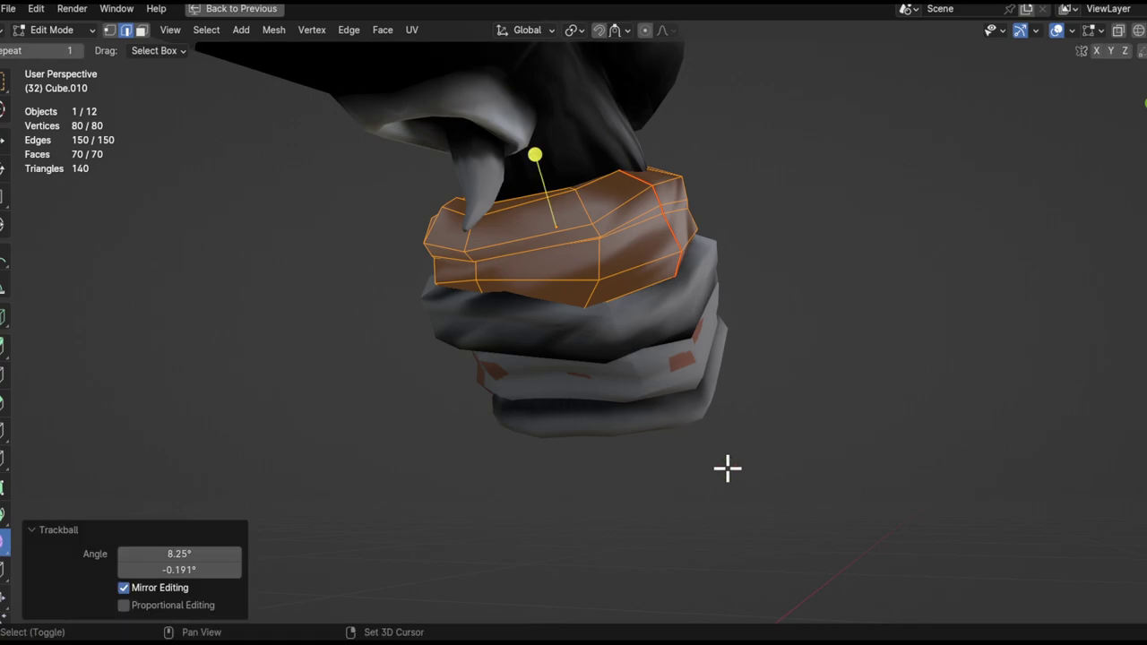
{"action": "key", "text": "Tab"}
- Make the third wrap active and cover it with flat grey using the Fill brush
{"action": "mouse_move", "coordinate": [653, 294]}
{"action": "middle_mouse_down"}
{"action": "mouse_move", "coordinate": [773, 333]}
{"action": "mouse_move", "coordinate": [848, 387]}
{"action": "mouse_move", "coordinate": [639, 383]}
{"action": "mouse_move", "coordinate": [962, 463]}
{"action": "mouse_move", "coordinate": [687, 332]}
{"action": "mouse_move", "coordinate": [778, 322]}
{"action": "mouse_move", "coordinate": [765, 302]}
{"action": "mouse_move", "coordinate": [738, 303]}
{"action": "middle_mouse_up"}
{"action": "left_click", "coordinate": [7, 195]}
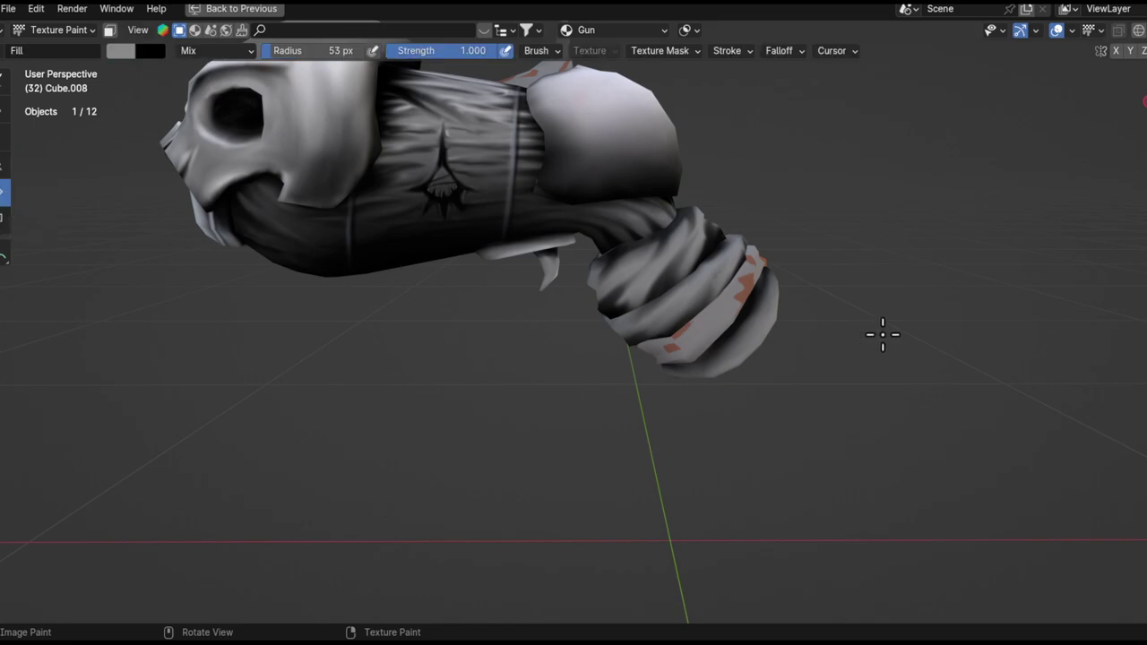
{"action": "left_click", "coordinate": [880, 332]}
{"action": "left_click_drag", "start_coordinate": [752, 396], "coordinate": [618, 421], "text": "alt+shift"}
{"action": "left_click_drag", "start_coordinate": [618, 421], "coordinate": [627, 323], "text": "ctrl+alt"}
{"action": "left_click_drag", "start_coordinate": [631, 314], "coordinate": [583, 292], "text": "alt"}
{"action": "left_click_drag", "start_coordinate": [583, 291], "coordinate": [882, 295], "text": "alt+shift"}
{"action": "middle_click_drag", "start_coordinate": [882, 295], "coordinate": [762, 323]}
{"action": "scroll", "coordinate": [635, 402], "scroll_direction": "down", "scroll_amount": 5}
{"action": "mouse_move", "coordinate": [698, 360]}
{"action": "middle_mouse_down"}
{"action": "mouse_move", "coordinate": [555, 417]}
{"action": "mouse_move", "coordinate": [617, 378]}
{"action": "mouse_move", "coordinate": [507, 379]}
{"action": "mouse_move", "coordinate": [711, 338]}
{"action": "mouse_move", "coordinate": [507, 409]}
{"action": "mouse_move", "coordinate": [568, 328]}
{"action": "middle_mouse_up"}
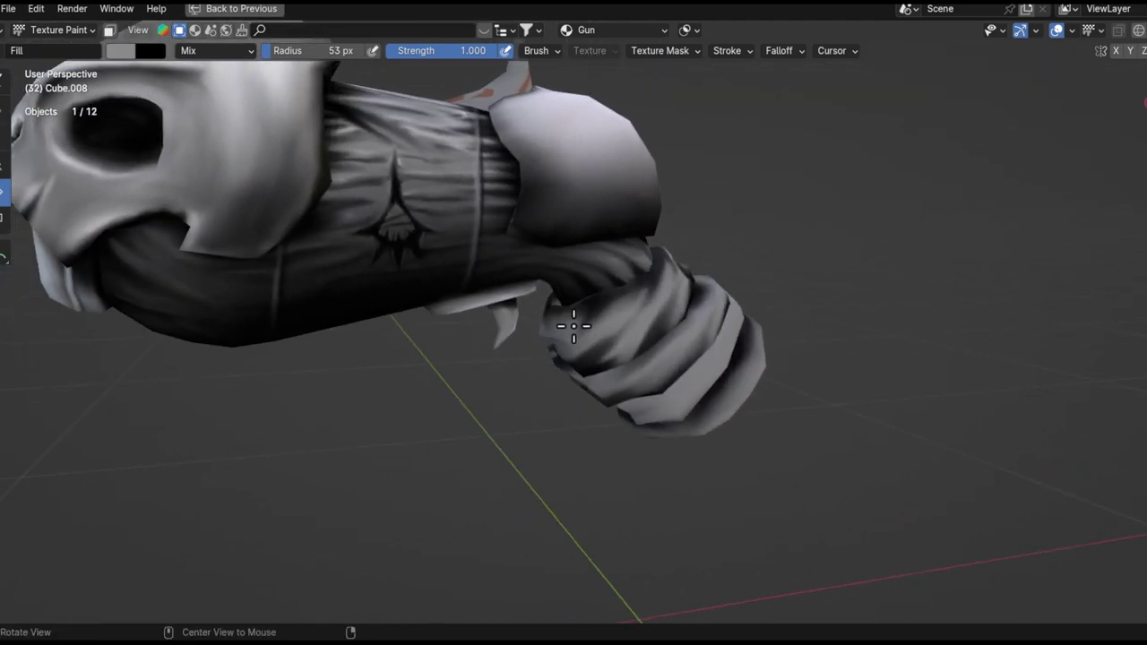
{"action": "middle_click_drag", "start_coordinate": [680, 343], "coordinate": [627, 317]}
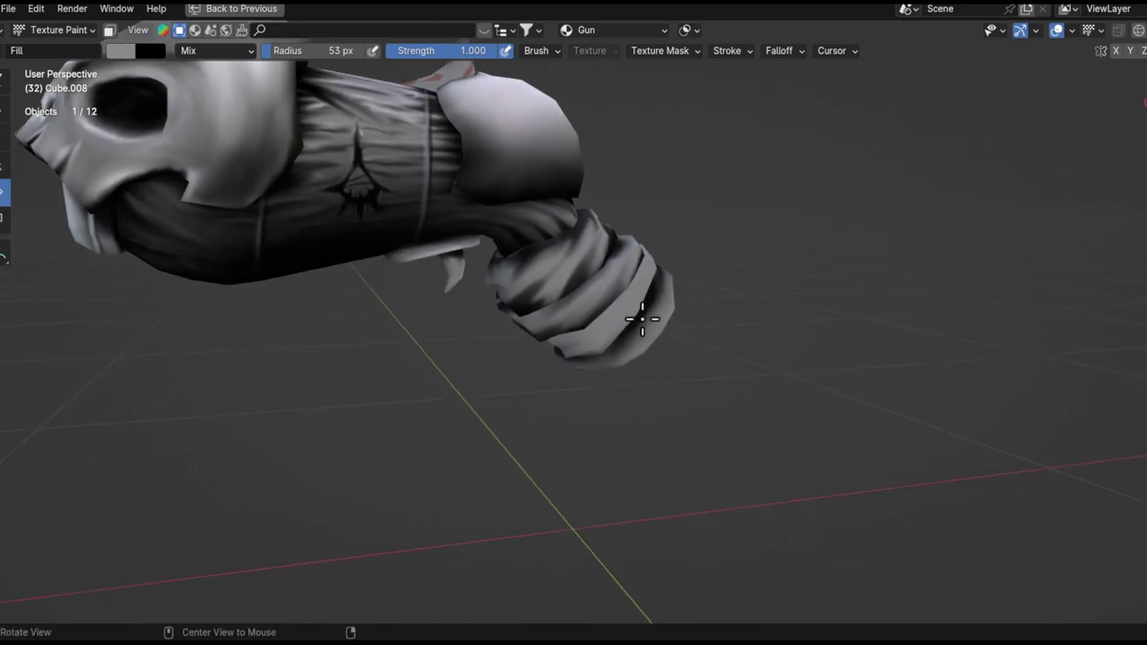
{"action": "middle_click_drag", "start_coordinate": [669, 336], "coordinate": [468, 284], "text": "shift"}
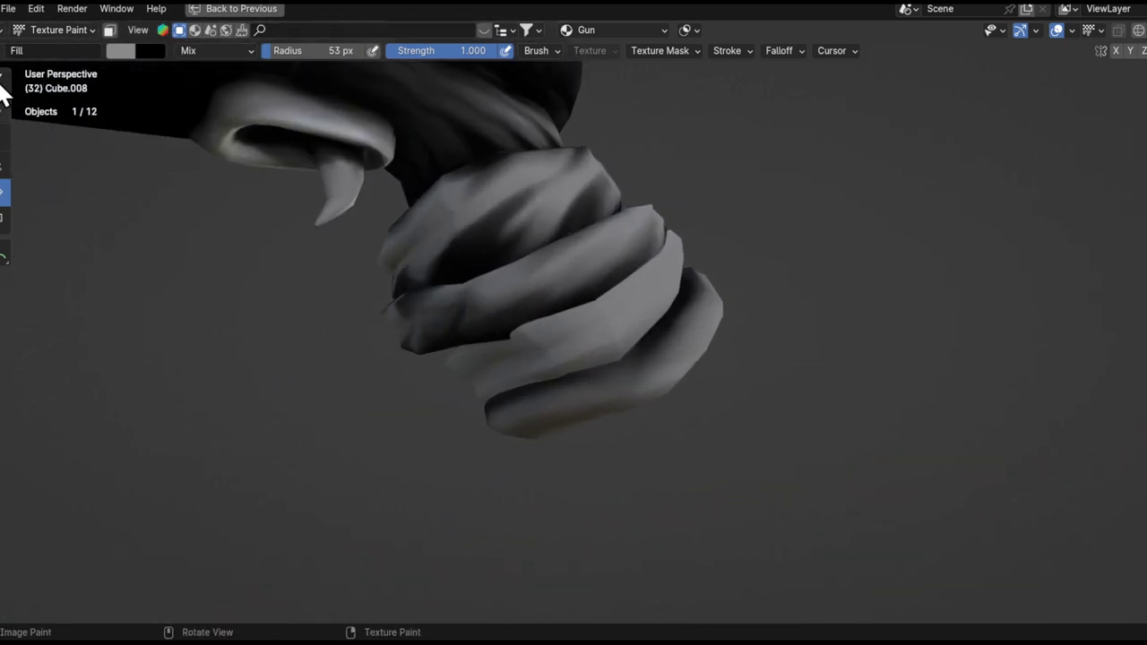
- Switch to the TexDraw brush with black and raise its strength to 0.990
{"action": "left_click", "coordinate": [3, 83]}
{"action": "middle_click_drag", "start_coordinate": [614, 392], "coordinate": [448, 330]}
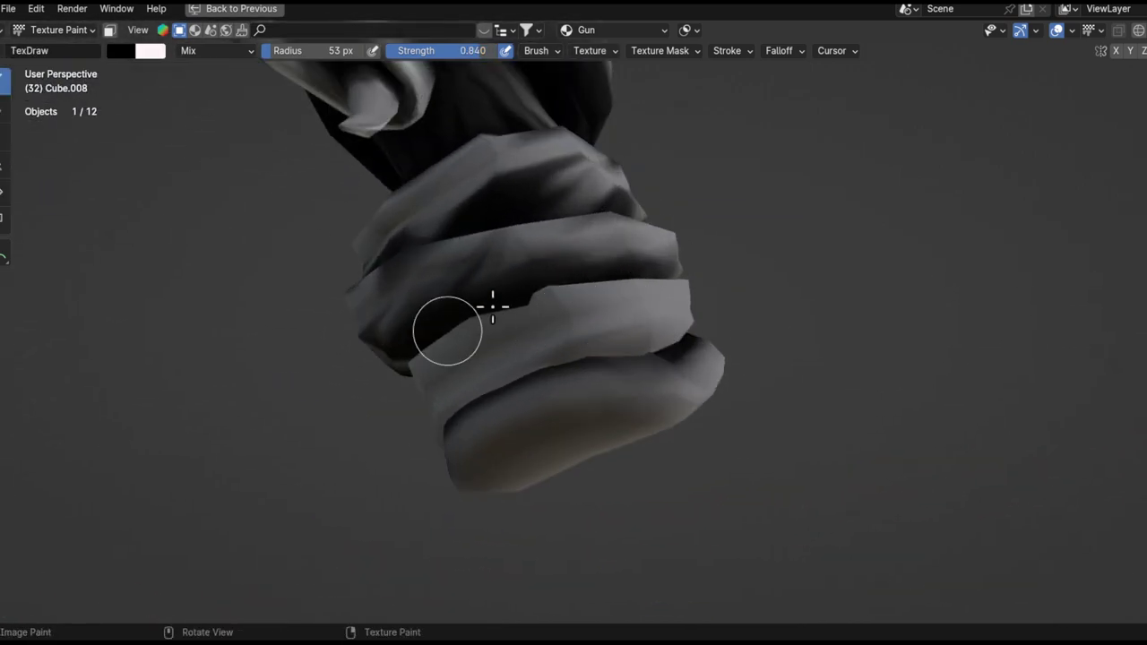
{"action": "key", "text": "shift+f"}
{"action": "left_click", "coordinate": [599, 319]}
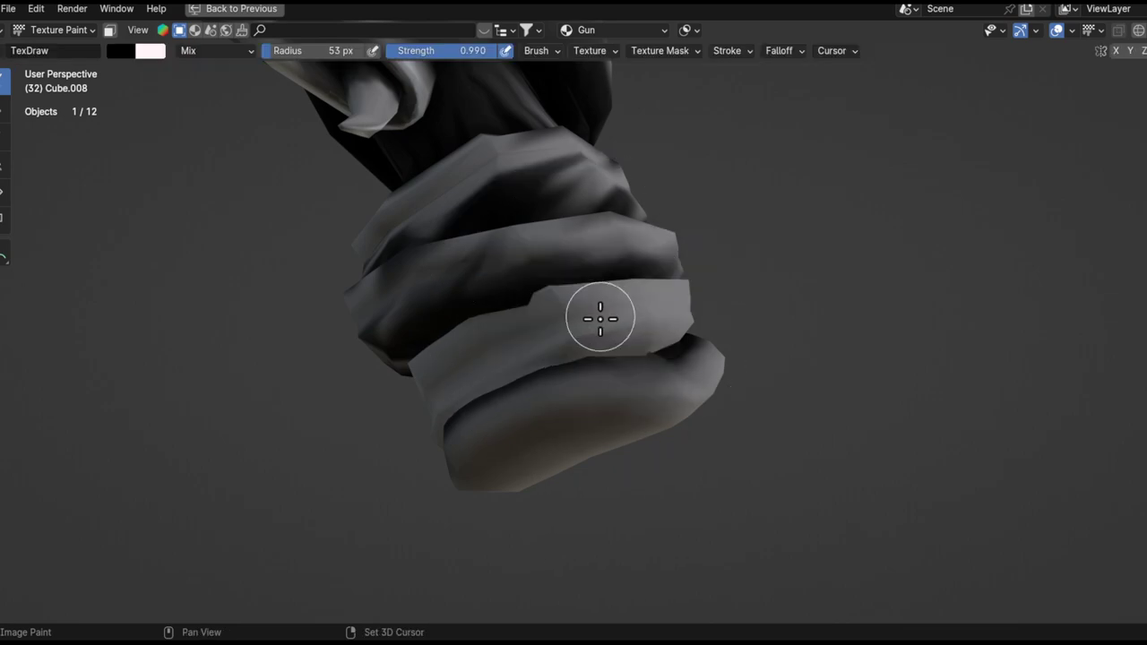
- Recalculate the third wrap's normals towards the inside in Edit Mode and return to Texture Paint
{"action": "key", "text": "Tab"}
{"action": "key", "text": "ctrl+shift+n"}
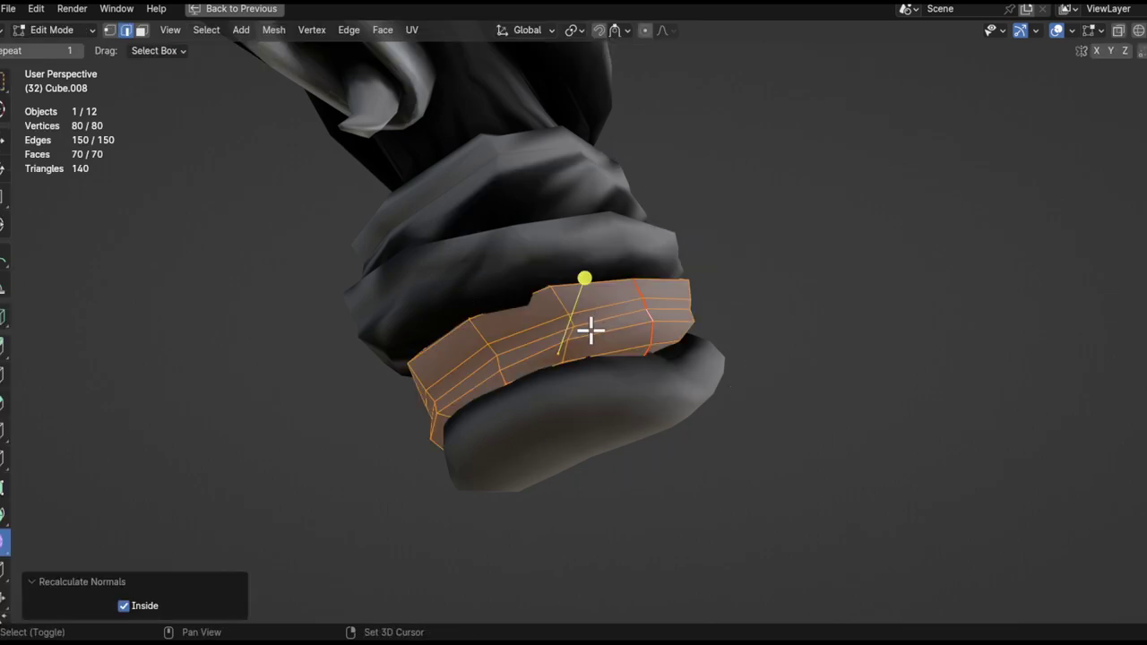
{"action": "key", "text": "Tab"}
- Paint black shading along the third wrap's upper edge, under the second wrap, from the front round to the opposite side
{"action": "mouse_move", "coordinate": [423, 343]}
{"action": "left_mouse_down"}
{"action": "mouse_move", "coordinate": [678, 260]}
{"action": "mouse_move", "coordinate": [586, 281]}
{"action": "mouse_move", "coordinate": [711, 225]}
{"action": "left_mouse_up"}
{"action": "left_click_drag", "start_coordinate": [648, 293], "coordinate": [614, 276], "text": "alt"}
{"action": "key", "text": "ctrl+z"}
{"action": "left_click_drag", "start_coordinate": [730, 199], "coordinate": [629, 345], "text": "alt"}
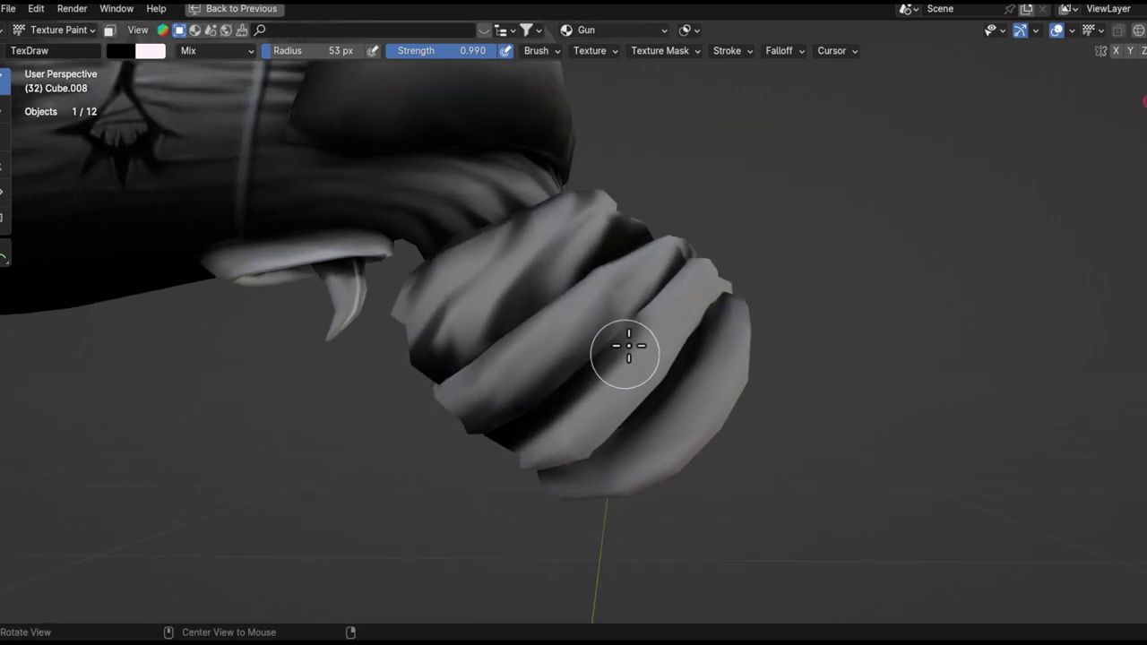
{"action": "middle_click_drag", "start_coordinate": [674, 274], "coordinate": [654, 302]}
{"action": "middle_click_drag", "start_coordinate": [739, 275], "coordinate": [601, 250]}
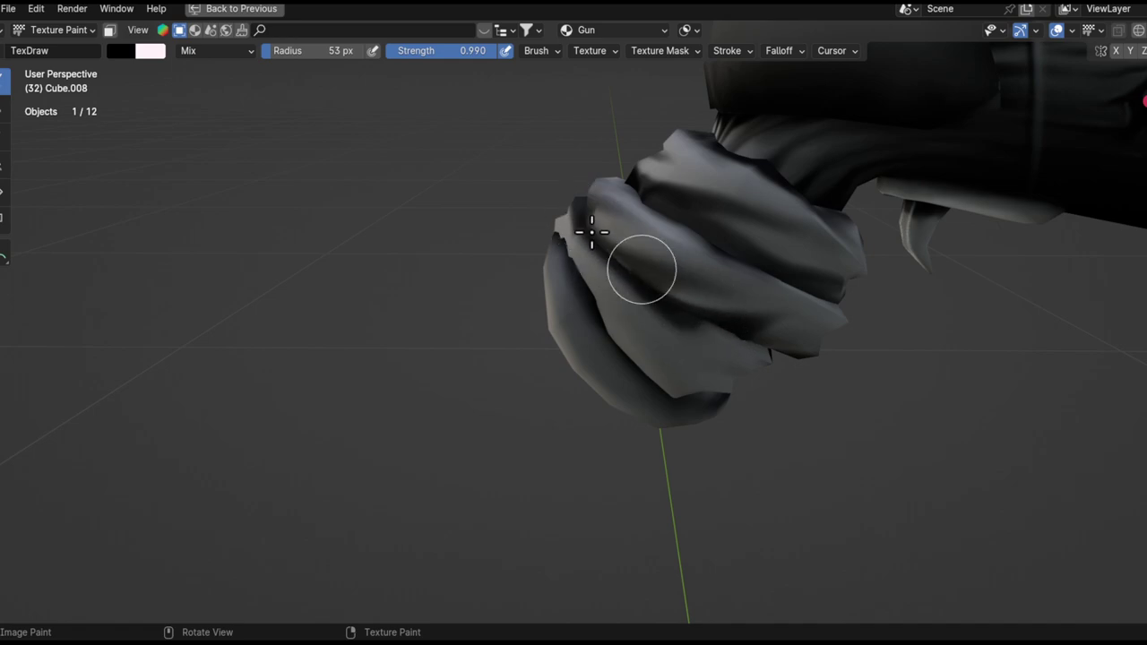
{"action": "middle_click_drag", "start_coordinate": [693, 330], "coordinate": [701, 289]}
{"action": "mouse_move", "coordinate": [728, 339]}
{"action": "middle_mouse_down"}
{"action": "mouse_move", "coordinate": [696, 310]}
{"action": "mouse_move", "coordinate": [671, 384]}
{"action": "mouse_move", "coordinate": [517, 341]}
{"action": "mouse_move", "coordinate": [709, 422]}
{"action": "mouse_move", "coordinate": [702, 414]}
{"action": "middle_mouse_up"}
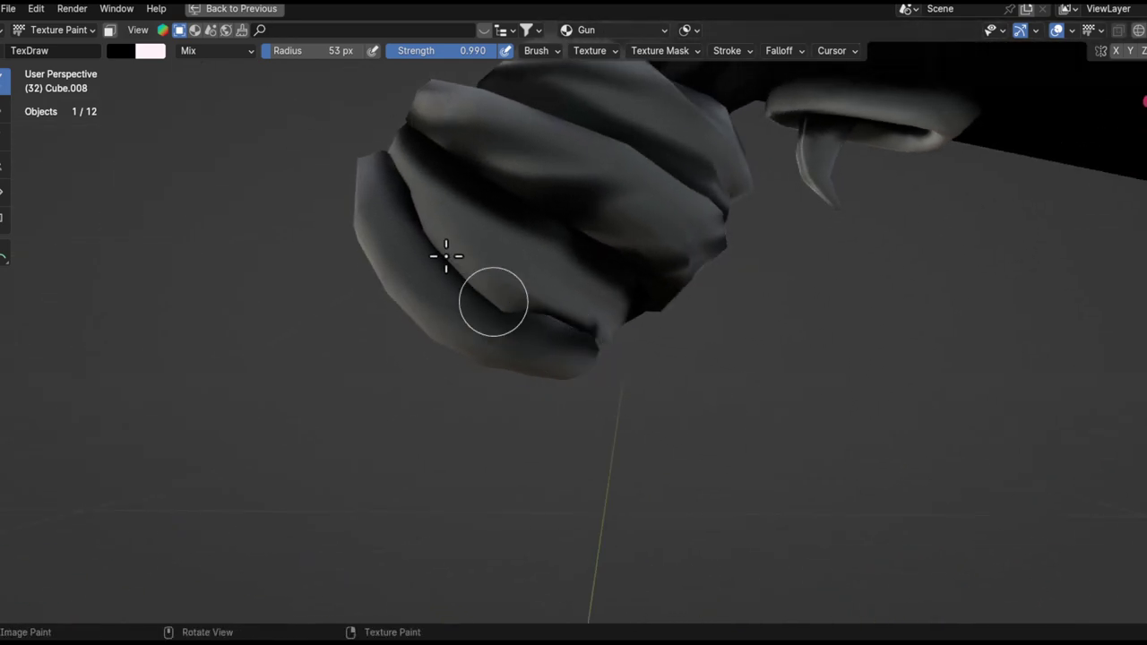
- Paint black shading along the third wrap's lower edge where it meets the grip end
{"action": "mouse_move", "coordinate": [411, 209]}
{"action": "middle_mouse_down"}
{"action": "mouse_move", "coordinate": [445, 225]}
{"action": "mouse_move", "coordinate": [487, 320]}
{"action": "mouse_move", "coordinate": [548, 346]}
{"action": "mouse_move", "coordinate": [459, 273]}
{"action": "middle_mouse_up"}
{"action": "middle_click_drag", "start_coordinate": [328, 169], "coordinate": [422, 313]}
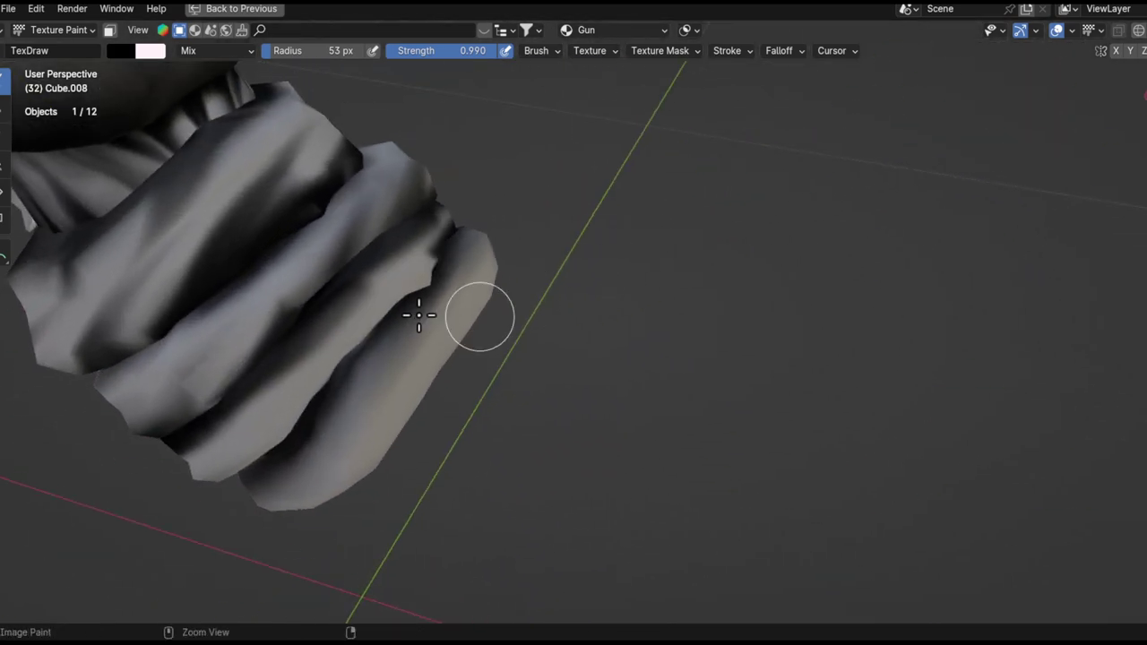
{"action": "middle_click_drag", "start_coordinate": [351, 352], "coordinate": [711, 179]}
{"action": "middle_click_drag", "start_coordinate": [583, 307], "coordinate": [538, 269]}
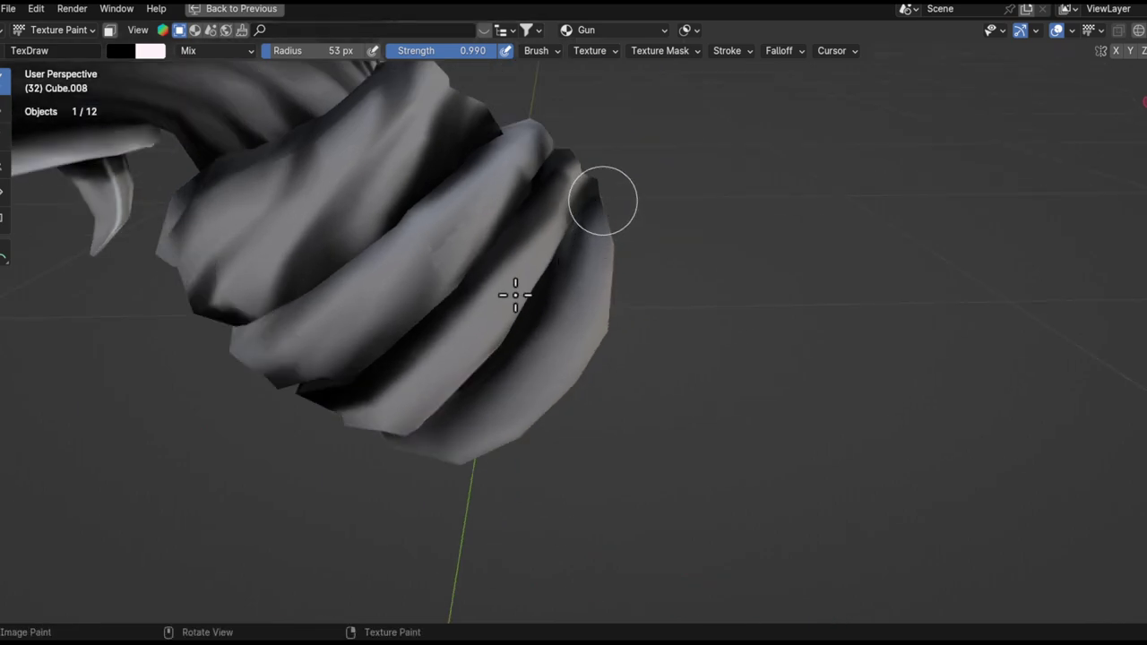
{"action": "middle_click_drag", "start_coordinate": [577, 315], "coordinate": [555, 263]}
{"action": "middle_click_drag", "start_coordinate": [529, 330], "coordinate": [561, 296]}
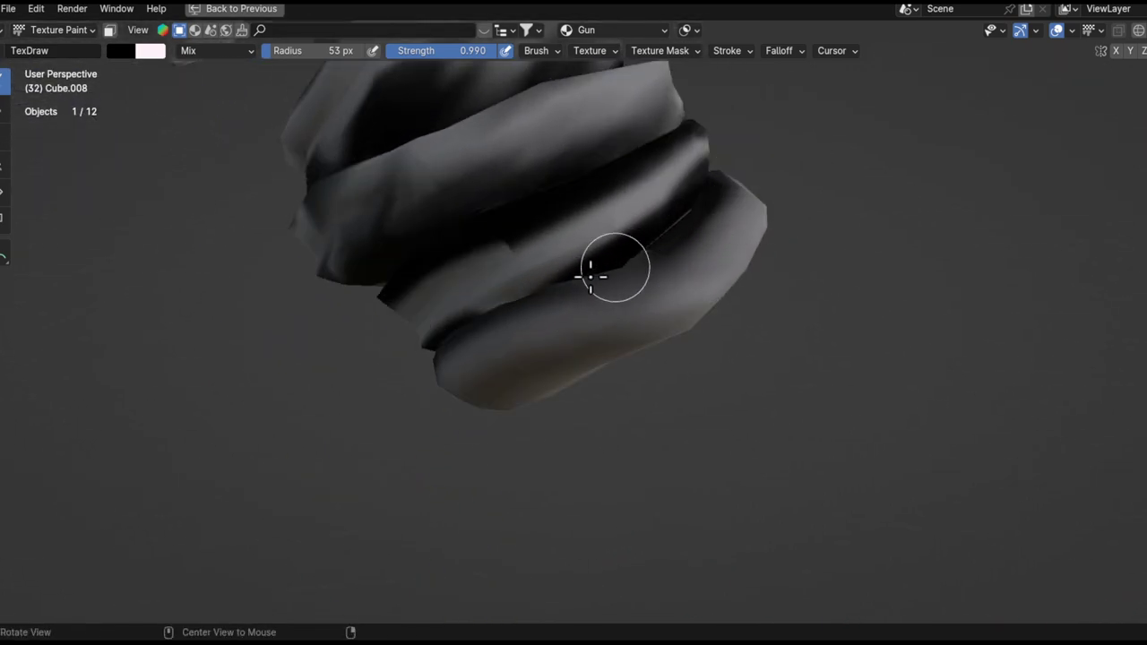
- Switch to the Smear brush and pull the black edge shading into the grey to form folds on the third wrap's side
{"action": "left_click", "coordinate": [3, 139]}
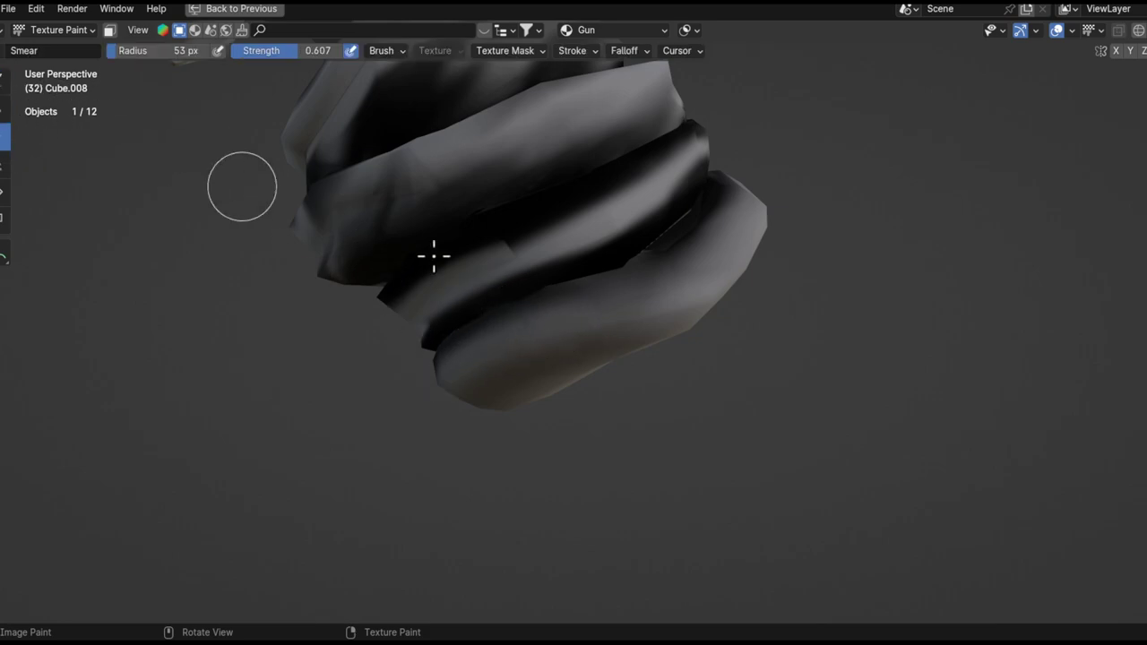
{"action": "middle_click_drag", "start_coordinate": [241, 188], "coordinate": [509, 262]}
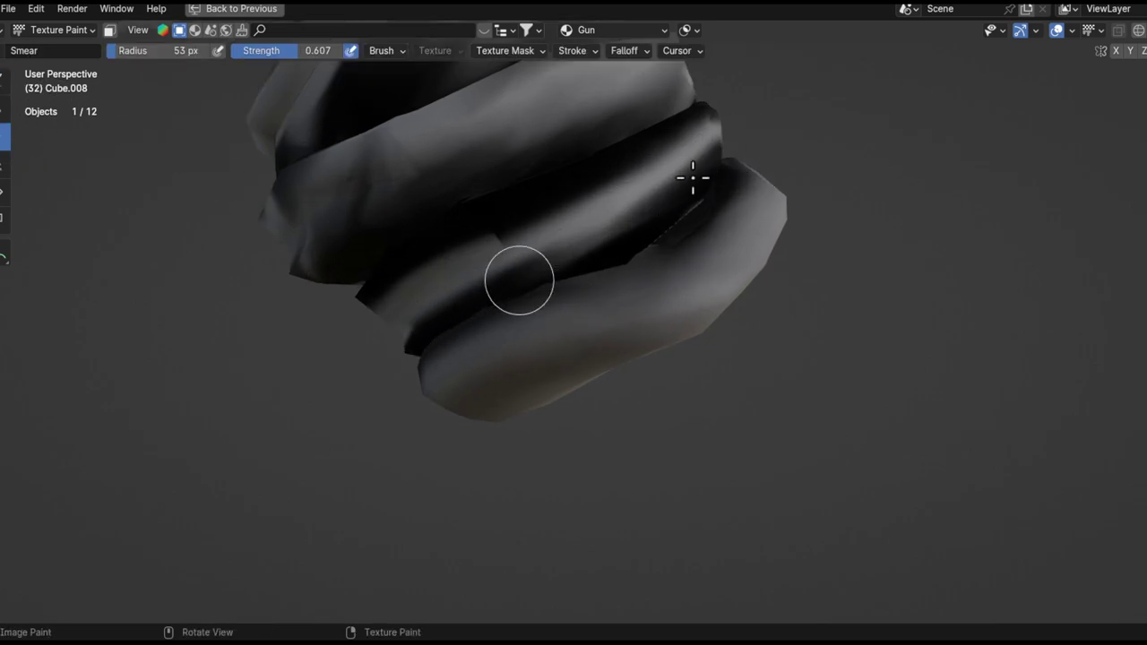
{"action": "mouse_move", "coordinate": [555, 215]}
{"action": "left_mouse_down"}
{"action": "mouse_move", "coordinate": [359, 320]}
{"action": "mouse_move", "coordinate": [412, 275]}
{"action": "left_mouse_up"}
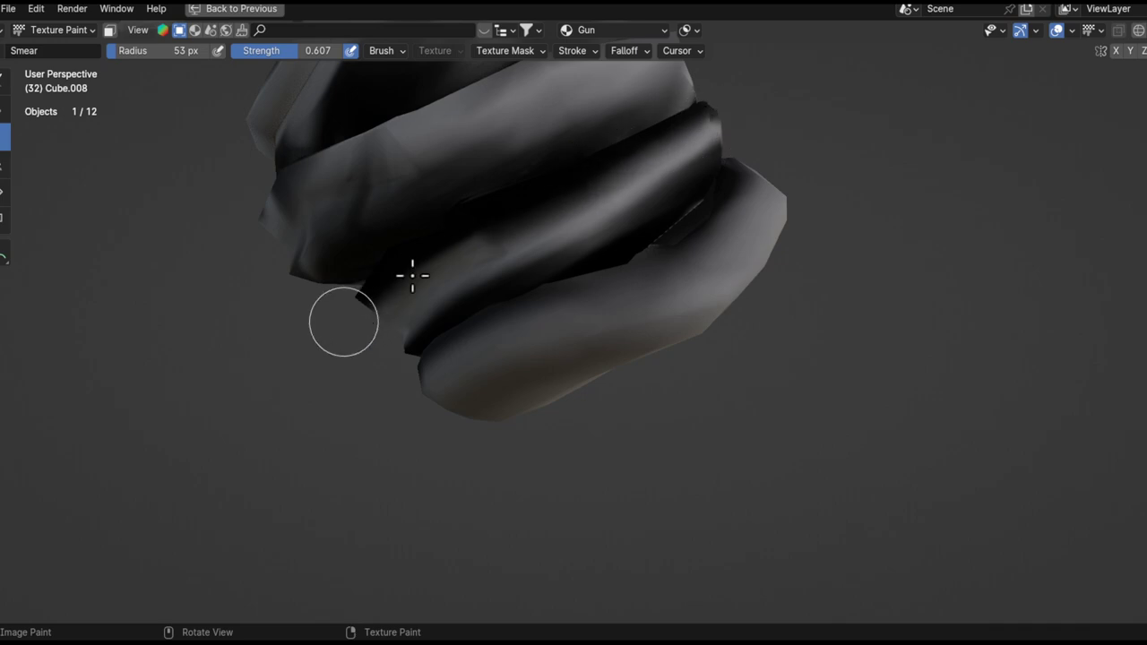
{"action": "mouse_move", "coordinate": [726, 113]}
{"action": "left_mouse_down"}
{"action": "mouse_move", "coordinate": [487, 238]}
{"action": "mouse_move", "coordinate": [307, 386]}
{"action": "mouse_move", "coordinate": [366, 299]}
{"action": "mouse_move", "coordinate": [579, 168]}
{"action": "left_mouse_up"}
{"action": "mouse_move", "coordinate": [518, 236]}
{"action": "middle_mouse_down"}
{"action": "mouse_move", "coordinate": [633, 202]}
{"action": "mouse_move", "coordinate": [529, 310]}
{"action": "middle_mouse_up"}
{"action": "mouse_move", "coordinate": [678, 141]}
{"action": "left_mouse_down"}
{"action": "mouse_move", "coordinate": [496, 315]}
{"action": "mouse_move", "coordinate": [596, 210]}
{"action": "left_mouse_up"}
{"action": "middle_click_drag", "start_coordinate": [546, 251], "coordinate": [583, 209]}
{"action": "left_click_drag", "start_coordinate": [583, 210], "coordinate": [516, 248]}
{"action": "left_click_drag", "start_coordinate": [517, 248], "coordinate": [680, 94]}
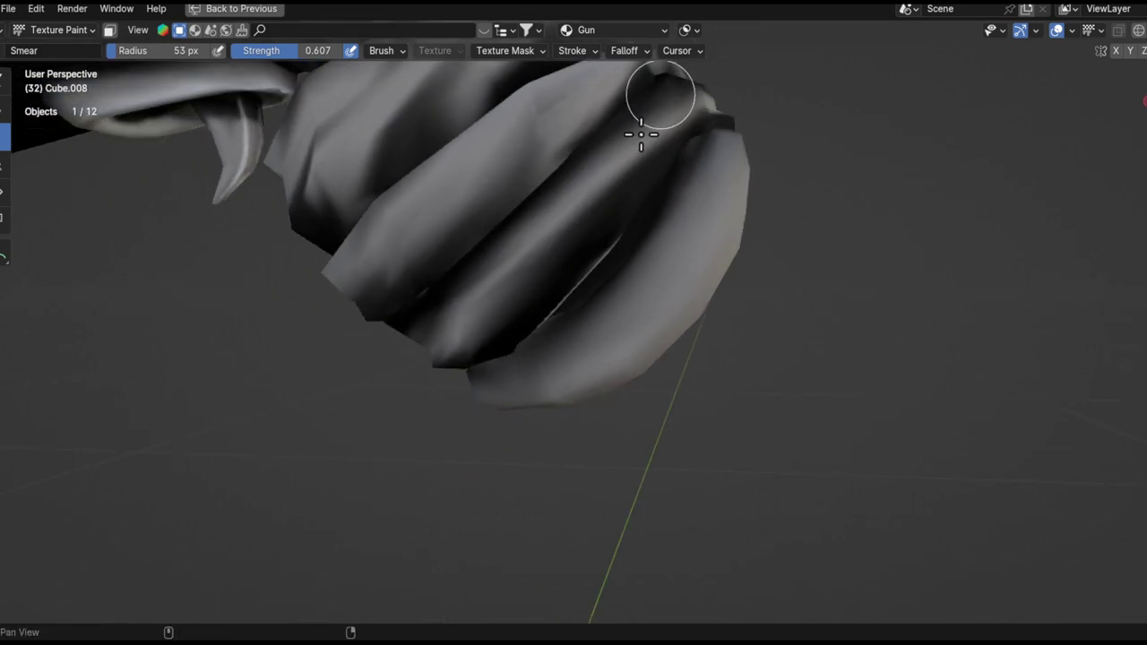
- Smear fold streaks along the third wrap from its rear edge round to the front
{"action": "middle_click_drag", "start_coordinate": [649, 123], "coordinate": [486, 325], "text": "shift"}
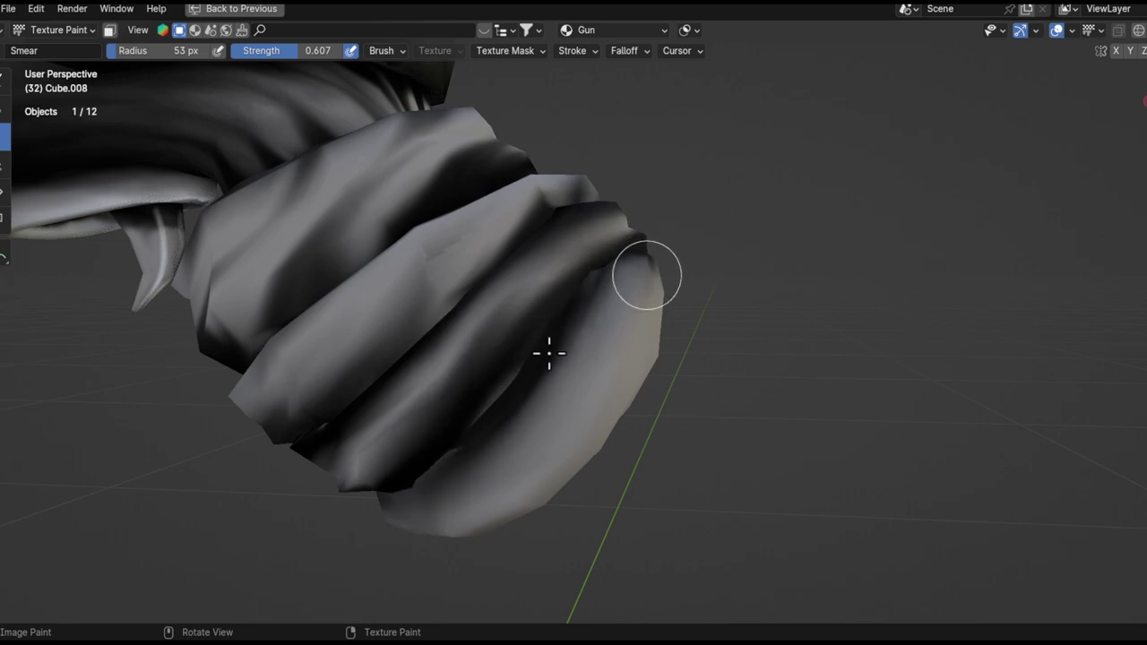
{"action": "middle_click_drag", "start_coordinate": [582, 313], "coordinate": [644, 280]}
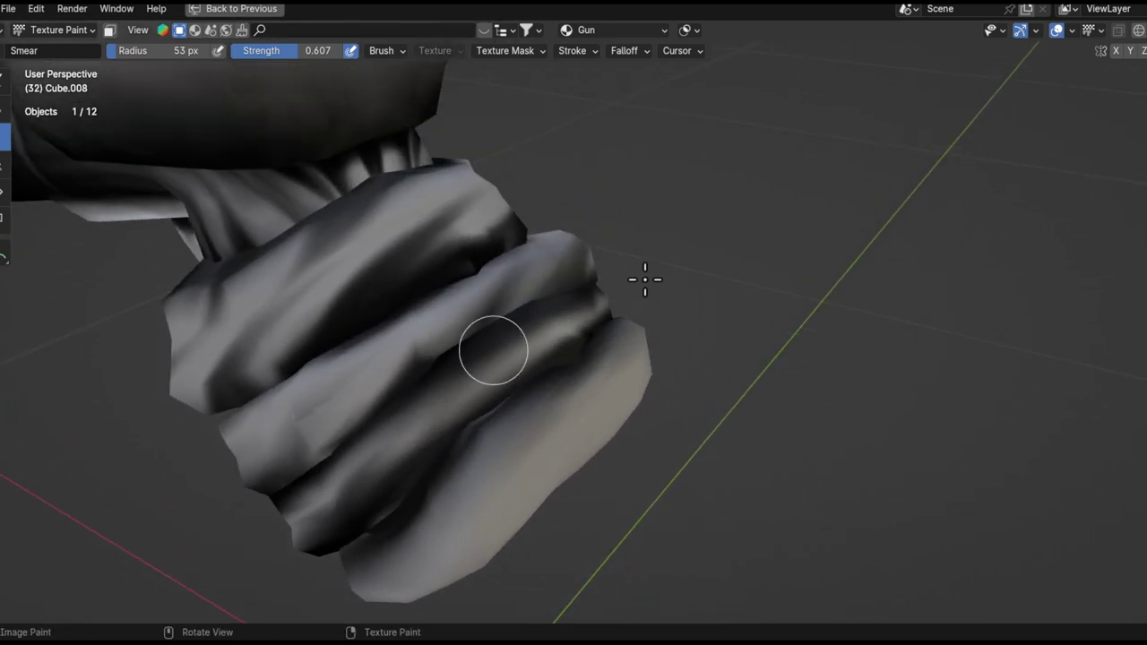
{"action": "middle_click_drag", "start_coordinate": [507, 409], "coordinate": [599, 294]}
{"action": "middle_click_drag", "start_coordinate": [443, 375], "coordinate": [716, 192]}
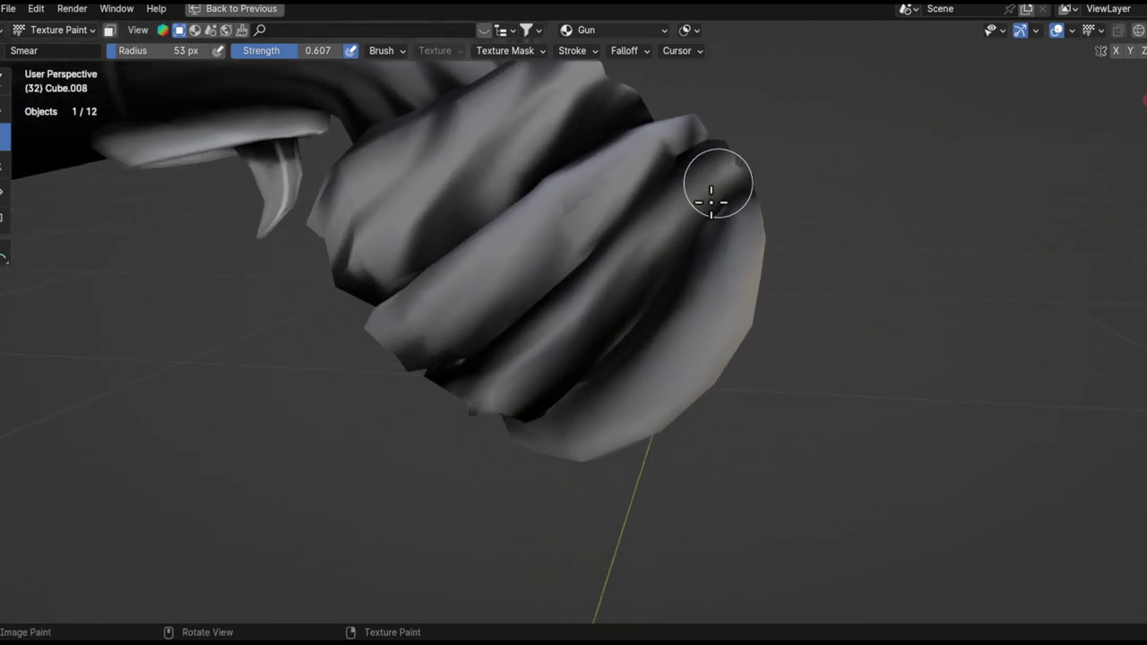
{"action": "middle_click_drag", "start_coordinate": [530, 421], "coordinate": [747, 235]}
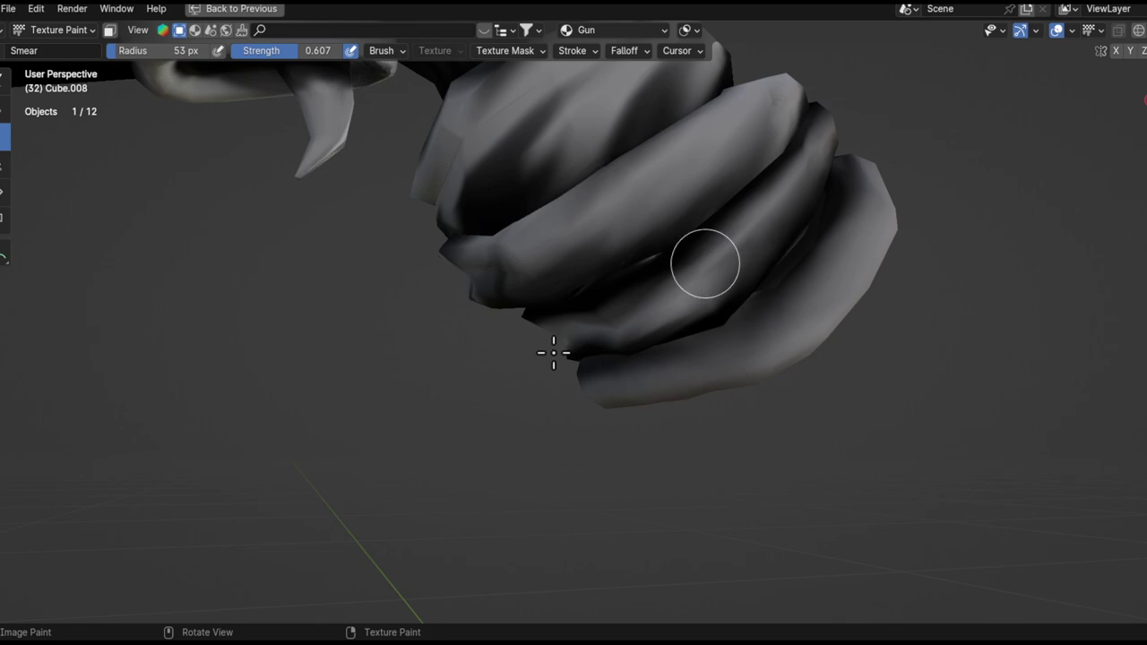
{"action": "middle_click_drag", "start_coordinate": [660, 266], "coordinate": [527, 340]}
{"action": "middle_click_drag", "start_coordinate": [423, 387], "coordinate": [795, 296]}
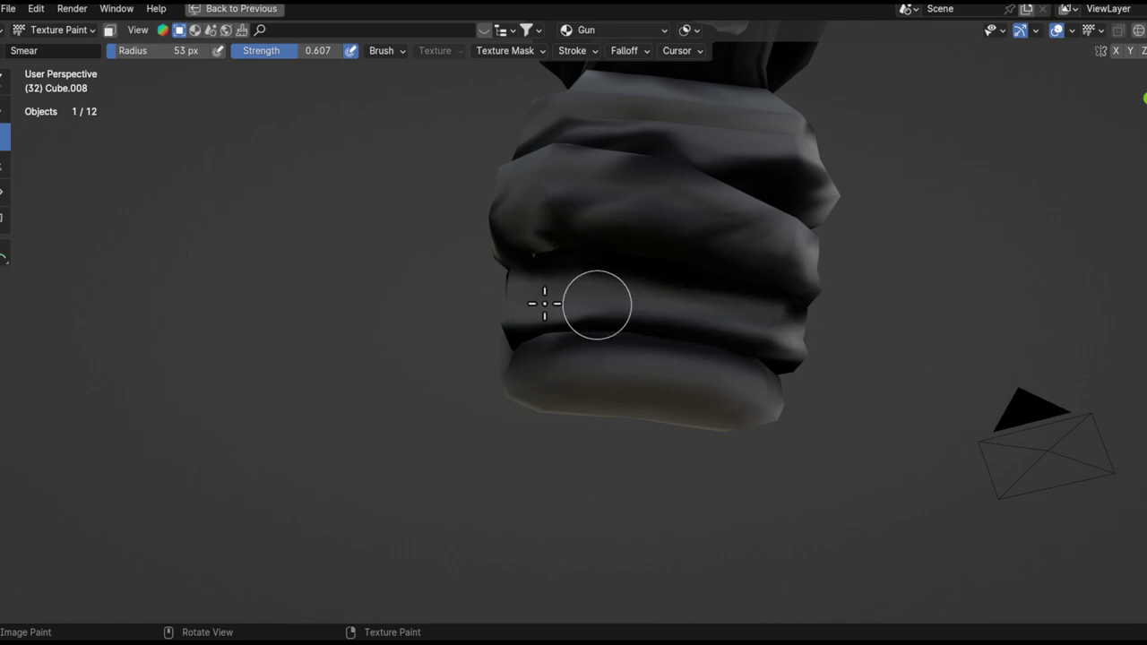
- Smear the dark shading into fold streaks on the opposite side of the third wrap
{"action": "middle_click_drag", "start_coordinate": [491, 315], "coordinate": [760, 352]}
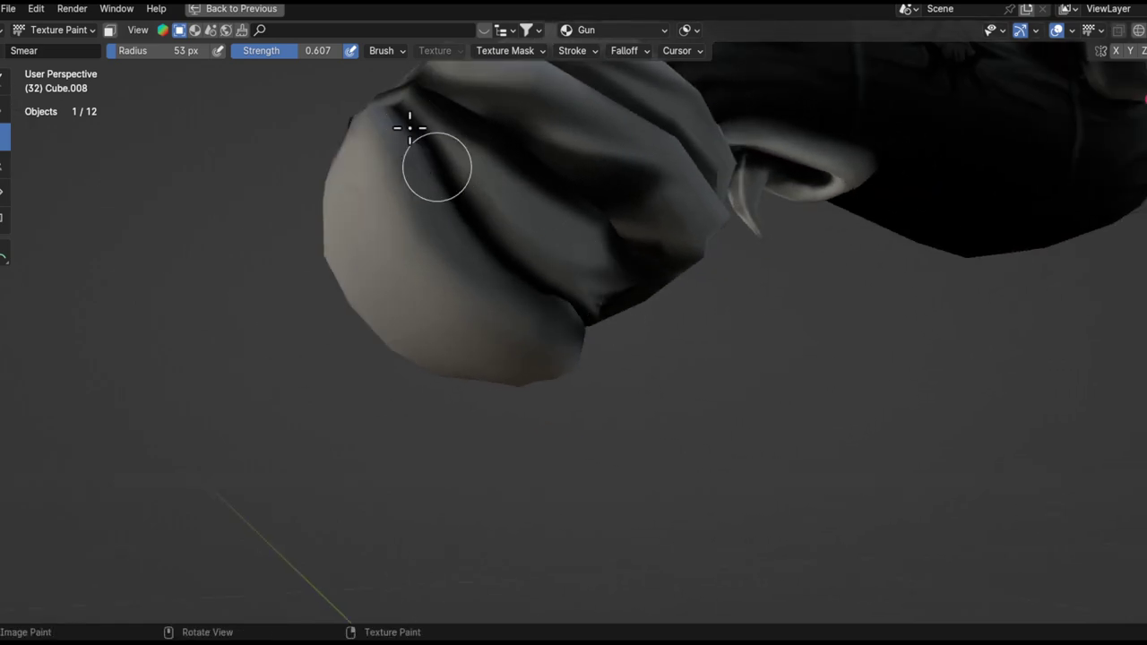
{"action": "middle_click_drag", "start_coordinate": [555, 260], "coordinate": [633, 260]}
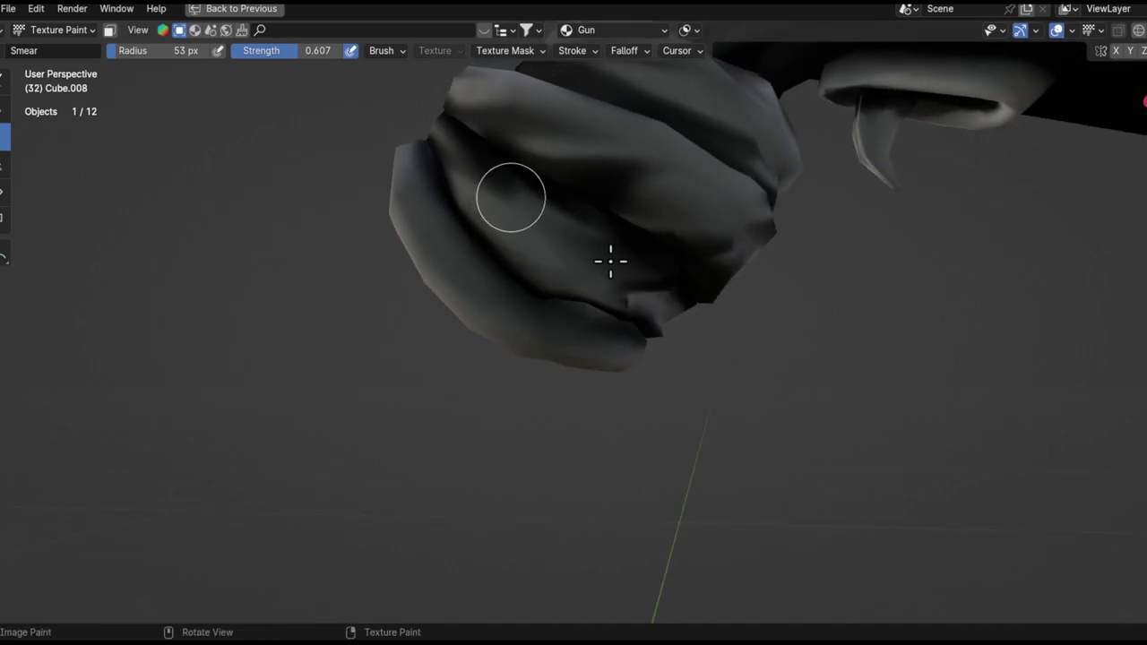
{"action": "middle_click_drag", "start_coordinate": [610, 261], "coordinate": [509, 211]}
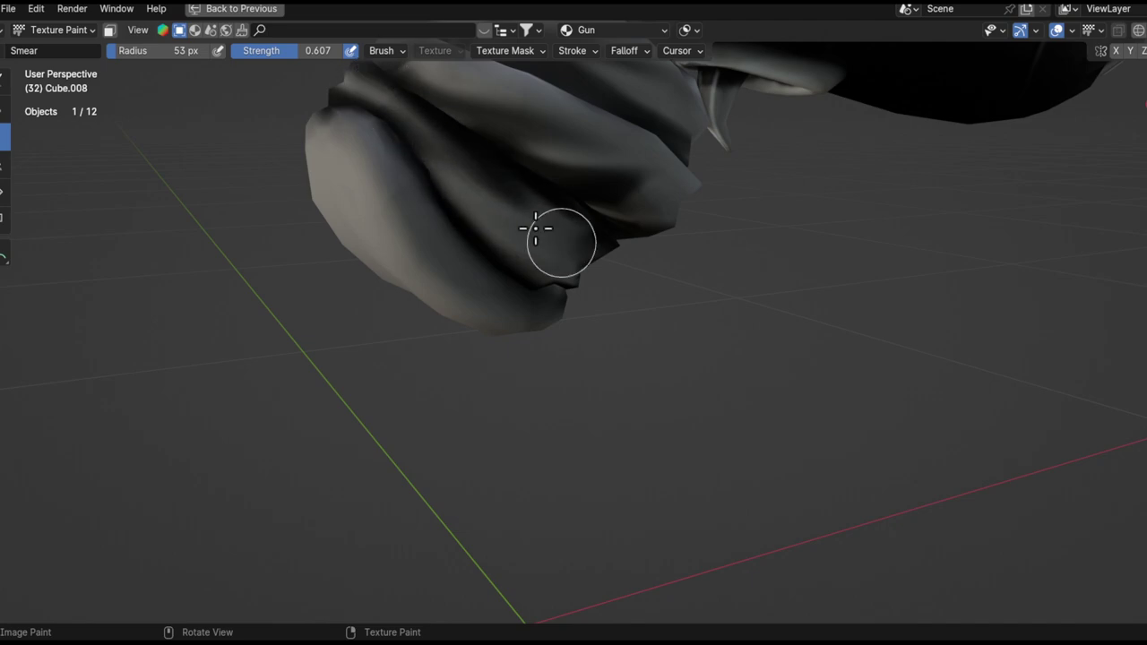
{"action": "middle_click_drag", "start_coordinate": [526, 217], "coordinate": [590, 262]}
- Refine the third wrap's folds up close at its front lower corner and along its lower edge with the Smear brush
{"action": "middle_click_drag", "start_coordinate": [590, 261], "coordinate": [755, 194], "text": "ctrl"}
{"action": "middle_click_drag", "start_coordinate": [689, 248], "coordinate": [644, 406], "text": "ctrl"}
{"action": "mouse_move", "coordinate": [721, 259]}
{"action": "middle_mouse_down", "text": "shift"}
{"action": "mouse_move", "coordinate": [660, 394]}
{"action": "mouse_move", "coordinate": [647, 278]}
{"action": "mouse_move", "coordinate": [663, 308]}
{"action": "mouse_move", "coordinate": [706, 269]}
{"action": "middle_mouse_up", "text": "shift"}
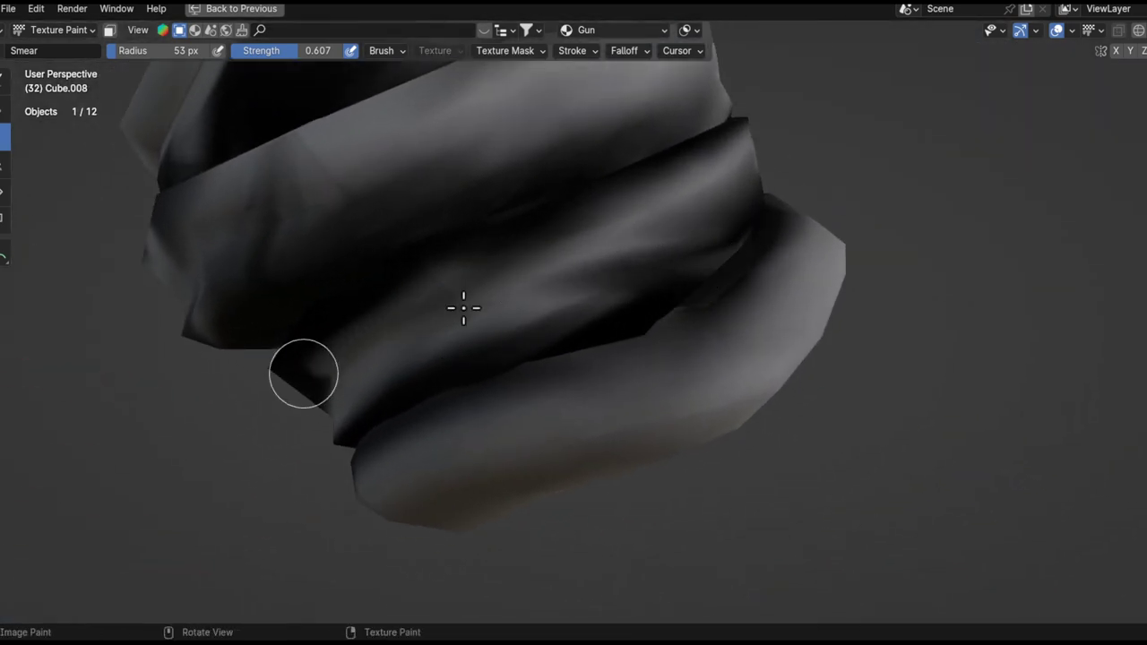
{"action": "mouse_move", "coordinate": [515, 337]}
{"action": "middle_mouse_down"}
{"action": "mouse_move", "coordinate": [460, 325]}
{"action": "mouse_move", "coordinate": [596, 312]}
{"action": "middle_mouse_up"}
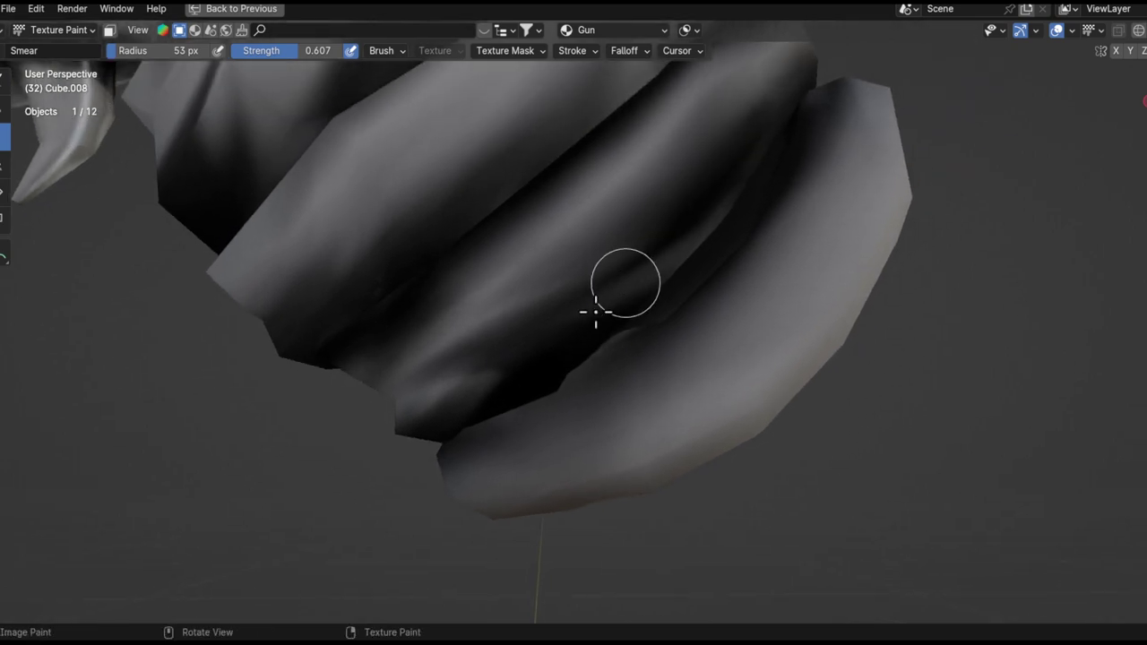
{"action": "mouse_move", "coordinate": [789, 185]}
{"action": "middle_mouse_down"}
{"action": "mouse_move", "coordinate": [708, 290]}
{"action": "mouse_move", "coordinate": [495, 327]}
{"action": "middle_mouse_up"}
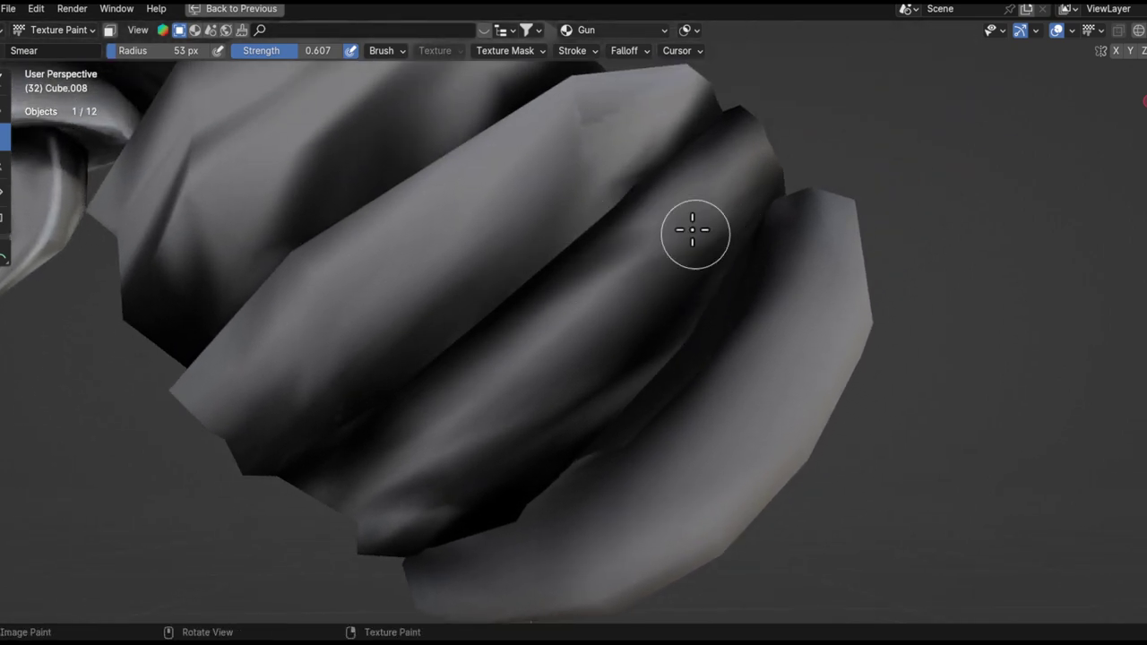
- Smear additional fold streaks near the upper end of the third wrap, beside the grip's end piece
{"action": "middle_click_drag", "start_coordinate": [704, 223], "coordinate": [757, 150]}
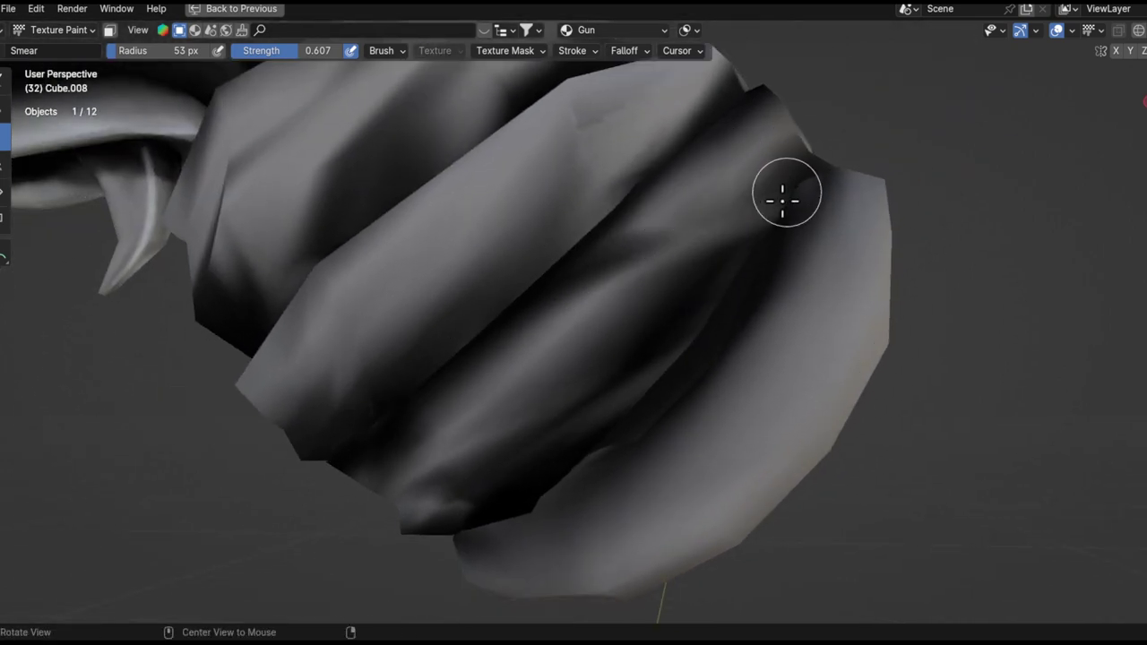
{"action": "middle_click_drag", "start_coordinate": [786, 193], "coordinate": [663, 304]}
{"action": "middle_click_drag", "start_coordinate": [557, 332], "coordinate": [515, 453]}
{"action": "left_click_drag", "start_coordinate": [494, 478], "coordinate": [619, 345], "text": "alt+shift"}
{"action": "left_click_drag", "start_coordinate": [618, 345], "coordinate": [650, 361], "text": "alt"}
{"action": "middle_click_drag", "start_coordinate": [650, 361], "coordinate": [773, 318]}
- Save the blend file and the Gun texture image, and restore the full workspace layout
{"action": "key", "text": "ctrl+s"}
{"action": "key", "text": "ctrl+space"}
{"action": "key", "text": "q"}
{"action": "left_click", "coordinate": [231, 297]}
{"action": "middle_click_drag", "start_coordinate": [793, 228], "coordinate": [704, 162], "text": "shift"}
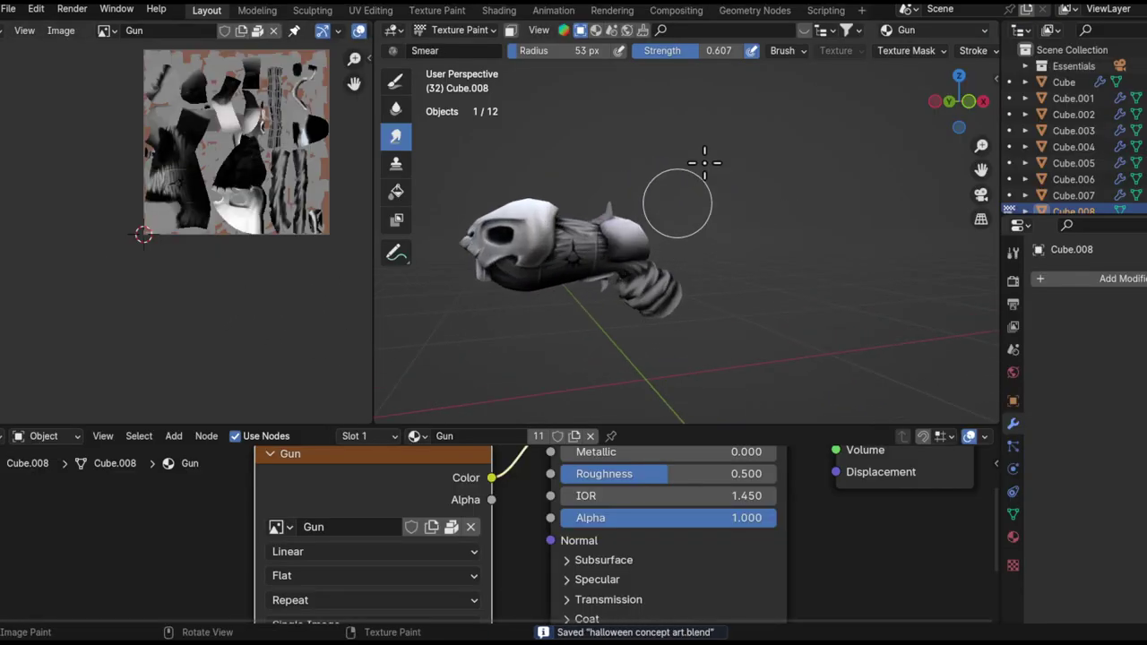
- Set the viewport's solid shading to Flat lighting
{"action": "scroll", "coordinate": [960, 34], "scroll_direction": "down", "scroll_amount": 5}
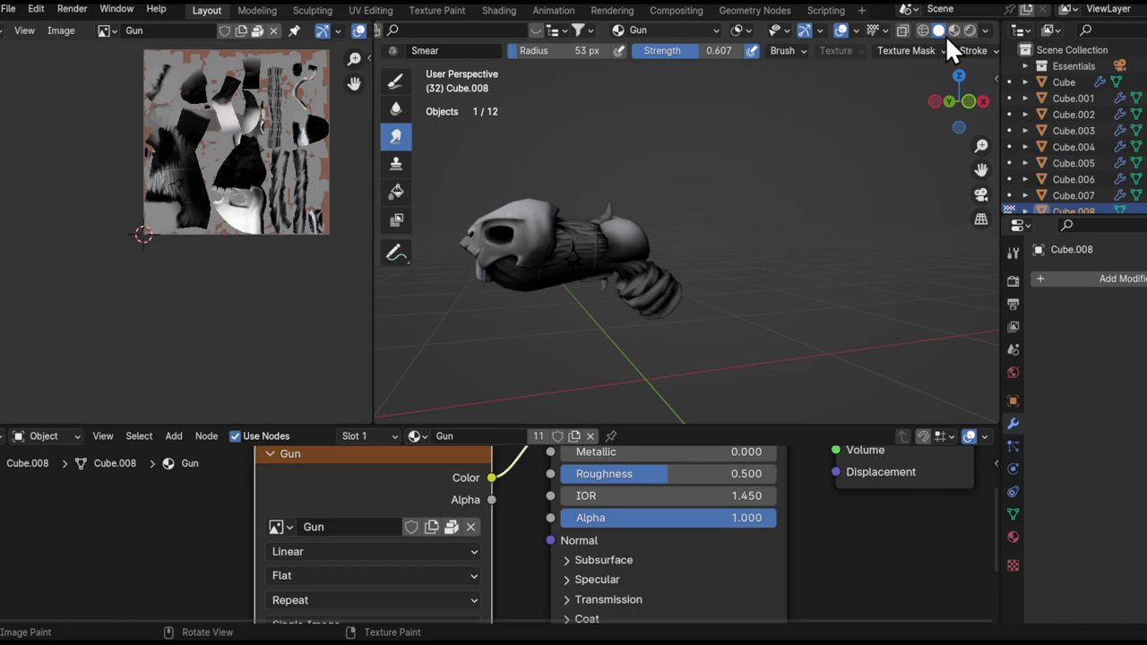
{"action": "left_click", "coordinate": [985, 30]}
{"action": "left_click", "coordinate": [1030, 109]}
- Examine the greyscale shading of the whole gun from several angles
{"action": "left_click_drag", "start_coordinate": [707, 255], "coordinate": [685, 224], "text": "alt"}
{"action": "middle_click_drag", "start_coordinate": [676, 235], "coordinate": [799, 238]}
{"action": "left_click_drag", "start_coordinate": [663, 188], "coordinate": [817, 161], "text": "ctrl+alt"}
{"action": "left_click_drag", "start_coordinate": [817, 161], "coordinate": [767, 193], "text": "alt"}
{"action": "left_click_drag", "start_coordinate": [767, 193], "coordinate": [777, 149], "text": "ctrl+alt"}
{"action": "middle_click_drag", "start_coordinate": [776, 147], "coordinate": [712, 224]}
{"action": "left_click_drag", "start_coordinate": [724, 246], "coordinate": [731, 209], "text": "ctrl+alt"}
{"action": "middle_click_drag", "start_coordinate": [697, 288], "coordinate": [742, 281], "text": "ctrl"}
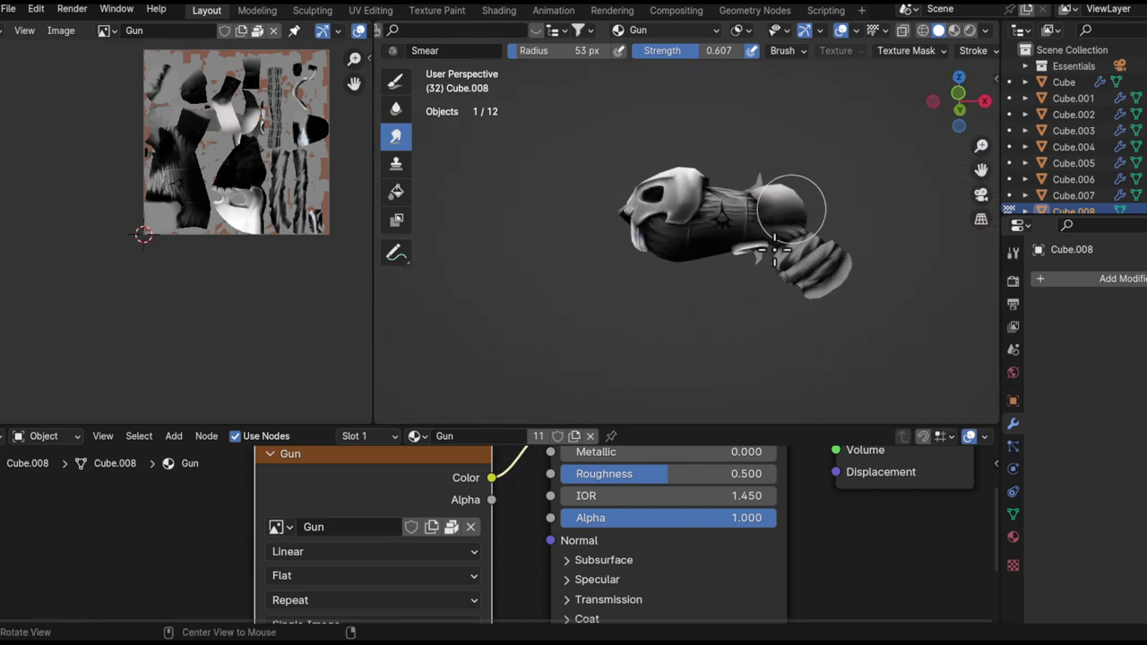
{"action": "middle_click_drag", "start_coordinate": [754, 220], "coordinate": [714, 216], "text": "ctrl"}
- Switch texture painting to the trigger guard (Cube.006) and smear its white rim and dark inner shading smooth around the opening
{"action": "left_click_drag", "start_coordinate": [713, 215], "coordinate": [647, 269], "text": "ctrl+alt"}
{"action": "key", "text": "alt+q"}
{"action": "left_click_drag", "start_coordinate": [645, 248], "coordinate": [702, 325], "text": "ctrl+alt"}
{"action": "key", "text": "alt+q"}
{"action": "mouse_move", "coordinate": [702, 323]}
{"action": "middle_mouse_down"}
{"action": "mouse_move", "coordinate": [811, 326]}
{"action": "mouse_move", "coordinate": [717, 323]}
{"action": "middle_mouse_up"}
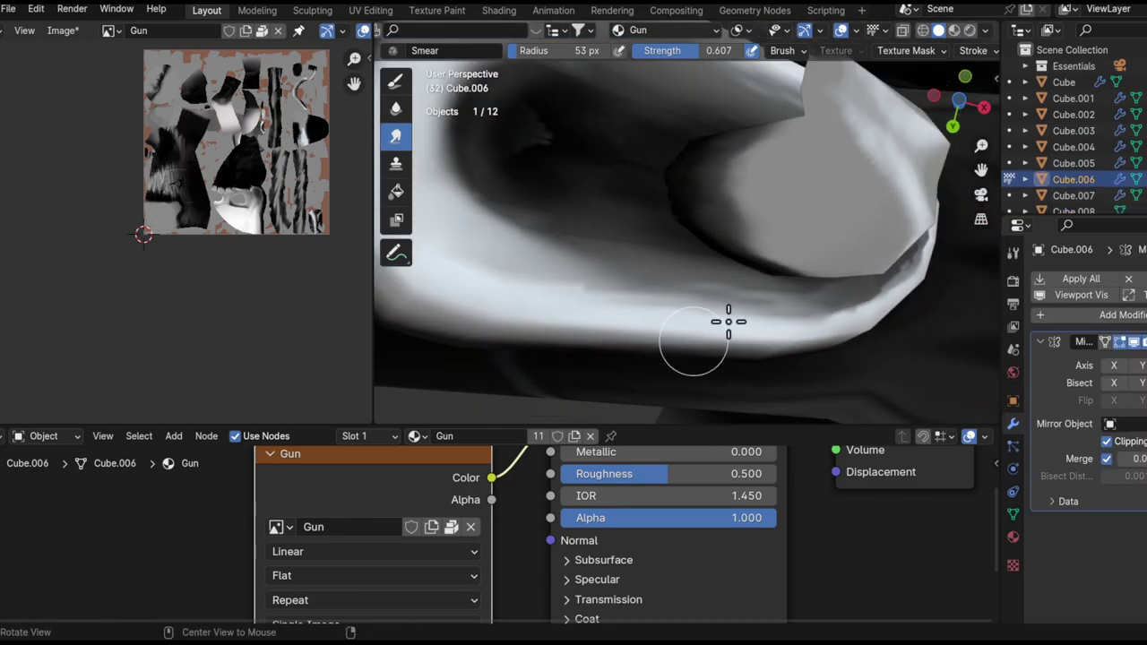
{"action": "middle_click_drag", "start_coordinate": [805, 311], "coordinate": [785, 182]}
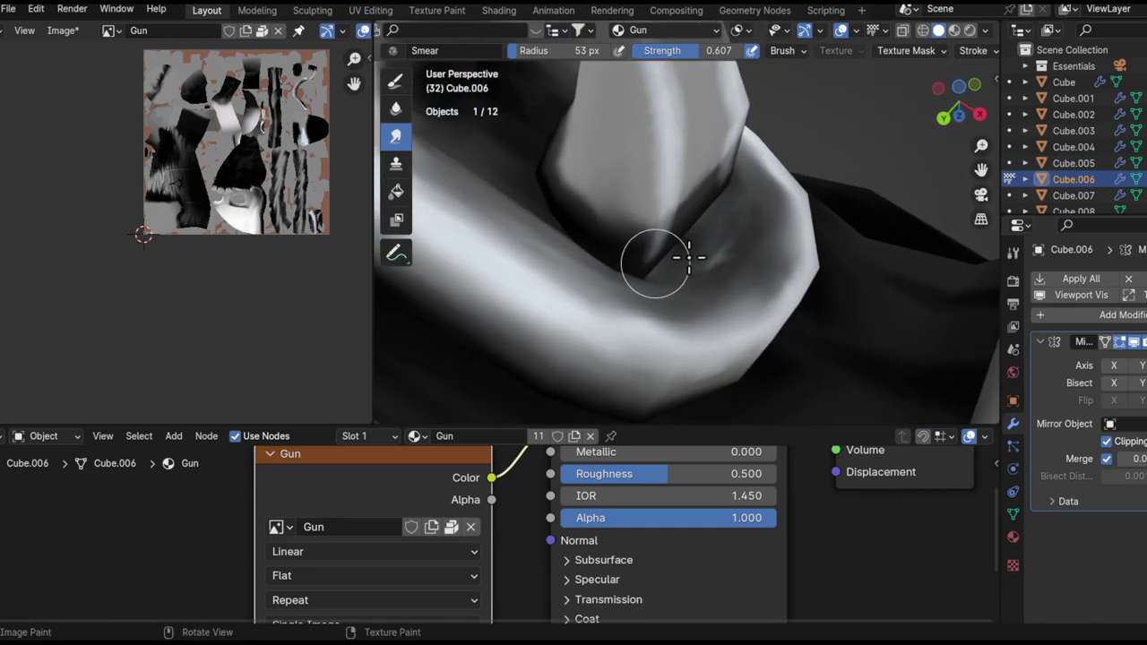
{"action": "mouse_move", "coordinate": [693, 290]}
{"action": "middle_mouse_down"}
{"action": "mouse_move", "coordinate": [711, 295]}
{"action": "mouse_move", "coordinate": [686, 276]}
{"action": "middle_mouse_up"}
{"action": "middle_click_drag", "start_coordinate": [753, 244], "coordinate": [711, 220]}
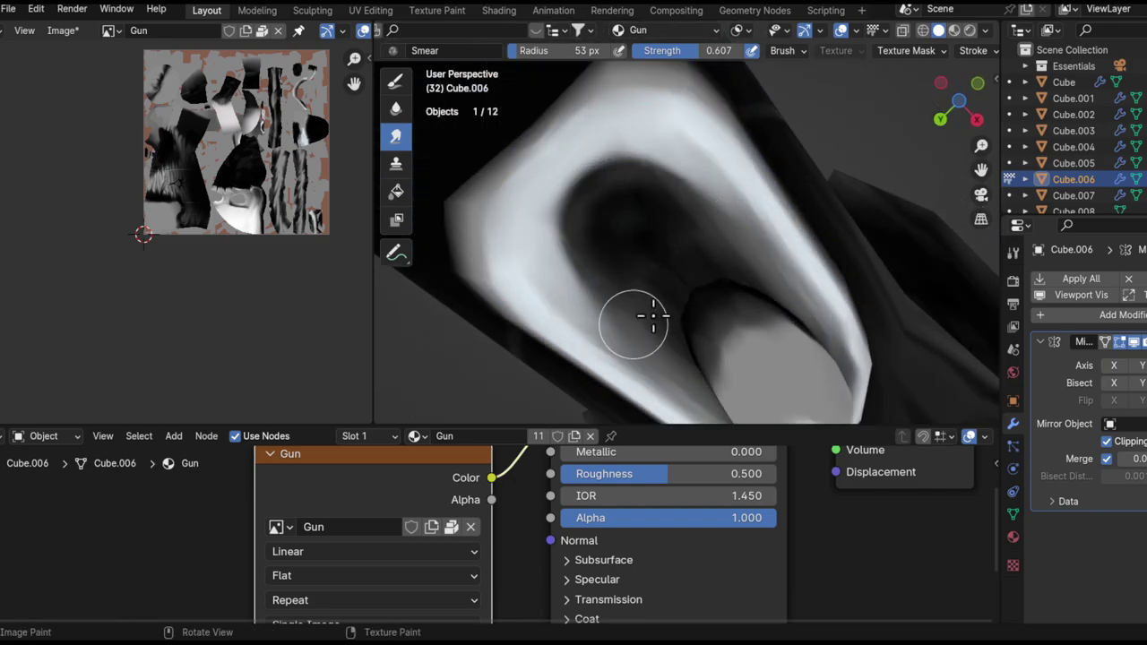
{"action": "left_click_drag", "start_coordinate": [640, 309], "coordinate": [648, 379], "text": "ctrl+alt"}
{"action": "left_click_drag", "start_coordinate": [654, 290], "coordinate": [648, 361], "text": "alt"}
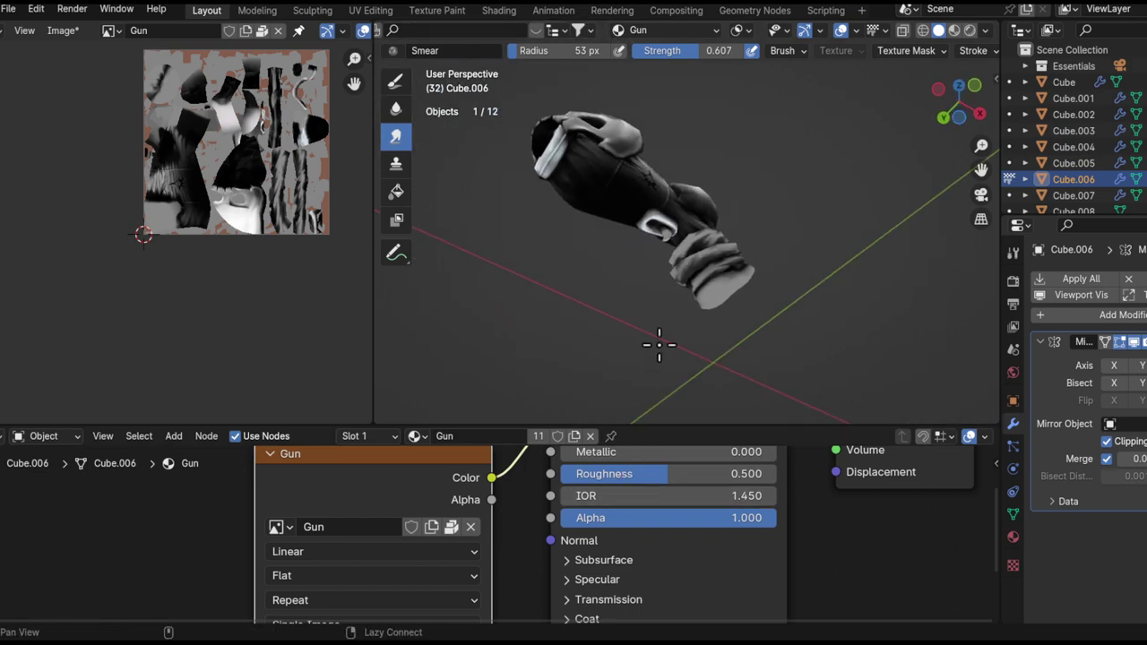
{"action": "left_click_drag", "start_coordinate": [659, 201], "coordinate": [665, 306], "text": "alt"}
{"action": "middle_click_drag", "start_coordinate": [664, 305], "coordinate": [757, 175]}
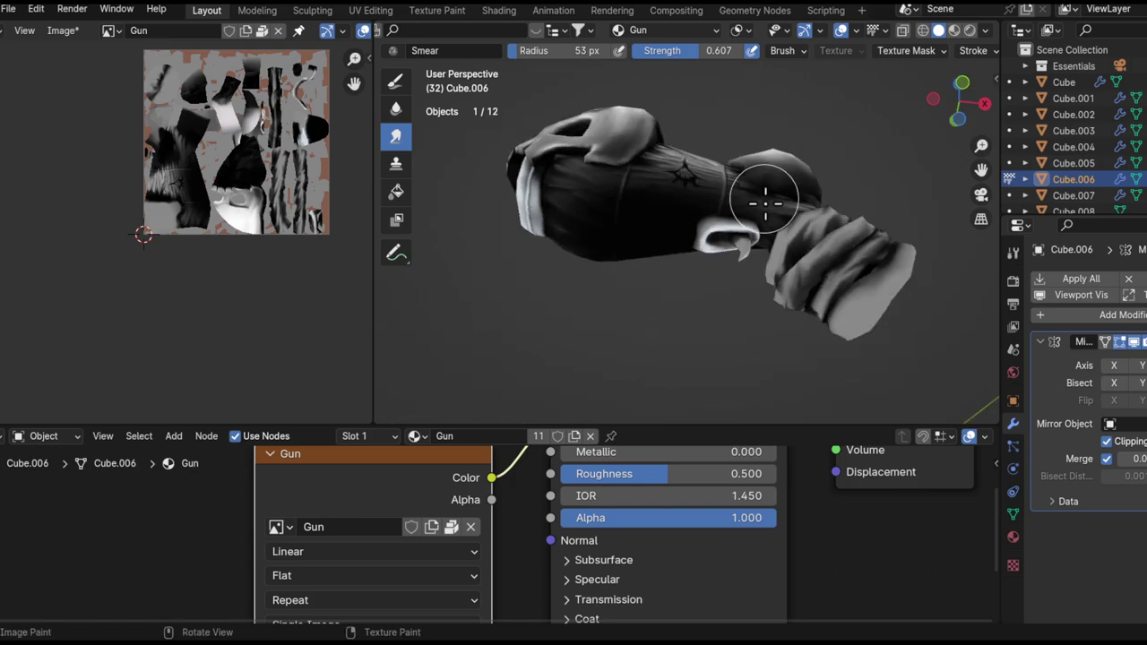
- Switch texture painting to the trigger (Cube.002) and smear dark shading down from its base with an 87 px Smear brush
{"action": "scroll", "coordinate": [760, 180], "scroll_direction": "up", "scroll_amount": 3}
{"action": "left_click_drag", "start_coordinate": [760, 179], "coordinate": [727, 238], "text": "alt"}
{"action": "key", "text": "alt+q"}
{"action": "scroll", "coordinate": [727, 194], "scroll_direction": "up", "scroll_amount": 4}
{"action": "key", "text": "f"}
{"action": "mouse_move", "coordinate": [726, 195]}
{"action": "left_mouse_down", "text": "alt"}
{"action": "mouse_move", "coordinate": [725, 225]}
{"action": "mouse_move", "coordinate": [721, 202]}
{"action": "left_mouse_up", "text": "alt"}
{"action": "left_click", "coordinate": [748, 224]}
{"action": "middle_click_drag", "start_coordinate": [715, 234], "coordinate": [689, 182]}
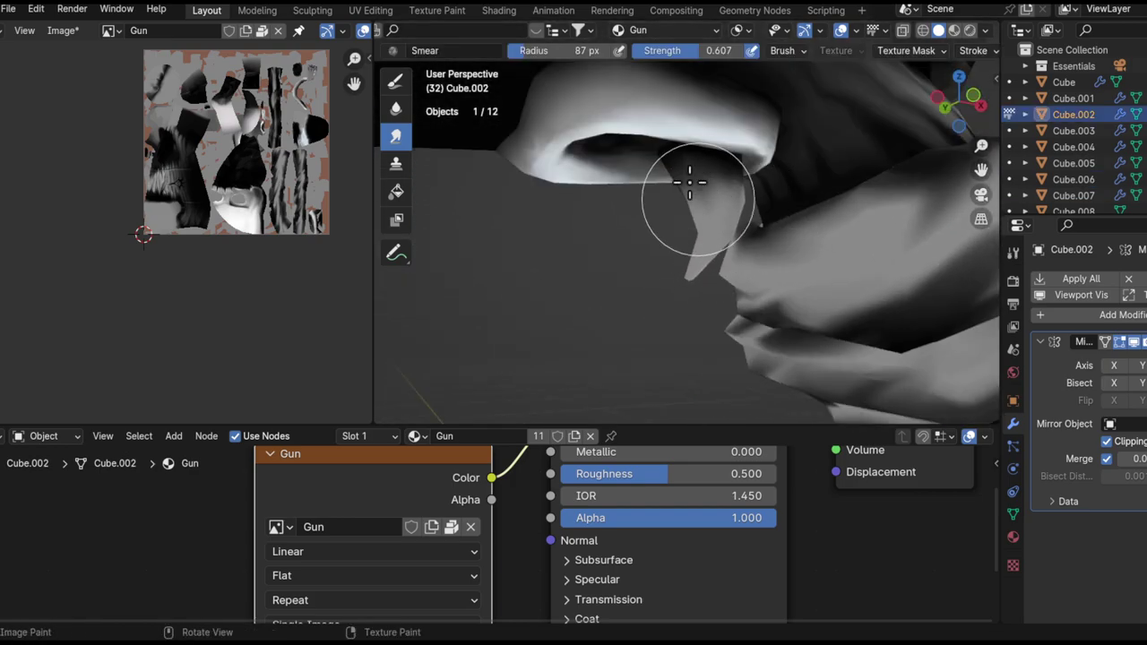
{"action": "middle_click_drag", "start_coordinate": [682, 235], "coordinate": [743, 141]}
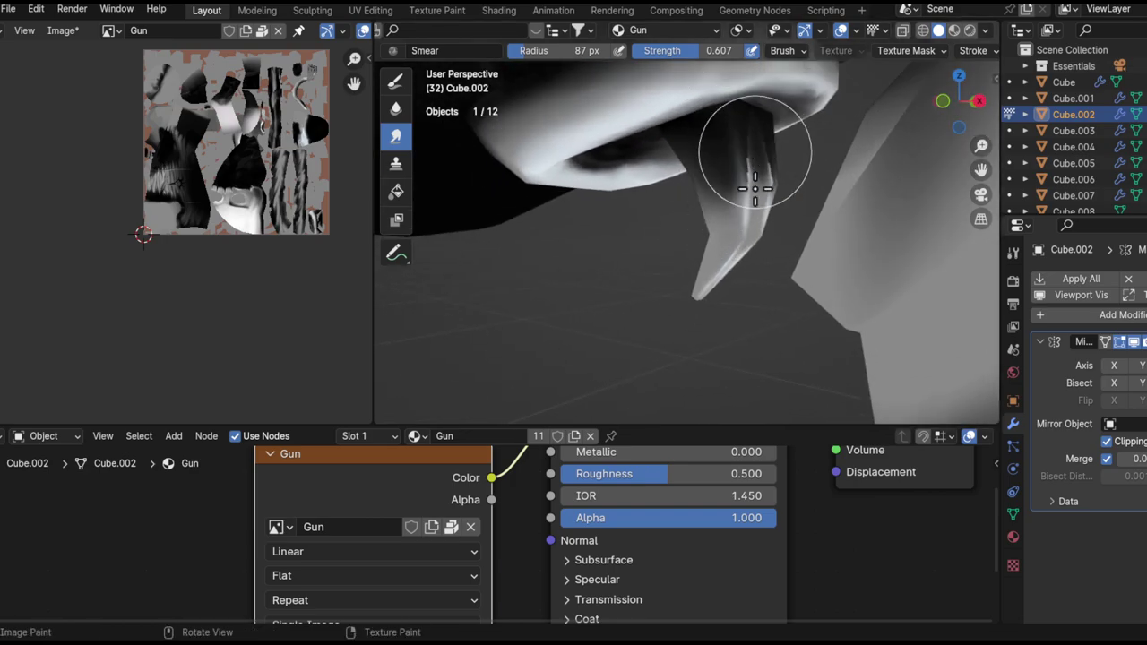
{"action": "scroll", "coordinate": [754, 166], "scroll_direction": "up", "scroll_amount": 2}
{"action": "middle_click_drag", "start_coordinate": [754, 144], "coordinate": [742, 274]}
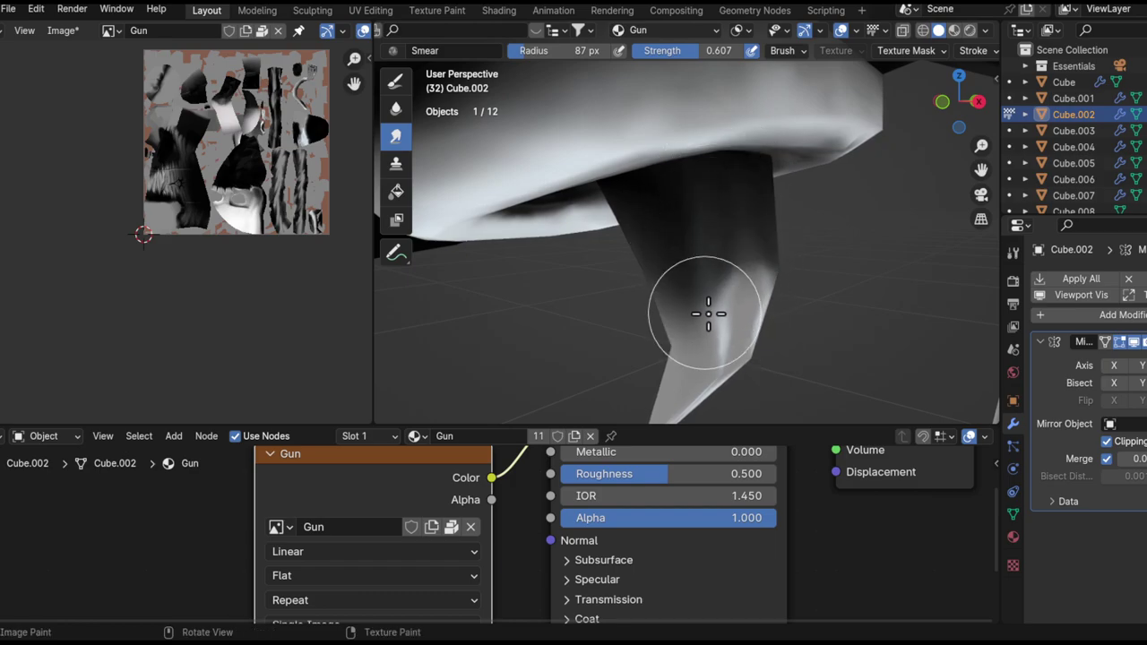
{"action": "middle_click_drag", "start_coordinate": [727, 229], "coordinate": [714, 374], "text": "ctrl"}
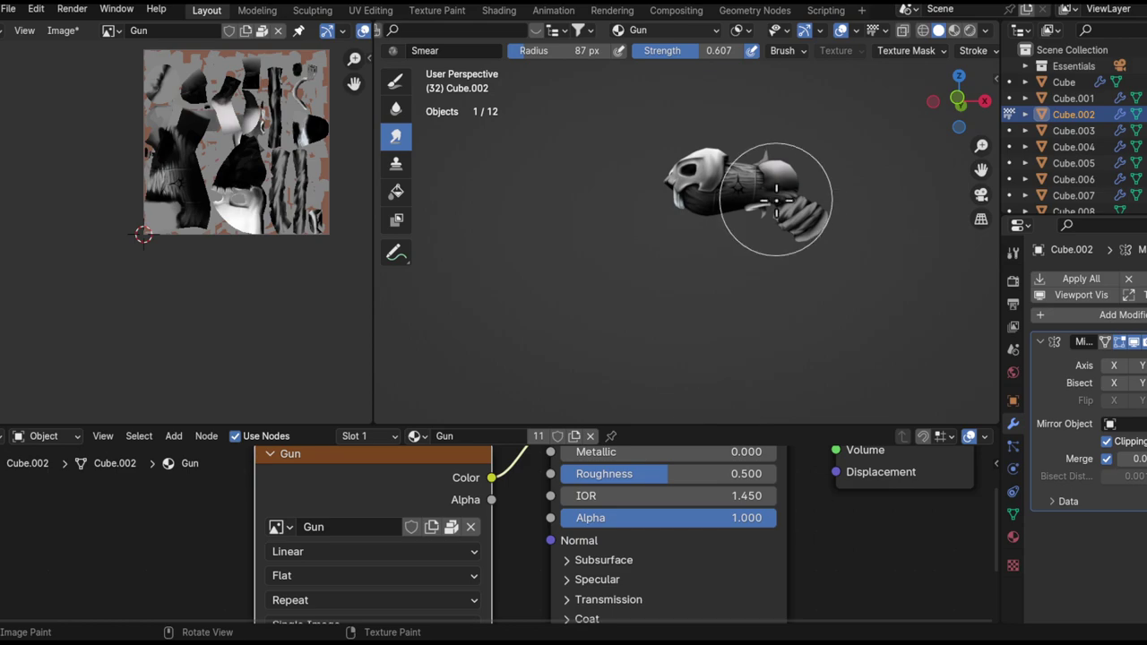
- Switch to the jaw ring (Cube.005) and darken it with black TexDraw strokes at radius 177 px and strength 0.113
{"action": "left_click_drag", "start_coordinate": [764, 219], "coordinate": [634, 269], "text": "alt+shift"}
{"action": "left_click_drag", "start_coordinate": [640, 370], "coordinate": [618, 143], "text": "ctrl+alt"}
{"action": "left_click_drag", "start_coordinate": [618, 212], "coordinate": [797, 132], "text": "alt+shift"}
{"action": "left_click_drag", "start_coordinate": [694, 166], "coordinate": [667, 161], "text": "alt"}
{"action": "middle_click_drag", "start_coordinate": [689, 175], "coordinate": [755, 224]}
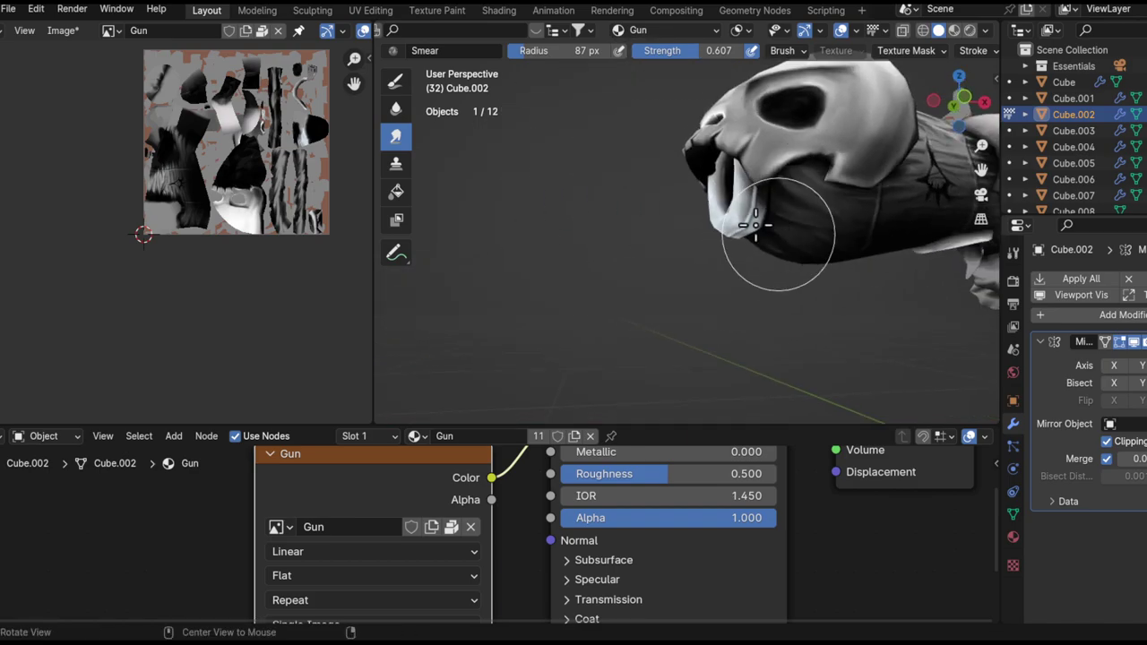
{"action": "key", "text": "alt+q"}
{"action": "left_click_drag", "start_coordinate": [750, 249], "coordinate": [717, 205], "text": "alt+shift"}
{"action": "left_click", "coordinate": [398, 87]}
{"action": "middle_click_drag", "start_coordinate": [683, 211], "coordinate": [761, 218]}
{"action": "key", "text": "f"}
{"action": "left_click", "coordinate": [806, 248]}
{"action": "key", "text": "shift+f"}
{"action": "left_click", "coordinate": [685, 231]}
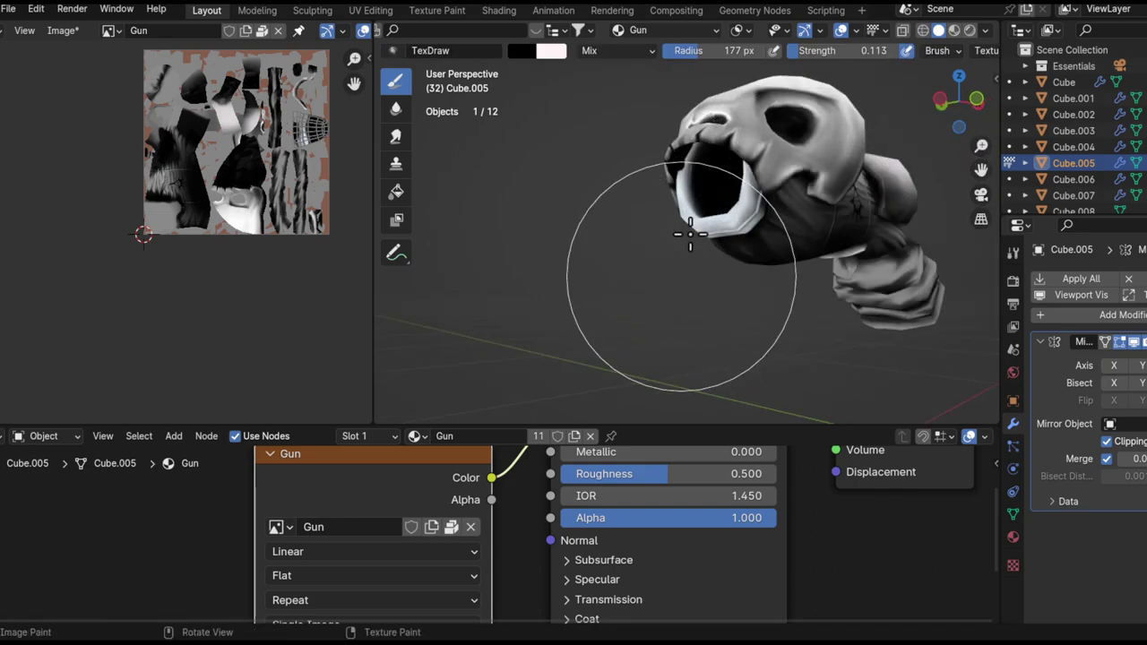
{"action": "mouse_move", "coordinate": [643, 274]}
{"action": "middle_mouse_down"}
{"action": "mouse_move", "coordinate": [753, 274]}
{"action": "mouse_move", "coordinate": [724, 289]}
{"action": "mouse_move", "coordinate": [756, 239]}
{"action": "mouse_move", "coordinate": [729, 295]}
{"action": "middle_mouse_up"}
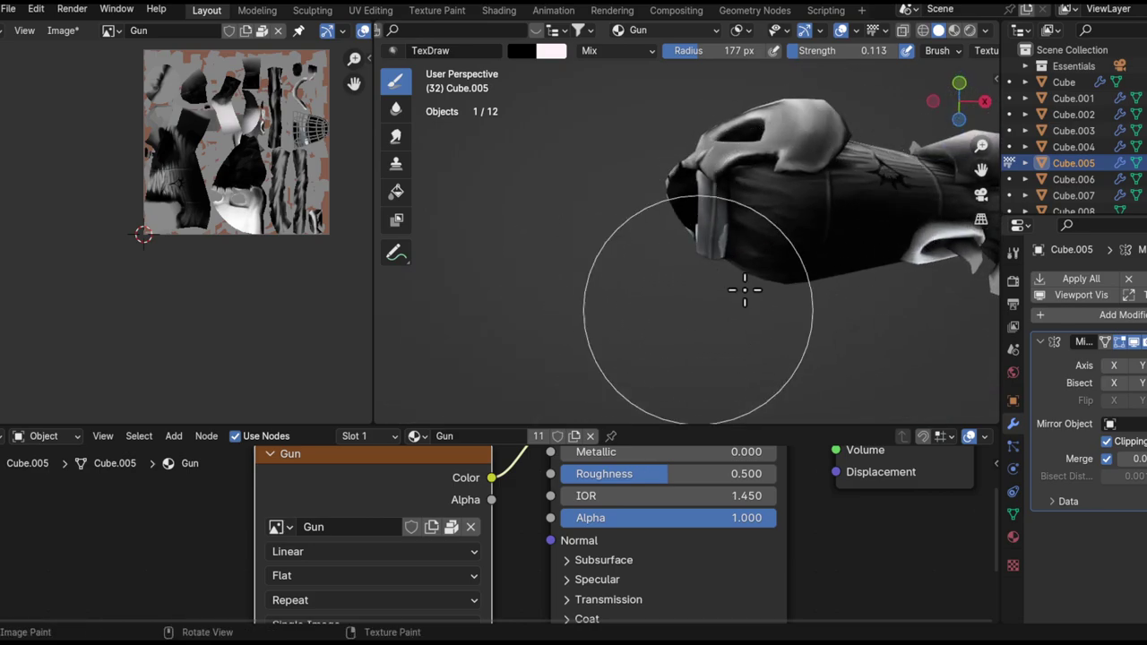
- Shade the jaw ring's rear edge in black with a resized TexDraw brush
{"action": "mouse_move", "coordinate": [755, 289]}
{"action": "middle_mouse_down"}
{"action": "mouse_move", "coordinate": [806, 248]}
{"action": "mouse_move", "coordinate": [678, 299]}
{"action": "mouse_move", "coordinate": [760, 293]}
{"action": "middle_mouse_up"}
{"action": "key", "text": "f"}
{"action": "left_click", "coordinate": [685, 300]}
{"action": "mouse_move", "coordinate": [789, 275]}
{"action": "left_mouse_down"}
{"action": "mouse_move", "coordinate": [609, 299]}
{"action": "mouse_move", "coordinate": [790, 258]}
{"action": "left_mouse_up"}
{"action": "mouse_move", "coordinate": [789, 258]}
{"action": "middle_mouse_down"}
{"action": "mouse_move", "coordinate": [707, 282]}
{"action": "mouse_move", "coordinate": [794, 242]}
{"action": "mouse_move", "coordinate": [722, 299]}
{"action": "mouse_move", "coordinate": [762, 243]}
{"action": "mouse_move", "coordinate": [744, 282]}
{"action": "mouse_move", "coordinate": [727, 260]}
{"action": "mouse_move", "coordinate": [672, 240]}
{"action": "middle_mouse_up"}
- Blend the shading on the jaw ring's outer side with the Smear brush at radius 54 px
{"action": "left_click", "coordinate": [396, 138]}
{"action": "key", "text": "f"}
{"action": "left_click", "coordinate": [655, 291]}
{"action": "left_click_drag", "start_coordinate": [671, 253], "coordinate": [700, 150]}
{"action": "key", "text": "f"}
{"action": "left_click", "coordinate": [665, 256]}
{"action": "left_click_drag", "start_coordinate": [665, 256], "coordinate": [715, 136]}
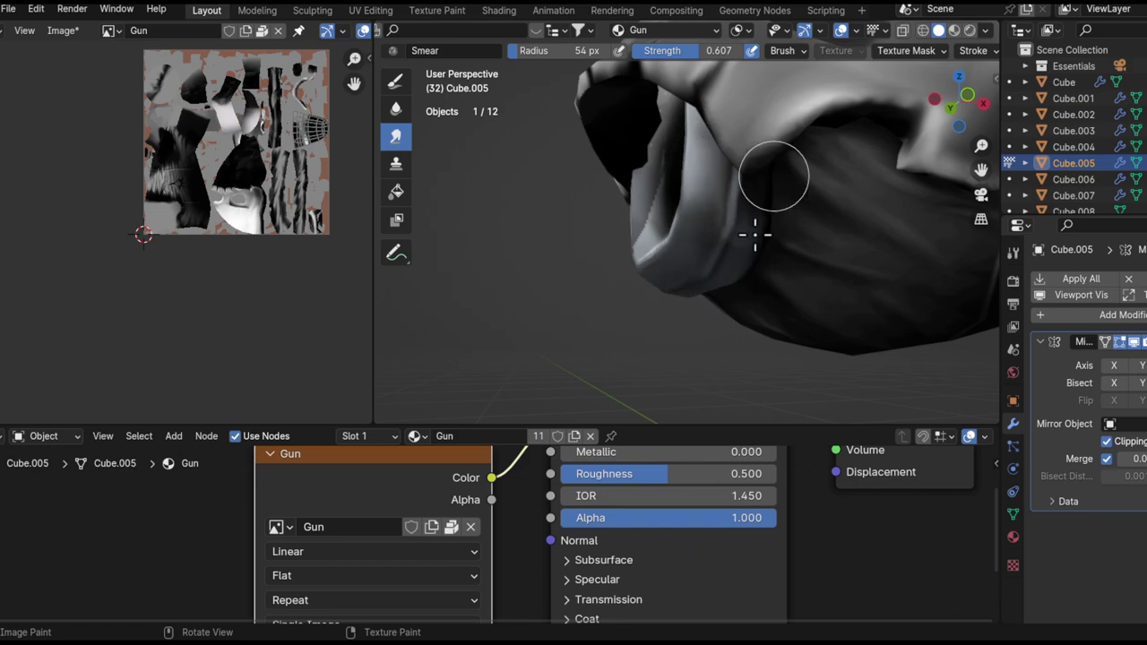
{"action": "middle_click_drag", "start_coordinate": [726, 310], "coordinate": [621, 257]}
- Smear the boundary between the jaw ring's light lip and its black interior from the front and both sides
{"action": "middle_click_drag", "start_coordinate": [740, 224], "coordinate": [735, 317]}
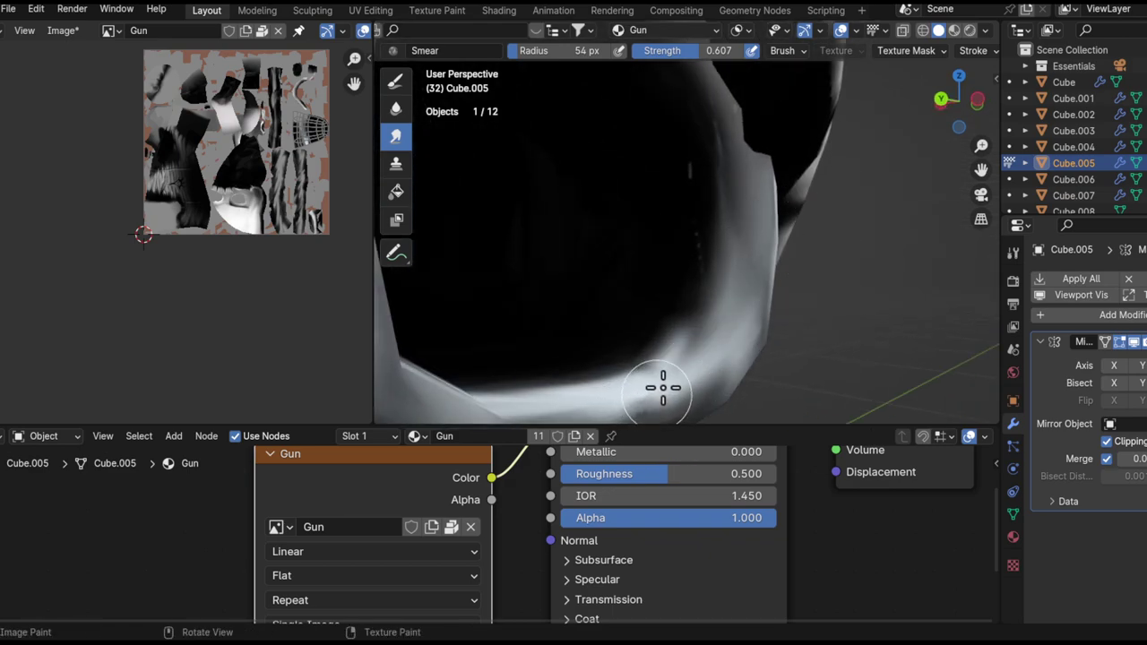
{"action": "middle_click_drag", "start_coordinate": [747, 185], "coordinate": [734, 230], "text": "shift"}
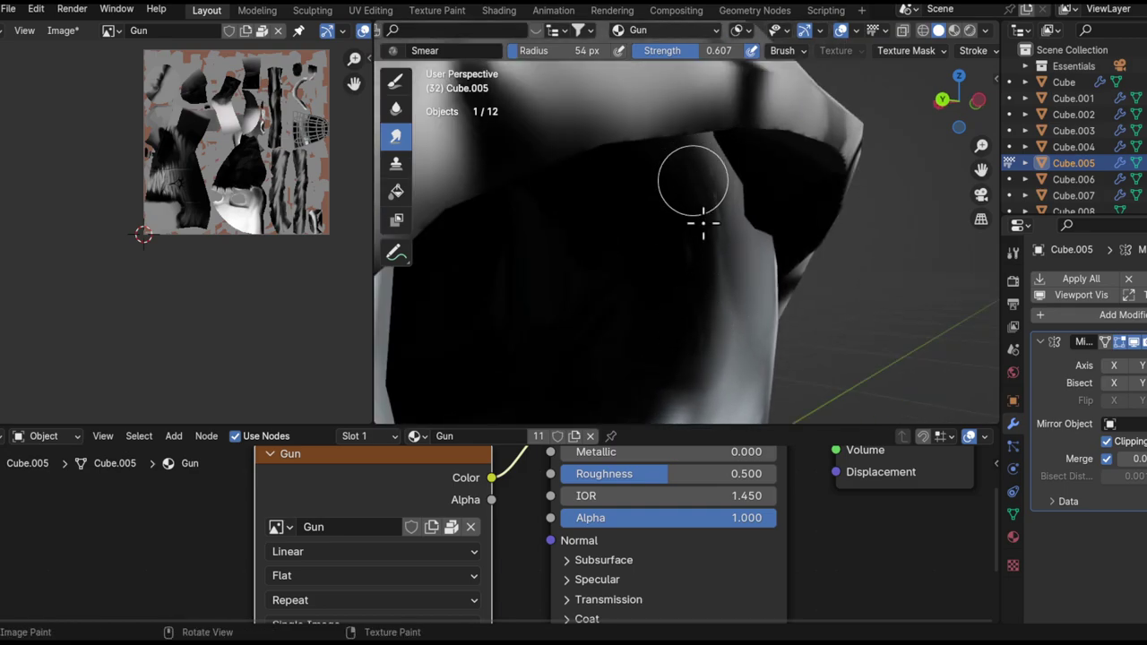
{"action": "left_click_drag", "start_coordinate": [703, 322], "coordinate": [714, 168], "text": "alt+shift"}
{"action": "left_click_drag", "start_coordinate": [706, 238], "coordinate": [655, 267], "text": "alt"}
{"action": "scroll", "coordinate": [678, 311], "scroll_direction": "down", "scroll_amount": 5}
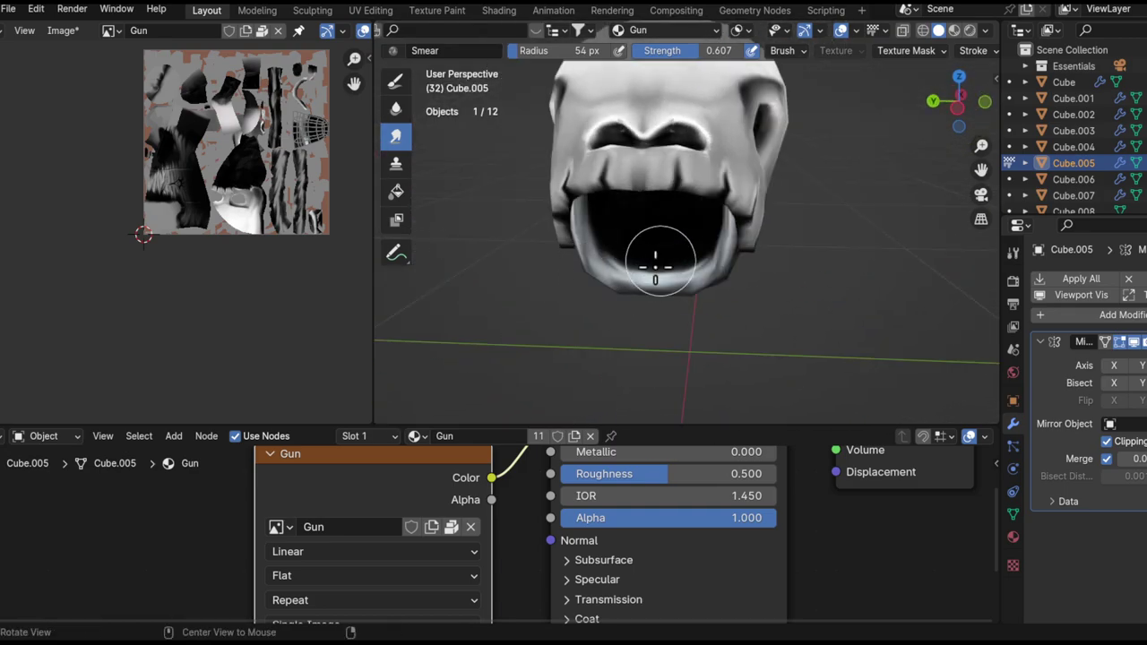
{"action": "middle_click_drag", "start_coordinate": [665, 279], "coordinate": [626, 205]}
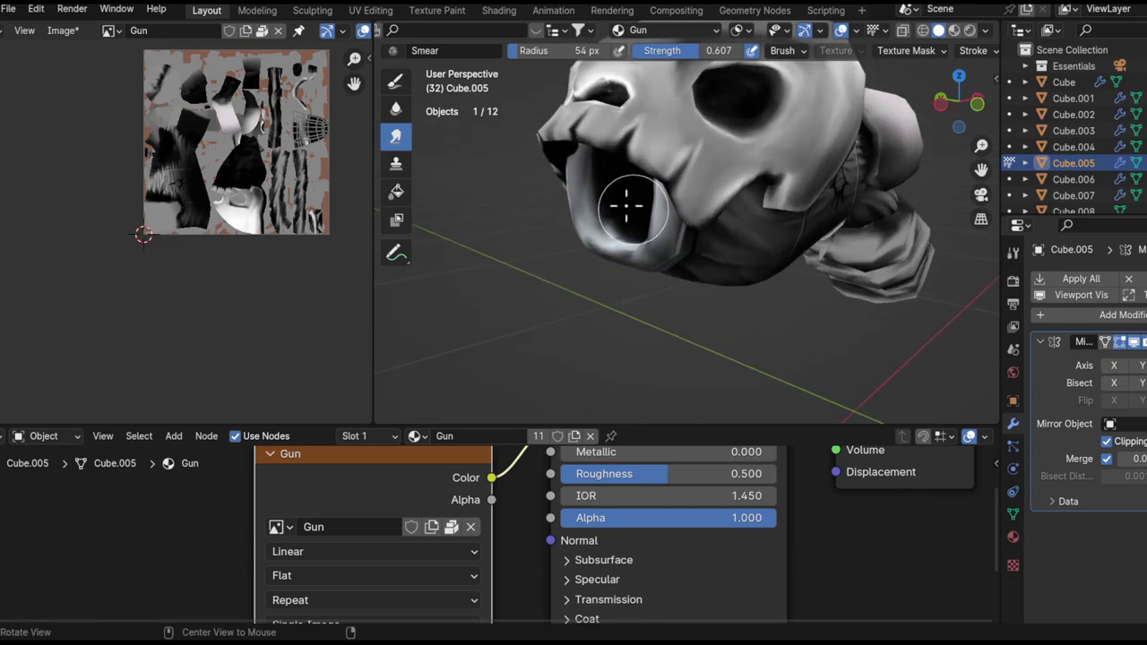
{"action": "scroll", "coordinate": [637, 237], "scroll_direction": "up", "scroll_amount": 5}
{"action": "mouse_move", "coordinate": [645, 248]}
{"action": "middle_mouse_down"}
{"action": "mouse_move", "coordinate": [672, 248]}
{"action": "mouse_move", "coordinate": [688, 221]}
{"action": "mouse_move", "coordinate": [609, 269]}
{"action": "mouse_move", "coordinate": [681, 260]}
{"action": "mouse_move", "coordinate": [740, 120]}
{"action": "mouse_move", "coordinate": [735, 213]}
{"action": "mouse_move", "coordinate": [719, 263]}
{"action": "mouse_move", "coordinate": [734, 253]}
{"action": "middle_mouse_up"}
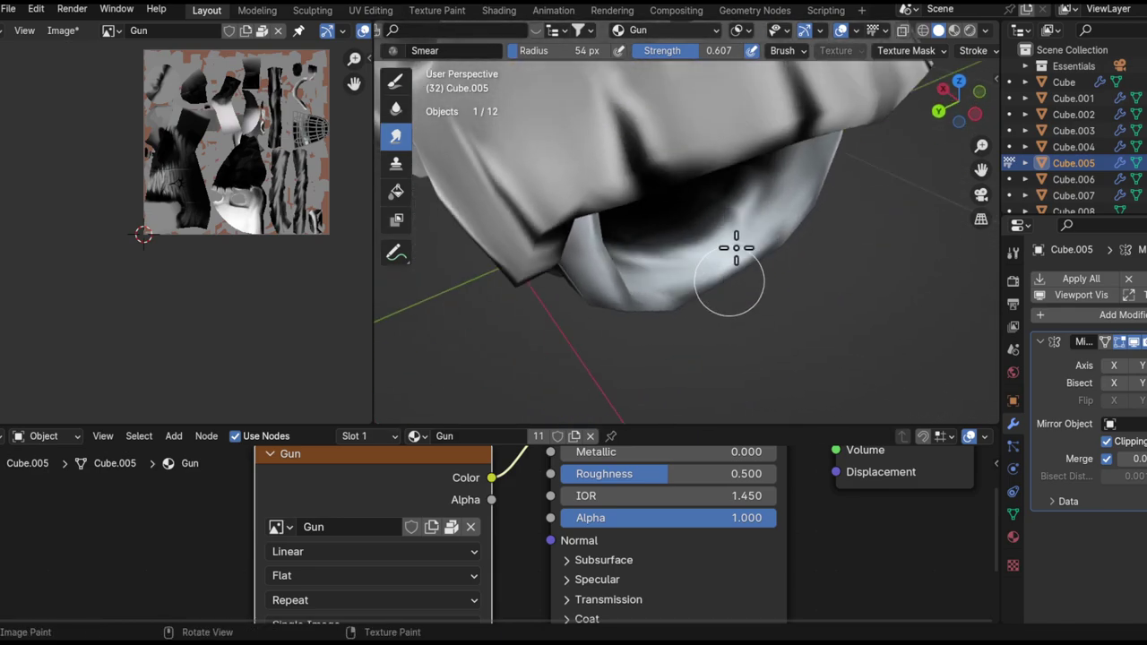
{"action": "middle_click_drag", "start_coordinate": [663, 253], "coordinate": [637, 333]}
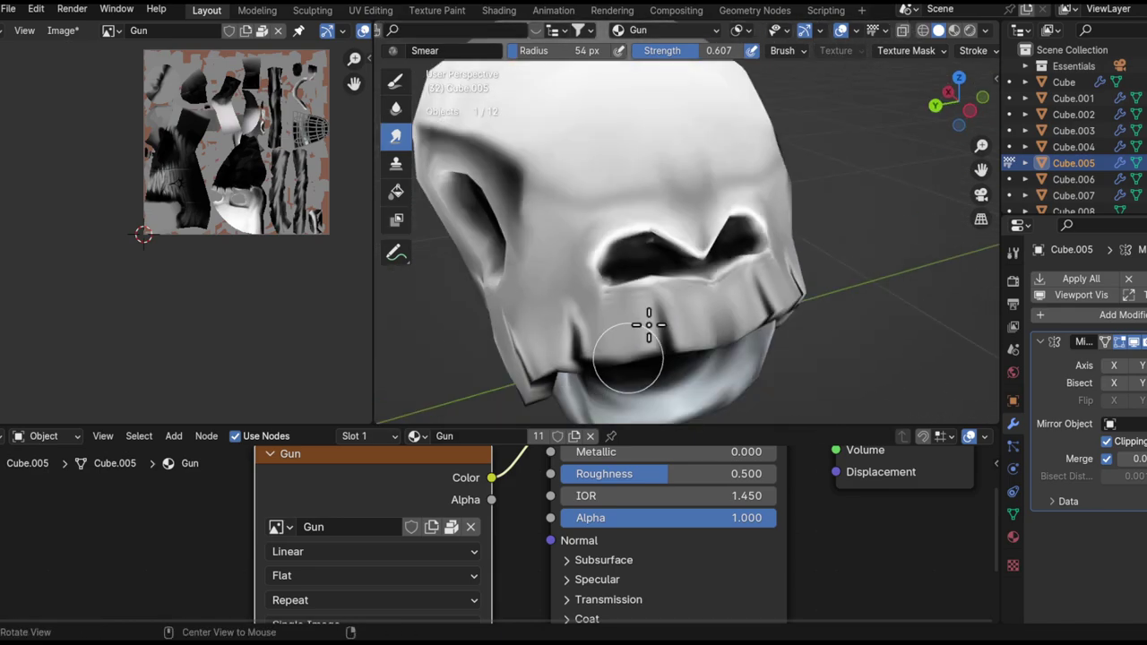
- Switch texture painting to the skull (Cube.001) and smear the light and dark edges around its nose opening
{"action": "key", "text": "alt+q"}
{"action": "mouse_move", "coordinate": [737, 296]}
{"action": "middle_mouse_down"}
{"action": "mouse_move", "coordinate": [751, 213]}
{"action": "mouse_move", "coordinate": [753, 284]}
{"action": "mouse_move", "coordinate": [717, 315]}
{"action": "middle_mouse_up"}
{"action": "scroll", "coordinate": [777, 296], "scroll_direction": "up", "scroll_amount": 3}
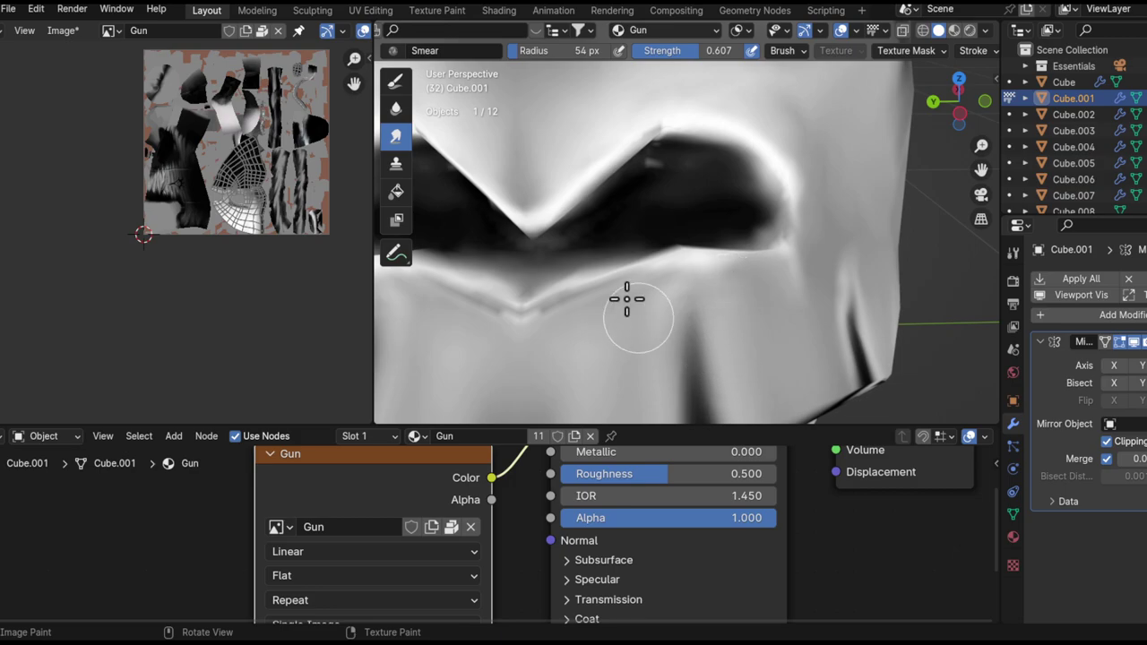
{"action": "middle_click_drag", "start_coordinate": [651, 298], "coordinate": [609, 292]}
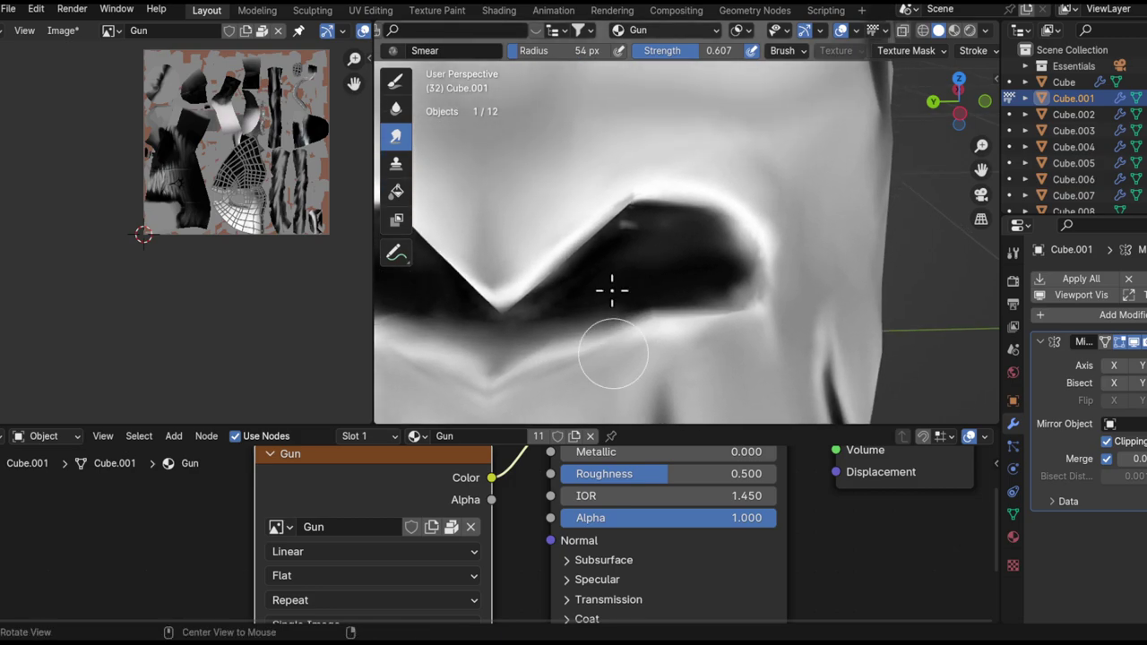
{"action": "mouse_move", "coordinate": [562, 215]}
{"action": "middle_mouse_down"}
{"action": "mouse_move", "coordinate": [709, 146]}
{"action": "mouse_move", "coordinate": [630, 236]}
{"action": "mouse_move", "coordinate": [680, 217]}
{"action": "mouse_move", "coordinate": [670, 150]}
{"action": "mouse_move", "coordinate": [599, 212]}
{"action": "mouse_move", "coordinate": [601, 310]}
{"action": "middle_mouse_up"}
{"action": "middle_click_drag", "start_coordinate": [677, 215], "coordinate": [664, 268]}
{"action": "middle_click_drag", "start_coordinate": [719, 224], "coordinate": [788, 180]}
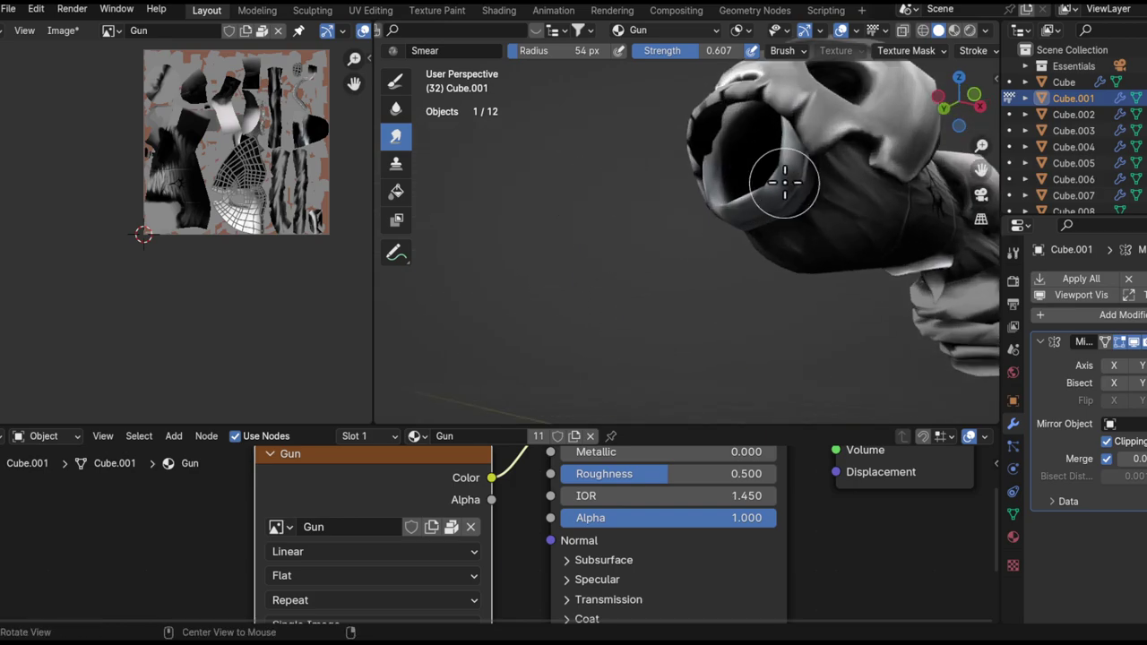
- Switch back to the jaw ring (Cube.005) and darken its side with black TexDraw strokes at radius 76 px
{"action": "key", "text": "alt+q"}
{"action": "mouse_move", "coordinate": [788, 231]}
{"action": "middle_mouse_down"}
{"action": "mouse_move", "coordinate": [707, 185]}
{"action": "mouse_move", "coordinate": [678, 236]}
{"action": "middle_mouse_up"}
{"action": "left_click", "coordinate": [395, 80]}
{"action": "mouse_move", "coordinate": [678, 235]}
{"action": "middle_mouse_down"}
{"action": "mouse_move", "coordinate": [699, 256]}
{"action": "mouse_move", "coordinate": [701, 312]}
{"action": "mouse_move", "coordinate": [713, 307]}
{"action": "middle_mouse_up"}
{"action": "key", "text": "f"}
{"action": "left_click", "coordinate": [719, 279]}
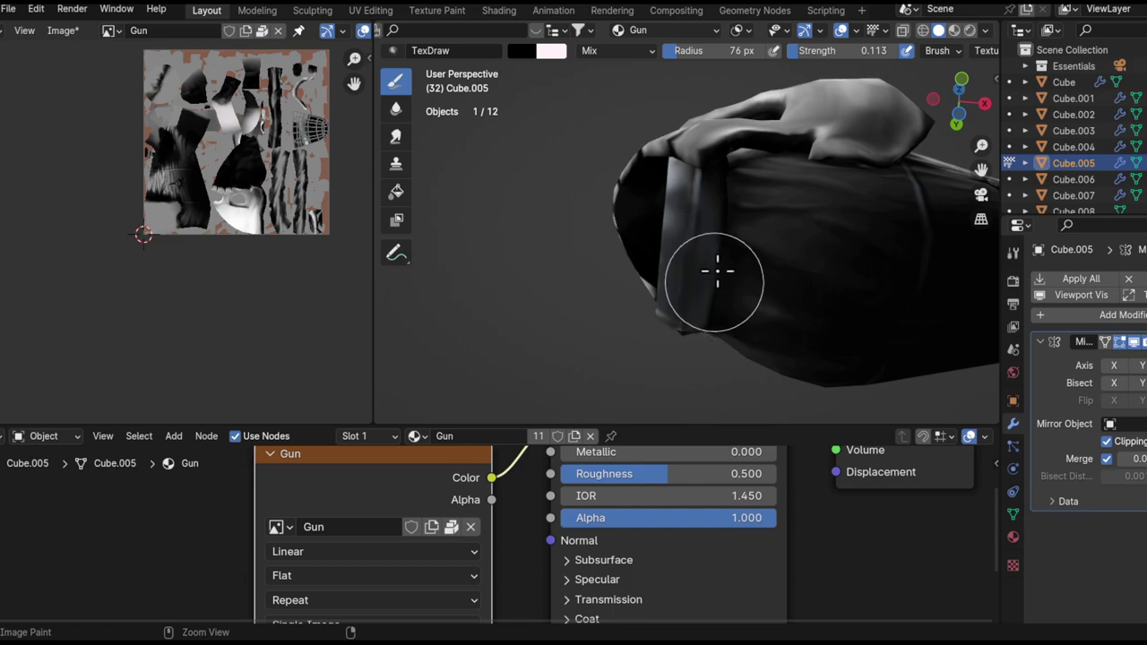
{"action": "mouse_move", "coordinate": [694, 409]}
{"action": "middle_mouse_down", "text": "ctrl"}
{"action": "mouse_move", "coordinate": [727, 223]}
{"action": "mouse_move", "coordinate": [755, 290]}
{"action": "mouse_move", "coordinate": [825, 239]}
{"action": "mouse_move", "coordinate": [833, 161]}
{"action": "middle_mouse_up", "text": "ctrl"}
- Switch texture painting to the rounded rear piece (Cube.003) and smear its dark shading where it meets the body
{"action": "key", "text": "alt+q"}
{"action": "mouse_move", "coordinate": [800, 230]}
{"action": "middle_mouse_down"}
{"action": "mouse_move", "coordinate": [761, 267]}
{"action": "mouse_move", "coordinate": [745, 225]}
{"action": "mouse_move", "coordinate": [678, 232]}
{"action": "middle_mouse_up"}
{"action": "mouse_move", "coordinate": [689, 293]}
{"action": "middle_mouse_down"}
{"action": "mouse_move", "coordinate": [788, 327]}
{"action": "mouse_move", "coordinate": [738, 391]}
{"action": "mouse_move", "coordinate": [711, 230]}
{"action": "mouse_move", "coordinate": [719, 290]}
{"action": "mouse_move", "coordinate": [742, 328]}
{"action": "mouse_move", "coordinate": [703, 288]}
{"action": "middle_mouse_up"}
{"action": "left_click", "coordinate": [395, 136]}
{"action": "middle_click_drag", "start_coordinate": [730, 326], "coordinate": [685, 337]}
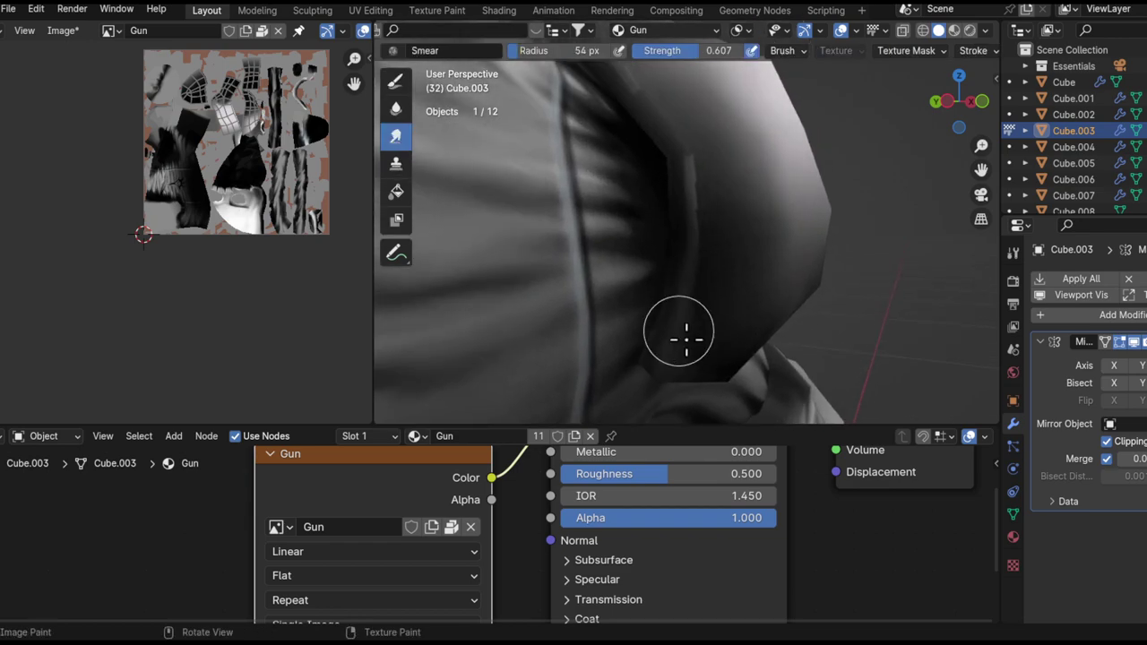
{"action": "middle_click_drag", "start_coordinate": [696, 227], "coordinate": [604, 154]}
{"action": "middle_click_drag", "start_coordinate": [646, 232], "coordinate": [710, 261]}
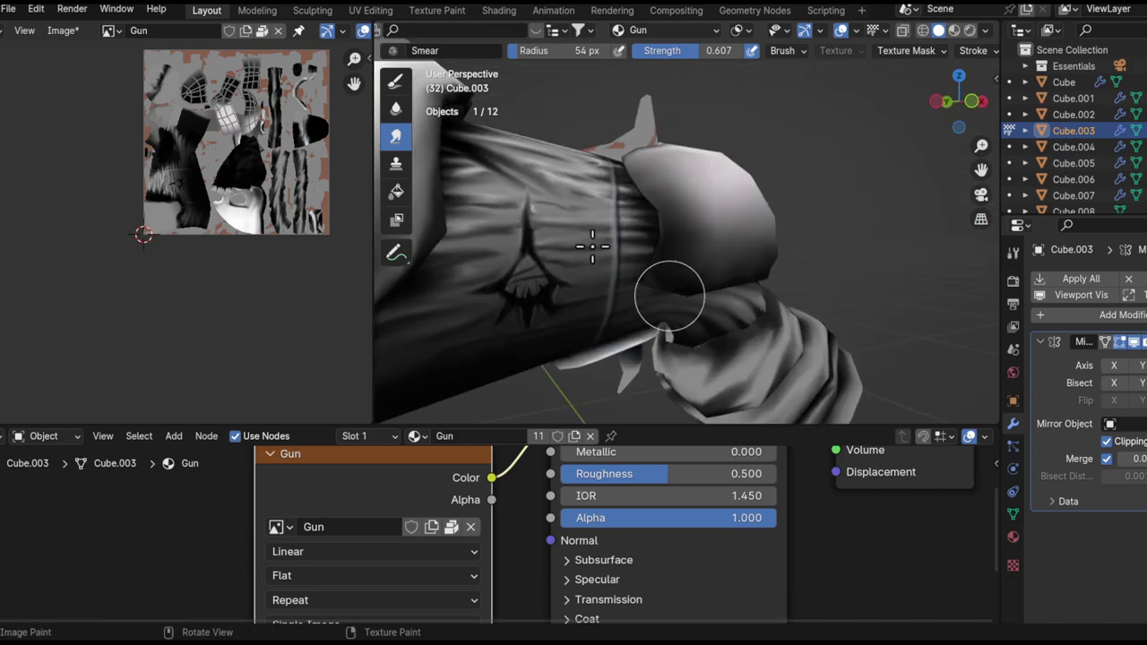
- Brighten the rounded rear piece with white TexDraw strokes, enlarging the brush radius to 133 px
{"action": "left_click", "coordinate": [395, 81]}
{"action": "middle_click_drag", "start_coordinate": [573, 179], "coordinate": [717, 263]}
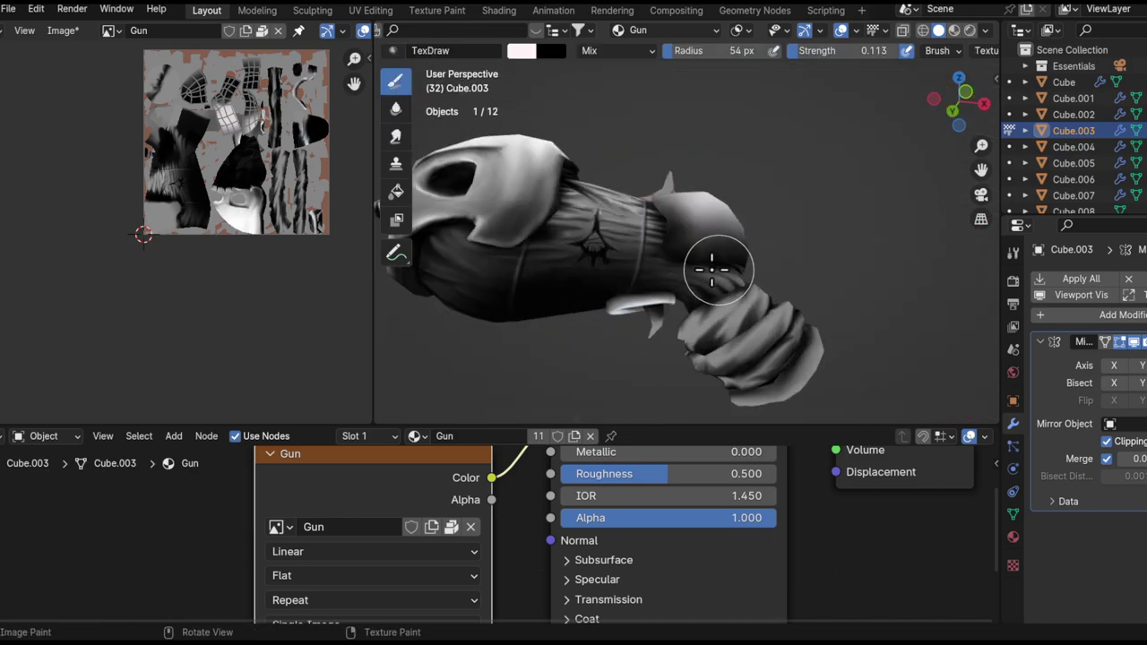
{"action": "scroll", "coordinate": [742, 243], "scroll_direction": "down", "scroll_amount": 4}
{"action": "middle_click_drag", "start_coordinate": [729, 350], "coordinate": [687, 349]}
{"action": "middle_click_drag", "start_coordinate": [726, 298], "coordinate": [722, 269]}
{"action": "scroll", "coordinate": [743, 242], "scroll_direction": "up", "scroll_amount": 5}
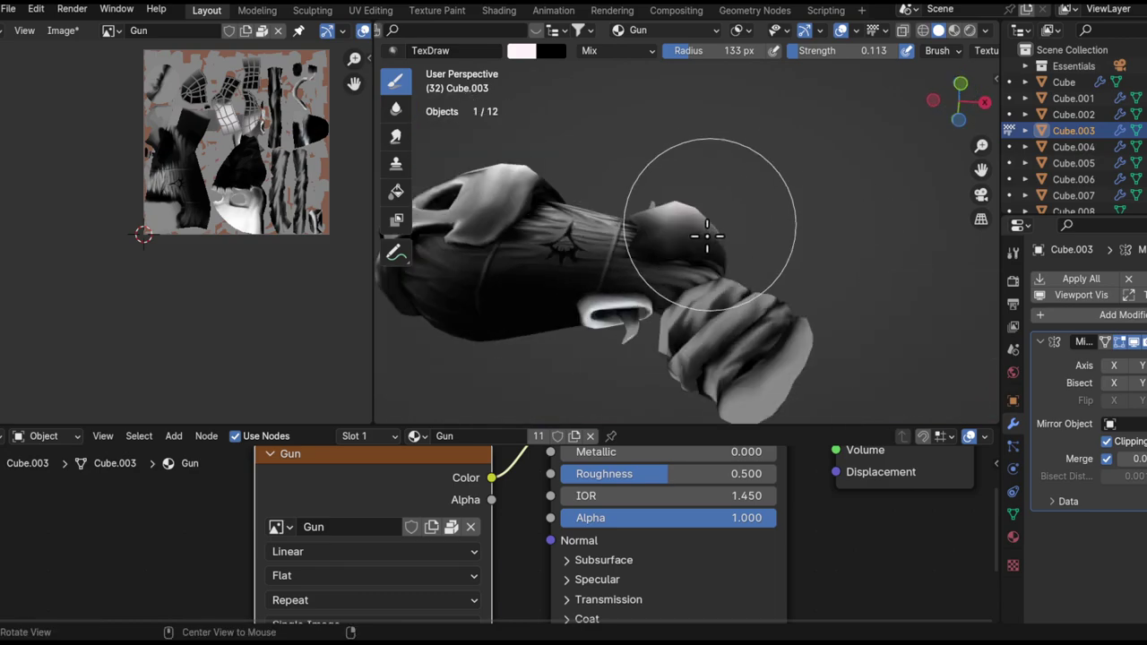
- Examine the shaded gun from below and from the side
{"action": "scroll", "coordinate": [707, 235], "scroll_direction": "down", "scroll_amount": 5}
{"action": "middle_click_drag", "start_coordinate": [647, 340], "coordinate": [806, 180]}
{"action": "scroll", "coordinate": [819, 253], "scroll_direction": "up", "scroll_amount": 5}
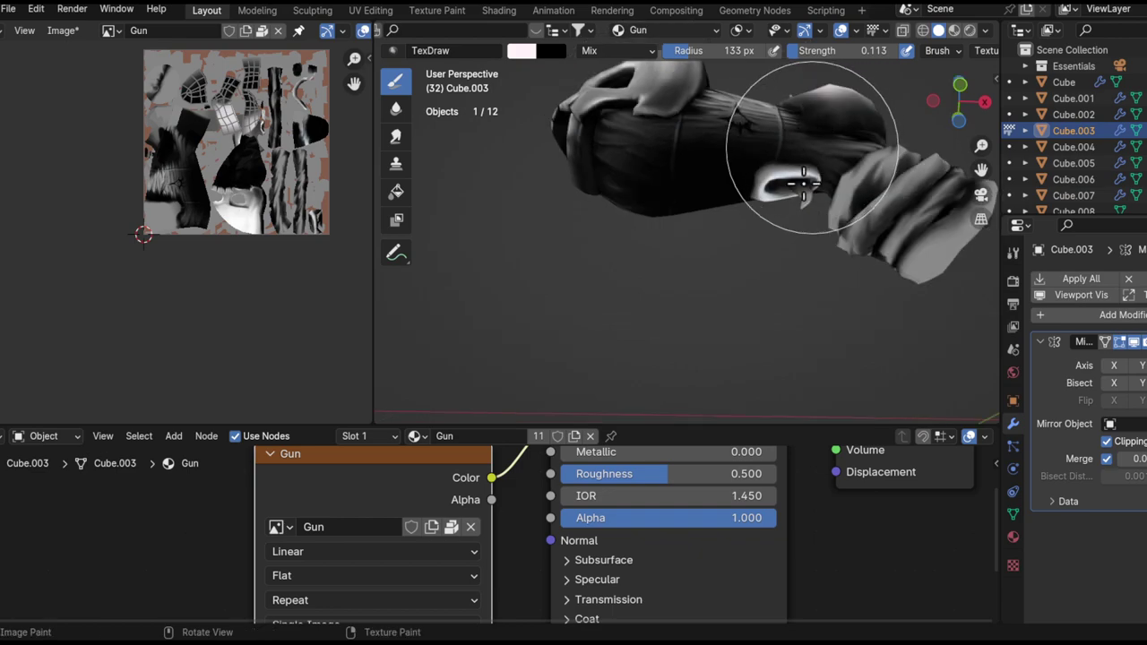
{"action": "scroll", "coordinate": [807, 190], "scroll_direction": "down", "scroll_amount": 5}
{"action": "left_click_drag", "start_coordinate": [813, 134], "coordinate": [772, 319], "text": "alt"}
{"action": "scroll", "coordinate": [772, 313], "scroll_direction": "up", "scroll_amount": 4}
{"action": "left_click_drag", "start_coordinate": [752, 148], "coordinate": [746, 277], "text": "alt+shift"}
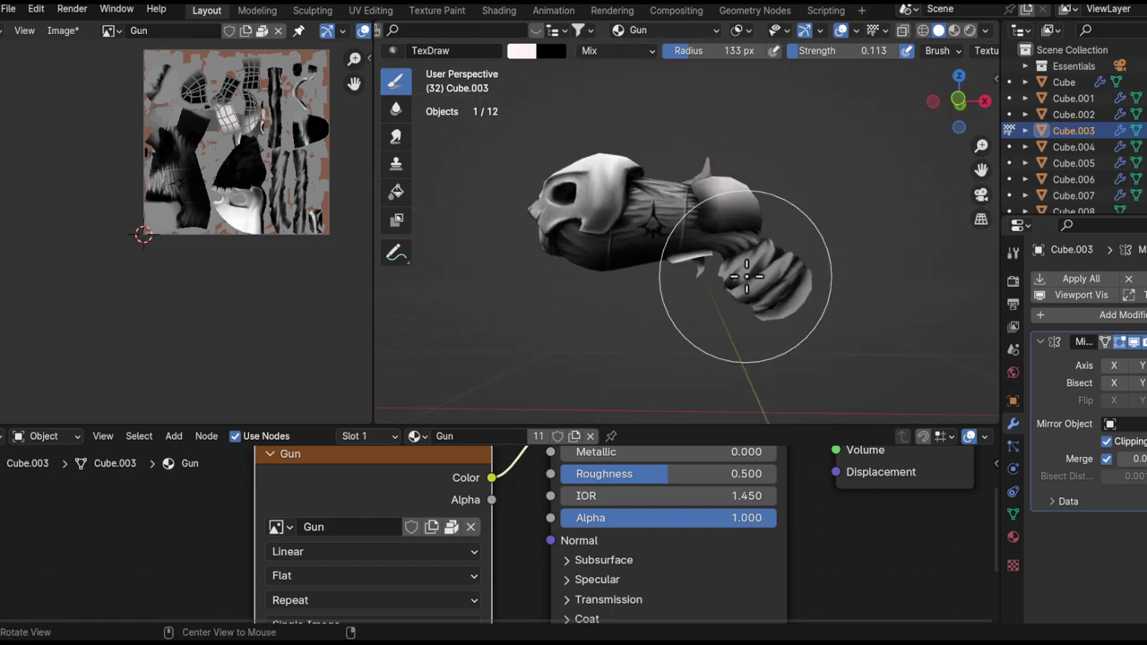
{"action": "mouse_move", "coordinate": [778, 269]}
{"action": "middle_mouse_down"}
{"action": "mouse_move", "coordinate": [801, 248]}
{"action": "mouse_move", "coordinate": [733, 283]}
{"action": "mouse_move", "coordinate": [807, 249]}
{"action": "mouse_move", "coordinate": [681, 385]}
{"action": "mouse_move", "coordinate": [760, 275]}
{"action": "middle_mouse_up"}
{"action": "scroll", "coordinate": [761, 275], "scroll_direction": "up", "scroll_amount": 3}
- Switch texture painting to the grip's end cap (Cube) and lighten its flat face with white at radius 111 px
{"action": "left_click_drag", "start_coordinate": [761, 275], "coordinate": [692, 241], "text": "alt"}
{"action": "key", "text": "alt+q"}
{"action": "mouse_move", "coordinate": [729, 250]}
{"action": "middle_mouse_down"}
{"action": "mouse_move", "coordinate": [686, 269]}
{"action": "mouse_move", "coordinate": [716, 248]}
{"action": "mouse_move", "coordinate": [734, 214]}
{"action": "middle_mouse_up"}
{"action": "key", "text": "f"}
{"action": "left_click", "coordinate": [642, 269]}
{"action": "mouse_move", "coordinate": [698, 303]}
{"action": "middle_mouse_down"}
{"action": "mouse_move", "coordinate": [742, 236]}
{"action": "mouse_move", "coordinate": [732, 218]}
{"action": "middle_mouse_up"}
- Reduce the TexDraw radius to 46 px and paint white highlights over the end cap's face
{"action": "key", "text": "f"}
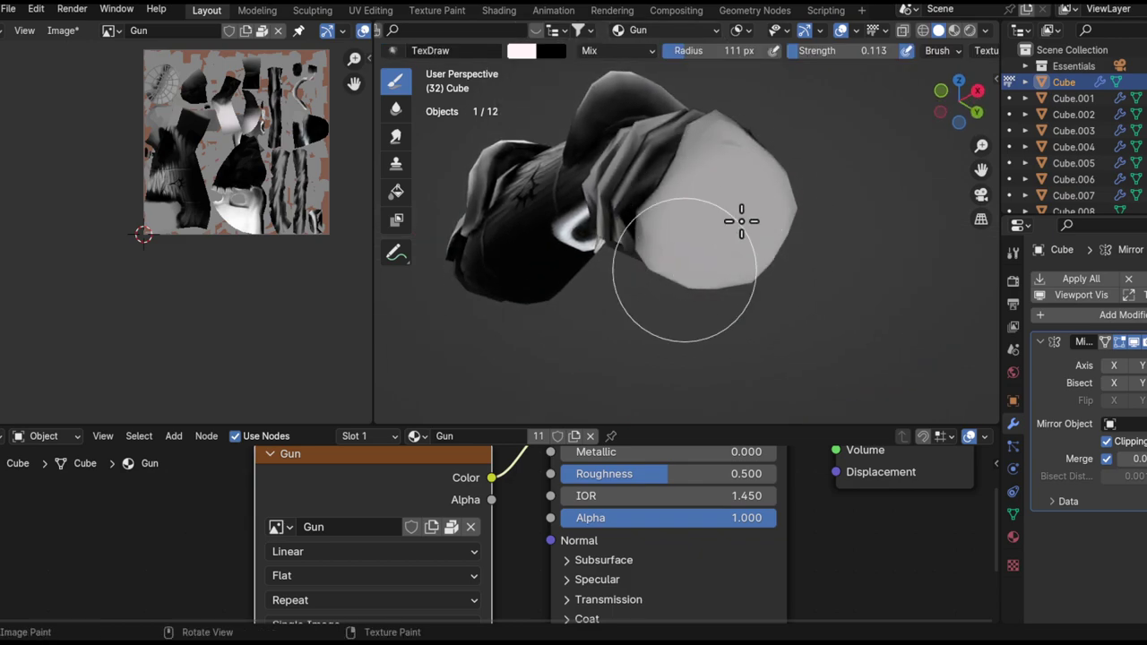
{"action": "key", "text": "f"}
{"action": "left_click", "coordinate": [745, 207]}
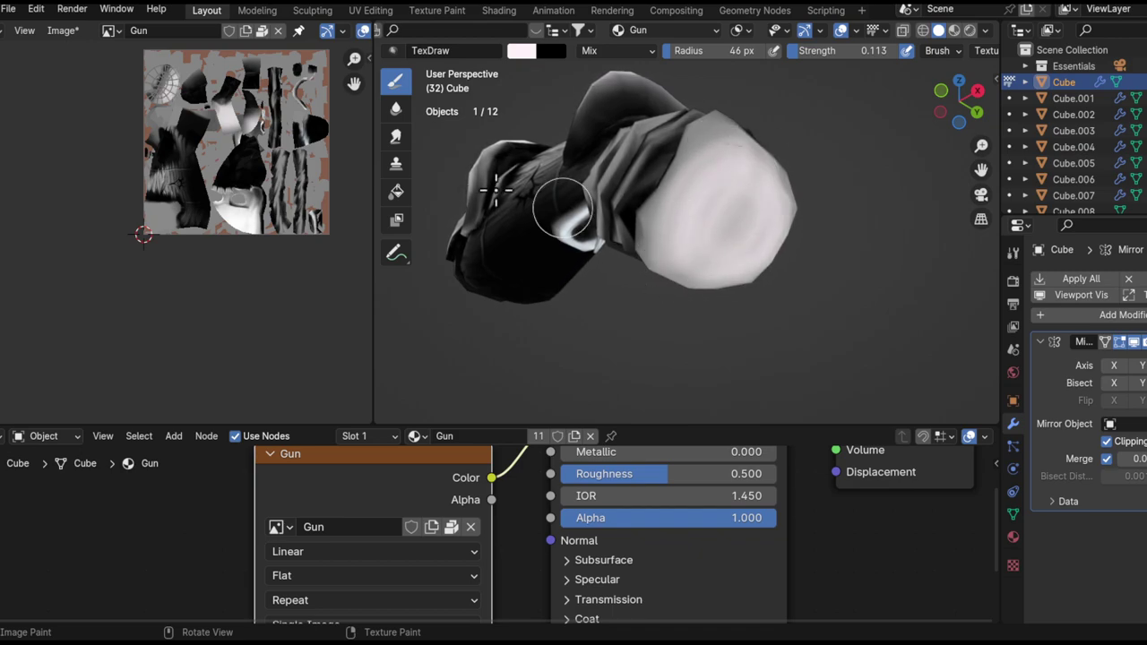
- Blend the white highlights across the grip's end cap using the Smear brush at radius 91 px
{"action": "left_click", "coordinate": [397, 136]}
{"action": "mouse_move", "coordinate": [699, 236]}
{"action": "middle_mouse_down"}
{"action": "mouse_move", "coordinate": [714, 255]}
{"action": "mouse_move", "coordinate": [708, 304]}
{"action": "middle_mouse_up"}
{"action": "key", "text": "f"}
{"action": "left_click", "coordinate": [743, 238]}
{"action": "mouse_move", "coordinate": [708, 305]}
{"action": "middle_mouse_down", "text": "ctrl"}
{"action": "mouse_move", "coordinate": [707, 283]}
{"action": "mouse_move", "coordinate": [662, 272]}
{"action": "middle_mouse_up", "text": "ctrl"}
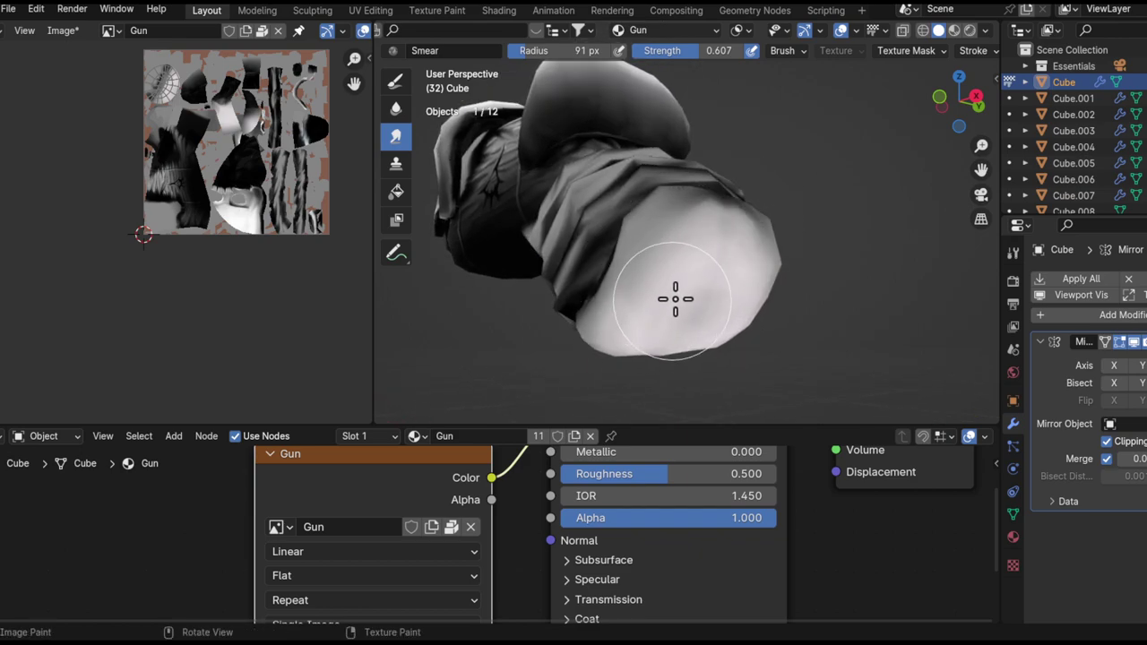
{"action": "mouse_move", "coordinate": [674, 300]}
{"action": "middle_mouse_down"}
{"action": "mouse_move", "coordinate": [718, 248]}
{"action": "mouse_move", "coordinate": [686, 295]}
{"action": "mouse_move", "coordinate": [593, 311]}
{"action": "mouse_move", "coordinate": [720, 166]}
{"action": "mouse_move", "coordinate": [543, 371]}
{"action": "mouse_move", "coordinate": [681, 215]}
{"action": "middle_mouse_up"}
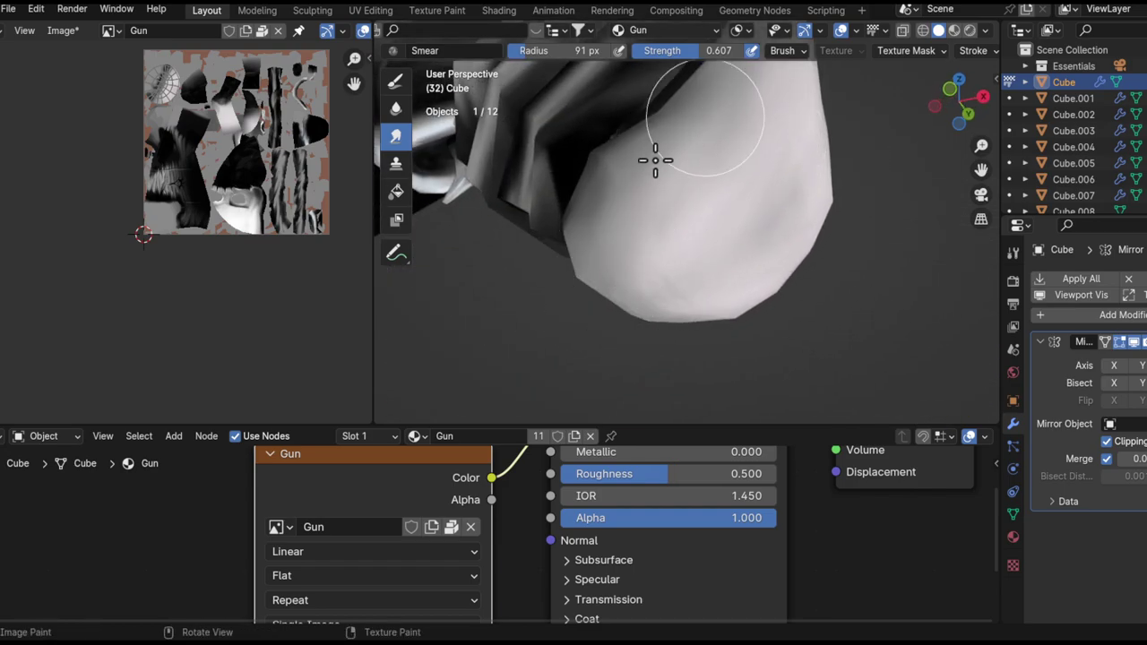
{"action": "mouse_move", "coordinate": [684, 244]}
{"action": "middle_mouse_down"}
{"action": "mouse_move", "coordinate": [750, 128]}
{"action": "mouse_move", "coordinate": [719, 128]}
{"action": "middle_mouse_up"}
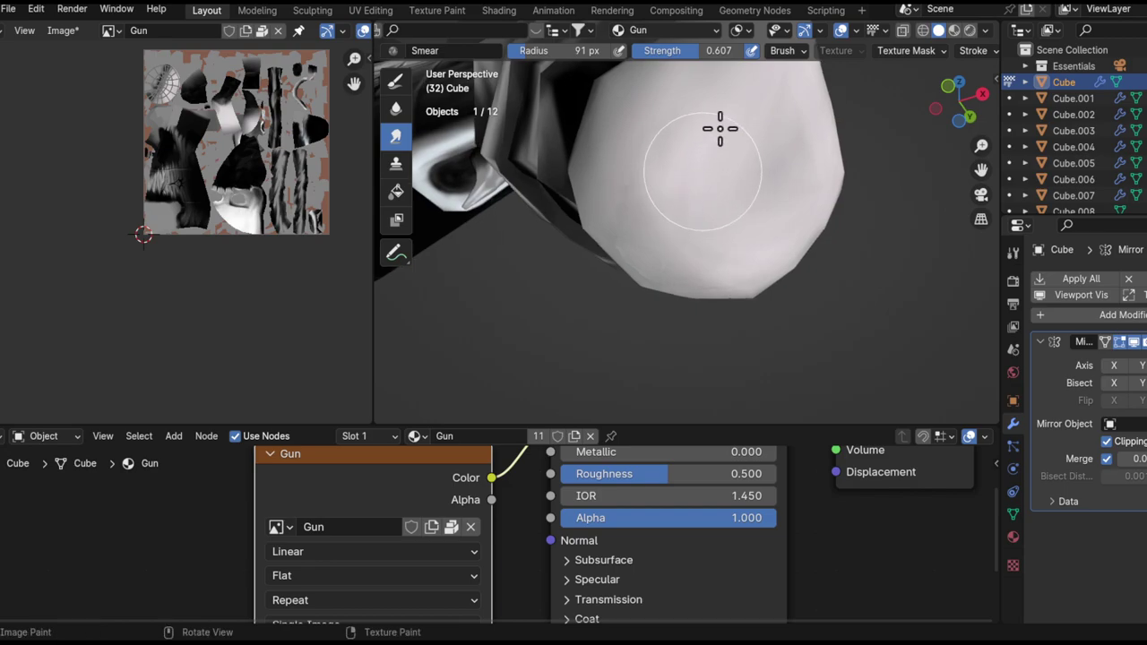
{"action": "middle_click_drag", "start_coordinate": [645, 244], "coordinate": [697, 168]}
{"action": "mouse_move", "coordinate": [660, 334]}
{"action": "middle_mouse_down"}
{"action": "mouse_move", "coordinate": [660, 374]}
{"action": "mouse_move", "coordinate": [729, 256]}
{"action": "mouse_move", "coordinate": [725, 310]}
{"action": "mouse_move", "coordinate": [717, 252]}
{"action": "mouse_move", "coordinate": [578, 340]}
{"action": "mouse_move", "coordinate": [686, 299]}
{"action": "mouse_move", "coordinate": [762, 184]}
{"action": "mouse_move", "coordinate": [748, 238]}
{"action": "middle_mouse_up"}
- Switch texture painting to the uppermost grip wrap (Cube.010) and set TexDraw to radius 25 px and strength 0.268
{"action": "mouse_move", "coordinate": [748, 237]}
{"action": "left_mouse_down", "text": "alt+shift"}
{"action": "mouse_move", "coordinate": [717, 291]}
{"action": "mouse_move", "coordinate": [747, 171]}
{"action": "mouse_move", "coordinate": [717, 210]}
{"action": "left_mouse_up", "text": "alt+shift"}
{"action": "key", "text": "alt+q"}
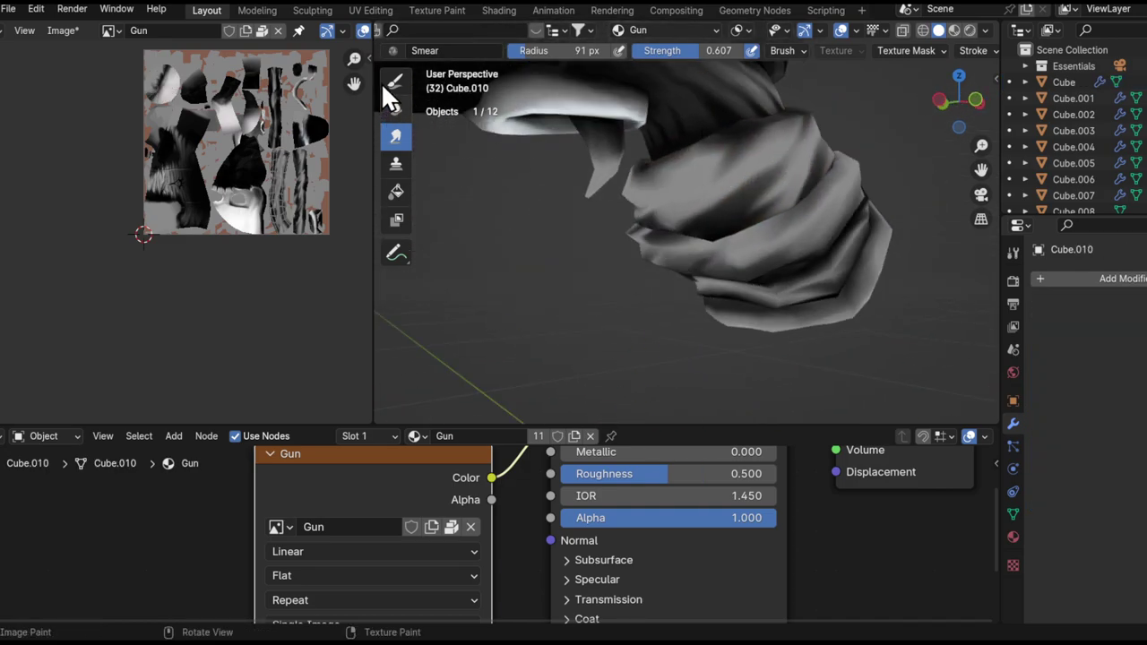
{"action": "left_click", "coordinate": [395, 83]}
{"action": "mouse_move", "coordinate": [564, 191]}
{"action": "middle_mouse_down"}
{"action": "mouse_move", "coordinate": [696, 195]}
{"action": "mouse_move", "coordinate": [678, 269]}
{"action": "mouse_move", "coordinate": [699, 260]}
{"action": "middle_mouse_up"}
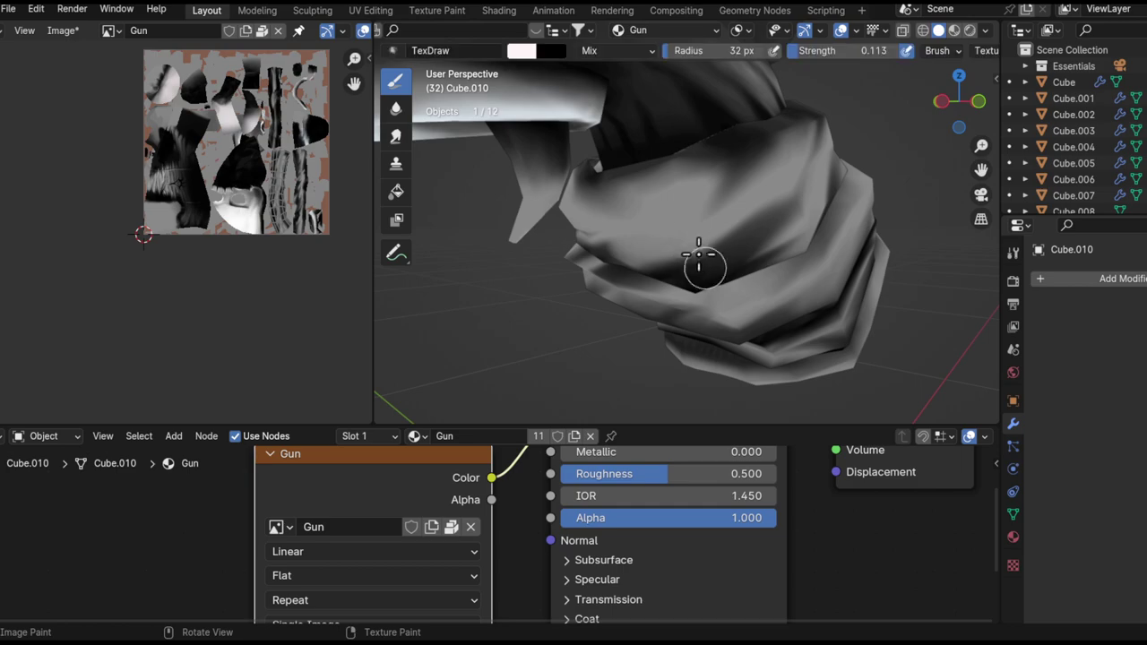
{"action": "key", "text": "f"}
{"action": "left_click", "coordinate": [759, 206]}
{"action": "key", "text": "shift+f"}
{"action": "left_click", "coordinate": [762, 227]}
{"action": "key", "text": "shift+f"}
{"action": "left_click", "coordinate": [723, 220]}
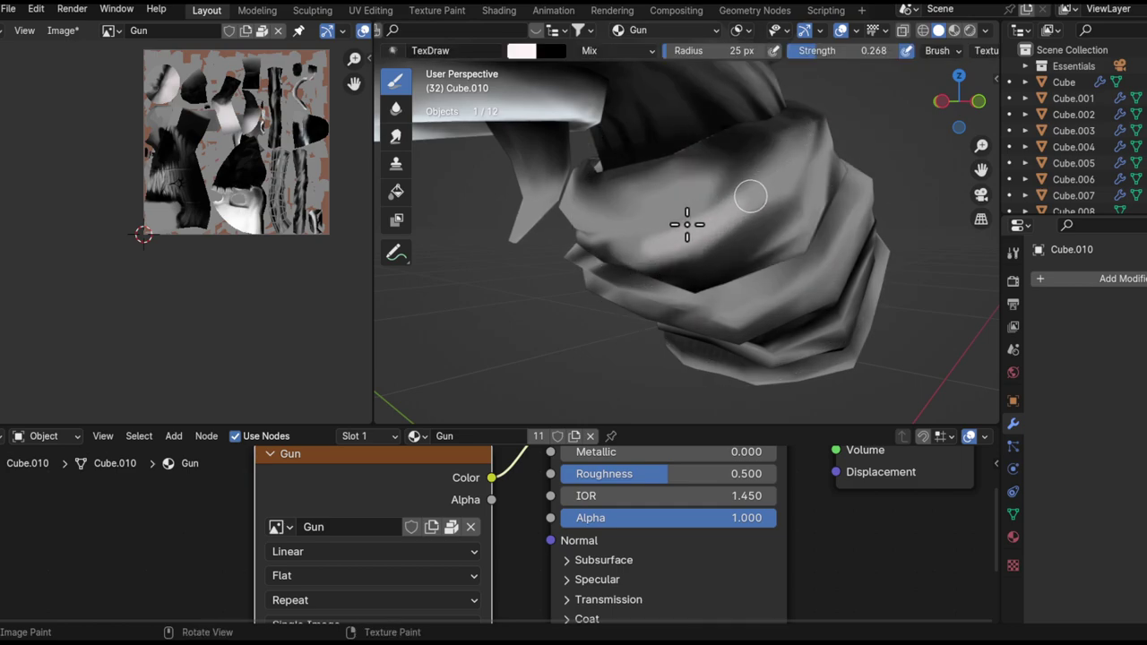
- Paint white highlights along the folds around the uppermost grip wrap
{"action": "mouse_move", "coordinate": [706, 219]}
{"action": "middle_mouse_down"}
{"action": "mouse_move", "coordinate": [704, 266]}
{"action": "mouse_move", "coordinate": [795, 161]}
{"action": "middle_mouse_up"}
{"action": "mouse_move", "coordinate": [728, 249]}
{"action": "middle_mouse_down"}
{"action": "mouse_move", "coordinate": [660, 312]}
{"action": "mouse_move", "coordinate": [748, 283]}
{"action": "middle_mouse_up"}
{"action": "mouse_move", "coordinate": [772, 217]}
{"action": "middle_mouse_down"}
{"action": "mouse_move", "coordinate": [690, 312]}
{"action": "mouse_move", "coordinate": [683, 289]}
{"action": "middle_mouse_up"}
{"action": "mouse_move", "coordinate": [754, 288]}
{"action": "middle_mouse_down"}
{"action": "mouse_move", "coordinate": [838, 287]}
{"action": "mouse_move", "coordinate": [707, 277]}
{"action": "mouse_move", "coordinate": [691, 271]}
{"action": "mouse_move", "coordinate": [686, 243]}
{"action": "mouse_move", "coordinate": [768, 313]}
{"action": "mouse_move", "coordinate": [679, 283]}
{"action": "mouse_move", "coordinate": [743, 274]}
{"action": "mouse_move", "coordinate": [803, 294]}
{"action": "middle_mouse_up"}
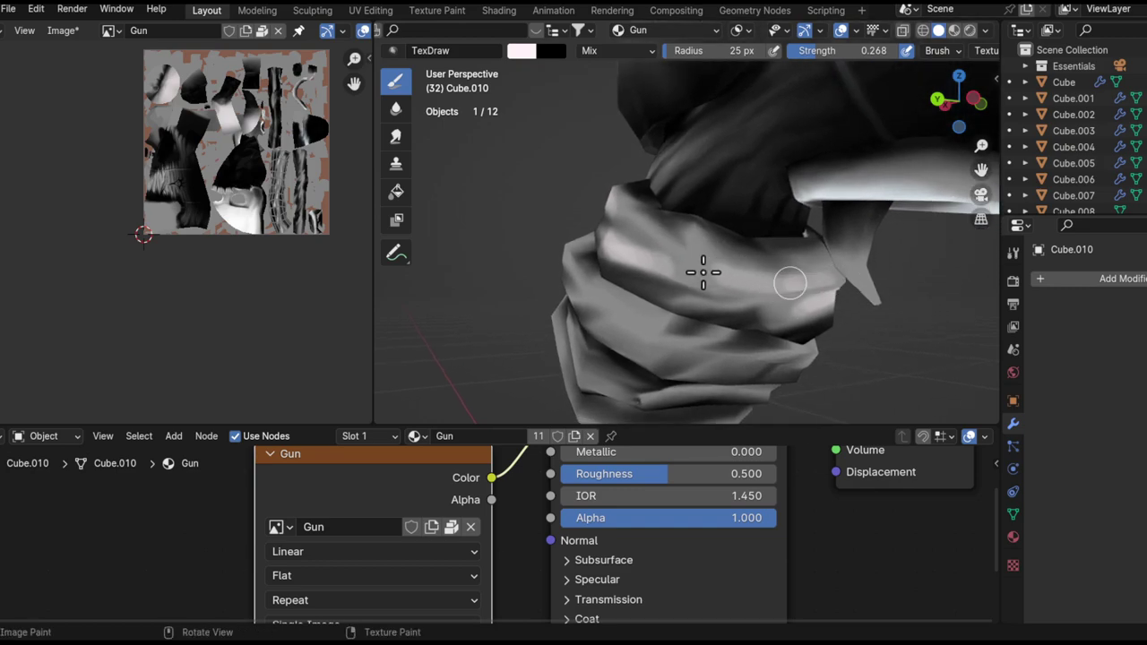
- Smear the new highlights along the uppermost grip wrap's folds with the Smear brush at radius 61 px
{"action": "left_click", "coordinate": [395, 108]}
{"action": "left_click_drag", "start_coordinate": [573, 228], "coordinate": [763, 335], "text": "alt"}
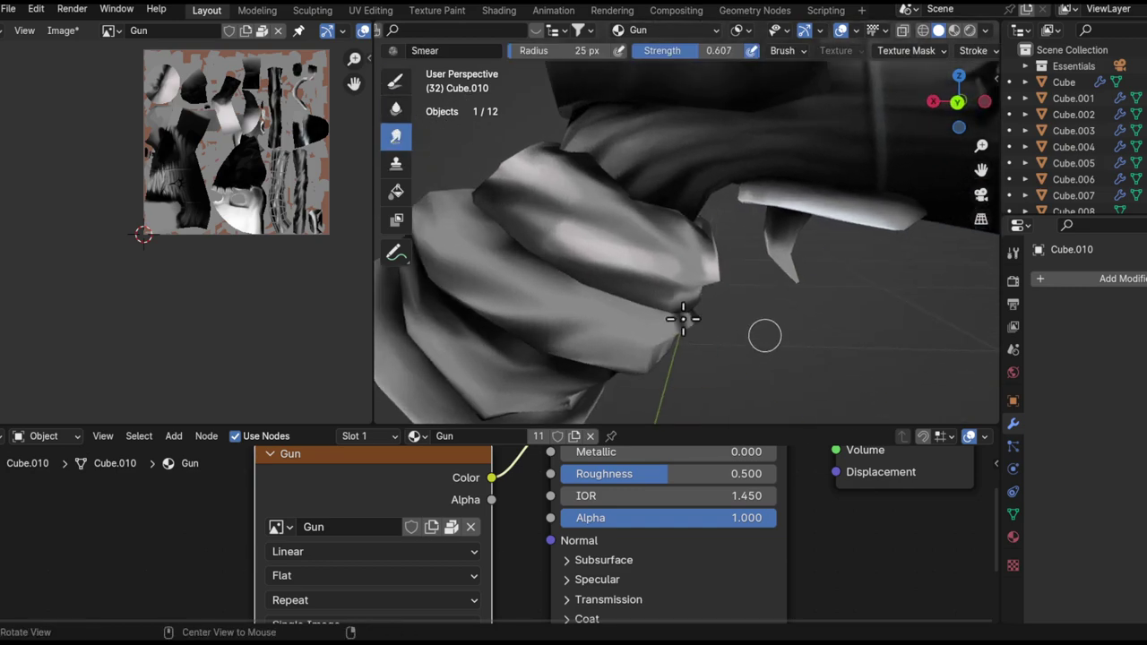
{"action": "key", "text": "f"}
{"action": "left_click", "coordinate": [696, 287]}
{"action": "mouse_move", "coordinate": [683, 263]}
{"action": "left_mouse_down"}
{"action": "mouse_move", "coordinate": [561, 238]}
{"action": "mouse_move", "coordinate": [544, 205]}
{"action": "left_mouse_up"}
{"action": "middle_click_drag", "start_coordinate": [679, 273], "coordinate": [647, 328]}
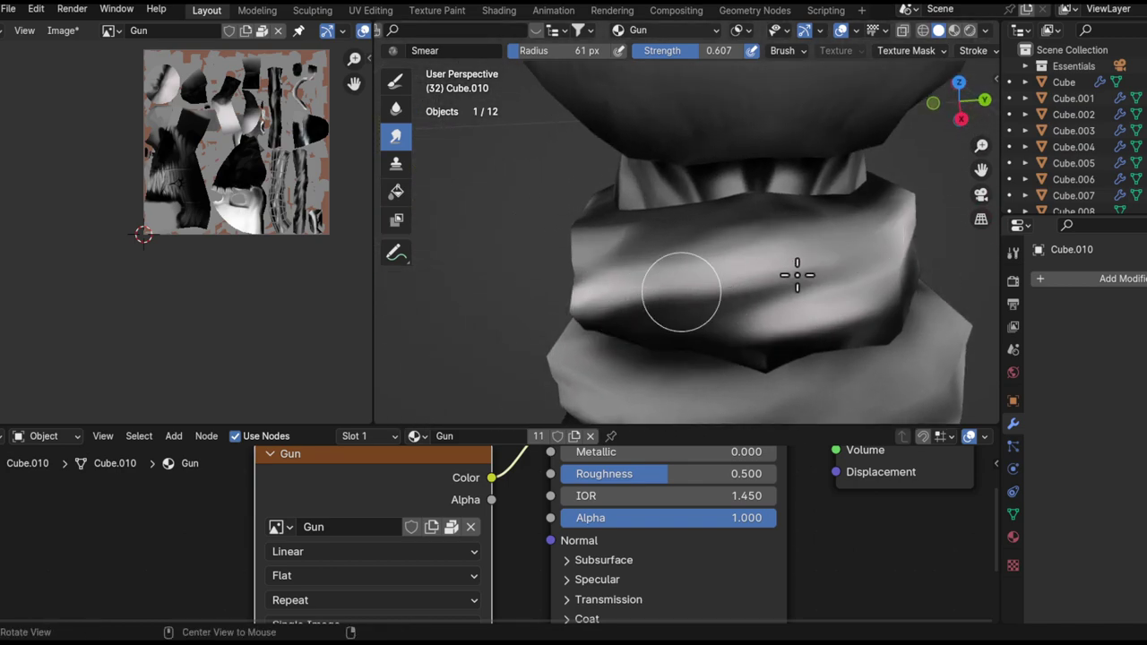
- Continue smearing the highlights into the dark folds on the back, opposite side and front of the uppermost wrap
{"action": "left_click_drag", "start_coordinate": [796, 275], "coordinate": [821, 199], "text": "alt"}
{"action": "middle_click_drag", "start_coordinate": [819, 191], "coordinate": [697, 323]}
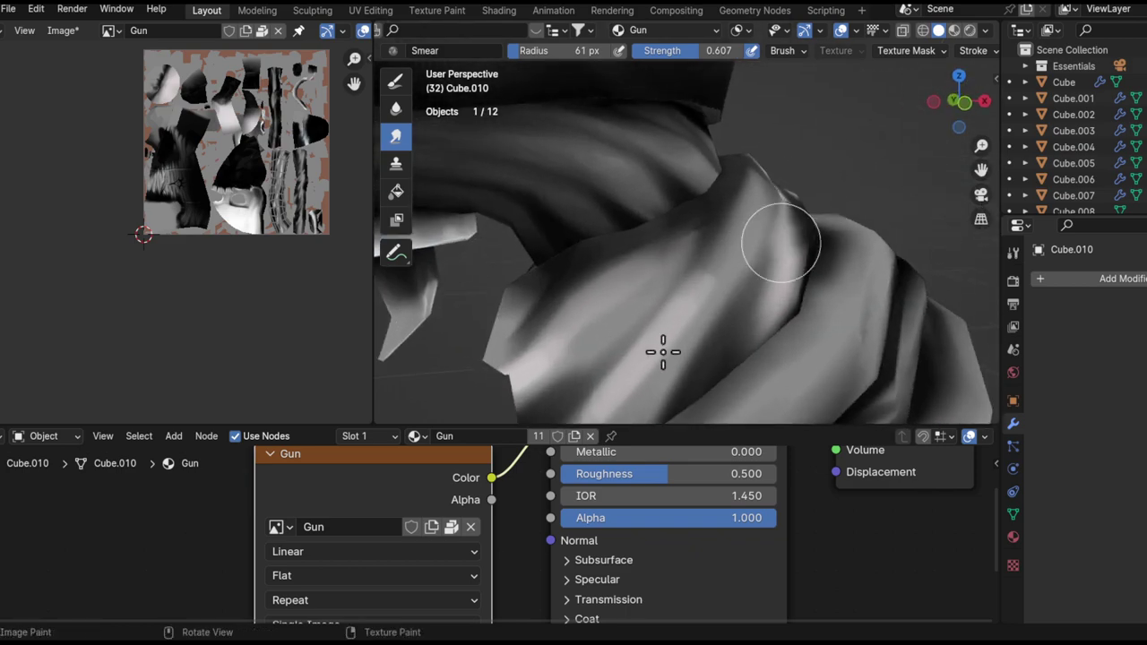
{"action": "middle_click_drag", "start_coordinate": [640, 370], "coordinate": [687, 265]}
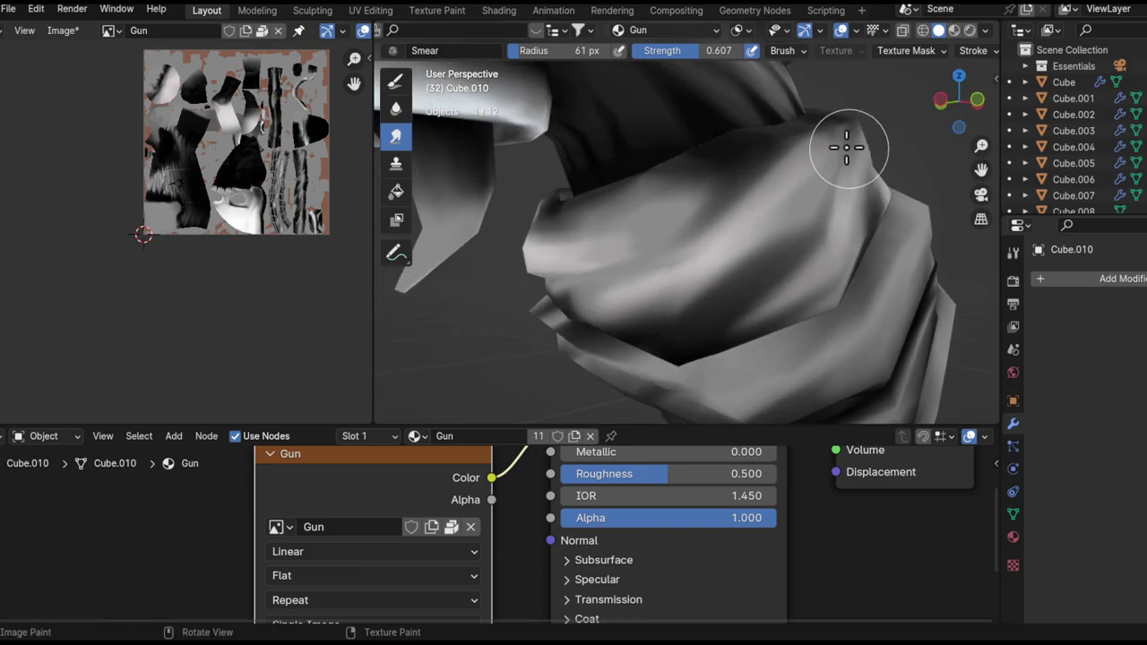
{"action": "left_click_drag", "start_coordinate": [804, 144], "coordinate": [780, 164], "text": "alt"}
{"action": "left_click_drag", "start_coordinate": [744, 225], "coordinate": [779, 211], "text": "alt"}
{"action": "middle_click_drag", "start_coordinate": [780, 210], "coordinate": [612, 224], "text": "shift"}
{"action": "middle_click_drag", "start_coordinate": [708, 207], "coordinate": [832, 158]}
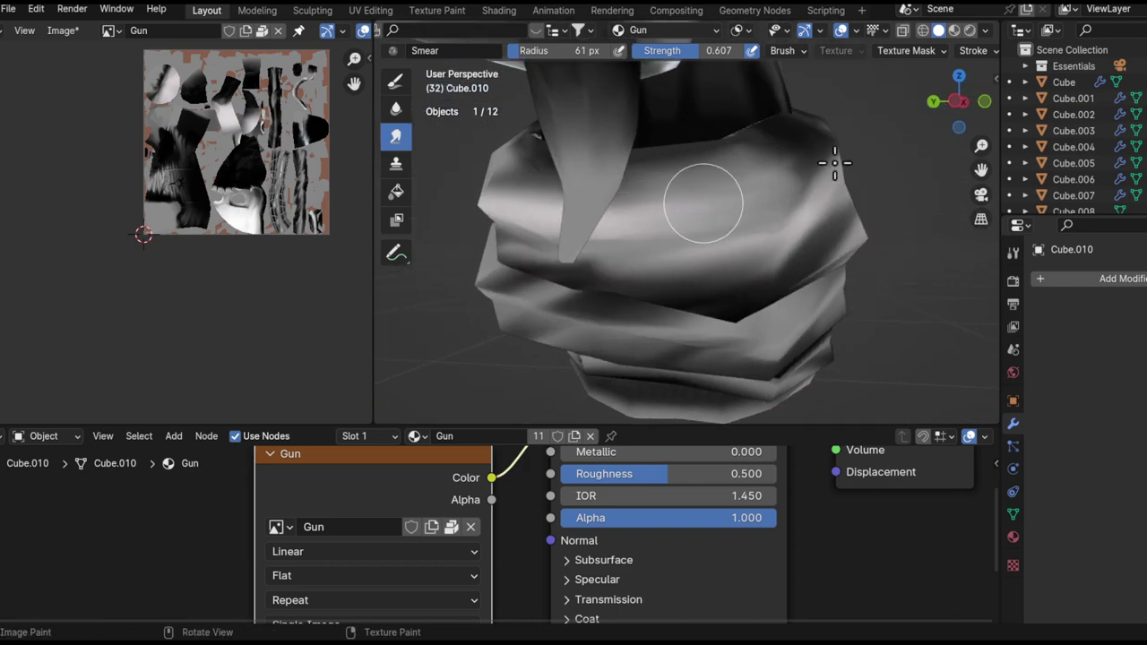
- Switch texture painting to the second grip wrap (Cube.009) and paint white highlights around it with TexDraw at radius 46 px
{"action": "middle_click_drag", "start_coordinate": [717, 185], "coordinate": [681, 308]}
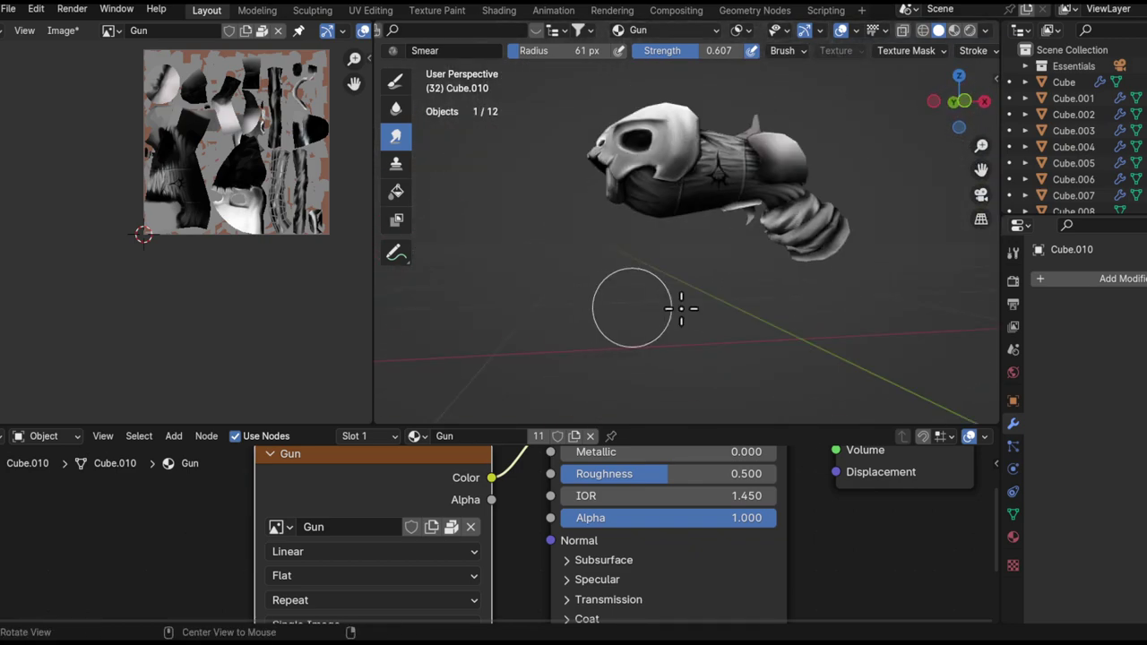
{"action": "middle_click_drag", "start_coordinate": [770, 278], "coordinate": [861, 121], "text": "ctrl"}
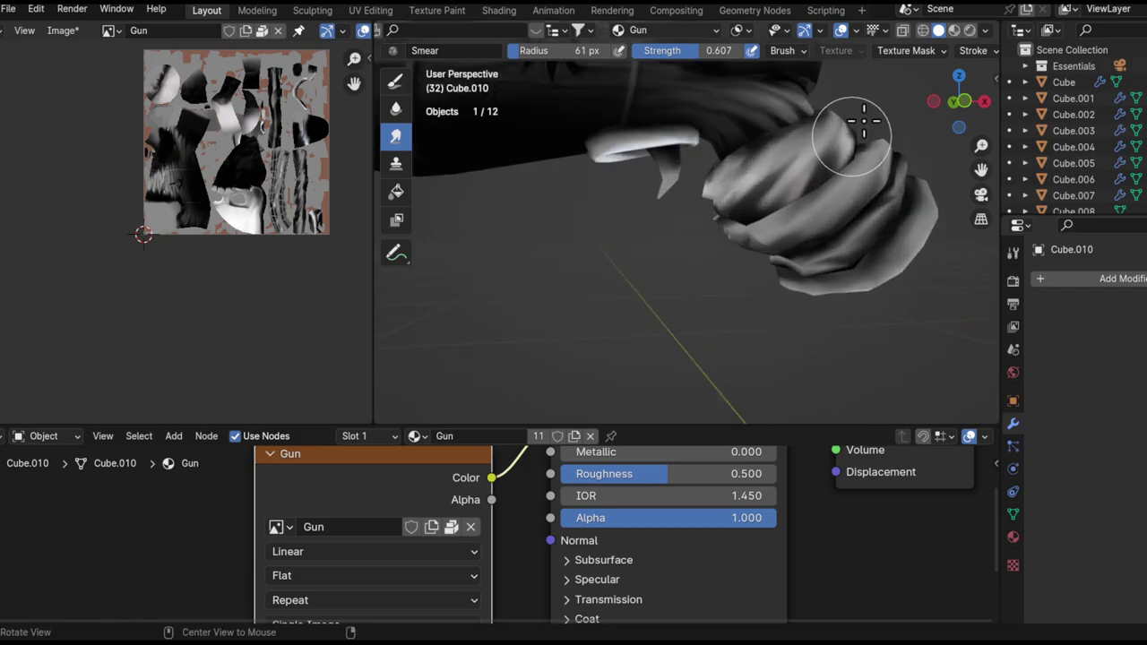
{"action": "middle_click_drag", "start_coordinate": [781, 217], "coordinate": [758, 224], "text": "ctrl"}
{"action": "middle_click_drag", "start_coordinate": [726, 76], "coordinate": [757, 250], "text": "ctrl"}
{"action": "key", "text": "alt+q"}
{"action": "mouse_move", "coordinate": [761, 260]}
{"action": "left_mouse_down", "text": "ctrl+alt"}
{"action": "mouse_move", "coordinate": [750, 236]}
{"action": "mouse_move", "coordinate": [763, 235]}
{"action": "left_mouse_up", "text": "ctrl+alt"}
{"action": "left_click", "coordinate": [397, 86]}
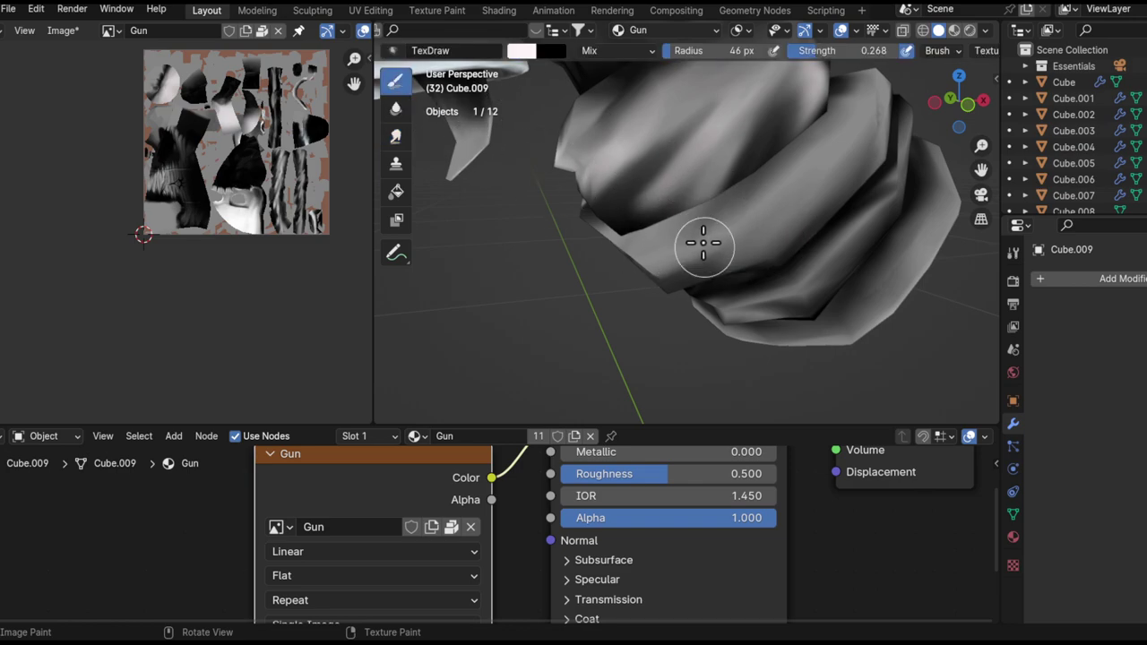
{"action": "middle_click_drag", "start_coordinate": [757, 207], "coordinate": [787, 189]}
{"action": "middle_click_drag", "start_coordinate": [690, 277], "coordinate": [655, 290]}
{"action": "middle_click_drag", "start_coordinate": [780, 279], "coordinate": [735, 307]}
{"action": "middle_click_drag", "start_coordinate": [813, 307], "coordinate": [735, 314]}
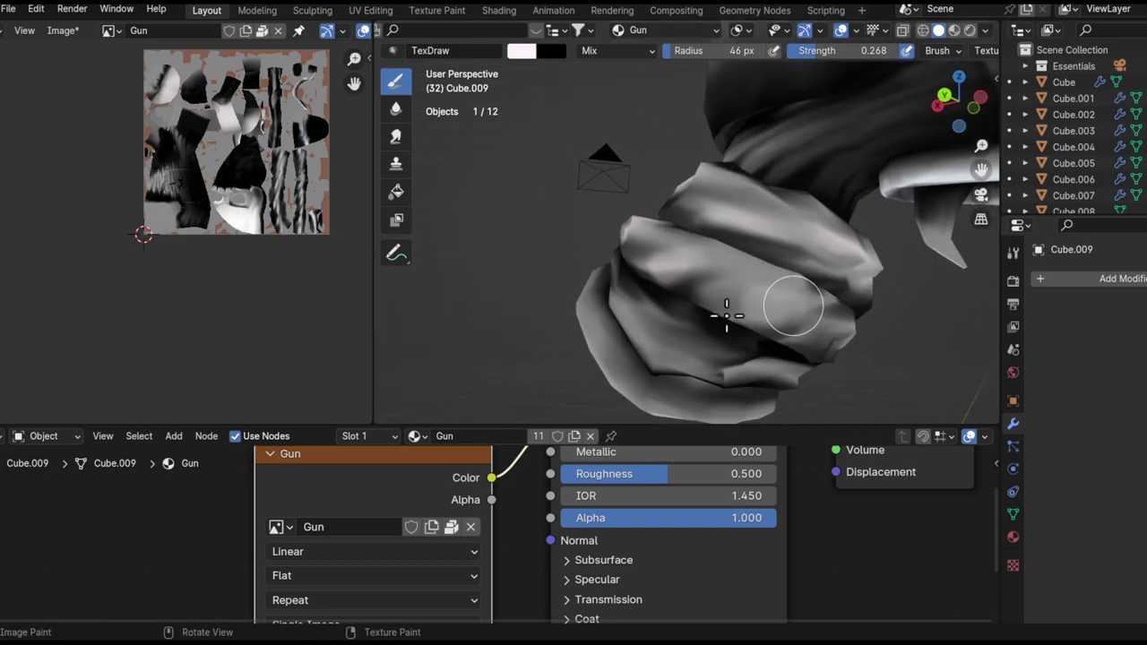
- Paint soft black shading into the second wrap fold, Cube.009, using the TexDraw brush at 46 px radius and 0.268 strength
{"action": "mouse_move", "coordinate": [825, 311]}
{"action": "middle_mouse_down"}
{"action": "mouse_move", "coordinate": [801, 289]}
{"action": "mouse_move", "coordinate": [851, 281]}
{"action": "mouse_move", "coordinate": [793, 272]}
{"action": "mouse_move", "coordinate": [831, 326]}
{"action": "mouse_move", "coordinate": [768, 328]}
{"action": "mouse_move", "coordinate": [782, 307]}
{"action": "mouse_move", "coordinate": [676, 268]}
{"action": "mouse_move", "coordinate": [890, 343]}
{"action": "mouse_move", "coordinate": [767, 333]}
{"action": "mouse_move", "coordinate": [796, 287]}
{"action": "middle_mouse_up"}
{"action": "key", "text": "x"}
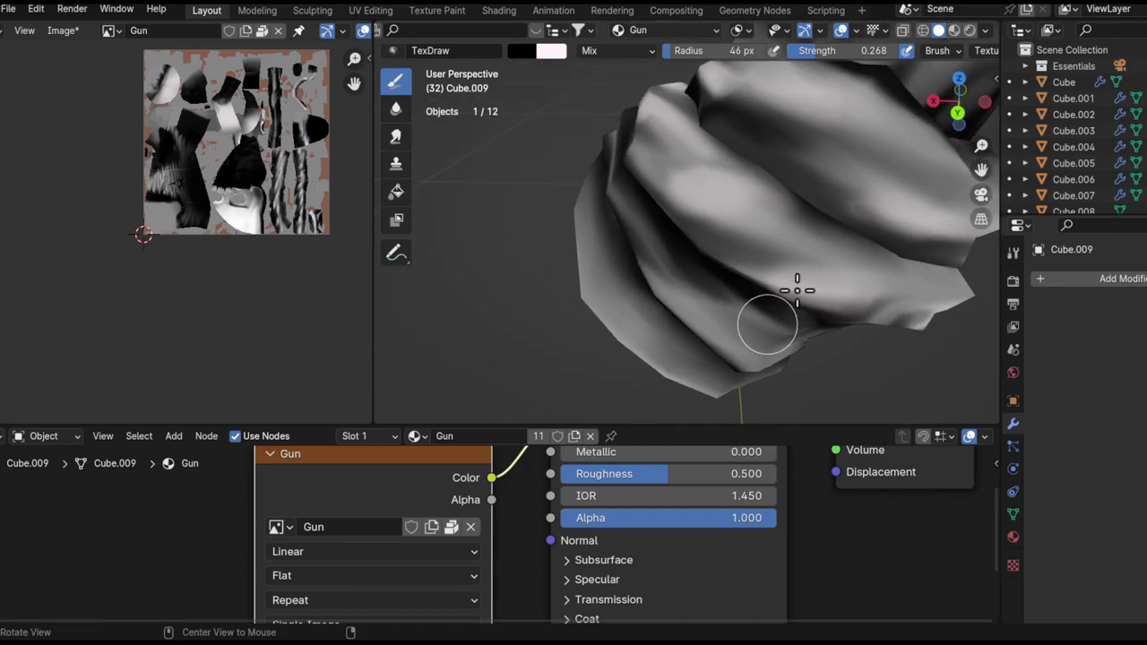
{"action": "middle_click_drag", "start_coordinate": [896, 239], "coordinate": [801, 251]}
{"action": "middle_click_drag", "start_coordinate": [823, 175], "coordinate": [618, 199]}
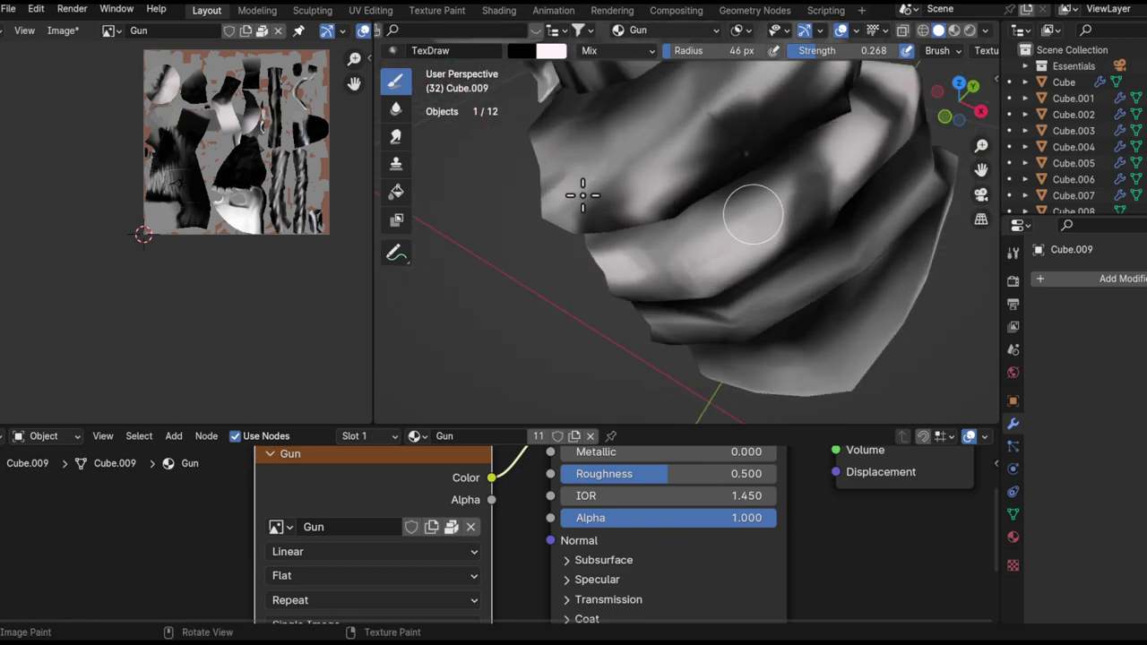
- Smear the highlights and shadows along one side of the Cube.009 fold with a 46 px brush at 0.607 strength
{"action": "left_click", "coordinate": [396, 136]}
{"action": "middle_click_drag", "start_coordinate": [794, 256], "coordinate": [812, 146]}
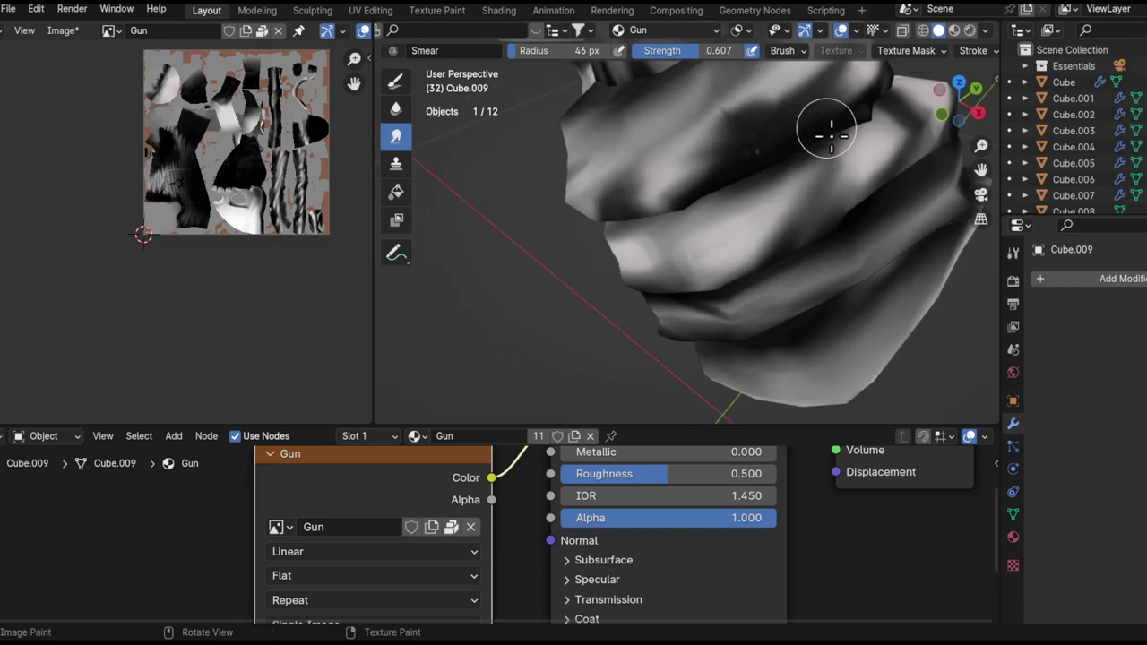
{"action": "middle_click_drag", "start_coordinate": [831, 134], "coordinate": [840, 144]}
{"action": "middle_click_drag", "start_coordinate": [743, 225], "coordinate": [735, 181]}
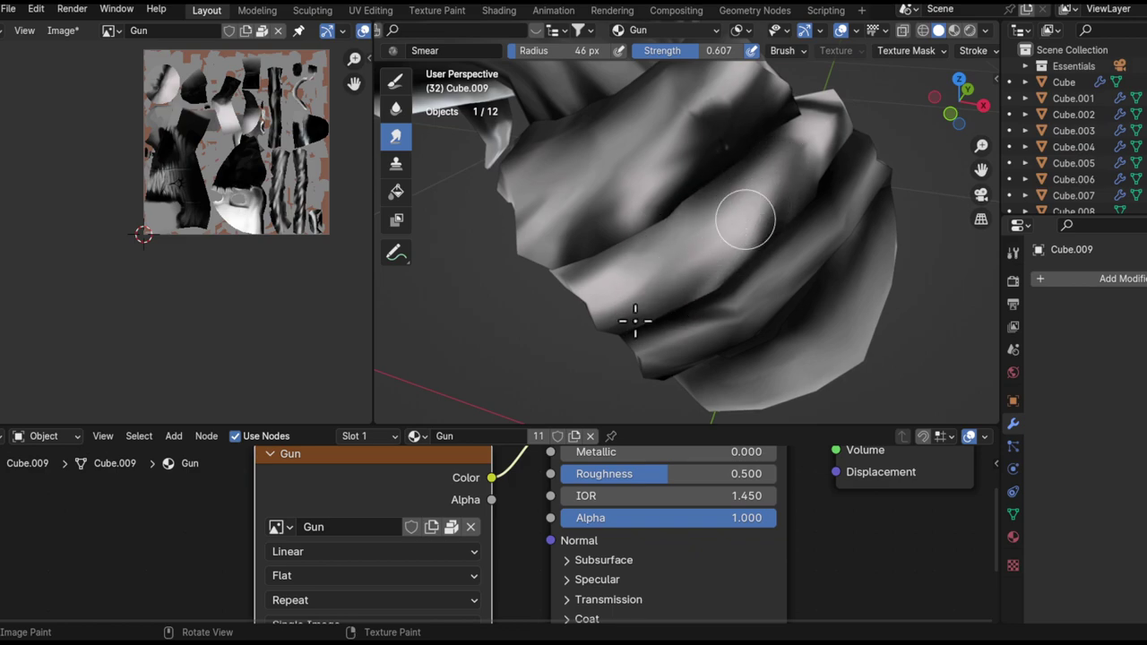
{"action": "middle_click_drag", "start_coordinate": [767, 205], "coordinate": [834, 149]}
{"action": "middle_click_drag", "start_coordinate": [774, 239], "coordinate": [803, 201]}
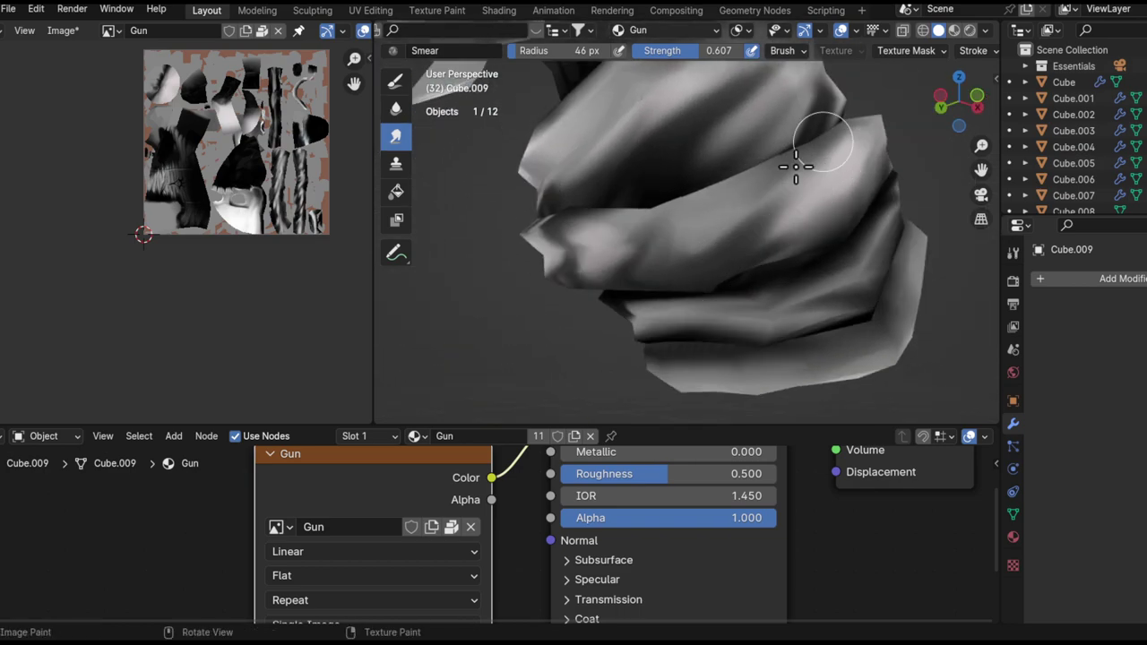
{"action": "middle_click_drag", "start_coordinate": [839, 145], "coordinate": [669, 257]}
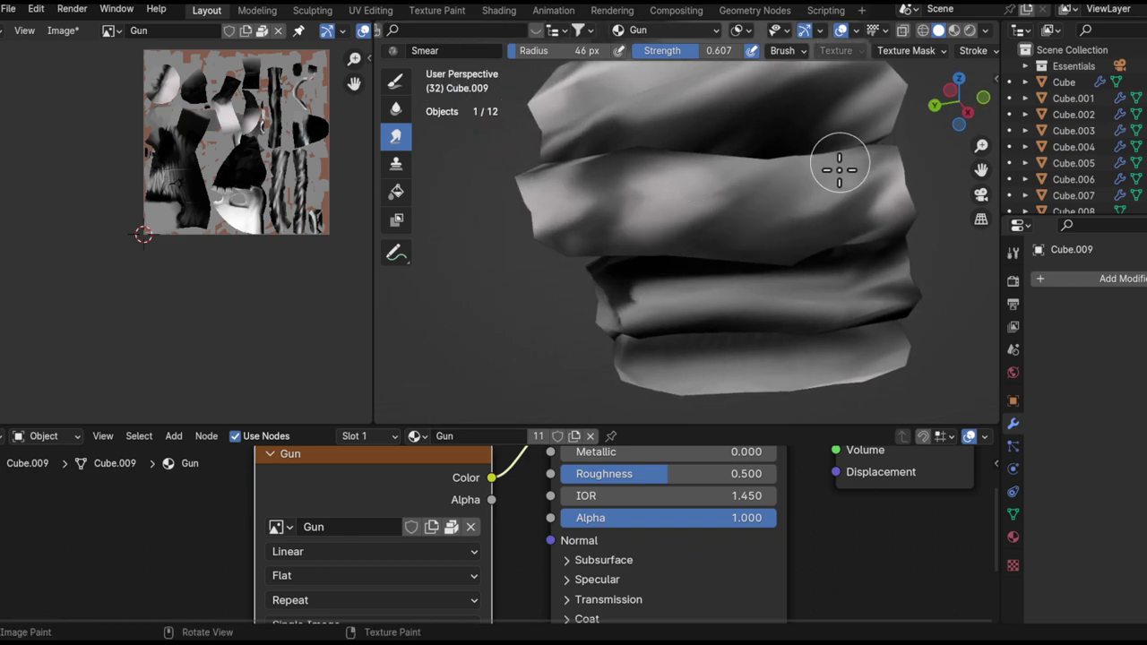
- Continue smearing the shading around the far side of the Cube.009 fold into soft cloth creases
{"action": "middle_click_drag", "start_coordinate": [782, 207], "coordinate": [762, 179]}
{"action": "middle_click_drag", "start_coordinate": [661, 223], "coordinate": [693, 284], "text": "shift"}
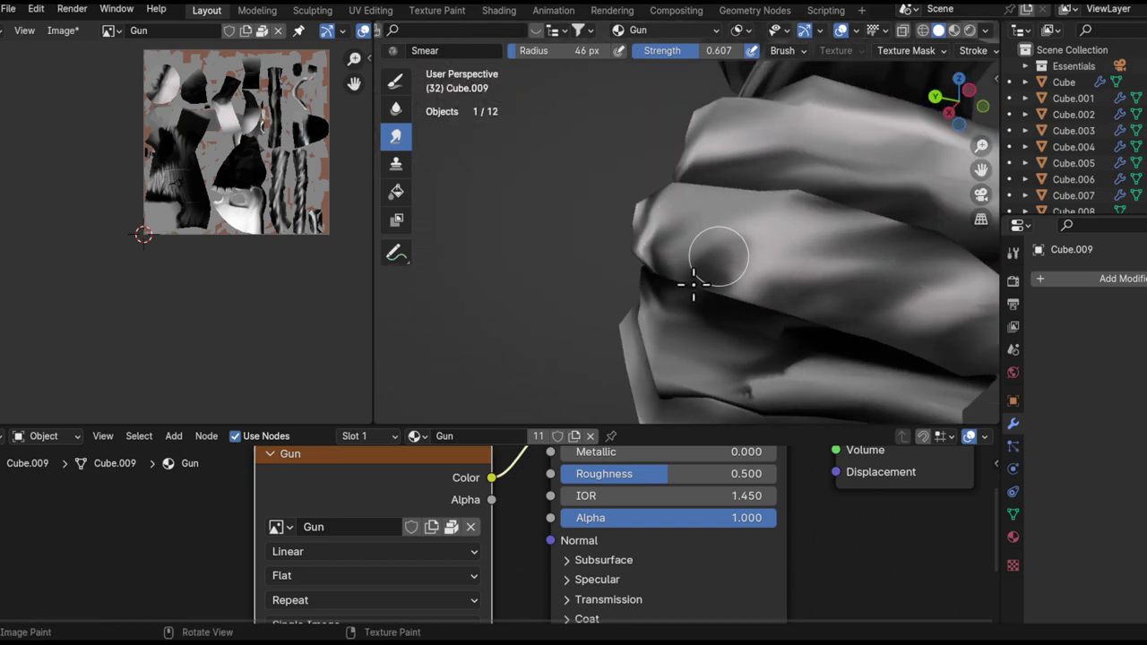
{"action": "middle_click_drag", "start_coordinate": [769, 286], "coordinate": [803, 283]}
{"action": "middle_click_drag", "start_coordinate": [751, 332], "coordinate": [709, 257]}
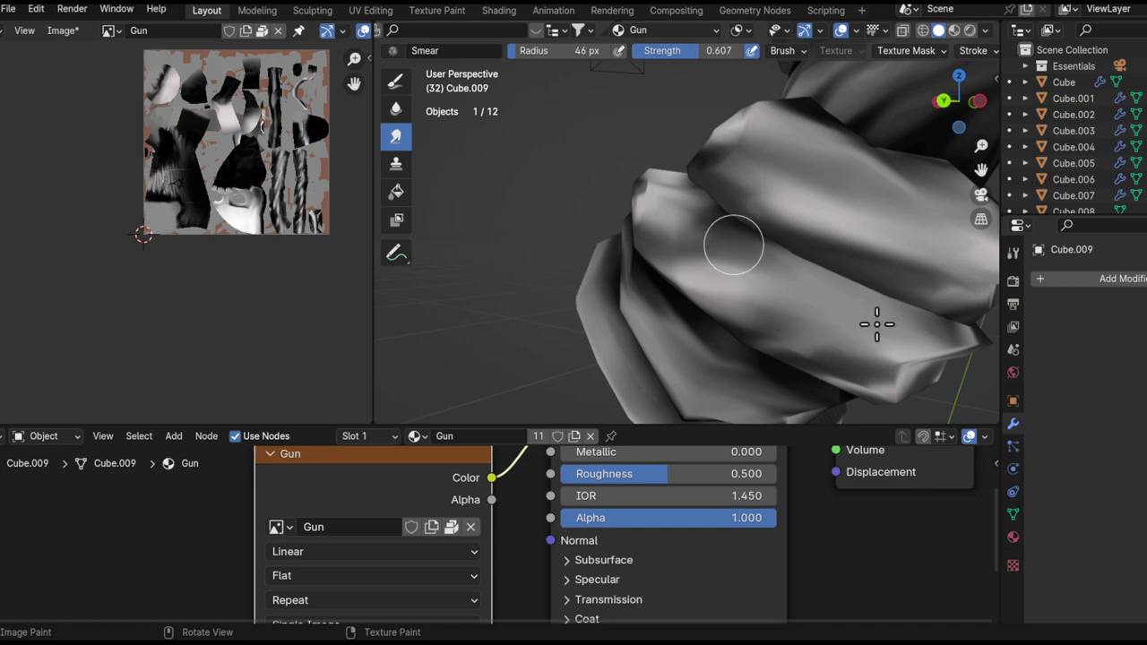
{"action": "middle_click_drag", "start_coordinate": [889, 320], "coordinate": [867, 269]}
{"action": "middle_click_drag", "start_coordinate": [781, 269], "coordinate": [826, 236]}
{"action": "scroll", "coordinate": [752, 215], "scroll_direction": "up", "scroll_amount": 1}
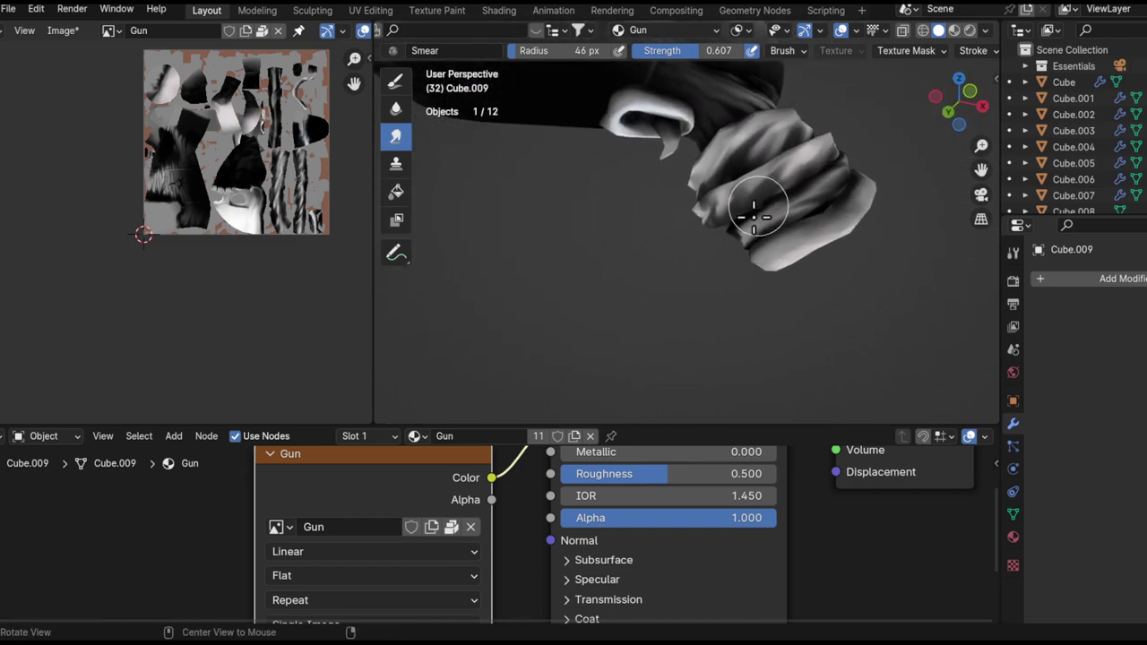
- Switch texture painting from Cube.009 to the neighbouring fold, Cube.008
{"action": "scroll", "coordinate": [788, 156], "scroll_direction": "up", "scroll_amount": 2}
{"action": "middle_click_drag", "start_coordinate": [788, 155], "coordinate": [788, 260], "text": "shift"}
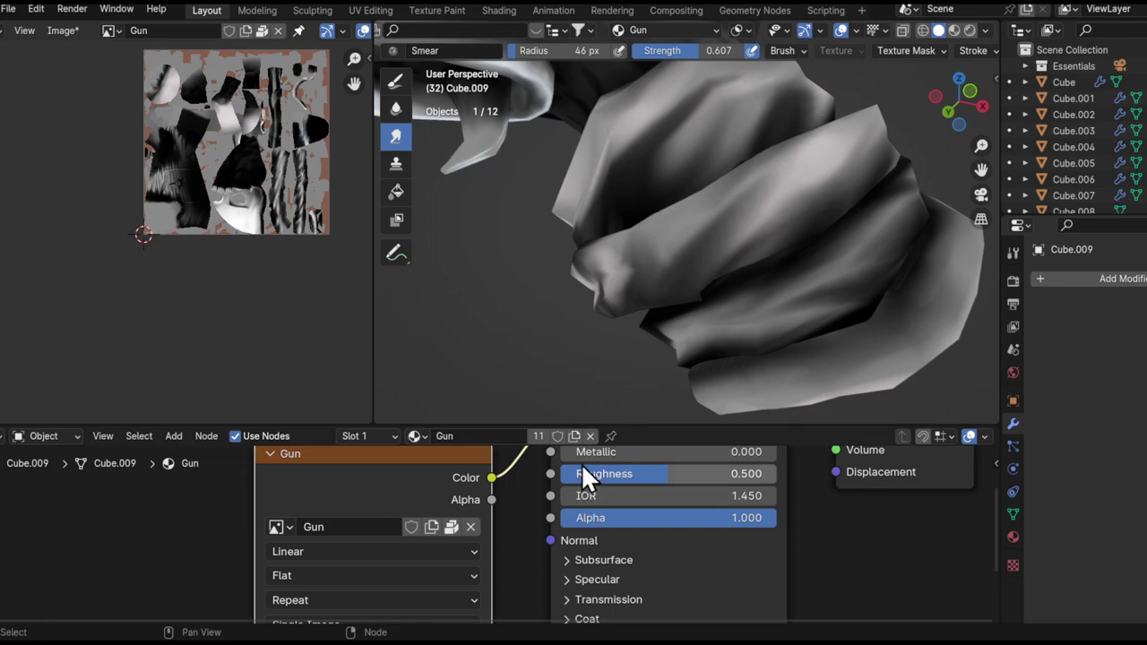
{"action": "middle_click_drag", "start_coordinate": [641, 358], "coordinate": [645, 451], "text": "ctrl"}
{"action": "middle_click_drag", "start_coordinate": [739, 193], "coordinate": [593, 318], "text": "shift"}
{"action": "scroll", "coordinate": [764, 159], "scroll_direction": "up", "scroll_amount": 2}
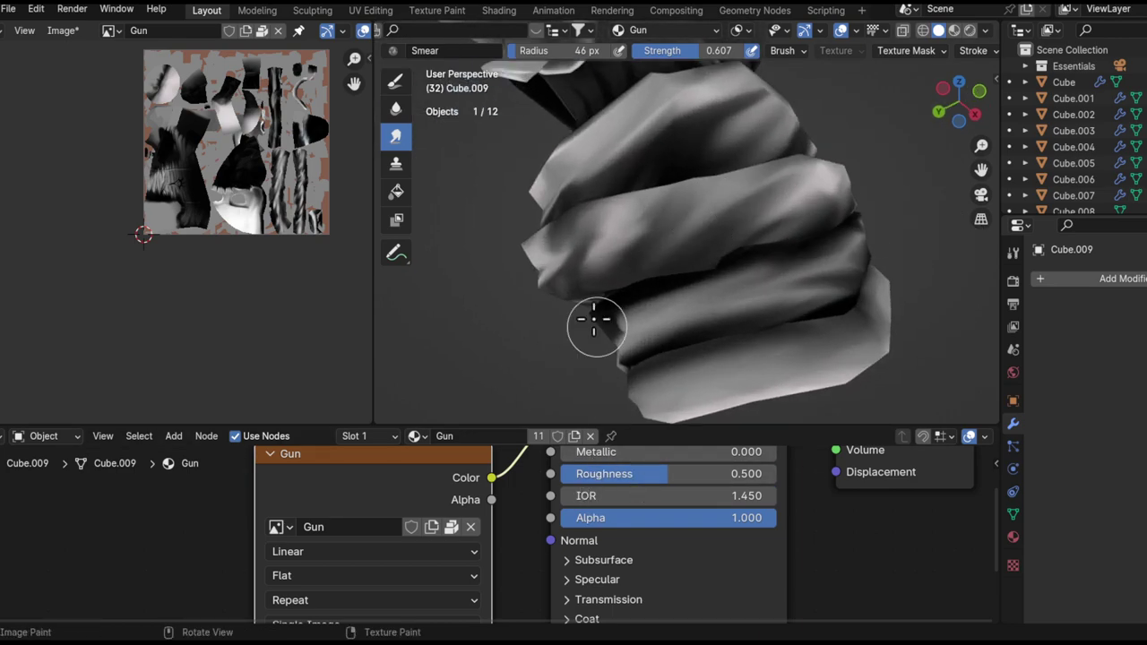
{"action": "scroll", "coordinate": [625, 386], "scroll_direction": "down", "scroll_amount": 5}
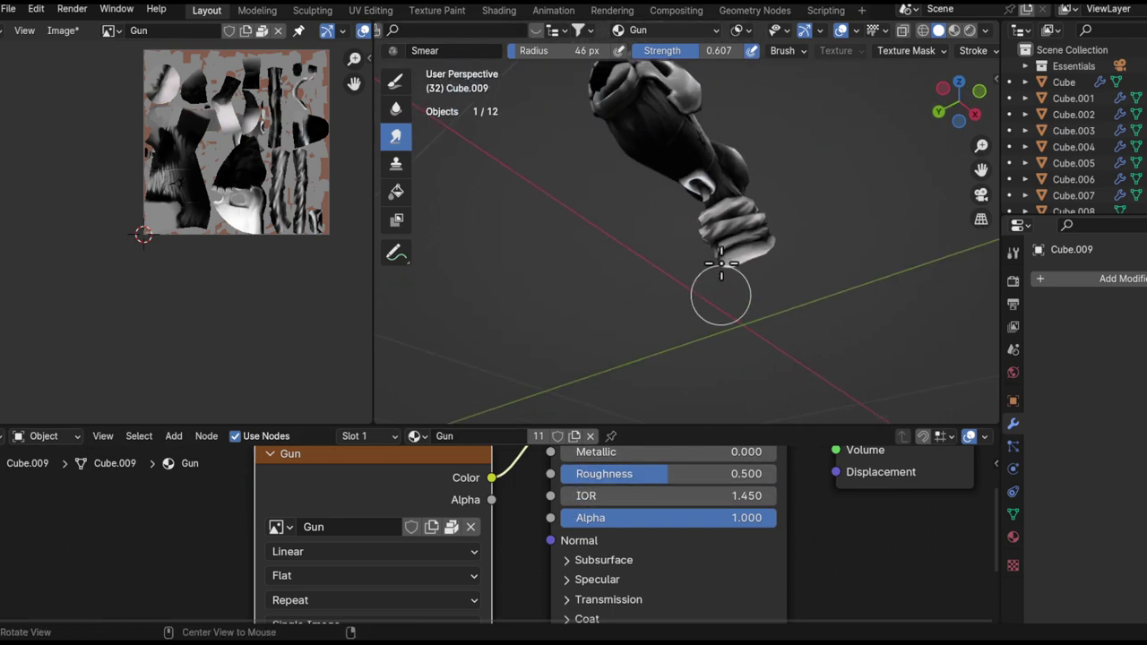
{"action": "key", "text": "alt+q"}
{"action": "scroll", "coordinate": [745, 244], "scroll_direction": "up", "scroll_amount": 6}
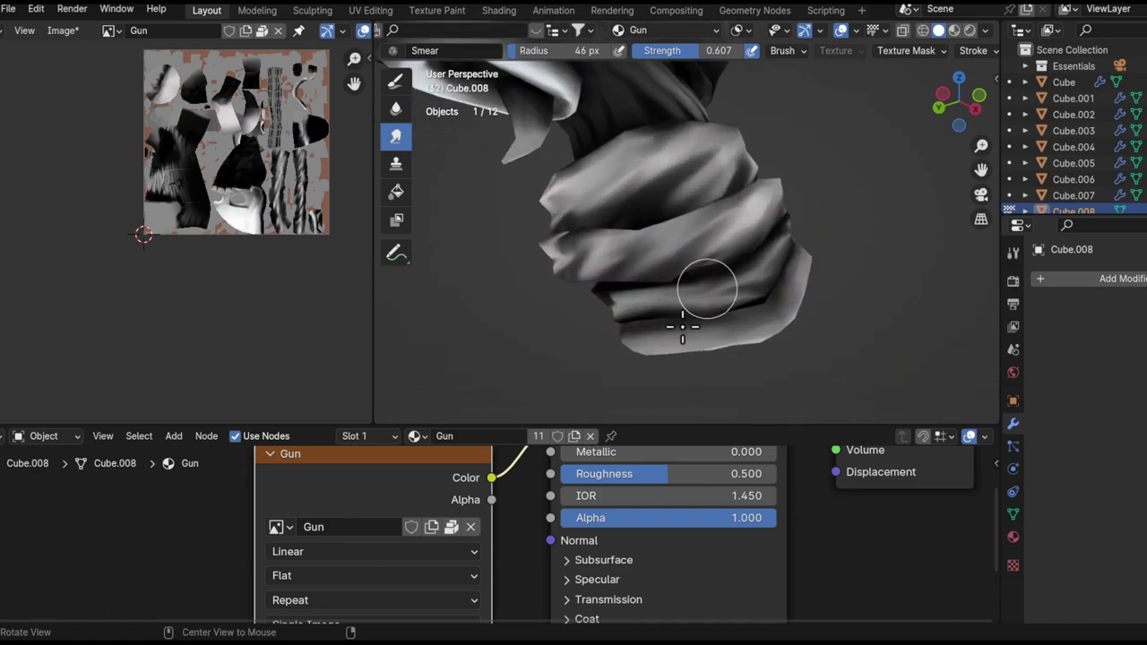
- Darken the creases of the Cube.008 fold with black TexDraw strokes at 46 px radius and 0.268 strength
{"action": "left_click", "coordinate": [395, 81]}
{"action": "middle_click_drag", "start_coordinate": [627, 236], "coordinate": [708, 304]}
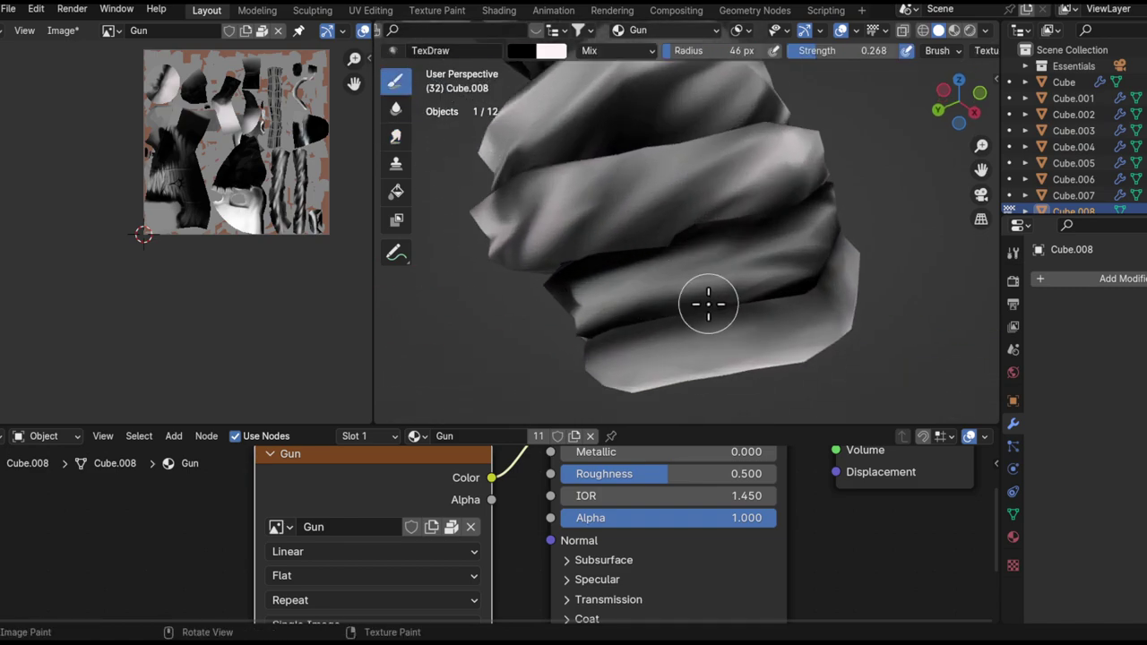
{"action": "middle_click_drag", "start_coordinate": [762, 274], "coordinate": [712, 305]}
{"action": "middle_click_drag", "start_coordinate": [713, 305], "coordinate": [761, 274], "text": "shift"}
{"action": "middle_click_drag", "start_coordinate": [712, 304], "coordinate": [726, 291]}
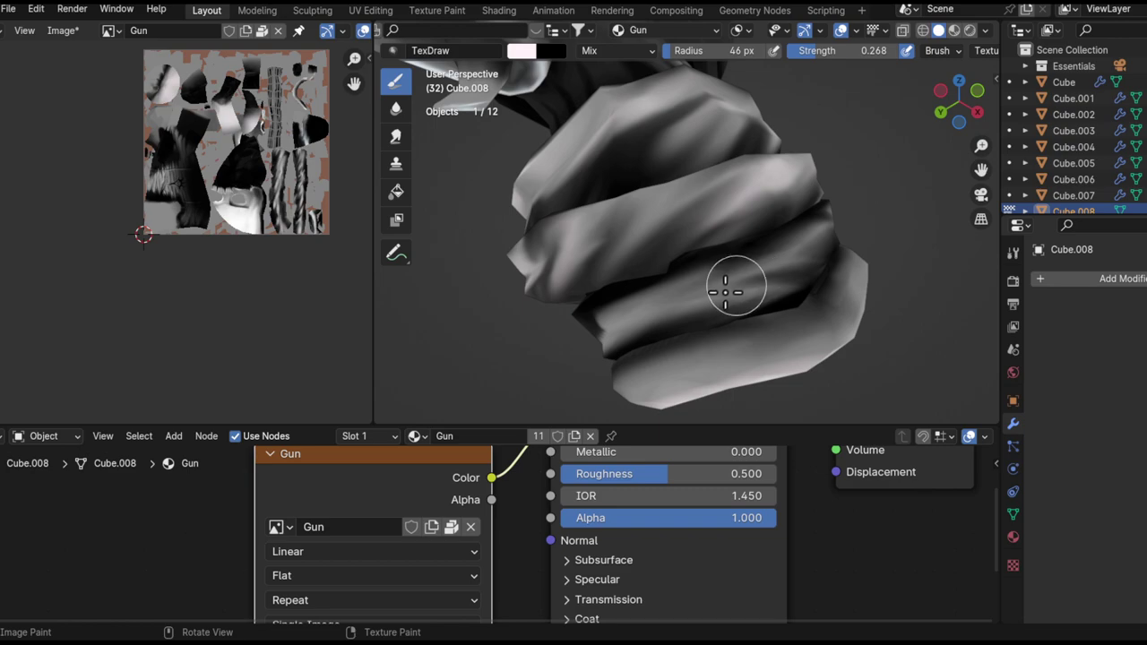
- Paint white highlights around the Cube.008 fold with the TexDraw brush set to 0.588 strength and 54 px radius
{"action": "key", "text": "shift+f"}
{"action": "left_click", "coordinate": [661, 305]}
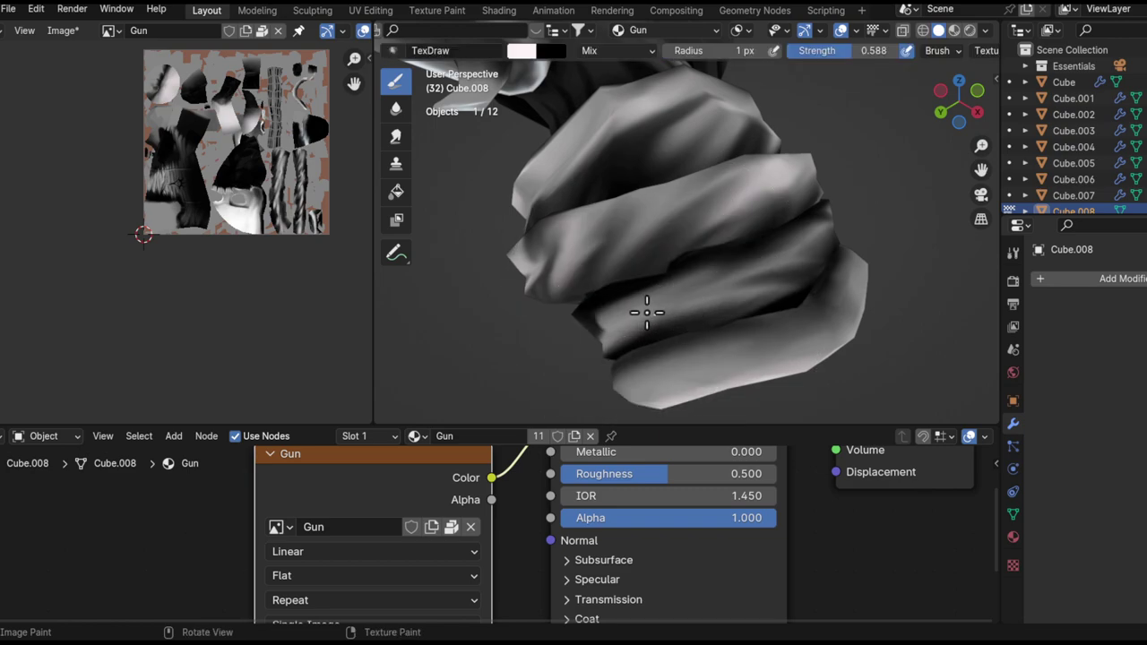
{"action": "key", "text": "f"}
{"action": "left_click", "coordinate": [694, 302]}
{"action": "middle_click_drag", "start_coordinate": [662, 329], "coordinate": [706, 297]}
{"action": "middle_click_drag", "start_coordinate": [846, 366], "coordinate": [797, 331]}
{"action": "middle_click_drag", "start_coordinate": [865, 354], "coordinate": [856, 333]}
- Smear the painted highlights around the sides and underside of the Cube.008 fold with a 54 px brush
{"action": "left_click", "coordinate": [395, 140]}
{"action": "mouse_move", "coordinate": [686, 301]}
{"action": "middle_mouse_down"}
{"action": "mouse_move", "coordinate": [761, 312]}
{"action": "mouse_move", "coordinate": [743, 308]}
{"action": "mouse_move", "coordinate": [777, 344]}
{"action": "mouse_move", "coordinate": [614, 242]}
{"action": "mouse_move", "coordinate": [734, 280]}
{"action": "middle_mouse_up"}
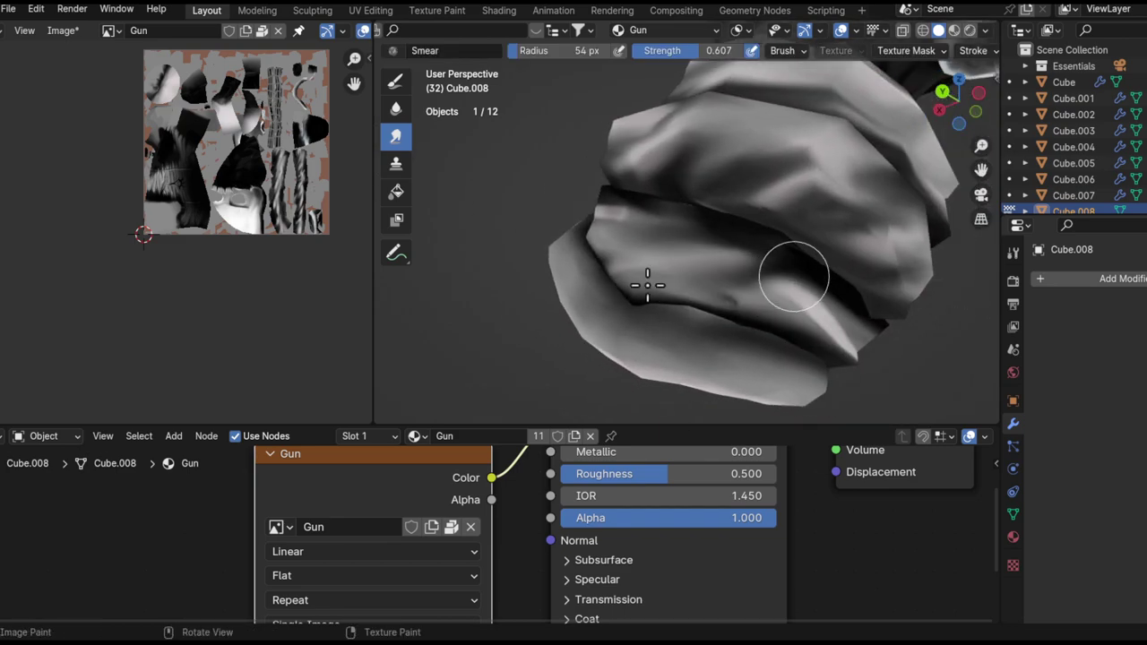
{"action": "middle_click_drag", "start_coordinate": [597, 287], "coordinate": [704, 250]}
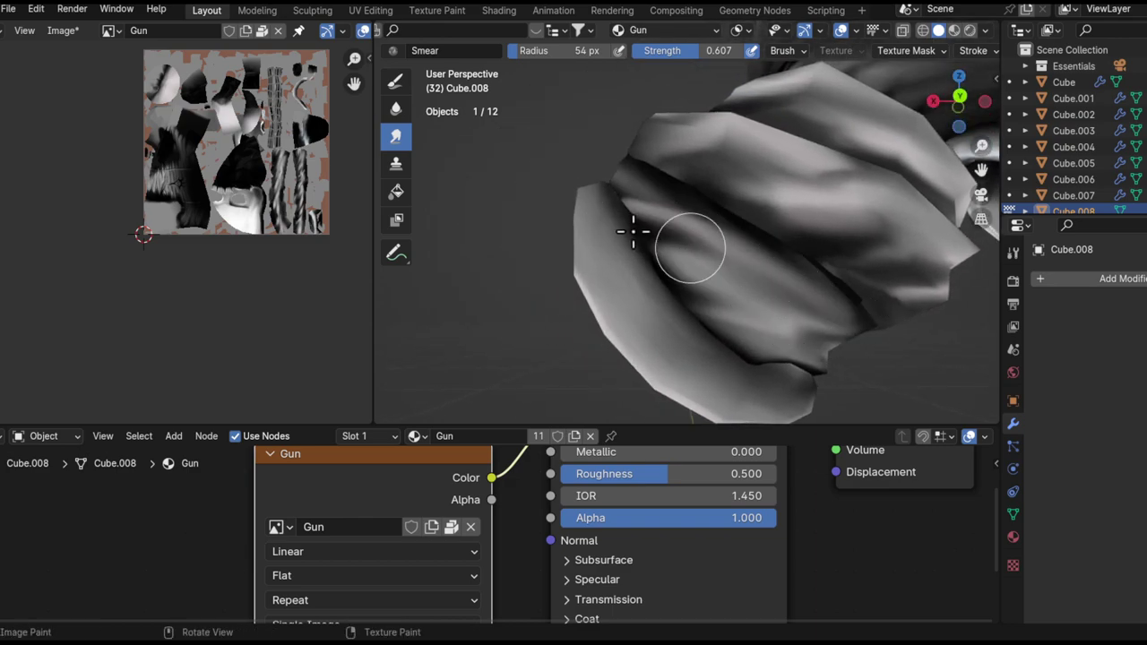
{"action": "mouse_move", "coordinate": [696, 307]}
{"action": "middle_mouse_down"}
{"action": "mouse_move", "coordinate": [727, 261]}
{"action": "mouse_move", "coordinate": [852, 310]}
{"action": "mouse_move", "coordinate": [699, 297]}
{"action": "mouse_move", "coordinate": [707, 281]}
{"action": "middle_mouse_up"}
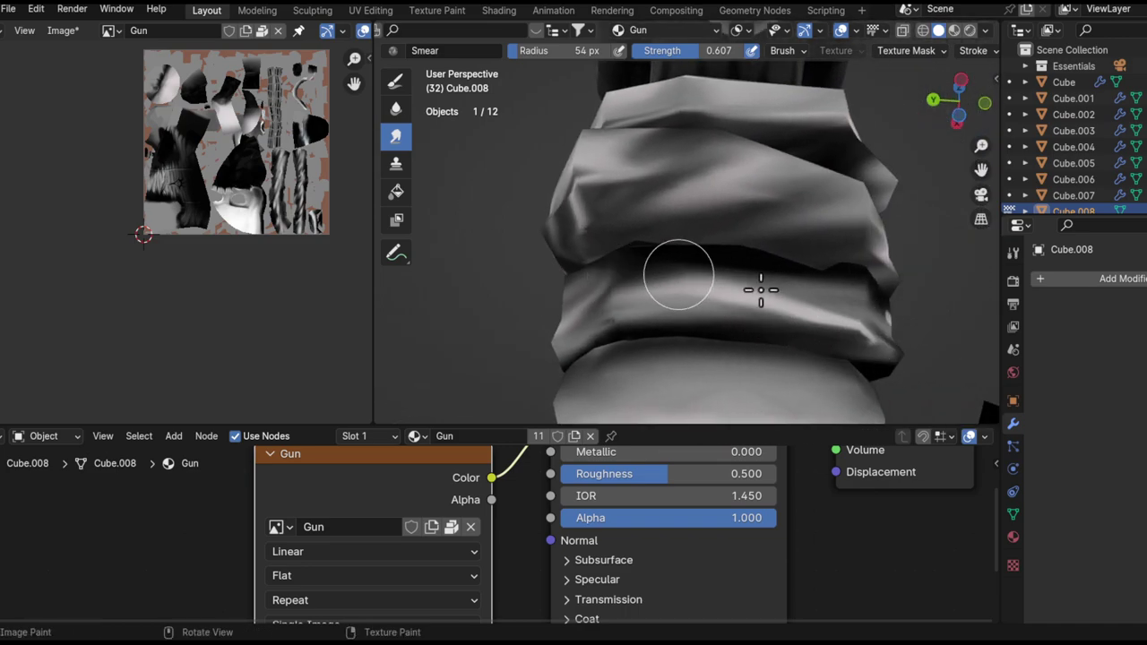
{"action": "mouse_move", "coordinate": [706, 284]}
{"action": "middle_mouse_down"}
{"action": "mouse_move", "coordinate": [854, 332]}
{"action": "mouse_move", "coordinate": [709, 343]}
{"action": "middle_mouse_up"}
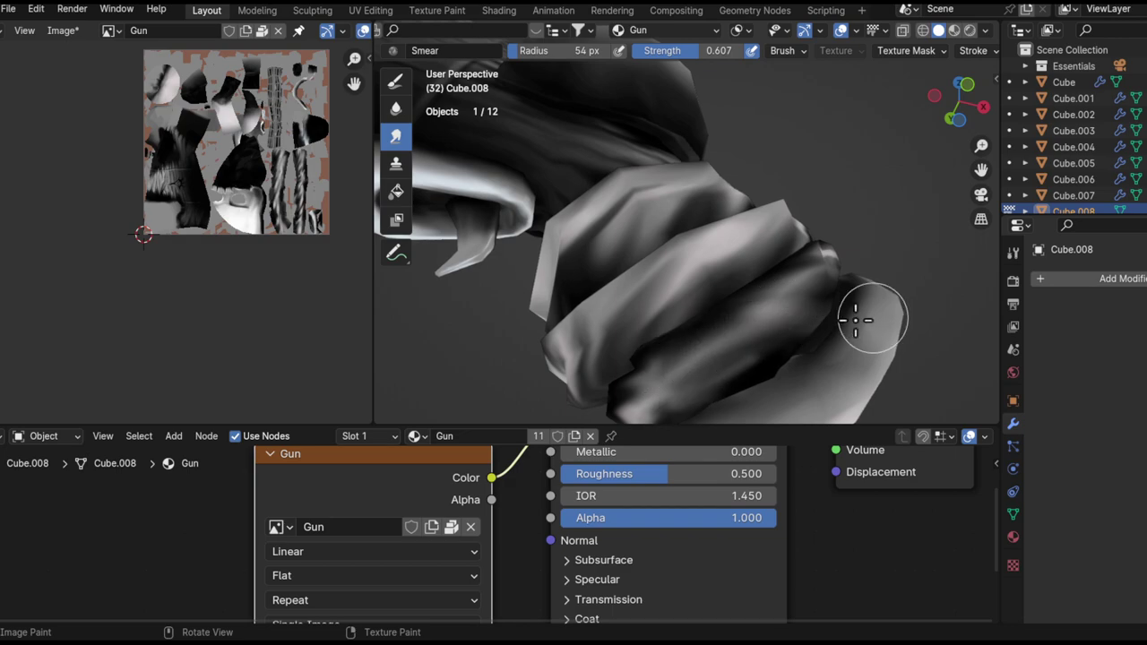
{"action": "mouse_move", "coordinate": [651, 402]}
{"action": "middle_mouse_down"}
{"action": "mouse_move", "coordinate": [761, 320]}
{"action": "mouse_move", "coordinate": [741, 301]}
{"action": "mouse_move", "coordinate": [639, 352]}
{"action": "middle_mouse_up"}
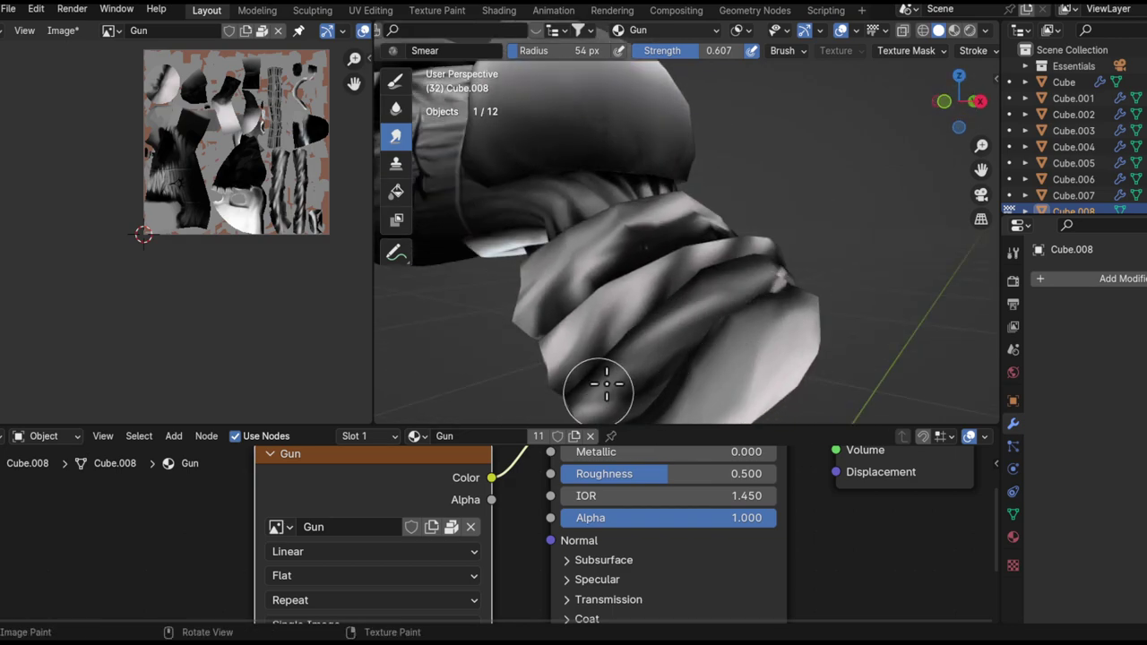
- Smear the bright streak on the back of the Cube.008 fold into the surrounding dark shading
{"action": "middle_click_drag", "start_coordinate": [560, 377], "coordinate": [627, 337]}
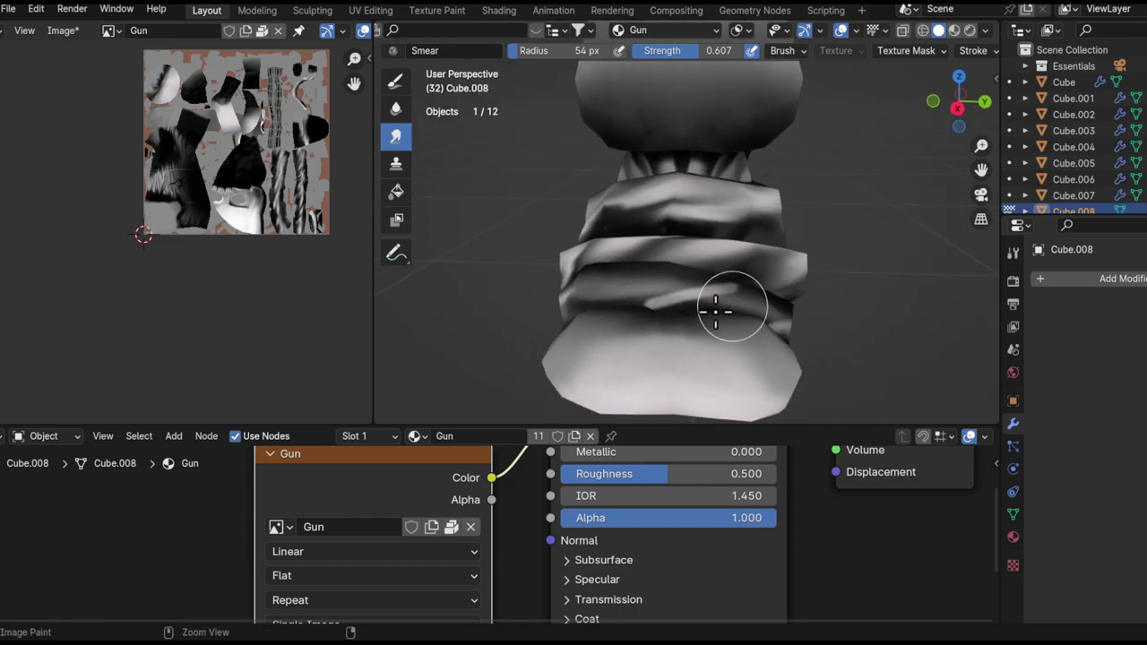
{"action": "middle_click_drag", "start_coordinate": [713, 329], "coordinate": [725, 263], "text": "ctrl"}
{"action": "left_click_drag", "start_coordinate": [746, 282], "coordinate": [658, 299]}
{"action": "middle_click_drag", "start_coordinate": [708, 300], "coordinate": [705, 273], "text": "ctrl"}
{"action": "left_click_drag", "start_coordinate": [719, 294], "coordinate": [522, 329]}
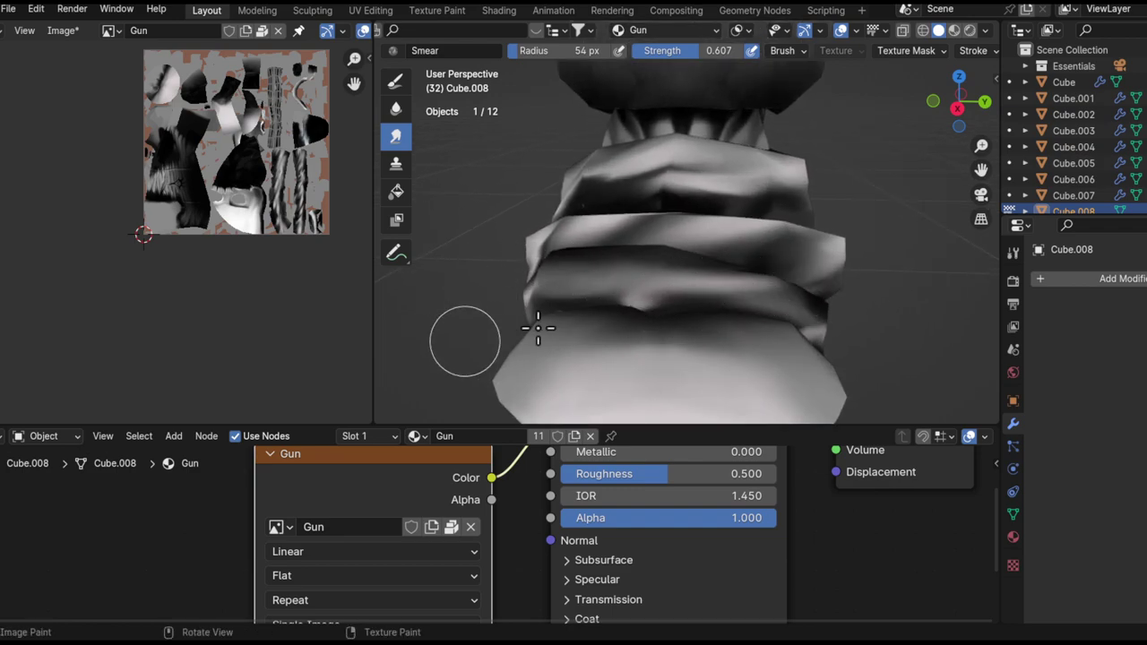
{"action": "middle_click_drag", "start_coordinate": [688, 377], "coordinate": [690, 411], "text": "ctrl"}
- Blend the remaining highlights on the other side of the Cube.008 fold with the Smear brush
{"action": "mouse_move", "coordinate": [708, 304]}
{"action": "middle_mouse_down"}
{"action": "mouse_move", "coordinate": [745, 270]}
{"action": "mouse_move", "coordinate": [686, 256]}
{"action": "mouse_move", "coordinate": [649, 275]}
{"action": "middle_mouse_up"}
{"action": "mouse_move", "coordinate": [722, 266]}
{"action": "middle_mouse_down"}
{"action": "mouse_move", "coordinate": [678, 302]}
{"action": "mouse_move", "coordinate": [686, 277]}
{"action": "mouse_move", "coordinate": [638, 212]}
{"action": "middle_mouse_up"}
{"action": "mouse_move", "coordinate": [837, 272]}
{"action": "middle_mouse_down"}
{"action": "mouse_move", "coordinate": [622, 199]}
{"action": "mouse_move", "coordinate": [739, 268]}
{"action": "middle_mouse_up"}
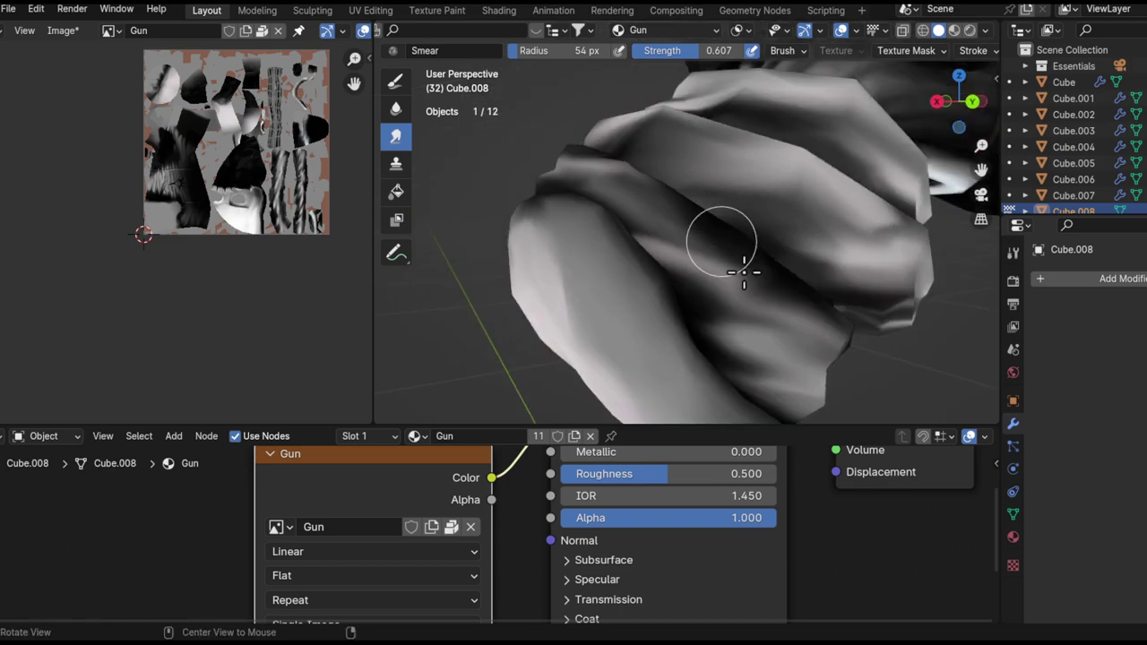
{"action": "middle_click_drag", "start_coordinate": [813, 286], "coordinate": [655, 470], "text": "ctrl"}
{"action": "middle_click_drag", "start_coordinate": [806, 333], "coordinate": [797, 309], "text": "ctrl"}
{"action": "middle_click_drag", "start_coordinate": [890, 297], "coordinate": [699, 251], "text": "shift"}
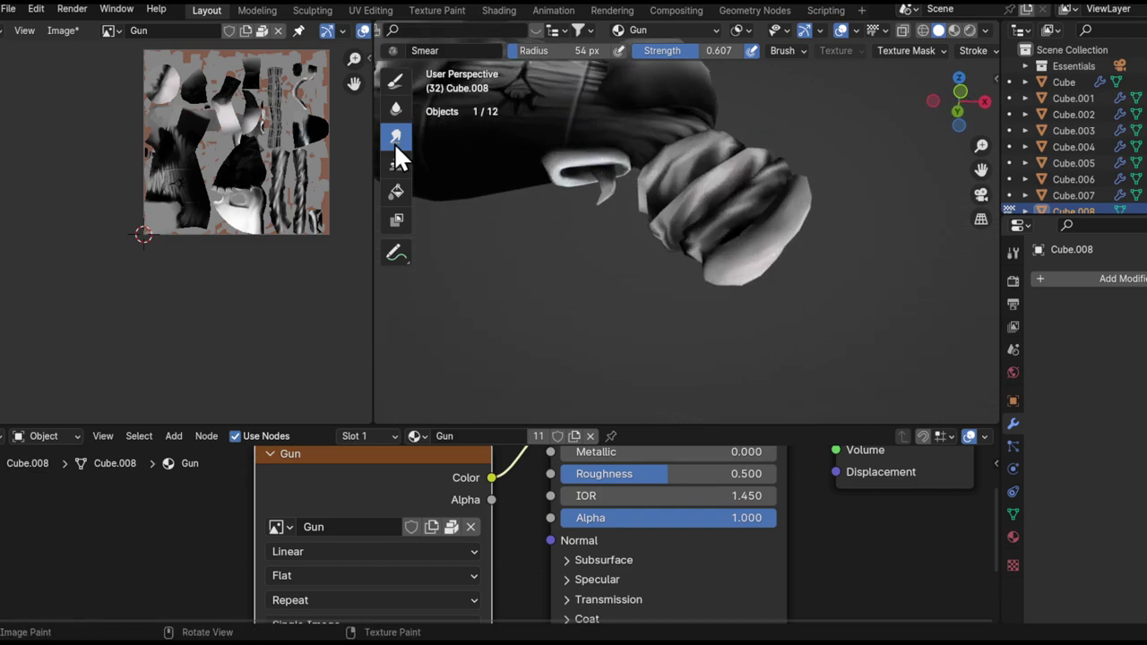
- Darken the Cube.008 and Cube.009 folds with broad black TexDraw strokes at 155 px radius and 0.108 strength
{"action": "left_click", "coordinate": [397, 81]}
{"action": "mouse_move", "coordinate": [627, 224]}
{"action": "middle_mouse_down"}
{"action": "mouse_move", "coordinate": [699, 281]}
{"action": "mouse_move", "coordinate": [740, 240]}
{"action": "mouse_move", "coordinate": [793, 268]}
{"action": "middle_mouse_up"}
{"action": "key", "text": "shift+f"}
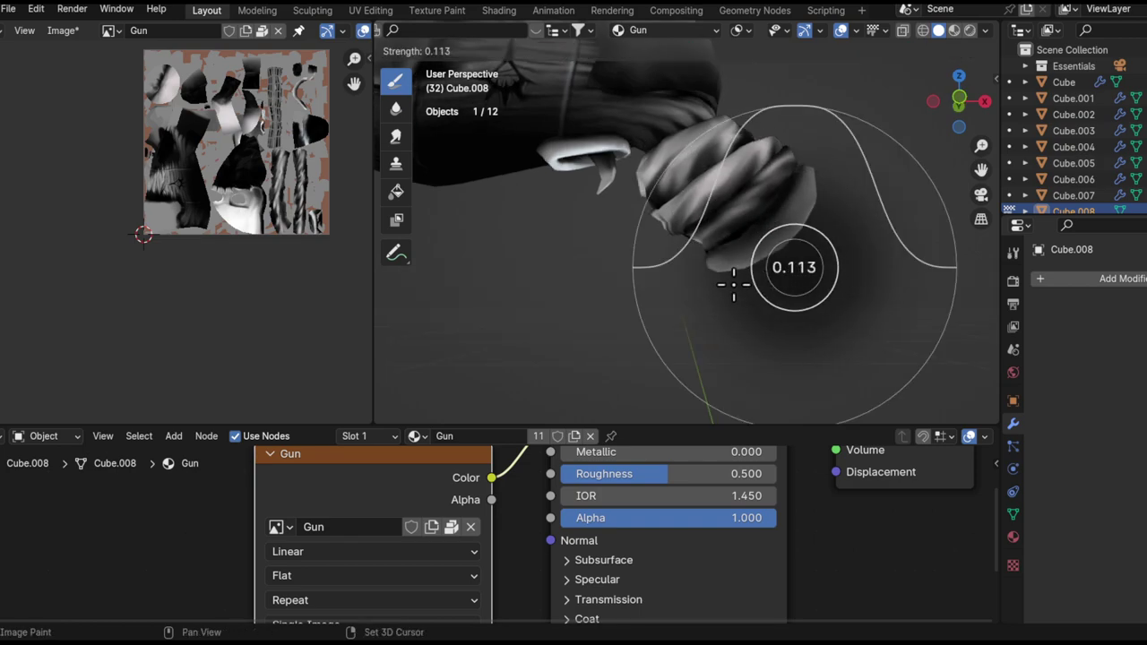
{"action": "left_click", "coordinate": [731, 286]}
{"action": "mouse_move", "coordinate": [630, 362]}
{"action": "middle_mouse_down"}
{"action": "mouse_move", "coordinate": [767, 286]}
{"action": "mouse_move", "coordinate": [691, 314]}
{"action": "mouse_move", "coordinate": [672, 231]}
{"action": "middle_mouse_up"}
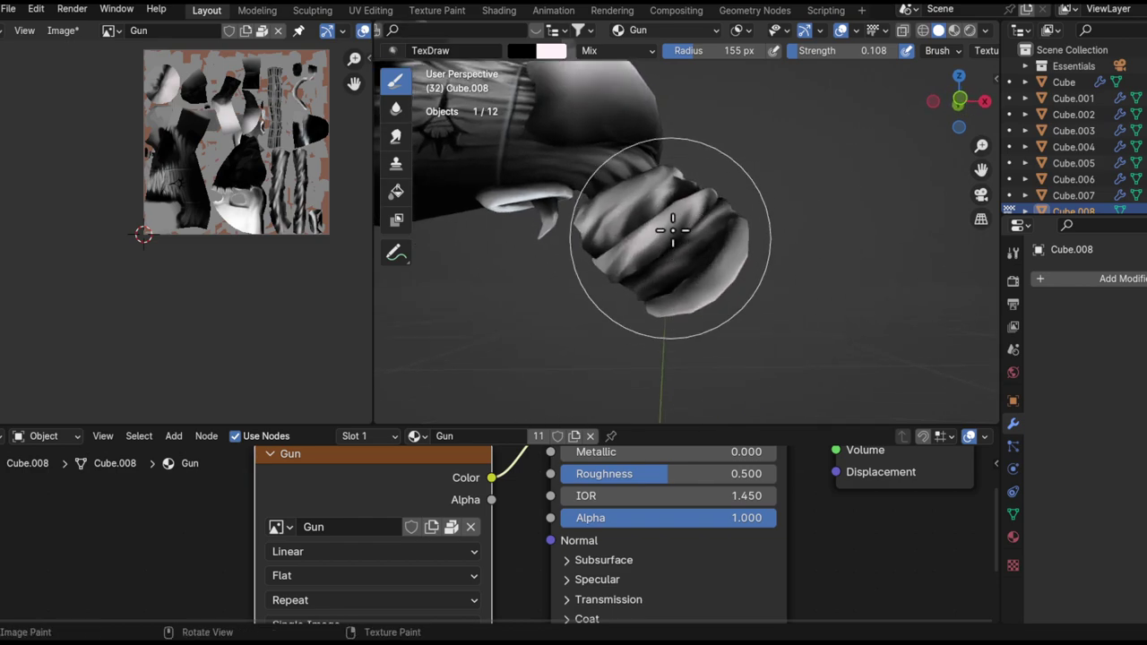
{"action": "key", "text": "alt+q"}
{"action": "left_click_drag", "start_coordinate": [681, 289], "coordinate": [805, 235]}
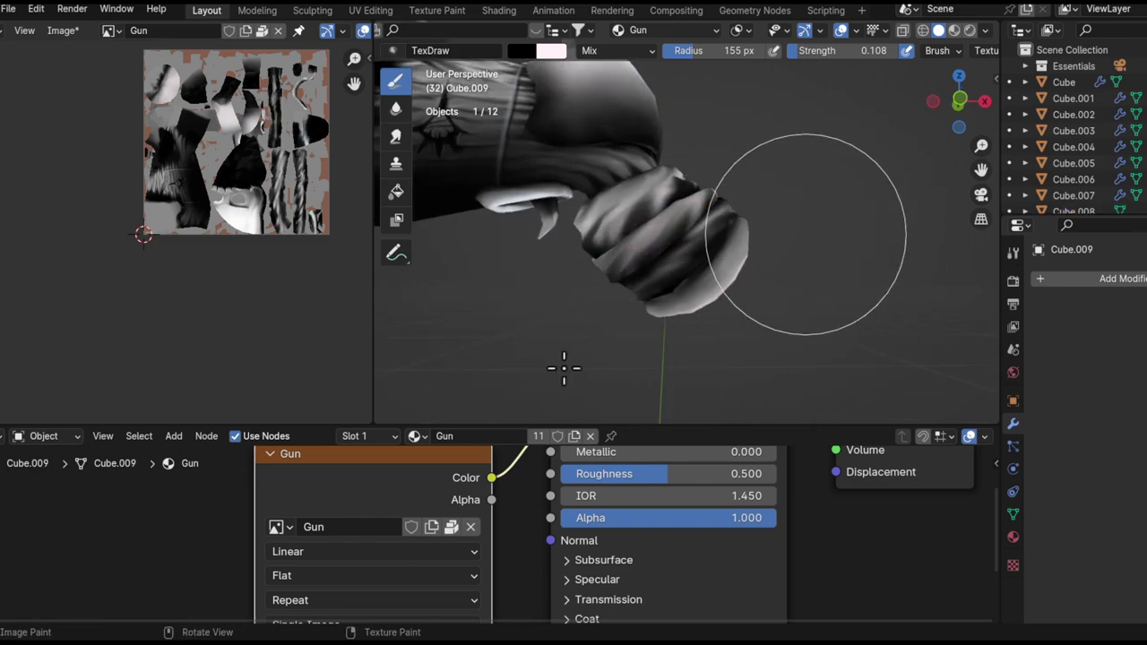
- Switch texture painting to the uppermost fold, Cube.010, and shade it in black, reducing the brush radius to 66 px
{"action": "key", "text": "alt+q"}
{"action": "mouse_move", "coordinate": [555, 320]}
{"action": "middle_mouse_down"}
{"action": "mouse_move", "coordinate": [767, 267]}
{"action": "mouse_move", "coordinate": [735, 277]}
{"action": "middle_mouse_up"}
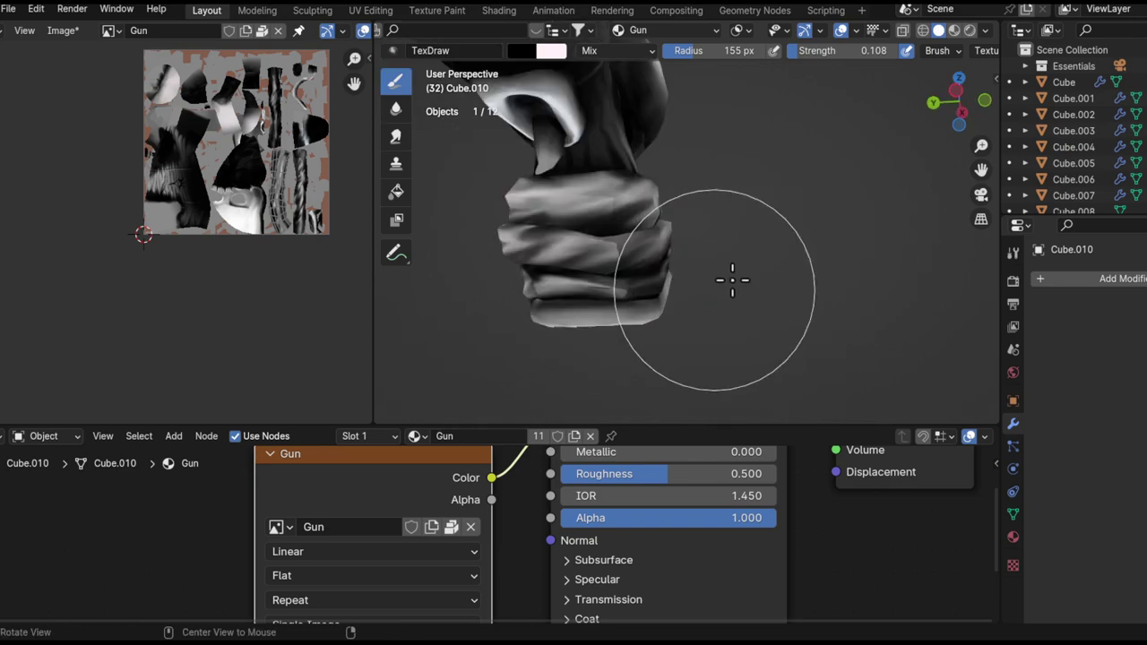
{"action": "mouse_move", "coordinate": [522, 307]}
{"action": "middle_mouse_down"}
{"action": "mouse_move", "coordinate": [844, 332]}
{"action": "mouse_move", "coordinate": [658, 289]}
{"action": "mouse_move", "coordinate": [671, 263]}
{"action": "mouse_move", "coordinate": [615, 315]}
{"action": "middle_mouse_up"}
{"action": "key", "text": "f"}
{"action": "left_click", "coordinate": [581, 311]}
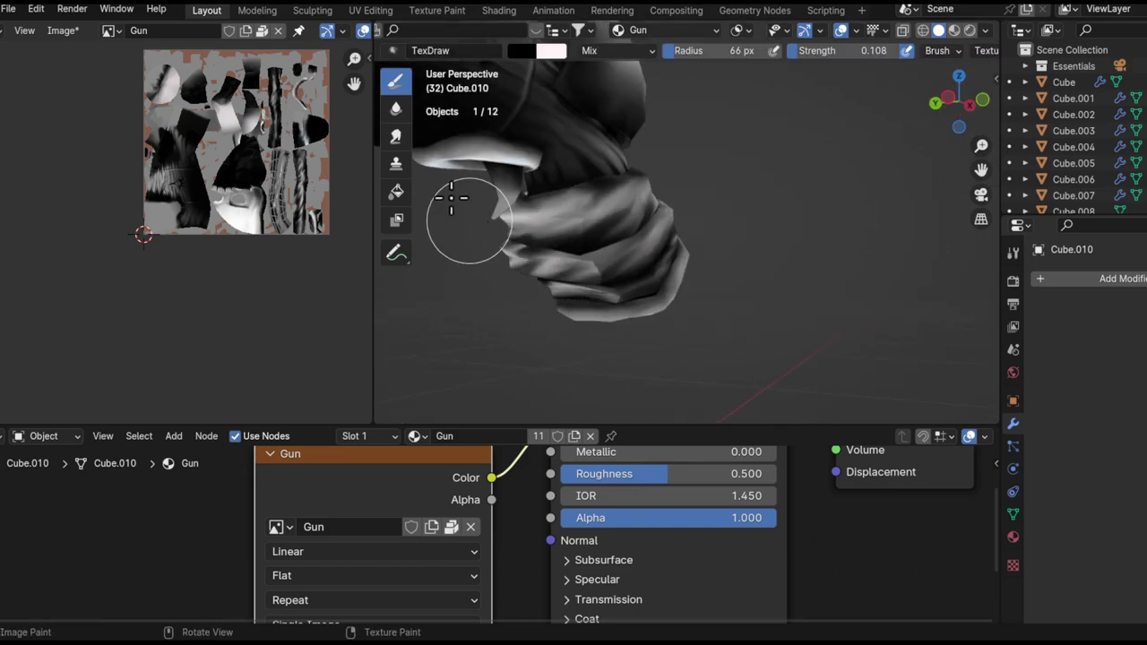
- Switch back to painting Cube.009 and smear the hard shading edge on its side with a 66 px brush
{"action": "left_click", "coordinate": [396, 136]}
{"action": "mouse_move", "coordinate": [417, 141]}
{"action": "middle_mouse_down"}
{"action": "mouse_move", "coordinate": [595, 204]}
{"action": "mouse_move", "coordinate": [581, 186]}
{"action": "middle_mouse_up"}
{"action": "key", "text": "alt+q"}
{"action": "middle_click_drag", "start_coordinate": [583, 287], "coordinate": [631, 258]}
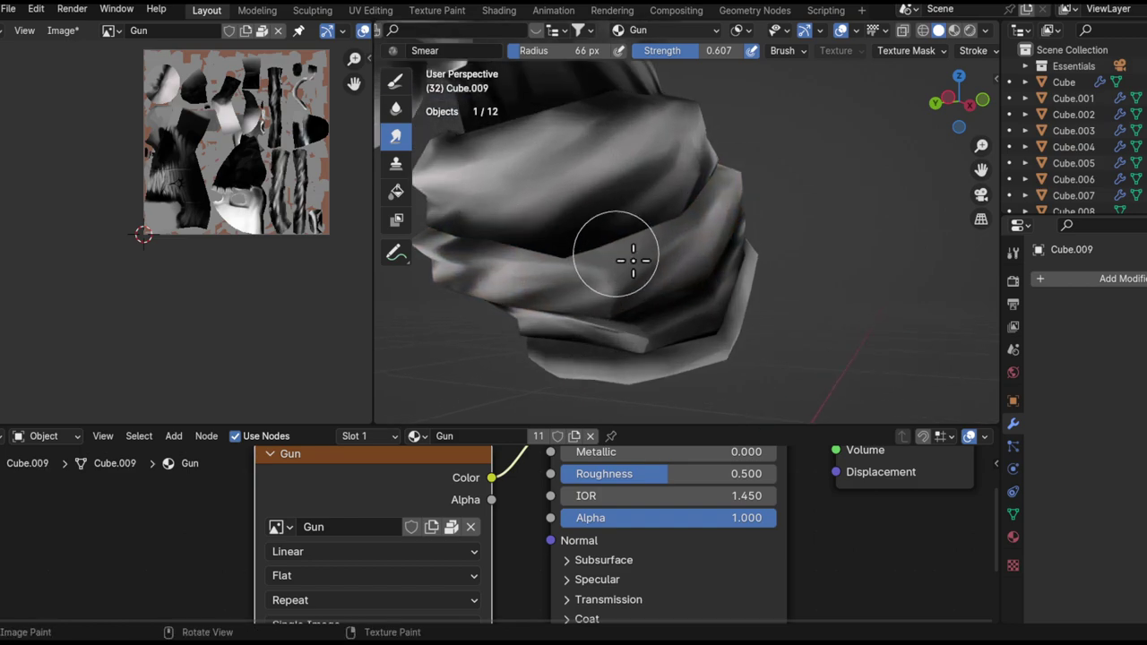
{"action": "middle_click_drag", "start_coordinate": [624, 309], "coordinate": [652, 191]}
- Switch to painting Cube.008 and smear the light patch on its side along the fold
{"action": "key", "text": "alt+q"}
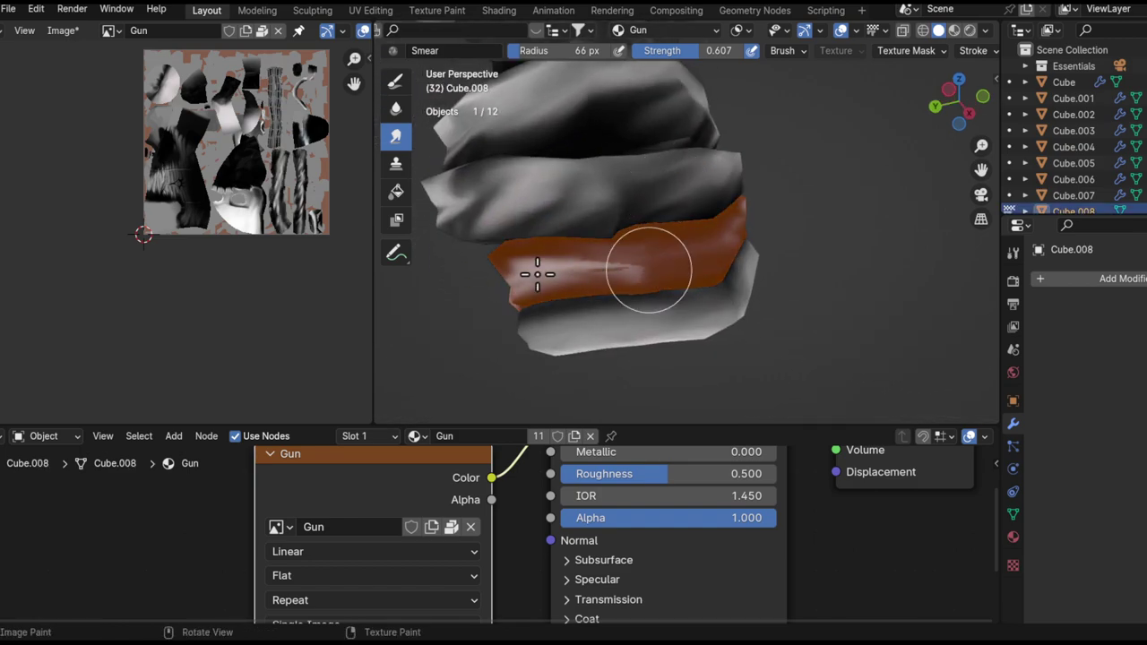
{"action": "middle_click_drag", "start_coordinate": [696, 256], "coordinate": [558, 457]}
{"action": "mouse_move", "coordinate": [742, 304]}
{"action": "middle_mouse_down"}
{"action": "mouse_move", "coordinate": [686, 263]}
{"action": "mouse_move", "coordinate": [714, 289]}
{"action": "mouse_move", "coordinate": [671, 297]}
{"action": "mouse_move", "coordinate": [812, 250]}
{"action": "mouse_move", "coordinate": [635, 281]}
{"action": "mouse_move", "coordinate": [560, 178]}
{"action": "middle_mouse_up"}
- Deepen the shadows of the Cube.008 fold with black TexDraw strokes at 66 px radius and 0.108 strength
{"action": "left_click", "coordinate": [397, 83]}
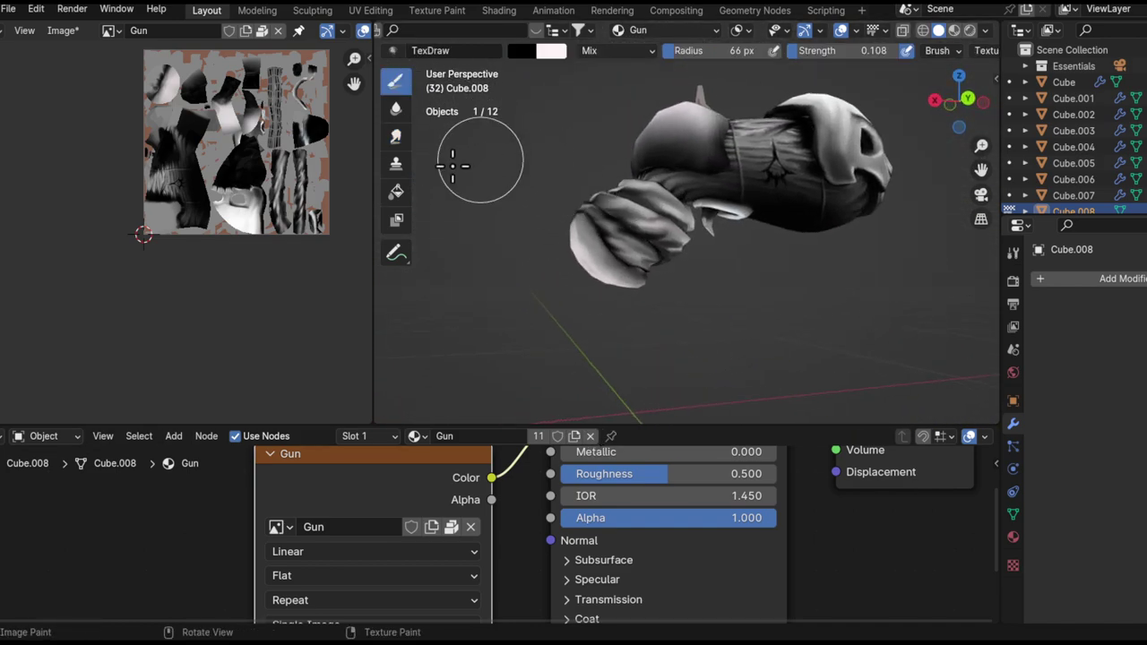
{"action": "scroll", "coordinate": [678, 267], "scroll_direction": "up", "scroll_amount": 3}
{"action": "middle_click_drag", "start_coordinate": [678, 269], "coordinate": [634, 234]}
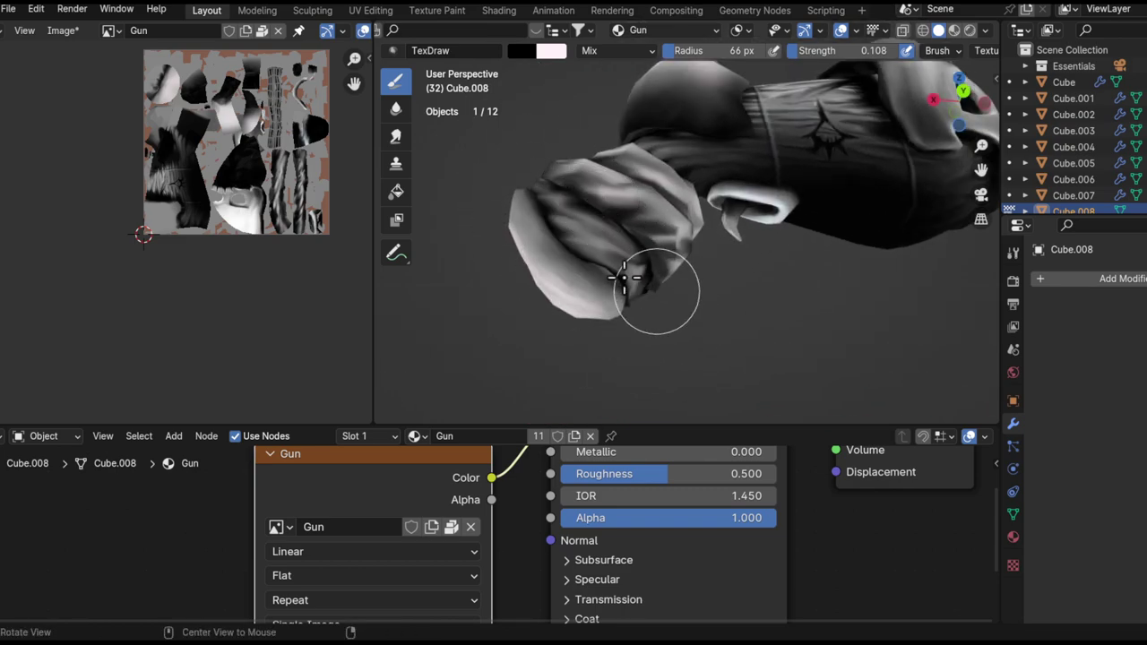
{"action": "left_click_drag", "start_coordinate": [633, 290], "coordinate": [594, 259], "text": "alt"}
{"action": "scroll", "coordinate": [594, 259], "scroll_direction": "up", "scroll_amount": 2}
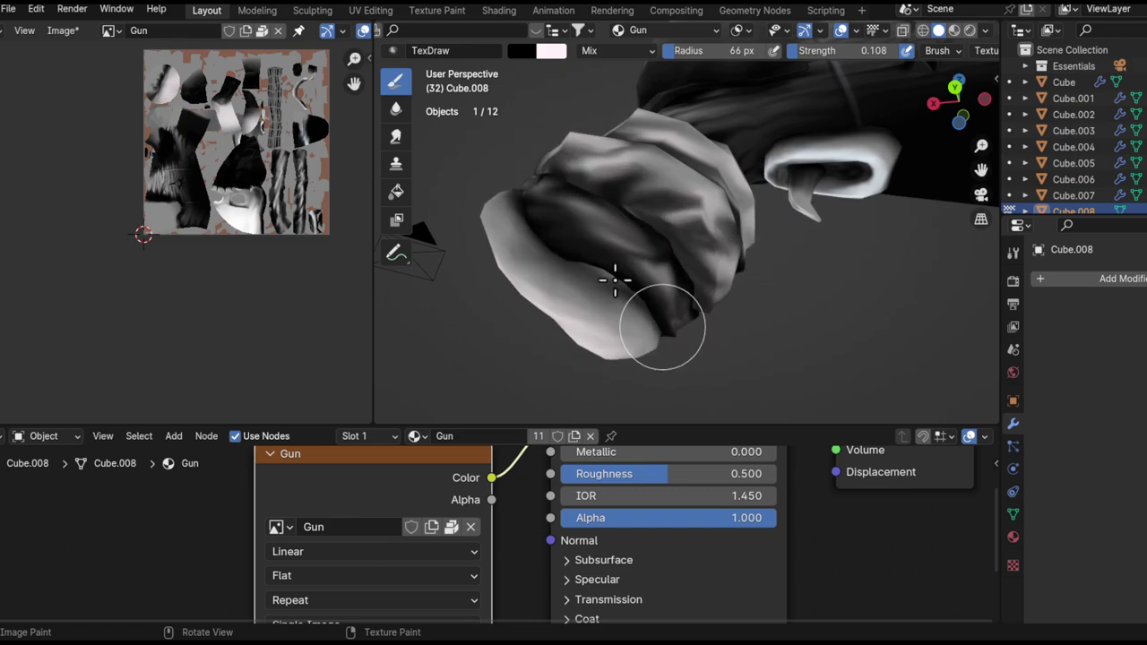
- Choose the Smear brush and switch texture painting to the Cube.010 fold
{"action": "mouse_move", "coordinate": [679, 309]}
{"action": "middle_mouse_down"}
{"action": "mouse_move", "coordinate": [627, 287]}
{"action": "mouse_move", "coordinate": [708, 263]}
{"action": "mouse_move", "coordinate": [747, 296]}
{"action": "middle_mouse_up"}
{"action": "key", "text": "q"}
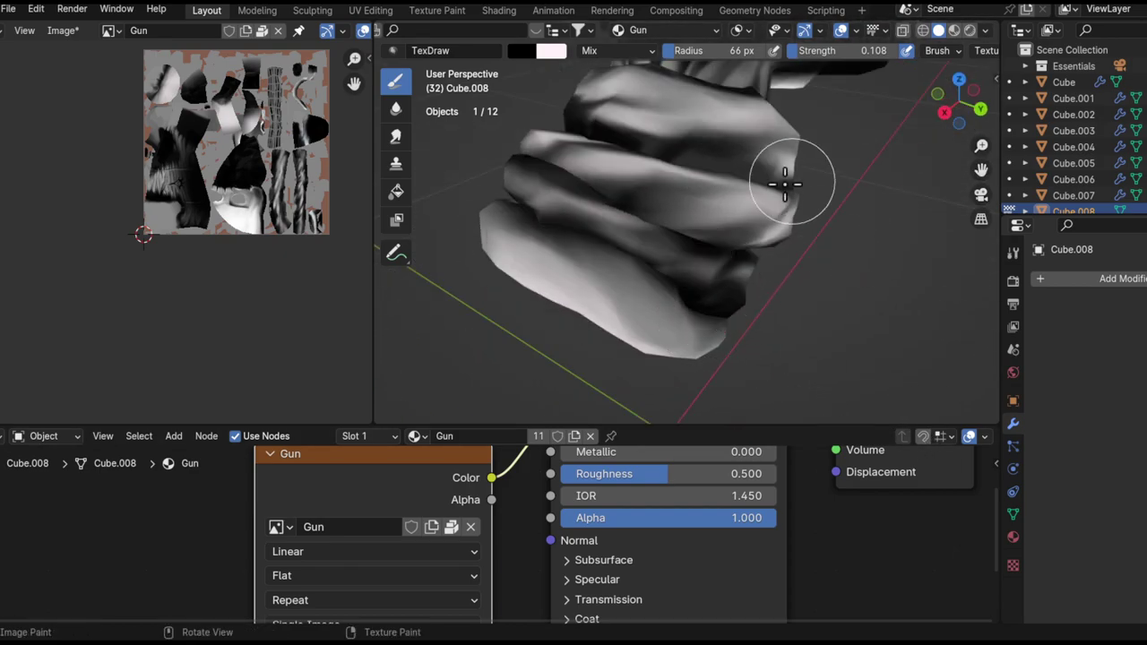
{"action": "left_click", "coordinate": [396, 137]}
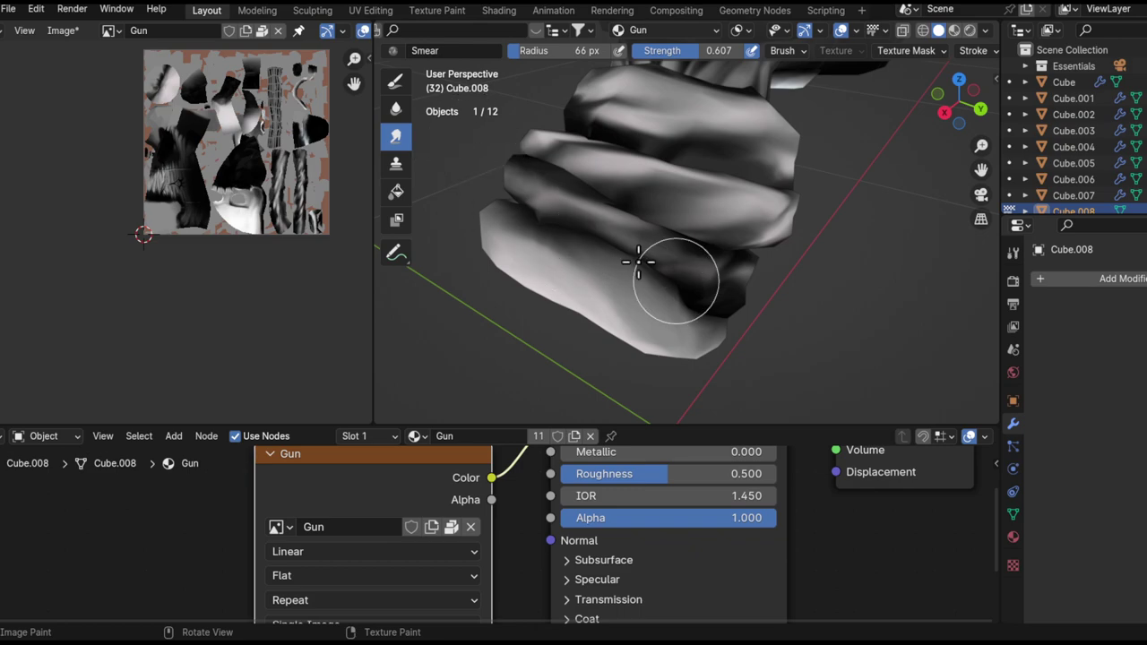
{"action": "mouse_move", "coordinate": [684, 284]}
{"action": "middle_mouse_down", "text": "ctrl"}
{"action": "mouse_move", "coordinate": [700, 320]}
{"action": "mouse_move", "coordinate": [639, 230]}
{"action": "mouse_move", "coordinate": [748, 409]}
{"action": "middle_mouse_up", "text": "ctrl"}
{"action": "key", "text": "alt+q"}
{"action": "middle_click_drag", "start_coordinate": [715, 280], "coordinate": [747, 341]}
{"action": "middle_click_drag", "start_coordinate": [747, 289], "coordinate": [750, 344]}
{"action": "middle_click_drag", "start_coordinate": [751, 344], "coordinate": [740, 183], "text": "ctrl"}
{"action": "mouse_move", "coordinate": [740, 182]}
{"action": "middle_mouse_down"}
{"action": "mouse_move", "coordinate": [753, 209]}
{"action": "mouse_move", "coordinate": [765, 207]}
{"action": "mouse_move", "coordinate": [751, 199]}
{"action": "middle_mouse_up"}
{"action": "middle_click_drag", "start_coordinate": [751, 199], "coordinate": [663, 225], "text": "ctrl"}
{"action": "key", "text": "alt+q"}
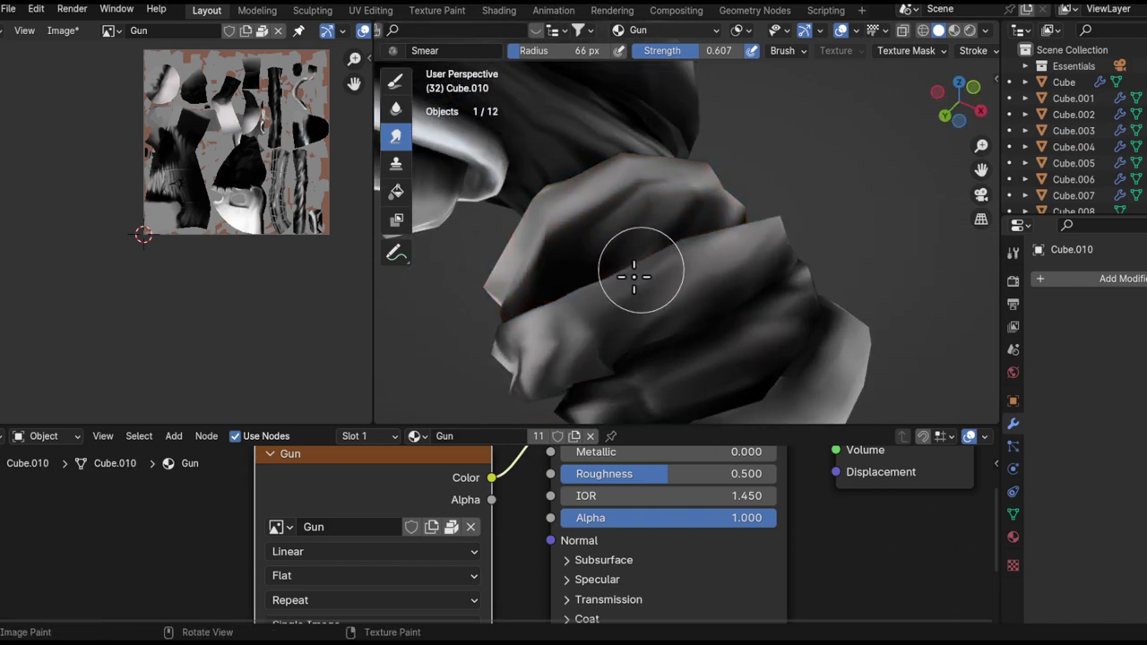
- Switch texture painting to Cube.009 and smear the shading across its fold at 66 px radius and 0.607 strength
{"action": "key", "text": "alt+q"}
{"action": "middle_click_drag", "start_coordinate": [752, 229], "coordinate": [846, 132], "text": "shift"}
{"action": "left_click_drag", "start_coordinate": [722, 228], "coordinate": [769, 217]}
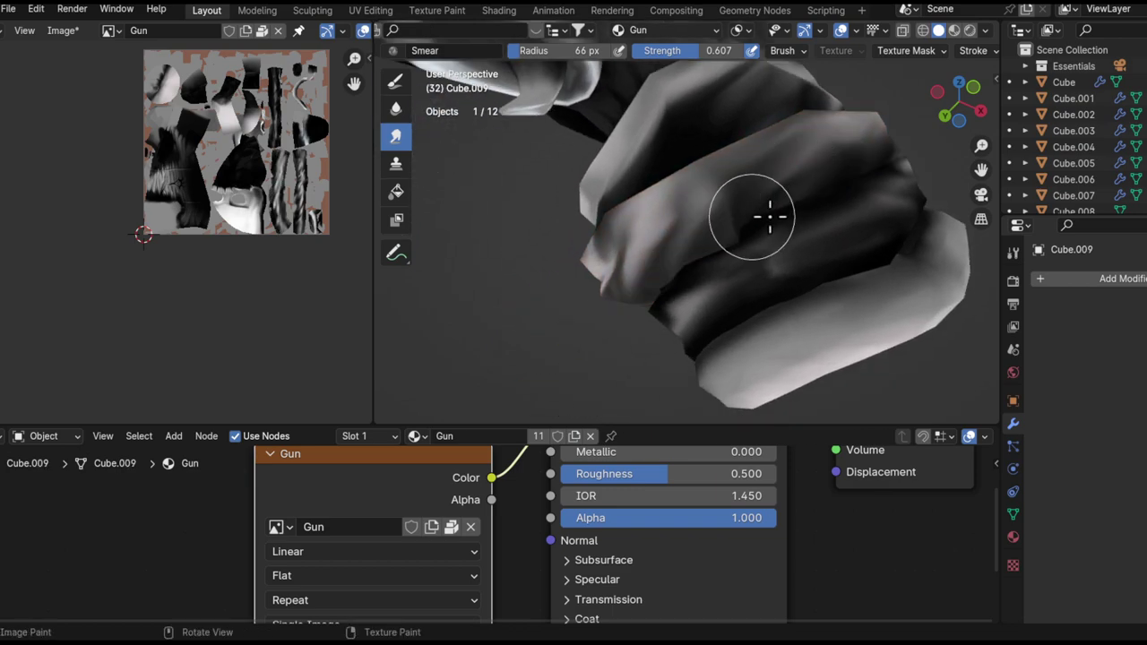
{"action": "mouse_move", "coordinate": [798, 182]}
{"action": "middle_mouse_down"}
{"action": "mouse_move", "coordinate": [852, 230]}
{"action": "mouse_move", "coordinate": [768, 248]}
{"action": "mouse_move", "coordinate": [884, 256]}
{"action": "mouse_move", "coordinate": [749, 172]}
{"action": "mouse_move", "coordinate": [734, 204]}
{"action": "middle_mouse_up"}
{"action": "middle_click_drag", "start_coordinate": [734, 204], "coordinate": [751, 106], "text": "ctrl"}
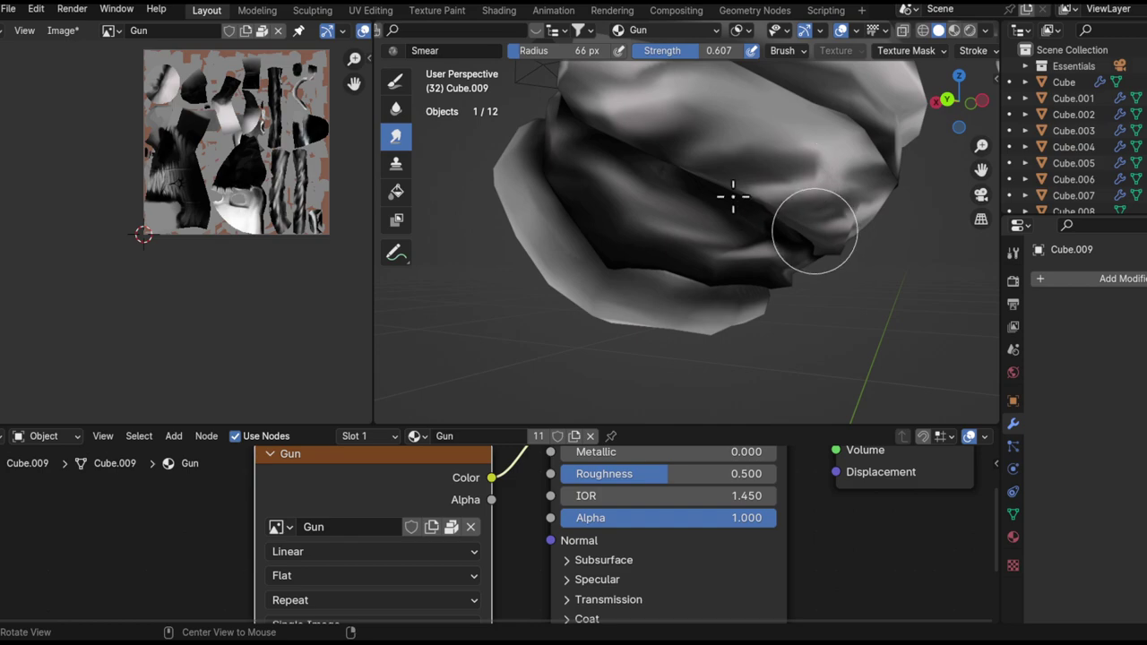
{"action": "middle_click_drag", "start_coordinate": [733, 196], "coordinate": [666, 197]}
{"action": "mouse_move", "coordinate": [813, 194]}
{"action": "left_mouse_down"}
{"action": "mouse_move", "coordinate": [744, 151]}
{"action": "mouse_move", "coordinate": [885, 210]}
{"action": "mouse_move", "coordinate": [705, 253]}
{"action": "left_mouse_up"}
- Examine the shading of the grip folds and the whole gun from several angles
{"action": "middle_click_drag", "start_coordinate": [714, 355], "coordinate": [842, 340], "text": "ctrl"}
{"action": "middle_click_drag", "start_coordinate": [762, 282], "coordinate": [740, 310], "text": "ctrl"}
{"action": "middle_click_drag", "start_coordinate": [743, 258], "coordinate": [829, 284]}
{"action": "middle_click_drag", "start_coordinate": [699, 256], "coordinate": [772, 153]}
{"action": "middle_click_drag", "start_coordinate": [661, 193], "coordinate": [716, 143]}
{"action": "middle_click_drag", "start_coordinate": [765, 273], "coordinate": [744, 304]}
{"action": "middle_click_drag", "start_coordinate": [770, 231], "coordinate": [711, 271], "text": "shift"}
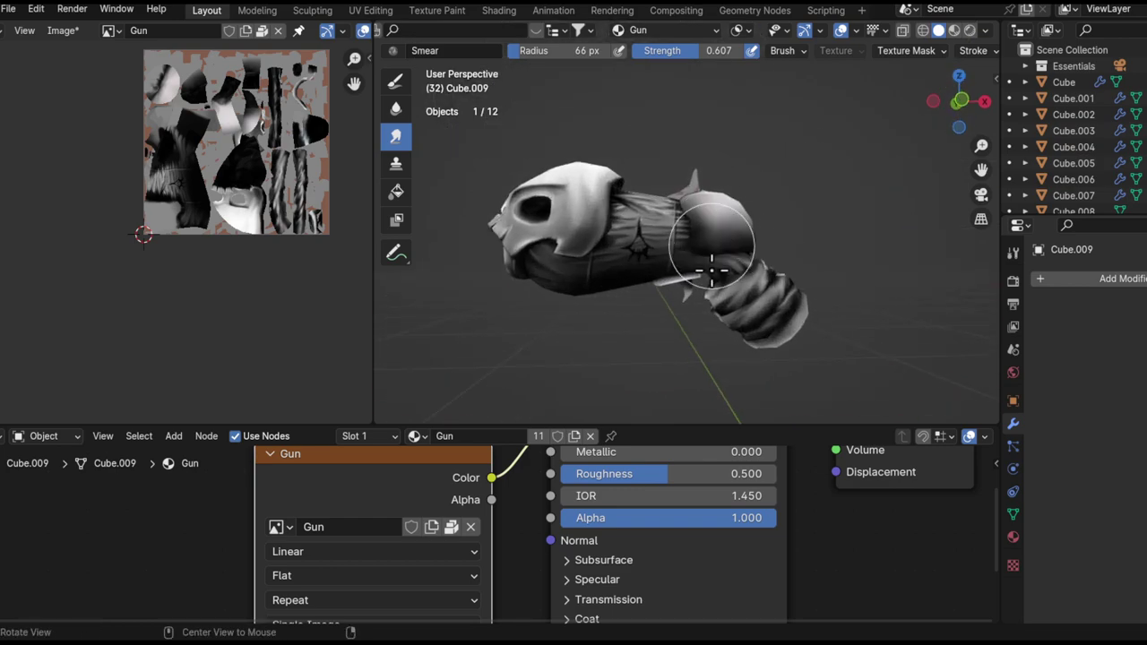
{"action": "middle_click_drag", "start_coordinate": [583, 257], "coordinate": [573, 287]}
{"action": "middle_click_drag", "start_coordinate": [650, 270], "coordinate": [714, 333], "text": "shift"}
- Switch to the horn-shaped piece Cube.007 and recalculate its mesh normals outward, returning to texture painting
{"action": "mouse_move", "coordinate": [710, 334]}
{"action": "middle_mouse_down", "text": "ctrl"}
{"action": "mouse_move", "coordinate": [719, 237]}
{"action": "mouse_move", "coordinate": [717, 260]}
{"action": "mouse_move", "coordinate": [744, 301]}
{"action": "mouse_move", "coordinate": [545, 230]}
{"action": "middle_mouse_up", "text": "ctrl"}
{"action": "key", "text": "alt+q"}
{"action": "key", "text": "alt+q"}
{"action": "key", "text": "Tab"}
{"action": "key", "text": "shift+n"}
{"action": "key", "text": "Tab"}
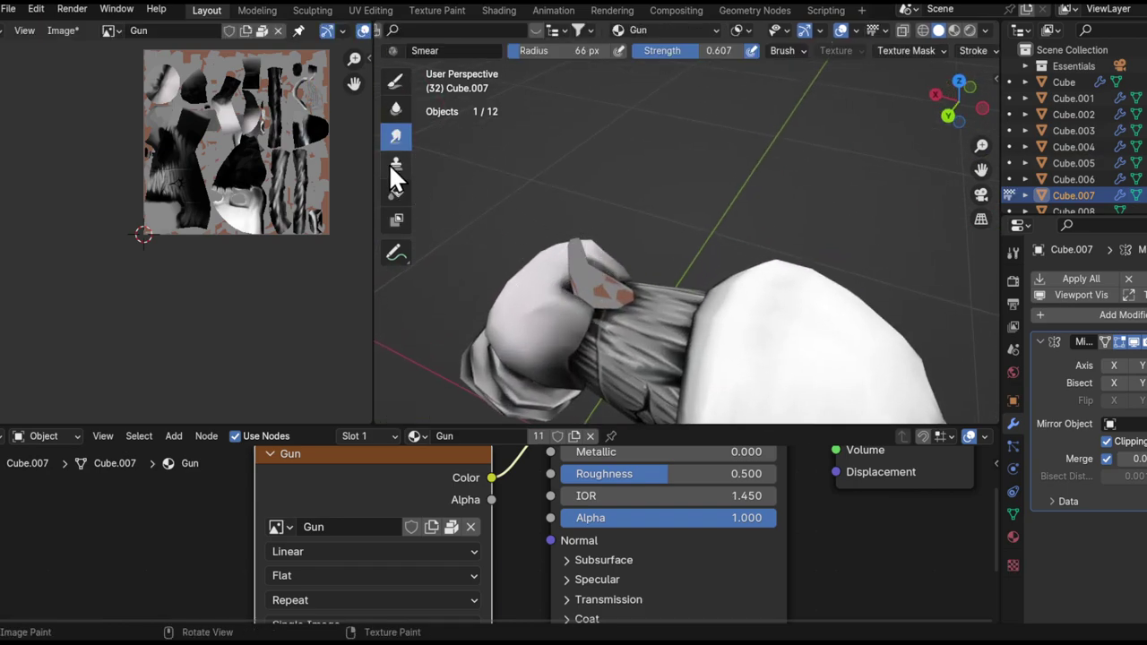
- Shade the wide base end of Cube.007 in black with TexDraw at 114 px radius and 0.108 strength
{"action": "left_click", "coordinate": [396, 191]}
{"action": "left_click", "coordinate": [396, 81]}
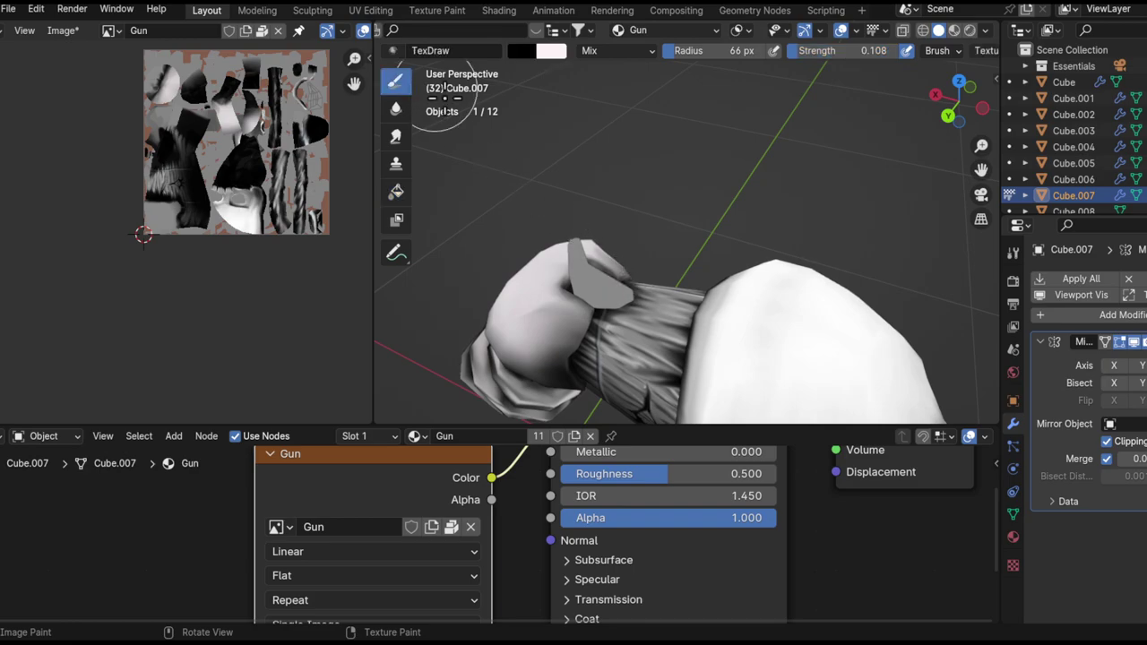
{"action": "scroll", "coordinate": [653, 184], "scroll_direction": "up", "scroll_amount": 5}
{"action": "key", "text": "f"}
{"action": "left_click", "coordinate": [650, 240]}
{"action": "key", "text": "f"}
{"action": "mouse_move", "coordinate": [650, 240]}
{"action": "middle_mouse_down"}
{"action": "mouse_move", "coordinate": [689, 269]}
{"action": "mouse_move", "coordinate": [736, 266]}
{"action": "middle_mouse_up"}
{"action": "left_click", "coordinate": [692, 268]}
{"action": "middle_click_drag", "start_coordinate": [633, 249], "coordinate": [666, 288]}
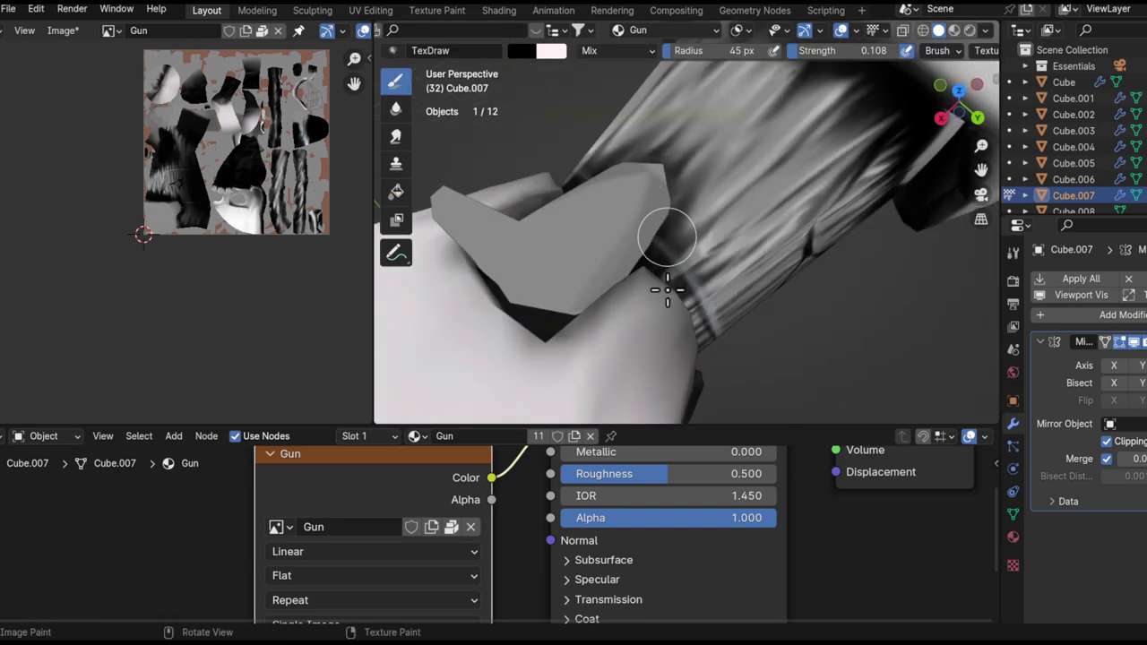
{"action": "middle_click_drag", "start_coordinate": [668, 189], "coordinate": [646, 214]}
{"action": "key", "text": "f"}
{"action": "left_click", "coordinate": [695, 274]}
{"action": "left_click_drag", "start_coordinate": [663, 219], "coordinate": [581, 310]}
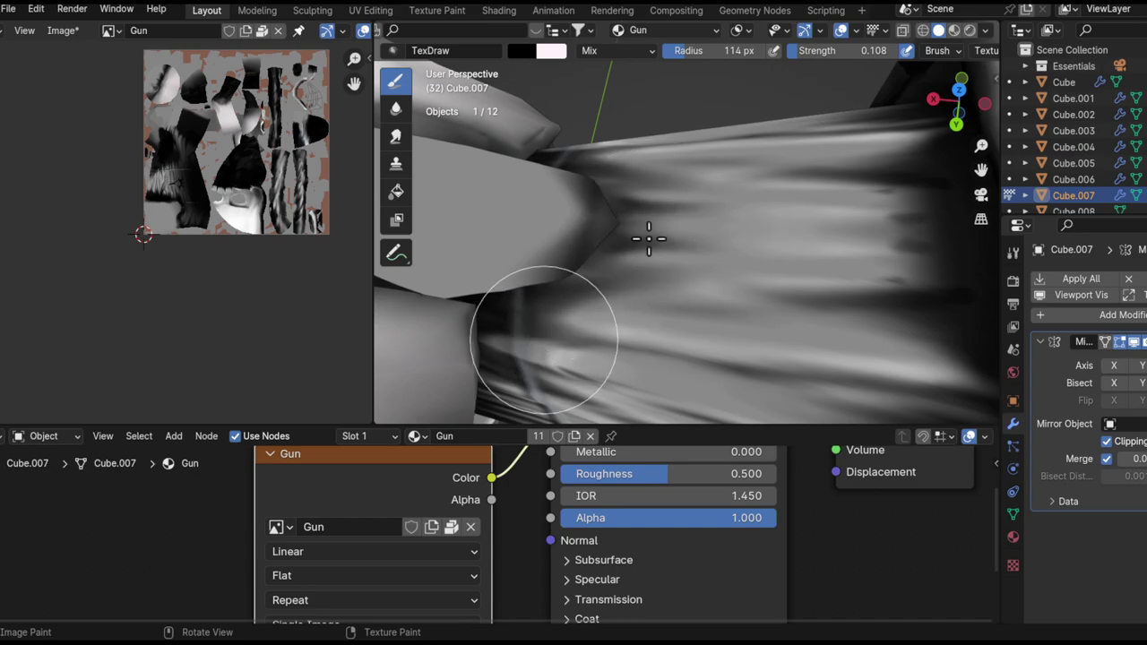
{"action": "middle_click_drag", "start_coordinate": [642, 230], "coordinate": [670, 285]}
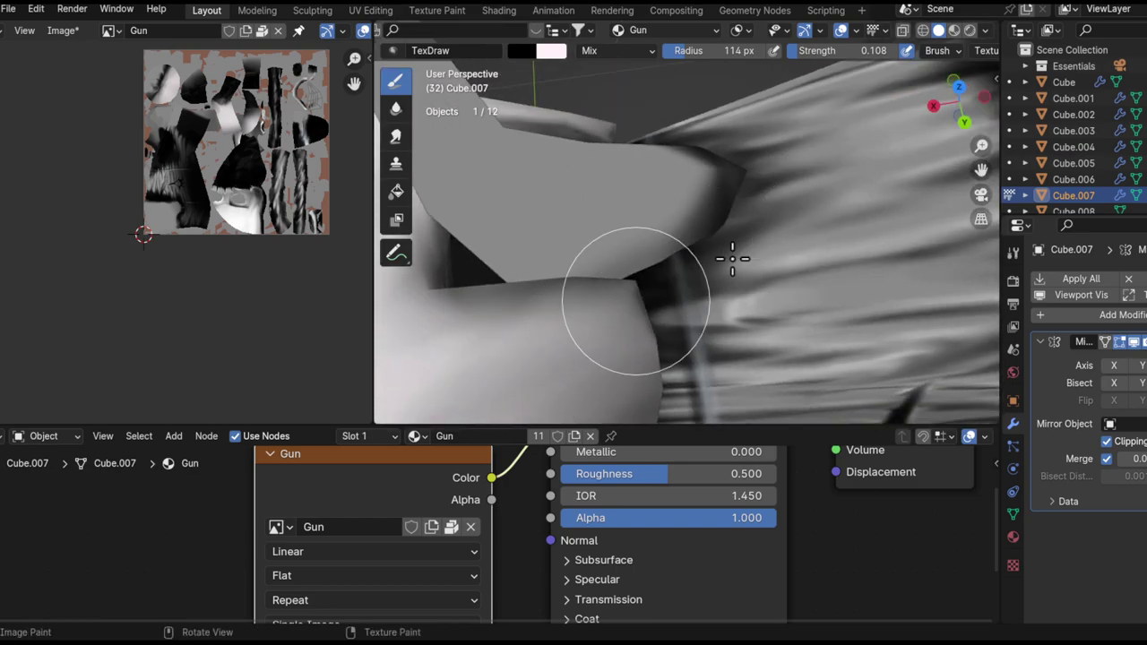
{"action": "middle_click_drag", "start_coordinate": [459, 385], "coordinate": [666, 310]}
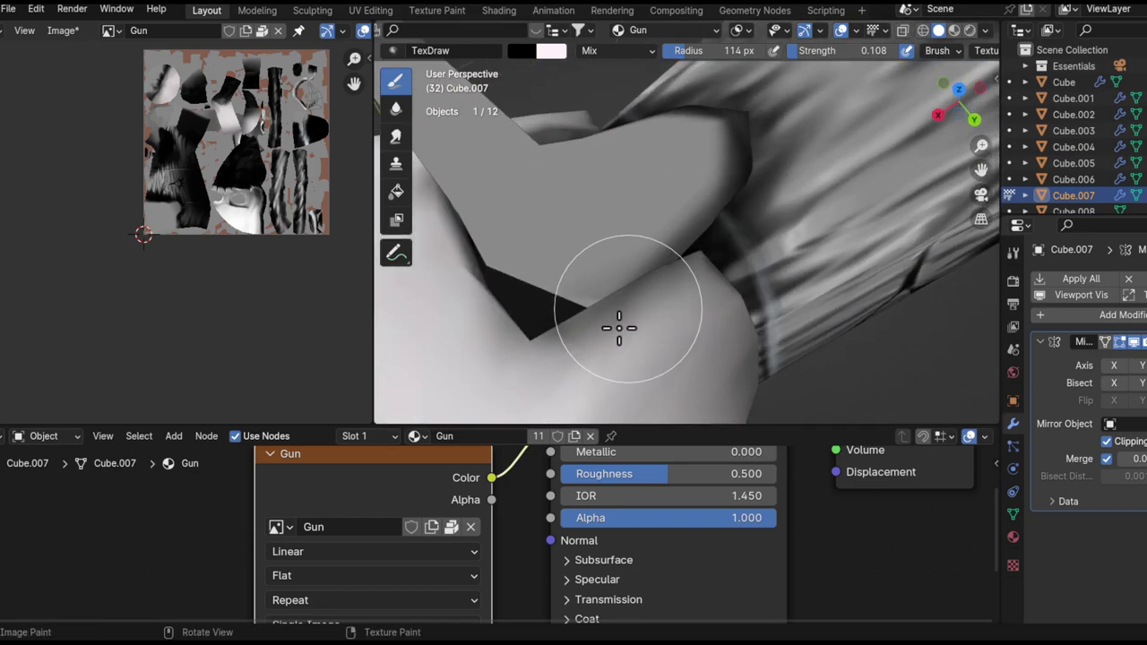
- Isolate Cube.007 in local view and paint its base black at 83 px radius and 0.185 strength
{"action": "mouse_move", "coordinate": [598, 329]}
{"action": "middle_mouse_down"}
{"action": "mouse_move", "coordinate": [650, 320]}
{"action": "mouse_move", "coordinate": [545, 350]}
{"action": "mouse_move", "coordinate": [625, 321]}
{"action": "mouse_move", "coordinate": [624, 300]}
{"action": "mouse_move", "coordinate": [620, 371]}
{"action": "mouse_move", "coordinate": [755, 295]}
{"action": "mouse_move", "coordinate": [753, 251]}
{"action": "mouse_move", "coordinate": [661, 265]}
{"action": "mouse_move", "coordinate": [755, 265]}
{"action": "mouse_move", "coordinate": [812, 287]}
{"action": "mouse_move", "coordinate": [826, 251]}
{"action": "mouse_move", "coordinate": [854, 290]}
{"action": "mouse_move", "coordinate": [764, 349]}
{"action": "middle_mouse_up"}
{"action": "key", "text": "shift+f"}
{"action": "left_click", "coordinate": [600, 348]}
{"action": "key", "text": "KP_Divide"}
{"action": "key", "text": "bracketleft"}
{"action": "key", "text": "bracketleft"}
{"action": "key", "text": "bracketleft"}
{"action": "mouse_move", "coordinate": [764, 350]}
{"action": "left_mouse_down"}
{"action": "mouse_move", "coordinate": [834, 310]}
{"action": "mouse_move", "coordinate": [800, 310]}
{"action": "left_mouse_up"}
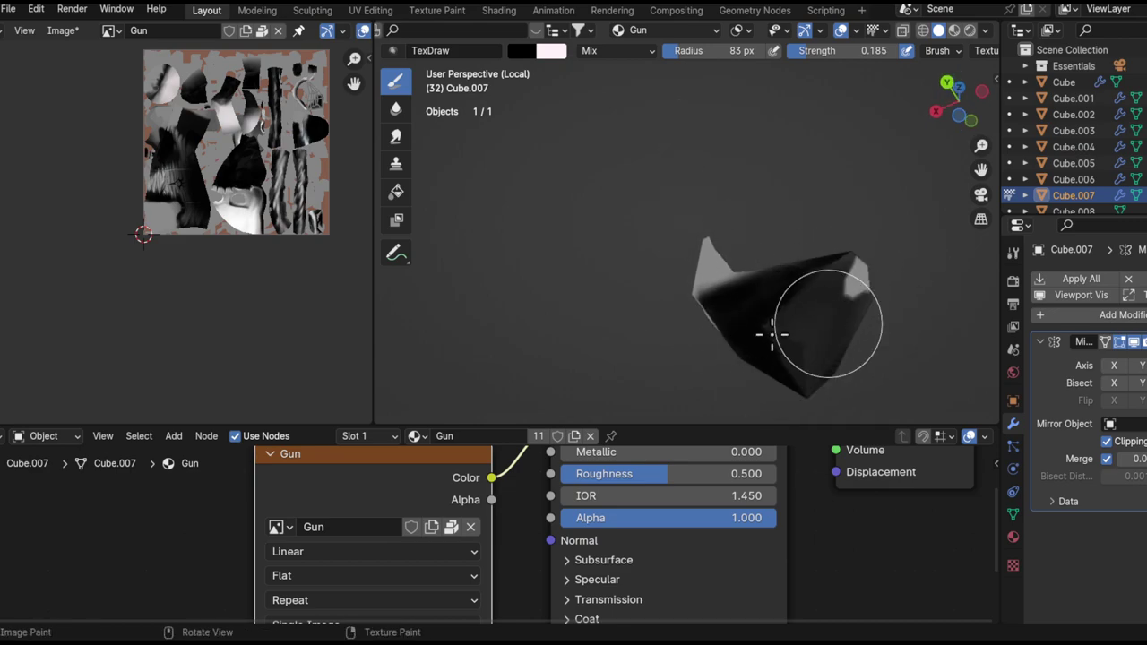
- Smear the edge of the black shading on the isolated Cube.007 piece
{"action": "middle_click_drag", "start_coordinate": [808, 311], "coordinate": [767, 280]}
{"action": "middle_click_drag", "start_coordinate": [701, 263], "coordinate": [779, 268]}
{"action": "mouse_move", "coordinate": [766, 307]}
{"action": "middle_mouse_down"}
{"action": "mouse_move", "coordinate": [720, 343]}
{"action": "mouse_move", "coordinate": [773, 275]}
{"action": "mouse_move", "coordinate": [757, 269]}
{"action": "middle_mouse_up"}
{"action": "left_click", "coordinate": [395, 135]}
{"action": "mouse_move", "coordinate": [665, 286]}
{"action": "middle_mouse_down"}
{"action": "mouse_move", "coordinate": [635, 277]}
{"action": "mouse_move", "coordinate": [637, 327]}
{"action": "mouse_move", "coordinate": [622, 299]}
{"action": "mouse_move", "coordinate": [558, 282]}
{"action": "mouse_move", "coordinate": [617, 287]}
{"action": "mouse_move", "coordinate": [636, 313]}
{"action": "mouse_move", "coordinate": [547, 269]}
{"action": "mouse_move", "coordinate": [579, 328]}
{"action": "mouse_move", "coordinate": [601, 303]}
{"action": "mouse_move", "coordinate": [696, 310]}
{"action": "mouse_move", "coordinate": [615, 277]}
{"action": "mouse_move", "coordinate": [525, 302]}
{"action": "mouse_move", "coordinate": [571, 320]}
{"action": "mouse_move", "coordinate": [604, 299]}
{"action": "mouse_move", "coordinate": [604, 317]}
{"action": "mouse_move", "coordinate": [624, 275]}
{"action": "mouse_move", "coordinate": [709, 350]}
{"action": "mouse_move", "coordinate": [693, 350]}
{"action": "mouse_move", "coordinate": [758, 363]}
{"action": "mouse_move", "coordinate": [691, 350]}
{"action": "mouse_move", "coordinate": [678, 340]}
{"action": "mouse_move", "coordinate": [779, 360]}
{"action": "mouse_move", "coordinate": [809, 328]}
{"action": "mouse_move", "coordinate": [706, 335]}
{"action": "mouse_move", "coordinate": [830, 245]}
{"action": "mouse_move", "coordinate": [738, 252]}
{"action": "middle_mouse_up"}
- Paint the narrow tip of Cube.007 white with TexDraw at 144 px radius and 0.185 strength
{"action": "left_click", "coordinate": [395, 82]}
{"action": "scroll", "coordinate": [690, 179], "scroll_direction": "up", "scroll_amount": 2}
{"action": "mouse_move", "coordinate": [690, 179]}
{"action": "left_mouse_down", "text": "alt+shift"}
{"action": "mouse_move", "coordinate": [693, 215]}
{"action": "mouse_move", "coordinate": [738, 183]}
{"action": "left_mouse_up", "text": "alt+shift"}
{"action": "key", "text": "x"}
{"action": "mouse_move", "coordinate": [677, 177]}
{"action": "middle_mouse_down"}
{"action": "mouse_move", "coordinate": [732, 220]}
{"action": "mouse_move", "coordinate": [661, 268]}
{"action": "mouse_move", "coordinate": [697, 178]}
{"action": "middle_mouse_up"}
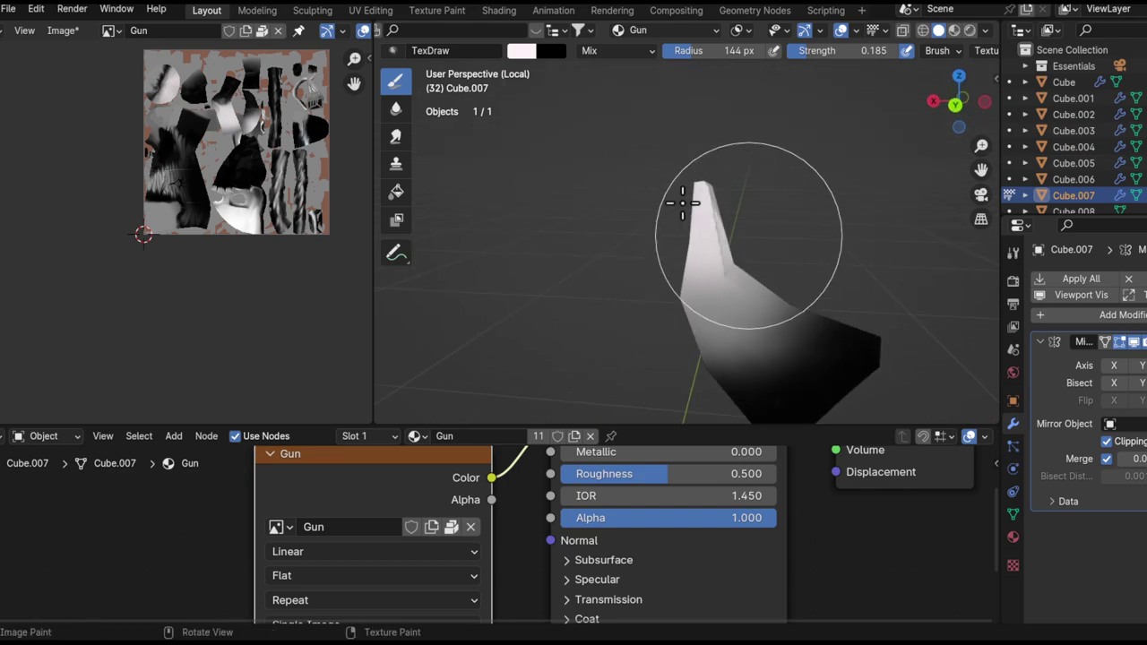
- Smear the white highlight along the tip of Cube.007
{"action": "left_click", "coordinate": [395, 107]}
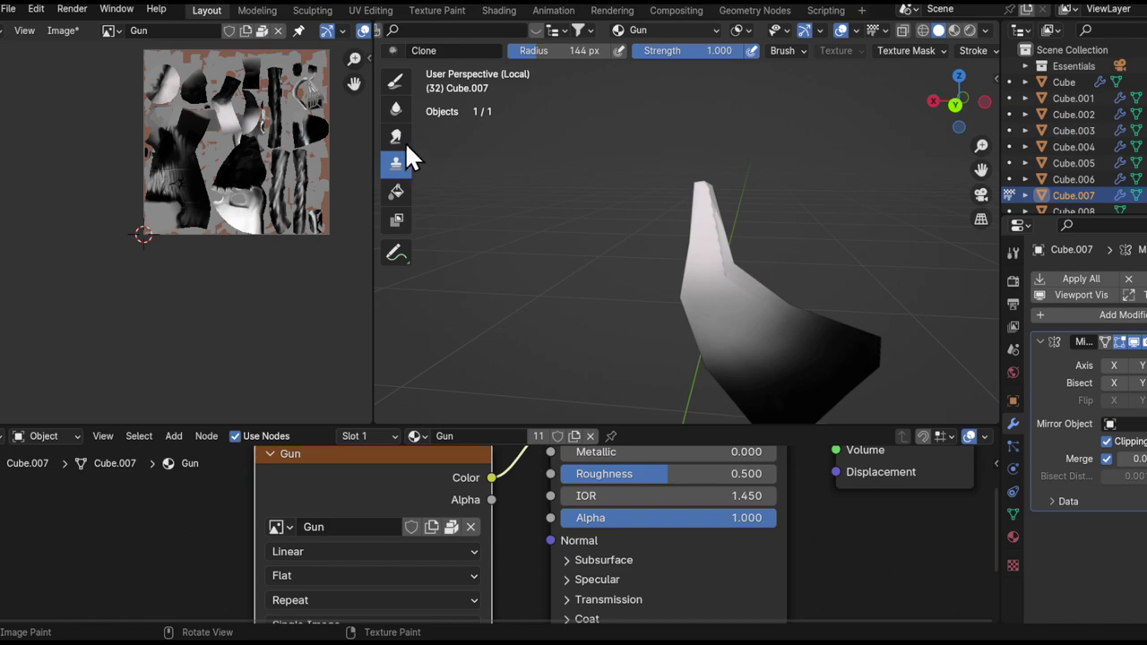
{"action": "left_click", "coordinate": [399, 139]}
{"action": "mouse_move", "coordinate": [538, 165]}
{"action": "middle_mouse_down"}
{"action": "mouse_move", "coordinate": [724, 179]}
{"action": "mouse_move", "coordinate": [686, 173]}
{"action": "mouse_move", "coordinate": [755, 153]}
{"action": "mouse_move", "coordinate": [698, 120]}
{"action": "mouse_move", "coordinate": [678, 205]}
{"action": "mouse_move", "coordinate": [671, 187]}
{"action": "mouse_move", "coordinate": [726, 141]}
{"action": "mouse_move", "coordinate": [744, 146]}
{"action": "mouse_move", "coordinate": [724, 128]}
{"action": "mouse_move", "coordinate": [753, 146]}
{"action": "mouse_move", "coordinate": [747, 110]}
{"action": "mouse_move", "coordinate": [729, 209]}
{"action": "mouse_move", "coordinate": [866, 231]}
{"action": "mouse_move", "coordinate": [691, 268]}
{"action": "mouse_move", "coordinate": [659, 263]}
{"action": "mouse_move", "coordinate": [563, 312]}
{"action": "mouse_move", "coordinate": [610, 340]}
{"action": "mouse_move", "coordinate": [713, 152]}
{"action": "middle_mouse_up"}
- Display the model in Material Preview and paint thin white streaks down Cube.007 with TexDraw at 17 px radius and 0.185 strength
{"action": "left_click", "coordinate": [395, 80]}
{"action": "key", "text": "f"}
{"action": "left_click", "coordinate": [624, 261]}
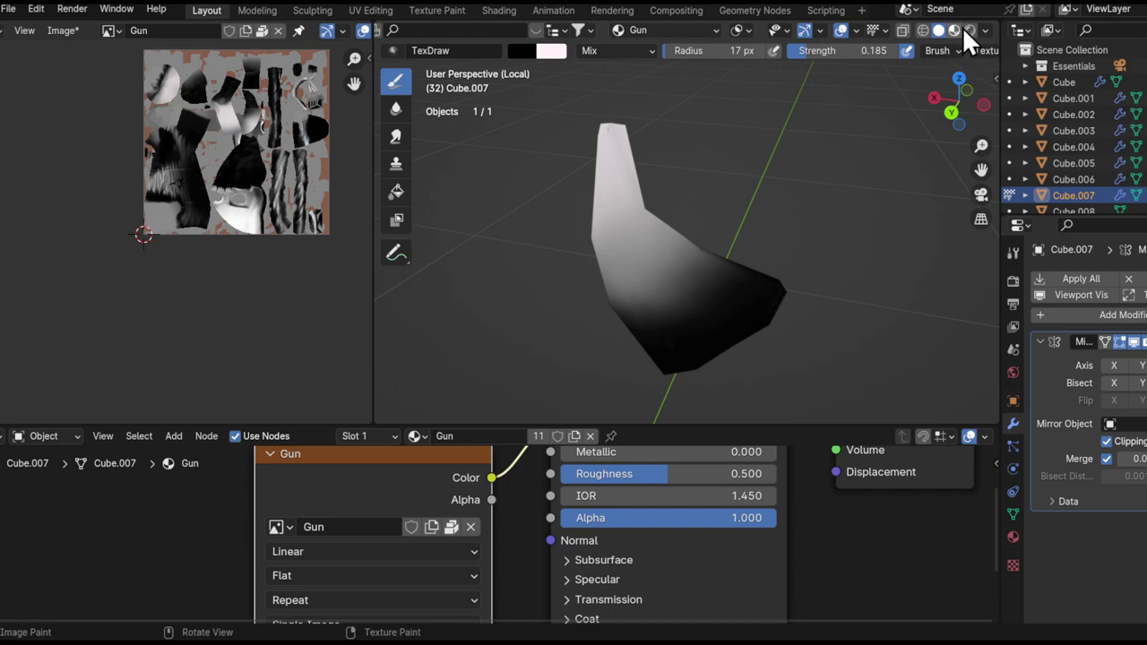
{"action": "middle_click_drag", "start_coordinate": [696, 304], "coordinate": [633, 184]}
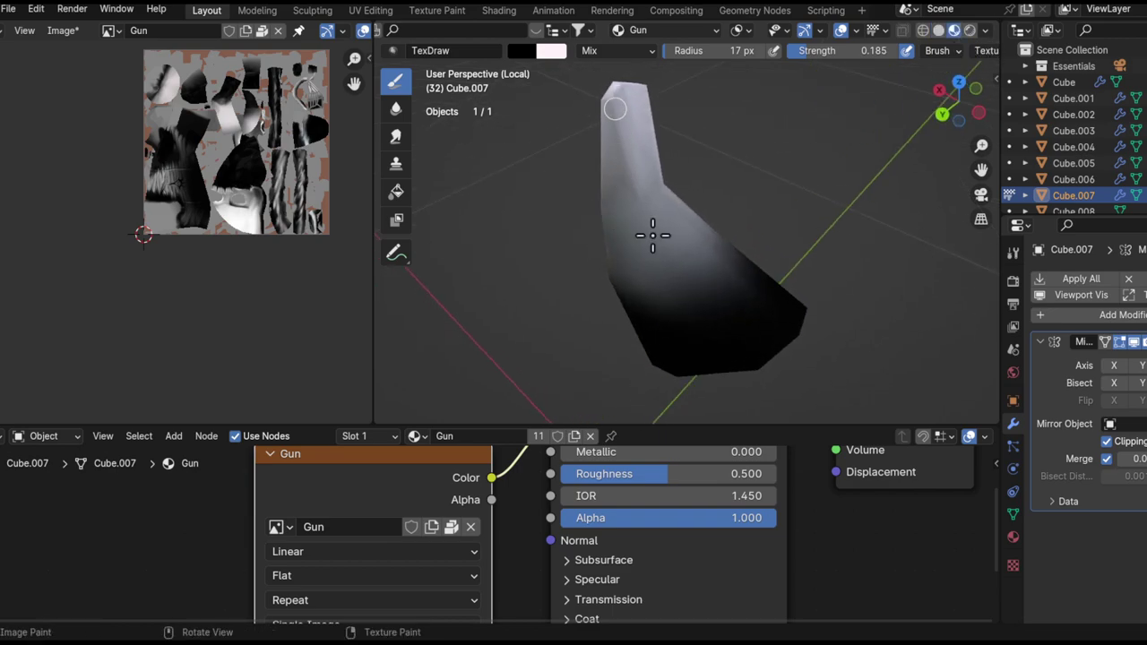
{"action": "key", "text": "x"}
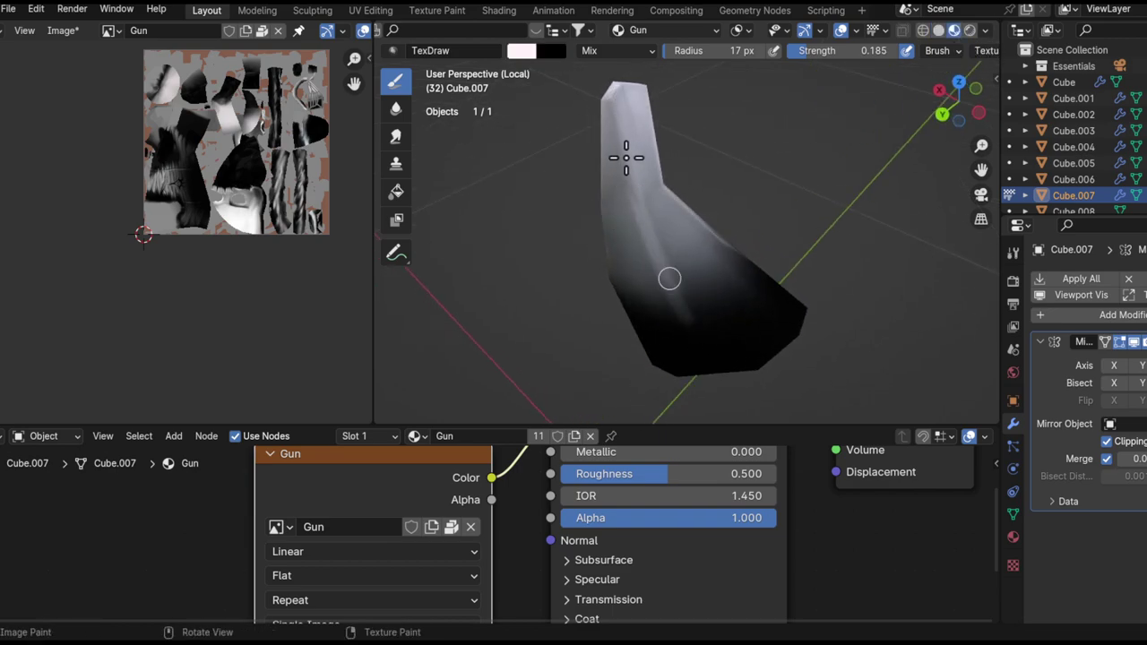
{"action": "mouse_move", "coordinate": [678, 310]}
{"action": "middle_mouse_down"}
{"action": "mouse_move", "coordinate": [653, 269]}
{"action": "mouse_move", "coordinate": [661, 230]}
{"action": "mouse_move", "coordinate": [631, 154]}
{"action": "mouse_move", "coordinate": [602, 157]}
{"action": "middle_mouse_up"}
{"action": "left_click_drag", "start_coordinate": [609, 97], "coordinate": [639, 300]}
{"action": "left_click_drag", "start_coordinate": [610, 126], "coordinate": [665, 336]}
{"action": "key", "text": "ctrl+z"}
{"action": "left_click_drag", "start_coordinate": [611, 148], "coordinate": [661, 318]}
{"action": "mouse_move", "coordinate": [602, 114]}
{"action": "left_mouse_down"}
{"action": "mouse_move", "coordinate": [684, 353]}
{"action": "mouse_move", "coordinate": [666, 329]}
{"action": "left_mouse_up"}
- Smear the white streaks into the black base of Cube.007 at 28 px radius and 0.607 strength
{"action": "mouse_move", "coordinate": [727, 224]}
{"action": "middle_mouse_down"}
{"action": "mouse_move", "coordinate": [670, 232]}
{"action": "mouse_move", "coordinate": [676, 290]}
{"action": "mouse_move", "coordinate": [673, 138]}
{"action": "middle_mouse_up"}
{"action": "left_click", "coordinate": [397, 133]}
{"action": "left_click_drag", "start_coordinate": [743, 287], "coordinate": [708, 195]}
{"action": "mouse_move", "coordinate": [780, 282]}
{"action": "middle_mouse_down"}
{"action": "mouse_move", "coordinate": [680, 185]}
{"action": "mouse_move", "coordinate": [686, 266]}
{"action": "mouse_move", "coordinate": [761, 294]}
{"action": "middle_mouse_up"}
{"action": "left_click_drag", "start_coordinate": [725, 219], "coordinate": [727, 72]}
{"action": "left_click_drag", "start_coordinate": [764, 320], "coordinate": [749, 316]}
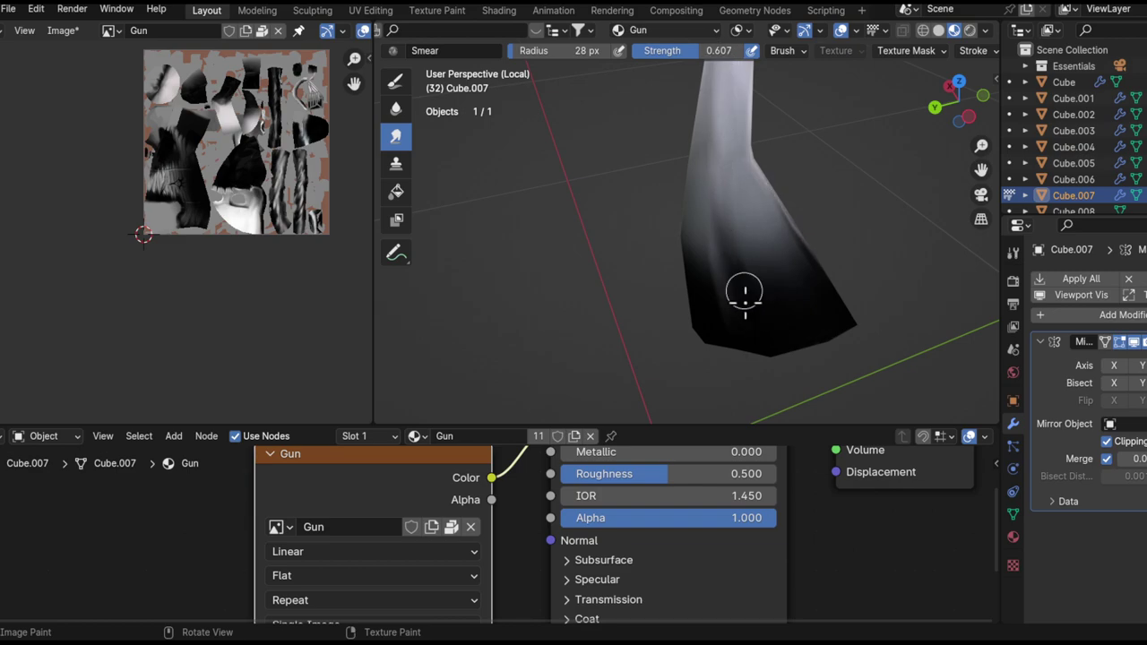
- Smear the light-to-dark transition around the remaining sides of the Cube.007 base
{"action": "mouse_move", "coordinate": [741, 264]}
{"action": "middle_mouse_down"}
{"action": "mouse_move", "coordinate": [671, 308]}
{"action": "mouse_move", "coordinate": [717, 297]}
{"action": "mouse_move", "coordinate": [634, 303]}
{"action": "mouse_move", "coordinate": [655, 329]}
{"action": "middle_mouse_up"}
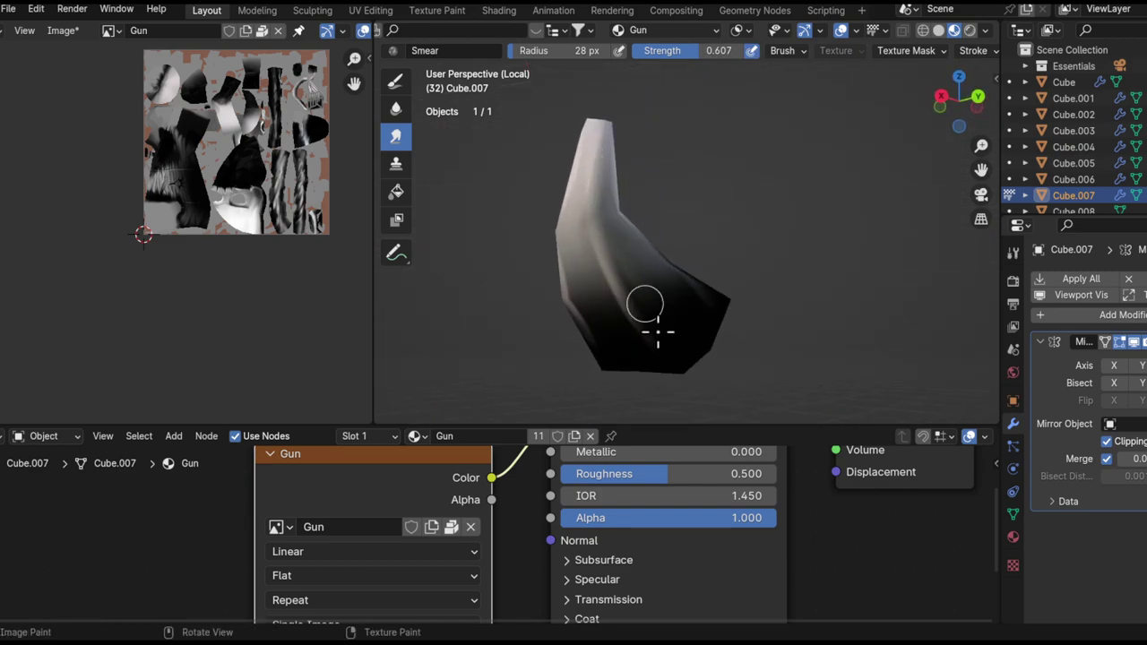
{"action": "middle_click_drag", "start_coordinate": [614, 338], "coordinate": [635, 310]}
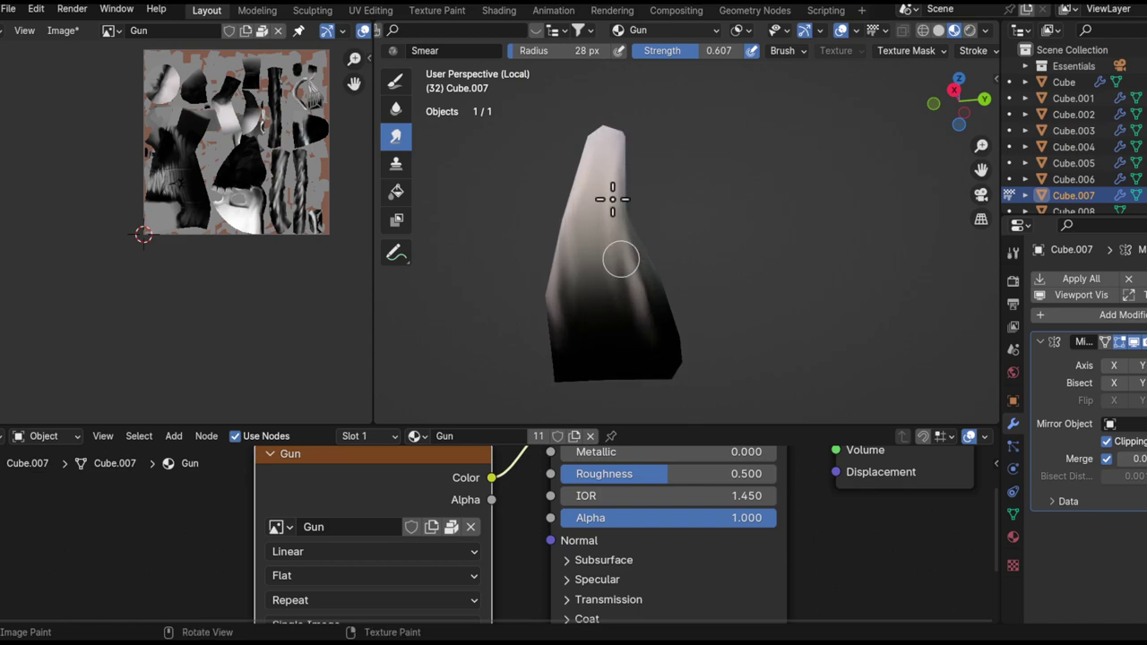
{"action": "middle_click_drag", "start_coordinate": [609, 178], "coordinate": [632, 262]}
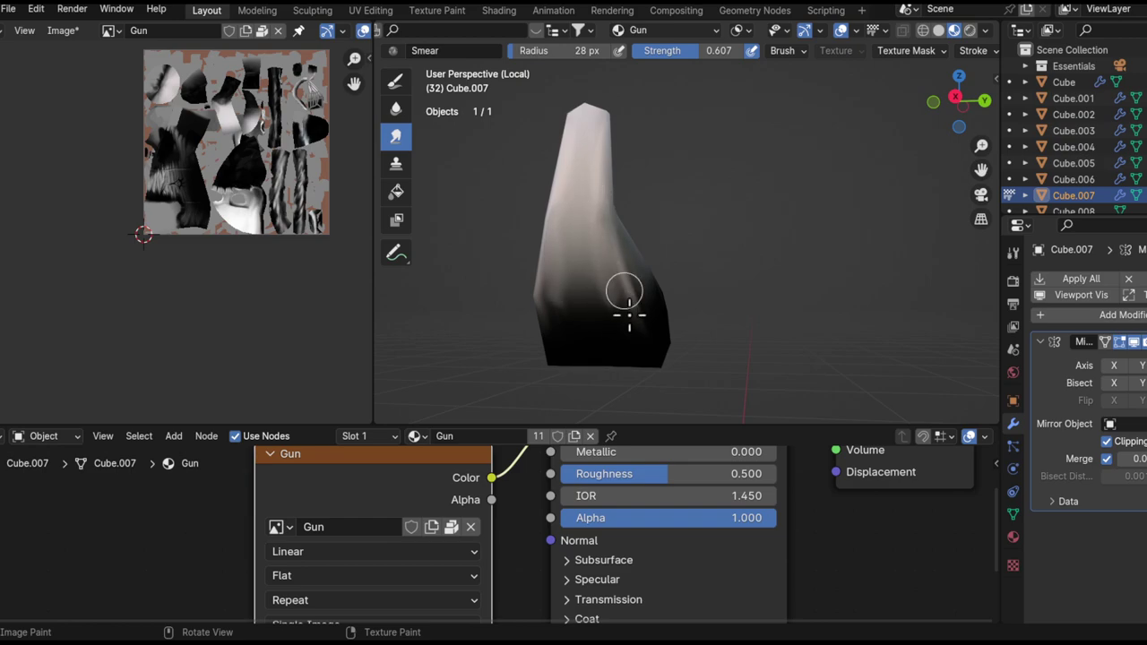
{"action": "left_click_drag", "start_coordinate": [548, 276], "coordinate": [553, 313]}
{"action": "scroll", "coordinate": [612, 250], "scroll_direction": "down", "scroll_amount": 4}
{"action": "scroll", "coordinate": [628, 318], "scroll_direction": "up", "scroll_amount": 4}
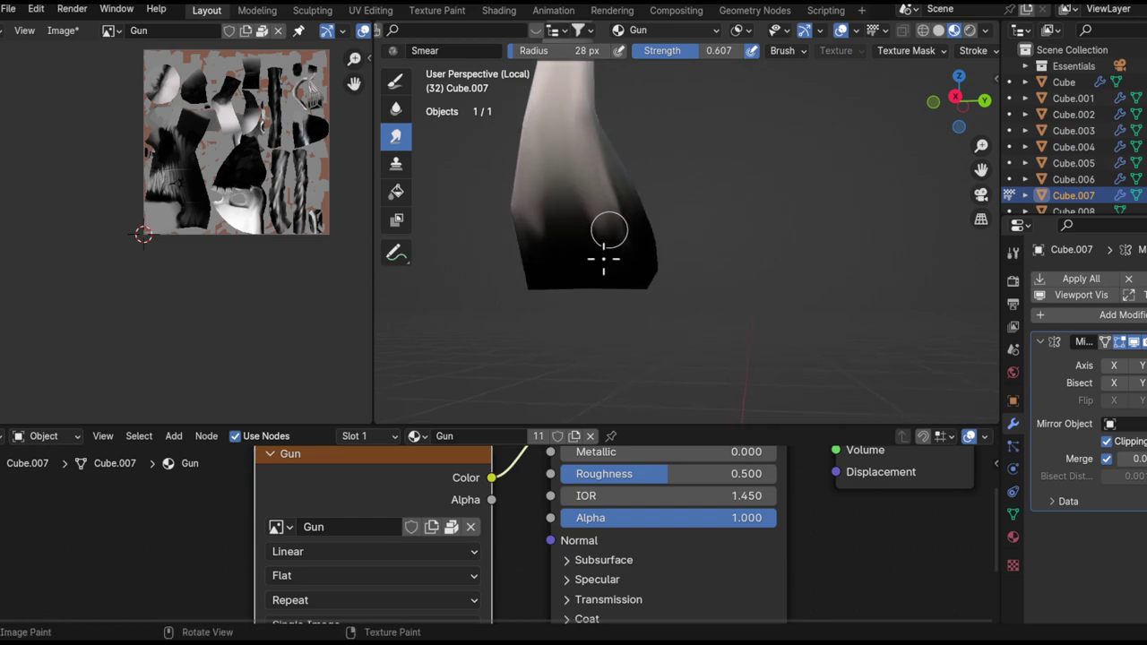
{"action": "middle_click_drag", "start_coordinate": [617, 182], "coordinate": [647, 269]}
- Leave local view and switch texture painting to Cube.004, the wrinkled body beneath the horn-shaped piece
{"action": "scroll", "coordinate": [617, 233], "scroll_direction": "down", "scroll_amount": 3}
{"action": "key", "text": "slash"}
{"action": "mouse_move", "coordinate": [730, 217]}
{"action": "middle_mouse_down"}
{"action": "mouse_move", "coordinate": [681, 242]}
{"action": "mouse_move", "coordinate": [733, 222]}
{"action": "mouse_move", "coordinate": [725, 182]}
{"action": "mouse_move", "coordinate": [908, 235]}
{"action": "mouse_move", "coordinate": [794, 259]}
{"action": "mouse_move", "coordinate": [762, 310]}
{"action": "mouse_move", "coordinate": [769, 334]}
{"action": "middle_mouse_up"}
{"action": "key", "text": "alt+q"}
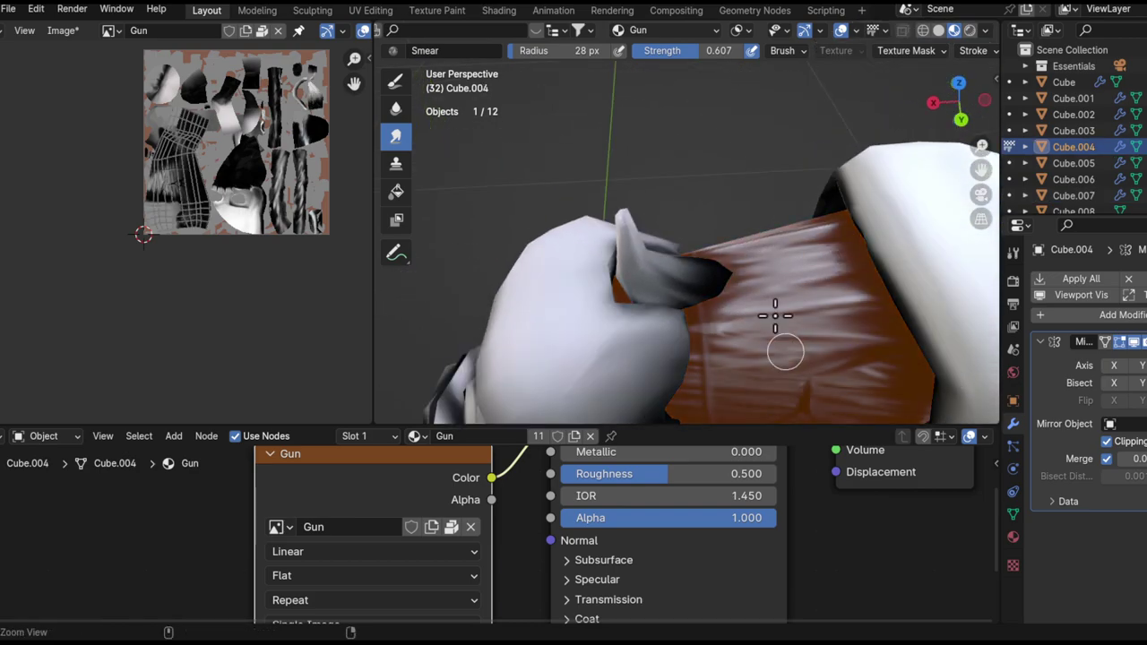
{"action": "scroll", "coordinate": [776, 291], "scroll_direction": "up", "scroll_amount": 5}
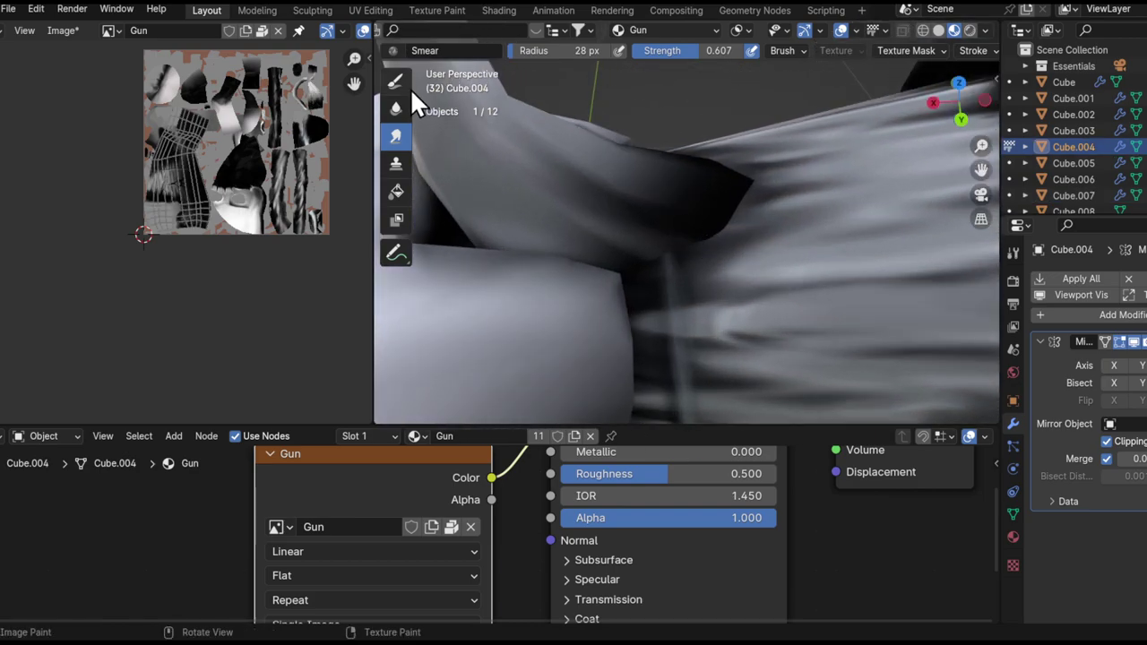
- Reduce the TexDraw radius to 23 px and start black shading on Cube.004 beside the base of the horn-shaped piece
{"action": "left_click", "coordinate": [396, 82]}
{"action": "mouse_move", "coordinate": [661, 286]}
{"action": "middle_mouse_down"}
{"action": "mouse_move", "coordinate": [640, 353]}
{"action": "mouse_move", "coordinate": [628, 309]}
{"action": "middle_mouse_up"}
{"action": "key", "text": "f"}
{"action": "left_click", "coordinate": [661, 305]}
{"action": "key", "text": "bracketleft"}
{"action": "key", "text": "bracketleft"}
{"action": "key", "text": "bracketleft"}
{"action": "key", "text": "bracketleft"}
{"action": "key", "text": "bracketleft"}
{"action": "key", "text": "bracketleft"}
{"action": "key", "text": "bracketleft"}
{"action": "middle_click_drag", "start_coordinate": [758, 341], "coordinate": [647, 308]}
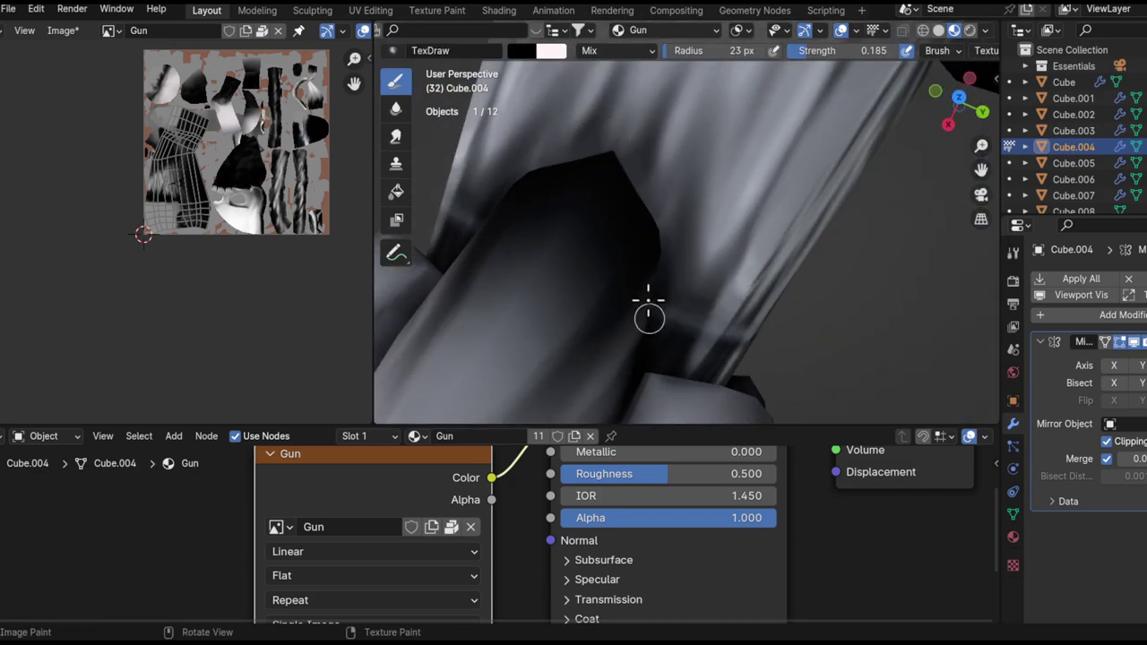
- Raise the brush strength to 0.312 and paint a black contact shadow on Cube.004 around the horn-shaped piece's base
{"action": "key", "text": "shift+f"}
{"action": "left_click", "coordinate": [662, 291]}
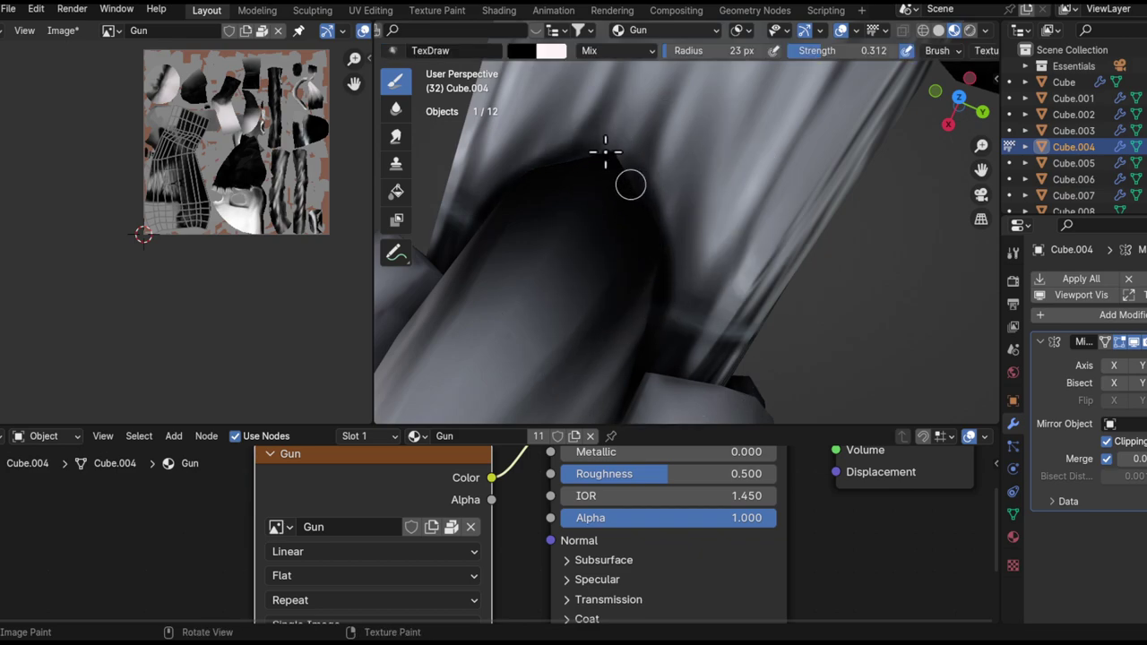
{"action": "middle_click_drag", "start_coordinate": [661, 241], "coordinate": [661, 233], "text": "shift"}
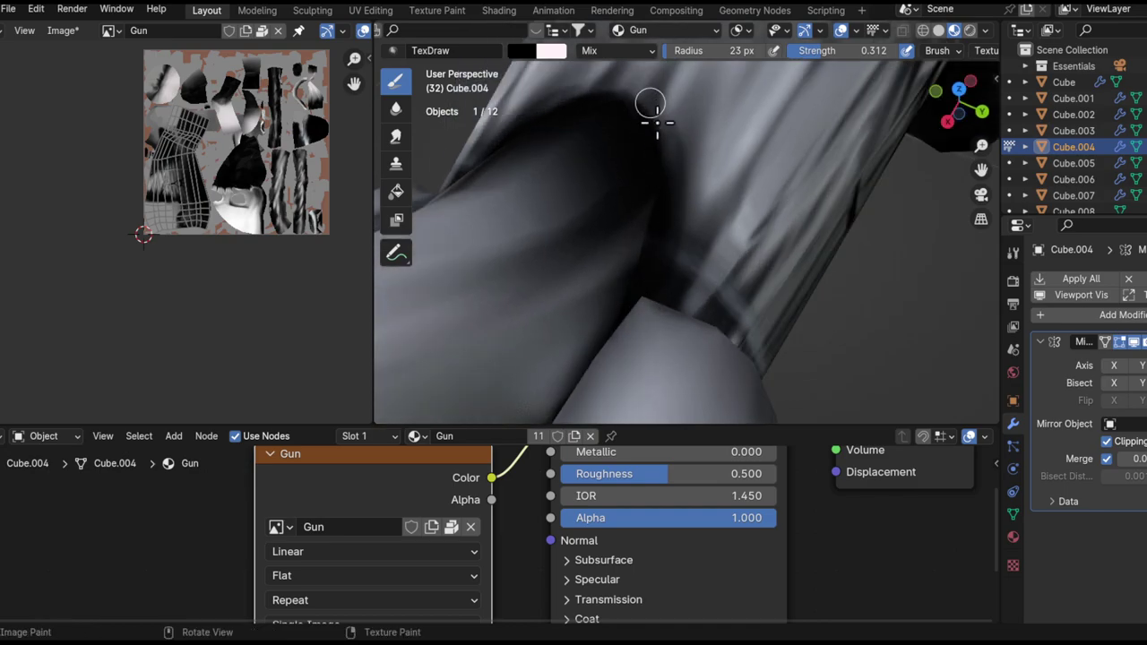
{"action": "middle_click_drag", "start_coordinate": [657, 121], "coordinate": [609, 158], "text": "shift"}
- Switch texture painting to Cube.007 and paint a white highlight down its broad face at 77 px radius and 0.312 strength
{"action": "middle_click_drag", "start_coordinate": [663, 307], "coordinate": [755, 263]}
{"action": "left_click_drag", "start_coordinate": [756, 262], "coordinate": [746, 198], "text": "ctrl+alt"}
{"action": "key", "text": "alt+q"}
{"action": "middle_click_drag", "start_coordinate": [745, 197], "coordinate": [733, 316]}
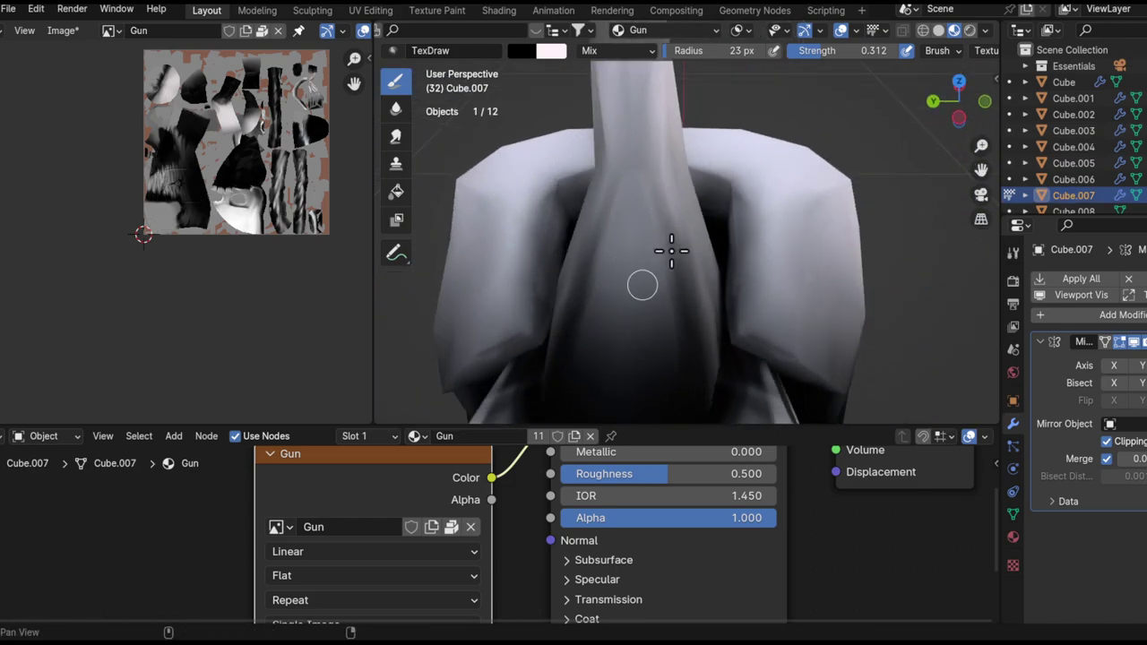
{"action": "middle_click_drag", "start_coordinate": [664, 257], "coordinate": [653, 236], "text": "shift"}
{"action": "key", "text": "f"}
{"action": "left_click", "coordinate": [635, 303]}
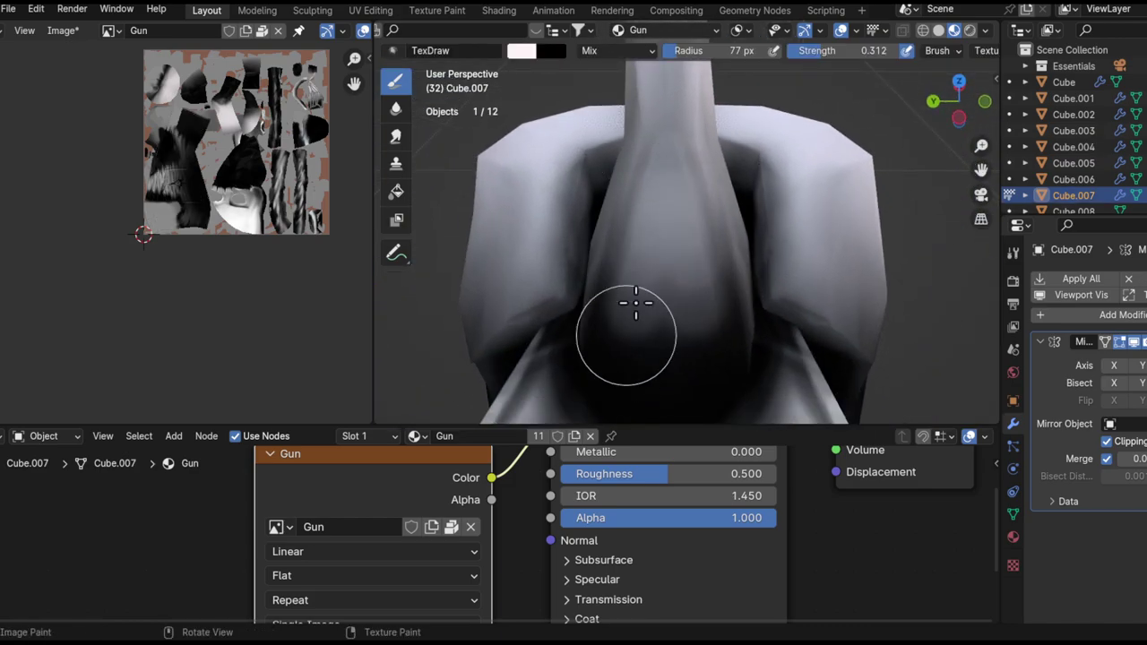
{"action": "middle_click_drag", "start_coordinate": [646, 298], "coordinate": [642, 239]}
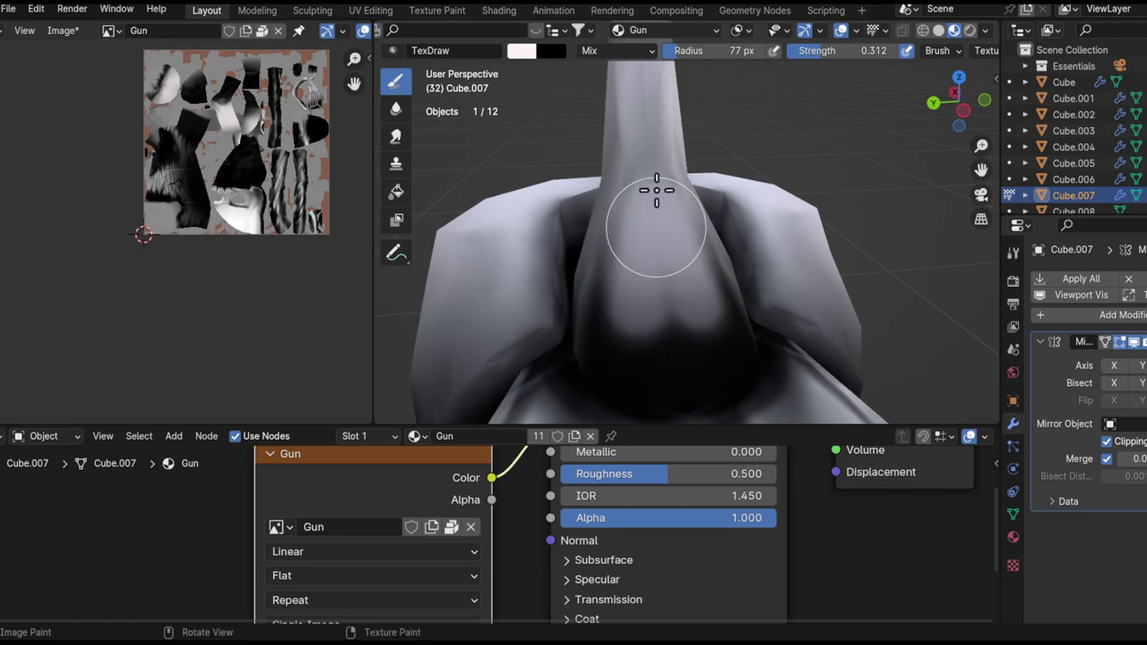
{"action": "middle_click_drag", "start_coordinate": [643, 211], "coordinate": [671, 312]}
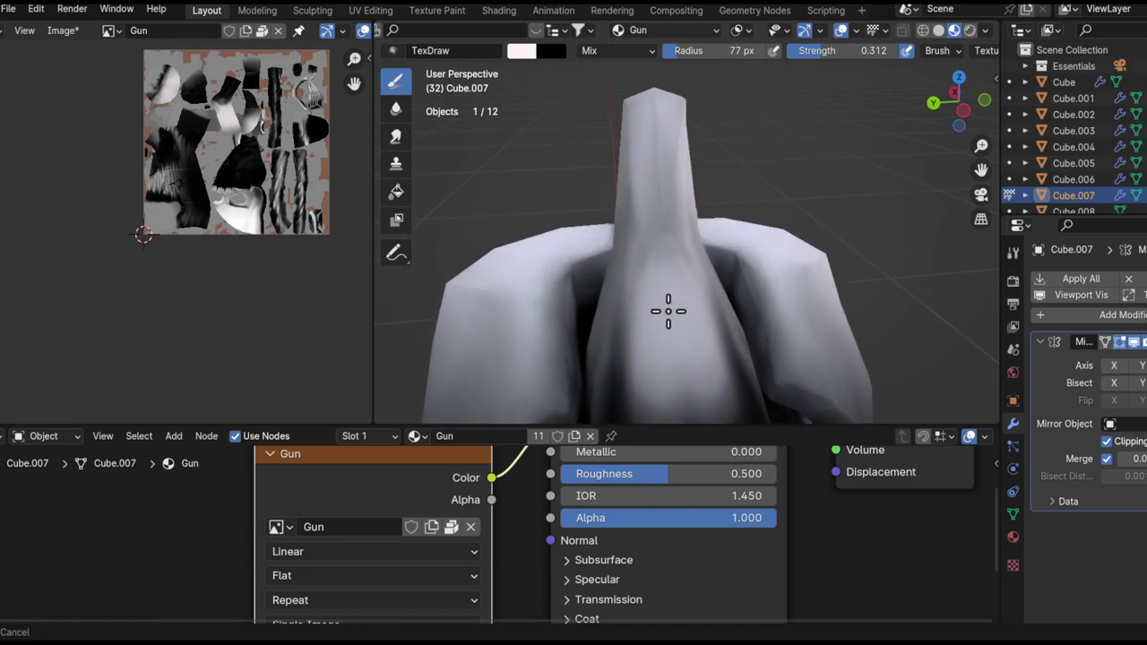
{"action": "middle_click_drag", "start_coordinate": [655, 146], "coordinate": [714, 213]}
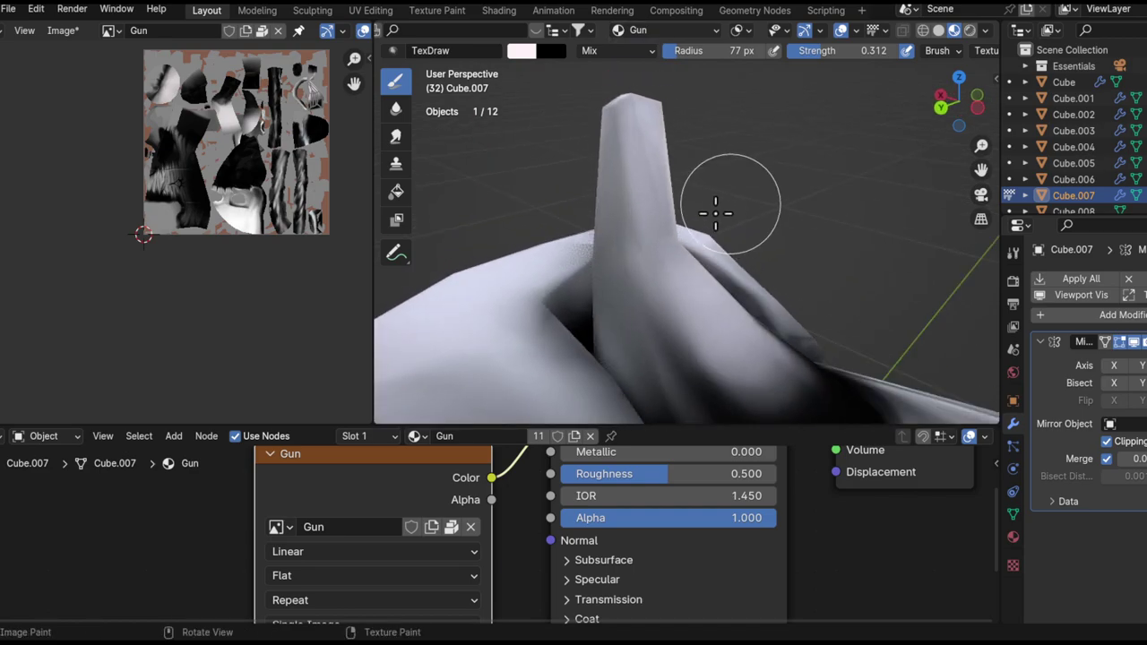
- Smear the lower edge of the white highlight into the black base of Cube.007 with a 77 px brush
{"action": "left_click", "coordinate": [391, 132]}
{"action": "scroll", "coordinate": [640, 192], "scroll_direction": "up", "scroll_amount": 4}
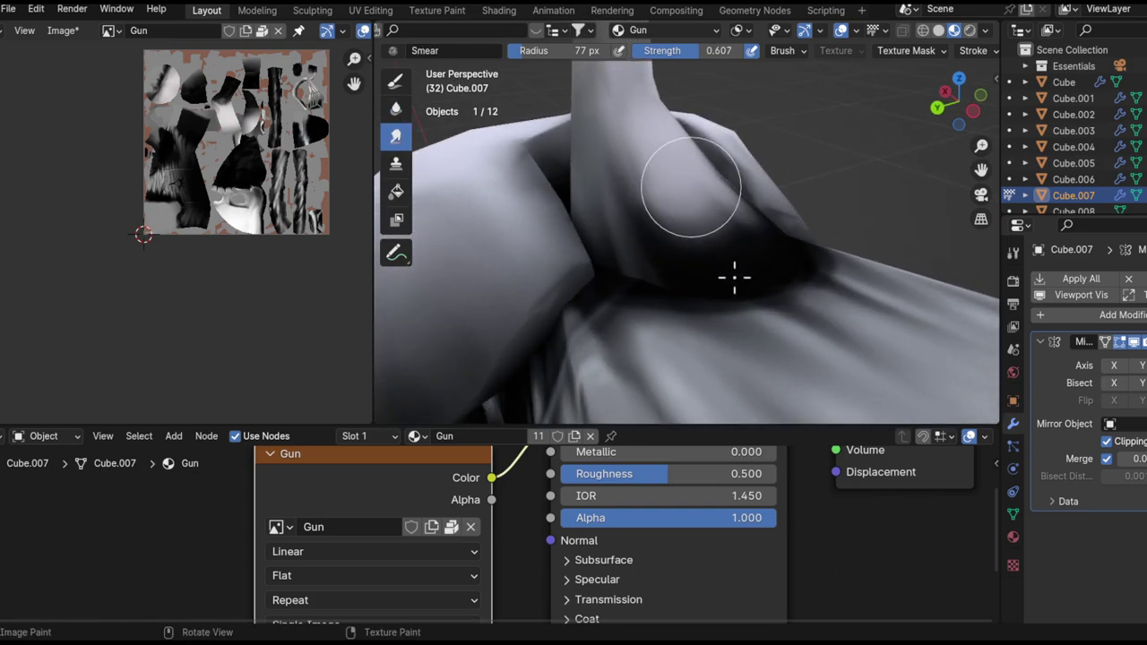
{"action": "middle_click_drag", "start_coordinate": [729, 215], "coordinate": [710, 231]}
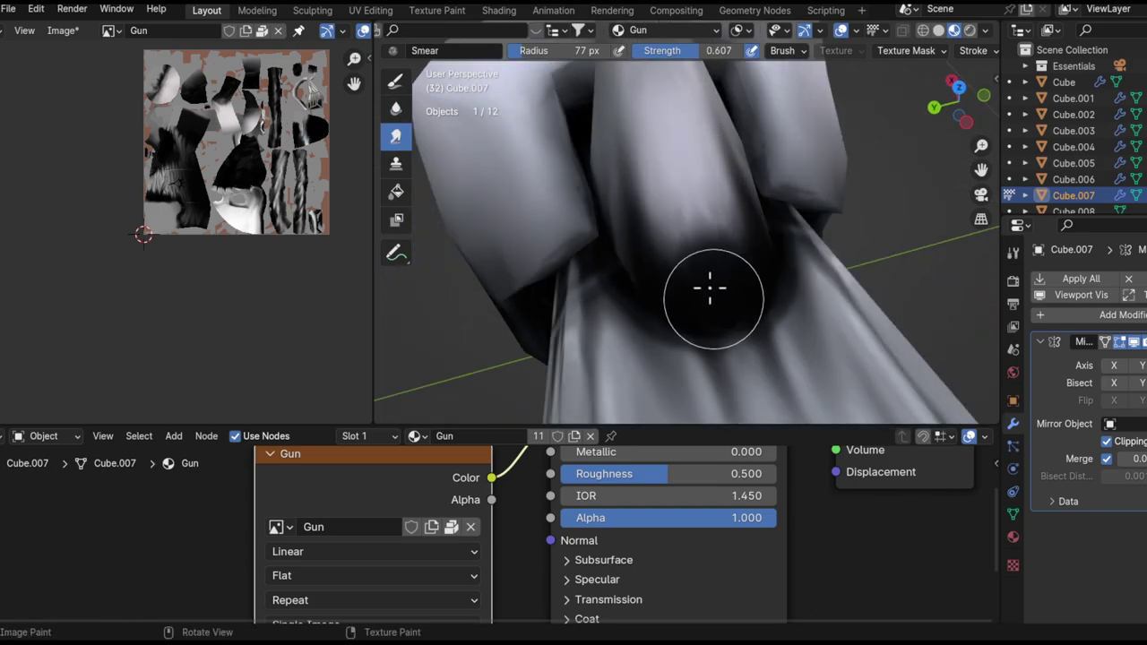
- Examine the smeared shading on Cube.007 up close and the whole gun's grayscale texture from several angles
{"action": "middle_click_drag", "start_coordinate": [642, 73], "coordinate": [686, 294]}
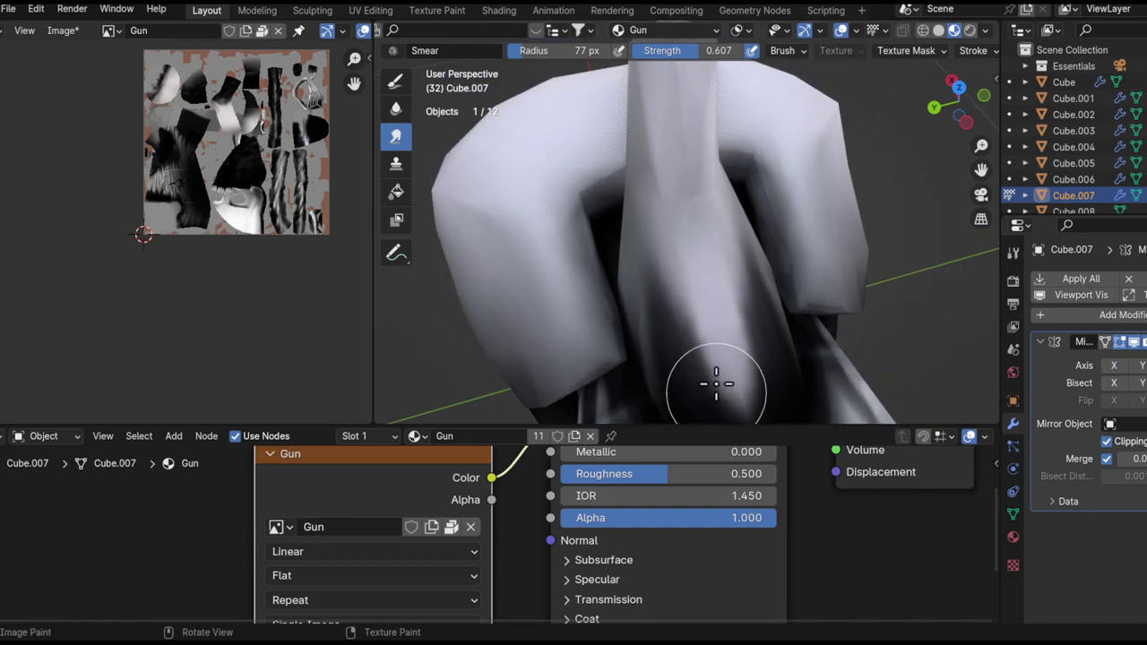
{"action": "middle_click_drag", "start_coordinate": [693, 226], "coordinate": [668, 141], "text": "shift"}
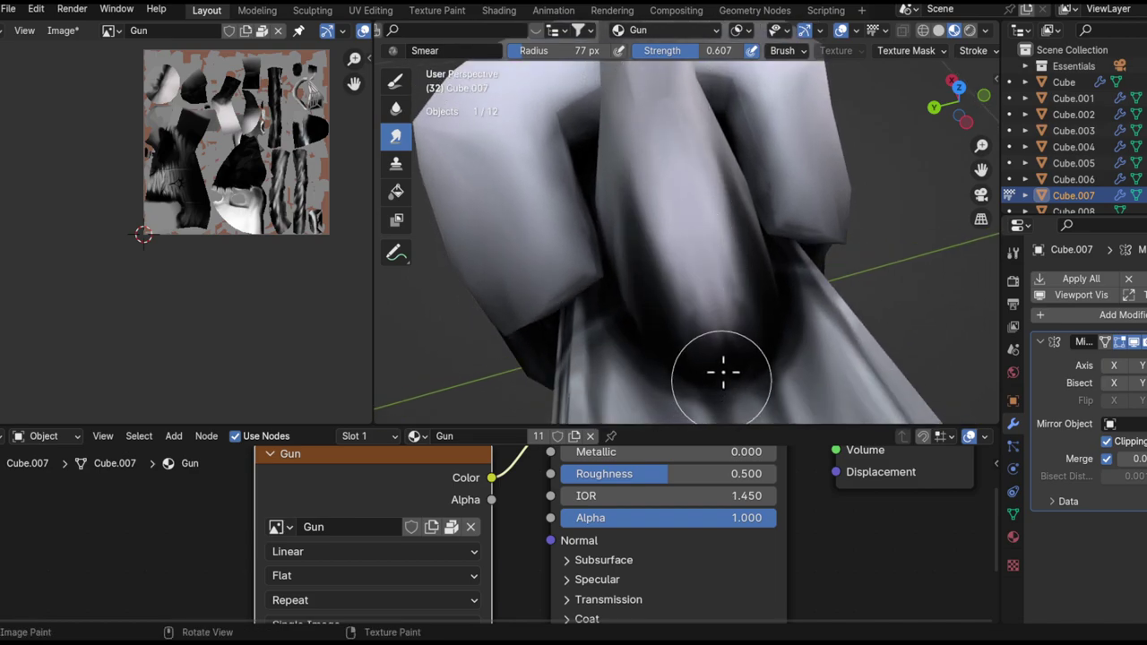
{"action": "middle_click_drag", "start_coordinate": [697, 353], "coordinate": [863, 292]}
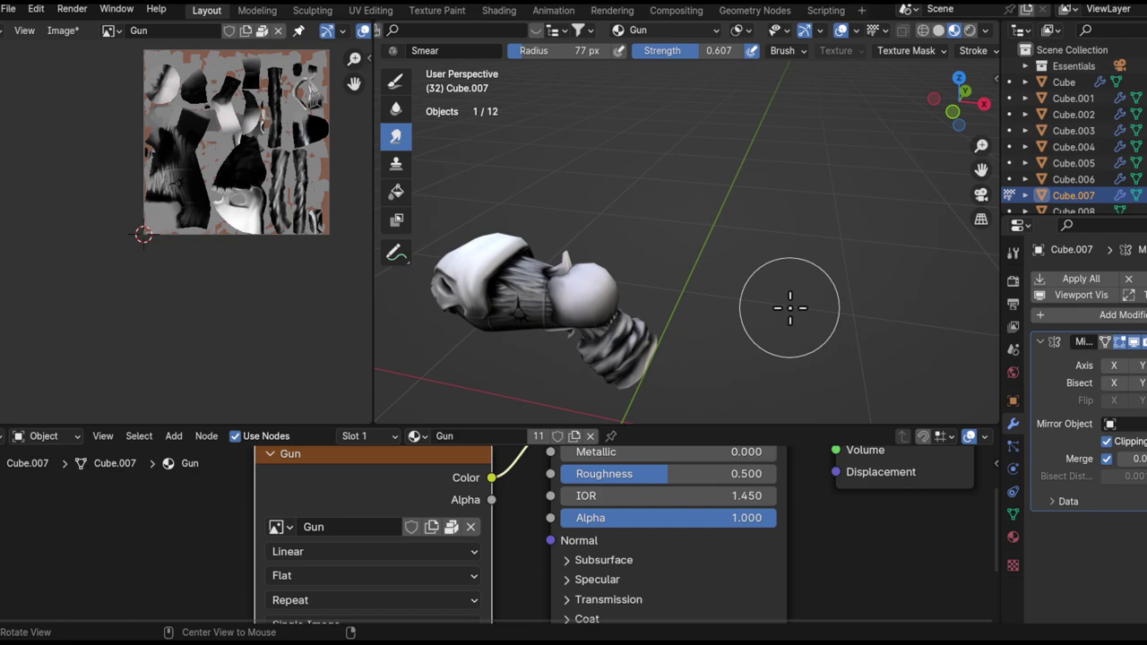
{"action": "middle_click_drag", "start_coordinate": [789, 307], "coordinate": [600, 251]}
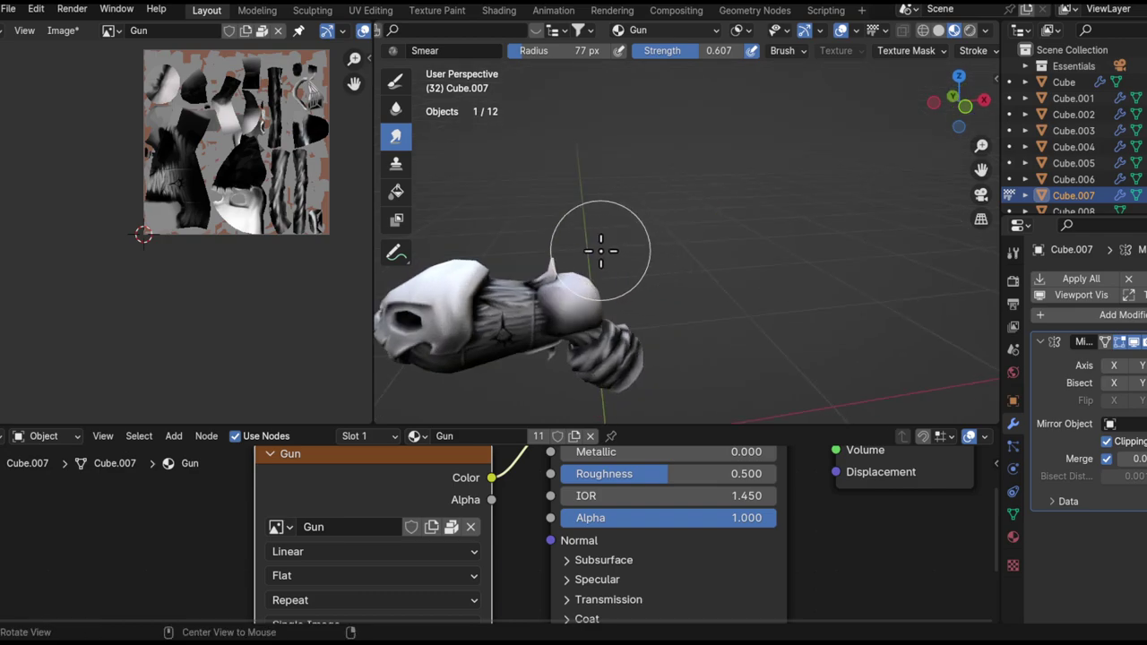
{"action": "middle_click_drag", "start_coordinate": [619, 278], "coordinate": [663, 155], "text": "shift"}
{"action": "scroll", "coordinate": [694, 188], "scroll_direction": "up", "scroll_amount": 4}
{"action": "scroll", "coordinate": [690, 233], "scroll_direction": "down", "scroll_amount": 4}
{"action": "middle_click_drag", "start_coordinate": [695, 244], "coordinate": [761, 125], "text": "shift"}
{"action": "mouse_move", "coordinate": [749, 149]}
{"action": "middle_mouse_down"}
{"action": "mouse_move", "coordinate": [750, 219]}
{"action": "mouse_move", "coordinate": [745, 157]}
{"action": "middle_mouse_up"}
{"action": "middle_click_drag", "start_coordinate": [620, 110], "coordinate": [653, 143], "text": "ctrl"}
{"action": "middle_click_drag", "start_coordinate": [653, 144], "coordinate": [869, 251], "text": "shift"}
{"action": "middle_click_drag", "start_coordinate": [728, 197], "coordinate": [702, 206], "text": "shift"}
{"action": "middle_click_drag", "start_coordinate": [790, 260], "coordinate": [727, 280]}
{"action": "middle_click_drag", "start_coordinate": [744, 269], "coordinate": [749, 356], "text": "ctrl"}
{"action": "middle_click_drag", "start_coordinate": [742, 258], "coordinate": [703, 255]}
{"action": "middle_click_drag", "start_coordinate": [770, 268], "coordinate": [871, 211], "text": "ctrl"}
{"action": "middle_click_drag", "start_coordinate": [869, 260], "coordinate": [873, 217], "text": "ctrl"}
{"action": "mouse_move", "coordinate": [744, 193]}
{"action": "middle_mouse_down"}
{"action": "mouse_move", "coordinate": [785, 208]}
{"action": "mouse_move", "coordinate": [790, 272]}
{"action": "mouse_move", "coordinate": [772, 161]}
{"action": "mouse_move", "coordinate": [1013, 250]}
{"action": "mouse_move", "coordinate": [678, 358]}
{"action": "mouse_move", "coordinate": [709, 220]}
{"action": "mouse_move", "coordinate": [780, 238]}
{"action": "middle_mouse_up"}
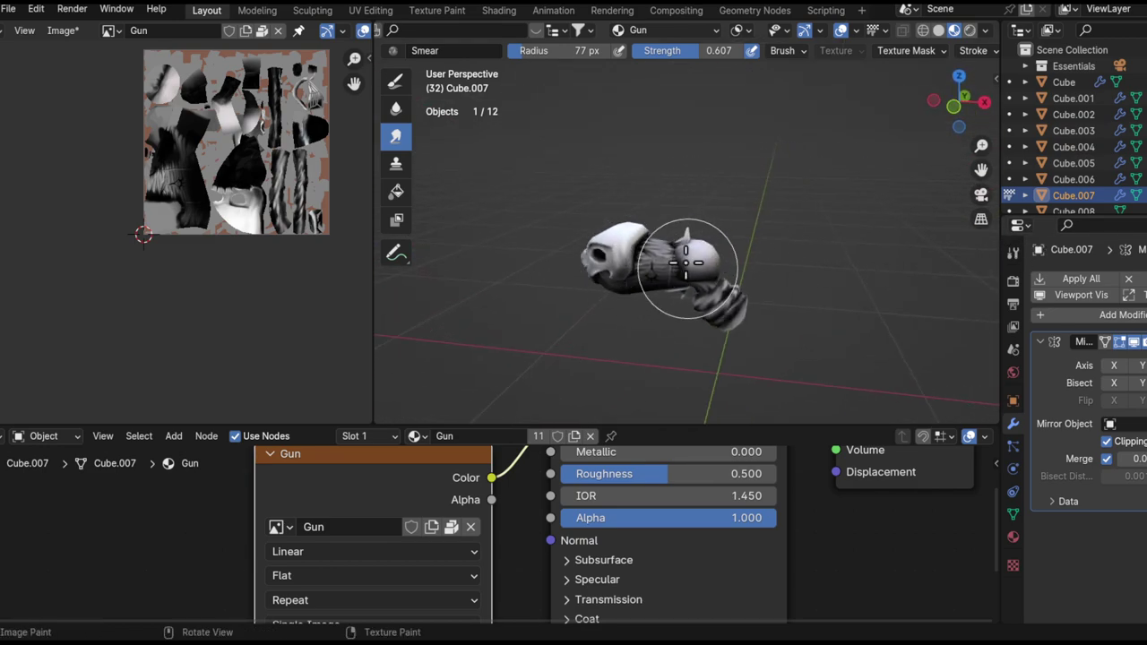
- Return to Object Mode and save all modified images
{"action": "key", "text": "Tab"}
{"action": "middle_click_drag", "start_coordinate": [630, 283], "coordinate": [654, 256], "text": "shift"}
{"action": "key", "text": "Tab"}
{"action": "key", "text": "ctrl+Tab"}
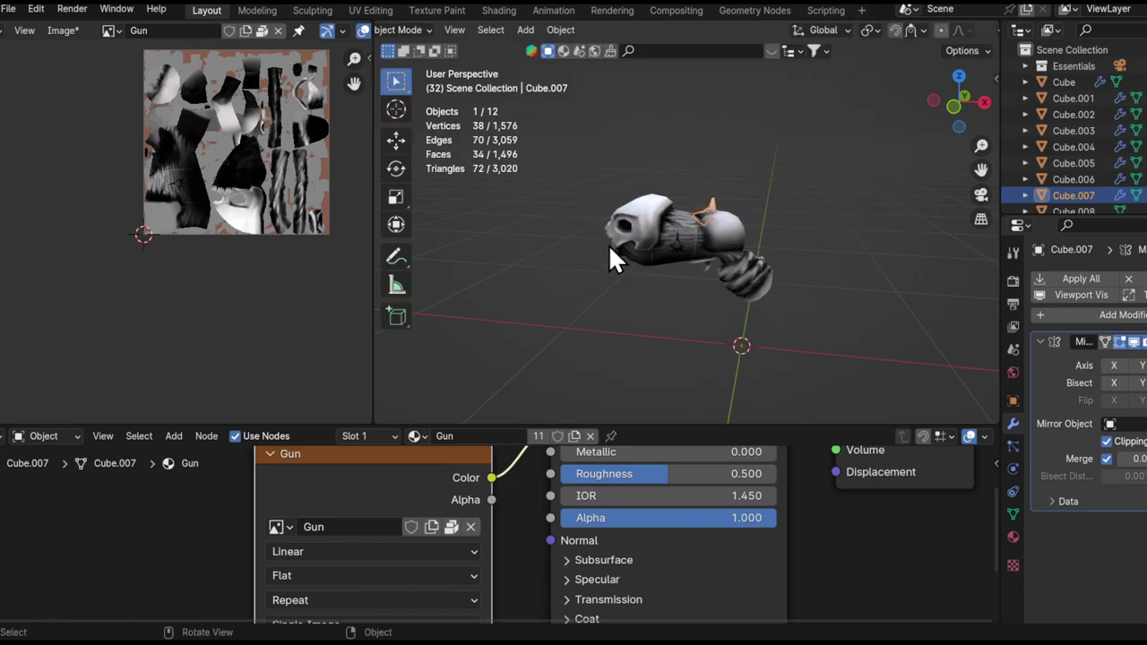
{"action": "key", "text": "q"}
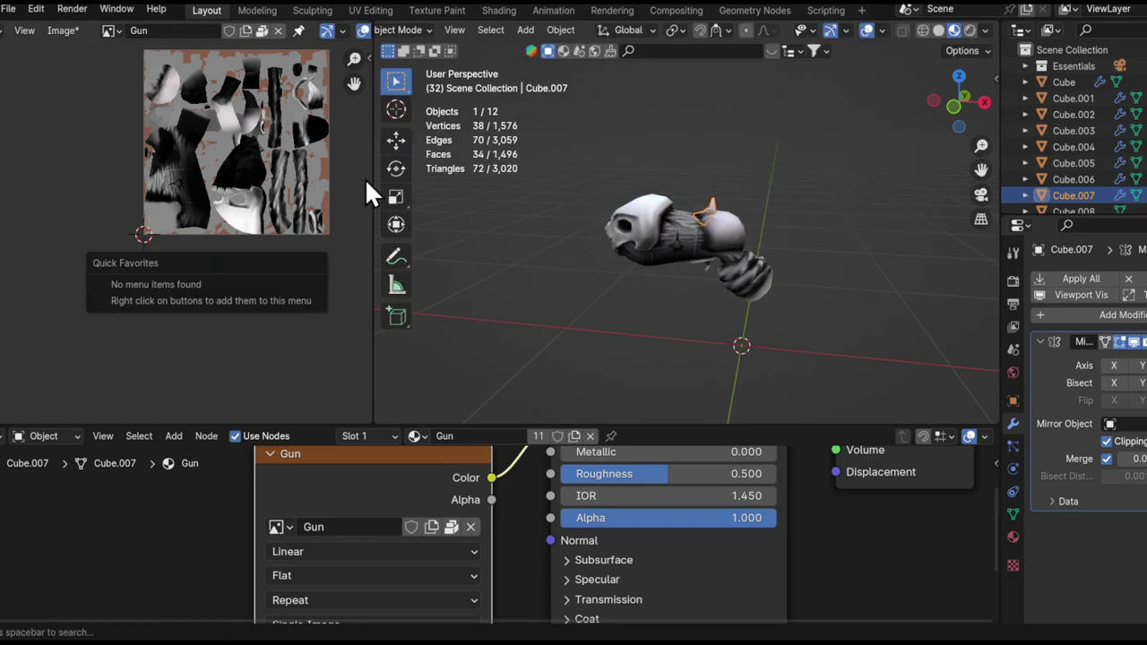
{"action": "left_click", "coordinate": [63, 31]}
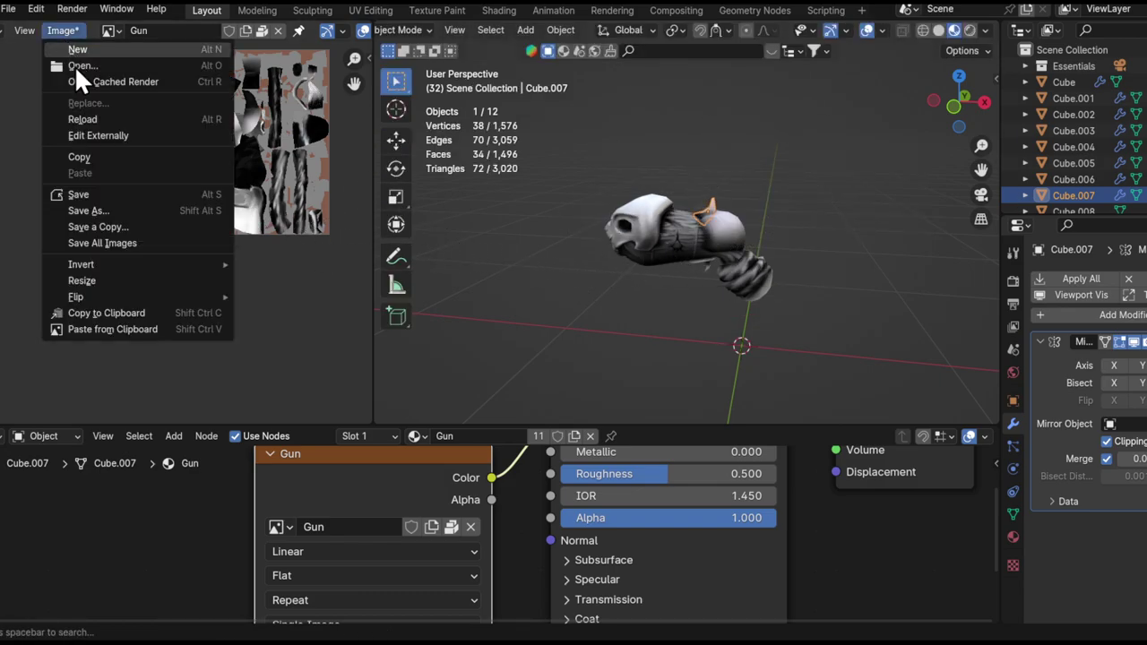
{"action": "left_click", "coordinate": [125, 239]}
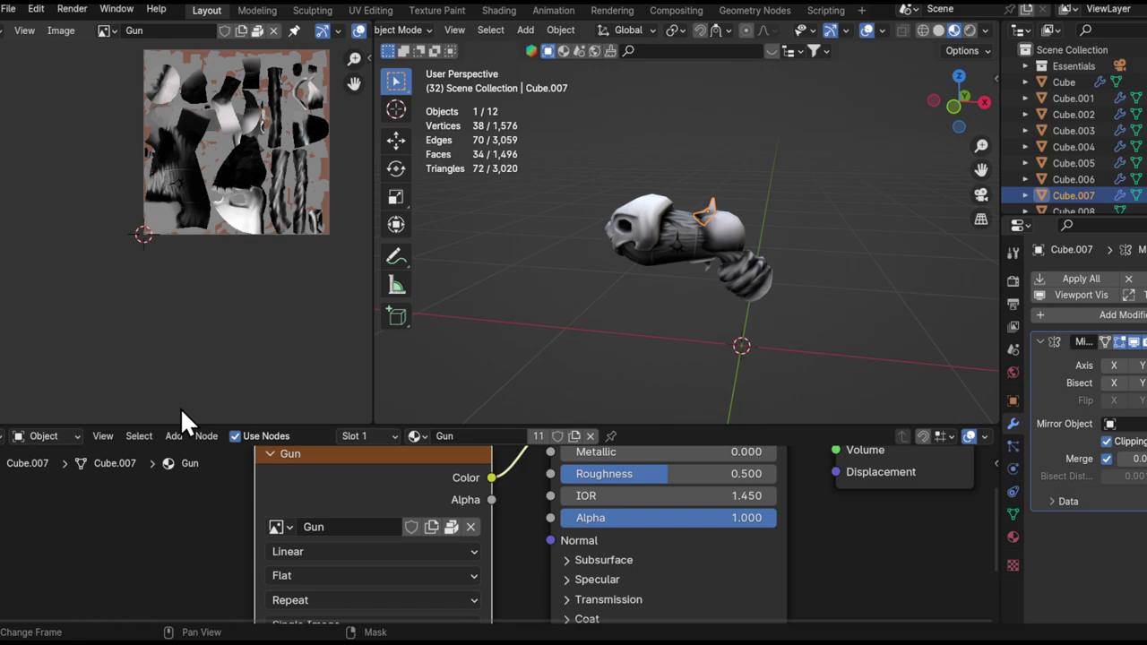
- Switch texture painting to the skull piece Cube.001 and display the viewport in solid shading
{"action": "left_click", "coordinate": [745, 240]}
{"action": "mouse_move", "coordinate": [667, 226]}
{"action": "middle_mouse_down", "text": "shift"}
{"action": "mouse_move", "coordinate": [782, 249]}
{"action": "mouse_move", "coordinate": [723, 226]}
{"action": "mouse_move", "coordinate": [737, 185]}
{"action": "mouse_move", "coordinate": [737, 266]}
{"action": "mouse_move", "coordinate": [774, 214]}
{"action": "middle_mouse_up", "text": "shift"}
{"action": "key", "text": "ctrl+Tab"}
{"action": "left_click", "coordinate": [893, 154]}
{"action": "middle_click_drag", "start_coordinate": [893, 154], "coordinate": [832, 107]}
{"action": "middle_click_drag", "start_coordinate": [677, 77], "coordinate": [578, 116]}
{"action": "left_click", "coordinate": [943, 29]}
{"action": "mouse_move", "coordinate": [739, 179]}
{"action": "middle_mouse_down"}
{"action": "mouse_move", "coordinate": [772, 190]}
{"action": "mouse_move", "coordinate": [755, 161]}
{"action": "mouse_move", "coordinate": [806, 135]}
{"action": "middle_mouse_up"}
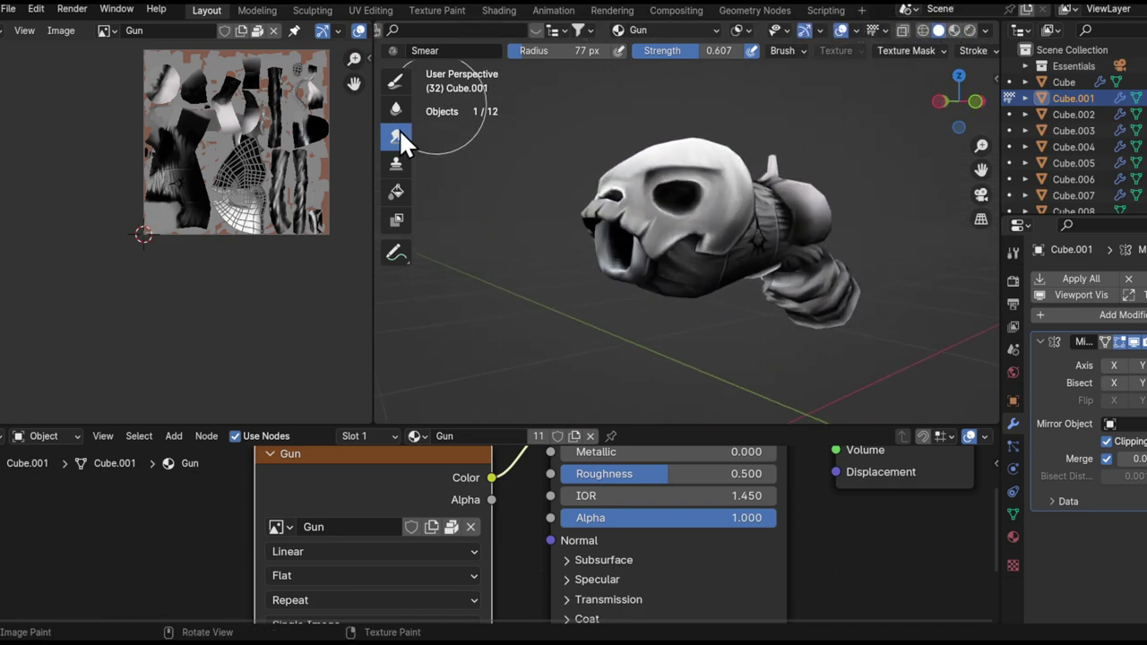
- Set the TexDraw brush to Color blending with a pale cream-yellow paint colour
{"action": "left_click", "coordinate": [395, 82]}
{"action": "left_click", "coordinate": [616, 51]}
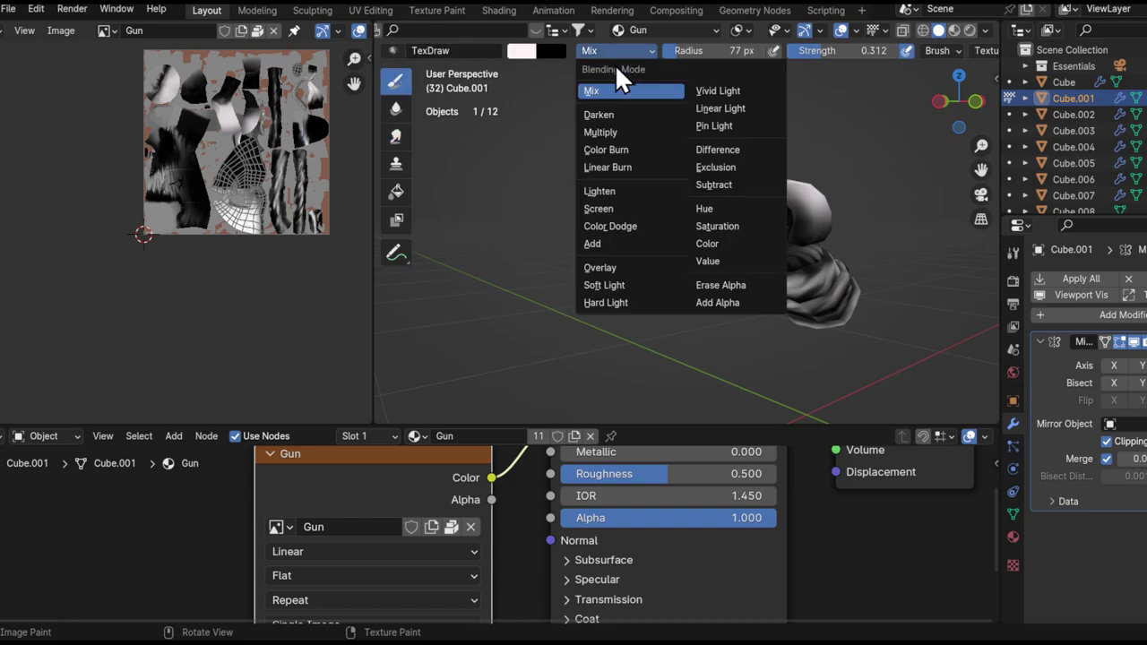
{"action": "left_click", "coordinate": [758, 243]}
{"action": "left_click", "coordinate": [659, 51]}
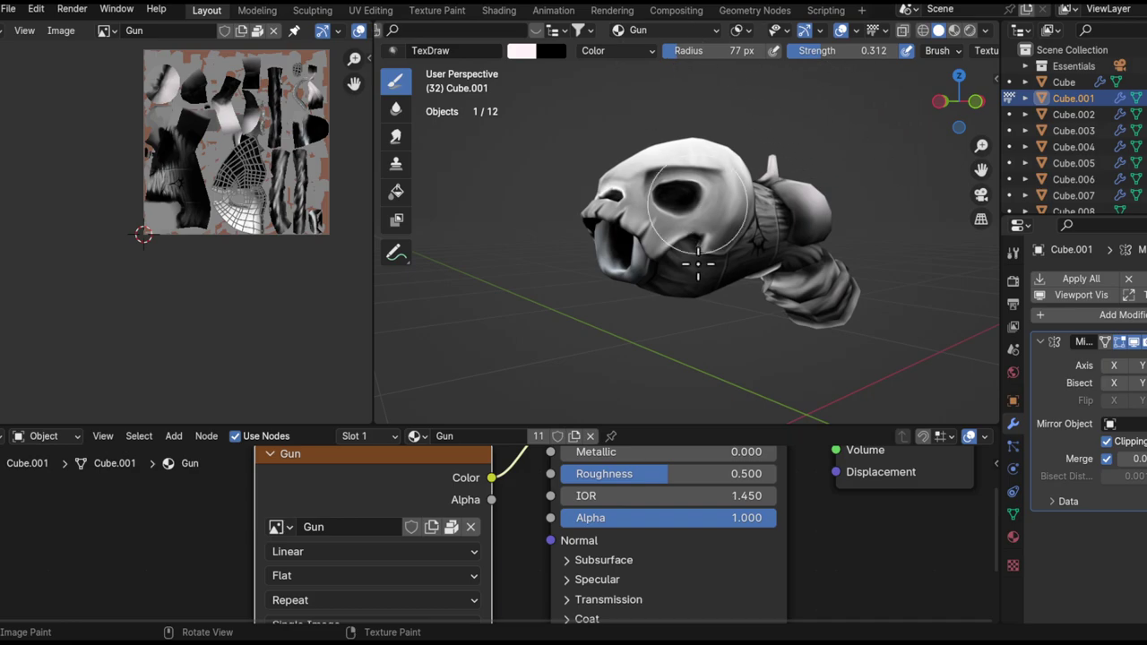
{"action": "right_click", "coordinate": [776, 255]}
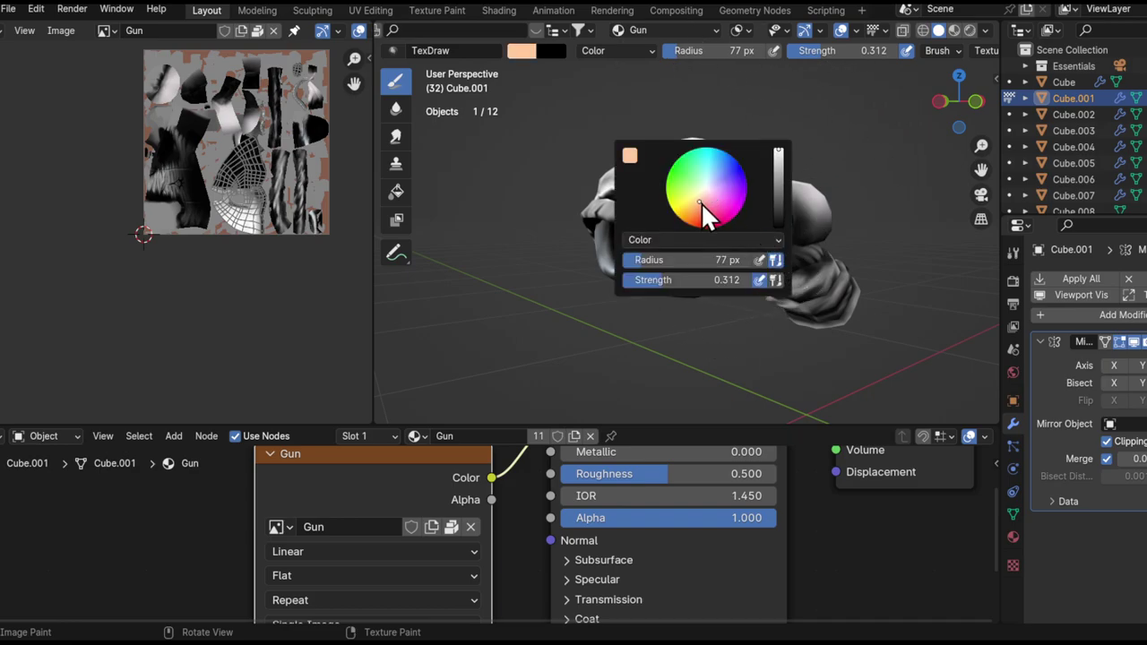
{"action": "left_click_drag", "start_coordinate": [698, 198], "coordinate": [696, 204]}
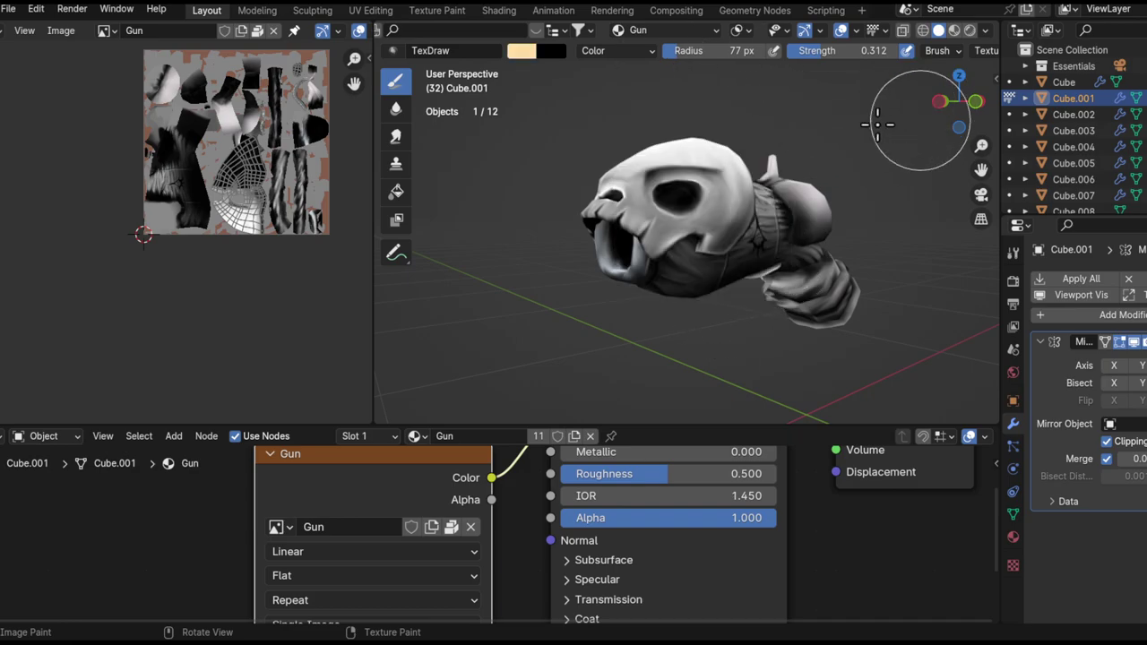
- Tint the skull piece Cube.001 cream all over with the 77 px Color-blend brush at 0.312 strength
{"action": "left_click_drag", "start_coordinate": [758, 178], "coordinate": [697, 215], "text": "alt"}
{"action": "middle_click_drag", "start_coordinate": [662, 312], "coordinate": [767, 306]}
{"action": "left_click_drag", "start_coordinate": [613, 224], "coordinate": [729, 147]}
{"action": "middle_click_drag", "start_coordinate": [638, 226], "coordinate": [654, 285]}
{"action": "left_click_drag", "start_coordinate": [610, 255], "coordinate": [763, 154]}
{"action": "mouse_move", "coordinate": [722, 216]}
{"action": "middle_mouse_down"}
{"action": "mouse_move", "coordinate": [704, 181]}
{"action": "mouse_move", "coordinate": [681, 250]}
{"action": "middle_mouse_up"}
{"action": "mouse_move", "coordinate": [699, 188]}
{"action": "middle_mouse_down"}
{"action": "mouse_move", "coordinate": [700, 136]}
{"action": "mouse_move", "coordinate": [729, 230]}
{"action": "middle_mouse_up"}
{"action": "scroll", "coordinate": [627, 313], "scroll_direction": "down", "scroll_amount": 4}
{"action": "scroll", "coordinate": [638, 306], "scroll_direction": "up", "scroll_amount": 2}
{"action": "left_click_drag", "start_coordinate": [690, 269], "coordinate": [658, 175], "text": "alt"}
{"action": "left_click_drag", "start_coordinate": [681, 291], "coordinate": [658, 248], "text": "alt"}
{"action": "middle_click_drag", "start_coordinate": [637, 315], "coordinate": [665, 240]}
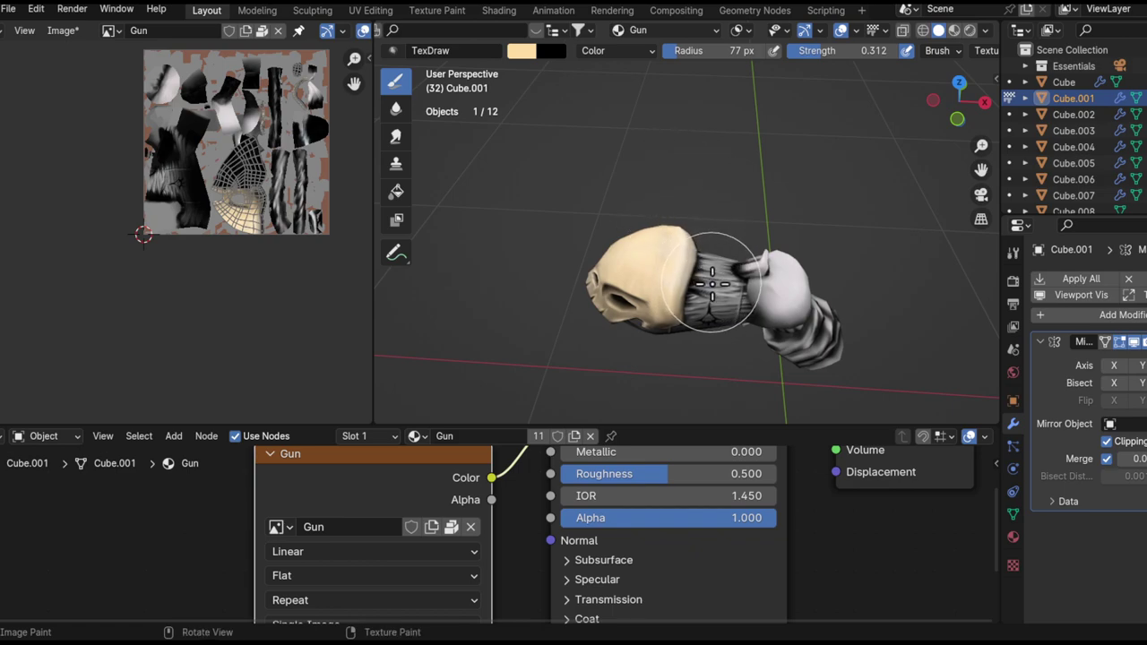
{"action": "middle_click_drag", "start_coordinate": [712, 283], "coordinate": [706, 237]}
{"action": "middle_click_drag", "start_coordinate": [790, 196], "coordinate": [795, 274]}
- Switch texture painting to Cube.003 and tint the rounded piece at the gun's rear cream
{"action": "key", "text": "alt+q"}
{"action": "middle_click_drag", "start_coordinate": [716, 335], "coordinate": [734, 248]}
{"action": "middle_click_drag", "start_coordinate": [747, 359], "coordinate": [717, 222]}
{"action": "middle_click_drag", "start_coordinate": [718, 329], "coordinate": [717, 192]}
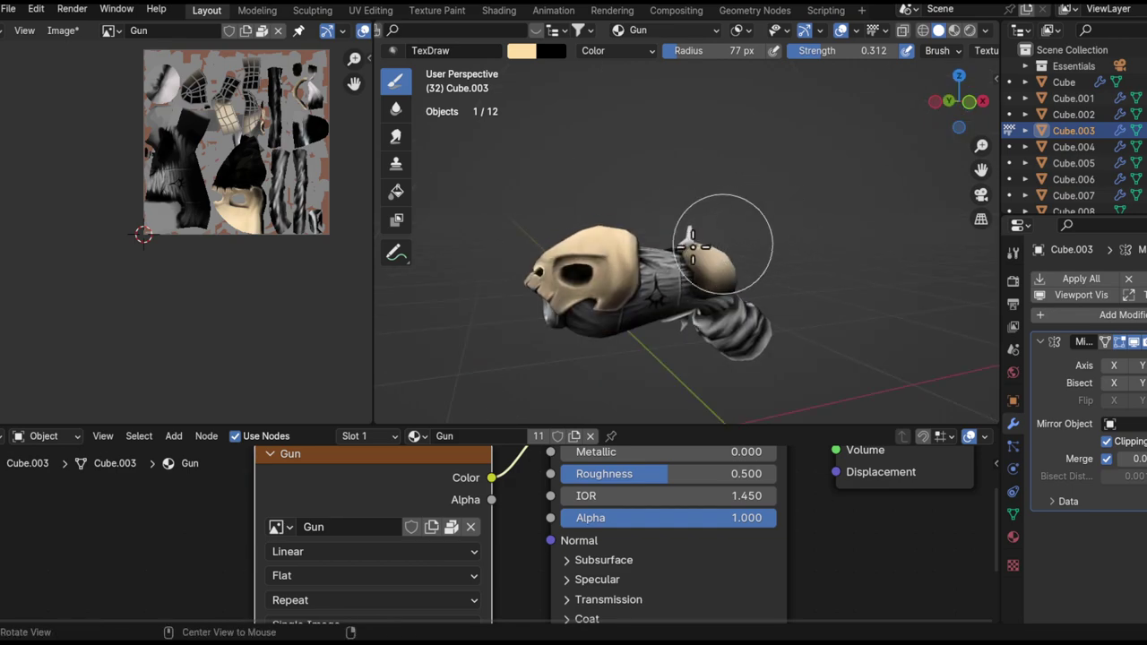
- Tint the horn-shaped piece Cube.007 and the grip's end cap Cube with the same cream colour
{"action": "key", "text": "alt+q"}
{"action": "middle_click_drag", "start_coordinate": [740, 324], "coordinate": [722, 263]}
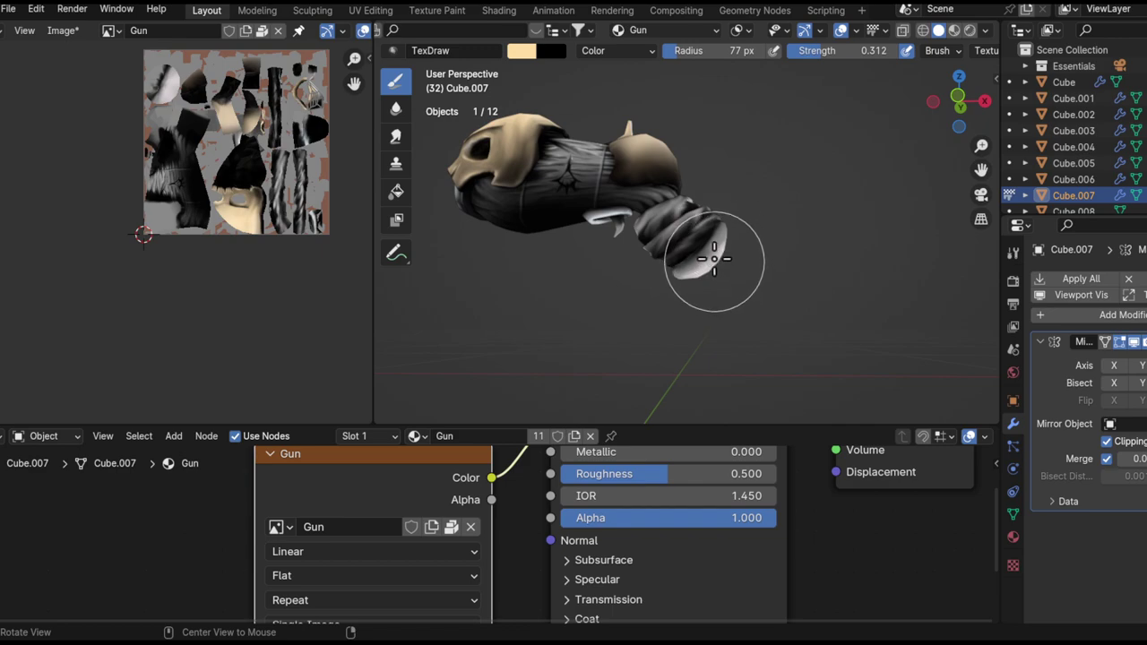
{"action": "key", "text": "alt+q"}
{"action": "middle_click_drag", "start_coordinate": [734, 212], "coordinate": [814, 320]}
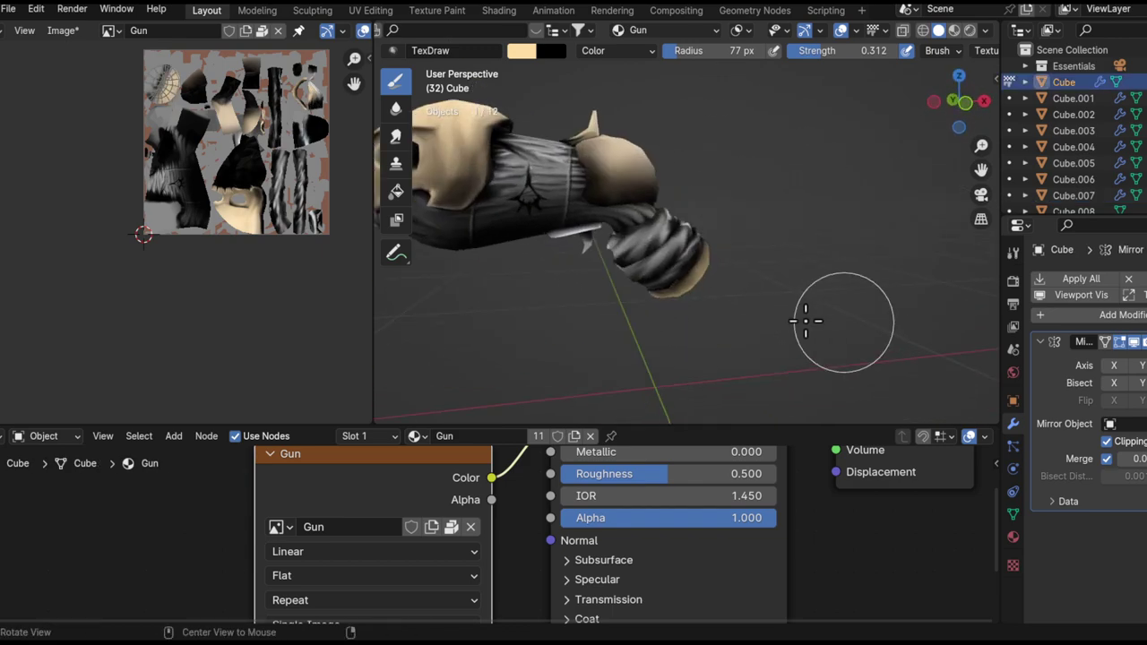
{"action": "middle_click_drag", "start_coordinate": [640, 273], "coordinate": [619, 308]}
{"action": "middle_click_drag", "start_coordinate": [717, 315], "coordinate": [777, 182]}
{"action": "scroll", "coordinate": [671, 331], "scroll_direction": "down", "scroll_amount": 2}
- Reactivate the skull piece Cube.001 for painting and inspect its cream tint from below and from the side
{"action": "key", "text": "alt+q"}
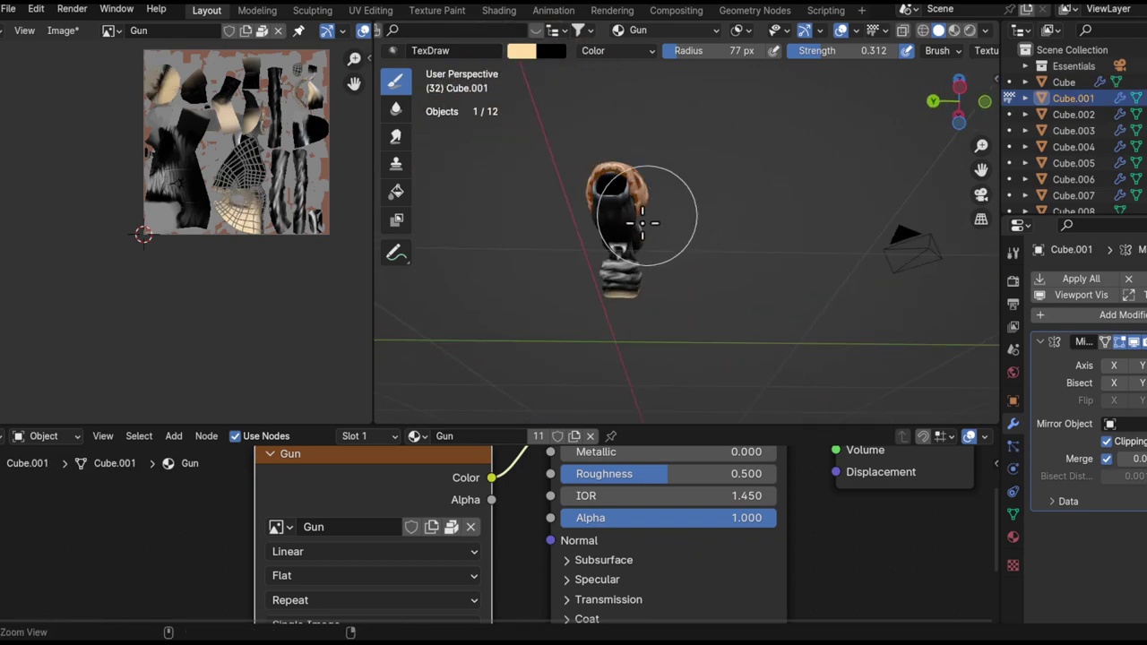
{"action": "scroll", "coordinate": [642, 222], "scroll_direction": "up", "scroll_amount": 5}
{"action": "middle_click_drag", "start_coordinate": [613, 381], "coordinate": [744, 183]}
{"action": "middle_click_drag", "start_coordinate": [744, 184], "coordinate": [842, 364]}
{"action": "middle_click_drag", "start_coordinate": [842, 364], "coordinate": [754, 271]}
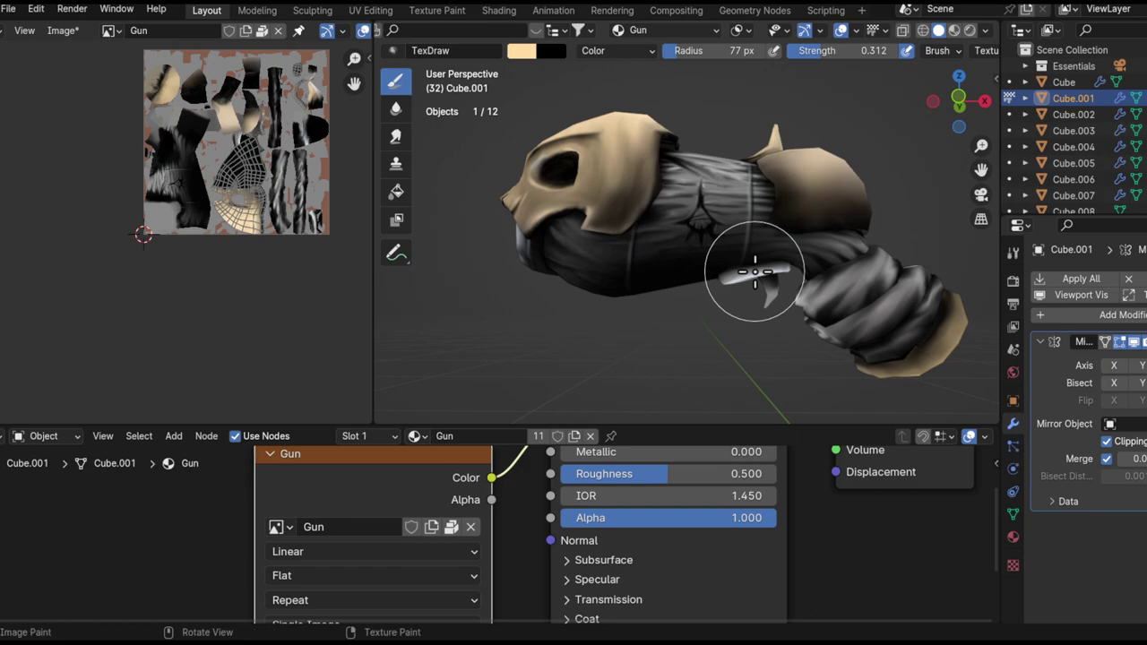
- Switch texture painting to Cube.006 and tint the trigger guard cream
{"action": "key", "text": "alt+q"}
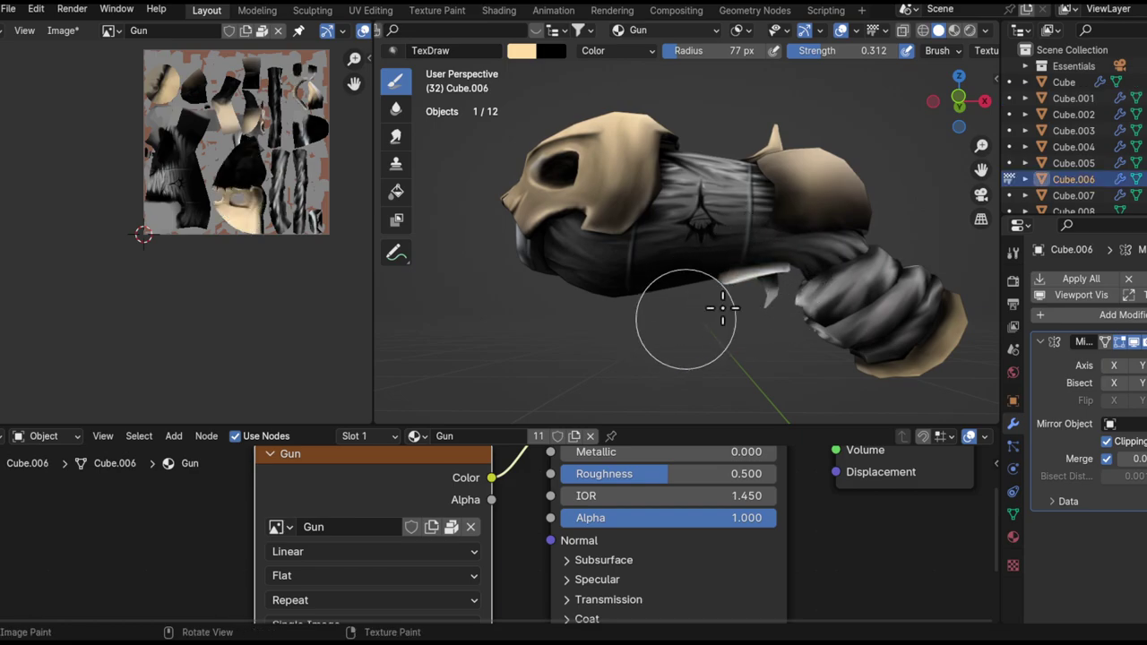
{"action": "middle_click_drag", "start_coordinate": [837, 267], "coordinate": [697, 306]}
{"action": "middle_click_drag", "start_coordinate": [804, 316], "coordinate": [695, 355]}
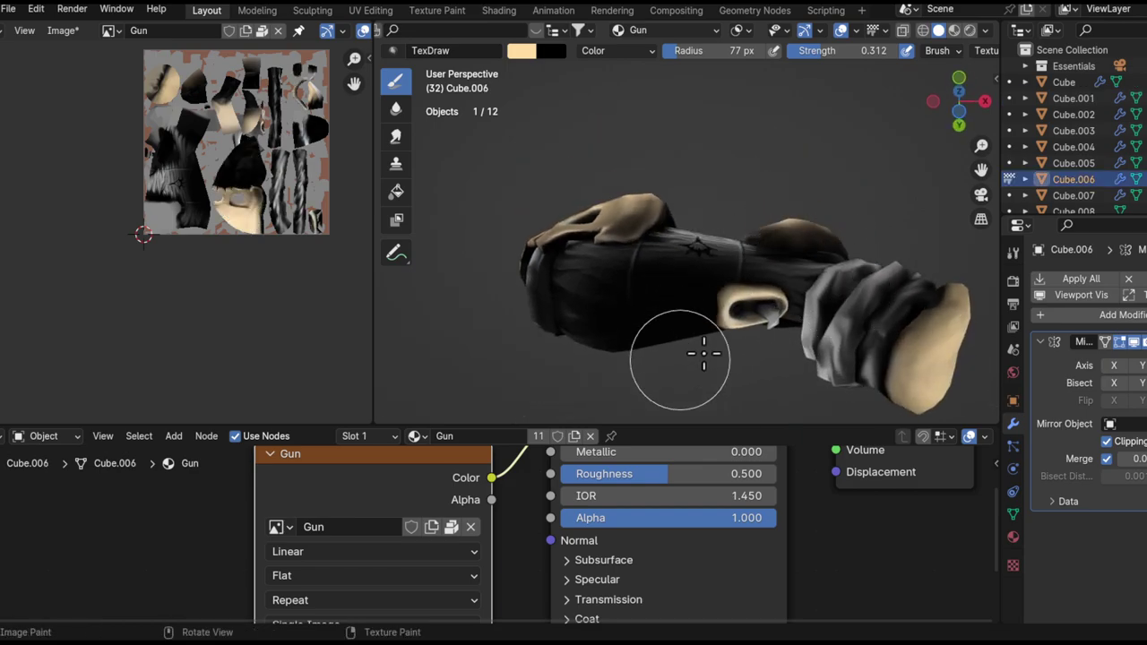
{"action": "middle_click_drag", "start_coordinate": [762, 280], "coordinate": [850, 367]}
{"action": "middle_click_drag", "start_coordinate": [709, 260], "coordinate": [801, 259]}
{"action": "mouse_move", "coordinate": [801, 180]}
{"action": "middle_mouse_down"}
{"action": "mouse_move", "coordinate": [817, 342]}
{"action": "mouse_move", "coordinate": [801, 326]}
{"action": "middle_mouse_up"}
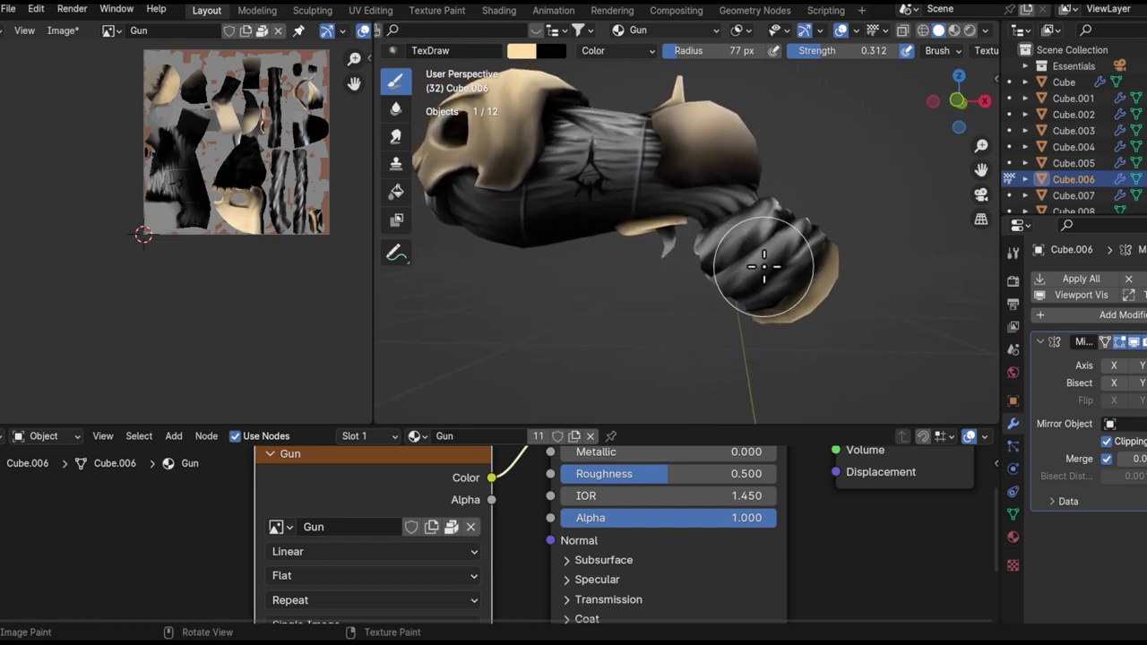
- Return to Object Mode, unhide the concept art reference and move it behind the gun
{"action": "key", "text": "ctrl+Tab"}
{"action": "left_click", "coordinate": [699, 269]}
{"action": "key", "text": "alt+h"}
{"action": "scroll", "coordinate": [721, 229], "scroll_direction": "down", "scroll_amount": 3}
{"action": "left_click", "coordinate": [824, 310]}
{"action": "middle_click_drag", "start_coordinate": [832, 303], "coordinate": [739, 318], "text": "shift"}
{"action": "key", "text": "g"}
{"action": "left_click", "coordinate": [874, 184]}
{"action": "middle_click_drag", "start_coordinate": [658, 254], "coordinate": [915, 249], "text": "shift"}
{"action": "key", "text": "g"}
{"action": "middle_click_drag", "start_coordinate": [825, 242], "coordinate": [801, 146]}
{"action": "mouse_move", "coordinate": [869, 300]}
{"action": "middle_mouse_down"}
{"action": "mouse_move", "coordinate": [845, 264]}
{"action": "mouse_move", "coordinate": [869, 300]}
{"action": "mouse_move", "coordinate": [860, 291]}
{"action": "middle_mouse_up"}
- Select the grip's end cap Cube and put it back into Texture Paint mode
{"action": "left_click", "coordinate": [874, 305]}
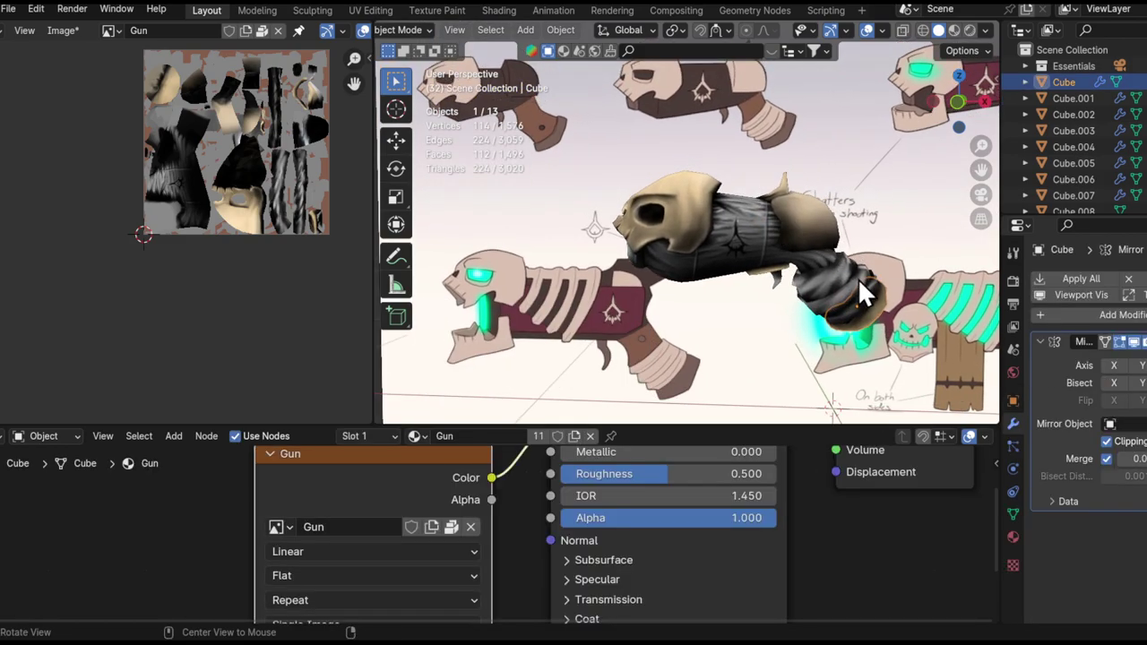
{"action": "left_click", "coordinate": [637, 264]}
{"action": "left_click", "coordinate": [860, 328]}
{"action": "middle_click_drag", "start_coordinate": [862, 308], "coordinate": [713, 250], "text": "shift"}
{"action": "mouse_move", "coordinate": [713, 250]}
{"action": "middle_mouse_down"}
{"action": "mouse_move", "coordinate": [733, 245]}
{"action": "mouse_move", "coordinate": [747, 280]}
{"action": "middle_mouse_up"}
{"action": "key", "text": "ctrl+Tab"}
{"action": "left_click", "coordinate": [851, 218]}
{"action": "middle_click_drag", "start_coordinate": [659, 174], "coordinate": [678, 215], "text": "shift"}
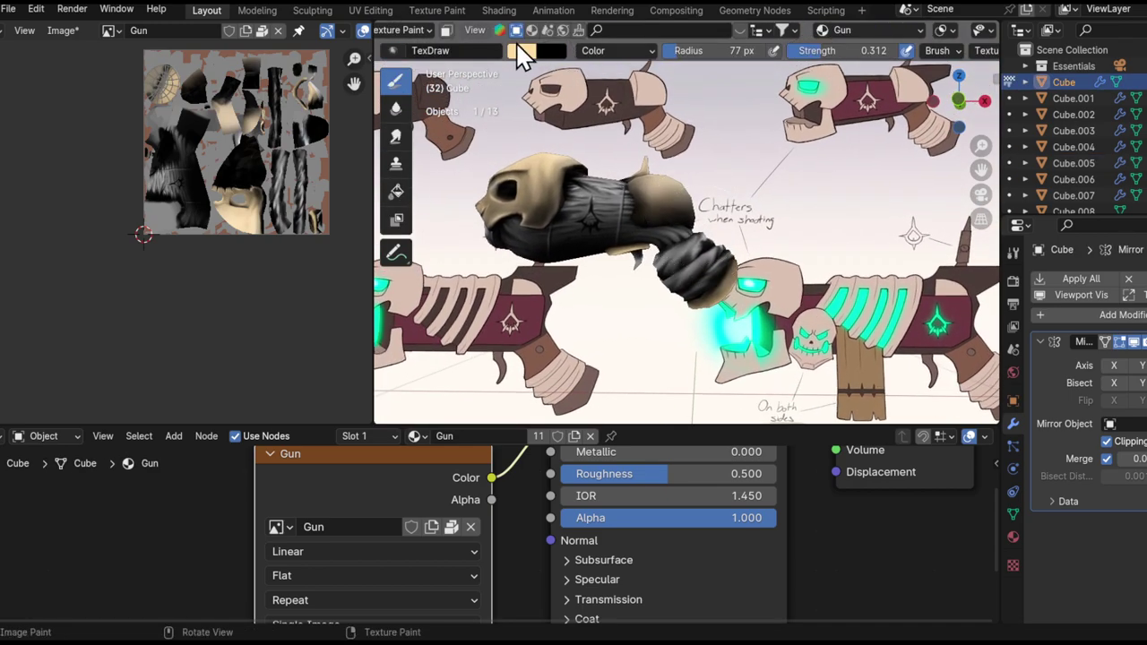
- Sample the greyish brown of the concept art's grip end as brush colour and set the radius to 71 px
{"action": "left_click", "coordinate": [517, 47]}
{"action": "left_click", "coordinate": [667, 251]}
{"action": "left_click", "coordinate": [683, 146]}
{"action": "scroll", "coordinate": [681, 259], "scroll_direction": "up", "scroll_amount": 2}
{"action": "middle_click_drag", "start_coordinate": [759, 300], "coordinate": [755, 283]}
{"action": "key", "text": "f"}
{"action": "left_click", "coordinate": [751, 248]}
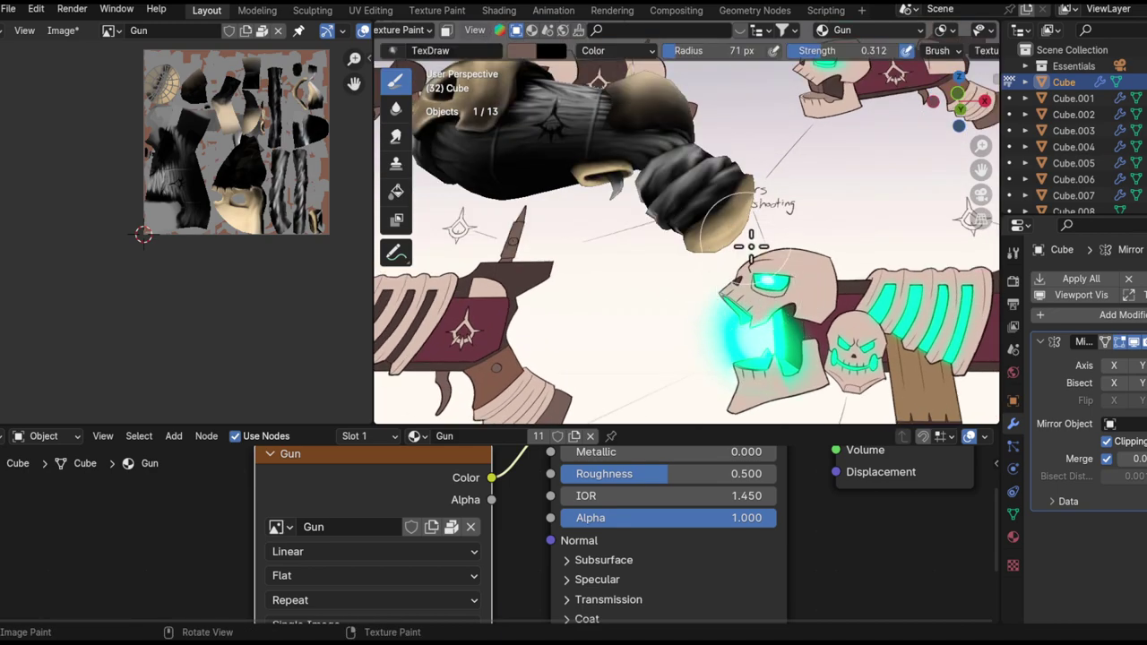
- Tint the grip's end cap Cube with the sampled brown at 0.312 strength
{"action": "middle_click_drag", "start_coordinate": [706, 261], "coordinate": [699, 237]}
{"action": "middle_click_drag", "start_coordinate": [599, 316], "coordinate": [652, 254]}
{"action": "middle_click_drag", "start_coordinate": [587, 317], "coordinate": [711, 246]}
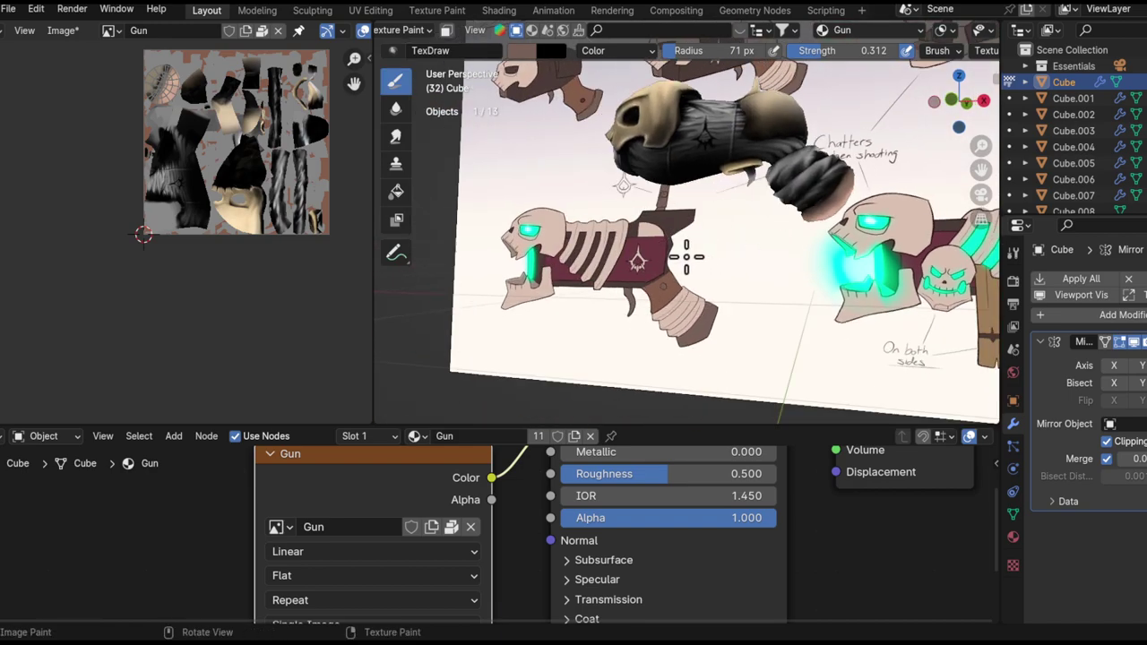
{"action": "middle_click_drag", "start_coordinate": [831, 215], "coordinate": [758, 233]}
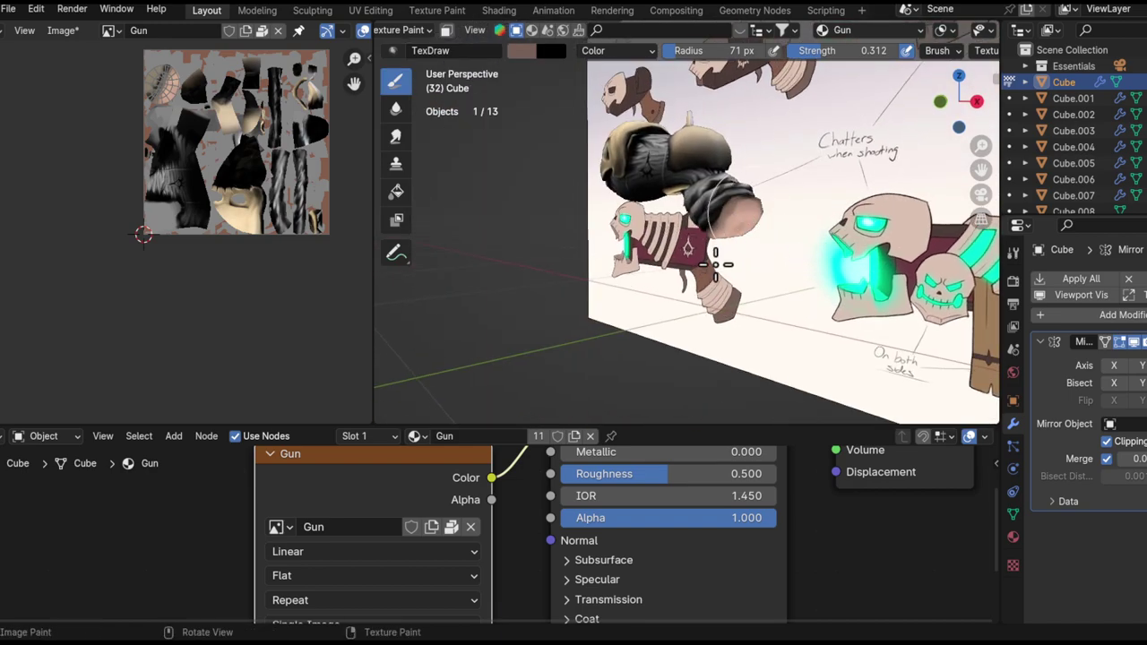
- Switch to Cube.005 and tint the ring inside the skull's mouth brown at 133 px radius and 1.000 strength
{"action": "middle_click_drag", "start_coordinate": [687, 246], "coordinate": [793, 241]}
{"action": "mouse_move", "coordinate": [703, 197]}
{"action": "middle_mouse_down", "text": "shift"}
{"action": "mouse_move", "coordinate": [851, 283]}
{"action": "mouse_move", "coordinate": [745, 209]}
{"action": "mouse_move", "coordinate": [716, 152]}
{"action": "middle_mouse_up", "text": "shift"}
{"action": "scroll", "coordinate": [855, 284], "scroll_direction": "up", "scroll_amount": 3}
{"action": "key", "text": "alt+q"}
{"action": "mouse_move", "coordinate": [771, 296]}
{"action": "middle_mouse_down"}
{"action": "mouse_move", "coordinate": [813, 293]}
{"action": "mouse_move", "coordinate": [730, 309]}
{"action": "middle_mouse_up"}
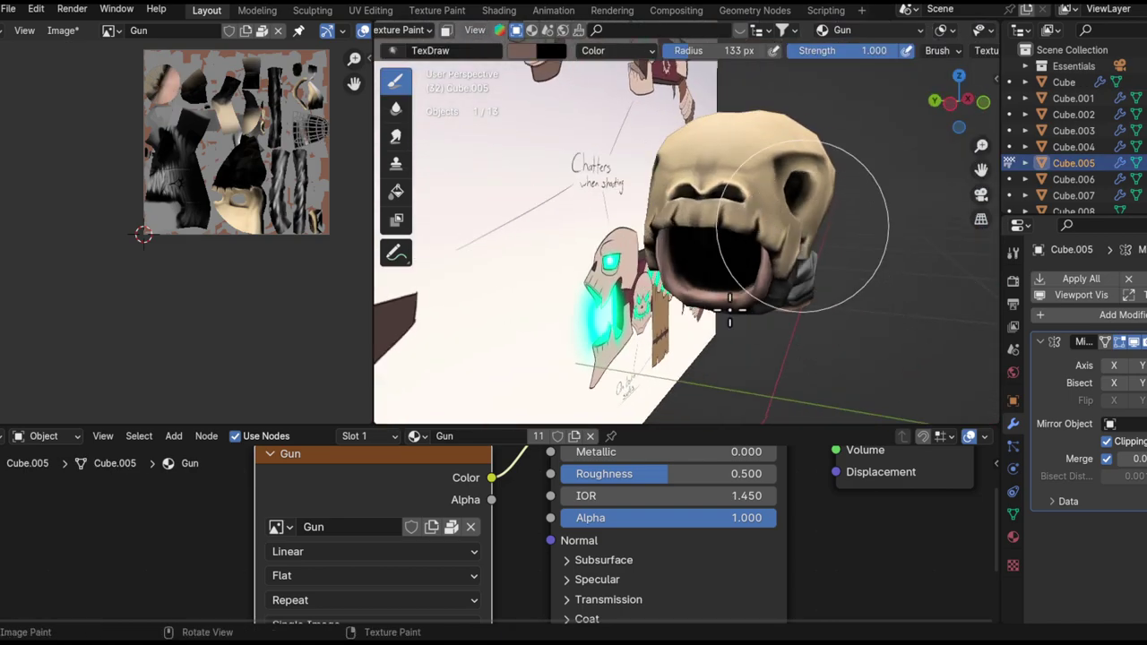
{"action": "middle_click_drag", "start_coordinate": [798, 304], "coordinate": [718, 391]}
{"action": "scroll", "coordinate": [720, 367], "scroll_direction": "down", "scroll_amount": 5}
{"action": "middle_click_drag", "start_coordinate": [708, 301], "coordinate": [715, 262]}
{"action": "scroll", "coordinate": [687, 282], "scroll_direction": "up", "scroll_amount": 1}
- Switch texture painting to the body Cube.004 and sample the dark brown of the concept art's gun body
{"action": "key", "text": "alt+q"}
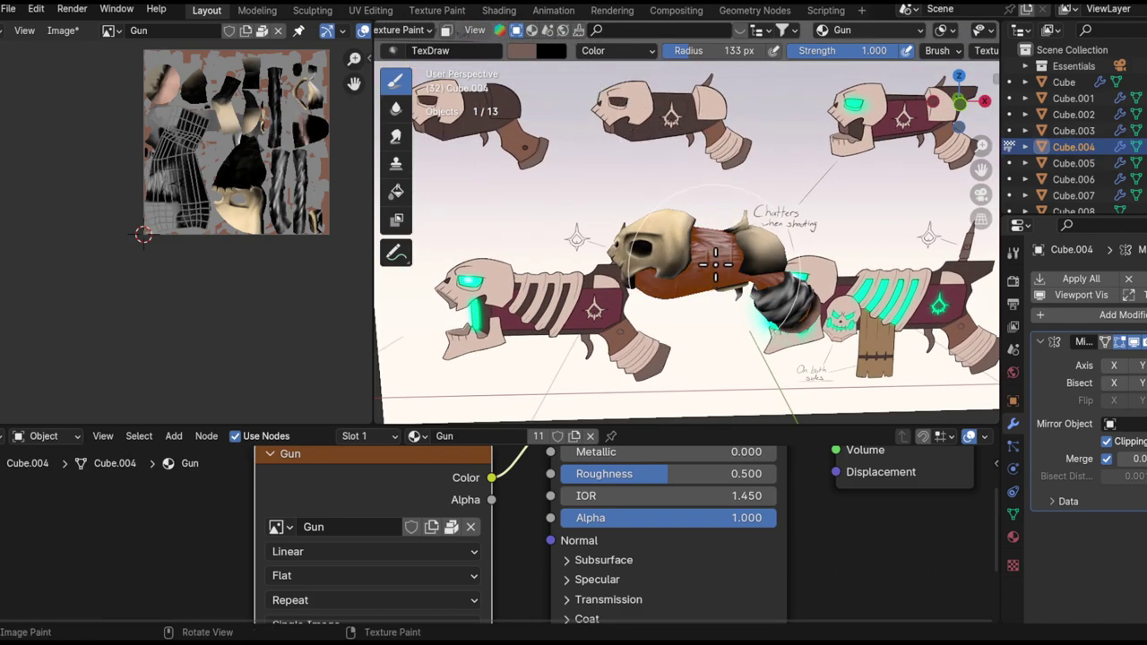
{"action": "left_click", "coordinate": [527, 51]}
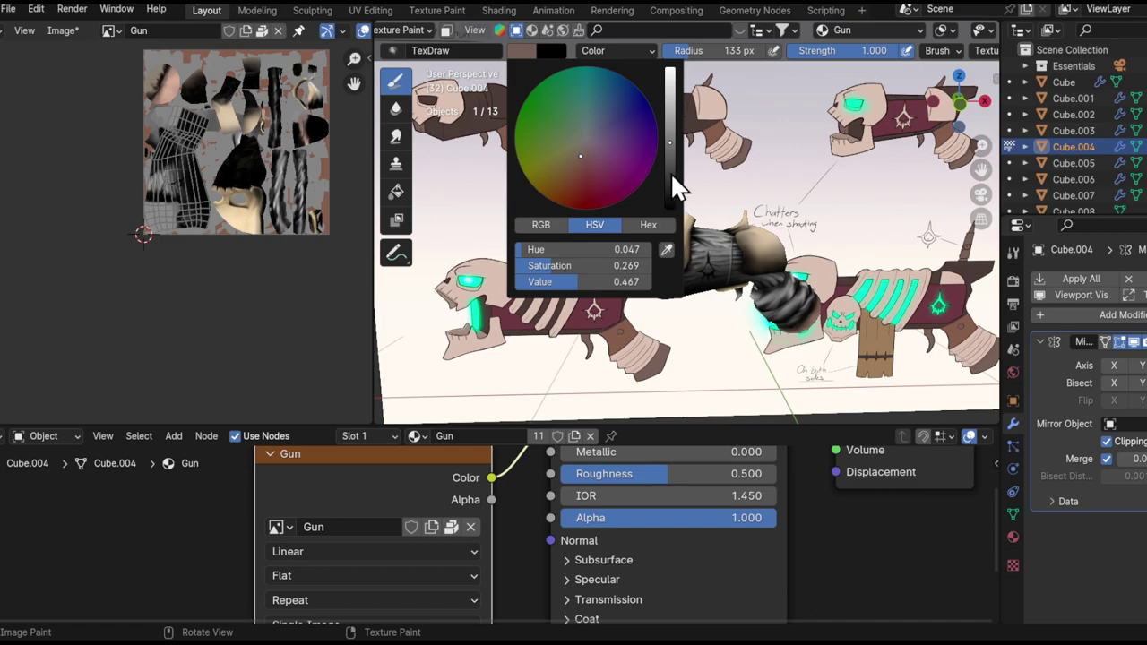
{"action": "left_click", "coordinate": [666, 250]}
{"action": "left_click", "coordinate": [651, 126]}
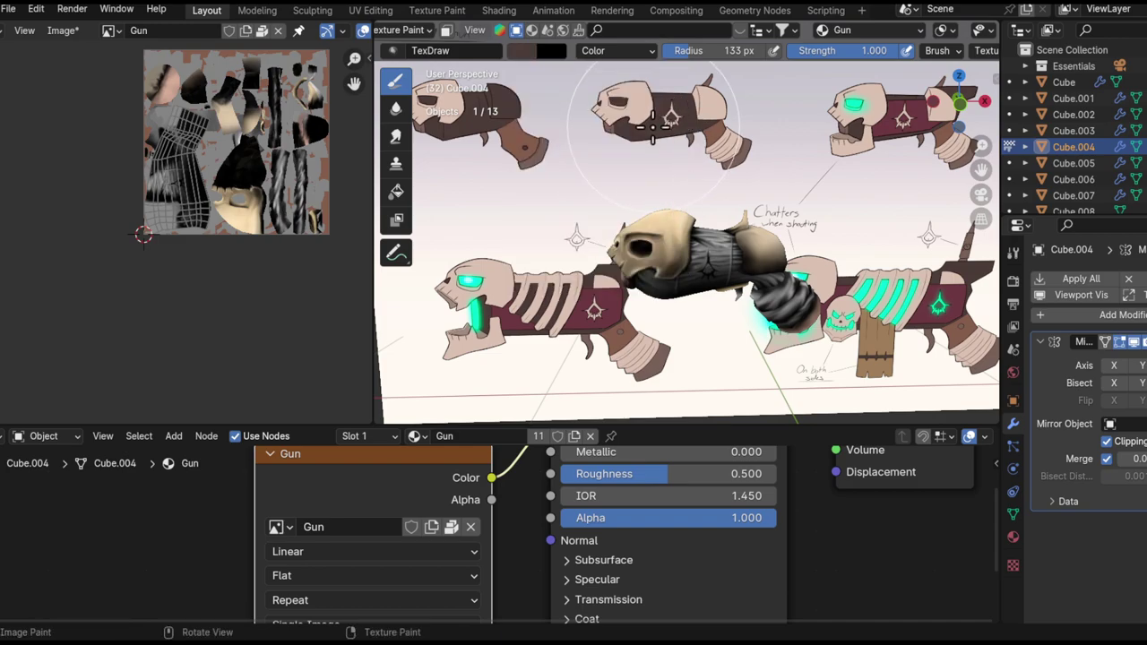
- Tint the gun body Cube.004 dark brown with the 133 px Color-blend brush at full strength
{"action": "middle_click_drag", "start_coordinate": [689, 267], "coordinate": [731, 235]}
{"action": "left_click_drag", "start_coordinate": [691, 288], "coordinate": [685, 211], "text": "alt"}
{"action": "left_click_drag", "start_coordinate": [622, 191], "coordinate": [681, 189], "text": "alt+shift"}
{"action": "mouse_move", "coordinate": [680, 189]}
{"action": "middle_mouse_down"}
{"action": "mouse_move", "coordinate": [670, 248]}
{"action": "mouse_move", "coordinate": [669, 220]}
{"action": "middle_mouse_up"}
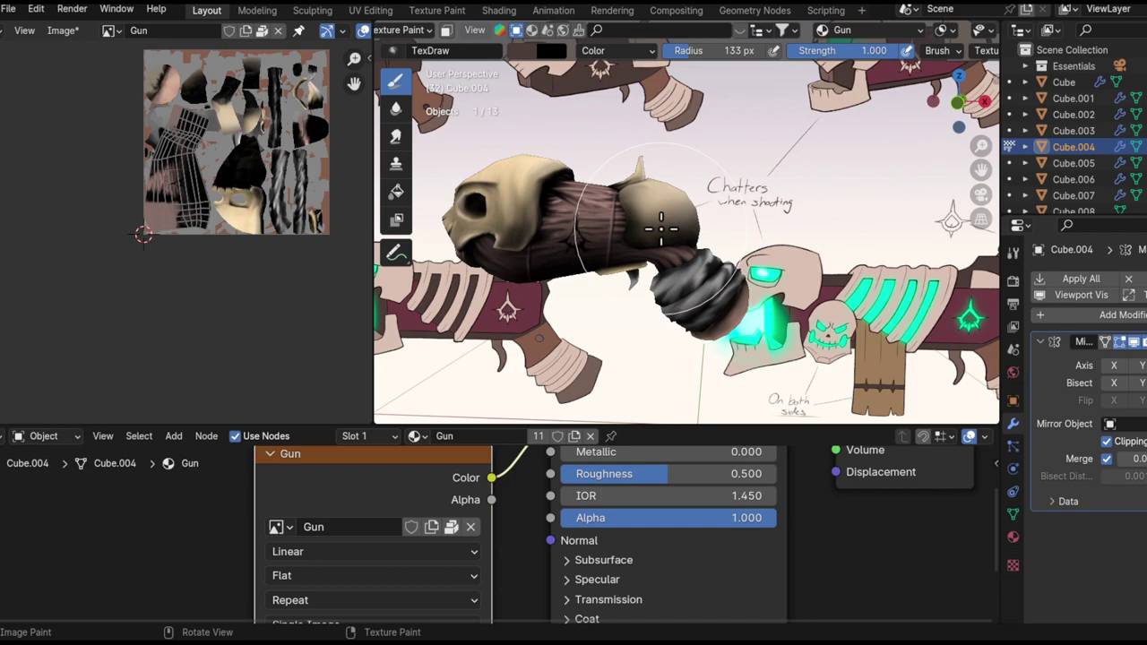
{"action": "left_click_drag", "start_coordinate": [671, 170], "coordinate": [720, 128], "text": "alt"}
{"action": "mouse_move", "coordinate": [748, 170]}
{"action": "left_mouse_down", "text": "alt"}
{"action": "mouse_move", "coordinate": [723, 138]}
{"action": "mouse_move", "coordinate": [723, 240]}
{"action": "left_mouse_up", "text": "alt"}
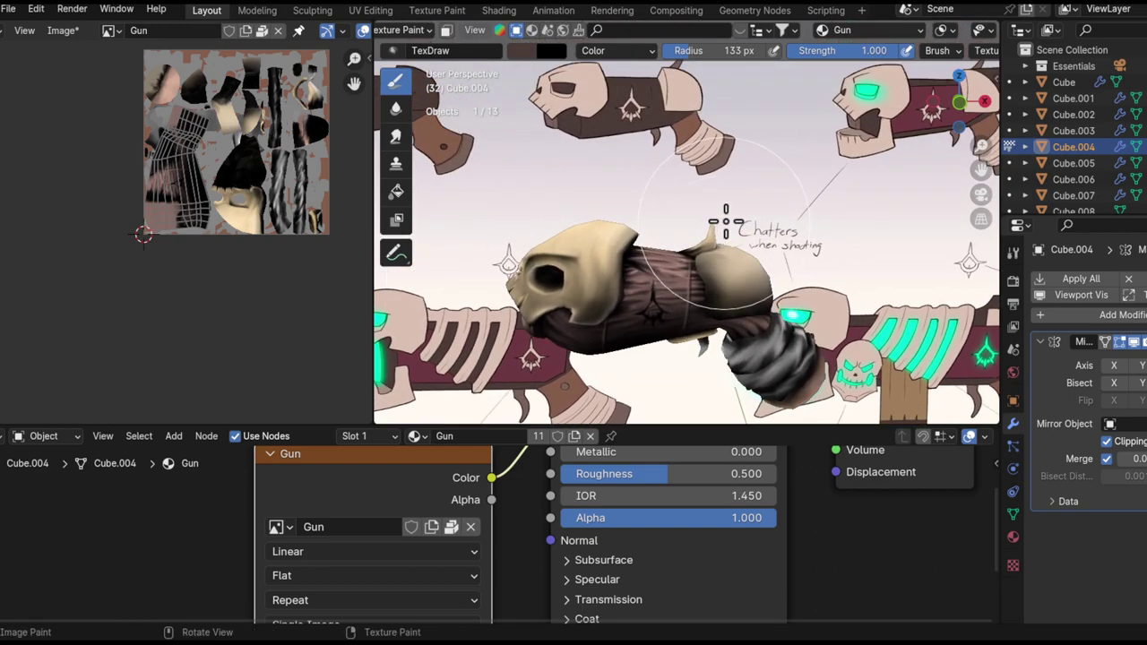
{"action": "left_click_drag", "start_coordinate": [692, 144], "coordinate": [717, 297], "text": "alt+shift"}
{"action": "mouse_move", "coordinate": [717, 297]}
{"action": "left_mouse_down", "text": "ctrl+alt"}
{"action": "mouse_move", "coordinate": [705, 185]}
{"action": "mouse_move", "coordinate": [714, 148]}
{"action": "mouse_move", "coordinate": [706, 334]}
{"action": "mouse_move", "coordinate": [722, 286]}
{"action": "mouse_move", "coordinate": [680, 247]}
{"action": "mouse_move", "coordinate": [728, 246]}
{"action": "mouse_move", "coordinate": [729, 335]}
{"action": "mouse_move", "coordinate": [717, 224]}
{"action": "mouse_move", "coordinate": [687, 293]}
{"action": "left_mouse_up", "text": "ctrl+alt"}
- Examine the grip and bandage colours of the concept art guns against the painted model
{"action": "key", "text": "alt+q"}
{"action": "mouse_move", "coordinate": [693, 126]}
{"action": "left_mouse_down", "text": "alt"}
{"action": "mouse_move", "coordinate": [707, 152]}
{"action": "mouse_move", "coordinate": [743, 158]}
{"action": "mouse_move", "coordinate": [852, 143]}
{"action": "mouse_move", "coordinate": [747, 153]}
{"action": "mouse_move", "coordinate": [831, 144]}
{"action": "mouse_move", "coordinate": [687, 233]}
{"action": "mouse_move", "coordinate": [666, 171]}
{"action": "mouse_move", "coordinate": [708, 197]}
{"action": "mouse_move", "coordinate": [687, 232]}
{"action": "mouse_move", "coordinate": [627, 204]}
{"action": "left_mouse_up", "text": "alt"}
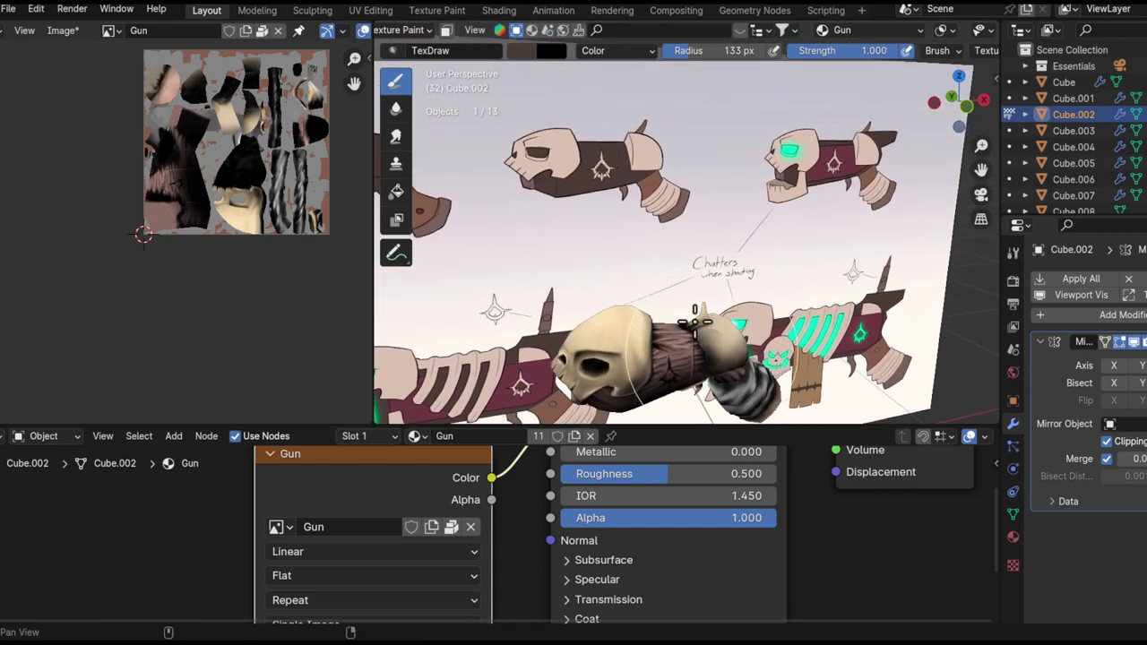
{"action": "scroll", "coordinate": [621, 201], "scroll_direction": "up", "scroll_amount": 6}
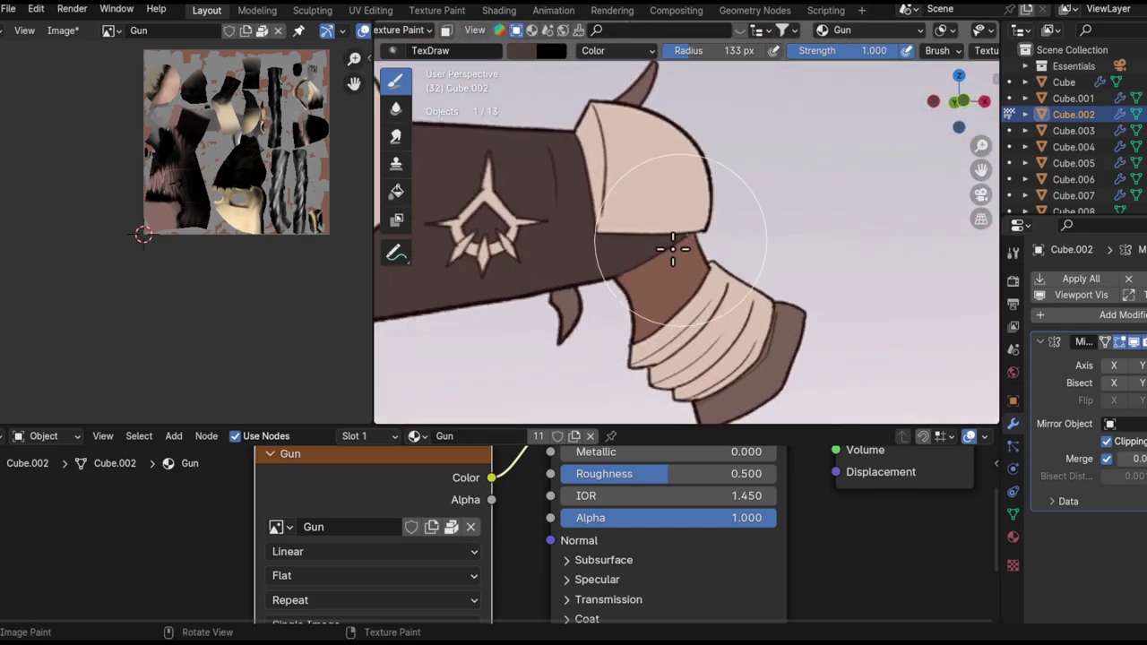
{"action": "scroll", "coordinate": [679, 249], "scroll_direction": "down", "scroll_amount": 6}
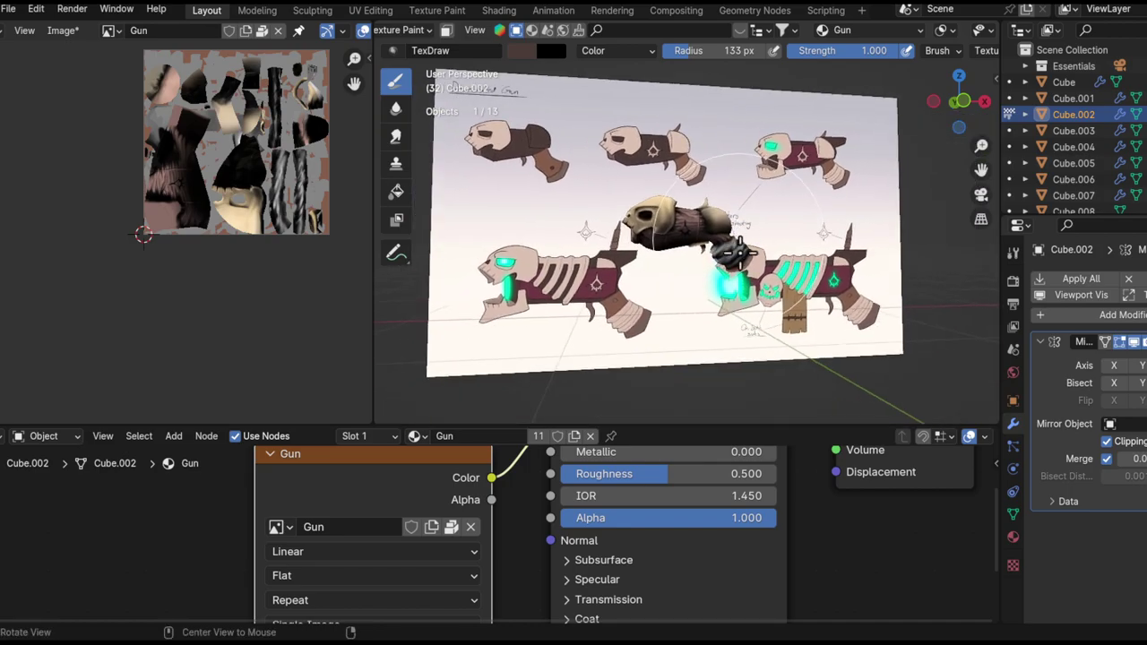
{"action": "scroll", "coordinate": [726, 244], "scroll_direction": "up", "scroll_amount": 5}
{"action": "scroll", "coordinate": [699, 174], "scroll_direction": "down", "scroll_amount": 6}
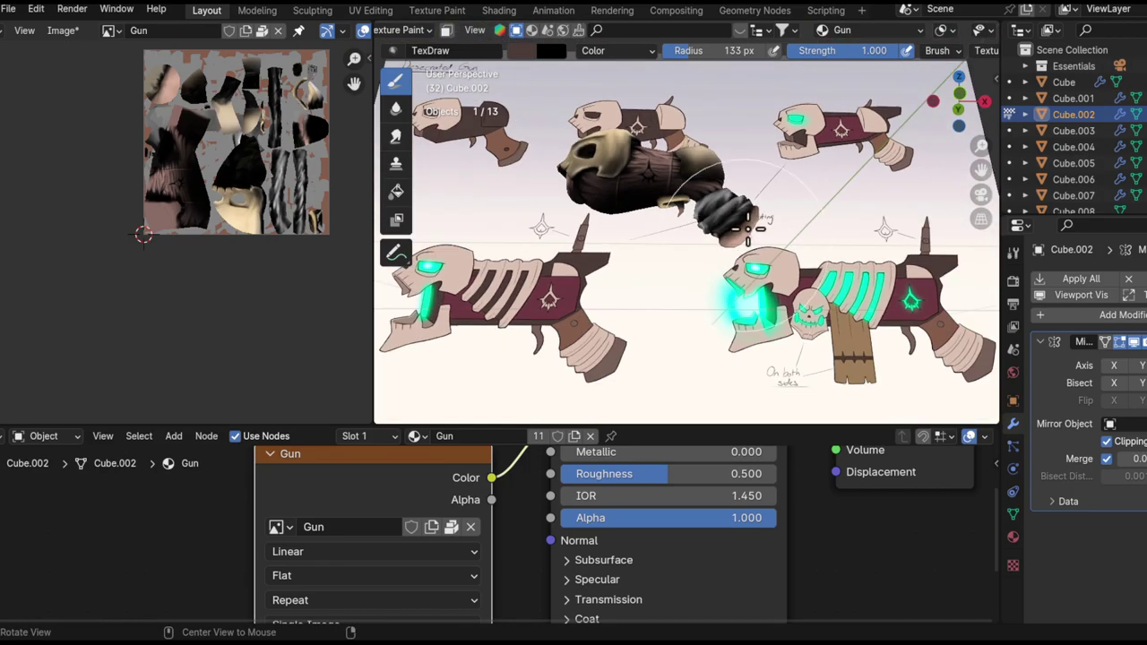
{"action": "scroll", "coordinate": [730, 204], "scroll_direction": "up", "scroll_amount": 2}
{"action": "mouse_move", "coordinate": [732, 198]}
{"action": "middle_mouse_down", "text": "ctrl"}
{"action": "mouse_move", "coordinate": [738, 168]}
{"action": "mouse_move", "coordinate": [763, 296]}
{"action": "mouse_move", "coordinate": [768, 242]}
{"action": "mouse_move", "coordinate": [719, 236]}
{"action": "middle_mouse_up", "text": "ctrl"}
- Switch texture painting to the upper grip wrap Cube.010 and sample the pale bandage colour from the concept art
{"action": "key", "text": "alt+q"}
{"action": "scroll", "coordinate": [765, 268], "scroll_direction": "up", "scroll_amount": 1}
{"action": "mouse_move", "coordinate": [679, 168]}
{"action": "middle_mouse_down", "text": "shift"}
{"action": "mouse_move", "coordinate": [682, 214]}
{"action": "mouse_move", "coordinate": [654, 206]}
{"action": "middle_mouse_up", "text": "shift"}
{"action": "left_click", "coordinate": [524, 51]}
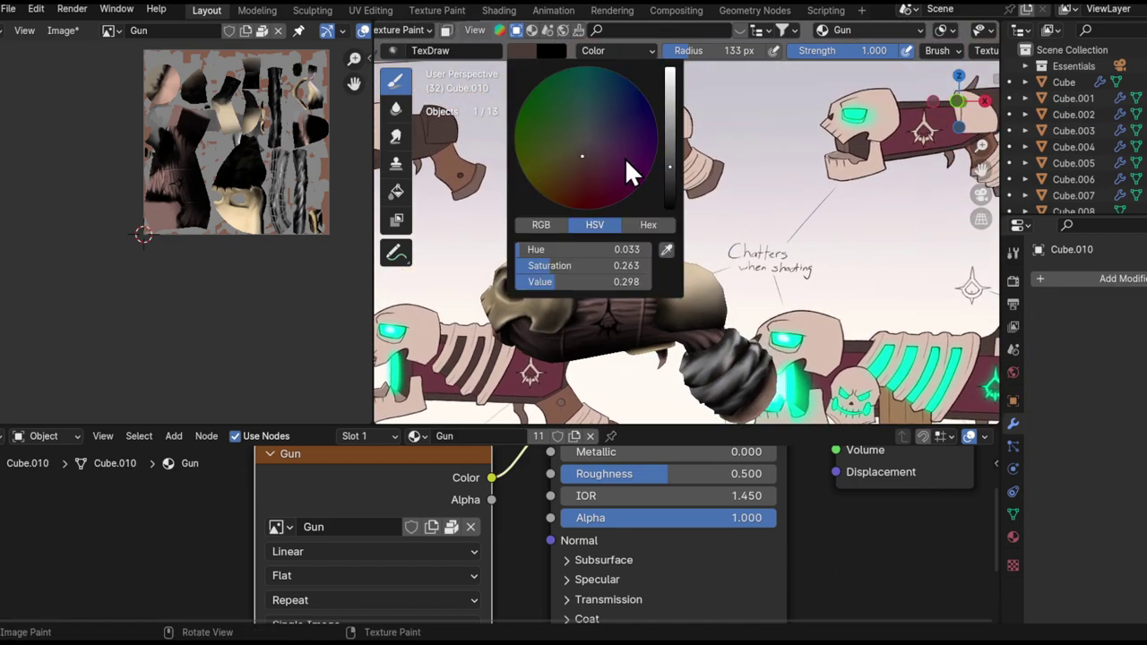
{"action": "left_click", "coordinate": [669, 250]}
{"action": "left_click", "coordinate": [698, 160]}
- Tint the upper grip wrap Cube.010 with the sampled pale colour at 133 px radius and full strength
{"action": "middle_click_drag", "start_coordinate": [701, 164], "coordinate": [706, 123], "text": "shift"}
{"action": "middle_click_drag", "start_coordinate": [706, 201], "coordinate": [698, 135], "text": "ctrl"}
{"action": "middle_click_drag", "start_coordinate": [699, 206], "coordinate": [695, 118], "text": "shift"}
{"action": "left_click_drag", "start_coordinate": [695, 118], "coordinate": [706, 198], "text": "ctrl+alt"}
{"action": "mouse_move", "coordinate": [712, 211]}
{"action": "left_mouse_down", "text": "alt"}
{"action": "mouse_move", "coordinate": [732, 253]}
{"action": "mouse_move", "coordinate": [716, 247]}
{"action": "left_mouse_up", "text": "alt"}
{"action": "left_click_drag", "start_coordinate": [699, 198], "coordinate": [673, 223]}
{"action": "mouse_move", "coordinate": [676, 170]}
{"action": "left_mouse_down", "text": "ctrl+alt"}
{"action": "mouse_move", "coordinate": [686, 242]}
{"action": "mouse_move", "coordinate": [681, 213]}
{"action": "left_mouse_up", "text": "ctrl+alt"}
{"action": "middle_click_drag", "start_coordinate": [614, 263], "coordinate": [608, 303]}
{"action": "middle_click_drag", "start_coordinate": [530, 381], "coordinate": [649, 257]}
- Switch to the gun body Cube.004 and try tinting it red with the Color-blend brush
{"action": "key", "text": "alt+q"}
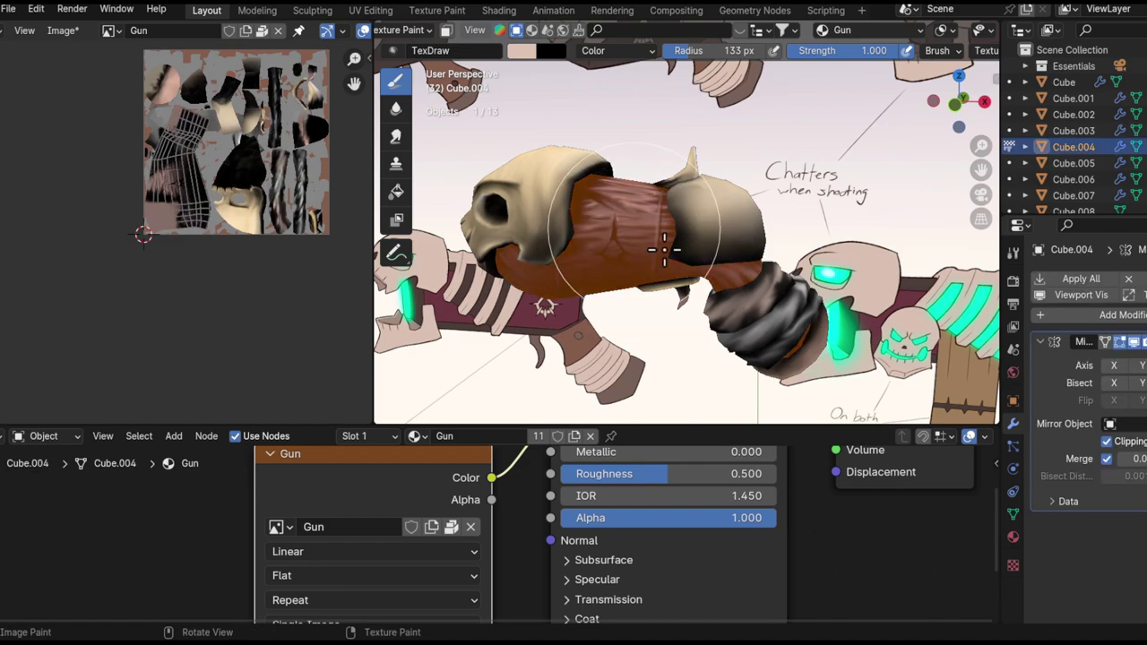
{"action": "left_click", "coordinate": [533, 52]}
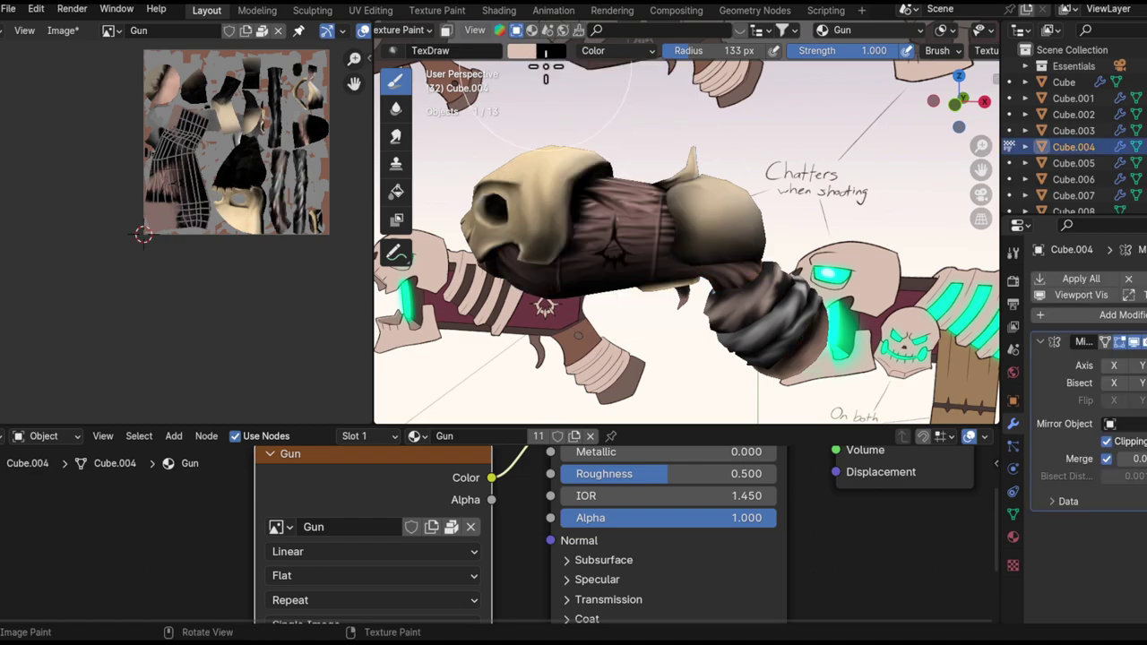
{"action": "right_click", "coordinate": [613, 144]}
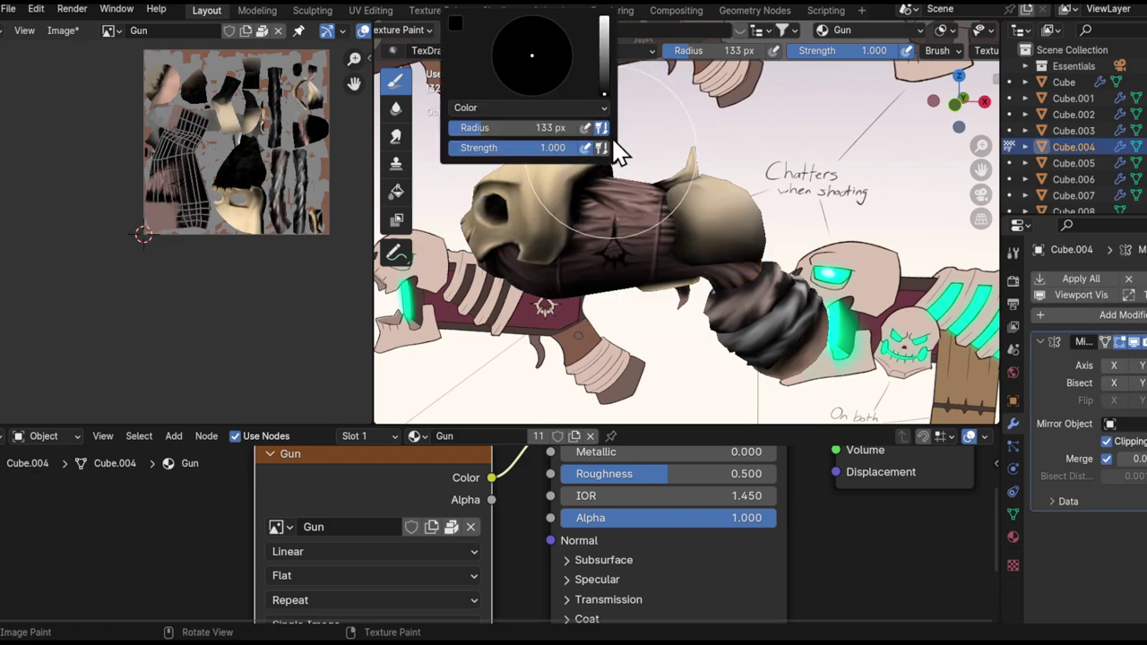
{"action": "left_click", "coordinate": [606, 57]}
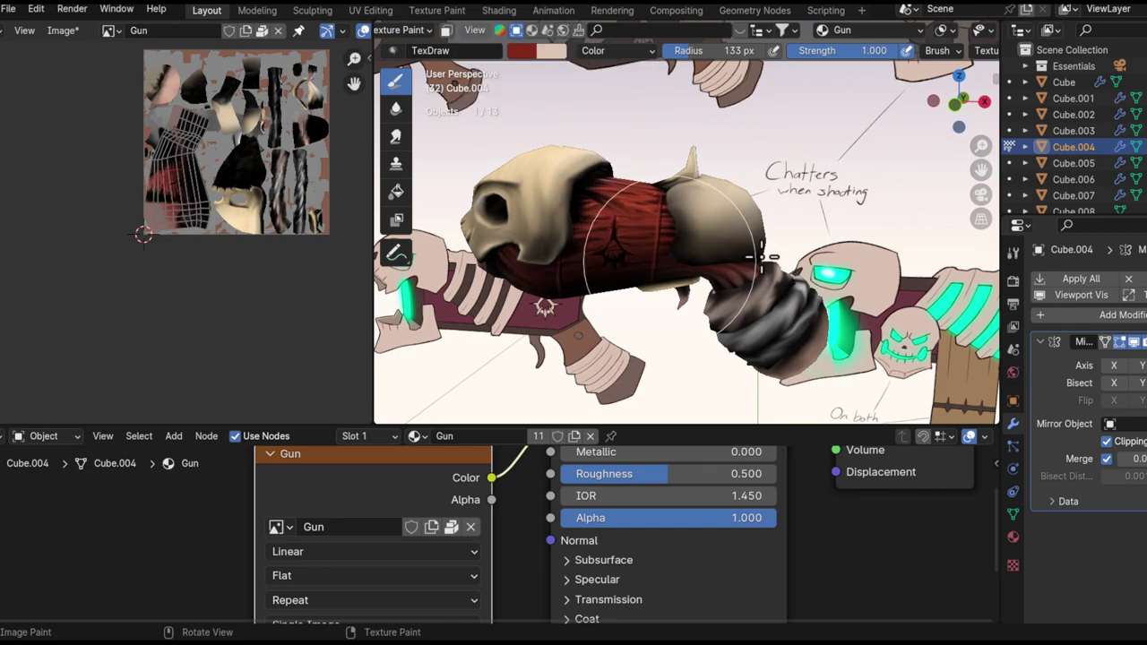
{"action": "right_click", "coordinate": [642, 189]}
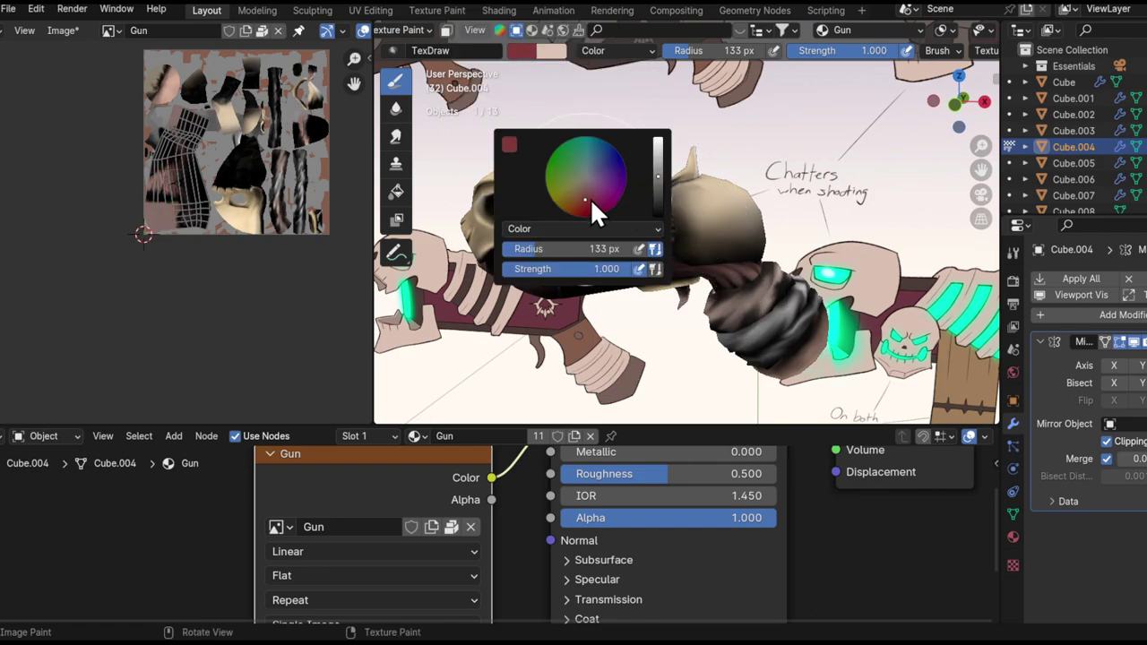
{"action": "left_click", "coordinate": [660, 187]}
- Pick a dark olive brown and try it as the tint of the gun body Cube.004
{"action": "mouse_move", "coordinate": [732, 242]}
{"action": "middle_mouse_down"}
{"action": "mouse_move", "coordinate": [625, 263]}
{"action": "mouse_move", "coordinate": [651, 186]}
{"action": "middle_mouse_up"}
{"action": "mouse_move", "coordinate": [650, 185]}
{"action": "left_mouse_down", "text": "alt"}
{"action": "mouse_move", "coordinate": [629, 305]}
{"action": "mouse_move", "coordinate": [611, 155]}
{"action": "left_mouse_up", "text": "alt"}
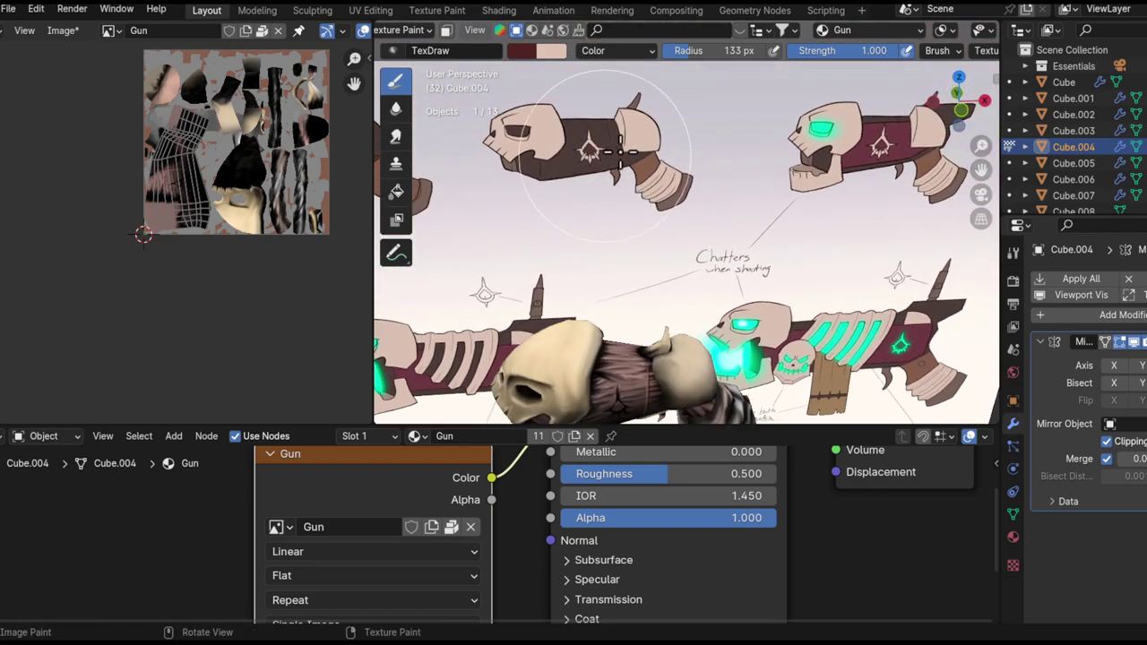
{"action": "left_click_drag", "start_coordinate": [600, 217], "coordinate": [630, 154], "text": "alt+shift"}
{"action": "right_click", "coordinate": [630, 250]}
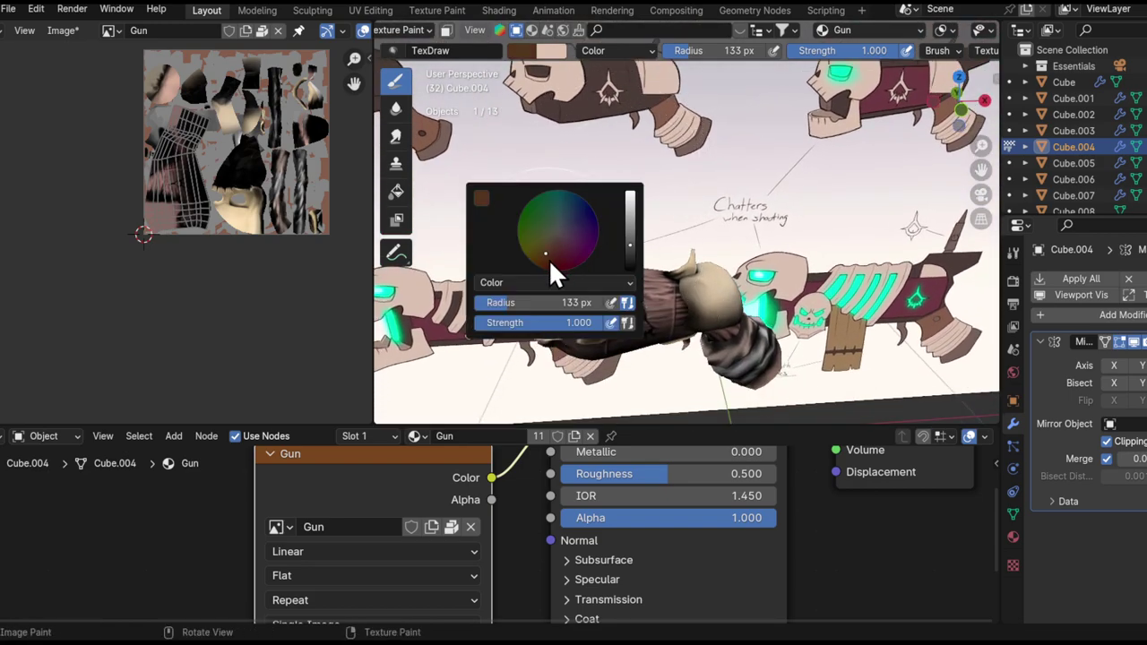
{"action": "left_click", "coordinate": [544, 251]}
{"action": "left_click", "coordinate": [629, 251]}
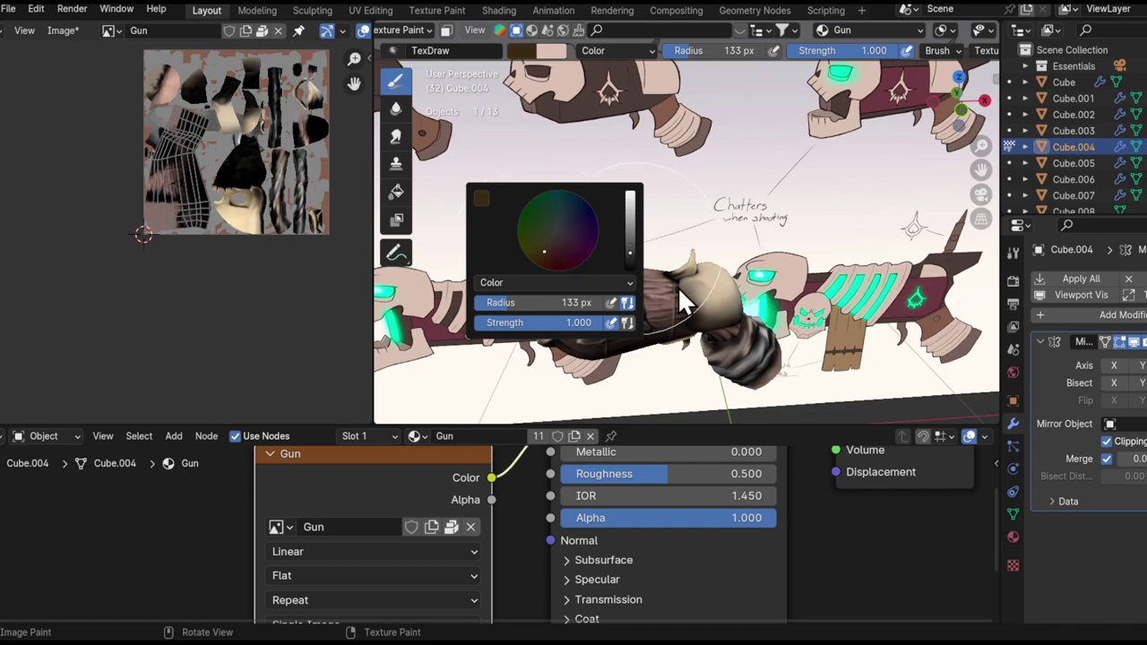
{"action": "left_click_drag", "start_coordinate": [677, 289], "coordinate": [526, 370]}
- Shift the brush colour to a dark reddish brown and retint the gun body Cube.004
{"action": "mouse_move", "coordinate": [525, 370]}
{"action": "middle_mouse_down"}
{"action": "mouse_move", "coordinate": [809, 259]}
{"action": "mouse_move", "coordinate": [801, 280]}
{"action": "middle_mouse_up"}
{"action": "left_click_drag", "start_coordinate": [664, 312], "coordinate": [744, 284], "text": "alt"}
{"action": "left_click_drag", "start_coordinate": [551, 323], "coordinate": [761, 251], "text": "alt"}
{"action": "mouse_move", "coordinate": [780, 235]}
{"action": "middle_mouse_down"}
{"action": "mouse_move", "coordinate": [744, 300]}
{"action": "mouse_move", "coordinate": [671, 243]}
{"action": "mouse_move", "coordinate": [627, 179]}
{"action": "middle_mouse_up"}
{"action": "right_click", "coordinate": [659, 287]}
{"action": "left_click", "coordinate": [602, 247]}
{"action": "middle_click_drag", "start_coordinate": [681, 268], "coordinate": [716, 308]}
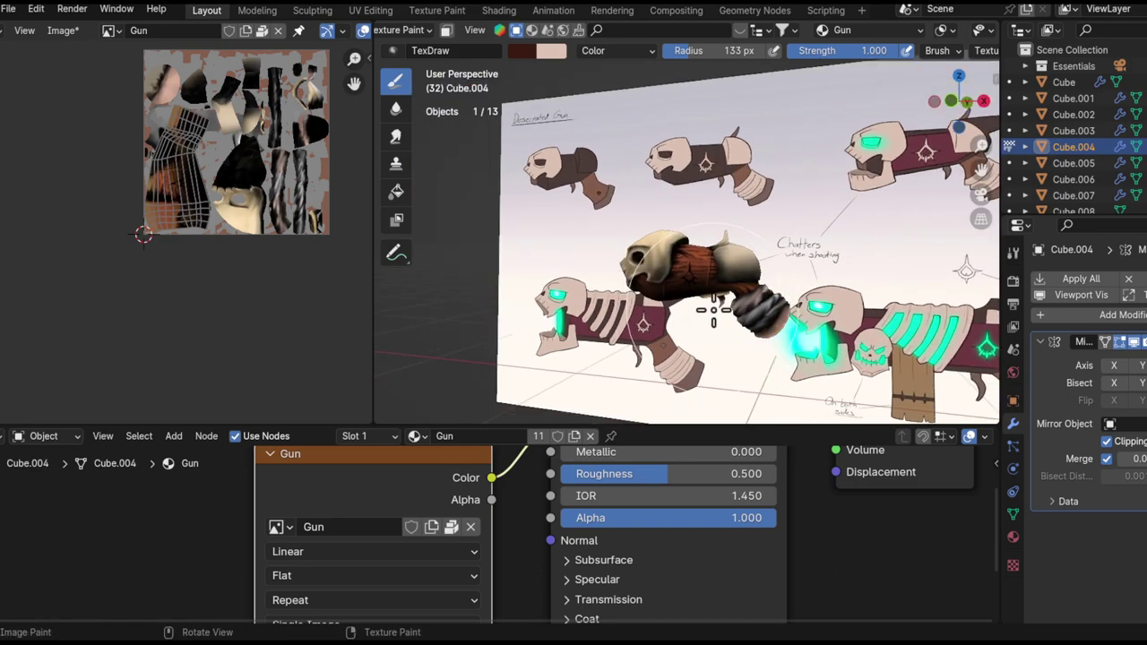
{"action": "right_click", "coordinate": [633, 291]}
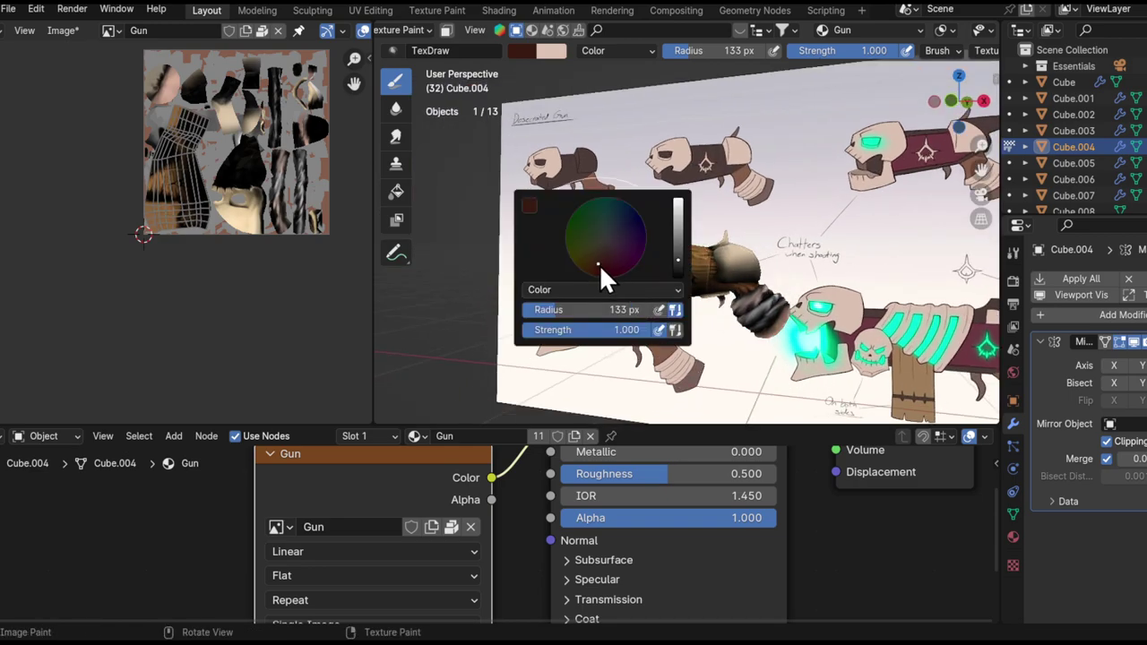
{"action": "mouse_move", "coordinate": [753, 269]}
{"action": "middle_mouse_down"}
{"action": "mouse_move", "coordinate": [737, 325]}
{"action": "mouse_move", "coordinate": [724, 325]}
{"action": "mouse_move", "coordinate": [714, 242]}
{"action": "mouse_move", "coordinate": [860, 201]}
{"action": "mouse_move", "coordinate": [618, 224]}
{"action": "mouse_move", "coordinate": [621, 198]}
{"action": "middle_mouse_up"}
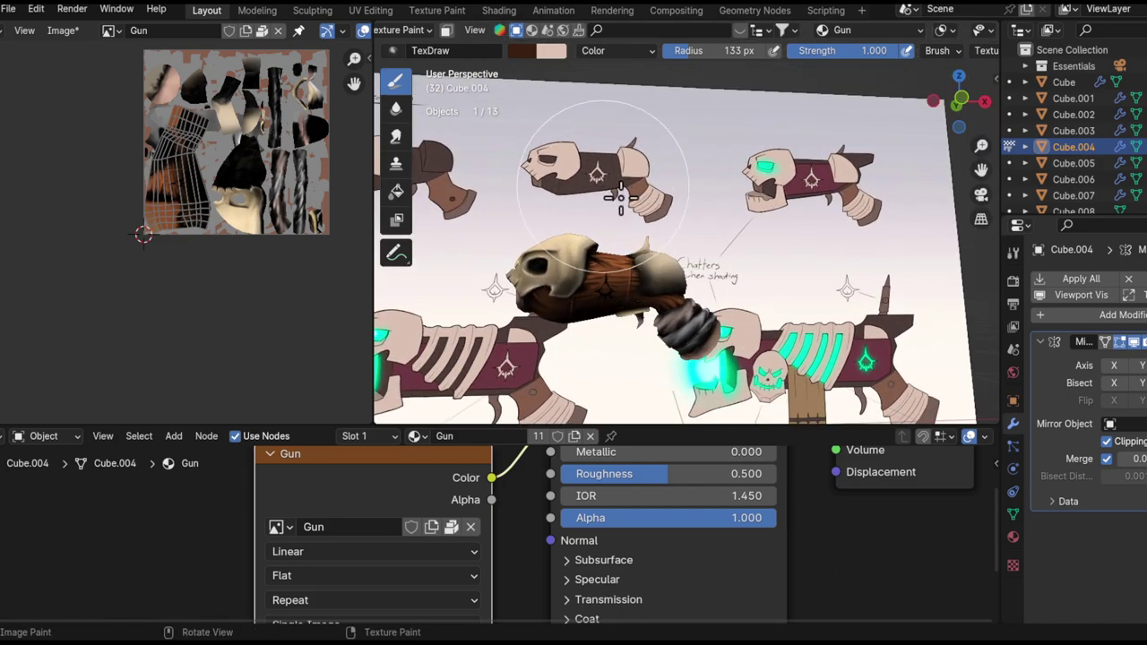
- Darken the brush colour to a near-black brown and try it on the gun body Cube.004
{"action": "right_click", "coordinate": [664, 260]}
{"action": "left_click", "coordinate": [640, 237]}
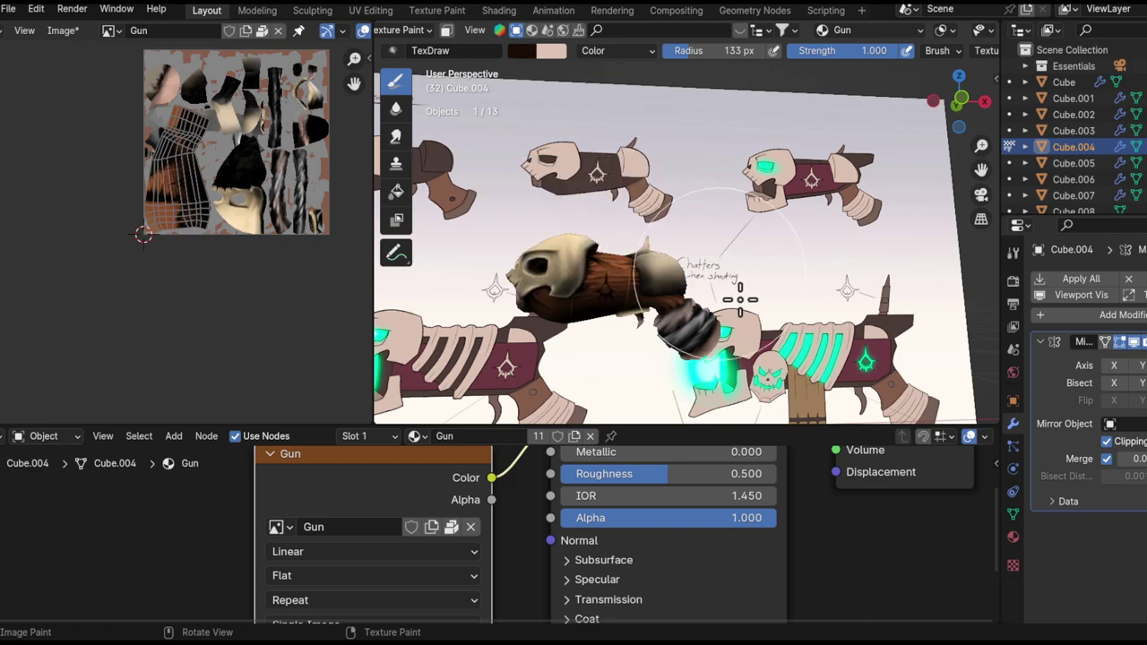
{"action": "middle_click_drag", "start_coordinate": [684, 249], "coordinate": [694, 288]}
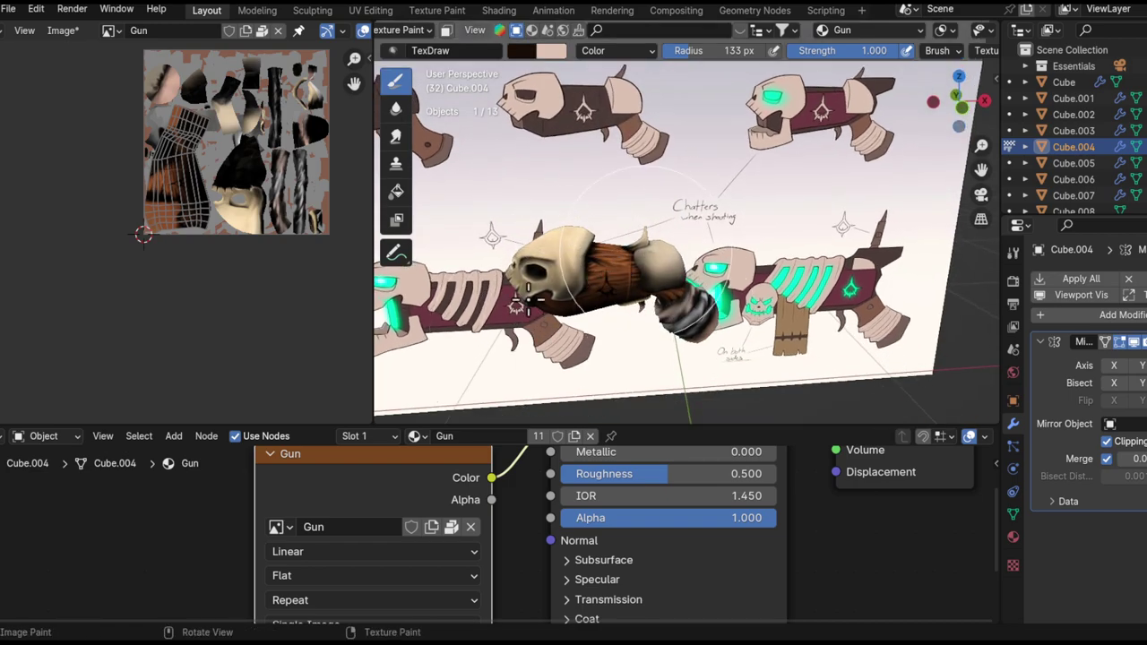
{"action": "right_click", "coordinate": [679, 261]}
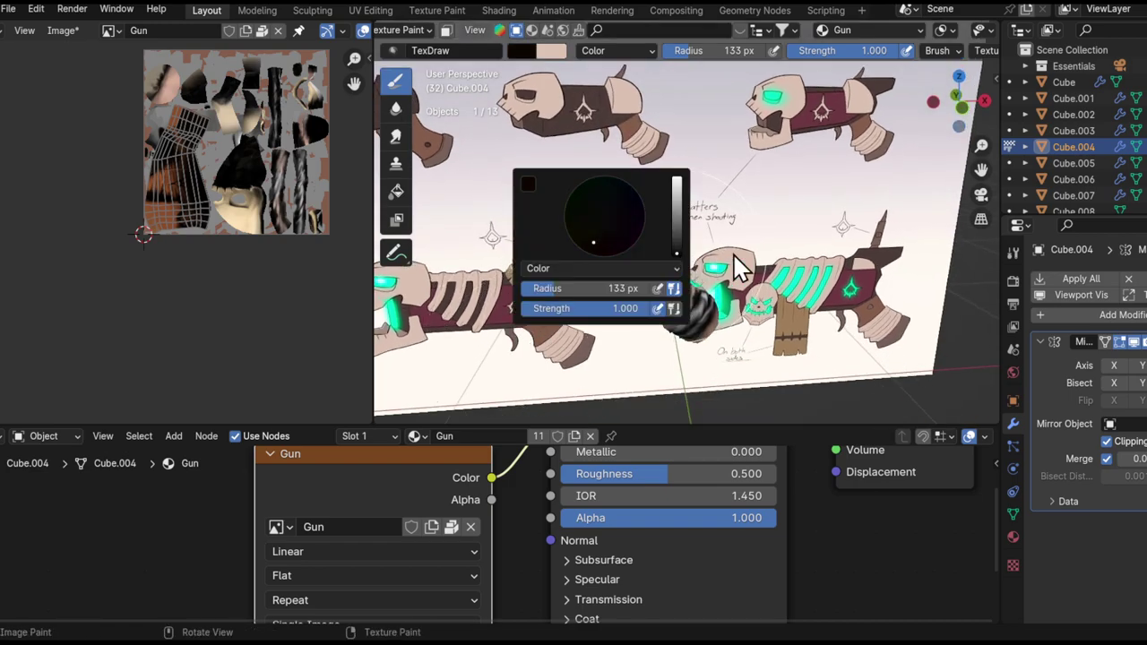
{"action": "scroll", "coordinate": [654, 269], "scroll_direction": "up", "scroll_amount": 2}
{"action": "right_click", "coordinate": [651, 268]}
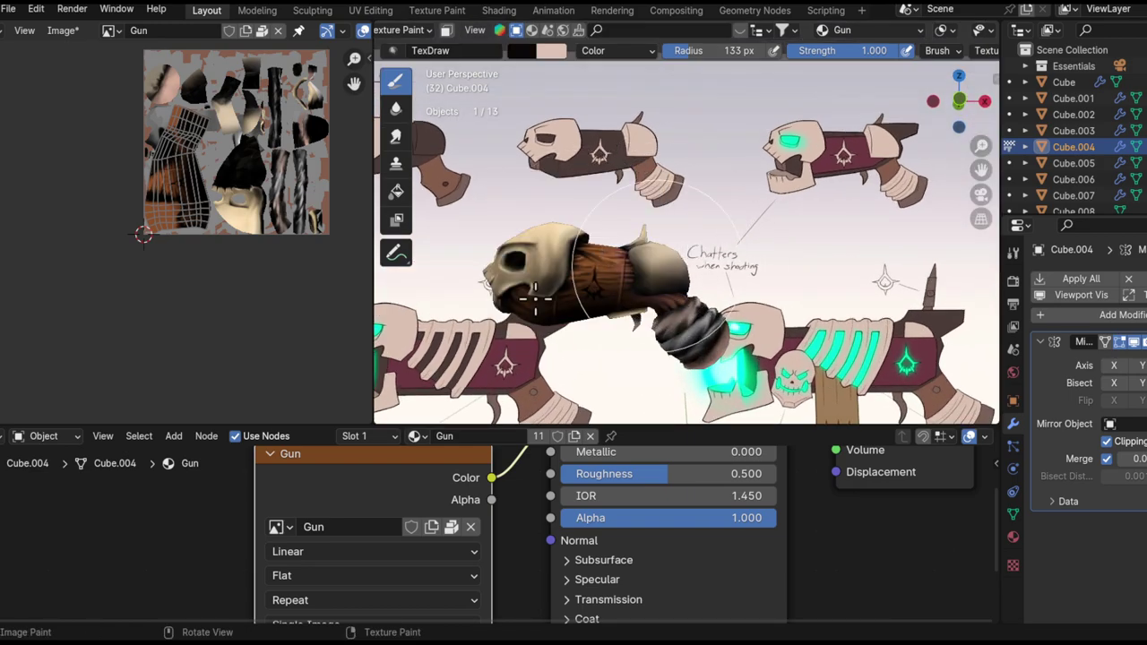
- Lighten the near-black brush colour to a dark red and brush it over the gun body Cube.004
{"action": "middle_click_drag", "start_coordinate": [631, 300], "coordinate": [641, 290]}
{"action": "right_click", "coordinate": [647, 283]}
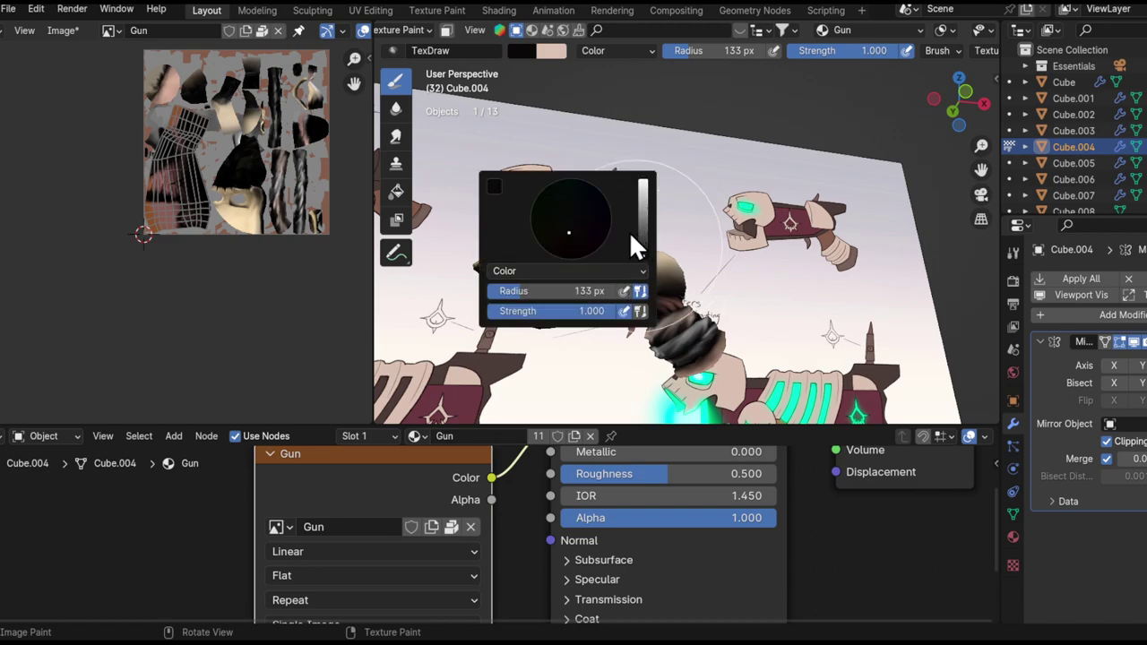
{"action": "left_click", "coordinate": [642, 241]}
{"action": "mouse_move", "coordinate": [621, 259]}
{"action": "left_mouse_down"}
{"action": "mouse_move", "coordinate": [640, 259]}
{"action": "mouse_move", "coordinate": [592, 274]}
{"action": "left_mouse_up"}
{"action": "middle_click_drag", "start_coordinate": [630, 240], "coordinate": [637, 256]}
- Brighten the brush colour to a light salmon and try it on the gun body Cube.004
{"action": "right_click", "coordinate": [636, 257]}
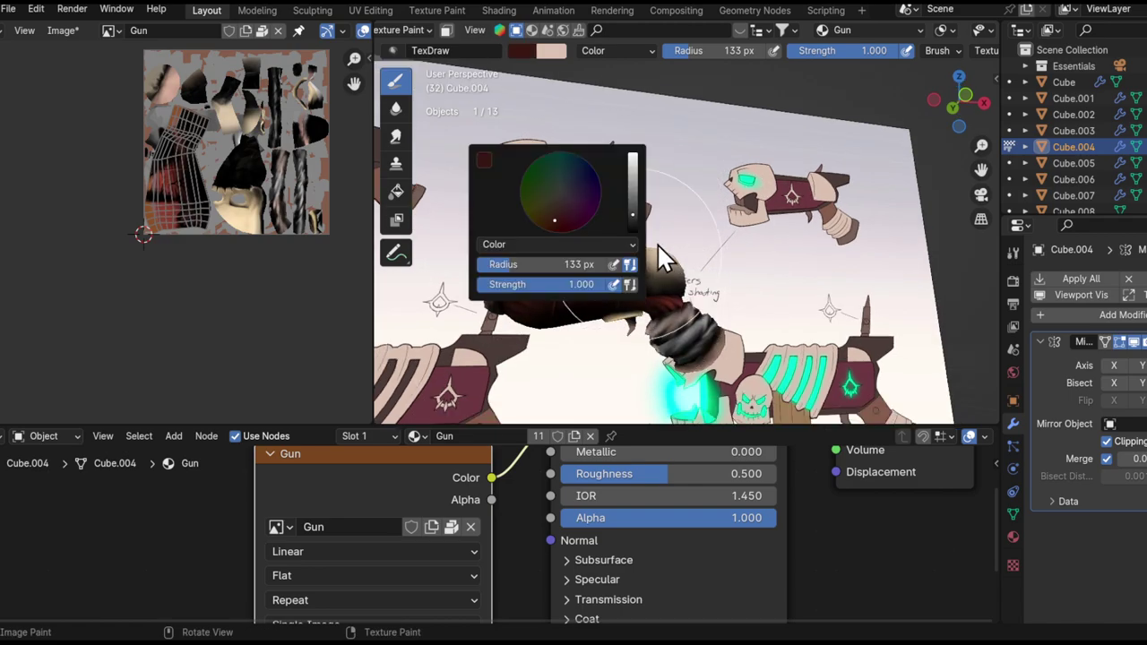
{"action": "left_click_drag", "start_coordinate": [633, 215], "coordinate": [640, 136]}
{"action": "mouse_move", "coordinate": [627, 277]}
{"action": "left_mouse_down"}
{"action": "mouse_move", "coordinate": [616, 309]}
{"action": "mouse_move", "coordinate": [618, 280]}
{"action": "left_mouse_up"}
{"action": "right_click", "coordinate": [611, 271]}
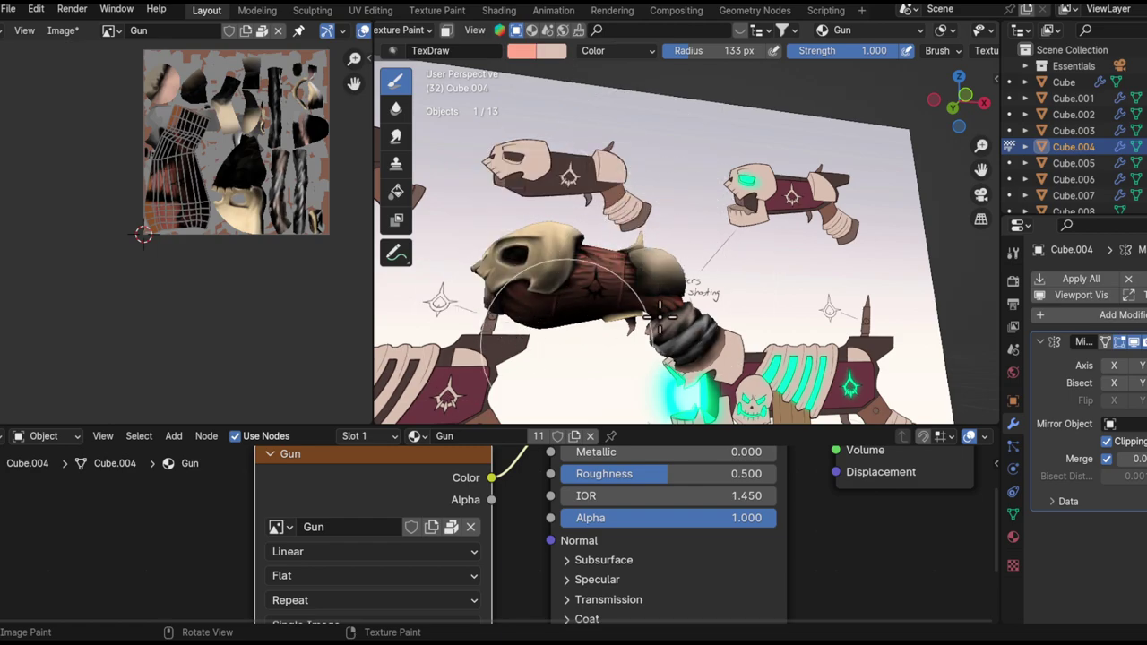
- Shift the brush colour to a bright orange and tint the gun body Cube.004 a warm wooden brown
{"action": "middle_click_drag", "start_coordinate": [627, 248], "coordinate": [651, 252], "text": "alt"}
{"action": "right_click", "coordinate": [616, 276]}
{"action": "left_click_drag", "start_coordinate": [557, 232], "coordinate": [551, 232]}
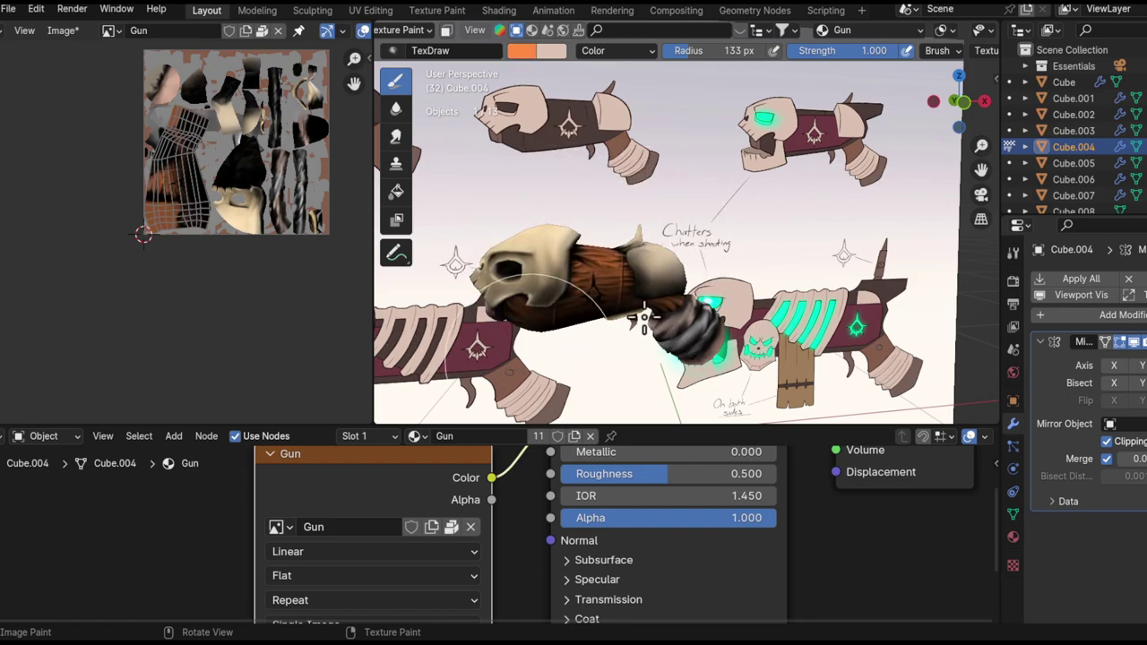
{"action": "middle_click_drag", "start_coordinate": [643, 318], "coordinate": [737, 276]}
{"action": "middle_click_drag", "start_coordinate": [688, 313], "coordinate": [744, 275]}
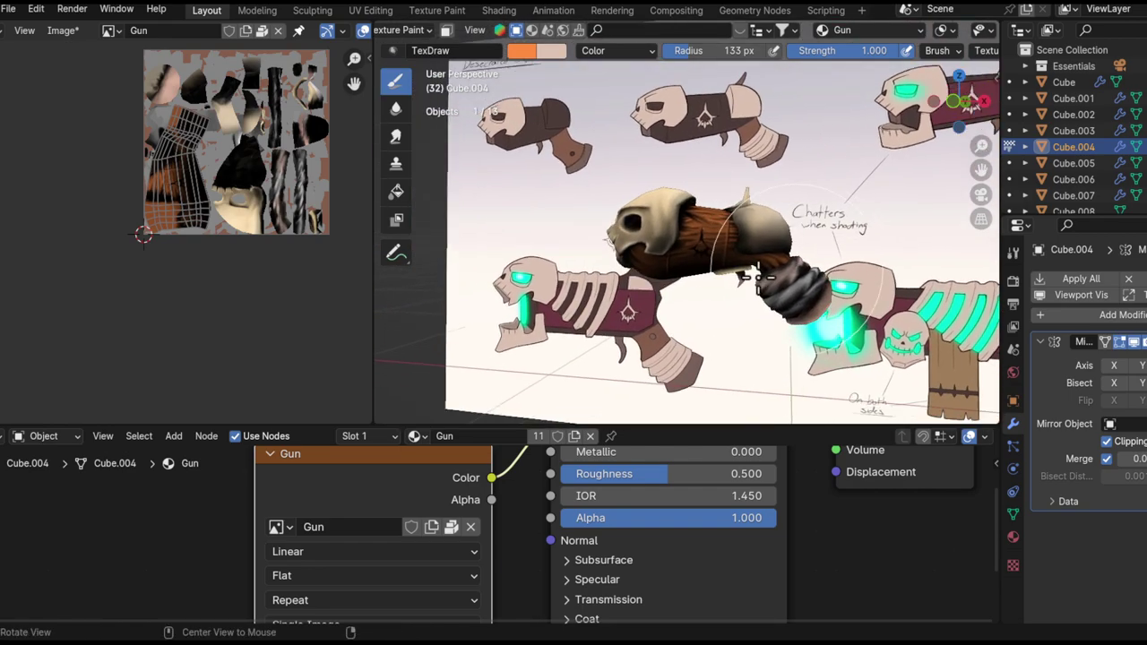
- Switch to the trigger beneath the gun body and tint it with the same orange
{"action": "scroll", "coordinate": [787, 247], "scroll_direction": "up", "scroll_amount": 3}
{"action": "mouse_move", "coordinate": [833, 294]}
{"action": "middle_mouse_down"}
{"action": "mouse_move", "coordinate": [715, 242]}
{"action": "mouse_move", "coordinate": [681, 251]}
{"action": "mouse_move", "coordinate": [691, 358]}
{"action": "middle_mouse_up"}
{"action": "key", "text": "alt+q"}
{"action": "scroll", "coordinate": [695, 271], "scroll_direction": "up", "scroll_amount": 1}
{"action": "middle_click_drag", "start_coordinate": [797, 183], "coordinate": [690, 204], "text": "shift"}
{"action": "middle_click_drag", "start_coordinate": [591, 296], "coordinate": [760, 279], "text": "shift"}
{"action": "middle_click_drag", "start_coordinate": [759, 280], "coordinate": [738, 358], "text": "ctrl"}
{"action": "middle_click_drag", "start_coordinate": [698, 266], "coordinate": [692, 208], "text": "ctrl"}
{"action": "middle_click_drag", "start_coordinate": [618, 210], "coordinate": [685, 230]}
{"action": "middle_click_drag", "start_coordinate": [752, 242], "coordinate": [668, 246], "text": "shift"}
{"action": "mouse_move", "coordinate": [667, 246]}
{"action": "middle_mouse_down", "text": "ctrl"}
{"action": "mouse_move", "coordinate": [658, 219]}
{"action": "mouse_move", "coordinate": [670, 231]}
{"action": "middle_mouse_up", "text": "ctrl"}
- Switch to the upper grip wrap Cube.010 and tint it a pale orange with the Color-blend brush
{"action": "key", "text": "alt+q"}
{"action": "right_click", "coordinate": [677, 236]}
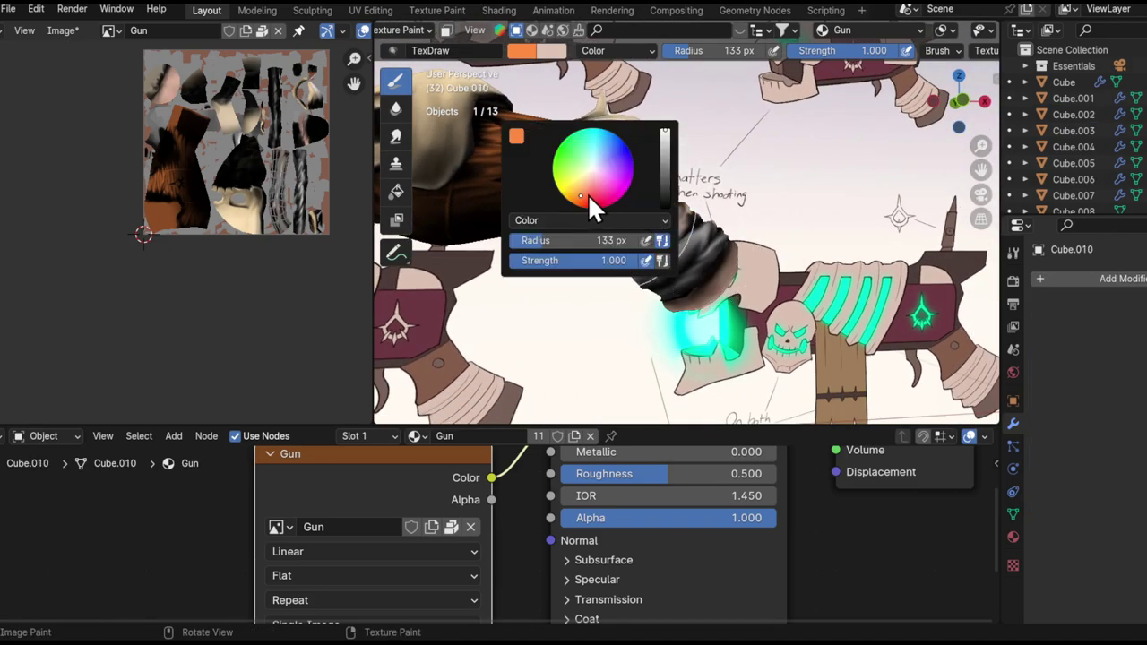
{"action": "middle_click_drag", "start_coordinate": [604, 277], "coordinate": [657, 224]}
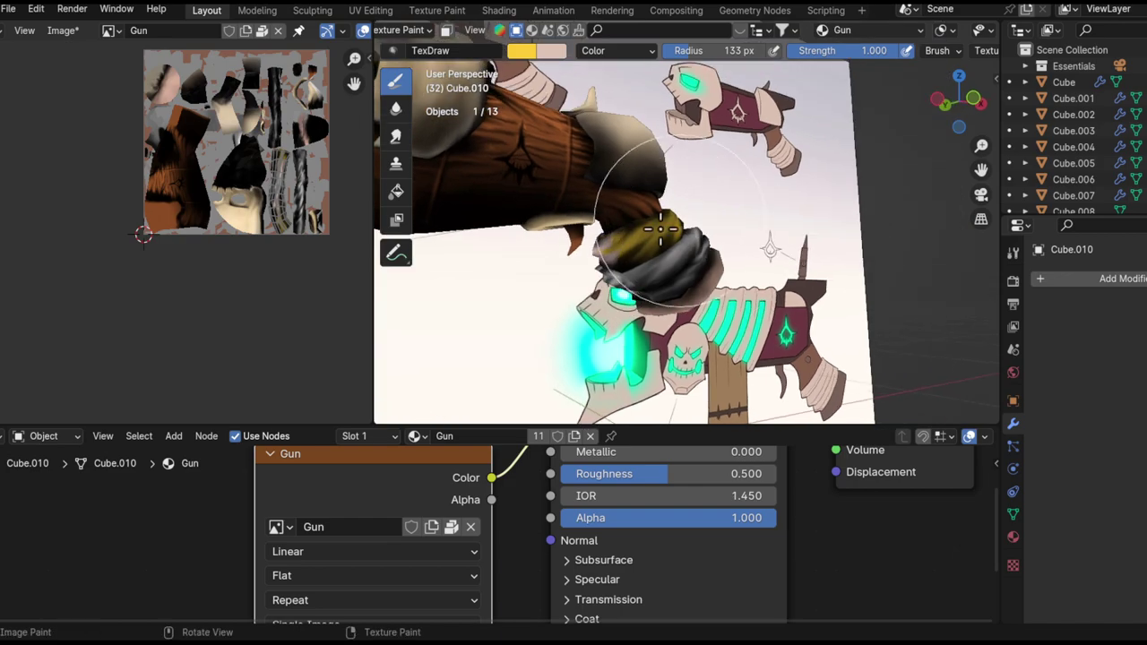
{"action": "right_click", "coordinate": [657, 224]}
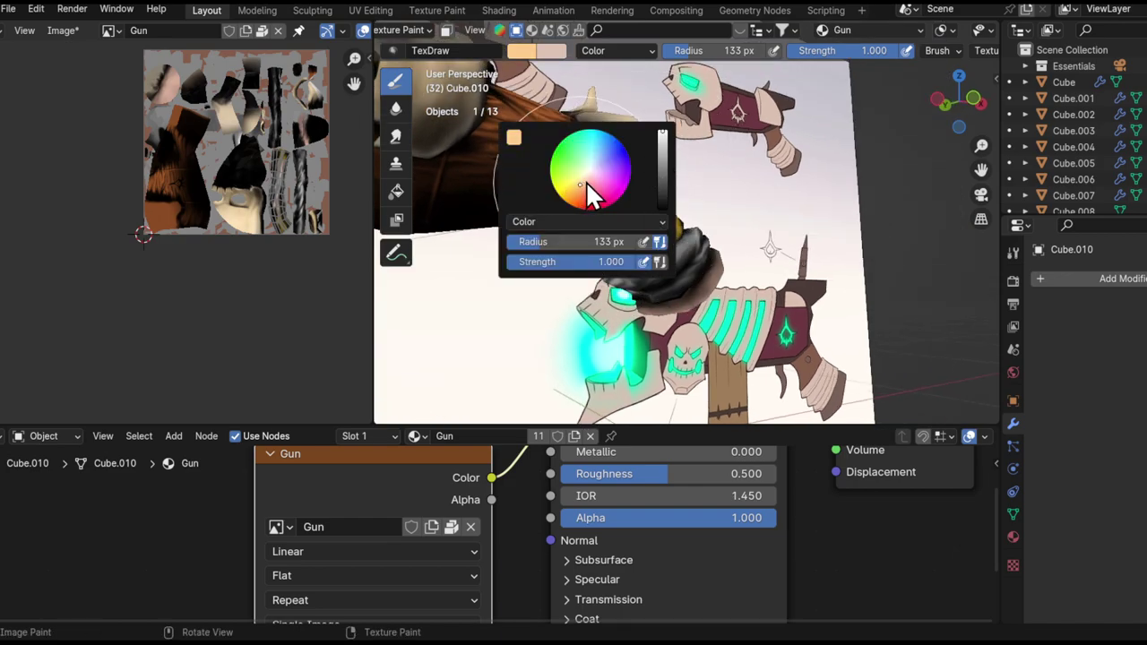
{"action": "middle_click_drag", "start_coordinate": [581, 276], "coordinate": [535, 307]}
- Switch to the neighbouring grip wrap Cube.009 and tint it with the same pale orange
{"action": "key", "text": "alt+q"}
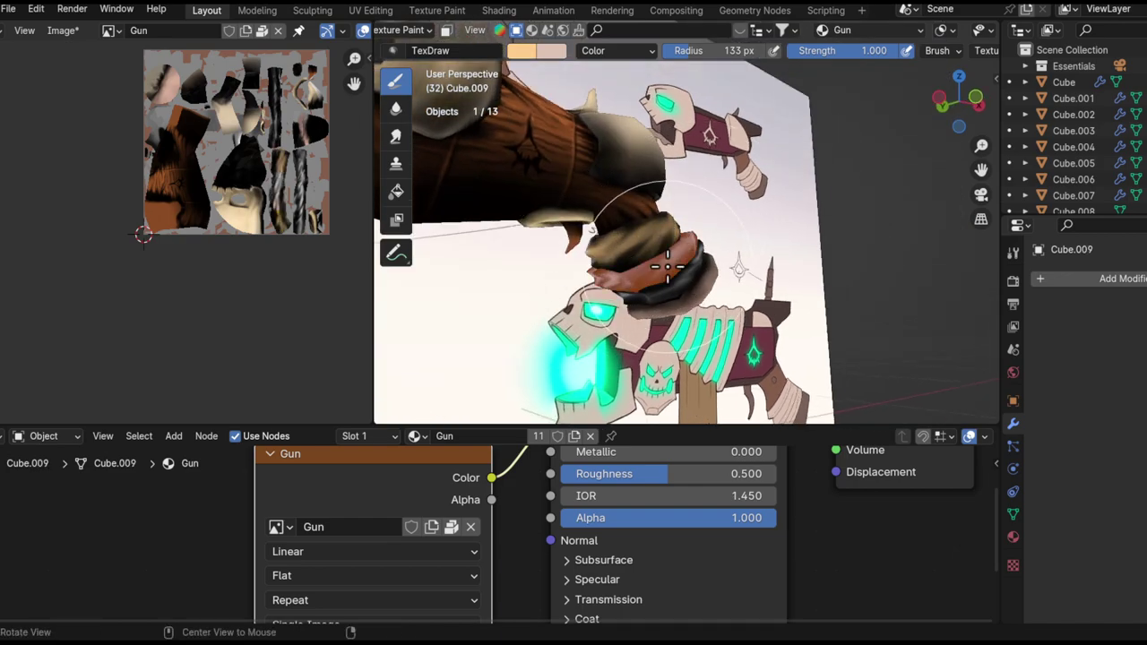
{"action": "middle_click_drag", "start_coordinate": [492, 356], "coordinate": [755, 248]}
{"action": "mouse_move", "coordinate": [660, 267]}
{"action": "middle_mouse_down"}
{"action": "mouse_move", "coordinate": [691, 225]}
{"action": "mouse_move", "coordinate": [671, 248]}
{"action": "middle_mouse_up"}
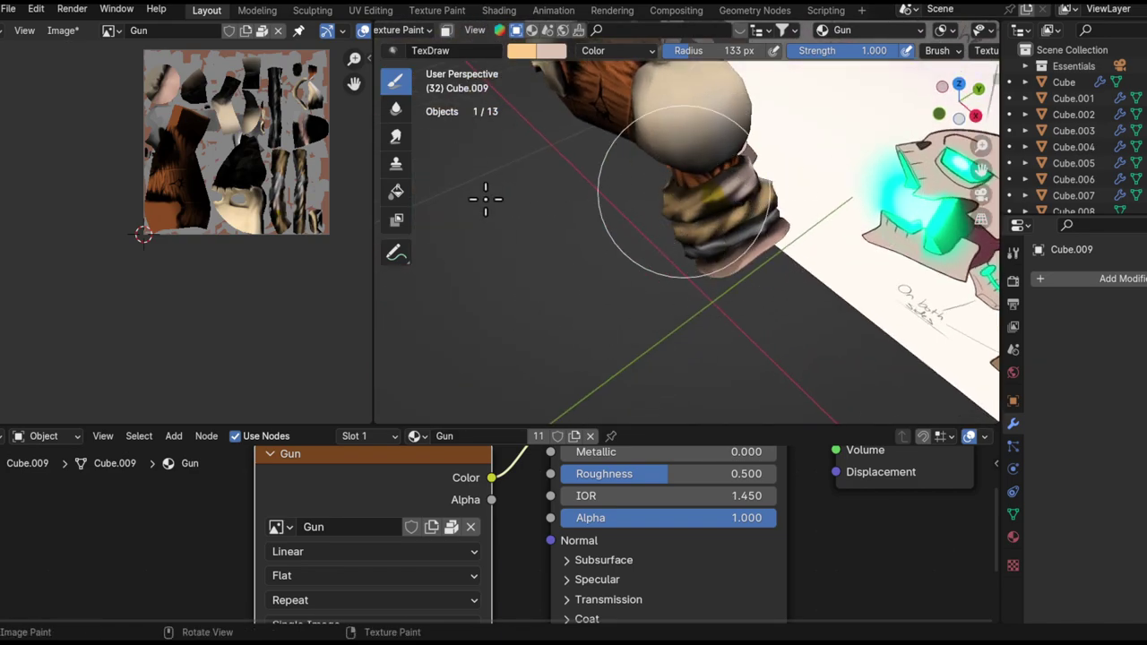
- Set up the Fill tool with the pale orange colour and the Color blending mode
{"action": "left_click", "coordinate": [396, 197]}
{"action": "left_click", "coordinate": [533, 51]}
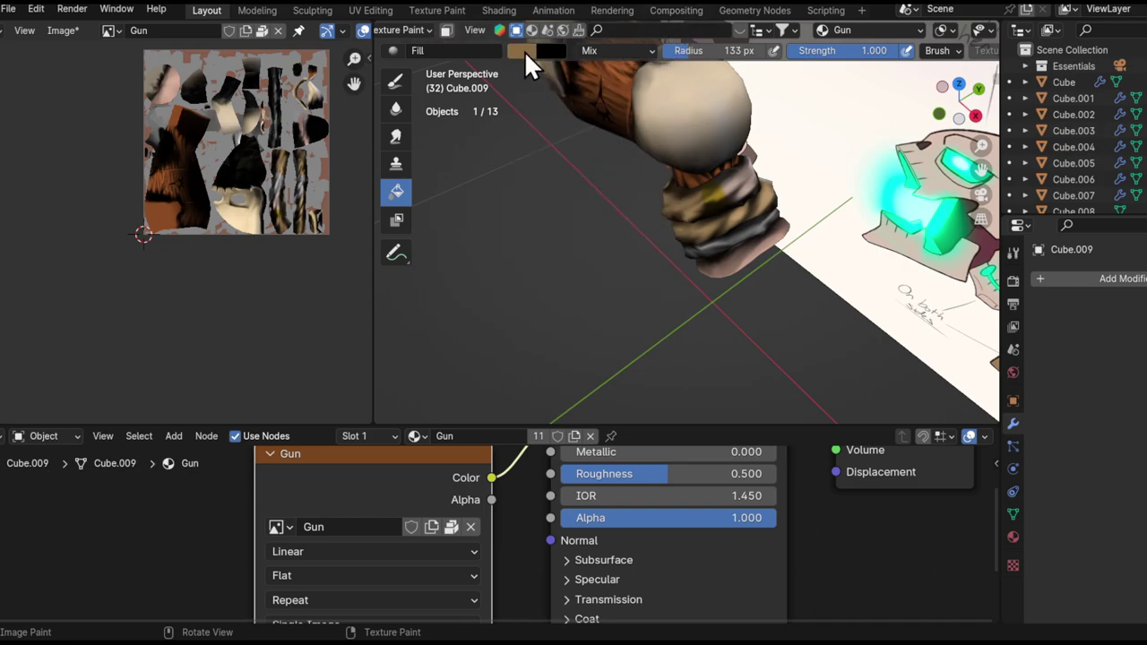
{"action": "left_click", "coordinate": [526, 52]}
{"action": "left_click_drag", "start_coordinate": [660, 78], "coordinate": [602, 44]}
{"action": "left_click", "coordinate": [643, 52]}
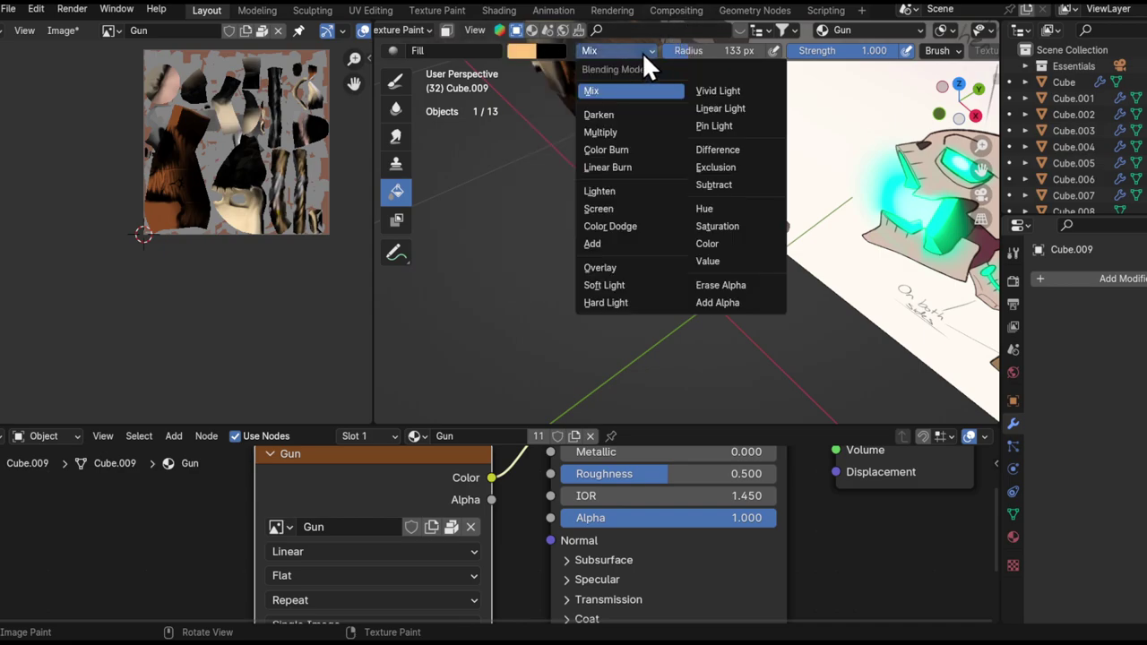
{"action": "left_click", "coordinate": [708, 244]}
- Switch to the remaining grip wrap Cube.008 and fill it with the pale orange
{"action": "key", "text": "q"}
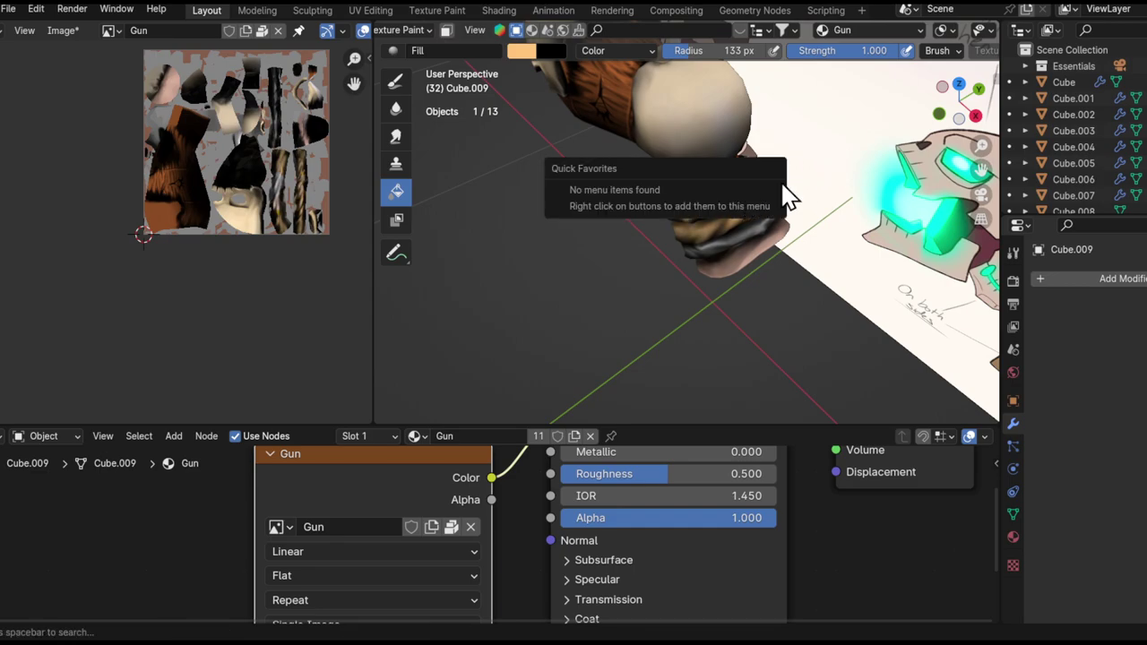
{"action": "key", "text": "alt+q"}
{"action": "mouse_move", "coordinate": [758, 240]}
{"action": "middle_mouse_down"}
{"action": "mouse_move", "coordinate": [758, 180]}
{"action": "mouse_move", "coordinate": [717, 242]}
{"action": "mouse_move", "coordinate": [693, 230]}
{"action": "mouse_move", "coordinate": [782, 216]}
{"action": "mouse_move", "coordinate": [672, 293]}
{"action": "mouse_move", "coordinate": [638, 251]}
{"action": "middle_mouse_up"}
{"action": "key", "text": "alt+q"}
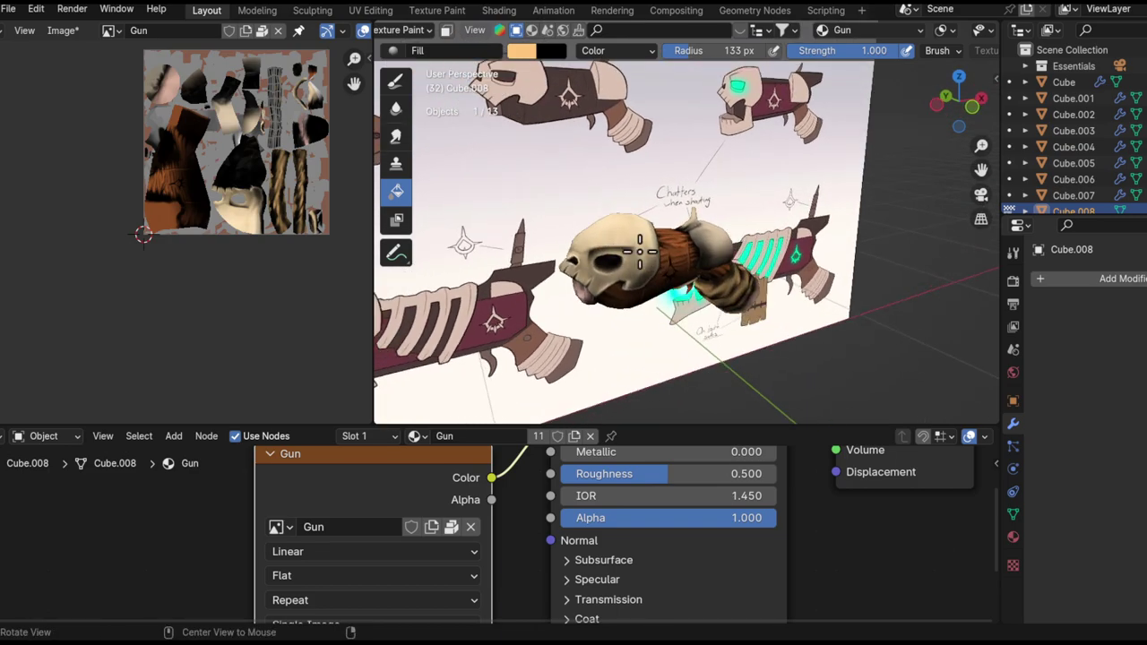
{"action": "mouse_move", "coordinate": [656, 280]}
{"action": "left_mouse_down", "text": "ctrl+alt"}
{"action": "mouse_move", "coordinate": [660, 238]}
{"action": "mouse_move", "coordinate": [716, 252]}
{"action": "left_mouse_up", "text": "ctrl+alt"}
{"action": "scroll", "coordinate": [714, 254], "scroll_direction": "up", "scroll_amount": 3}
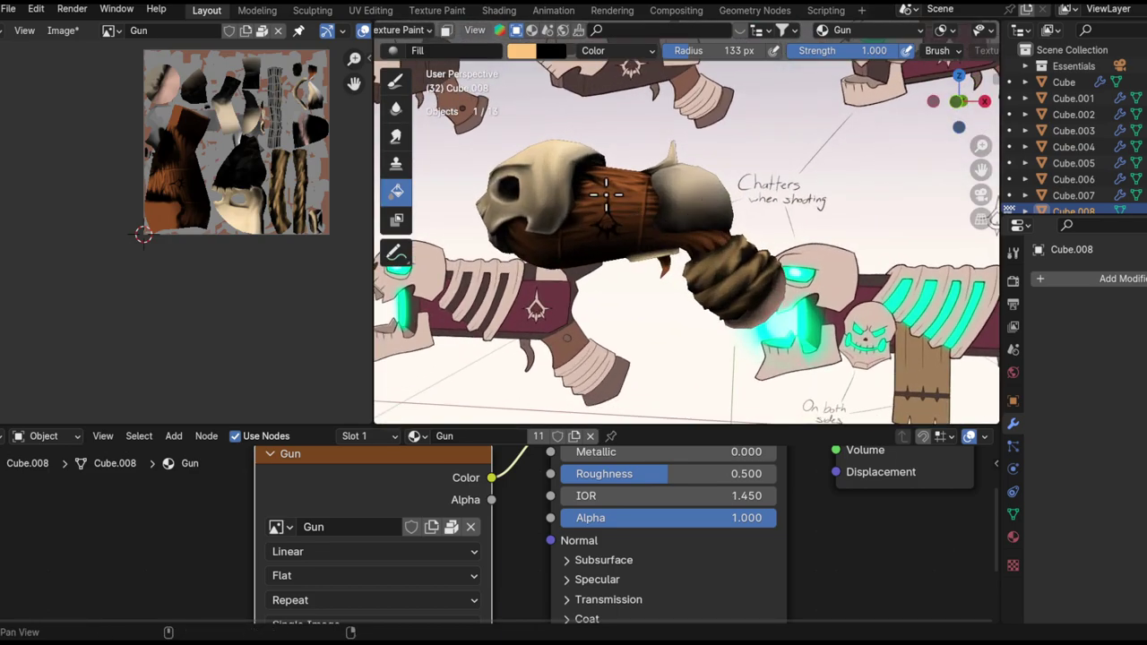
- Examine the tinted gun model from several angles and distances to compare its colours with the concept art
{"action": "middle_click_drag", "start_coordinate": [743, 242], "coordinate": [671, 269]}
{"action": "middle_click_drag", "start_coordinate": [566, 191], "coordinate": [753, 206]}
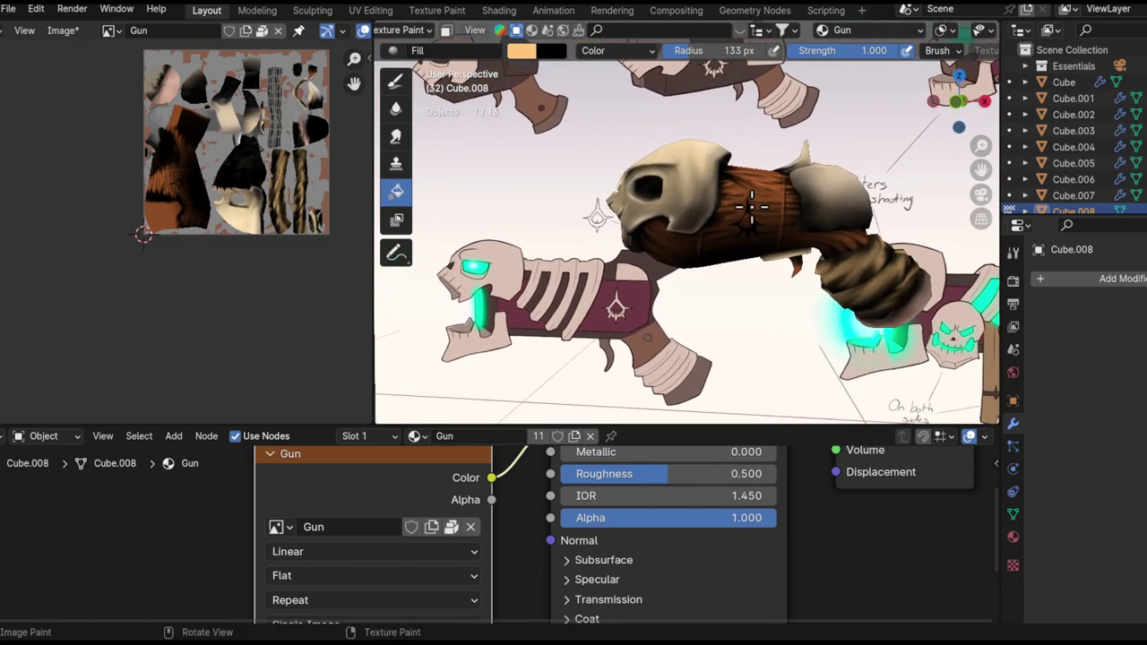
{"action": "left_click_drag", "start_coordinate": [824, 197], "coordinate": [783, 192], "text": "alt+shift"}
{"action": "left_click_drag", "start_coordinate": [665, 255], "coordinate": [669, 186], "text": "ctrl+alt"}
{"action": "left_click_drag", "start_coordinate": [583, 186], "coordinate": [640, 195], "text": "alt"}
{"action": "left_click_drag", "start_coordinate": [640, 206], "coordinate": [618, 278], "text": "alt+shift"}
{"action": "left_click_drag", "start_coordinate": [618, 260], "coordinate": [617, 189], "text": "ctrl+alt"}
{"action": "scroll", "coordinate": [645, 248], "scroll_direction": "down", "scroll_amount": 6}
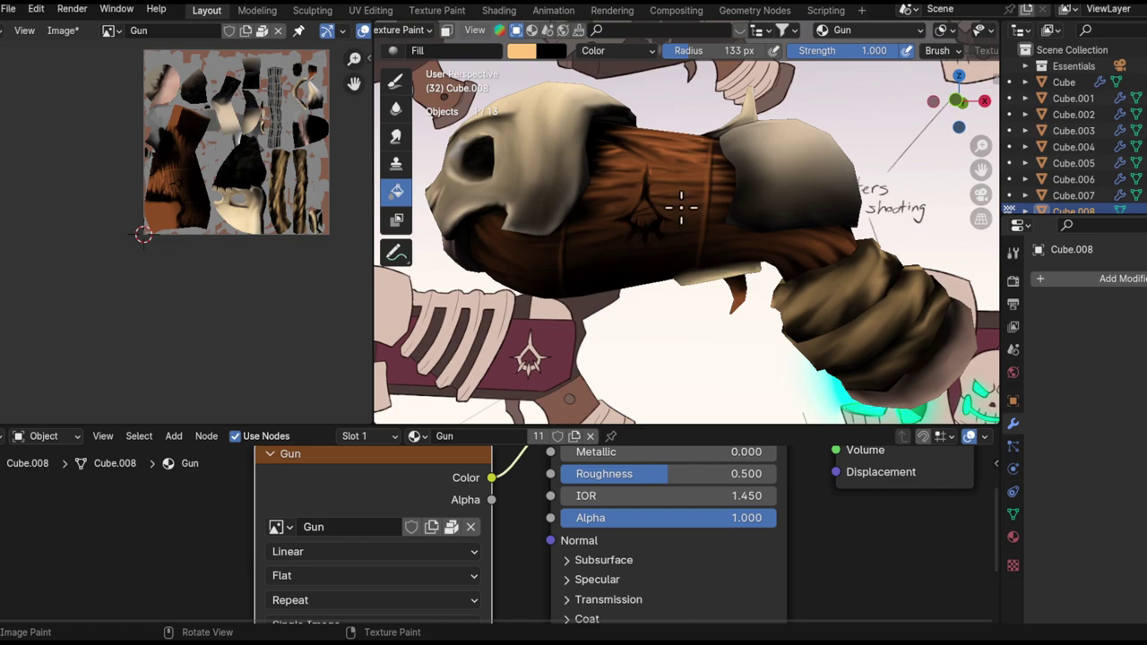
{"action": "scroll", "coordinate": [667, 228], "scroll_direction": "down", "scroll_amount": 3}
- Save the project file and save the Gun texture as an image file
{"action": "key", "text": "ctrl+s"}
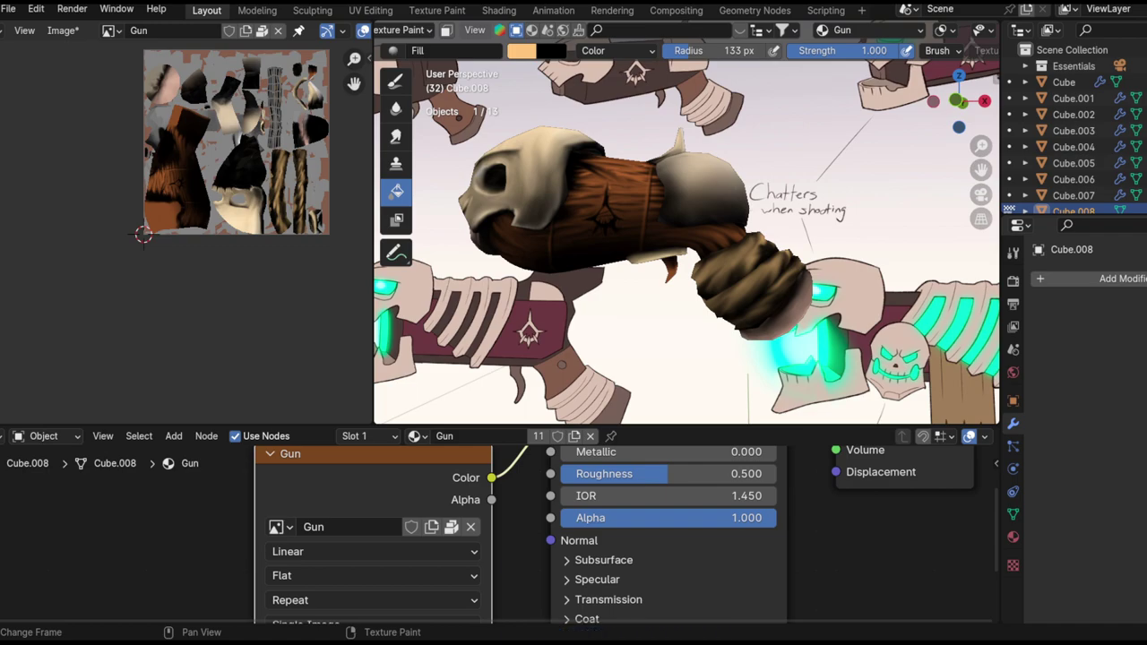
{"action": "key", "text": "ctrl+s"}
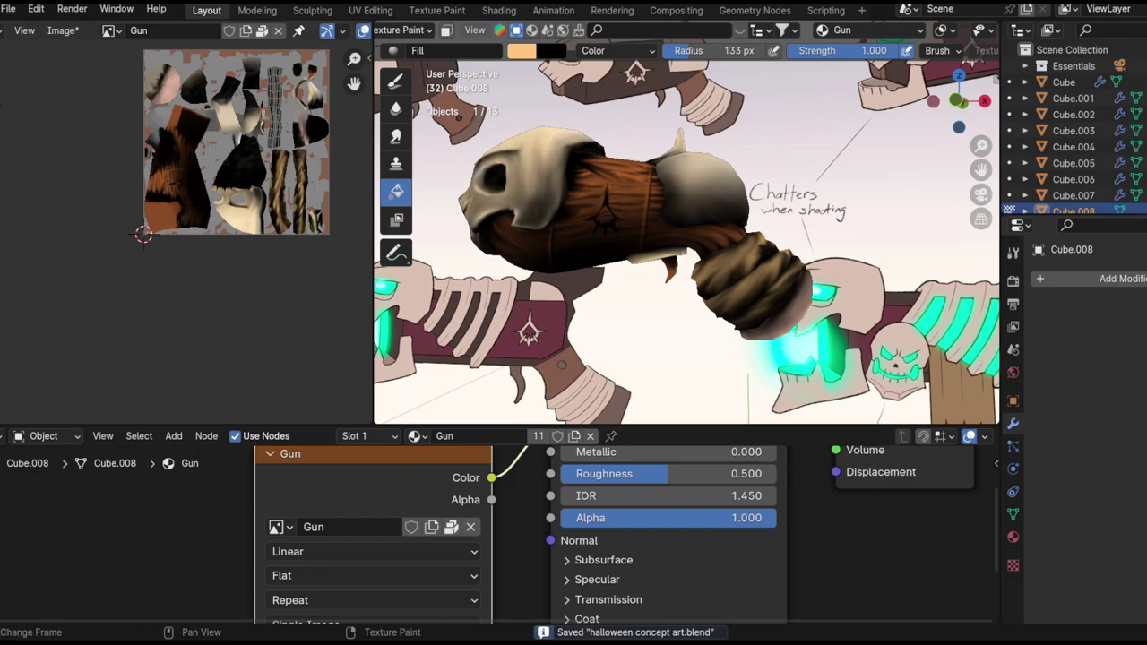
{"action": "key", "text": "q"}
{"action": "left_click", "coordinate": [110, 210]}
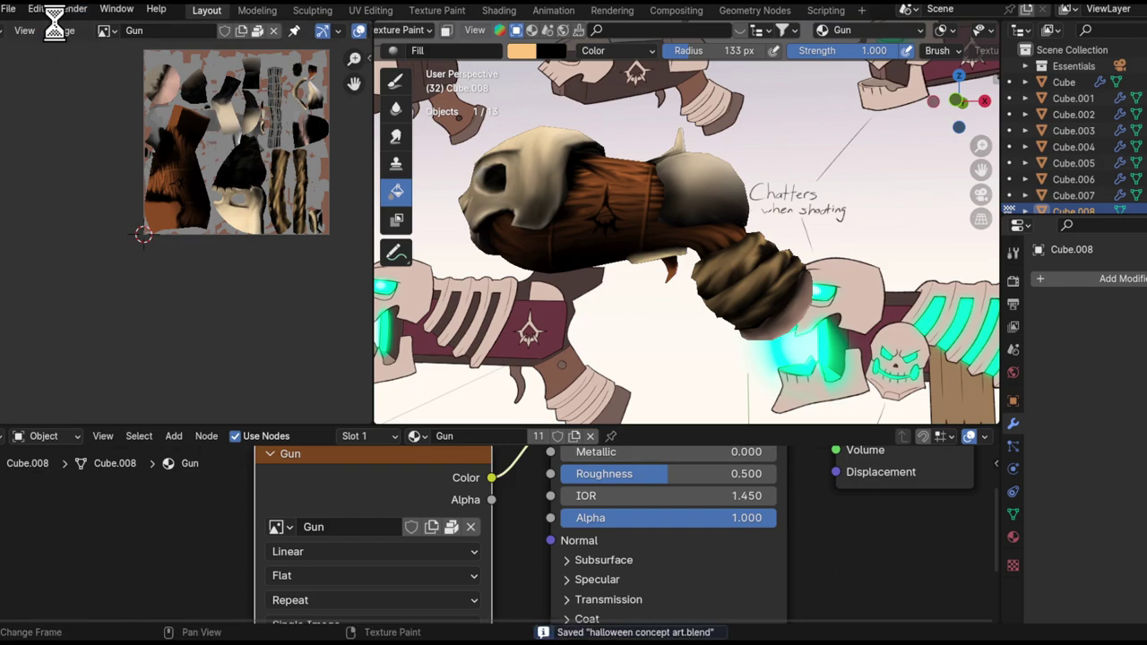
{"action": "left_click", "coordinate": [57, 30]}
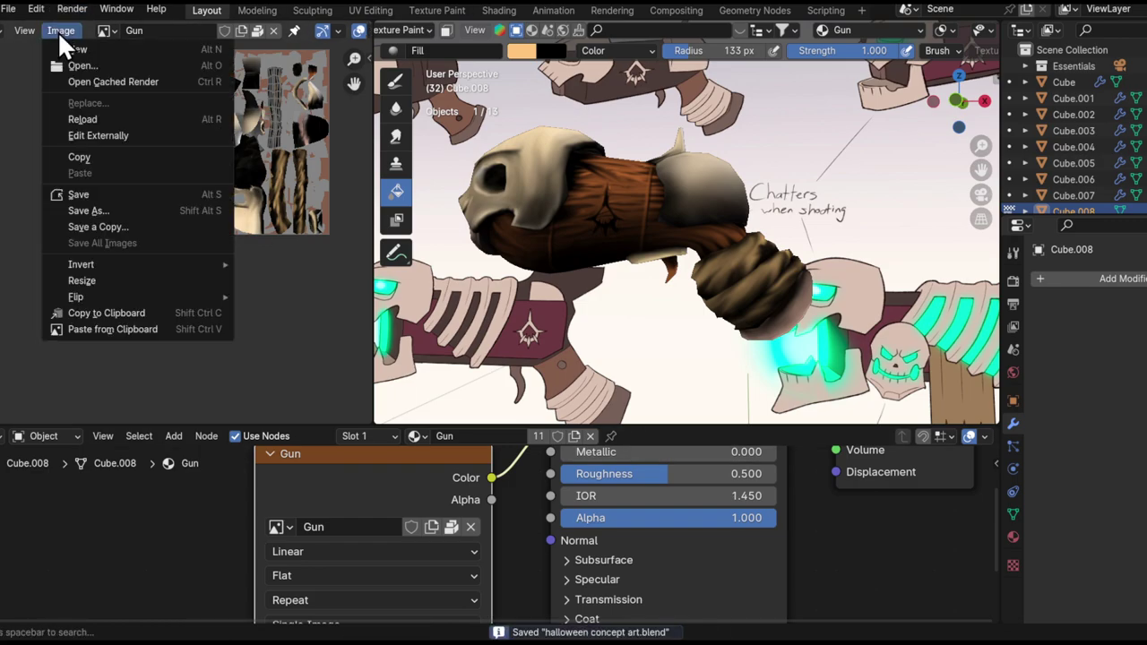
{"action": "left_click", "coordinate": [119, 212]}
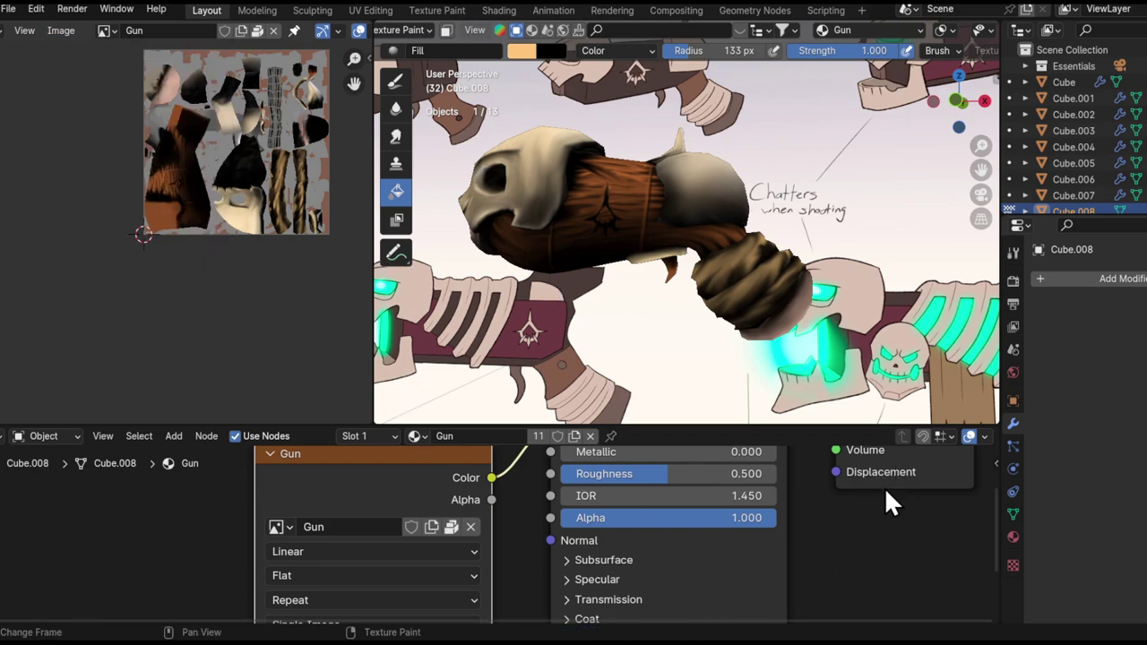
{"action": "key", "text": "ctrl+s"}
- Open the Gun texture for external editing in Krita
{"action": "left_click", "coordinate": [78, 32]}
{"action": "left_click", "coordinate": [112, 139]}
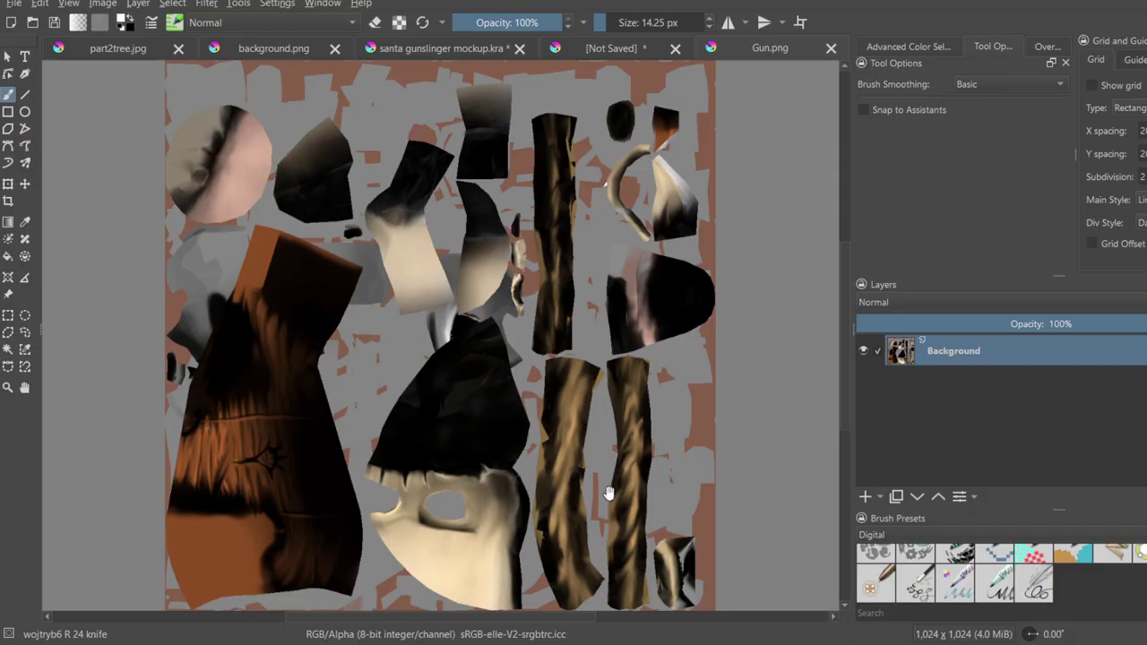
{"action": "scroll", "coordinate": [583, 507], "scroll_direction": "up", "scroll_amount": 5}
{"action": "scroll", "coordinate": [599, 325], "scroll_direction": "down", "scroll_amount": 1}
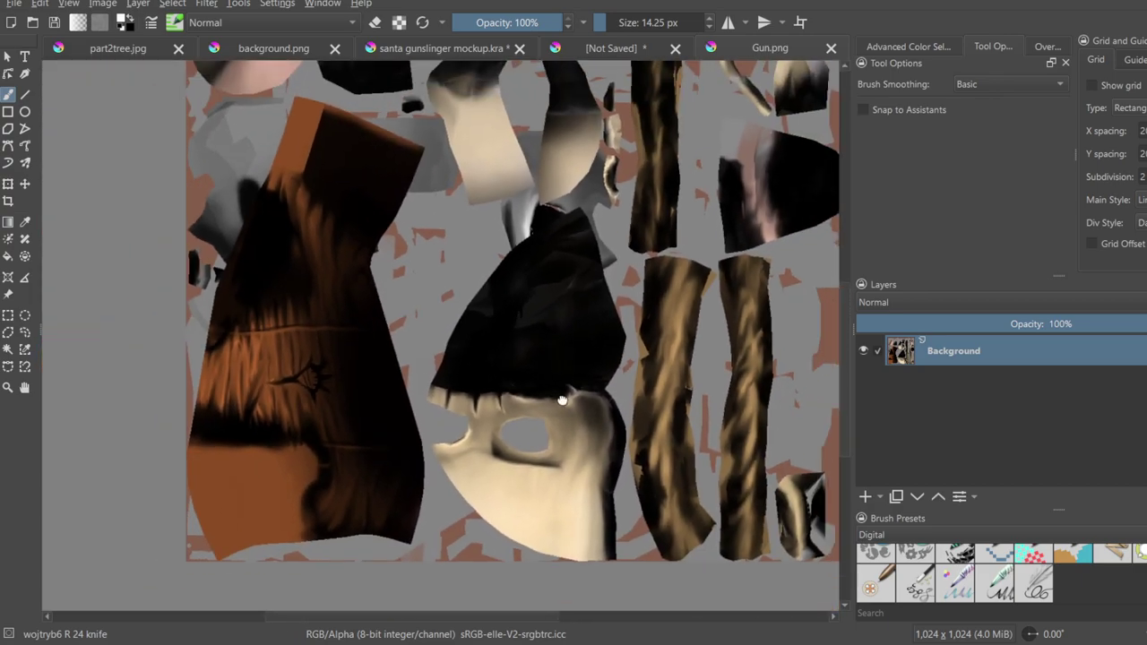
- Outline the large brown wooden body piece with a freehand selection
{"action": "scroll", "coordinate": [520, 451], "scroll_direction": "down", "scroll_amount": 2}
{"action": "mouse_move", "coordinate": [511, 450]}
{"action": "middle_mouse_down"}
{"action": "mouse_move", "coordinate": [443, 459]}
{"action": "mouse_move", "coordinate": [512, 455]}
{"action": "mouse_move", "coordinate": [501, 440]}
{"action": "mouse_move", "coordinate": [479, 439]}
{"action": "middle_mouse_up"}
{"action": "middle_click_drag", "start_coordinate": [327, 256], "coordinate": [385, 236]}
{"action": "left_click", "coordinate": [25, 332]}
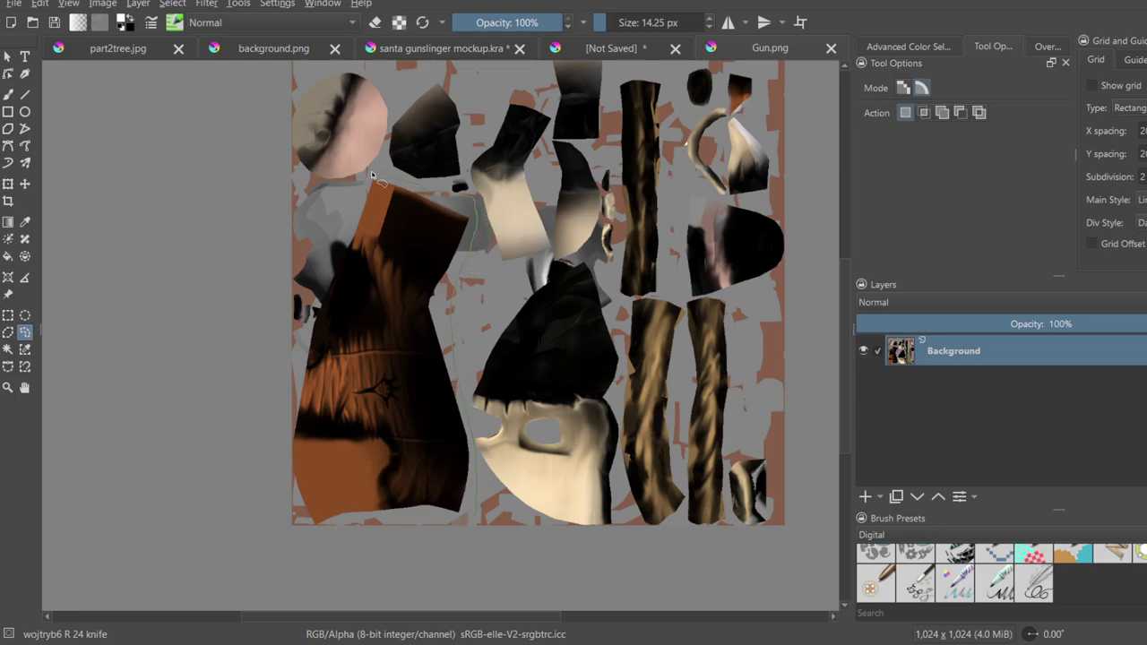
{"action": "left_click_drag", "start_coordinate": [425, 550], "coordinate": [442, 543]}
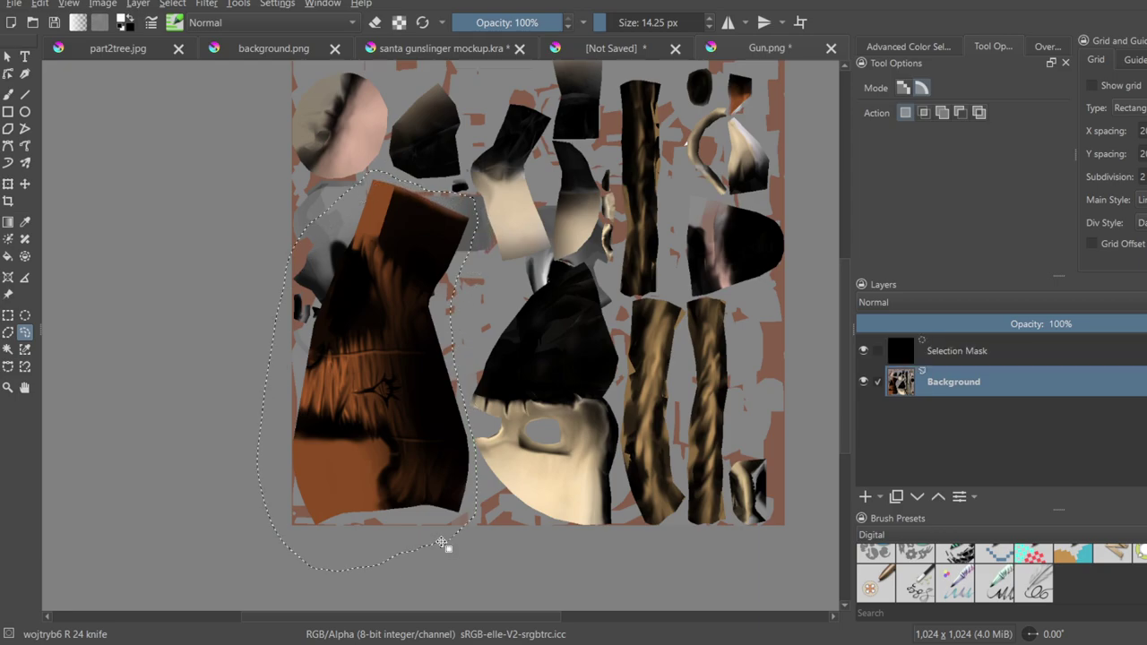
{"action": "scroll", "coordinate": [660, 236], "scroll_direction": "up", "scroll_amount": 5}
{"action": "scroll", "coordinate": [578, 358], "scroll_direction": "up", "scroll_amount": 3}
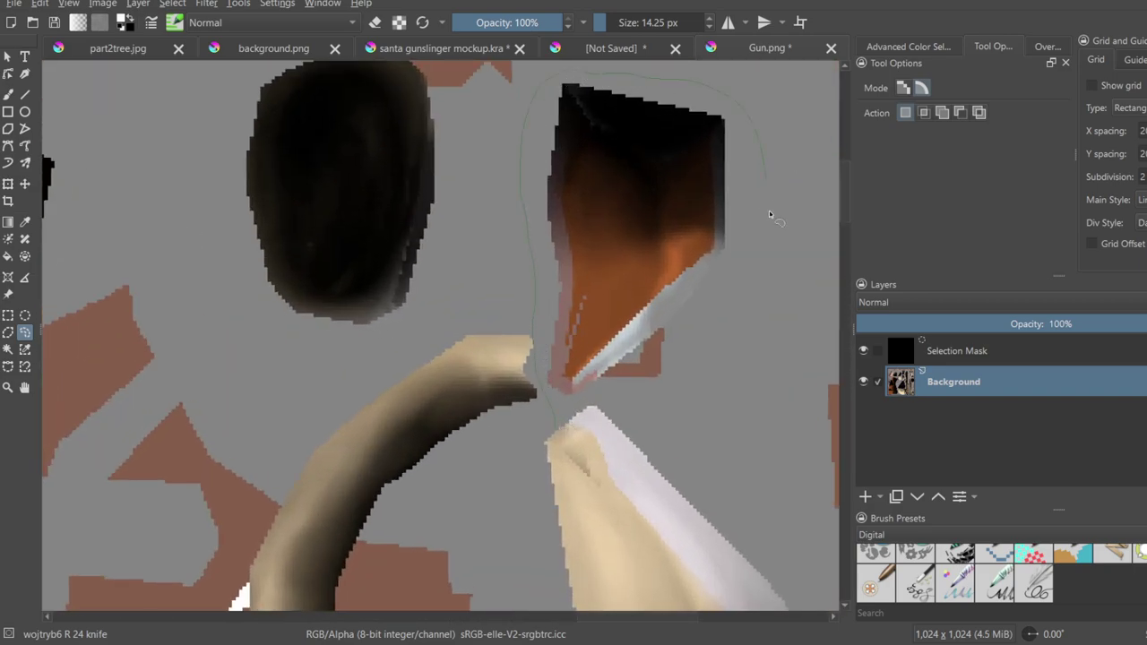
{"action": "scroll", "coordinate": [566, 470], "scroll_direction": "down", "scroll_amount": 8}
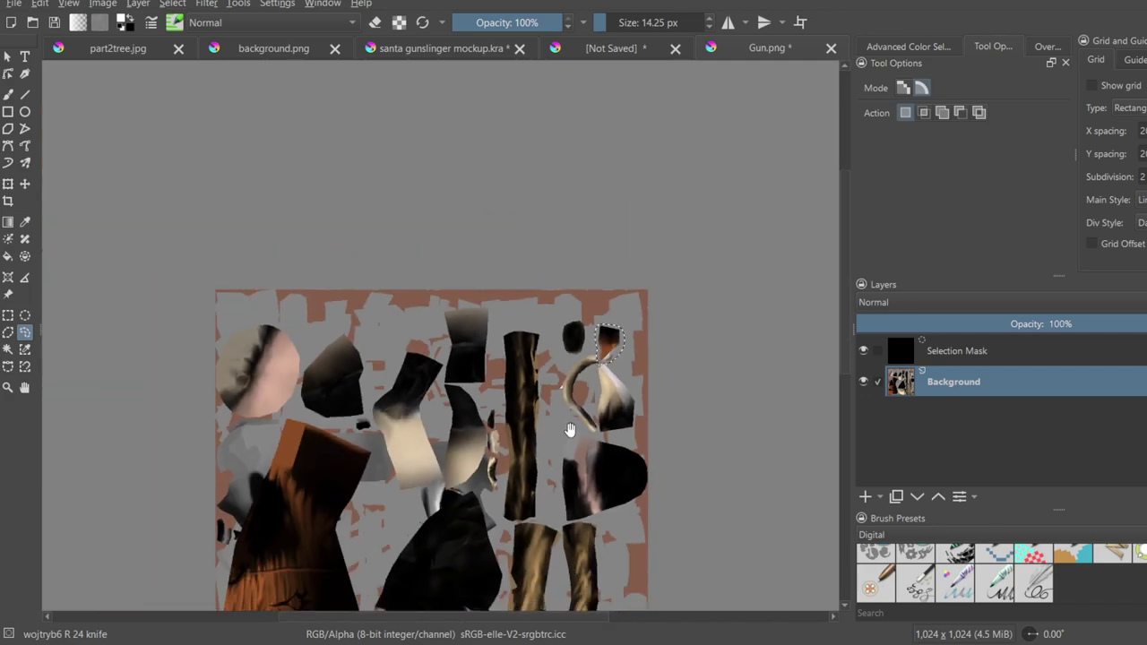
{"action": "key", "text": "ctrl+z"}
- Set the selection action to add and include the small brown piece with a freehand outline around it
{"action": "left_click", "coordinate": [943, 113]}
{"action": "middle_click_drag", "start_coordinate": [688, 217], "coordinate": [626, 400]}
{"action": "middle_click_drag", "start_coordinate": [626, 399], "coordinate": [626, 392], "text": "ctrl"}
{"action": "scroll", "coordinate": [626, 392], "scroll_direction": "up", "scroll_amount": 5}
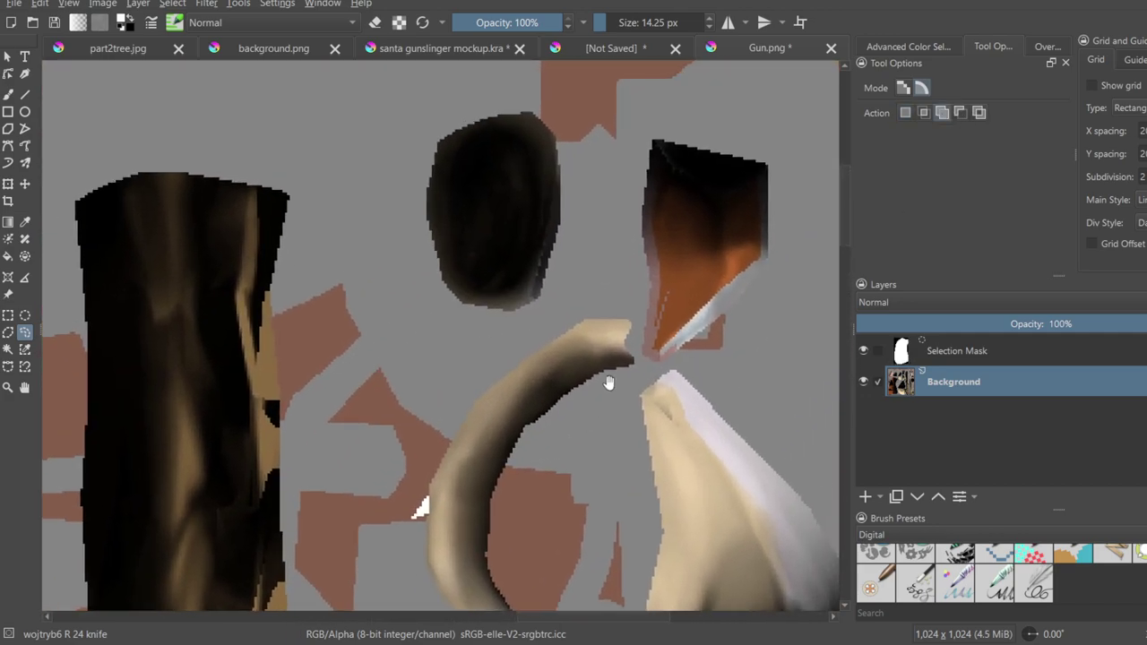
{"action": "left_click_drag", "start_coordinate": [698, 358], "coordinate": [642, 388]}
{"action": "scroll", "coordinate": [642, 394], "scroll_direction": "down", "scroll_amount": 6}
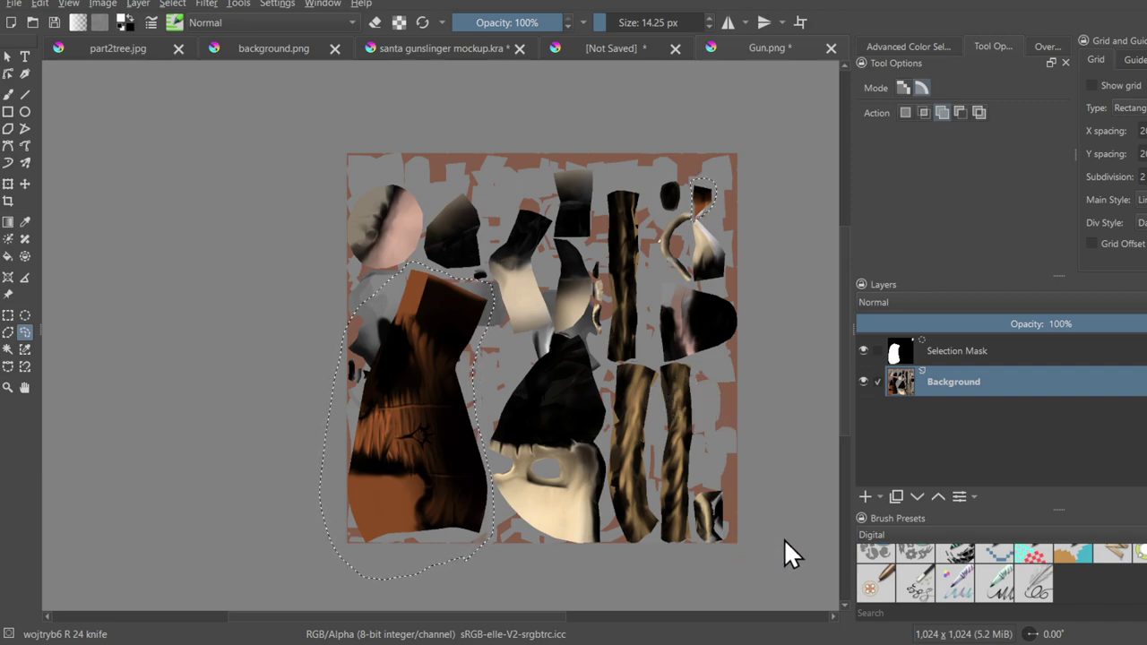
- Copy the two selected brown pieces onto a new layer and clear the selection
{"action": "key", "text": "ctrl+alt+j"}
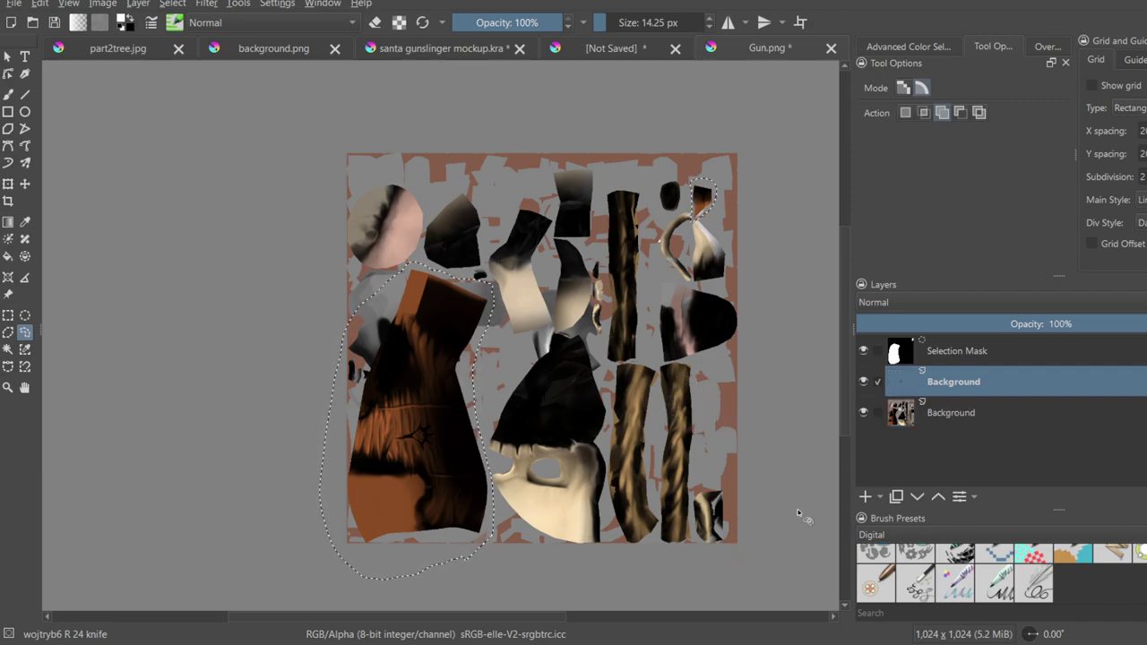
{"action": "scroll", "coordinate": [797, 514], "scroll_direction": "up", "scroll_amount": 3}
{"action": "key", "text": "ctrl+shift+a"}
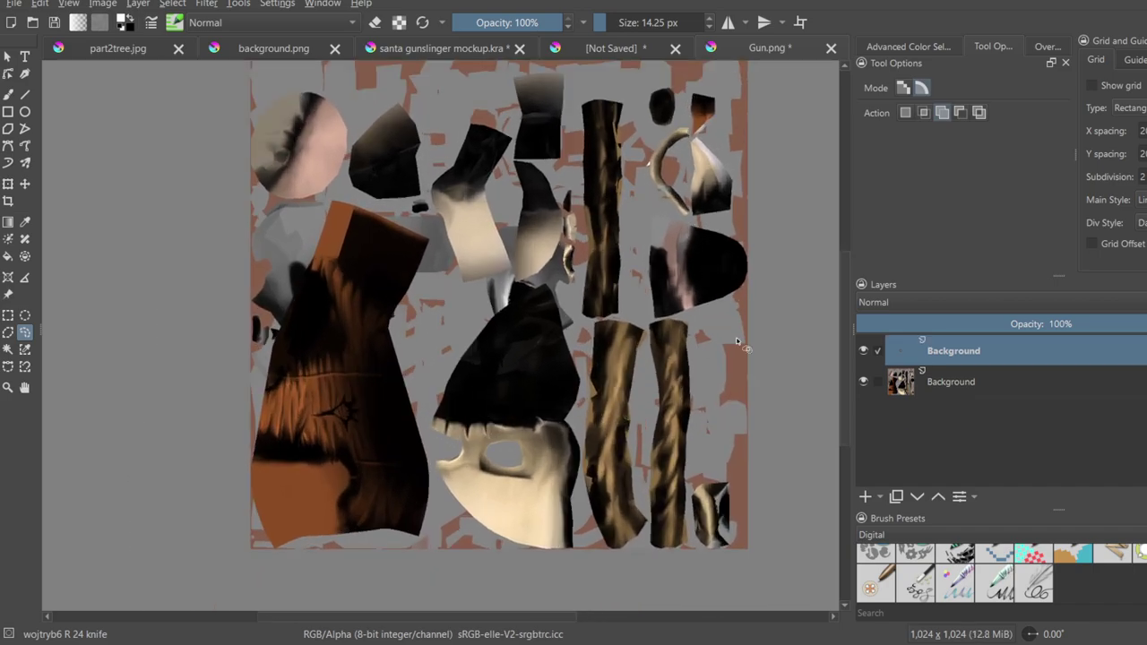
{"action": "left_click", "coordinate": [862, 382]}
{"action": "left_click", "coordinate": [863, 382]}
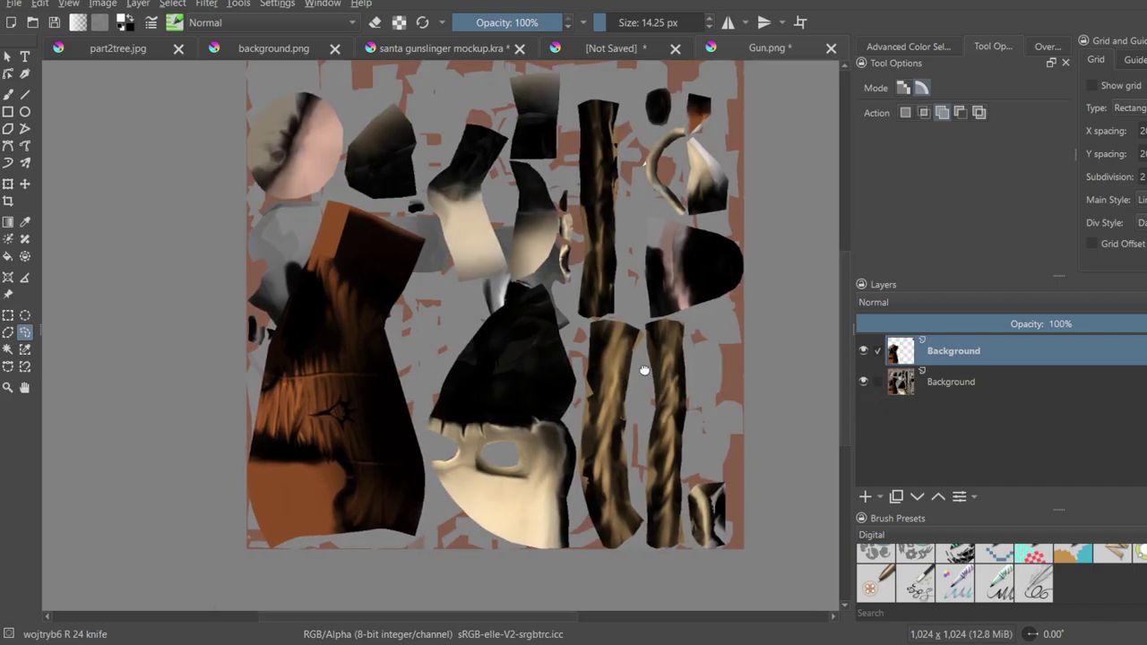
- Add an empty paint layer above the copied wood layer, group the two, and make the paint layer active
{"action": "scroll", "coordinate": [602, 276], "scroll_direction": "up", "scroll_amount": 3}
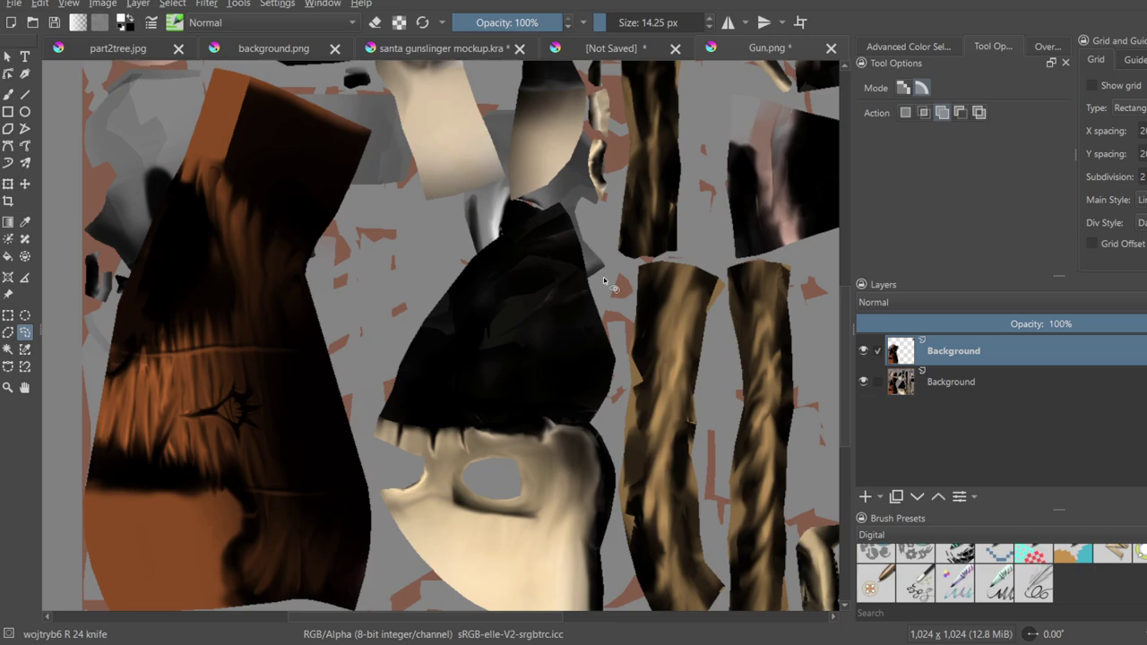
{"action": "scroll", "coordinate": [663, 285], "scroll_direction": "down", "scroll_amount": 2}
{"action": "middle_click_drag", "start_coordinate": [751, 313], "coordinate": [717, 359]}
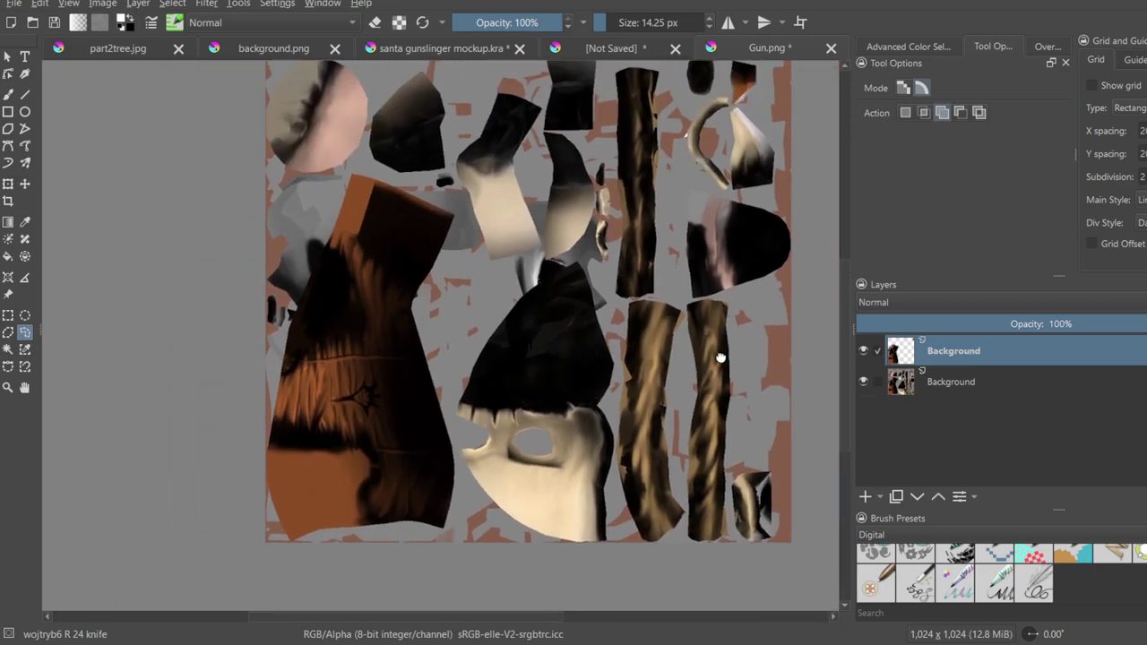
{"action": "middle_click_drag", "start_coordinate": [696, 280], "coordinate": [760, 237]}
{"action": "scroll", "coordinate": [443, 382], "scroll_direction": "up", "scroll_amount": 2}
{"action": "middle_click_drag", "start_coordinate": [443, 382], "coordinate": [493, 354]}
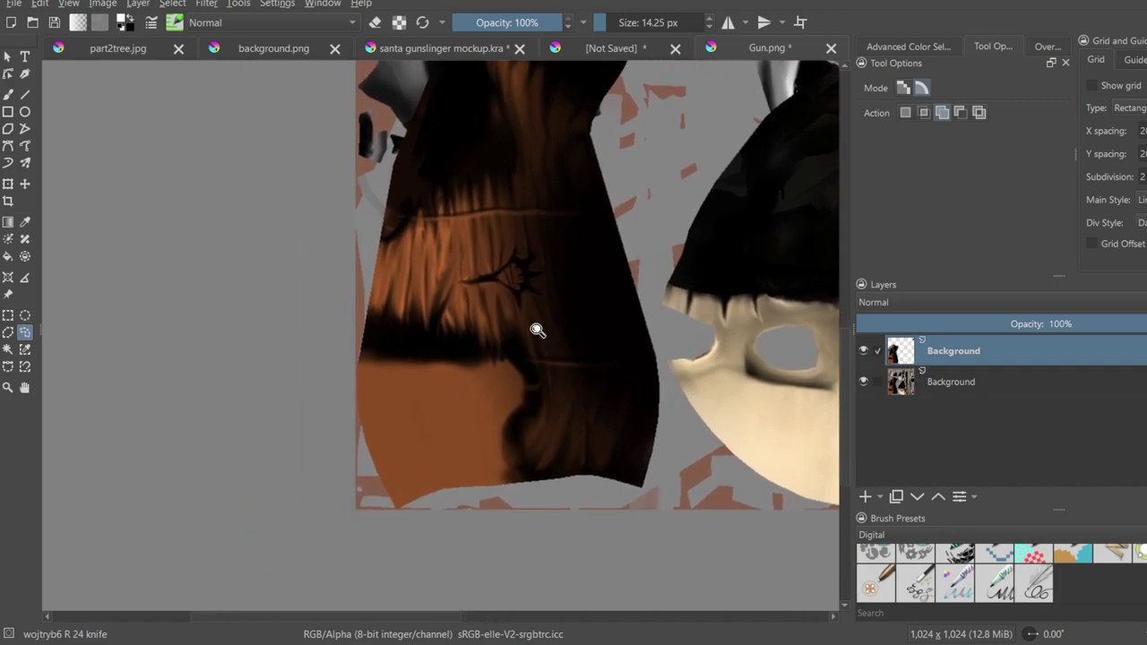
{"action": "scroll", "coordinate": [540, 339], "scroll_direction": "up", "scroll_amount": 1}
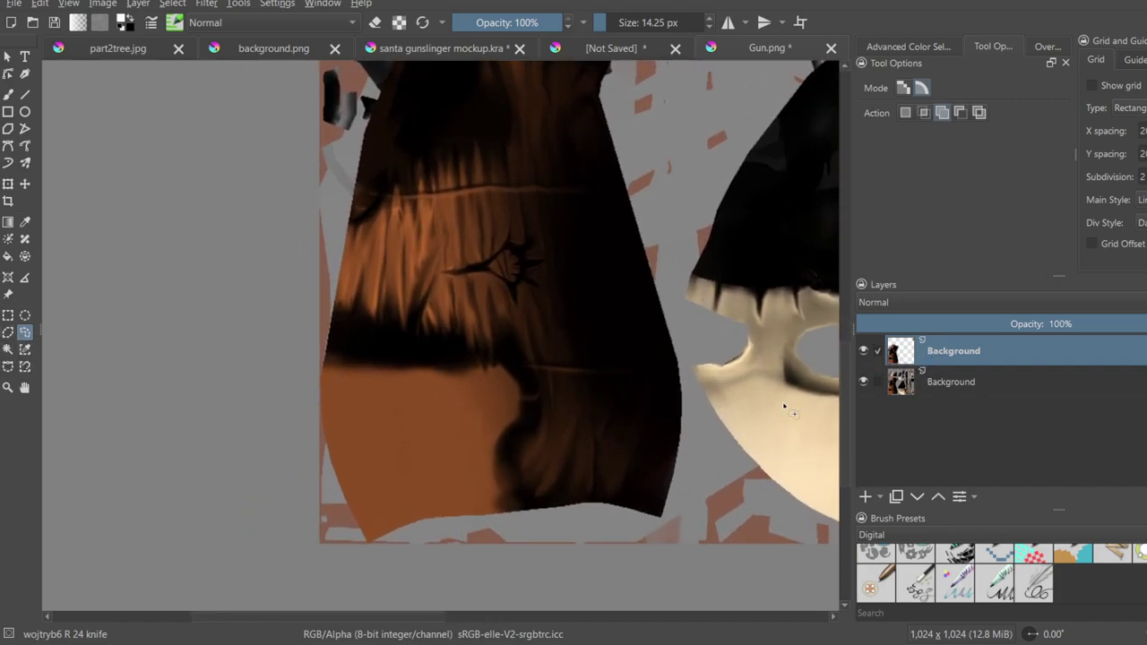
{"action": "left_click", "coordinate": [863, 495]}
{"action": "left_click", "coordinate": [976, 390], "text": "shift"}
{"action": "key", "text": "ctrl+g"}
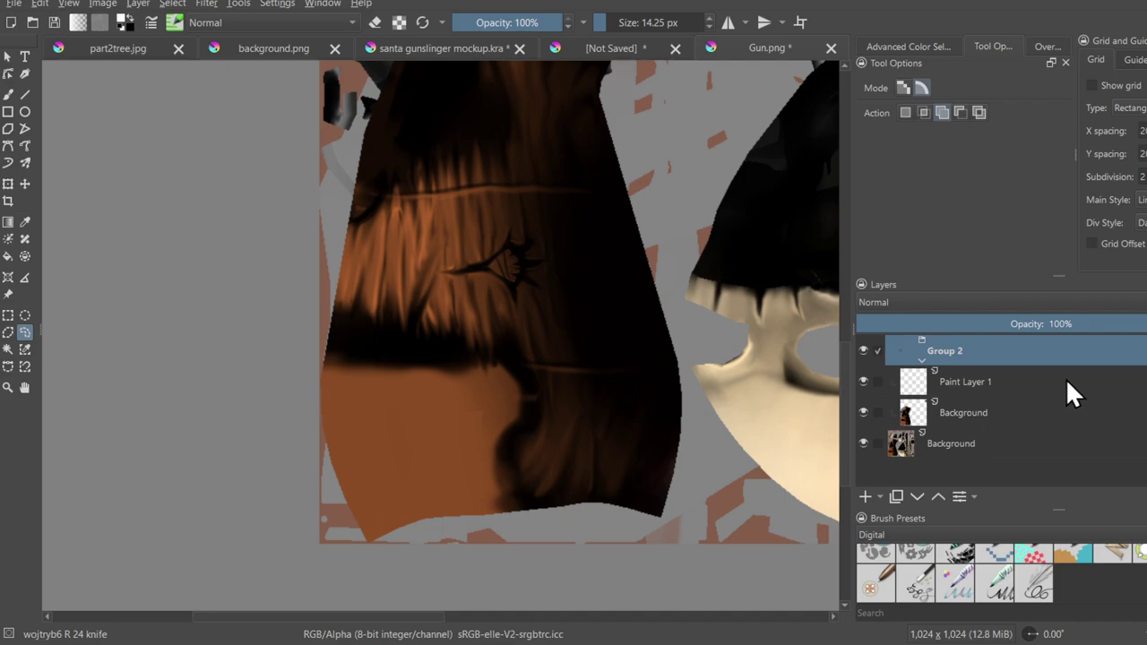
{"action": "left_click", "coordinate": [965, 382]}
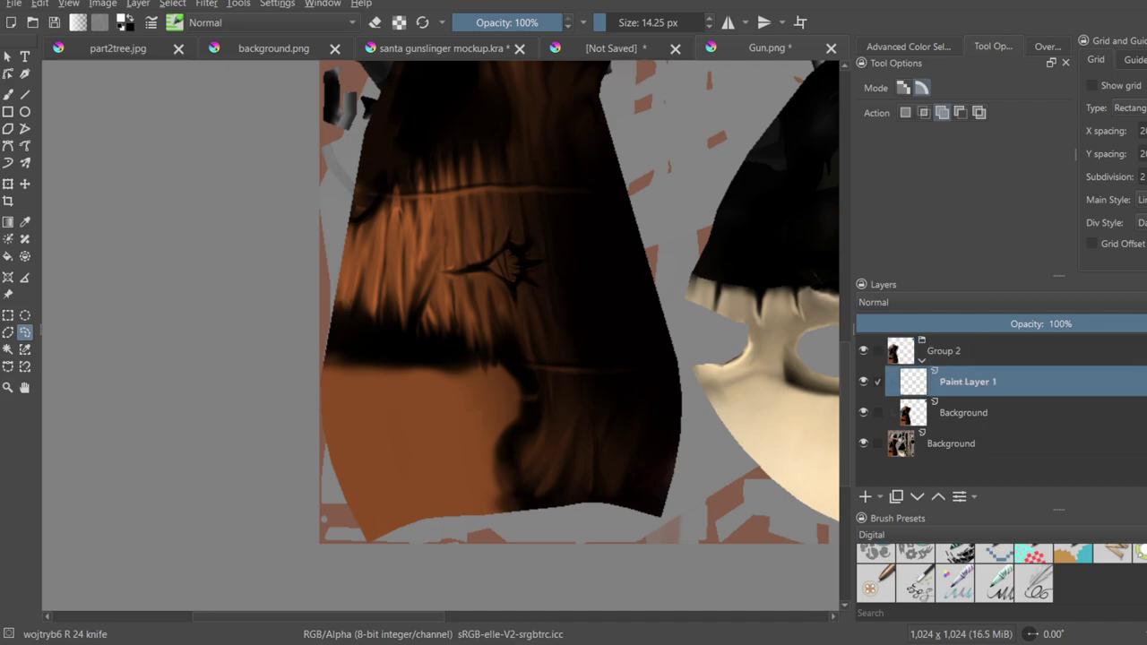
- Switch to the freehand brush, swap its colour to black, and enlarge it to about 104 px
{"action": "mouse_move", "coordinate": [445, 336]}
{"action": "middle_mouse_down"}
{"action": "mouse_move", "coordinate": [468, 296]}
{"action": "mouse_move", "coordinate": [448, 248]}
{"action": "middle_mouse_up"}
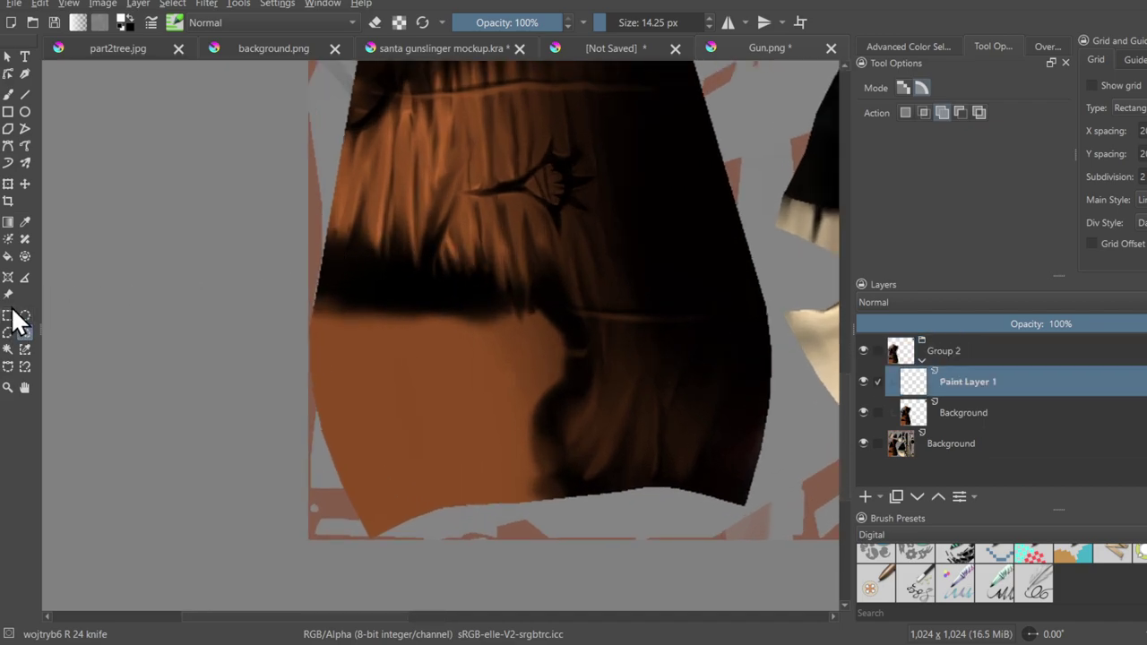
{"action": "left_click", "coordinate": [8, 95]}
{"action": "key", "text": "x"}
{"action": "mouse_move", "coordinate": [402, 332]}
{"action": "left_mouse_down", "text": "shift"}
{"action": "mouse_move", "coordinate": [519, 315]}
{"action": "mouse_move", "coordinate": [456, 445]}
{"action": "mouse_move", "coordinate": [463, 475]}
{"action": "left_mouse_up", "text": "shift"}
{"action": "left_click_drag", "start_coordinate": [550, 343], "coordinate": [468, 475]}
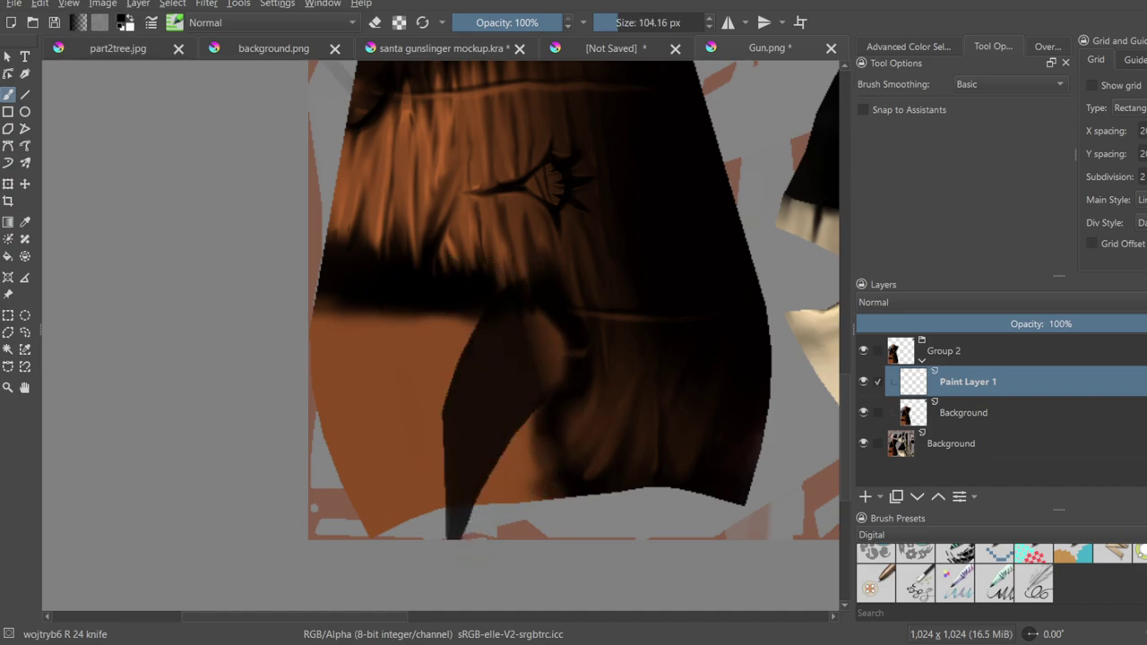
{"action": "key", "text": "ctrl+z"}
{"action": "mouse_move", "coordinate": [466, 386]}
{"action": "left_mouse_down"}
{"action": "mouse_move", "coordinate": [609, 409]}
{"action": "mouse_move", "coordinate": [679, 512]}
{"action": "mouse_move", "coordinate": [768, 394]}
{"action": "left_mouse_up"}
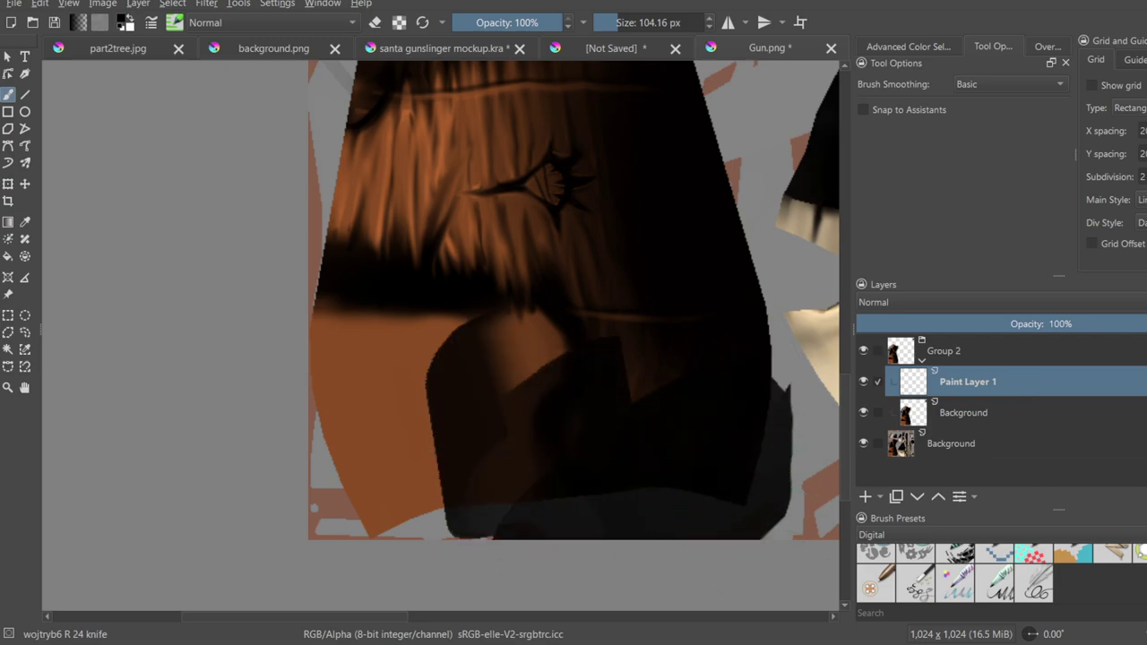
{"action": "key", "text": "ctrl+z"}
- Reduce the brush to about 93 px and paint black strokes over the flat orange patch of the wooden piece
{"action": "mouse_move", "coordinate": [488, 430]}
{"action": "left_mouse_down", "text": "shift"}
{"action": "mouse_move", "coordinate": [512, 448]}
{"action": "mouse_move", "coordinate": [549, 448]}
{"action": "left_mouse_up", "text": "shift"}
{"action": "mouse_move", "coordinate": [514, 452]}
{"action": "left_mouse_down"}
{"action": "mouse_move", "coordinate": [464, 477]}
{"action": "mouse_move", "coordinate": [486, 476]}
{"action": "left_mouse_up"}
{"action": "key", "text": "ctrl+z"}
{"action": "mouse_move", "coordinate": [488, 423]}
{"action": "left_mouse_down"}
{"action": "mouse_move", "coordinate": [397, 487]}
{"action": "mouse_move", "coordinate": [358, 415]}
{"action": "mouse_move", "coordinate": [342, 429]}
{"action": "left_mouse_up"}
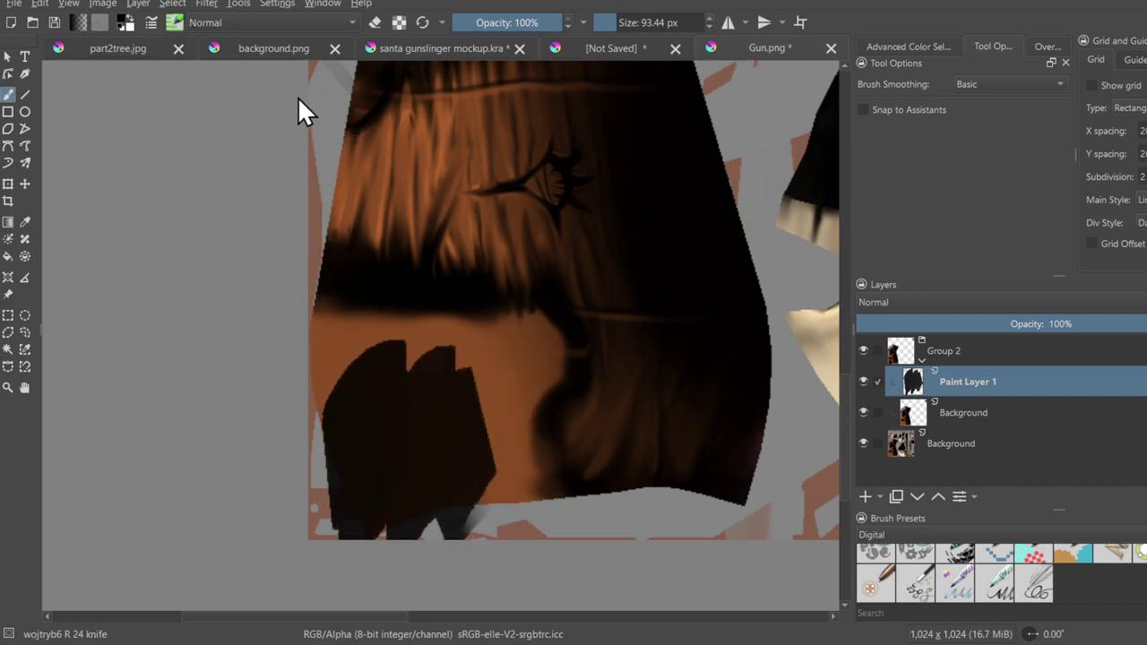
- Cover the rest of the orange patch in black with the square DA impasto brush at about 76 px
{"action": "key", "text": "slash"}
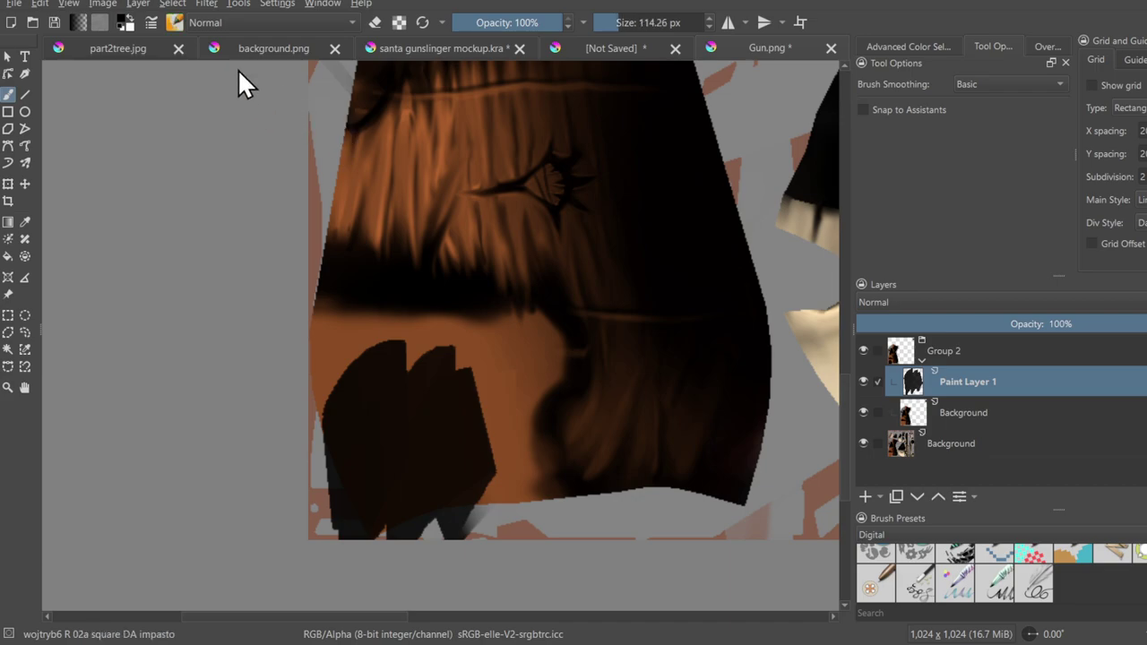
{"action": "mouse_move", "coordinate": [424, 452]}
{"action": "left_mouse_down"}
{"action": "mouse_move", "coordinate": [445, 469]}
{"action": "mouse_move", "coordinate": [499, 472]}
{"action": "left_mouse_up"}
{"action": "left_click_drag", "start_coordinate": [486, 418], "coordinate": [452, 418], "text": "shift"}
{"action": "mouse_move", "coordinate": [507, 403]}
{"action": "left_mouse_down"}
{"action": "mouse_move", "coordinate": [526, 367]}
{"action": "mouse_move", "coordinate": [504, 337]}
{"action": "mouse_move", "coordinate": [448, 319]}
{"action": "mouse_move", "coordinate": [423, 355]}
{"action": "mouse_move", "coordinate": [358, 351]}
{"action": "mouse_move", "coordinate": [345, 309]}
{"action": "mouse_move", "coordinate": [337, 325]}
{"action": "mouse_move", "coordinate": [364, 313]}
{"action": "mouse_move", "coordinate": [376, 358]}
{"action": "mouse_move", "coordinate": [302, 327]}
{"action": "mouse_move", "coordinate": [460, 460]}
{"action": "mouse_move", "coordinate": [497, 522]}
{"action": "mouse_move", "coordinate": [507, 425]}
{"action": "mouse_move", "coordinate": [512, 526]}
{"action": "mouse_move", "coordinate": [525, 499]}
{"action": "mouse_move", "coordinate": [528, 340]}
{"action": "mouse_move", "coordinate": [468, 397]}
{"action": "left_mouse_up"}
- Examine the darkened wooden piece up close and against the whole texture sheet
{"action": "middle_click_drag", "start_coordinate": [527, 285], "coordinate": [465, 453]}
{"action": "middle_click_drag", "start_coordinate": [518, 330], "coordinate": [524, 519], "text": "ctrl"}
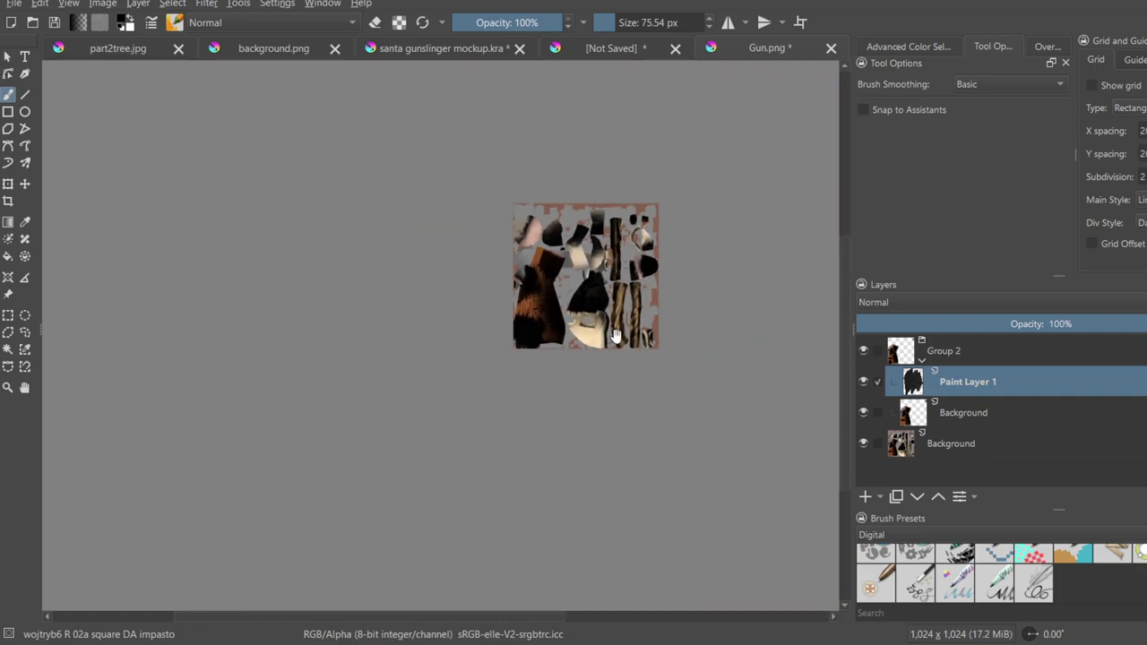
{"action": "middle_click_drag", "start_coordinate": [615, 338], "coordinate": [558, 468]}
{"action": "middle_click_drag", "start_coordinate": [543, 484], "coordinate": [517, 317], "text": "ctrl"}
{"action": "middle_click_drag", "start_coordinate": [419, 347], "coordinate": [607, 465]}
{"action": "mouse_move", "coordinate": [529, 483]}
{"action": "middle_mouse_down", "text": "ctrl"}
{"action": "mouse_move", "coordinate": [532, 333]}
{"action": "mouse_move", "coordinate": [456, 440]}
{"action": "middle_mouse_up", "text": "ctrl"}
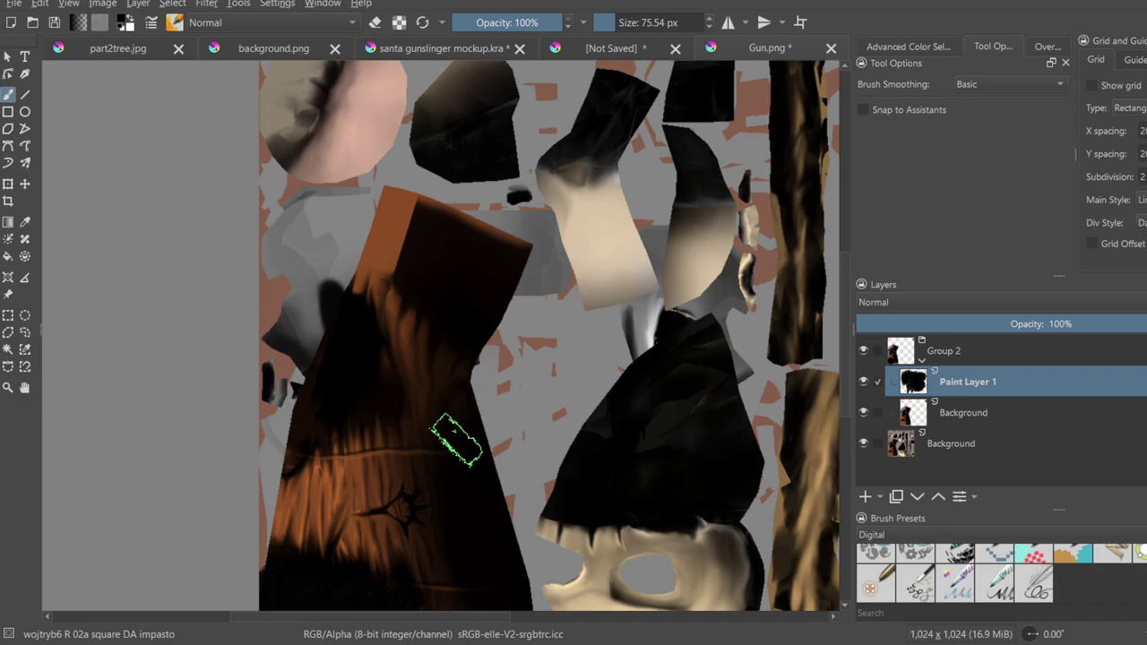
{"action": "middle_click_drag", "start_coordinate": [450, 355], "coordinate": [385, 341]}
{"action": "middle_click_drag", "start_coordinate": [643, 398], "coordinate": [327, 449]}
{"action": "middle_click_drag", "start_coordinate": [526, 290], "coordinate": [544, 507]}
{"action": "middle_click_drag", "start_coordinate": [592, 381], "coordinate": [568, 224], "text": "ctrl"}
{"action": "middle_click_drag", "start_coordinate": [580, 380], "coordinate": [582, 515]}
{"action": "middle_click_drag", "start_coordinate": [598, 327], "coordinate": [573, 609], "text": "ctrl"}
{"action": "middle_click_drag", "start_coordinate": [533, 421], "coordinate": [620, 235]}
{"action": "middle_click_drag", "start_coordinate": [619, 236], "coordinate": [615, 273]}
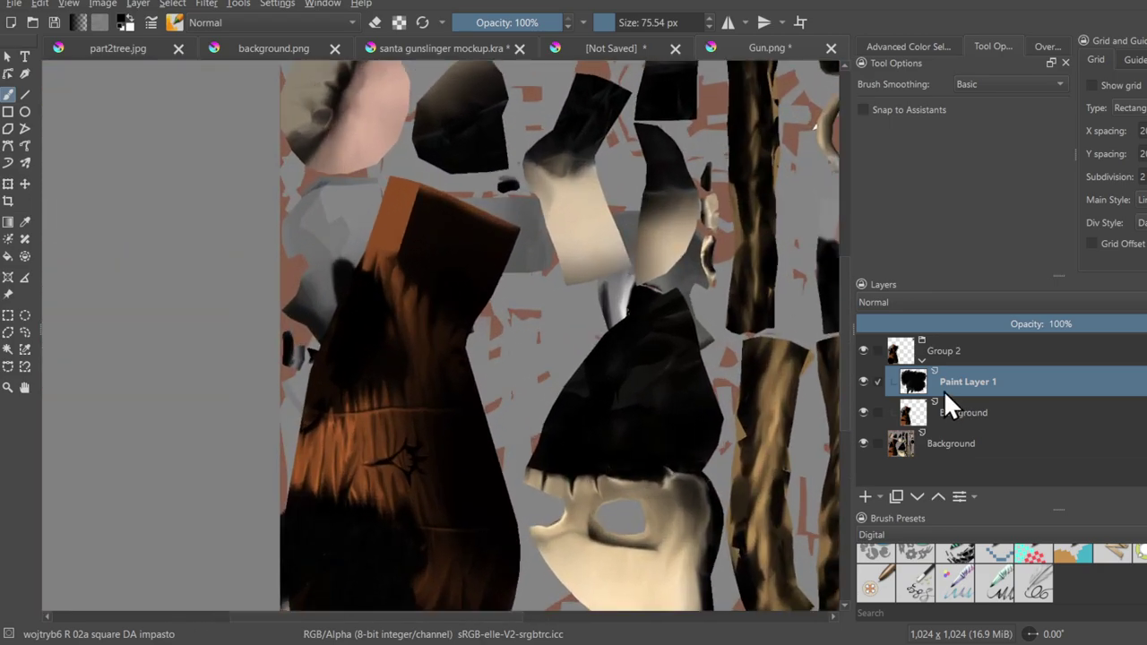
- Collapse the wood layer group and hide it
{"action": "left_click", "coordinate": [921, 359]}
{"action": "left_click", "coordinate": [864, 351]}
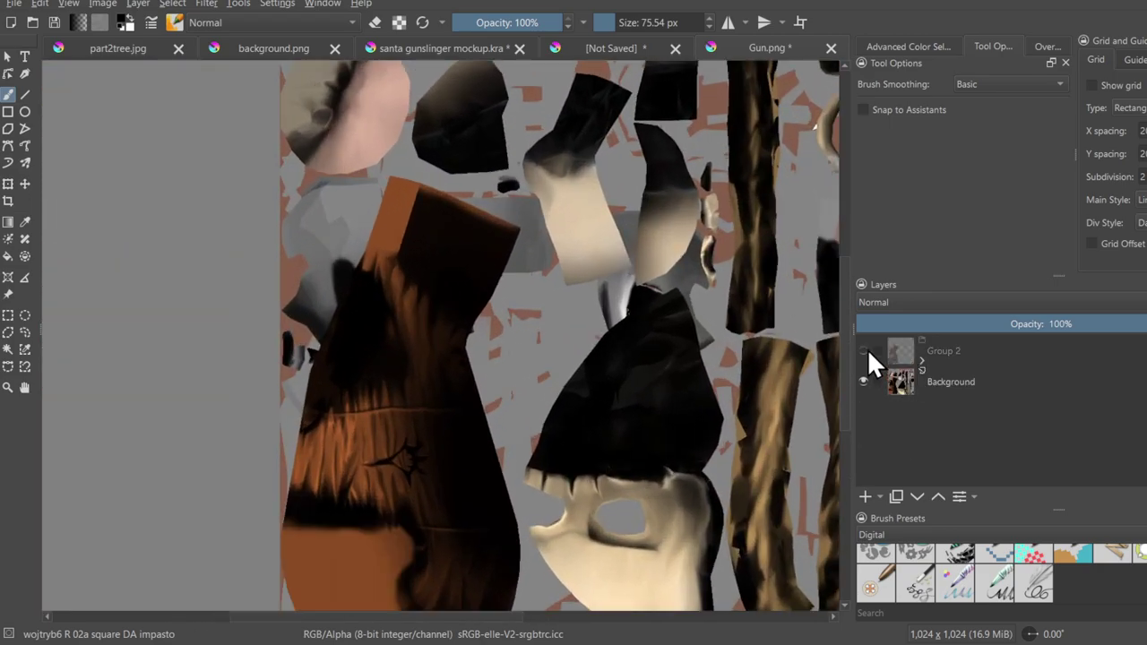
- Outline the middle column of pieces, from the top black piece down to the cream piece with the oval hole, with the Freehand Selection tool
{"action": "middle_click_drag", "start_coordinate": [679, 427], "coordinate": [616, 364]}
{"action": "middle_click_drag", "start_coordinate": [609, 359], "coordinate": [627, 430], "text": "ctrl"}
{"action": "middle_click_drag", "start_coordinate": [659, 365], "coordinate": [564, 325]}
{"action": "middle_click_drag", "start_coordinate": [443, 369], "coordinate": [475, 442]}
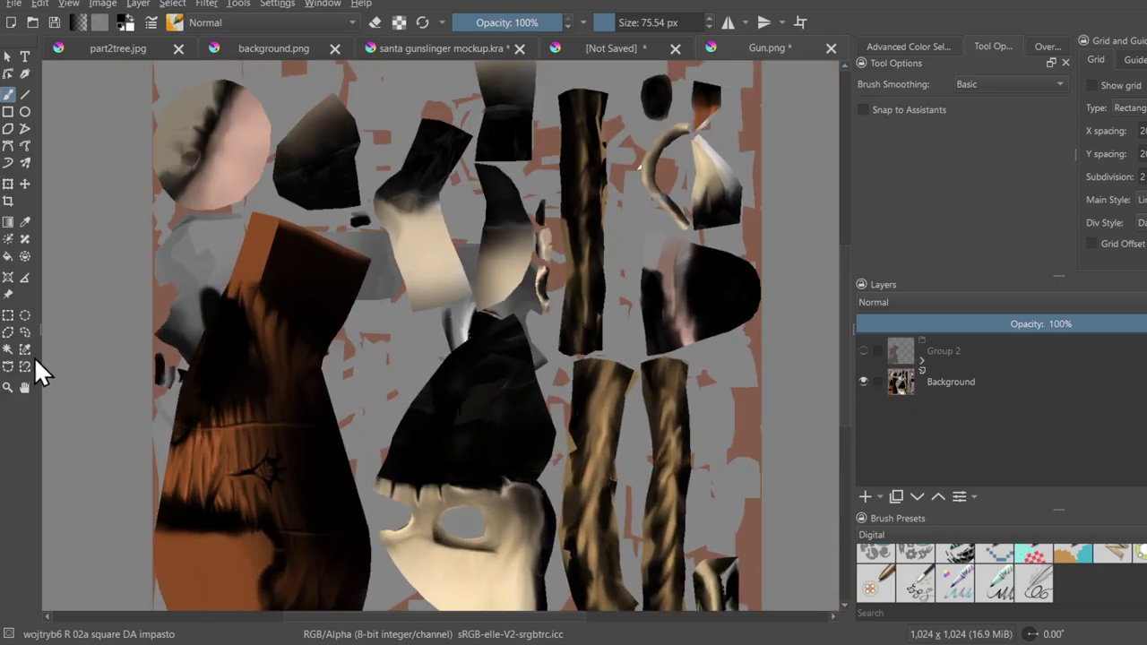
{"action": "left_click", "coordinate": [25, 335]}
{"action": "middle_click_drag", "start_coordinate": [525, 379], "coordinate": [530, 323]}
{"action": "middle_click_drag", "start_coordinate": [530, 323], "coordinate": [545, 274], "text": "ctrl"}
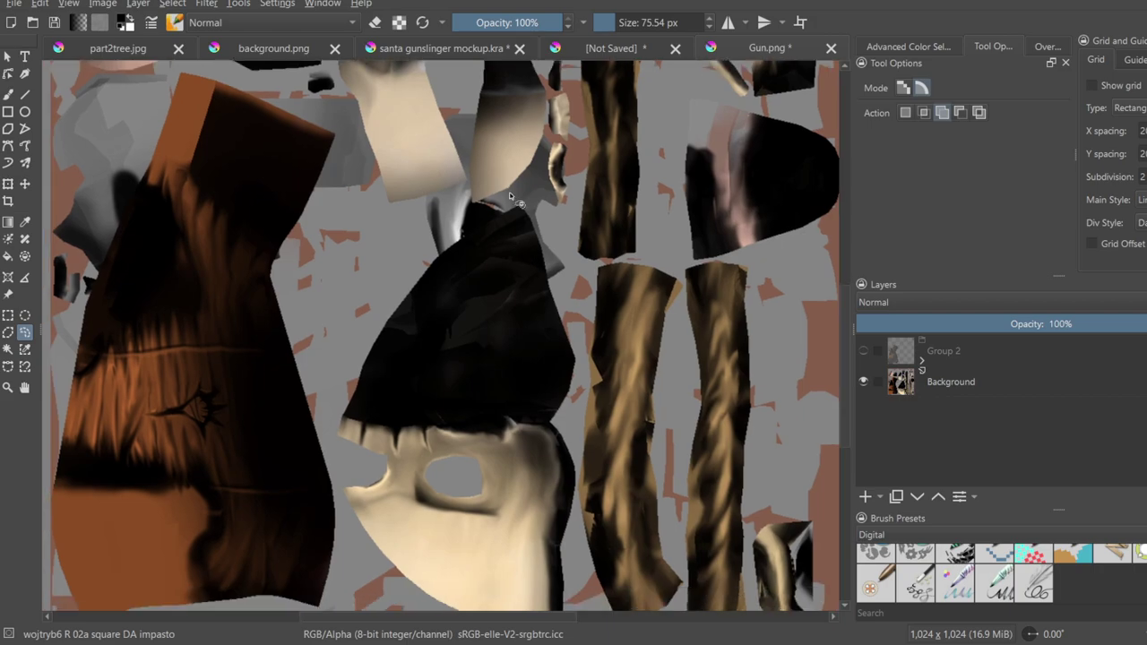
{"action": "left_click_drag", "start_coordinate": [490, 205], "coordinate": [525, 203]}
{"action": "key", "text": "ctrl+z"}
{"action": "middle_click_drag", "start_coordinate": [536, 185], "coordinate": [532, 193], "text": "ctrl"}
{"action": "middle_click_drag", "start_coordinate": [532, 192], "coordinate": [526, 224]}
{"action": "middle_click_drag", "start_coordinate": [512, 73], "coordinate": [519, 230]}
{"action": "mouse_move", "coordinate": [536, 184]}
{"action": "middle_mouse_down", "text": "ctrl"}
{"action": "mouse_move", "coordinate": [535, 223]}
{"action": "mouse_move", "coordinate": [534, 194]}
{"action": "middle_mouse_up", "text": "ctrl"}
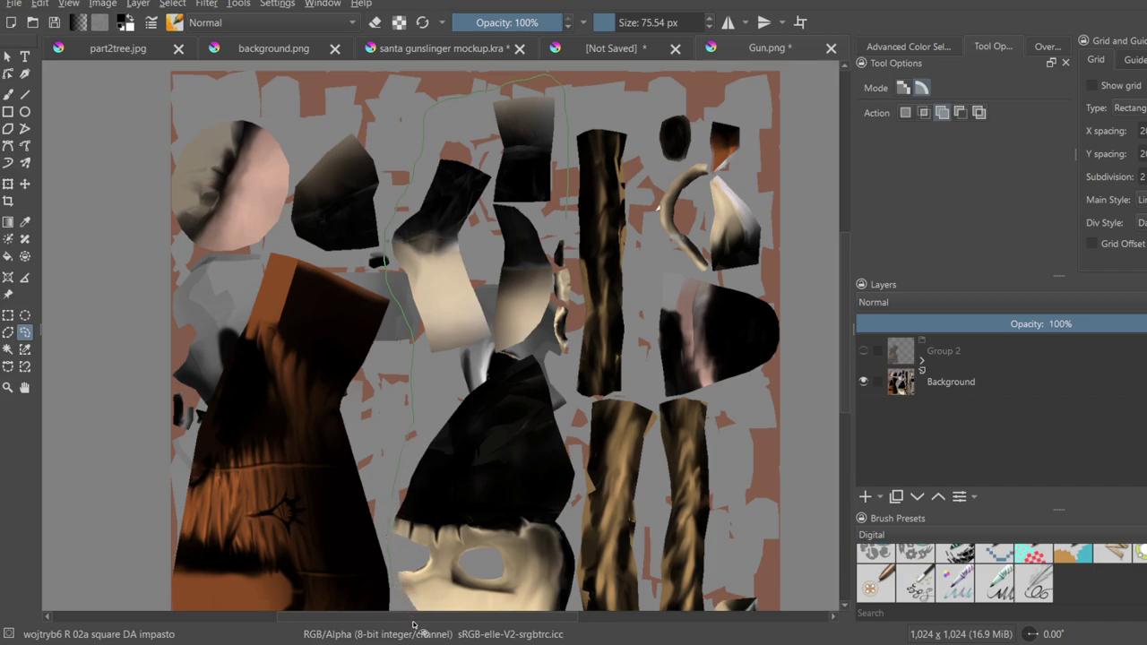
{"action": "left_click_drag", "start_coordinate": [413, 624], "coordinate": [420, 621]}
{"action": "middle_click_drag", "start_coordinate": [528, 481], "coordinate": [555, 355]}
{"action": "mouse_move", "coordinate": [544, 354]}
{"action": "left_mouse_down"}
{"action": "mouse_move", "coordinate": [504, 355]}
{"action": "mouse_move", "coordinate": [457, 410]}
{"action": "mouse_move", "coordinate": [537, 583]}
{"action": "mouse_move", "coordinate": [606, 515]}
{"action": "mouse_move", "coordinate": [616, 360]}
{"action": "mouse_move", "coordinate": [586, 251]}
{"action": "mouse_move", "coordinate": [514, 222]}
{"action": "left_mouse_up"}
{"action": "middle_click_drag", "start_coordinate": [533, 345], "coordinate": [526, 367]}
{"action": "mouse_move", "coordinate": [540, 320]}
{"action": "left_mouse_down"}
{"action": "mouse_move", "coordinate": [459, 423]}
{"action": "mouse_move", "coordinate": [550, 375]}
{"action": "left_mouse_up"}
- Extend the selection to take in the small cream and black pieces between the middle column and the upper bark strip
{"action": "scroll", "coordinate": [582, 408], "scroll_direction": "up", "scroll_amount": 4}
{"action": "middle_click_drag", "start_coordinate": [582, 407], "coordinate": [586, 310]}
{"action": "scroll", "coordinate": [609, 374], "scroll_direction": "down", "scroll_amount": 2}
{"action": "middle_click_drag", "start_coordinate": [611, 421], "coordinate": [594, 306]}
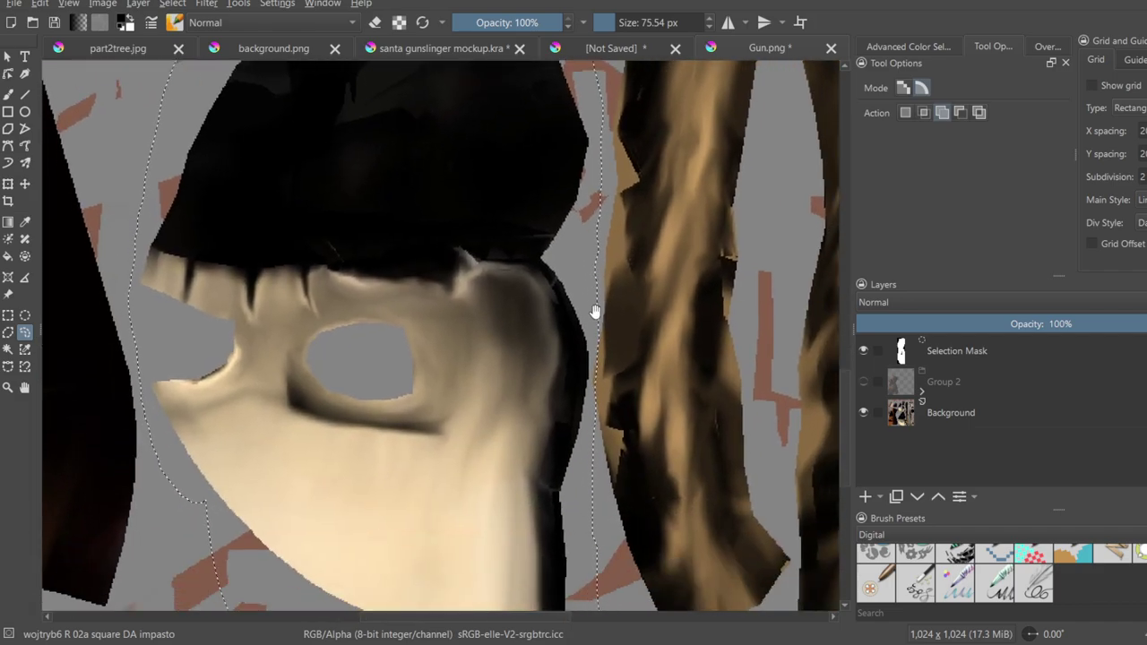
{"action": "scroll", "coordinate": [593, 307], "scroll_direction": "up", "scroll_amount": 2}
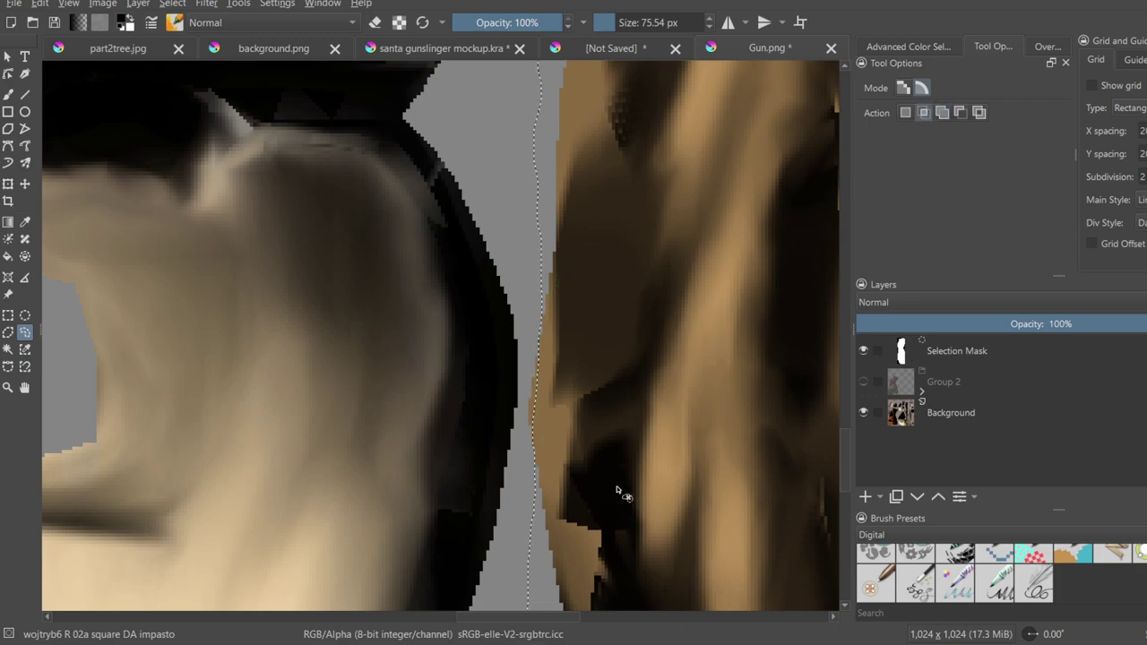
{"action": "left_click", "coordinate": [960, 112]}
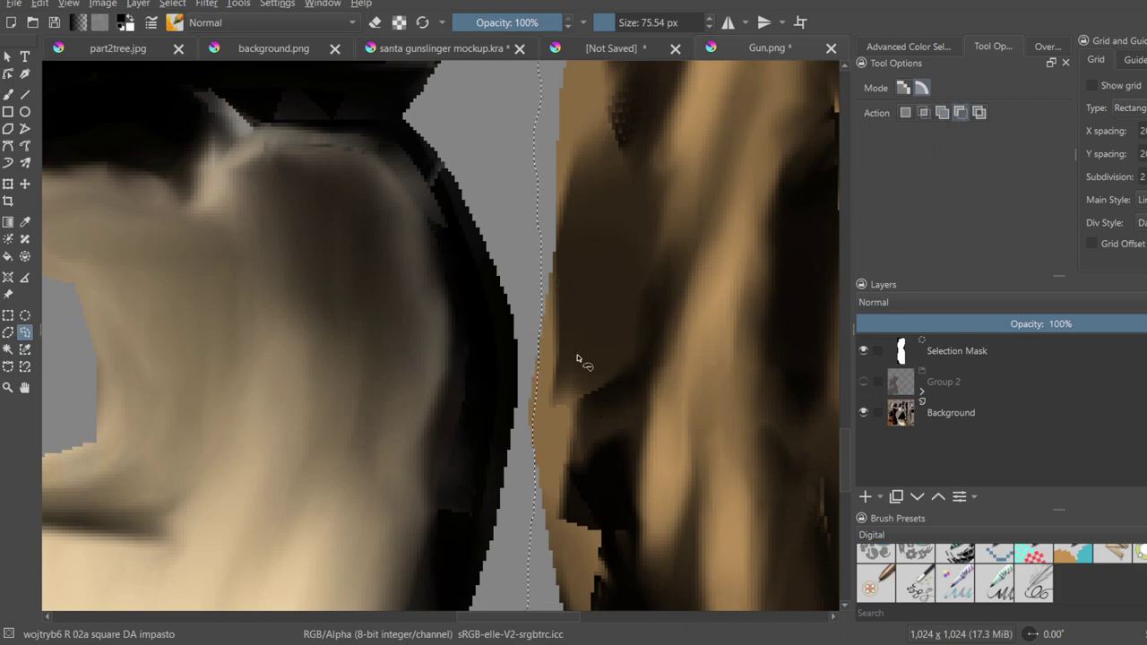
{"action": "scroll", "coordinate": [606, 325], "scroll_direction": "down", "scroll_amount": 6}
{"action": "middle_click_drag", "start_coordinate": [636, 218], "coordinate": [634, 188], "text": "ctrl"}
{"action": "middle_click_drag", "start_coordinate": [626, 287], "coordinate": [600, 386], "text": "ctrl"}
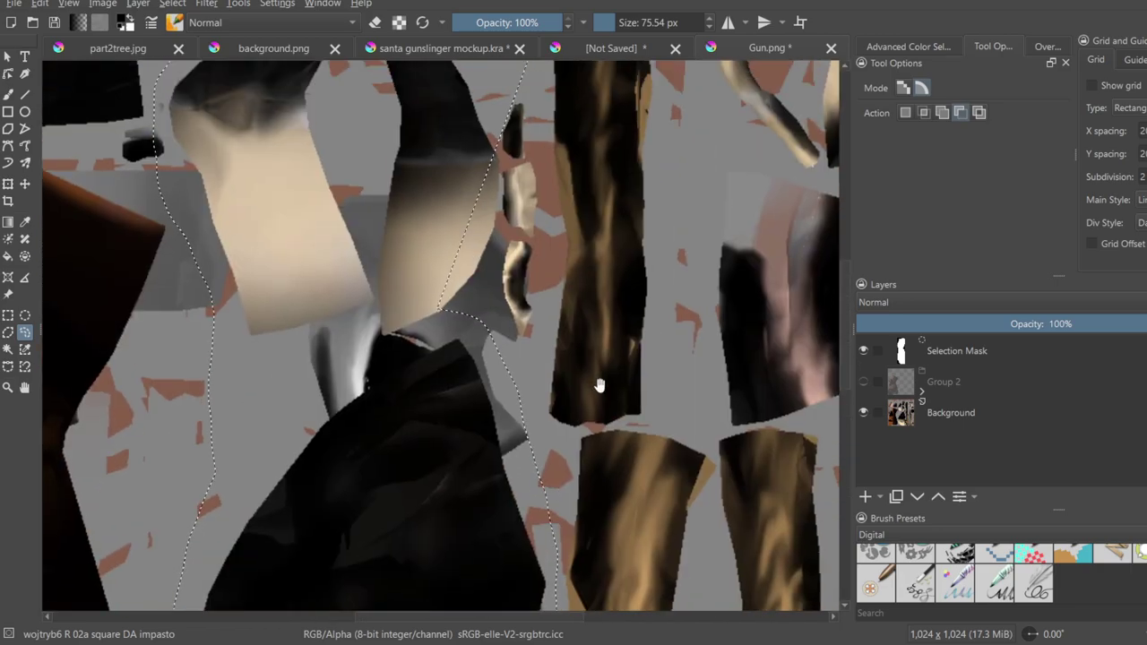
{"action": "scroll", "coordinate": [548, 317], "scroll_direction": "up", "scroll_amount": 5}
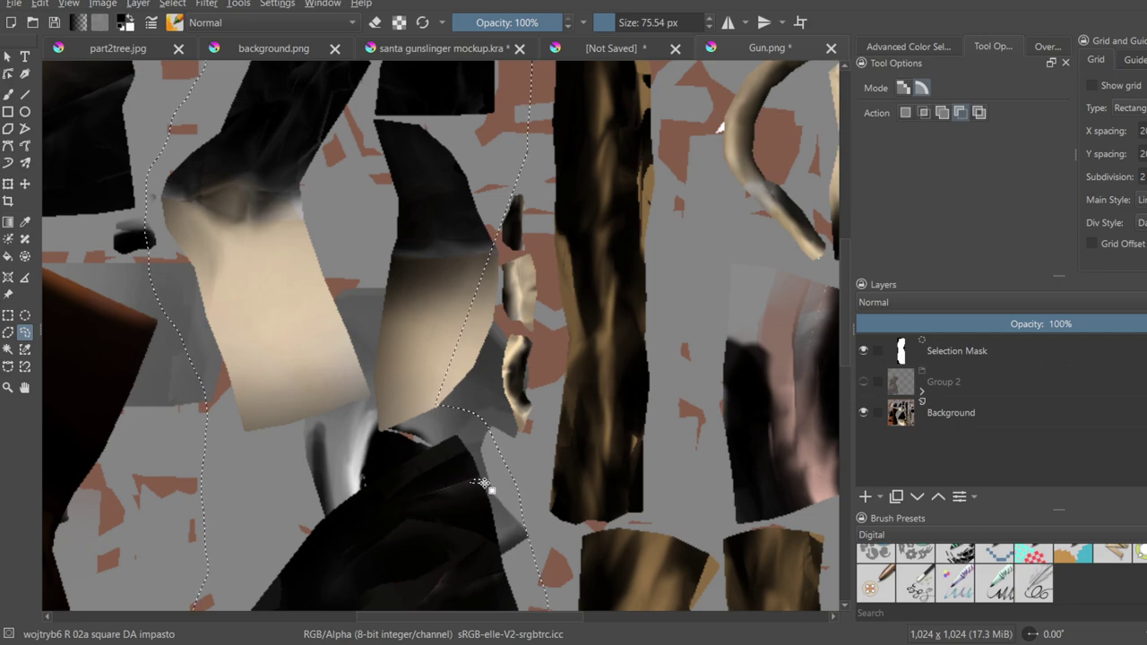
{"action": "left_click", "coordinate": [941, 112]}
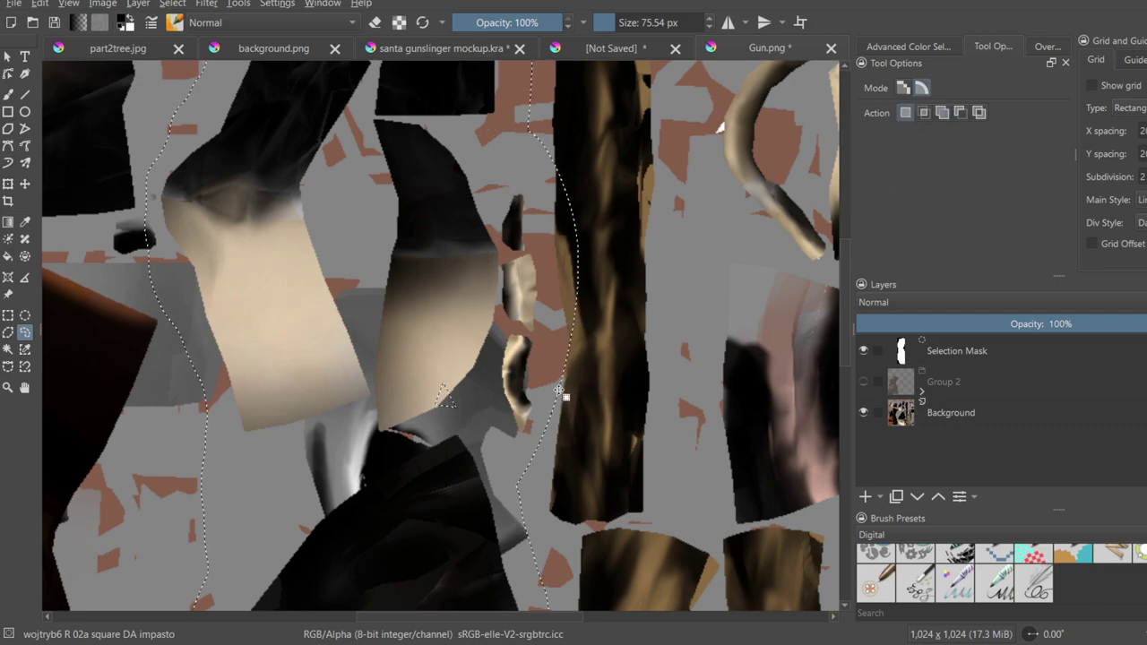
{"action": "mouse_move", "coordinate": [513, 475]}
{"action": "left_mouse_down"}
{"action": "mouse_move", "coordinate": [526, 357]}
{"action": "mouse_move", "coordinate": [645, 391]}
{"action": "left_mouse_up"}
- Trim the selection's edge away from the upper bark strip while keeping the small cream pieces inside it
{"action": "middle_click_drag", "start_coordinate": [599, 364], "coordinate": [604, 398]}
{"action": "mouse_move", "coordinate": [605, 397]}
{"action": "middle_mouse_down", "text": "ctrl"}
{"action": "mouse_move", "coordinate": [607, 369]}
{"action": "mouse_move", "coordinate": [583, 329]}
{"action": "middle_mouse_up", "text": "ctrl"}
{"action": "key", "text": "ctrl+z"}
{"action": "left_click_drag", "start_coordinate": [540, 185], "coordinate": [599, 451]}
{"action": "key", "text": "ctrl+z"}
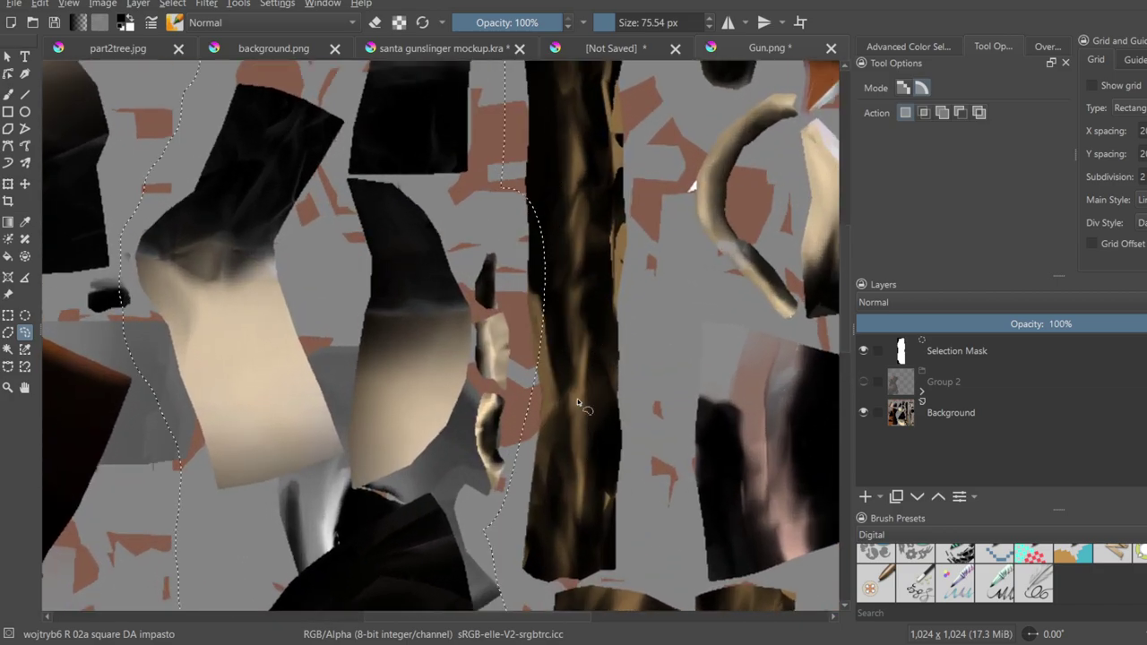
{"action": "mouse_move", "coordinate": [542, 254]}
{"action": "left_mouse_down"}
{"action": "mouse_move", "coordinate": [594, 421]}
{"action": "mouse_move", "coordinate": [559, 352]}
{"action": "left_mouse_up"}
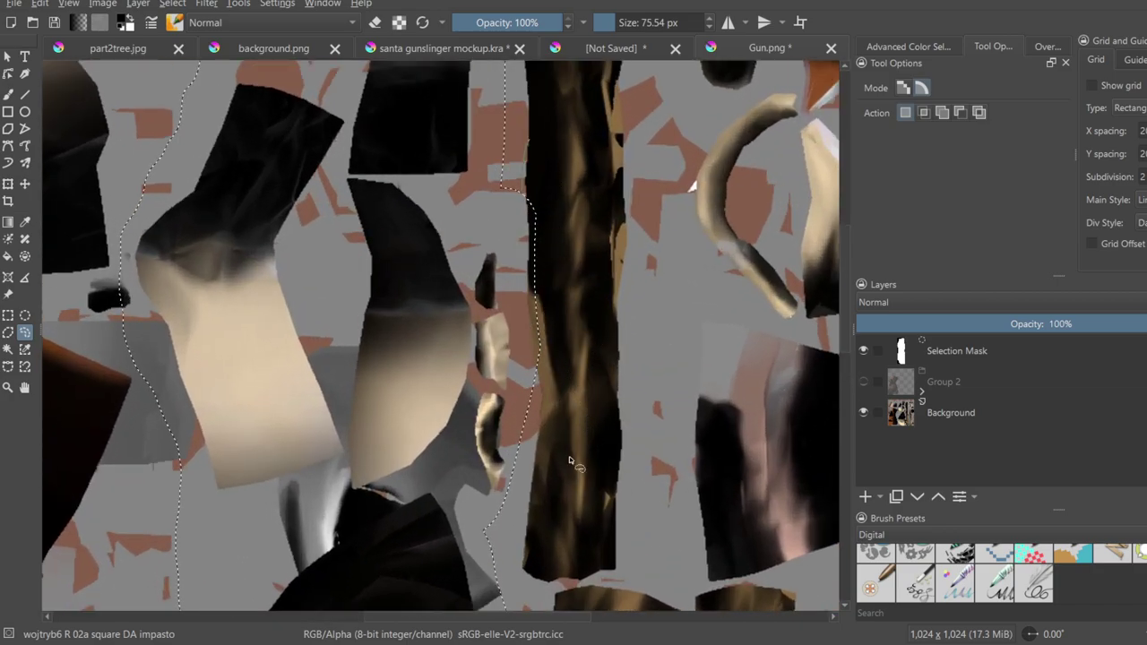
{"action": "mouse_move", "coordinate": [550, 264]}
{"action": "left_mouse_down"}
{"action": "mouse_move", "coordinate": [539, 465]}
{"action": "mouse_move", "coordinate": [541, 259]}
{"action": "left_mouse_up"}
{"action": "mouse_move", "coordinate": [554, 517]}
{"action": "left_mouse_down"}
{"action": "mouse_move", "coordinate": [560, 486]}
{"action": "mouse_move", "coordinate": [531, 353]}
{"action": "left_mouse_up"}
- Add the small cream and black piece in the texture's lower-right corner to the selection with a freehand loop
{"action": "mouse_move", "coordinate": [535, 299]}
{"action": "middle_mouse_down"}
{"action": "mouse_move", "coordinate": [586, 225]}
{"action": "mouse_move", "coordinate": [611, 313]}
{"action": "middle_mouse_up"}
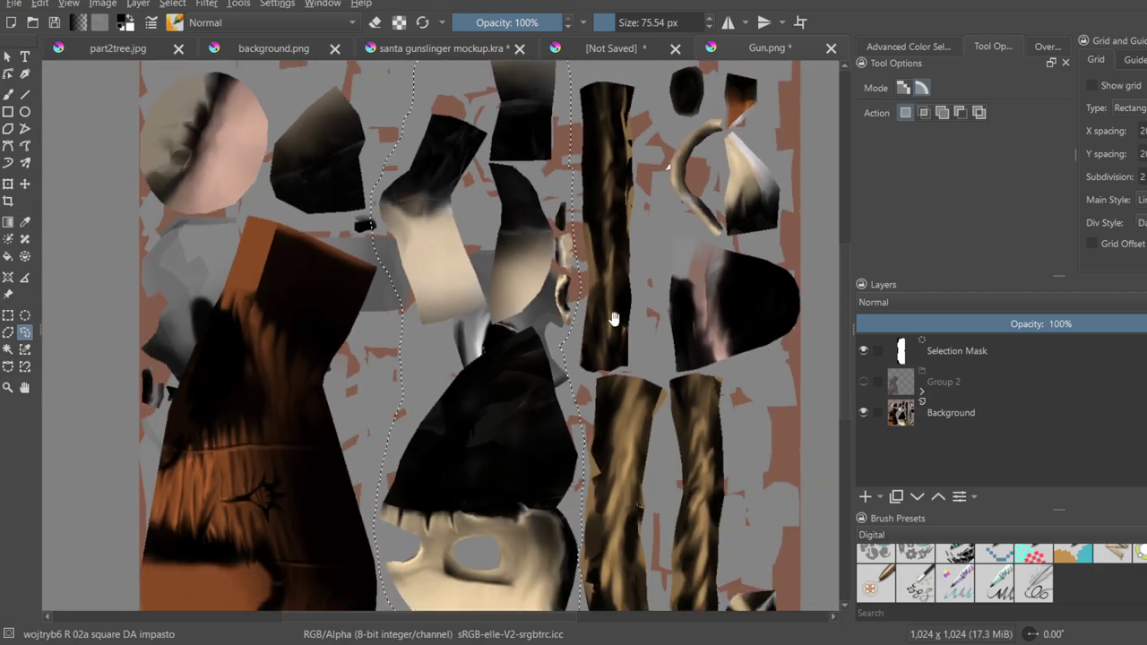
{"action": "middle_click_drag", "start_coordinate": [604, 379], "coordinate": [619, 262], "text": "ctrl"}
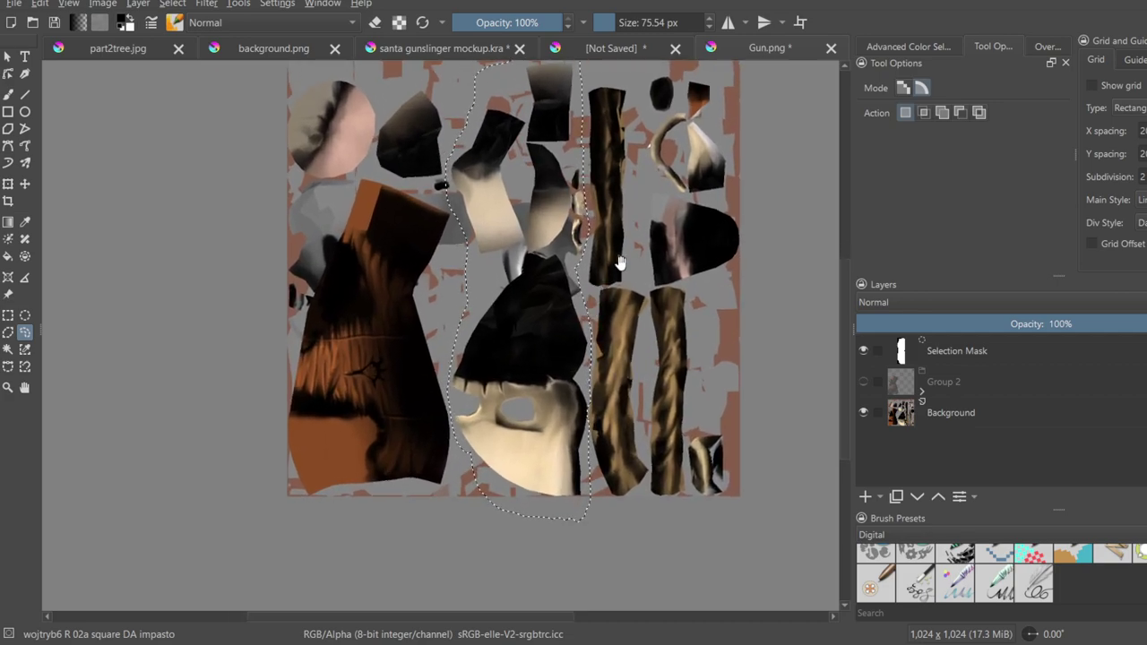
{"action": "scroll", "coordinate": [624, 303], "scroll_direction": "up", "scroll_amount": 4}
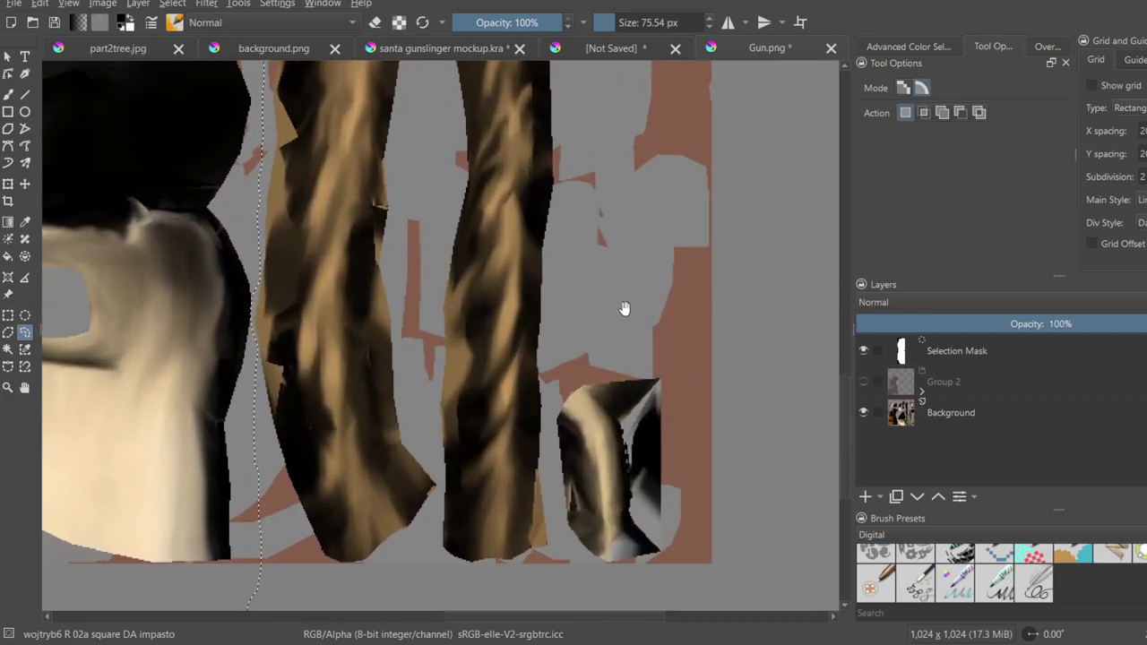
{"action": "middle_click_drag", "start_coordinate": [646, 318], "coordinate": [634, 433], "text": "ctrl"}
{"action": "middle_click_drag", "start_coordinate": [625, 355], "coordinate": [628, 469]}
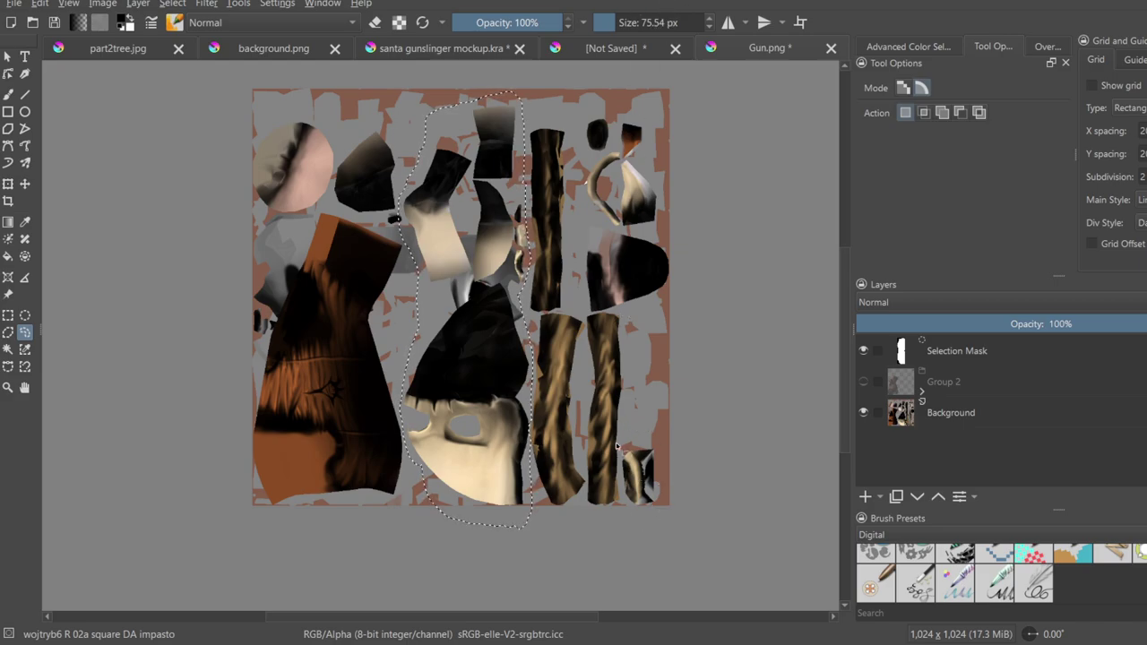
{"action": "mouse_move", "coordinate": [663, 453]}
{"action": "middle_mouse_down"}
{"action": "mouse_move", "coordinate": [602, 336]}
{"action": "mouse_move", "coordinate": [654, 376]}
{"action": "middle_mouse_up"}
{"action": "scroll", "coordinate": [657, 467], "scroll_direction": "up", "scroll_amount": 3}
{"action": "mouse_move", "coordinate": [652, 292]}
{"action": "left_mouse_down", "text": "shift"}
{"action": "mouse_move", "coordinate": [606, 536]}
{"action": "mouse_move", "coordinate": [629, 264]}
{"action": "left_mouse_up", "text": "shift"}
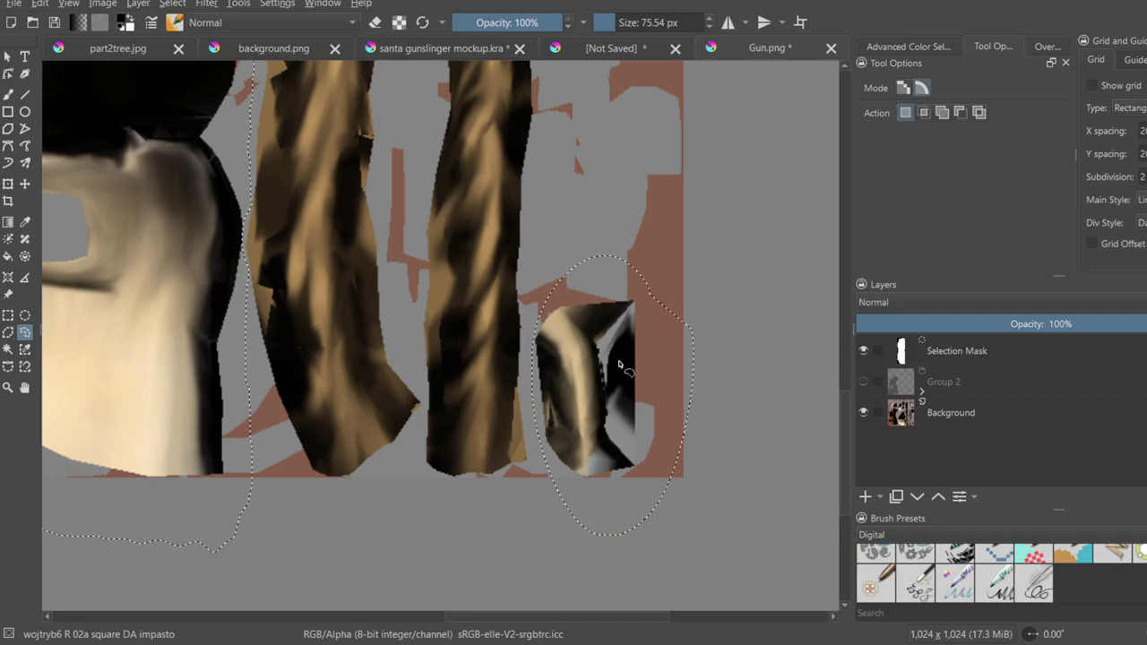
{"action": "middle_click_drag", "start_coordinate": [666, 320], "coordinate": [620, 467], "text": "ctrl"}
{"action": "middle_click_drag", "start_coordinate": [620, 467], "coordinate": [599, 286], "text": "ctrl"}
{"action": "middle_click_drag", "start_coordinate": [599, 286], "coordinate": [509, 328]}
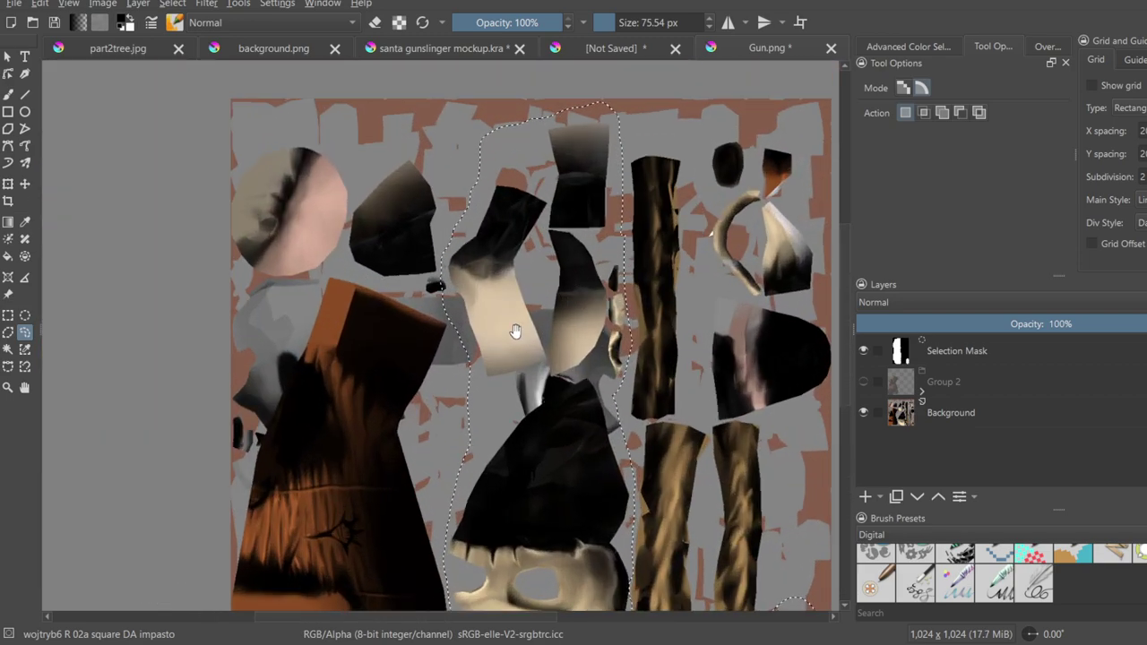
{"action": "scroll", "coordinate": [707, 348], "scroll_direction": "down", "scroll_amount": 5}
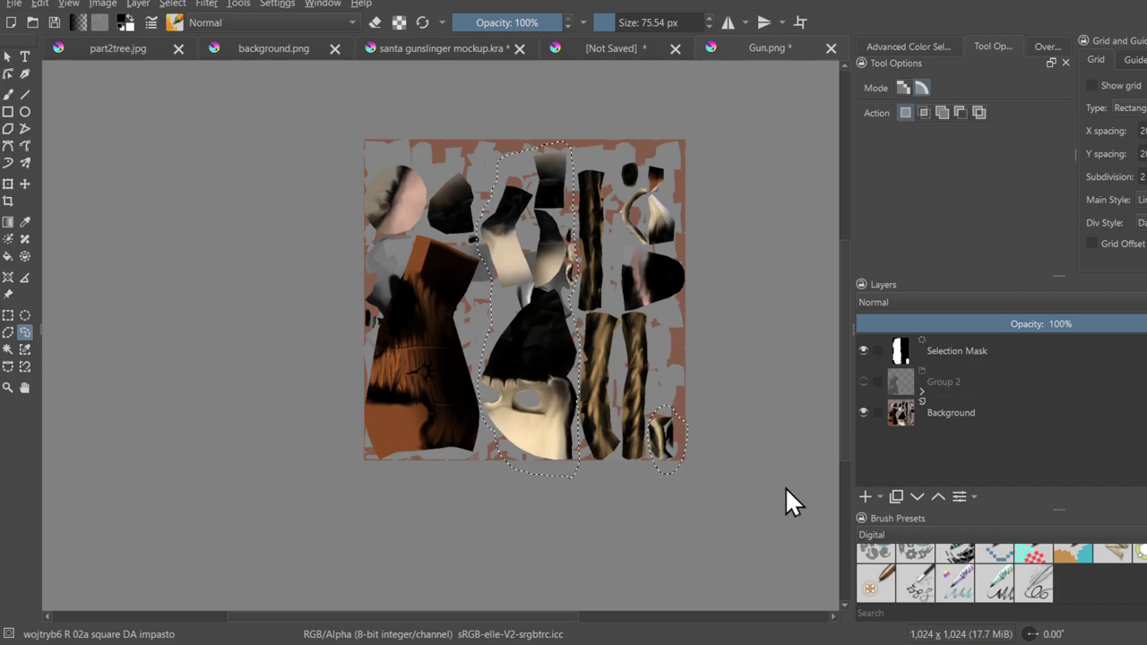
{"action": "key", "text": "Insert"}
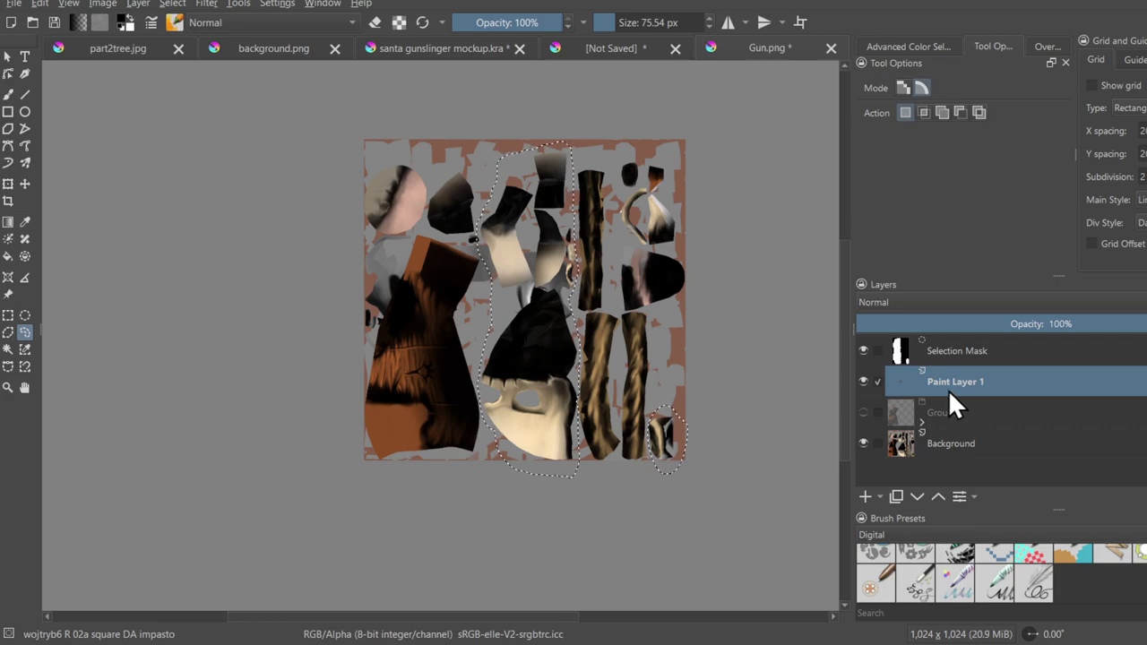
{"action": "key", "text": "ctrl+shift+a"}
{"action": "scroll", "coordinate": [740, 415], "scroll_direction": "up", "scroll_amount": 2}
{"action": "middle_click_drag", "start_coordinate": [743, 387], "coordinate": [750, 402]}
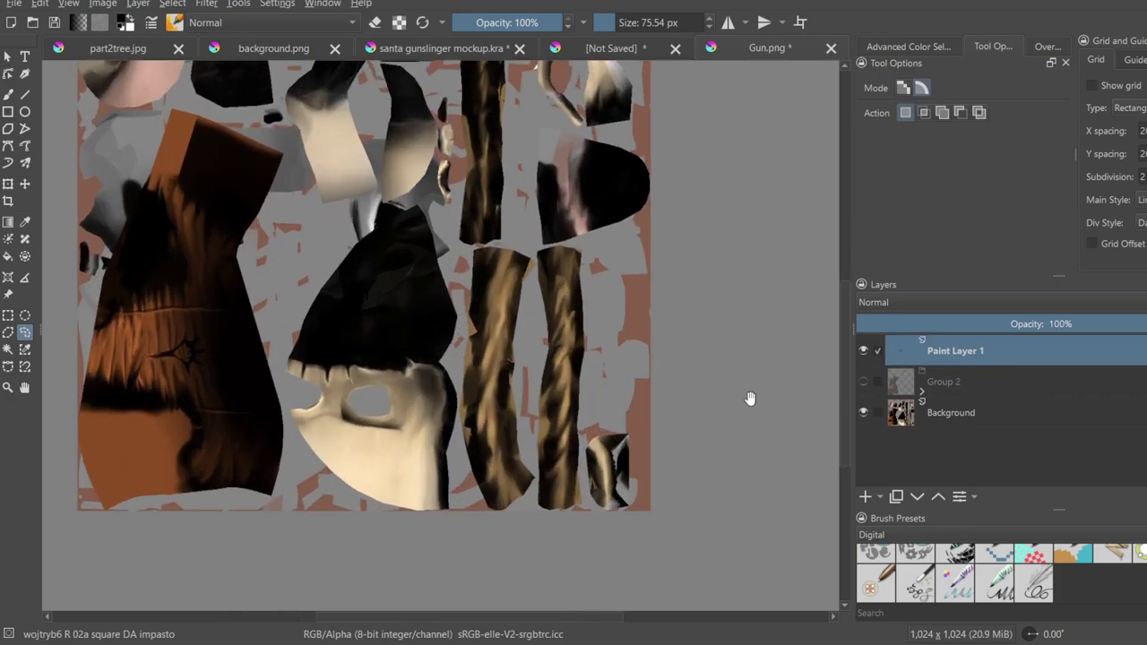
{"action": "scroll", "coordinate": [750, 401], "scroll_direction": "down", "scroll_amount": 2}
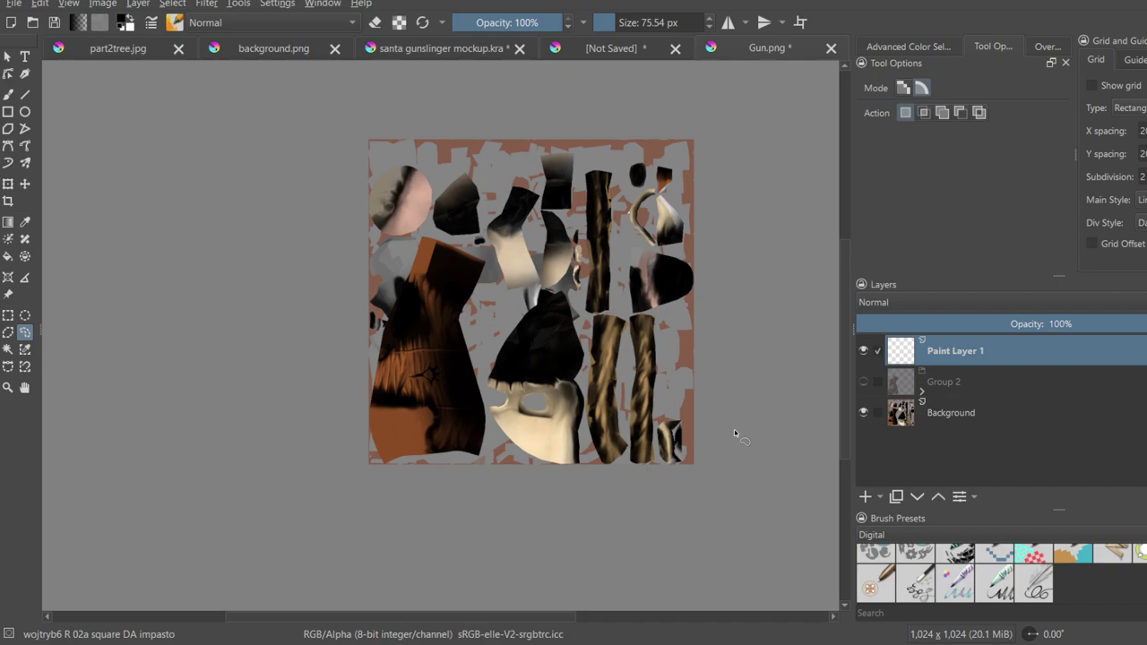
{"action": "left_click", "coordinate": [863, 412]}
{"action": "left_click", "coordinate": [863, 353]}
{"action": "left_click", "coordinate": [864, 353]}
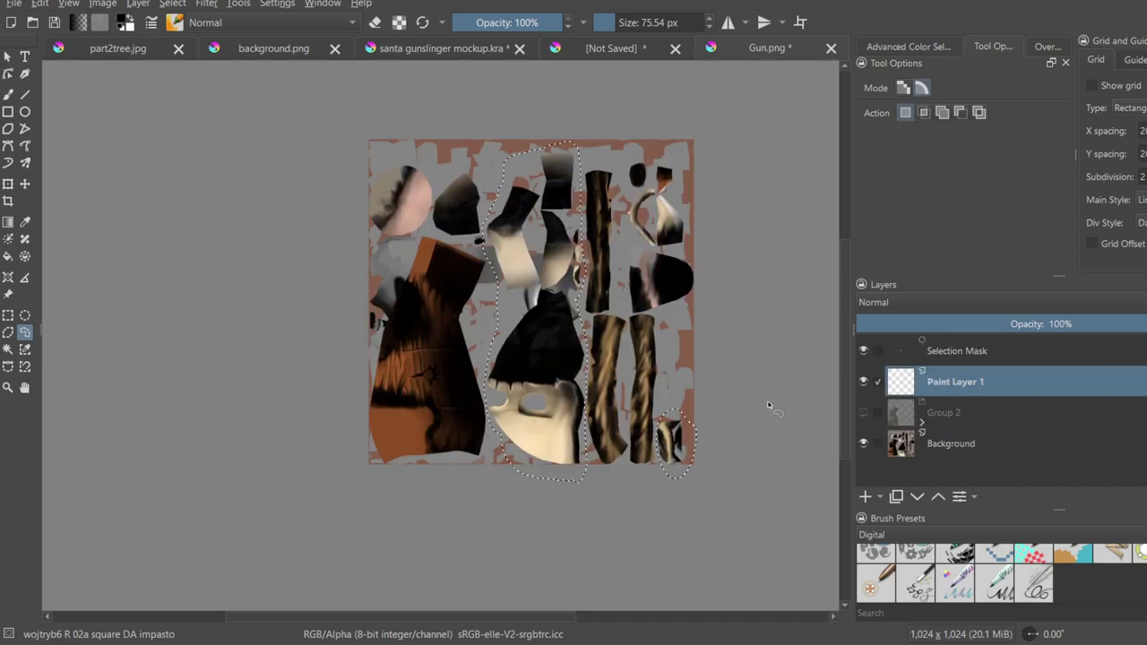
{"action": "key", "text": "ctrl+z"}
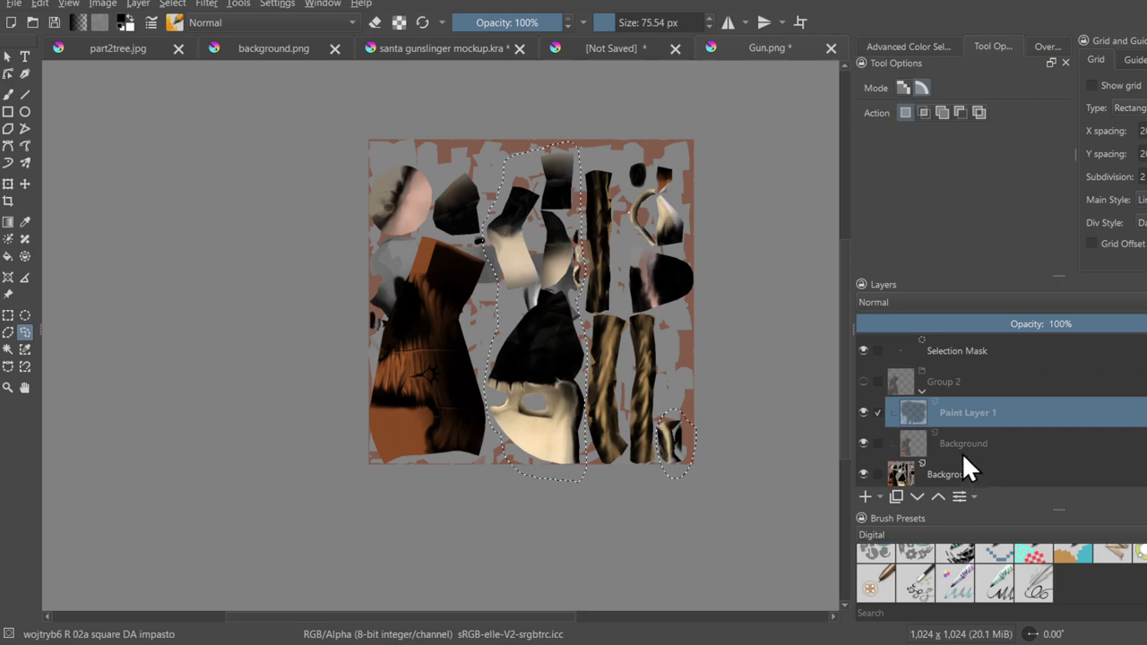
- Copy the selected pieces from the base Background layer onto a new layer
{"action": "left_click", "coordinate": [954, 475]}
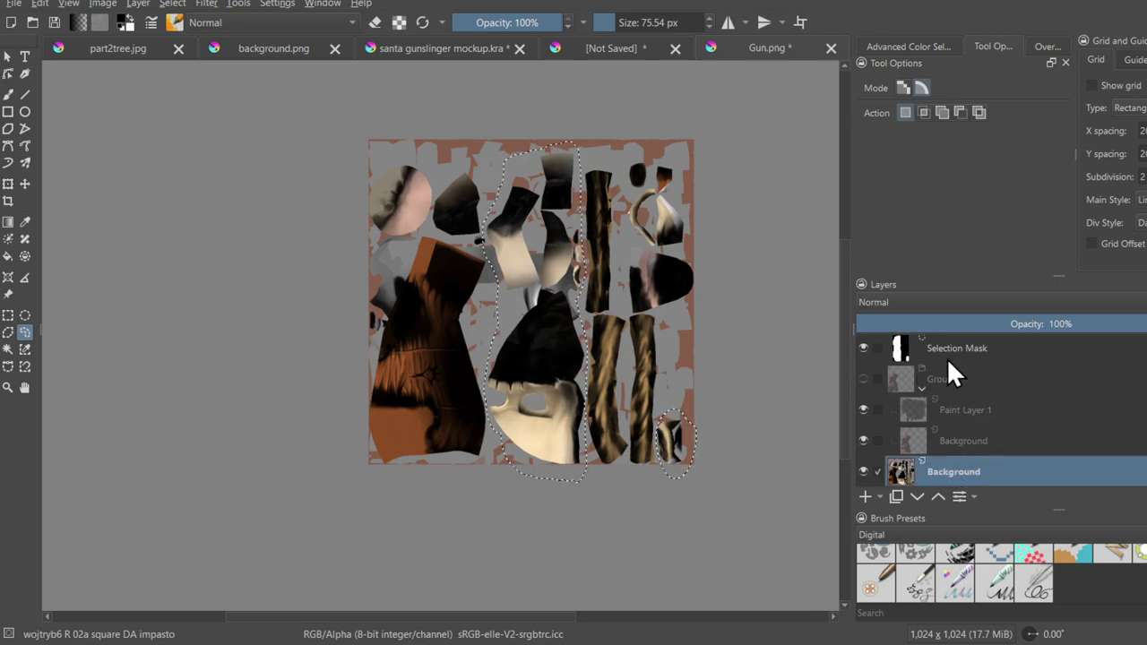
{"action": "left_click", "coordinate": [863, 379]}
{"action": "middle_click_drag", "start_coordinate": [678, 417], "coordinate": [589, 469]}
{"action": "scroll", "coordinate": [564, 438], "scroll_direction": "up", "scroll_amount": 4}
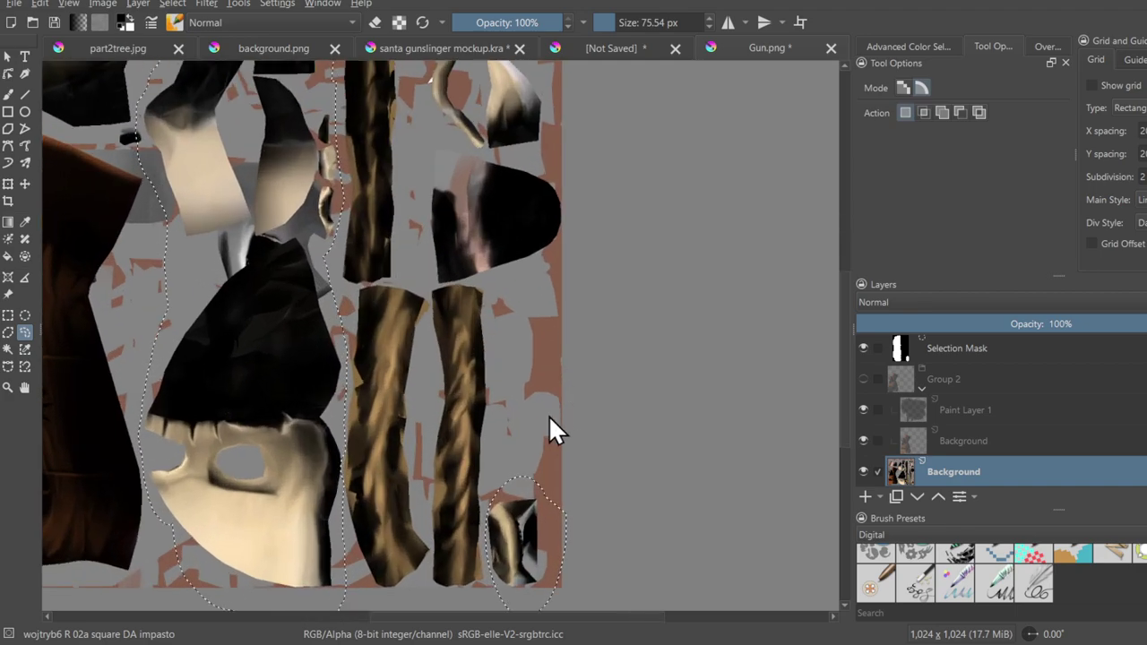
{"action": "key", "text": "ctrl+j"}
{"action": "middle_click_drag", "start_coordinate": [476, 465], "coordinate": [555, 438]}
{"action": "scroll", "coordinate": [556, 438], "scroll_direction": "down", "scroll_amount": 2}
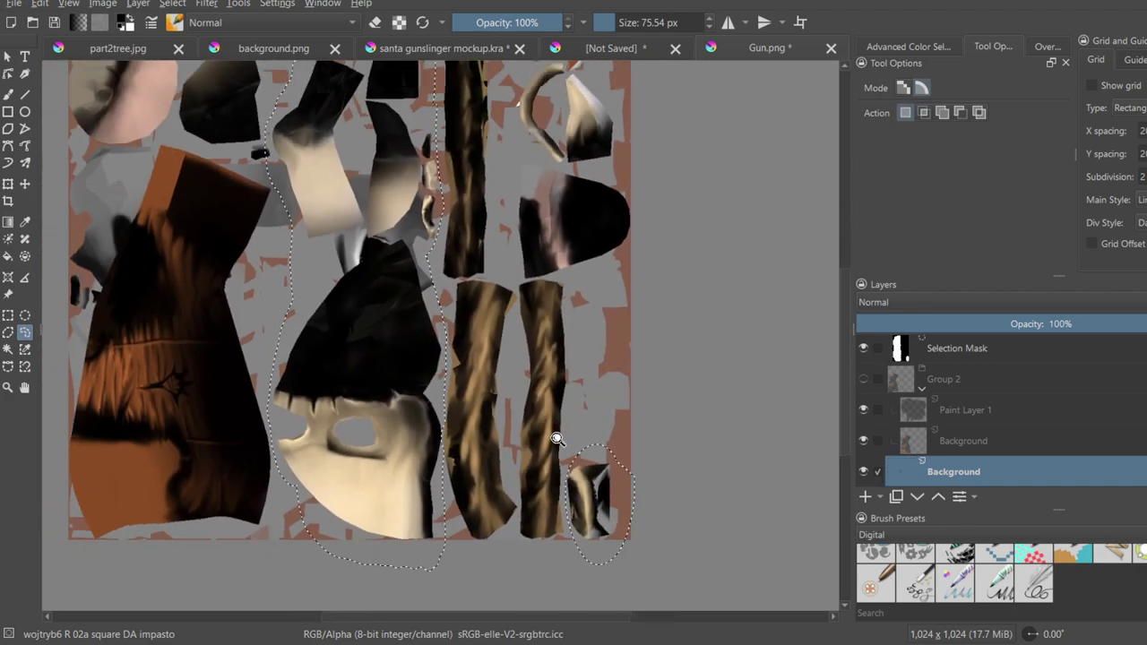
{"action": "scroll", "coordinate": [977, 429], "scroll_direction": "down", "scroll_amount": 1}
- Check the copied pieces on their own by temporarily hiding the base Background layer
{"action": "left_click", "coordinate": [864, 440]}
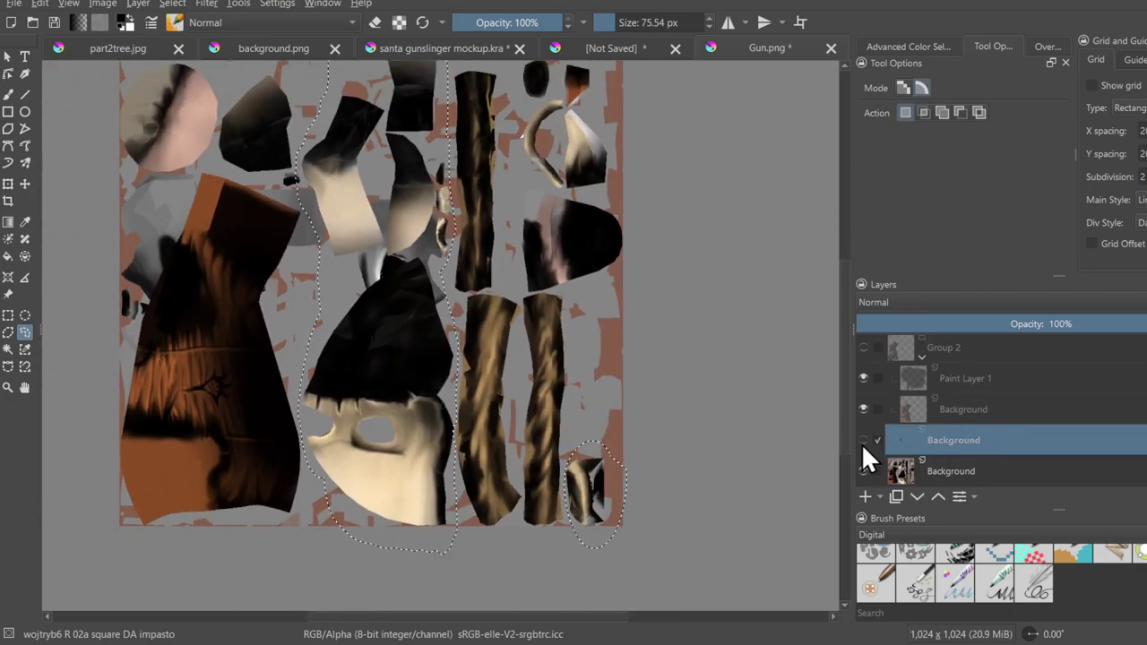
{"action": "left_click", "coordinate": [864, 470]}
{"action": "left_click", "coordinate": [863, 440]}
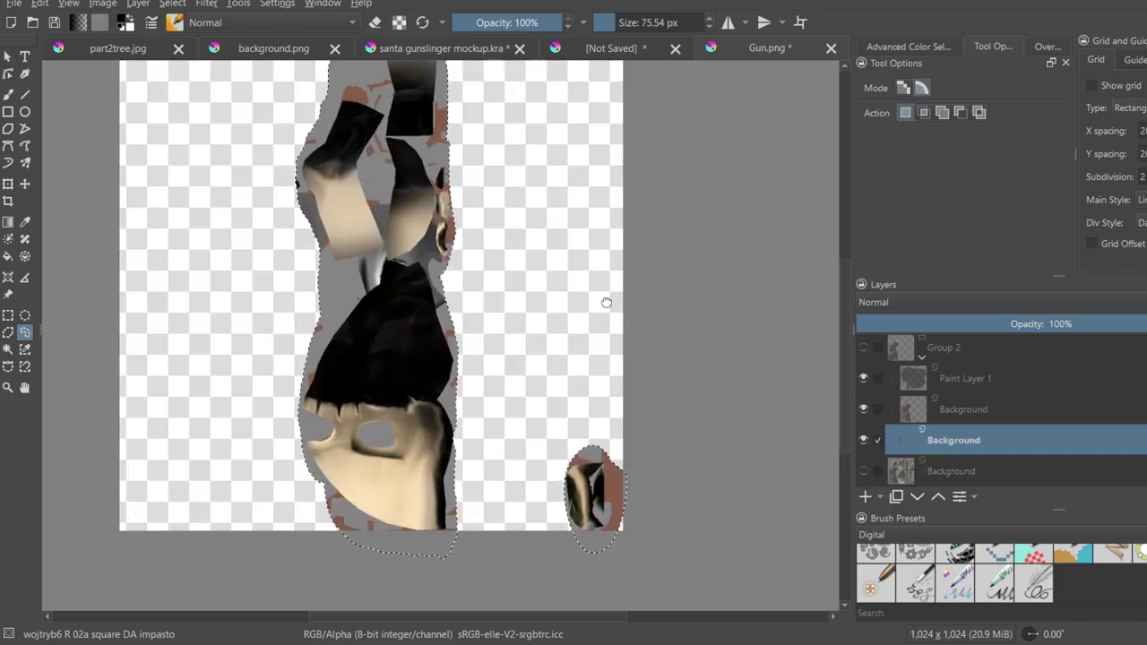
{"action": "scroll", "coordinate": [618, 358], "scroll_direction": "down", "scroll_amount": 2}
{"action": "left_click", "coordinate": [863, 470]}
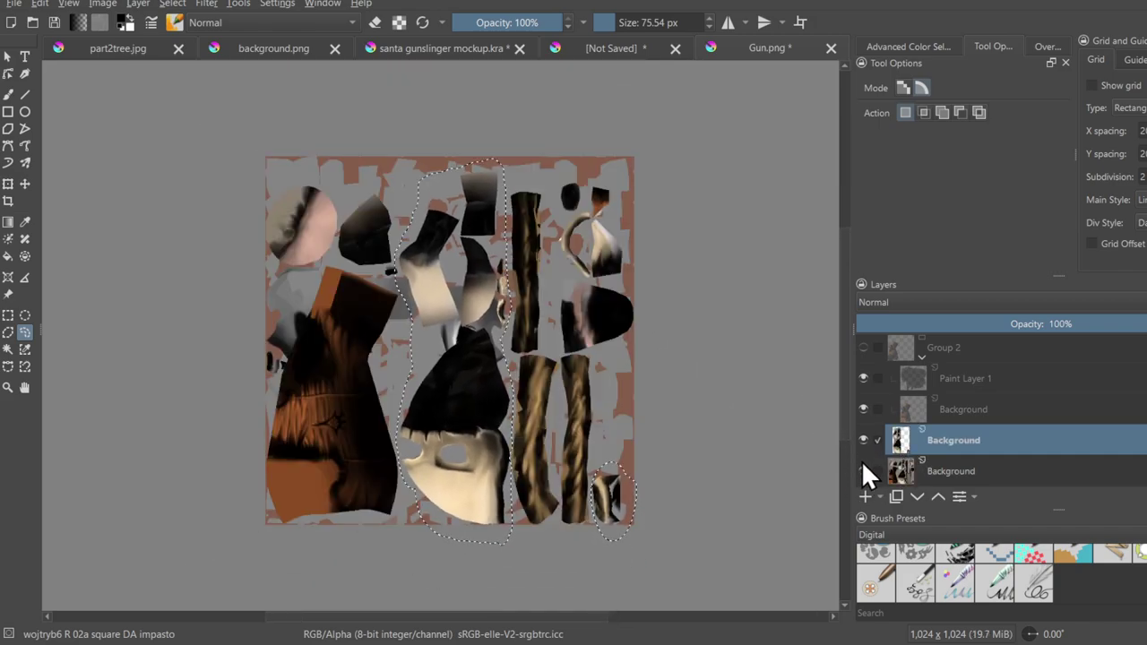
- Clear the selection and make the full base Background layer active
{"action": "middle_click_drag", "start_coordinate": [602, 357], "coordinate": [625, 402]}
{"action": "scroll", "coordinate": [626, 403], "scroll_direction": "up", "scroll_amount": 4}
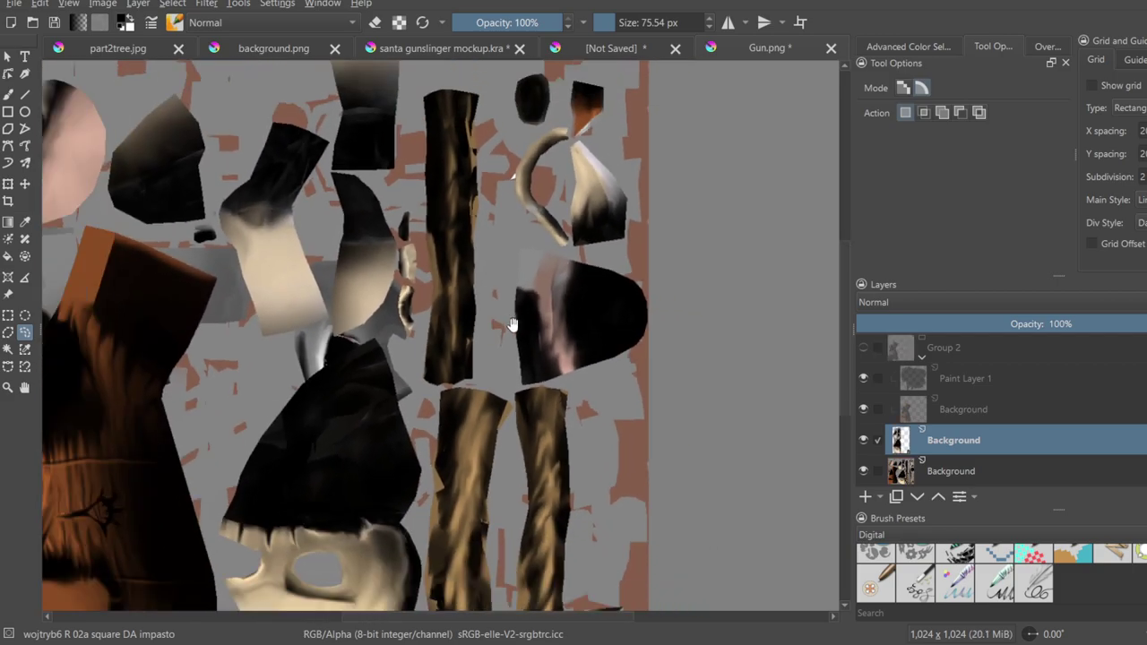
{"action": "middle_click_drag", "start_coordinate": [500, 328], "coordinate": [562, 280]}
{"action": "scroll", "coordinate": [576, 206], "scroll_direction": "down", "scroll_amount": 1}
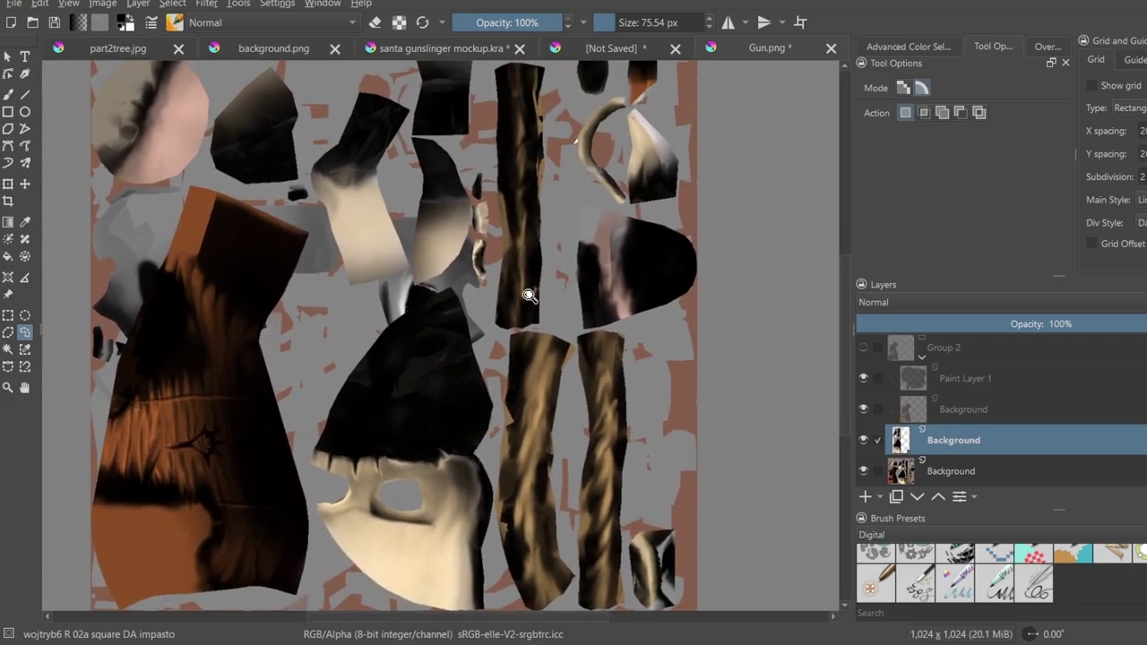
{"action": "scroll", "coordinate": [412, 314], "scroll_direction": "up", "scroll_amount": 3}
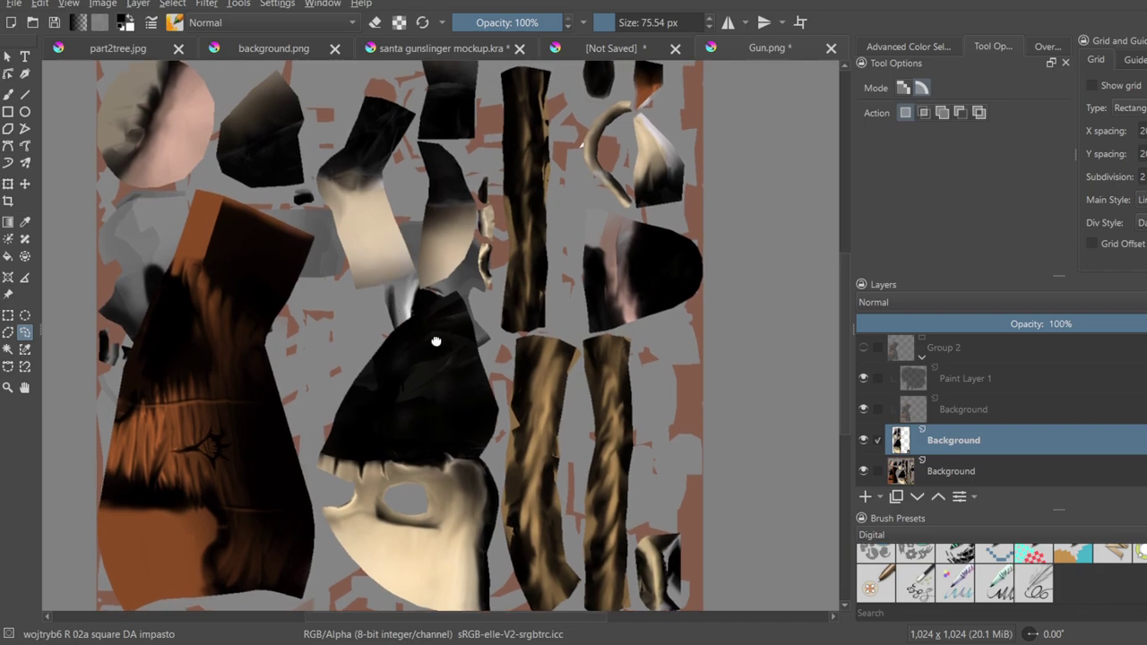
{"action": "middle_click_drag", "start_coordinate": [440, 325], "coordinate": [433, 407]}
{"action": "scroll", "coordinate": [361, 359], "scroll_direction": "up", "scroll_amount": 1}
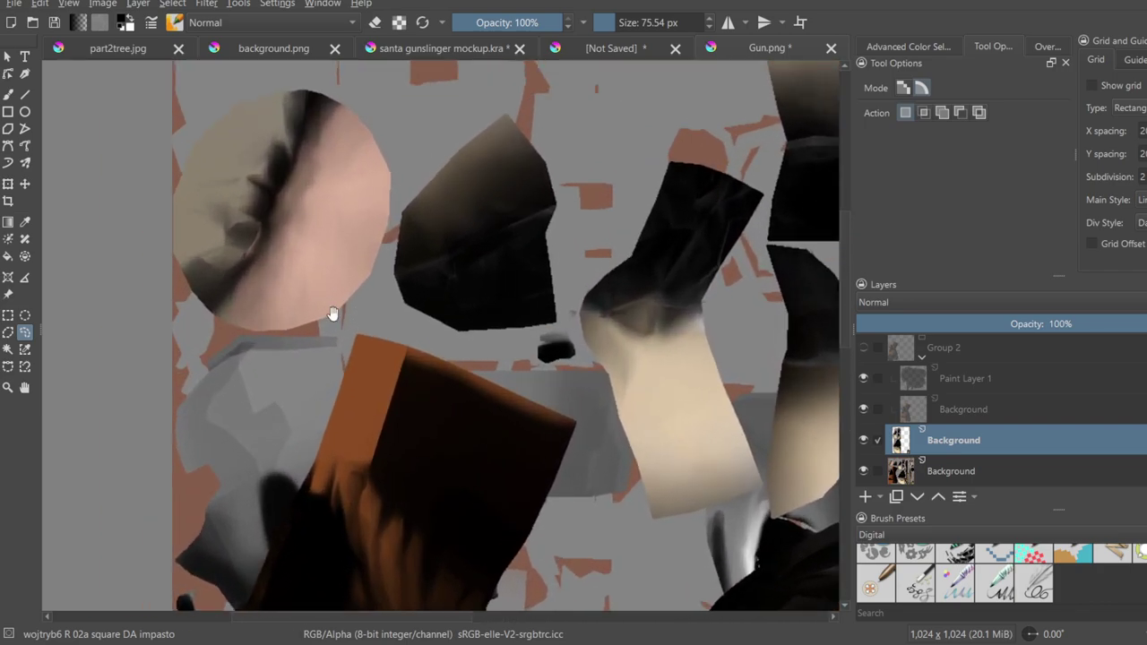
{"action": "middle_click_drag", "start_coordinate": [331, 315], "coordinate": [323, 387]}
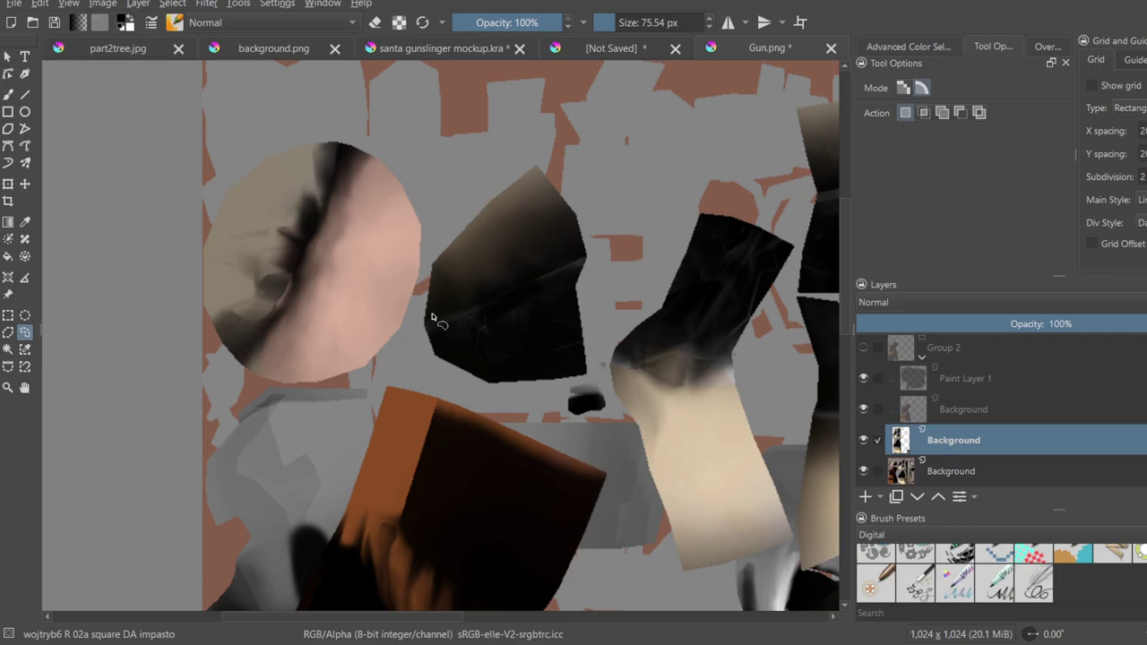
{"action": "left_click", "coordinate": [1023, 478]}
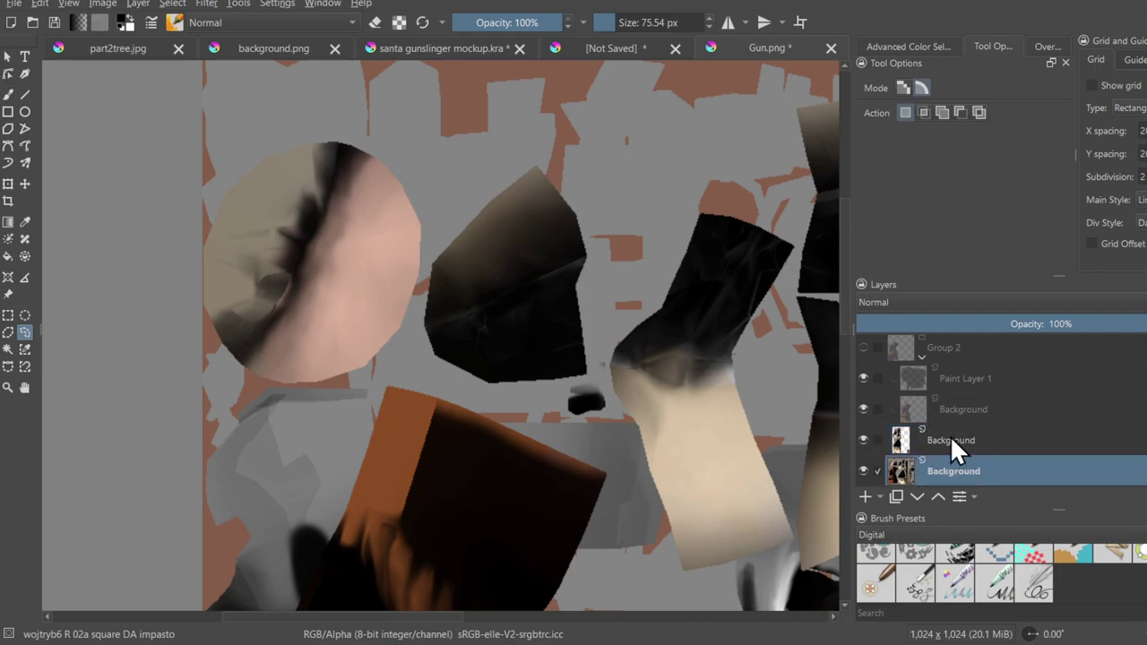
- Select the round cream-and-pink piece in the texture's upper-left corner with a freehand loop
{"action": "left_click_drag", "start_coordinate": [434, 239], "coordinate": [421, 132]}
{"action": "key", "text": "ctrl+z"}
{"action": "key", "text": "ctrl+shift+z"}
{"action": "mouse_move", "coordinate": [431, 242]}
{"action": "left_mouse_down"}
{"action": "mouse_move", "coordinate": [351, 105]}
{"action": "mouse_move", "coordinate": [437, 296]}
{"action": "left_mouse_up"}
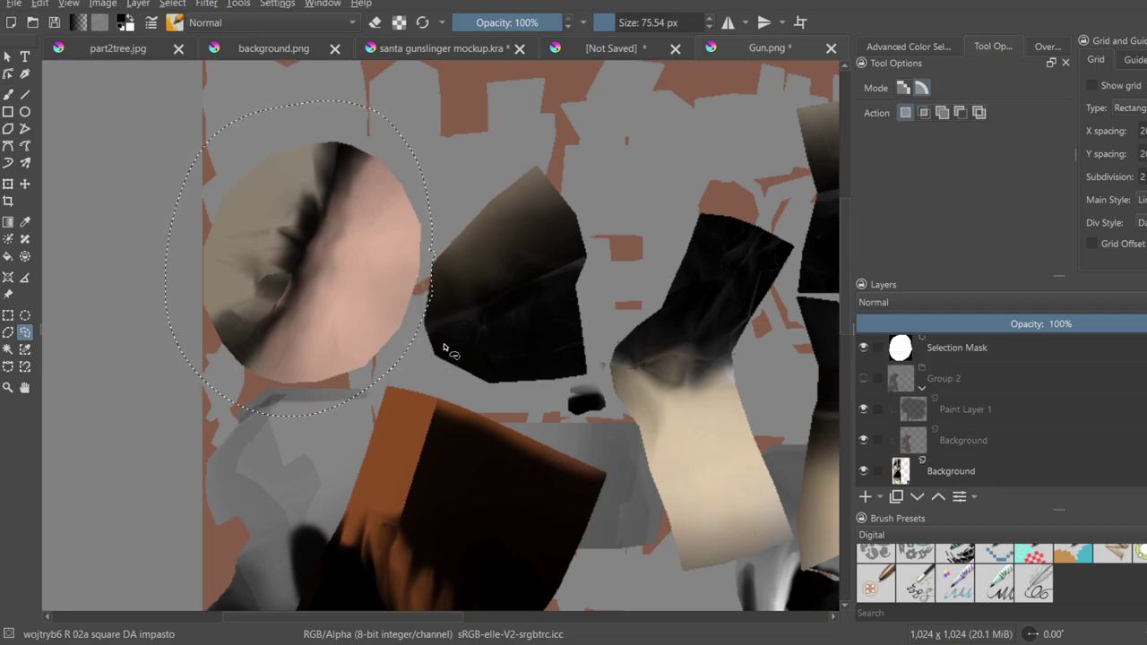
{"action": "scroll", "coordinate": [444, 335], "scroll_direction": "down", "scroll_amount": 4}
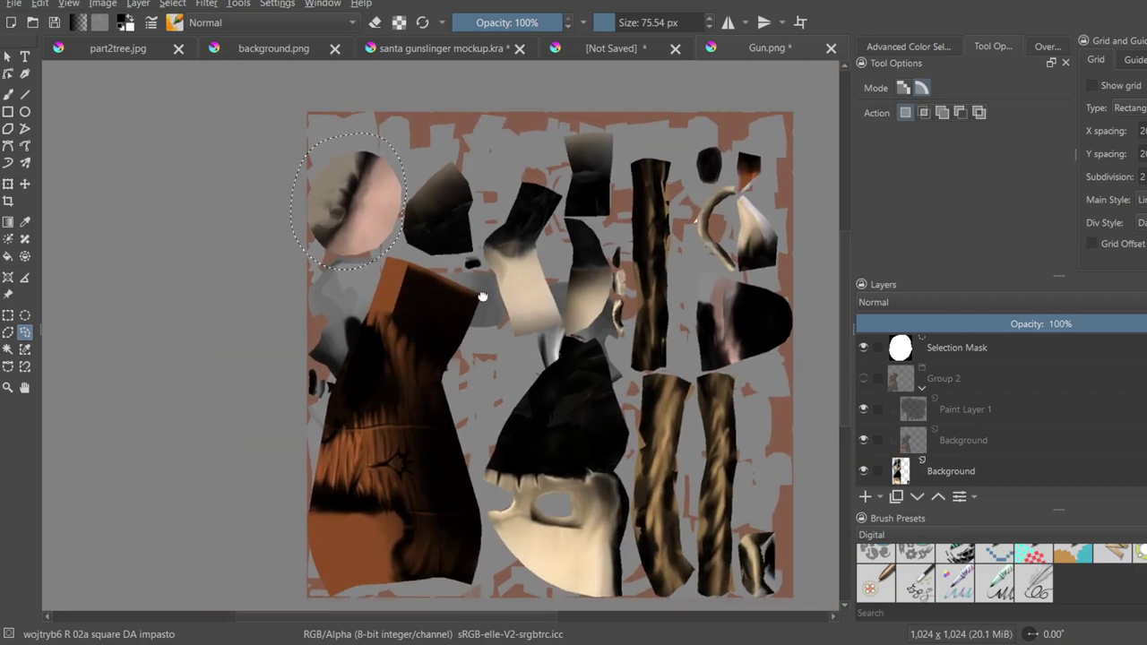
- Add the rounded black-and-pink piece at the texture's right edge to the selection with a freehand loop
{"action": "middle_click_drag", "start_coordinate": [482, 296], "coordinate": [375, 252]}
{"action": "scroll", "coordinate": [395, 273], "scroll_direction": "up", "scroll_amount": 2}
{"action": "middle_click_drag", "start_coordinate": [594, 376], "coordinate": [495, 97]}
{"action": "scroll", "coordinate": [678, 332], "scroll_direction": "down", "scroll_amount": 2}
{"action": "middle_click_drag", "start_coordinate": [678, 332], "coordinate": [476, 464]}
{"action": "scroll", "coordinate": [542, 353], "scroll_direction": "up", "scroll_amount": 3}
{"action": "middle_click_drag", "start_coordinate": [448, 318], "coordinate": [513, 375]}
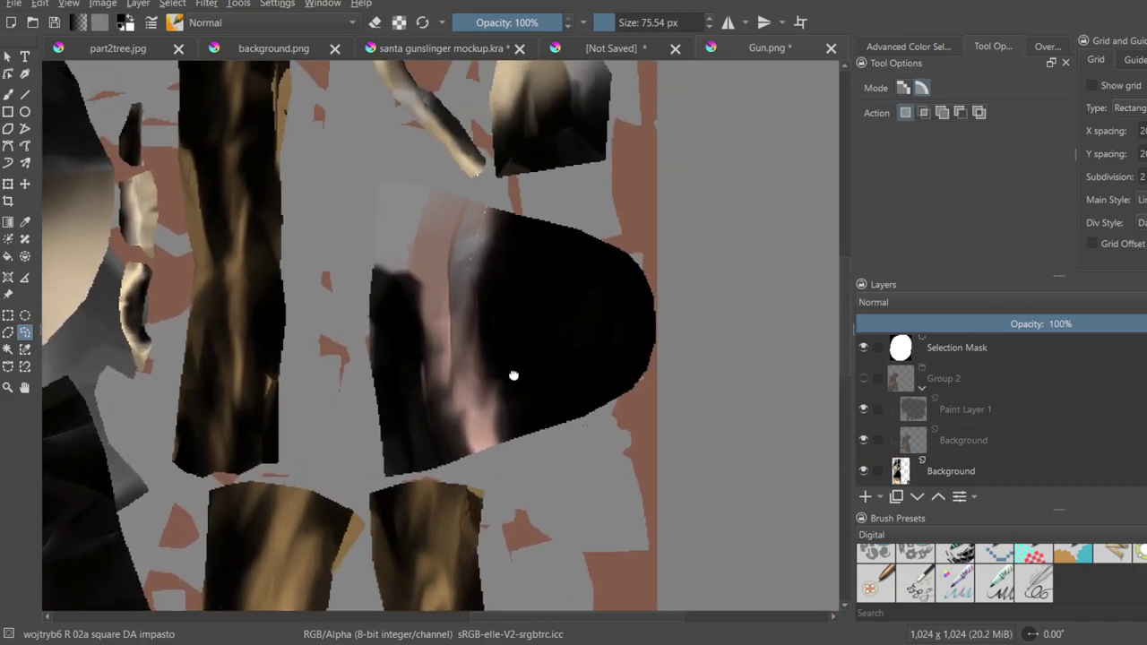
{"action": "scroll", "coordinate": [513, 375], "scroll_direction": "down", "scroll_amount": 2}
{"action": "left_click_drag", "start_coordinate": [518, 415], "coordinate": [668, 380]}
{"action": "left_click_drag", "start_coordinate": [472, 218], "coordinate": [464, 425]}
{"action": "scroll", "coordinate": [545, 525], "scroll_direction": "down", "scroll_amount": 6}
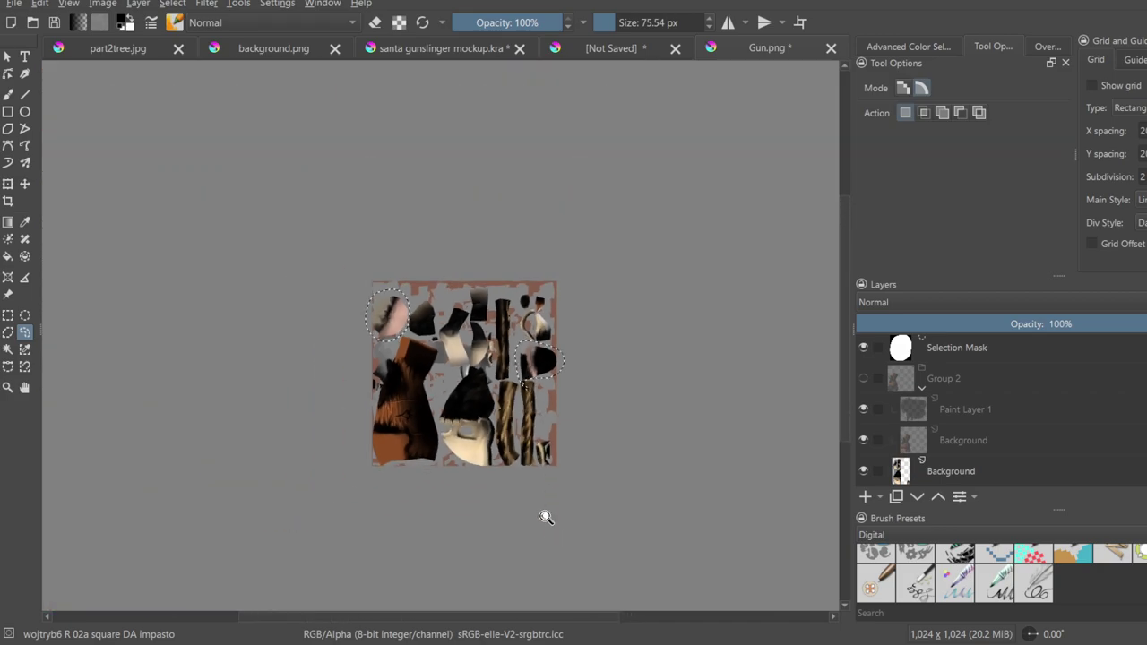
- Refine the selection's lower boundary around the black-and-pink piece, keeping it off the brown strips below
{"action": "scroll", "coordinate": [620, 437], "scroll_direction": "up", "scroll_amount": 6}
{"action": "middle_click_drag", "start_coordinate": [621, 438], "coordinate": [585, 261], "text": "ctrl"}
{"action": "mouse_move", "coordinate": [585, 260]}
{"action": "middle_mouse_down"}
{"action": "mouse_move", "coordinate": [448, 271]}
{"action": "mouse_move", "coordinate": [230, 247]}
{"action": "middle_mouse_up"}
{"action": "middle_click_drag", "start_coordinate": [230, 247], "coordinate": [230, 289], "text": "ctrl"}
{"action": "middle_click_drag", "start_coordinate": [591, 287], "coordinate": [543, 333]}
{"action": "mouse_move", "coordinate": [596, 354]}
{"action": "left_mouse_down"}
{"action": "mouse_move", "coordinate": [577, 347]}
{"action": "mouse_move", "coordinate": [687, 525]}
{"action": "left_mouse_up"}
{"action": "scroll", "coordinate": [622, 396], "scroll_direction": "down", "scroll_amount": 6}
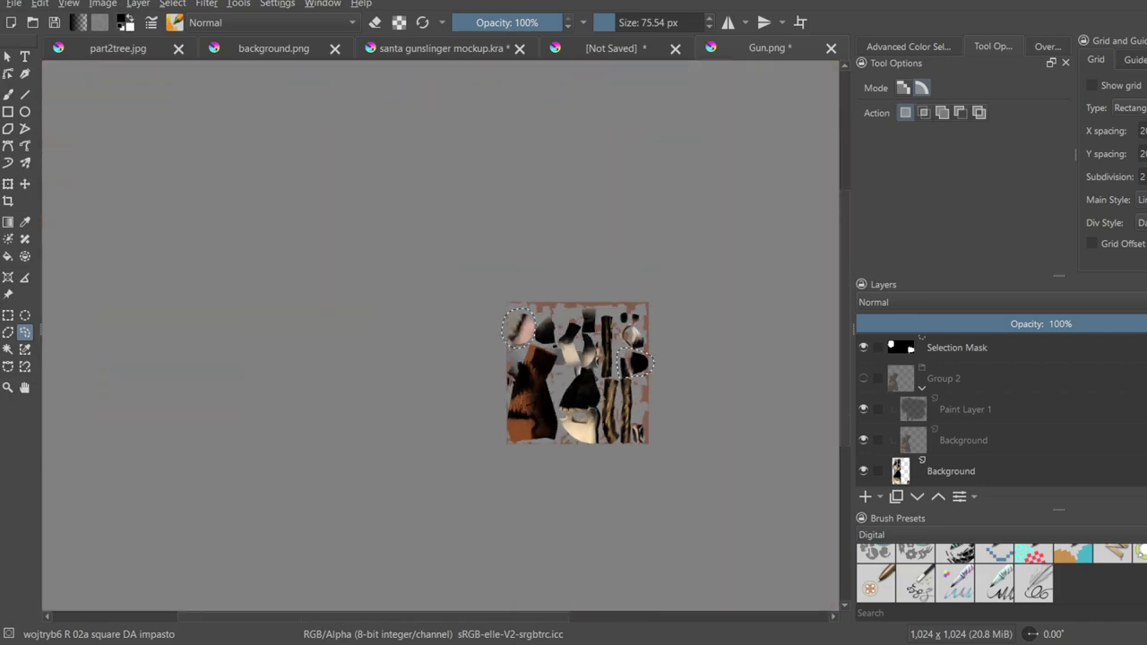
- Copy the two selected pieces from the base Background layer onto a new layer
{"action": "scroll", "coordinate": [667, 406], "scroll_direction": "up", "scroll_amount": 4}
{"action": "scroll", "coordinate": [667, 406], "scroll_direction": "up", "scroll_amount": 5}
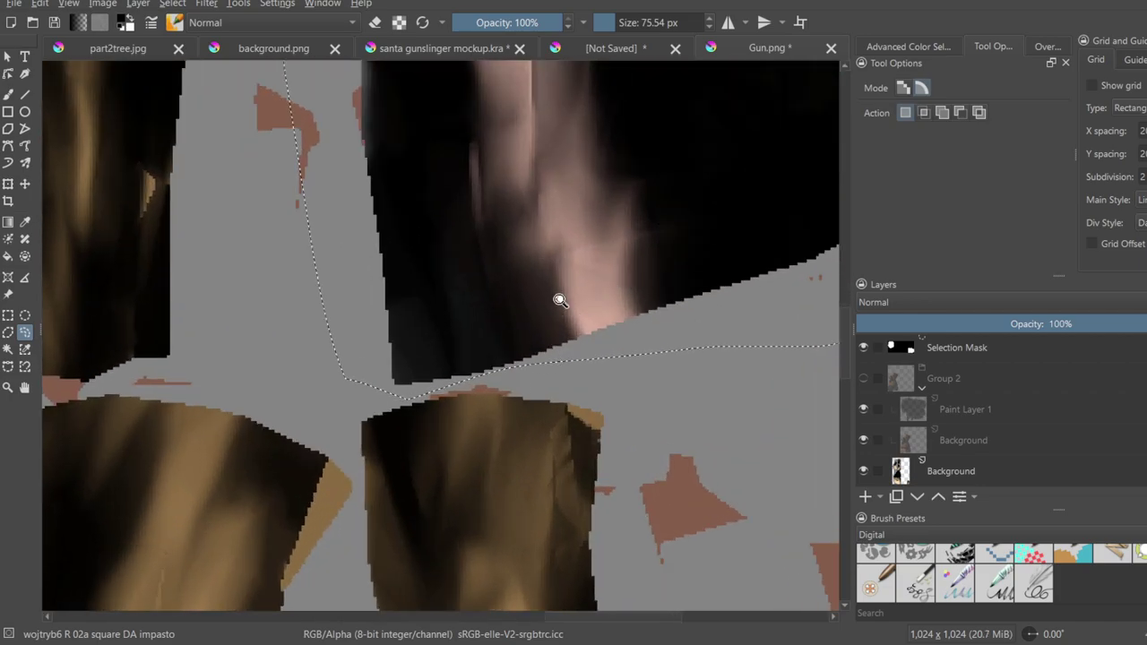
{"action": "scroll", "coordinate": [558, 299], "scroll_direction": "down", "scroll_amount": 4}
{"action": "scroll", "coordinate": [599, 287], "scroll_direction": "up", "scroll_amount": 3}
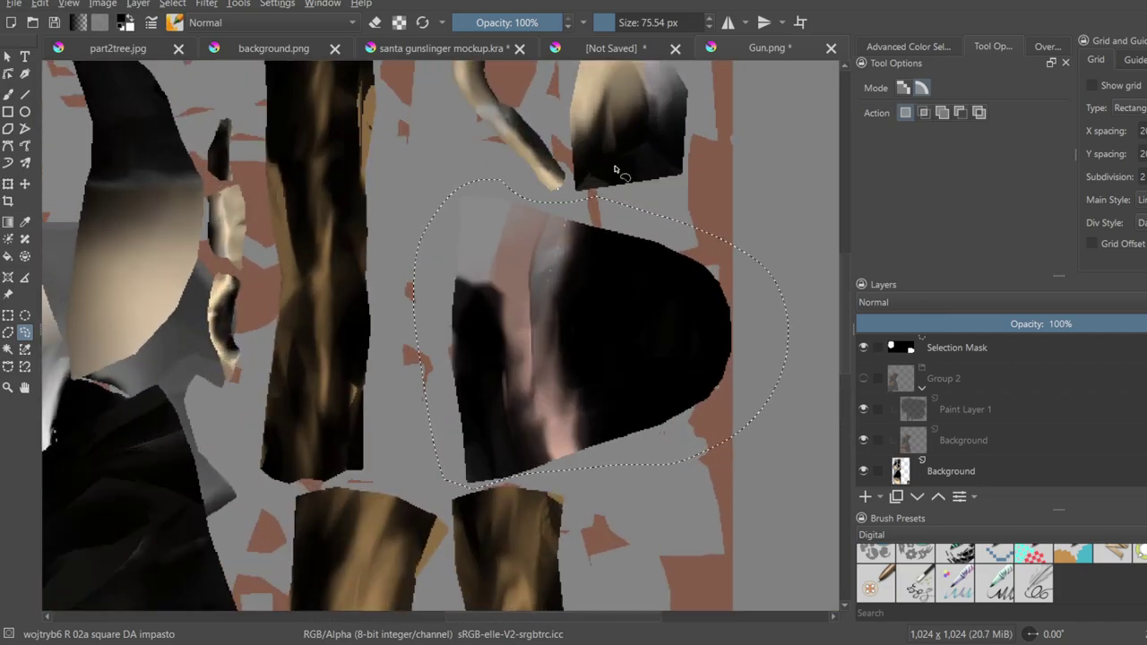
{"action": "scroll", "coordinate": [512, 302], "scroll_direction": "down", "scroll_amount": 4}
{"action": "middle_click_drag", "start_coordinate": [558, 347], "coordinate": [604, 387]}
{"action": "scroll", "coordinate": [1130, 394], "scroll_direction": "down", "scroll_amount": 2}
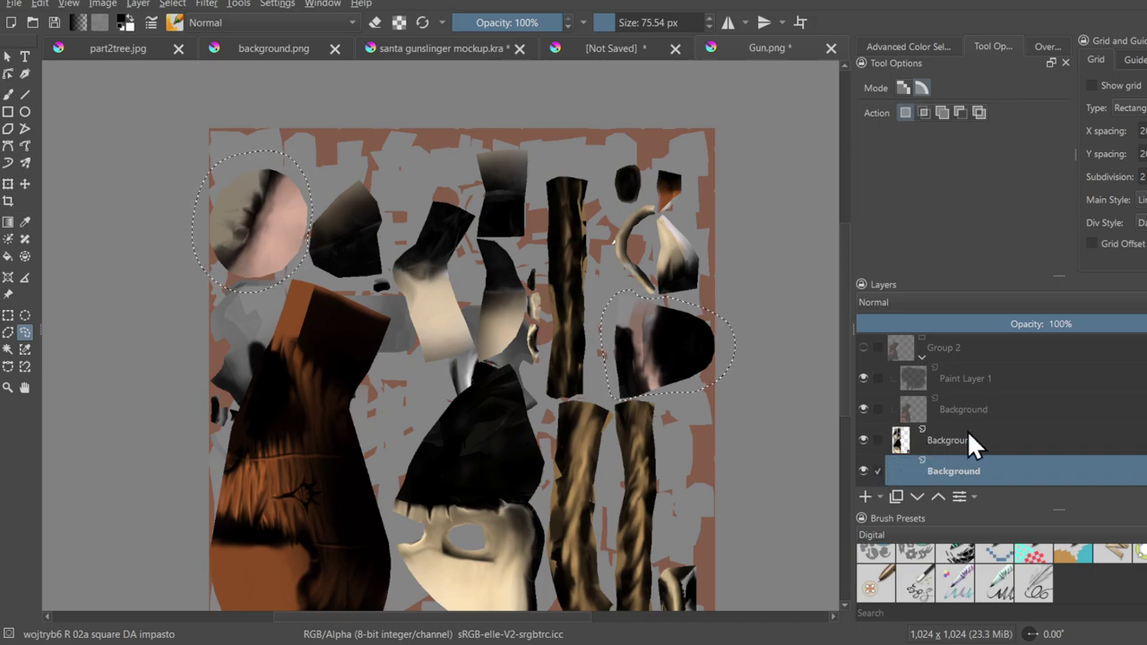
- Toggle the base Background layer's visibility to check the copied pieces, and clear the selection
{"action": "scroll", "coordinate": [1131, 412], "scroll_direction": "down", "scroll_amount": 1}
{"action": "scroll", "coordinate": [889, 464], "scroll_direction": "down", "scroll_amount": 1}
{"action": "left_click", "coordinate": [865, 473]}
{"action": "left_click", "coordinate": [865, 472]}
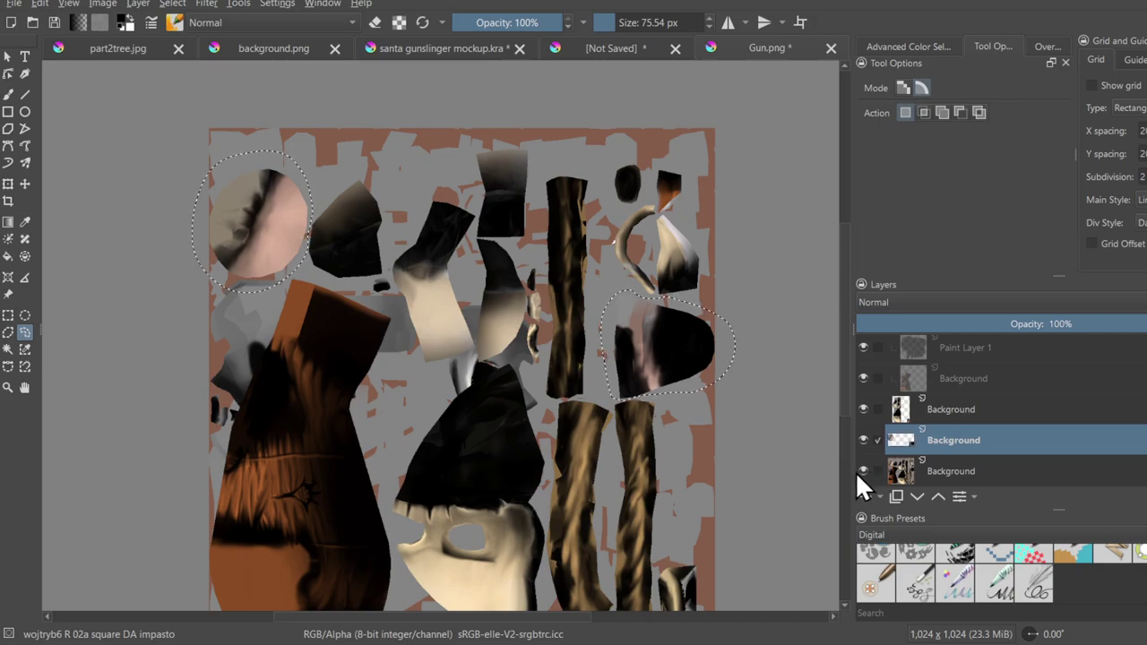
{"action": "key", "text": "ctrl+shift+a"}
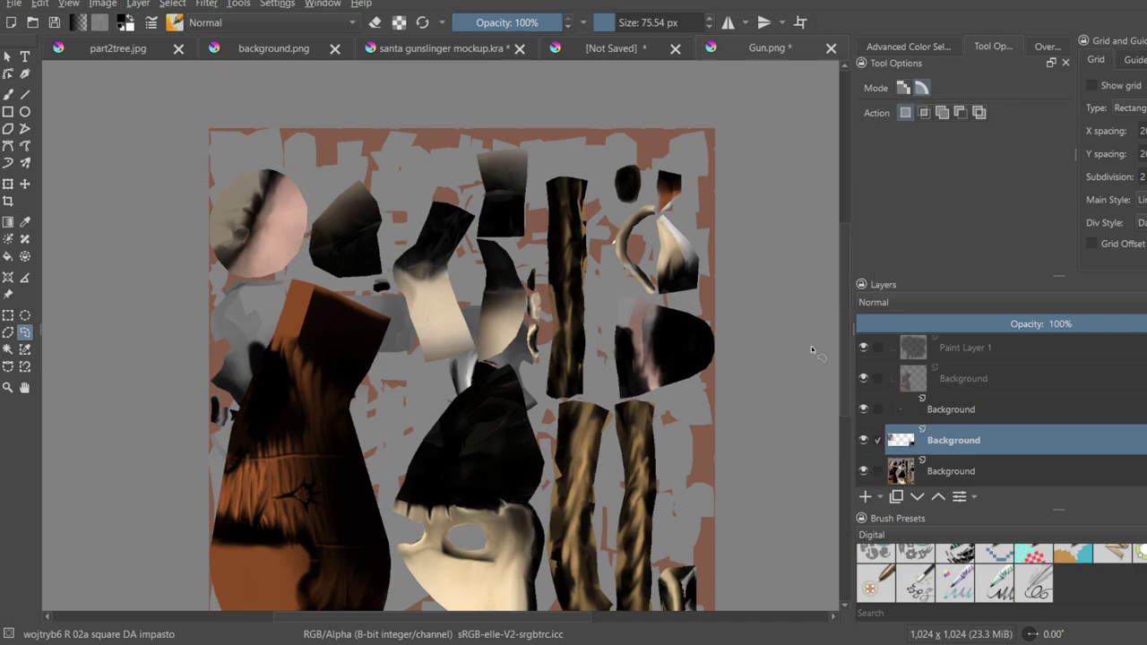
- Make Group 2 visible again and merge it into a single layer
{"action": "scroll", "coordinate": [900, 436], "scroll_direction": "up", "scroll_amount": 1}
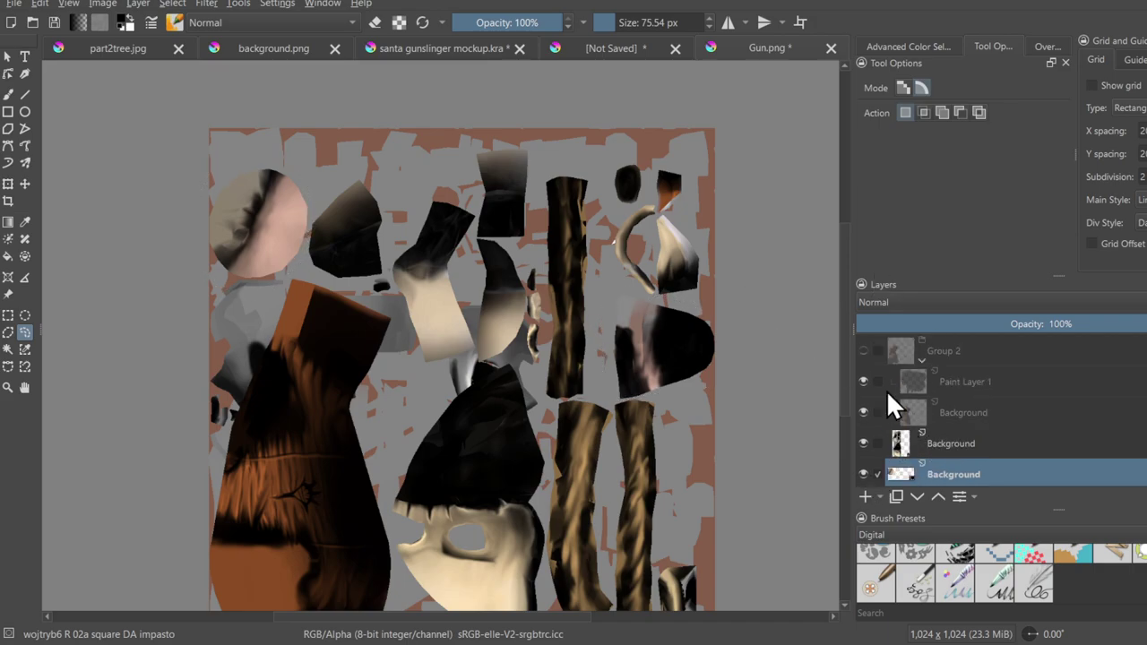
{"action": "left_click", "coordinate": [863, 350]}
{"action": "left_click", "coordinate": [920, 357]}
{"action": "left_click", "coordinate": [949, 361]}
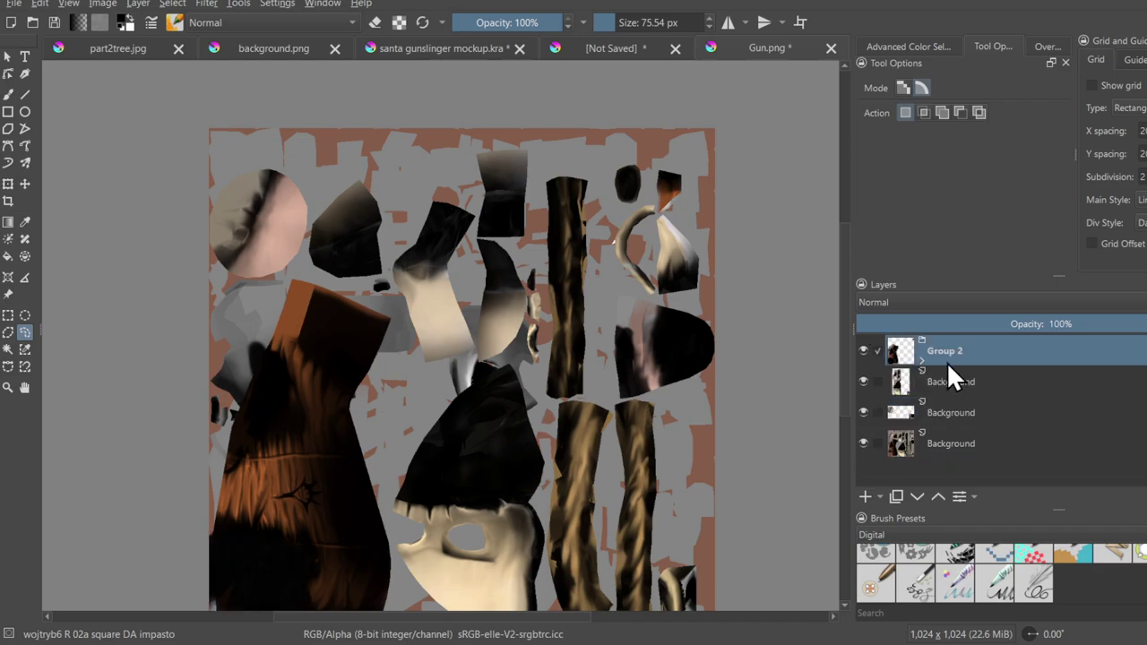
{"action": "key", "text": "ctrl+e"}
{"action": "left_click", "coordinate": [898, 348], "text": "ctrl"}
{"action": "key", "text": "ctrl+shift+a"}
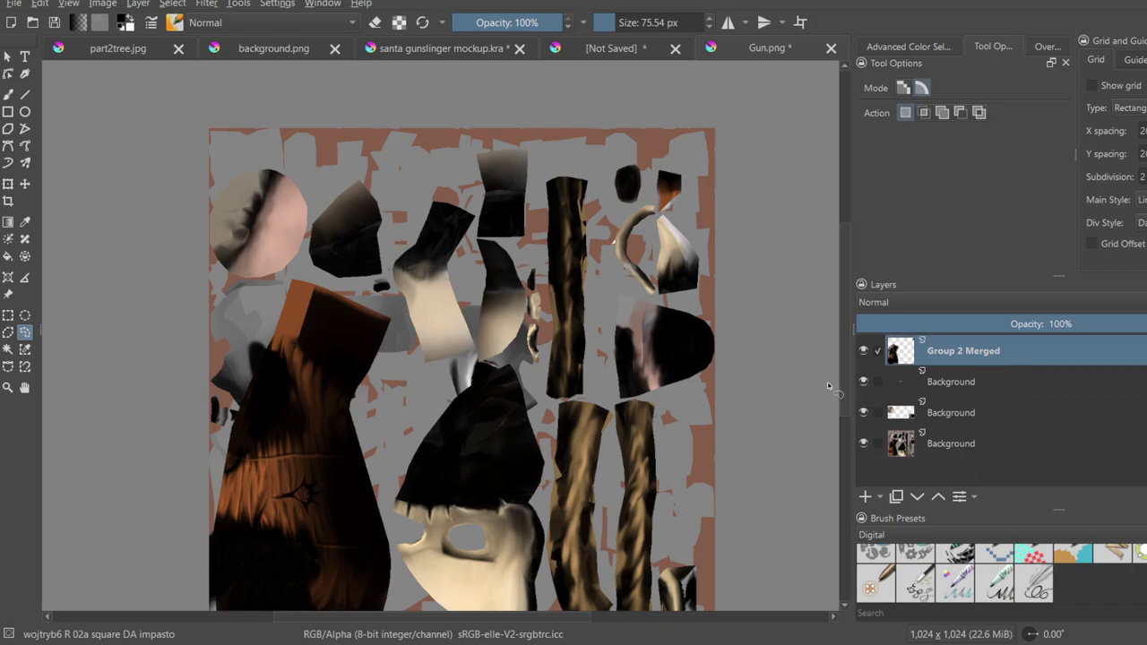
- Hide the two Background copies above the base layer and make the Group 2 Merged layer active
{"action": "middle_click_drag", "start_coordinate": [510, 391], "coordinate": [559, 318], "text": "ctrl"}
{"action": "left_click", "coordinate": [864, 411]}
{"action": "left_click", "coordinate": [865, 383]}
{"action": "left_click", "coordinate": [936, 390]}
{"action": "left_click", "coordinate": [960, 352]}
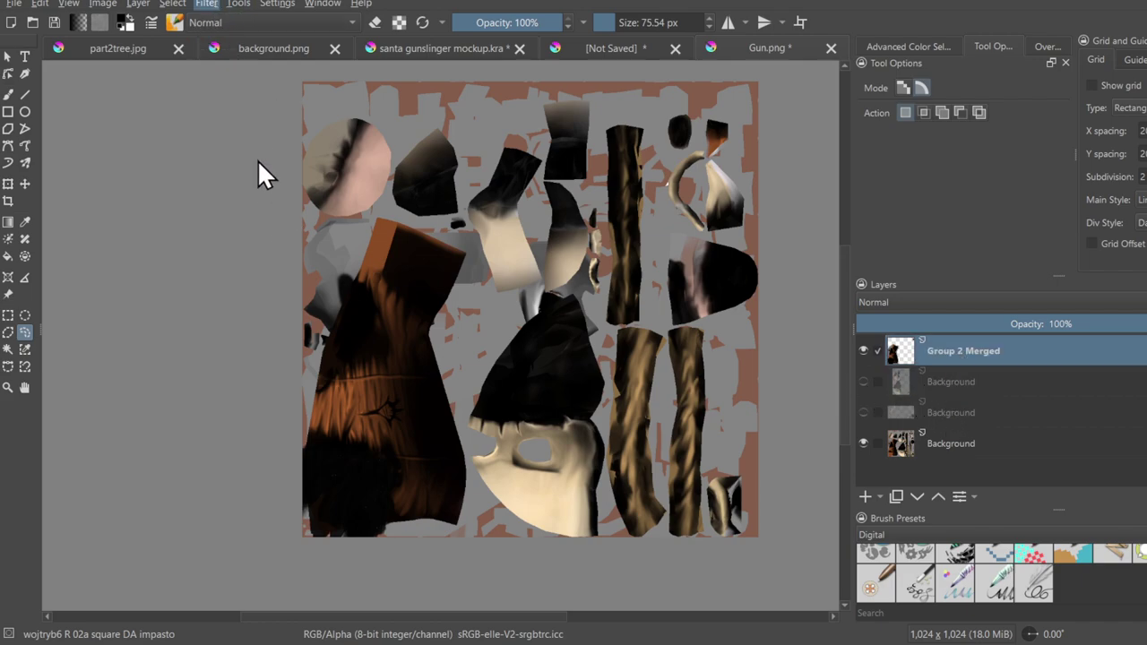
- Recolor the Group 2 Merged layer with a color-mapping filter, using deep purple shadows and red-orange lights
{"action": "left_click", "coordinate": [448, 185]}
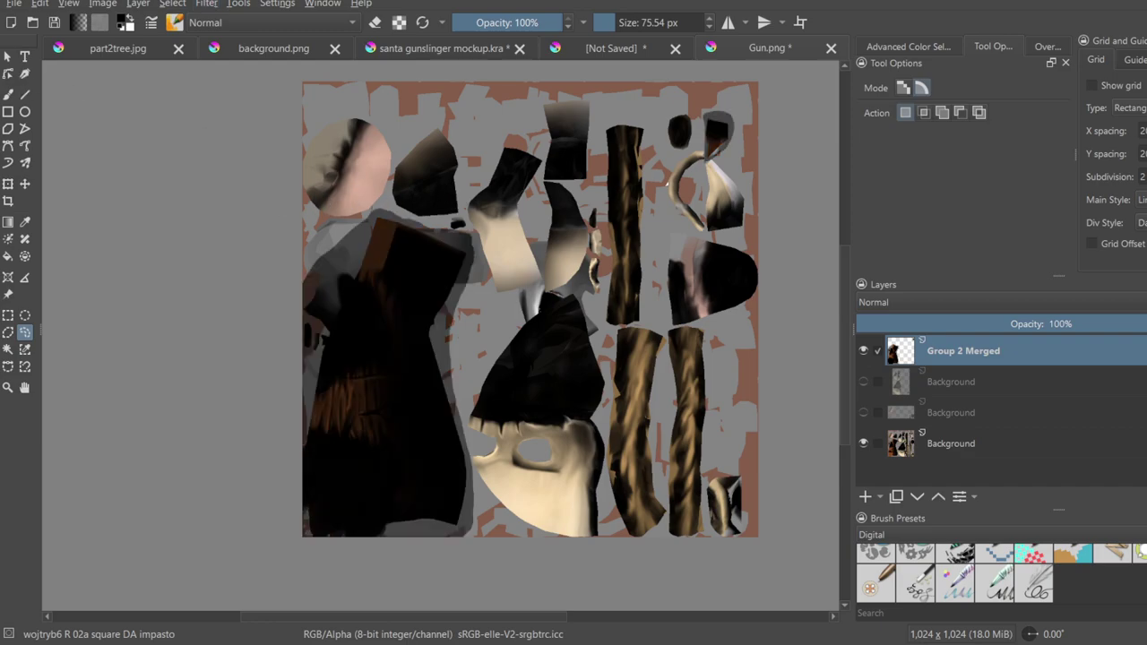
{"action": "key", "text": "ctrl+z"}
{"action": "key", "text": "ctrl+z"}
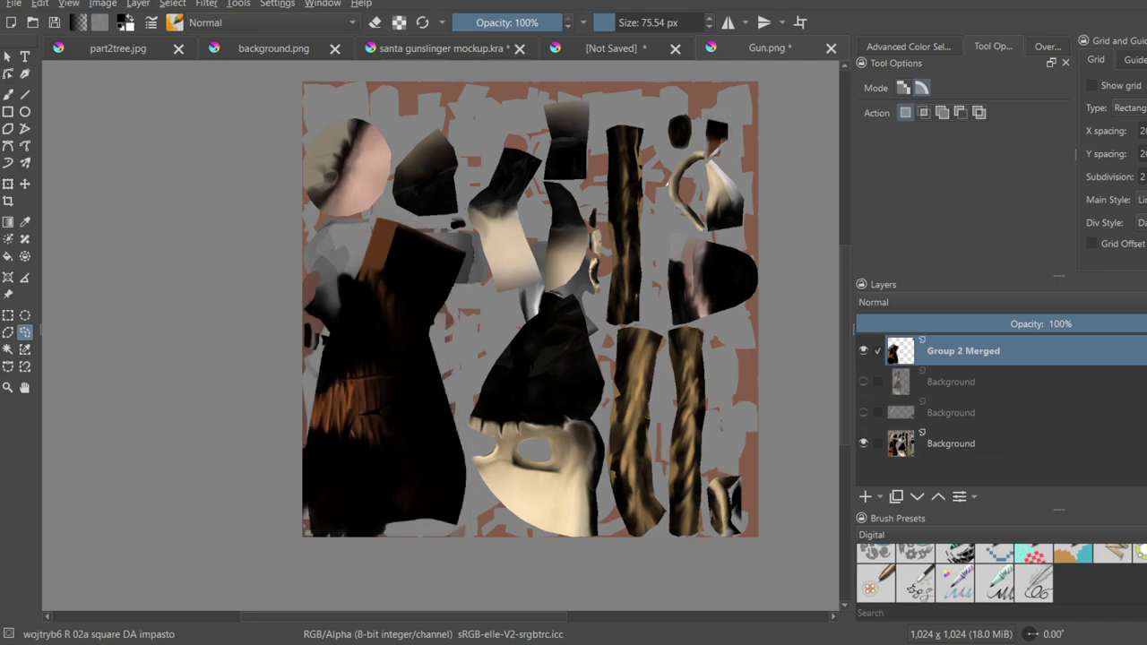
{"action": "key", "text": "ctrl+z"}
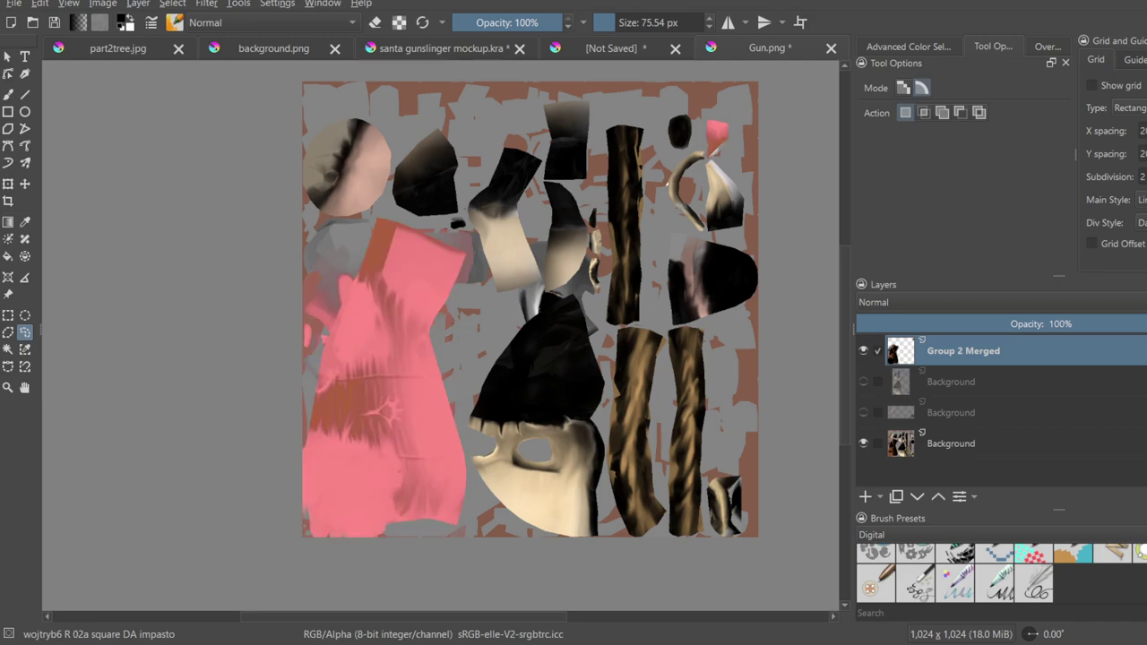
{"action": "key", "text": "ctrl+z"}
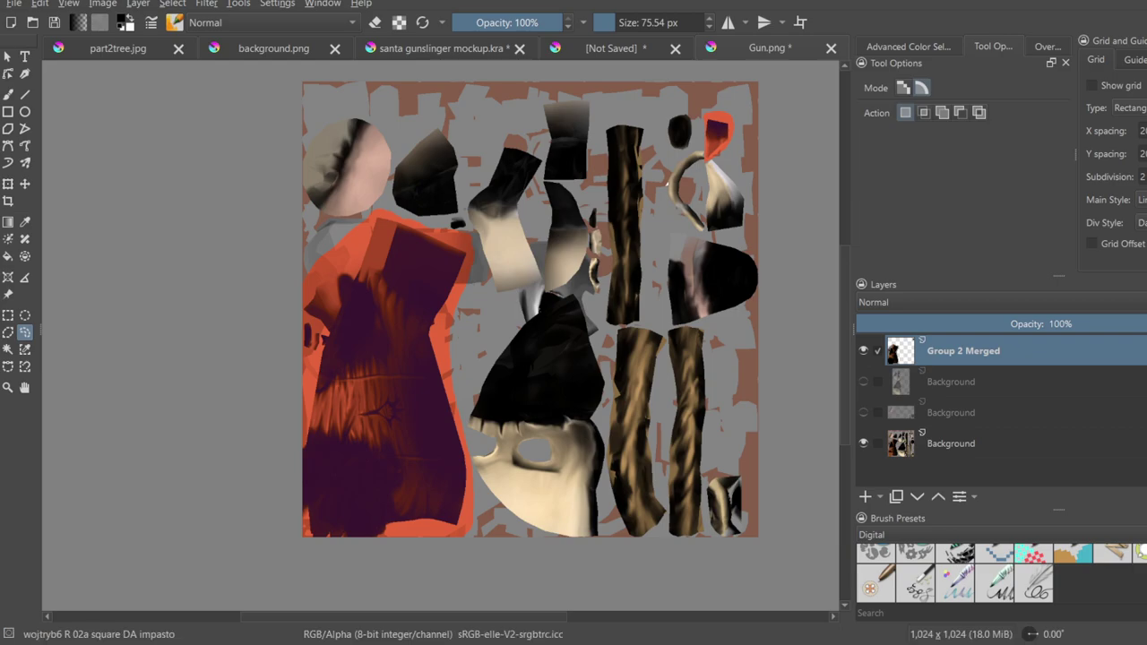
{"action": "key", "text": "ctrl+z"}
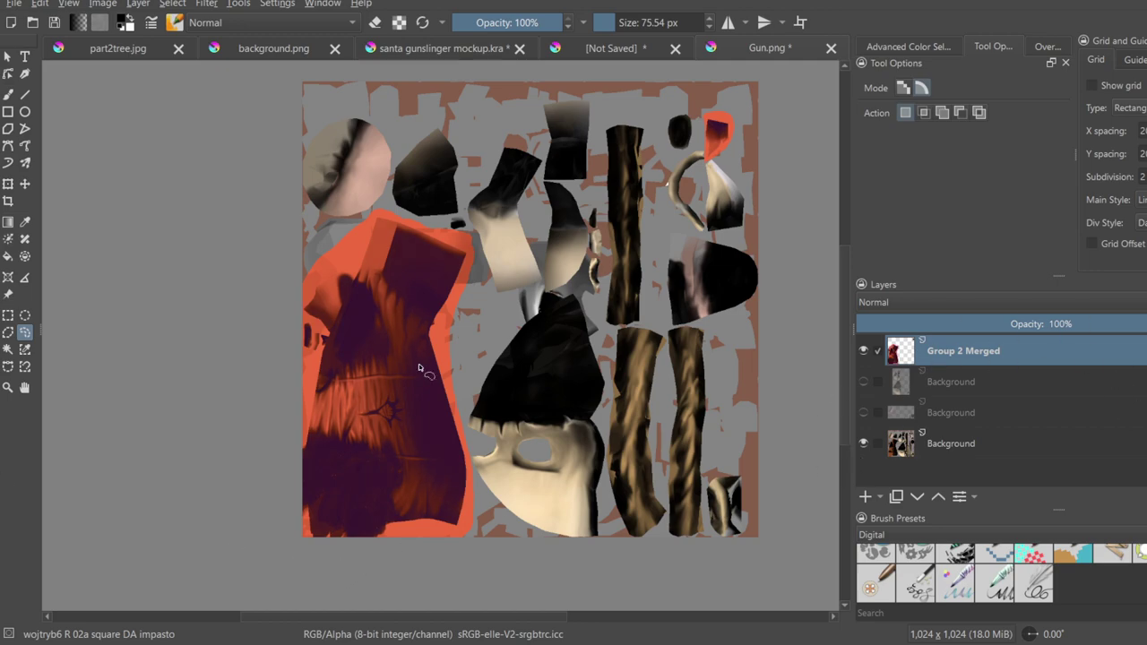
- Show the Background copy directly below Group 2 Merged and recolor it with dark brown shadows and peach lights
{"action": "left_click", "coordinate": [947, 382]}
{"action": "left_click", "coordinate": [862, 381]}
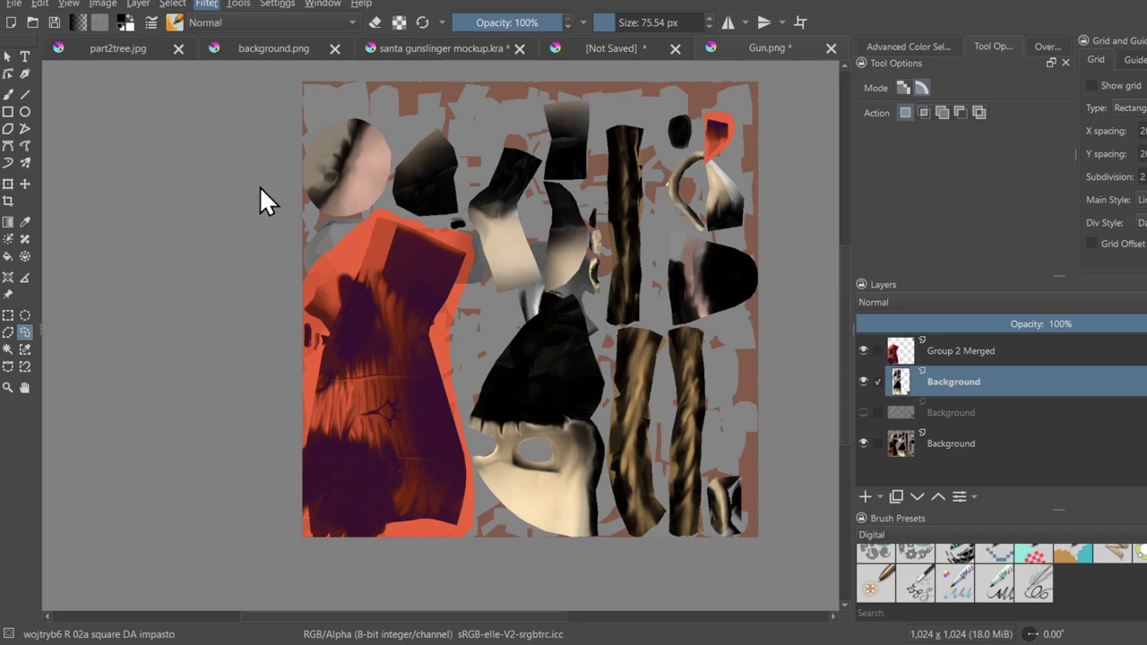
{"action": "left_click", "coordinate": [497, 192]}
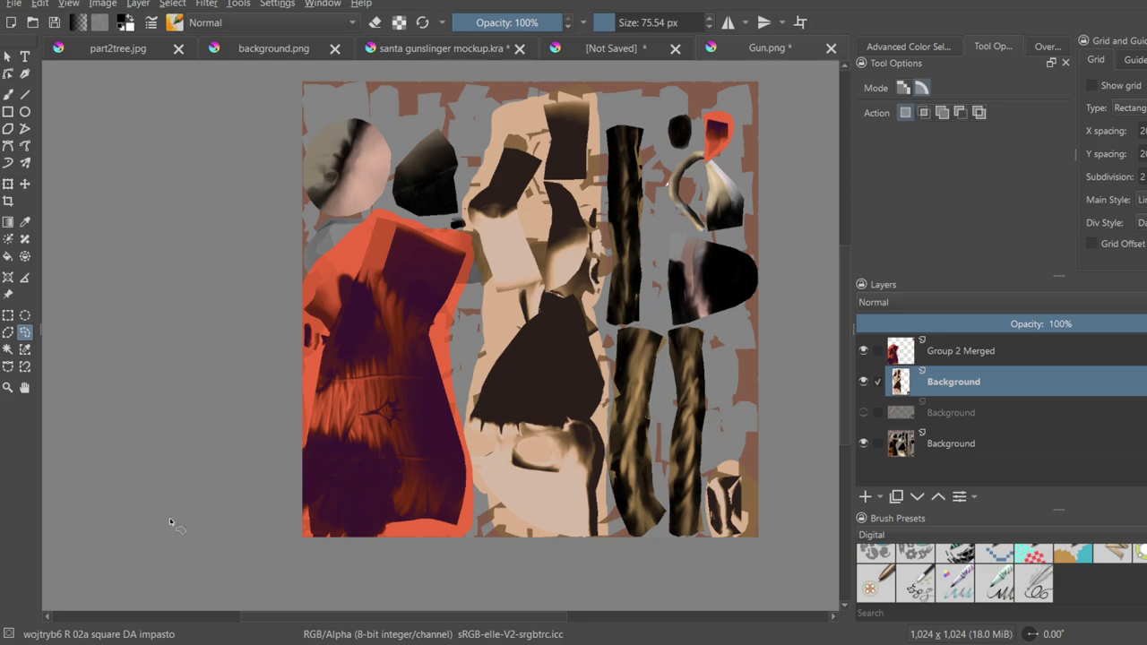
- Show the Background copy holding the two rounded pieces and recolor it with navy shadows and salmon lights
{"action": "left_click", "coordinate": [1068, 439]}
{"action": "left_click", "coordinate": [1020, 417]}
{"action": "left_click", "coordinate": [863, 413]}
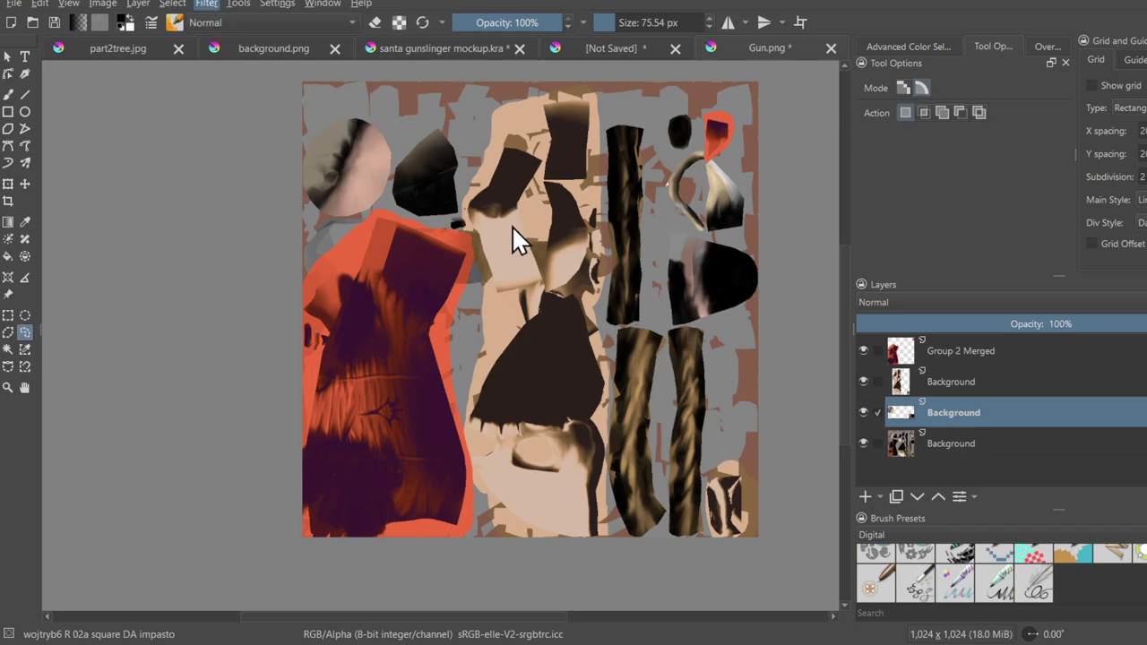
{"action": "left_click", "coordinate": [535, 187]}
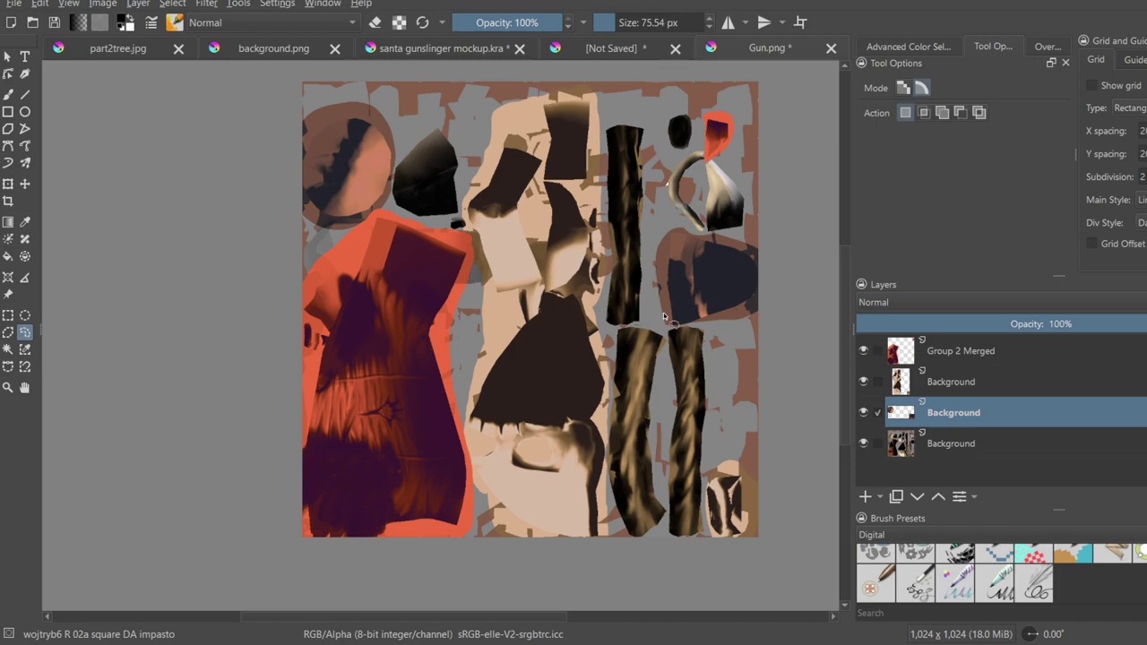
- Save the texture and reload the Gun image in Blender to view the recolored gun
{"action": "key", "text": "ctrl+s"}
{"action": "key", "text": "alt+Tab"}
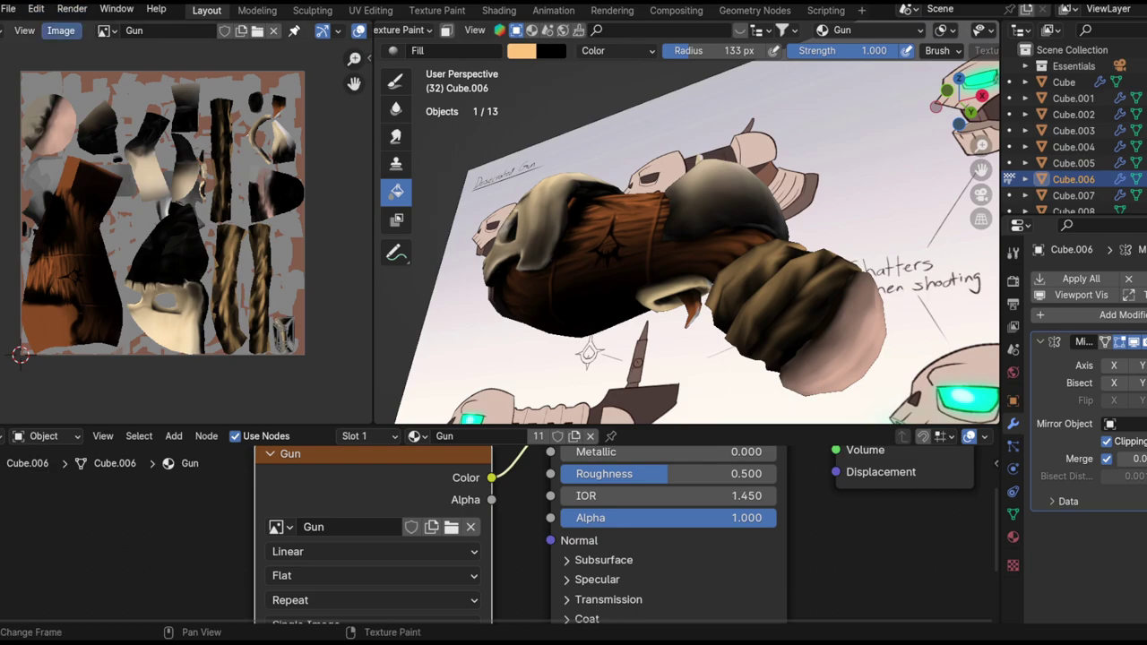
{"action": "left_click", "coordinate": [61, 32]}
{"action": "left_click", "coordinate": [119, 121]}
{"action": "middle_click_drag", "start_coordinate": [591, 202], "coordinate": [774, 230]}
{"action": "left_click_drag", "start_coordinate": [774, 232], "coordinate": [538, 237], "text": "alt"}
{"action": "left_click_drag", "start_coordinate": [744, 269], "coordinate": [681, 248], "text": "alt+shift"}
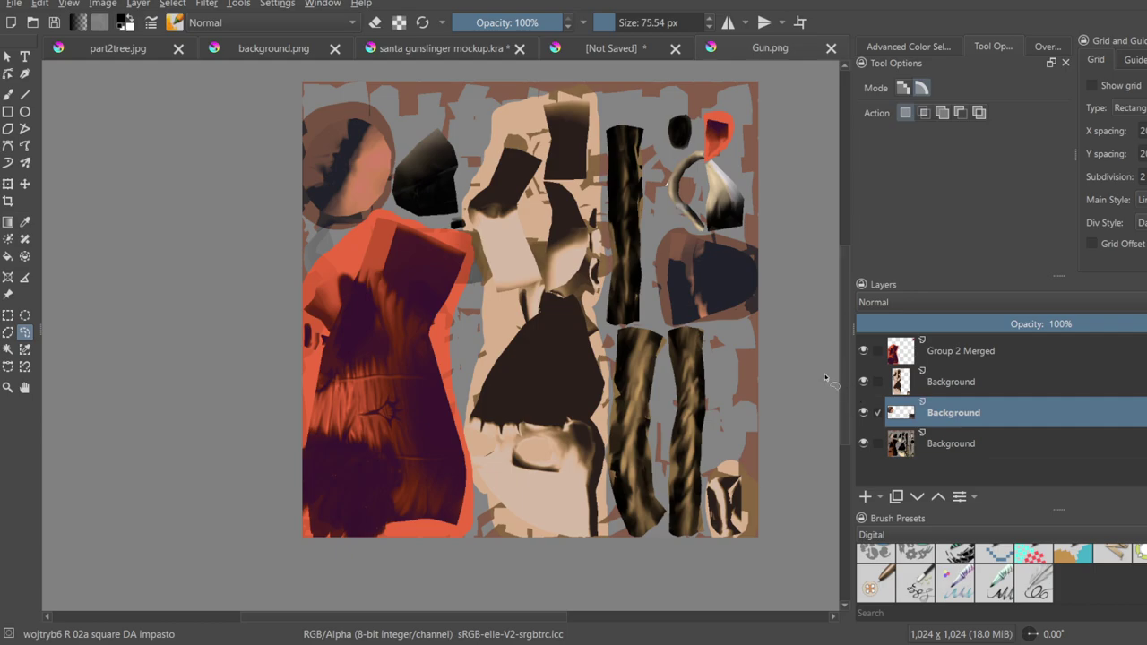
- Return to Krita and toggle the base Background layer's visibility to examine which pieces are not yet on separate layers
{"action": "scroll", "coordinate": [710, 392], "scroll_direction": "up", "scroll_amount": 1}
{"action": "scroll", "coordinate": [711, 392], "scroll_direction": "down", "scroll_amount": 1}
{"action": "left_click", "coordinate": [954, 443]}
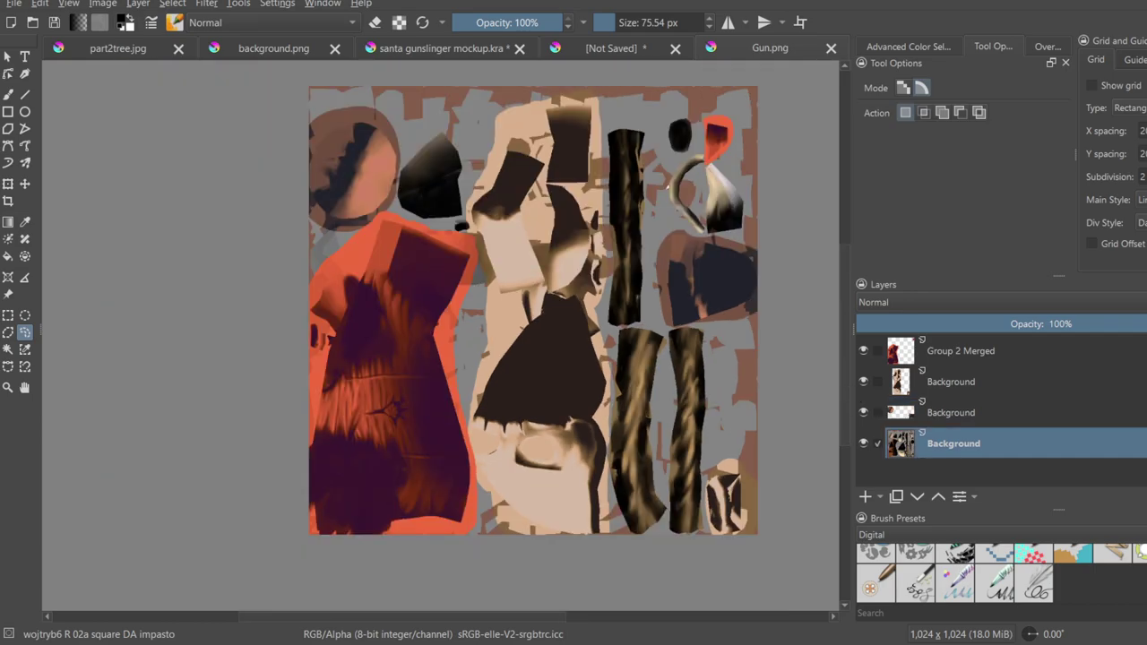
{"action": "left_click", "coordinate": [859, 446]}
{"action": "left_click", "coordinate": [859, 446]}
{"action": "left_click", "coordinate": [859, 446]}
{"action": "left_click", "coordinate": [859, 446]}
{"action": "left_click", "coordinate": [860, 446]}
{"action": "left_click", "coordinate": [859, 447]}
{"action": "left_click", "coordinate": [859, 446]}
{"action": "left_click", "coordinate": [859, 446]}
{"action": "left_click", "coordinate": [859, 446]}
{"action": "left_click", "coordinate": [859, 446]}
{"action": "middle_click_drag", "start_coordinate": [683, 242], "coordinate": [448, 394]}
{"action": "scroll", "coordinate": [448, 394], "scroll_direction": "up", "scroll_amount": 3}
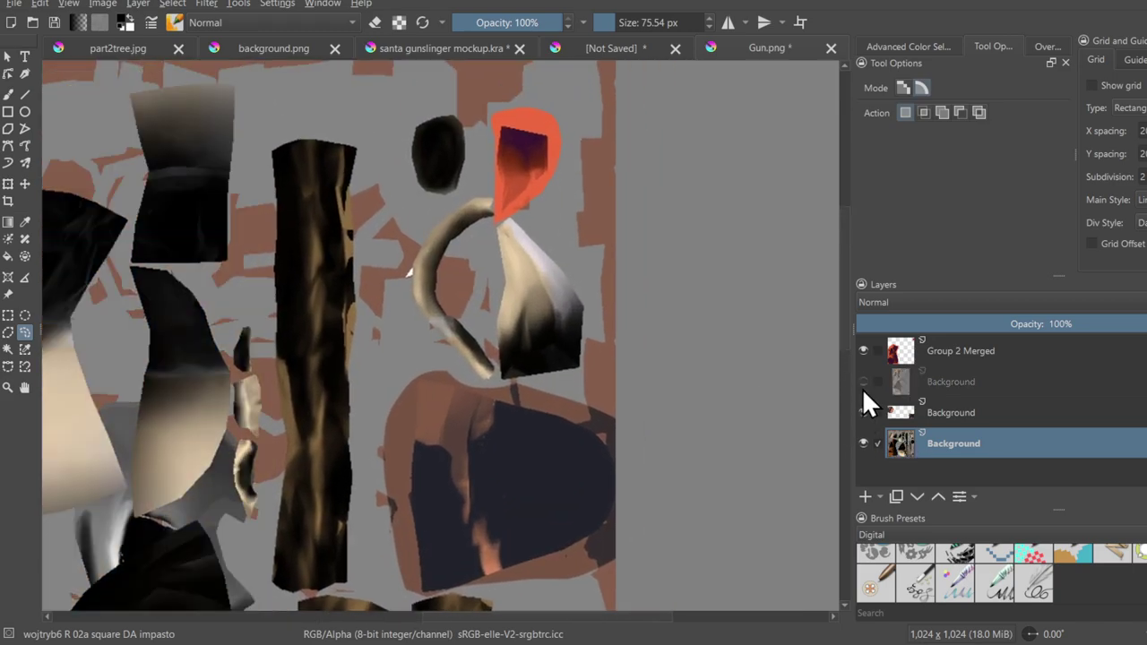
- Restore the upper Background copy's visibility and make the base Background layer active
{"action": "left_click", "coordinate": [917, 384]}
{"action": "left_click", "coordinate": [953, 443]}
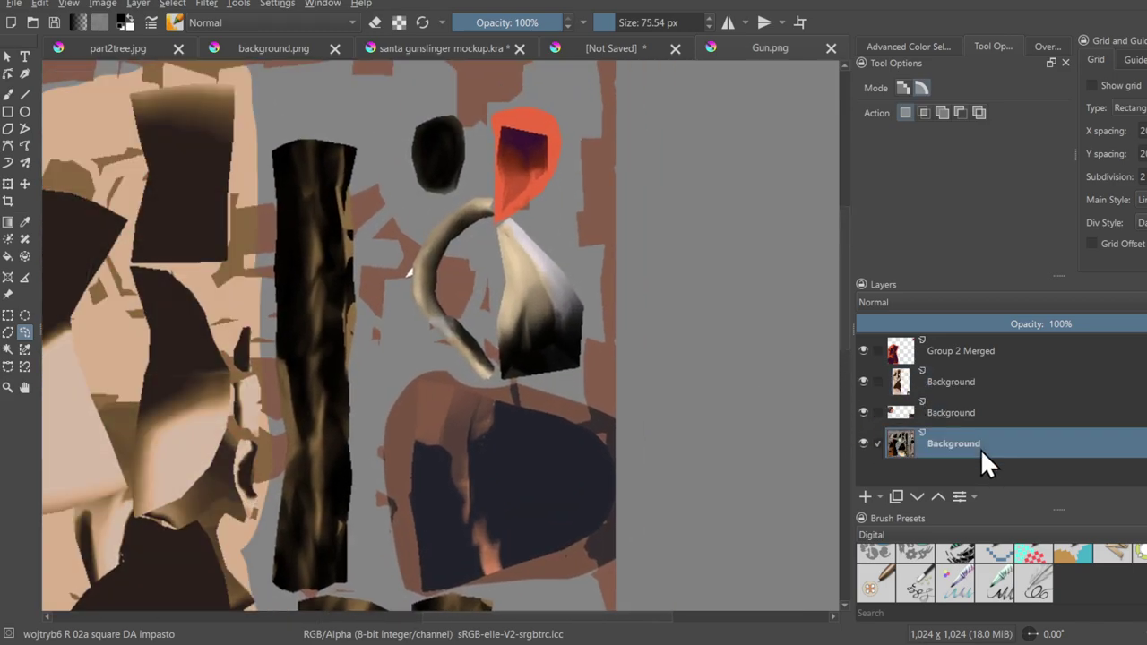
{"action": "scroll", "coordinate": [556, 338], "scroll_direction": "down", "scroll_amount": 5, "text": "ctrl"}
{"action": "scroll", "coordinate": [498, 283], "scroll_direction": "up", "scroll_amount": 2, "text": "ctrl"}
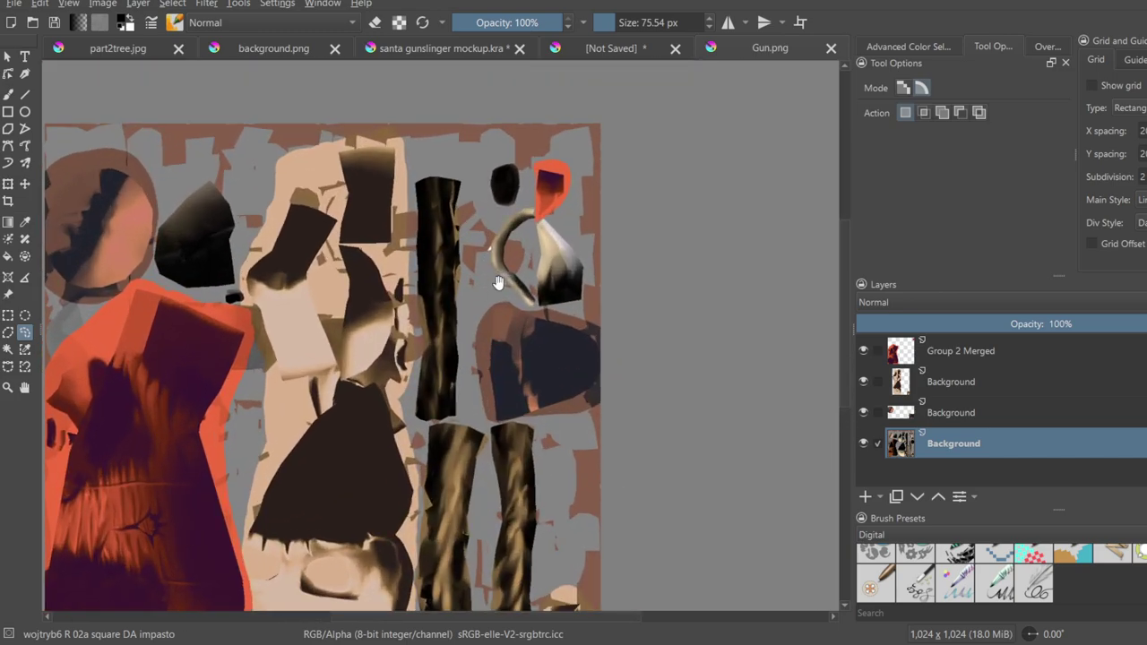
{"action": "scroll", "coordinate": [498, 282], "scroll_direction": "down", "scroll_amount": 4, "text": "ctrl"}
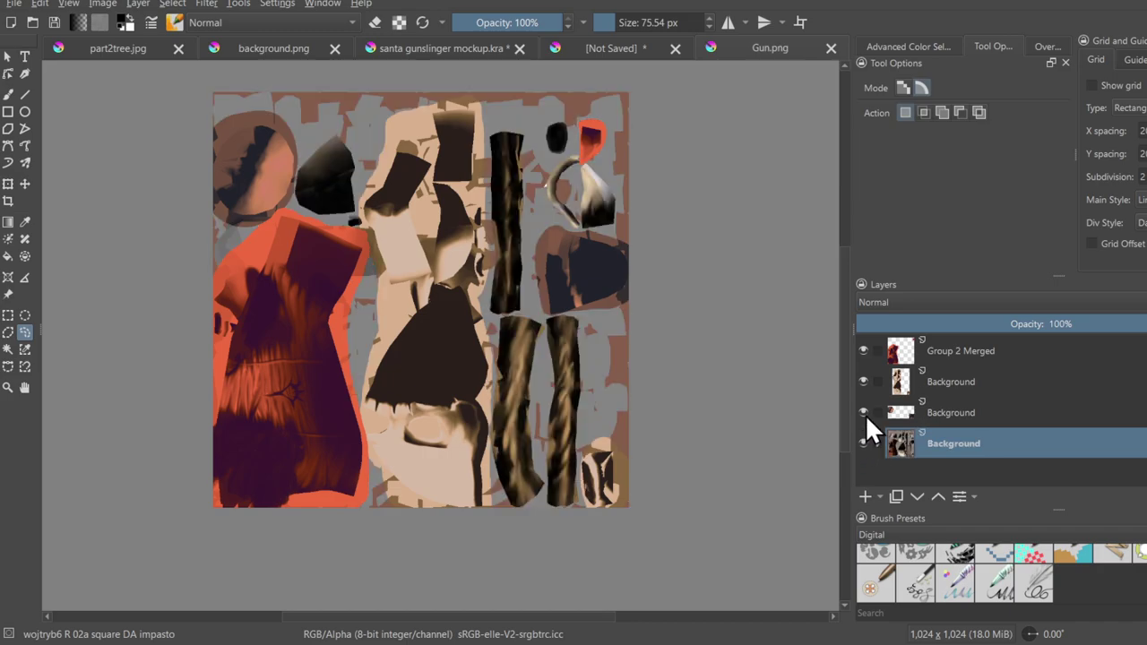
- Select the curved cream strip and the adjacent cream-and-black piece with one freehand loop
{"action": "middle_click_drag", "start_coordinate": [549, 198], "coordinate": [481, 299]}
{"action": "scroll", "coordinate": [481, 299], "scroll_direction": "up", "scroll_amount": 4}
{"action": "middle_click_drag", "start_coordinate": [419, 326], "coordinate": [314, 471]}
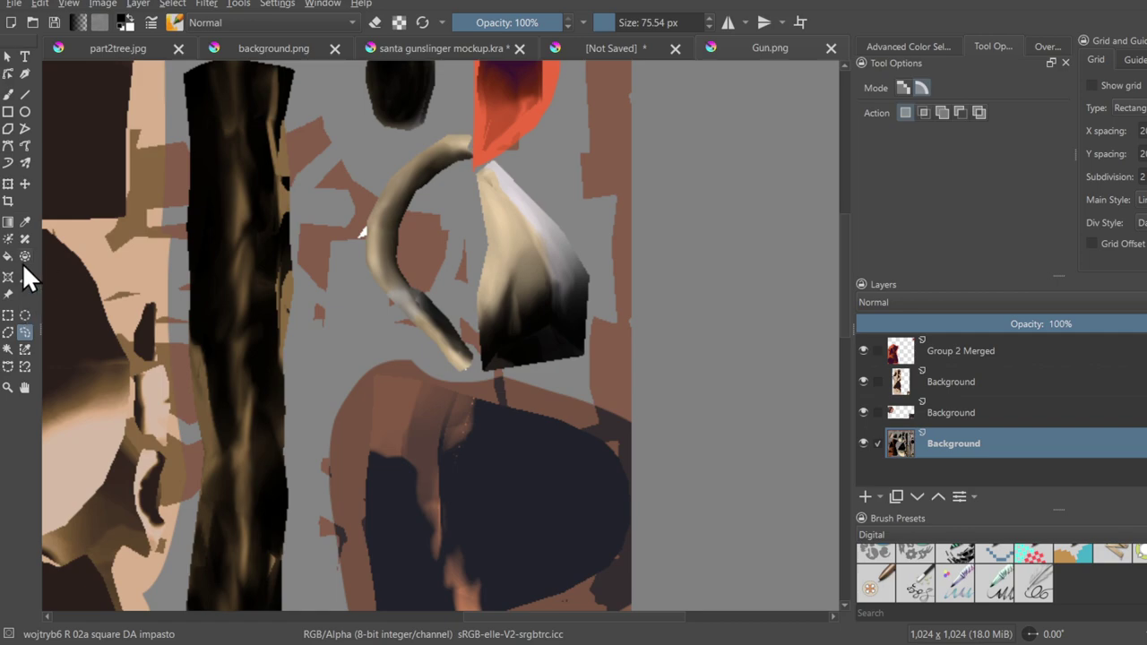
{"action": "mouse_move", "coordinate": [508, 165]}
{"action": "middle_mouse_down"}
{"action": "mouse_move", "coordinate": [517, 243]}
{"action": "mouse_move", "coordinate": [500, 235]}
{"action": "middle_mouse_up"}
{"action": "mouse_move", "coordinate": [484, 202]}
{"action": "left_mouse_down"}
{"action": "mouse_move", "coordinate": [424, 433]}
{"action": "mouse_move", "coordinate": [482, 462]}
{"action": "left_mouse_up"}
{"action": "key", "text": "ctrl+z"}
{"action": "left_click_drag", "start_coordinate": [527, 215], "coordinate": [403, 204]}
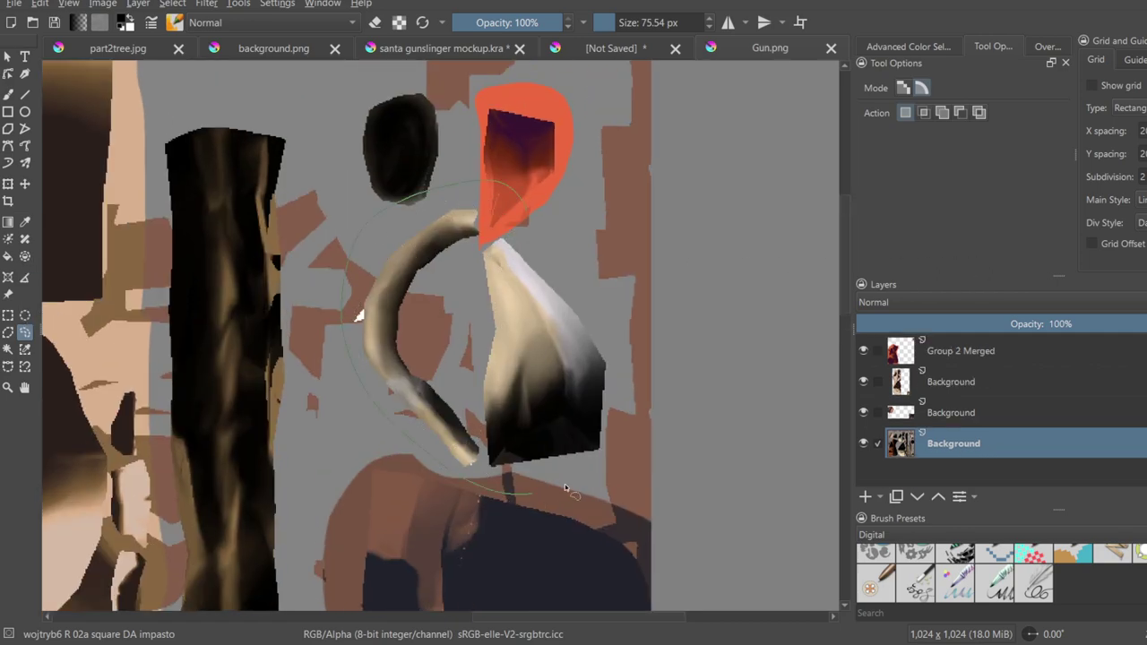
{"action": "left_click", "coordinate": [397, 184]}
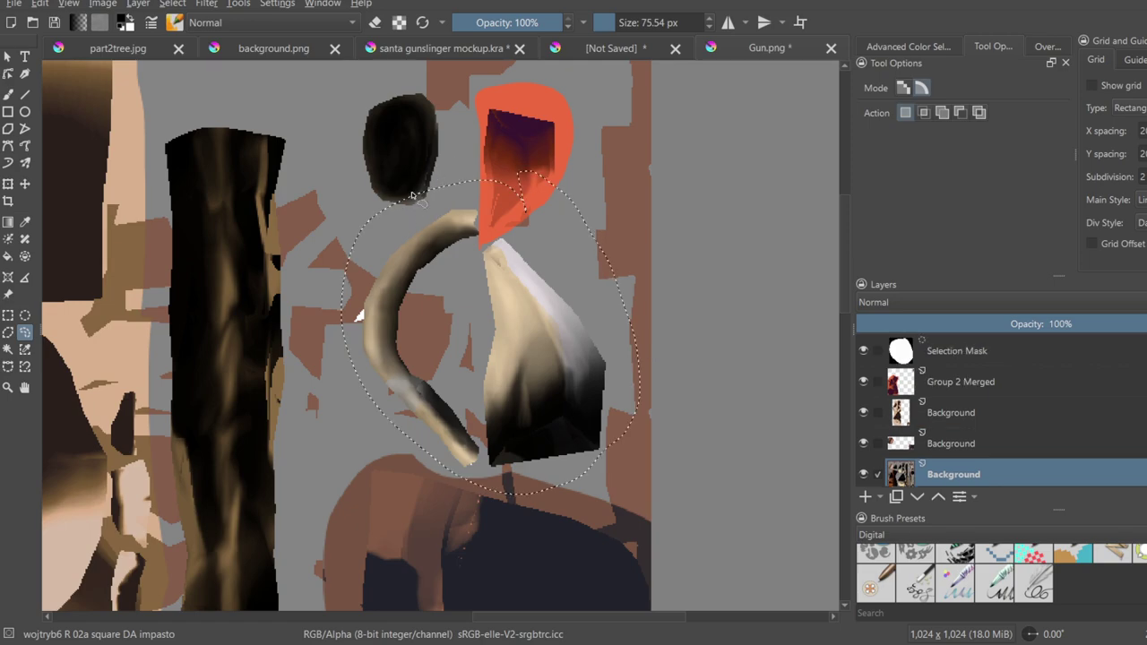
- Trim the selection's lower edge away from the rounded navy piece, following the cream-and-black pieces more closely
{"action": "middle_click_drag", "start_coordinate": [513, 400], "coordinate": [547, 251]}
{"action": "scroll", "coordinate": [547, 251], "scroll_direction": "up", "scroll_amount": 1}
{"action": "mouse_move", "coordinate": [472, 359]}
{"action": "left_mouse_down", "text": "alt"}
{"action": "mouse_move", "coordinate": [670, 366]}
{"action": "mouse_move", "coordinate": [654, 424]}
{"action": "left_mouse_up", "text": "alt"}
{"action": "middle_click_drag", "start_coordinate": [673, 380], "coordinate": [665, 430]}
{"action": "left_click_drag", "start_coordinate": [687, 388], "coordinate": [714, 185], "text": "alt"}
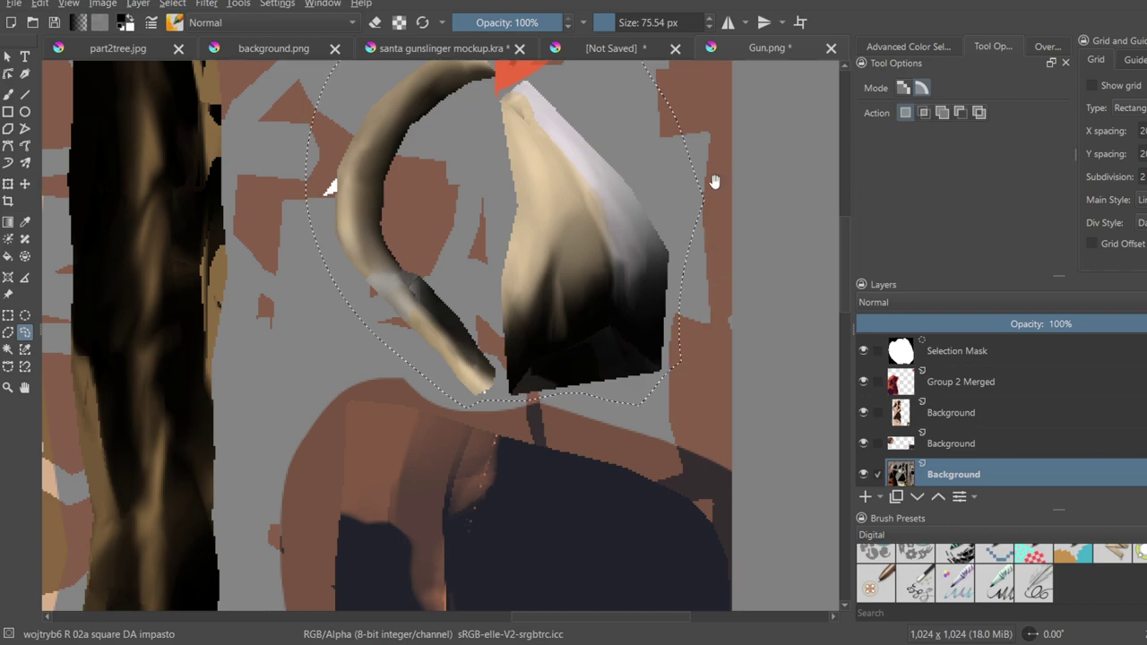
- Trim the selection's upper edge away from the black oval and the orange-and-purple piece
{"action": "middle_click_drag", "start_coordinate": [714, 185], "coordinate": [717, 337]}
{"action": "mouse_move", "coordinate": [466, 138]}
{"action": "left_mouse_down", "text": "alt"}
{"action": "mouse_move", "coordinate": [697, 154]}
{"action": "mouse_move", "coordinate": [596, 109]}
{"action": "left_mouse_up", "text": "alt"}
{"action": "mouse_move", "coordinate": [498, 192]}
{"action": "left_mouse_down", "text": "alt"}
{"action": "mouse_move", "coordinate": [525, 238]}
{"action": "mouse_move", "coordinate": [557, 217]}
{"action": "mouse_move", "coordinate": [545, 197]}
{"action": "mouse_move", "coordinate": [645, 209]}
{"action": "mouse_move", "coordinate": [725, 317]}
{"action": "left_mouse_up", "text": "alt"}
{"action": "scroll", "coordinate": [604, 404], "scroll_direction": "down", "scroll_amount": 5, "text": "ctrl"}
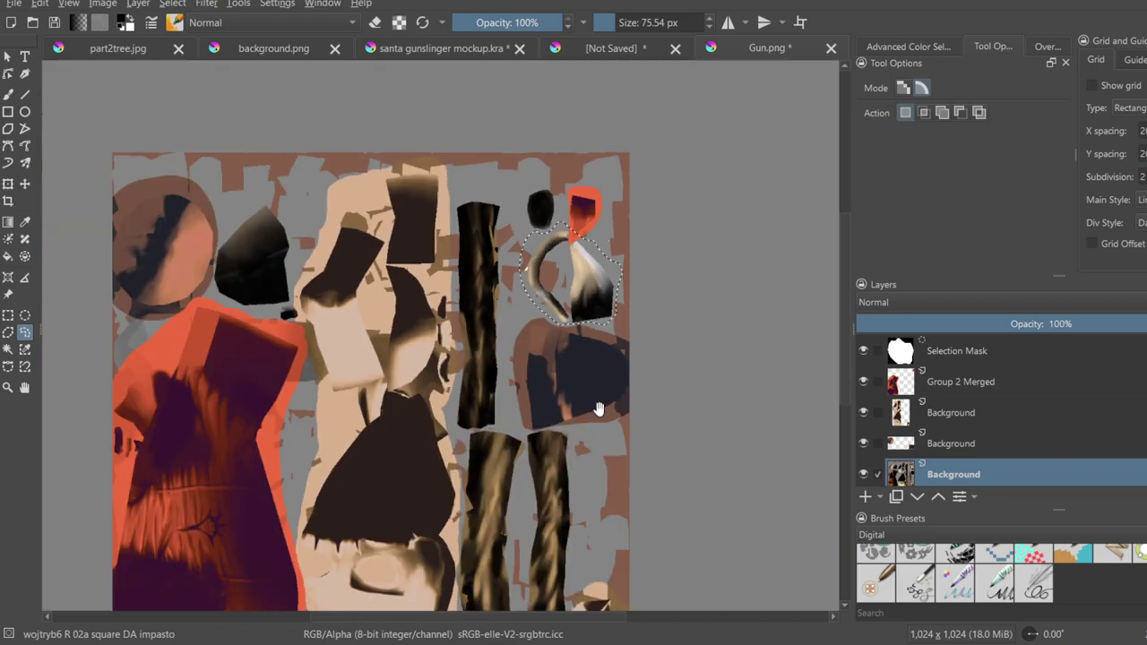
- Copy the selected cream-and-black pieces to a new layer and place it directly below the upper Background copy
{"action": "scroll", "coordinate": [584, 277], "scroll_direction": "up", "scroll_amount": 2, "text": "ctrl"}
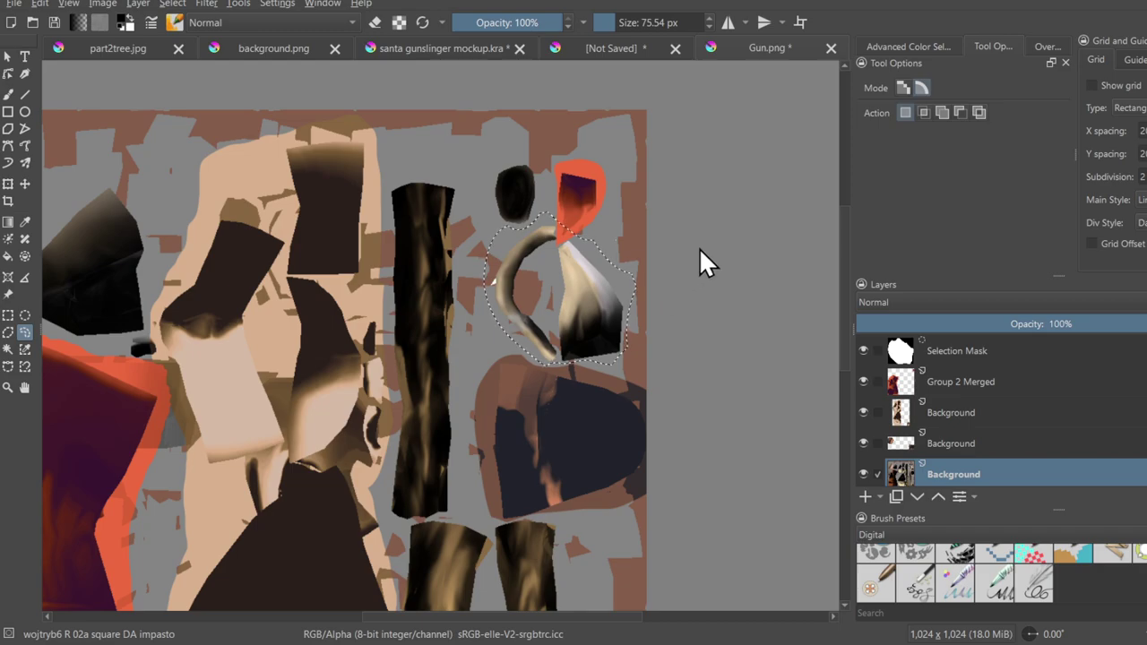
{"action": "left_click_drag", "start_coordinate": [936, 439], "coordinate": [981, 428]}
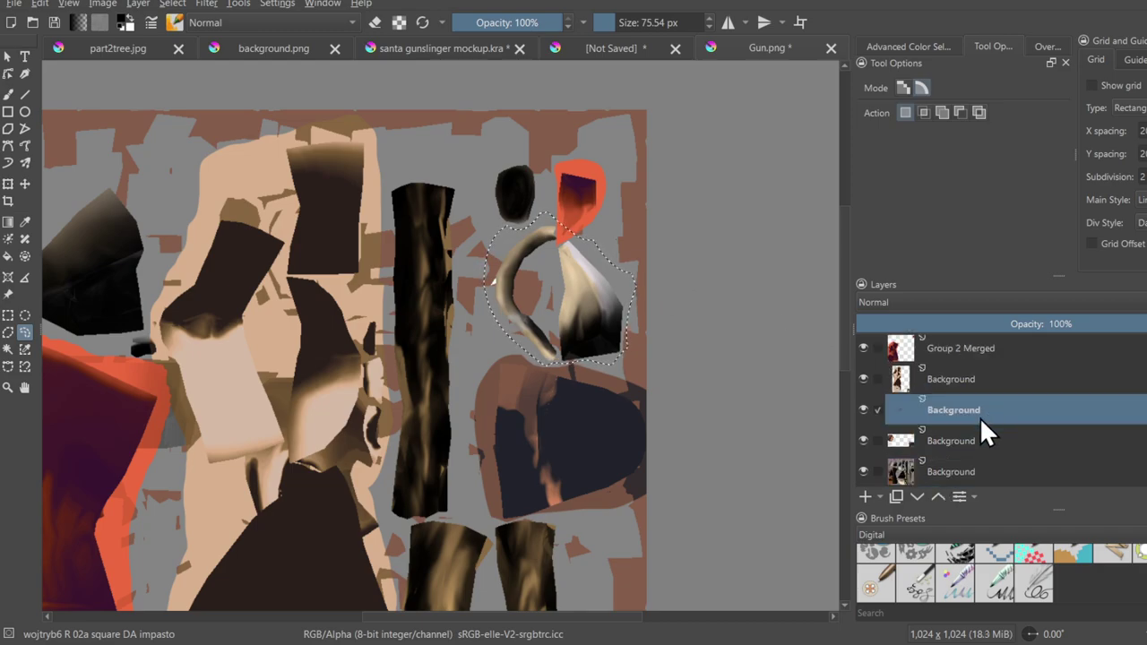
{"action": "left_click", "coordinate": [973, 377]}
{"action": "left_click", "coordinate": [950, 416], "text": "shift"}
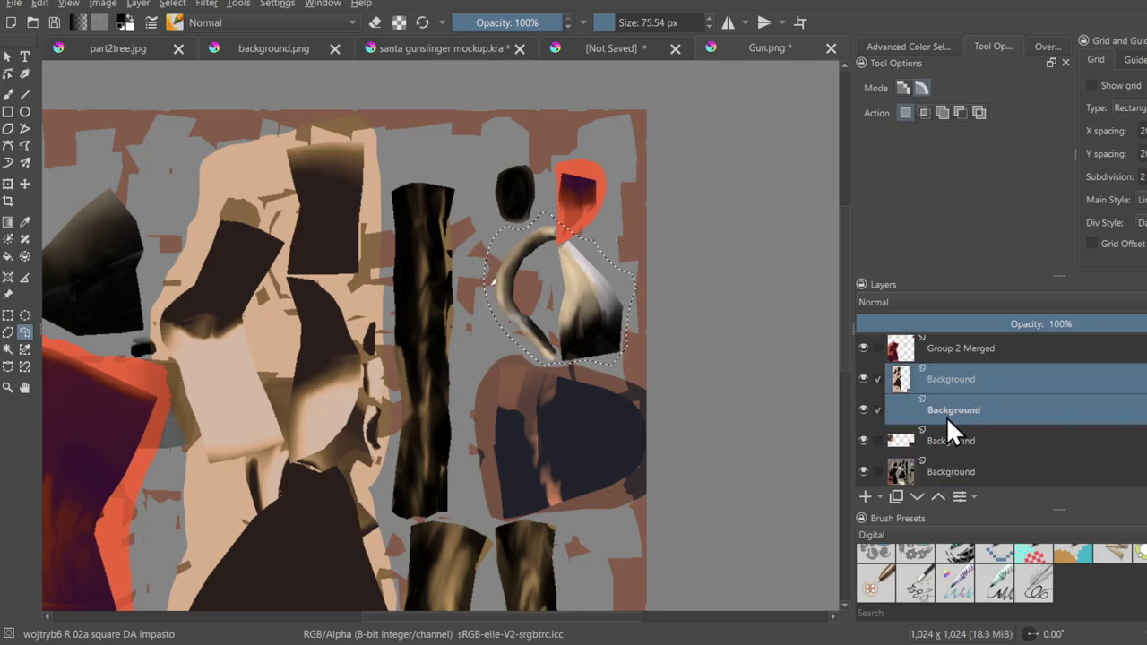
{"action": "key", "text": "ctrl+j"}
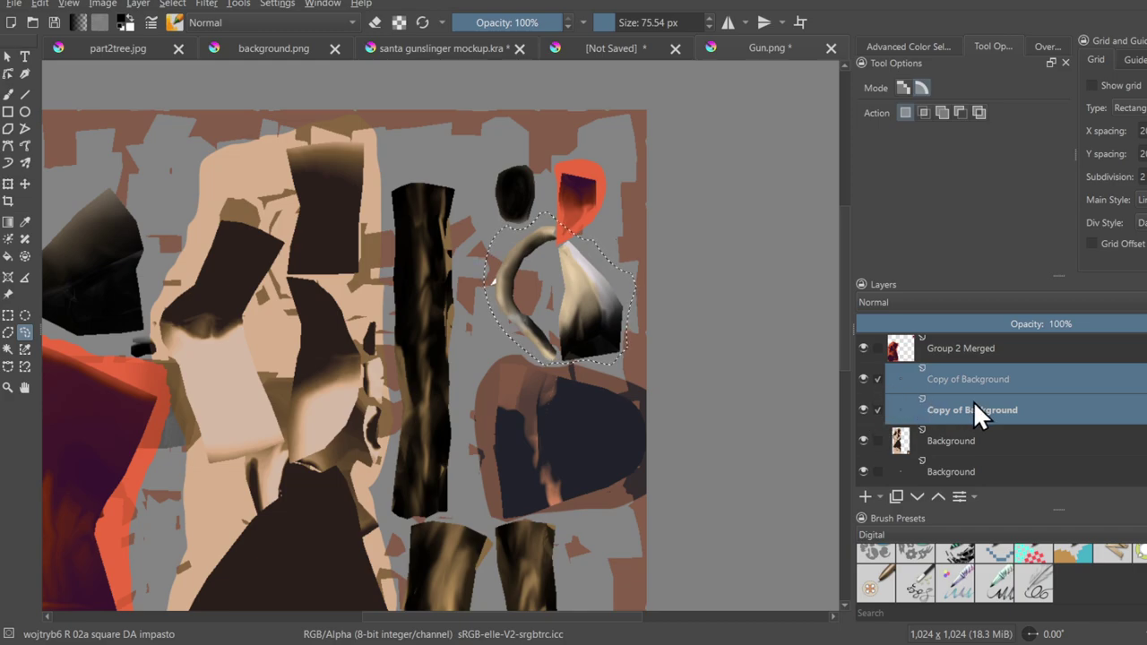
{"action": "key", "text": "ctrl+z"}
- Merge the upper Background copy down into the layer holding the cream-and-black pieces
{"action": "left_click", "coordinate": [958, 392]}
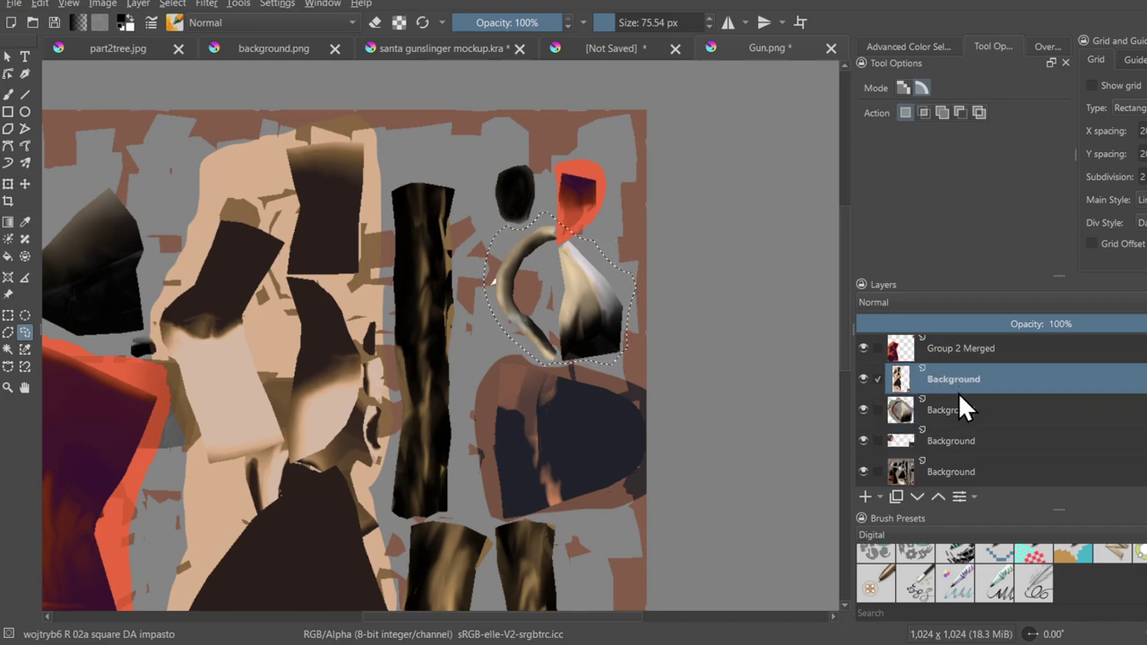
{"action": "key", "text": "e"}
{"action": "key", "text": "ctrl+e"}
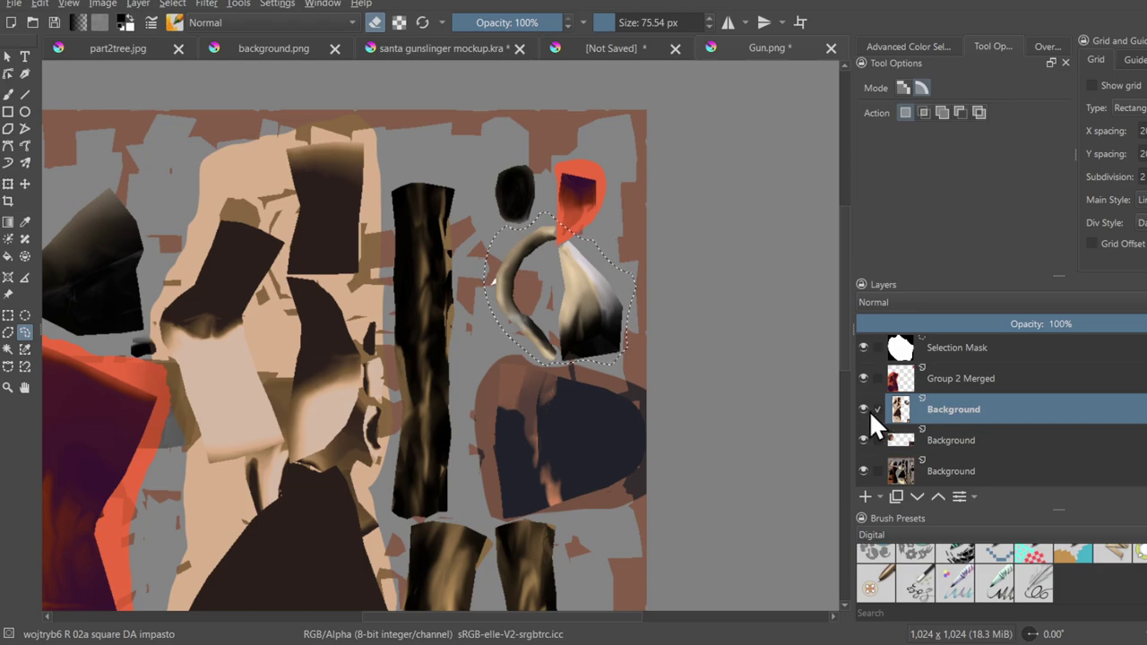
{"action": "left_click", "coordinate": [866, 408]}
{"action": "left_click", "coordinate": [866, 409]}
- Clear the selection, hide the base Background layer and toggle the merged layer to inspect which pieces it holds
{"action": "middle_click_drag", "start_coordinate": [615, 323], "coordinate": [625, 301]}
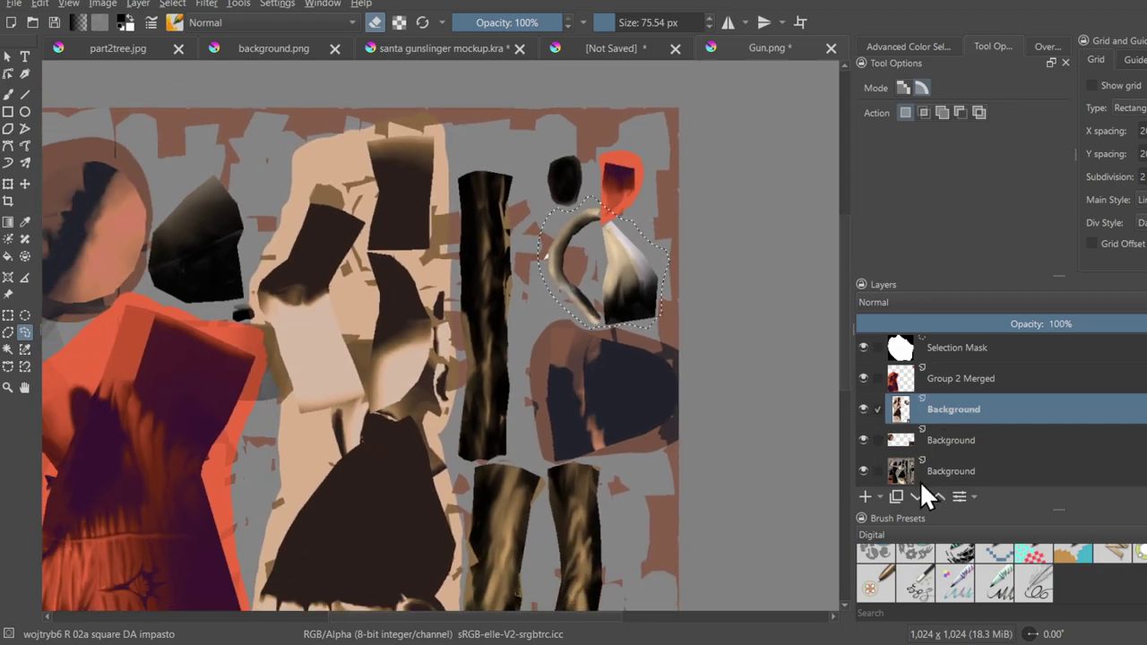
{"action": "left_click", "coordinate": [863, 471]}
{"action": "left_click", "coordinate": [863, 408]}
{"action": "left_click", "coordinate": [467, 307]}
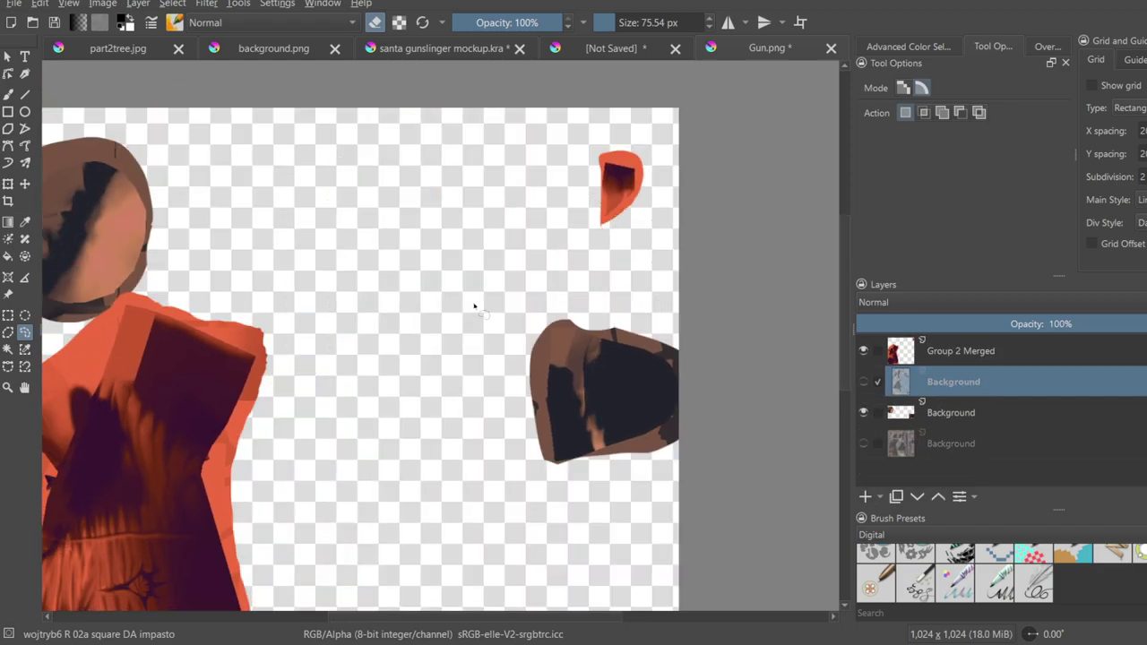
{"action": "left_click", "coordinate": [858, 382]}
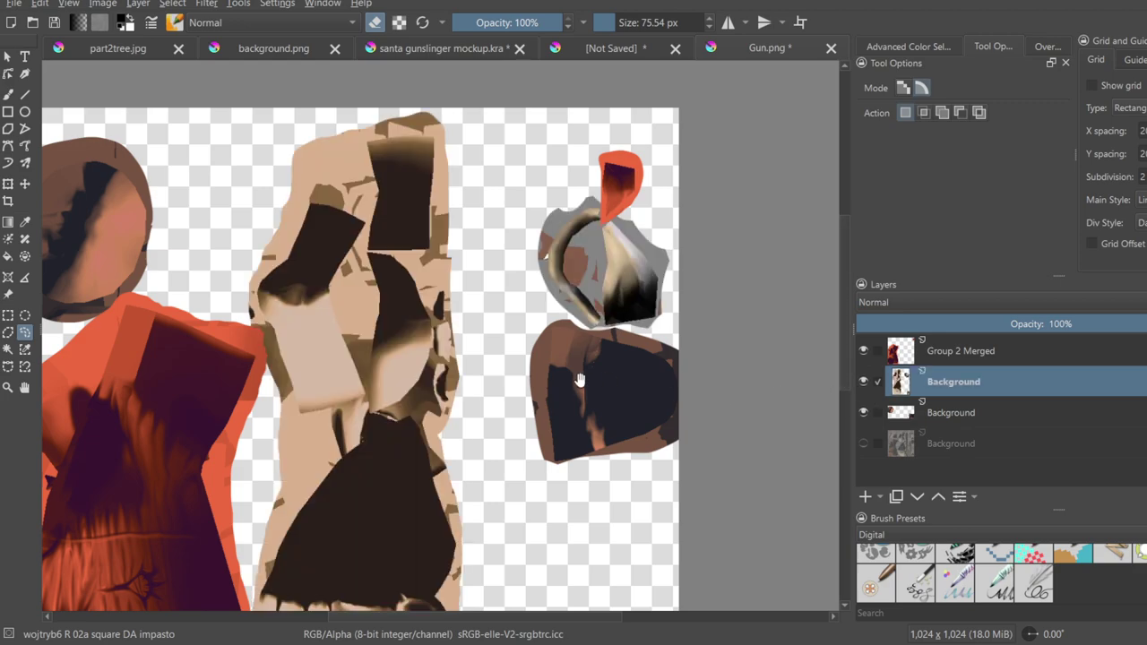
- Toggle the merged layer to recheck its pieces, and restore the base Background layer's visibility
{"action": "scroll", "coordinate": [498, 387], "scroll_direction": "down", "scroll_amount": 3}
{"action": "middle_click_drag", "start_coordinate": [622, 385], "coordinate": [670, 347]}
{"action": "middle_click_drag", "start_coordinate": [670, 347], "coordinate": [671, 324], "text": "ctrl"}
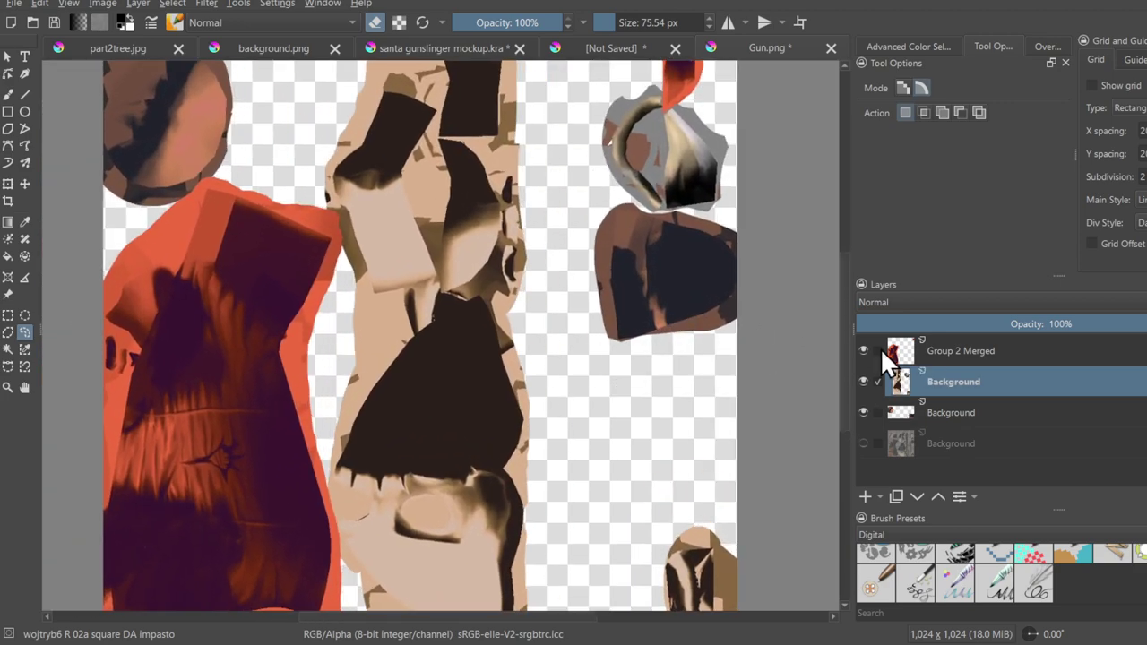
{"action": "left_click", "coordinate": [864, 384]}
{"action": "left_click", "coordinate": [864, 384]}
{"action": "left_click", "coordinate": [871, 439]}
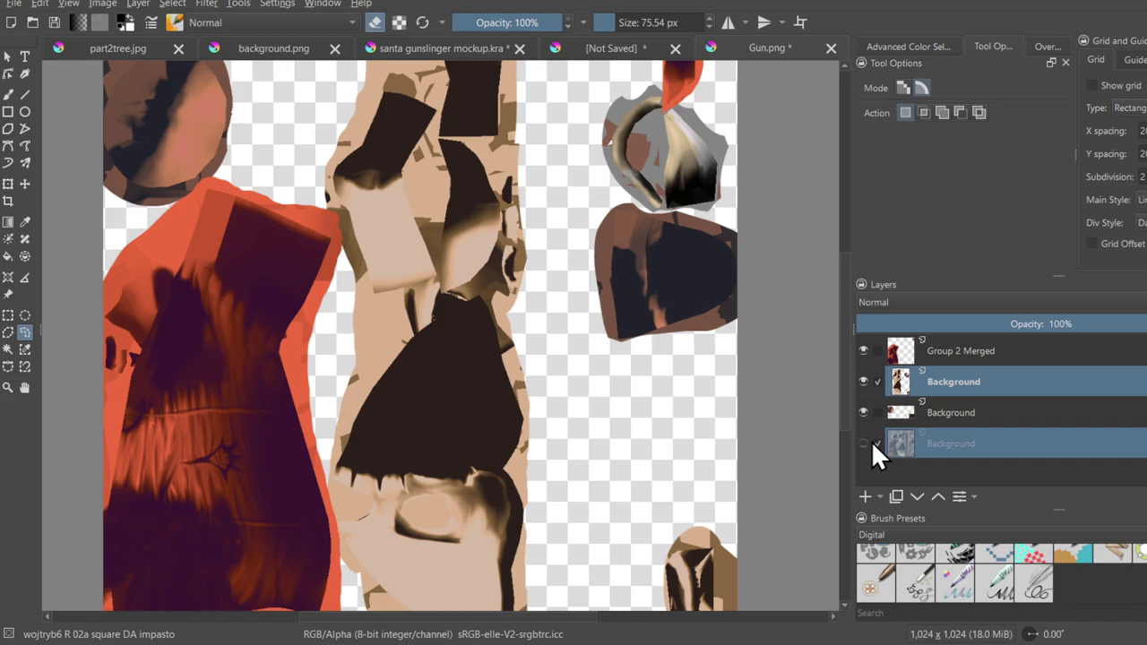
{"action": "left_click", "coordinate": [863, 442]}
{"action": "left_click", "coordinate": [862, 442]}
{"action": "left_click", "coordinate": [862, 442]}
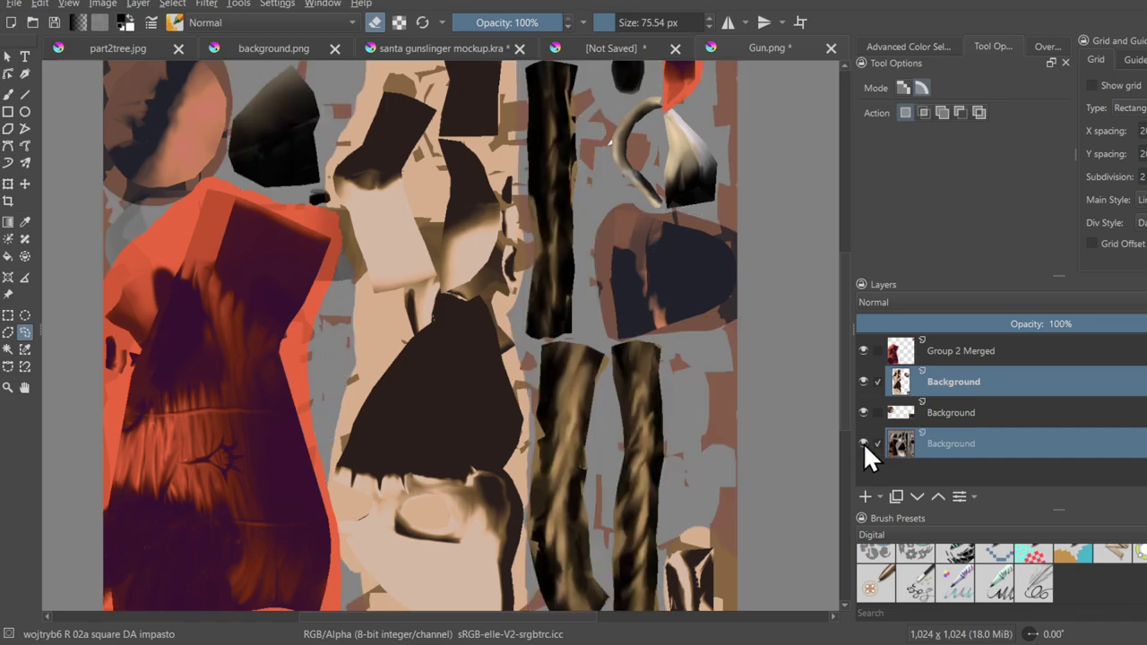
- Try a color filter on the merged Background layer, testing grey, black, mauve, tan and olive tones
{"action": "scroll", "coordinate": [444, 427], "scroll_direction": "down", "scroll_amount": 2}
{"action": "middle_click_drag", "start_coordinate": [444, 428], "coordinate": [455, 450], "text": "ctrl"}
{"action": "middle_click_drag", "start_coordinate": [489, 424], "coordinate": [495, 310]}
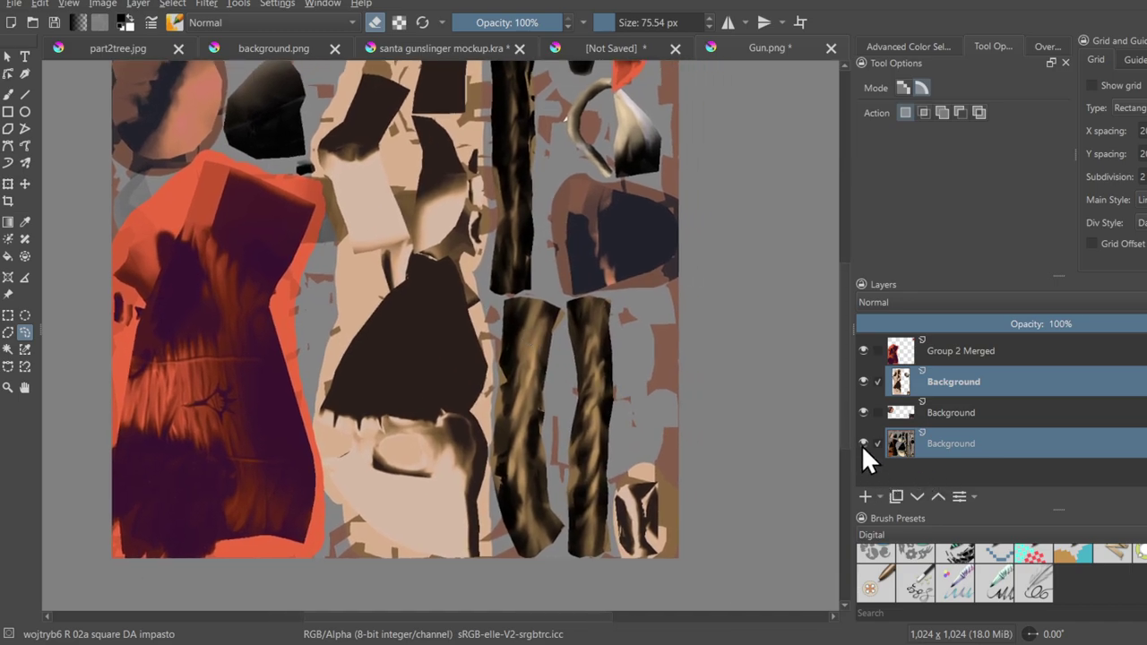
{"action": "scroll", "coordinate": [500, 403], "scroll_direction": "down", "scroll_amount": 2}
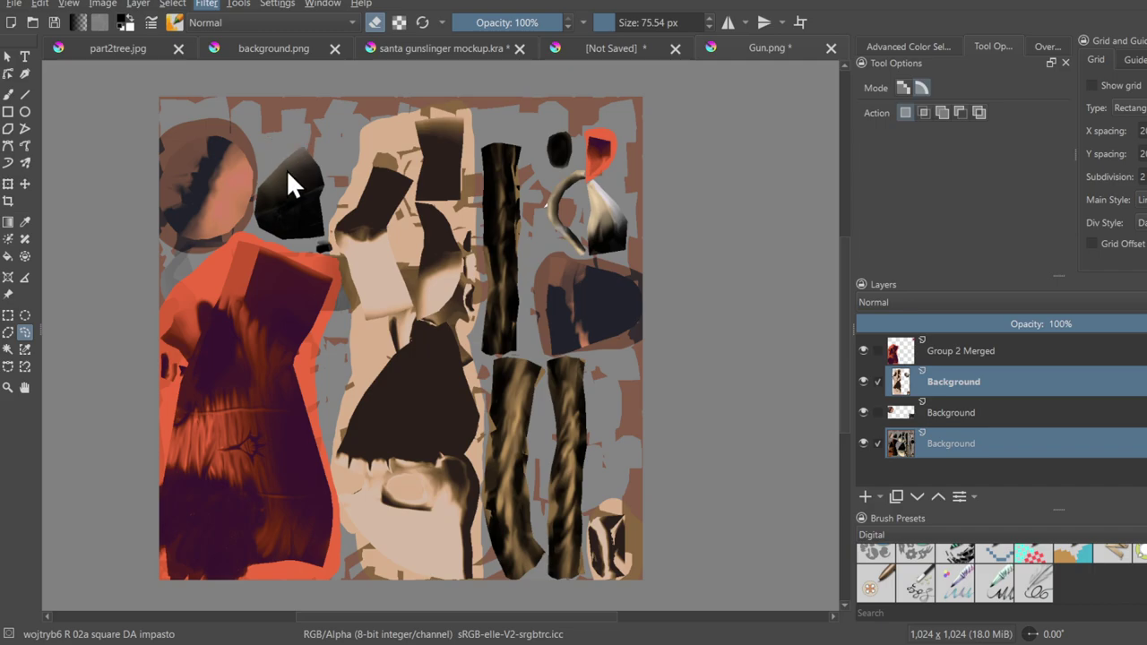
{"action": "left_click", "coordinate": [503, 196]}
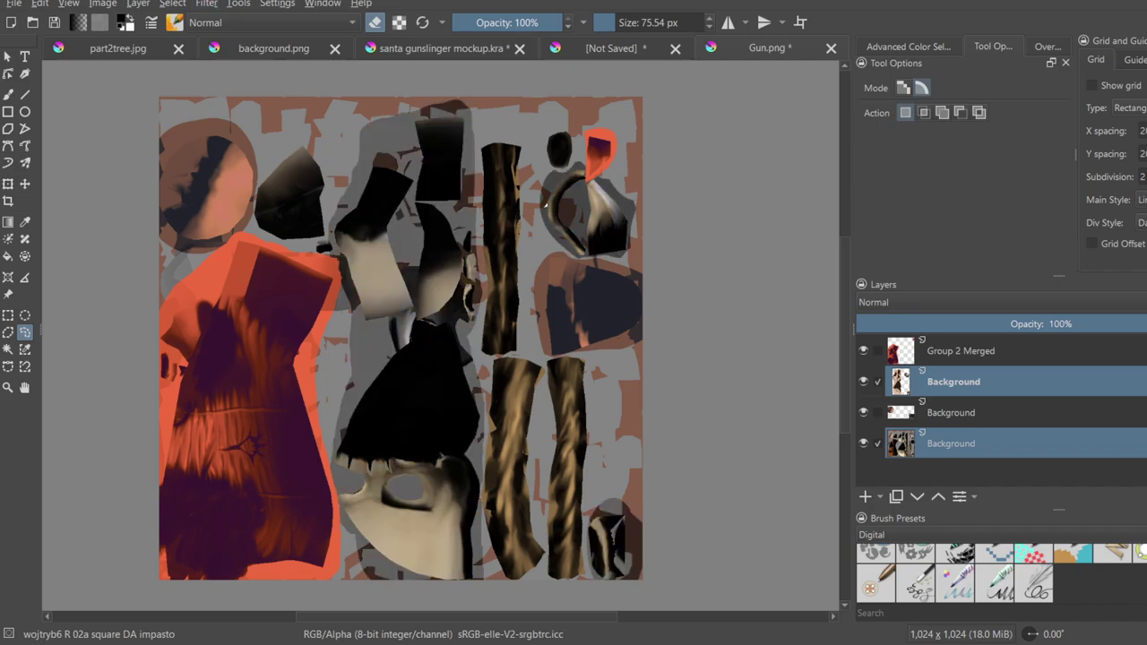
{"action": "key", "text": "ctrl+f"}
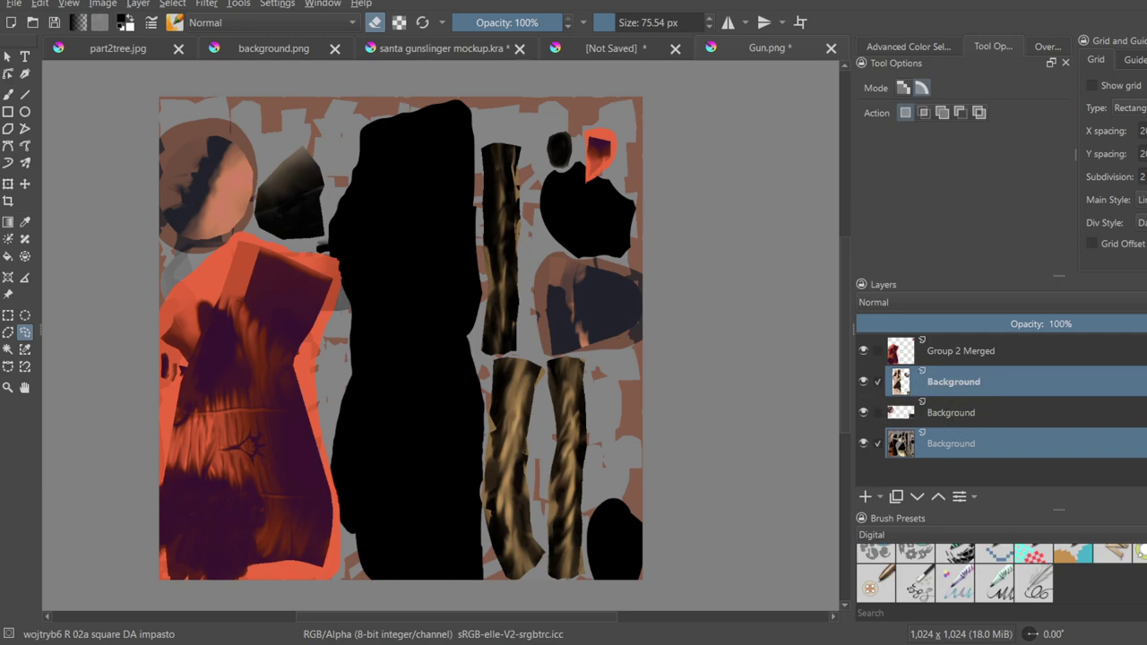
{"action": "key", "text": "ctrl+z"}
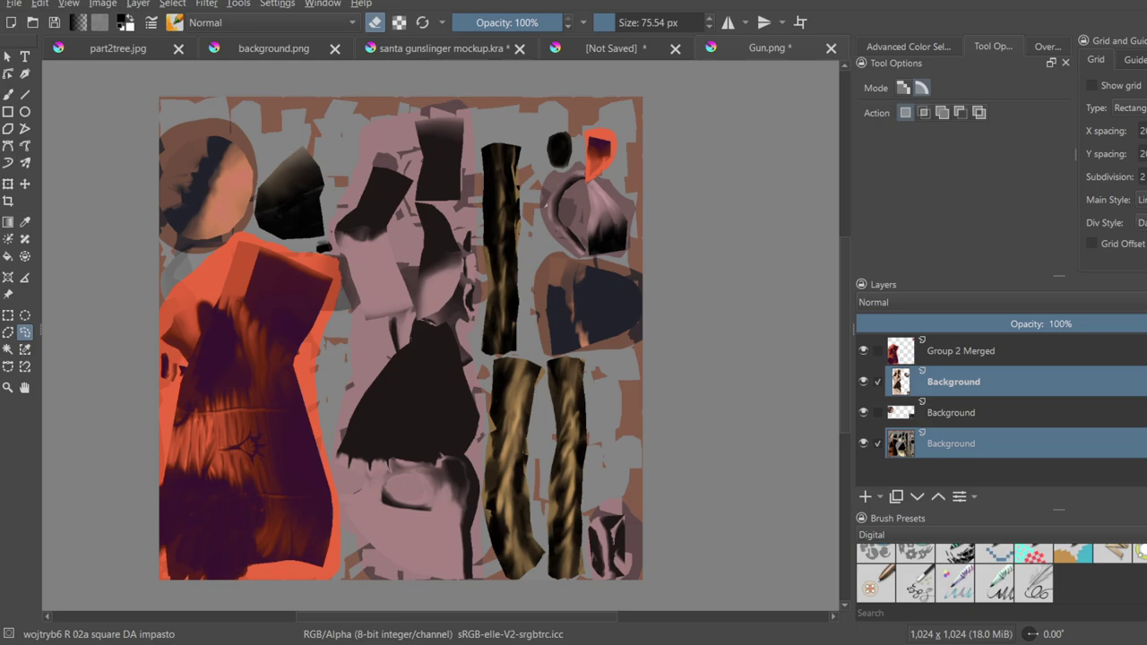
{"action": "key", "text": "ctrl+z"}
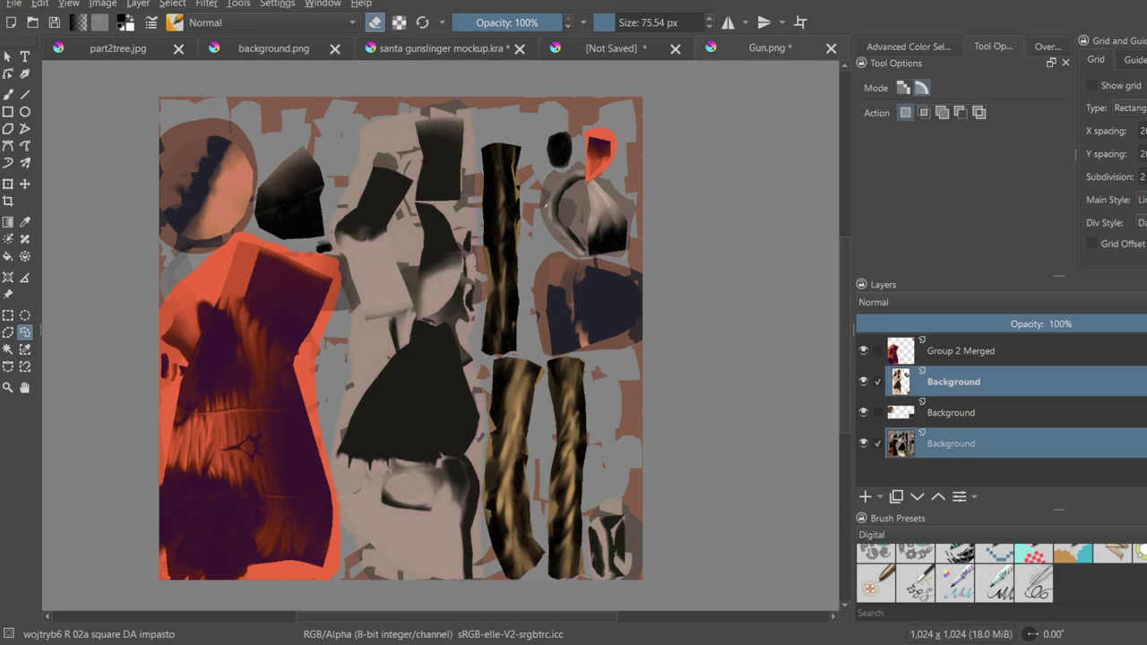
{"action": "key", "text": "ctrl+z"}
{"action": "key", "text": "ctrl+shift+z"}
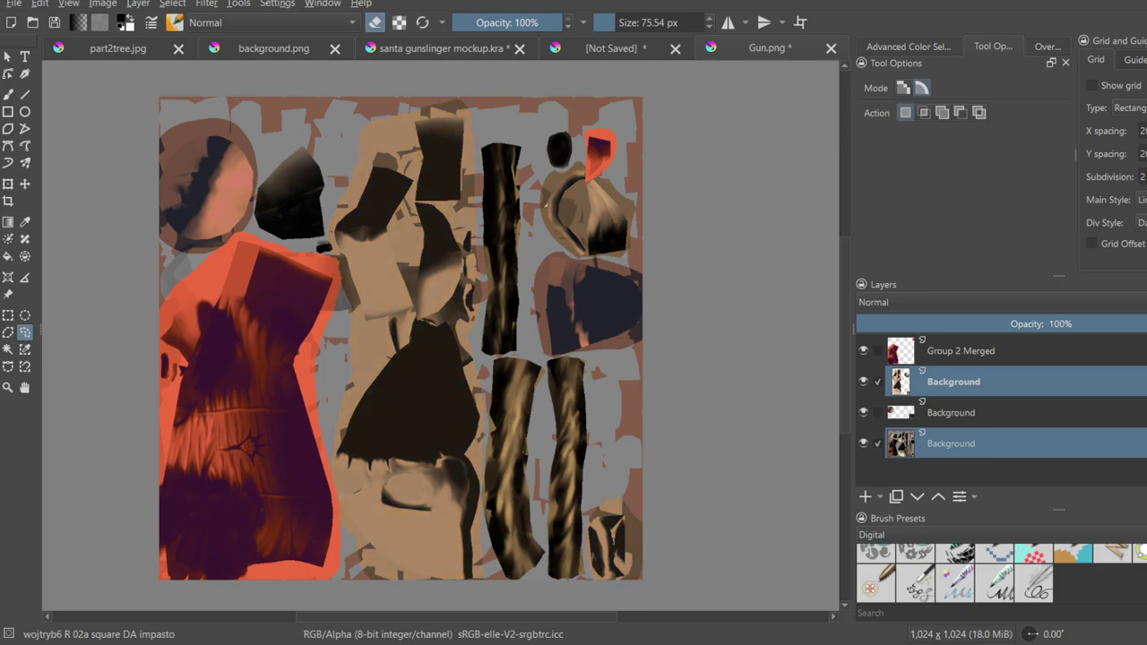
{"action": "key", "text": "ctrl+z"}
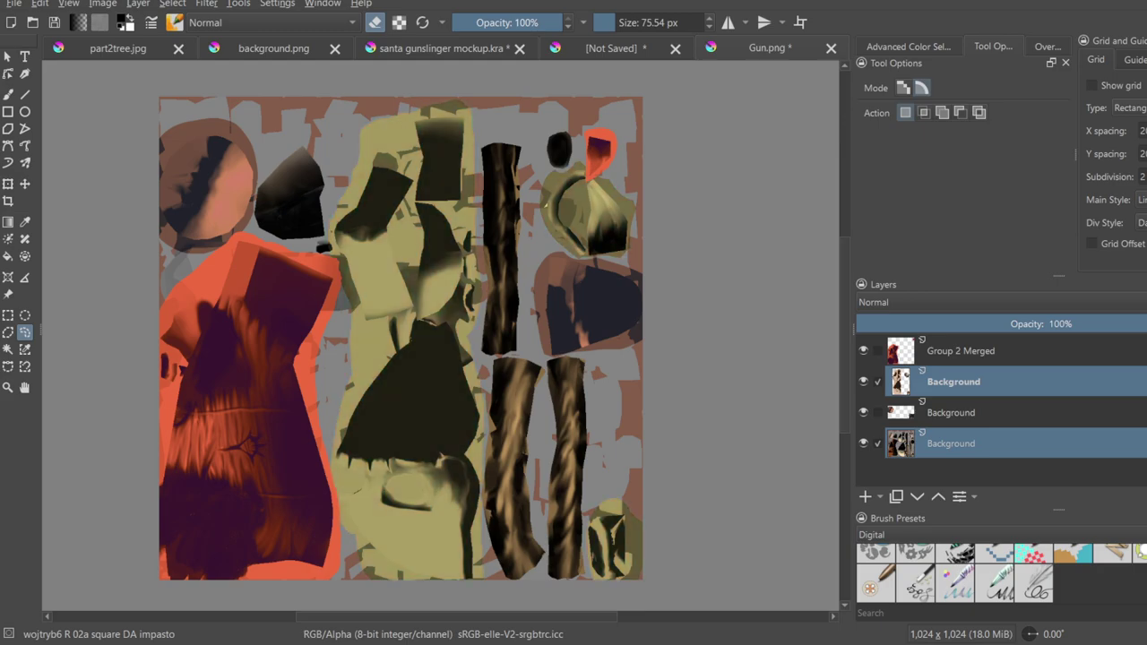
{"action": "key", "text": "ctrl+z"}
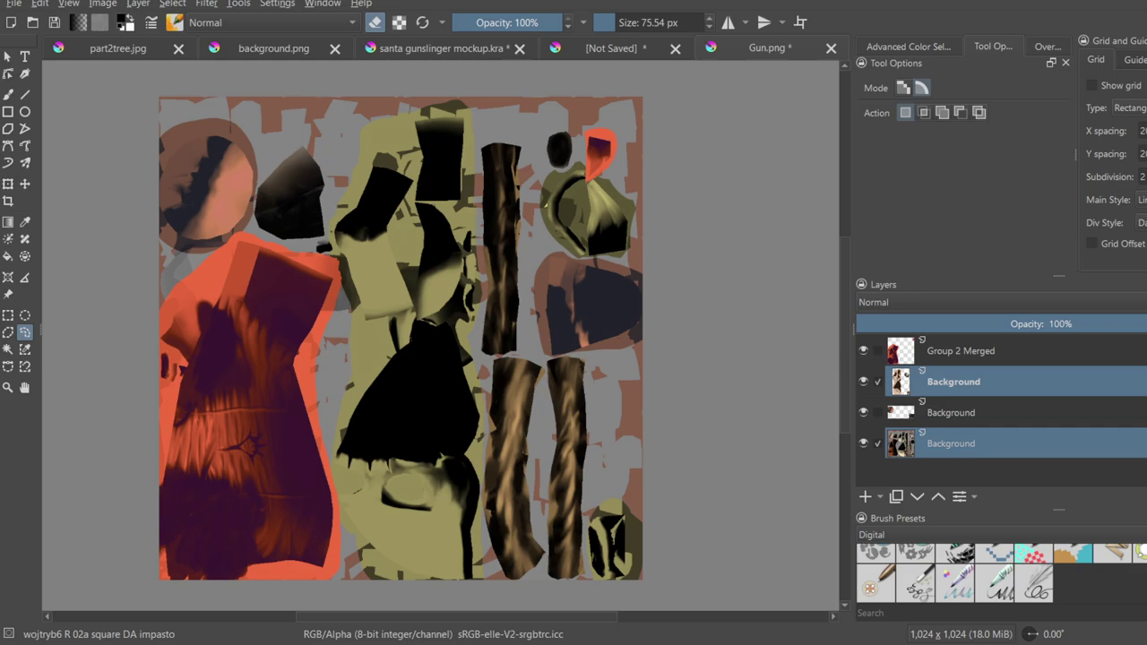
{"action": "key", "text": "ctrl+z"}
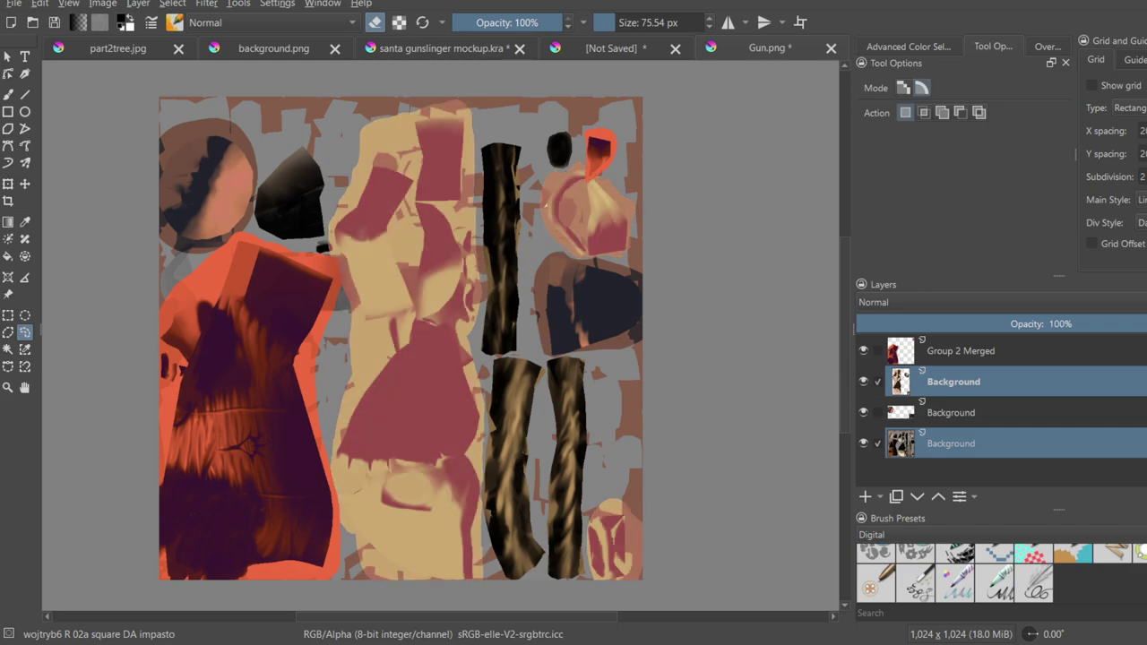
- Remap the merged layer's dark areas to deep brown and its light areas to muted yellow
{"action": "key", "text": "ctrl+z"}
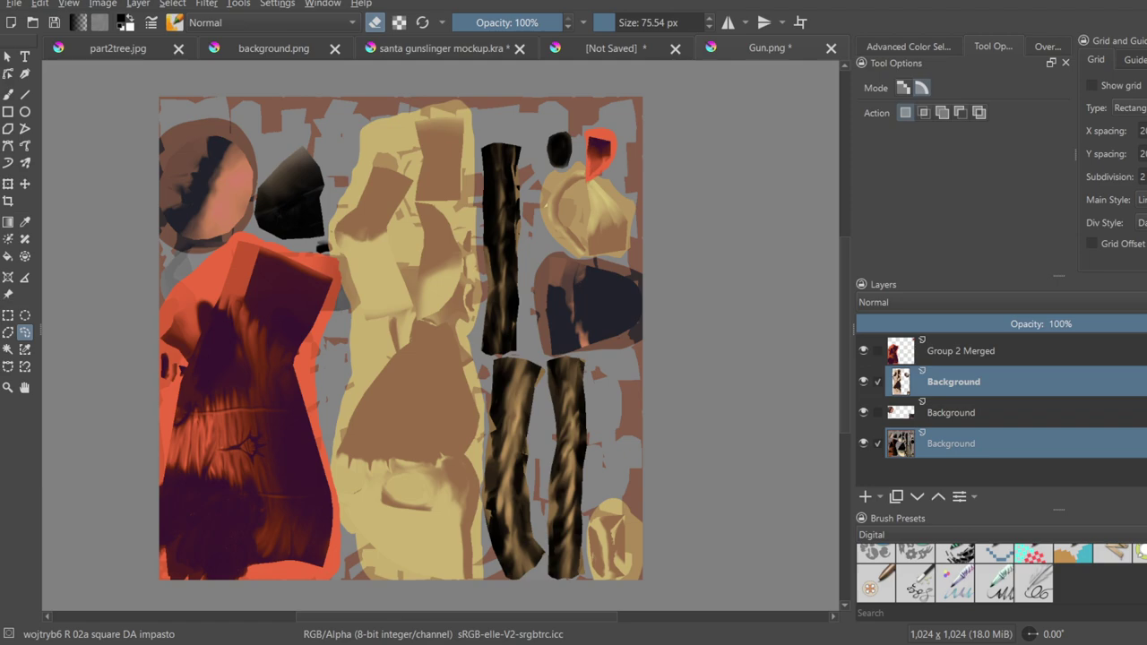
{"action": "key", "text": "ctrl+z"}
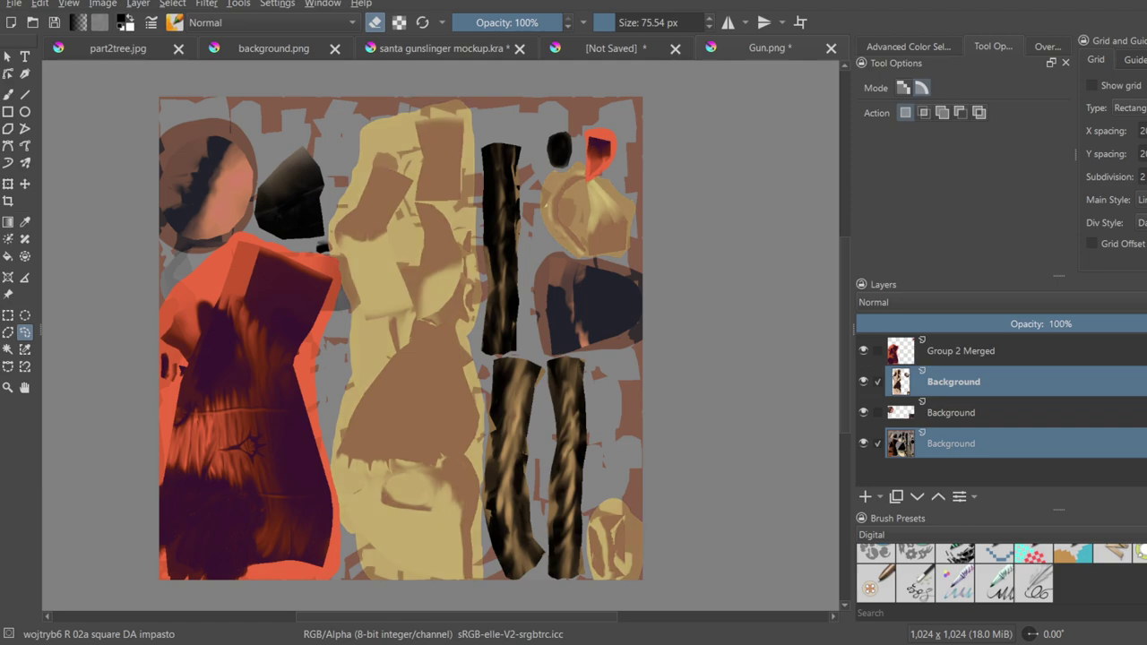
{"action": "key", "text": "ctrl+z"}
{"action": "key", "text": "ctrl+z"}
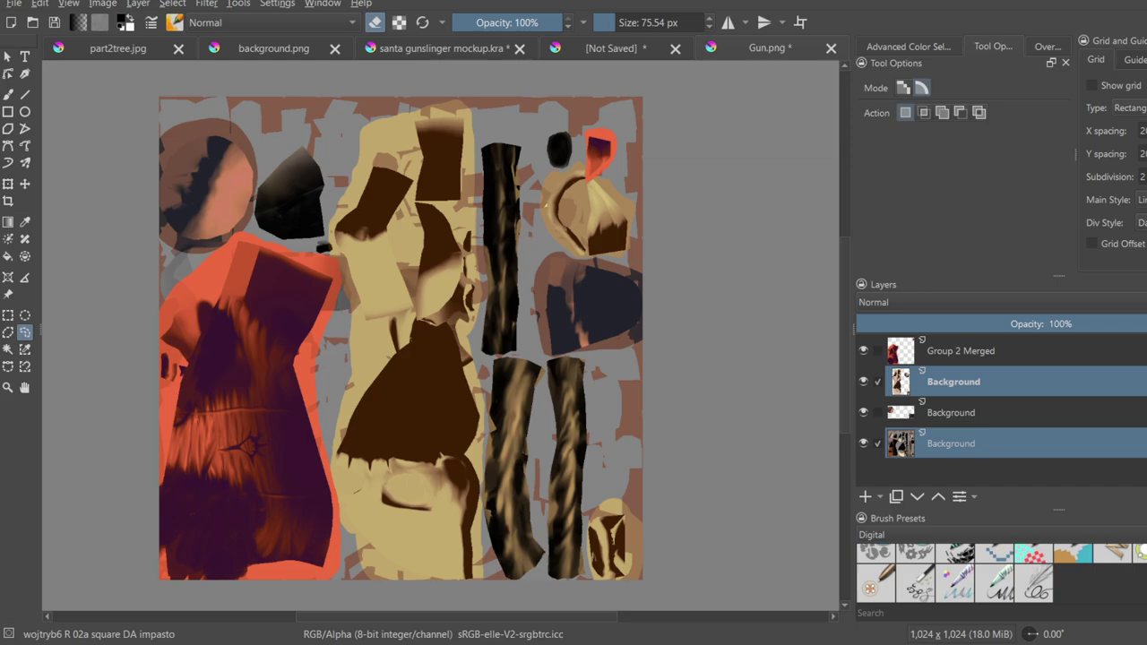
{"action": "key", "text": "ctrl+shift+z"}
{"action": "key", "text": "ctrl+z"}
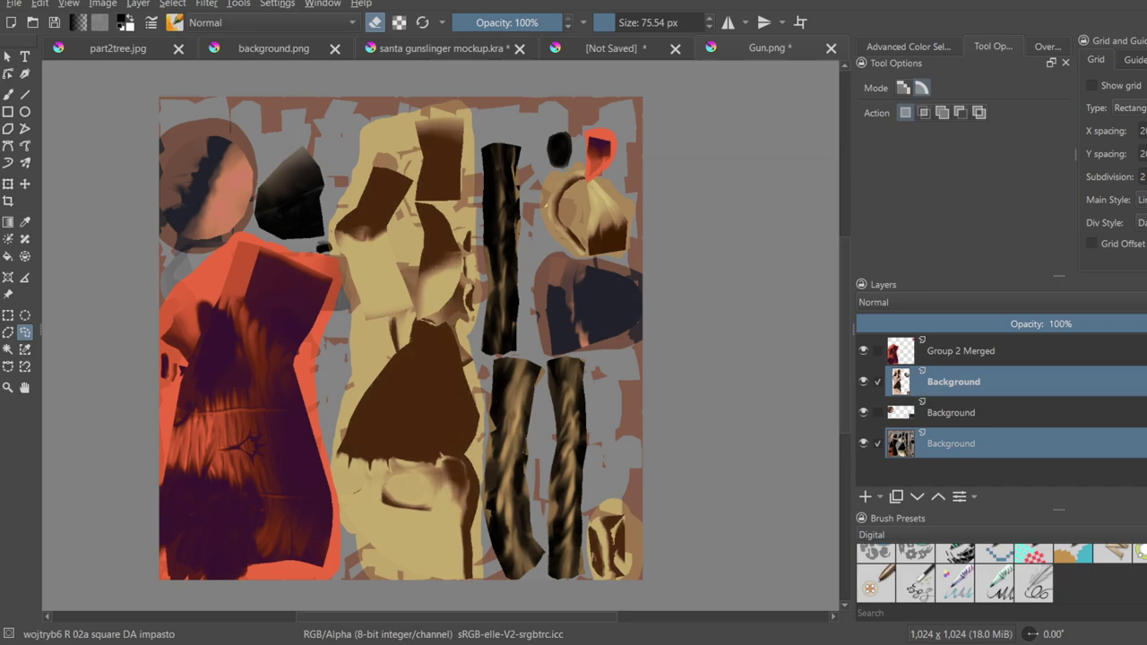
{"action": "key", "text": "ctrl+z"}
{"action": "key", "text": "ctrl+z"}
{"action": "key", "text": "ctrl+z"}
{"action": "key", "text": "ctrl+shift+z"}
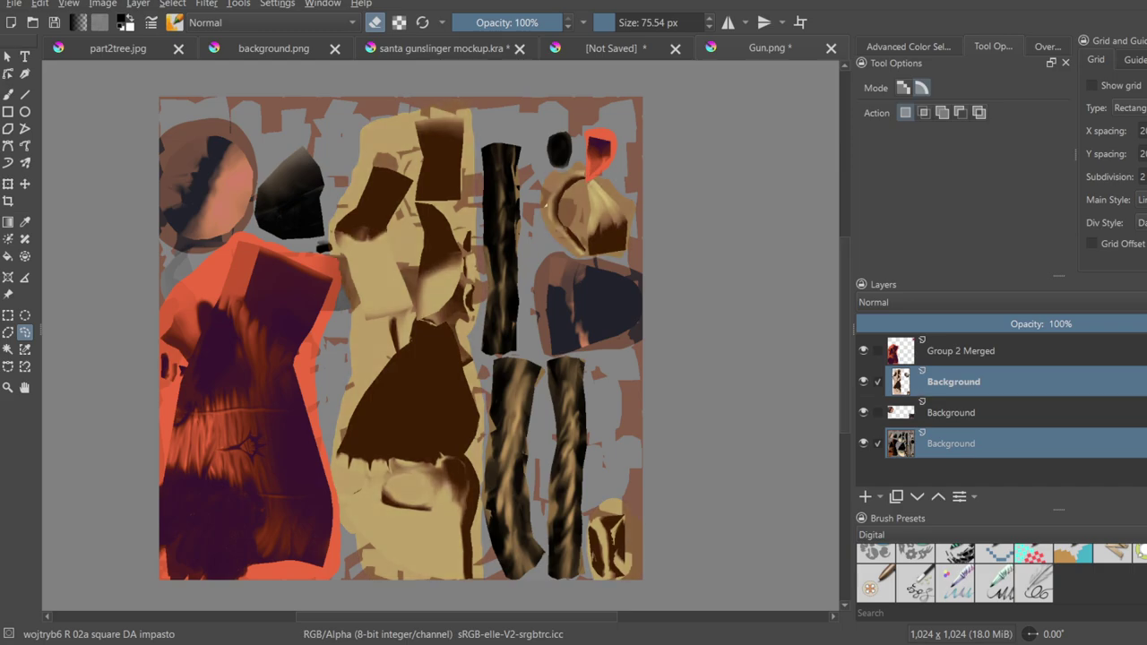
- Brighten the merged layer's light tones to a warmer pale yellow, keeping the dark areas deep brown
{"action": "key", "text": "ctrl+shift+z"}
{"action": "key", "text": "ctrl+shift+z"}
{"action": "key", "text": "ctrl+z"}
{"action": "key", "text": "ctrl+shift+z"}
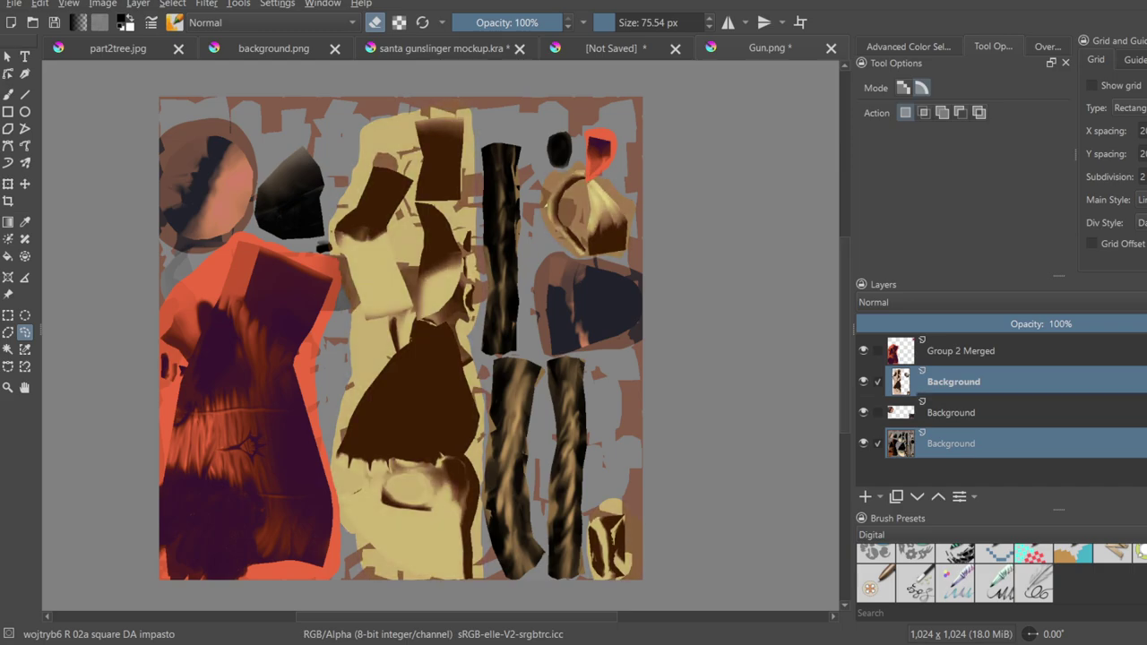
{"action": "key", "text": "ctrl+z"}
{"action": "key", "text": "ctrl+z"}
{"action": "key", "text": "ctrl+shift+z"}
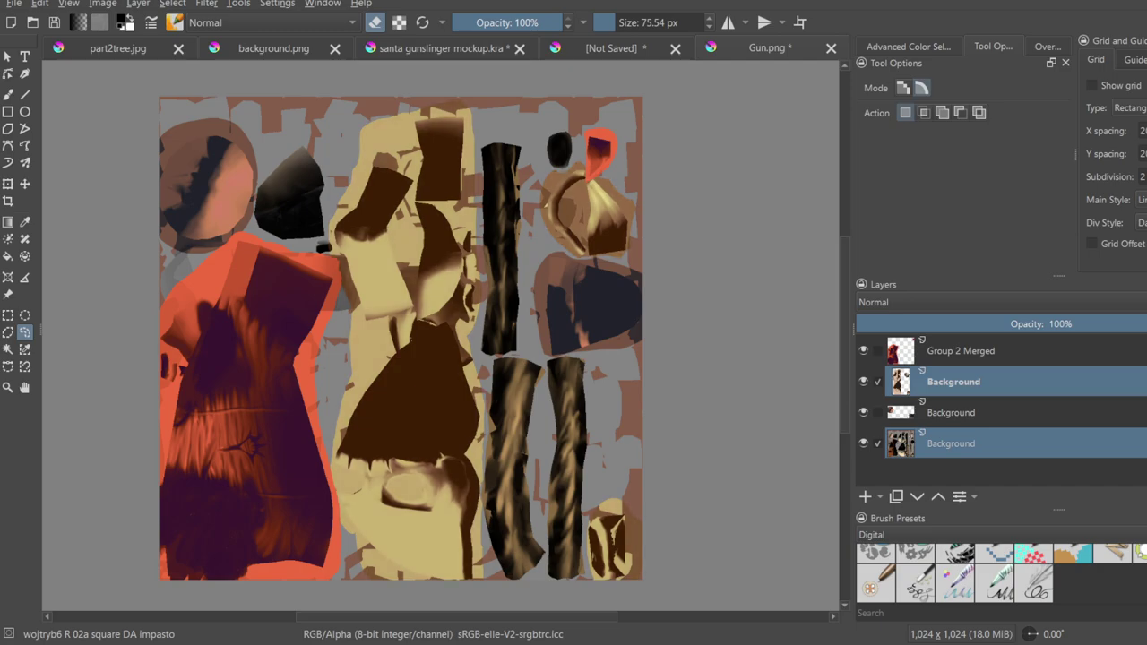
{"action": "key", "text": "ctrl+shift+z"}
{"action": "key", "text": "ctrl+z"}
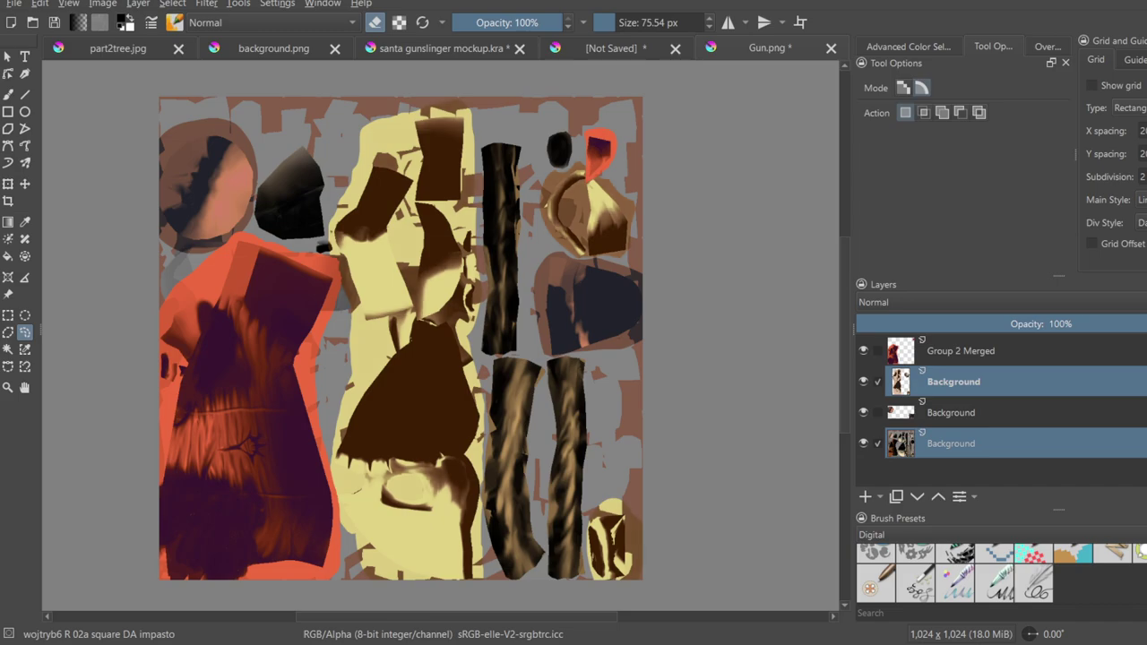
{"action": "key", "text": "ctrl+z"}
{"action": "key", "text": "ctrl+shift+z"}
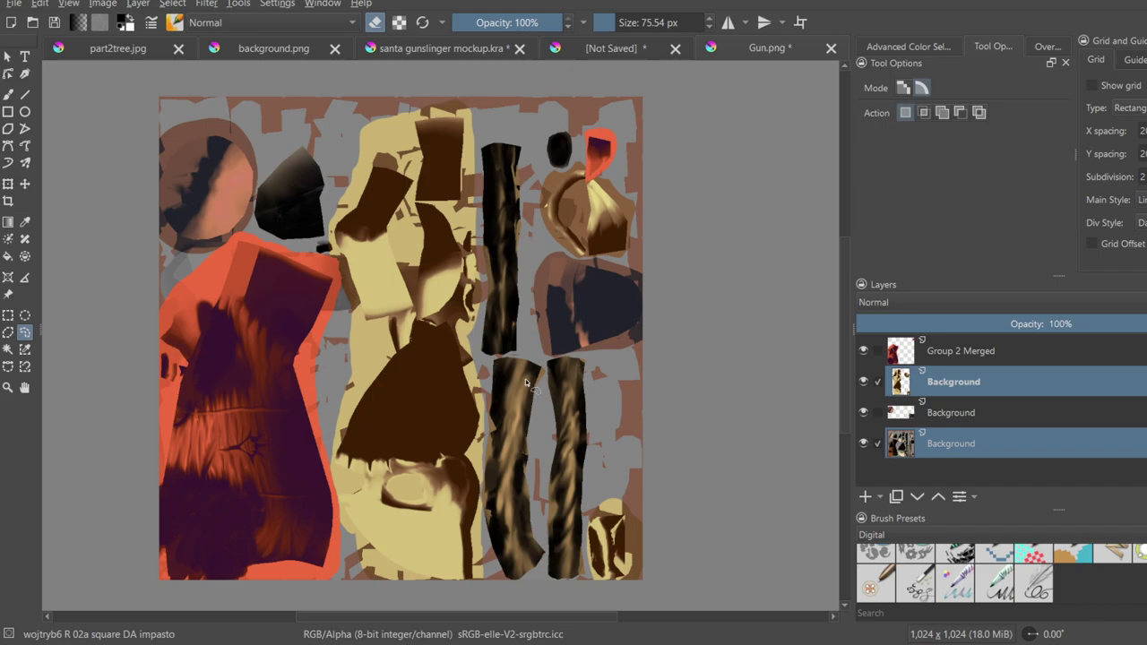
- Check the base Background layer hidden and shown, and make the recolored layer active
{"action": "left_click", "coordinate": [972, 448]}
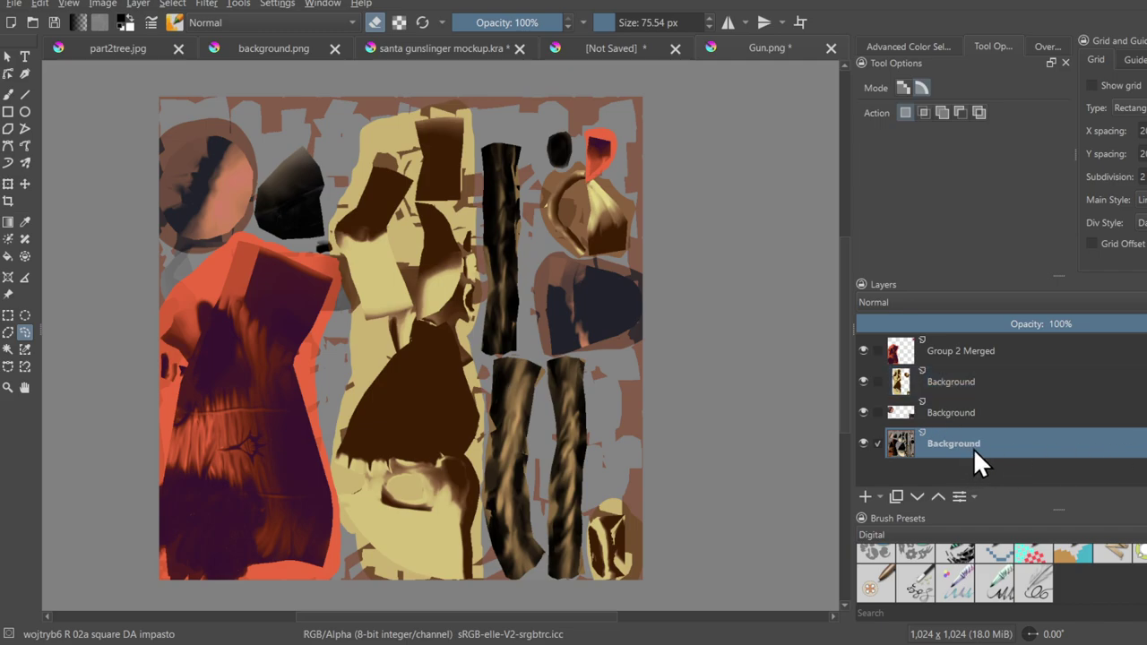
{"action": "left_click", "coordinate": [868, 443]}
{"action": "left_click", "coordinate": [868, 443]}
{"action": "left_click", "coordinate": [989, 391]}
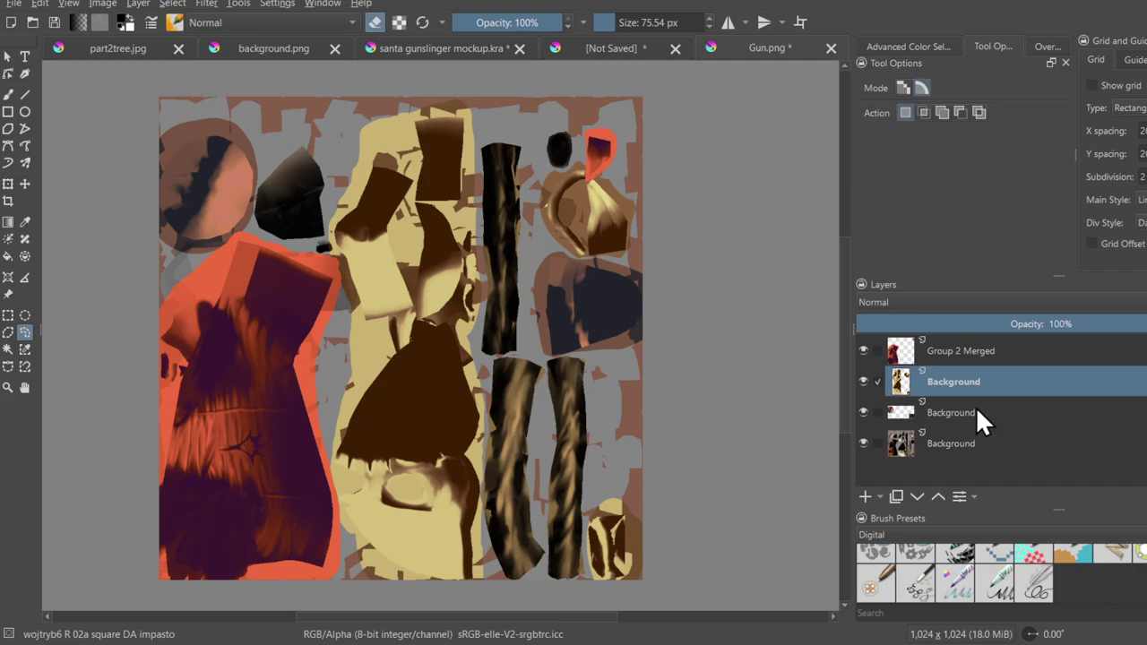
- Undo the recoloring, the deselection and the layer merge, back to the separate layer of cream-and-black pieces
{"action": "key", "text": "ctrl+z"}
{"action": "key", "text": "ctrl+z"}
{"action": "key", "text": "ctrl+z"}
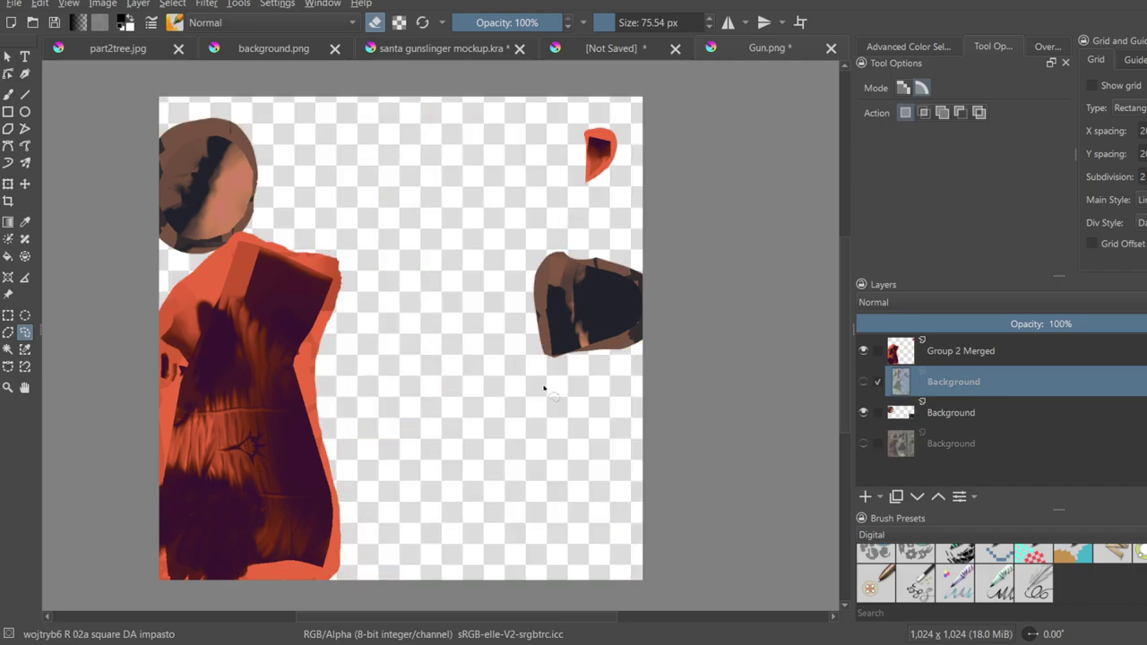
{"action": "key", "text": "ctrl+z"}
{"action": "key", "text": "ctrl+z"}
{"action": "key", "text": "ctrl+z"}
{"action": "key", "text": "ctrl+z"}
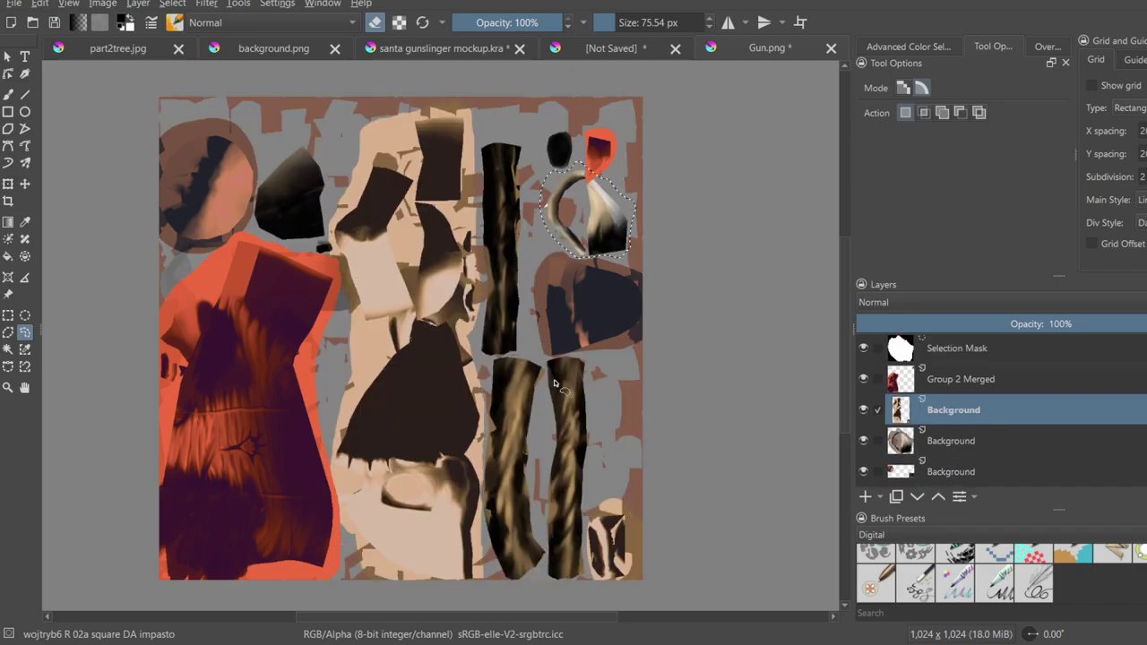
- Redo the layer merge and the recoloring of the bone pieces, stopping at the deep brown and muted yellow version
{"action": "key", "text": "ctrl+shift+z"}
{"action": "key", "text": "ctrl+shift+z"}
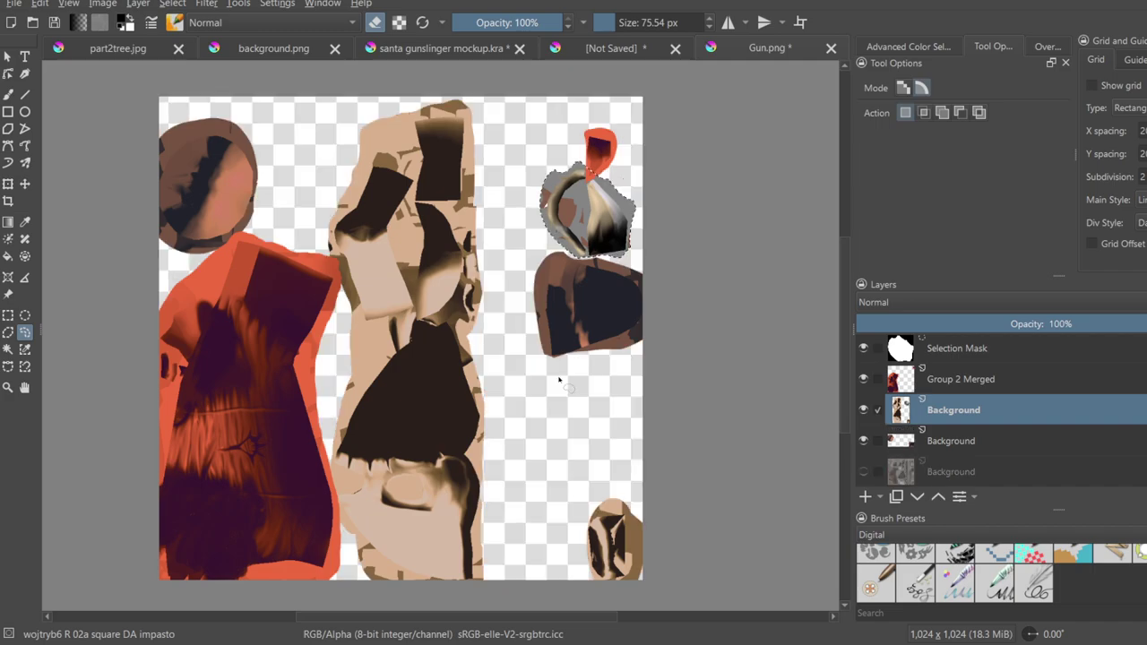
{"action": "key", "text": "ctrl+shift+z"}
{"action": "key", "text": "ctrl+shift+z"}
{"action": "key", "text": "ctrl+shift+z"}
{"action": "key", "text": "ctrl+shift+z"}
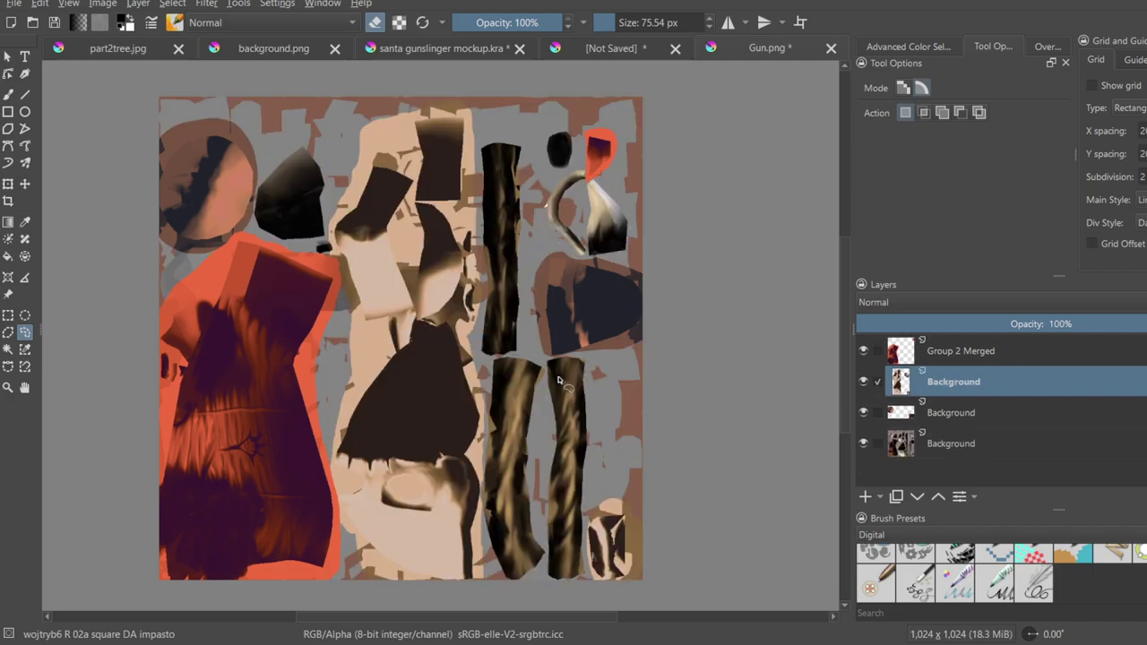
{"action": "key", "text": "ctrl+shift+z"}
{"action": "key", "text": "ctrl+shift+z"}
{"action": "key", "text": "ctrl+z"}
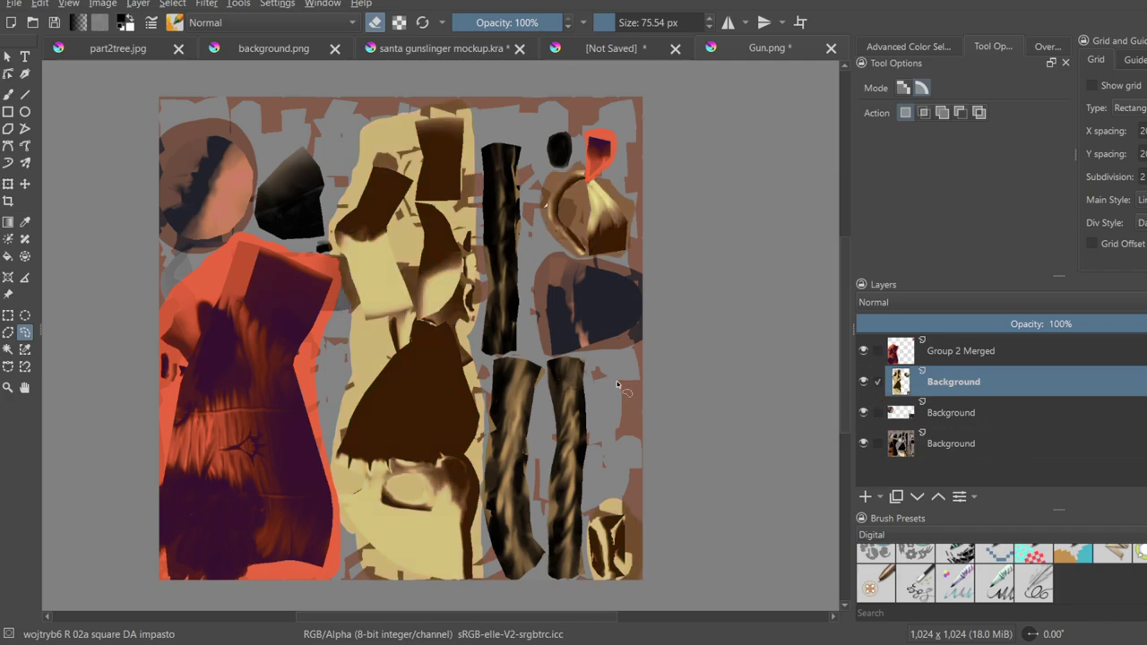
- Compare the recolored layers with the original texture by checking the upper layers hidden and shown
{"action": "left_click", "coordinate": [865, 379]}
{"action": "left_click", "coordinate": [863, 351]}
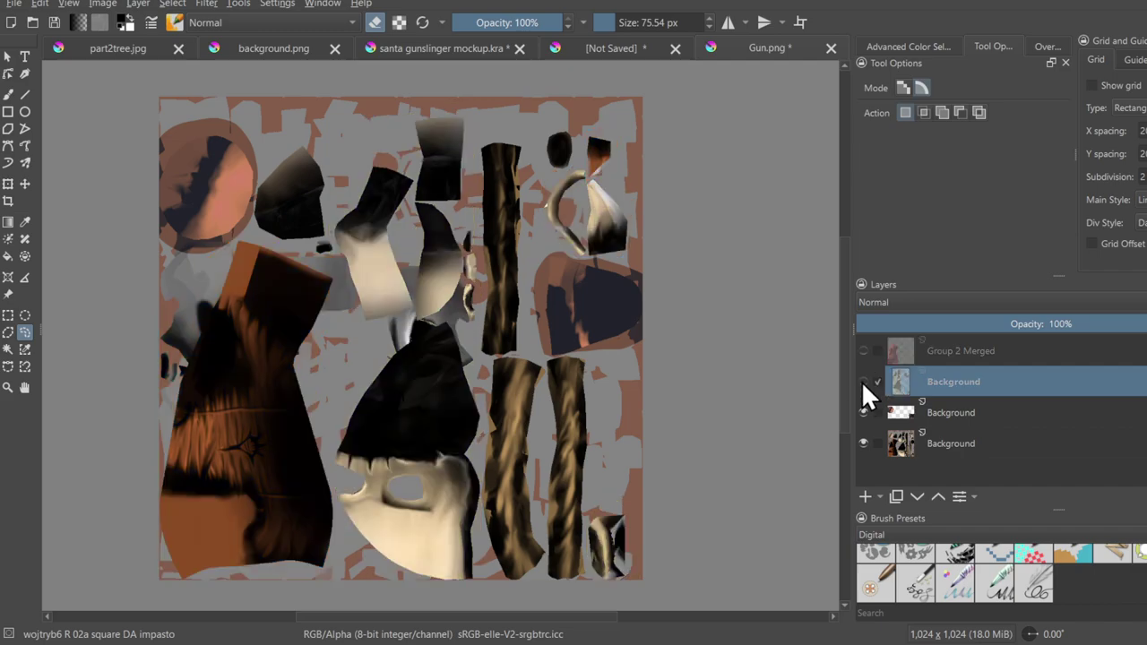
{"action": "left_click", "coordinate": [863, 419]}
{"action": "left_click", "coordinate": [863, 420]}
{"action": "left_click_drag", "start_coordinate": [862, 369], "coordinate": [866, 344]}
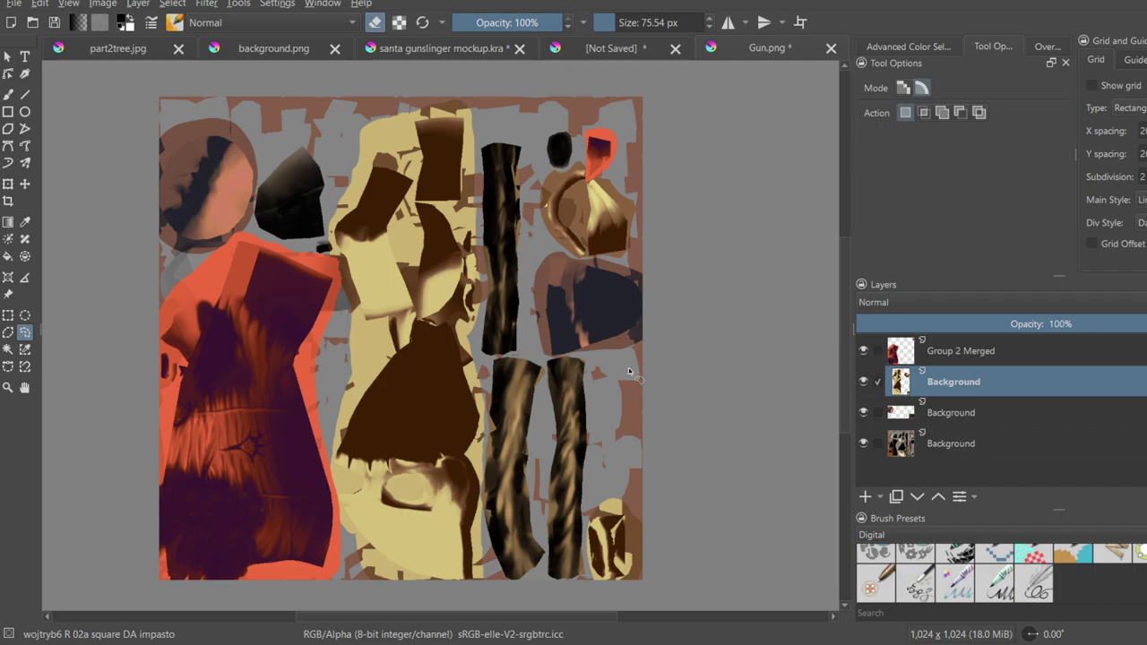
- Duplicate the base Background layer, hide the original and make the copy active
{"action": "left_click", "coordinate": [936, 452]}
{"action": "key", "text": "ctrl+j"}
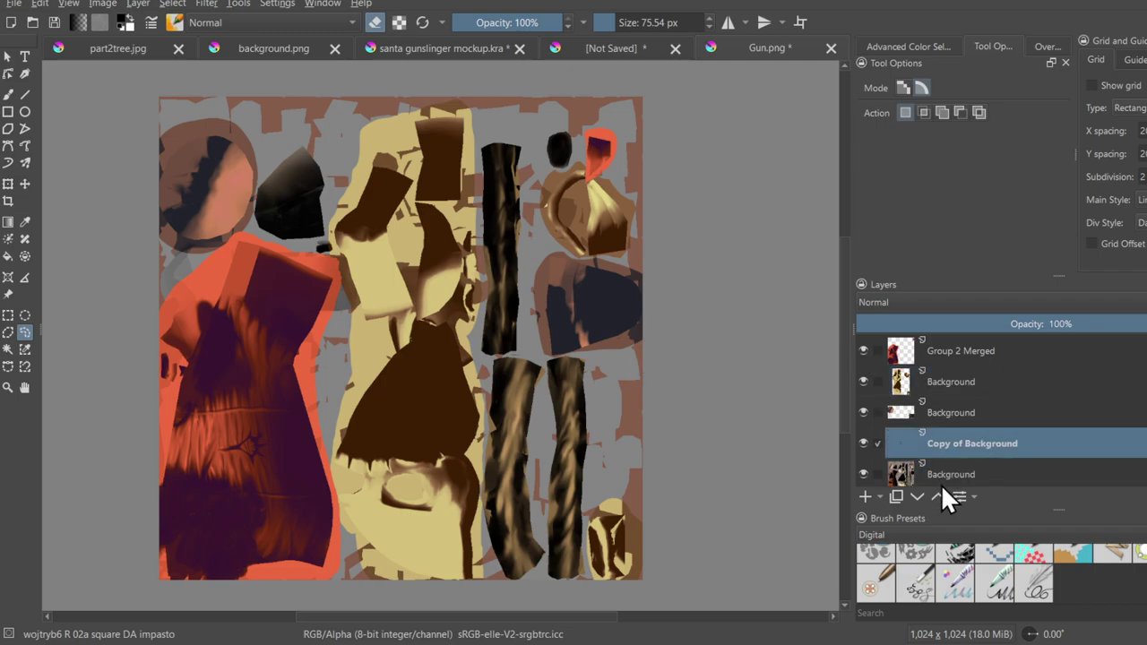
{"action": "left_click", "coordinate": [1068, 468]}
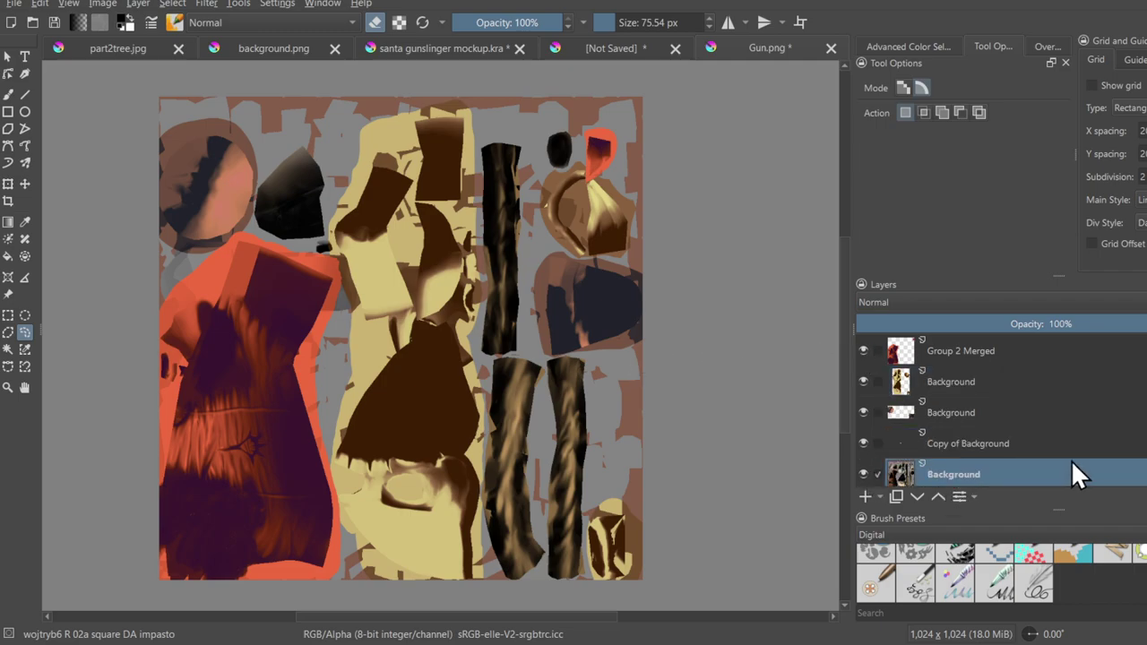
{"action": "left_click", "coordinate": [863, 471]}
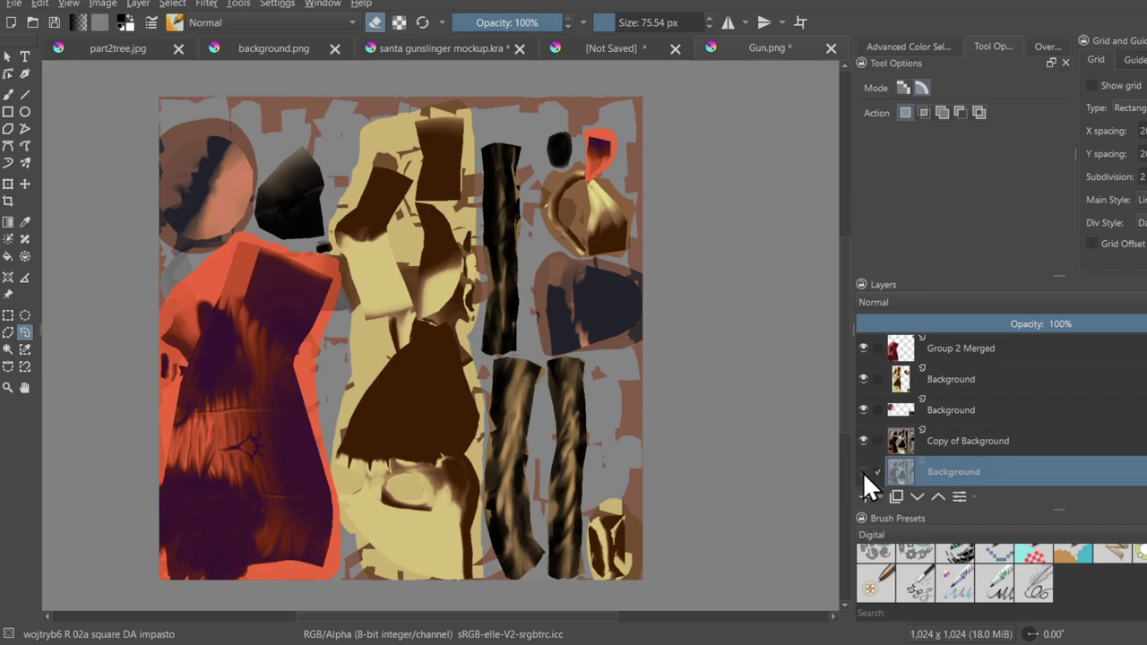
{"action": "left_click", "coordinate": [936, 443]}
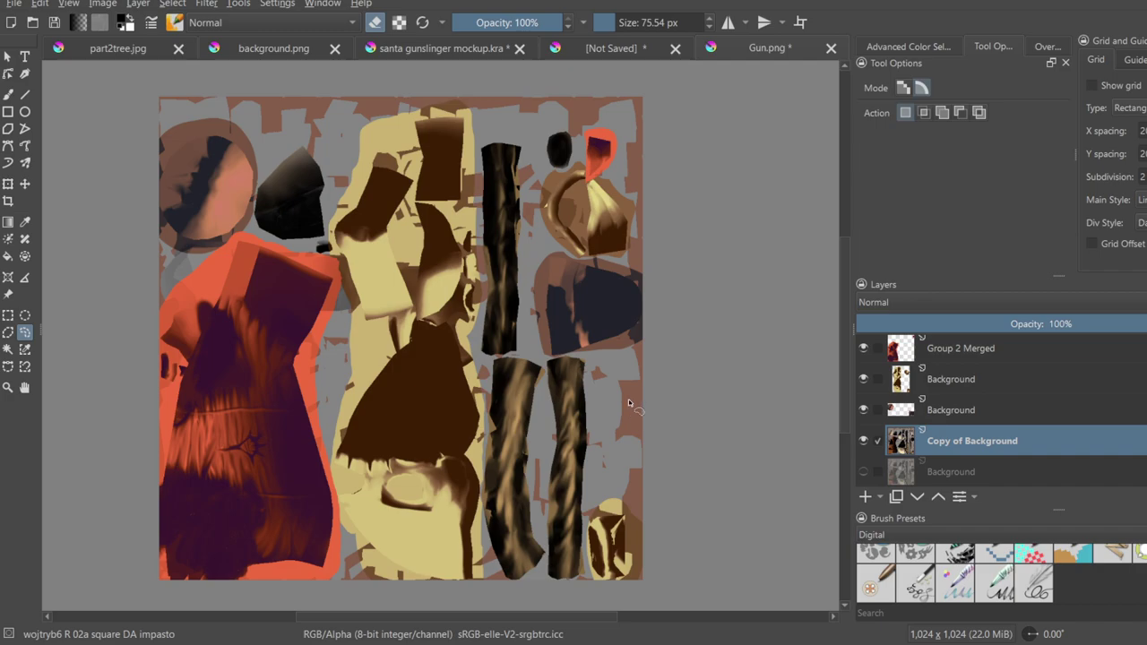
- Save the layered texture as Gun.kra and check the background copy hidden and shown
{"action": "key", "text": "ctrl+s"}
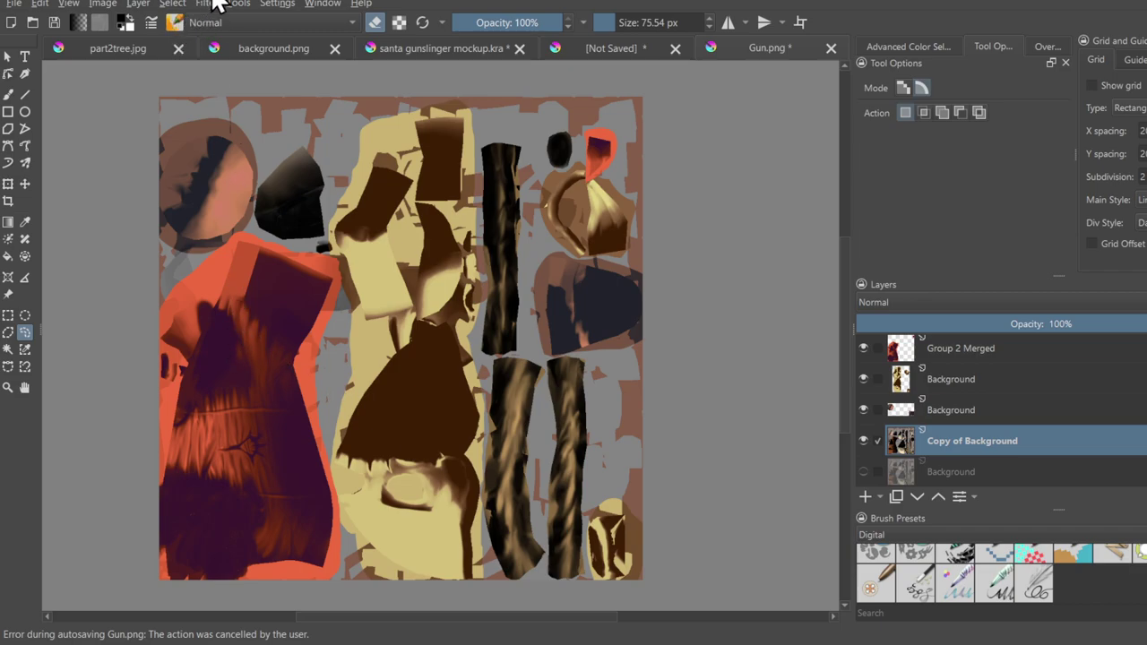
{"action": "key", "text": "ctrl+s"}
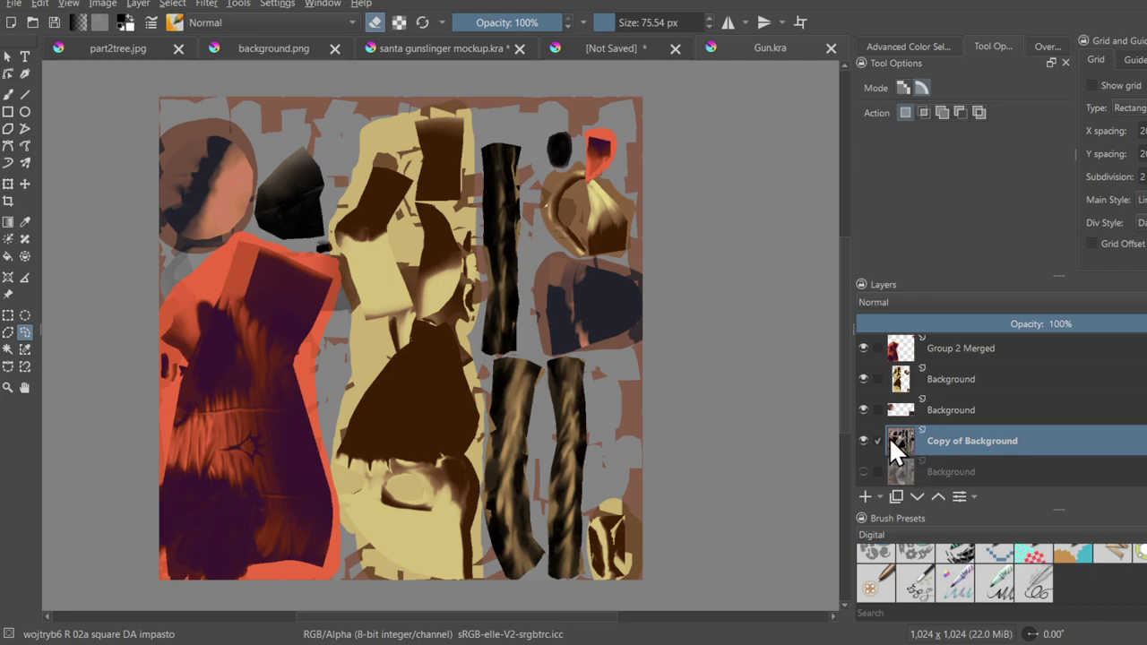
{"action": "left_click", "coordinate": [862, 439]}
{"action": "left_click", "coordinate": [862, 438]}
- Lasso the three long wrap strips, copy them from the background copy to a new layer and hide the source copy
{"action": "middle_click_drag", "start_coordinate": [614, 407], "coordinate": [496, 344]}
{"action": "middle_click_drag", "start_coordinate": [495, 345], "coordinate": [497, 356], "text": "ctrl"}
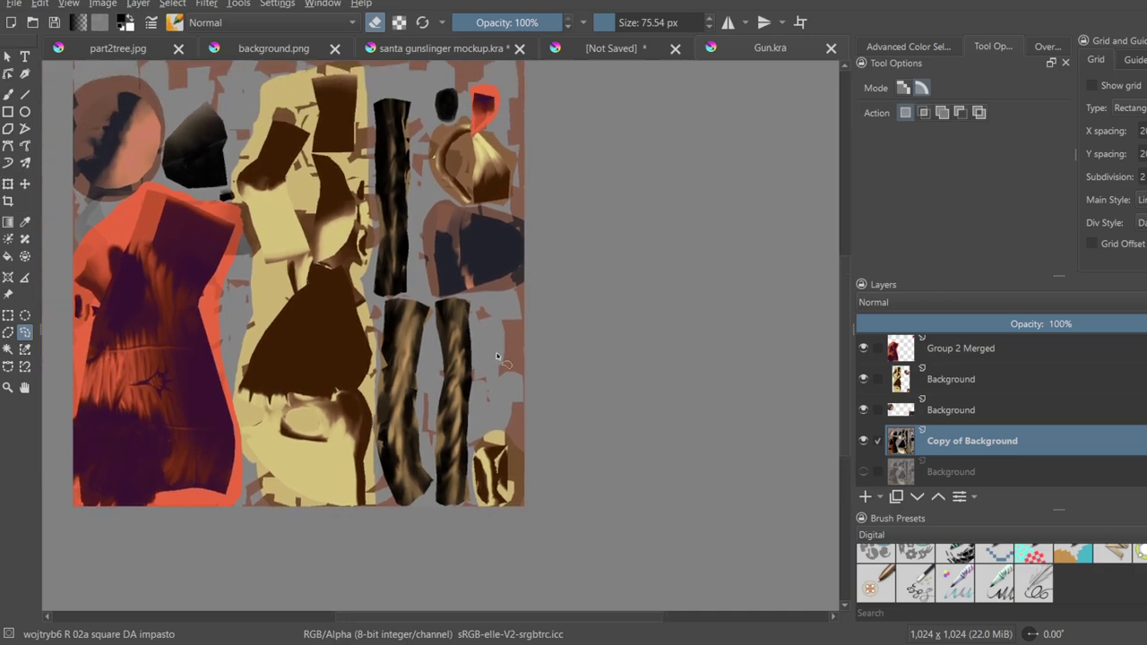
{"action": "middle_click_drag", "start_coordinate": [414, 171], "coordinate": [396, 195]}
{"action": "mouse_move", "coordinate": [409, 150]}
{"action": "left_mouse_down"}
{"action": "mouse_move", "coordinate": [350, 192]}
{"action": "mouse_move", "coordinate": [346, 239]}
{"action": "left_mouse_up"}
{"action": "key", "text": "ctrl+z"}
{"action": "mouse_move", "coordinate": [401, 180]}
{"action": "left_mouse_down"}
{"action": "mouse_move", "coordinate": [380, 104]}
{"action": "mouse_move", "coordinate": [338, 183]}
{"action": "mouse_move", "coordinate": [341, 501]}
{"action": "mouse_move", "coordinate": [465, 535]}
{"action": "mouse_move", "coordinate": [459, 306]}
{"action": "mouse_move", "coordinate": [410, 141]}
{"action": "left_mouse_up"}
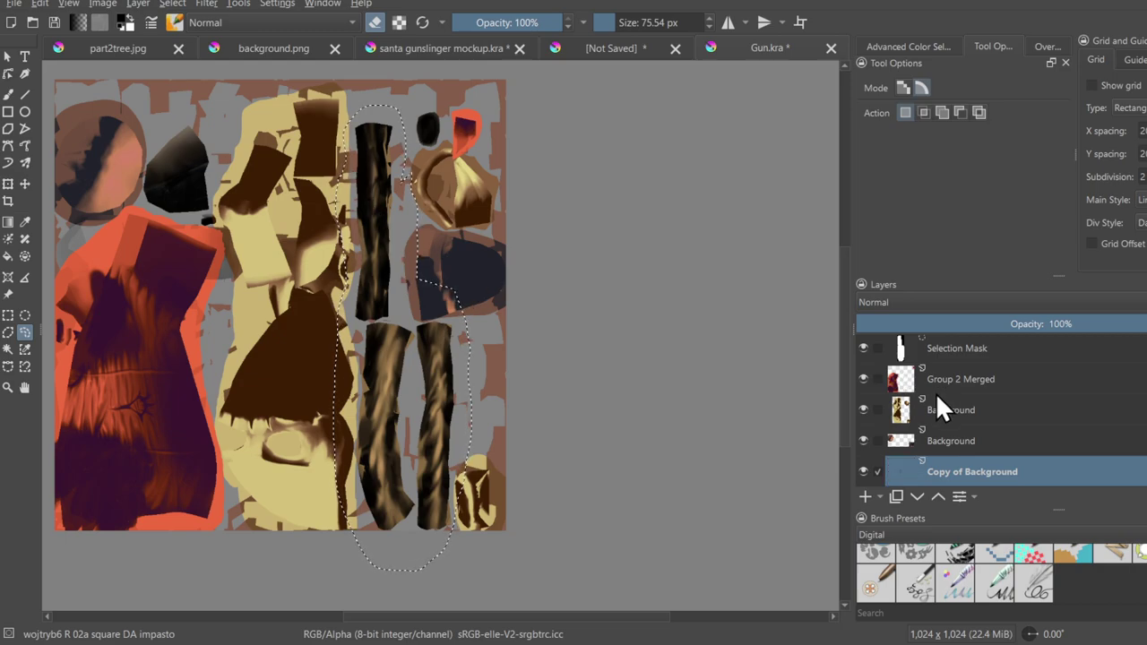
{"action": "scroll", "coordinate": [896, 439], "scroll_direction": "down", "scroll_amount": 2}
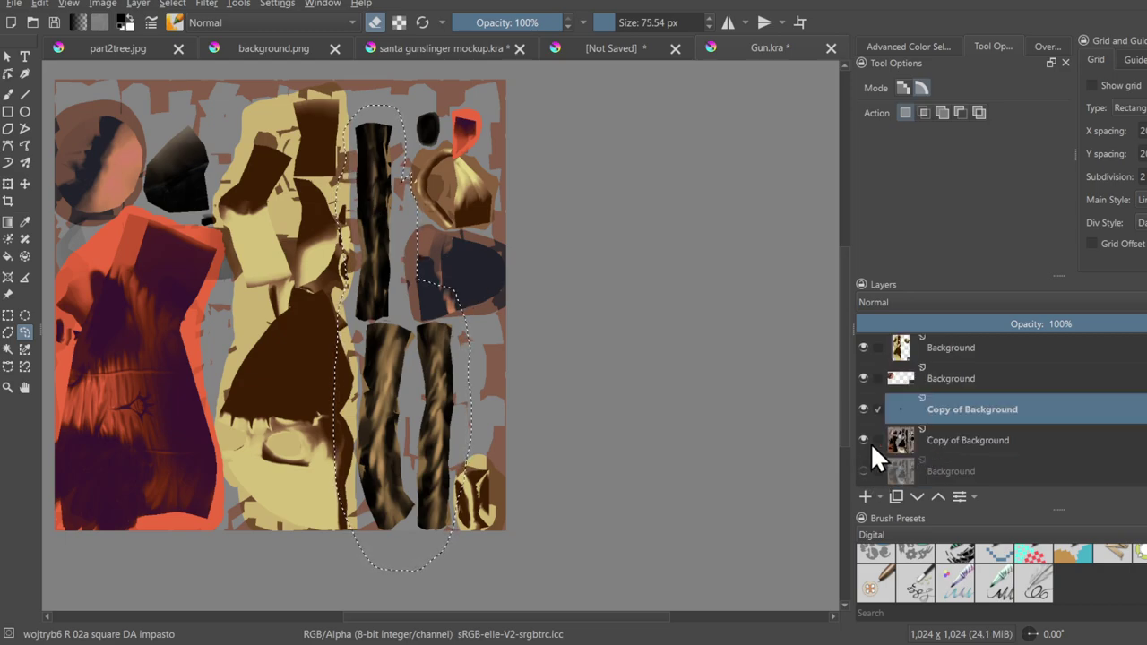
{"action": "left_click", "coordinate": [864, 439]}
{"action": "scroll", "coordinate": [497, 237], "scroll_direction": "up", "scroll_amount": 3}
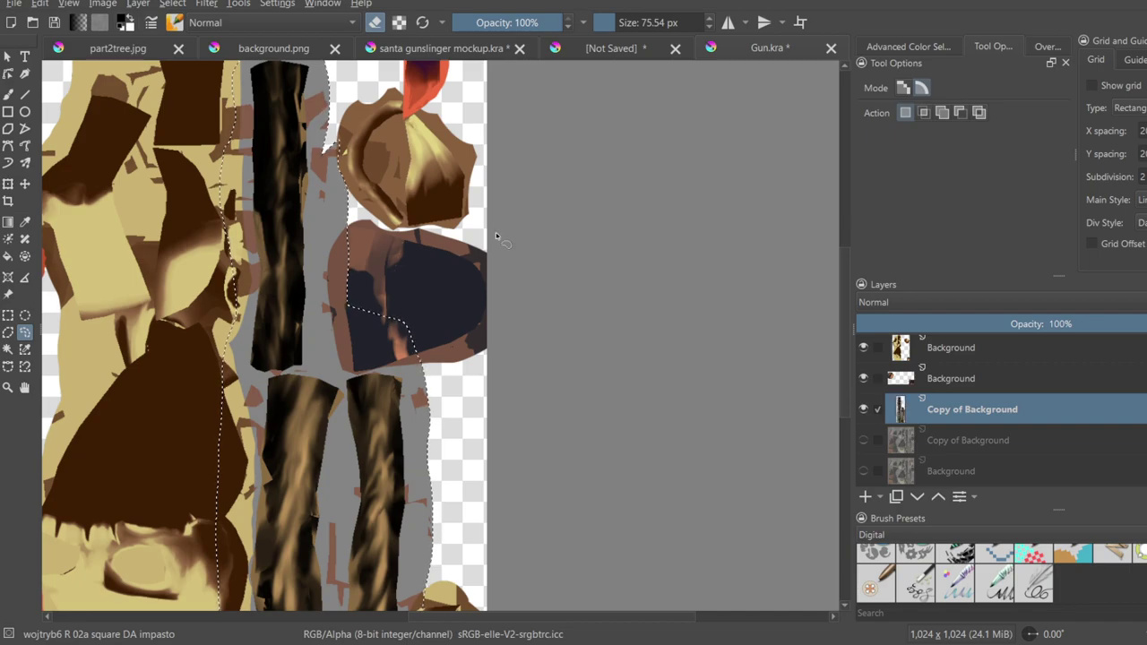
{"action": "scroll", "coordinate": [475, 224], "scroll_direction": "down", "scroll_amount": 3}
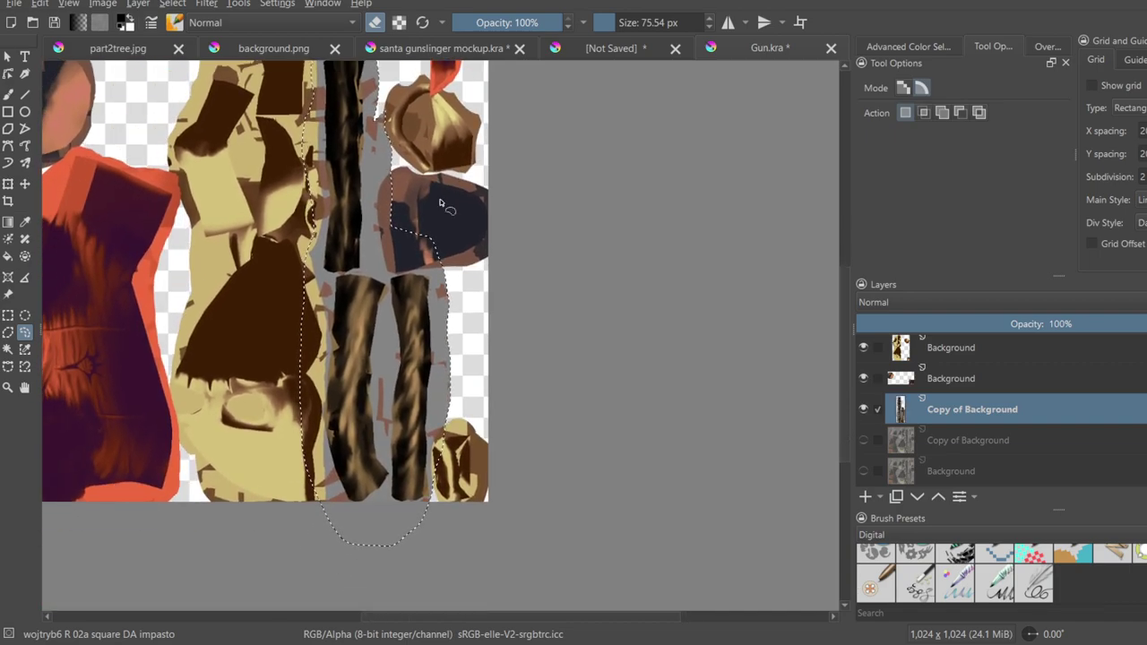
- Clear the selection, desaturate the wrap strips layer and remap it to warm reddish browns with cream highlights
{"action": "key", "text": "ctrl+shift+a"}
{"action": "middle_click_drag", "start_coordinate": [439, 204], "coordinate": [474, 274], "text": "ctrl"}
{"action": "middle_click_drag", "start_coordinate": [473, 274], "coordinate": [482, 283]}
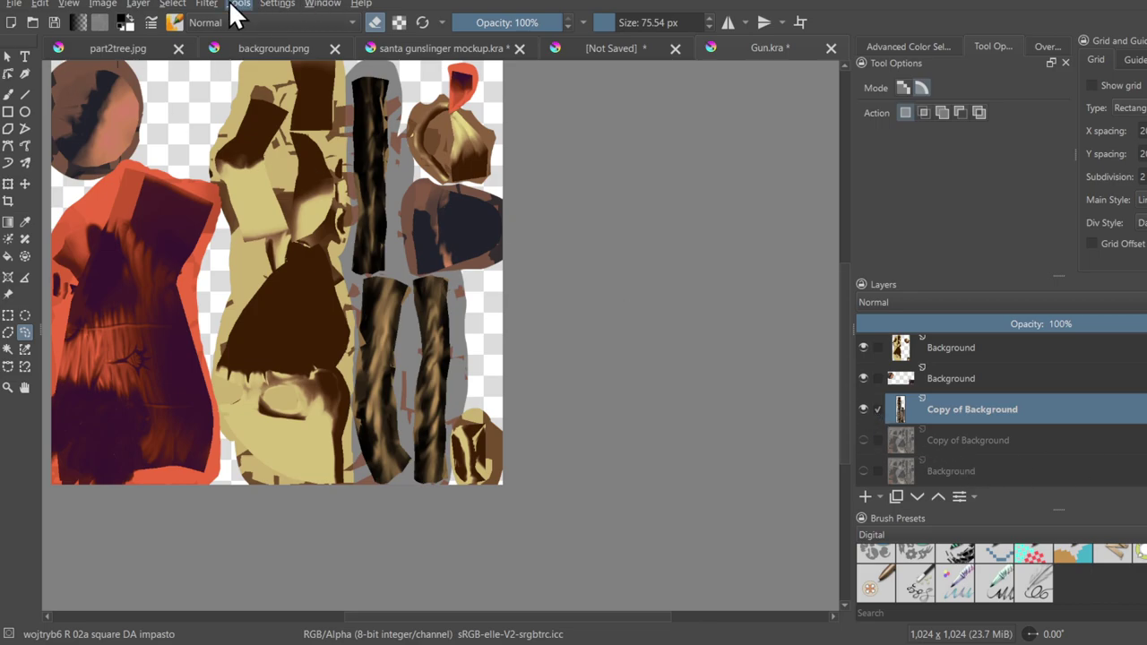
{"action": "left_click", "coordinate": [553, 190]}
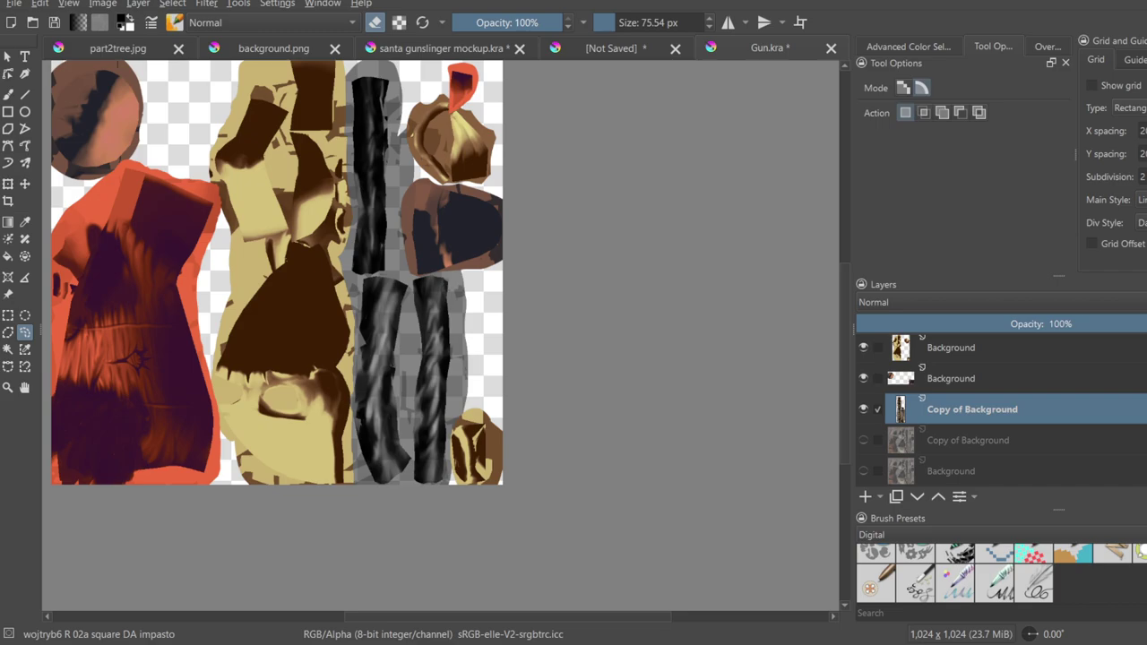
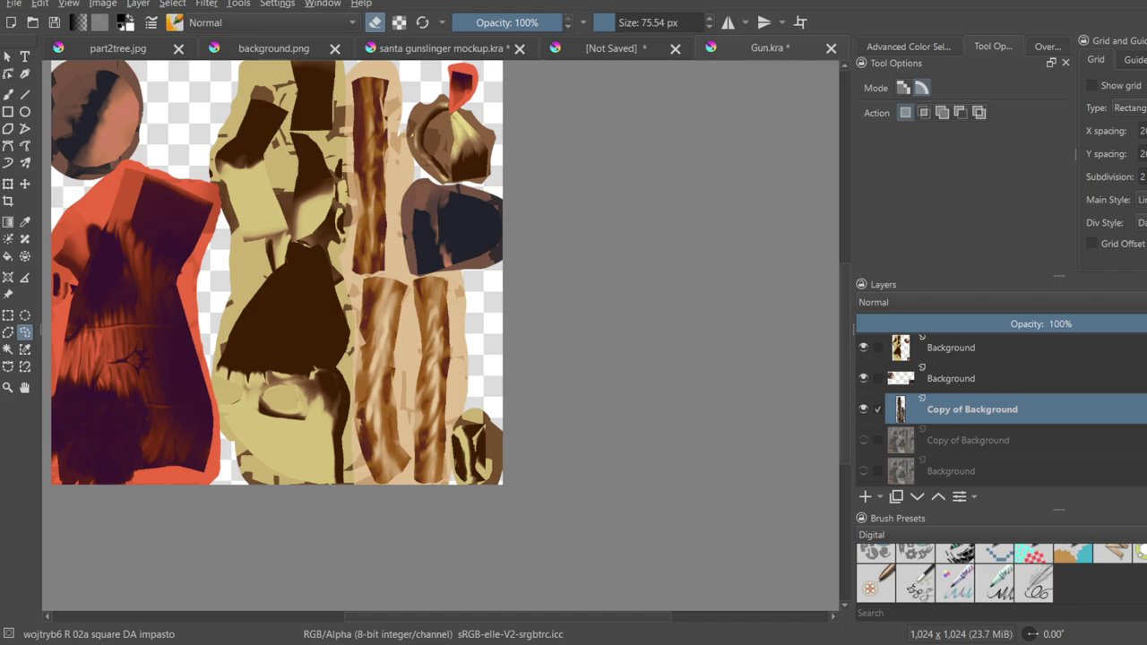
{"action": "key", "text": "ctrl+z"}
{"action": "middle_click_drag", "start_coordinate": [323, 272], "coordinate": [431, 364]}
{"action": "middle_click_drag", "start_coordinate": [438, 368], "coordinate": [481, 365], "text": "ctrl"}
{"action": "scroll", "coordinate": [406, 365], "scroll_direction": "up", "scroll_amount": 2, "text": "ctrl"}
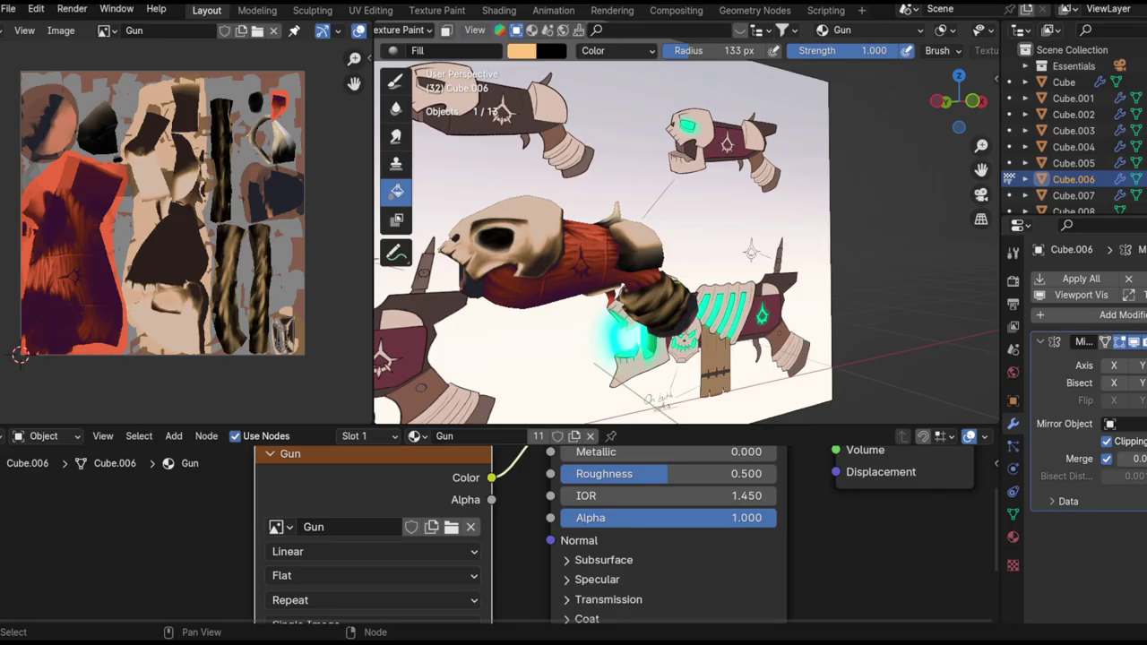
- Switch to Blender, reload the Gun image and view the recolored gun from another angle
{"action": "left_click", "coordinate": [60, 31]}
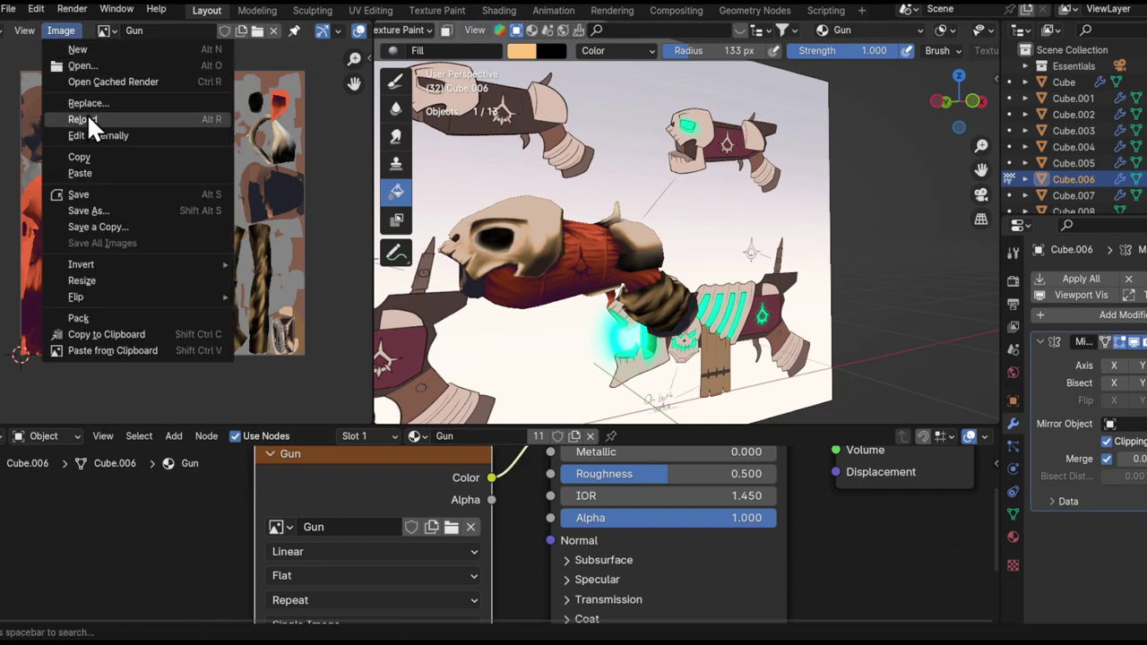
{"action": "left_click", "coordinate": [88, 117]}
{"action": "mouse_move", "coordinate": [640, 258]}
{"action": "middle_mouse_down"}
{"action": "mouse_move", "coordinate": [764, 251]}
{"action": "mouse_move", "coordinate": [798, 278]}
{"action": "mouse_move", "coordinate": [469, 84]}
{"action": "mouse_move", "coordinate": [597, 259]}
{"action": "mouse_move", "coordinate": [784, 220]}
{"action": "mouse_move", "coordinate": [665, 274]}
{"action": "mouse_move", "coordinate": [872, 221]}
{"action": "mouse_move", "coordinate": [852, 174]}
{"action": "mouse_move", "coordinate": [809, 188]}
{"action": "mouse_move", "coordinate": [735, 312]}
{"action": "mouse_move", "coordinate": [747, 244]}
{"action": "mouse_move", "coordinate": [603, 307]}
{"action": "mouse_move", "coordinate": [776, 243]}
{"action": "mouse_move", "coordinate": [895, 236]}
{"action": "mouse_move", "coordinate": [861, 261]}
{"action": "mouse_move", "coordinate": [742, 284]}
{"action": "mouse_move", "coordinate": [724, 212]}
{"action": "middle_mouse_up"}
- Leave Texture Paint for Object Mode and select the rear bone piece, Cube.003
{"action": "key", "text": "Tab"}
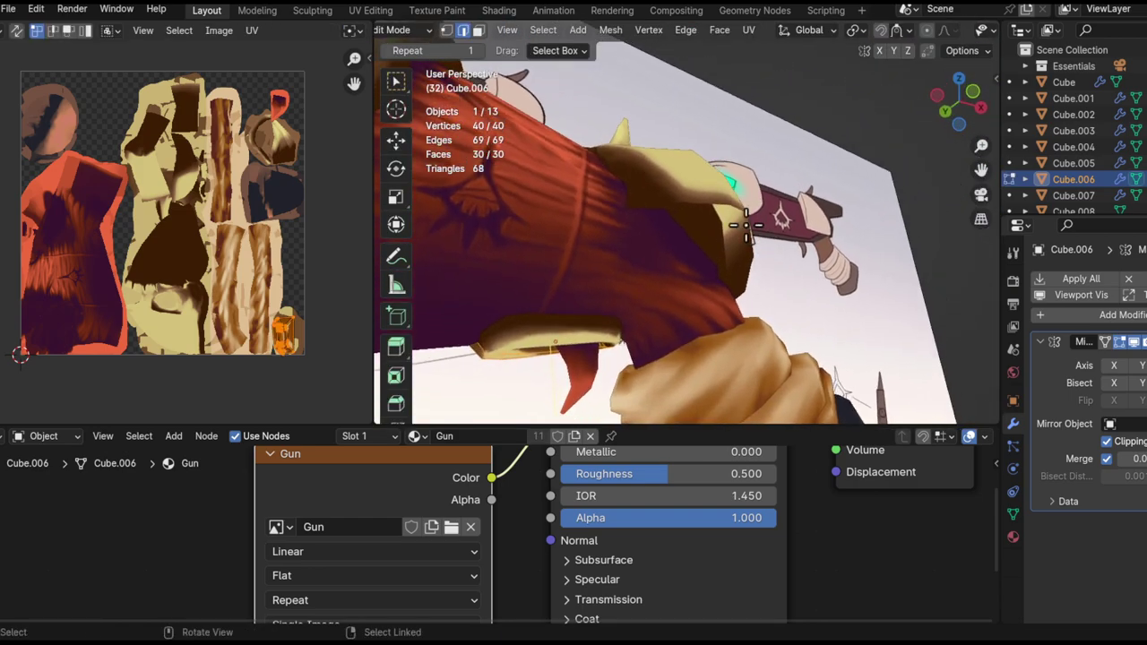
{"action": "key", "text": "Tab"}
{"action": "left_click", "coordinate": [723, 211]}
{"action": "key", "text": "ctrl+Tab"}
{"action": "left_click", "coordinate": [462, 192]}
{"action": "left_click", "coordinate": [701, 198]}
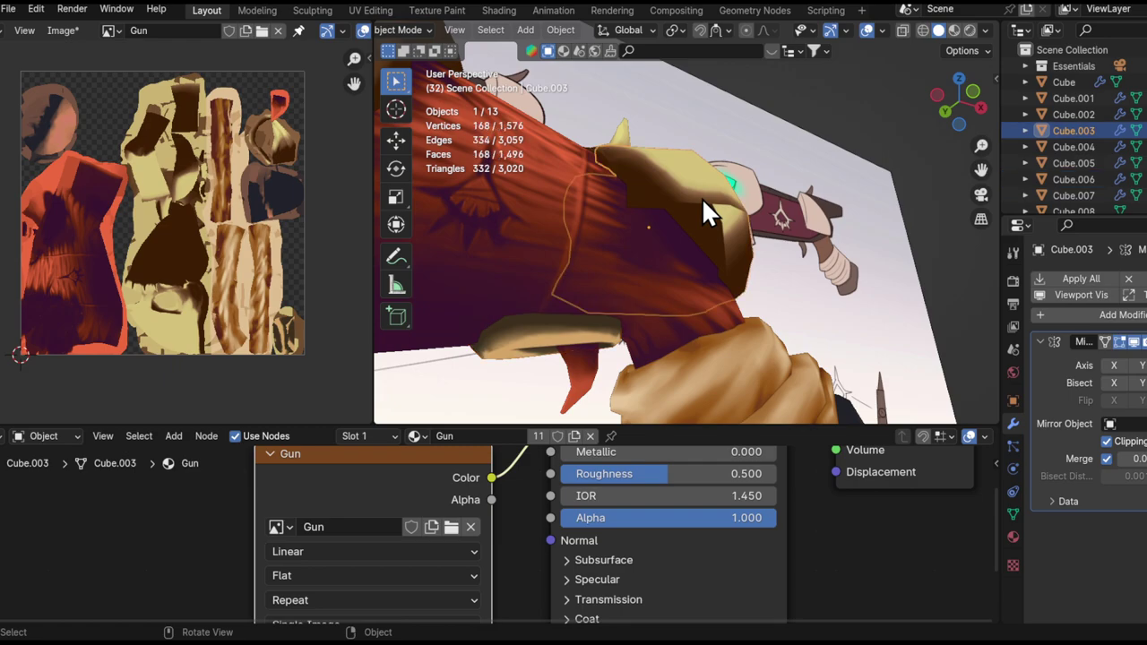
- Isolate Cube.003 in local view in Edit Mode and examine where its UV islands fall on the texture
{"action": "key", "text": "Tab"}
{"action": "middle_click_drag", "start_coordinate": [702, 197], "coordinate": [694, 310]}
{"action": "key", "text": "Tab"}
{"action": "key", "text": "Tab"}
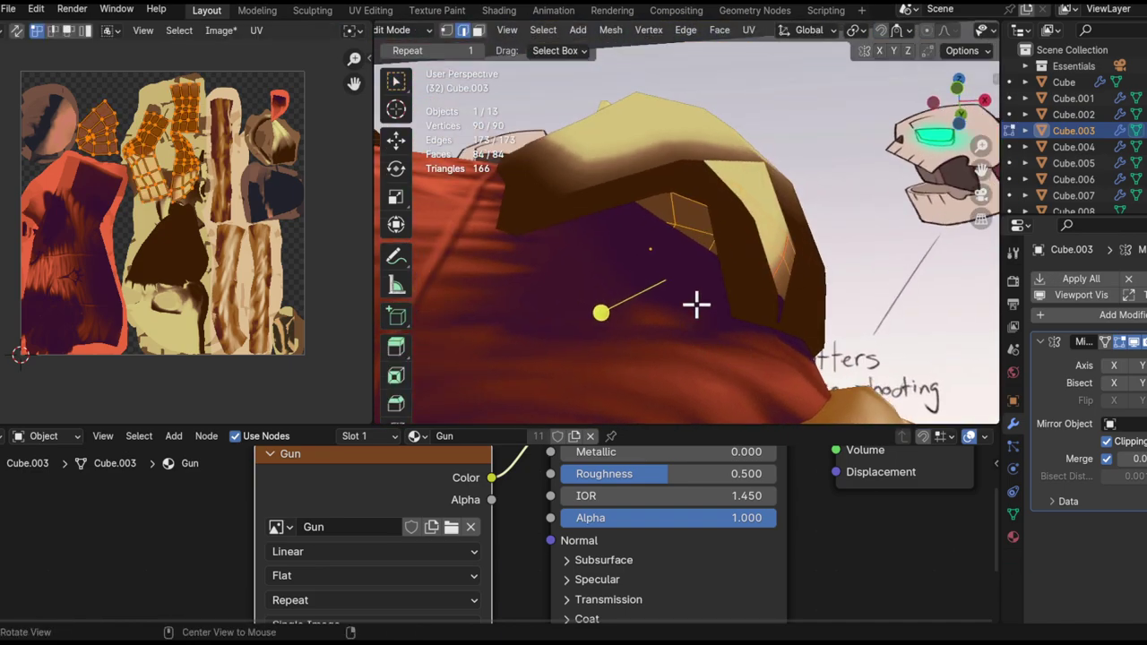
{"action": "key", "text": "KP_Divide"}
{"action": "middle_click_drag", "start_coordinate": [672, 212], "coordinate": [657, 271]}
{"action": "scroll", "coordinate": [190, 302], "scroll_direction": "up", "scroll_amount": 6}
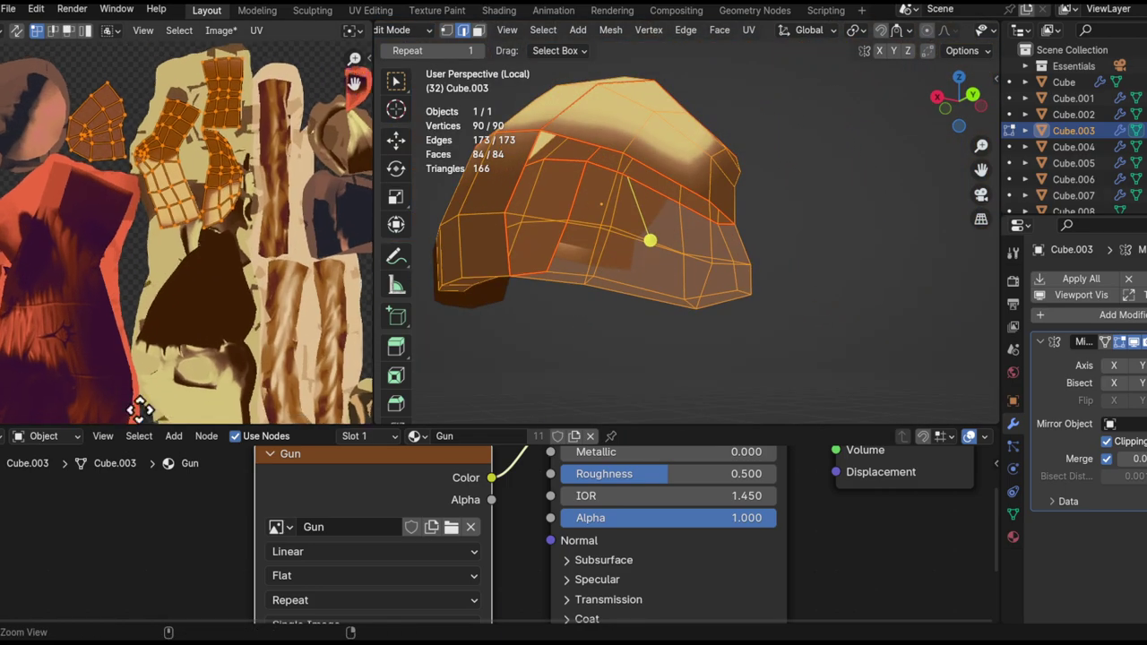
{"action": "middle_click_drag", "start_coordinate": [105, 78], "coordinate": [158, 185]}
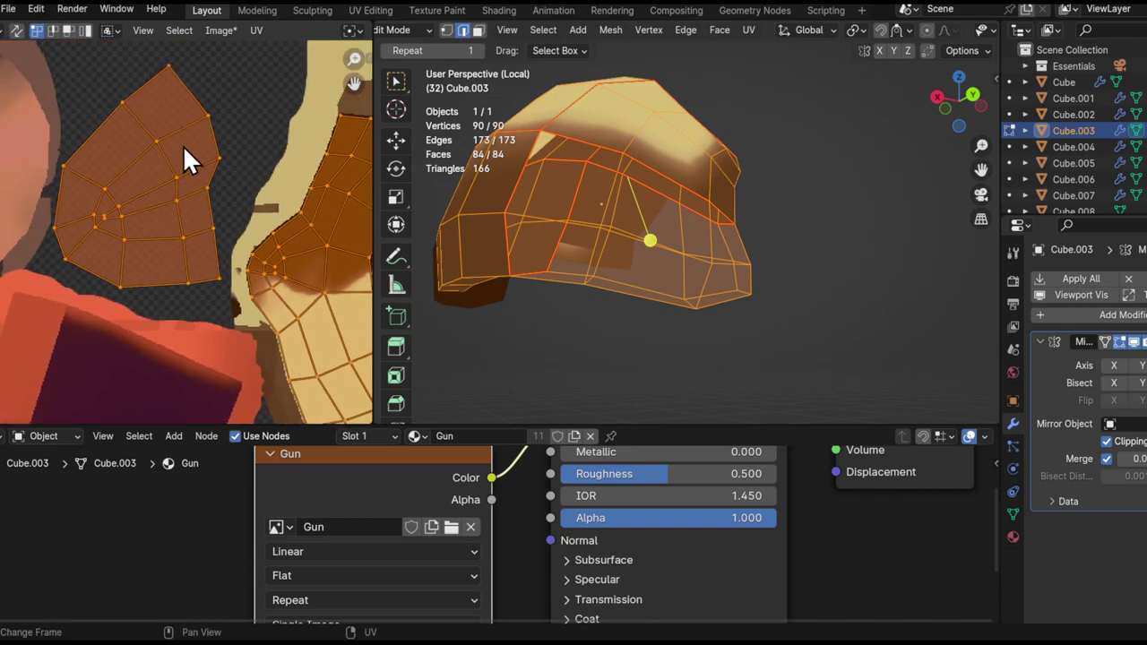
{"action": "middle_click_drag", "start_coordinate": [183, 145], "coordinate": [94, 274], "text": "ctrl"}
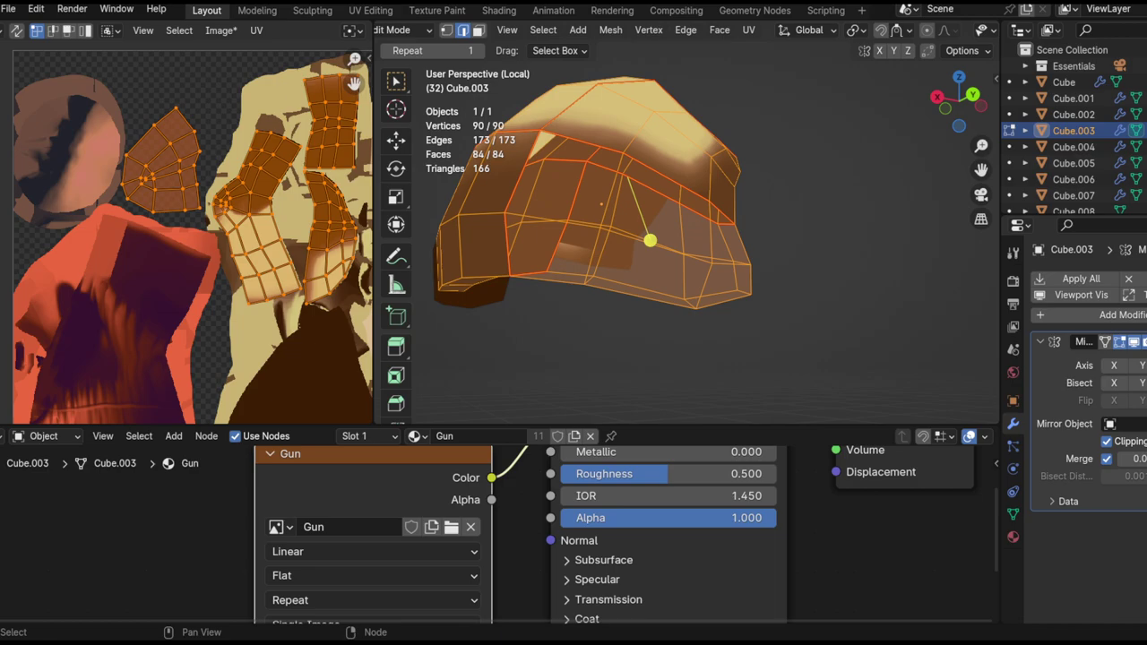
- Reload the updated Gun image and inspect the inside of the isolated bone piece with the overlays hidden
{"action": "left_click", "coordinate": [231, 30]}
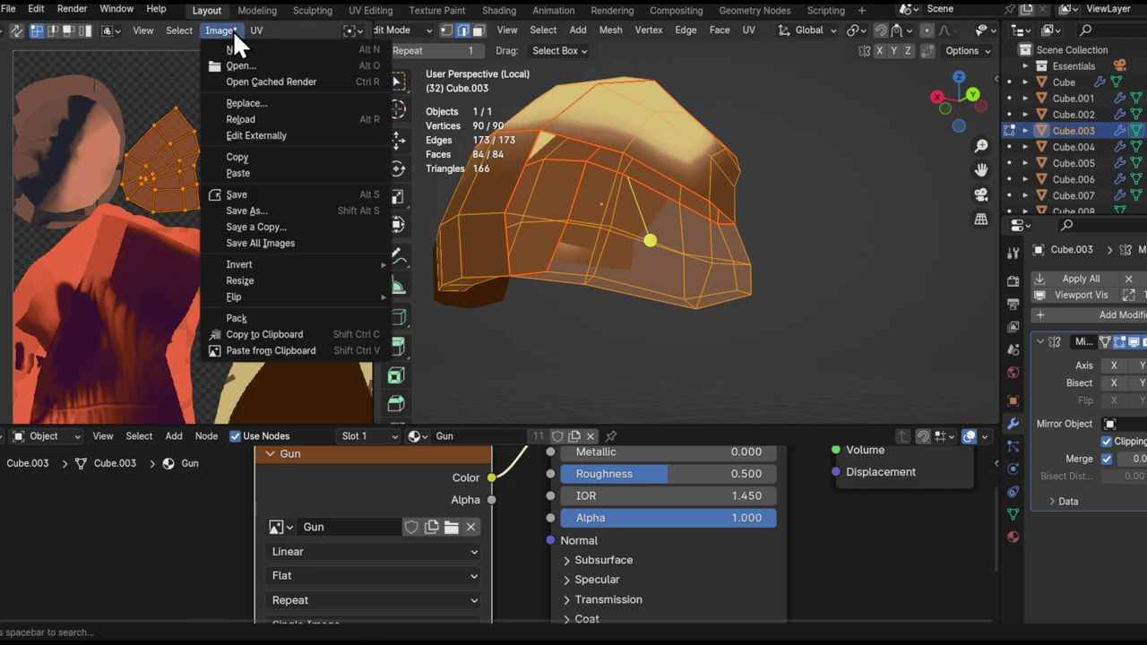
{"action": "left_click", "coordinate": [271, 115]}
{"action": "key", "text": "alt+shift+z"}
{"action": "mouse_move", "coordinate": [709, 194]}
{"action": "left_mouse_down", "text": "alt"}
{"action": "mouse_move", "coordinate": [671, 212]}
{"action": "mouse_move", "coordinate": [702, 211]}
{"action": "left_mouse_up", "text": "alt"}
{"action": "scroll", "coordinate": [583, 203], "scroll_direction": "down", "scroll_amount": 3}
{"action": "left_click_drag", "start_coordinate": [270, 267], "coordinate": [238, 243], "text": "alt"}
{"action": "key", "text": "alt+shift+z"}
{"action": "key", "text": "alt+shift+z"}
{"action": "left_click_drag", "start_coordinate": [646, 250], "coordinate": [817, 306], "text": "alt+shift"}
{"action": "left_click_drag", "start_coordinate": [816, 306], "coordinate": [927, 267], "text": "alt"}
{"action": "left_click_drag", "start_coordinate": [681, 331], "coordinate": [605, 386], "text": "ctrl+alt"}
{"action": "middle_click_drag", "start_coordinate": [605, 385], "coordinate": [394, 278]}
{"action": "left_click_drag", "start_coordinate": [158, 256], "coordinate": [127, 215], "text": "alt"}
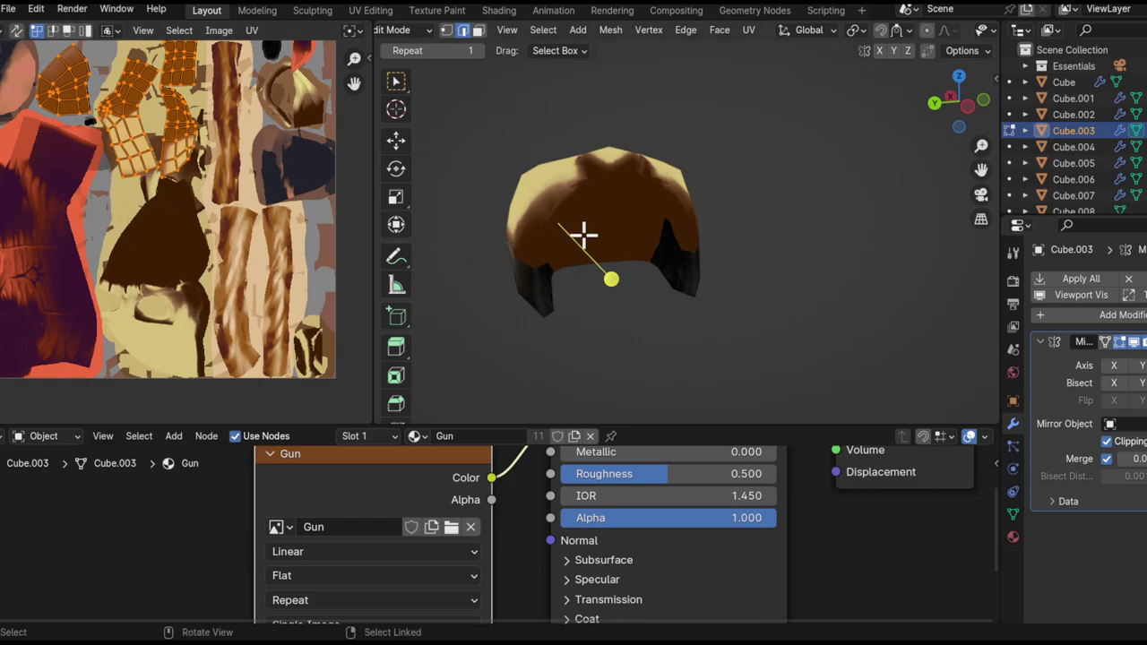
- Select the bone piece's linked geometry and locate the UV island lying outside the yellow area
{"action": "key", "text": "l"}
{"action": "scroll", "coordinate": [192, 211], "scroll_direction": "up", "scroll_amount": 4}
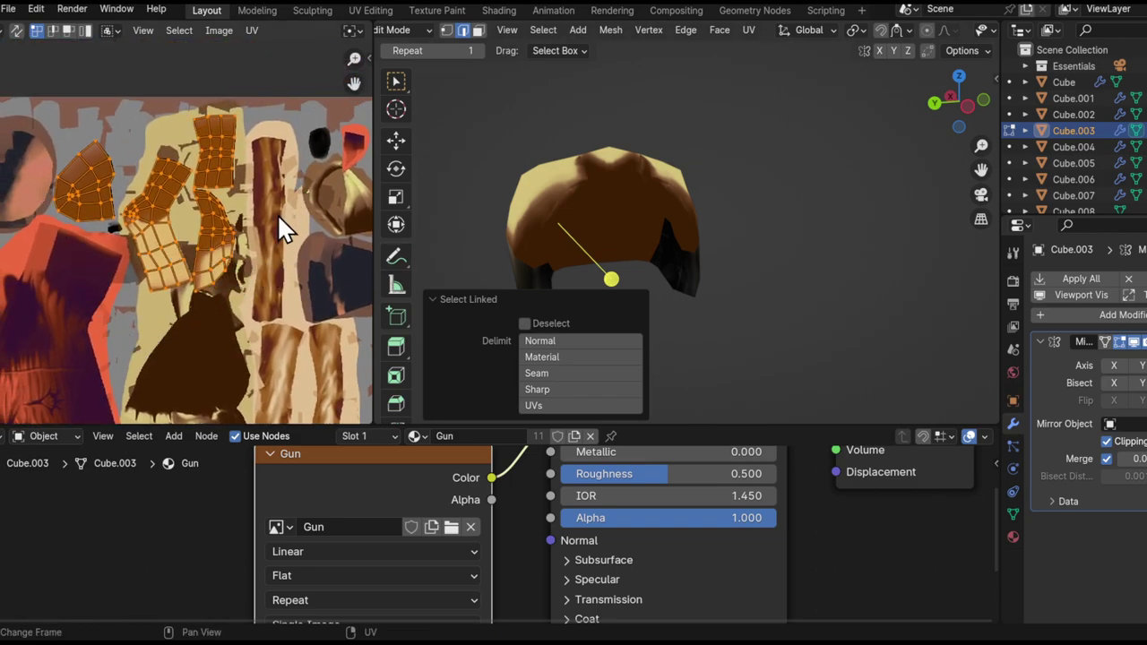
{"action": "middle_click_drag", "start_coordinate": [100, 270], "coordinate": [153, 257]}
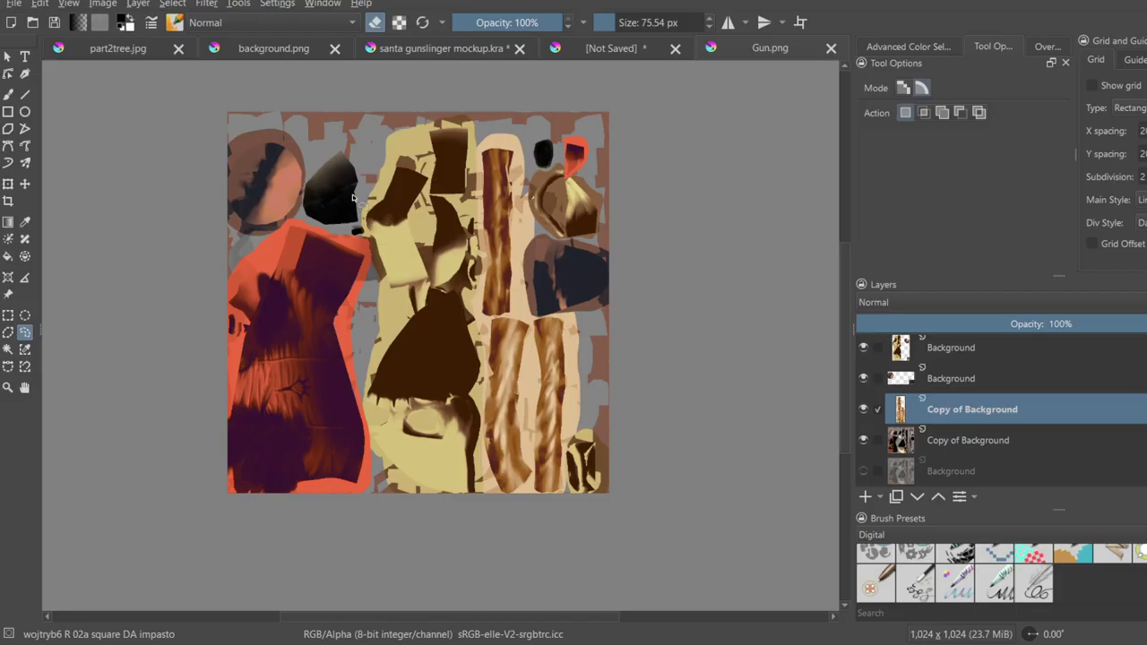
- Switch to Krita and lasso the black piece beside the circle on the background copy to put it on its own layer
{"action": "scroll", "coordinate": [353, 208], "scroll_direction": "up", "scroll_amount": 3, "text": "ctrl"}
{"action": "left_click", "coordinate": [965, 442]}
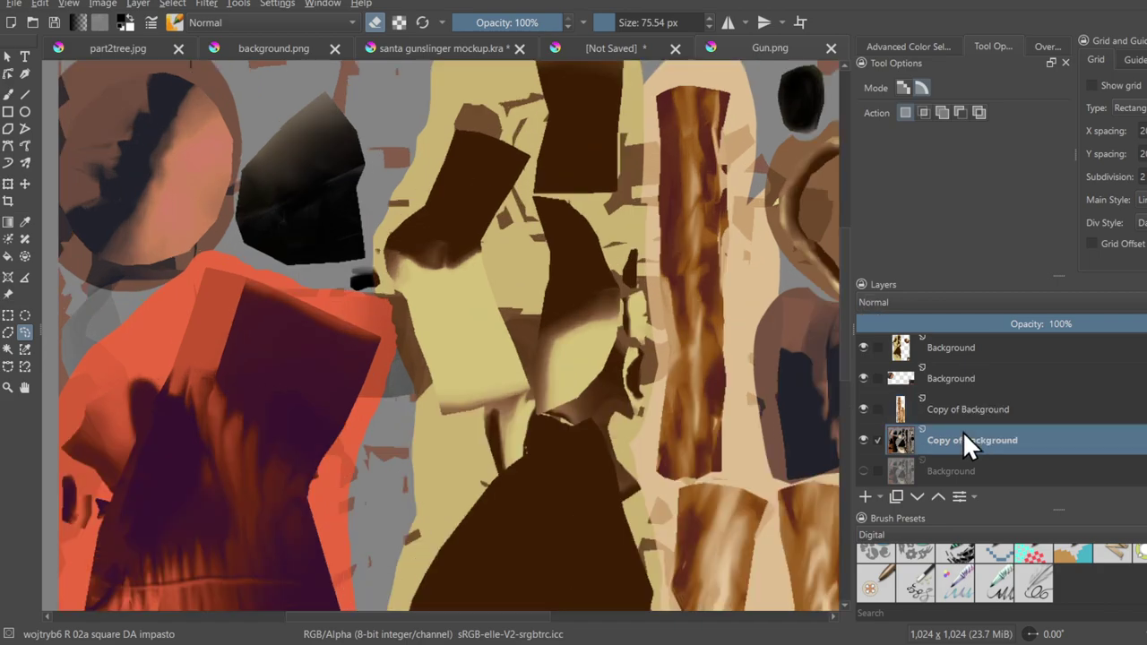
{"action": "mouse_move", "coordinate": [380, 268]}
{"action": "left_mouse_down"}
{"action": "mouse_move", "coordinate": [338, 277]}
{"action": "mouse_move", "coordinate": [258, 125]}
{"action": "mouse_move", "coordinate": [298, 81]}
{"action": "mouse_move", "coordinate": [448, 173]}
{"action": "left_mouse_up"}
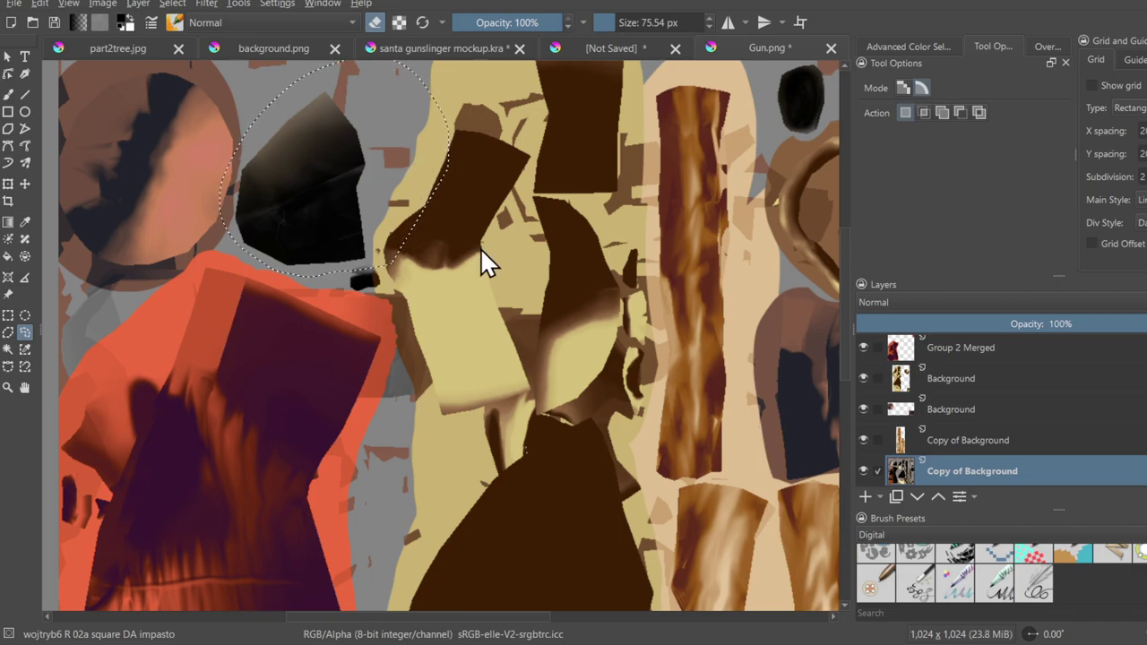
- Merge the black piece's layer with the yellow bone layer, place the result below the navy pieces' layer and clear the selection
{"action": "left_click_drag", "start_coordinate": [936, 471], "coordinate": [981, 370]}
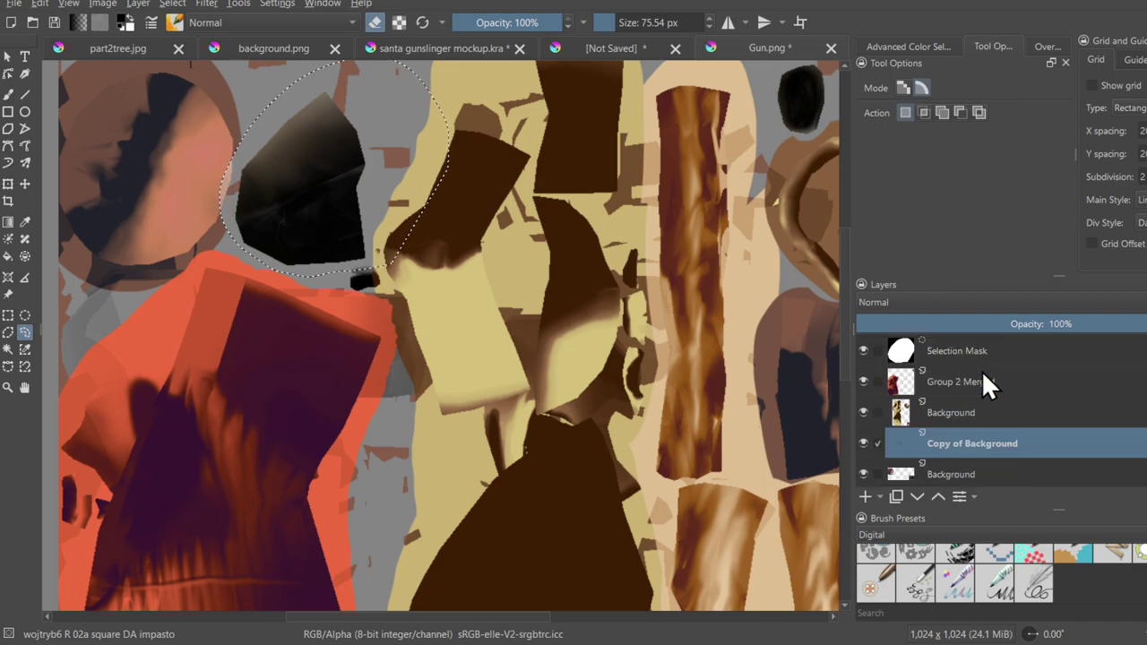
{"action": "left_click", "coordinate": [968, 407]}
{"action": "key", "text": "ctrl+e"}
{"action": "left_click_drag", "start_coordinate": [931, 414], "coordinate": [958, 461]}
{"action": "middle_click_drag", "start_coordinate": [437, 296], "coordinate": [364, 295]}
{"action": "key", "text": "ctrl+shift+a"}
{"action": "middle_click_drag", "start_coordinate": [333, 384], "coordinate": [357, 321], "text": "ctrl"}
{"action": "middle_click_drag", "start_coordinate": [352, 357], "coordinate": [430, 243]}
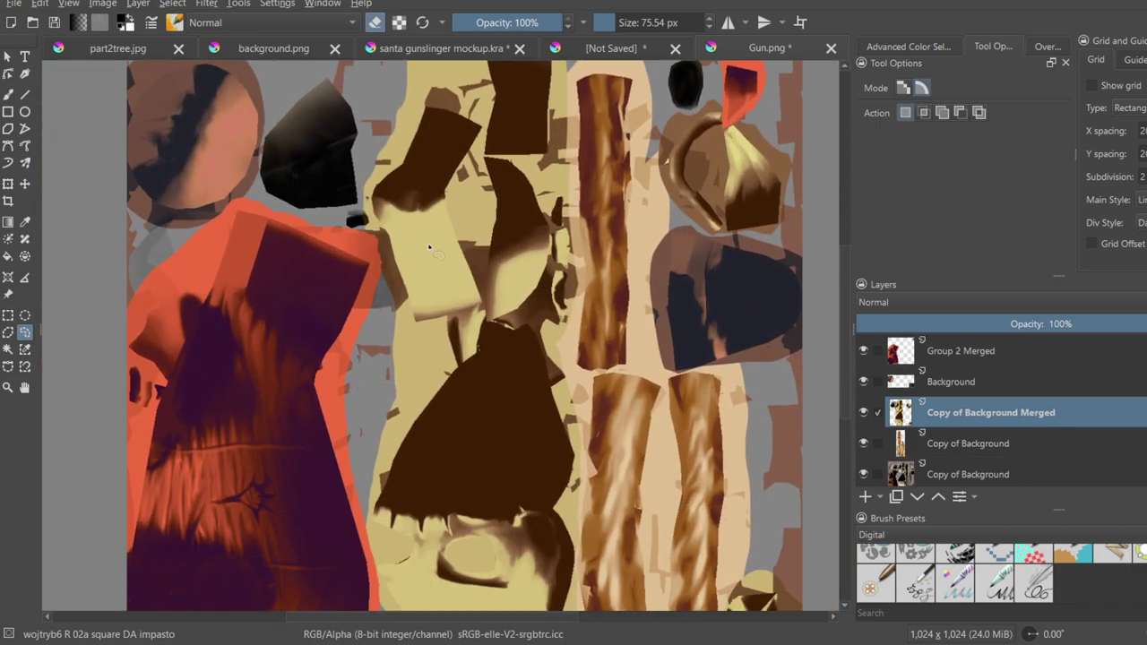
- Switch the merged yellow layer's visibility off and on to see which pieces it contains
{"action": "middle_click_drag", "start_coordinate": [222, 312], "coordinate": [223, 375]}
{"action": "middle_click_drag", "start_coordinate": [223, 375], "coordinate": [228, 408], "text": "ctrl"}
{"action": "middle_click_drag", "start_coordinate": [359, 297], "coordinate": [388, 233]}
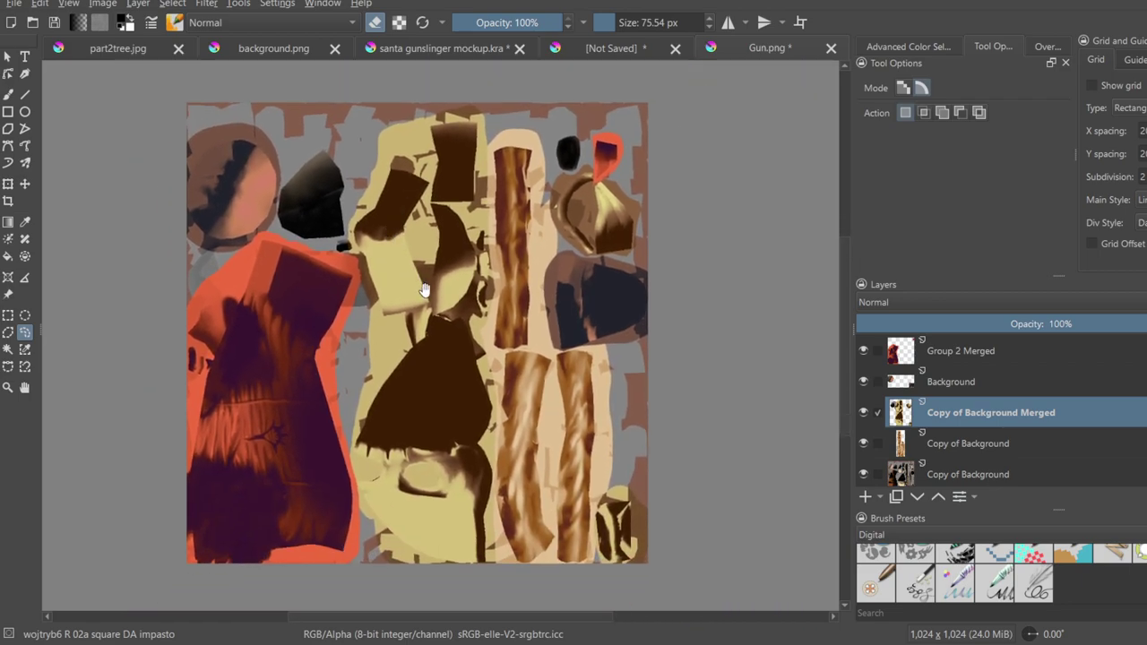
{"action": "left_click", "coordinate": [863, 414]}
{"action": "left_click", "coordinate": [863, 414]}
{"action": "middle_click_drag", "start_coordinate": [549, 387], "coordinate": [537, 350]}
- Toggle the upper background copy repeatedly to check the separated pieces without it, leaving that copy hidden
{"action": "scroll", "coordinate": [539, 348], "scroll_direction": "down", "scroll_amount": 3}
{"action": "scroll", "coordinate": [903, 416], "scroll_direction": "down", "scroll_amount": 1}
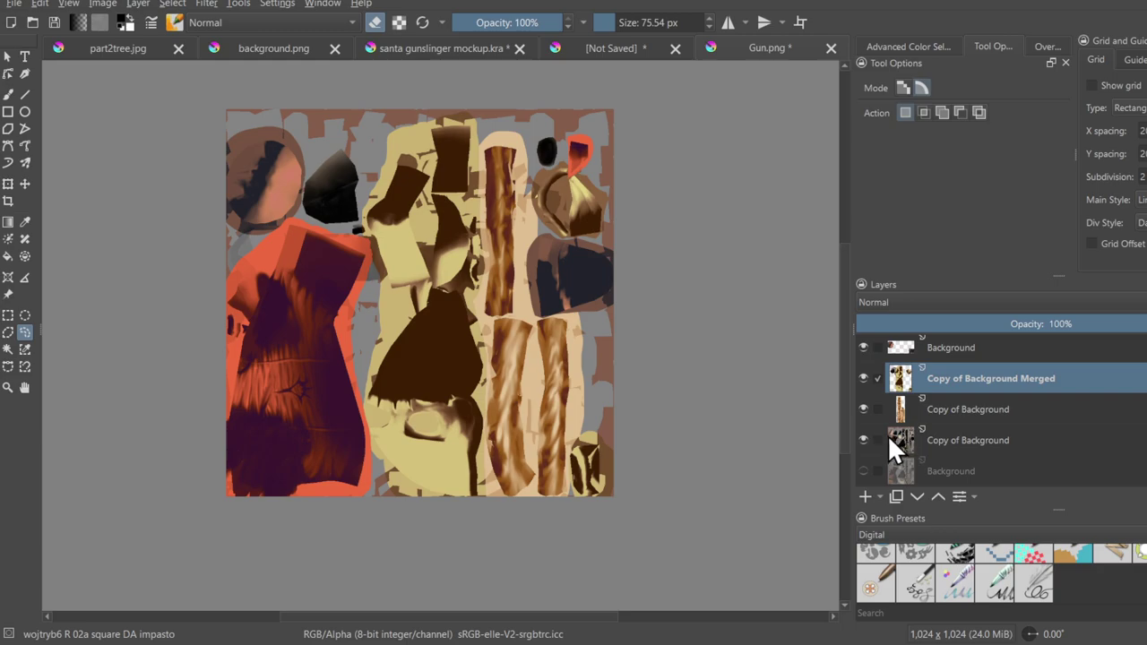
{"action": "left_click", "coordinate": [863, 440]}
{"action": "left_click", "coordinate": [863, 439]}
{"action": "left_click", "coordinate": [863, 440]}
{"action": "left_click", "coordinate": [863, 440]}
{"action": "left_click", "coordinate": [862, 440]}
{"action": "left_click", "coordinate": [863, 440]}
{"action": "left_click", "coordinate": [863, 440]}
{"action": "left_click", "coordinate": [862, 440]}
{"action": "left_click", "coordinate": [863, 439]}
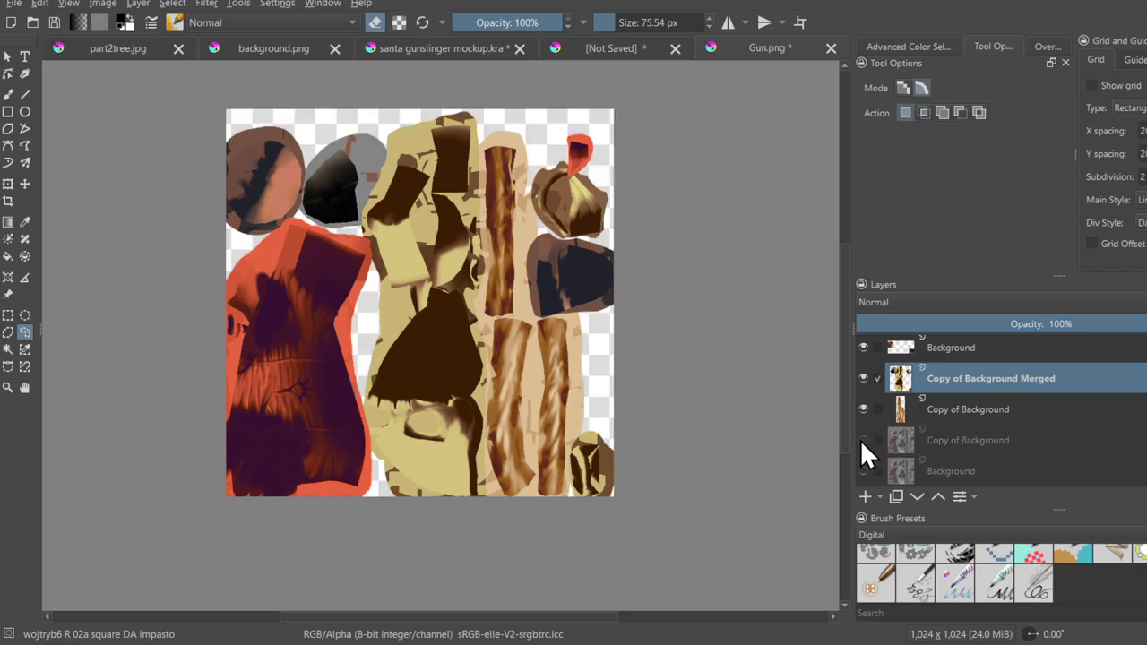
- Remap the merged yellow layer with a gradient map running from dark maroon shadows to light tan highlights
{"action": "scroll", "coordinate": [653, 384], "scroll_direction": "up", "scroll_amount": 2}
{"action": "middle_click_drag", "start_coordinate": [494, 294], "coordinate": [511, 359]}
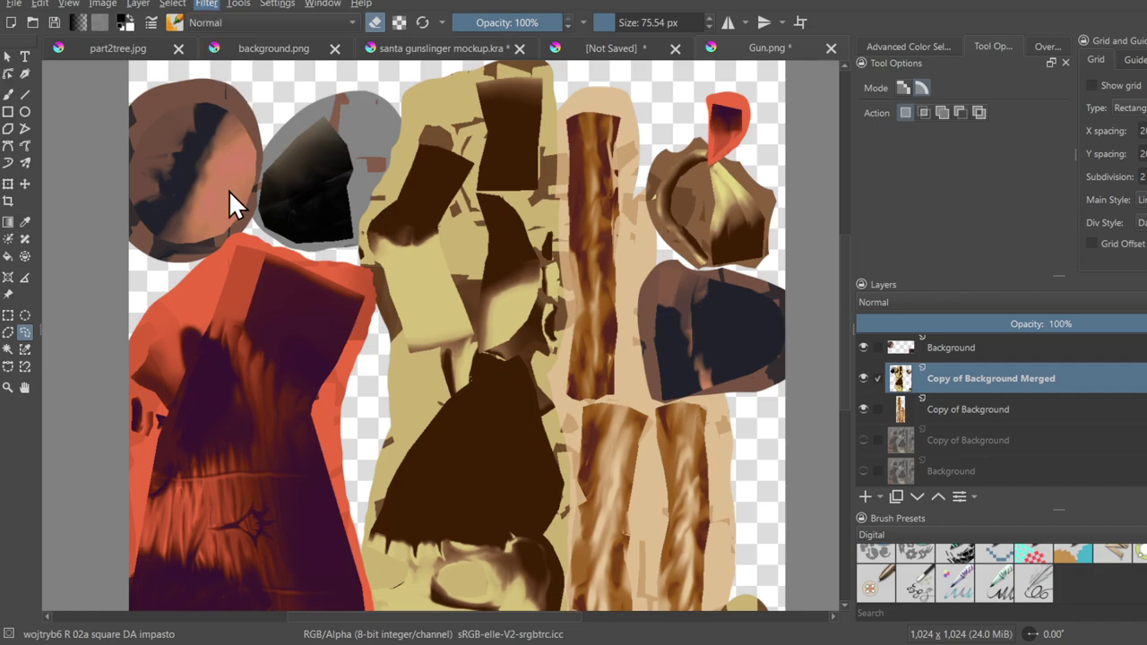
{"action": "key", "text": "ctrl+shift+u"}
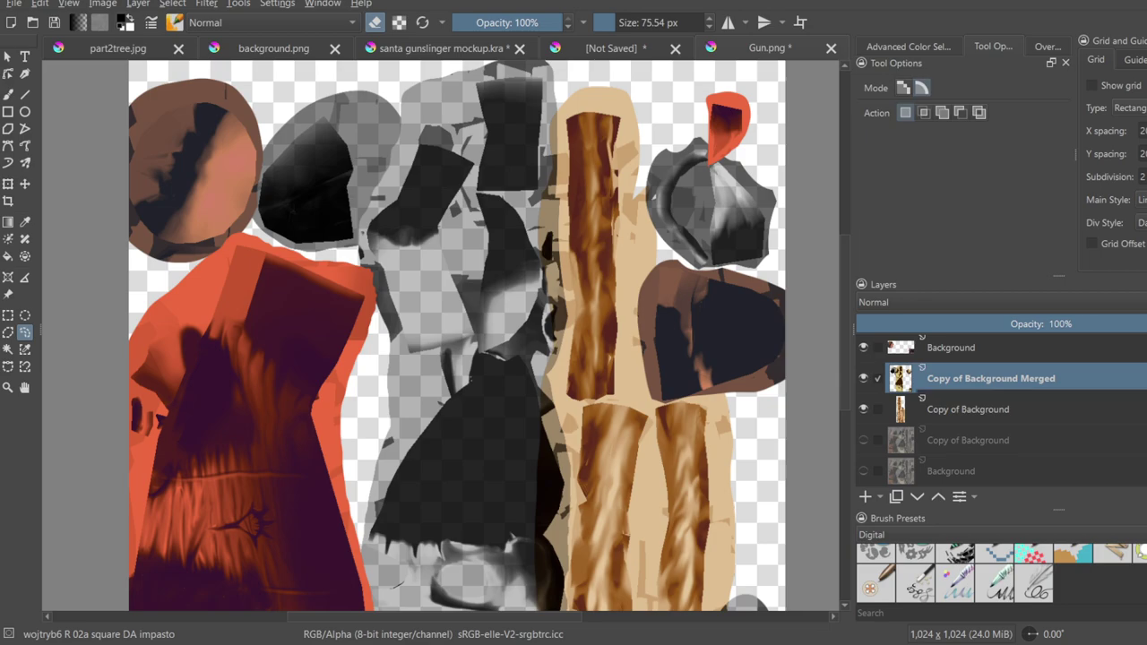
{"action": "key", "text": "ctrl+z"}
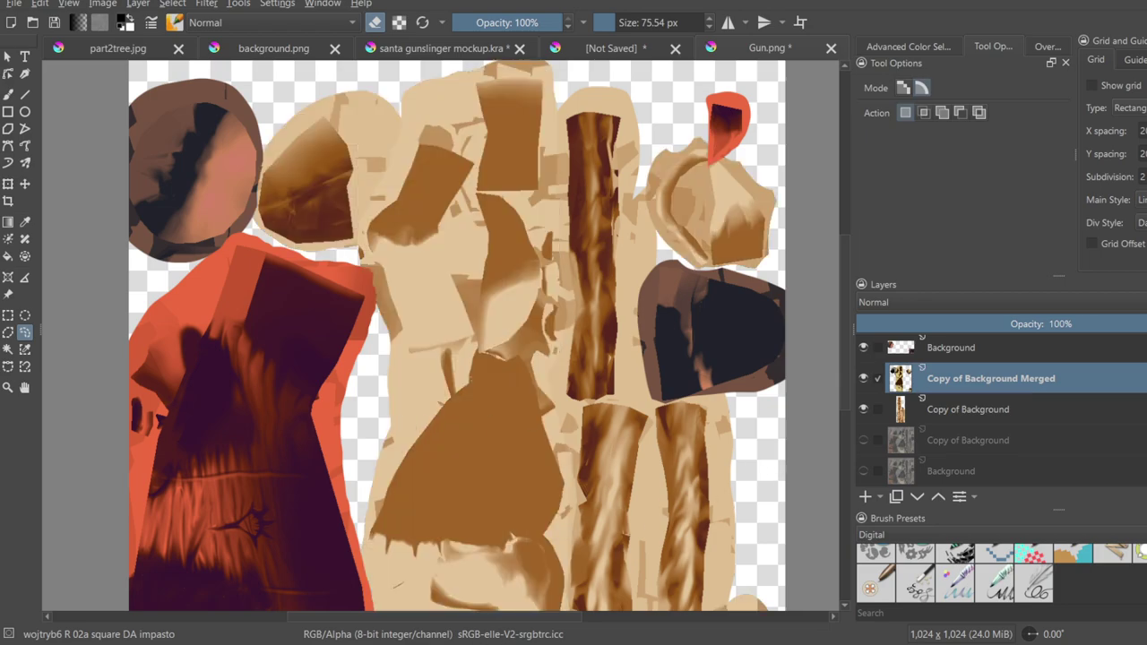
{"action": "key", "text": "ctrl+z"}
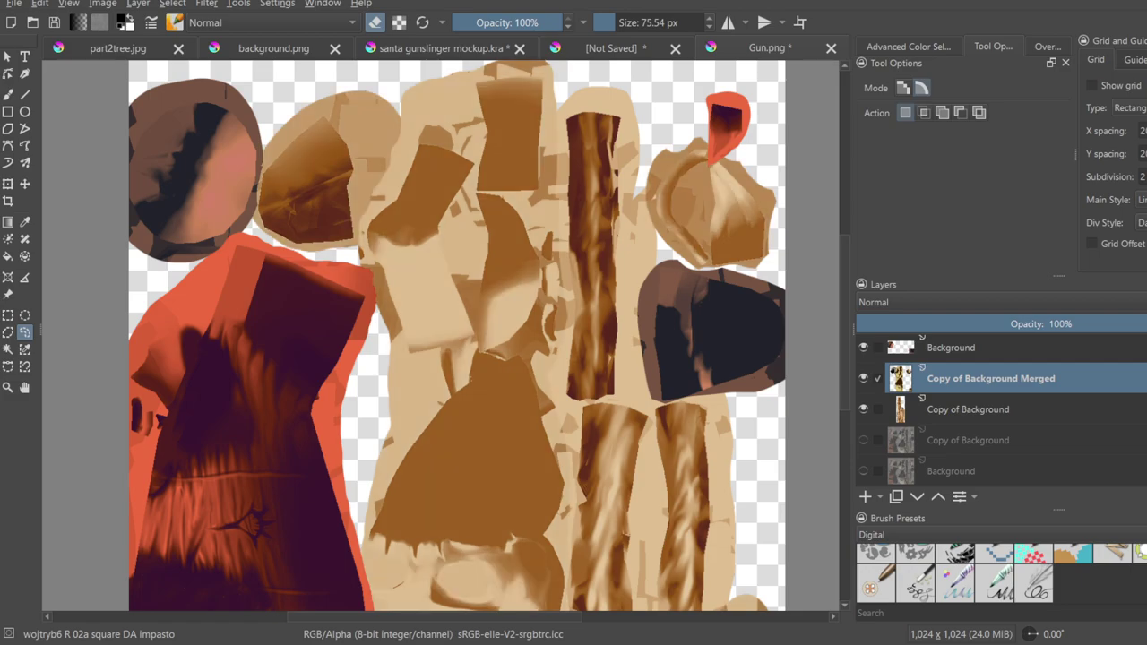
{"action": "key", "text": "ctrl+z"}
{"action": "key", "text": "ctrl+z"}
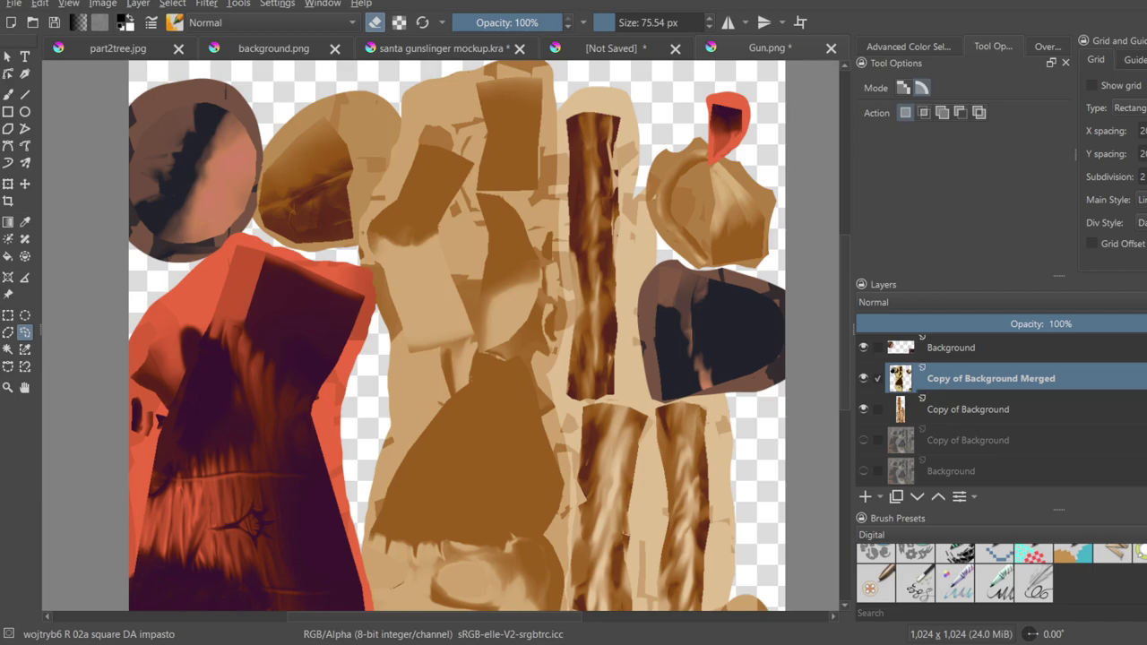
{"action": "key", "text": "ctrl+z"}
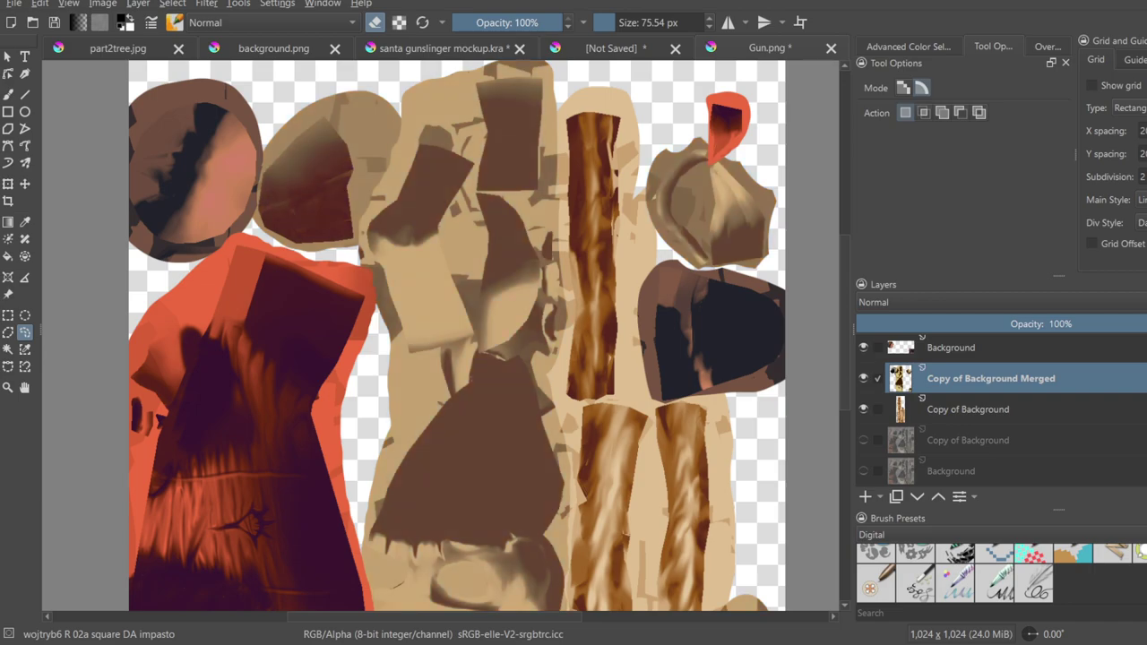
{"action": "key", "text": "ctrl+z"}
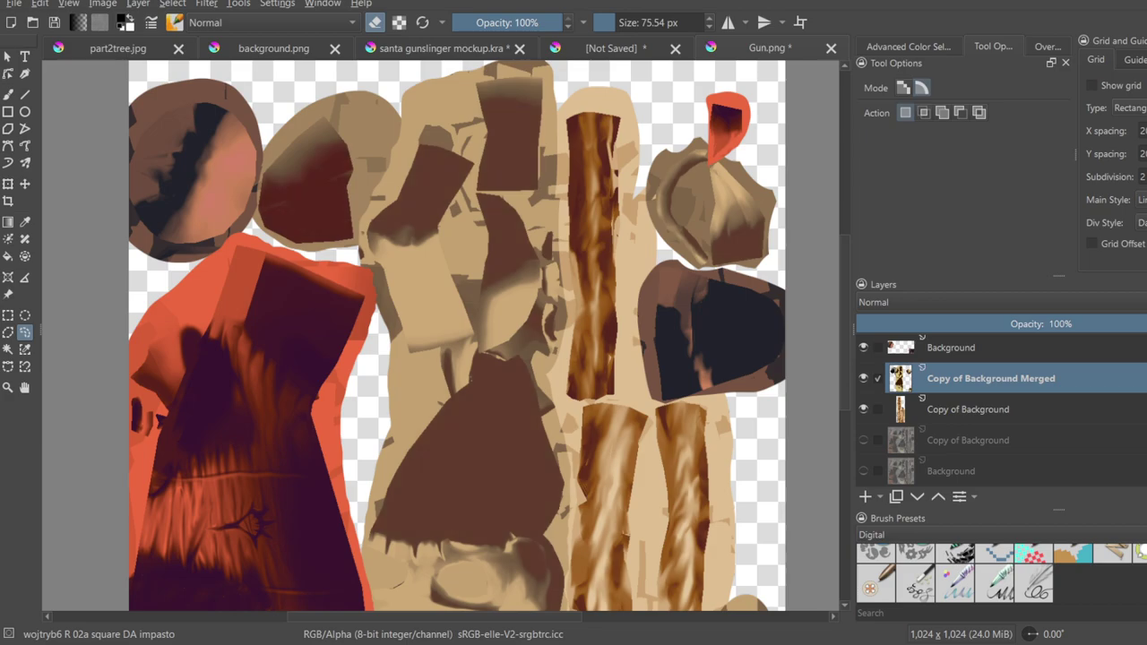
{"action": "key", "text": "ctrl+f"}
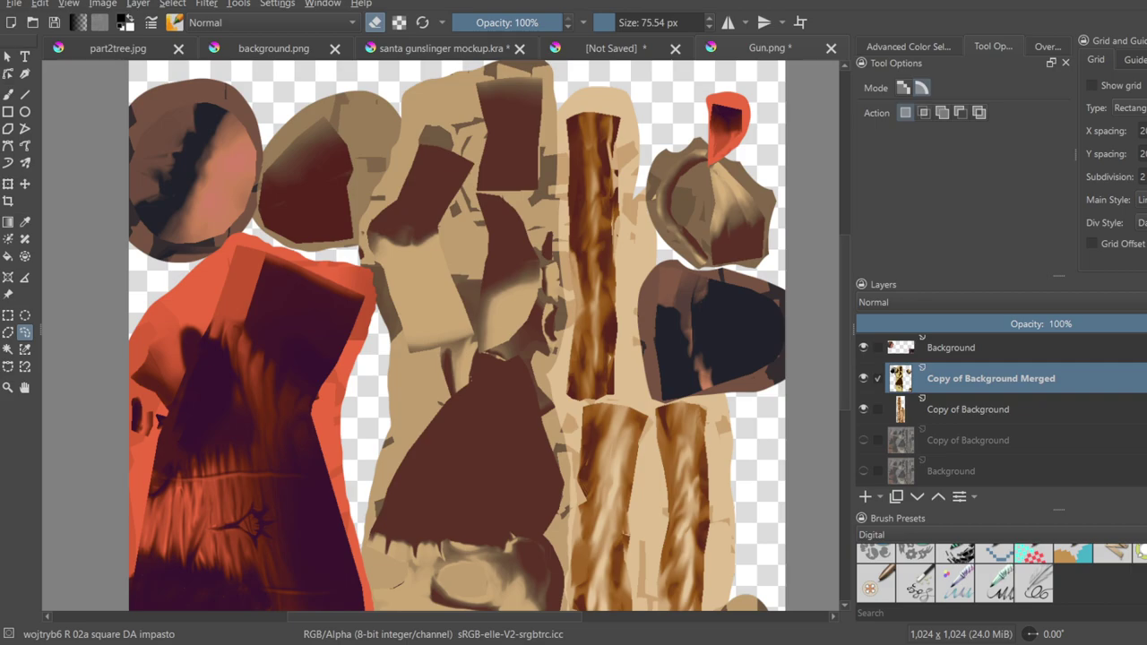
- Add an olive-yellow midtone to the gradient map, shift the shadows to reddish brown and apply it to the layer
{"action": "key", "text": "ctrl+z"}
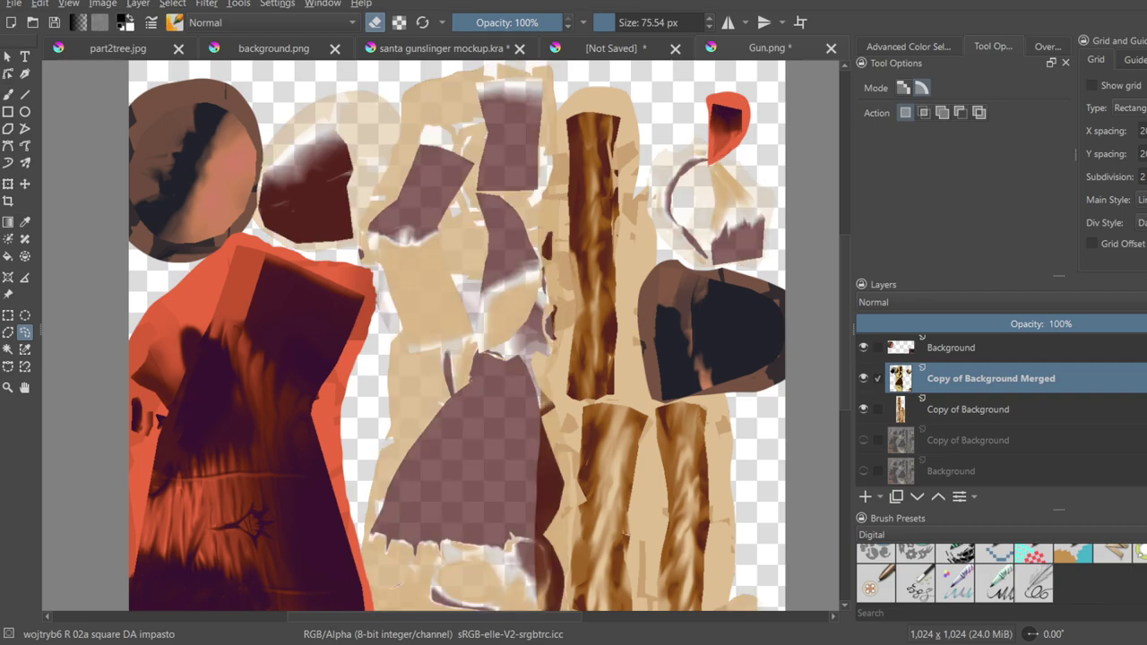
{"action": "key", "text": "ctrl+z"}
{"action": "key", "text": "ctrl+z"}
{"action": "key", "text": "ctrl+z"}
{"action": "key", "text": "ctrl+z"}
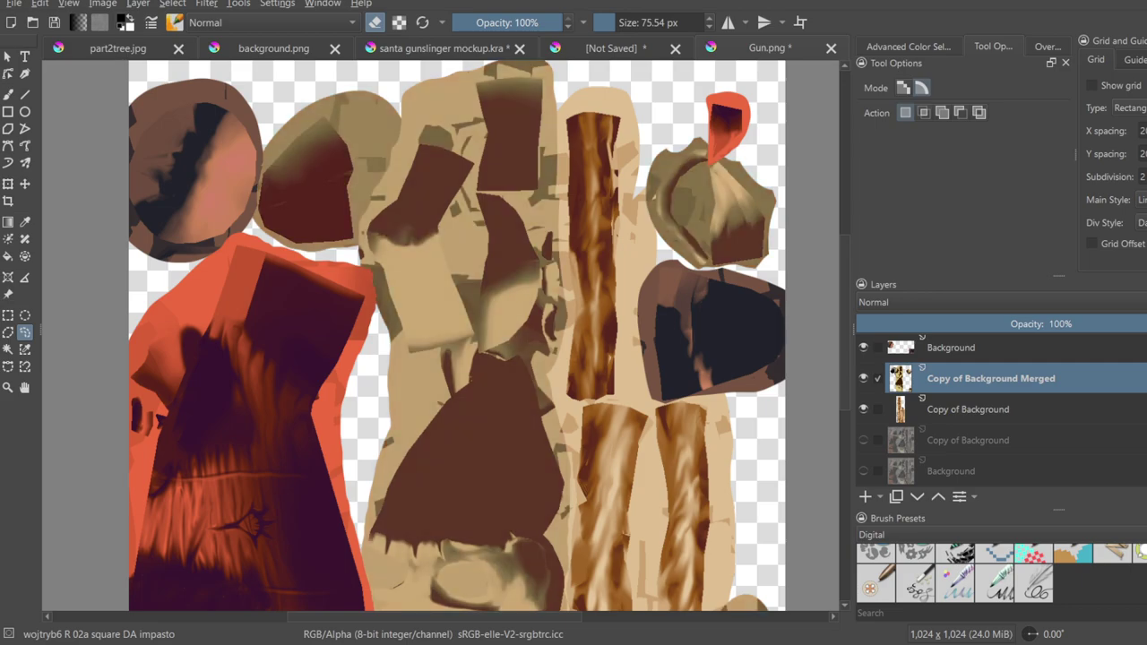
{"action": "key", "text": "ctrl+z"}
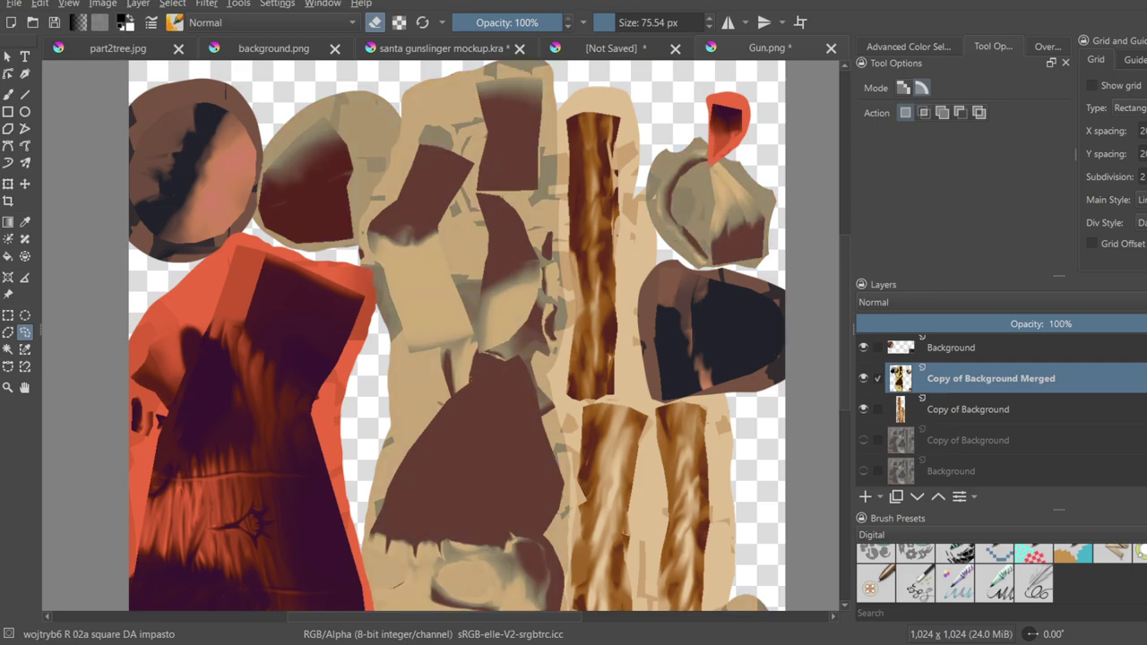
{"action": "key", "text": "ctrl+z"}
{"action": "key", "text": "ctrl+z"}
{"action": "key", "text": "ctrl+z"}
{"action": "key", "text": "ctrl+z"}
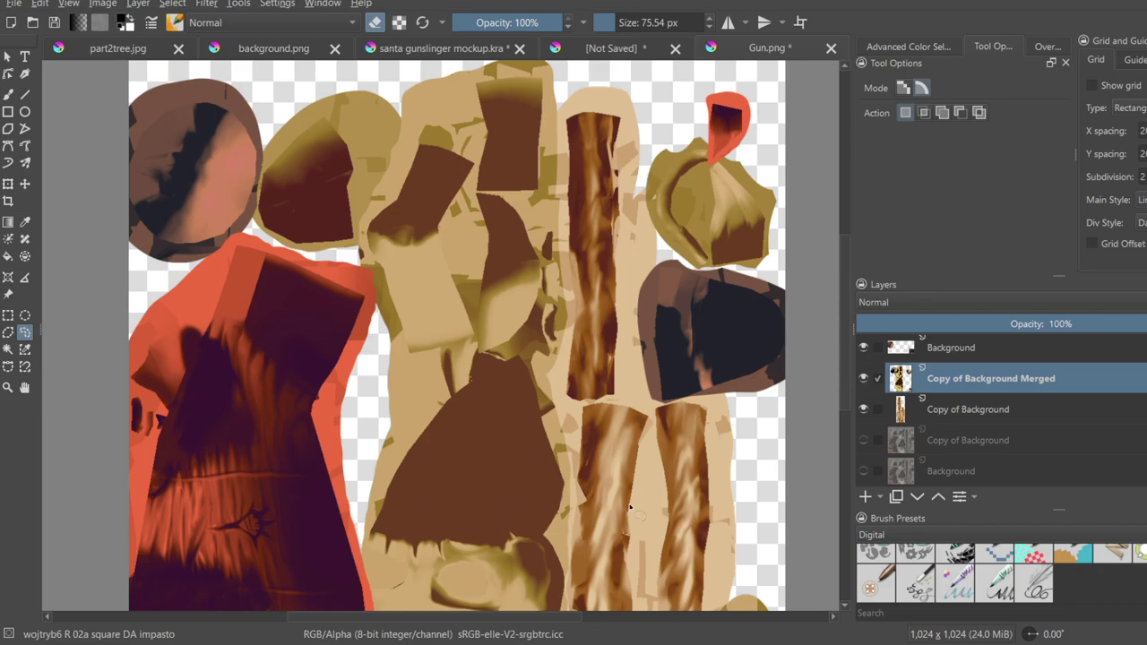
- Save the Gun.png texture and make the background copy layer visible again
{"action": "scroll", "coordinate": [608, 507], "scroll_direction": "down", "scroll_amount": 4, "text": "ctrl"}
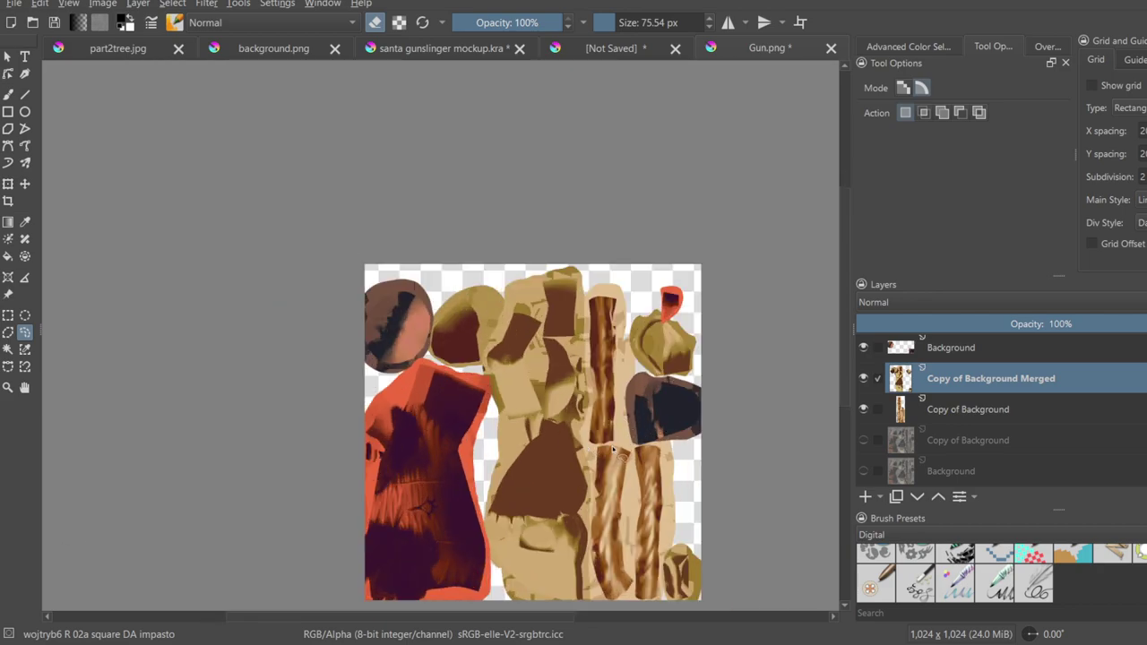
{"action": "key", "text": "ctrl+s"}
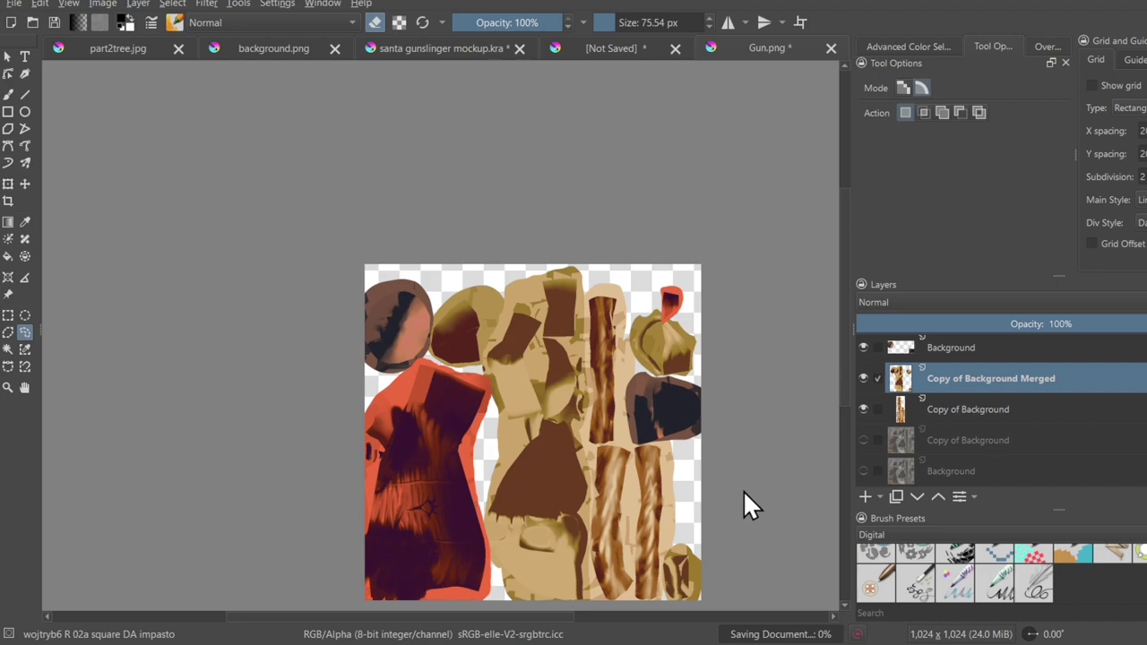
{"action": "left_click", "coordinate": [860, 441]}
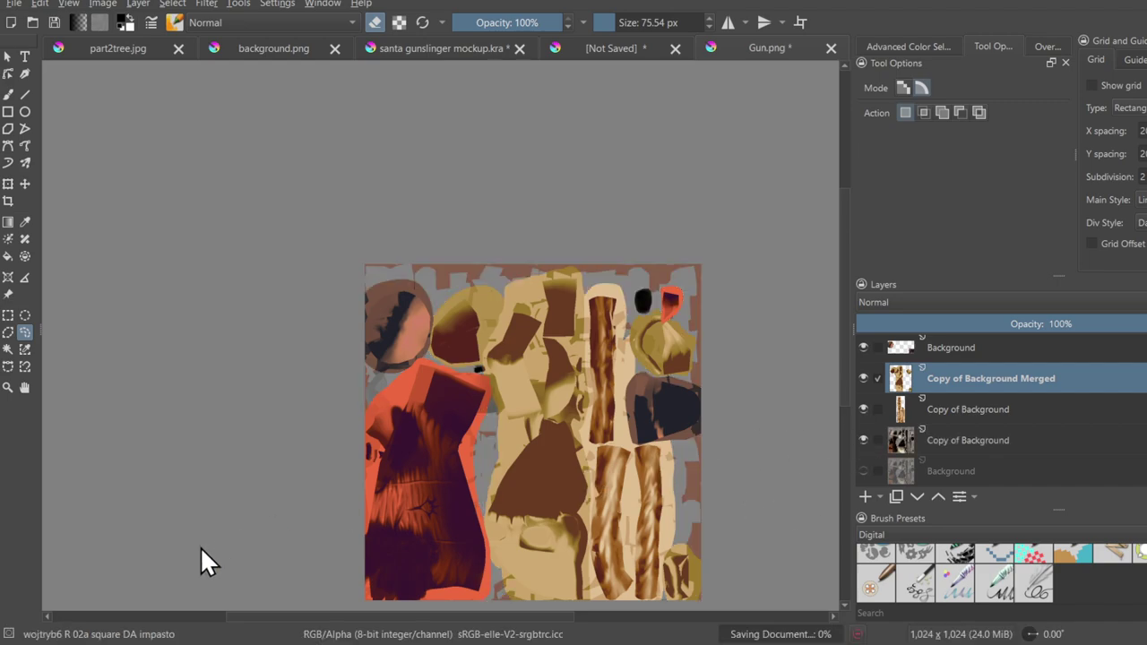
- Switch to Blender, reload the Gun image and check the new colors on the isolated bone piece
{"action": "left_click", "coordinate": [166, 643]}
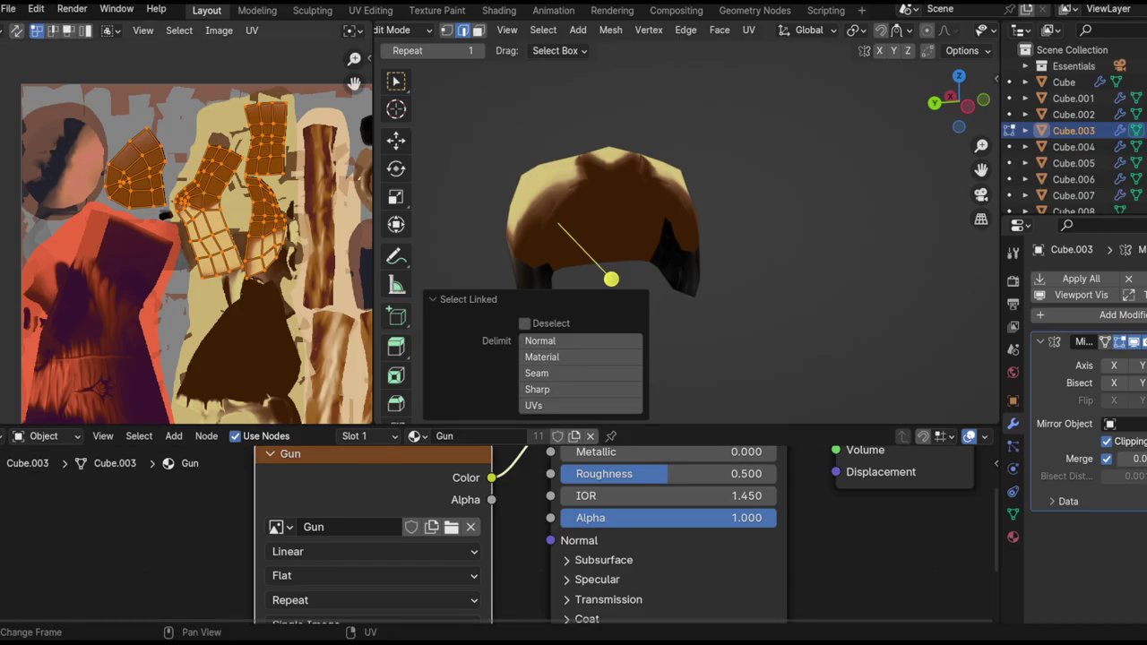
{"action": "left_click", "coordinate": [219, 30]}
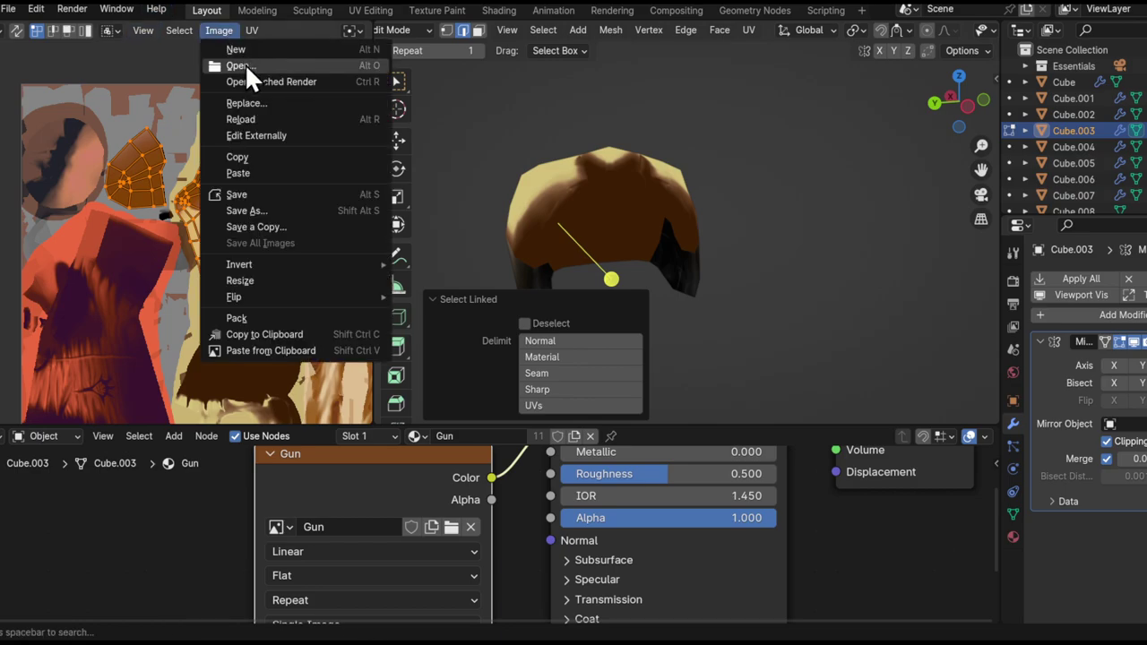
{"action": "left_click", "coordinate": [263, 118]}
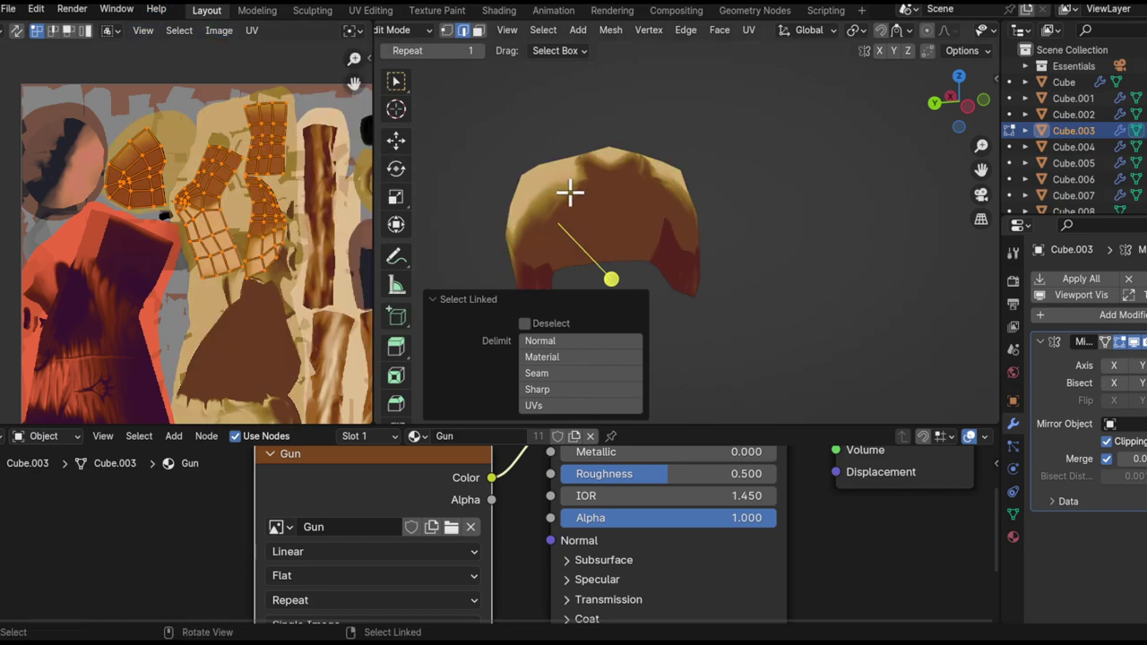
{"action": "mouse_move", "coordinate": [568, 189]}
{"action": "middle_mouse_down"}
{"action": "mouse_move", "coordinate": [740, 256]}
{"action": "mouse_move", "coordinate": [559, 239]}
{"action": "mouse_move", "coordinate": [707, 248]}
{"action": "mouse_move", "coordinate": [645, 149]}
{"action": "mouse_move", "coordinate": [640, 177]}
{"action": "mouse_move", "coordinate": [727, 200]}
{"action": "mouse_move", "coordinate": [573, 206]}
{"action": "middle_mouse_up"}
{"action": "scroll", "coordinate": [167, 151], "scroll_direction": "up", "scroll_amount": 2}
{"action": "scroll", "coordinate": [206, 179], "scroll_direction": "down", "scroll_amount": 2}
{"action": "mouse_move", "coordinate": [750, 218]}
{"action": "middle_mouse_down"}
{"action": "mouse_move", "coordinate": [762, 205]}
{"action": "mouse_move", "coordinate": [690, 225]}
{"action": "mouse_move", "coordinate": [760, 223]}
{"action": "middle_mouse_up"}
- Show the viewport overlays and inspect the recolored bone piece from its outer side
{"action": "key", "text": "Tab"}
{"action": "key", "text": "Tab"}
{"action": "key", "text": "alt+shift+z"}
{"action": "key", "text": "alt+shift+z"}
{"action": "key", "text": "alt+shift+z"}
{"action": "scroll", "coordinate": [585, 247], "scroll_direction": "down", "scroll_amount": 5}
{"action": "middle_click_drag", "start_coordinate": [545, 241], "coordinate": [791, 253]}
{"action": "middle_click_drag", "start_coordinate": [689, 293], "coordinate": [722, 295]}
{"action": "scroll", "coordinate": [733, 265], "scroll_direction": "up", "scroll_amount": 3}
{"action": "key", "text": "Tab"}
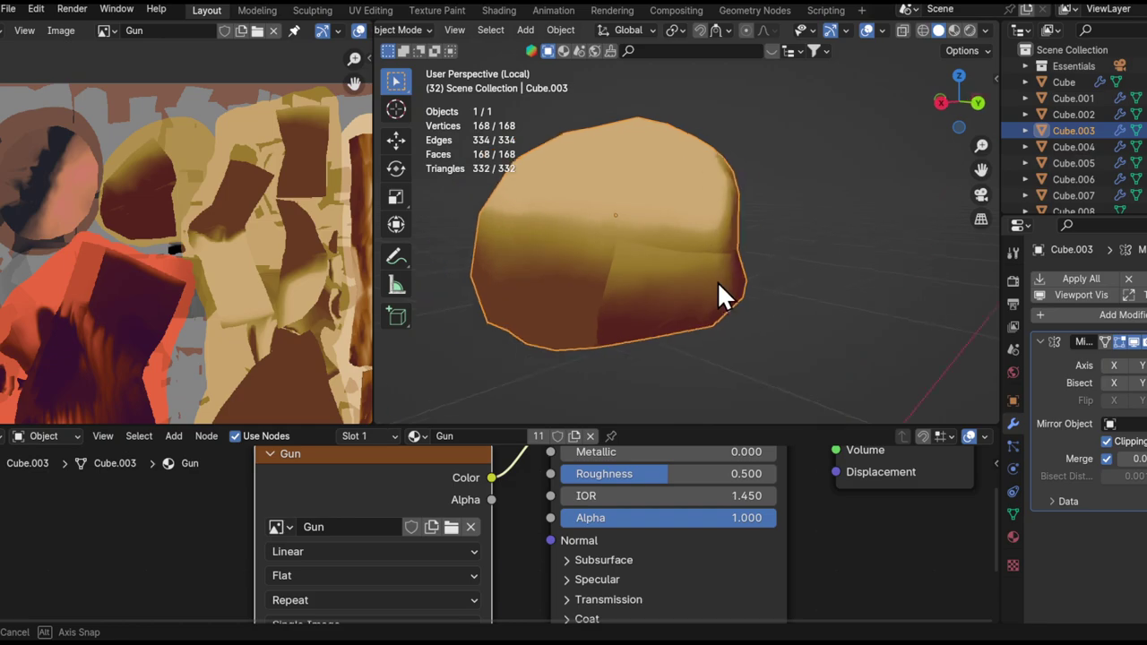
{"action": "key", "text": "Tab"}
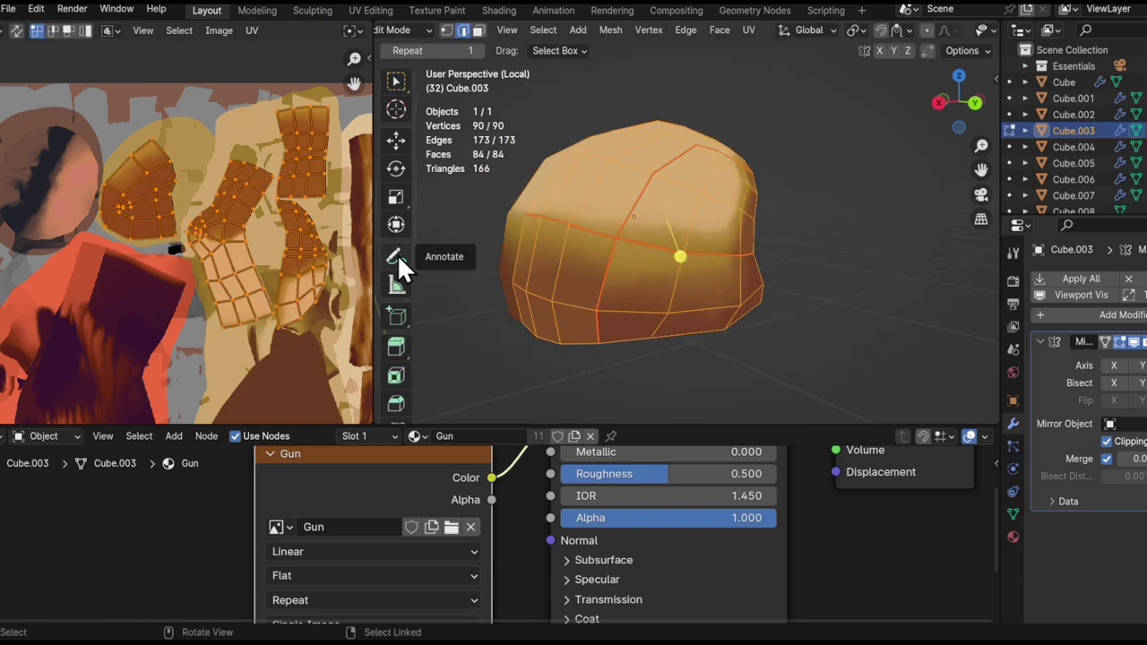
- Compare the bone piece's UV islands with the recolored areas of the Gun texture
{"action": "middle_click_drag", "start_coordinate": [268, 227], "coordinate": [198, 186]}
{"action": "mouse_move", "coordinate": [699, 237]}
{"action": "middle_mouse_down"}
{"action": "mouse_move", "coordinate": [606, 249]}
{"action": "mouse_move", "coordinate": [783, 279]}
{"action": "middle_mouse_up"}
{"action": "key", "text": "Tab"}
{"action": "middle_click_drag", "start_coordinate": [783, 280], "coordinate": [806, 339]}
{"action": "key", "text": "Tab"}
{"action": "key", "text": "Tab"}
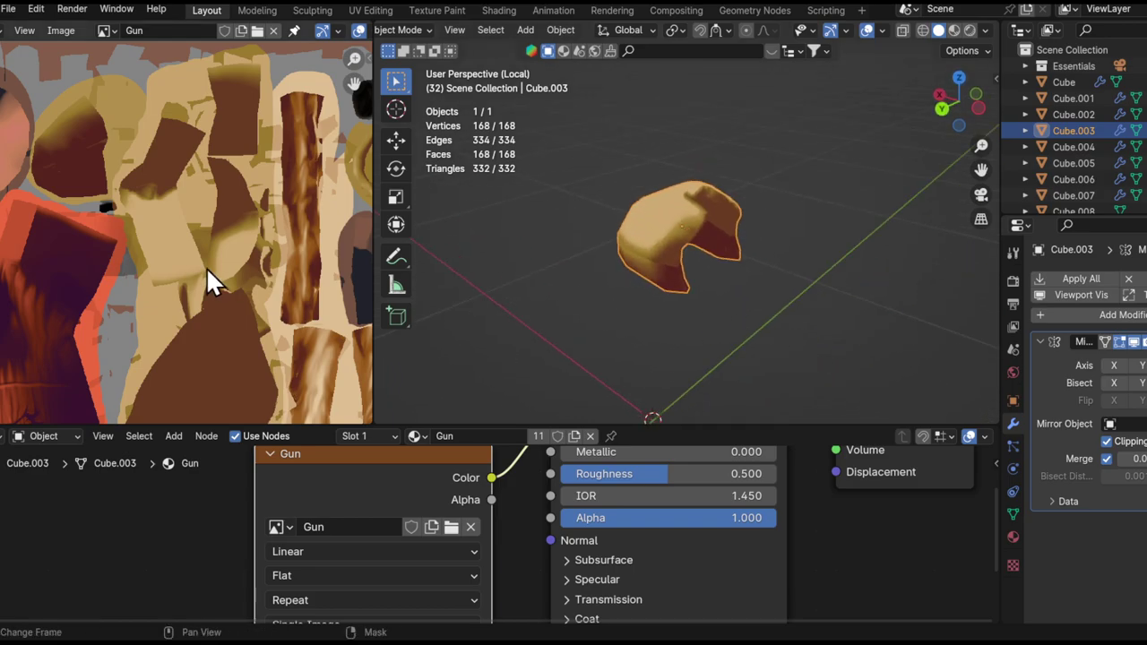
{"action": "scroll", "coordinate": [206, 205], "scroll_direction": "down", "scroll_amount": 3}
{"action": "key", "text": "Tab"}
{"action": "middle_click_drag", "start_coordinate": [288, 315], "coordinate": [309, 334]}
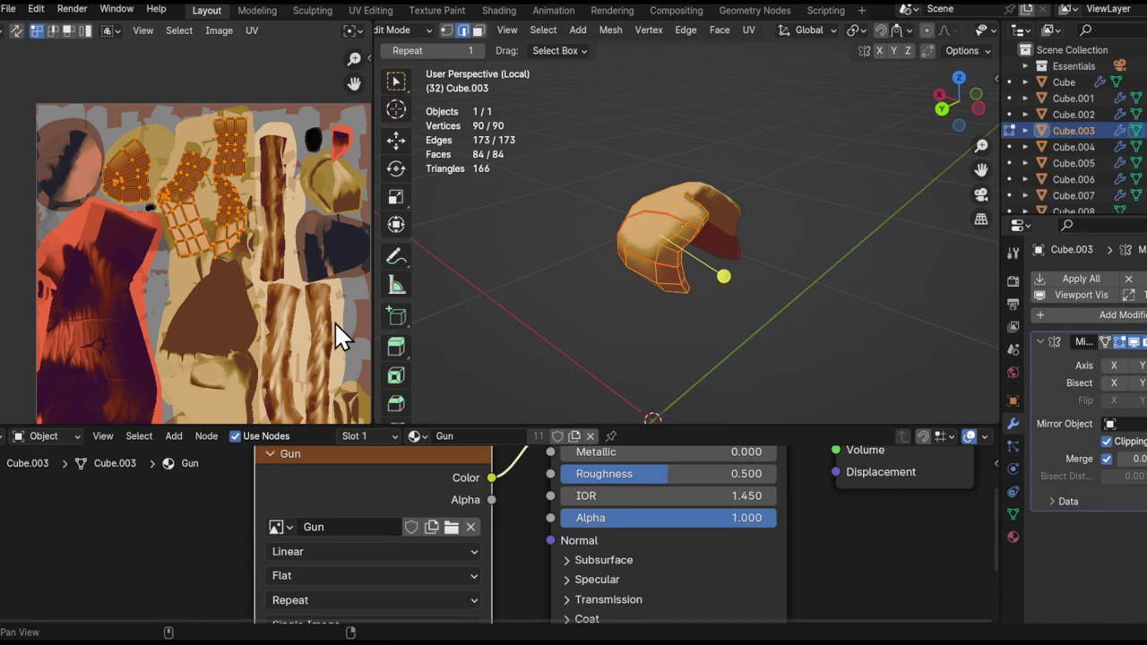
- Examine the color transitions and seam on the bone piece's side and end in Object Mode
{"action": "key", "text": "Tab"}
{"action": "middle_click_drag", "start_coordinate": [695, 259], "coordinate": [640, 261]}
{"action": "scroll", "coordinate": [647, 259], "scroll_direction": "up", "scroll_amount": 5}
{"action": "scroll", "coordinate": [719, 219], "scroll_direction": "down", "scroll_amount": 2}
{"action": "middle_click_drag", "start_coordinate": [718, 220], "coordinate": [764, 242]}
{"action": "middle_click_drag", "start_coordinate": [692, 255], "coordinate": [722, 249]}
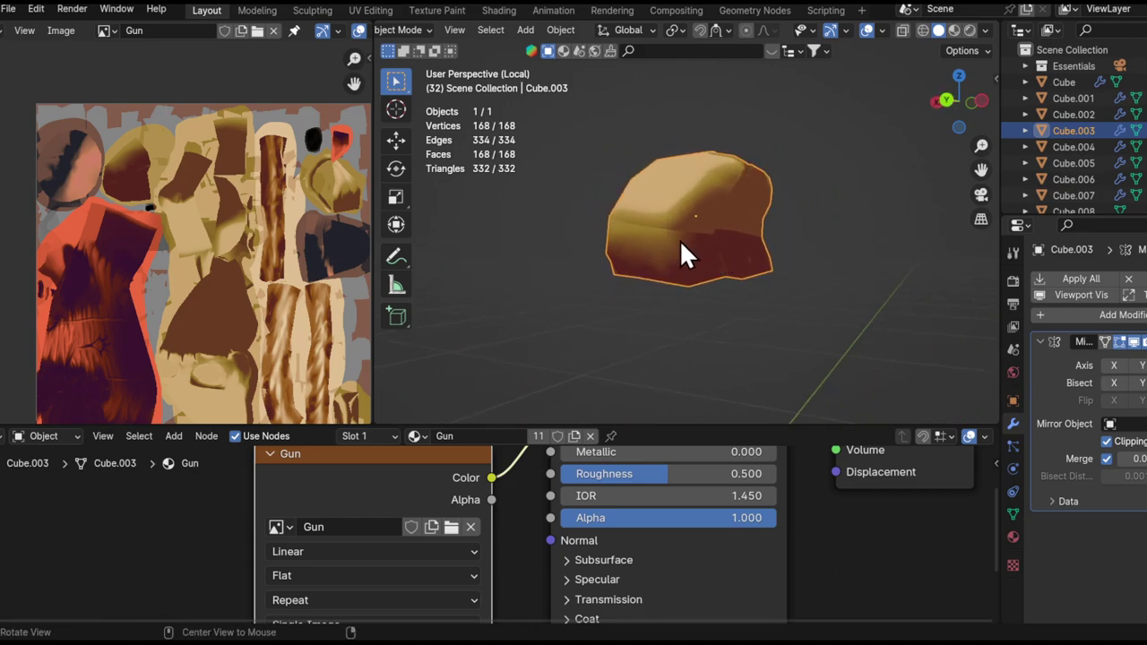
{"action": "mouse_move", "coordinate": [627, 248]}
{"action": "middle_mouse_down"}
{"action": "mouse_move", "coordinate": [648, 217]}
{"action": "mouse_move", "coordinate": [760, 210]}
{"action": "mouse_move", "coordinate": [808, 224]}
{"action": "mouse_move", "coordinate": [791, 236]}
{"action": "mouse_move", "coordinate": [625, 238]}
{"action": "mouse_move", "coordinate": [608, 211]}
{"action": "mouse_move", "coordinate": [596, 242]}
{"action": "mouse_move", "coordinate": [610, 244]}
{"action": "middle_mouse_up"}
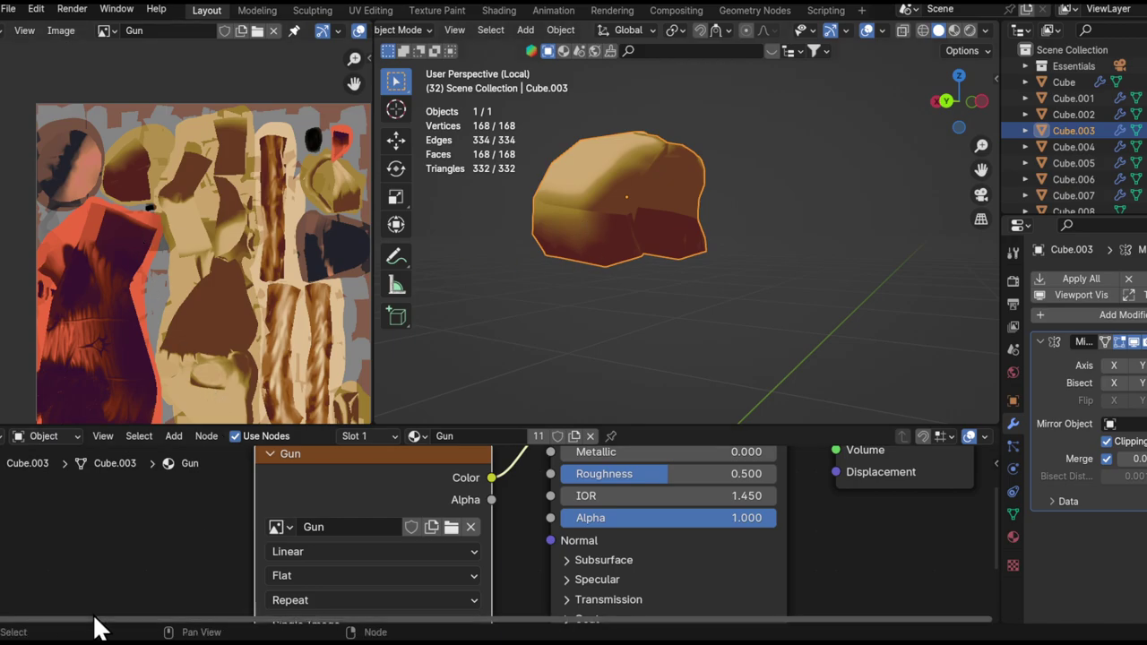
- Switch to Krita and toggle the background copy to review the recolored pieces with and without it
{"action": "left_click", "coordinate": [93, 642]}
{"action": "scroll", "coordinate": [655, 304], "scroll_direction": "up", "scroll_amount": 1}
{"action": "middle_click_drag", "start_coordinate": [561, 344], "coordinate": [438, 170]}
{"action": "scroll", "coordinate": [430, 335], "scroll_direction": "up", "scroll_amount": 1}
{"action": "middle_click_drag", "start_coordinate": [384, 320], "coordinate": [563, 311]}
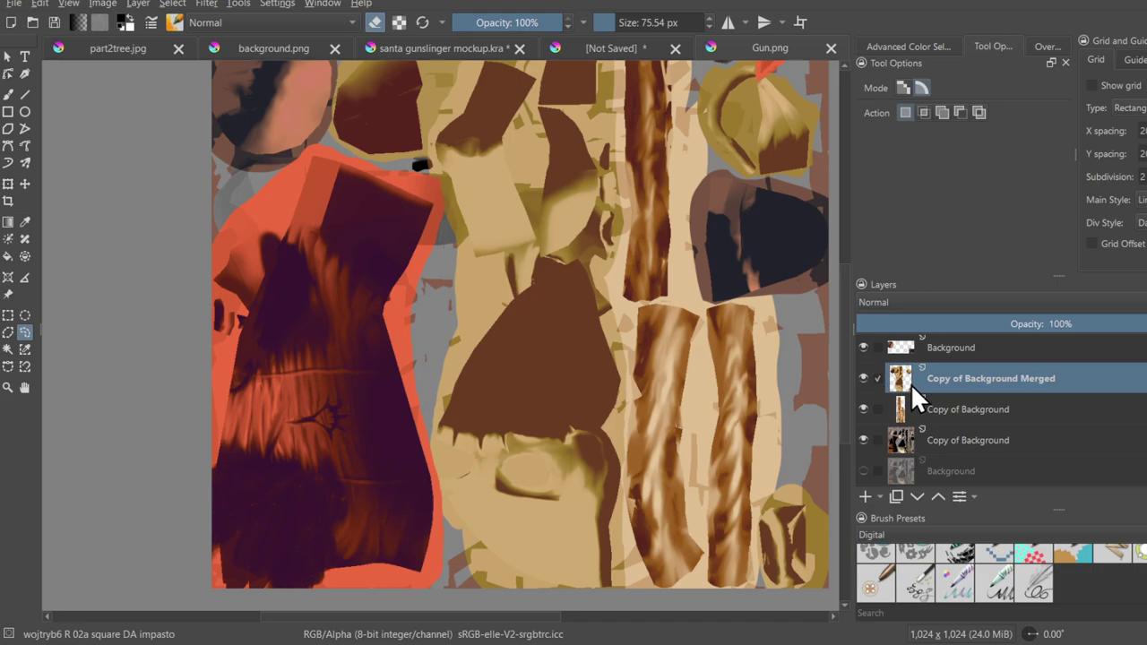
{"action": "left_click", "coordinate": [864, 440]}
{"action": "left_click", "coordinate": [864, 440]}
{"action": "scroll", "coordinate": [603, 449], "scroll_direction": "up", "scroll_amount": 2}
{"action": "middle_click_drag", "start_coordinate": [603, 450], "coordinate": [582, 501], "text": "ctrl"}
{"action": "mouse_move", "coordinate": [535, 410]}
{"action": "middle_mouse_down"}
{"action": "mouse_move", "coordinate": [527, 445]}
{"action": "mouse_move", "coordinate": [531, 403]}
{"action": "middle_mouse_up"}
{"action": "middle_click_drag", "start_coordinate": [530, 403], "coordinate": [550, 335]}
- Group the four recolored piece layers, from Group 2 Merged down to the wood layer, and collapse the group
{"action": "left_click", "coordinate": [973, 357]}
{"action": "scroll", "coordinate": [966, 428], "scroll_direction": "up", "scroll_amount": 1}
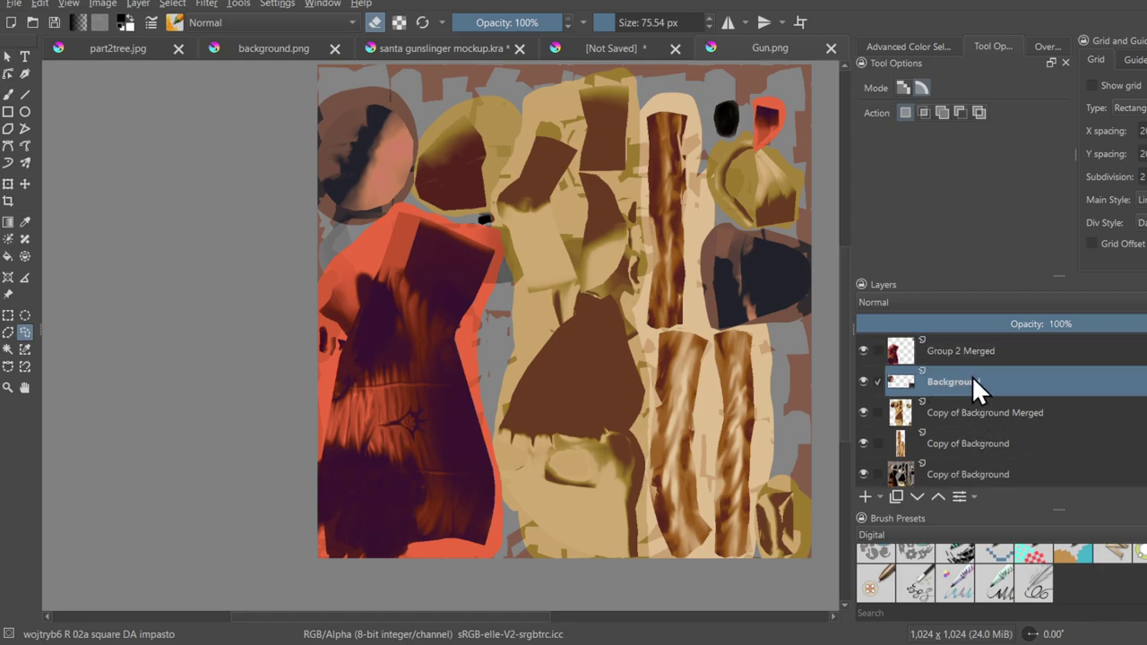
{"action": "left_click", "coordinate": [981, 447], "text": "shift"}
{"action": "key", "text": "ctrl+g"}
{"action": "left_click", "coordinate": [922, 360]}
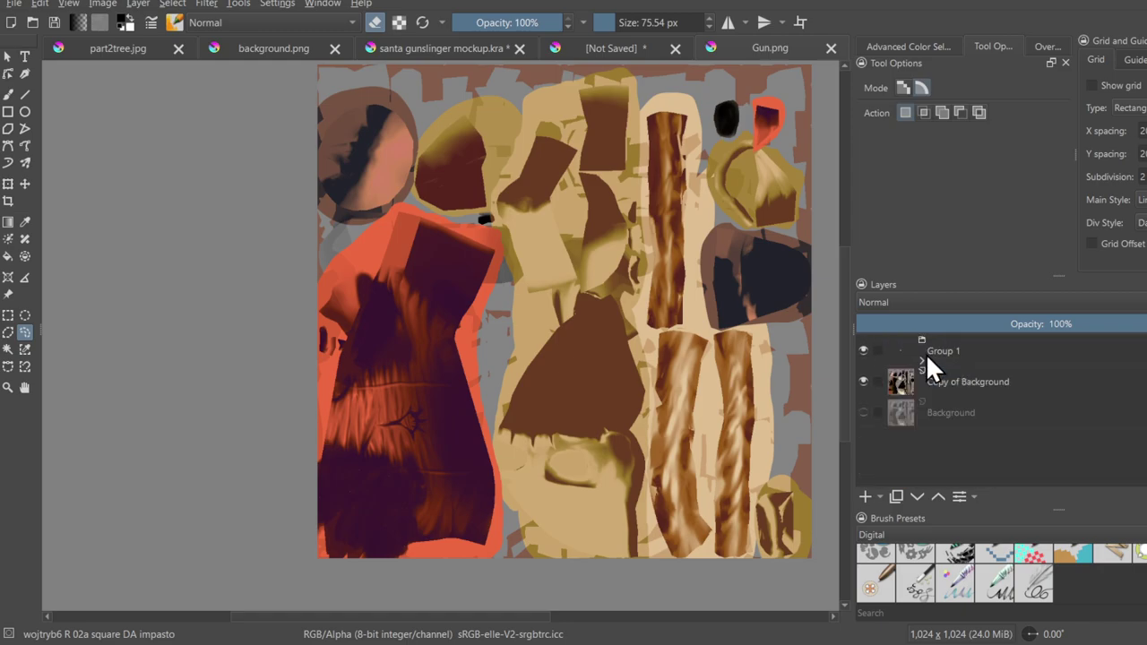
- Duplicate Group 1 and merge the duplicate into a single layer above the original group
{"action": "left_click", "coordinate": [925, 353]}
{"action": "key", "text": "ctrl+j"}
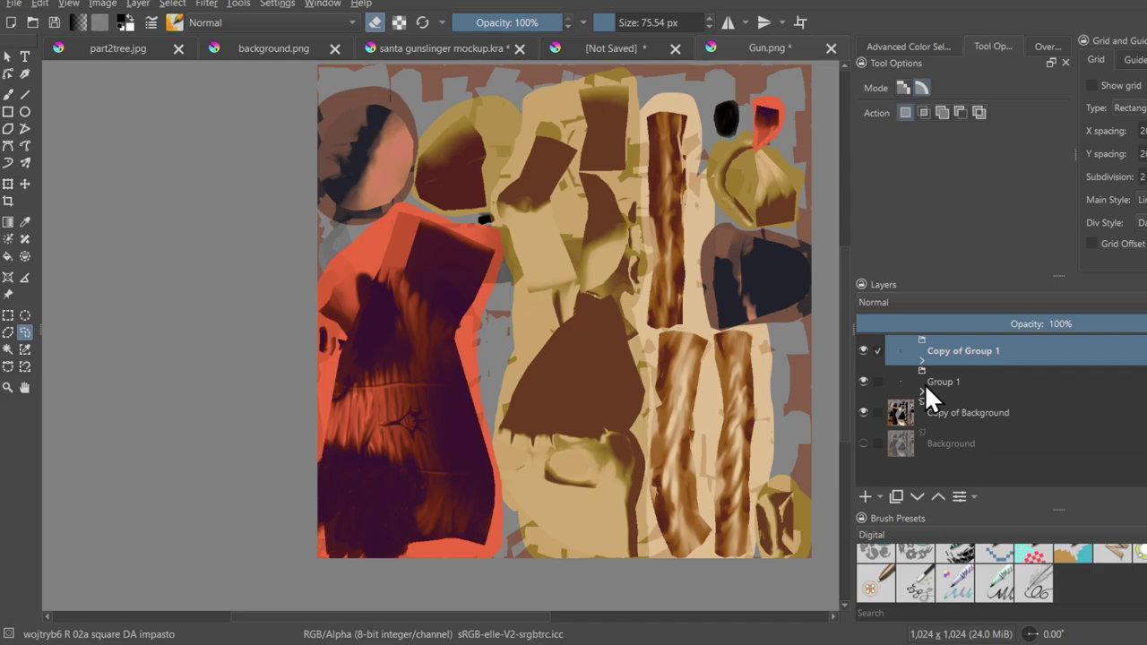
{"action": "key", "text": "ctrl+e"}
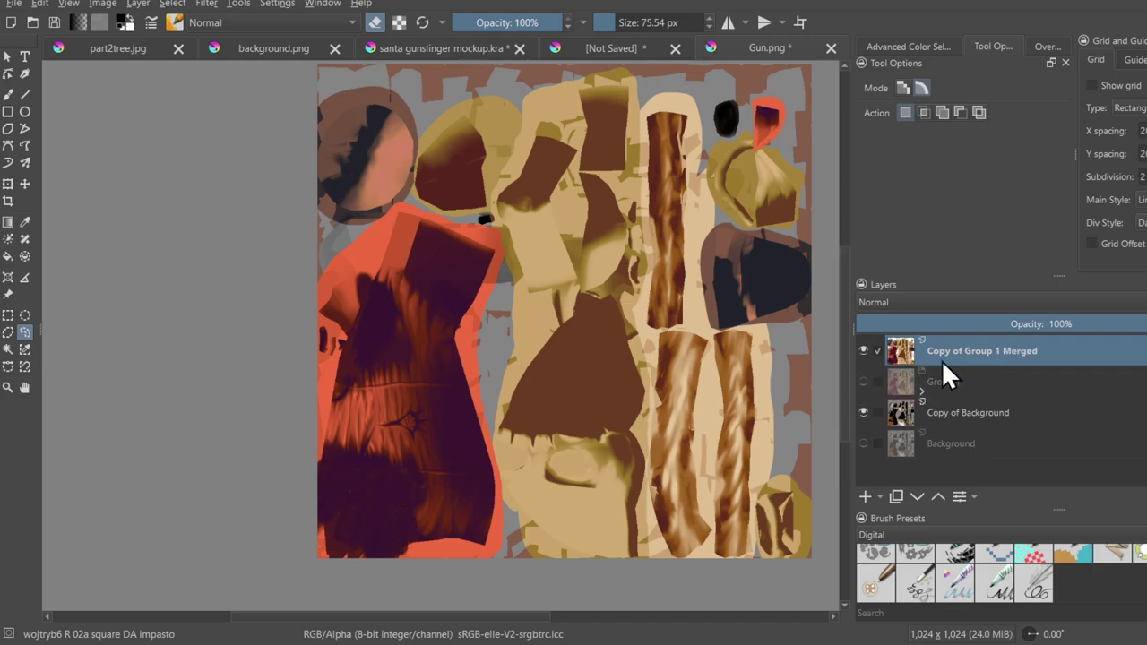
- Switch to freehand painting with the Airbrush Soft preset and reduce the brush size to about 299 px
{"action": "scroll", "coordinate": [515, 250], "scroll_direction": "up", "scroll_amount": 3}
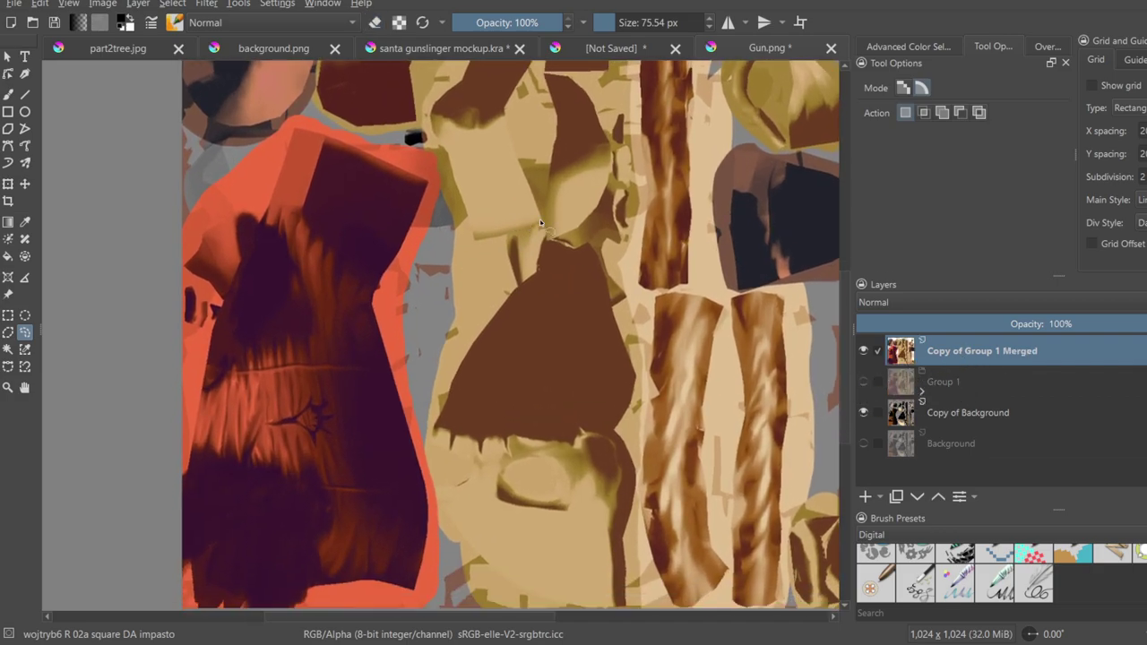
{"action": "key", "text": "b"}
{"action": "left_click_drag", "start_coordinate": [324, 348], "coordinate": [367, 371], "text": "shift"}
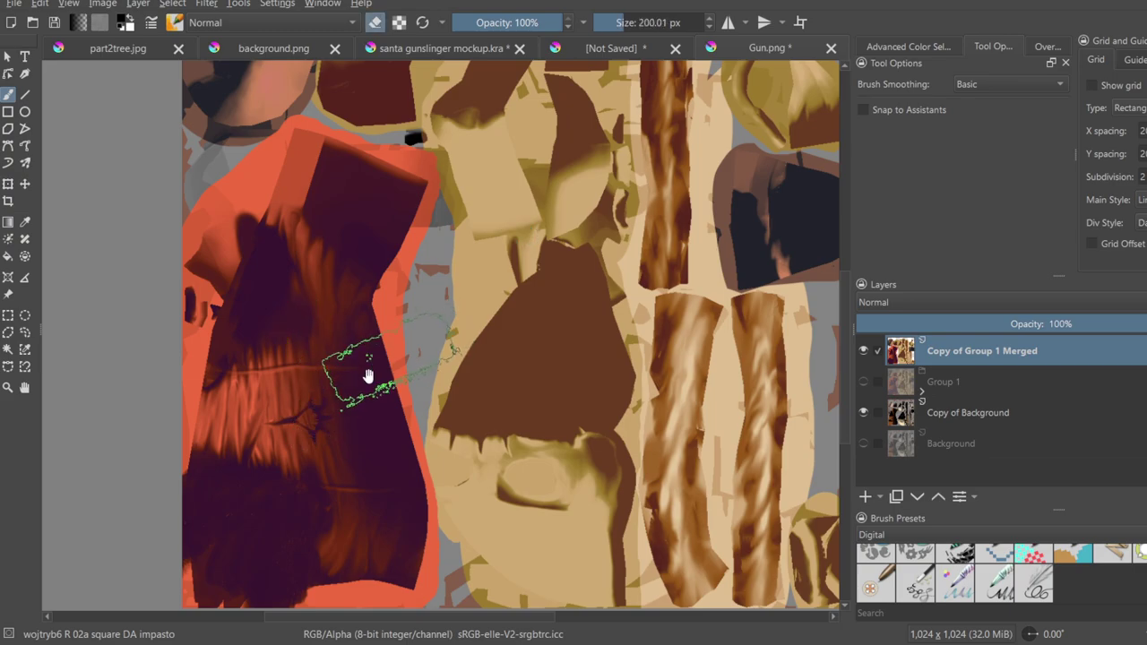
{"action": "middle_click_drag", "start_coordinate": [367, 377], "coordinate": [386, 311]}
{"action": "mouse_move", "coordinate": [314, 359]}
{"action": "left_mouse_down"}
{"action": "mouse_move", "coordinate": [307, 479]}
{"action": "mouse_move", "coordinate": [305, 389]}
{"action": "left_mouse_up"}
{"action": "middle_click_drag", "start_coordinate": [319, 441], "coordinate": [351, 401]}
{"action": "scroll", "coordinate": [361, 371], "scroll_direction": "up", "scroll_amount": 1}
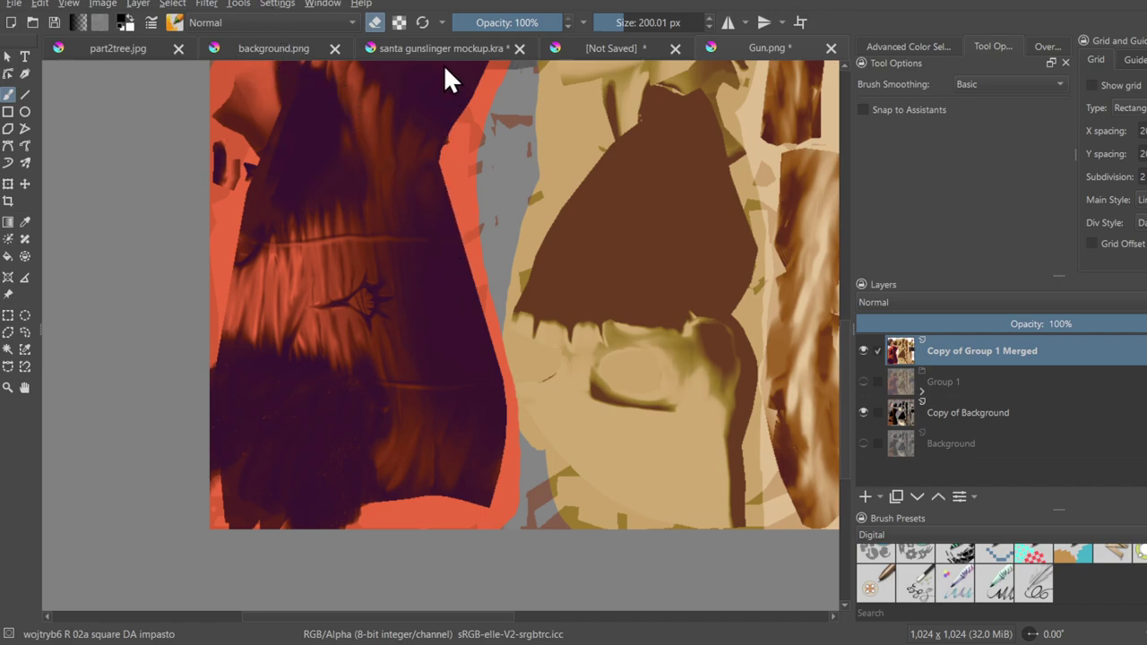
{"action": "left_click", "coordinate": [363, 77]}
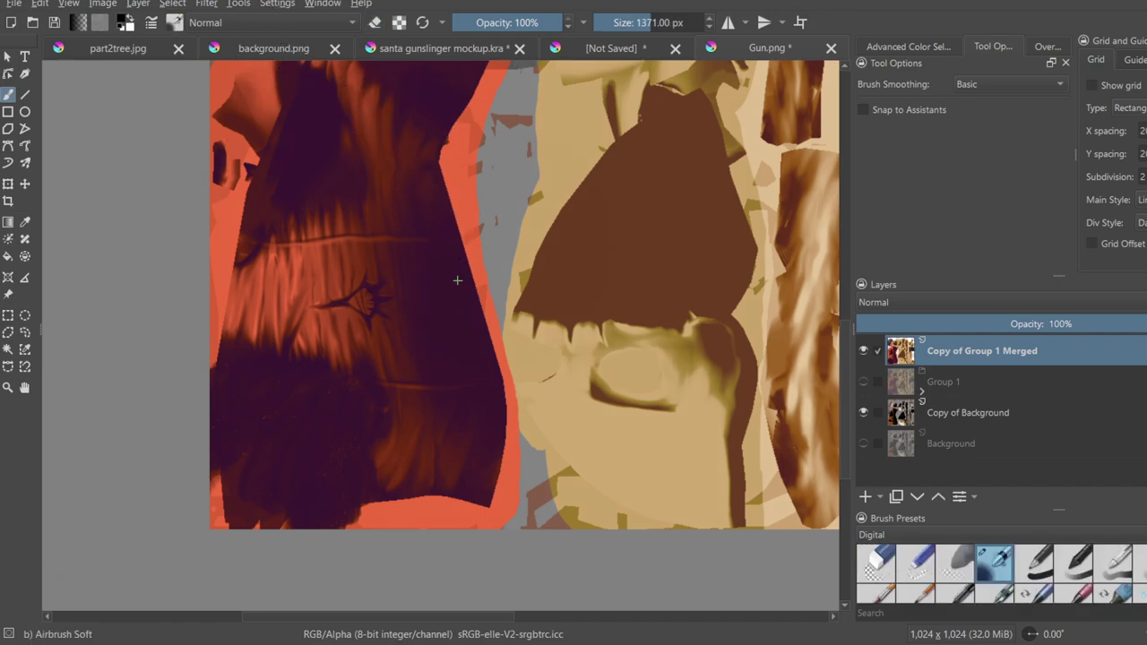
{"action": "left_click_drag", "start_coordinate": [493, 255], "coordinate": [277, 260], "text": "shift"}
{"action": "middle_click_drag", "start_coordinate": [337, 229], "coordinate": [335, 274]}
{"action": "scroll", "coordinate": [337, 279], "scroll_direction": "down", "scroll_amount": 1}
{"action": "mouse_move", "coordinate": [333, 303]}
{"action": "left_mouse_down", "text": "shift"}
{"action": "mouse_move", "coordinate": [278, 303]}
{"action": "mouse_move", "coordinate": [325, 344]}
{"action": "left_mouse_up", "text": "shift"}
{"action": "left_click_drag", "start_coordinate": [330, 351], "coordinate": [340, 448]}
{"action": "key", "text": "ctrl+z"}
{"action": "key", "text": "ctrl+z"}
- Turn on eraser mode and softly erase down the large red and purple piece to blend in the background copy
{"action": "key", "text": "e"}
{"action": "mouse_move", "coordinate": [344, 309]}
{"action": "left_mouse_down"}
{"action": "mouse_move", "coordinate": [336, 479]}
{"action": "mouse_move", "coordinate": [374, 467]}
{"action": "left_mouse_up"}
{"action": "key", "text": "ctrl+z"}
{"action": "left_click_drag", "start_coordinate": [354, 255], "coordinate": [358, 405]}
{"action": "key", "text": "ctrl+z"}
{"action": "left_click_drag", "start_coordinate": [341, 242], "coordinate": [332, 409]}
{"action": "left_click_drag", "start_coordinate": [381, 236], "coordinate": [411, 437]}
- Reduce the soft eraser to about 220 px and lightly erase over the round pink piece in the texture's upper-left corner
{"action": "middle_click_drag", "start_coordinate": [397, 328], "coordinate": [402, 451]}
{"action": "scroll", "coordinate": [328, 343], "scroll_direction": "down", "scroll_amount": 4}
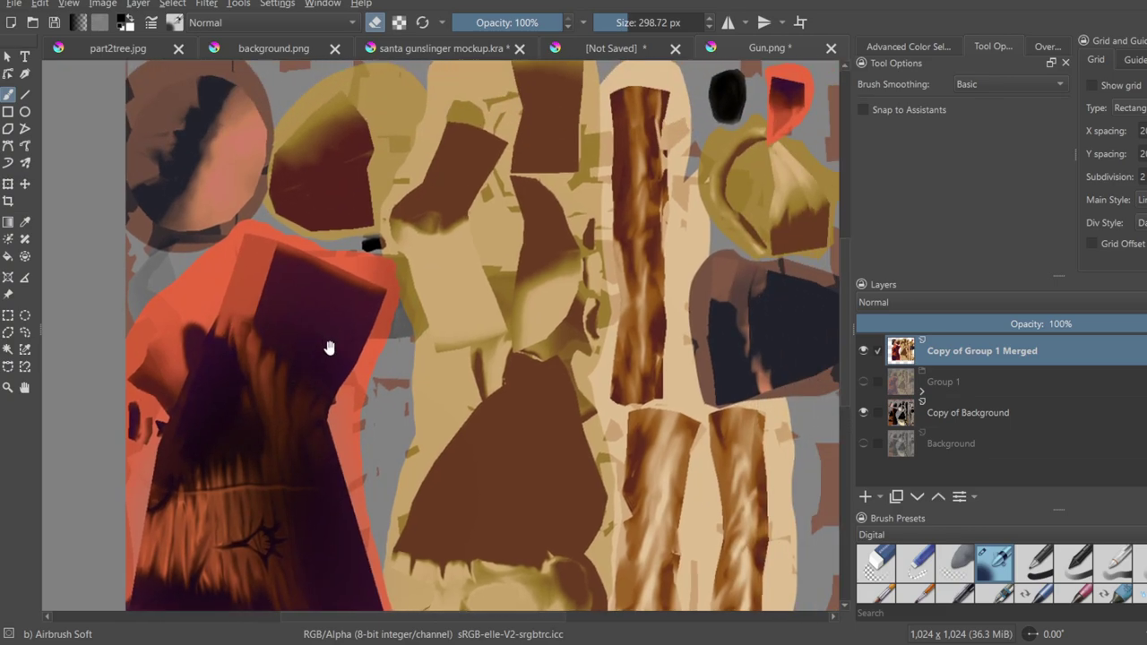
{"action": "left_click_drag", "start_coordinate": [350, 326], "coordinate": [310, 326], "text": "shift"}
{"action": "scroll", "coordinate": [310, 325], "scroll_direction": "up", "scroll_amount": 3}
{"action": "middle_click_drag", "start_coordinate": [310, 325], "coordinate": [342, 371]}
{"action": "left_click_drag", "start_coordinate": [361, 255], "coordinate": [434, 214]}
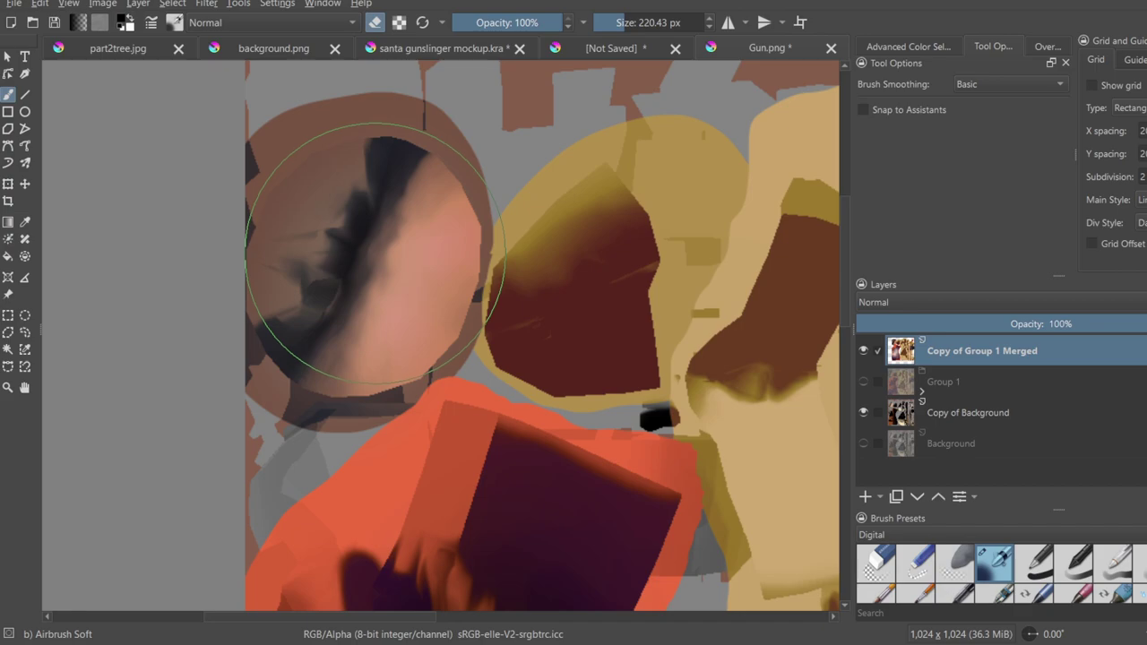
- Softly erase the angled tan and brown strip and the upper part of the brown rectangular piece beside it
{"action": "scroll", "coordinate": [428, 317], "scroll_direction": "down", "scroll_amount": 5}
{"action": "scroll", "coordinate": [367, 341], "scroll_direction": "up", "scroll_amount": 3}
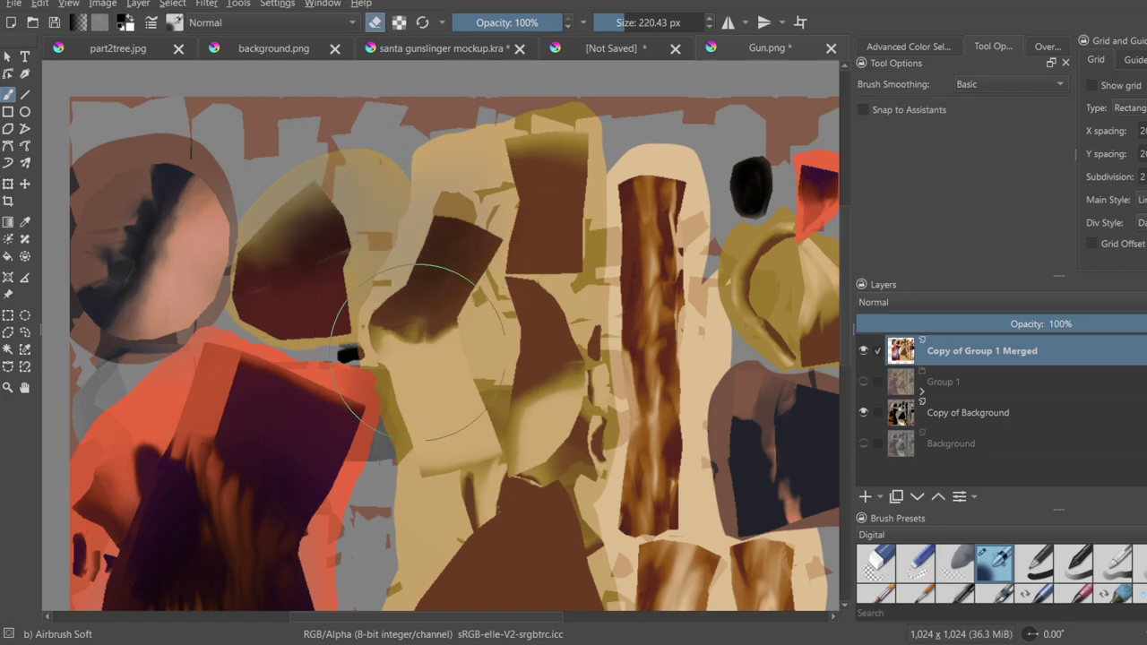
{"action": "mouse_move", "coordinate": [425, 389]}
{"action": "left_mouse_down"}
{"action": "mouse_move", "coordinate": [445, 395]}
{"action": "mouse_move", "coordinate": [435, 371]}
{"action": "mouse_move", "coordinate": [460, 332]}
{"action": "mouse_move", "coordinate": [448, 291]}
{"action": "mouse_move", "coordinate": [558, 115]}
{"action": "left_mouse_up"}
{"action": "mouse_move", "coordinate": [537, 158]}
{"action": "left_mouse_down"}
{"action": "mouse_move", "coordinate": [529, 180]}
{"action": "mouse_move", "coordinate": [549, 177]}
{"action": "mouse_move", "coordinate": [565, 202]}
{"action": "mouse_move", "coordinate": [552, 258]}
{"action": "left_mouse_up"}
{"action": "left_click_drag", "start_coordinate": [564, 141], "coordinate": [563, 215]}
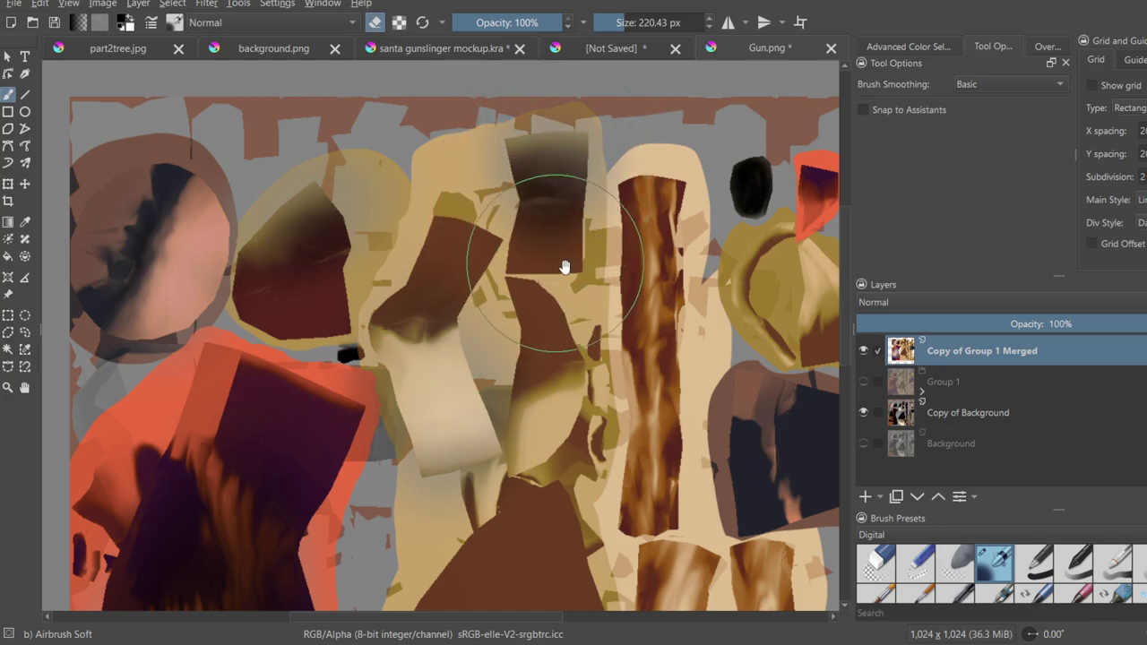
- Softly erase parts of the curved brown and tan piece and the large bone piece along the texture's lower edge
{"action": "middle_click_drag", "start_coordinate": [563, 266], "coordinate": [535, 184]}
{"action": "left_click_drag", "start_coordinate": [513, 326], "coordinate": [508, 416]}
{"action": "mouse_move", "coordinate": [505, 381]}
{"action": "middle_mouse_down"}
{"action": "mouse_move", "coordinate": [545, 189]}
{"action": "mouse_move", "coordinate": [492, 169]}
{"action": "mouse_move", "coordinate": [473, 98]}
{"action": "middle_mouse_up"}
{"action": "mouse_move", "coordinate": [429, 384]}
{"action": "left_mouse_down"}
{"action": "mouse_move", "coordinate": [421, 439]}
{"action": "mouse_move", "coordinate": [502, 475]}
{"action": "mouse_move", "coordinate": [393, 377]}
{"action": "left_mouse_up"}
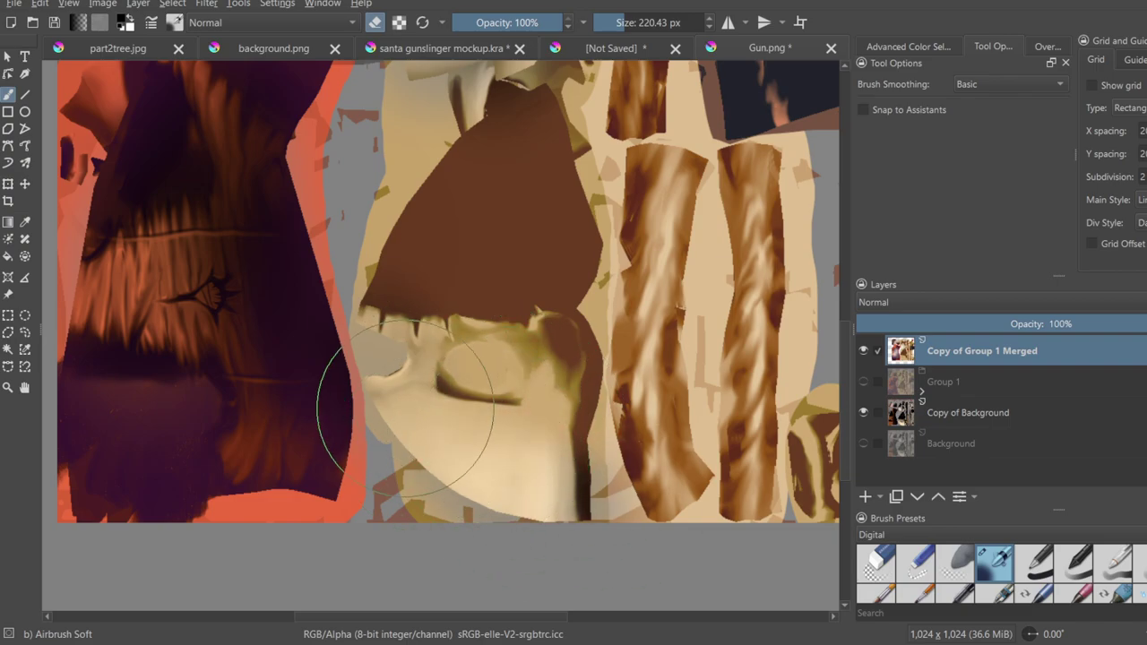
{"action": "middle_click_drag", "start_coordinate": [557, 268], "coordinate": [545, 315], "text": "ctrl"}
{"action": "middle_click_drag", "start_coordinate": [544, 316], "coordinate": [514, 469]}
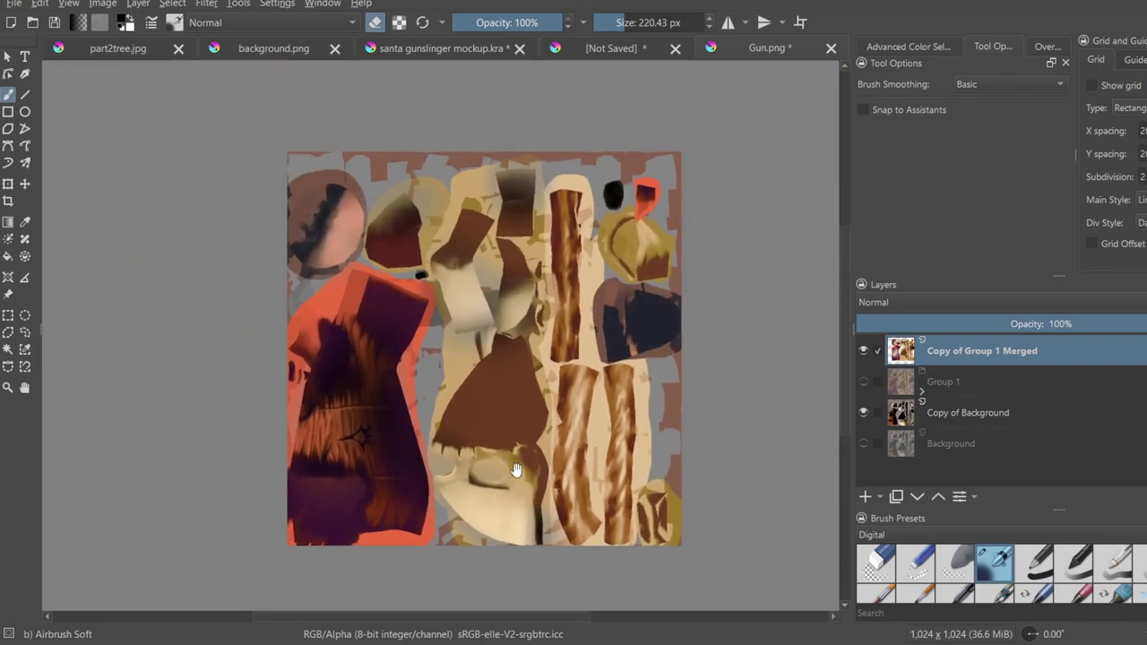
- Erase parts of the merged layer over the dark navy and horn pieces with the soft airbrush at about 164 px
{"action": "middle_click_drag", "start_coordinate": [524, 430], "coordinate": [501, 372], "text": "ctrl"}
{"action": "middle_click_drag", "start_coordinate": [534, 286], "coordinate": [466, 314]}
{"action": "middle_click_drag", "start_coordinate": [478, 409], "coordinate": [510, 260]}
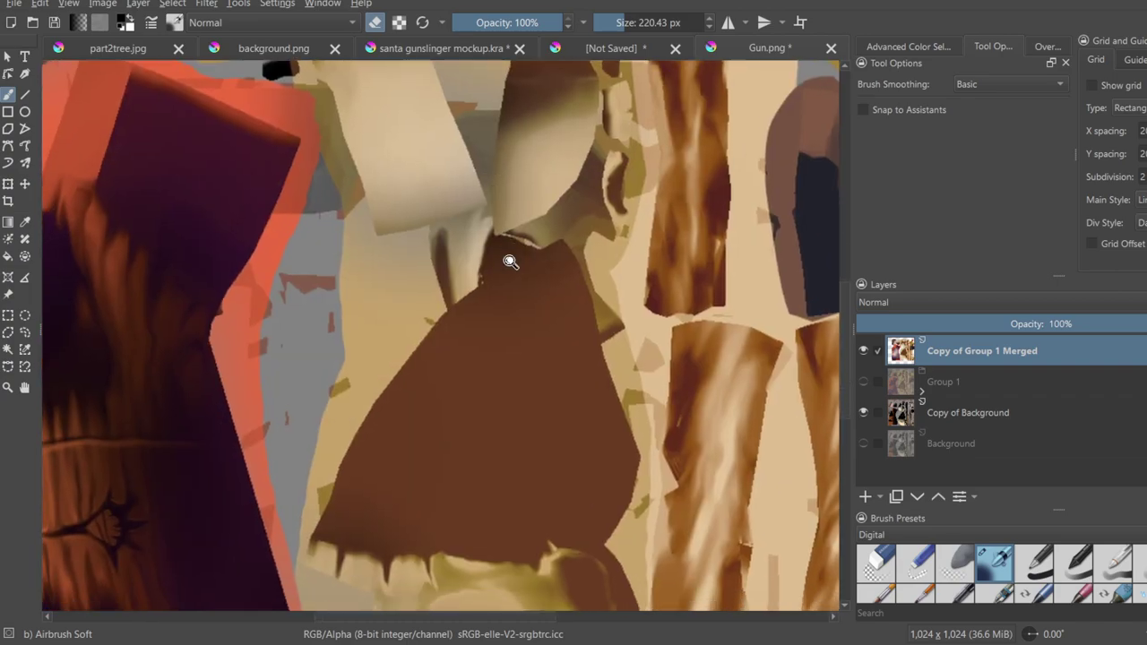
{"action": "middle_click_drag", "start_coordinate": [542, 417], "coordinate": [507, 174]}
{"action": "middle_click_drag", "start_coordinate": [583, 290], "coordinate": [580, 354], "text": "ctrl"}
{"action": "middle_click_drag", "start_coordinate": [587, 385], "coordinate": [615, 199], "text": "ctrl"}
{"action": "middle_click_drag", "start_coordinate": [644, 132], "coordinate": [628, 278], "text": "ctrl"}
{"action": "key", "text": "ctrl+z"}
{"action": "left_click_drag", "start_coordinate": [627, 277], "coordinate": [728, 232]}
{"action": "mouse_move", "coordinate": [609, 295]}
{"action": "left_mouse_down"}
{"action": "mouse_move", "coordinate": [620, 302]}
{"action": "mouse_move", "coordinate": [530, 313]}
{"action": "mouse_move", "coordinate": [542, 354]}
{"action": "left_mouse_up"}
- Reduce the airbrush eraser to about 85 px and erase the merged layer along the edges of the brown fur strips
{"action": "scroll", "coordinate": [537, 396], "scroll_direction": "down", "scroll_amount": 8}
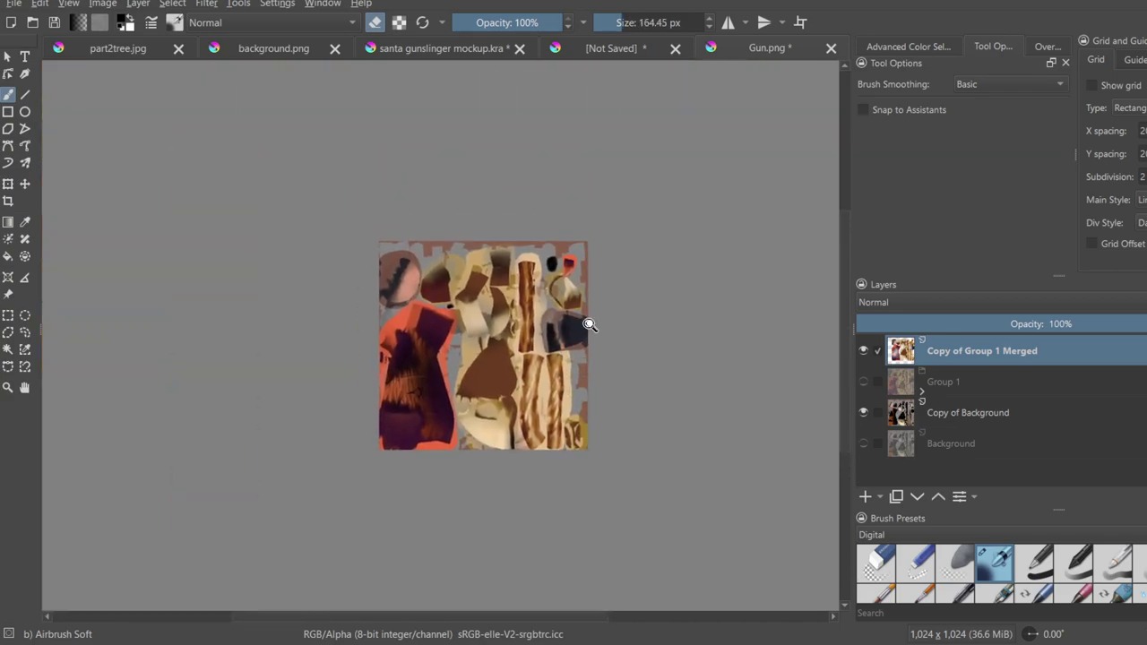
{"action": "scroll", "coordinate": [573, 377], "scroll_direction": "up", "scroll_amount": 8}
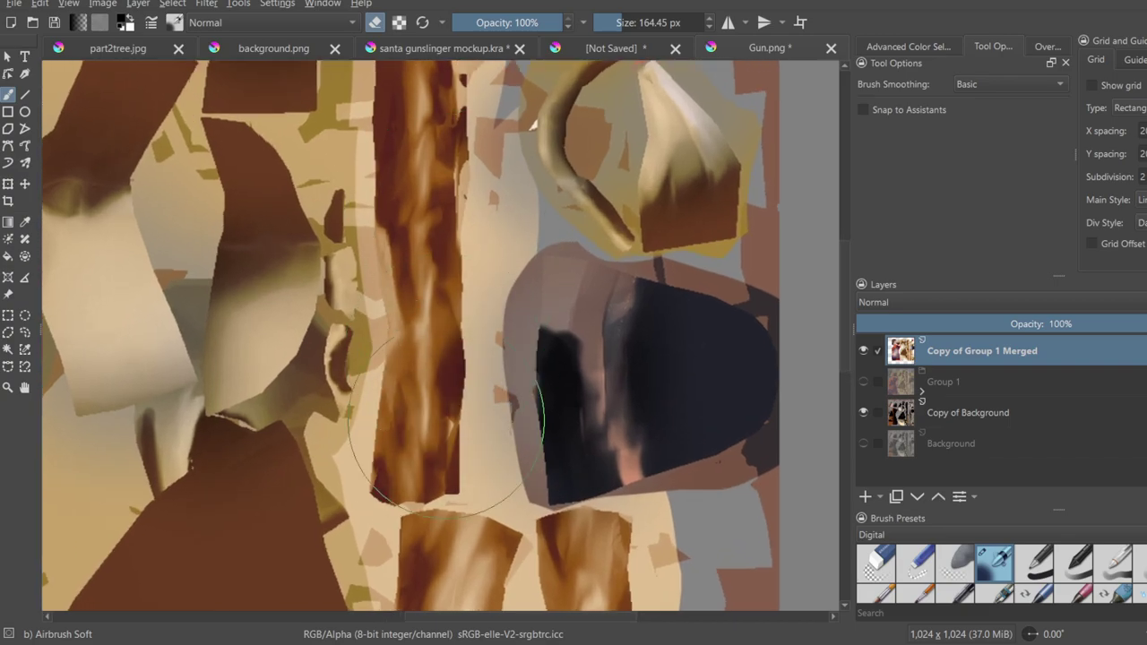
{"action": "scroll", "coordinate": [418, 479], "scroll_direction": "down", "scroll_amount": 6}
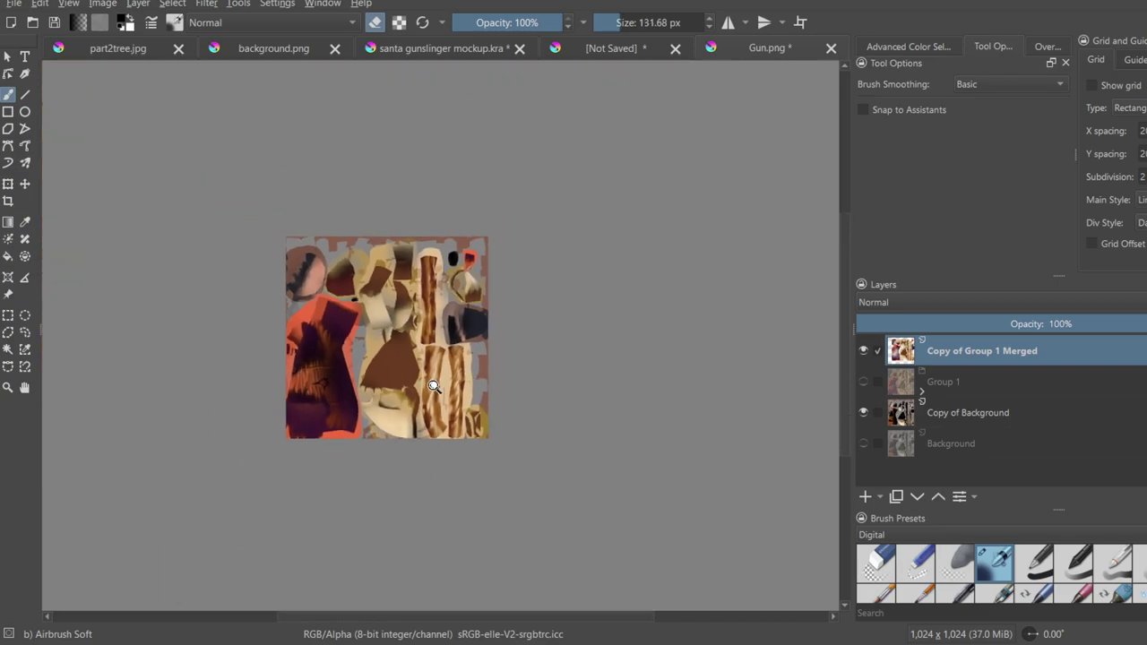
{"action": "scroll", "coordinate": [426, 422], "scroll_direction": "up", "scroll_amount": 6}
{"action": "key", "text": "bracketleft"}
{"action": "middle_click_drag", "start_coordinate": [427, 423], "coordinate": [428, 462]}
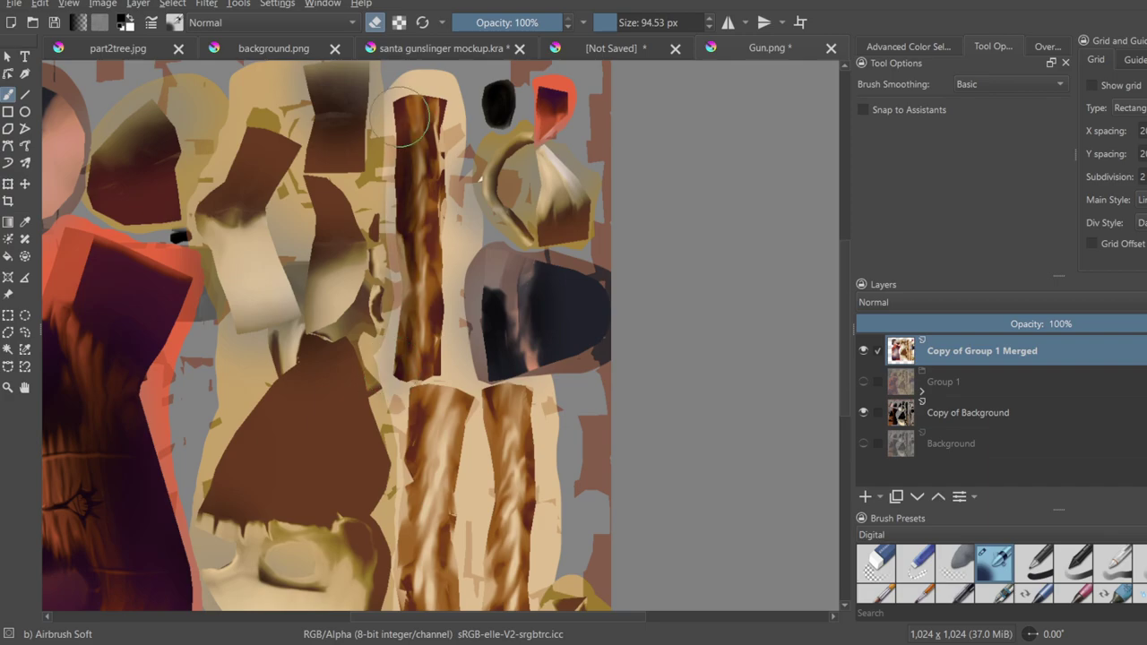
{"action": "key", "text": "bracketleft"}
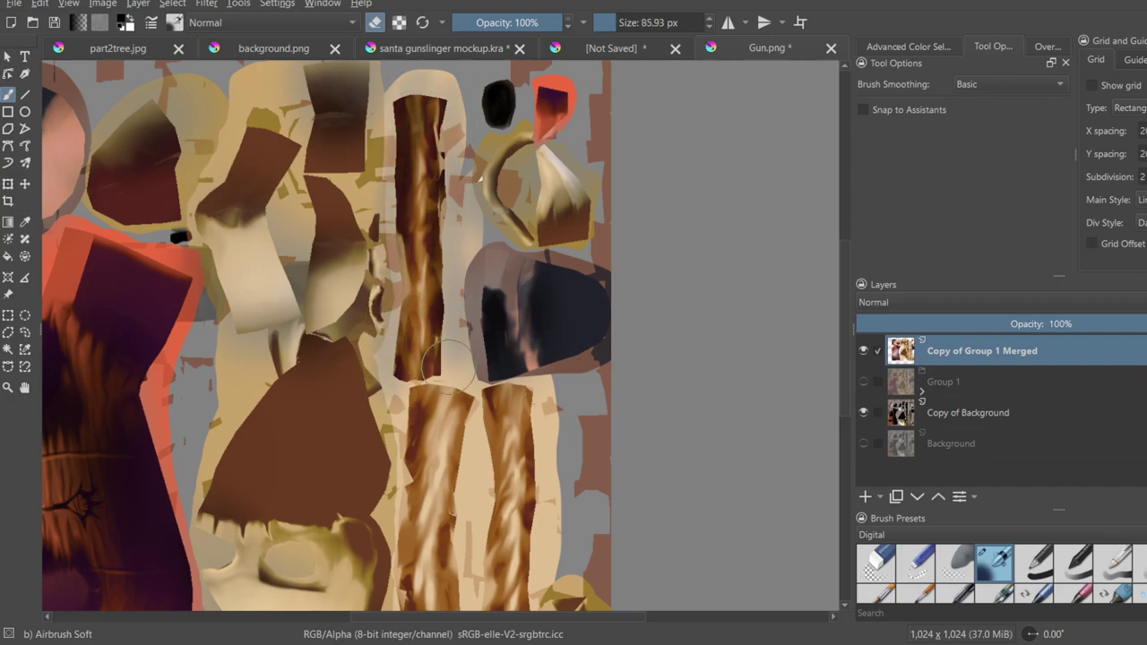
{"action": "left_click_drag", "start_coordinate": [446, 363], "coordinate": [446, 97]}
{"action": "middle_click_drag", "start_coordinate": [439, 361], "coordinate": [438, 176]}
{"action": "mouse_move", "coordinate": [462, 243]}
{"action": "left_mouse_down"}
{"action": "mouse_move", "coordinate": [455, 411]}
{"action": "mouse_move", "coordinate": [471, 476]}
{"action": "left_mouse_up"}
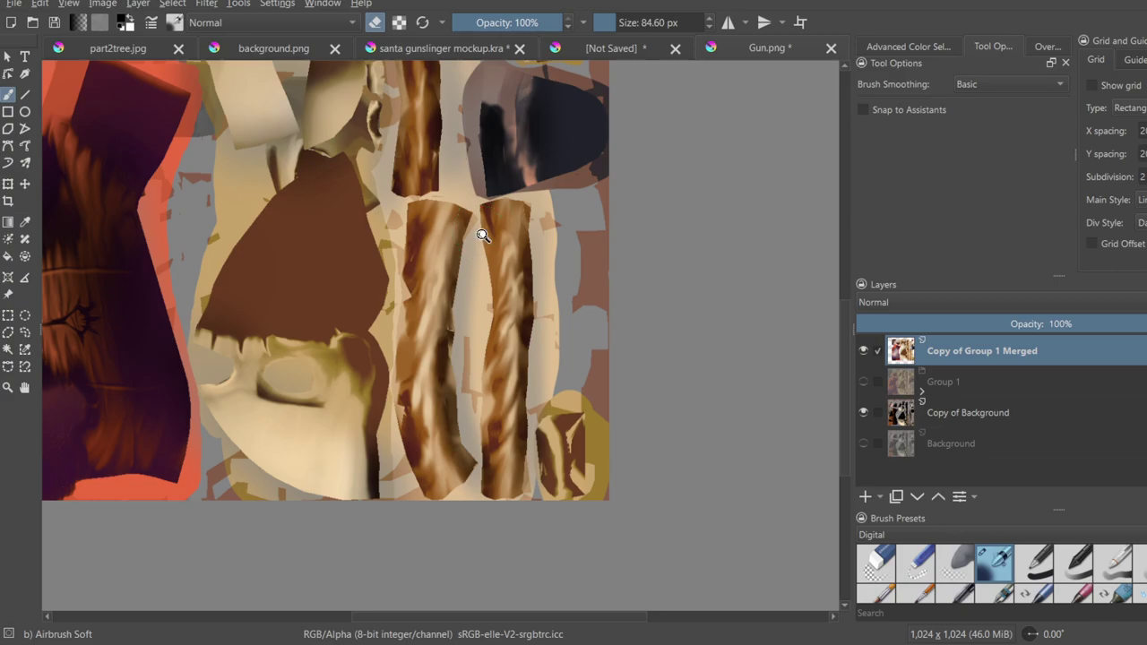
- Enlarge the airbrush eraser to about 115 px and erase the merged layer over the purple wooden piece around its symbol and base
{"action": "middle_click_drag", "start_coordinate": [483, 236], "coordinate": [472, 461], "text": "ctrl"}
{"action": "middle_click_drag", "start_coordinate": [480, 263], "coordinate": [473, 389]}
{"action": "middle_click_drag", "start_coordinate": [482, 395], "coordinate": [486, 225], "text": "ctrl"}
{"action": "middle_click_drag", "start_coordinate": [416, 317], "coordinate": [403, 232], "text": "ctrl"}
{"action": "middle_click_drag", "start_coordinate": [380, 336], "coordinate": [413, 286]}
{"action": "left_click_drag", "start_coordinate": [461, 452], "coordinate": [464, 452], "text": "shift"}
{"action": "left_click_drag", "start_coordinate": [396, 405], "coordinate": [383, 362], "text": "ctrl"}
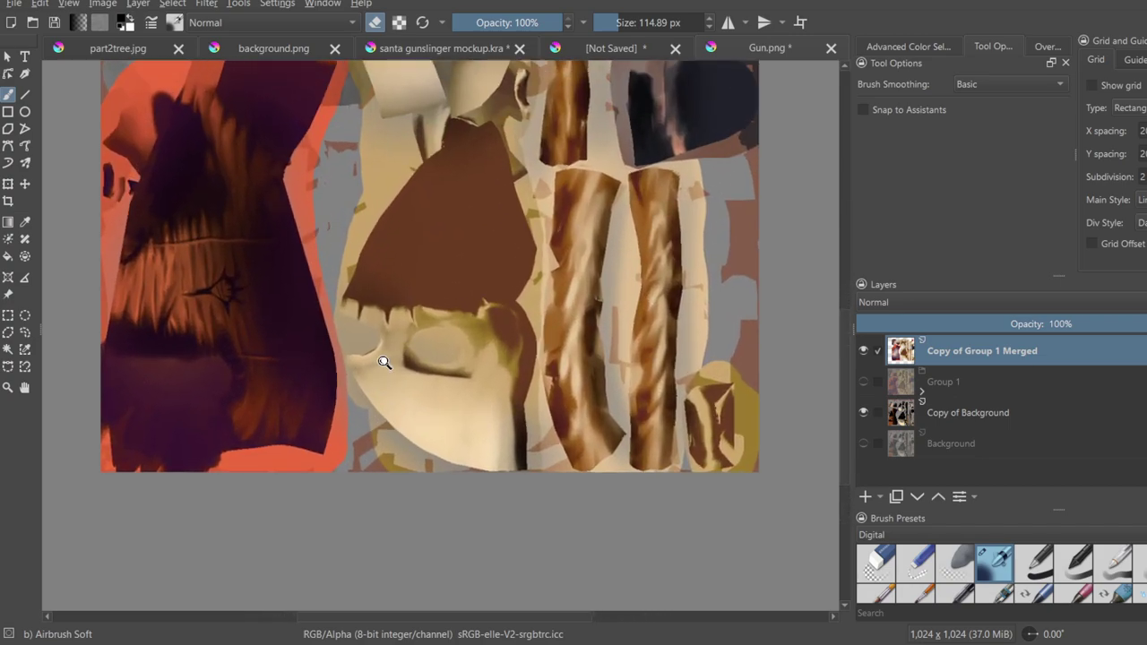
{"action": "mouse_move", "coordinate": [383, 362]}
{"action": "middle_mouse_down", "text": "ctrl"}
{"action": "mouse_move", "coordinate": [383, 335]}
{"action": "mouse_move", "coordinate": [405, 582]}
{"action": "middle_mouse_up", "text": "ctrl"}
{"action": "left_click_drag", "start_coordinate": [392, 311], "coordinate": [394, 215], "text": "ctrl"}
{"action": "left_click_drag", "start_coordinate": [394, 224], "coordinate": [422, 210]}
{"action": "left_click_drag", "start_coordinate": [317, 305], "coordinate": [483, 232]}
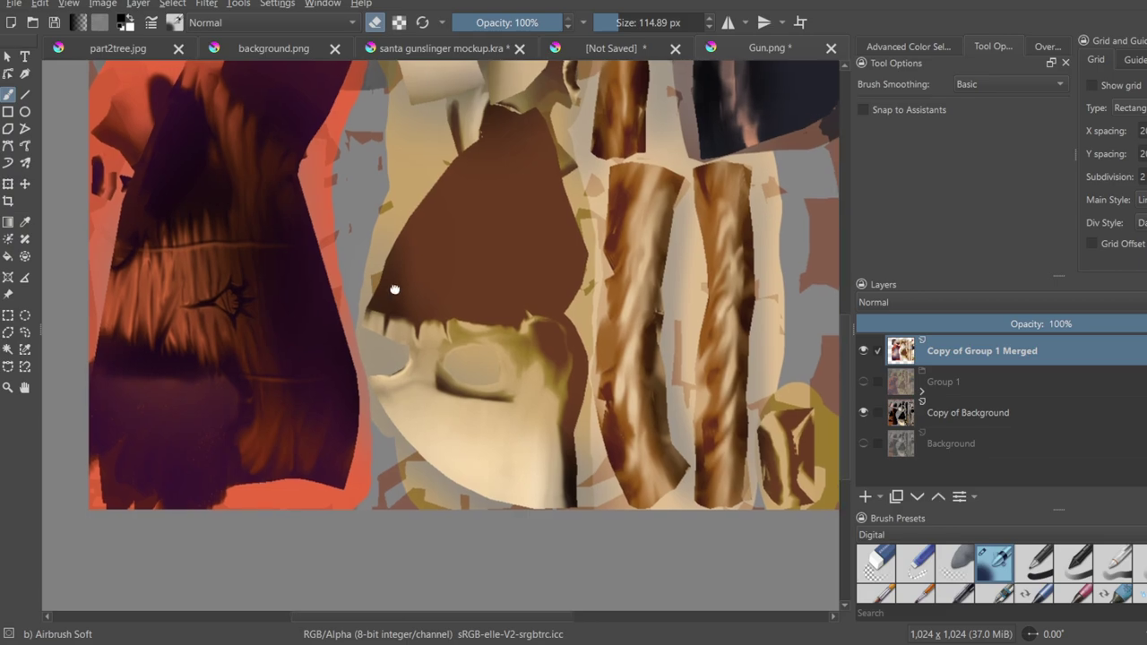
{"action": "left_click_drag", "start_coordinate": [370, 283], "coordinate": [444, 295]}
{"action": "left_click_drag", "start_coordinate": [491, 238], "coordinate": [489, 269], "text": "ctrl"}
{"action": "left_click_drag", "start_coordinate": [345, 303], "coordinate": [370, 283]}
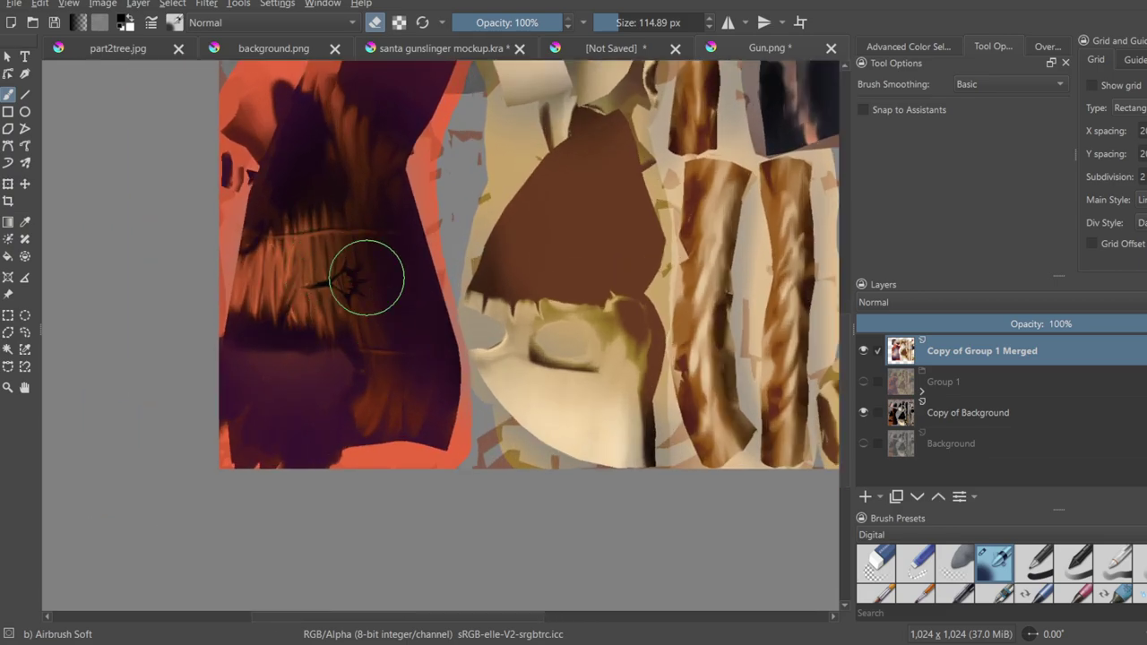
{"action": "left_click_drag", "start_coordinate": [351, 394], "coordinate": [398, 434]}
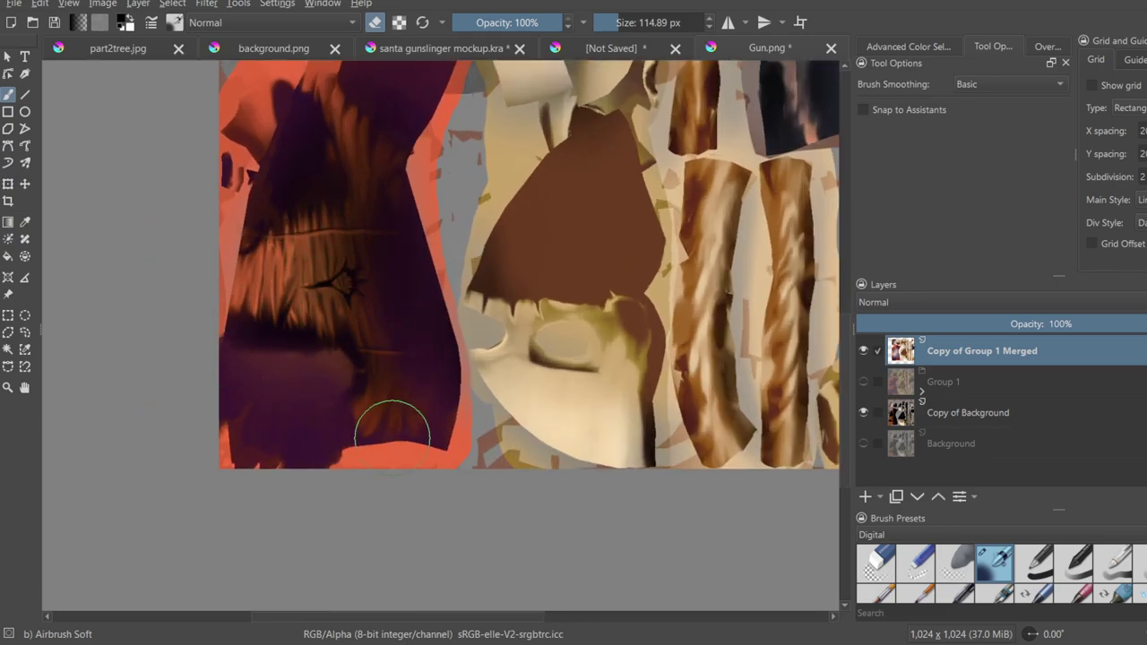
{"action": "mouse_move", "coordinate": [360, 373]}
{"action": "left_mouse_down"}
{"action": "mouse_move", "coordinate": [346, 439]}
{"action": "mouse_move", "coordinate": [312, 308]}
{"action": "mouse_move", "coordinate": [355, 372]}
{"action": "left_mouse_up"}
{"action": "left_click_drag", "start_coordinate": [380, 325], "coordinate": [414, 380], "text": "ctrl"}
{"action": "left_click_drag", "start_coordinate": [428, 334], "coordinate": [405, 168], "text": "ctrl"}
{"action": "left_click_drag", "start_coordinate": [421, 199], "coordinate": [470, 336]}
- Lower the opacity of the Copy of Group 1 Merged layer to 84%
{"action": "scroll", "coordinate": [510, 327], "scroll_direction": "up", "scroll_amount": 2}
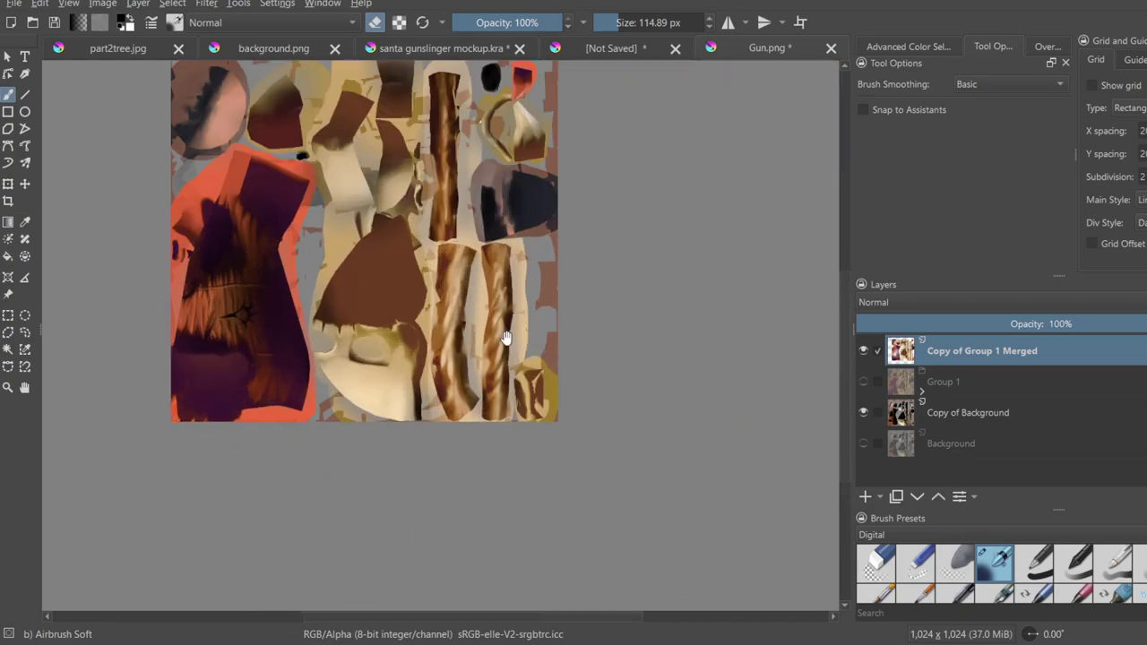
{"action": "middle_click_drag", "start_coordinate": [406, 289], "coordinate": [538, 253]}
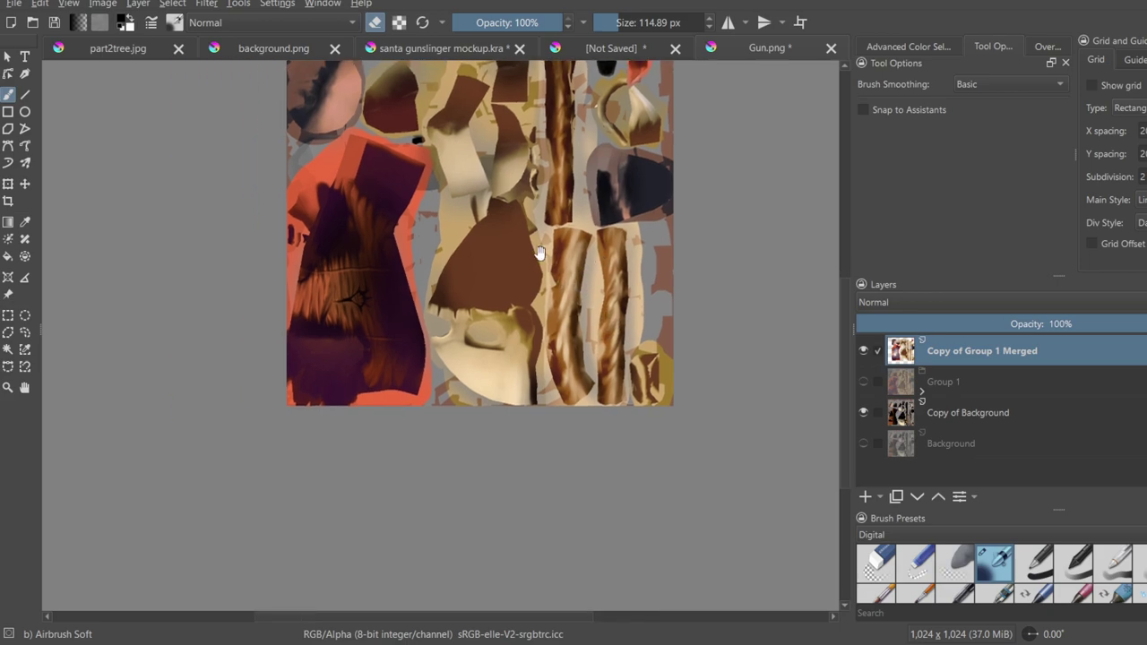
{"action": "left_click_drag", "start_coordinate": [1059, 323], "coordinate": [1037, 328]}
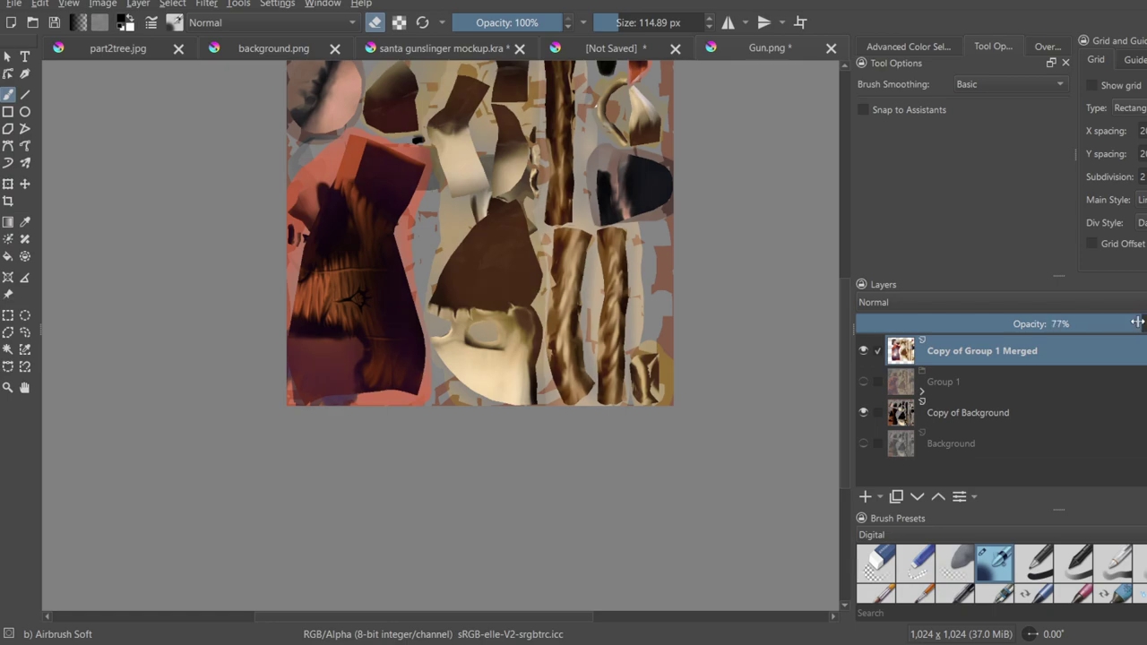
{"action": "left_click", "coordinate": [961, 320]}
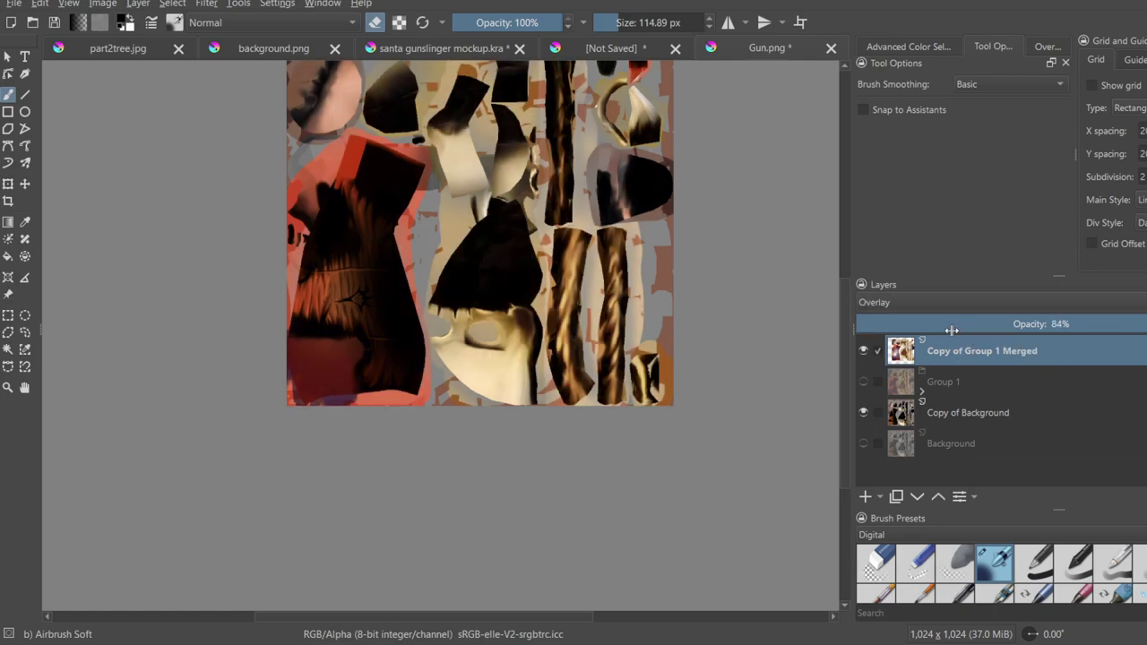
- Compare blend modes such as Soft Light, Burn, Addition, Color Dodge and Multiply on the merged layer, and set it to Color
{"action": "scroll", "coordinate": [993, 299], "scroll_direction": "down", "scroll_amount": 3}
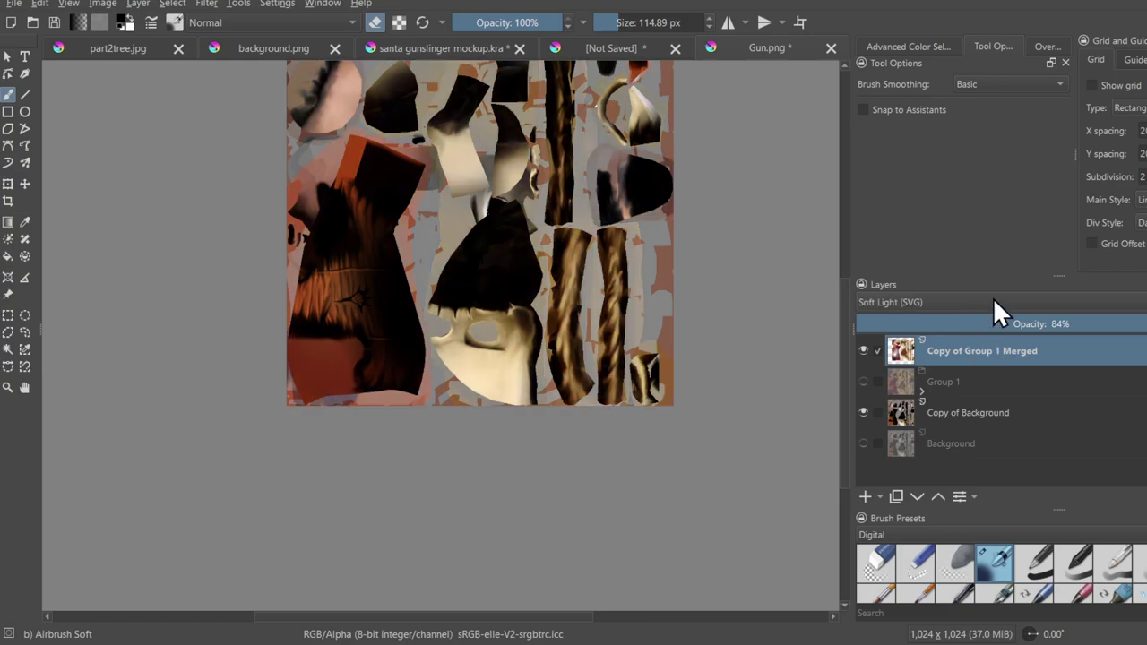
{"action": "scroll", "coordinate": [992, 299], "scroll_direction": "up", "scroll_amount": 3}
{"action": "scroll", "coordinate": [990, 297], "scroll_direction": "up", "scroll_amount": 6}
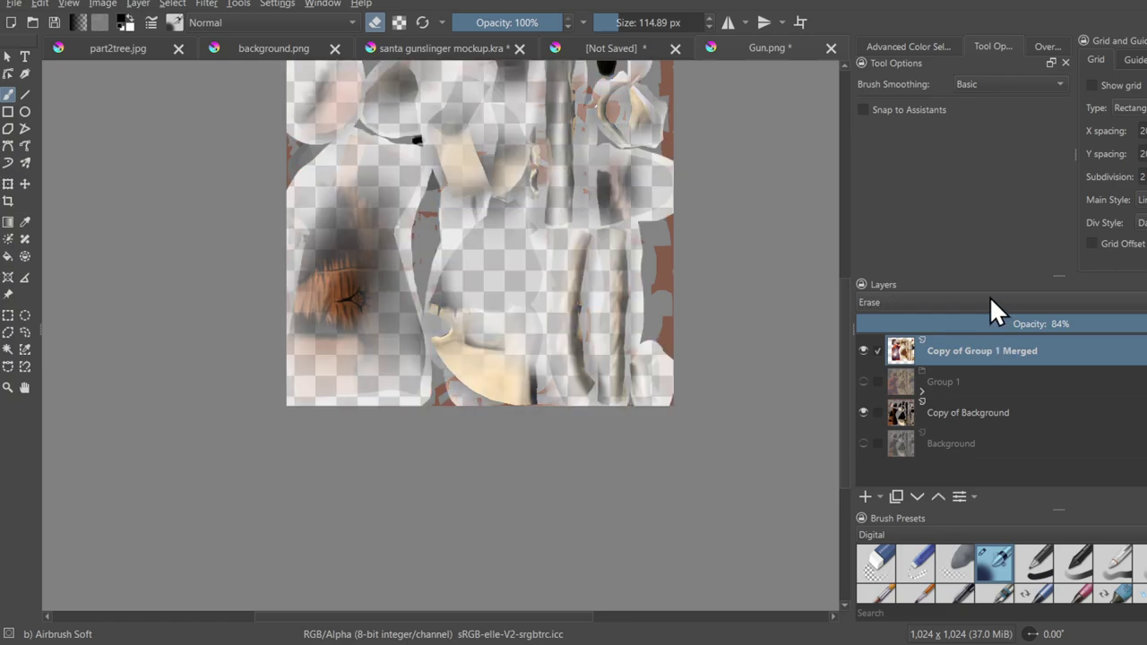
{"action": "scroll", "coordinate": [989, 298], "scroll_direction": "up", "scroll_amount": 3}
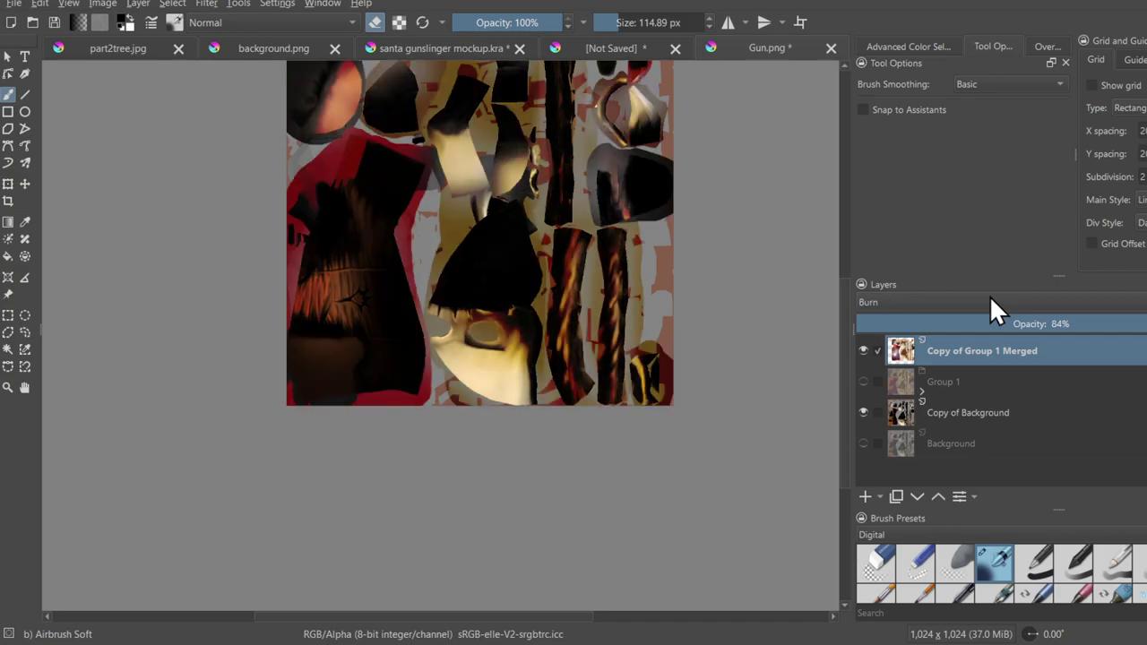
{"action": "scroll", "coordinate": [985, 298], "scroll_direction": "up", "scroll_amount": 1}
{"action": "scroll", "coordinate": [986, 297], "scroll_direction": "down", "scroll_amount": 1}
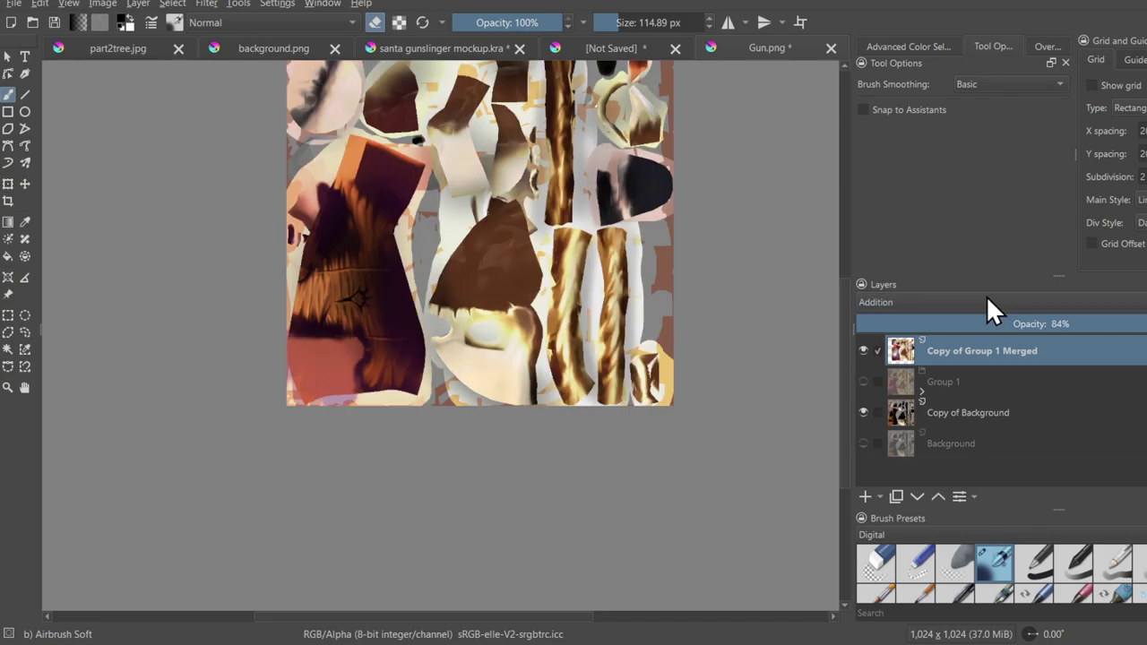
{"action": "scroll", "coordinate": [985, 298], "scroll_direction": "down", "scroll_amount": 4}
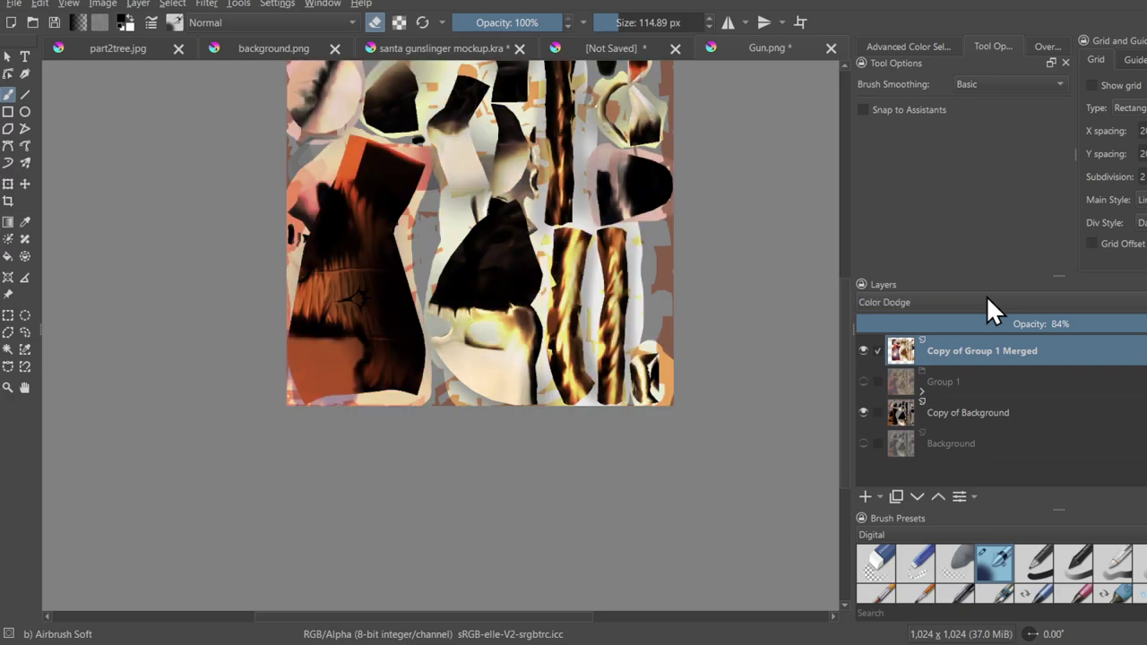
{"action": "scroll", "coordinate": [986, 297], "scroll_direction": "down", "scroll_amount": 2}
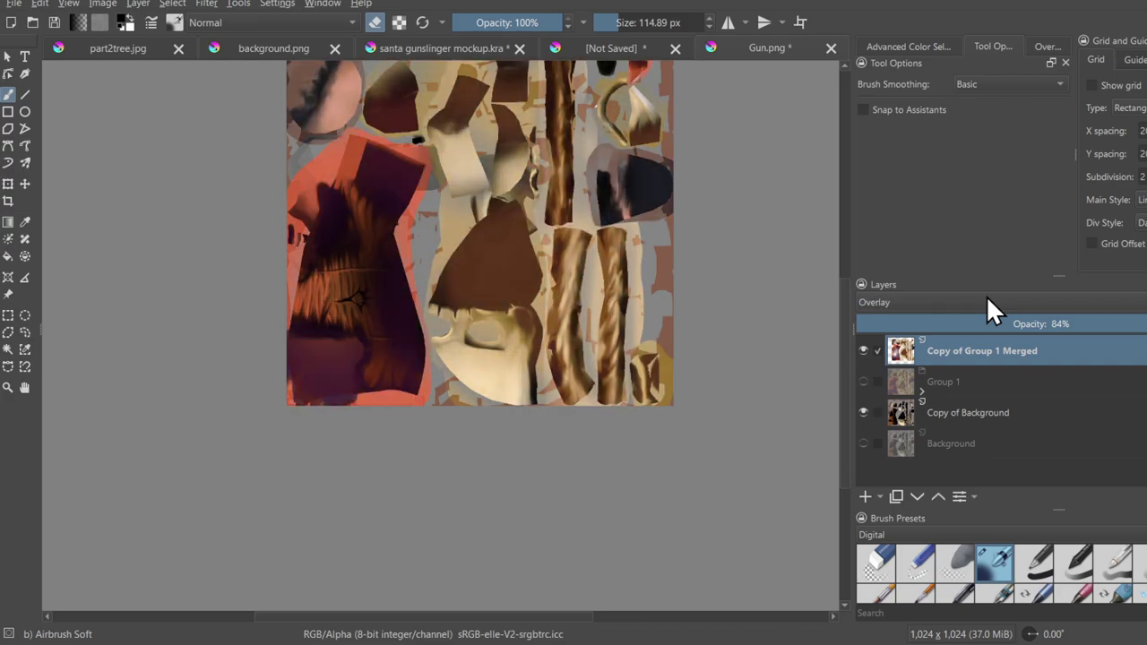
{"action": "scroll", "coordinate": [983, 297], "scroll_direction": "up", "scroll_amount": 3}
{"action": "scroll", "coordinate": [984, 297], "scroll_direction": "up", "scroll_amount": 4}
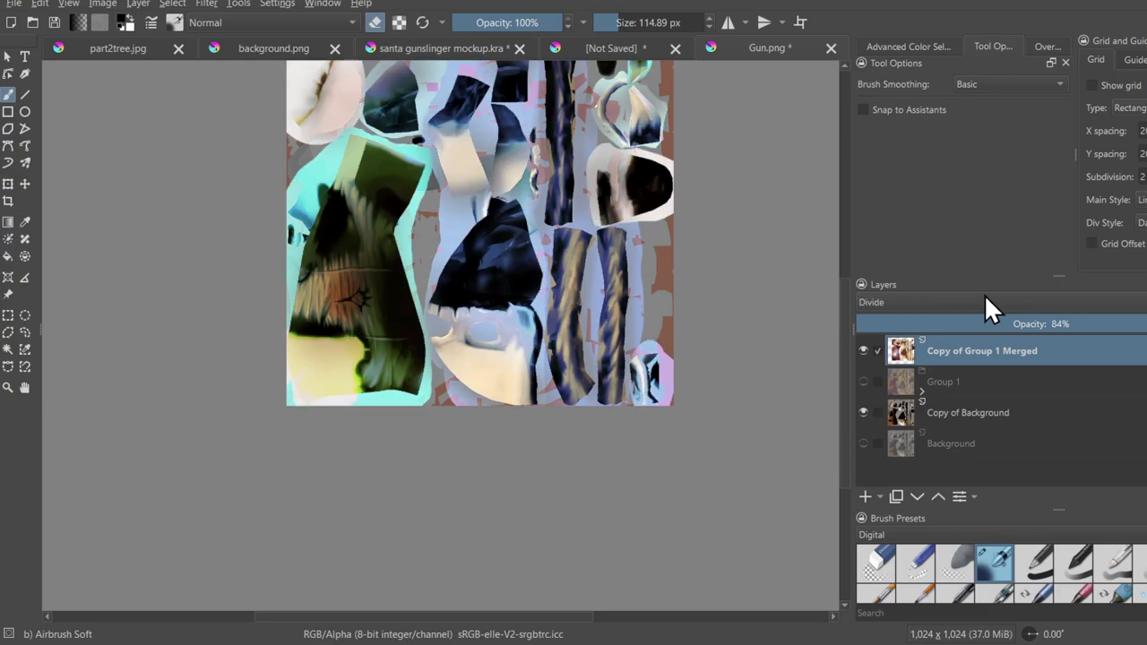
{"action": "scroll", "coordinate": [984, 294], "scroll_direction": "up", "scroll_amount": 4}
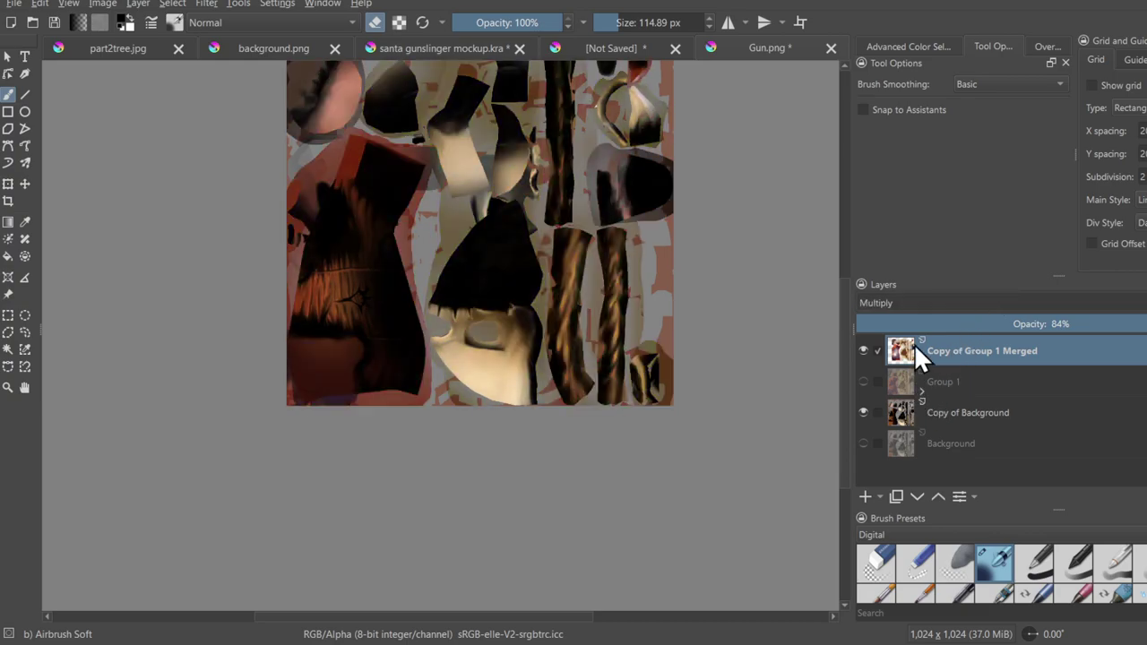
{"action": "key", "text": "ctrl+z"}
{"action": "middle_click_drag", "start_coordinate": [499, 266], "coordinate": [450, 352]}
{"action": "middle_click_drag", "start_coordinate": [450, 352], "coordinate": [440, 258], "text": "ctrl"}
{"action": "middle_click_drag", "start_coordinate": [489, 340], "coordinate": [611, 286]}
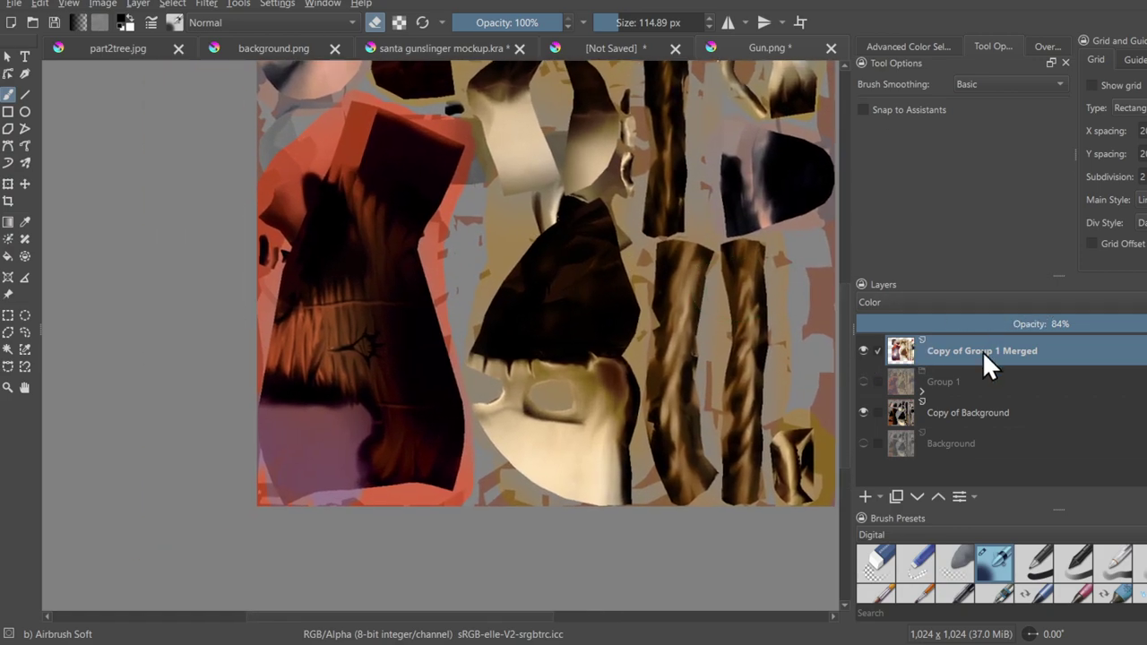
- Duplicate the Copy of Group 1 Merged layer and set the duplicate to Lighten at 28% opacity
{"action": "key", "text": "ctrl+j"}
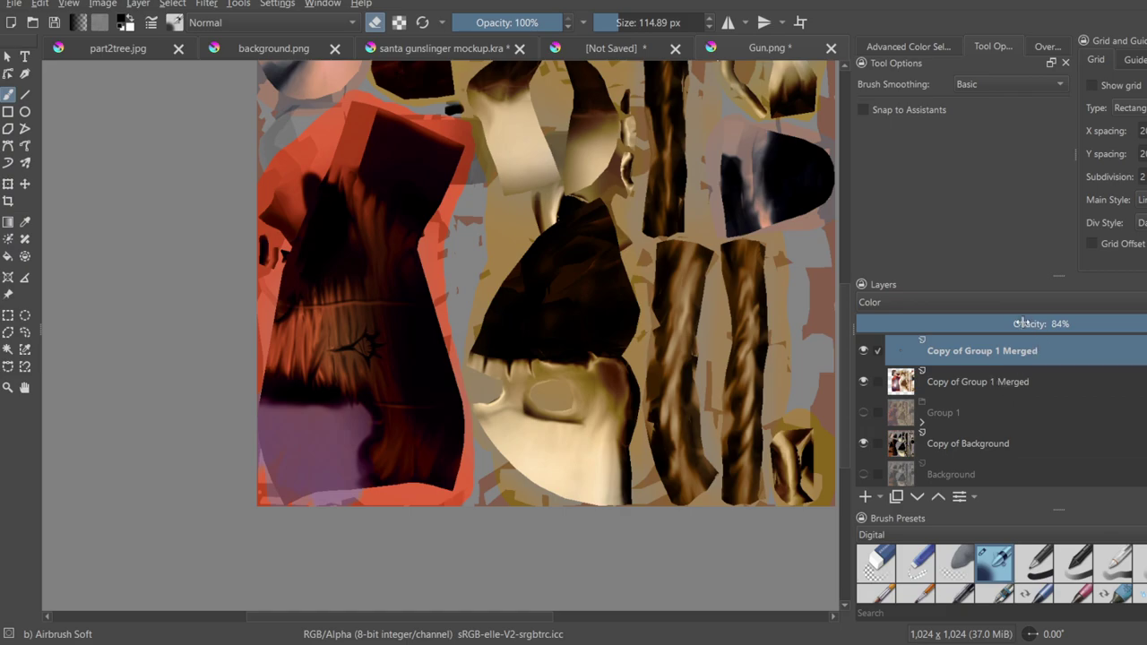
{"action": "left_click", "coordinate": [902, 365]}
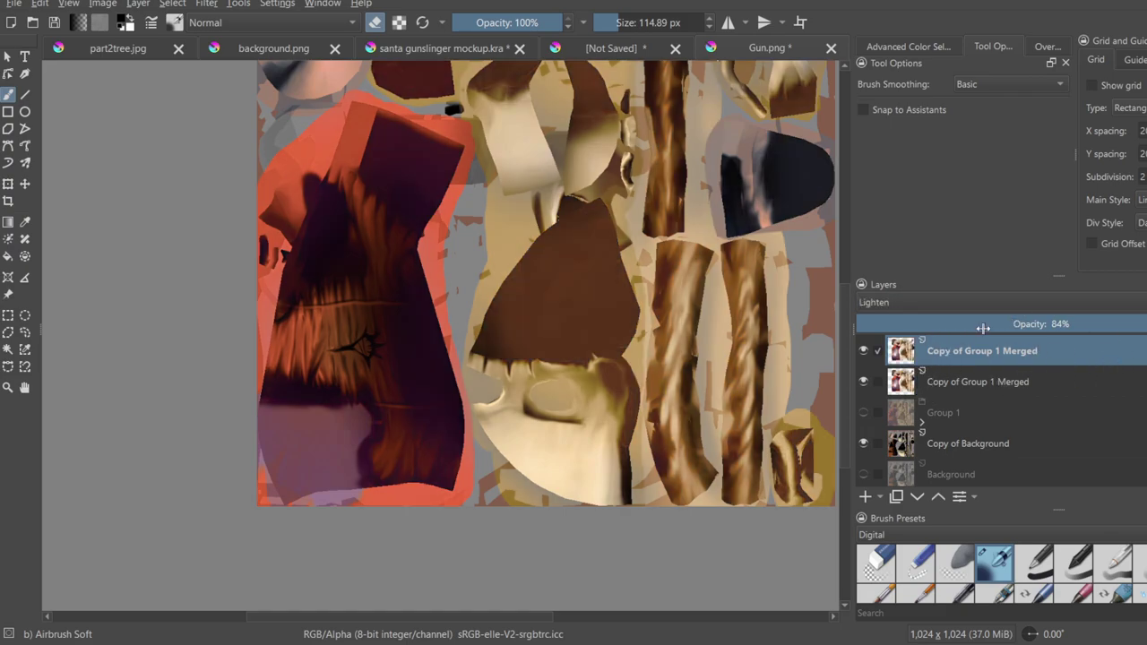
{"action": "left_click_drag", "start_coordinate": [969, 321], "coordinate": [999, 320]}
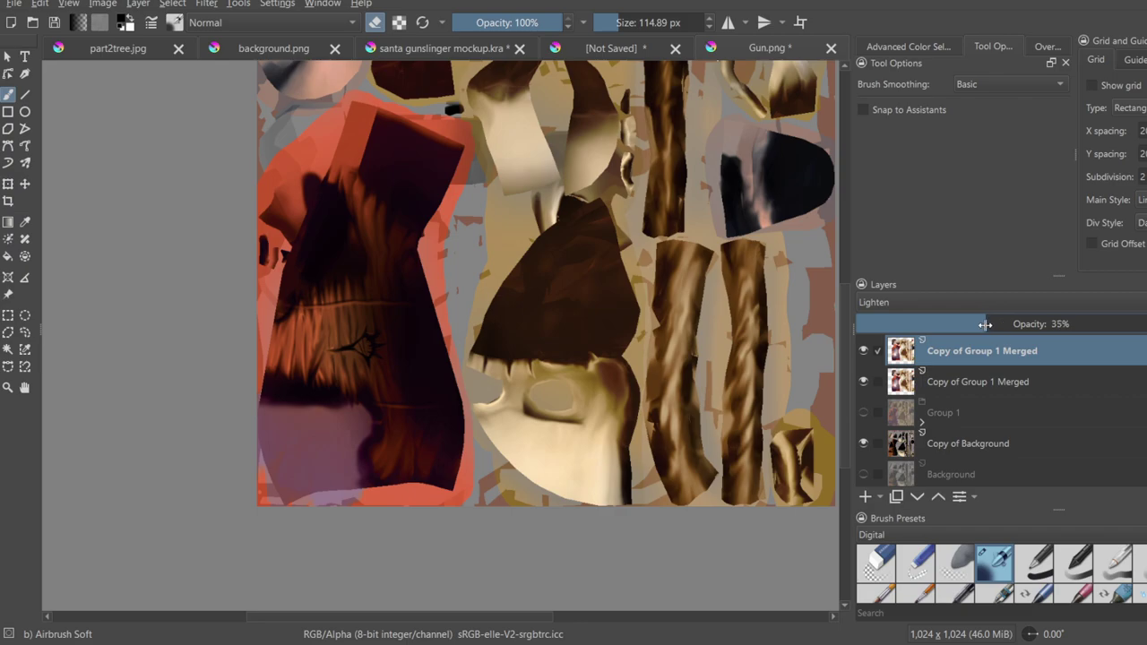
- Save Gun.png, switch to Blender and reload the Gun image there
{"action": "scroll", "coordinate": [448, 304], "scroll_direction": "down", "scroll_amount": 5}
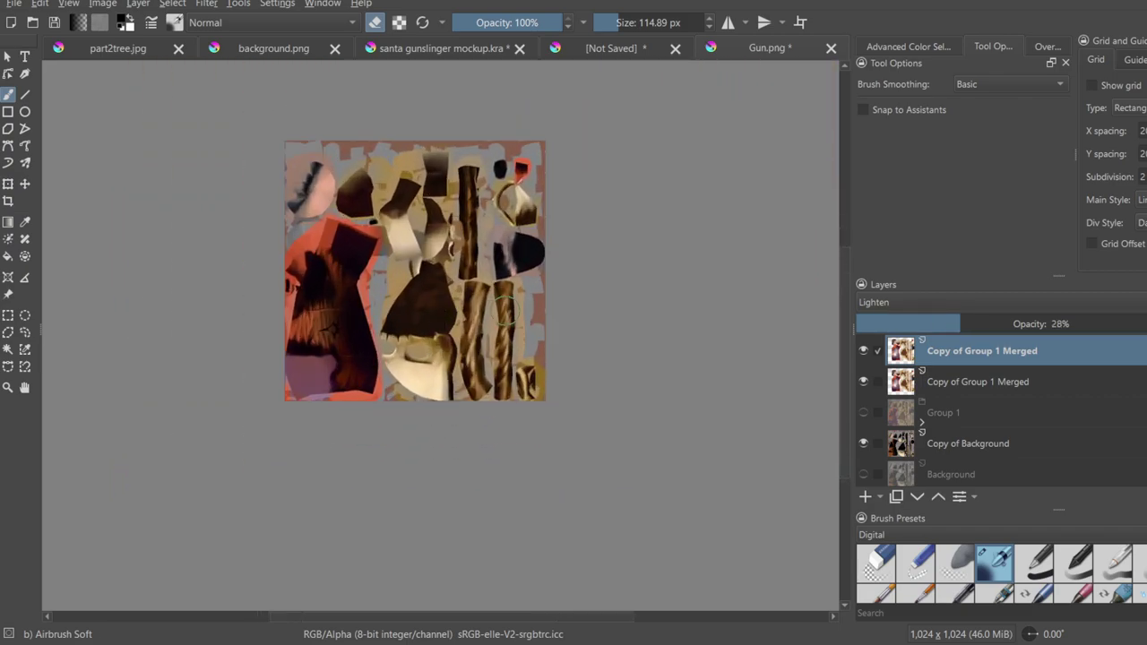
{"action": "key", "text": "ctrl+s"}
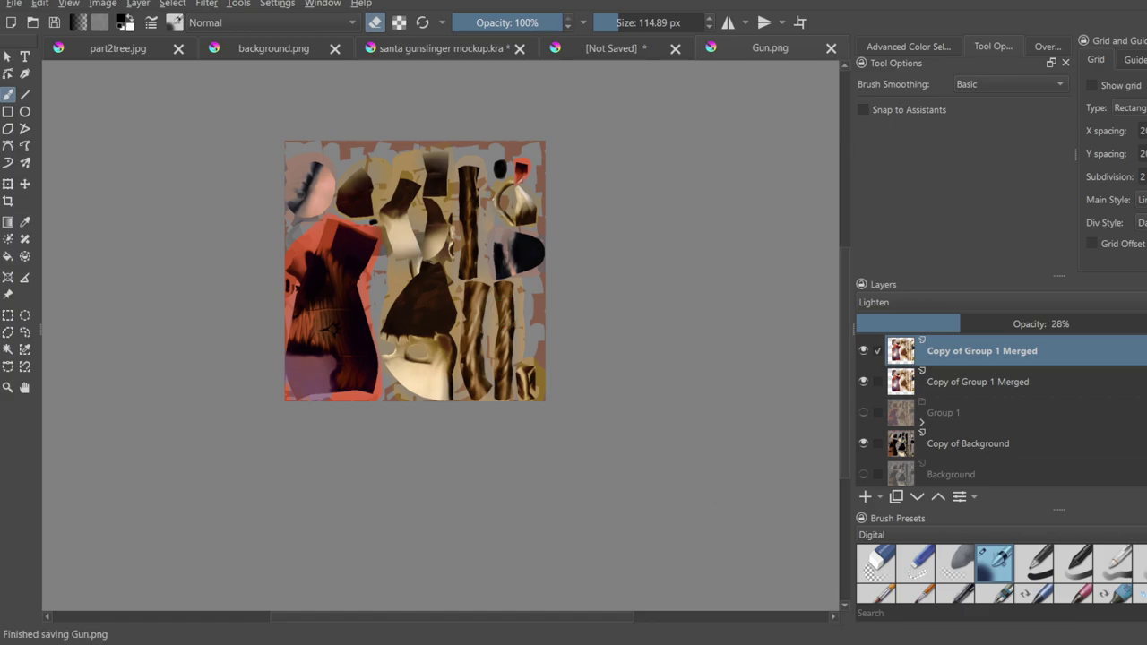
{"action": "key", "text": "alt+Tab"}
{"action": "left_click", "coordinate": [54, 30]}
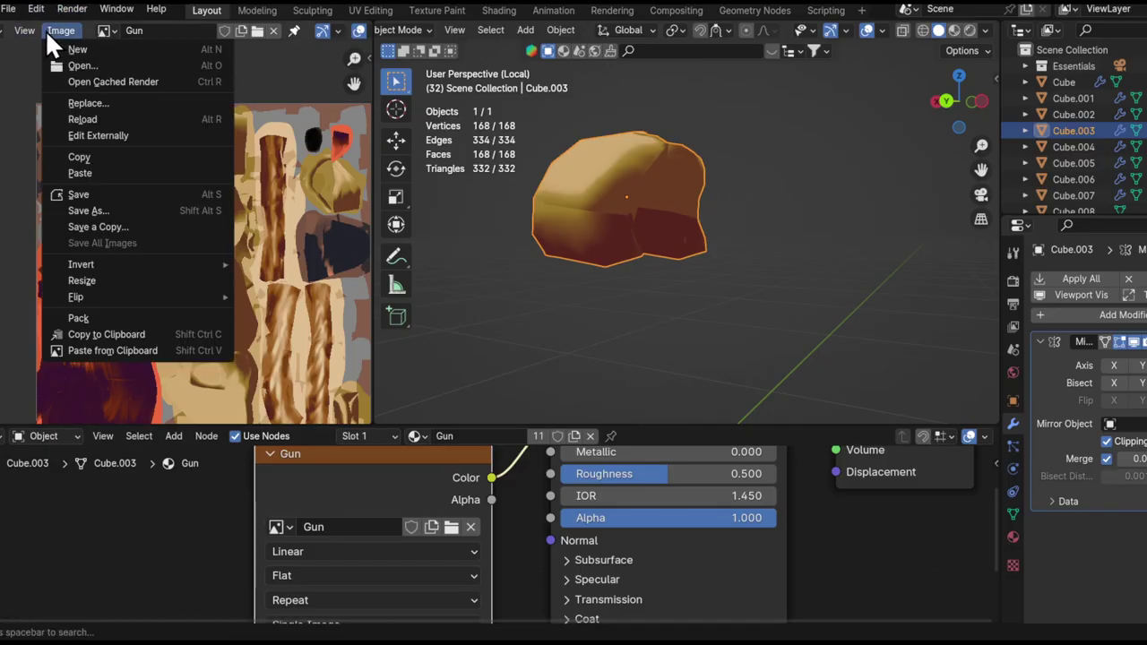
{"action": "left_click", "coordinate": [100, 117]}
- Leave local view and inspect the retextured gun model from several angles
{"action": "middle_click_drag", "start_coordinate": [534, 166], "coordinate": [617, 230]}
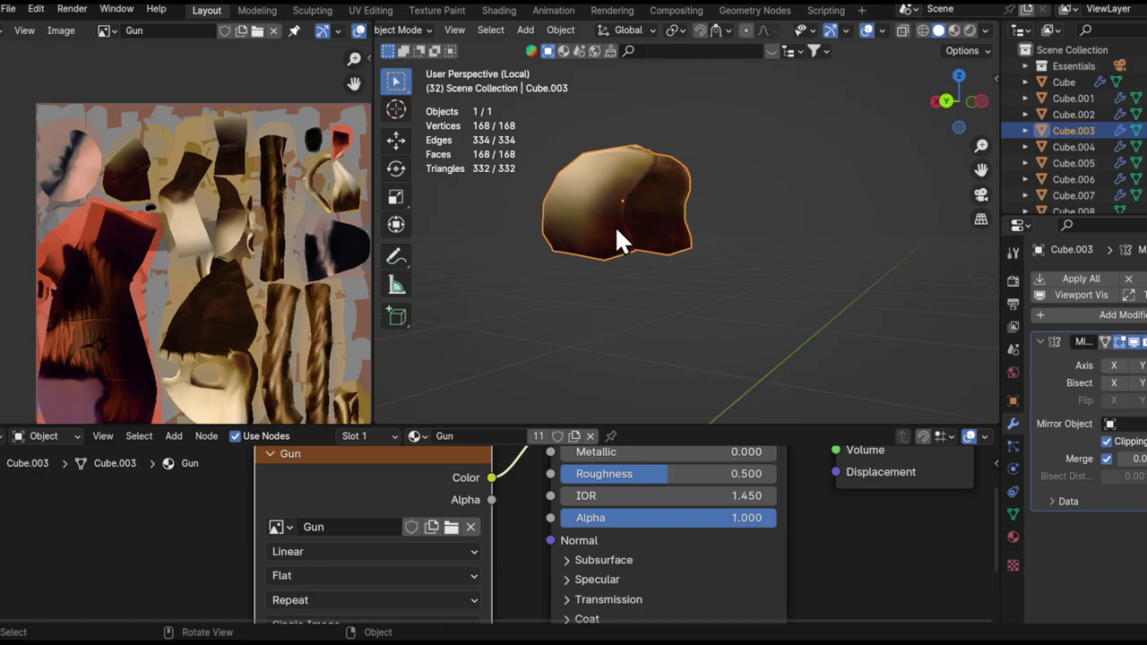
{"action": "key", "text": "KP_Divide"}
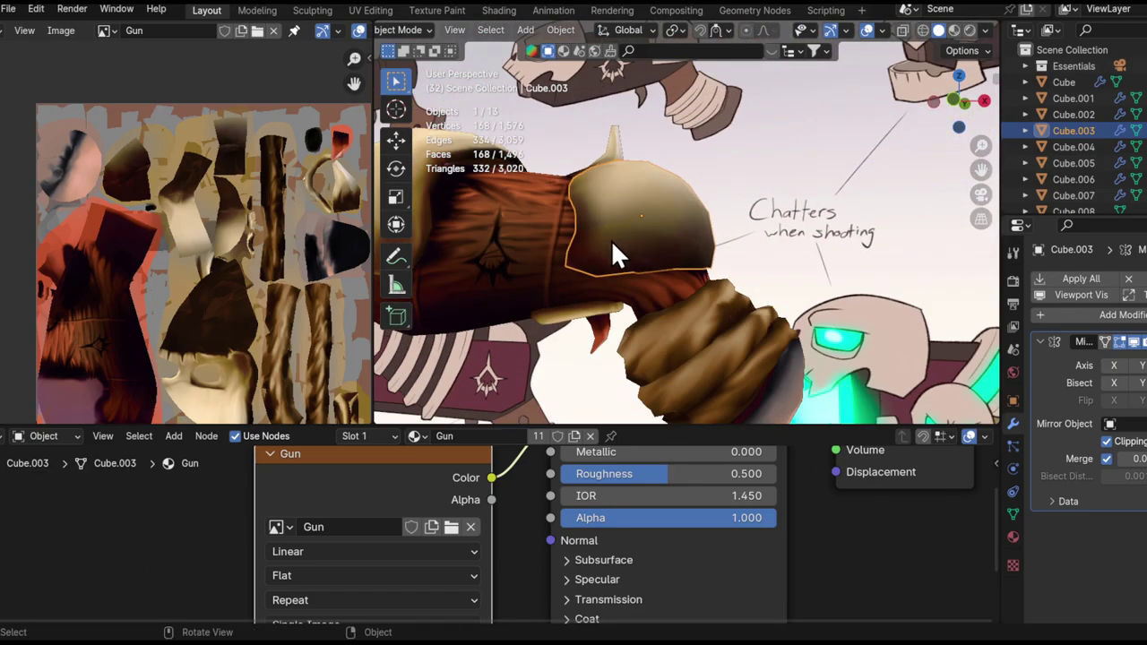
{"action": "left_click_drag", "start_coordinate": [617, 250], "coordinate": [833, 215], "text": "alt"}
{"action": "left_click_drag", "start_coordinate": [586, 272], "coordinate": [665, 280], "text": "alt"}
{"action": "left_click_drag", "start_coordinate": [665, 279], "coordinate": [633, 263], "text": "ctrl+alt"}
{"action": "left_click_drag", "start_coordinate": [761, 277], "coordinate": [684, 157], "text": "alt"}
{"action": "mouse_move", "coordinate": [683, 161]}
{"action": "middle_mouse_down"}
{"action": "mouse_move", "coordinate": [671, 239]}
{"action": "mouse_move", "coordinate": [579, 263]}
{"action": "mouse_move", "coordinate": [537, 141]}
{"action": "mouse_move", "coordinate": [520, 129]}
{"action": "mouse_move", "coordinate": [461, 243]}
{"action": "mouse_move", "coordinate": [597, 206]}
{"action": "mouse_move", "coordinate": [618, 176]}
{"action": "mouse_move", "coordinate": [748, 185]}
{"action": "middle_mouse_up"}
- Isolate the gun's wooden body, Cube.004, in local view and switch it to Texture Paint mode
{"action": "left_click", "coordinate": [597, 215]}
{"action": "key", "text": "KP_Divide"}
{"action": "key", "text": "ctrl+Tab"}
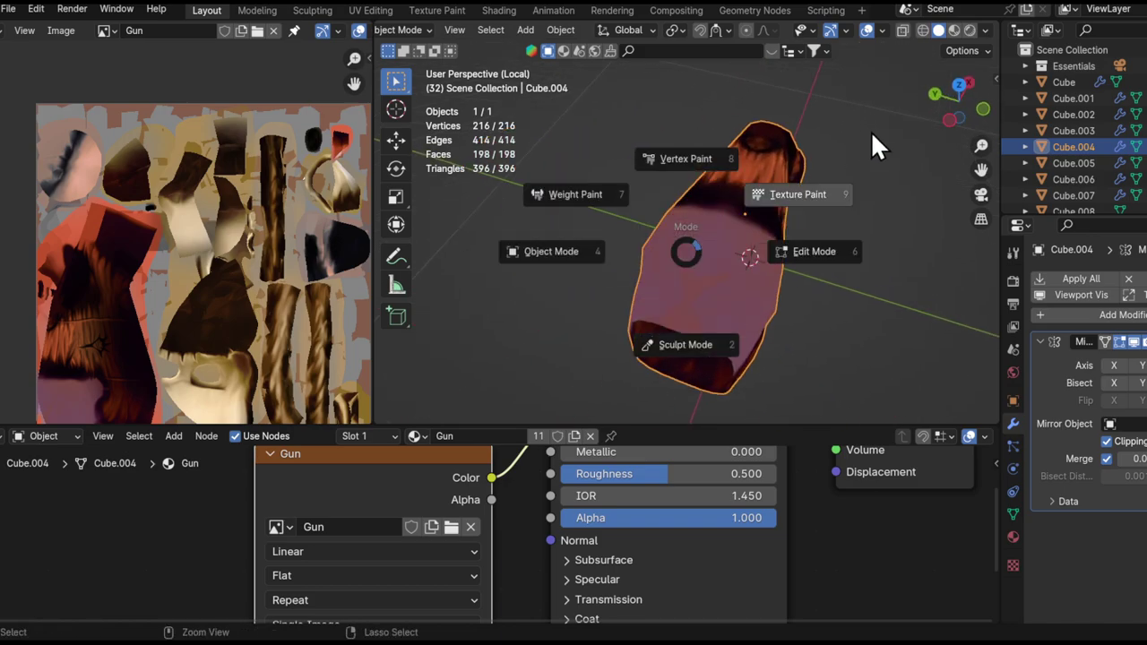
{"action": "left_click", "coordinate": [871, 131]}
- Try to fill Cube.004 with black using the Fill brush in Mix blending
{"action": "middle_click_drag", "start_coordinate": [727, 274], "coordinate": [671, 254], "text": "shift"}
{"action": "scroll", "coordinate": [678, 250], "scroll_direction": "up", "scroll_amount": 2}
{"action": "key", "text": "f"}
{"action": "left_click", "coordinate": [714, 236]}
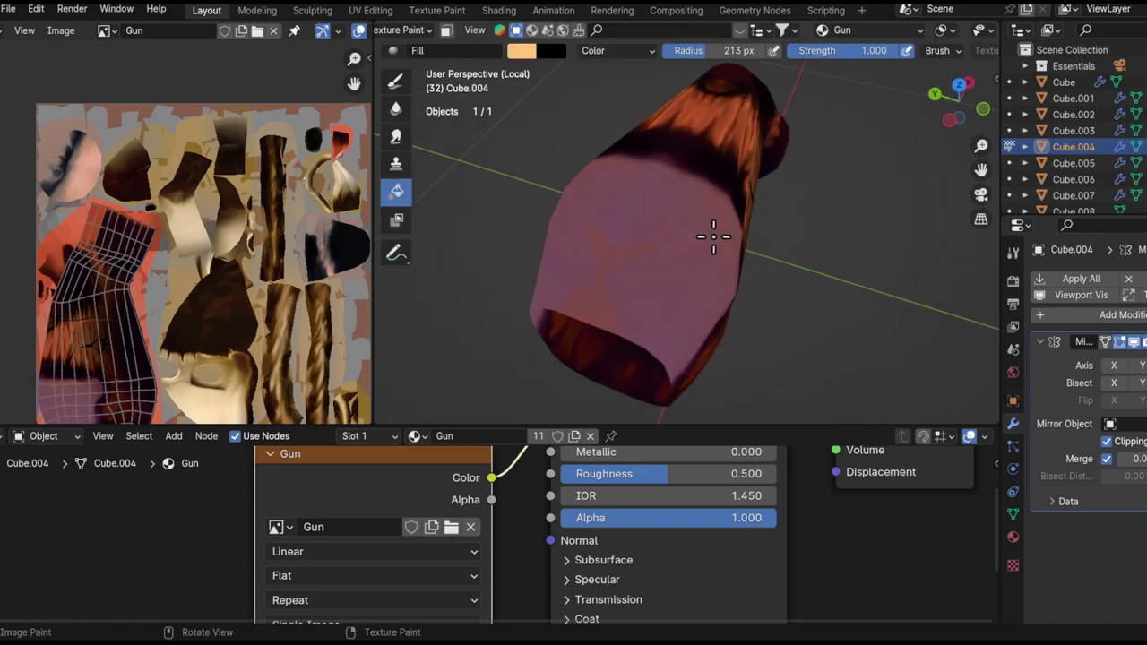
{"action": "key", "text": "f"}
{"action": "right_click", "coordinate": [624, 254]}
{"action": "left_click", "coordinate": [597, 50]}
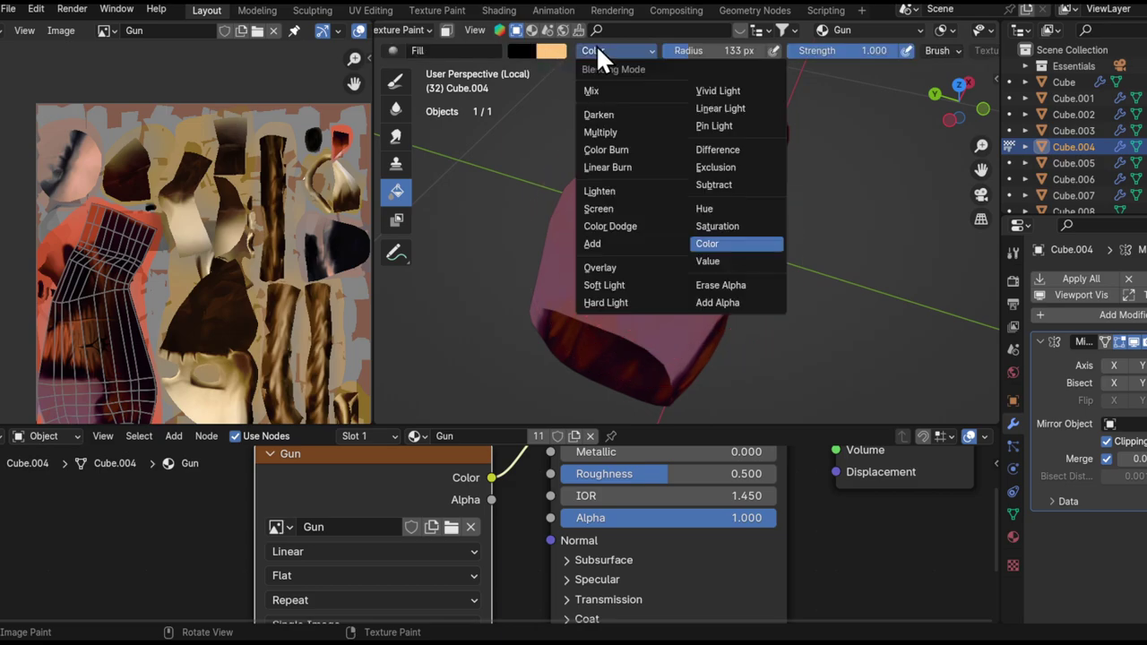
{"action": "left_click", "coordinate": [613, 90]}
{"action": "left_click_drag", "start_coordinate": [606, 172], "coordinate": [694, 179], "text": "alt"}
{"action": "left_click", "coordinate": [696, 169]}
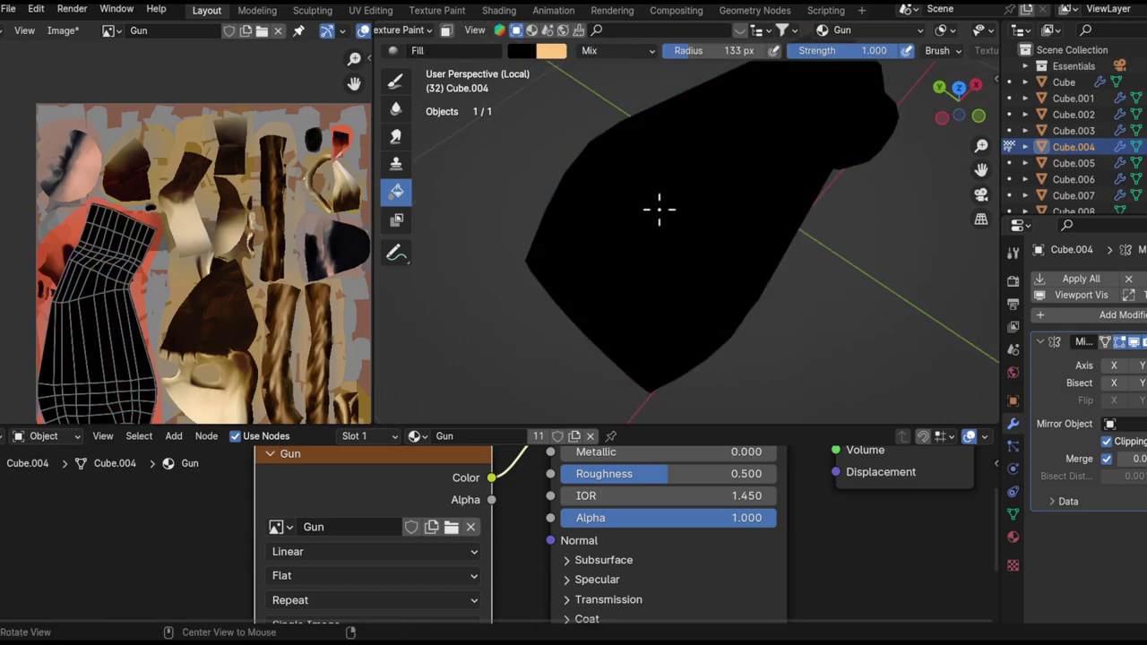
{"action": "key", "text": "ctrl+z"}
- Switch to the TexDraw brush and set it to Mix blending with black as the paint colour
{"action": "left_click", "coordinate": [395, 80]}
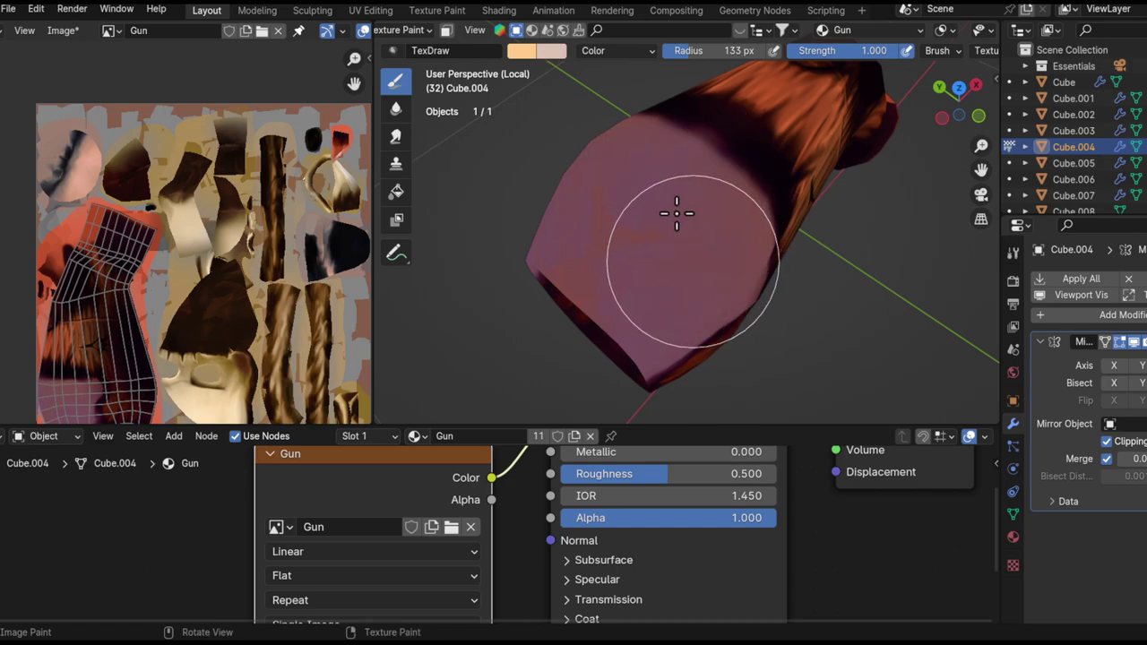
{"action": "left_click", "coordinate": [595, 51]}
{"action": "left_click", "coordinate": [538, 90]}
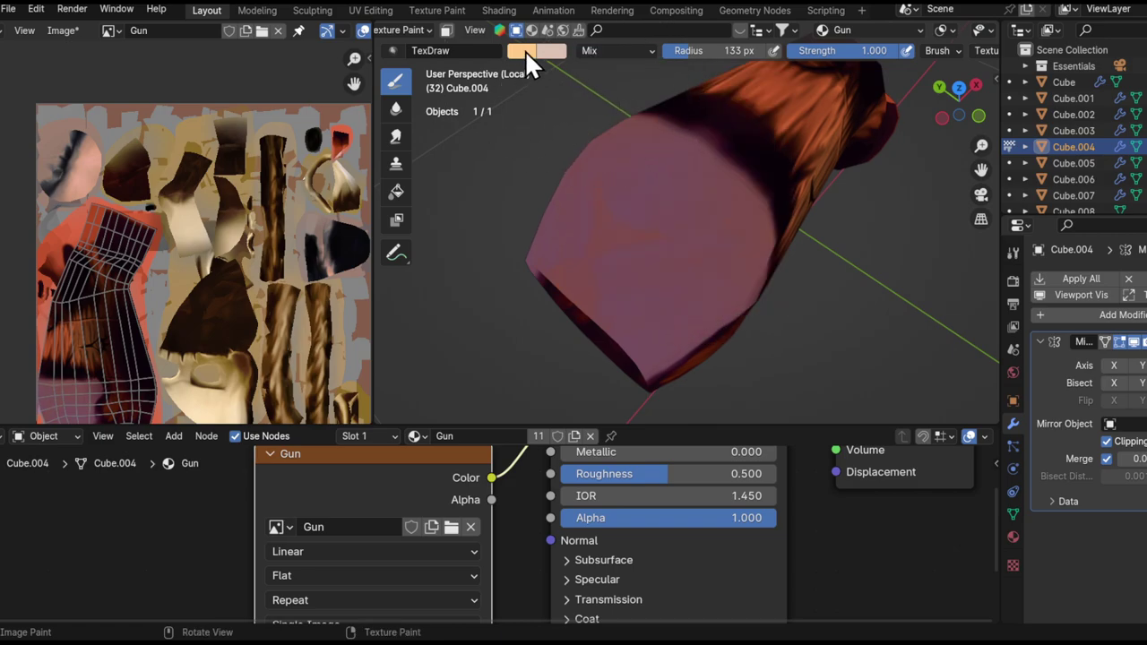
{"action": "left_click", "coordinate": [524, 51]}
{"action": "left_click", "coordinate": [668, 141]}
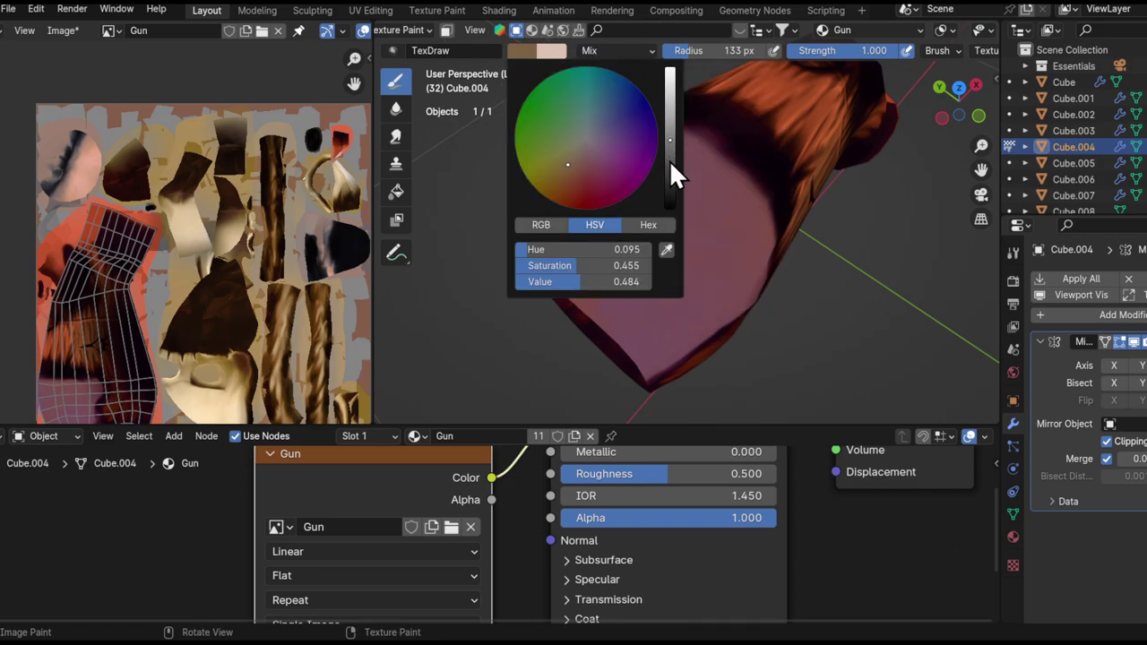
{"action": "left_click_drag", "start_coordinate": [675, 174], "coordinate": [461, 325]}
- Paint black over the purple underside at the end of the wooden body, reducing the brush radius to 102 px
{"action": "middle_click_drag", "start_coordinate": [693, 227], "coordinate": [654, 208]}
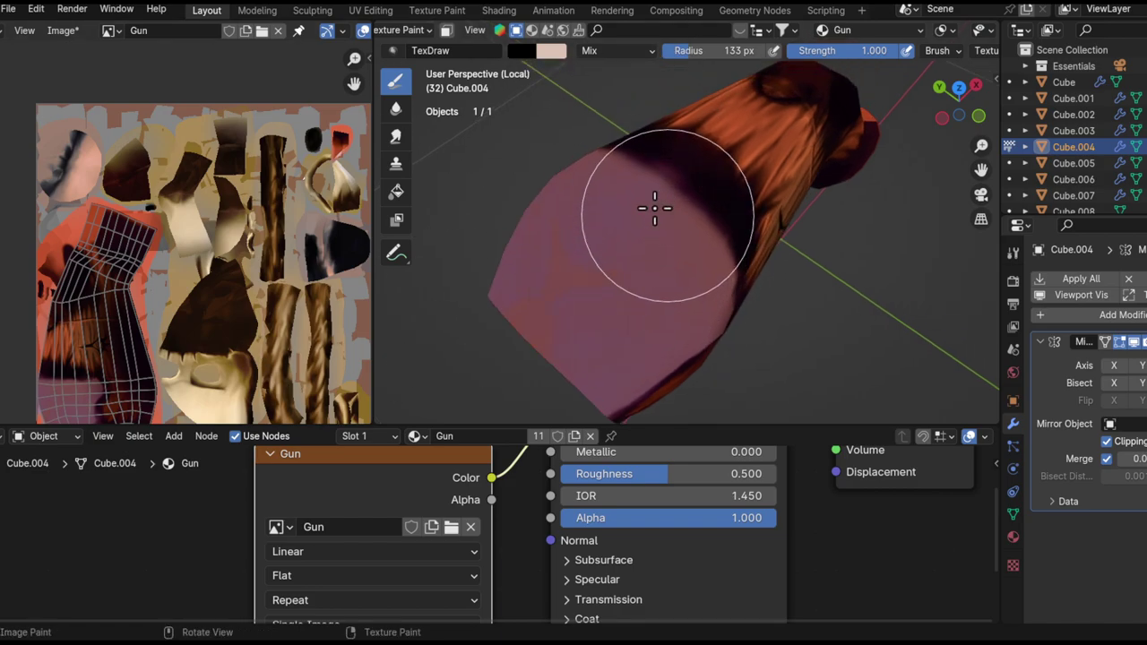
{"action": "left_click_drag", "start_coordinate": [655, 208], "coordinate": [609, 310]}
{"action": "middle_click_drag", "start_coordinate": [654, 265], "coordinate": [601, 236]}
{"action": "key", "text": "f"}
{"action": "left_click", "coordinate": [698, 274]}
{"action": "middle_click_drag", "start_coordinate": [699, 274], "coordinate": [705, 200]}
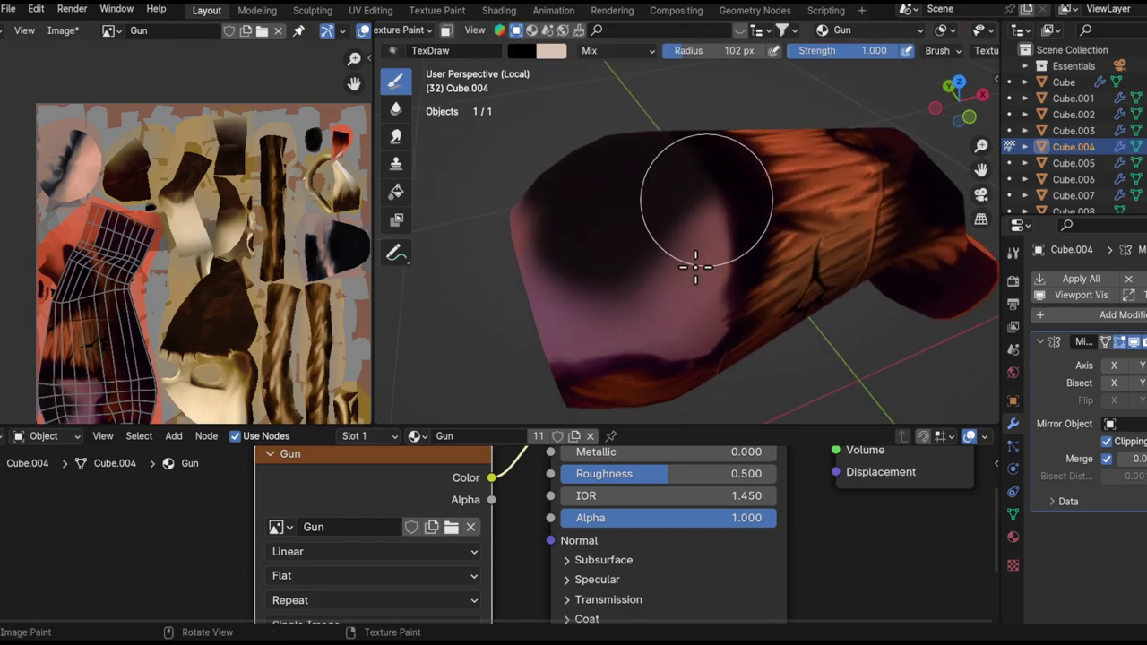
{"action": "left_click_drag", "start_coordinate": [706, 199], "coordinate": [704, 284]}
{"action": "middle_click_drag", "start_coordinate": [704, 284], "coordinate": [694, 238]}
{"action": "scroll", "coordinate": [691, 239], "scroll_direction": "up", "scroll_amount": 2}
{"action": "left_click_drag", "start_coordinate": [692, 238], "coordinate": [708, 313]}
{"action": "middle_click_drag", "start_coordinate": [704, 257], "coordinate": [707, 240]}
{"action": "left_click_drag", "start_coordinate": [709, 240], "coordinate": [735, 251]}
{"action": "mouse_move", "coordinate": [692, 294]}
{"action": "left_mouse_down"}
{"action": "mouse_move", "coordinate": [724, 256]}
{"action": "mouse_move", "coordinate": [683, 230]}
{"action": "mouse_move", "coordinate": [614, 224]}
{"action": "mouse_move", "coordinate": [578, 248]}
{"action": "left_mouse_up"}
- Darken the remaining reddish patches below the arched outline on the wooden body's underside with black
{"action": "mouse_move", "coordinate": [578, 248]}
{"action": "middle_mouse_down"}
{"action": "mouse_move", "coordinate": [604, 210]}
{"action": "mouse_move", "coordinate": [573, 245]}
{"action": "mouse_move", "coordinate": [476, 271]}
{"action": "mouse_move", "coordinate": [520, 242]}
{"action": "mouse_move", "coordinate": [565, 158]}
{"action": "mouse_move", "coordinate": [550, 238]}
{"action": "mouse_move", "coordinate": [678, 233]}
{"action": "mouse_move", "coordinate": [547, 158]}
{"action": "mouse_move", "coordinate": [618, 236]}
{"action": "mouse_move", "coordinate": [578, 220]}
{"action": "mouse_move", "coordinate": [663, 159]}
{"action": "mouse_move", "coordinate": [678, 239]}
{"action": "mouse_move", "coordinate": [600, 243]}
{"action": "mouse_move", "coordinate": [566, 197]}
{"action": "mouse_move", "coordinate": [658, 261]}
{"action": "mouse_move", "coordinate": [629, 254]}
{"action": "mouse_move", "coordinate": [645, 246]}
{"action": "middle_mouse_up"}
{"action": "middle_click_drag", "start_coordinate": [644, 174], "coordinate": [660, 302], "text": "ctrl"}
{"action": "mouse_move", "coordinate": [717, 229]}
{"action": "middle_mouse_down"}
{"action": "mouse_move", "coordinate": [689, 223]}
{"action": "mouse_move", "coordinate": [752, 218]}
{"action": "mouse_move", "coordinate": [678, 341]}
{"action": "mouse_move", "coordinate": [735, 238]}
{"action": "mouse_move", "coordinate": [626, 231]}
{"action": "mouse_move", "coordinate": [620, 174]}
{"action": "middle_mouse_up"}
{"action": "mouse_move", "coordinate": [620, 174]}
{"action": "middle_mouse_down", "text": "shift"}
{"action": "mouse_move", "coordinate": [617, 253]}
{"action": "mouse_move", "coordinate": [602, 210]}
{"action": "middle_mouse_up", "text": "shift"}
{"action": "middle_click_drag", "start_coordinate": [592, 271], "coordinate": [602, 330]}
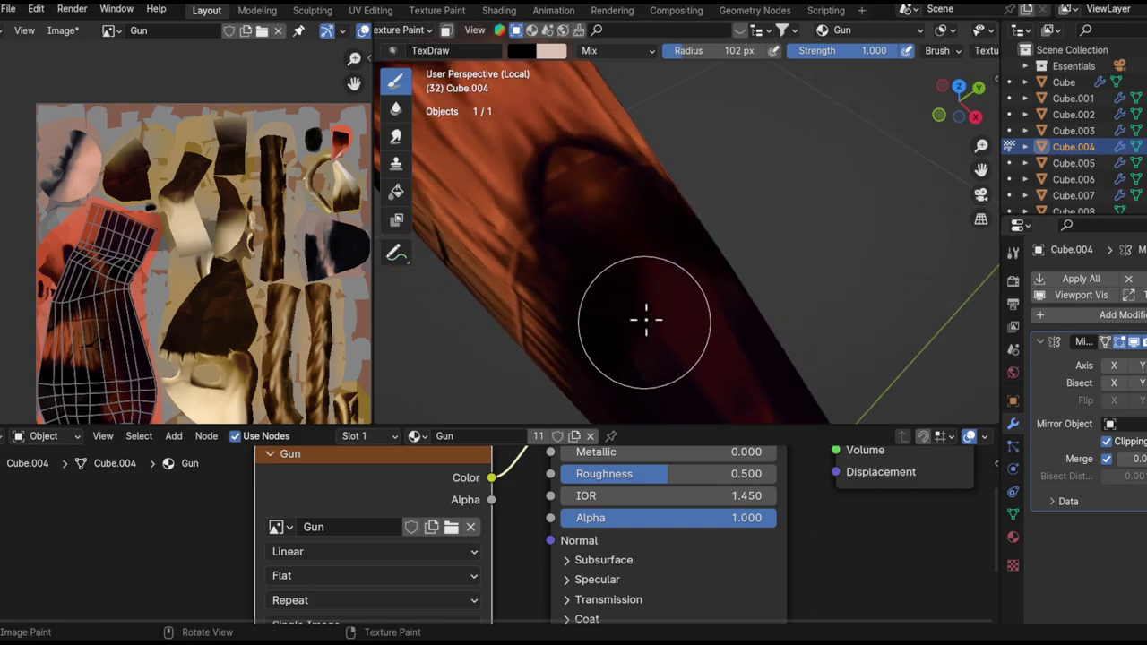
{"action": "middle_click_drag", "start_coordinate": [606, 267], "coordinate": [613, 299]}
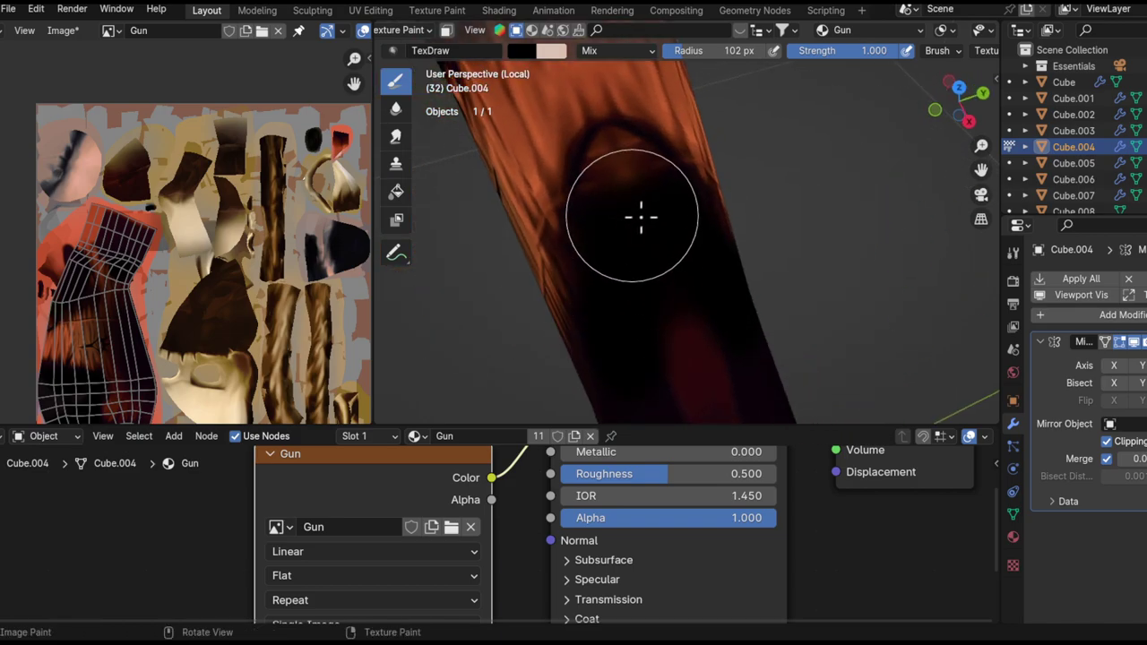
{"action": "mouse_move", "coordinate": [641, 215]}
{"action": "middle_mouse_down"}
{"action": "mouse_move", "coordinate": [693, 382]}
{"action": "mouse_move", "coordinate": [642, 188]}
{"action": "middle_mouse_up"}
{"action": "mouse_move", "coordinate": [682, 317]}
{"action": "middle_mouse_down"}
{"action": "mouse_move", "coordinate": [693, 409]}
{"action": "mouse_move", "coordinate": [622, 233]}
{"action": "mouse_move", "coordinate": [612, 310]}
{"action": "mouse_move", "coordinate": [579, 339]}
{"action": "middle_mouse_up"}
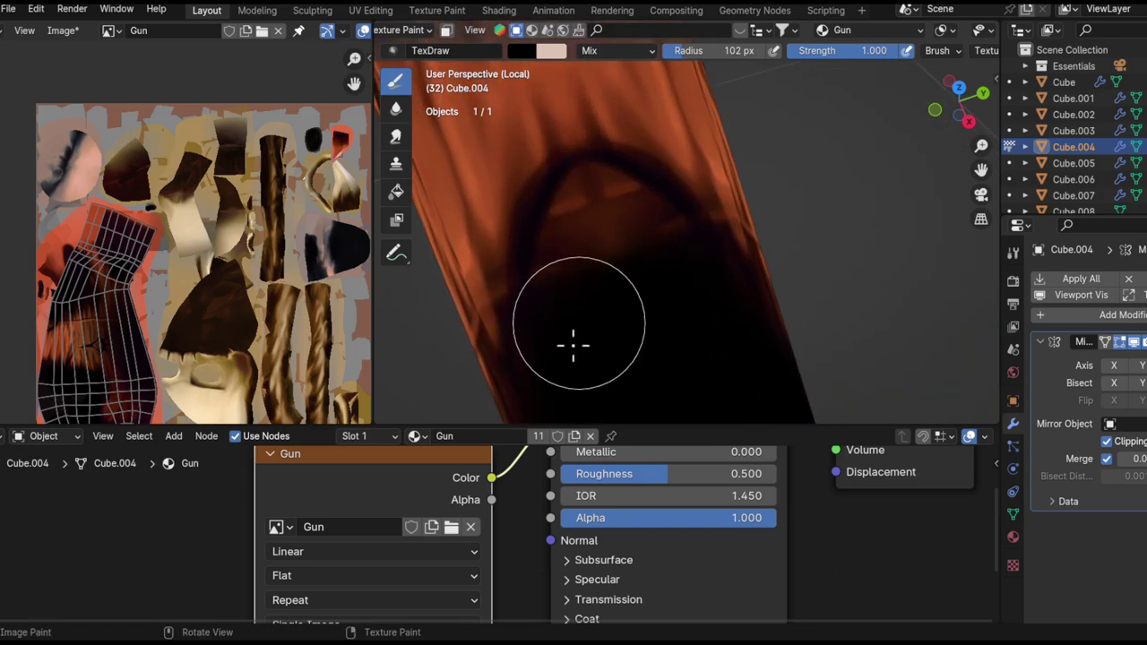
{"action": "mouse_move", "coordinate": [600, 250]}
{"action": "middle_mouse_down"}
{"action": "mouse_move", "coordinate": [589, 373]}
{"action": "mouse_move", "coordinate": [714, 313]}
{"action": "mouse_move", "coordinate": [686, 134]}
{"action": "mouse_move", "coordinate": [683, 317]}
{"action": "mouse_move", "coordinate": [691, 230]}
{"action": "mouse_move", "coordinate": [677, 278]}
{"action": "middle_mouse_up"}
{"action": "middle_click_drag", "start_coordinate": [695, 224], "coordinate": [690, 190], "text": "ctrl"}
{"action": "mouse_move", "coordinate": [690, 190]}
{"action": "middle_mouse_down"}
{"action": "mouse_move", "coordinate": [675, 238]}
{"action": "mouse_move", "coordinate": [547, 240]}
{"action": "mouse_move", "coordinate": [658, 225]}
{"action": "mouse_move", "coordinate": [740, 174]}
{"action": "mouse_move", "coordinate": [629, 218]}
{"action": "mouse_move", "coordinate": [692, 269]}
{"action": "mouse_move", "coordinate": [630, 179]}
{"action": "mouse_move", "coordinate": [686, 243]}
{"action": "mouse_move", "coordinate": [732, 238]}
{"action": "mouse_move", "coordinate": [785, 194]}
{"action": "mouse_move", "coordinate": [770, 192]}
{"action": "mouse_move", "coordinate": [814, 174]}
{"action": "mouse_move", "coordinate": [883, 175]}
{"action": "mouse_move", "coordinate": [744, 251]}
{"action": "mouse_move", "coordinate": [852, 241]}
{"action": "mouse_move", "coordinate": [852, 251]}
{"action": "mouse_move", "coordinate": [725, 307]}
{"action": "mouse_move", "coordinate": [618, 285]}
{"action": "middle_mouse_up"}
- Leave local view and inspect the repainted gun beside the concept art from several angles
{"action": "key", "text": "KP_Divide"}
{"action": "middle_click_drag", "start_coordinate": [618, 285], "coordinate": [713, 236], "text": "ctrl"}
{"action": "left_click_drag", "start_coordinate": [712, 236], "coordinate": [710, 269], "text": "ctrl+alt"}
{"action": "mouse_move", "coordinate": [711, 269]}
{"action": "left_mouse_down", "text": "alt"}
{"action": "mouse_move", "coordinate": [709, 230]}
{"action": "mouse_move", "coordinate": [702, 302]}
{"action": "mouse_move", "coordinate": [716, 220]}
{"action": "mouse_move", "coordinate": [714, 251]}
{"action": "left_mouse_up", "text": "alt"}
{"action": "scroll", "coordinate": [714, 250], "scroll_direction": "down", "scroll_amount": 6}
{"action": "middle_click_drag", "start_coordinate": [772, 274], "coordinate": [742, 230]}
{"action": "left_click_drag", "start_coordinate": [742, 230], "coordinate": [807, 188], "text": "ctrl+alt"}
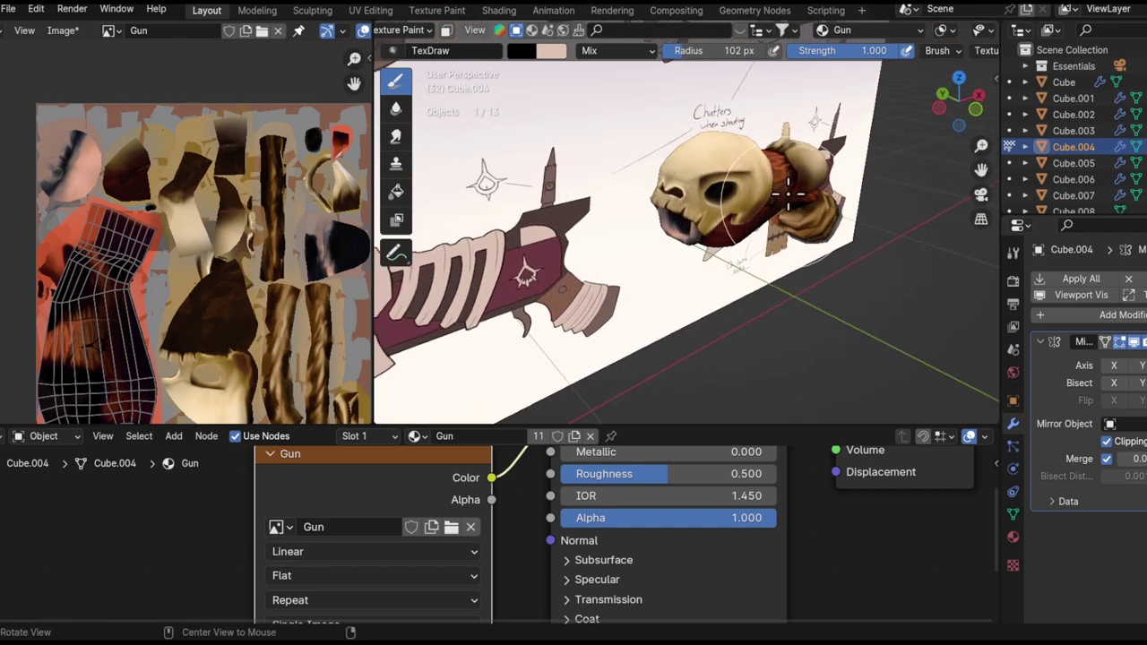
{"action": "left_click_drag", "start_coordinate": [793, 187], "coordinate": [691, 230], "text": "alt+shift"}
{"action": "middle_click_drag", "start_coordinate": [691, 229], "coordinate": [671, 248], "text": "ctrl"}
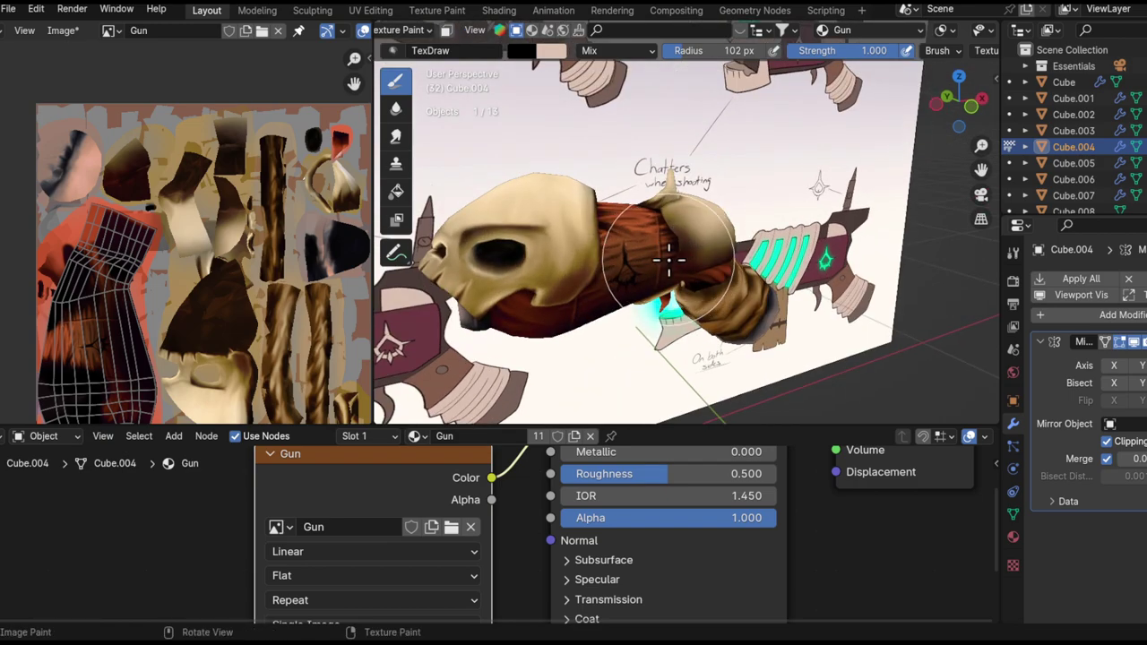
- Save the Blender project and the edited Gun image
{"action": "key", "text": "q"}
{"action": "left_click", "coordinate": [159, 284]}
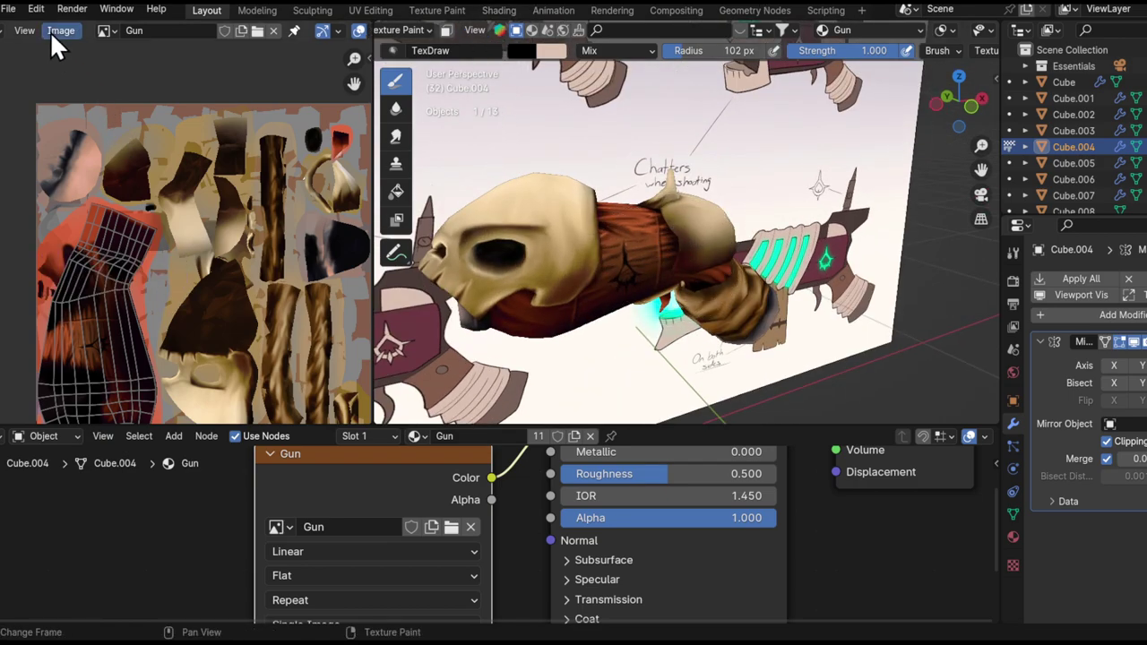
{"action": "key", "text": "ctrl+s"}
{"action": "left_click", "coordinate": [58, 30]}
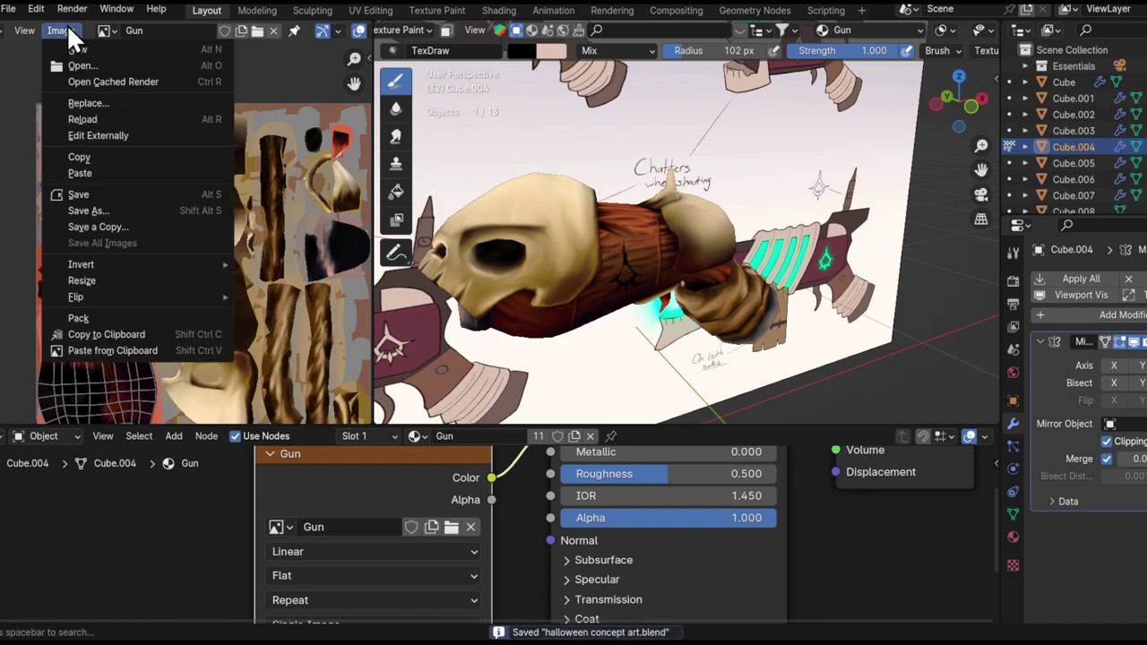
{"action": "left_click", "coordinate": [122, 194]}
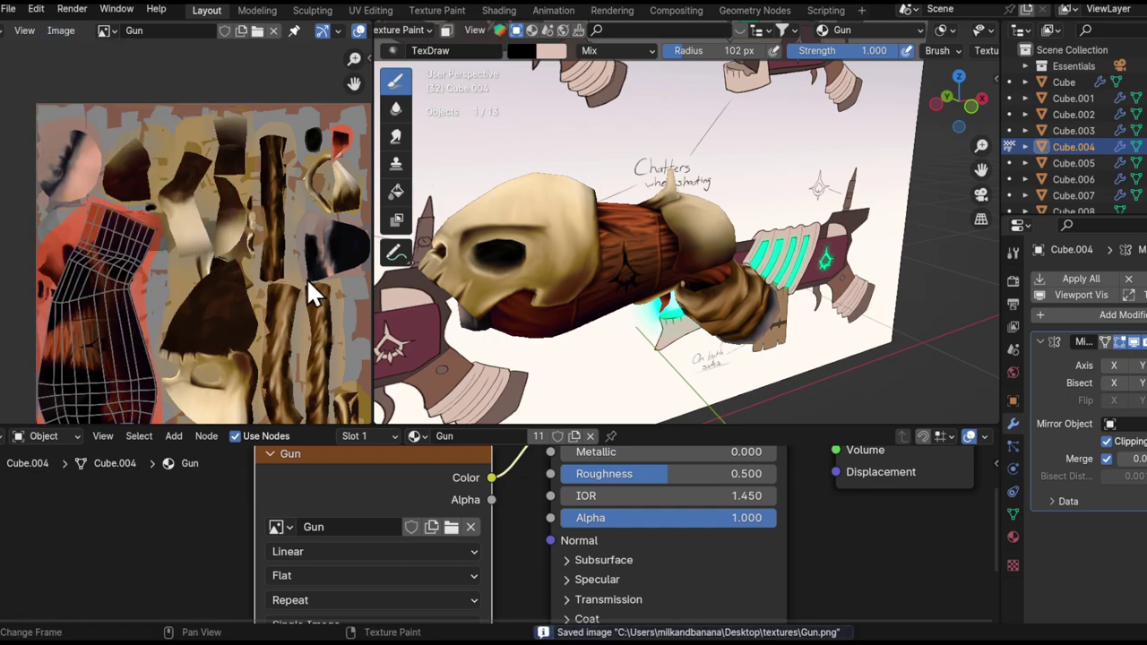
- Switch to Krita and duplicate the Background layer of Gun.png
{"action": "left_click", "coordinate": [152, 643]}
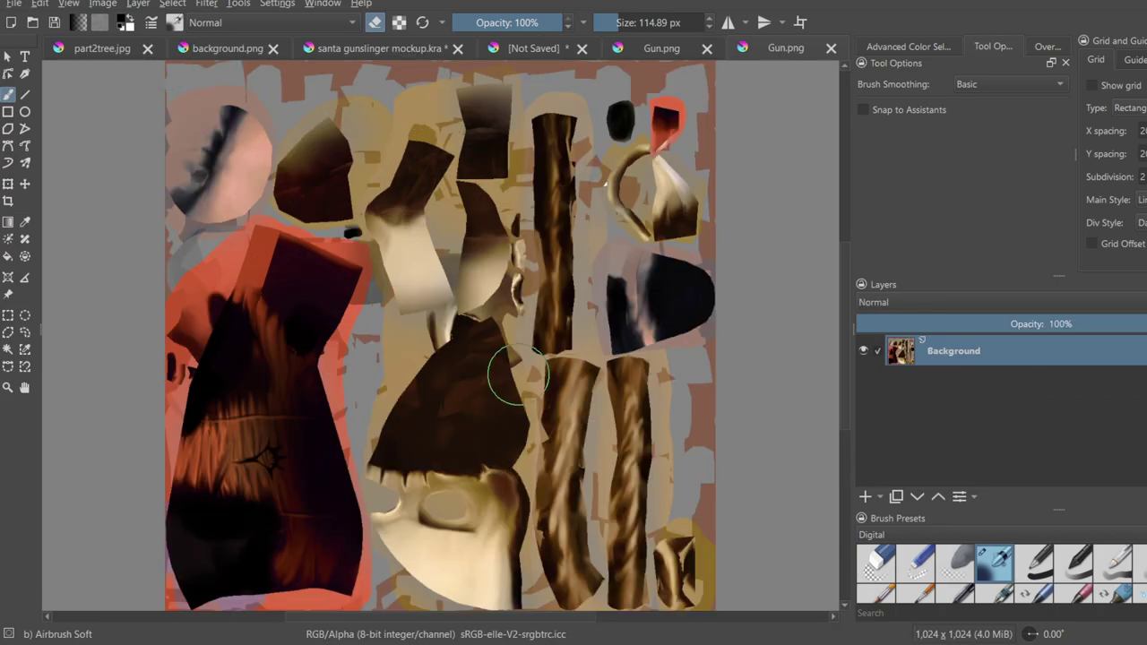
{"action": "scroll", "coordinate": [550, 334], "scroll_direction": "down", "scroll_amount": 1}
{"action": "scroll", "coordinate": [550, 324], "scroll_direction": "up", "scroll_amount": 1}
{"action": "scroll", "coordinate": [550, 318], "scroll_direction": "down", "scroll_amount": 3}
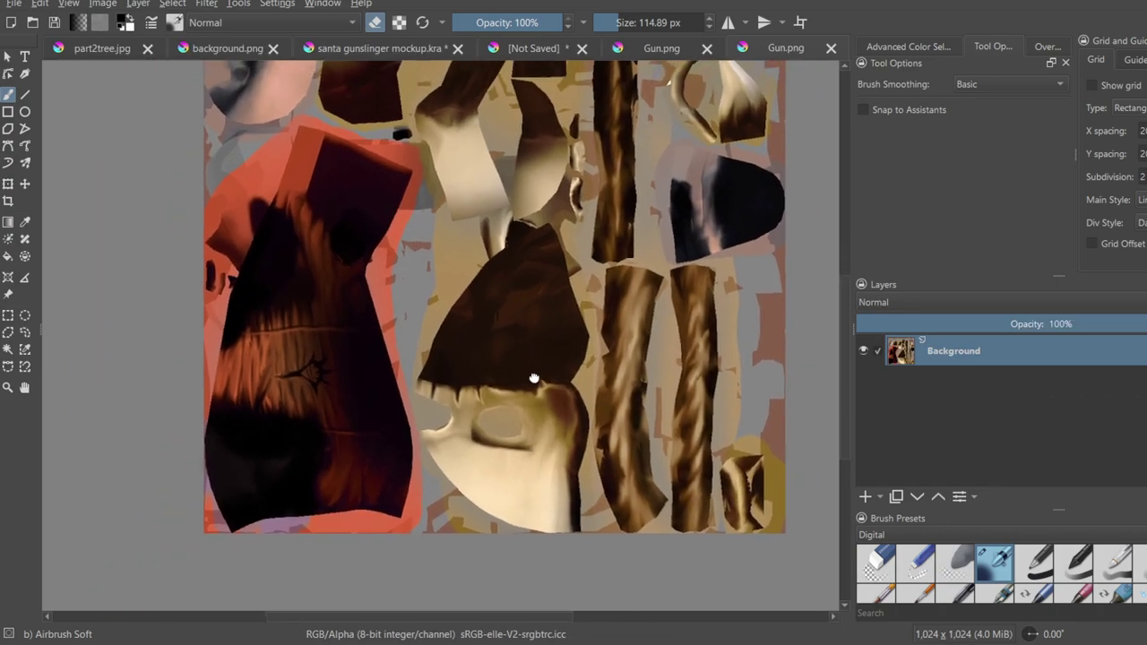
{"action": "key", "text": "ctrl+j"}
{"action": "scroll", "coordinate": [694, 372], "scroll_direction": "down", "scroll_amount": 2}
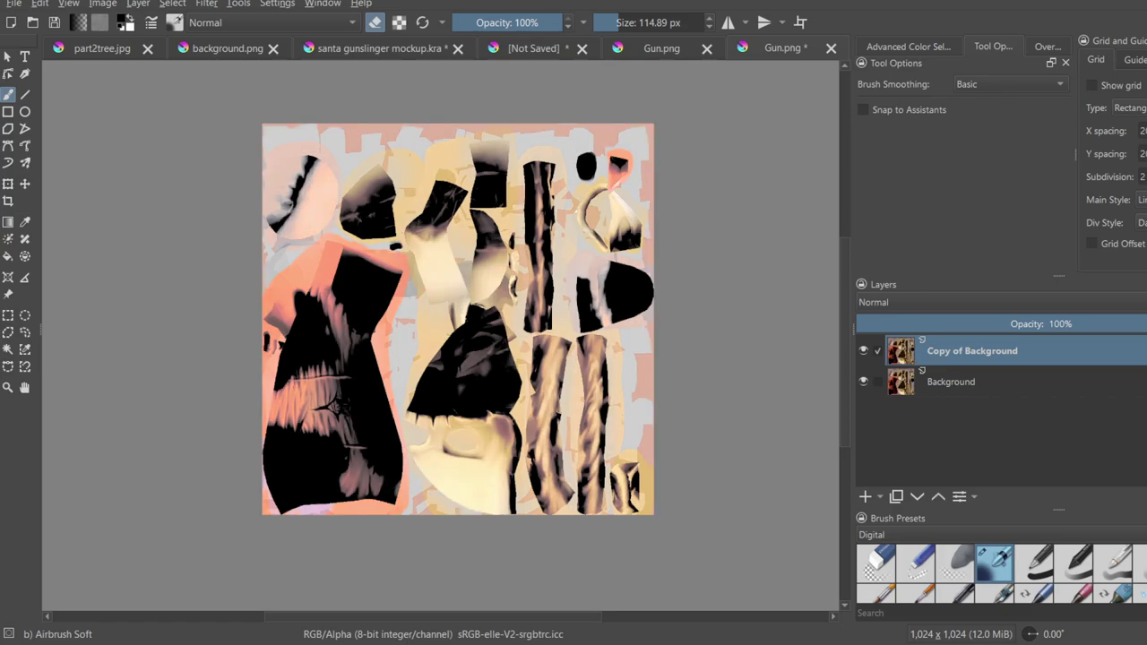
- Push the contrast of Copy of Background and reapply the last filter to it three times
{"action": "key", "text": "ctrl+shift+z"}
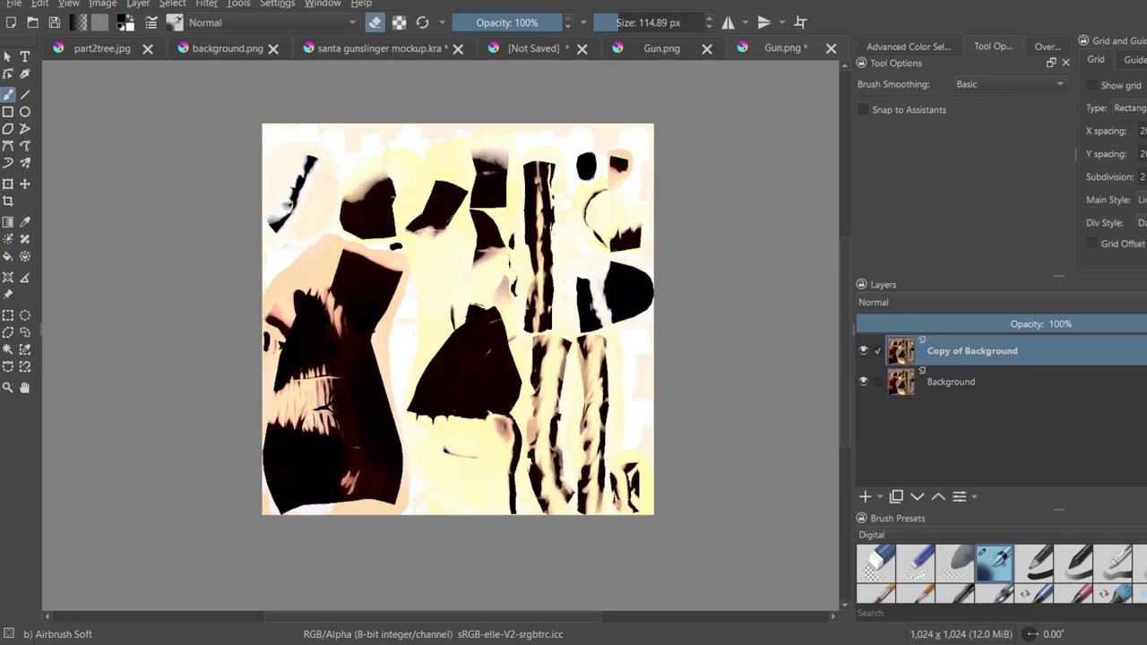
{"action": "key", "text": "ctrl+f"}
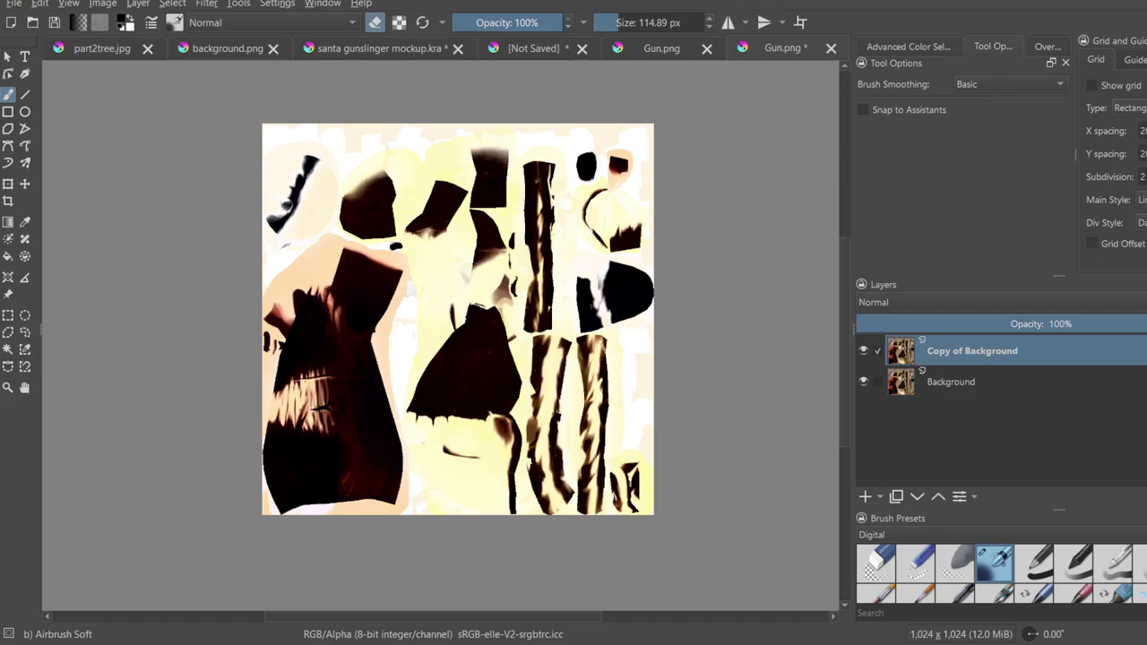
{"action": "key", "text": "ctrl+f"}
{"action": "key", "text": "ctrl+f"}
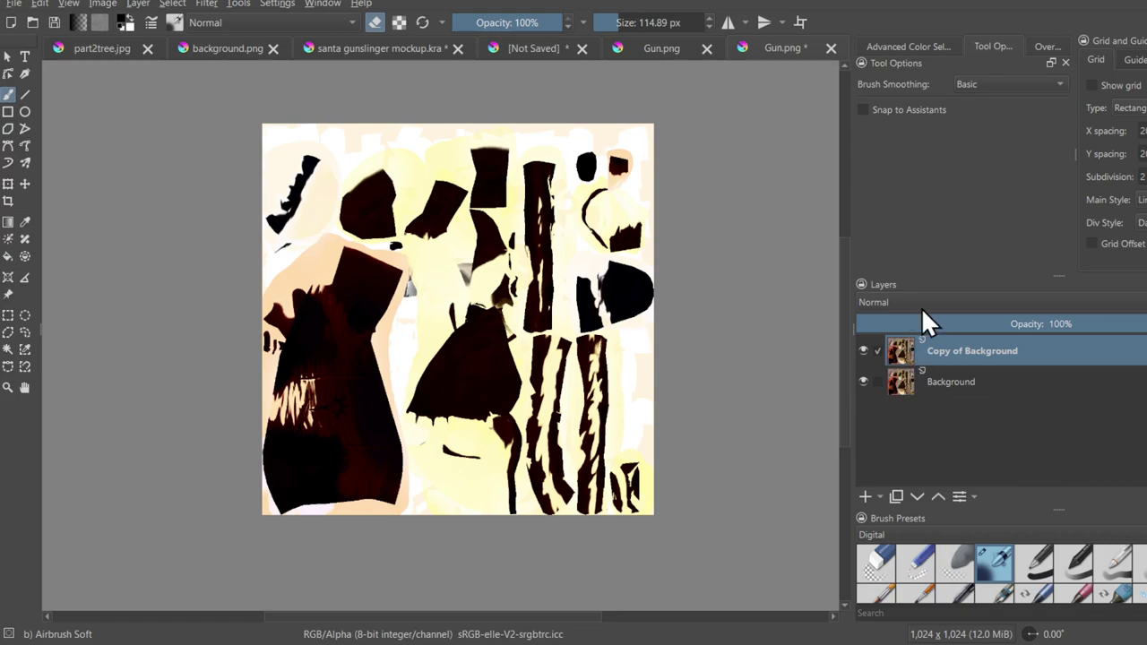
- Set the Copy of Background layer to Screen blending at 47% opacity
{"action": "scroll", "coordinate": [919, 308], "scroll_direction": "down", "scroll_amount": 3}
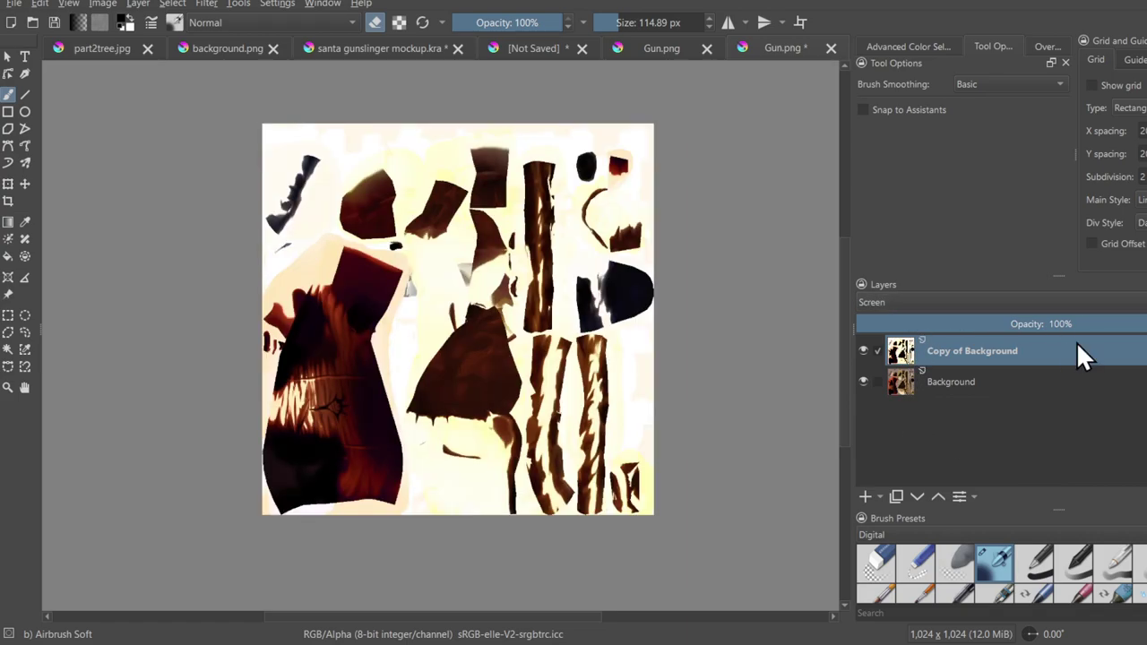
{"action": "left_click", "coordinate": [1027, 324]}
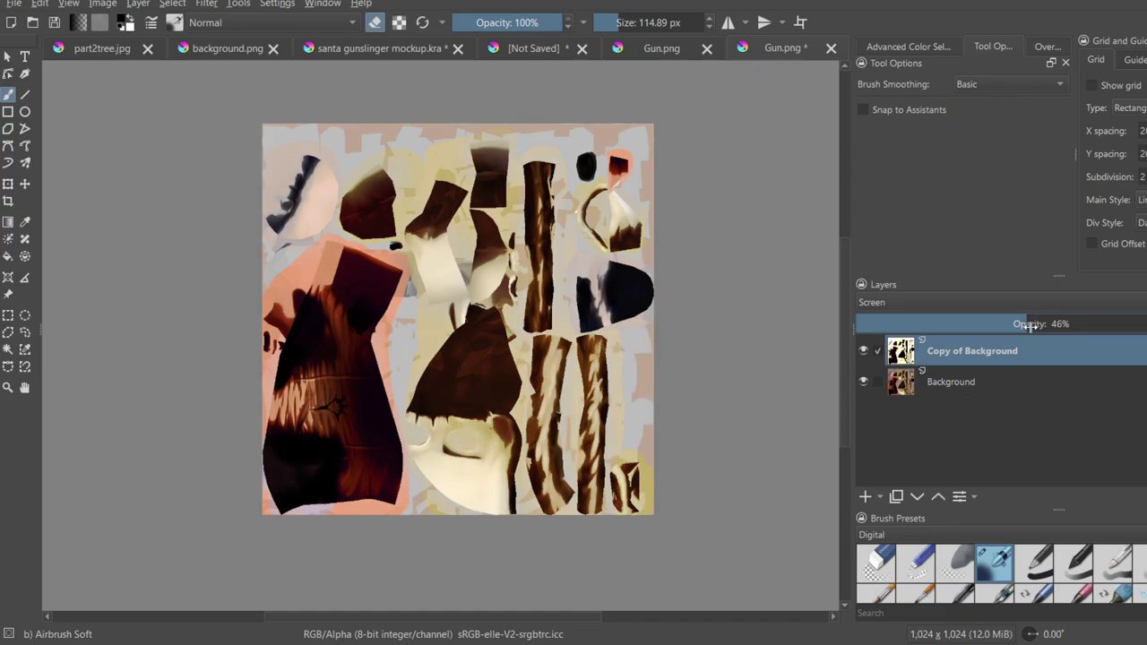
{"action": "scroll", "coordinate": [337, 405], "scroll_direction": "up", "scroll_amount": 5}
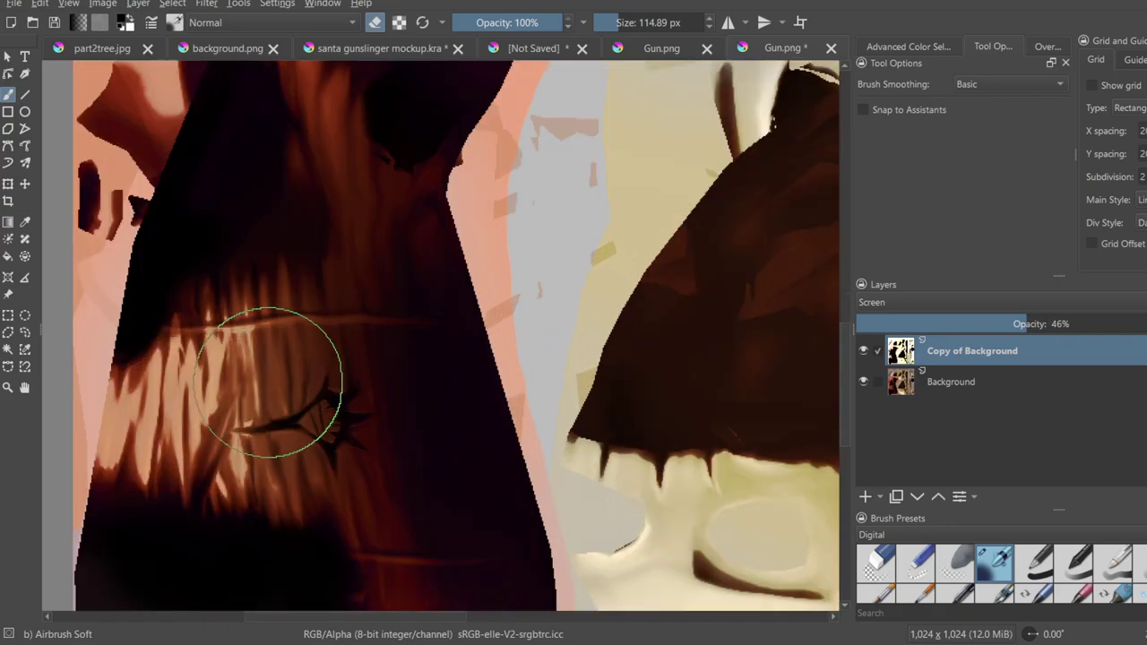
{"action": "scroll", "coordinate": [268, 381], "scroll_direction": "down", "scroll_amount": 5}
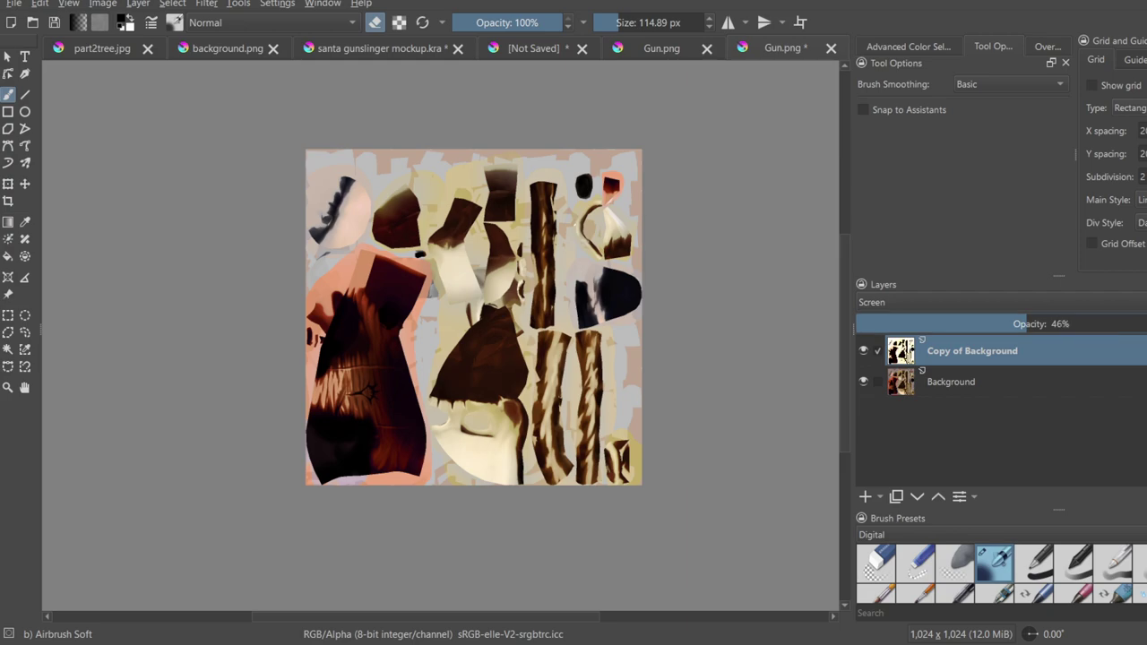
{"action": "left_click_drag", "start_coordinate": [1042, 328], "coordinate": [1146, 327]}
{"action": "left_click_drag", "start_coordinate": [973, 328], "coordinate": [1030, 325]}
- Group Copy of Background with Background, and merge a duplicate of that group into a single layer
{"action": "middle_click_drag", "start_coordinate": [432, 374], "coordinate": [510, 323]}
{"action": "middle_click_drag", "start_coordinate": [510, 324], "coordinate": [427, 231], "text": "ctrl"}
{"action": "middle_click_drag", "start_coordinate": [369, 299], "coordinate": [614, 261]}
{"action": "middle_click_drag", "start_coordinate": [363, 355], "coordinate": [450, 332], "text": "ctrl"}
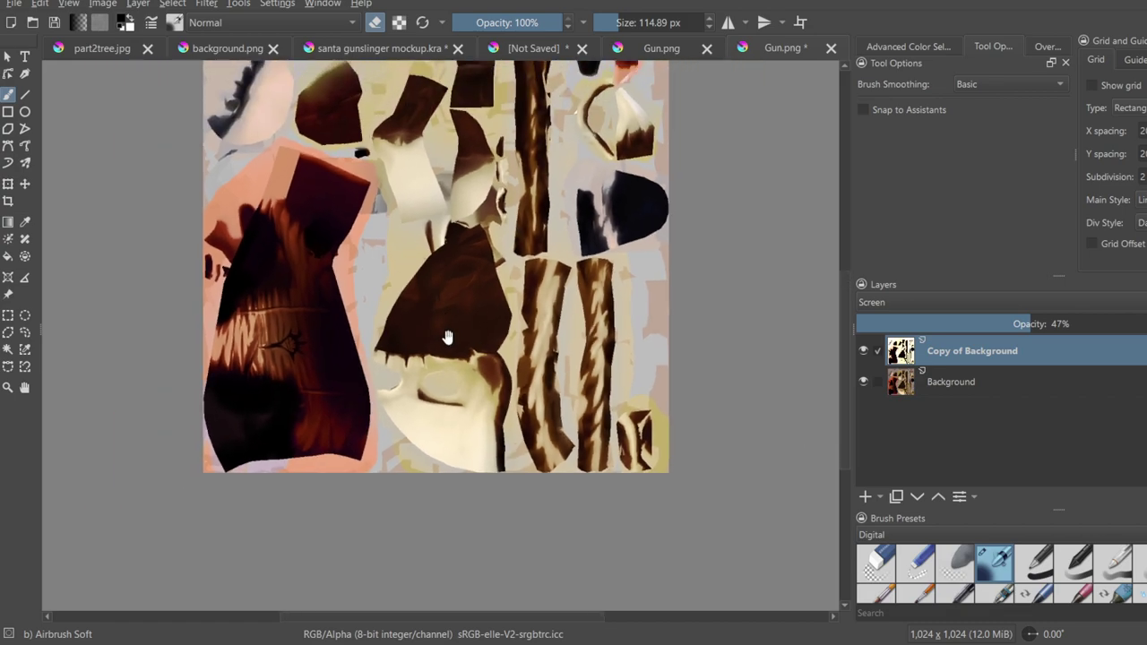
{"action": "left_click", "coordinate": [957, 381], "text": "shift"}
{"action": "key", "text": "ctrl+g"}
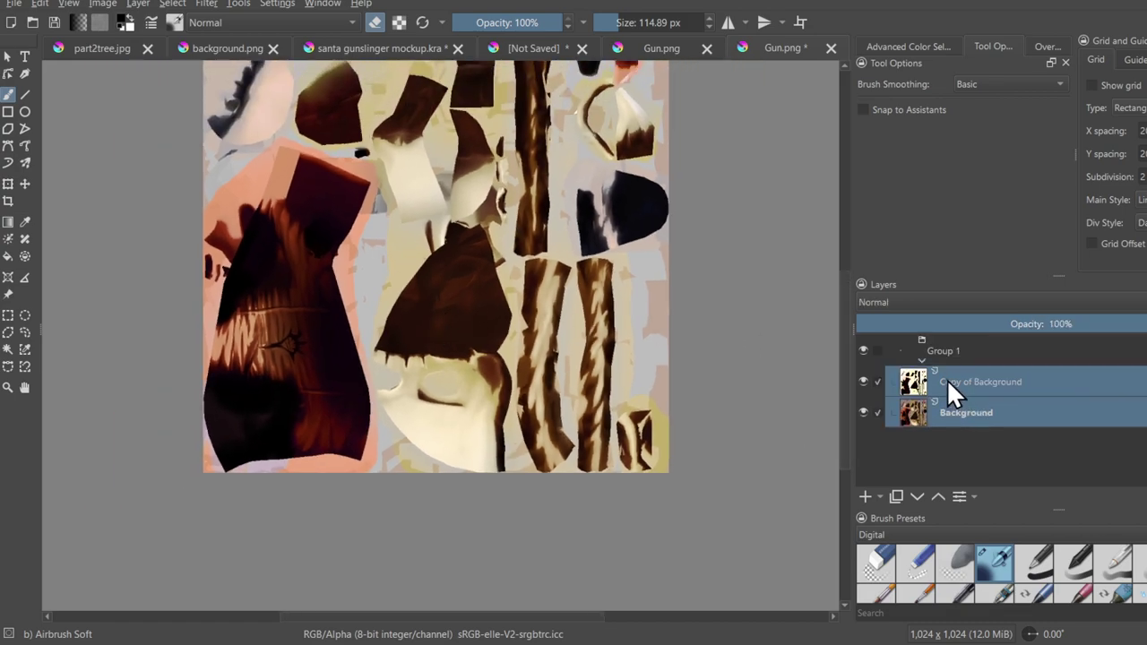
{"action": "left_click", "coordinate": [905, 352]}
{"action": "left_click", "coordinate": [922, 360]}
{"action": "key", "text": "ctrl+j"}
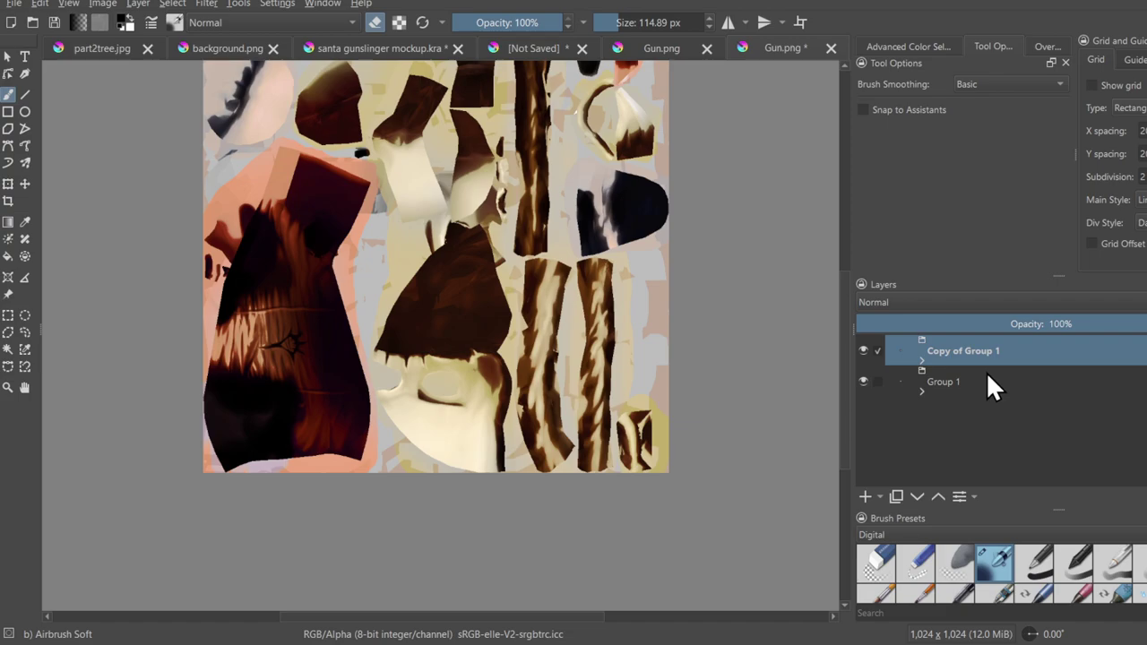
{"action": "key", "text": "ctrl+e"}
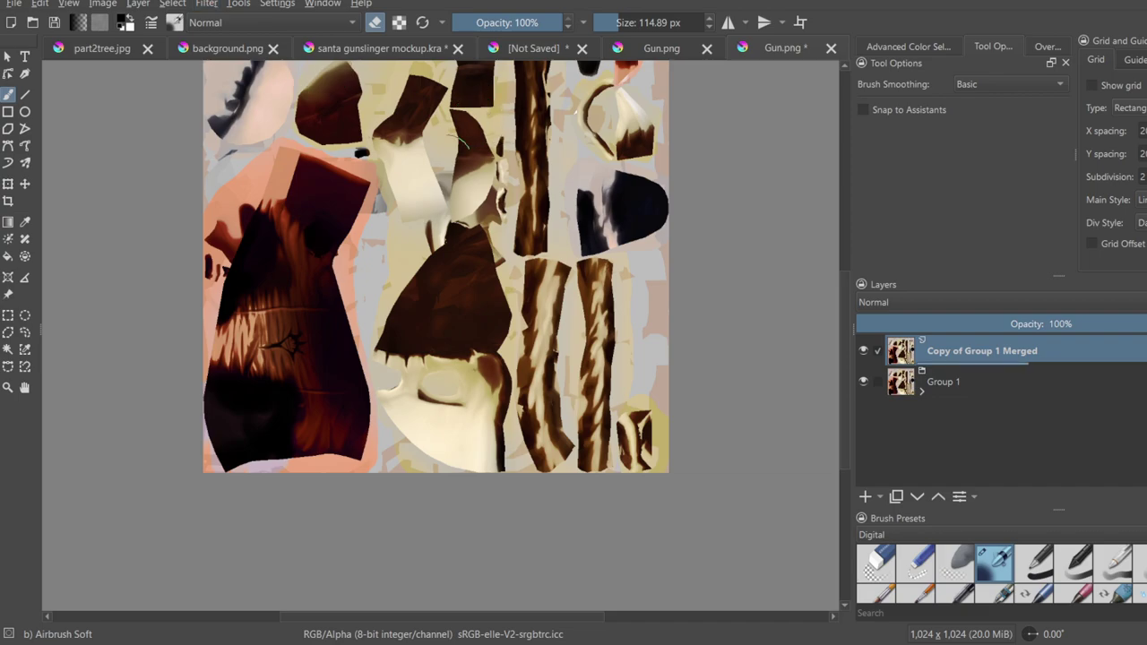
- Examine the wood, skull and strap areas of the Copy of Group 1 Merged layer up close
{"action": "scroll", "coordinate": [255, 376], "scroll_direction": "up", "scroll_amount": 5}
{"action": "left_click", "coordinate": [248, 353]}
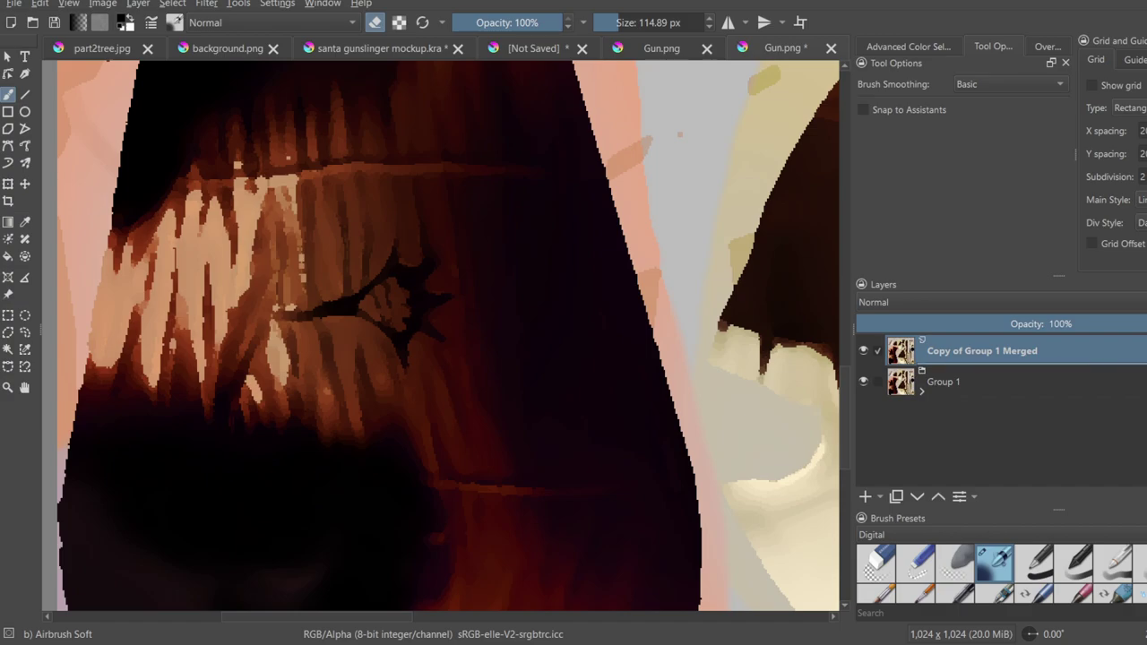
{"action": "scroll", "coordinate": [486, 550], "scroll_direction": "down", "scroll_amount": 2}
{"action": "scroll", "coordinate": [696, 461], "scroll_direction": "down", "scroll_amount": 5, "text": "ctrl"}
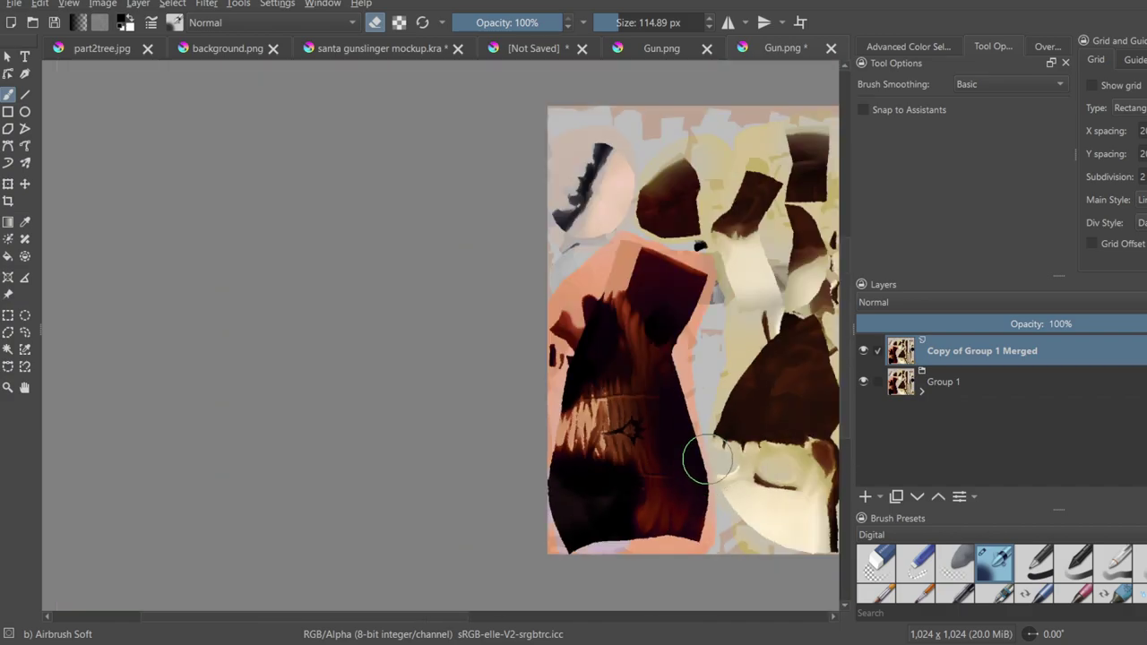
{"action": "middle_click_drag", "start_coordinate": [696, 461], "coordinate": [365, 410]}
{"action": "scroll", "coordinate": [354, 409], "scroll_direction": "up", "scroll_amount": 3, "text": "ctrl"}
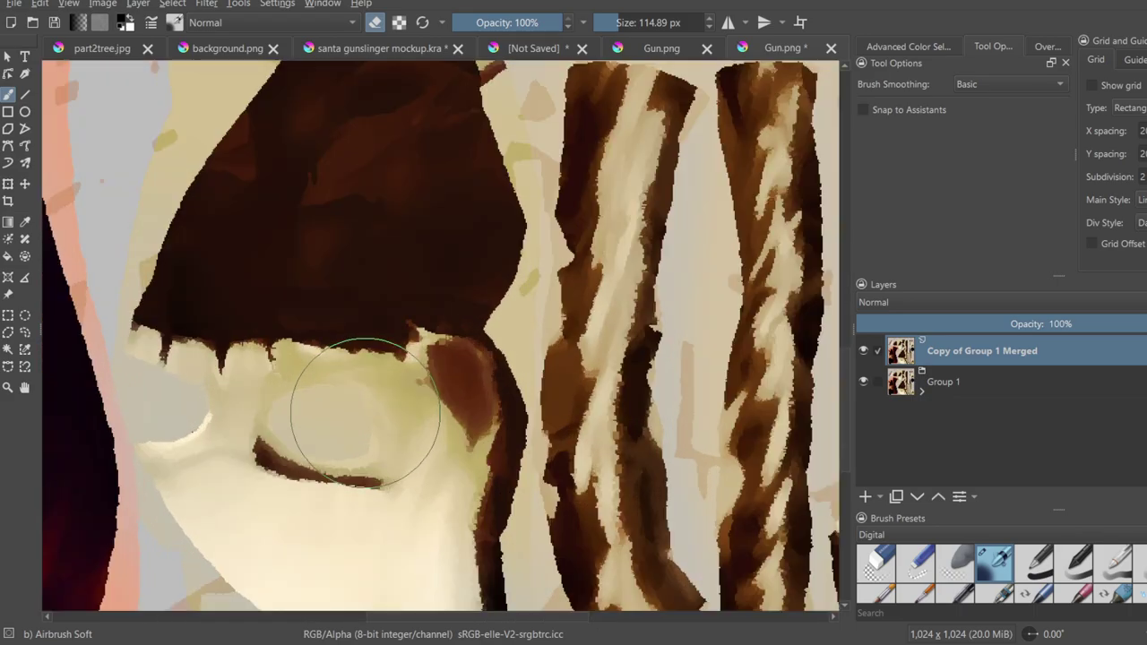
{"action": "scroll", "coordinate": [353, 410], "scroll_direction": "down", "scroll_amount": 1, "text": "ctrl"}
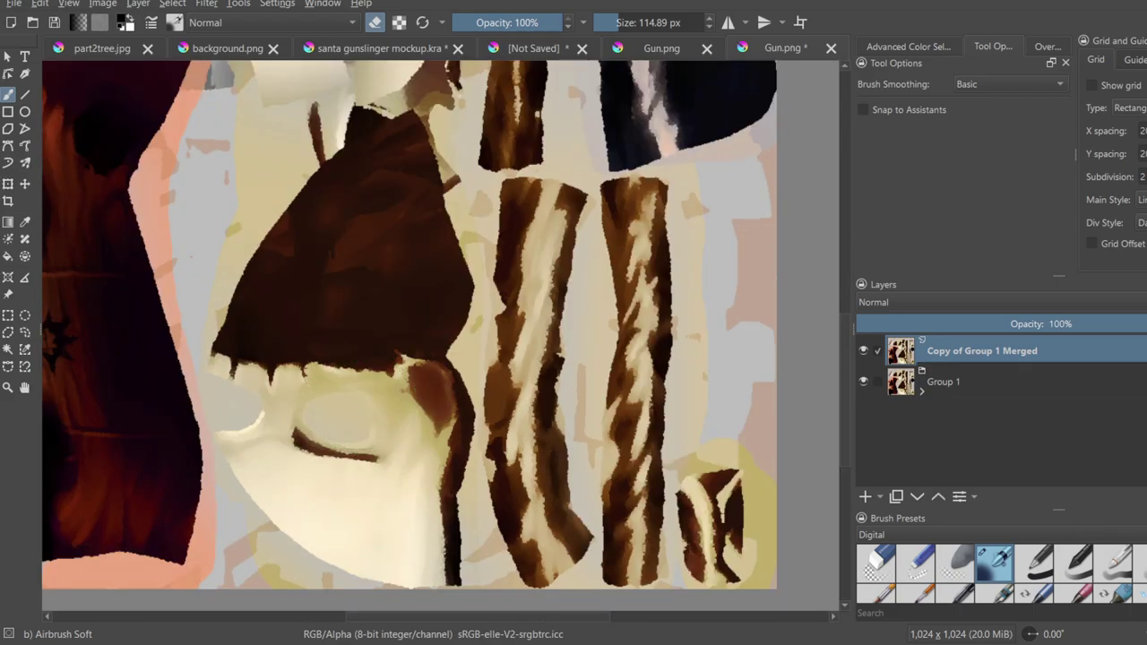
{"action": "middle_click_drag", "start_coordinate": [320, 491], "coordinate": [487, 436]}
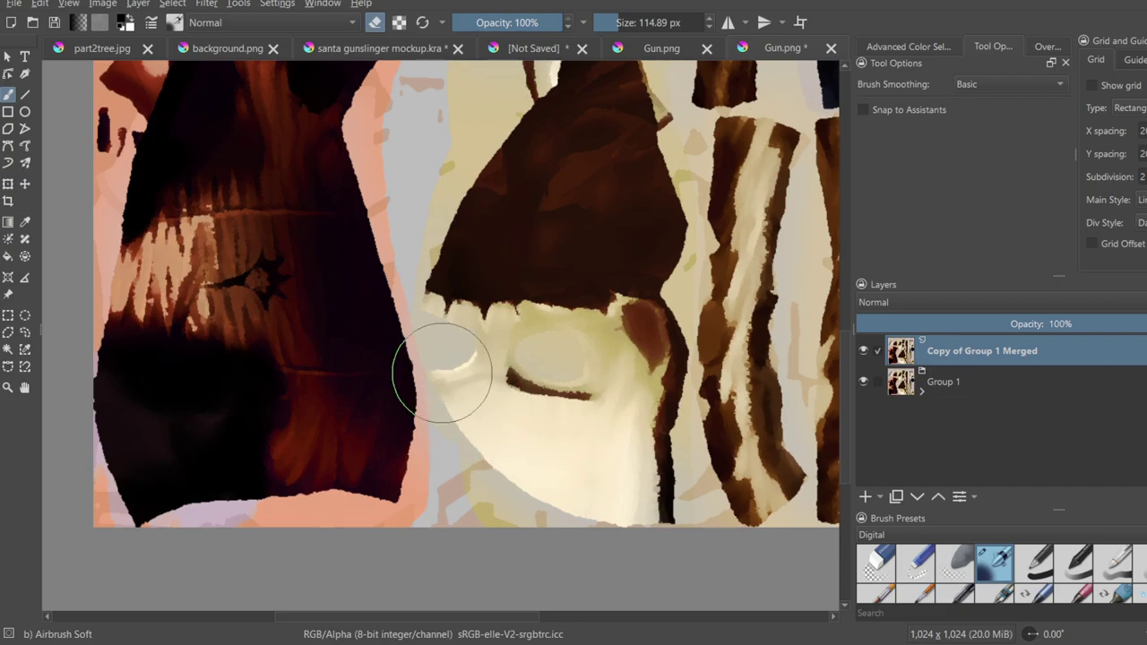
- Set the Copy of Group 1 Merged layer to Overlay blending at 31% opacity, checking the wood and skull areas up close
{"action": "scroll", "coordinate": [325, 341], "scroll_direction": "down", "scroll_amount": 4, "text": "ctrl"}
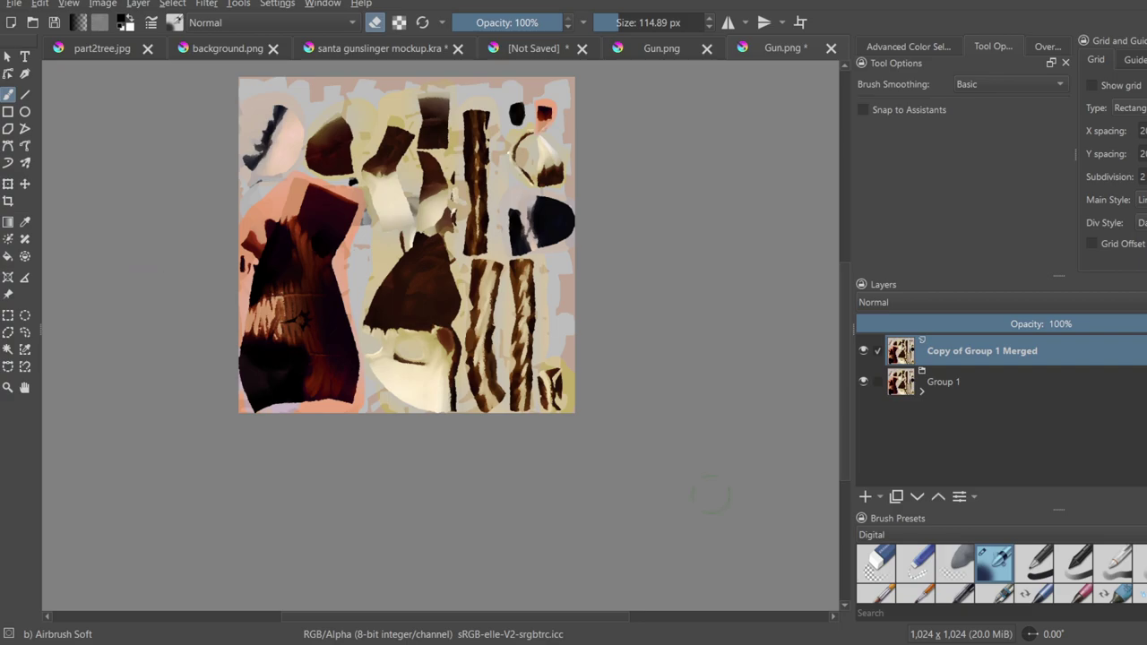
{"action": "left_click", "coordinate": [902, 310]}
{"action": "scroll", "coordinate": [190, 335], "scroll_direction": "up", "scroll_amount": 1}
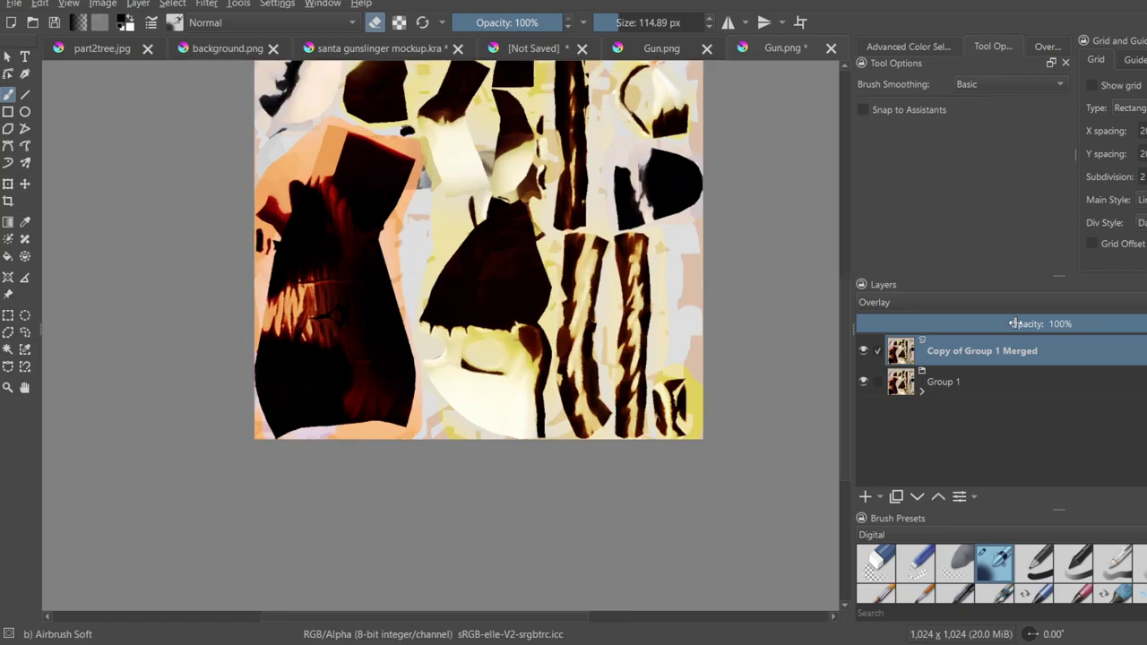
{"action": "left_click_drag", "start_coordinate": [982, 323], "coordinate": [941, 325]}
{"action": "scroll", "coordinate": [478, 319], "scroll_direction": "up", "scroll_amount": 4}
{"action": "scroll", "coordinate": [233, 288], "scroll_direction": "down", "scroll_amount": 2}
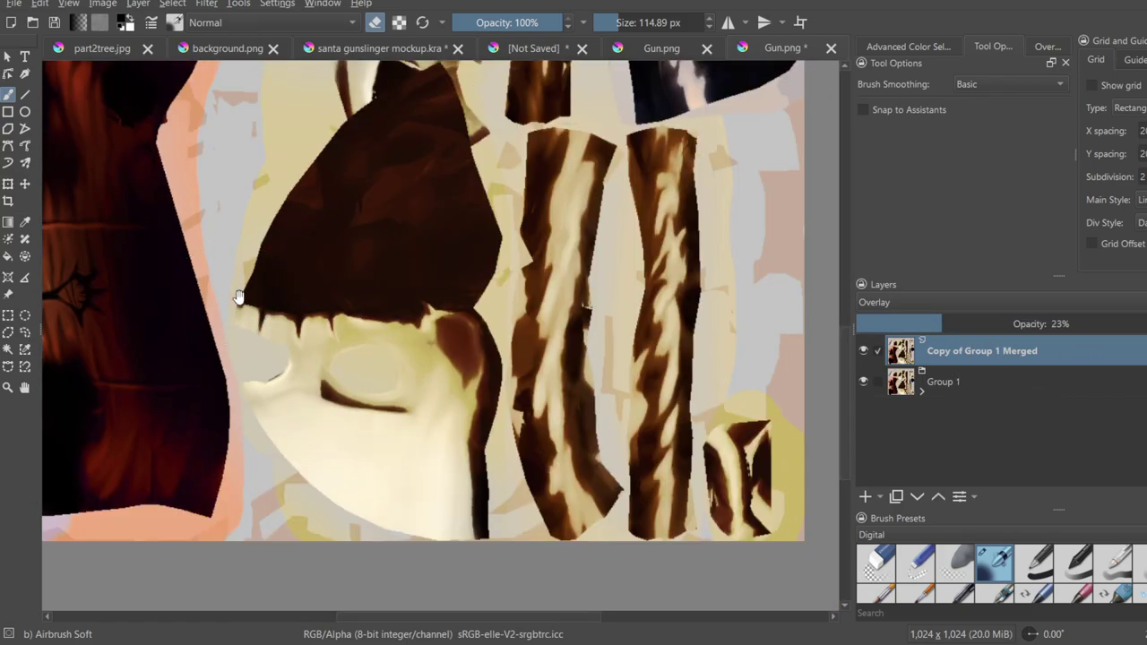
{"action": "middle_click_drag", "start_coordinate": [239, 297], "coordinate": [498, 304]}
{"action": "scroll", "coordinate": [448, 312], "scroll_direction": "up", "scroll_amount": 1}
{"action": "middle_click_drag", "start_coordinate": [402, 317], "coordinate": [534, 313]}
{"action": "scroll", "coordinate": [430, 300], "scroll_direction": "up", "scroll_amount": 1}
{"action": "left_click_drag", "start_coordinate": [994, 319], "coordinate": [971, 323]}
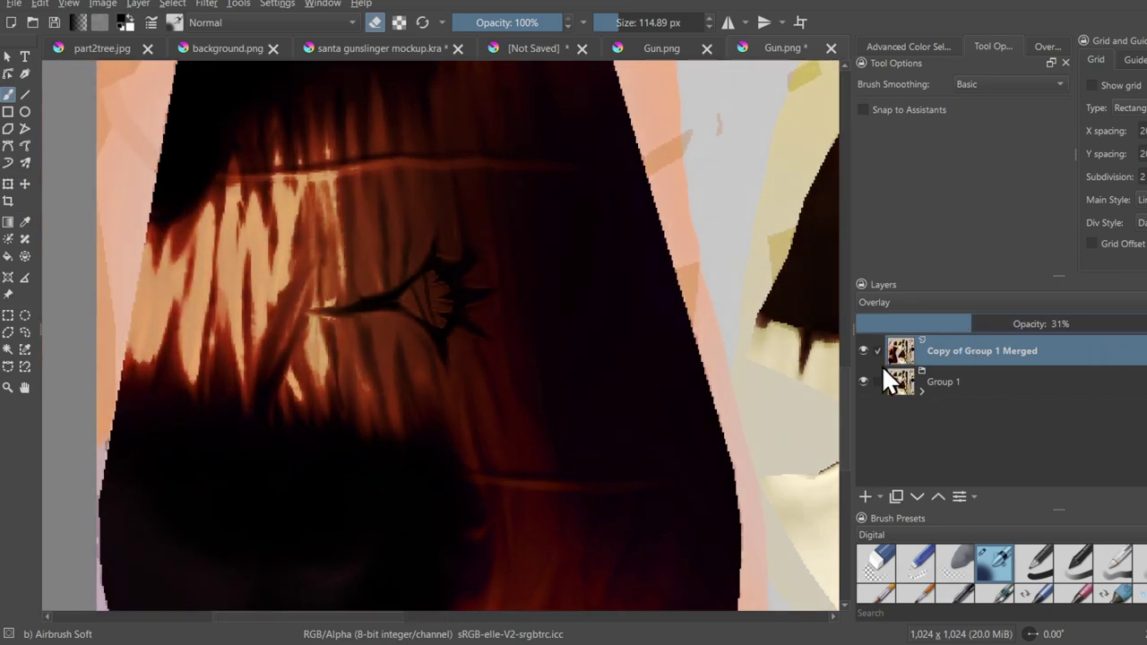
- Hide Group 1, restore Copy of Group 1 Merged to 100% opacity, and save Gun.png
{"action": "left_click", "coordinate": [862, 381]}
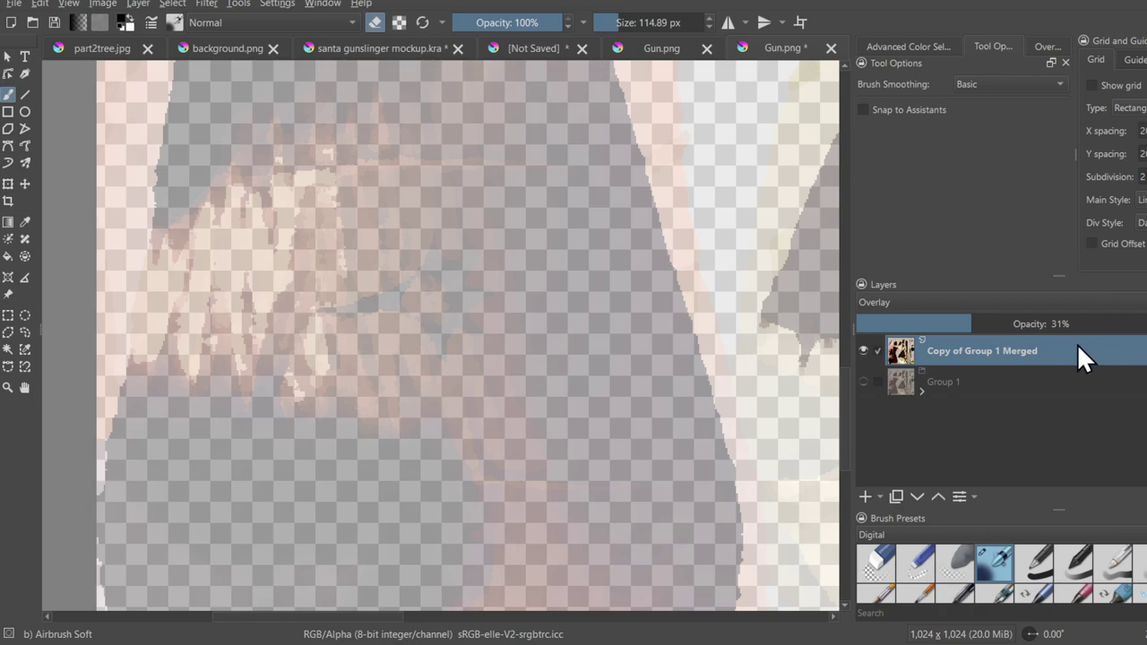
{"action": "left_click_drag", "start_coordinate": [1075, 323], "coordinate": [1144, 323]}
{"action": "scroll", "coordinate": [671, 332], "scroll_direction": "down", "scroll_amount": 6, "text": "ctrl"}
{"action": "middle_click_drag", "start_coordinate": [682, 324], "coordinate": [511, 325]}
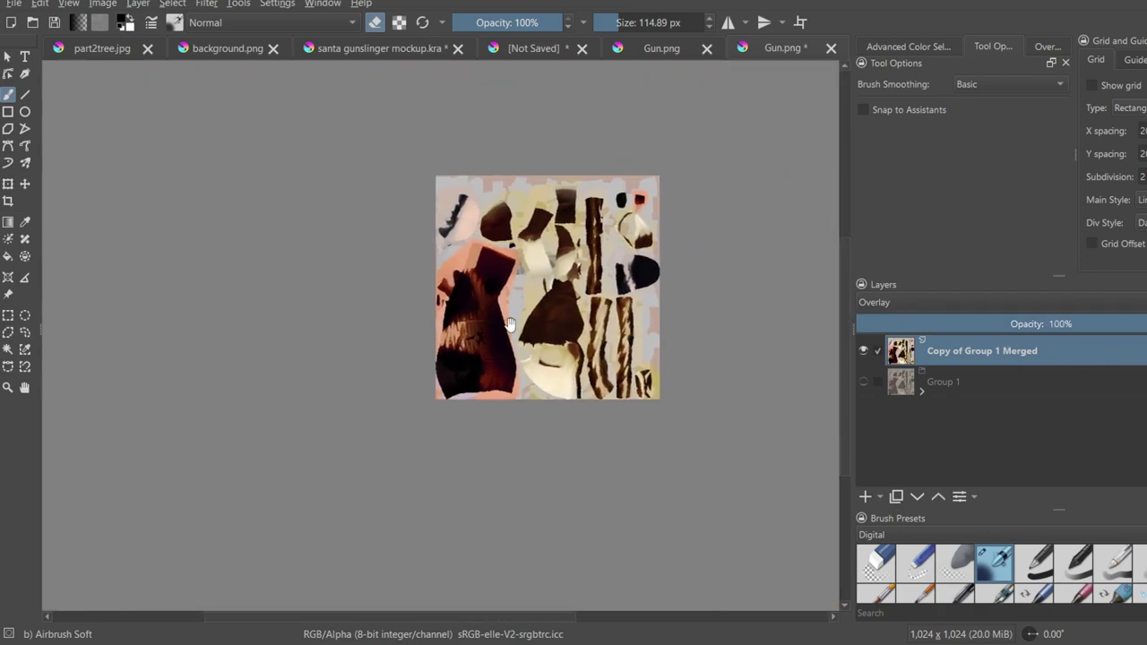
{"action": "key", "text": "ctrl+s"}
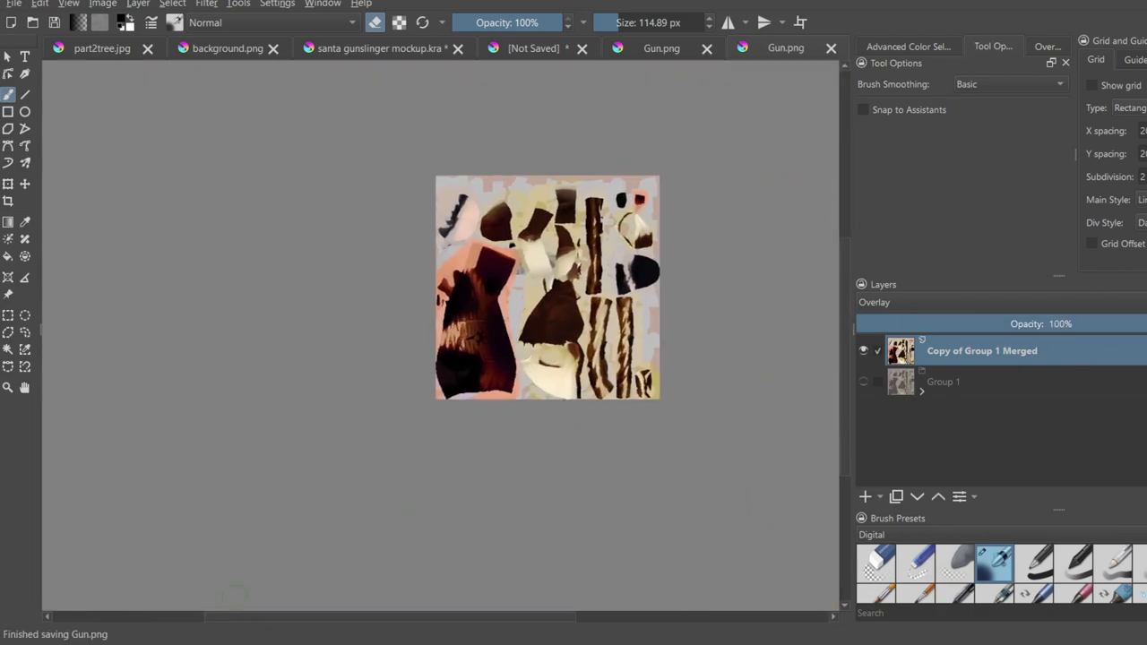
- Switch to Blender, reload the Gun image from disk, and inspect the updated texture on the gun model
{"action": "key", "text": "alt+Tab"}
{"action": "left_click", "coordinate": [61, 31]}
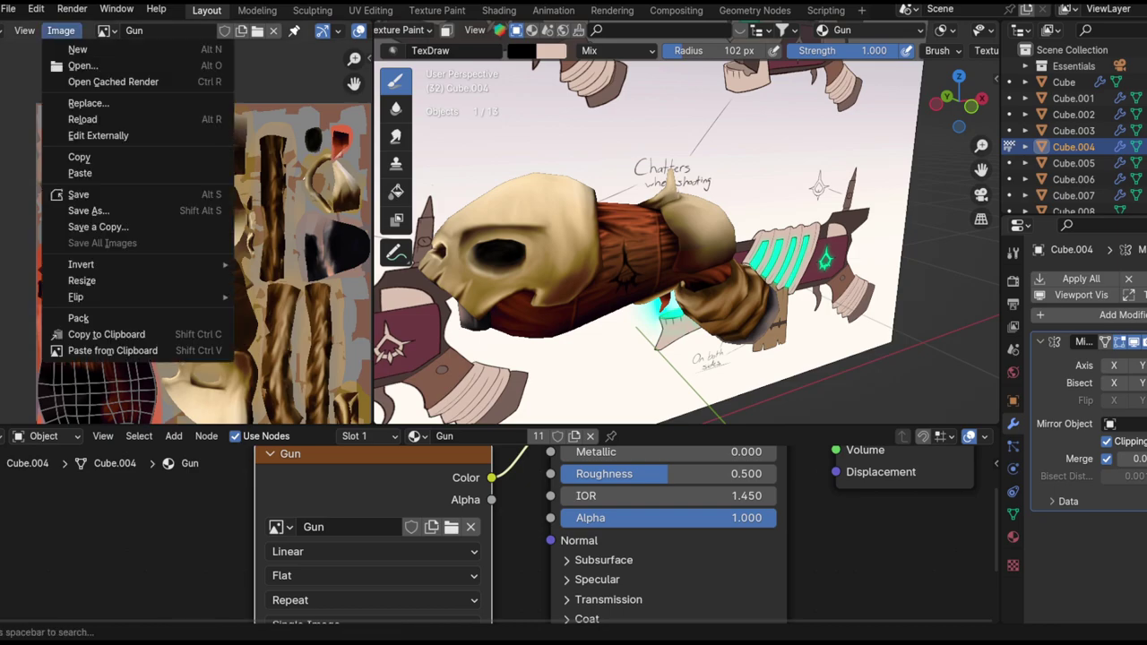
{"action": "left_click", "coordinate": [97, 119]}
{"action": "middle_click_drag", "start_coordinate": [609, 269], "coordinate": [637, 222]}
{"action": "scroll", "coordinate": [676, 269], "scroll_direction": "up", "scroll_amount": 2}
{"action": "mouse_move", "coordinate": [678, 272]}
{"action": "middle_mouse_down"}
{"action": "mouse_move", "coordinate": [727, 219]}
{"action": "mouse_move", "coordinate": [680, 251]}
{"action": "mouse_move", "coordinate": [627, 264]}
{"action": "mouse_move", "coordinate": [734, 217]}
{"action": "mouse_move", "coordinate": [660, 256]}
{"action": "mouse_move", "coordinate": [713, 276]}
{"action": "middle_mouse_up"}
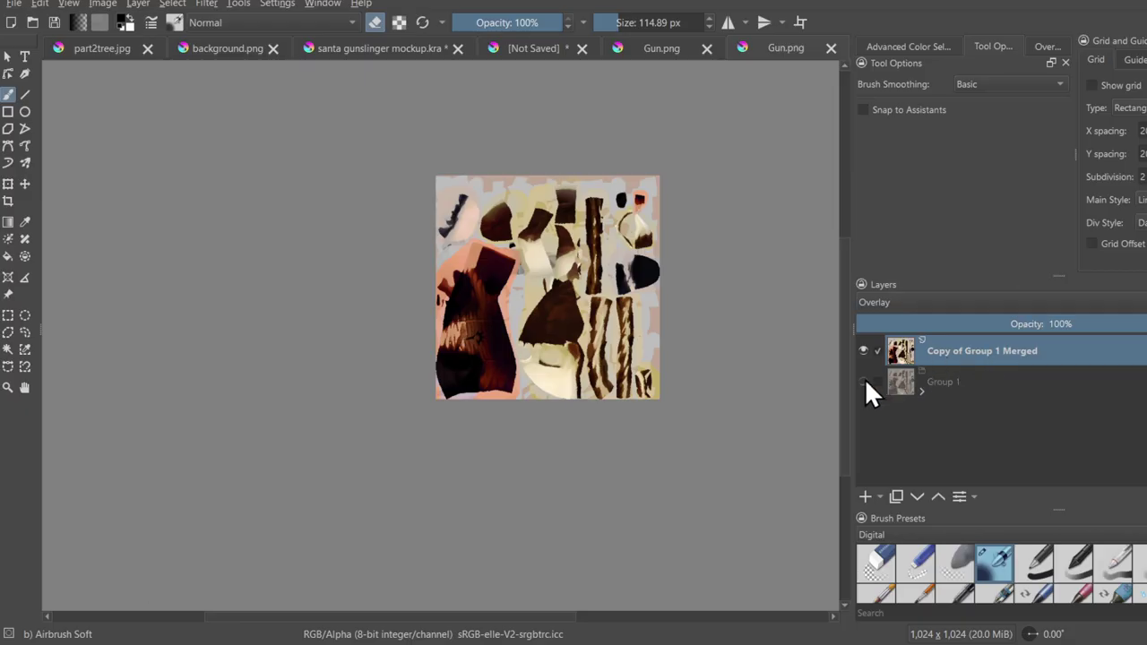
- Return to Krita, show Group 1 with its layers expanded, and set Copy of Group 1 Merged to 36% opacity
{"action": "left_click", "coordinate": [863, 381]}
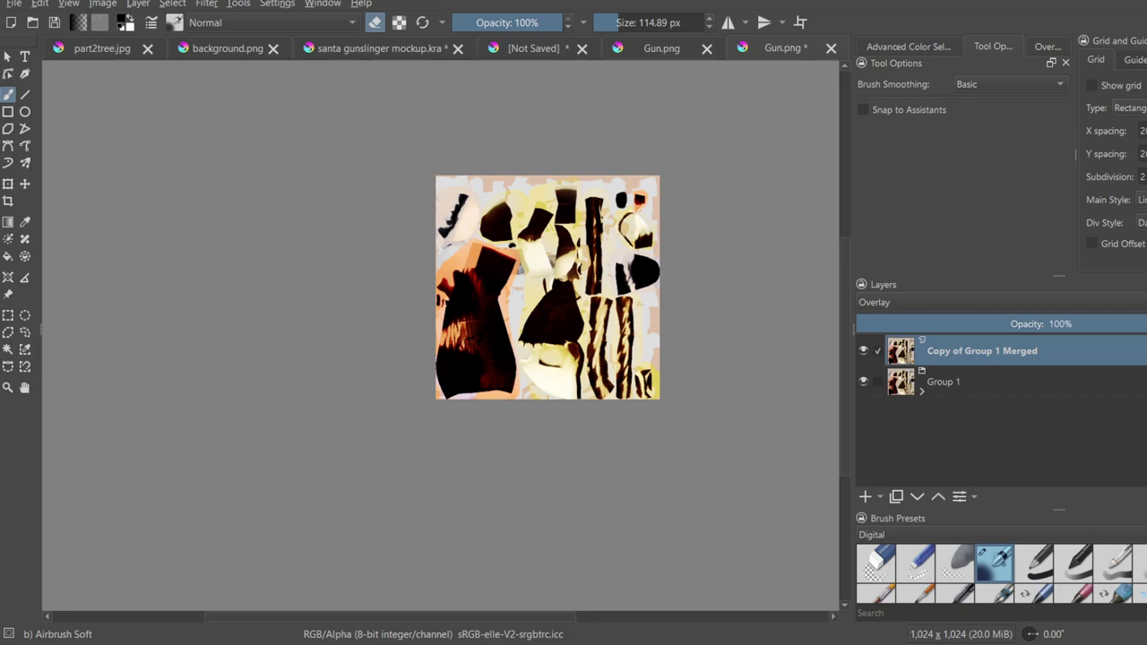
{"action": "left_click", "coordinate": [985, 324]}
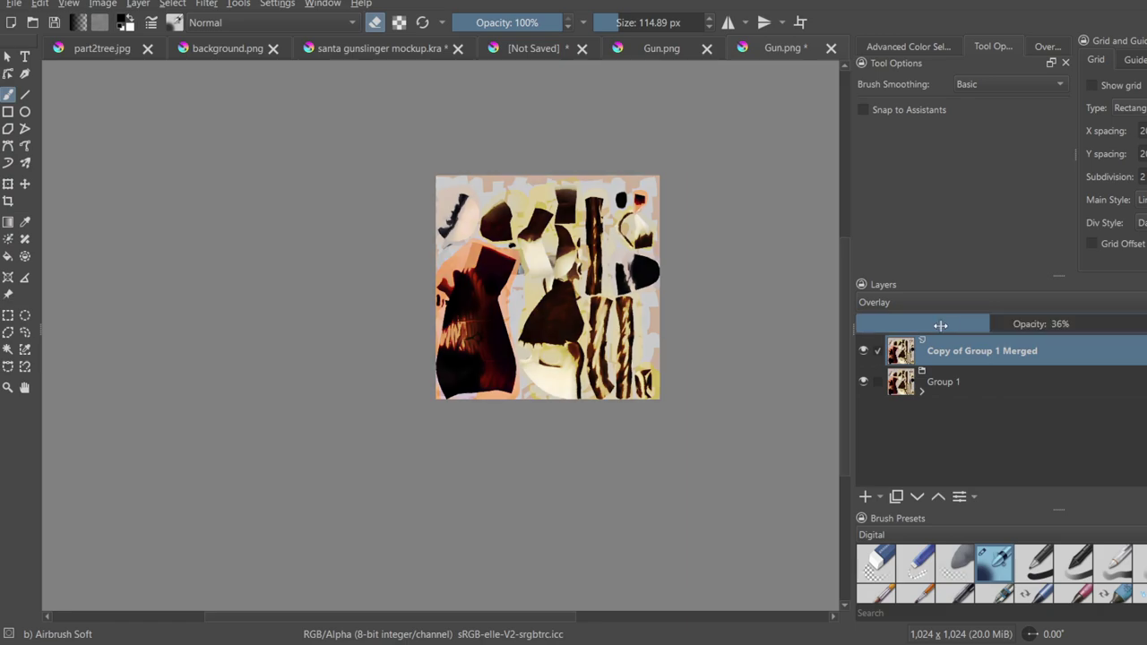
{"action": "left_click", "coordinate": [929, 382]}
{"action": "left_click", "coordinate": [922, 392]}
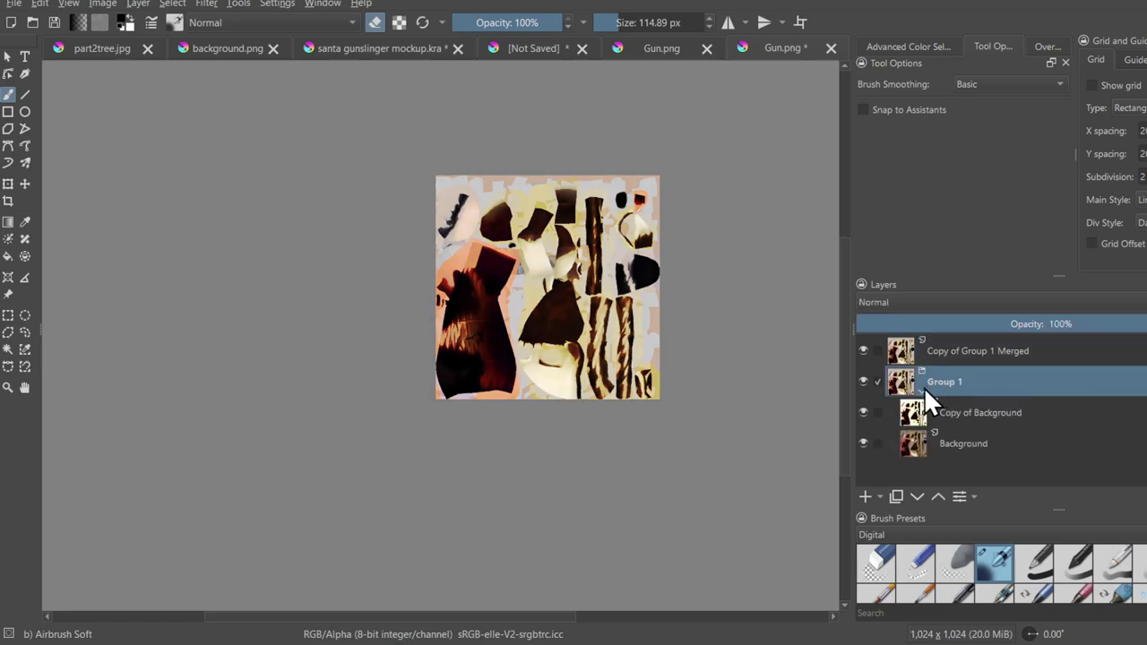
- Try several opacities for the Copy of Background layer inside Group 1 and settle on 17%
{"action": "left_click", "coordinate": [977, 412]}
{"action": "left_click", "coordinate": [946, 323]}
{"action": "mouse_move", "coordinate": [946, 324]}
{"action": "left_mouse_down"}
{"action": "mouse_move", "coordinate": [922, 323]}
{"action": "mouse_move", "coordinate": [956, 325]}
{"action": "left_mouse_up"}
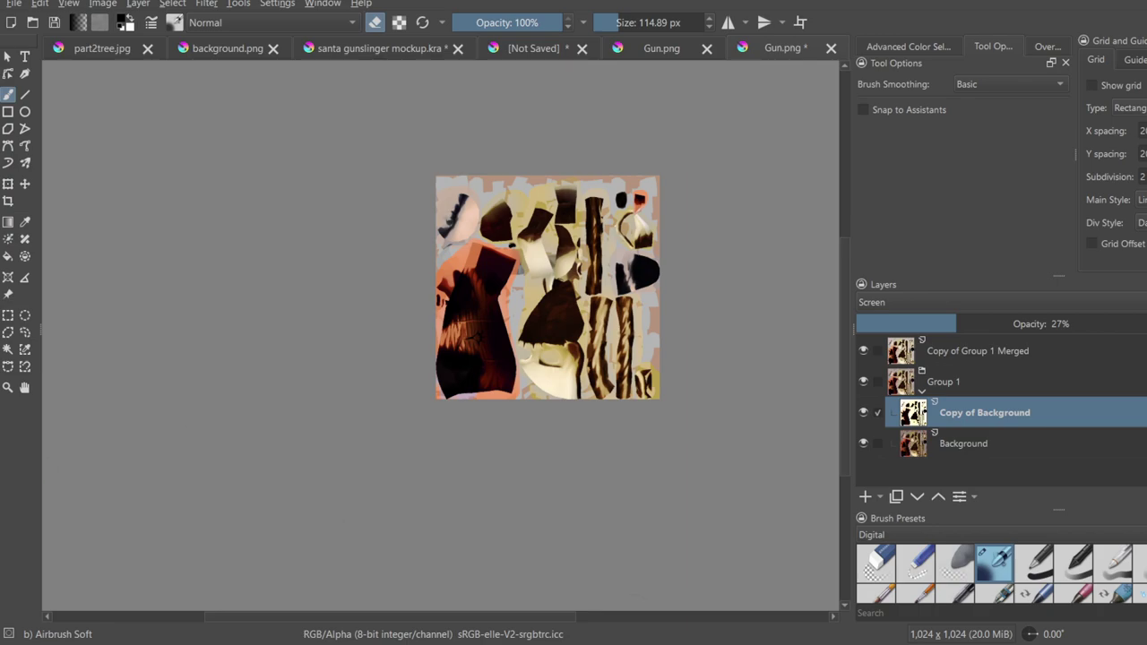
{"action": "left_click", "coordinate": [887, 320]}
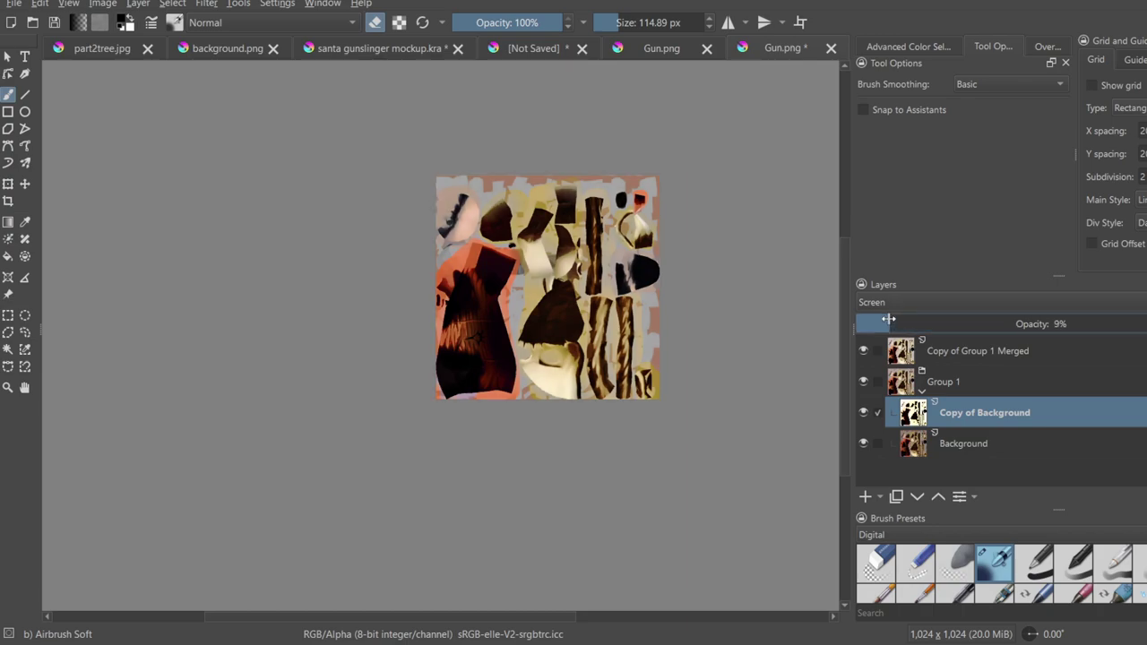
{"action": "left_click", "coordinate": [1013, 325]}
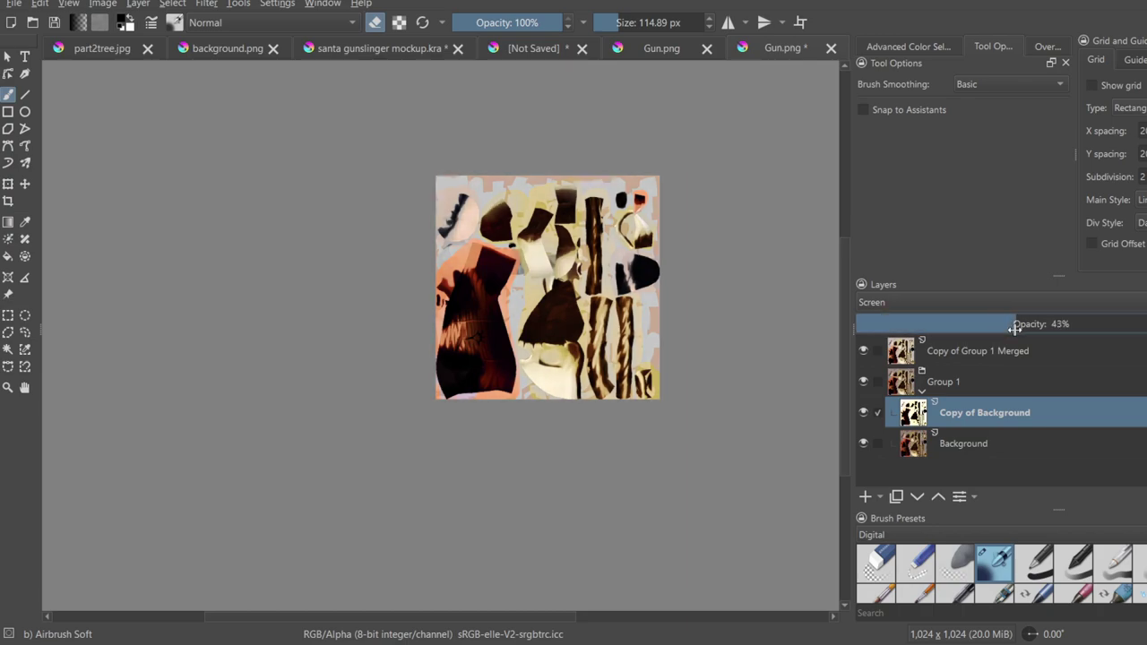
{"action": "left_click", "coordinate": [1018, 324]}
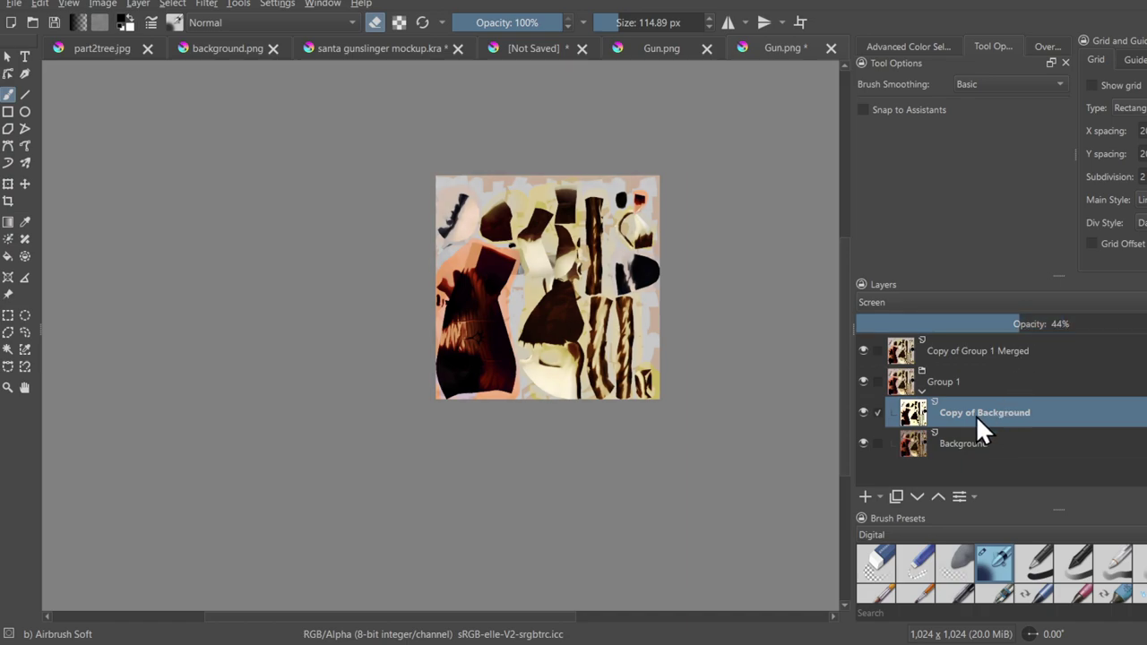
{"action": "left_click", "coordinate": [919, 322]}
{"action": "scroll", "coordinate": [239, 293], "scroll_direction": "up", "scroll_amount": 3}
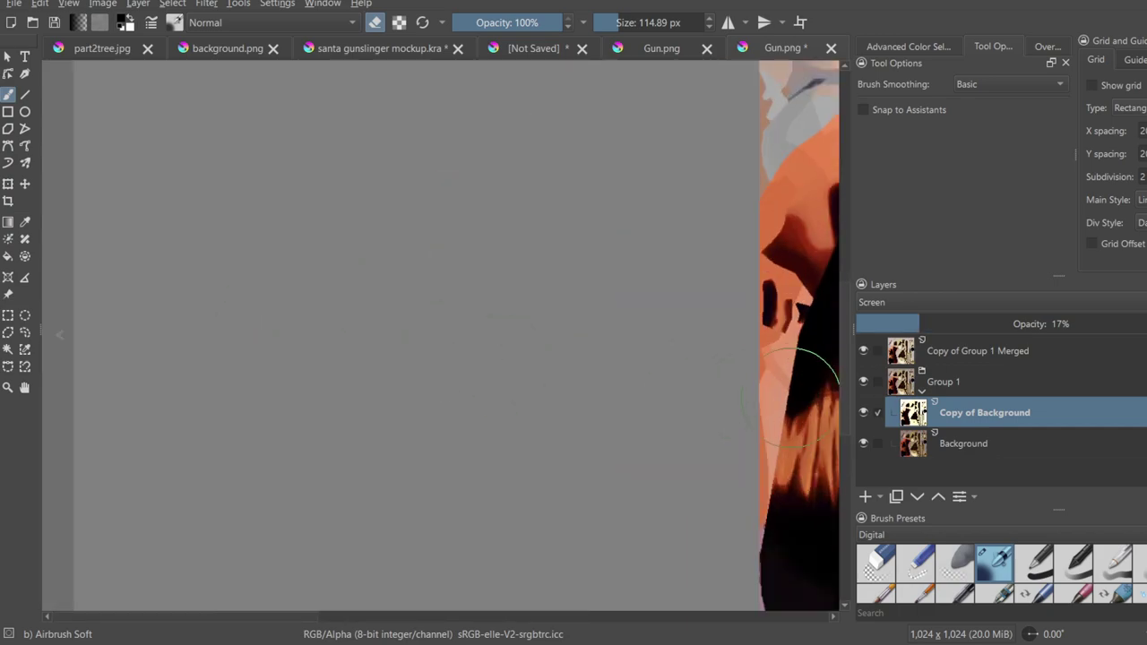
{"action": "middle_click_drag", "start_coordinate": [783, 403], "coordinate": [13, 298]}
{"action": "scroll", "coordinate": [149, 295], "scroll_direction": "up", "scroll_amount": 3}
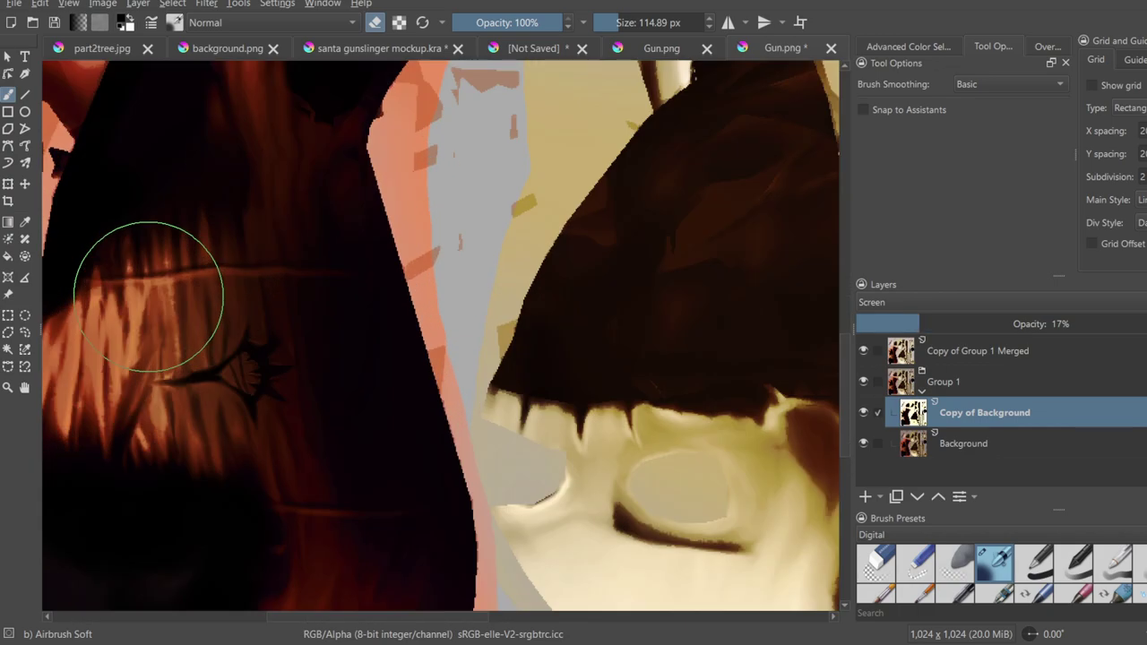
{"action": "middle_click_drag", "start_coordinate": [223, 346], "coordinate": [433, 300]}
- Compare the wood with and without Copy of Group 1 Merged, and set that layer to Screen blending at 41% opacity
{"action": "left_click", "coordinate": [952, 350]}
{"action": "left_click", "coordinate": [861, 350]}
{"action": "left_click", "coordinate": [862, 350]}
{"action": "left_click", "coordinate": [862, 350]}
{"action": "left_click_drag", "start_coordinate": [1040, 324], "coordinate": [1084, 324]}
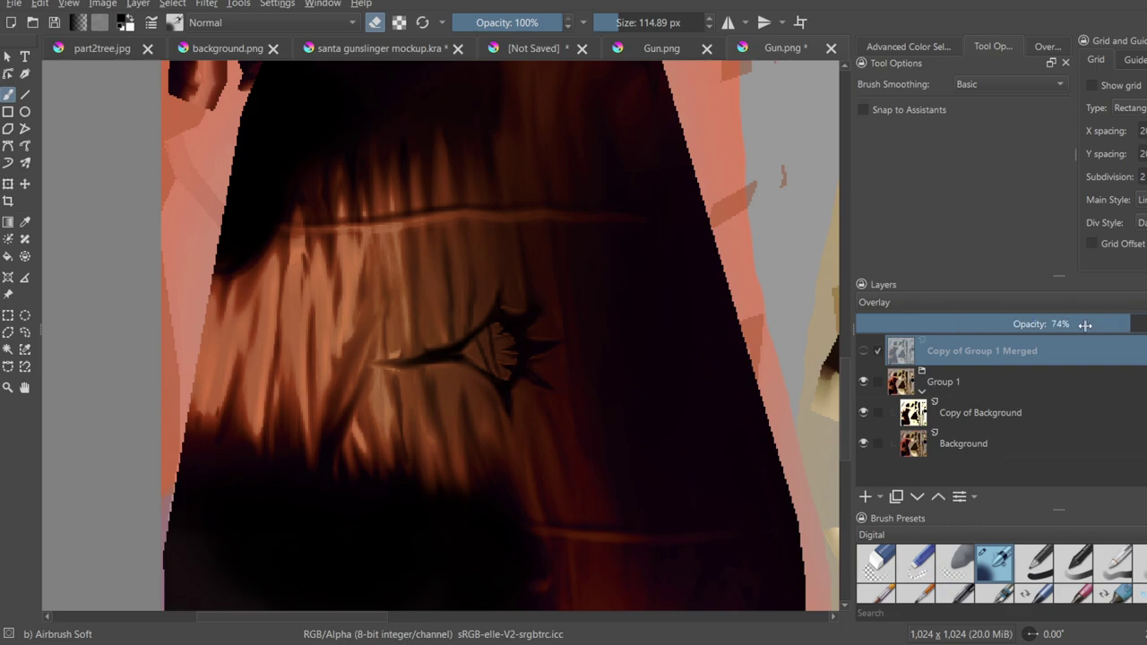
{"action": "left_click", "coordinate": [864, 350]}
{"action": "left_click_drag", "start_coordinate": [907, 320], "coordinate": [1146, 326]}
{"action": "left_click", "coordinate": [1119, 307]}
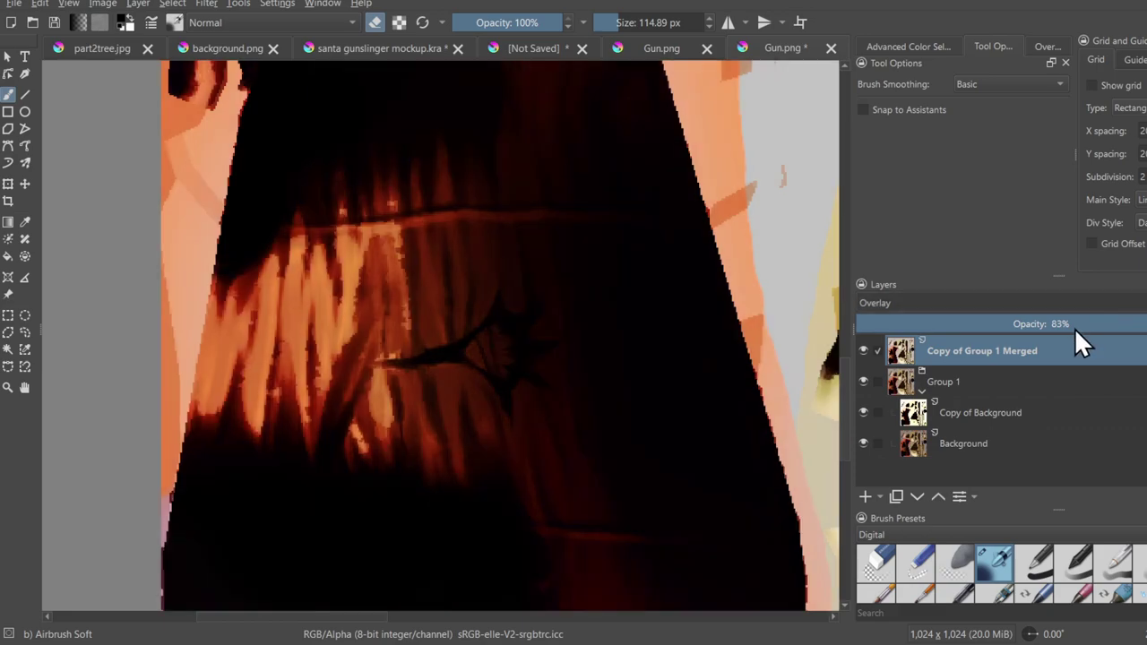
{"action": "left_click", "coordinate": [982, 330]}
{"action": "left_click_drag", "start_coordinate": [1039, 326], "coordinate": [1006, 324]}
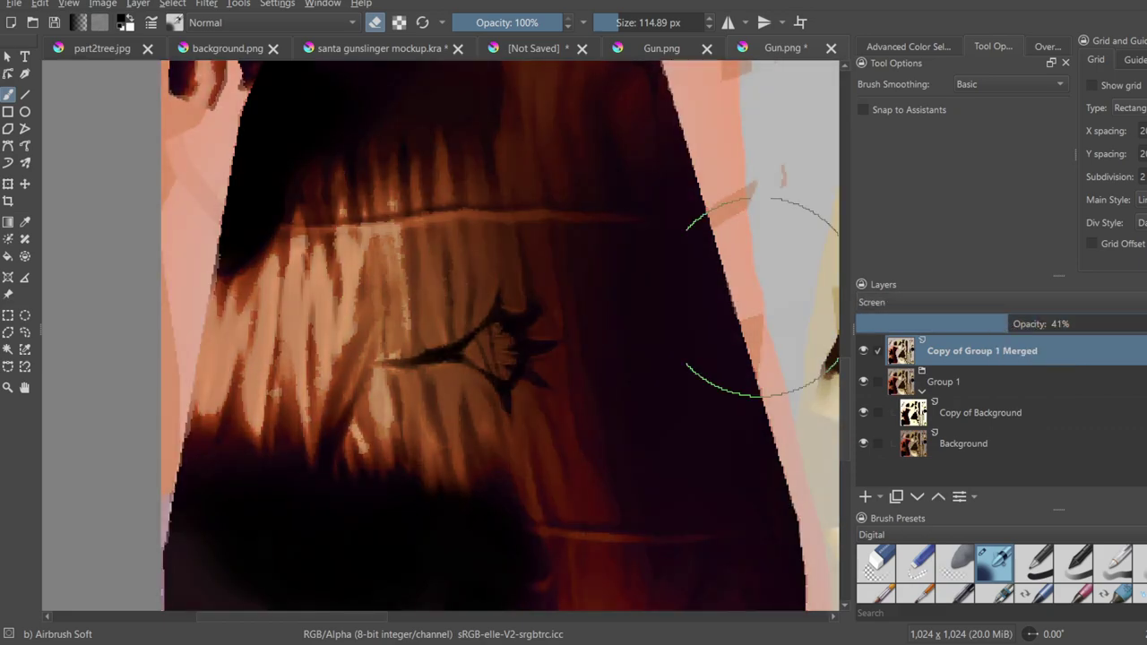
- Set the Copy of Background layer's opacity to 15%
{"action": "scroll", "coordinate": [527, 259], "scroll_direction": "down", "scroll_amount": 5}
{"action": "left_click", "coordinate": [997, 409]}
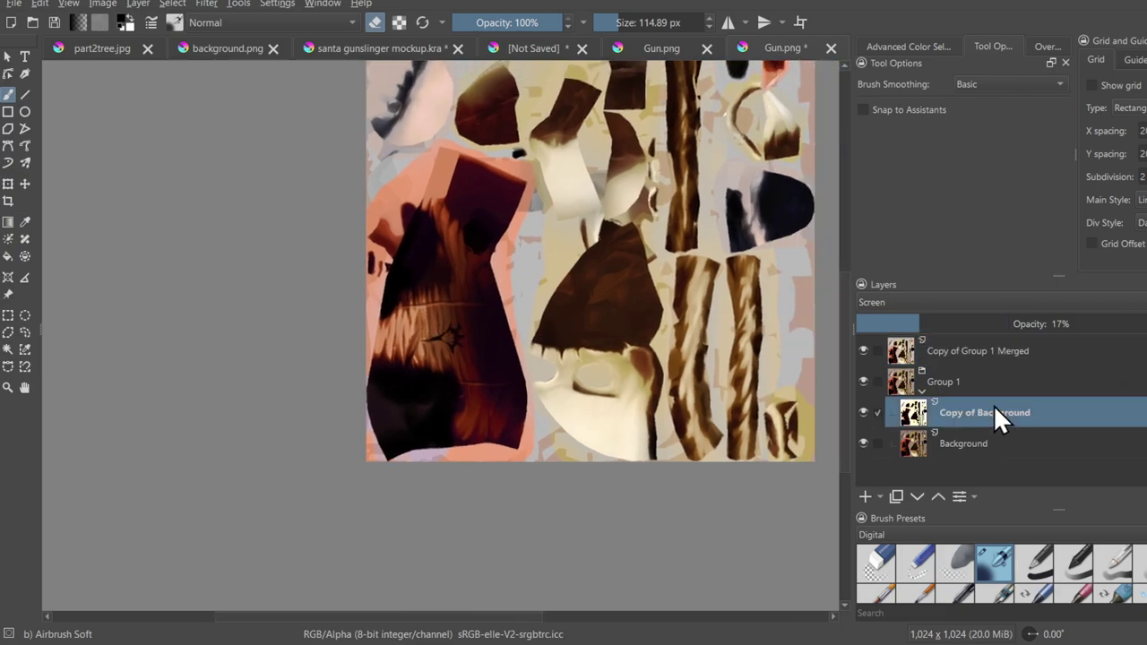
{"action": "left_click", "coordinate": [912, 324]}
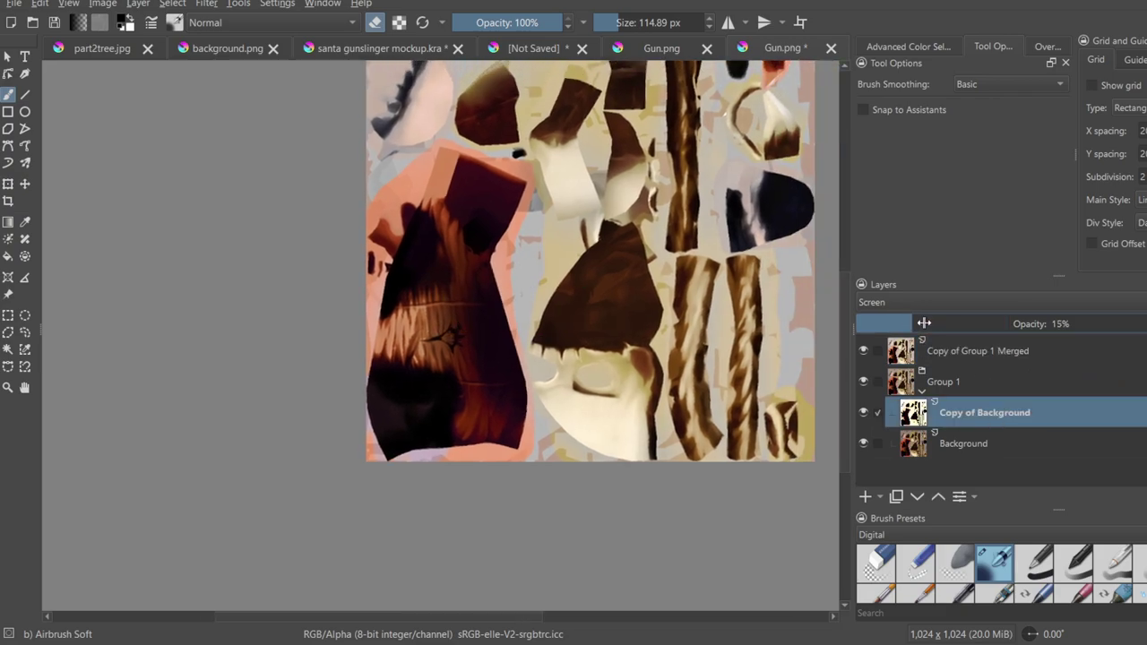
- With a 3.96 px airbrush and a sampled cream tone, paint highlights along both edges of the carved symbol's stem on the Background layer
{"action": "scroll", "coordinate": [386, 344], "scroll_direction": "up", "scroll_amount": 10}
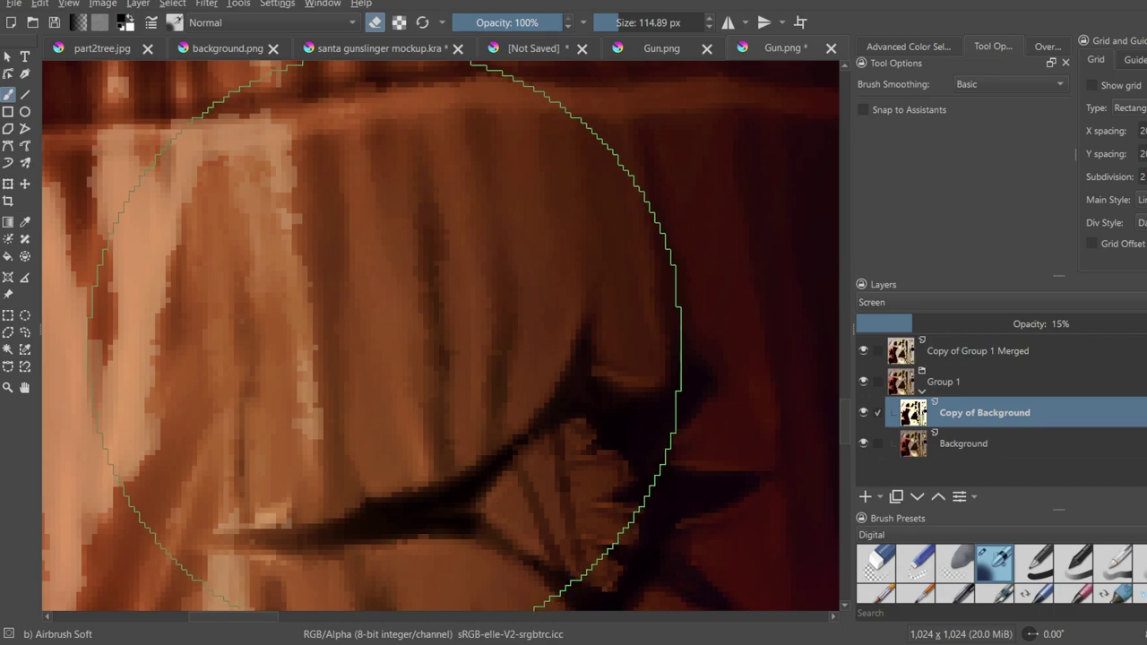
{"action": "scroll", "coordinate": [585, 284], "scroll_direction": "down", "scroll_amount": 3}
{"action": "left_click_drag", "start_coordinate": [653, 314], "coordinate": [267, 313], "text": "shift"}
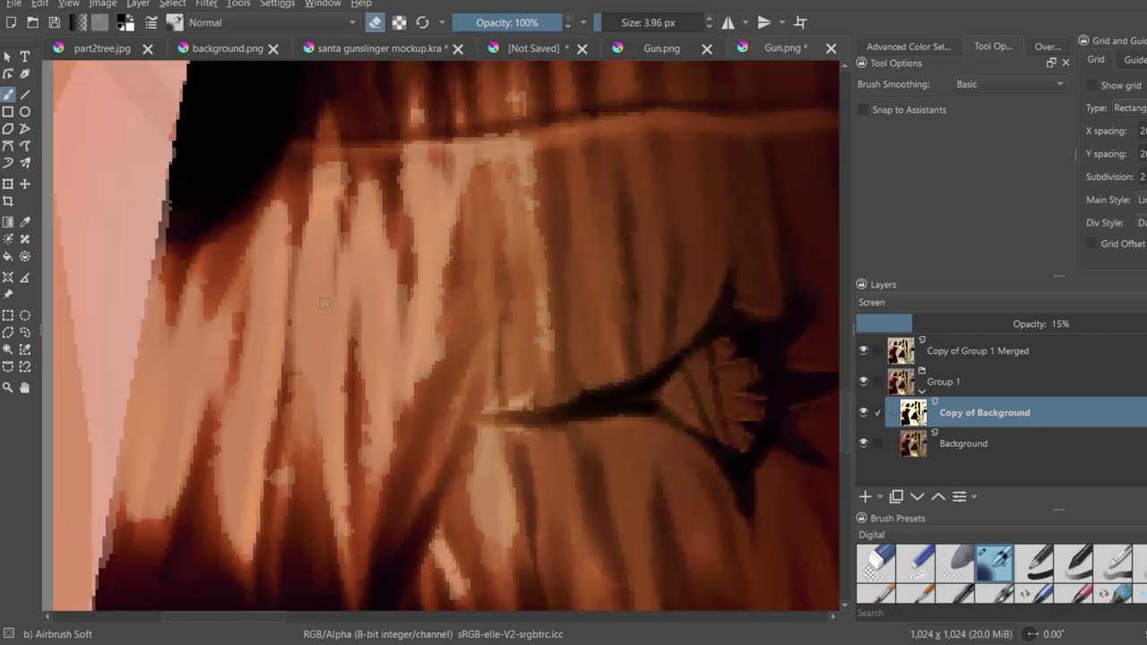
{"action": "left_click", "coordinate": [331, 321], "text": "ctrl"}
{"action": "mouse_move", "coordinate": [645, 368]}
{"action": "middle_mouse_down"}
{"action": "mouse_move", "coordinate": [420, 393]}
{"action": "mouse_move", "coordinate": [459, 380]}
{"action": "middle_mouse_up"}
{"action": "middle_click_drag", "start_coordinate": [460, 379], "coordinate": [605, 307]}
{"action": "left_click", "coordinate": [975, 443]}
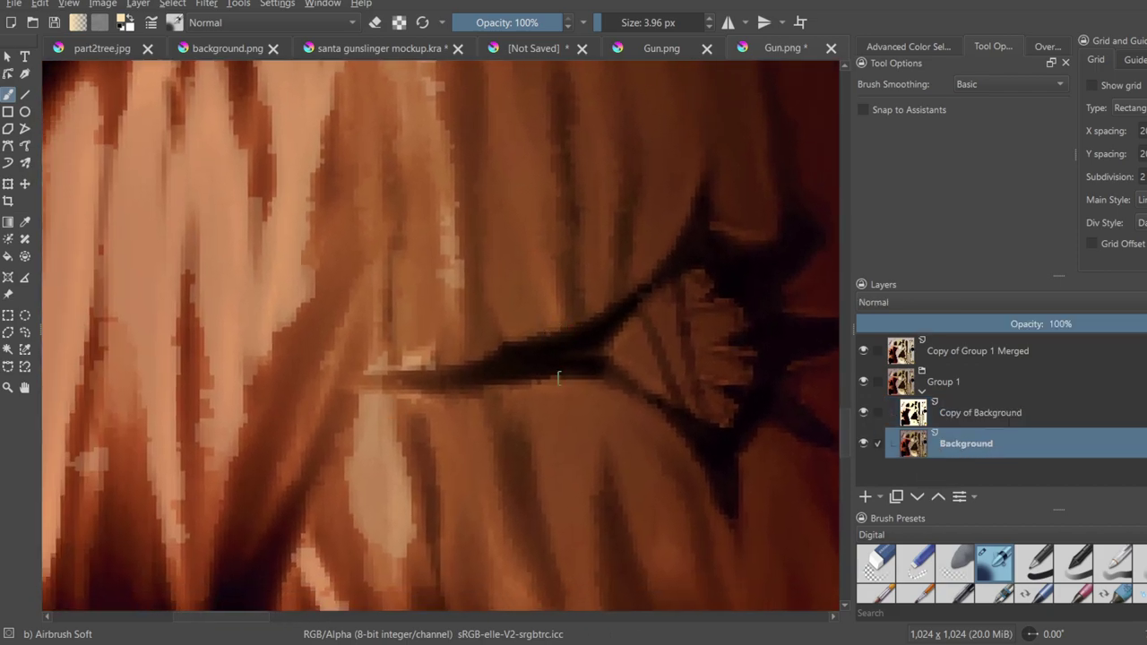
{"action": "left_click", "coordinate": [994, 414]}
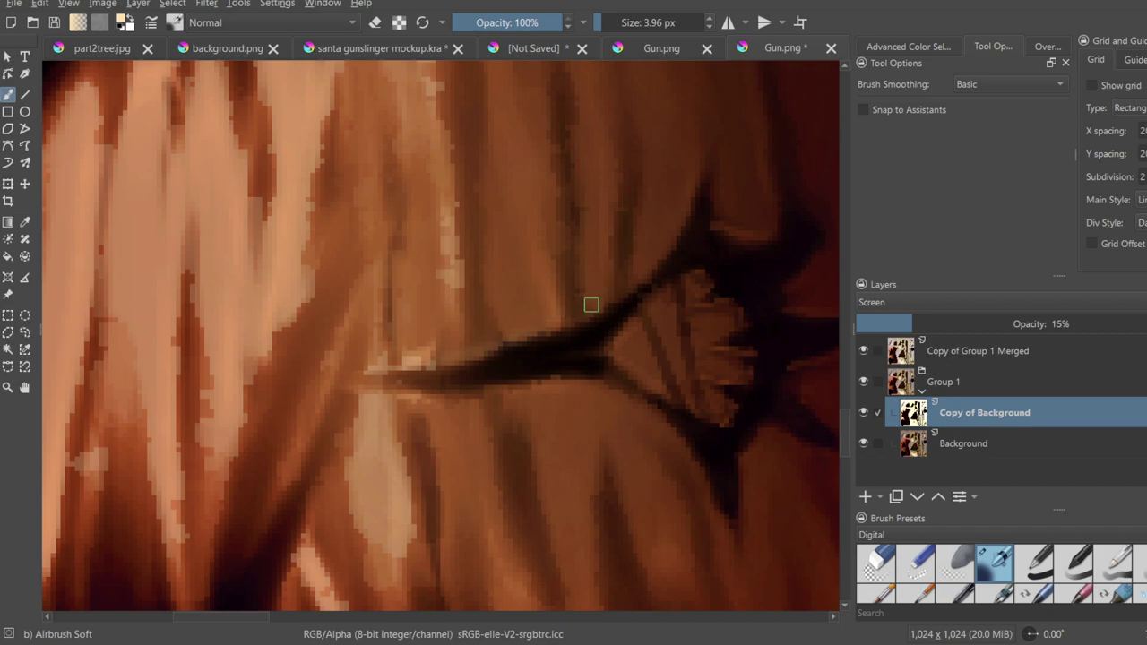
{"action": "left_click", "coordinate": [1003, 443]}
{"action": "left_click_drag", "start_coordinate": [371, 367], "coordinate": [507, 338]}
{"action": "key", "text": "ctrl+z"}
{"action": "mouse_move", "coordinate": [408, 361]}
{"action": "left_mouse_down"}
{"action": "mouse_move", "coordinate": [589, 310]}
{"action": "mouse_move", "coordinate": [692, 217]}
{"action": "left_mouse_up"}
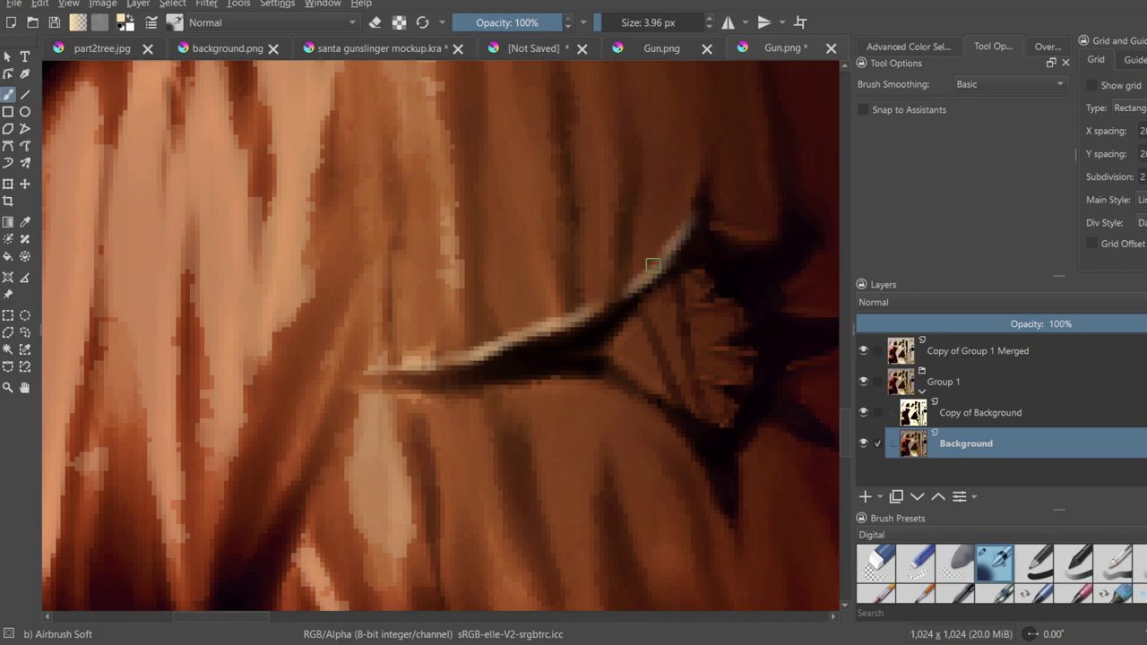
{"action": "left_click_drag", "start_coordinate": [468, 392], "coordinate": [596, 367]}
- Rotate the canvas to about 85° and try touching up the wood around the symbol's stem tip with sampled tones
{"action": "left_click", "coordinate": [755, 262], "text": "ctrl"}
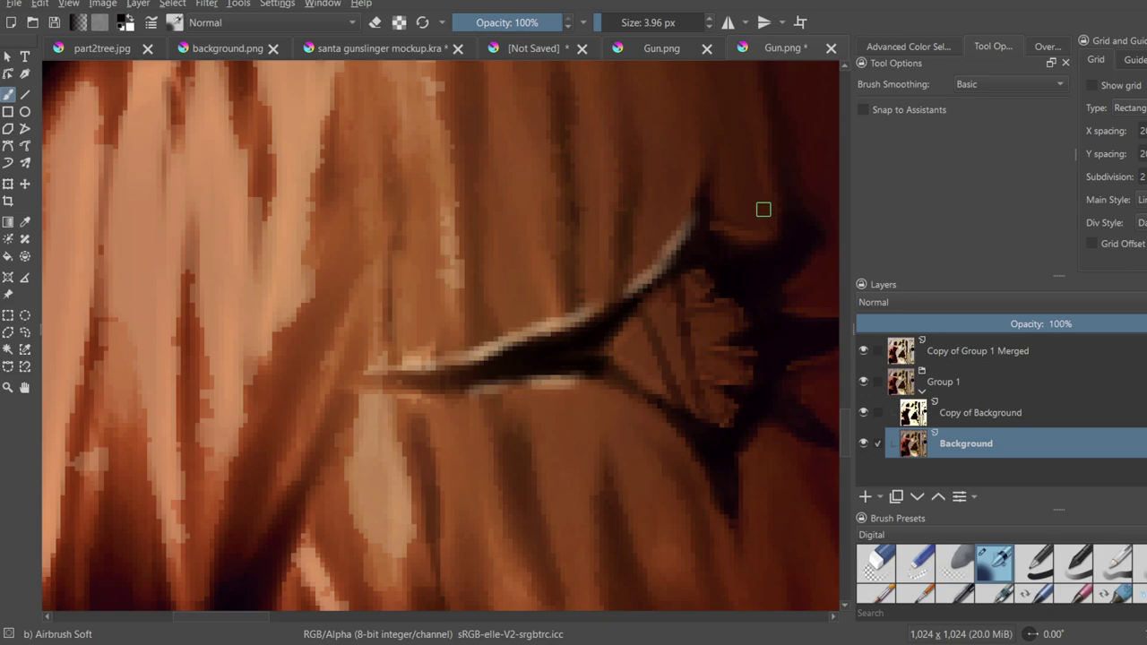
{"action": "middle_click_drag", "start_coordinate": [691, 164], "coordinate": [600, 501], "text": "shift"}
{"action": "mouse_move", "coordinate": [504, 423]}
{"action": "middle_mouse_down"}
{"action": "mouse_move", "coordinate": [639, 210]}
{"action": "mouse_move", "coordinate": [614, 220]}
{"action": "mouse_move", "coordinate": [597, 593]}
{"action": "middle_mouse_up"}
{"action": "scroll", "coordinate": [589, 325], "scroll_direction": "up", "scroll_amount": 1}
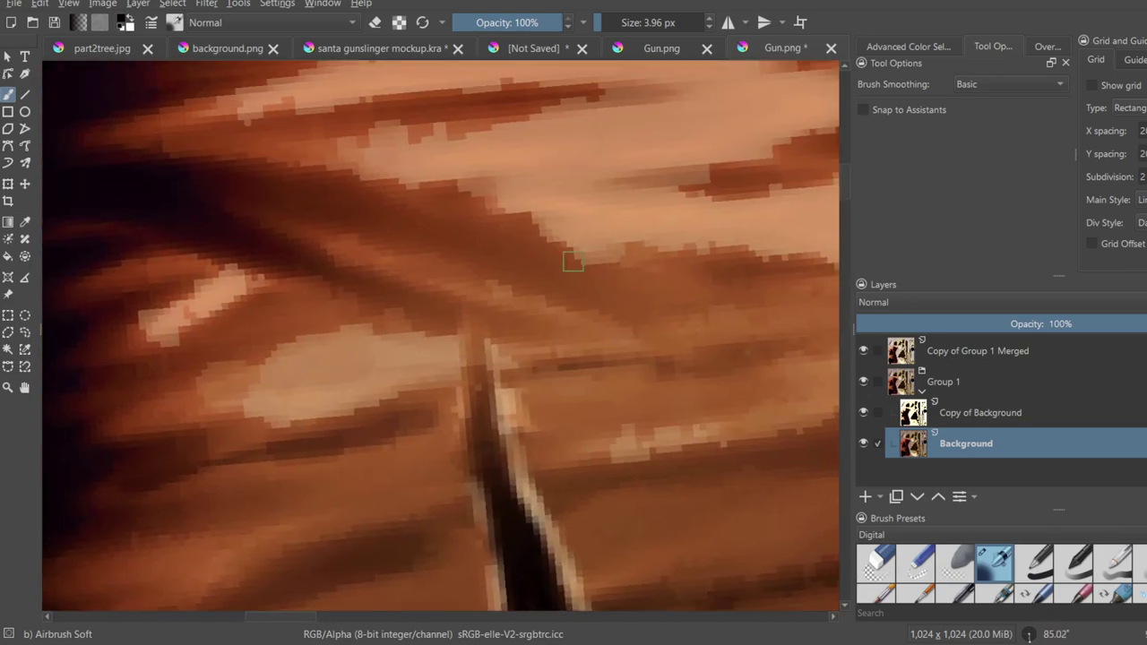
{"action": "left_click", "coordinate": [613, 160], "text": "ctrl"}
{"action": "mouse_move", "coordinate": [488, 548]}
{"action": "middle_mouse_down"}
{"action": "mouse_move", "coordinate": [528, 475]}
{"action": "mouse_move", "coordinate": [498, 557]}
{"action": "middle_mouse_up"}
{"action": "left_click", "coordinate": [694, 131], "text": "ctrl"}
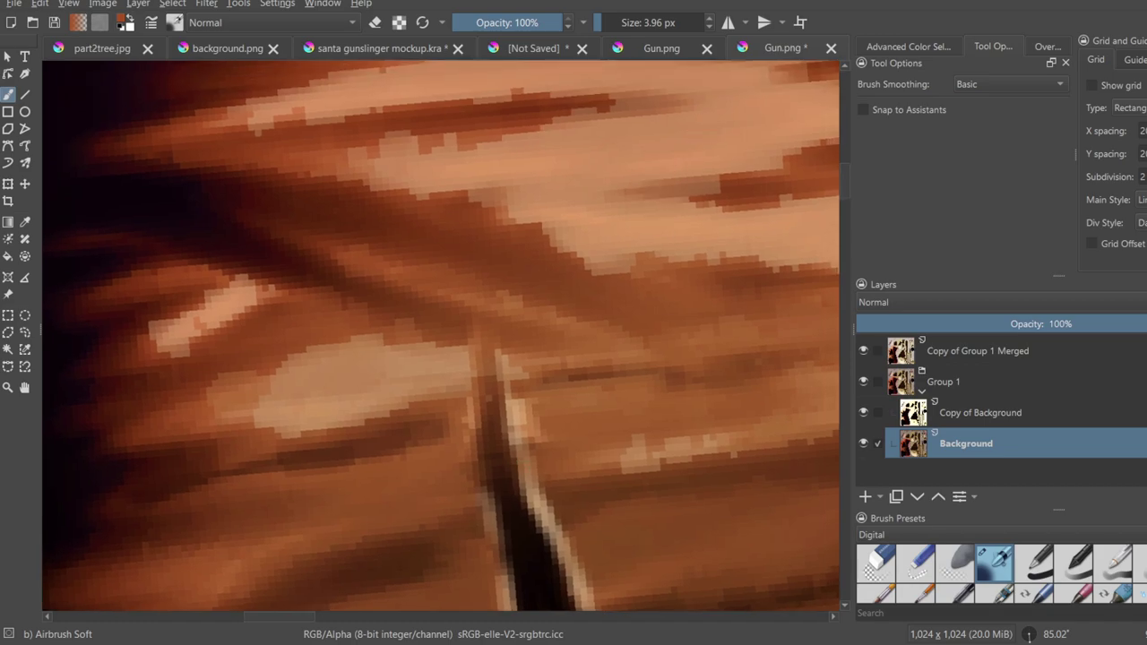
{"action": "key", "text": "ctrl+z"}
- Sample a cream tone from Copy of Background and highlight the outer edge of the symbol's second branch on the Background layer
{"action": "left_click", "coordinate": [976, 410]}
{"action": "middle_click_drag", "start_coordinate": [564, 440], "coordinate": [556, 521]}
{"action": "left_click", "coordinate": [646, 333], "text": "ctrl"}
{"action": "left_click", "coordinate": [663, 203], "text": "ctrl"}
{"action": "middle_click_drag", "start_coordinate": [533, 443], "coordinate": [568, 89]}
{"action": "left_click", "coordinate": [973, 446]}
{"action": "middle_click_drag", "start_coordinate": [573, 412], "coordinate": [530, 301]}
{"action": "left_click_drag", "start_coordinate": [465, 388], "coordinate": [402, 430]}
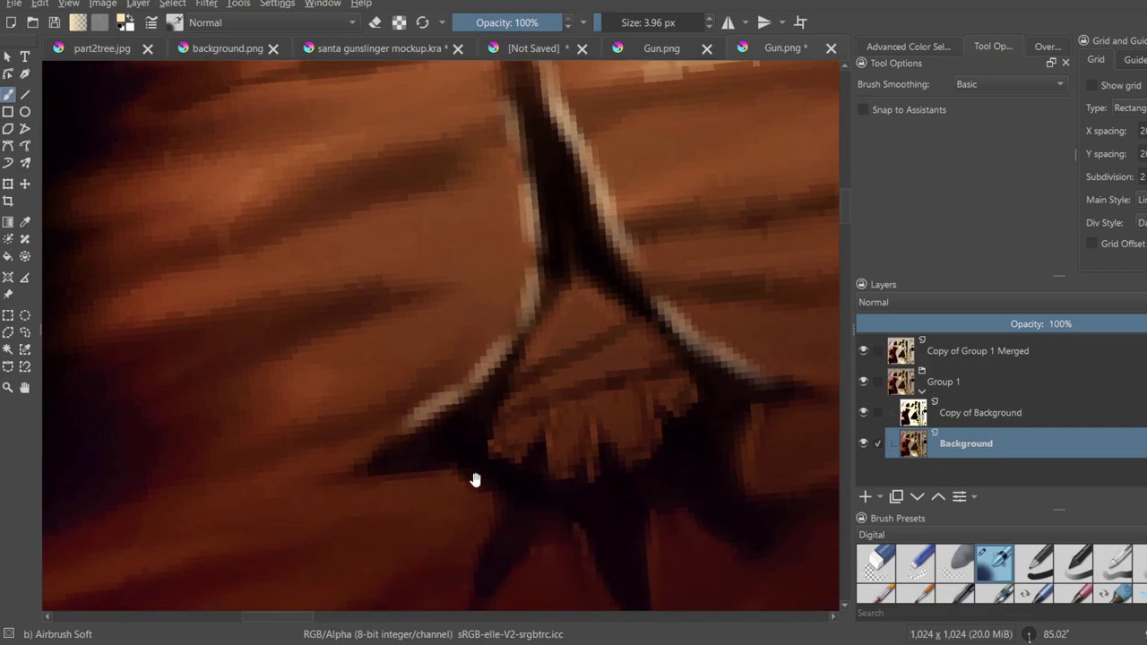
{"action": "middle_click_drag", "start_coordinate": [471, 478], "coordinate": [480, 412]}
- Reduce the brush to about 2.5 px and paint thin cream highlights around the jagged teeth inside the carved symbol
{"action": "mouse_move", "coordinate": [501, 375]}
{"action": "left_mouse_down"}
{"action": "mouse_move", "coordinate": [511, 333]}
{"action": "mouse_move", "coordinate": [568, 404]}
{"action": "mouse_move", "coordinate": [583, 376]}
{"action": "mouse_move", "coordinate": [627, 397]}
{"action": "mouse_move", "coordinate": [659, 382]}
{"action": "mouse_move", "coordinate": [665, 341]}
{"action": "mouse_move", "coordinate": [696, 324]}
{"action": "left_mouse_up"}
{"action": "middle_click_drag", "start_coordinate": [496, 435], "coordinate": [516, 396]}
{"action": "key", "text": "ctrl+z"}
{"action": "key", "text": "ctrl+z"}
{"action": "key", "text": "ctrl+z"}
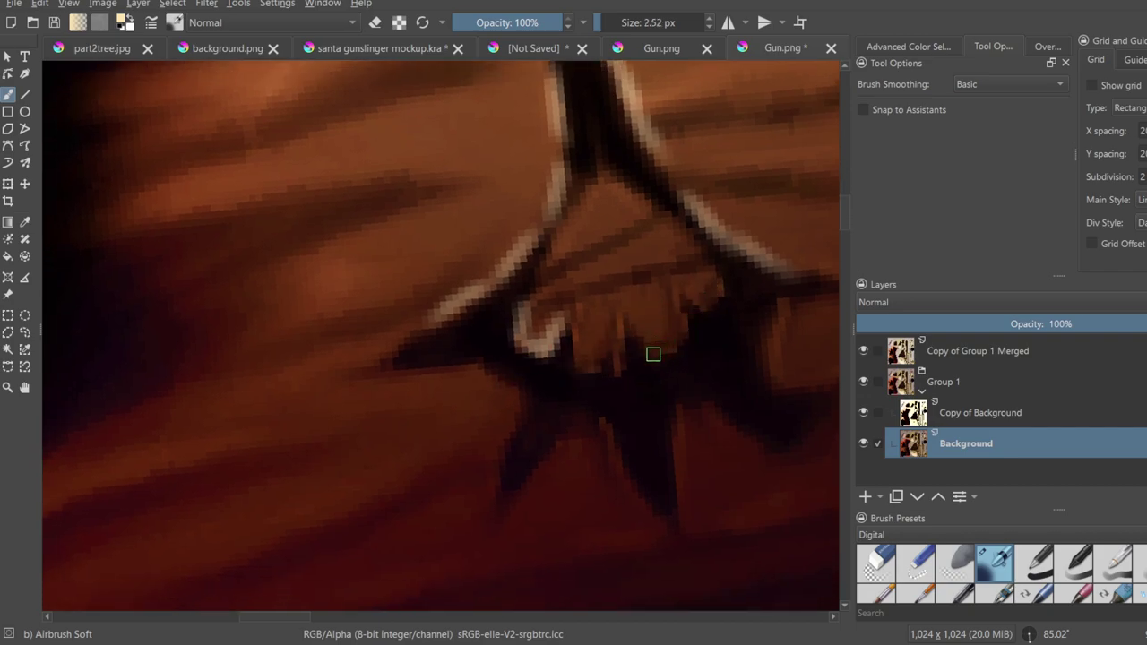
{"action": "mouse_move", "coordinate": [593, 369]}
{"action": "left_mouse_down"}
{"action": "mouse_move", "coordinate": [629, 346]}
{"action": "mouse_move", "coordinate": [607, 351]}
{"action": "mouse_move", "coordinate": [622, 353]}
{"action": "mouse_move", "coordinate": [619, 318]}
{"action": "left_mouse_up"}
{"action": "key", "text": "ctrl+z"}
{"action": "mouse_move", "coordinate": [650, 355]}
{"action": "left_mouse_down"}
{"action": "mouse_move", "coordinate": [676, 287]}
{"action": "mouse_move", "coordinate": [719, 275]}
{"action": "left_mouse_up"}
- With the 2.39 px airbrush, paint thin cream highlights along the two long groove lines on either side of the carved symbol
{"action": "mouse_move", "coordinate": [698, 263]}
{"action": "middle_mouse_down", "text": "ctrl"}
{"action": "mouse_move", "coordinate": [705, 303]}
{"action": "mouse_move", "coordinate": [655, 281]}
{"action": "middle_mouse_up", "text": "ctrl"}
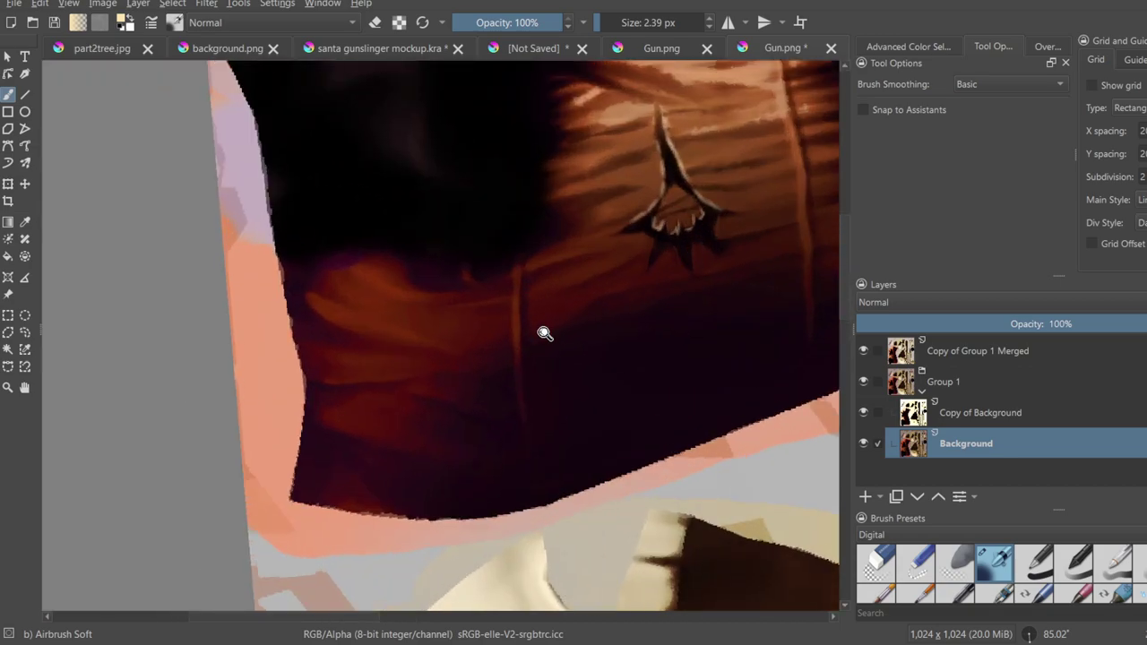
{"action": "middle_click_drag", "start_coordinate": [539, 327], "coordinate": [526, 335], "text": "ctrl"}
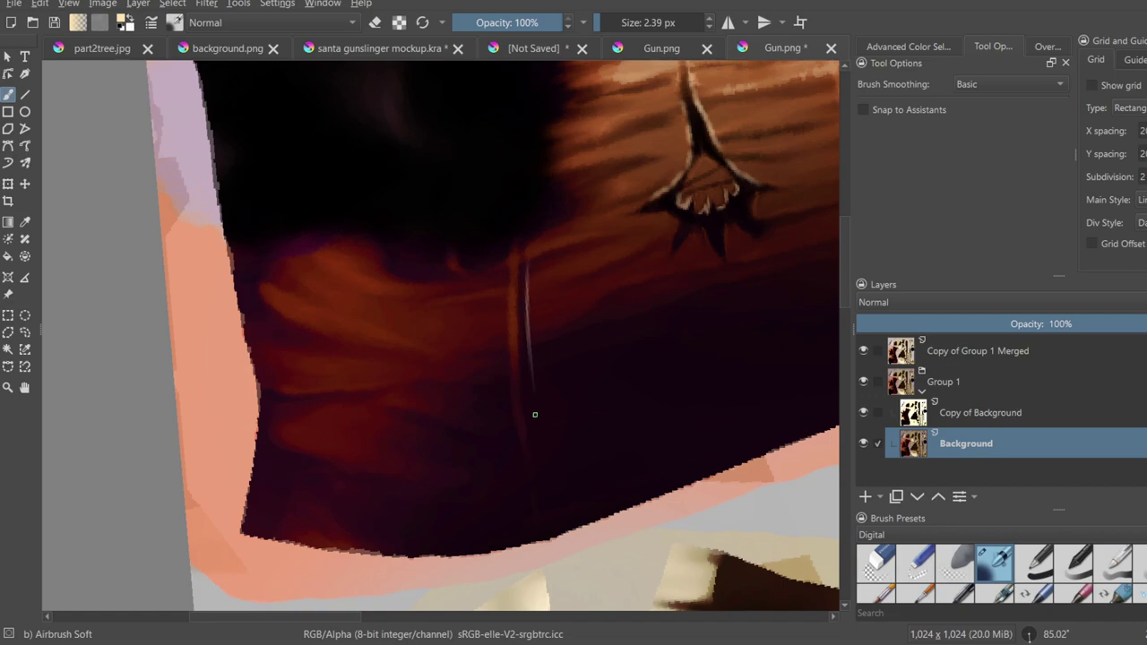
{"action": "key", "text": "ctrl+z"}
{"action": "left_click_drag", "start_coordinate": [508, 280], "coordinate": [520, 438]}
{"action": "middle_click_drag", "start_coordinate": [545, 327], "coordinate": [550, 438], "text": "ctrl"}
{"action": "mouse_move", "coordinate": [594, 371]}
{"action": "middle_mouse_down", "text": "ctrl"}
{"action": "mouse_move", "coordinate": [573, 289]}
{"action": "mouse_move", "coordinate": [532, 369]}
{"action": "middle_mouse_up", "text": "ctrl"}
{"action": "mouse_move", "coordinate": [532, 369]}
{"action": "middle_mouse_down"}
{"action": "mouse_move", "coordinate": [538, 347]}
{"action": "mouse_move", "coordinate": [448, 295]}
{"action": "middle_mouse_up"}
{"action": "left_click_drag", "start_coordinate": [423, 289], "coordinate": [452, 482]}
{"action": "key", "text": "ctrl+z"}
{"action": "key", "text": "ctrl+z"}
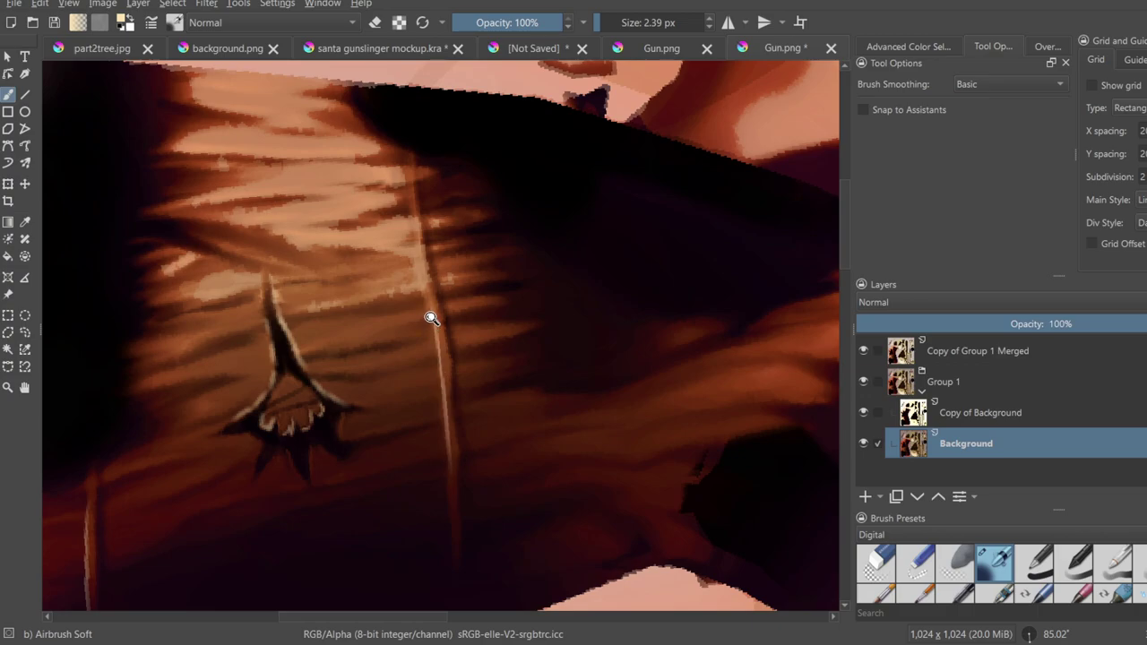
- Add fine cream streaks to the wood grain around the carved symbol and on the reddish wood beyond the lower groove
{"action": "middle_click_drag", "start_coordinate": [431, 318], "coordinate": [458, 407], "text": "ctrl"}
{"action": "middle_click_drag", "start_coordinate": [464, 316], "coordinate": [461, 229], "text": "ctrl"}
{"action": "middle_click_drag", "start_coordinate": [407, 319], "coordinate": [657, 220]}
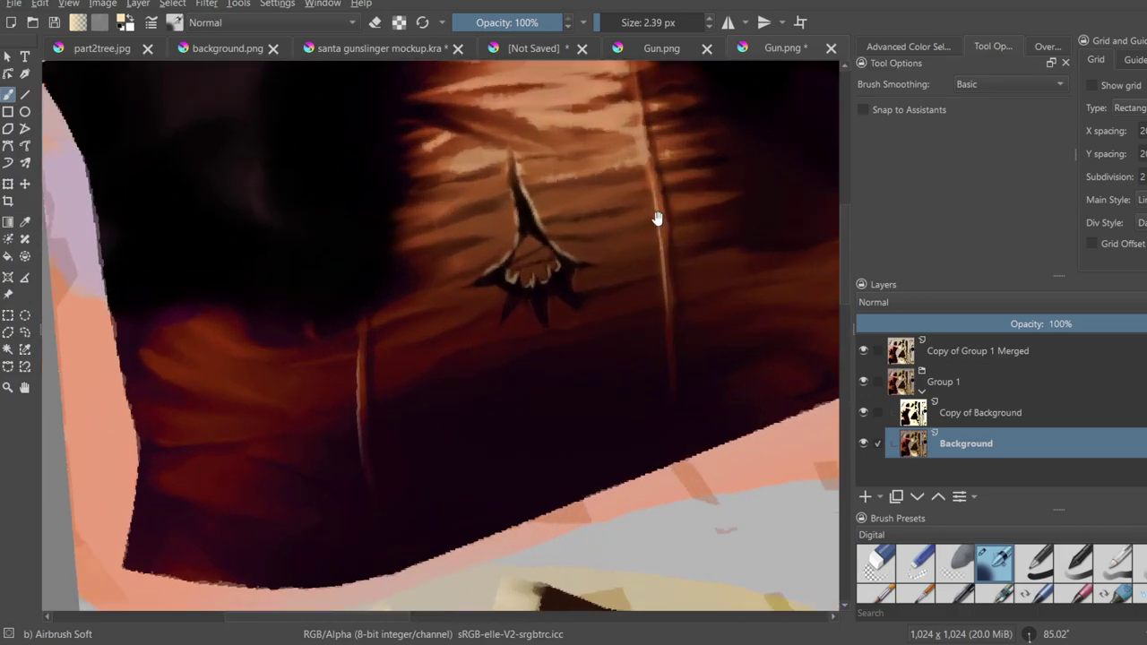
{"action": "middle_click_drag", "start_coordinate": [627, 321], "coordinate": [618, 287], "text": "ctrl"}
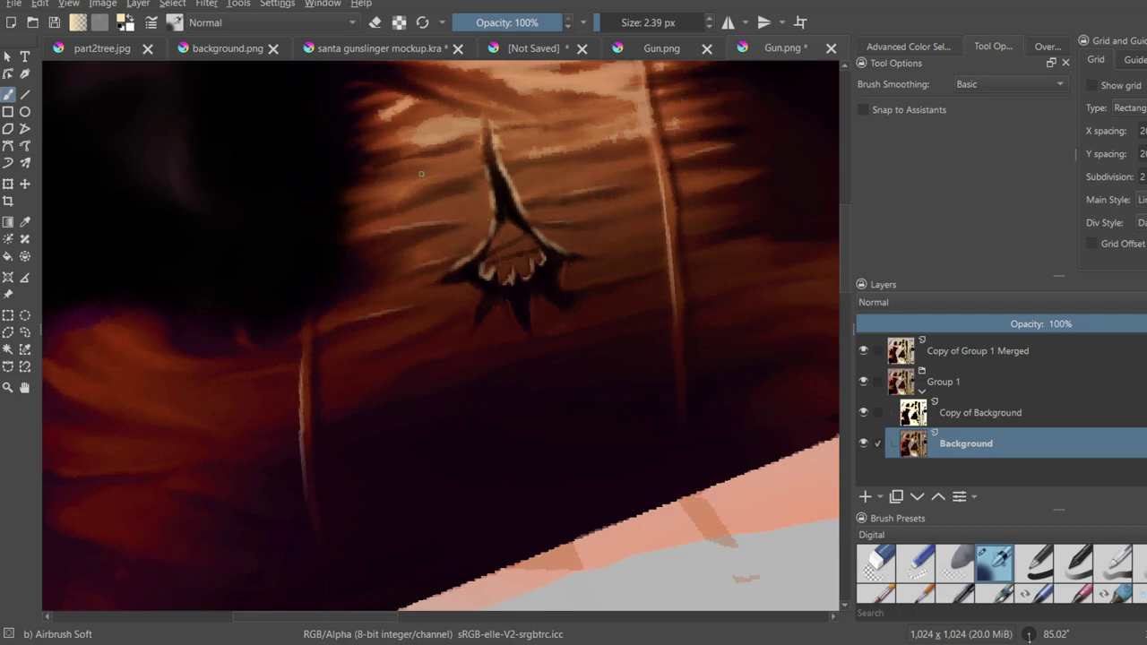
{"action": "middle_click_drag", "start_coordinate": [510, 229], "coordinate": [507, 335], "text": "ctrl"}
{"action": "middle_click_drag", "start_coordinate": [331, 318], "coordinate": [330, 274], "text": "ctrl"}
{"action": "middle_click_drag", "start_coordinate": [344, 260], "coordinate": [399, 261]}
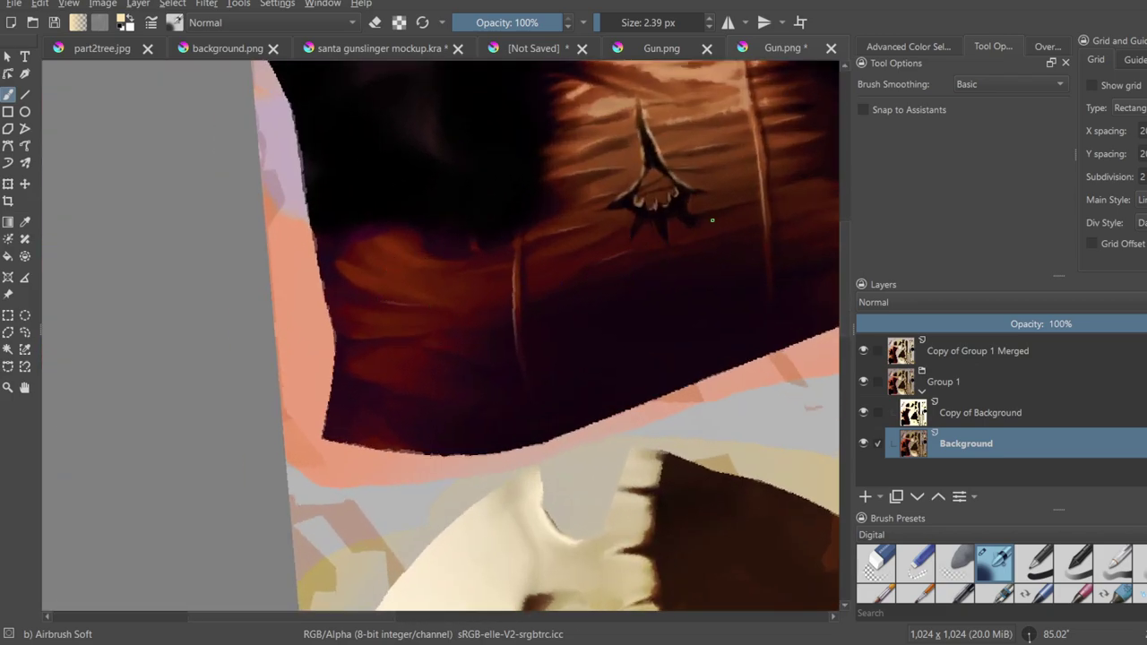
- Outline the dark pointed spikes at the base of the carved symbol with thin cream highlights
{"action": "mouse_move", "coordinate": [685, 209]}
{"action": "middle_mouse_down", "text": "ctrl"}
{"action": "mouse_move", "coordinate": [661, 233]}
{"action": "mouse_move", "coordinate": [536, 265]}
{"action": "middle_mouse_up", "text": "ctrl"}
{"action": "mouse_move", "coordinate": [518, 273]}
{"action": "left_mouse_down"}
{"action": "mouse_move", "coordinate": [557, 261]}
{"action": "mouse_move", "coordinate": [650, 285]}
{"action": "mouse_move", "coordinate": [648, 325]}
{"action": "left_mouse_up"}
{"action": "key", "text": "ctrl+z"}
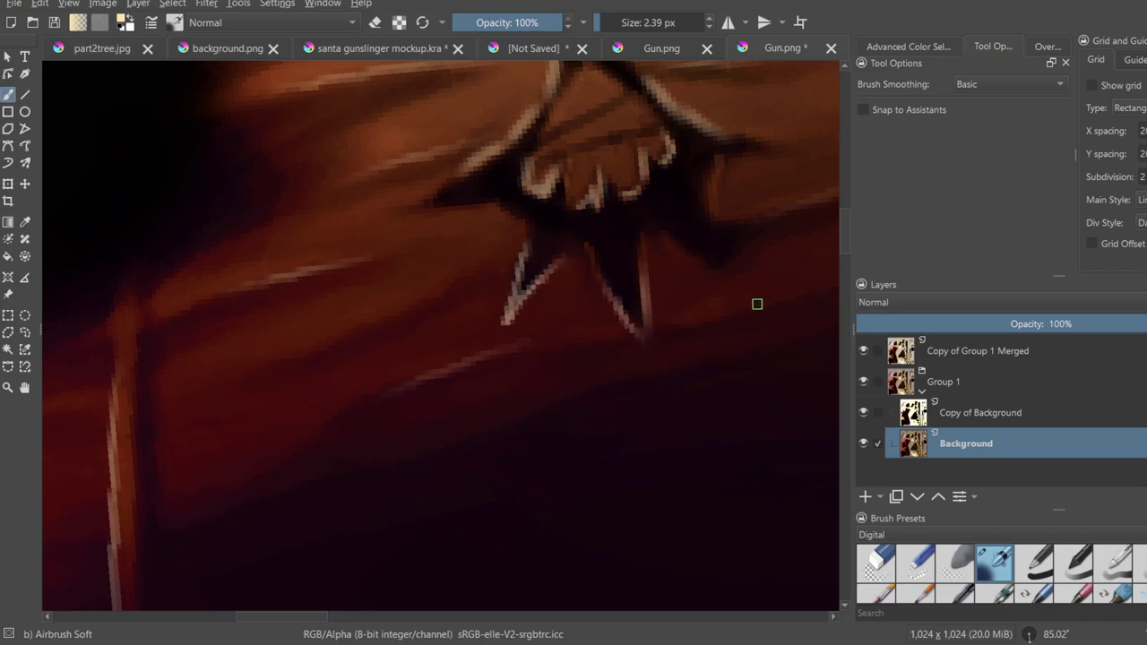
{"action": "left_click_drag", "start_coordinate": [678, 235], "coordinate": [719, 268]}
{"action": "left_click_drag", "start_coordinate": [717, 180], "coordinate": [748, 229]}
{"action": "scroll", "coordinate": [743, 261], "scroll_direction": "down", "scroll_amount": 5}
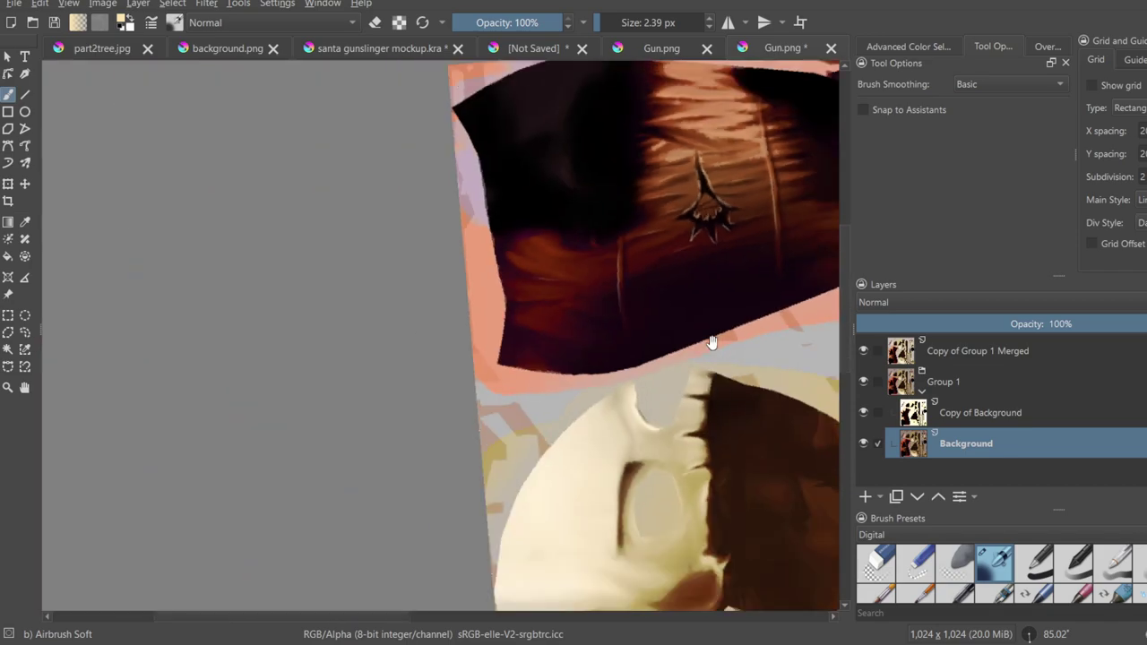
- Rotate the canvas to about 4° and touch up the lower edge of the dark slit beneath the cream piece's oval
{"action": "scroll", "coordinate": [702, 319], "scroll_direction": "down", "scroll_amount": 2}
{"action": "middle_click_drag", "start_coordinate": [697, 367], "coordinate": [638, 365]}
{"action": "scroll", "coordinate": [680, 254], "scroll_direction": "up", "scroll_amount": 3}
{"action": "middle_click_drag", "start_coordinate": [639, 313], "coordinate": [493, 239]}
{"action": "scroll", "coordinate": [494, 238], "scroll_direction": "up", "scroll_amount": 1}
{"action": "scroll", "coordinate": [562, 262], "scroll_direction": "down", "scroll_amount": 4}
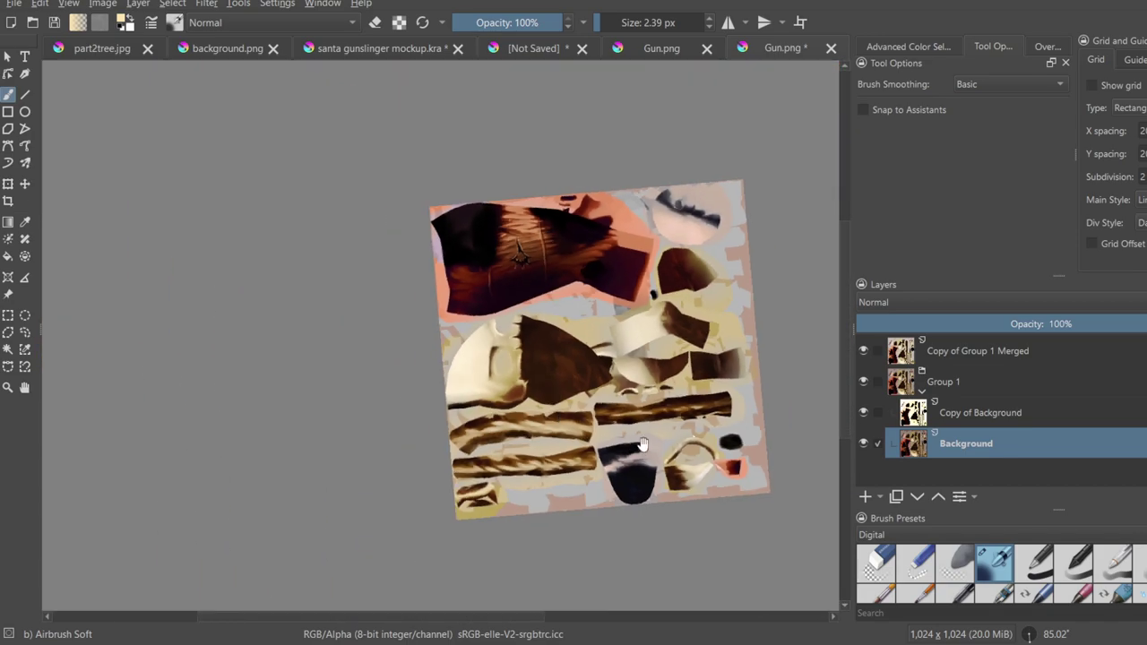
{"action": "middle_click_drag", "start_coordinate": [685, 280], "coordinate": [493, 108], "text": "shift"}
{"action": "middle_click_drag", "start_coordinate": [631, 224], "coordinate": [593, 172], "text": "shift"}
{"action": "middle_click_drag", "start_coordinate": [563, 319], "coordinate": [588, 544]}
{"action": "middle_click_drag", "start_coordinate": [583, 488], "coordinate": [640, 108], "text": "ctrl"}
{"action": "middle_click_drag", "start_coordinate": [617, 187], "coordinate": [598, 267], "text": "ctrl"}
{"action": "middle_click_drag", "start_coordinate": [598, 267], "coordinate": [578, 413]}
{"action": "middle_click_drag", "start_coordinate": [578, 412], "coordinate": [563, 300], "text": "ctrl"}
{"action": "middle_click_drag", "start_coordinate": [563, 300], "coordinate": [585, 184]}
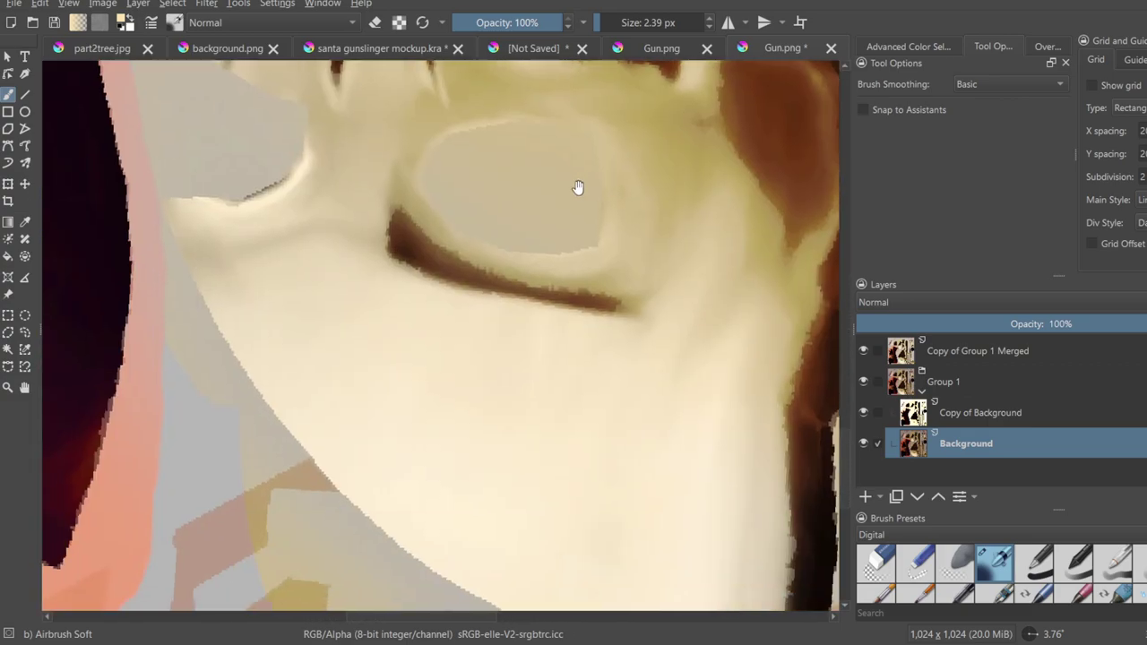
{"action": "middle_click_drag", "start_coordinate": [377, 284], "coordinate": [323, 297]}
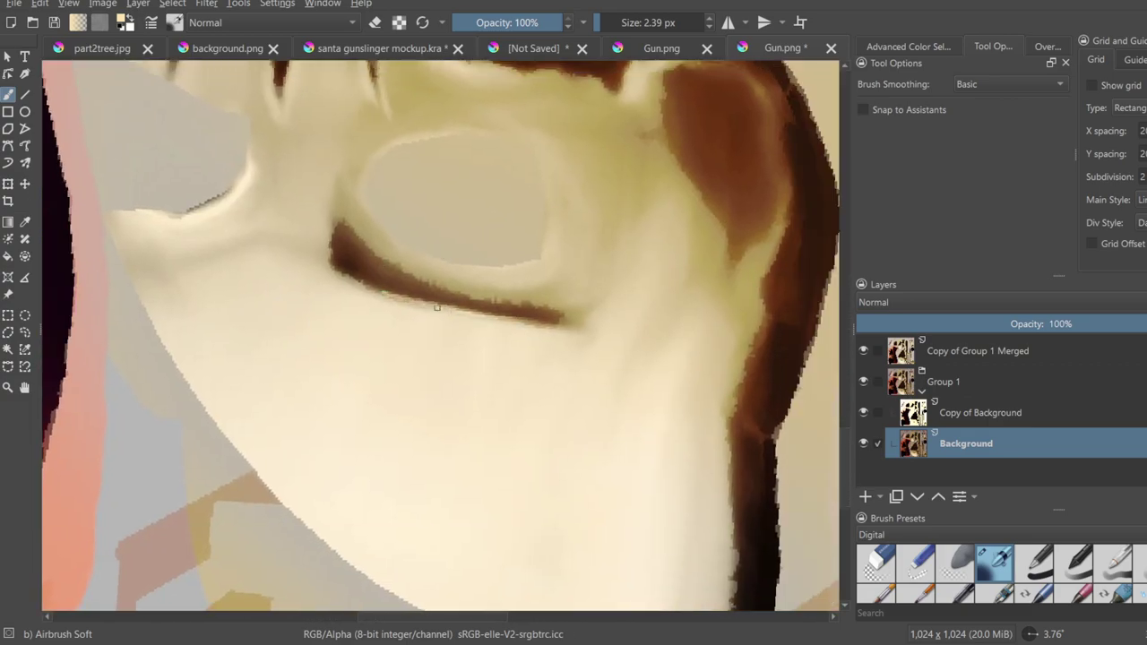
{"action": "middle_click_drag", "start_coordinate": [427, 197], "coordinate": [601, 277], "text": "ctrl"}
- Paint thin cream highlights along the edges of the brown notches between the cream piece's teeth
{"action": "scroll", "coordinate": [601, 277], "scroll_direction": "up", "scroll_amount": 5}
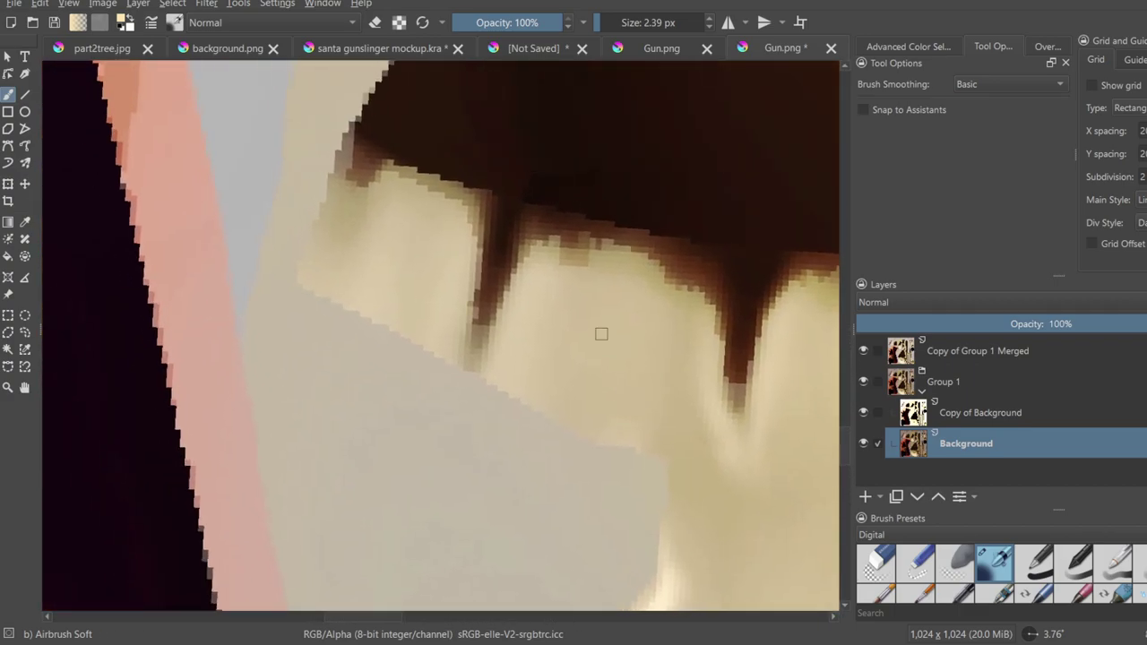
{"action": "middle_click_drag", "start_coordinate": [596, 314], "coordinate": [513, 317]}
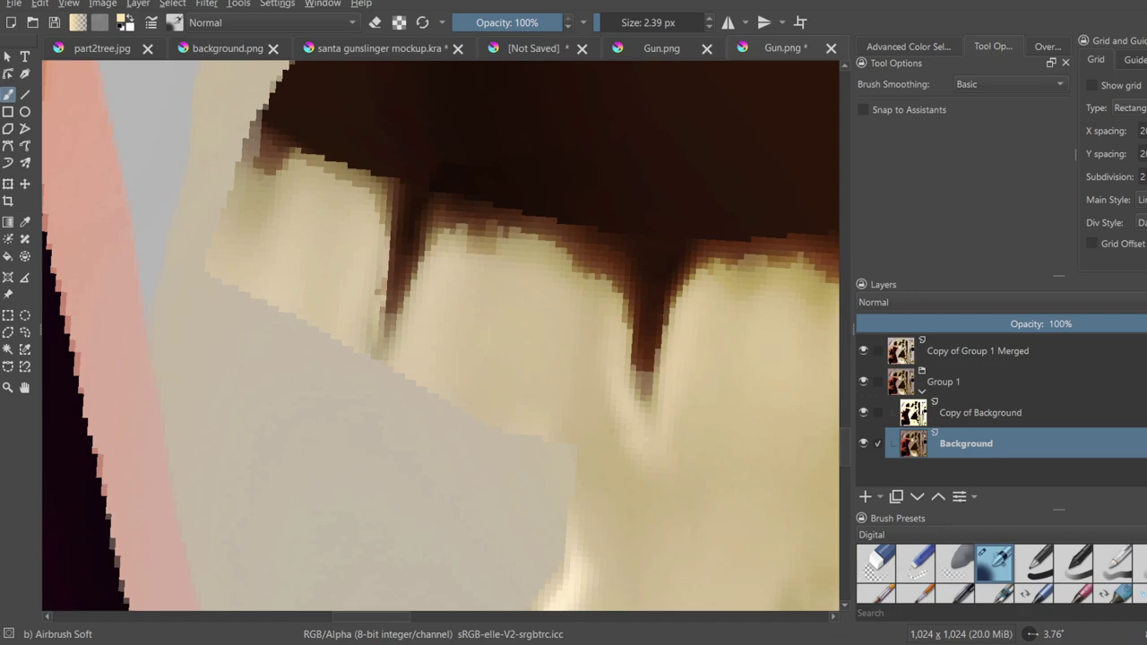
{"action": "left_click_drag", "start_coordinate": [622, 313], "coordinate": [652, 410]}
{"action": "key", "text": "ctrl+z"}
{"action": "left_click_drag", "start_coordinate": [623, 344], "coordinate": [652, 427]}
{"action": "key", "text": "ctrl+z"}
{"action": "left_click_drag", "start_coordinate": [627, 324], "coordinate": [652, 420]}
{"action": "key", "text": "ctrl+z"}
{"action": "scroll", "coordinate": [662, 372], "scroll_direction": "down", "scroll_amount": 2}
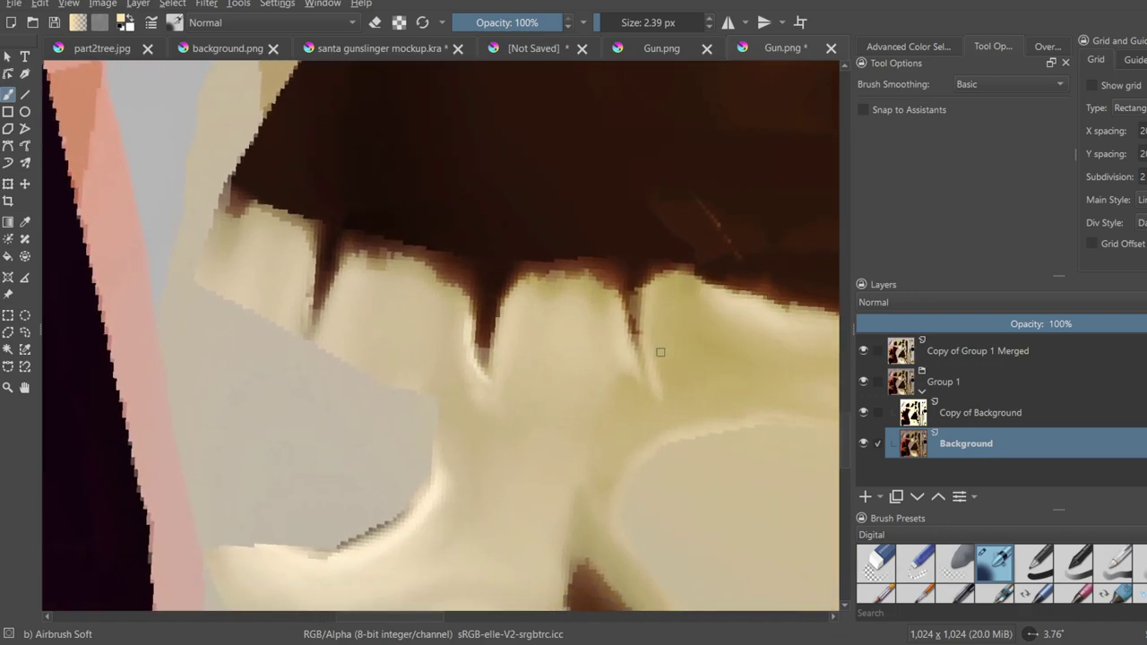
- Enlarge the airbrush to 8.17 px and paint long cream highlights down the striped strip next to the cream piece
{"action": "scroll", "coordinate": [629, 333], "scroll_direction": "down", "scroll_amount": 5}
{"action": "scroll", "coordinate": [538, 353], "scroll_direction": "up", "scroll_amount": 4}
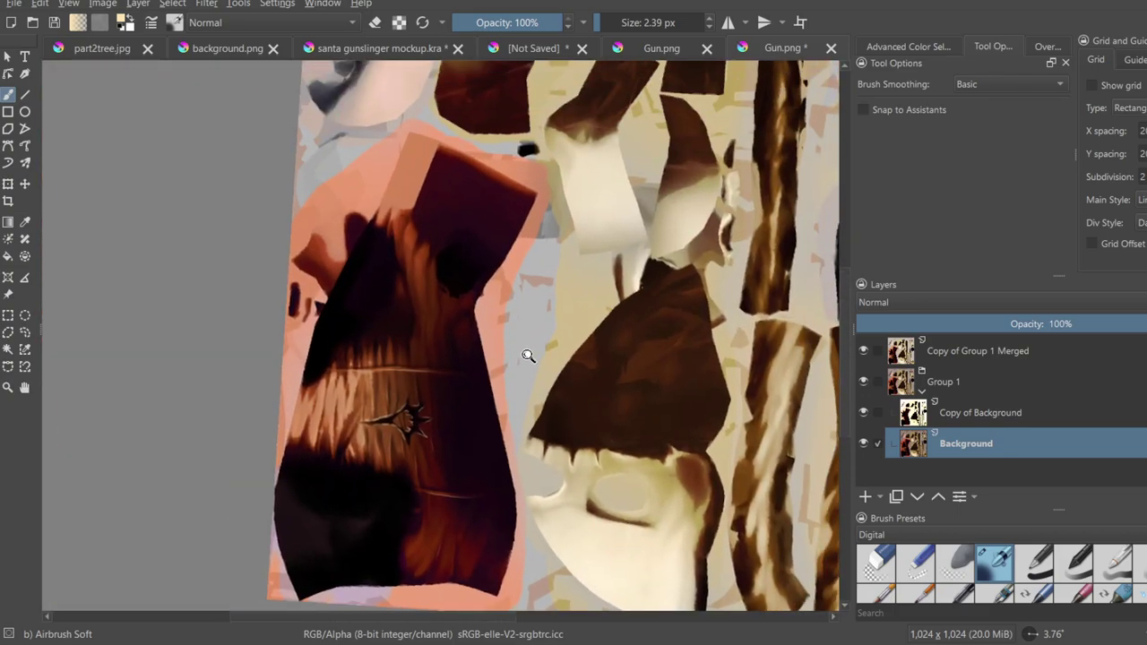
{"action": "scroll", "coordinate": [537, 464], "scroll_direction": "down", "scroll_amount": 4}
{"action": "scroll", "coordinate": [566, 383], "scroll_direction": "up", "scroll_amount": 4}
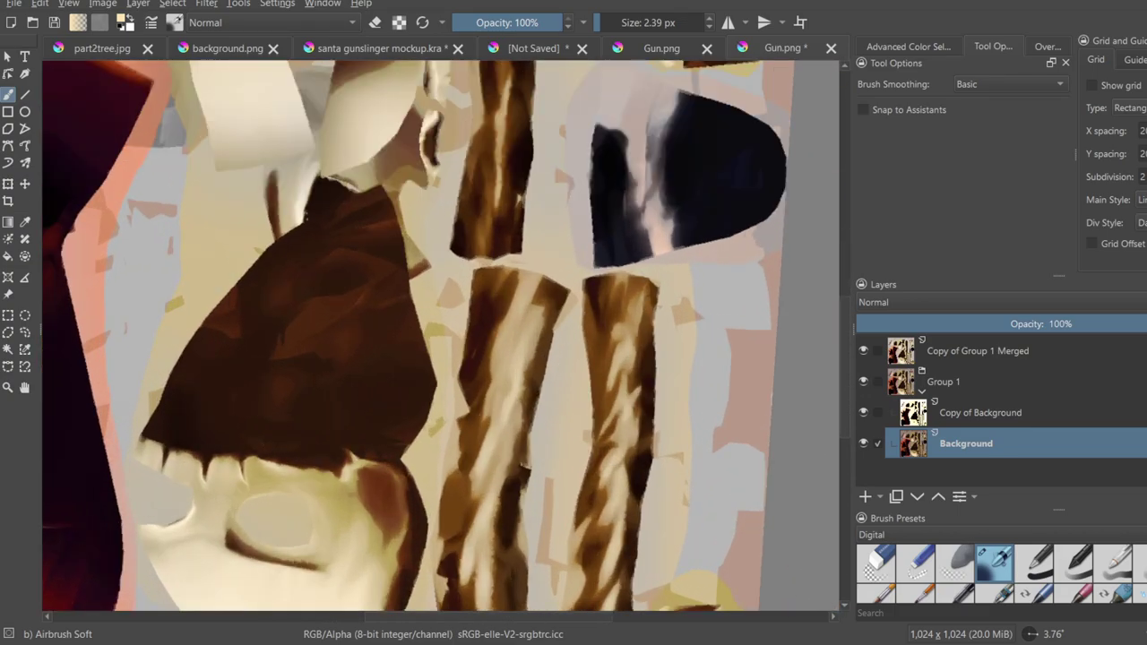
{"action": "scroll", "coordinate": [583, 279], "scroll_direction": "up", "scroll_amount": 2}
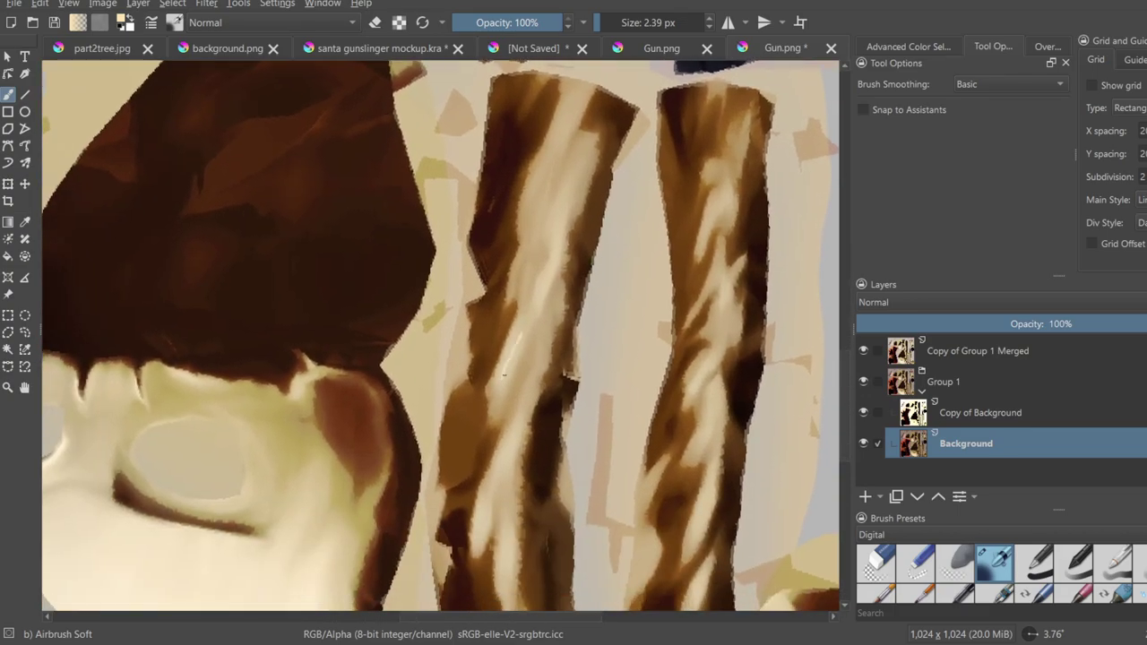
{"action": "left_click_drag", "start_coordinate": [530, 312], "coordinate": [498, 401]}
{"action": "middle_click_drag", "start_coordinate": [502, 475], "coordinate": [528, 362]}
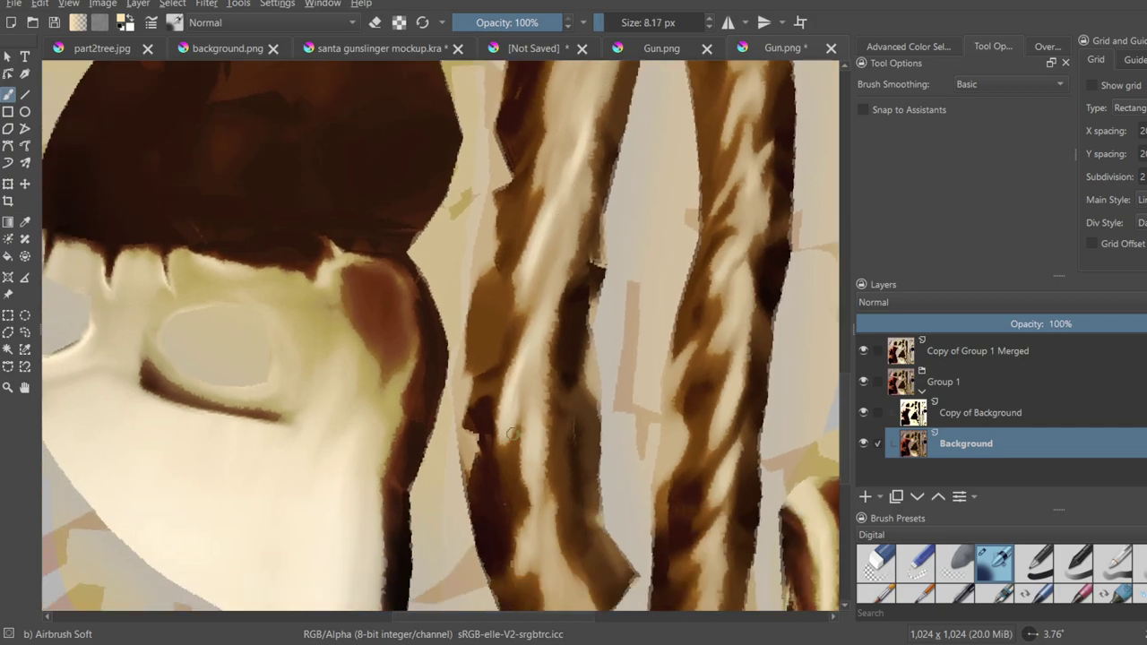
{"action": "scroll", "coordinate": [512, 435], "scroll_direction": "down", "scroll_amount": 3}
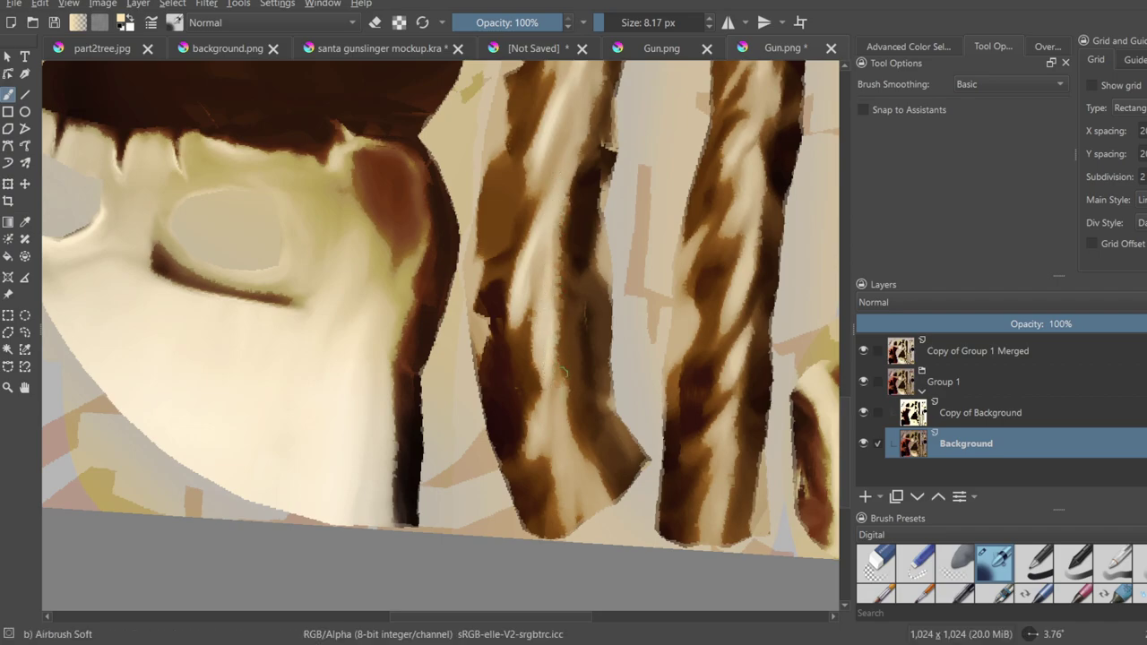
{"action": "middle_click_drag", "start_coordinate": [566, 487], "coordinate": [568, 448]}
{"action": "left_click_drag", "start_coordinate": [567, 455], "coordinate": [566, 396]}
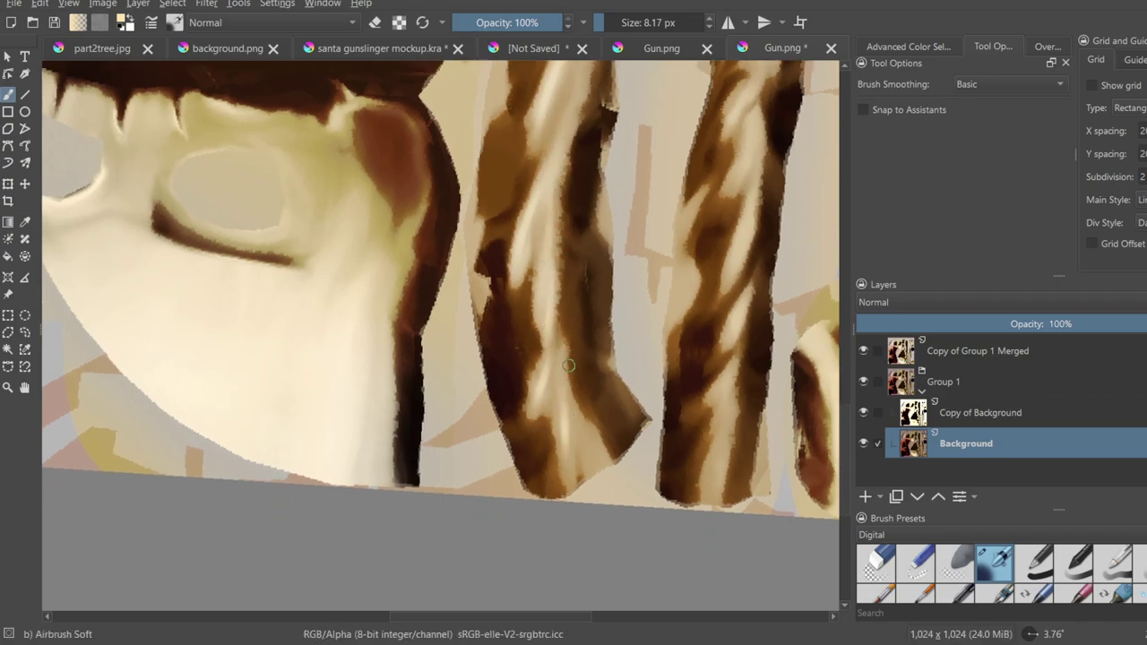
{"action": "middle_click_drag", "start_coordinate": [576, 395], "coordinate": [581, 440], "text": "ctrl"}
- Paint short diagonal cream highlights on the light stripes of the neighbouring twisted strip
{"action": "middle_click_drag", "start_coordinate": [680, 387], "coordinate": [696, 319], "text": "ctrl"}
{"action": "left_click_drag", "start_coordinate": [676, 344], "coordinate": [711, 260]}
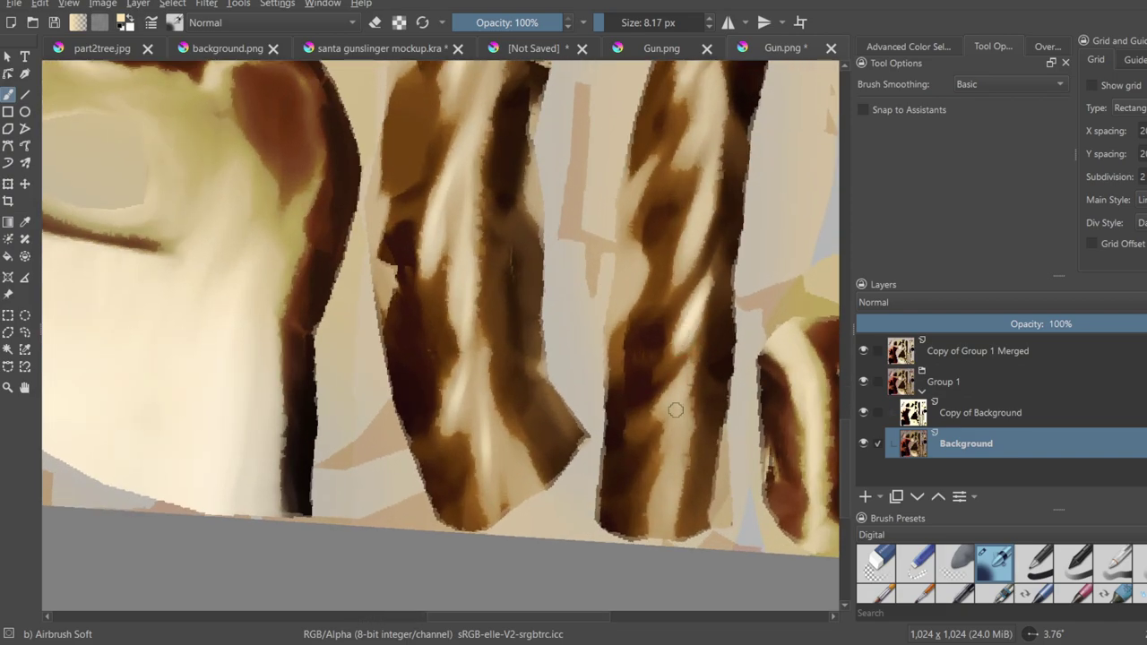
{"action": "scroll", "coordinate": [685, 268], "scroll_direction": "up", "scroll_amount": 2}
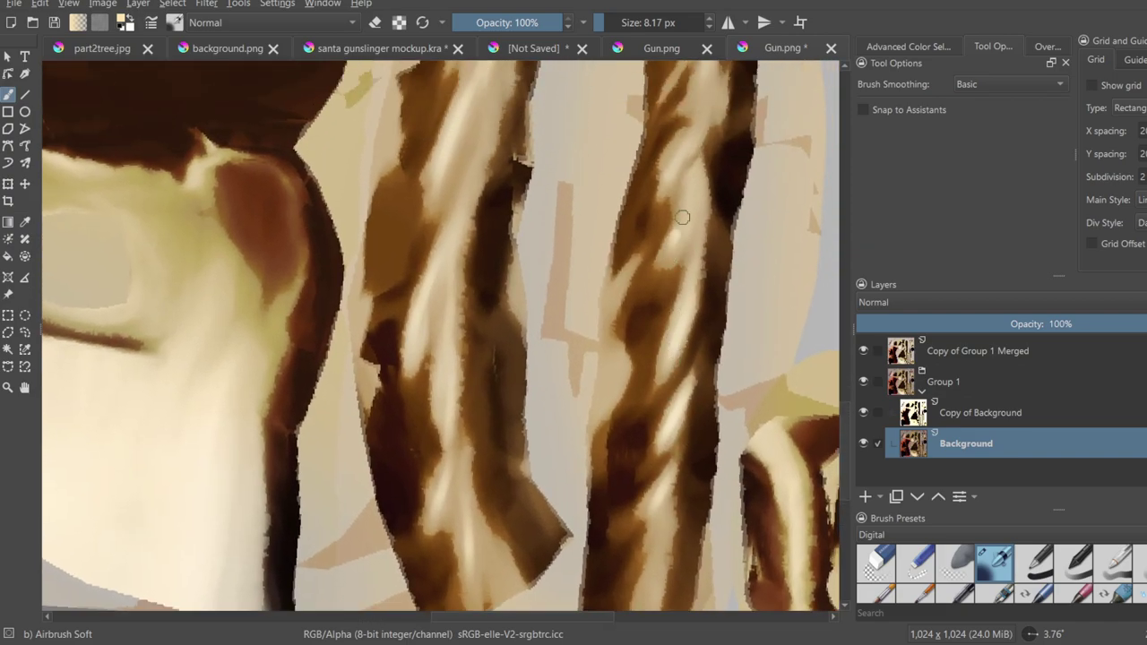
{"action": "scroll", "coordinate": [678, 221], "scroll_direction": "down", "scroll_amount": 6}
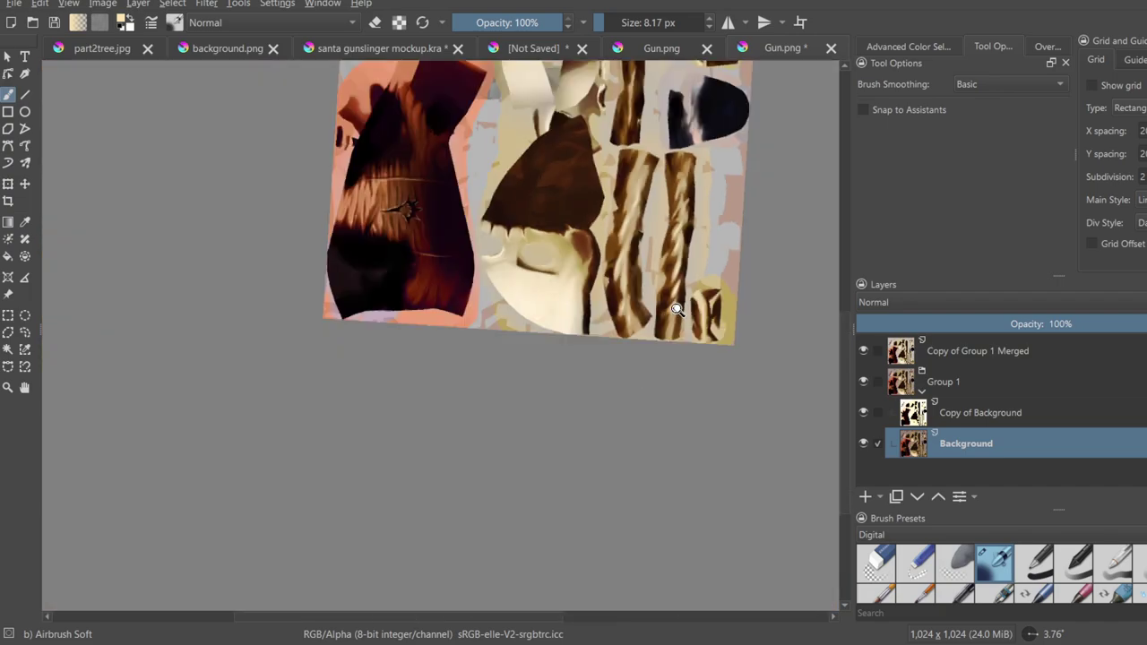
- Try the Copy of Background layer at 6% opacity, readjust its opacity, and make Background the active layer
{"action": "left_click", "coordinate": [985, 412]}
{"action": "left_click_drag", "start_coordinate": [888, 324], "coordinate": [883, 322]}
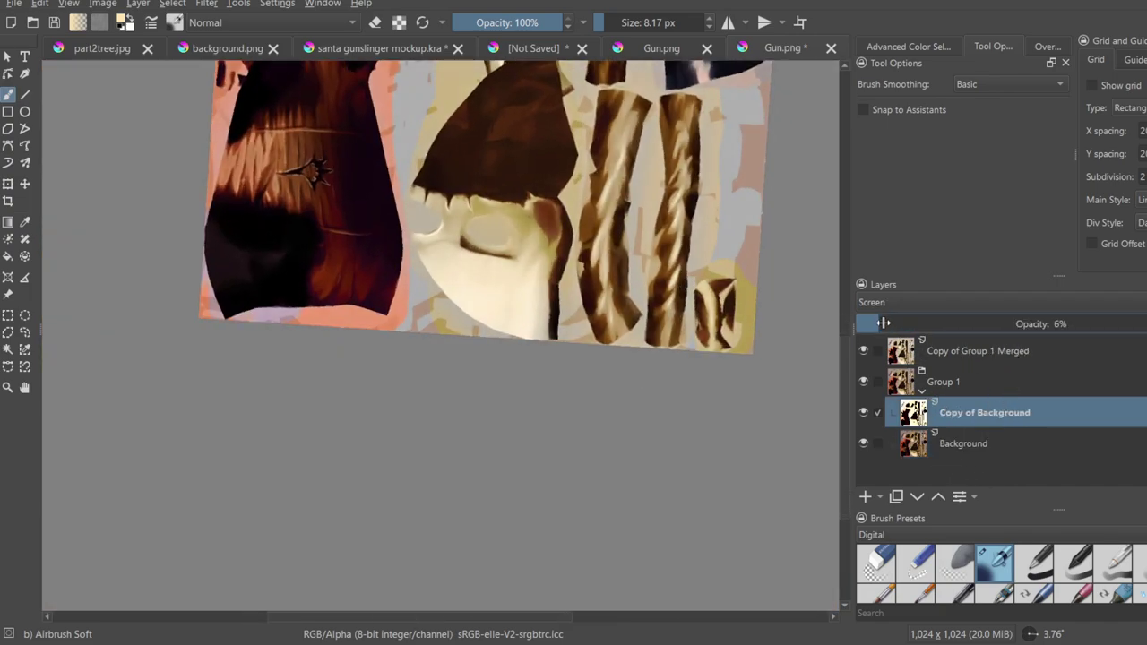
{"action": "scroll", "coordinate": [708, 224], "scroll_direction": "up", "scroll_amount": 4}
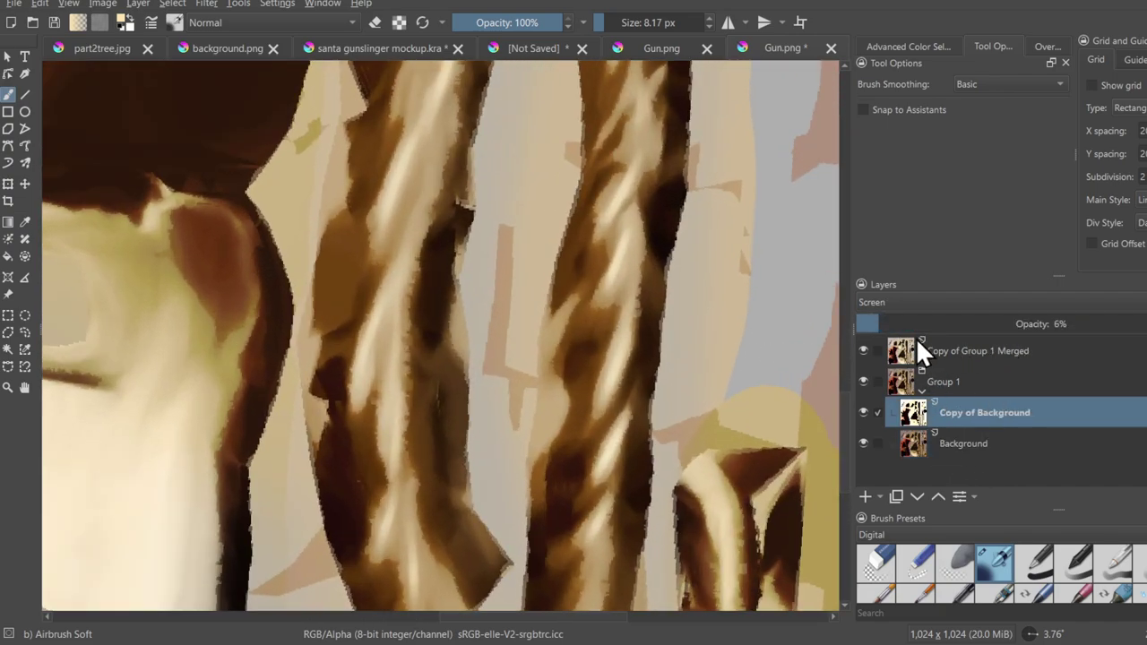
{"action": "left_click", "coordinate": [914, 324]}
{"action": "left_click", "coordinate": [971, 444]}
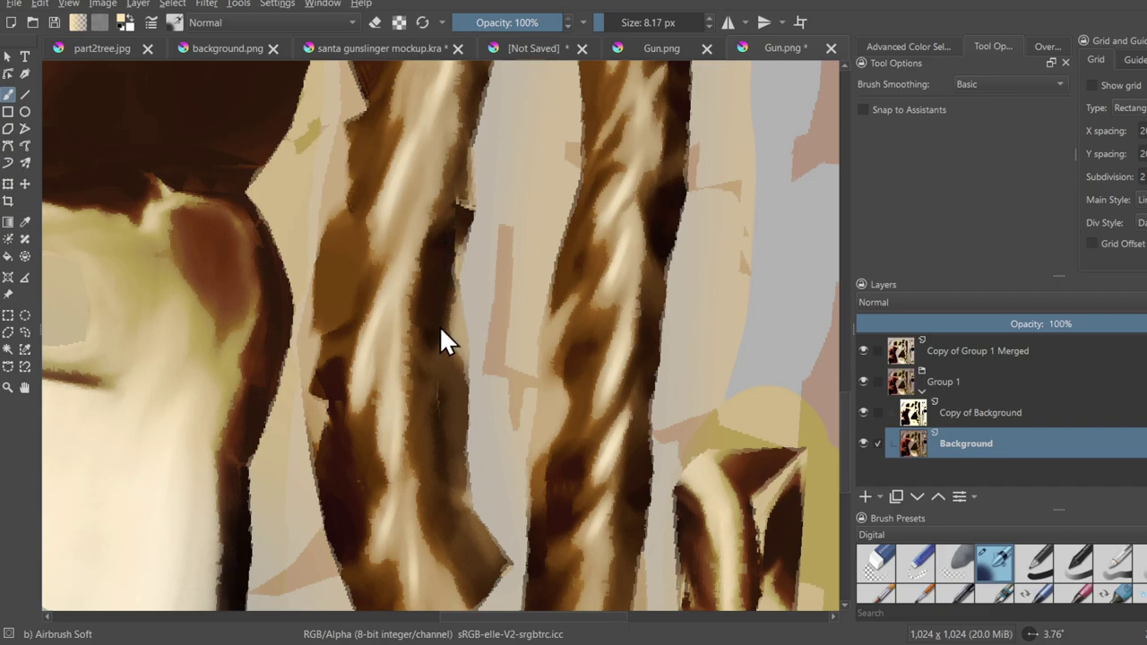
- With the wojtryb6 R 16 painting smudge pat brush at 19.47 px, blend the highlights diagonally into the dark stripes of the twisted strip's lower half
{"action": "key", "text": "slash"}
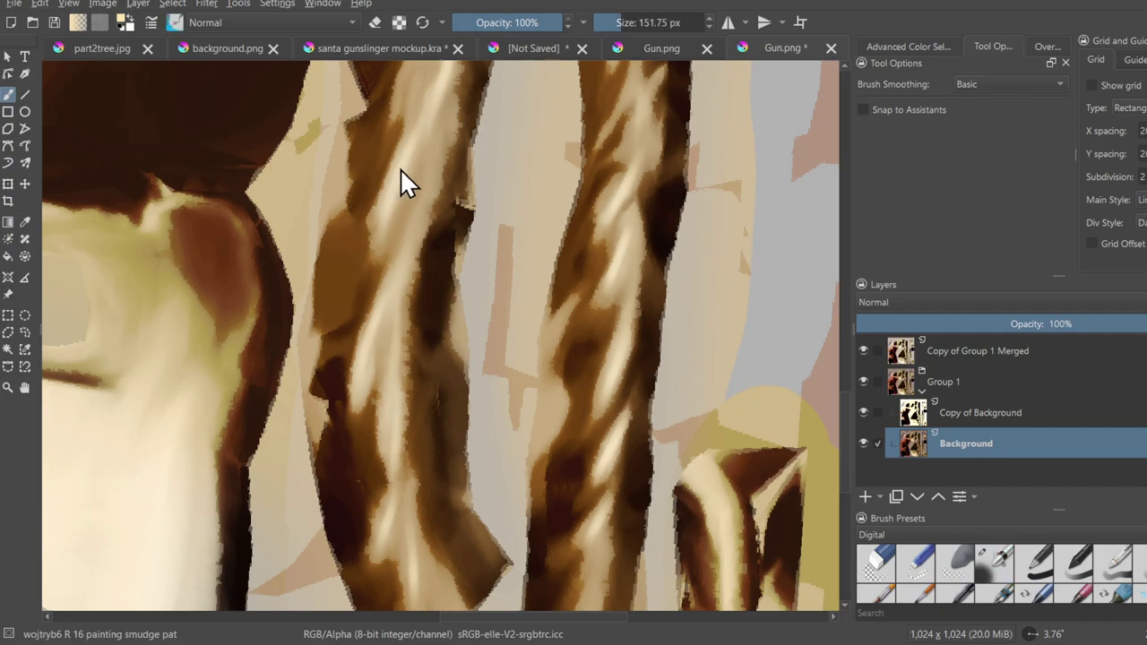
{"action": "left_click_drag", "start_coordinate": [582, 478], "coordinate": [356, 549], "text": "shift"}
{"action": "mouse_move", "coordinate": [582, 501]}
{"action": "left_mouse_down", "text": "ctrl"}
{"action": "mouse_move", "coordinate": [621, 384]}
{"action": "mouse_move", "coordinate": [637, 418]}
{"action": "left_mouse_up", "text": "ctrl"}
{"action": "scroll", "coordinate": [564, 464], "scroll_direction": "down", "scroll_amount": 3}
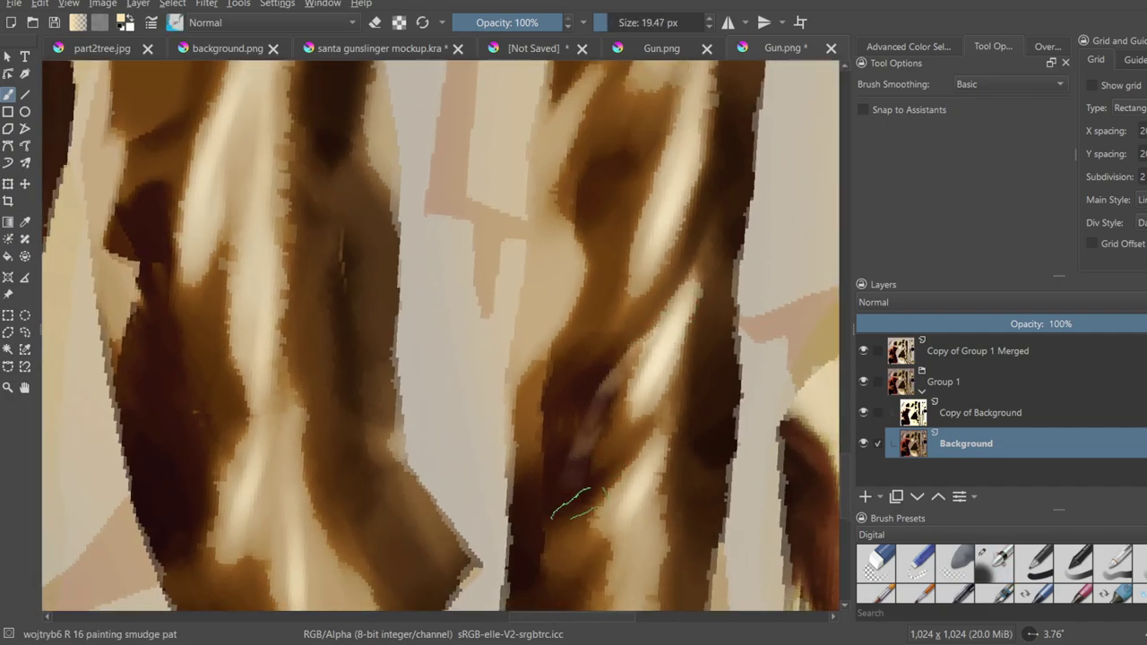
{"action": "left_click_drag", "start_coordinate": [670, 345], "coordinate": [585, 519]}
{"action": "left_click_drag", "start_coordinate": [703, 305], "coordinate": [585, 514]}
{"action": "left_click_drag", "start_coordinate": [703, 269], "coordinate": [578, 425]}
{"action": "mouse_move", "coordinate": [694, 197]}
{"action": "left_mouse_down"}
{"action": "mouse_move", "coordinate": [584, 414]}
{"action": "mouse_move", "coordinate": [678, 171]}
{"action": "mouse_move", "coordinate": [629, 335]}
{"action": "left_mouse_up"}
{"action": "mouse_move", "coordinate": [628, 335]}
{"action": "middle_mouse_down", "text": "ctrl"}
{"action": "mouse_move", "coordinate": [609, 402]}
{"action": "mouse_move", "coordinate": [612, 348]}
{"action": "middle_mouse_up", "text": "ctrl"}
{"action": "left_click_drag", "start_coordinate": [640, 125], "coordinate": [629, 159]}
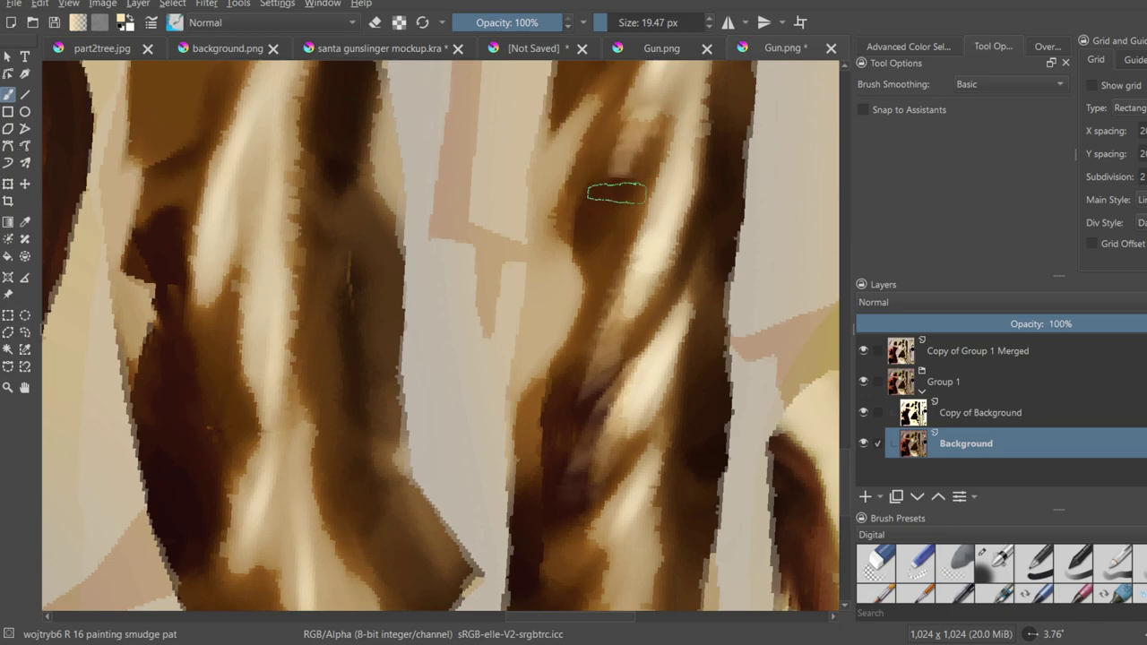
{"action": "middle_click_drag", "start_coordinate": [630, 162], "coordinate": [595, 349]}
{"action": "mouse_move", "coordinate": [594, 348]}
{"action": "left_mouse_down"}
{"action": "mouse_move", "coordinate": [574, 374]}
{"action": "mouse_move", "coordinate": [659, 154]}
{"action": "mouse_move", "coordinate": [609, 248]}
{"action": "mouse_move", "coordinate": [571, 394]}
{"action": "left_mouse_up"}
- Blend the light stripes on the upper part of the twisted strip with the same smudge brush
{"action": "scroll", "coordinate": [570, 404], "scroll_direction": "down", "scroll_amount": 5}
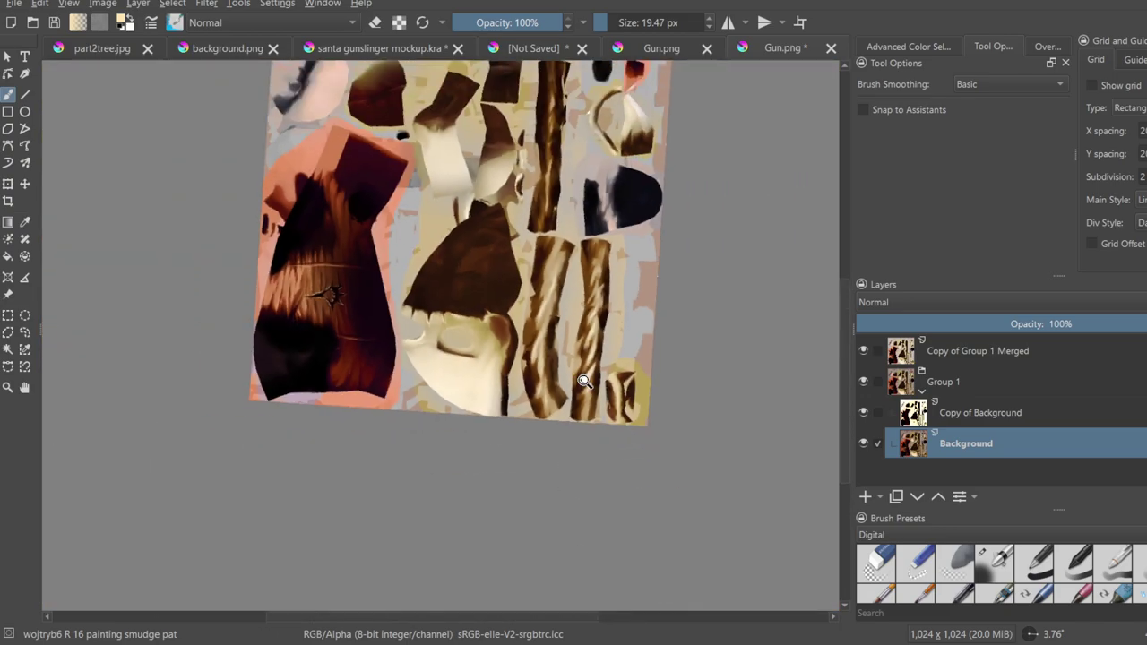
{"action": "scroll", "coordinate": [624, 285], "scroll_direction": "up", "scroll_amount": 3}
{"action": "middle_click_drag", "start_coordinate": [624, 285], "coordinate": [634, 204], "text": "ctrl"}
{"action": "left_click_drag", "start_coordinate": [573, 109], "coordinate": [552, 194]}
{"action": "middle_click_drag", "start_coordinate": [577, 189], "coordinate": [554, 313]}
{"action": "mouse_move", "coordinate": [553, 313]}
{"action": "middle_mouse_down", "text": "ctrl"}
{"action": "mouse_move", "coordinate": [527, 474]}
{"action": "mouse_move", "coordinate": [599, 221]}
{"action": "middle_mouse_up", "text": "ctrl"}
{"action": "scroll", "coordinate": [599, 220], "scroll_direction": "up", "scroll_amount": 4}
{"action": "middle_click_drag", "start_coordinate": [563, 185], "coordinate": [528, 356]}
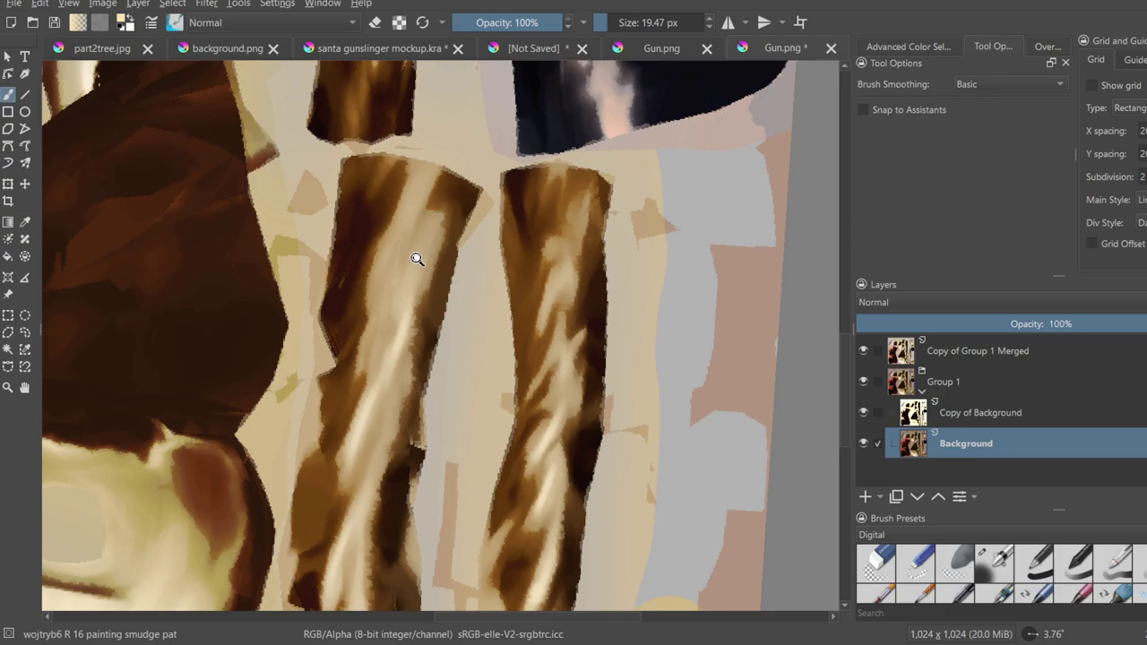
- Smudge the broad cream highlight lengthwise at the upper end of the striped strip nearest the brown piece
{"action": "scroll", "coordinate": [416, 259], "scroll_direction": "up", "scroll_amount": 2}
{"action": "left_click_drag", "start_coordinate": [434, 175], "coordinate": [378, 310]}
{"action": "left_click_drag", "start_coordinate": [423, 219], "coordinate": [385, 335]}
{"action": "middle_click_drag", "start_coordinate": [400, 319], "coordinate": [358, 537], "text": "ctrl"}
- Brush bright cream highlights along the central golden streak of the long dark strip with the 19.47 px smudge brush
{"action": "middle_click_drag", "start_coordinate": [438, 162], "coordinate": [434, 76], "text": "ctrl"}
{"action": "middle_click_drag", "start_coordinate": [428, 247], "coordinate": [417, 363]}
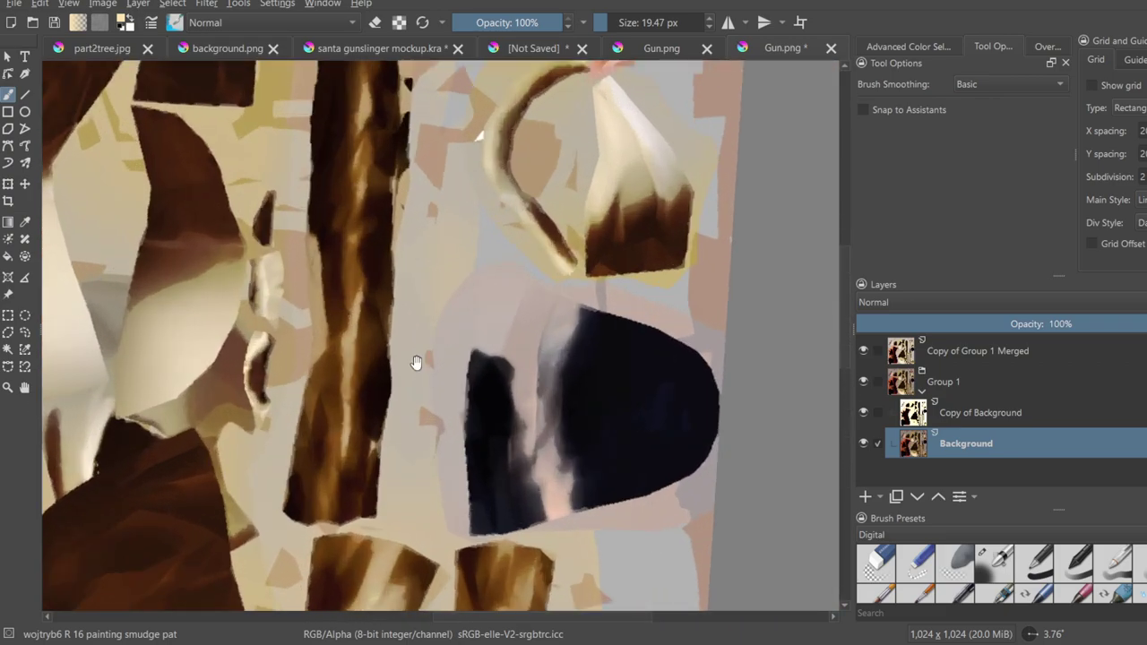
{"action": "scroll", "coordinate": [416, 362], "scroll_direction": "up", "scroll_amount": 2}
{"action": "left_click_drag", "start_coordinate": [288, 303], "coordinate": [288, 486]}
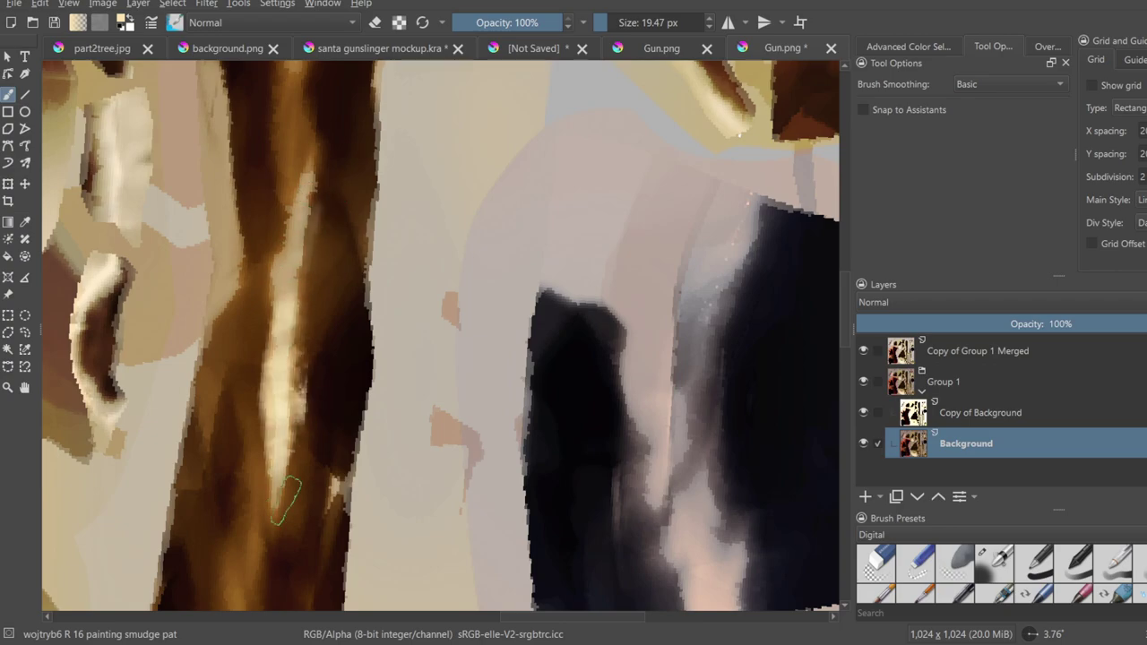
{"action": "mouse_move", "coordinate": [317, 362]}
{"action": "middle_mouse_down", "text": "ctrl"}
{"action": "mouse_move", "coordinate": [318, 499]}
{"action": "mouse_move", "coordinate": [323, 277]}
{"action": "mouse_move", "coordinate": [332, 358]}
{"action": "middle_mouse_up", "text": "ctrl"}
{"action": "middle_click_drag", "start_coordinate": [332, 358], "coordinate": [357, 512]}
{"action": "scroll", "coordinate": [356, 513], "scroll_direction": "up", "scroll_amount": 2}
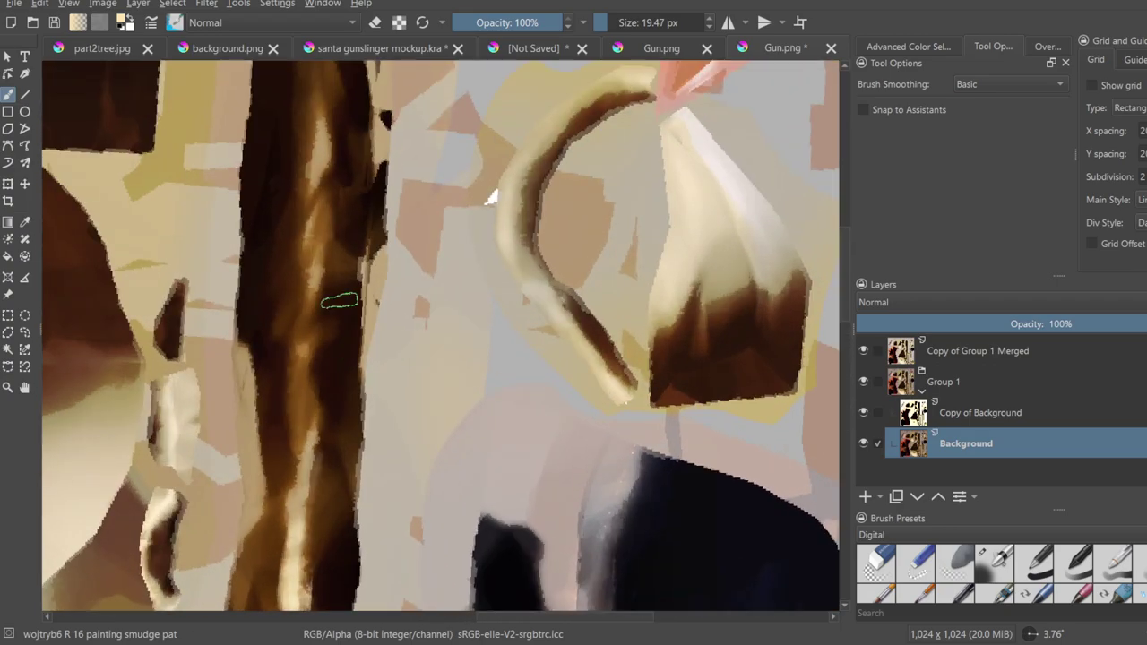
{"action": "middle_click_drag", "start_coordinate": [314, 312], "coordinate": [345, 484]}
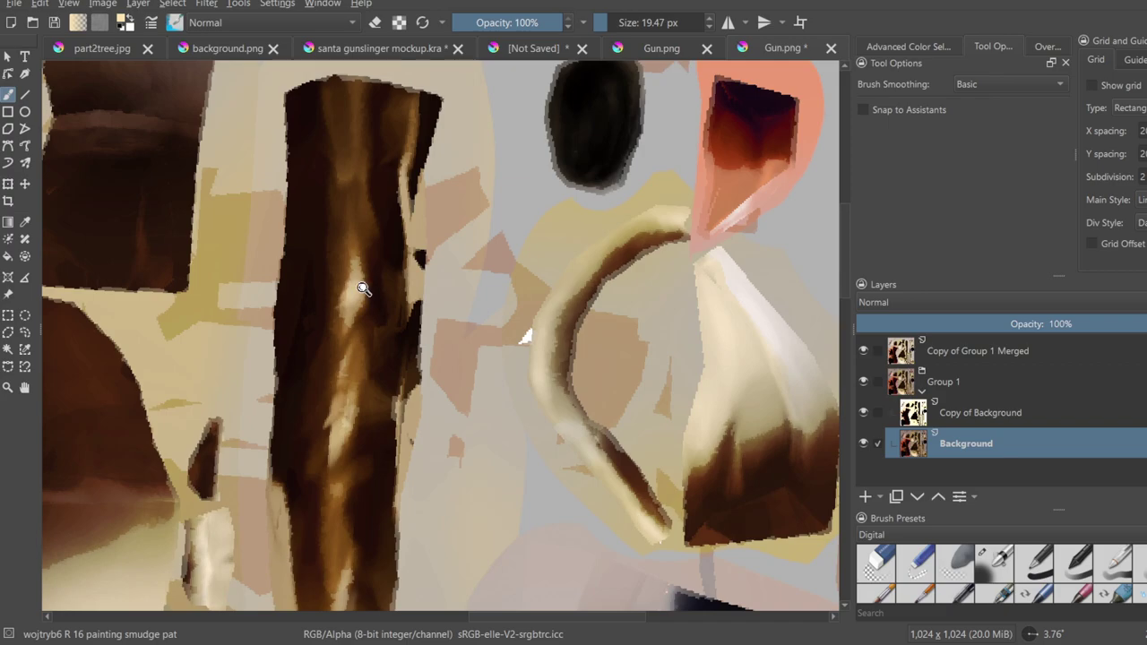
- Save the edited Gun texture and switch to Blender, where the gun model is open
{"action": "scroll", "coordinate": [376, 377], "scroll_direction": "down", "scroll_amount": 2}
{"action": "middle_click_drag", "start_coordinate": [383, 384], "coordinate": [500, 297]}
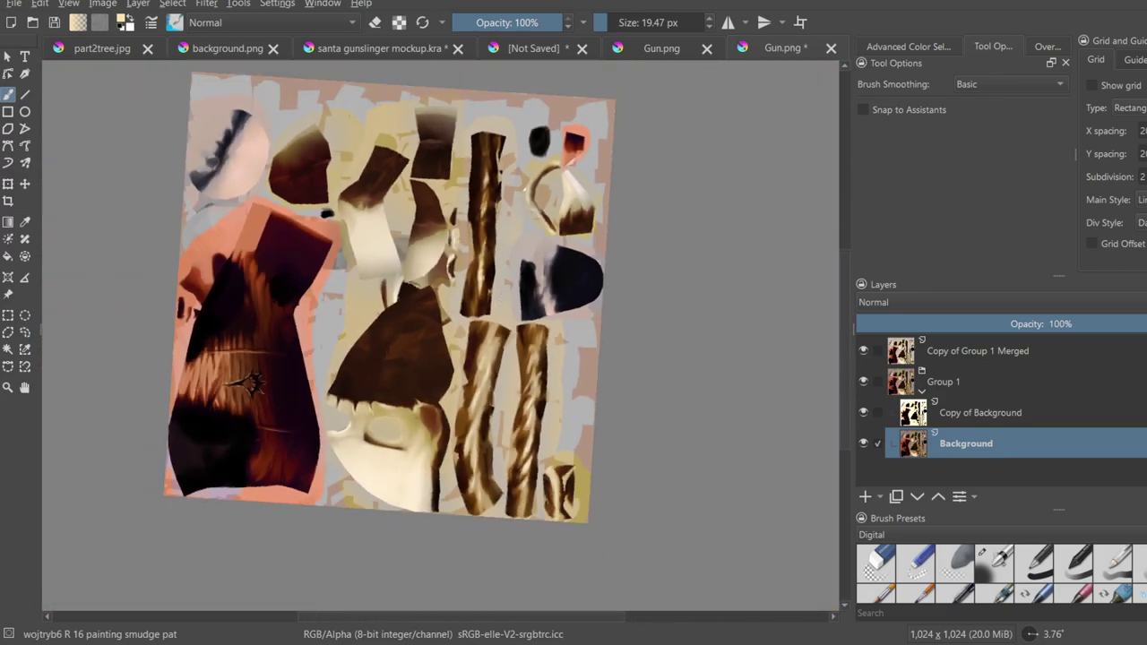
{"action": "key", "text": "ctrl+s"}
{"action": "key", "text": "alt+Tab"}
- Reload the Gun image from disk and display the gun model in Material Preview shading
{"action": "left_click", "coordinate": [61, 31]}
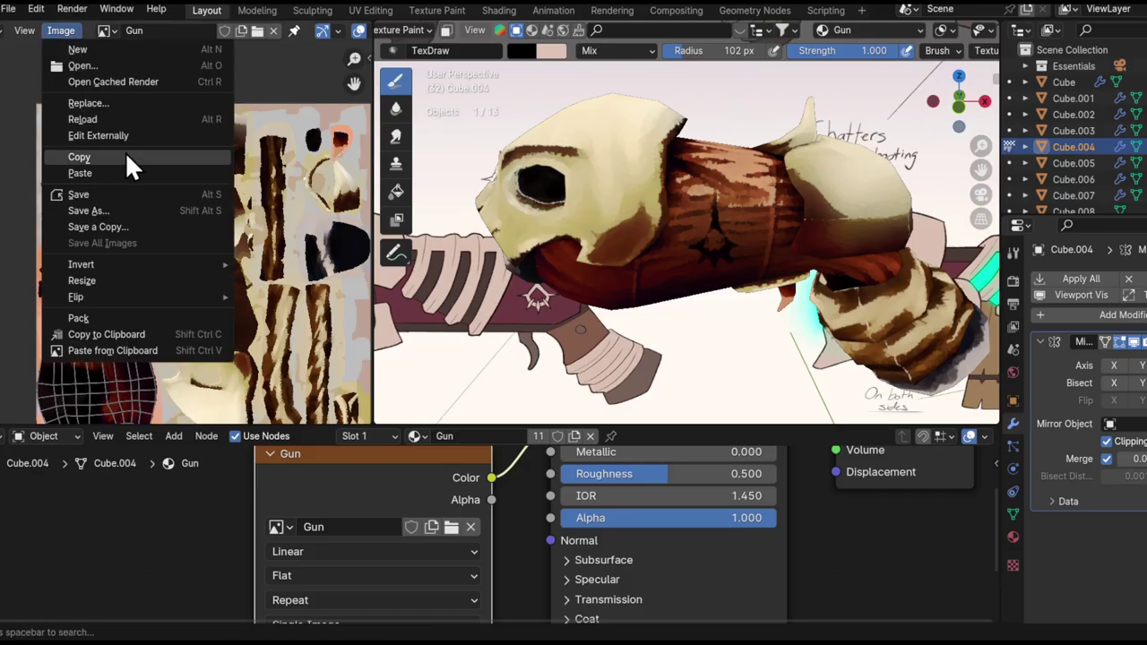
{"action": "left_click", "coordinate": [130, 120]}
{"action": "middle_click_drag", "start_coordinate": [667, 186], "coordinate": [724, 225]}
{"action": "scroll", "coordinate": [945, 32], "scroll_direction": "down", "scroll_amount": 5}
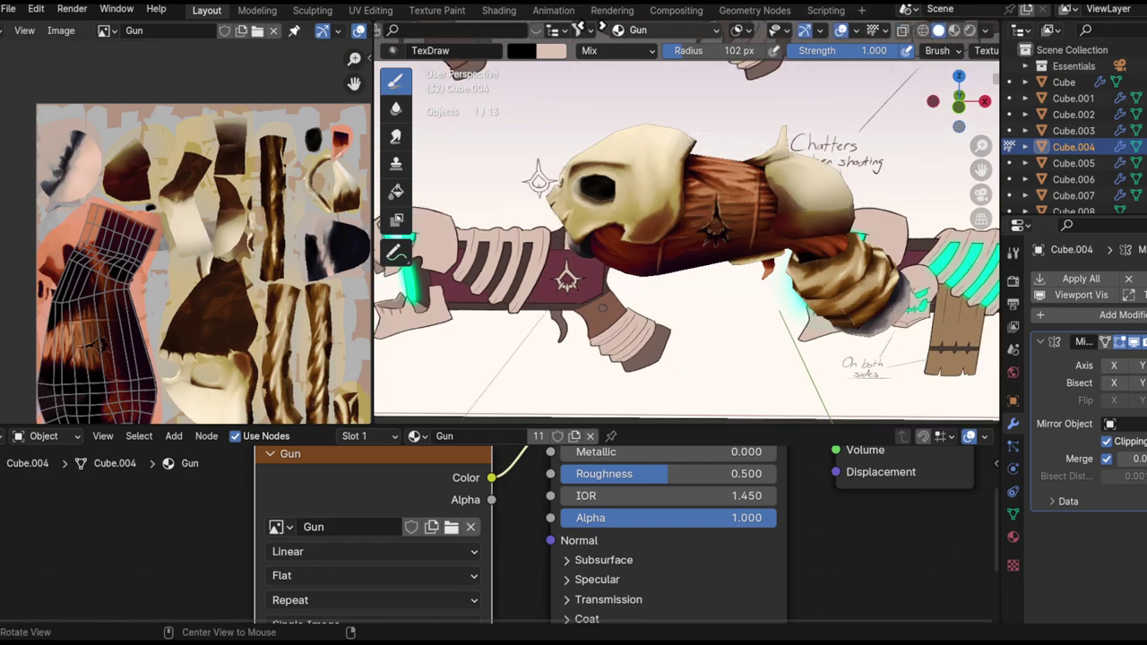
{"action": "left_click", "coordinate": [968, 30]}
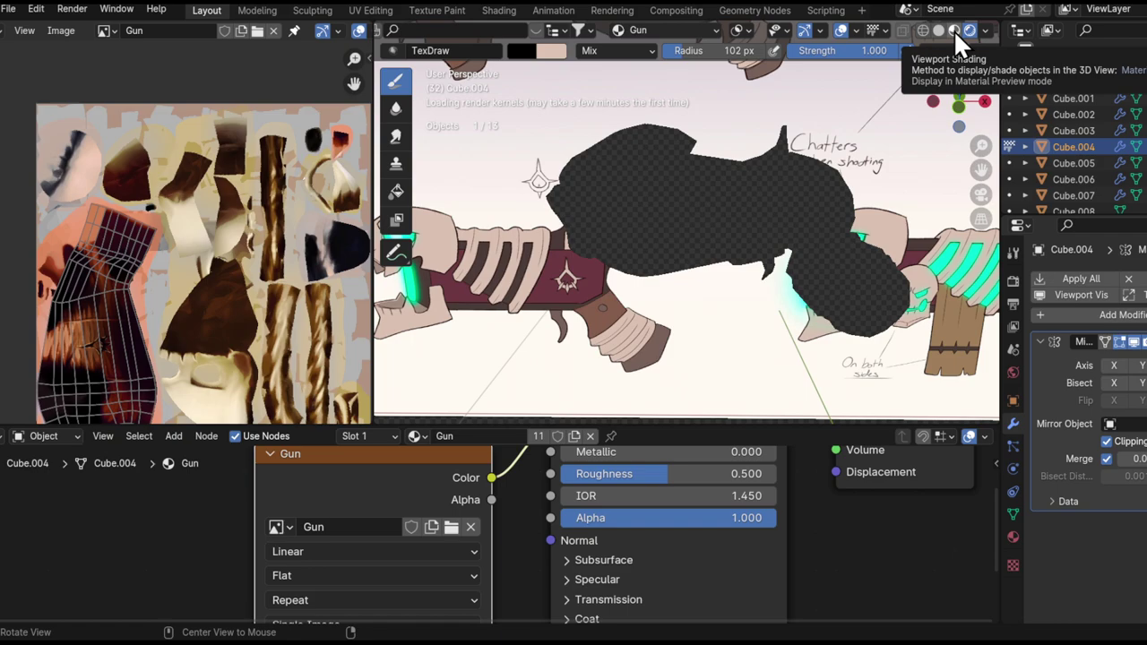
{"action": "left_click", "coordinate": [953, 30]}
{"action": "middle_click_drag", "start_coordinate": [700, 202], "coordinate": [708, 207]}
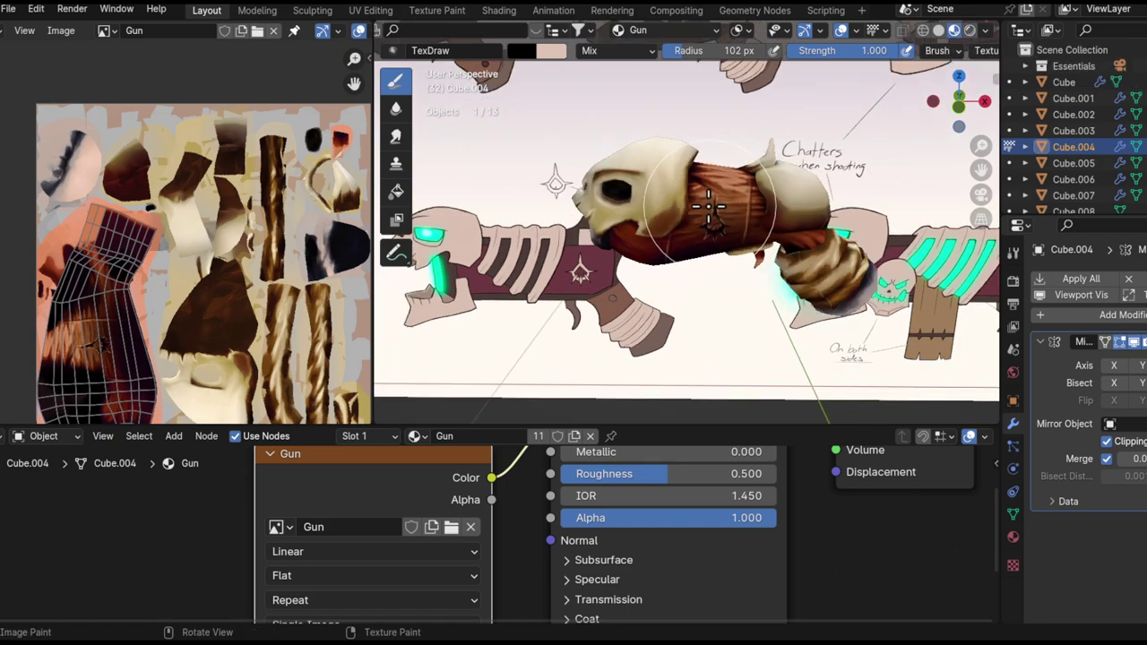
- Examine the skull's eye sockets, brow and nose cavity up close for rough paint edges
{"action": "scroll", "coordinate": [707, 208], "scroll_direction": "up", "scroll_amount": 2}
{"action": "scroll", "coordinate": [686, 202], "scroll_direction": "down", "scroll_amount": 1}
{"action": "middle_click_drag", "start_coordinate": [578, 244], "coordinate": [609, 204]}
{"action": "scroll", "coordinate": [658, 259], "scroll_direction": "up", "scroll_amount": 2}
{"action": "scroll", "coordinate": [618, 206], "scroll_direction": "up", "scroll_amount": 3}
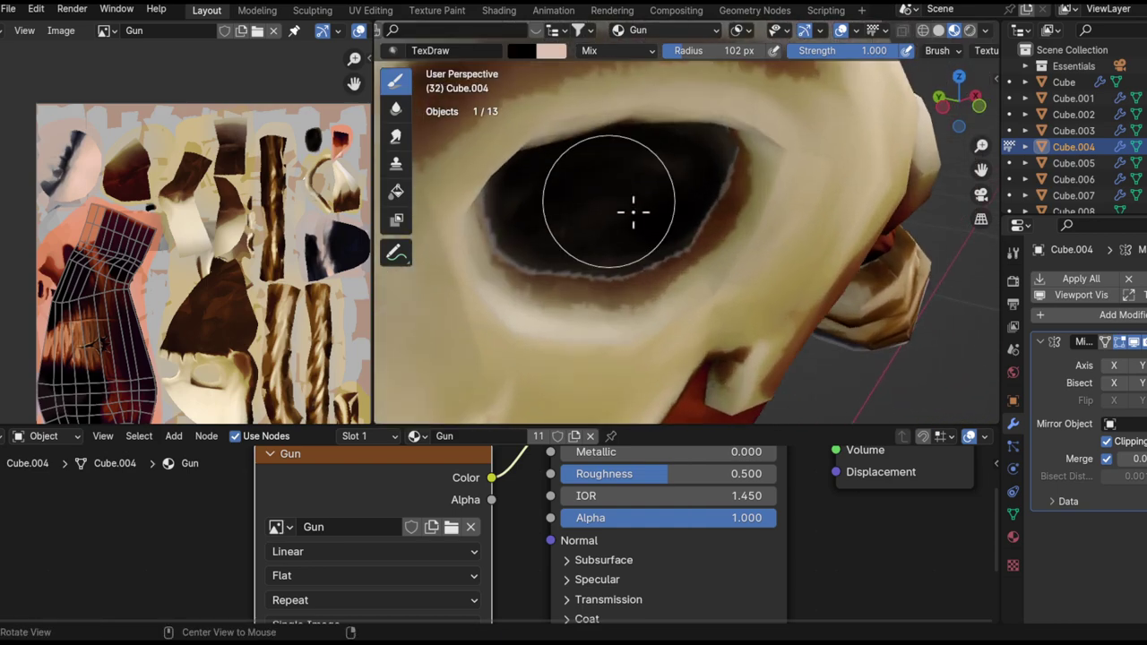
{"action": "middle_click_drag", "start_coordinate": [660, 281], "coordinate": [686, 241], "text": "ctrl"}
{"action": "scroll", "coordinate": [615, 194], "scroll_direction": "up", "scroll_amount": 4}
{"action": "middle_click_drag", "start_coordinate": [615, 195], "coordinate": [595, 240]}
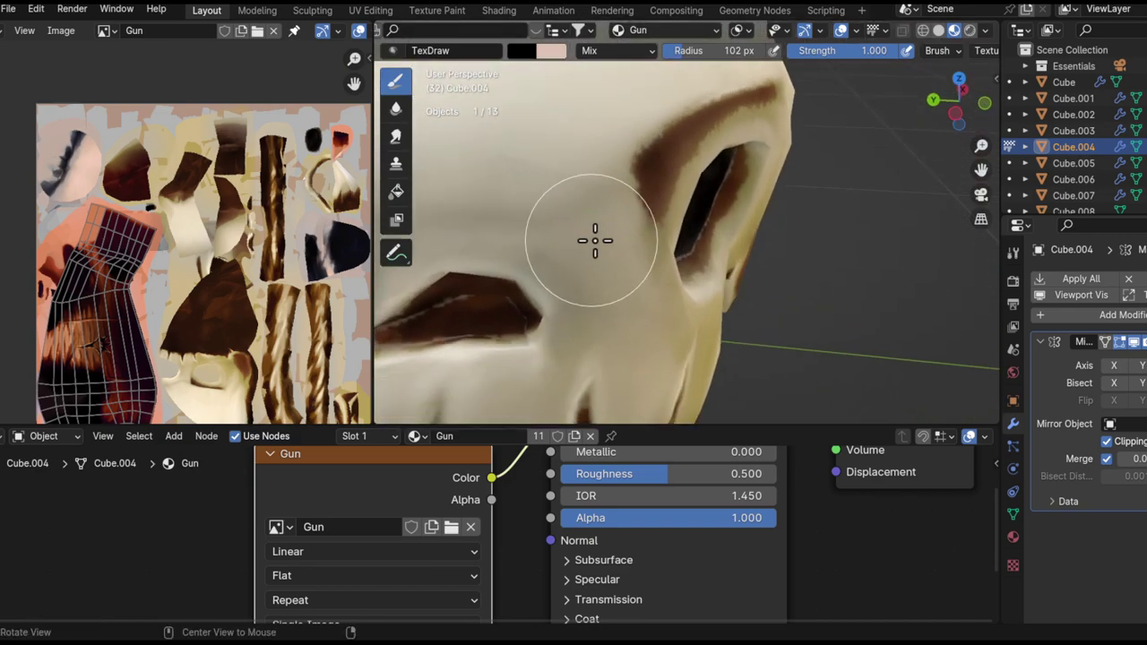
{"action": "middle_click_drag", "start_coordinate": [699, 242], "coordinate": [583, 177]}
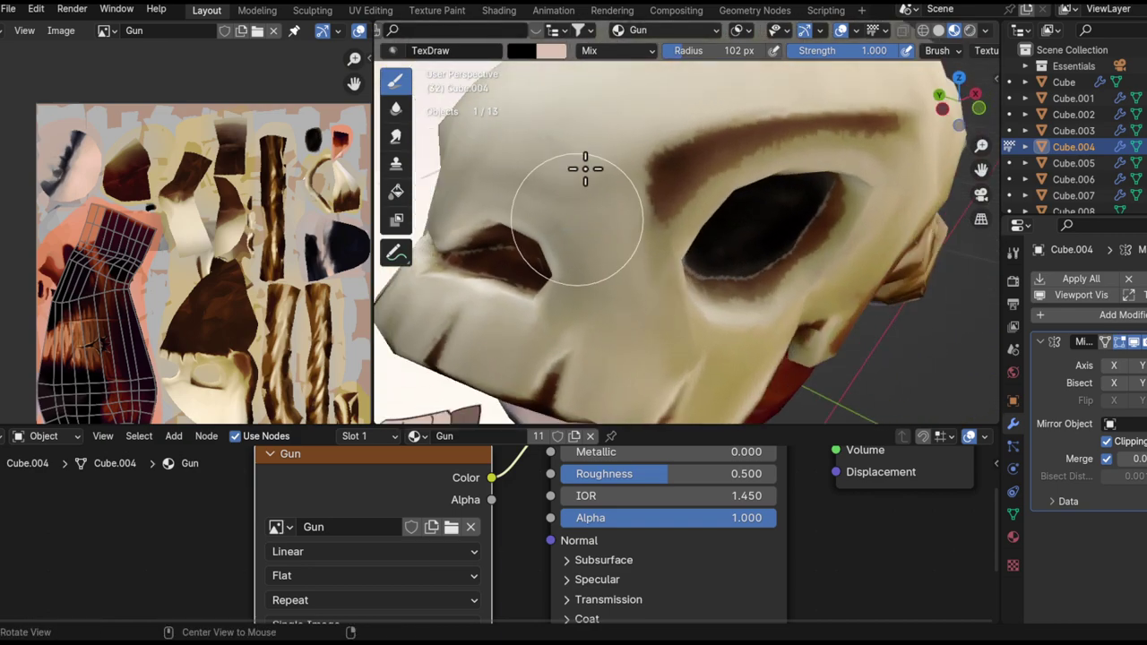
{"action": "middle_click_drag", "start_coordinate": [624, 236], "coordinate": [548, 215]}
- Choose the Smear brush with a 70 px radius and make the skull, Cube.001, the object being painted
{"action": "left_click", "coordinate": [397, 137]}
{"action": "scroll", "coordinate": [648, 261], "scroll_direction": "up", "scroll_amount": 2}
{"action": "key", "text": "f"}
{"action": "left_click", "coordinate": [618, 291]}
{"action": "mouse_move", "coordinate": [614, 296]}
{"action": "middle_mouse_down"}
{"action": "mouse_move", "coordinate": [532, 263]}
{"action": "mouse_move", "coordinate": [593, 268]}
{"action": "middle_mouse_up"}
{"action": "scroll", "coordinate": [538, 265], "scroll_direction": "up", "scroll_amount": 2}
{"action": "left_click_drag", "start_coordinate": [593, 268], "coordinate": [584, 254], "text": "alt"}
{"action": "mouse_move", "coordinate": [547, 250]}
{"action": "left_mouse_down"}
{"action": "mouse_move", "coordinate": [586, 345]}
{"action": "mouse_move", "coordinate": [586, 279]}
{"action": "mouse_move", "coordinate": [586, 367]}
{"action": "left_mouse_up"}
{"action": "left_click_drag", "start_coordinate": [693, 245], "coordinate": [697, 182], "text": "alt+shift"}
{"action": "key", "text": "alt+q"}
{"action": "left_click_drag", "start_coordinate": [637, 354], "coordinate": [637, 316], "text": "ctrl+alt"}
{"action": "scroll", "coordinate": [637, 315], "scroll_direction": "up", "scroll_amount": 3}
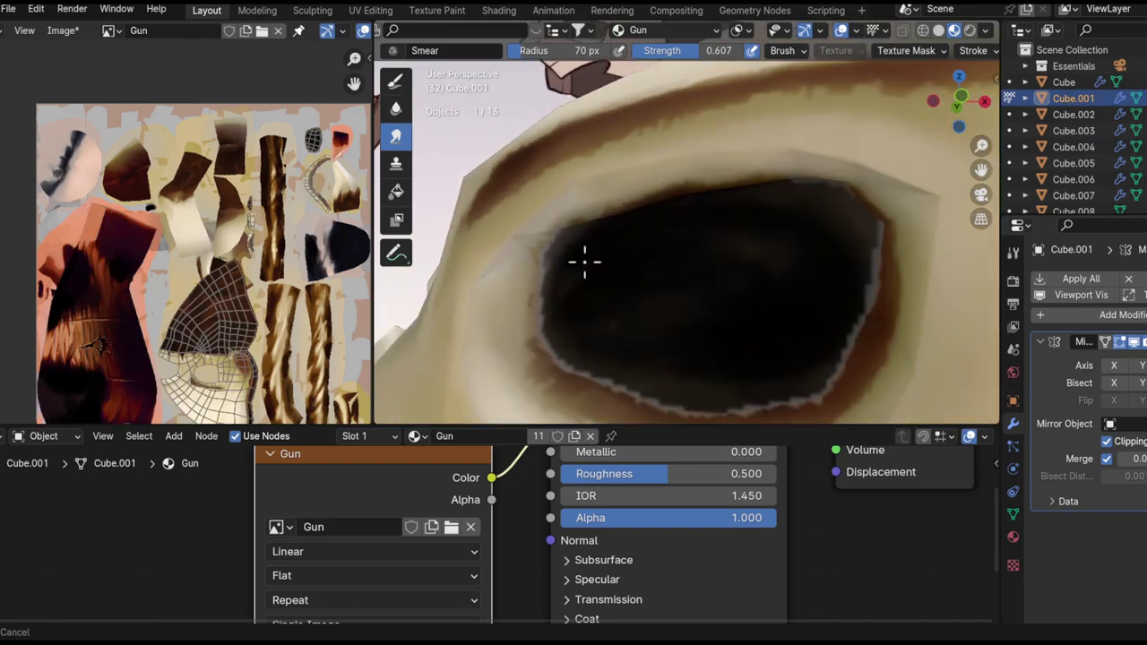
- Smear the jagged light outline of the skull's eye socket into the black hollow and its brown rim
{"action": "mouse_move", "coordinate": [540, 345]}
{"action": "middle_mouse_down"}
{"action": "mouse_move", "coordinate": [589, 224]}
{"action": "mouse_move", "coordinate": [546, 307]}
{"action": "mouse_move", "coordinate": [502, 293]}
{"action": "mouse_move", "coordinate": [512, 261]}
{"action": "mouse_move", "coordinate": [597, 235]}
{"action": "mouse_move", "coordinate": [559, 252]}
{"action": "mouse_move", "coordinate": [729, 358]}
{"action": "mouse_move", "coordinate": [729, 307]}
{"action": "mouse_move", "coordinate": [703, 381]}
{"action": "mouse_move", "coordinate": [732, 225]}
{"action": "mouse_move", "coordinate": [701, 313]}
{"action": "middle_mouse_up"}
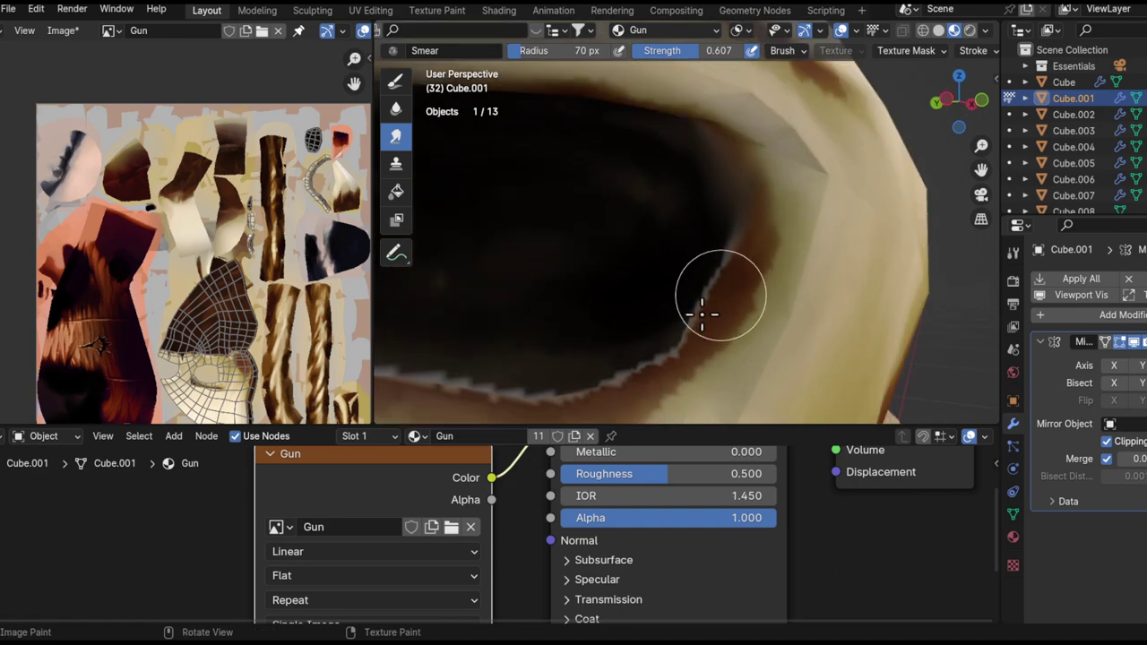
{"action": "middle_click_drag", "start_coordinate": [728, 262], "coordinate": [812, 251]}
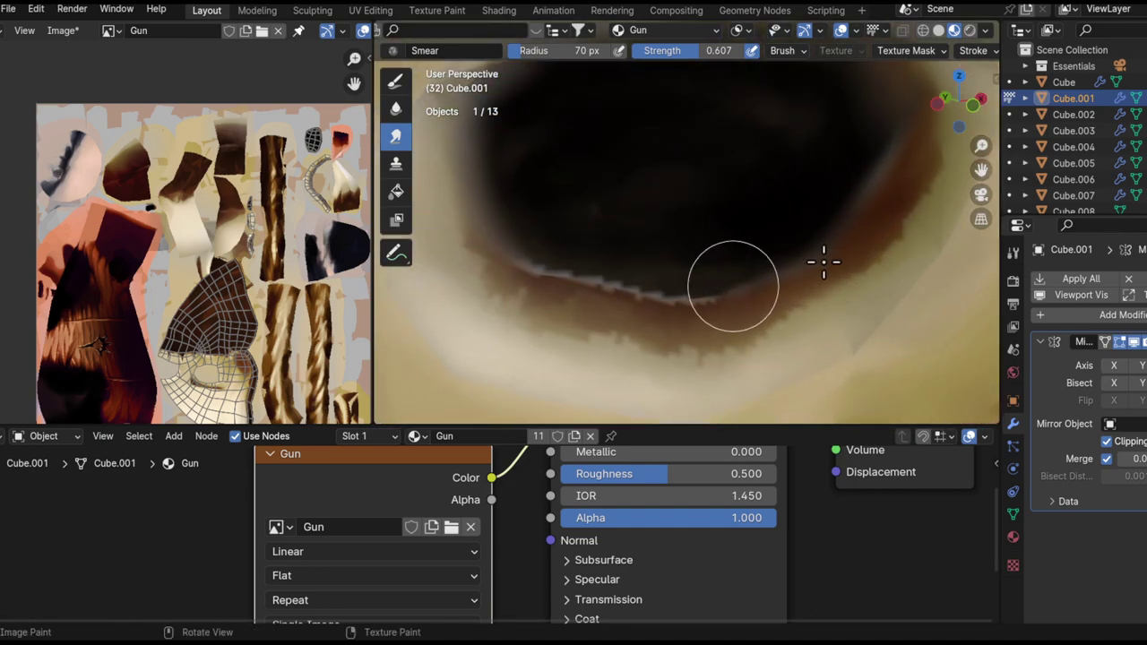
{"action": "left_click_drag", "start_coordinate": [598, 254], "coordinate": [614, 215], "text": "ctrl+alt"}
{"action": "mouse_move", "coordinate": [613, 214]}
{"action": "middle_mouse_down"}
{"action": "mouse_move", "coordinate": [619, 259]}
{"action": "mouse_move", "coordinate": [796, 203]}
{"action": "mouse_move", "coordinate": [622, 297]}
{"action": "middle_mouse_up"}
{"action": "middle_click_drag", "start_coordinate": [712, 240], "coordinate": [691, 279]}
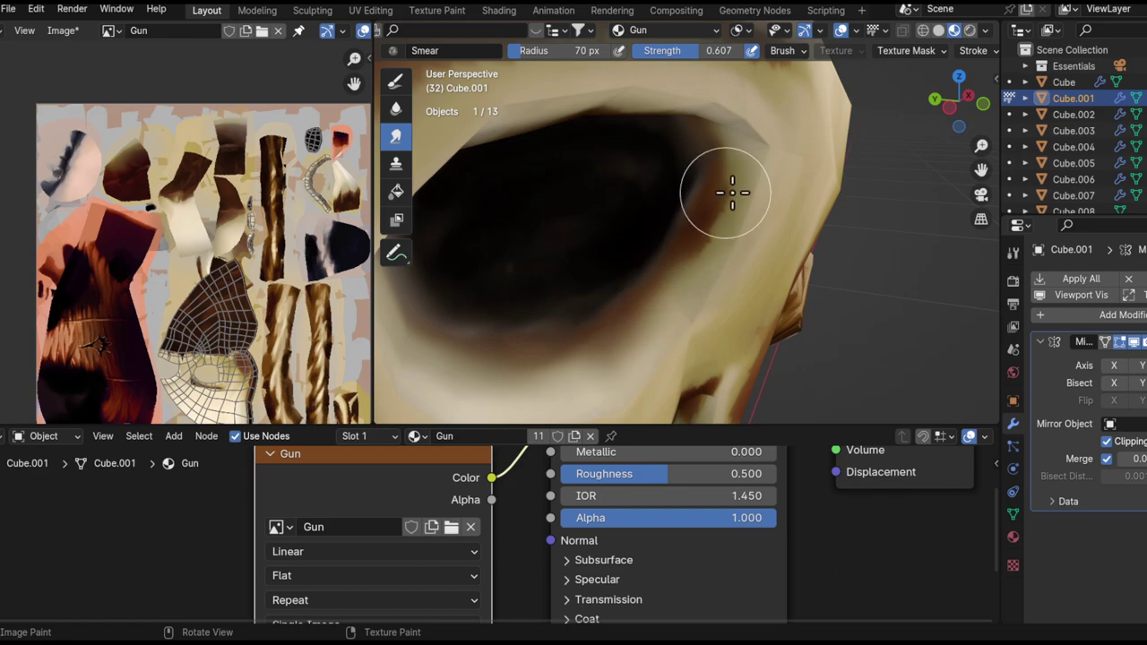
- Smear the brown brow line above the eye socket softly into the surrounding cream bone
{"action": "mouse_move", "coordinate": [728, 152]}
{"action": "middle_mouse_down"}
{"action": "mouse_move", "coordinate": [711, 243]}
{"action": "mouse_move", "coordinate": [691, 153]}
{"action": "mouse_move", "coordinate": [729, 153]}
{"action": "mouse_move", "coordinate": [748, 301]}
{"action": "mouse_move", "coordinate": [694, 248]}
{"action": "mouse_move", "coordinate": [778, 269]}
{"action": "mouse_move", "coordinate": [794, 287]}
{"action": "middle_mouse_up"}
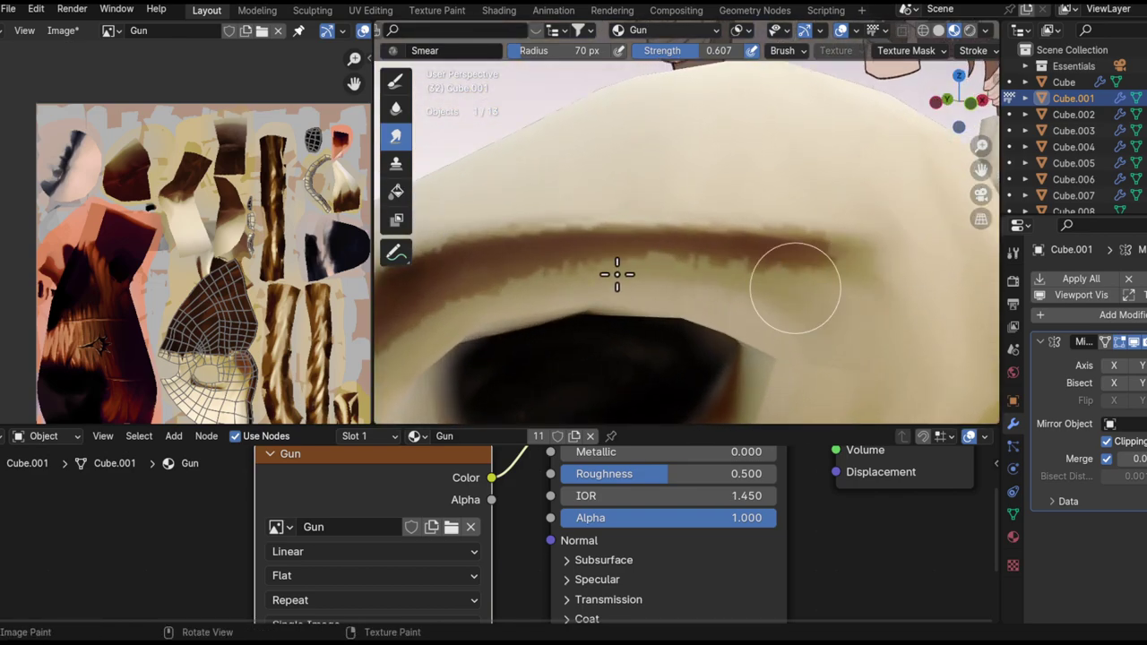
{"action": "middle_click_drag", "start_coordinate": [591, 283], "coordinate": [717, 242], "text": "shift"}
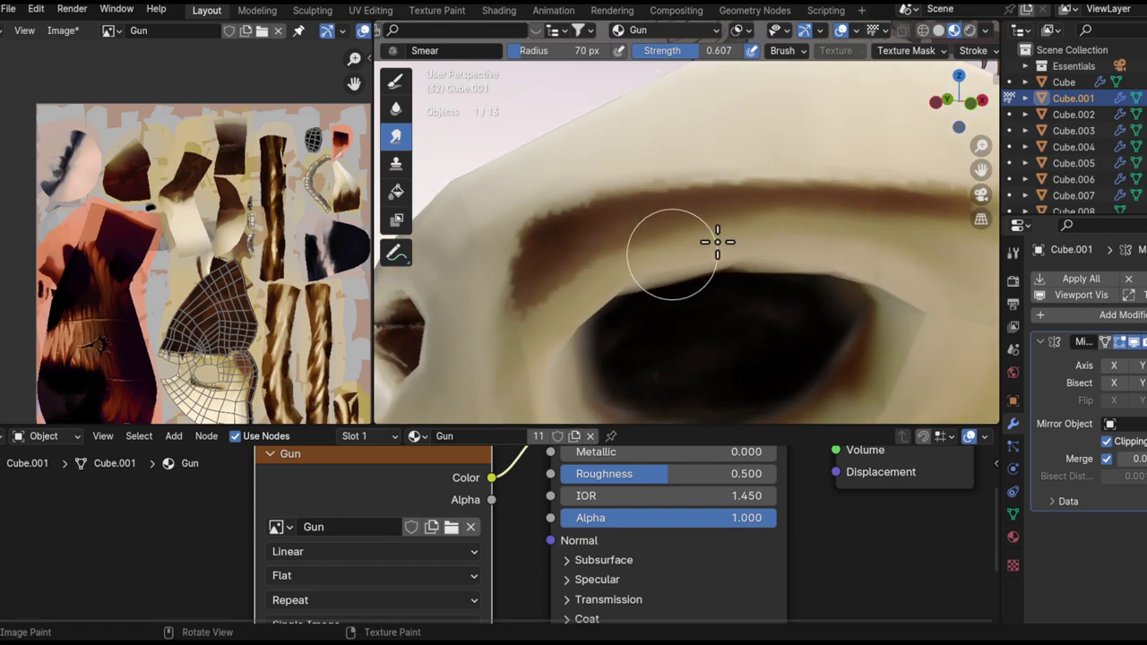
{"action": "mouse_move", "coordinate": [561, 238]}
{"action": "middle_mouse_down", "text": "shift"}
{"action": "mouse_move", "coordinate": [556, 281]}
{"action": "mouse_move", "coordinate": [780, 243]}
{"action": "middle_mouse_up", "text": "shift"}
{"action": "left_click_drag", "start_coordinate": [775, 257], "coordinate": [825, 274], "text": "ctrl+alt"}
{"action": "left_click_drag", "start_coordinate": [714, 314], "coordinate": [769, 261], "text": "ctrl+alt"}
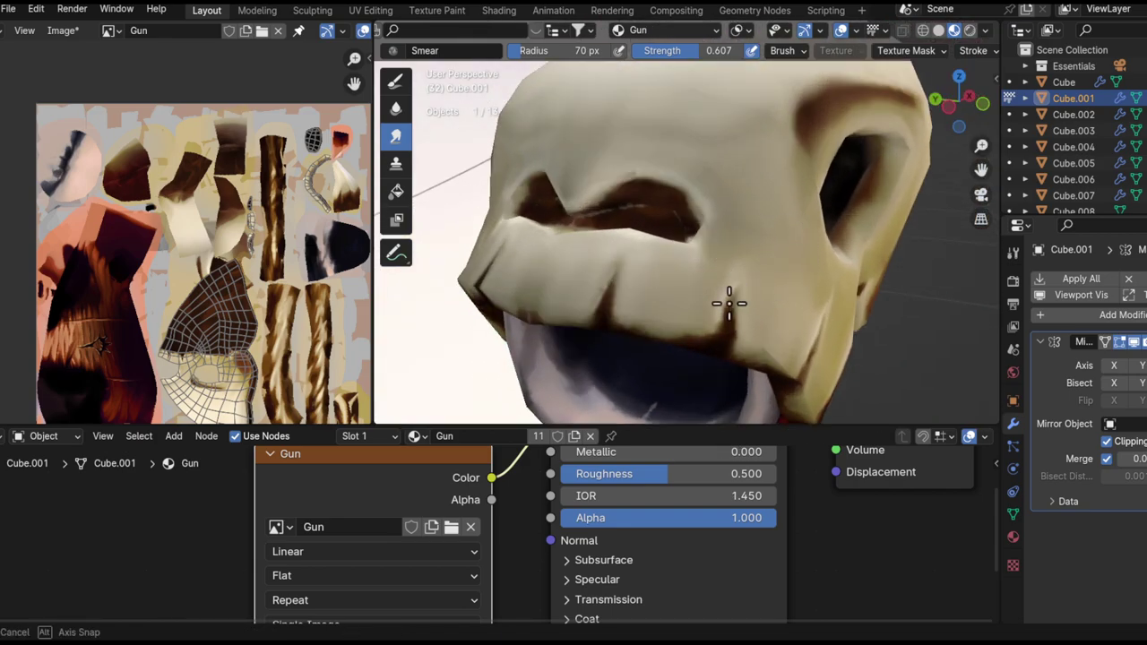
- Smear the dark brown nose cavity's streaks and edges to blend them with the surrounding cream bone
{"action": "middle_click_drag", "start_coordinate": [731, 306], "coordinate": [658, 324]}
{"action": "middle_click_drag", "start_coordinate": [555, 272], "coordinate": [540, 302]}
{"action": "scroll", "coordinate": [696, 218], "scroll_direction": "up", "scroll_amount": 2}
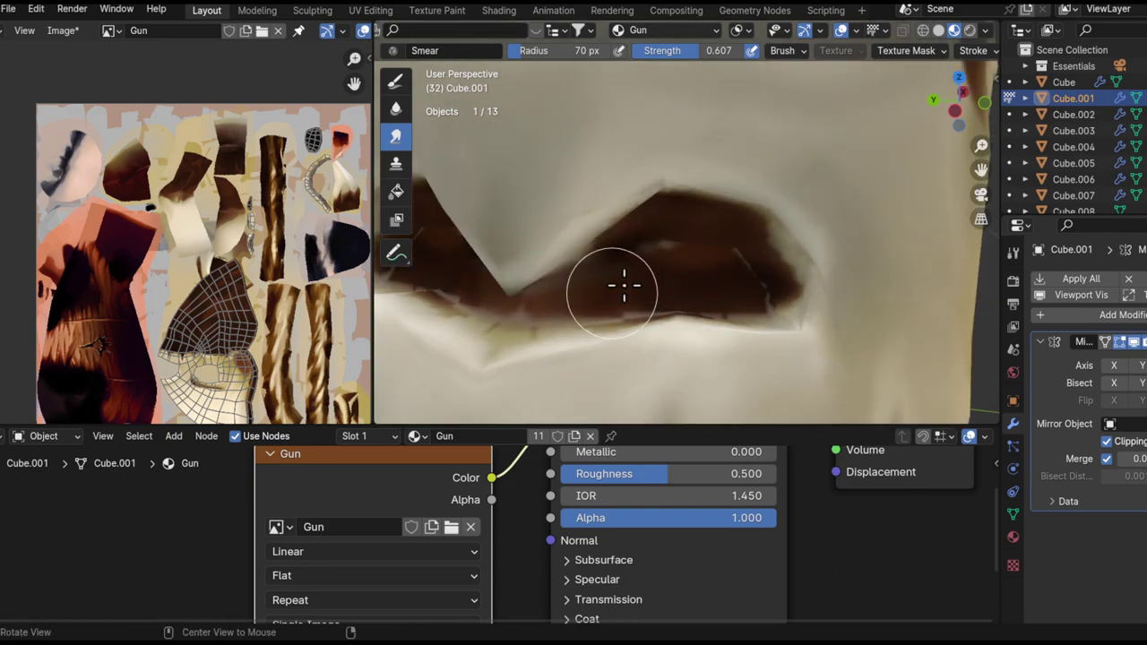
{"action": "middle_click_drag", "start_coordinate": [625, 285], "coordinate": [613, 314]}
{"action": "middle_click_drag", "start_coordinate": [712, 310], "coordinate": [714, 348]}
{"action": "middle_click_drag", "start_coordinate": [796, 319], "coordinate": [706, 215]}
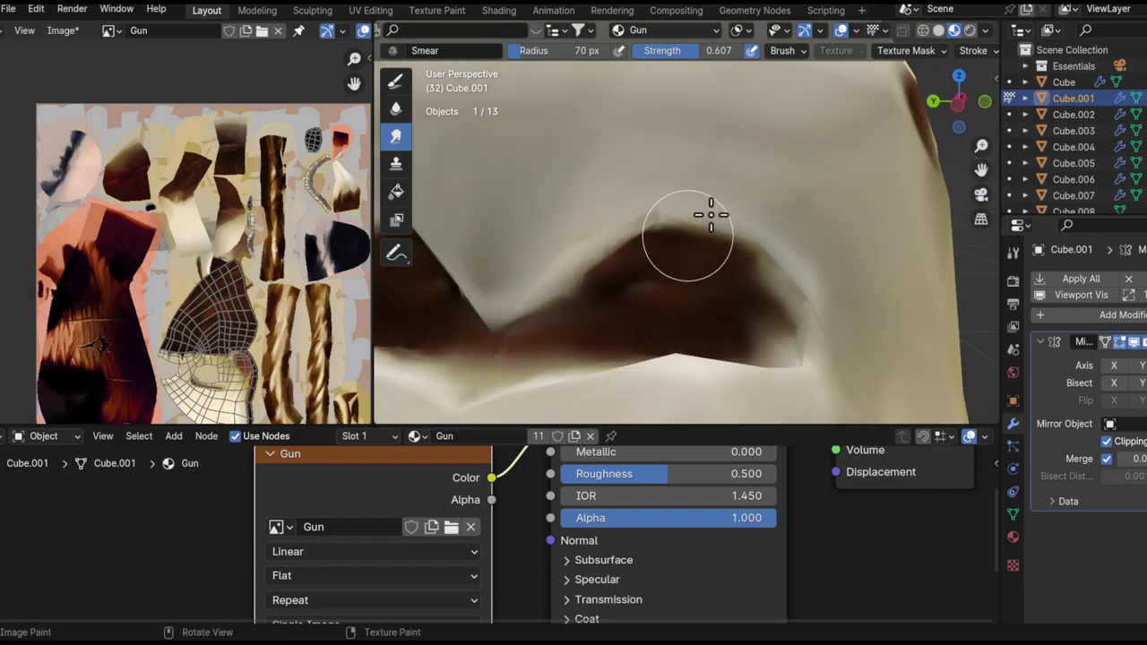
{"action": "middle_click_drag", "start_coordinate": [633, 244], "coordinate": [673, 221]}
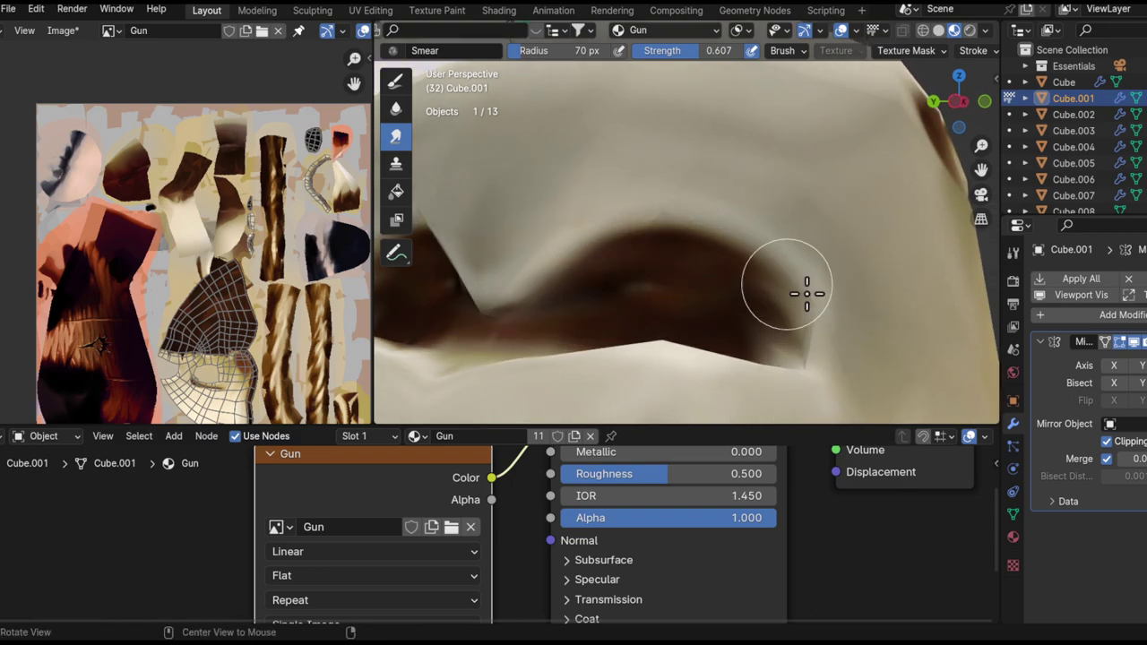
{"action": "middle_click_drag", "start_coordinate": [791, 287], "coordinate": [821, 332]}
{"action": "left_click_drag", "start_coordinate": [791, 322], "coordinate": [801, 324]}
- Smear the brown shading along the skull's tooth gaps and the lower edge of its cheek
{"action": "middle_click_drag", "start_coordinate": [814, 240], "coordinate": [776, 314], "text": "ctrl"}
{"action": "middle_click_drag", "start_coordinate": [793, 256], "coordinate": [777, 313], "text": "ctrl"}
{"action": "middle_click_drag", "start_coordinate": [778, 314], "coordinate": [627, 248]}
{"action": "middle_click_drag", "start_coordinate": [742, 274], "coordinate": [598, 242], "text": "ctrl"}
{"action": "middle_click_drag", "start_coordinate": [599, 242], "coordinate": [598, 184], "text": "ctrl"}
{"action": "left_click_drag", "start_coordinate": [618, 192], "coordinate": [613, 170], "text": "alt"}
{"action": "left_click_drag", "start_coordinate": [560, 245], "coordinate": [583, 260]}
{"action": "left_click_drag", "start_coordinate": [653, 192], "coordinate": [578, 266], "text": "alt"}
{"action": "left_click_drag", "start_coordinate": [520, 235], "coordinate": [640, 260], "text": "alt"}
{"action": "middle_click_drag", "start_coordinate": [623, 257], "coordinate": [673, 260]}
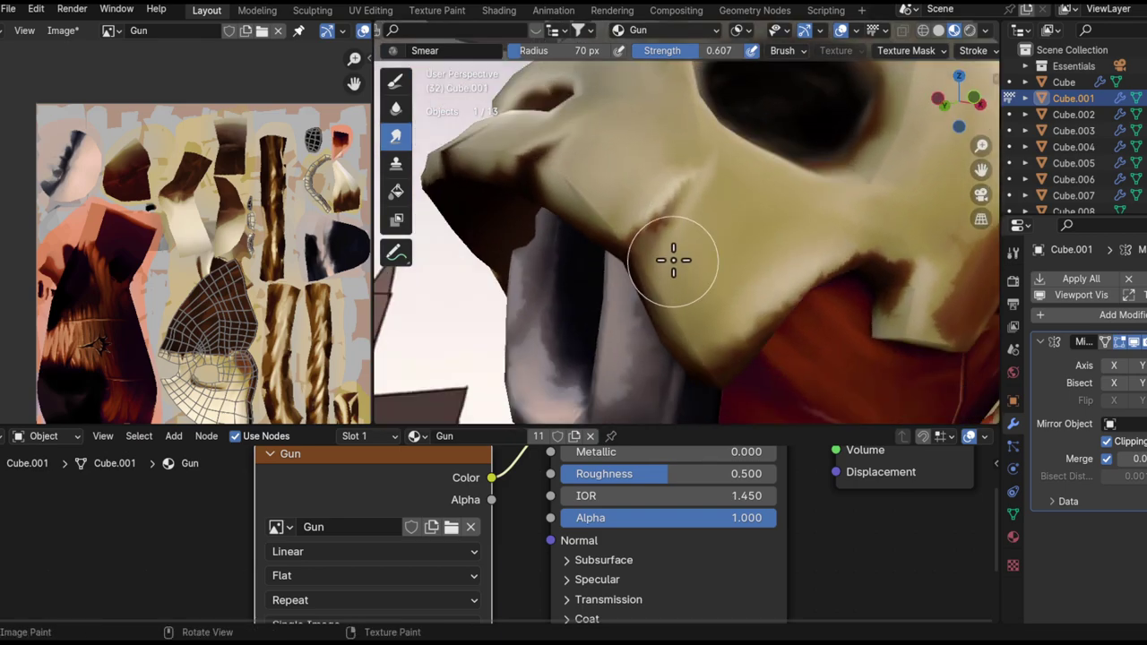
{"action": "middle_click_drag", "start_coordinate": [606, 229], "coordinate": [557, 275]}
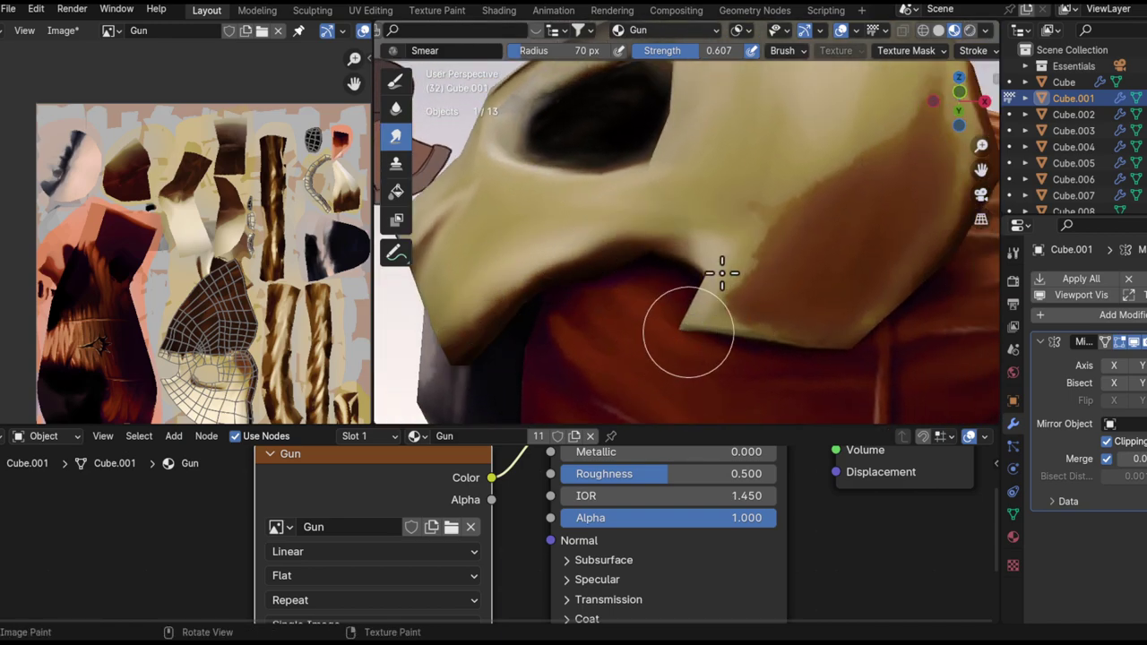
- Set the Smear radius to 103 px and soften the brown patch on the rear side of the skull
{"action": "middle_click_drag", "start_coordinate": [783, 264], "coordinate": [803, 258]}
{"action": "key", "text": "f"}
{"action": "left_click", "coordinate": [786, 261]}
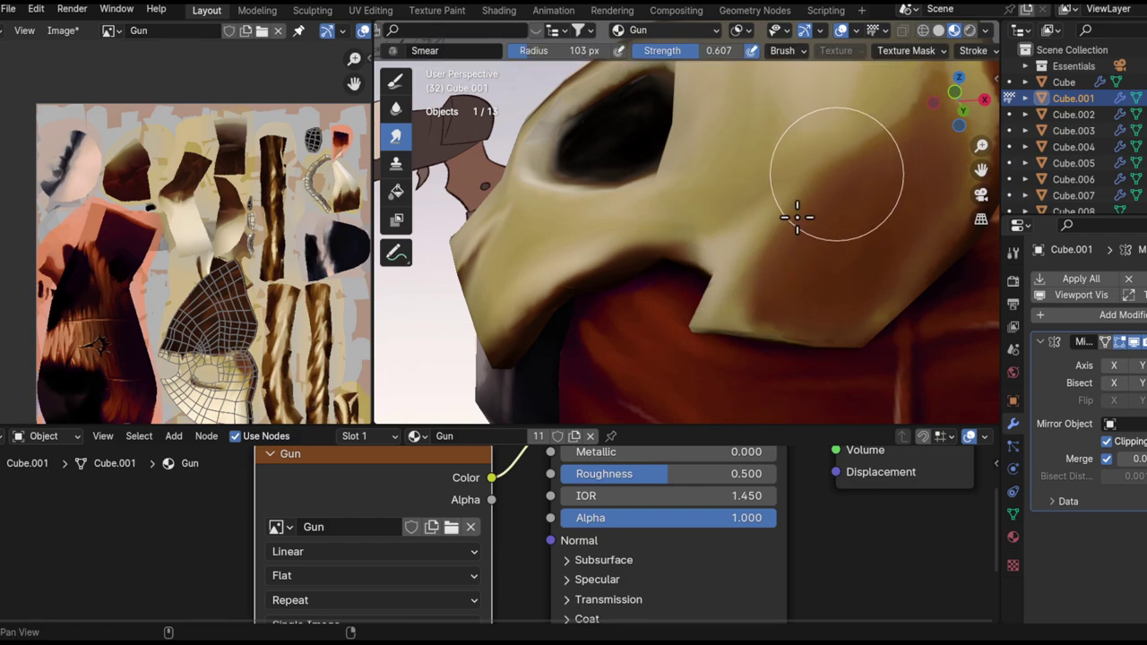
{"action": "middle_click_drag", "start_coordinate": [813, 197], "coordinate": [683, 322]}
{"action": "mouse_move", "coordinate": [782, 169]}
{"action": "middle_mouse_down"}
{"action": "mouse_move", "coordinate": [814, 239]}
{"action": "mouse_move", "coordinate": [819, 221]}
{"action": "mouse_move", "coordinate": [768, 297]}
{"action": "mouse_move", "coordinate": [811, 161]}
{"action": "mouse_move", "coordinate": [760, 248]}
{"action": "mouse_move", "coordinate": [742, 327]}
{"action": "middle_mouse_up"}
- Smear the ragged dark band along the skull's back edge where it meets the carved wood
{"action": "mouse_move", "coordinate": [810, 176]}
{"action": "middle_mouse_down"}
{"action": "mouse_move", "coordinate": [773, 243]}
{"action": "mouse_move", "coordinate": [781, 110]}
{"action": "mouse_move", "coordinate": [732, 384]}
{"action": "mouse_move", "coordinate": [773, 309]}
{"action": "mouse_move", "coordinate": [750, 238]}
{"action": "mouse_move", "coordinate": [737, 302]}
{"action": "mouse_move", "coordinate": [832, 173]}
{"action": "mouse_move", "coordinate": [679, 332]}
{"action": "middle_mouse_up"}
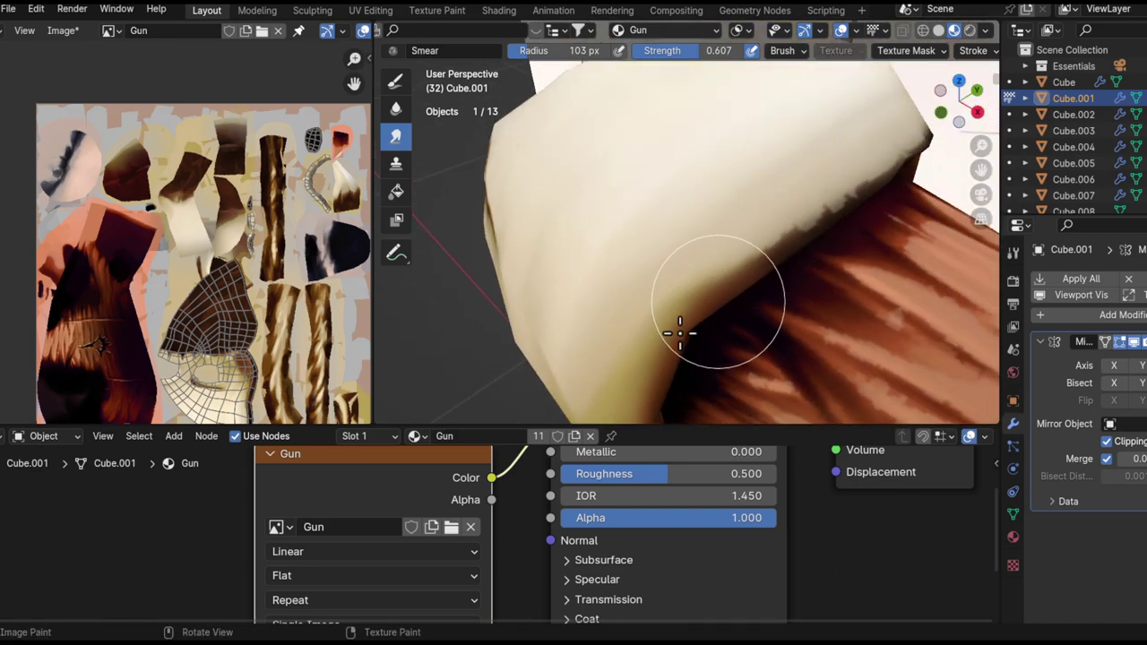
{"action": "middle_click_drag", "start_coordinate": [839, 230], "coordinate": [647, 339], "text": "shift"}
{"action": "middle_click_drag", "start_coordinate": [771, 297], "coordinate": [806, 220]}
- Make the muzzle piece, Cube.005, the painted object and smear its dark interior into the pale rim at 103 px
{"action": "scroll", "coordinate": [707, 322], "scroll_direction": "down", "scroll_amount": 4}
{"action": "middle_click_drag", "start_coordinate": [699, 391], "coordinate": [766, 210]}
{"action": "scroll", "coordinate": [733, 252], "scroll_direction": "up", "scroll_amount": 2}
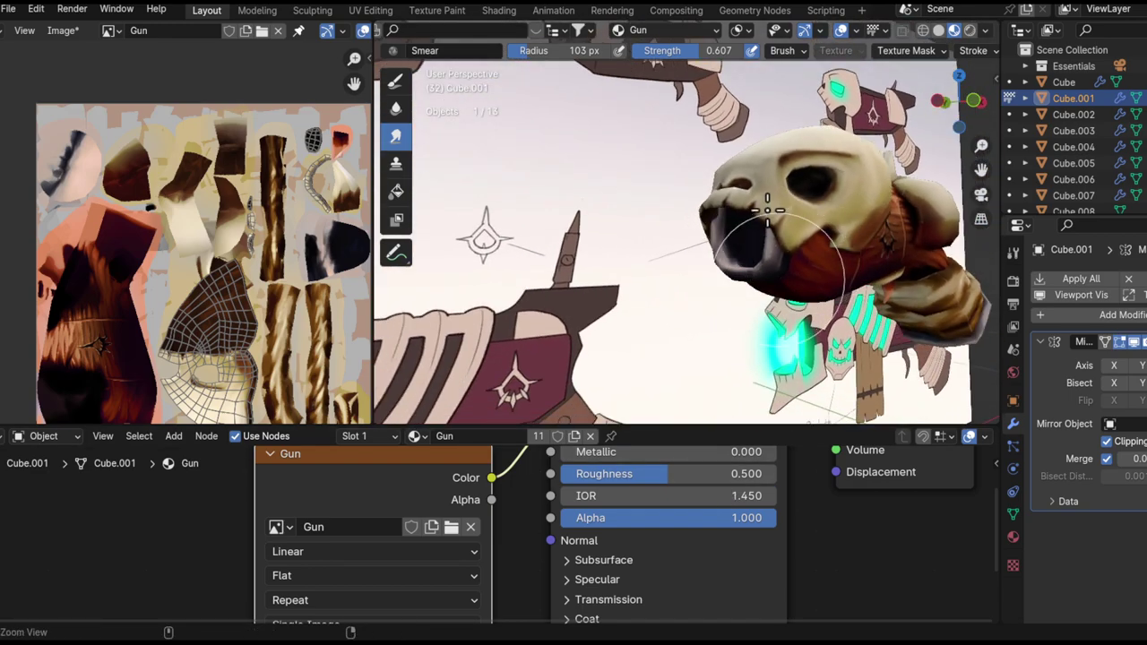
{"action": "left_click_drag", "start_coordinate": [768, 210], "coordinate": [768, 277], "text": "ctrl+alt"}
{"action": "key", "text": "alt+q"}
{"action": "mouse_move", "coordinate": [757, 238]}
{"action": "left_mouse_down", "text": "ctrl+alt"}
{"action": "mouse_move", "coordinate": [776, 295]}
{"action": "mouse_move", "coordinate": [786, 285]}
{"action": "left_mouse_up", "text": "ctrl+alt"}
{"action": "middle_click_drag", "start_coordinate": [787, 285], "coordinate": [626, 341]}
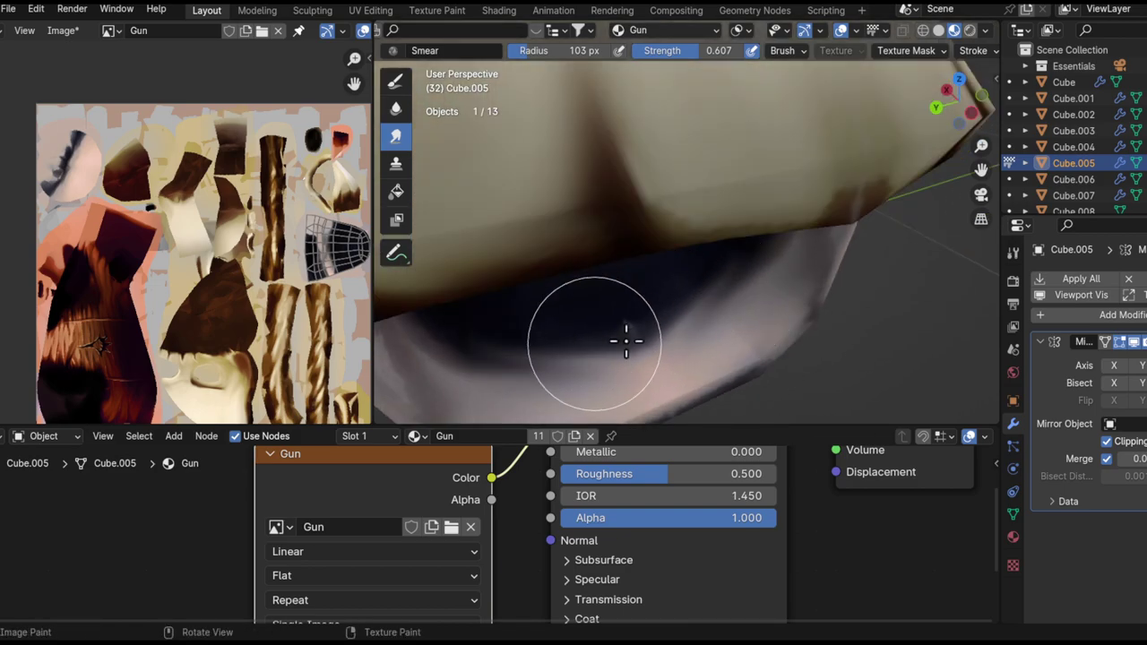
{"action": "middle_click_drag", "start_coordinate": [709, 320], "coordinate": [736, 233]}
{"action": "middle_click_drag", "start_coordinate": [705, 269], "coordinate": [744, 238]}
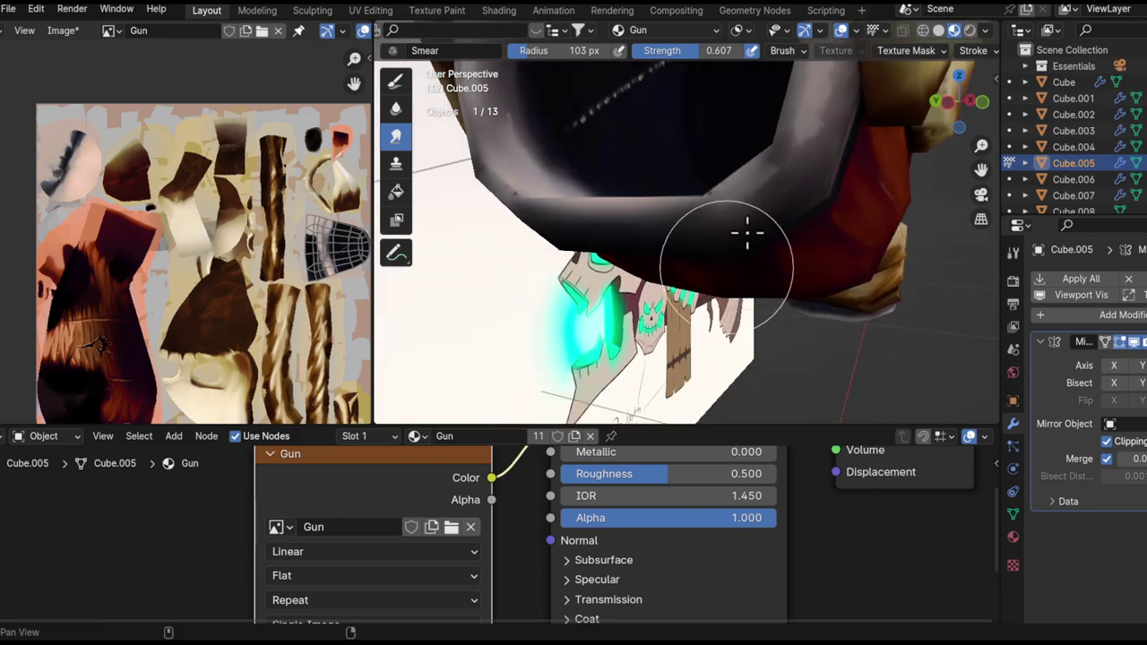
- Set the Smear radius to 73 px and blend the pale and dark tones along the muzzle's lower rim
{"action": "middle_click_drag", "start_coordinate": [818, 130], "coordinate": [527, 340]}
{"action": "left_click_drag", "start_coordinate": [527, 343], "coordinate": [650, 323]}
{"action": "key", "text": "f"}
{"action": "mouse_move", "coordinate": [650, 322]}
{"action": "middle_mouse_down"}
{"action": "mouse_move", "coordinate": [618, 339]}
{"action": "mouse_move", "coordinate": [547, 302]}
{"action": "mouse_move", "coordinate": [585, 315]}
{"action": "mouse_move", "coordinate": [575, 302]}
{"action": "mouse_move", "coordinate": [507, 302]}
{"action": "middle_mouse_up"}
{"action": "left_click", "coordinate": [609, 338]}
{"action": "key", "text": "f"}
{"action": "left_click", "coordinate": [561, 302]}
{"action": "left_click_drag", "start_coordinate": [507, 302], "coordinate": [582, 303]}
{"action": "middle_click_drag", "start_coordinate": [582, 302], "coordinate": [636, 292]}
{"action": "left_click_drag", "start_coordinate": [501, 282], "coordinate": [750, 227]}
{"action": "middle_click_drag", "start_coordinate": [744, 235], "coordinate": [605, 285]}
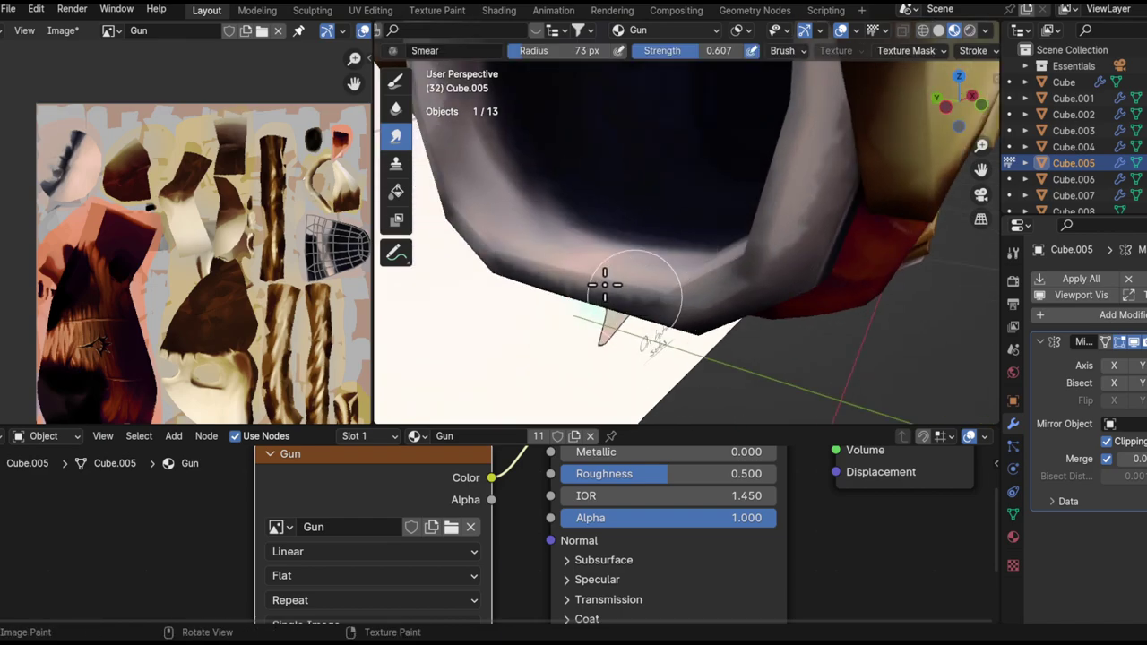
- Smear the pale grey tones up the side of the muzzle's rim beside the red wood
{"action": "mouse_move", "coordinate": [628, 317]}
{"action": "left_mouse_down", "text": "alt"}
{"action": "mouse_move", "coordinate": [662, 208]}
{"action": "mouse_move", "coordinate": [696, 248]}
{"action": "mouse_move", "coordinate": [674, 286]}
{"action": "left_mouse_up", "text": "alt"}
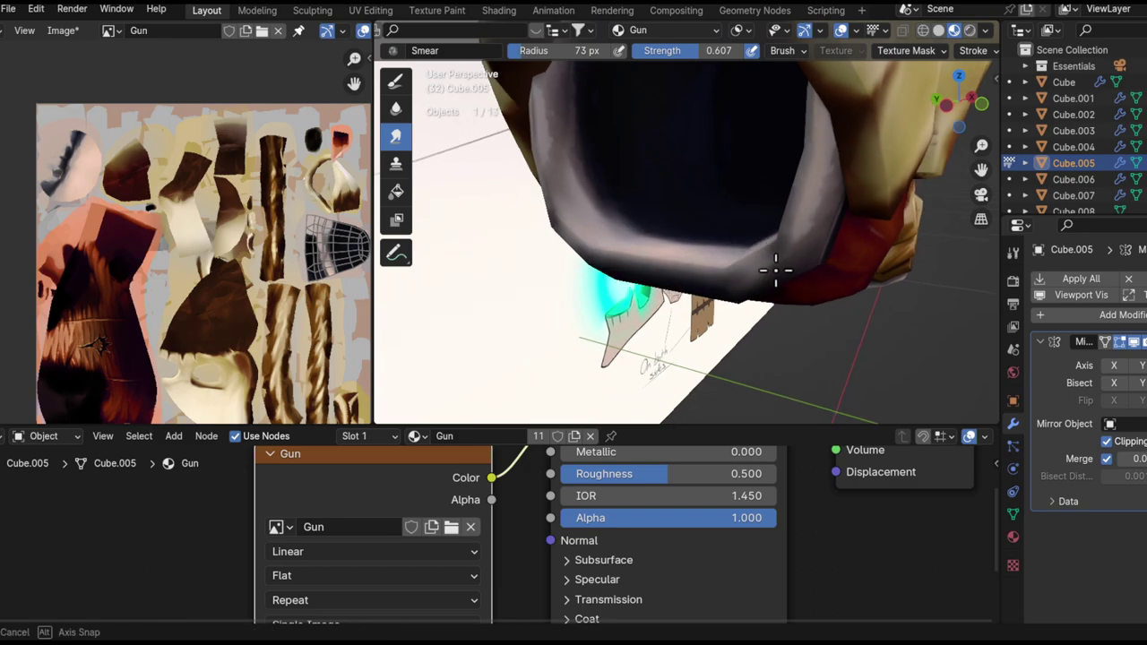
{"action": "mouse_move", "coordinate": [813, 128]}
{"action": "middle_mouse_down"}
{"action": "mouse_move", "coordinate": [806, 268]}
{"action": "mouse_move", "coordinate": [818, 226]}
{"action": "middle_mouse_up"}
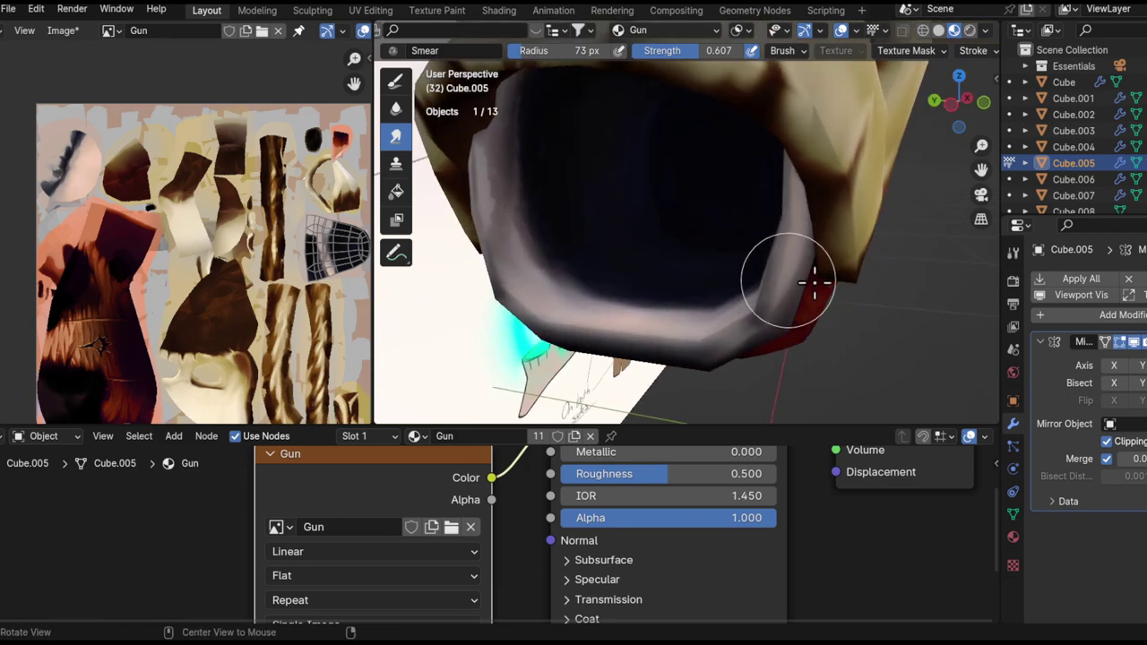
{"action": "left_click_drag", "start_coordinate": [814, 282], "coordinate": [801, 309], "text": "alt"}
{"action": "mouse_move", "coordinate": [743, 335]}
{"action": "left_mouse_down"}
{"action": "mouse_move", "coordinate": [791, 230]}
{"action": "mouse_move", "coordinate": [805, 283]}
{"action": "left_mouse_up"}
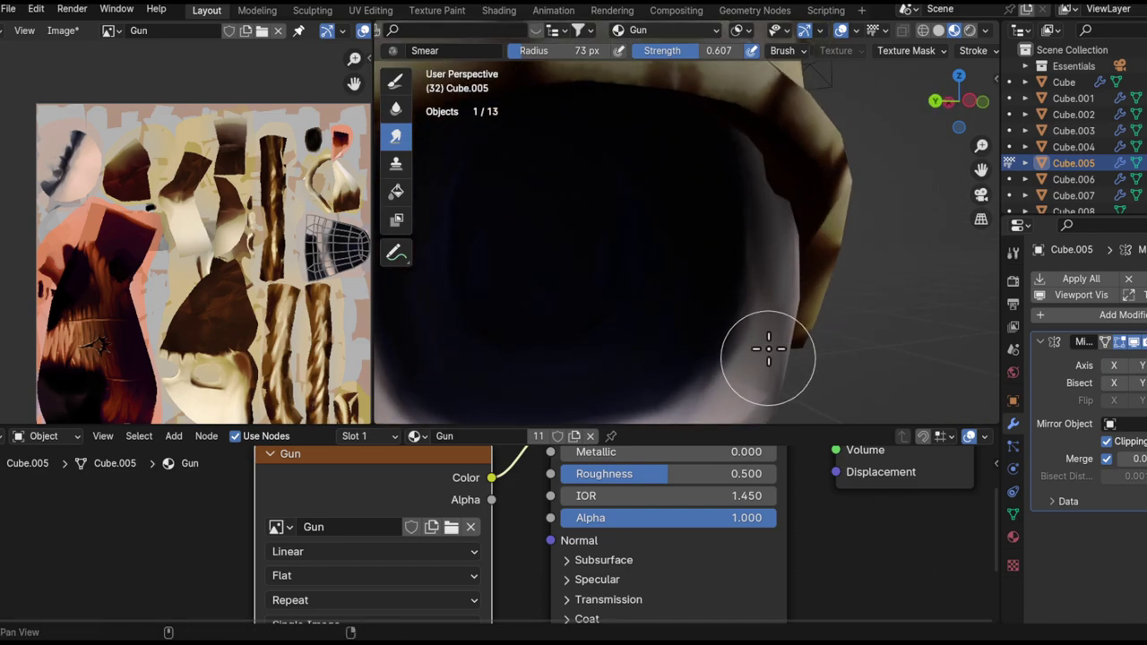
{"action": "middle_click_drag", "start_coordinate": [768, 351], "coordinate": [809, 242]}
{"action": "mouse_move", "coordinate": [686, 366]}
{"action": "middle_mouse_down"}
{"action": "mouse_move", "coordinate": [770, 266]}
{"action": "mouse_move", "coordinate": [793, 306]}
{"action": "mouse_move", "coordinate": [760, 302]}
{"action": "middle_mouse_up"}
{"action": "mouse_move", "coordinate": [830, 223]}
{"action": "middle_mouse_down"}
{"action": "mouse_move", "coordinate": [746, 343]}
{"action": "mouse_move", "coordinate": [865, 304]}
{"action": "mouse_move", "coordinate": [689, 204]}
{"action": "middle_mouse_up"}
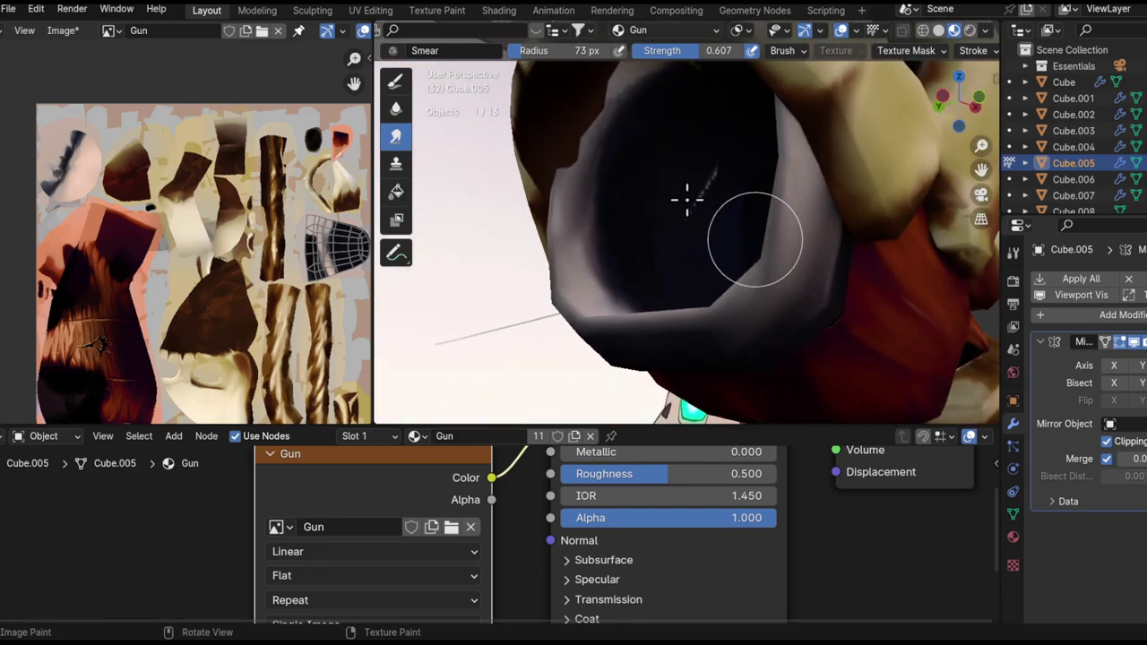
- Make the red trigger under the gun, Cube.002, the object being painted
{"action": "middle_click_drag", "start_coordinate": [725, 242], "coordinate": [722, 193], "text": "ctrl"}
{"action": "middle_click_drag", "start_coordinate": [722, 242], "coordinate": [589, 255]}
{"action": "mouse_move", "coordinate": [618, 191]}
{"action": "middle_mouse_down", "text": "ctrl"}
{"action": "mouse_move", "coordinate": [594, 366]}
{"action": "mouse_move", "coordinate": [643, 279]}
{"action": "middle_mouse_up", "text": "ctrl"}
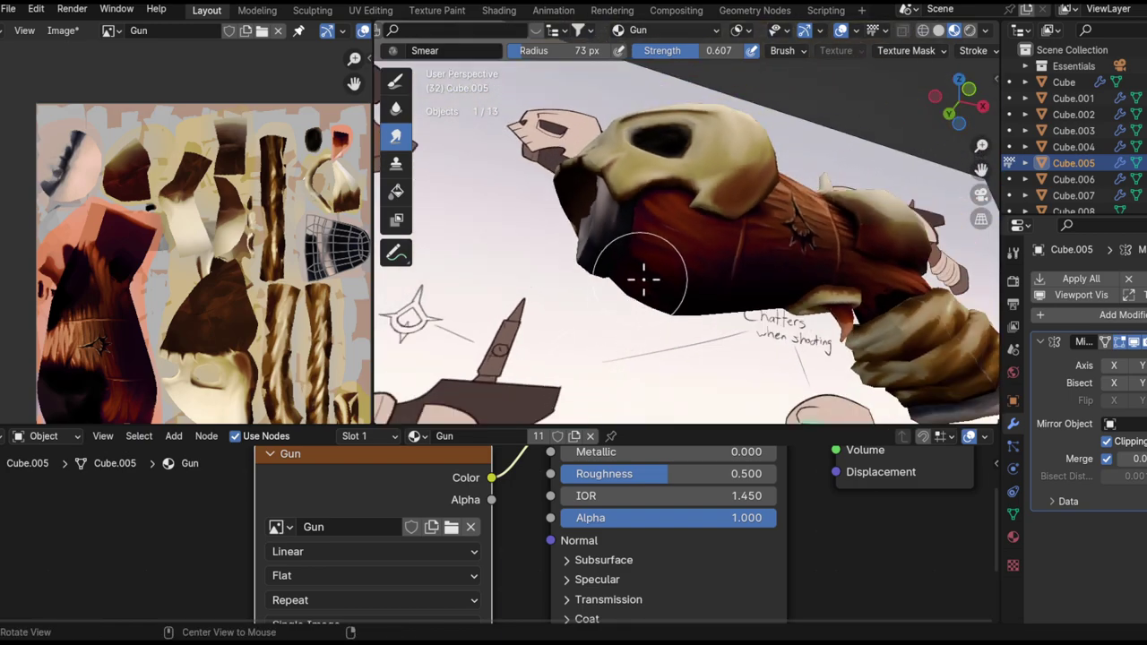
{"action": "left_click_drag", "start_coordinate": [763, 240], "coordinate": [736, 269], "text": "ctrl+alt"}
{"action": "left_click_drag", "start_coordinate": [736, 268], "coordinate": [694, 149], "text": "ctrl+alt"}
{"action": "middle_click_drag", "start_coordinate": [694, 148], "coordinate": [874, 238]}
{"action": "left_click_drag", "start_coordinate": [873, 240], "coordinate": [761, 166], "text": "alt+shift"}
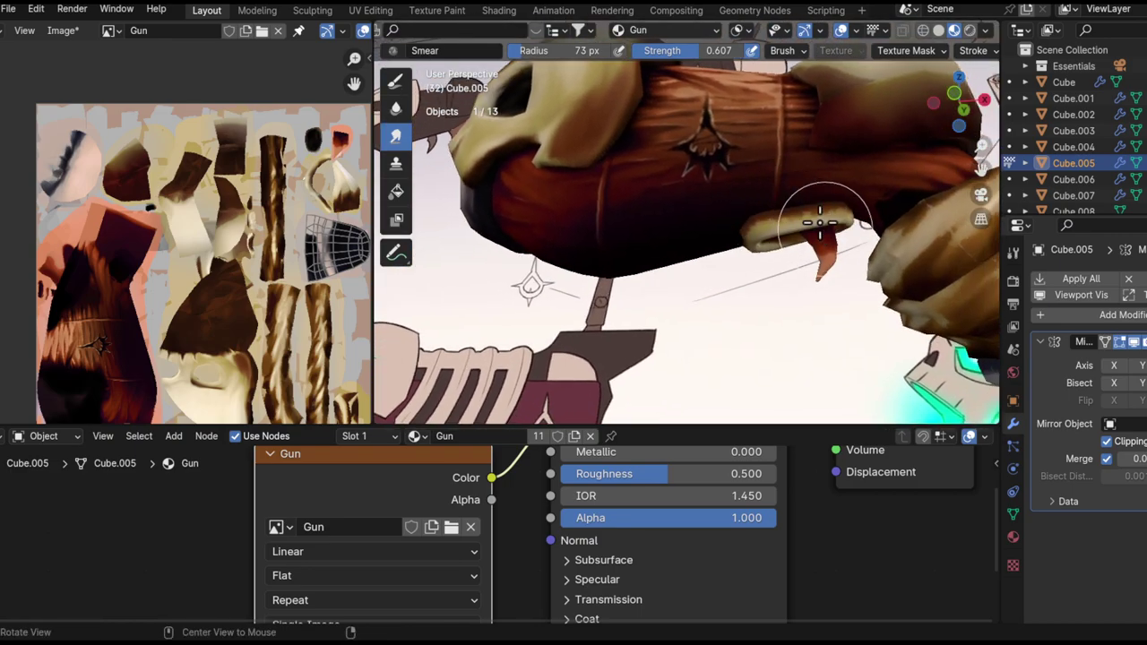
{"action": "key", "text": "alt+q"}
{"action": "left_click_drag", "start_coordinate": [845, 251], "coordinate": [682, 161], "text": "ctrl+alt"}
{"action": "left_click_drag", "start_coordinate": [683, 161], "coordinate": [688, 182], "text": "ctrl+alt"}
- Smear the red and dark tones along the trigger's front, sides and tip at a 73 px radius and 0.607 strength
{"action": "middle_click_drag", "start_coordinate": [688, 182], "coordinate": [620, 215]}
{"action": "middle_click_drag", "start_coordinate": [683, 260], "coordinate": [625, 242]}
{"action": "mouse_move", "coordinate": [511, 260]}
{"action": "middle_mouse_down"}
{"action": "mouse_move", "coordinate": [678, 256]}
{"action": "mouse_move", "coordinate": [724, 243]}
{"action": "mouse_move", "coordinate": [729, 274]}
{"action": "mouse_move", "coordinate": [745, 221]}
{"action": "mouse_move", "coordinate": [704, 243]}
{"action": "mouse_move", "coordinate": [705, 263]}
{"action": "middle_mouse_up"}
{"action": "middle_click_drag", "start_coordinate": [634, 238], "coordinate": [654, 203]}
{"action": "mouse_move", "coordinate": [737, 220]}
{"action": "middle_mouse_down"}
{"action": "mouse_move", "coordinate": [687, 251]}
{"action": "mouse_move", "coordinate": [731, 206]}
{"action": "middle_mouse_up"}
{"action": "middle_click_drag", "start_coordinate": [661, 361], "coordinate": [731, 230]}
{"action": "middle_click_drag", "start_coordinate": [667, 273], "coordinate": [649, 199]}
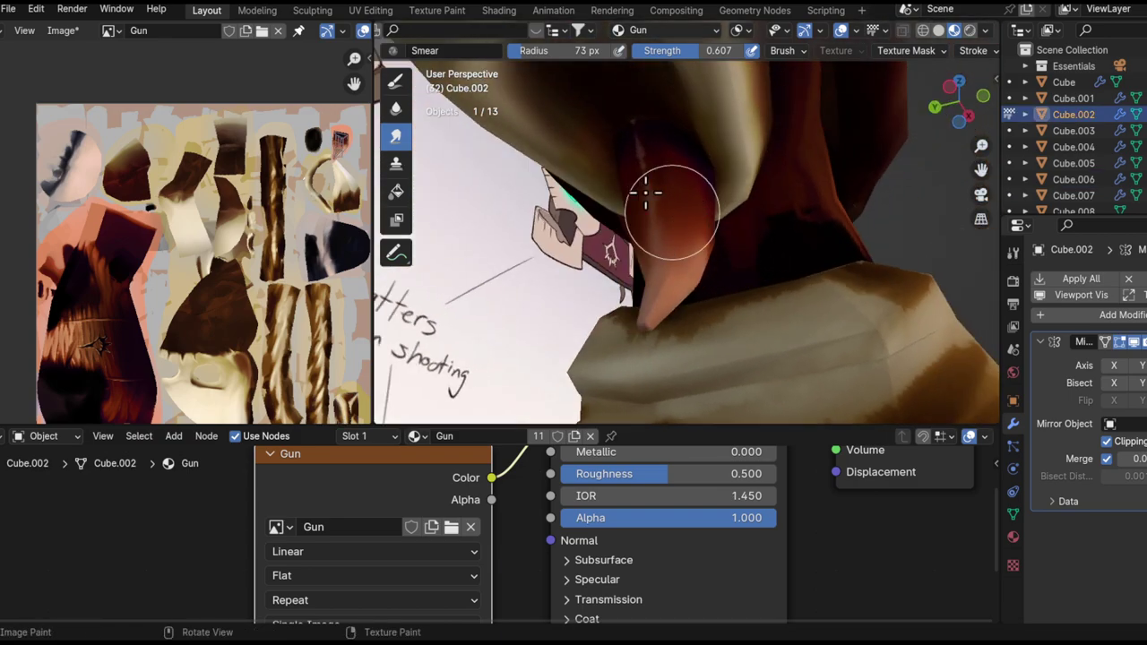
{"action": "mouse_move", "coordinate": [666, 275]}
{"action": "middle_mouse_down"}
{"action": "mouse_move", "coordinate": [661, 235]}
{"action": "mouse_move", "coordinate": [716, 237]}
{"action": "middle_mouse_up"}
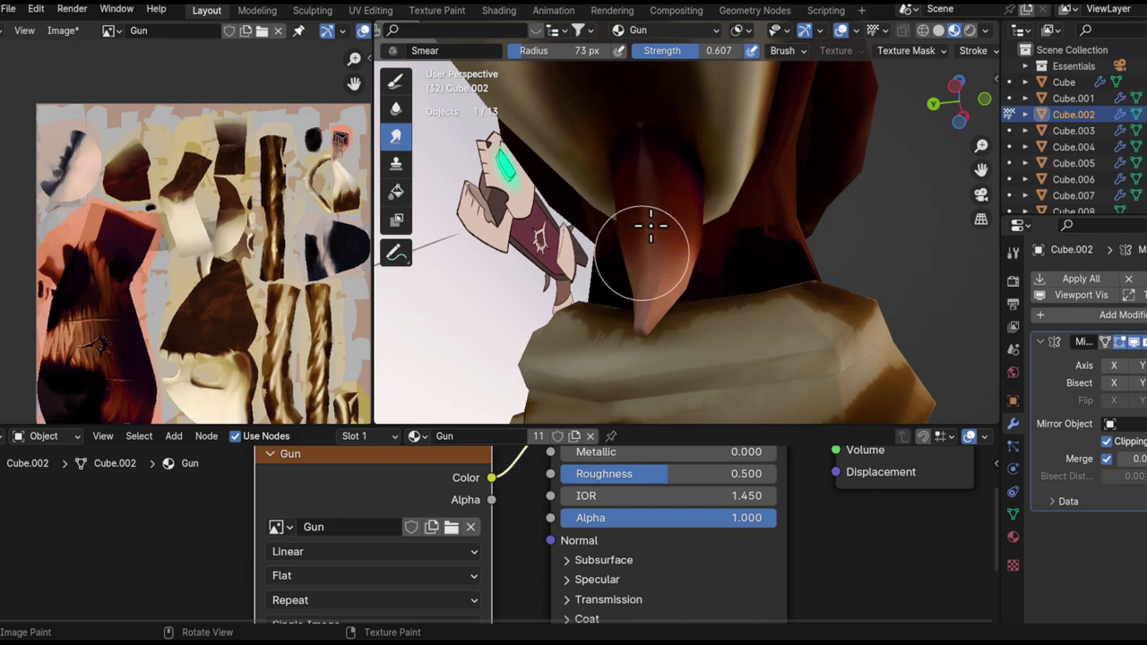
{"action": "mouse_move", "coordinate": [678, 282]}
{"action": "middle_mouse_down"}
{"action": "mouse_move", "coordinate": [690, 260]}
{"action": "mouse_move", "coordinate": [729, 248]}
{"action": "mouse_move", "coordinate": [696, 325]}
{"action": "mouse_move", "coordinate": [699, 277]}
{"action": "mouse_move", "coordinate": [743, 266]}
{"action": "mouse_move", "coordinate": [737, 189]}
{"action": "middle_mouse_up"}
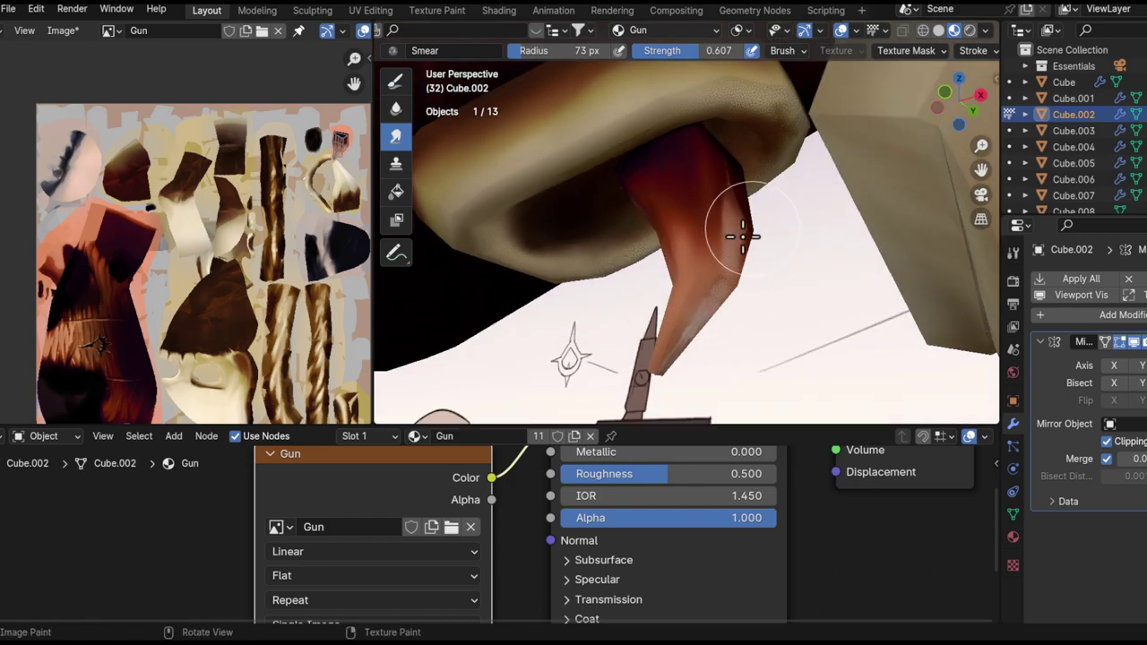
{"action": "mouse_move", "coordinate": [690, 342]}
{"action": "middle_mouse_down"}
{"action": "mouse_move", "coordinate": [686, 379]}
{"action": "mouse_move", "coordinate": [743, 328]}
{"action": "mouse_move", "coordinate": [627, 247]}
{"action": "mouse_move", "coordinate": [729, 268]}
{"action": "mouse_move", "coordinate": [660, 236]}
{"action": "mouse_move", "coordinate": [740, 206]}
{"action": "mouse_move", "coordinate": [689, 225]}
{"action": "mouse_move", "coordinate": [683, 256]}
{"action": "mouse_move", "coordinate": [696, 182]}
{"action": "mouse_move", "coordinate": [710, 212]}
{"action": "mouse_move", "coordinate": [819, 239]}
{"action": "mouse_move", "coordinate": [594, 225]}
{"action": "mouse_move", "coordinate": [694, 202]}
{"action": "mouse_move", "coordinate": [778, 282]}
{"action": "middle_mouse_up"}
- Make the grip's upper cloth wrap, Cube.010, the painted object and smear its brown shadows into the pale folds
{"action": "key", "text": "alt+q"}
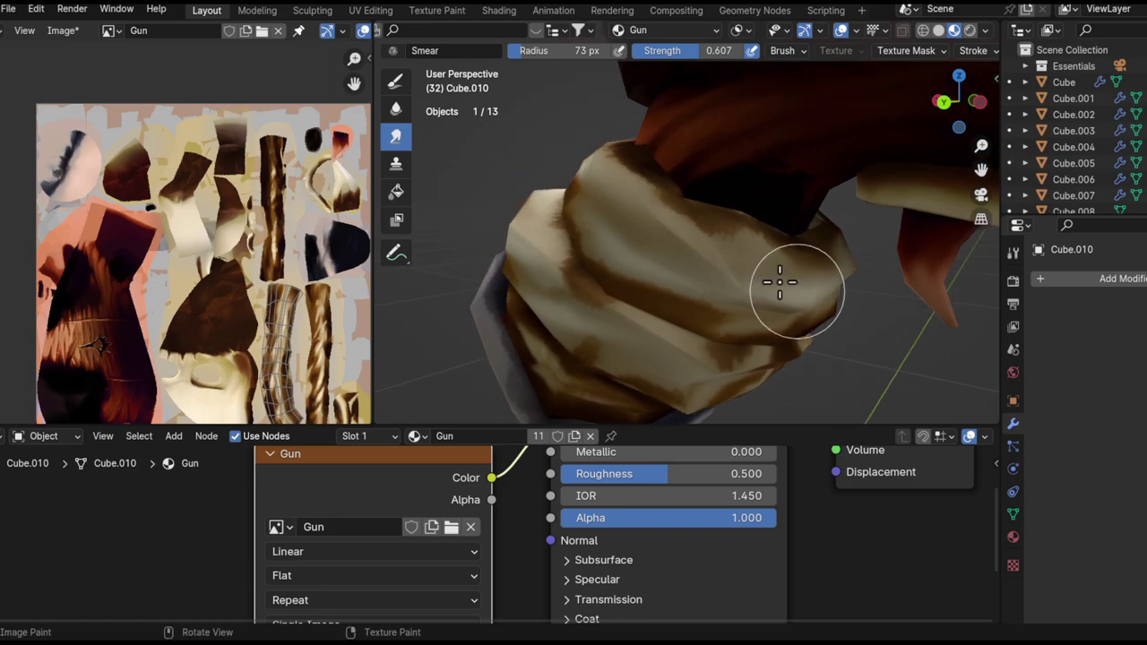
{"action": "middle_click_drag", "start_coordinate": [742, 243], "coordinate": [795, 168]}
{"action": "mouse_move", "coordinate": [784, 208]}
{"action": "middle_mouse_down"}
{"action": "mouse_move", "coordinate": [732, 239]}
{"action": "mouse_move", "coordinate": [809, 185]}
{"action": "mouse_move", "coordinate": [775, 194]}
{"action": "middle_mouse_up"}
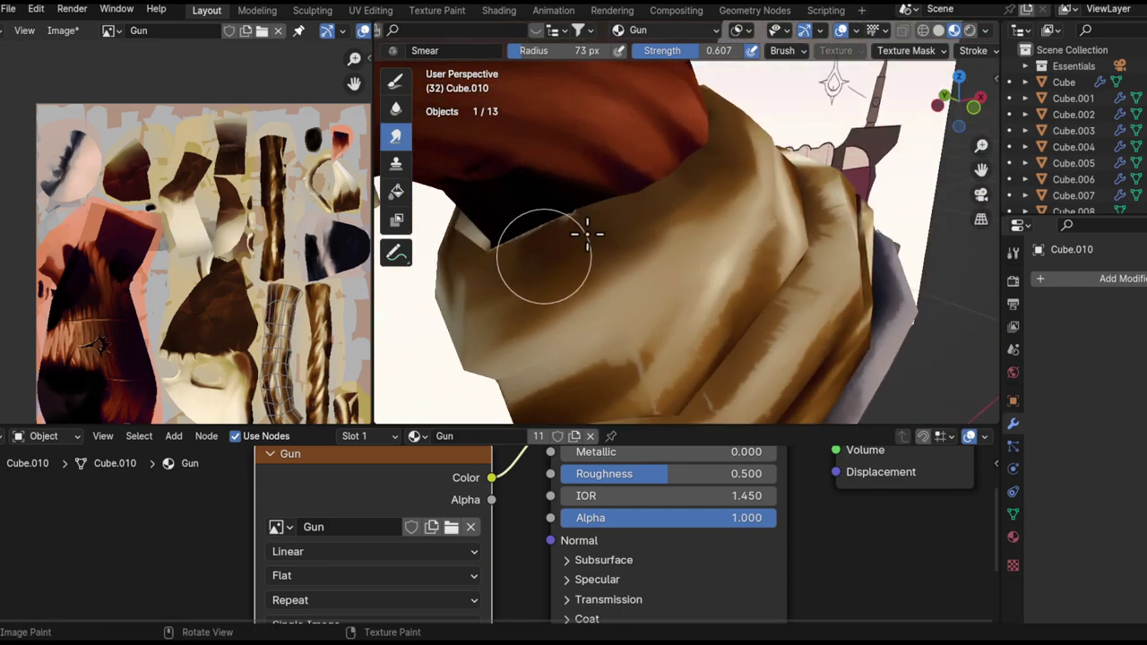
{"action": "middle_click_drag", "start_coordinate": [590, 271], "coordinate": [664, 270]}
{"action": "middle_click_drag", "start_coordinate": [747, 208], "coordinate": [733, 262]}
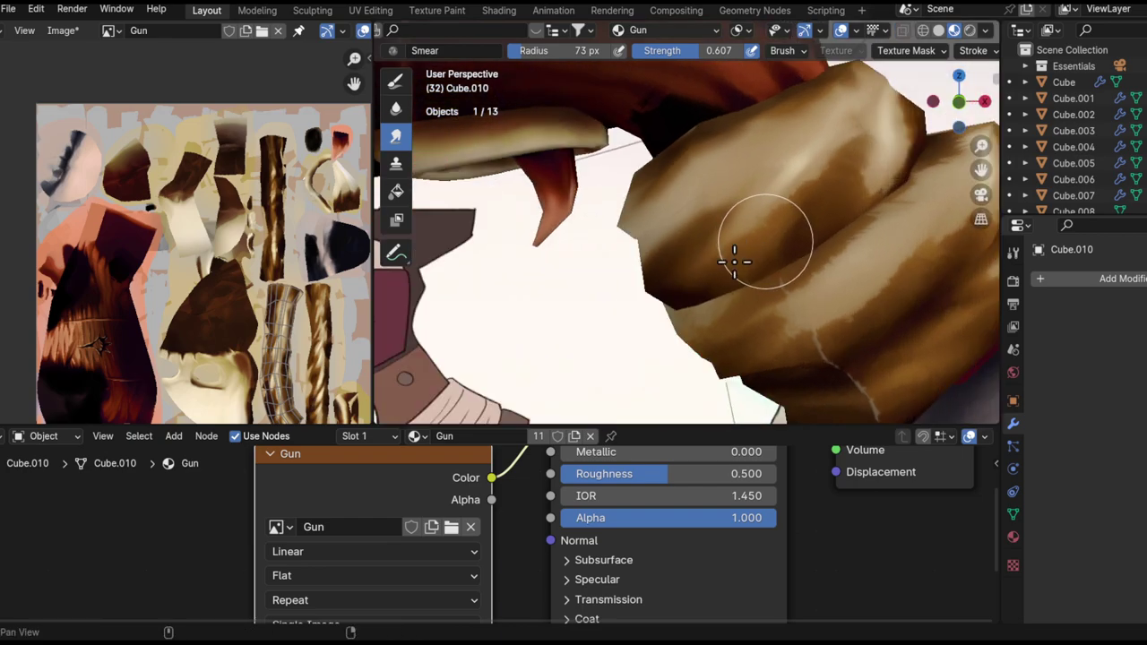
{"action": "middle_click_drag", "start_coordinate": [859, 169], "coordinate": [666, 267]}
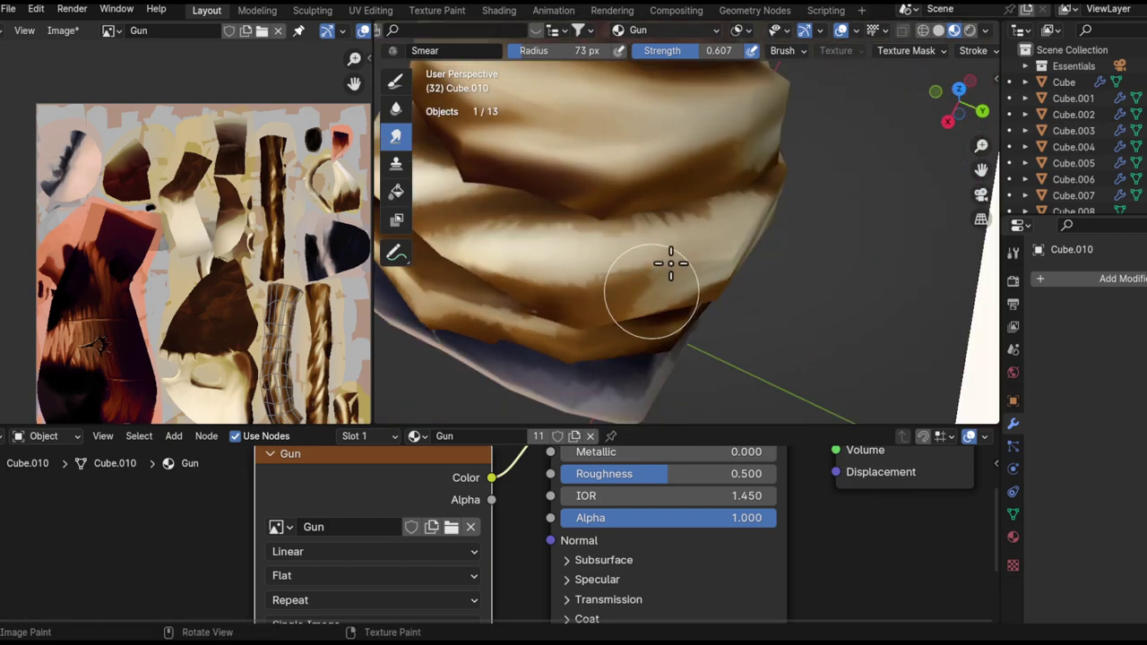
- Make the grip's middle cloth wrap, Cube.009, the painted object and blend its rough brown and cream edges around the folds
{"action": "mouse_move", "coordinate": [734, 204]}
{"action": "middle_mouse_down"}
{"action": "mouse_move", "coordinate": [619, 277]}
{"action": "mouse_move", "coordinate": [729, 264]}
{"action": "mouse_move", "coordinate": [691, 251]}
{"action": "mouse_move", "coordinate": [605, 289]}
{"action": "mouse_move", "coordinate": [670, 194]}
{"action": "mouse_move", "coordinate": [666, 277]}
{"action": "mouse_move", "coordinate": [585, 338]}
{"action": "mouse_move", "coordinate": [660, 218]}
{"action": "mouse_move", "coordinate": [632, 287]}
{"action": "mouse_move", "coordinate": [671, 263]}
{"action": "mouse_move", "coordinate": [570, 328]}
{"action": "mouse_move", "coordinate": [755, 194]}
{"action": "mouse_move", "coordinate": [690, 313]}
{"action": "mouse_move", "coordinate": [765, 186]}
{"action": "middle_mouse_up"}
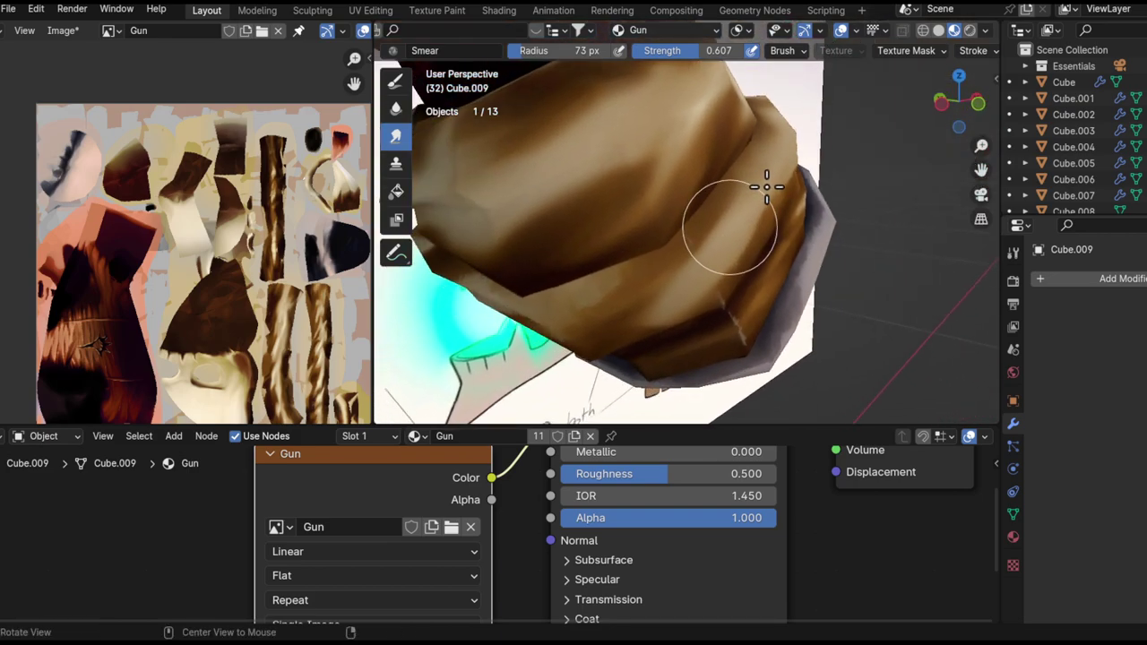
{"action": "mouse_move", "coordinate": [665, 259]}
{"action": "middle_mouse_down"}
{"action": "mouse_move", "coordinate": [681, 245]}
{"action": "mouse_move", "coordinate": [712, 289]}
{"action": "mouse_move", "coordinate": [742, 289]}
{"action": "mouse_move", "coordinate": [754, 267]}
{"action": "middle_mouse_up"}
{"action": "mouse_move", "coordinate": [635, 218]}
{"action": "middle_mouse_down"}
{"action": "mouse_move", "coordinate": [714, 266]}
{"action": "mouse_move", "coordinate": [655, 241]}
{"action": "mouse_move", "coordinate": [804, 240]}
{"action": "middle_mouse_up"}
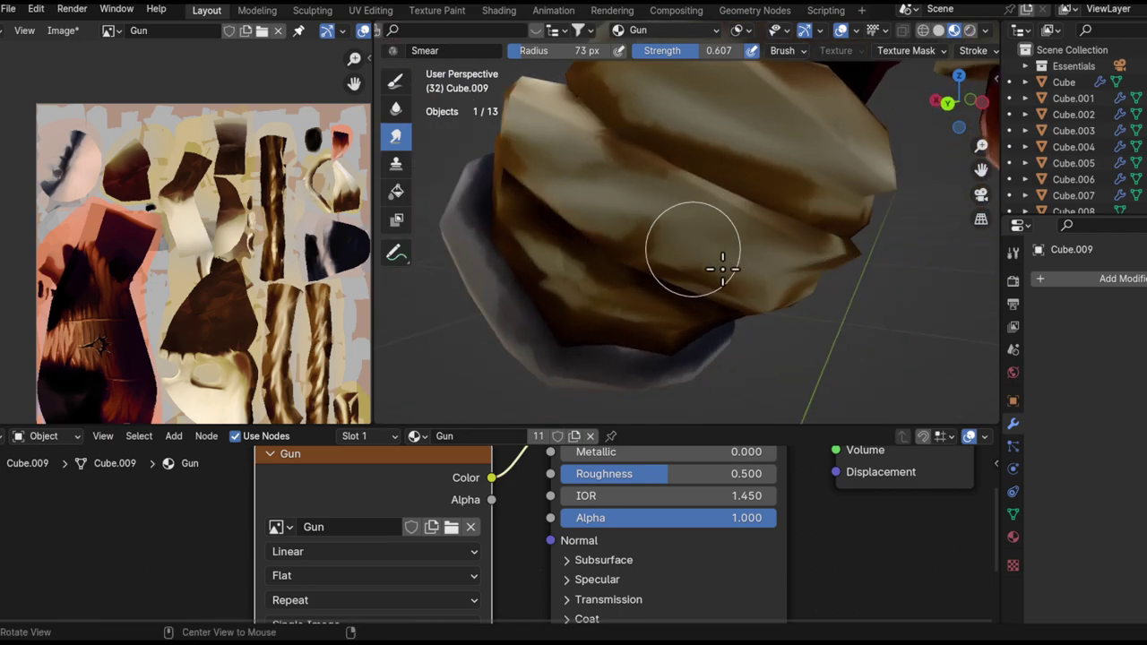
{"action": "mouse_move", "coordinate": [722, 268]}
{"action": "middle_mouse_down"}
{"action": "mouse_move", "coordinate": [481, 268]}
{"action": "mouse_move", "coordinate": [691, 274]}
{"action": "mouse_move", "coordinate": [517, 188]}
{"action": "mouse_move", "coordinate": [770, 320]}
{"action": "mouse_move", "coordinate": [687, 256]}
{"action": "mouse_move", "coordinate": [708, 317]}
{"action": "mouse_move", "coordinate": [627, 242]}
{"action": "mouse_move", "coordinate": [696, 309]}
{"action": "mouse_move", "coordinate": [652, 289]}
{"action": "mouse_move", "coordinate": [705, 279]}
{"action": "middle_mouse_up"}
{"action": "mouse_move", "coordinate": [799, 352]}
{"action": "middle_mouse_down"}
{"action": "mouse_move", "coordinate": [650, 304]}
{"action": "mouse_move", "coordinate": [732, 310]}
{"action": "mouse_move", "coordinate": [842, 283]}
{"action": "middle_mouse_up"}
{"action": "mouse_move", "coordinate": [703, 313]}
{"action": "middle_mouse_down"}
{"action": "mouse_move", "coordinate": [908, 281]}
{"action": "mouse_move", "coordinate": [722, 313]}
{"action": "mouse_move", "coordinate": [837, 304]}
{"action": "middle_mouse_up"}
{"action": "middle_click_drag", "start_coordinate": [746, 300], "coordinate": [789, 307], "text": "ctrl"}
{"action": "mouse_move", "coordinate": [788, 307]}
{"action": "middle_mouse_down", "text": "ctrl"}
{"action": "mouse_move", "coordinate": [776, 292]}
{"action": "mouse_move", "coordinate": [782, 307]}
{"action": "middle_mouse_up", "text": "ctrl"}
- Make the grip's lowest cloth wrap, Cube.008, the painted object and smear its fold shading all around
{"action": "key", "text": "alt+q"}
{"action": "mouse_move", "coordinate": [782, 307]}
{"action": "middle_mouse_down"}
{"action": "mouse_move", "coordinate": [769, 270]}
{"action": "mouse_move", "coordinate": [783, 238]}
{"action": "middle_mouse_up"}
{"action": "mouse_move", "coordinate": [783, 238]}
{"action": "middle_mouse_down"}
{"action": "mouse_move", "coordinate": [794, 223]}
{"action": "mouse_move", "coordinate": [750, 252]}
{"action": "middle_mouse_up"}
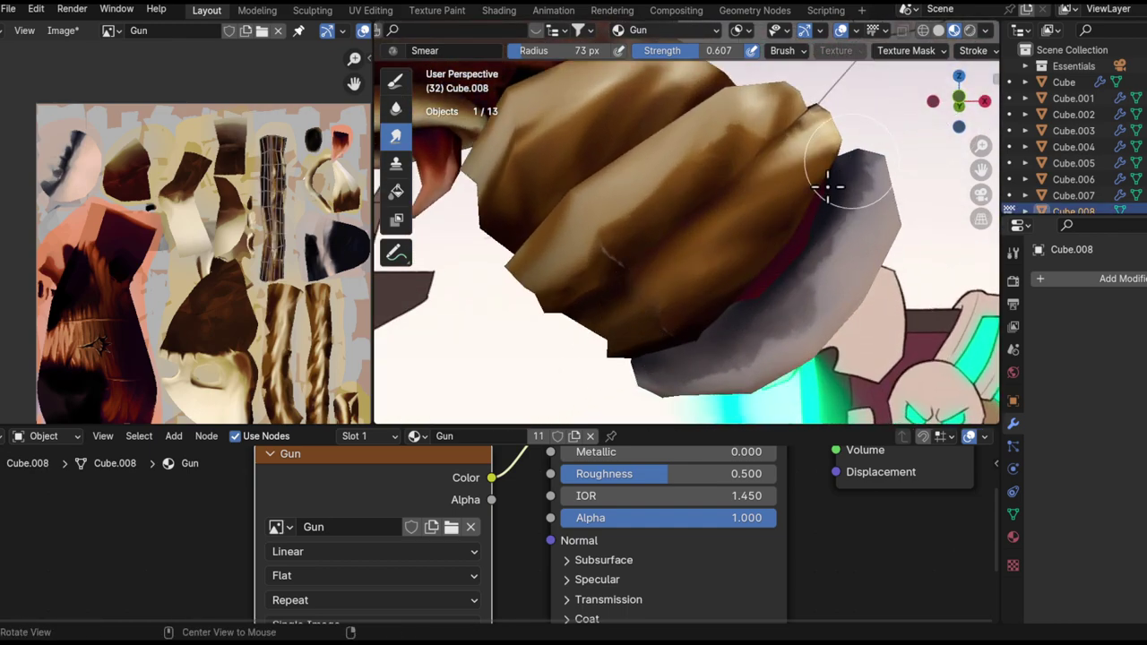
{"action": "middle_click_drag", "start_coordinate": [828, 186], "coordinate": [659, 338]}
{"action": "middle_click_drag", "start_coordinate": [815, 260], "coordinate": [774, 238]}
{"action": "mouse_move", "coordinate": [688, 279]}
{"action": "middle_mouse_down"}
{"action": "mouse_move", "coordinate": [683, 250]}
{"action": "mouse_move", "coordinate": [647, 260]}
{"action": "middle_mouse_up"}
{"action": "middle_click_drag", "start_coordinate": [762, 313], "coordinate": [688, 278]}
{"action": "middle_click_drag", "start_coordinate": [782, 297], "coordinate": [622, 333]}
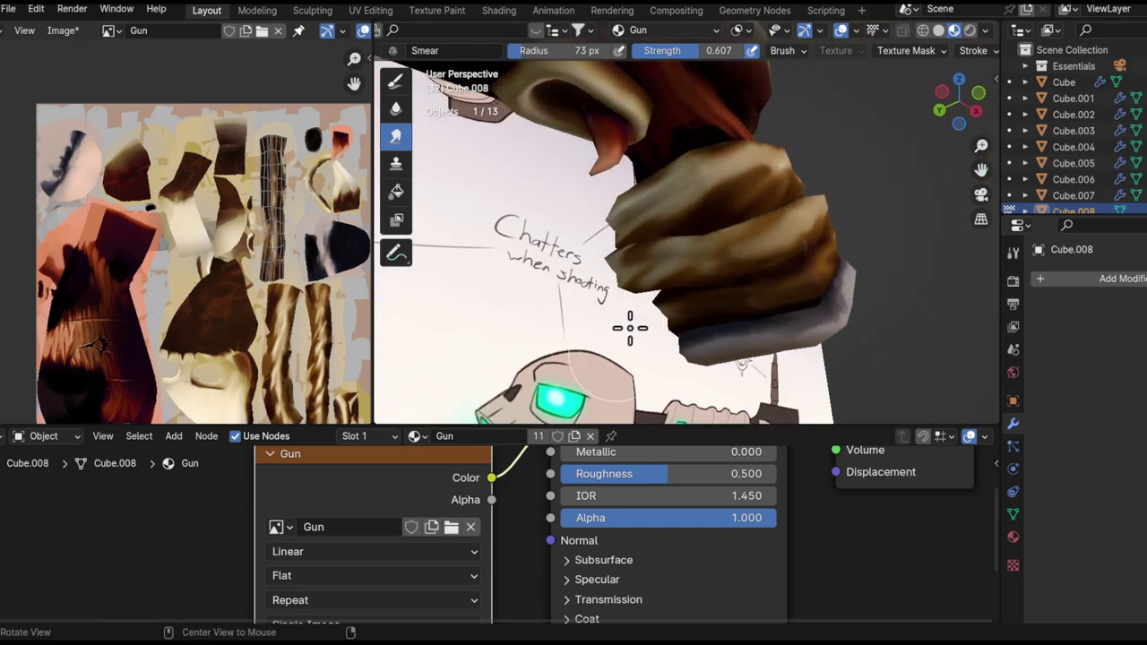
- Make the grey cap at the grip's end, Cube, the painted object and smear its dark shading into the pale grey
{"action": "key", "text": "alt+q"}
{"action": "left_click_drag", "start_coordinate": [792, 321], "coordinate": [701, 227], "text": "alt"}
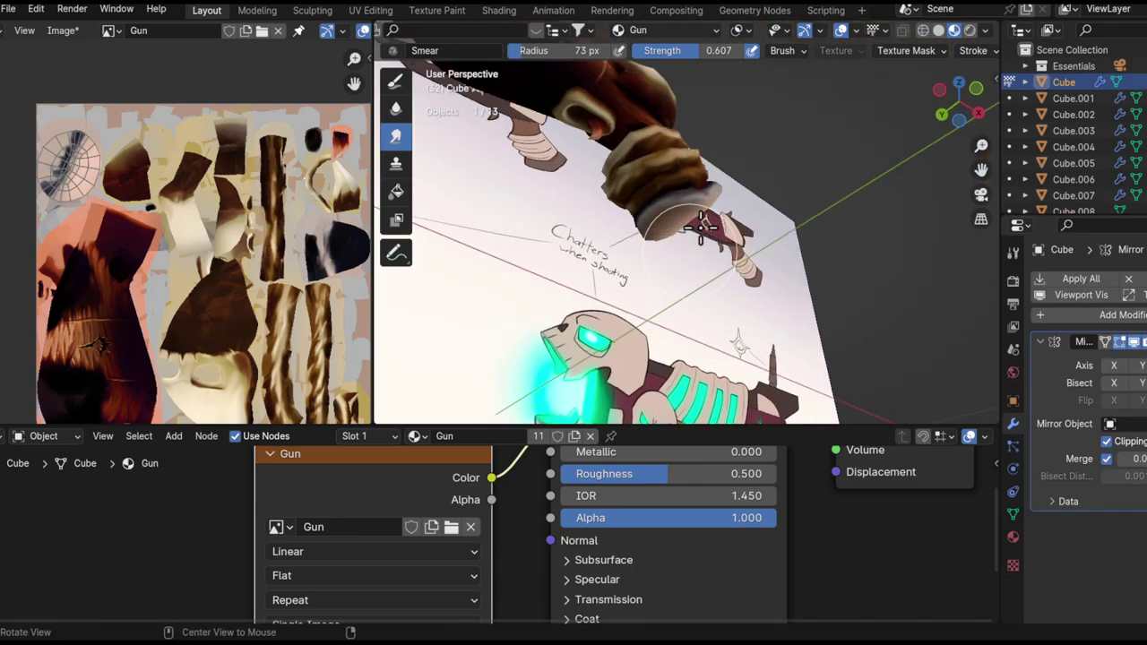
{"action": "middle_click_drag", "start_coordinate": [661, 288], "coordinate": [682, 290]}
{"action": "mouse_move", "coordinate": [735, 270]}
{"action": "left_mouse_down", "text": "ctrl+alt"}
{"action": "mouse_move", "coordinate": [858, 179]}
{"action": "mouse_move", "coordinate": [806, 238]}
{"action": "mouse_move", "coordinate": [794, 184]}
{"action": "mouse_move", "coordinate": [764, 205]}
{"action": "left_mouse_up", "text": "ctrl+alt"}
{"action": "mouse_move", "coordinate": [739, 172]}
{"action": "middle_mouse_down", "text": "ctrl"}
{"action": "mouse_move", "coordinate": [687, 276]}
{"action": "mouse_move", "coordinate": [688, 259]}
{"action": "middle_mouse_up", "text": "ctrl"}
{"action": "mouse_move", "coordinate": [790, 215]}
{"action": "middle_mouse_down"}
{"action": "mouse_move", "coordinate": [747, 184]}
{"action": "mouse_move", "coordinate": [755, 160]}
{"action": "mouse_move", "coordinate": [710, 286]}
{"action": "mouse_move", "coordinate": [722, 148]}
{"action": "mouse_move", "coordinate": [717, 225]}
{"action": "mouse_move", "coordinate": [771, 132]}
{"action": "middle_mouse_up"}
{"action": "middle_click_drag", "start_coordinate": [729, 192], "coordinate": [758, 116], "text": "ctrl"}
{"action": "middle_click_drag", "start_coordinate": [651, 301], "coordinate": [833, 349]}
{"action": "middle_click_drag", "start_coordinate": [787, 190], "coordinate": [701, 328]}
{"action": "mouse_move", "coordinate": [701, 328]}
{"action": "left_mouse_down", "text": "ctrl+alt"}
{"action": "mouse_move", "coordinate": [704, 281]}
{"action": "mouse_move", "coordinate": [678, 241]}
{"action": "mouse_move", "coordinate": [611, 256]}
{"action": "mouse_move", "coordinate": [499, 230]}
{"action": "left_mouse_up", "text": "ctrl+alt"}
- Make the bone part, Cube.003, the painted object and smear the dark edge of its rounded rear piece beside the wood
{"action": "key", "text": "alt+q"}
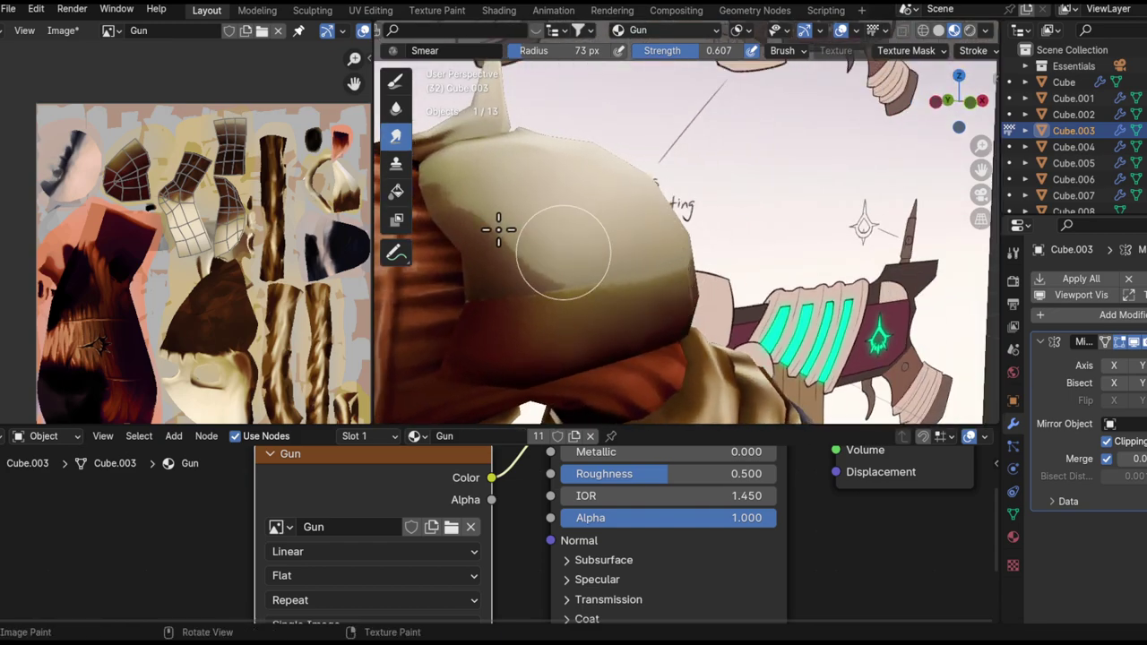
{"action": "middle_click_drag", "start_coordinate": [567, 325], "coordinate": [605, 283]}
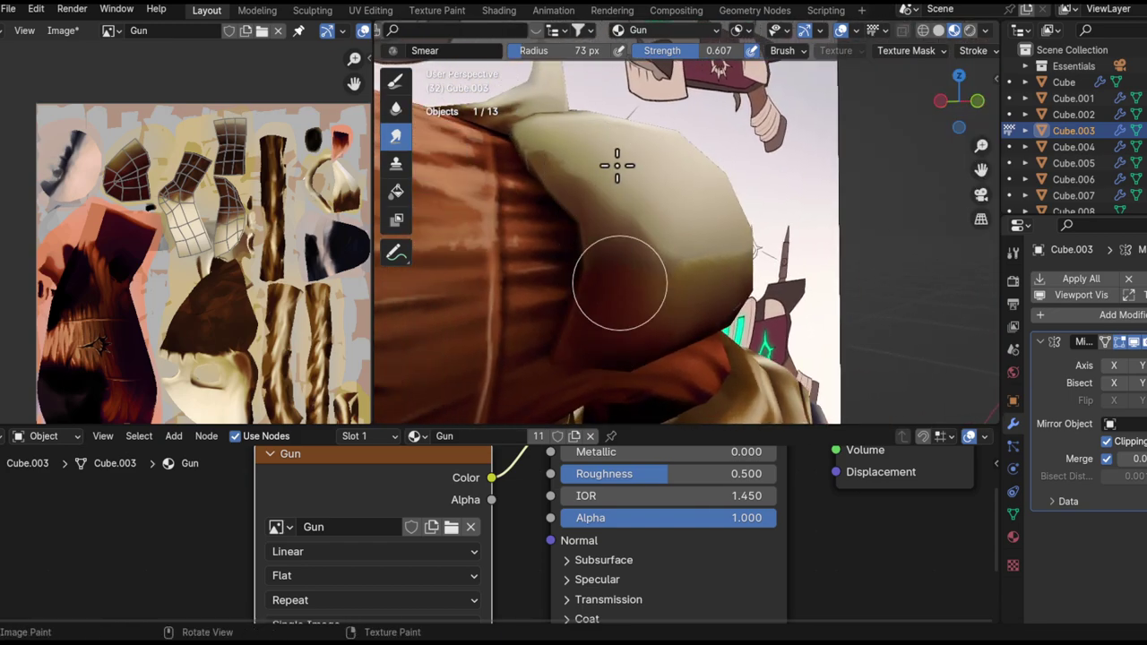
{"action": "left_click_drag", "start_coordinate": [714, 299], "coordinate": [699, 290], "text": "alt"}
- Set the Smear radius to 148 px and blend the pale top into the dark lower half of the rounded bone piece
{"action": "key", "text": "f"}
{"action": "left_click", "coordinate": [734, 292]}
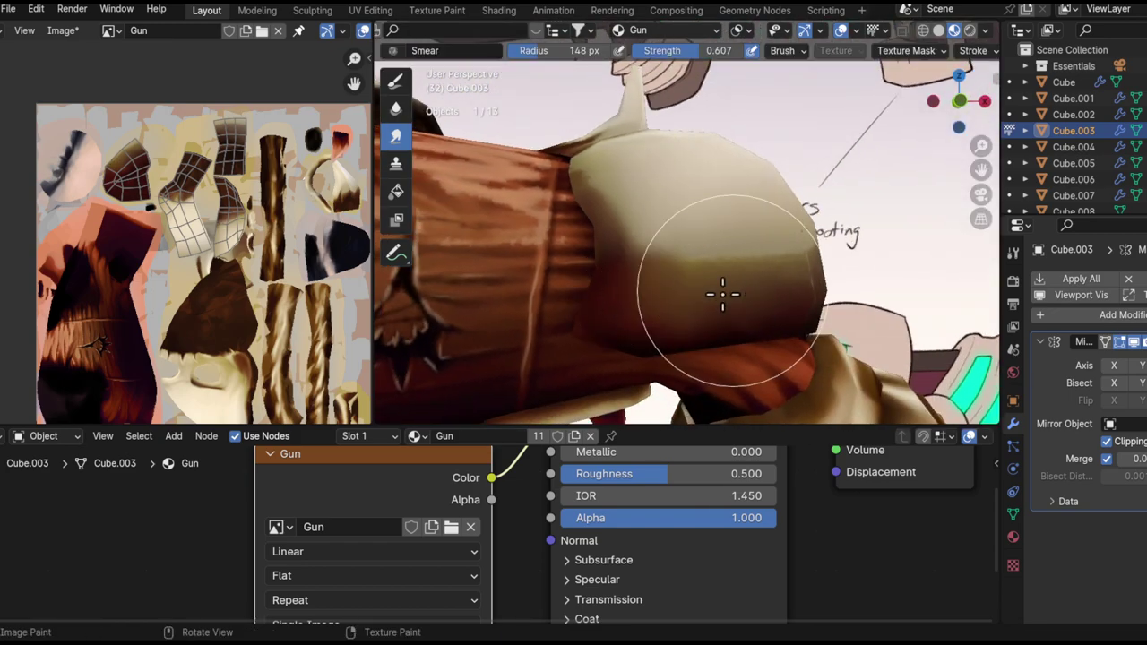
{"action": "mouse_move", "coordinate": [737, 254]}
{"action": "middle_mouse_down"}
{"action": "mouse_move", "coordinate": [709, 202]}
{"action": "mouse_move", "coordinate": [745, 274]}
{"action": "mouse_move", "coordinate": [746, 241]}
{"action": "mouse_move", "coordinate": [797, 323]}
{"action": "mouse_move", "coordinate": [727, 257]}
{"action": "middle_mouse_up"}
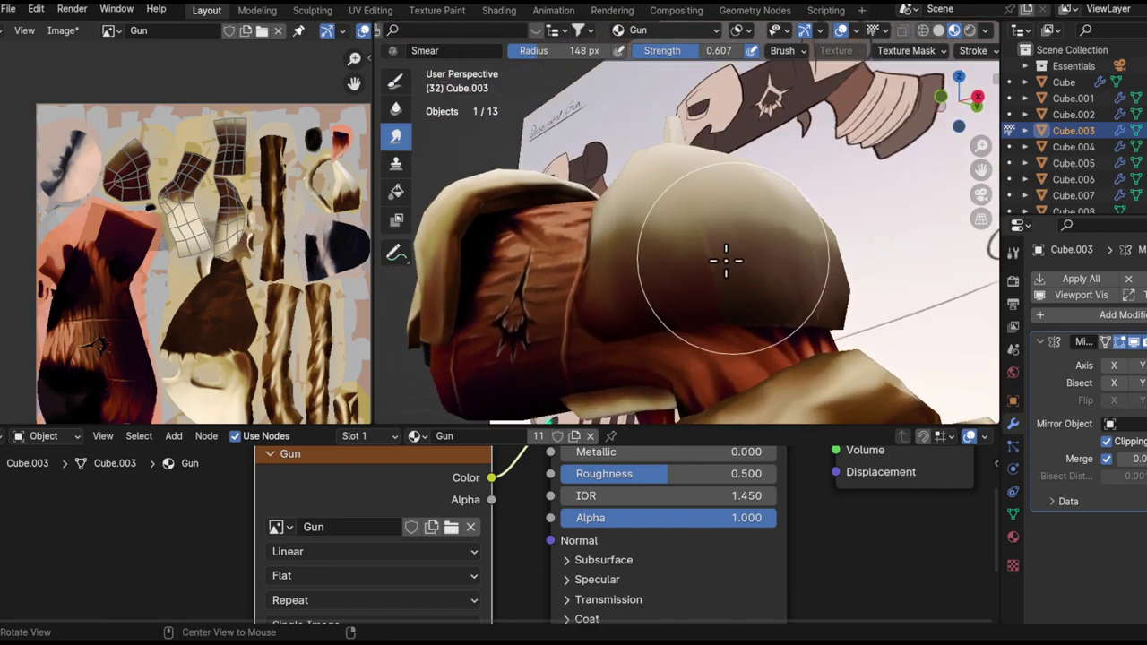
{"action": "mouse_move", "coordinate": [742, 295]}
{"action": "middle_mouse_down"}
{"action": "mouse_move", "coordinate": [808, 275]}
{"action": "mouse_move", "coordinate": [788, 285]}
{"action": "middle_mouse_up"}
- Set the Smear radius to 77 px and blend away the pale vertical seam on the back of the rounded bone piece
{"action": "mouse_move", "coordinate": [829, 197]}
{"action": "middle_mouse_down"}
{"action": "mouse_move", "coordinate": [765, 261]}
{"action": "mouse_move", "coordinate": [729, 254]}
{"action": "mouse_move", "coordinate": [809, 182]}
{"action": "mouse_move", "coordinate": [830, 242]}
{"action": "mouse_move", "coordinate": [770, 302]}
{"action": "mouse_move", "coordinate": [781, 230]}
{"action": "middle_mouse_up"}
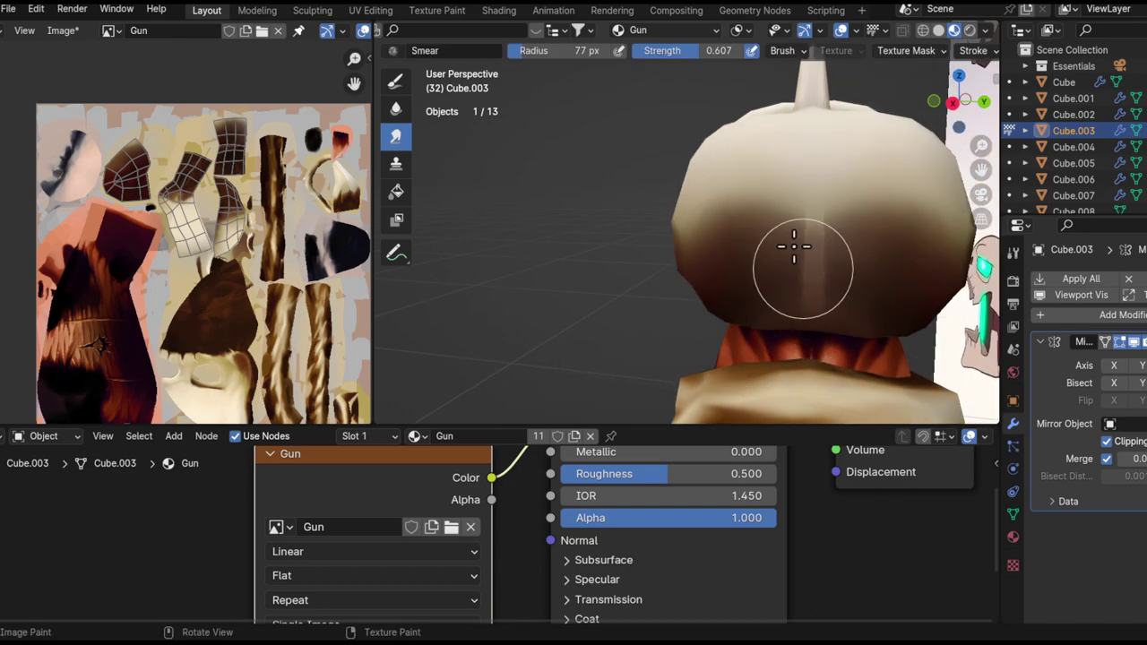
{"action": "middle_click_drag", "start_coordinate": [776, 277], "coordinate": [722, 284]}
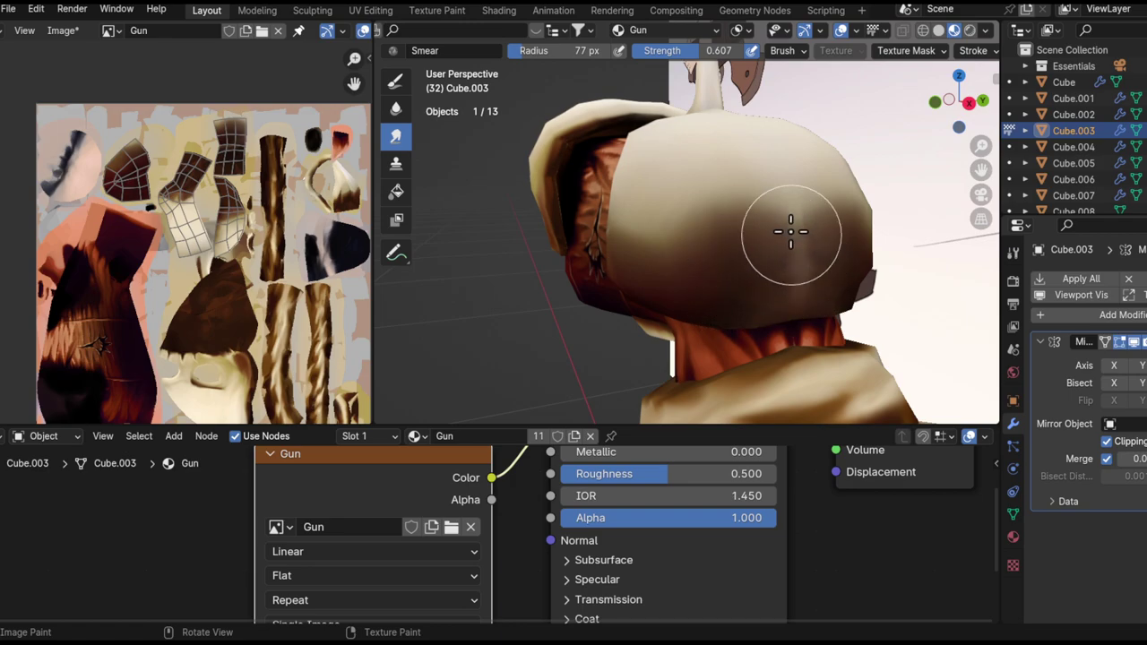
{"action": "middle_click_drag", "start_coordinate": [791, 233], "coordinate": [830, 225]}
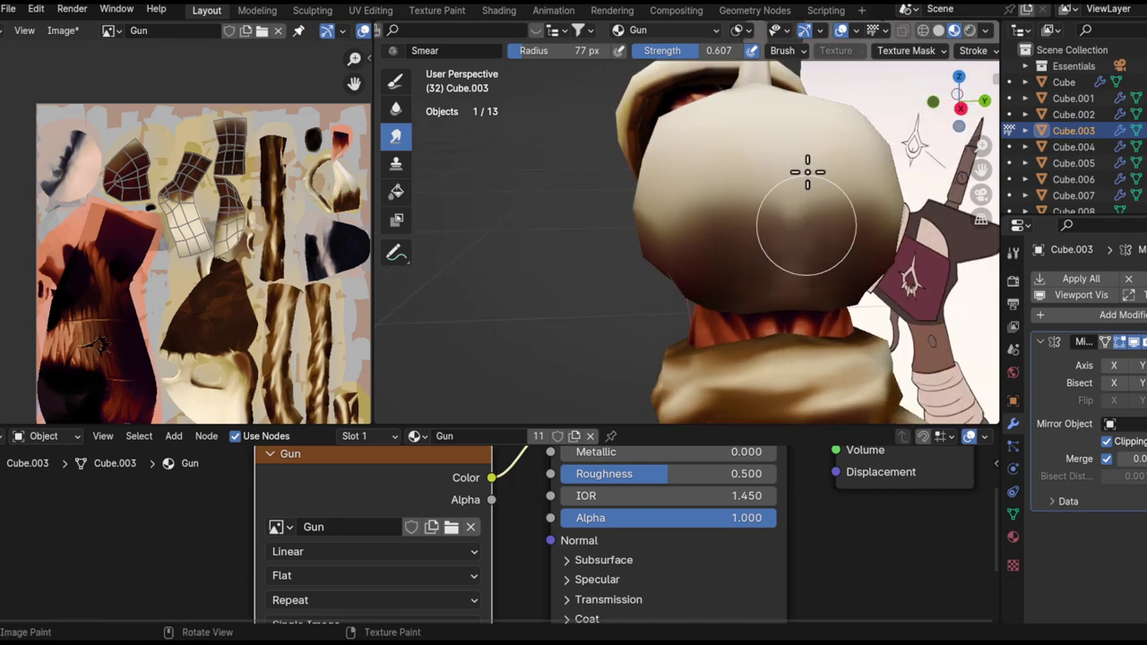
- Set the Smear radius to 98 px and even out the cream-to-brown gradient on both sides of the rounded bone piece
{"action": "mouse_move", "coordinate": [820, 228]}
{"action": "middle_mouse_down"}
{"action": "mouse_move", "coordinate": [758, 302]}
{"action": "mouse_move", "coordinate": [788, 268]}
{"action": "mouse_move", "coordinate": [770, 295]}
{"action": "mouse_move", "coordinate": [764, 286]}
{"action": "mouse_move", "coordinate": [586, 317]}
{"action": "mouse_move", "coordinate": [666, 310]}
{"action": "middle_mouse_up"}
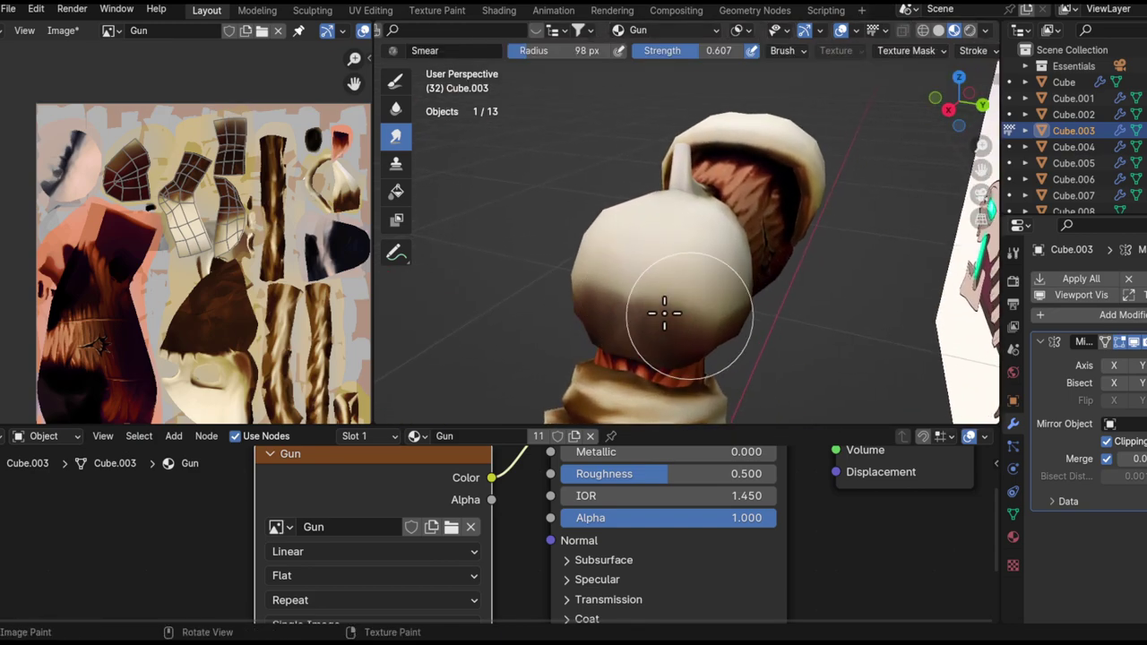
{"action": "middle_click_drag", "start_coordinate": [737, 312], "coordinate": [779, 221]}
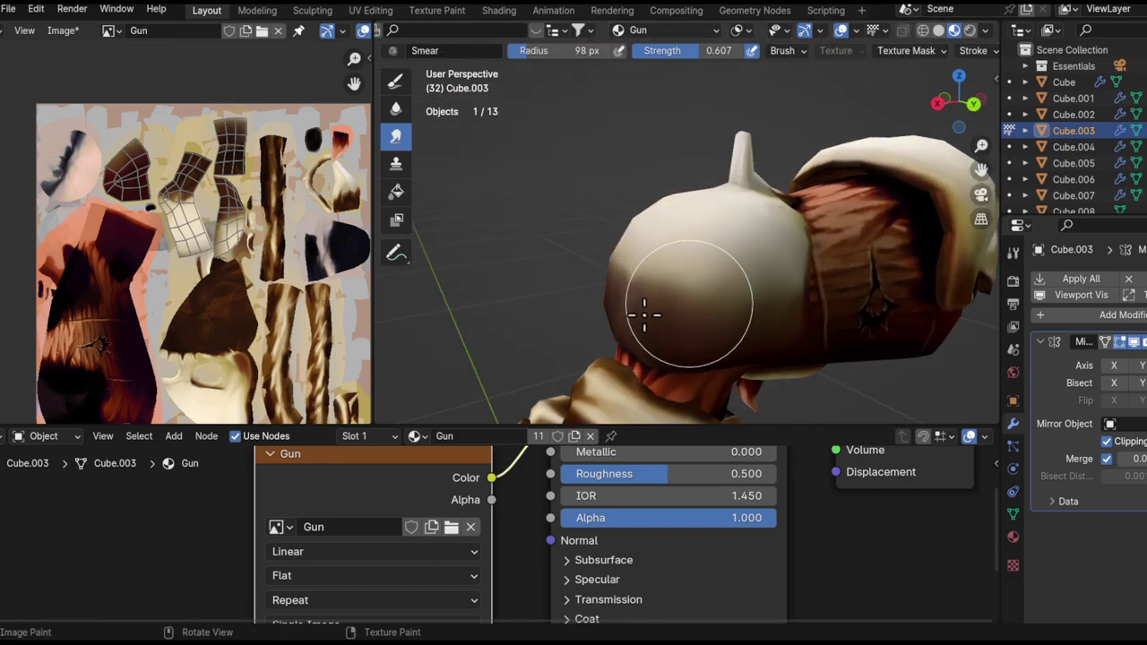
{"action": "mouse_move", "coordinate": [706, 264]}
{"action": "middle_mouse_down"}
{"action": "mouse_move", "coordinate": [708, 289]}
{"action": "mouse_move", "coordinate": [724, 290]}
{"action": "mouse_move", "coordinate": [711, 216]}
{"action": "mouse_move", "coordinate": [738, 286]}
{"action": "middle_mouse_up"}
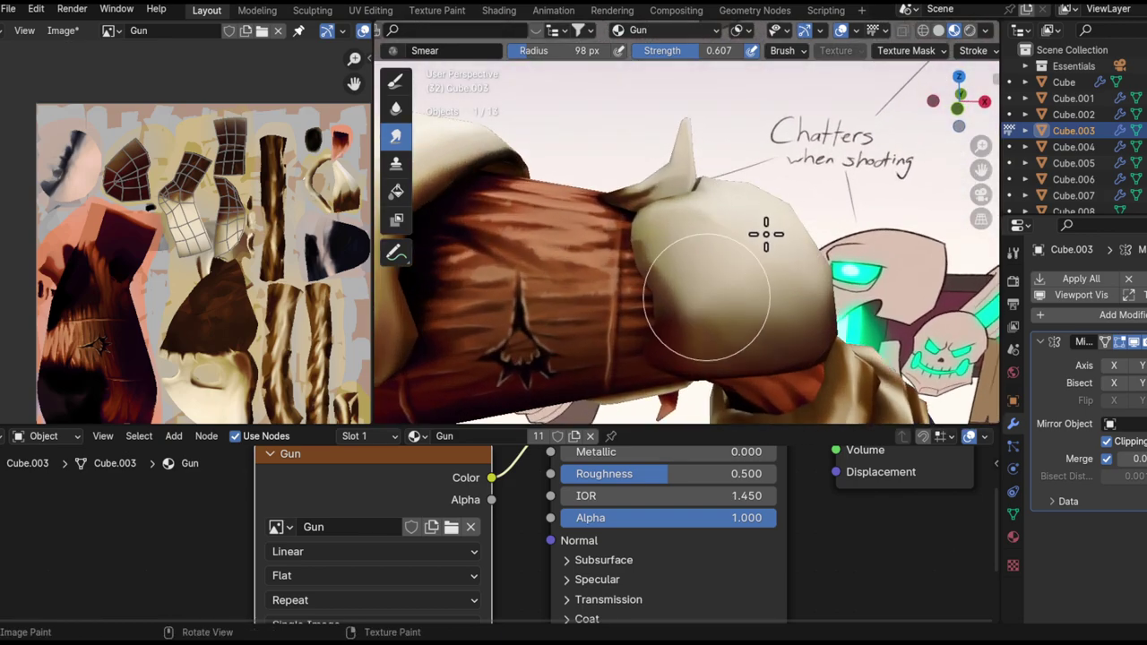
{"action": "mouse_move", "coordinate": [719, 239]}
{"action": "middle_mouse_down"}
{"action": "mouse_move", "coordinate": [696, 274]}
{"action": "mouse_move", "coordinate": [683, 225]}
{"action": "mouse_move", "coordinate": [719, 235]}
{"action": "mouse_move", "coordinate": [604, 199]}
{"action": "mouse_move", "coordinate": [650, 223]}
{"action": "mouse_move", "coordinate": [615, 225]}
{"action": "mouse_move", "coordinate": [653, 287]}
{"action": "mouse_move", "coordinate": [625, 272]}
{"action": "middle_mouse_up"}
{"action": "mouse_move", "coordinate": [683, 336]}
{"action": "middle_mouse_down"}
{"action": "mouse_move", "coordinate": [643, 296]}
{"action": "mouse_move", "coordinate": [735, 349]}
{"action": "mouse_move", "coordinate": [743, 325]}
{"action": "mouse_move", "coordinate": [686, 301]}
{"action": "middle_mouse_up"}
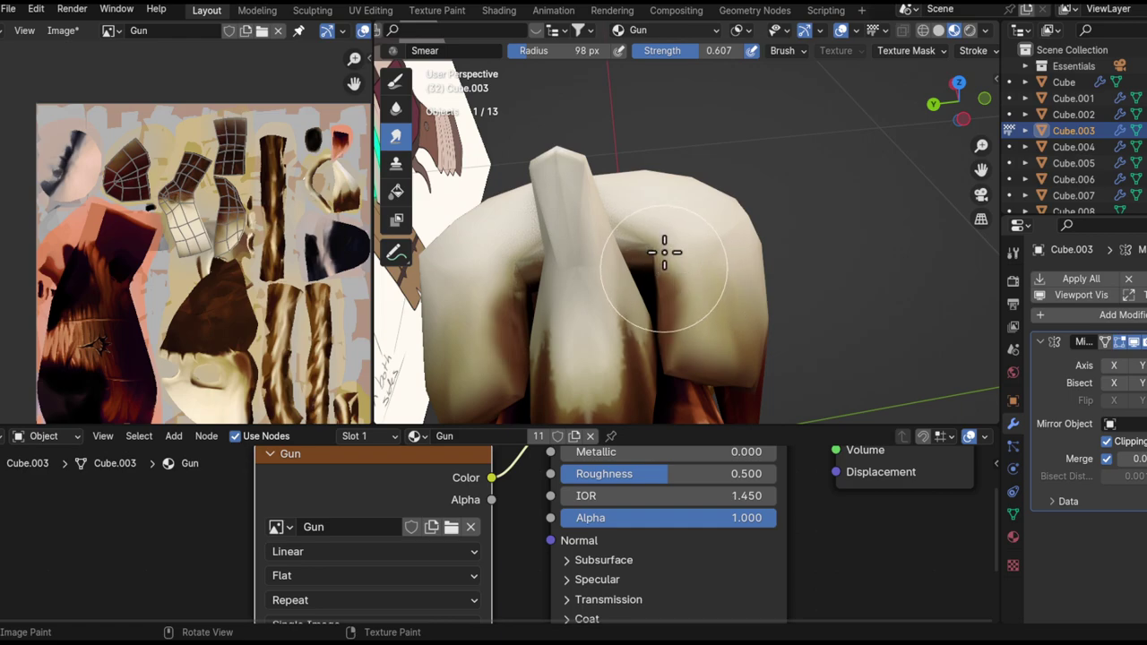
- Smear the dark inner edges of the front bone arch, and switch to the horn to soften its brown base
{"action": "mouse_move", "coordinate": [656, 296]}
{"action": "middle_mouse_down"}
{"action": "mouse_move", "coordinate": [668, 202]}
{"action": "mouse_move", "coordinate": [671, 266]}
{"action": "middle_mouse_up"}
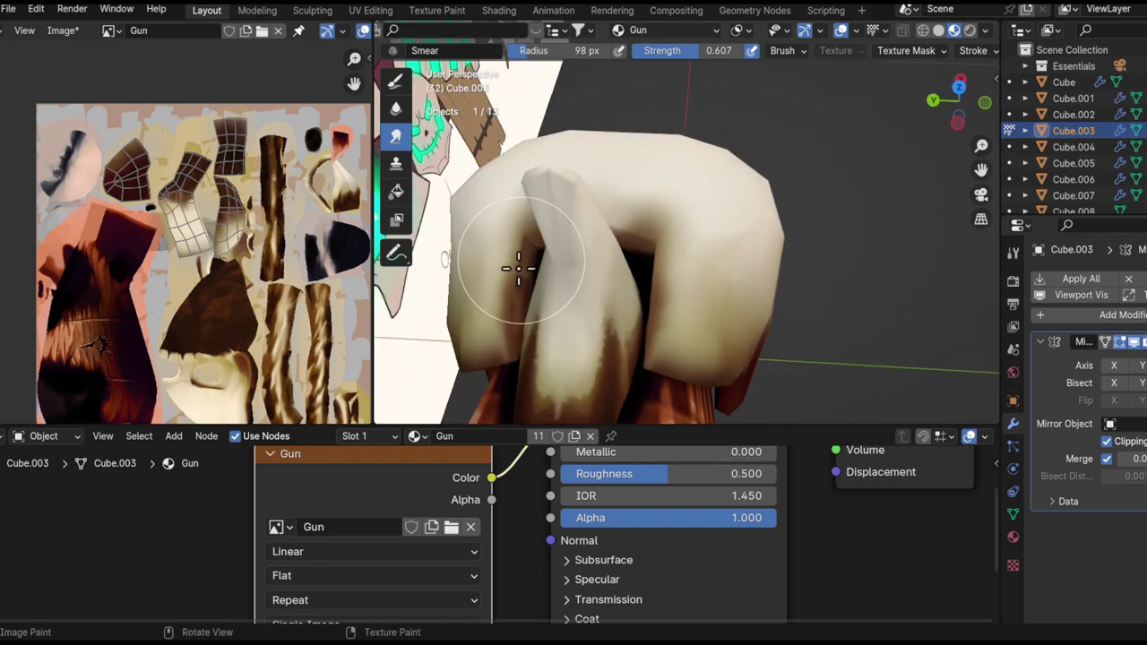
{"action": "middle_click_drag", "start_coordinate": [660, 323], "coordinate": [621, 273]}
{"action": "mouse_move", "coordinate": [687, 350]}
{"action": "middle_mouse_down"}
{"action": "mouse_move", "coordinate": [630, 346]}
{"action": "mouse_move", "coordinate": [690, 362]}
{"action": "mouse_move", "coordinate": [673, 335]}
{"action": "mouse_move", "coordinate": [676, 240]}
{"action": "mouse_move", "coordinate": [653, 225]}
{"action": "mouse_move", "coordinate": [594, 324]}
{"action": "mouse_move", "coordinate": [554, 331]}
{"action": "middle_mouse_up"}
{"action": "key", "text": "alt+q"}
{"action": "mouse_move", "coordinate": [657, 272]}
{"action": "middle_mouse_down"}
{"action": "mouse_move", "coordinate": [621, 468]}
{"action": "mouse_move", "coordinate": [630, 224]}
{"action": "middle_mouse_up"}
- Make the red wooden body, Cube.004, the painted object and smear the grain along its top, reducing the radius to 11 px
{"action": "key", "text": "alt+q"}
{"action": "mouse_move", "coordinate": [706, 296]}
{"action": "middle_mouse_down", "text": "shift"}
{"action": "mouse_move", "coordinate": [810, 299]}
{"action": "mouse_move", "coordinate": [694, 223]}
{"action": "mouse_move", "coordinate": [695, 327]}
{"action": "middle_mouse_up", "text": "shift"}
{"action": "mouse_move", "coordinate": [700, 315]}
{"action": "middle_mouse_down", "text": "shift"}
{"action": "mouse_move", "coordinate": [800, 320]}
{"action": "mouse_move", "coordinate": [806, 310]}
{"action": "mouse_move", "coordinate": [743, 235]}
{"action": "middle_mouse_up", "text": "shift"}
{"action": "key", "text": "f"}
{"action": "left_click", "coordinate": [716, 285]}
{"action": "mouse_move", "coordinate": [716, 287]}
{"action": "middle_mouse_down"}
{"action": "mouse_move", "coordinate": [676, 413]}
{"action": "mouse_move", "coordinate": [686, 141]}
{"action": "mouse_move", "coordinate": [740, 292]}
{"action": "middle_mouse_up"}
{"action": "mouse_move", "coordinate": [658, 274]}
{"action": "middle_mouse_down", "text": "shift"}
{"action": "mouse_move", "coordinate": [737, 356]}
{"action": "mouse_move", "coordinate": [788, 368]}
{"action": "mouse_move", "coordinate": [755, 309]}
{"action": "middle_mouse_up", "text": "shift"}
{"action": "key", "text": "f"}
{"action": "left_click", "coordinate": [755, 367]}
{"action": "mouse_move", "coordinate": [755, 358]}
{"action": "middle_mouse_down", "text": "shift"}
{"action": "mouse_move", "coordinate": [694, 297]}
{"action": "mouse_move", "coordinate": [660, 325]}
{"action": "mouse_move", "coordinate": [625, 258]}
{"action": "middle_mouse_up", "text": "shift"}
{"action": "key", "text": "f"}
{"action": "left_click", "coordinate": [699, 307]}
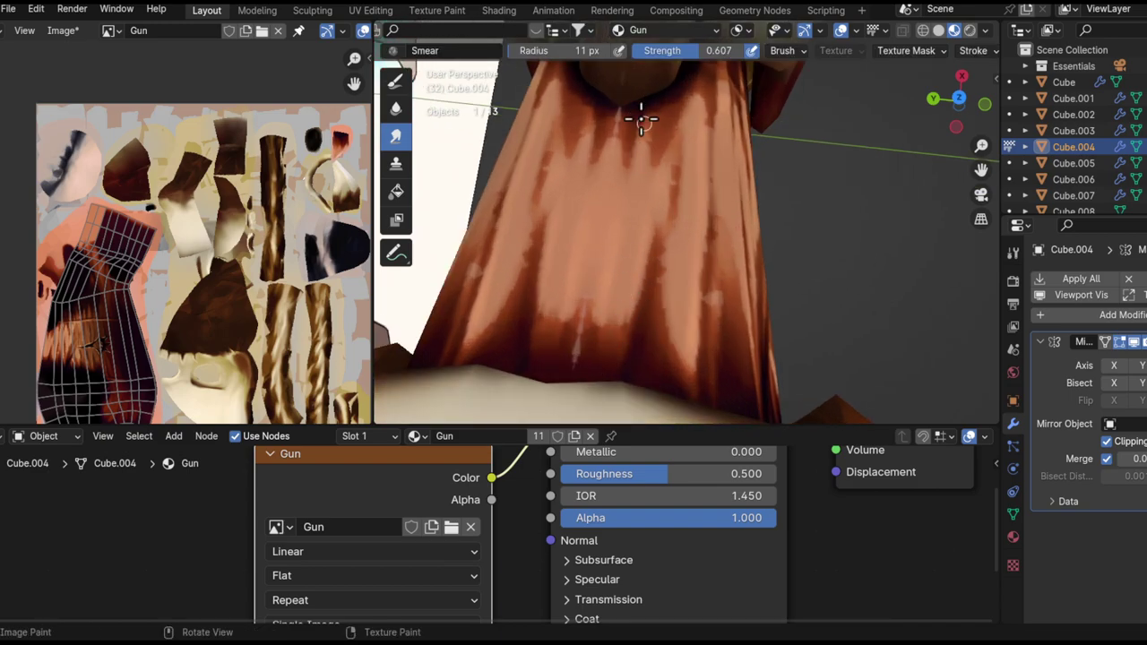
- Set the Smear strength to 0.670 and streak the dark grain into the light patch on top of the wooden body
{"action": "middle_click_drag", "start_coordinate": [658, 146], "coordinate": [653, 294]}
{"action": "key", "text": "shift+f"}
{"action": "middle_click_drag", "start_coordinate": [597, 286], "coordinate": [637, 236]}
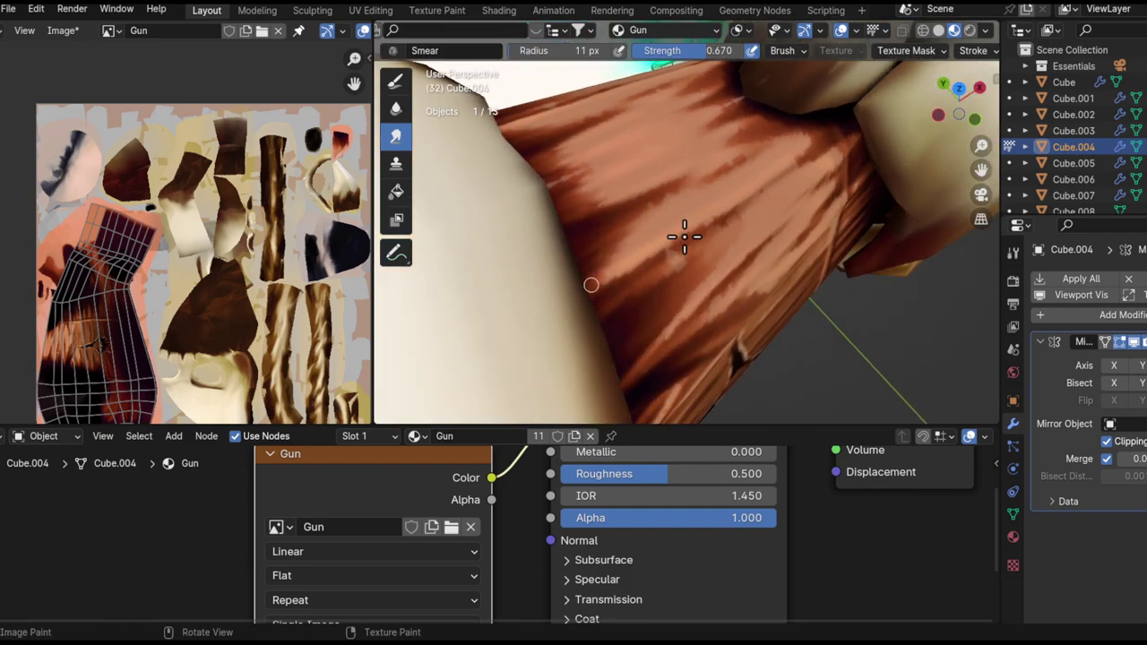
{"action": "middle_click_drag", "start_coordinate": [683, 236], "coordinate": [628, 267]}
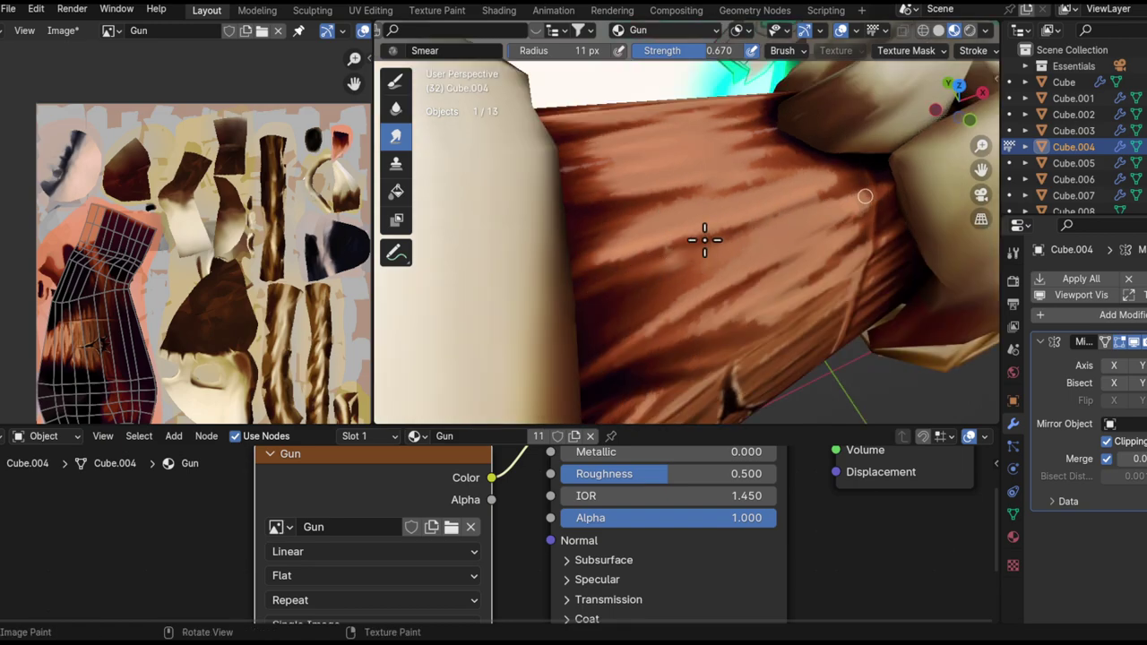
- Set the Smear radius to 23 px and smear the upper wood grain between the bone arch and the horn
{"action": "key", "text": "f"}
{"action": "left_click", "coordinate": [740, 237]}
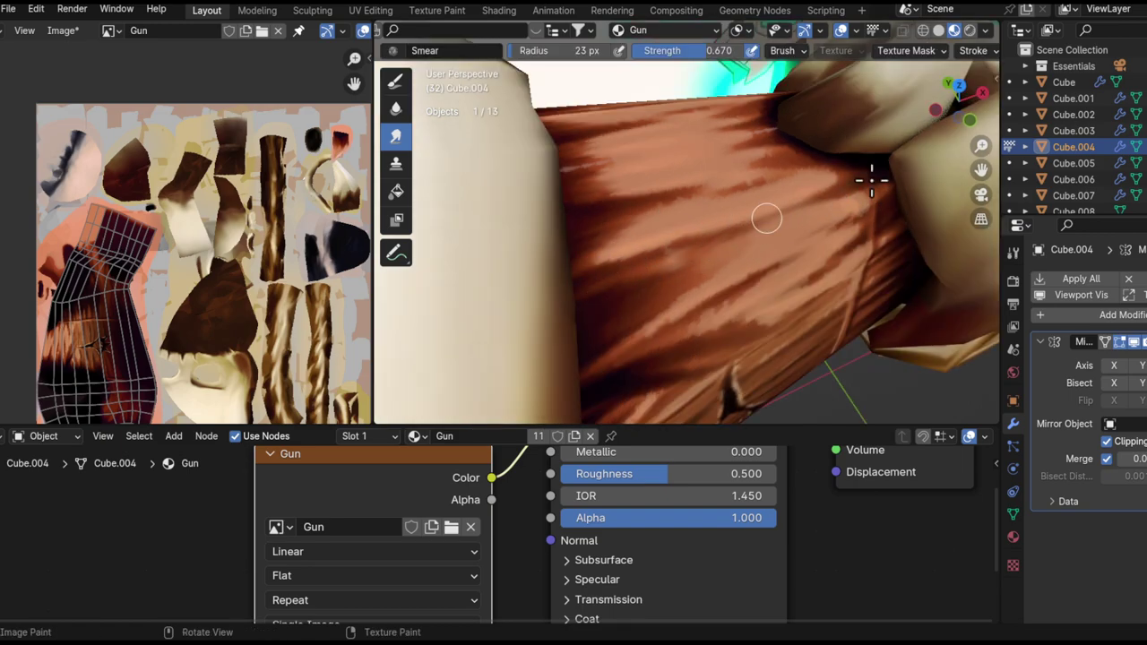
{"action": "middle_click_drag", "start_coordinate": [791, 225], "coordinate": [788, 162]}
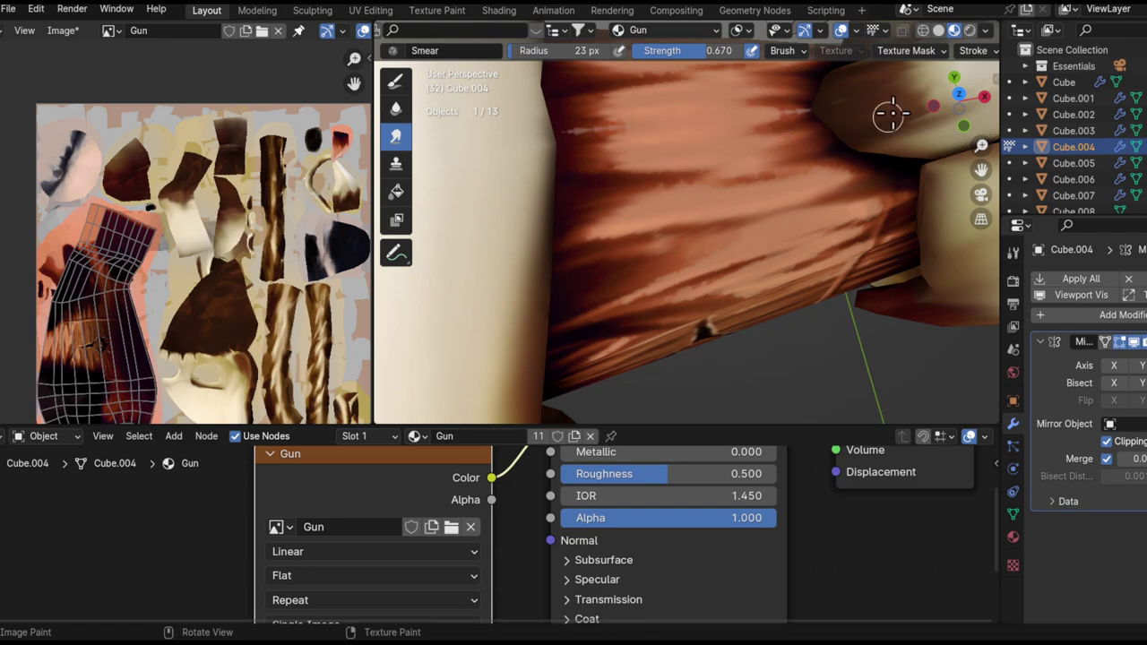
{"action": "left_click_drag", "start_coordinate": [752, 189], "coordinate": [708, 192], "text": "alt+shift"}
{"action": "middle_click_drag", "start_coordinate": [707, 193], "coordinate": [600, 242]}
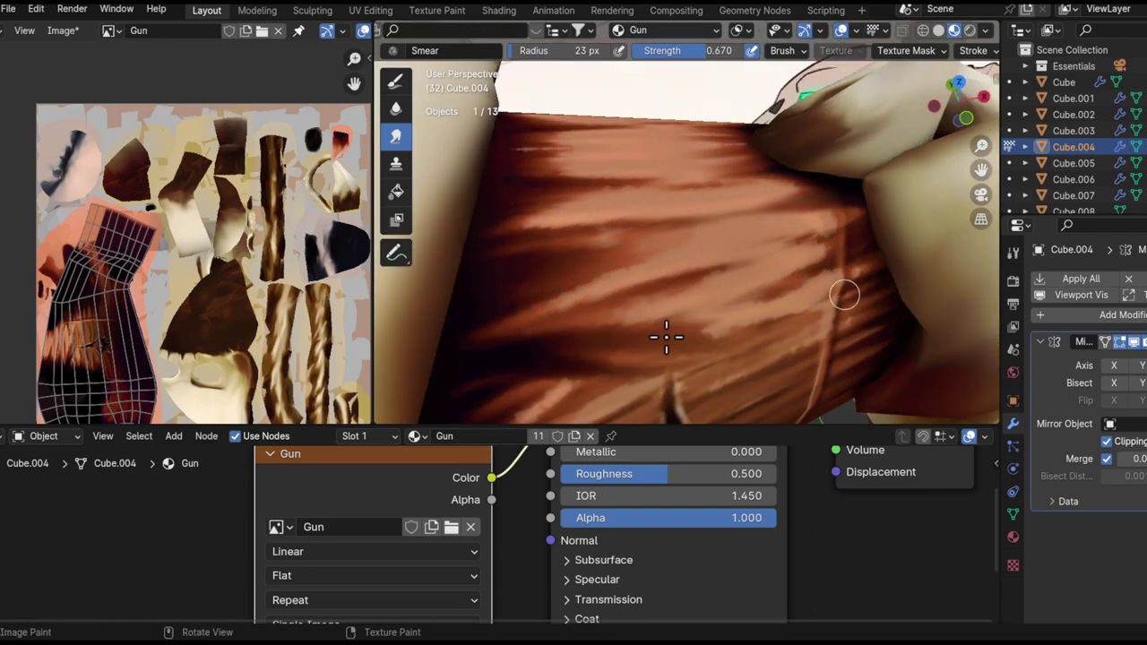
- Smear the wood grain down the side of the body beside the vertical seam line
{"action": "middle_click_drag", "start_coordinate": [950, 233], "coordinate": [719, 321]}
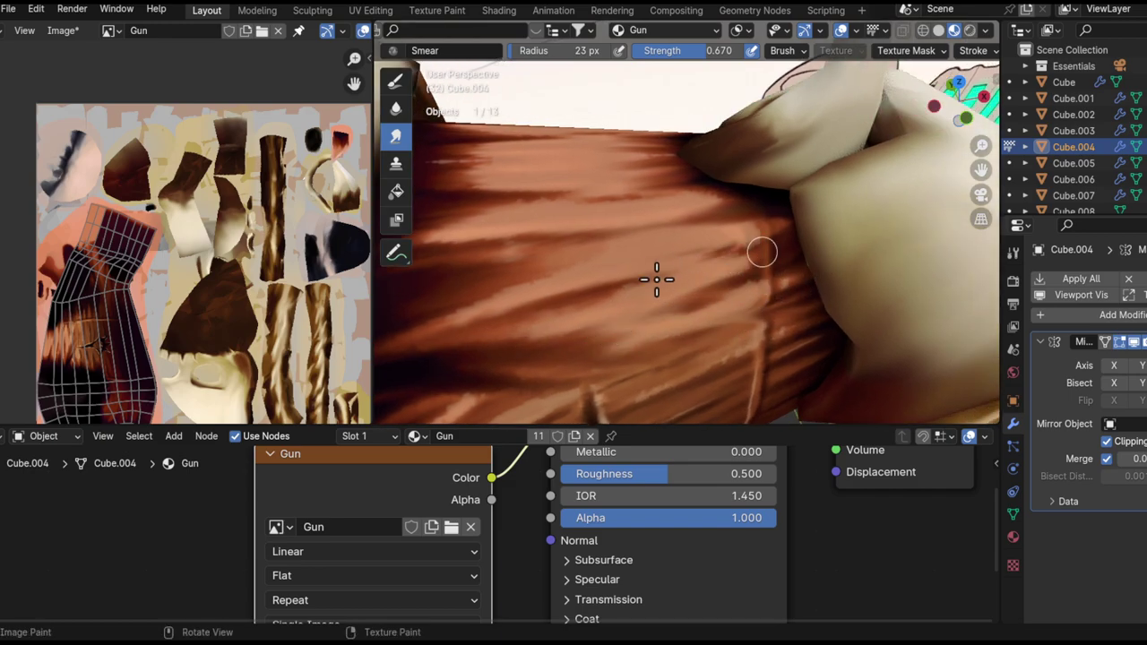
{"action": "middle_click_drag", "start_coordinate": [719, 266], "coordinate": [752, 327], "text": "ctrl"}
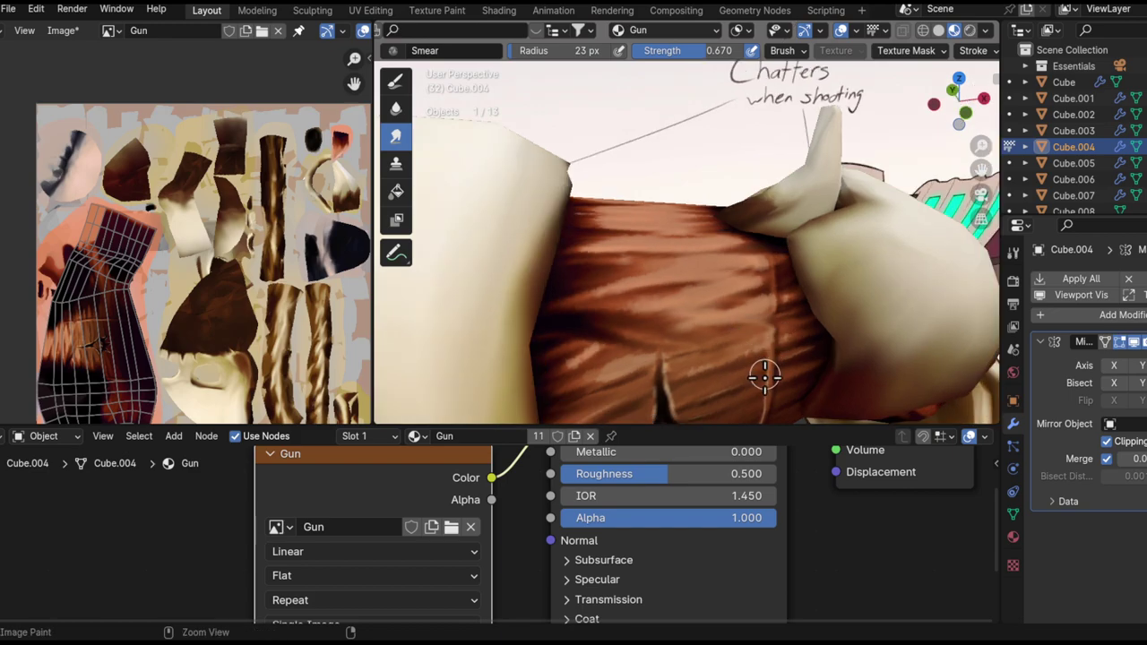
{"action": "middle_click_drag", "start_coordinate": [775, 367], "coordinate": [717, 326], "text": "ctrl"}
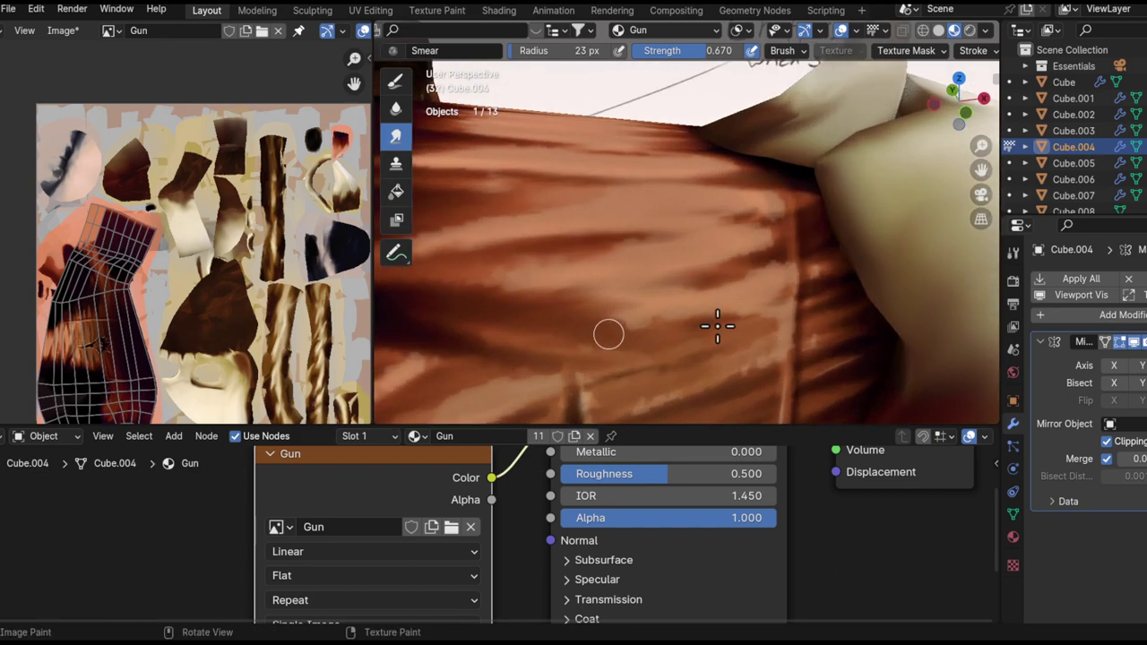
- Smear the light tooth-like edges inside the star-shaped emblem cut into the wooden body
{"action": "middle_click_drag", "start_coordinate": [740, 213], "coordinate": [746, 172]}
{"action": "middle_click_drag", "start_coordinate": [822, 343], "coordinate": [822, 245]}
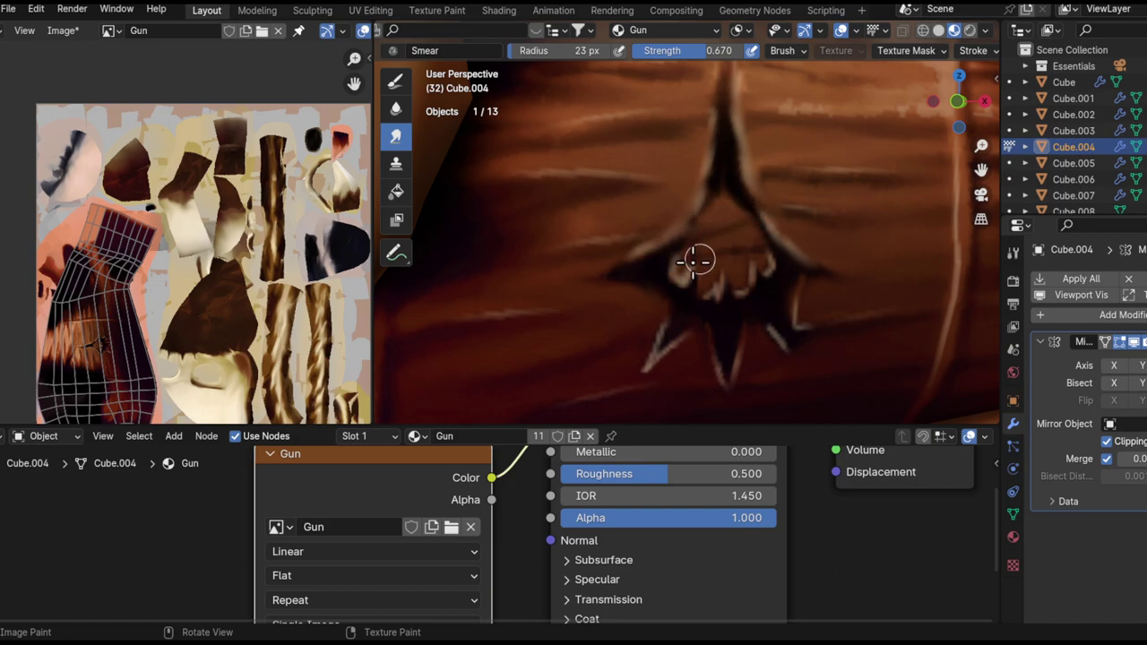
{"action": "left_click_drag", "start_coordinate": [746, 265], "coordinate": [683, 269]}
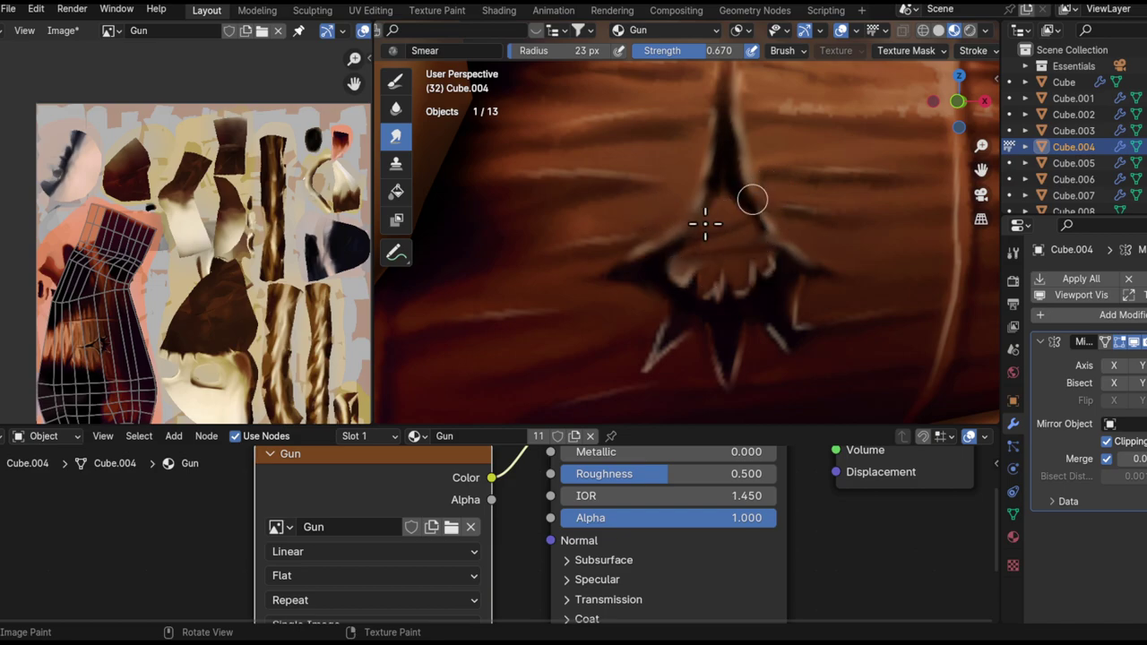
{"action": "middle_click_drag", "start_coordinate": [663, 240], "coordinate": [670, 330], "text": "ctrl"}
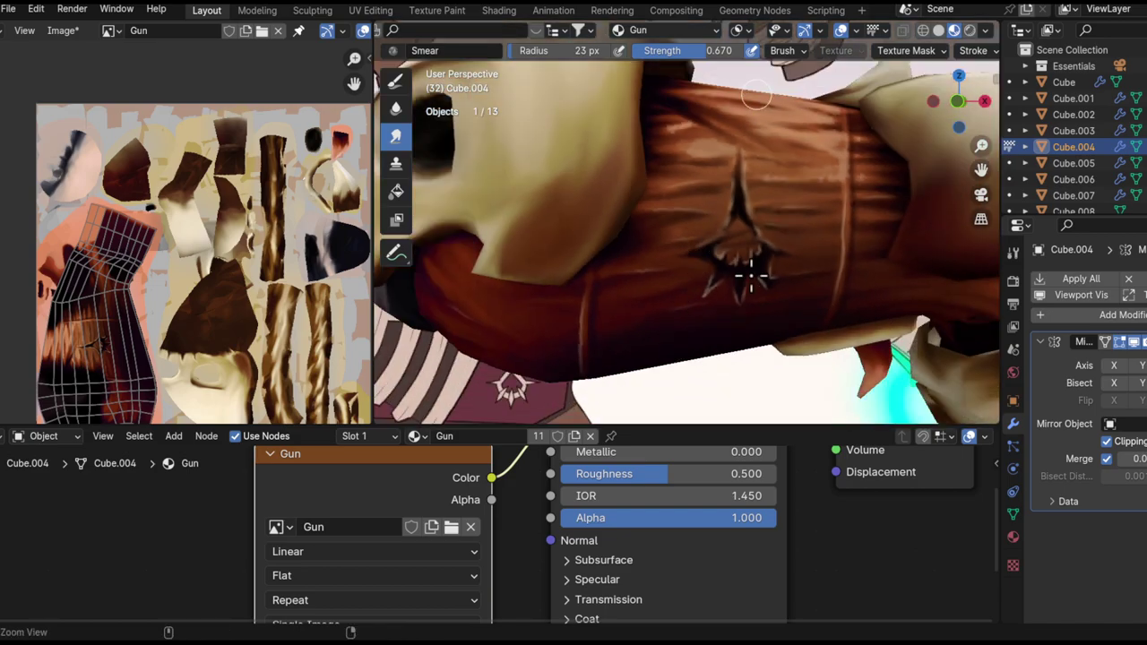
- Examine the wooden body's grain around the emblem, along the top by the horn and down to the lower front
{"action": "middle_click_drag", "start_coordinate": [649, 279], "coordinate": [647, 258]}
{"action": "middle_click_drag", "start_coordinate": [637, 291], "coordinate": [747, 271], "text": "ctrl"}
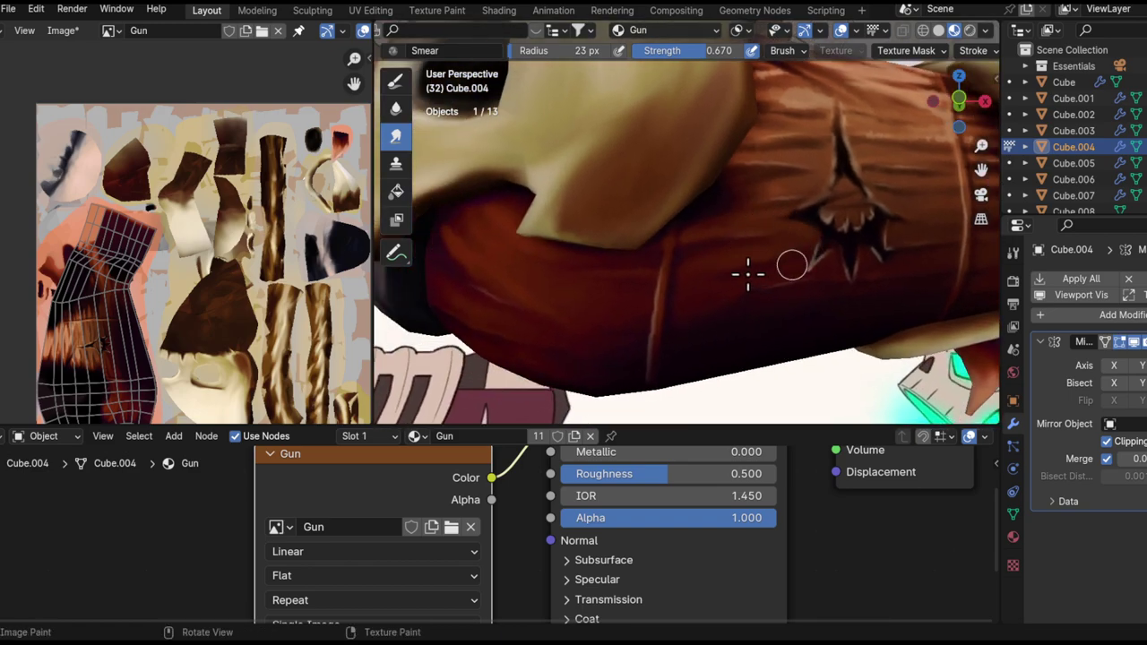
{"action": "scroll", "coordinate": [783, 228], "scroll_direction": "up", "scroll_amount": 2}
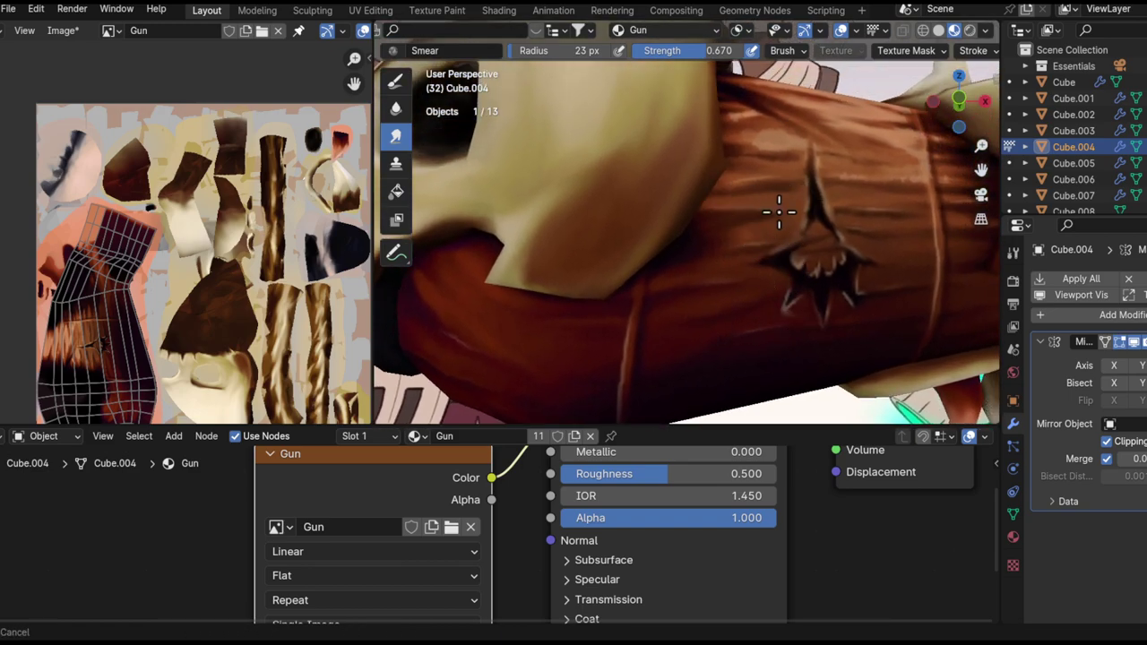
{"action": "scroll", "coordinate": [798, 184], "scroll_direction": "up", "scroll_amount": 2}
{"action": "middle_click_drag", "start_coordinate": [879, 175], "coordinate": [743, 244], "text": "shift"}
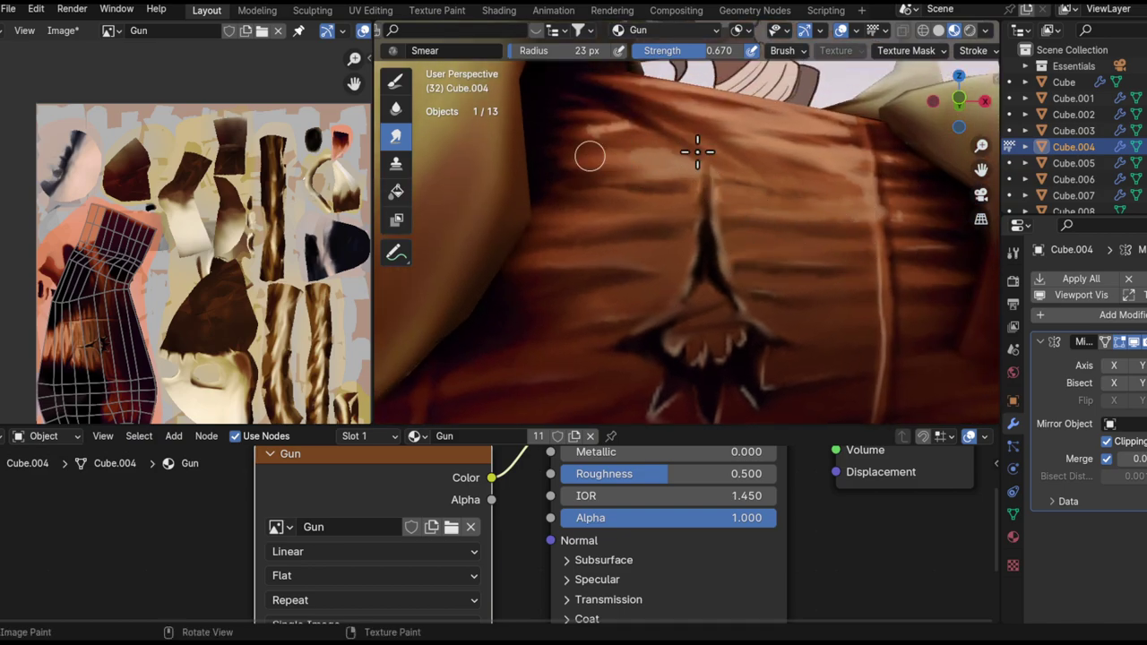
{"action": "middle_click_drag", "start_coordinate": [716, 141], "coordinate": [609, 145]}
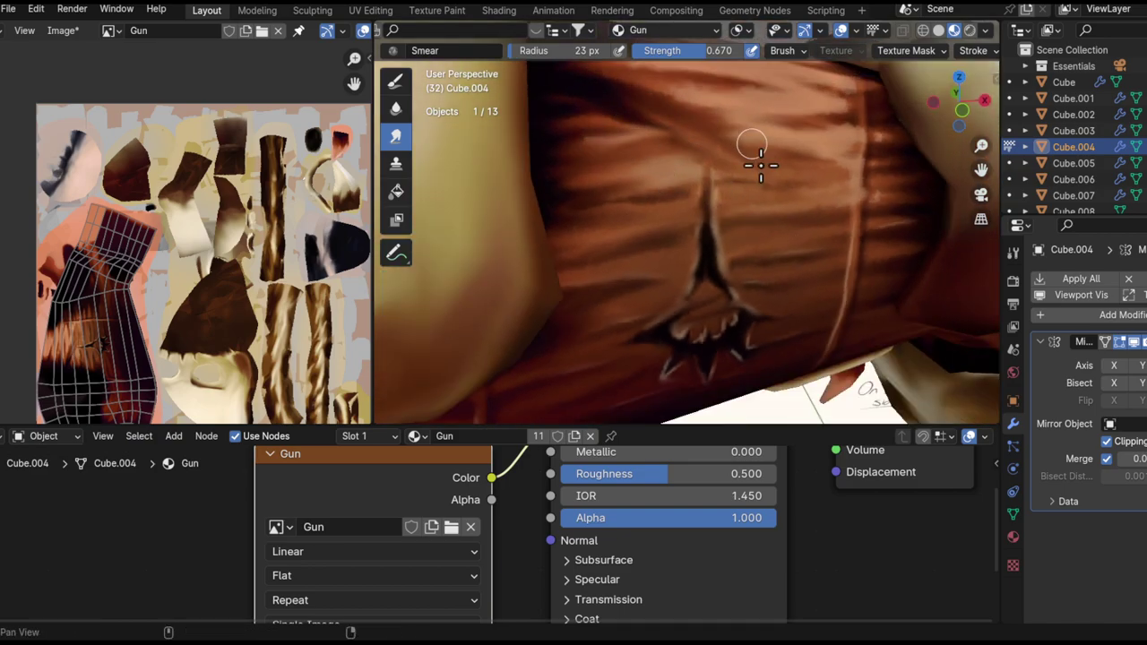
{"action": "middle_click_drag", "start_coordinate": [757, 158], "coordinate": [731, 289]}
{"action": "middle_click_drag", "start_coordinate": [726, 248], "coordinate": [705, 278]}
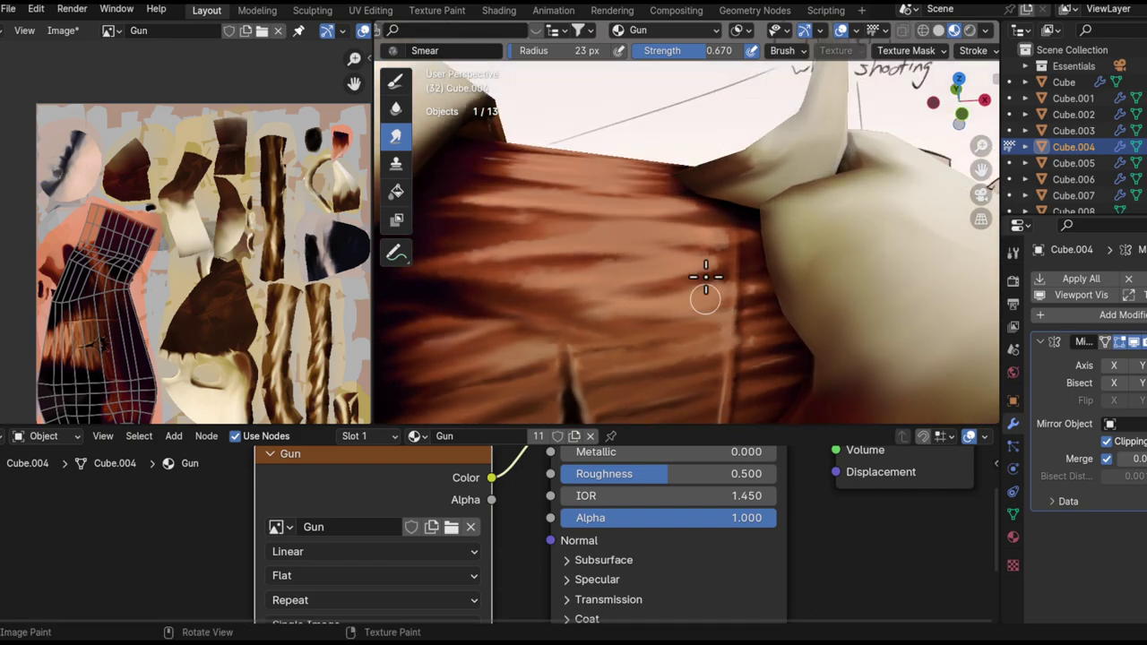
{"action": "middle_click_drag", "start_coordinate": [583, 225], "coordinate": [578, 200]}
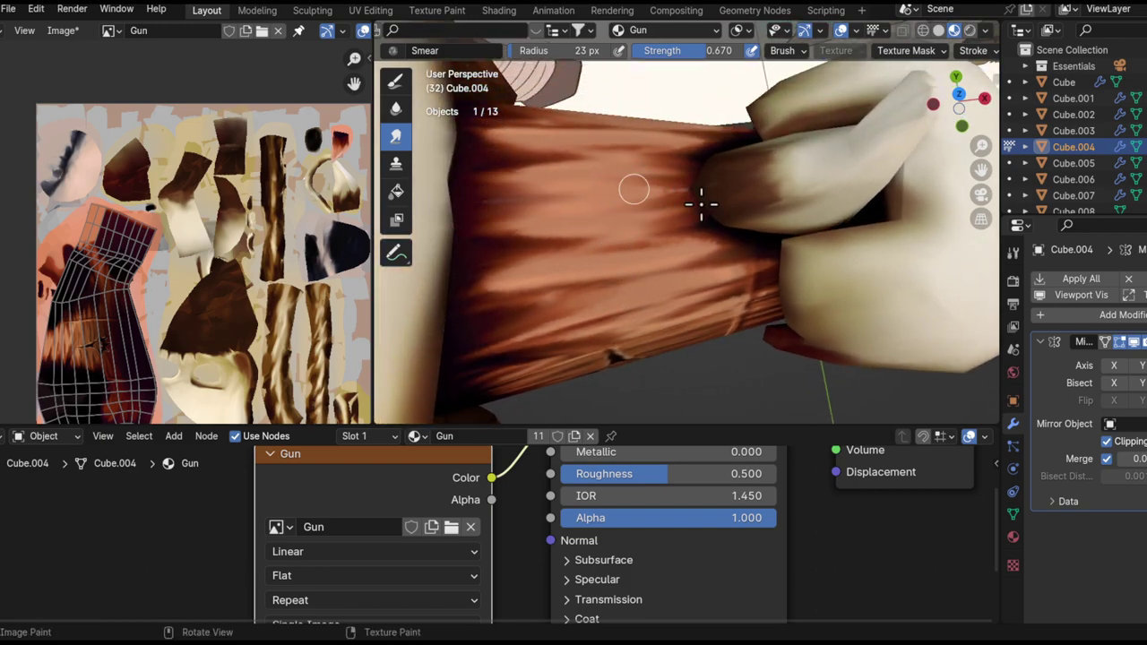
{"action": "middle_click_drag", "start_coordinate": [628, 237], "coordinate": [691, 176]}
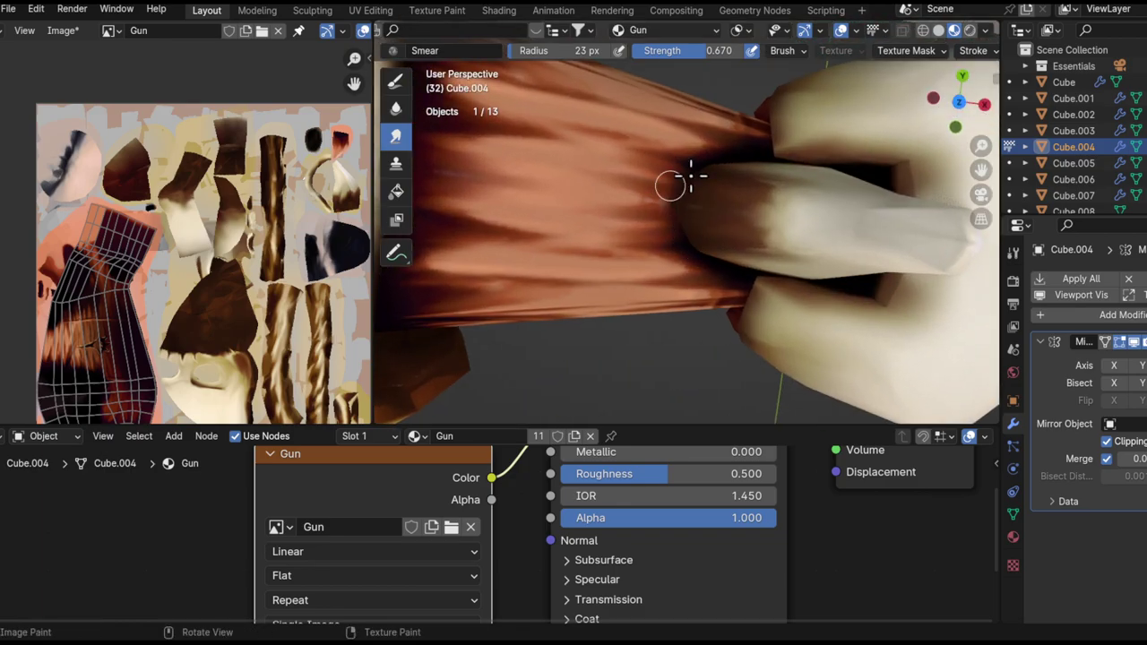
{"action": "middle_click_drag", "start_coordinate": [655, 247], "coordinate": [708, 199], "text": "ctrl"}
{"action": "middle_click_drag", "start_coordinate": [705, 283], "coordinate": [669, 251]}
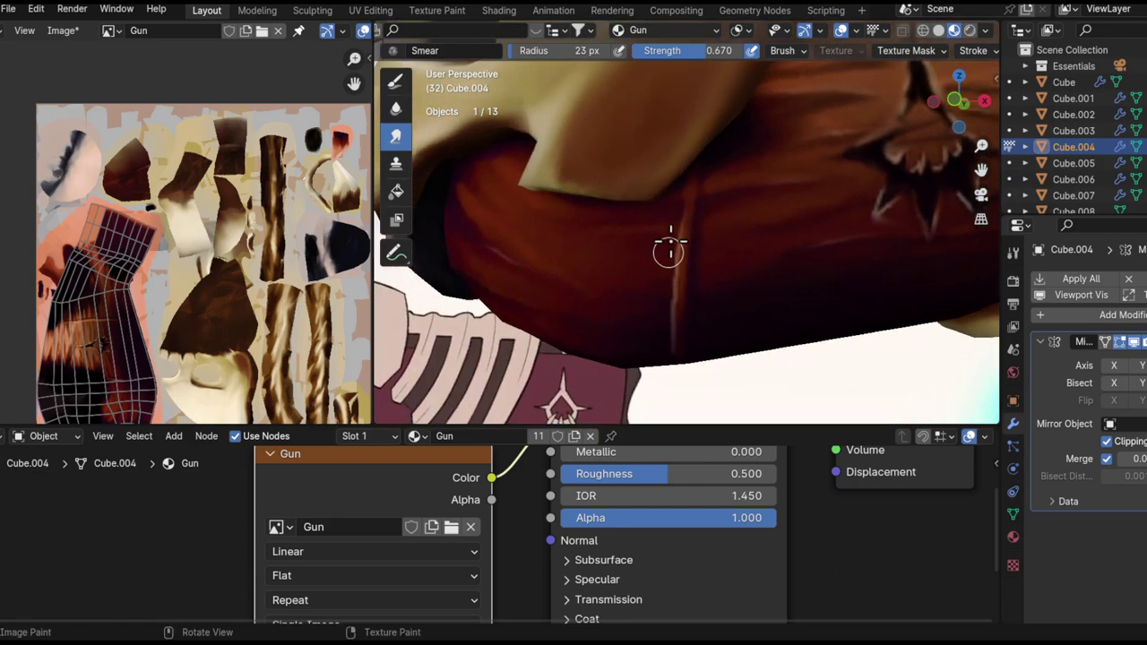
{"action": "middle_click_drag", "start_coordinate": [679, 315], "coordinate": [680, 326], "text": "ctrl"}
{"action": "middle_click_drag", "start_coordinate": [771, 205], "coordinate": [793, 224], "text": "ctrl"}
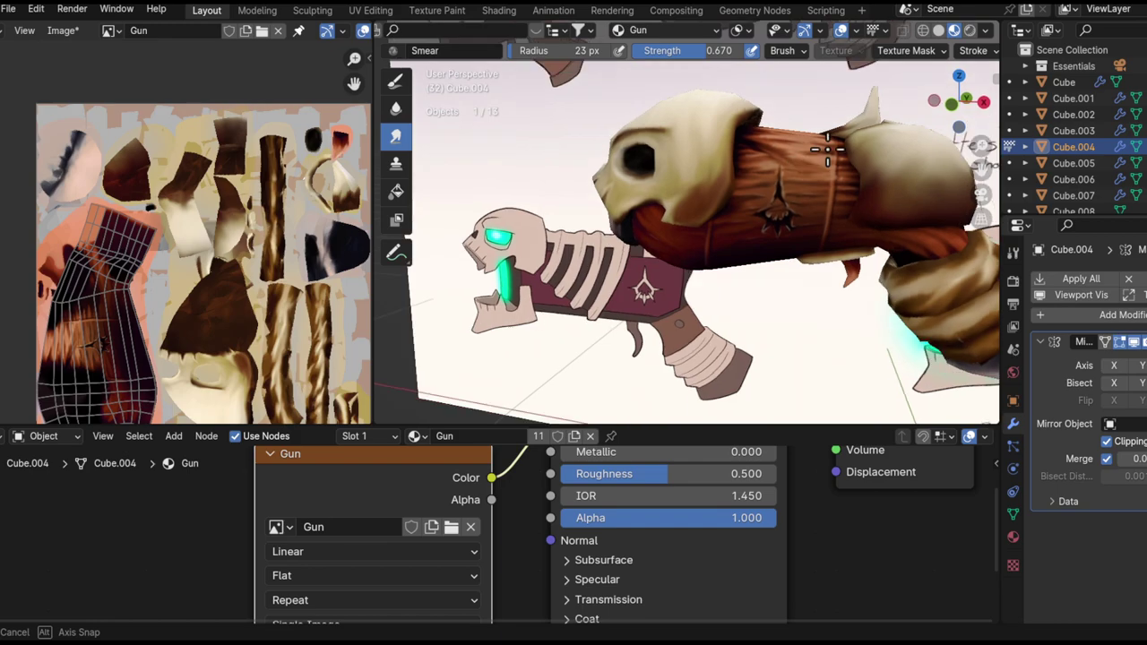
{"action": "middle_click_drag", "start_coordinate": [827, 149], "coordinate": [812, 142]}
{"action": "middle_click_drag", "start_coordinate": [711, 187], "coordinate": [711, 182], "text": "ctrl"}
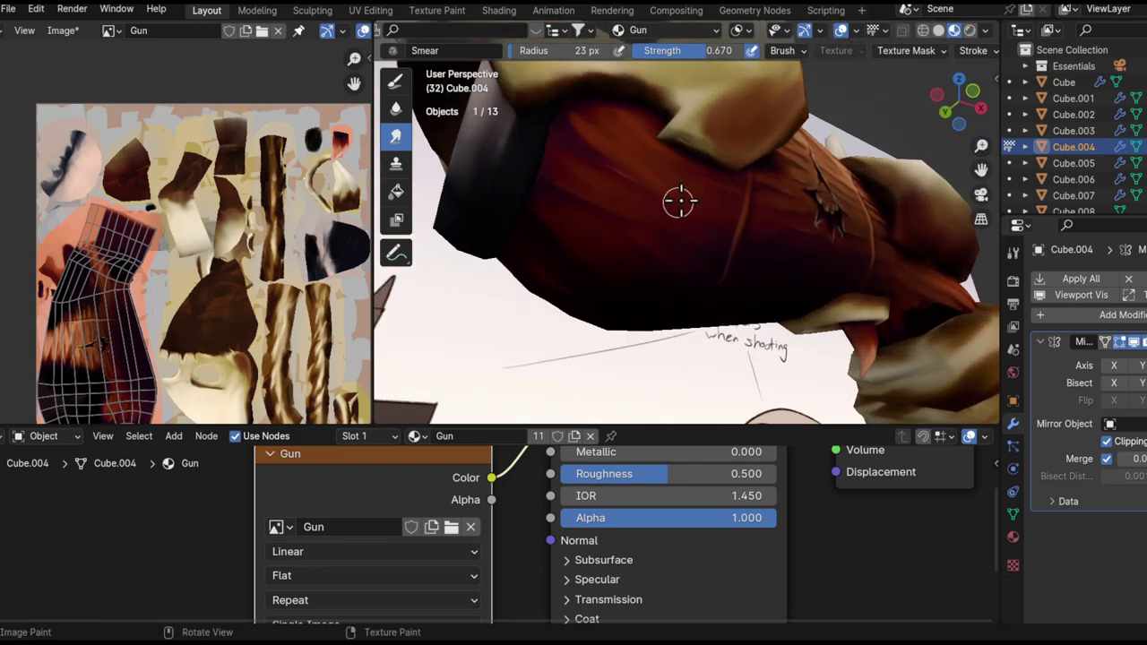
- Set the Smear radius to 53 px and soften the dark grain on the wooden body's lower front
{"action": "key", "text": "f"}
{"action": "left_click", "coordinate": [567, 213]}
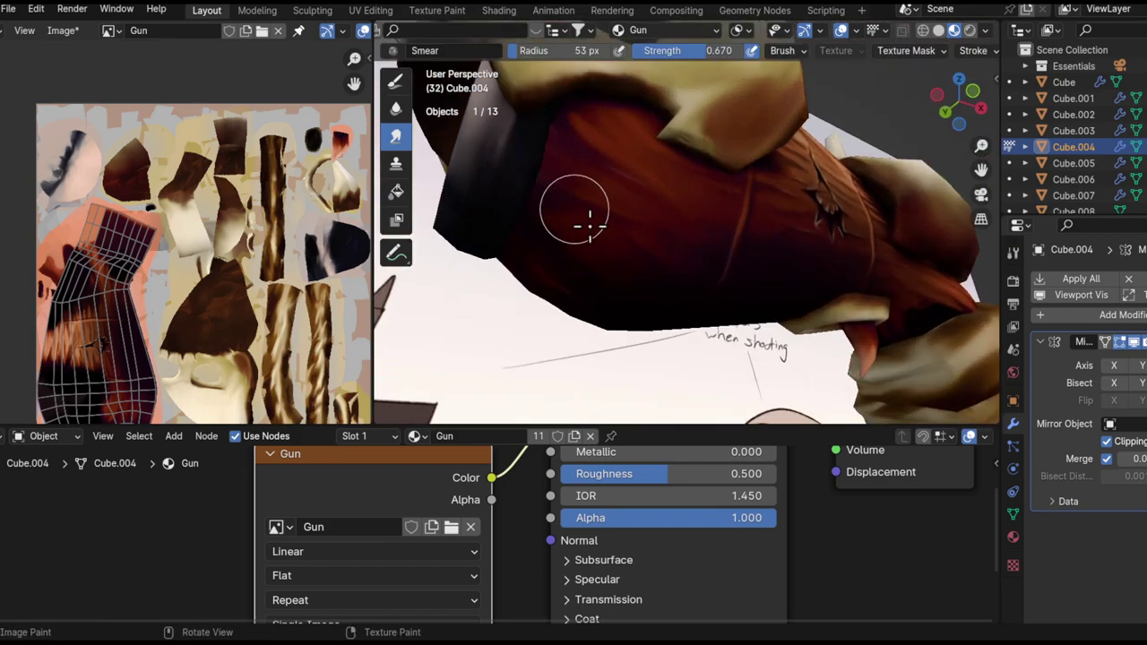
{"action": "middle_click_drag", "start_coordinate": [631, 233], "coordinate": [704, 488], "text": "ctrl"}
{"action": "middle_click_drag", "start_coordinate": [708, 179], "coordinate": [704, 220]}
{"action": "mouse_move", "coordinate": [706, 385]}
{"action": "middle_mouse_down", "text": "ctrl"}
{"action": "mouse_move", "coordinate": [717, 305]}
{"action": "mouse_move", "coordinate": [803, 248]}
{"action": "mouse_move", "coordinate": [743, 256]}
{"action": "mouse_move", "coordinate": [742, 312]}
{"action": "mouse_move", "coordinate": [801, 246]}
{"action": "mouse_move", "coordinate": [697, 297]}
{"action": "mouse_move", "coordinate": [682, 266]}
{"action": "middle_mouse_up", "text": "ctrl"}
- Switch to the black Draw brush, set its radius to 99 px and darken the front of the wooden body beneath the skull
{"action": "left_click", "coordinate": [395, 81]}
{"action": "left_click_drag", "start_coordinate": [795, 80], "coordinate": [742, 107]}
{"action": "key", "text": "f"}
{"action": "left_click", "coordinate": [763, 324]}
{"action": "middle_click_drag", "start_coordinate": [722, 335], "coordinate": [695, 358]}
{"action": "key", "text": "f"}
{"action": "left_click", "coordinate": [655, 346]}
{"action": "key", "text": "f"}
{"action": "left_click", "coordinate": [639, 343]}
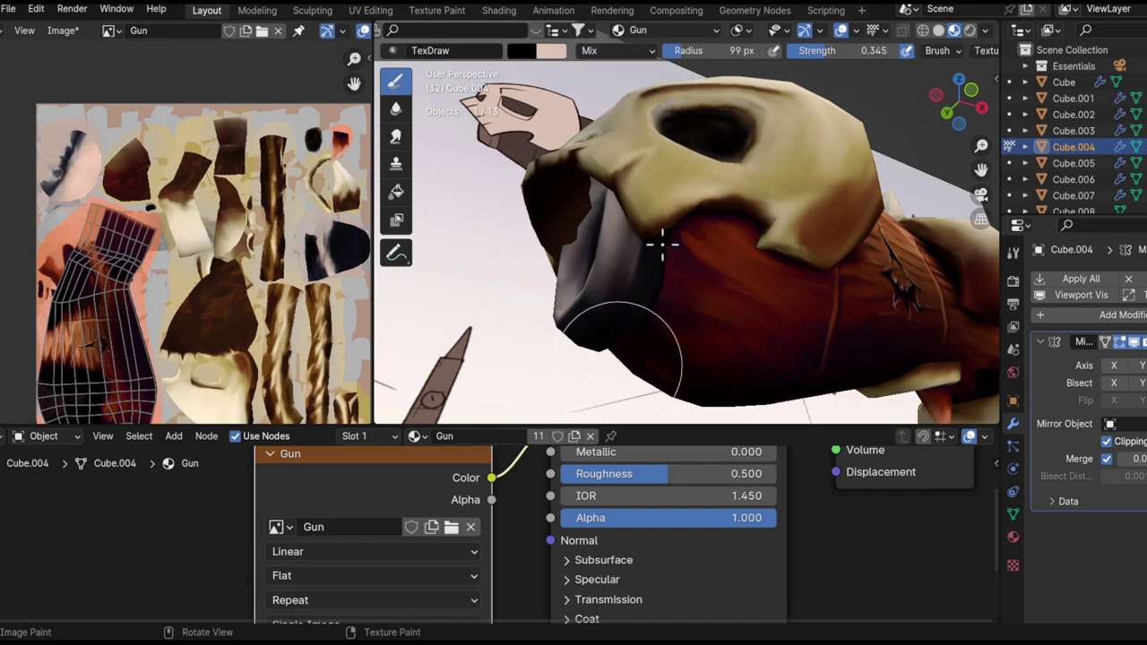
{"action": "middle_click_drag", "start_coordinate": [673, 165], "coordinate": [680, 316]}
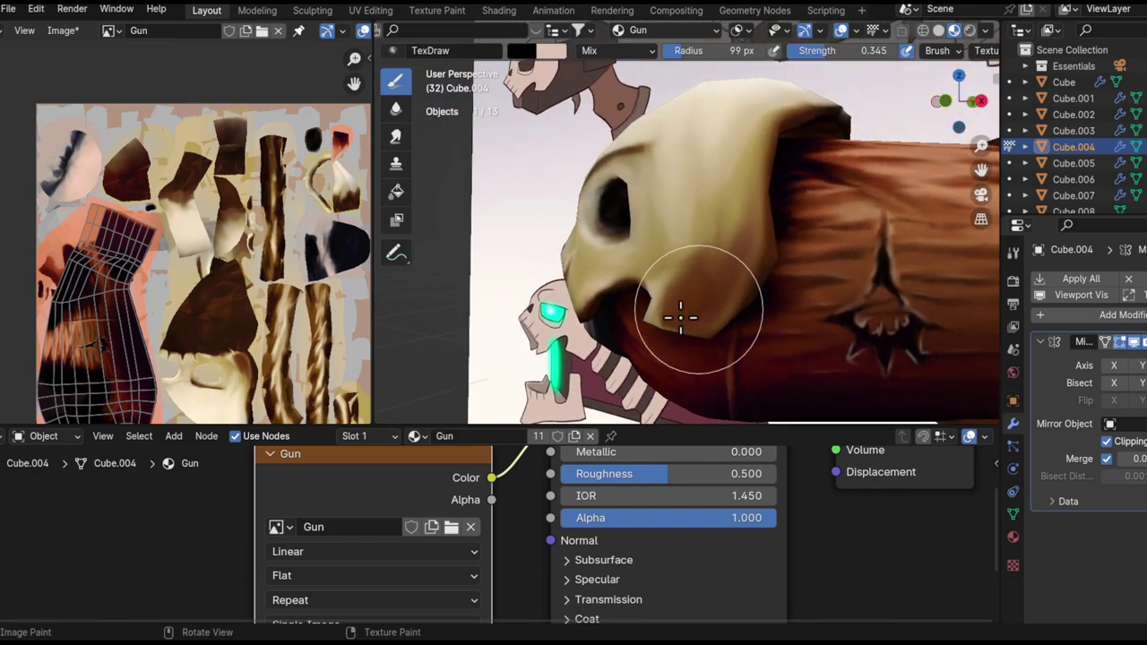
{"action": "middle_click_drag", "start_coordinate": [773, 225], "coordinate": [637, 371]}
- Make the grip wrap Cube.009 the painted object and set the Smear brush radius to 65 px
{"action": "middle_click_drag", "start_coordinate": [696, 225], "coordinate": [768, 236]}
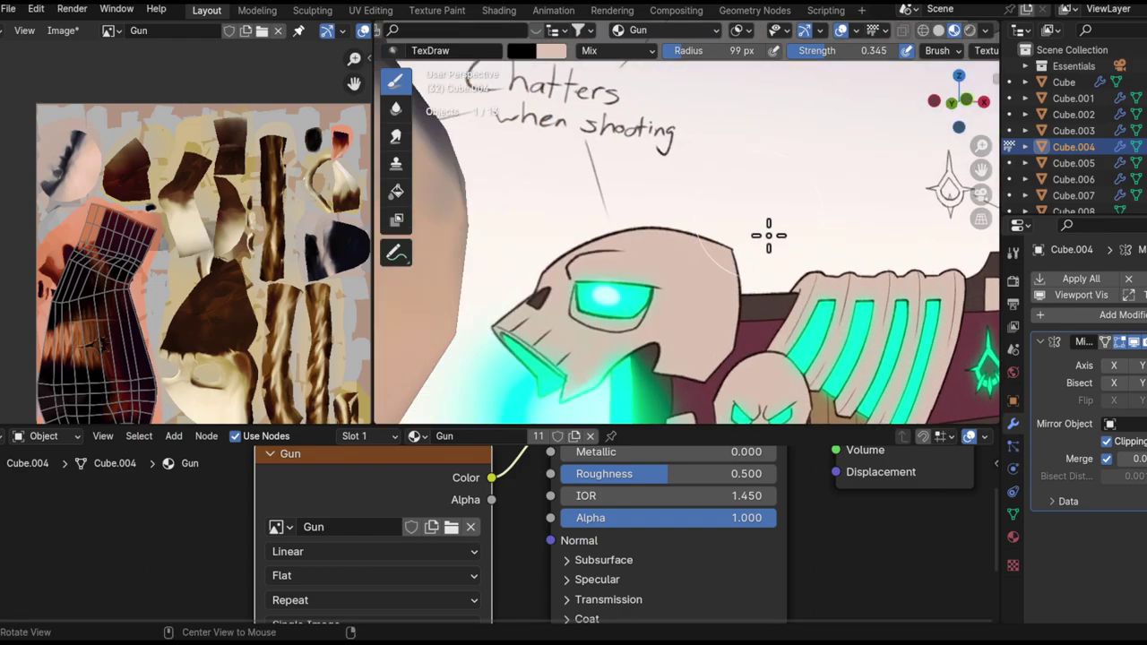
{"action": "mouse_move", "coordinate": [663, 253]}
{"action": "middle_mouse_down"}
{"action": "mouse_move", "coordinate": [645, 197]}
{"action": "mouse_move", "coordinate": [761, 176]}
{"action": "mouse_move", "coordinate": [720, 189]}
{"action": "middle_mouse_up"}
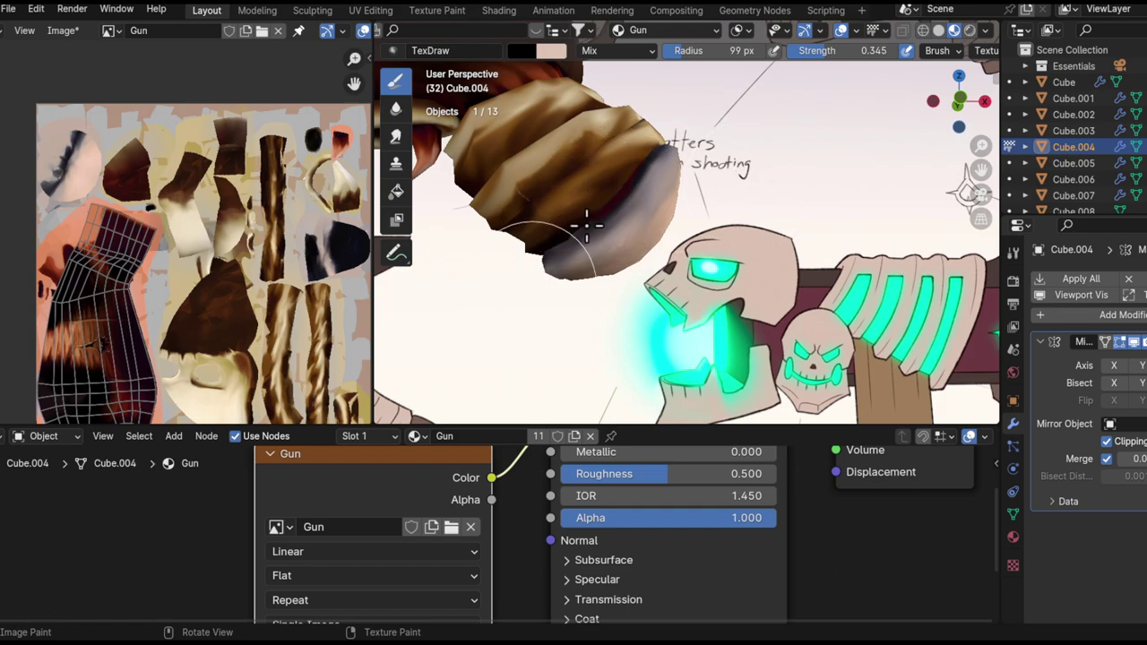
{"action": "mouse_move", "coordinate": [518, 315]}
{"action": "middle_mouse_down"}
{"action": "mouse_move", "coordinate": [693, 191]}
{"action": "mouse_move", "coordinate": [673, 185]}
{"action": "mouse_move", "coordinate": [658, 212]}
{"action": "mouse_move", "coordinate": [603, 178]}
{"action": "mouse_move", "coordinate": [616, 230]}
{"action": "mouse_move", "coordinate": [708, 199]}
{"action": "mouse_move", "coordinate": [614, 279]}
{"action": "middle_mouse_up"}
{"action": "key", "text": "alt+q"}
{"action": "key", "text": "alt+q"}
{"action": "left_click", "coordinate": [396, 109]}
{"action": "key", "text": "f"}
{"action": "left_click", "coordinate": [705, 192]}
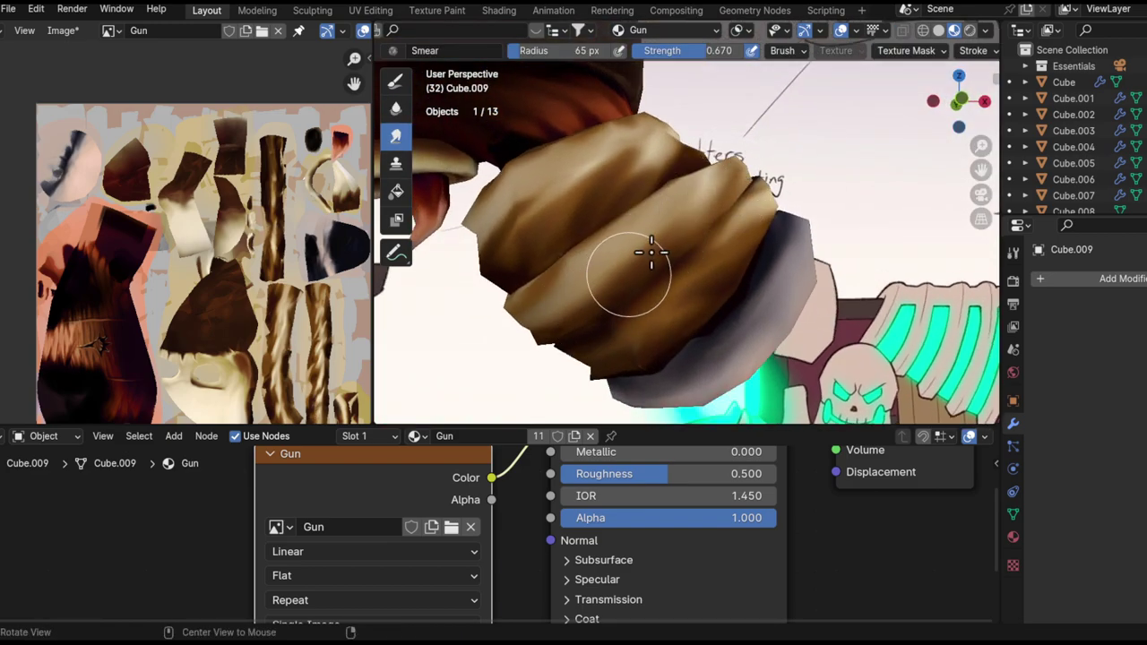
{"action": "middle_click", "coordinate": [627, 251], "text": "alt"}
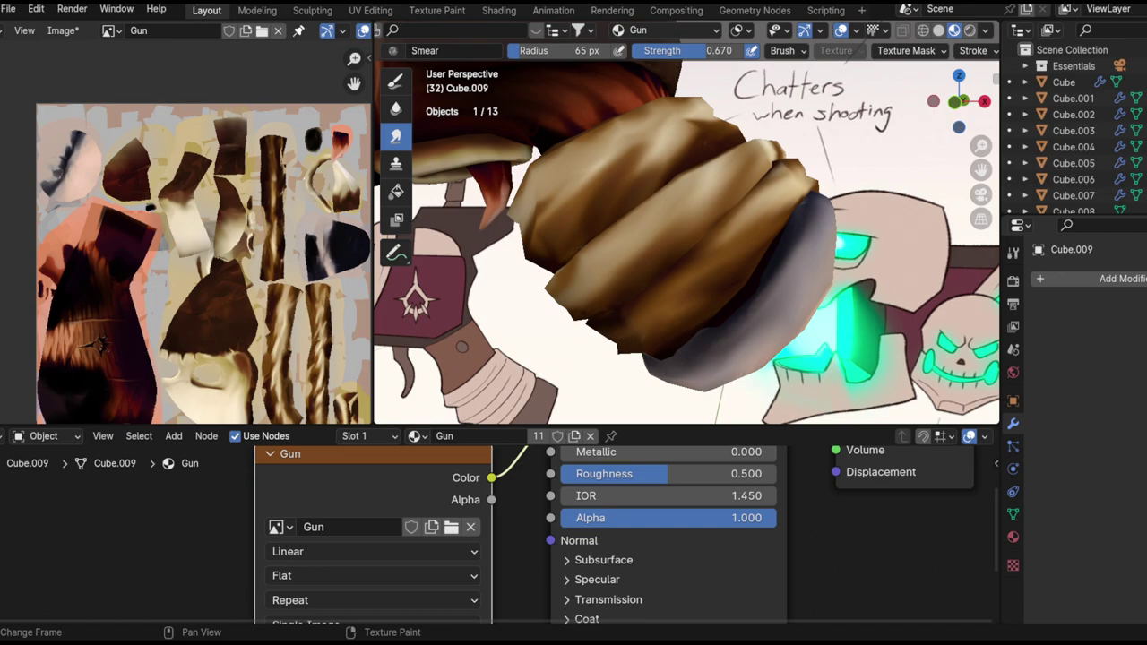
{"action": "left_click_drag", "start_coordinate": [673, 199], "coordinate": [731, 228], "text": "alt+shift"}
{"action": "left_click_drag", "start_coordinate": [819, 225], "coordinate": [902, 191], "text": "alt"}
{"action": "middle_click_drag", "start_coordinate": [902, 191], "coordinate": [720, 133]}
- Make Cube.004 the painted object and shade the wooden handle above the wraps with the black Draw brush at 84 px and 0.496 strength
{"action": "key", "text": "alt+q"}
{"action": "mouse_move", "coordinate": [760, 116]}
{"action": "left_mouse_down", "text": "alt+shift"}
{"action": "mouse_move", "coordinate": [745, 200]}
{"action": "mouse_move", "coordinate": [721, 247]}
{"action": "left_mouse_up", "text": "alt+shift"}
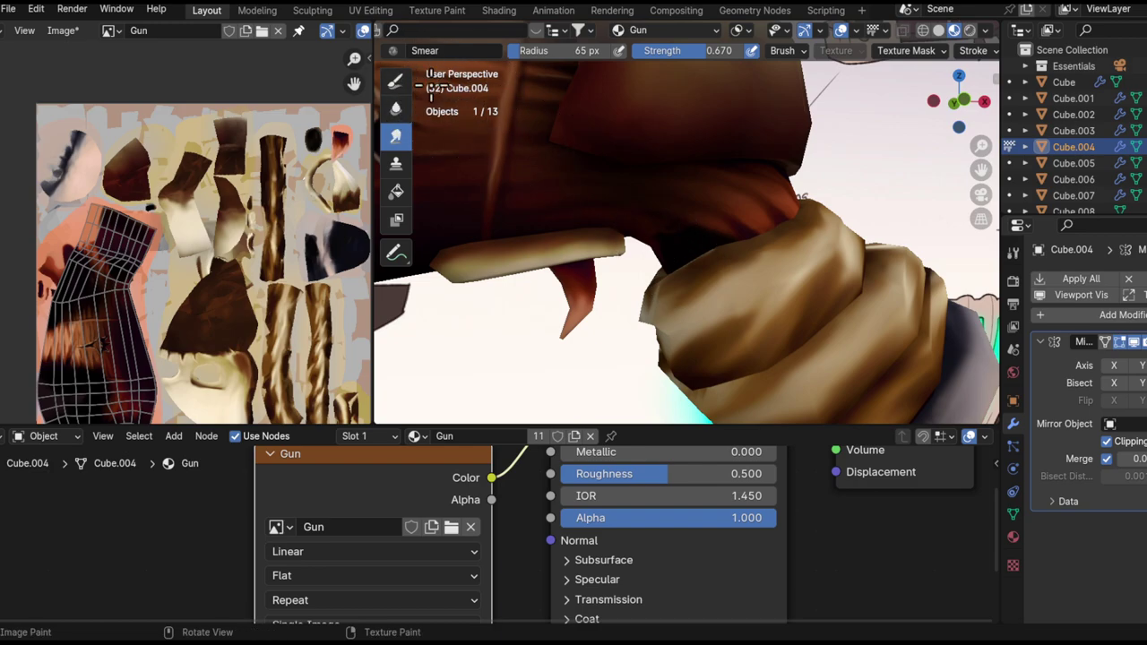
{"action": "left_click", "coordinate": [395, 80]}
{"action": "mouse_move", "coordinate": [645, 286]}
{"action": "middle_mouse_down"}
{"action": "mouse_move", "coordinate": [670, 313]}
{"action": "mouse_move", "coordinate": [686, 281]}
{"action": "mouse_move", "coordinate": [708, 311]}
{"action": "mouse_move", "coordinate": [731, 234]}
{"action": "middle_mouse_up"}
{"action": "mouse_move", "coordinate": [632, 273]}
{"action": "middle_mouse_down"}
{"action": "mouse_move", "coordinate": [671, 247]}
{"action": "mouse_move", "coordinate": [651, 290]}
{"action": "mouse_move", "coordinate": [676, 285]}
{"action": "middle_mouse_up"}
{"action": "key", "text": "f"}
{"action": "left_click", "coordinate": [705, 266]}
{"action": "key", "text": "shift+f"}
{"action": "left_click", "coordinate": [682, 278]}
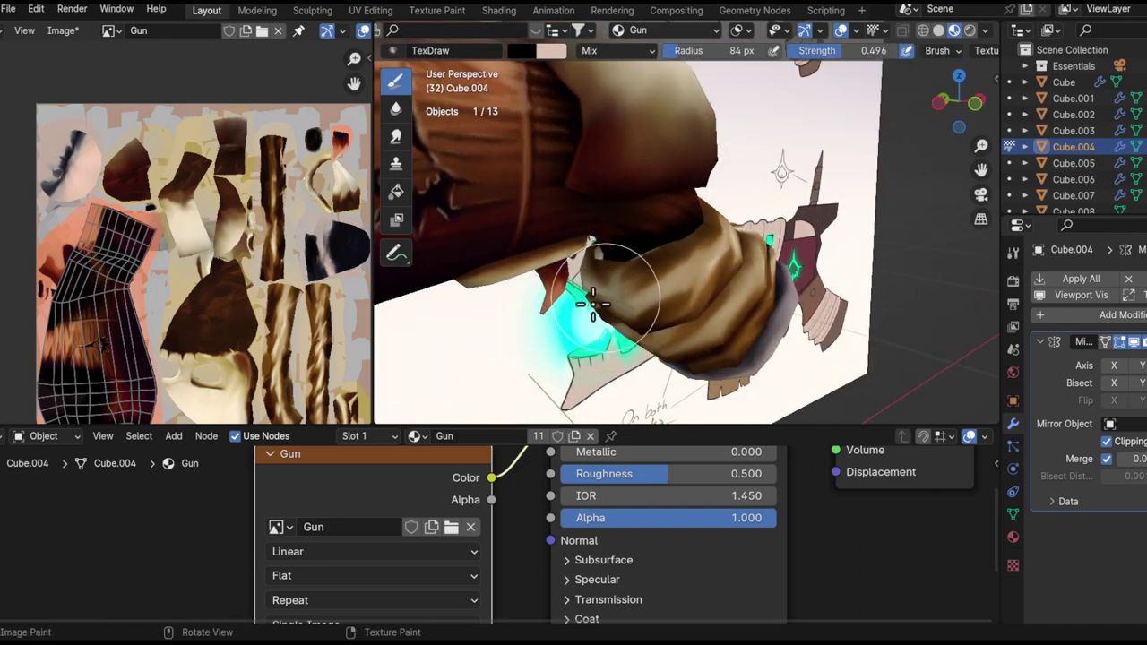
{"action": "middle_click_drag", "start_coordinate": [591, 304], "coordinate": [728, 260]}
{"action": "middle_click_drag", "start_coordinate": [763, 227], "coordinate": [722, 245]}
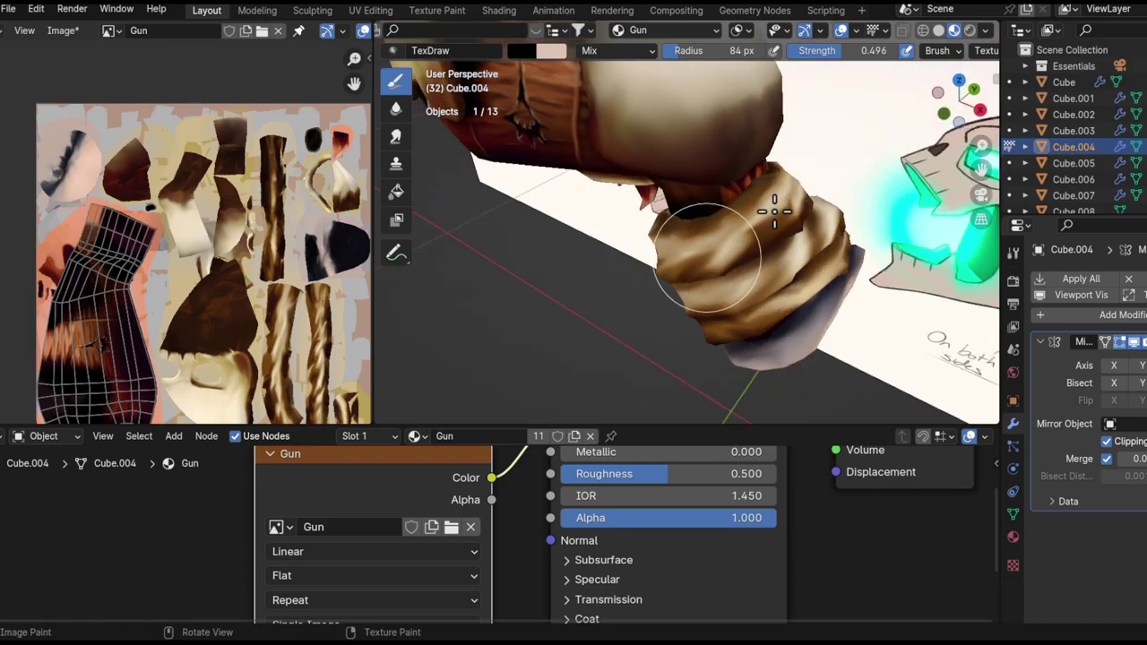
{"action": "middle_click_drag", "start_coordinate": [810, 184], "coordinate": [683, 312]}
- Make the upper grip wrap, Cube.010, active and reposition an edge of its rim in Edit Mode
{"action": "key", "text": "alt+q"}
{"action": "key", "text": "Tab"}
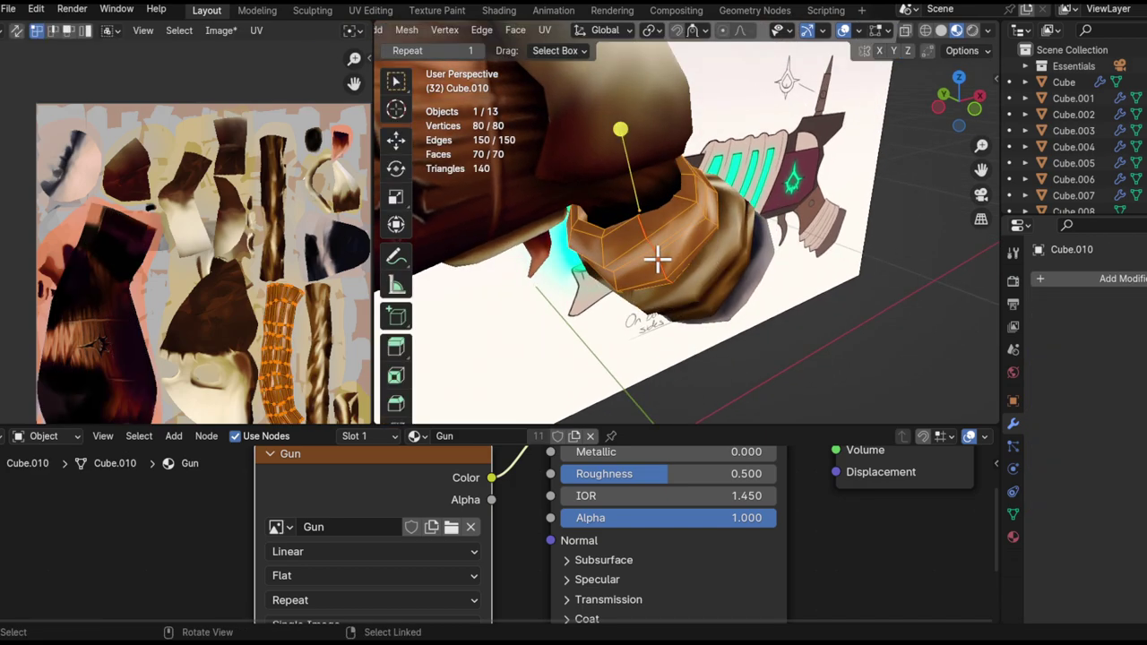
{"action": "left_click", "coordinate": [659, 260]}
{"action": "mouse_move", "coordinate": [657, 259]}
{"action": "middle_mouse_down"}
{"action": "mouse_move", "coordinate": [576, 258]}
{"action": "mouse_move", "coordinate": [593, 271]}
{"action": "mouse_move", "coordinate": [666, 194]}
{"action": "mouse_move", "coordinate": [673, 239]}
{"action": "mouse_move", "coordinate": [720, 304]}
{"action": "mouse_move", "coordinate": [547, 304]}
{"action": "mouse_move", "coordinate": [609, 243]}
{"action": "mouse_move", "coordinate": [502, 213]}
{"action": "mouse_move", "coordinate": [678, 281]}
{"action": "middle_mouse_up"}
{"action": "key", "text": "g"}
{"action": "left_click", "coordinate": [620, 253]}
{"action": "key", "text": "Tab"}
{"action": "key", "text": "Tab"}
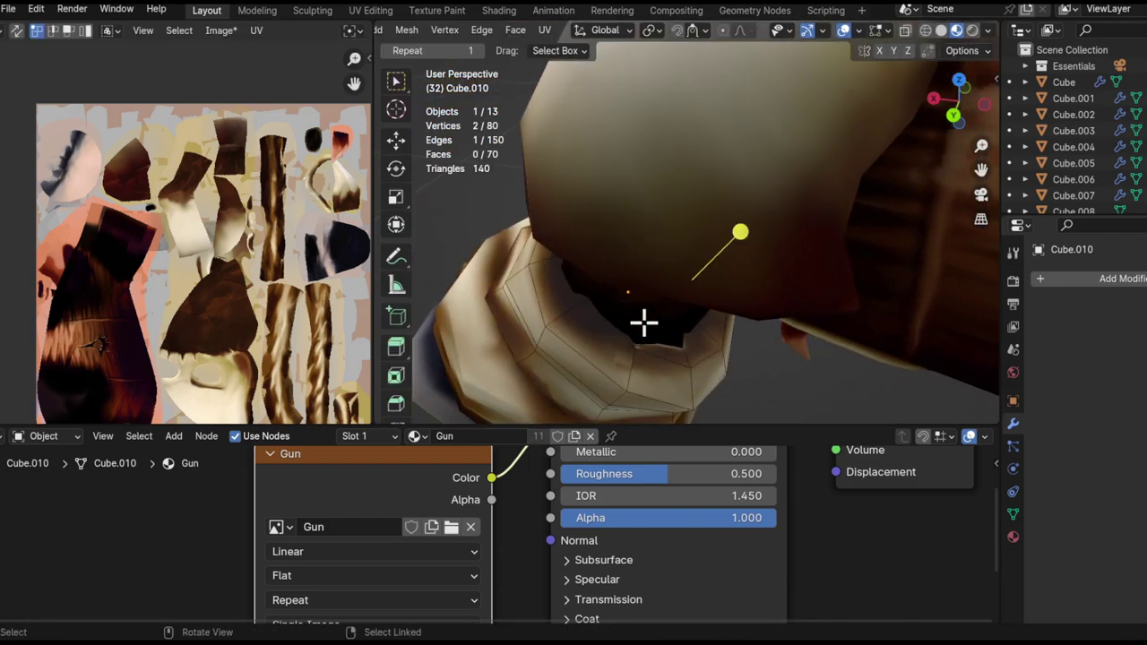
- Move the selected rim edge of the upper wrap closer to the handle and rotate it 16.8°
{"action": "key", "text": "g"}
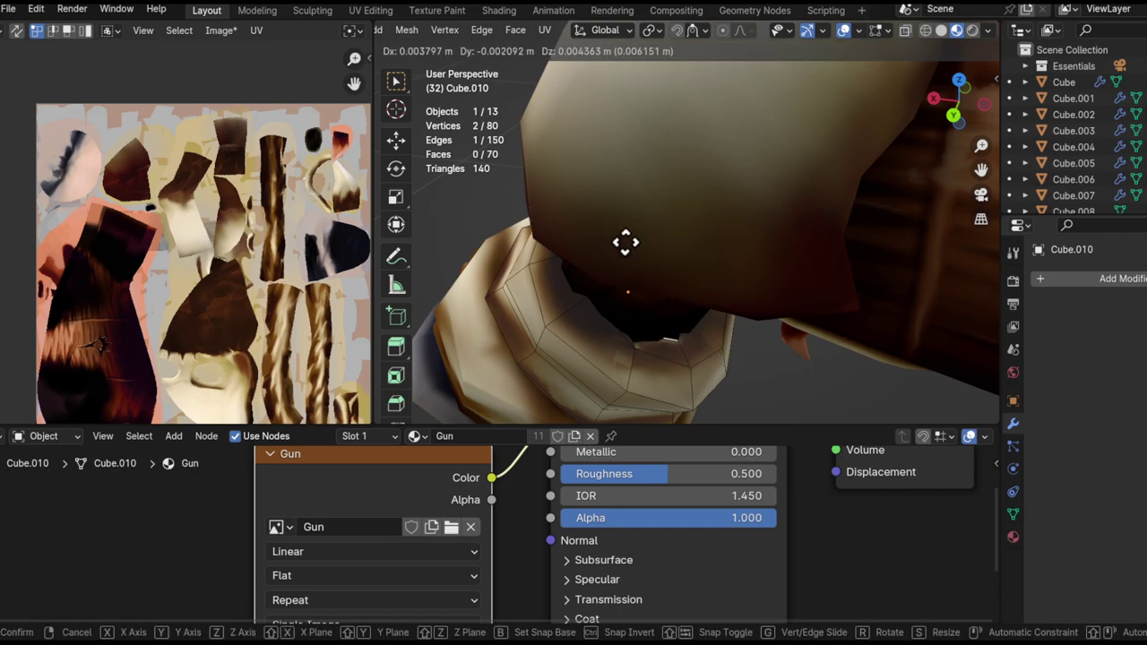
{"action": "left_click", "coordinate": [743, 354]}
{"action": "key", "text": "r"}
{"action": "left_click", "coordinate": [730, 315]}
{"action": "key", "text": "g"}
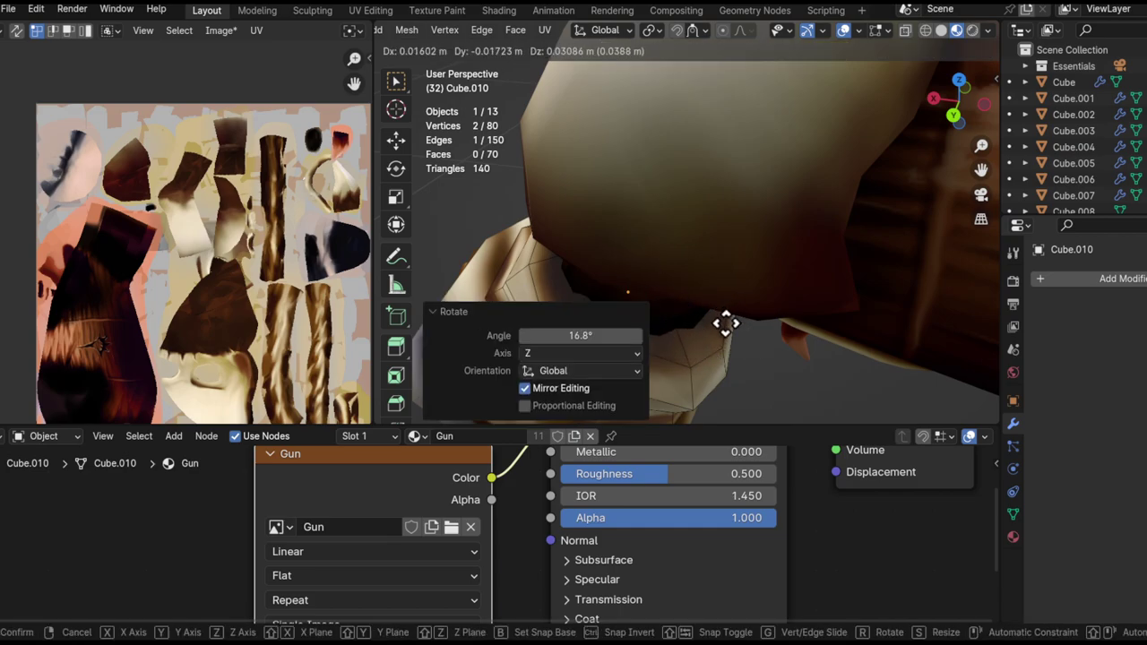
{"action": "key", "text": "Escape"}
- Return the upper wrap to Texture Paint mode and switch to the Smear brush
{"action": "middle_click_drag", "start_coordinate": [686, 333], "coordinate": [672, 225]}
{"action": "key", "text": "ctrl+Tab"}
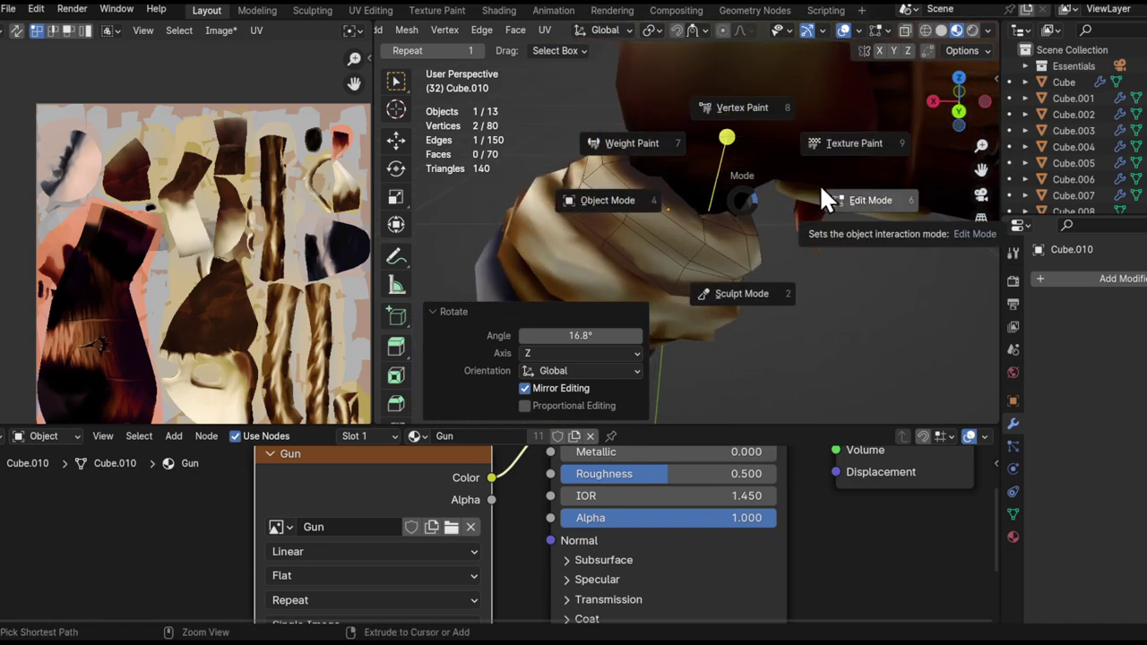
{"action": "left_click", "coordinate": [853, 145]}
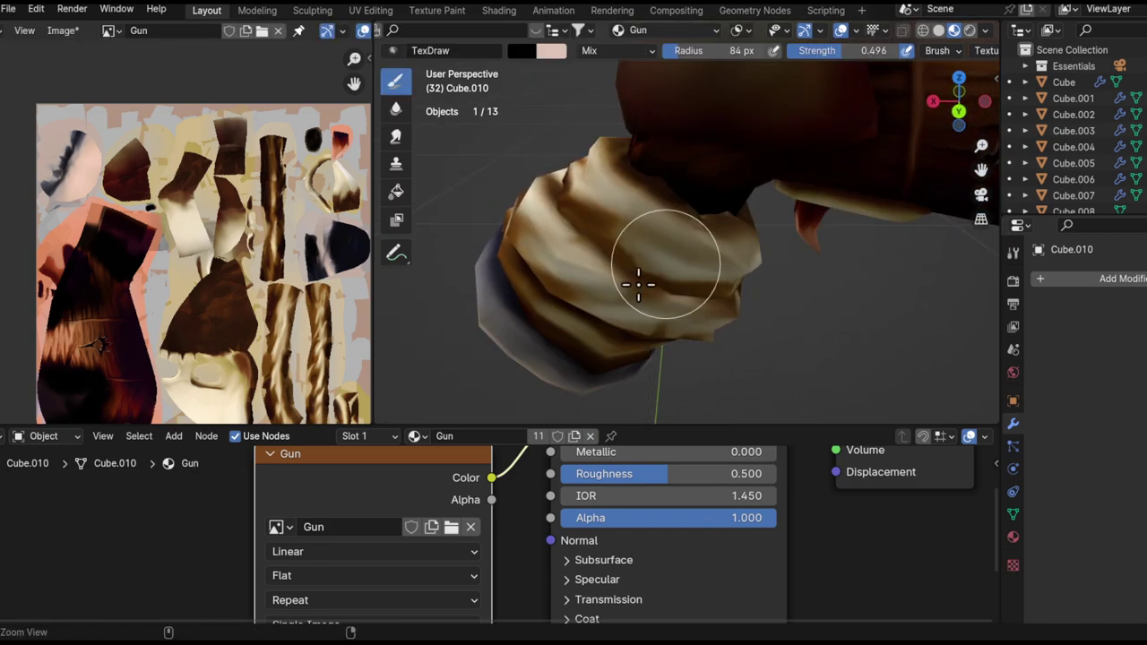
{"action": "left_click_drag", "start_coordinate": [638, 284], "coordinate": [627, 192], "text": "ctrl+alt"}
{"action": "left_click", "coordinate": [404, 139]}
{"action": "mouse_move", "coordinate": [598, 303]}
{"action": "left_mouse_down", "text": "ctrl+alt"}
{"action": "mouse_move", "coordinate": [622, 279]}
{"action": "mouse_move", "coordinate": [629, 242]}
{"action": "left_mouse_up", "text": "ctrl+alt"}
{"action": "middle_click_drag", "start_coordinate": [794, 258], "coordinate": [737, 291]}
{"action": "middle_click_drag", "start_coordinate": [613, 133], "coordinate": [401, 89]}
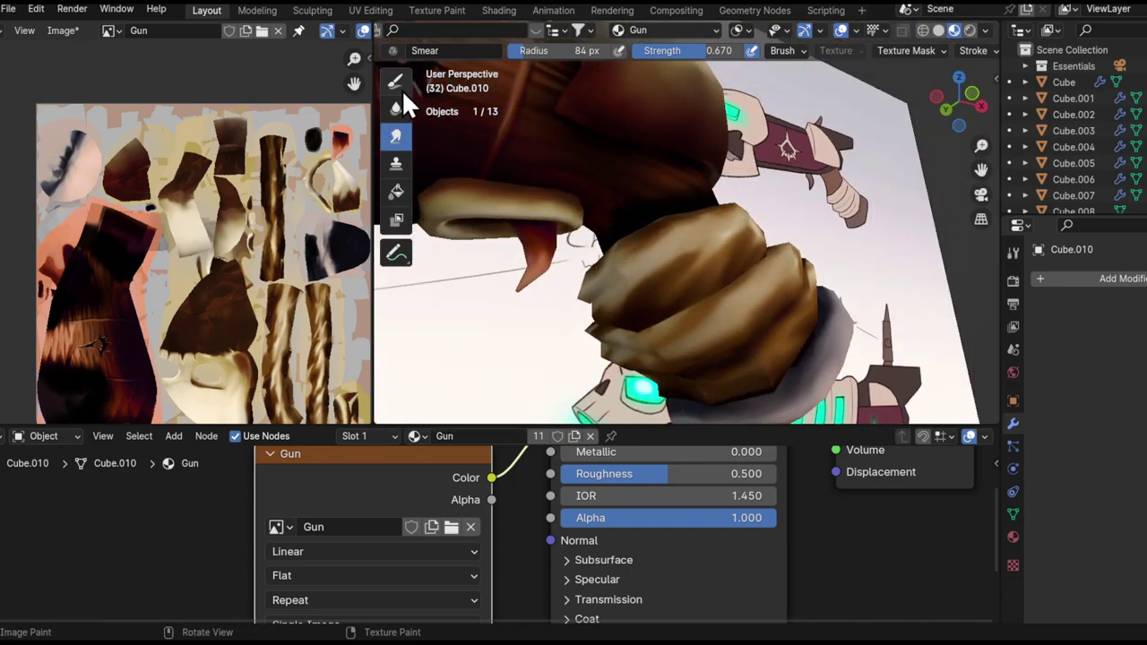
- Paint black shadows into the folds and undersides of the upper wrap, Cube.010, with the 84 px Draw brush
{"action": "left_click", "coordinate": [395, 81]}
{"action": "mouse_move", "coordinate": [687, 253]}
{"action": "middle_mouse_down"}
{"action": "mouse_move", "coordinate": [698, 305]}
{"action": "mouse_move", "coordinate": [717, 320]}
{"action": "mouse_move", "coordinate": [814, 269]}
{"action": "mouse_move", "coordinate": [730, 285]}
{"action": "middle_mouse_up"}
{"action": "mouse_move", "coordinate": [861, 297]}
{"action": "middle_mouse_down"}
{"action": "mouse_move", "coordinate": [798, 263]}
{"action": "mouse_move", "coordinate": [619, 320]}
{"action": "mouse_move", "coordinate": [854, 277]}
{"action": "middle_mouse_up"}
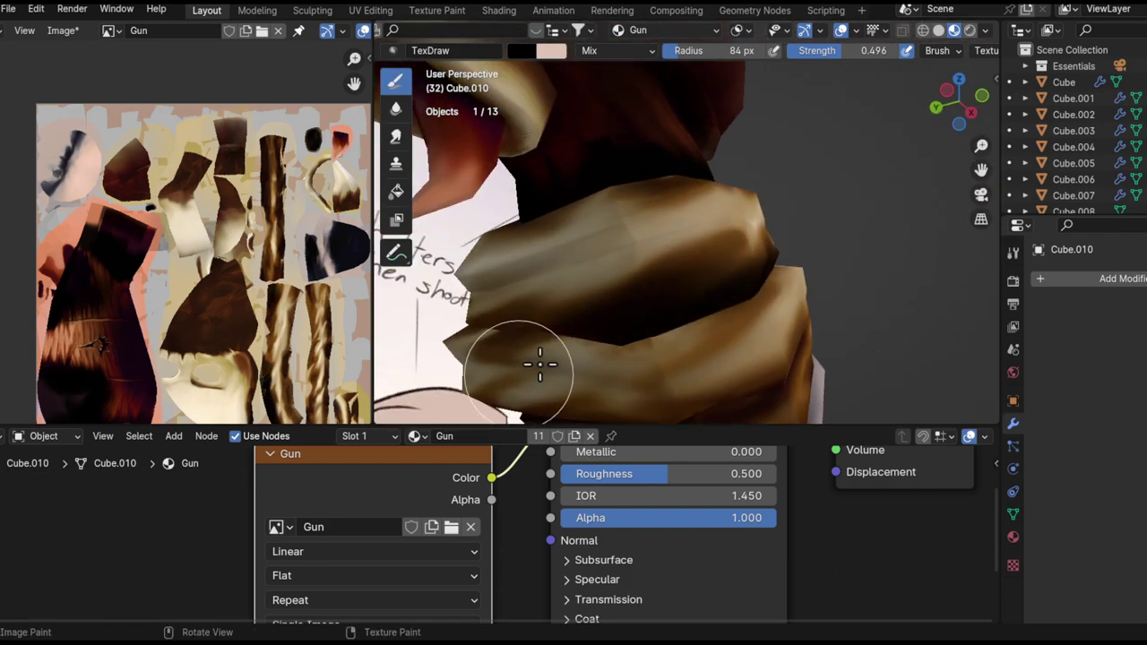
{"action": "middle_click_drag", "start_coordinate": [540, 364], "coordinate": [750, 308], "text": "ctrl"}
{"action": "mouse_move", "coordinate": [577, 339]}
{"action": "middle_mouse_down"}
{"action": "mouse_move", "coordinate": [755, 351]}
{"action": "mouse_move", "coordinate": [669, 368]}
{"action": "middle_mouse_up"}
{"action": "middle_click_drag", "start_coordinate": [457, 319], "coordinate": [384, 248]}
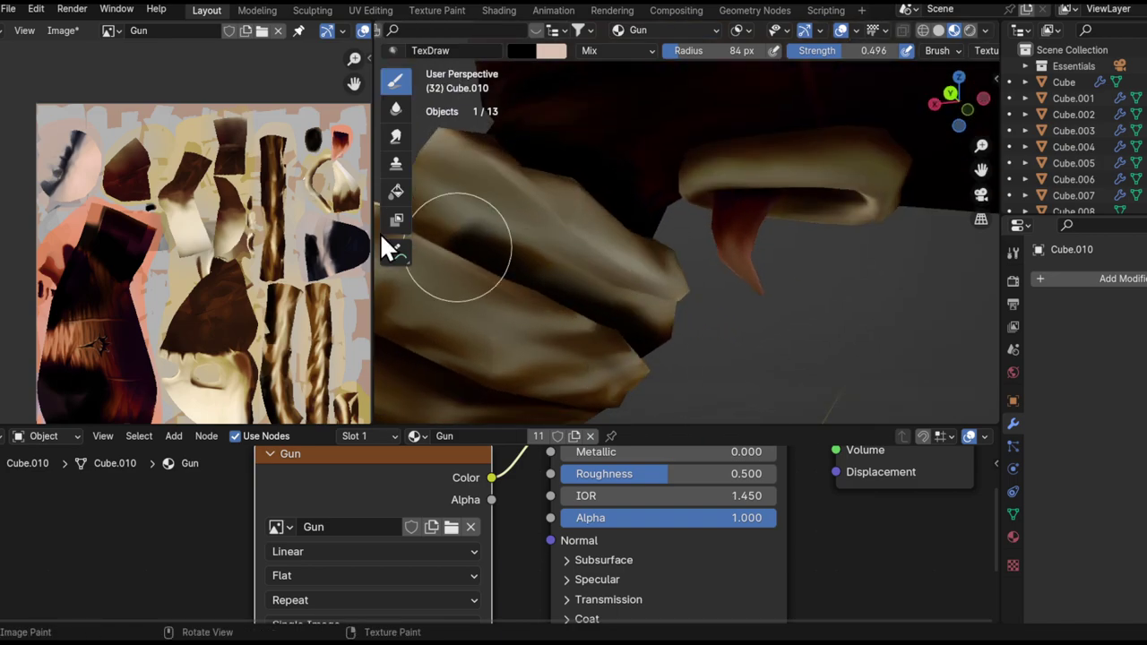
{"action": "mouse_move", "coordinate": [522, 272]}
{"action": "middle_mouse_down"}
{"action": "mouse_move", "coordinate": [706, 388]}
{"action": "mouse_move", "coordinate": [582, 317]}
{"action": "middle_mouse_up"}
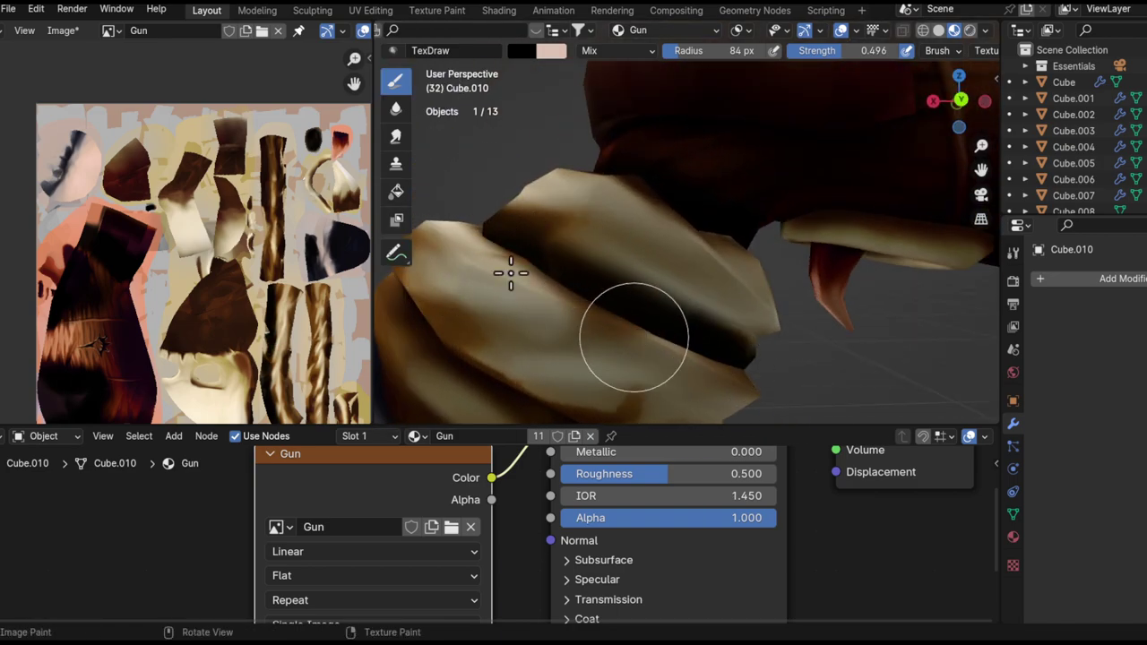
{"action": "middle_click_drag", "start_coordinate": [510, 273], "coordinate": [671, 333]}
{"action": "mouse_move", "coordinate": [660, 266]}
{"action": "middle_mouse_down"}
{"action": "mouse_move", "coordinate": [596, 409]}
{"action": "mouse_move", "coordinate": [687, 282]}
{"action": "mouse_move", "coordinate": [742, 259]}
{"action": "middle_mouse_up"}
- Make Cube.009 the painted object and darken the creases between its folds with the black Draw brush
{"action": "key", "text": "alt+q"}
{"action": "middle_click_drag", "start_coordinate": [709, 295], "coordinate": [760, 222]}
{"action": "key", "text": "alt+q"}
{"action": "mouse_move", "coordinate": [688, 287]}
{"action": "middle_mouse_down"}
{"action": "mouse_move", "coordinate": [732, 366]}
{"action": "mouse_move", "coordinate": [439, 295]}
{"action": "middle_mouse_up"}
{"action": "middle_click_drag", "start_coordinate": [687, 341], "coordinate": [594, 326]}
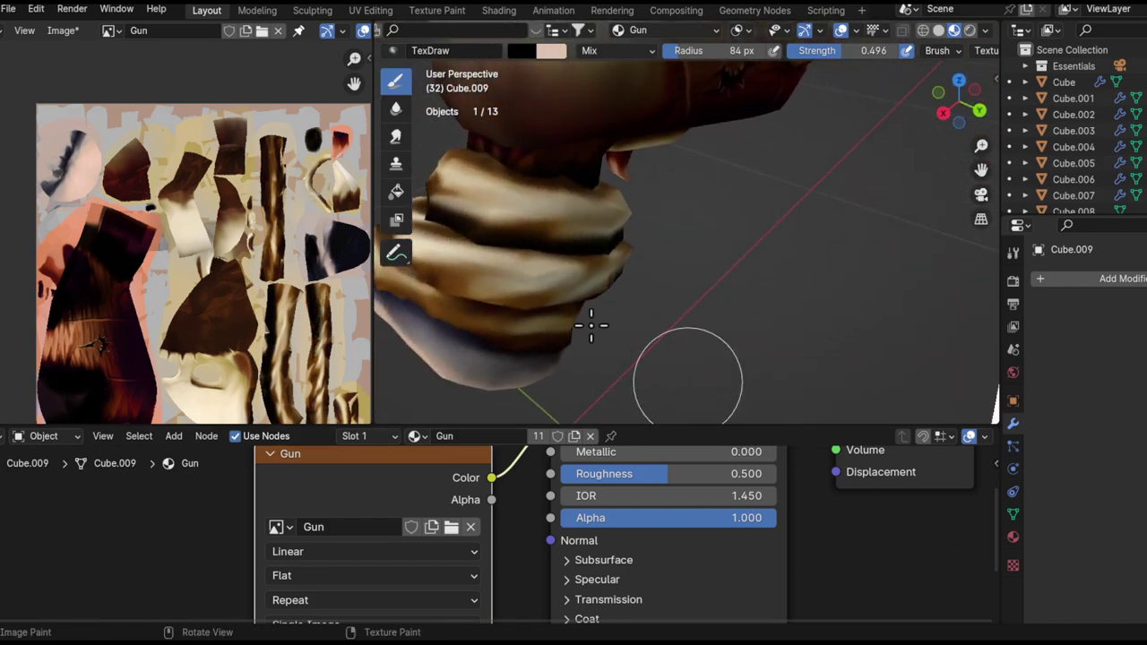
{"action": "middle_click_drag", "start_coordinate": [451, 307], "coordinate": [585, 330]}
{"action": "middle_click_drag", "start_coordinate": [411, 273], "coordinate": [773, 305]}
{"action": "left_click_drag", "start_coordinate": [587, 285], "coordinate": [752, 284]}
{"action": "mouse_move", "coordinate": [641, 301]}
{"action": "middle_mouse_down"}
{"action": "mouse_move", "coordinate": [806, 260]}
{"action": "mouse_move", "coordinate": [879, 219]}
{"action": "middle_mouse_up"}
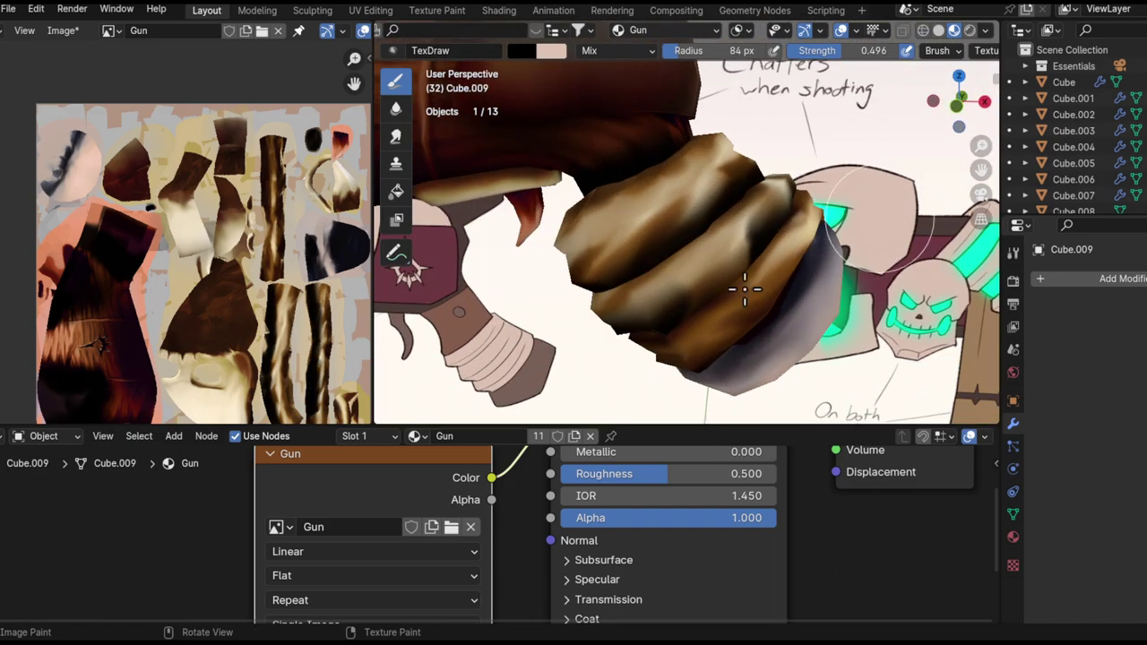
- Switch the Cube.009 wrap from Texture Paint to Object Mode
{"action": "scroll", "coordinate": [744, 288], "scroll_direction": "down", "scroll_amount": 6}
{"action": "middle_click_drag", "start_coordinate": [740, 287], "coordinate": [694, 328]}
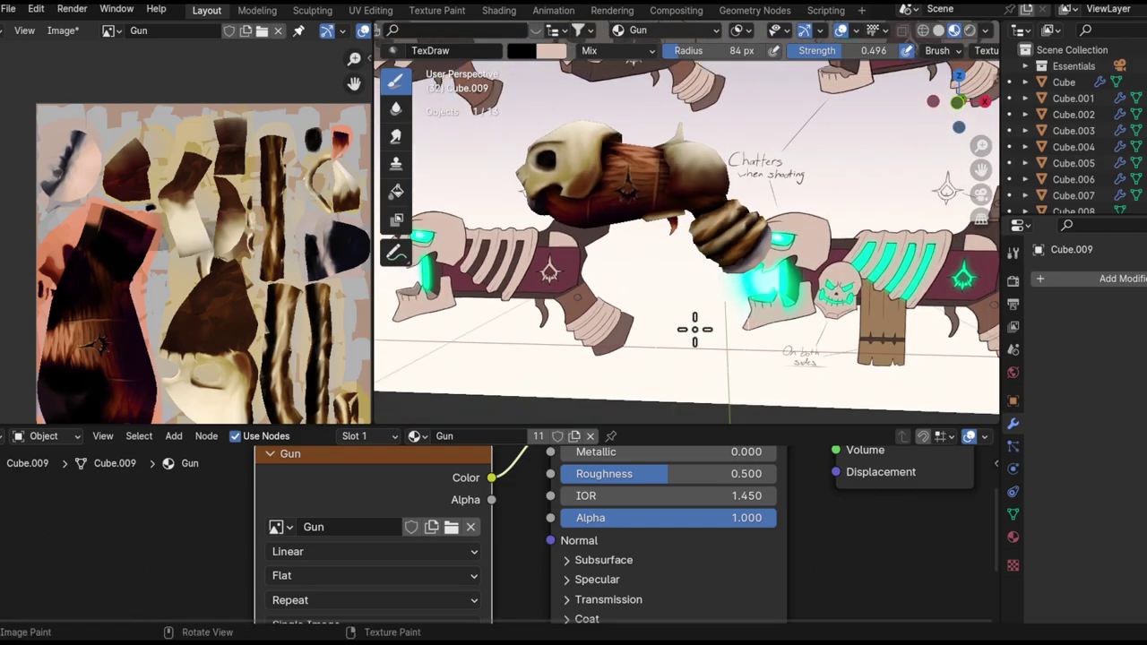
{"action": "scroll", "coordinate": [663, 285], "scroll_direction": "down", "scroll_amount": 1}
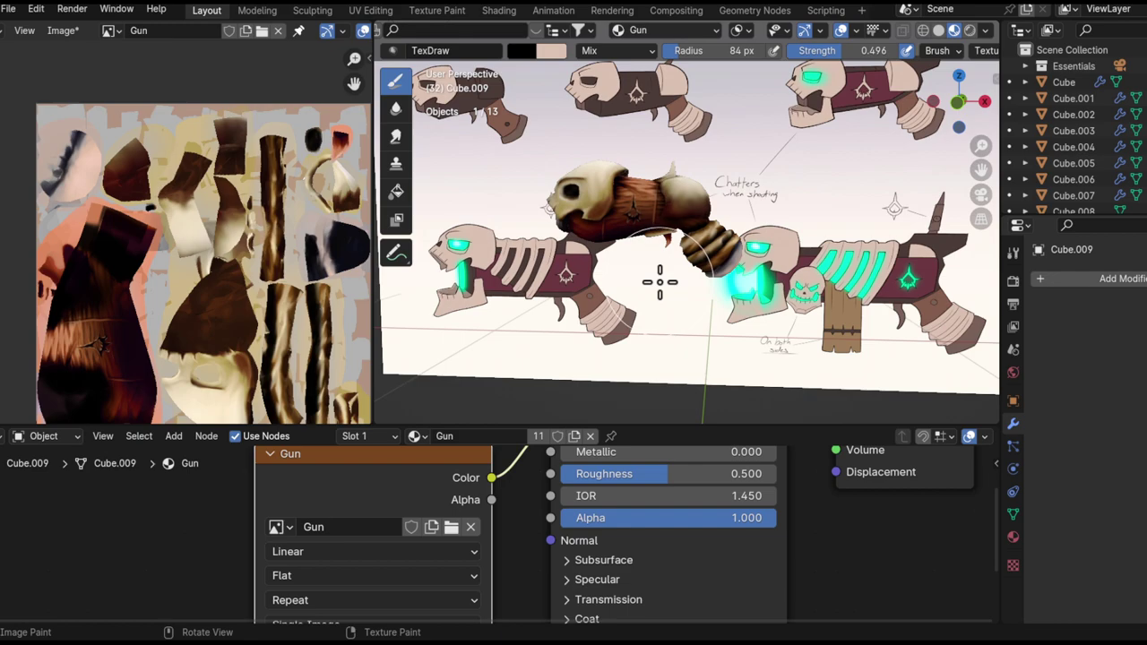
{"action": "key", "text": "ctrl+Tab"}
{"action": "middle_click_drag", "start_coordinate": [686, 235], "coordinate": [663, 258], "text": "shift"}
{"action": "scroll", "coordinate": [631, 267], "scroll_direction": "up", "scroll_amount": 4}
{"action": "middle_click_drag", "start_coordinate": [717, 192], "coordinate": [583, 238]}
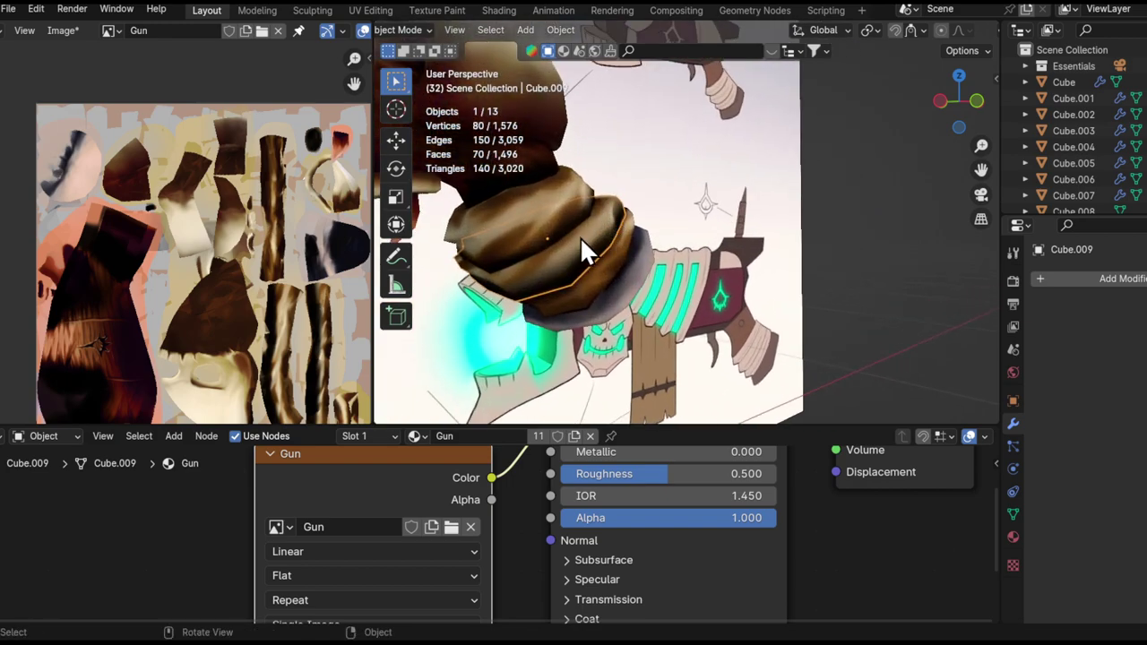
- Try a Shrink/Fatten of about -0.01 m on the whole mesh of Cube.009 in Edit Mode, ending in Object Mode
{"action": "key", "text": "Tab"}
{"action": "key", "text": "Tab"}
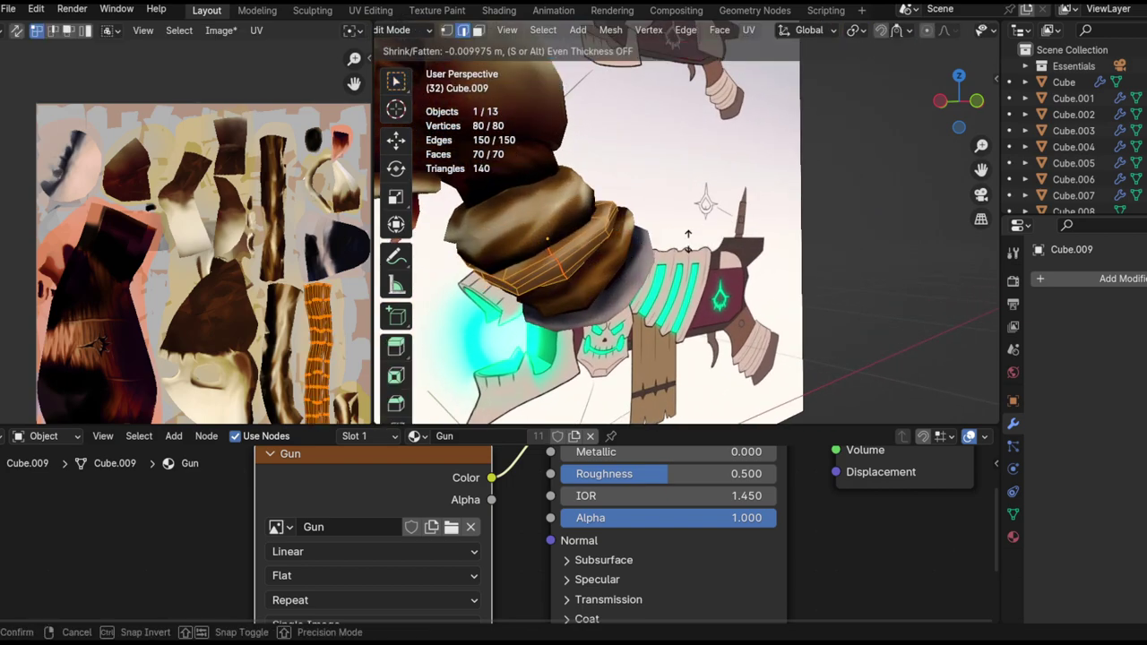
{"action": "key", "text": "Tab"}
{"action": "key", "text": "Tab"}
{"action": "key", "text": "Tab"}
{"action": "key", "text": "Tab"}
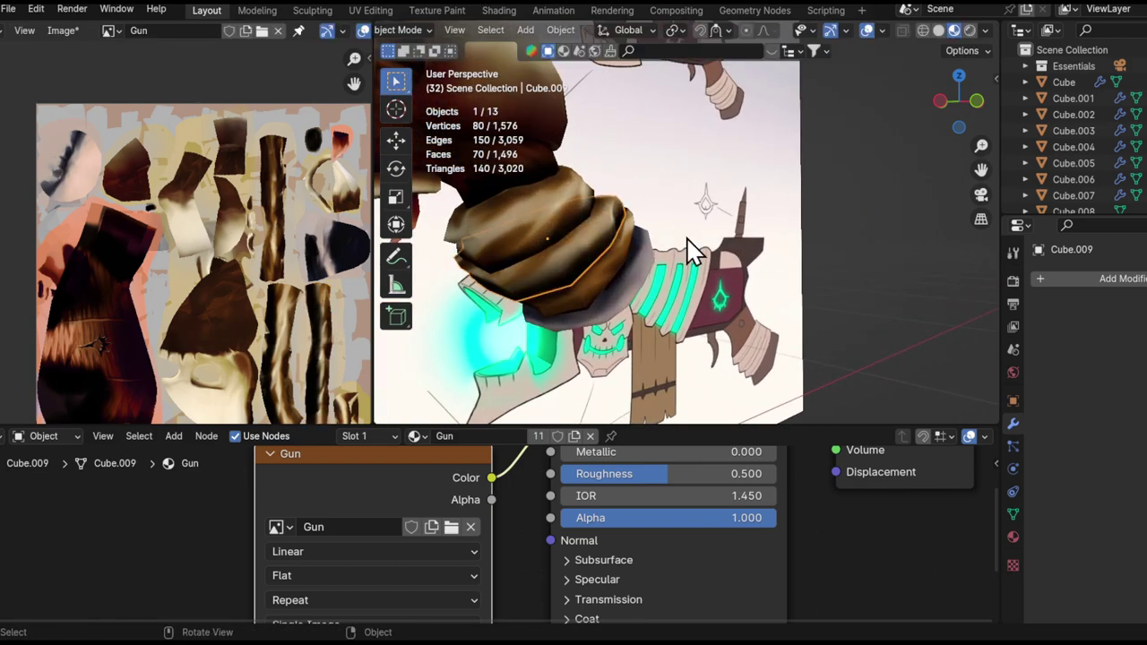
- Select the concept art reference image and save the file halloween concept art.blend
{"action": "left_click_drag", "start_coordinate": [603, 199], "coordinate": [593, 267], "text": "ctrl+alt"}
{"action": "left_click_drag", "start_coordinate": [550, 213], "coordinate": [682, 191], "text": "alt"}
{"action": "left_click", "coordinate": [630, 230]}
{"action": "left_click", "coordinate": [788, 224]}
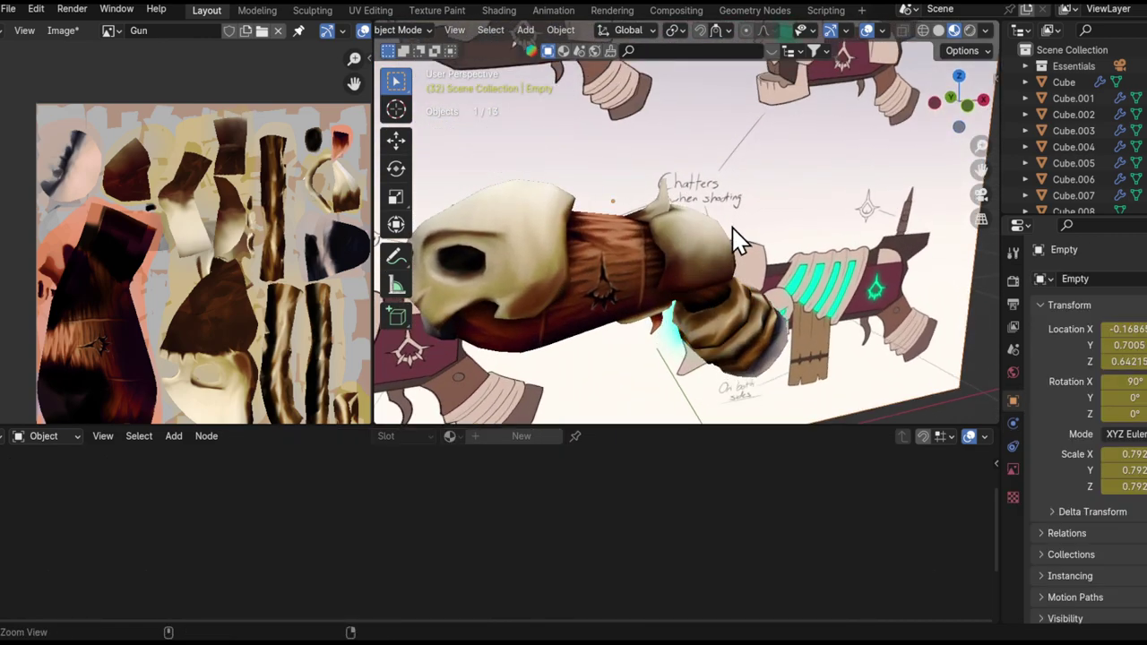
{"action": "scroll", "coordinate": [743, 239], "scroll_direction": "down", "scroll_amount": 5}
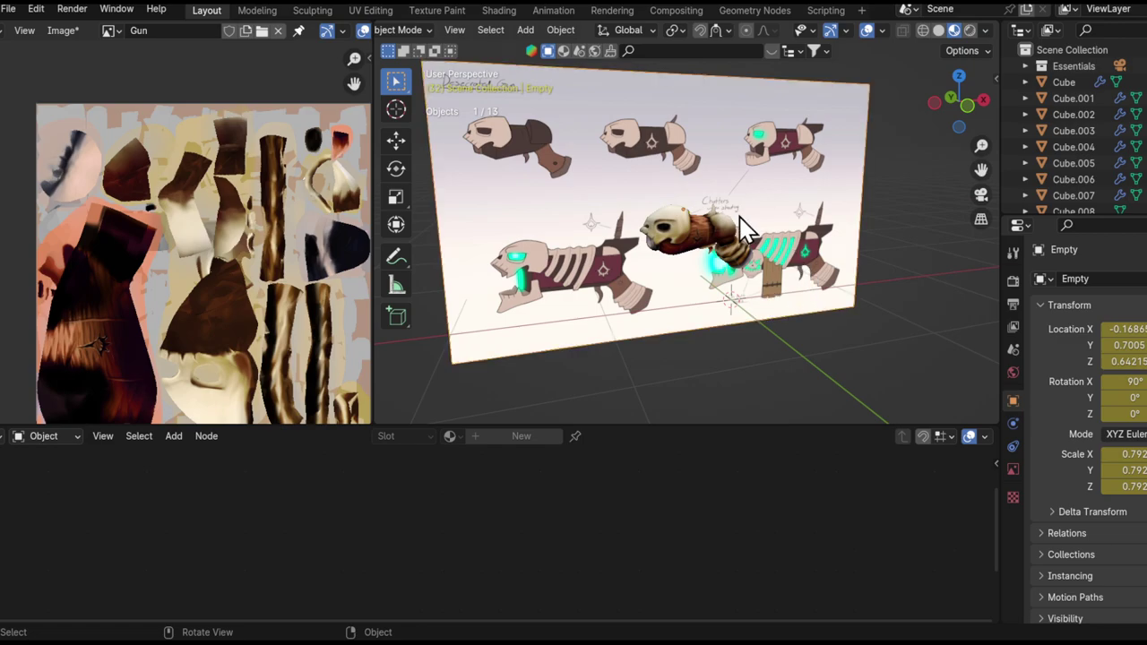
{"action": "left_click_drag", "start_coordinate": [668, 220], "coordinate": [668, 184], "text": "ctrl+alt"}
{"action": "left_click_drag", "start_coordinate": [669, 184], "coordinate": [722, 195], "text": "alt"}
{"action": "scroll", "coordinate": [725, 211], "scroll_direction": "up", "scroll_amount": 2}
{"action": "key", "text": "ctrl+s"}
- Show the EEVEE render settings and switch the 3D viewport to rendered shading
{"action": "left_click", "coordinate": [1013, 280]}
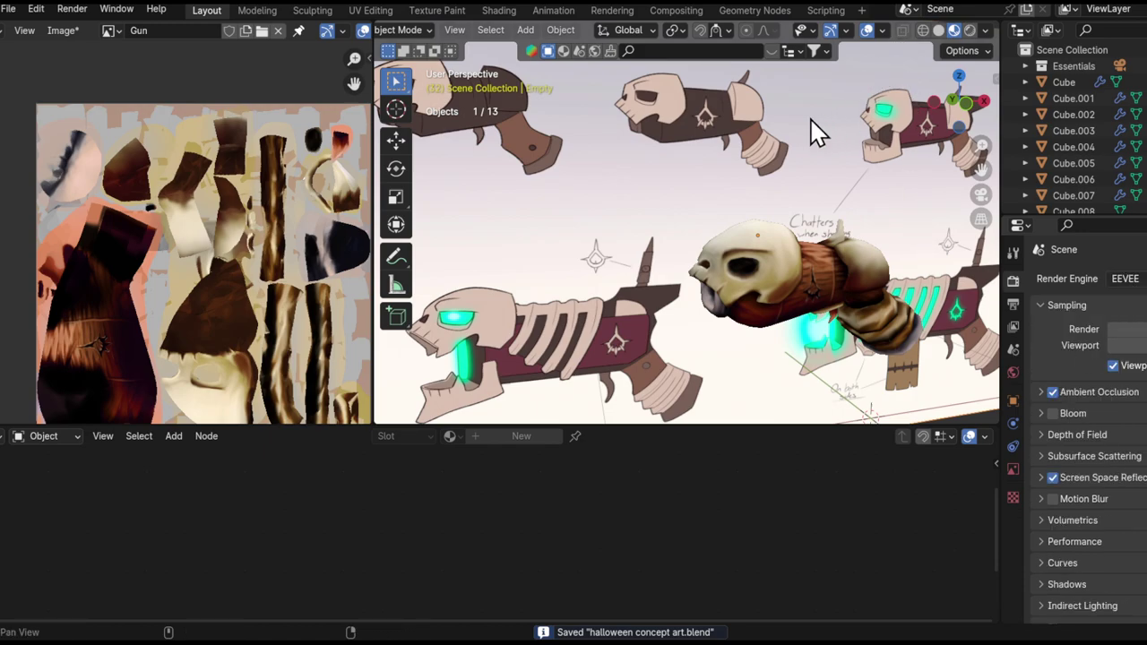
{"action": "scroll", "coordinate": [761, 152], "scroll_direction": "down", "scroll_amount": 3}
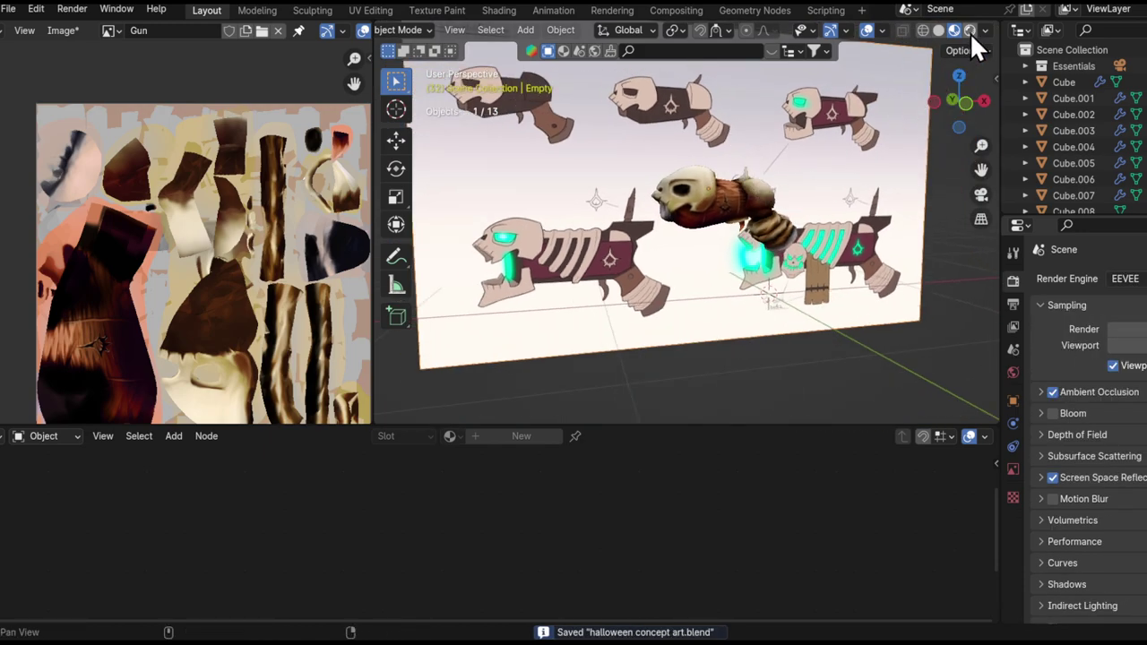
{"action": "left_click", "coordinate": [970, 32]}
{"action": "mouse_move", "coordinate": [732, 196]}
{"action": "middle_mouse_down"}
{"action": "mouse_move", "coordinate": [731, 215]}
{"action": "mouse_move", "coordinate": [712, 225]}
{"action": "mouse_move", "coordinate": [733, 271]}
{"action": "mouse_move", "coordinate": [746, 261]}
{"action": "mouse_move", "coordinate": [624, 212]}
{"action": "middle_mouse_up"}
{"action": "scroll", "coordinate": [712, 224], "scroll_direction": "up", "scroll_amount": 1}
- Delete the concept art reference image behind the gun from the scene
{"action": "left_click", "coordinate": [712, 225]}
{"action": "scroll", "coordinate": [625, 212], "scroll_direction": "down", "scroll_amount": 3}
{"action": "left_click", "coordinate": [751, 172]}
{"action": "middle_click_drag", "start_coordinate": [751, 179], "coordinate": [751, 341]}
{"action": "key", "text": "g"}
{"action": "left_click", "coordinate": [769, 176]}
{"action": "key", "text": "Delete"}
{"action": "middle_click_drag", "start_coordinate": [678, 263], "coordinate": [704, 201]}
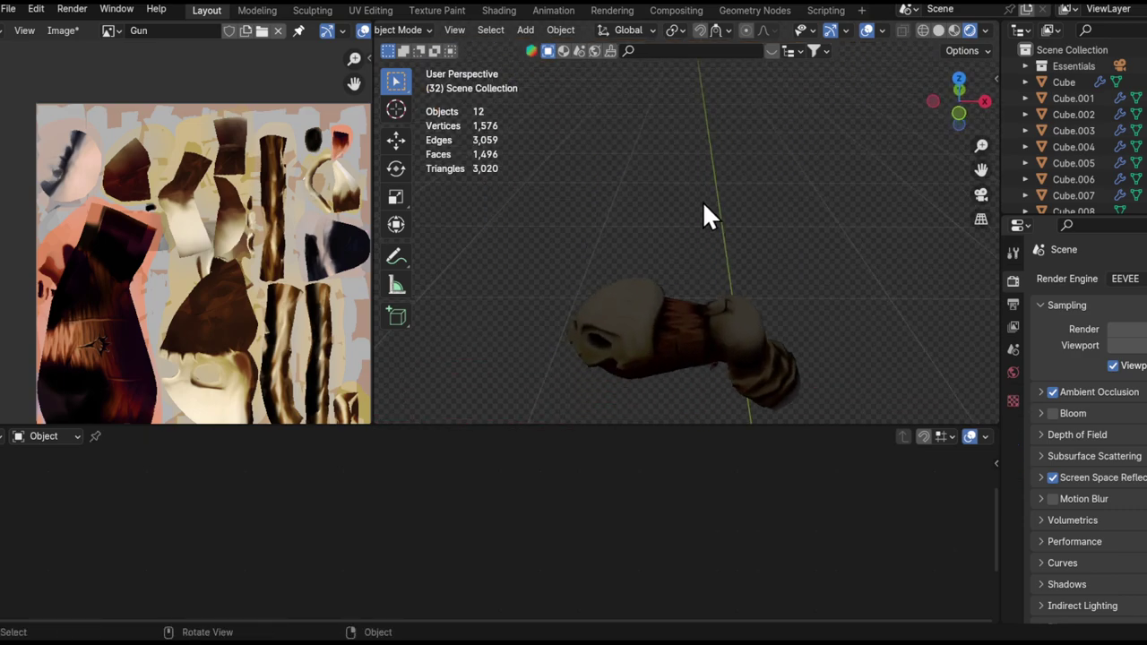
- Look through the camera and set the render resolution's X value to 1080 for a square frame
{"action": "key", "text": "KP_0"}
{"action": "scroll", "coordinate": [654, 272], "scroll_direction": "up", "scroll_amount": 3}
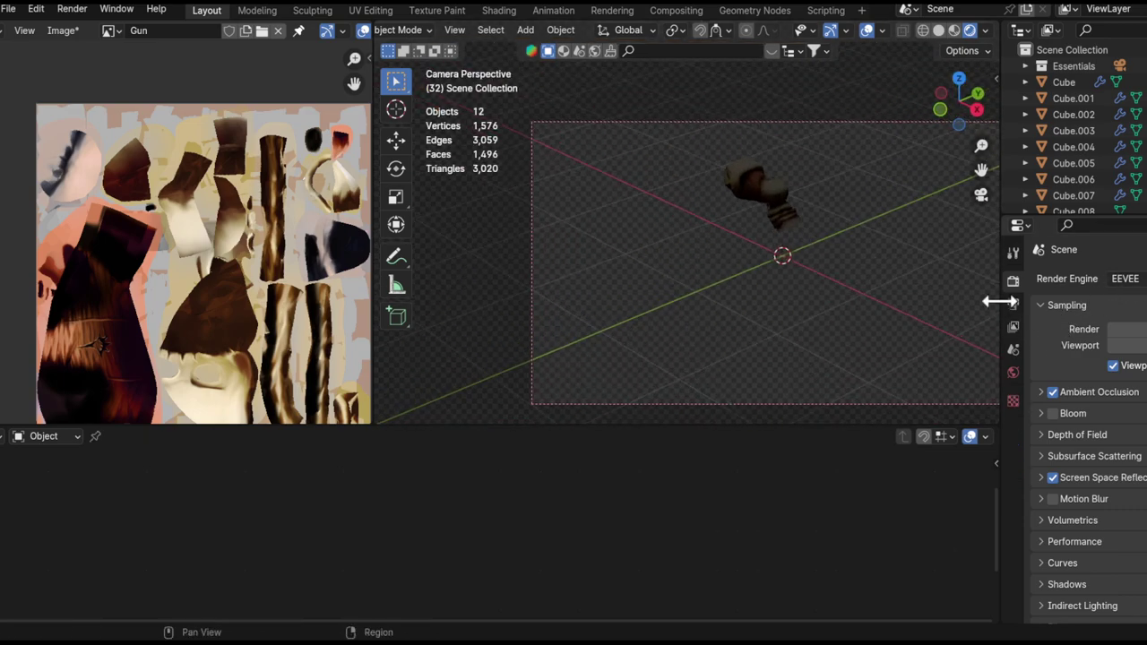
{"action": "left_click", "coordinate": [1012, 303]}
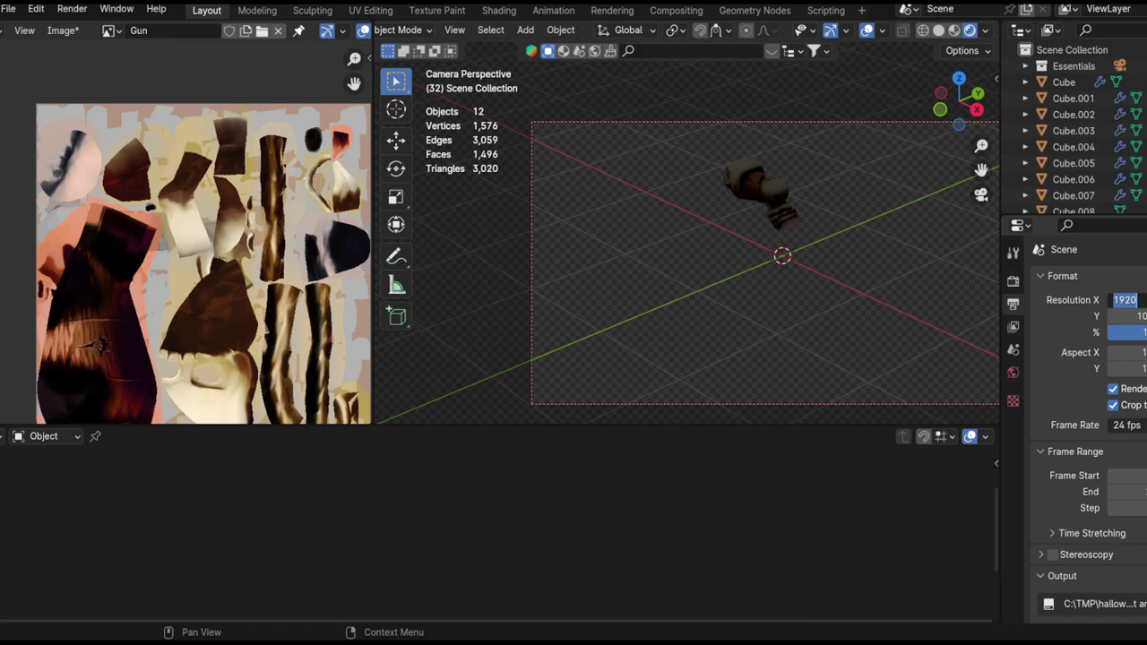
{"action": "type", "text": "80"}
{"action": "key", "text": "Return"}
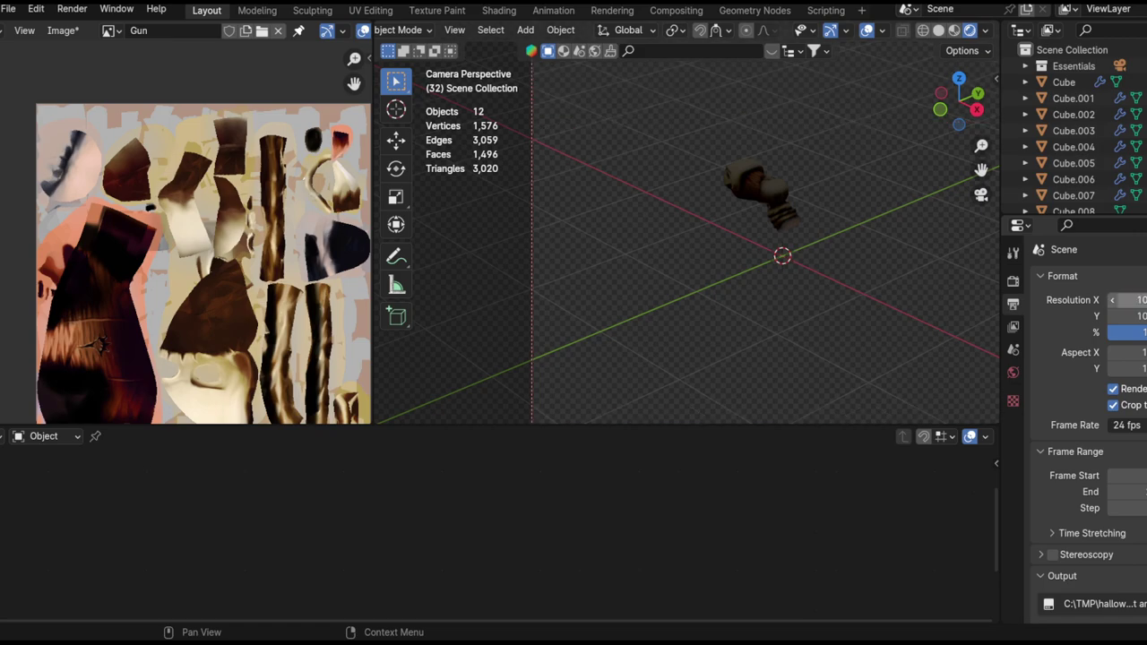
- Move the camera close to the gun with walk navigation, viewing it from the side
{"action": "key", "text": "q"}
{"action": "left_click", "coordinate": [758, 197]}
{"action": "key", "text": "w"}
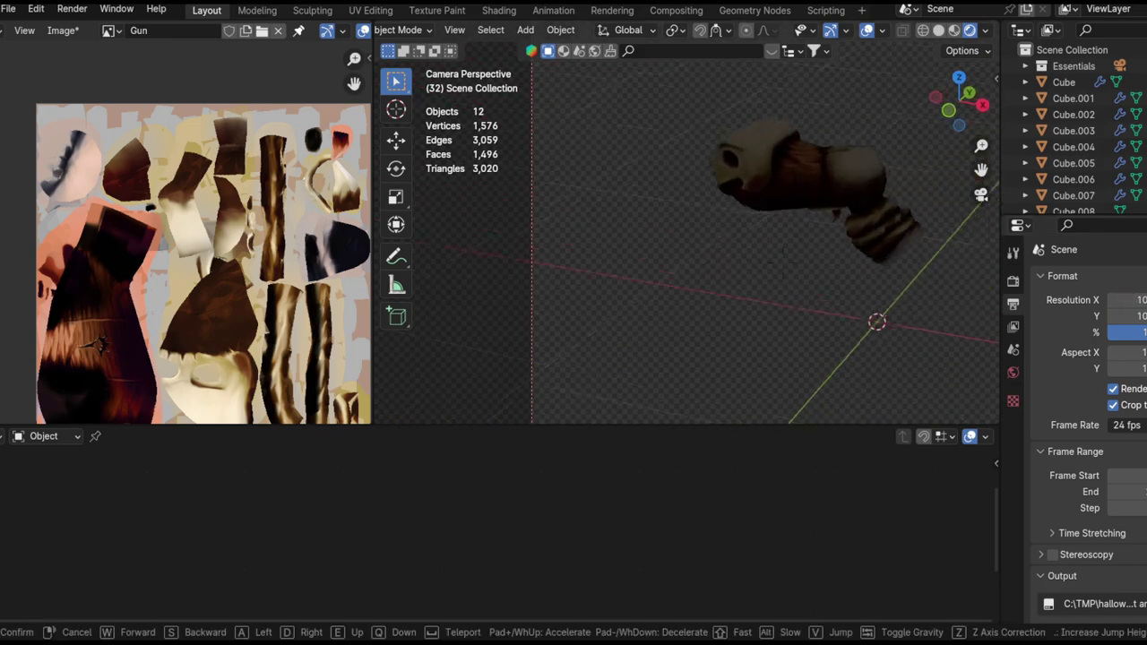
{"action": "key", "text": "s"}
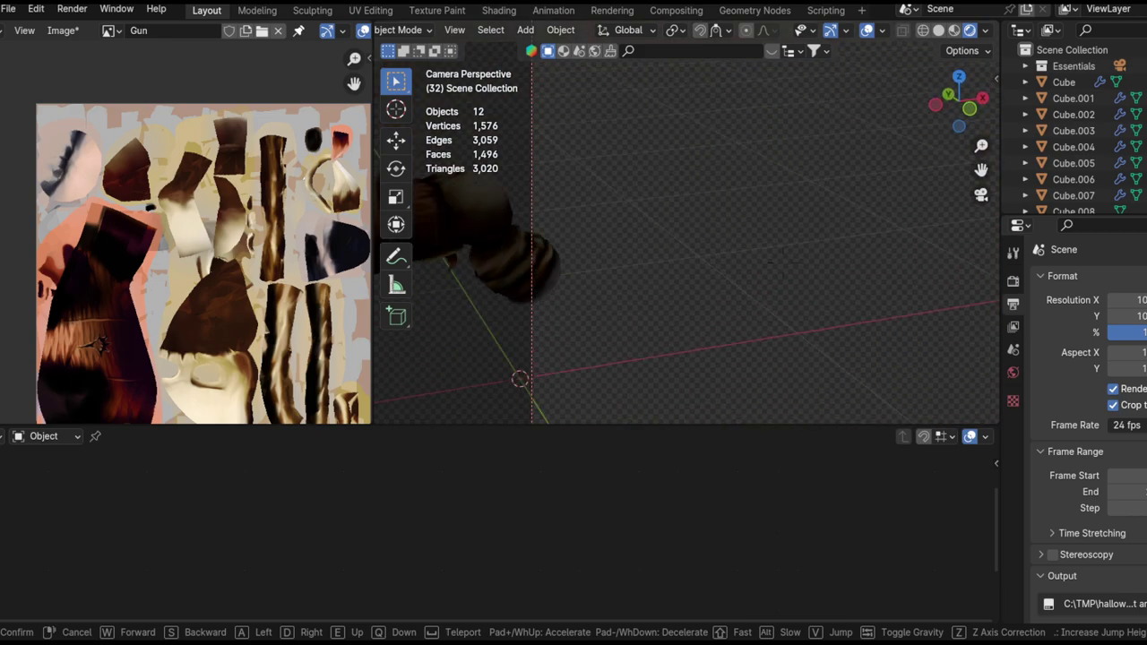
{"action": "key", "text": "w"}
{"action": "left_click", "coordinate": [803, 255]}
{"action": "left_click_drag", "start_coordinate": [803, 254], "coordinate": [809, 204], "text": "ctrl+alt"}
{"action": "left_click_drag", "start_coordinate": [809, 205], "coordinate": [714, 191], "text": "alt+shift"}
- Fine-tune the camera's height and distance so the whole gun sits within the square frame
{"action": "key", "text": "q"}
{"action": "left_click", "coordinate": [726, 204]}
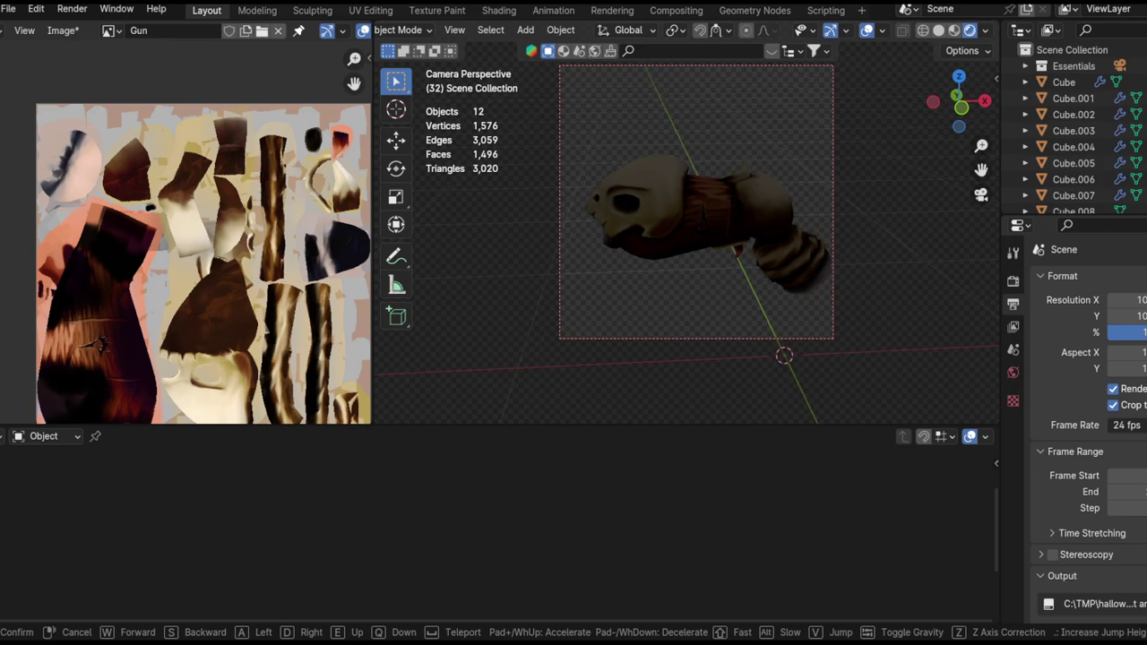
{"action": "key", "text": "q"}
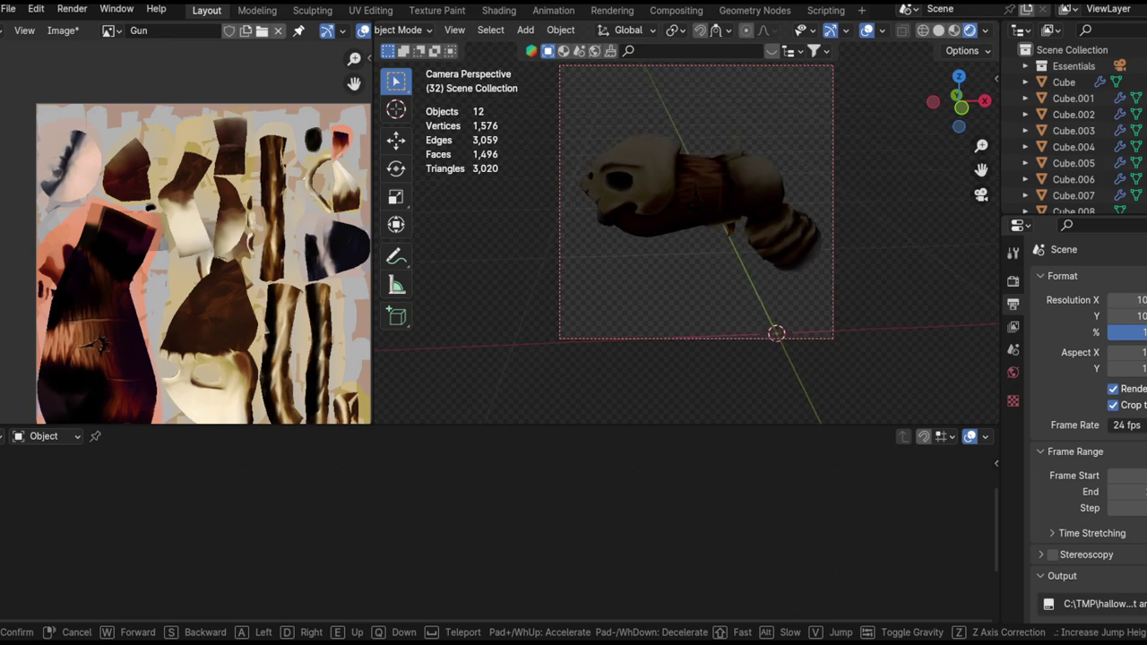
{"action": "key", "text": "e"}
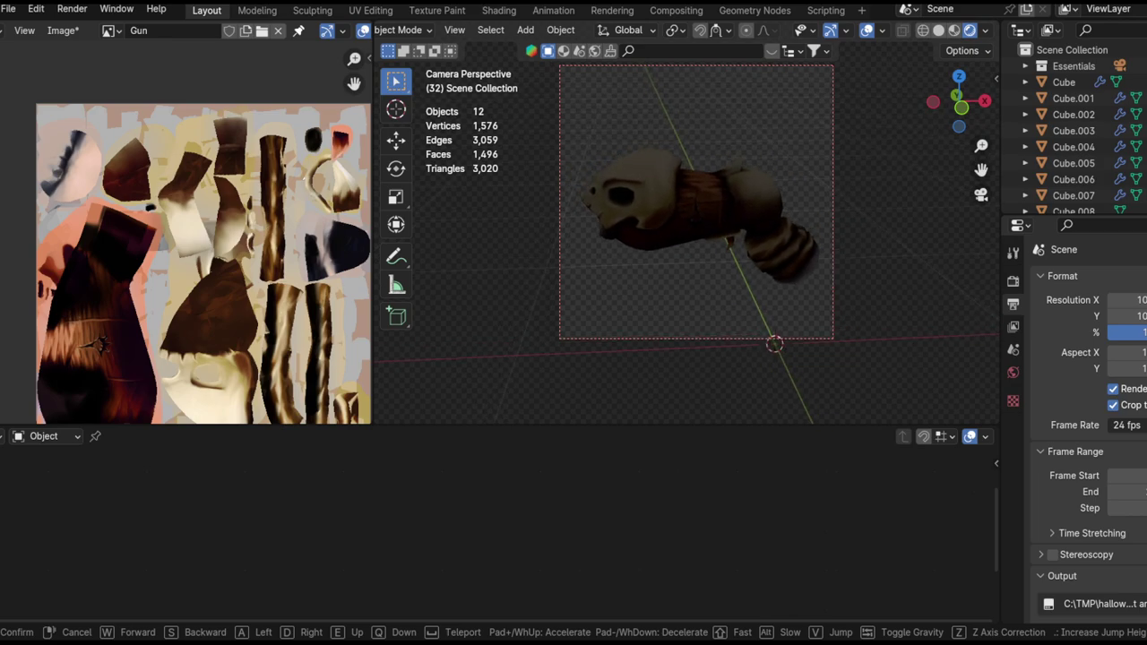
{"action": "key", "text": "s"}
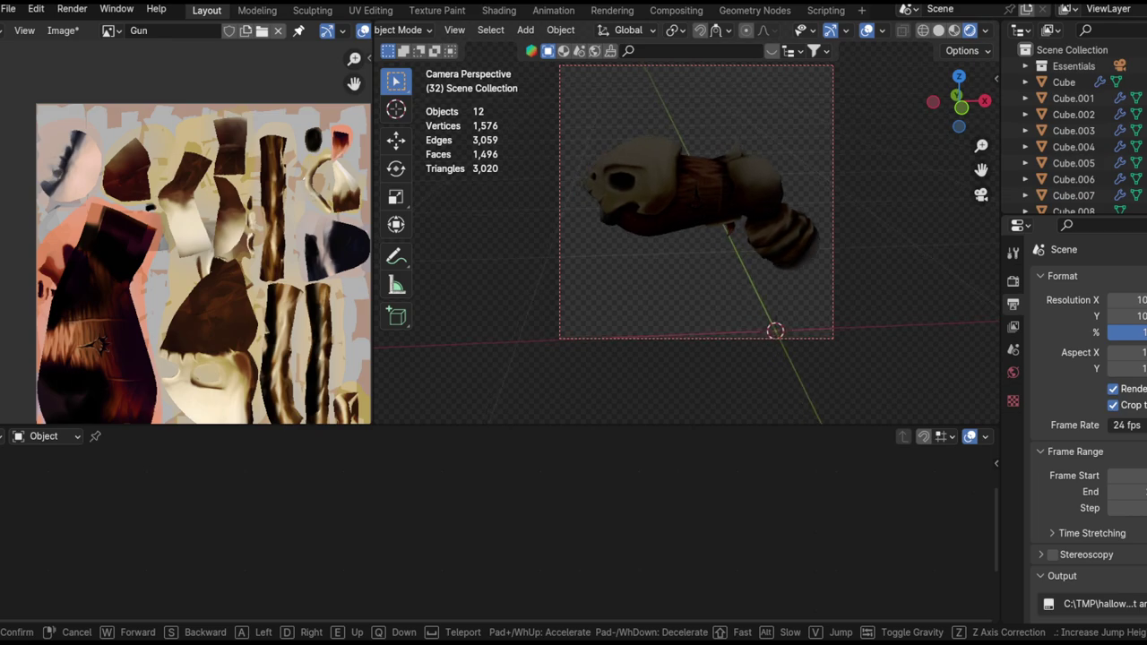
{"action": "left_click", "coordinate": [743, 220]}
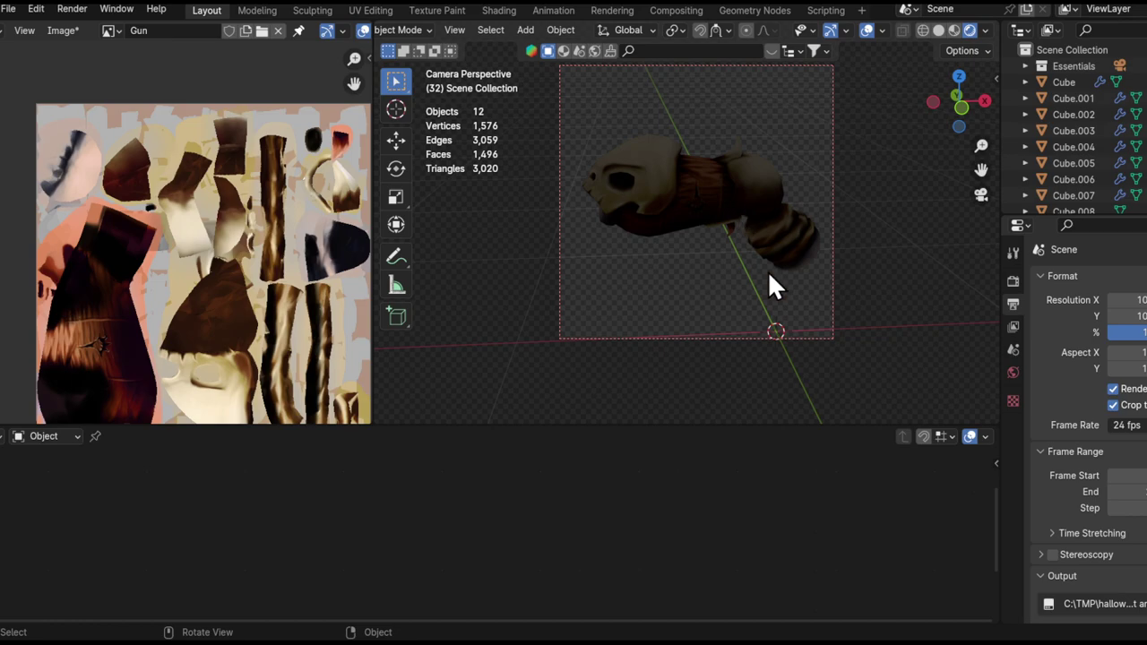
- Add a Sun light, raise it above the gun and shift it about 0.28 m along X toward the grip side
{"action": "key", "text": "shift+a"}
{"action": "mouse_move", "coordinate": [730, 488]}
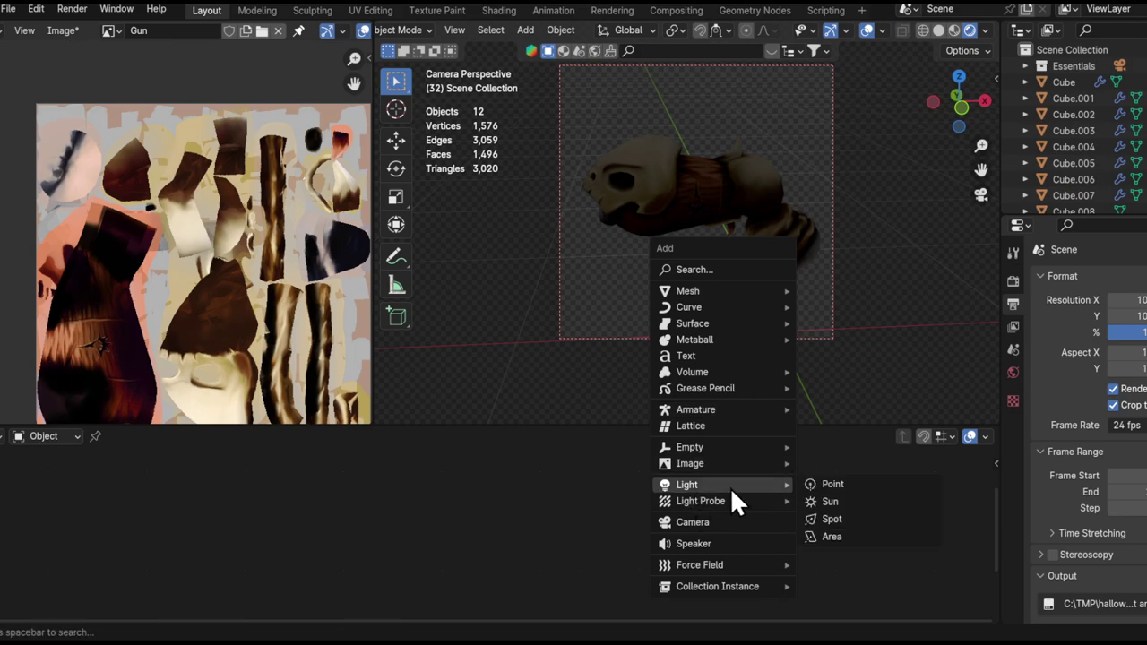
{"action": "left_click", "coordinate": [838, 502]}
{"action": "key", "text": "g"}
{"action": "key", "text": "z"}
{"action": "left_click", "coordinate": [795, 103]}
{"action": "middle_click_drag", "start_coordinate": [796, 248], "coordinate": [885, 301], "text": "shift"}
{"action": "key", "text": "g"}
{"action": "left_click", "coordinate": [844, 286]}
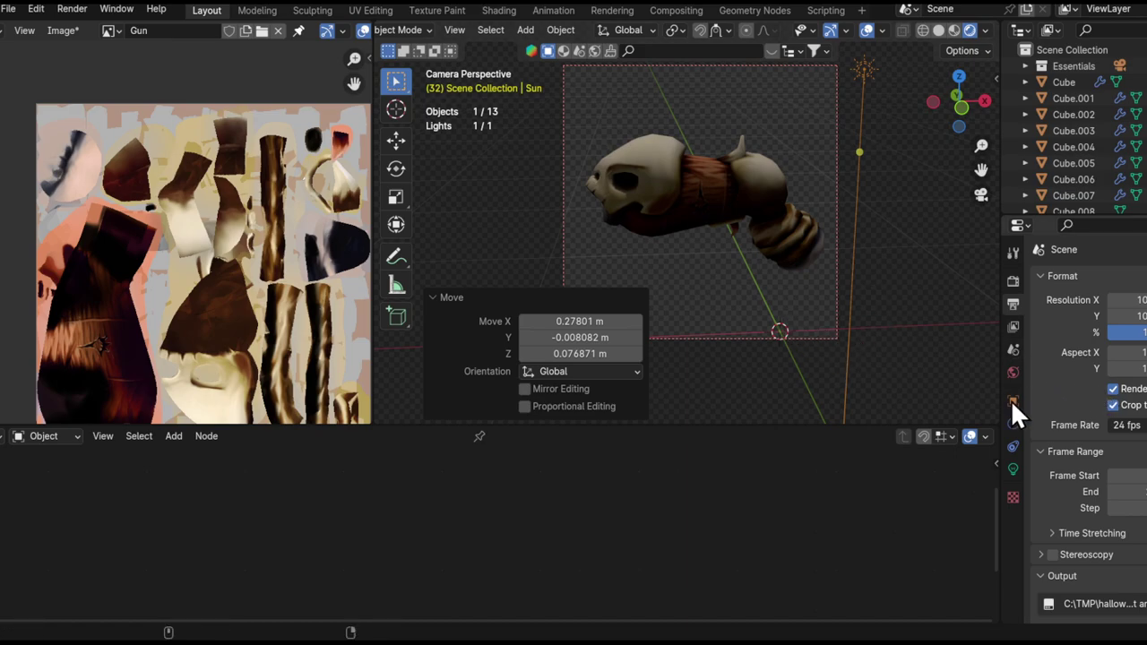
- Set the sun's strength to about 4.3 and its angle to about 67°, trying a peach tint but keeping it white
{"action": "left_click", "coordinate": [1013, 469]}
{"action": "mouse_move", "coordinate": [1122, 388]}
{"action": "left_mouse_down"}
{"action": "mouse_move", "coordinate": [1143, 388]}
{"action": "mouse_move", "coordinate": [1126, 388]}
{"action": "left_mouse_up"}
{"action": "left_click", "coordinate": [1121, 375]}
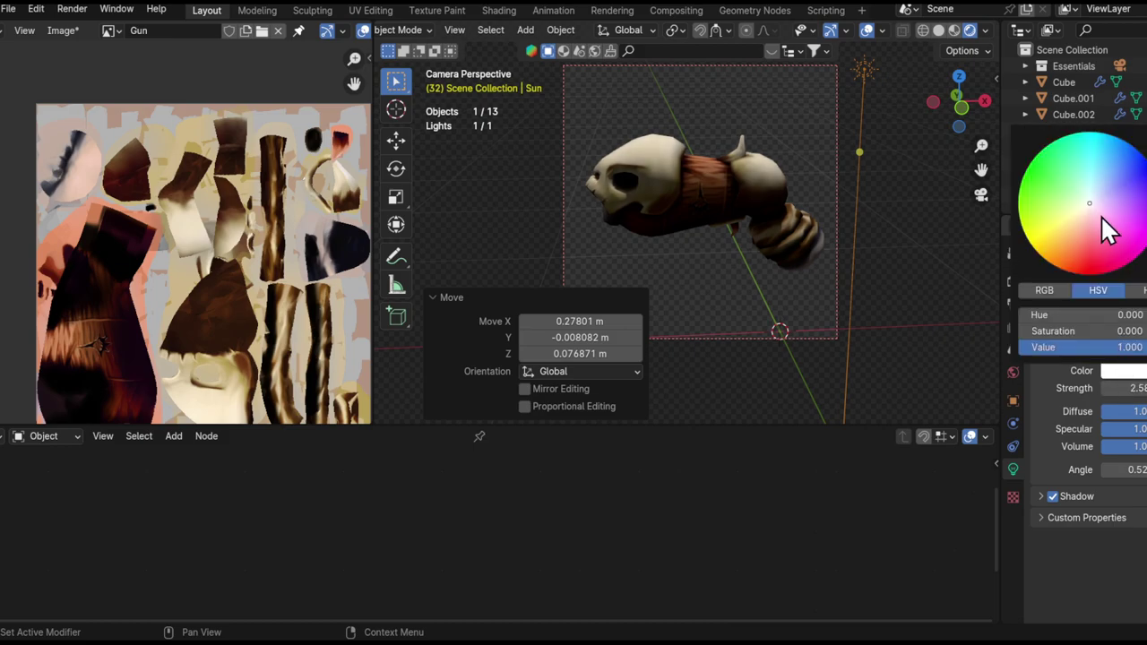
{"action": "left_click", "coordinate": [1081, 231]}
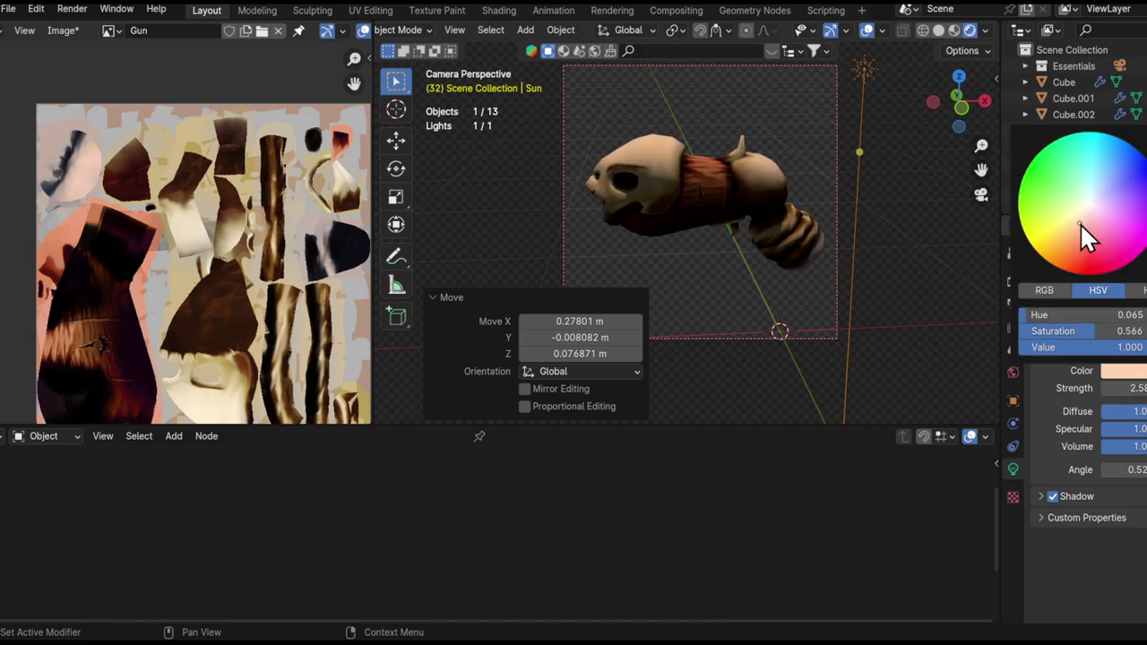
{"action": "left_click", "coordinate": [1122, 370]}
{"action": "left_click_drag", "start_coordinate": [1093, 211], "coordinate": [1088, 204]}
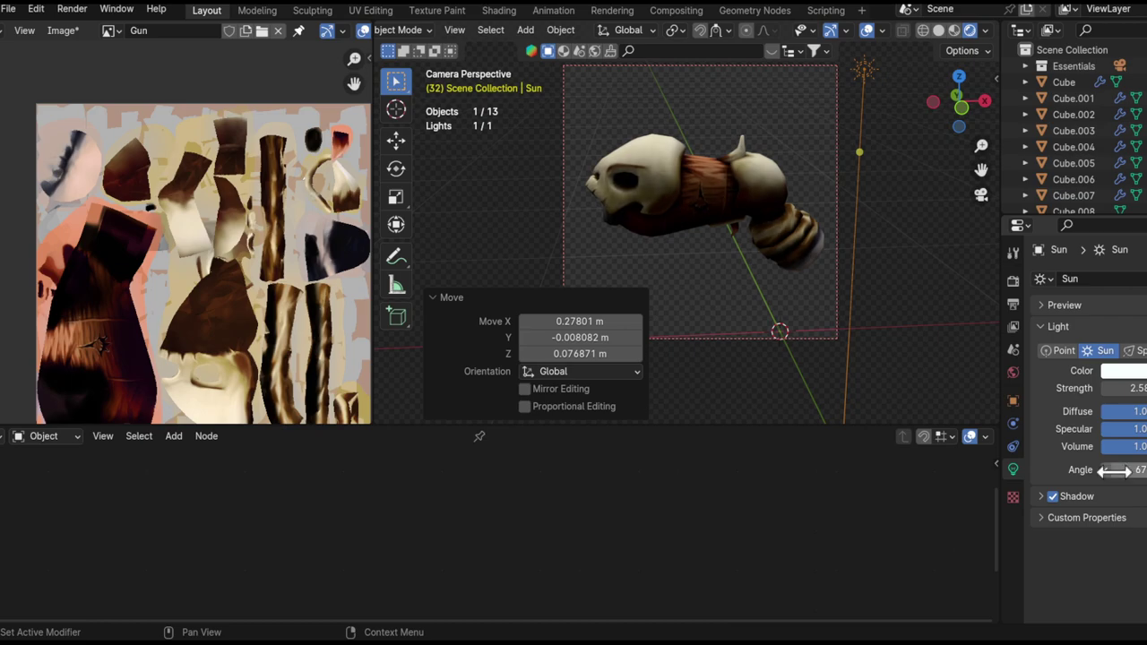
{"action": "left_click_drag", "start_coordinate": [1127, 388], "coordinate": [1120, 414]}
- Add an Area light and move it about 0.89 m along negative X, in front of the skull
{"action": "left_click_drag", "start_coordinate": [742, 240], "coordinate": [728, 255], "text": "ctrl+alt"}
{"action": "left_click_drag", "start_coordinate": [728, 254], "coordinate": [818, 222], "text": "alt+shift"}
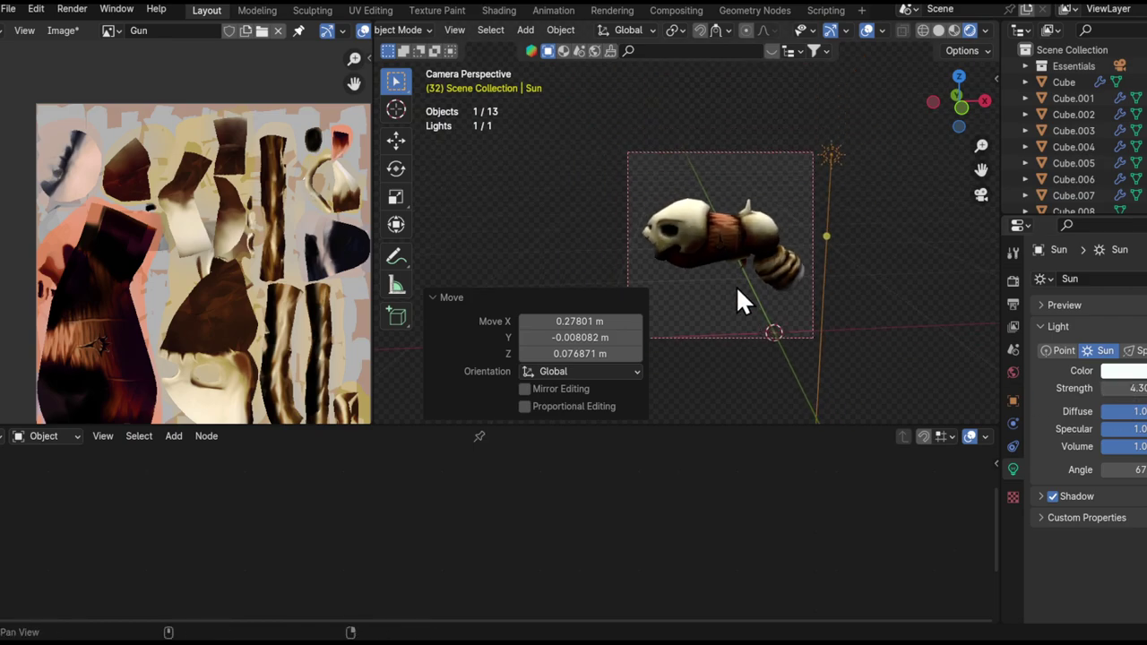
{"action": "key", "text": "shift+a"}
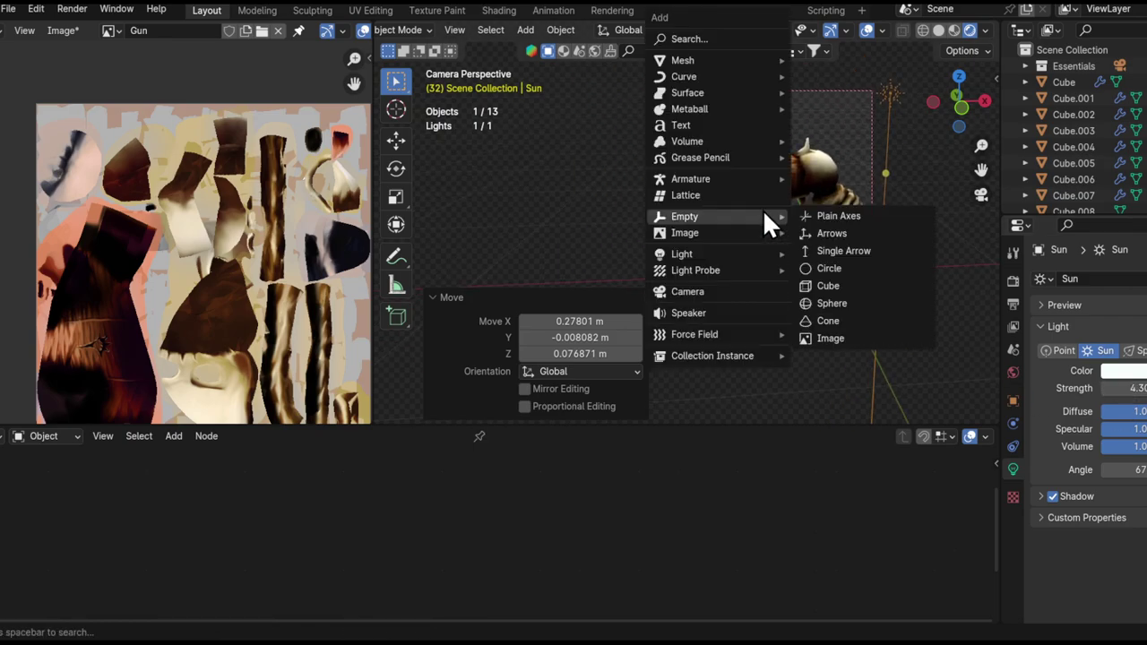
{"action": "key", "text": "Escape"}
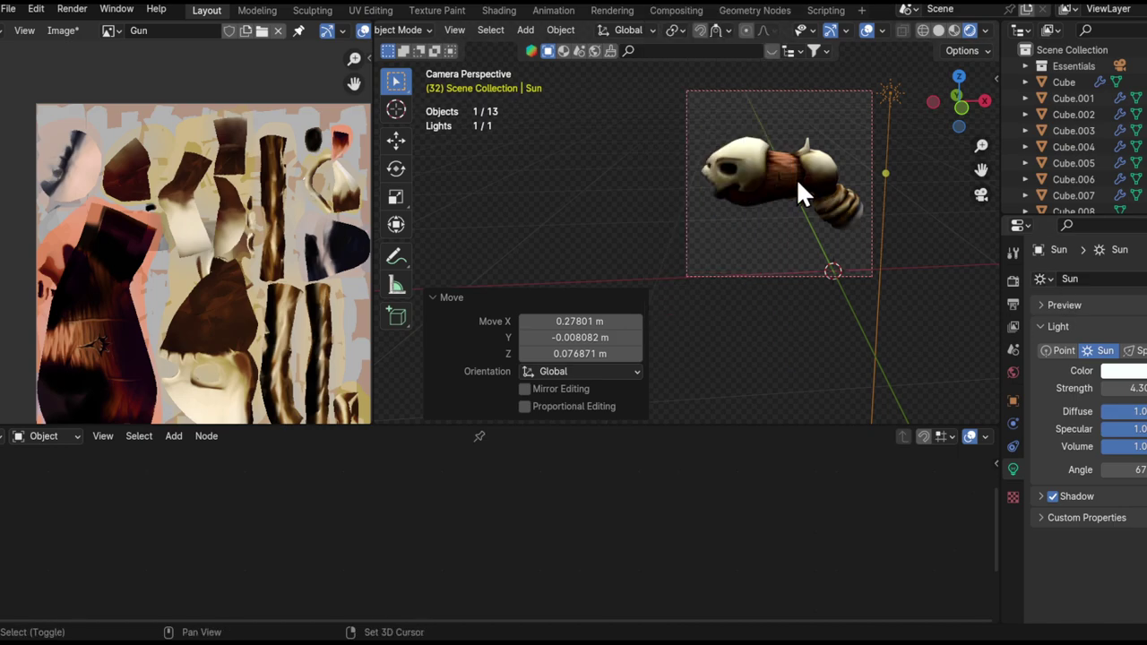
{"action": "key", "text": "shift+a"}
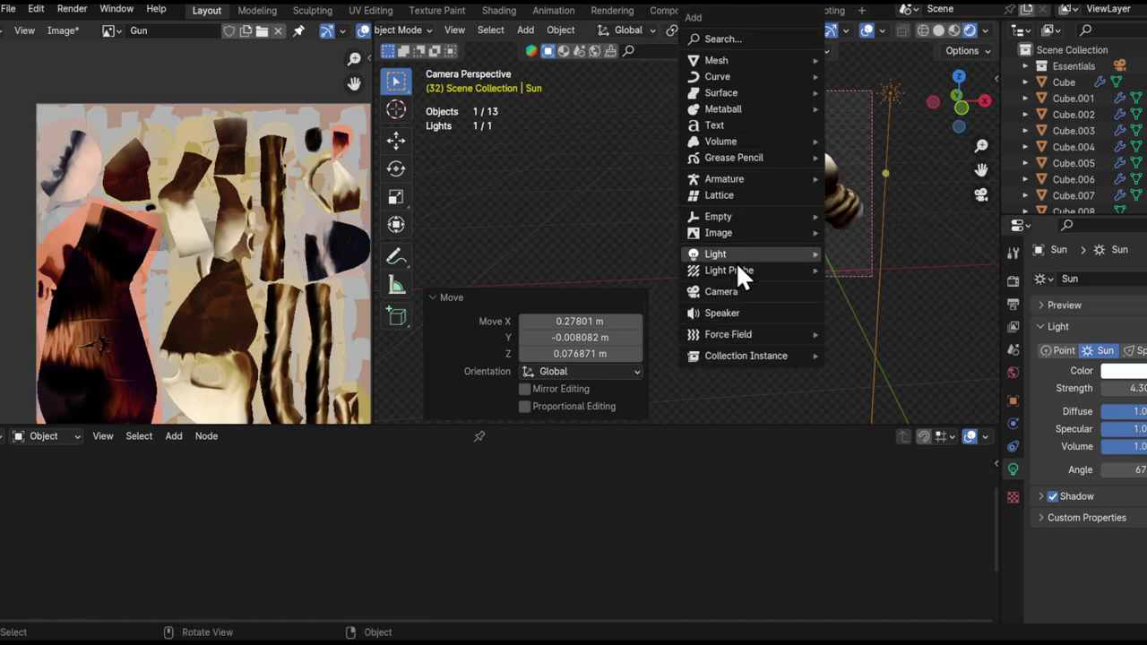
{"action": "mouse_move", "coordinate": [736, 256]}
{"action": "left_click", "coordinate": [882, 305]}
{"action": "key", "text": "g"}
{"action": "left_click", "coordinate": [628, 190]}
- Rotate the area light in the view so that it points at the gun
{"action": "key", "text": "r"}
{"action": "key", "text": "x"}
{"action": "right_click", "coordinate": [909, 236]}
{"action": "key", "text": "r"}
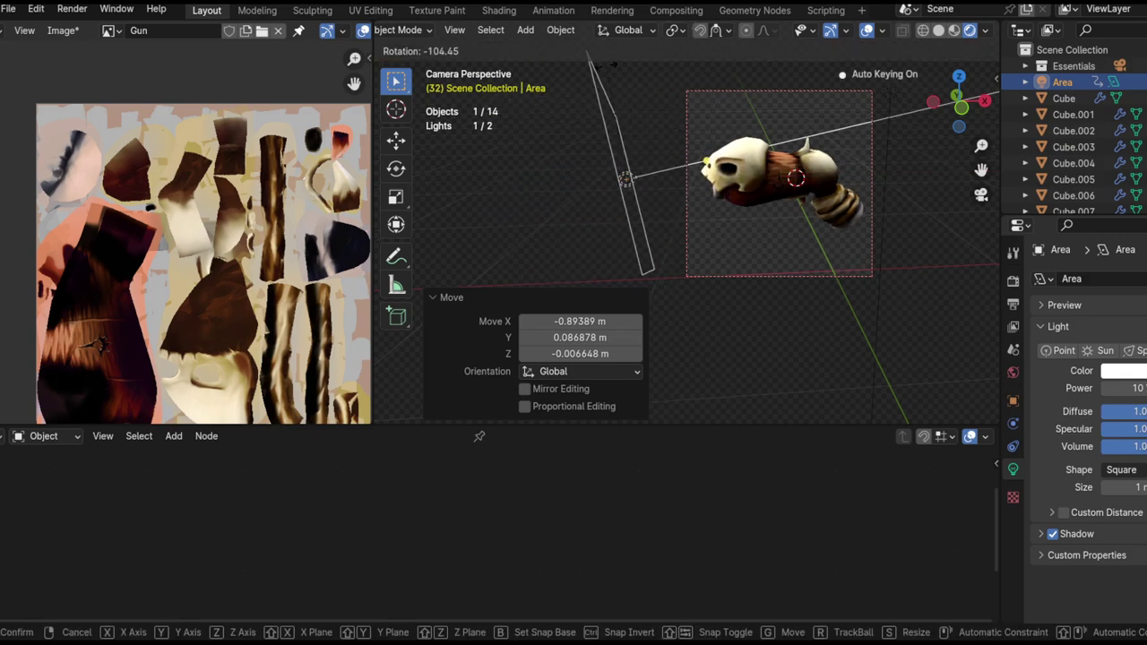
{"action": "left_click", "coordinate": [821, 229]}
- Adjust the area light's aim with a final -9.46° rotation and move it about 0.21 m closer to the skull
{"action": "key", "text": "g"}
{"action": "left_click", "coordinate": [799, 255]}
{"action": "key", "text": "r"}
{"action": "left_click", "coordinate": [867, 295]}
{"action": "key", "text": "r"}
{"action": "left_click", "coordinate": [851, 228]}
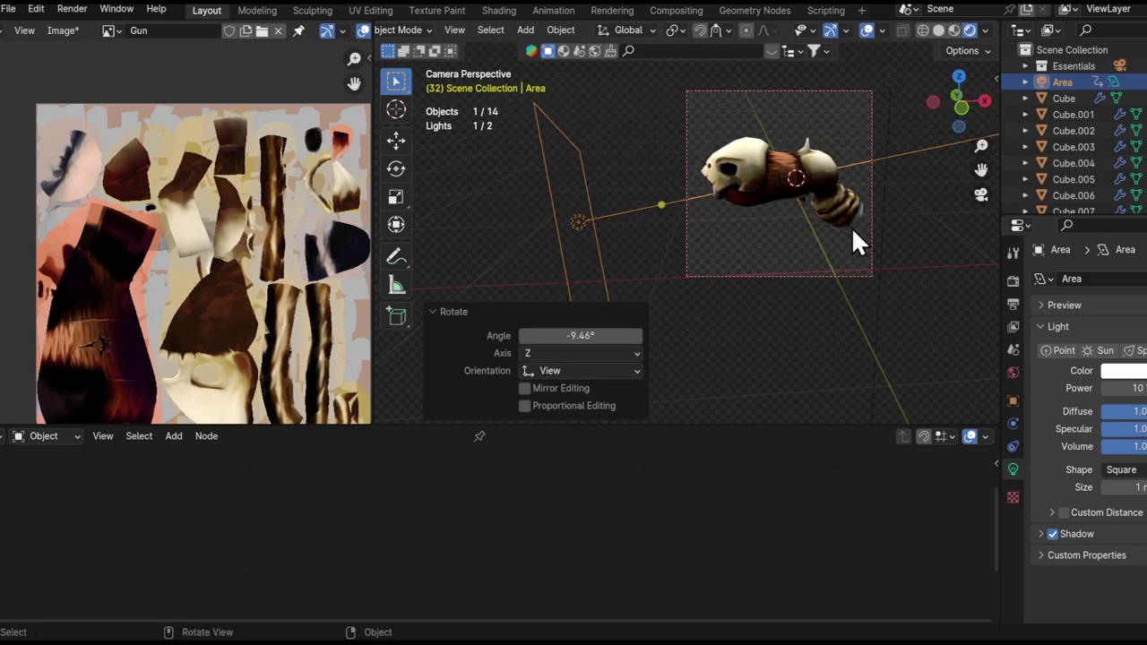
{"action": "key", "text": "g"}
{"action": "left_click", "coordinate": [897, 241]}
{"action": "middle_click_drag", "start_coordinate": [838, 261], "coordinate": [801, 286], "text": "ctrl"}
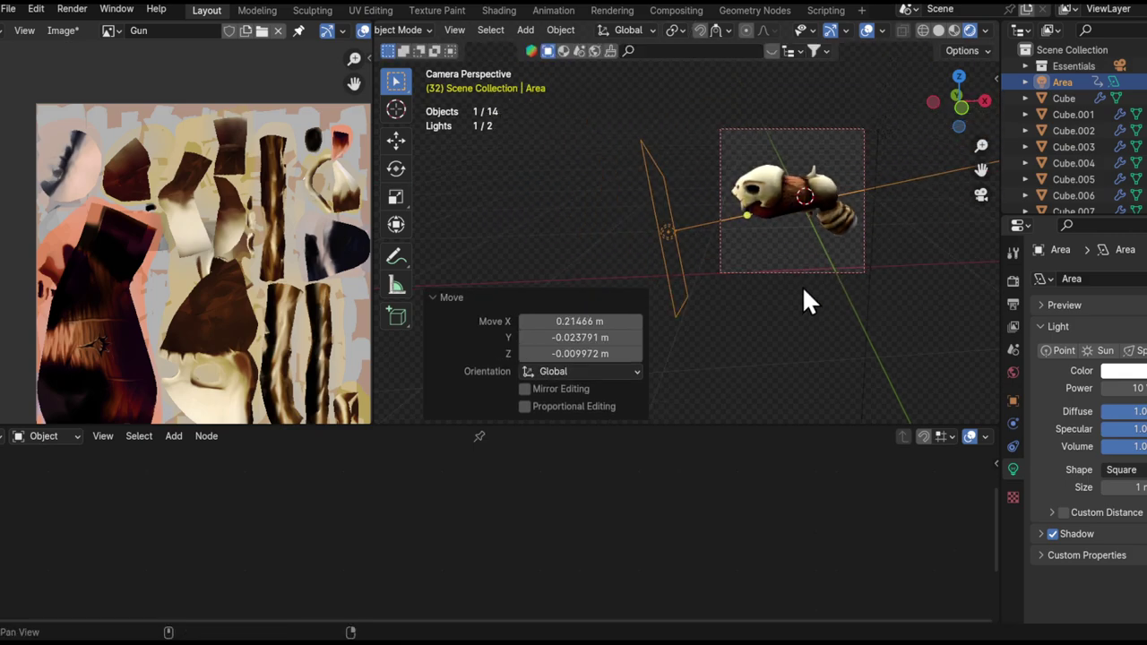
- Tint the area light pale green and move it about 0.21 m farther from the gun along X
{"action": "left_click", "coordinate": [1138, 376]}
{"action": "left_click", "coordinate": [1079, 236]}
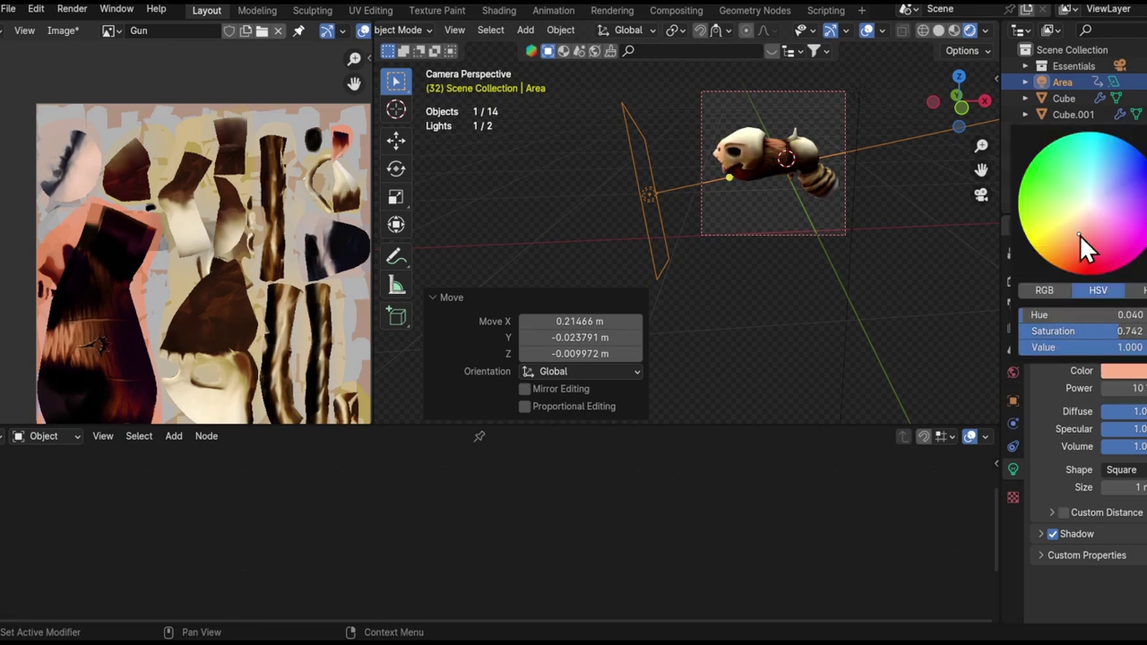
{"action": "left_click", "coordinate": [1083, 179]}
{"action": "left_click_drag", "start_coordinate": [1083, 178], "coordinate": [1077, 199]}
{"action": "key", "text": "g"}
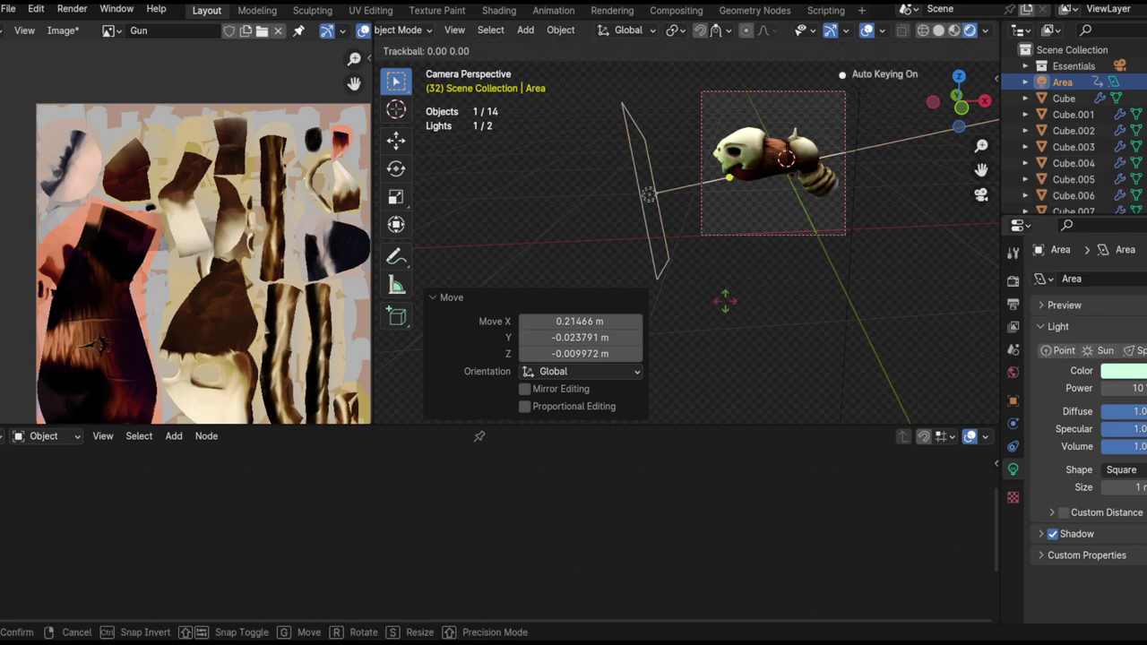
{"action": "left_click", "coordinate": [755, 226]}
- Raise the area light's power to about 433 W and rescale the light by 1.508, then by 0.623
{"action": "scroll", "coordinate": [806, 193], "scroll_direction": "up", "scroll_amount": 2}
{"action": "left_click_drag", "start_coordinate": [1122, 389], "coordinate": [1145, 388]}
{"action": "key", "text": "s"}
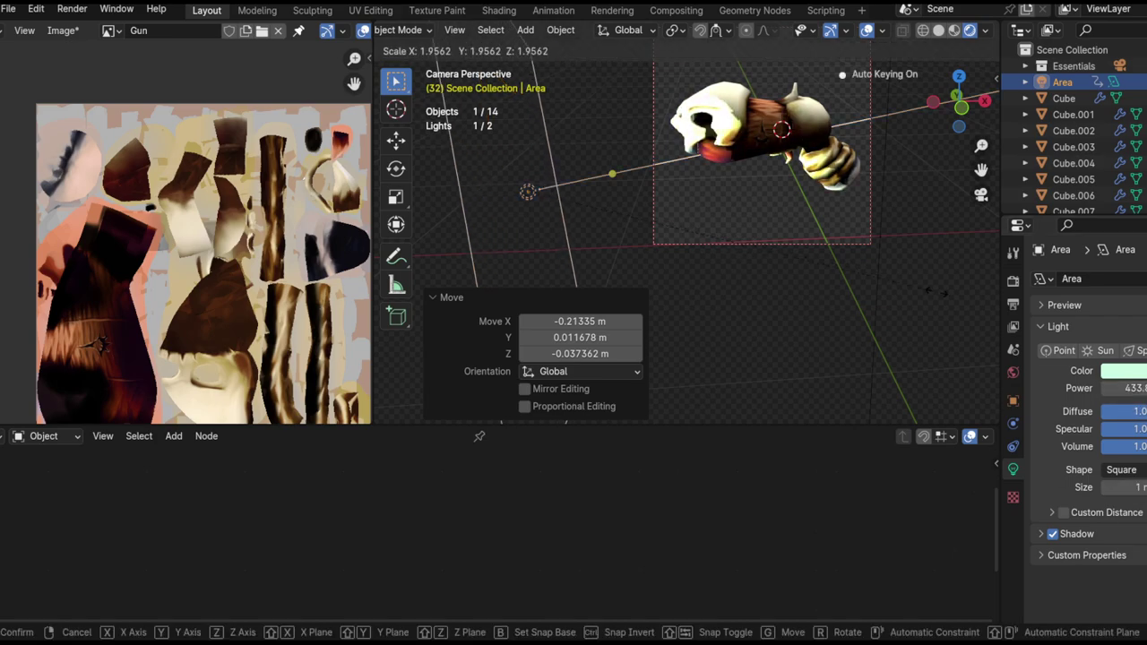
{"action": "left_click", "coordinate": [788, 415]}
{"action": "key", "text": "s"}
{"action": "left_click", "coordinate": [716, 286]}
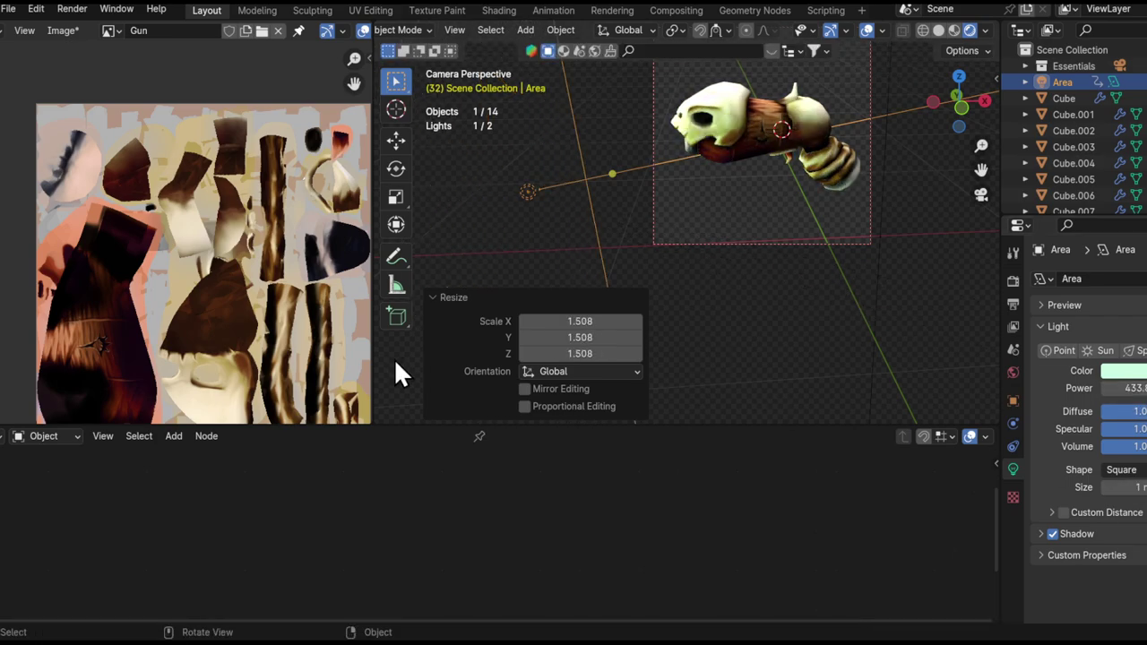
- Reduce the area light's power to about 170 W and check the gun with the viewport overlays hidden, then shown again
{"action": "scroll", "coordinate": [615, 253], "scroll_direction": "up", "scroll_amount": 3}
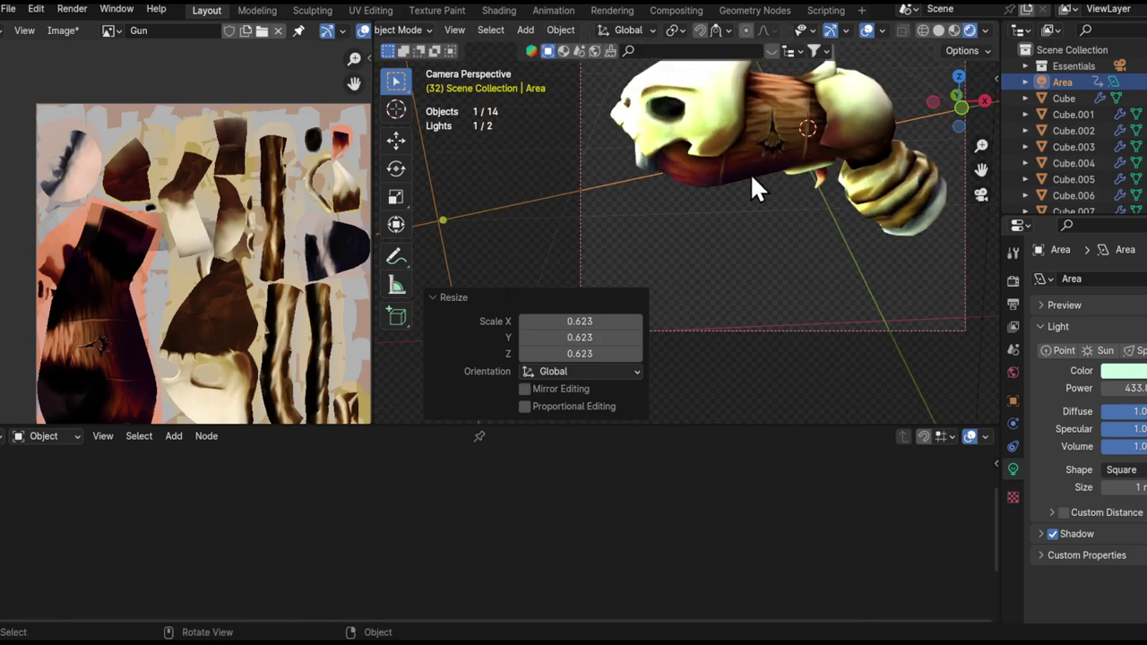
{"action": "mouse_move", "coordinate": [1126, 387]}
{"action": "left_mouse_down"}
{"action": "mouse_move", "coordinate": [1139, 387]}
{"action": "mouse_move", "coordinate": [1113, 387]}
{"action": "mouse_move", "coordinate": [1131, 387]}
{"action": "left_mouse_up"}
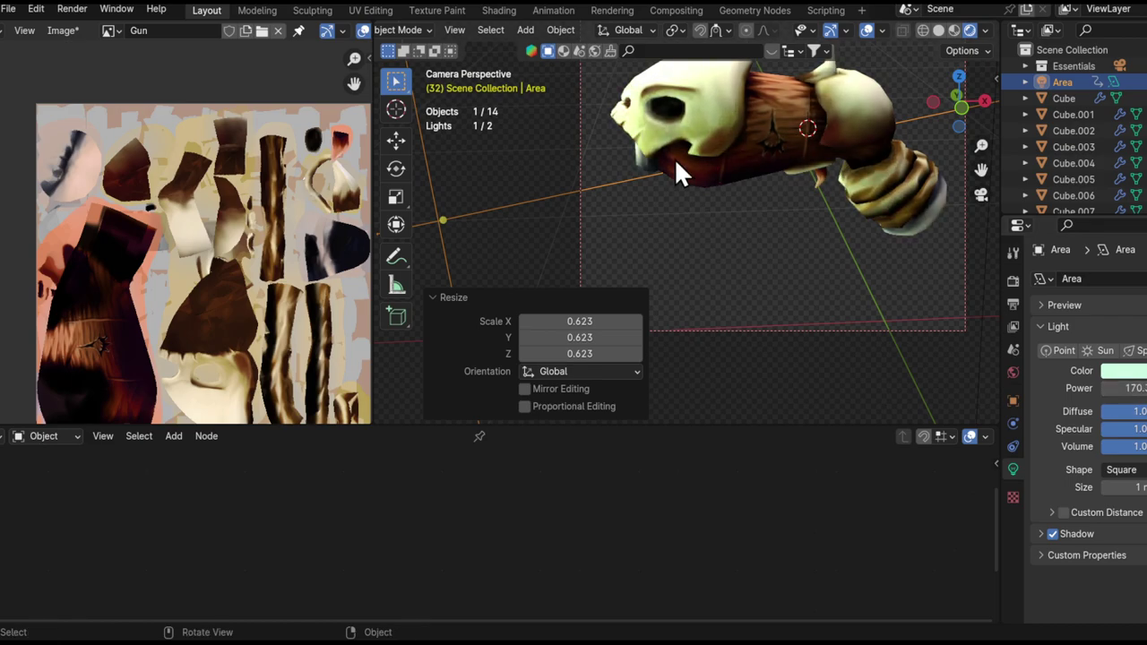
{"action": "scroll", "coordinate": [674, 157], "scroll_direction": "down", "scroll_amount": 4}
{"action": "key", "text": "shift+alt+z"}
{"action": "scroll", "coordinate": [732, 195], "scroll_direction": "up", "scroll_amount": 3, "text": "shift"}
{"action": "scroll", "coordinate": [732, 195], "scroll_direction": "up", "scroll_amount": 1}
{"action": "scroll", "coordinate": [720, 199], "scroll_direction": "up", "scroll_amount": 6}
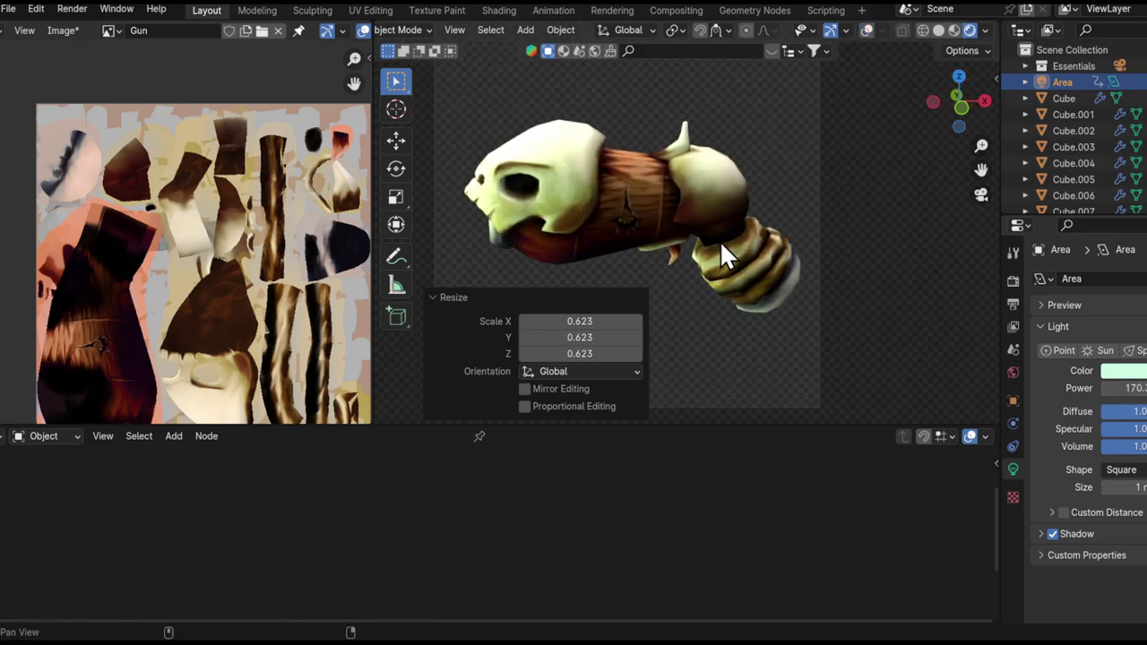
{"action": "scroll", "coordinate": [778, 225], "scroll_direction": "down", "scroll_amount": 3}
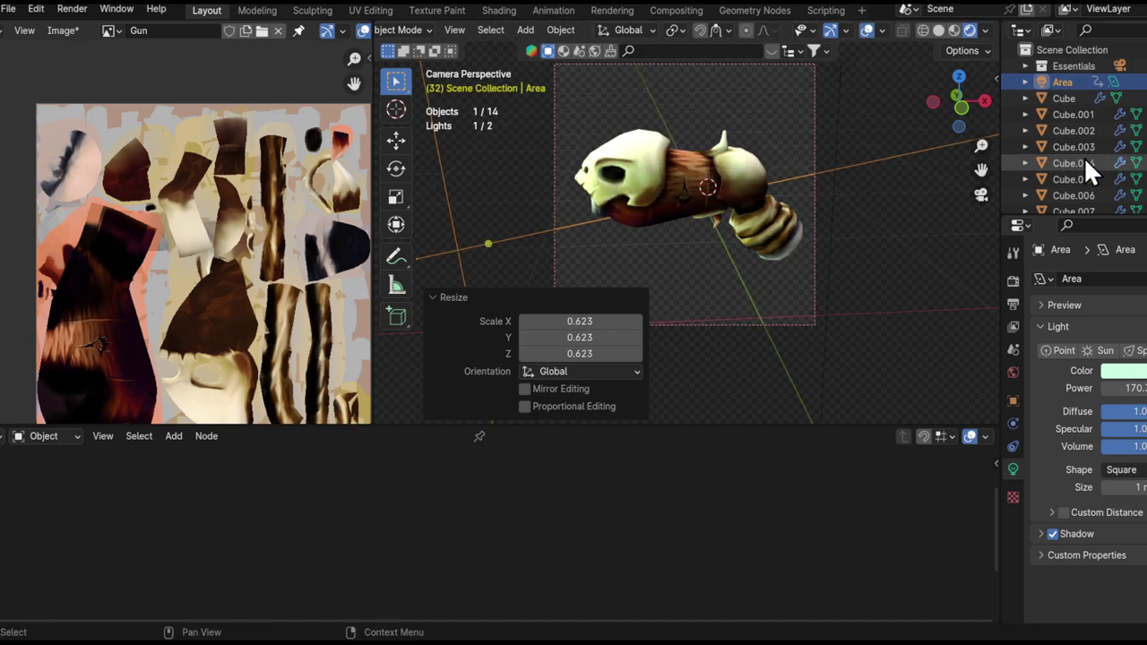
{"action": "scroll", "coordinate": [770, 172], "scroll_direction": "down", "scroll_amount": 2}
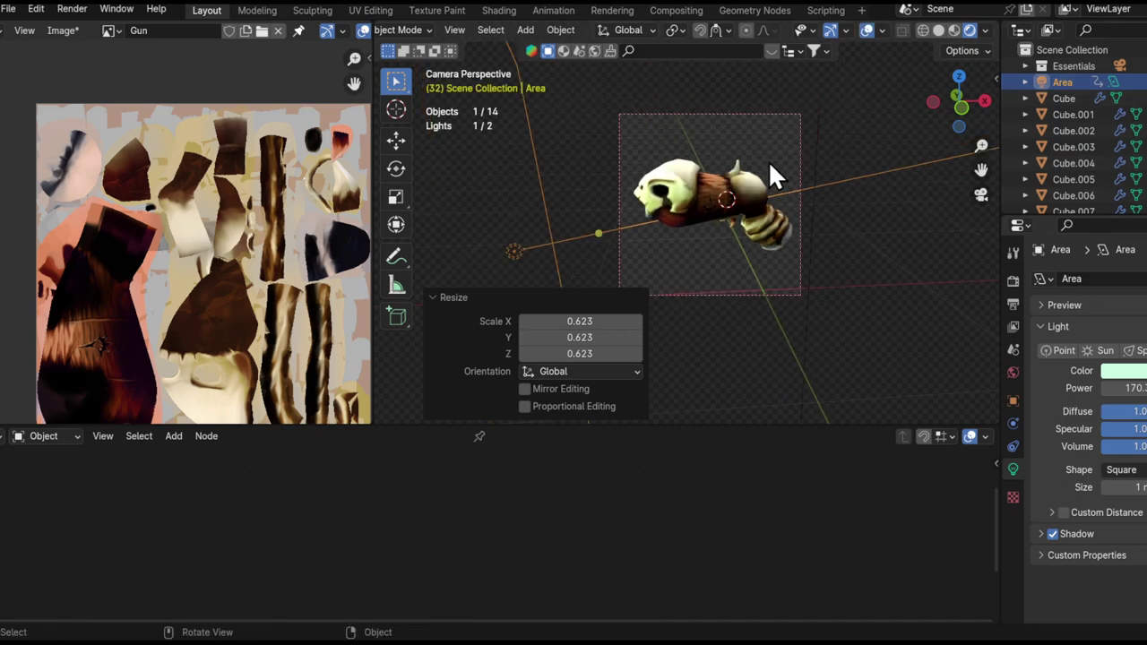
- Try lowering the Sun light's strength to about 1.4, then undo the change
{"action": "middle_click_drag", "start_coordinate": [768, 161], "coordinate": [798, 145], "text": "ctrl"}
{"action": "left_click", "coordinate": [809, 136]}
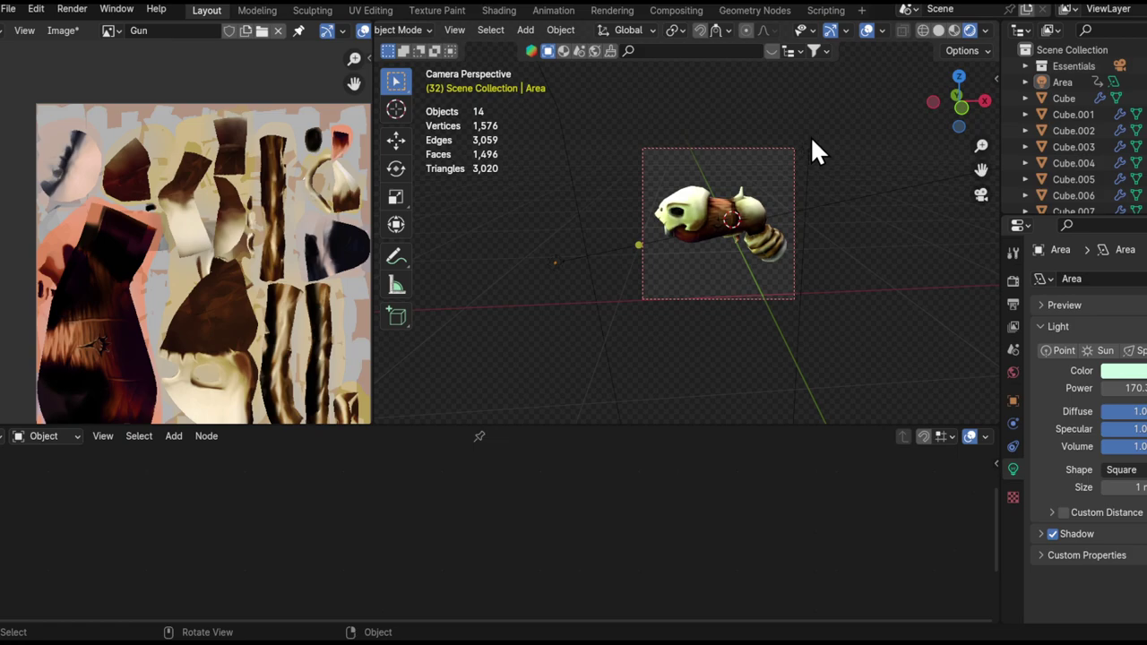
{"action": "left_click", "coordinate": [809, 137]}
{"action": "middle_click_drag", "start_coordinate": [842, 206], "coordinate": [882, 266], "text": "ctrl"}
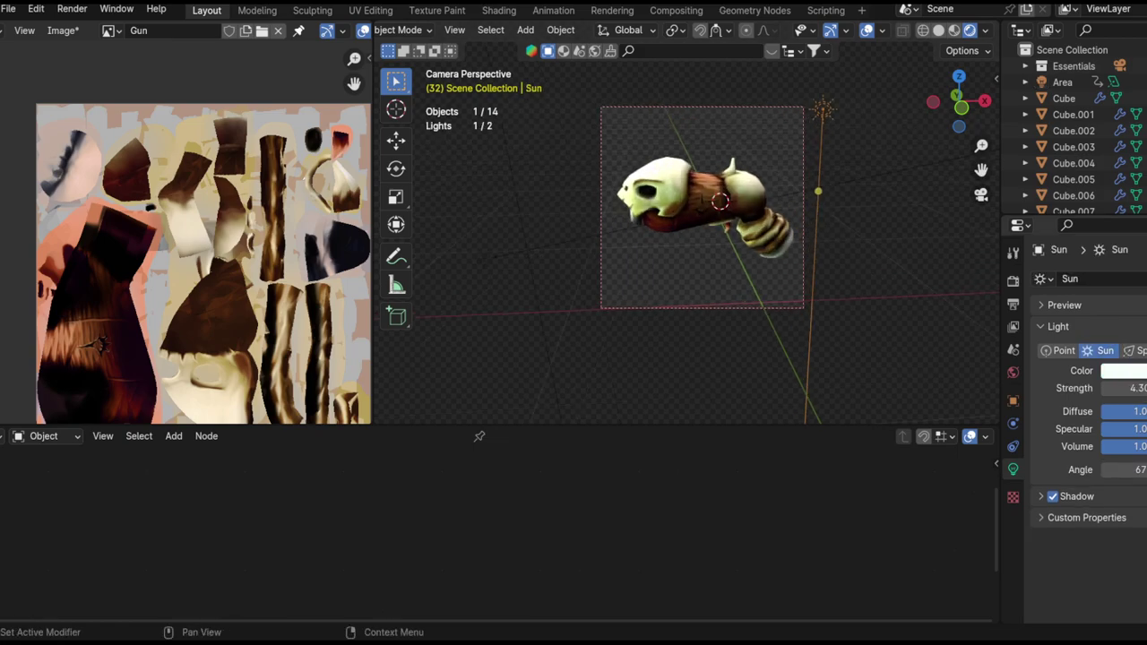
{"action": "mouse_move", "coordinate": [1130, 388]}
{"action": "left_mouse_down"}
{"action": "mouse_move", "coordinate": [1080, 388]}
{"action": "mouse_move", "coordinate": [1143, 388]}
{"action": "left_mouse_up"}
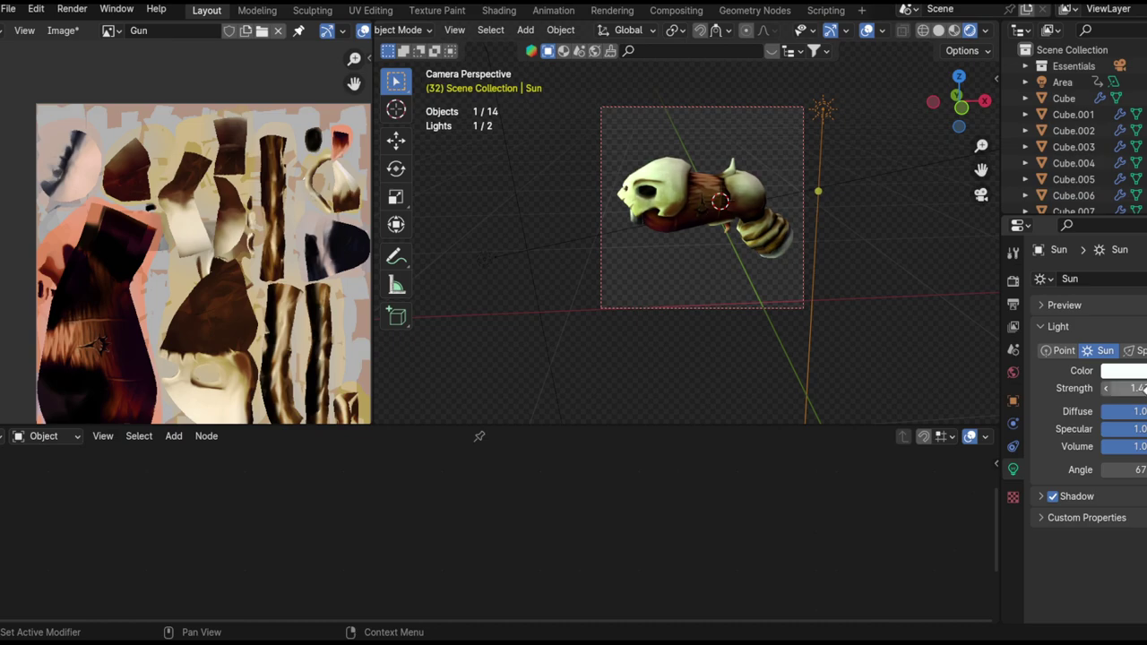
{"action": "key", "text": "ctrl+z"}
- Lower the area light's power to about 37.9 W and duplicate it about 1.86 m along X, on the grip side
{"action": "left_click", "coordinate": [485, 260]}
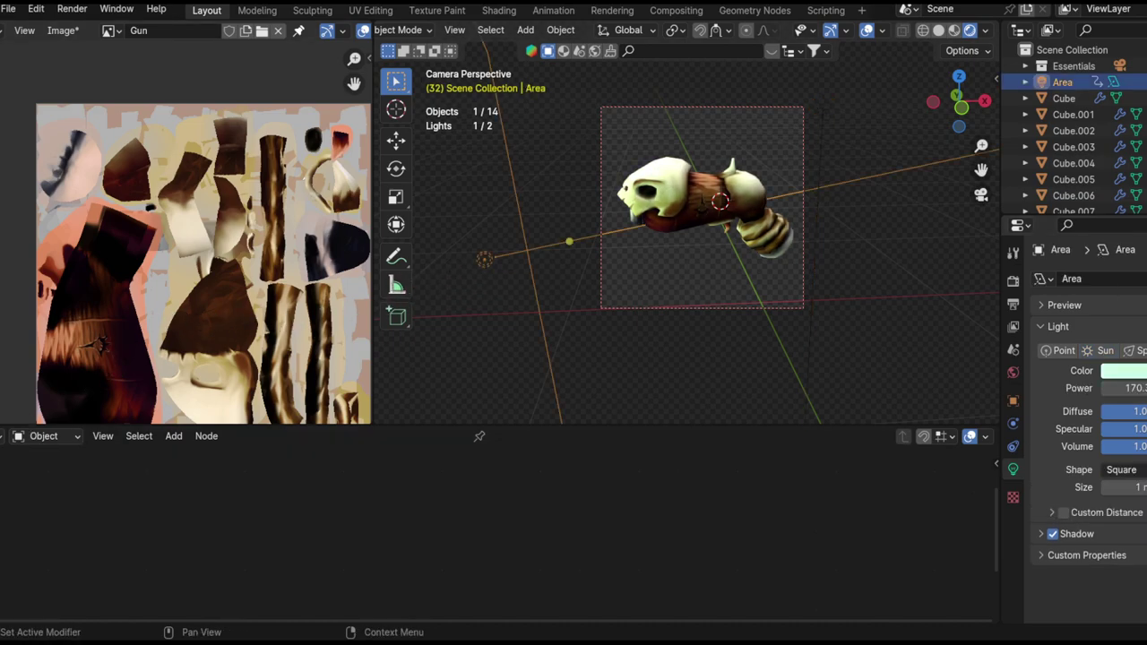
{"action": "mouse_move", "coordinate": [1131, 388]}
{"action": "left_mouse_down"}
{"action": "mouse_move", "coordinate": [1106, 388]}
{"action": "mouse_move", "coordinate": [1125, 388]}
{"action": "left_mouse_up"}
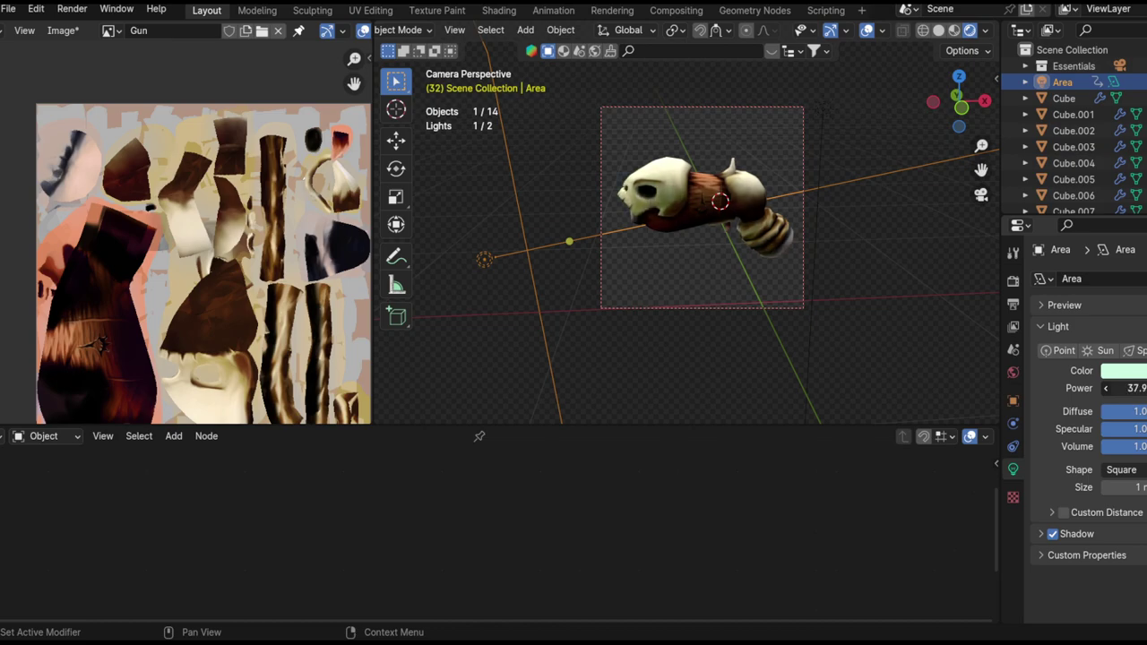
{"action": "middle_click_drag", "start_coordinate": [733, 295], "coordinate": [650, 283]}
{"action": "key", "text": "shift+d"}
{"action": "left_click", "coordinate": [953, 341]}
- Rotate the duplicated area light freely towards the gun and move it about 0.18 m along negative X and 0.28 m up
{"action": "key", "text": "r"}
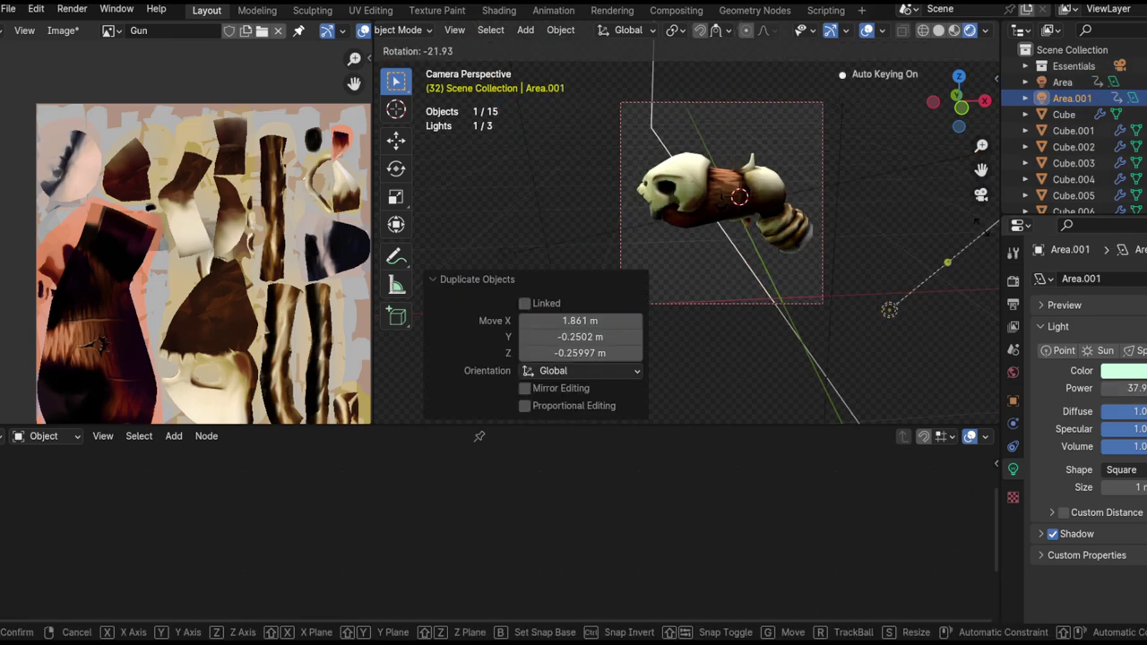
{"action": "left_click", "coordinate": [792, 106]}
{"action": "key", "text": "r"}
{"action": "key", "text": "r"}
{"action": "left_click", "coordinate": [841, 203]}
{"action": "key", "text": "g"}
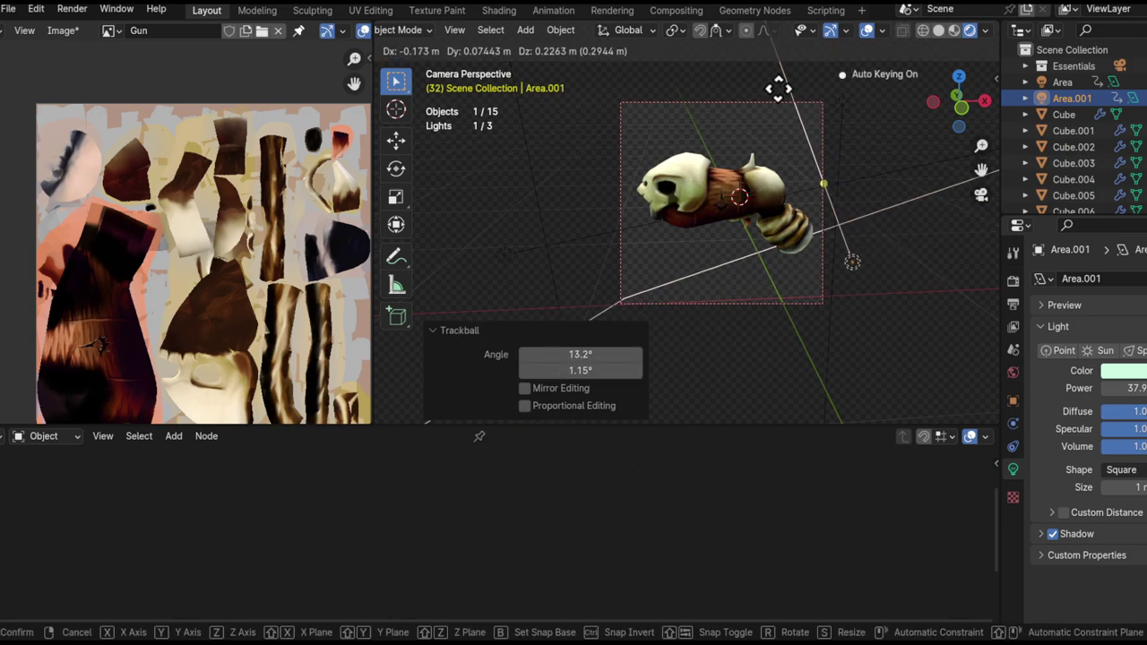
{"action": "left_click", "coordinate": [782, 97]}
- Set the duplicated light's power to about 567 W and tint it light blue with hue 0.585 and saturation 0.656
{"action": "left_click_drag", "start_coordinate": [1126, 388], "coordinate": [1145, 389]}
{"action": "left_click", "coordinate": [1130, 370]}
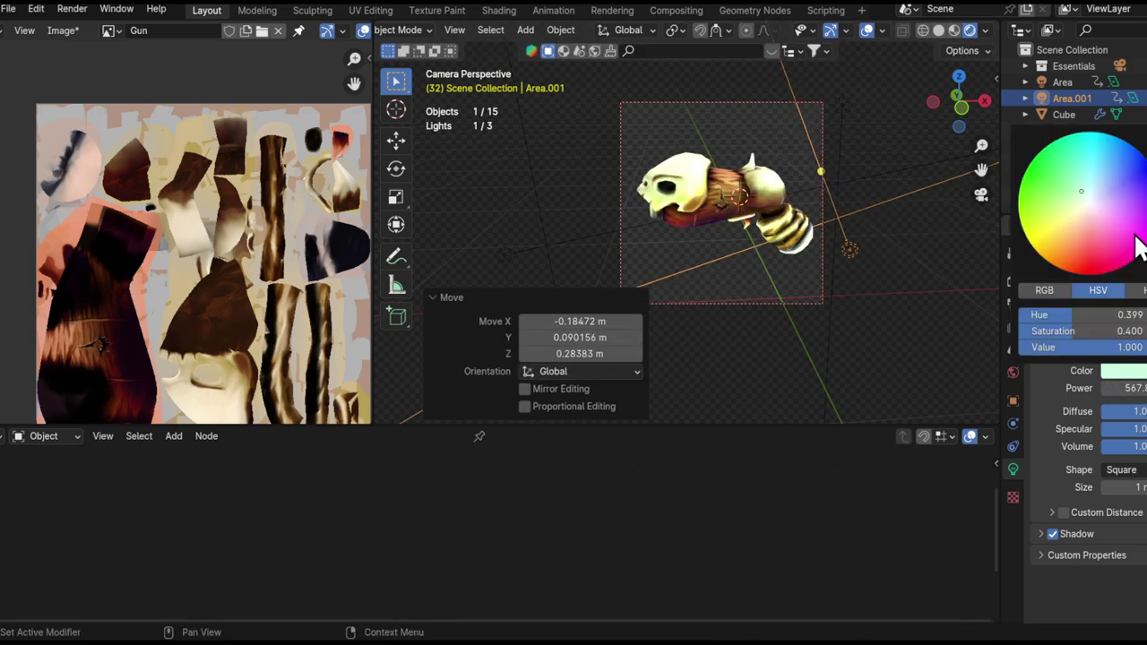
{"action": "left_click", "coordinate": [1103, 181]}
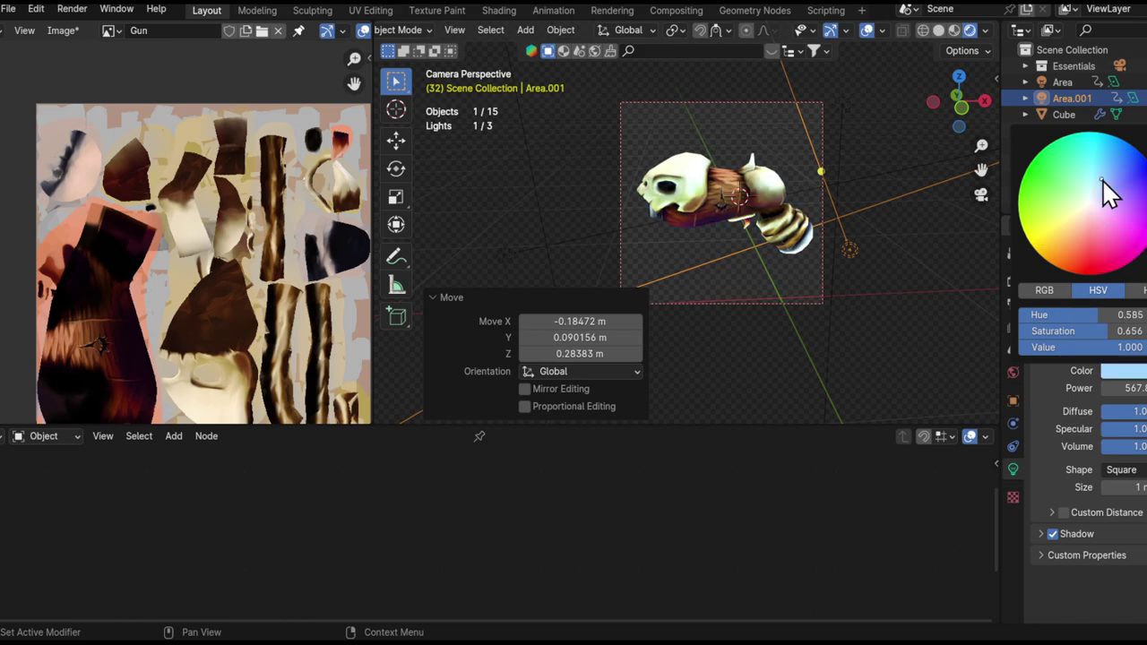
{"action": "middle_click_drag", "start_coordinate": [764, 214], "coordinate": [769, 255], "text": "ctrl"}
{"action": "middle_click_drag", "start_coordinate": [768, 255], "coordinate": [783, 200], "text": "shift"}
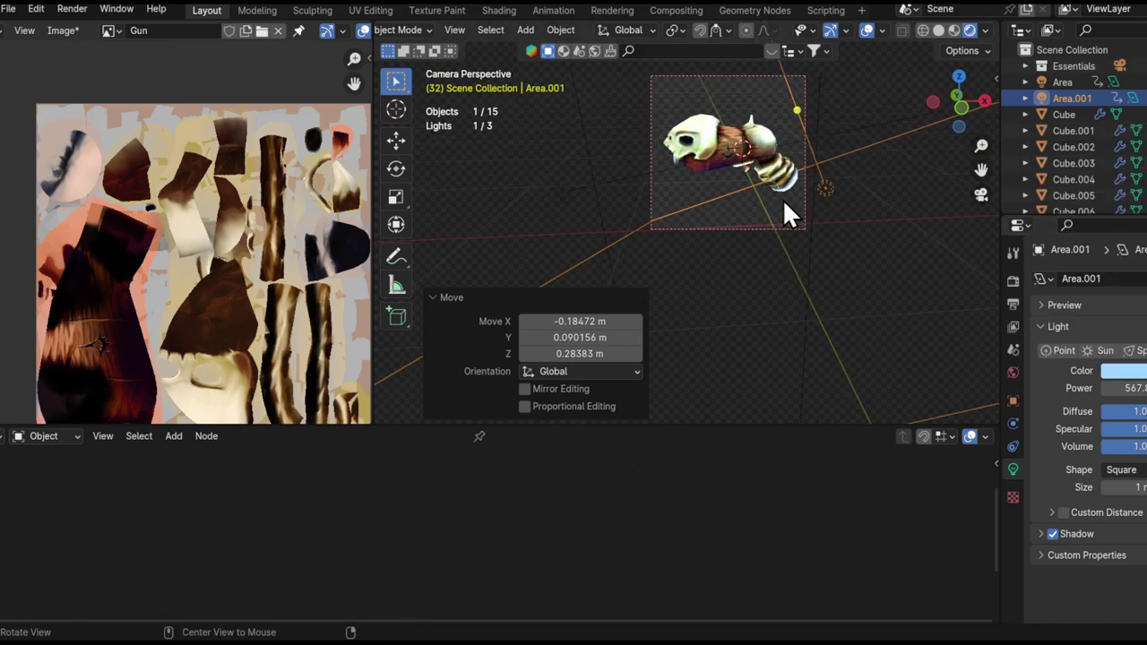
- Scale down and rotate the blue area light, then move it about 0.65 m along X away from the gun
{"action": "key", "text": "s"}
{"action": "left_click", "coordinate": [844, 236]}
{"action": "key", "text": "s"}
{"action": "left_click", "coordinate": [866, 271]}
{"action": "key", "text": "r"}
{"action": "left_click", "coordinate": [872, 204]}
{"action": "key", "text": "g"}
{"action": "left_click", "coordinate": [973, 207]}
- Rotate the blue area light by trackball about 6.88° and 67.6°, cancelling the extra move
{"action": "key", "text": "r"}
{"action": "key", "text": "r"}
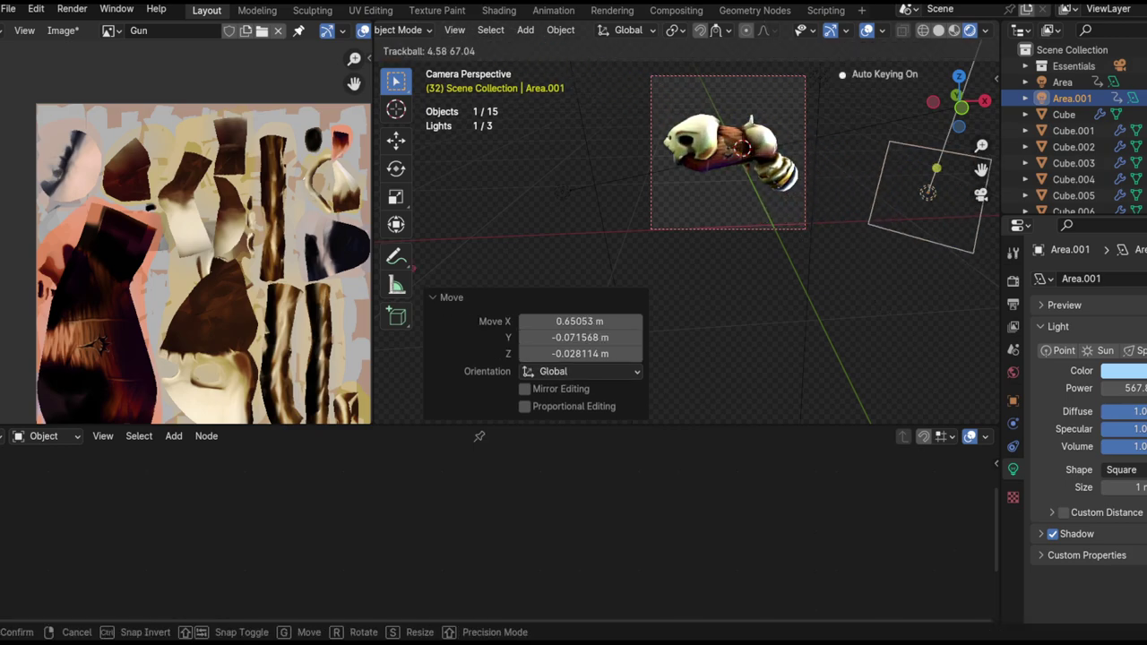
{"action": "left_click", "coordinate": [1009, 358]}
{"action": "key", "text": "g"}
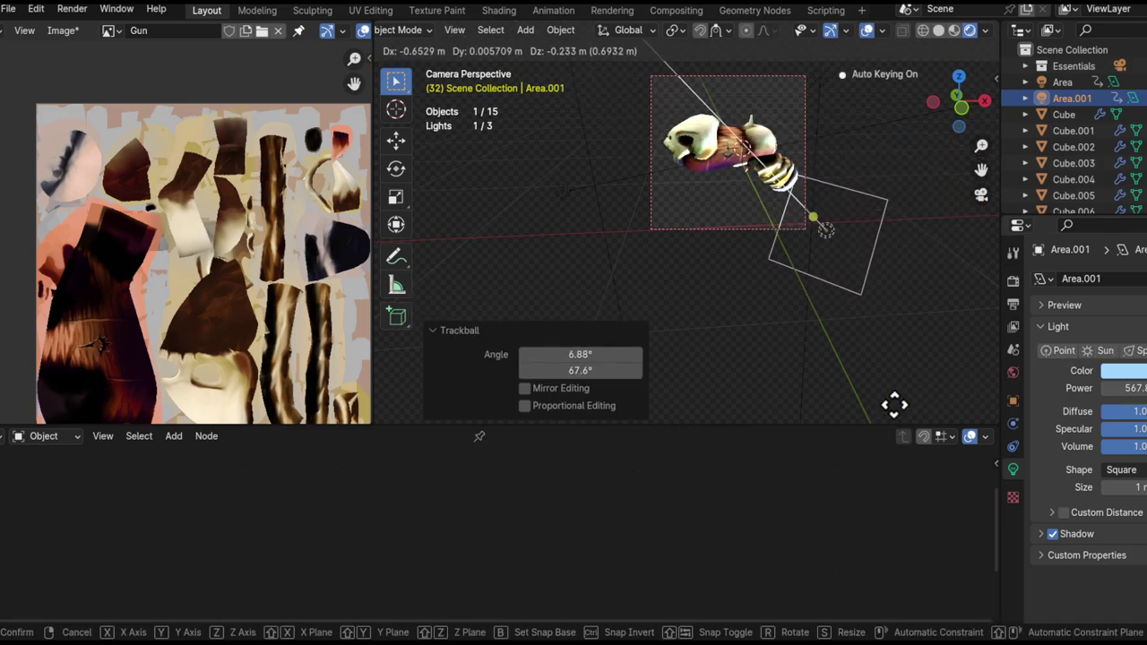
{"action": "right_click", "coordinate": [830, 244]}
- Move the blue light horizontally to sit beside the grip, raise it about 0.10 m, and hide the viewport overlays
{"action": "scroll", "coordinate": [827, 207], "scroll_direction": "up", "scroll_amount": 2}
{"action": "middle_click_drag", "start_coordinate": [827, 208], "coordinate": [808, 331], "text": "shift"}
{"action": "scroll", "coordinate": [808, 331], "scroll_direction": "down", "scroll_amount": 1}
{"action": "key", "text": "g"}
{"action": "key", "text": "z"}
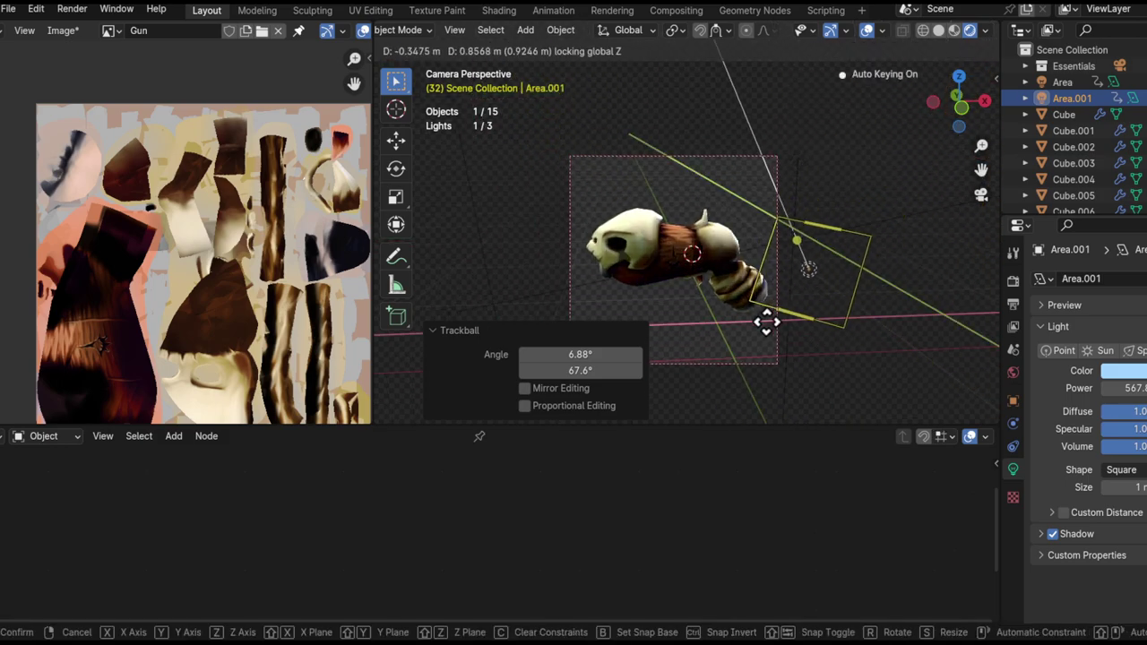
{"action": "left_click", "coordinate": [826, 347]}
{"action": "key", "text": "g"}
{"action": "left_click", "coordinate": [806, 312]}
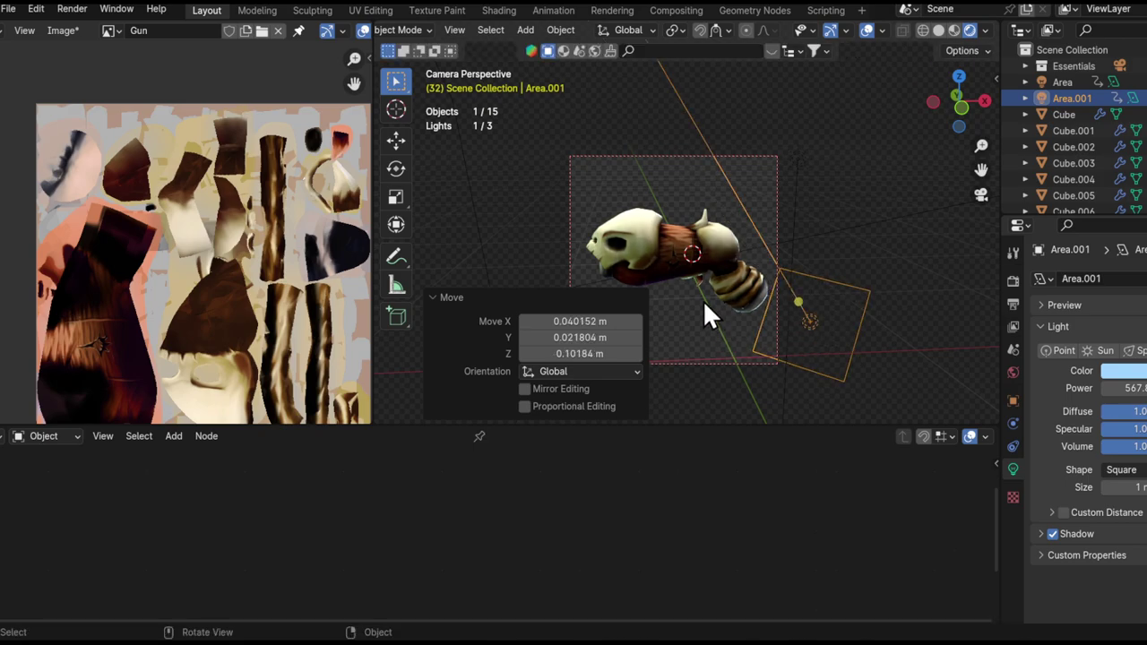
{"action": "scroll", "coordinate": [701, 269], "scroll_direction": "up", "scroll_amount": 3}
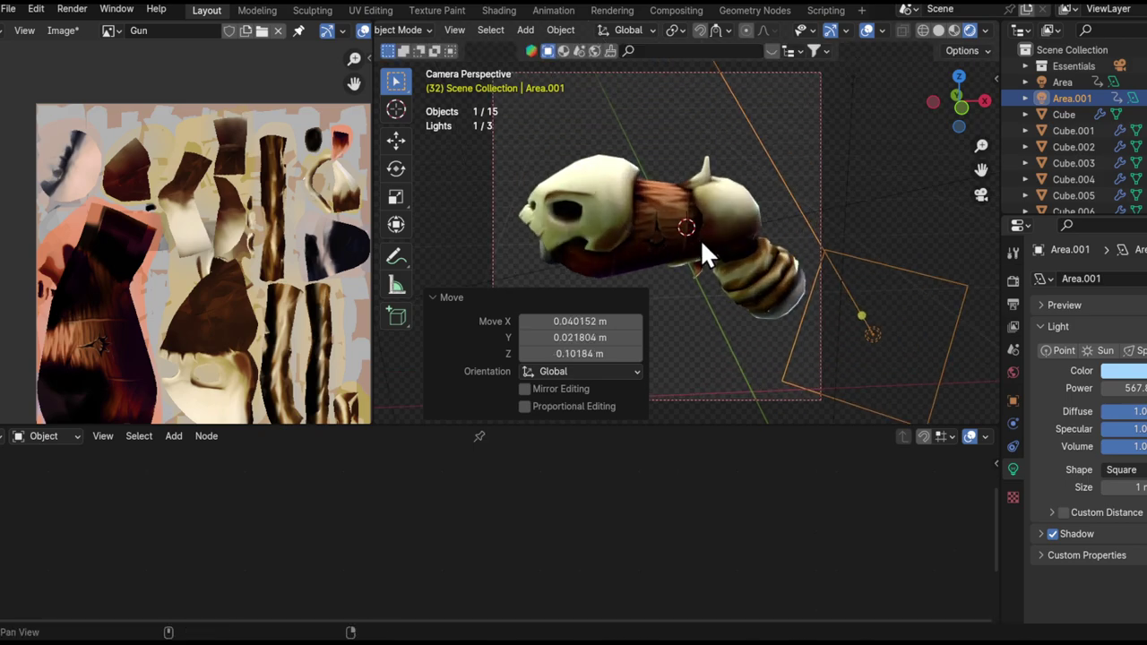
{"action": "key", "text": "shift+alt+z"}
{"action": "scroll", "coordinate": [779, 279], "scroll_direction": "up", "scroll_amount": 2}
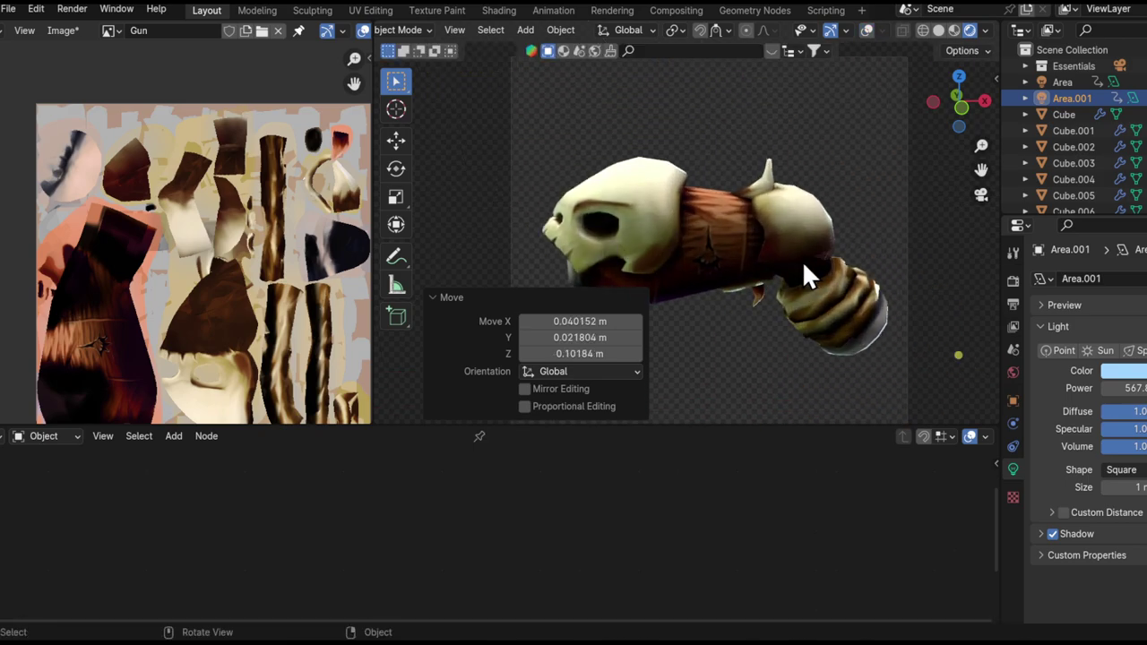
- Change the color management view transform to AgX in the render settings and collapse the last-operation panel in the viewport
{"action": "left_click", "coordinate": [1013, 280]}
{"action": "scroll", "coordinate": [1095, 426], "scroll_direction": "down", "scroll_amount": 3}
{"action": "left_click", "coordinate": [452, 297]}
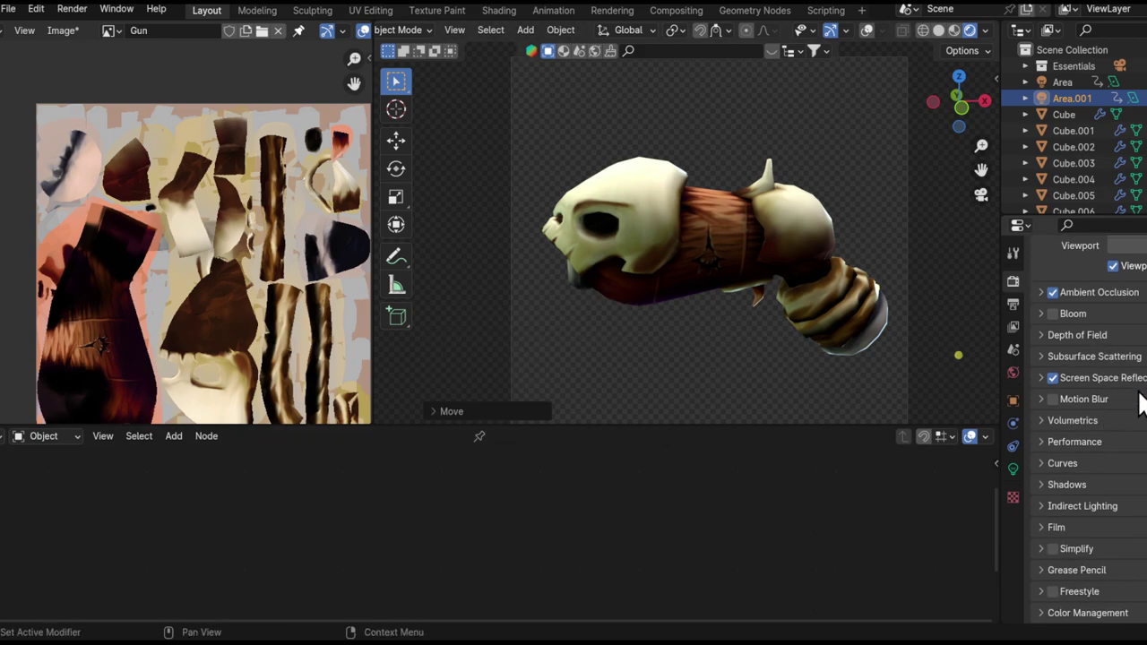
{"action": "left_click", "coordinate": [1093, 618]}
{"action": "scroll", "coordinate": [1111, 582], "scroll_direction": "down", "scroll_amount": 5}
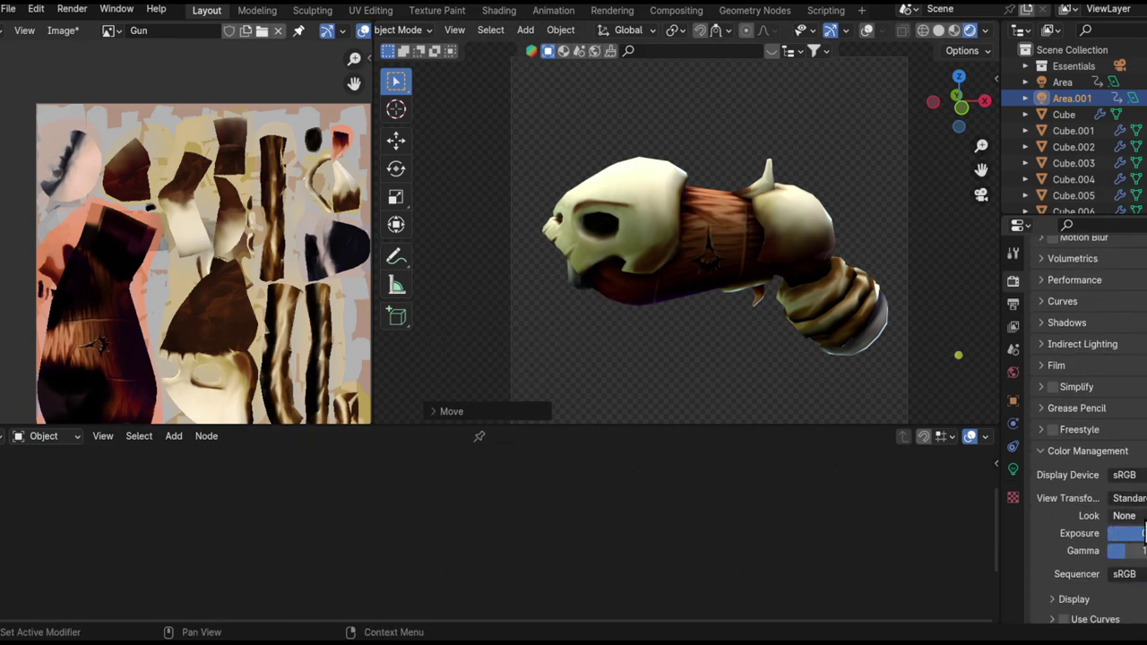
{"action": "left_click", "coordinate": [1123, 515]}
{"action": "left_click", "coordinate": [1139, 498]}
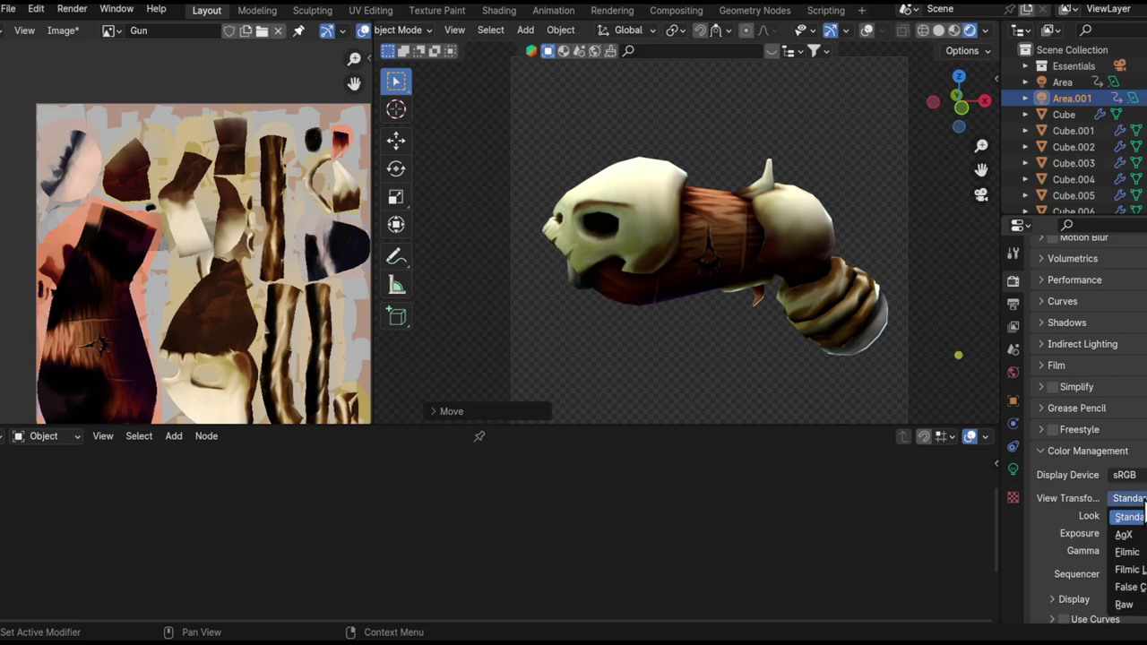
{"action": "left_click", "coordinate": [1144, 535]}
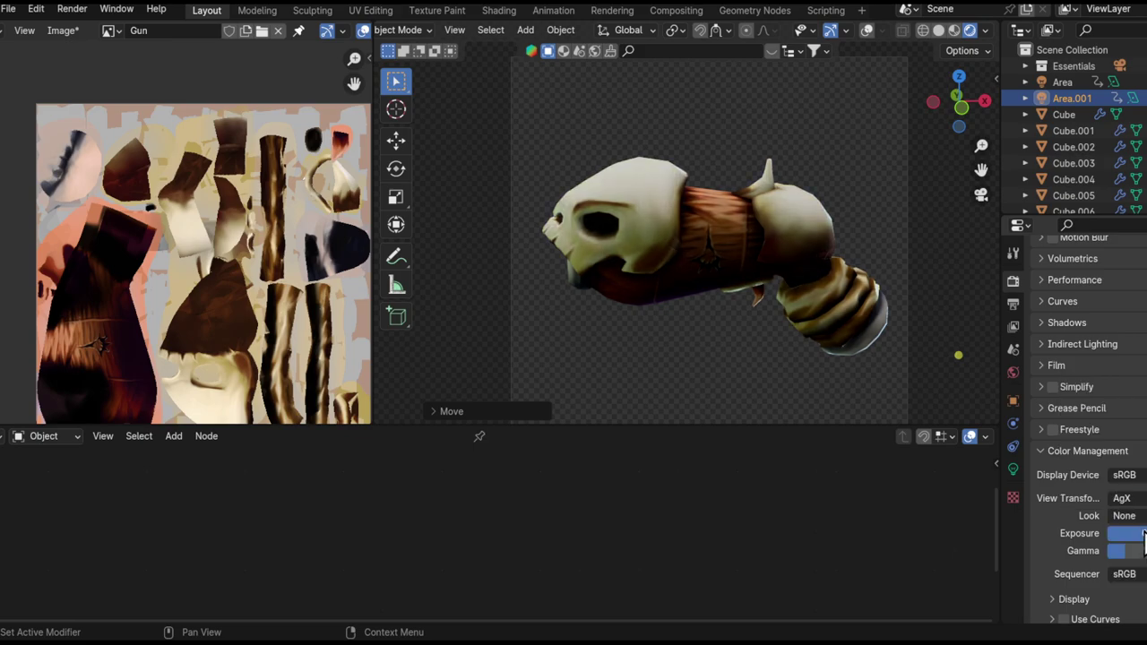
- Apply the Punchy look and raise the exposure to about 2
{"action": "left_click", "coordinate": [1124, 515]}
{"action": "left_click", "coordinate": [1103, 358]}
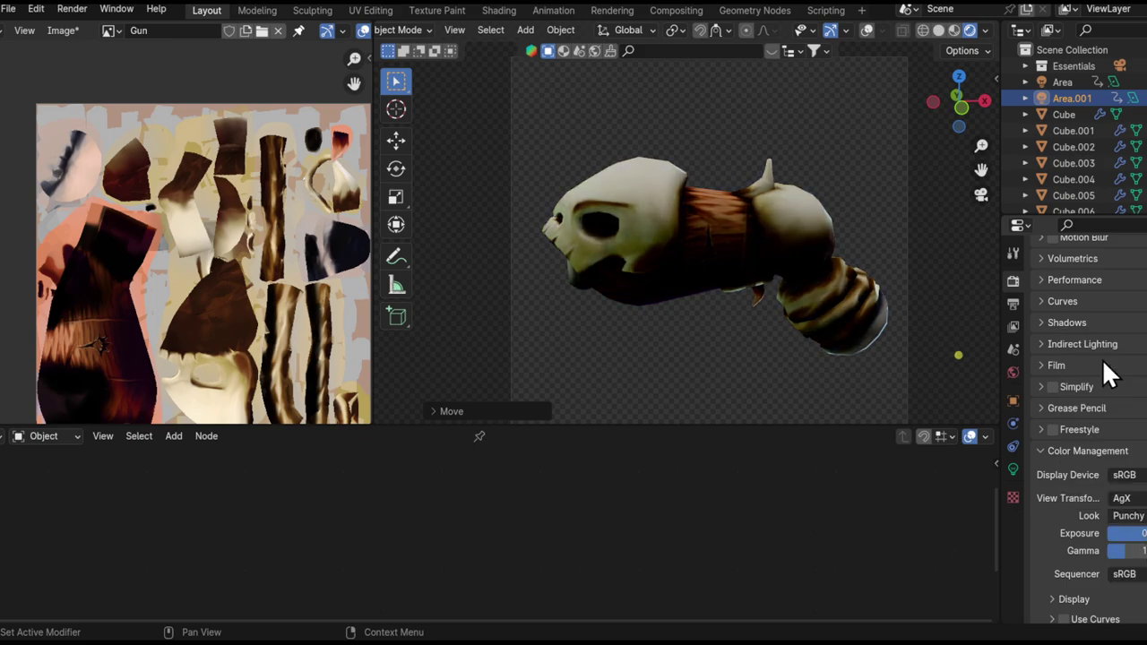
{"action": "left_click_drag", "start_coordinate": [1131, 533], "coordinate": [1143, 533]}
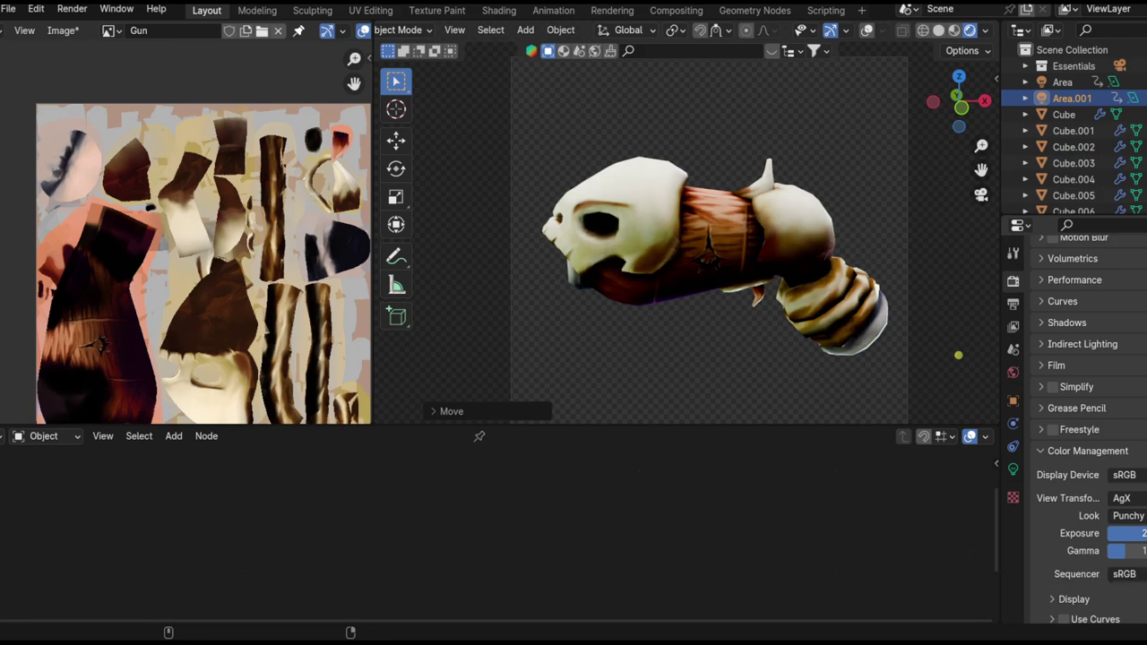
- Select the camera and walk it sideways and forward to a three-quarter front view of the skull, with overlays hidden at the end
{"action": "key", "text": "KP_0"}
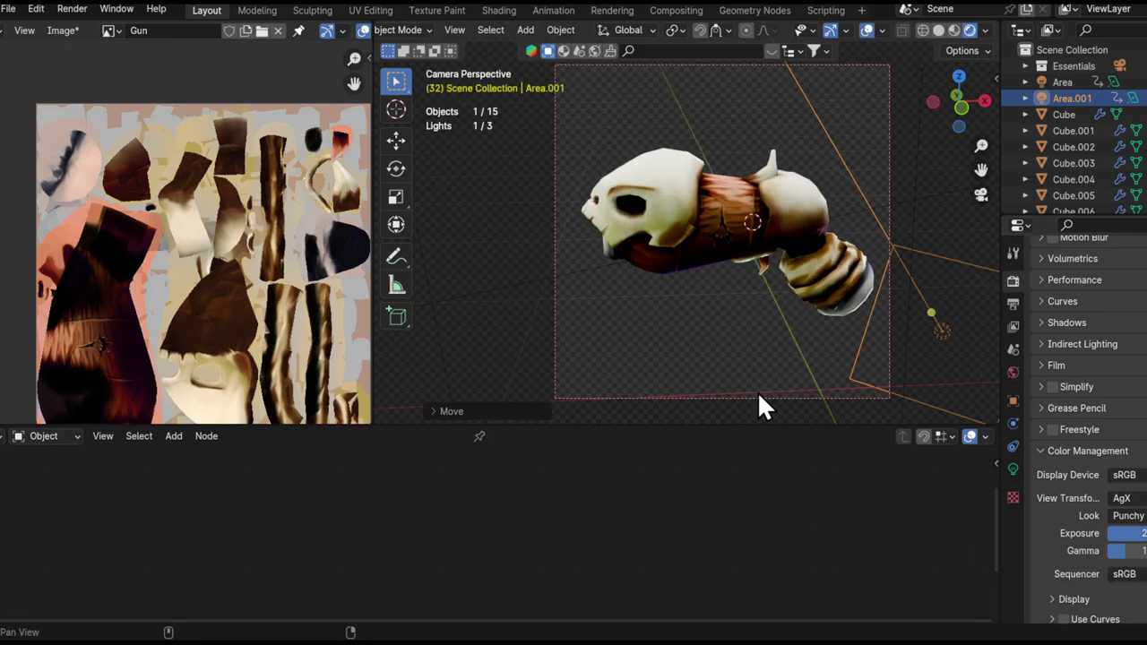
{"action": "left_click", "coordinate": [758, 397]}
{"action": "key", "text": "q"}
{"action": "left_click", "coordinate": [725, 203]}
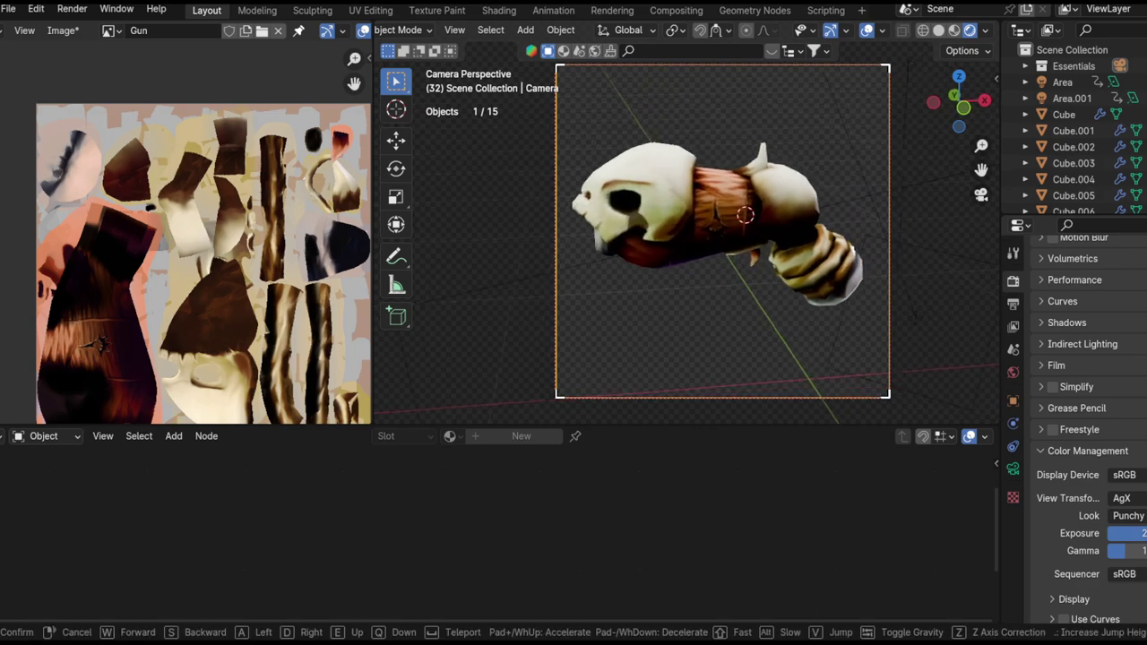
{"action": "key", "text": "d"}
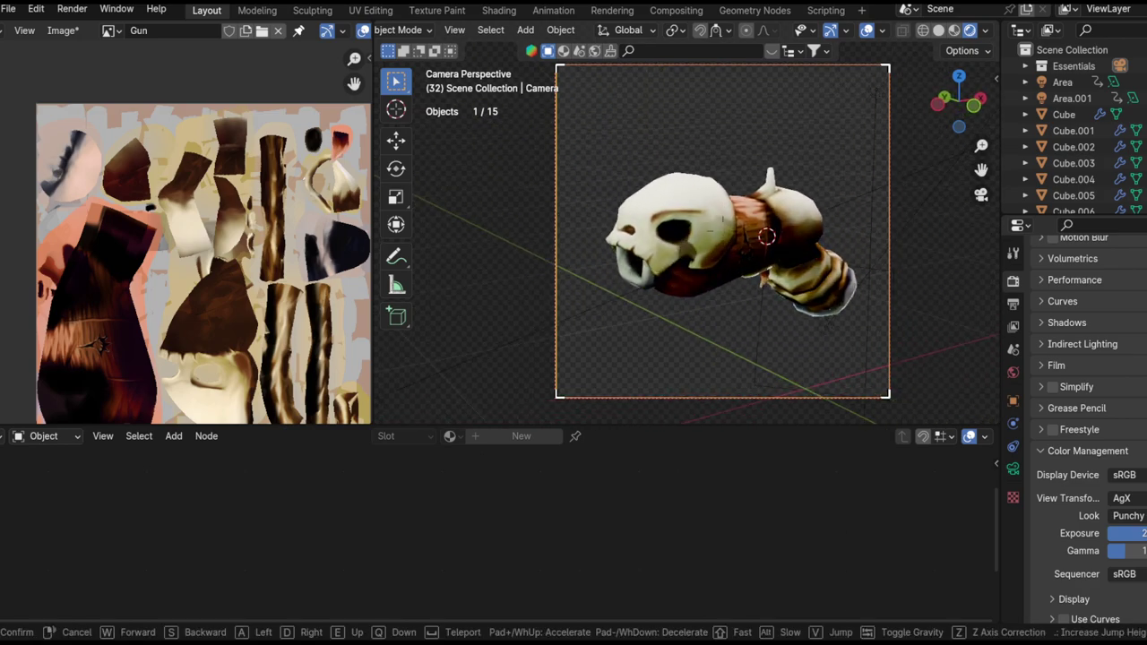
{"action": "key", "text": "d"}
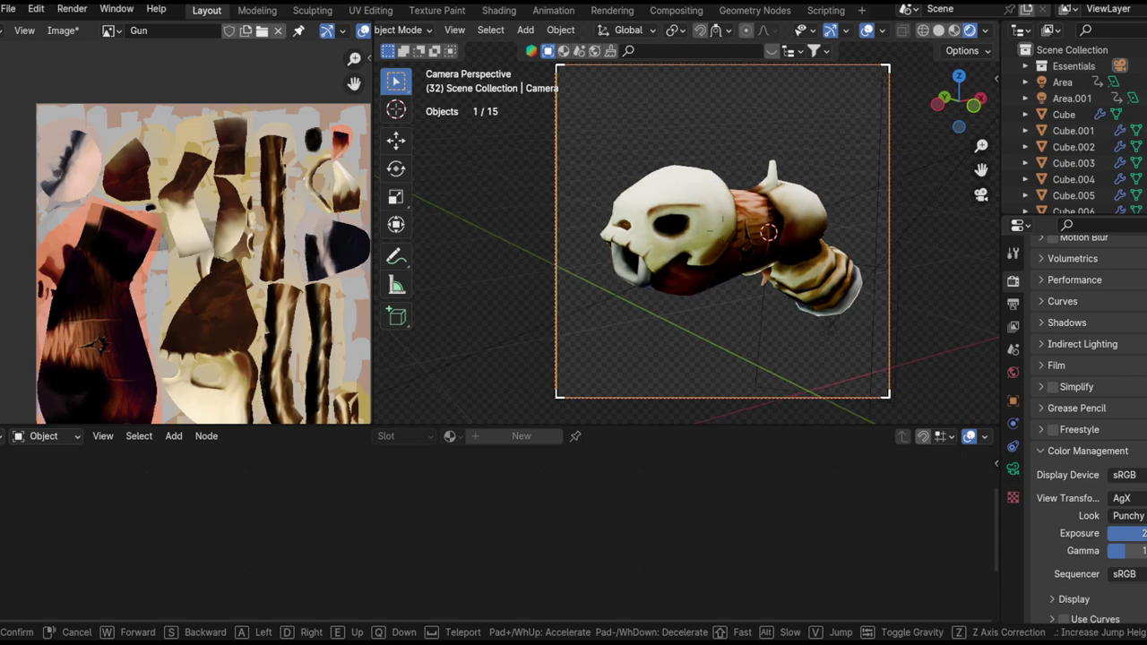
{"action": "key", "text": "w"}
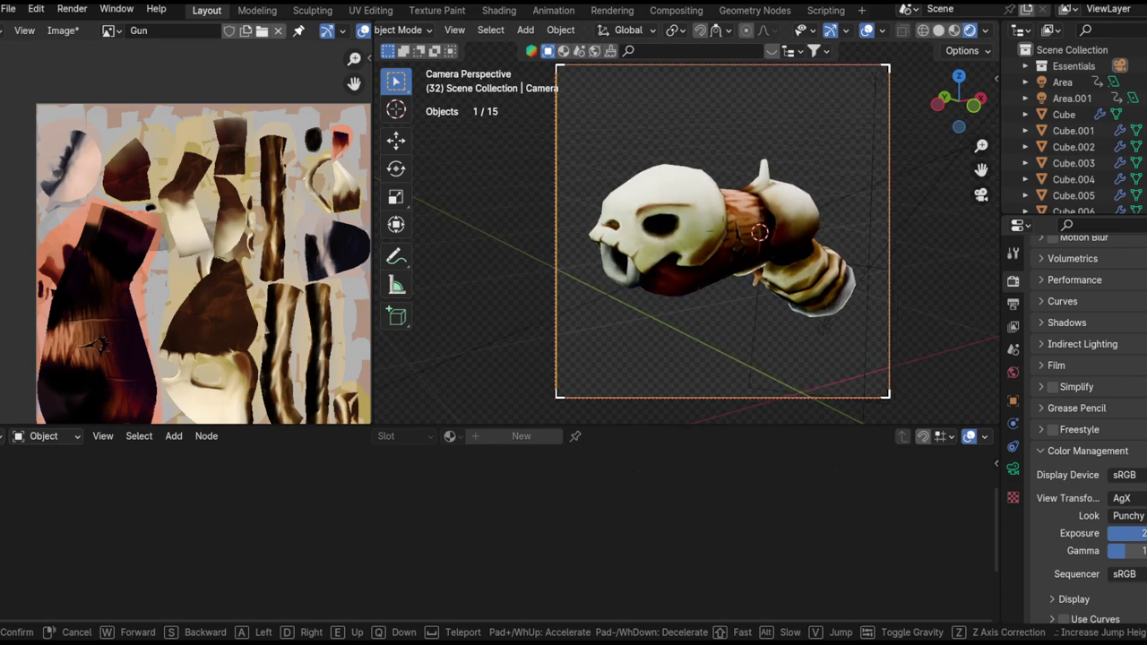
{"action": "left_click", "coordinate": [714, 206]}
{"action": "key", "text": "alt+shift+z"}
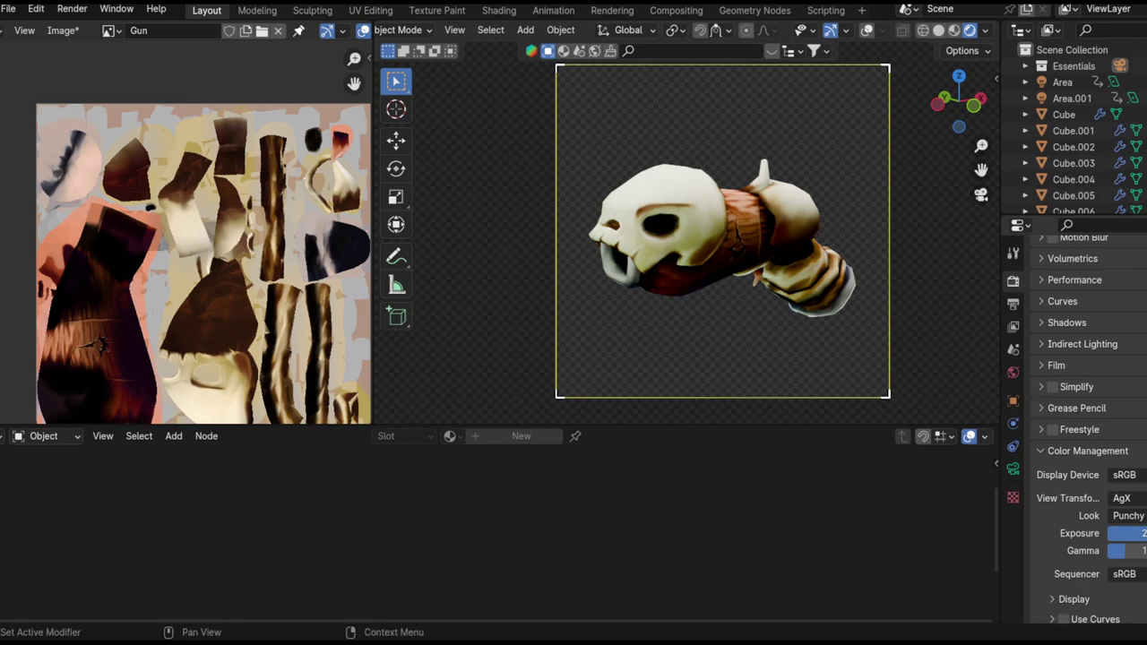
- Reset the color management Look to None and lower the exposure to about 1
{"action": "left_click", "coordinate": [1127, 516]}
{"action": "left_click", "coordinate": [1094, 340]}
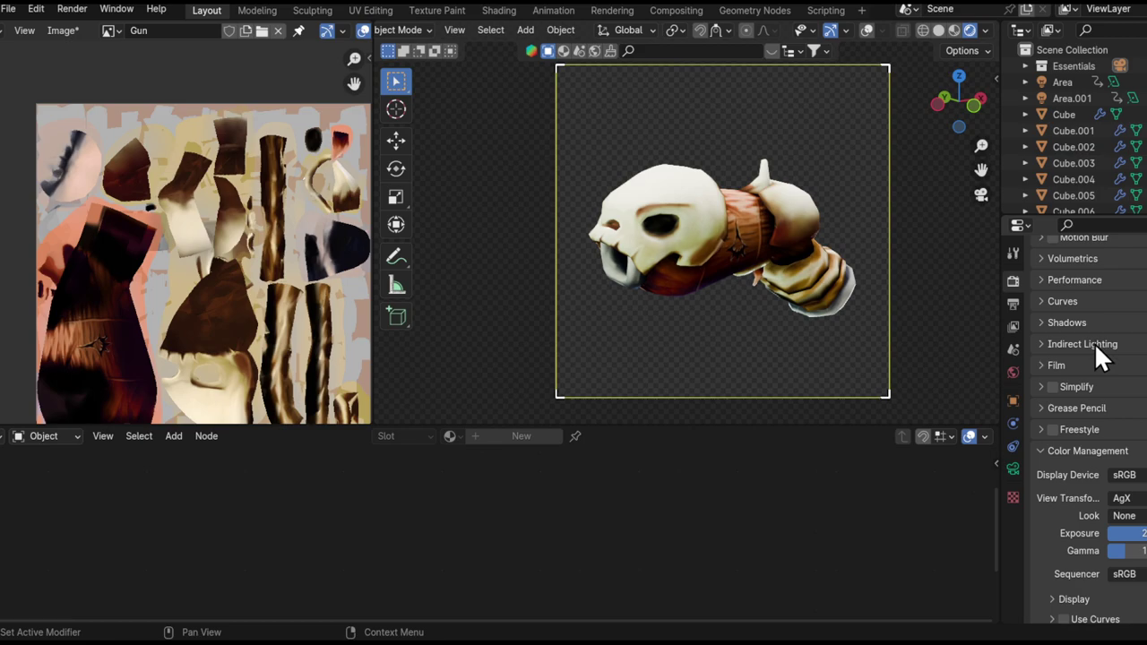
{"action": "left_click_drag", "start_coordinate": [1146, 533], "coordinate": [1127, 533]}
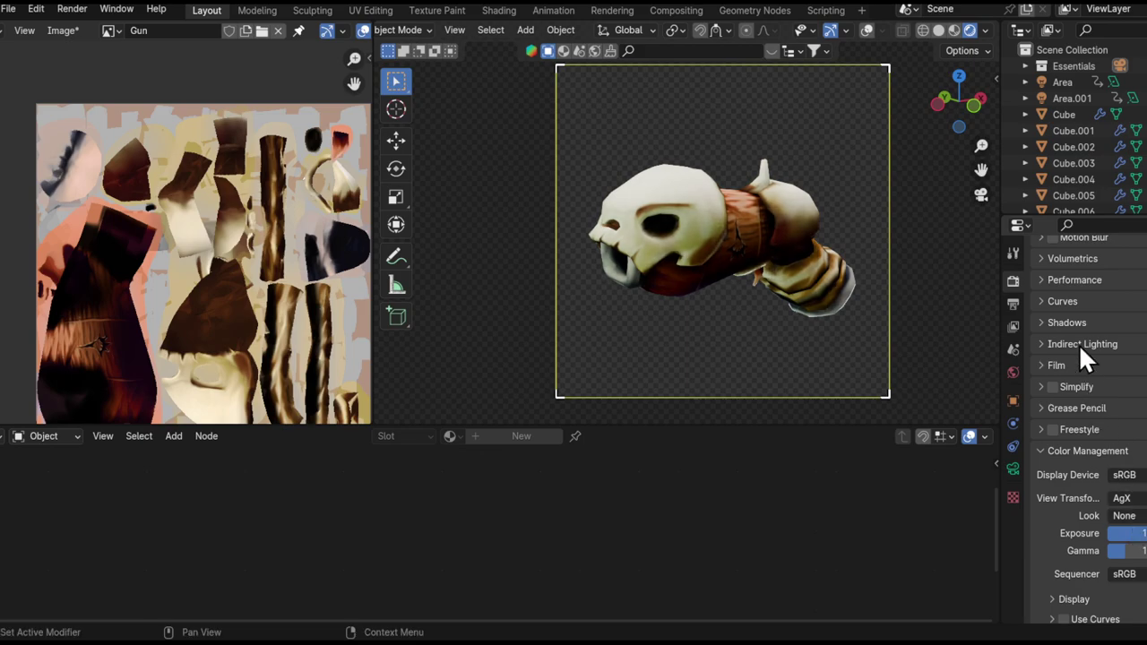
- Enable Bloom in the render settings
{"action": "scroll", "coordinate": [1083, 344], "scroll_direction": "up", "scroll_amount": 5}
{"action": "left_click", "coordinate": [1059, 316]}
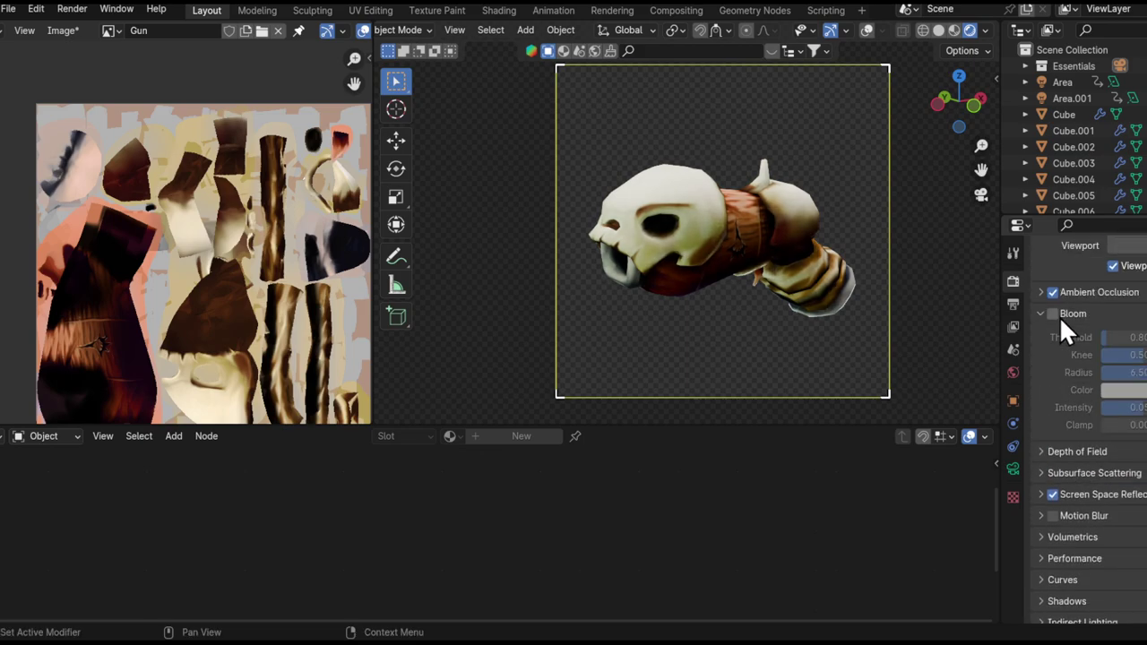
{"action": "left_click", "coordinate": [1052, 315]}
{"action": "scroll", "coordinate": [1111, 403], "scroll_direction": "down", "scroll_amount": 5}
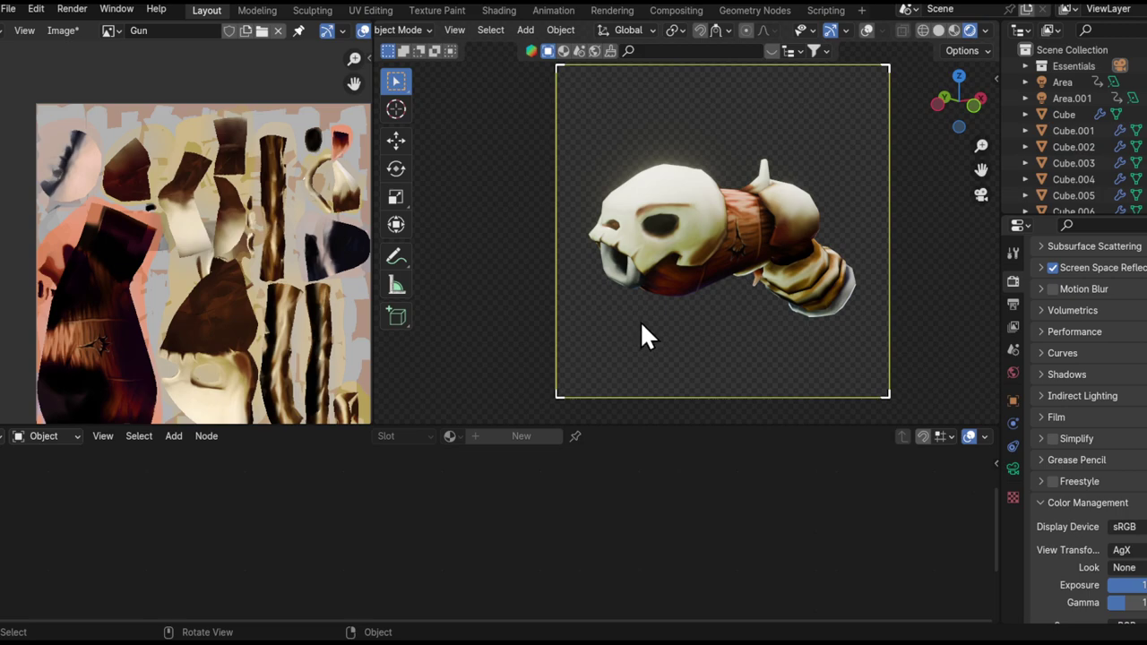
- Return the camera viewport to solid shading and save the file
{"action": "scroll", "coordinate": [652, 305], "scroll_direction": "down", "scroll_amount": 1}
{"action": "scroll", "coordinate": [653, 297], "scroll_direction": "up", "scroll_amount": 1}
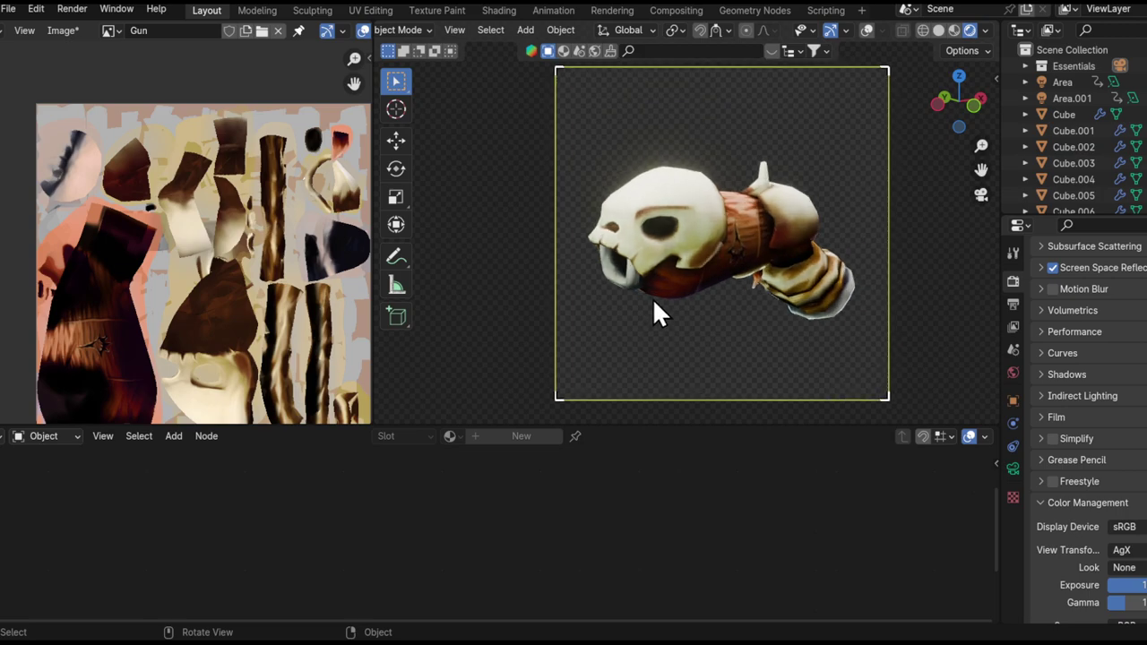
{"action": "left_click", "coordinate": [937, 29]}
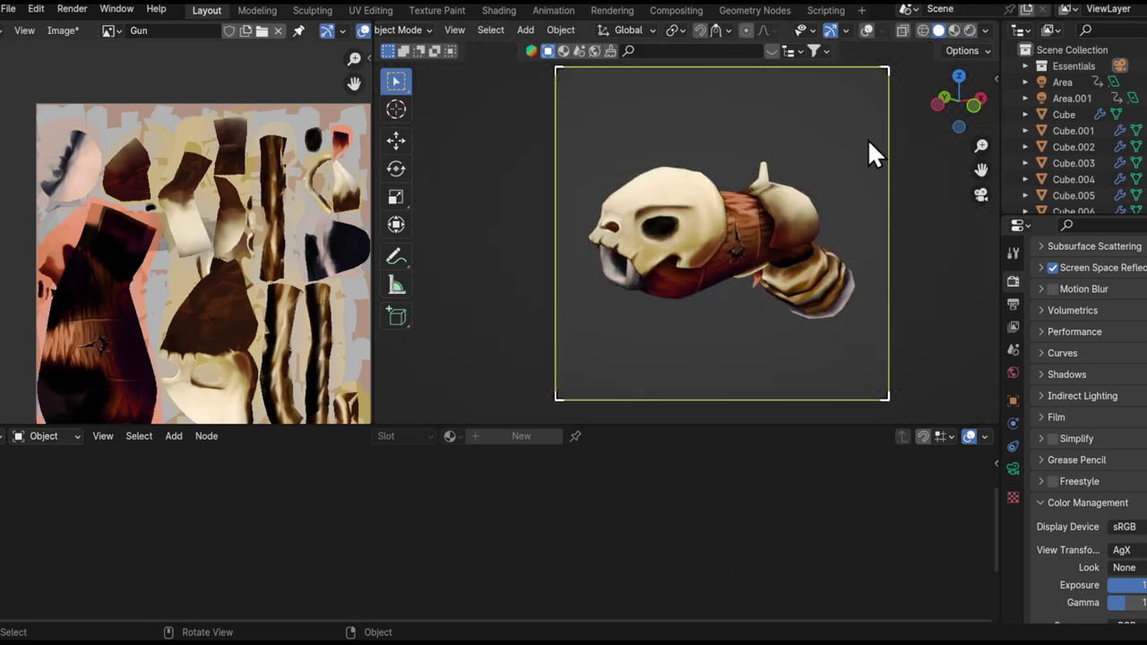
{"action": "key", "text": "ctrl+s"}
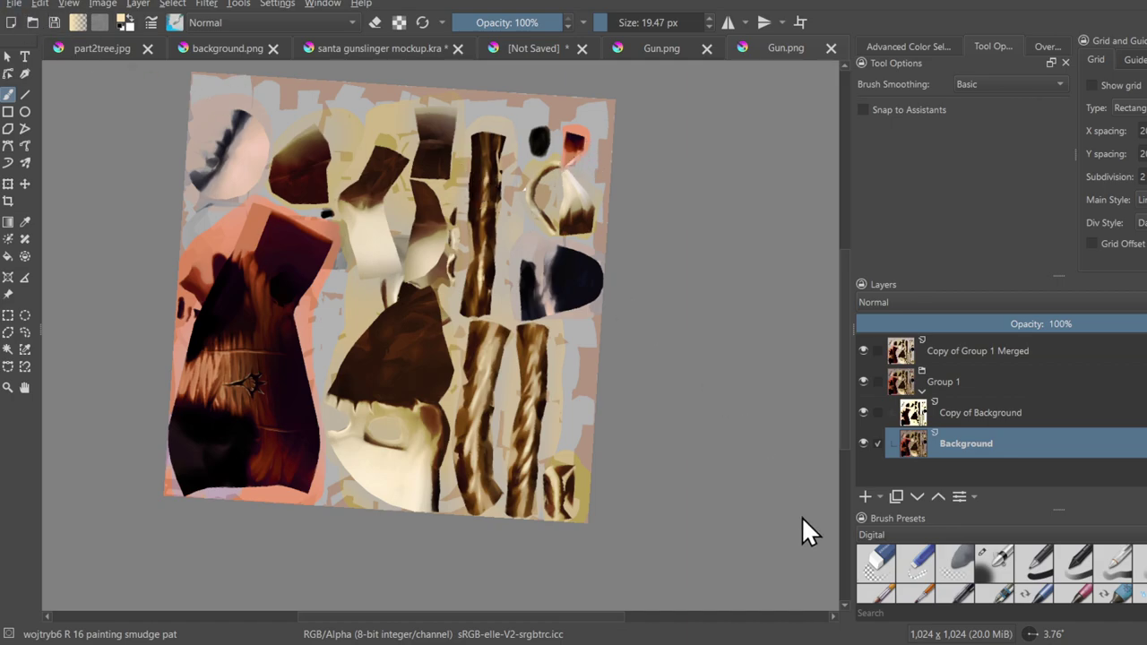
- Switch to Krita, create a 1080 x 1080 px image from the clipboard, add a paint layer, and paste the gun render above it
{"action": "key", "text": "ctrl+shift+n"}
{"action": "scroll", "coordinate": [522, 338], "scroll_direction": "down", "scroll_amount": 1}
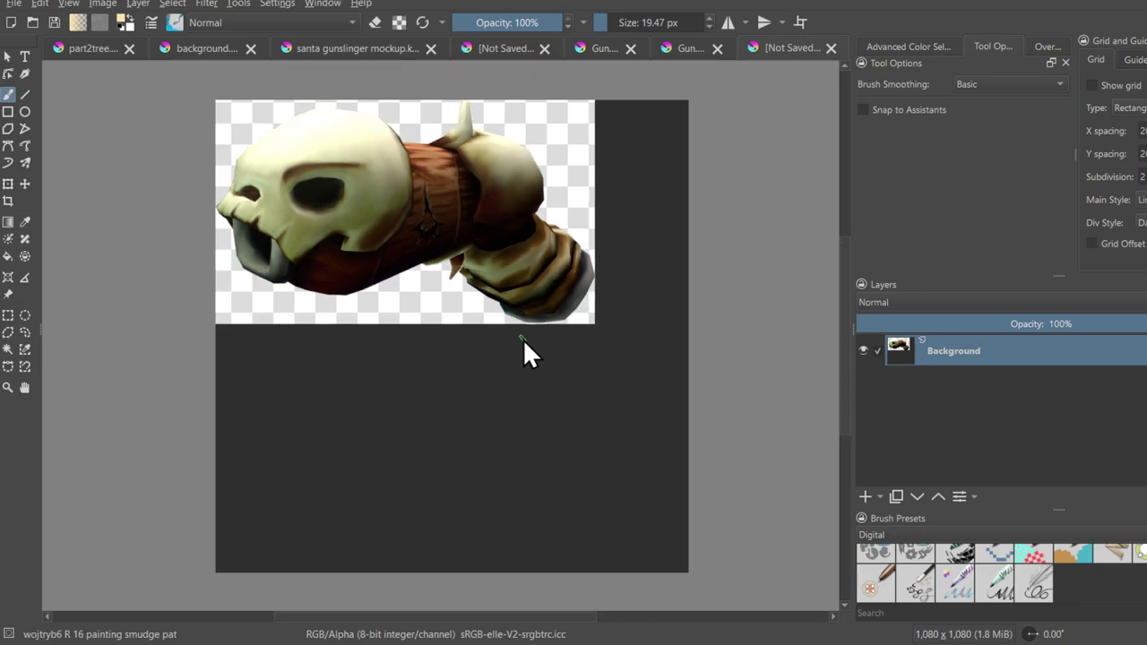
{"action": "scroll", "coordinate": [523, 339], "scroll_direction": "down", "scroll_amount": 1}
{"action": "left_click", "coordinate": [865, 496]}
{"action": "key", "text": "ctrl+v"}
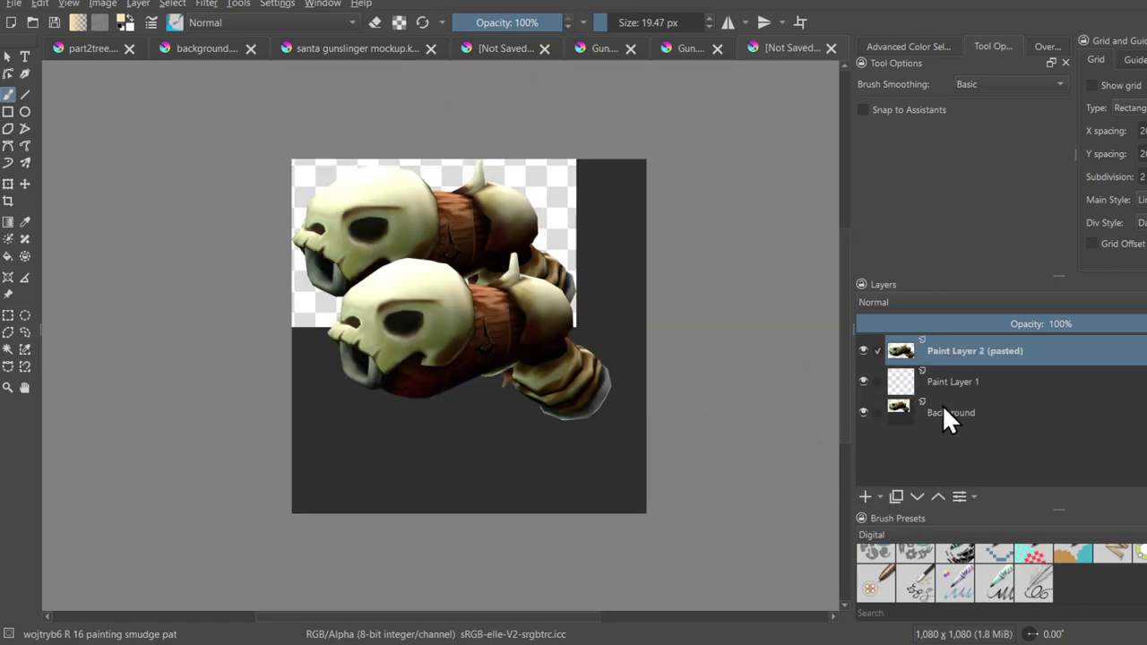
- Delete the Background layer, keeping the pasted gun and the empty Paint Layer 1
{"action": "left_click", "coordinate": [942, 407]}
{"action": "key", "text": "shift+Delete"}
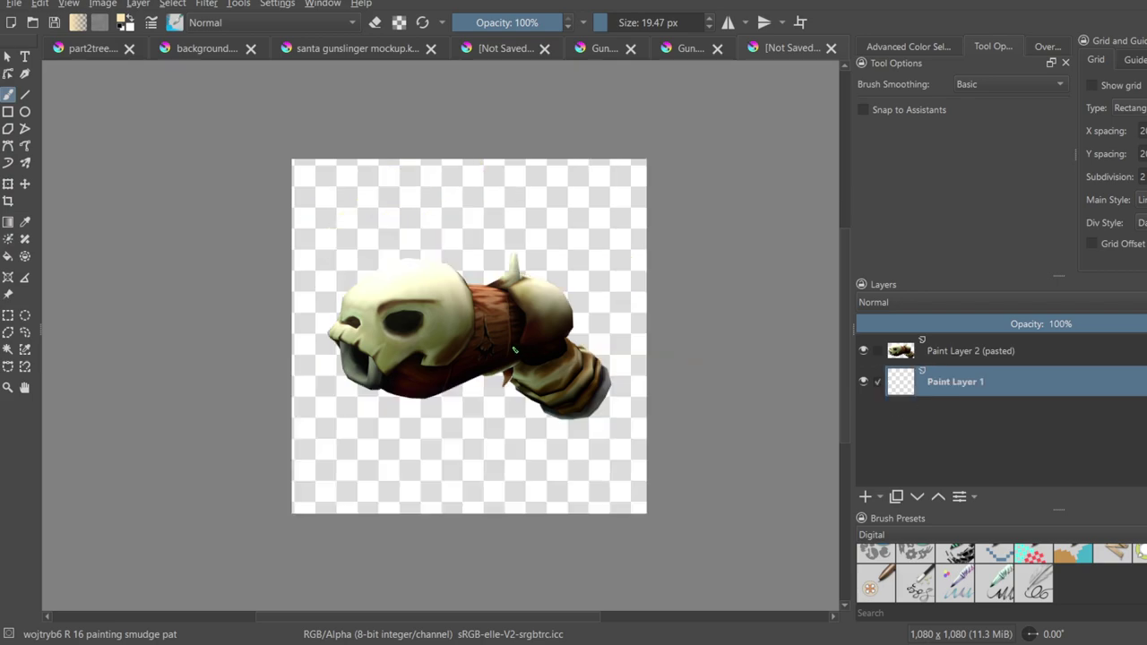
{"action": "scroll", "coordinate": [666, 340], "scroll_direction": "up", "scroll_amount": 1}
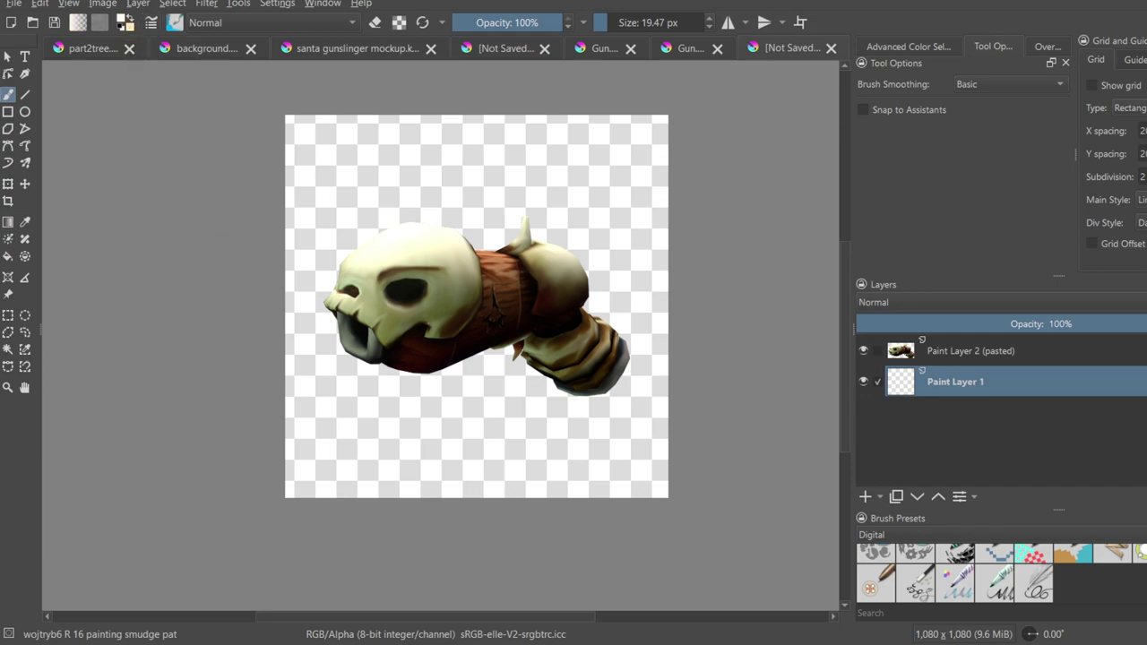
- Cover Paint Layer 1 with white behind the gun using the Airbrush Soft preset at about 564 px
{"action": "left_click_drag", "start_coordinate": [410, 296], "coordinate": [710, 296], "text": "shift"}
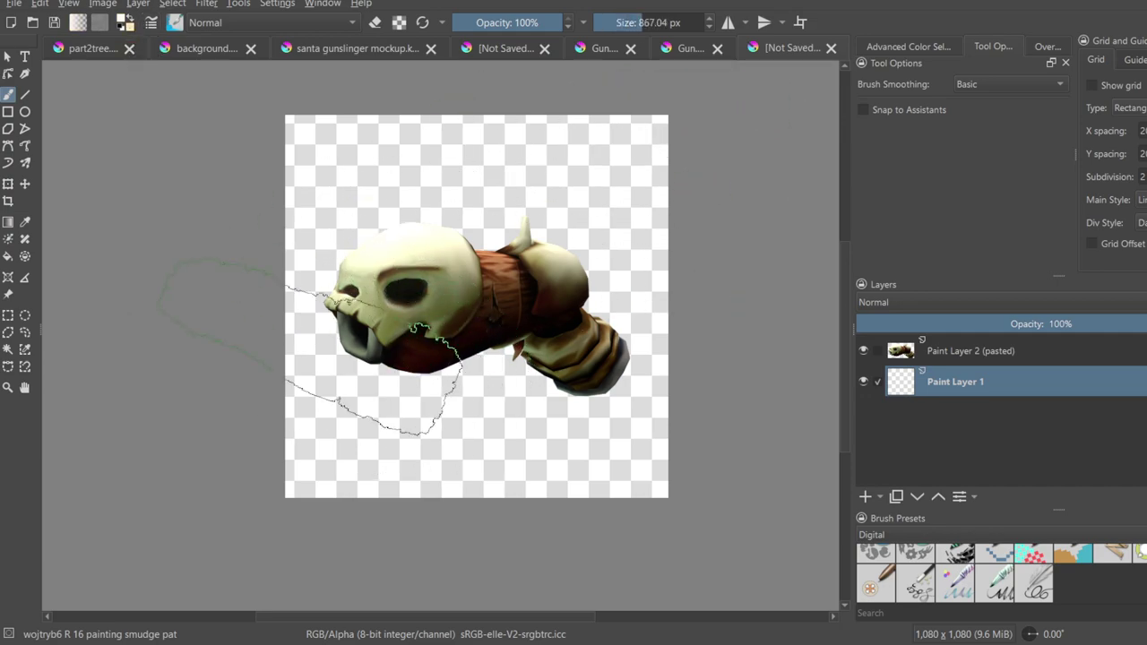
{"action": "left_click", "coordinate": [504, 326]}
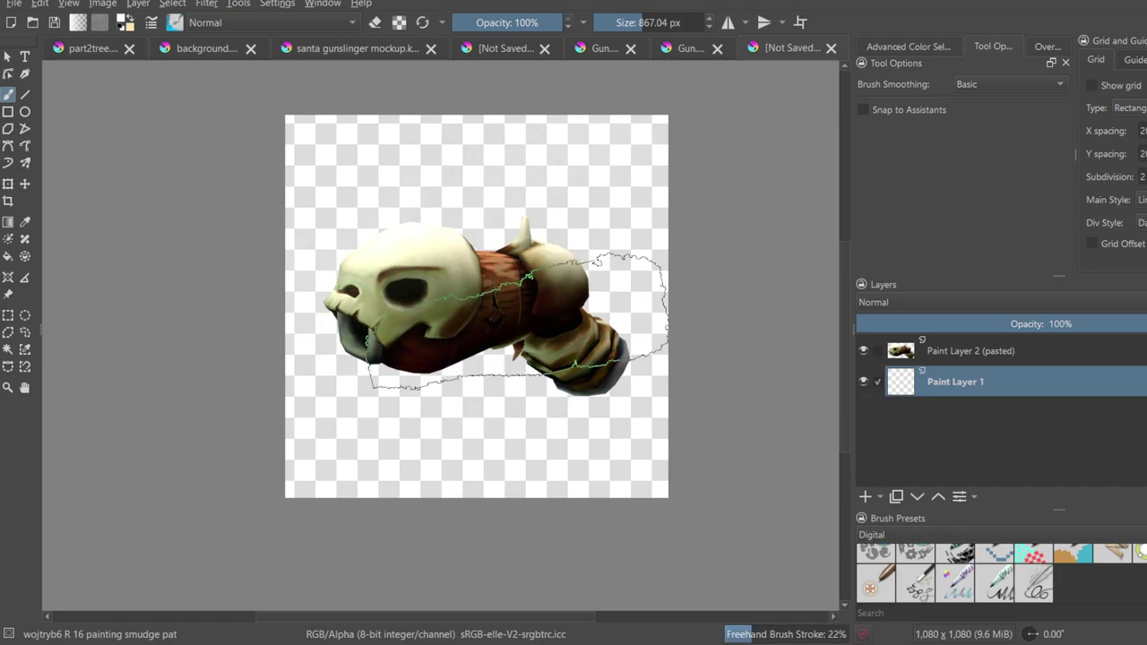
{"action": "right_click", "coordinate": [509, 331]}
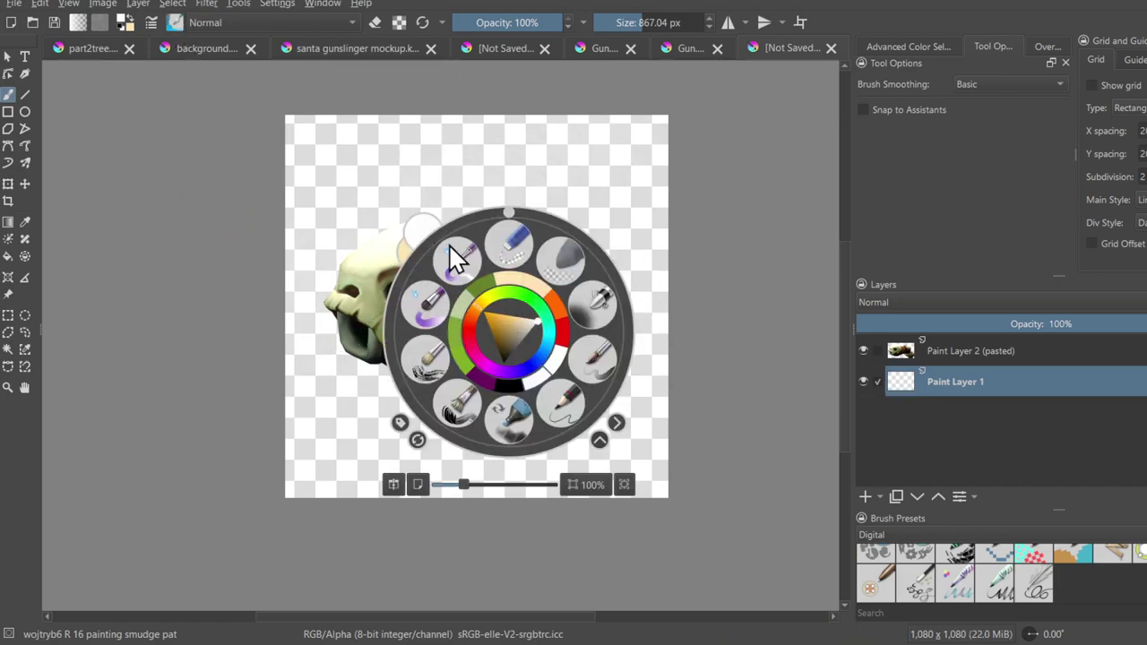
{"action": "left_click", "coordinate": [559, 258]}
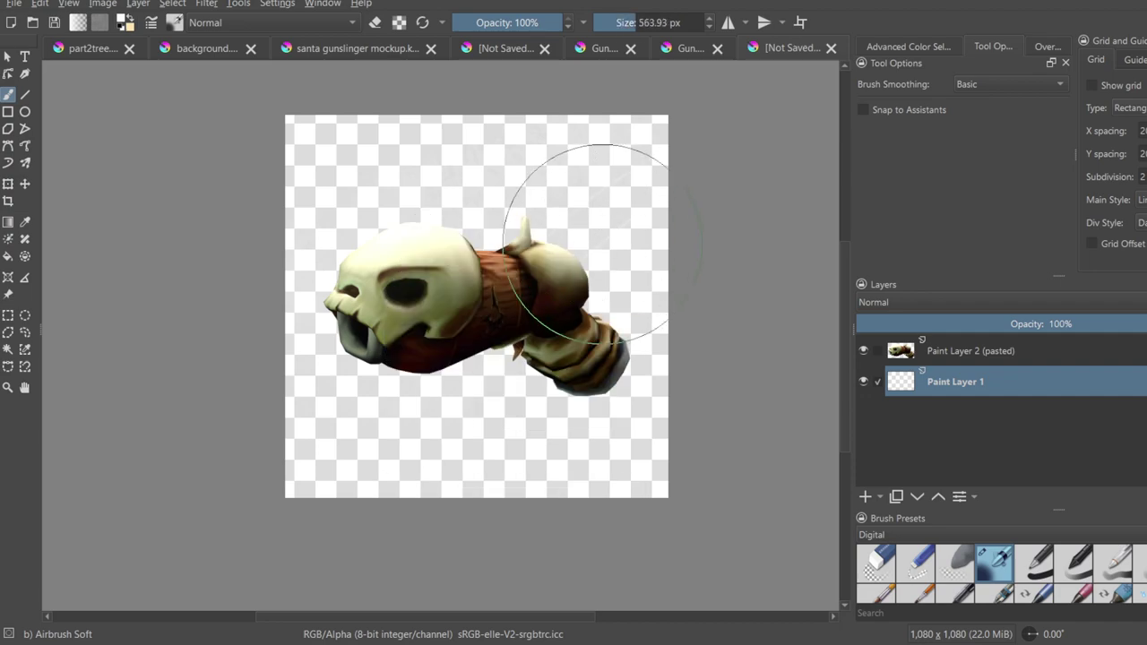
{"action": "left_click_drag", "start_coordinate": [668, 139], "coordinate": [632, 197]}
{"action": "middle_click_drag", "start_coordinate": [581, 255], "coordinate": [594, 309], "text": "ctrl"}
{"action": "mouse_move", "coordinate": [608, 227]}
{"action": "left_mouse_down"}
{"action": "mouse_move", "coordinate": [396, 385]}
{"action": "mouse_move", "coordinate": [422, 242]}
{"action": "mouse_move", "coordinate": [361, 173]}
{"action": "mouse_move", "coordinate": [379, 486]}
{"action": "mouse_move", "coordinate": [601, 346]}
{"action": "mouse_move", "coordinate": [619, 489]}
{"action": "left_mouse_up"}
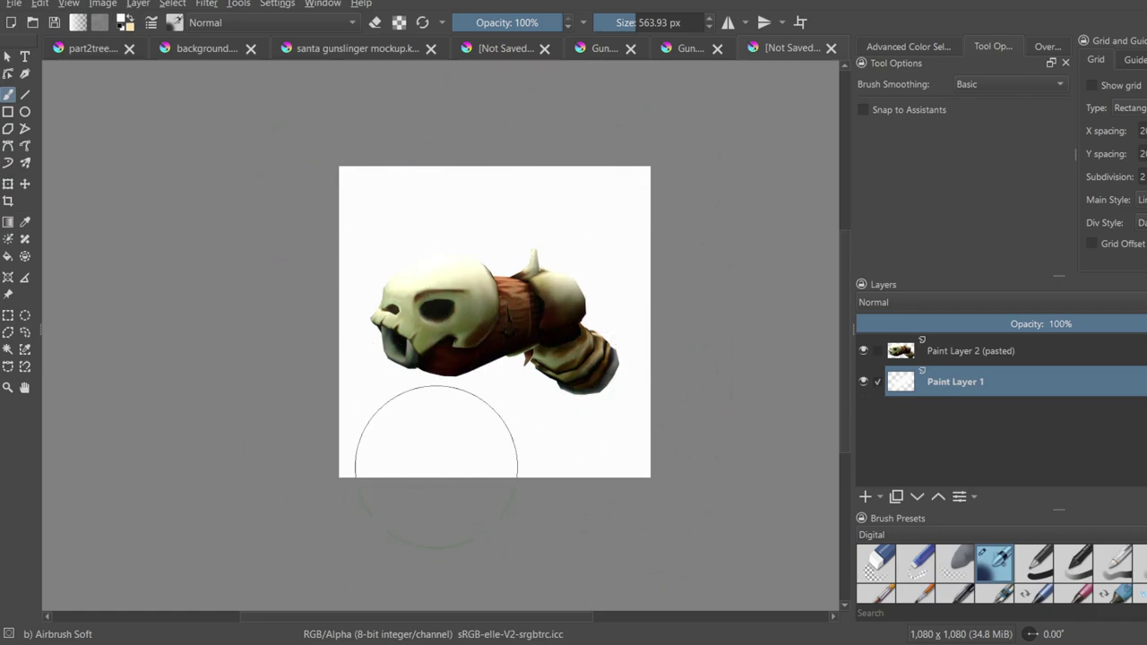
- Enlarge the airbrush to about 979 px, choose a mid gray, and shade the background's upper-left corner and left edge
{"action": "left_click_drag", "start_coordinate": [549, 315], "coordinate": [718, 315], "text": "shift"}
{"action": "key", "text": "bracketright"}
{"action": "right_click", "coordinate": [618, 318]}
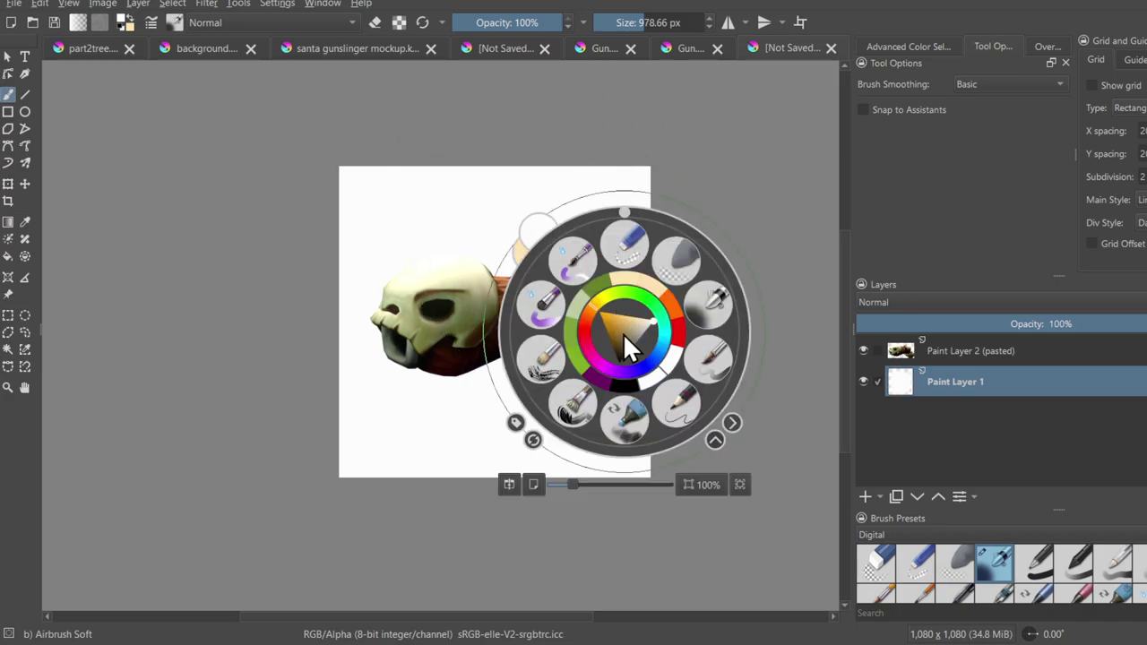
{"action": "left_click", "coordinate": [645, 332]}
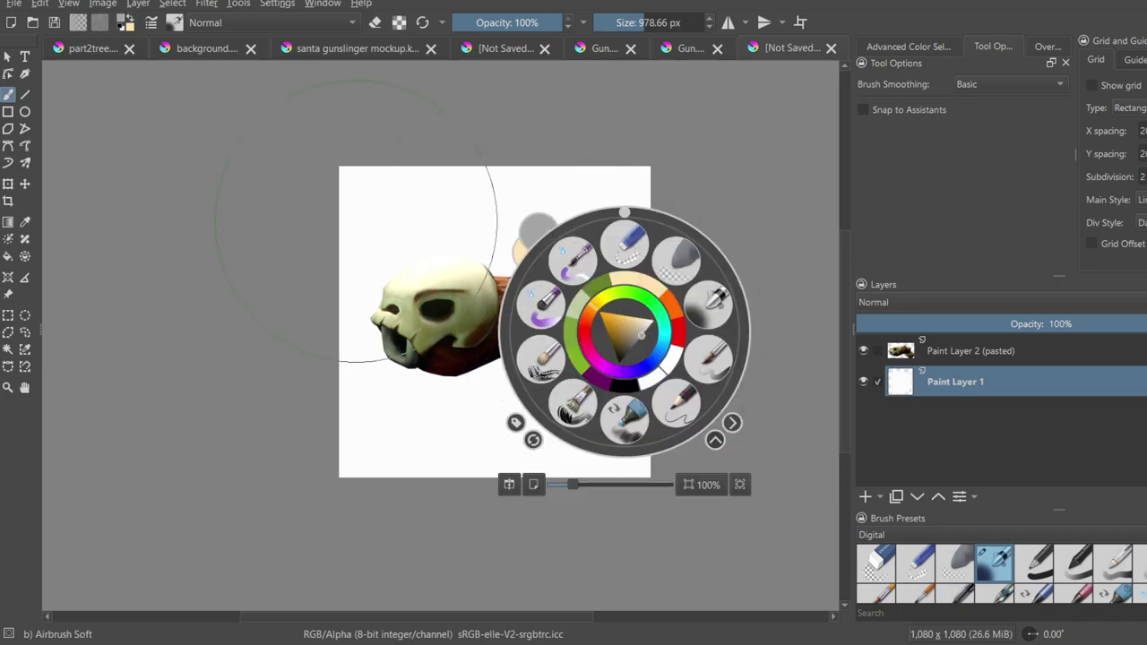
{"action": "left_click", "coordinate": [363, 138]}
{"action": "left_click_drag", "start_coordinate": [477, 125], "coordinate": [277, 515]}
{"action": "key", "text": "ctrl+z"}
{"action": "left_click_drag", "start_coordinate": [441, 133], "coordinate": [281, 531]}
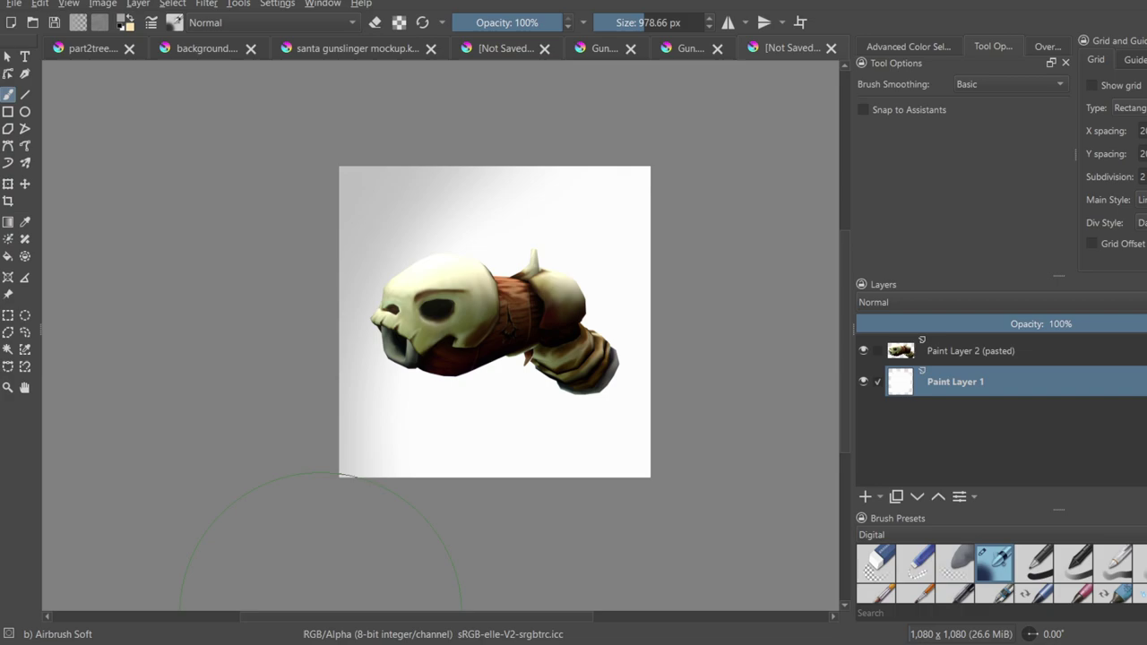
- Airbrush the gray around the background's remaining edges to complete a soft vignette, reducing the brush to about 623 px for the final strokes
{"action": "scroll", "coordinate": [409, 239], "scroll_direction": "down", "scroll_amount": 2}
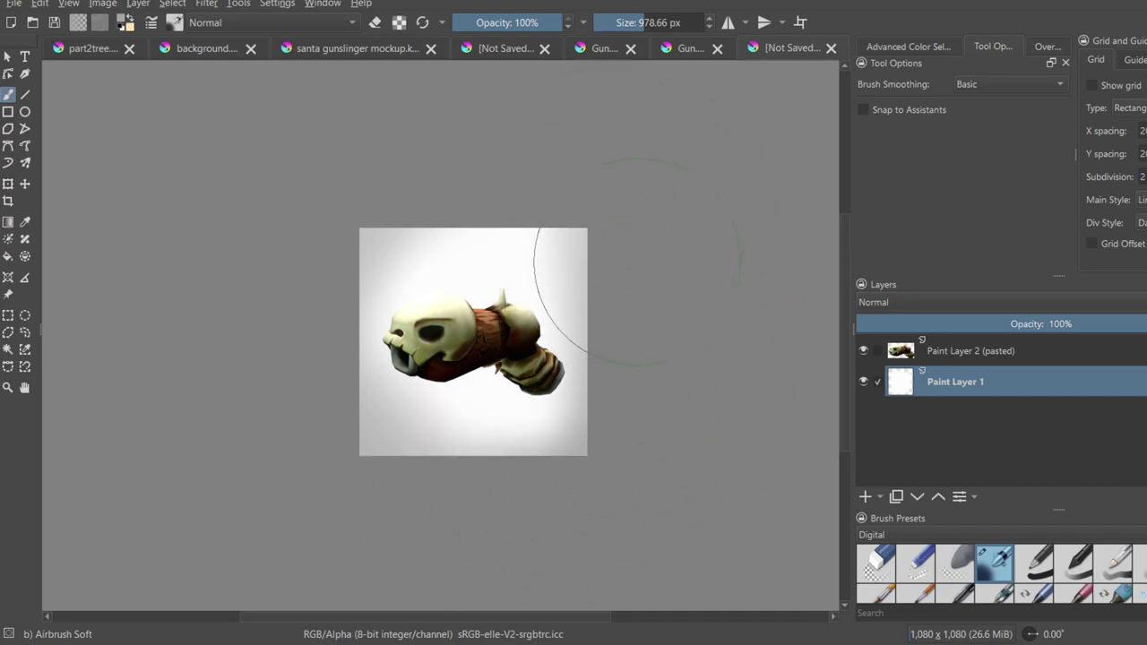
{"action": "mouse_move", "coordinate": [614, 230]}
{"action": "left_mouse_down"}
{"action": "mouse_move", "coordinate": [660, 248]}
{"action": "mouse_move", "coordinate": [502, 157]}
{"action": "left_mouse_up"}
{"action": "middle_click_drag", "start_coordinate": [513, 429], "coordinate": [508, 405], "text": "ctrl"}
{"action": "middle_click_drag", "start_coordinate": [507, 405], "coordinate": [567, 392]}
{"action": "left_click_drag", "start_coordinate": [589, 502], "coordinate": [332, 514]}
{"action": "mouse_move", "coordinate": [527, 385]}
{"action": "middle_mouse_down", "text": "ctrl"}
{"action": "mouse_move", "coordinate": [518, 435]}
{"action": "mouse_move", "coordinate": [533, 467]}
{"action": "mouse_move", "coordinate": [596, 296]}
{"action": "mouse_move", "coordinate": [608, 452]}
{"action": "middle_mouse_up", "text": "ctrl"}
{"action": "middle_click_drag", "start_coordinate": [604, 313], "coordinate": [641, 459]}
{"action": "middle_click_drag", "start_coordinate": [641, 459], "coordinate": [638, 435], "text": "ctrl"}
{"action": "left_click_drag", "start_coordinate": [408, 457], "coordinate": [445, 151]}
{"action": "key", "text": "ctrl+z"}
{"action": "mouse_move", "coordinate": [436, 416]}
{"action": "left_mouse_down", "text": "shift"}
{"action": "mouse_move", "coordinate": [353, 427]}
{"action": "mouse_move", "coordinate": [411, 154]}
{"action": "left_mouse_up", "text": "shift"}
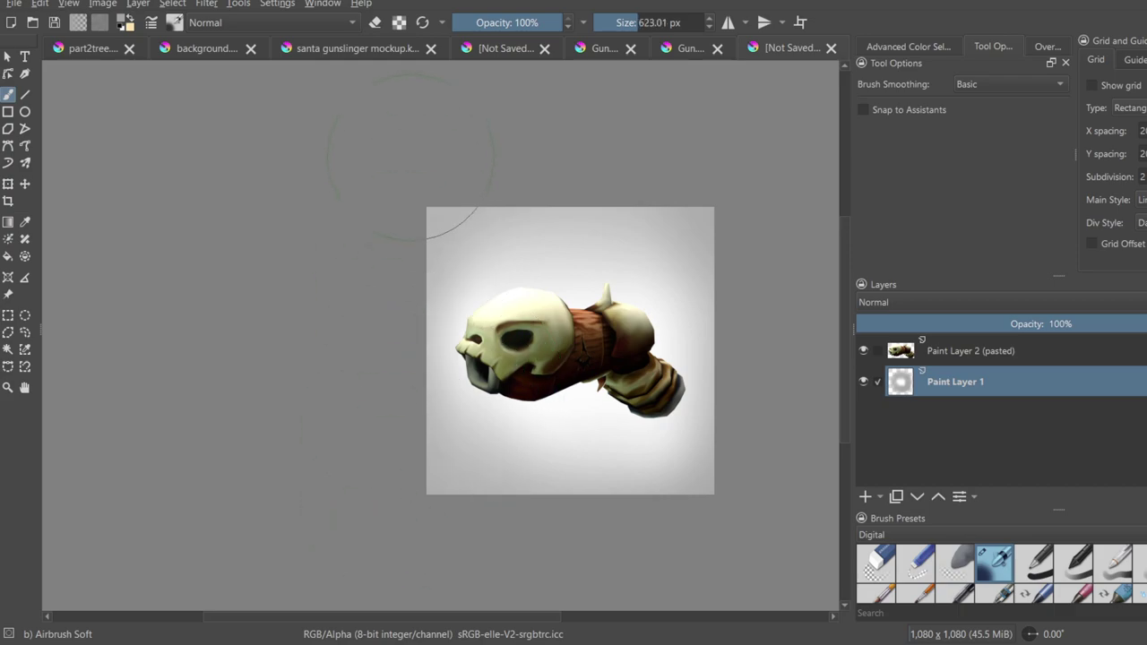
{"action": "left_click_drag", "start_coordinate": [537, 508], "coordinate": [696, 525]}
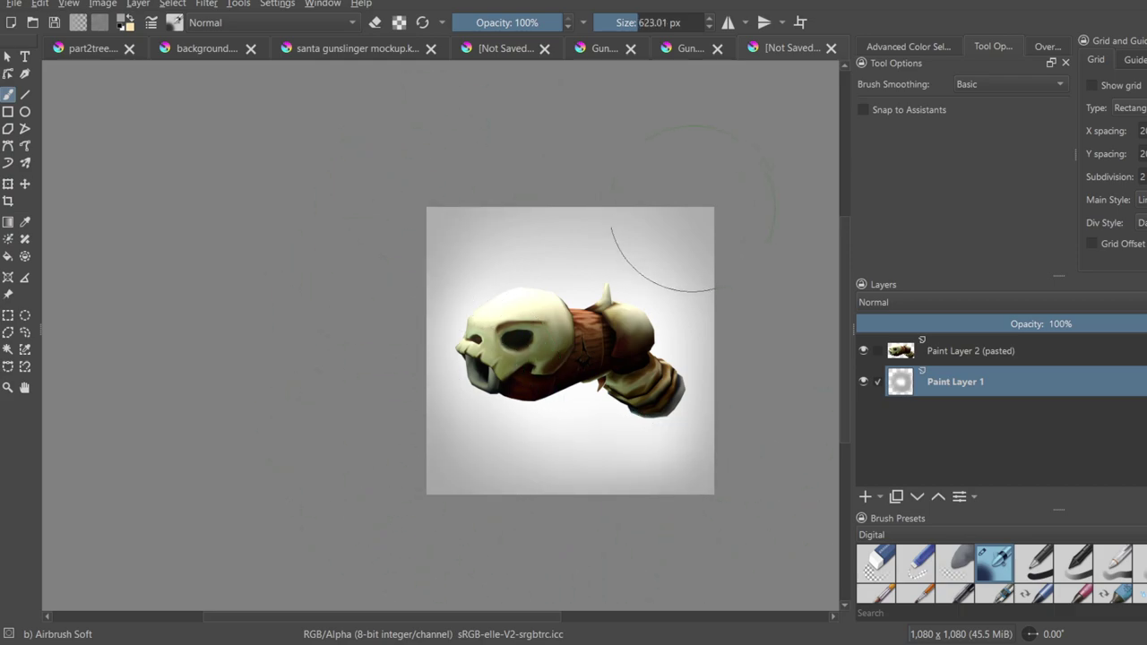
- Add a new paint layer between the gun and the vignette, and set the foreground color to black
{"action": "middle_click_drag", "start_coordinate": [714, 458], "coordinate": [659, 308], "text": "ctrl"}
{"action": "left_click_drag", "start_coordinate": [632, 399], "coordinate": [466, 385], "text": "shift"}
{"action": "middle_click_drag", "start_coordinate": [495, 293], "coordinate": [659, 170]}
{"action": "middle_click_drag", "start_coordinate": [654, 345], "coordinate": [570, 449]}
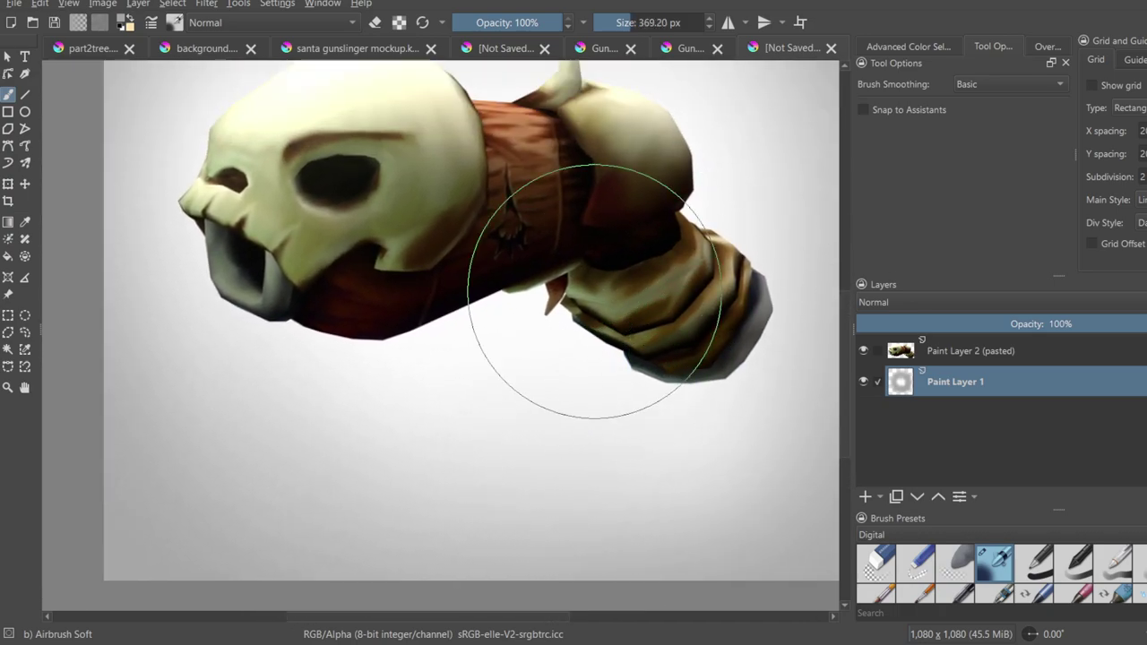
{"action": "left_click", "coordinate": [866, 497]}
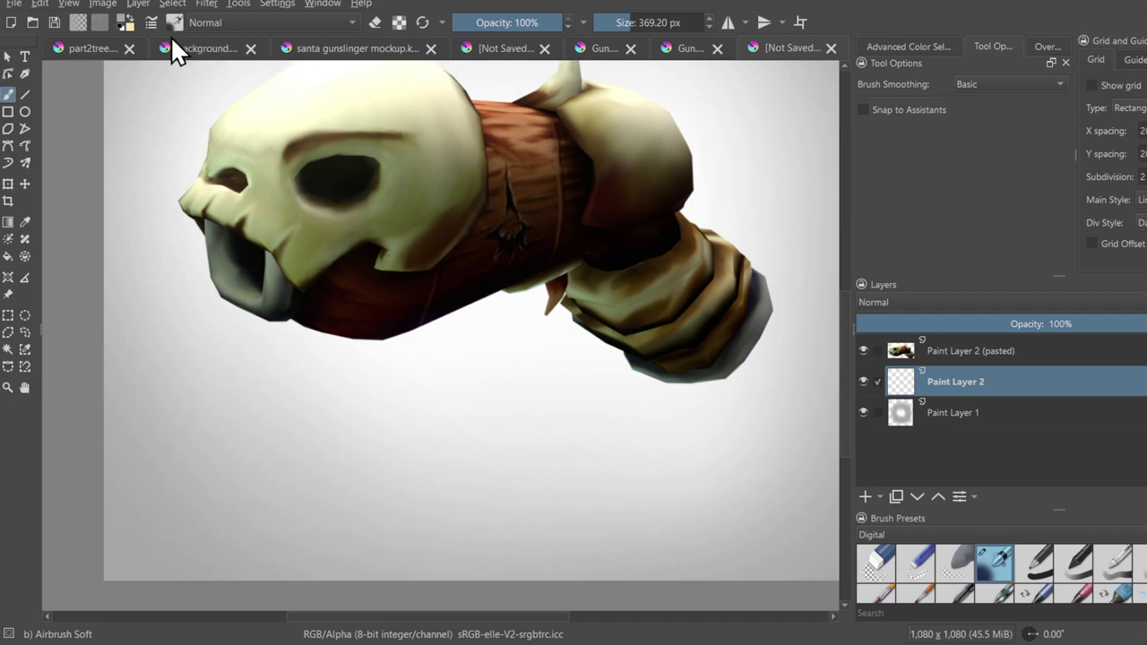
{"action": "left_click", "coordinate": [127, 27]}
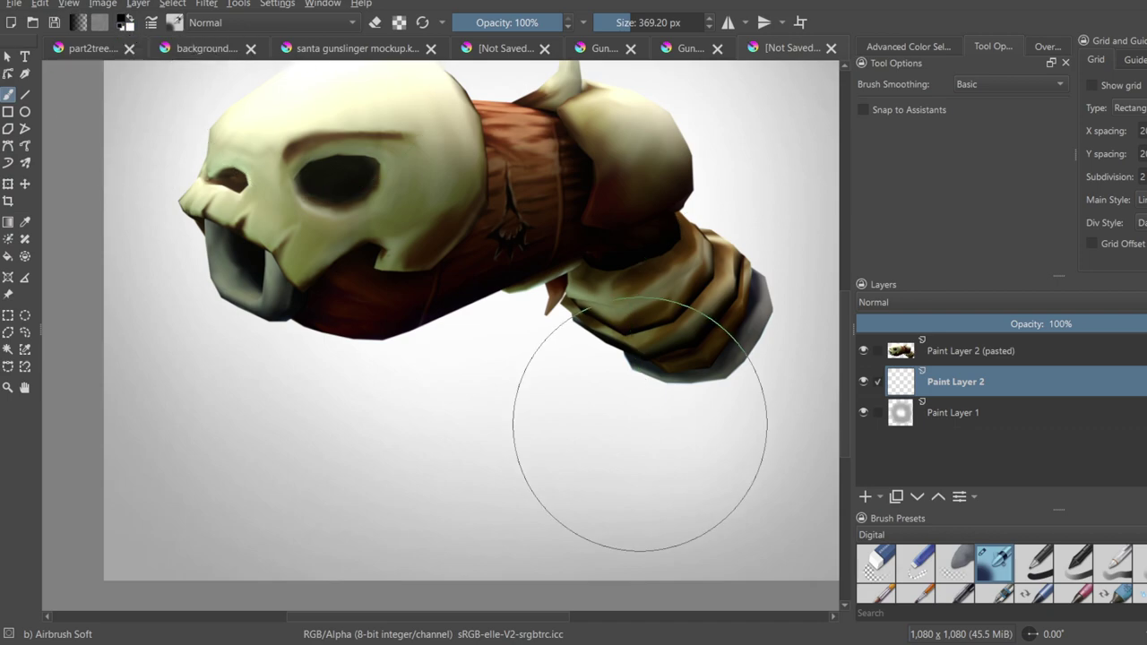
{"action": "left_click_drag", "start_coordinate": [608, 422], "coordinate": [502, 422], "text": "shift"}
{"action": "left_click_drag", "start_coordinate": [659, 419], "coordinate": [581, 410]}
{"action": "key", "text": "ctrl+z"}
{"action": "key", "text": "f"}
{"action": "left_click", "coordinate": [547, 416]}
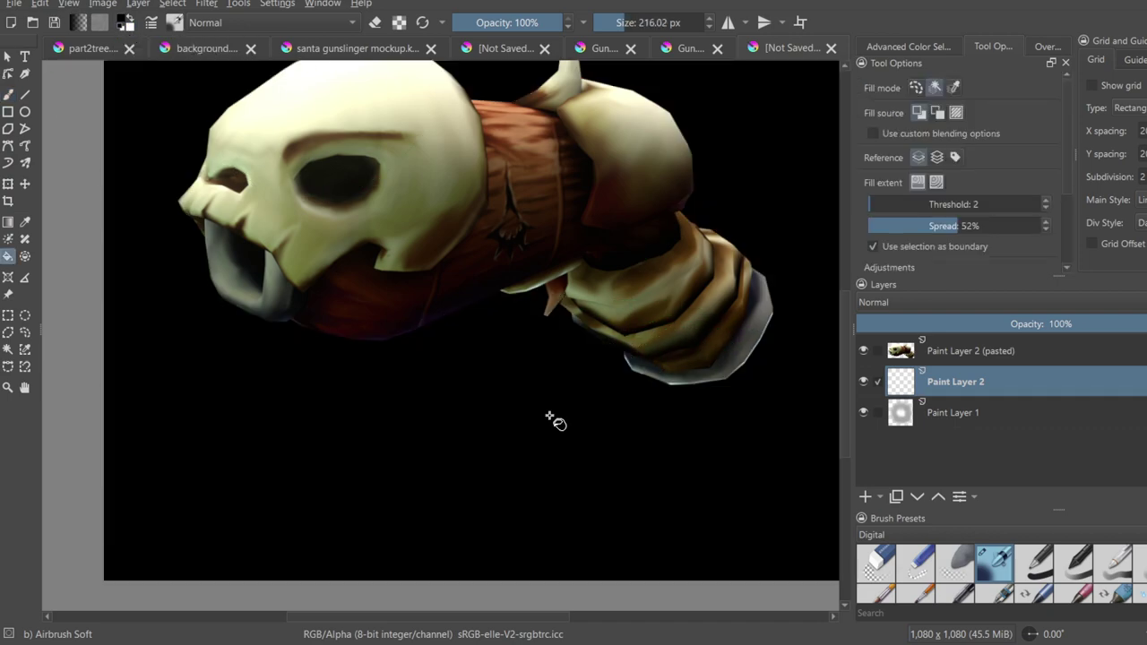
{"action": "key", "text": "ctrl+z"}
- Airbrush an elongated, slightly tilted black shadow below the gun with a brush of about 143 px, undoing unsatisfactory strokes
{"action": "key", "text": "b"}
{"action": "left_click_drag", "start_coordinate": [643, 397], "coordinate": [547, 403], "text": "shift"}
{"action": "mouse_move", "coordinate": [663, 466]}
{"action": "left_mouse_down", "text": "shift"}
{"action": "mouse_move", "coordinate": [709, 466]}
{"action": "mouse_move", "coordinate": [348, 448]}
{"action": "left_mouse_up", "text": "shift"}
{"action": "key", "text": "ctrl+z"}
{"action": "mouse_move", "coordinate": [663, 422]}
{"action": "left_mouse_down"}
{"action": "mouse_move", "coordinate": [348, 494]}
{"action": "mouse_move", "coordinate": [600, 466]}
{"action": "left_mouse_up"}
{"action": "key", "text": "ctrl+z"}
{"action": "mouse_move", "coordinate": [398, 470]}
{"action": "left_mouse_down"}
{"action": "mouse_move", "coordinate": [673, 440]}
{"action": "mouse_move", "coordinate": [422, 440]}
{"action": "mouse_move", "coordinate": [400, 475]}
{"action": "mouse_move", "coordinate": [494, 456]}
{"action": "mouse_move", "coordinate": [519, 473]}
{"action": "mouse_move", "coordinate": [504, 456]}
{"action": "mouse_move", "coordinate": [743, 409]}
{"action": "mouse_move", "coordinate": [274, 494]}
{"action": "mouse_move", "coordinate": [351, 507]}
{"action": "mouse_move", "coordinate": [415, 418]}
{"action": "mouse_move", "coordinate": [252, 494]}
{"action": "mouse_move", "coordinate": [756, 410]}
{"action": "mouse_move", "coordinate": [246, 531]}
{"action": "mouse_move", "coordinate": [596, 517]}
{"action": "left_mouse_up"}
{"action": "key", "text": "ctrl+z"}
{"action": "key", "text": "ctrl+z"}
{"action": "key", "text": "ctrl+z"}
{"action": "mouse_move", "coordinate": [351, 503]}
{"action": "left_mouse_down"}
{"action": "mouse_move", "coordinate": [586, 482]}
{"action": "mouse_move", "coordinate": [699, 433]}
{"action": "left_mouse_up"}
- Scale the black shadow down around its center and apply the transform
{"action": "key", "text": "ctrl+t"}
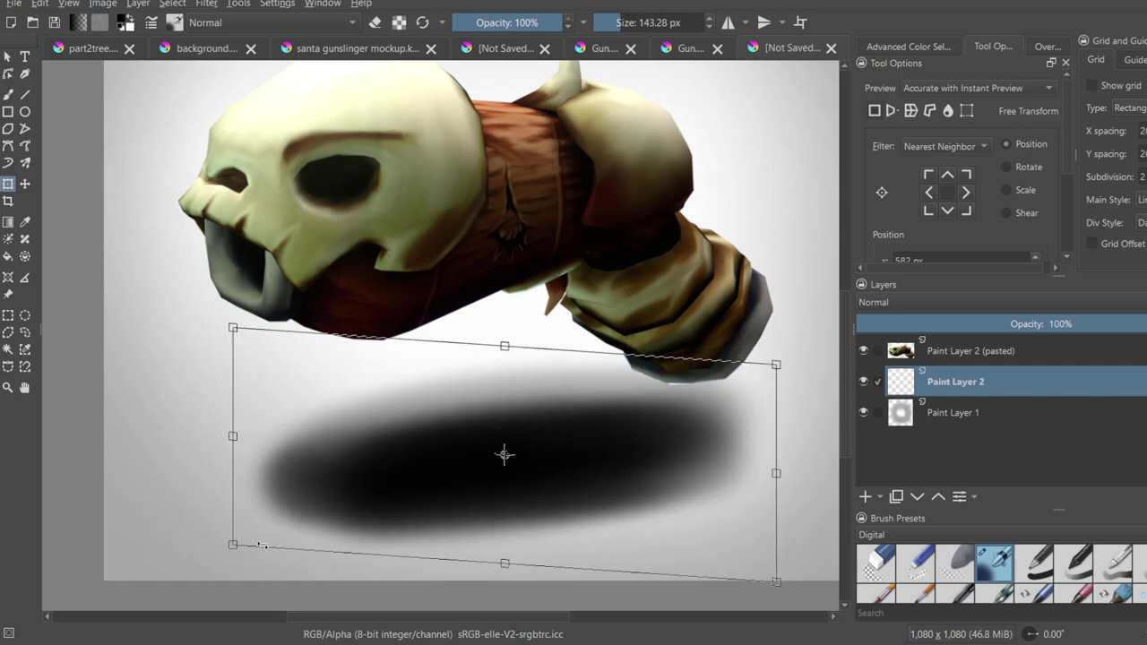
{"action": "left_click_drag", "start_coordinate": [231, 562], "coordinate": [285, 542]}
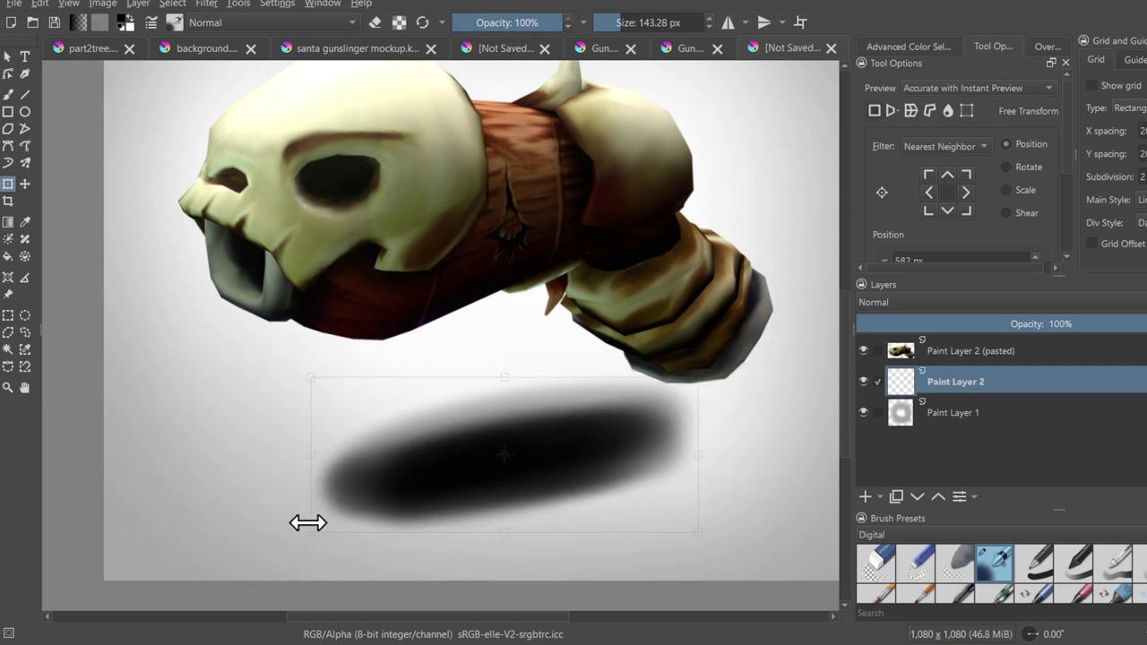
{"action": "key", "text": "Return"}
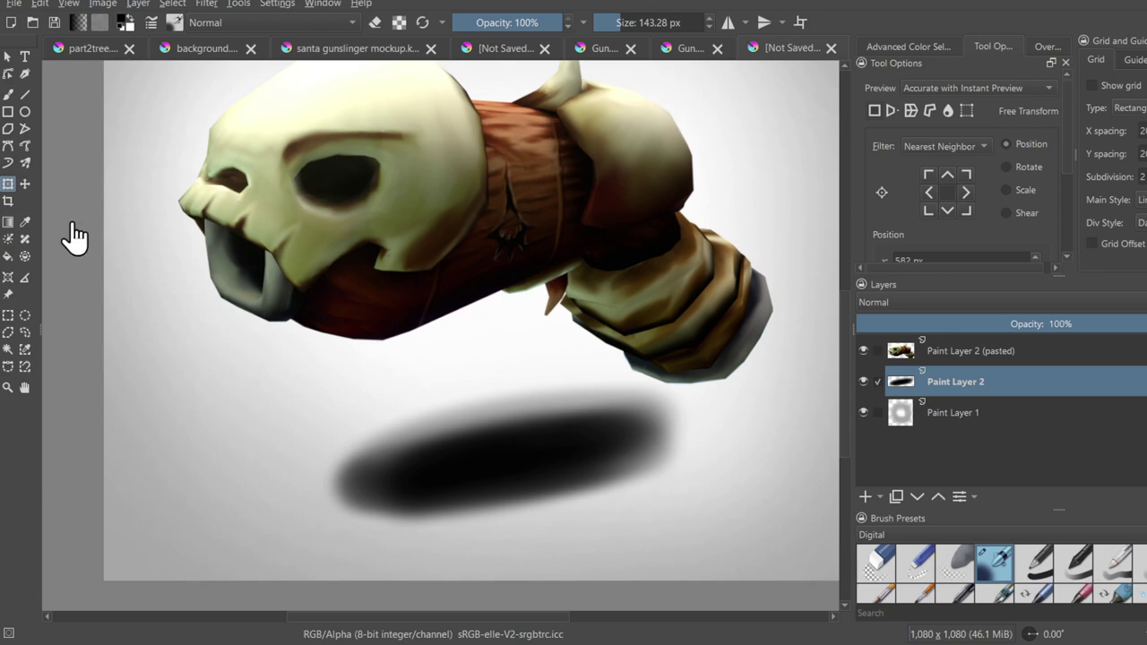
- Soften the shadow by repeating the last blur filter, undoing the excess passes
{"action": "key", "text": "ctrl+f"}
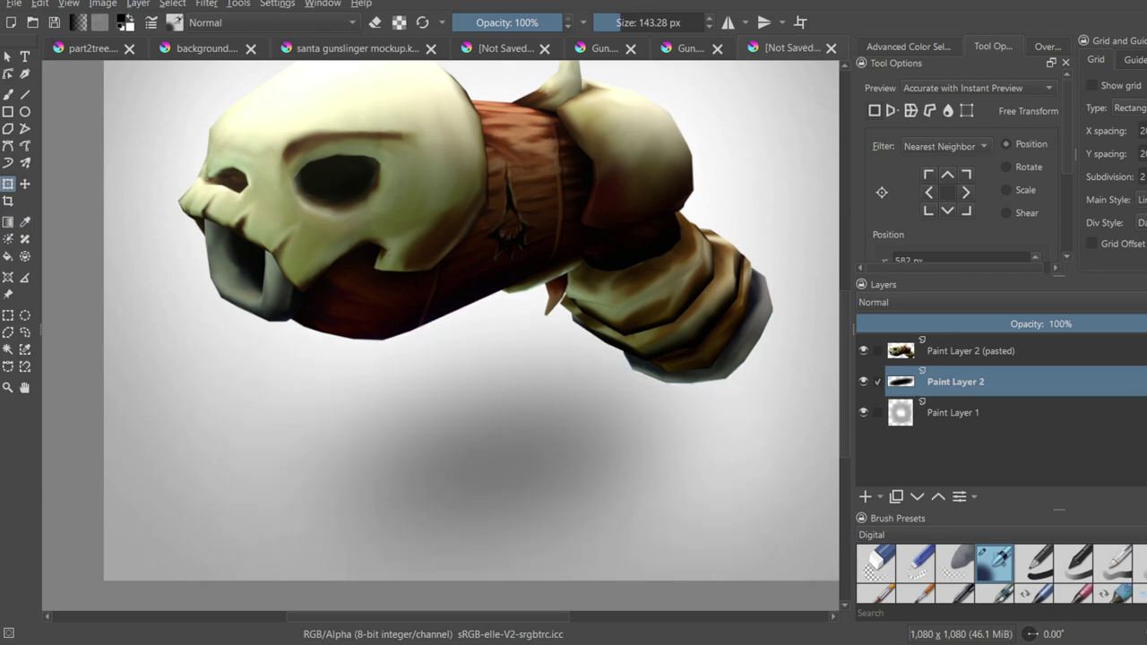
{"action": "key", "text": "ctrl+z"}
{"action": "key", "text": "ctrl+z"}
{"action": "key", "text": "ctrl+z"}
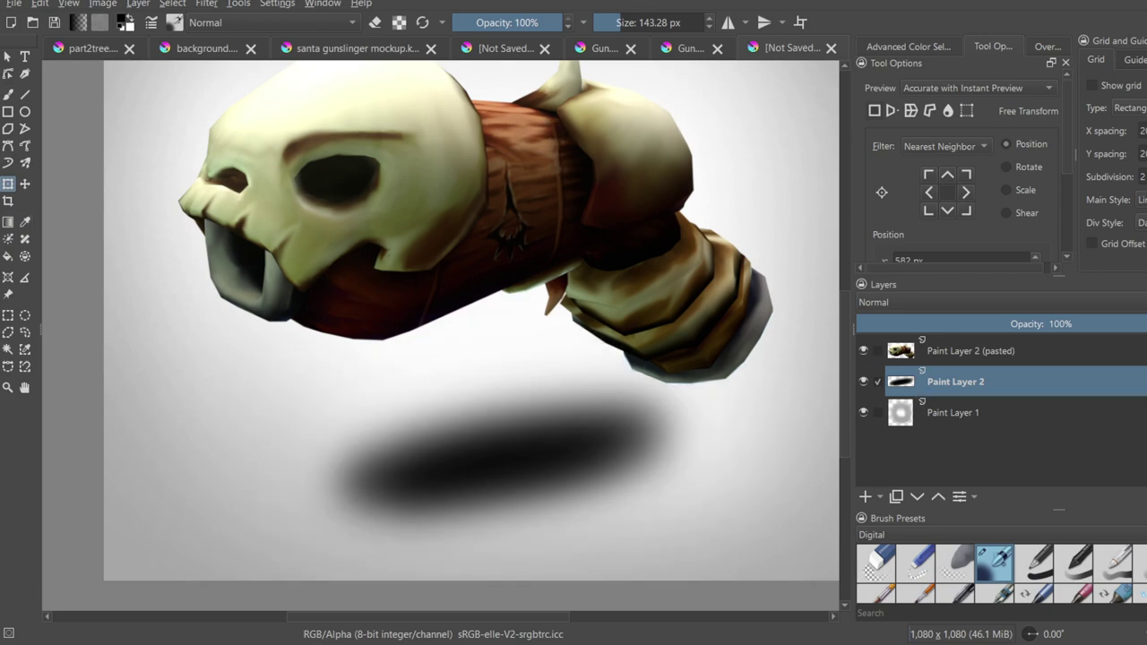
{"action": "key", "text": "ctrl+shift+z"}
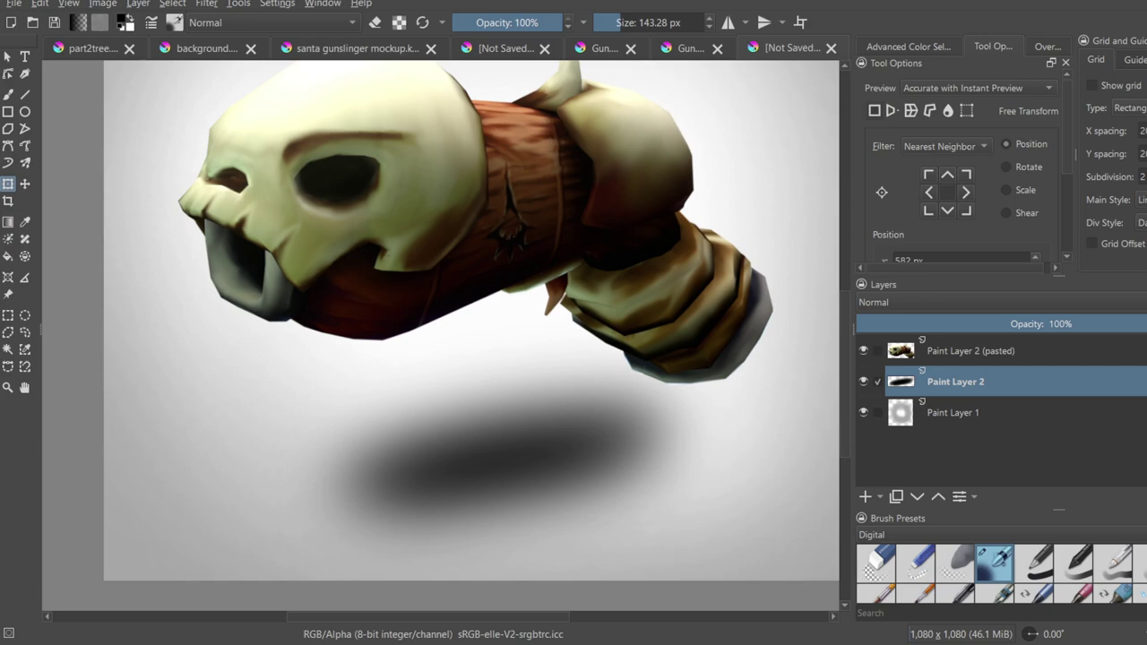
- Lower the shadow layer's opacity to 50% and nudge the shadow slightly with the Transform tool
{"action": "left_click_drag", "start_coordinate": [1027, 324], "coordinate": [1042, 324]}
{"action": "scroll", "coordinate": [422, 520], "scroll_direction": "down", "scroll_amount": 3}
{"action": "scroll", "coordinate": [474, 450], "scroll_direction": "up", "scroll_amount": 2}
{"action": "left_click", "coordinate": [535, 426]}
{"action": "left_click", "coordinate": [541, 442]}
{"action": "left_click_drag", "start_coordinate": [562, 441], "coordinate": [565, 440]}
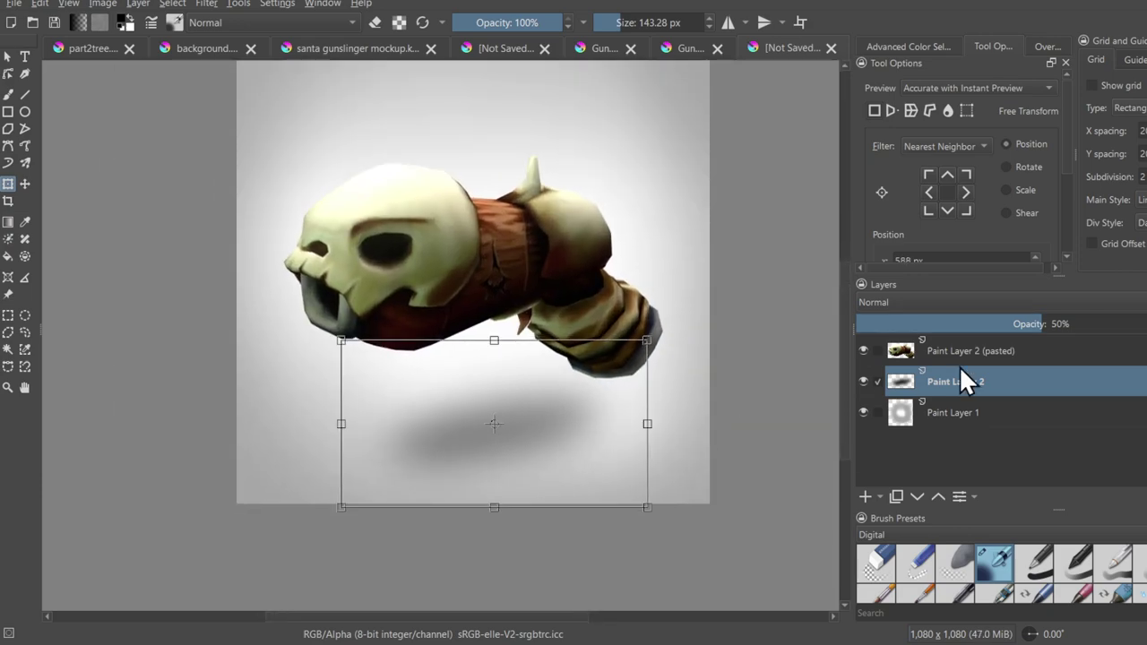
- Raise the shadow layer's opacity to 81%, and stretch the shadow wider with a slight upward tilt using a free transform
{"action": "left_click", "coordinate": [1146, 323]}
{"action": "left_click_drag", "start_coordinate": [1142, 323], "coordinate": [1145, 323]}
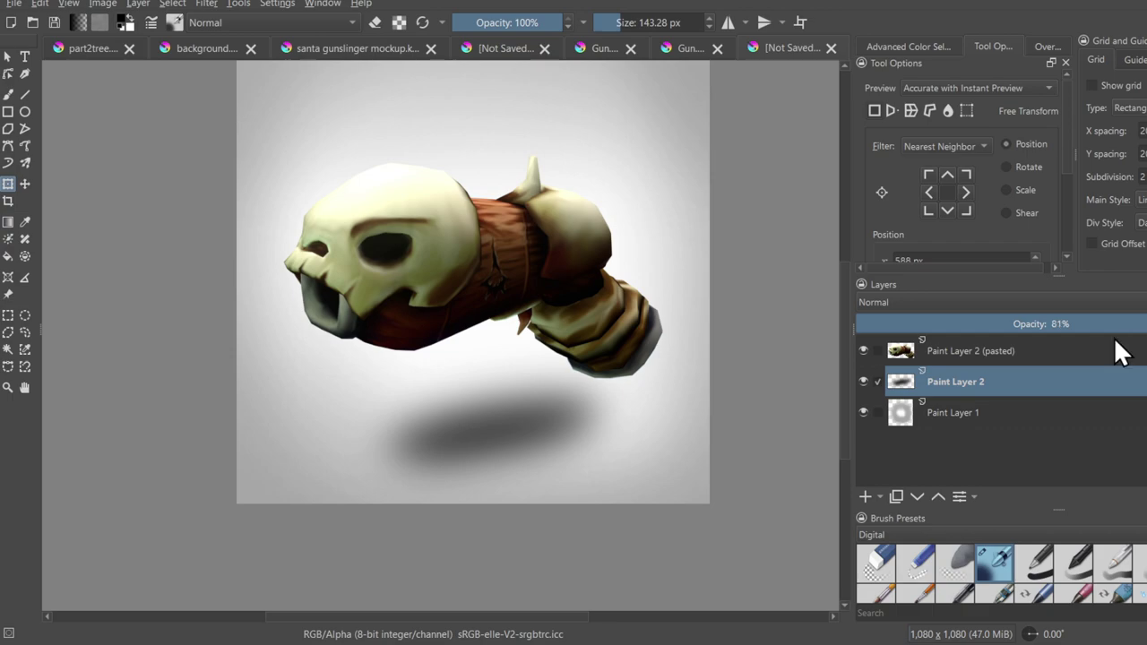
{"action": "left_click", "coordinate": [525, 451]}
{"action": "left_click_drag", "start_coordinate": [647, 420], "coordinate": [824, 418]}
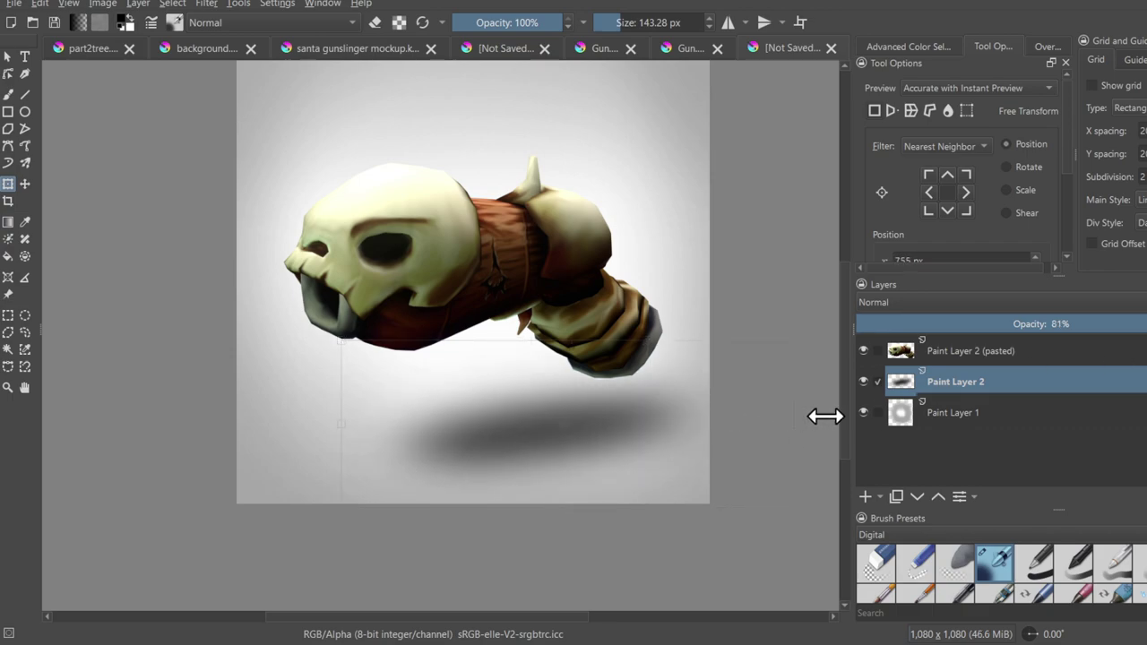
{"action": "left_click_drag", "start_coordinate": [660, 422], "coordinate": [618, 397]}
{"action": "left_click_drag", "start_coordinate": [778, 522], "coordinate": [783, 502]}
{"action": "left_click_drag", "start_coordinate": [645, 428], "coordinate": [646, 439]}
{"action": "left_click_drag", "start_coordinate": [784, 432], "coordinate": [787, 433]}
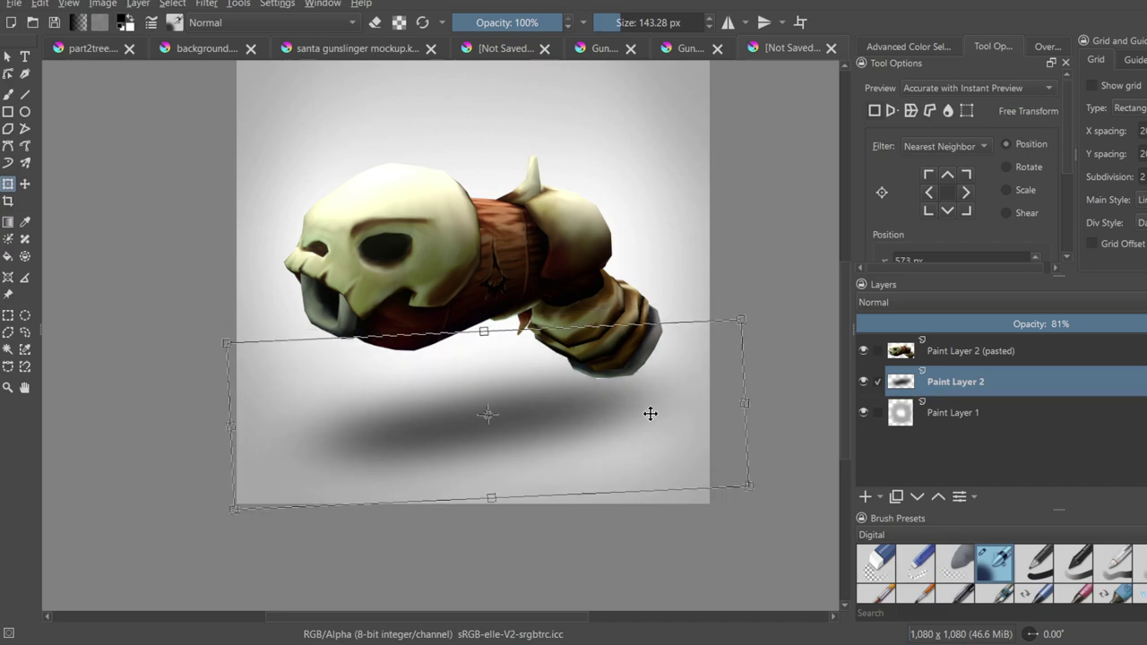
{"action": "key", "text": "Return"}
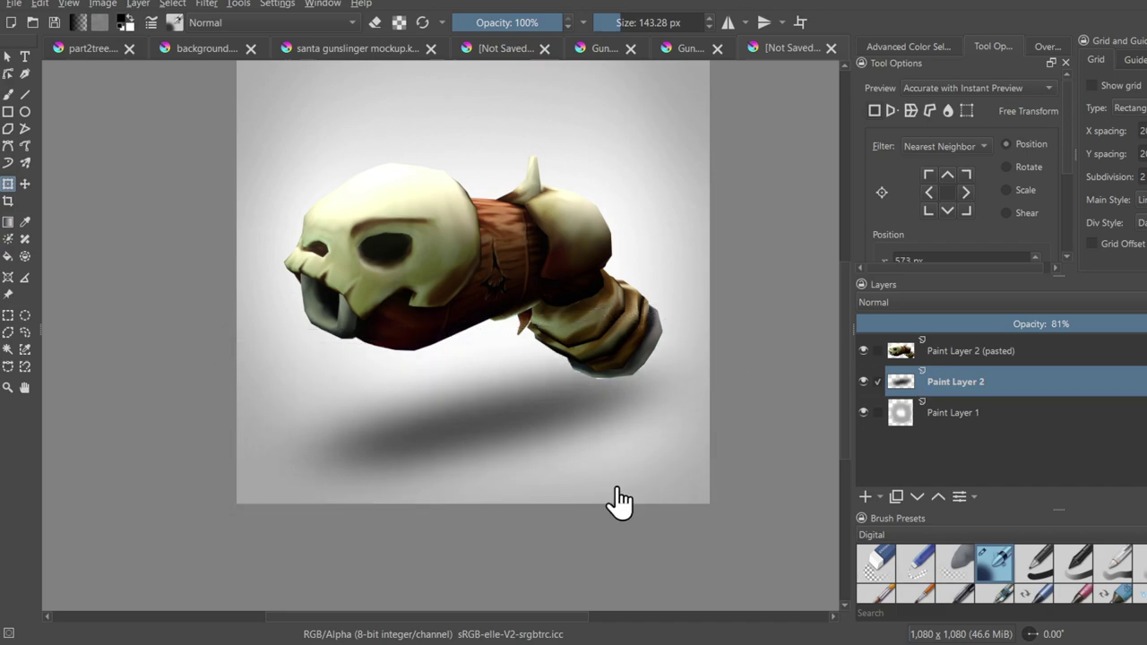
- Lower the shadow layer's opacity to 64%
{"action": "left_click", "coordinate": [1027, 356]}
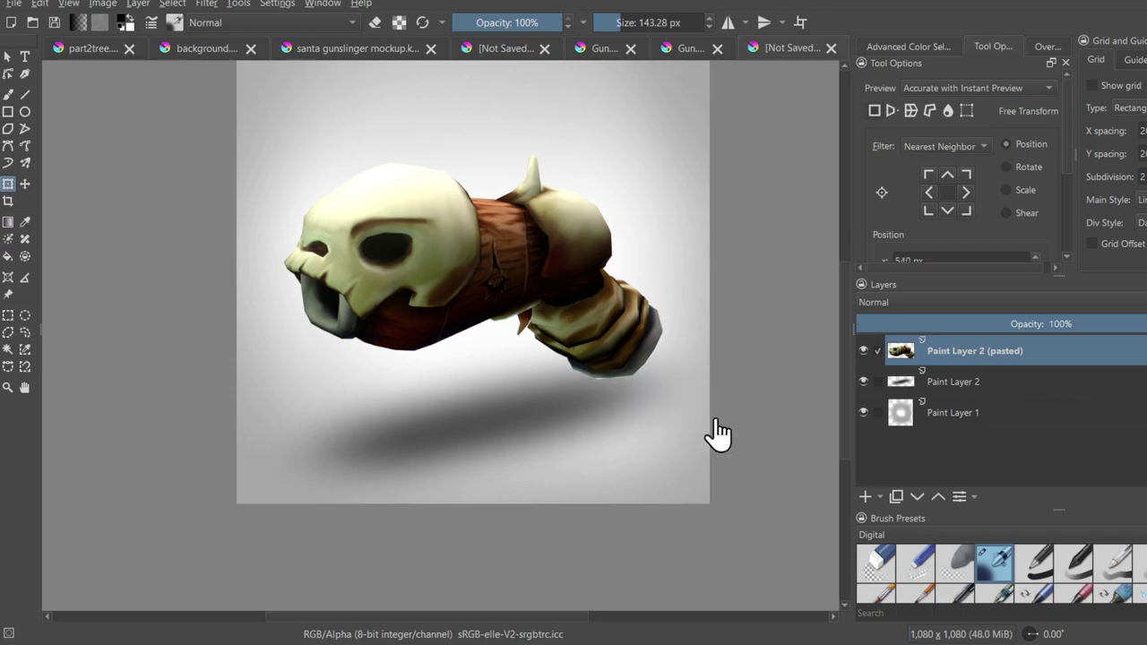
{"action": "left_click", "coordinate": [947, 413]}
{"action": "left_click", "coordinate": [967, 381]}
{"action": "left_click_drag", "start_coordinate": [1020, 320], "coordinate": [1093, 322]}
{"action": "middle_click_drag", "start_coordinate": [438, 285], "coordinate": [510, 310], "text": "ctrl"}
{"action": "middle_click_drag", "start_coordinate": [510, 310], "coordinate": [517, 361]}
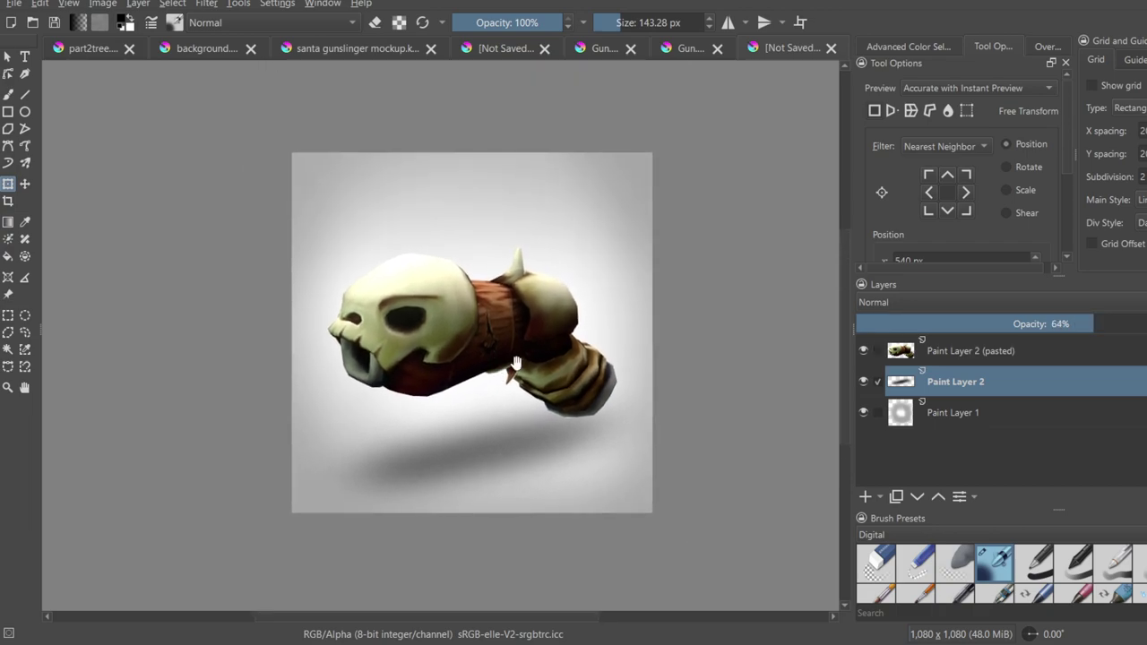
- Add an HSV/HSL Adjustment filter layer above the pasted gun layer
{"action": "left_click", "coordinate": [1048, 356]}
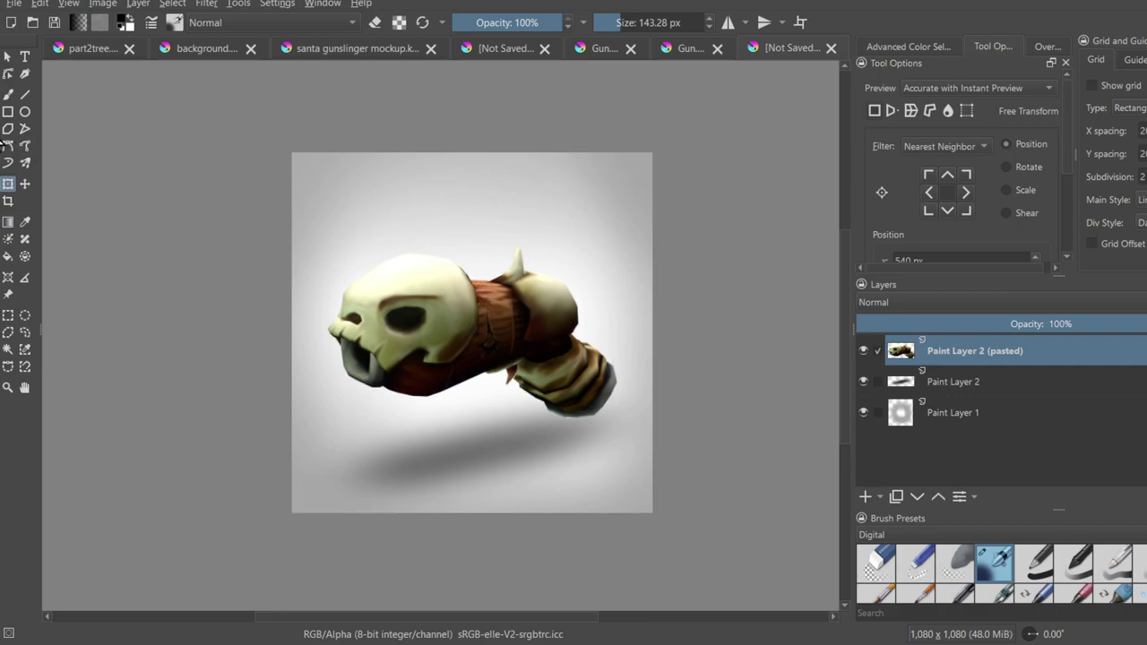
{"action": "key", "text": "ctrl+shift+z"}
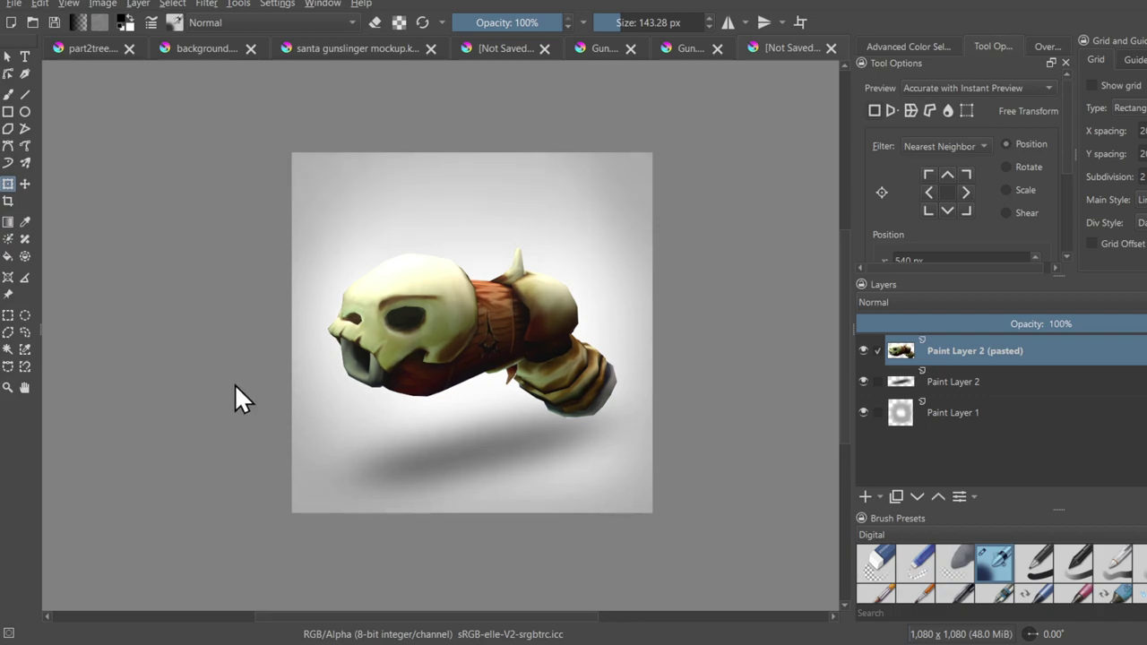
{"action": "left_click", "coordinate": [283, 391]}
{"action": "middle_click_drag", "start_coordinate": [418, 392], "coordinate": [515, 399]}
{"action": "scroll", "coordinate": [518, 400], "scroll_direction": "down", "scroll_amount": 2}
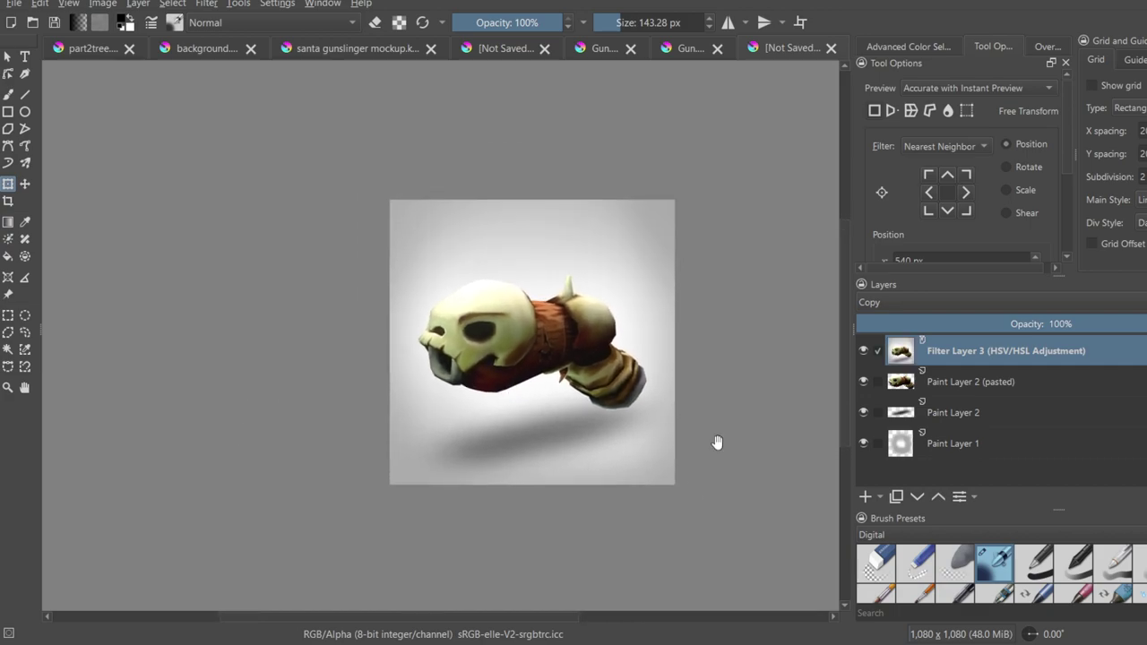
- Tint the vignette on Paint Layer 1 light orange with Airbrush Soft at about 1019 px in Color blending mode, undoing the first stroke
{"action": "left_click", "coordinate": [968, 448]}
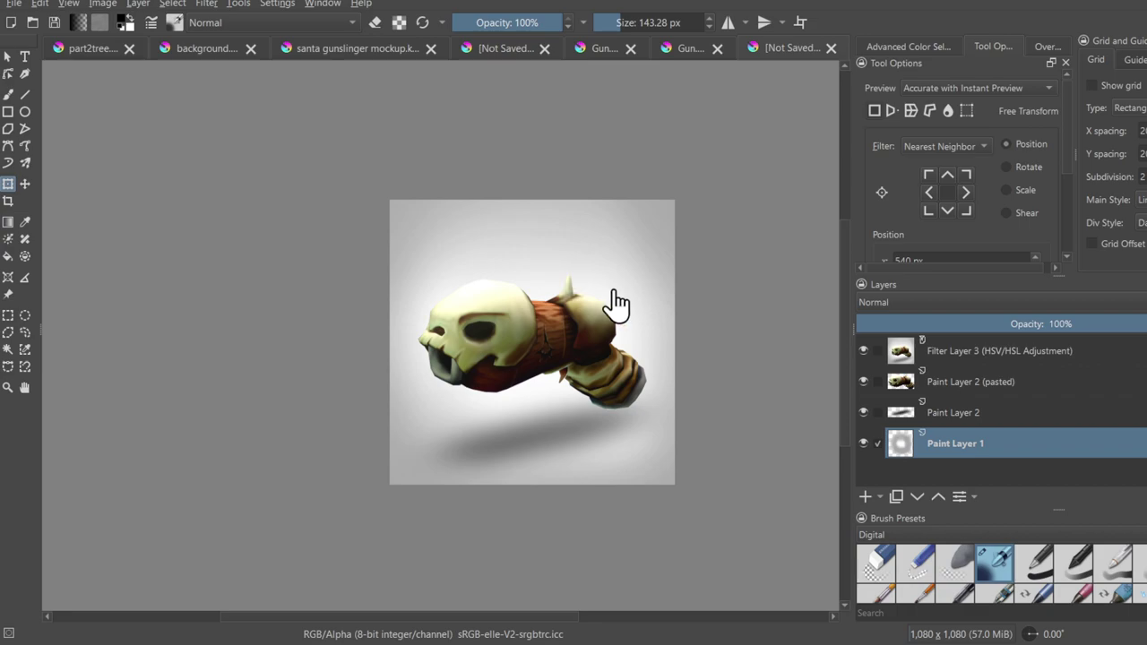
{"action": "left_click", "coordinate": [703, 120]}
{"action": "key", "text": "b"}
{"action": "right_click", "coordinate": [598, 401]}
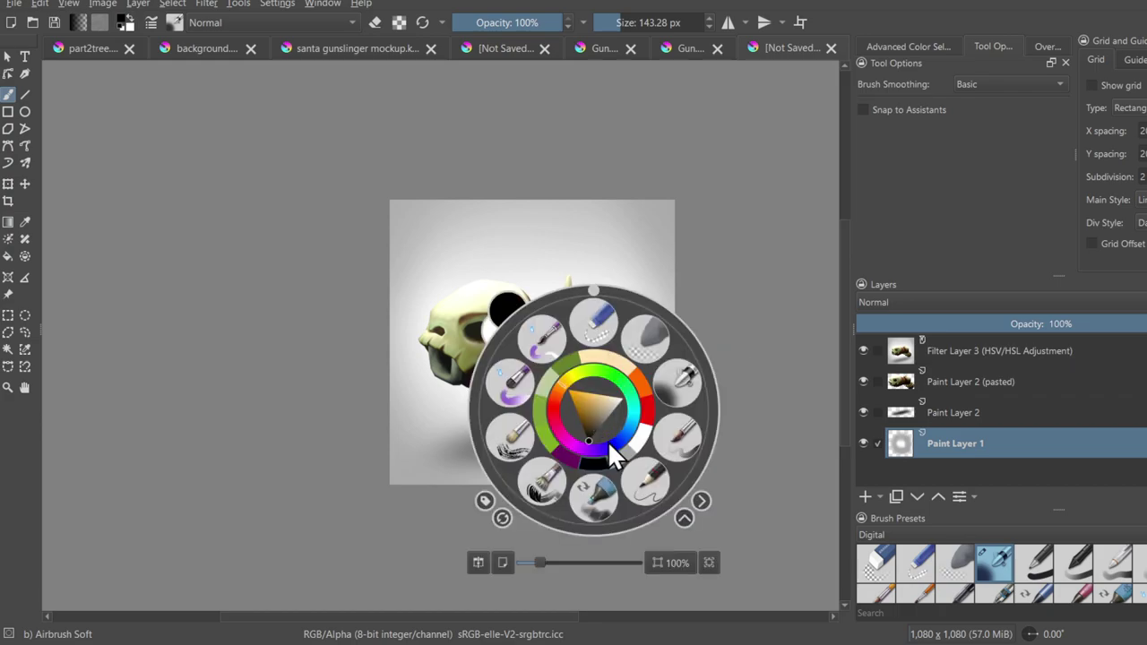
{"action": "left_click", "coordinate": [562, 427]}
{"action": "left_click", "coordinate": [556, 391]}
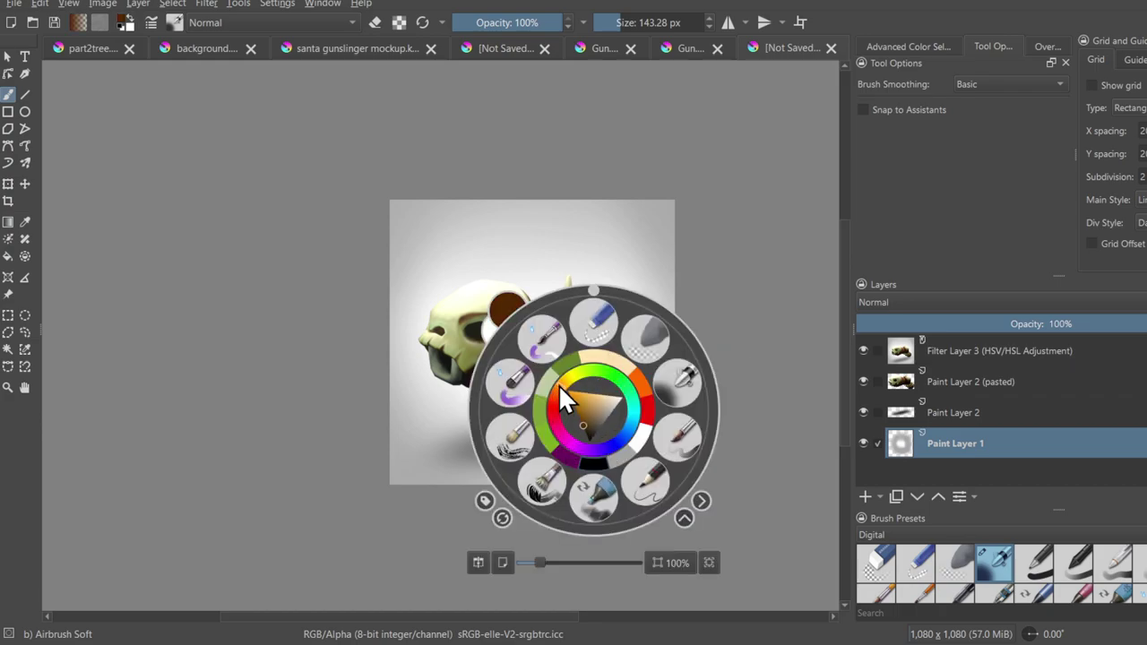
{"action": "left_click", "coordinate": [579, 394]}
{"action": "left_click", "coordinate": [635, 210]}
{"action": "mouse_move", "coordinate": [652, 312]}
{"action": "left_mouse_down", "text": "shift"}
{"action": "mouse_move", "coordinate": [807, 312]}
{"action": "mouse_move", "coordinate": [708, 311]}
{"action": "left_mouse_up", "text": "shift"}
{"action": "left_click", "coordinate": [258, 10]}
{"action": "left_click_drag", "start_coordinate": [549, 241], "coordinate": [514, 506]}
{"action": "key", "text": "ctrl+z"}
{"action": "mouse_move", "coordinate": [614, 274]}
{"action": "left_mouse_down"}
{"action": "mouse_move", "coordinate": [553, 413]}
{"action": "mouse_move", "coordinate": [558, 230]}
{"action": "mouse_move", "coordinate": [602, 299]}
{"action": "left_mouse_up"}
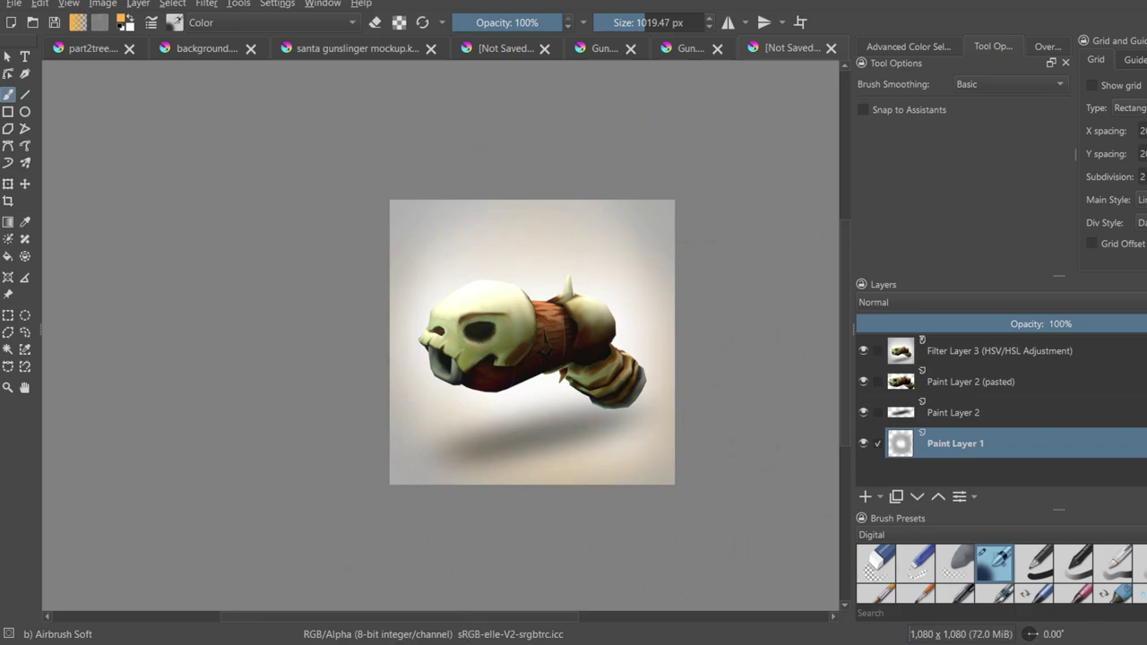
{"action": "scroll", "coordinate": [667, 359], "scroll_direction": "up", "scroll_amount": 4}
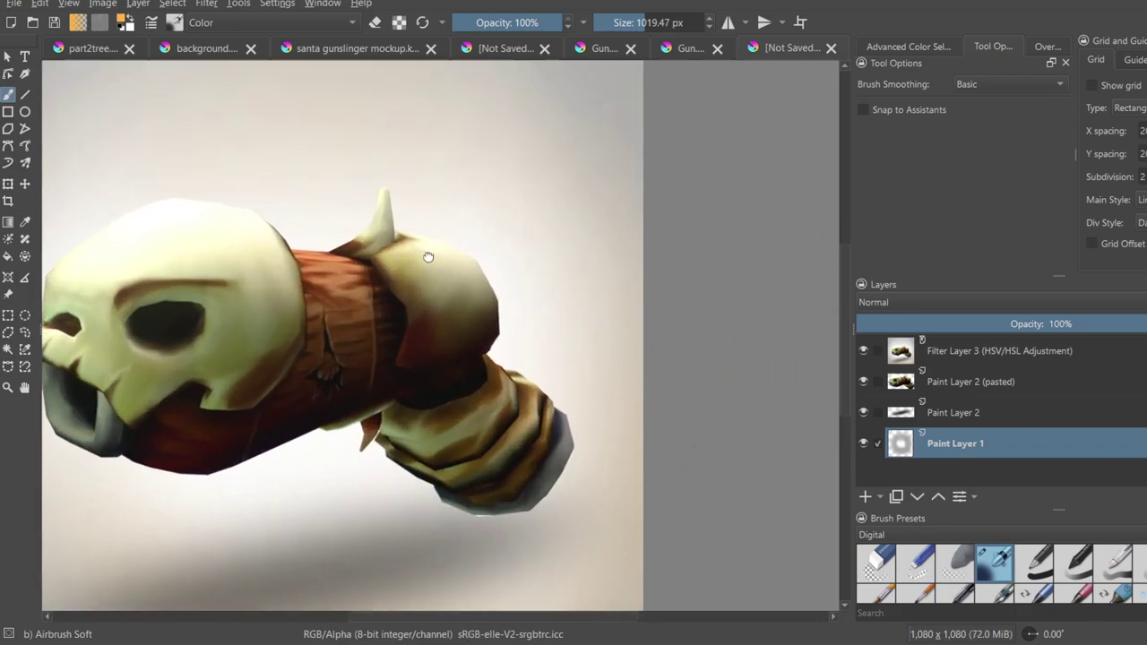
{"action": "scroll", "coordinate": [542, 256], "scroll_direction": "down", "scroll_amount": 3}
{"action": "middle_click_drag", "start_coordinate": [522, 282], "coordinate": [522, 300]}
{"action": "middle_click_drag", "start_coordinate": [521, 300], "coordinate": [504, 307]}
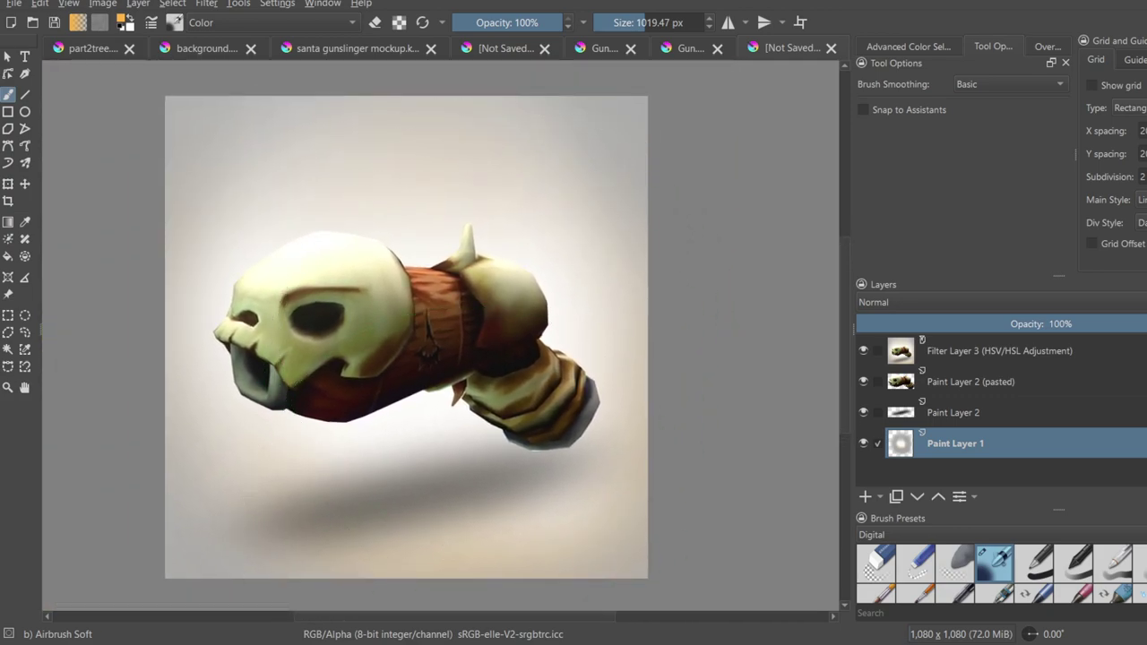